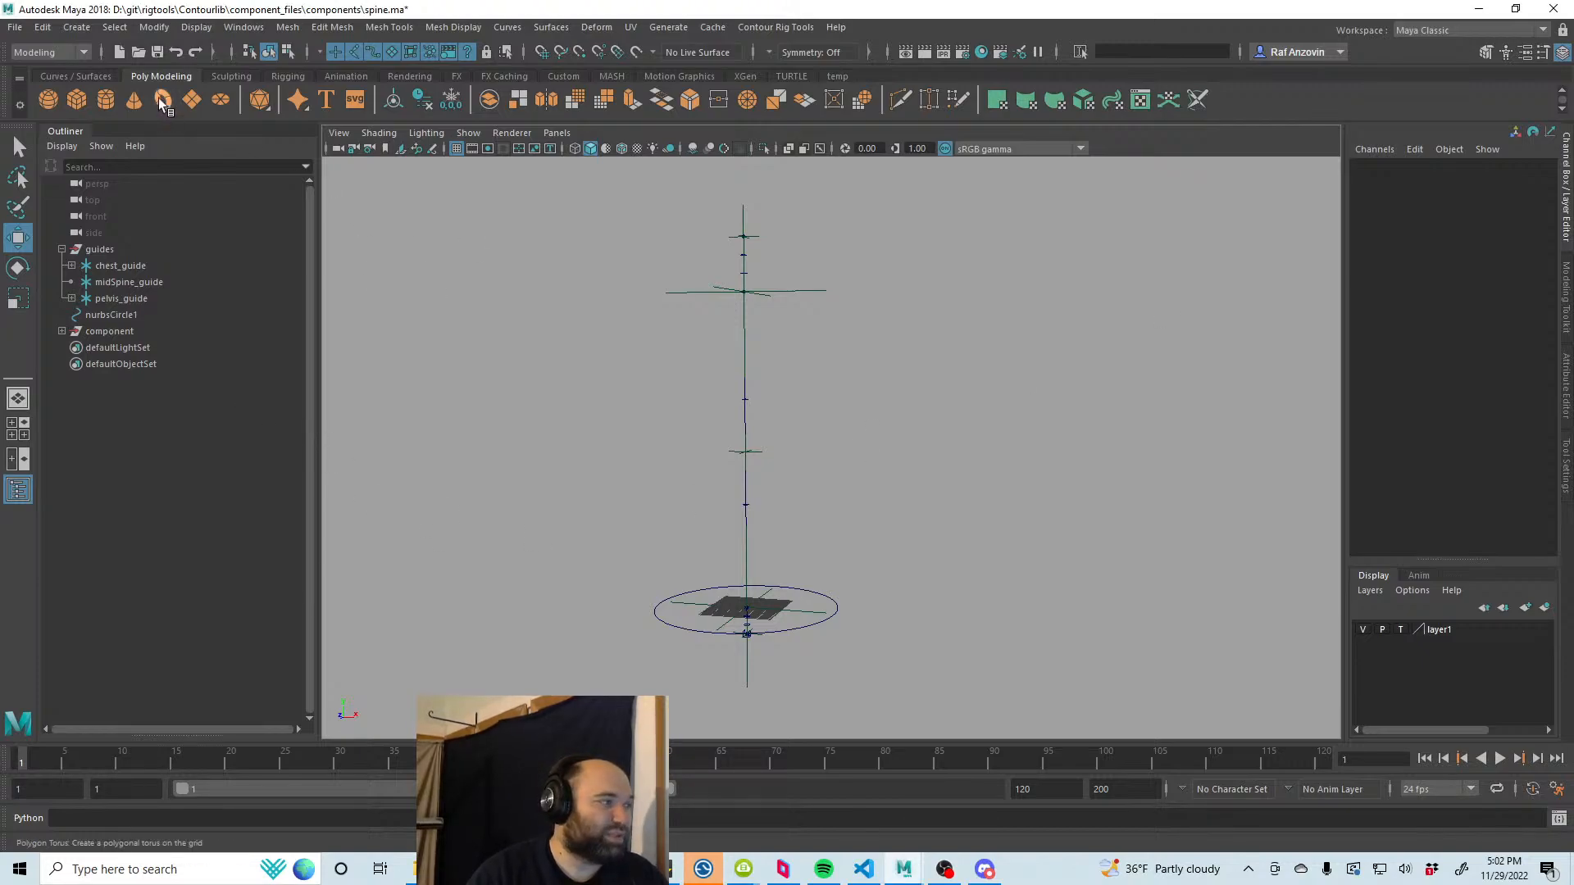
# Step: Open the recent scene arm.ma, discarding the unsaved changes to spine.ma
pyautogui.click(15, 27)
pyautogui.moveTo(121, 569)
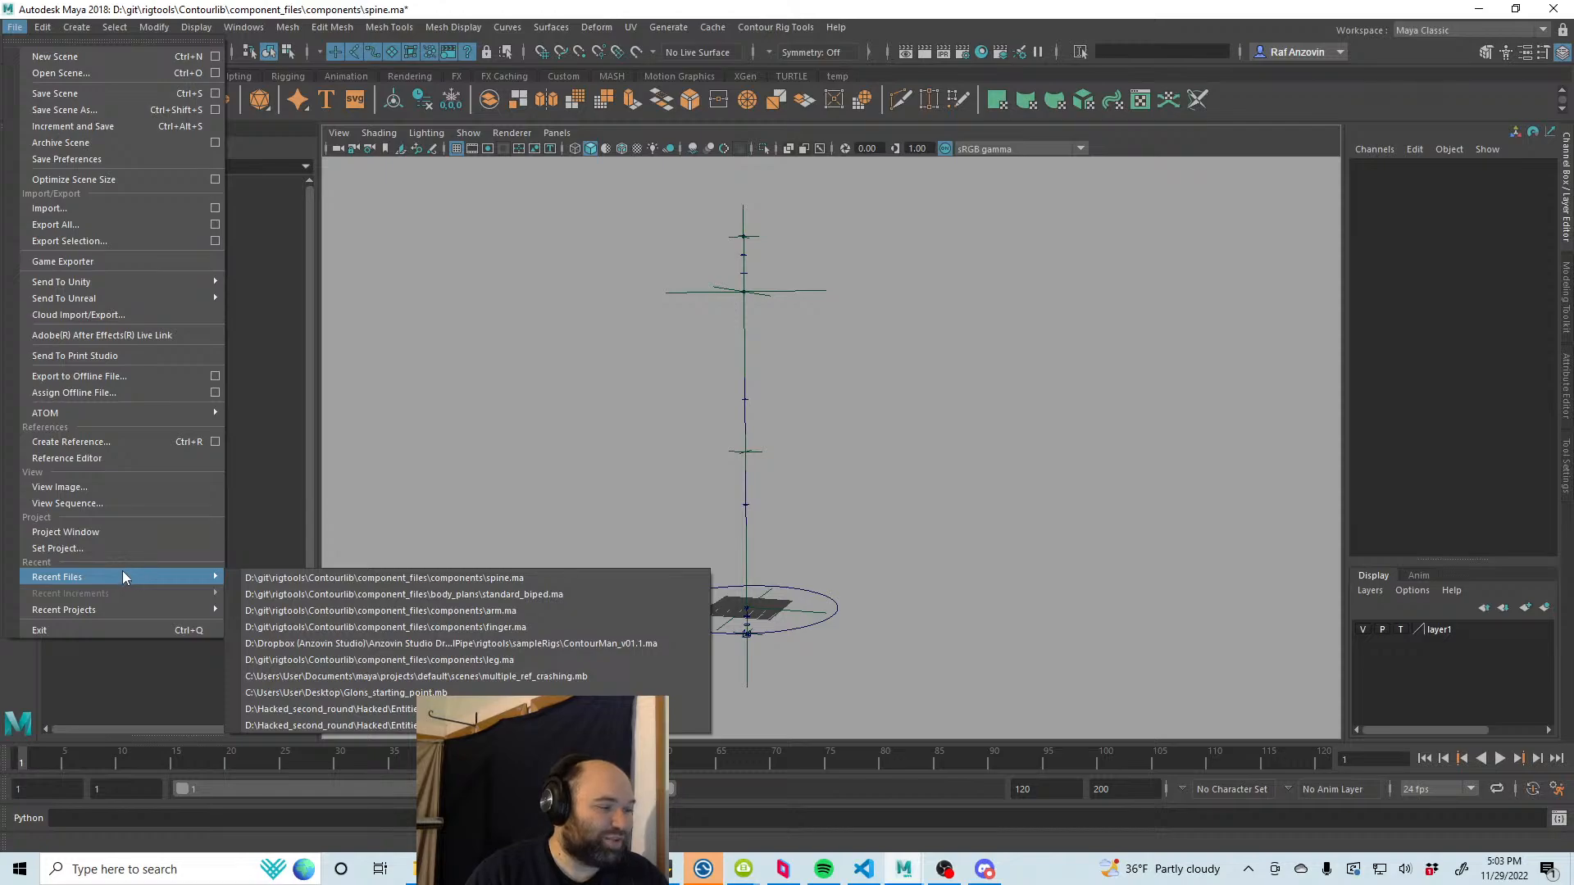
pyautogui.click(551, 610)
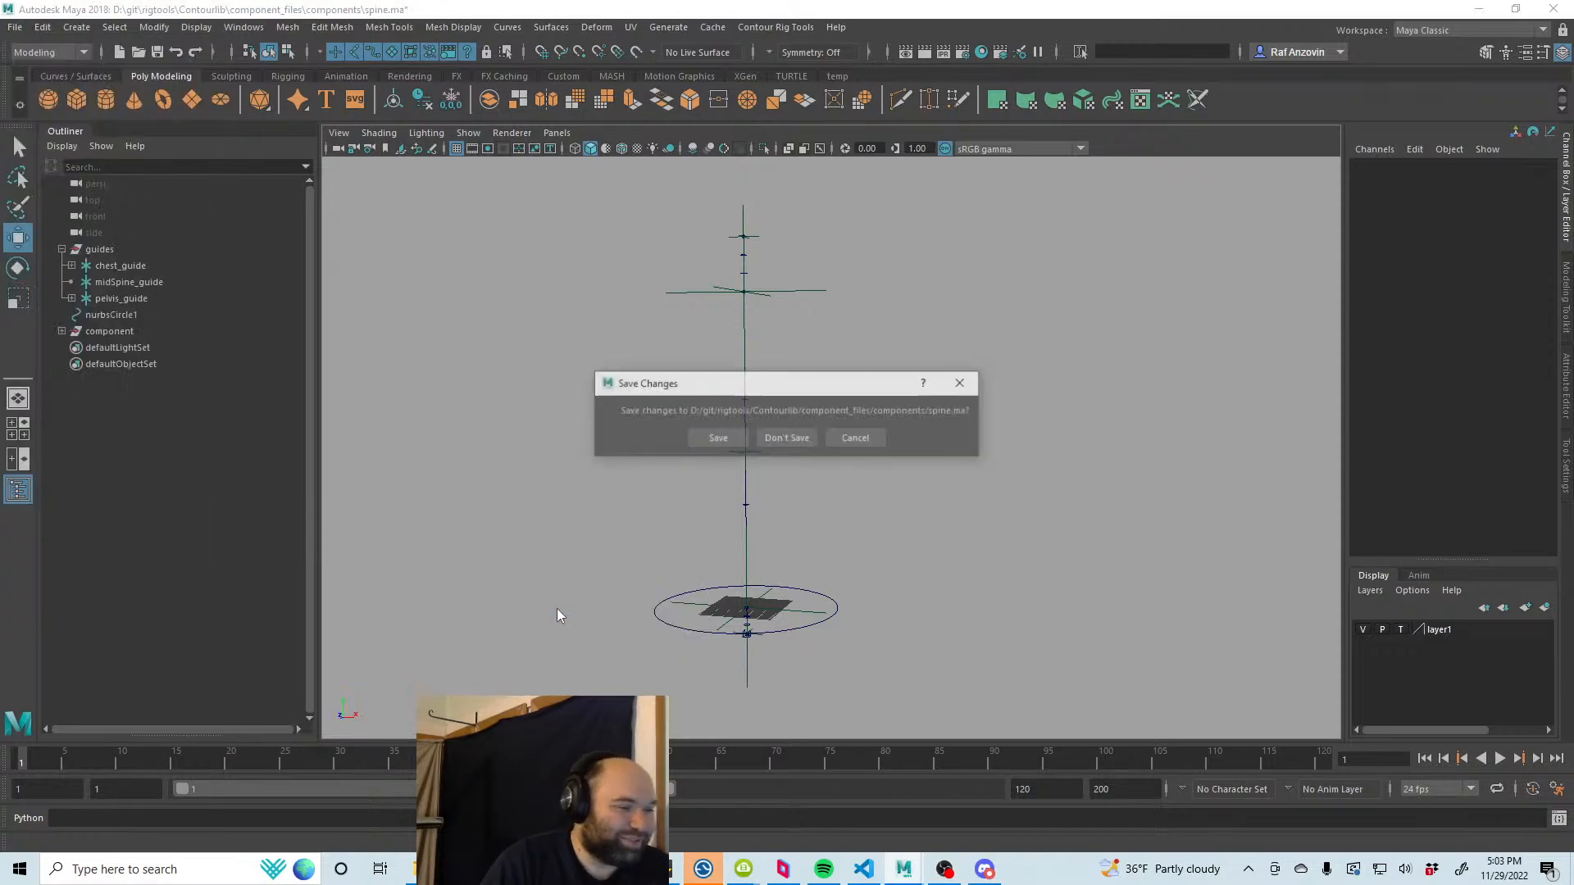
pyautogui.click(800, 440)
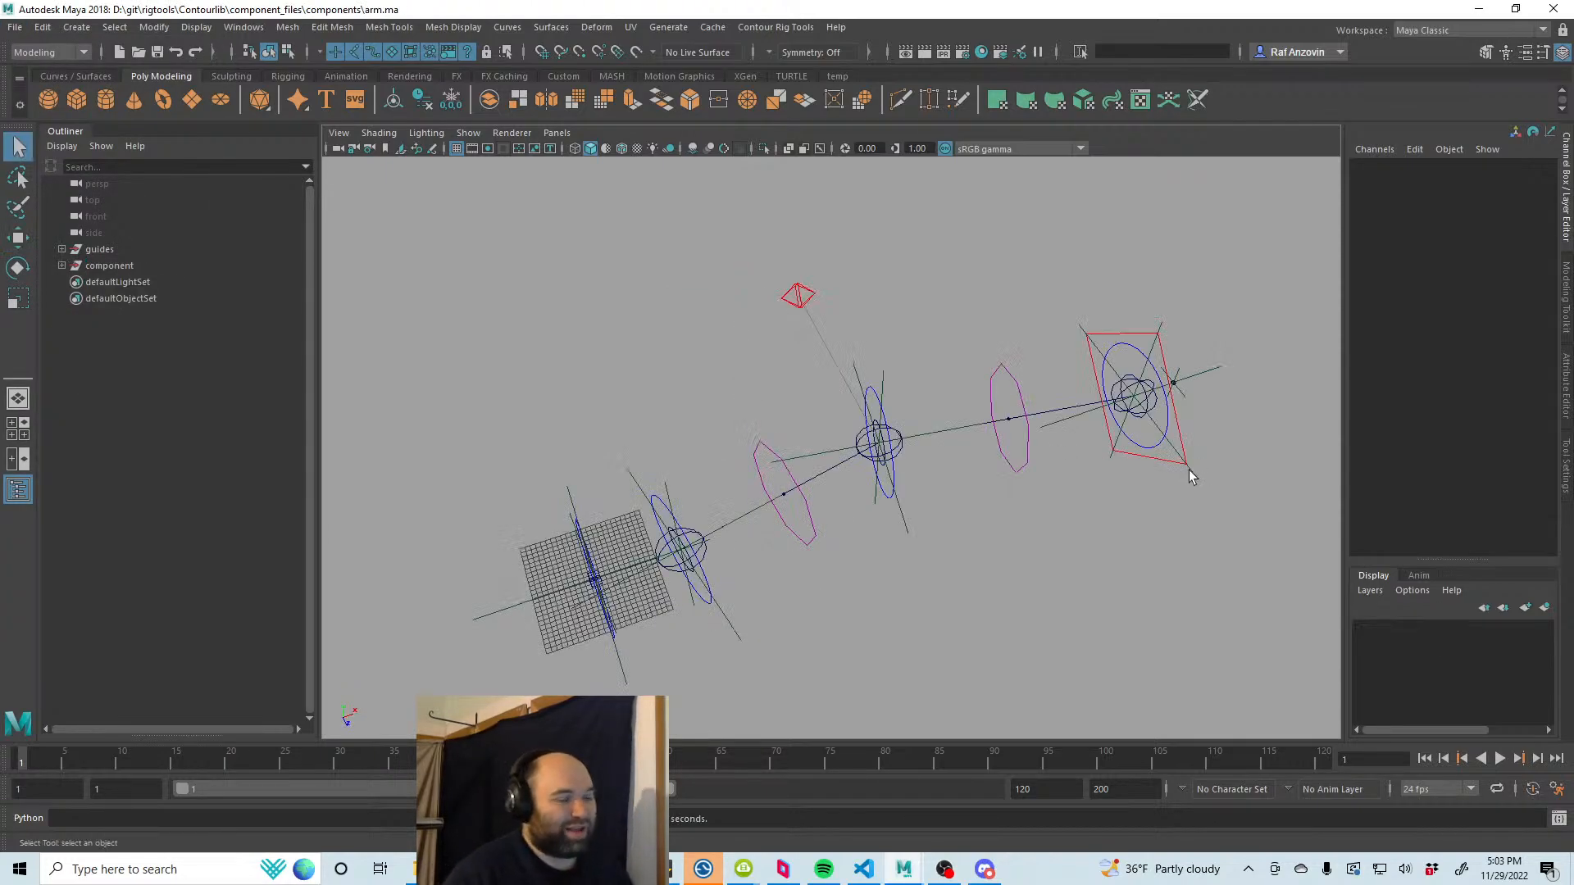
# Step: Try moving the elbow guide up and back to about X 60.5, Y 33.6, Z -26.8, and undo the moves
pyautogui.click(883, 377)
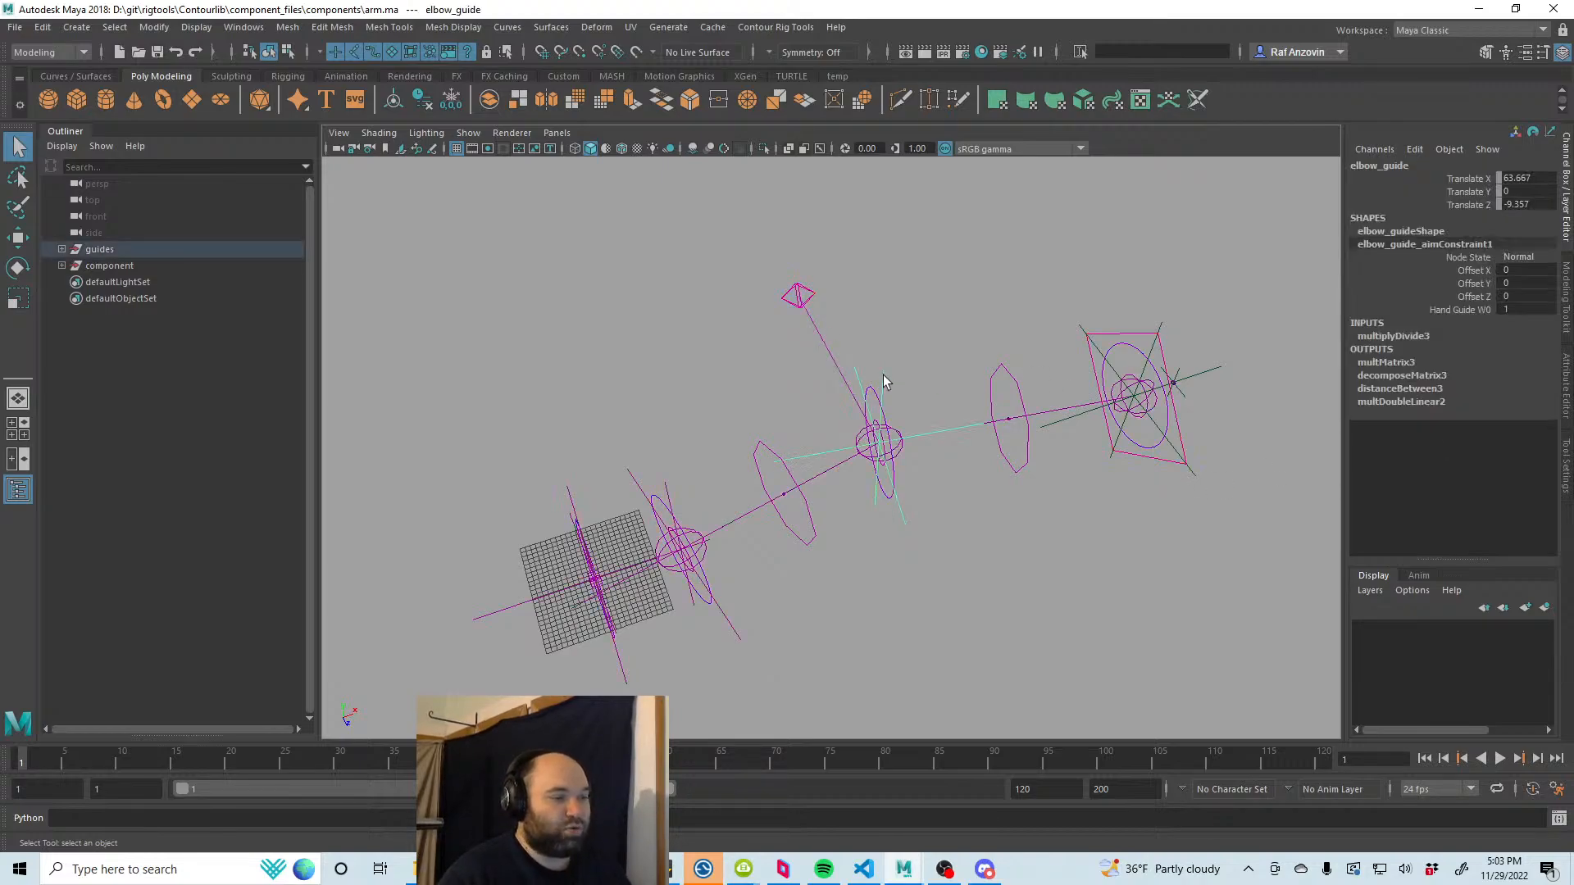
pyautogui.press('w')
pyautogui.keyDown('alt'); pyautogui.moveTo(964, 505); pyautogui.dragTo(984, 533); pyautogui.keyUp('alt')
pyautogui.moveTo(875, 451); pyautogui.dragTo(854, 372)
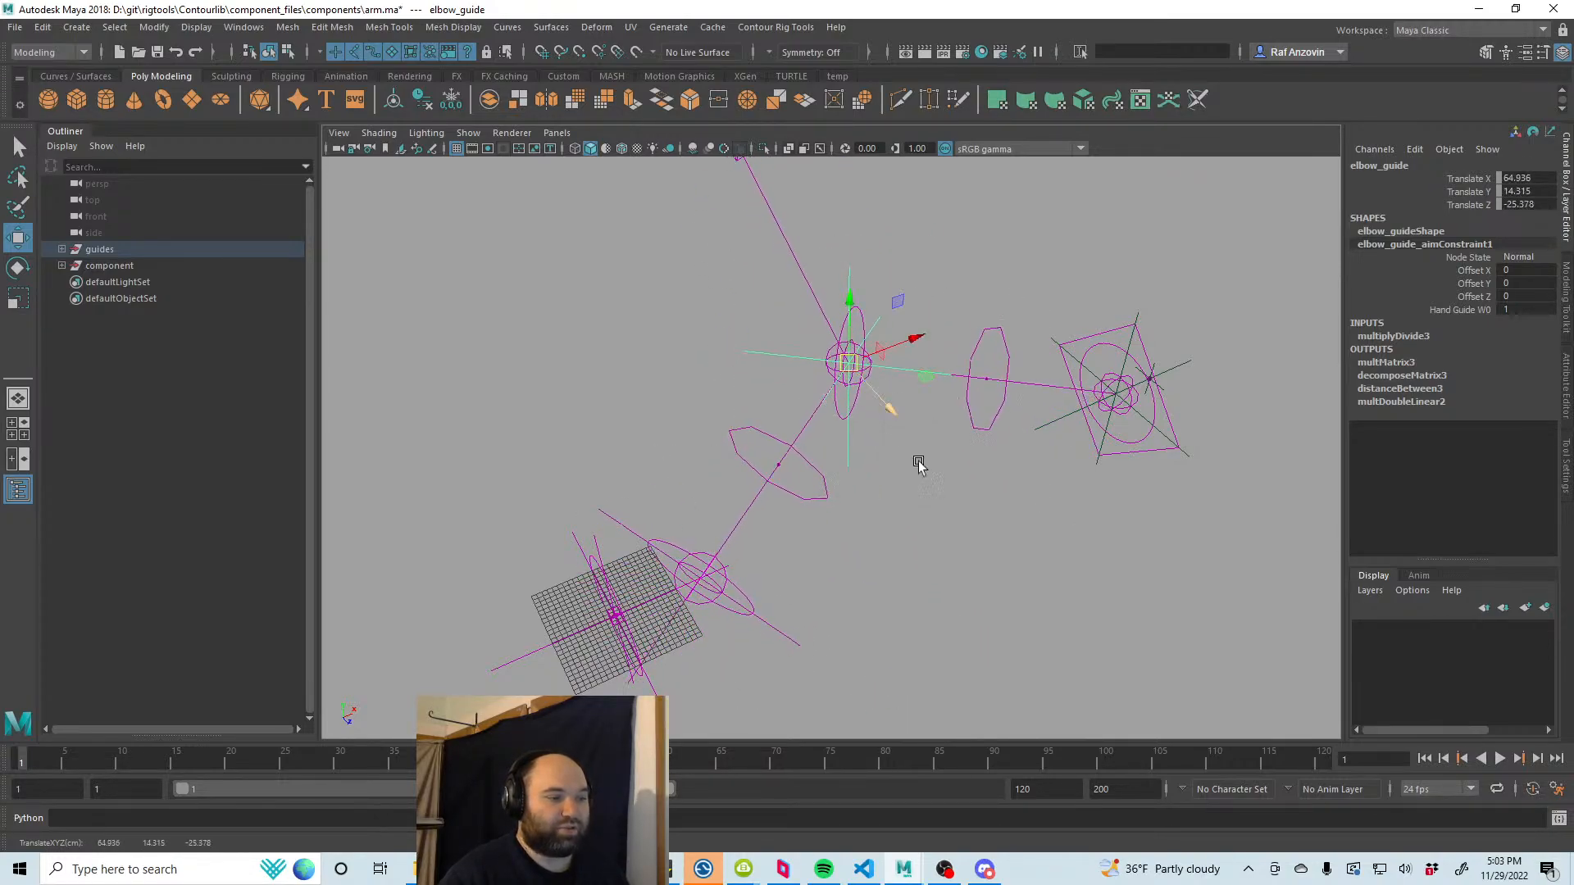
pyautogui.keyDown('alt'); pyautogui.moveTo(918, 464); pyautogui.dragTo(926, 300); pyautogui.keyUp('alt')
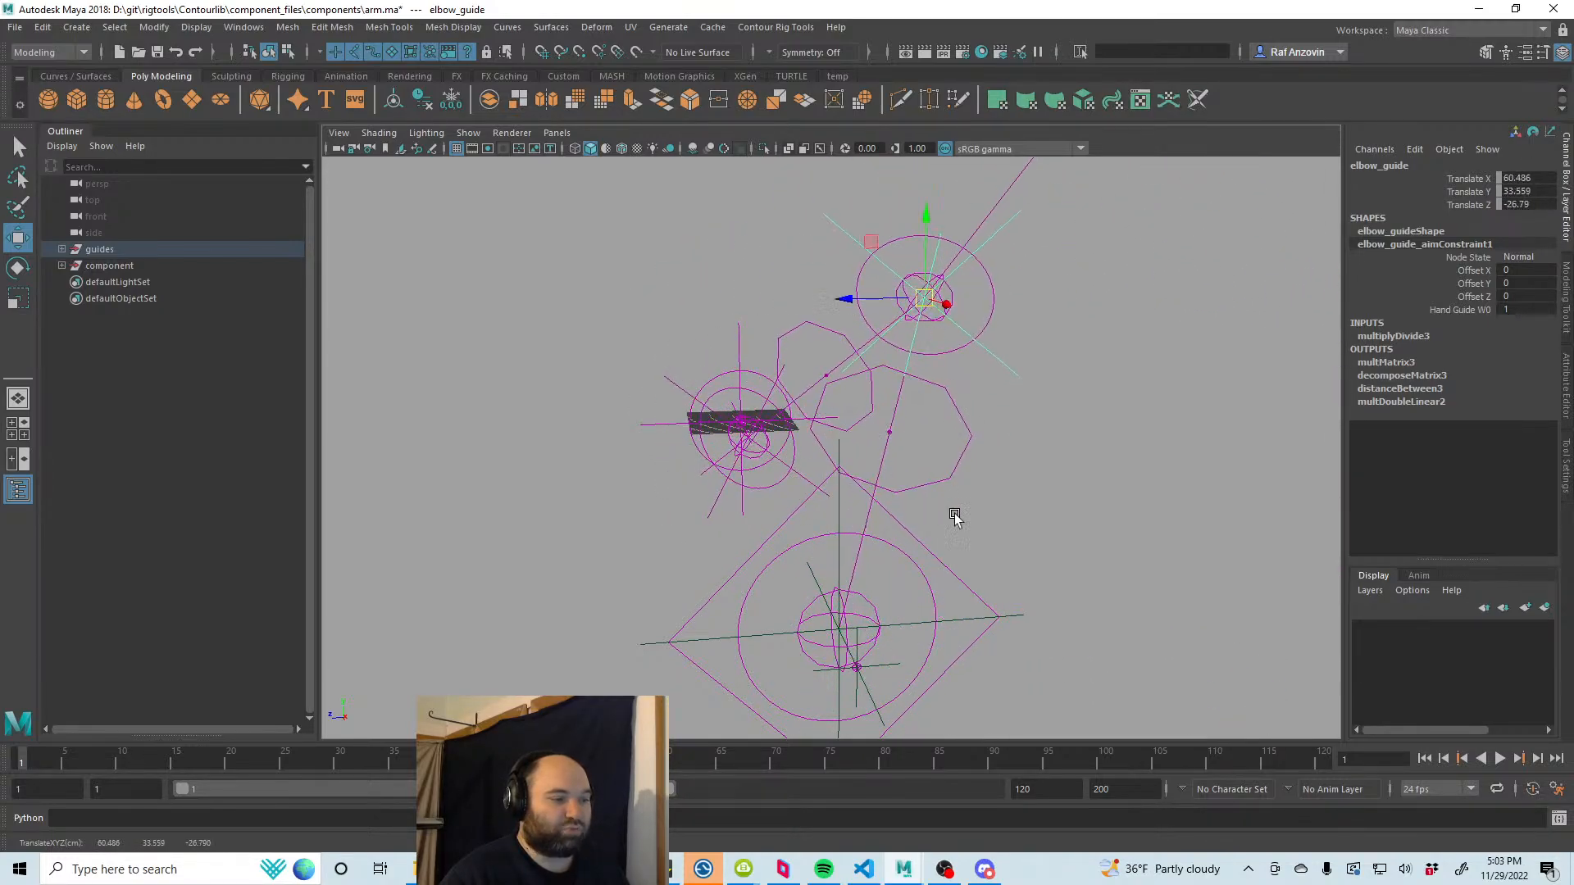
pyautogui.keyDown('alt'); pyautogui.moveTo(955, 517); pyautogui.dragTo(583, 491); pyautogui.keyUp('alt')
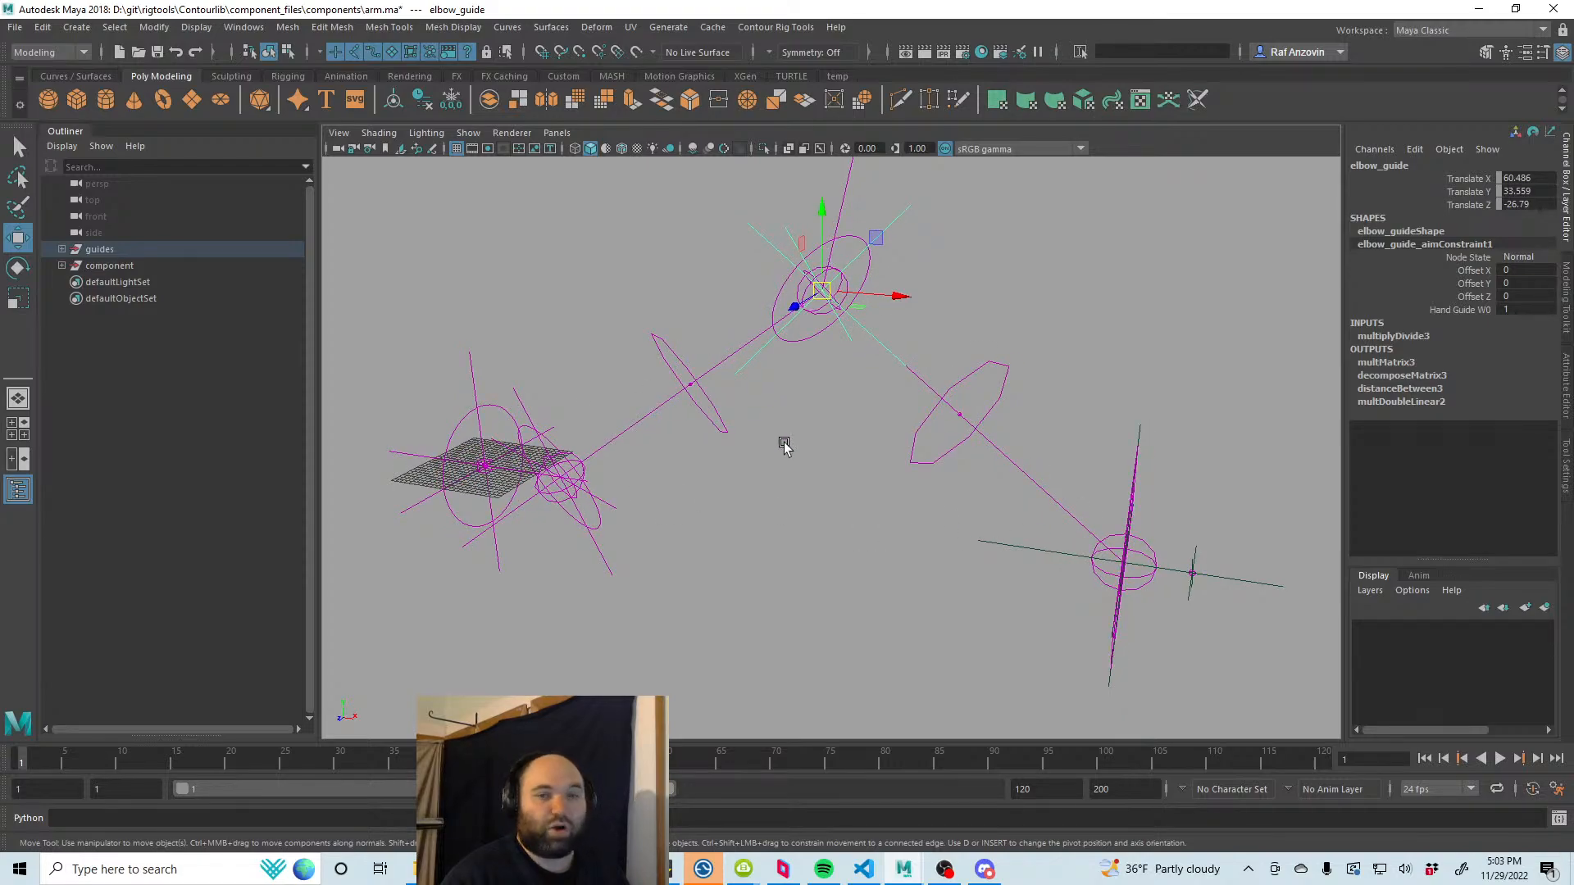
pyautogui.hotkey('ctrl', 'z')
pyautogui.hotkey('ctrl', 'z')
pyautogui.hotkey('ctrl', 'z')
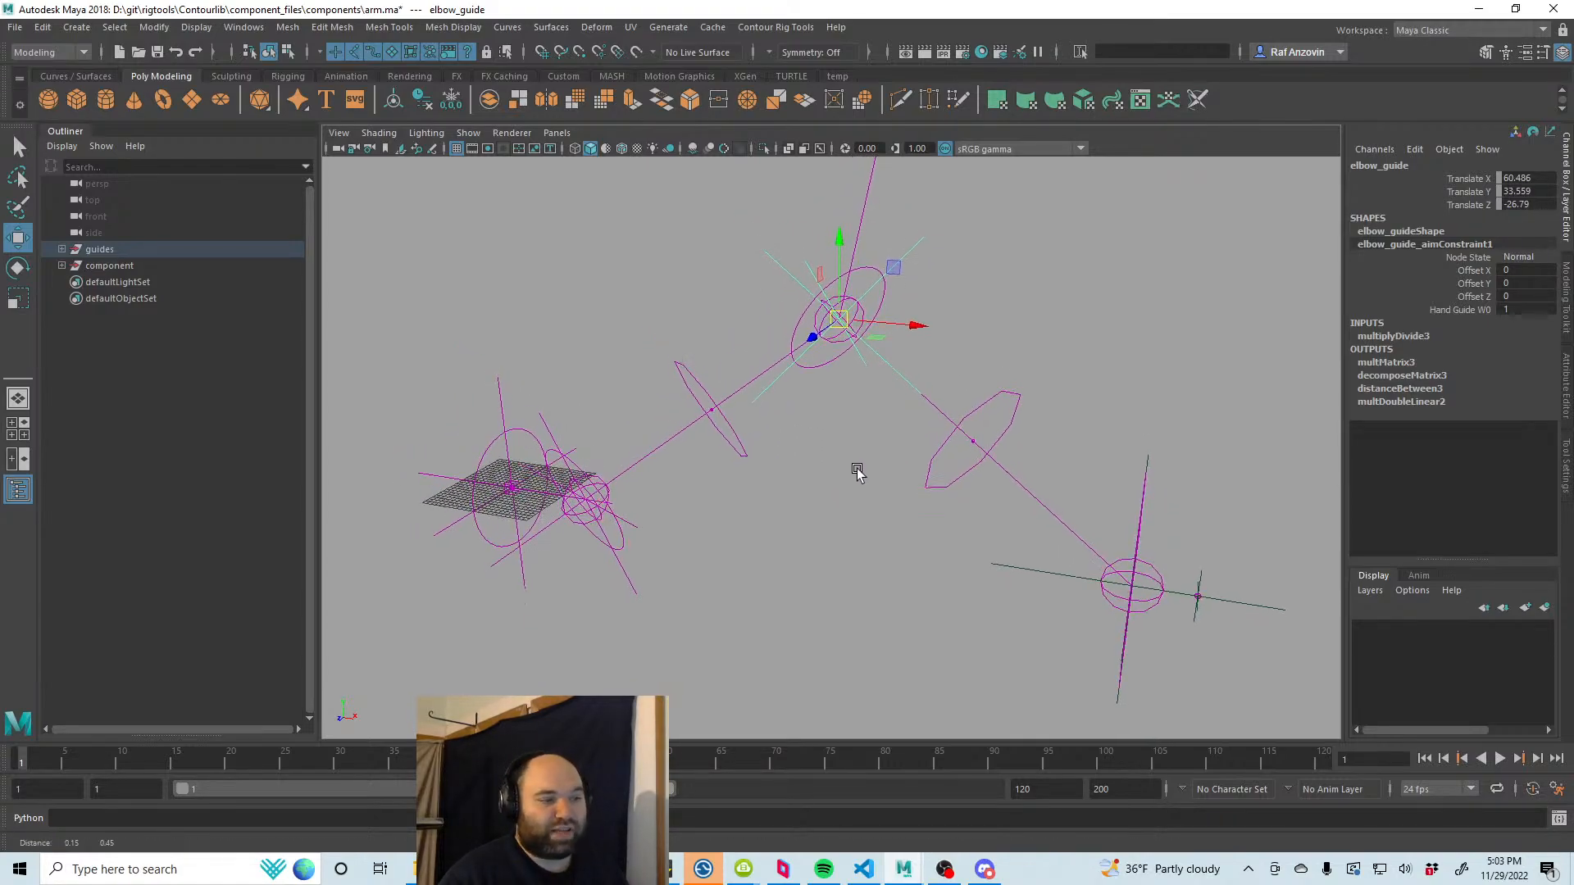
pyautogui.hotkey('ctrl', 'z')
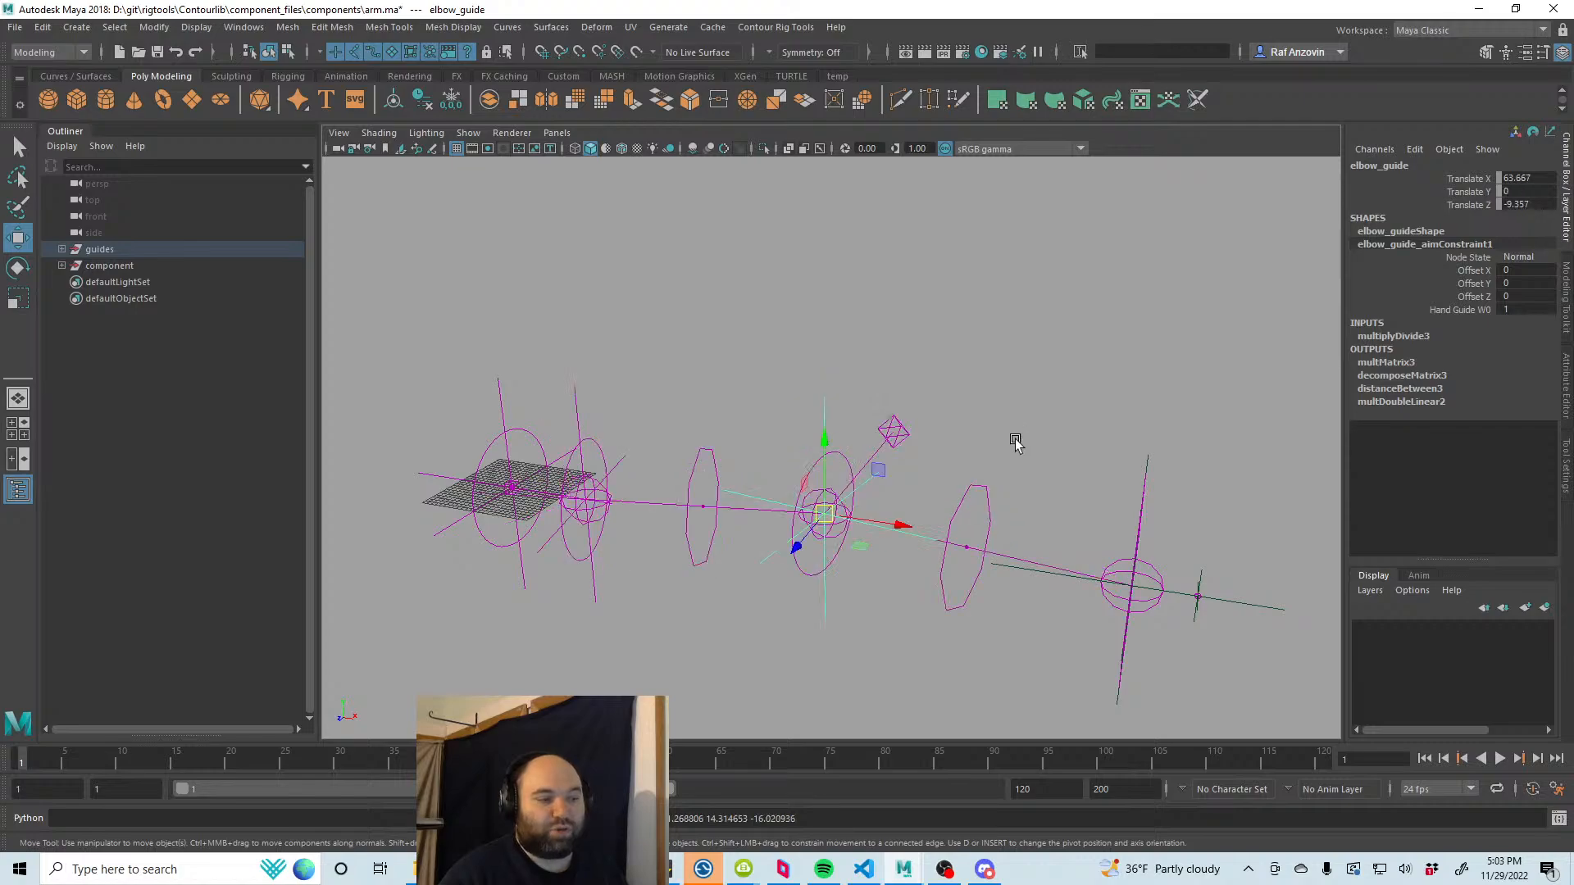
# Step: Try moving the elbow guide to about X 58.2, Y 15.2, Z -22.7, and undo the move
pyautogui.keyDown('alt'); pyautogui.moveTo(849, 567); pyautogui.dragTo(901, 460); pyautogui.keyUp('alt')
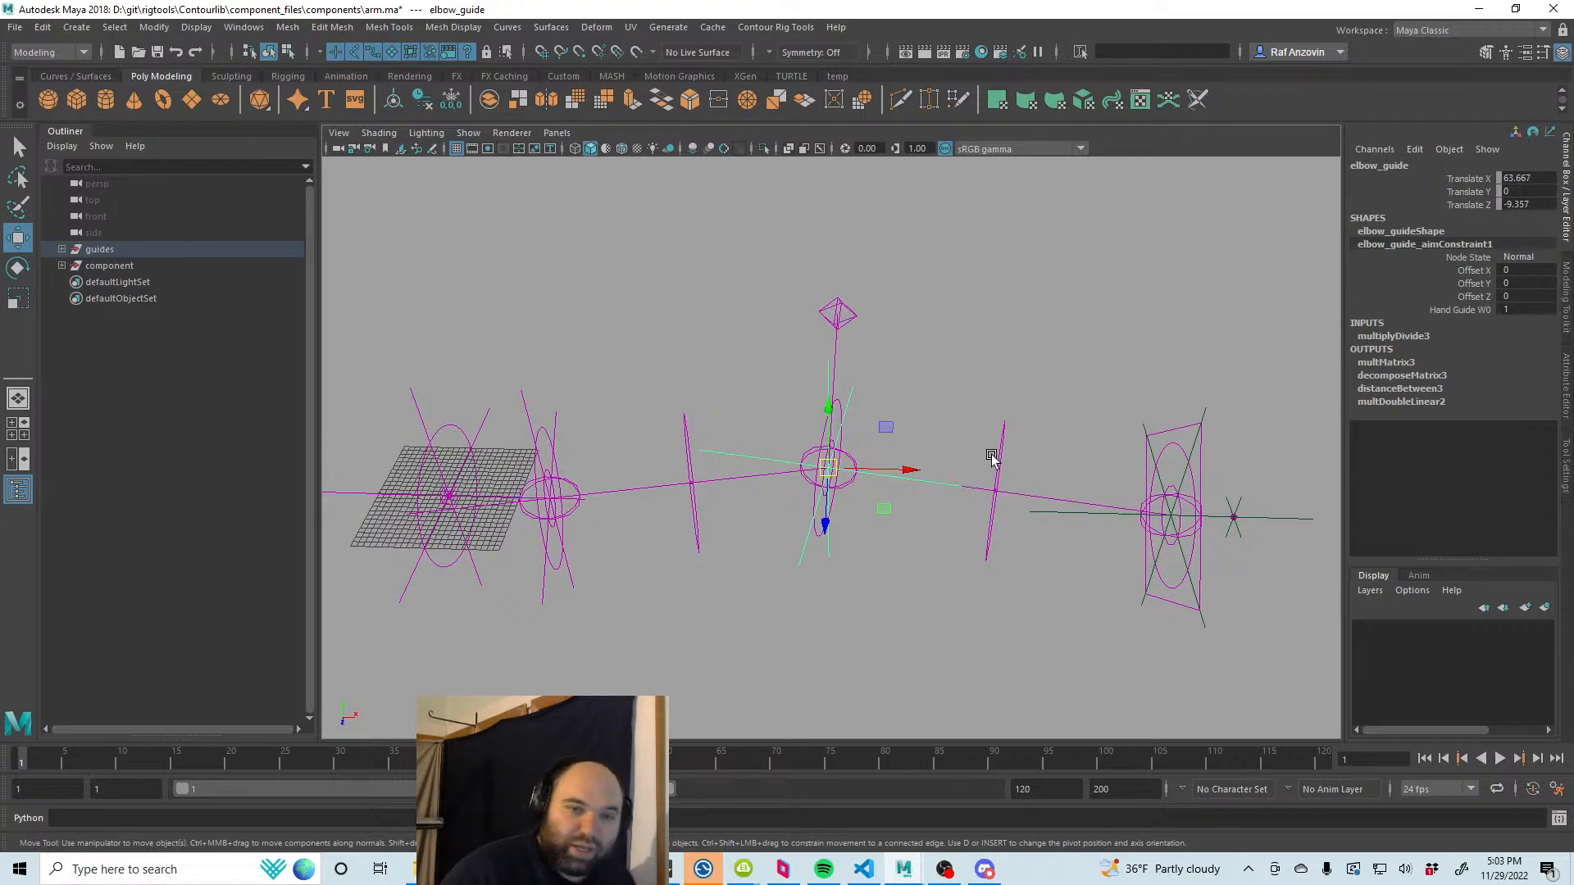
pyautogui.moveTo(828, 468); pyautogui.dragTo(799, 351)
pyautogui.keyDown('alt'); pyautogui.moveTo(939, 463); pyautogui.dragTo(970, 361); pyautogui.keyUp('alt')
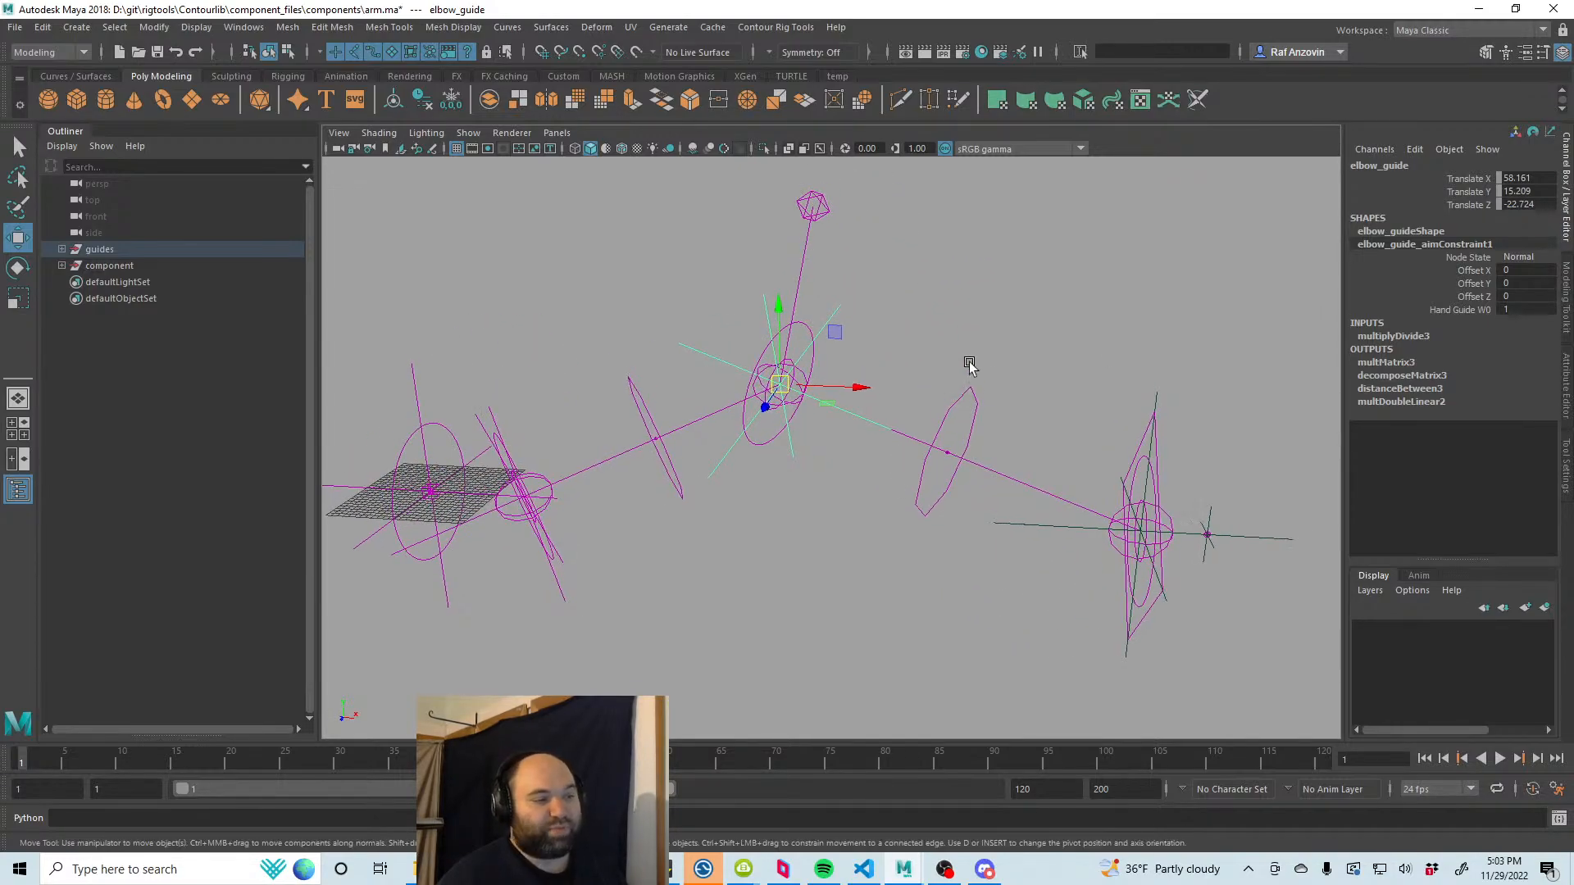
pyautogui.hotkey('ctrl', 'z')
# Step: Try raising the elbow guide to about X 62.4, Y 25.9, Z -26.4, and undo the move
pyautogui.keyDown('alt'); pyautogui.moveTo(941, 551); pyautogui.dragTo(894, 559); pyautogui.keyUp('alt')
pyautogui.keyDown('alt'); pyautogui.moveTo(894, 558); pyautogui.dragTo(894, 559, button='middle'); pyautogui.keyUp('alt')
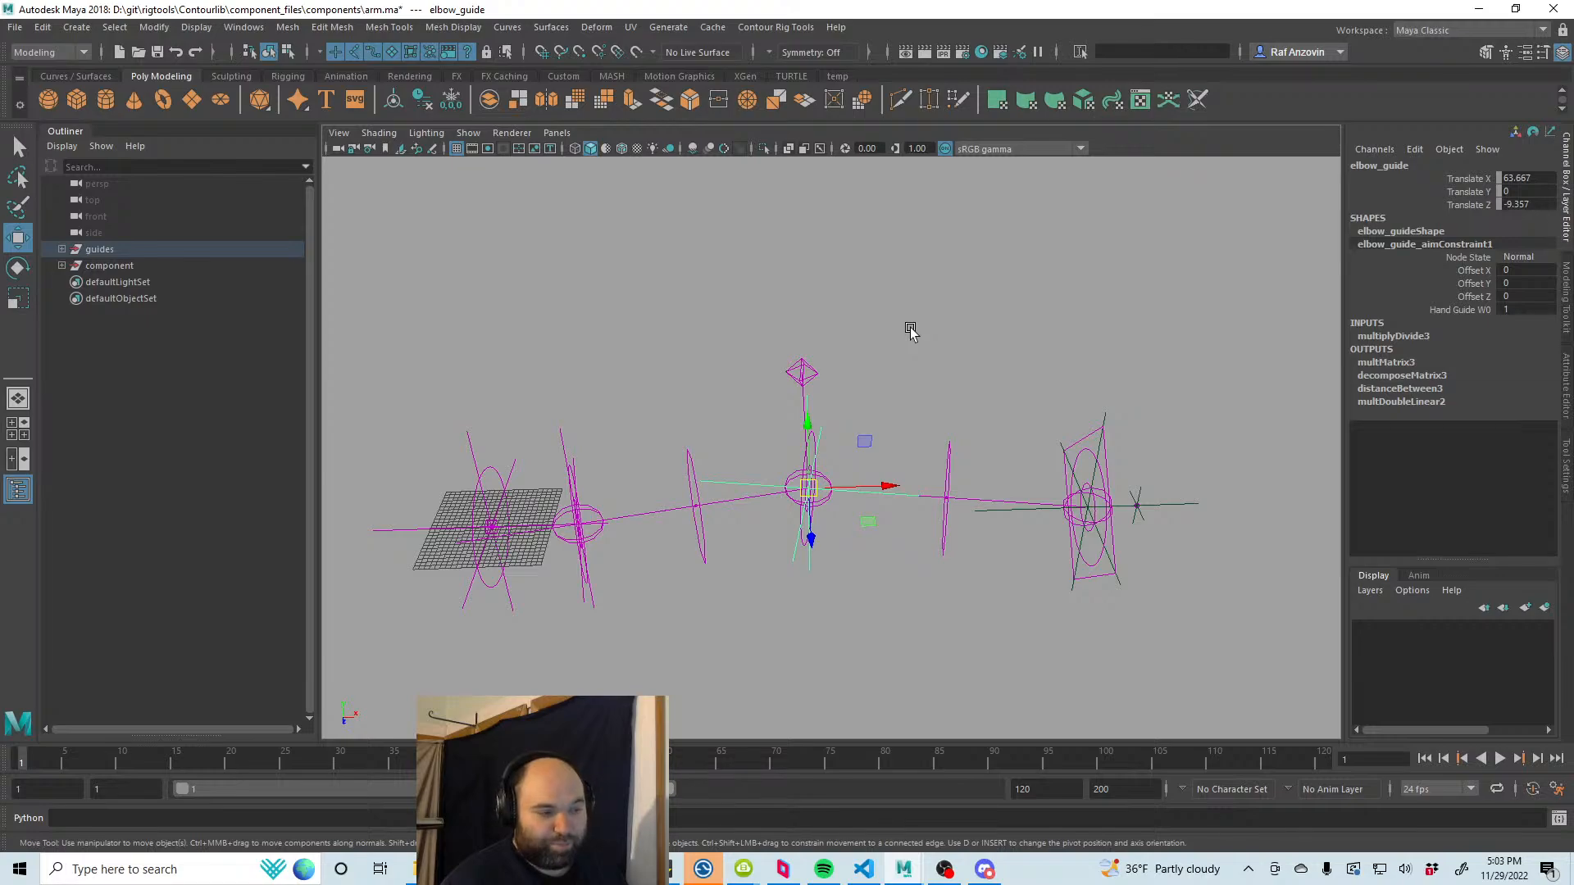
pyautogui.keyDown('alt'); pyautogui.moveTo(866, 555); pyautogui.dragTo(876, 537); pyautogui.keyUp('alt')
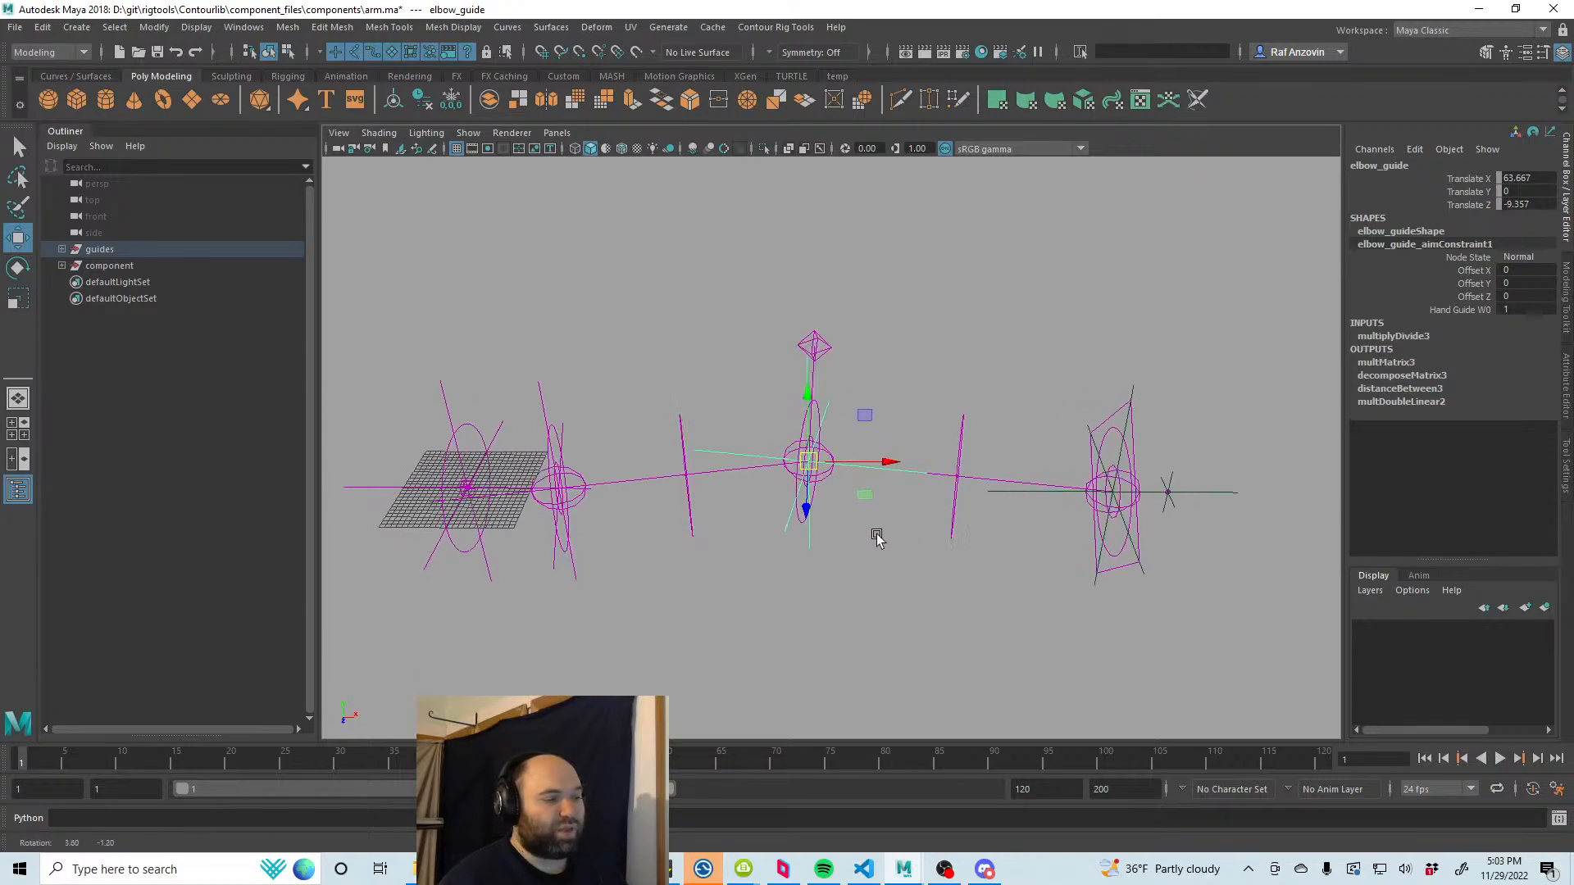
pyautogui.moveTo(809, 462); pyautogui.dragTo(815, 320)
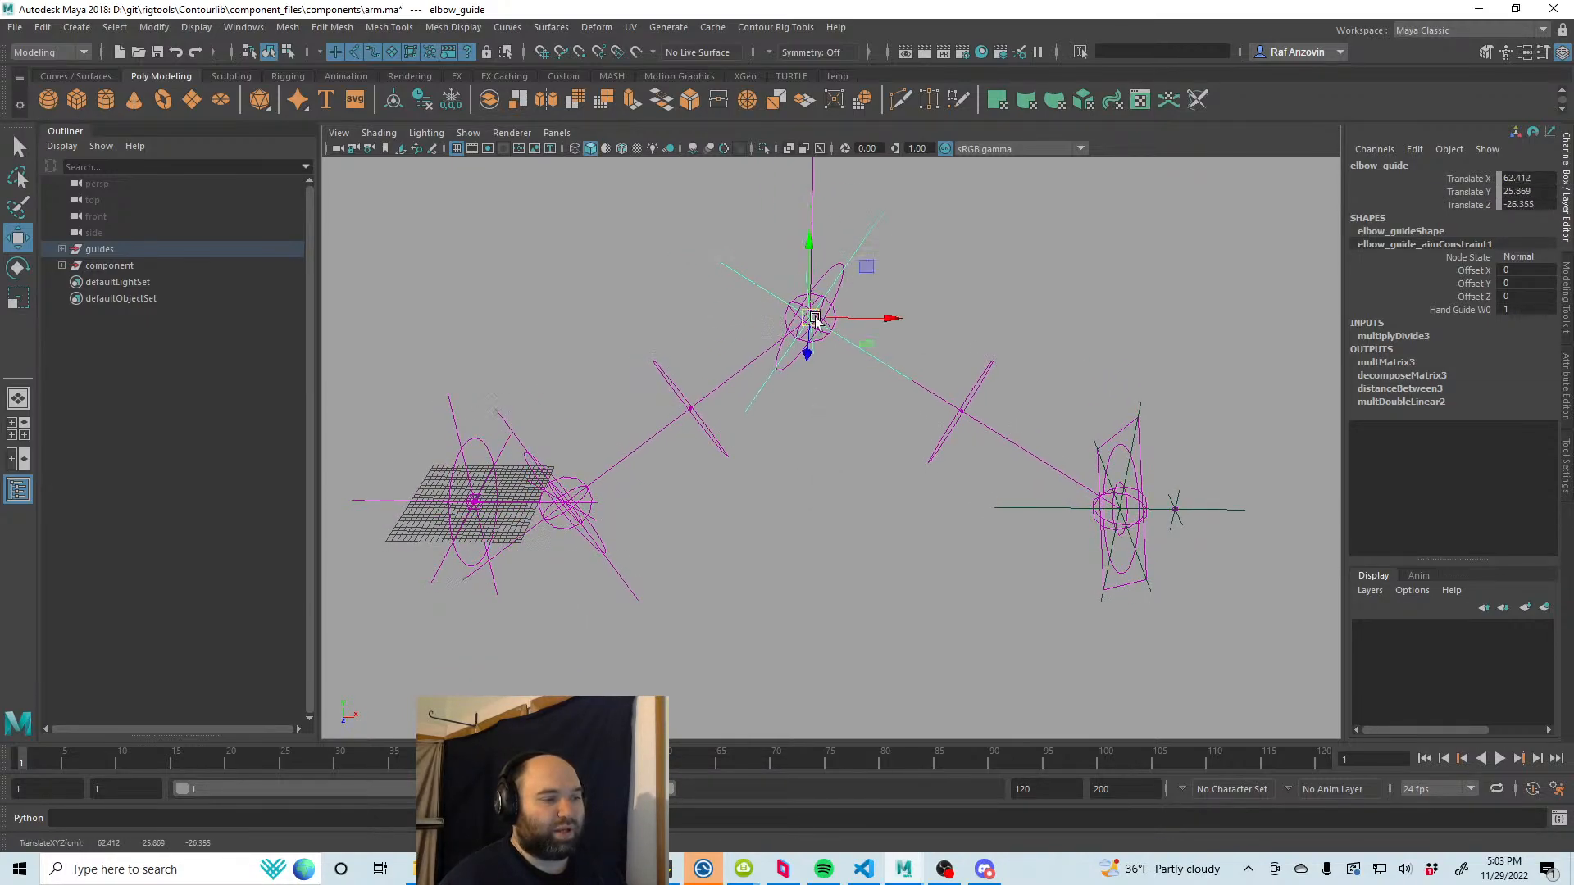
pyautogui.keyDown('alt'); pyautogui.moveTo(949, 487); pyautogui.dragTo(899, 464); pyautogui.keyUp('alt')
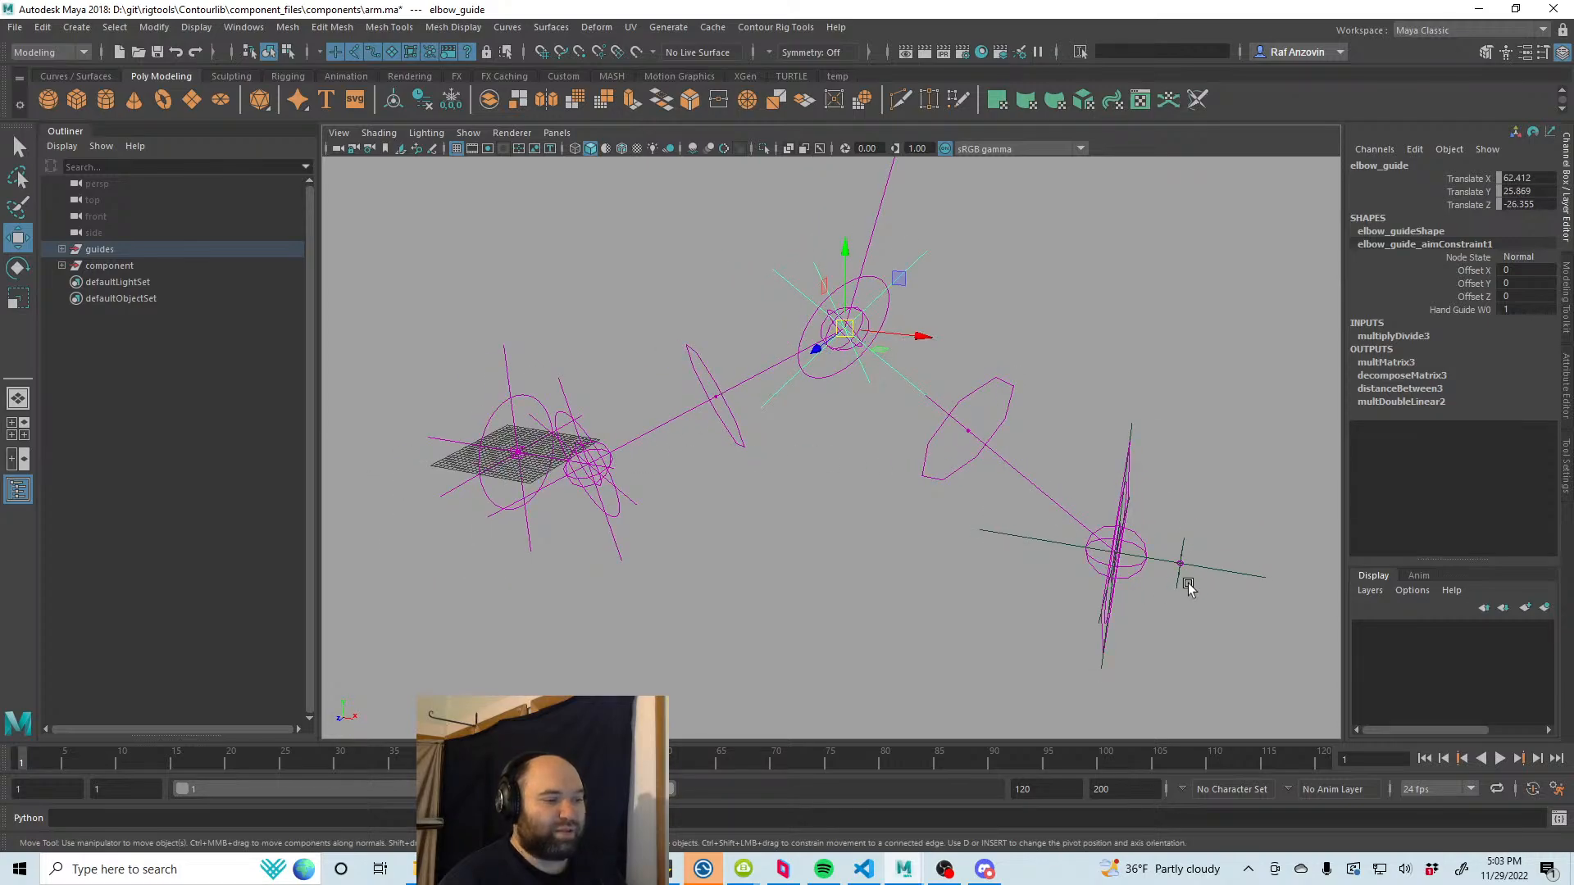
pyautogui.keyDown('alt'); pyautogui.moveTo(816, 516); pyautogui.dragTo(871, 535); pyautogui.keyUp('alt')
pyautogui.hotkey('ctrl', 'z')
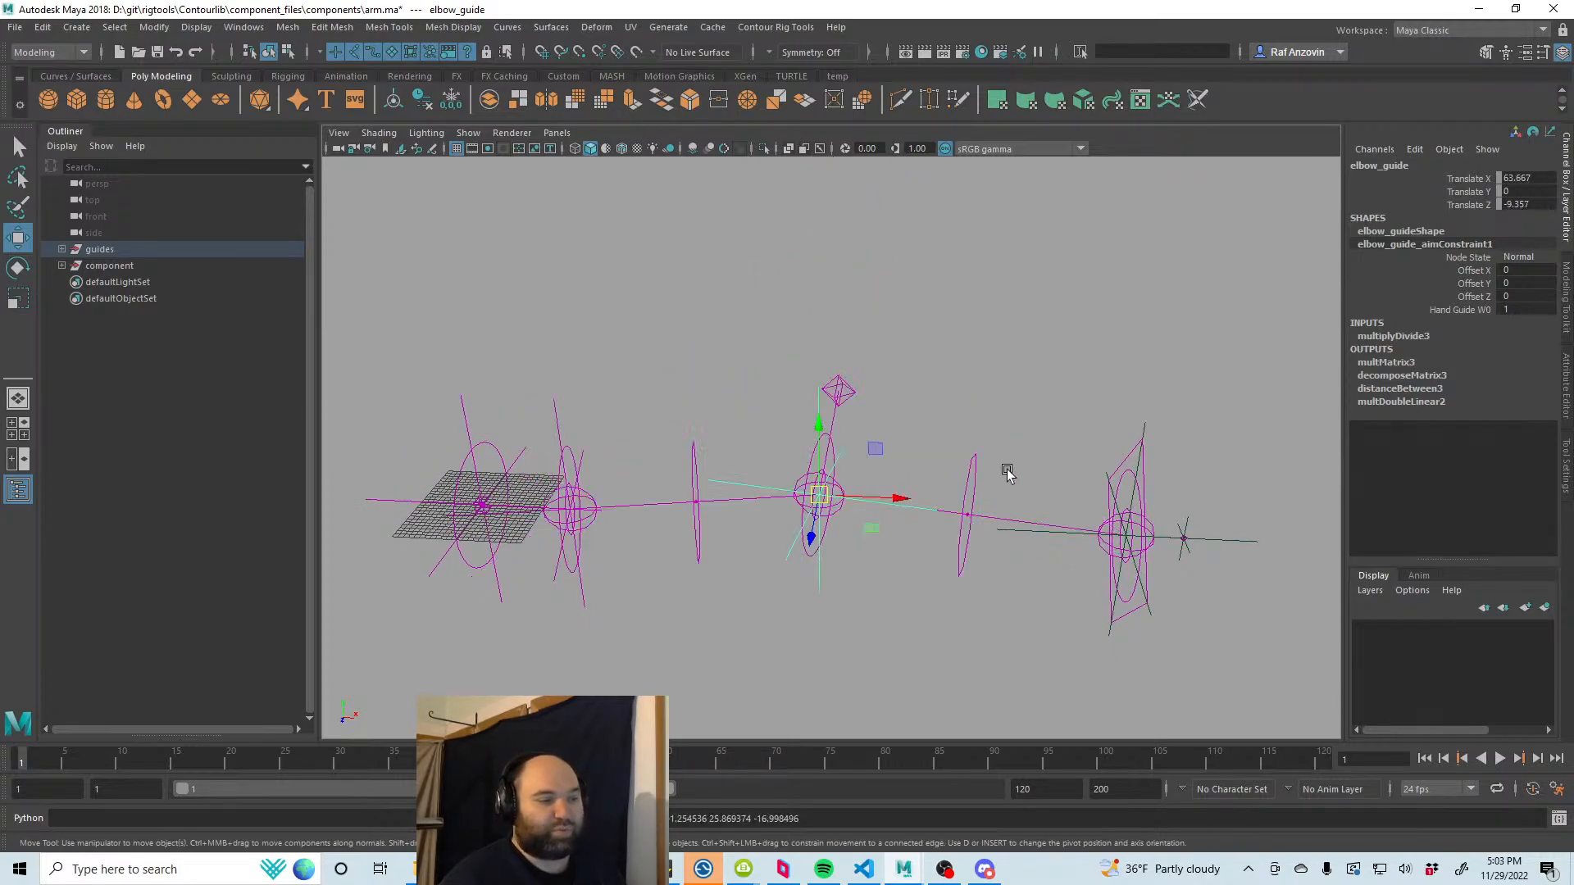
# Step: Open finger.ma from the components folder, discarding the unsaved changes to arm.ma
pyautogui.keyDown('alt'); pyautogui.moveTo(1007, 473); pyautogui.dragTo(492, 271); pyautogui.keyUp('alt')
pyautogui.click(15, 27)
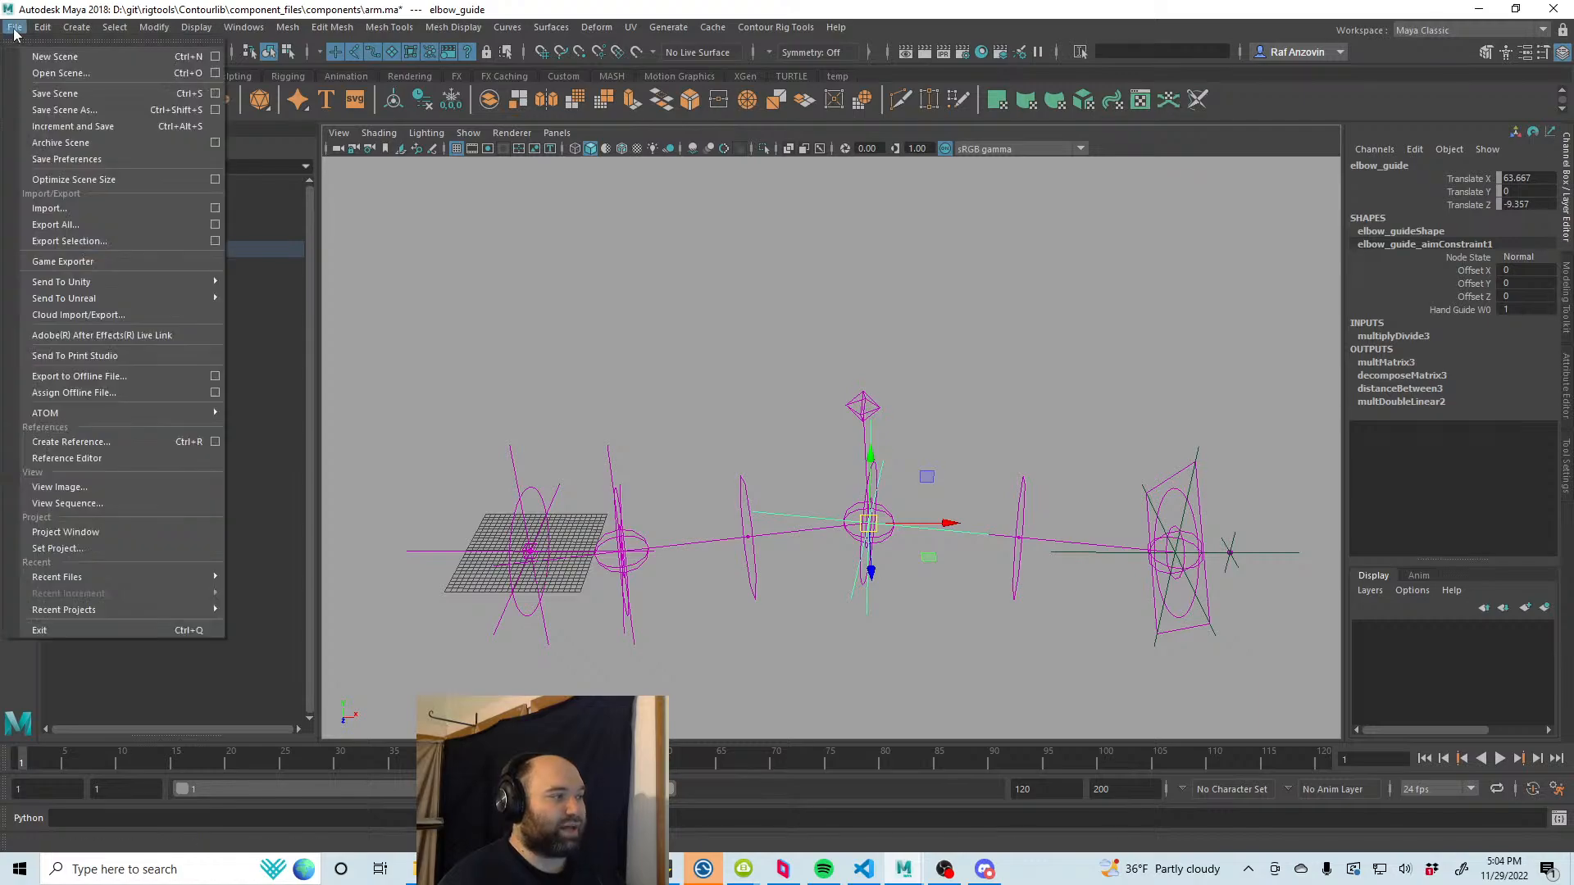
pyautogui.click(59, 73)
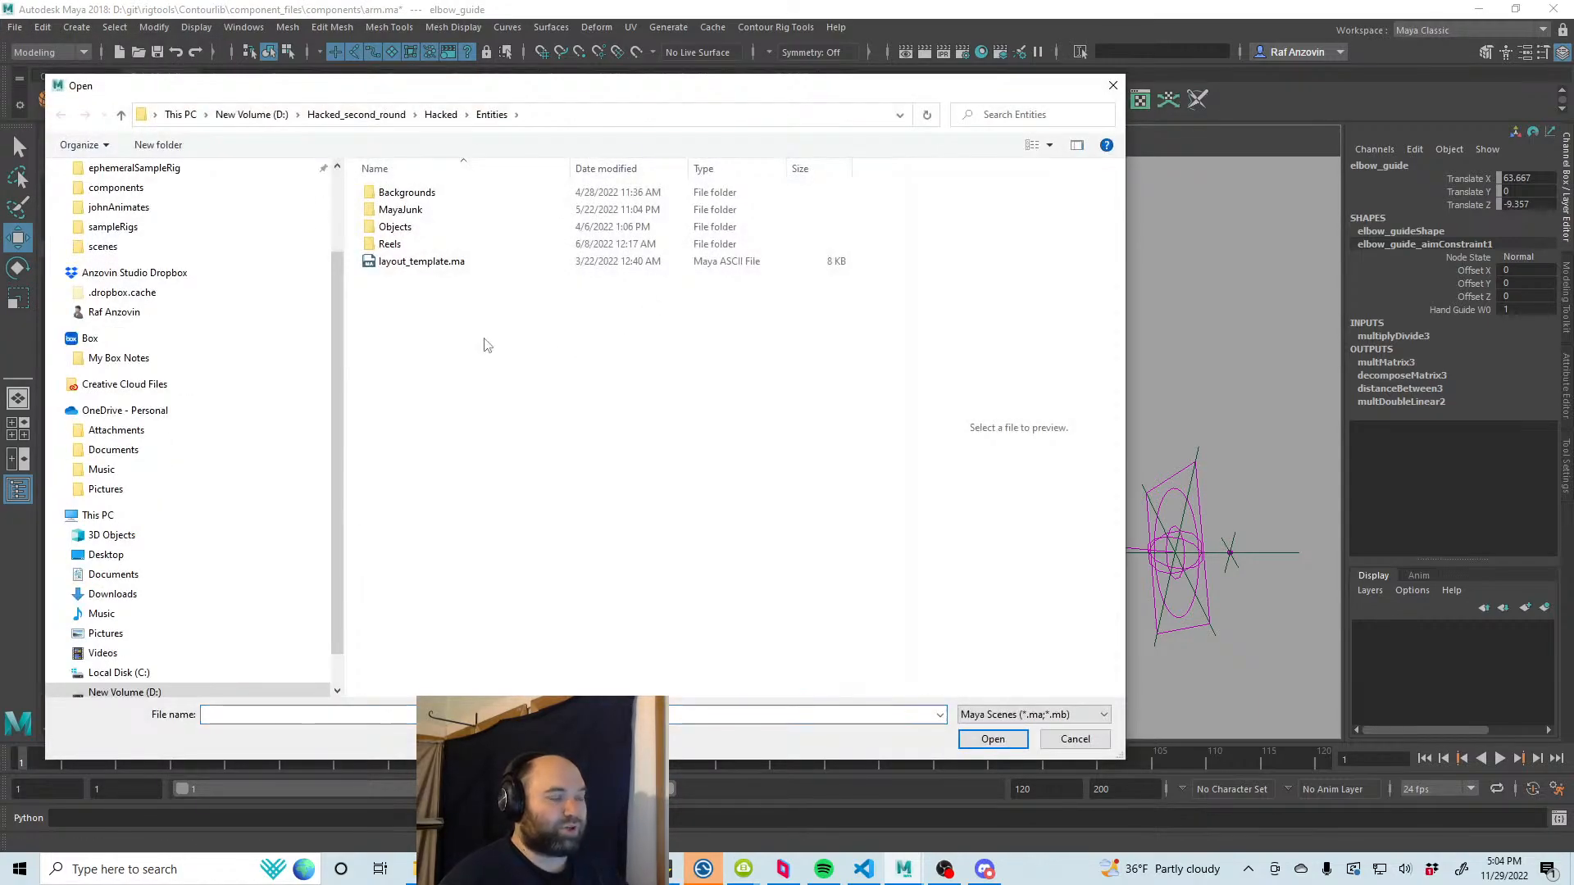
pyautogui.scroll(2, 270, 308)
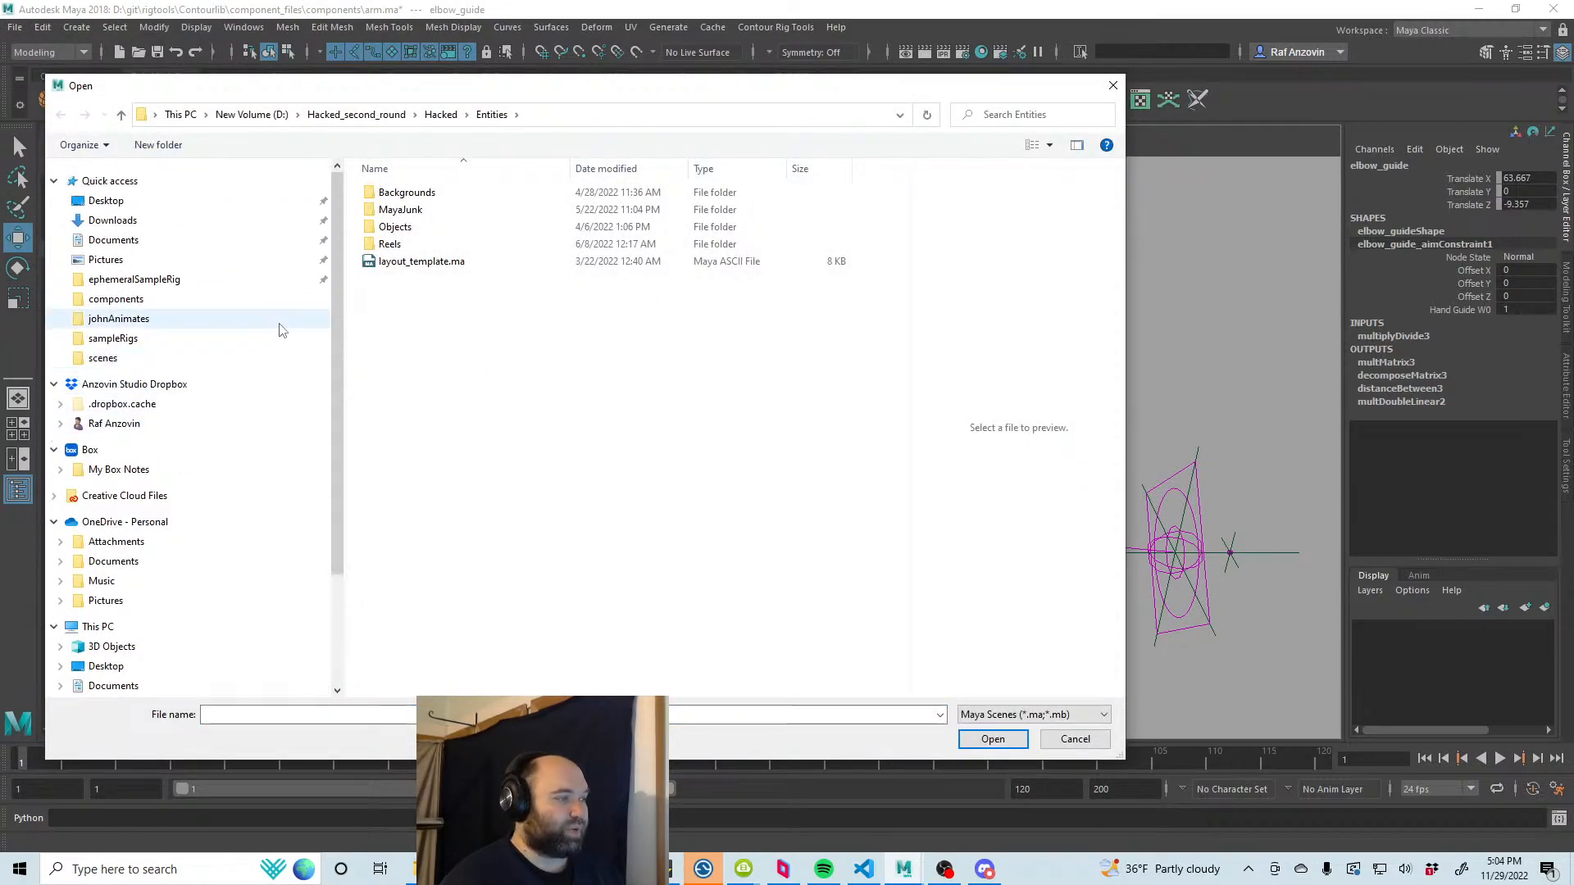
pyautogui.click(164, 300)
pyautogui.doubleClick(394, 209)
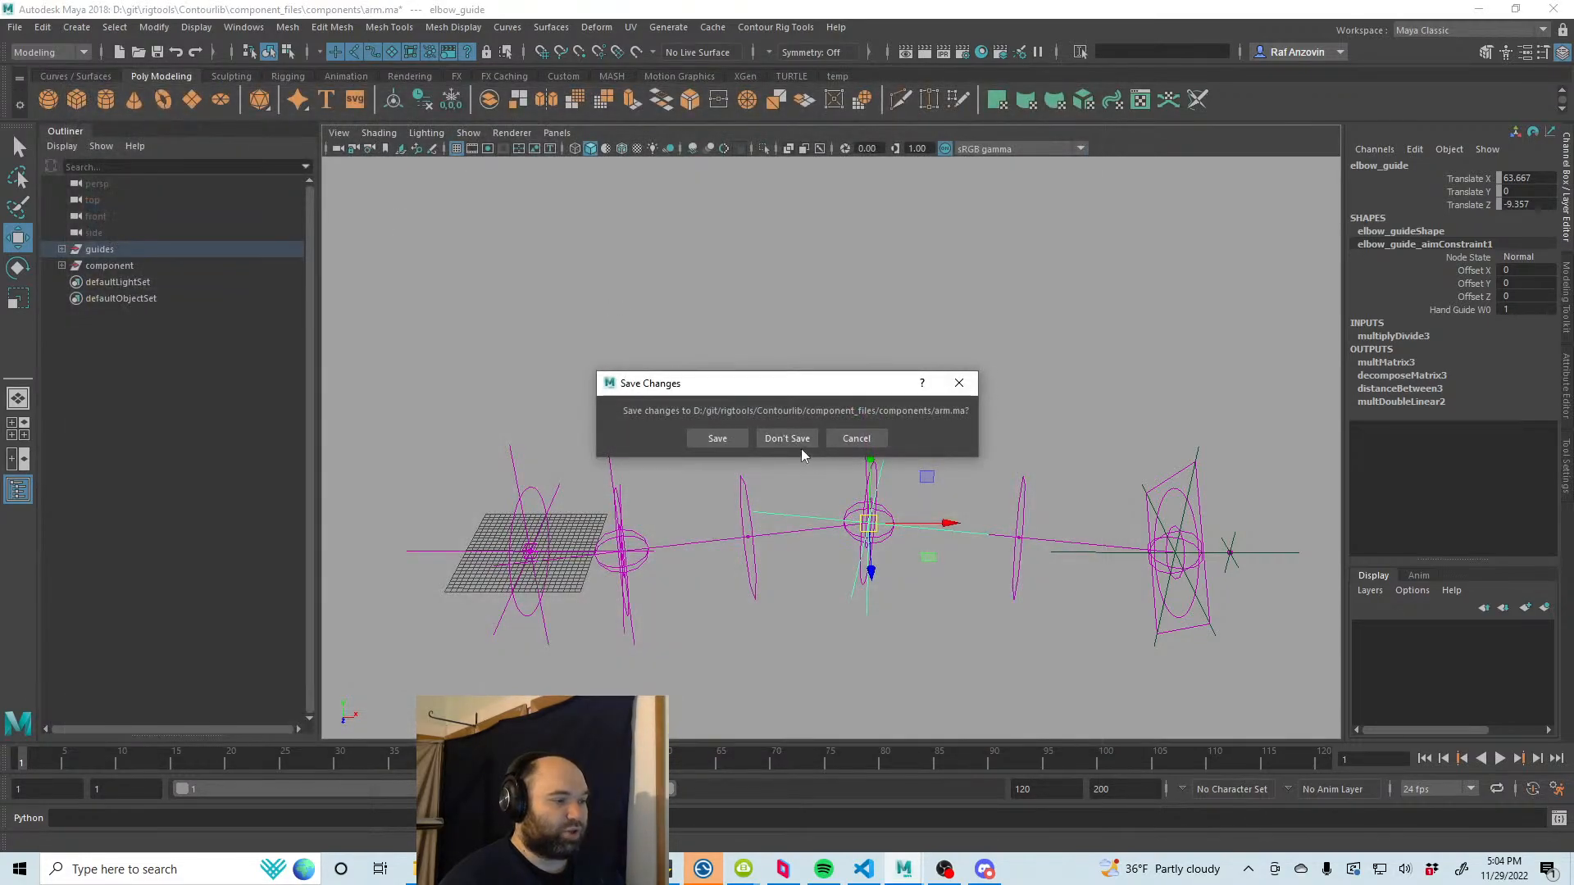
pyautogui.click(800, 447)
# Step: Try rotating the joint3 guide about -40.5 degrees around Z and moving it freely, and undo both changes
pyautogui.keyDown('alt'); pyautogui.moveTo(854, 519); pyautogui.dragTo(772, 495, button='middle'); pyautogui.keyUp('alt')
pyautogui.keyDown('alt'); pyautogui.moveTo(772, 495); pyautogui.dragTo(917, 534, button='right'); pyautogui.keyUp('alt')
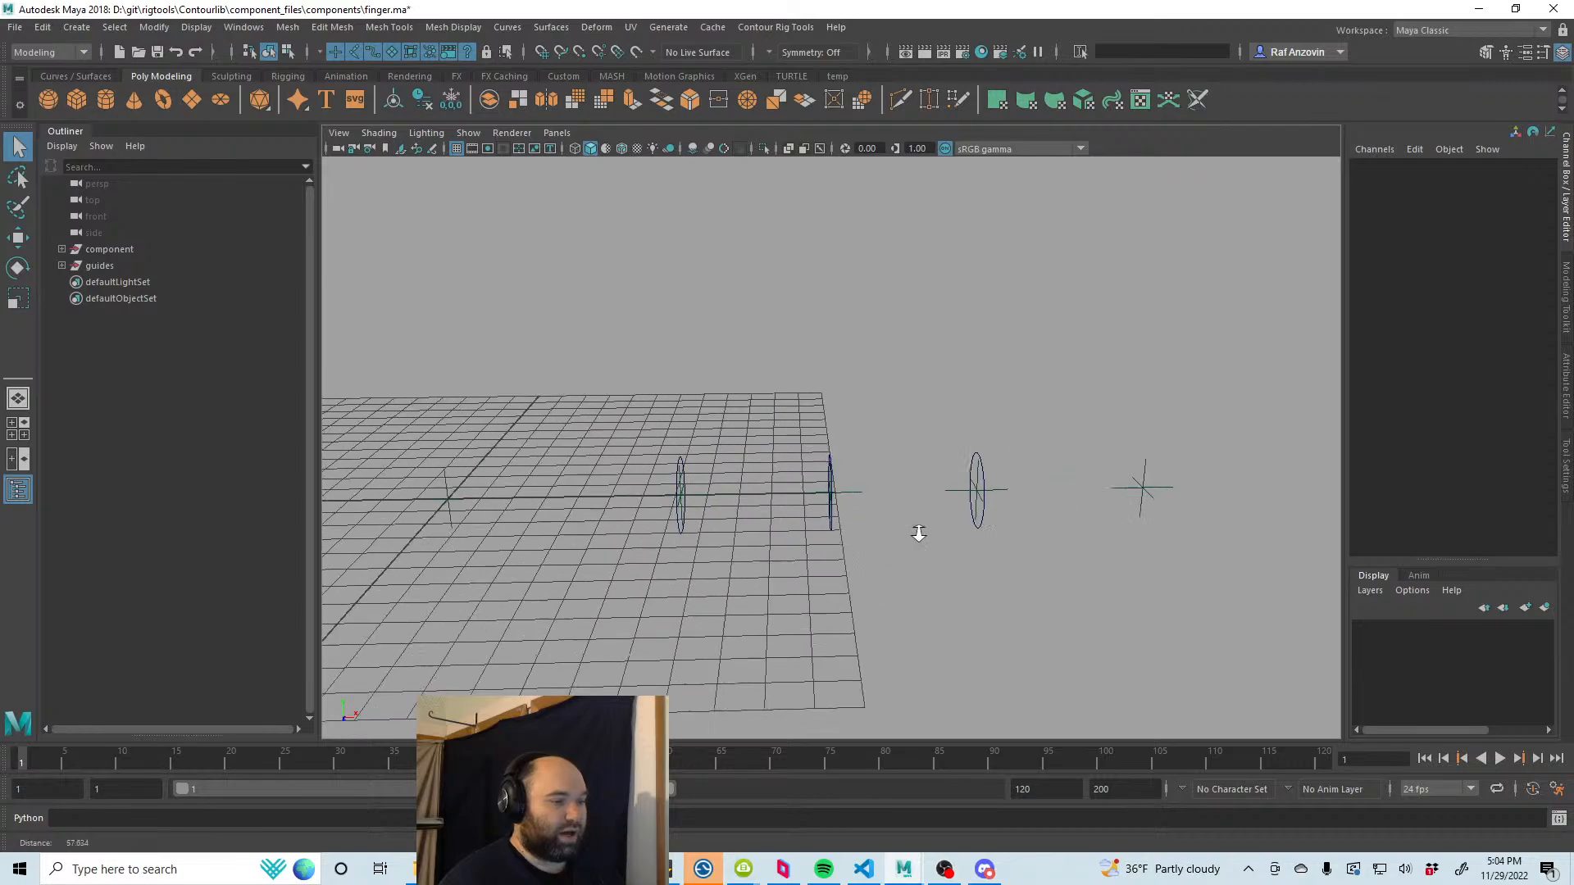
pyautogui.keyDown('alt'); pyautogui.moveTo(918, 533); pyautogui.dragTo(1040, 531); pyautogui.keyUp('alt')
pyautogui.click(1017, 480)
pyautogui.press('e')
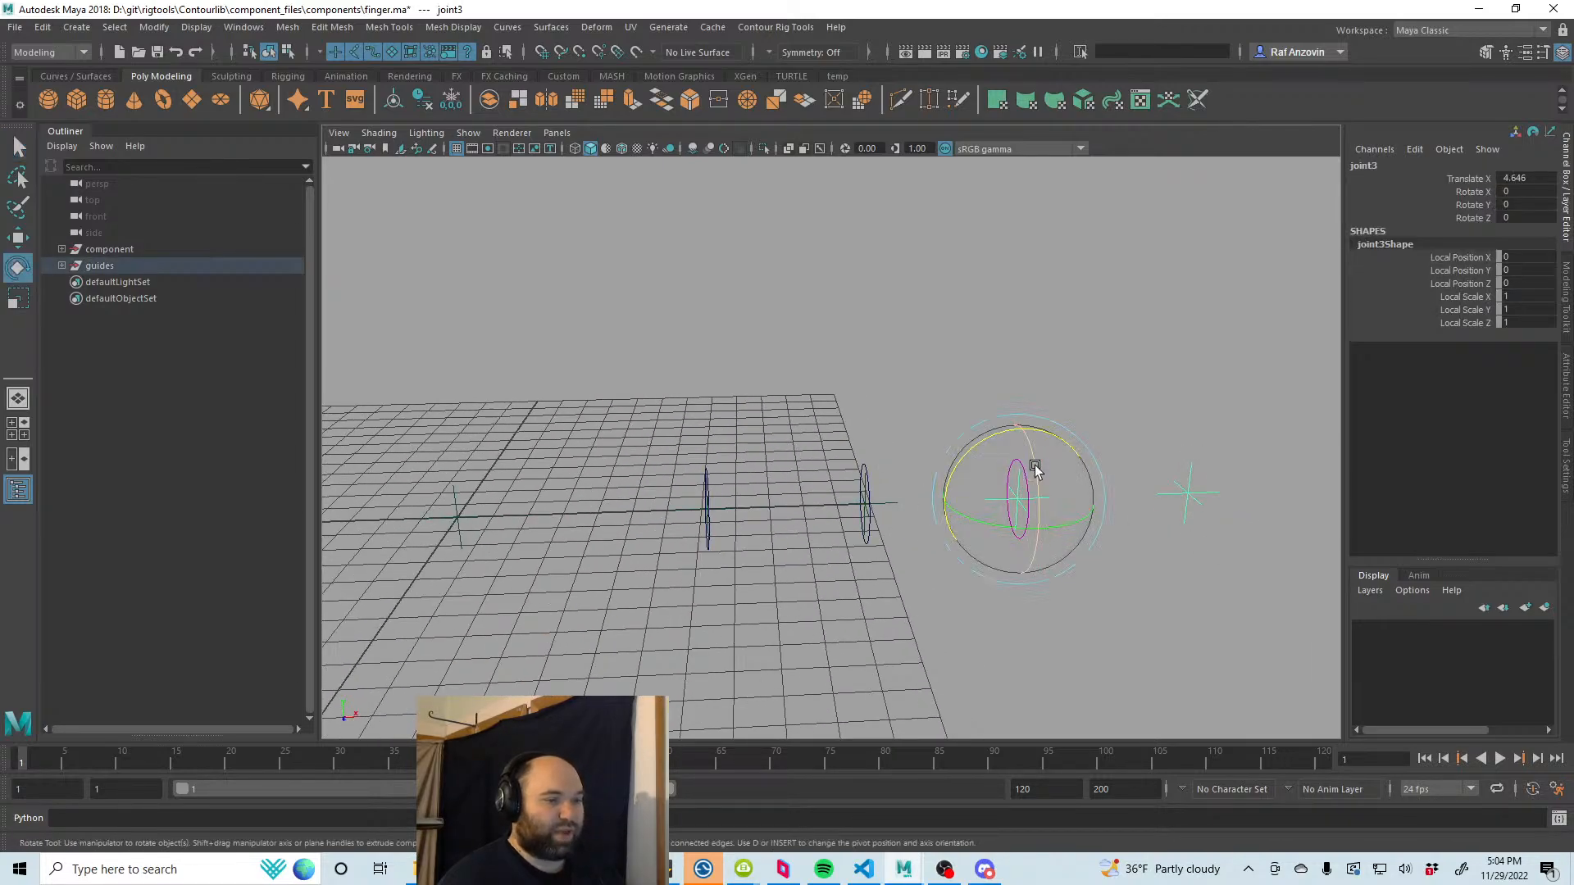
pyautogui.moveTo(991, 435); pyautogui.dragTo(1050, 448)
pyautogui.hotkey('ctrl', 'z')
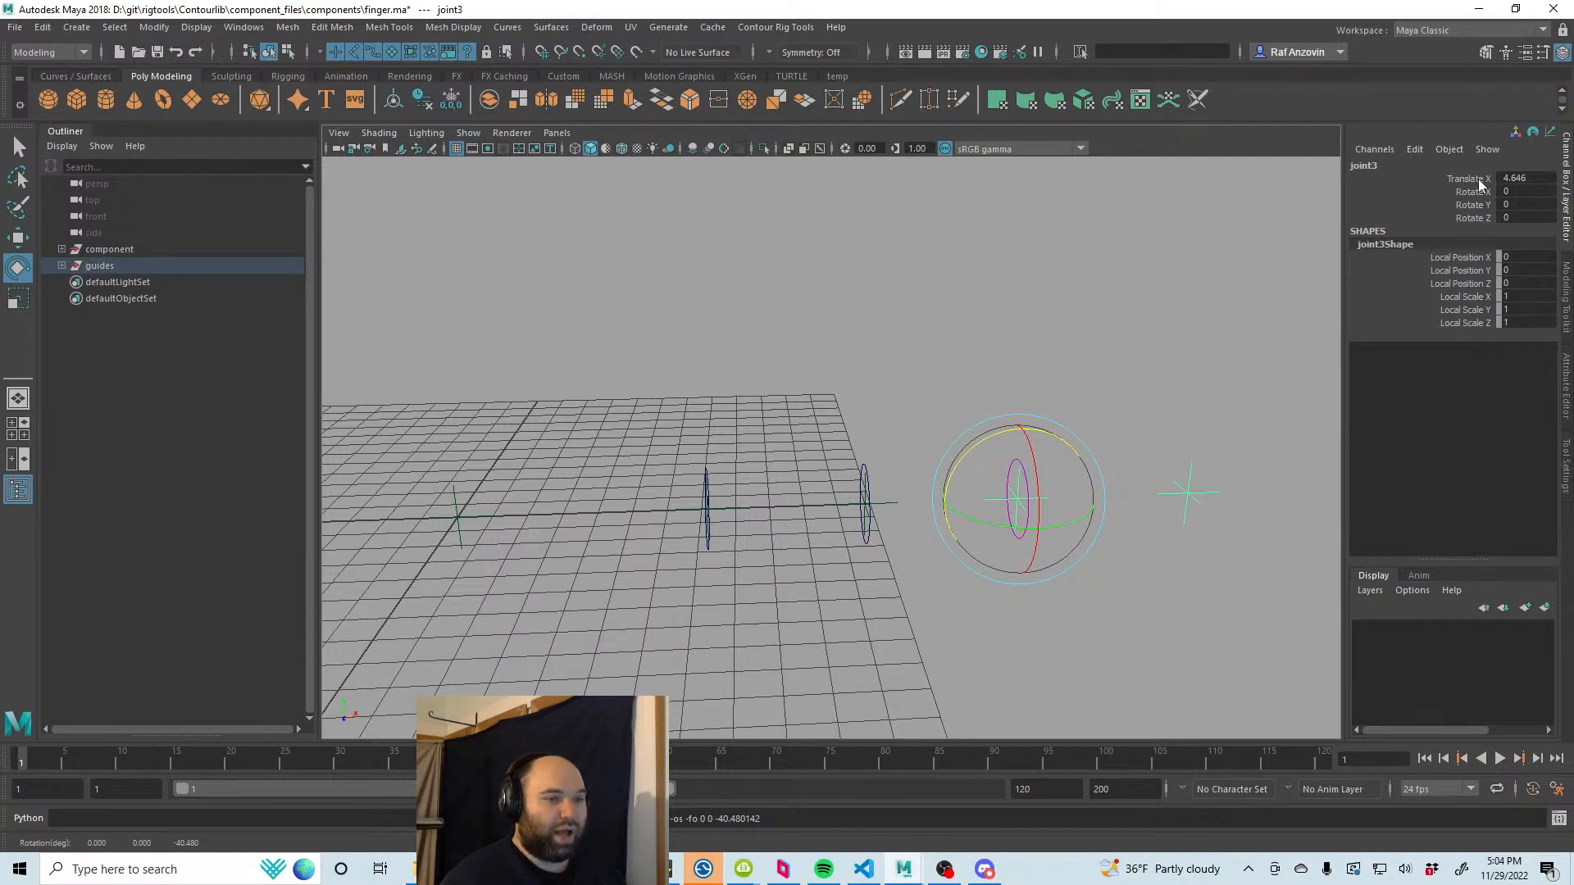
pyautogui.press('w')
pyautogui.moveTo(1010, 467); pyautogui.dragTo(1021, 467)
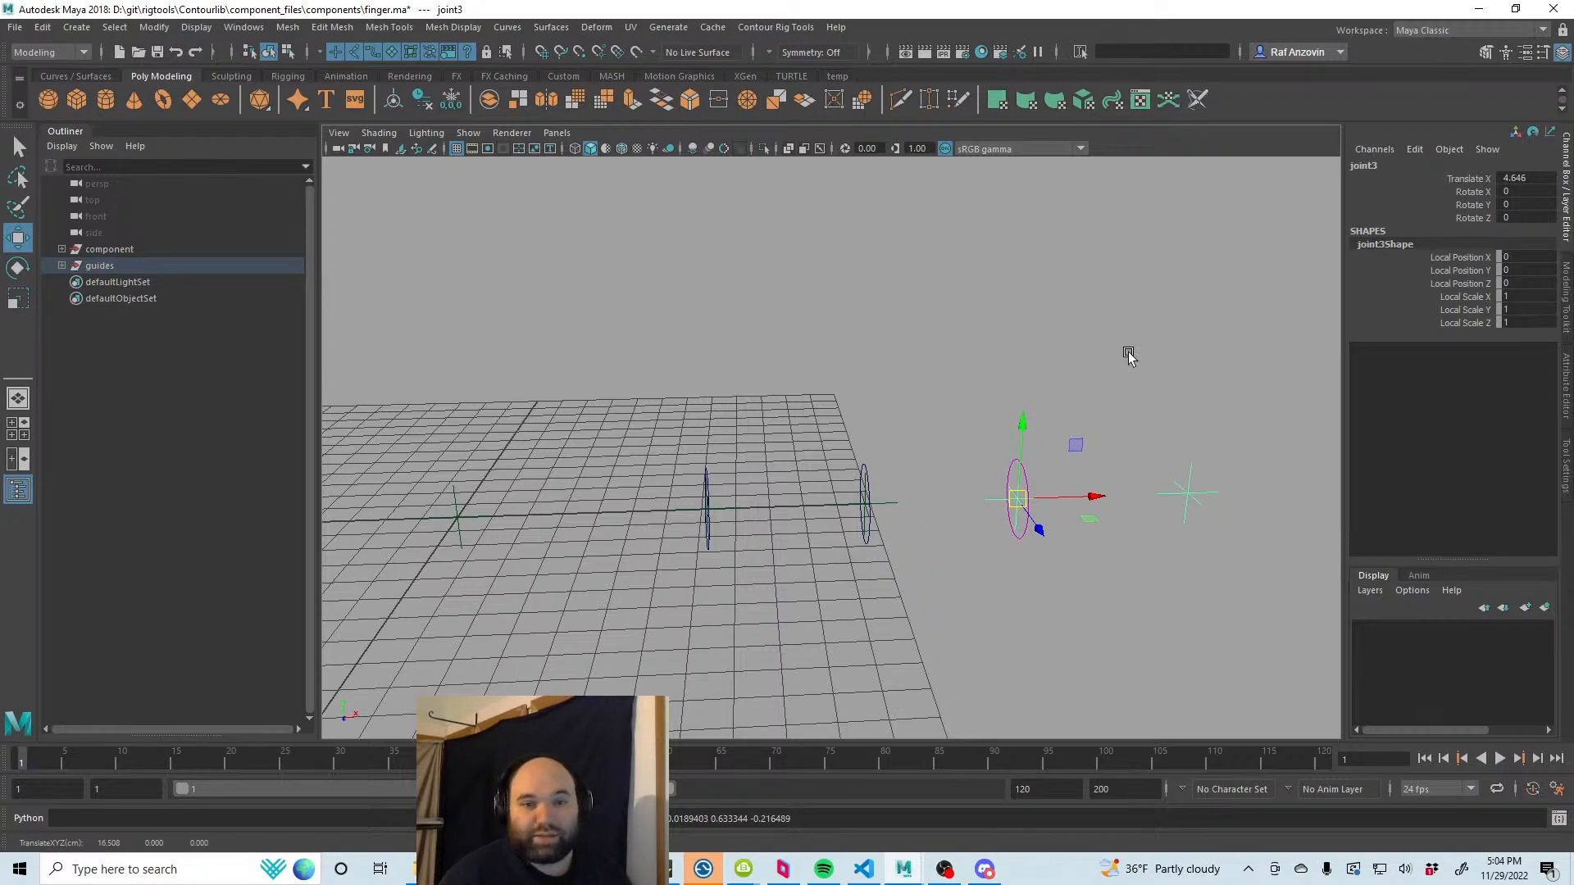
# Step: Try rotating the joint2 guide about 25 degrees around Z, and undo the rotation
pyautogui.click(892, 506)
pyautogui.press('e')
pyautogui.moveTo(833, 443); pyautogui.dragTo(784, 445)
pyautogui.hotkey('ctrl', 'z')
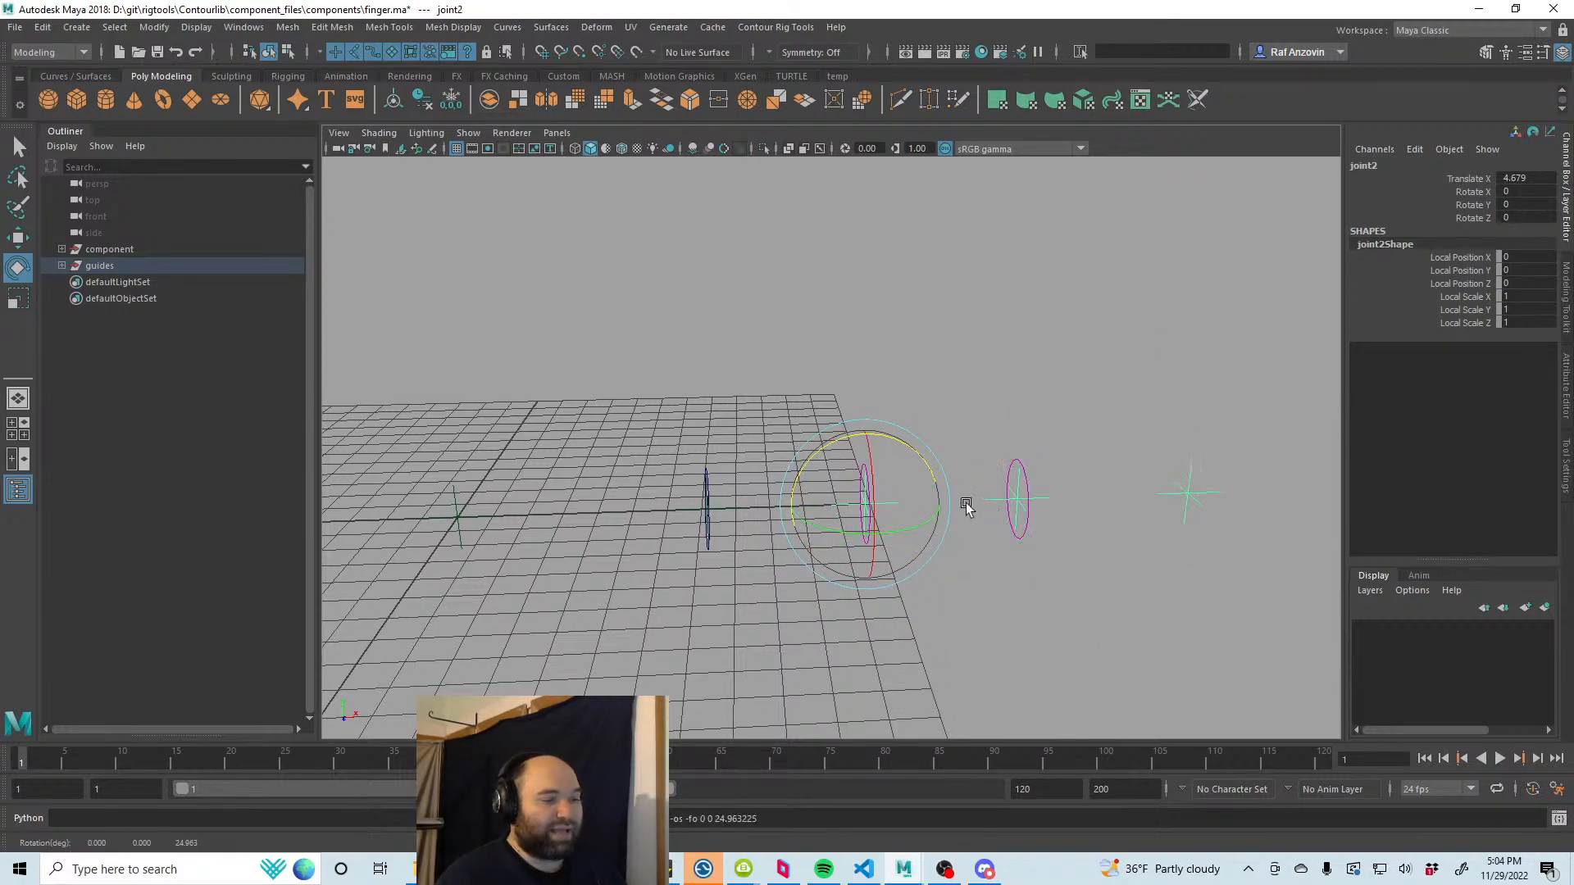
# Step: Move the joint2 guide out to about Translate X 5.87 and try rotating it to about -12.4, -25.3, -16.7 degrees
pyautogui.press('w')
pyautogui.keyDown('alt'); pyautogui.moveTo(945, 539); pyautogui.dragTo(920, 498); pyautogui.keyUp('alt')
pyautogui.press('e')
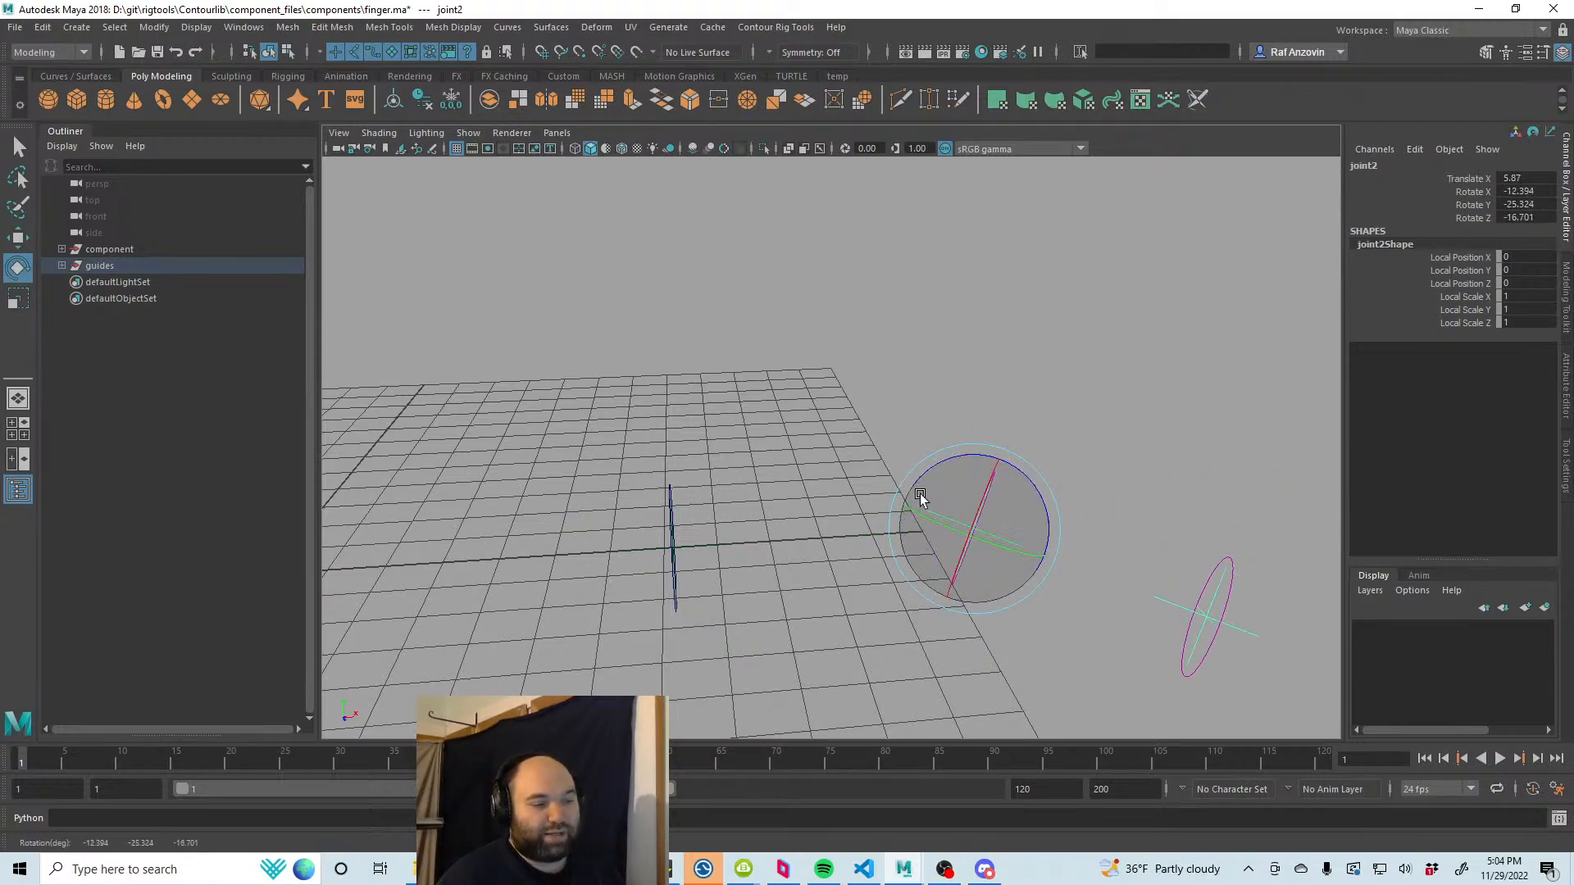
# Step: Inspect the joint3 guide and its parent joint2 from another angle, and clear the selection
pyautogui.click(1178, 503)
pyautogui.click(1253, 630)
pyautogui.press('w')
pyautogui.keyDown('alt'); pyautogui.moveTo(1241, 636); pyautogui.dragTo(1039, 539, button='middle'); pyautogui.keyUp('alt')
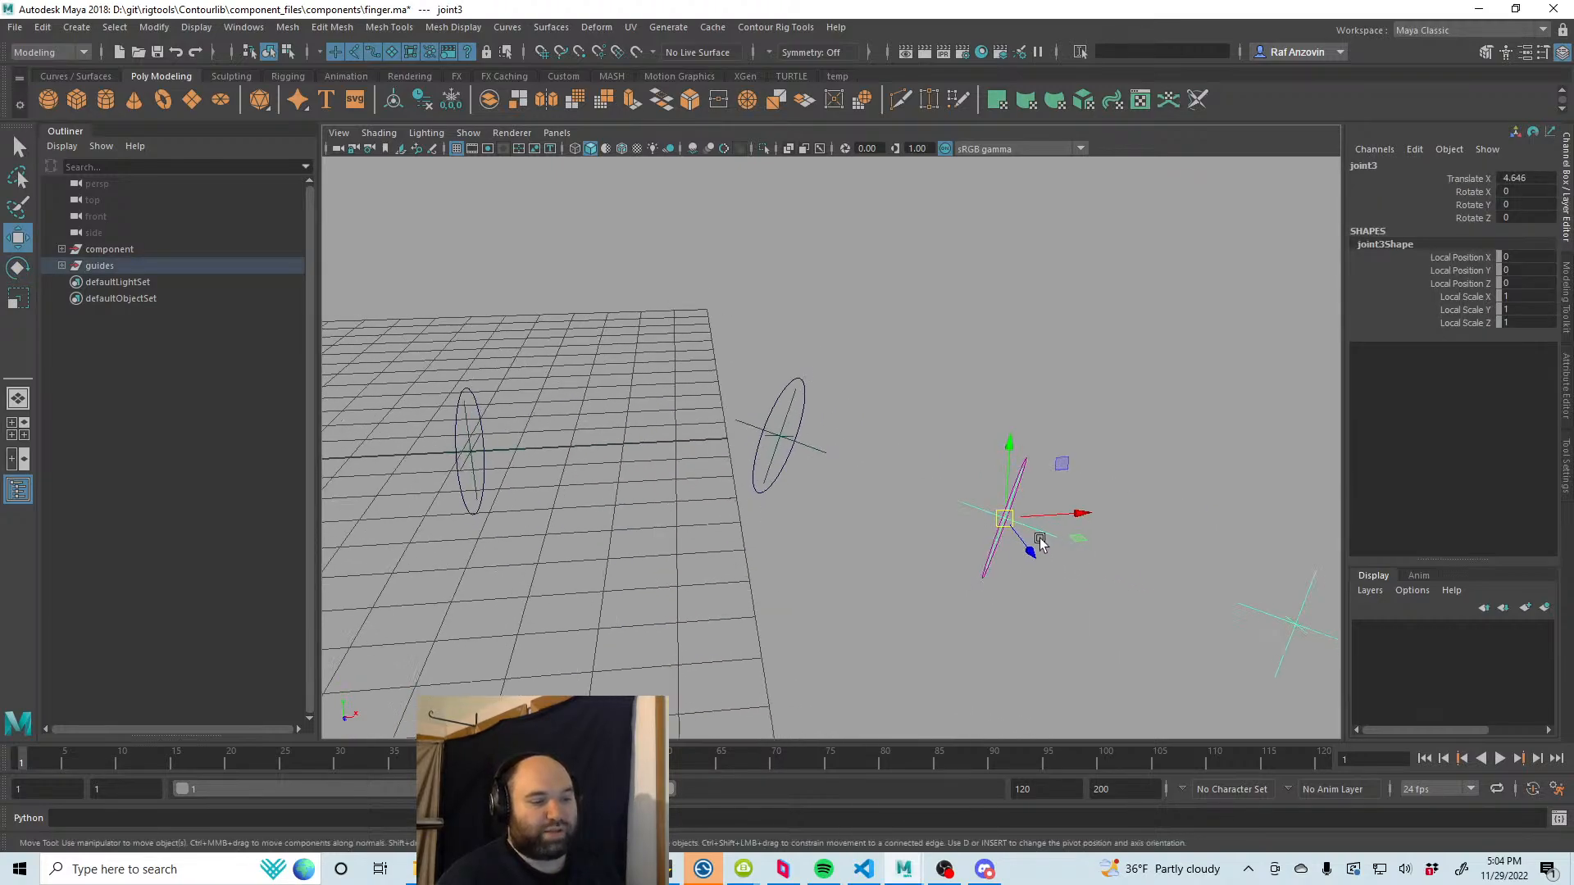
pyautogui.moveTo(1039, 543); pyautogui.dragTo(977, 534)
pyautogui.press('Up')
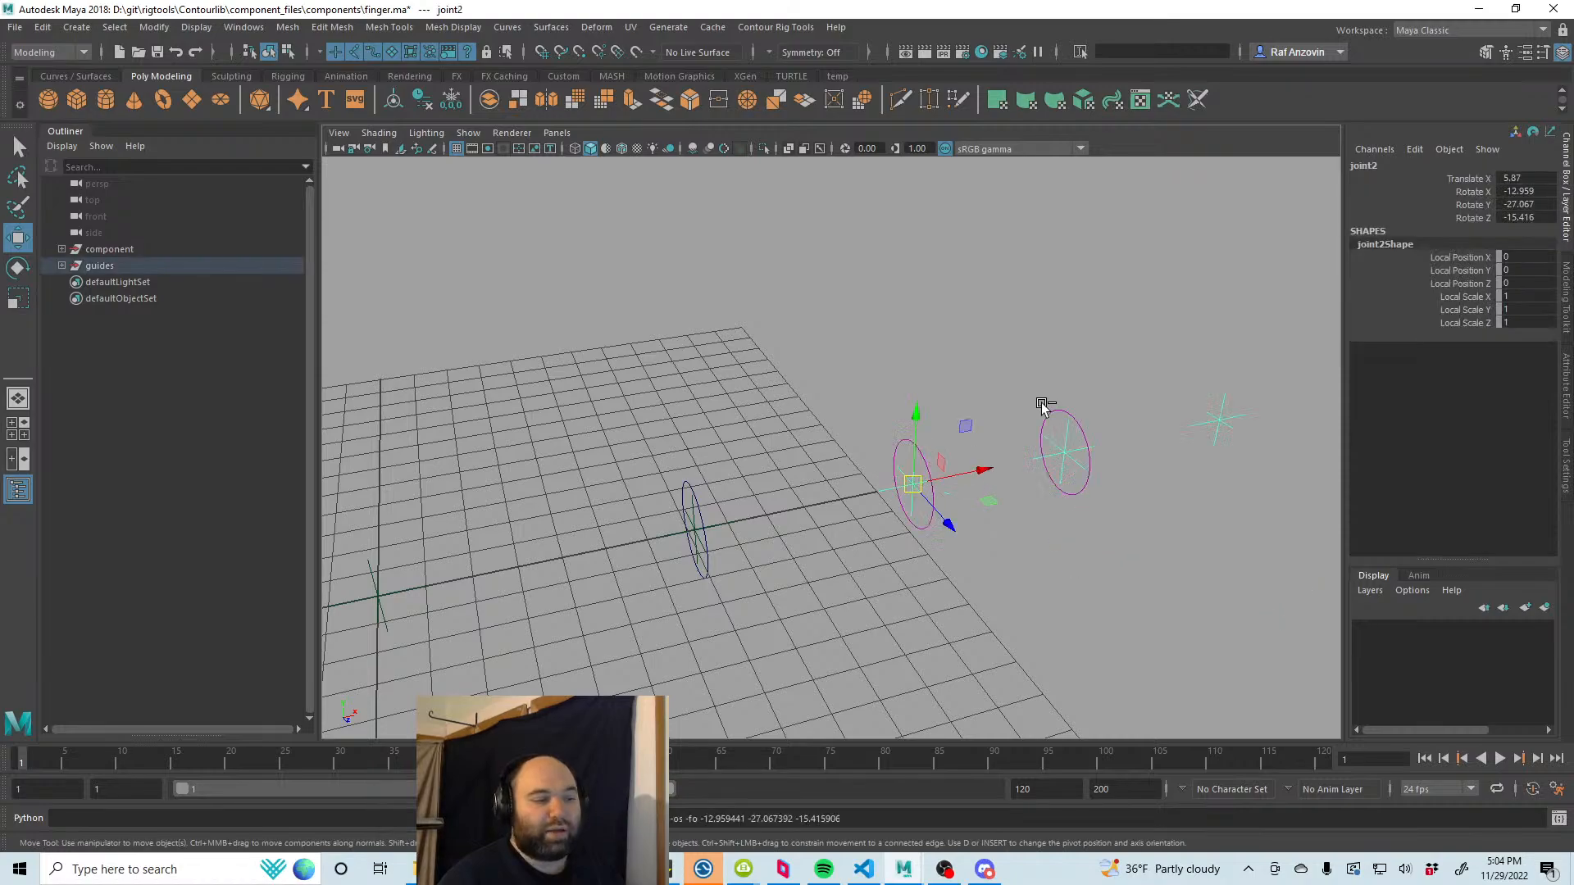
pyautogui.click(1044, 330)
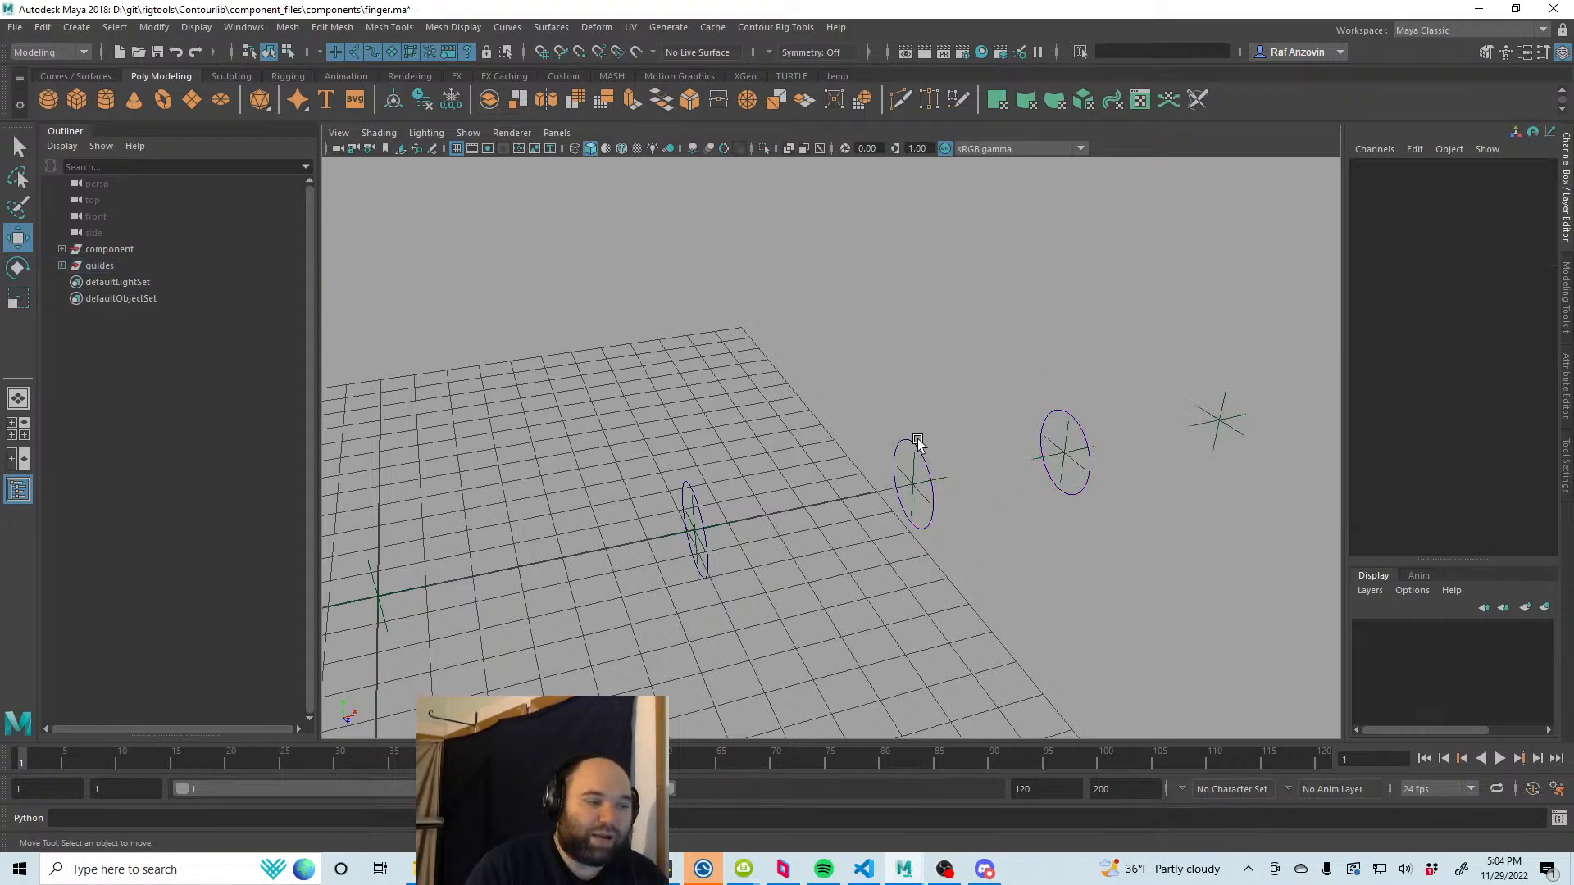
# Step: Select the joint2 guide, examine the finger guide chain, and expand the guides group in the Outliner
pyautogui.click(914, 484)
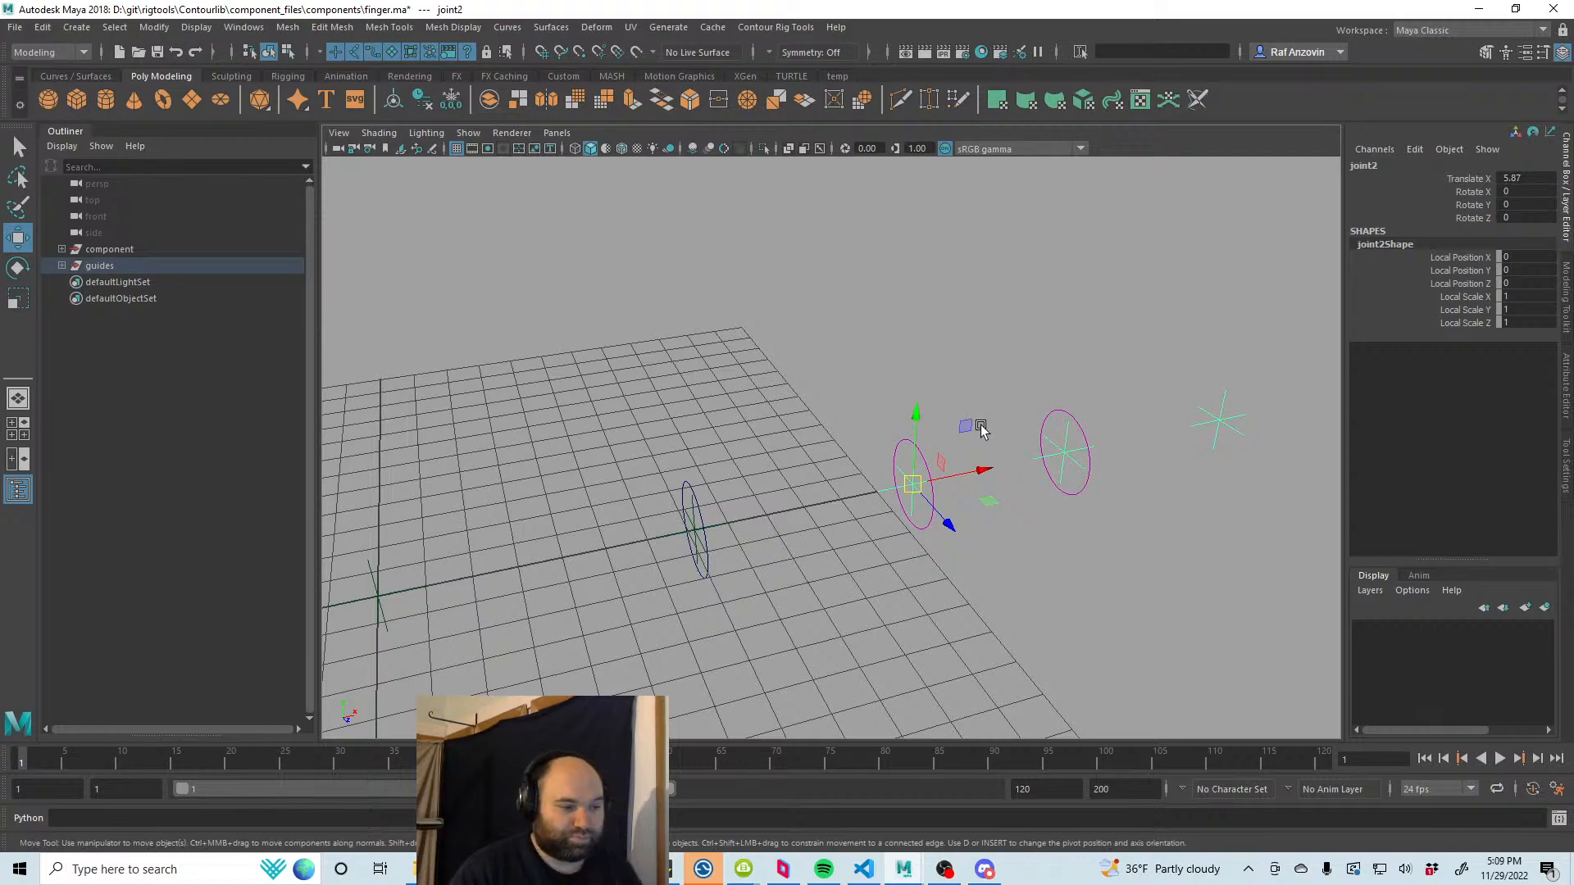
pyautogui.click(891, 355)
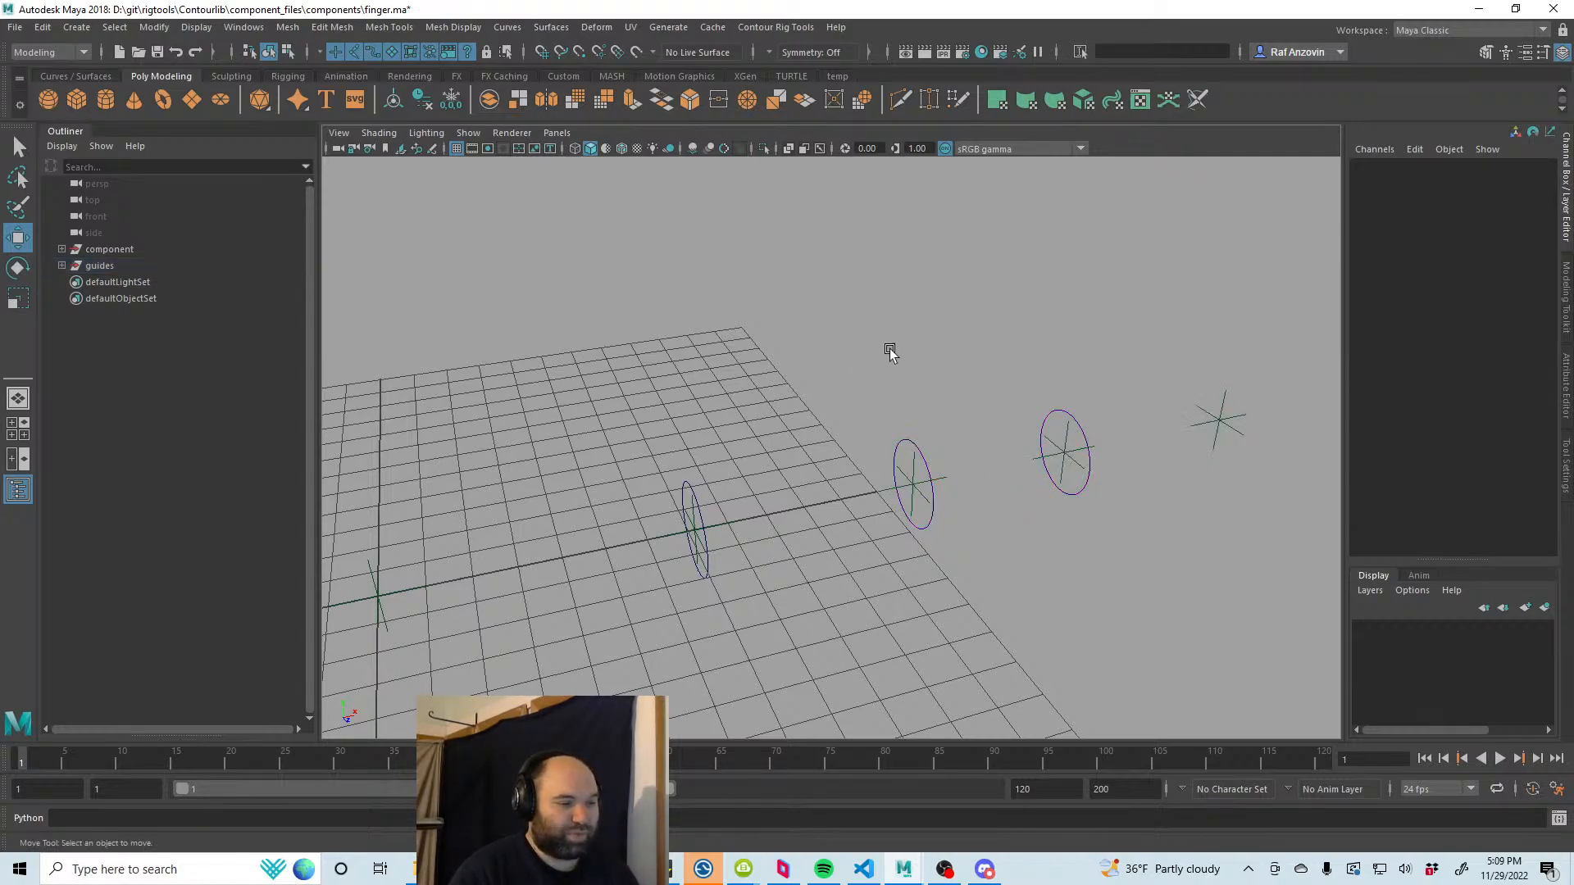
pyautogui.click(912, 482)
pyautogui.keyDown('alt'); pyautogui.moveTo(913, 482); pyautogui.dragTo(938, 463); pyautogui.keyUp('alt')
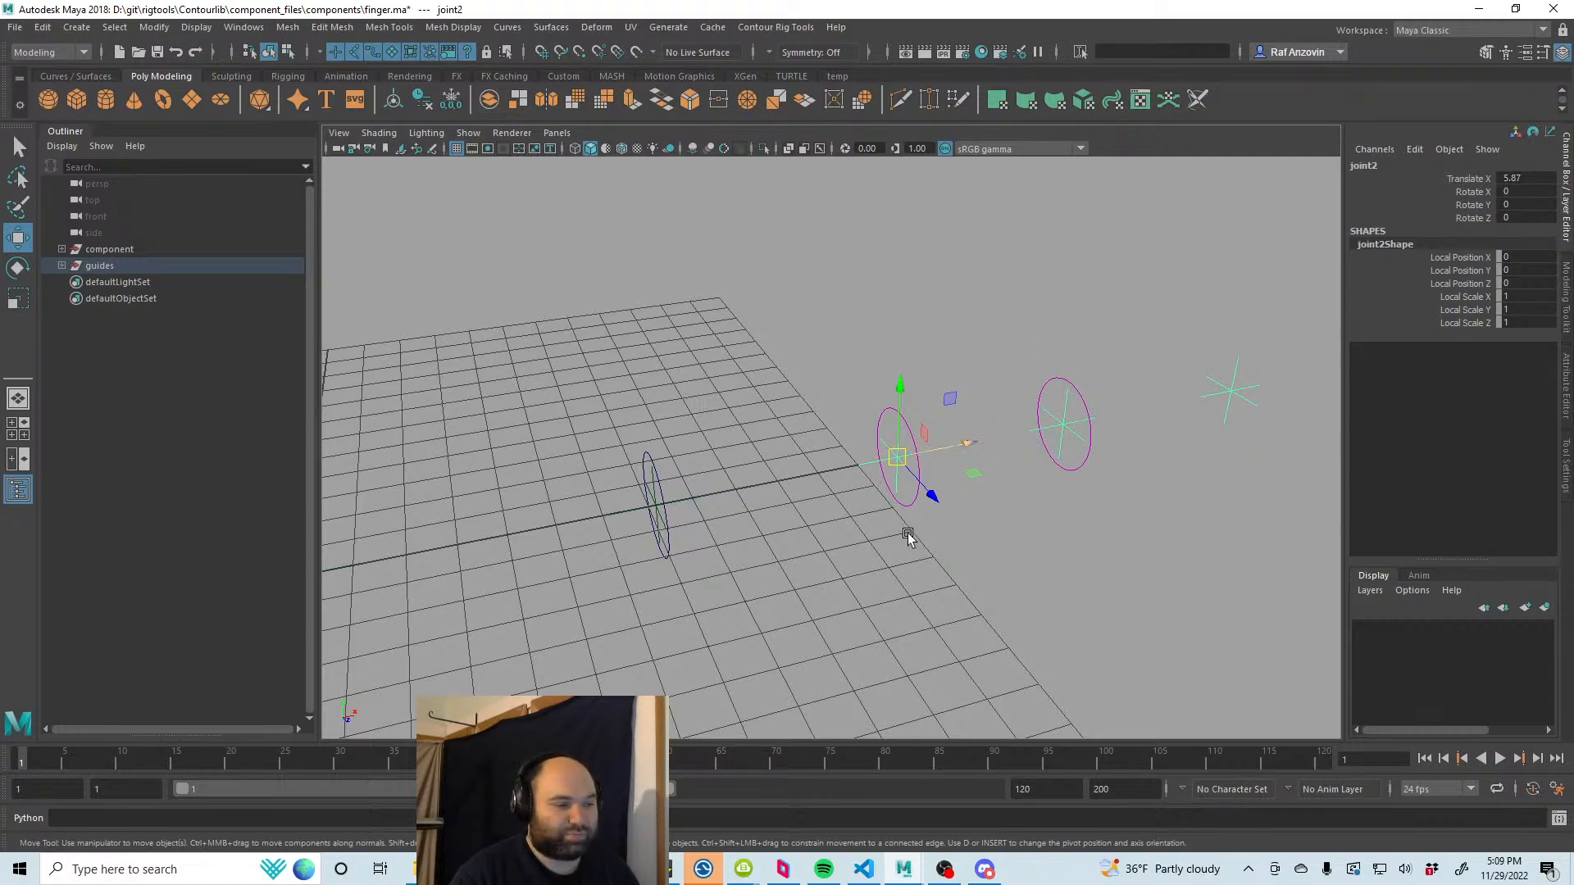
pyautogui.keyDown('alt'); pyautogui.moveTo(906, 533); pyautogui.dragTo(836, 467); pyautogui.keyUp('alt')
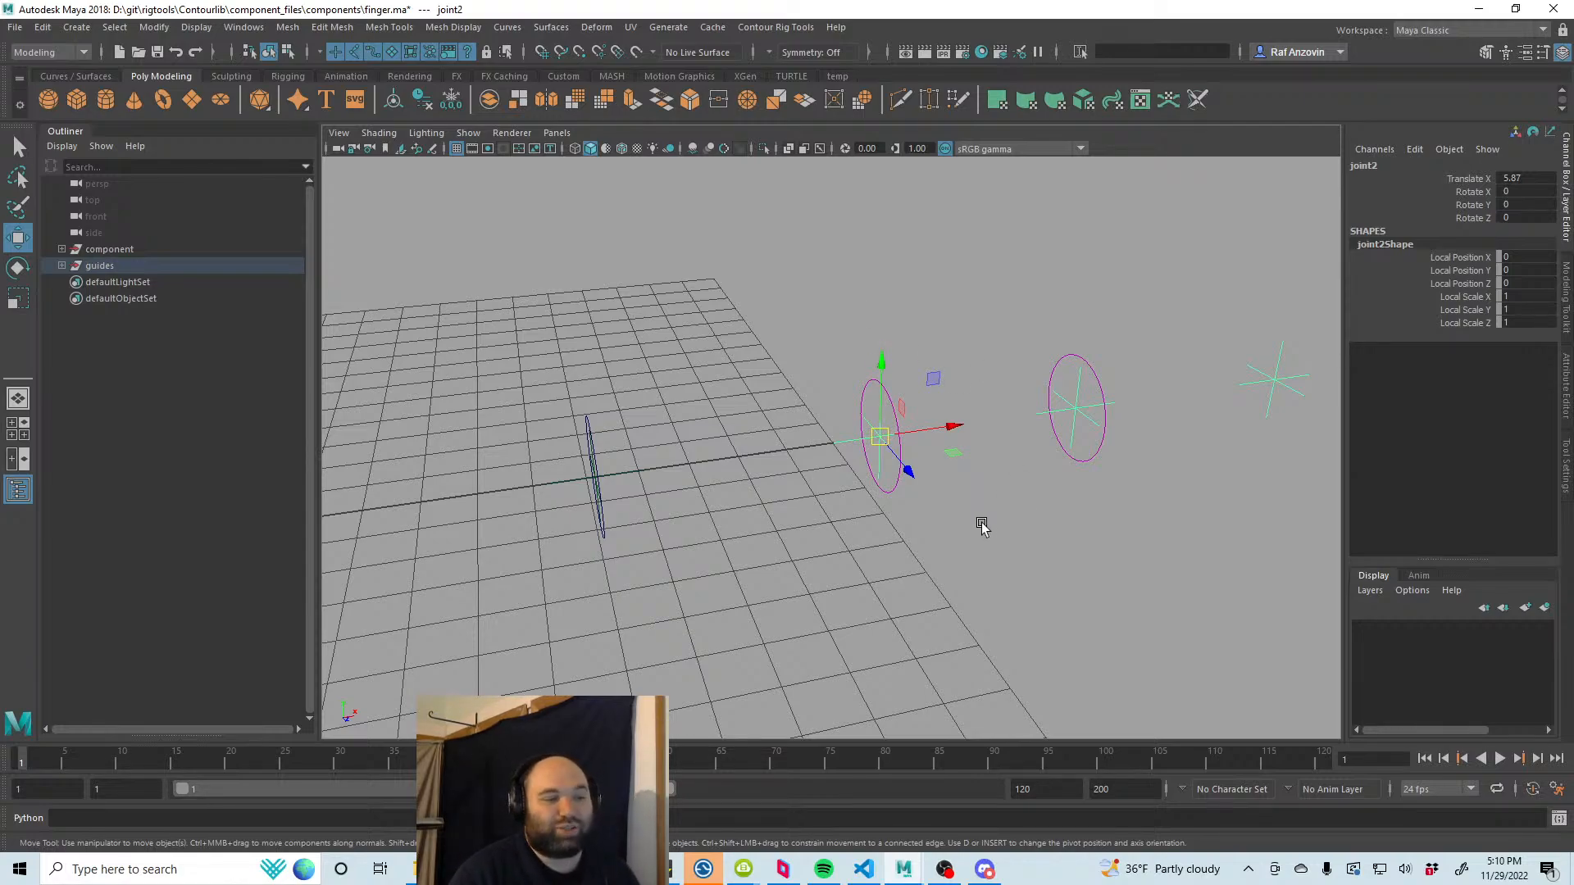
pyautogui.keyDown('alt'); pyautogui.moveTo(980, 524); pyautogui.dragTo(828, 525); pyautogui.keyUp('alt')
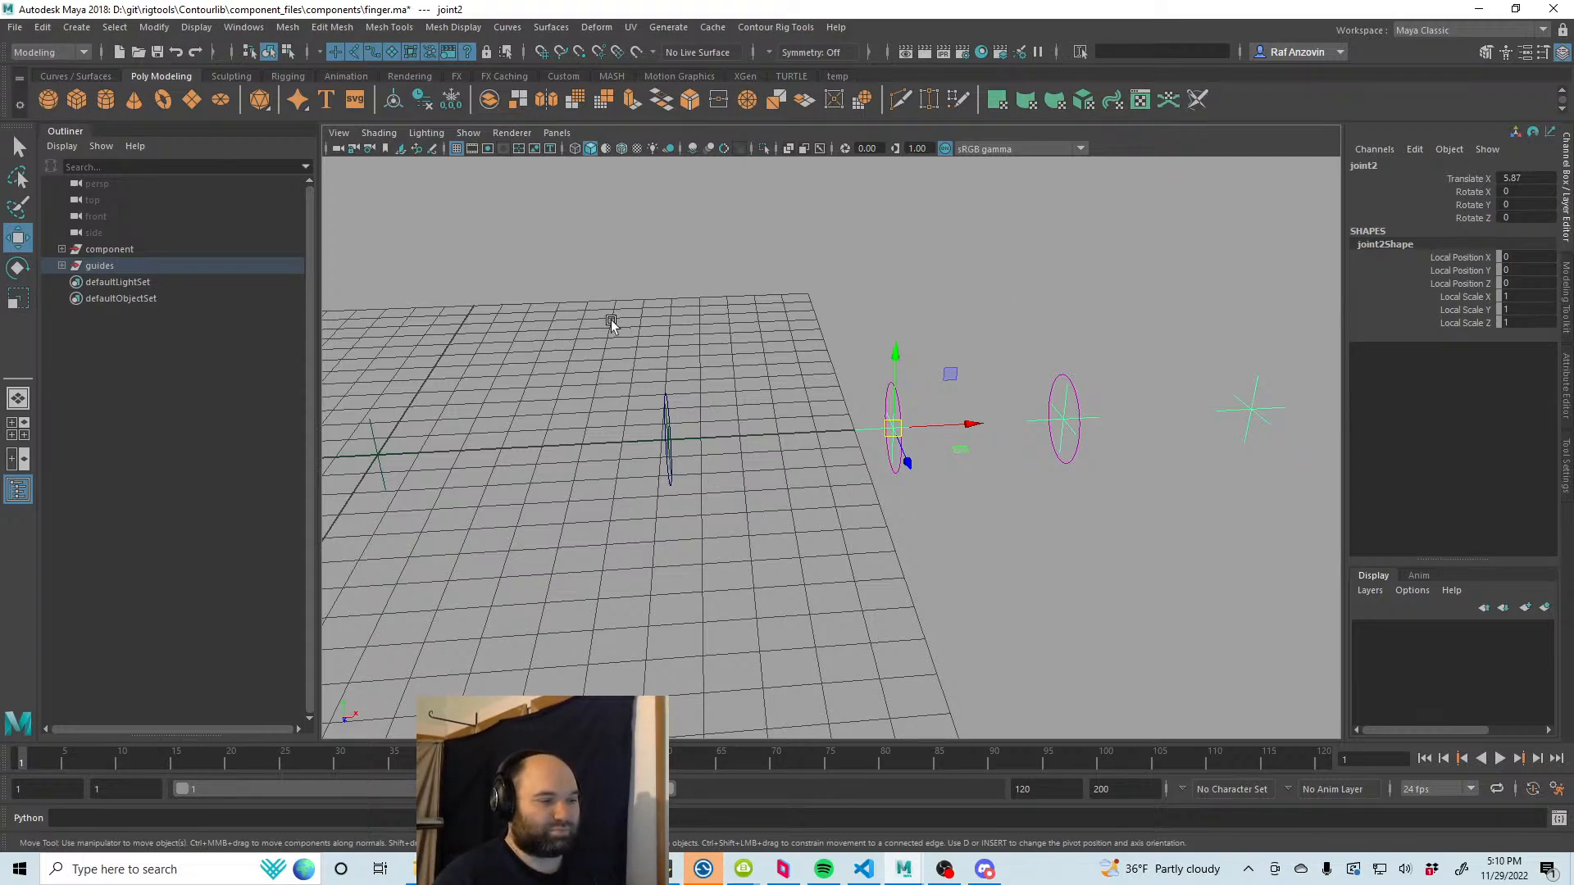
pyautogui.click(62, 265)
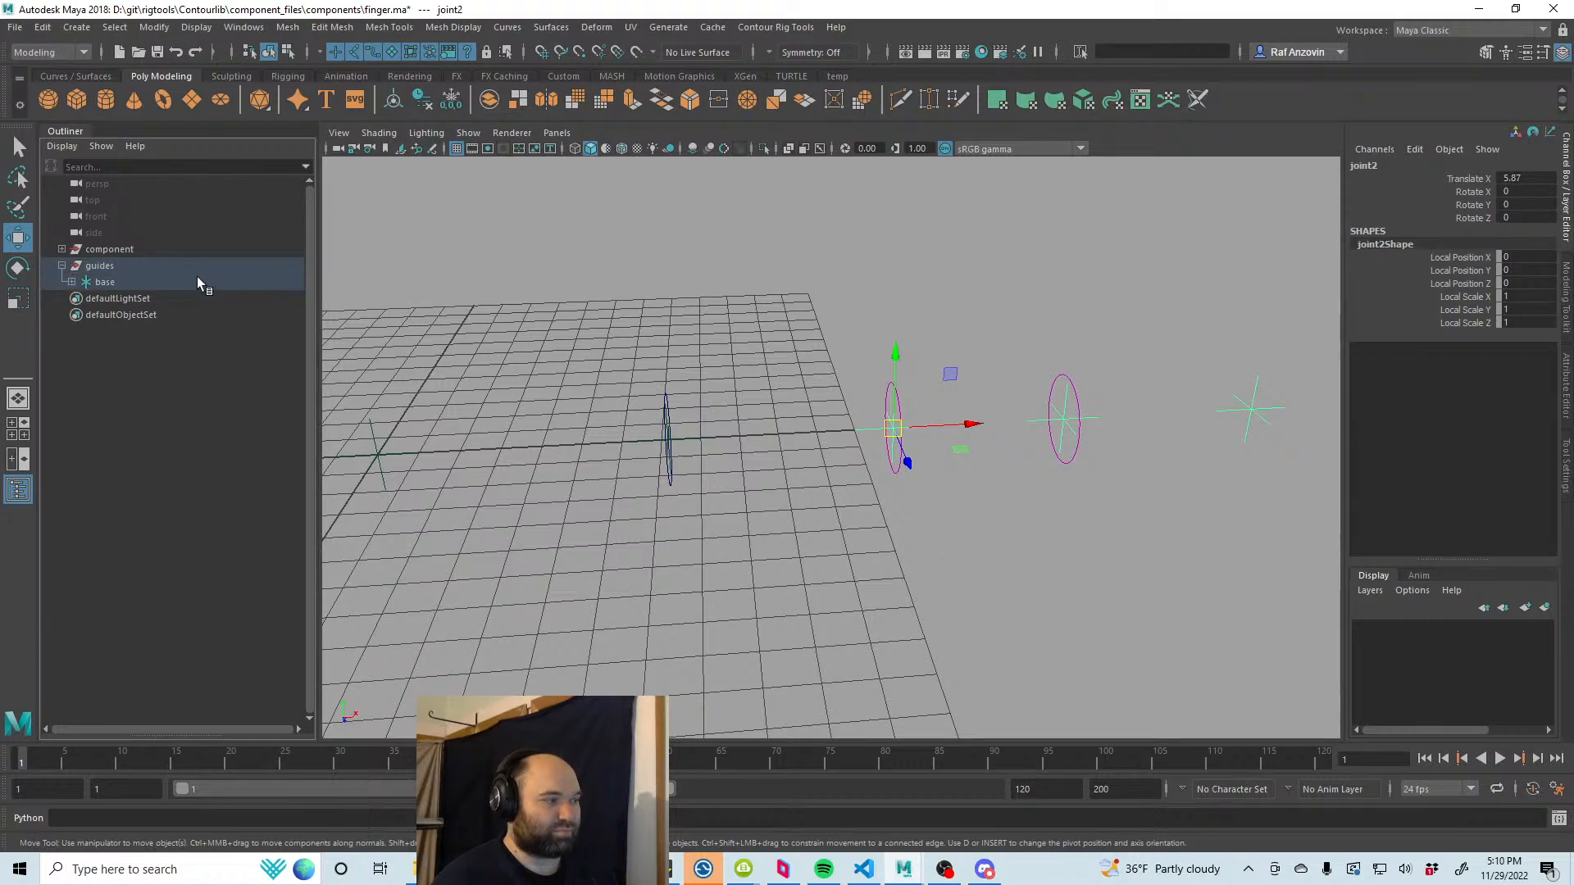
# Step: Expand the guide hierarchy from base down to joint3_overshoot and examine the channels of the joint1 and base guides
pyautogui.click(72, 283)
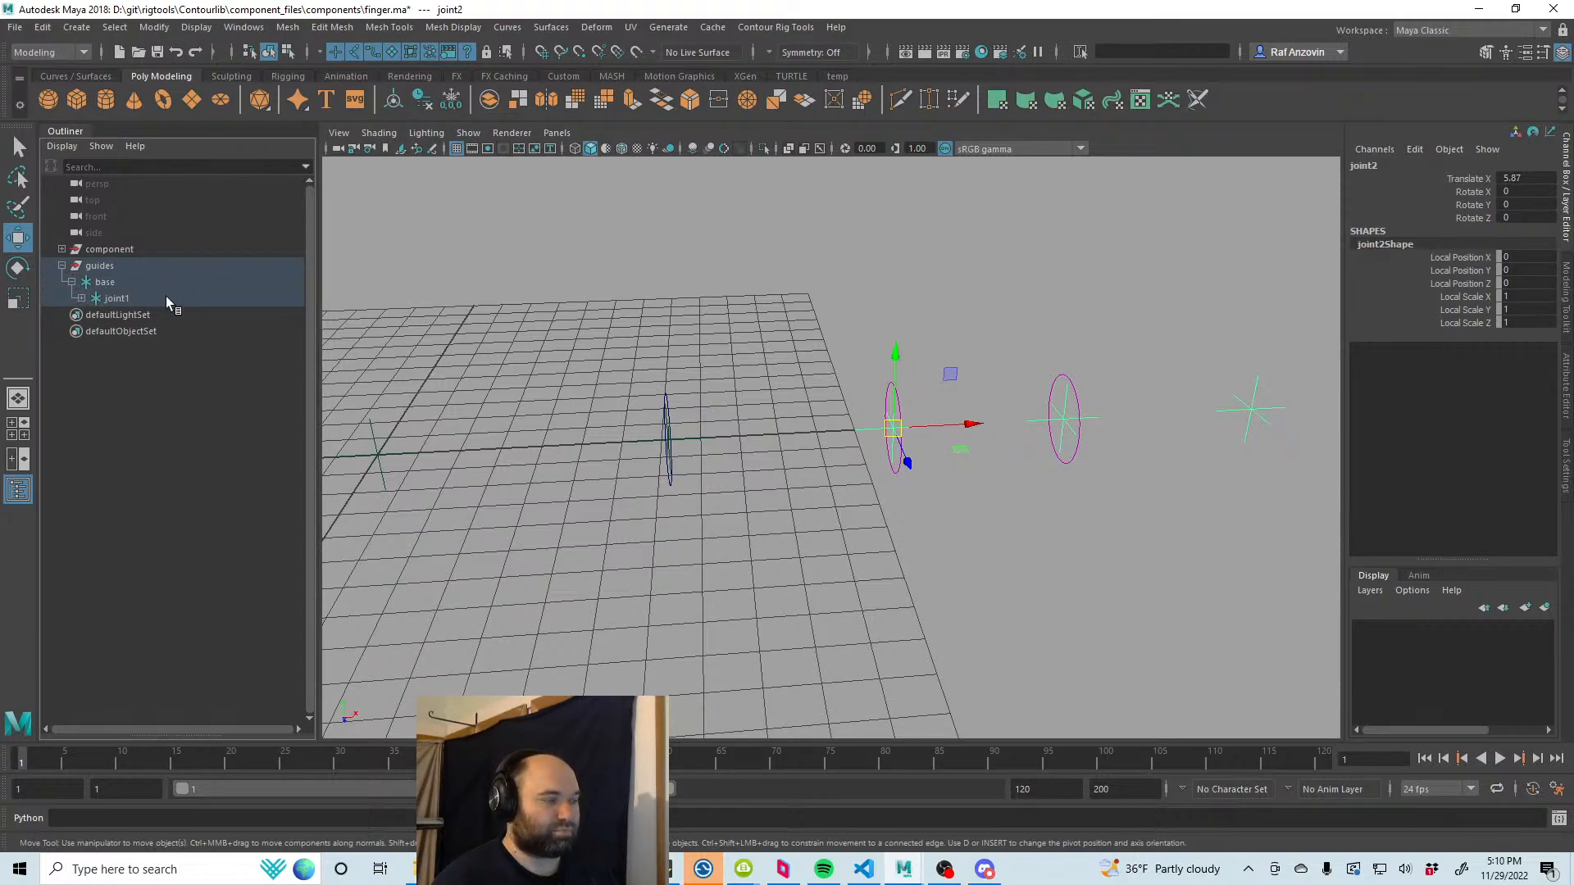
pyautogui.click(81, 298)
pyautogui.click(91, 315)
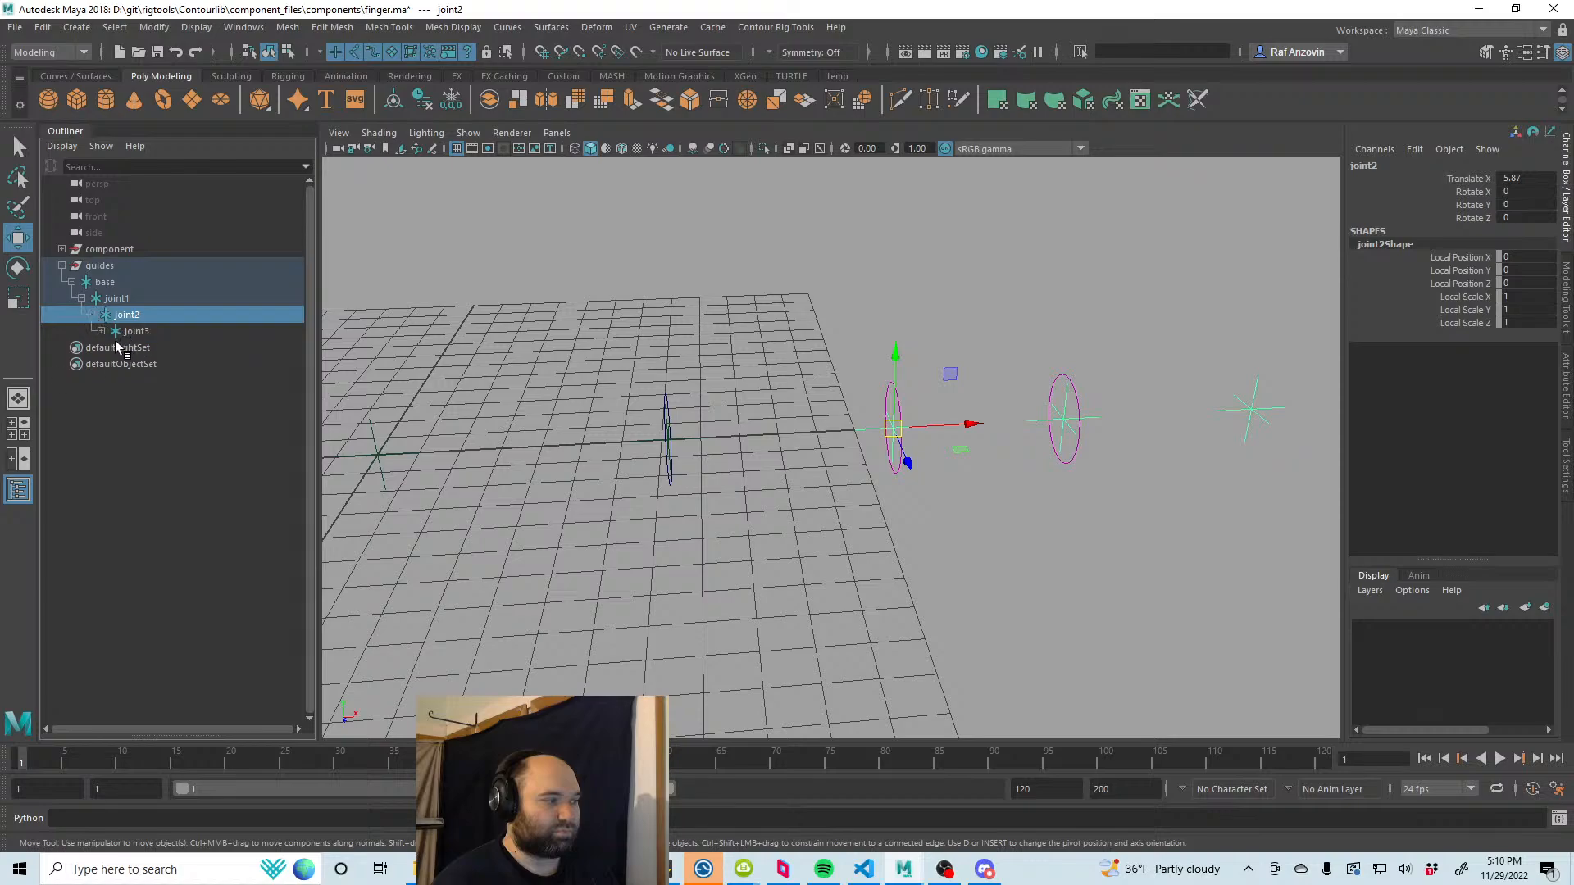
pyautogui.click(100, 331)
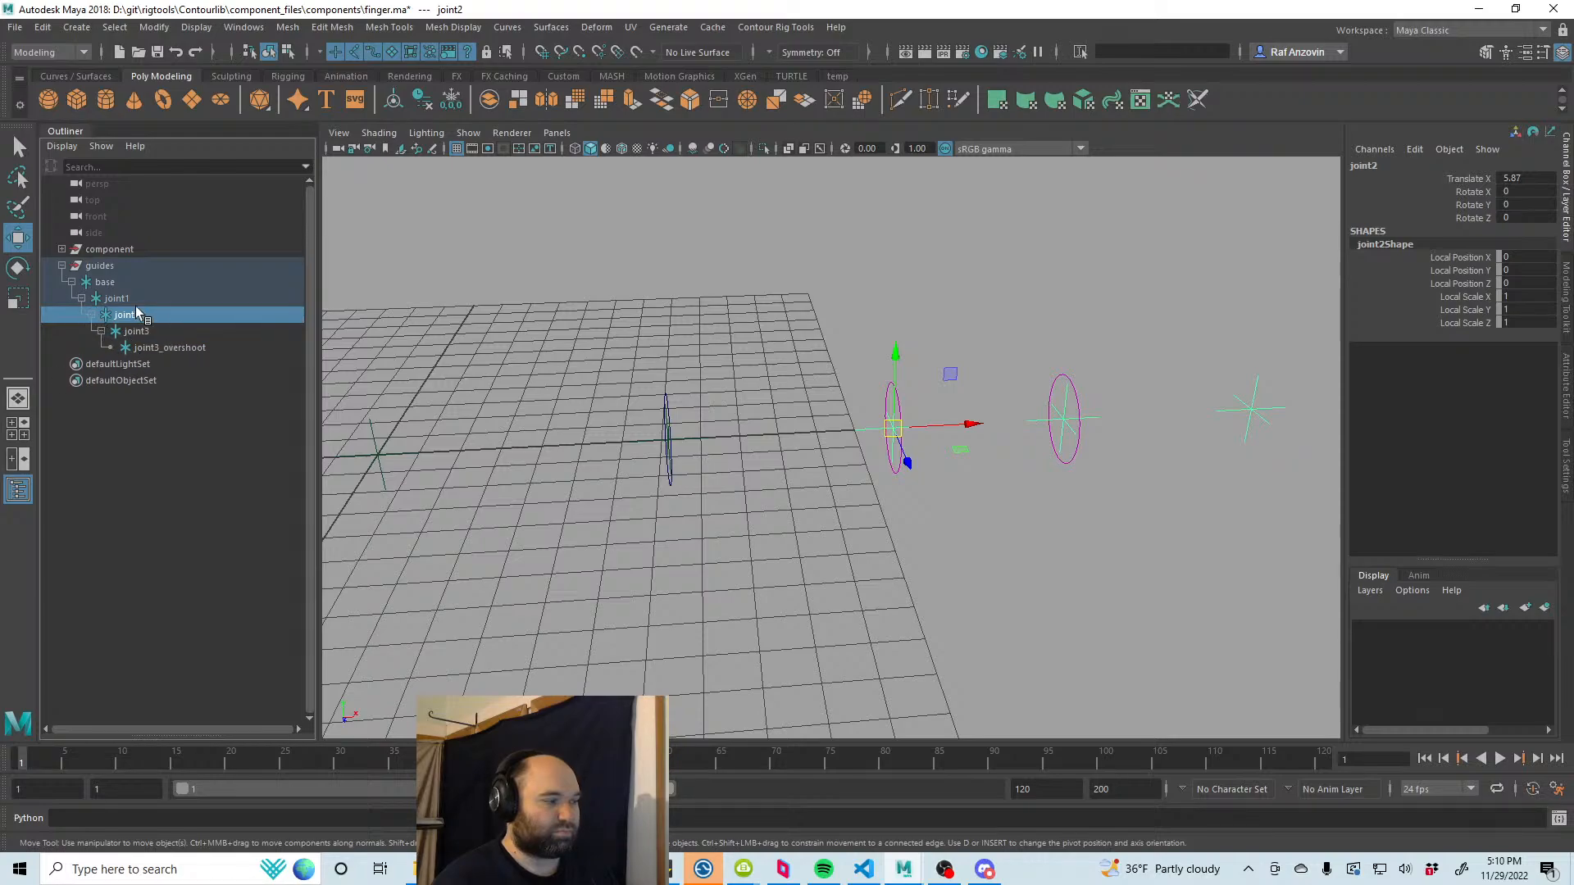
pyautogui.press('Up')
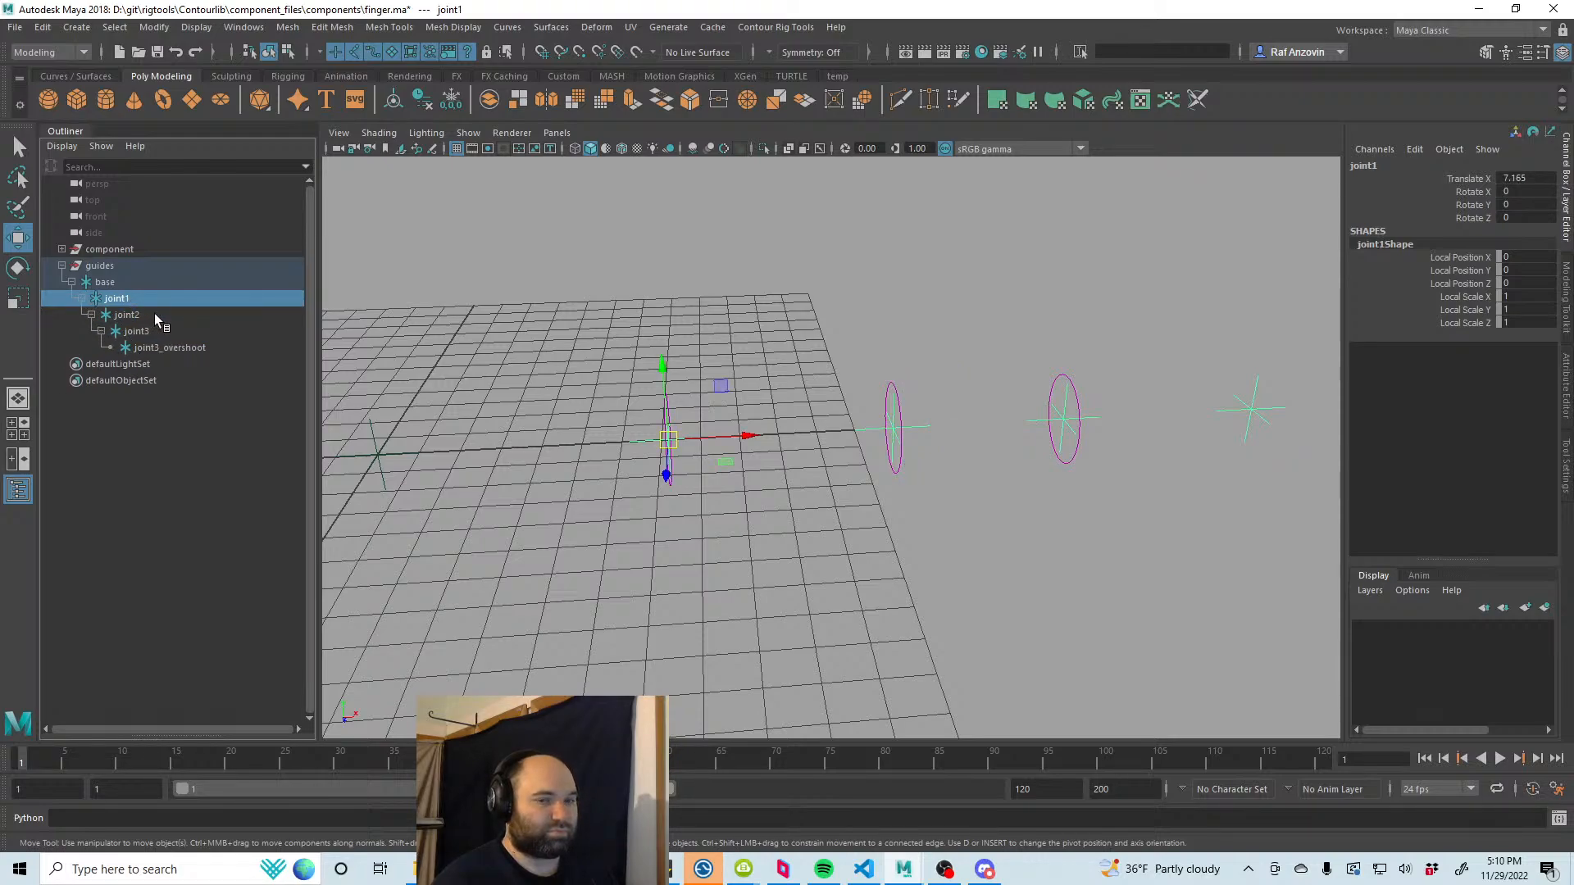
pyautogui.click(116, 287)
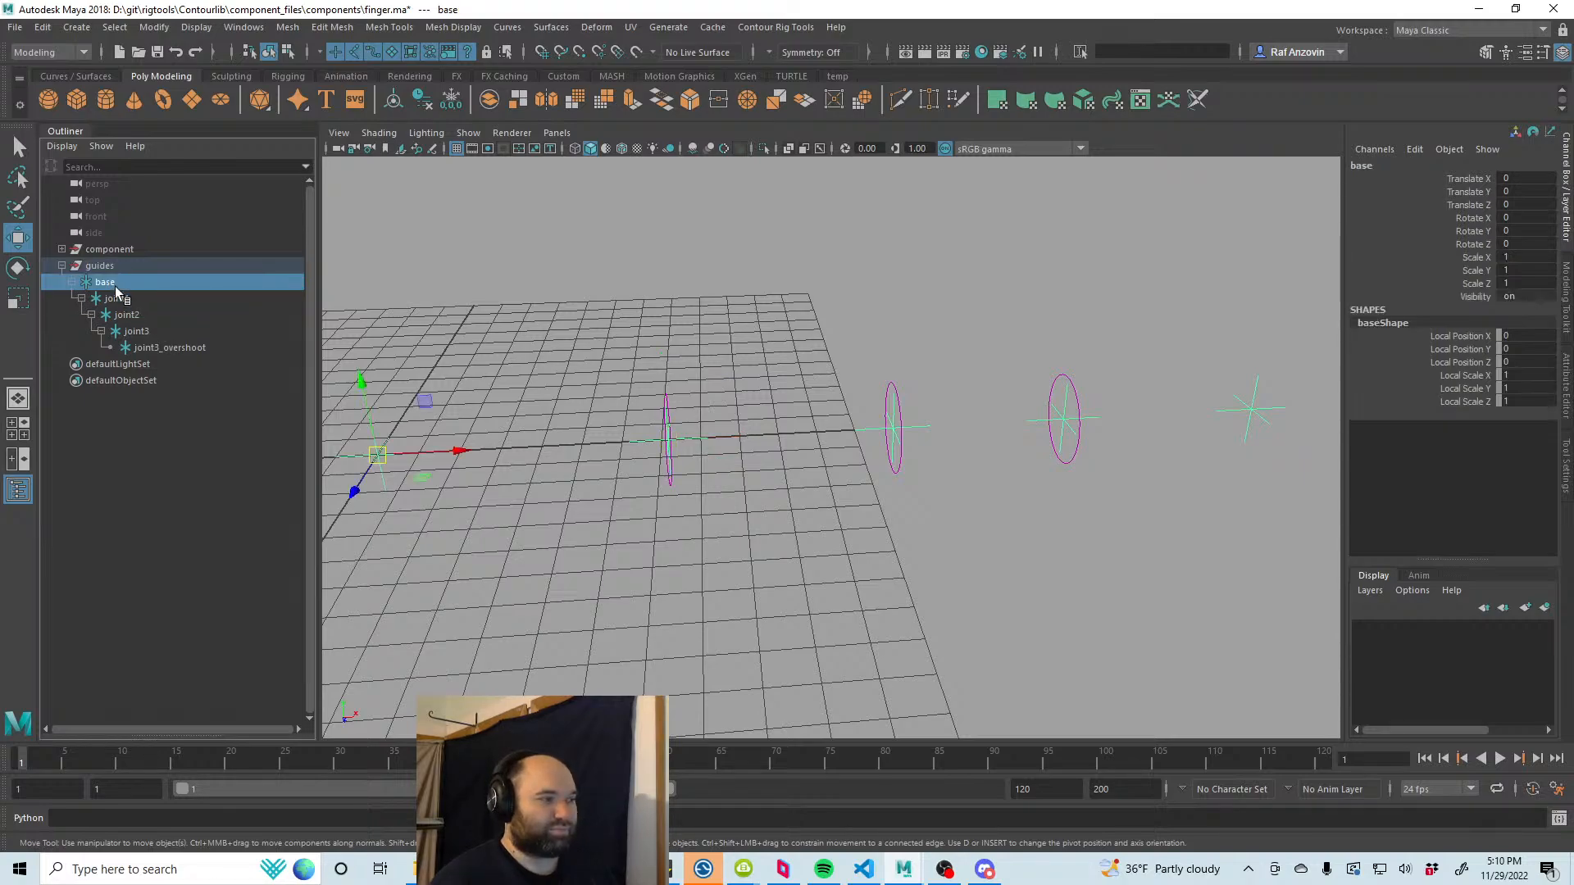
# Step: Select the guides joint1 through joint3_overshoot and open Channel Control for them
pyautogui.moveTo(133, 304); pyautogui.dragTo(169, 347)
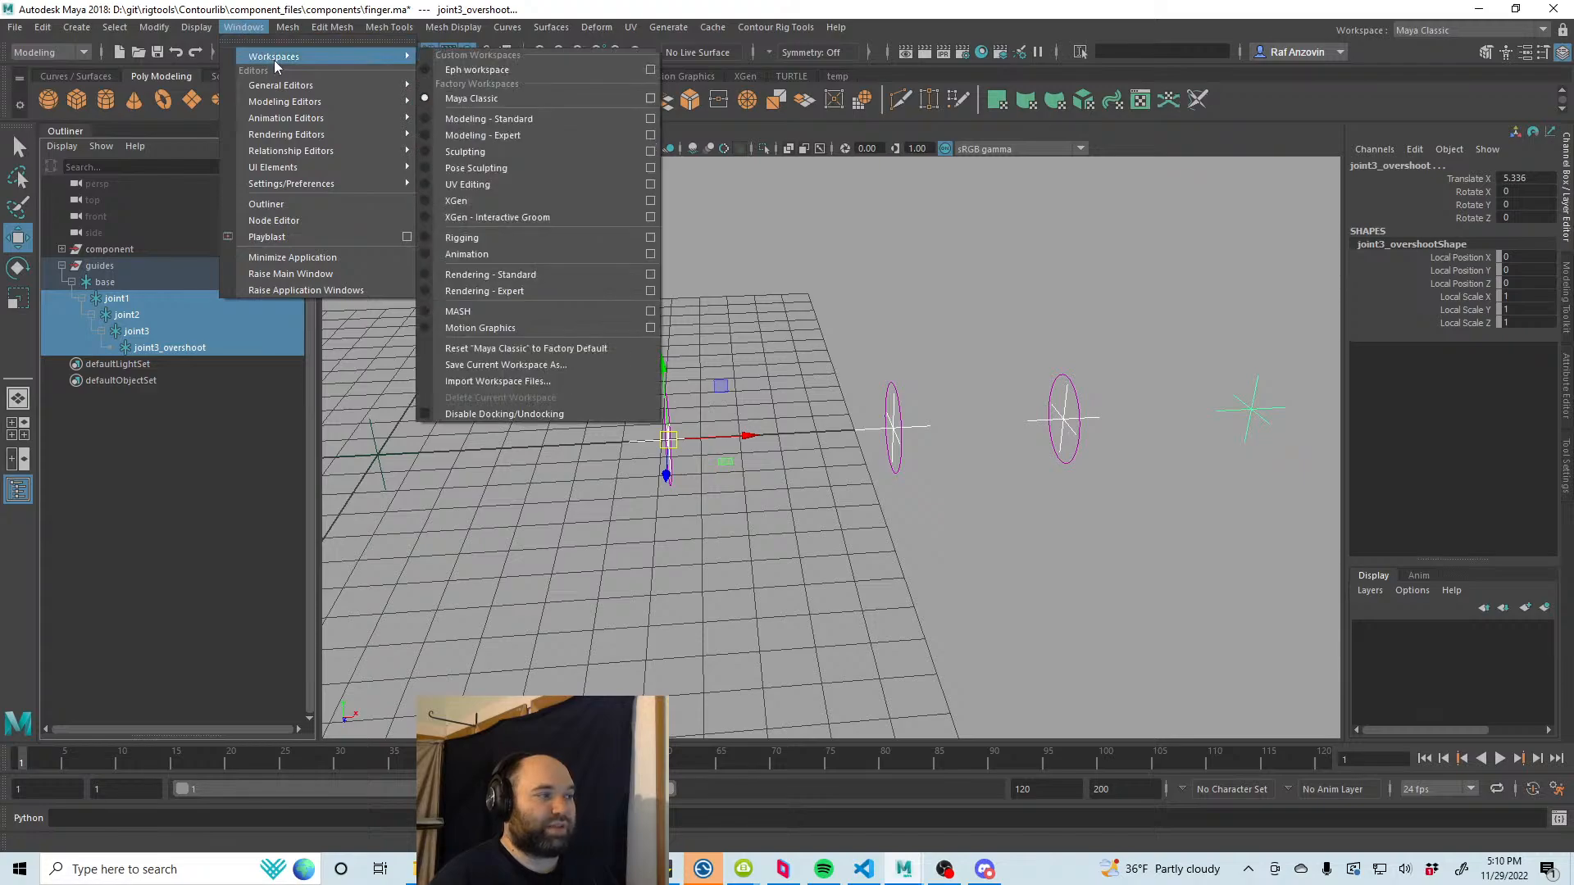
pyautogui.moveTo(288, 87)
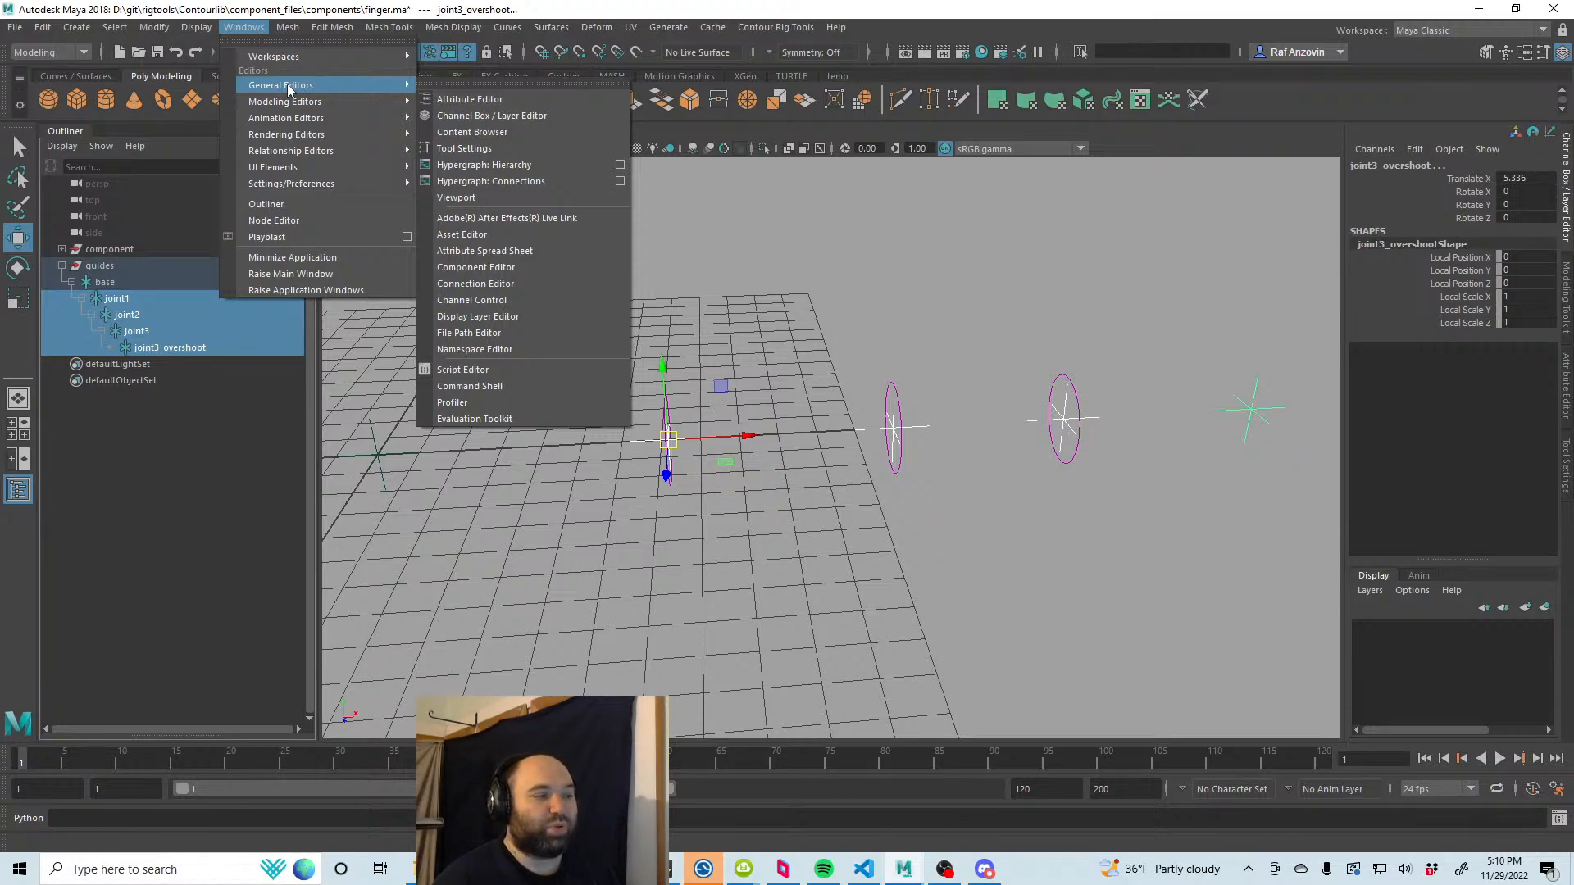
pyautogui.click(524, 302)
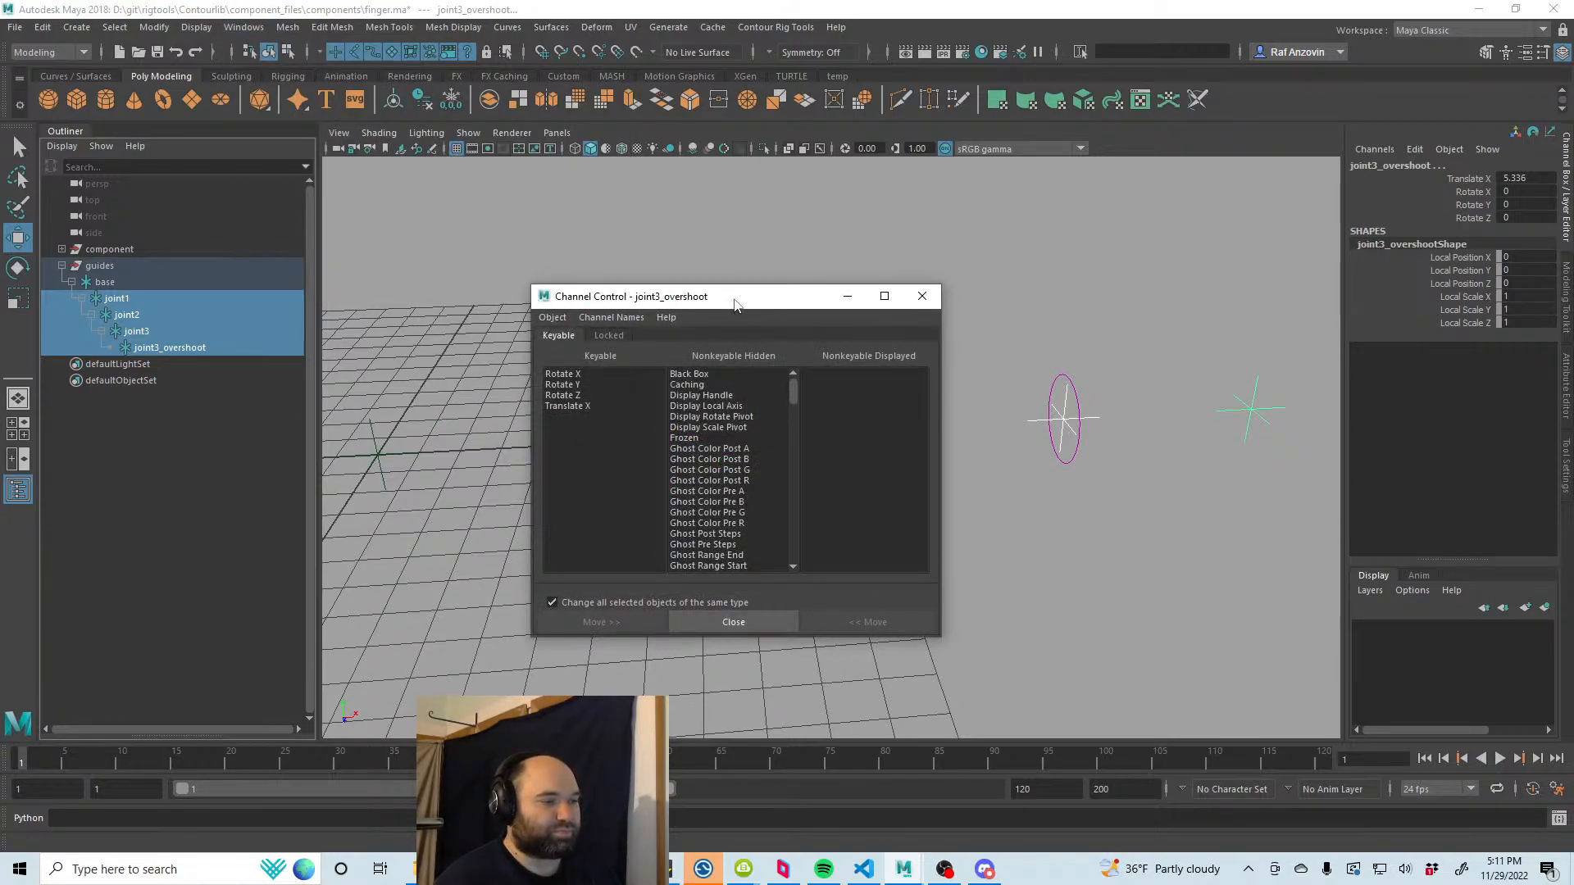
pyautogui.moveTo(735, 303); pyautogui.dragTo(992, 298)
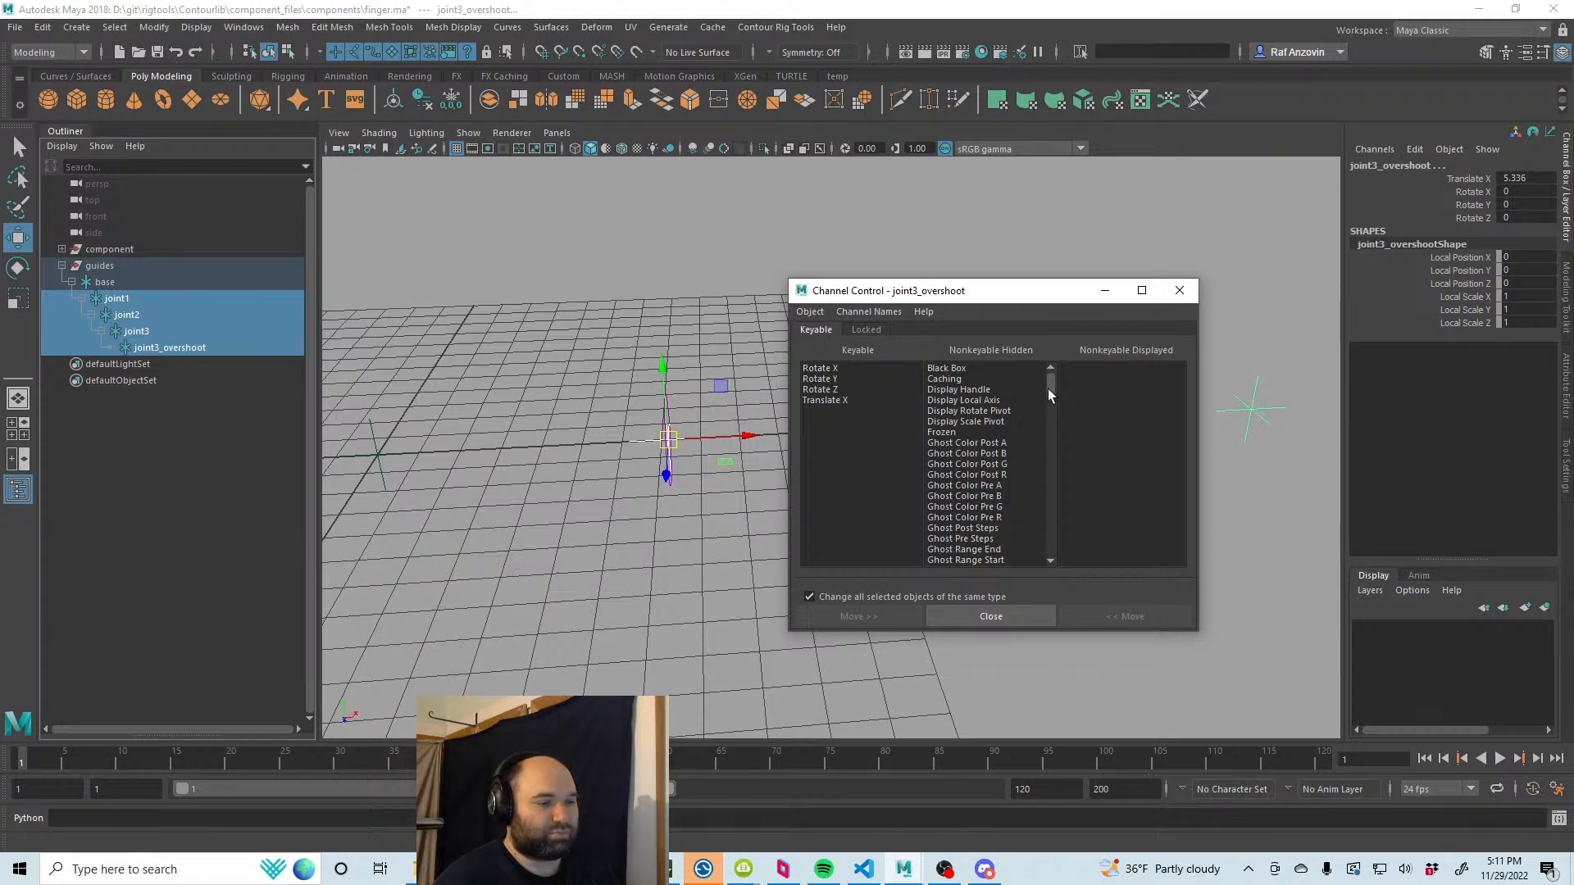
# Step: Make the hidden Translate Y and Translate Z channels keyable on the selected guides, and close Channel Control
pyautogui.moveTo(1051, 383); pyautogui.dragTo(1065, 553)
pyautogui.scroll(12, 1015, 520)
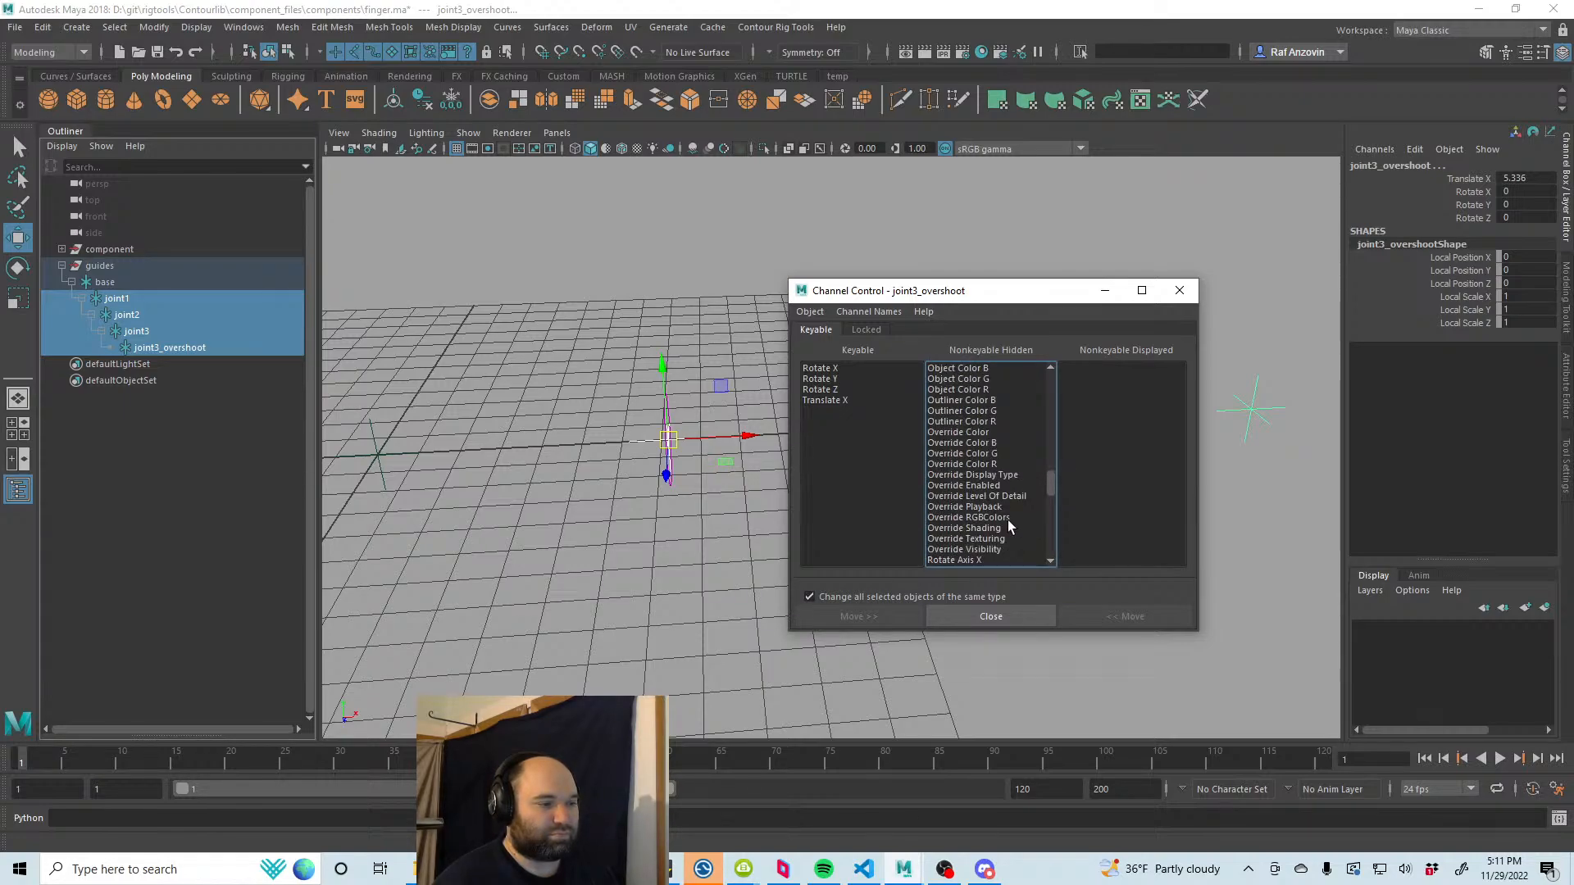
pyautogui.scroll(10, 1006, 520)
pyautogui.scroll(10, 1008, 523)
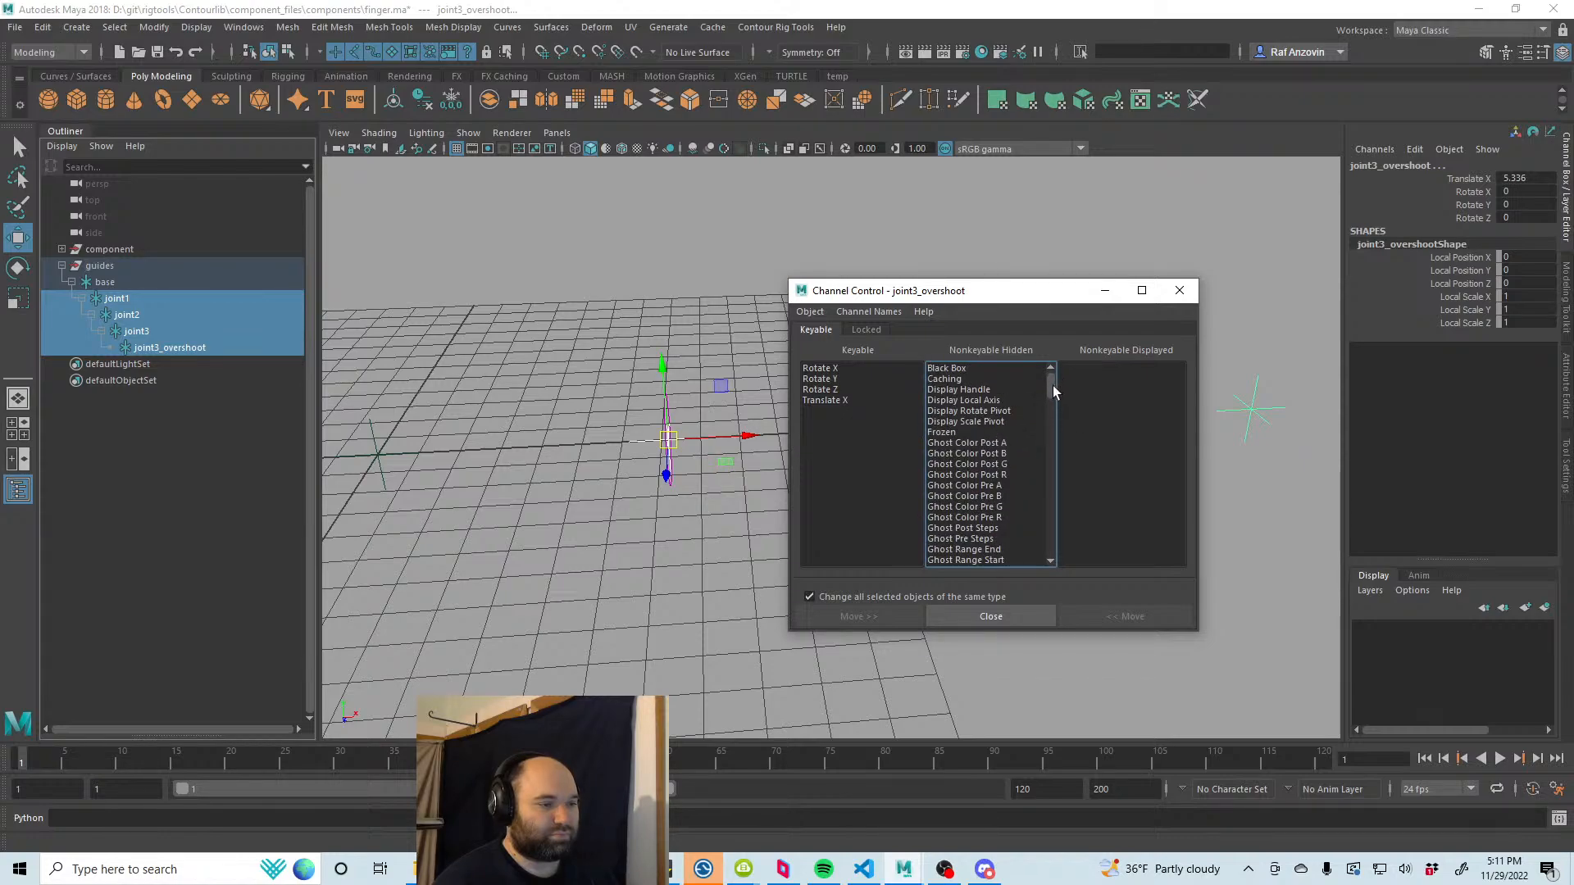
pyautogui.moveTo(1053, 385); pyautogui.dragTo(1067, 568)
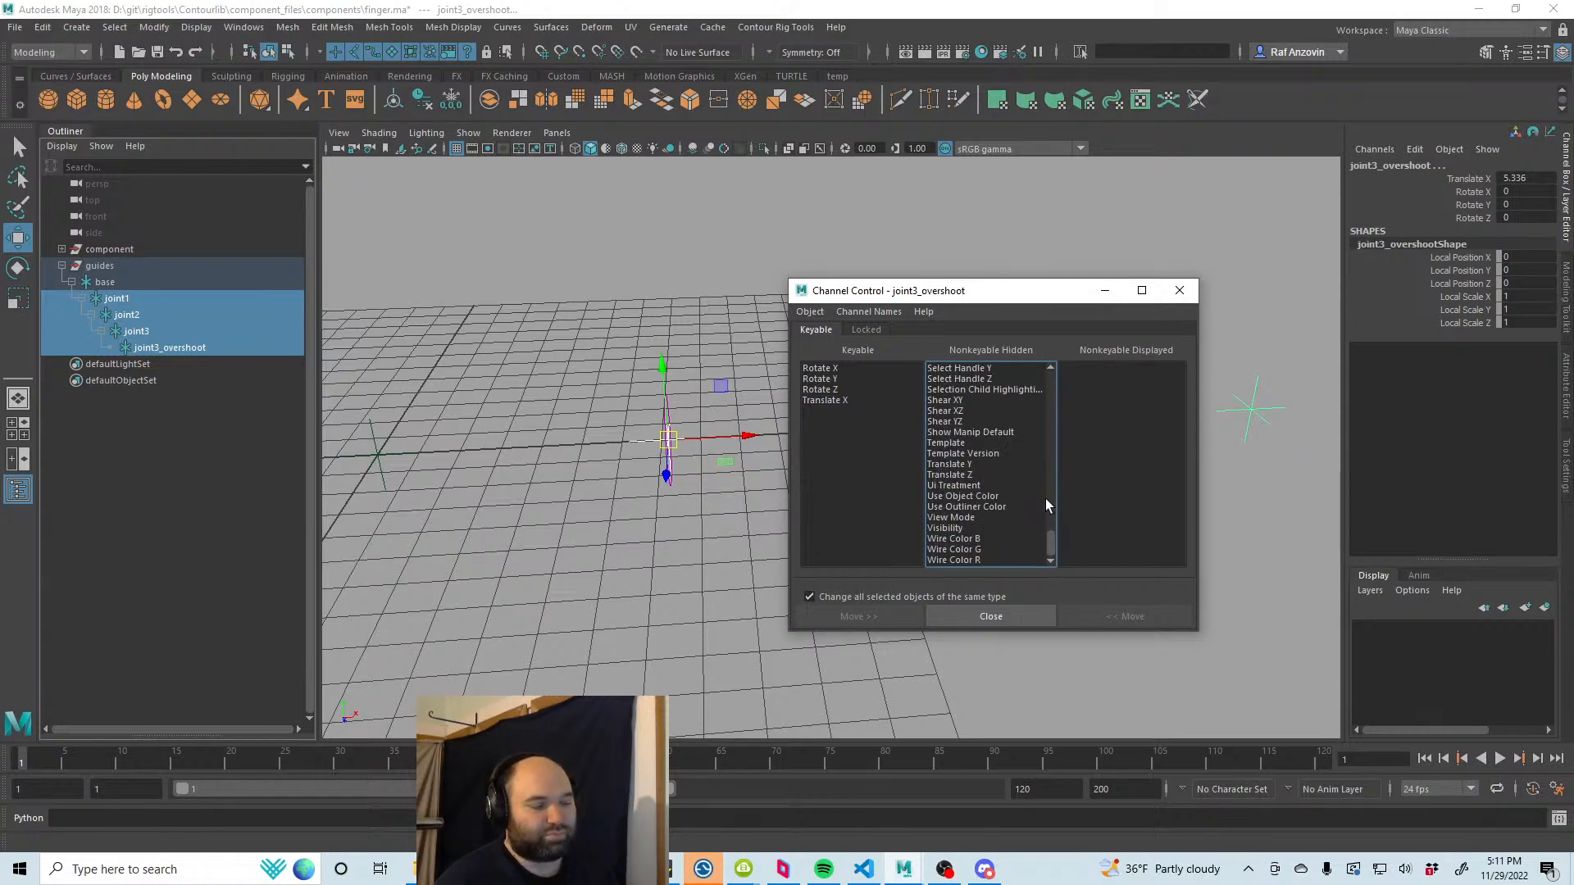
pyautogui.moveTo(981, 475); pyautogui.dragTo(969, 460)
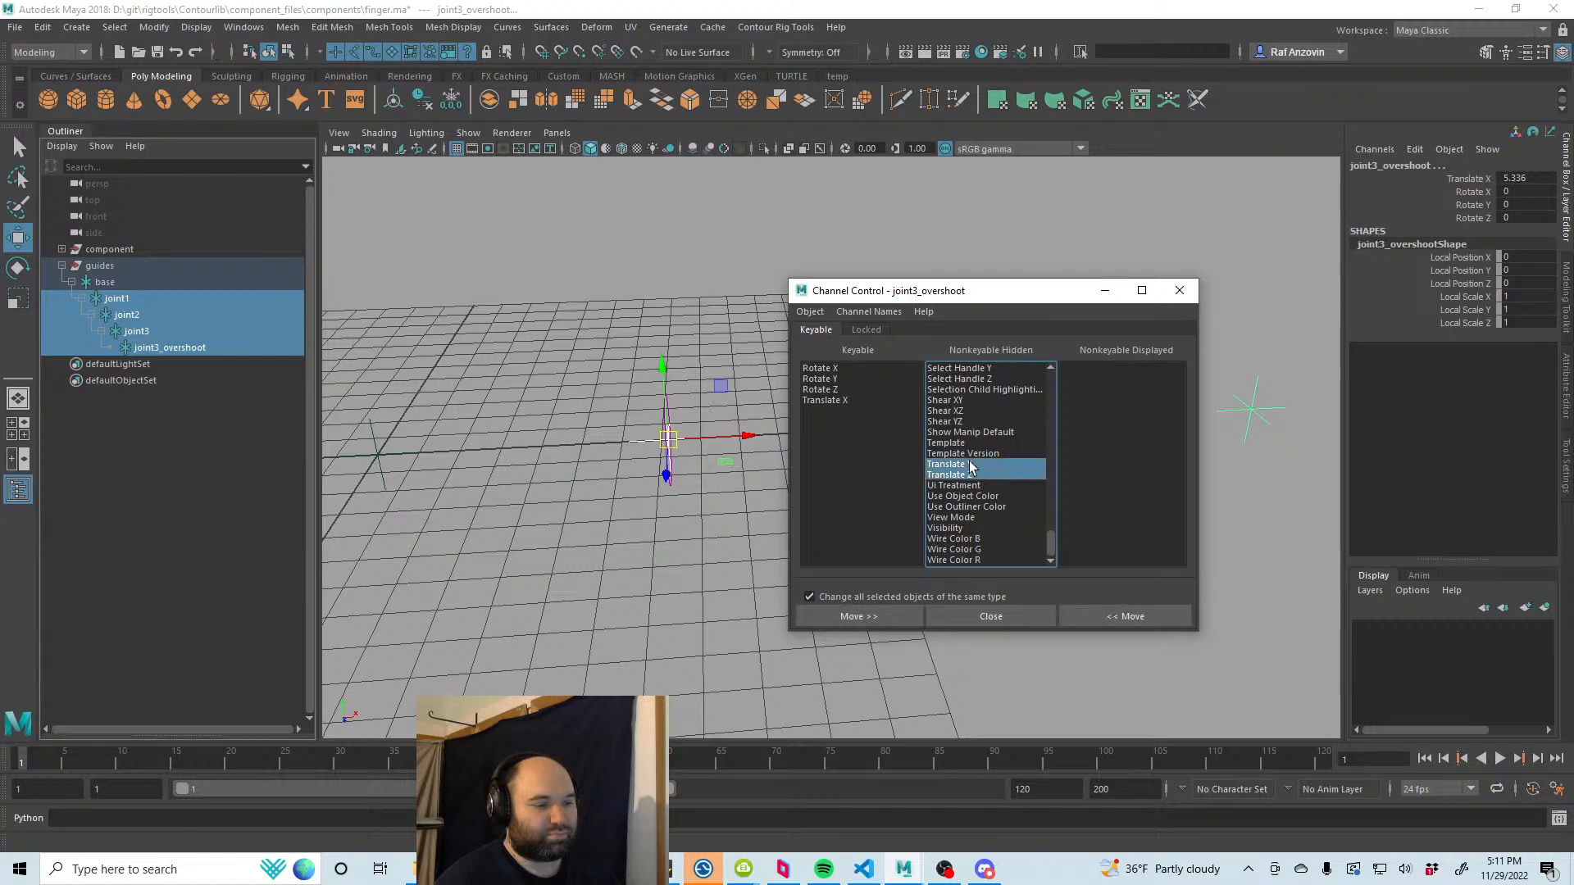
pyautogui.click(1159, 618)
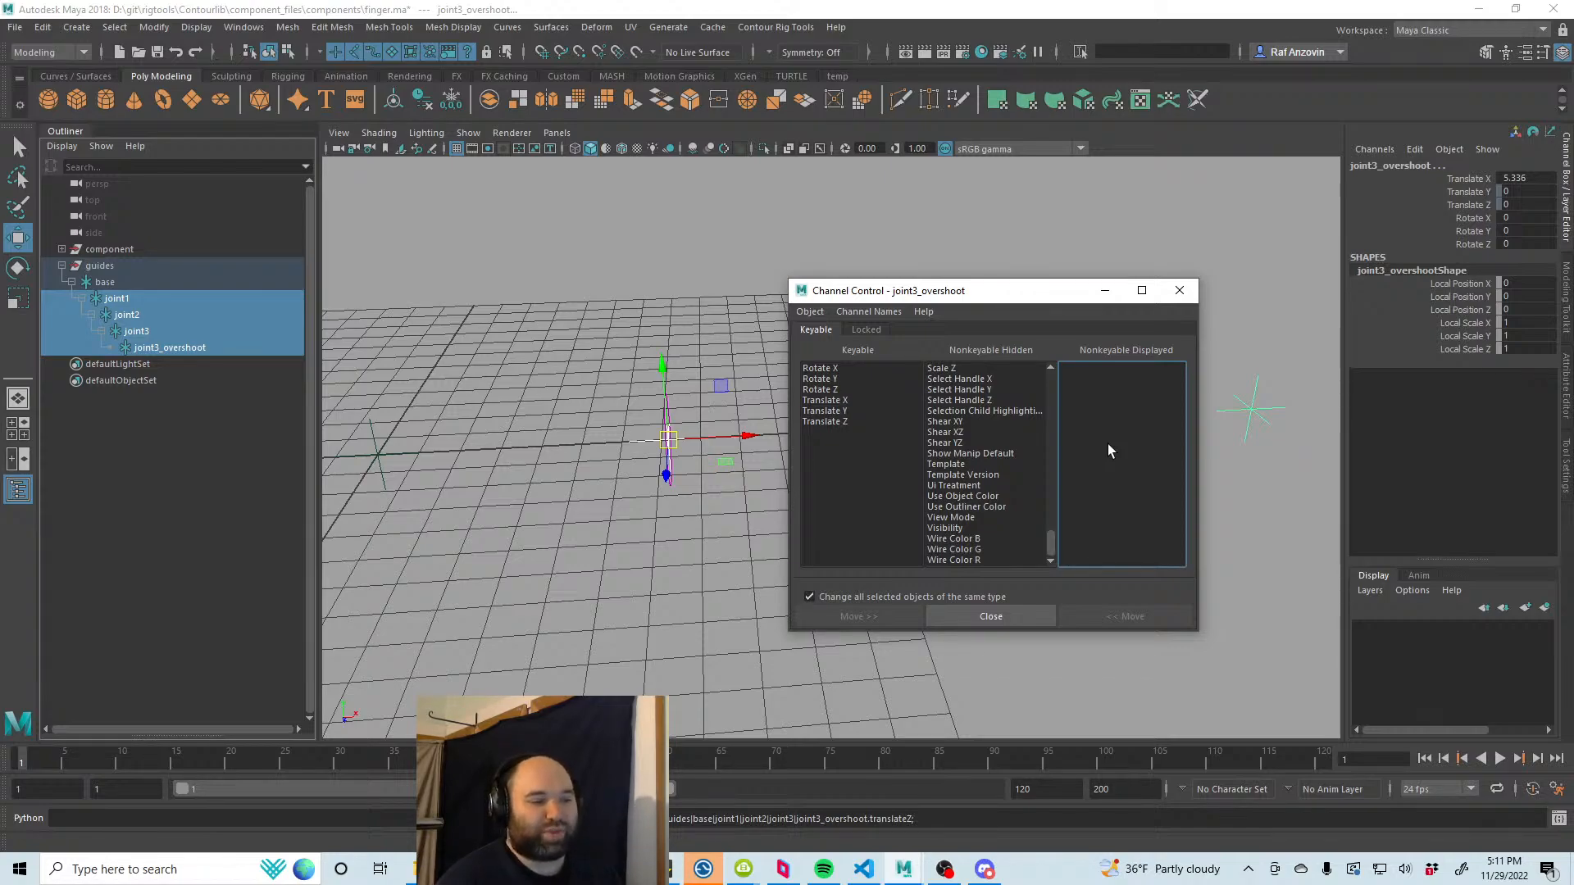
pyautogui.click(1179, 291)
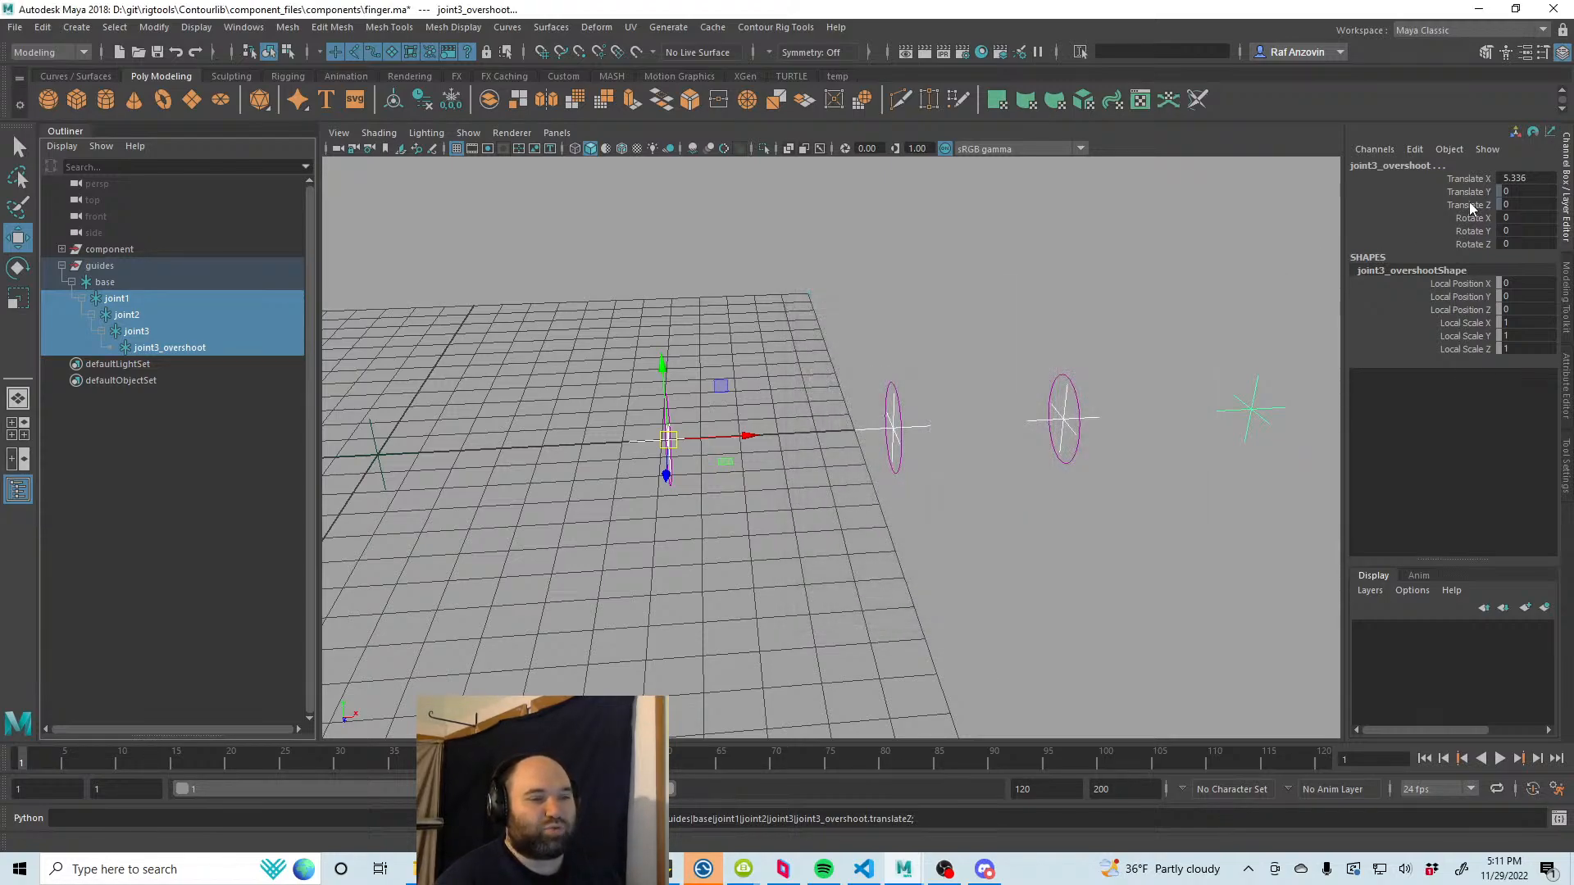
# Step: Unlock Translate Y and Translate Z on the guides joint1 through joint3_overshoot
pyautogui.moveTo(1467, 192); pyautogui.dragTo(1454, 205)
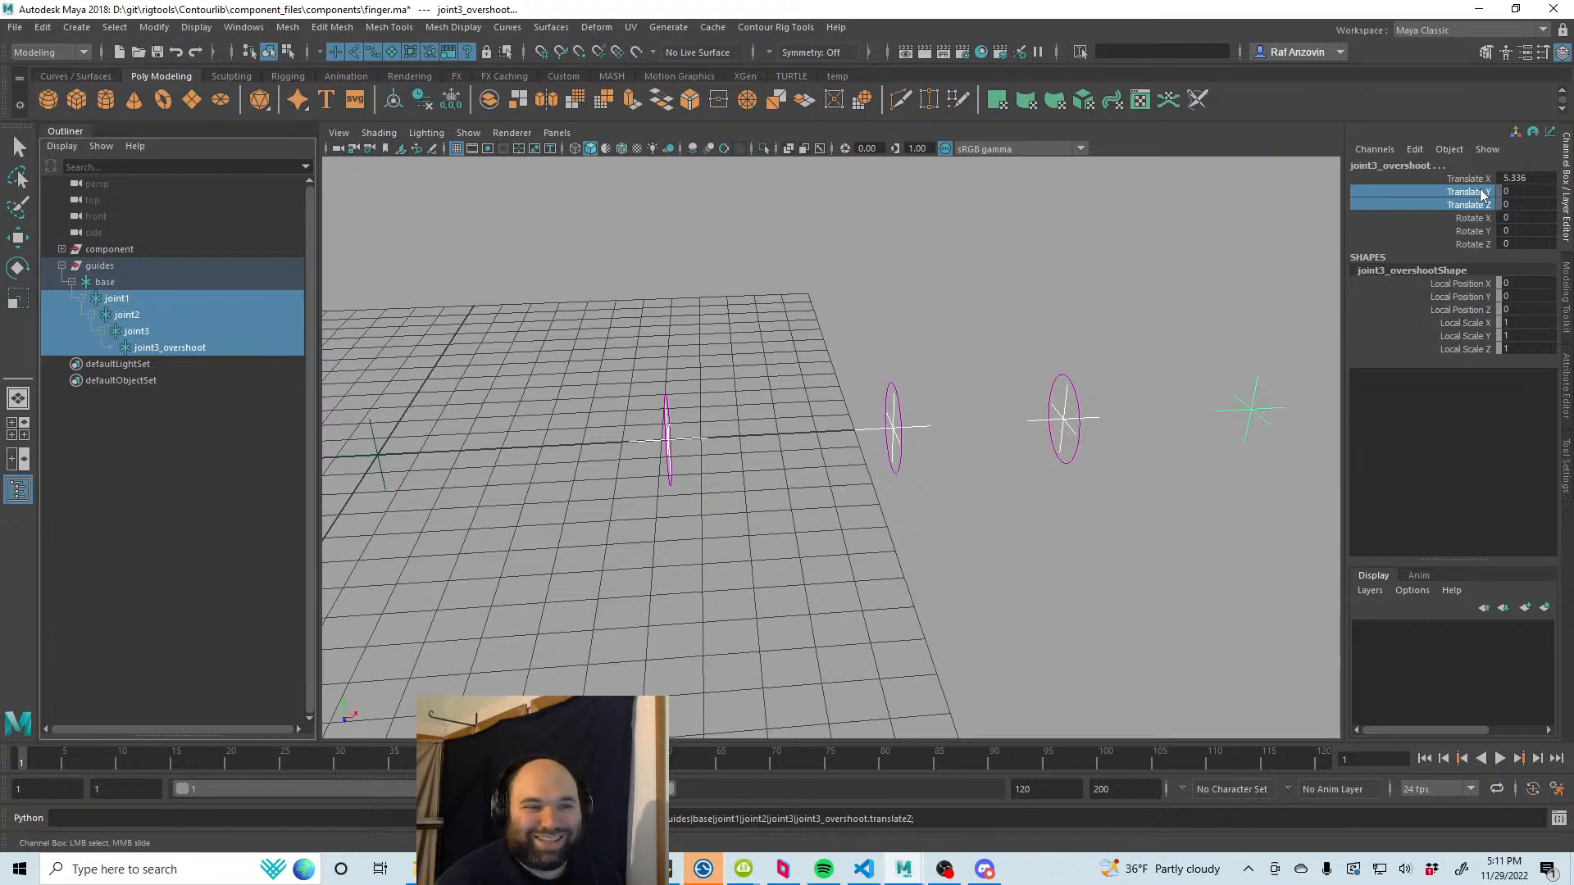
pyautogui.rightClick(1483, 195)
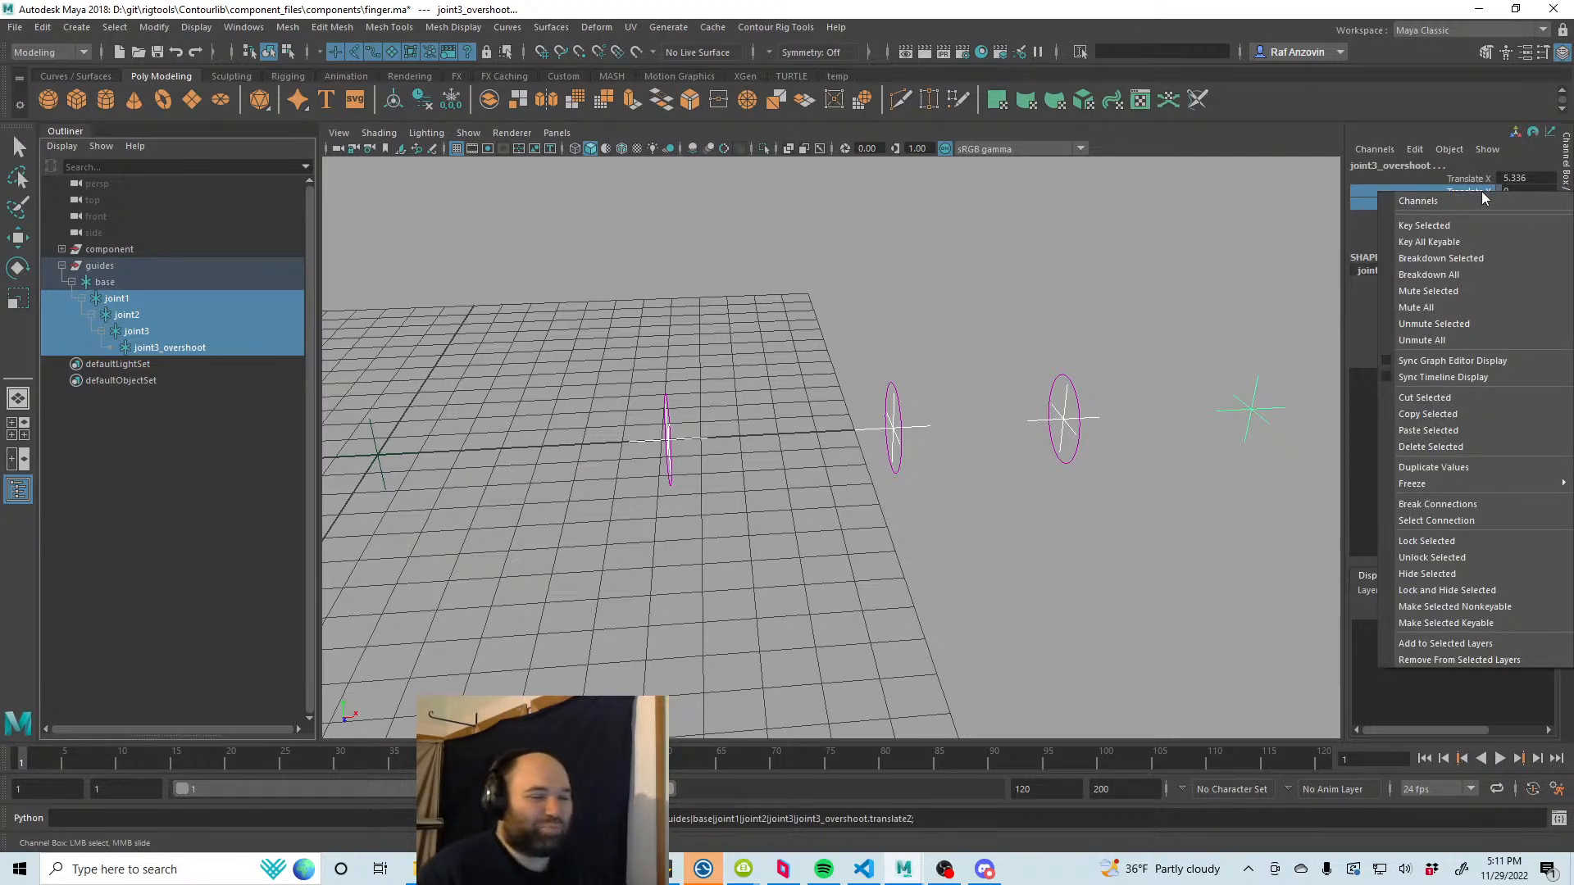
pyautogui.click(1482, 191)
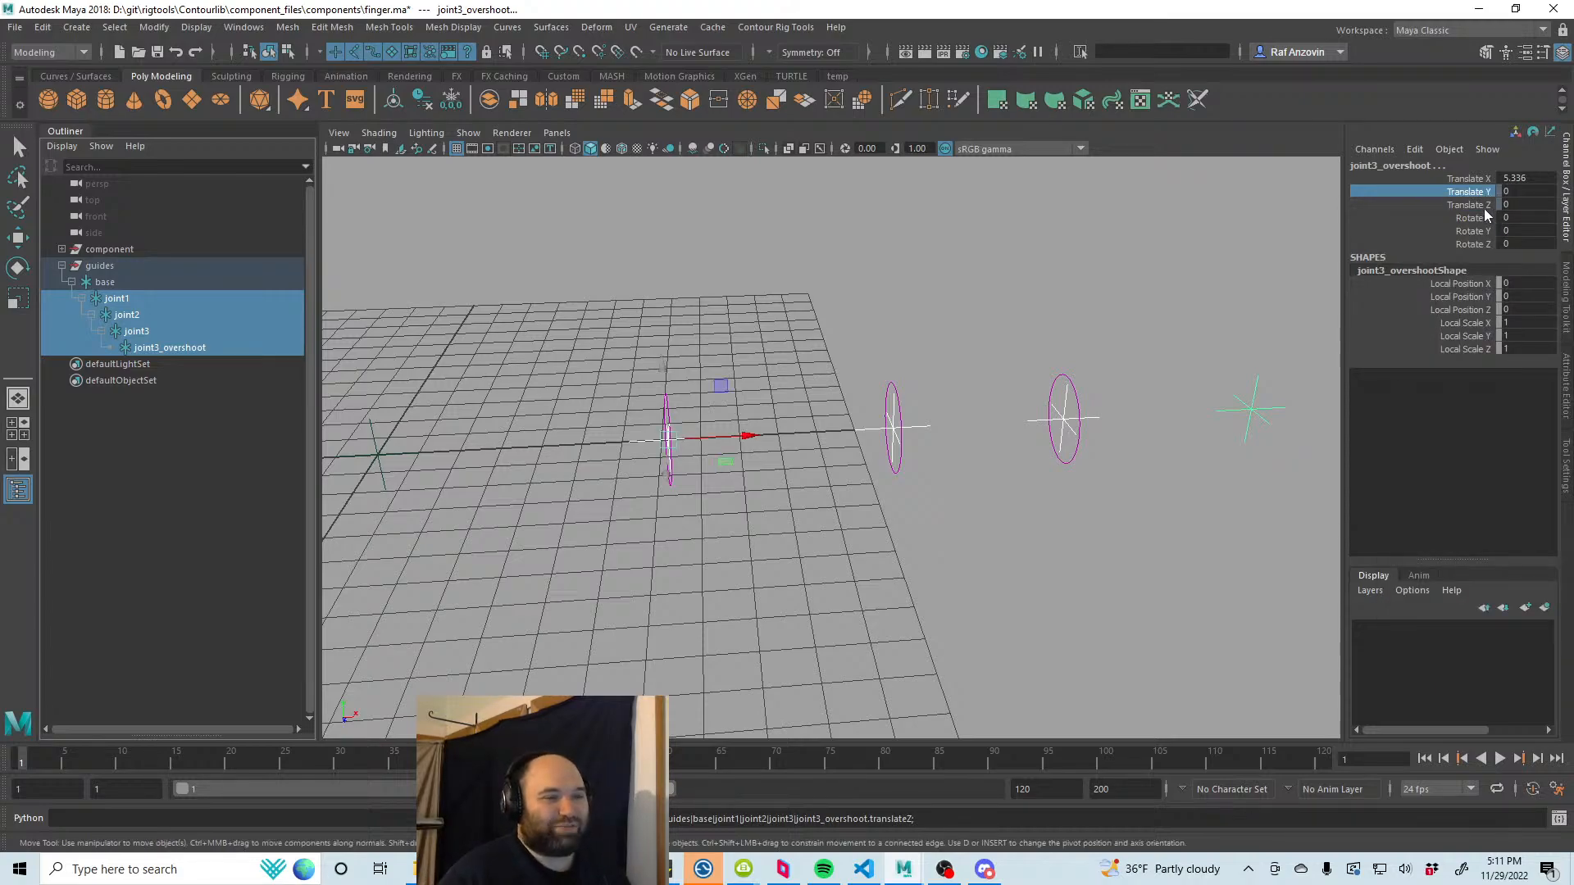
pyautogui.keyDown('shift'); pyautogui.click(1484, 205); pyautogui.keyUp('shift')
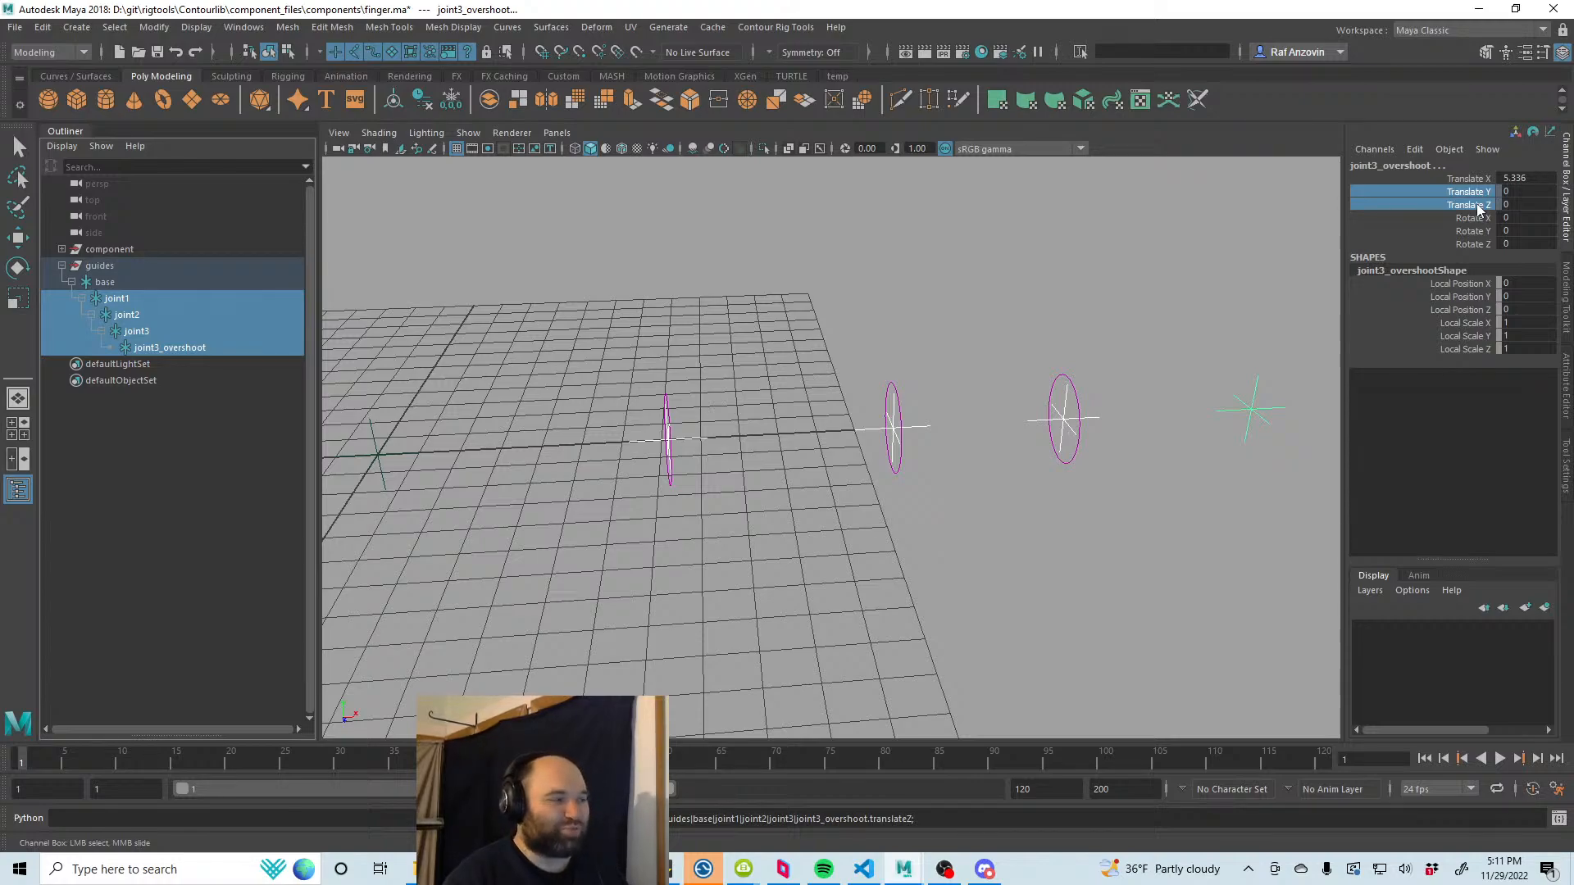
pyautogui.click(105, 283)
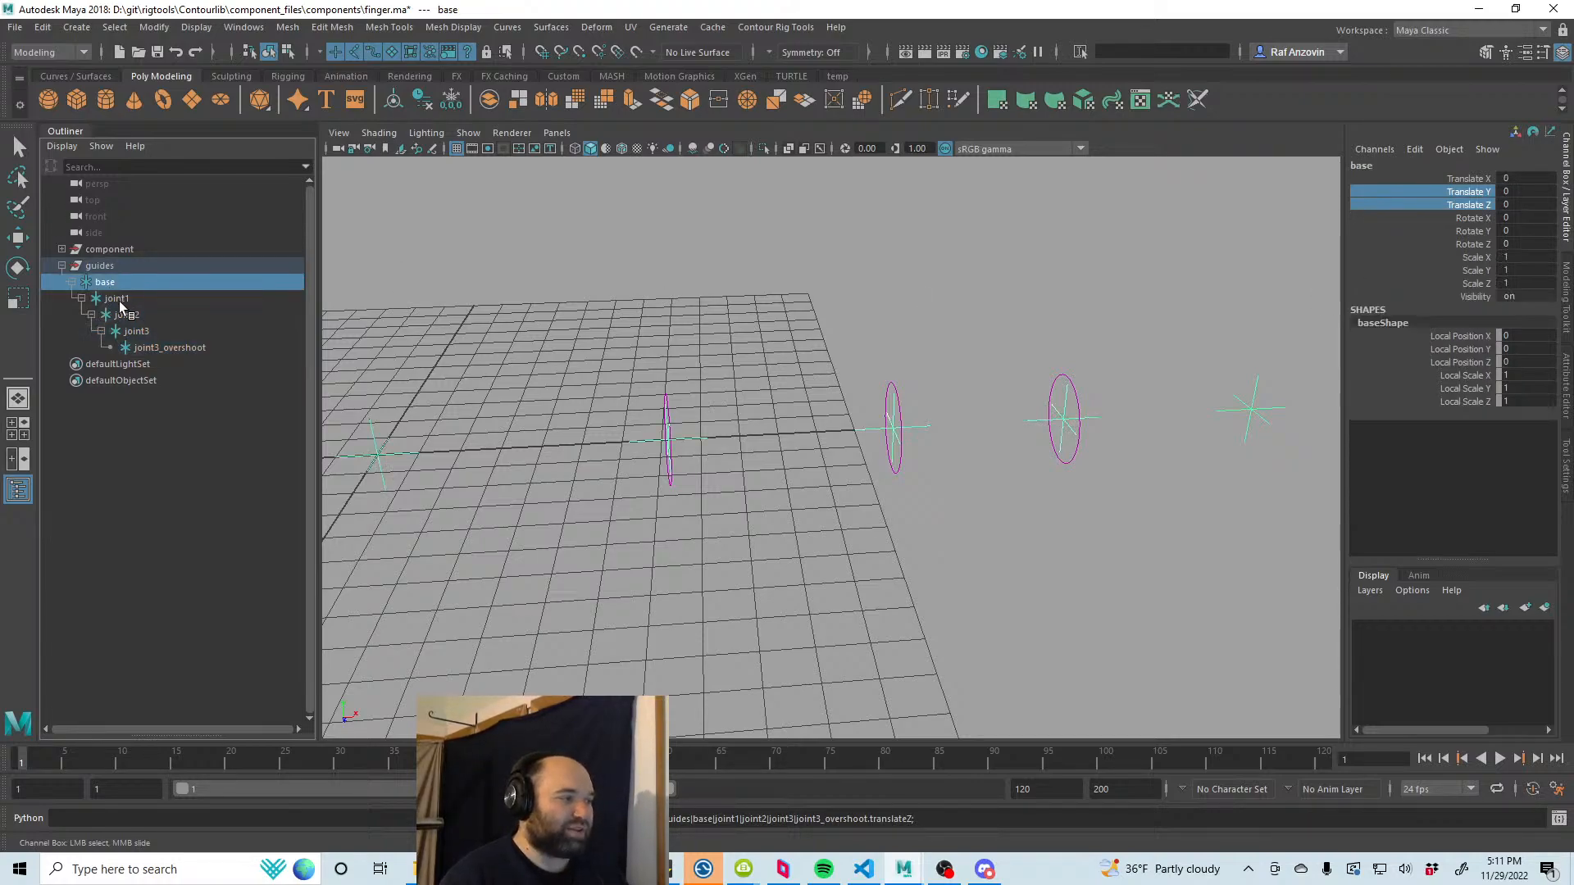
pyautogui.click(123, 300)
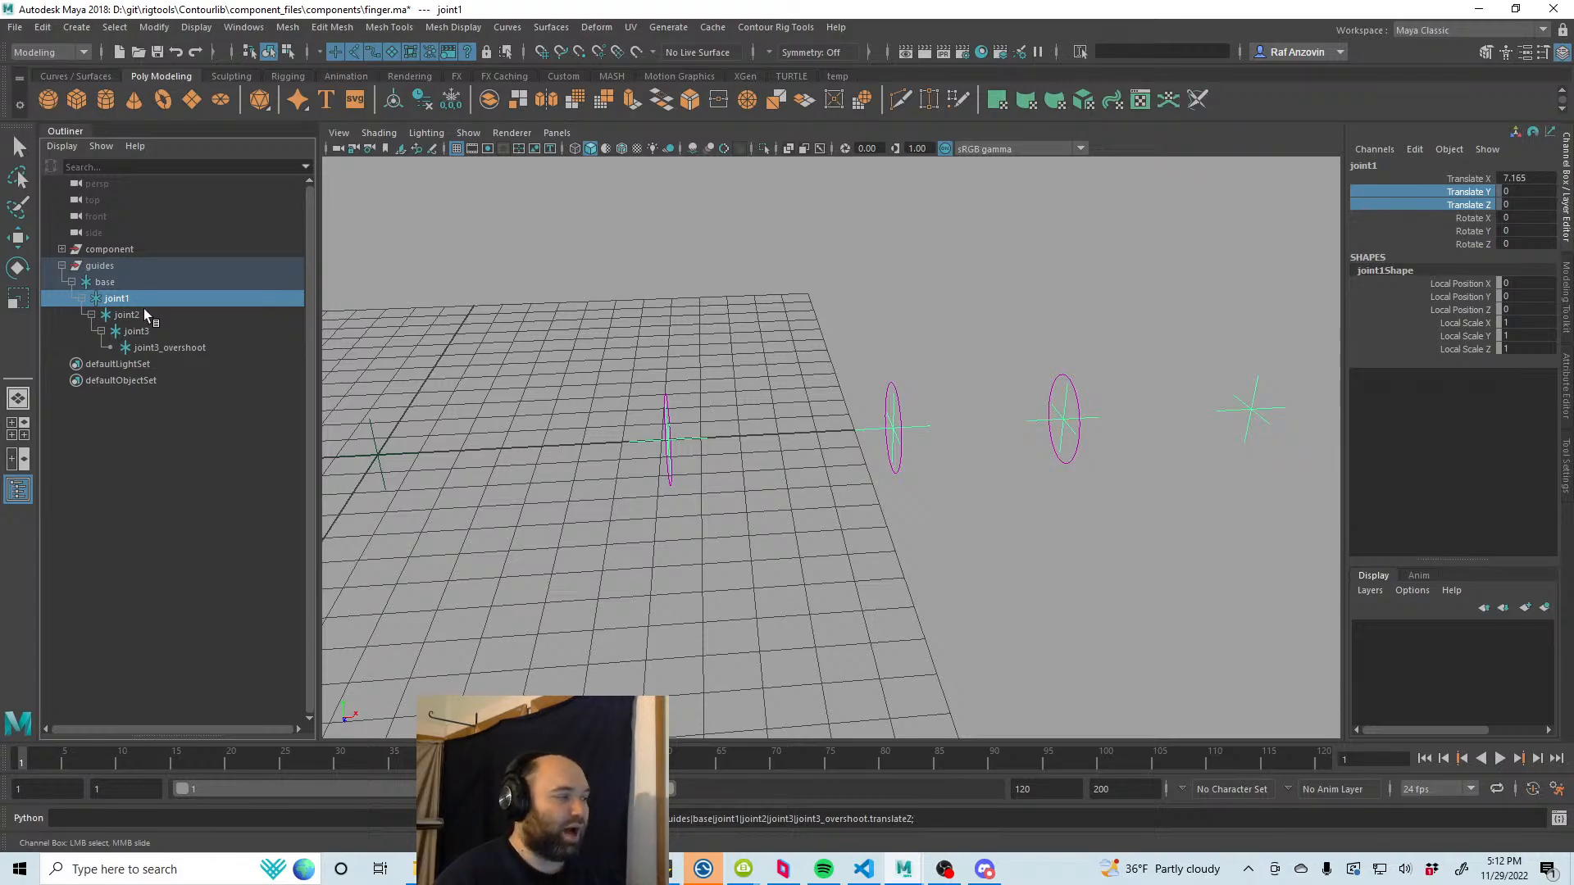
pyautogui.keyDown('shift'); pyautogui.click(175, 347); pyautogui.keyUp('shift')
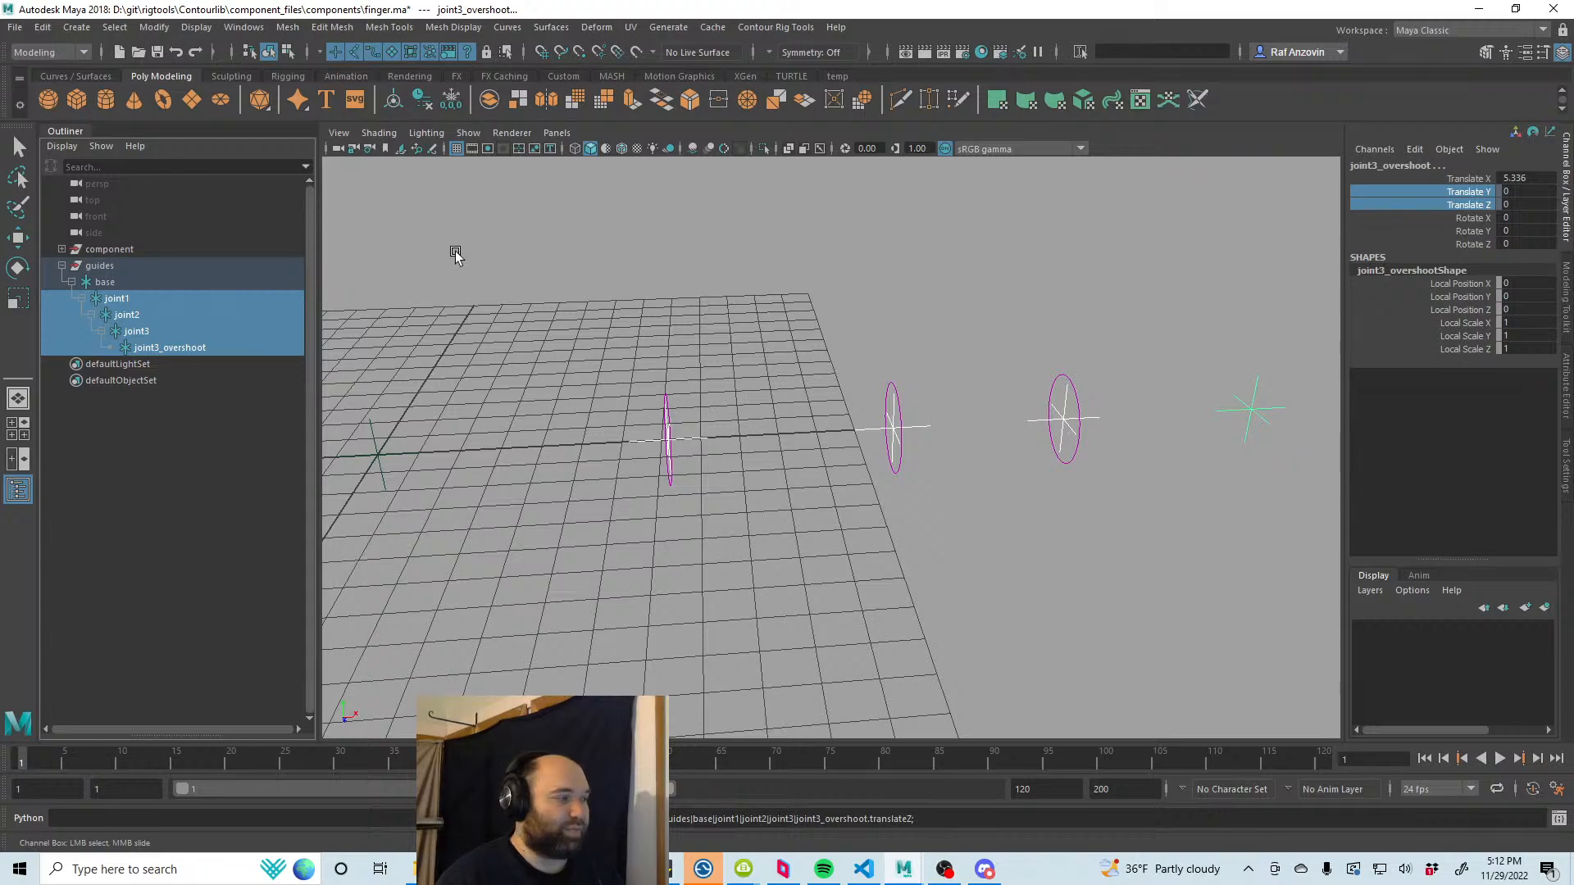
pyautogui.rightClick(1480, 199)
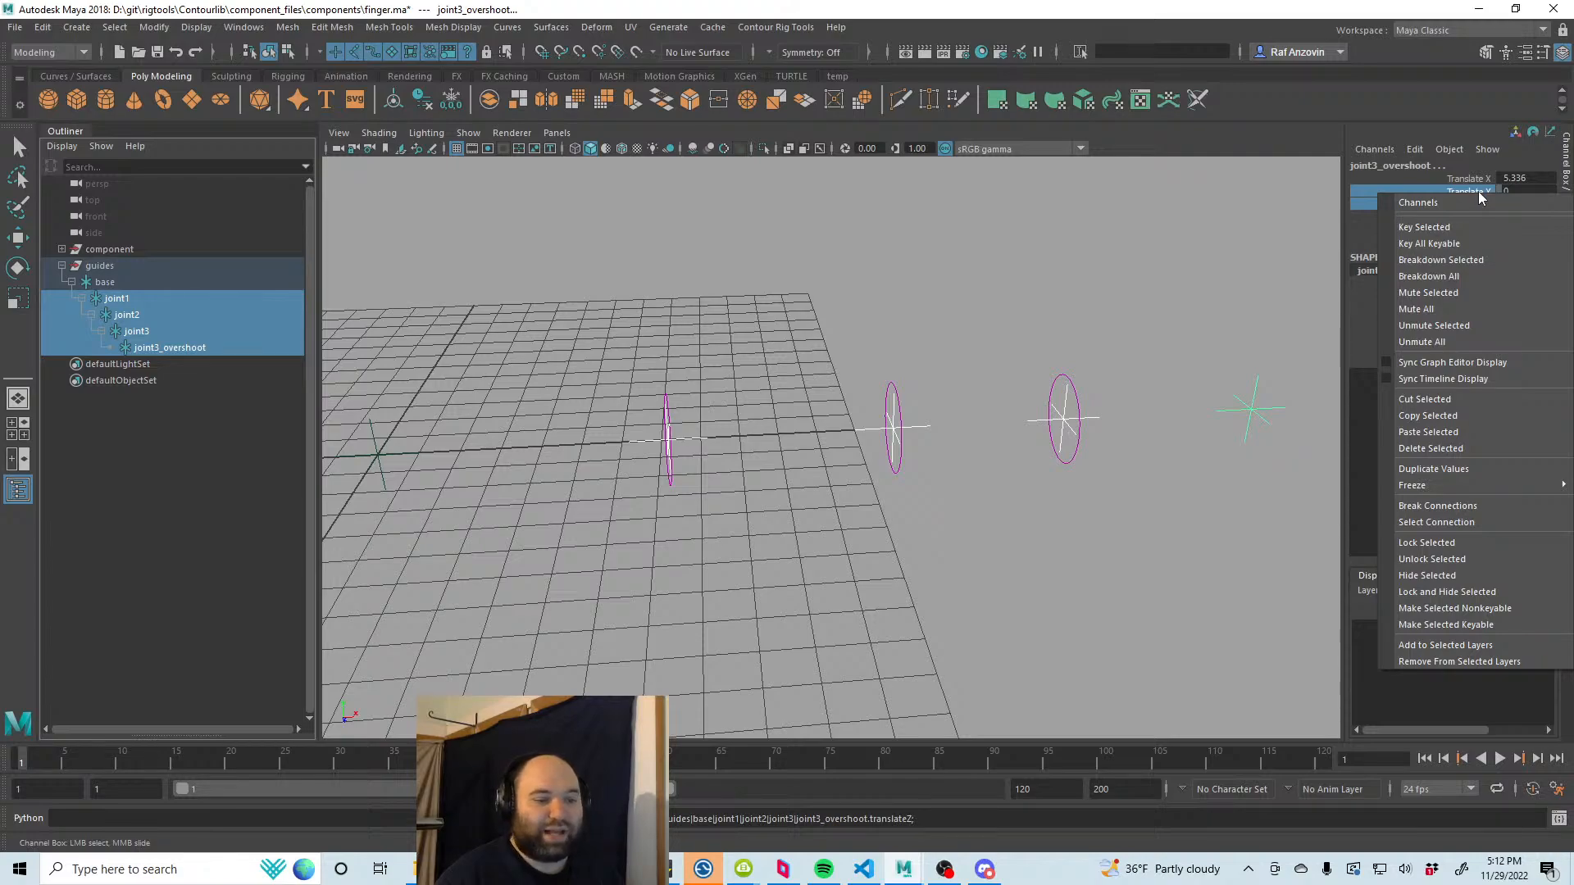
pyautogui.click(1468, 559)
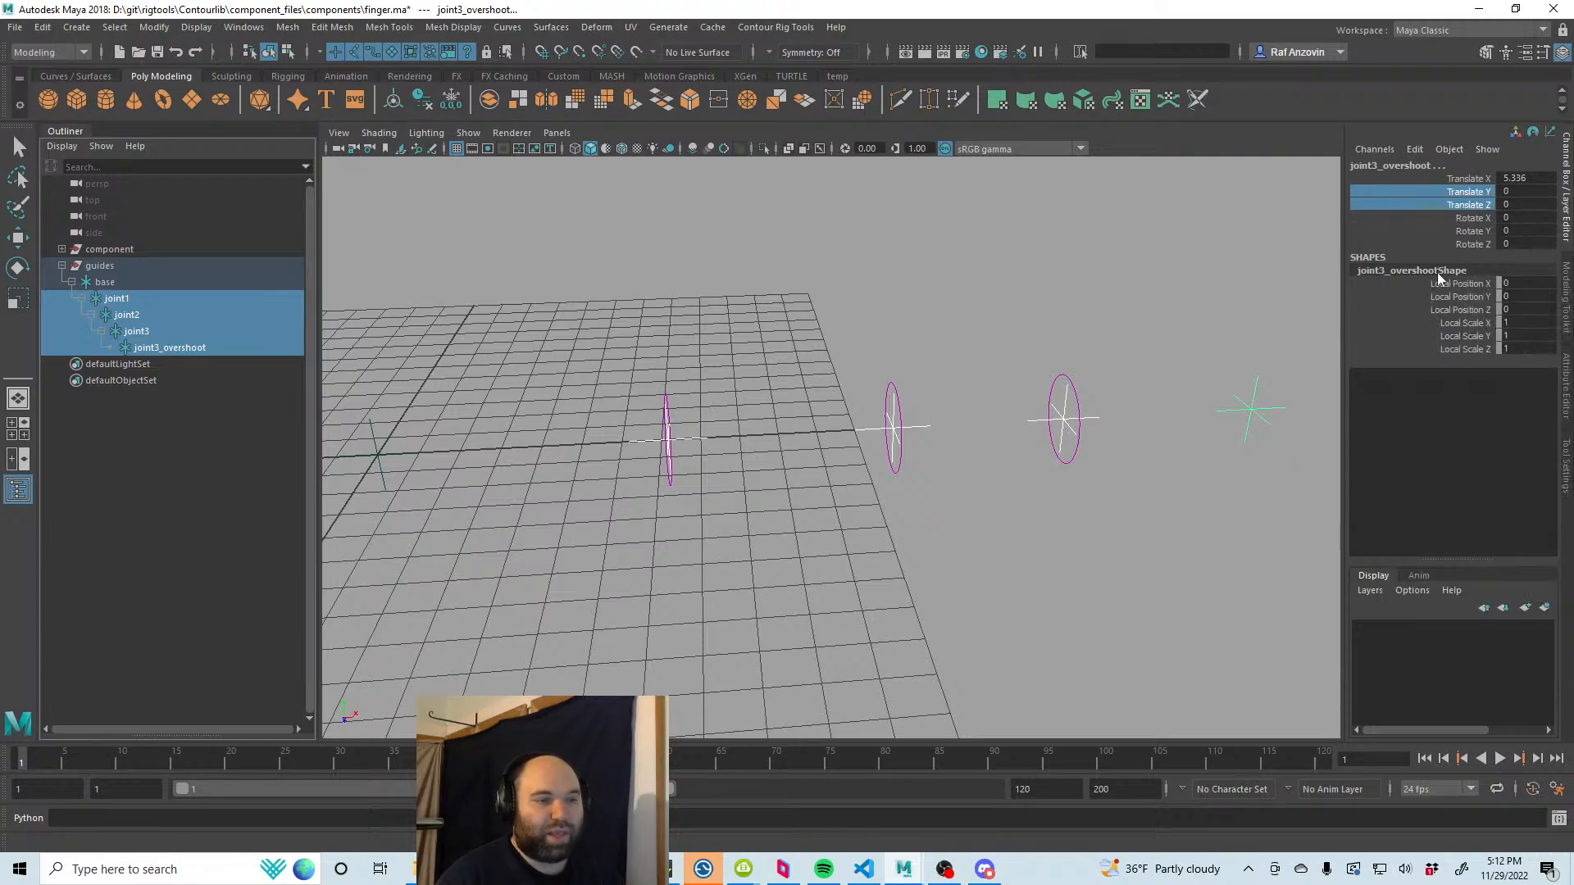
# Step: Unparent the guides joint1 through joint3_overshoot from their chain and place each directly under the guides group
pyautogui.click(145, 300)
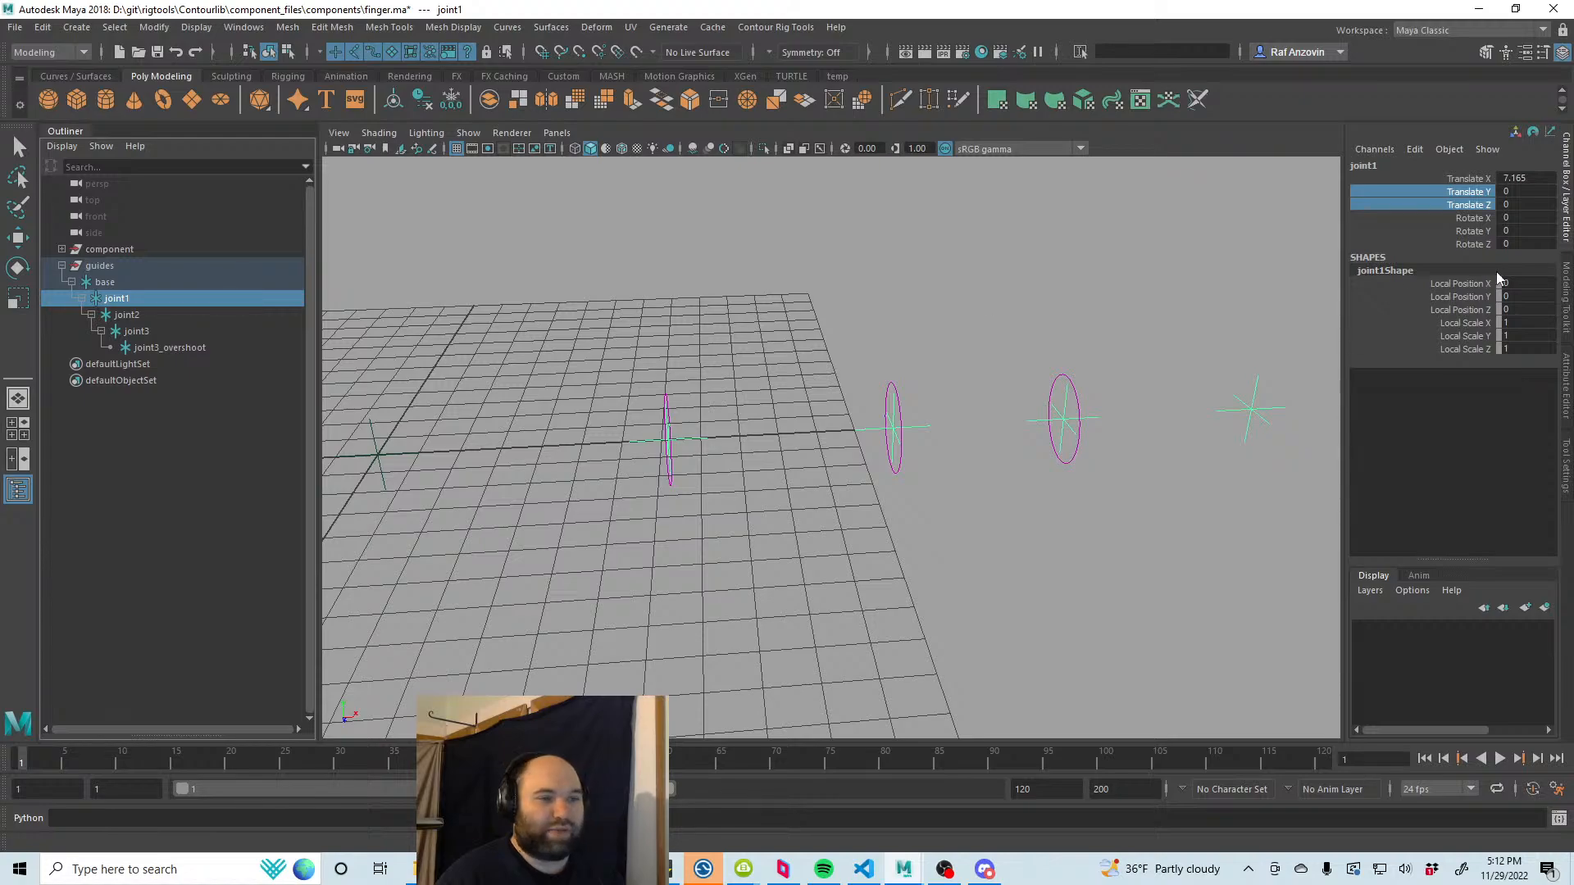
pyautogui.keyDown('shift'); pyautogui.click(182, 348); pyautogui.keyUp('shift')
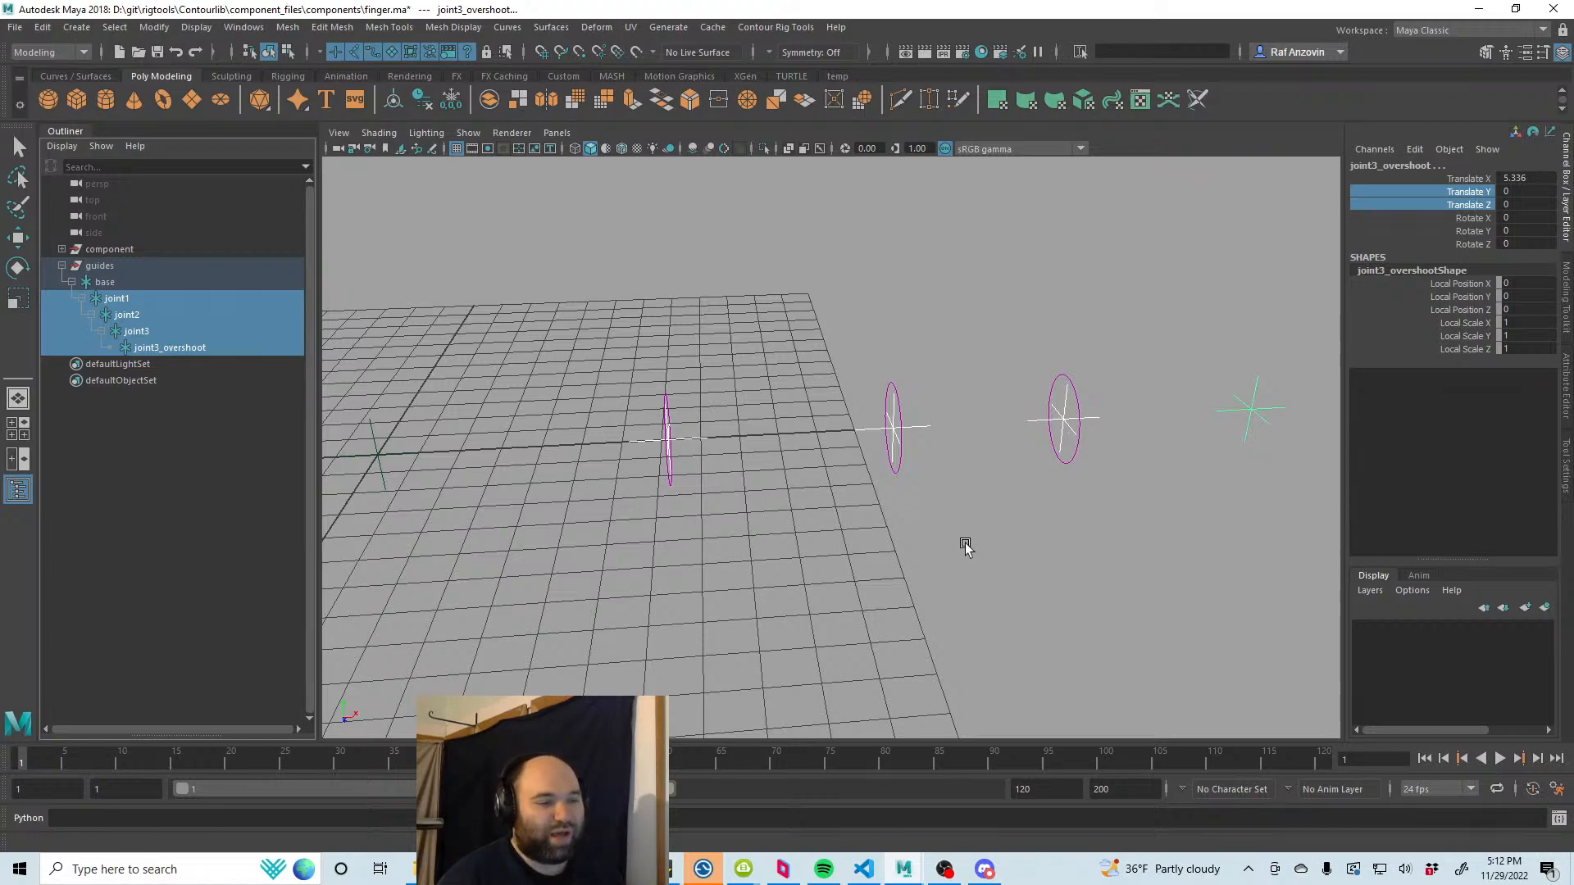
pyautogui.hotkey('shift', 'p')
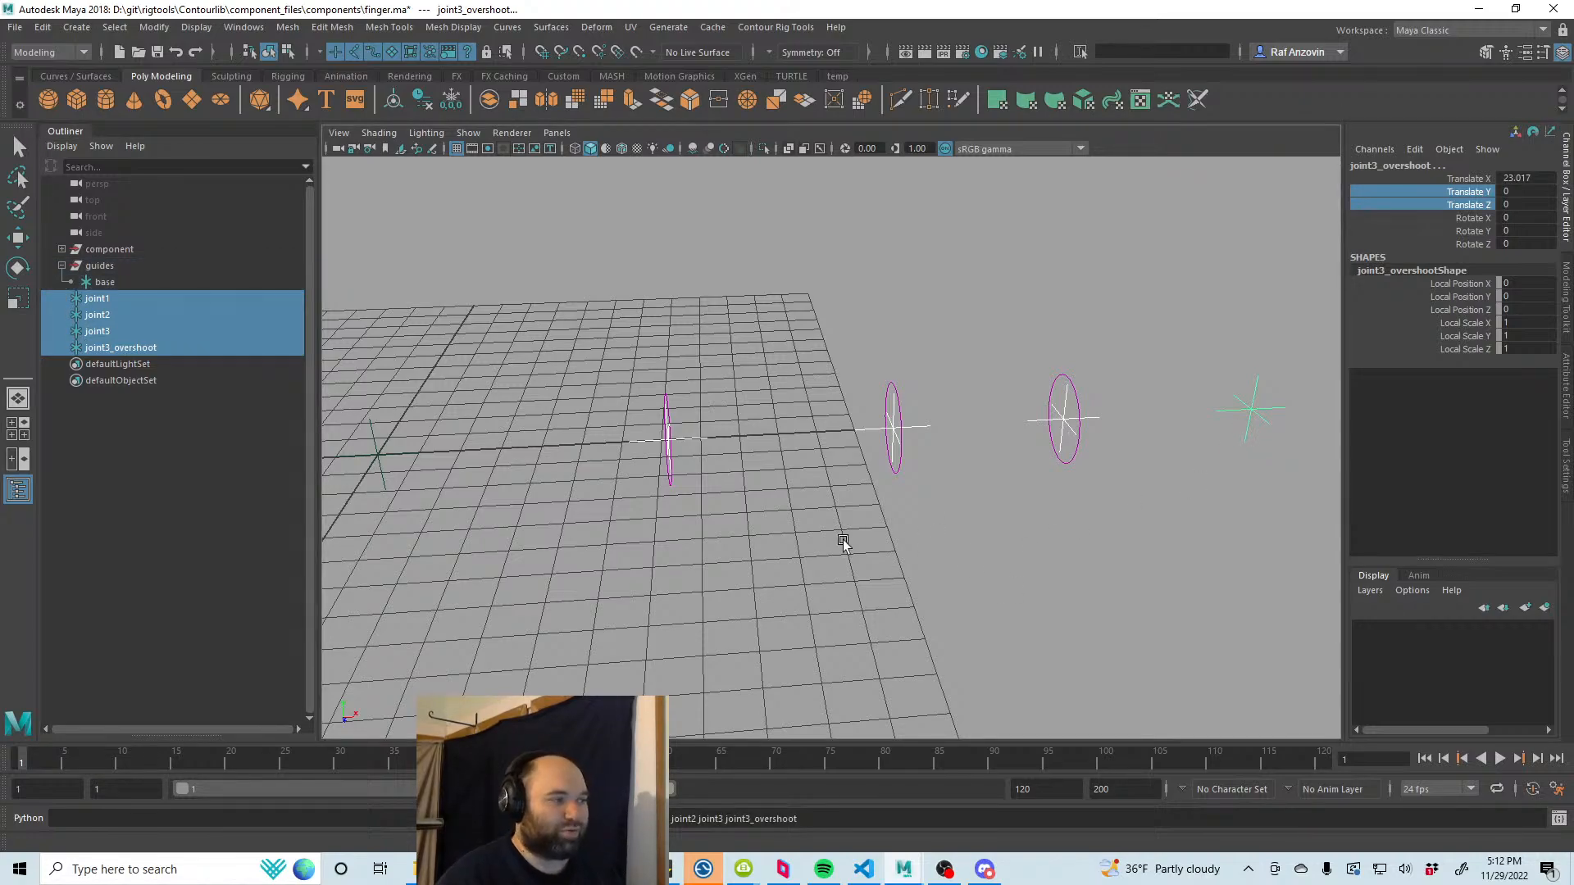
pyautogui.moveTo(95, 297); pyautogui.dragTo(115, 266, button='middle')
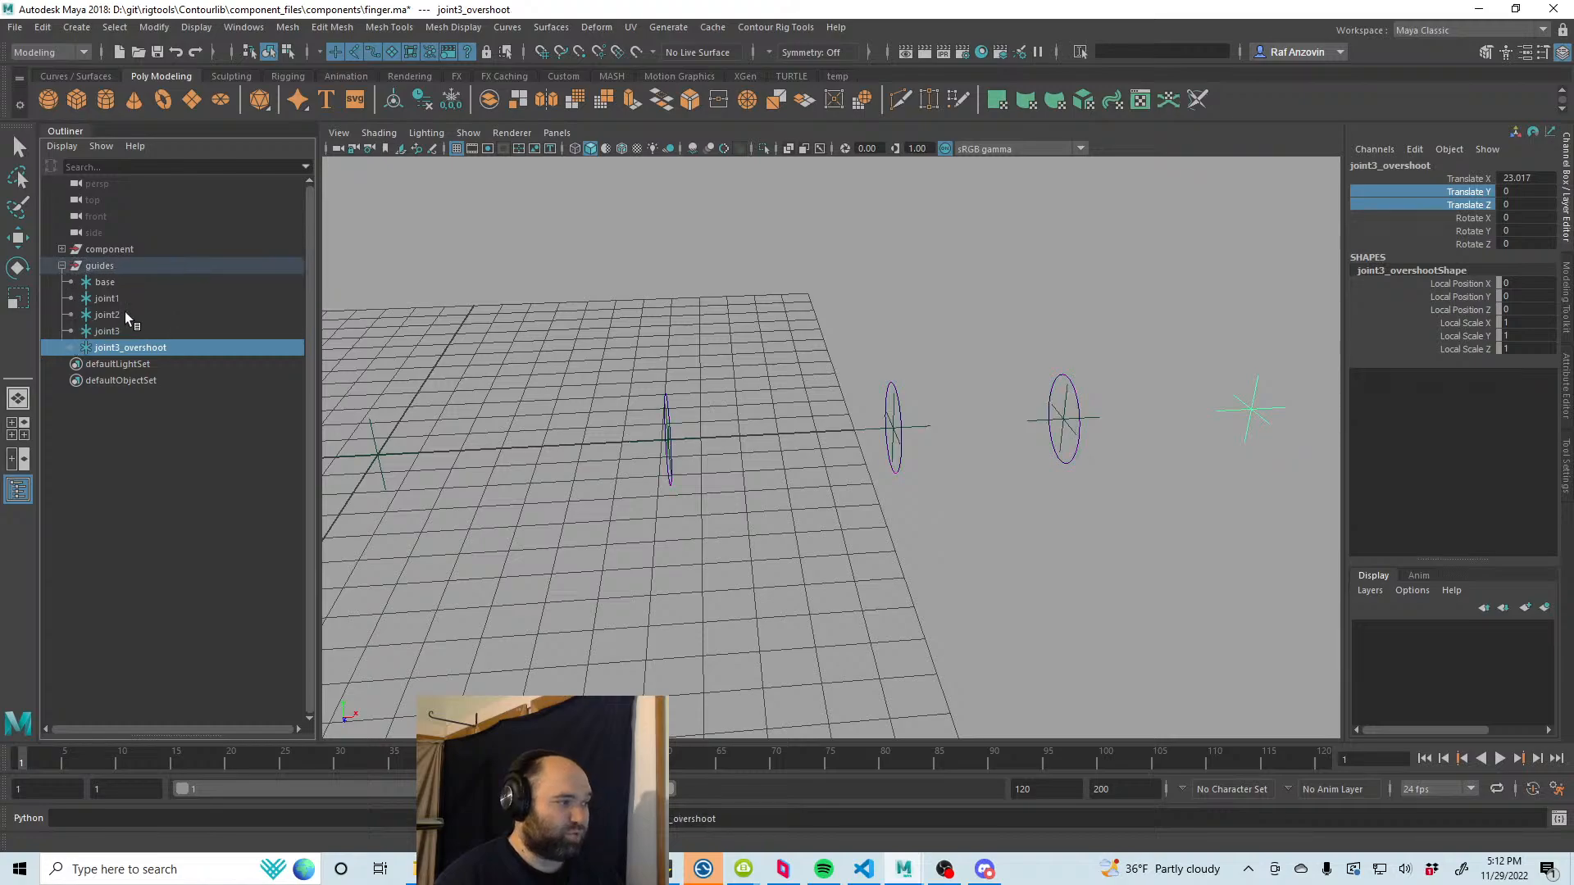
# Step: Try moving the joint1 guide up off its axis by about 3.3 units in Y, and undo the move
pyautogui.click(107, 298)
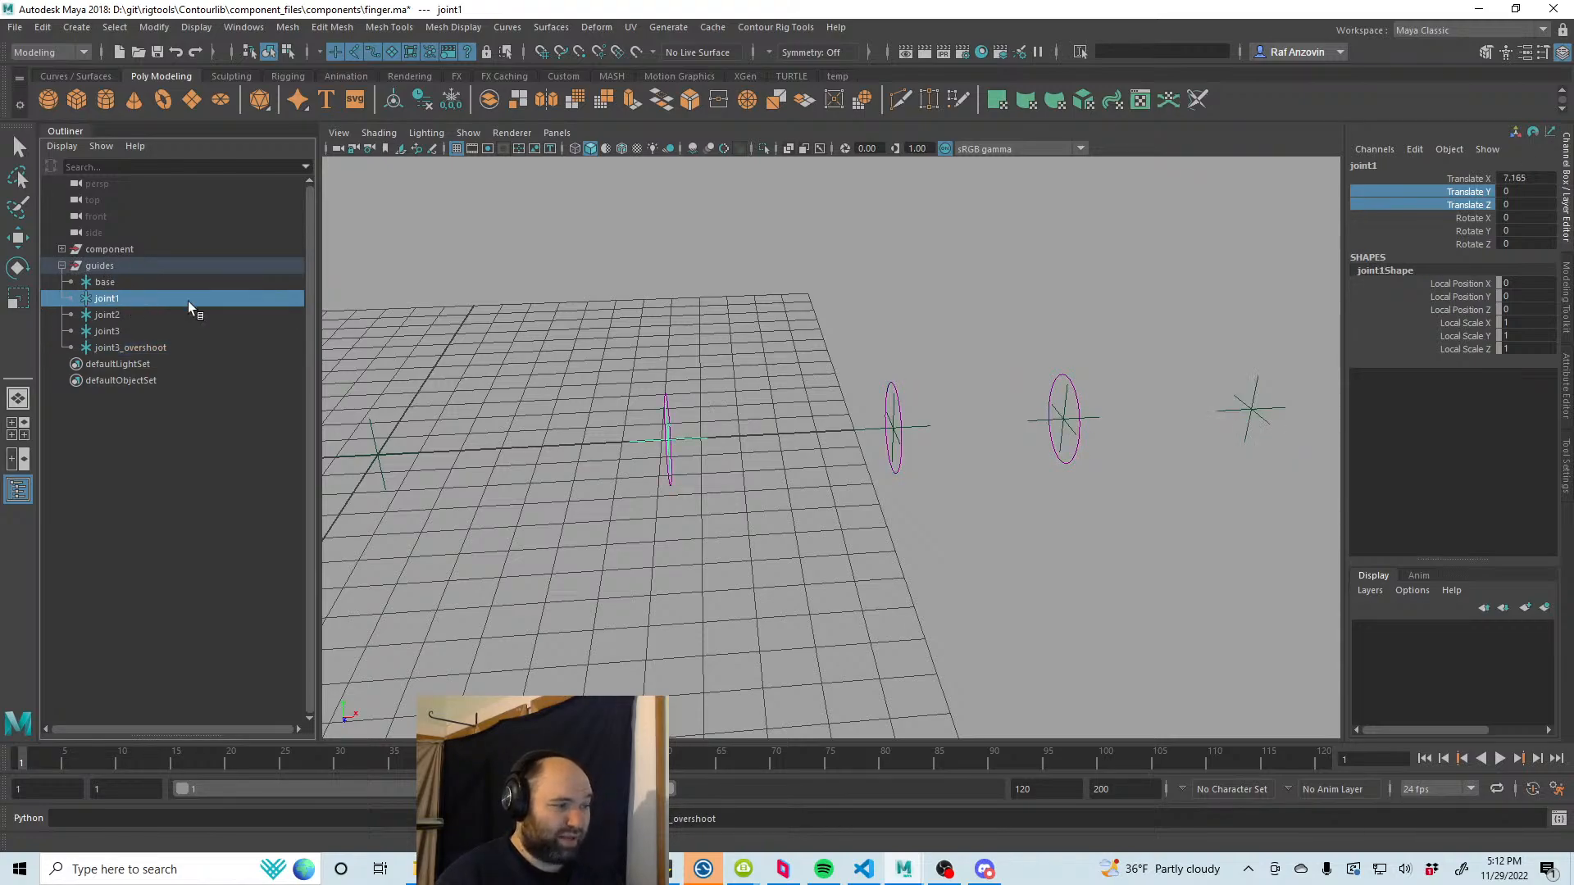
pyautogui.press('w')
pyautogui.moveTo(687, 441); pyautogui.dragTo(661, 297)
pyautogui.hotkey('ctrl', 'z')
# Step: Try moving the joint2 guide to about 13.46, 3.16, -1.51, view it from another angle, and undo the move
pyautogui.click(115, 318)
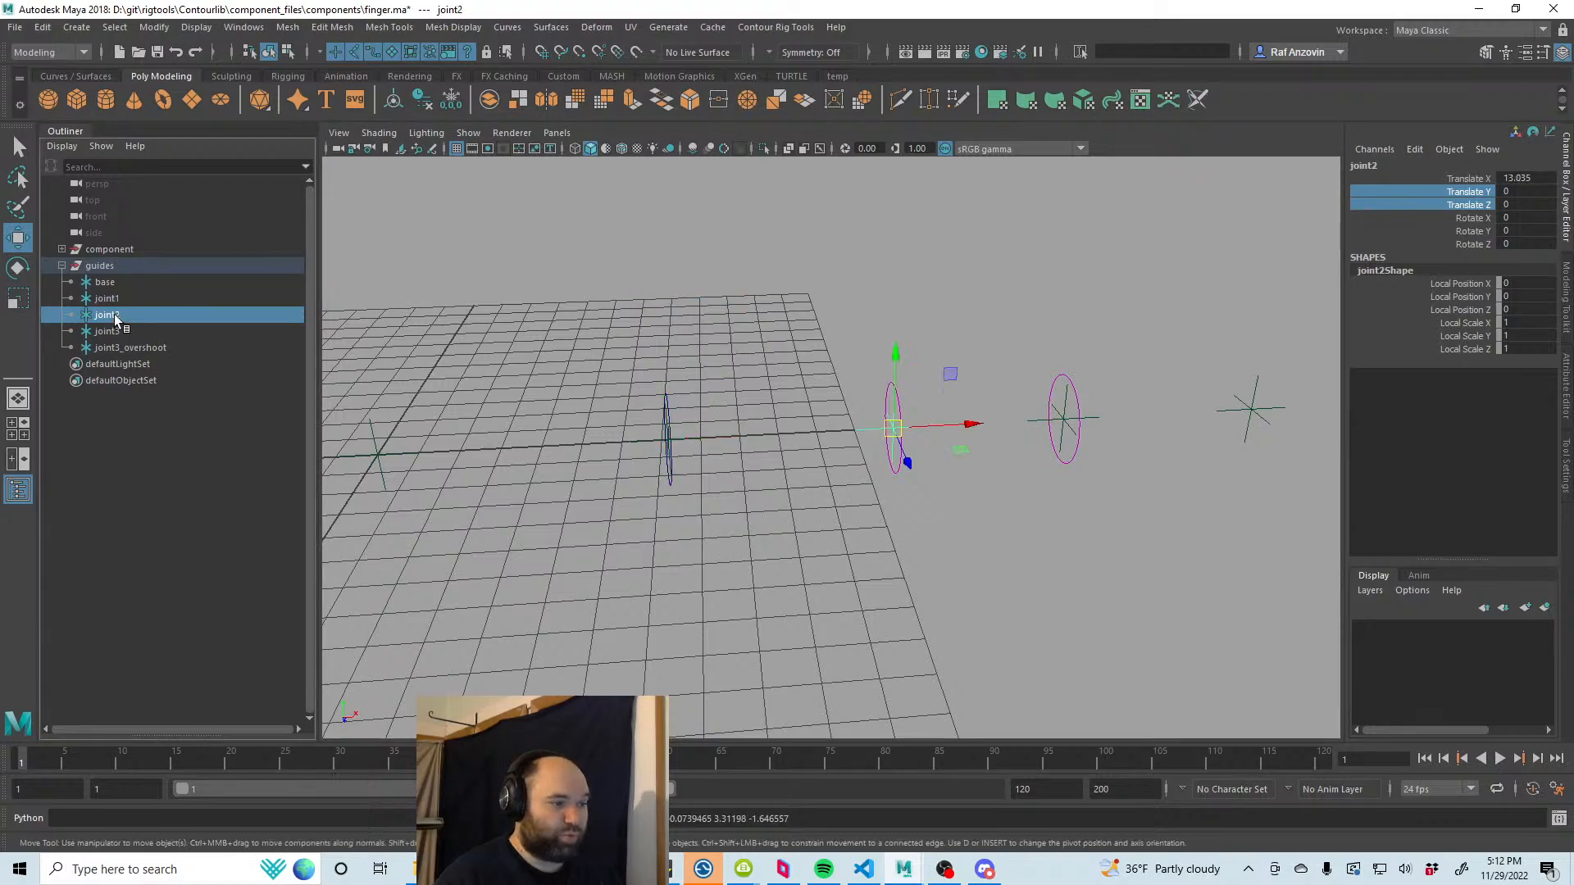
pyautogui.moveTo(896, 424); pyautogui.dragTo(912, 297)
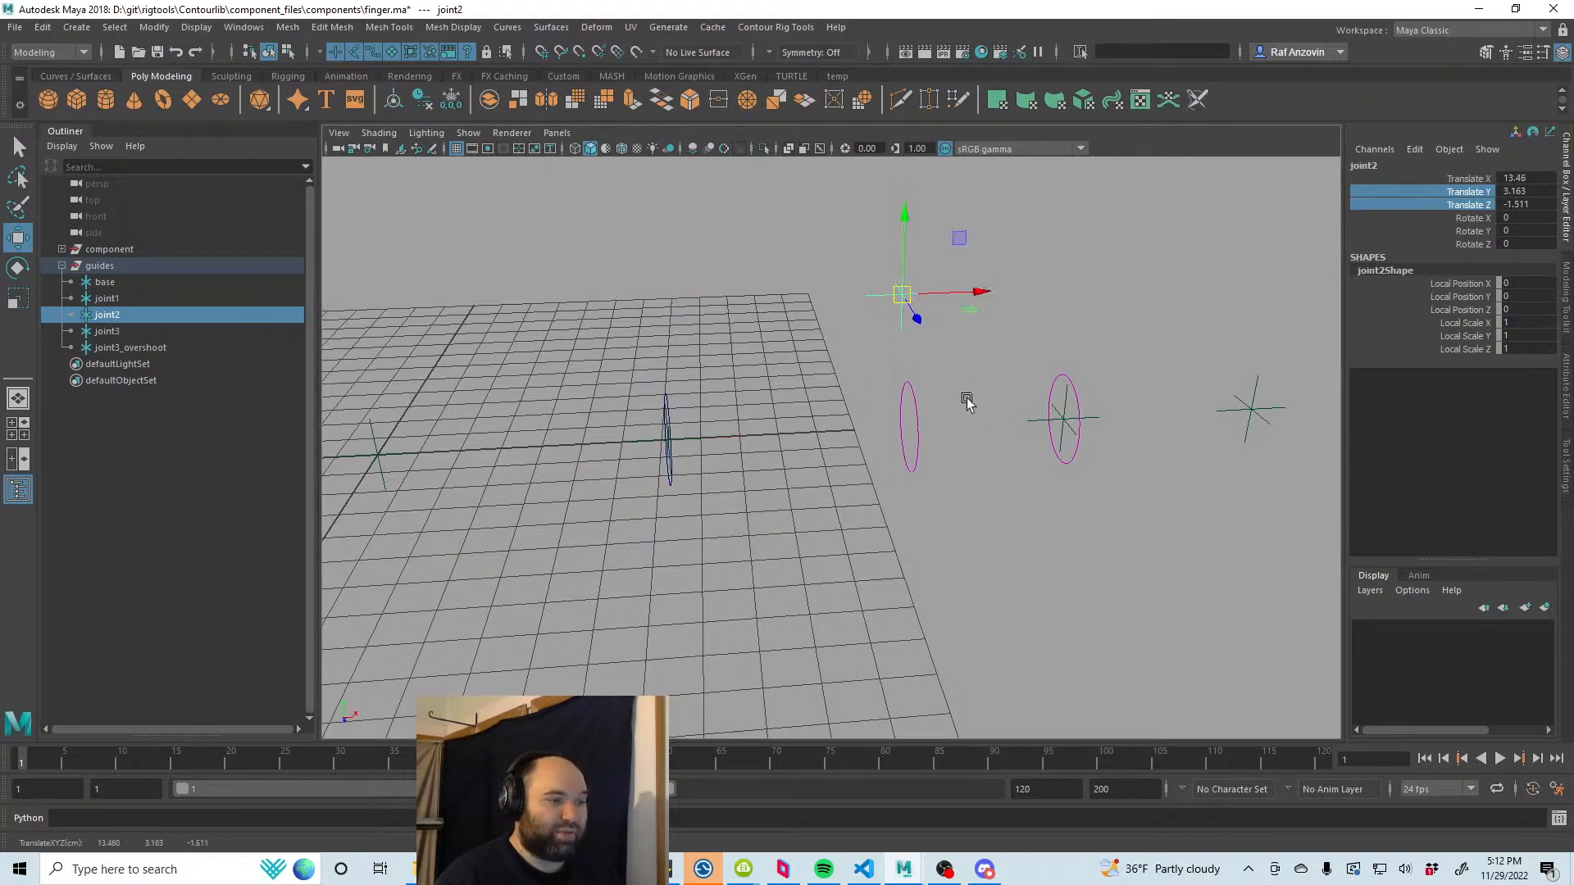
pyautogui.keyDown('alt'); pyautogui.moveTo(931, 373); pyautogui.dragTo(932, 531); pyautogui.keyUp('alt')
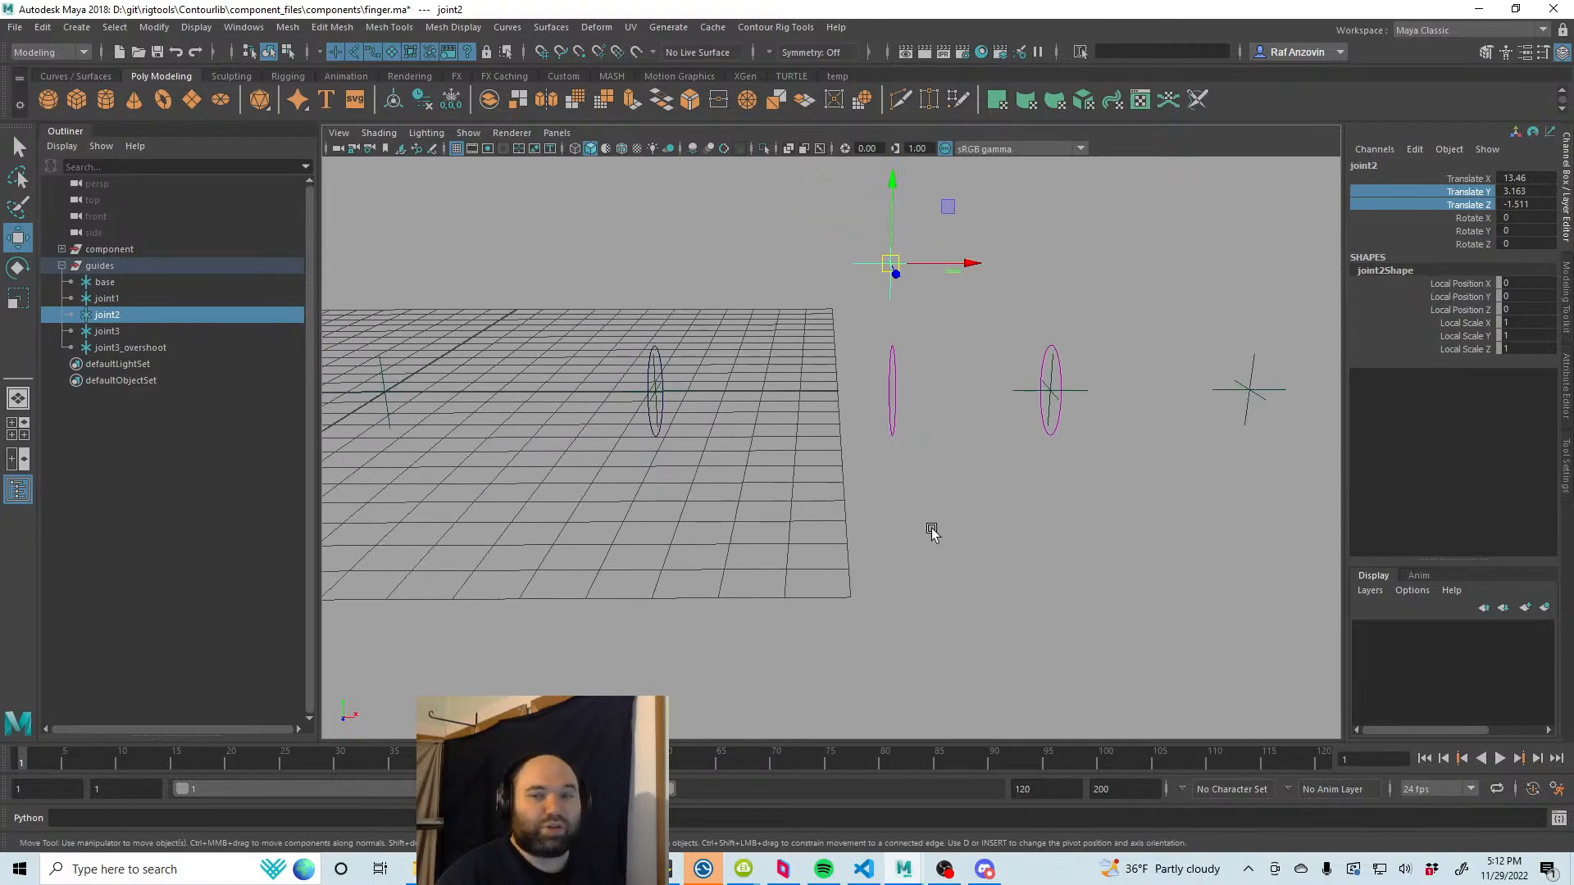
pyautogui.hotkey('ctrl', 'z')
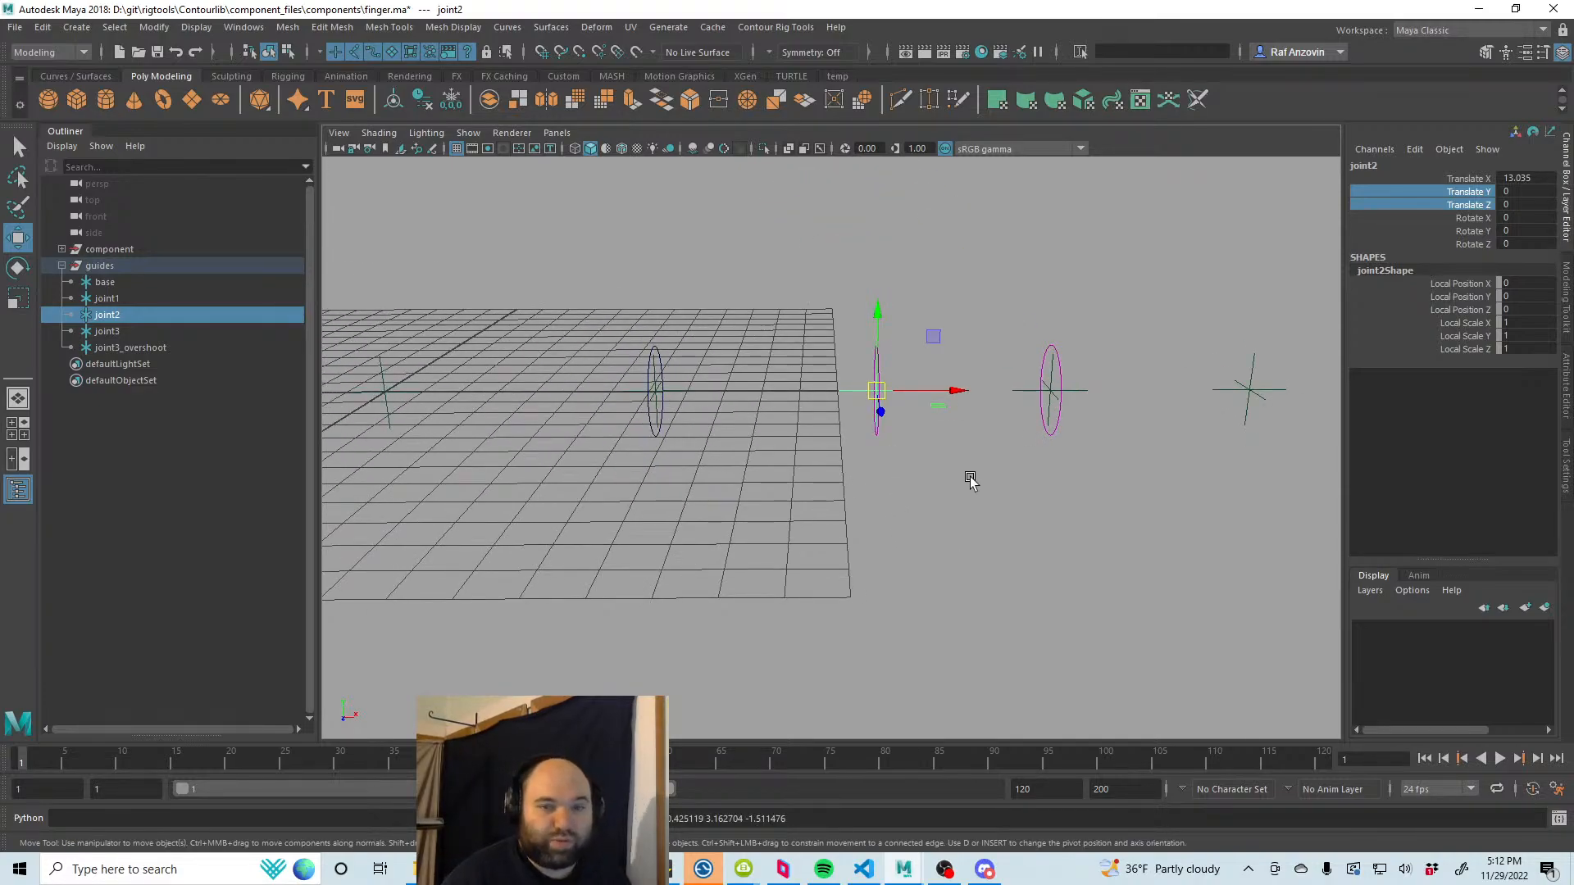
pyautogui.moveTo(954, 476)
pyautogui.keyDown('alt'); pyautogui.mouseDown(button='middle')
pyautogui.moveTo(934, 481)
pyautogui.moveTo(944, 498)
pyautogui.moveTo(977, 469)
pyautogui.mouseUp(button='middle'); pyautogui.keyUp('alt')
pyautogui.scroll(-1, 1042, 503)
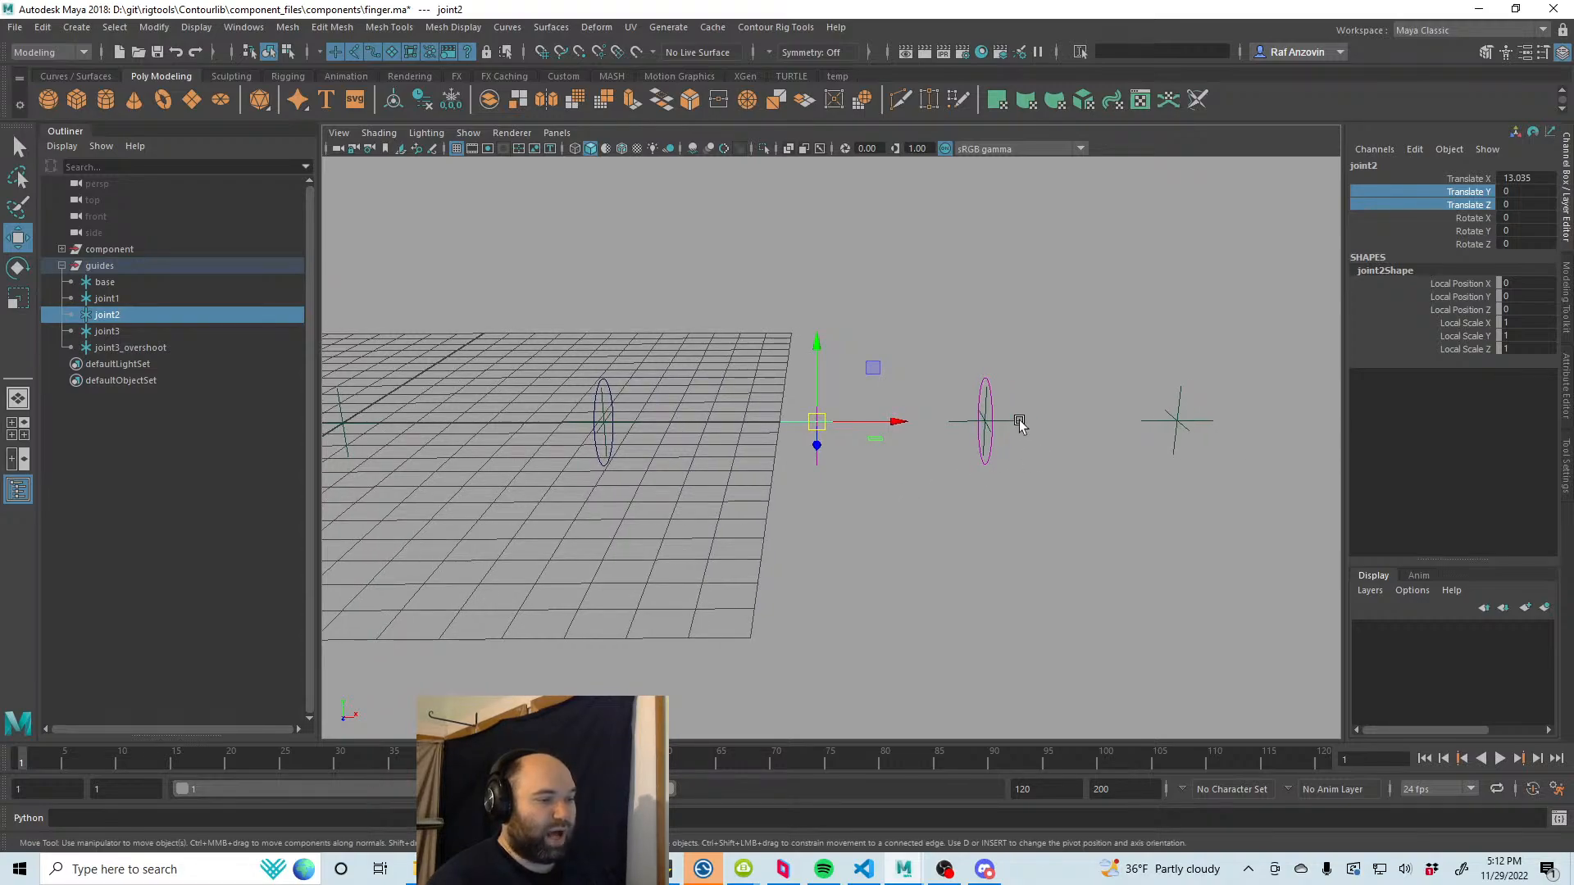
# Step: Try moving the joint3 guide off its axis to about 17.49, 2.43, -0.81, and undo the move
pyautogui.click(987, 434)
pyautogui.moveTo(986, 431); pyautogui.dragTo(969, 322)
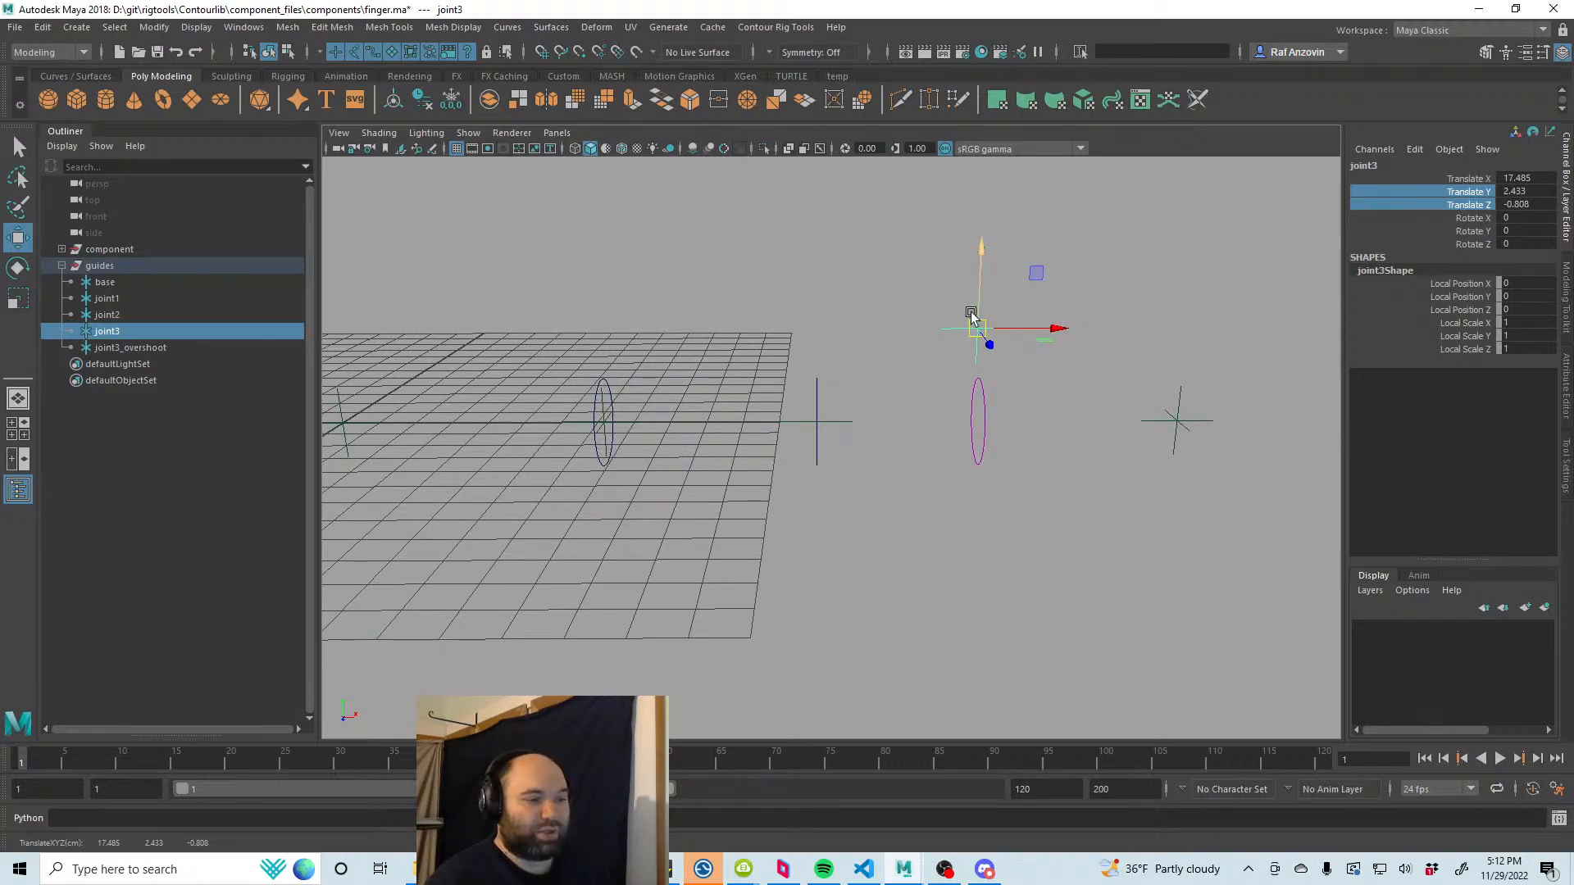
pyautogui.hotkey('ctrl', 'z')
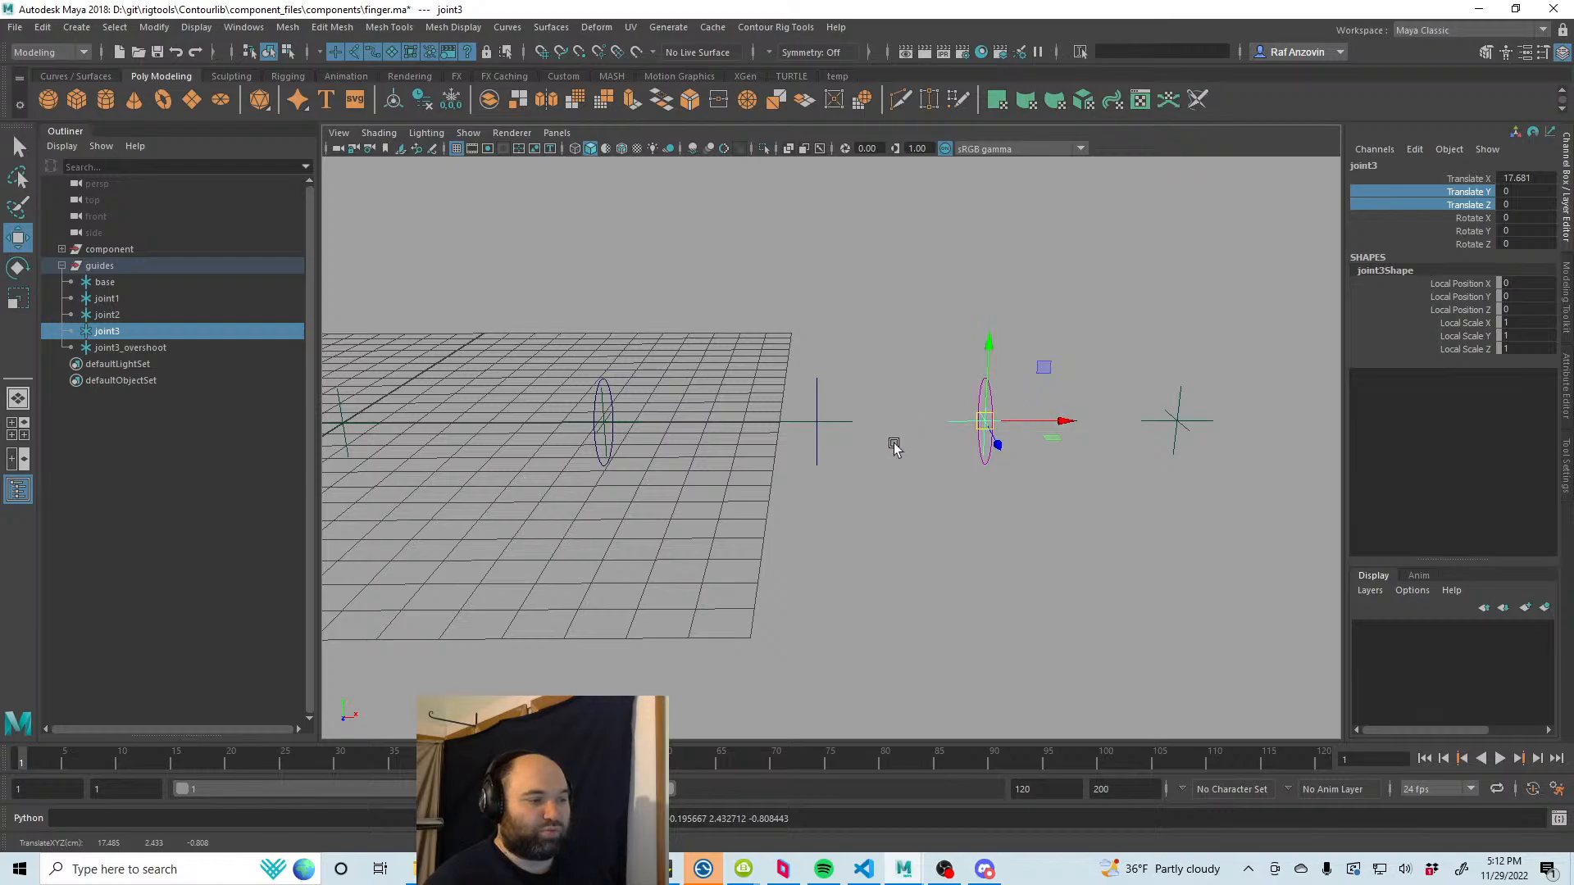
# Step: Try moving the joint2 guide off its axis twice, by about 2.3 and about 2.7 units in Y, undoing each move
pyautogui.keyDown('alt'); pyautogui.moveTo(824, 447); pyautogui.dragTo(991, 372); pyautogui.keyUp('alt')
pyautogui.click(992, 459)
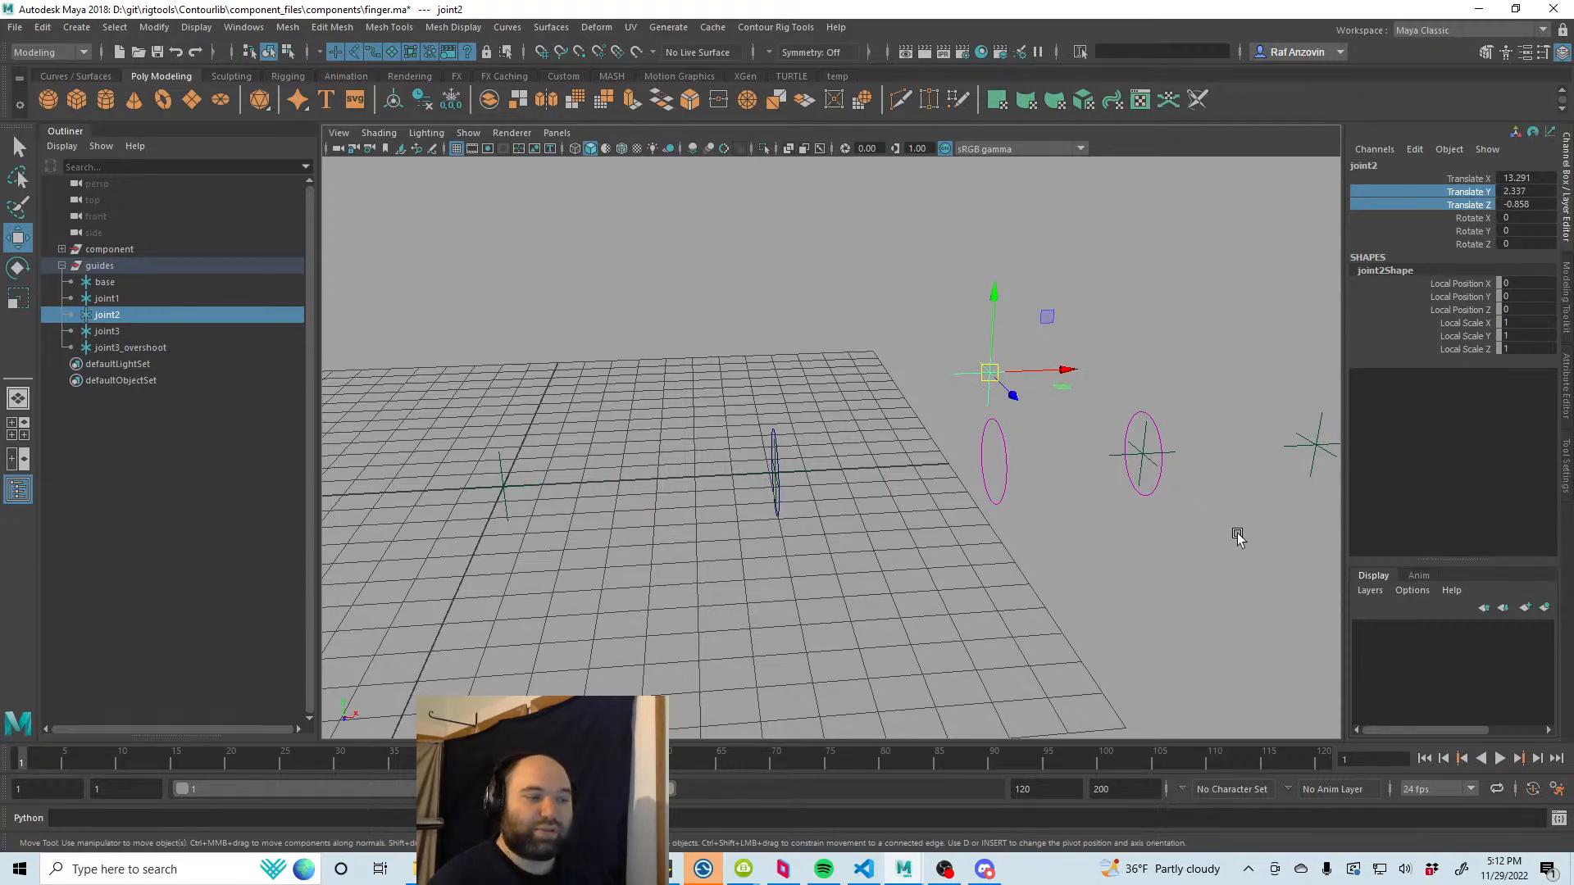
pyautogui.hotkey('ctrl', 'z')
pyautogui.moveTo(972, 533)
pyautogui.keyDown('alt'); pyautogui.mouseDown(button='middle')
pyautogui.moveTo(956, 533)
pyautogui.moveTo(982, 514)
pyautogui.mouseUp(button='middle'); pyautogui.keyUp('alt')
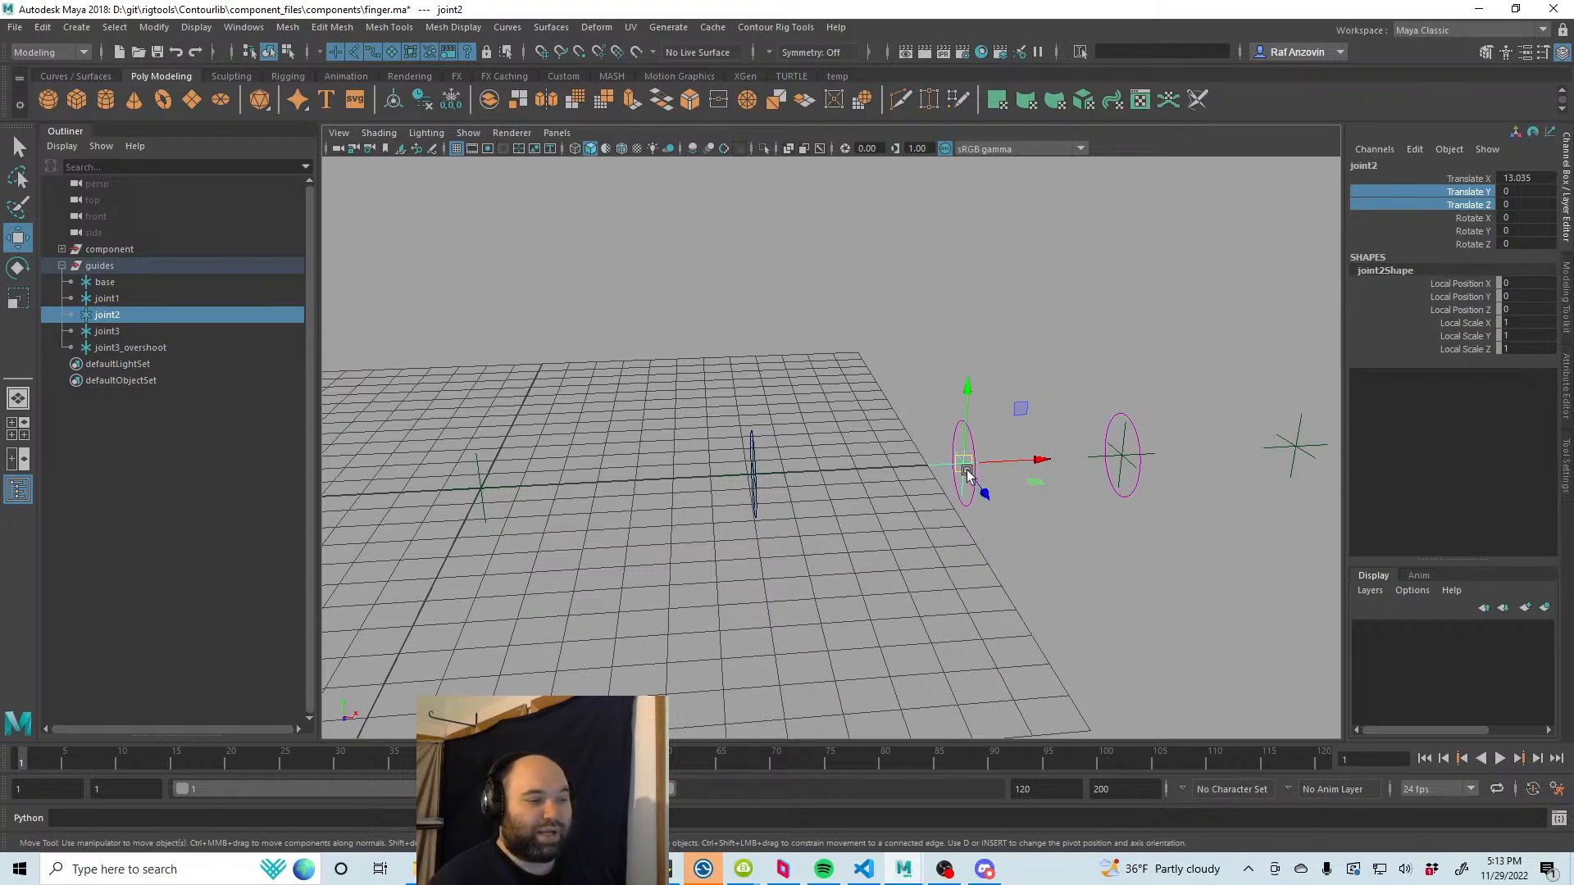
pyautogui.moveTo(963, 464); pyautogui.dragTo(961, 361)
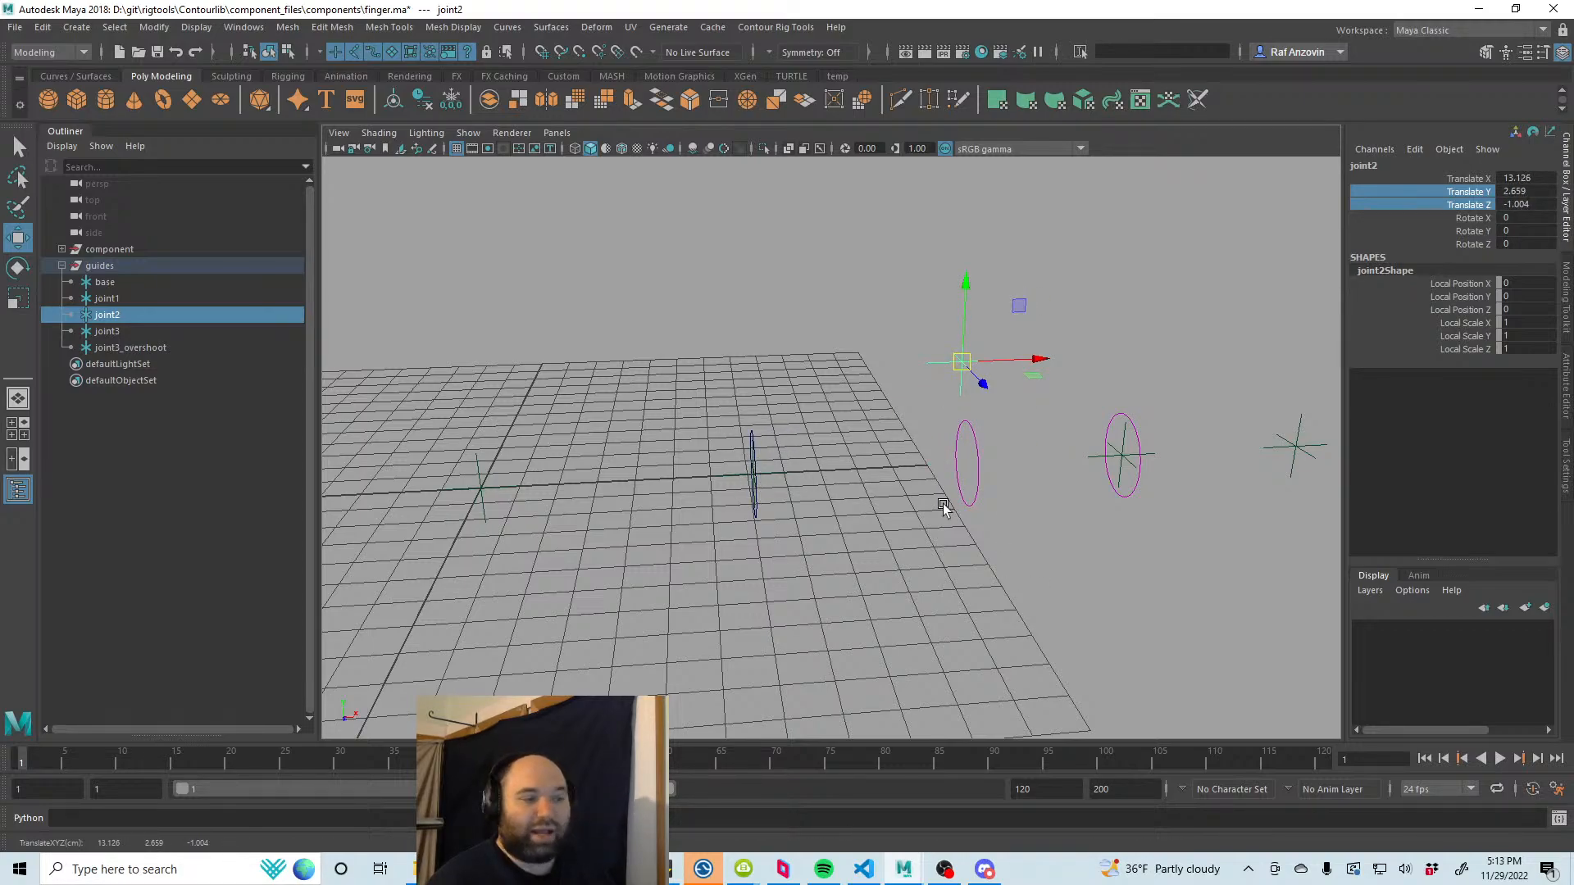
pyautogui.hotkey('ctrl', 'z')
pyautogui.click(814, 587)
pyautogui.keyDown('alt'); pyautogui.moveTo(814, 587); pyautogui.dragTo(750, 517); pyautogui.keyUp('alt')
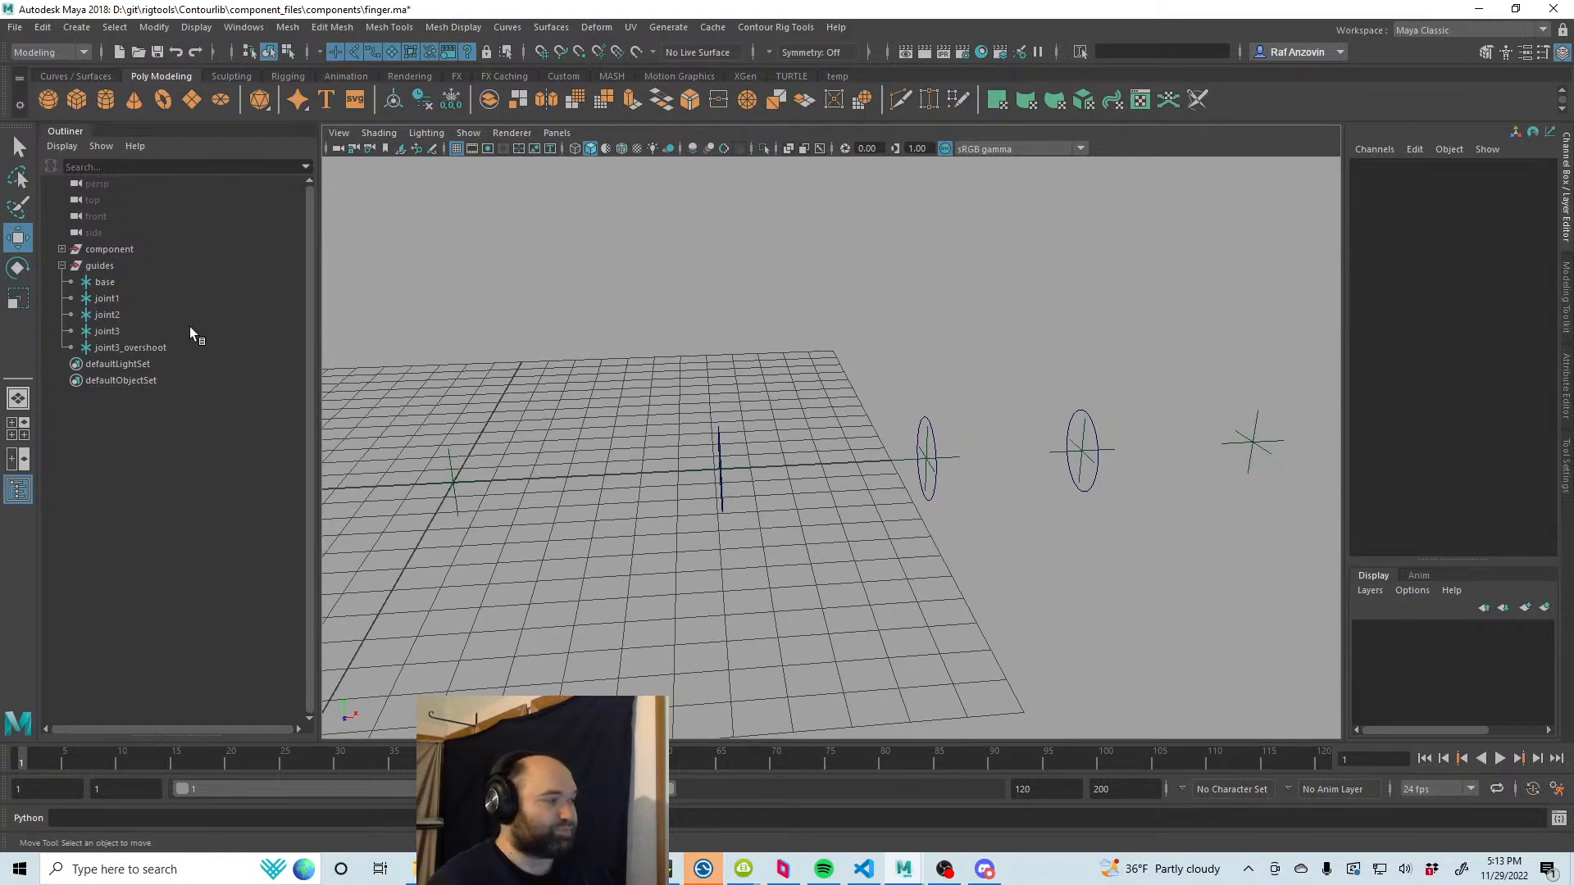
pyautogui.click(105, 282)
pyautogui.keyDown('alt'); pyautogui.moveTo(633, 544); pyautogui.dragTo(682, 547); pyautogui.keyUp('alt')
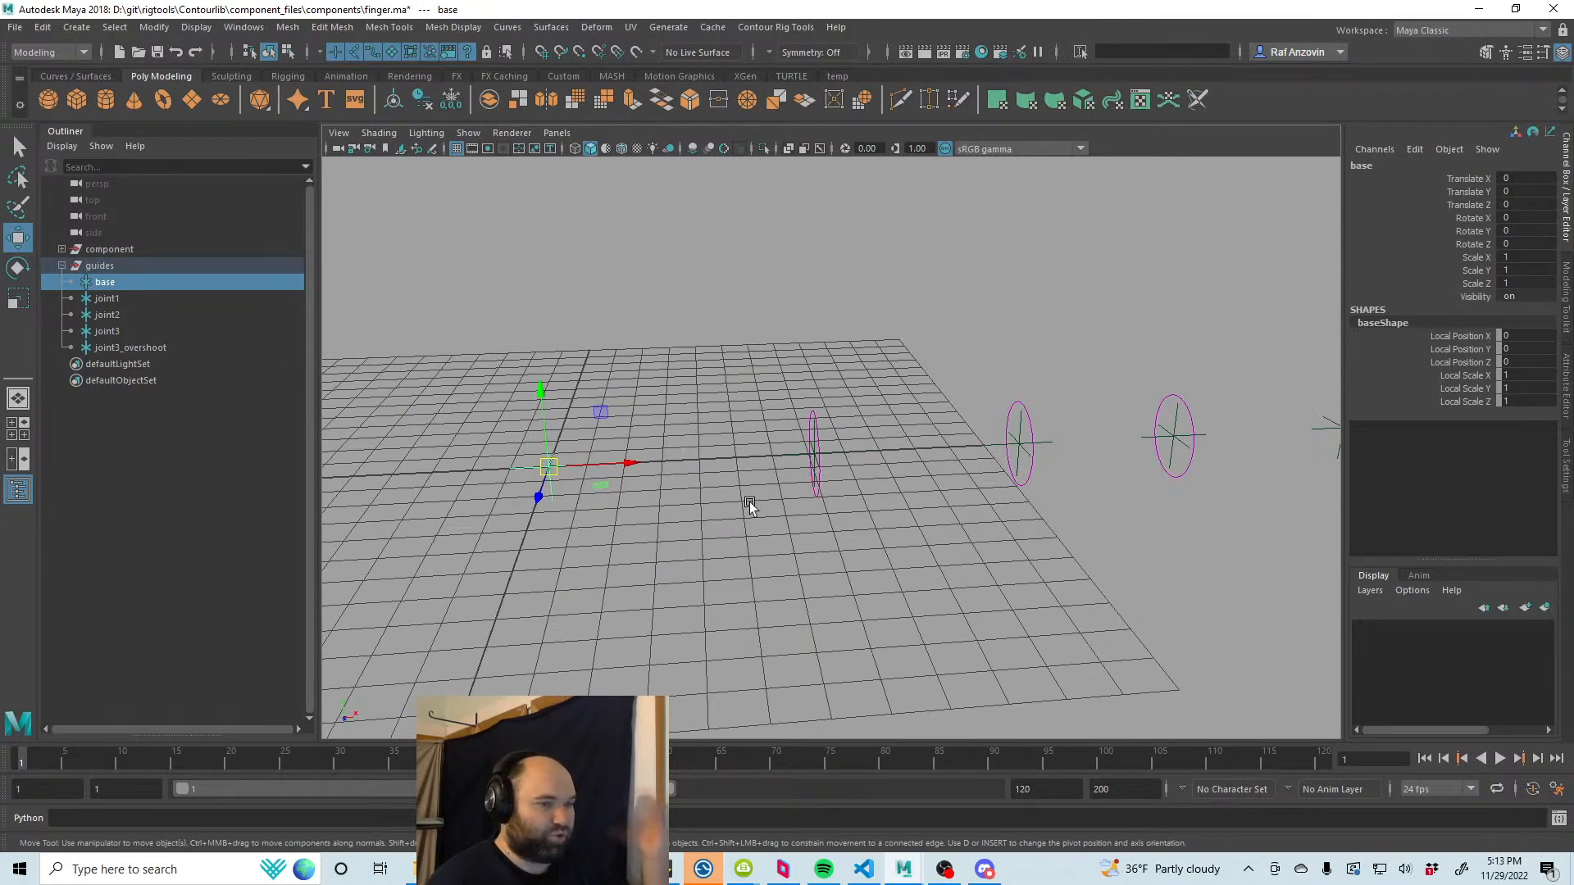
pyautogui.click(120, 297)
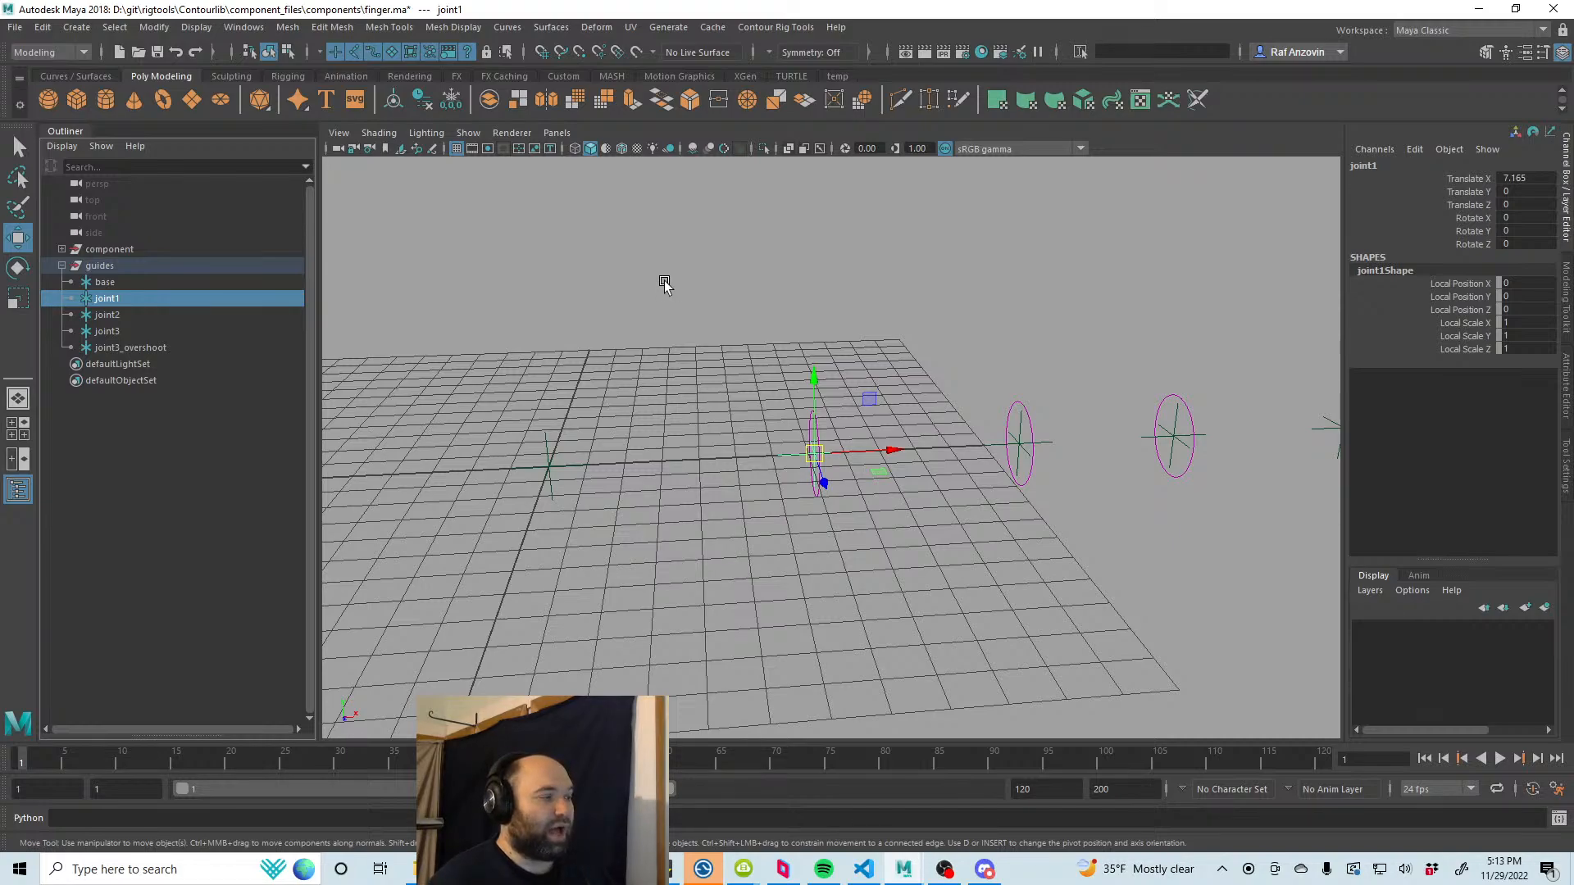
pyautogui.click(163, 283)
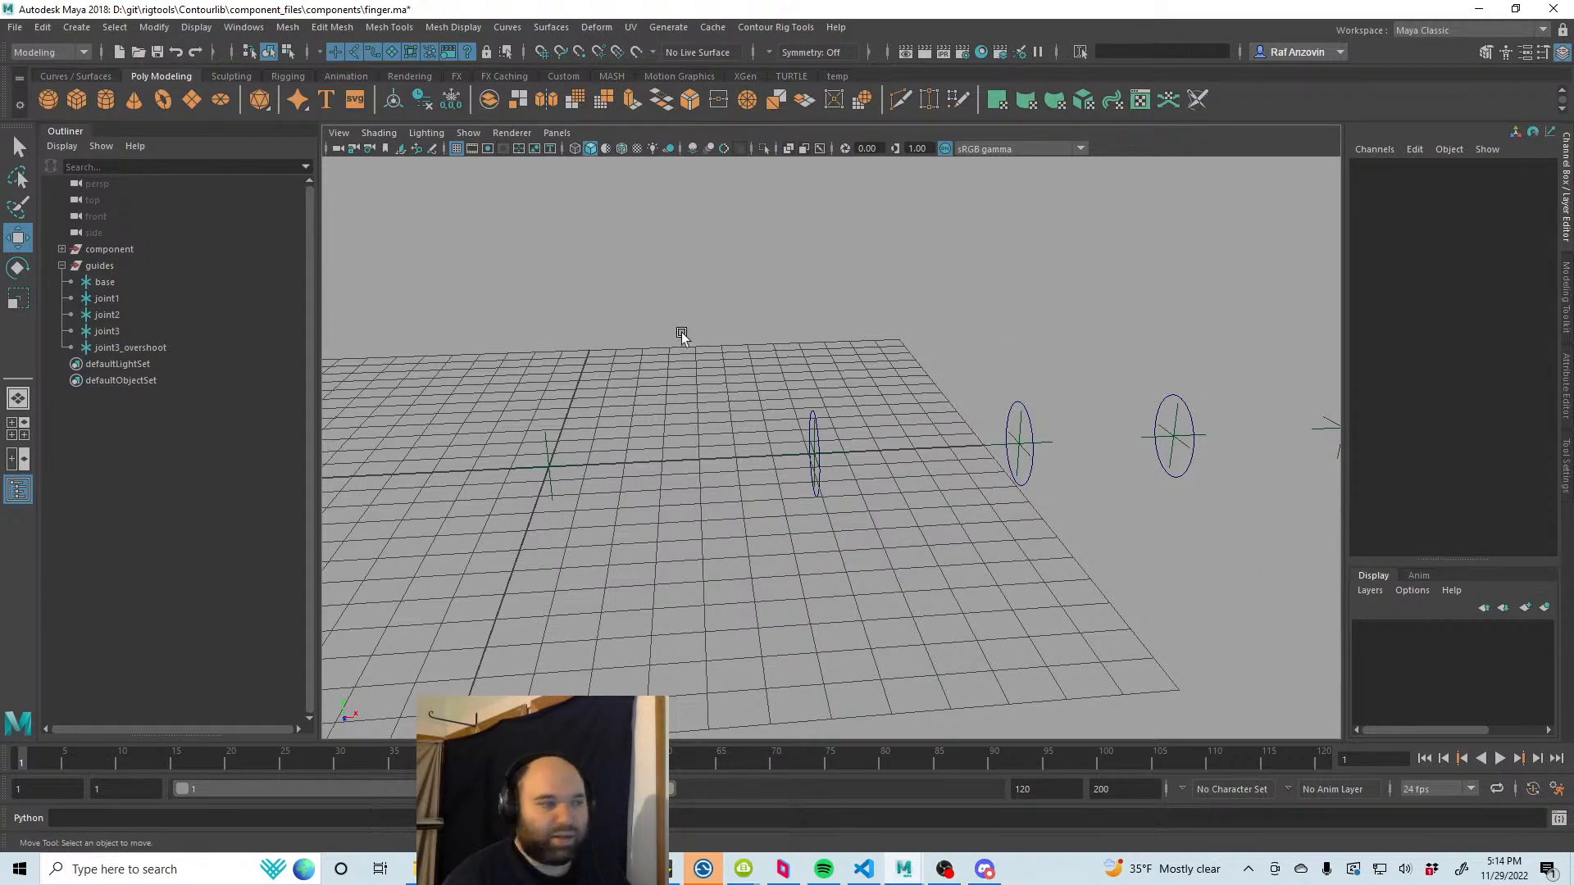
# Step: Create a locator, parent it under the guides group, and rename it all
pyautogui.click(78, 29)
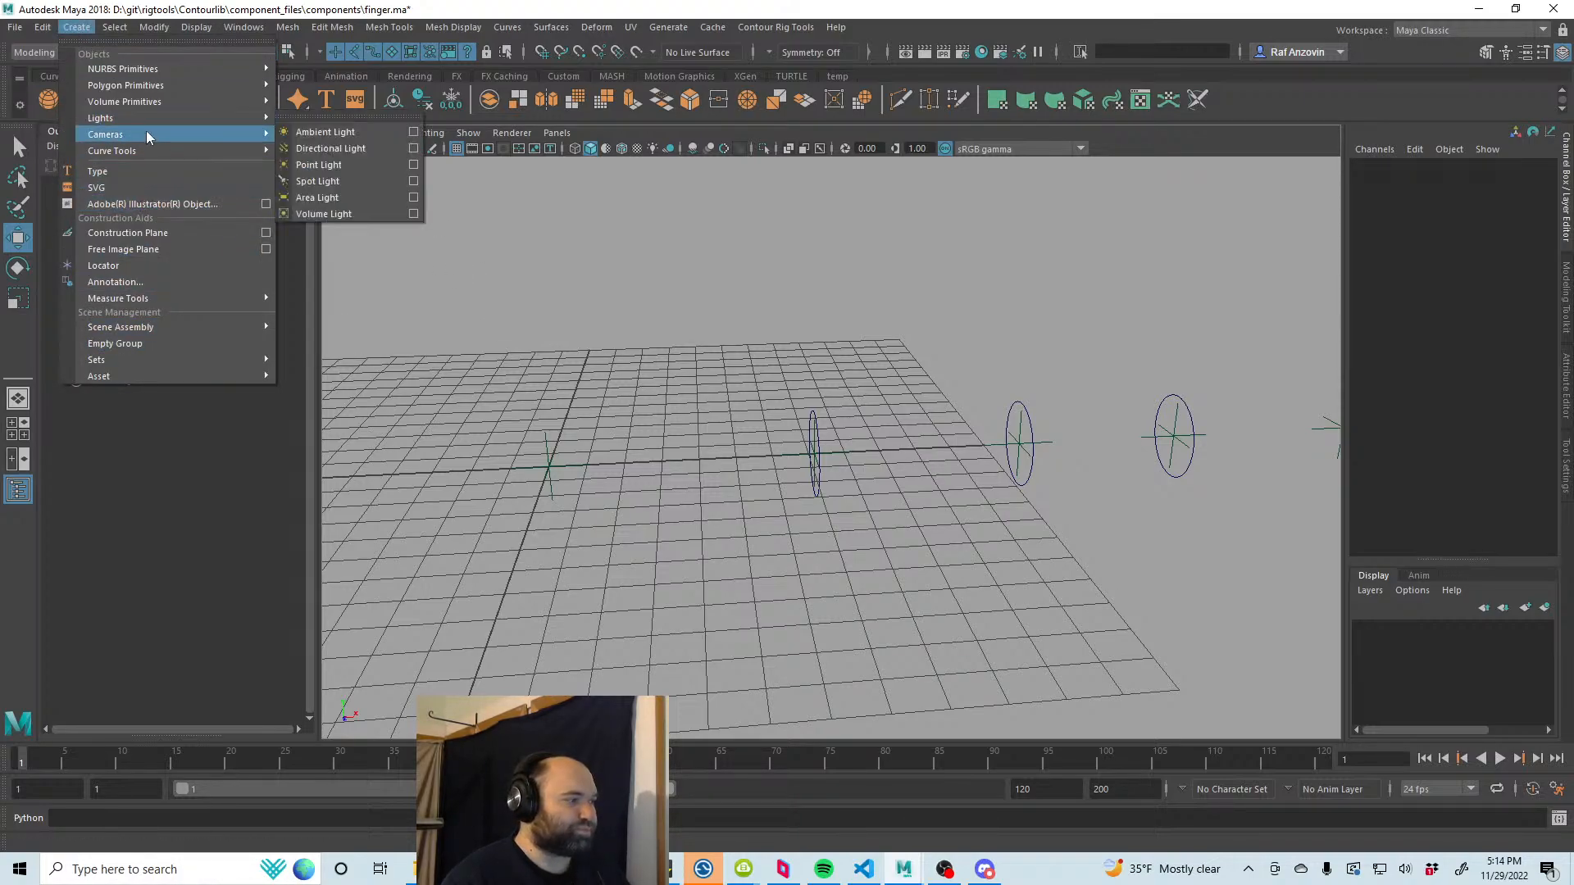
pyautogui.click(185, 266)
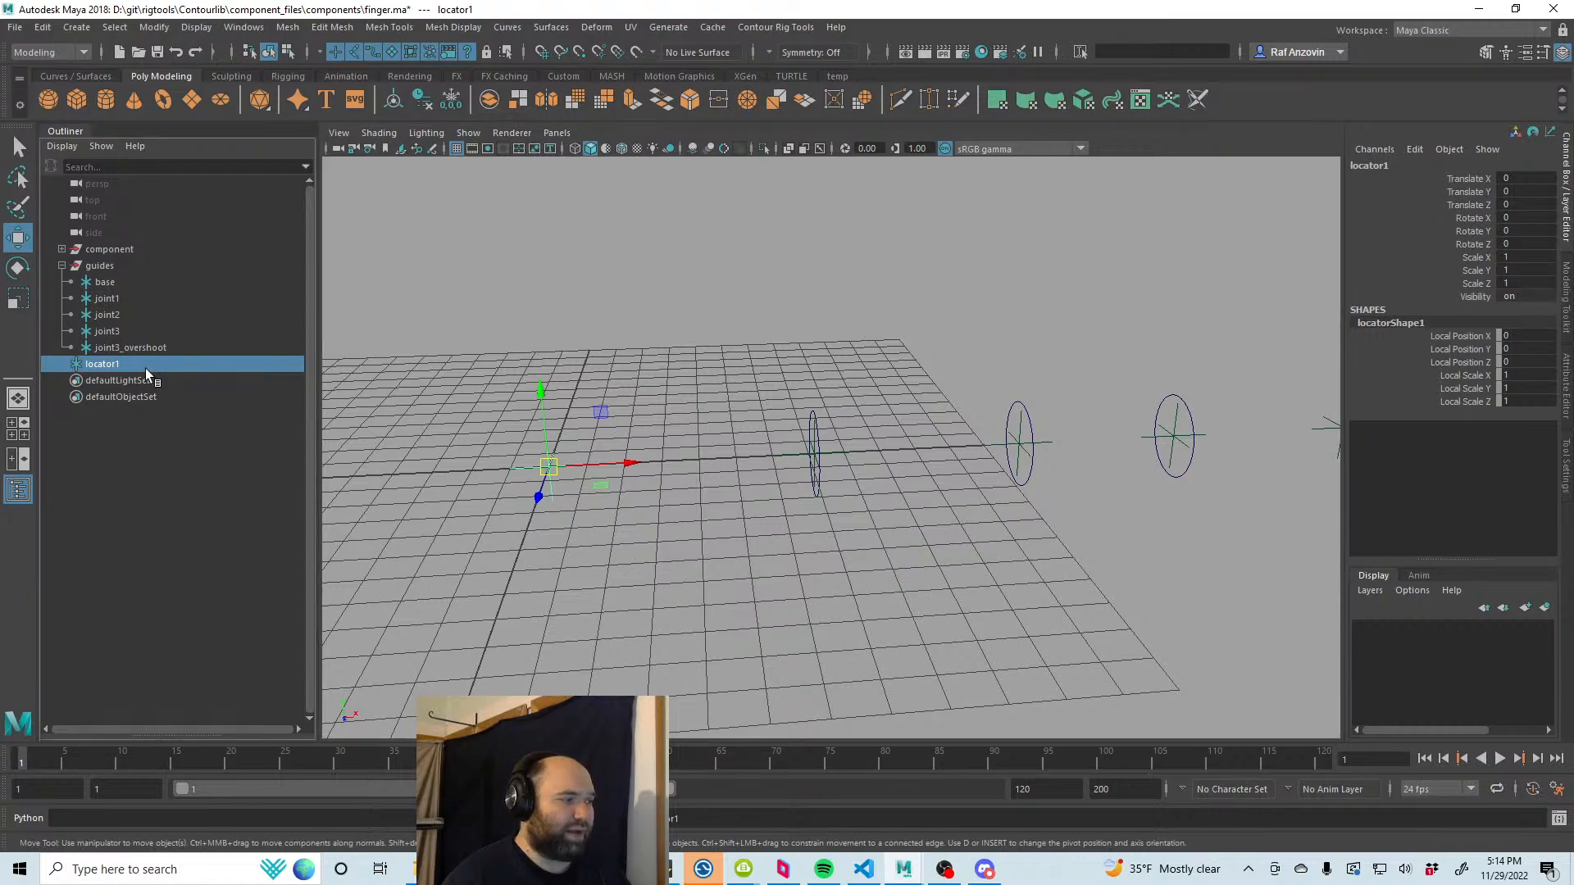
pyautogui.moveTo(130, 367); pyautogui.dragTo(109, 265, button='middle')
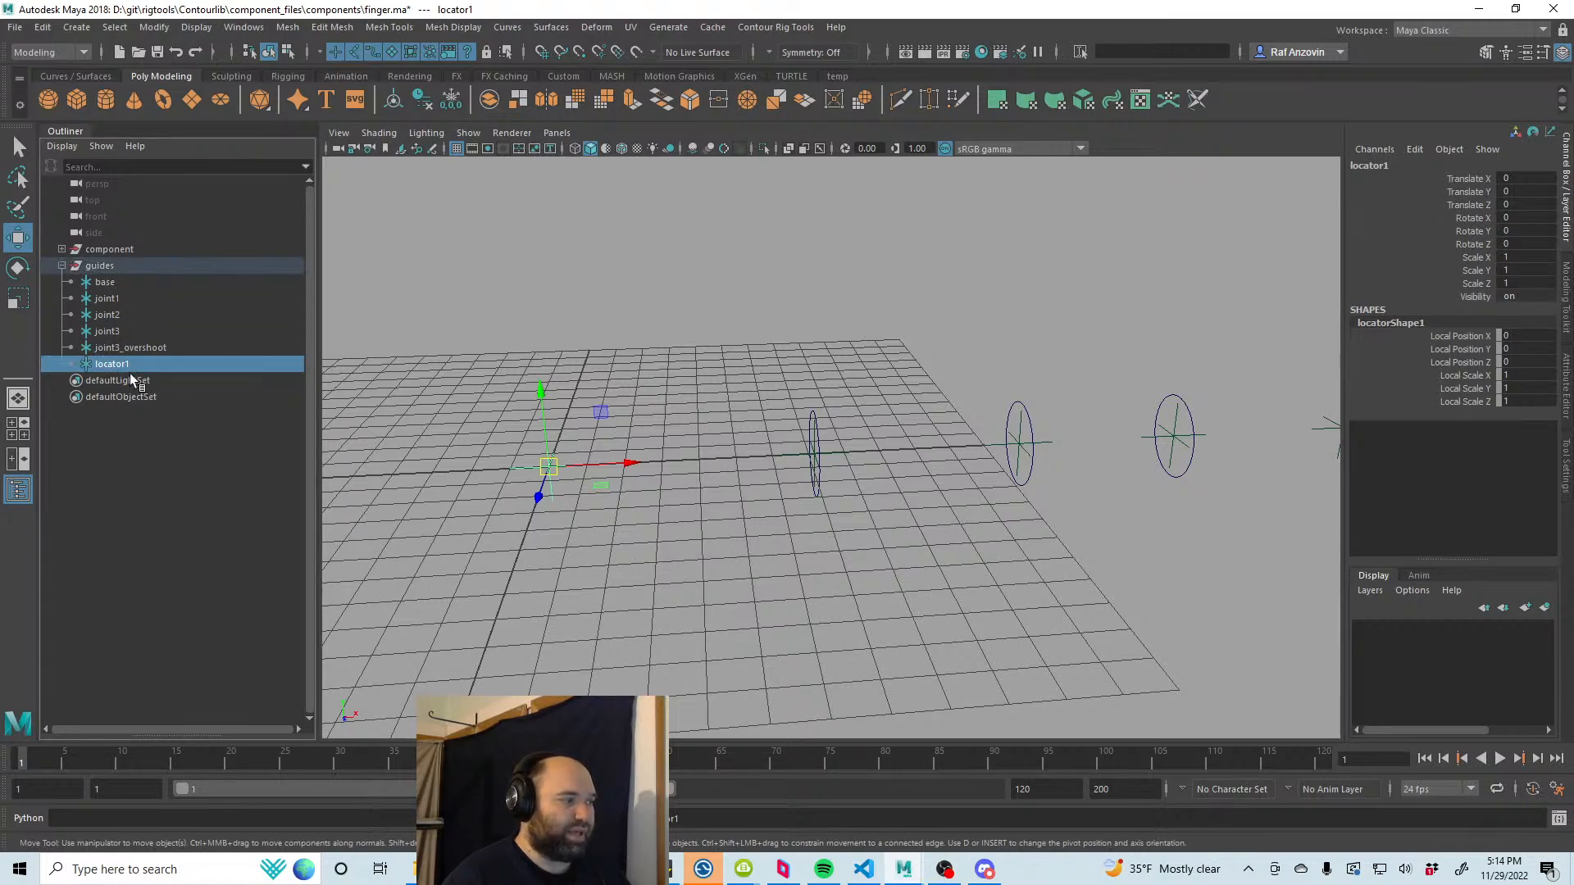
pyautogui.doubleClick(114, 364)
pyautogui.write('f')
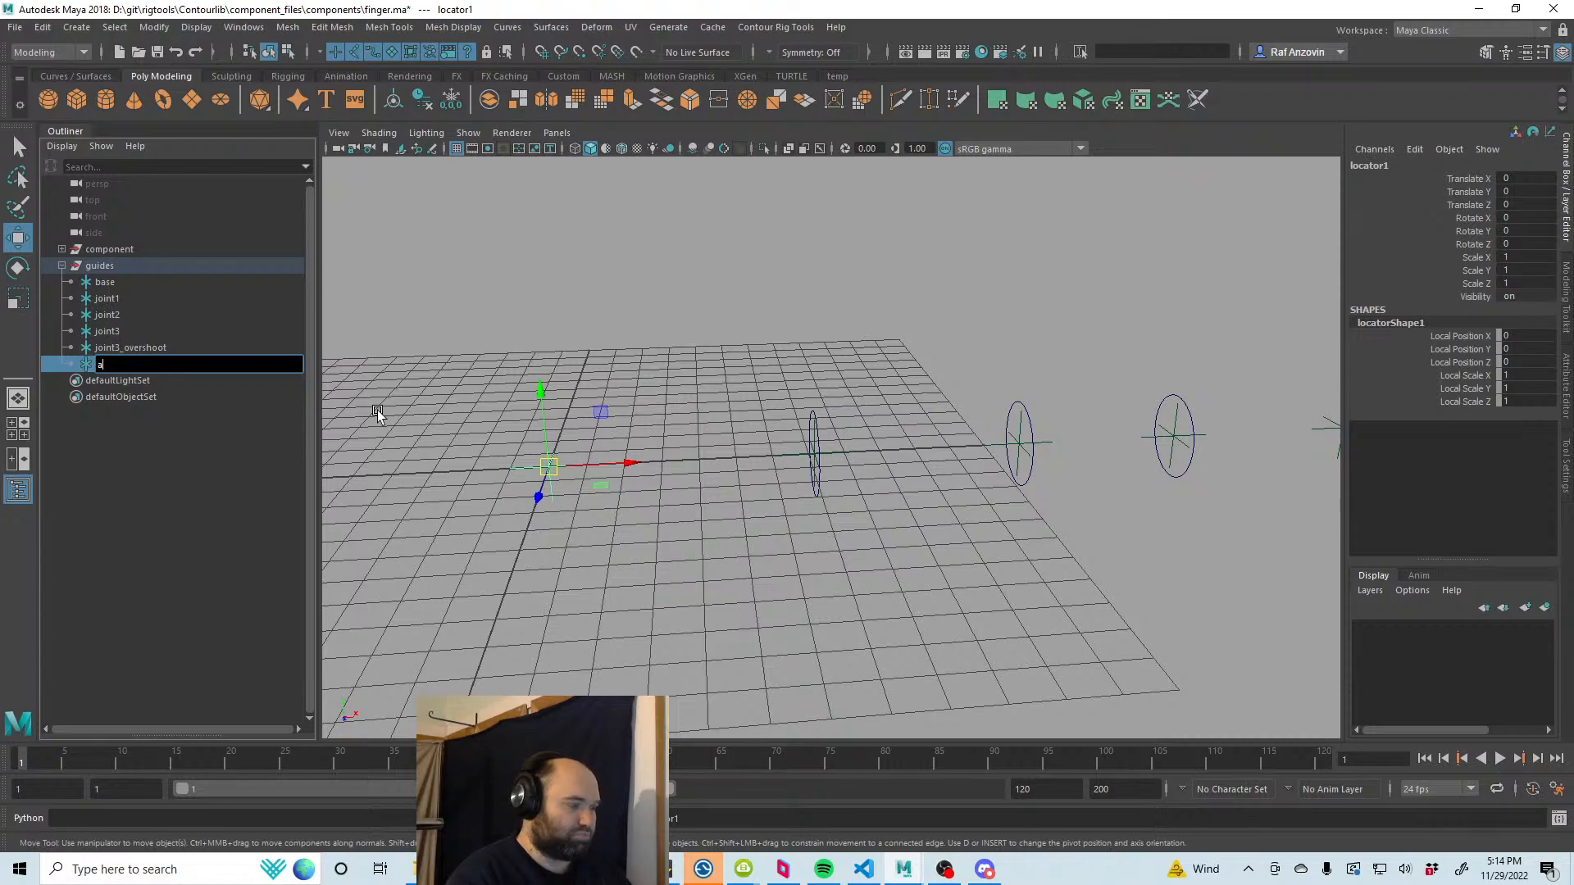
pyautogui.write('all')
pyautogui.press('Return')
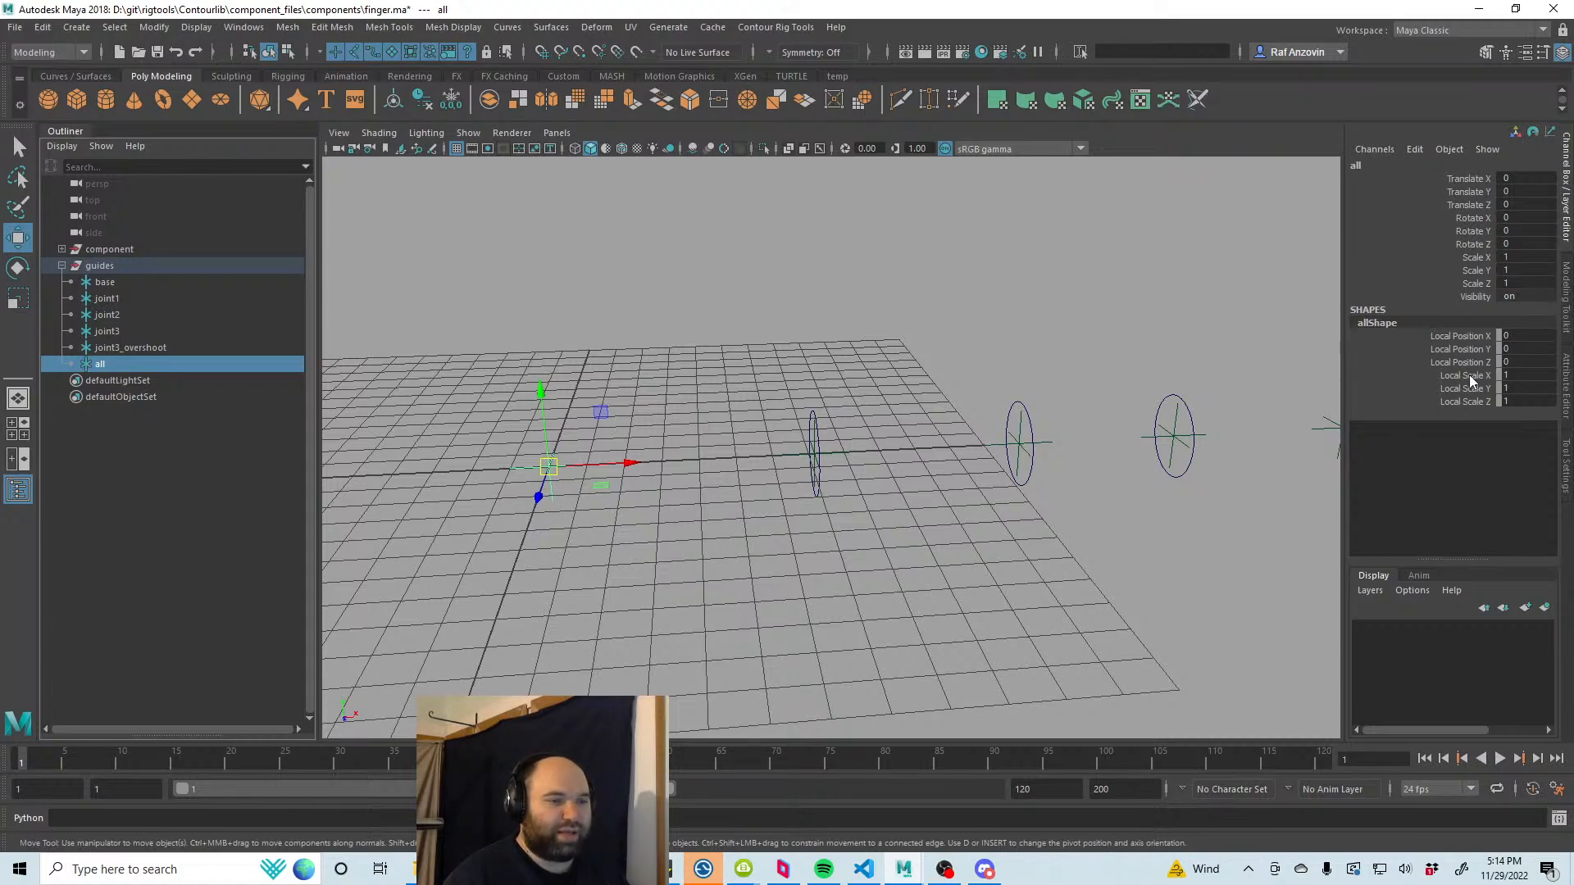
# Step: Enlarge the all locator's display by raising its Local Scale X, Y and Z to 2.8
pyautogui.moveTo(1470, 377); pyautogui.dragTo(1473, 402)
pyautogui.moveTo(684, 335); pyautogui.dragTo(699, 336, button='middle')
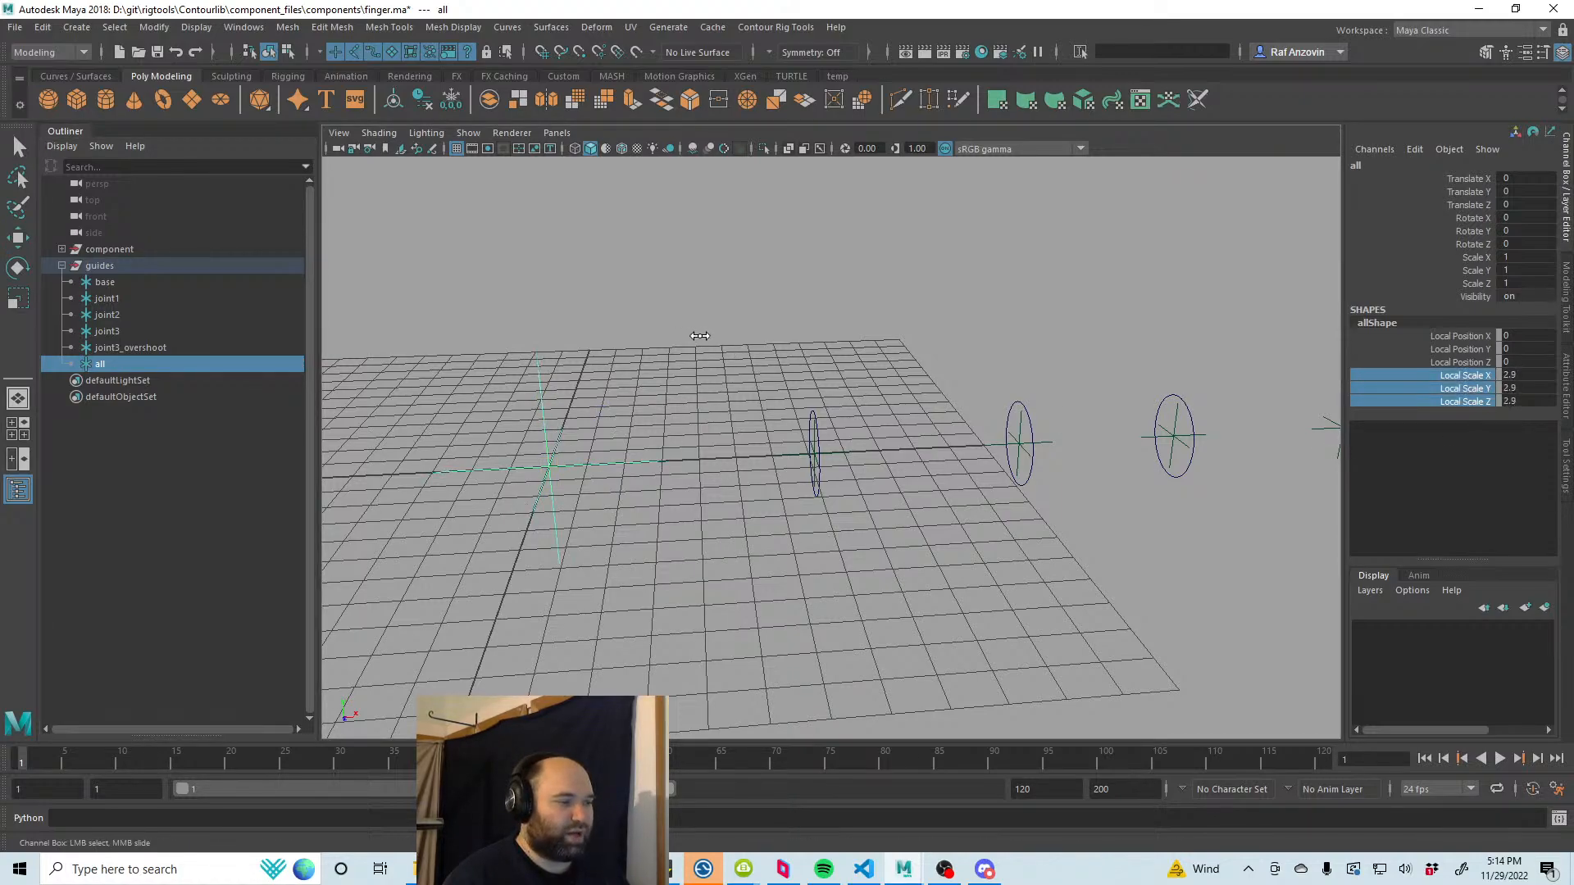
pyautogui.press('w')
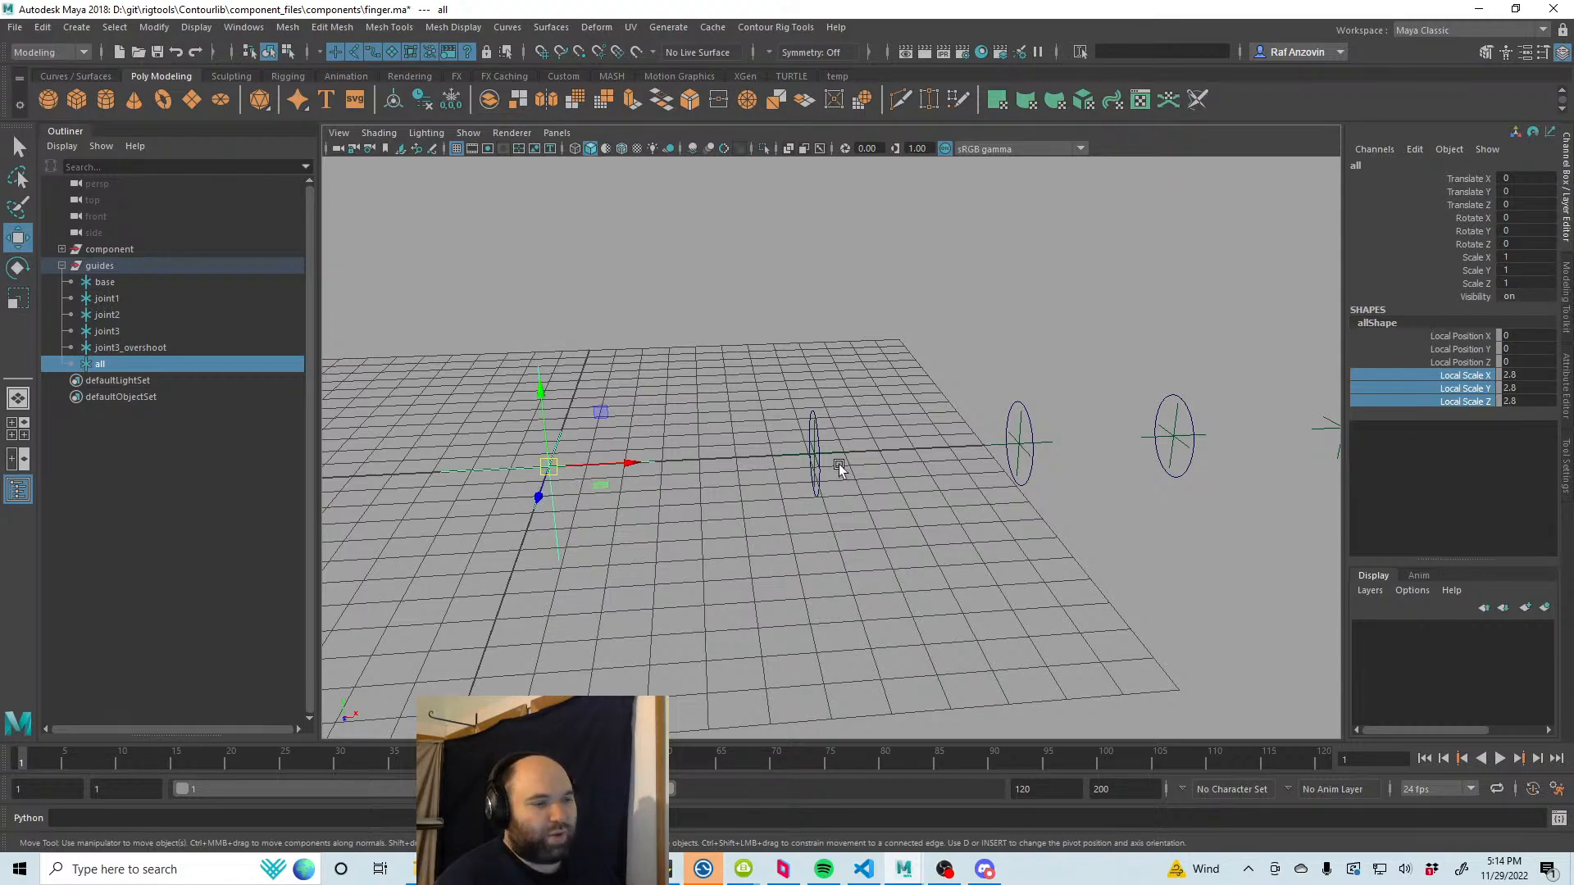
# Step: Enable drawing overrides on the transform node of the all locator
pyautogui.click(1561, 387)
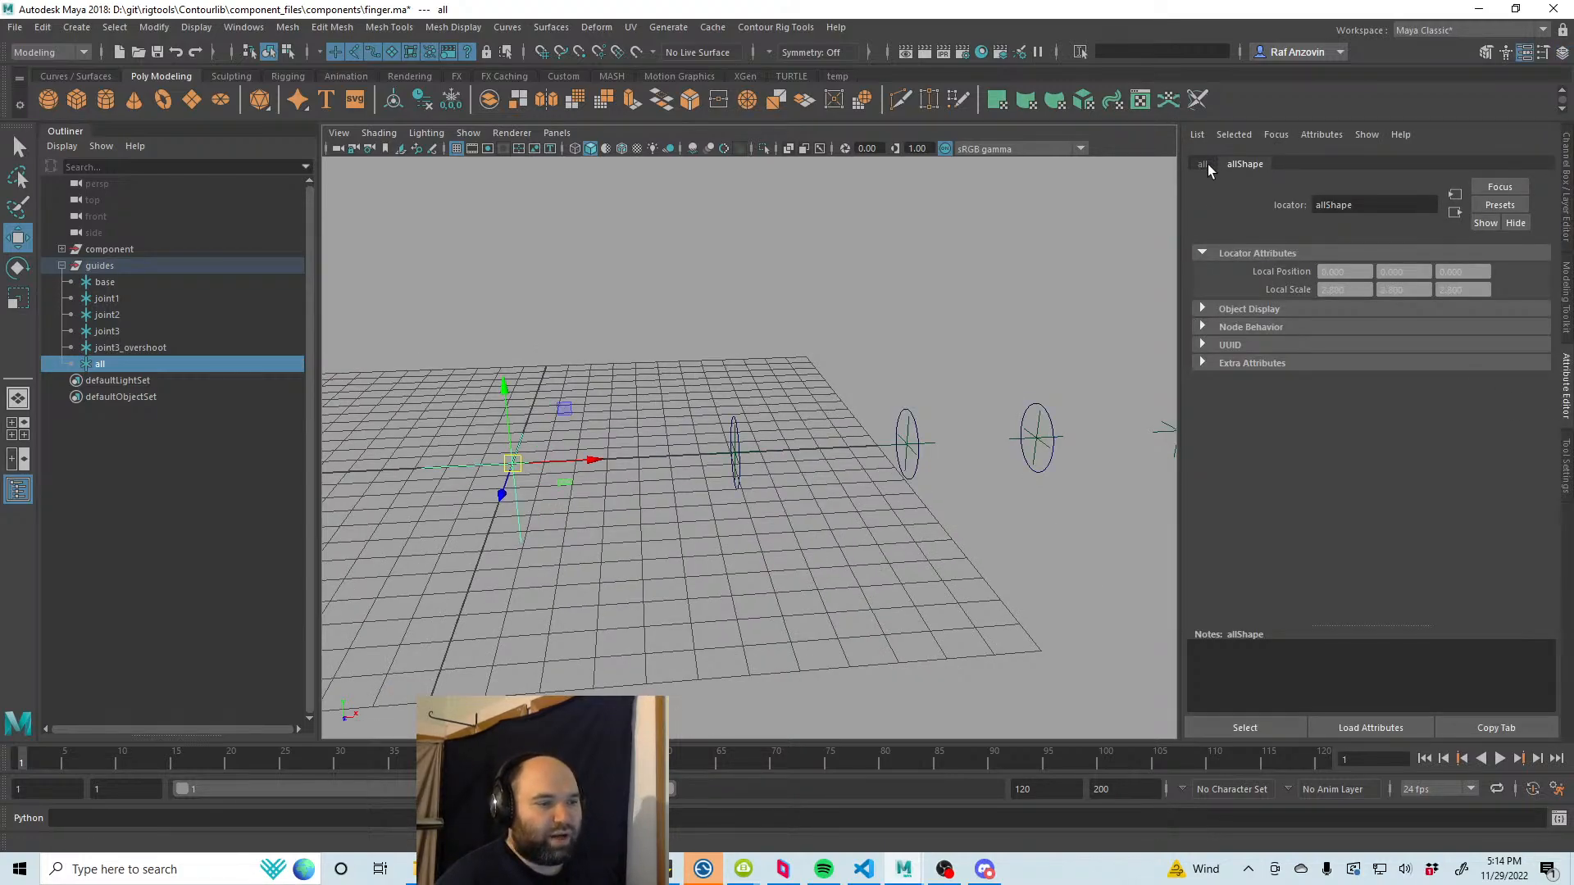
pyautogui.click(1564, 222)
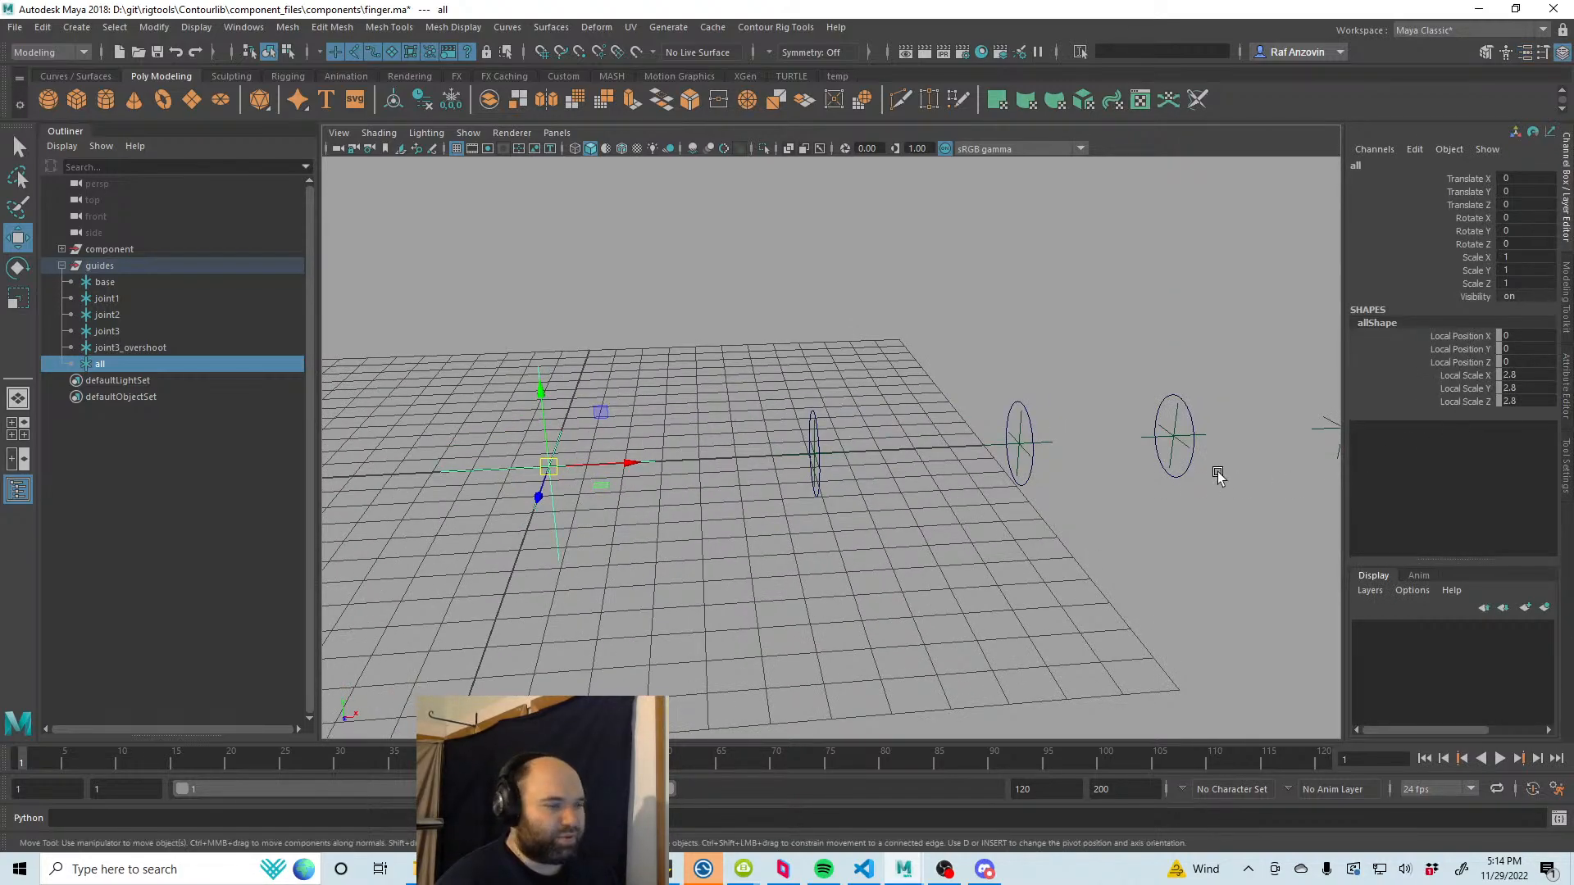
pyautogui.click(1564, 407)
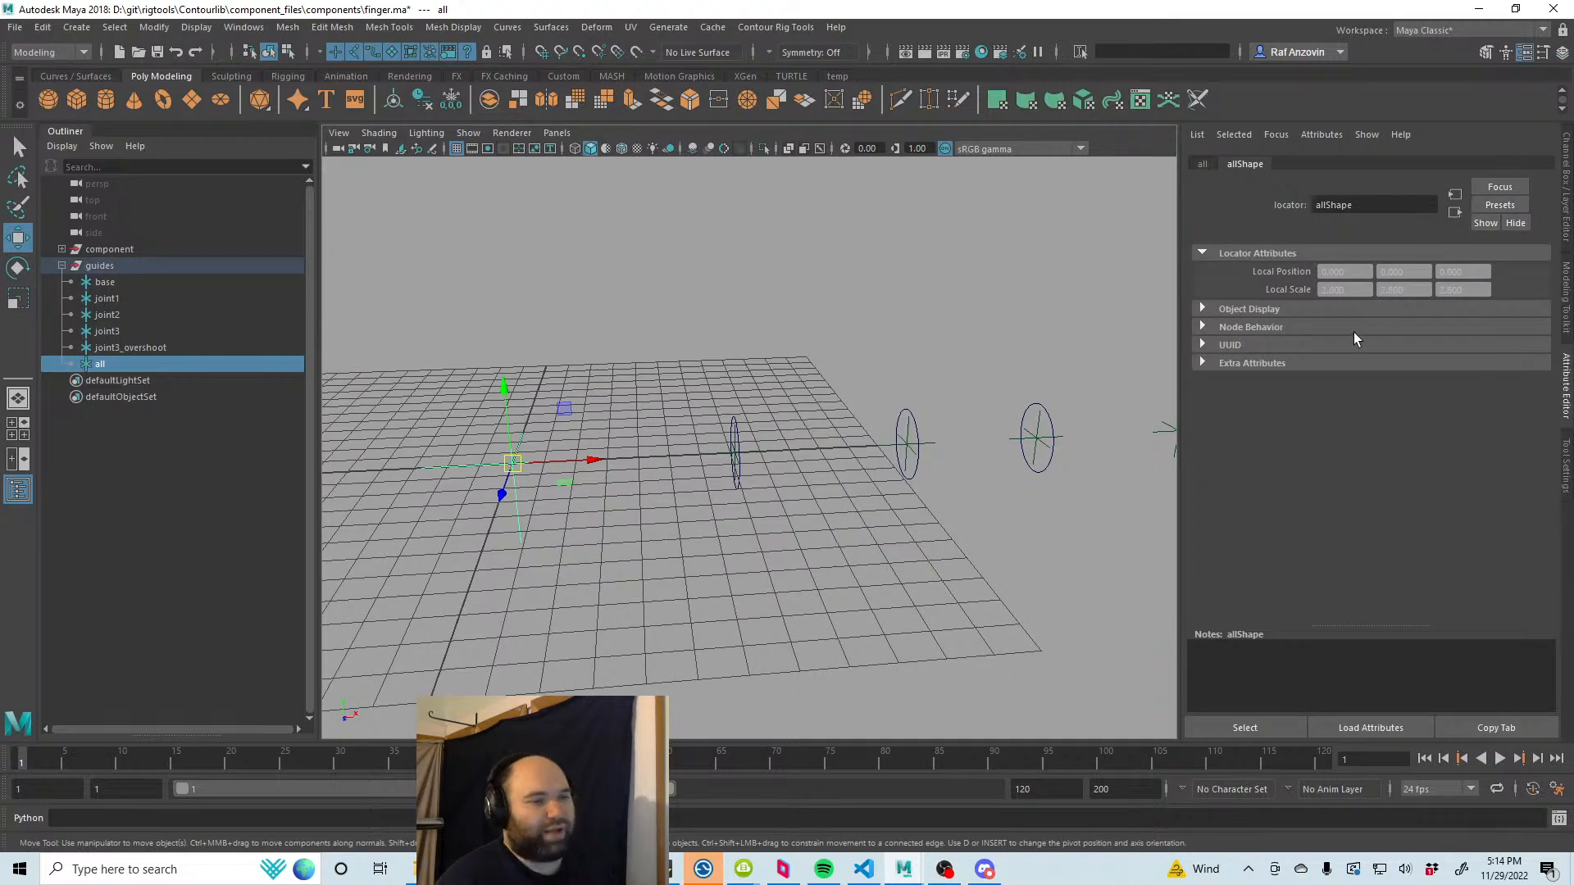
pyautogui.click(1204, 164)
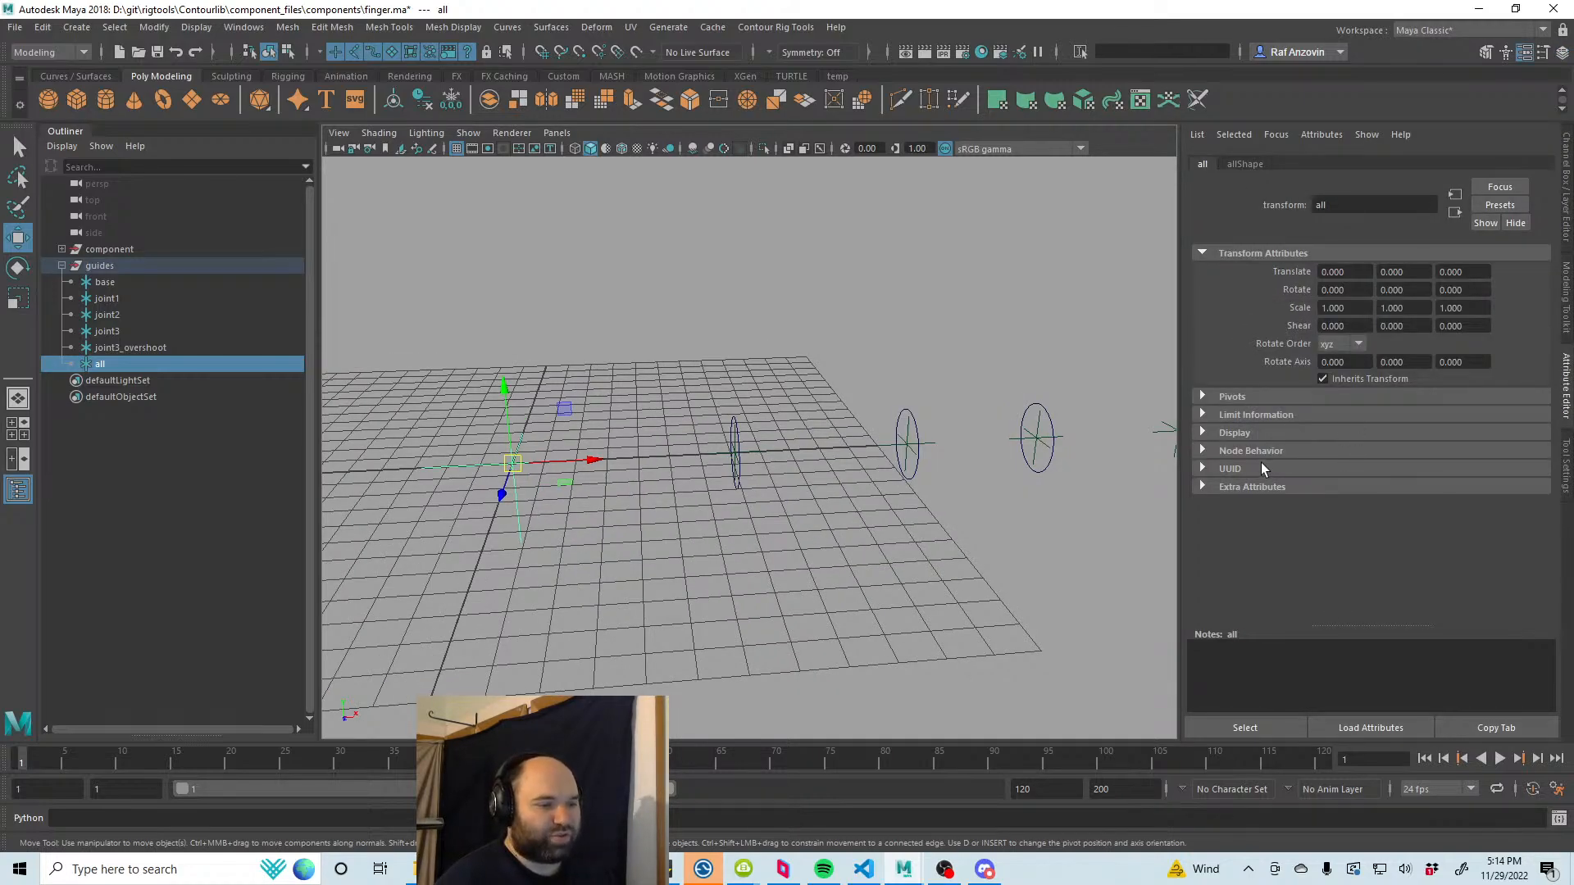
pyautogui.click(1234, 433)
pyautogui.scroll(-3, 1317, 472)
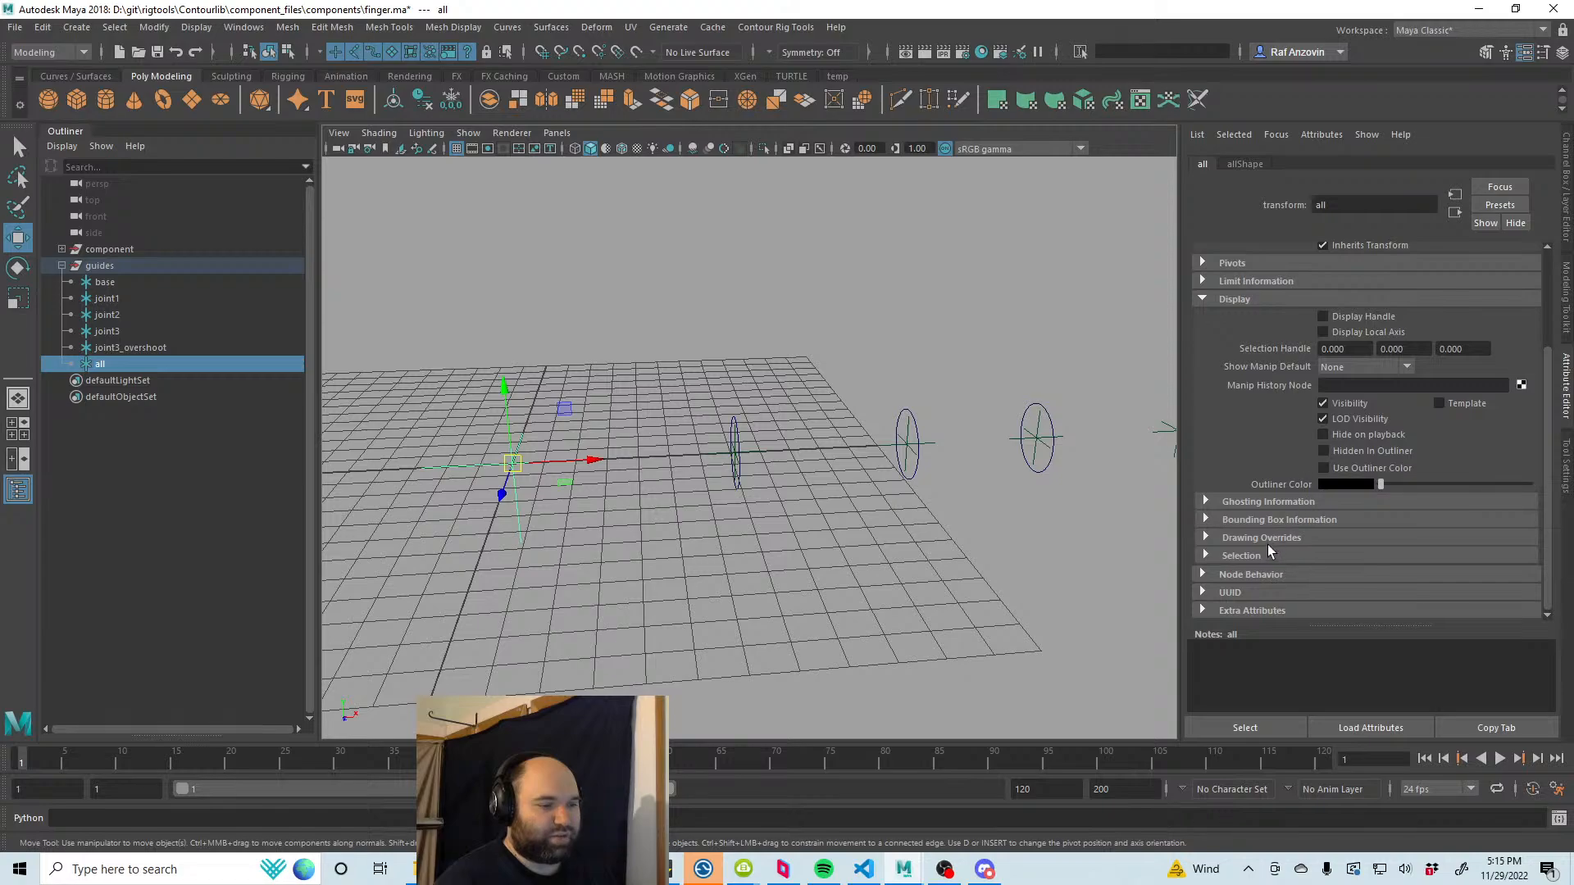
pyautogui.click(1265, 540)
pyautogui.scroll(-3, 1270, 500)
pyautogui.click(1334, 407)
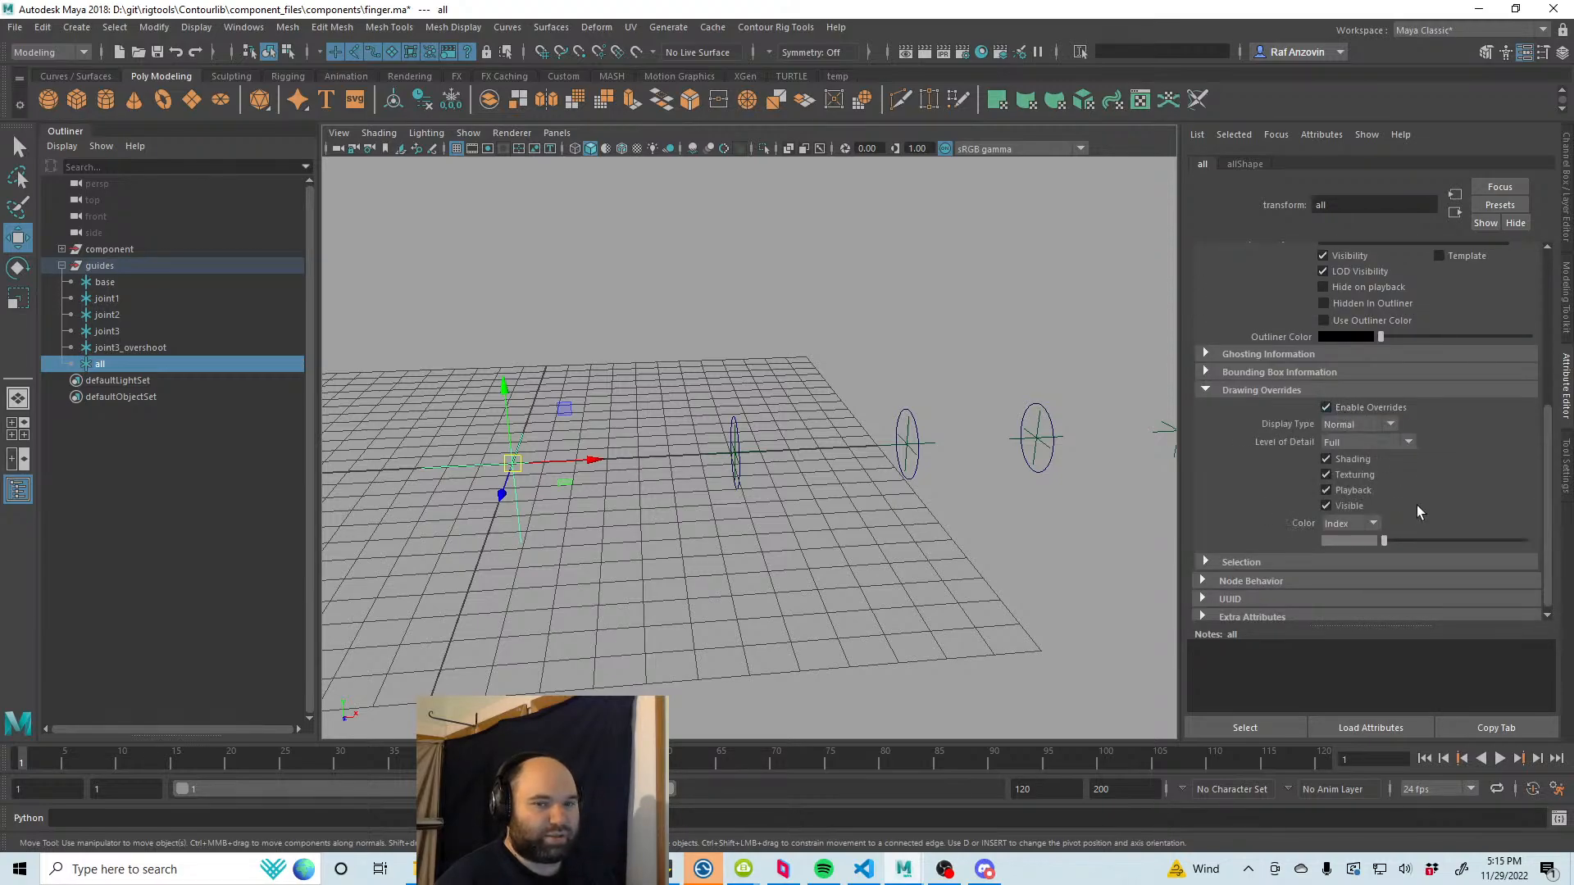
# Step: Switch the all locator's override color to RGB and set it to cyan
pyautogui.click(1355, 561)
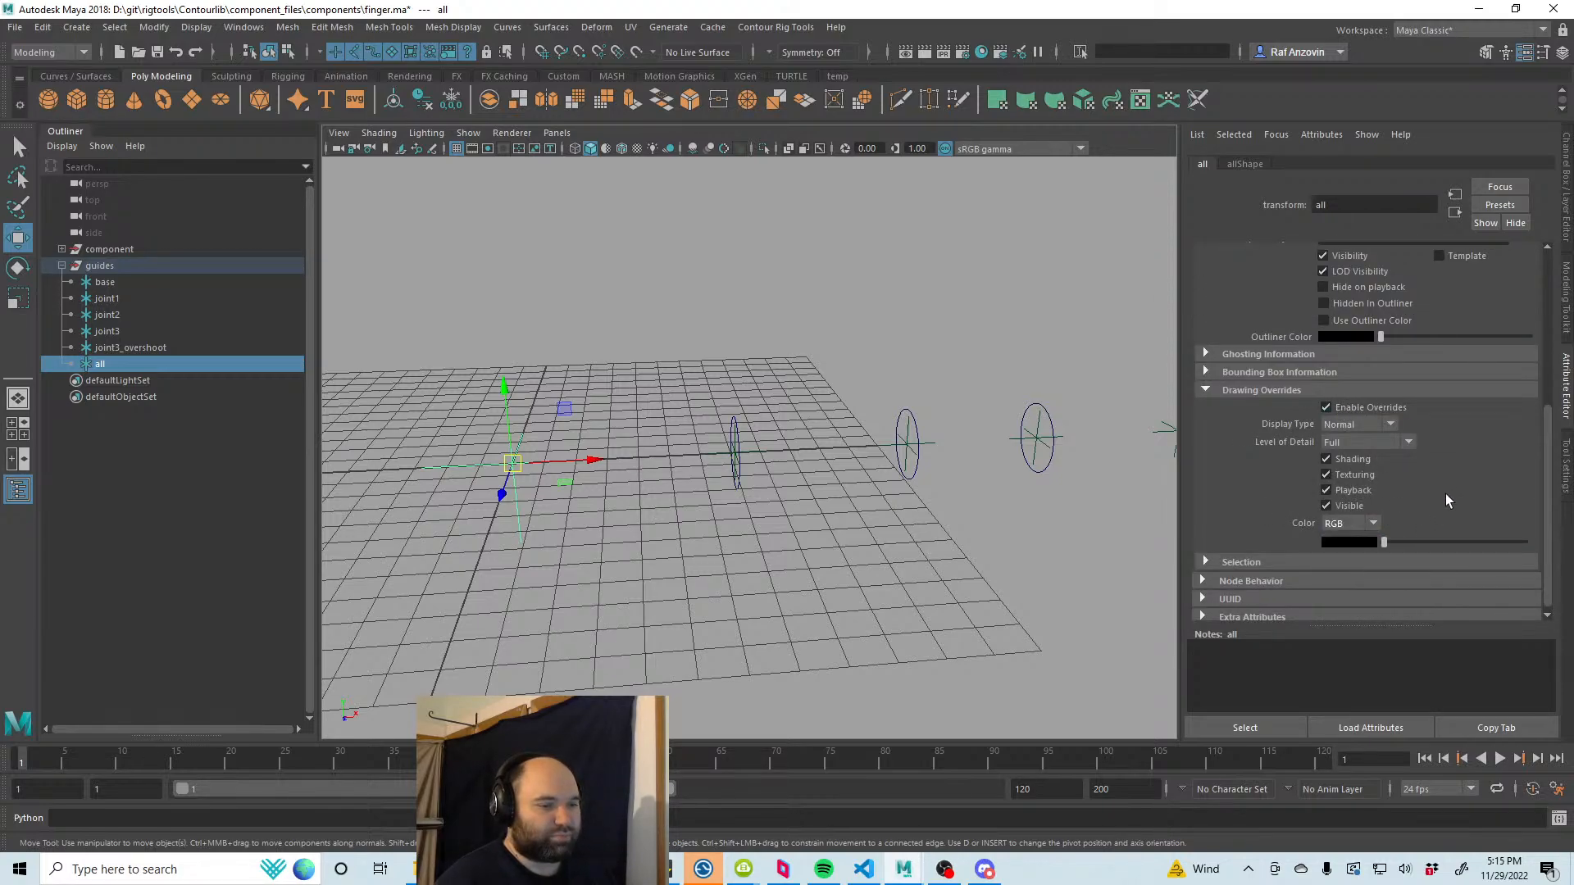
pyautogui.click(1351, 544)
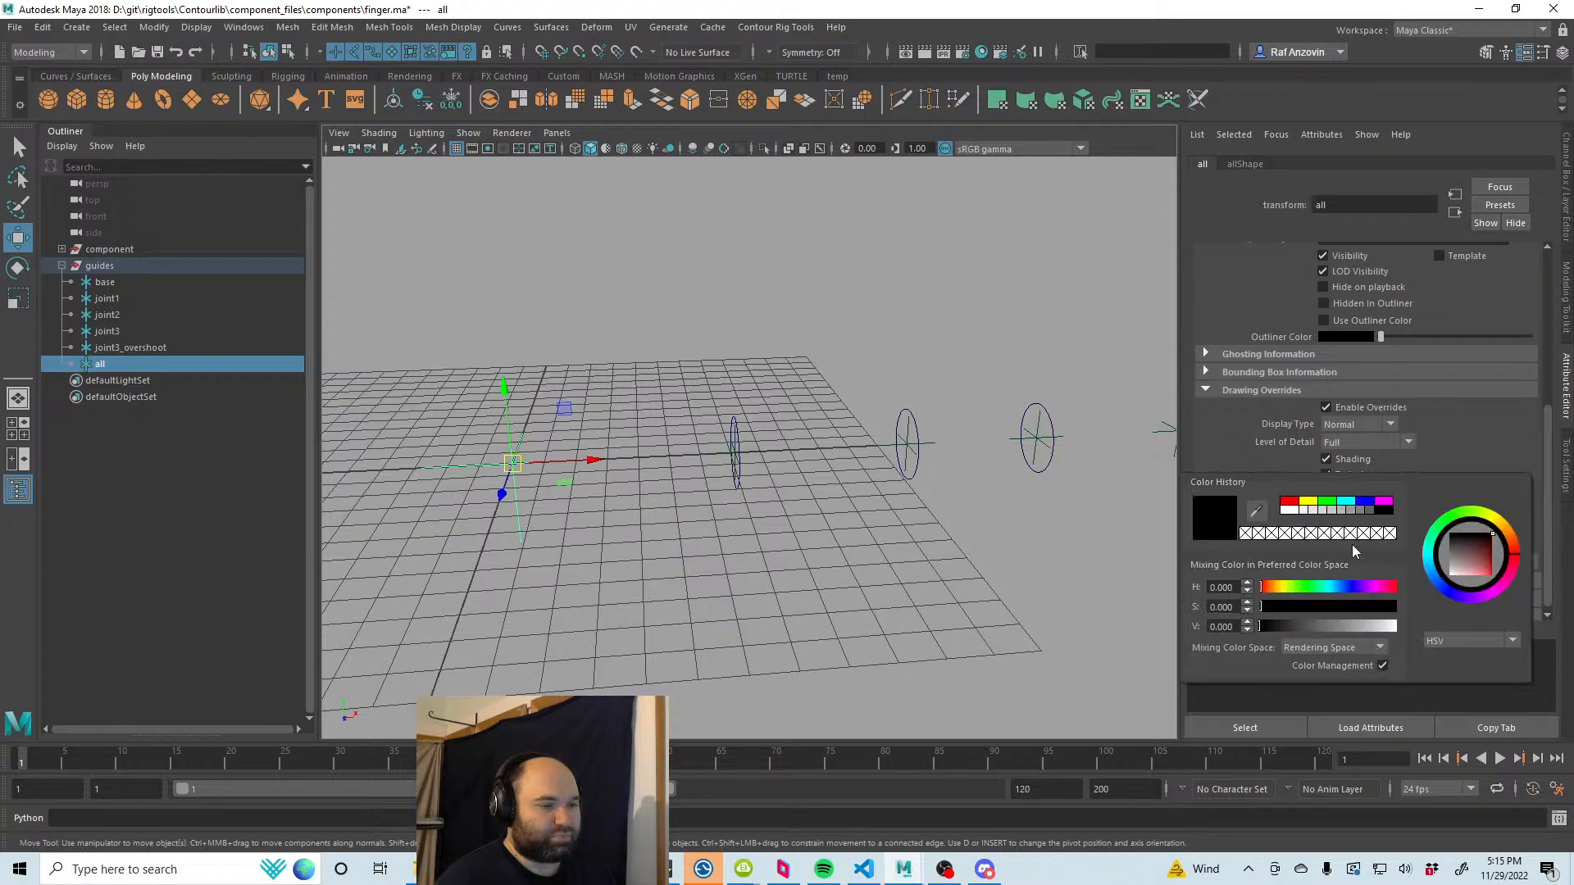
pyautogui.click(1345, 501)
pyautogui.click(755, 465)
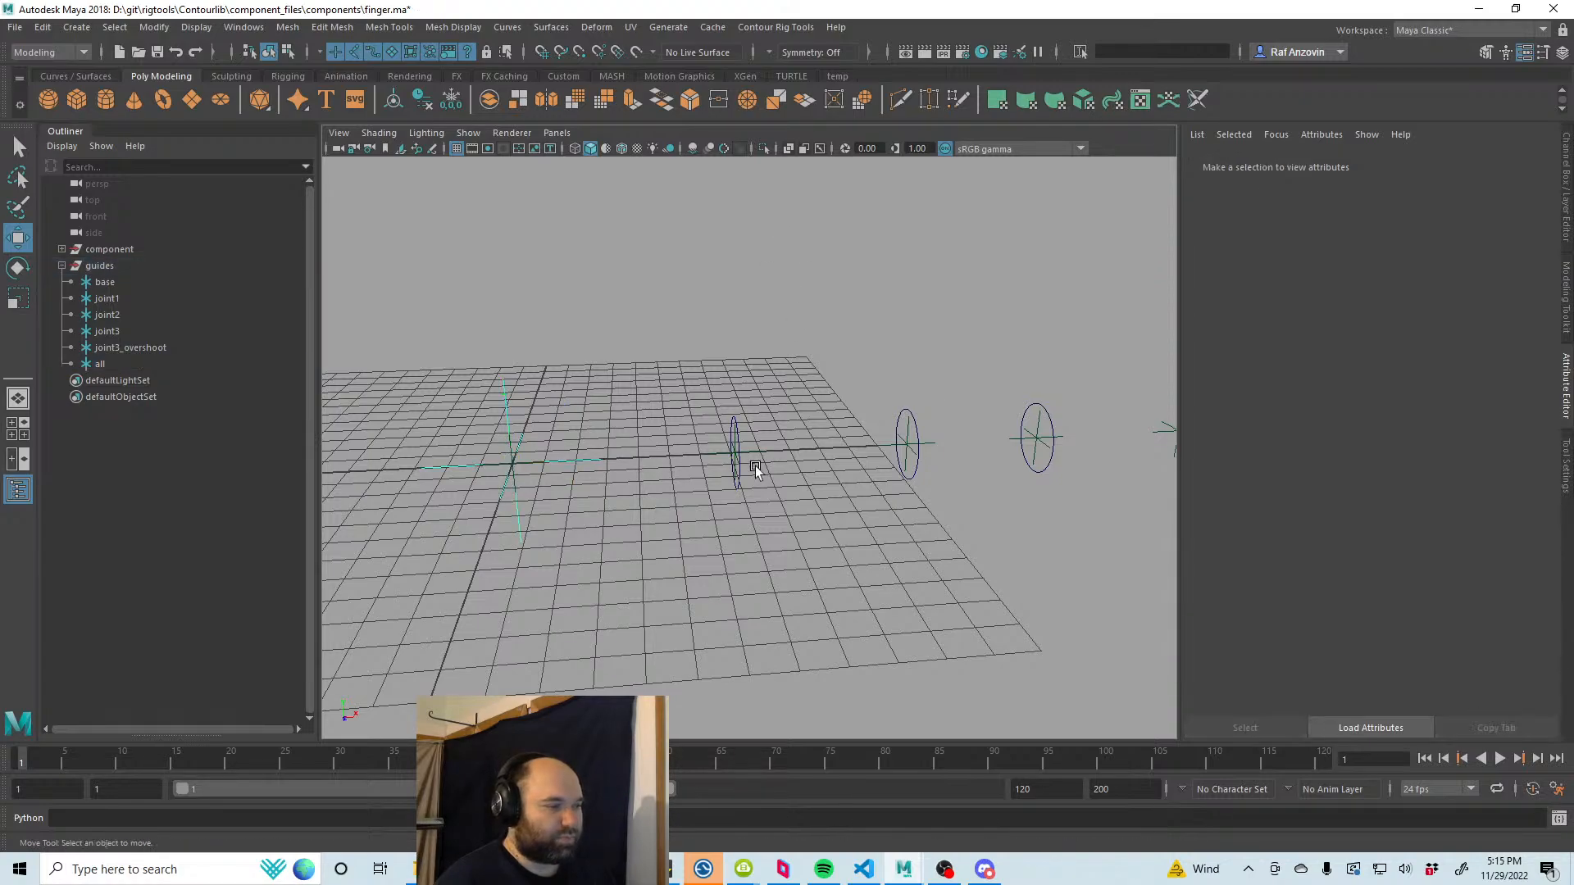
pyautogui.click(508, 414)
pyautogui.keyDown('alt'); pyautogui.moveTo(504, 398); pyautogui.dragTo(689, 515); pyautogui.keyUp('alt')
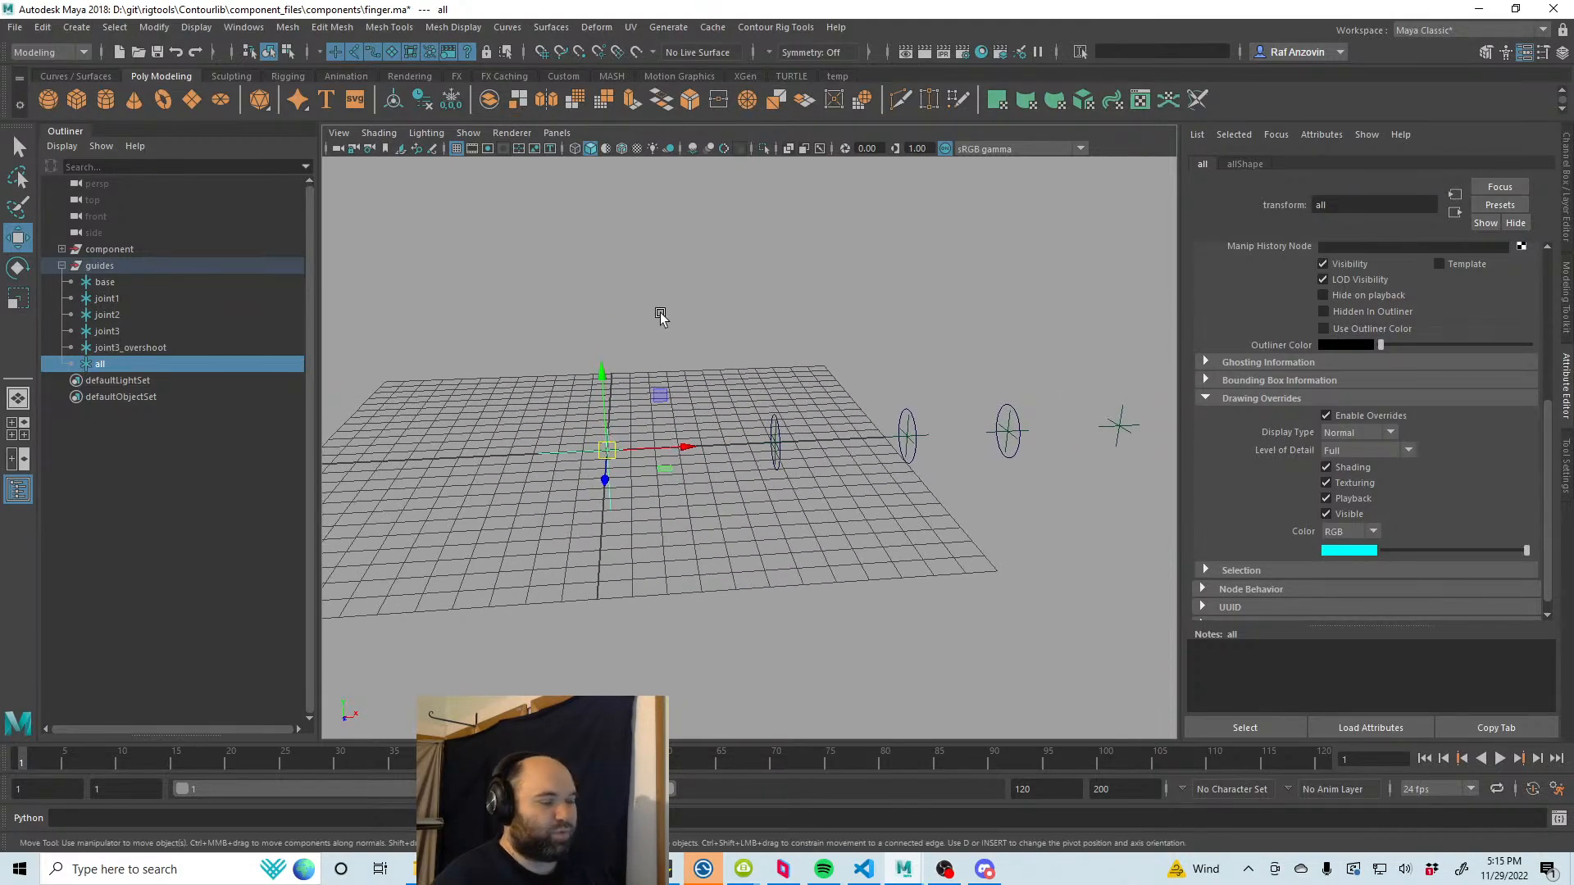
# Step: Move the guides base through joint3_overshoot together about -7.2 units in X so joint1 sits near the origin
pyautogui.moveTo(157, 347); pyautogui.dragTo(120, 284)
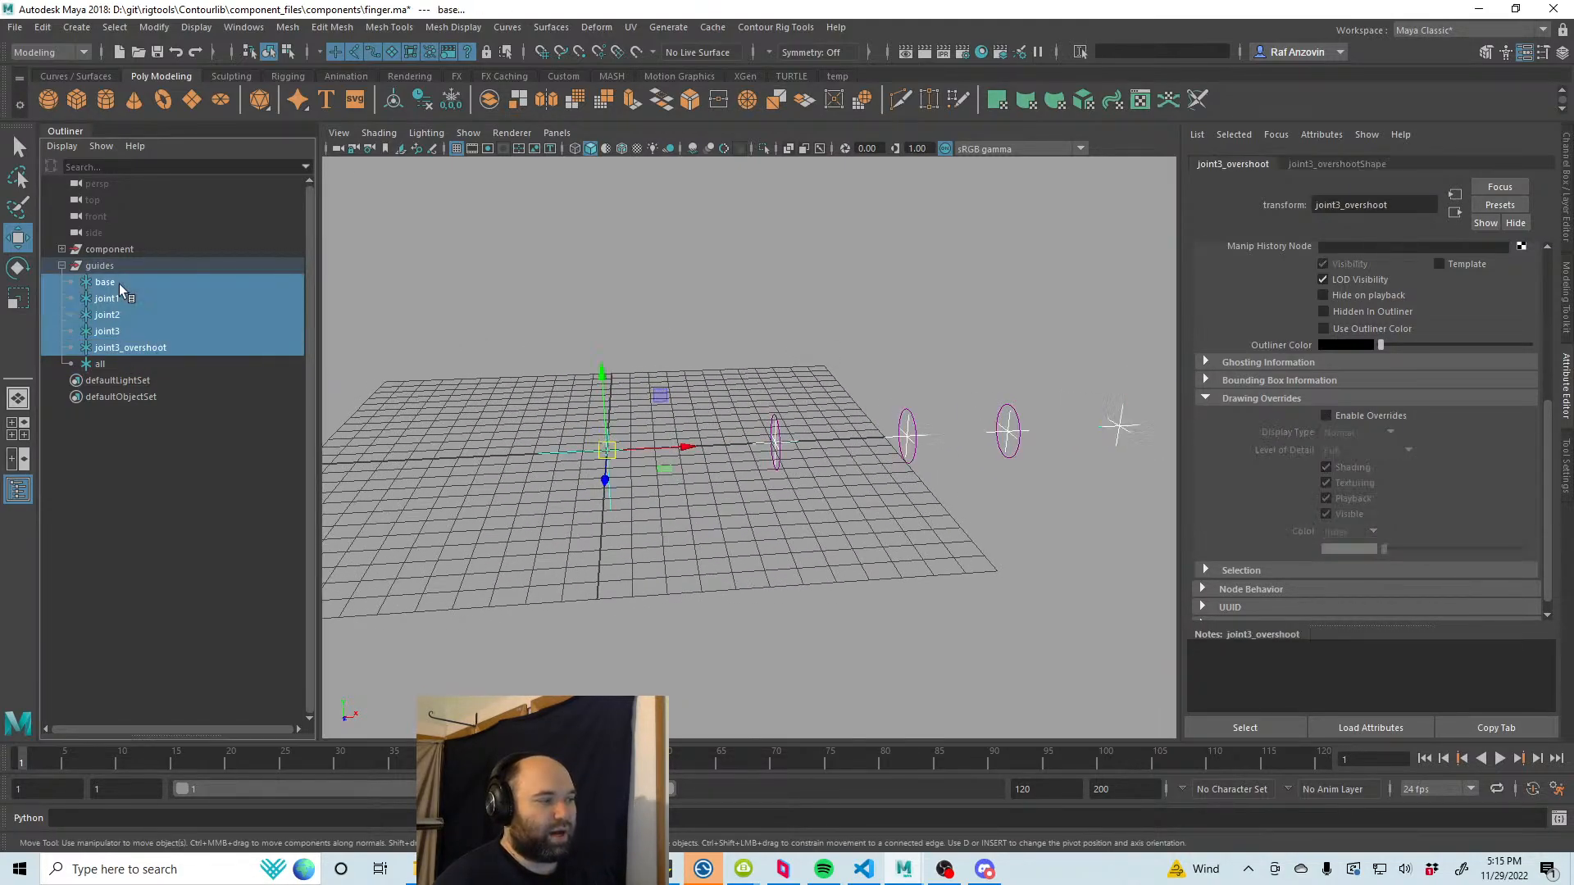
pyautogui.keyDown('alt'); pyautogui.moveTo(660, 492); pyautogui.dragTo(694, 492, button='middle'); pyautogui.keyUp('alt')
pyautogui.moveTo(716, 448); pyautogui.dragTo(545, 467)
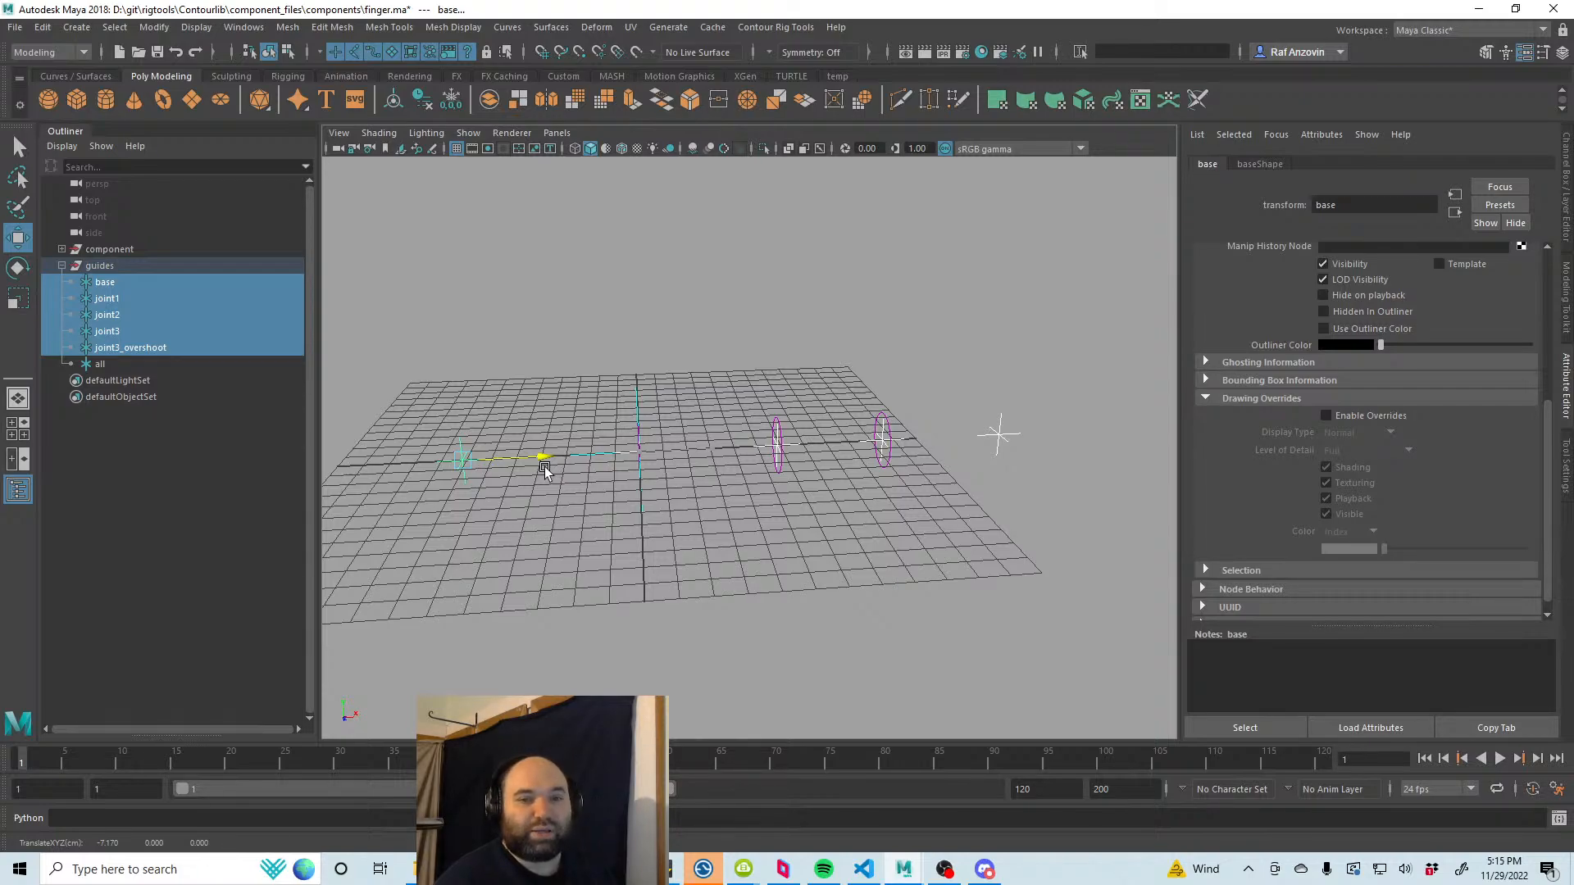
pyautogui.moveTo(546, 467); pyautogui.dragTo(541, 466)
pyautogui.keyDown('alt'); pyautogui.moveTo(556, 475); pyautogui.dragTo(632, 486, button='right'); pyautogui.keyUp('alt')
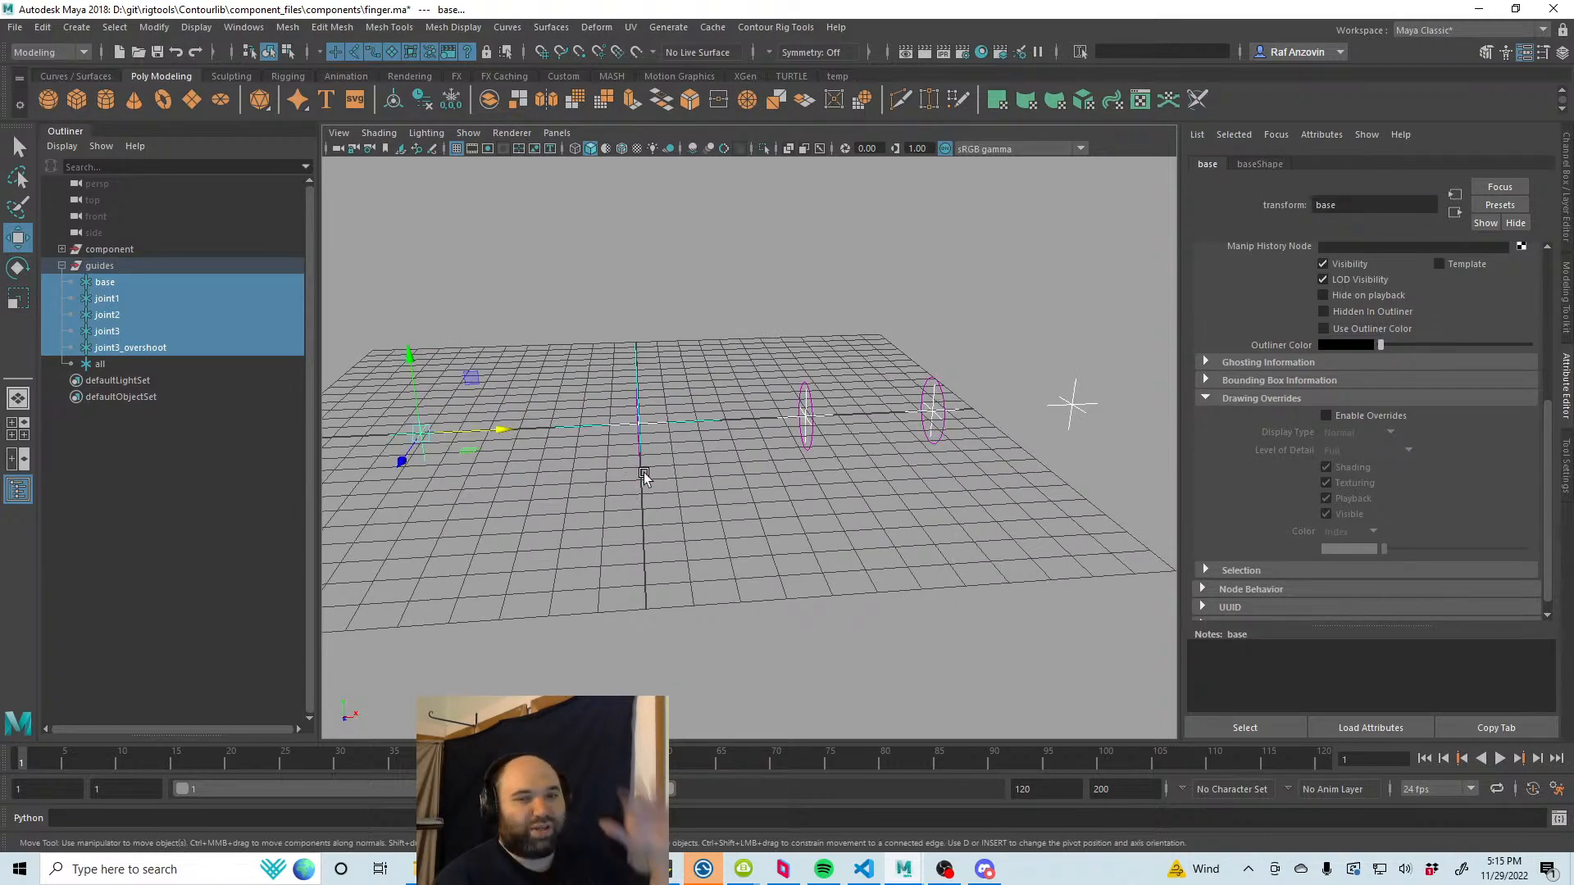
pyautogui.click(689, 484)
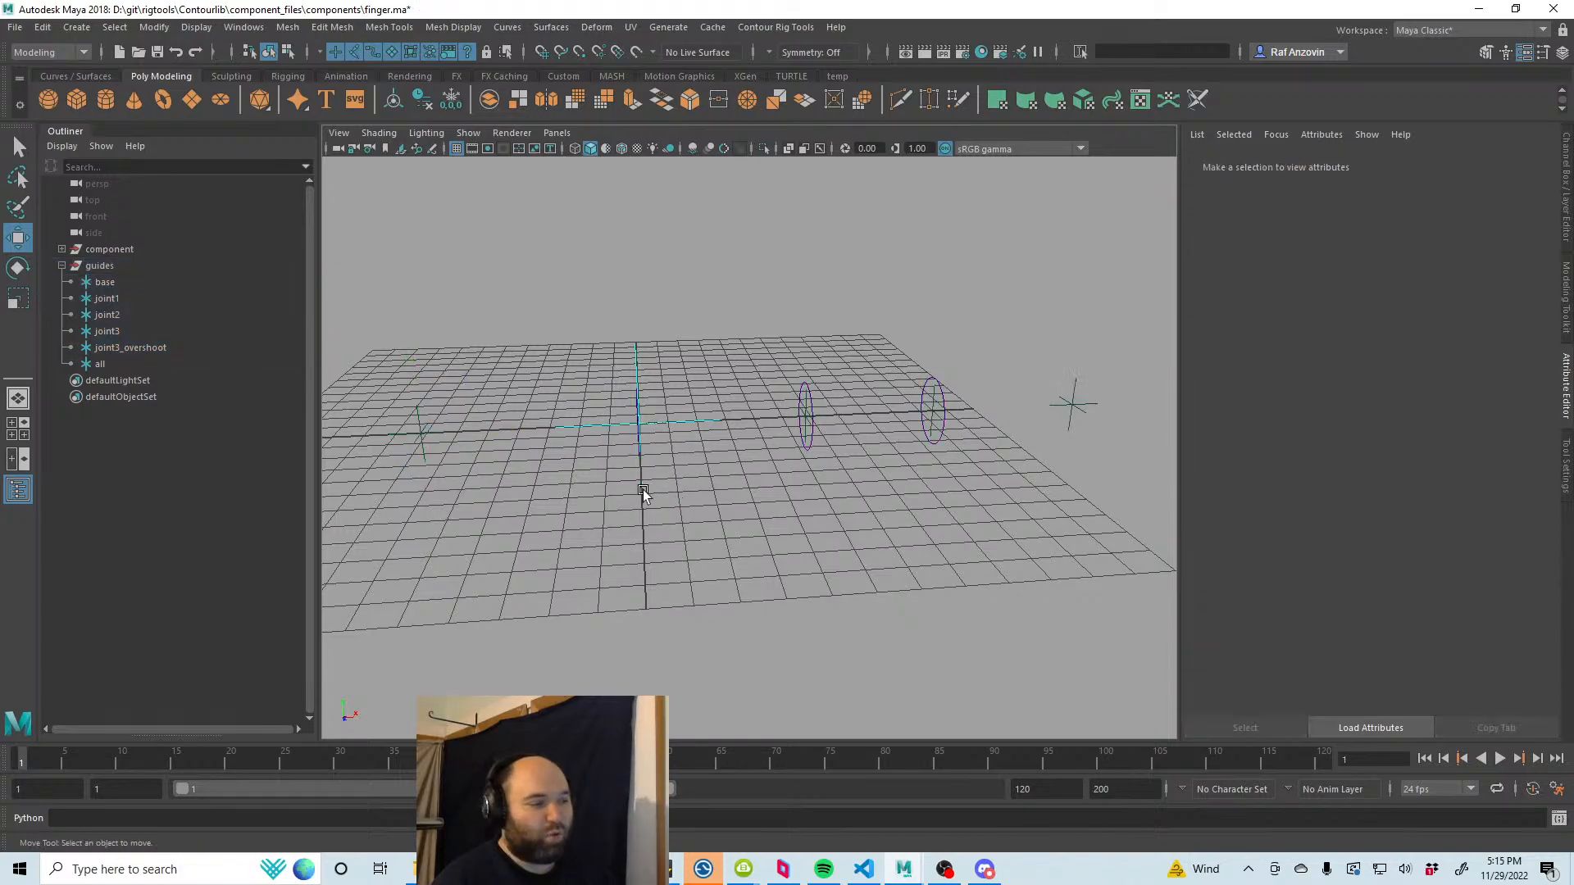
# Step: Set the joint1 guide's Translate X to 0
pyautogui.keyDown('alt'); pyautogui.moveTo(643, 492); pyautogui.dragTo(373, 465); pyautogui.keyUp('alt')
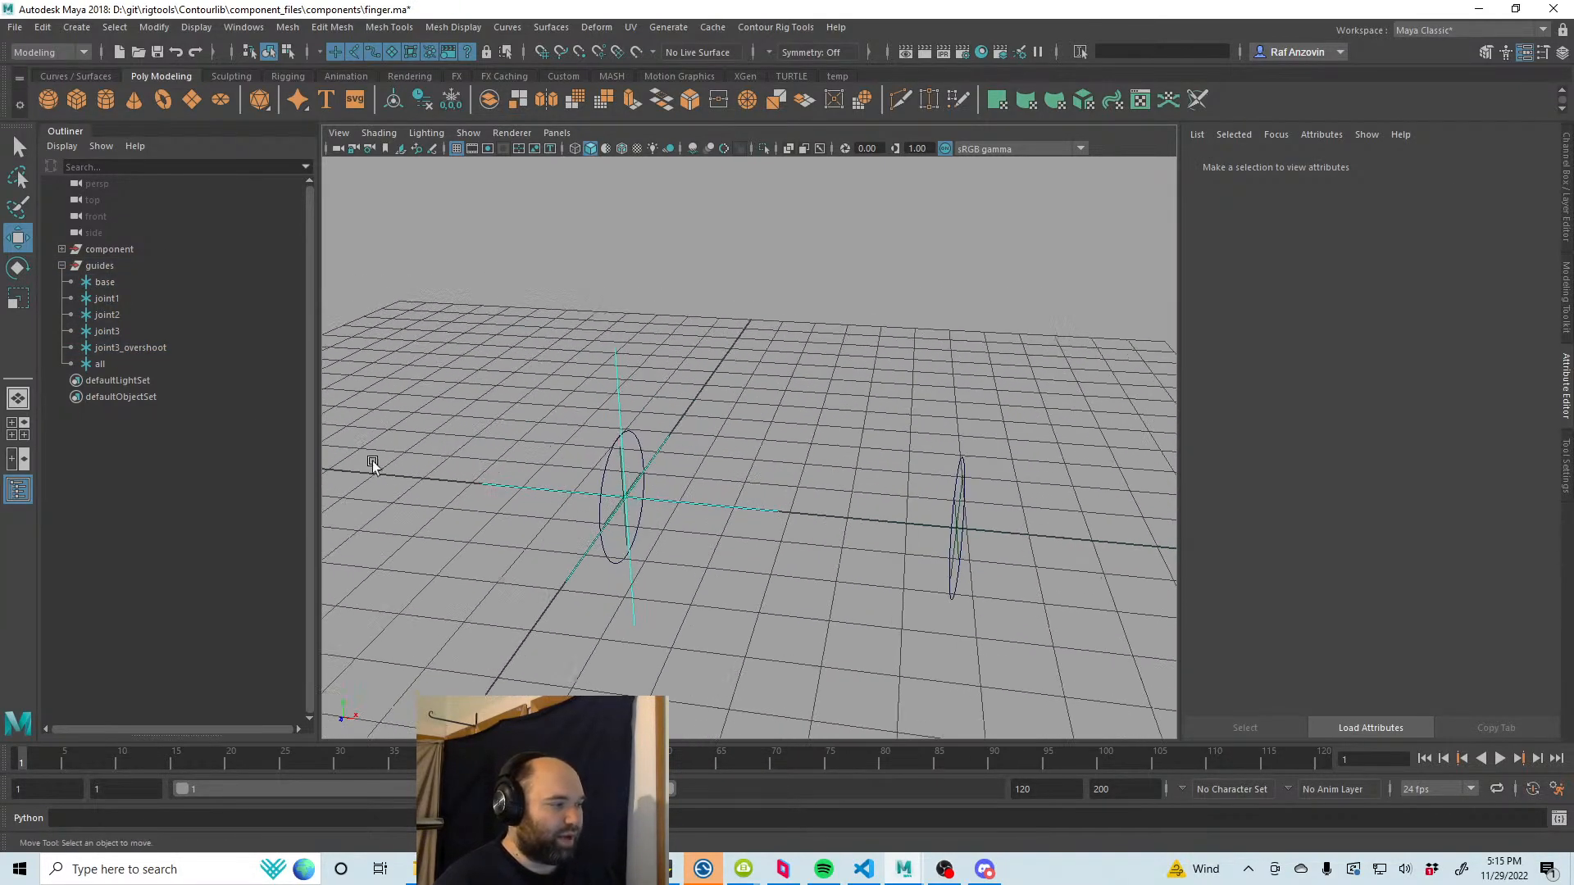
pyautogui.click(115, 299)
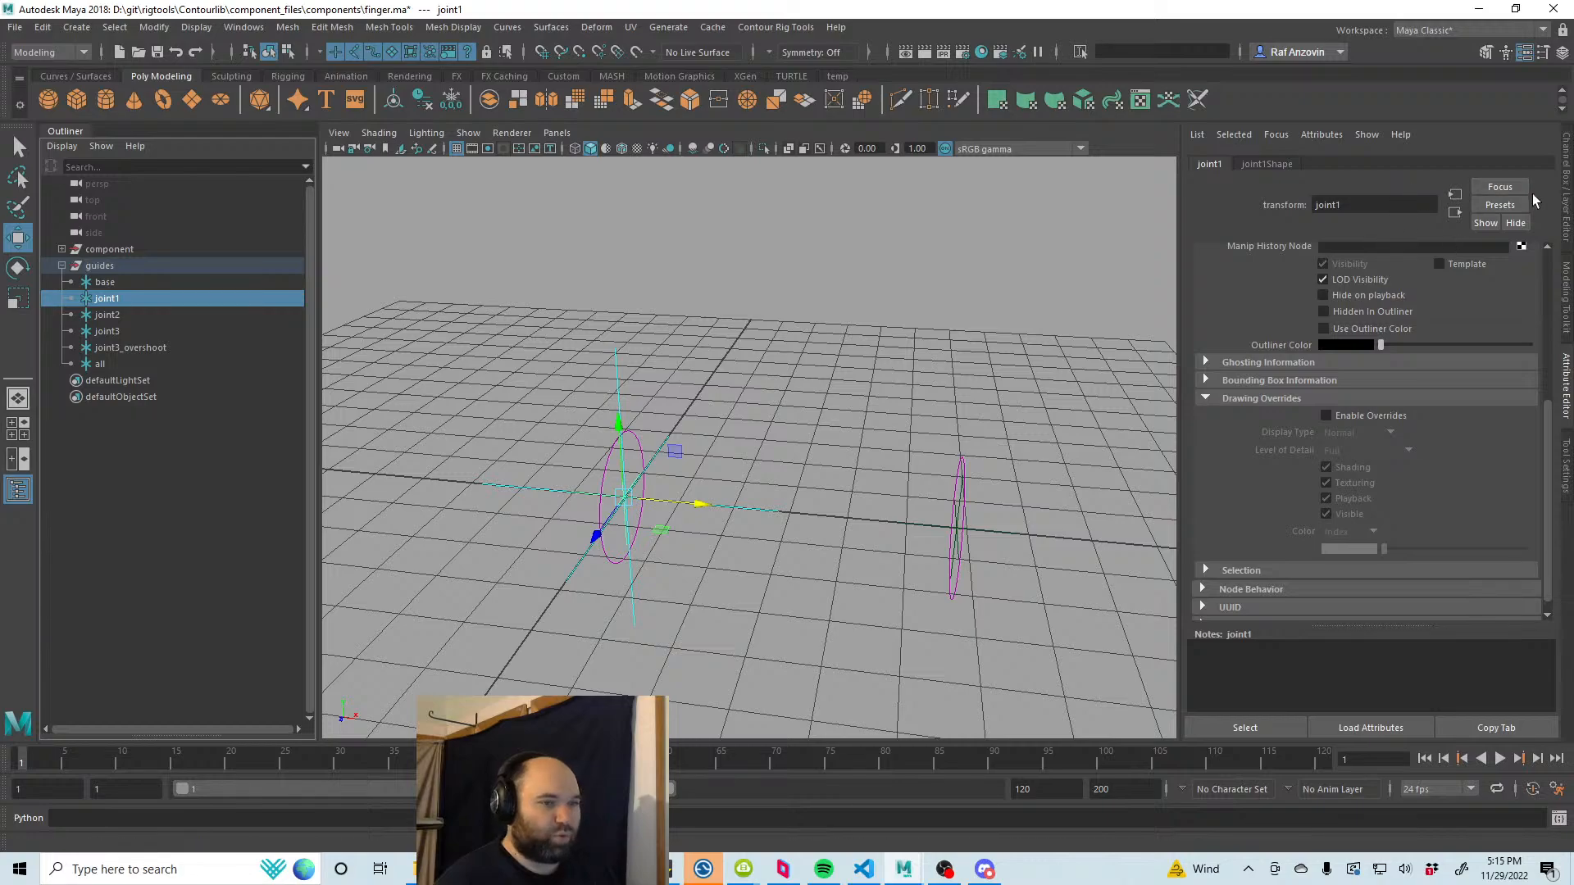
pyautogui.click(1567, 196)
pyautogui.click(1523, 178)
pyautogui.write('0')
pyautogui.press('Return')
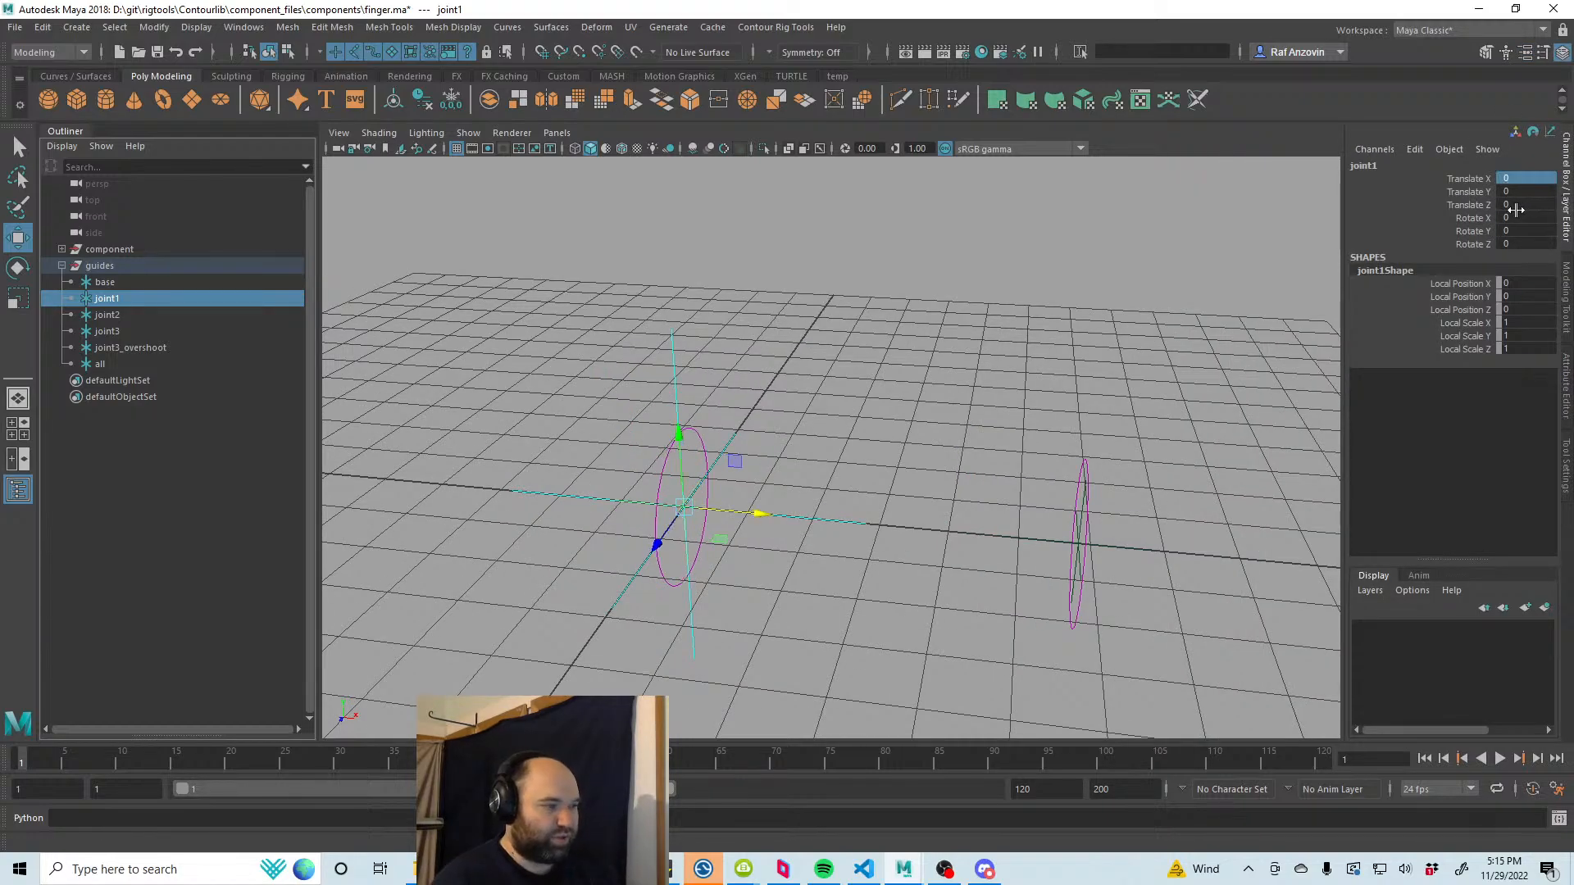
# Step: Parent the guides base through joint3_overshoot under the all locator
pyautogui.click(816, 326)
pyautogui.scroll(-7, 853, 478)
pyautogui.keyDown('alt'); pyautogui.moveTo(854, 478); pyautogui.dragTo(874, 484); pyautogui.keyUp('alt')
pyautogui.click(125, 348)
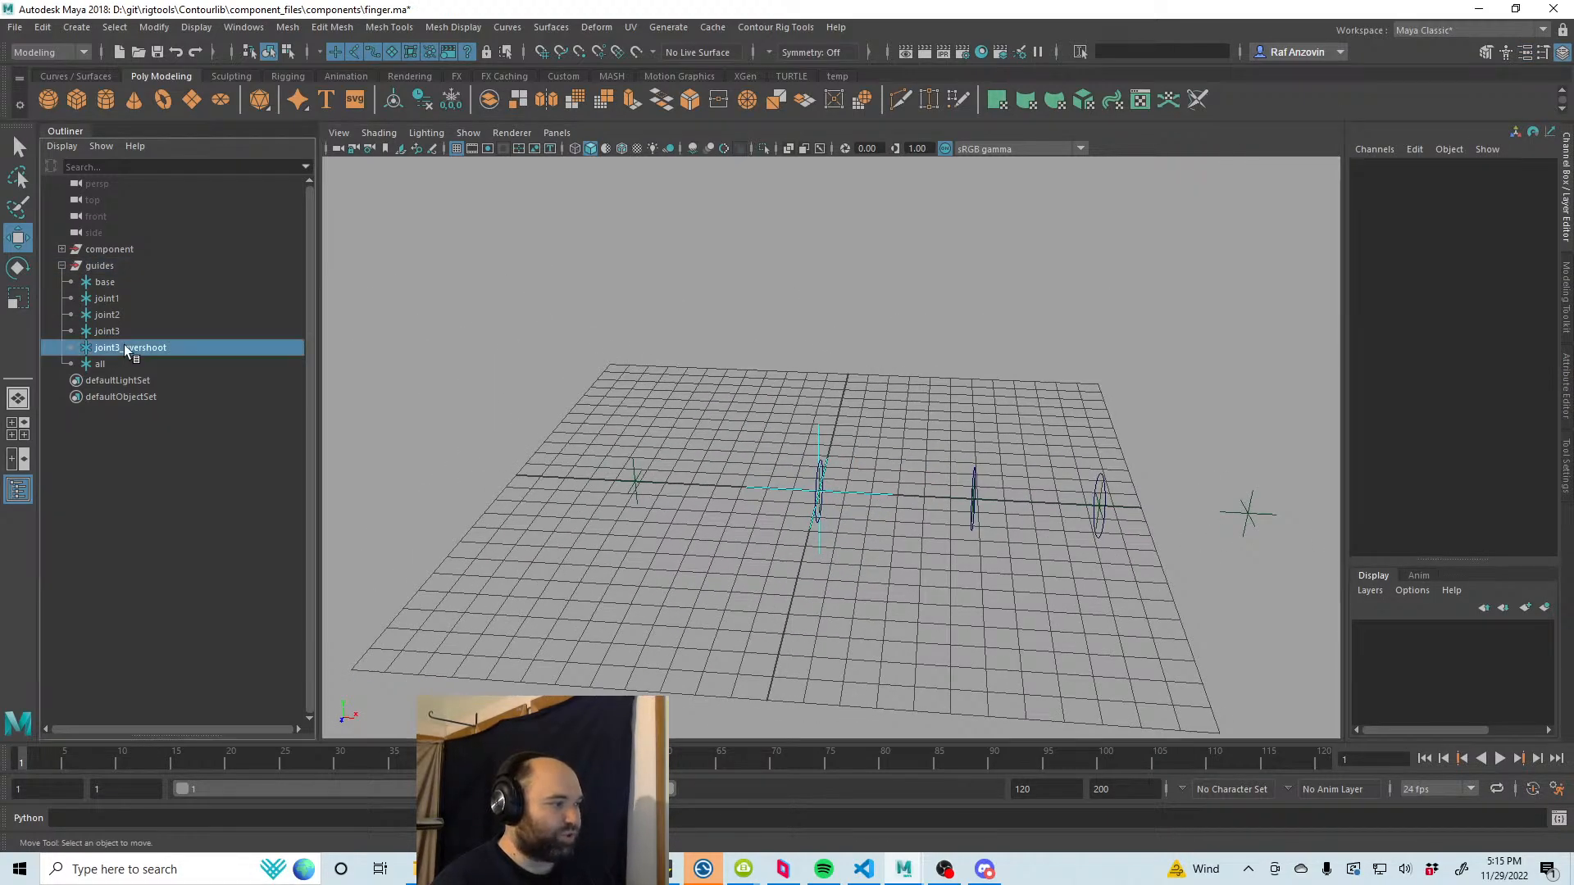
pyautogui.keyDown('shift'); pyautogui.click(104, 284); pyautogui.keyUp('shift')
pyautogui.moveTo(117, 364); pyautogui.dragTo(116, 363, button='middle')
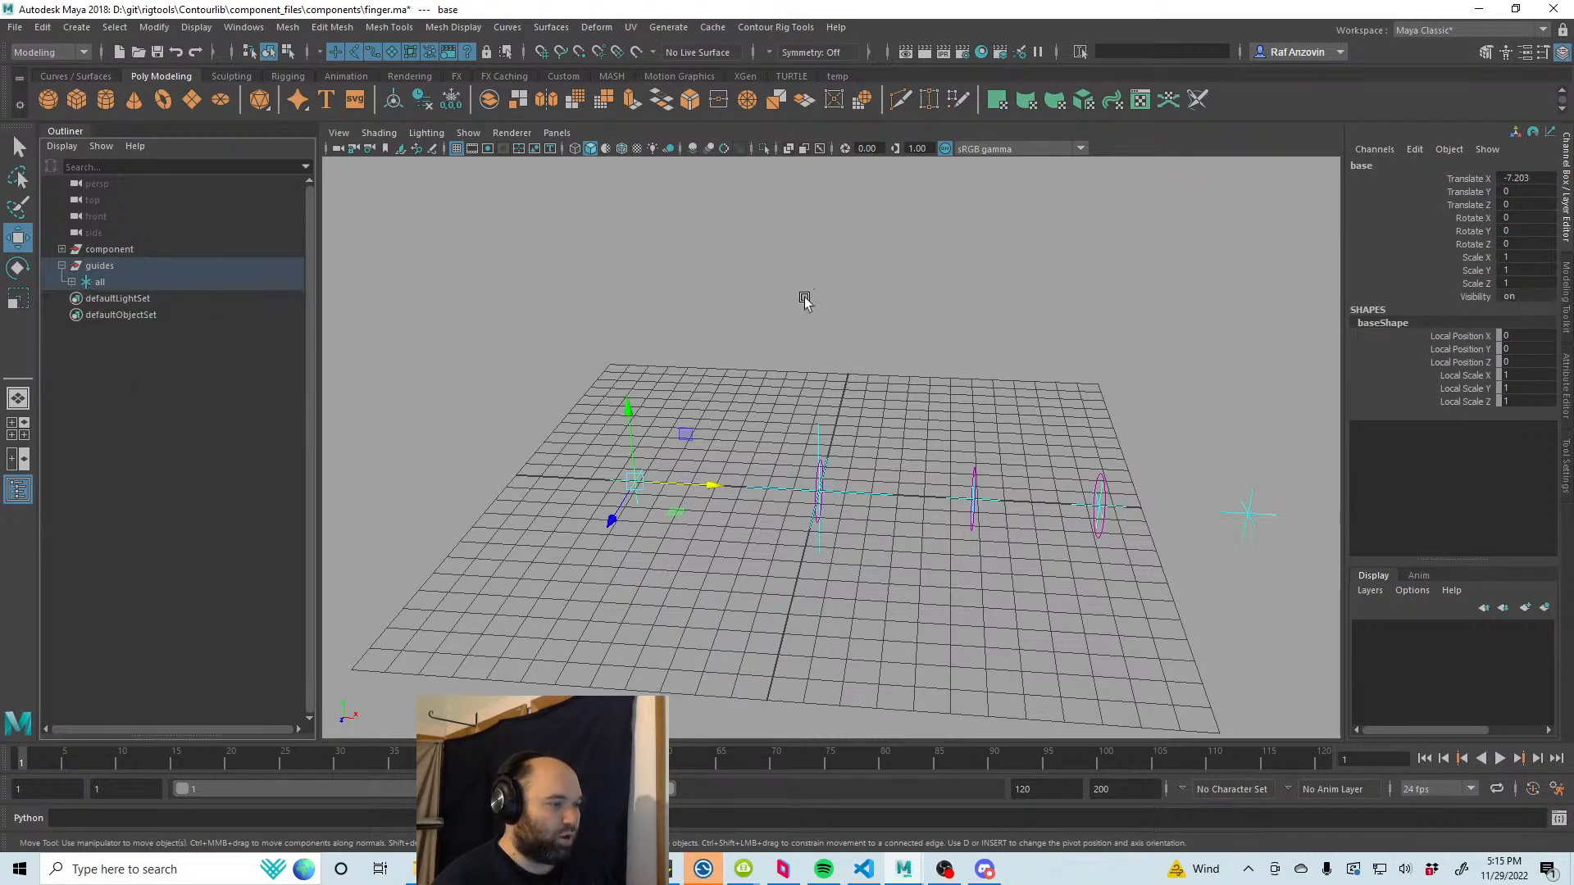
# Step: Try moving the all locator to about X -3.6, Y 3.3, Z -1.2 and rotating it, and undo both changes
pyautogui.click(820, 492)
pyautogui.moveTo(822, 495); pyautogui.dragTo(716, 376)
pyautogui.press('e')
pyautogui.hotkey('ctrl', 'z')
pyautogui.hotkey('ctrl', 'z')
pyautogui.hotkey('ctrl', 'z')
pyautogui.hotkey('ctrl', 'z')
pyautogui.hotkey('ctrl', 'z')
pyautogui.hotkey('ctrl', 'z')
pyautogui.hotkey('ctrl', 'z')
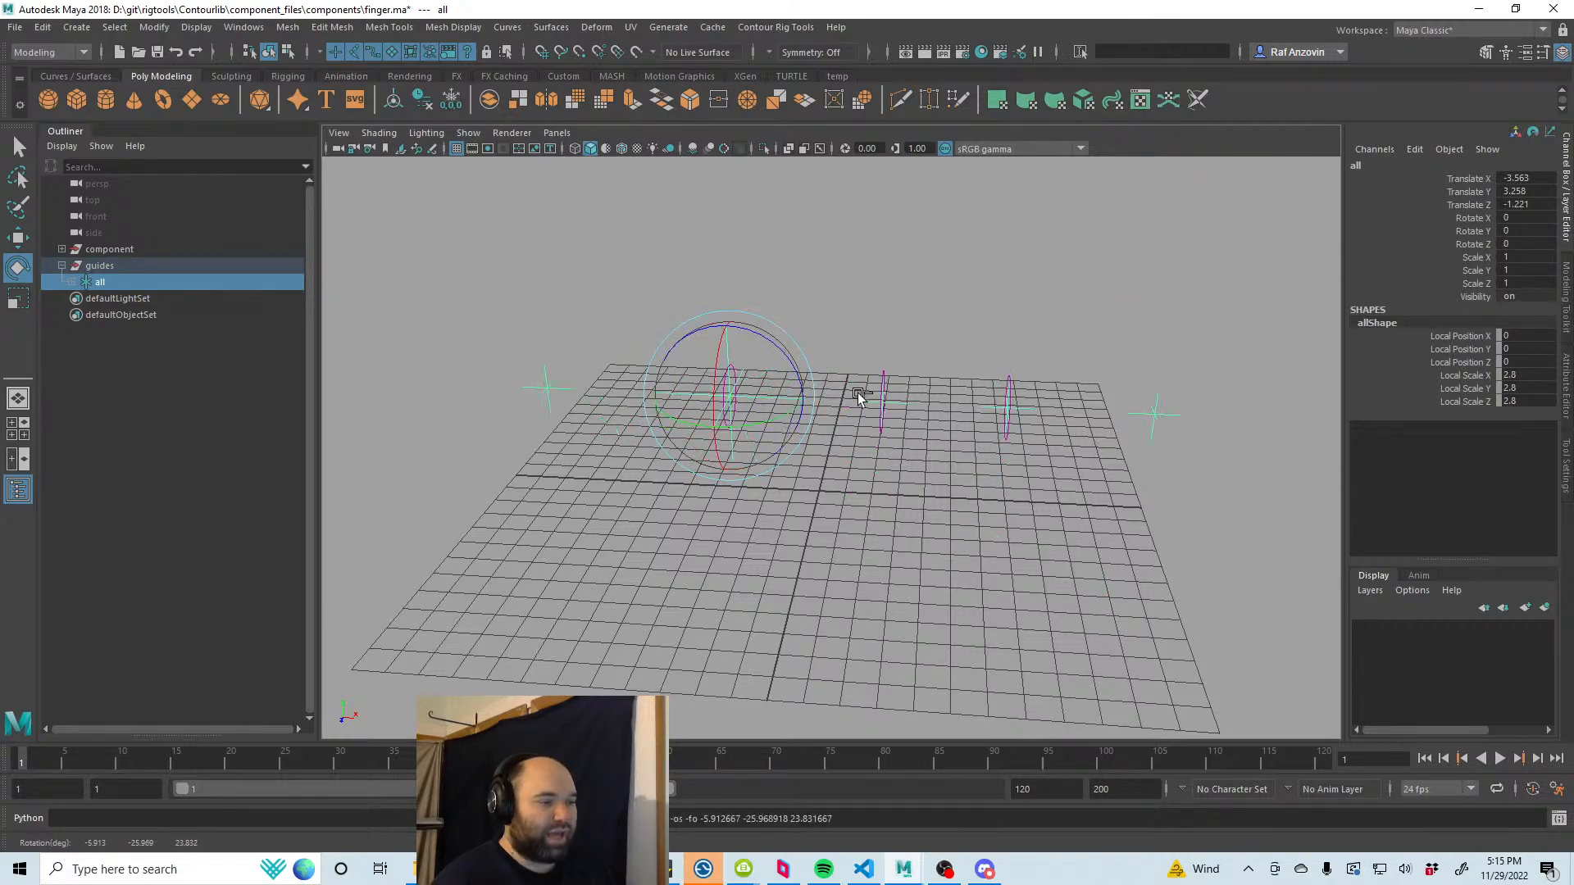
# Step: Try rotating the joint2 guide and moving it to about X 5.5, Y 3.1, Z -0.9, undoing each change
pyautogui.click(997, 504)
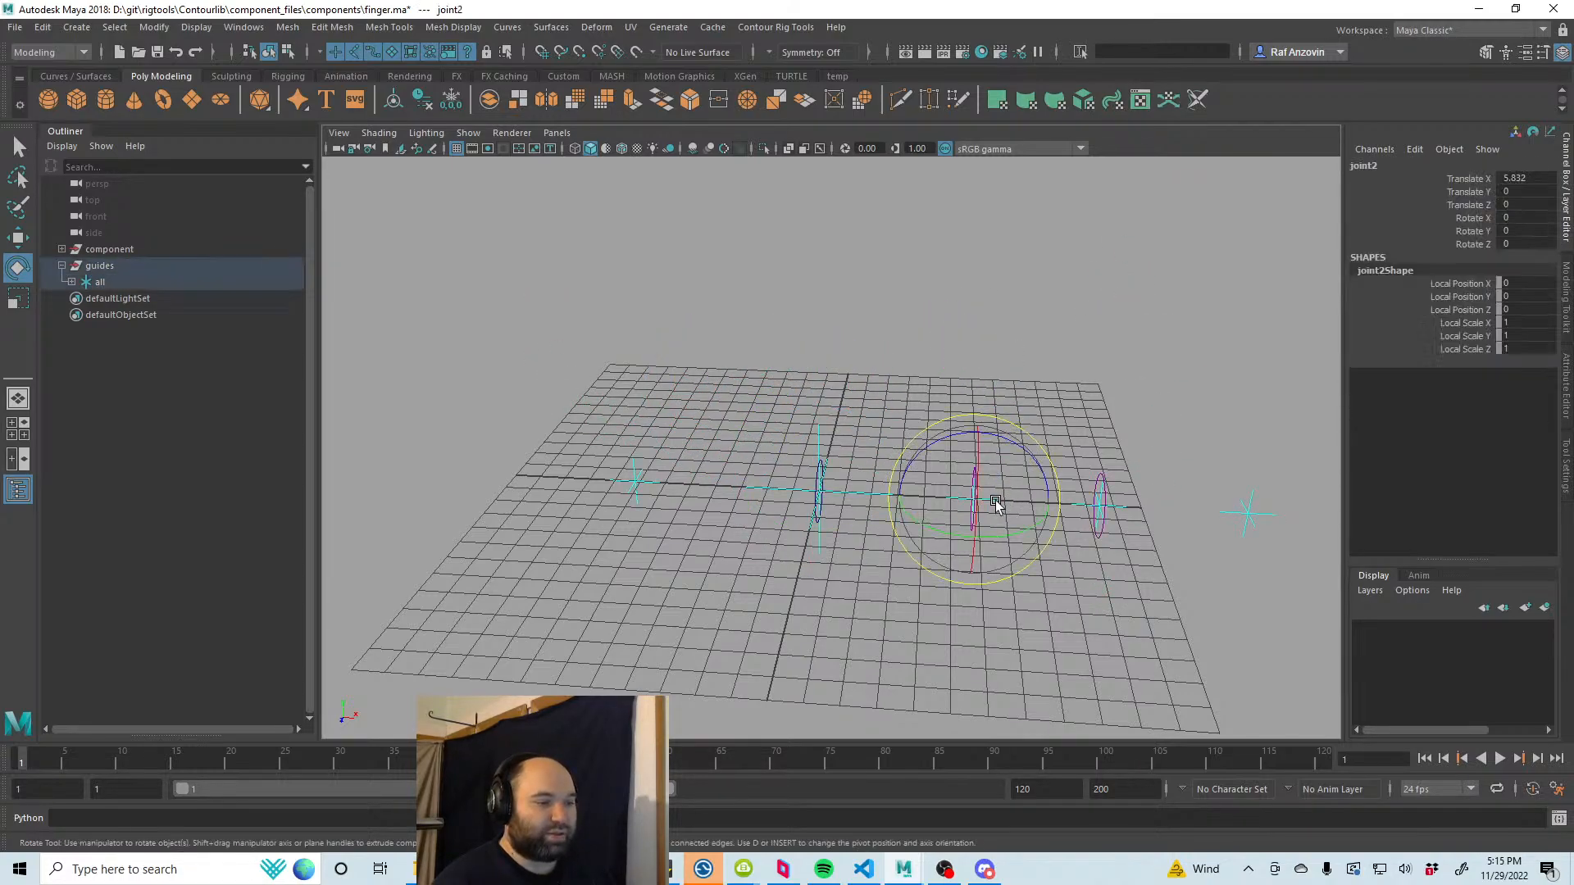
pyautogui.keyDown('alt'); pyautogui.moveTo(1042, 545); pyautogui.dragTo(983, 523, button='middle'); pyautogui.keyUp('alt')
pyautogui.moveTo(945, 435); pyautogui.dragTo(1075, 563)
pyautogui.hotkey('ctrl', 'z')
pyautogui.click(20, 240)
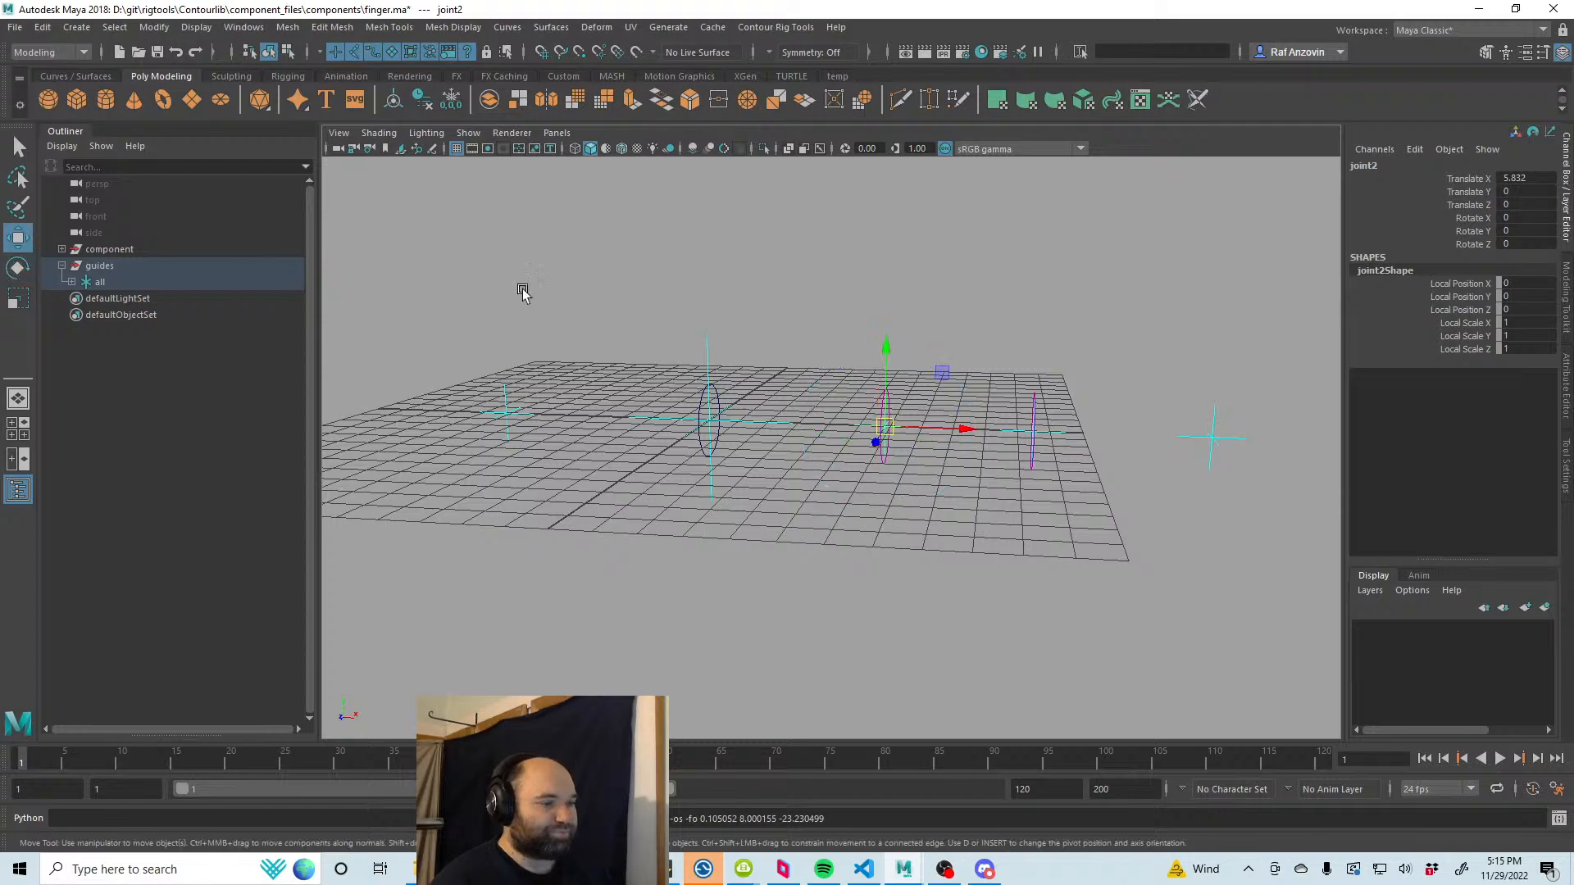
pyautogui.click(1054, 460)
pyautogui.keyDown('alt'); pyautogui.moveTo(1055, 460); pyautogui.dragTo(818, 365); pyautogui.keyUp('alt')
pyautogui.click(844, 460)
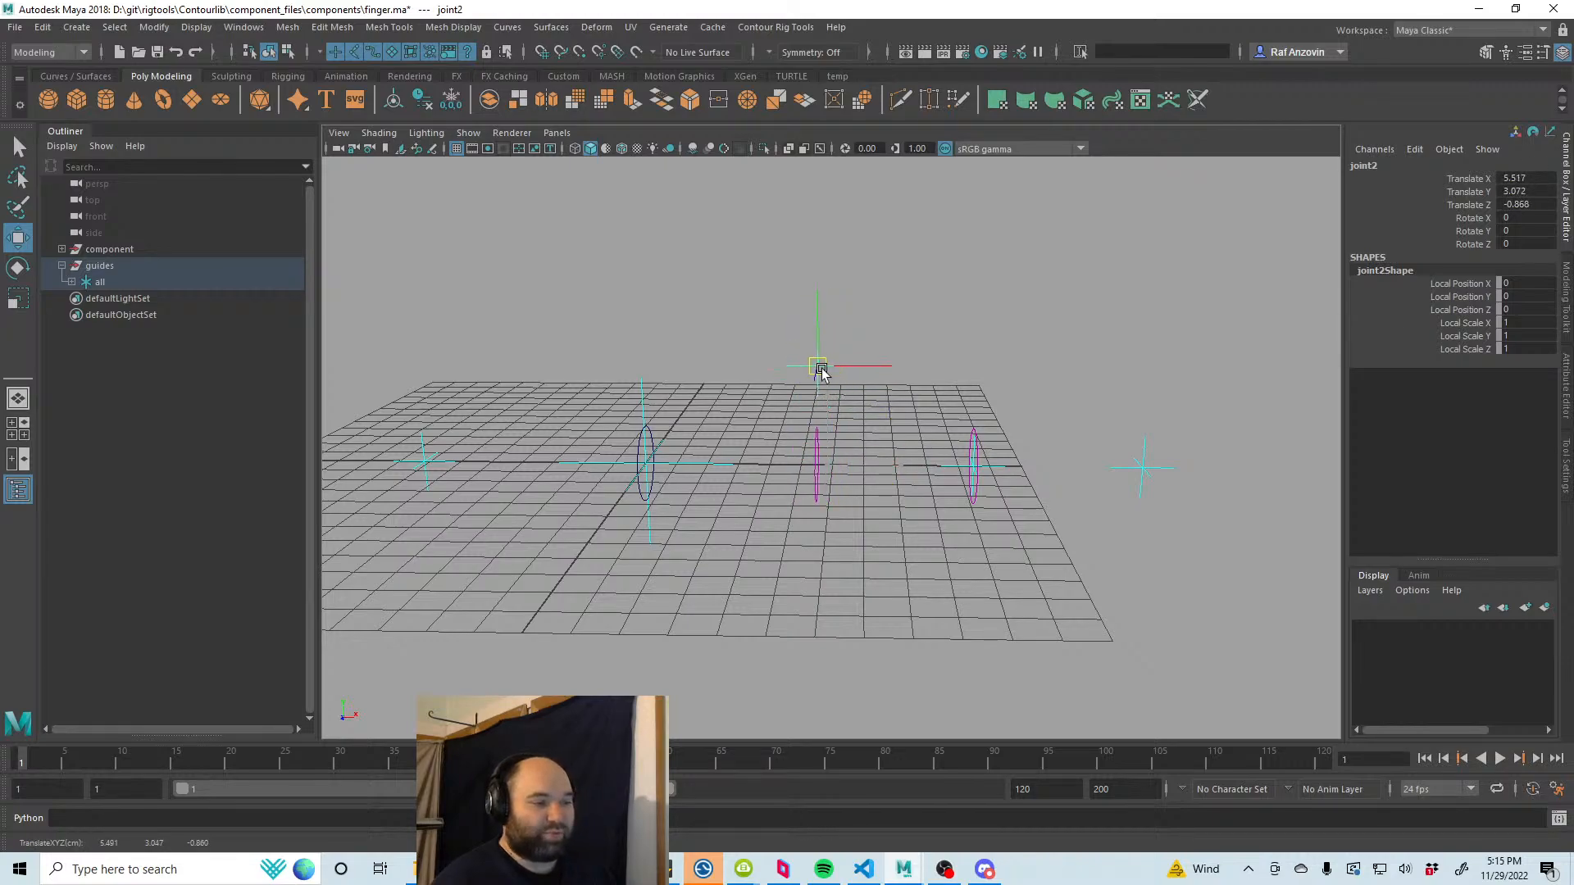
pyautogui.hotkey('ctrl', 'z')
# Step: Try moving the all locator to about X -0.6, Y 4.7, Z -1.3 and undo the move
pyautogui.click(673, 464)
pyautogui.moveTo(646, 464); pyautogui.dragTo(628, 308)
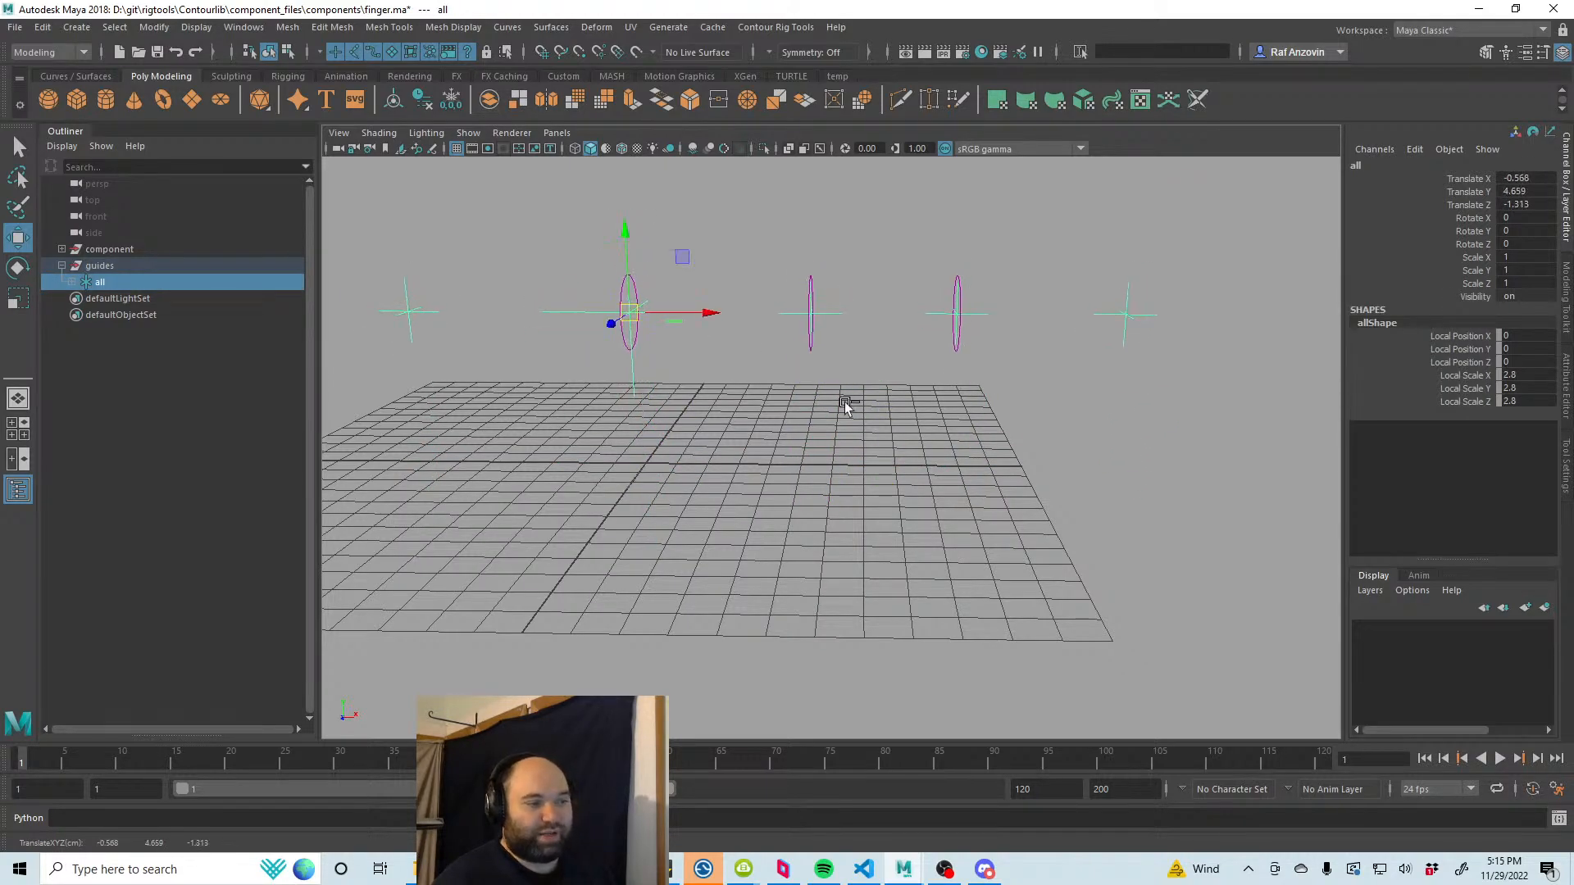
pyautogui.hotkey('ctrl', 'z')
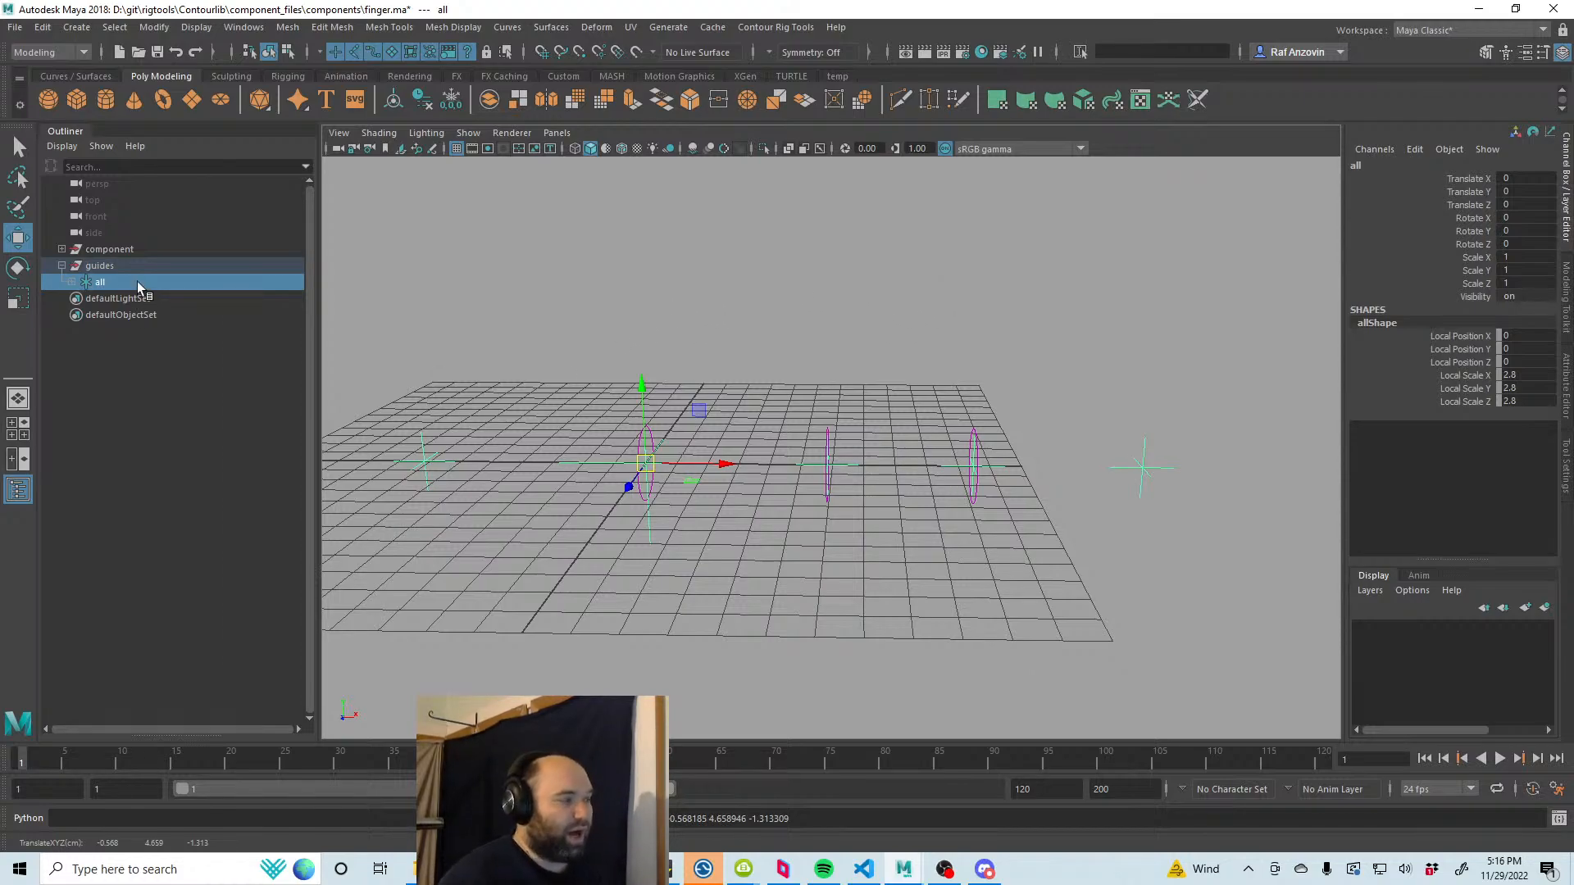
# Step: Expand the all locator's hierarchy and examine the joint2 guide and its neighbours in the viewport
pyautogui.click(71, 282)
pyautogui.click(885, 464)
pyautogui.moveTo(886, 464)
pyautogui.keyDown('alt'); pyautogui.mouseDown()
pyautogui.moveTo(801, 481)
pyautogui.moveTo(884, 490)
pyautogui.mouseUp(); pyautogui.keyUp('alt')
pyautogui.scroll(2, 831, 494)
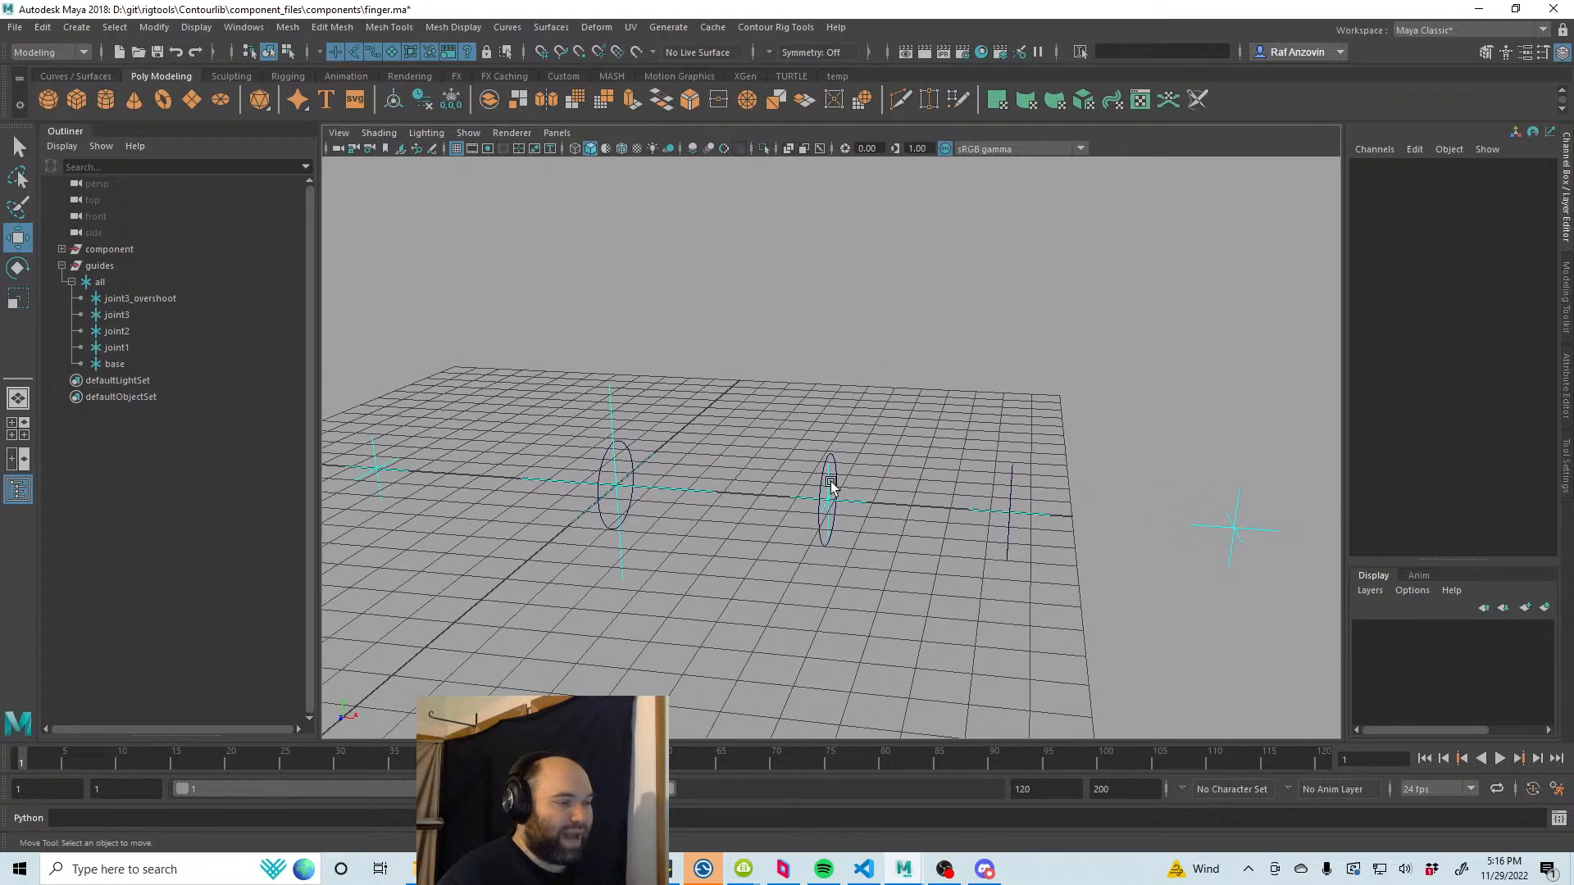
pyautogui.click(831, 484)
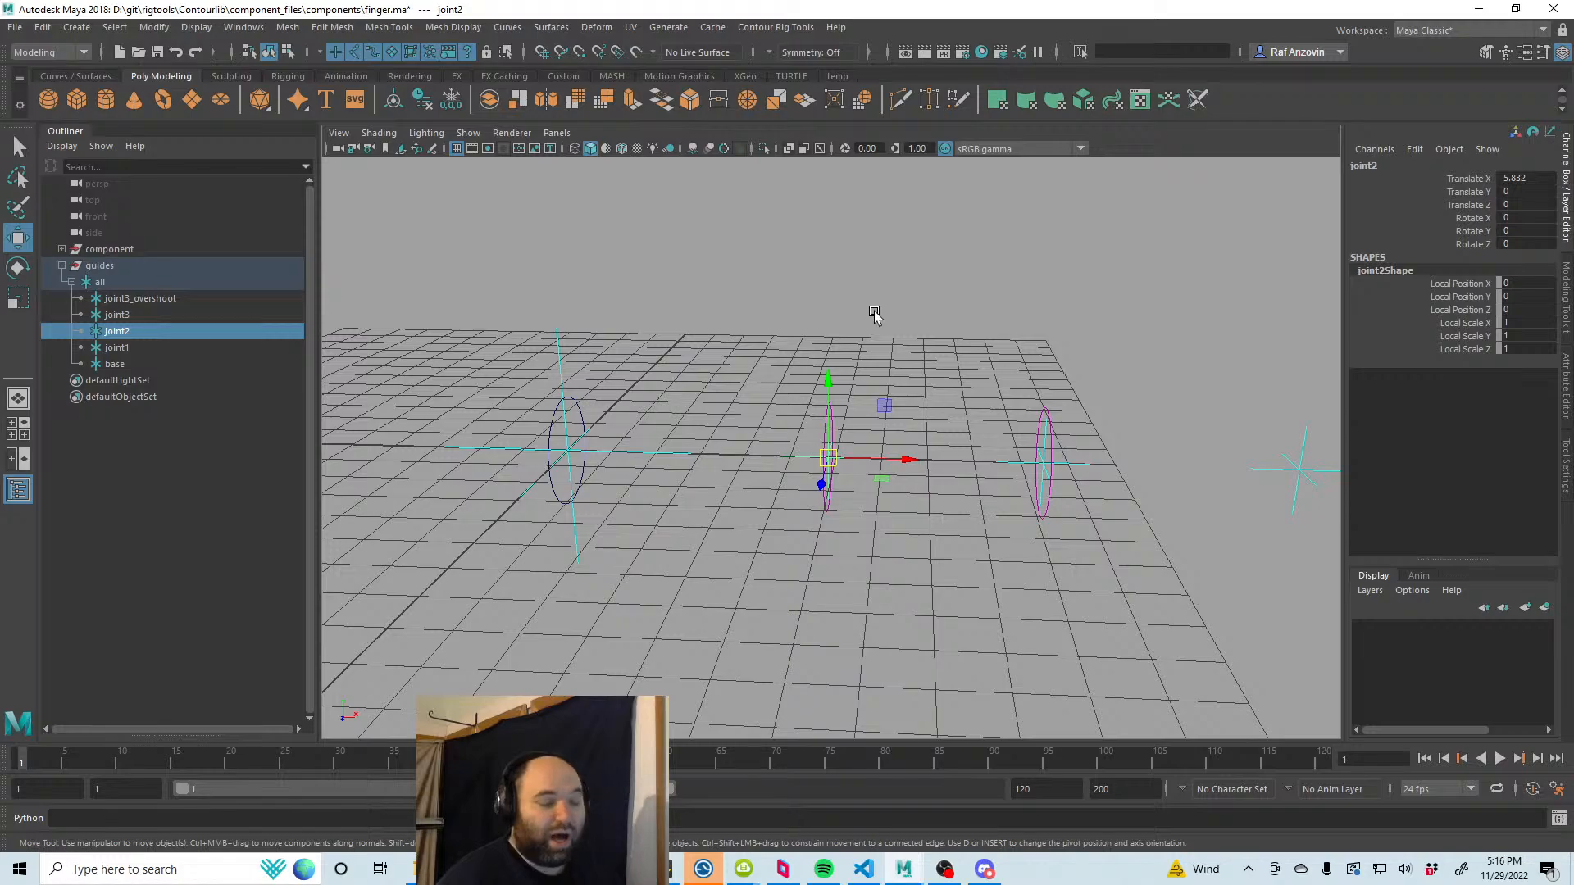
pyautogui.keyDown('alt'); pyautogui.moveTo(1118, 460); pyautogui.dragTo(885, 400); pyautogui.keyUp('alt')
pyautogui.click(920, 361)
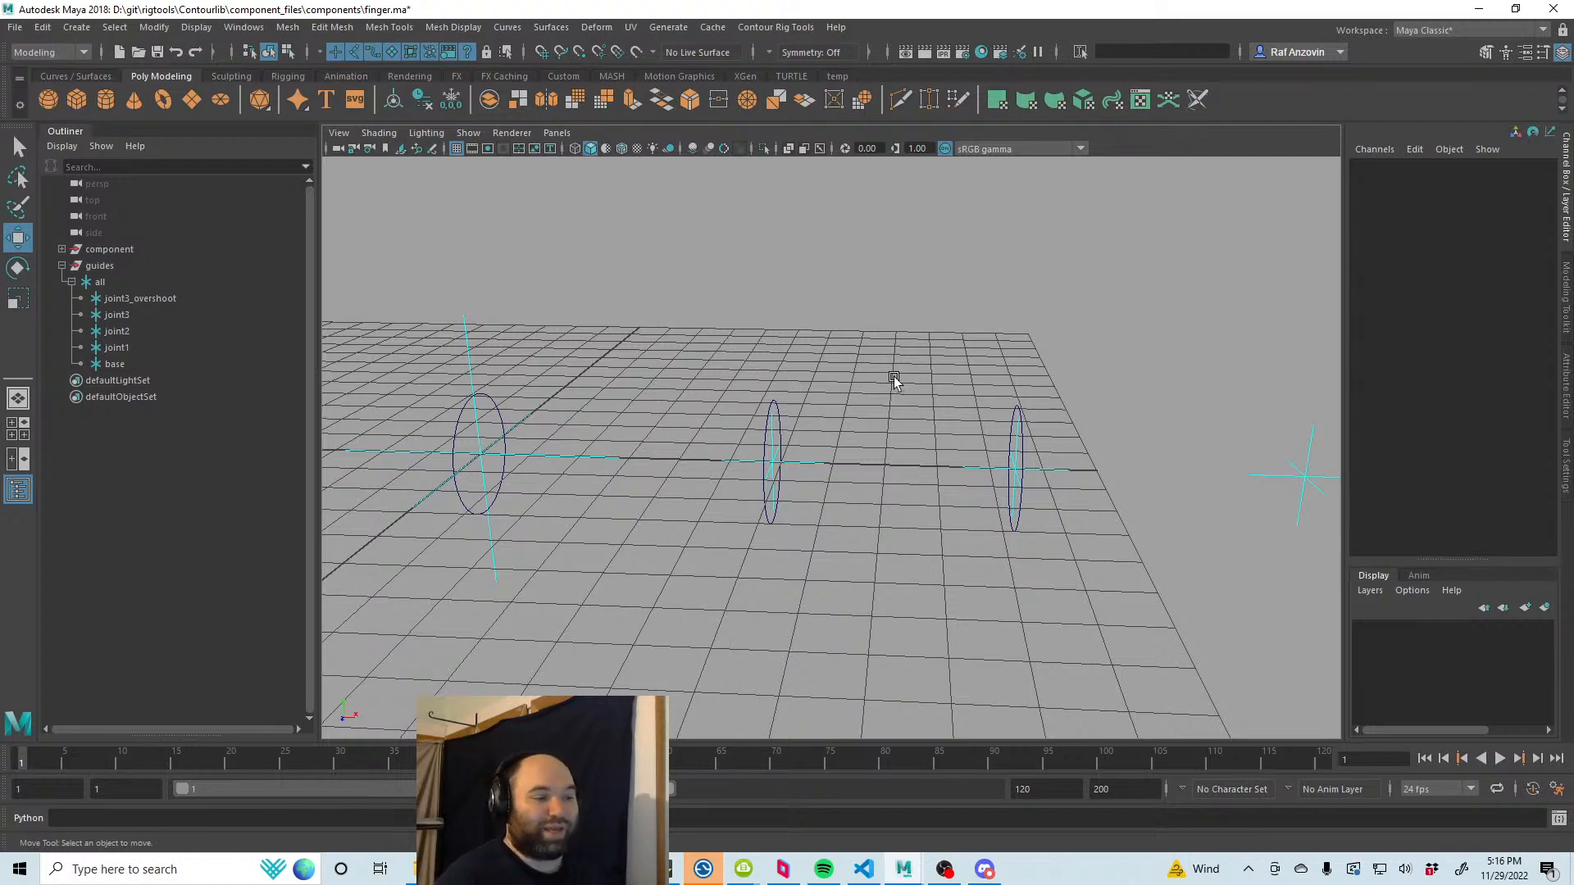
pyautogui.keyDown('alt'); pyautogui.moveTo(888, 404); pyautogui.dragTo(933, 412); pyautogui.keyUp('alt')
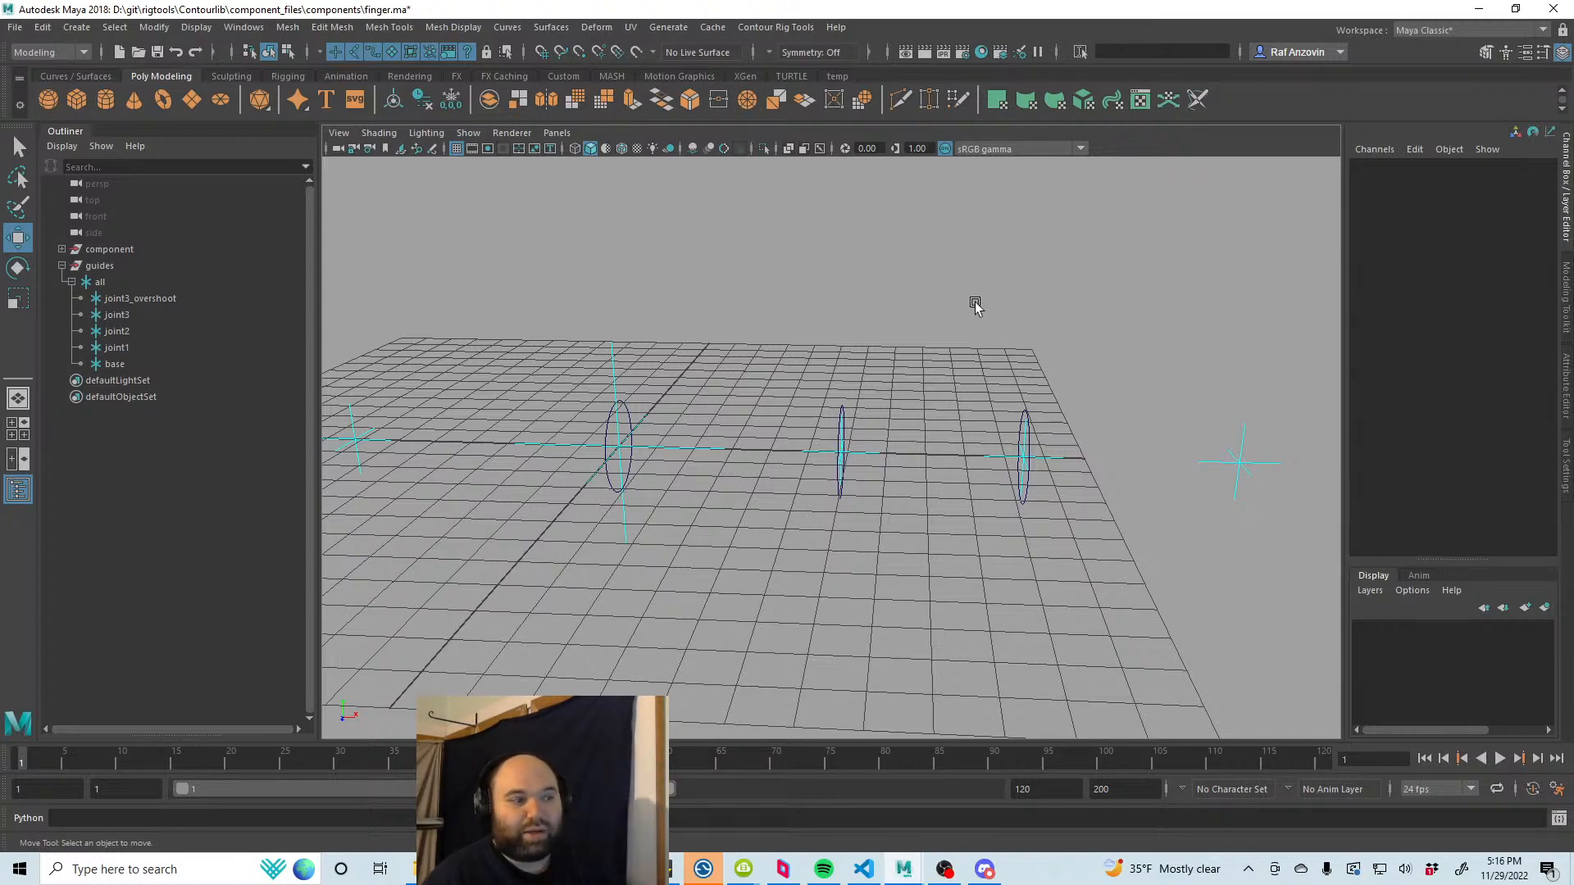
pyautogui.keyDown('alt'); pyautogui.moveTo(992, 472); pyautogui.dragTo(1005, 524); pyautogui.keyUp('alt')
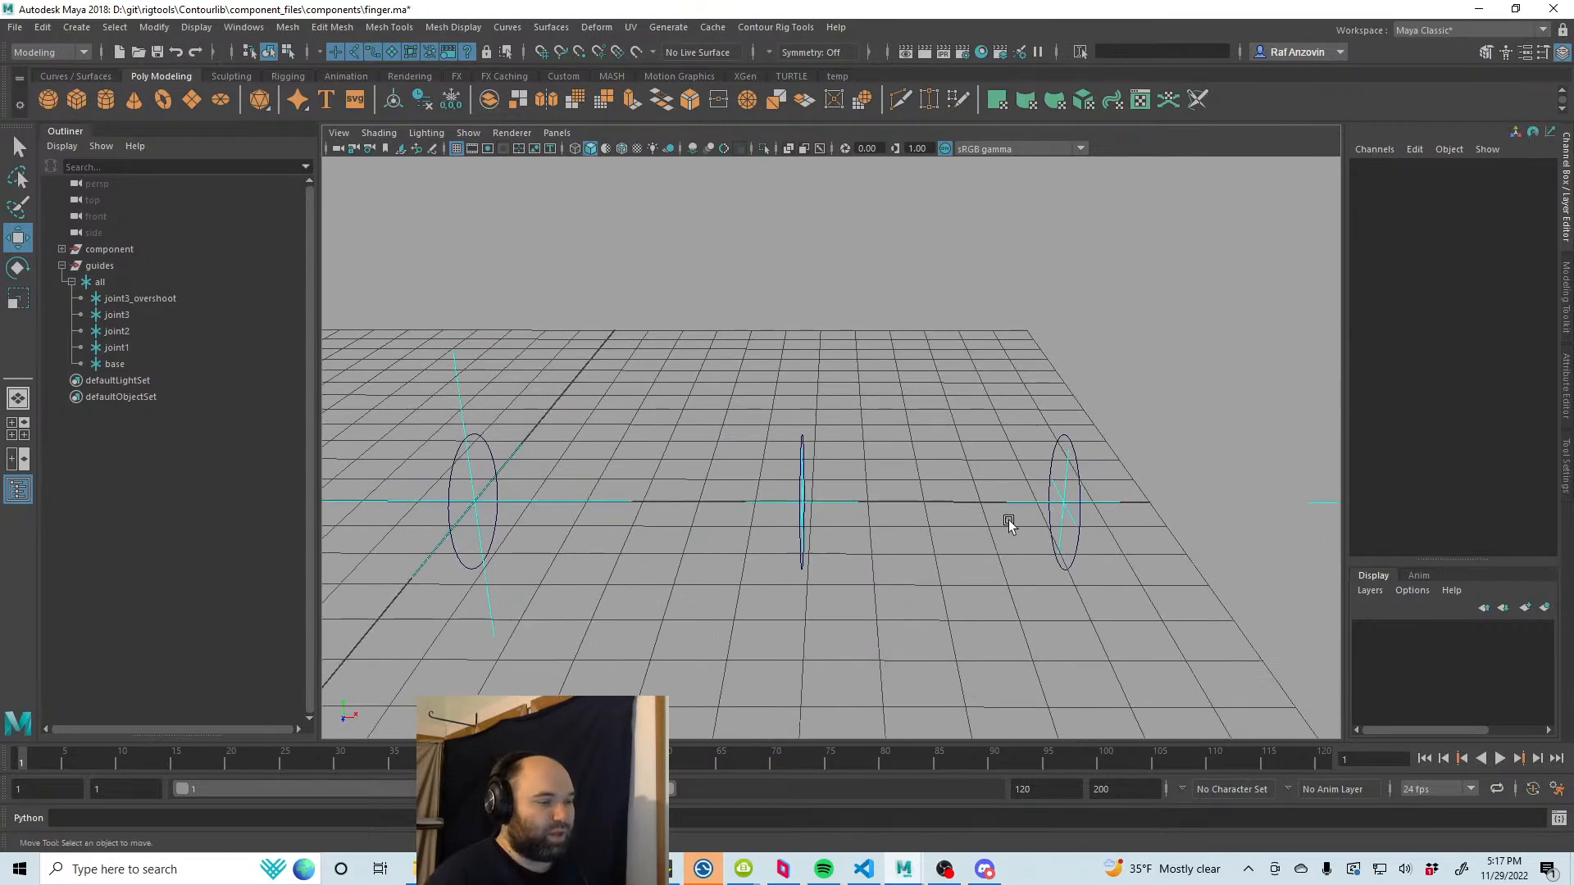
# Step: Disable drawing overrides on the all locator's transform and enable them on its allShape node instead
pyautogui.click(1064, 480)
pyautogui.keyDown('alt'); pyautogui.moveTo(820, 524); pyautogui.dragTo(648, 533); pyautogui.keyUp('alt')
pyautogui.click(106, 284)
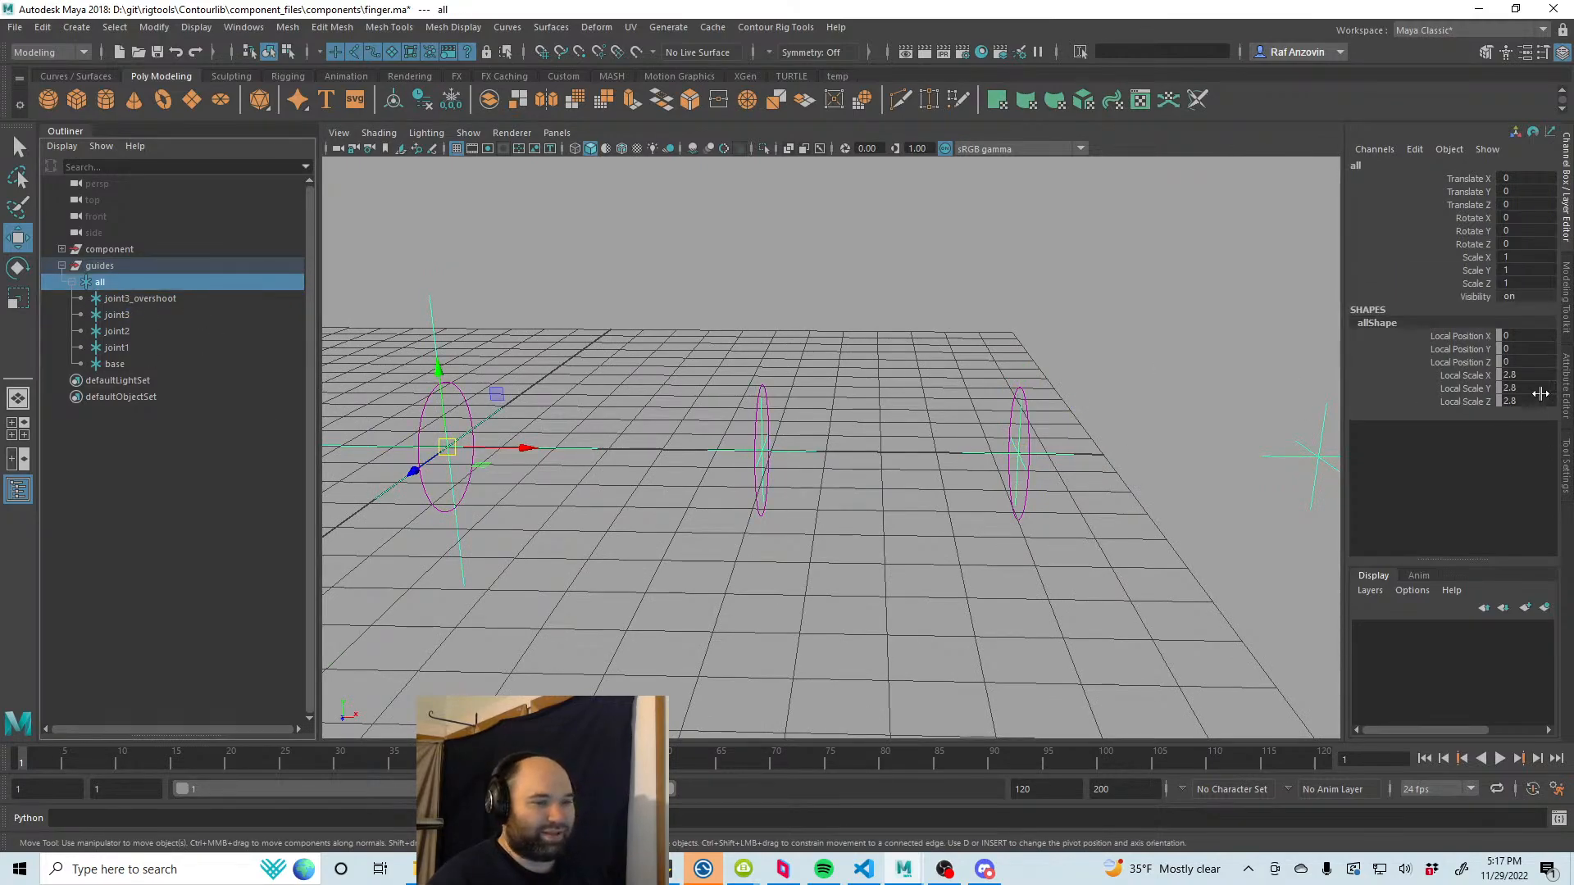
pyautogui.click(1565, 387)
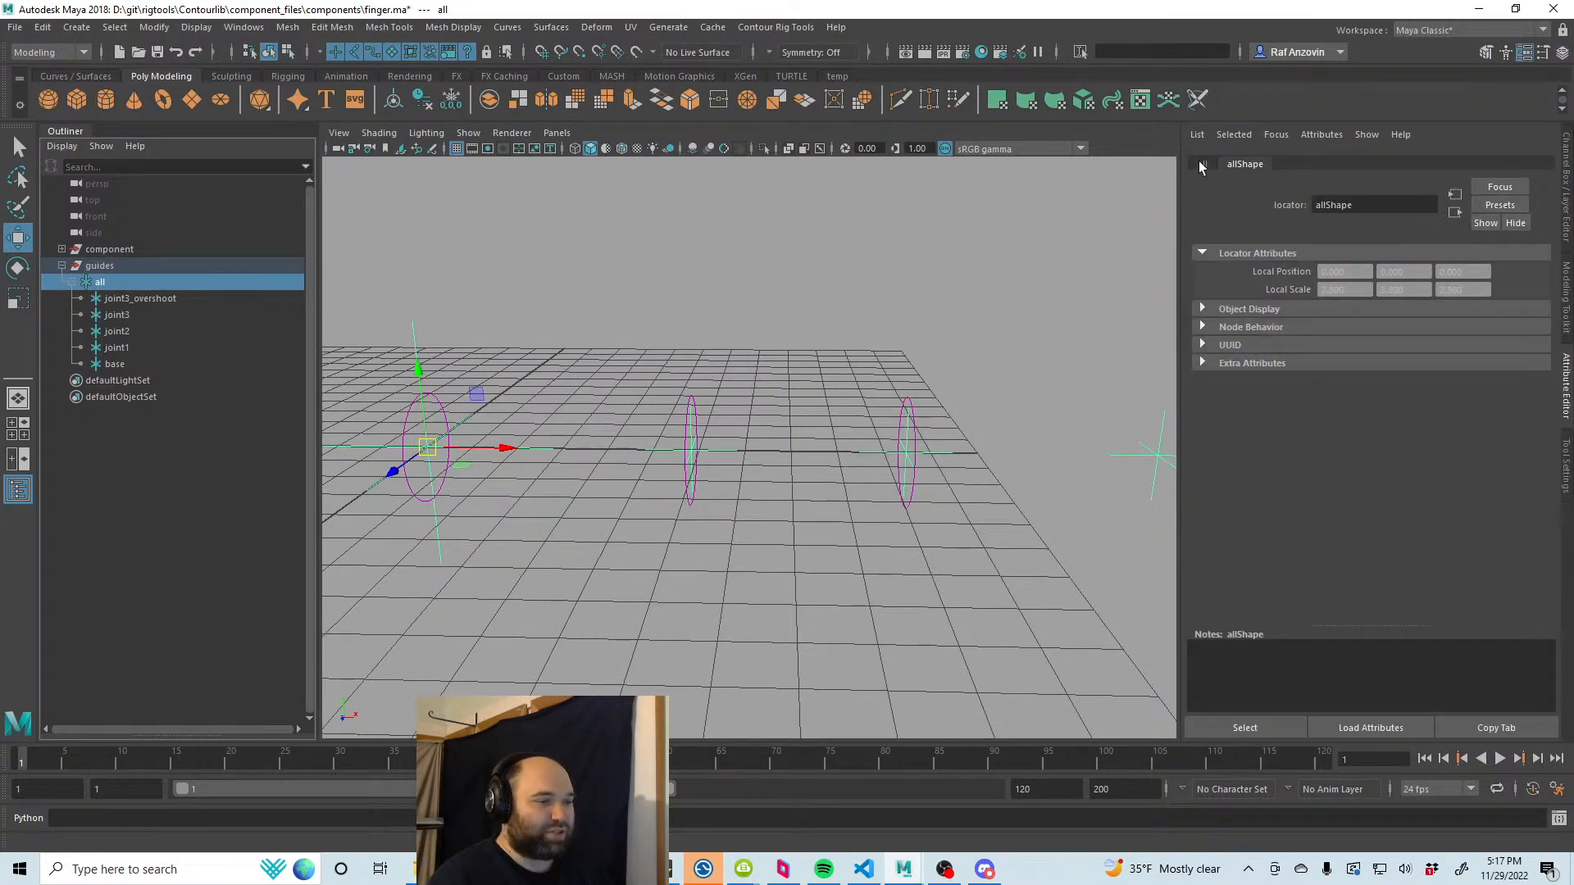
pyautogui.click(1202, 165)
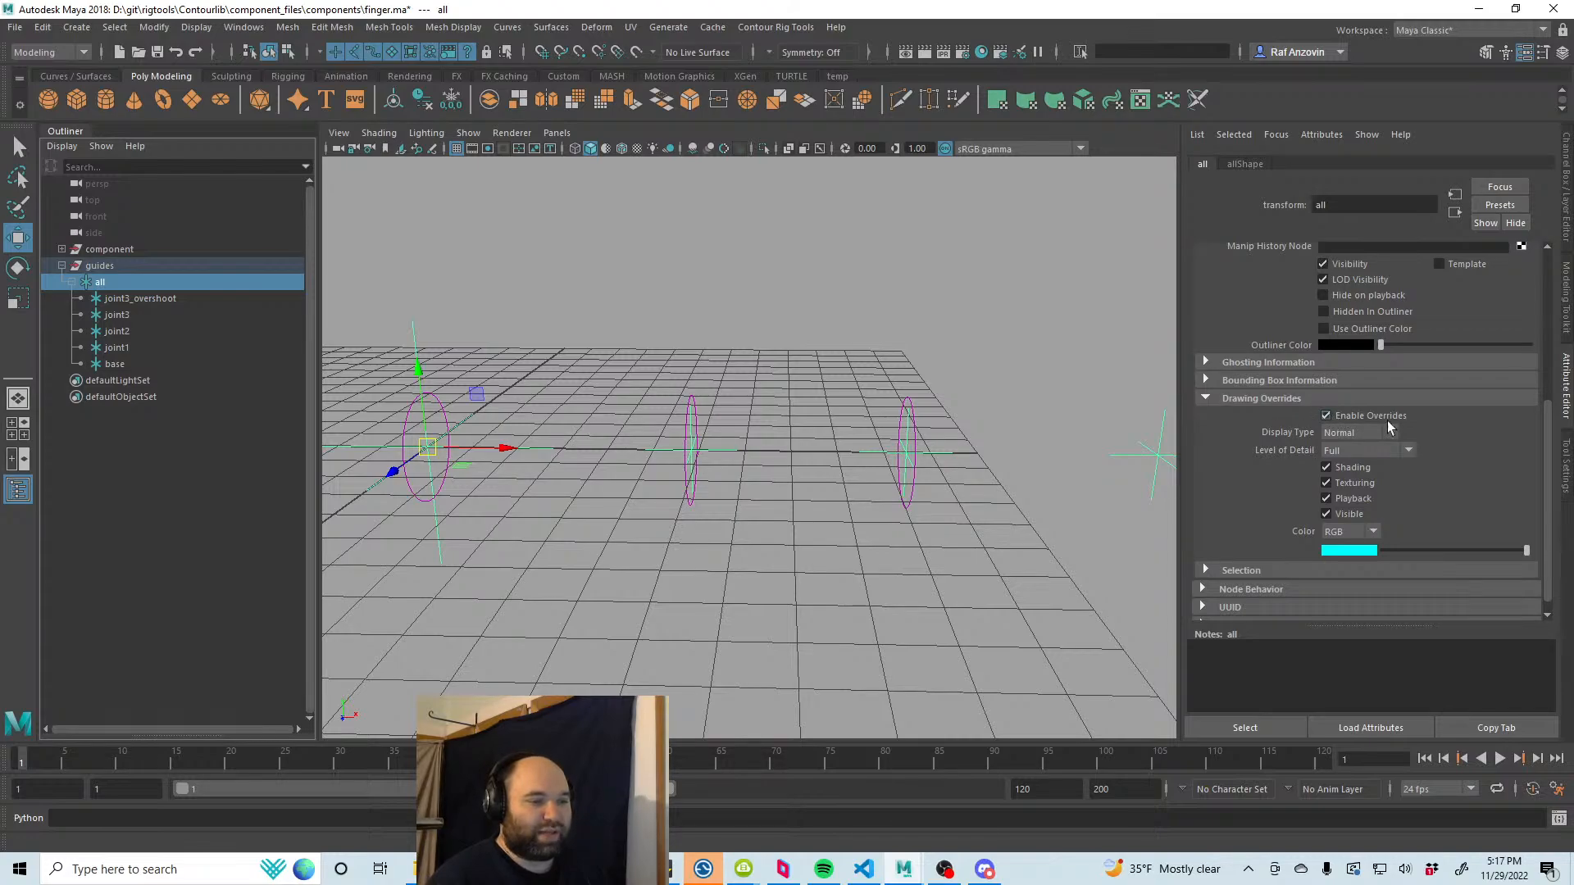
pyautogui.click(1245, 165)
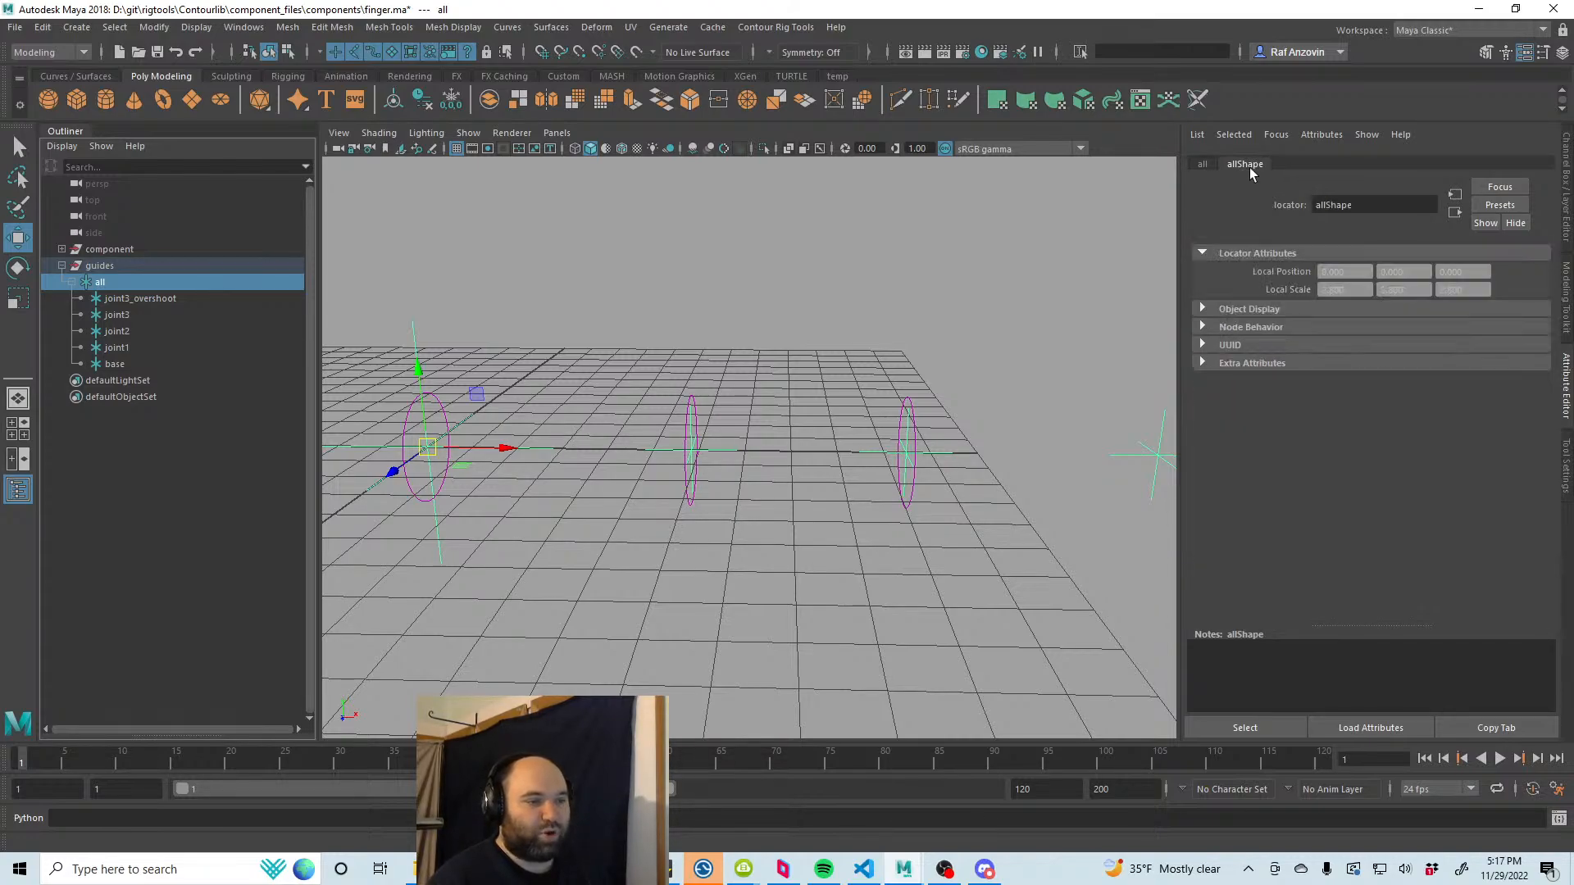
pyautogui.click(1250, 309)
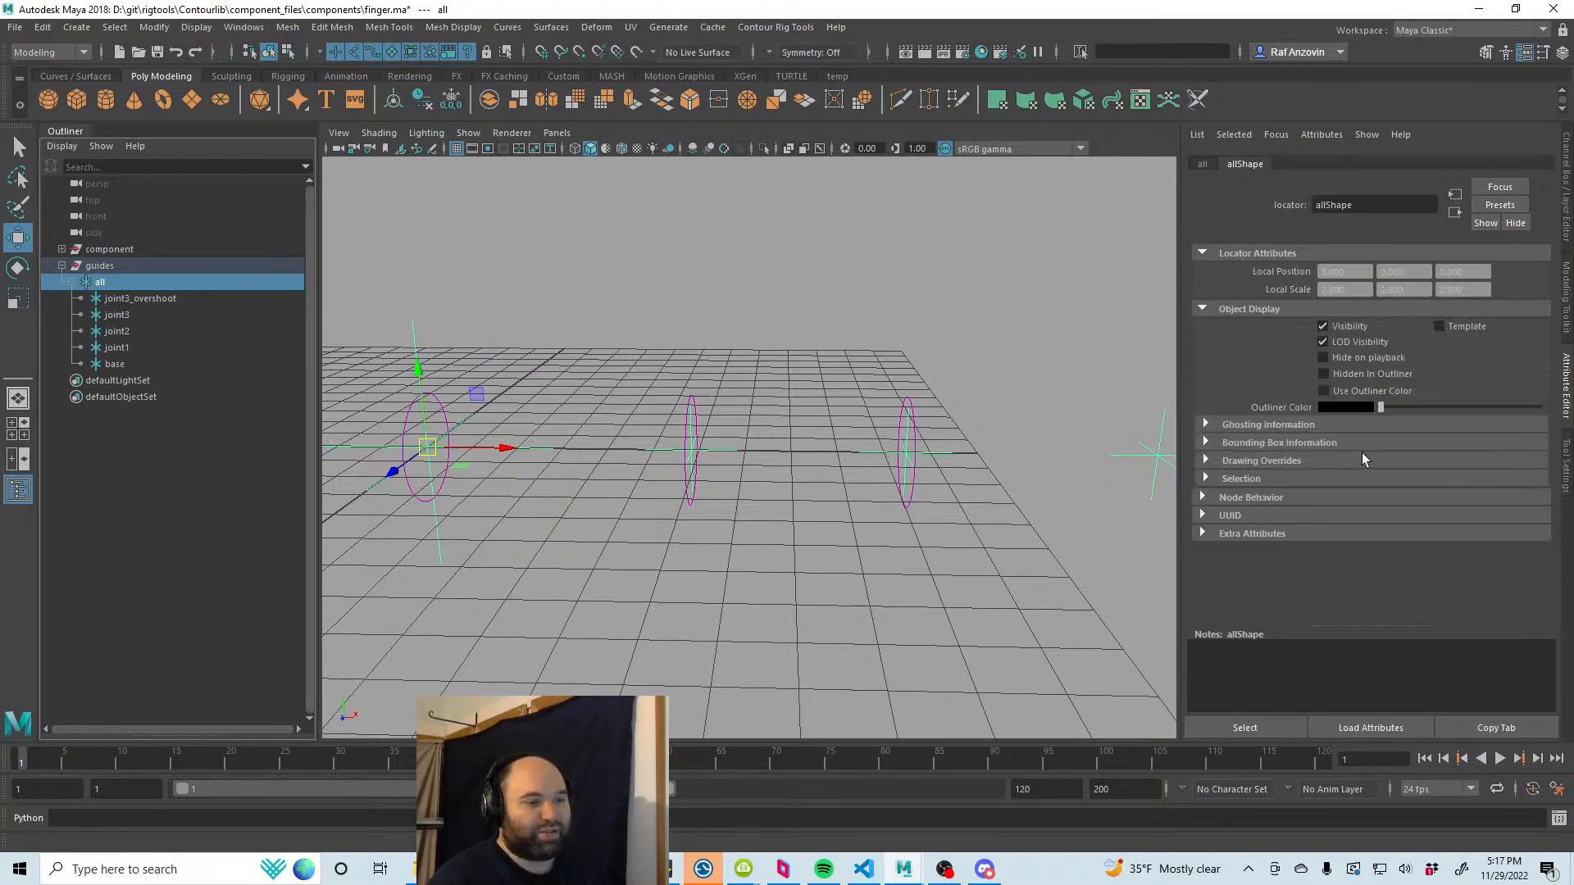
pyautogui.click(1266, 460)
pyautogui.scroll(-1, 1312, 402)
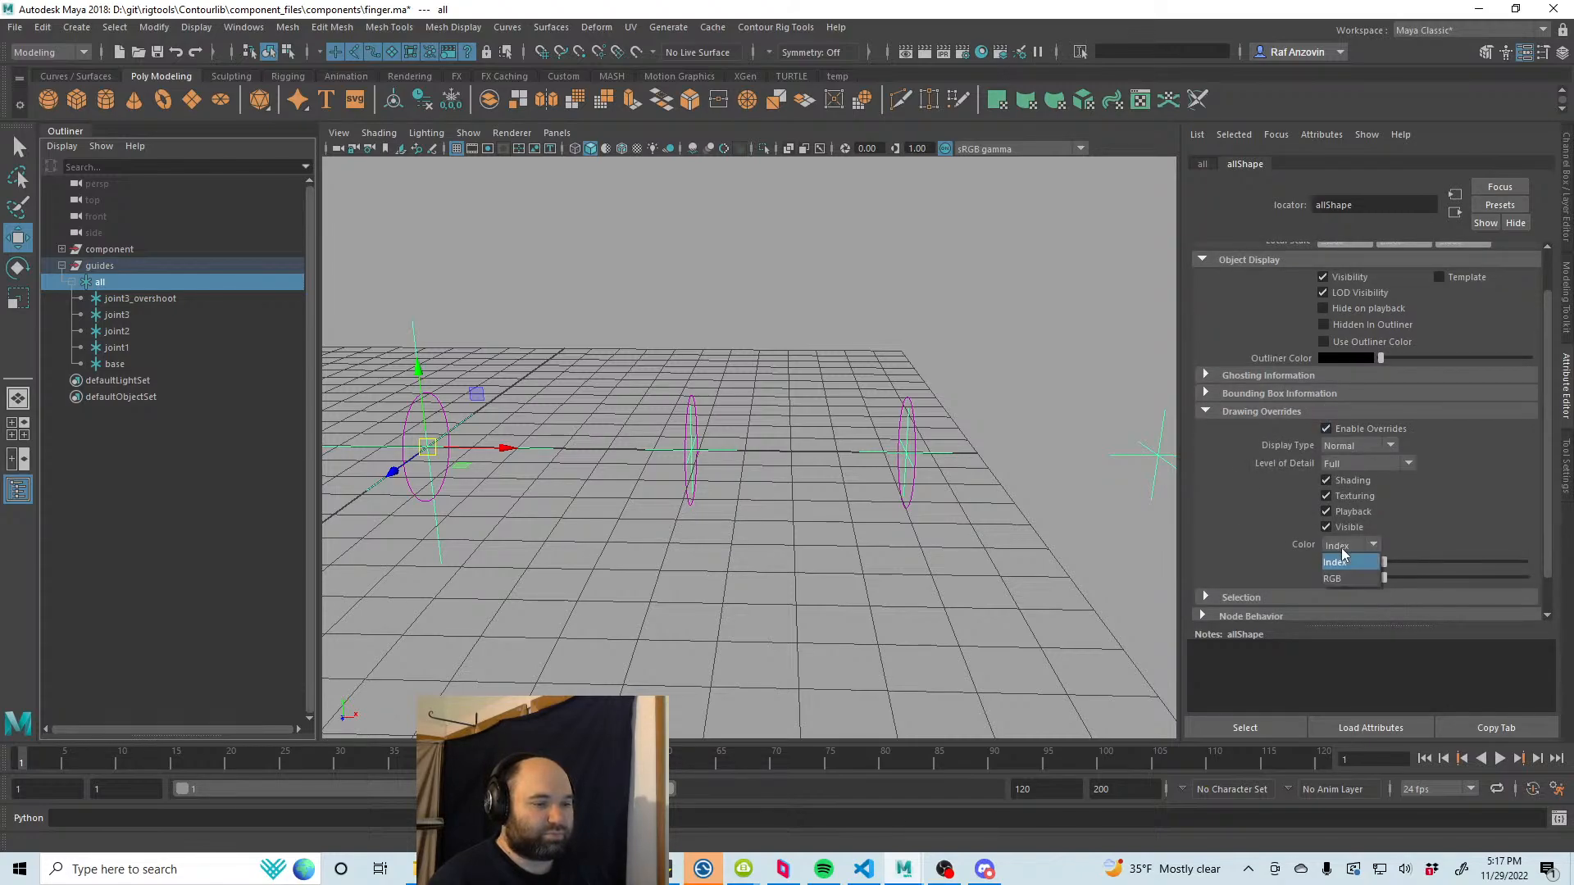
# Step: Switch allShape's override color to RGB, set it to cyan, and check the guides' colors in the viewport
pyautogui.click(1346, 578)
pyautogui.click(1328, 578)
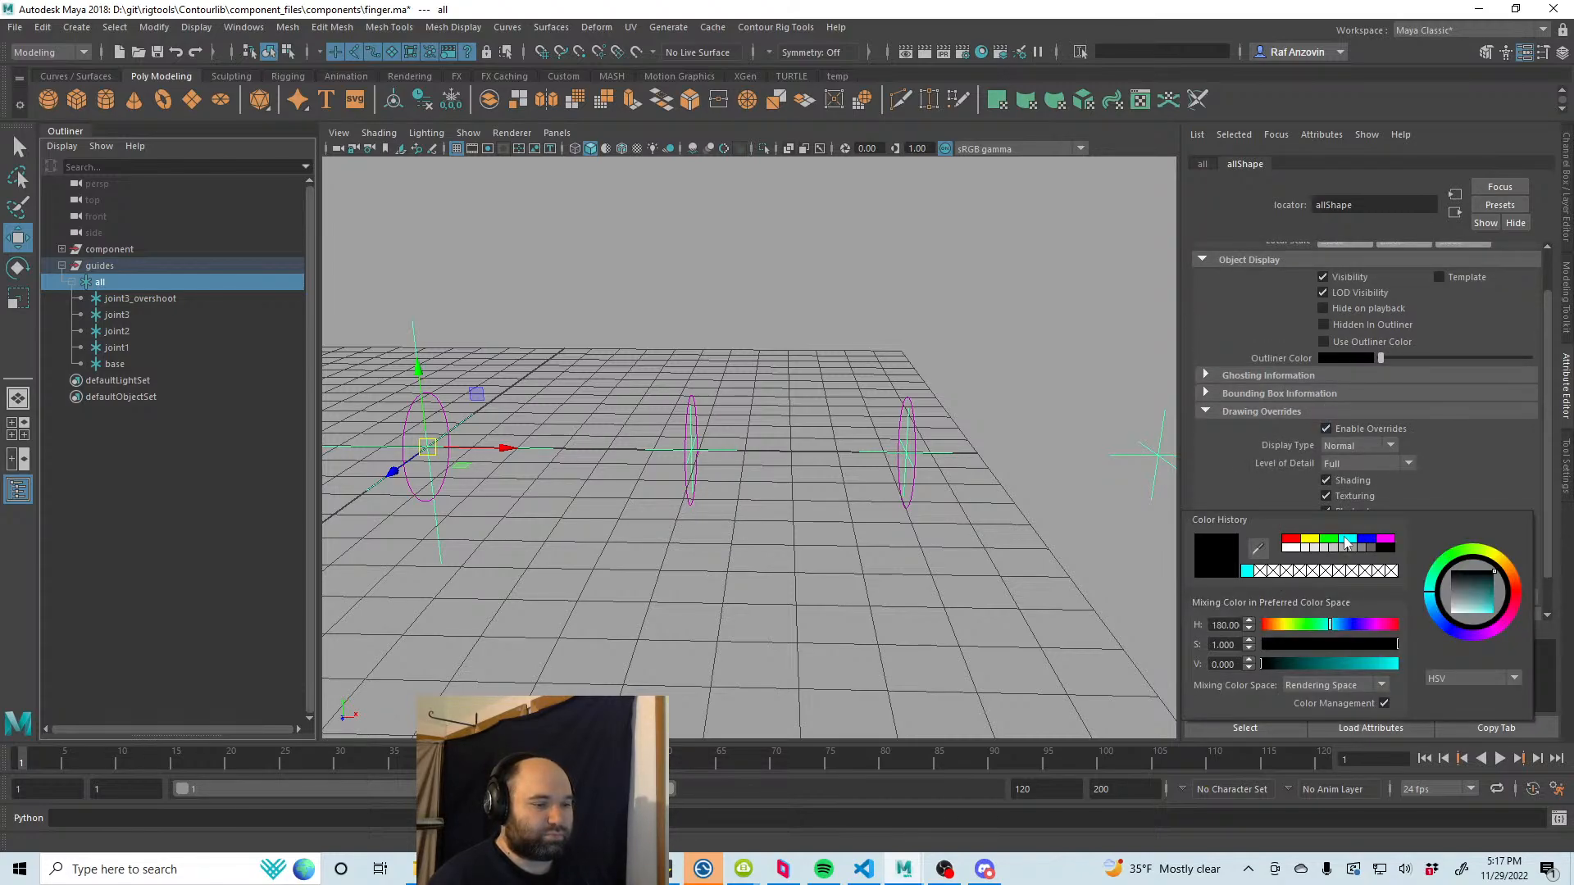
pyautogui.click(1345, 544)
pyautogui.click(819, 216)
pyautogui.keyDown('alt'); pyautogui.moveTo(705, 509); pyautogui.dragTo(750, 509, button='middle'); pyautogui.keyUp('alt')
pyautogui.keyDown('alt'); pyautogui.moveTo(750, 510); pyautogui.dragTo(777, 528); pyautogui.keyUp('alt')
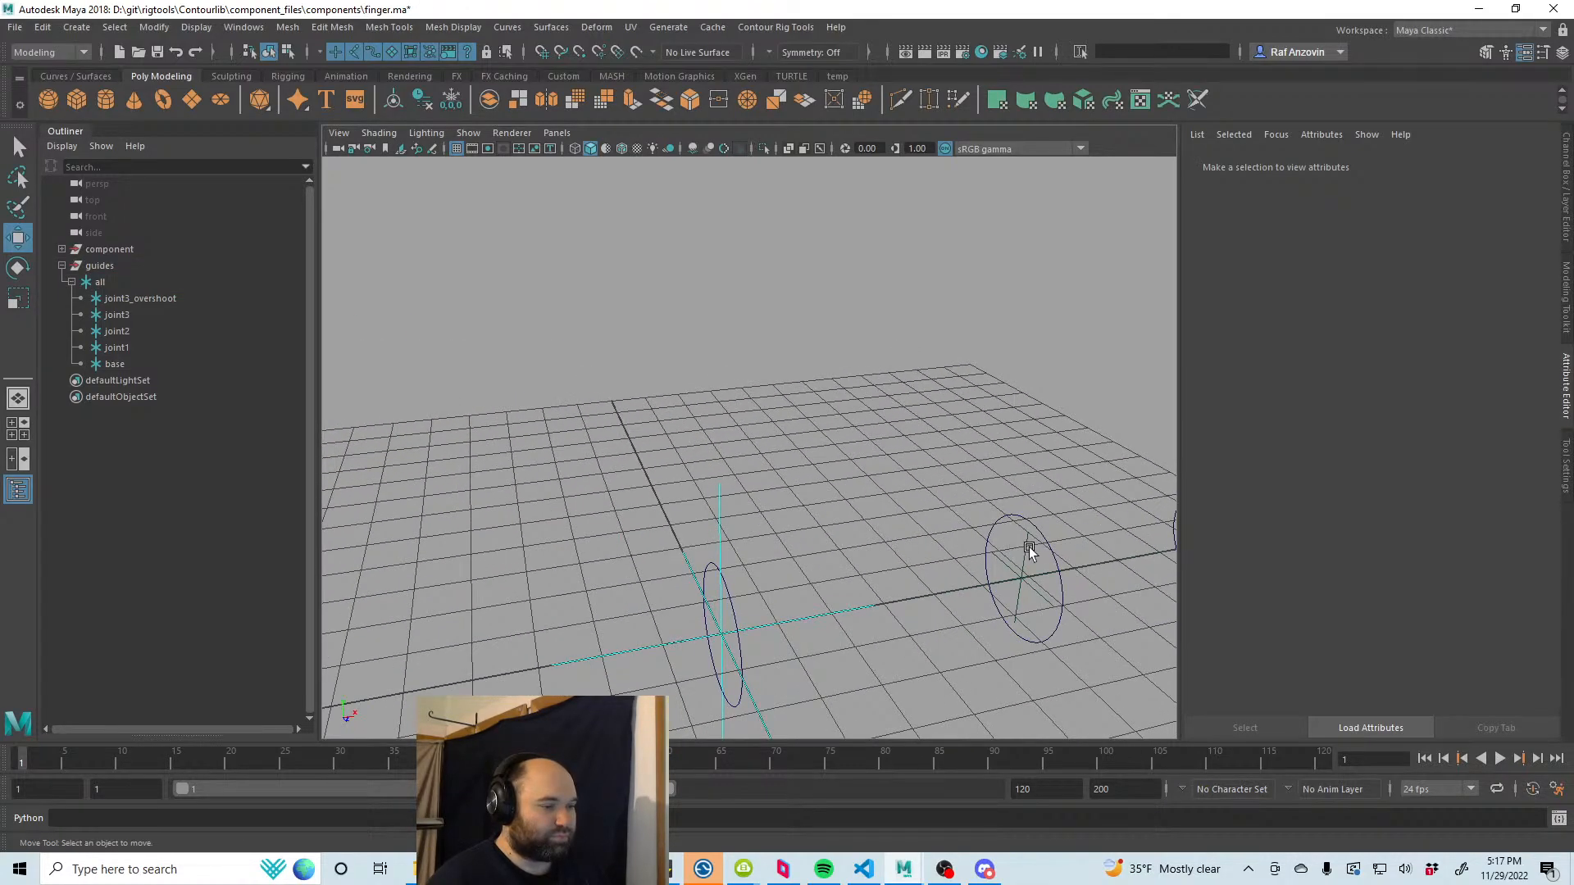
pyautogui.keyDown('alt'); pyautogui.moveTo(1027, 546); pyautogui.dragTo(672, 459); pyautogui.keyUp('alt')
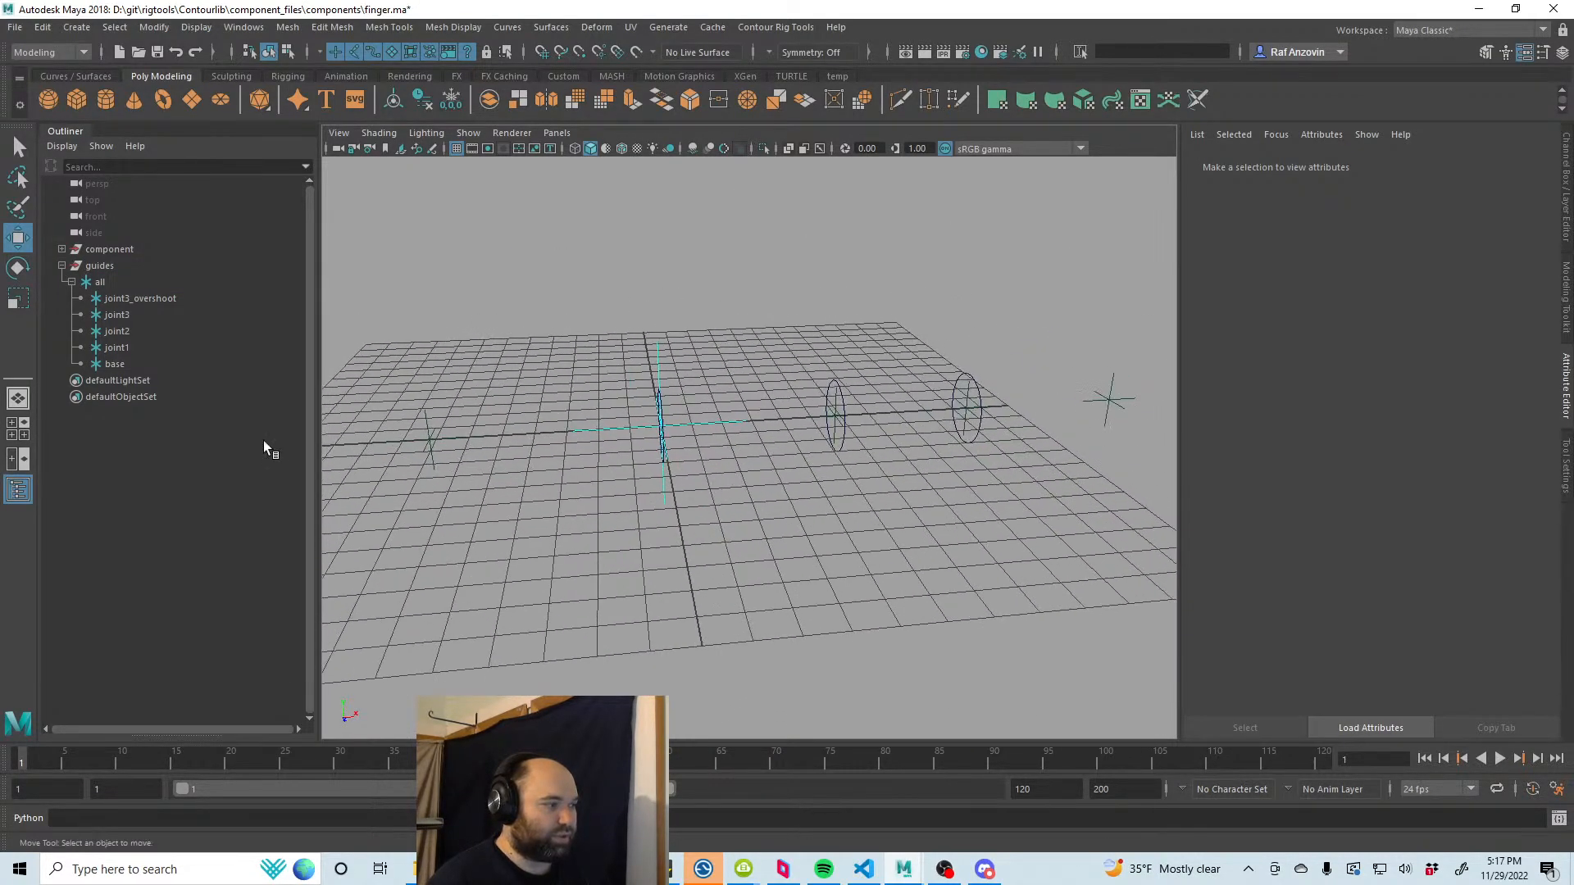
# Step: Select joint1 as target plus base as the constrained guide, switch to the Rigging toolset, and open the Aim Constraint options
pyautogui.click(104, 282)
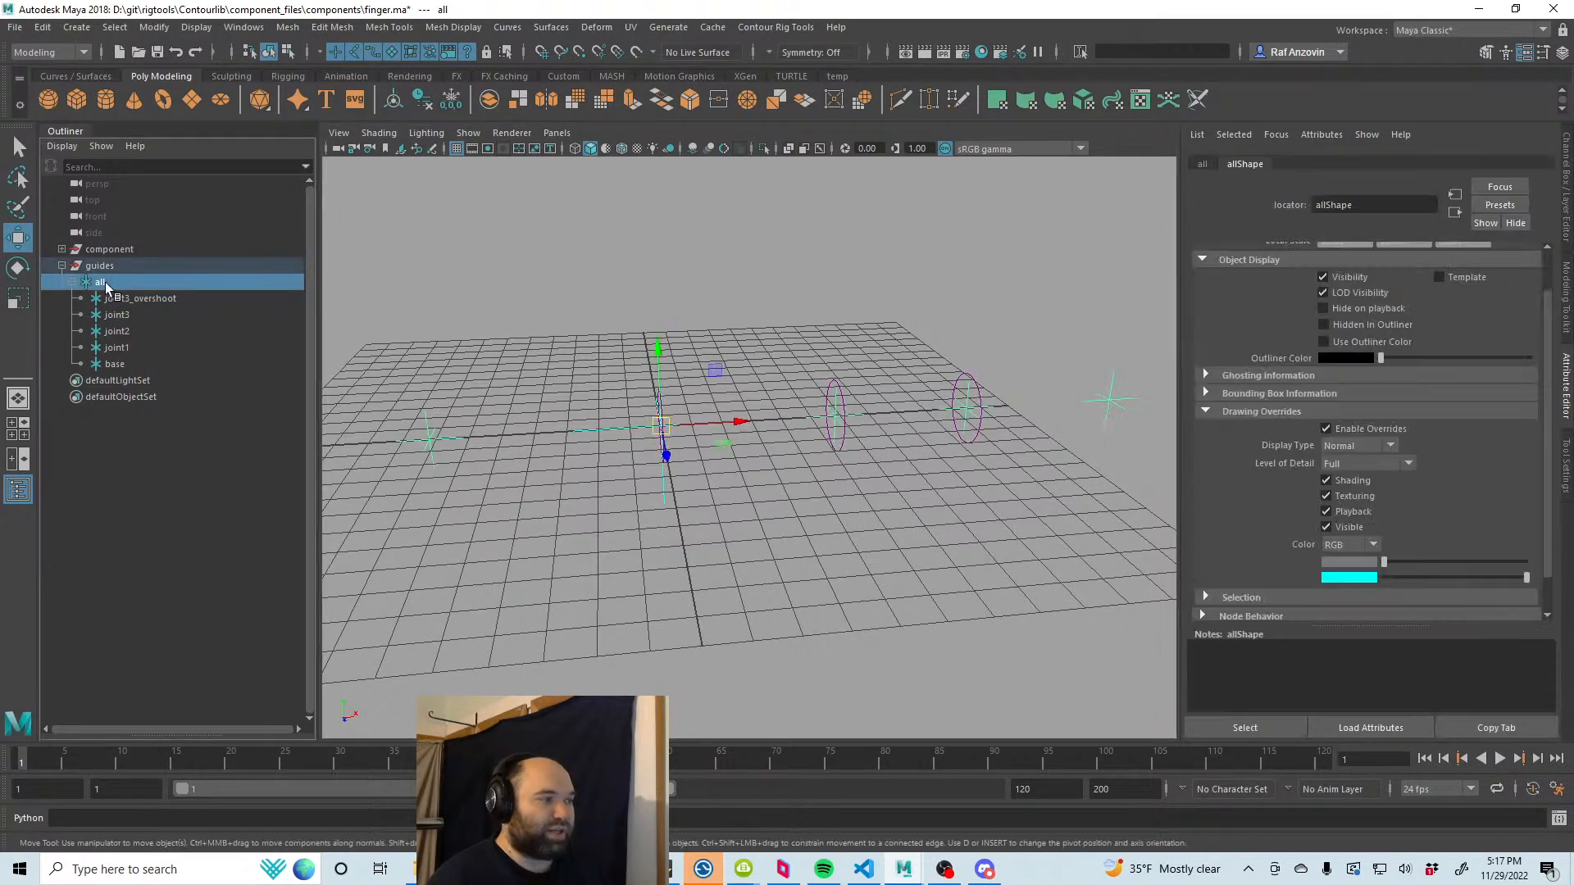
pyautogui.keyDown('alt'); pyautogui.moveTo(660, 517); pyautogui.dragTo(624, 549, button='middle'); pyautogui.keyUp('alt')
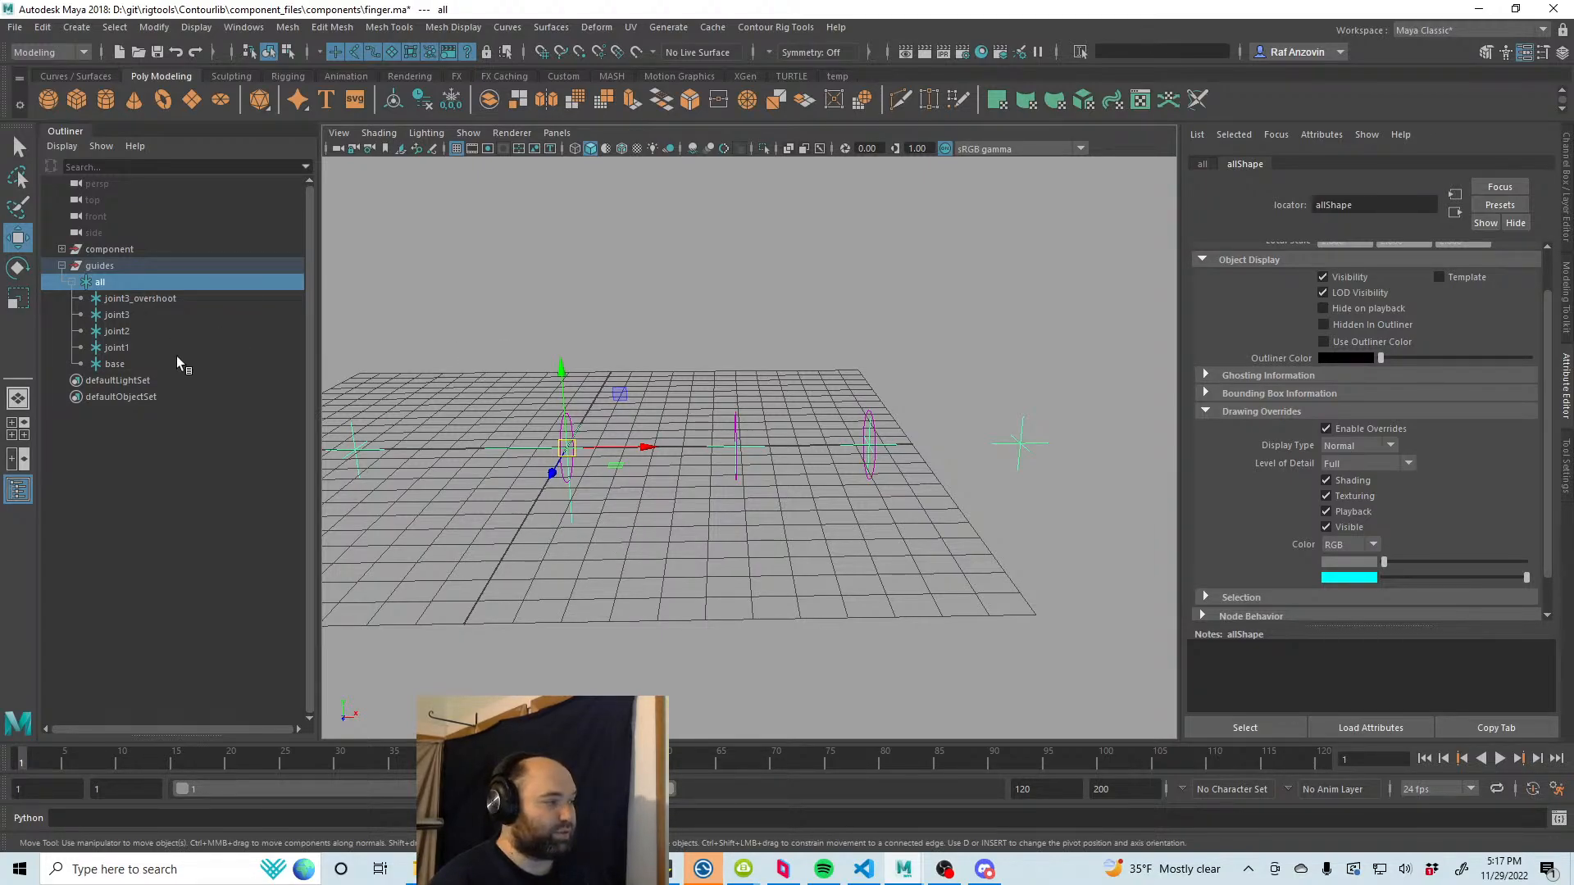
pyautogui.click(123, 361)
pyautogui.keyDown('alt'); pyautogui.moveTo(529, 493); pyautogui.dragTo(582, 499, button='middle'); pyautogui.keyUp('alt')
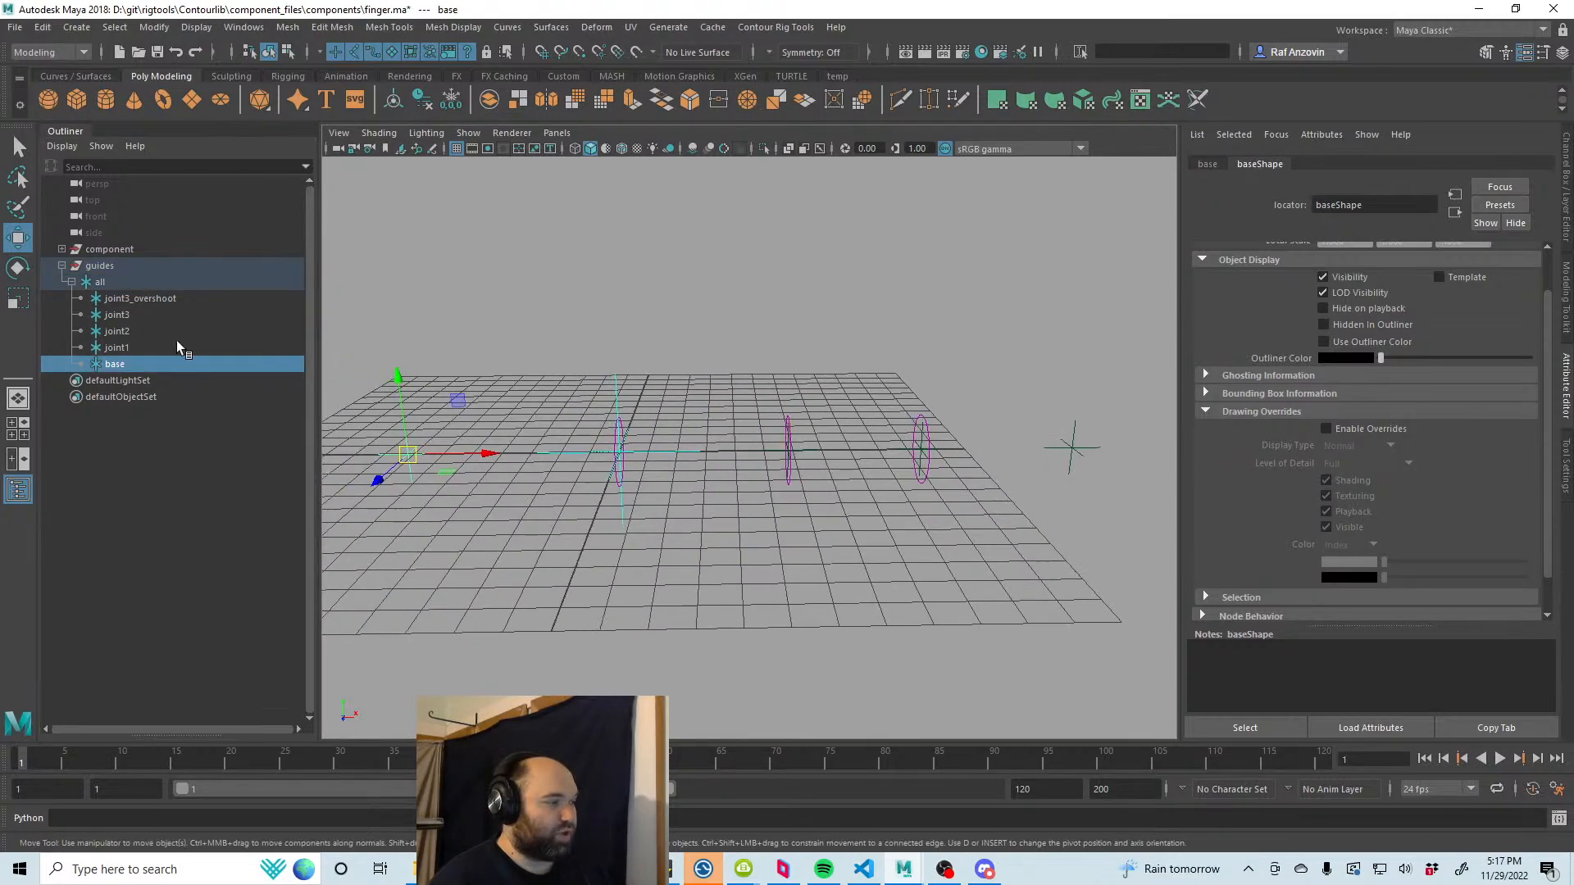
pyautogui.click(132, 348)
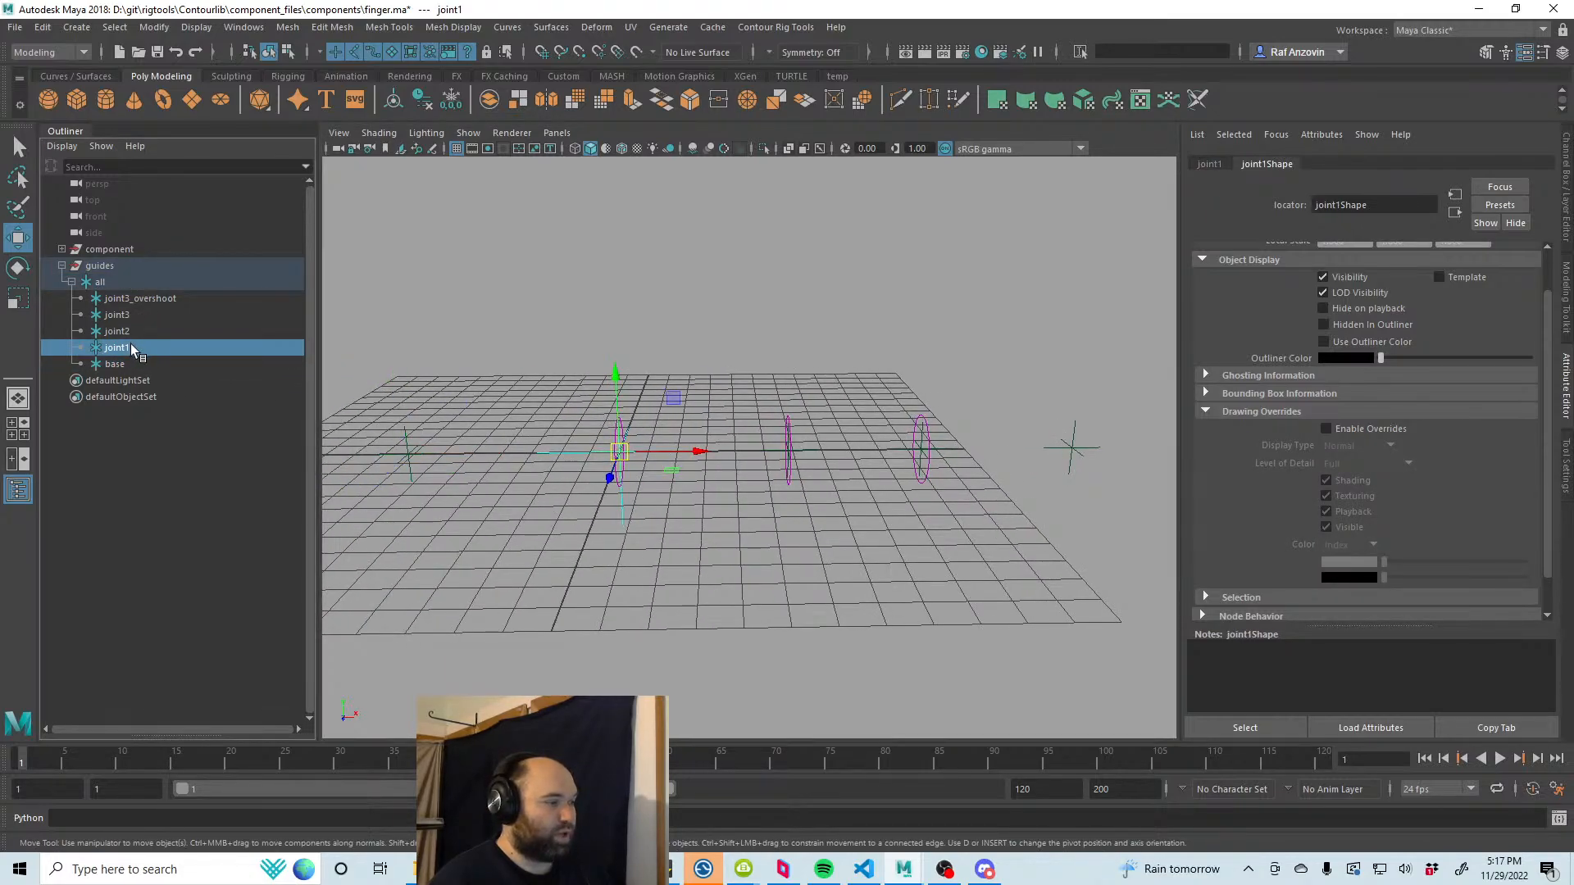
pyautogui.keyDown('shift'); pyautogui.click(119, 363); pyautogui.keyUp('shift')
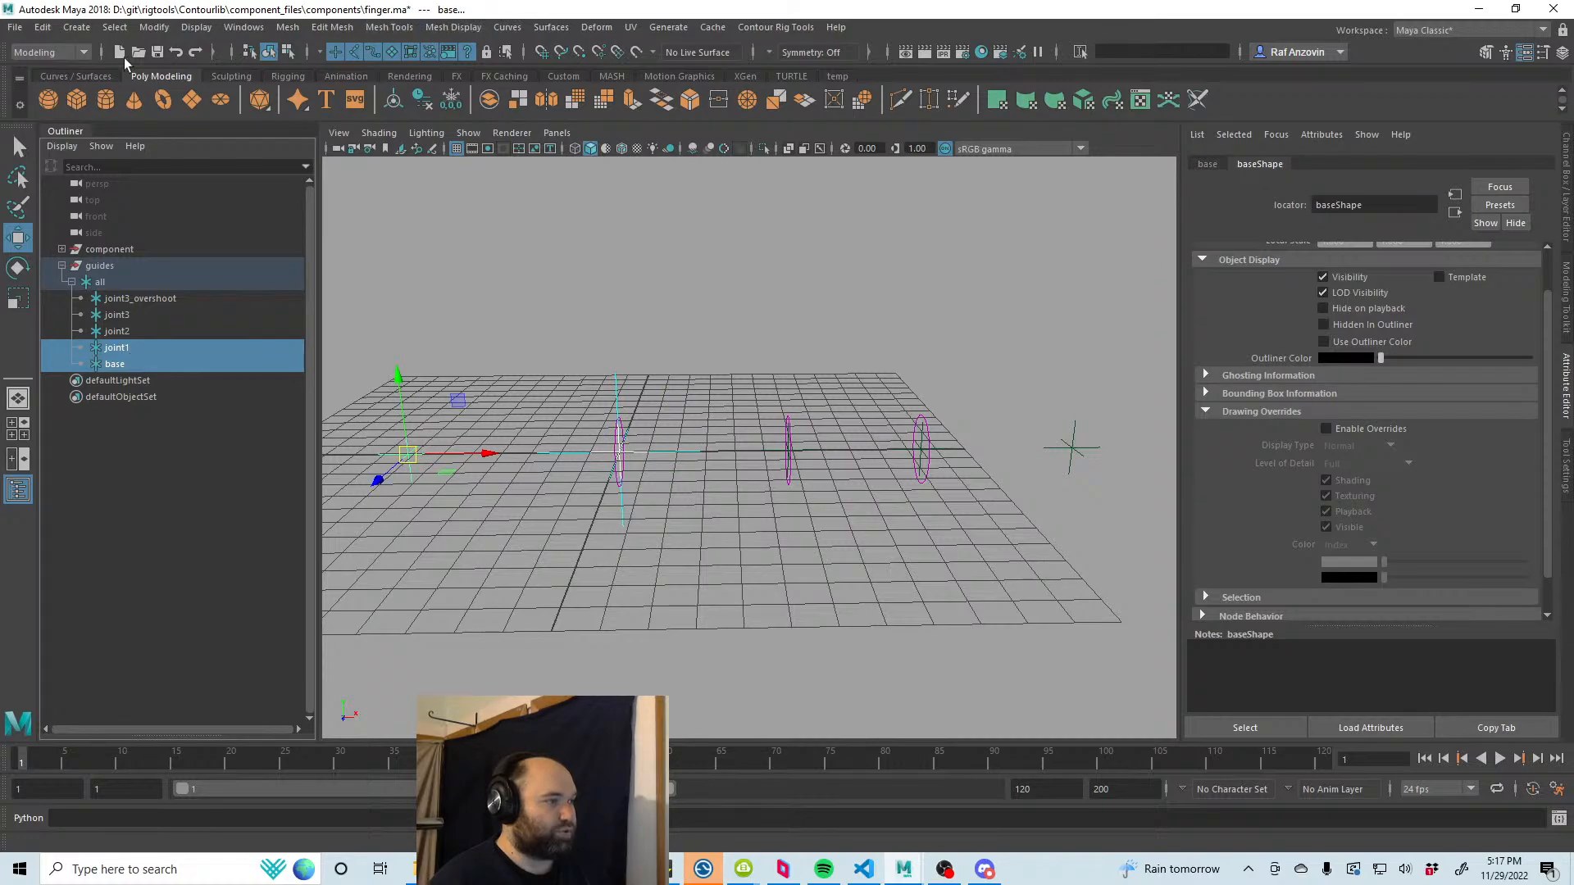
pyautogui.click(49, 52)
pyautogui.click(37, 84)
pyautogui.click(420, 27)
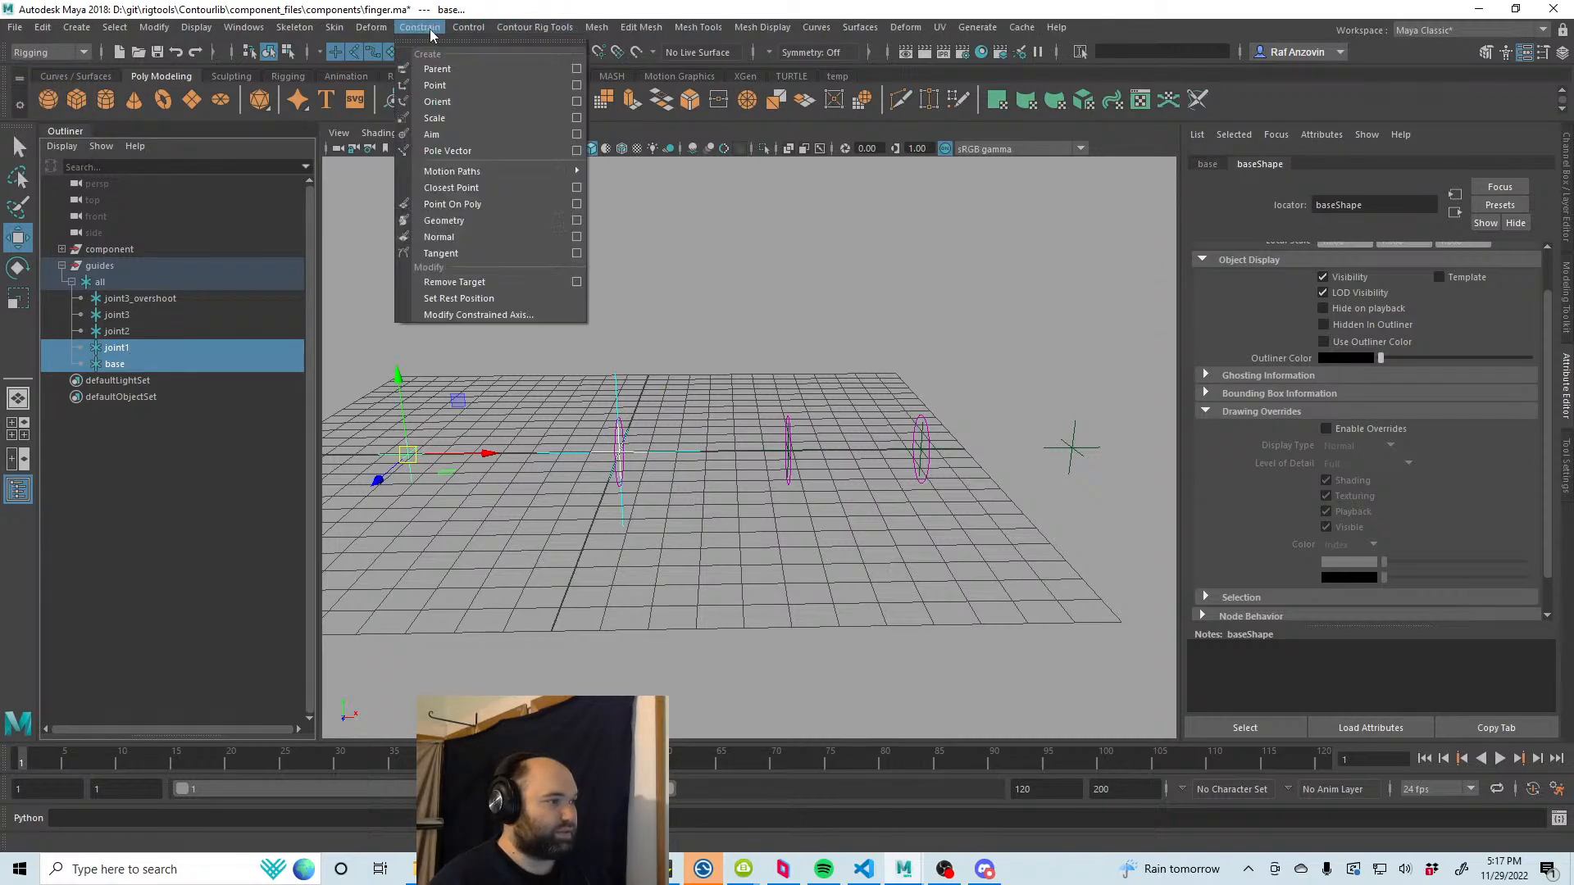
pyautogui.click(576, 134)
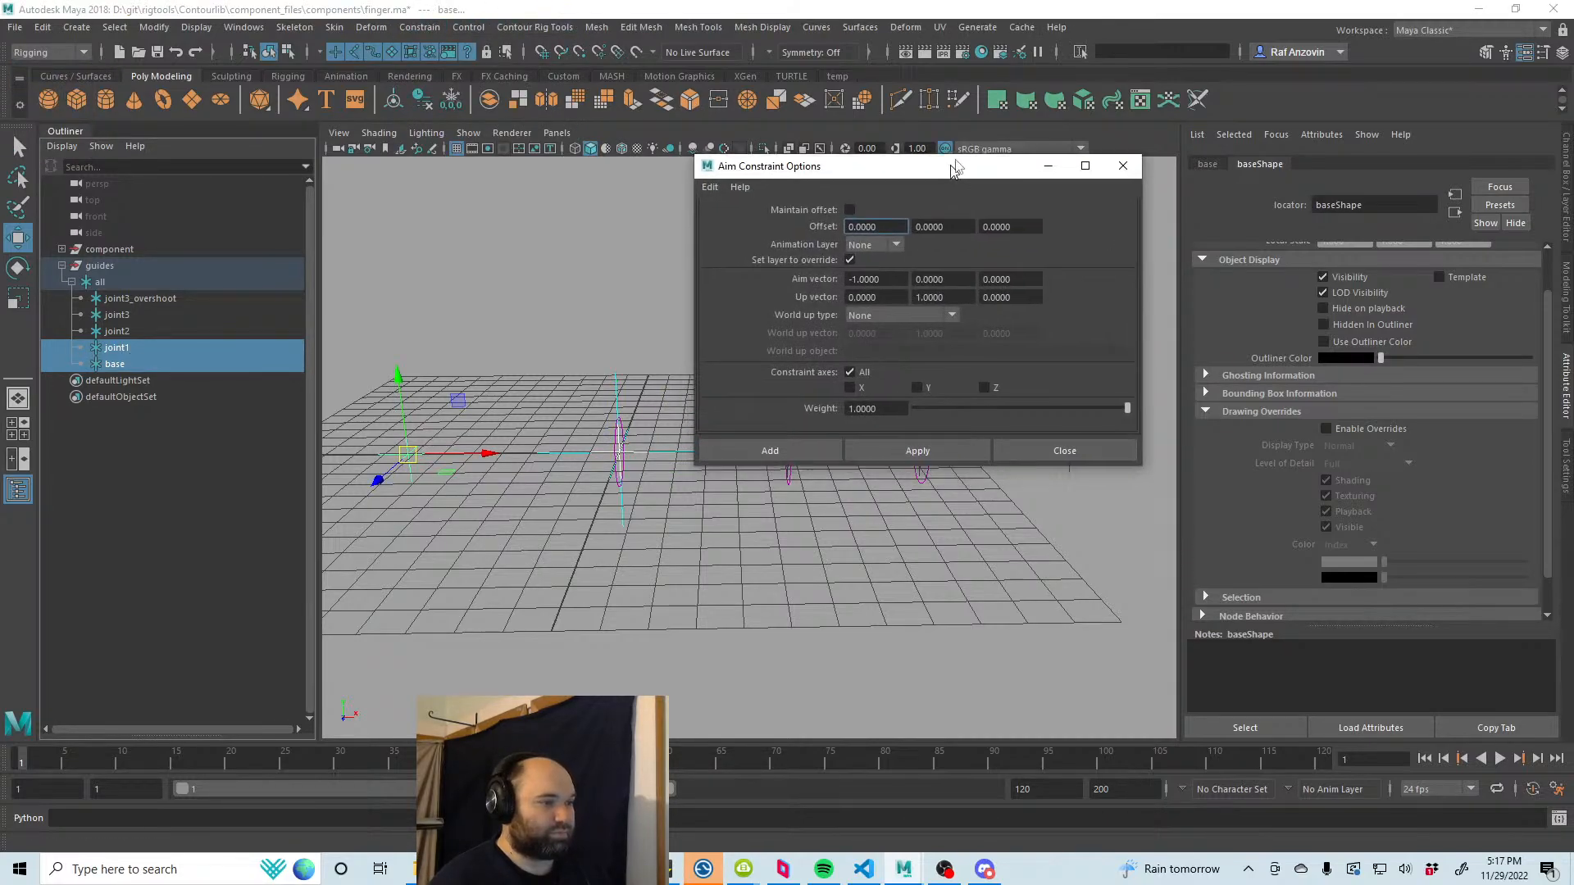
# Step: Set the aim vector to 1, 0, 0 and apply the constraint so base aims at joint1
pyautogui.moveTo(955, 168); pyautogui.dragTo(981, 99)
pyautogui.doubleClick(926, 212)
pyautogui.write('1')
pyautogui.press('Return')
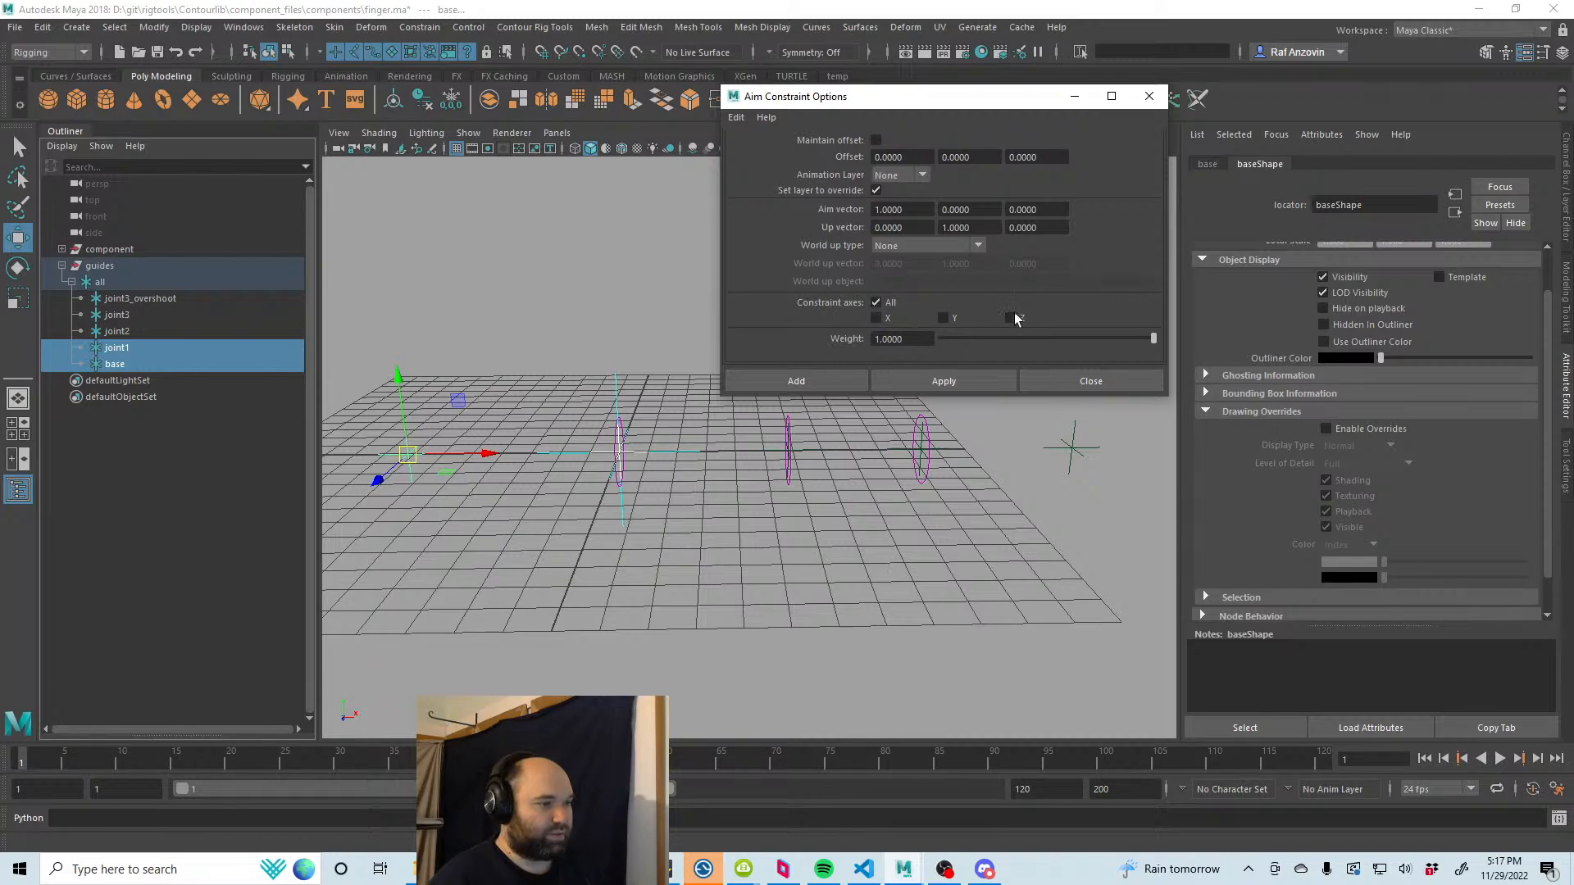
pyautogui.click(957, 381)
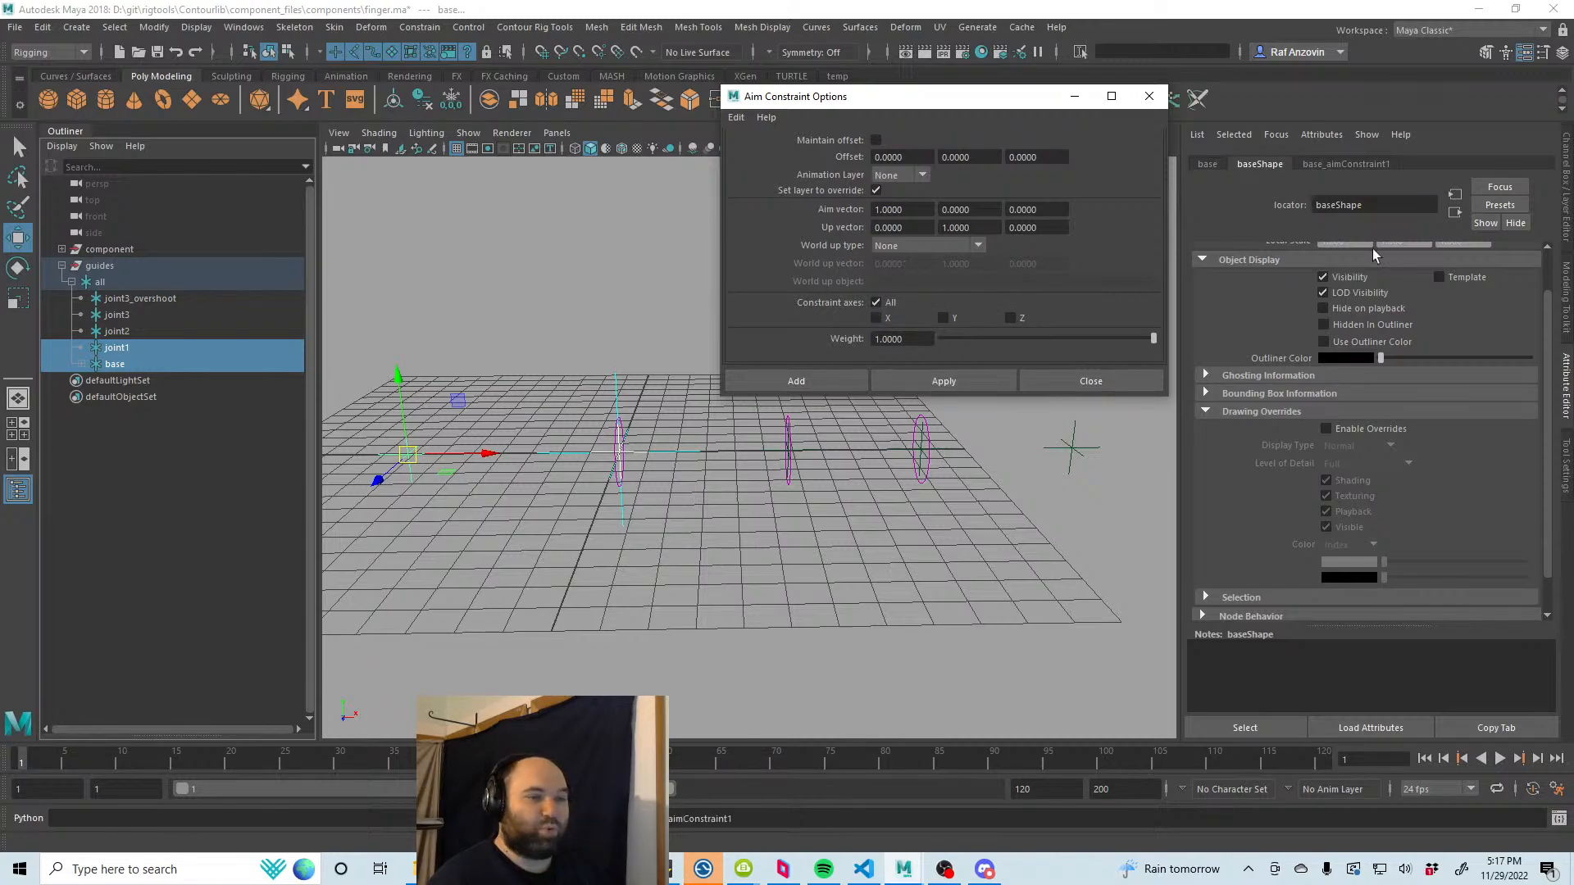
# Step: Test base's aim constraint by moving the joint1 guide around, ending at about X 1.3, Y 3.9, Z -0.7
pyautogui.click(1565, 197)
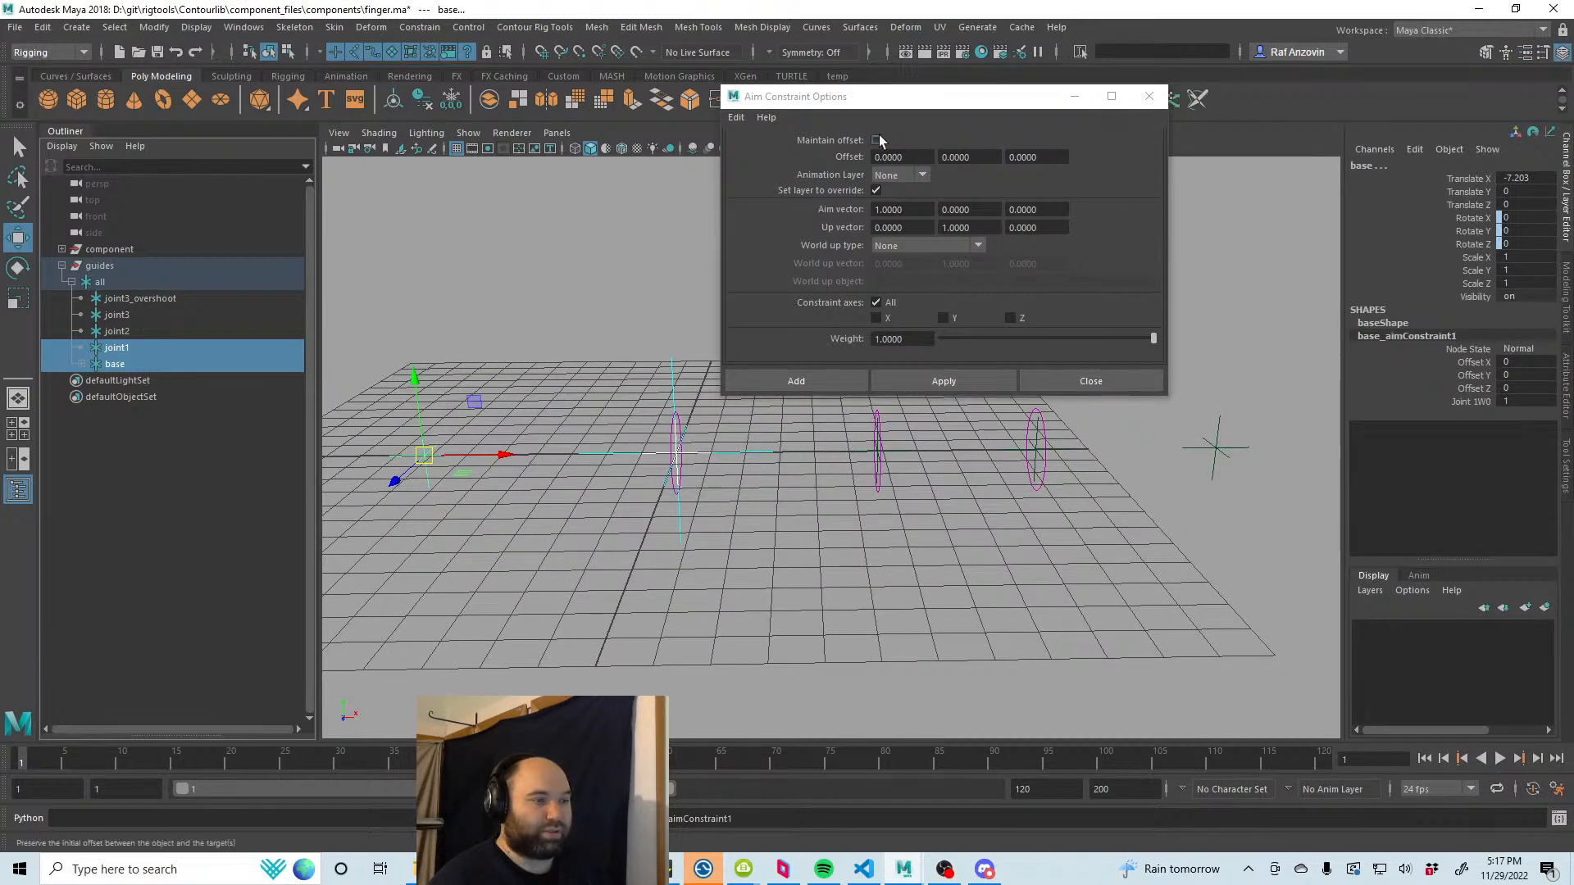
pyautogui.moveTo(876, 102); pyautogui.dragTo(945, 462)
pyautogui.click(712, 408)
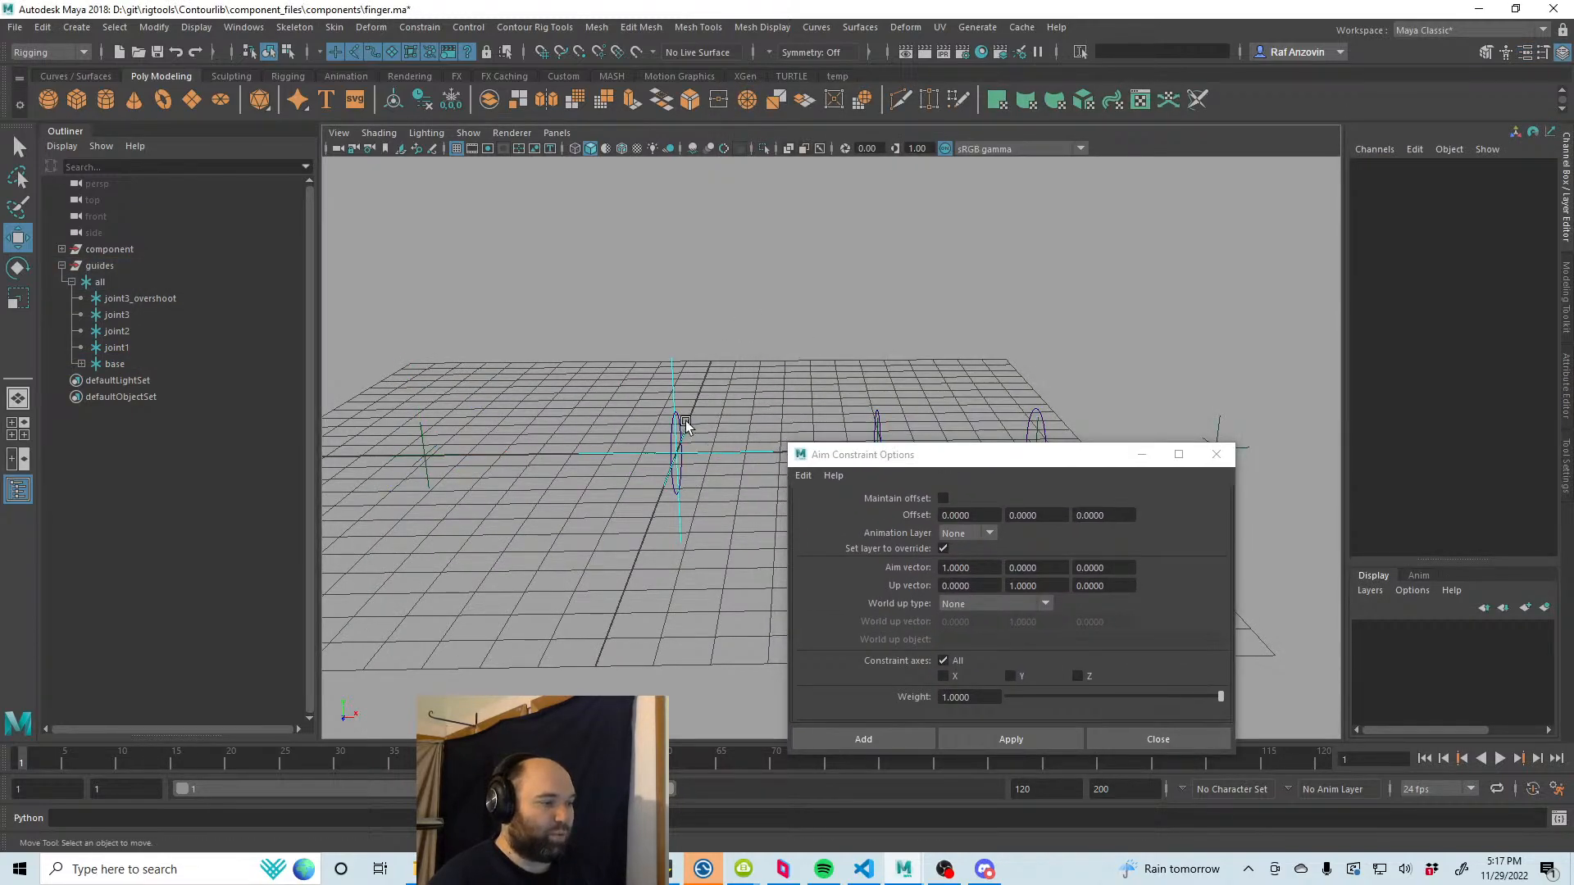
pyautogui.click(116, 347)
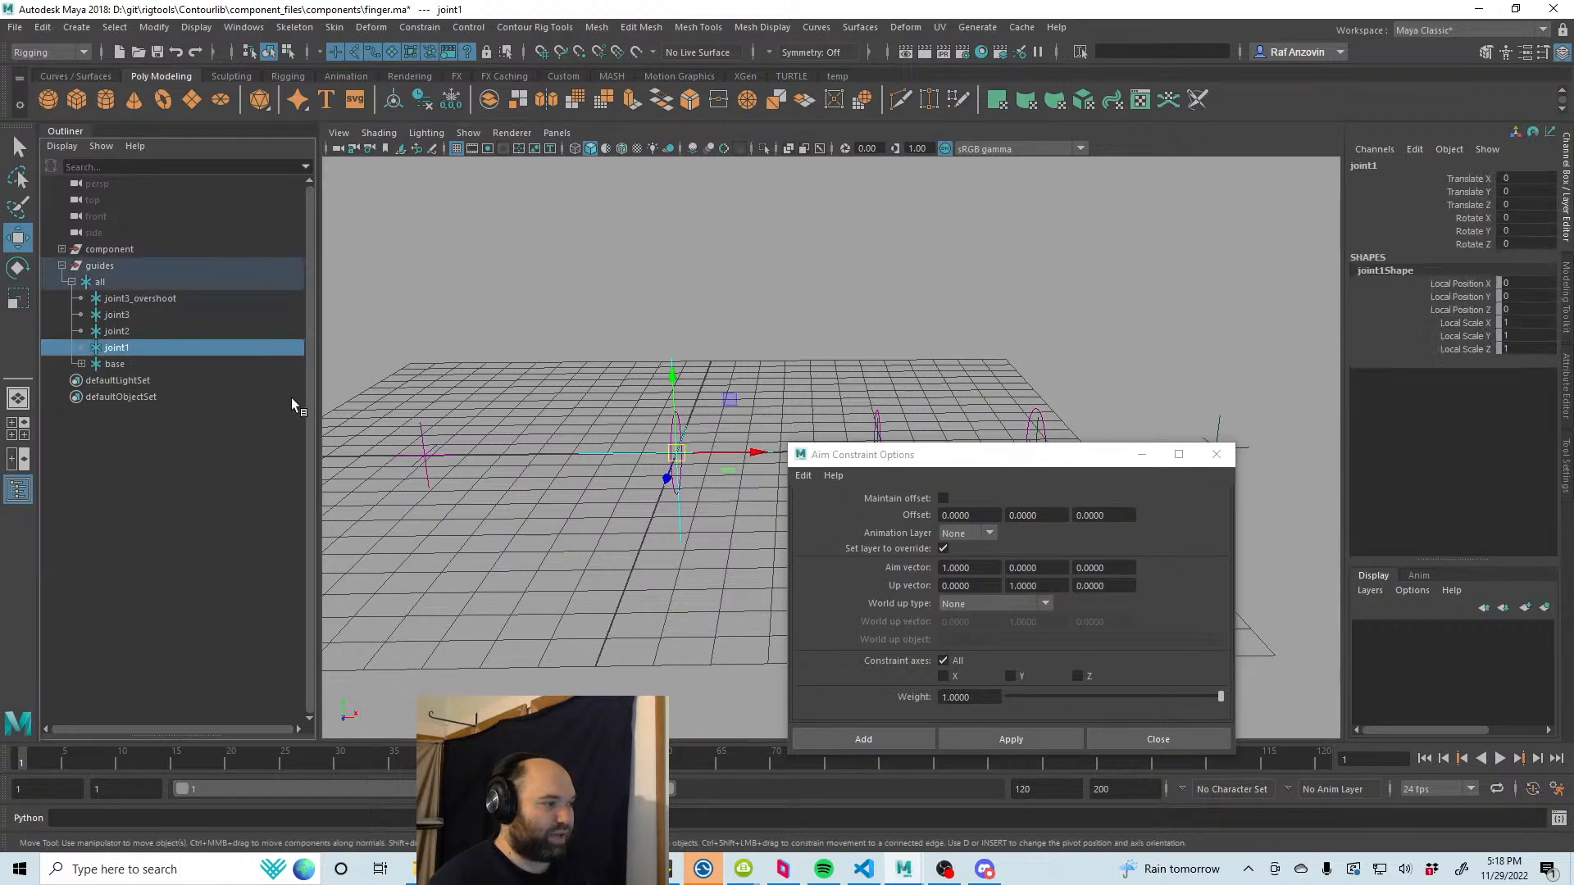
pyautogui.click(81, 364)
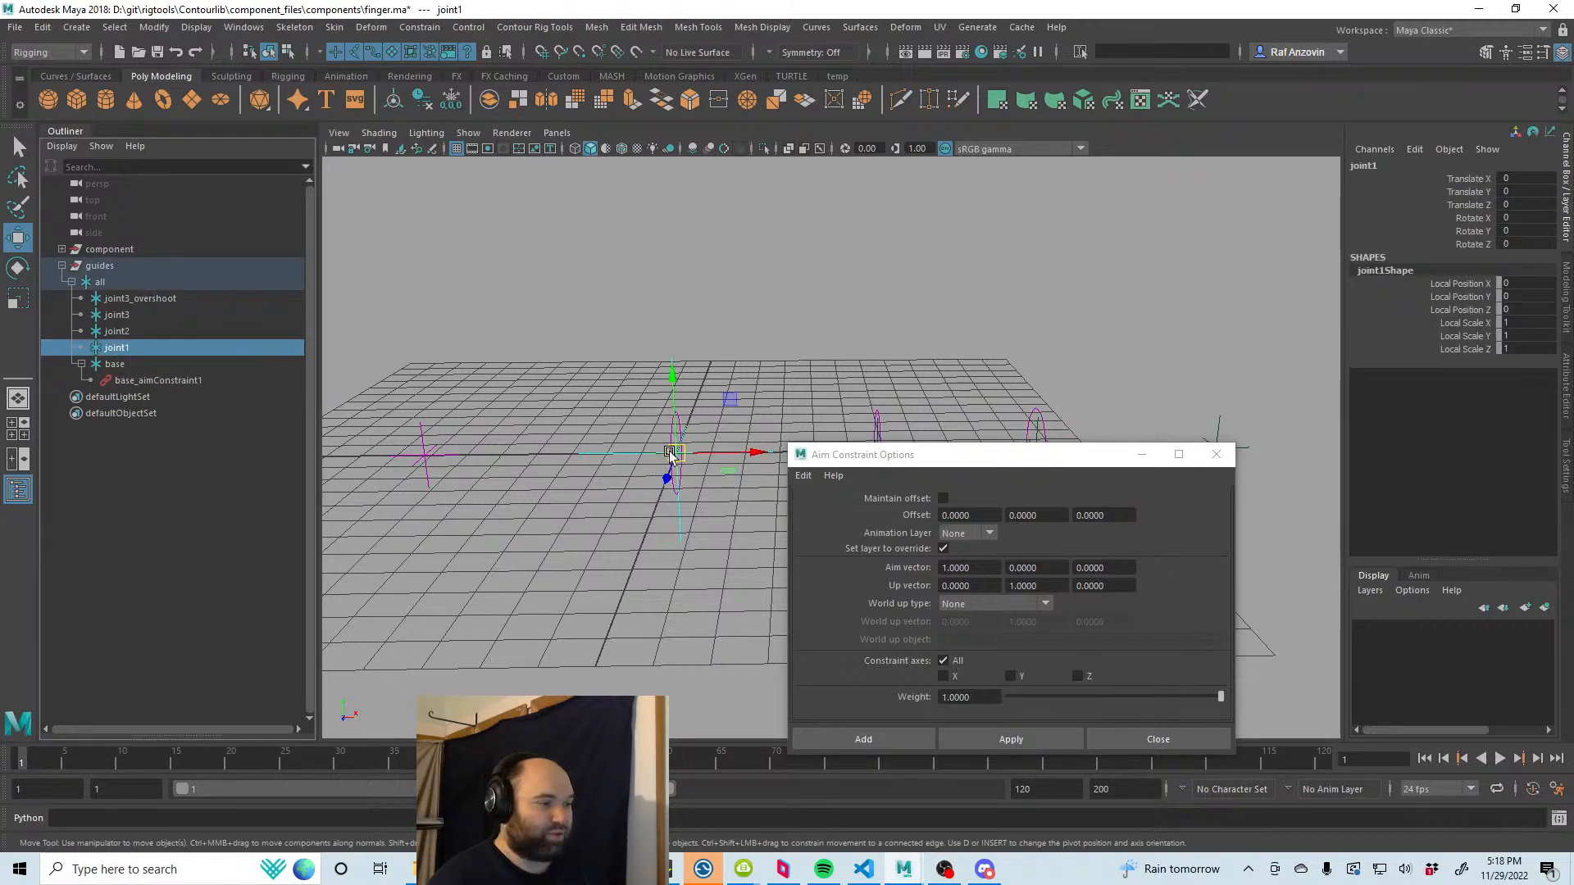
pyautogui.moveTo(670, 453); pyautogui.dragTo(829, 337)
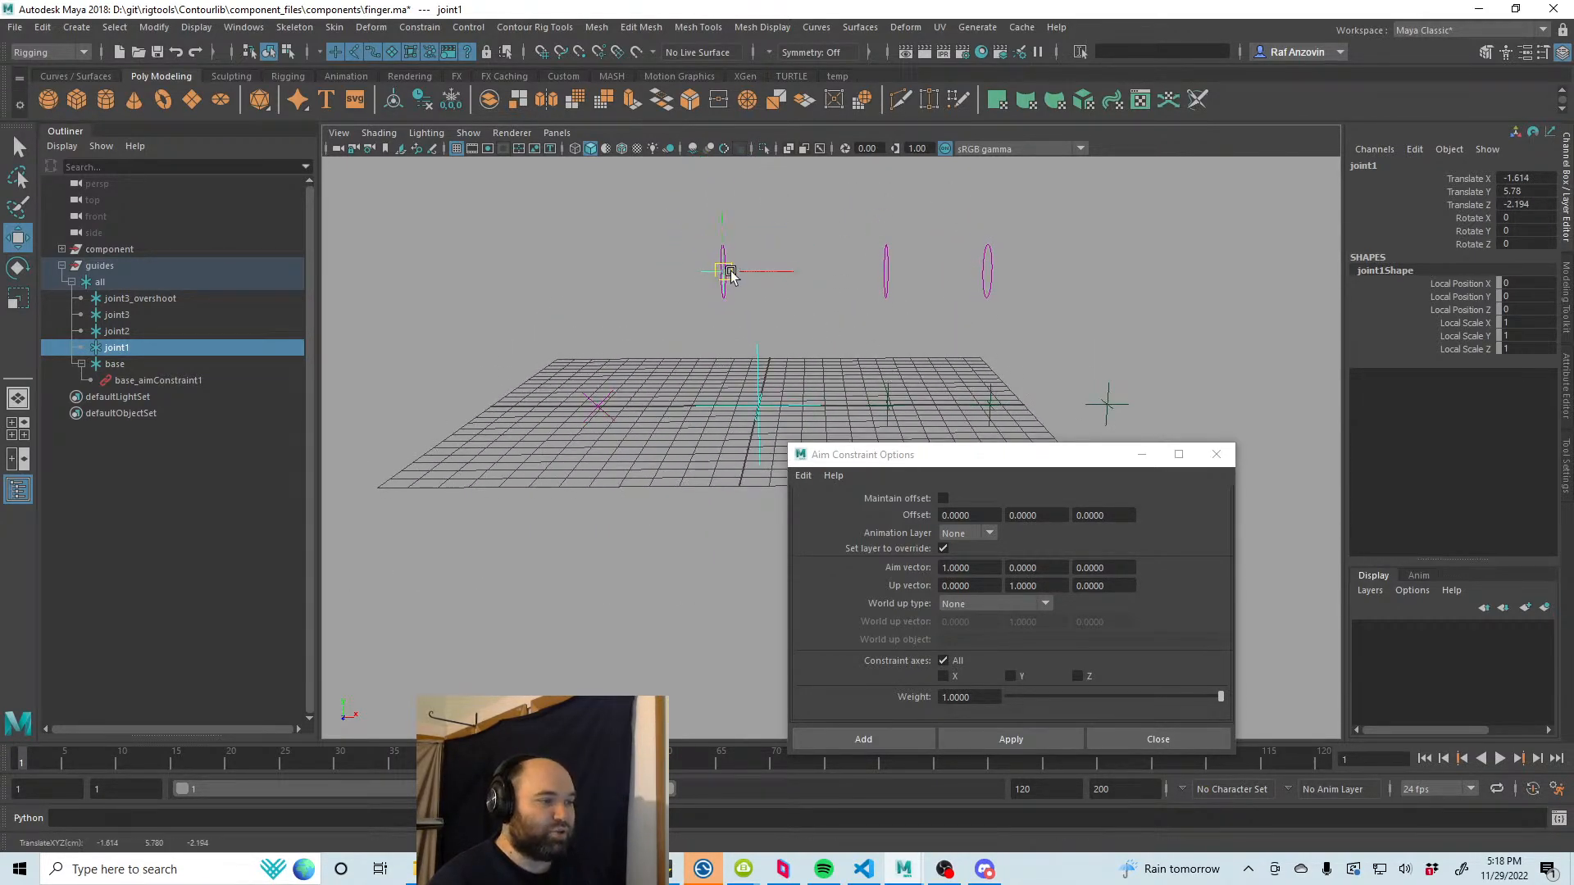
pyautogui.moveTo(731, 273); pyautogui.dragTo(531, 576)
pyautogui.keyDown('alt'); pyautogui.moveTo(625, 533); pyautogui.dragTo(606, 484); pyautogui.keyUp('alt')
pyautogui.moveTo(502, 464); pyautogui.dragTo(668, 404)
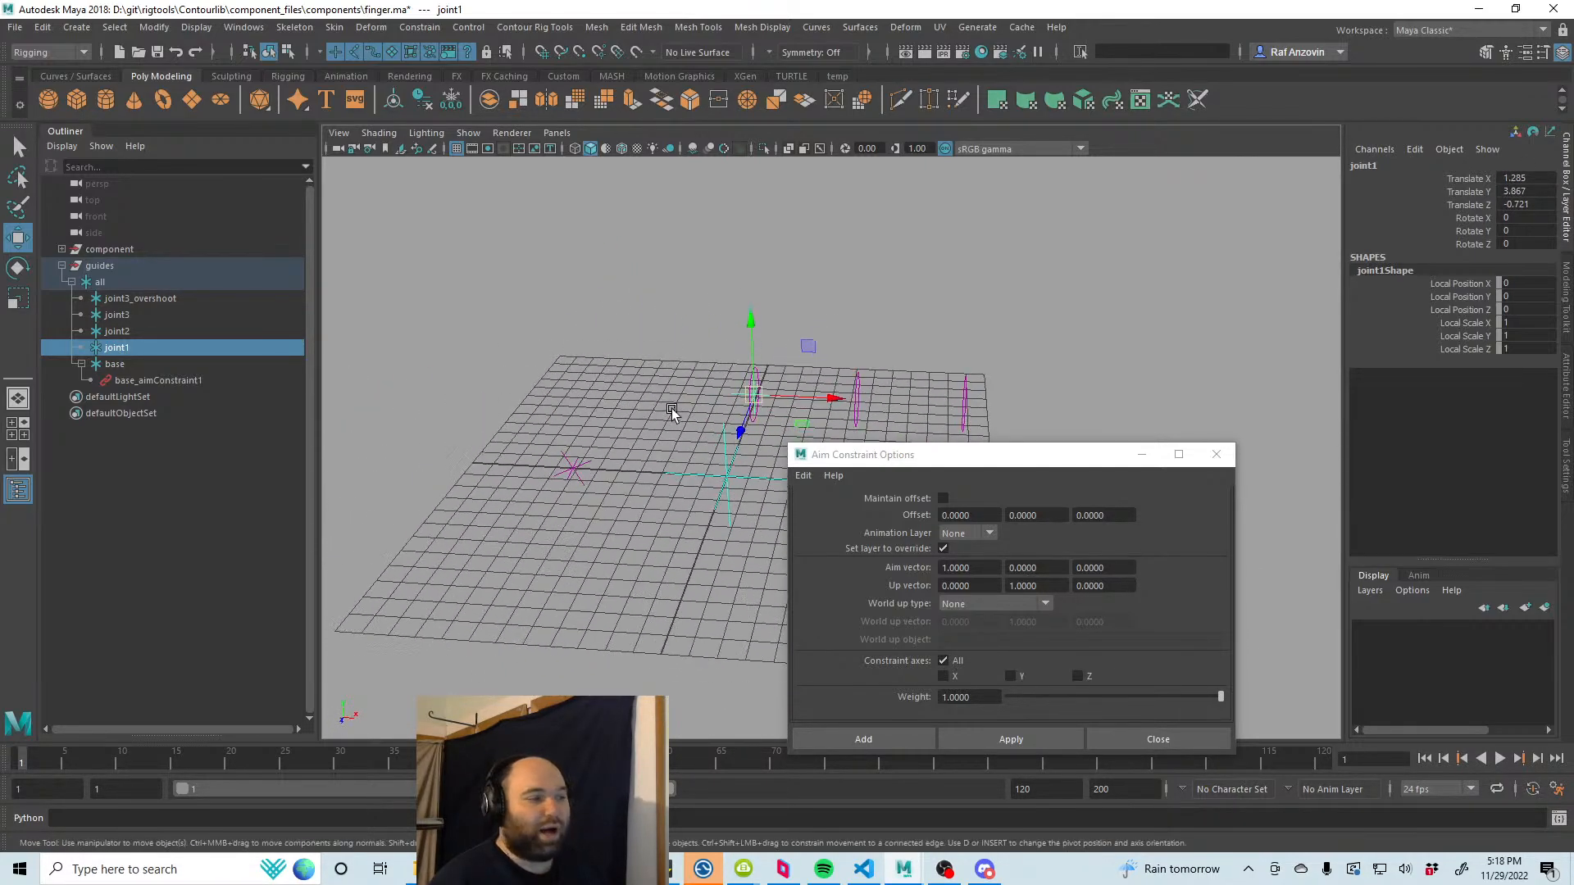
# Step: Reset the joint1 guide's translation to 0 on X, Y and Z
pyautogui.moveTo(1532, 183); pyautogui.dragTo(1522, 194)
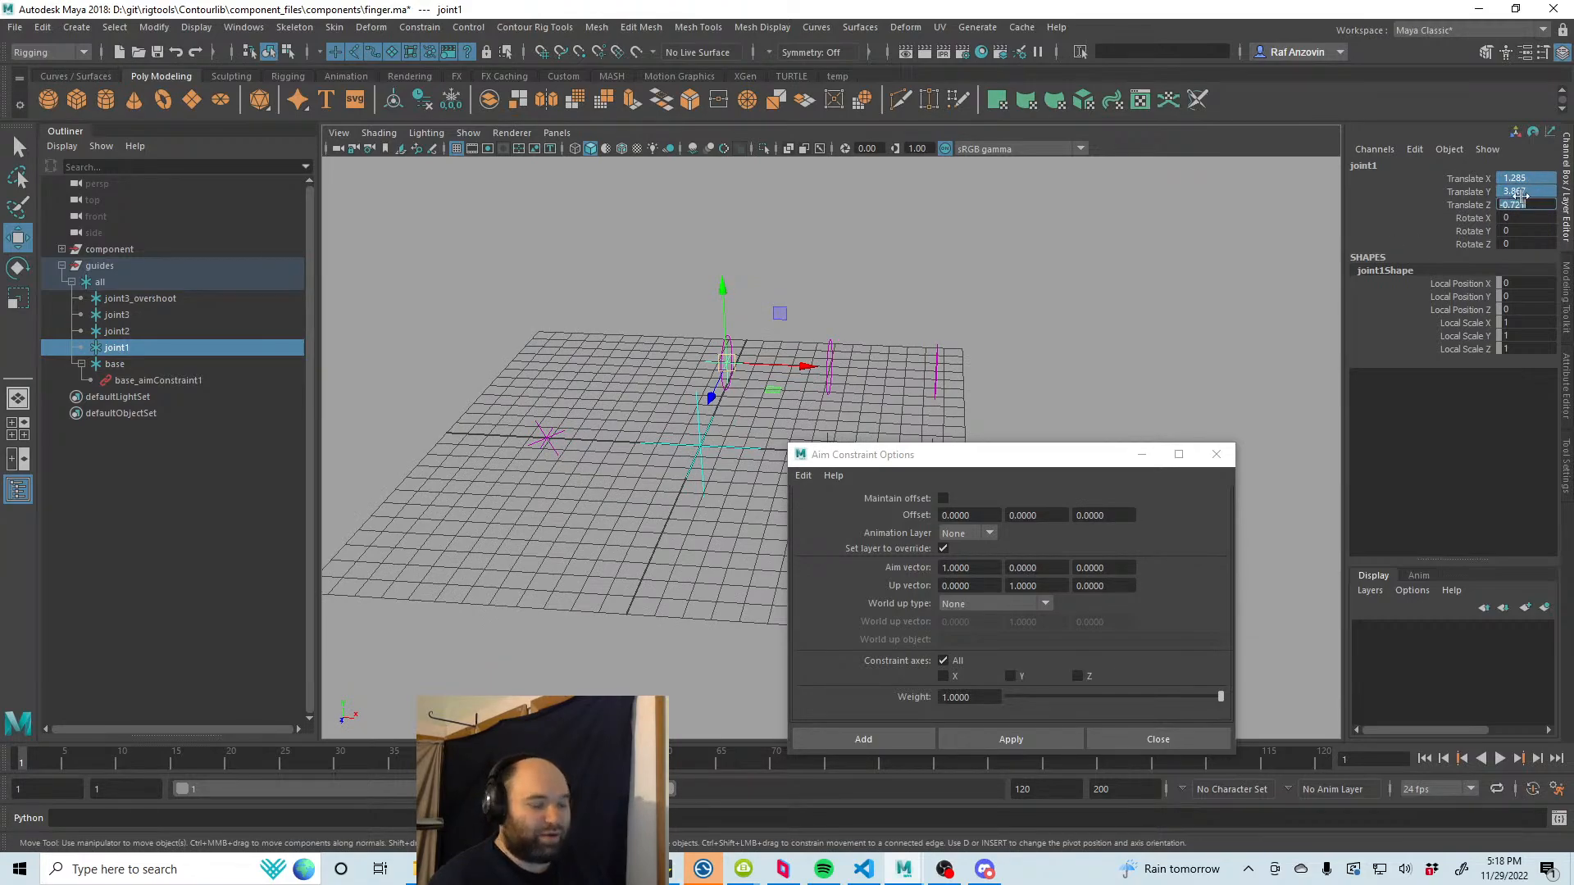
pyautogui.write('0')
pyautogui.press('Return')
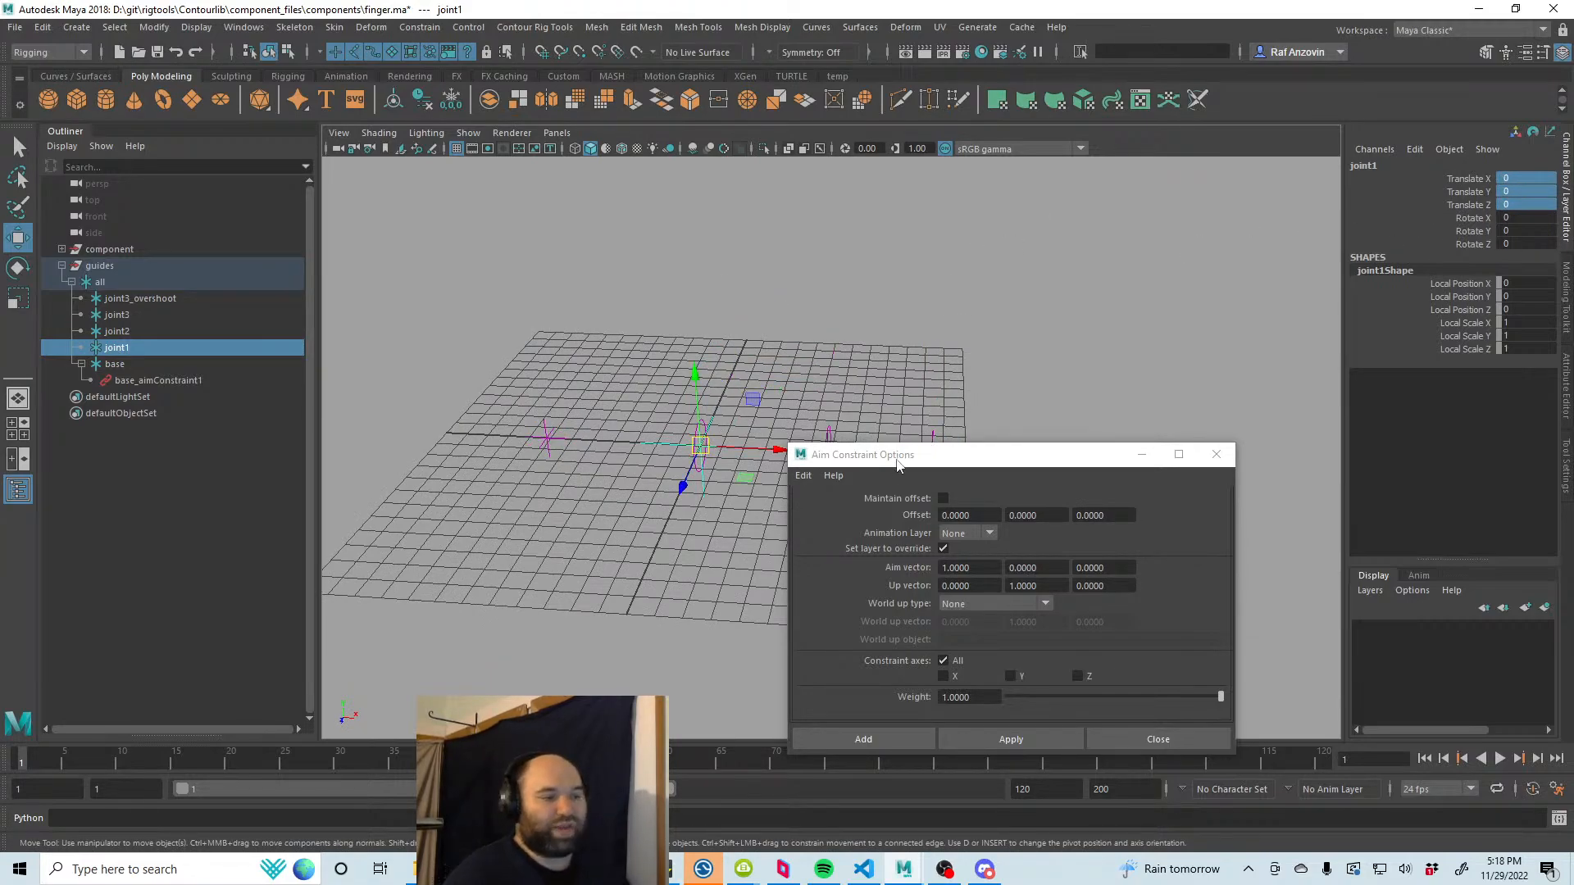
# Step: Aim-constrain the joint1 guide to joint2 using the current aim vector of 1, 0, 0
pyautogui.moveTo(955, 456); pyautogui.dragTo(1056, 488)
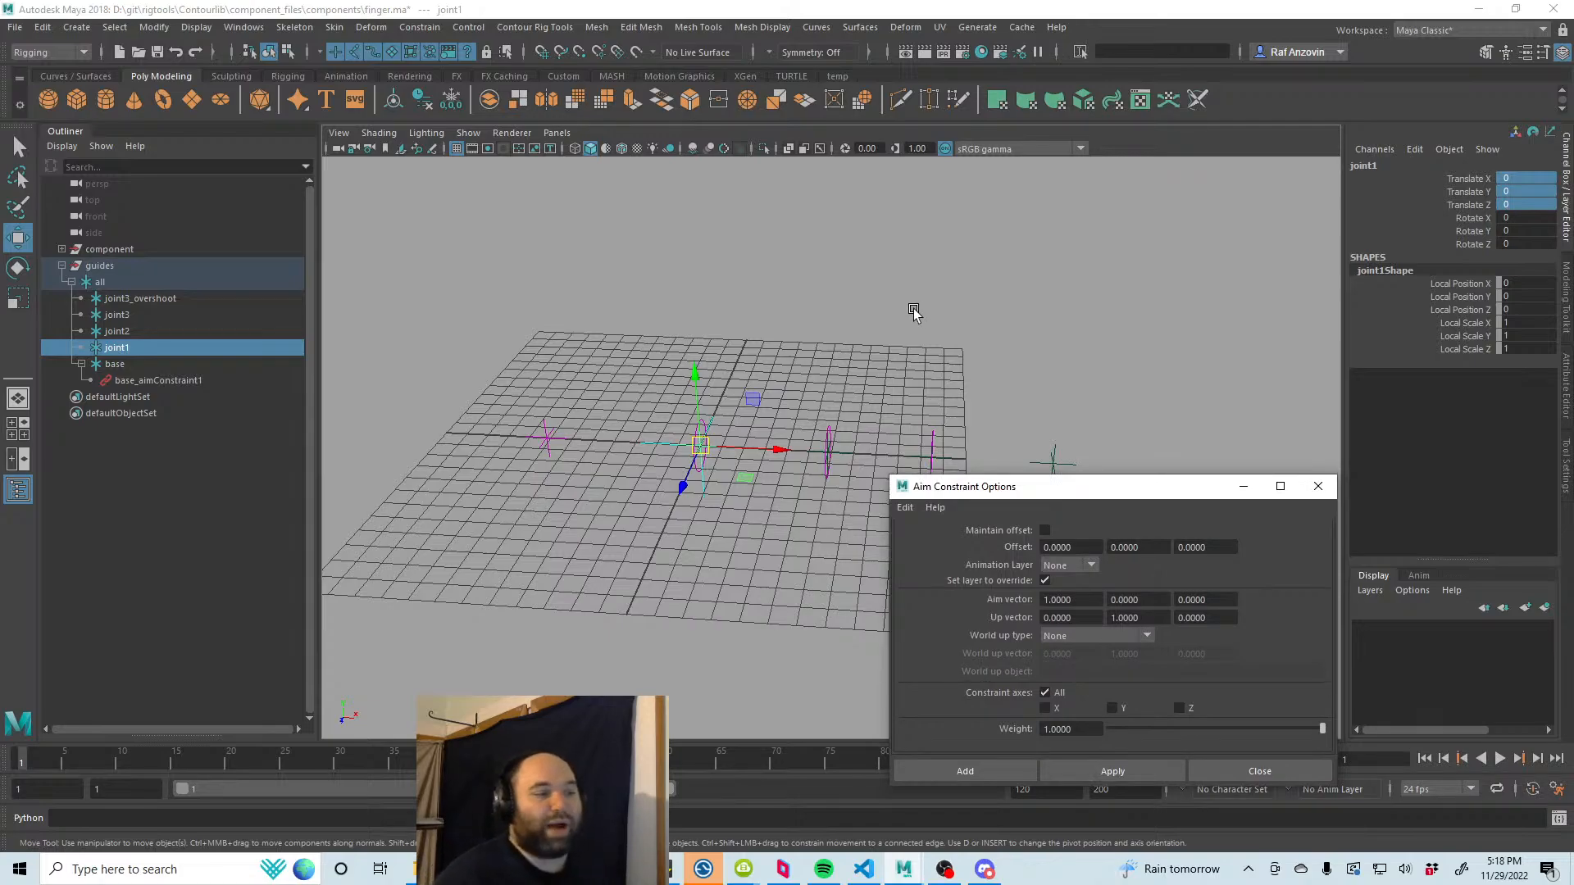
pyautogui.moveTo(913, 309)
pyautogui.keyDown('alt'); pyautogui.mouseDown()
pyautogui.moveTo(927, 295)
pyautogui.moveTo(931, 316)
pyautogui.moveTo(928, 294)
pyautogui.mouseUp(); pyautogui.keyUp('alt')
pyautogui.keyDown('alt'); pyautogui.moveTo(928, 292); pyautogui.dragTo(892, 306, button='middle'); pyautogui.keyUp('alt')
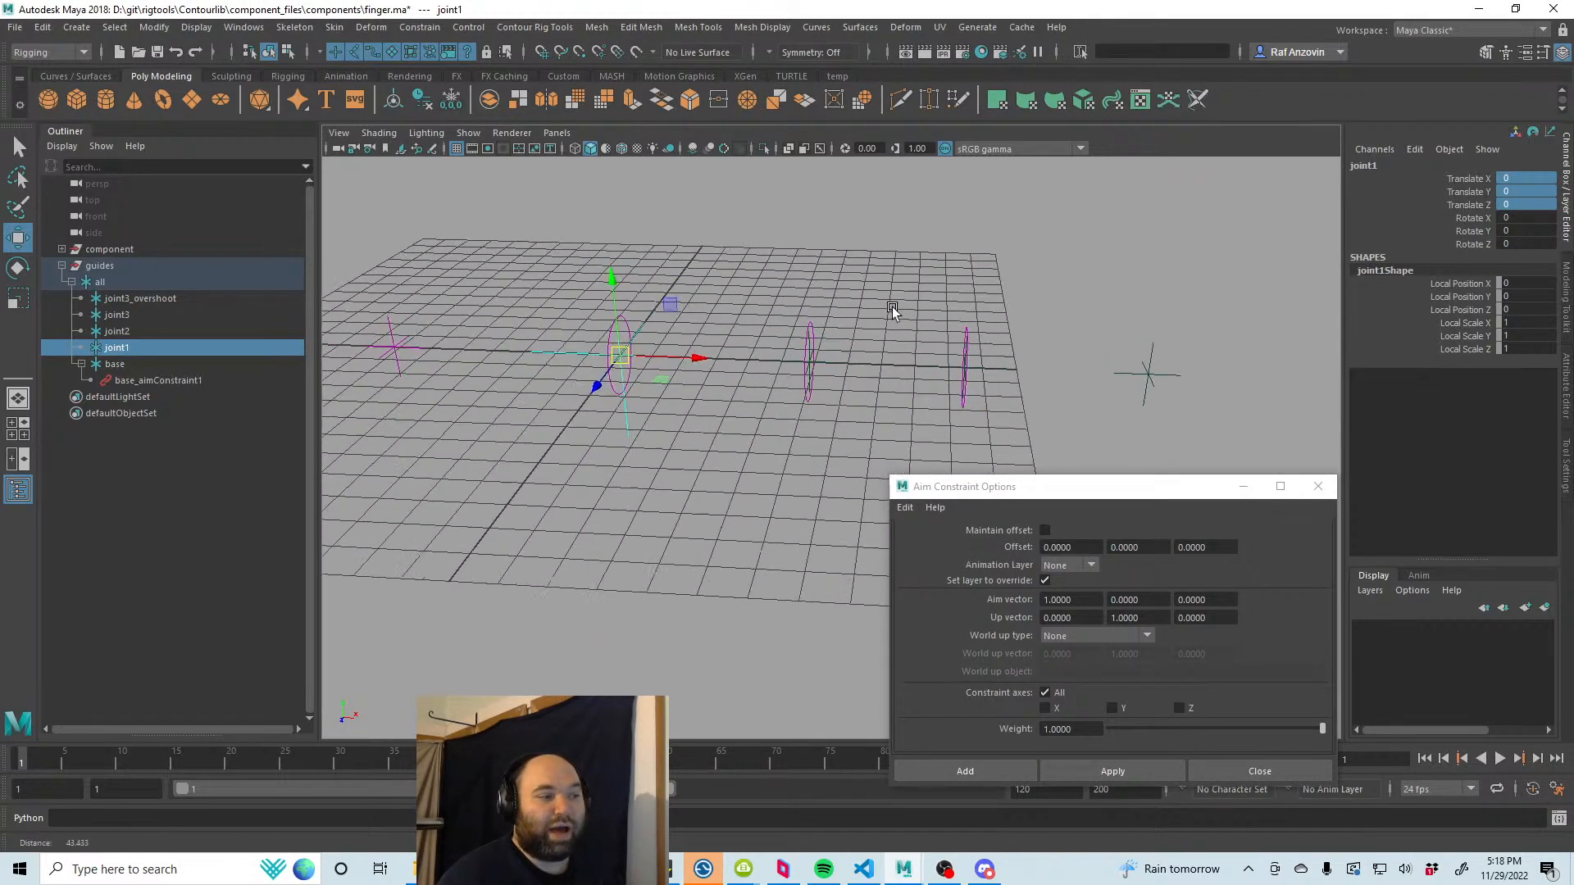
pyautogui.keyDown('alt'); pyautogui.moveTo(891, 306); pyautogui.dragTo(889, 292, button='right'); pyautogui.keyUp('alt')
pyautogui.moveTo(889, 291)
pyautogui.keyDown('alt'); pyautogui.mouseDown(button='middle')
pyautogui.moveTo(898, 313)
pyautogui.moveTo(882, 294)
pyautogui.mouseUp(button='middle'); pyautogui.keyUp('alt')
pyautogui.moveTo(882, 294)
pyautogui.keyDown('alt'); pyautogui.mouseDown()
pyautogui.moveTo(843, 305)
pyautogui.moveTo(849, 287)
pyautogui.moveTo(829, 305)
pyautogui.moveTo(851, 291)
pyautogui.mouseUp(); pyautogui.keyUp('alt')
pyautogui.keyDown('alt'); pyautogui.moveTo(851, 291); pyautogui.dragTo(889, 287, button='middle'); pyautogui.keyUp('alt')
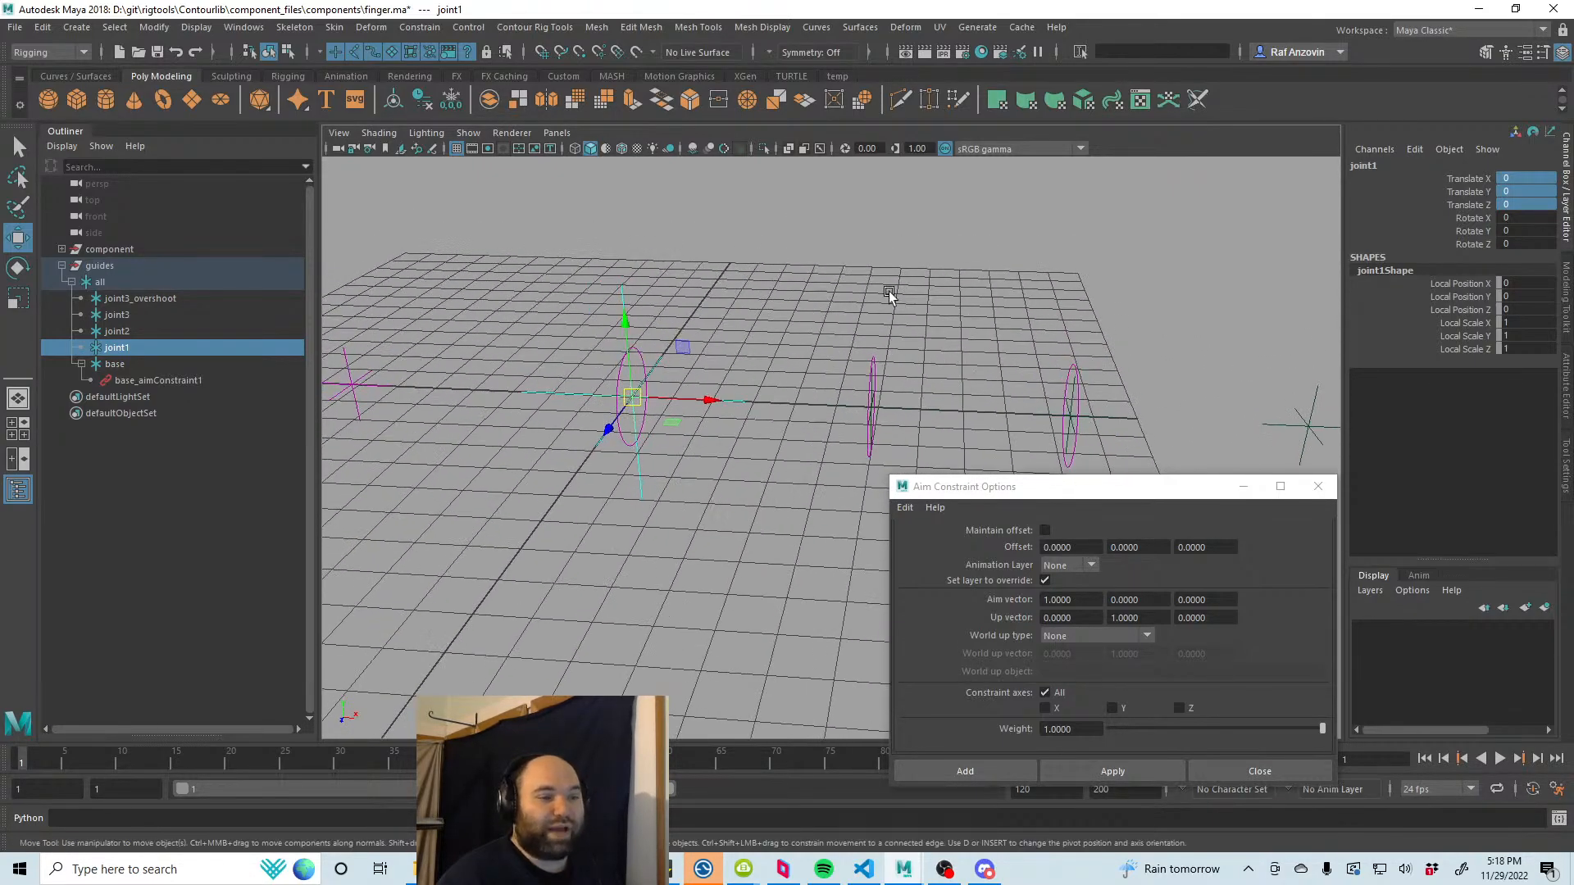
pyautogui.moveTo(1007, 491); pyautogui.dragTo(992, 482)
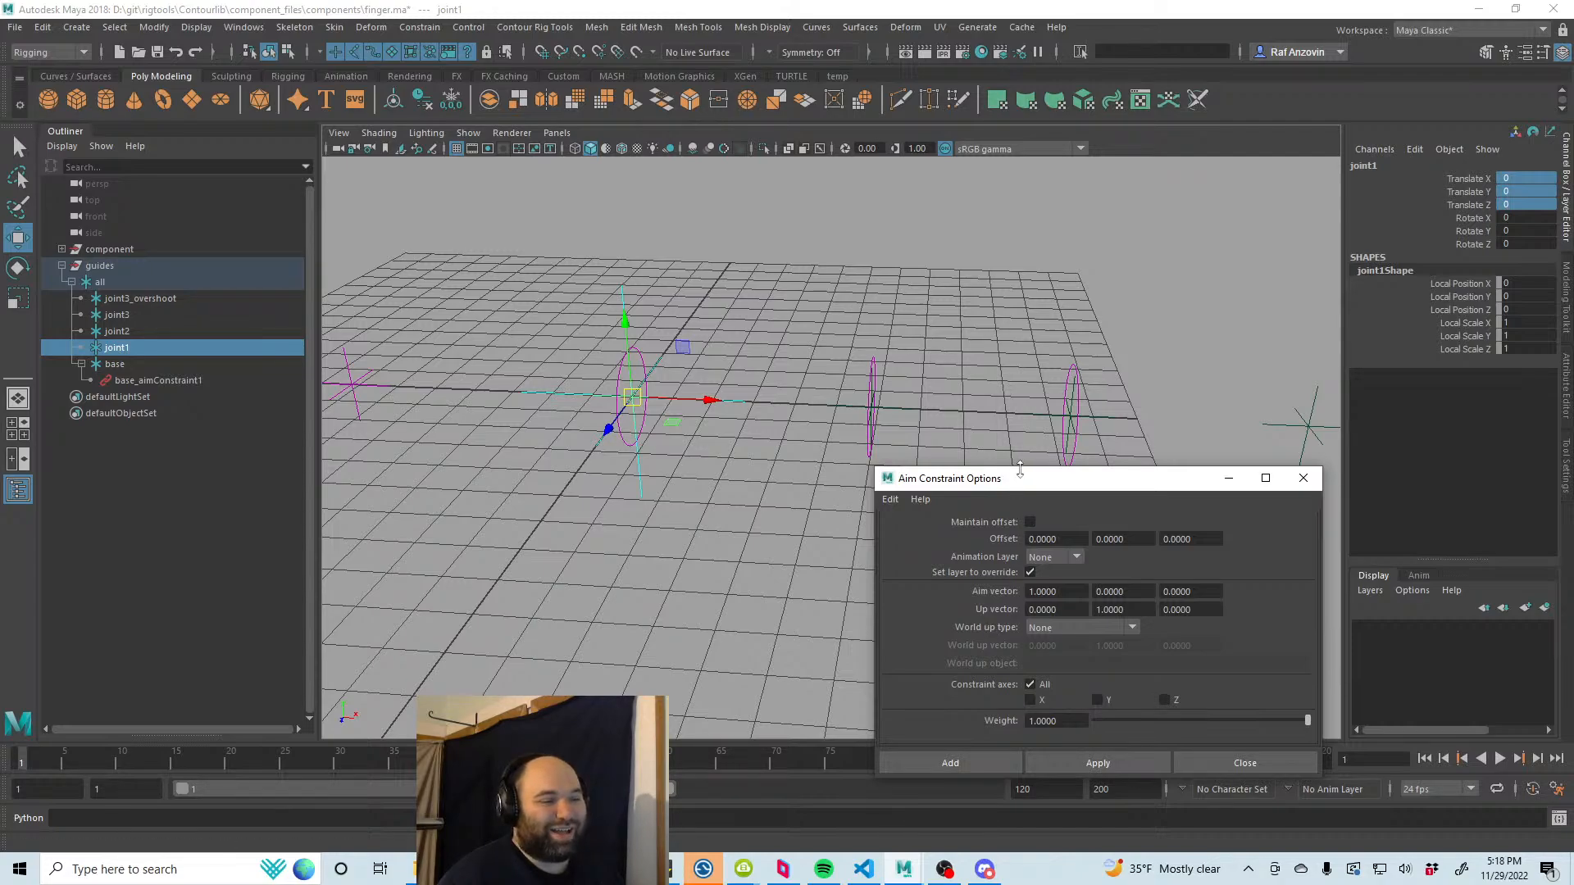
pyautogui.moveTo(1015, 483); pyautogui.dragTo(997, 497)
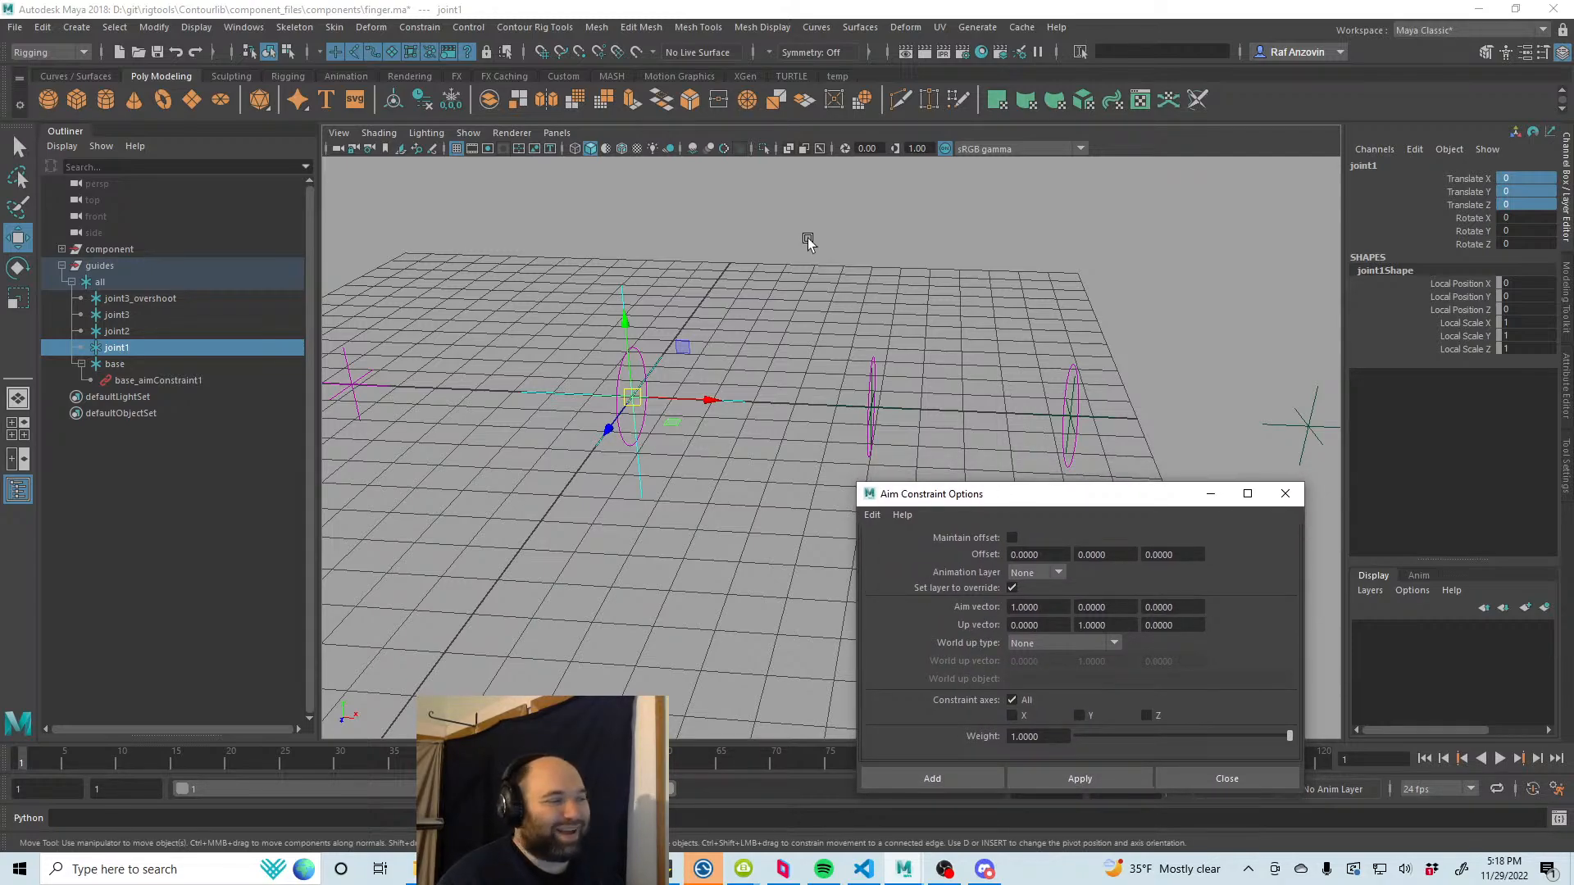
pyautogui.keyDown('ctrl'); pyautogui.click(151, 332); pyautogui.keyUp('ctrl')
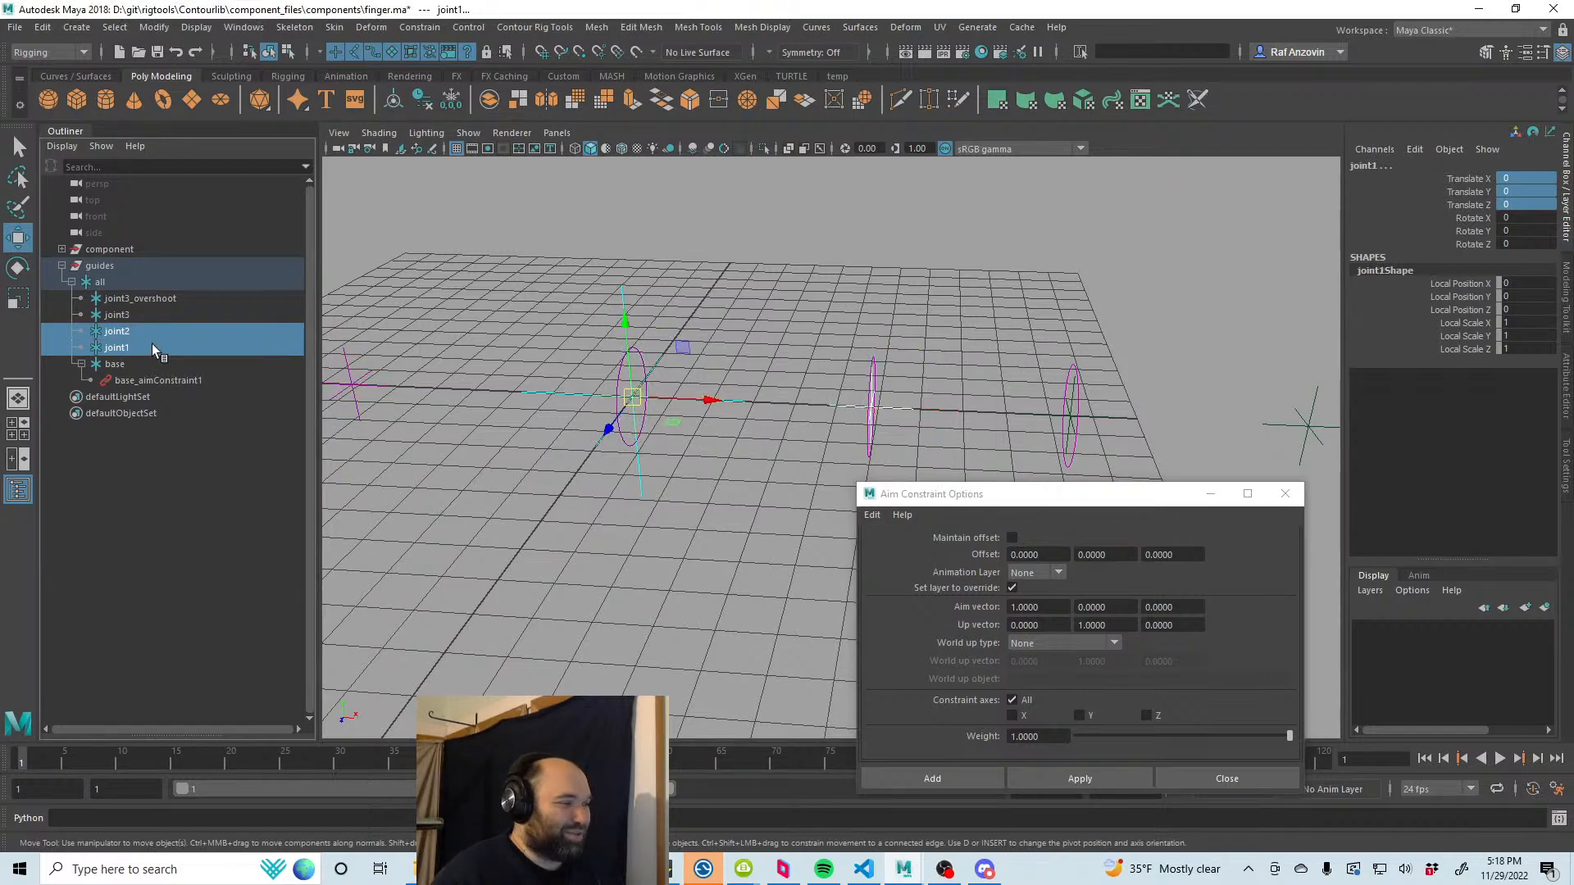
pyautogui.click(1105, 775)
# Step: Aim-constrain joint2 to joint3, and joint3 to joint3_overshoot, with the same constraint settings
pyautogui.click(117, 317)
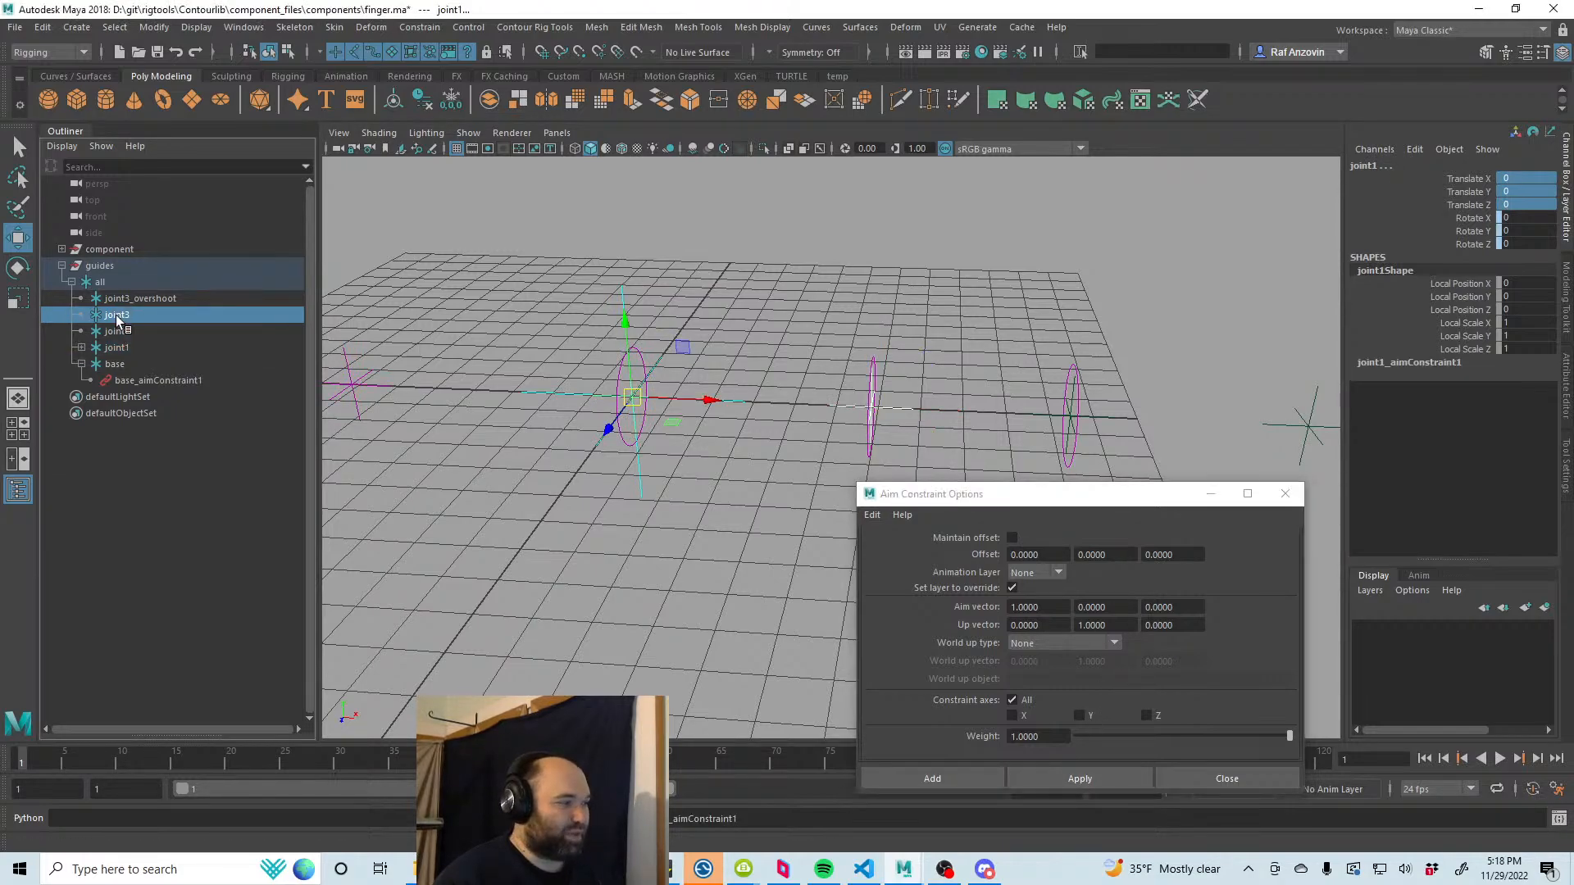
pyautogui.keyDown('ctrl'); pyautogui.click(116, 331); pyautogui.keyUp('ctrl')
pyautogui.click(1136, 775)
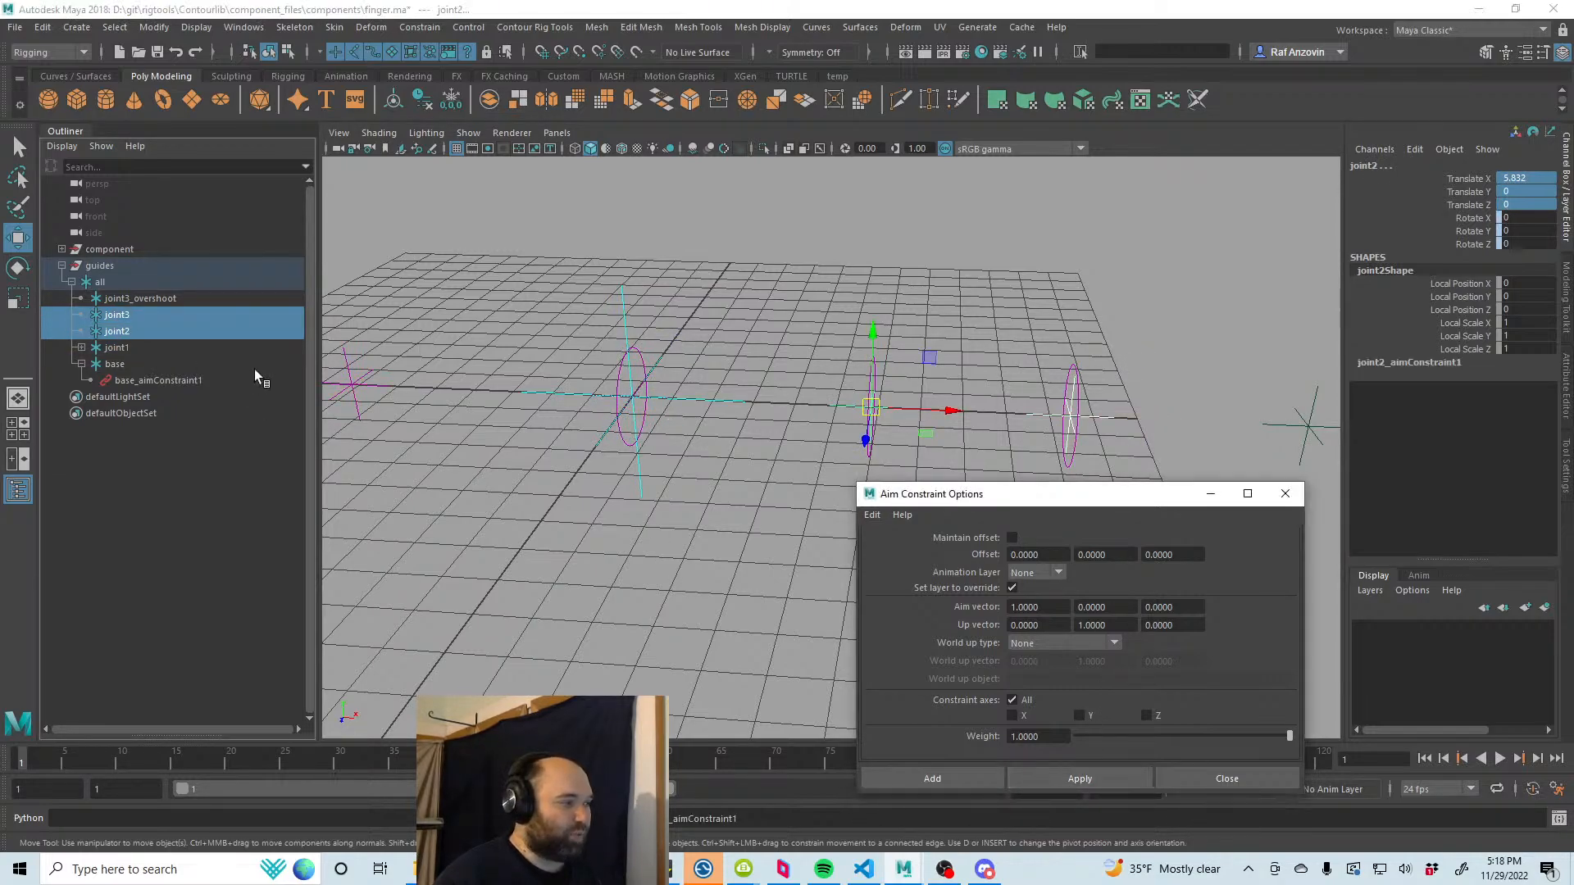
pyautogui.click(162, 298)
pyautogui.keyDown('ctrl'); pyautogui.click(135, 316); pyautogui.keyUp('ctrl')
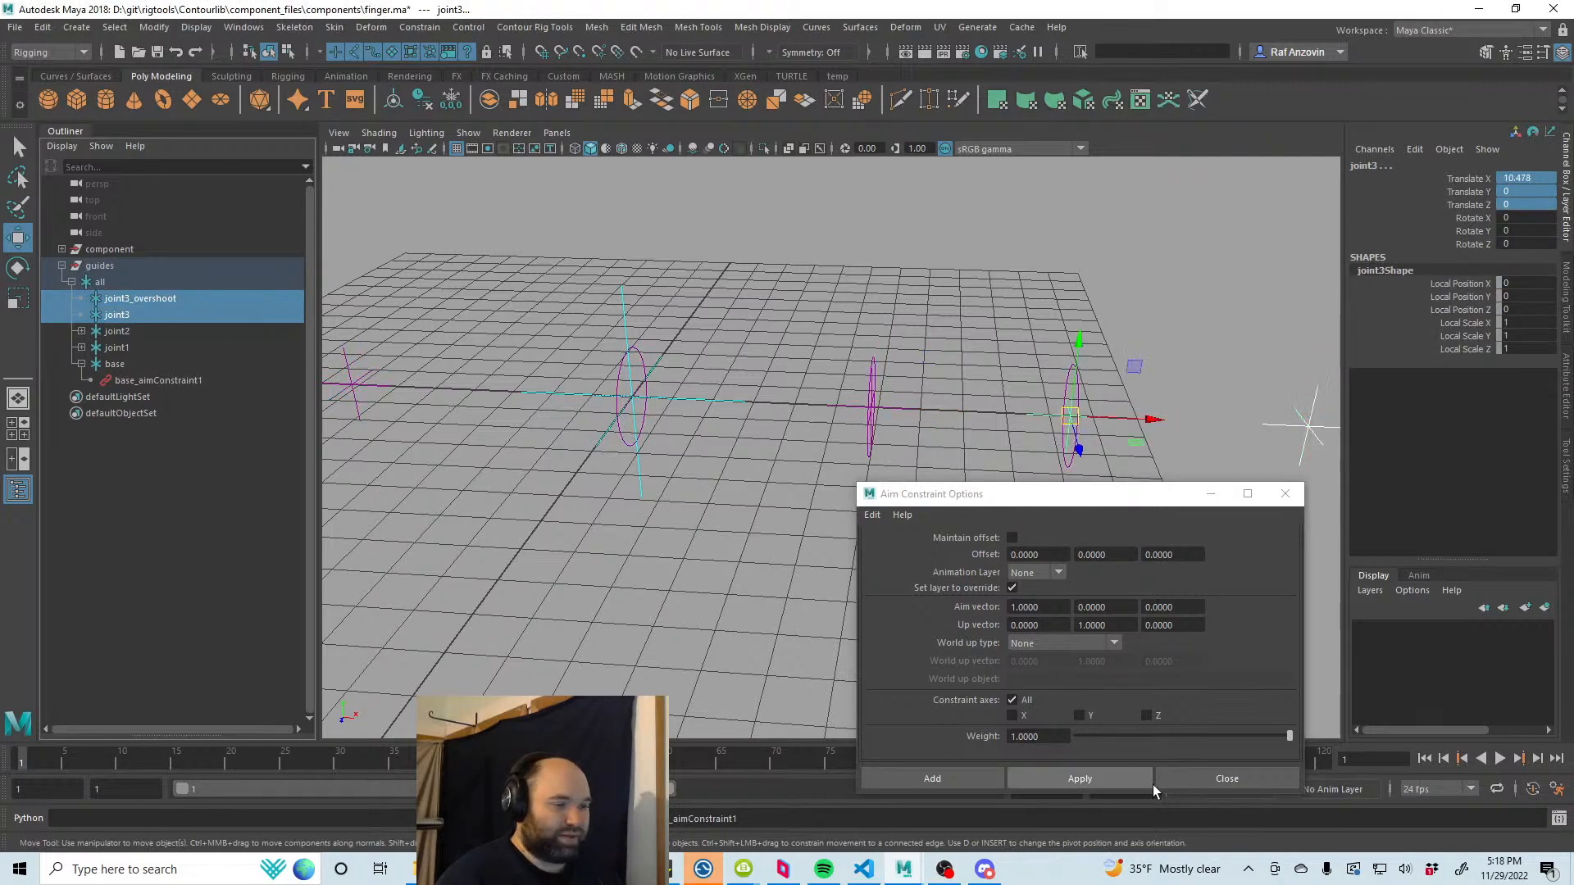
pyautogui.click(1130, 785)
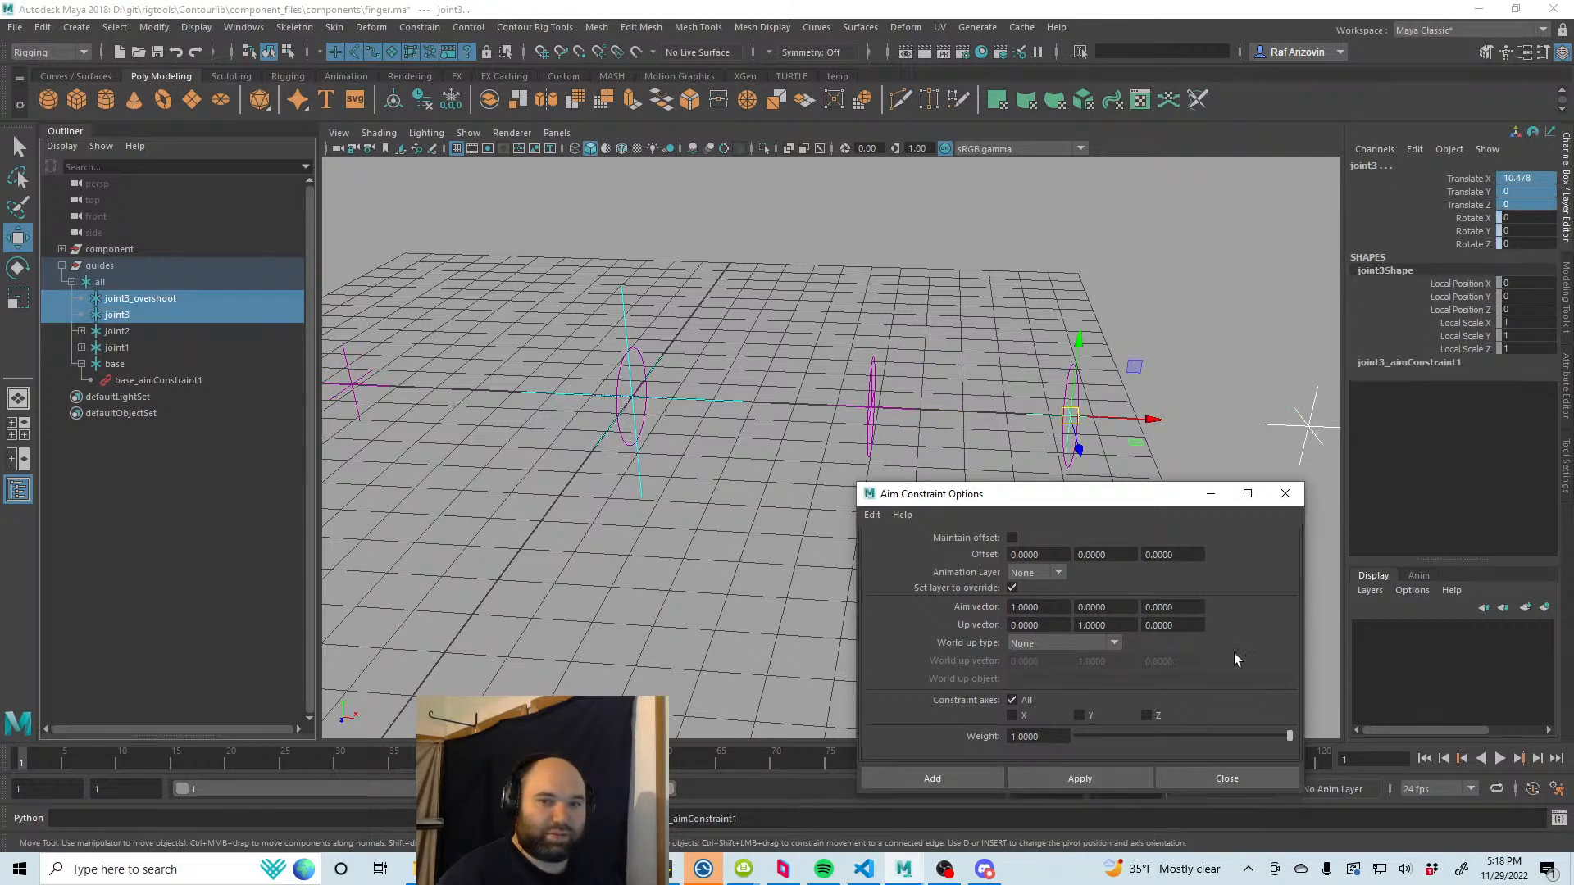
# Step: Test the new aim constraints by moving the joint3 and joint2 guides upward, undoing each move and clearing the selection
pyautogui.click(935, 259)
pyautogui.click(1073, 395)
pyautogui.moveTo(1071, 422); pyautogui.dragTo(1098, 283)
pyautogui.keyDown('alt'); pyautogui.moveTo(1195, 376); pyautogui.dragTo(1052, 419); pyautogui.keyUp('alt')
pyautogui.hotkey('ctrl', 'z')
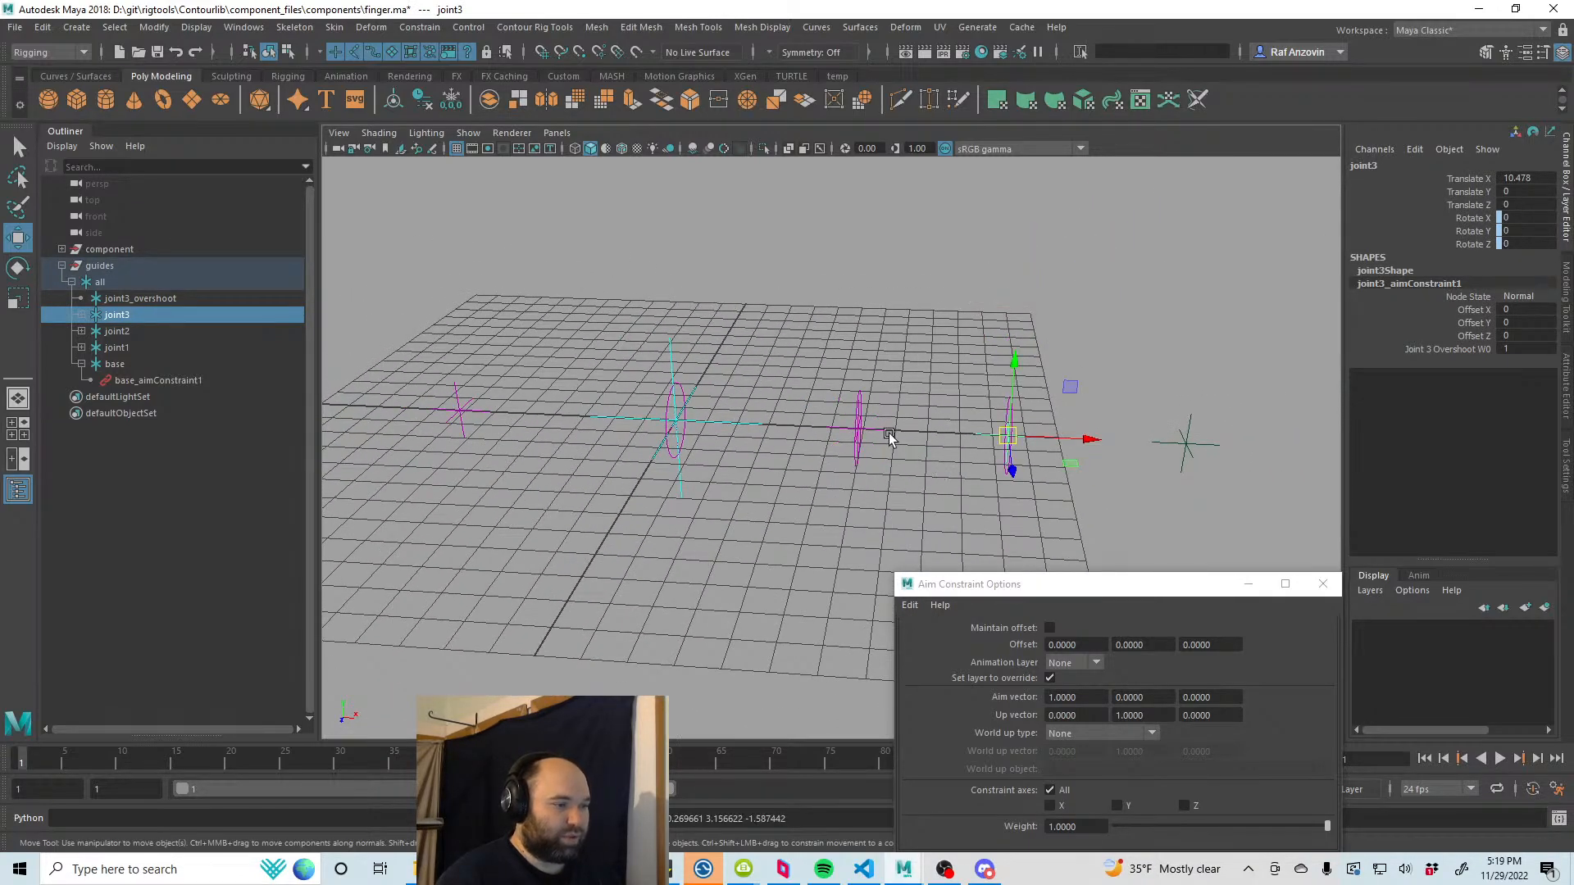
pyautogui.click(858, 428)
pyautogui.moveTo(857, 436); pyautogui.dragTo(858, 367)
pyautogui.hotkey('ctrl', 'z')
pyautogui.moveTo(855, 434); pyautogui.dragTo(858, 294)
pyautogui.hotkey('ctrl', 'z')
pyautogui.keyDown('alt'); pyautogui.moveTo(818, 482); pyautogui.dragTo(807, 446); pyautogui.keyUp('alt')
pyautogui.click(790, 259)
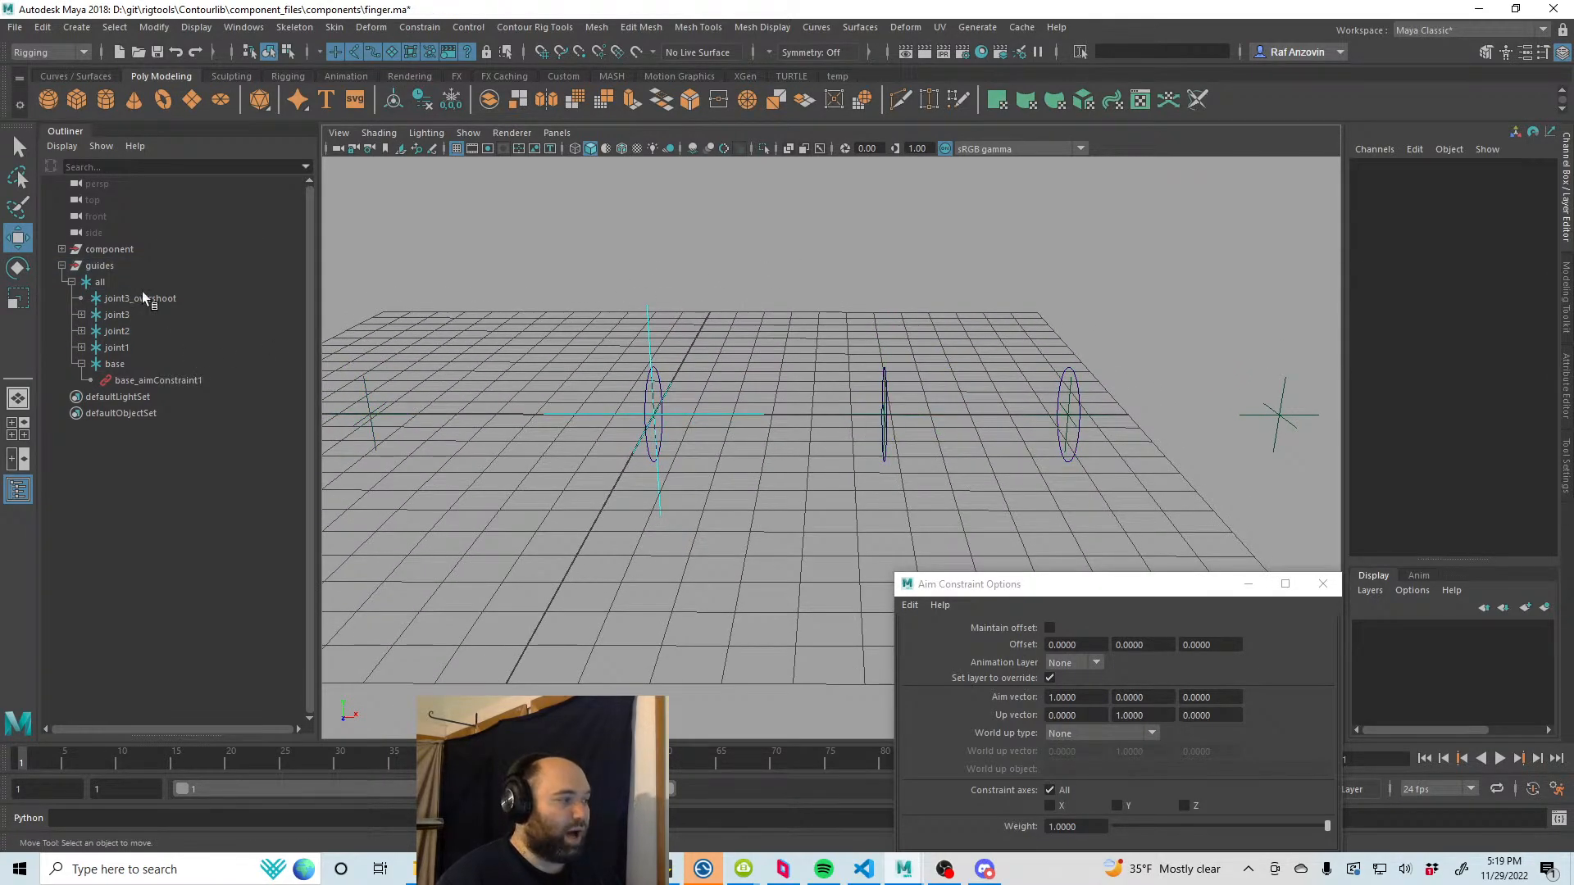
# Step: Save the finger component scene and open standard_biped.ma from the body_plans folder
pyautogui.hotkey('ctrl', 's')
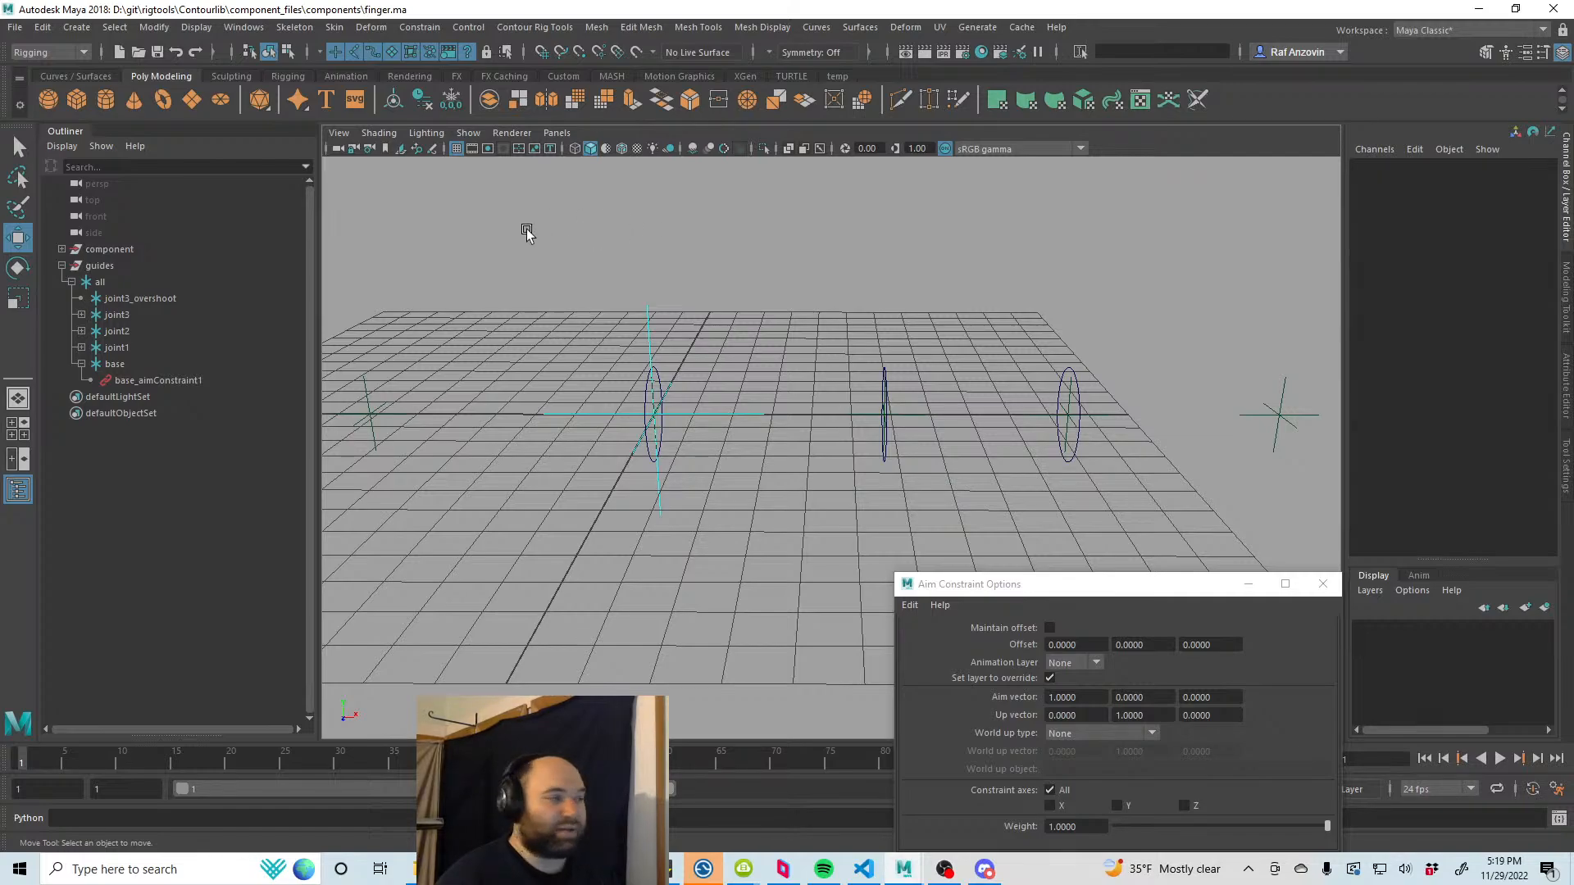
pyautogui.click(61, 265)
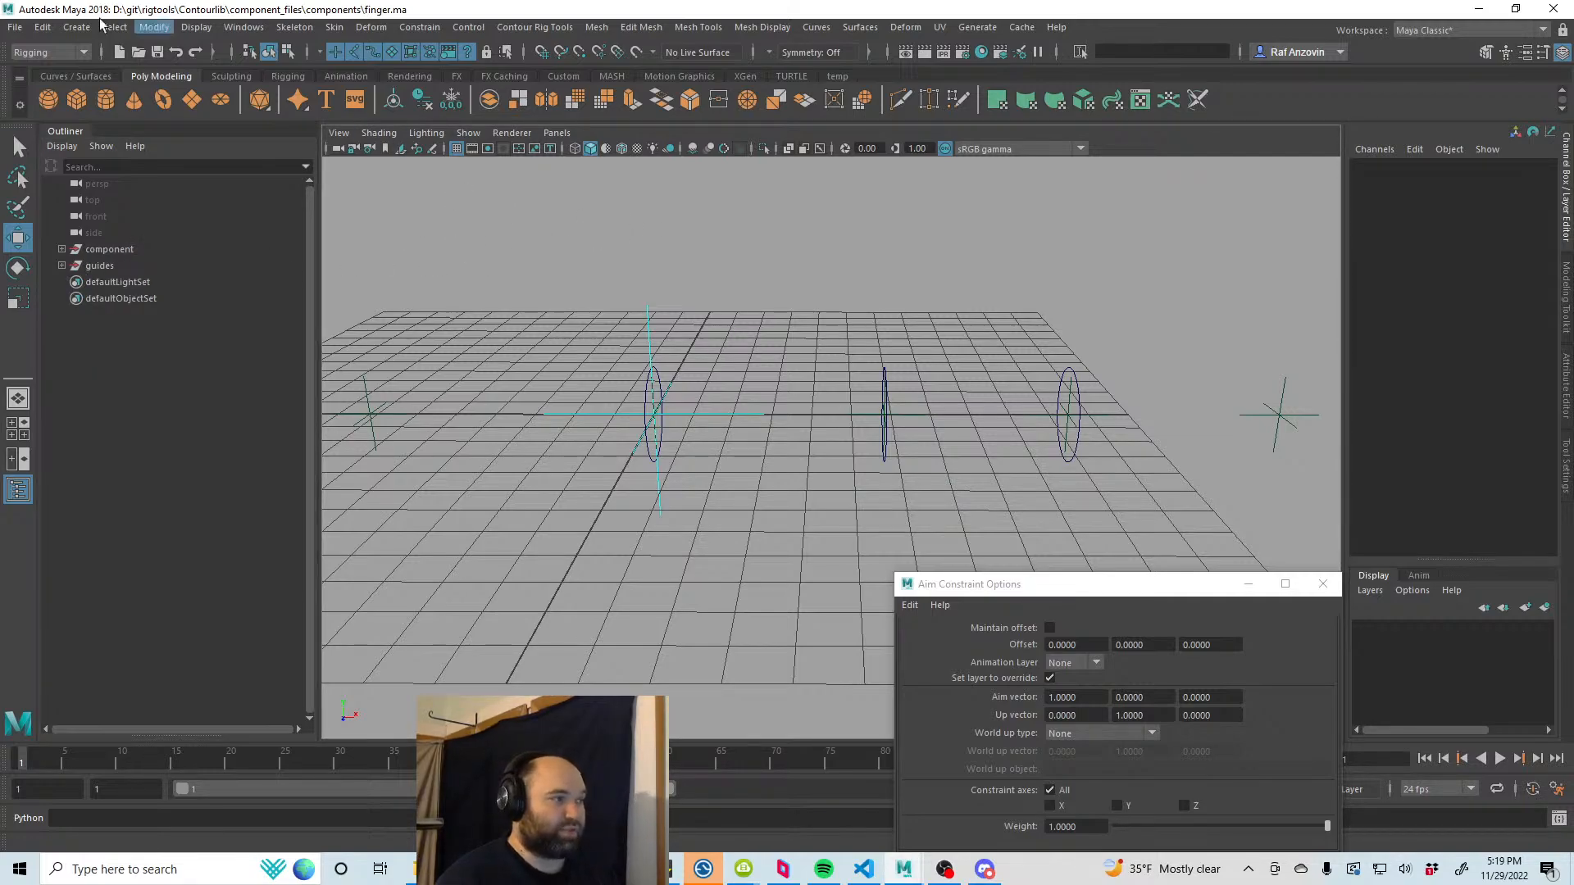
pyautogui.click(15, 27)
pyautogui.click(54, 74)
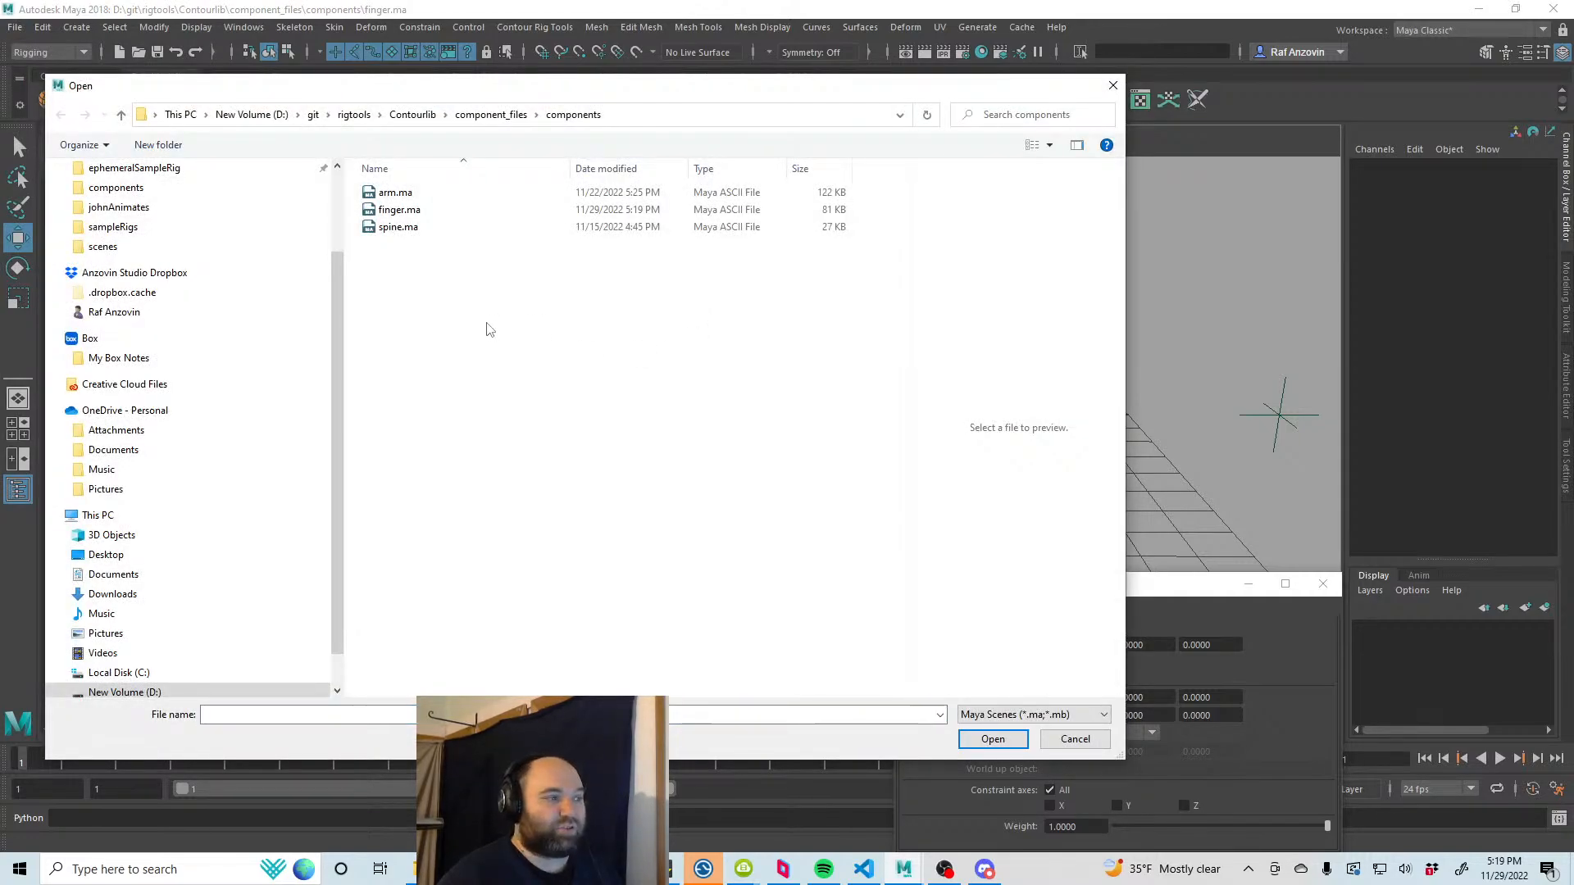
pyautogui.click(513, 116)
pyautogui.doubleClick(414, 194)
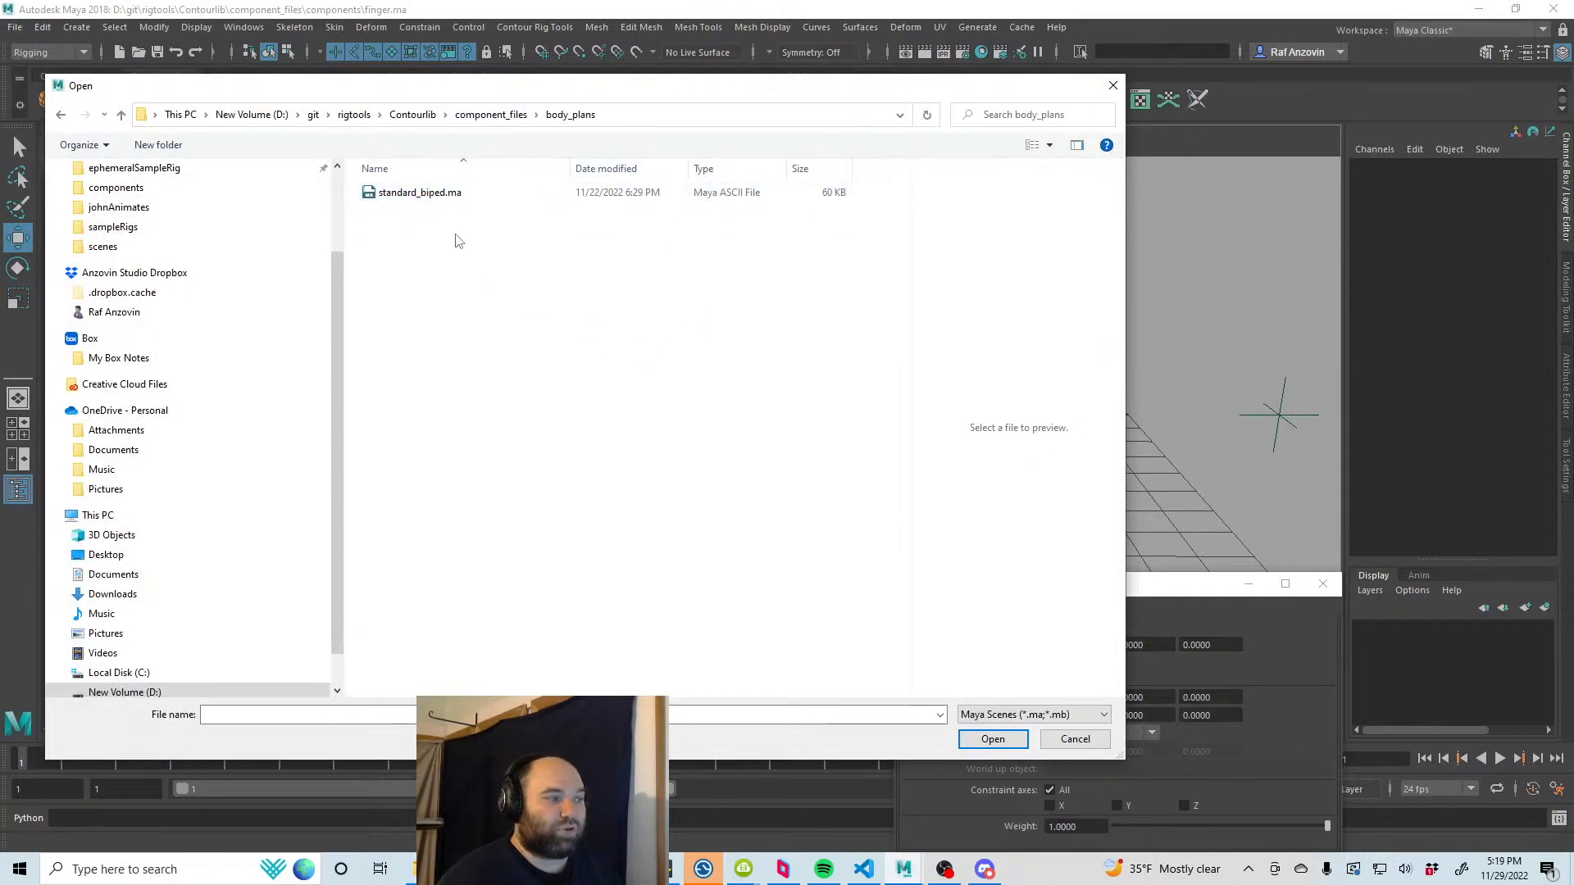
pyautogui.doubleClick(430, 192)
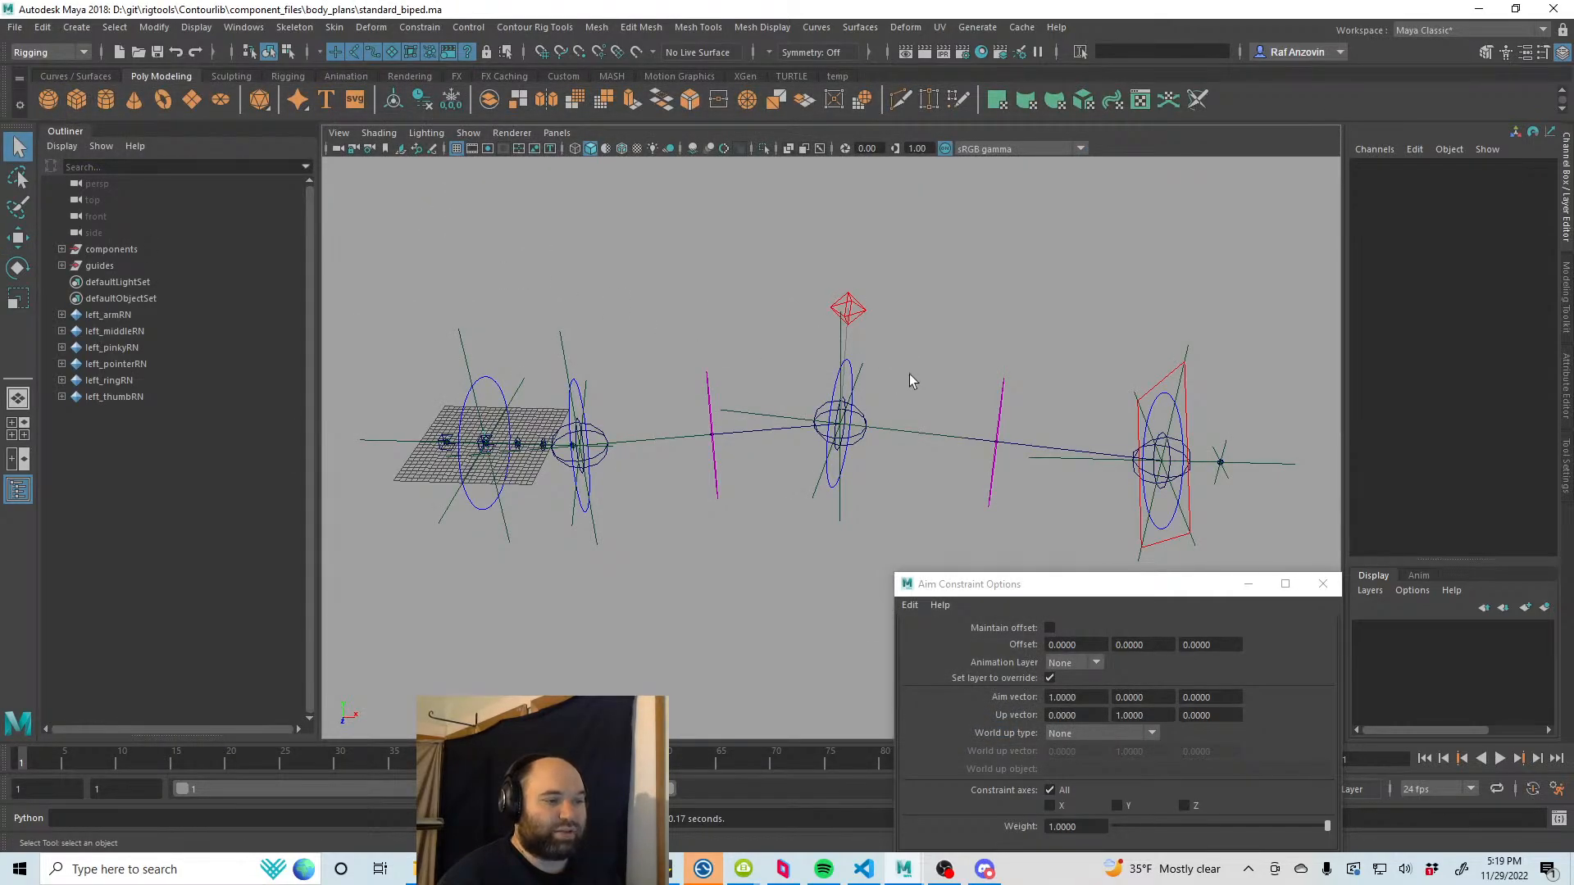
# Step: Expand the biped's guides group and examine how the arm and finger guides are laid out
pyautogui.keyDown('alt'); pyautogui.moveTo(968, 478); pyautogui.dragTo(923, 431, button='middle'); pyautogui.keyUp('alt')
pyautogui.keyDown('alt'); pyautogui.moveTo(1068, 453); pyautogui.dragTo(1009, 458, button='right'); pyautogui.keyUp('alt')
pyautogui.keyDown('alt'); pyautogui.moveTo(681, 488); pyautogui.dragTo(820, 453, button='middle'); pyautogui.keyUp('alt')
pyautogui.scroll(3, 640, 464)
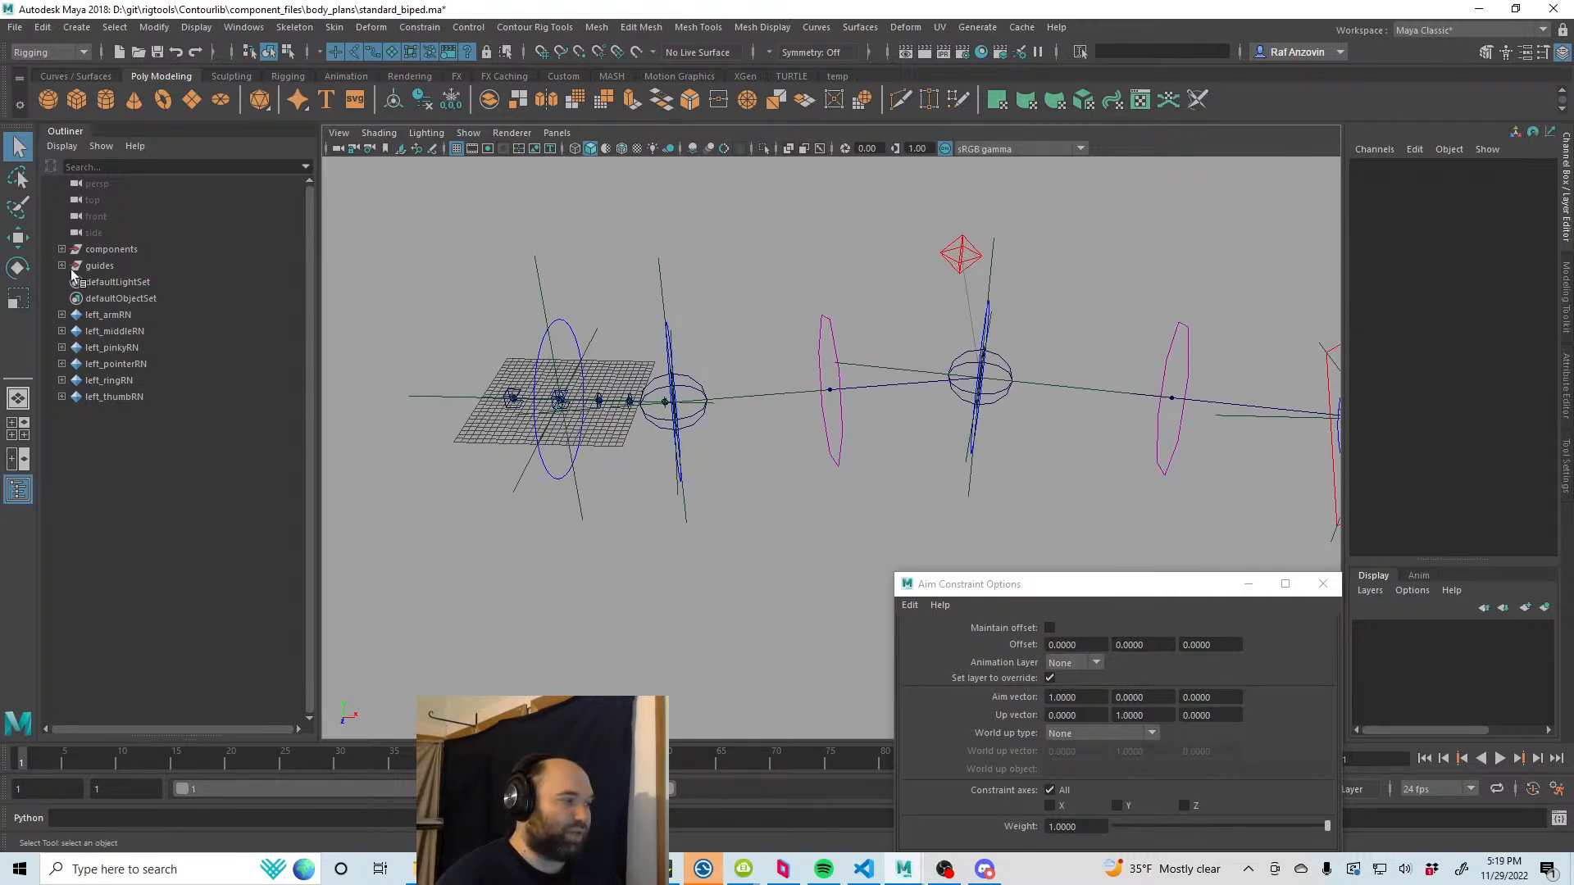
pyautogui.keyDown('alt'); pyautogui.moveTo(631, 441); pyautogui.dragTo(646, 447, button='middle'); pyautogui.keyUp('alt')
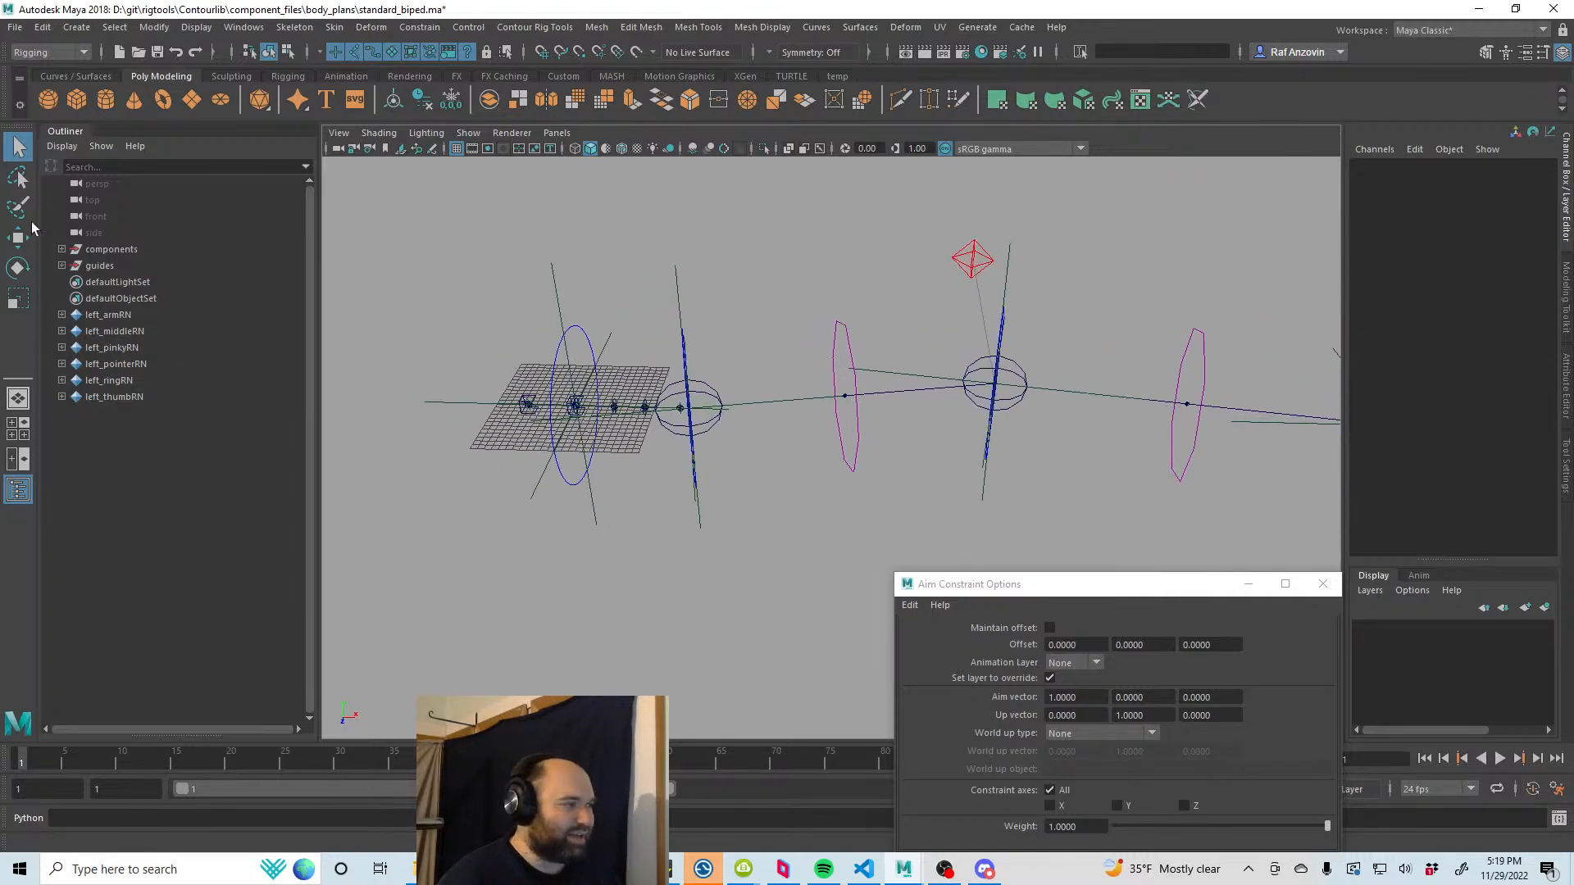
pyautogui.click(61, 264)
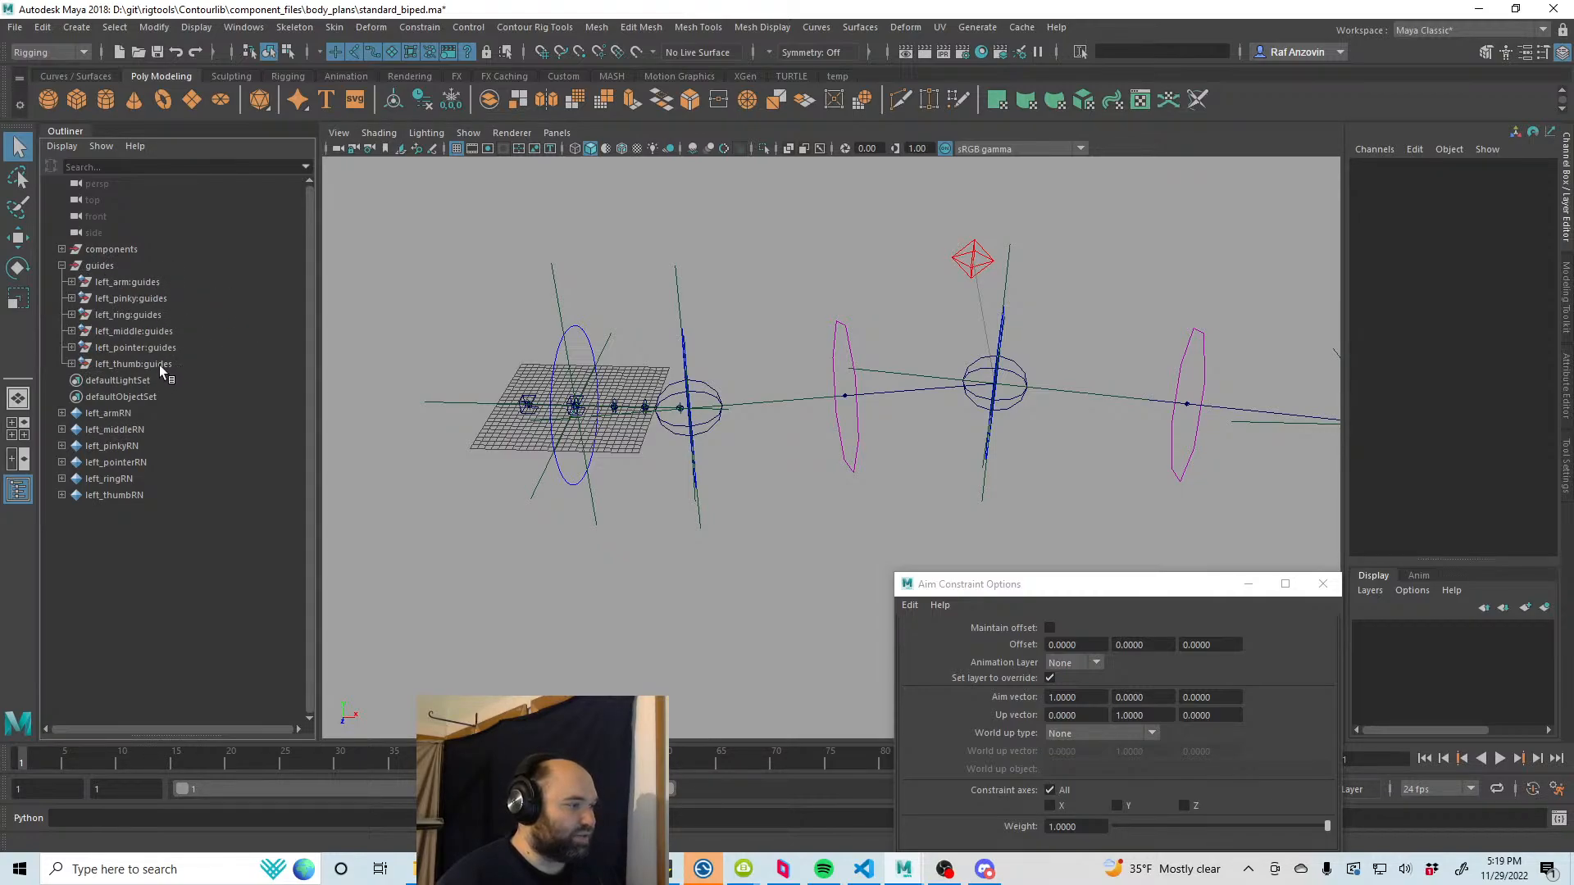
pyautogui.click(794, 486)
pyautogui.click(18, 238)
pyautogui.scroll(-4, 1040, 404)
pyautogui.keyDown('alt'); pyautogui.moveTo(1039, 404); pyautogui.dragTo(923, 378, button='middle'); pyautogui.keyUp('alt')
pyautogui.scroll(4, 923, 383)
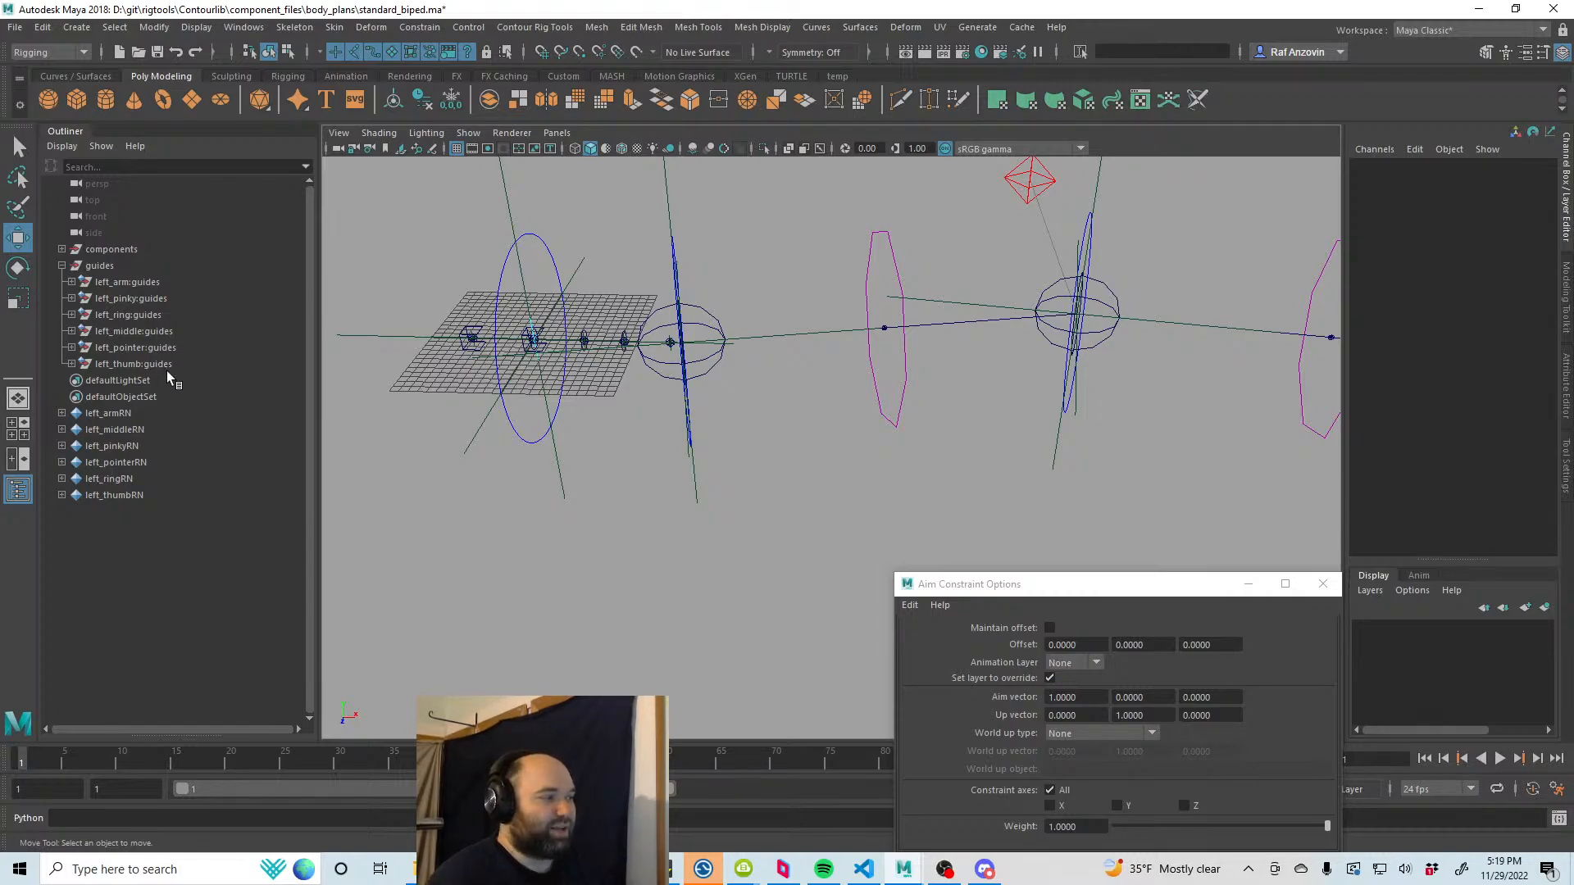
# Step: Expand the thumb, pointer, middle, ring and pinky guides groups to expose their all locators
pyautogui.click(72, 363)
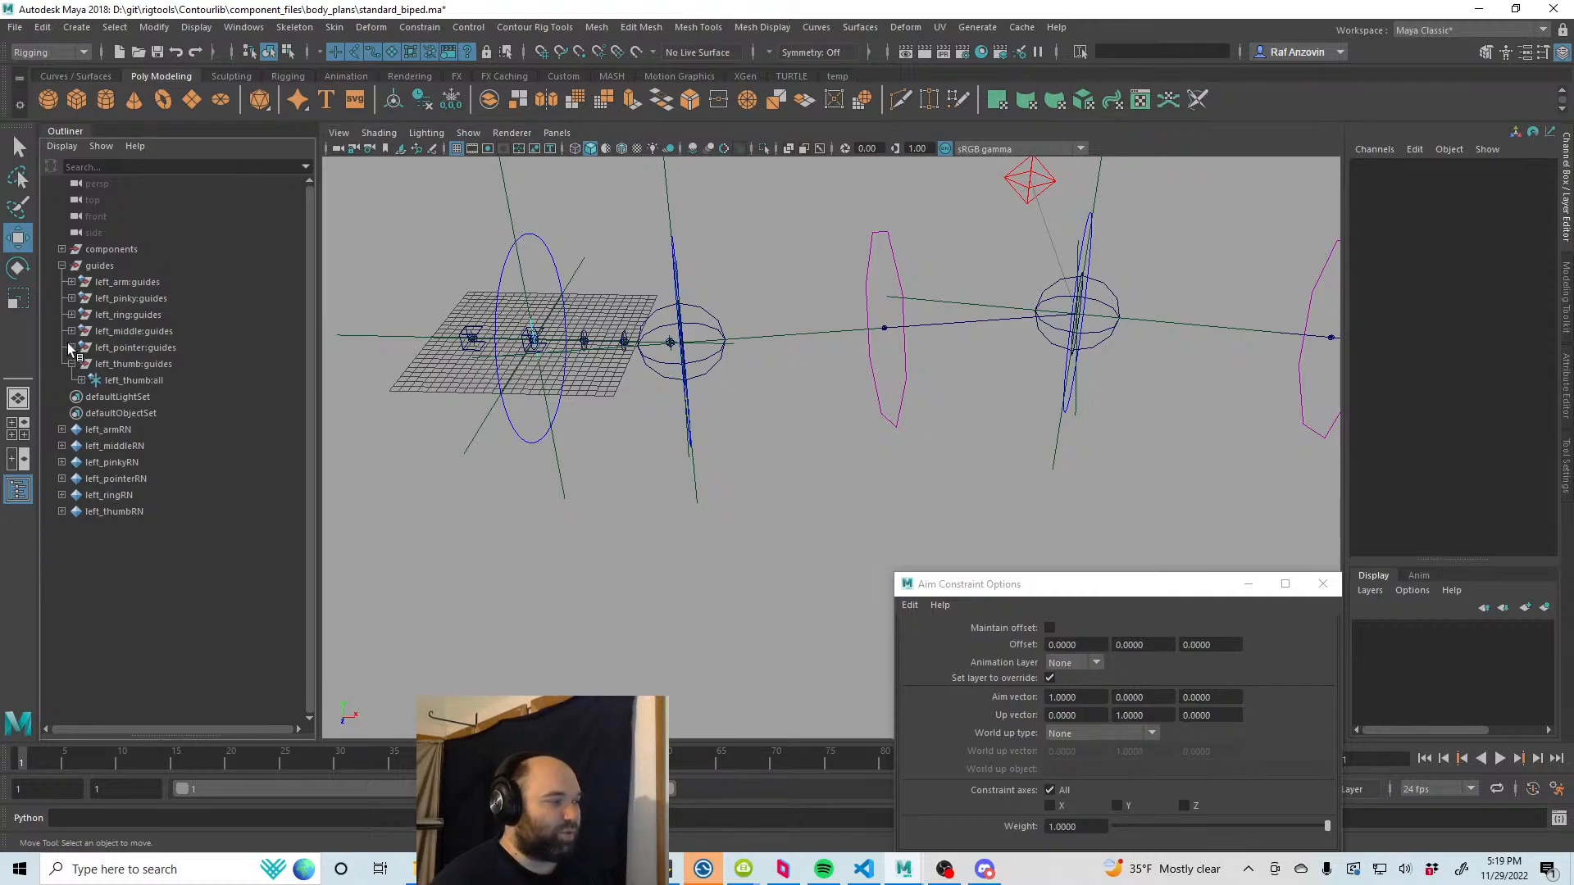
pyautogui.click(71, 347)
pyautogui.click(71, 331)
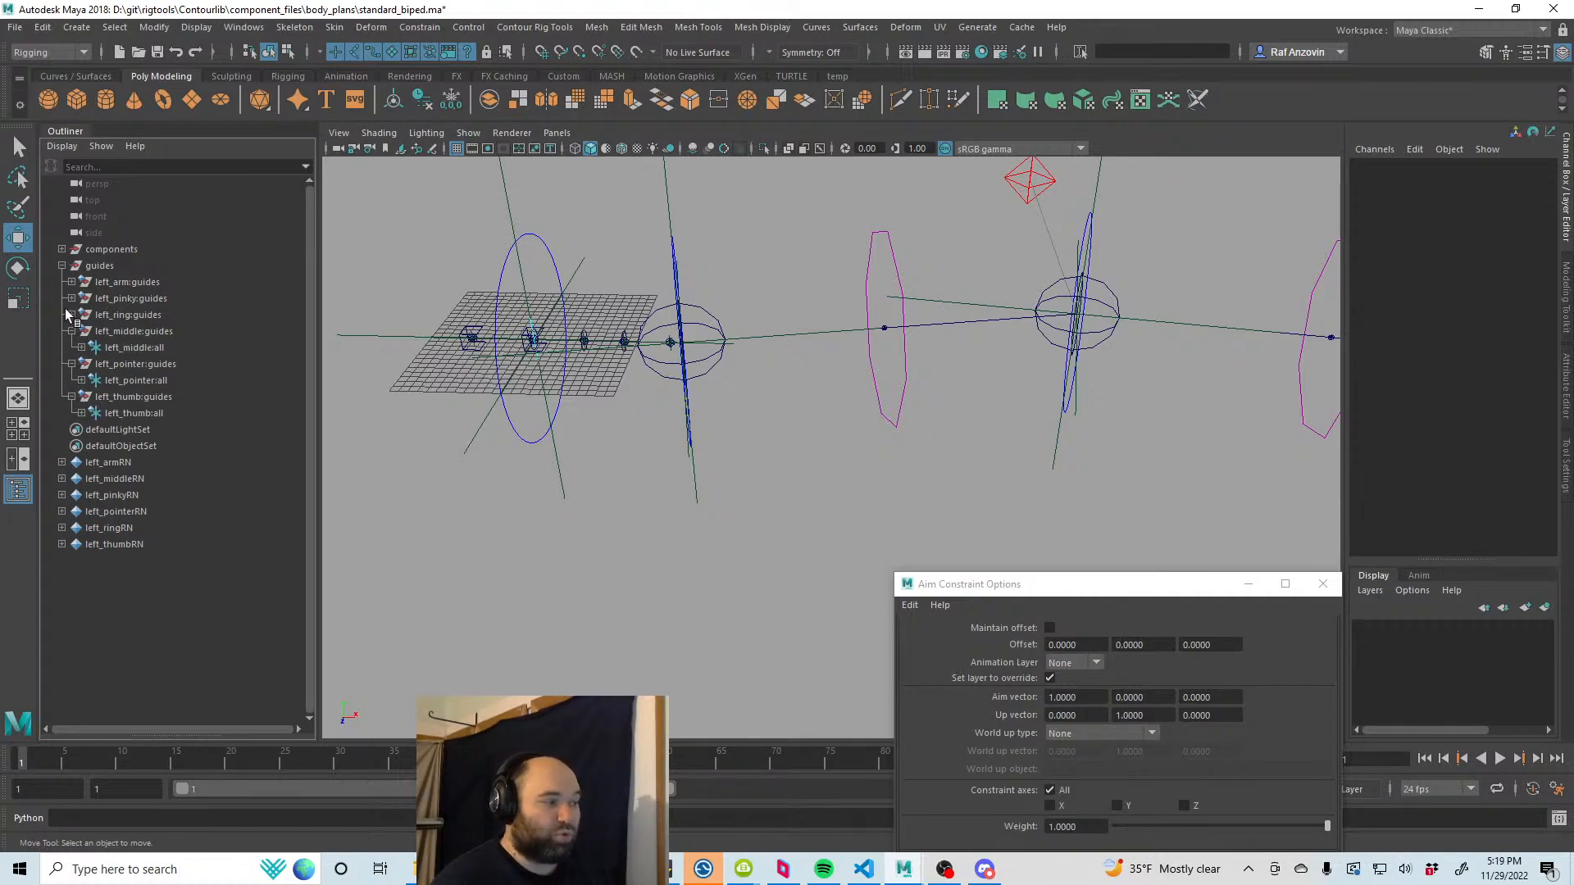
pyautogui.click(71, 314)
pyautogui.click(71, 297)
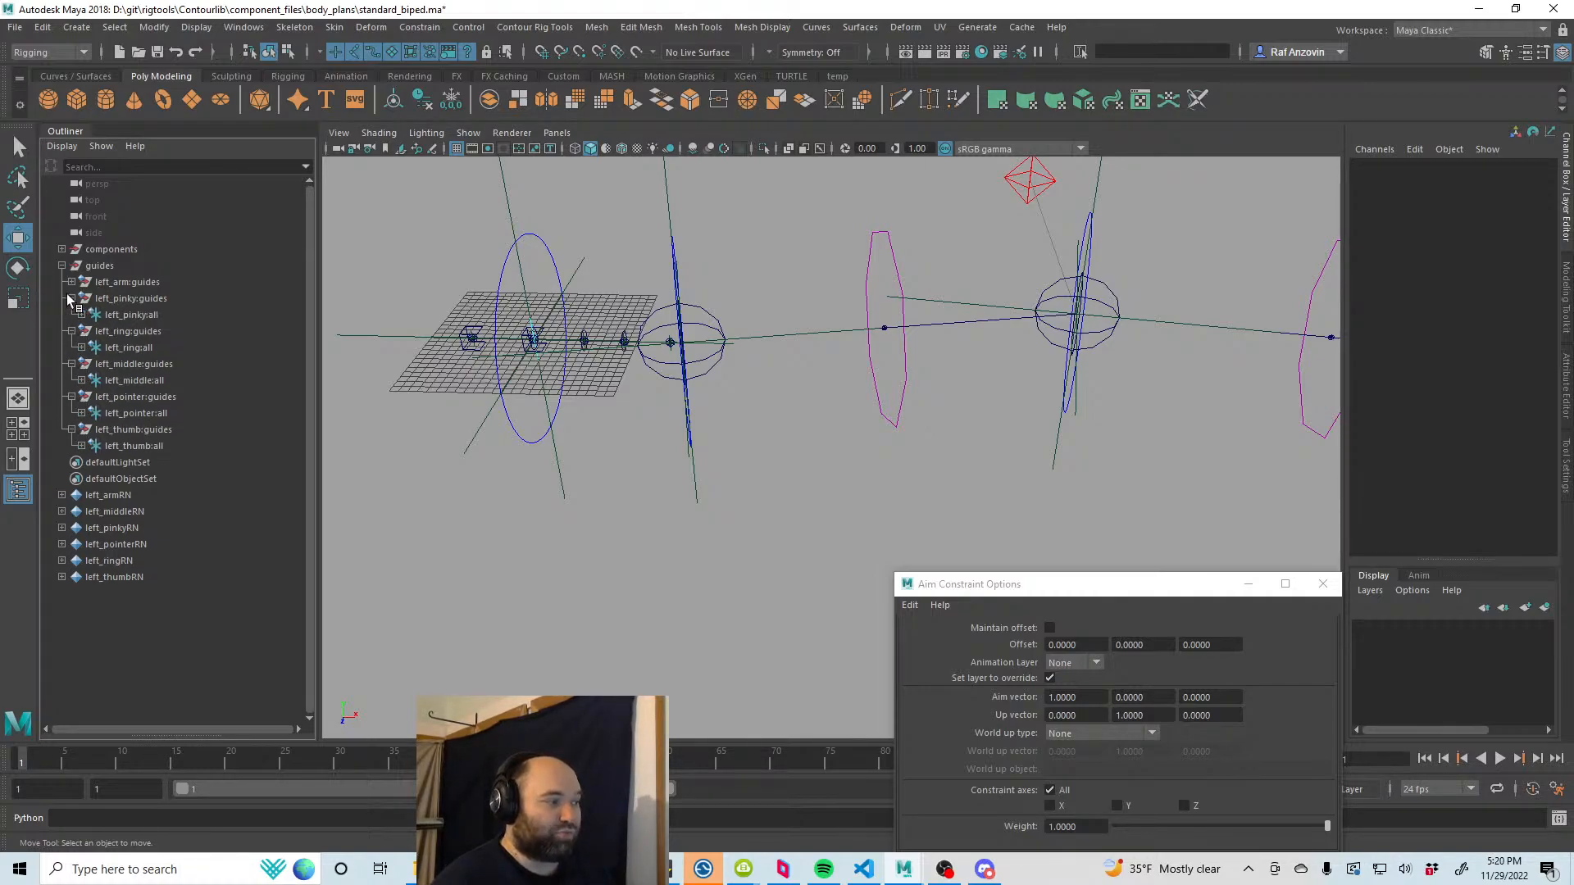
# Step: Move the all locators of all five left fingers together along X to about 146.3, just beyond the hand
pyautogui.click(151, 316)
pyautogui.keyDown('ctrl'); pyautogui.click(149, 346); pyautogui.keyUp('ctrl')
pyautogui.keyDown('ctrl'); pyautogui.click(150, 379); pyautogui.keyUp('ctrl')
pyautogui.keyDown('ctrl'); pyautogui.click(156, 413); pyautogui.keyUp('ctrl')
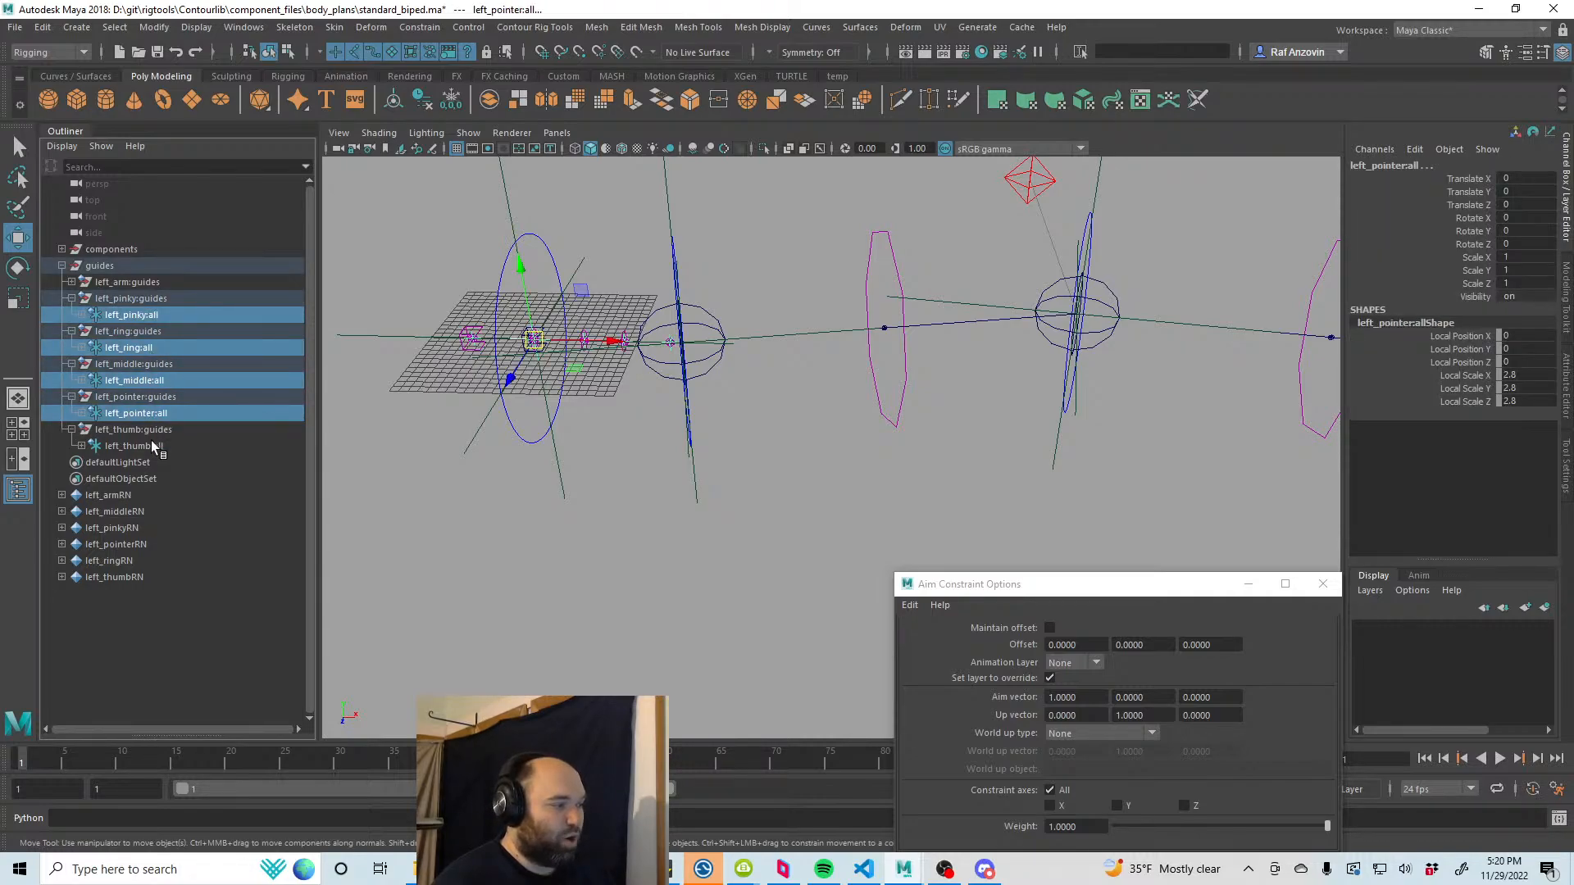
pyautogui.keyDown('ctrl'); pyautogui.click(151, 445); pyautogui.keyUp('ctrl')
pyautogui.press('f')
pyautogui.moveTo(537, 380); pyautogui.dragTo(1254, 426)
pyautogui.keyDown('alt'); pyautogui.moveTo(1098, 426); pyautogui.dragTo(659, 424, button='middle'); pyautogui.keyUp('alt')
pyautogui.moveTo(764, 399); pyautogui.dragTo(1052, 408)
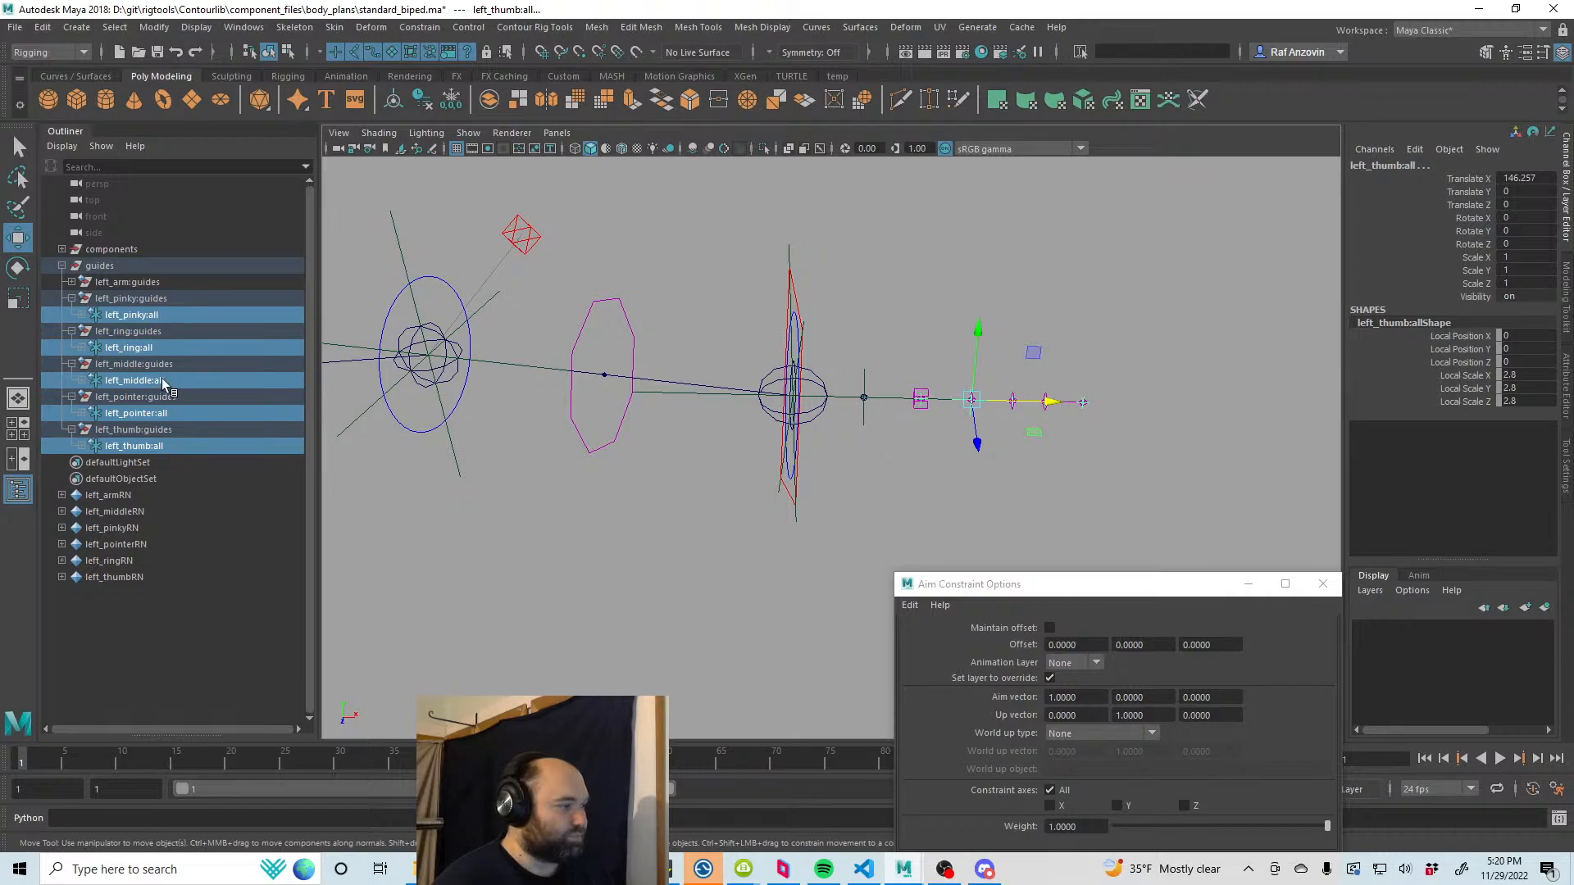
# Step: Place left_thumb:all at about X 138.2, Z 12 and rotate it about -49 degrees in Y
pyautogui.click(159, 447)
pyautogui.keyDown('alt'); pyautogui.moveTo(966, 408); pyautogui.dragTo(898, 422); pyautogui.keyUp('alt')
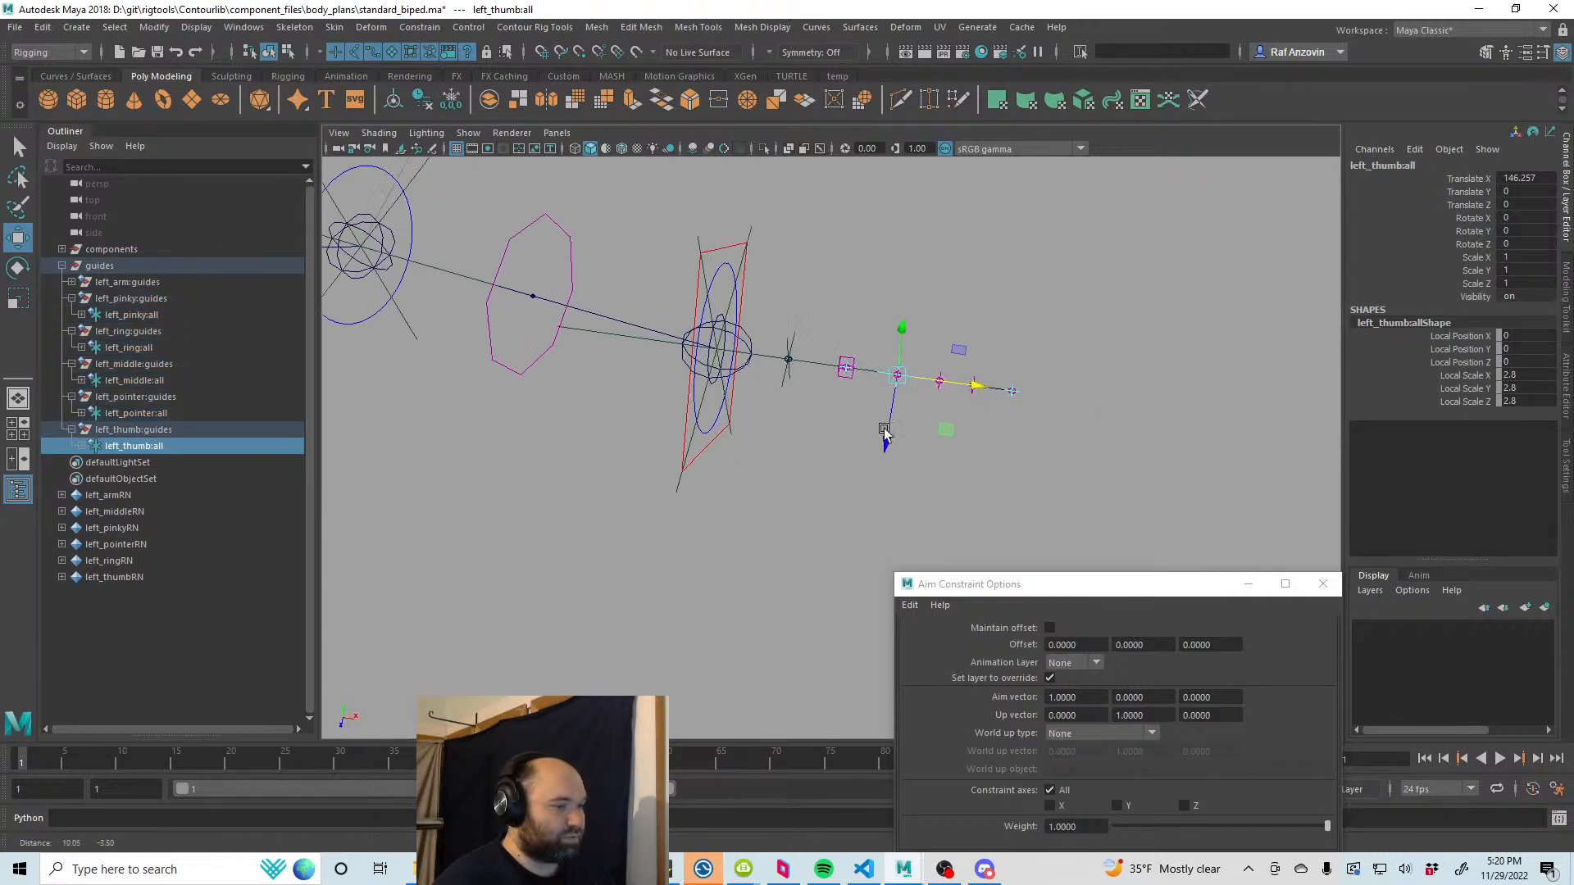
pyautogui.keyDown('alt'); pyautogui.moveTo(897, 422); pyautogui.dragTo(924, 400, button='right'); pyautogui.keyUp('alt')
pyautogui.moveTo(924, 400); pyautogui.dragTo(853, 492)
pyautogui.press('e')
pyautogui.press('w')
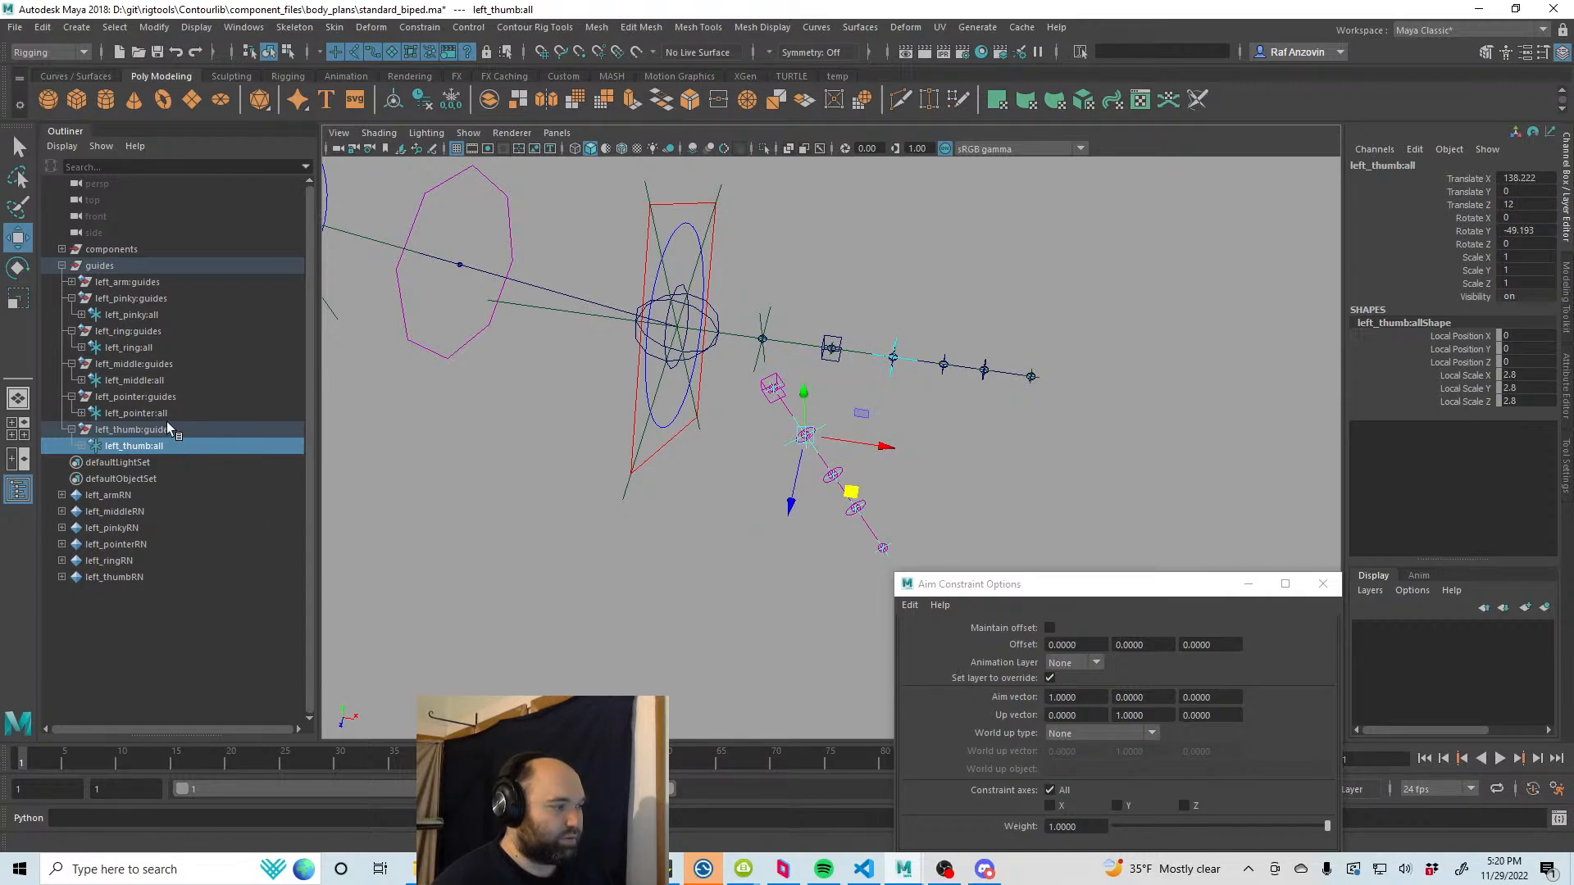
# Step: Spread the pointer, ring and pinky all locators apart along Z, with pointer at about 4.2 and pinky at about -9.9
pyautogui.click(135, 413)
pyautogui.keyDown('alt'); pyautogui.moveTo(763, 459); pyautogui.dragTo(754, 503); pyautogui.keyUp('alt')
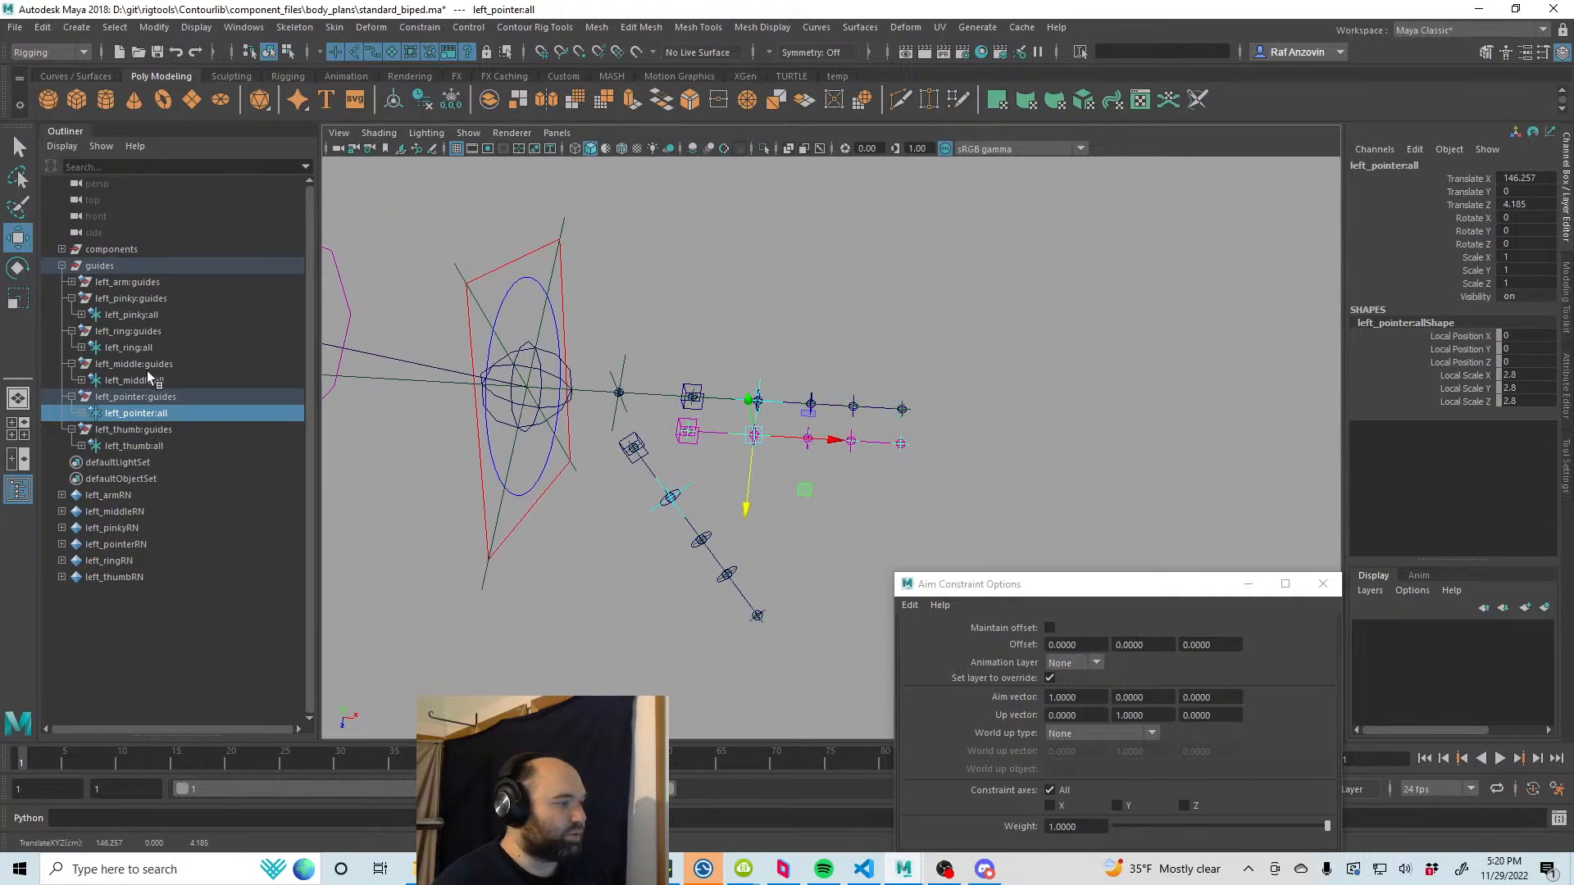
pyautogui.click(150, 348)
pyautogui.moveTo(749, 460); pyautogui.dragTo(802, 489)
pyautogui.click(160, 314)
pyautogui.click(780, 378)
pyautogui.scroll(-4, 781, 379)
pyautogui.keyDown('alt'); pyautogui.moveTo(802, 490); pyautogui.dragTo(802, 463, button='middle'); pyautogui.keyUp('alt')
# Step: Shift all five finger all locators together along Z, bringing left_pinky:all to about -7.0
pyautogui.click(134, 446)
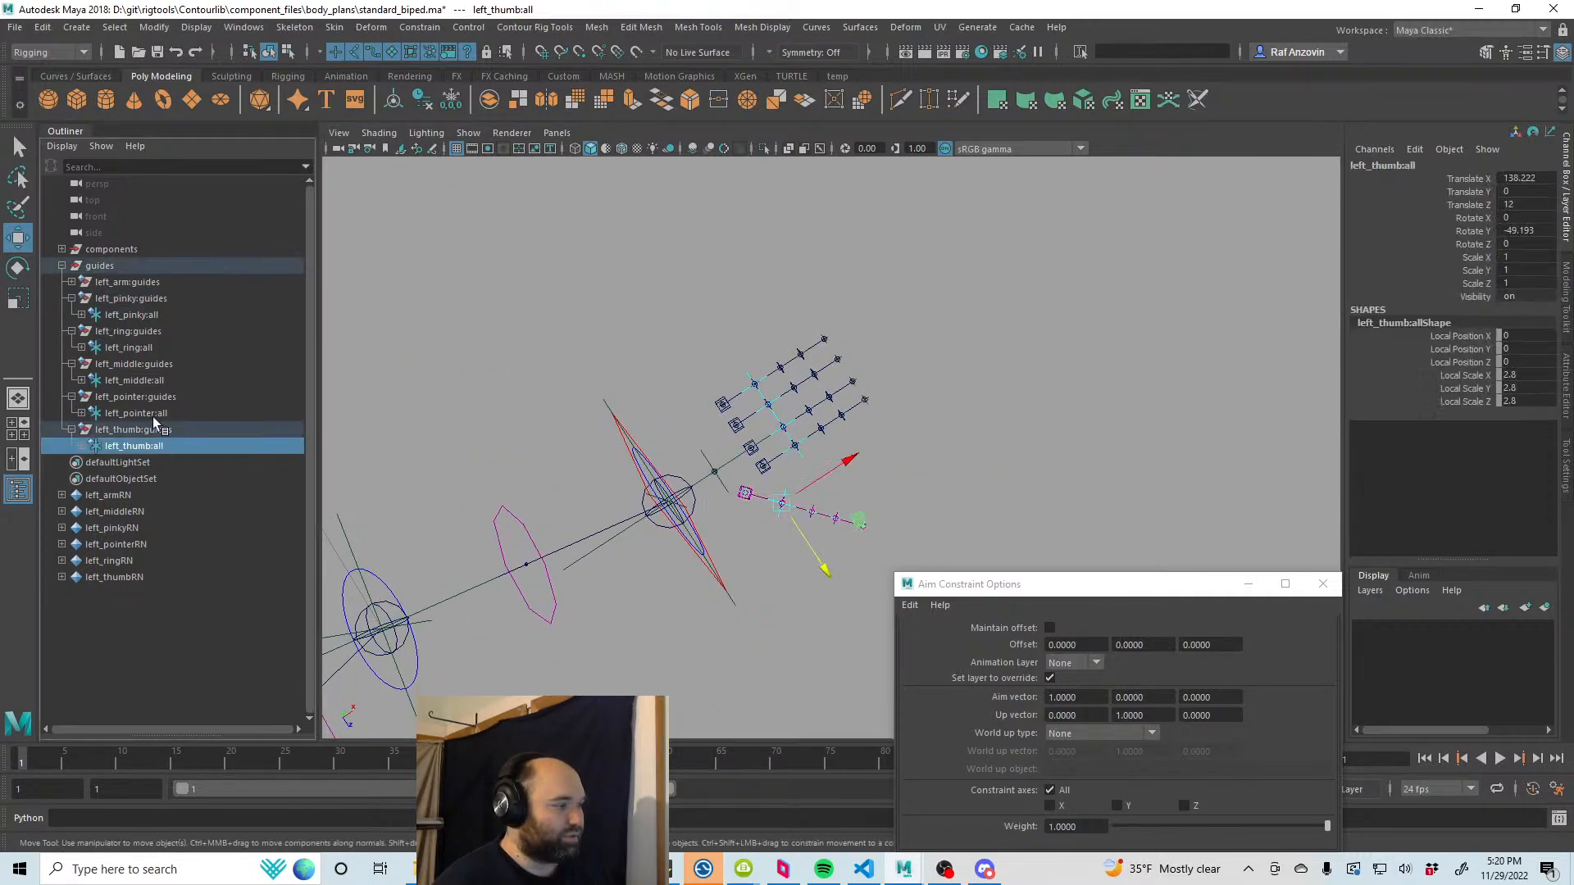
pyautogui.keyDown('ctrl'); pyautogui.click(136, 413); pyautogui.keyUp('ctrl')
pyautogui.keyDown('ctrl'); pyautogui.click(134, 379); pyautogui.keyUp('ctrl')
pyautogui.keyDown('ctrl'); pyautogui.click(130, 347); pyautogui.keyUp('ctrl')
pyautogui.keyDown('ctrl'); pyautogui.click(151, 318); pyautogui.keyUp('ctrl')
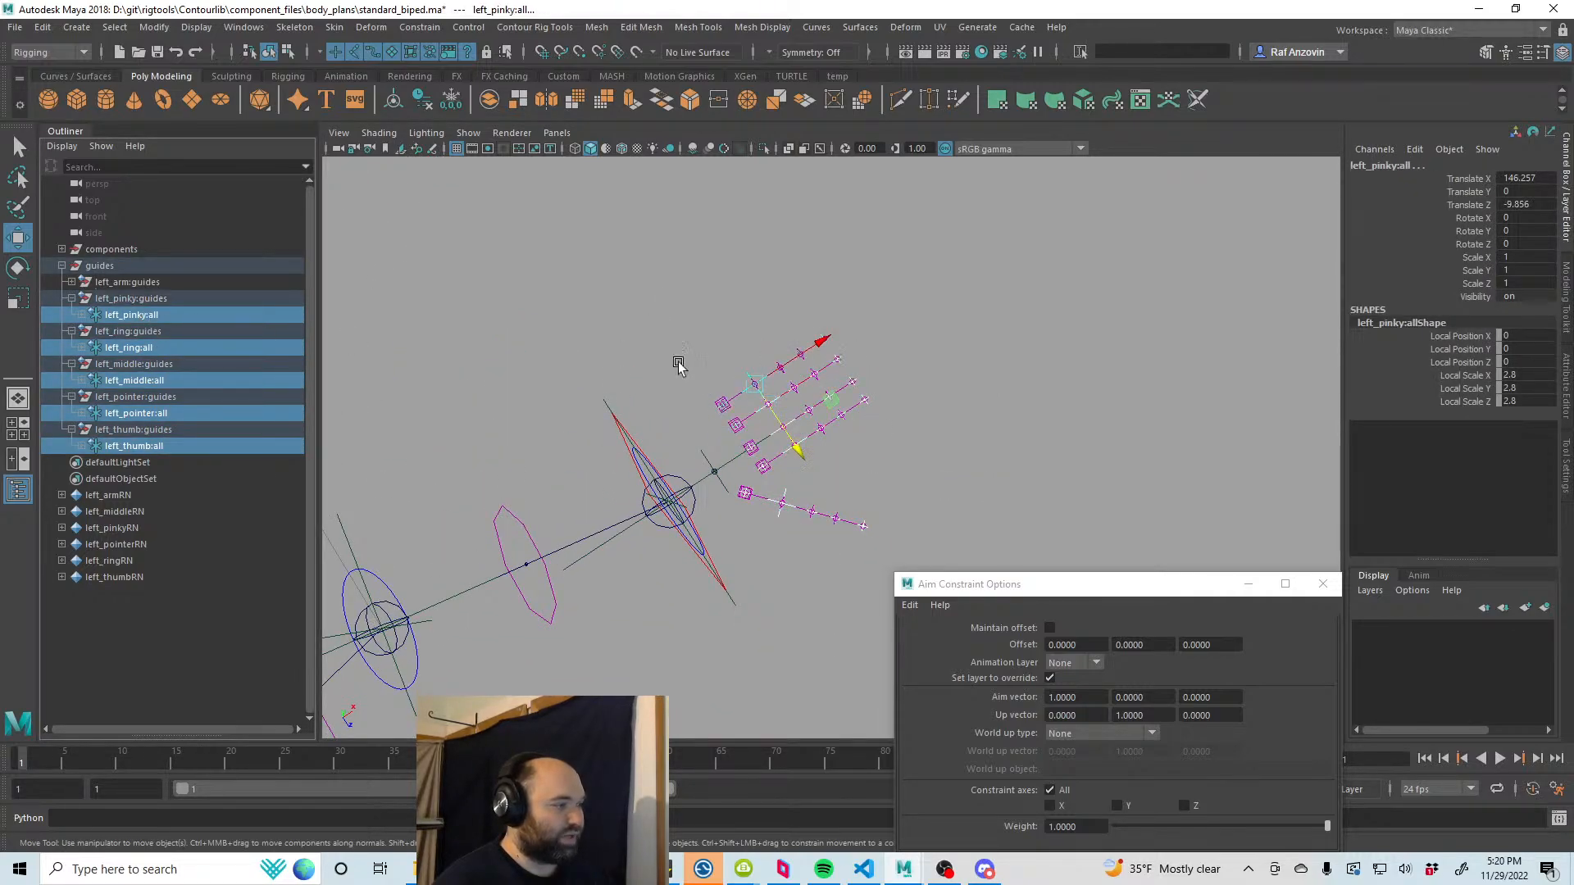
pyautogui.keyDown('alt'); pyautogui.moveTo(783, 491); pyautogui.dragTo(762, 464, button='middle'); pyautogui.keyUp('alt')
pyautogui.moveTo(780, 422); pyautogui.dragTo(792, 436)
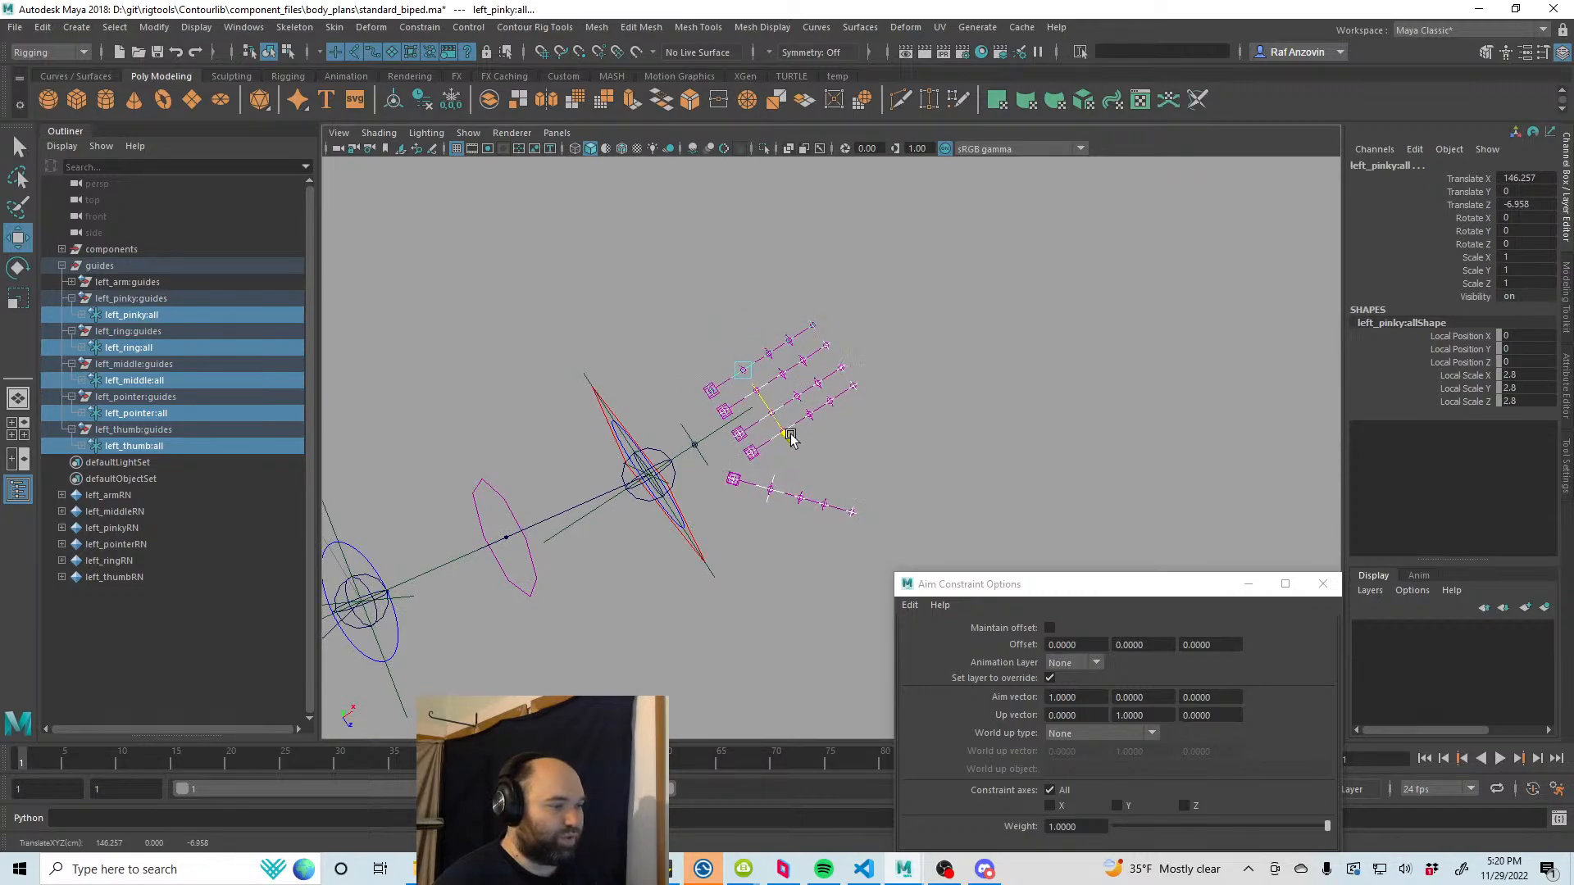
# Step: Test left_arm:handIK_control by moving it away from the wrist guide, and undo the test moves
pyautogui.click(1011, 440)
pyautogui.keyDown('alt'); pyautogui.moveTo(1011, 439); pyautogui.dragTo(708, 323); pyautogui.keyUp('alt')
pyautogui.click(754, 364)
pyautogui.hotkey('ctrl', 'z')
pyautogui.hotkey('ctrl', 'z')
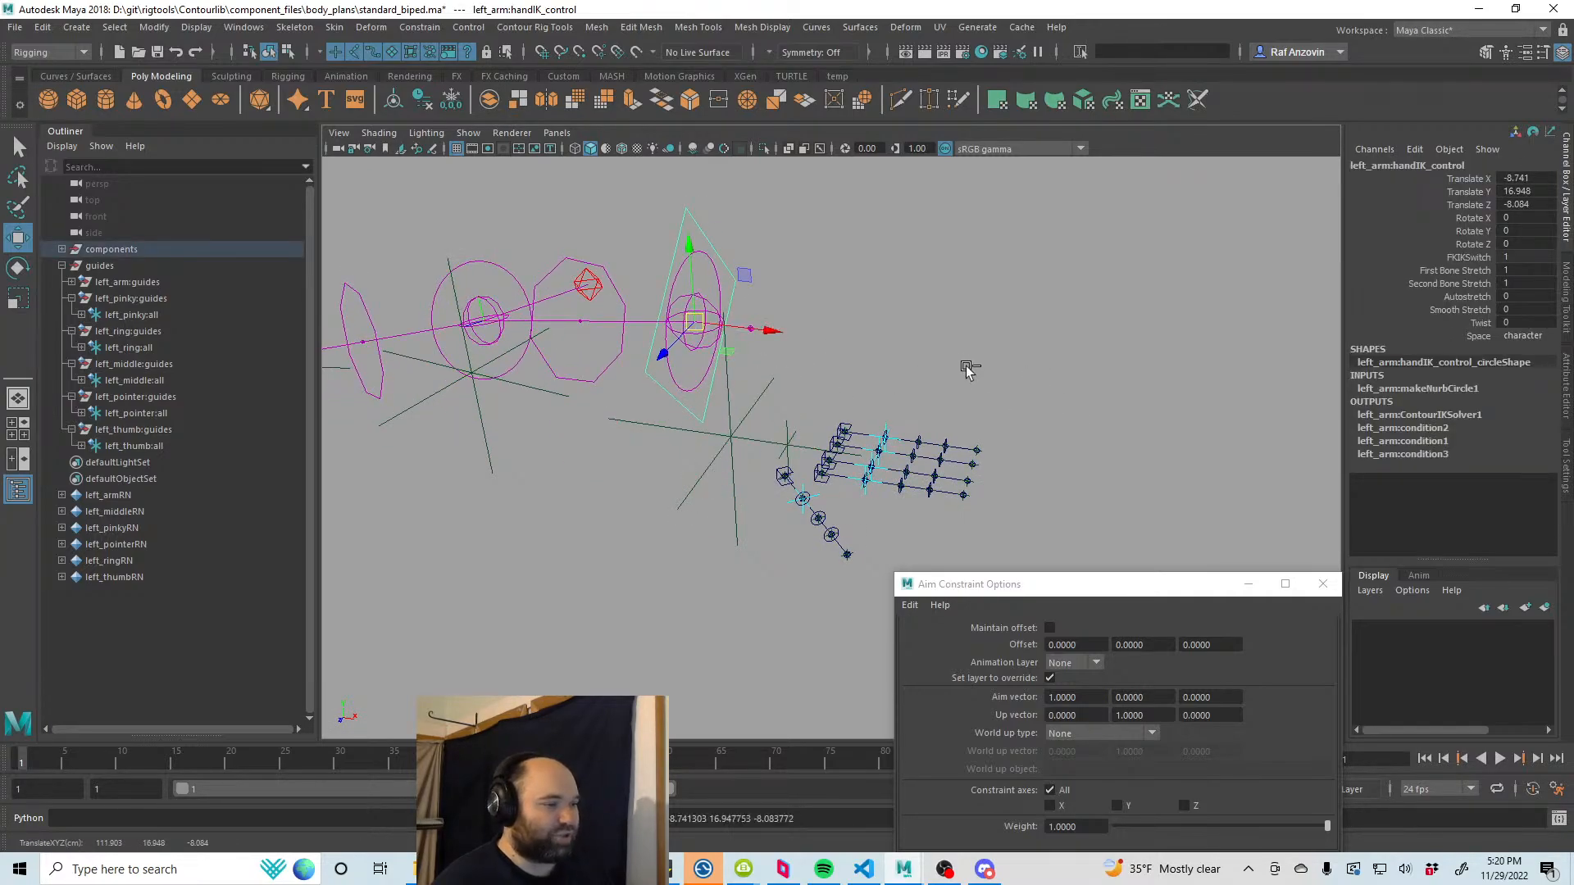
# Step: Review the finger guides along the whole left arm and save the standard_biped.ma scene
pyautogui.keyDown('alt'); pyautogui.moveTo(972, 359); pyautogui.dragTo(727, 485, button='right'); pyautogui.keyUp('alt')
pyautogui.keyDown('alt'); pyautogui.moveTo(728, 484); pyautogui.dragTo(747, 457); pyautogui.keyUp('alt')
pyautogui.keyDown('alt'); pyautogui.moveTo(747, 458); pyautogui.dragTo(885, 475, button='right'); pyautogui.keyUp('alt')
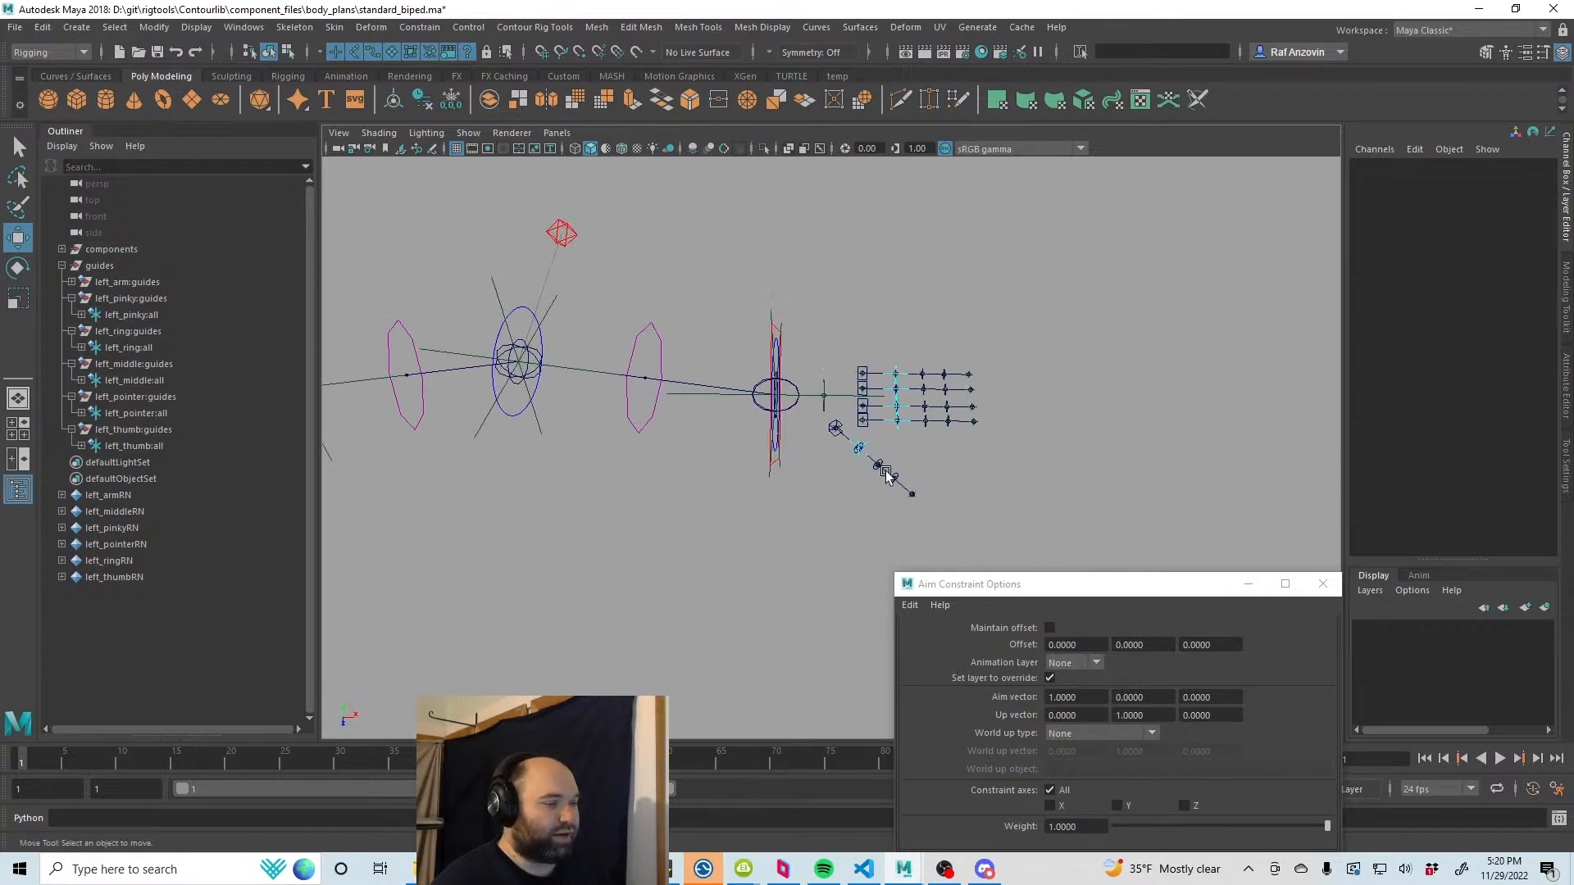
pyautogui.keyDown('alt'); pyautogui.moveTo(535, 453); pyautogui.dragTo(710, 467, button='middle'); pyautogui.keyUp('alt')
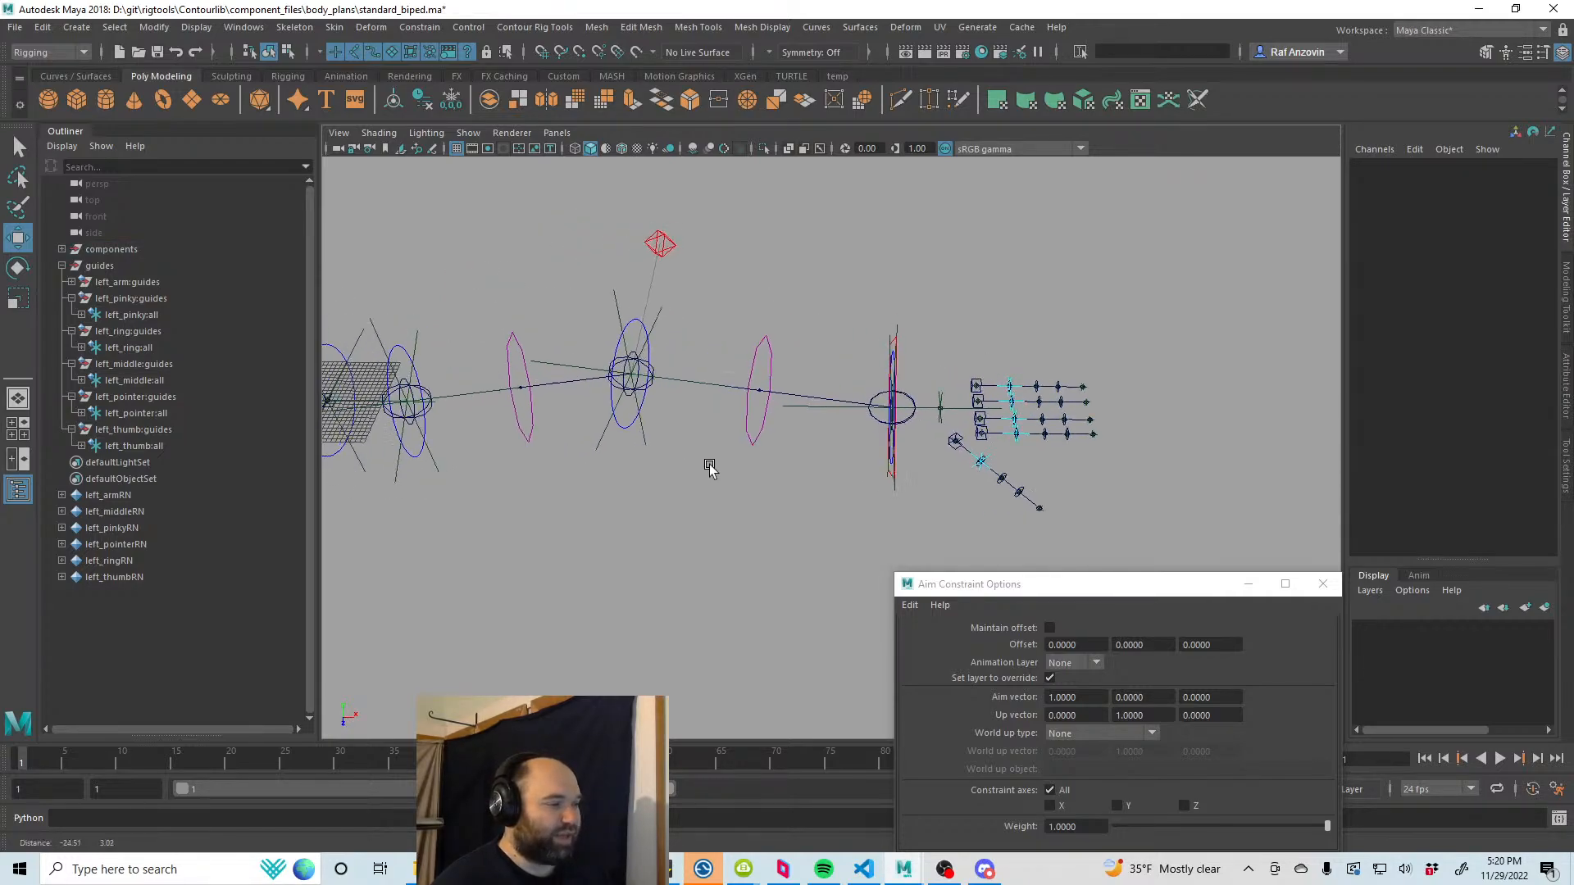
pyautogui.keyDown('alt'); pyautogui.moveTo(710, 468); pyautogui.dragTo(695, 460, button='right'); pyautogui.keyUp('alt')
pyautogui.keyDown('alt'); pyautogui.moveTo(695, 460); pyautogui.dragTo(758, 450, button='middle'); pyautogui.keyUp('alt')
pyautogui.keyDown('alt'); pyautogui.moveTo(759, 450); pyautogui.dragTo(813, 484, button='right'); pyautogui.keyUp('alt')
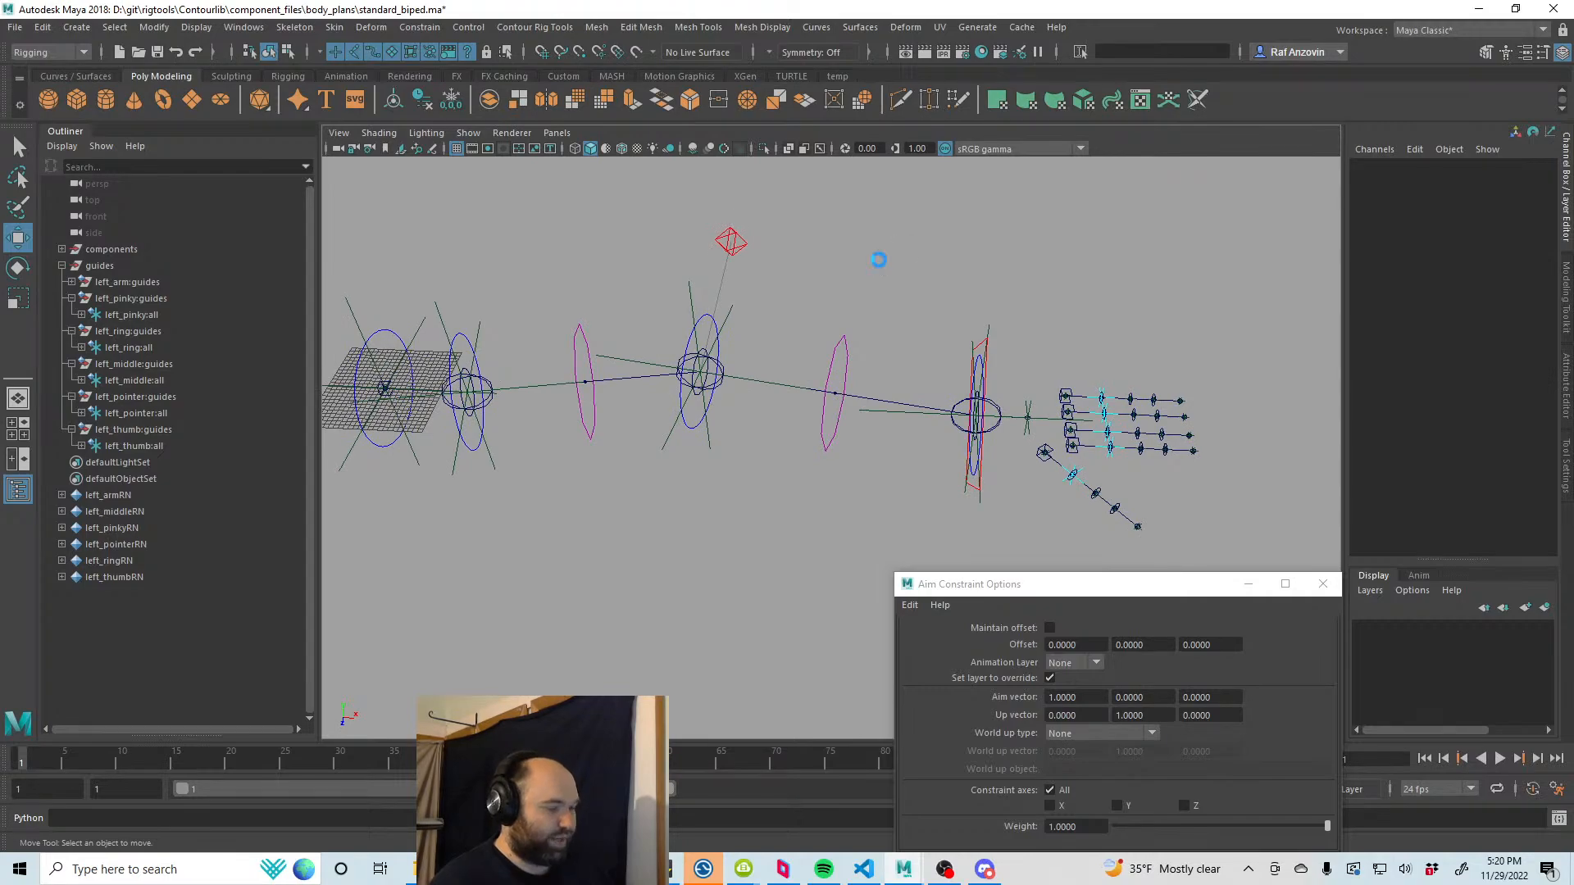
pyautogui.hotkey('ctrl', 's')
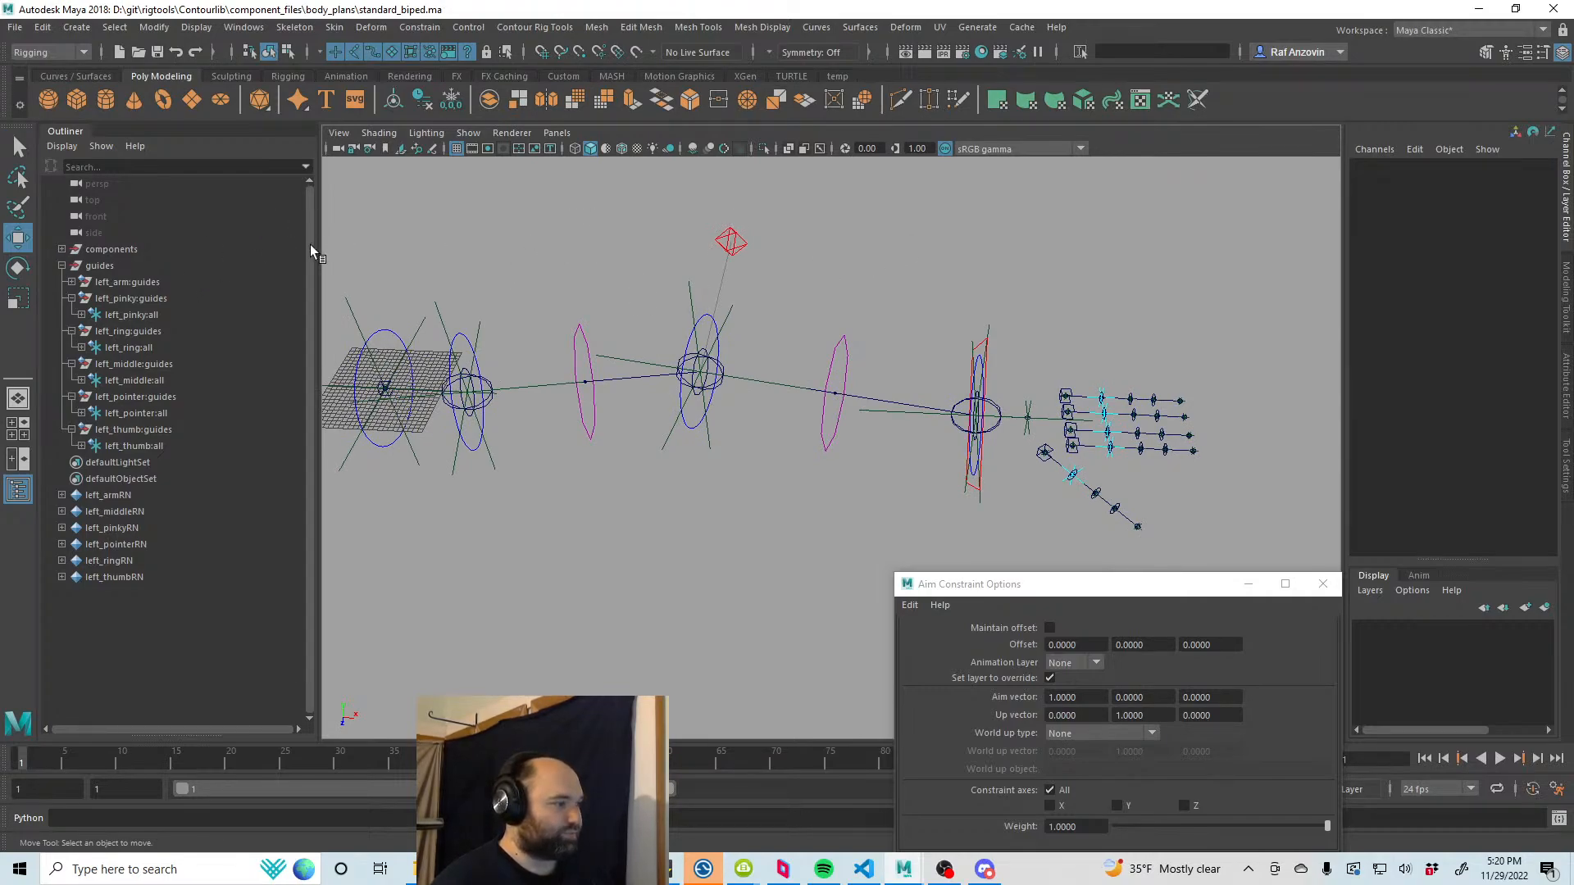
pyautogui.click(244, 27)
pyautogui.moveTo(316, 135)
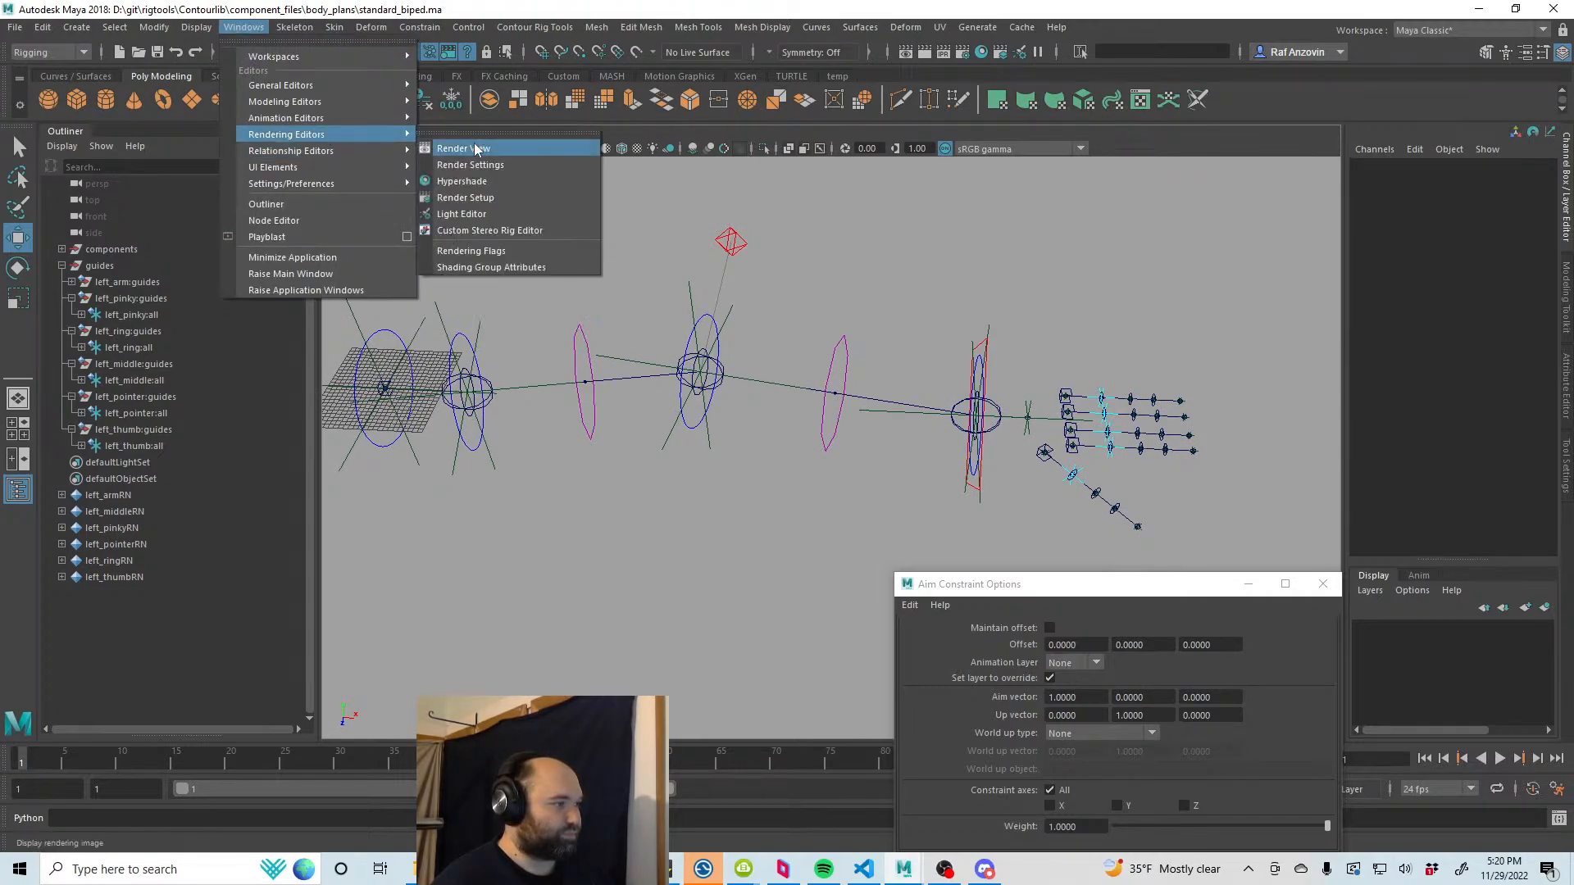
pyautogui.click(493, 181)
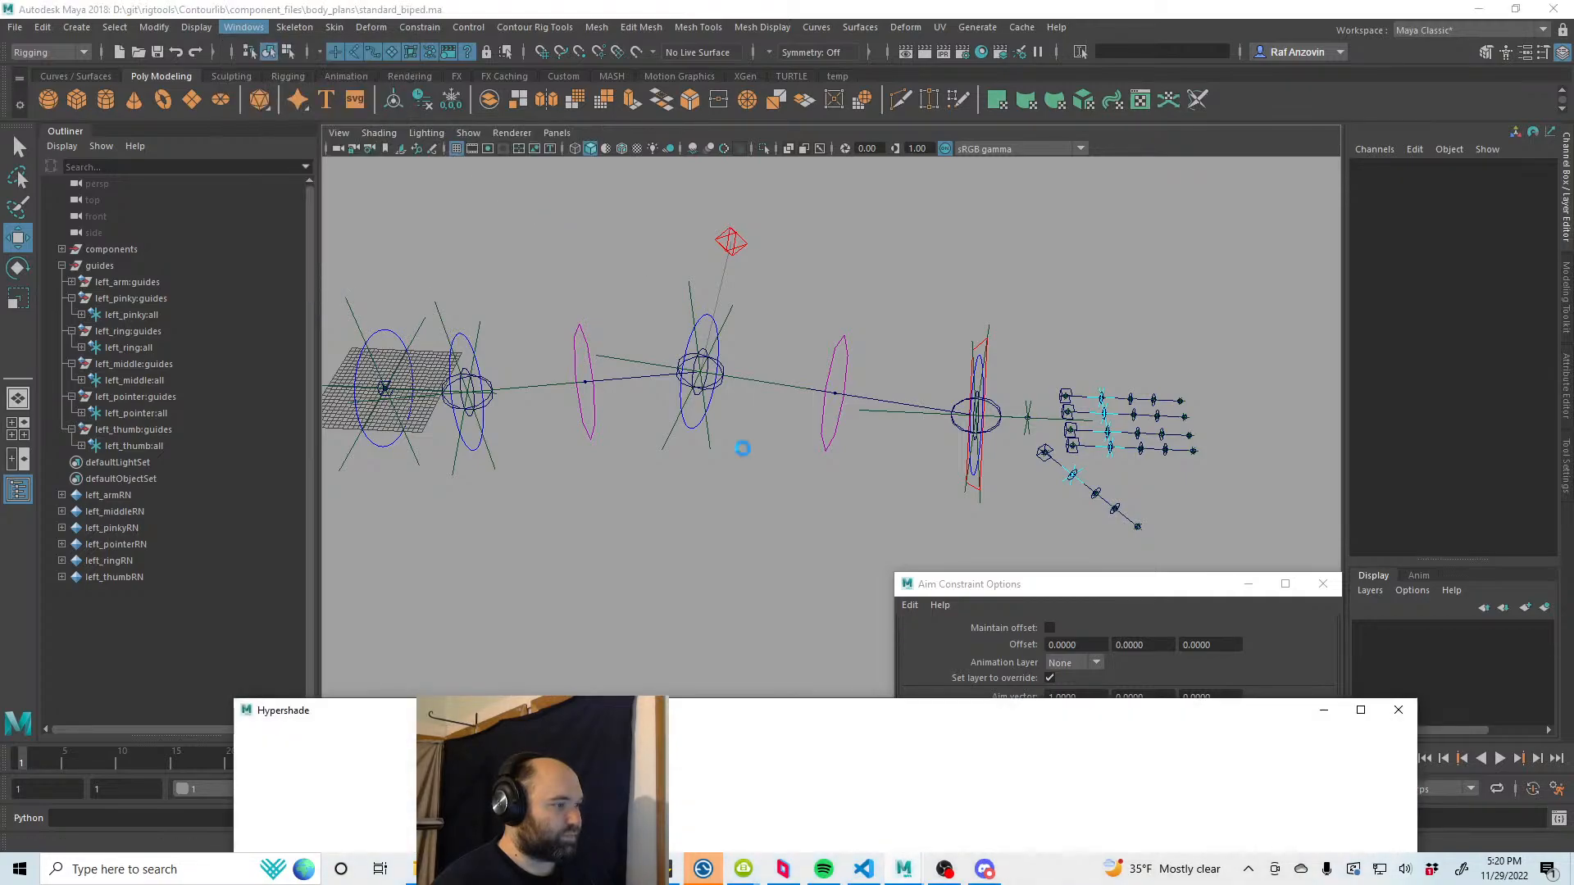
pyautogui.click(1407, 715)
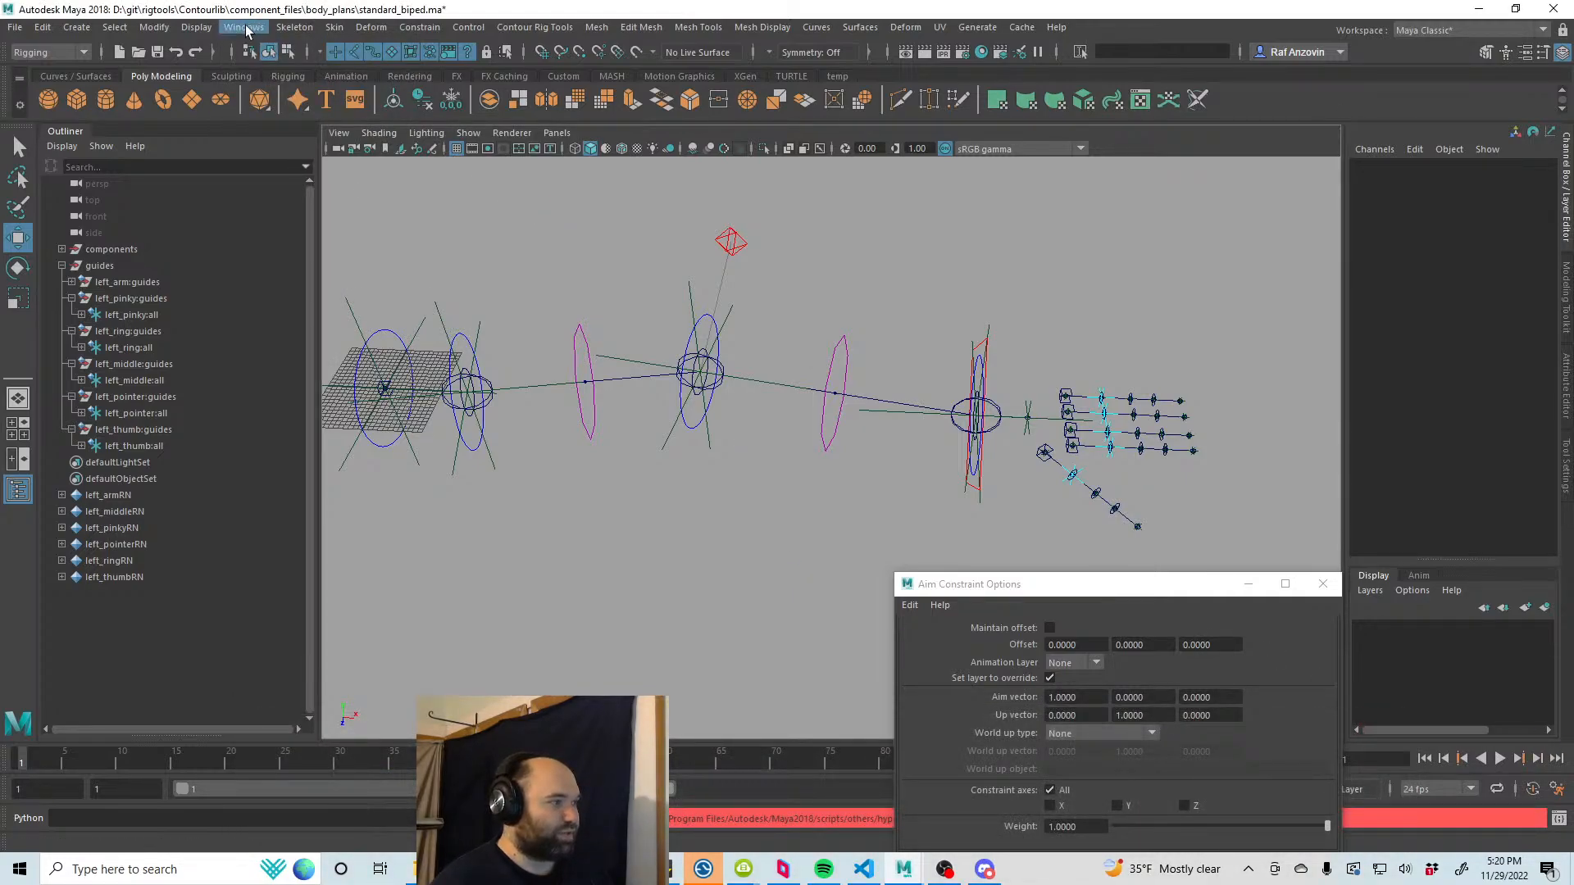
# Step: Open the Node Editor with an empty graph
pyautogui.click(244, 27)
pyautogui.click(322, 220)
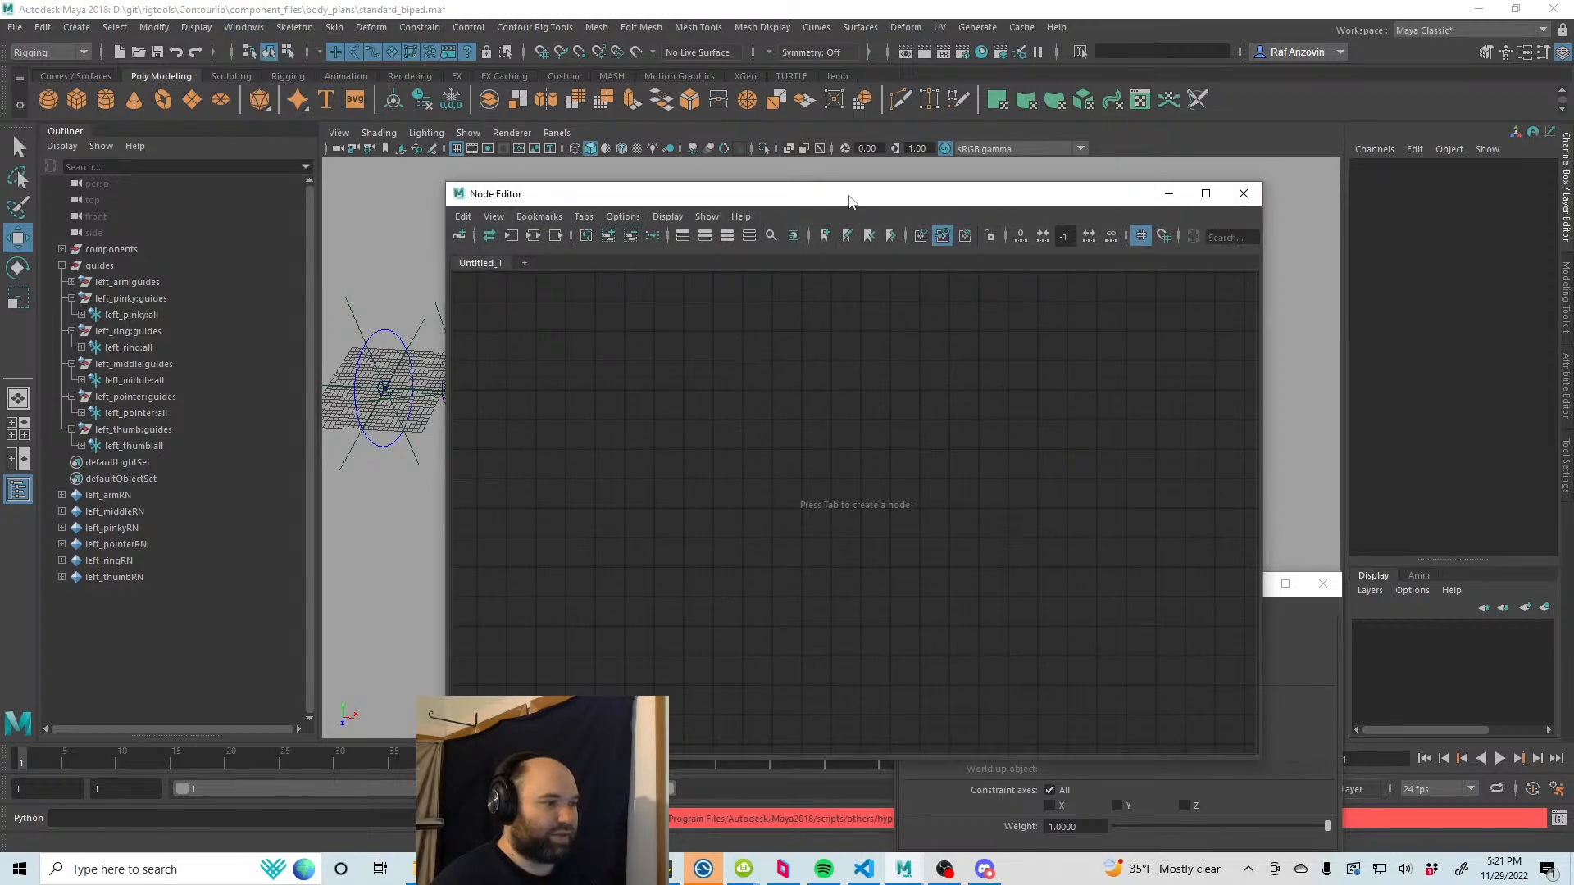
pyautogui.moveTo(854, 195); pyautogui.dragTo(899, 194)
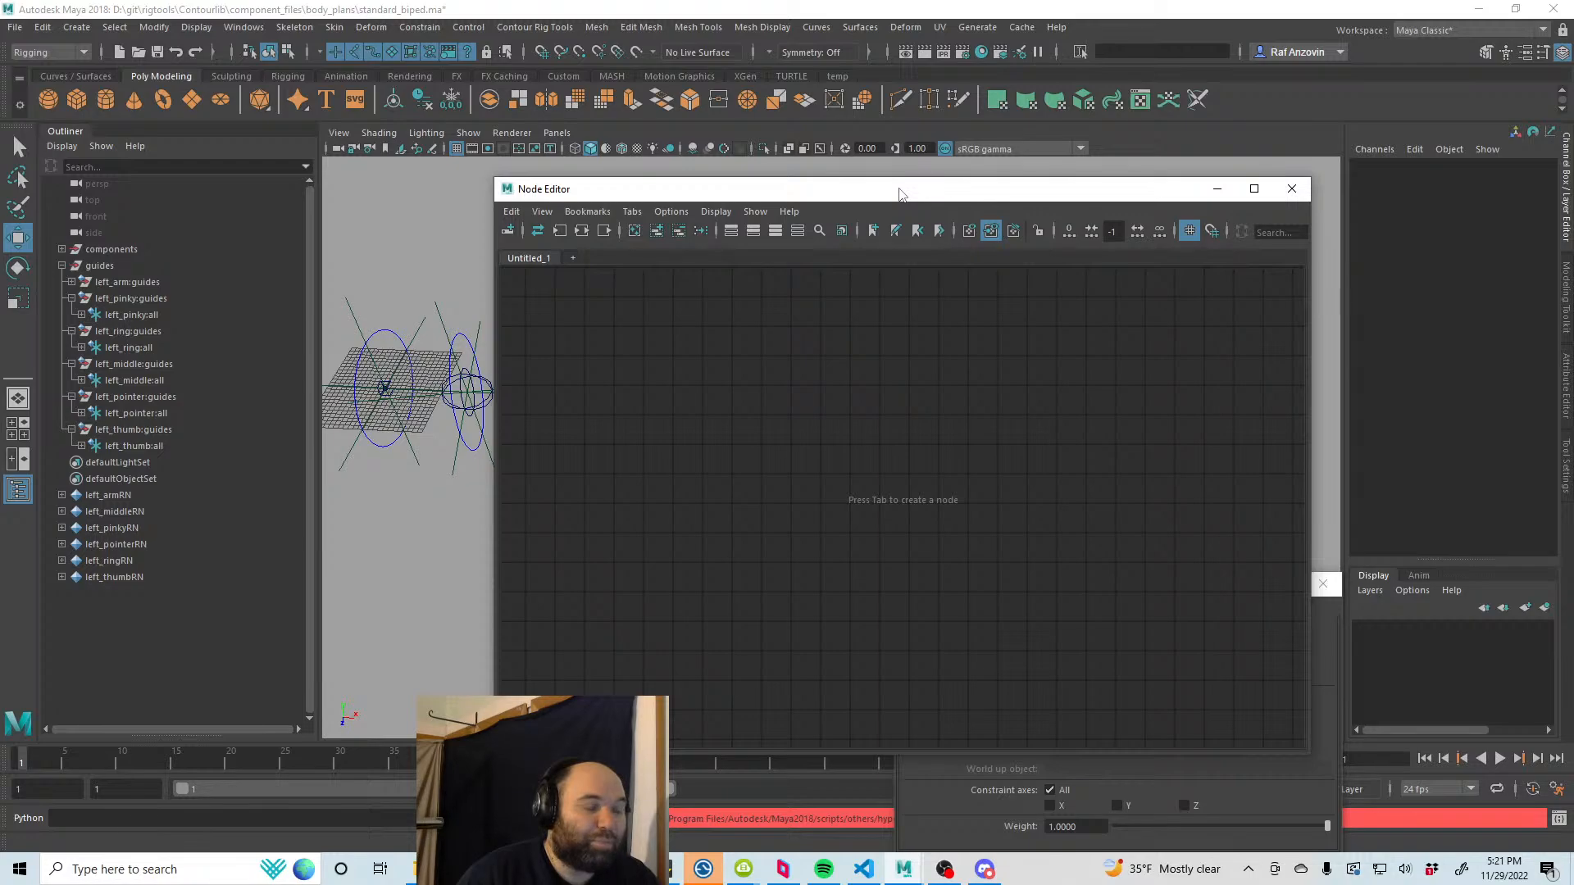
pyautogui.click(332, 28)
pyautogui.click(332, 28)
pyautogui.click(243, 26)
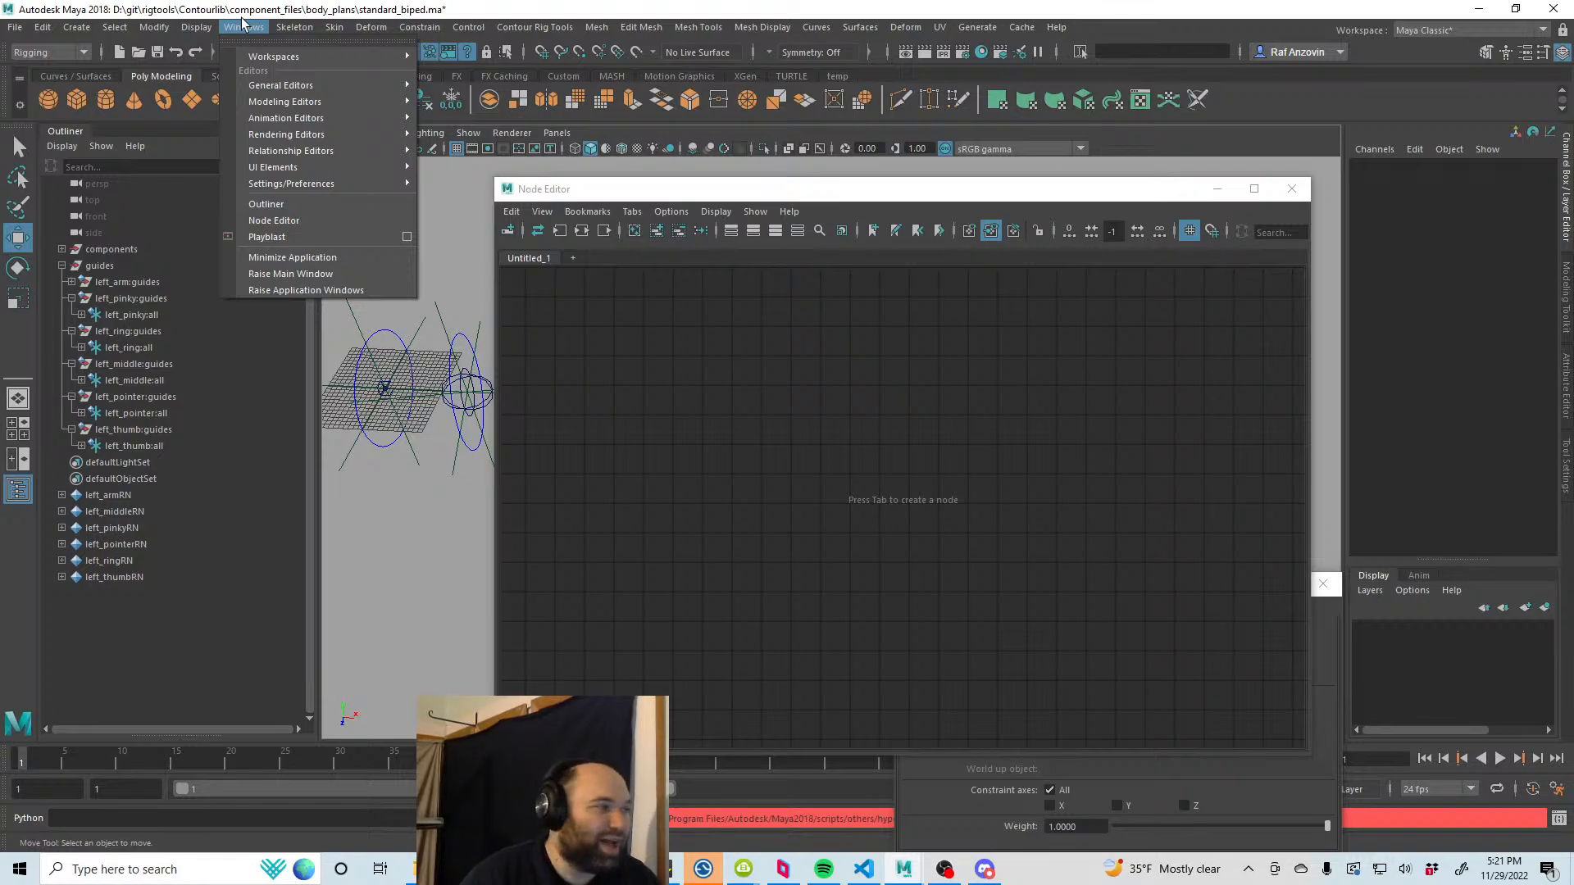
pyautogui.click(236, 26)
# Step: Place the Node Editor window below the finger guides and expand left_arm:guides in the Outliner
pyautogui.moveTo(704, 192); pyautogui.dragTo(942, 230)
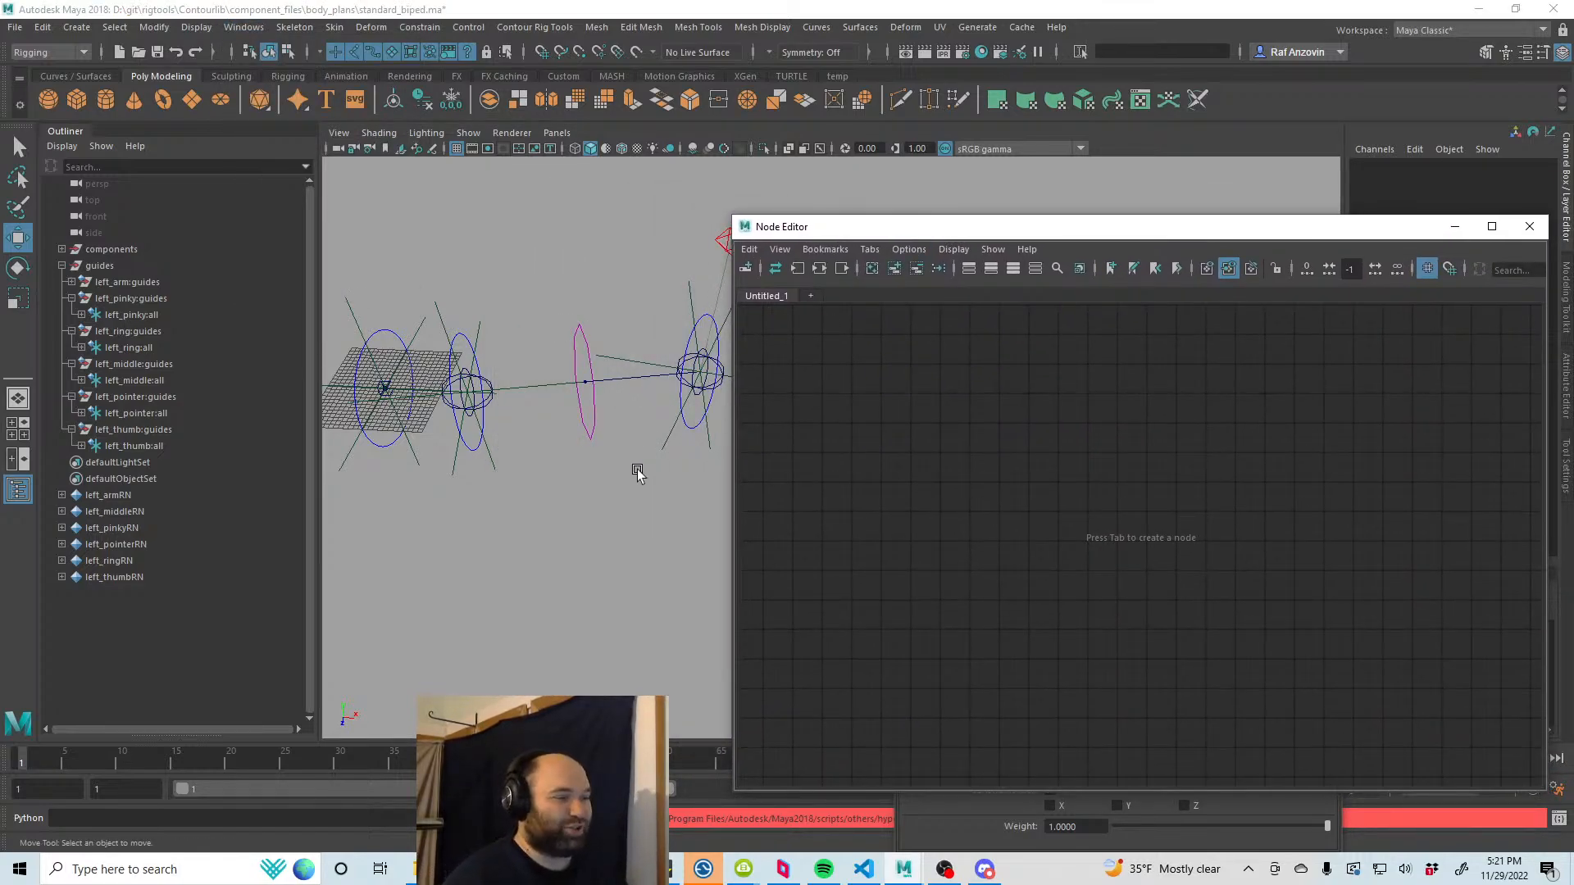
pyautogui.moveTo(636, 468)
pyautogui.keyDown('alt'); pyautogui.mouseDown()
pyautogui.moveTo(582, 429)
pyautogui.moveTo(566, 467)
pyautogui.moveTo(618, 485)
pyautogui.mouseUp(); pyautogui.keyUp('alt')
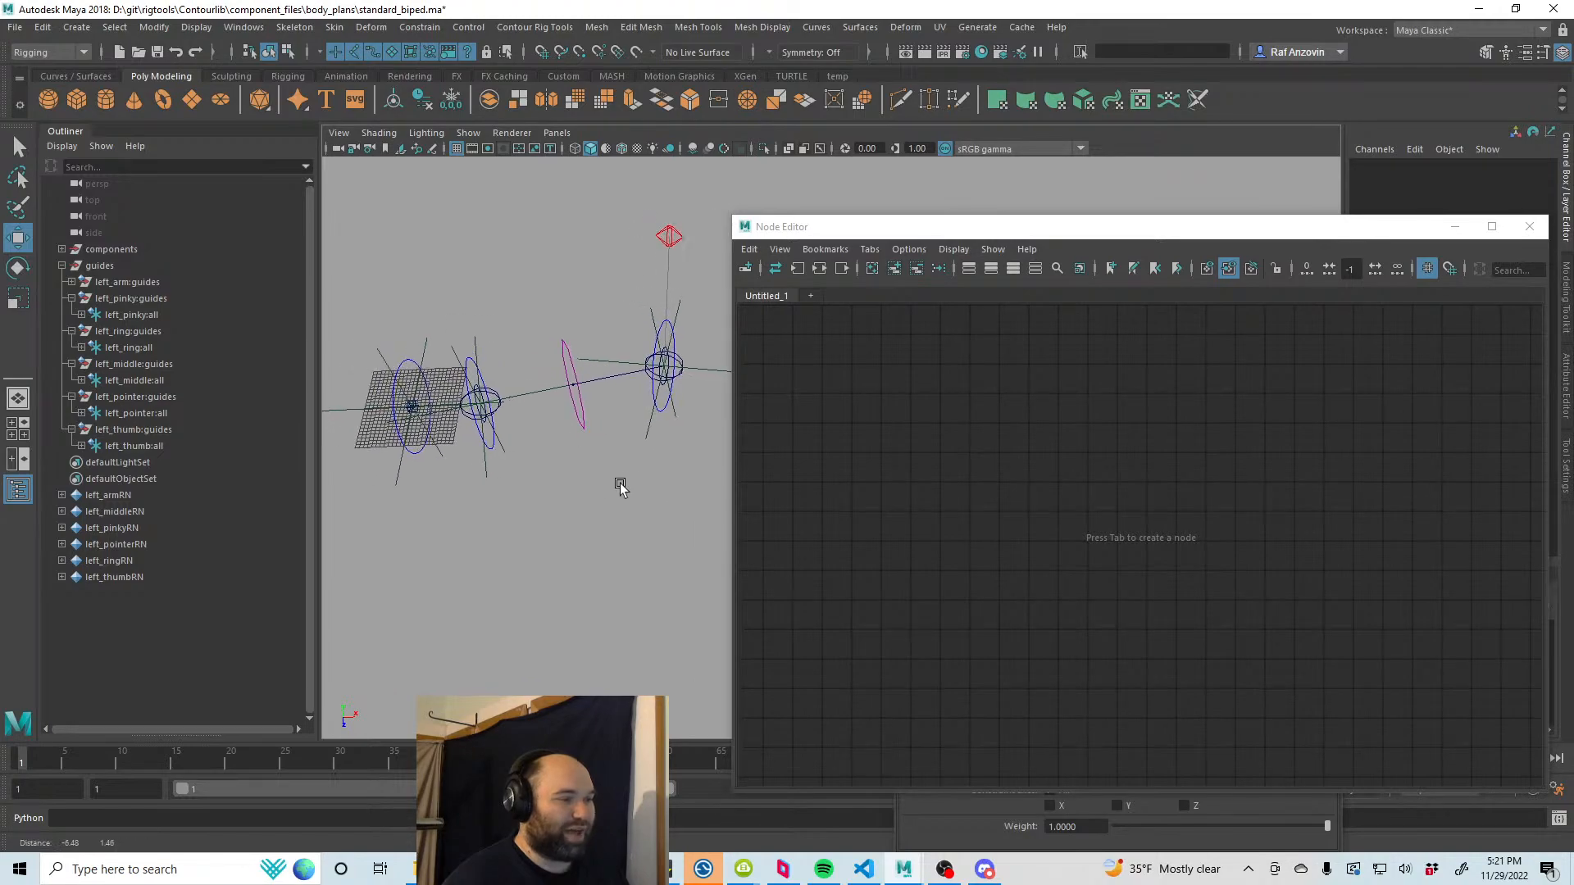
pyautogui.moveTo(857, 233); pyautogui.dragTo(1128, 215)
pyautogui.keyDown('alt'); pyautogui.moveTo(815, 467); pyautogui.dragTo(678, 471, button='middle'); pyautogui.keyUp('alt')
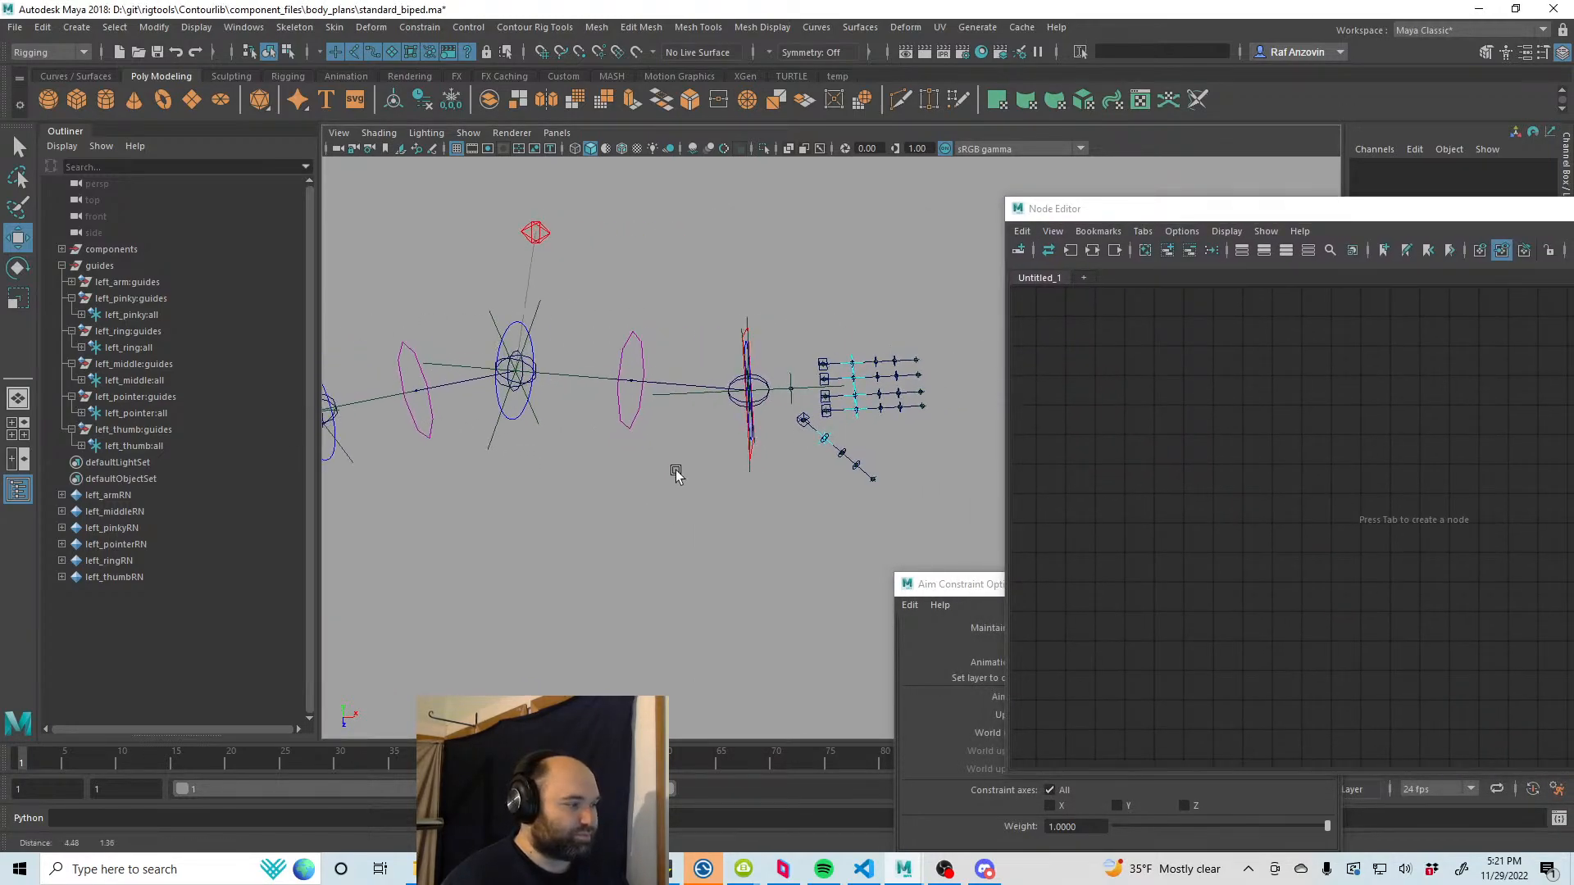
pyautogui.moveTo(1175, 213); pyautogui.dragTo(864, 205)
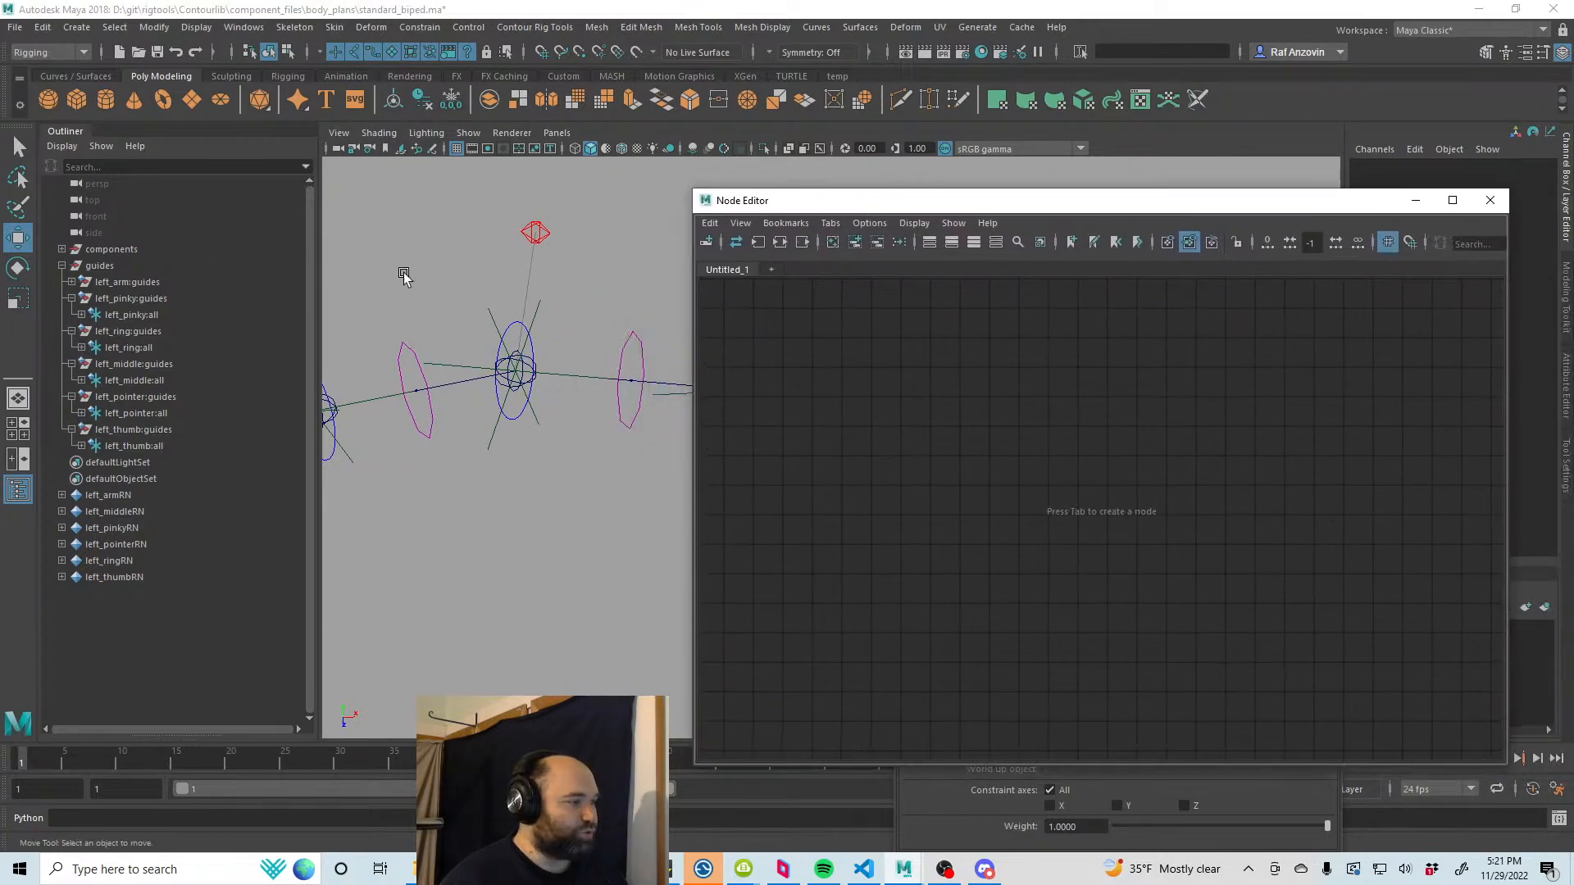
pyautogui.click(71, 282)
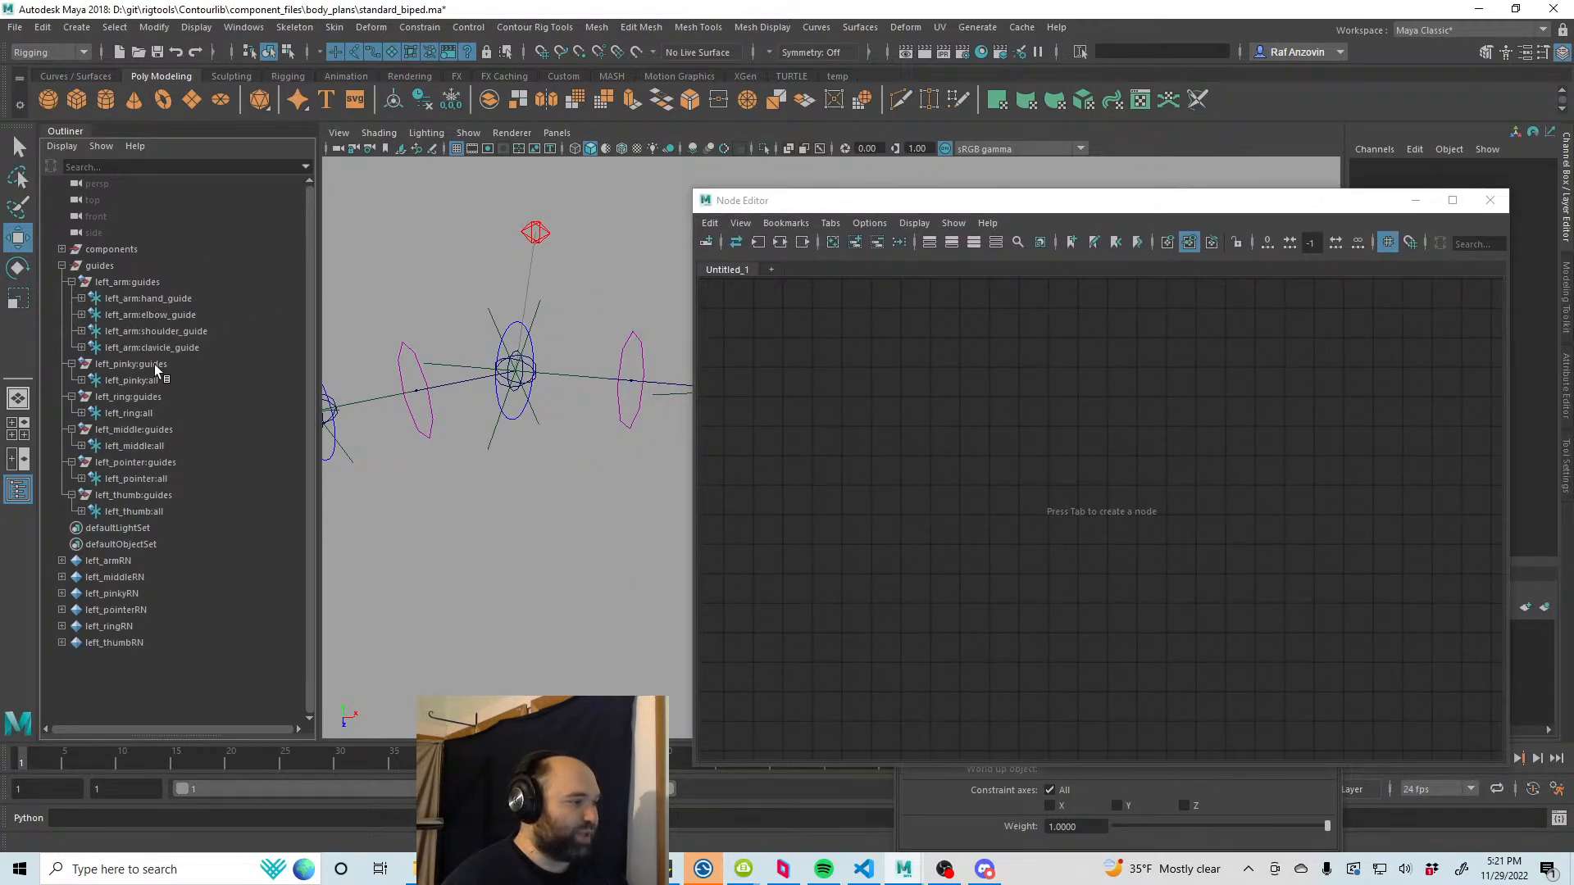
pyautogui.moveTo(902, 204); pyautogui.dragTo(1002, 437)
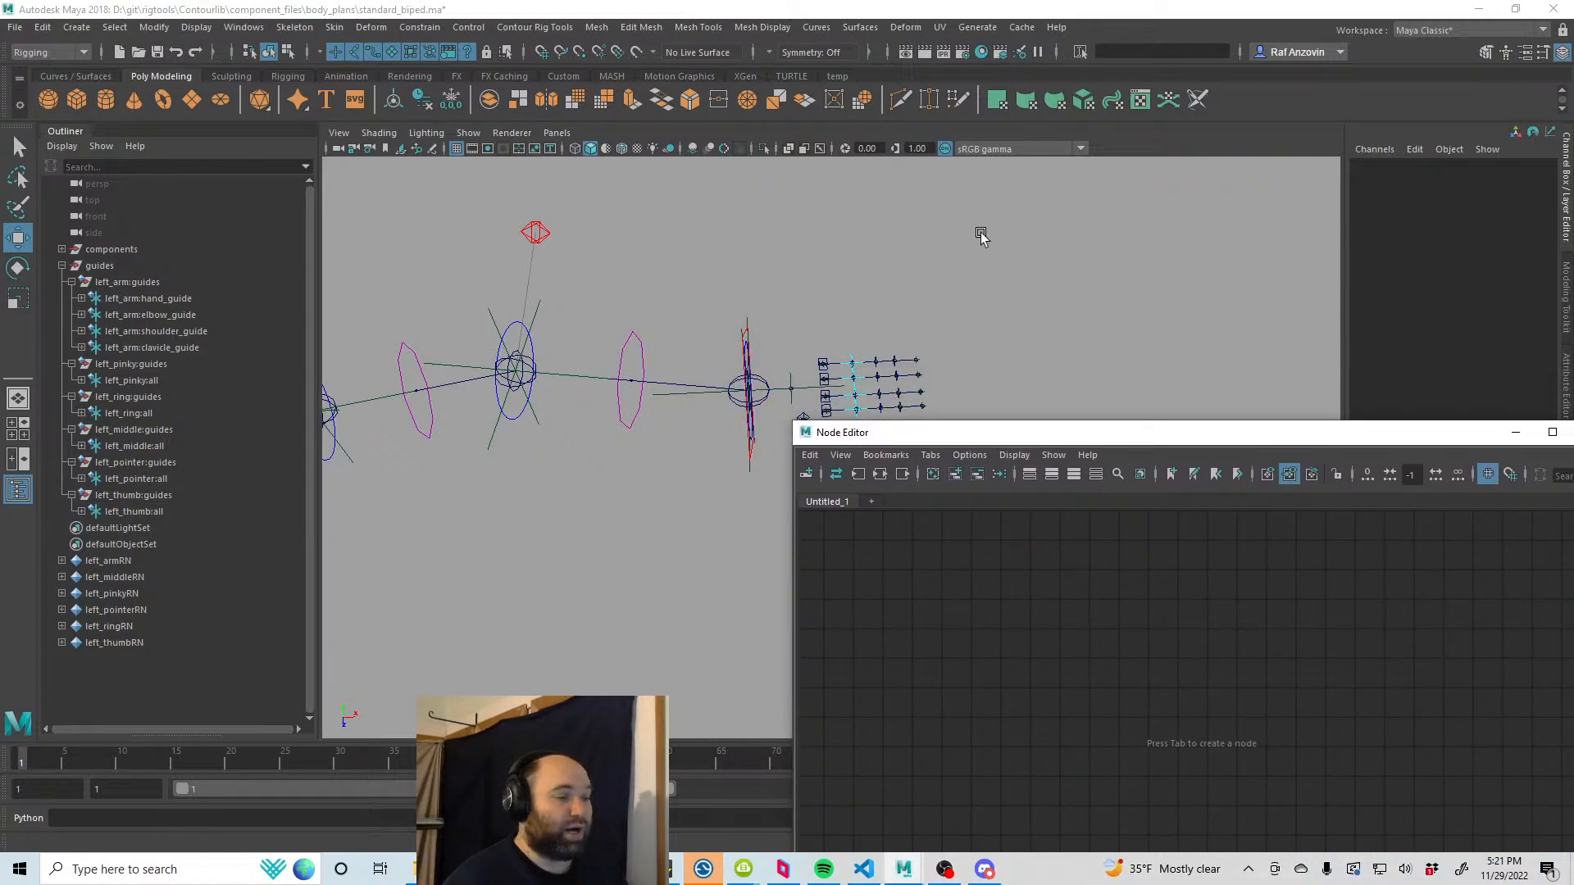
pyautogui.keyDown('alt'); pyautogui.moveTo(975, 290); pyautogui.dragTo(981, 244, button='middle'); pyautogui.keyUp('alt')
pyautogui.keyDown('alt'); pyautogui.moveTo(981, 243); pyautogui.dragTo(874, 298); pyautogui.keyUp('alt')
pyautogui.keyDown('alt'); pyautogui.moveTo(844, 359); pyautogui.dragTo(840, 358); pyautogui.keyUp('alt')
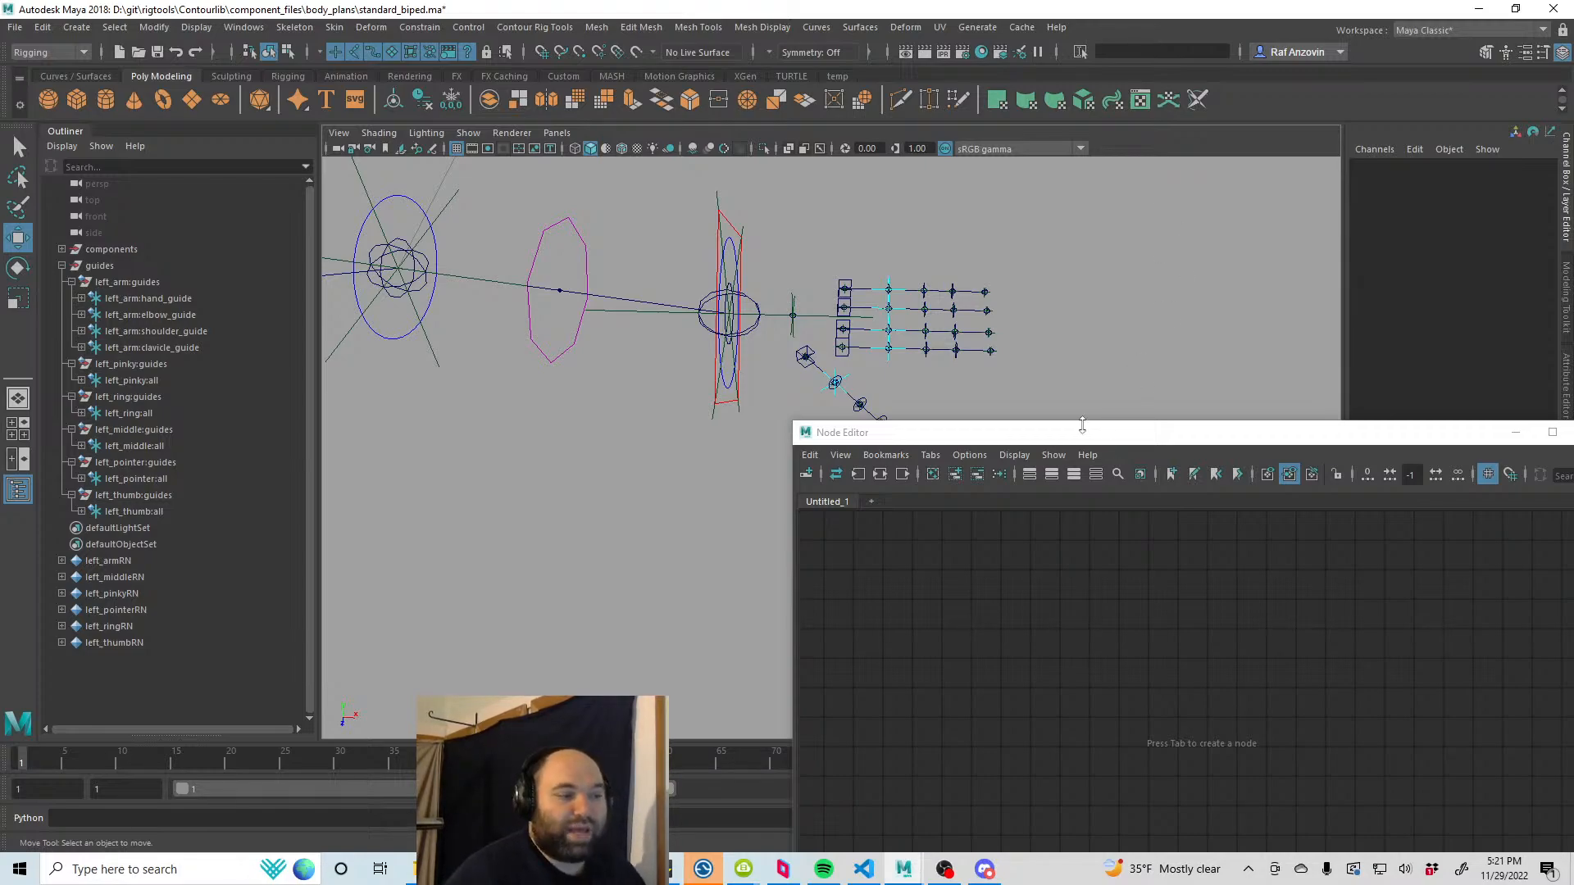
pyautogui.moveTo(1056, 442); pyautogui.dragTo(1108, 466)
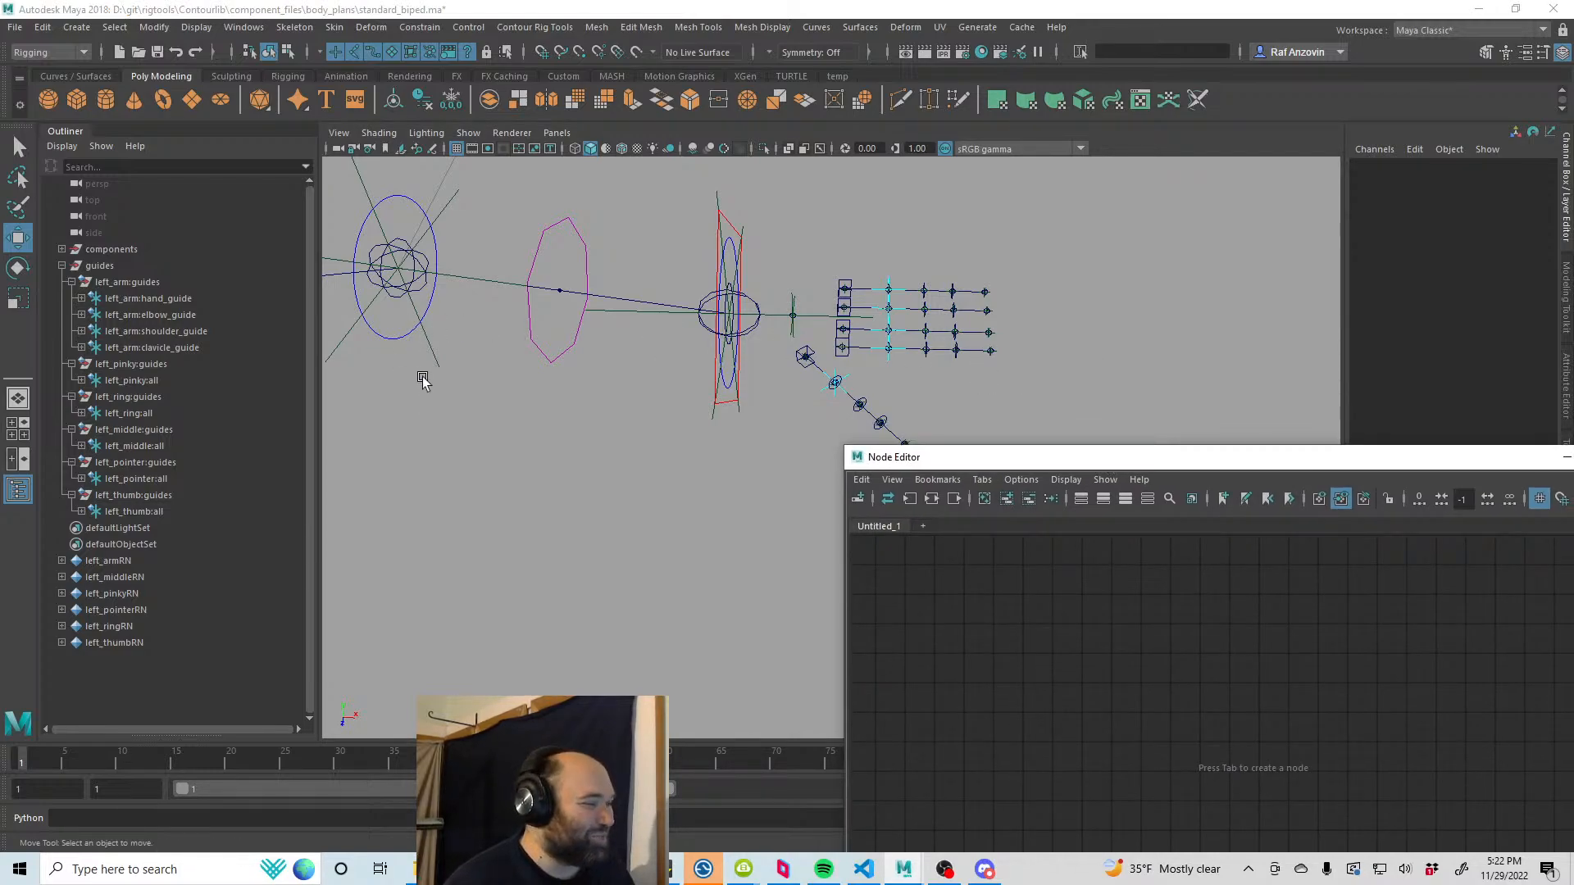
pyautogui.moveTo(997, 460); pyautogui.dragTo(945, 448)
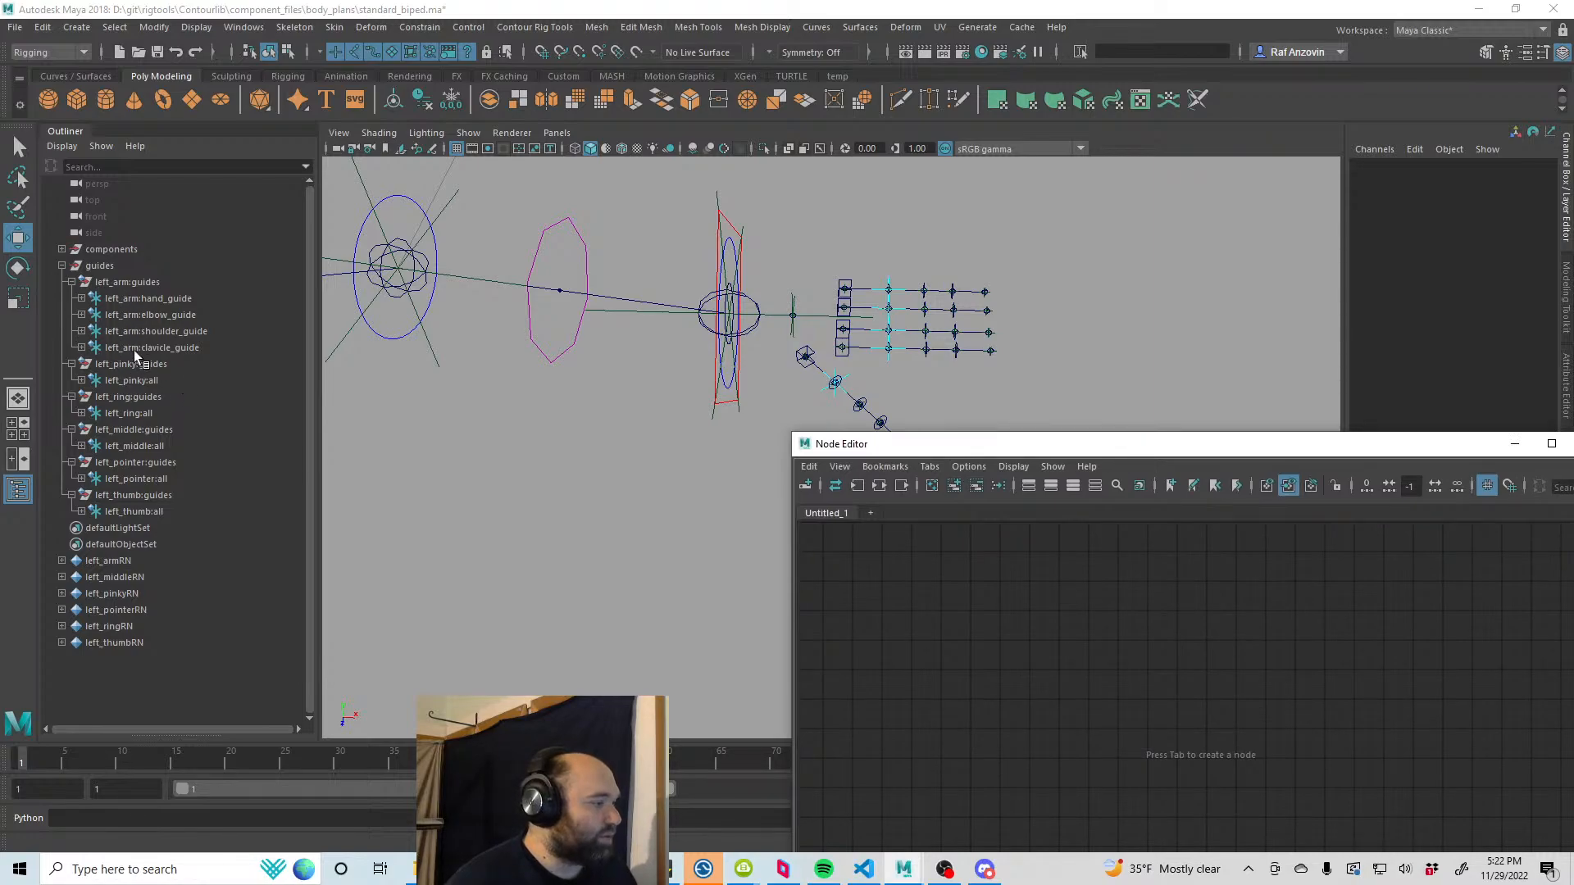
# Step: Add the left_arm:inputs and left_arm:outputs nodes to the Node Editor graph, with outputs placed beneath inputs
pyautogui.click(62, 249)
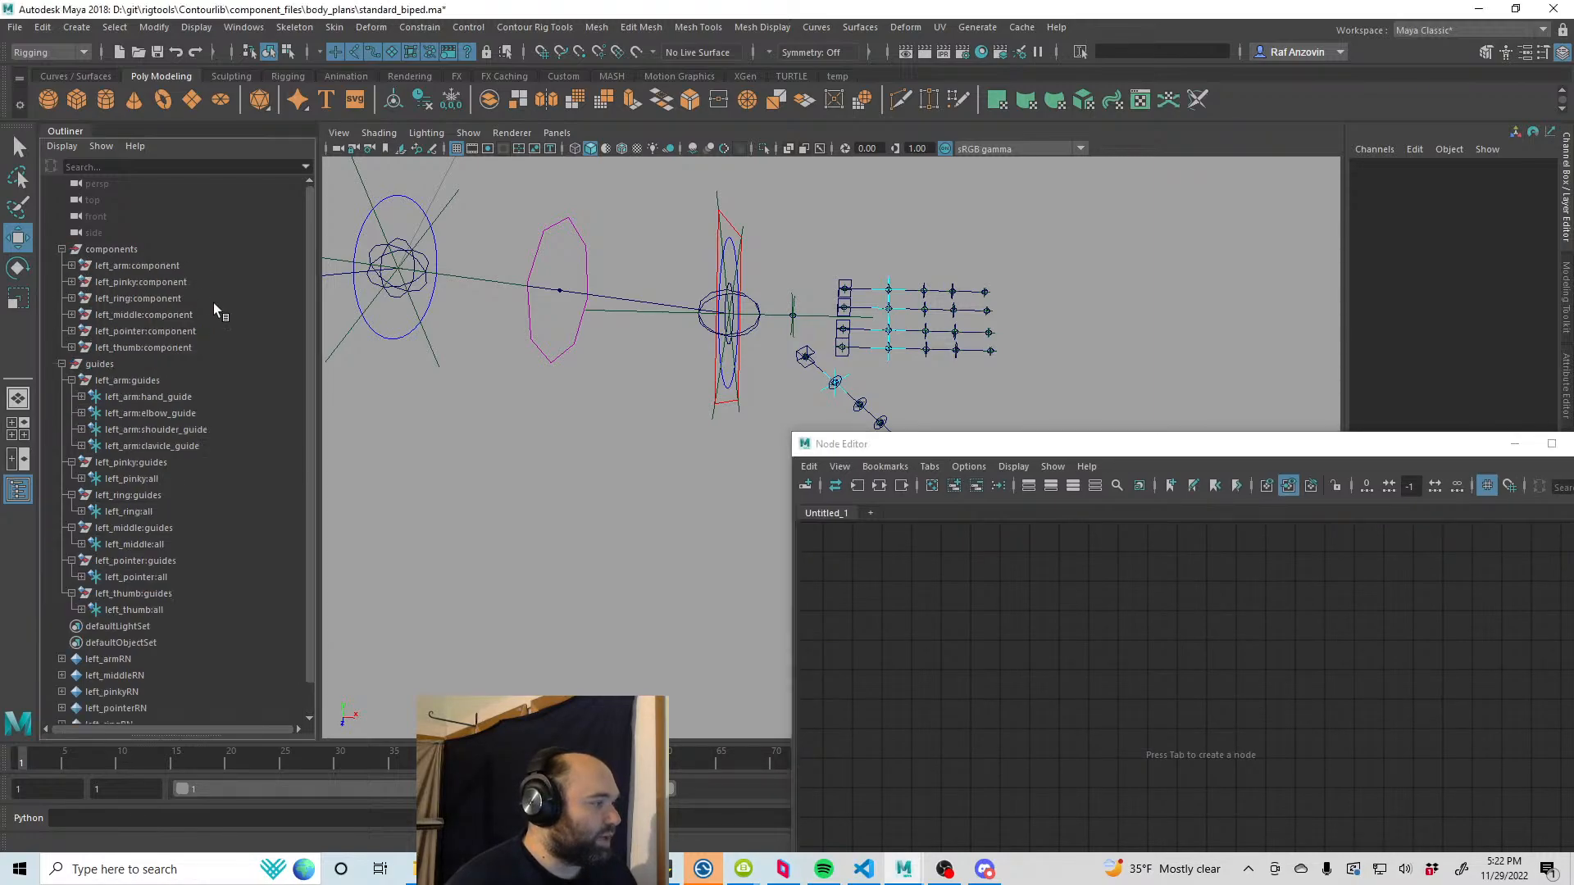
pyautogui.click(71, 266)
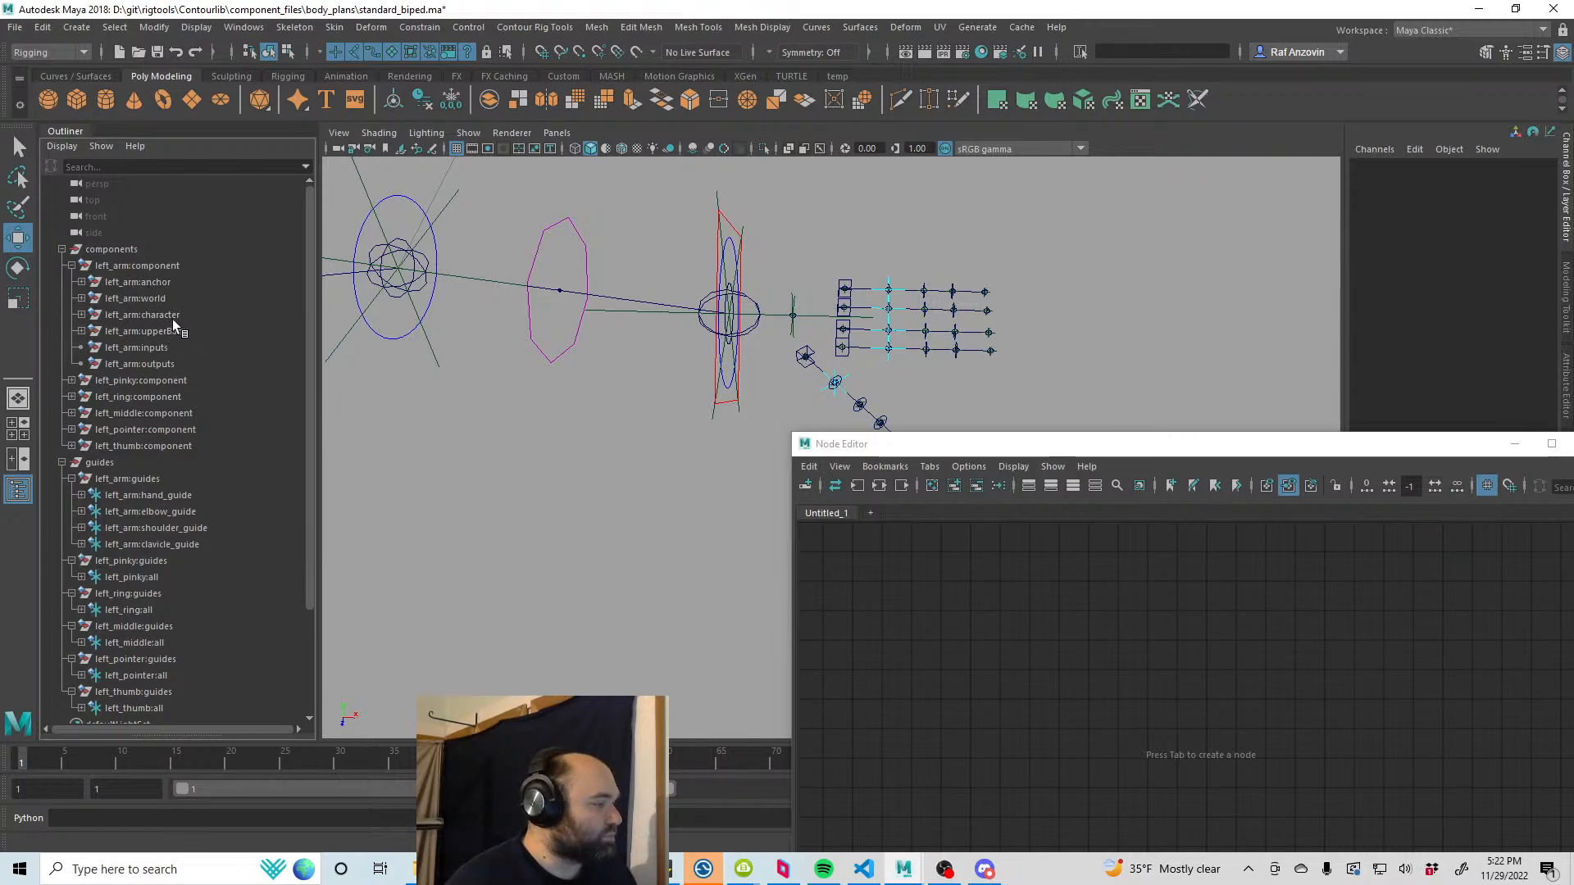
pyautogui.click(155, 348)
pyautogui.keyDown('ctrl'); pyautogui.click(164, 365); pyautogui.keyUp('ctrl')
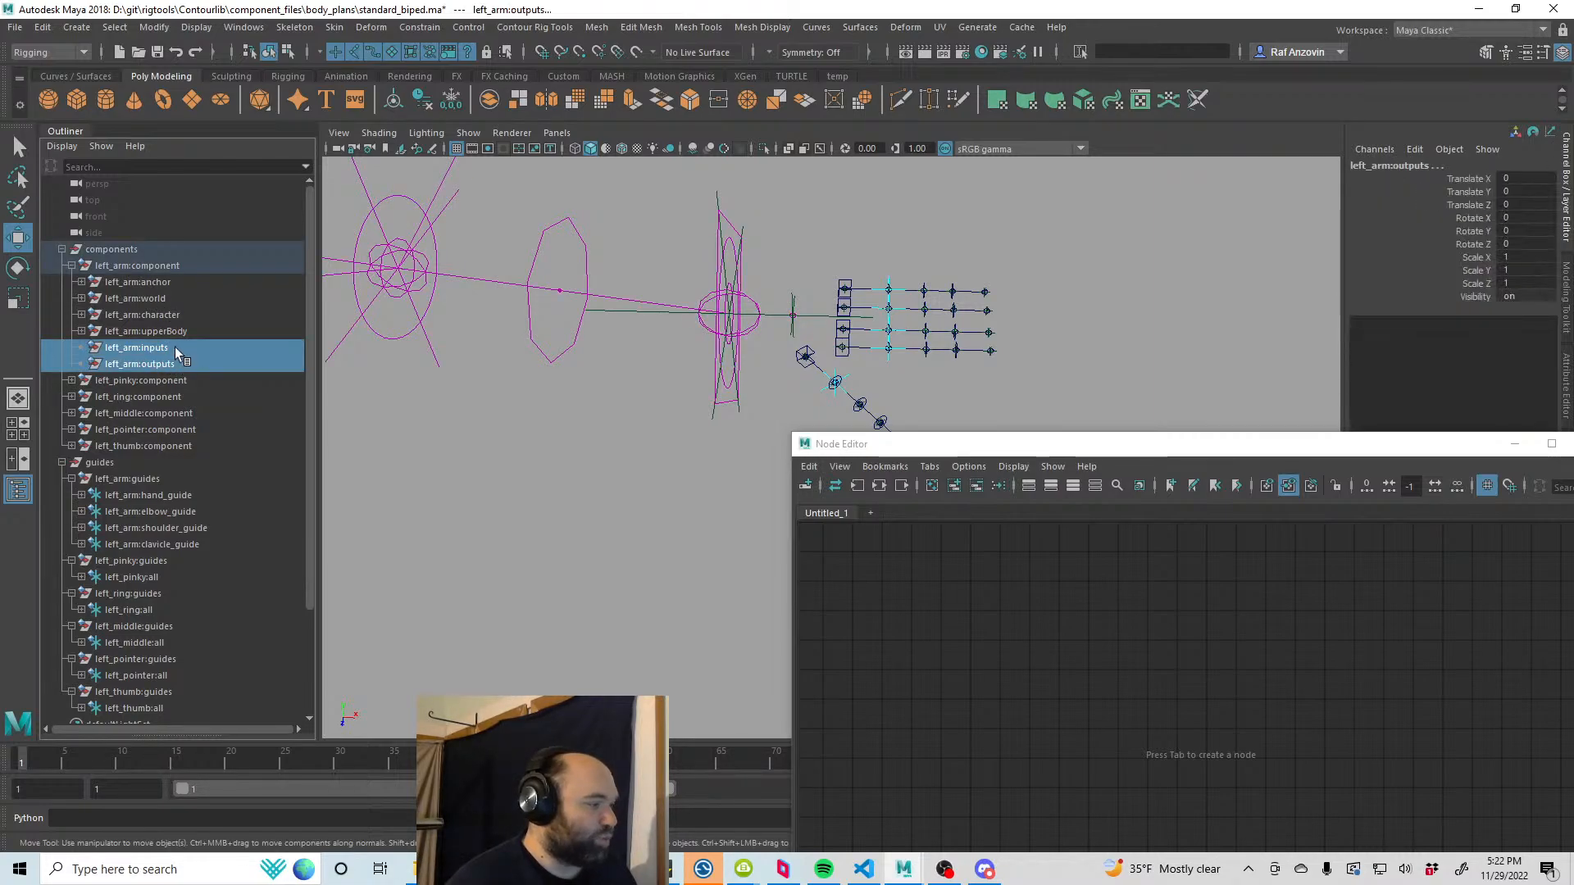
pyautogui.moveTo(175, 347); pyautogui.dragTo(982, 642, button='middle')
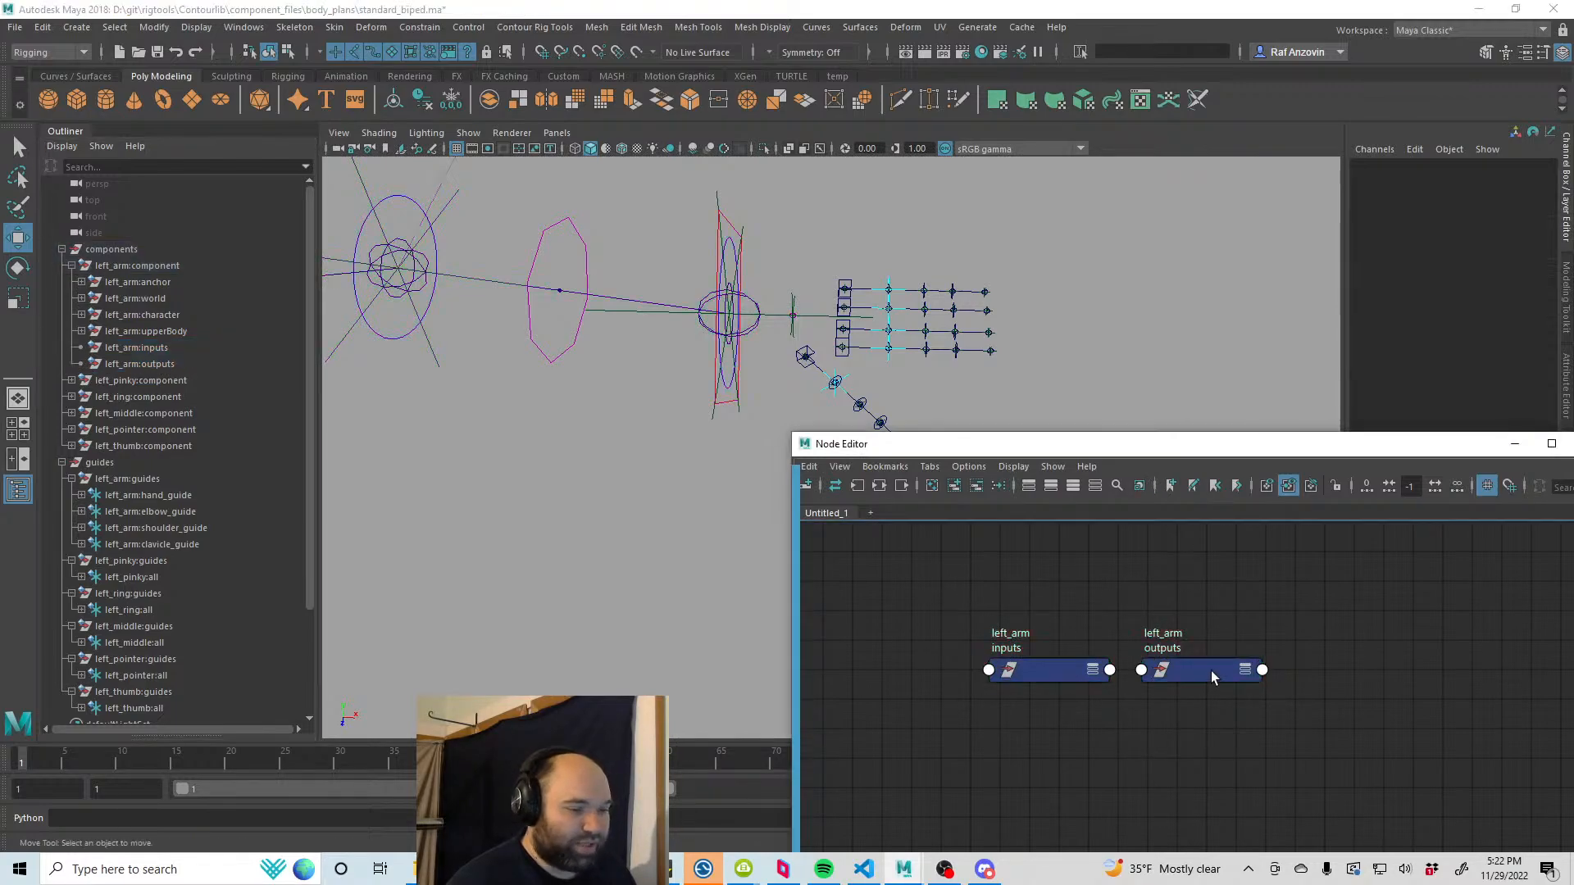
pyautogui.moveTo(1212, 671); pyautogui.dragTo(1058, 738)
pyautogui.moveTo(998, 451); pyautogui.dragTo(1072, 329)
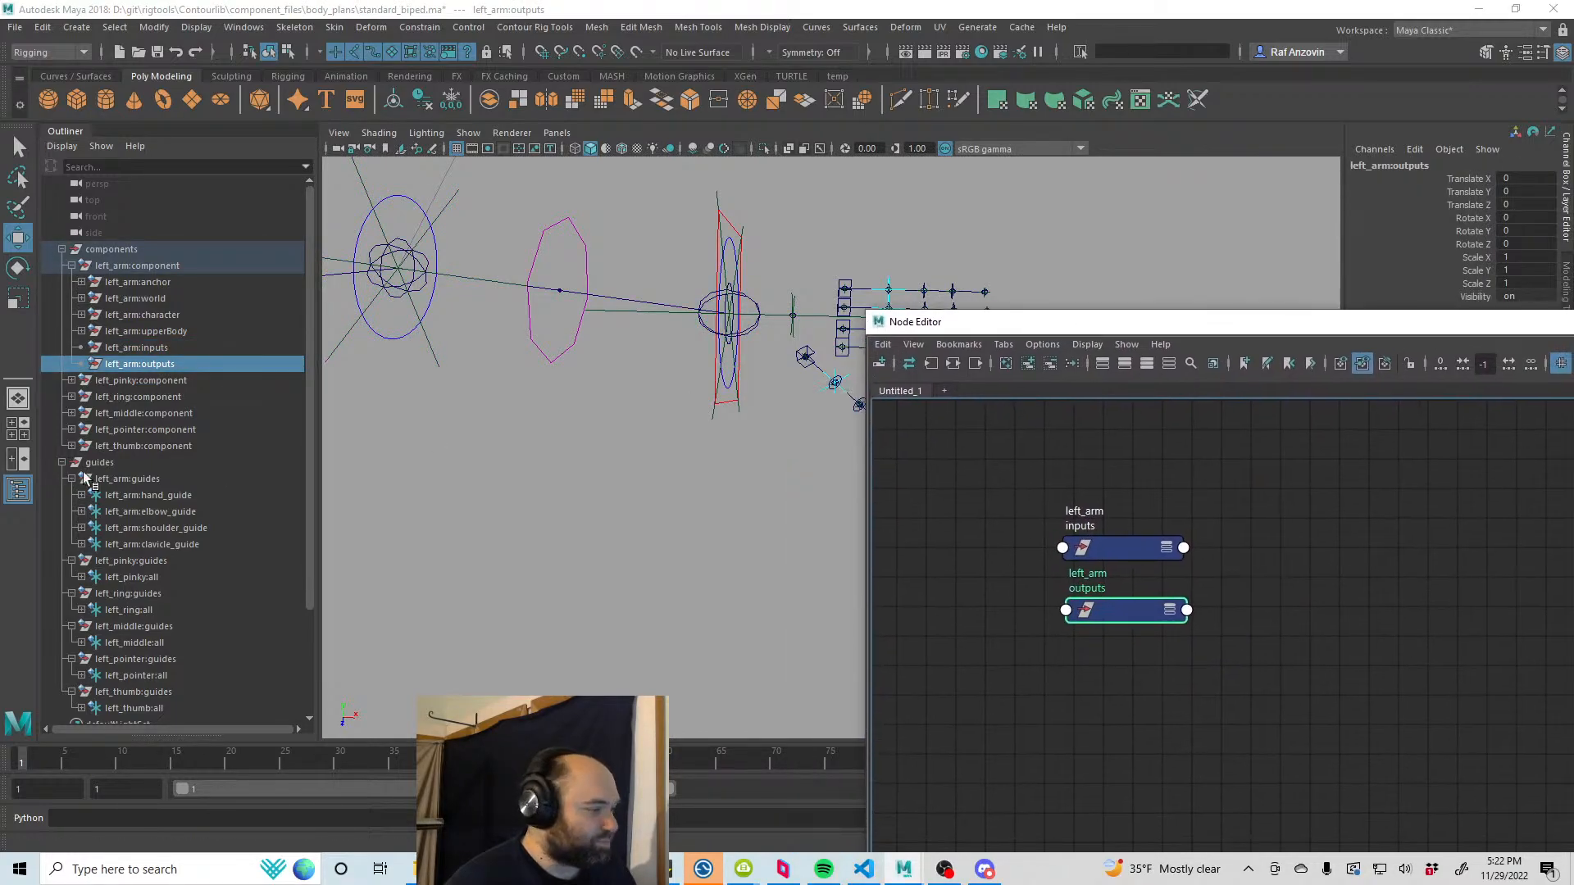
# Step: Add the left_pinky:inputs node from the left_pinky component to the graph, beside the arm nodes
pyautogui.scroll(-3, 180, 520)
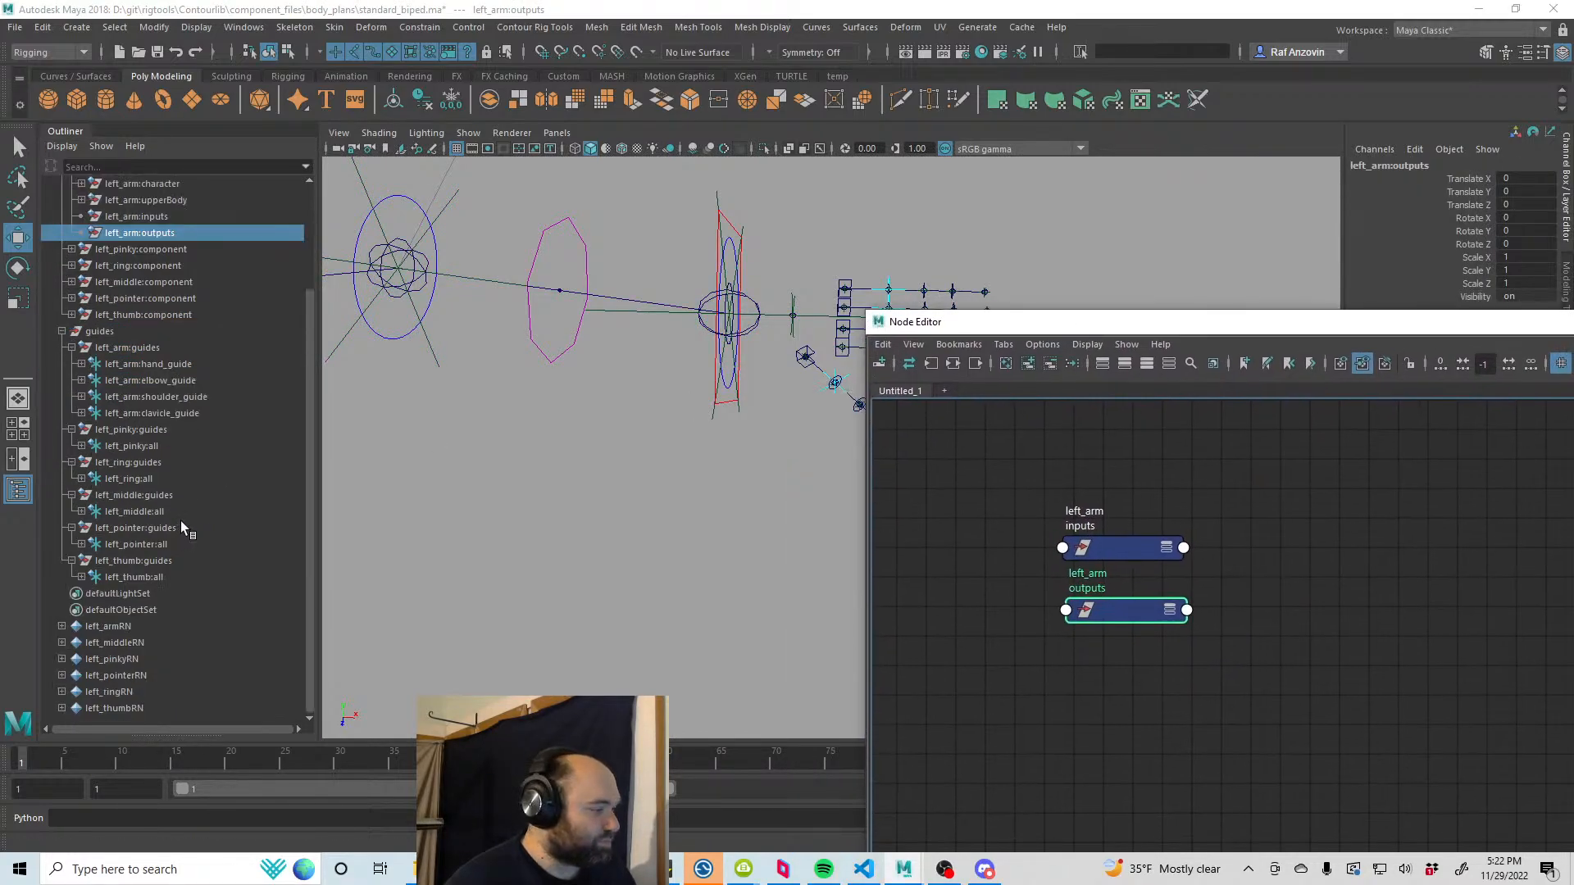
pyautogui.click(144, 446)
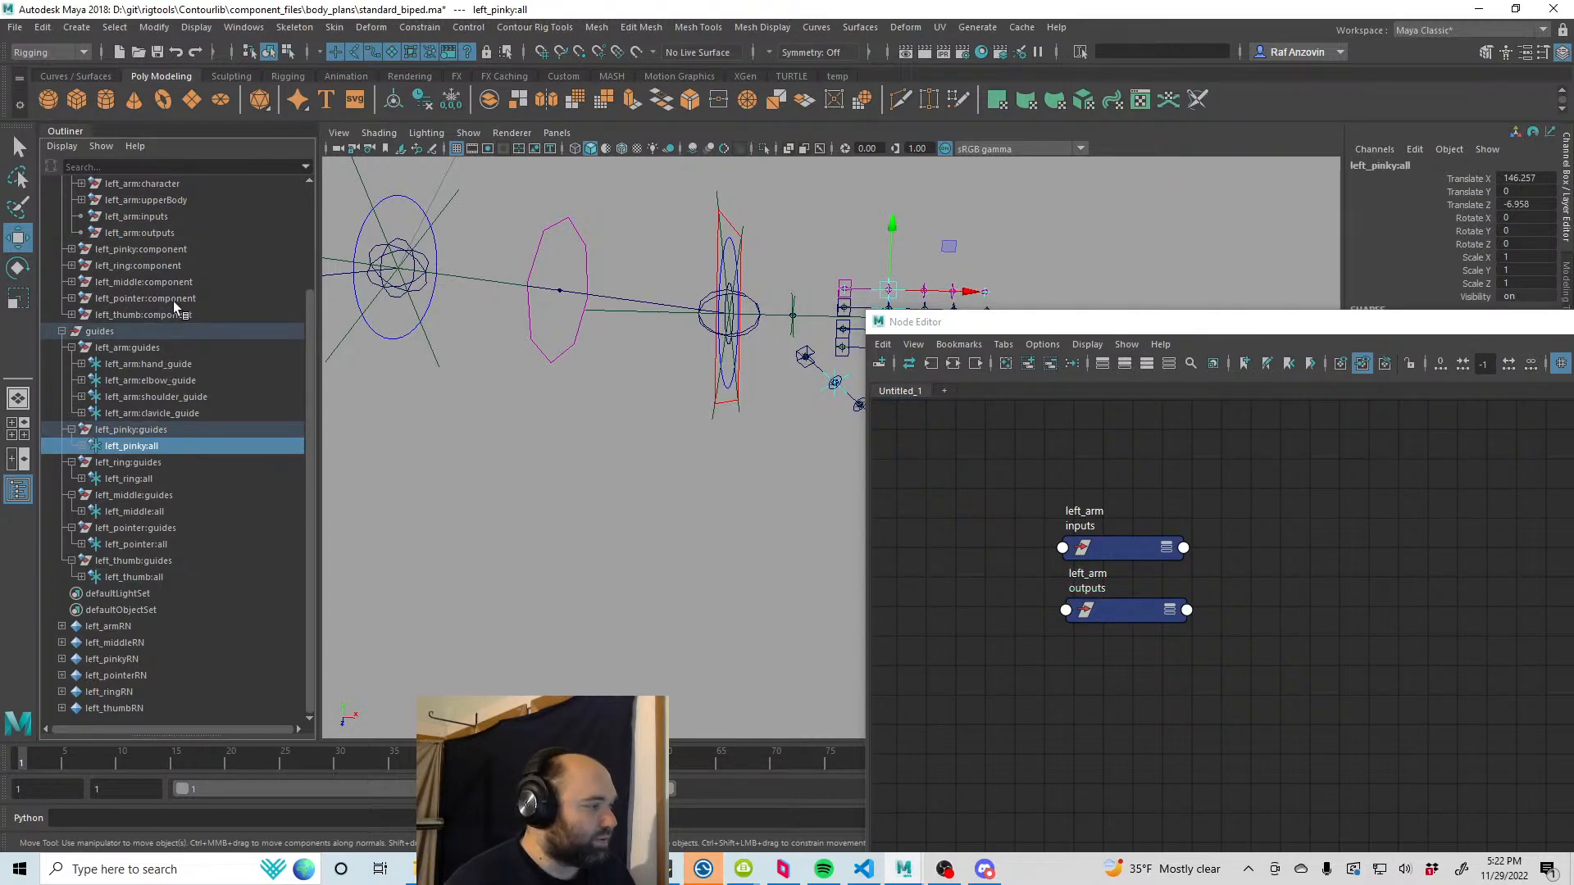
pyautogui.scroll(3, 174, 304)
pyautogui.click(71, 380)
pyautogui.moveTo(184, 398); pyautogui.dragTo(1320, 554)
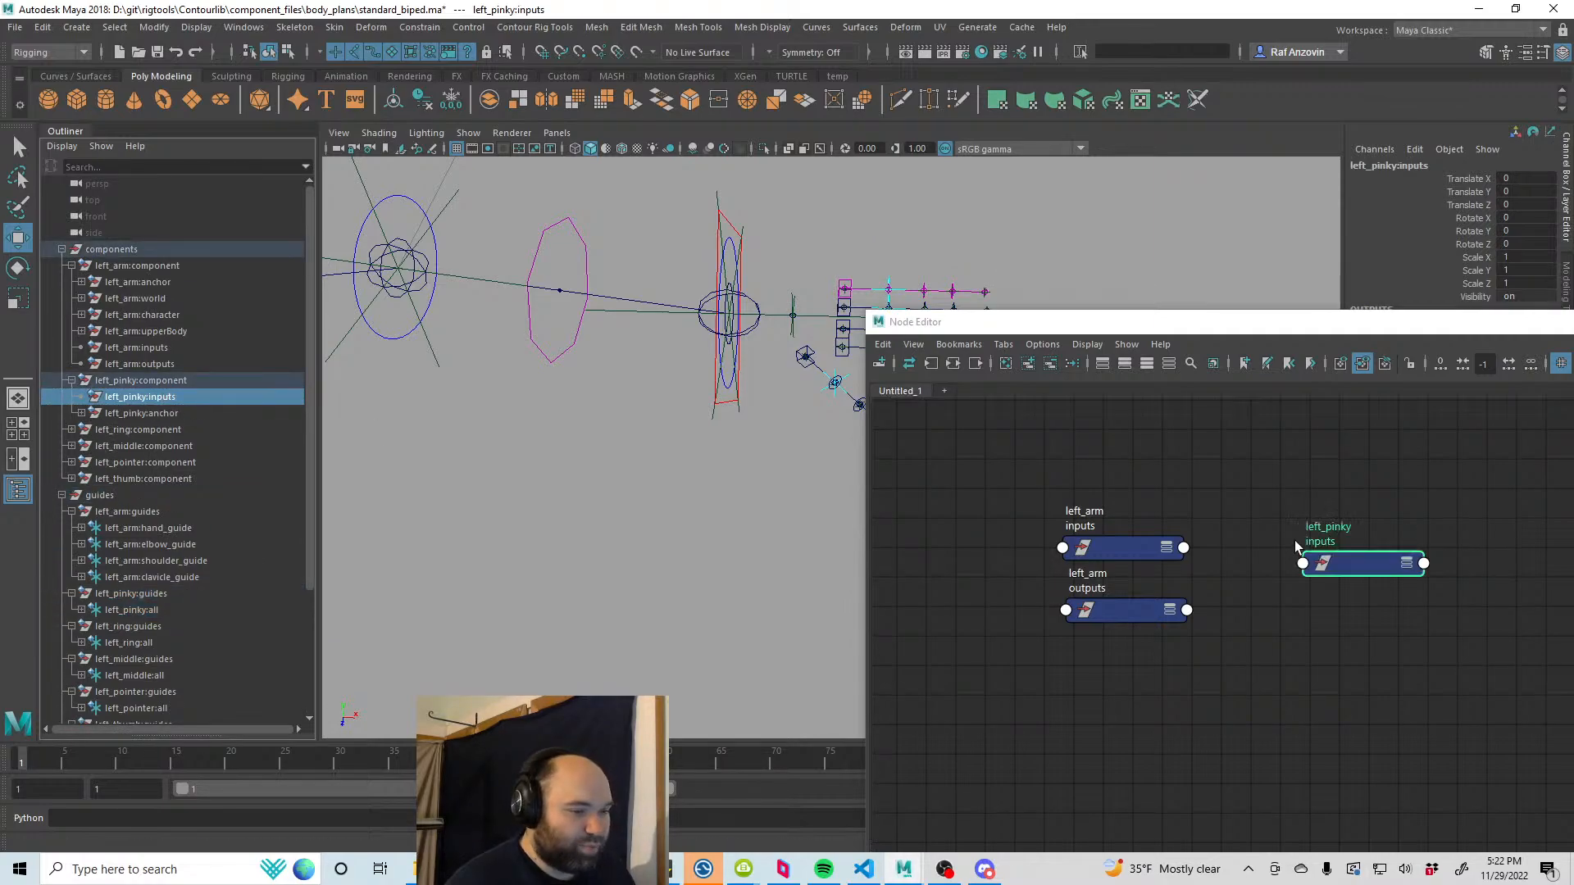
# Step: Show all attributes on left_pinky:inputs, left_arm:outputs and left_arm:inputs, and spread the nodes apart in the graph
pyautogui.click(1406, 564)
pyautogui.click(1406, 564)
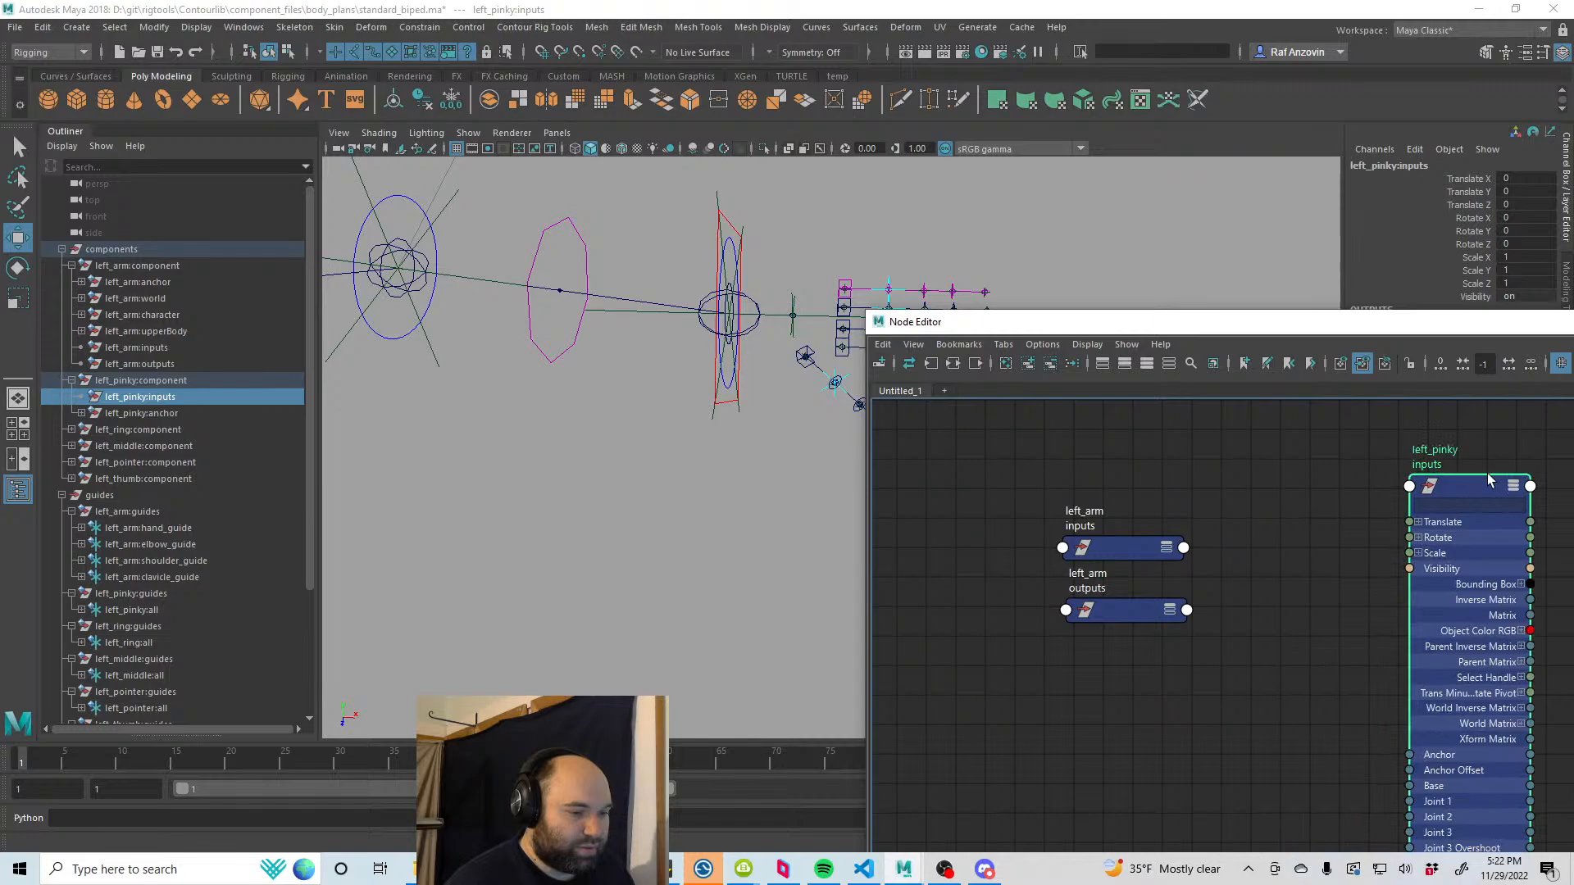
pyautogui.click(1170, 610)
pyautogui.click(1170, 610)
pyautogui.click(1166, 547)
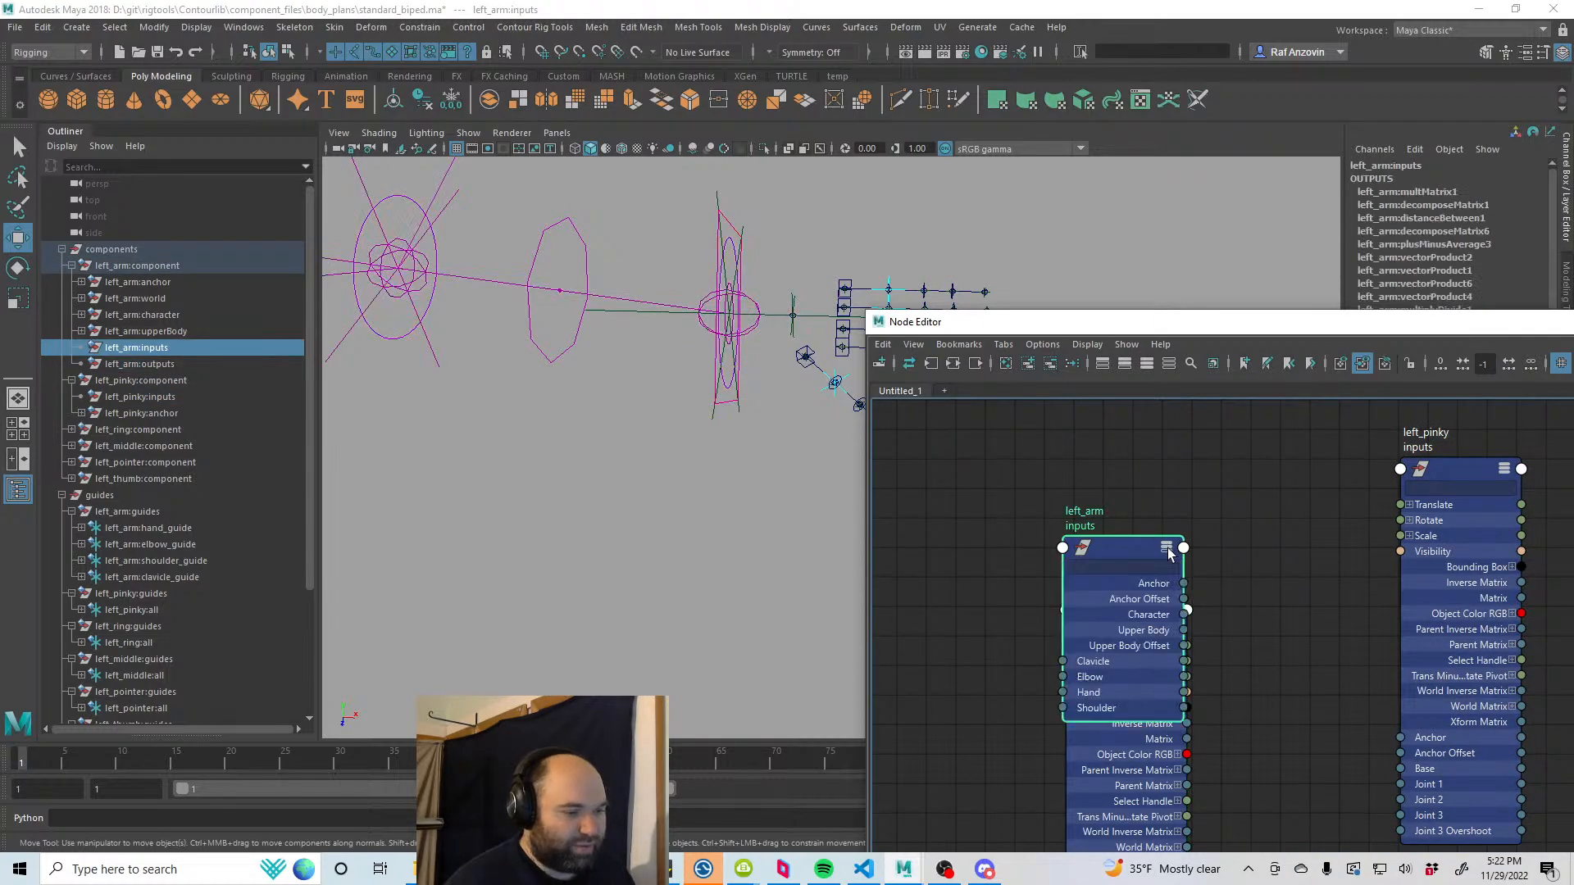
pyautogui.click(1166, 547)
pyautogui.moveTo(1124, 547); pyautogui.dragTo(949, 425)
pyautogui.scroll(-3, 1238, 566)
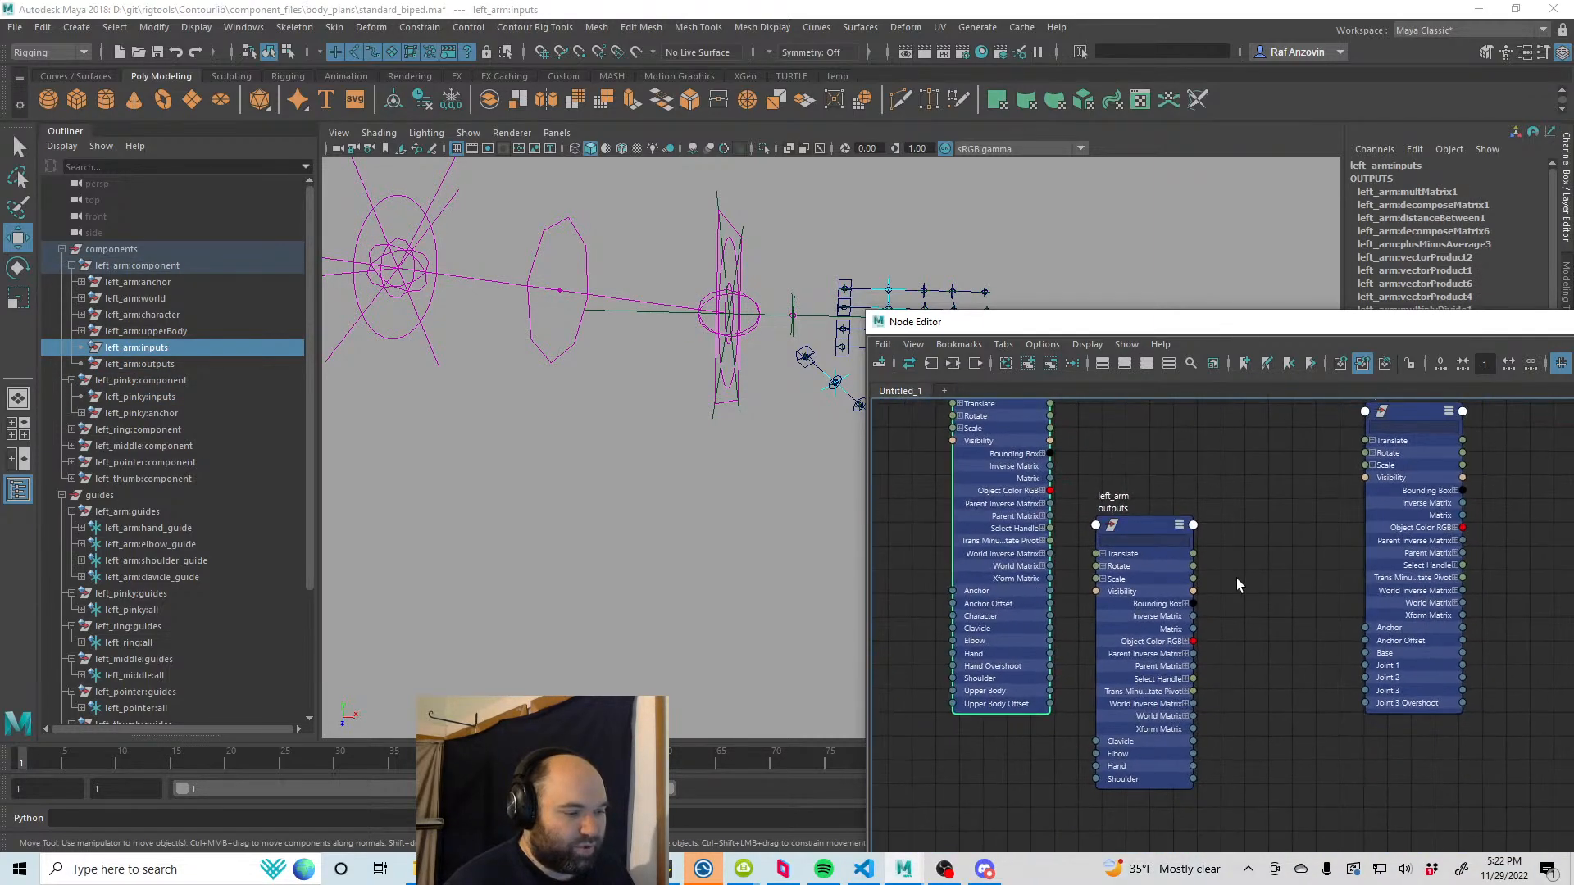
pyautogui.moveTo(1151, 551); pyautogui.dragTo(1155, 571)
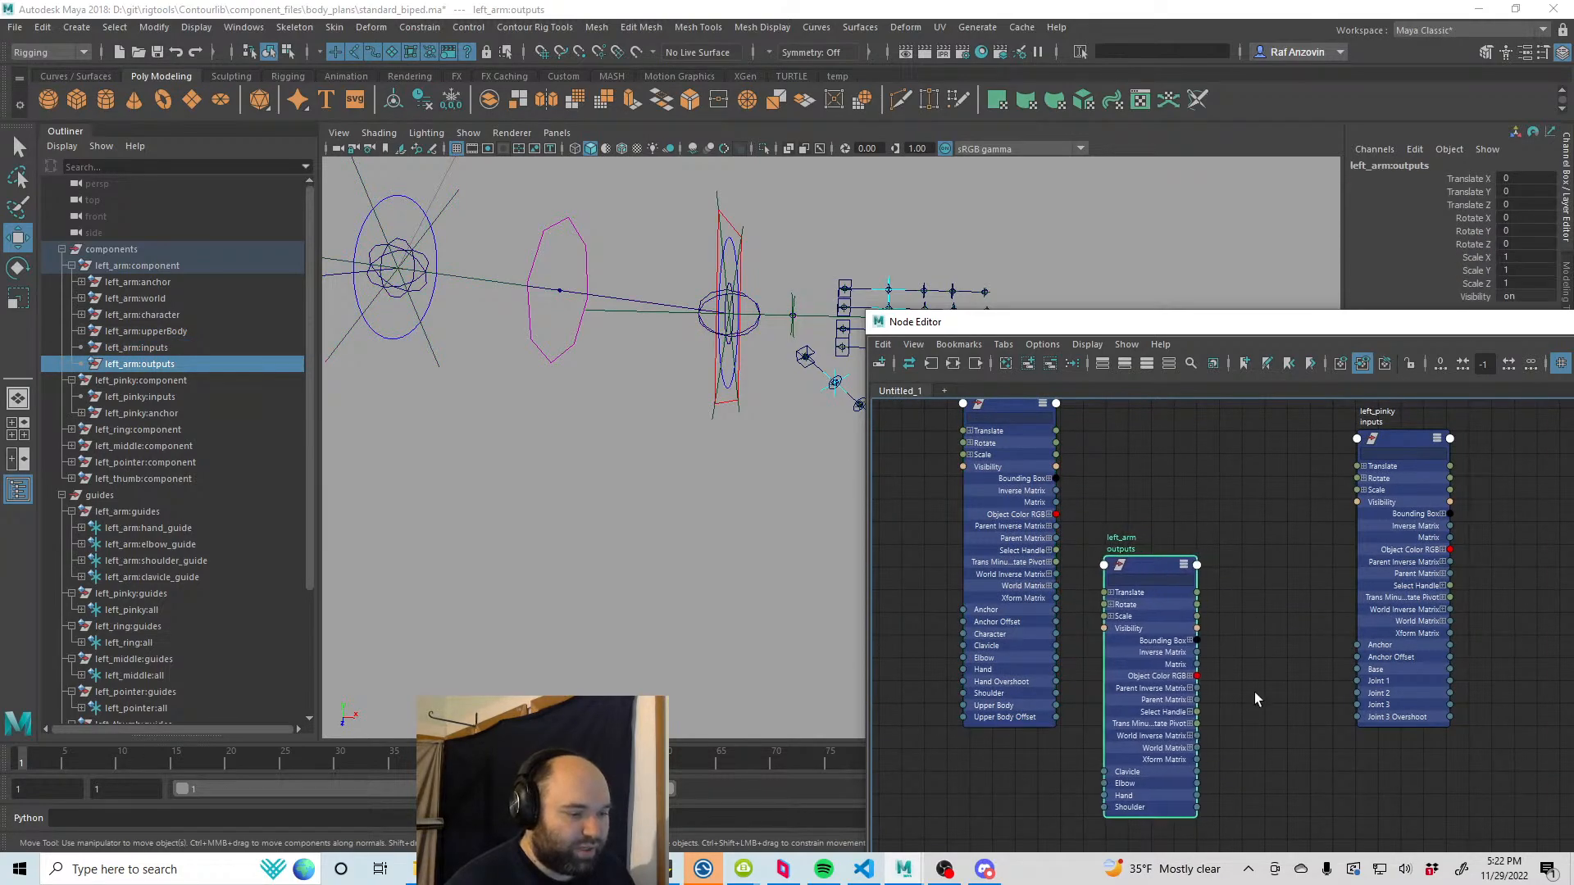
# Step: Connect the Hand attribute of left_arm:outputs to the Anchor attribute of left_pinky:inputs and shift the left_arm:inputs node slightly
pyautogui.click(1254, 694)
pyautogui.keyDown('alt'); pyautogui.moveTo(1250, 693); pyautogui.dragTo(1228, 705, button='middle'); pyautogui.keyUp('alt')
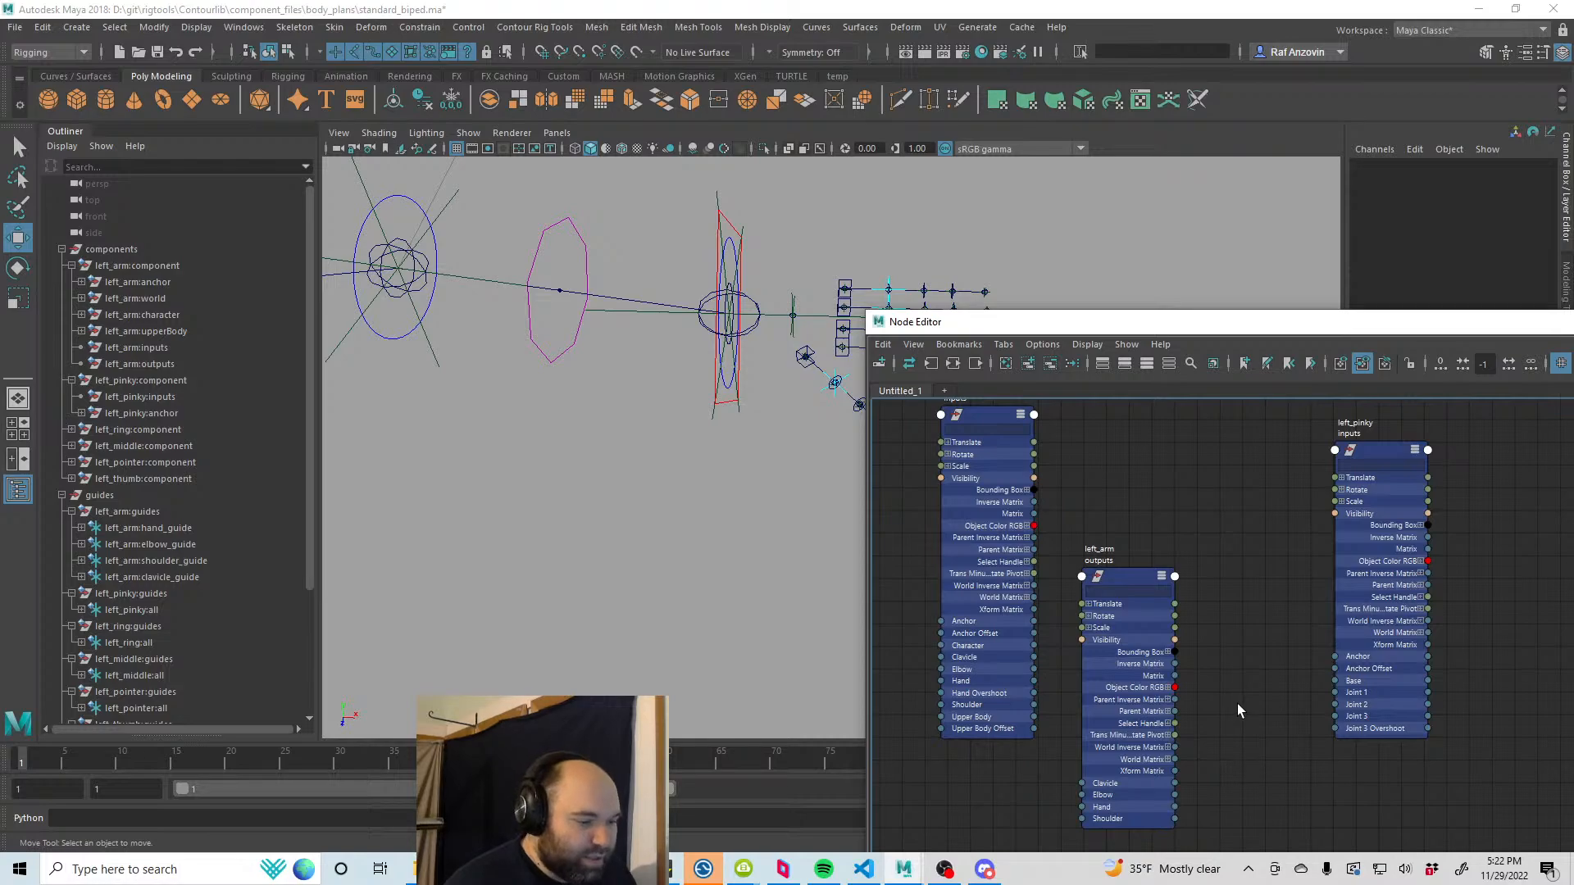
pyautogui.keyDown('alt'); pyautogui.moveTo(1224, 733); pyautogui.dragTo(1224, 742, button='middle'); pyautogui.keyUp('alt')
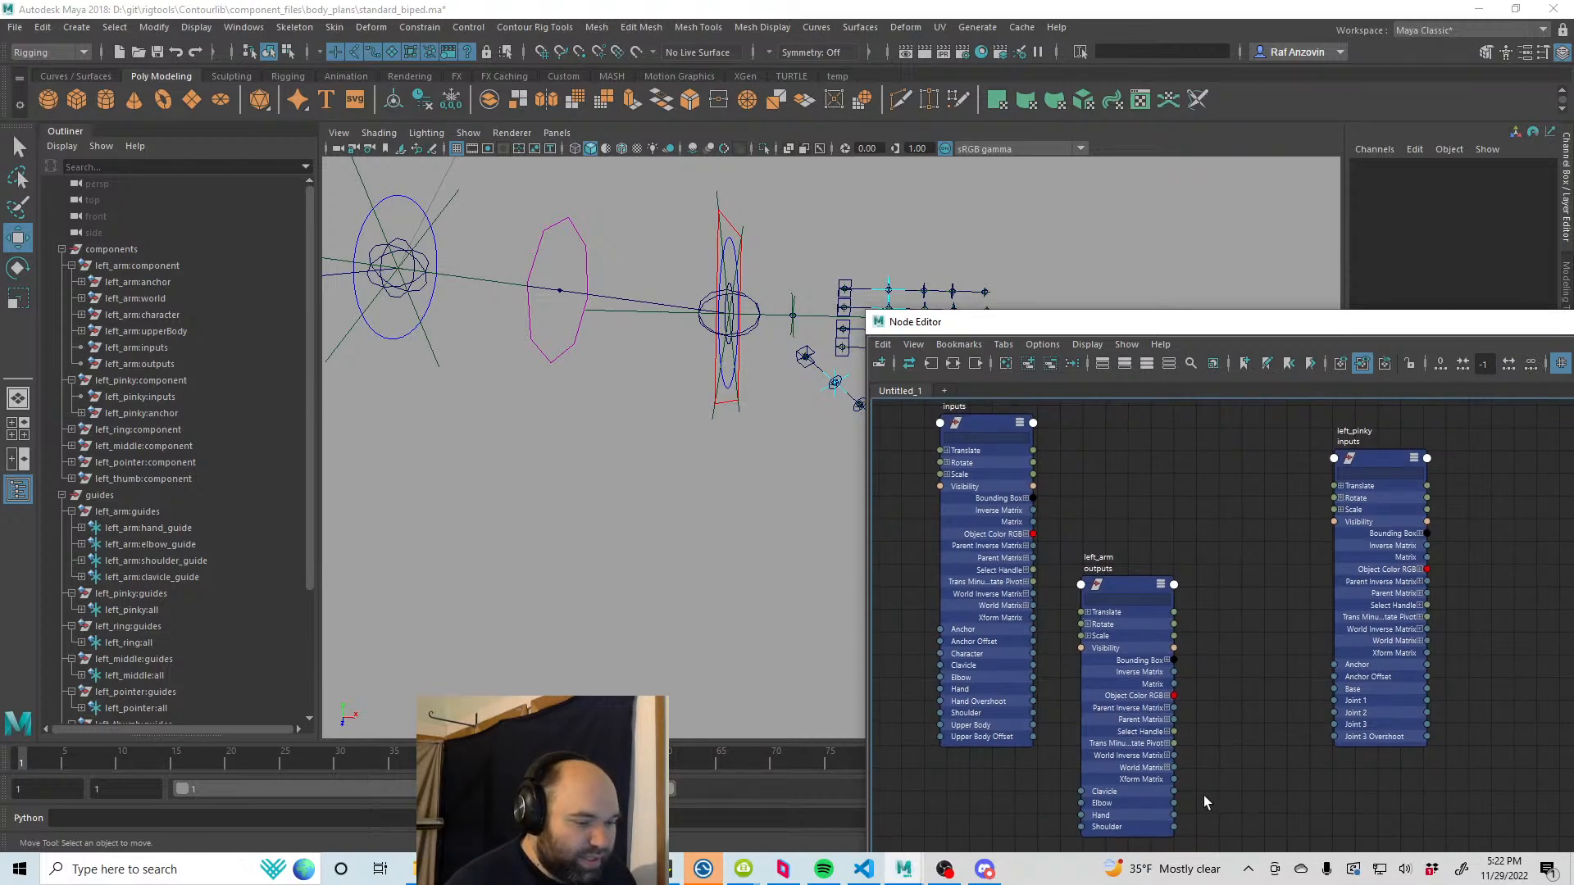
pyautogui.moveTo(1174, 816); pyautogui.dragTo(1331, 666)
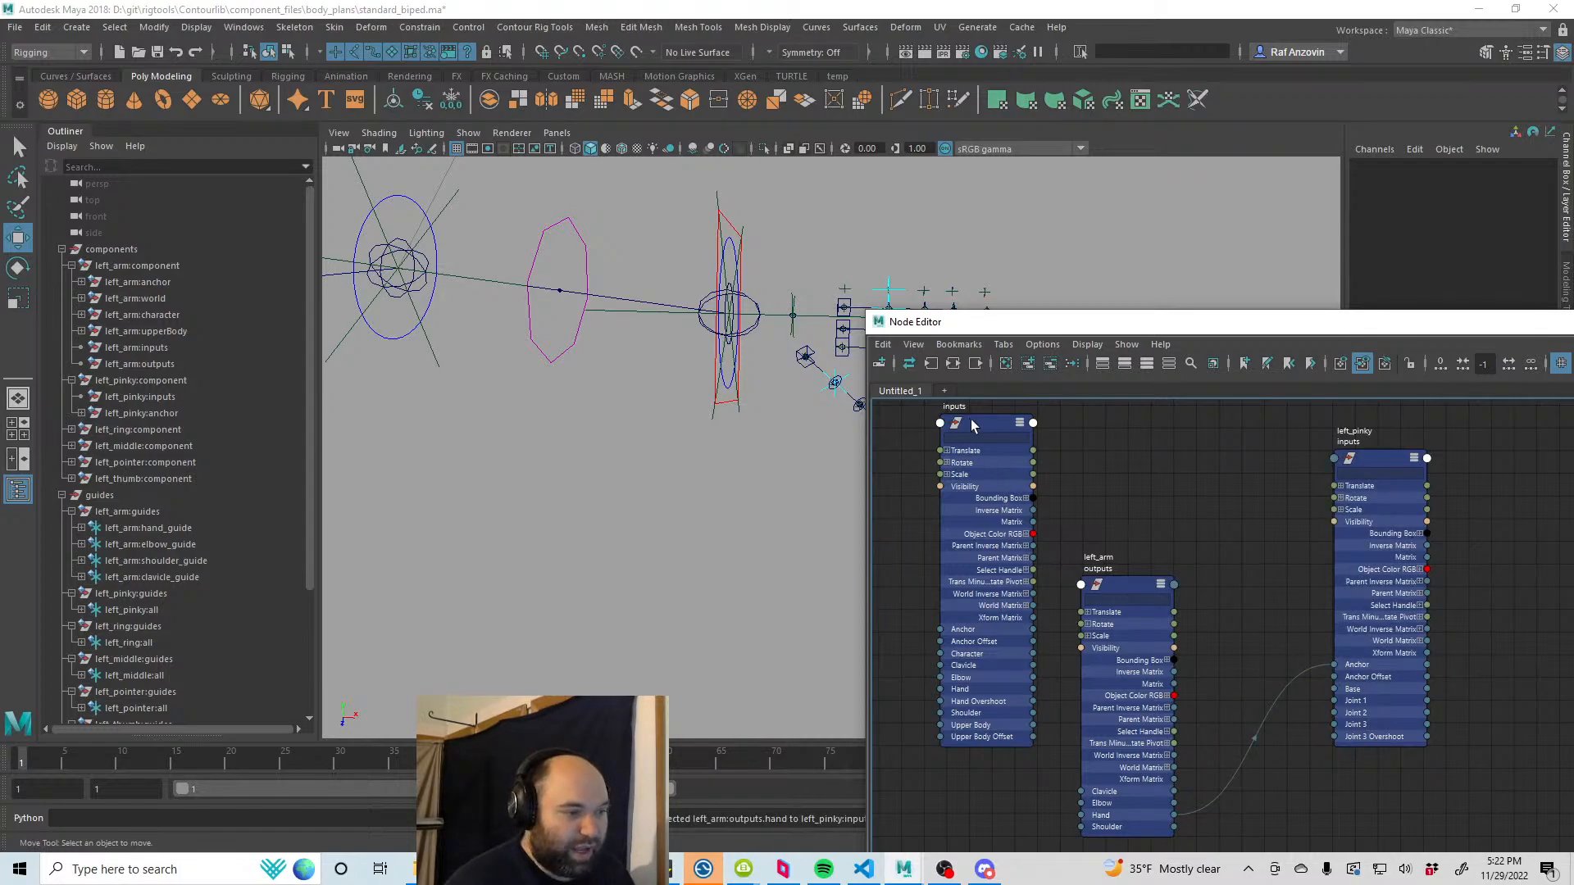
pyautogui.moveTo(974, 424); pyautogui.dragTo(967, 446)
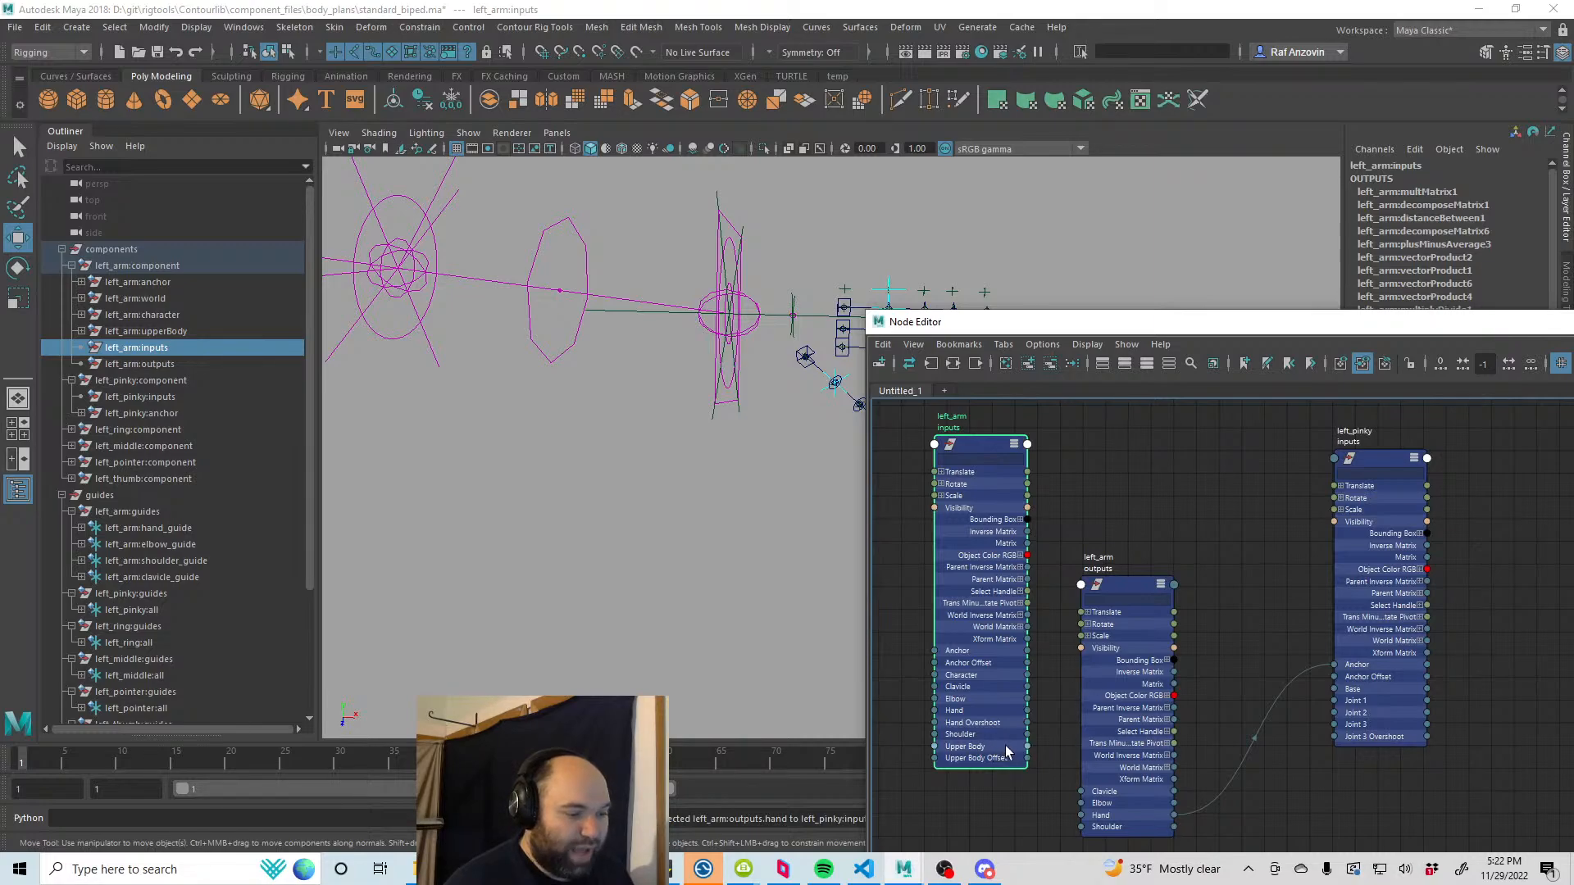
# Step: Connect the Hand attribute of left_arm:inputs to the Anchor Offset of left_pinky:inputs and move the Node Editor clear of the finger controls
pyautogui.moveTo(1028, 710); pyautogui.dragTo(1354, 682)
pyautogui.moveTo(953, 326); pyautogui.dragTo(1138, 403)
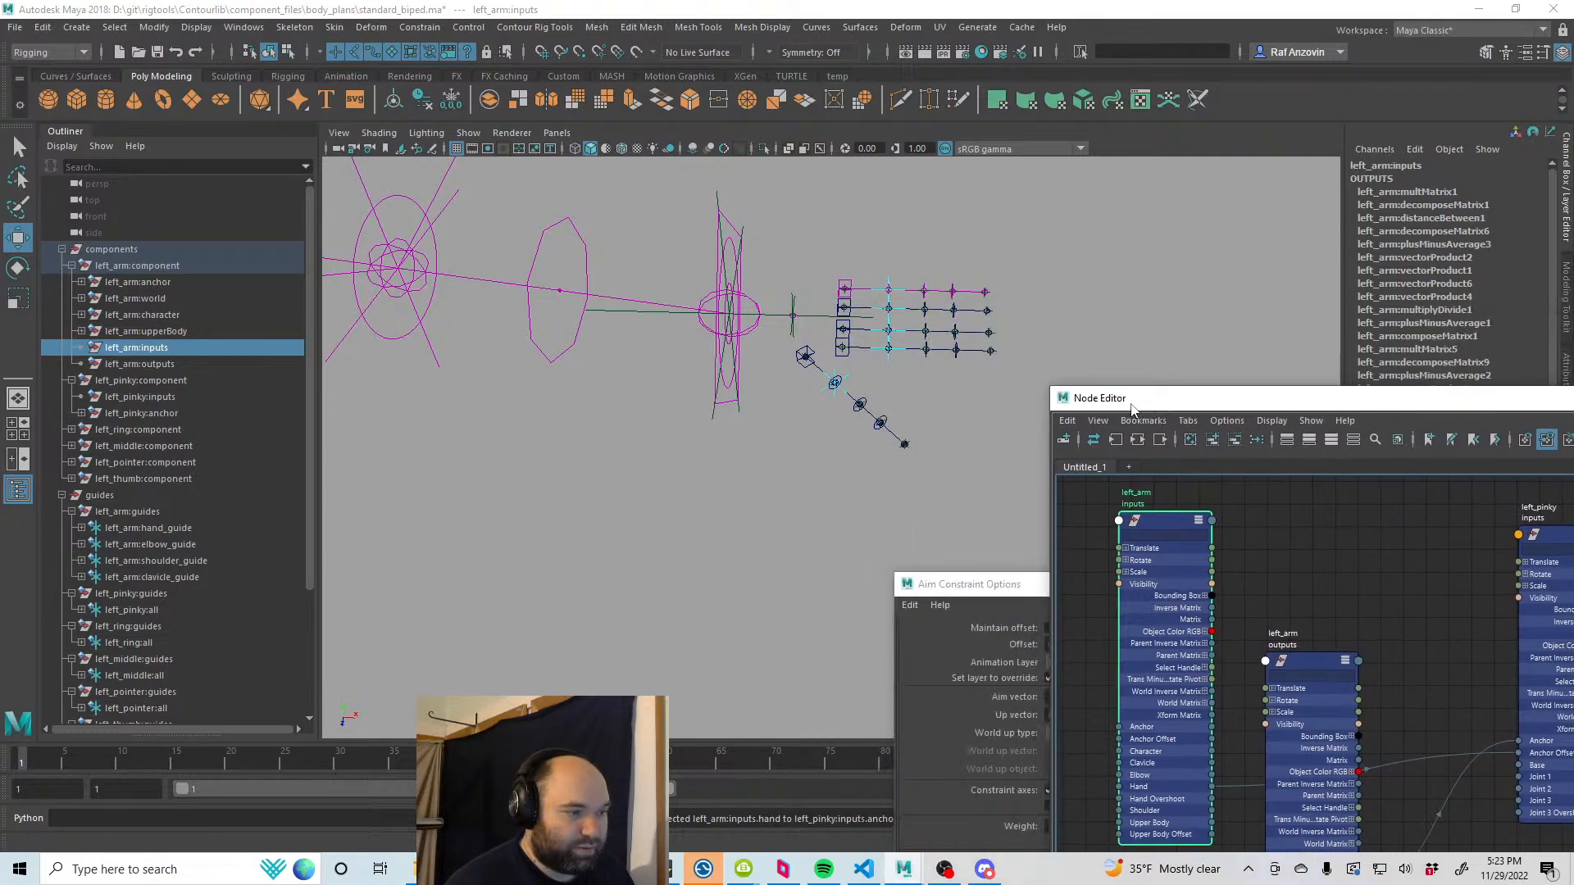
# Step: Test the pinky connection by moving the left arm's hand IK control, undo the move and clear the selection
pyautogui.click(763, 210)
pyautogui.click(729, 239)
pyautogui.keyDown('alt'); pyautogui.moveTo(763, 241); pyautogui.dragTo(776, 268, button='middle'); pyautogui.keyUp('alt')
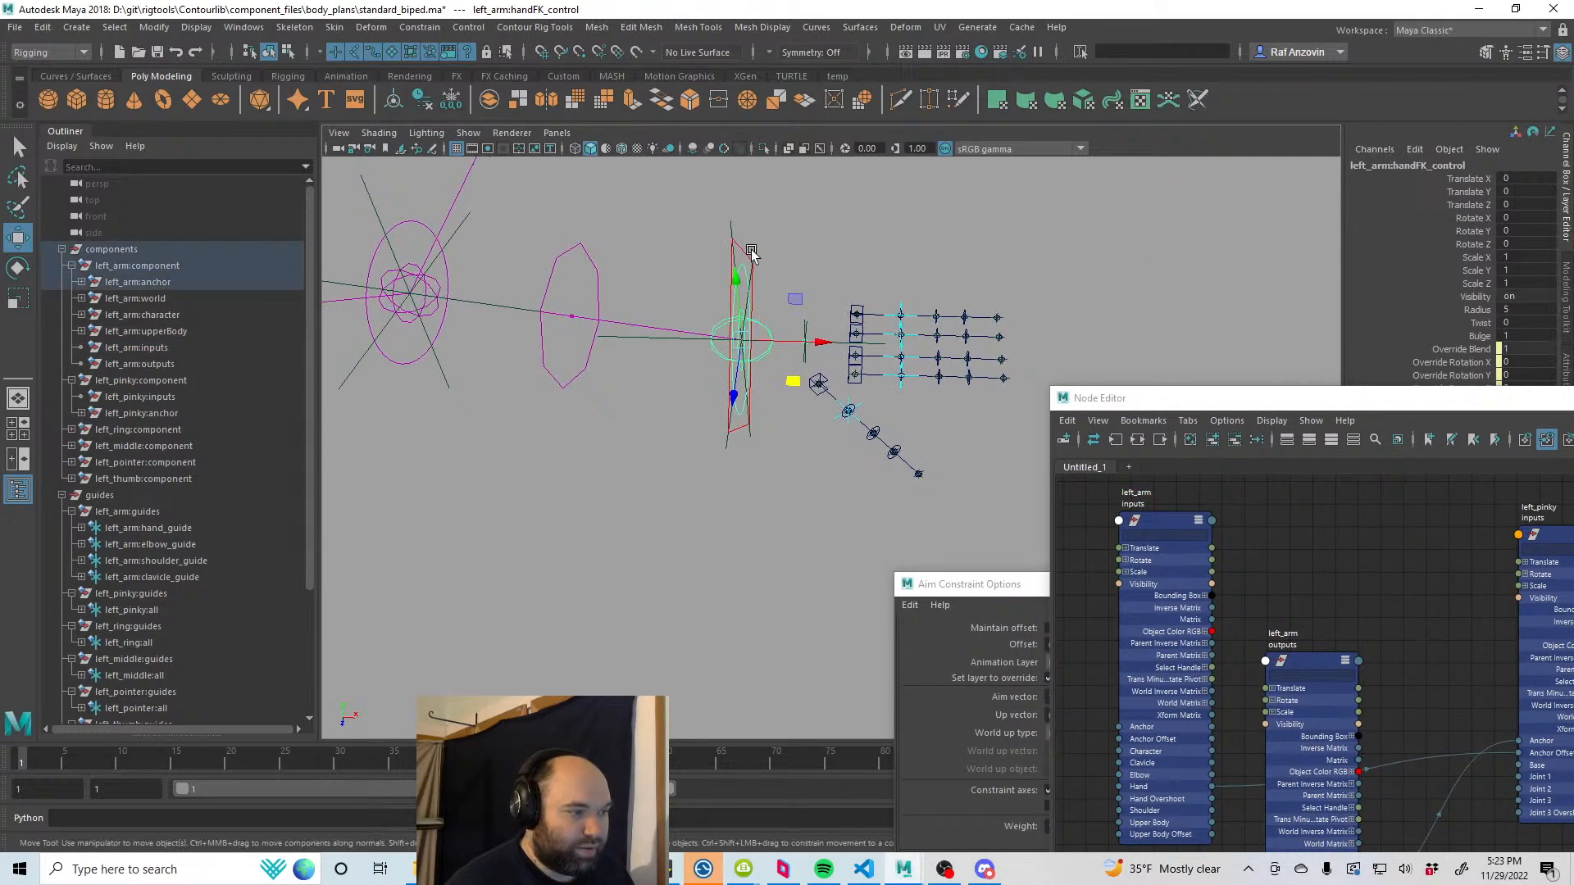
pyautogui.click(745, 256)
pyautogui.moveTo(742, 342); pyautogui.dragTo(642, 260)
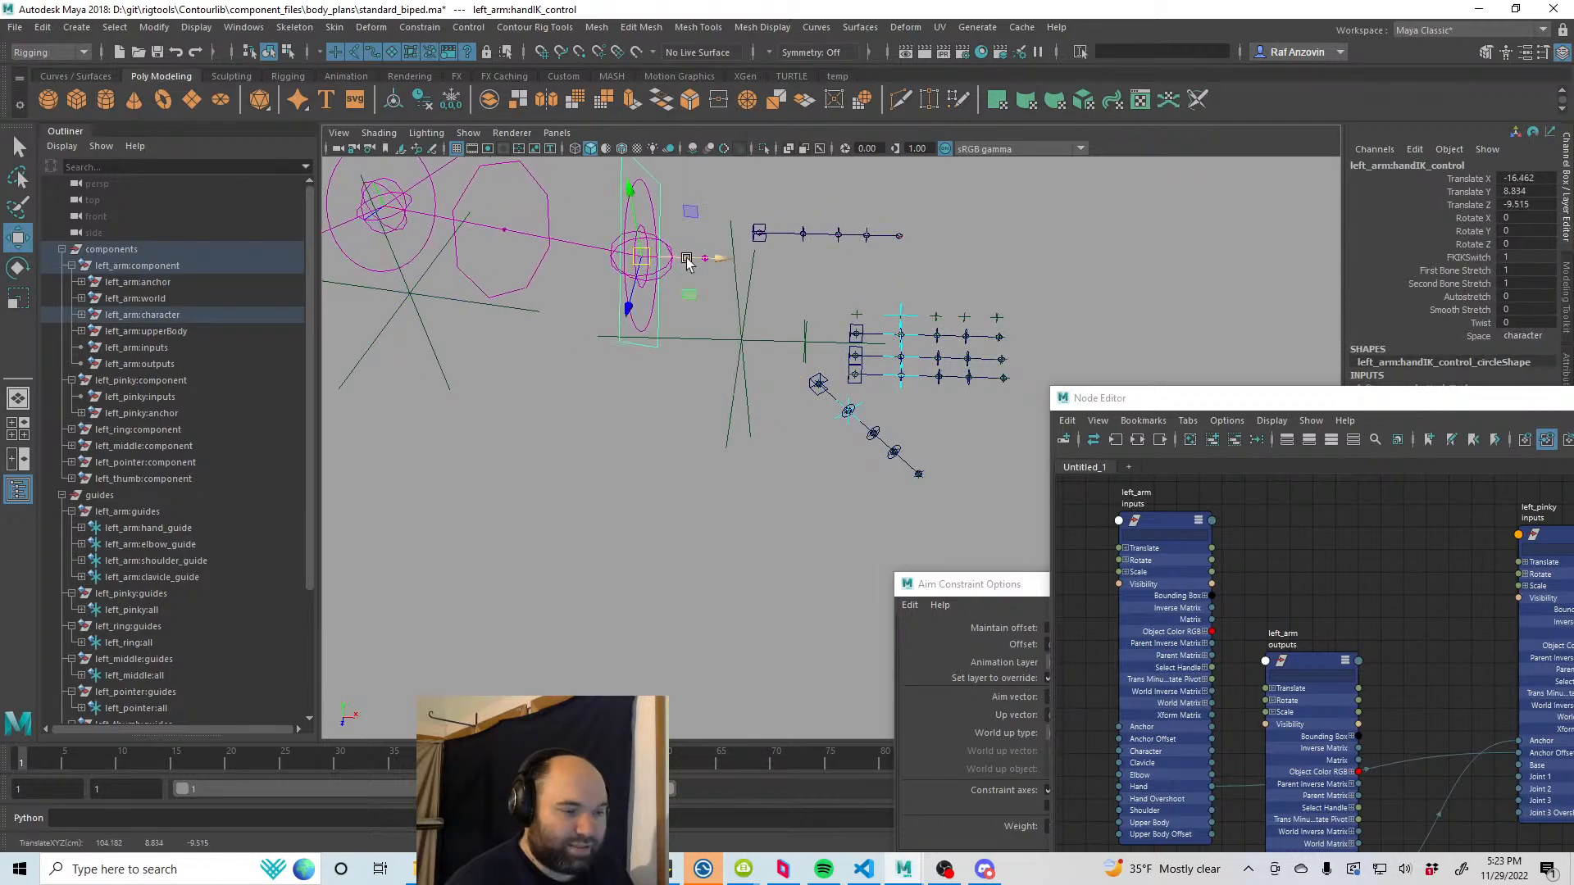
pyautogui.hotkey('ctrl', 'z')
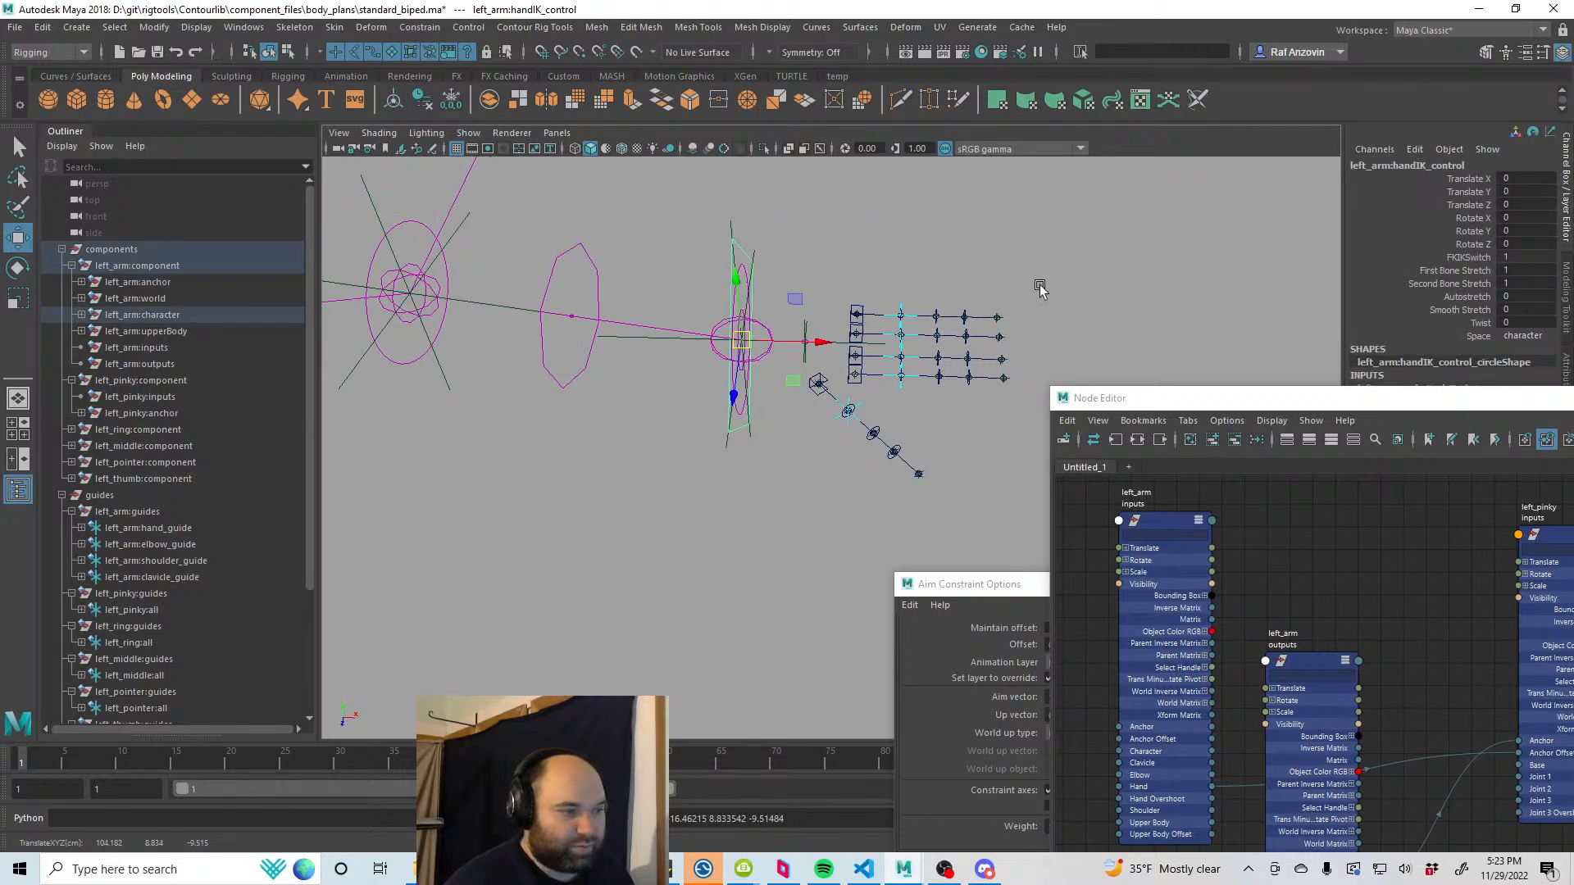
pyautogui.press('e')
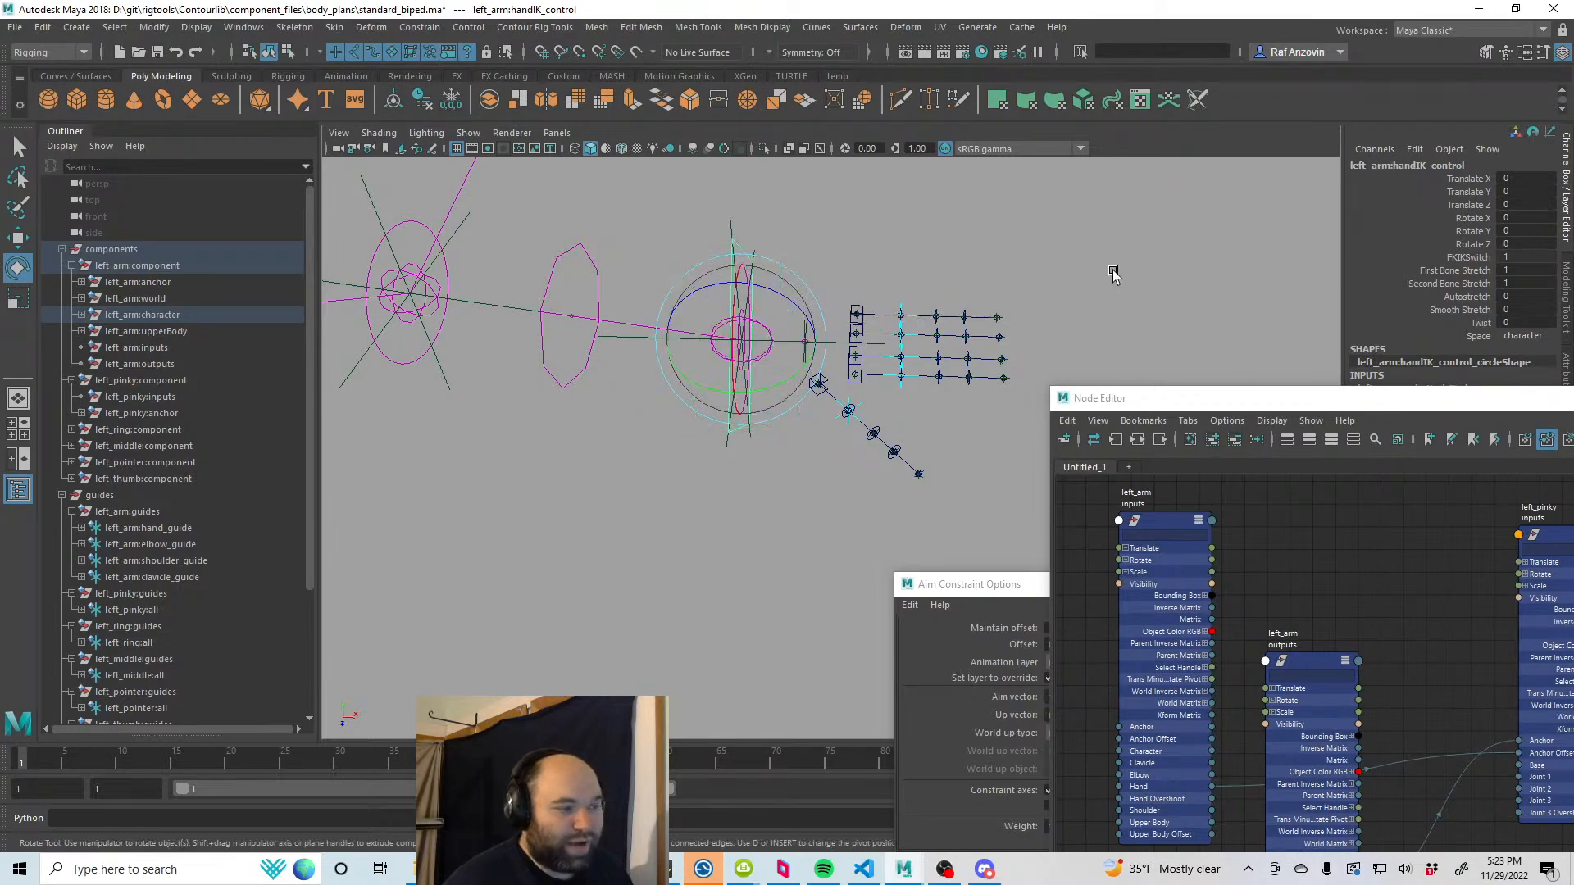
pyautogui.click(1135, 320)
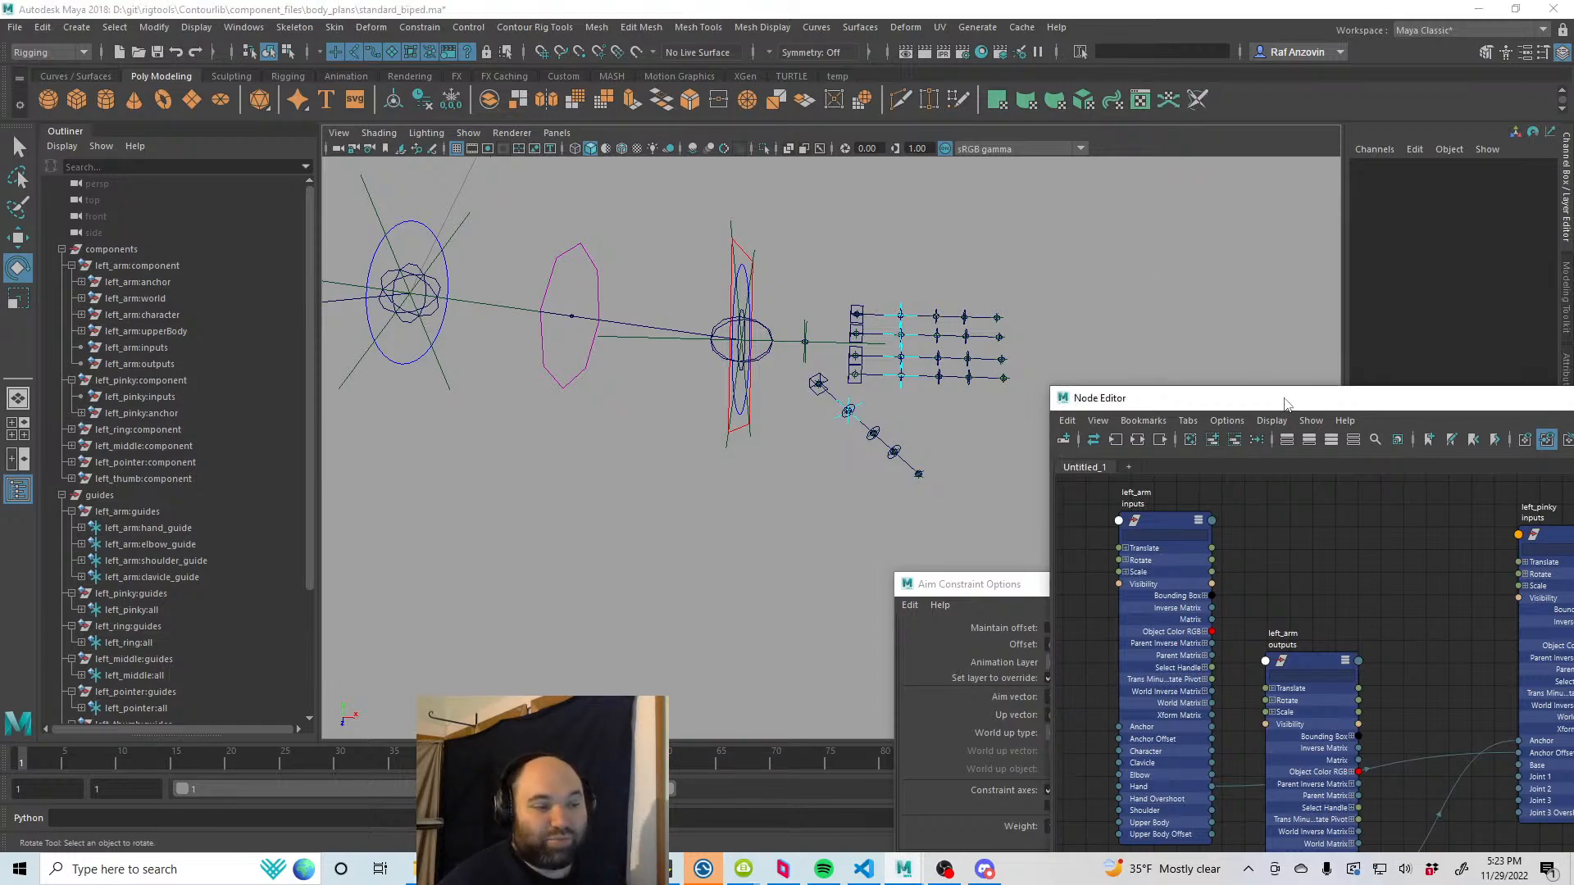
# Step: Bring the Node Editor back over the viewport, reframe the arm and pinky nodes, and select left_pinky:inputs
pyautogui.moveTo(1266, 398); pyautogui.dragTo(1017, 189)
pyautogui.keyDown('alt'); pyautogui.moveTo(1330, 529); pyautogui.dragTo(1158, 459, button='right'); pyautogui.keyUp('alt')
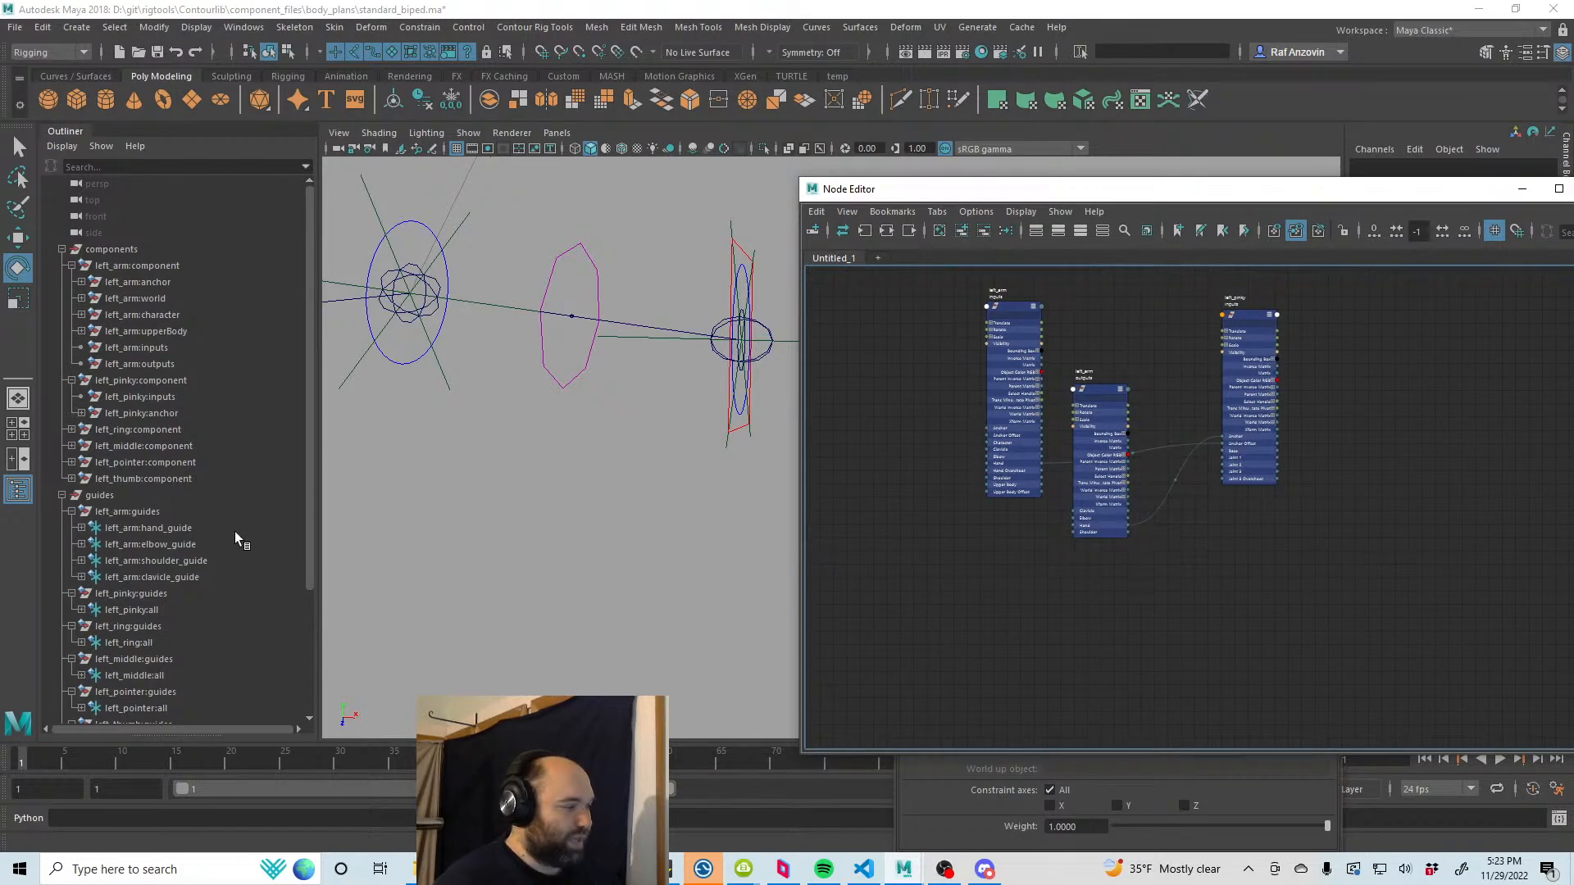
pyautogui.scroll(-5, 246, 531)
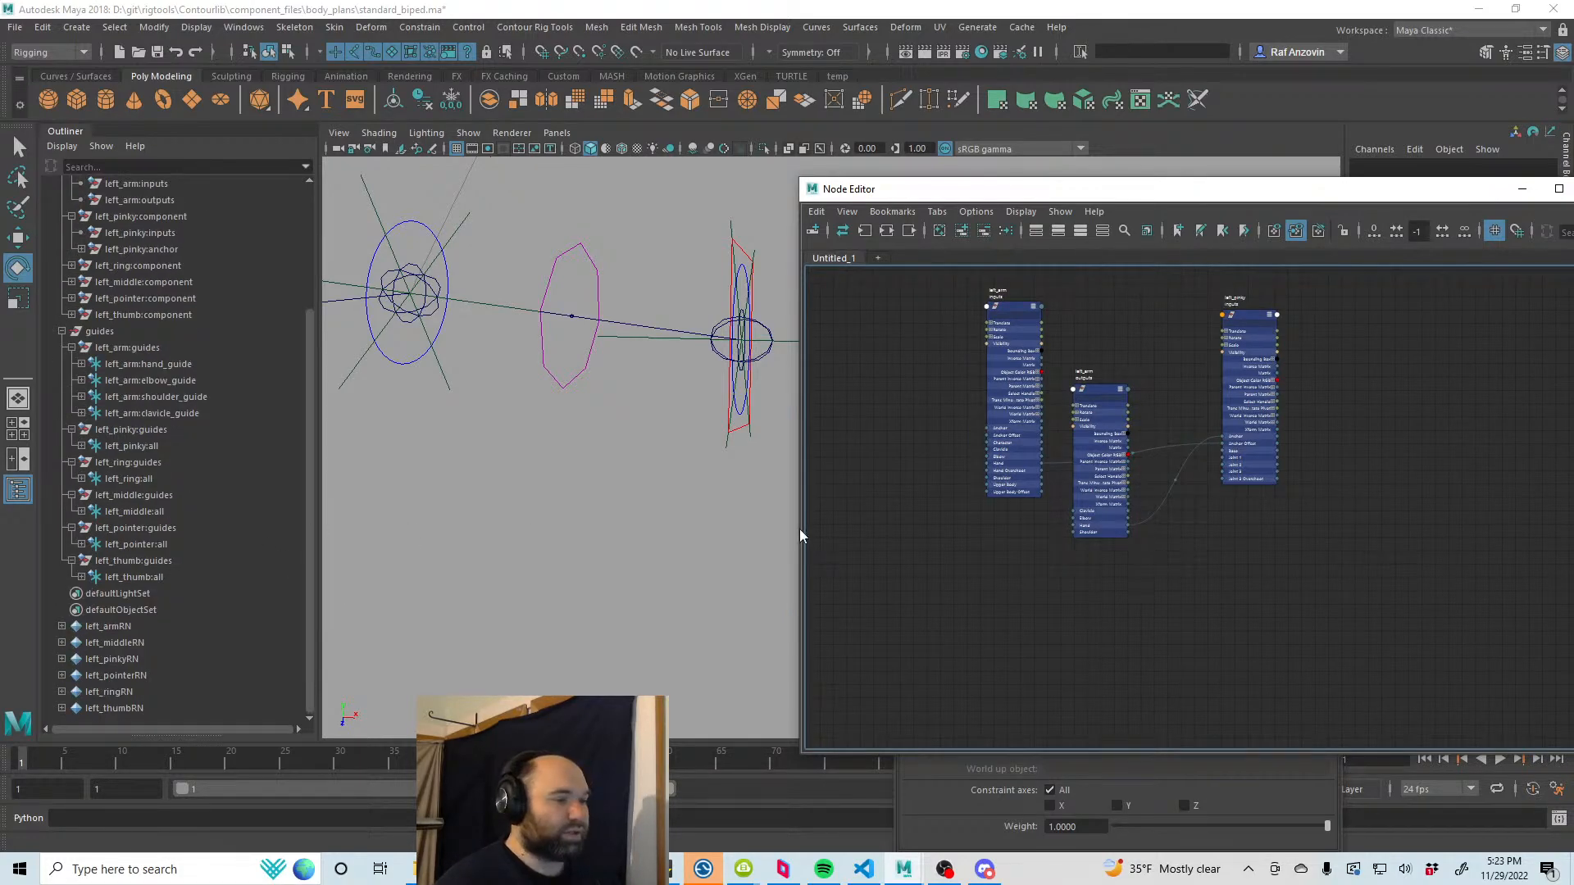
pyautogui.keyDown('alt'); pyautogui.moveTo(1218, 527); pyautogui.dragTo(1144, 575, button='middle'); pyautogui.keyUp('alt')
pyautogui.keyDown('alt'); pyautogui.moveTo(1152, 577); pyautogui.dragTo(1223, 590, button='right'); pyautogui.keyUp('alt')
pyautogui.moveTo(1124, 572)
pyautogui.keyDown('alt'); pyautogui.mouseDown(button='middle')
pyautogui.moveTo(1142, 610)
pyautogui.moveTo(1125, 603)
pyautogui.mouseUp(button='middle'); pyautogui.keyUp('alt')
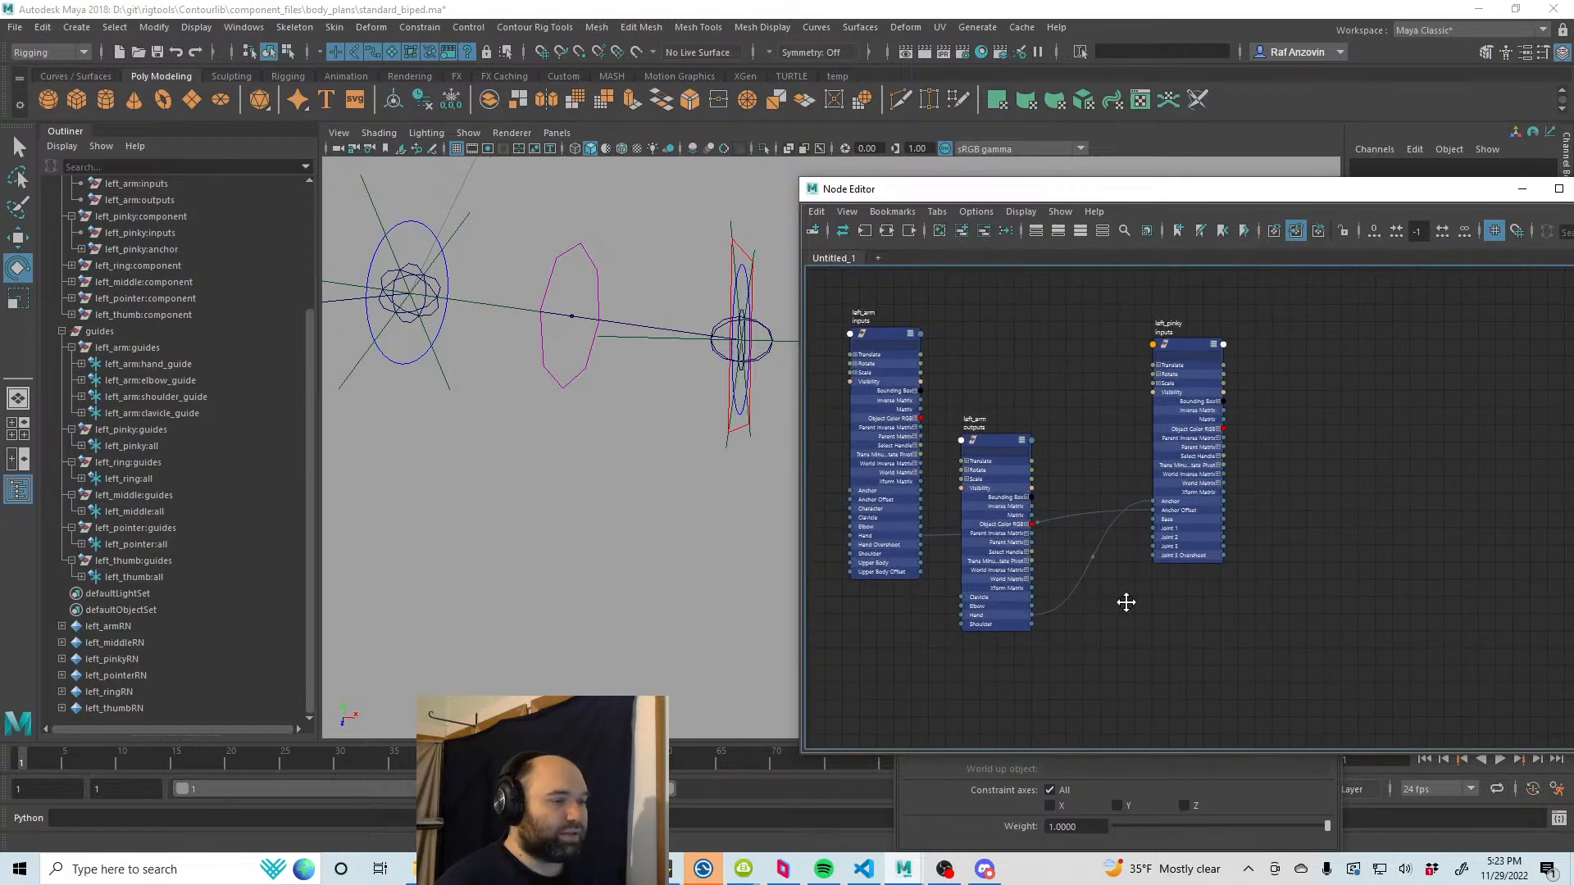
pyautogui.scroll(5, 232, 524)
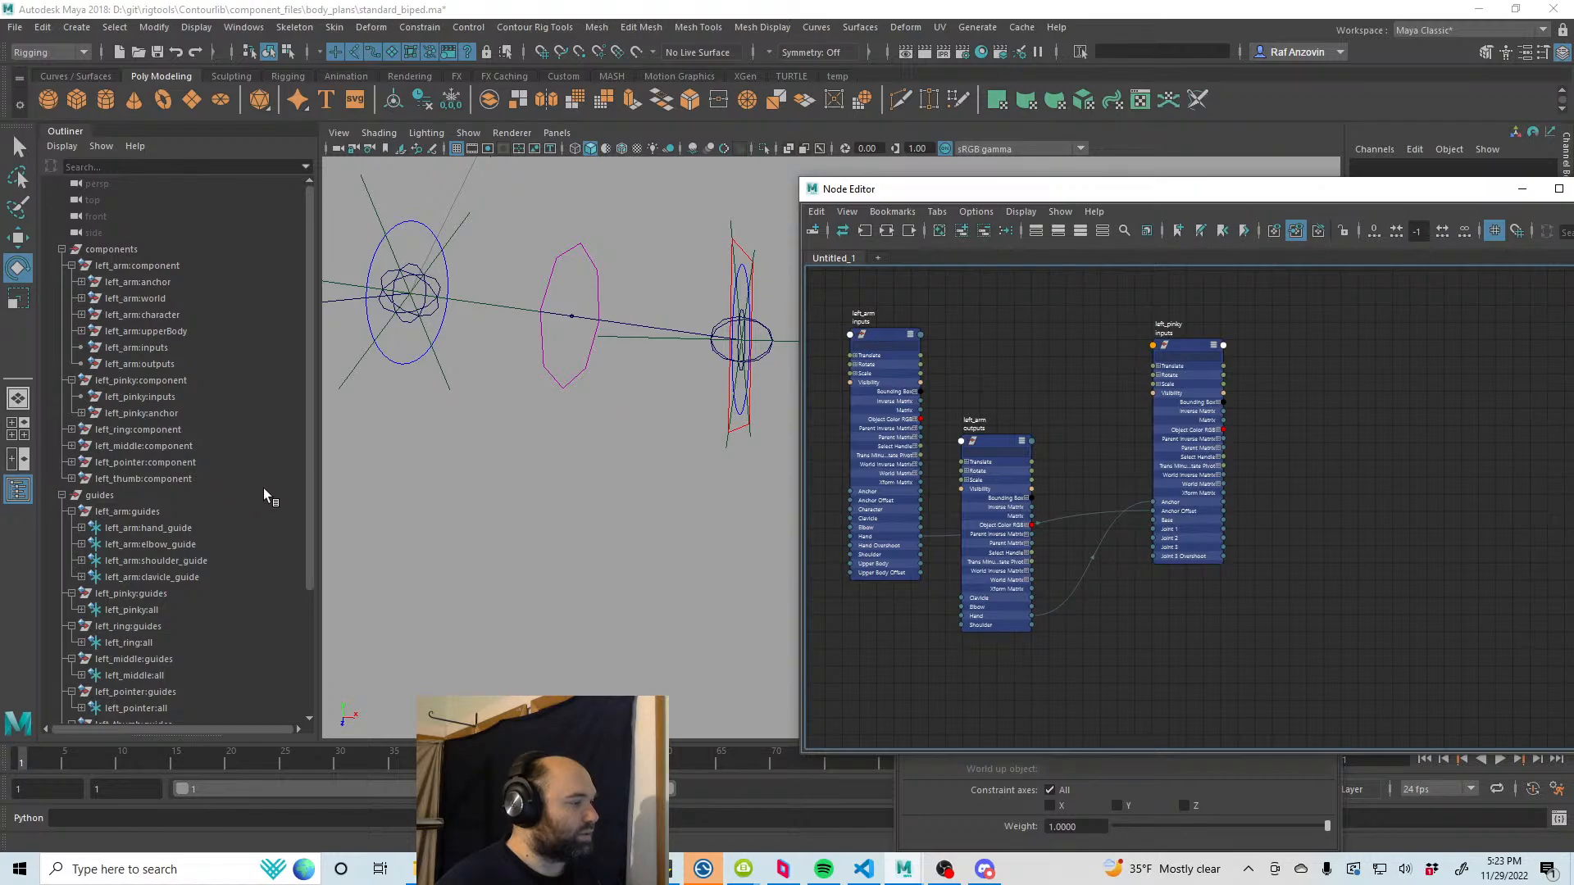
pyautogui.scroll(-4, 263, 496)
pyautogui.scroll(4, 267, 486)
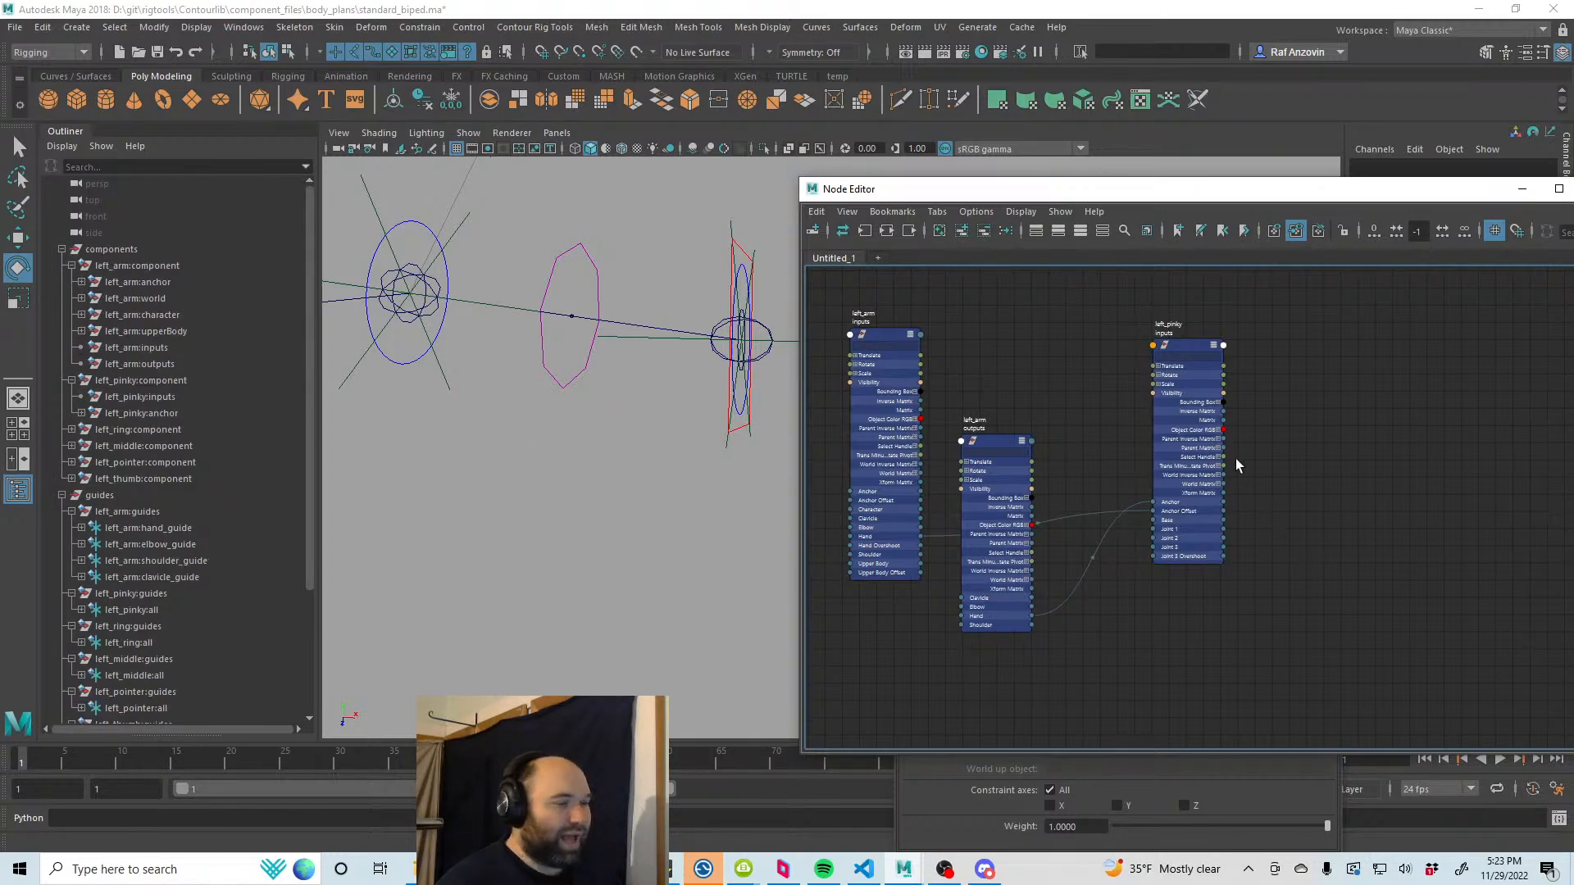
pyautogui.keyDown('alt'); pyautogui.moveTo(1320, 469); pyautogui.dragTo(1317, 548, button='middle'); pyautogui.keyUp('alt')
pyautogui.moveTo(1094, 471)
pyautogui.mouseDown()
pyautogui.moveTo(1079, 439)
pyautogui.moveTo(1078, 458)
pyautogui.mouseUp()
pyautogui.keyDown('alt'); pyautogui.moveTo(1335, 342); pyautogui.dragTo(1308, 333, button='middle'); pyautogui.keyUp('alt')
pyautogui.click(1308, 336)
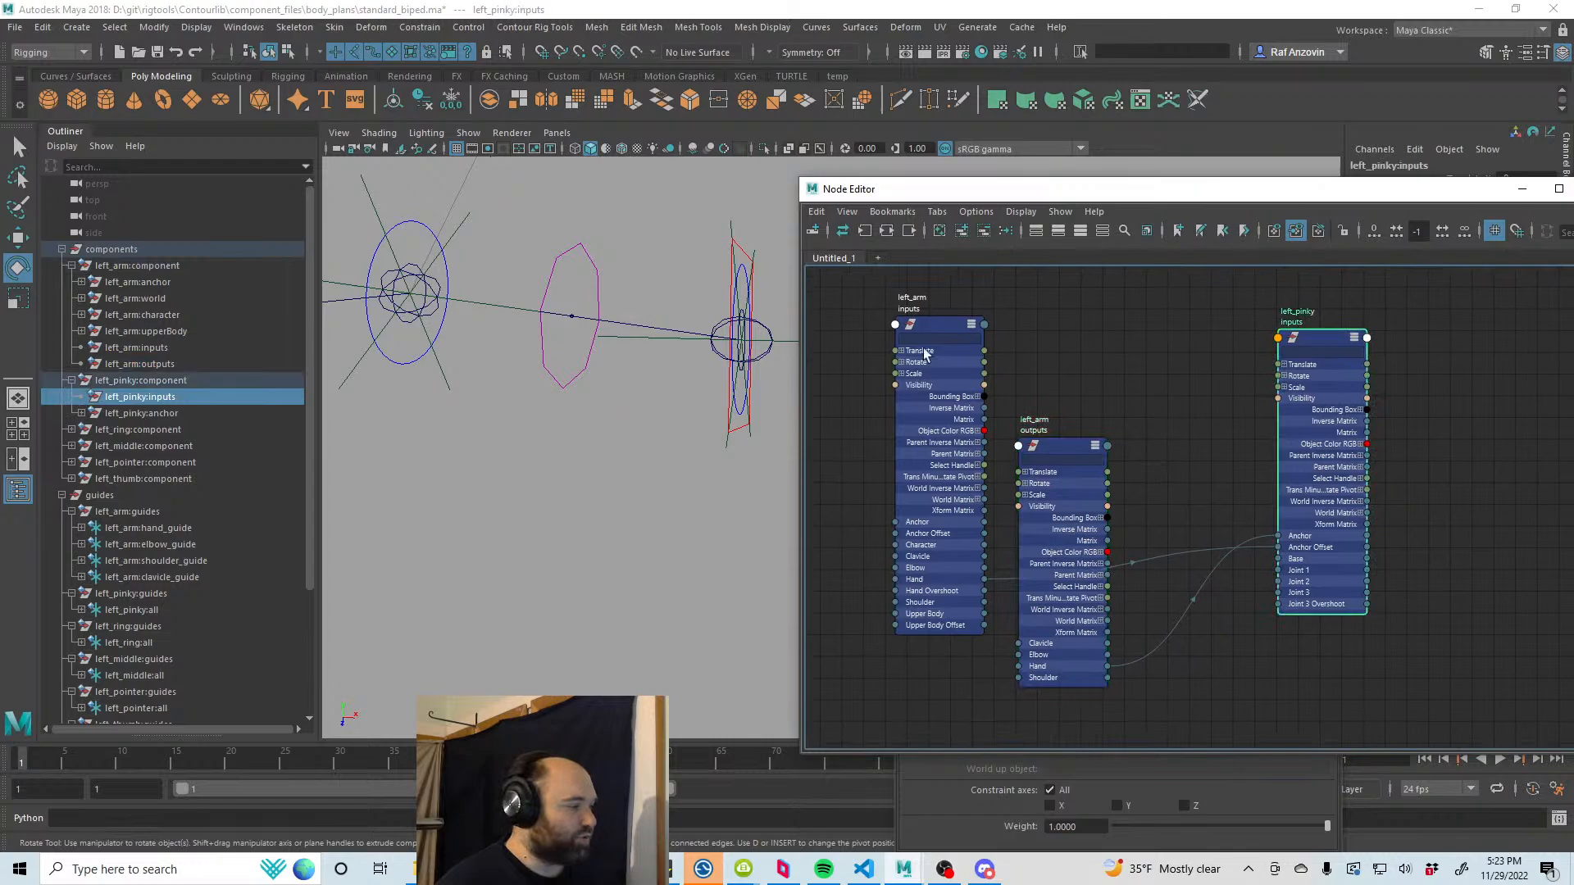
# Step: Expand the left ring, middle, pointer and thumb components in the Outliner
pyautogui.click(71, 429)
pyautogui.click(71, 479)
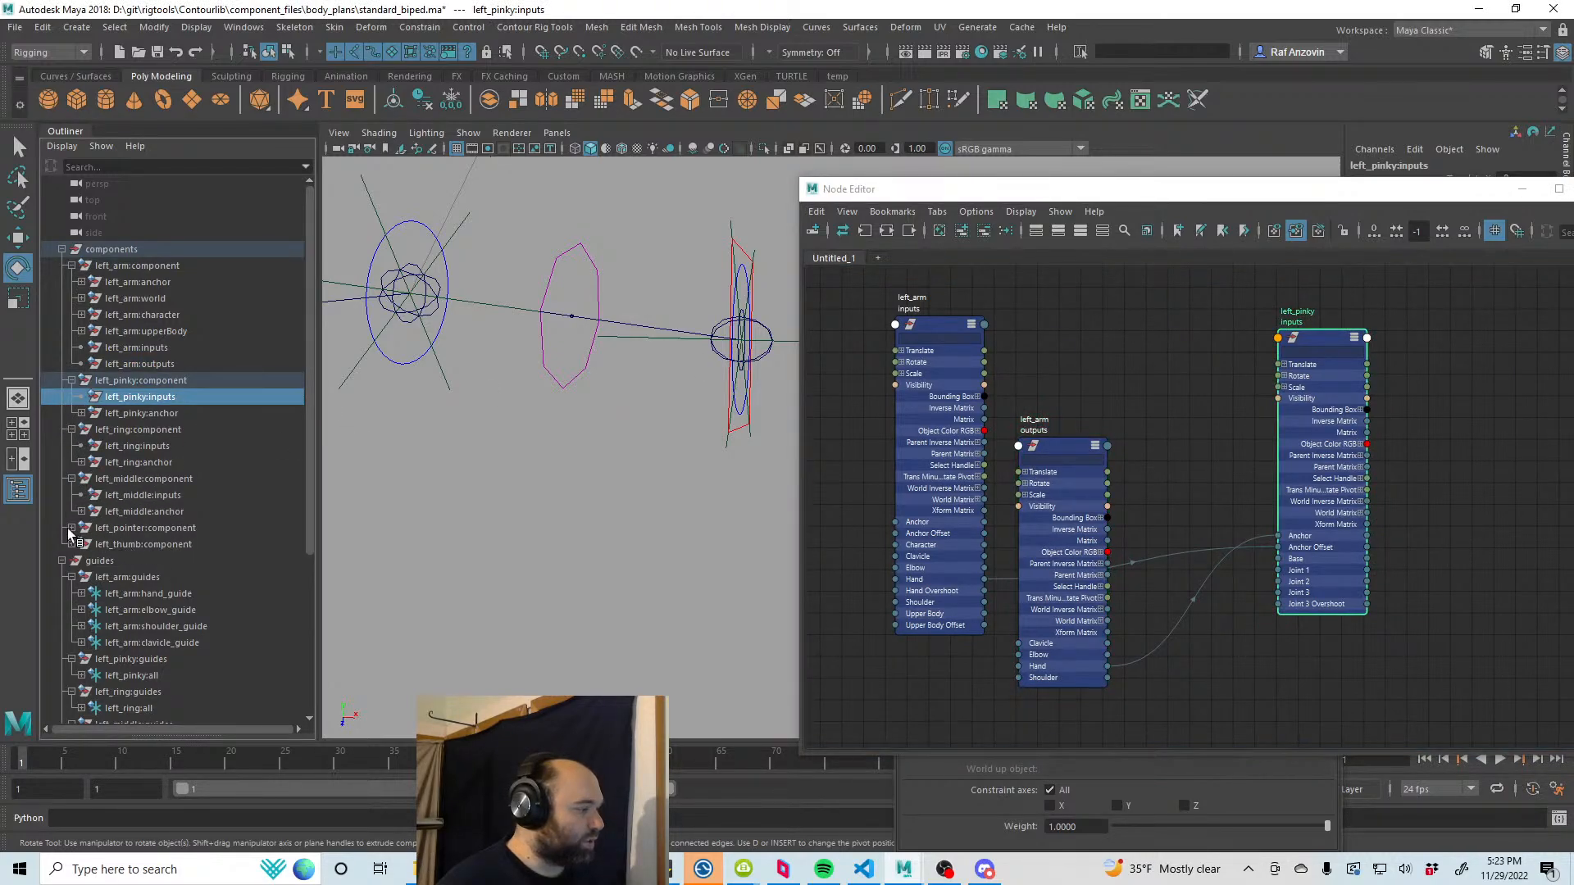
pyautogui.click(71, 528)
pyautogui.click(71, 578)
# Step: Add the inputs nodes of the left pointer, ring, middle and thumb components to the Node Editor graph beside left_pinky:inputs
pyautogui.click(173, 545)
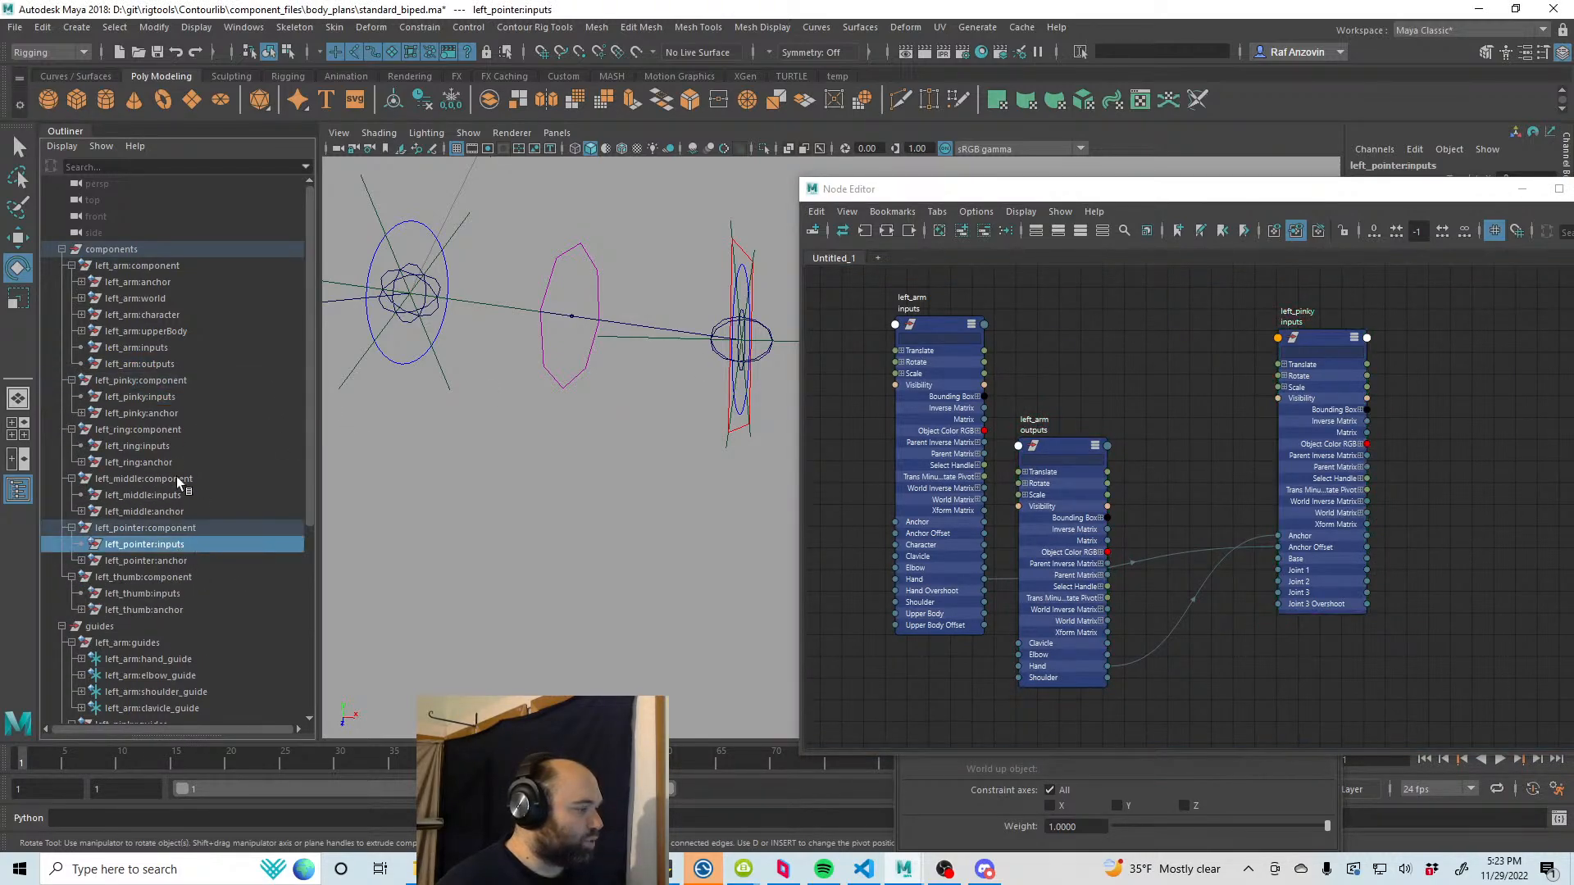
pyautogui.keyDown('ctrl'); pyautogui.click(168, 447); pyautogui.keyUp('ctrl')
pyautogui.keyDown('ctrl'); pyautogui.click(169, 398); pyautogui.keyUp('ctrl')
pyautogui.keyDown('ctrl'); pyautogui.click(176, 496); pyautogui.keyUp('ctrl')
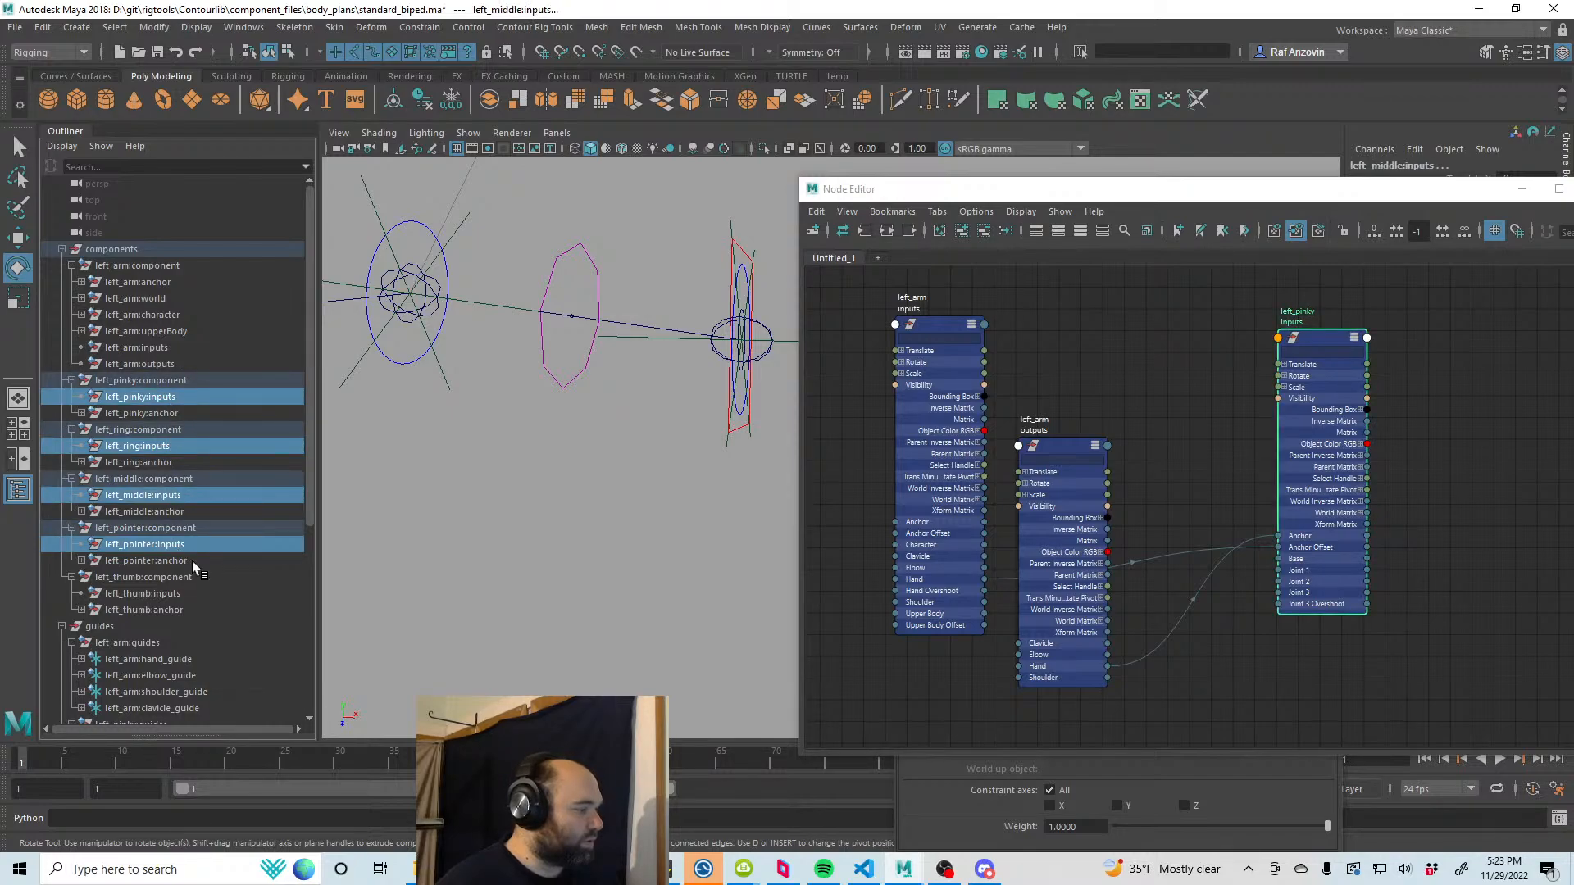
pyautogui.keyDown('ctrl'); pyautogui.click(194, 592); pyautogui.keyUp('ctrl')
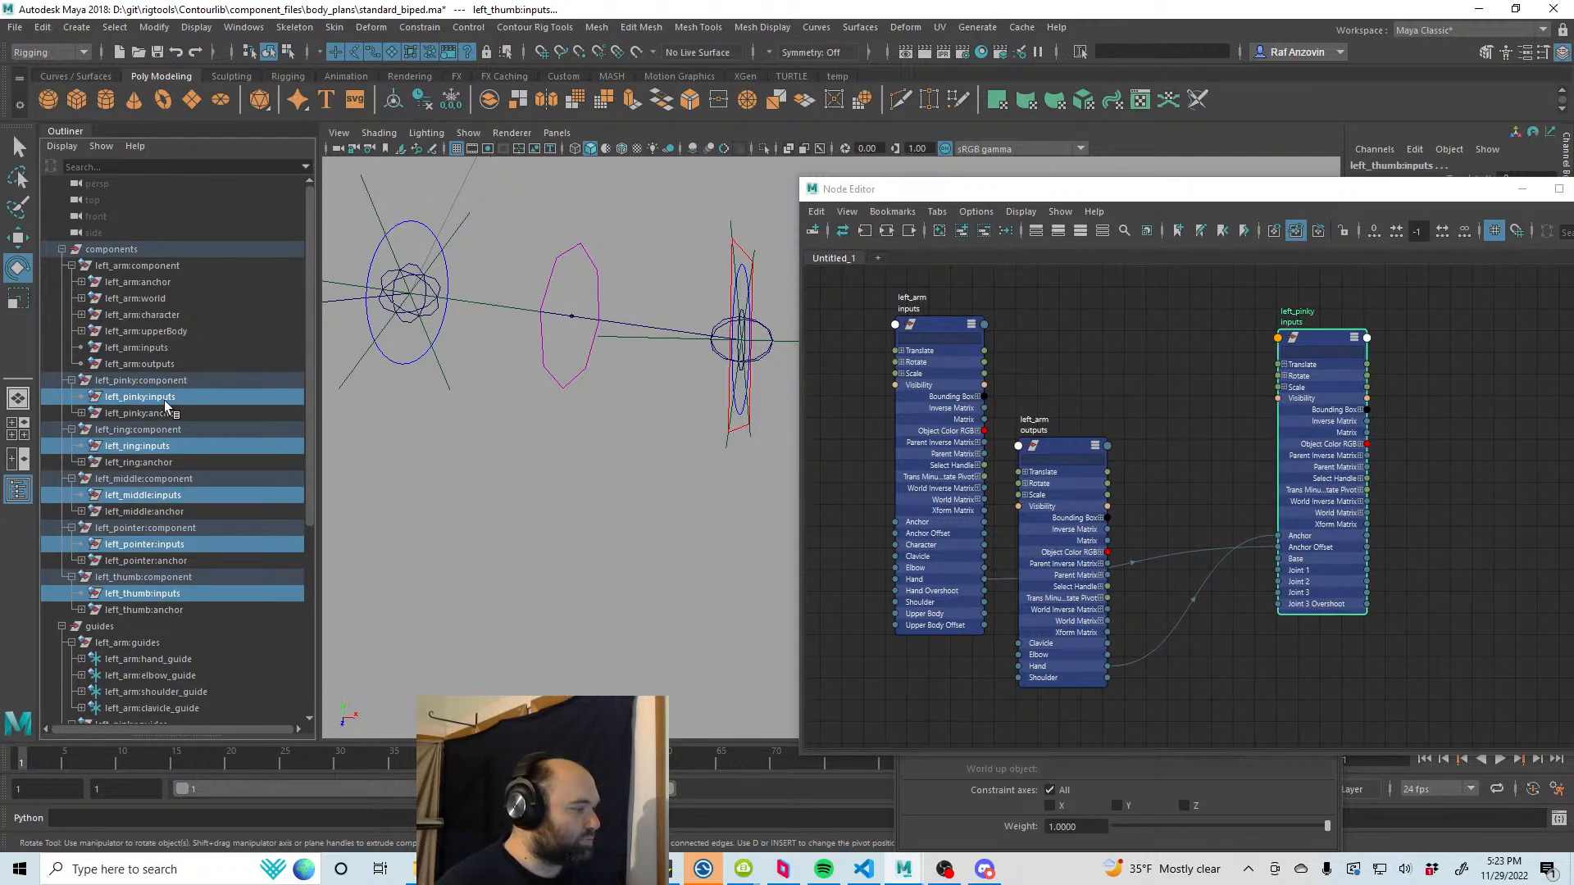
pyautogui.moveTo(164, 400); pyautogui.dragTo(1464, 525)
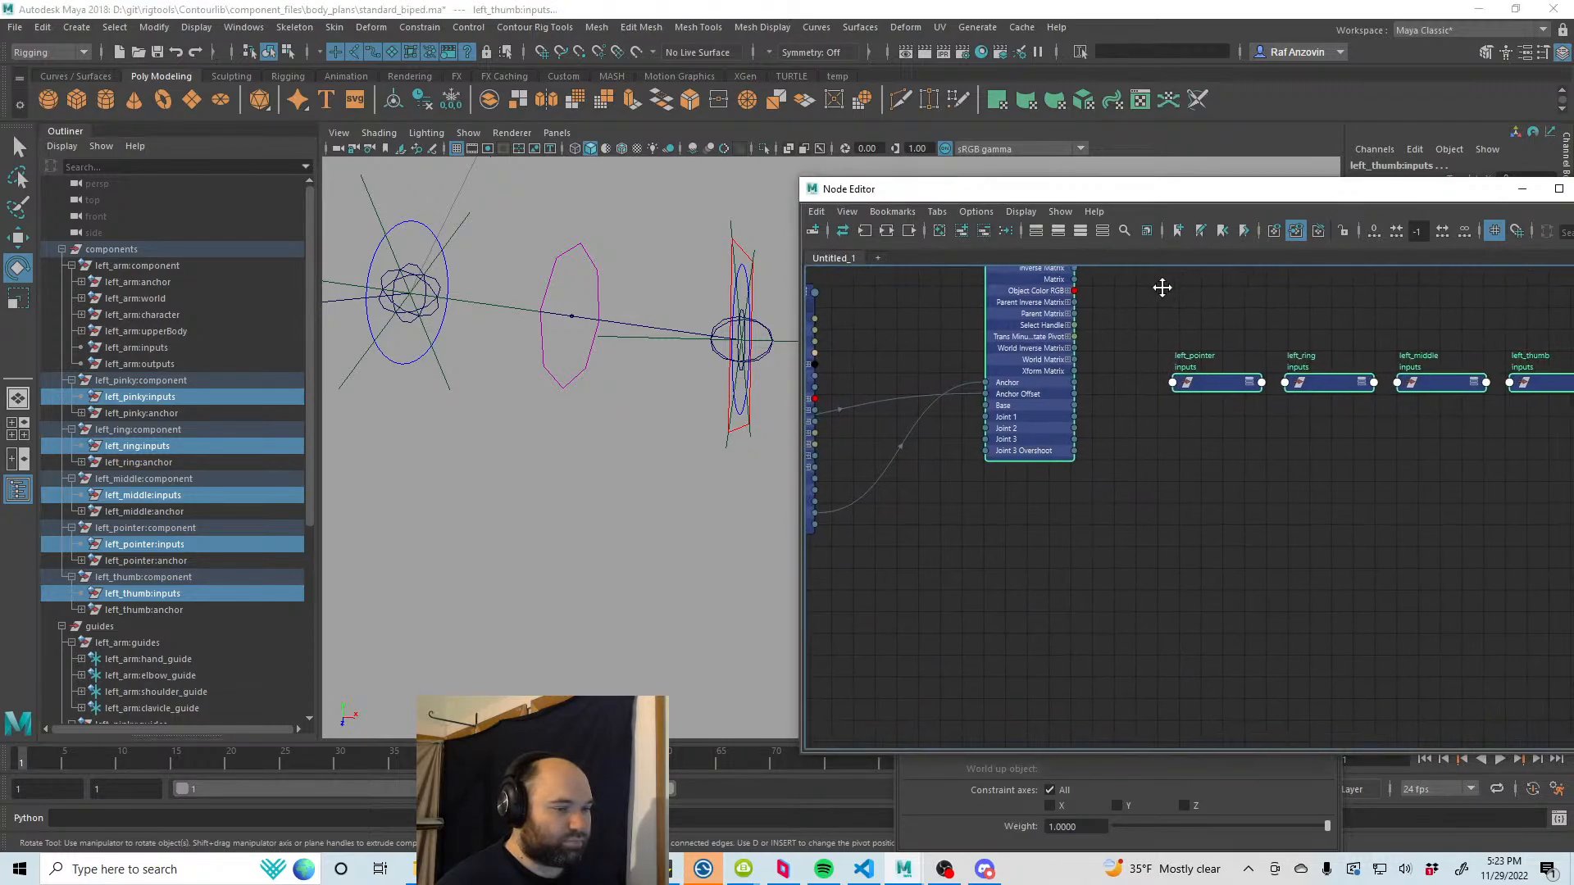
pyautogui.scroll(-1, 1250, 439)
pyautogui.keyDown('alt'); pyautogui.moveTo(1250, 439); pyautogui.dragTo(1375, 492, button='middle'); pyautogui.keyUp('alt')
pyautogui.keyDown('alt'); pyautogui.moveTo(1271, 500); pyautogui.dragTo(1326, 540, button='middle'); pyautogui.keyUp('alt')
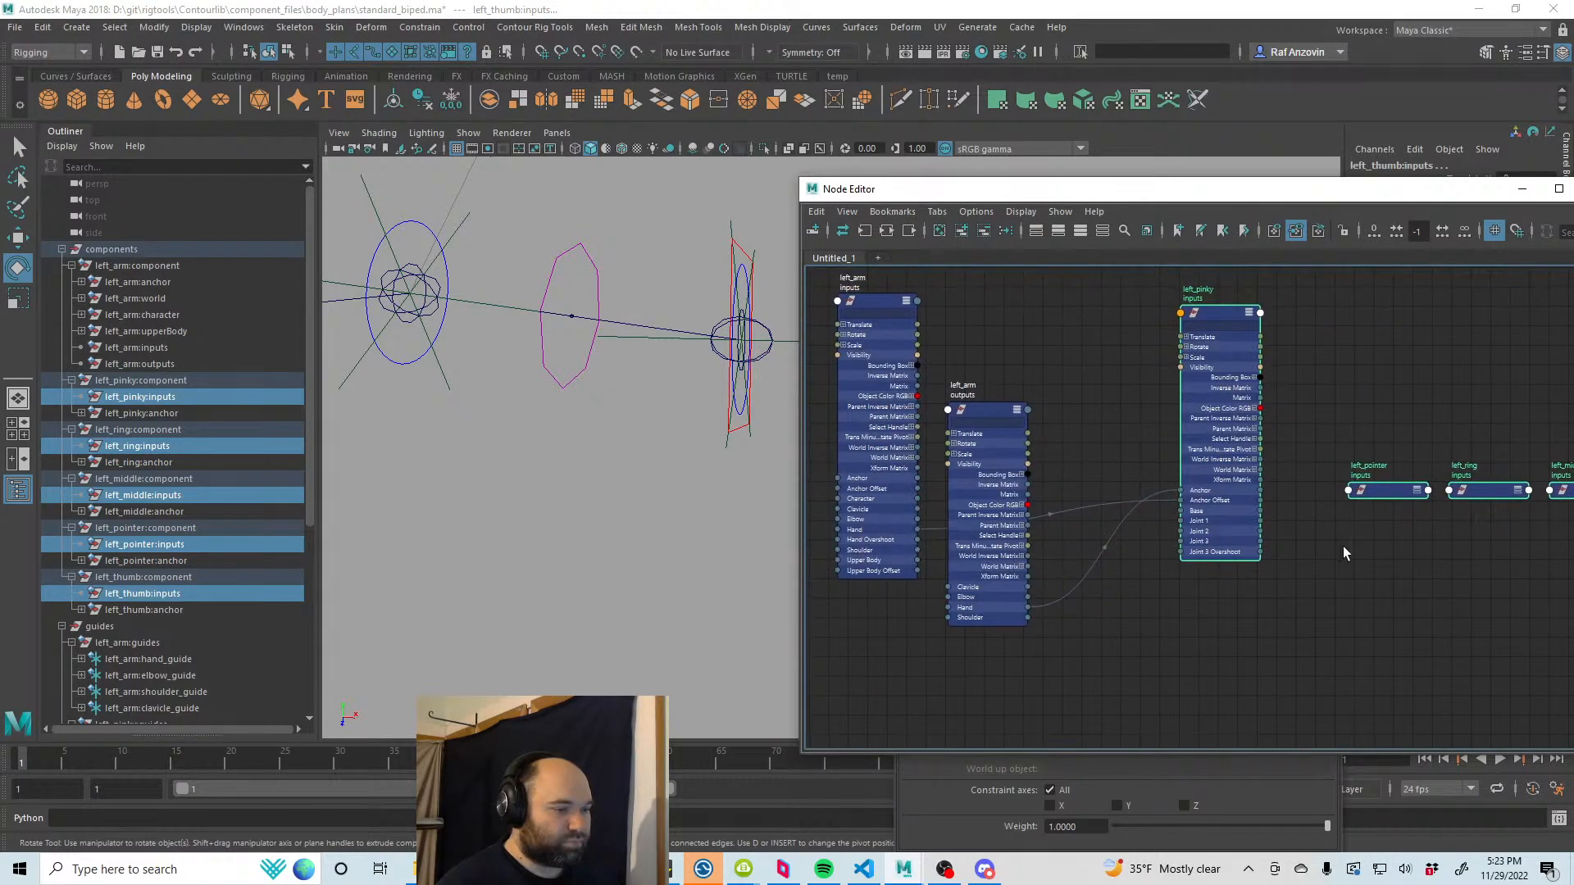
pyautogui.click(1343, 546)
# Step: Connect the Hand attribute of left_arm:outputs to the Anchor attributes of left_pointer:inputs and left_ring:inputs
pyautogui.moveTo(1029, 608); pyautogui.dragTo(1348, 490)
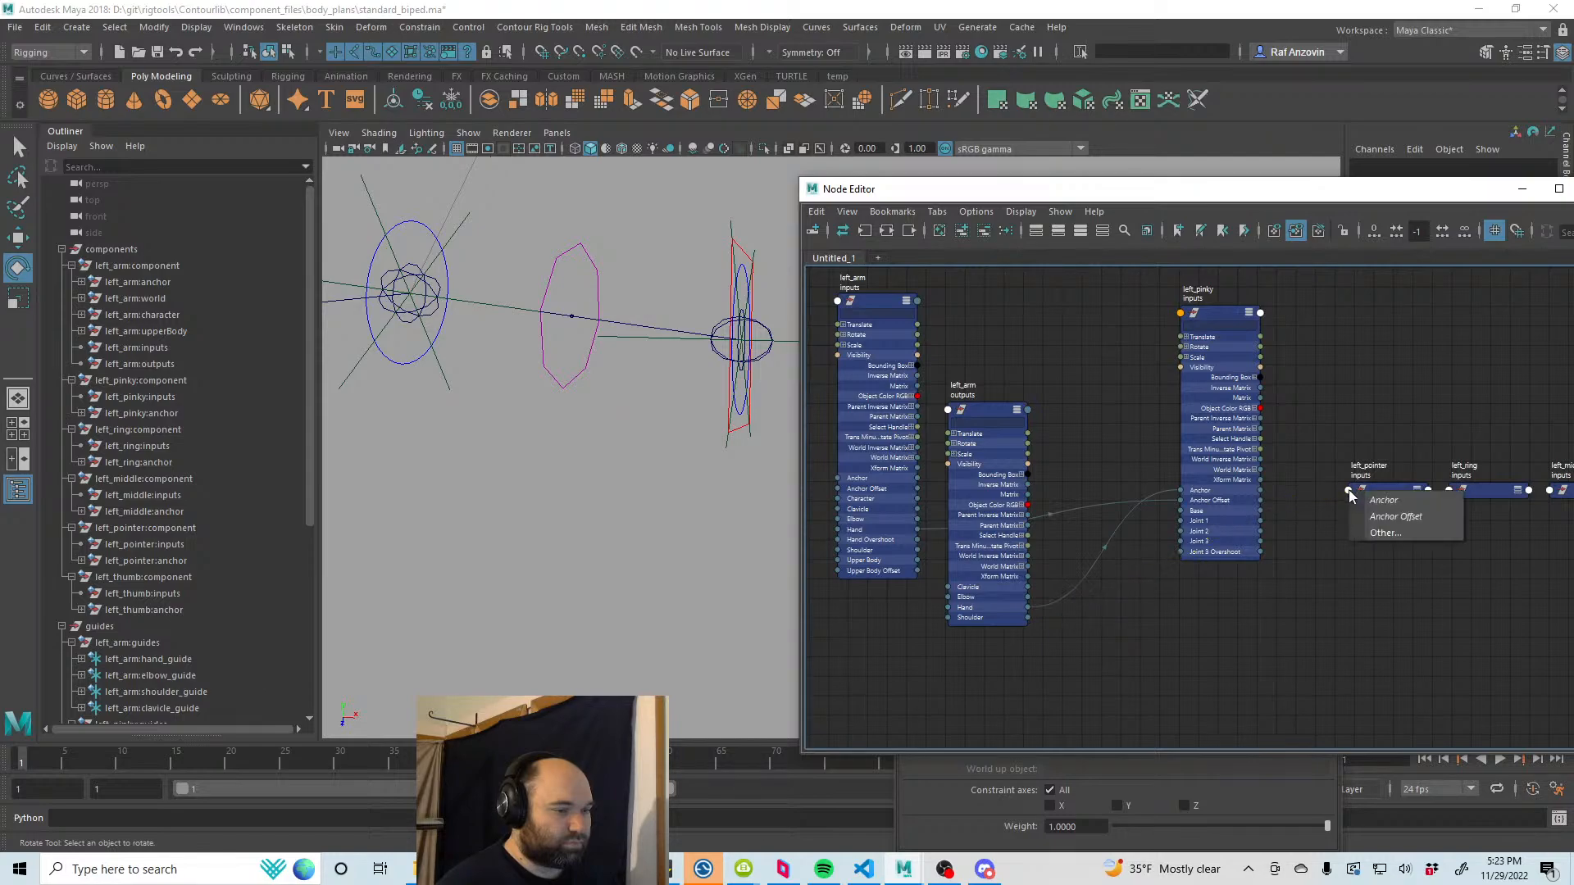
pyautogui.click(1409, 500)
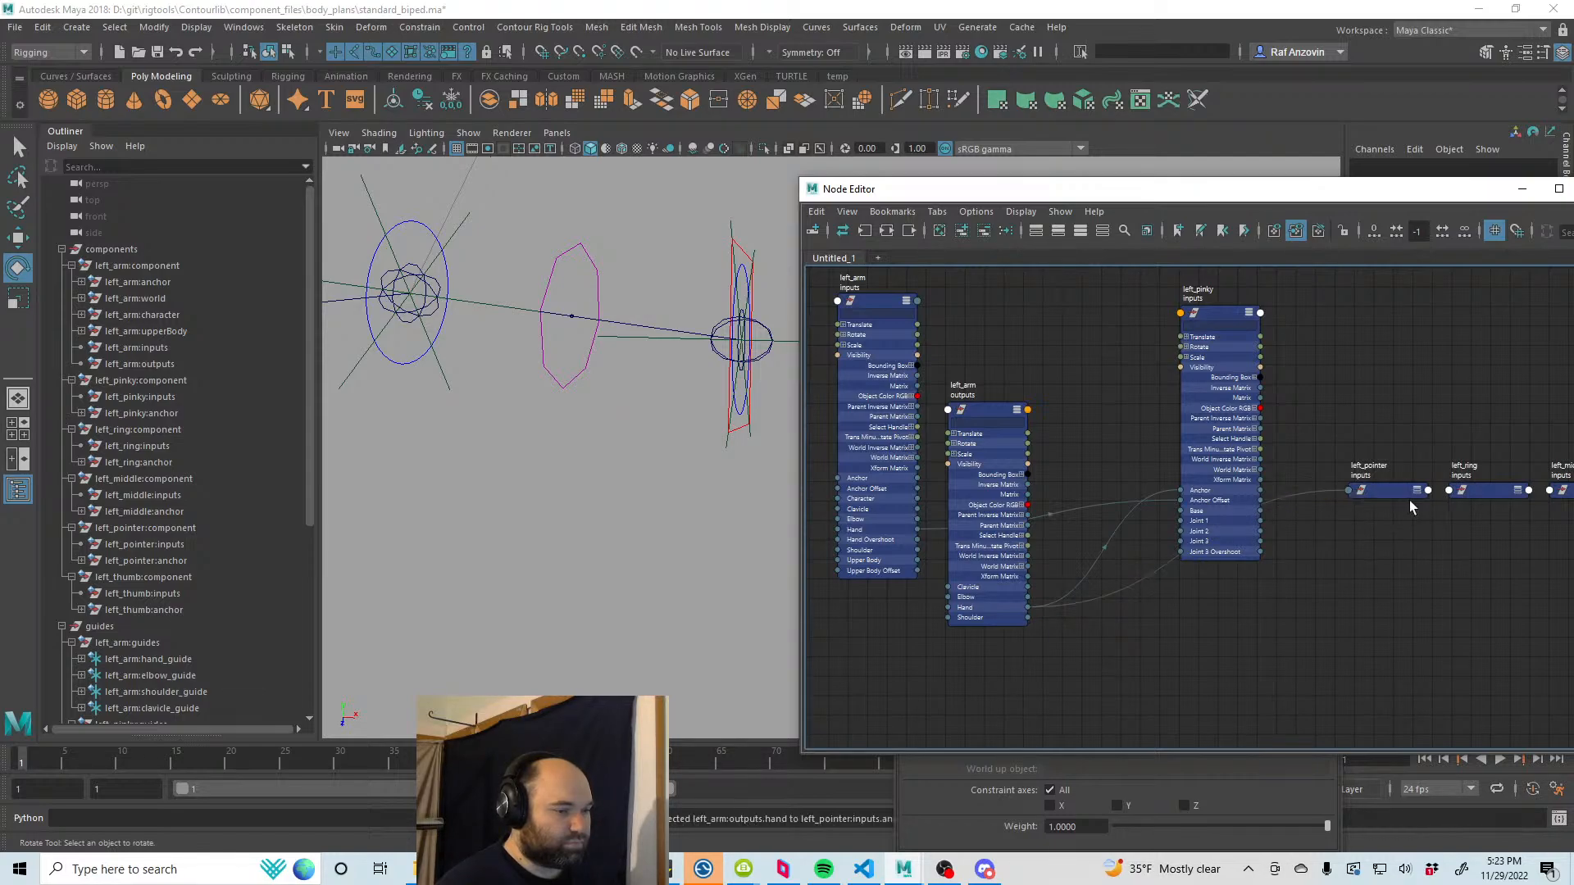
pyautogui.moveTo(1030, 607); pyautogui.dragTo(1449, 491)
pyautogui.click(1515, 500)
pyautogui.keyDown('alt'); pyautogui.moveTo(1435, 566); pyautogui.dragTo(1276, 558, button='middle'); pyautogui.keyUp('alt')
pyautogui.scroll(-1, 1262, 554)
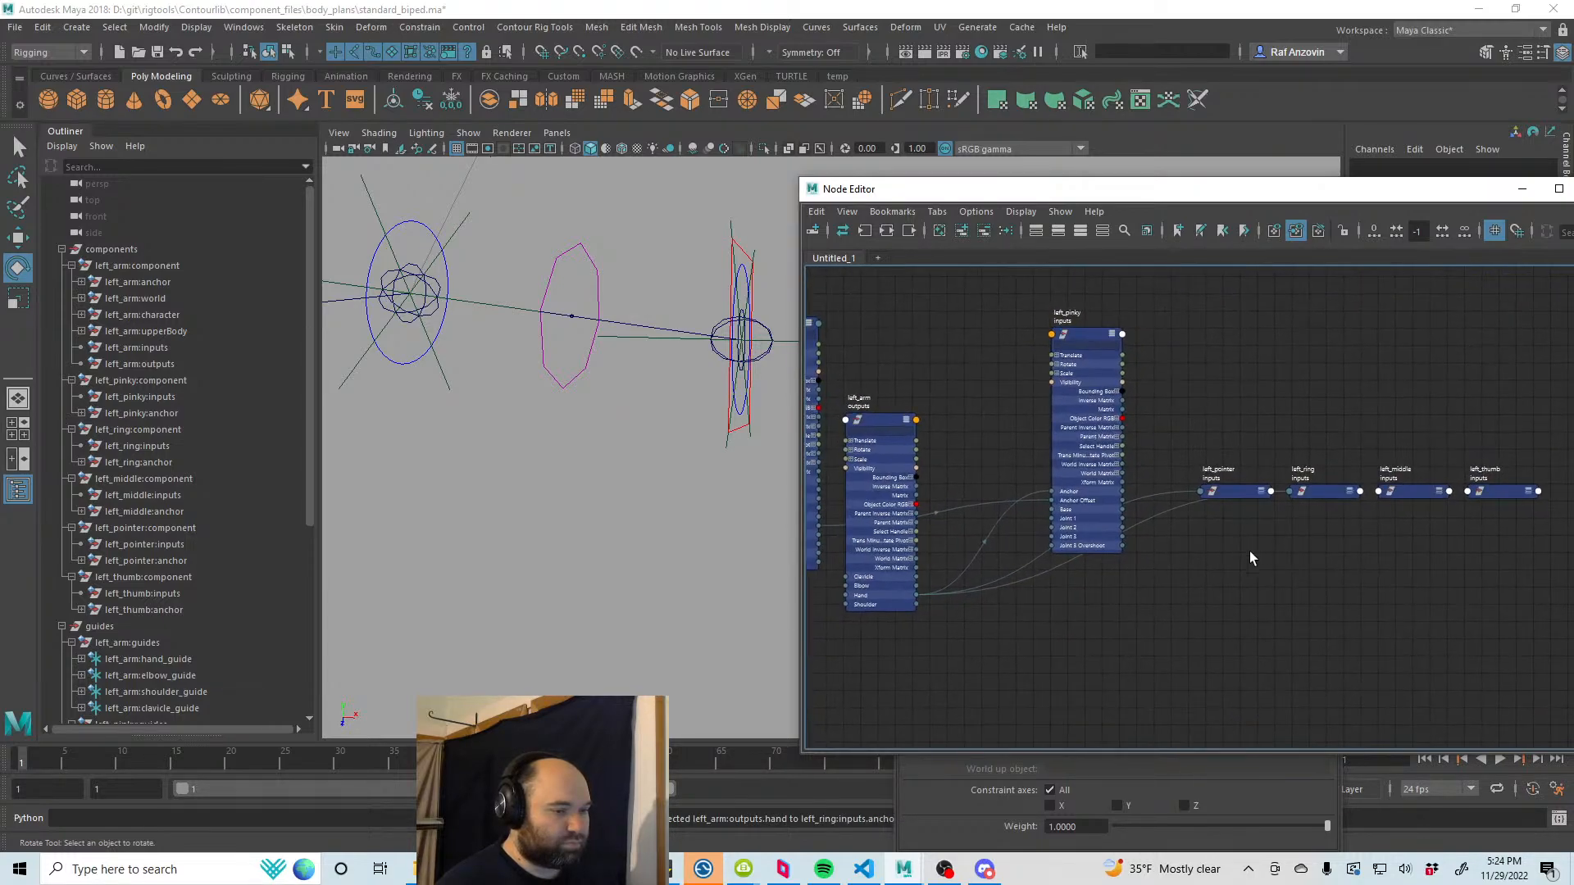
# Step: Connect the Hand attribute of left_arm:outputs to the Anchor attributes of left_middle:inputs and left_thumb:inputs
pyautogui.moveTo(918, 599); pyautogui.dragTo(1377, 492)
pyautogui.click(1421, 502)
pyautogui.moveTo(916, 597); pyautogui.dragTo(1469, 490)
pyautogui.click(1494, 500)
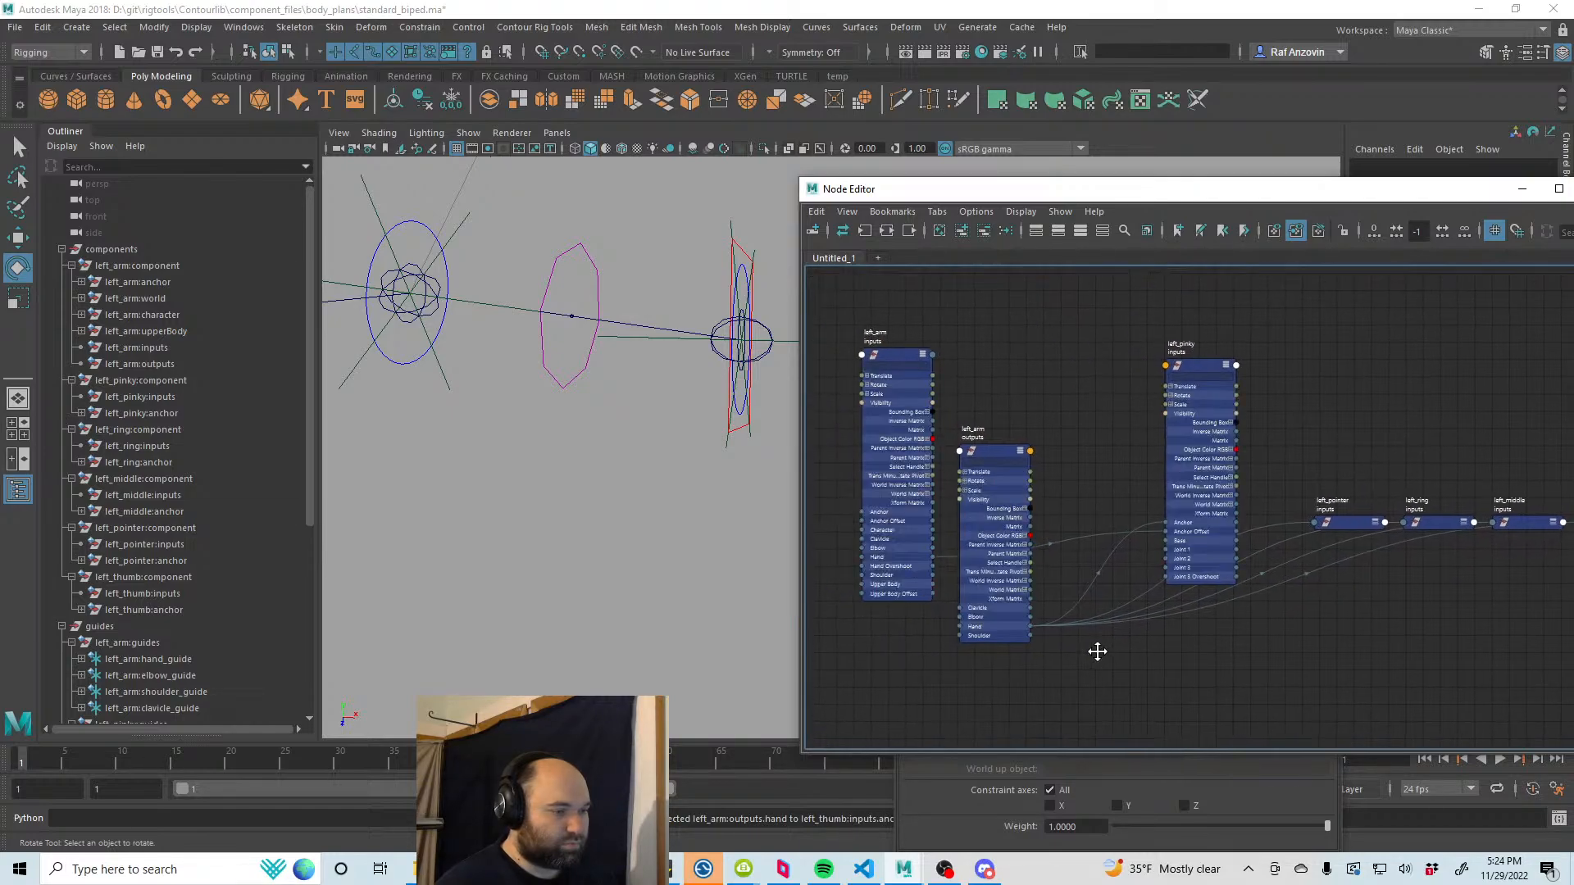
# Step: Connect the Hand attribute of left_arm:inputs to left_pointer:inputs' Anchor Offset, then place that node below the others with its attributes shown
pyautogui.moveTo(1366, 548); pyautogui.dragTo(1318, 518)
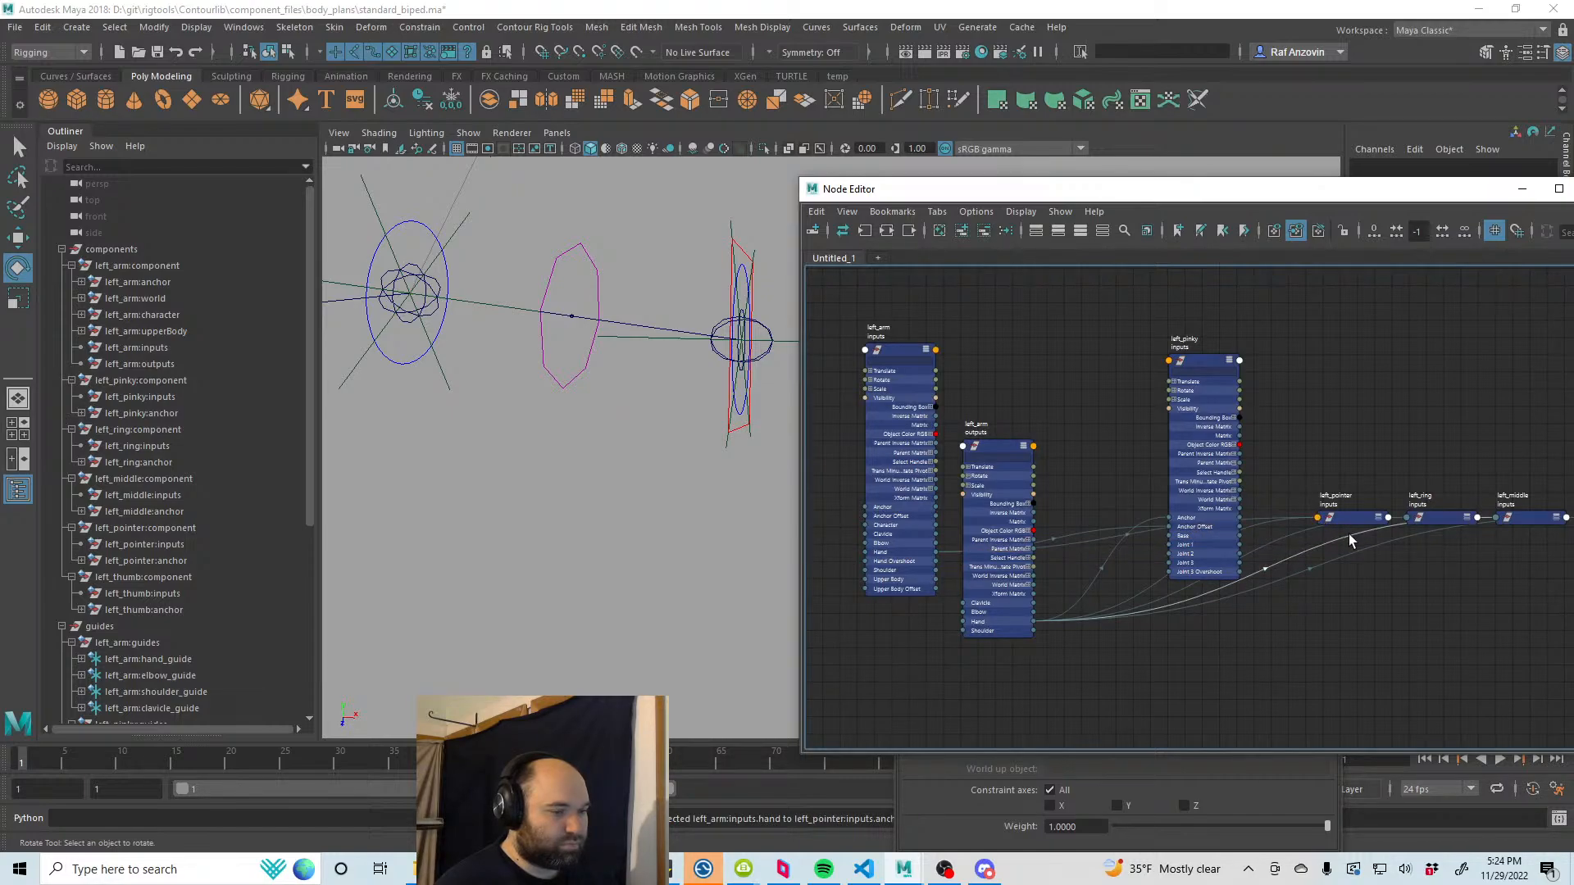
pyautogui.click(1355, 519)
pyautogui.moveTo(1363, 526); pyautogui.dragTo(1380, 599)
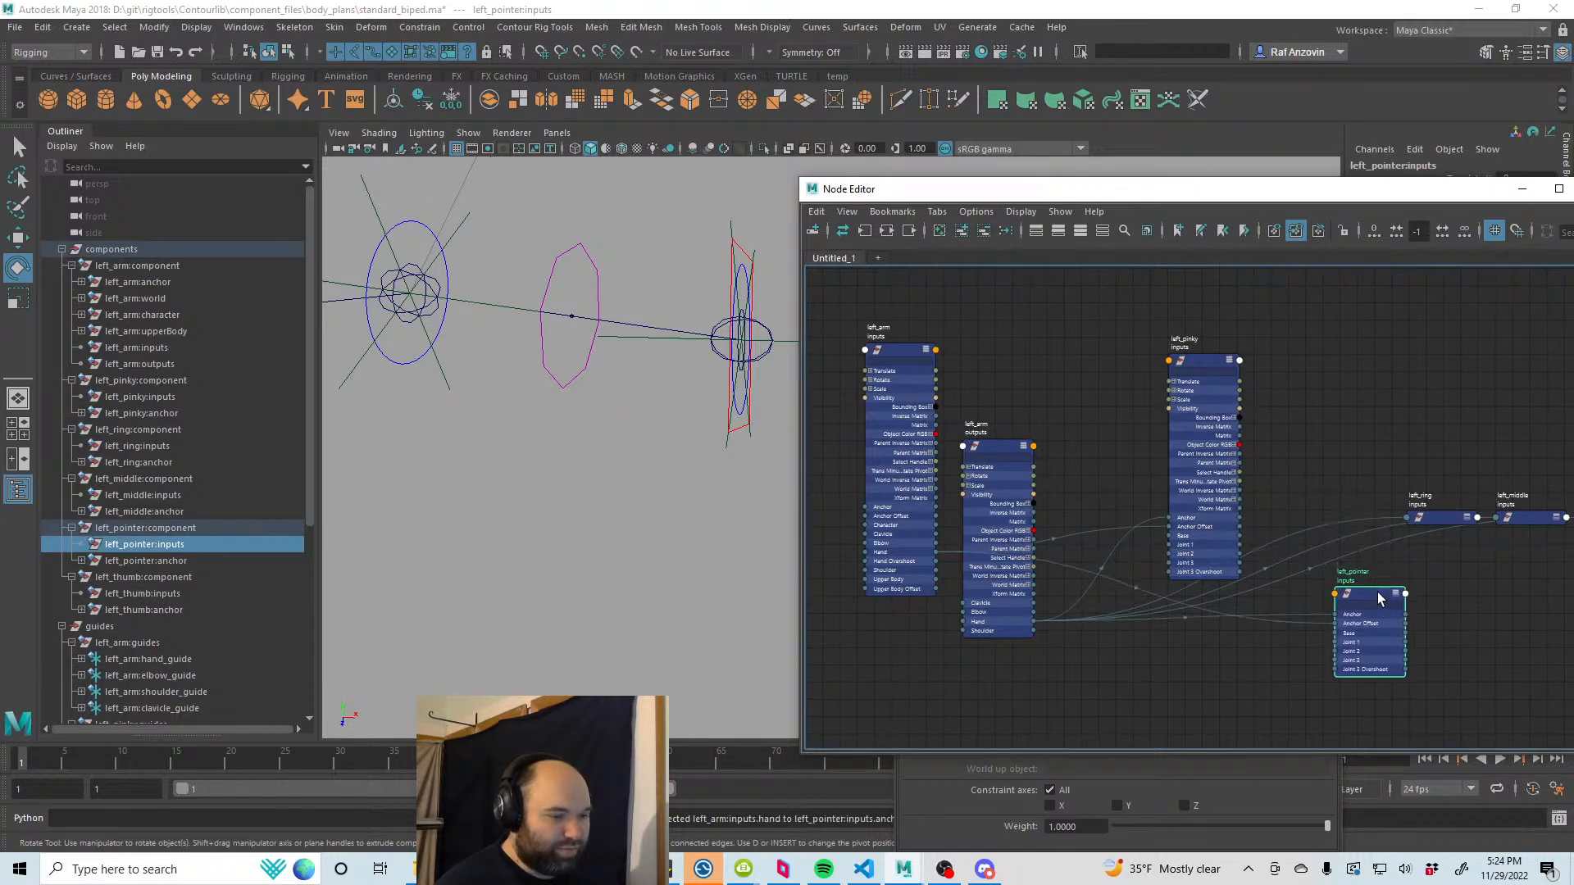
pyautogui.keyDown('alt'); pyautogui.moveTo(1426, 601); pyautogui.dragTo(1346, 596, button='middle'); pyautogui.keyUp('alt')
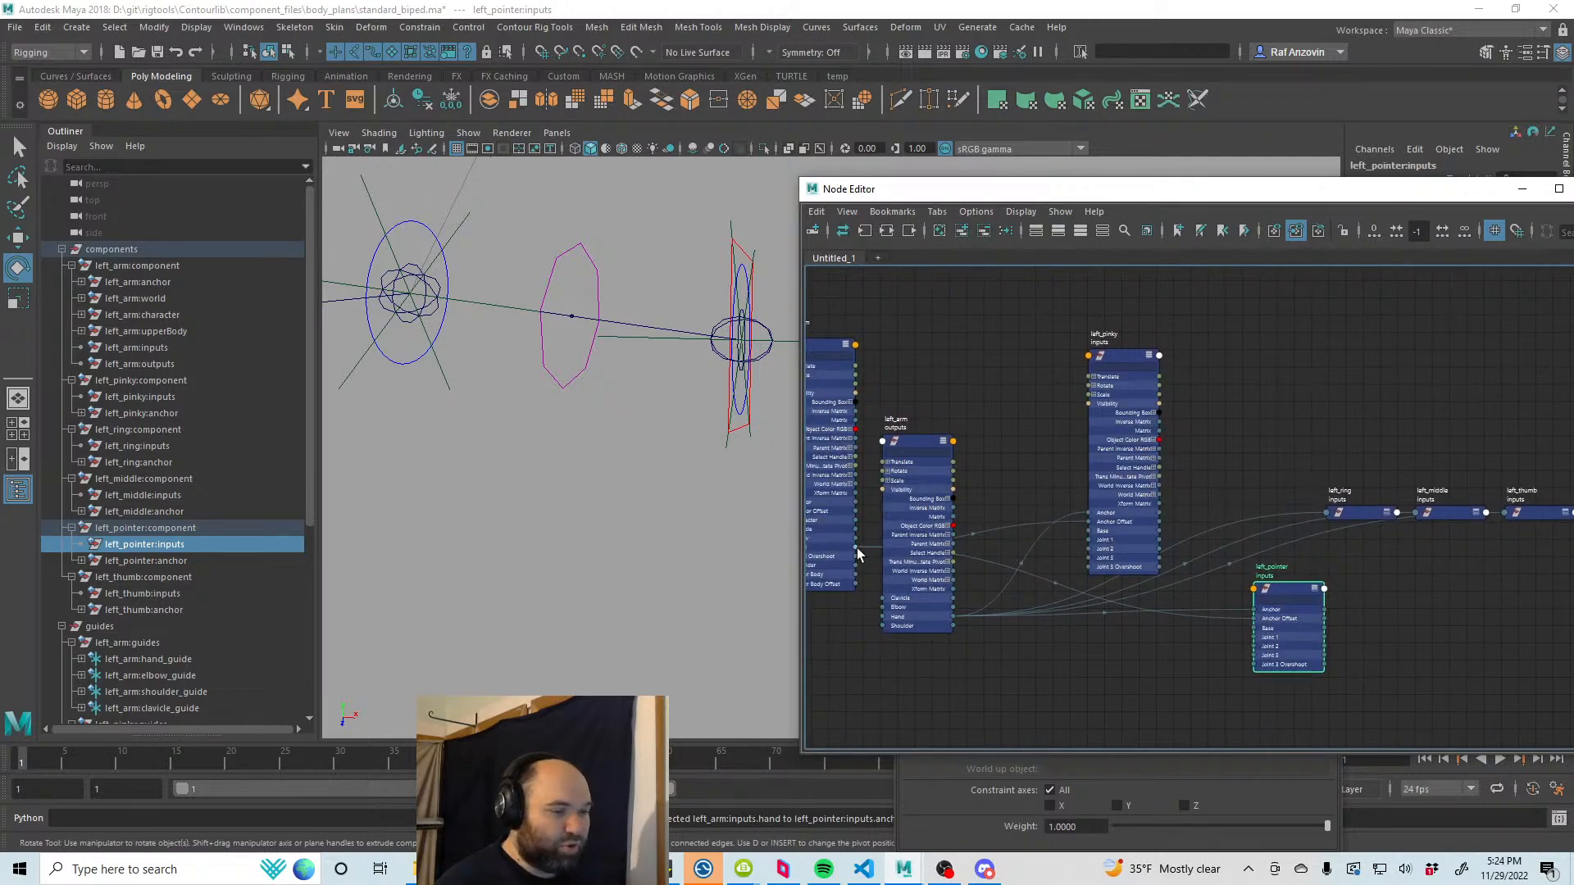
# Step: Connect the Hand attribute of left_arm:inputs to the Anchor Offset of the ring, middle and thumb inputs, showing left_ring:inputs' attributes
pyautogui.moveTo(855, 547); pyautogui.dragTo(1335, 459)
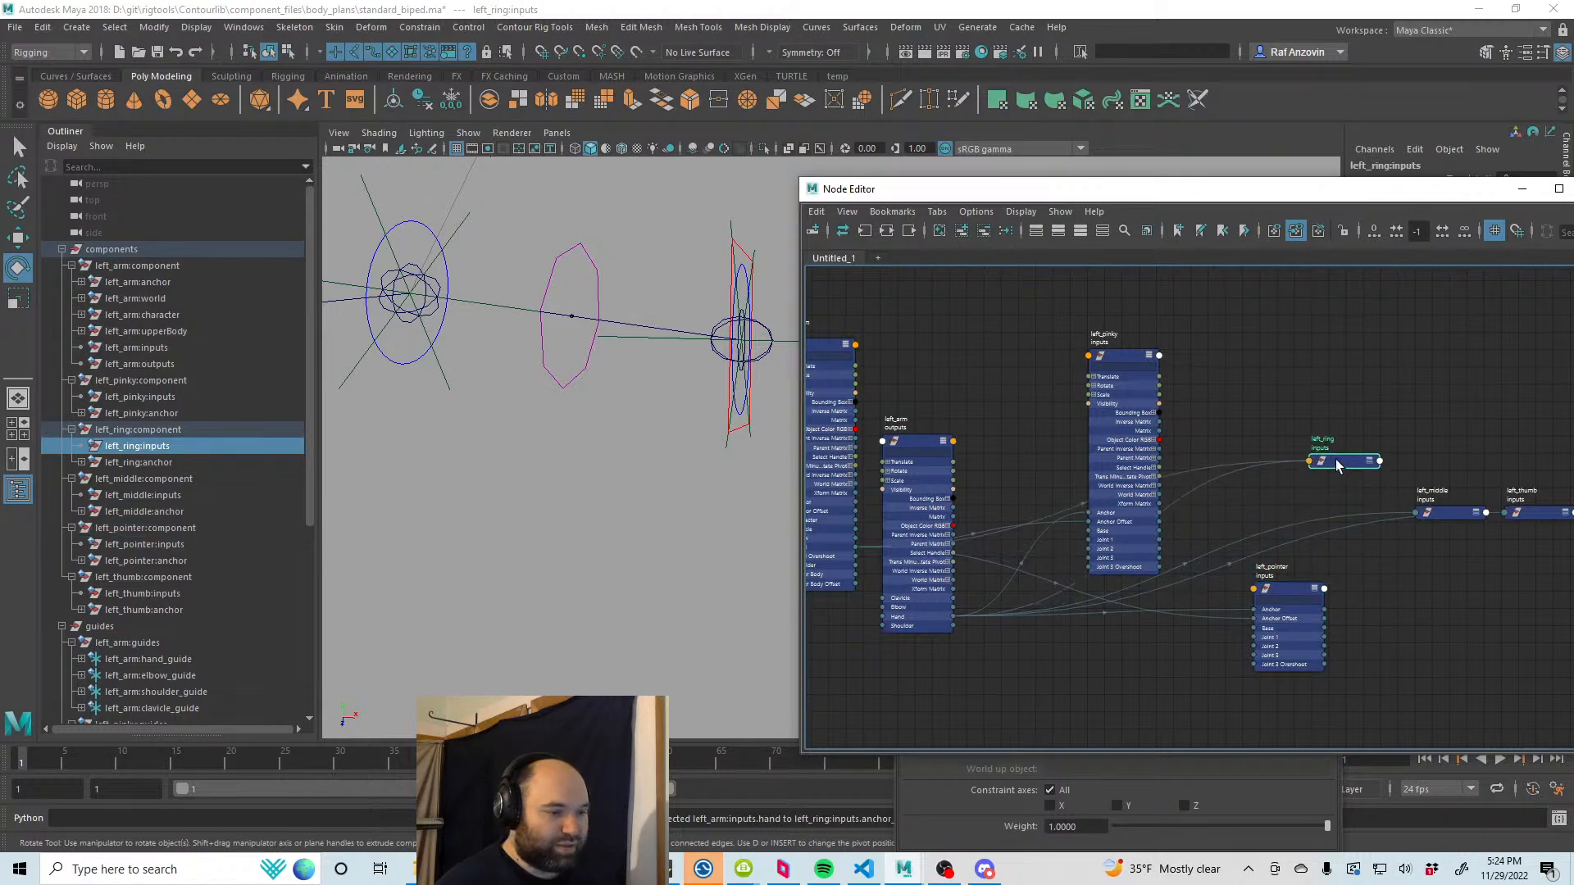
pyautogui.click(1369, 460)
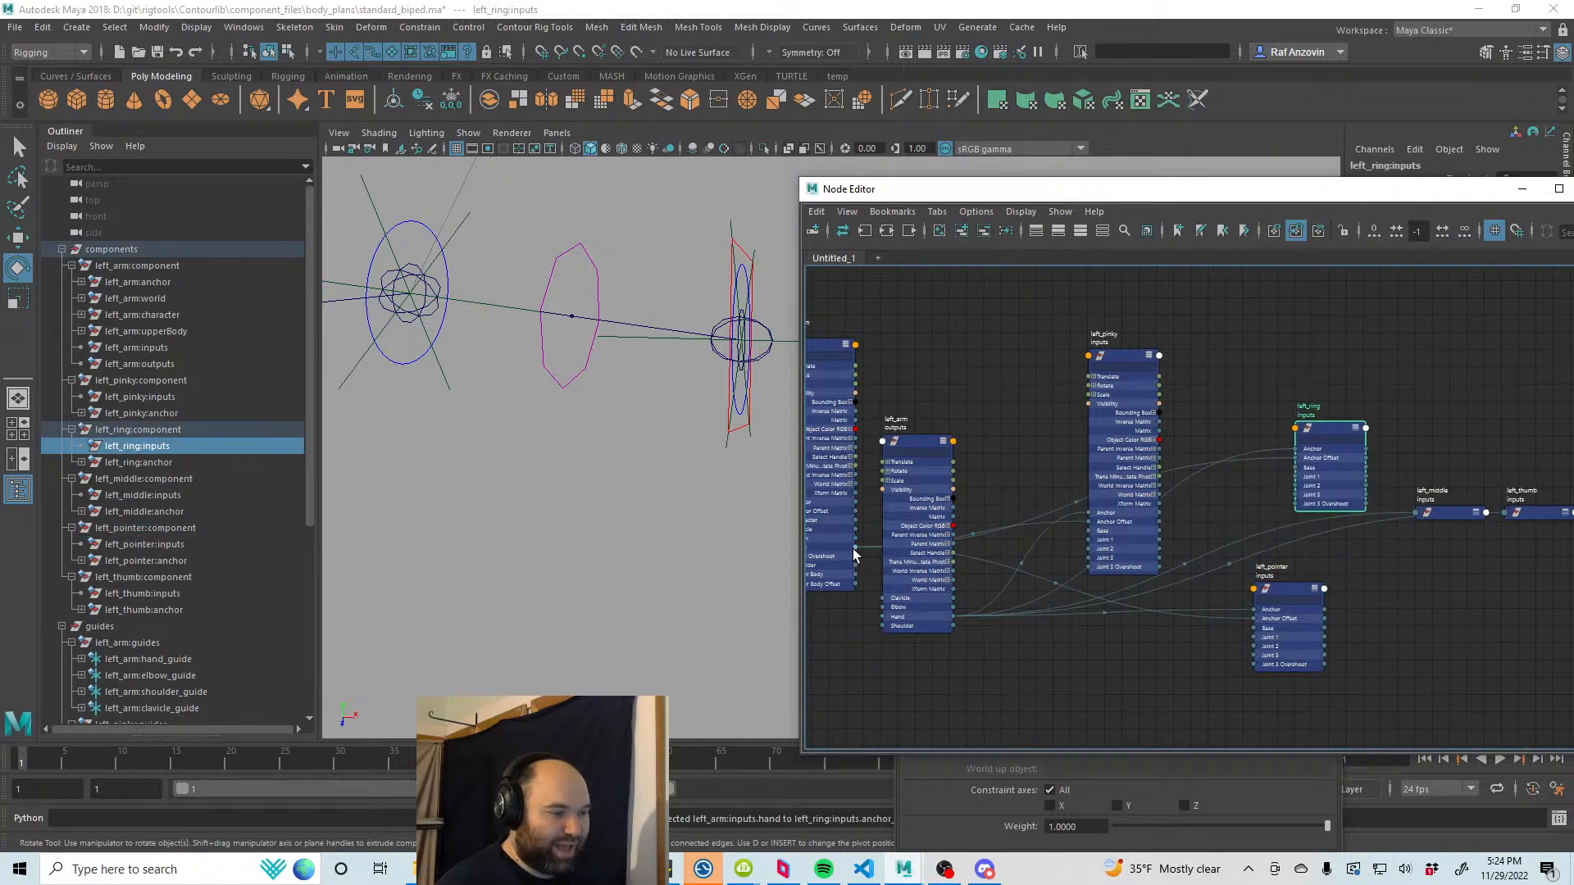
pyautogui.moveTo(854, 555); pyautogui.dragTo(1416, 512)
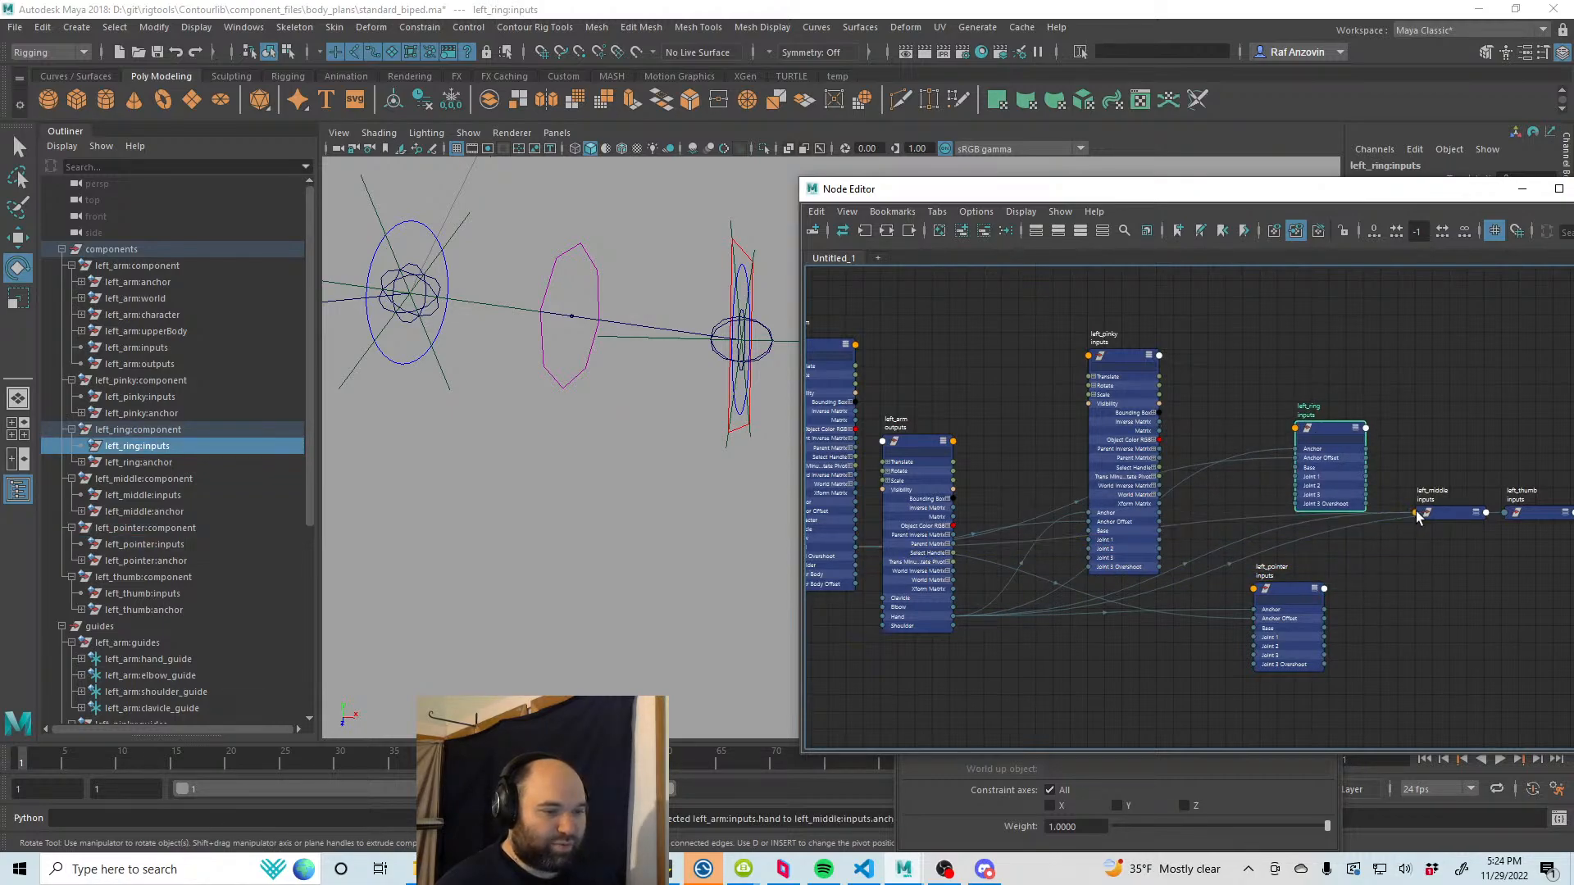
pyautogui.moveTo(855, 552); pyautogui.dragTo(1505, 513)
pyautogui.keyDown('alt'); pyautogui.moveTo(1485, 599); pyautogui.dragTo(1412, 609, button='middle'); pyautogui.keyUp('alt')
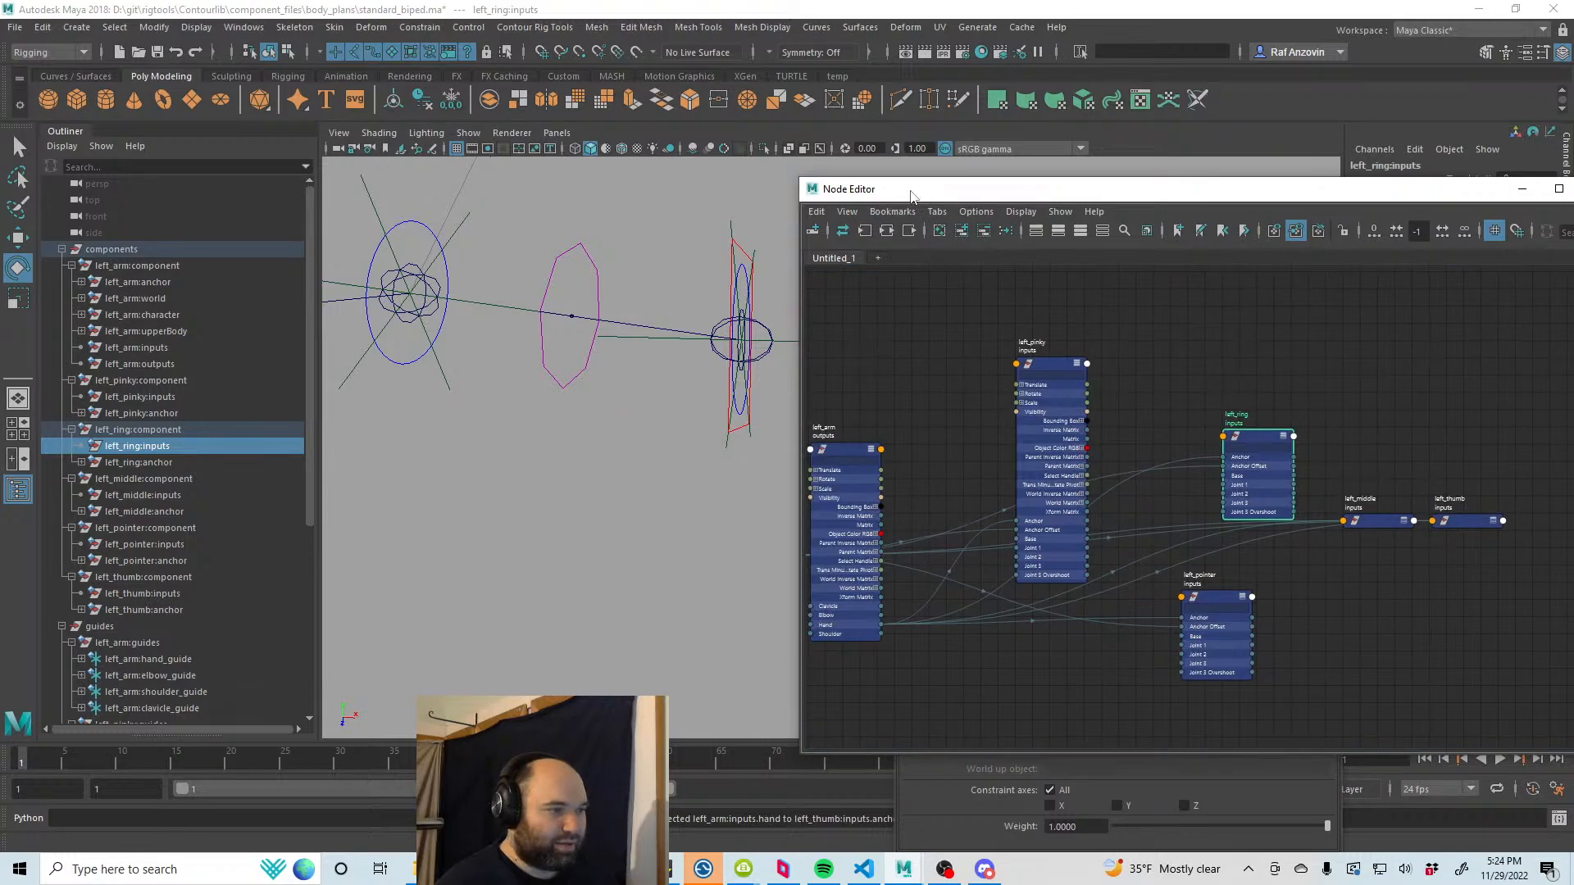
# Step: Test the finger connections by moving left_arm:handIK_control to about -8, 13.4, -15.1 and rotating it to about 27, 2, 28 degrees
pyautogui.moveTo(910, 197); pyautogui.dragTo(1079, 353)
pyautogui.click(780, 218)
pyautogui.click(750, 258)
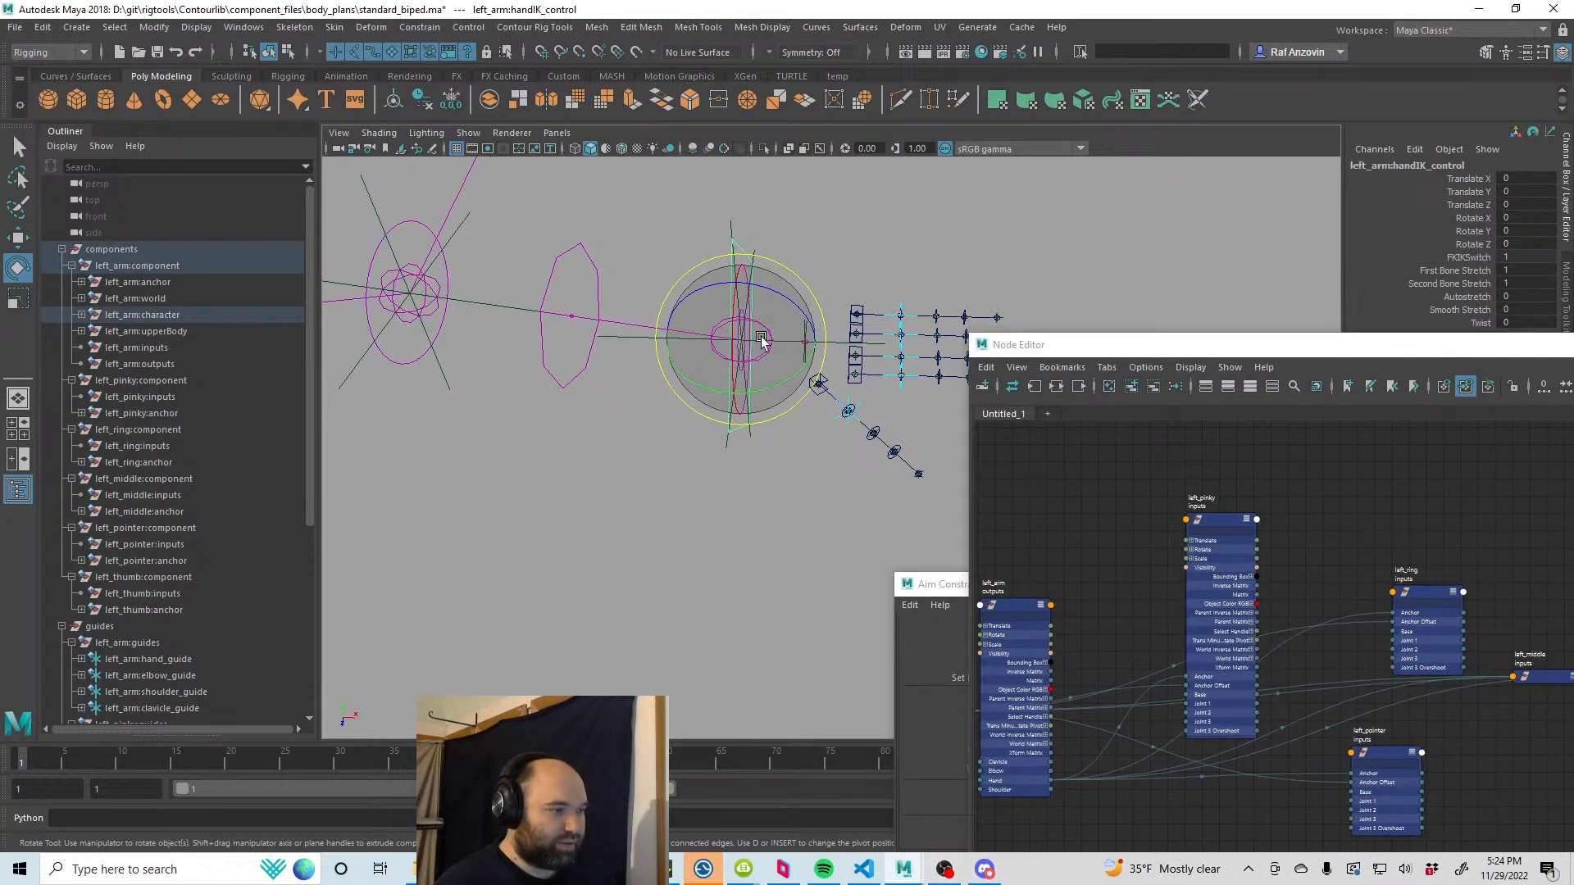
pyautogui.moveTo(760, 339); pyautogui.dragTo(695, 210)
pyautogui.hotkey('ctrl', 'z')
pyautogui.press('w')
pyautogui.scroll(-3, 706, 320)
pyautogui.keyDown('alt'); pyautogui.moveTo(710, 323); pyautogui.dragTo(714, 368, button='middle'); pyautogui.keyUp('alt')
pyautogui.press('e')
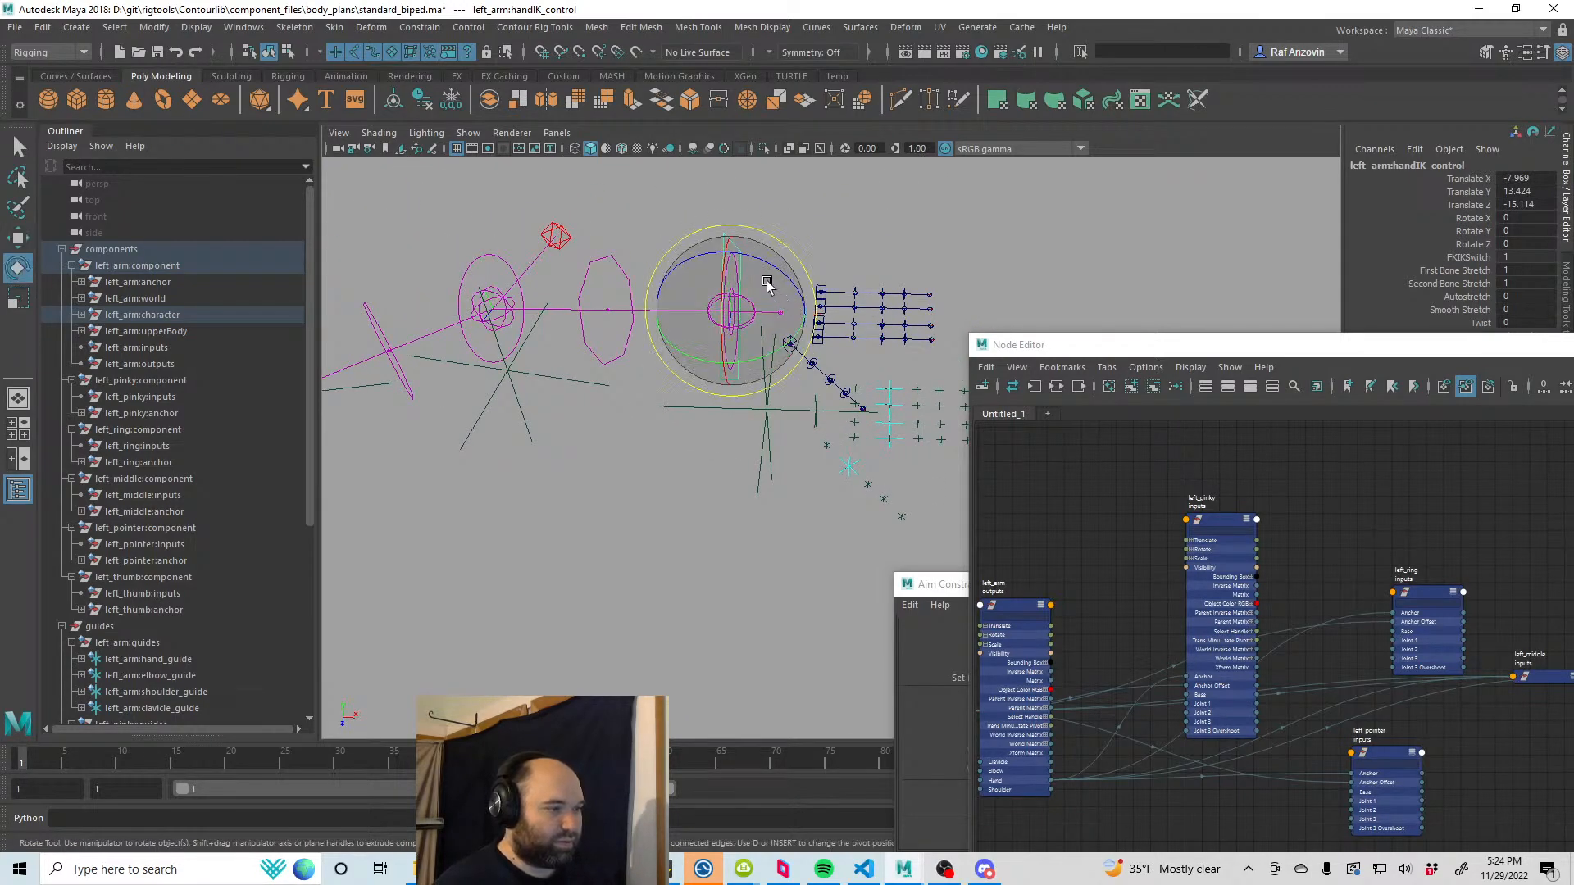
pyautogui.moveTo(766, 283); pyautogui.dragTo(787, 319)
# Step: Try moving the left_pointer:joint2 guide with the hand posed, then undo the move
pyautogui.moveTo(1078, 351); pyautogui.dragTo(1221, 461)
pyautogui.click(1085, 333)
pyautogui.keyDown('alt'); pyautogui.moveTo(976, 410); pyautogui.dragTo(914, 397); pyautogui.keyUp('alt')
pyautogui.click(919, 445)
pyautogui.press('w')
pyautogui.keyDown('alt'); pyautogui.moveTo(913, 395); pyautogui.dragTo(912, 422, button='middle'); pyautogui.keyUp('alt')
pyautogui.keyDown('alt'); pyautogui.moveTo(911, 422); pyautogui.dragTo(960, 422, button='right'); pyautogui.keyUp('alt')
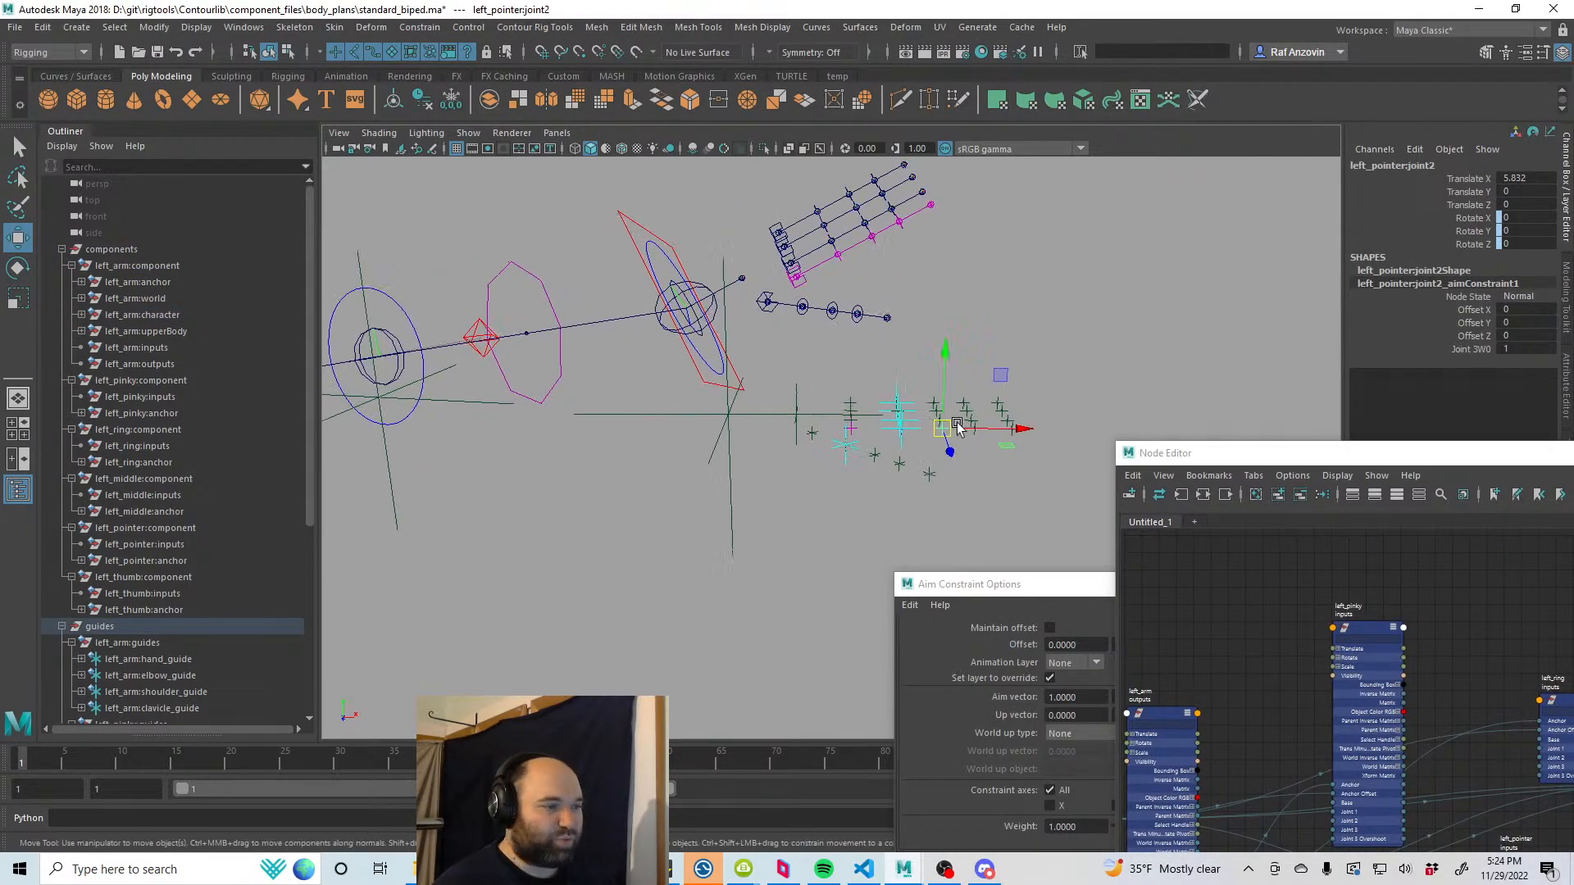
pyautogui.moveTo(1006, 380)
pyautogui.mouseDown()
pyautogui.moveTo(1001, 354)
pyautogui.moveTo(1020, 369)
pyautogui.moveTo(1001, 369)
pyautogui.mouseUp()
pyautogui.hotkey('ctrl', 'z')
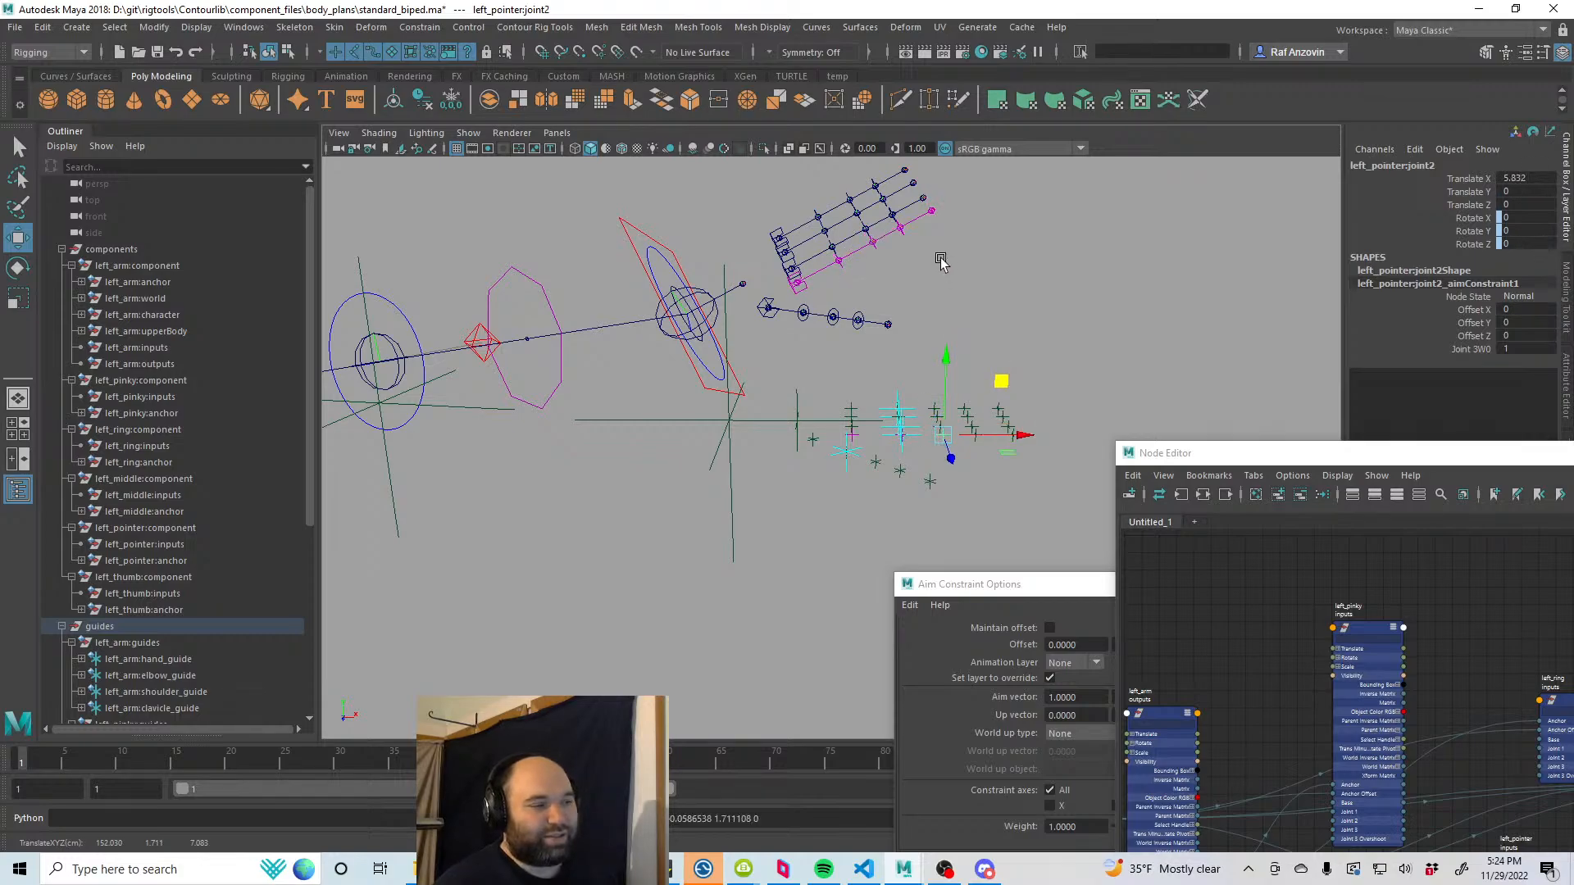
# Step: Reset the translation and rotation channels of left_arm:handIK_control to return the hand to its default pose
pyautogui.click(674, 251)
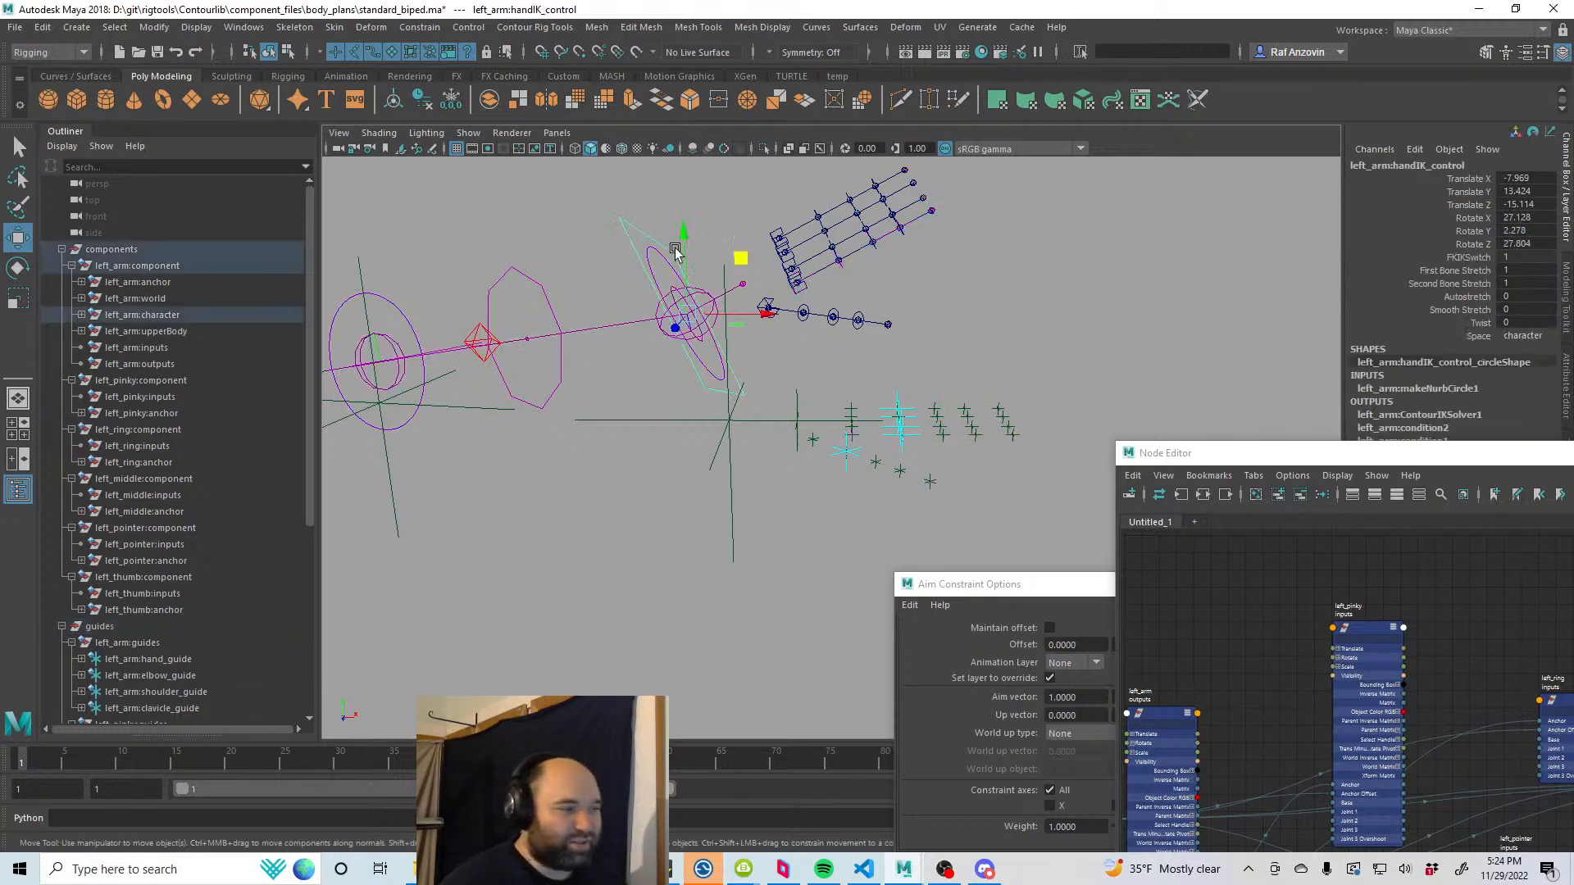
pyautogui.moveTo(1527, 243); pyautogui.dragTo(1525, 178)
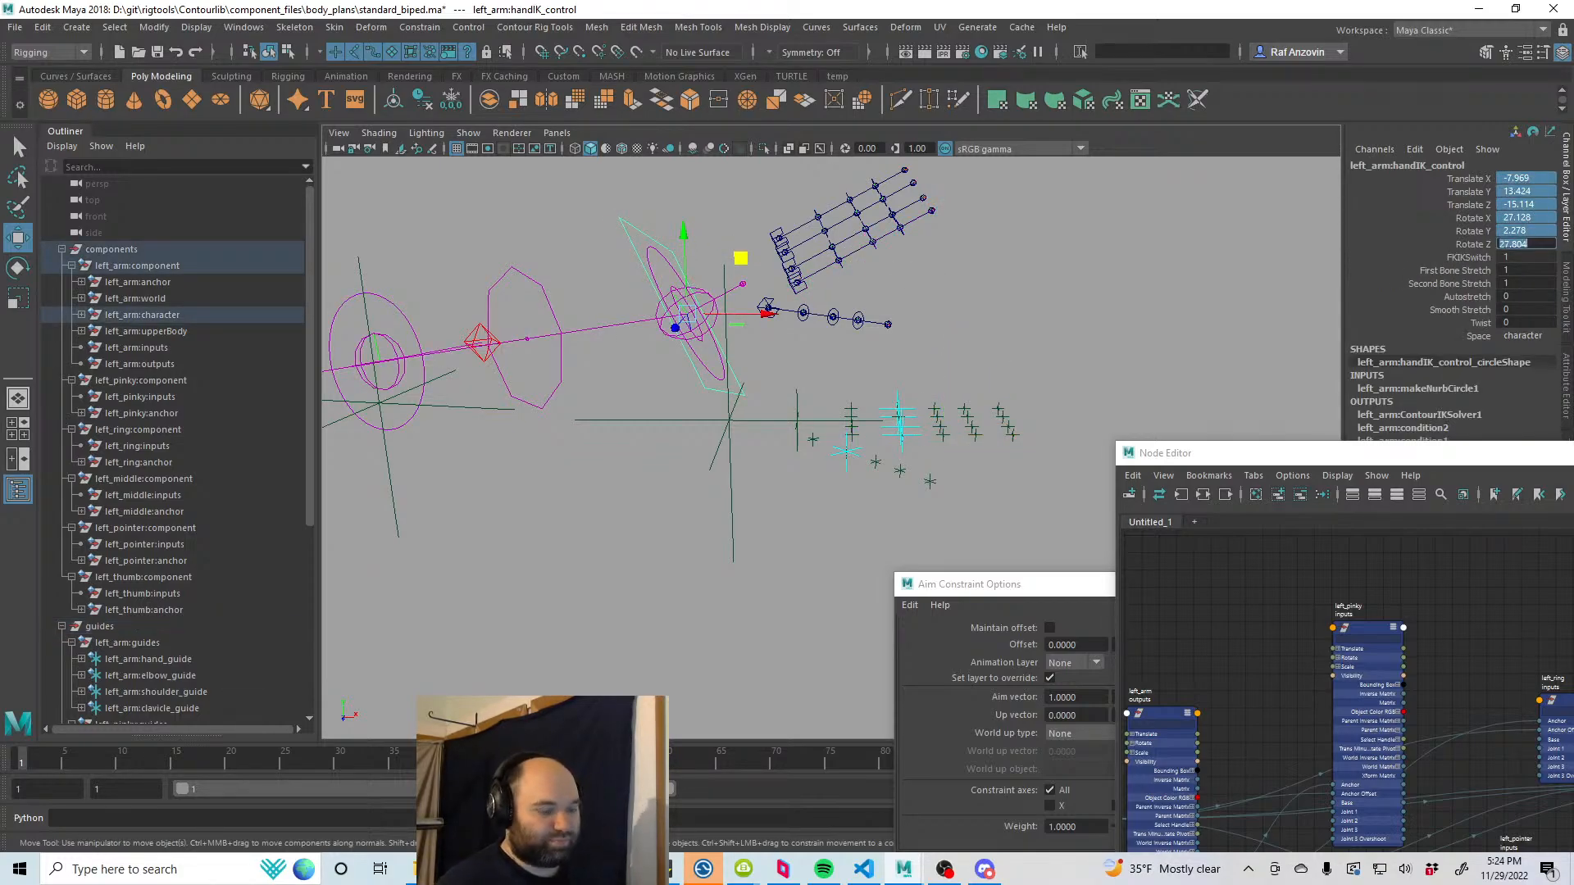
pyautogui.press('Return')
pyautogui.click(1185, 305)
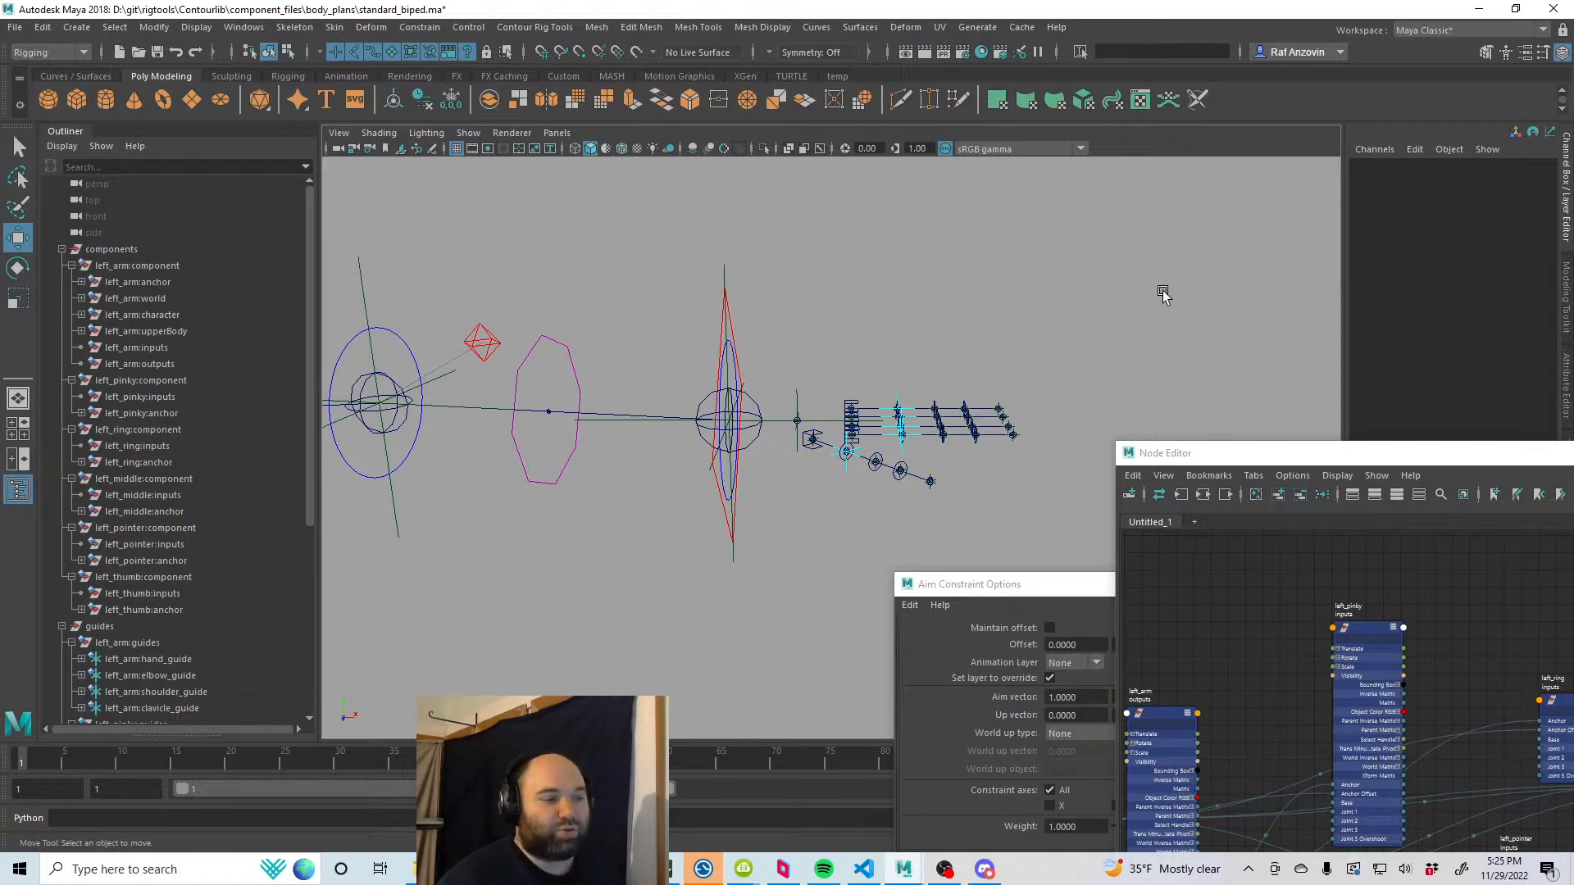
# Step: Close the Node Editor and the Aim Constraint Options windows to clear the viewport
pyautogui.keyDown('alt'); pyautogui.moveTo(933, 514); pyautogui.dragTo(806, 492); pyautogui.keyUp('alt')
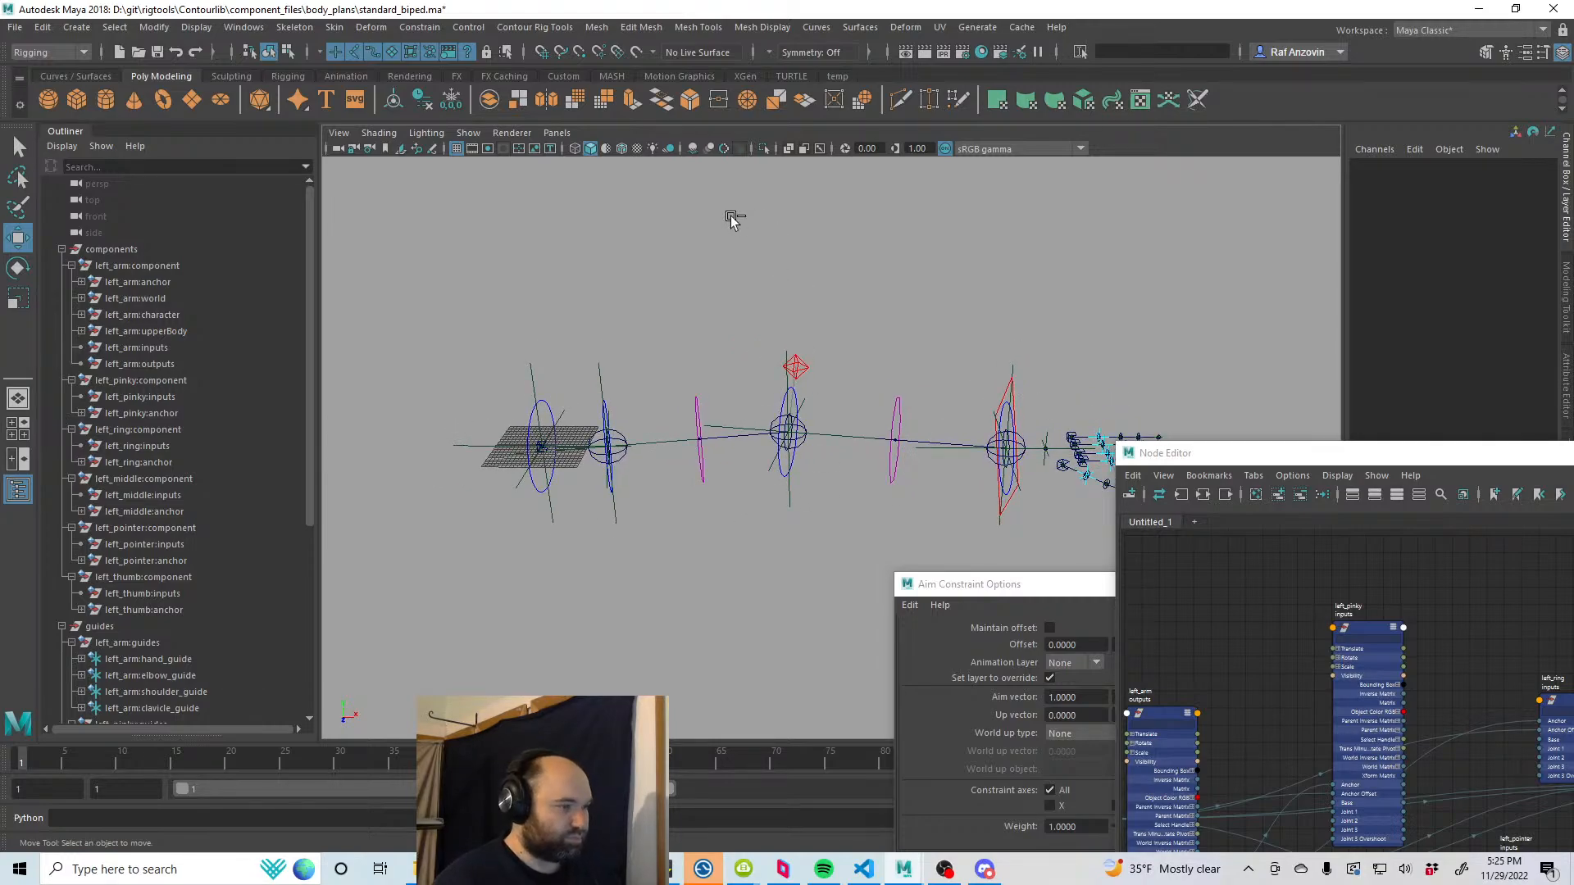
pyautogui.moveTo(1430, 456); pyautogui.dragTo(932, 540)
pyautogui.click(1407, 526)
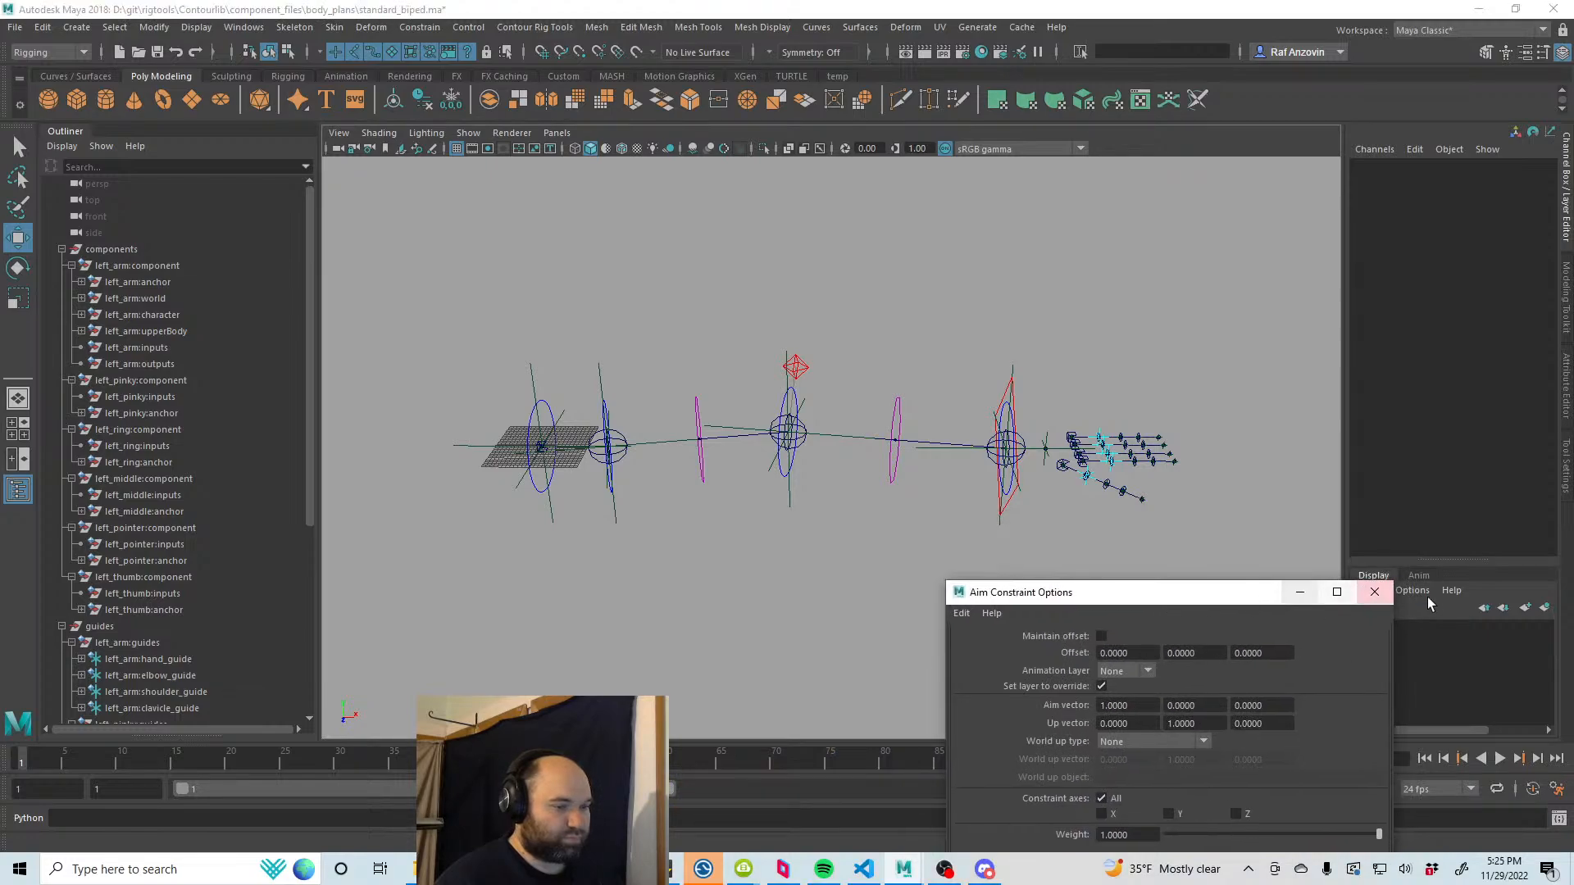
pyautogui.click(1375, 592)
pyautogui.keyDown('alt'); pyautogui.moveTo(902, 587); pyautogui.dragTo(869, 562); pyautogui.keyUp('alt')
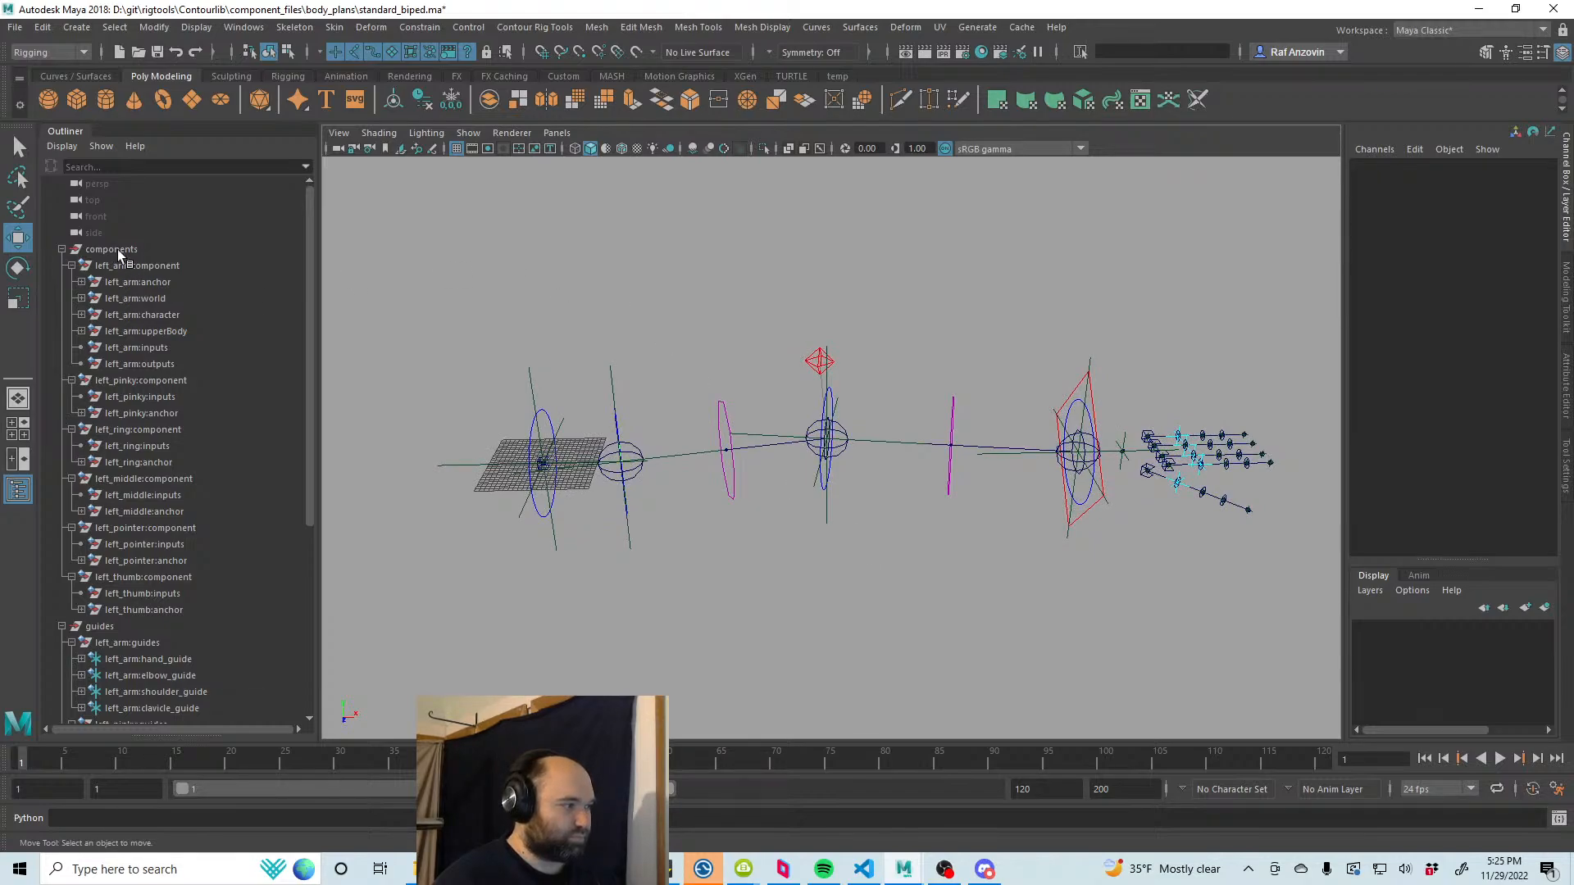
# Step: Collapse the left arm and all finger component groups, plus left_arm:guides, in the Outliner
pyautogui.click(72, 266)
pyautogui.click(71, 282)
pyautogui.click(71, 298)
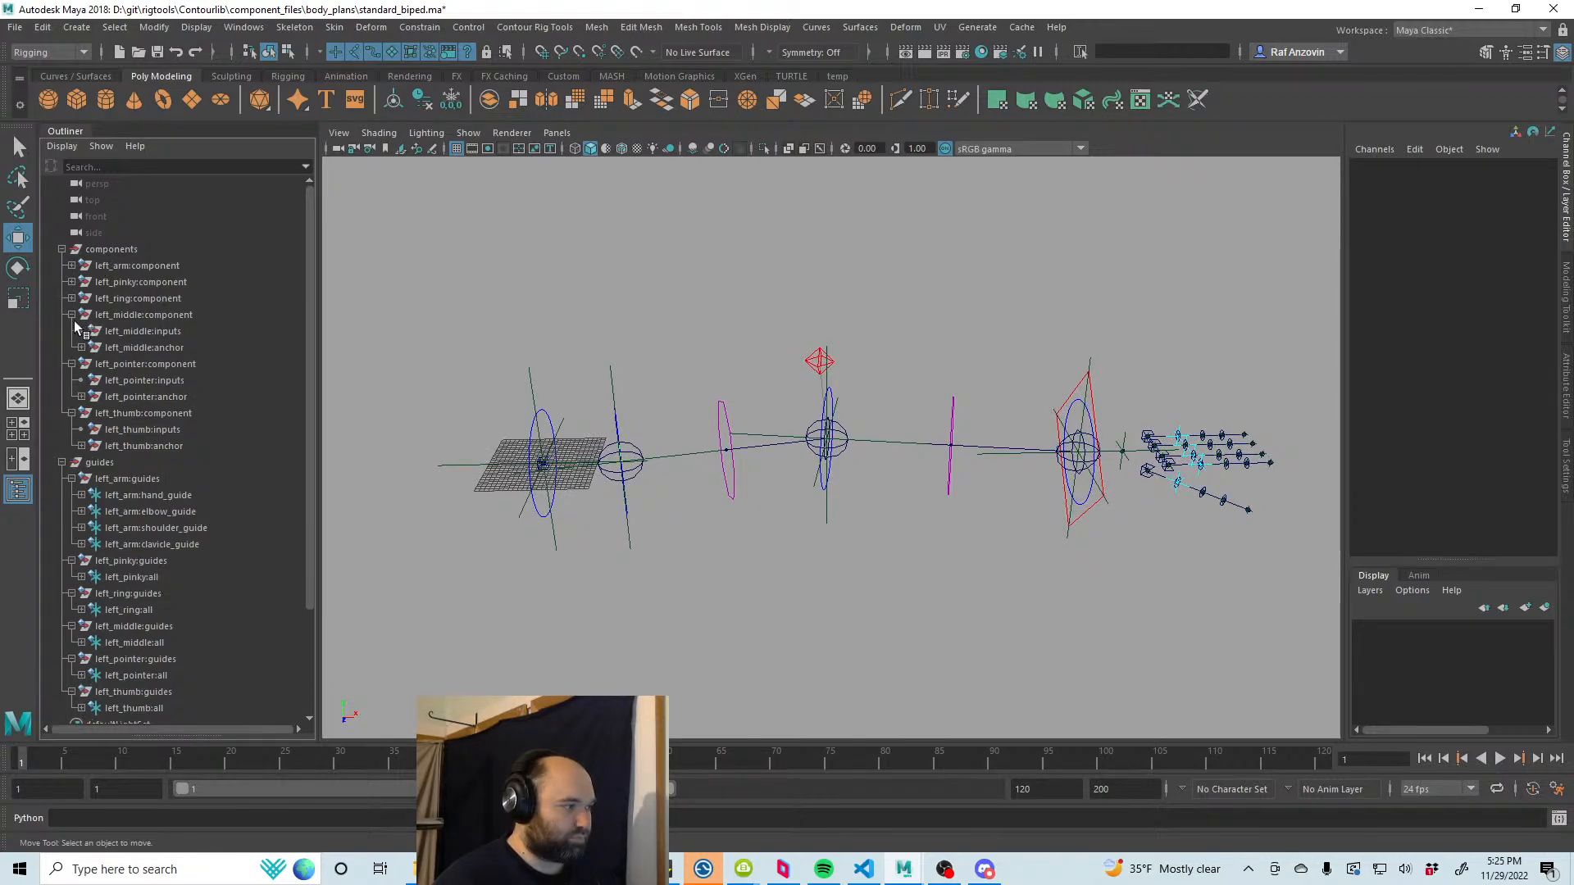
pyautogui.click(72, 314)
pyautogui.click(71, 331)
pyautogui.click(72, 347)
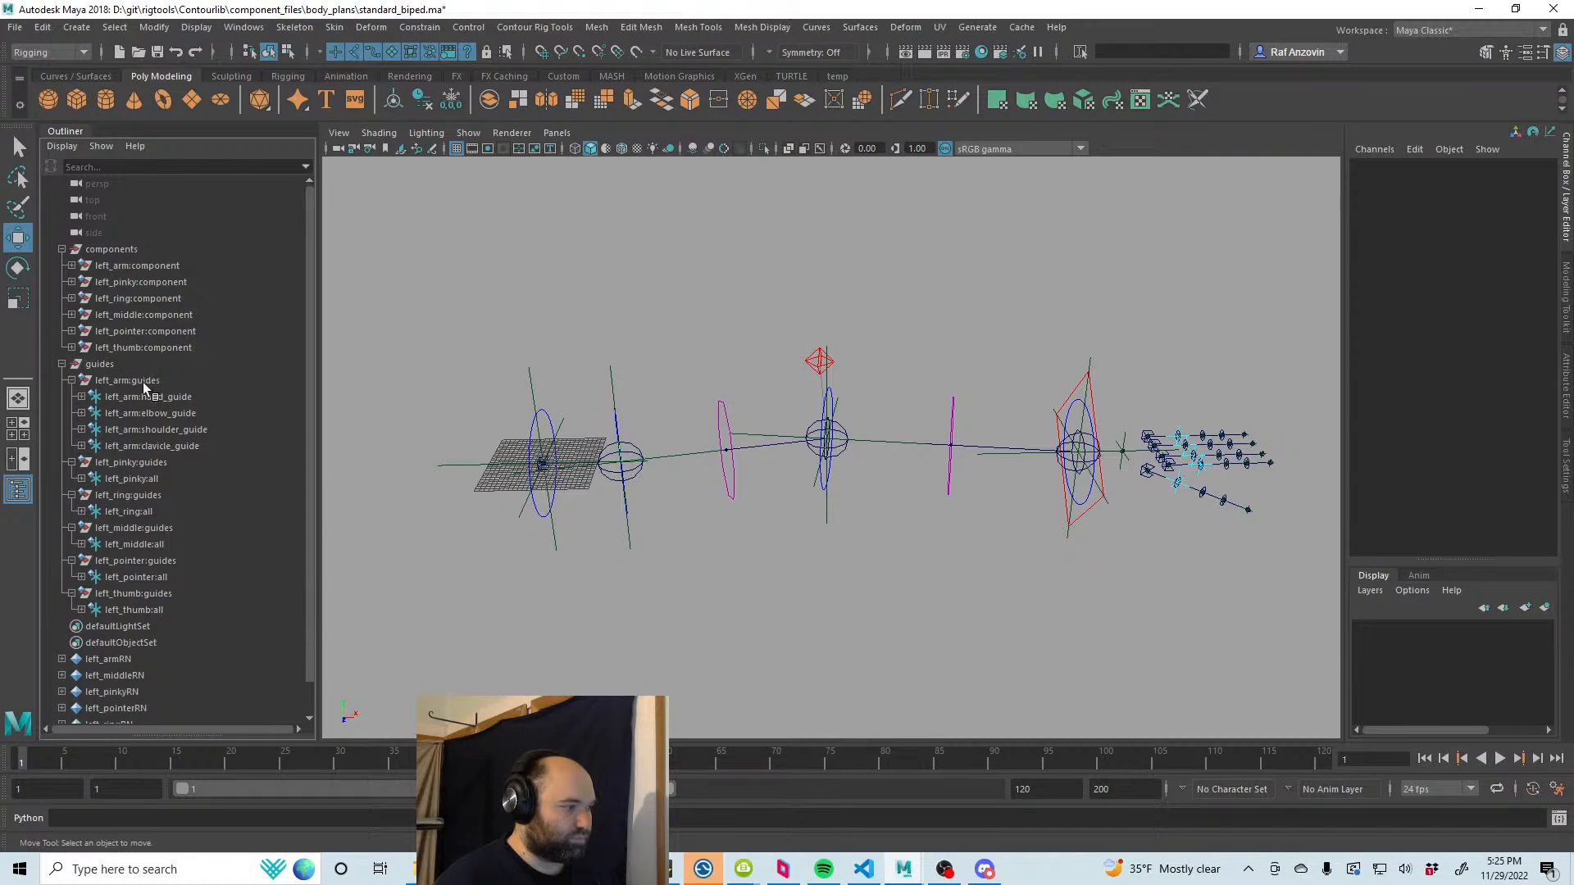
pyautogui.click(71, 380)
# Step: Save the standard_biped scene and open the recent component file spine.ma
pyautogui.click(645, 264)
pyautogui.keyDown('alt'); pyautogui.moveTo(943, 336); pyautogui.dragTo(914, 341, button='middle'); pyautogui.keyUp('alt')
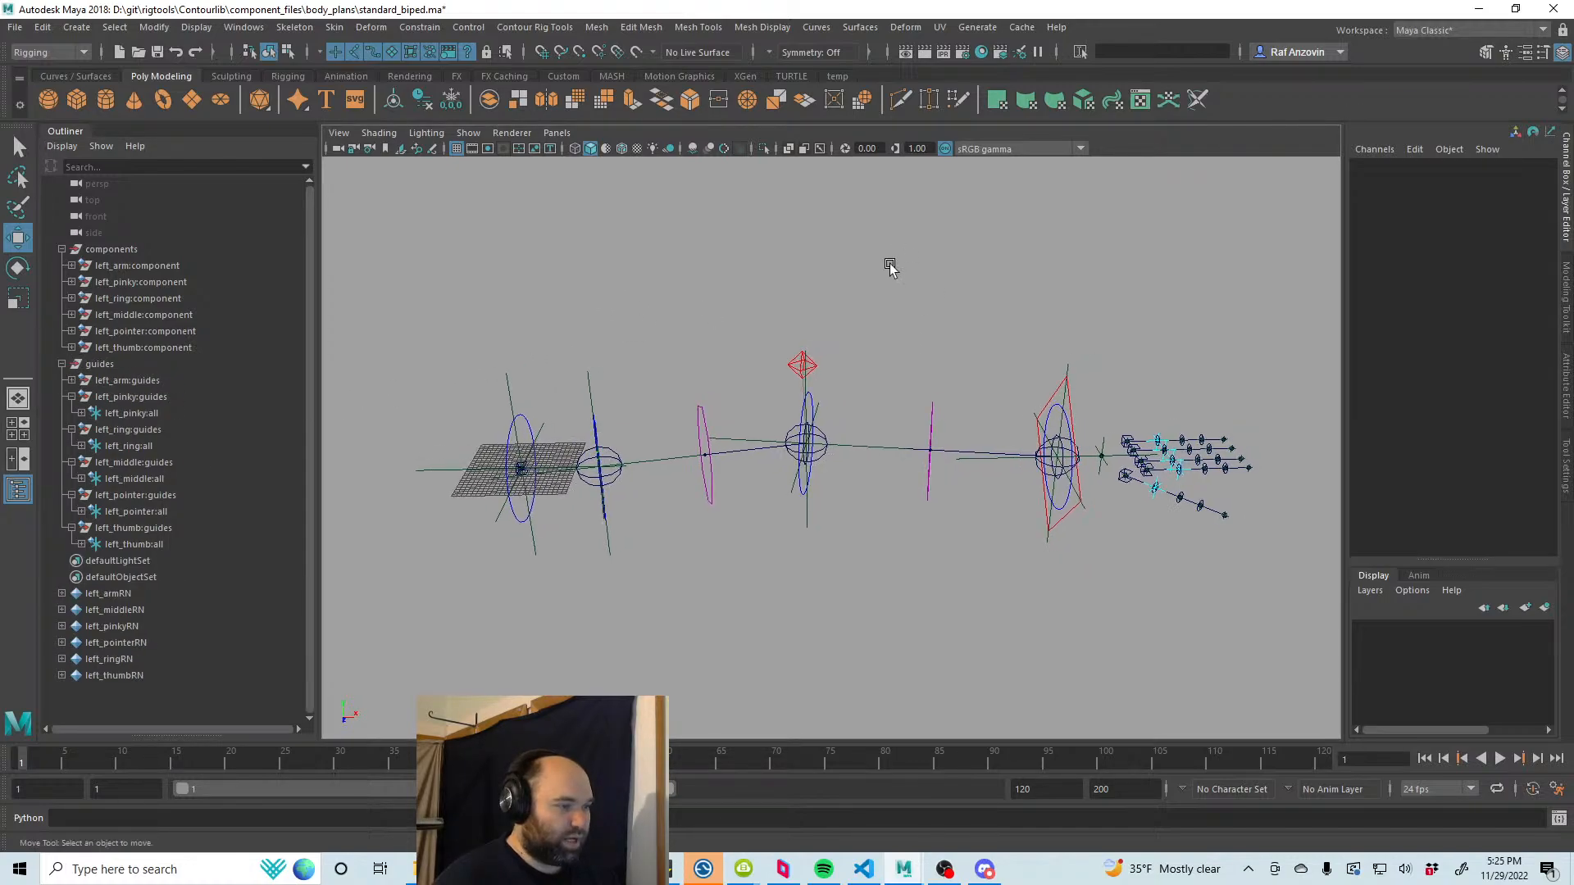
pyautogui.hotkey('ctrl', 's')
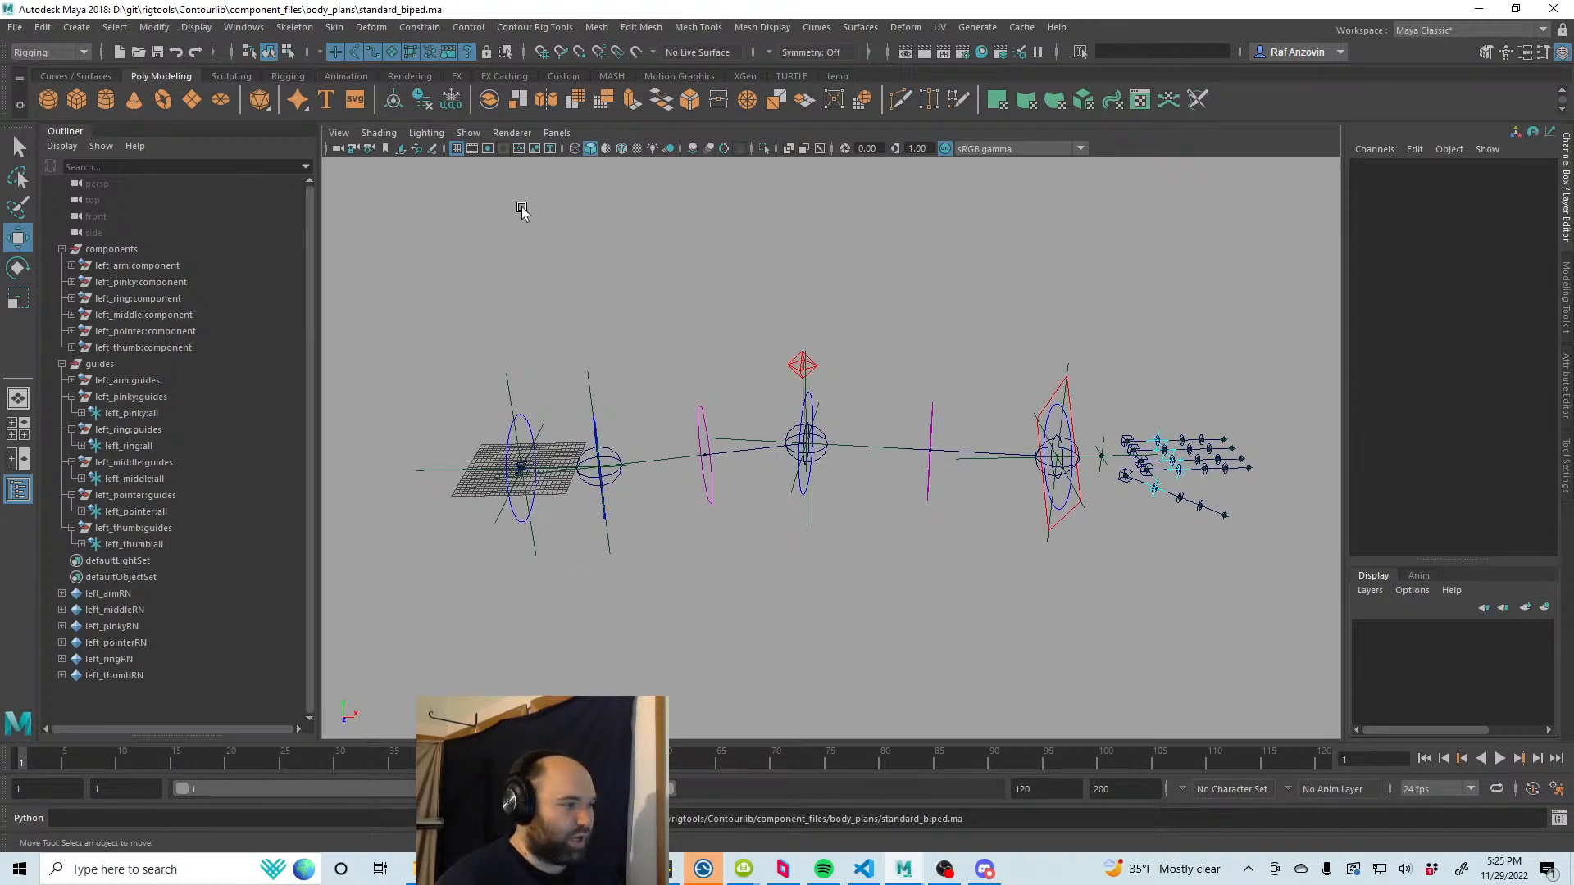
pyautogui.click(5, 27)
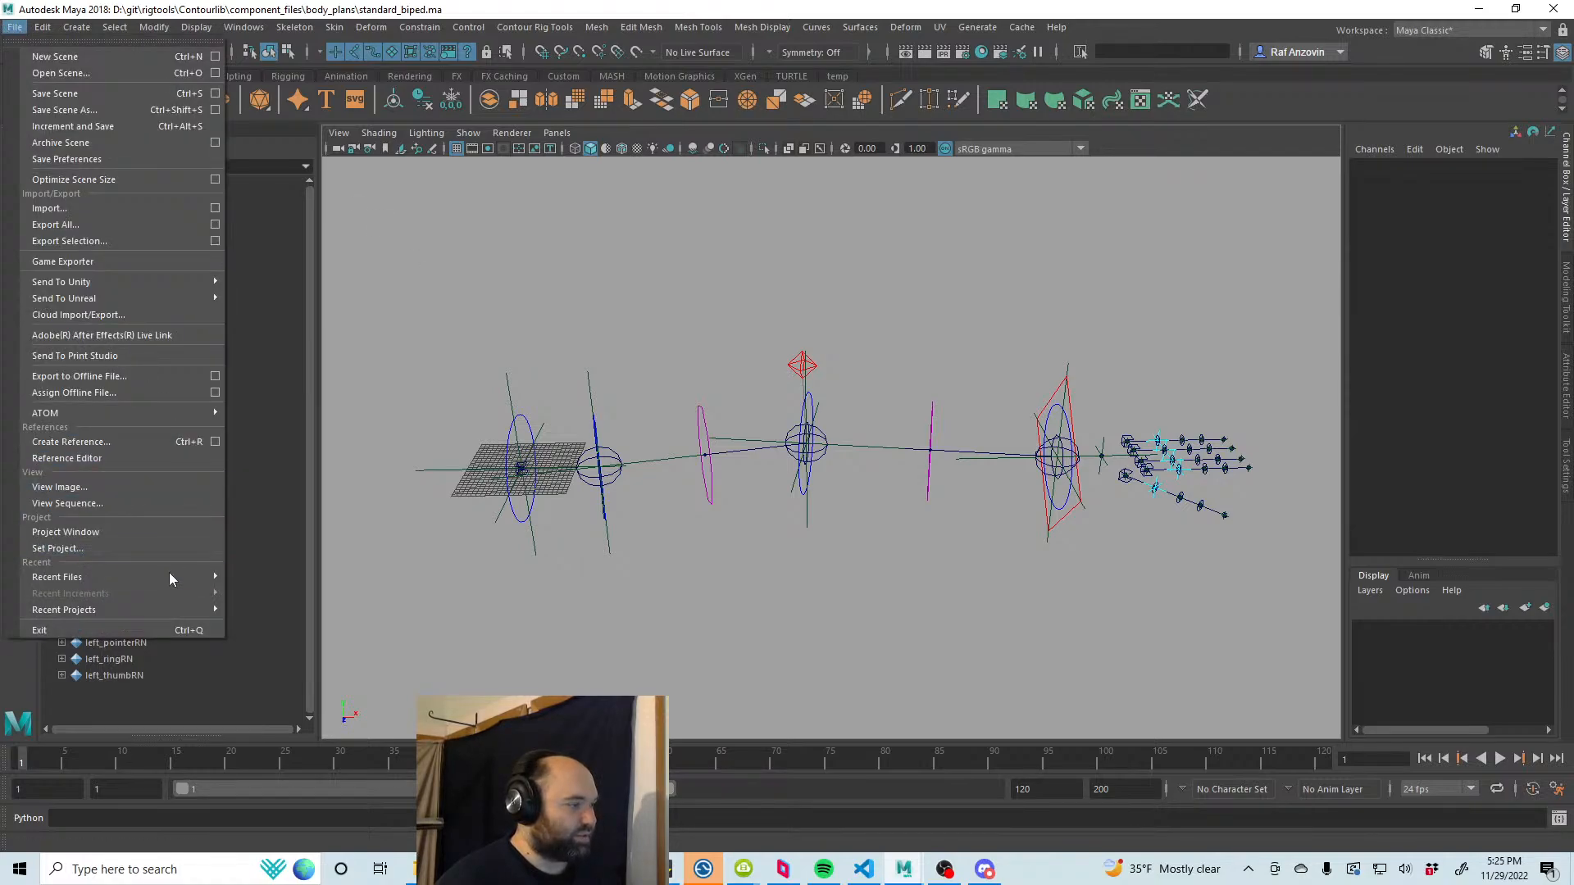
pyautogui.moveTo(171, 574)
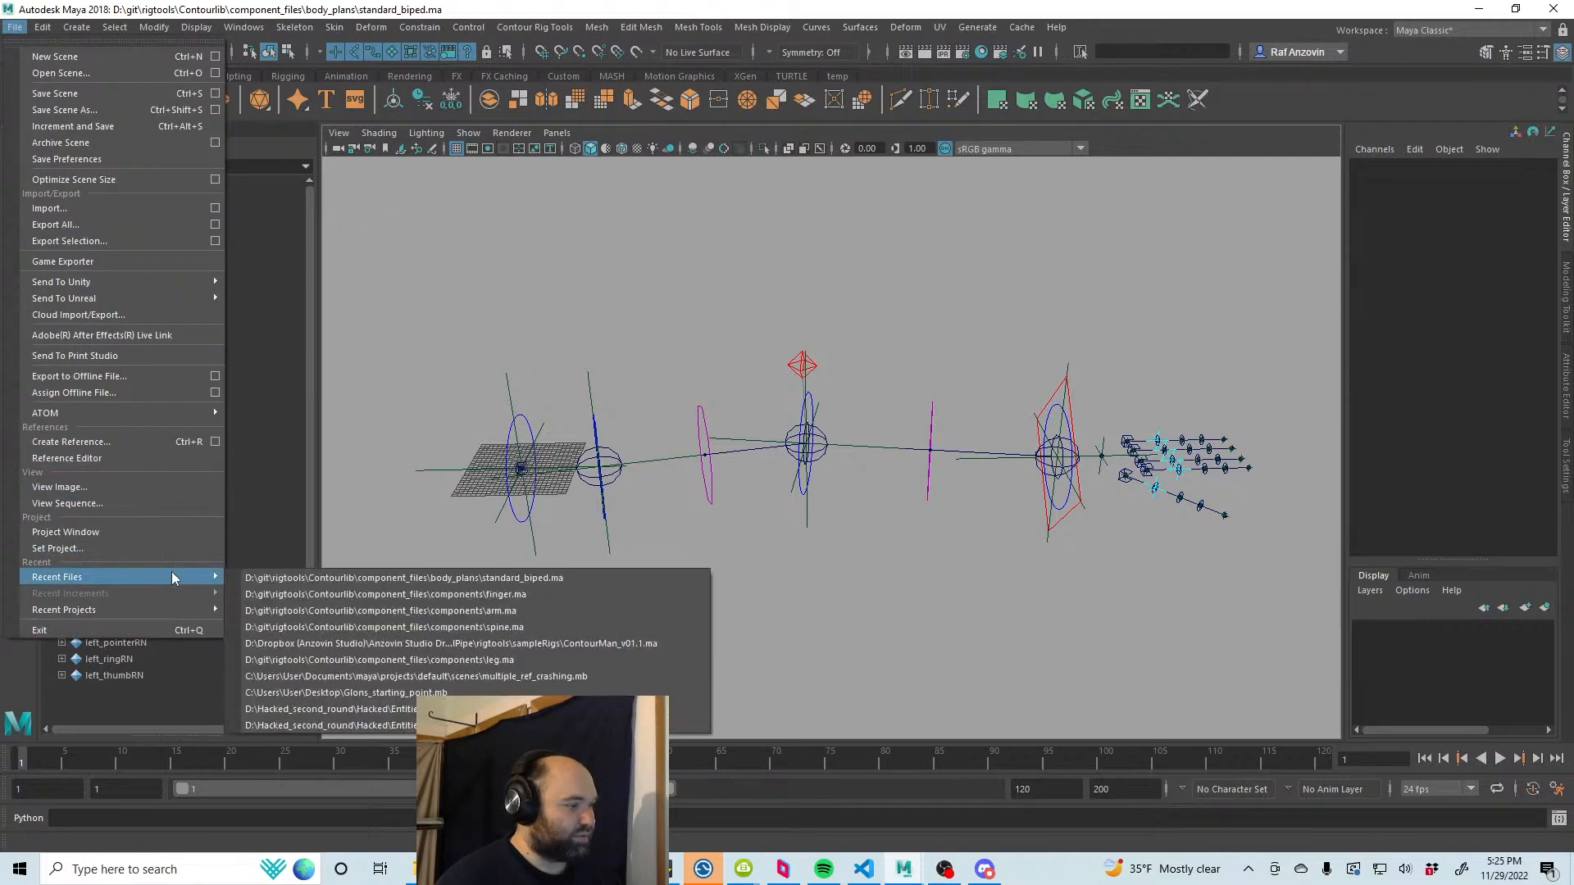
pyautogui.click(577, 627)
pyautogui.press('w')
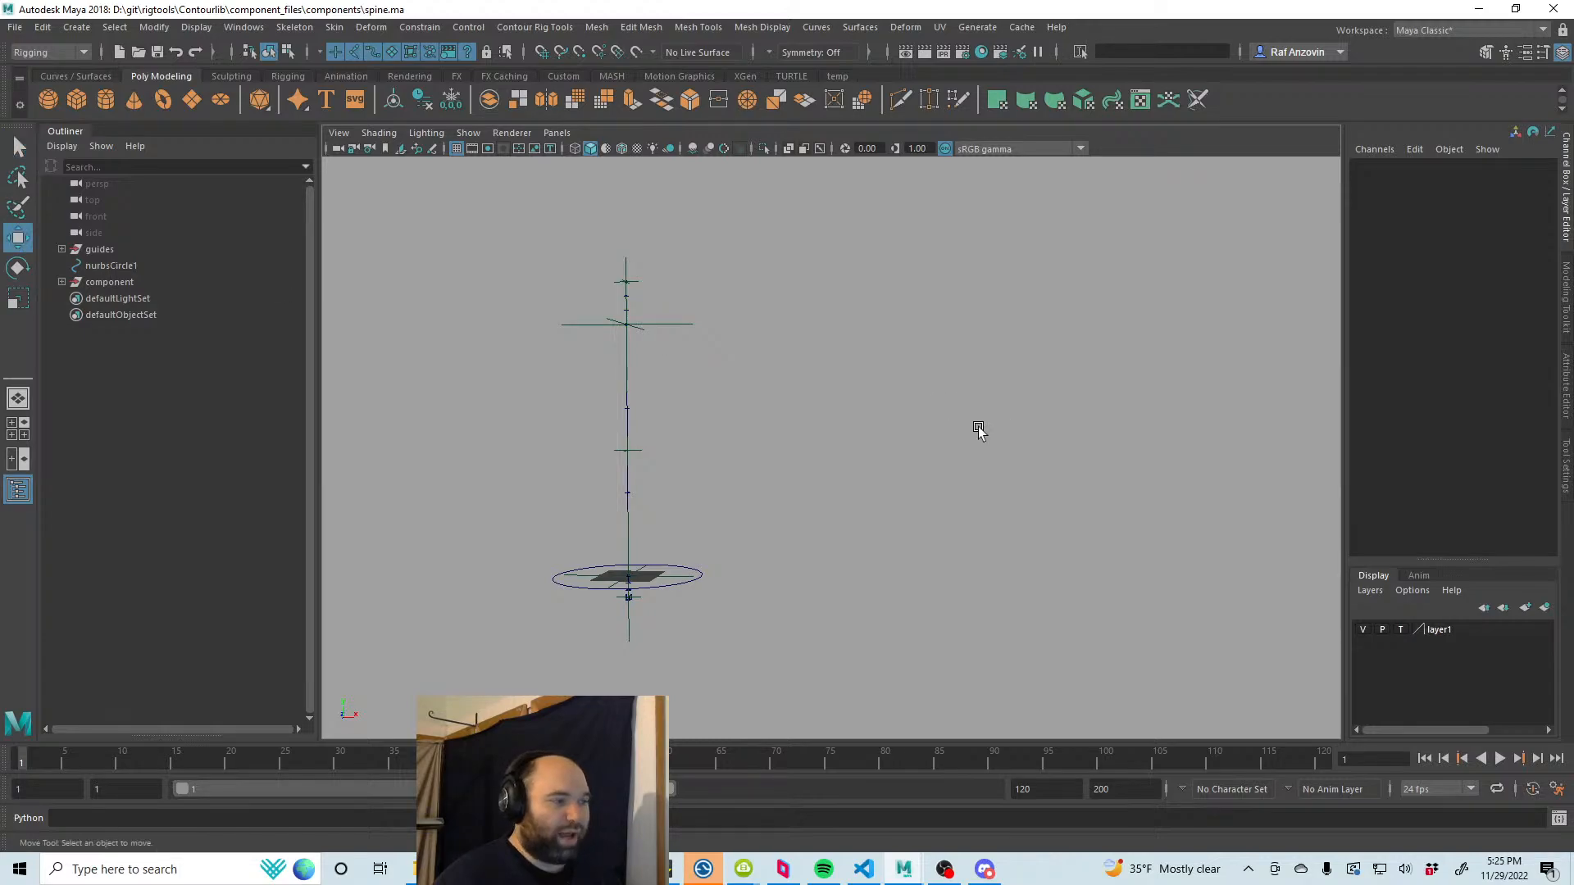
# Step: Try raising chest_guide to about 105.8 in Y to check how the spine responds, and revert the move
pyautogui.keyDown('alt'); pyautogui.moveTo(793, 437); pyautogui.dragTo(840, 423, button='middle'); pyautogui.keyUp('alt')
pyautogui.keyDown('alt'); pyautogui.moveTo(842, 427); pyautogui.dragTo(837, 447); pyautogui.keyUp('alt')
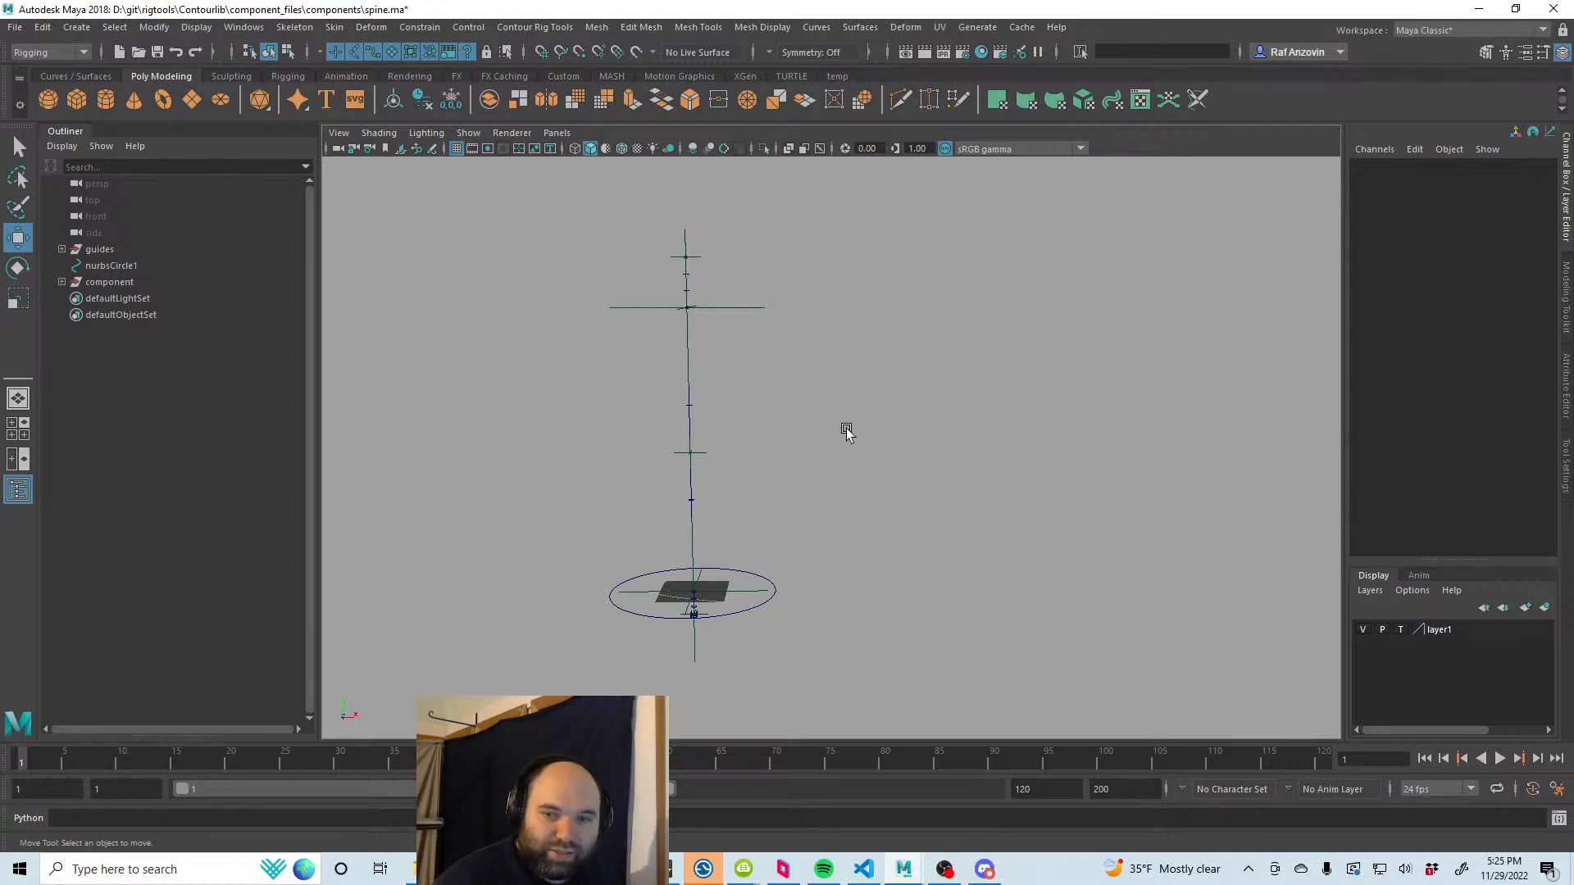
pyautogui.click(762, 308)
pyautogui.keyDown('alt'); pyautogui.moveTo(811, 330); pyautogui.dragTo(821, 348, button='middle'); pyautogui.keyUp('alt')
pyautogui.moveTo(680, 239); pyautogui.dragTo(730, 236)
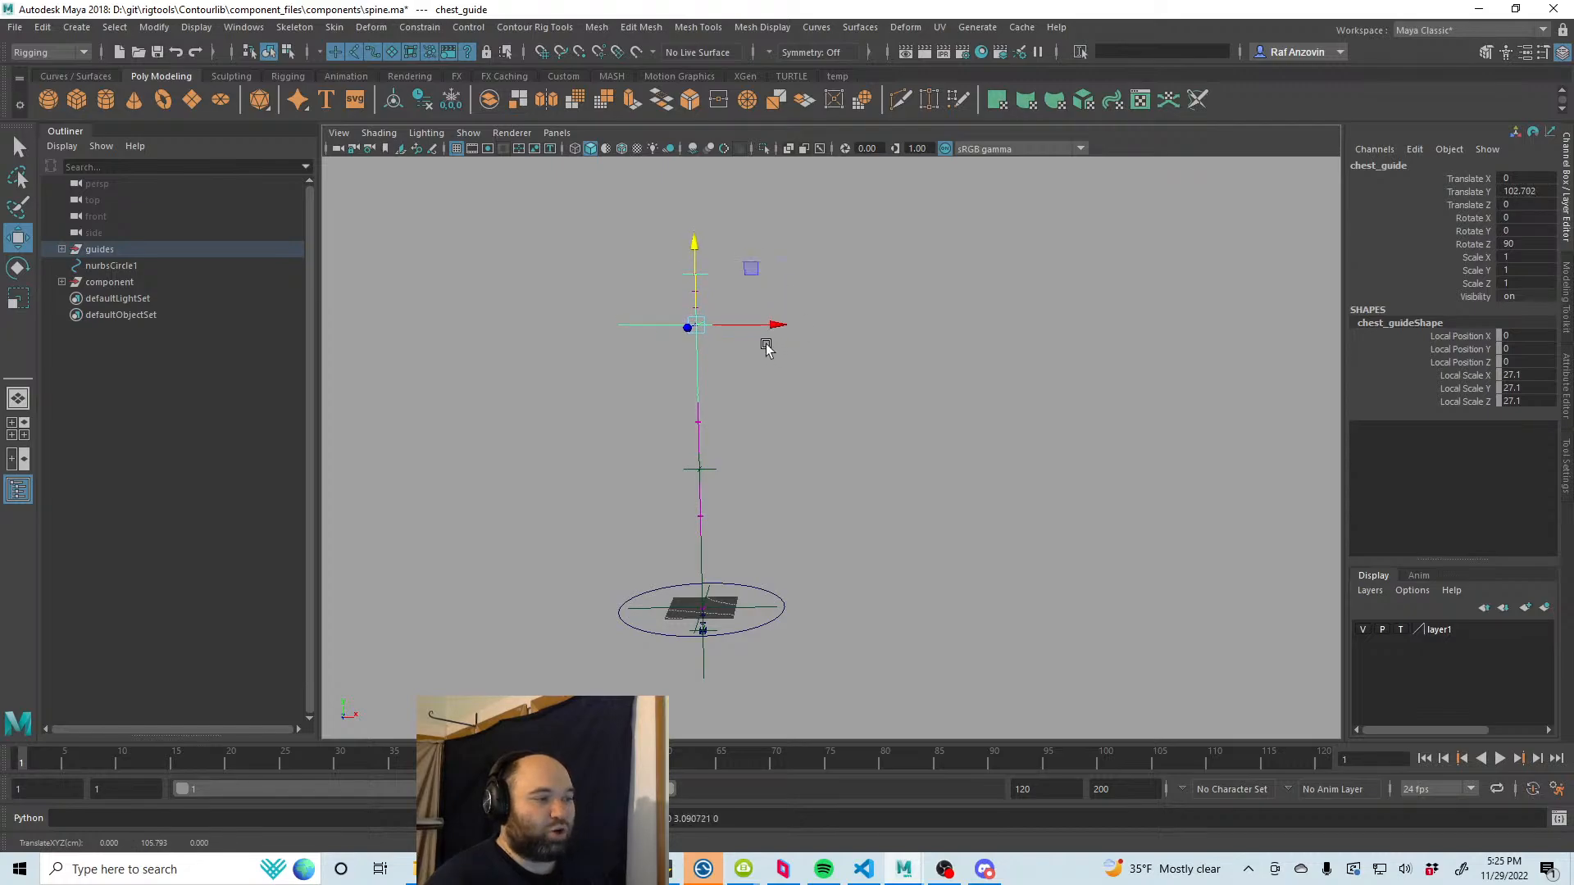
# Step: Try rotating pelvis_guide to about 56.5 degrees in Z, undo the rotation, and return to the Move tool
pyautogui.click(760, 601)
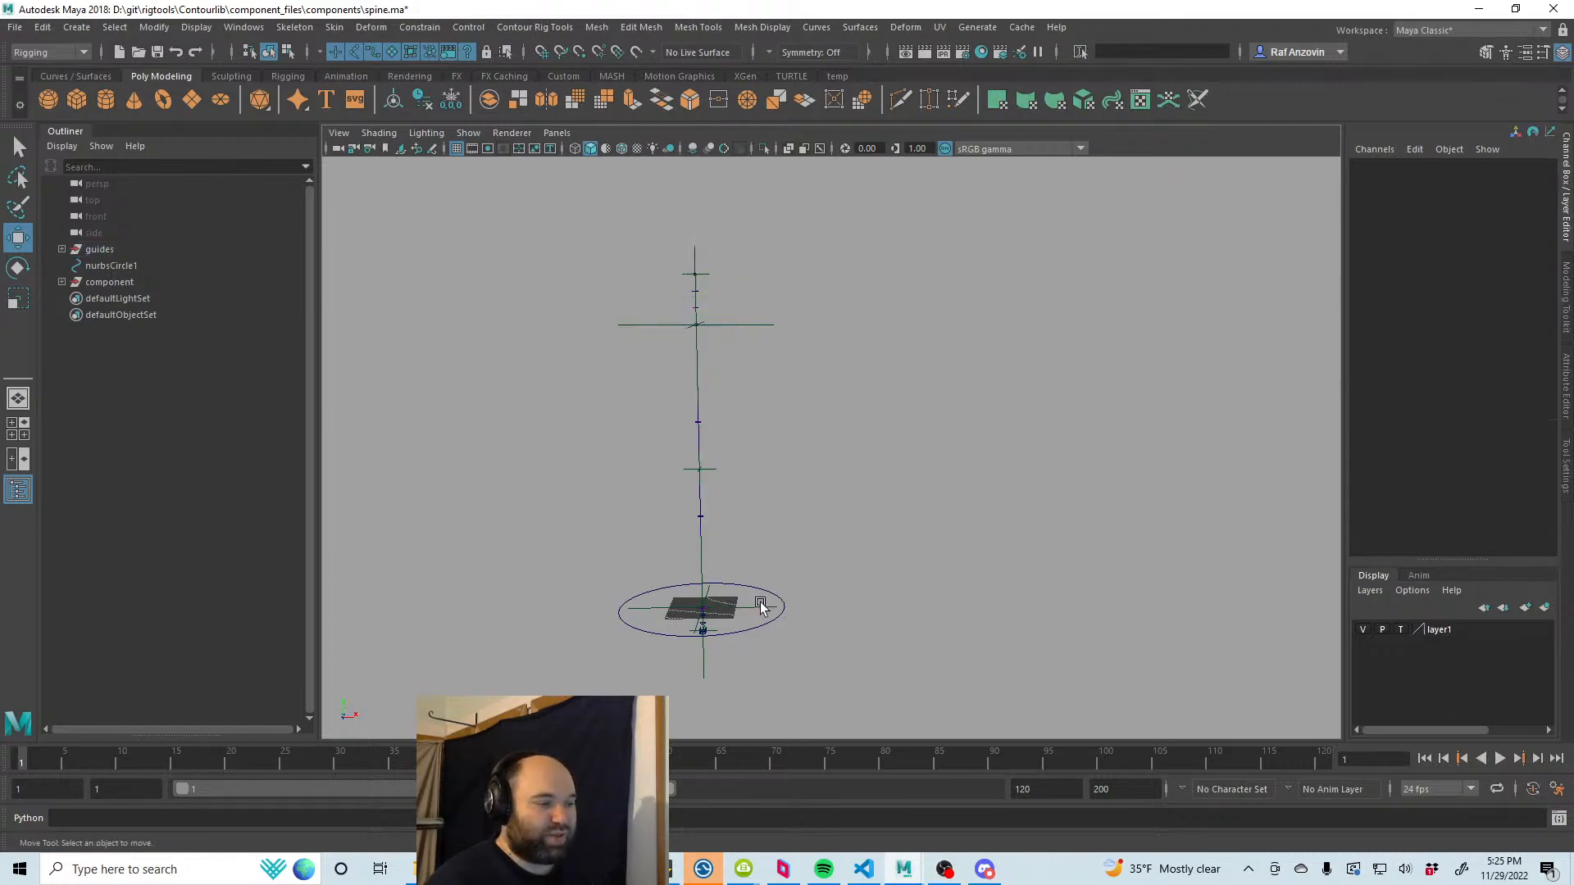
pyautogui.click(762, 606)
pyautogui.press('e')
pyautogui.moveTo(719, 536); pyautogui.dragTo(758, 558)
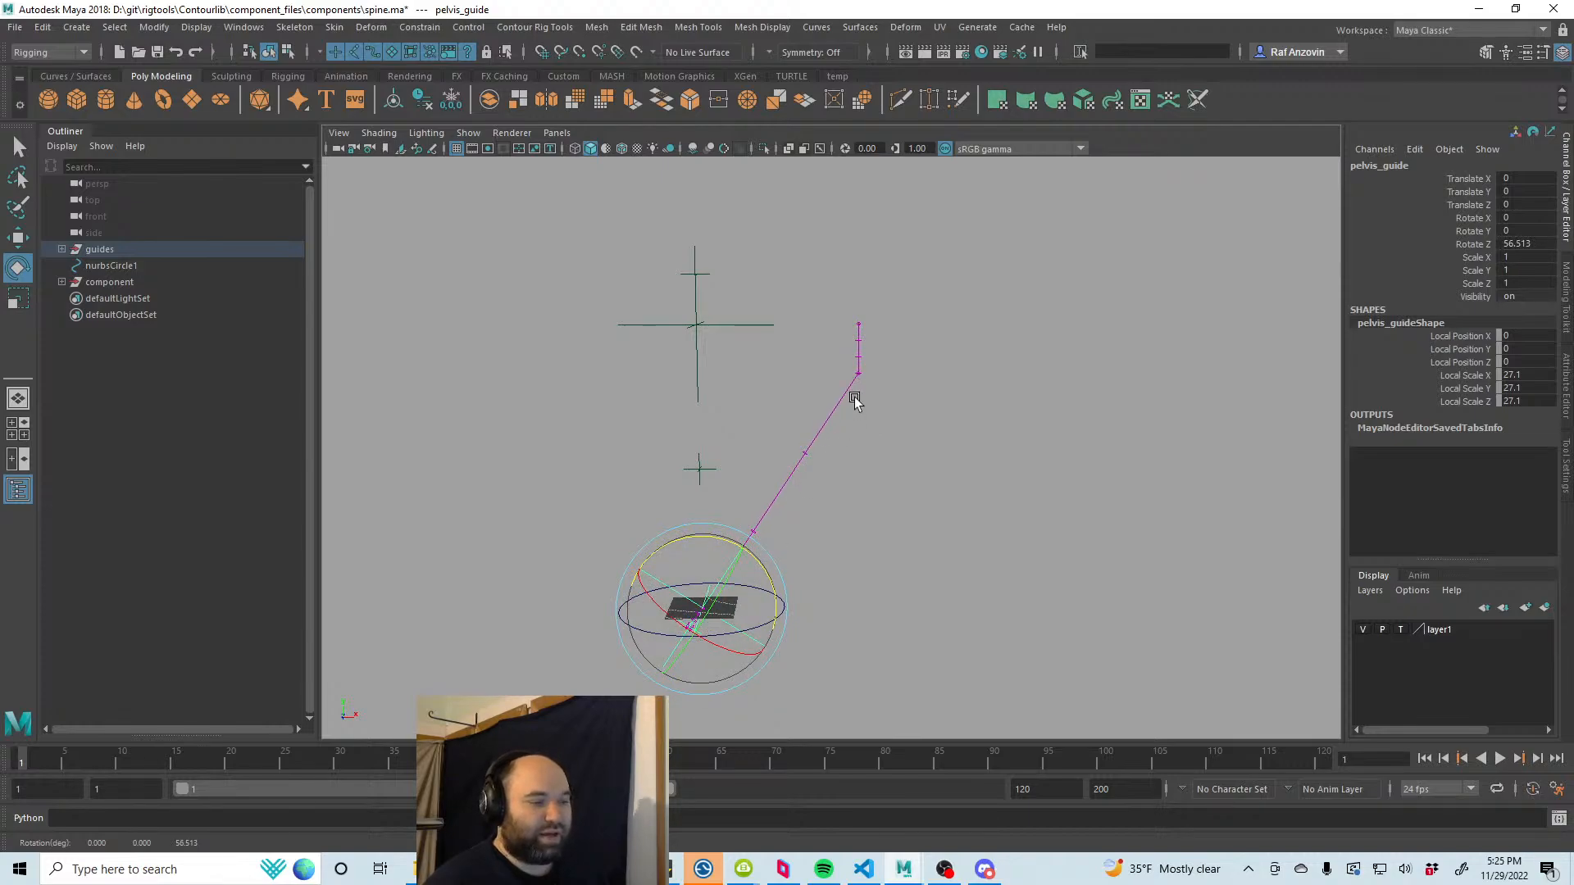
pyautogui.moveTo(856, 562)
pyautogui.keyDown('alt'); pyautogui.mouseDown(button='middle')
pyautogui.moveTo(856, 536)
pyautogui.moveTo(857, 563)
pyautogui.mouseUp(button='middle'); pyautogui.keyUp('alt')
pyautogui.scroll(1, 850, 549)
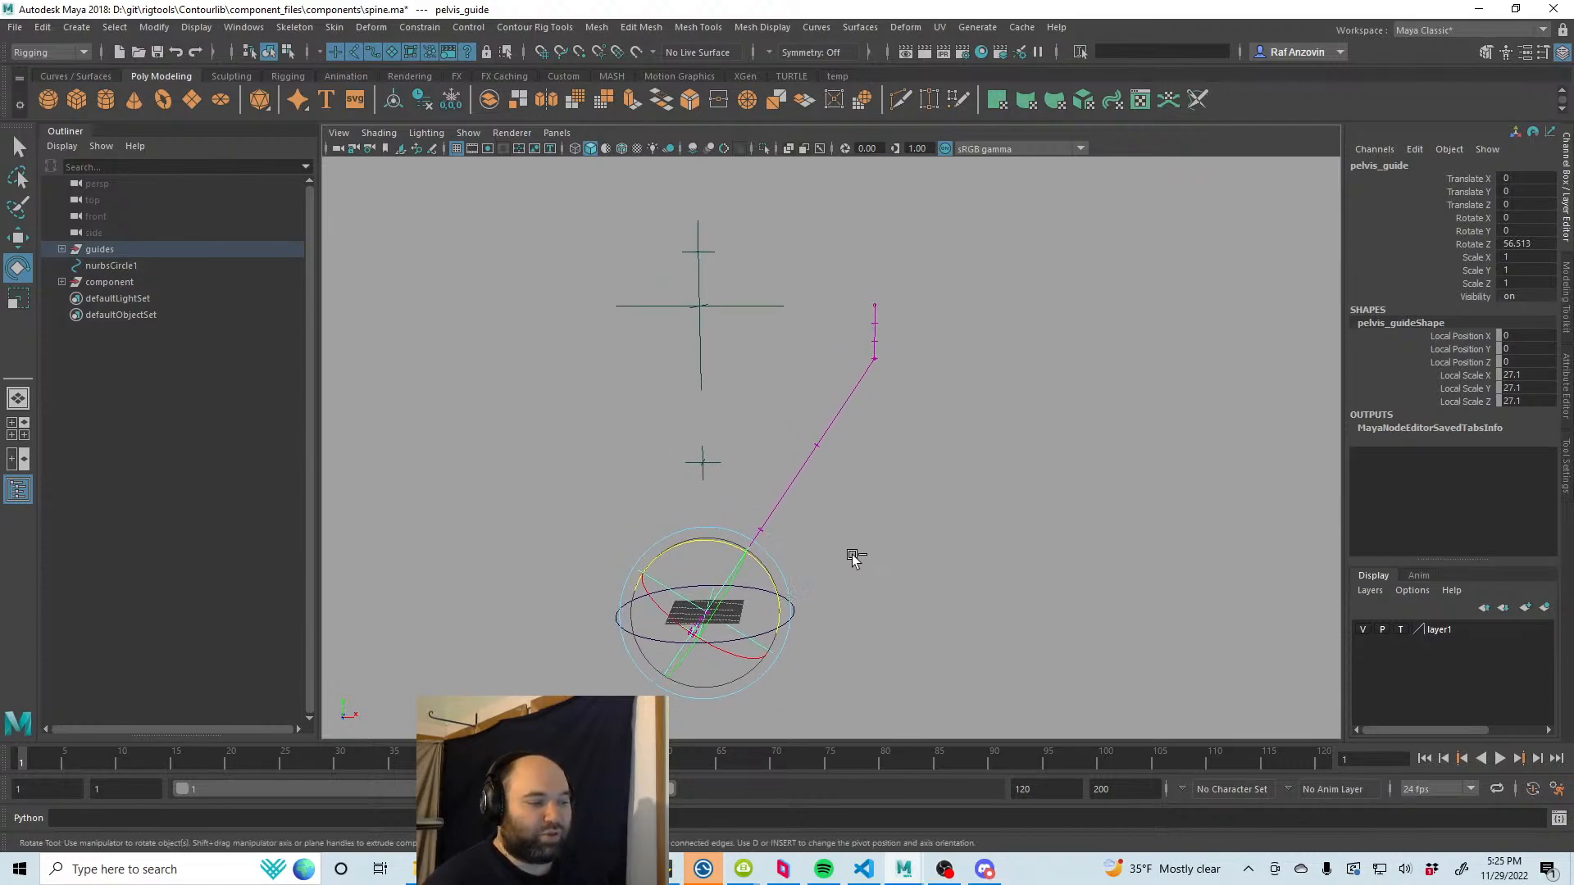
pyautogui.hotkey('ctrl', 'z')
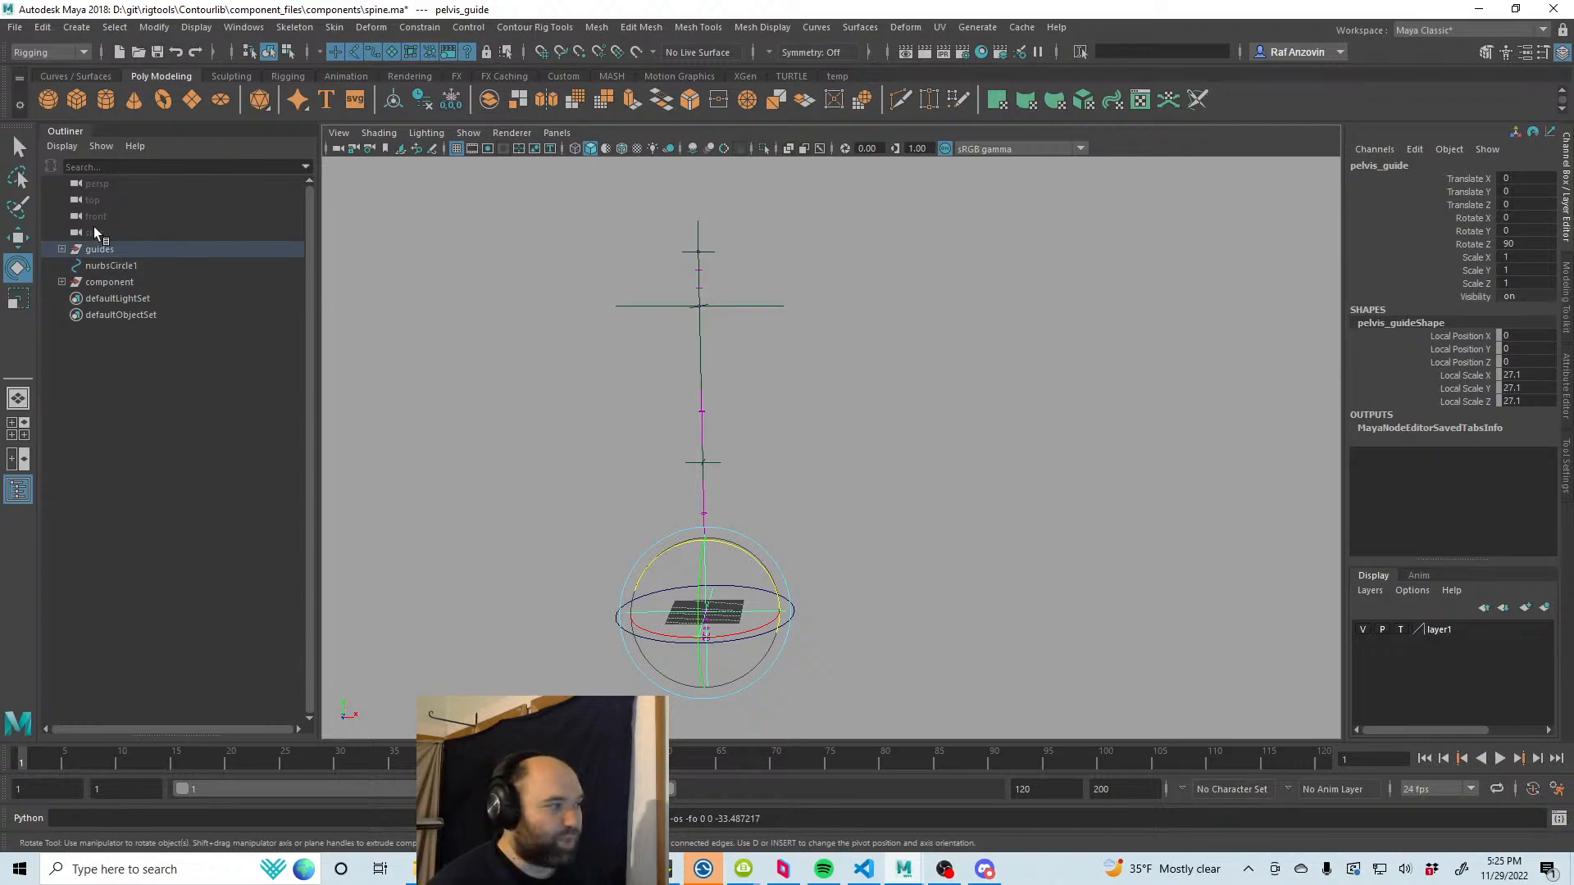
pyautogui.click(19, 237)
pyautogui.click(983, 518)
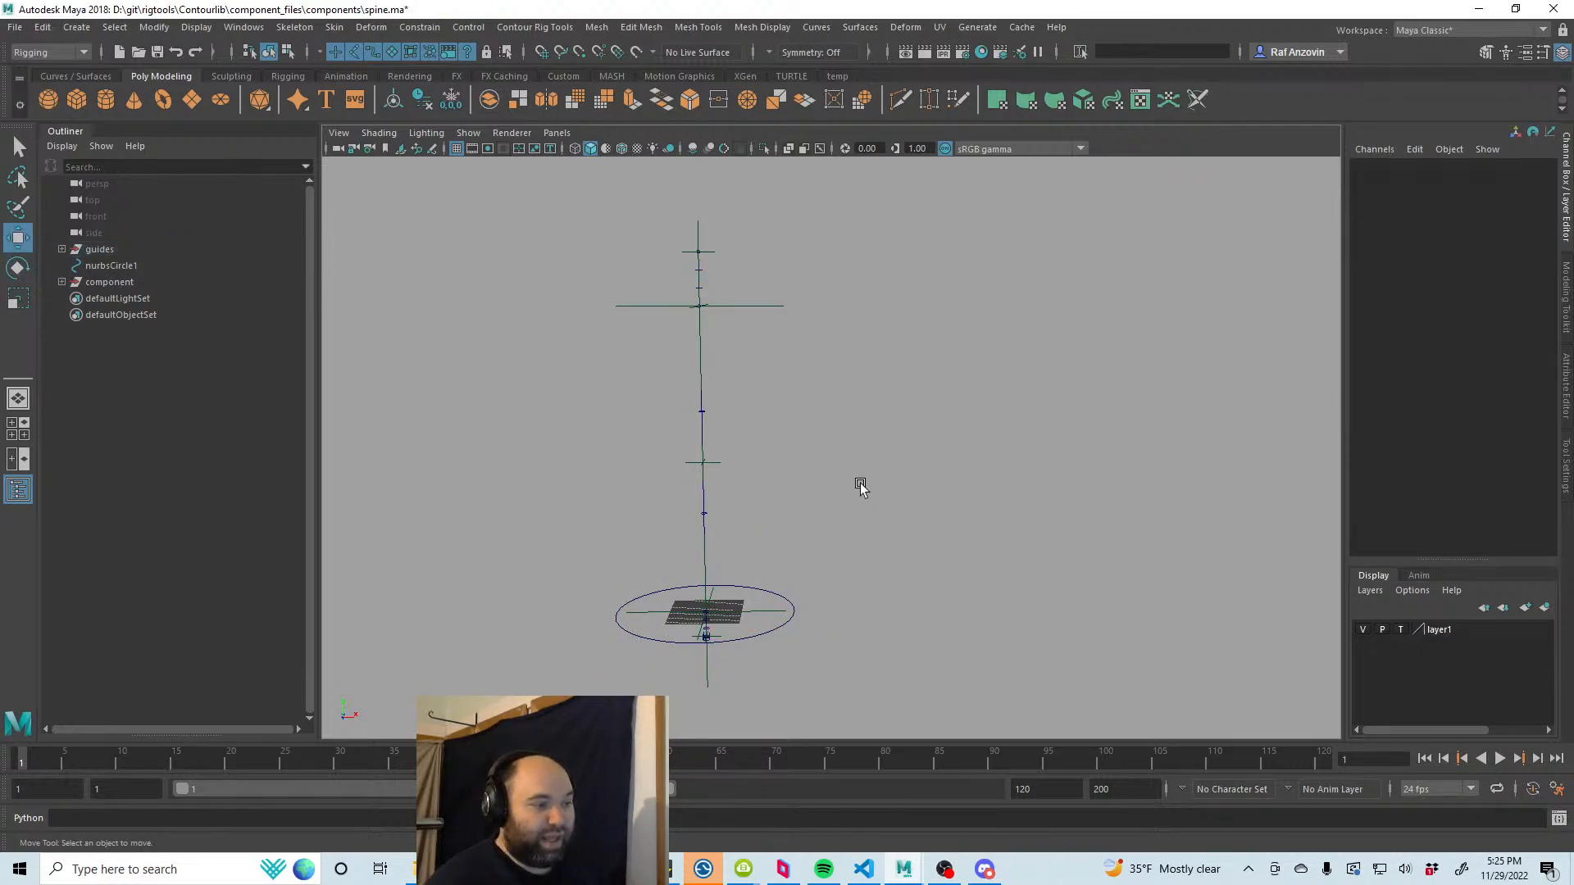
# Step: Try moving chest_guide sideways to about 61.6 and 68.4 in X, undoing each move
pyautogui.keyDown('alt'); pyautogui.moveTo(858, 481); pyautogui.dragTo(861, 432, button='middle'); pyautogui.keyUp('alt')
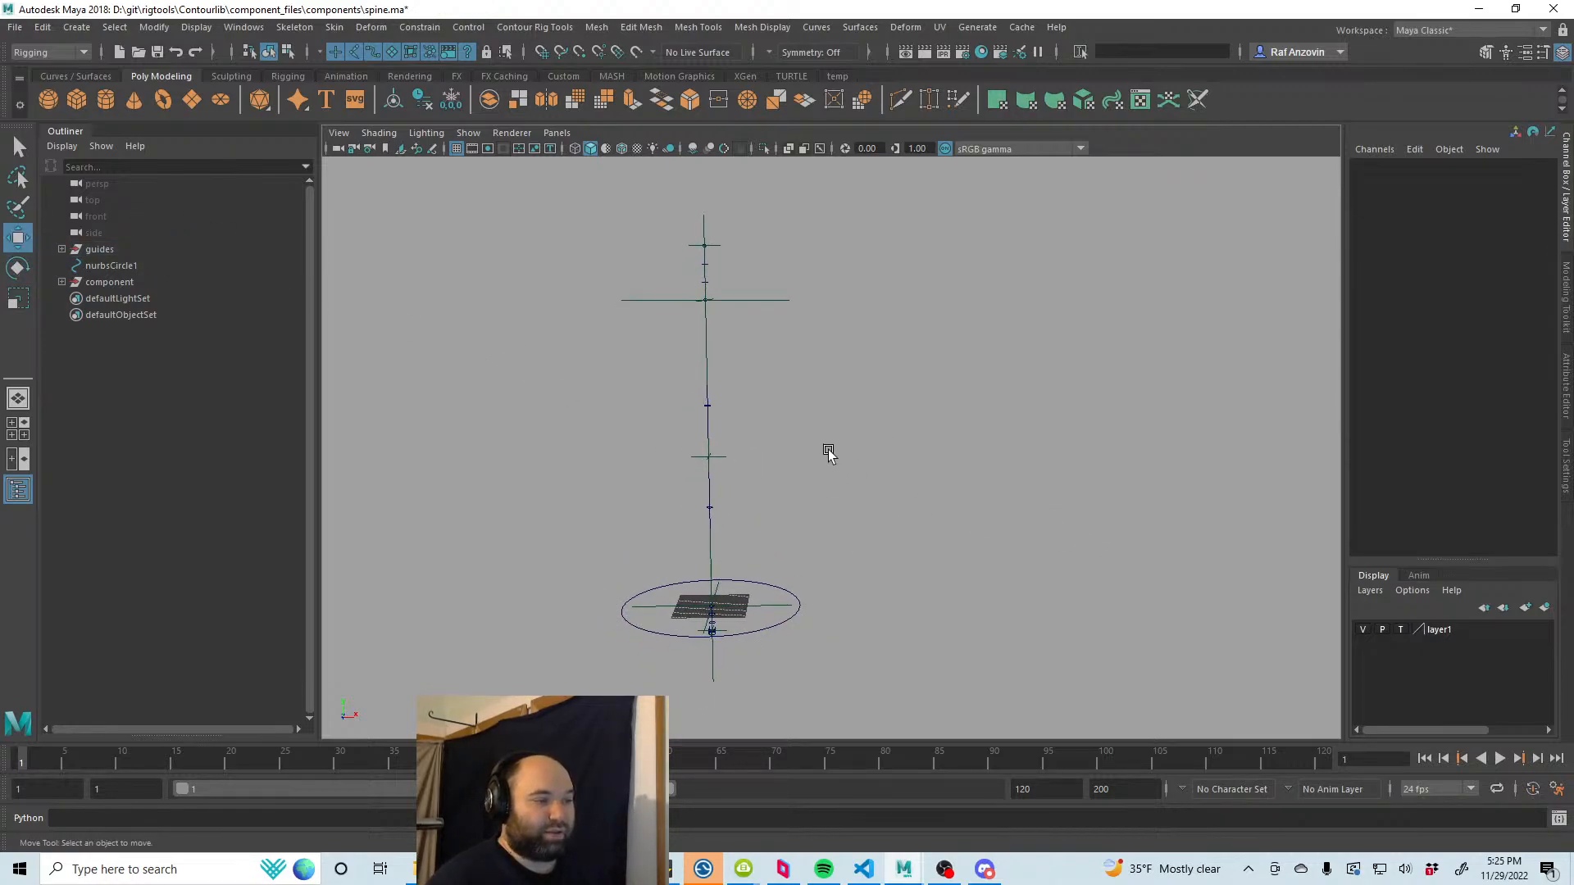
pyautogui.scroll(2, 836, 452)
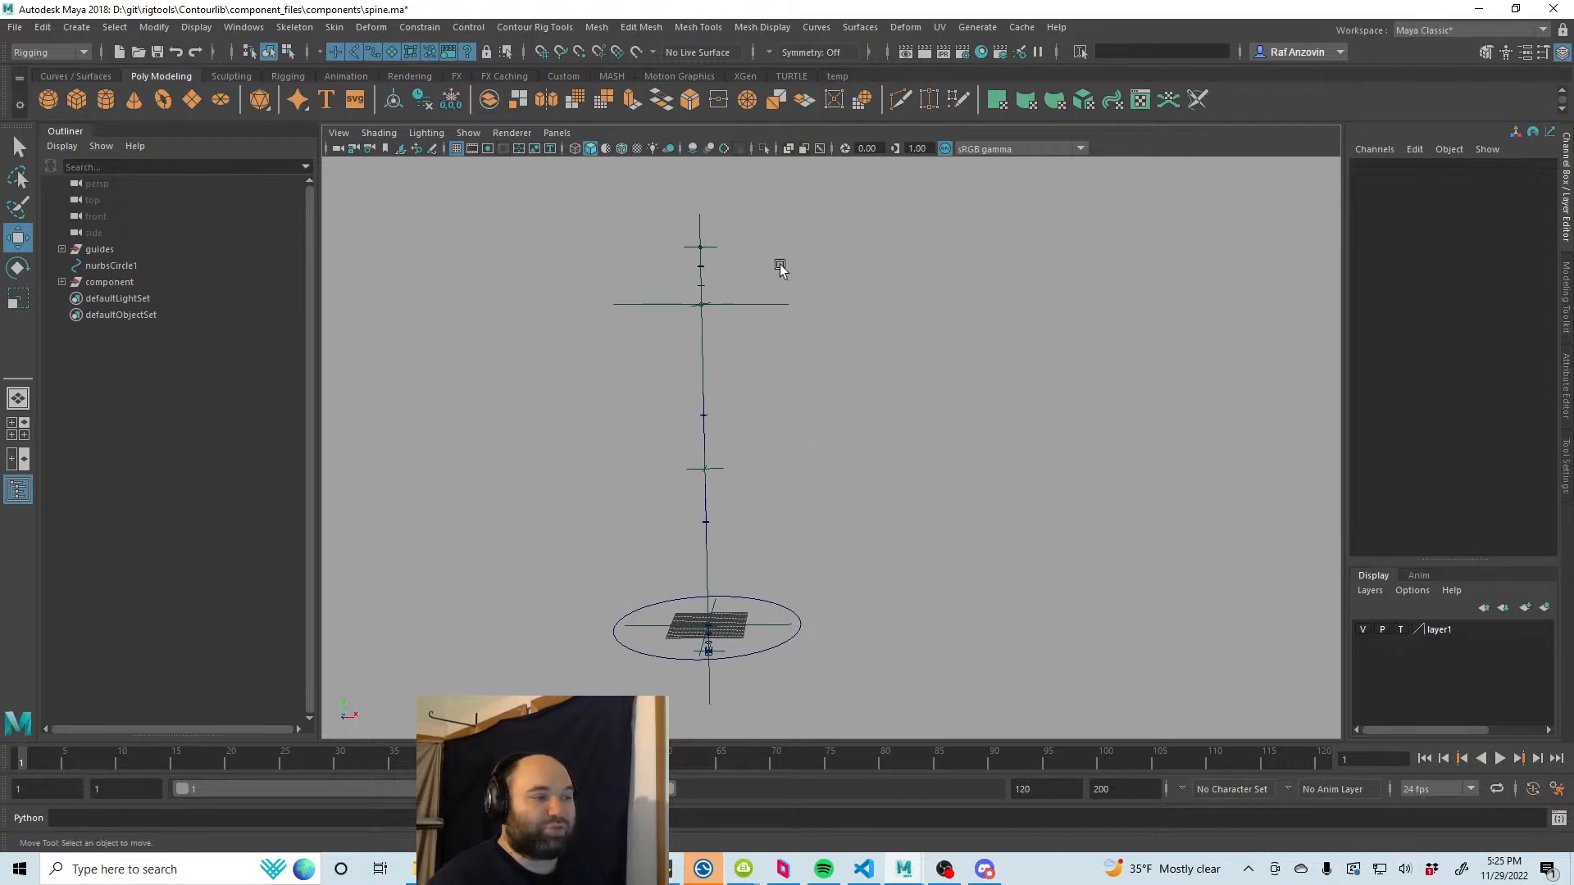
pyautogui.click(696, 301)
pyautogui.moveTo(696, 301); pyautogui.dragTo(905, 290)
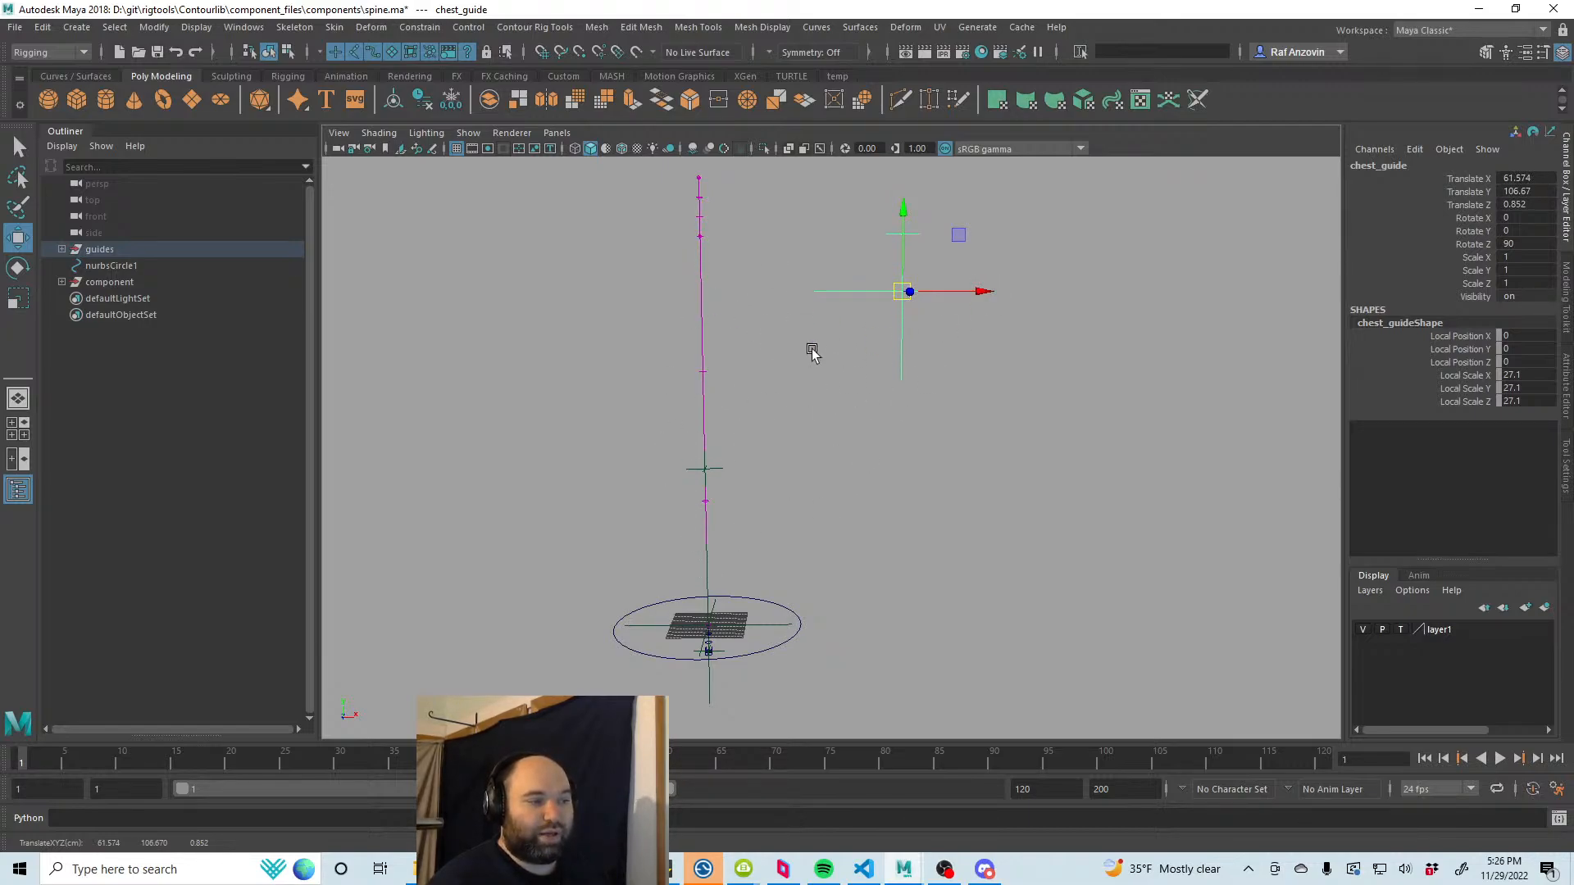
pyautogui.hotkey('ctrl', 'z')
pyautogui.moveTo(721, 309); pyautogui.dragTo(934, 341)
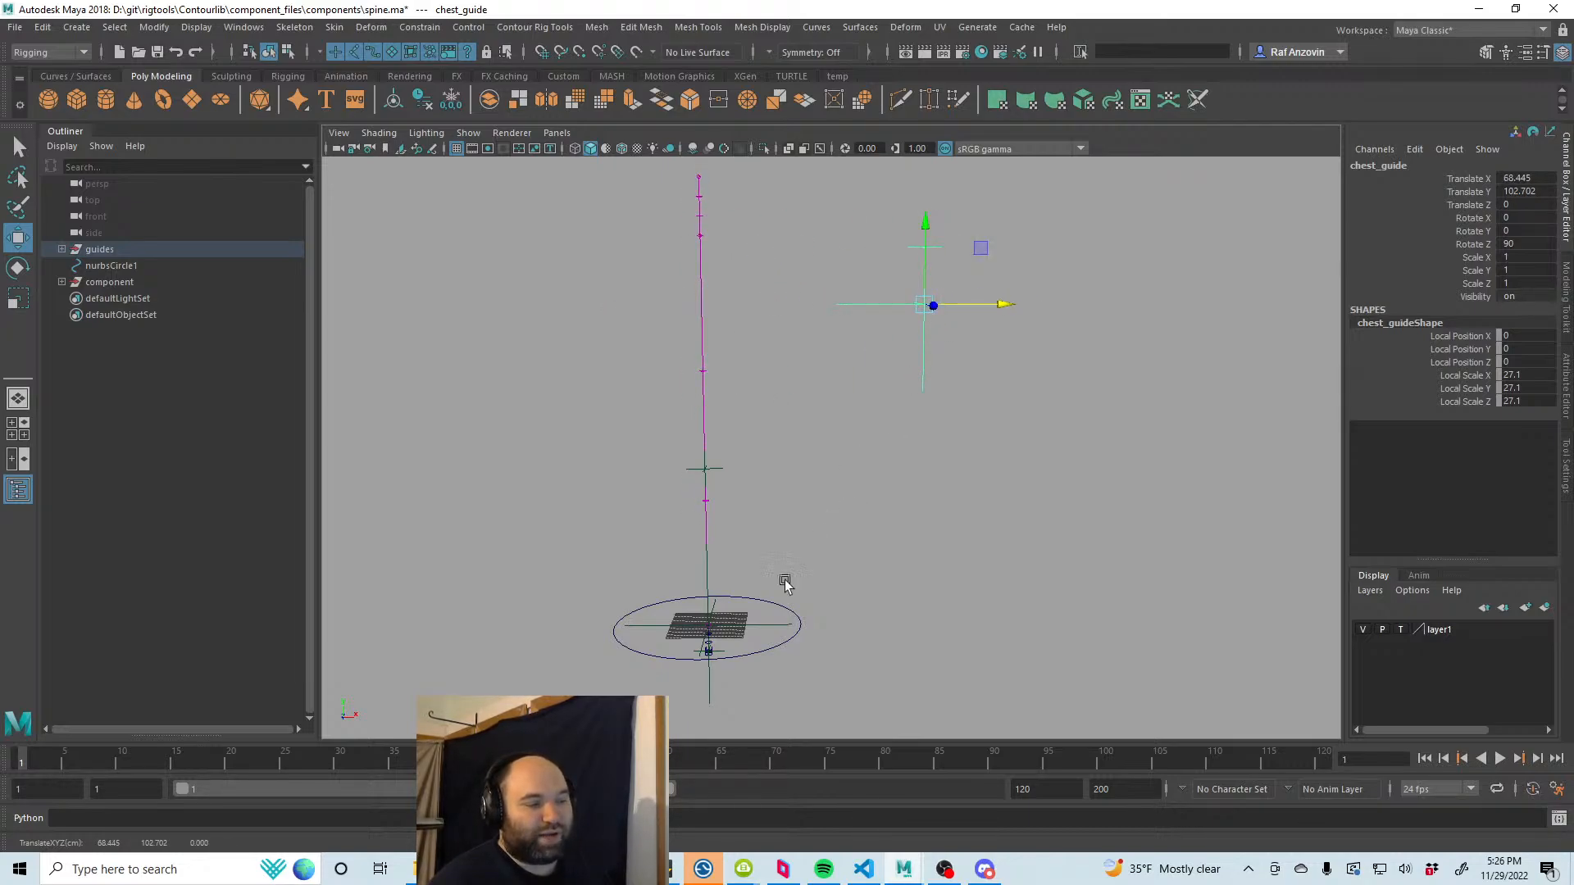
pyautogui.hotkey('ctrl', 'z')
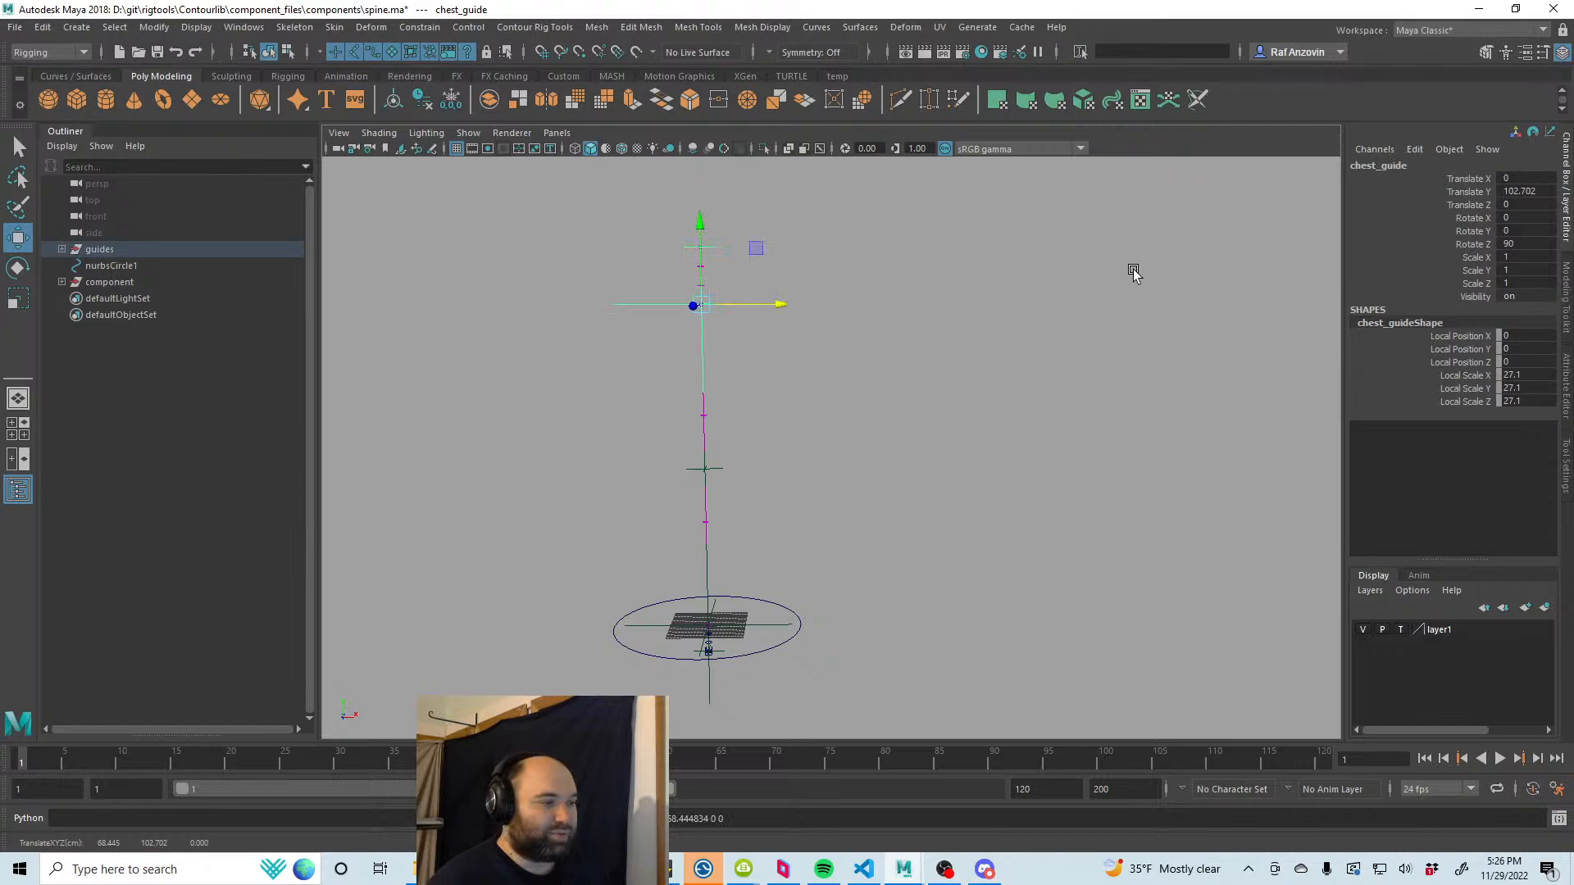
# Step: Select pelvis_guide, expand the guides group to list the spine guides, and clear the selection
pyautogui.click(875, 435)
pyautogui.click(783, 626)
pyautogui.click(62, 249)
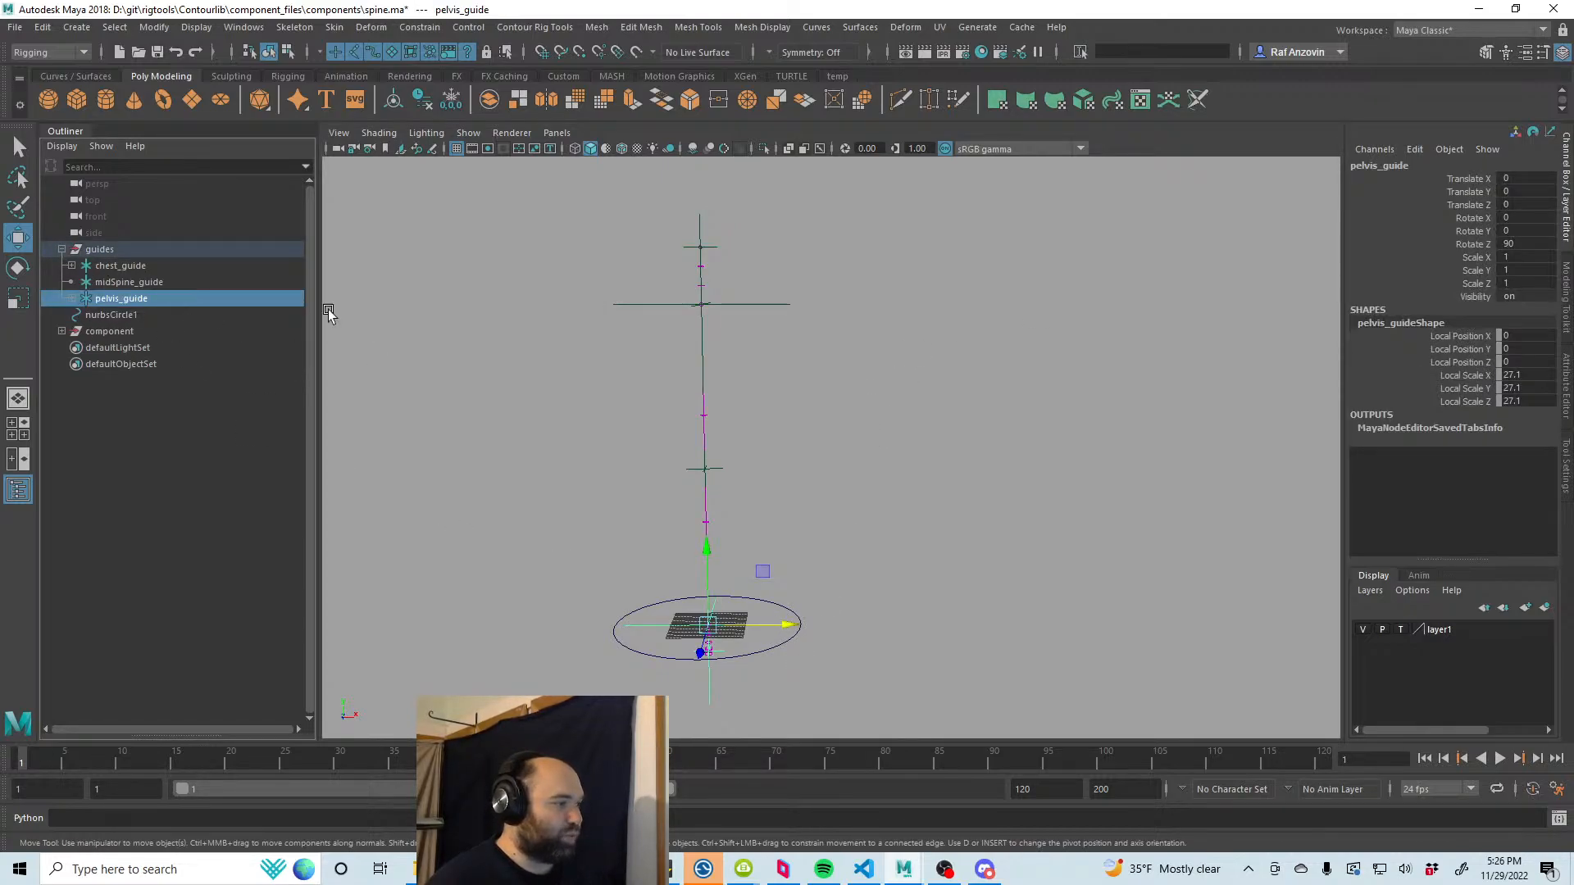
pyautogui.click(385, 289)
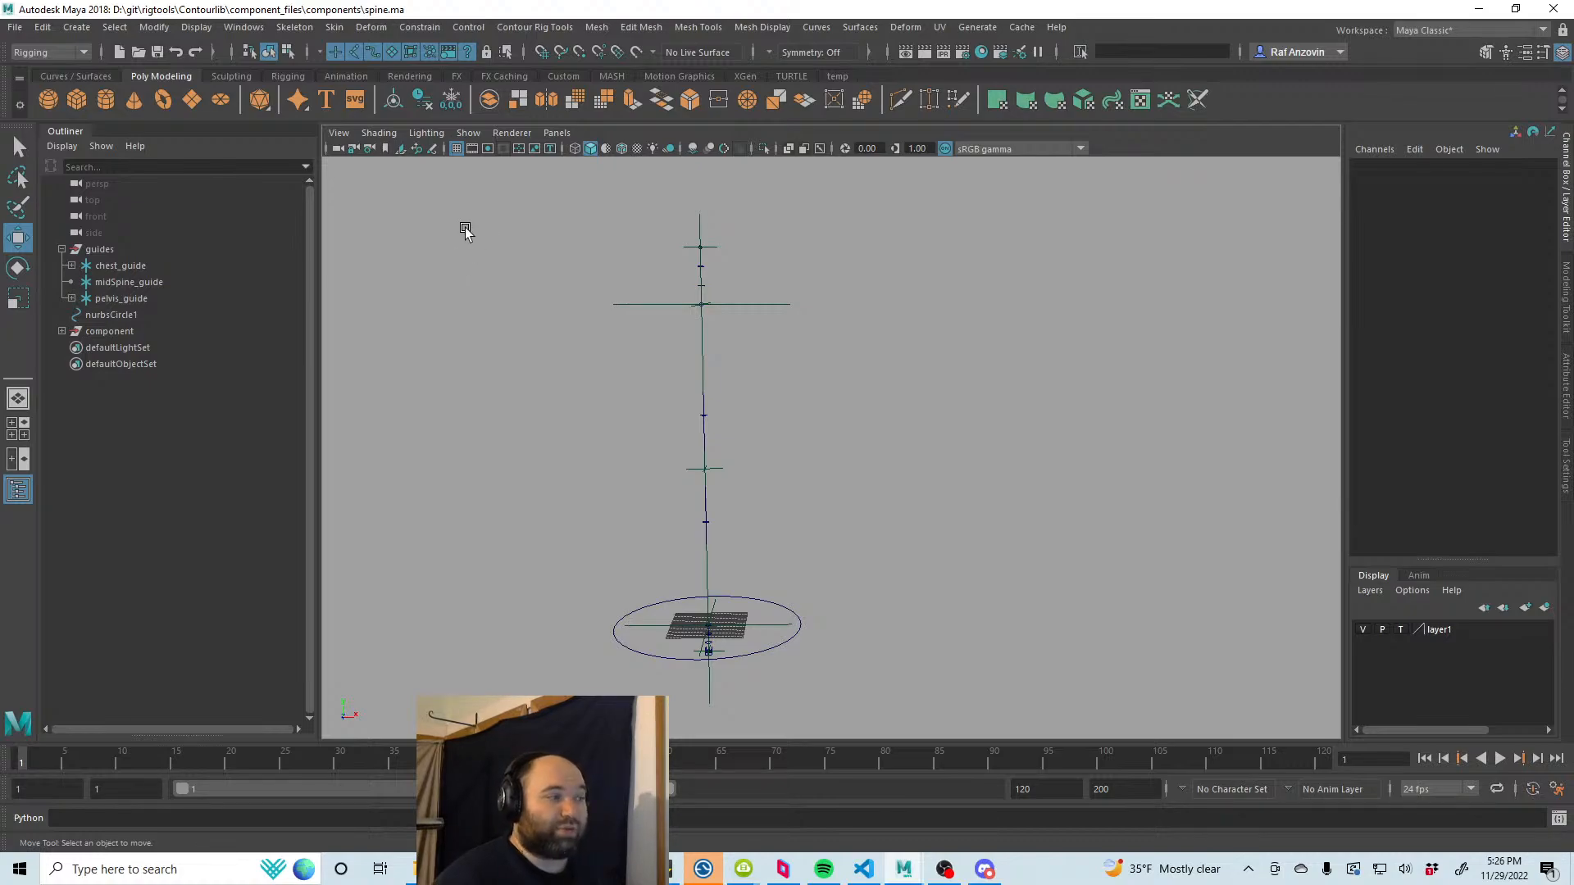
# Step: Create a locator at the origin and rename it all
pyautogui.click(76, 27)
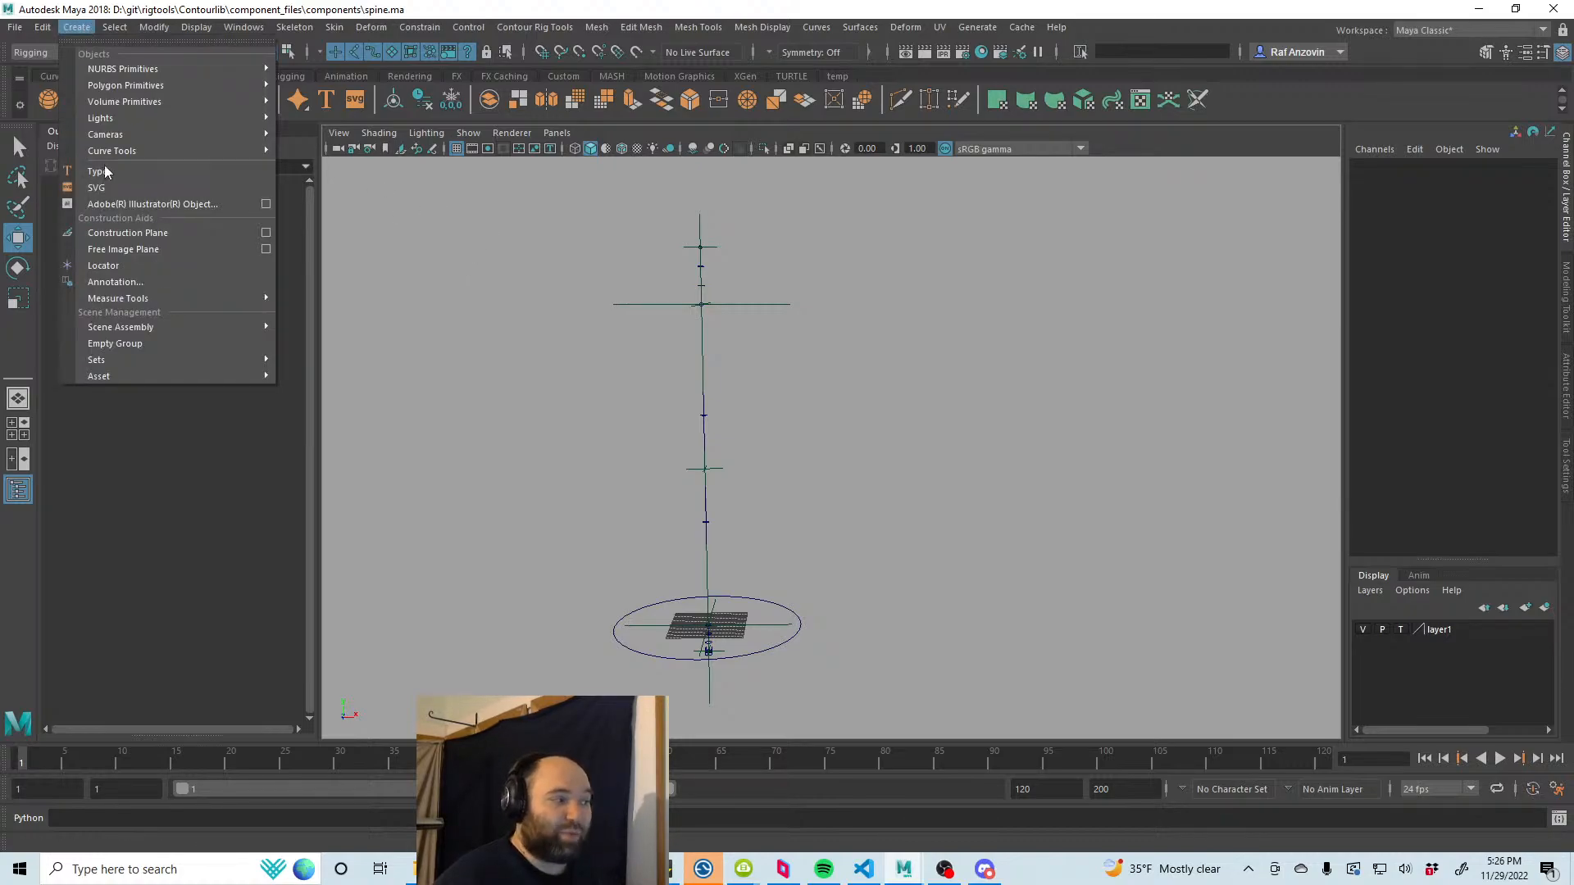
pyautogui.click(106, 264)
pyautogui.doubleClick(121, 349)
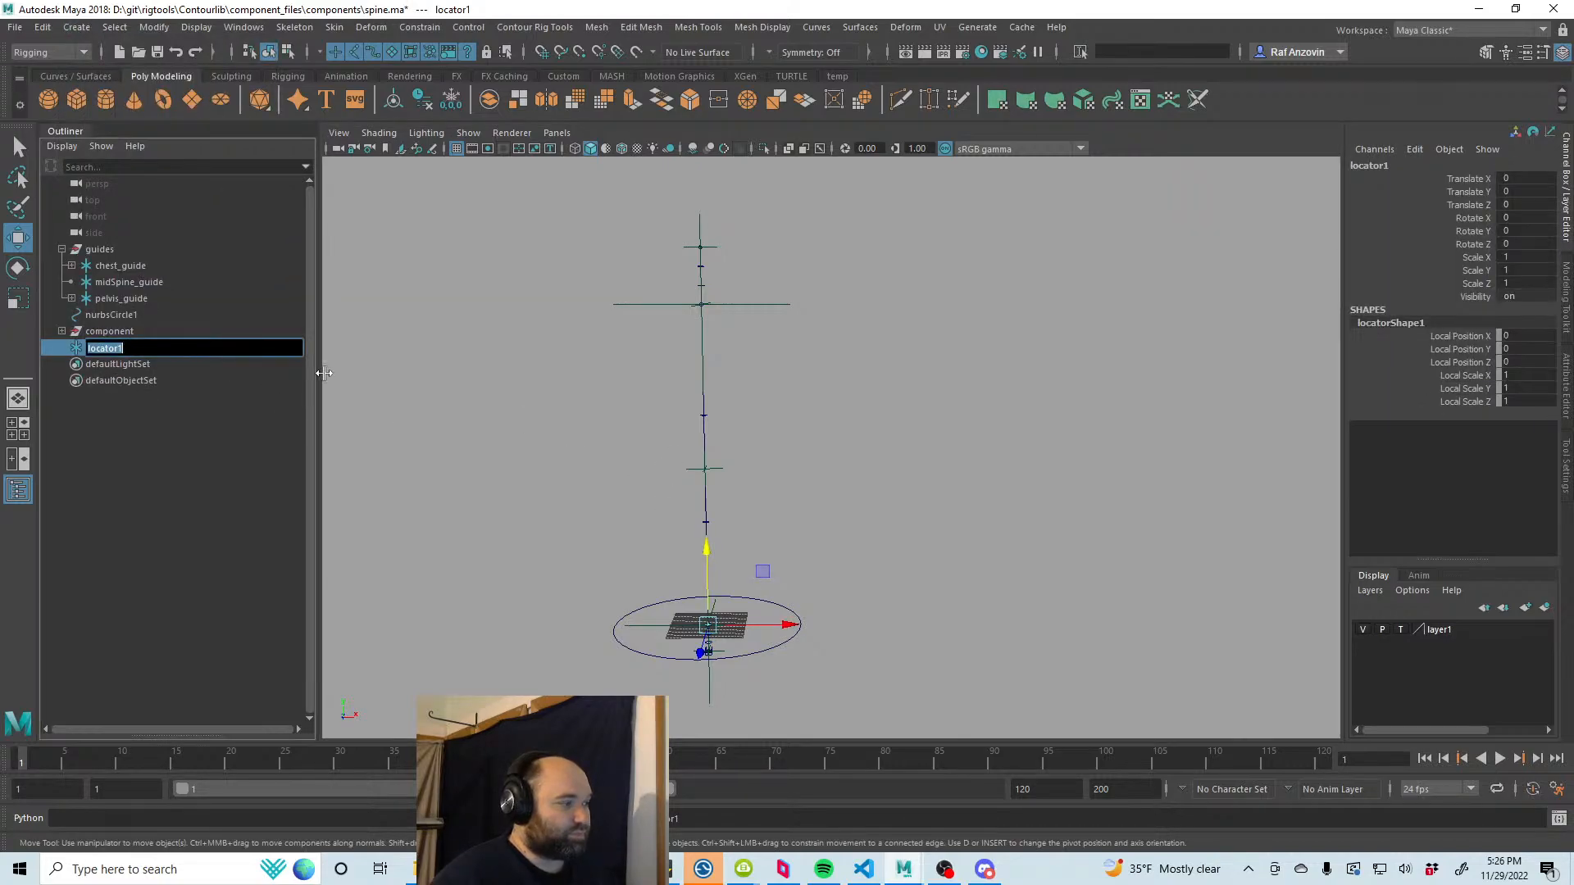
pyautogui.write('all')
pyautogui.press('Return')
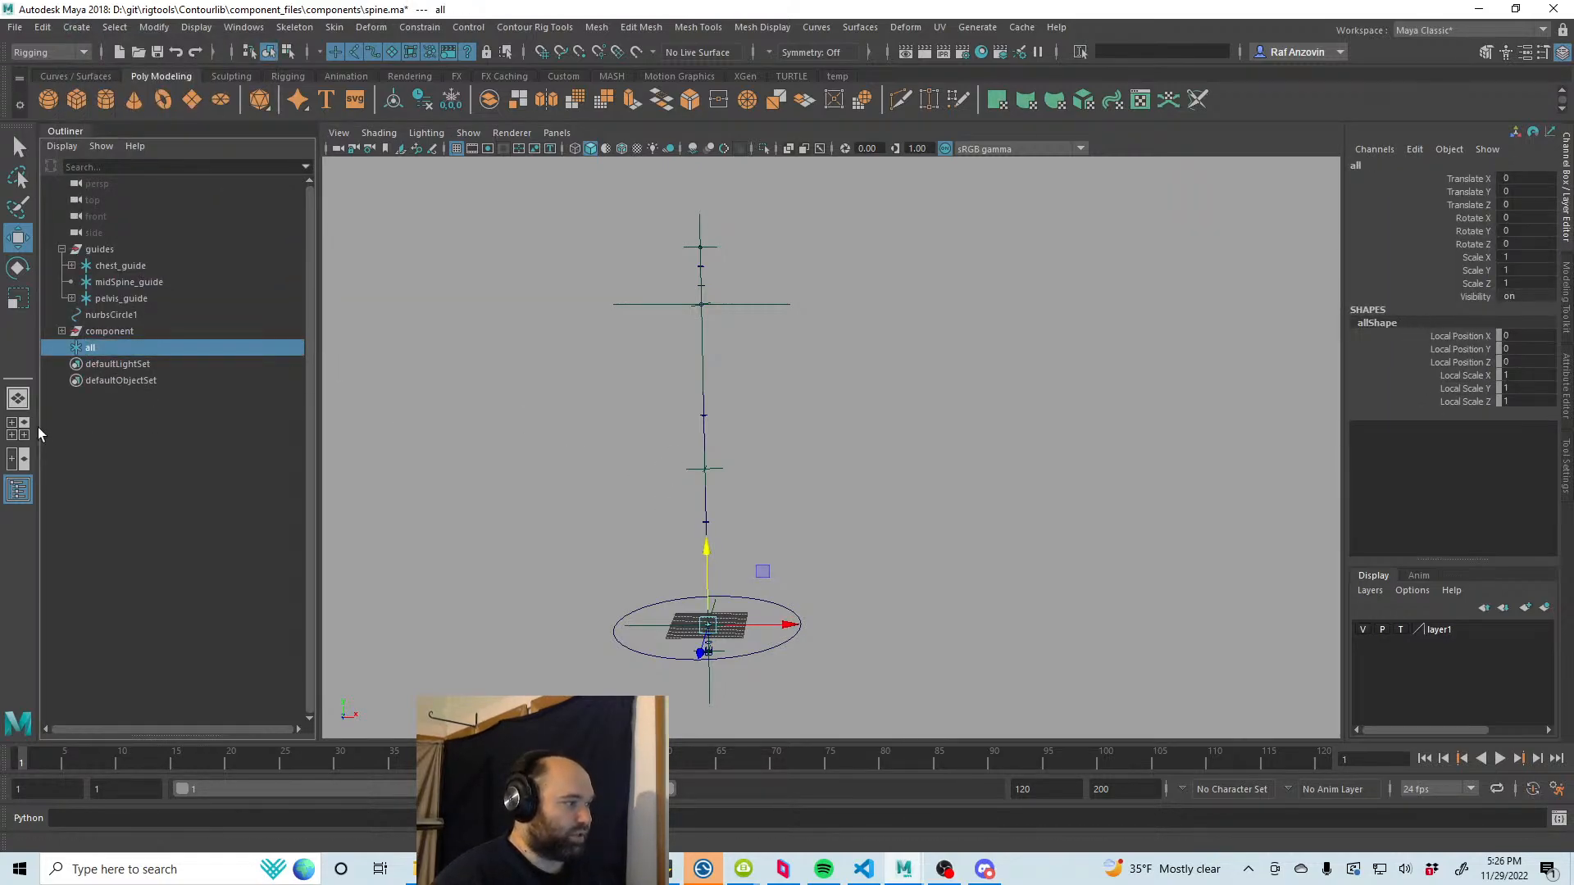
pyautogui.doubleClick(100, 351)
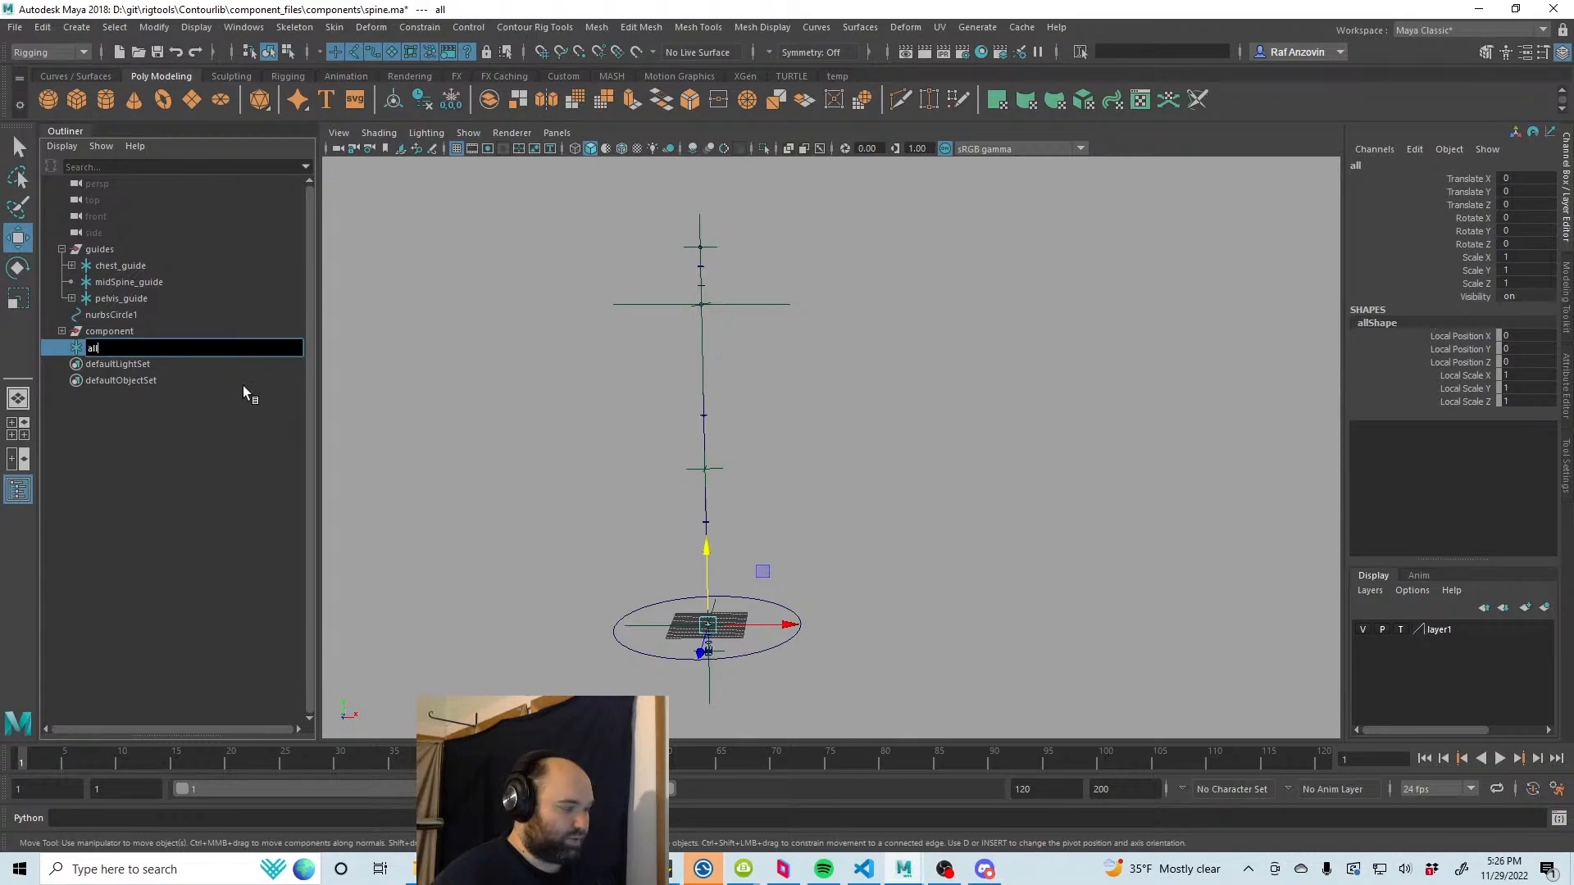
pyautogui.click(188, 422)
# Step: Rename chest_guide to chest and midSpine_guide to midSpine in the guides group
pyautogui.doubleClick(122, 266)
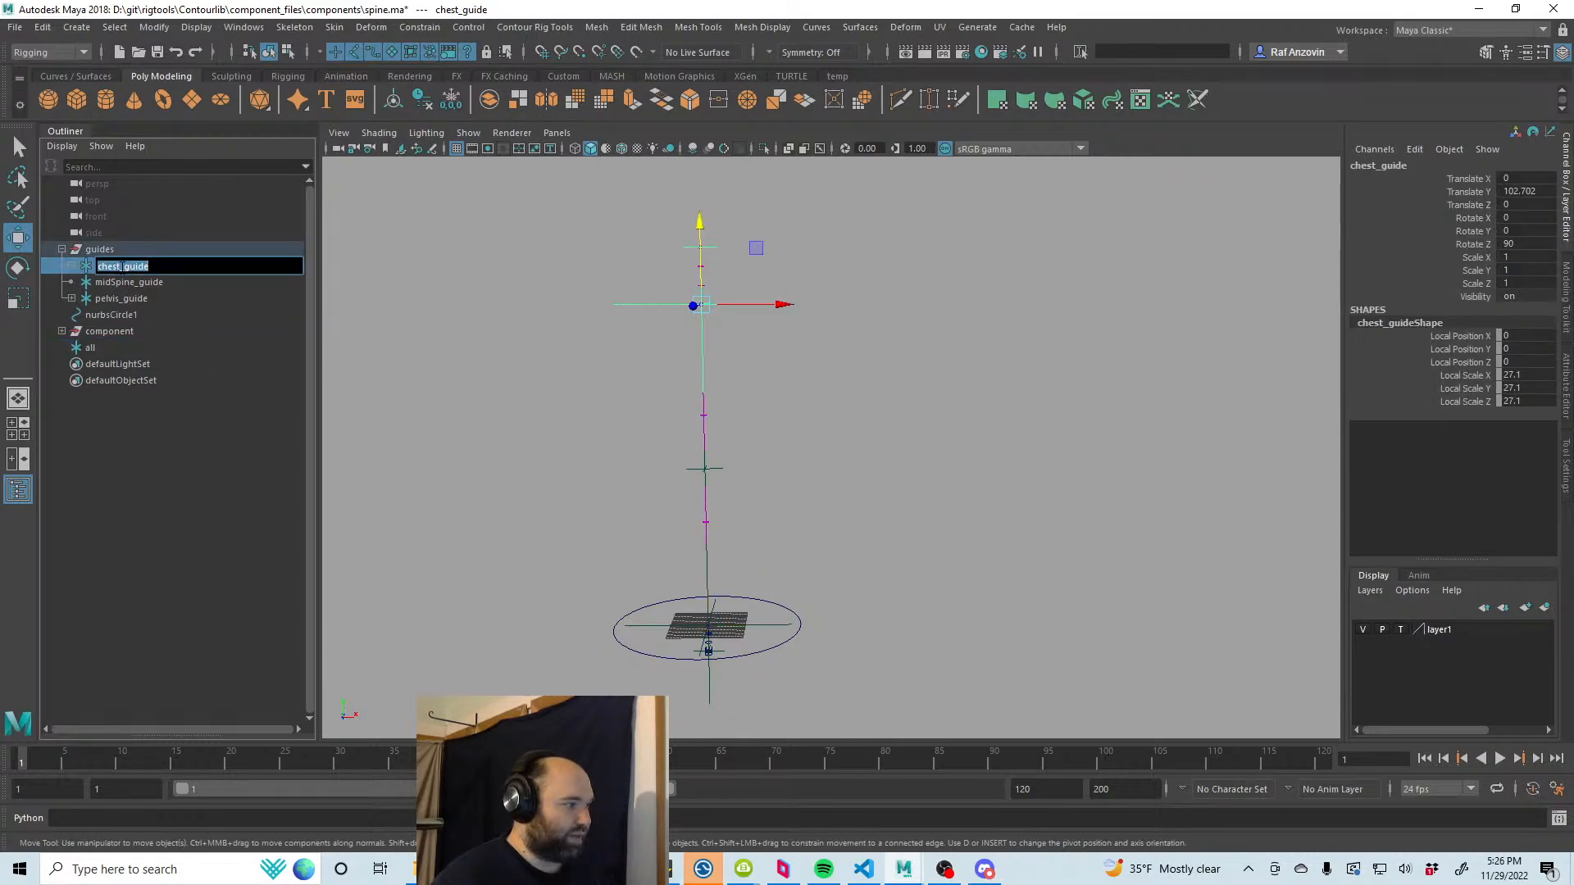
pyautogui.write('chest')
pyautogui.press('Return')
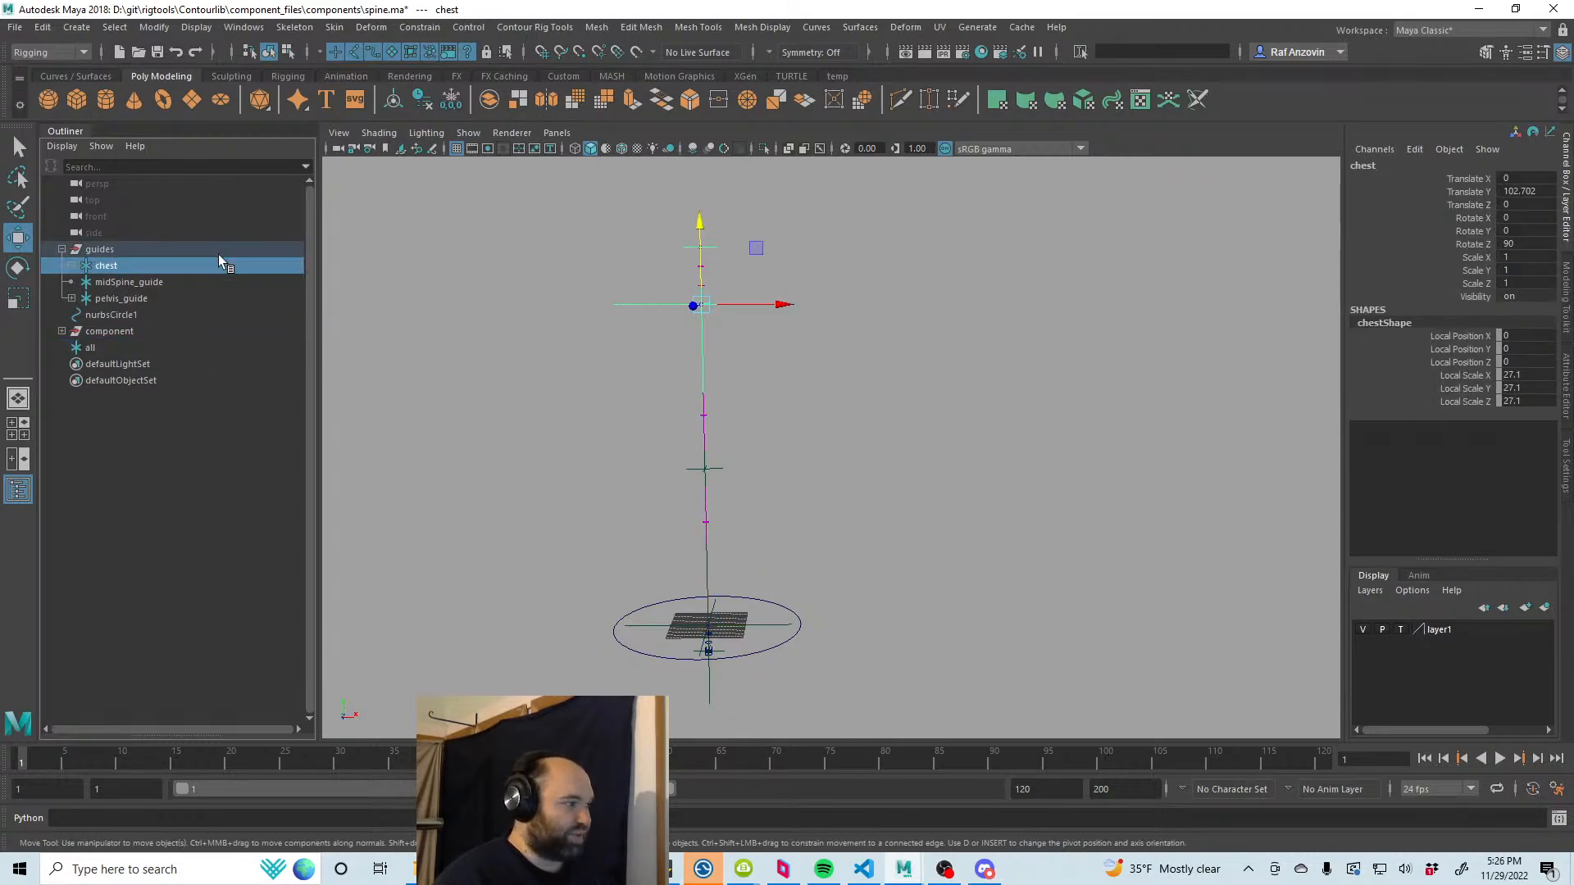
pyautogui.doubleClick(175, 283)
pyautogui.press('BackSpace')
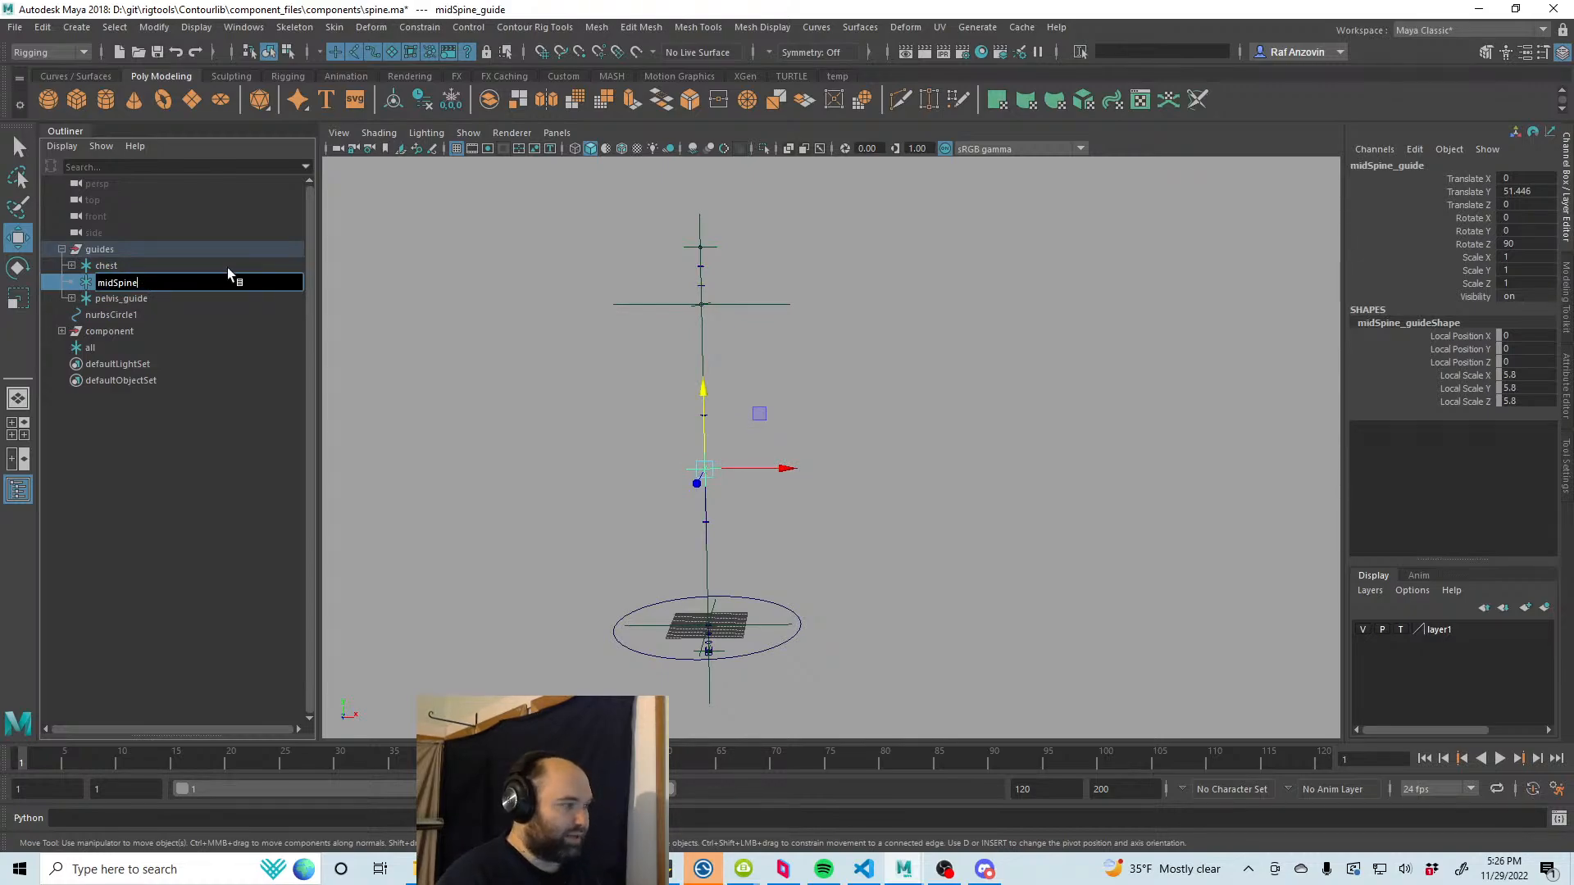
pyautogui.press('Return')
pyautogui.click(122, 249)
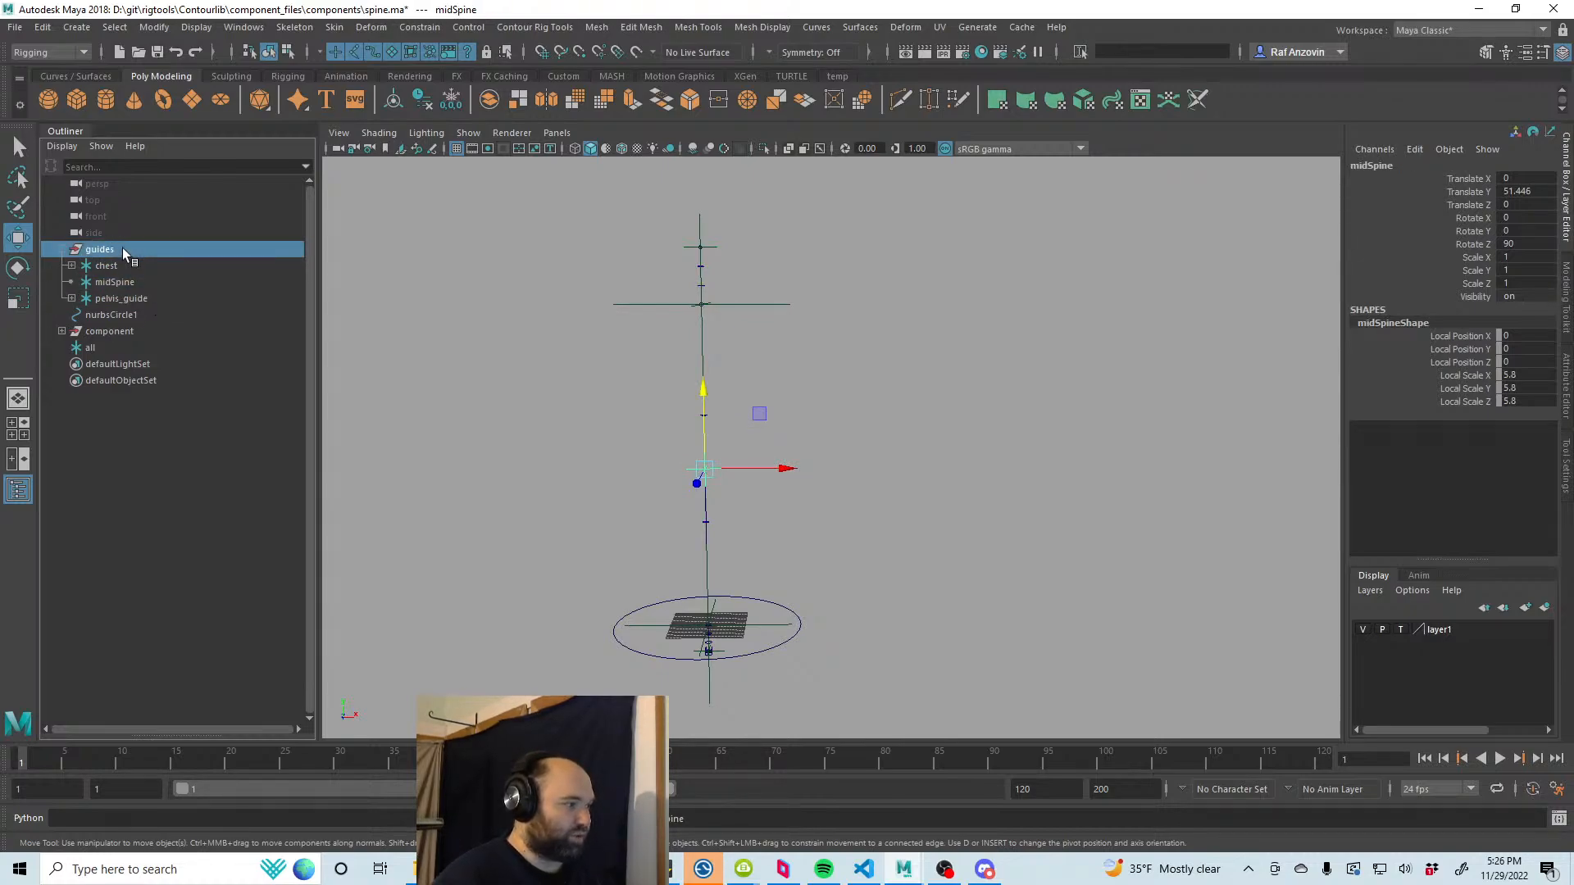
# Step: Rename pelvis_guide to pelvis and move the all locator into the guides group
pyautogui.doubleClick(132, 298)
pyautogui.moveTo(121, 299); pyautogui.dragTo(134, 246)
pyautogui.press('BackSpace')
pyautogui.press('Return')
pyautogui.click(126, 347)
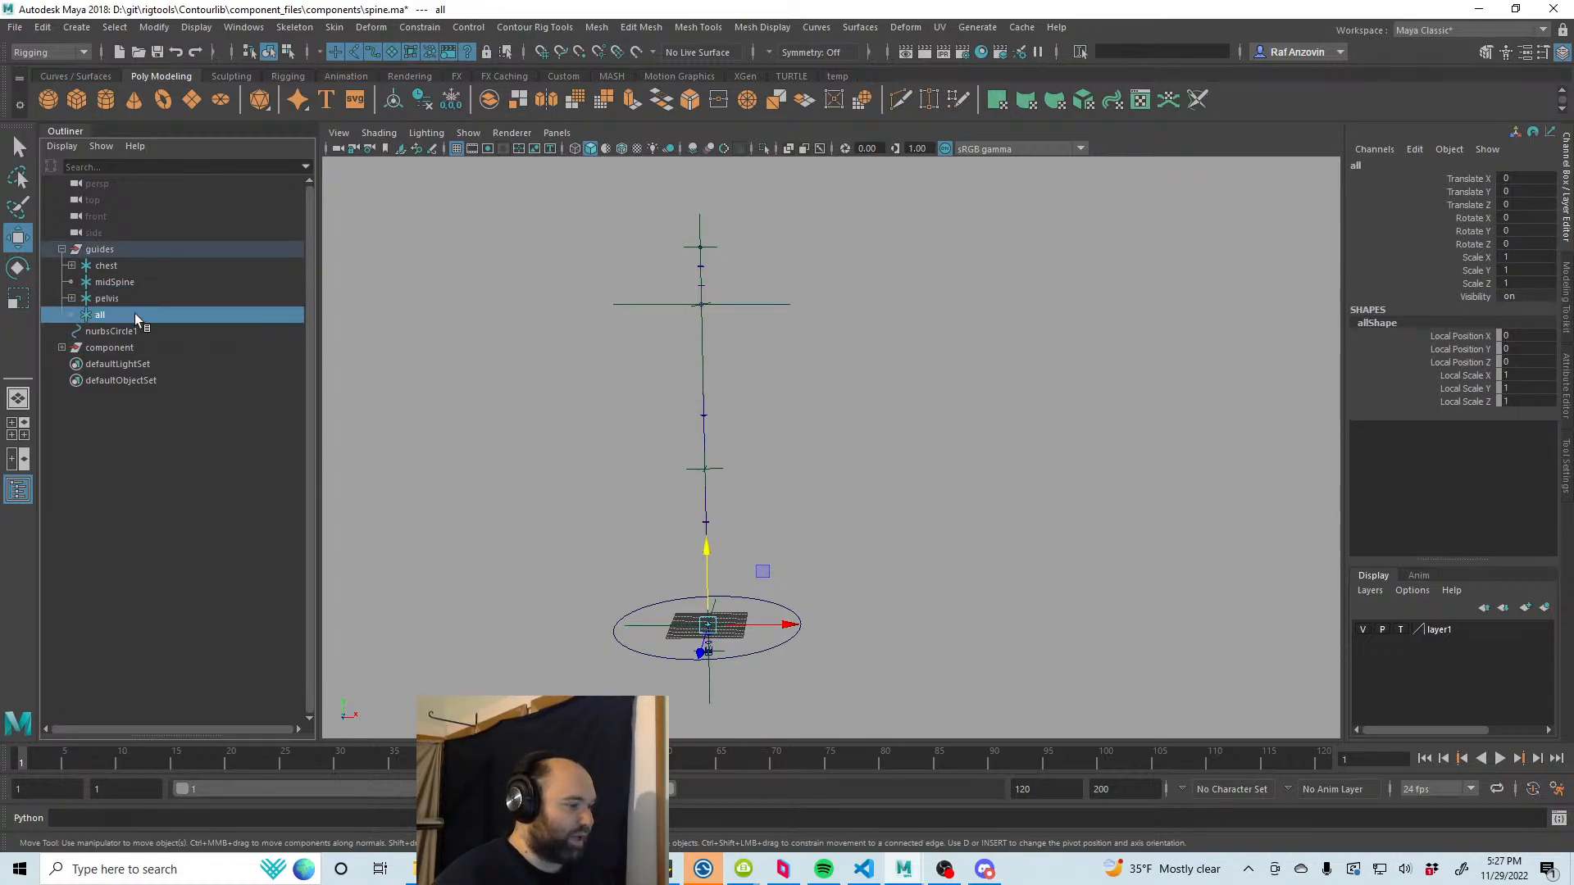
# Step: Parent the pelvis, midSpine and chest guides under the all locator
pyautogui.click(115, 299)
pyautogui.keyDown('shift'); pyautogui.click(108, 266); pyautogui.keyUp('shift')
pyautogui.moveTo(111, 300); pyautogui.dragTo(107, 314, button='middle')
# Step: Set the all locator's local scale to 30.8 in X, Y and Z
pyautogui.click(107, 265)
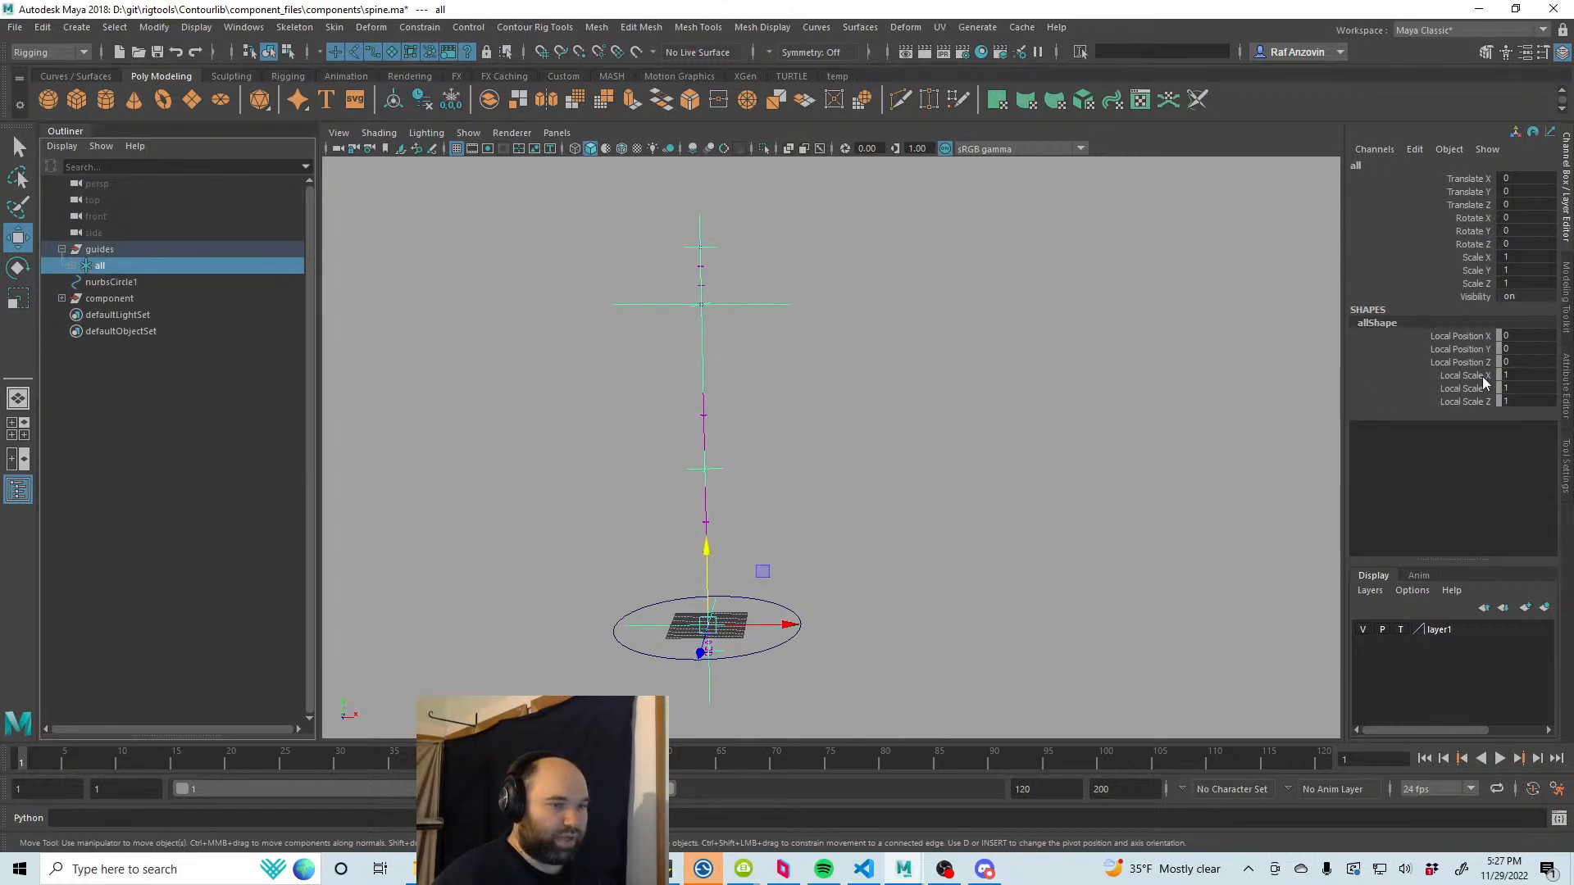
pyautogui.moveTo(1485, 377); pyautogui.dragTo(1484, 402)
pyautogui.moveTo(936, 441); pyautogui.dragTo(1175, 444, button='middle')
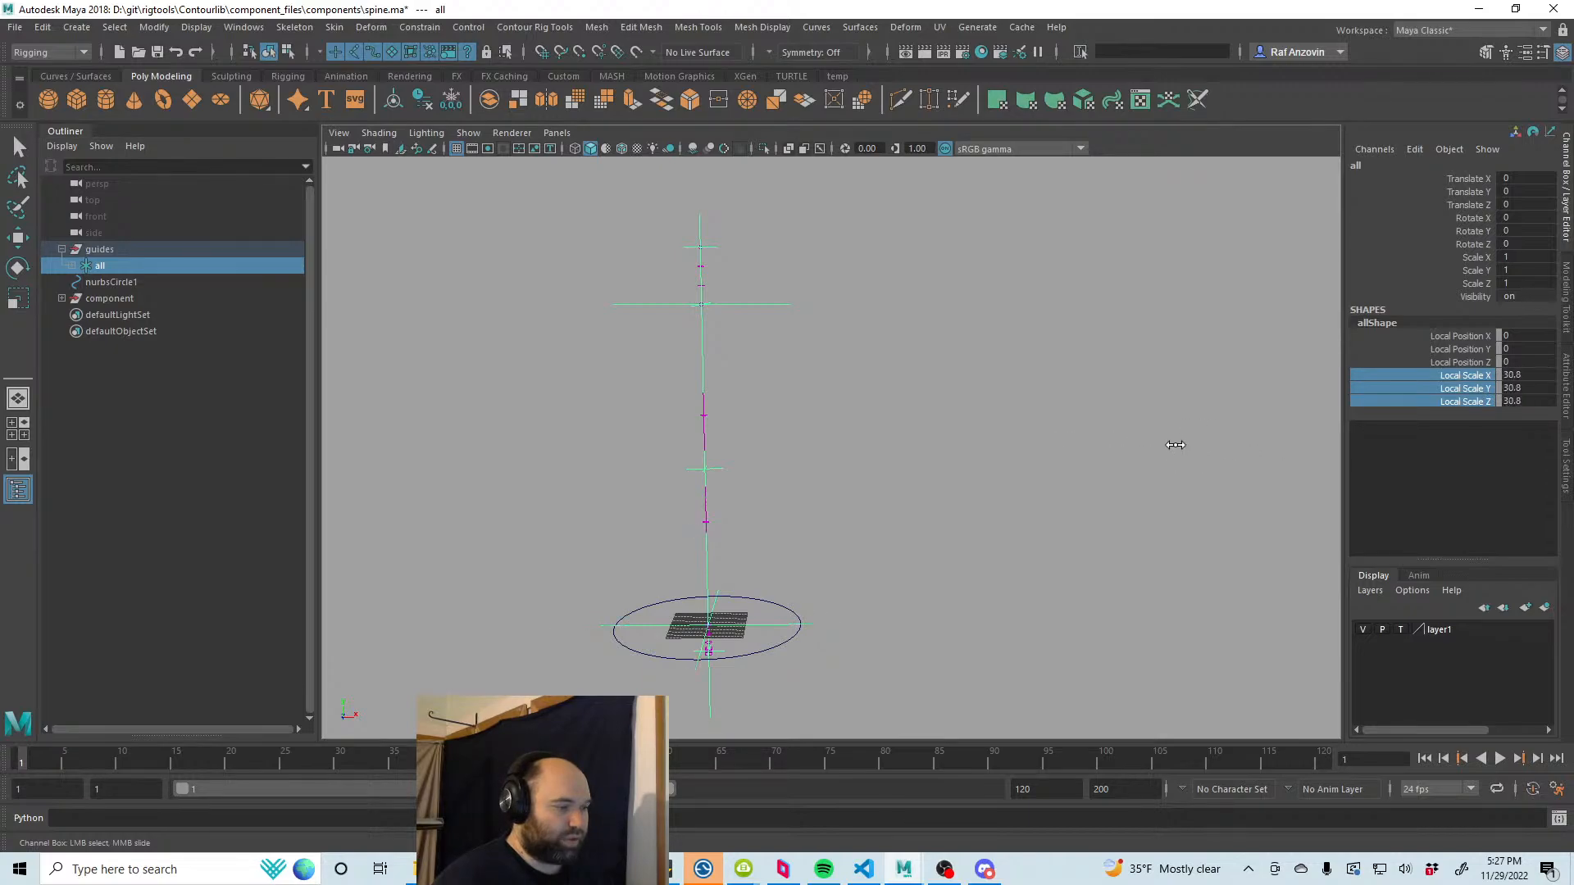
# Step: Override the all locator's drawing colour with a cyan RGB colour and save the scene
pyautogui.click(1562, 404)
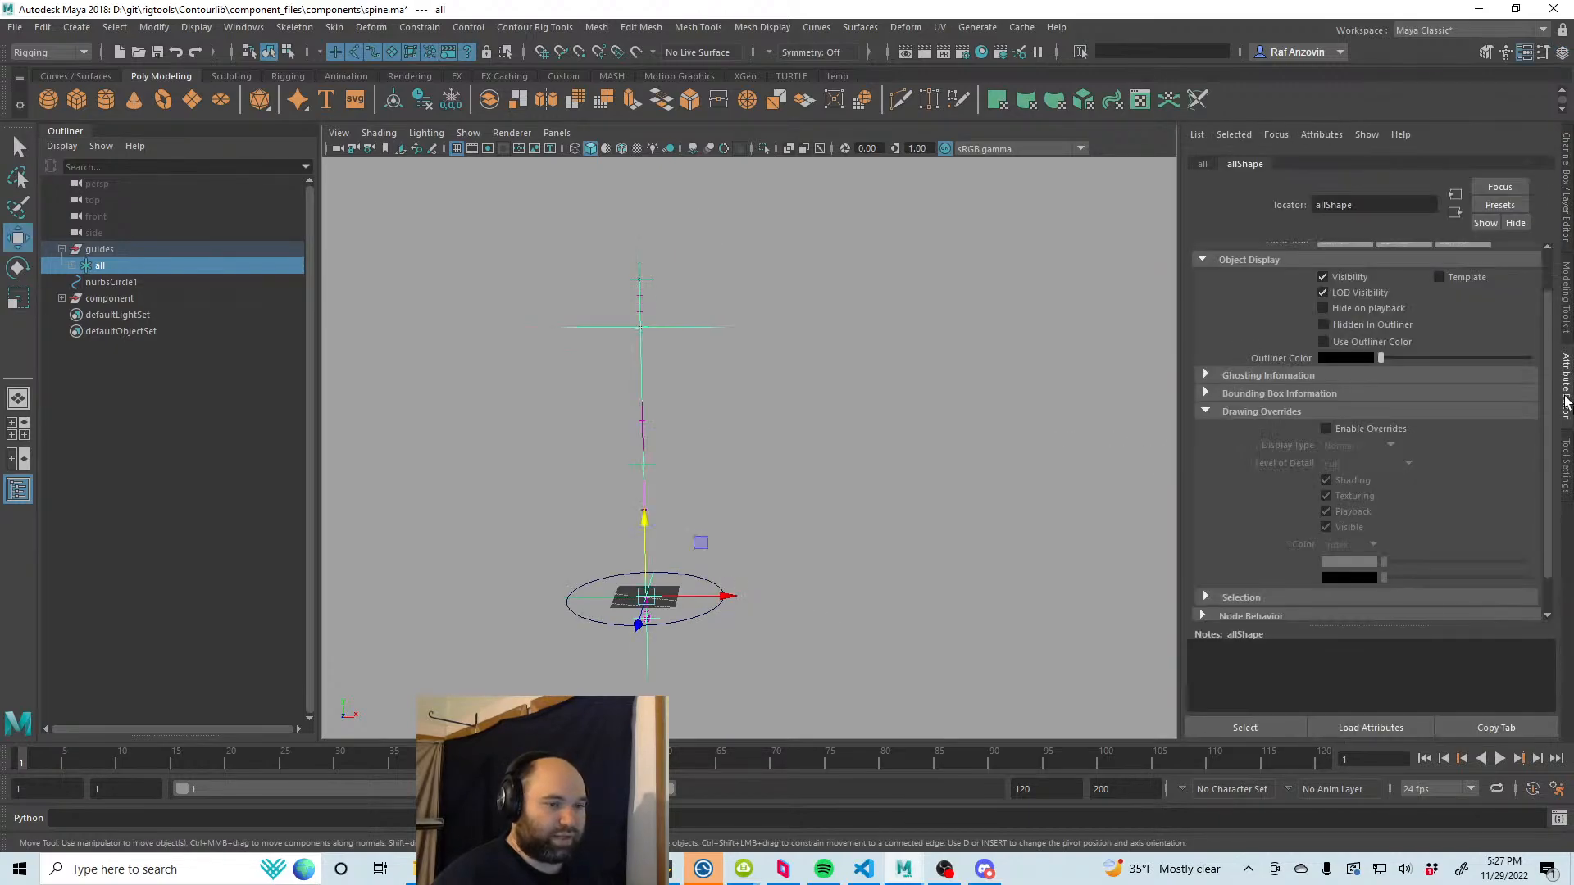
pyautogui.click(1341, 431)
pyautogui.click(1373, 543)
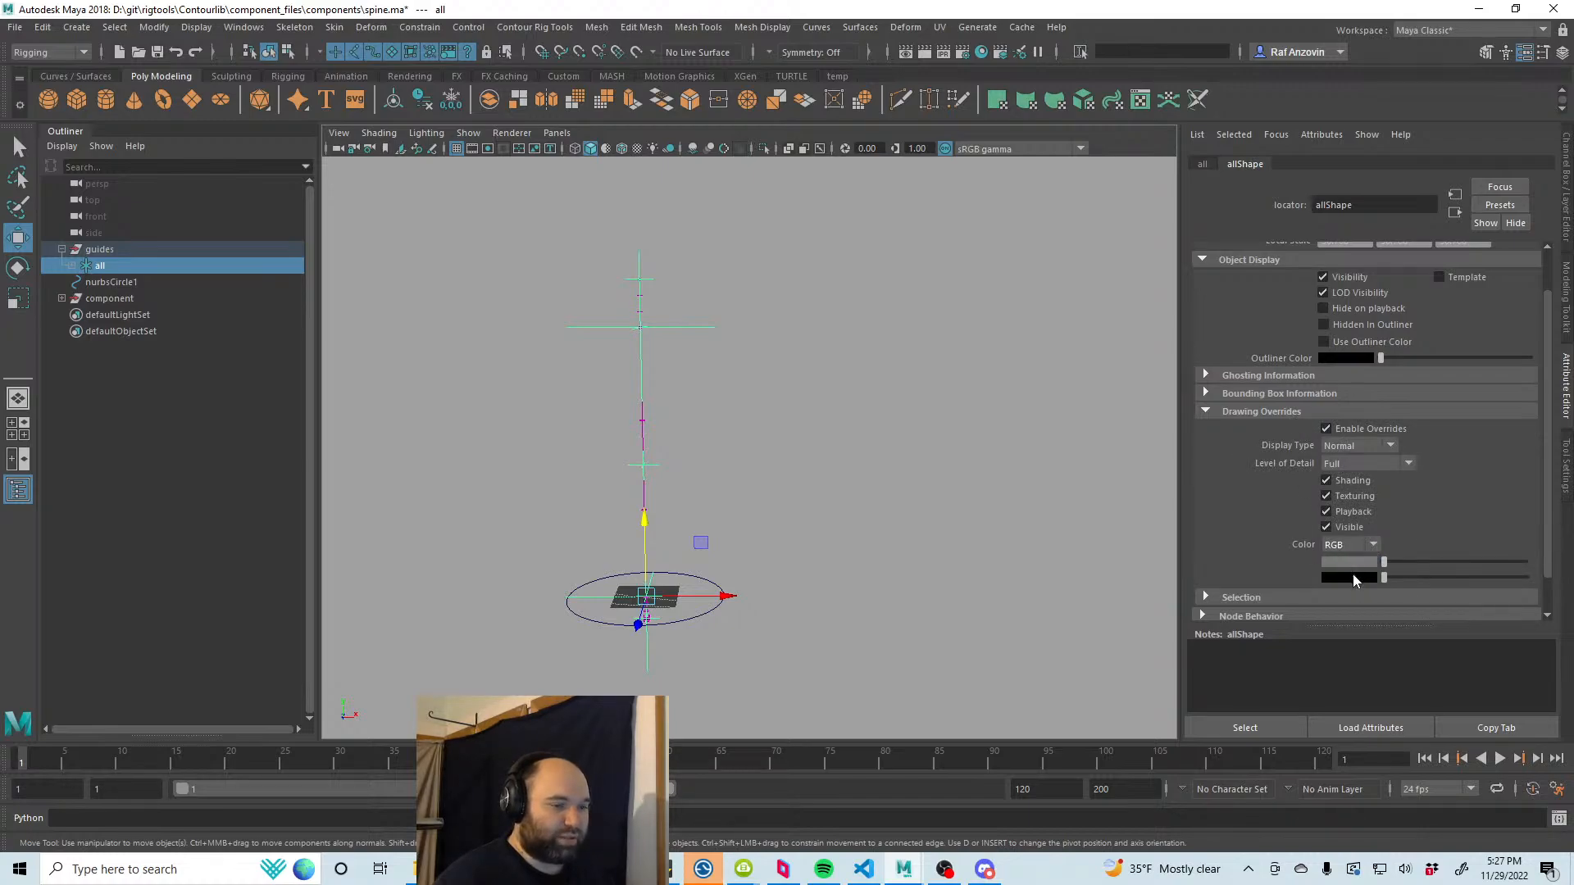
pyautogui.click(1353, 575)
pyautogui.click(1248, 561)
pyautogui.click(1006, 420)
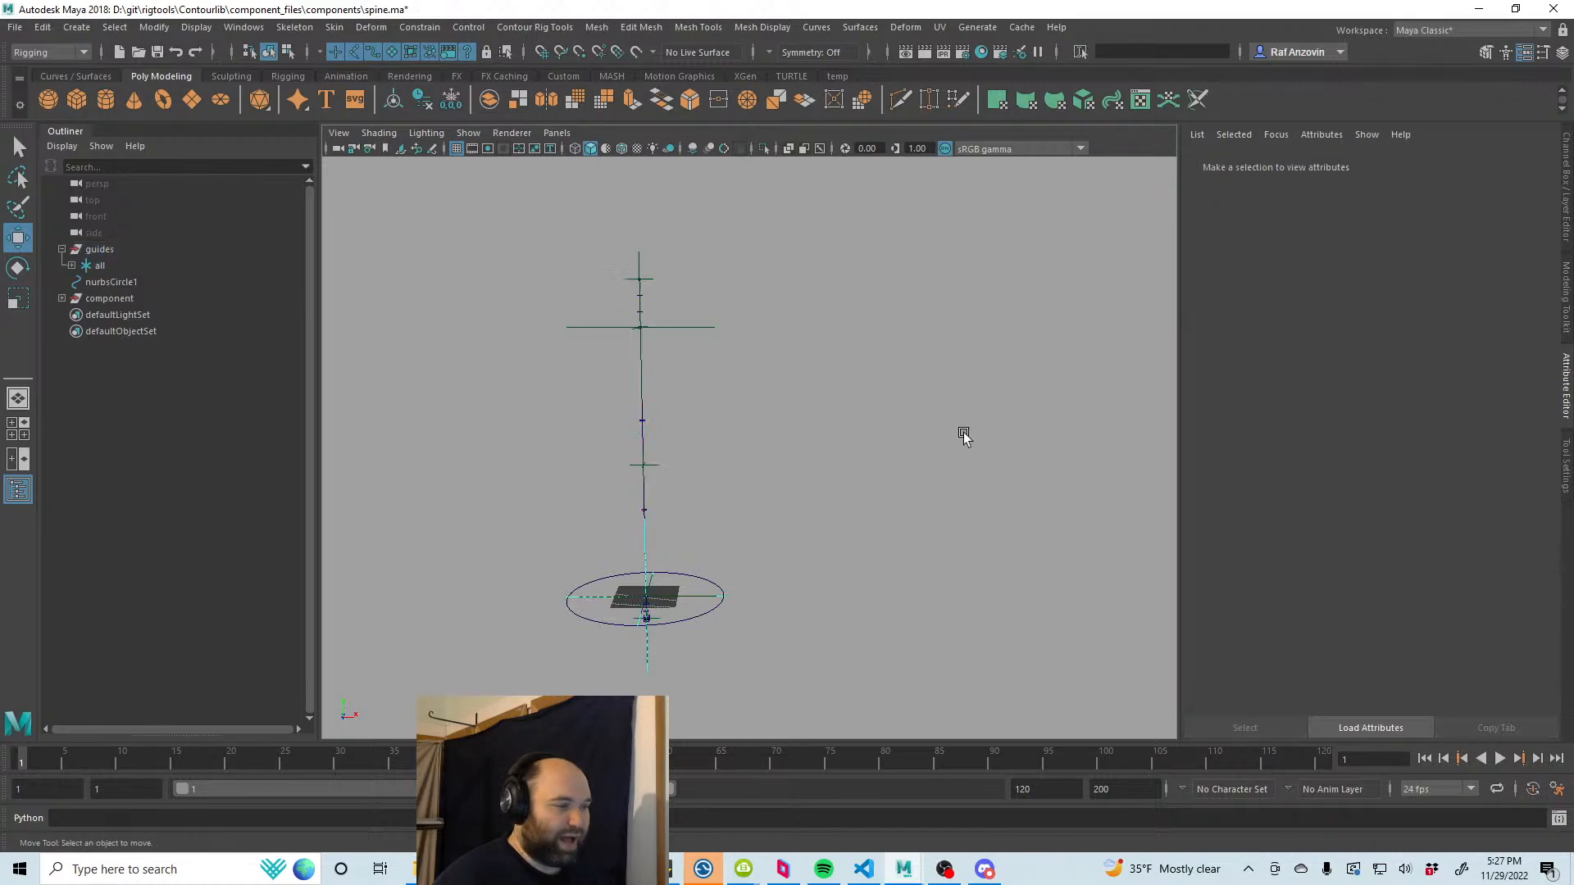
pyautogui.keyDown('alt'); pyautogui.moveTo(755, 429); pyautogui.dragTo(795, 434, button='right'); pyautogui.keyUp('alt')
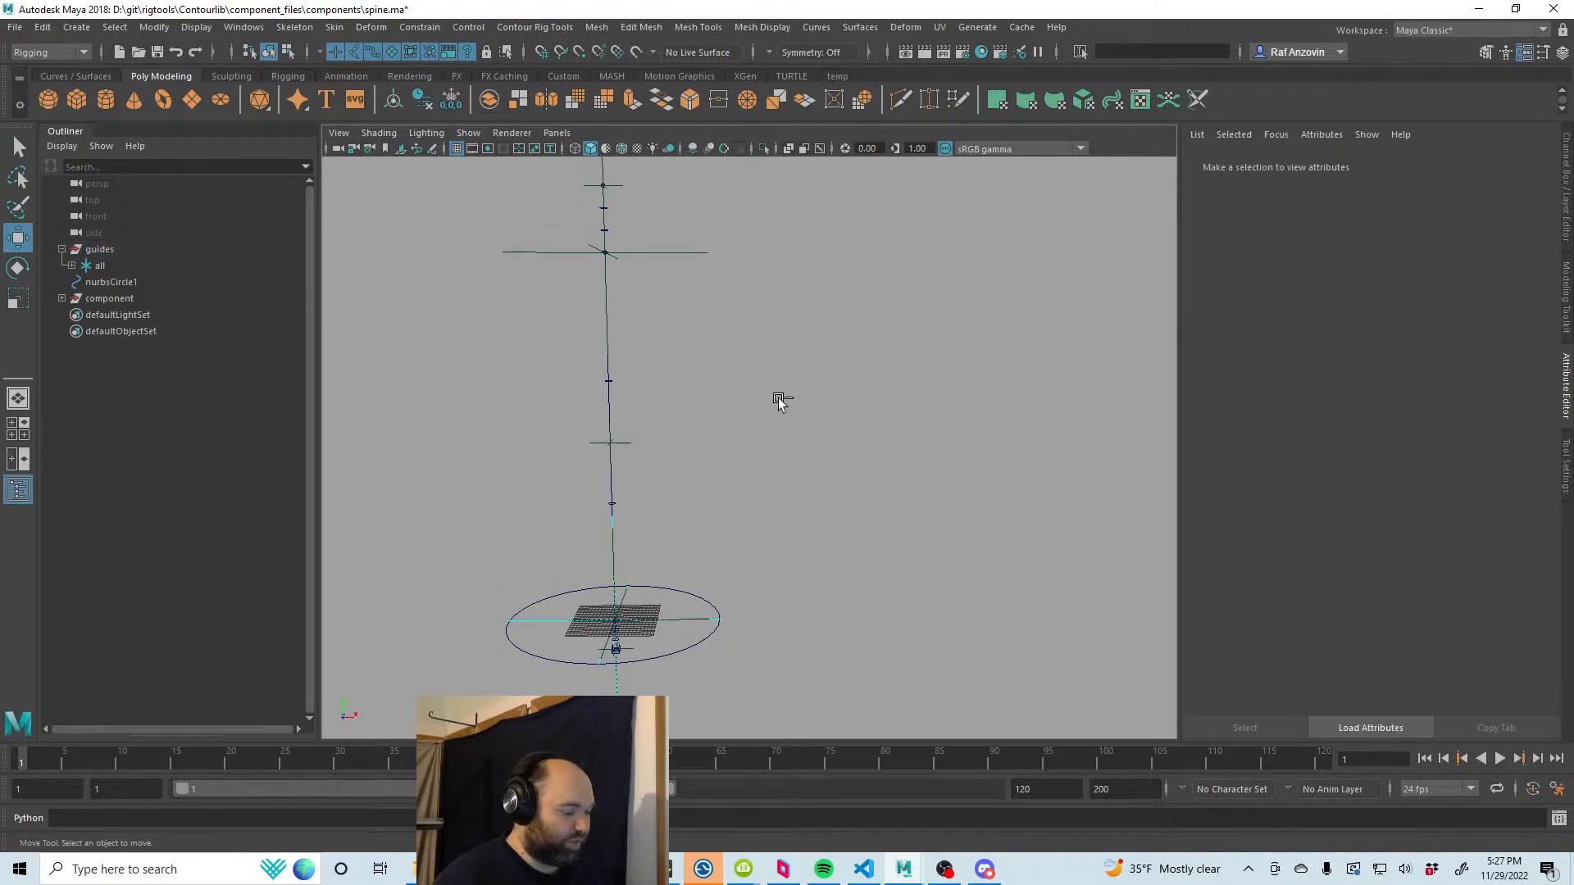
pyautogui.hotkey('ctrl', 's')
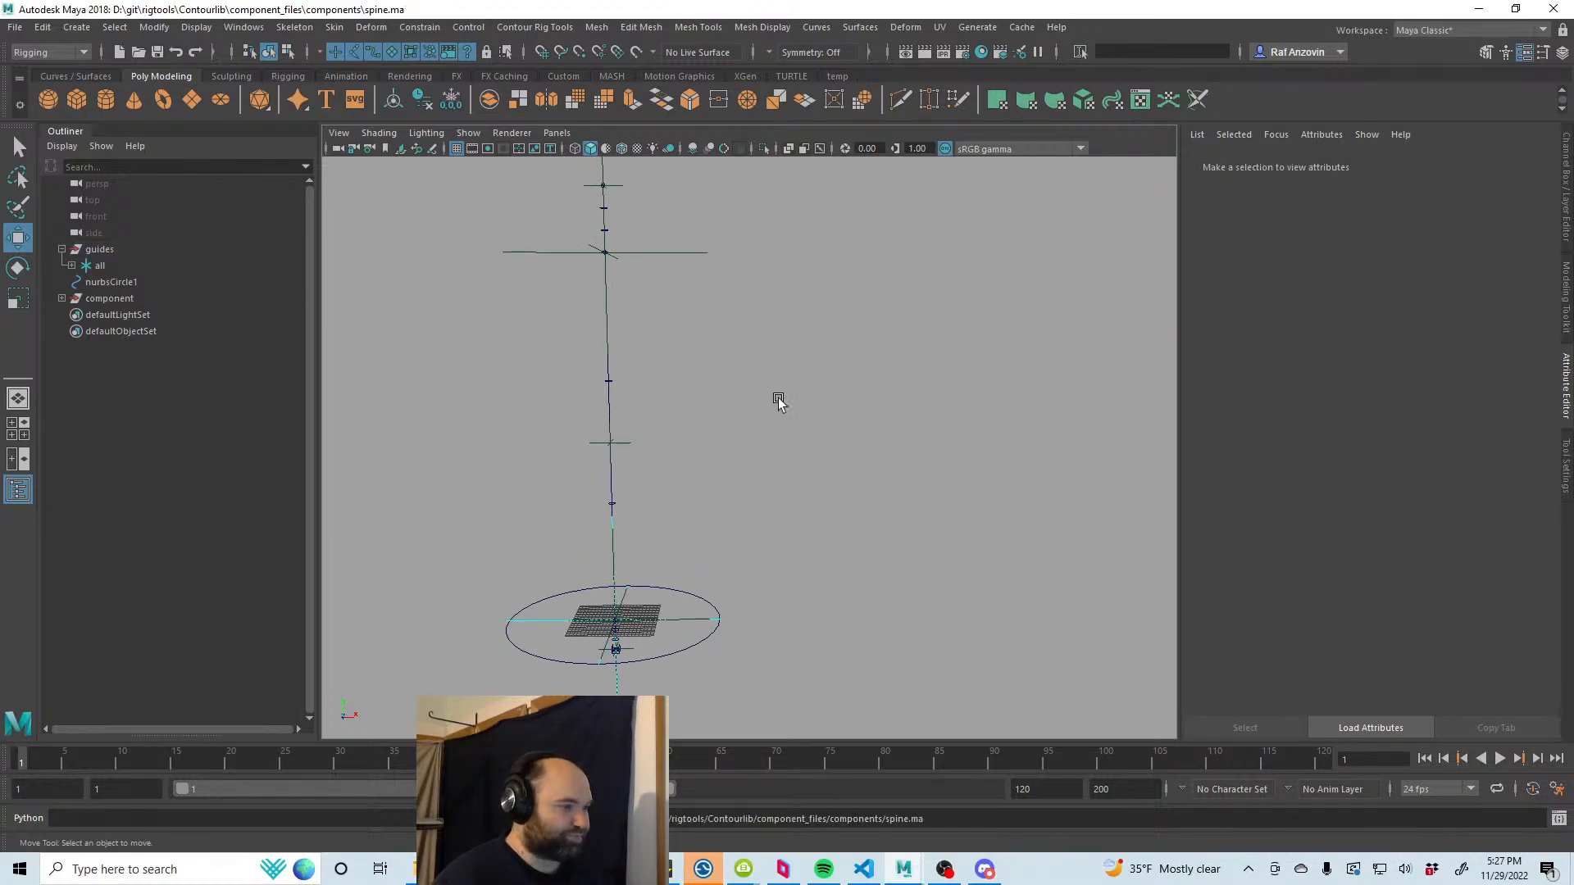
# Step: Expand the all locator's children and aim-constrain the pelvis guide to the chest guide
pyautogui.click(72, 266)
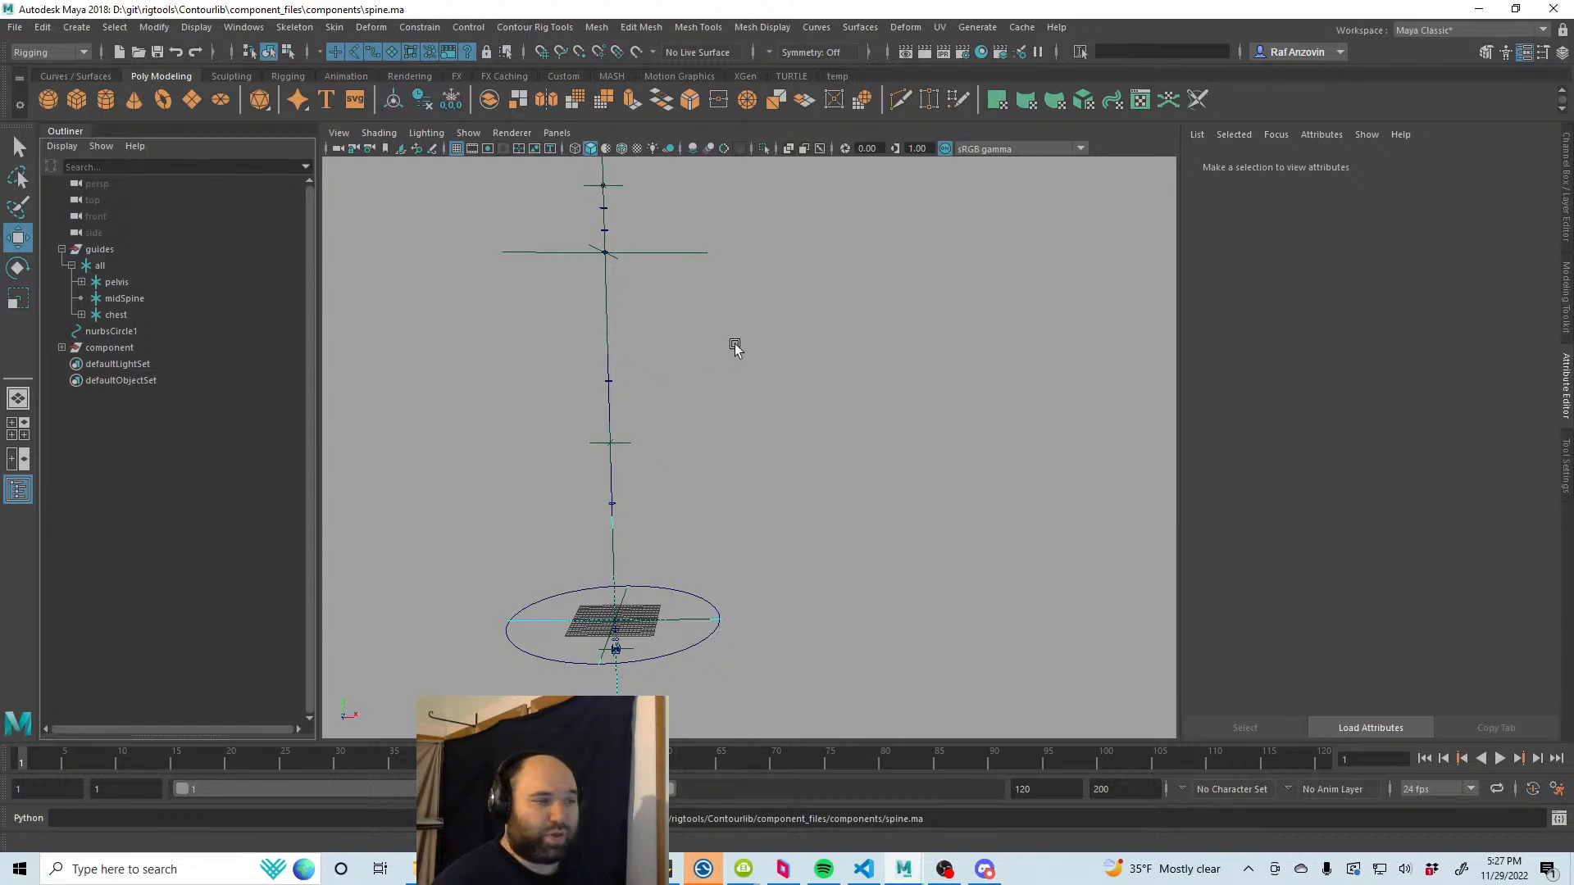
pyautogui.keyDown('alt'); pyautogui.moveTo(716, 365); pyautogui.dragTo(717, 399); pyautogui.keyUp('alt')
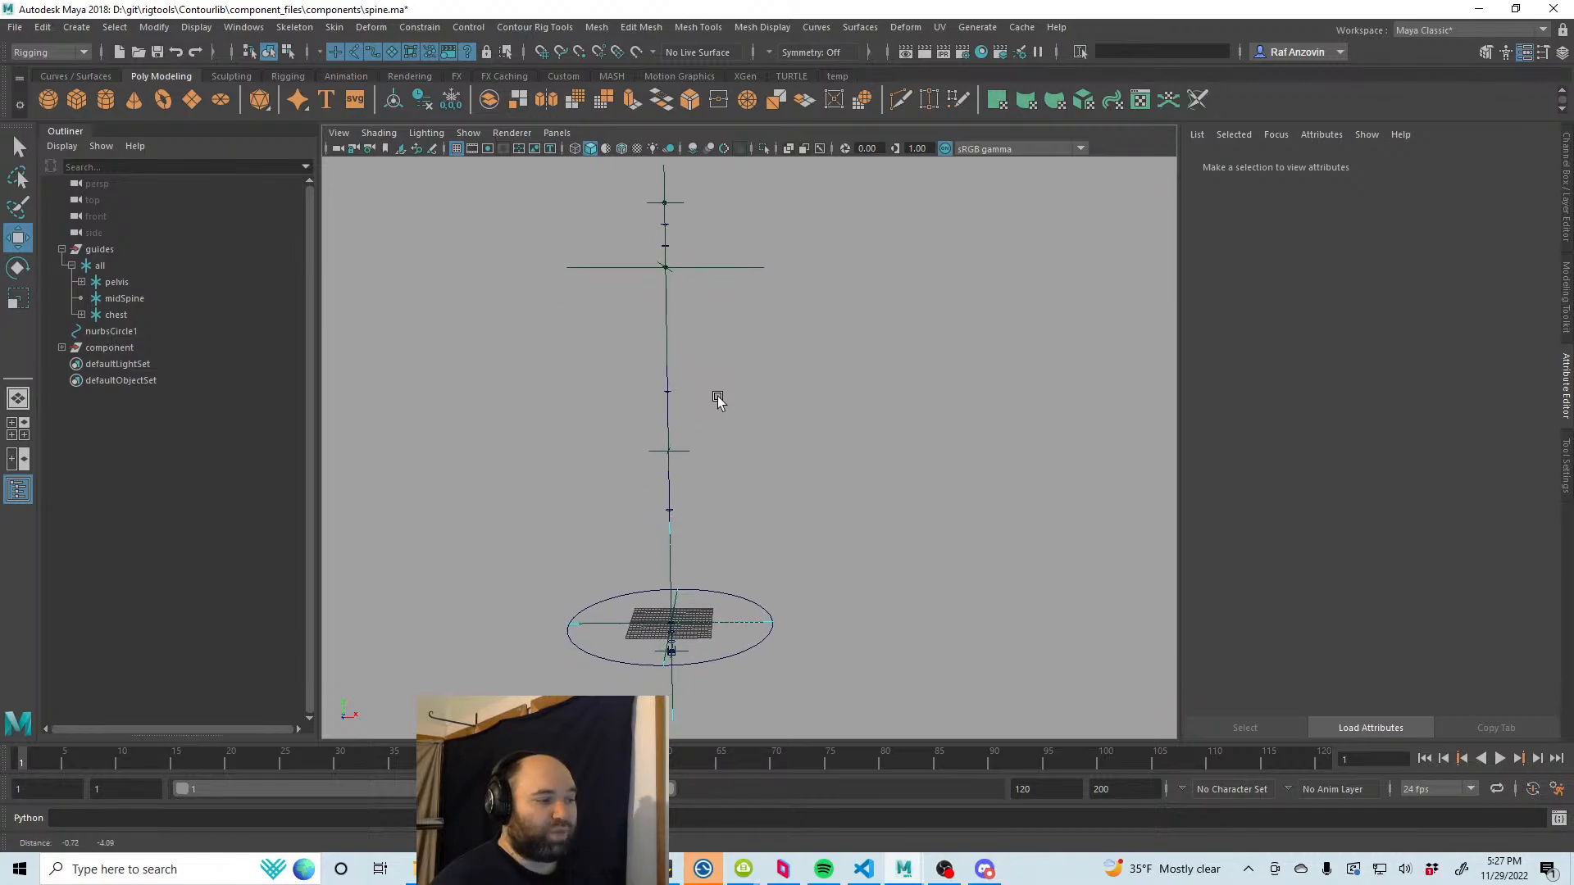
pyautogui.keyDown('alt'); pyautogui.moveTo(718, 400); pyautogui.dragTo(780, 418, button='right'); pyautogui.keyUp('alt')
pyautogui.keyDown('alt'); pyautogui.moveTo(902, 462); pyautogui.dragTo(811, 457, button='right'); pyautogui.keyUp('alt')
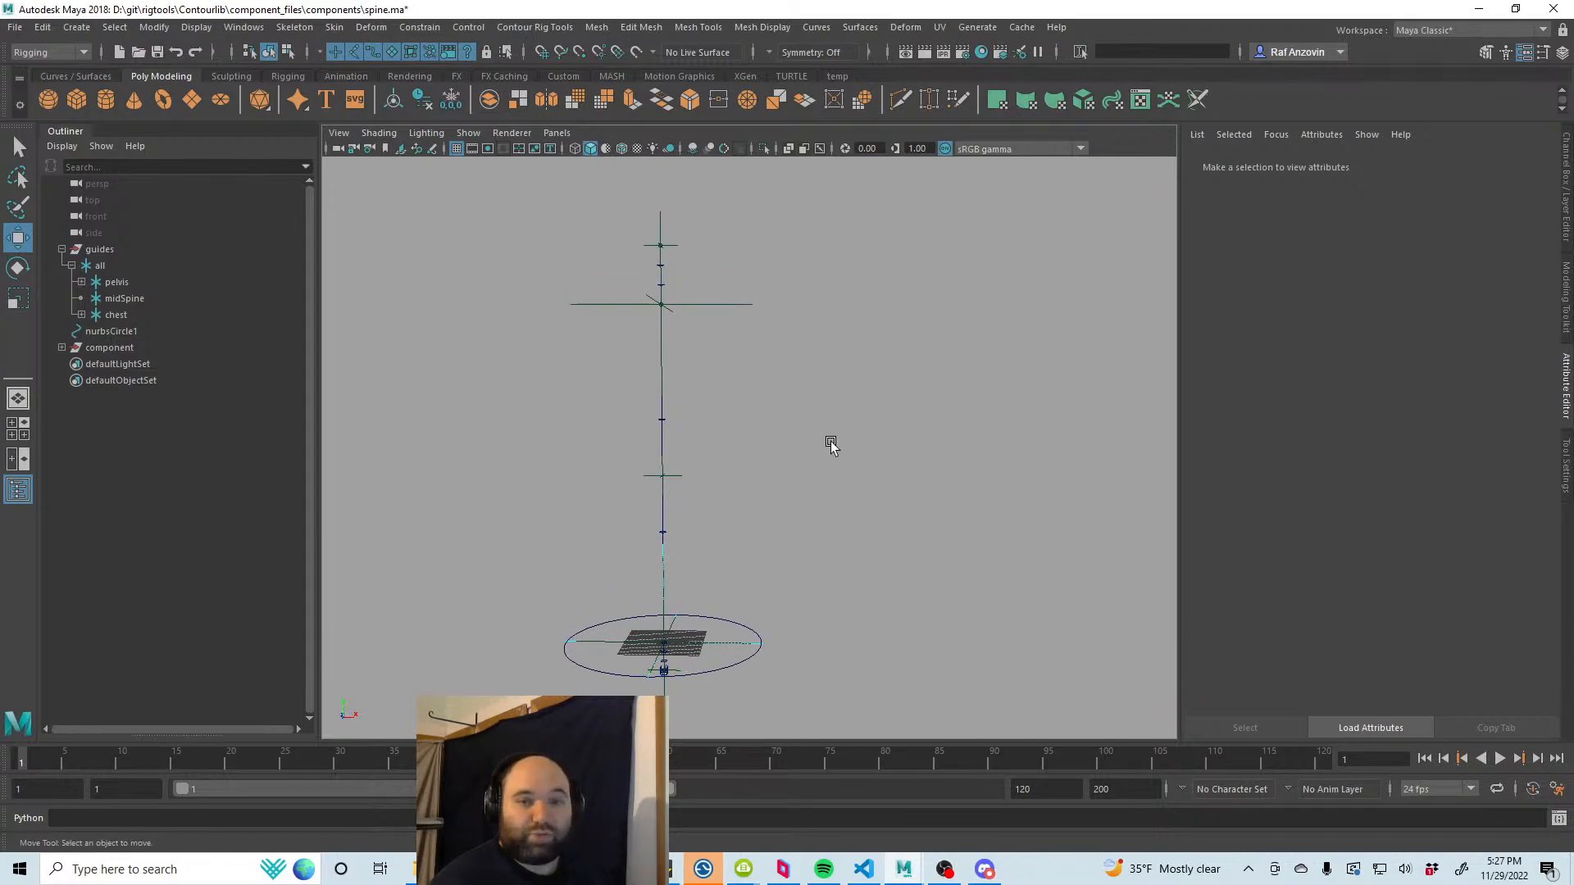
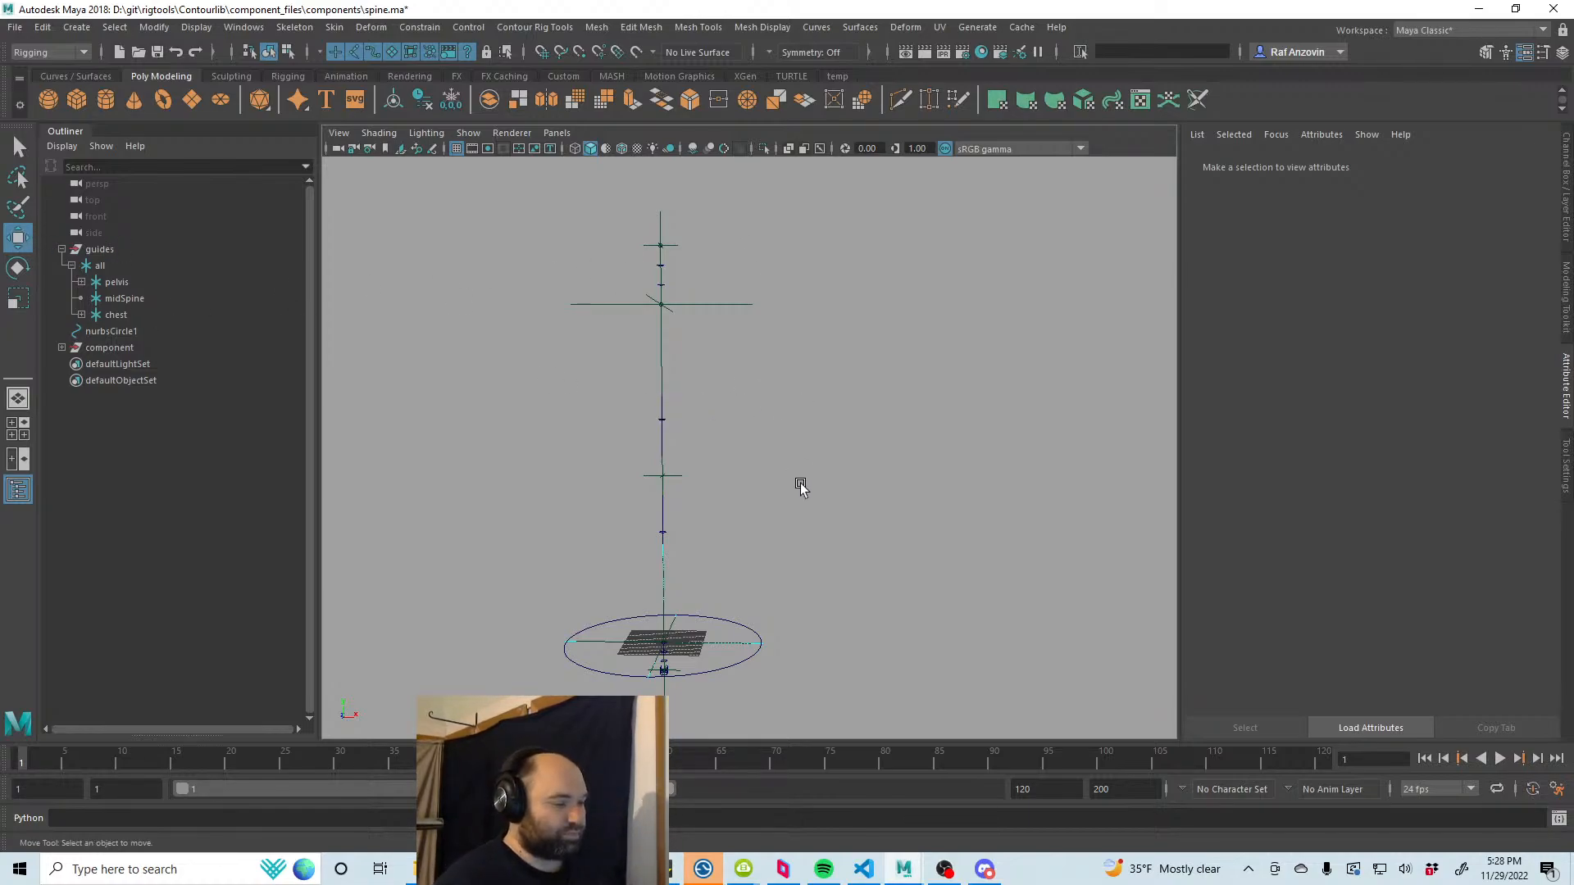
pyautogui.keyDown('alt'); pyautogui.moveTo(813, 578); pyautogui.dragTo(799, 504); pyautogui.keyUp('alt')
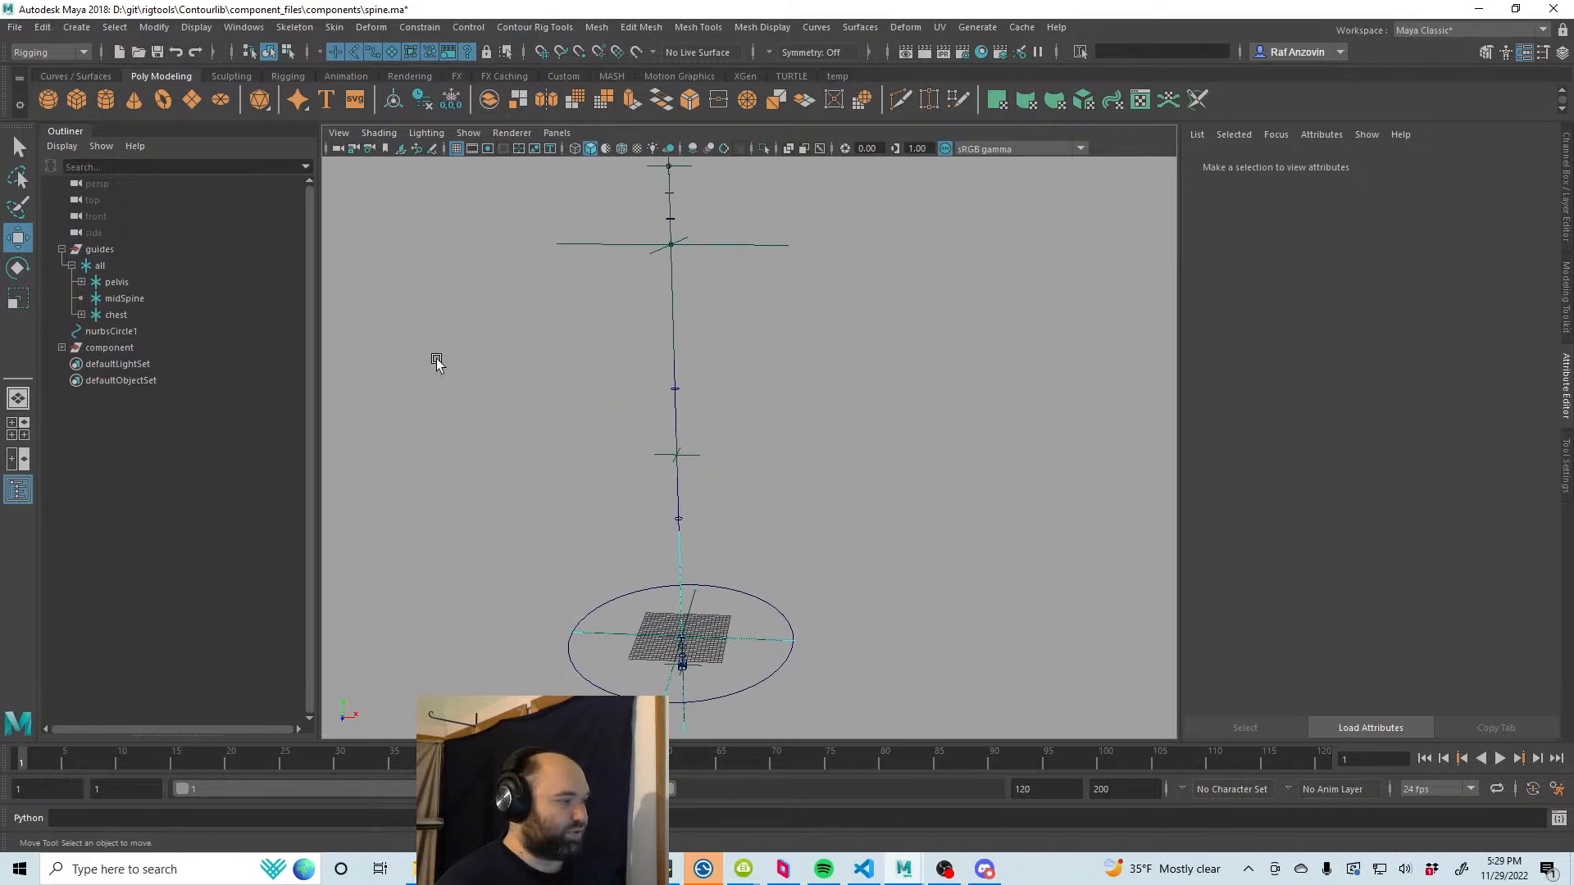
pyautogui.click(121, 314)
pyautogui.keyDown('ctrl'); pyautogui.click(117, 282); pyautogui.keyUp('ctrl')
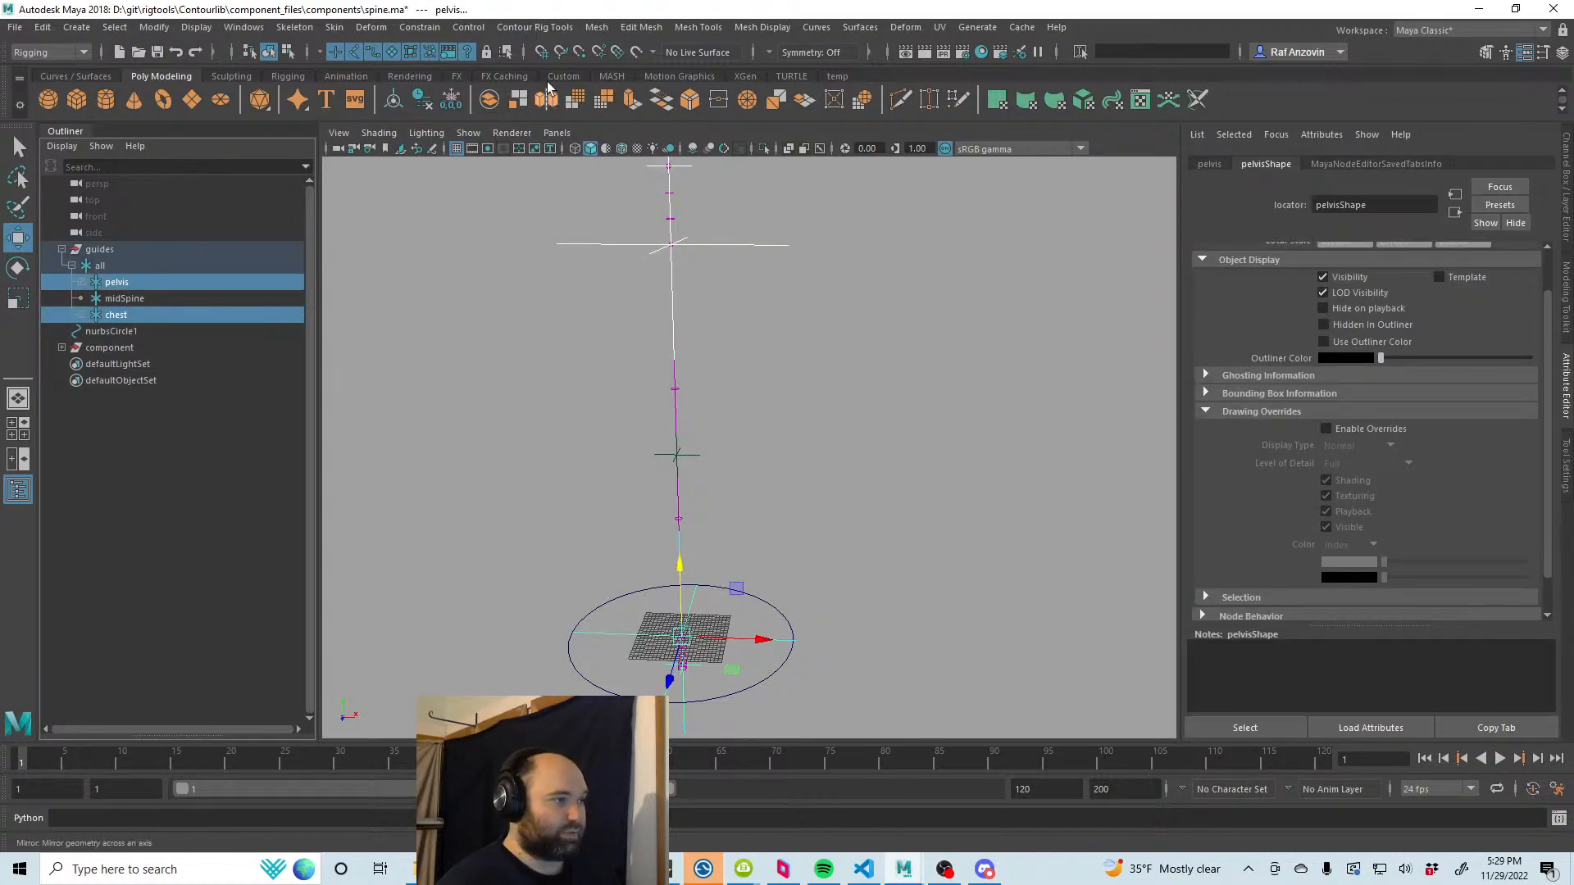
pyautogui.click(419, 28)
pyautogui.click(496, 133)
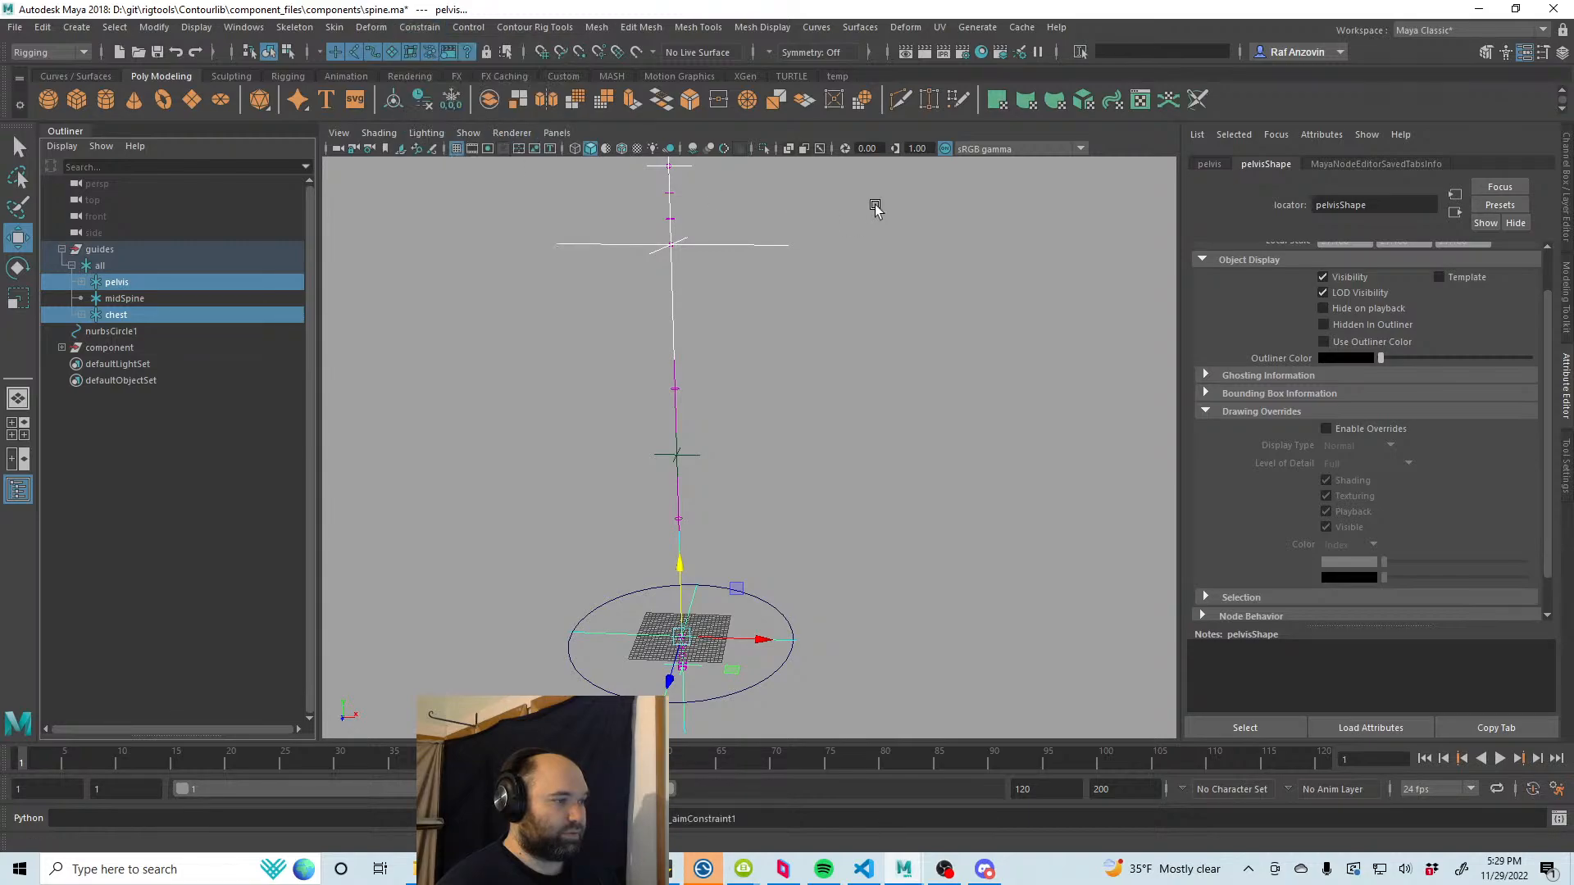
# Step: Try moving the chest guide to several positions around the pelvis, ending at about -48.1, 95.6, 1.8, to test the aim constraint
pyautogui.click(670, 244)
pyautogui.moveTo(669, 244); pyautogui.dragTo(483, 249)
pyautogui.keyDown('alt'); pyautogui.moveTo(894, 374); pyautogui.dragTo(807, 381, button='right'); pyautogui.keyUp('alt')
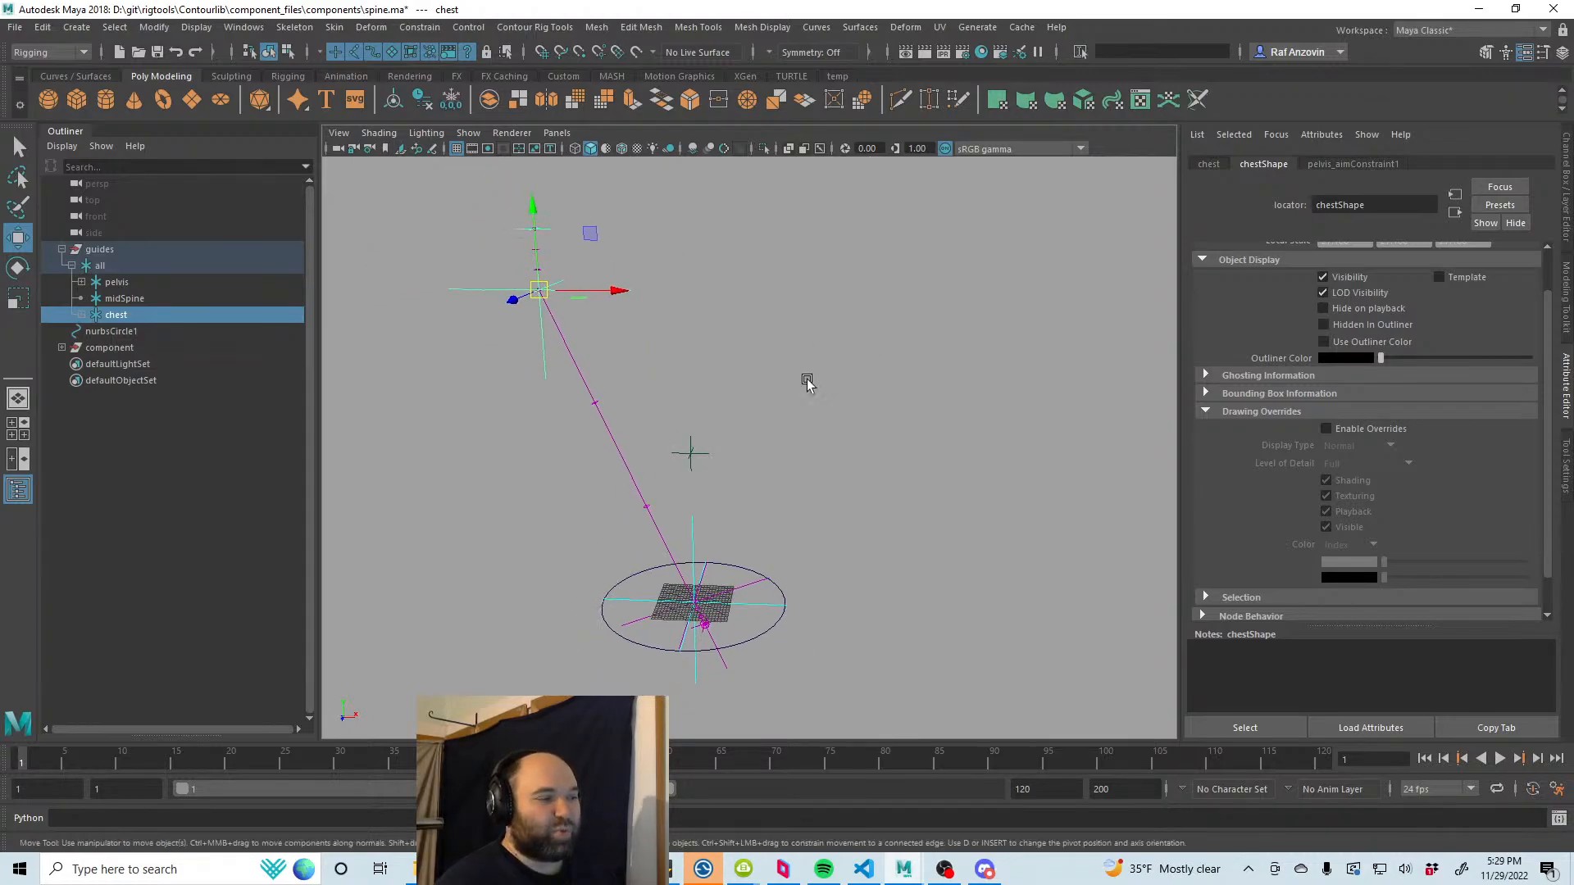
pyautogui.keyDown('alt'); pyautogui.moveTo(807, 381); pyautogui.dragTo(814, 374); pyautogui.keyUp('alt')
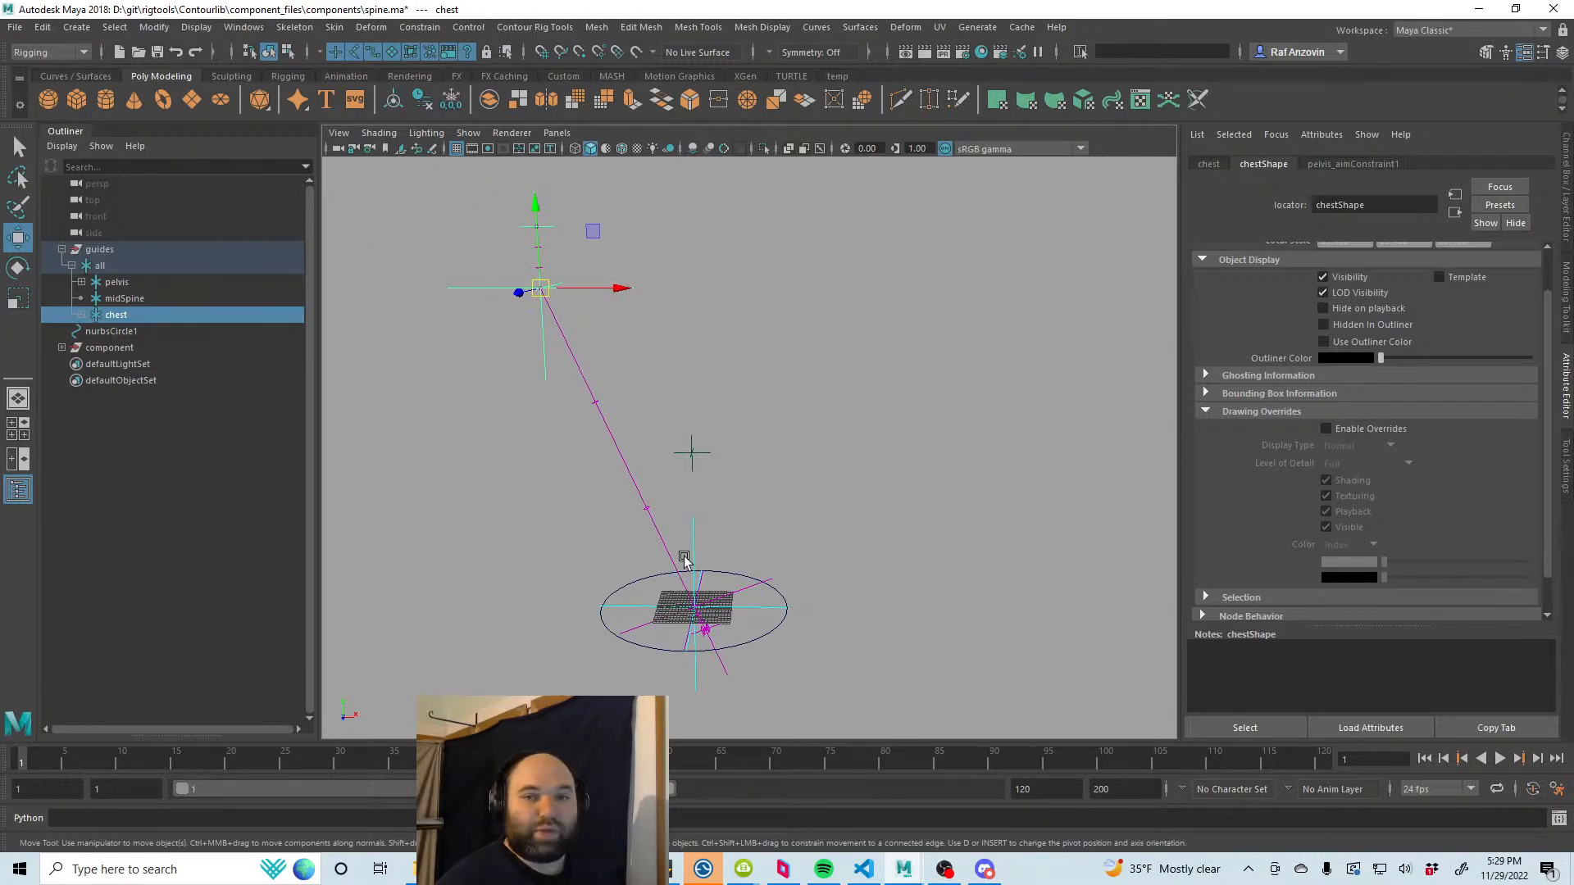
pyautogui.moveTo(688, 489)
pyautogui.keyDown('alt'); pyautogui.mouseDown(button='right')
pyautogui.moveTo(682, 453)
pyautogui.moveTo(697, 464)
pyautogui.mouseUp(button='right'); pyautogui.keyUp('alt')
pyautogui.moveTo(527, 238); pyautogui.dragTo(914, 280)
pyautogui.keyDown('alt'); pyautogui.moveTo(1017, 407); pyautogui.dragTo(759, 398); pyautogui.keyUp('alt')
pyautogui.moveTo(660, 270); pyautogui.dragTo(845, 395)
pyautogui.moveTo(895, 323); pyautogui.dragTo(560, 273)
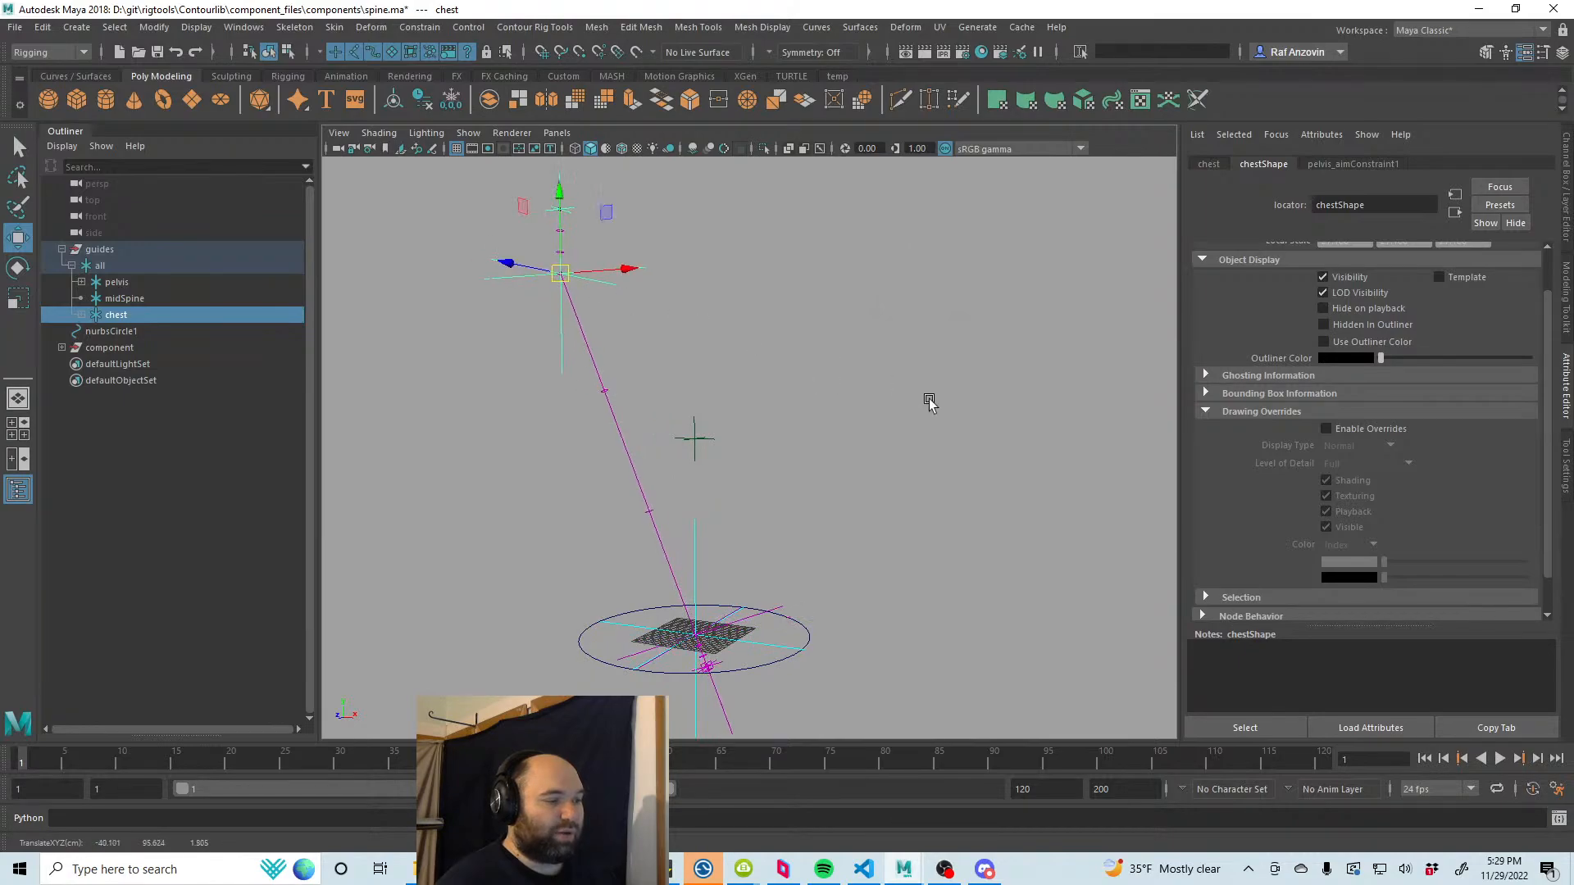
pyautogui.keyDown('alt'); pyautogui.moveTo(929, 402); pyautogui.dragTo(867, 376); pyautogui.keyUp('alt')
pyautogui.hotkey('ctrl', 'a')
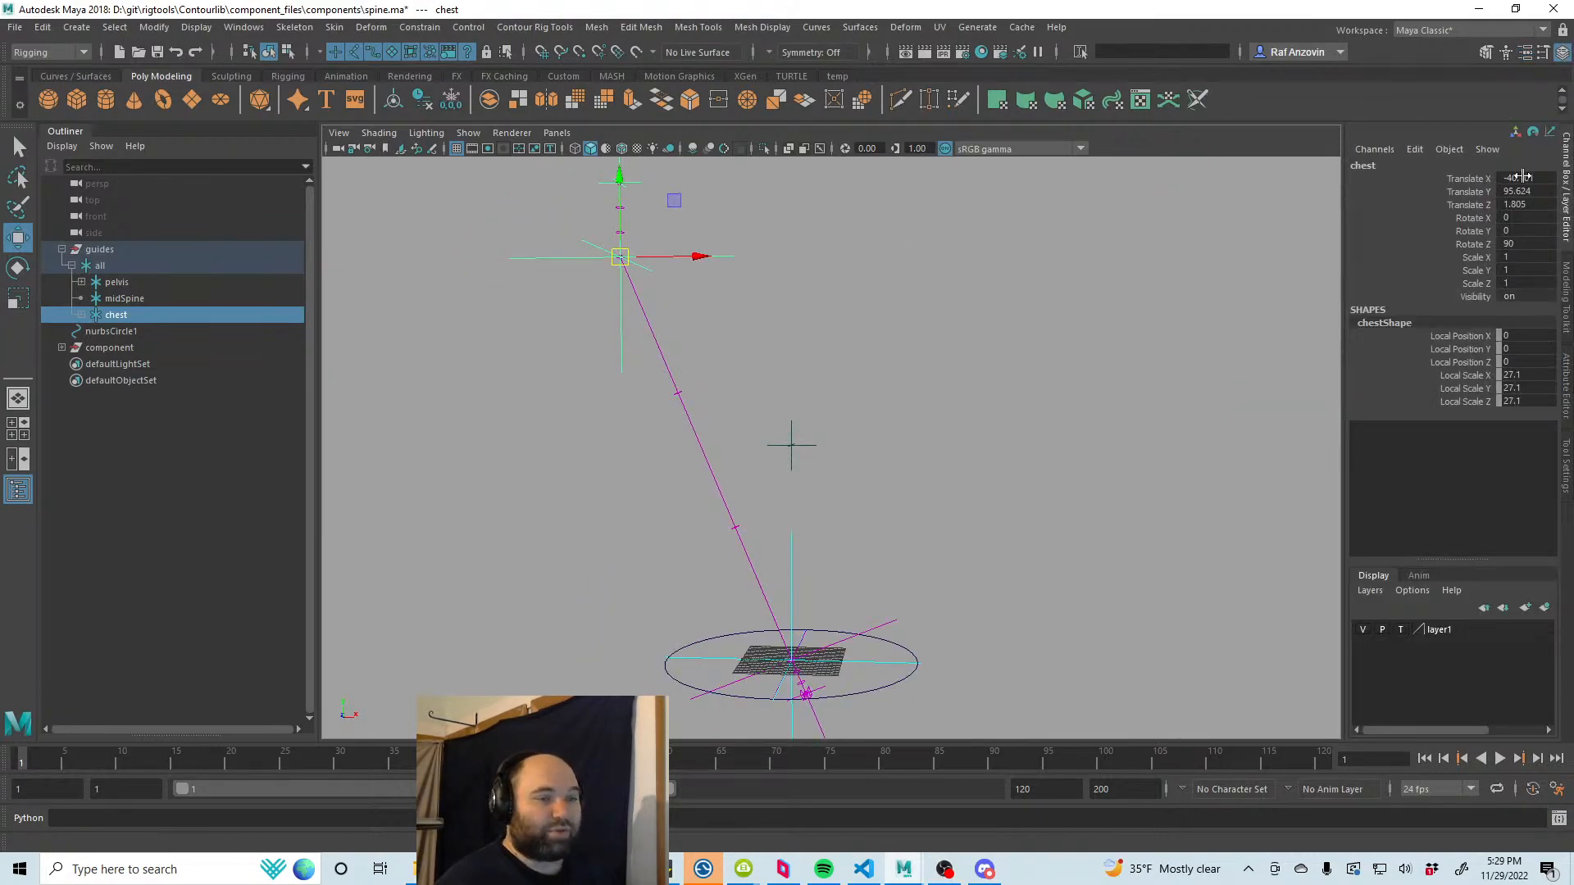
# Step: Undo all the test moves of the chest guide
pyautogui.hotkey('ctrl', 'z')
pyautogui.hotkey('ctrl', 'z')
pyautogui.hotkey('ctrl', 'z')
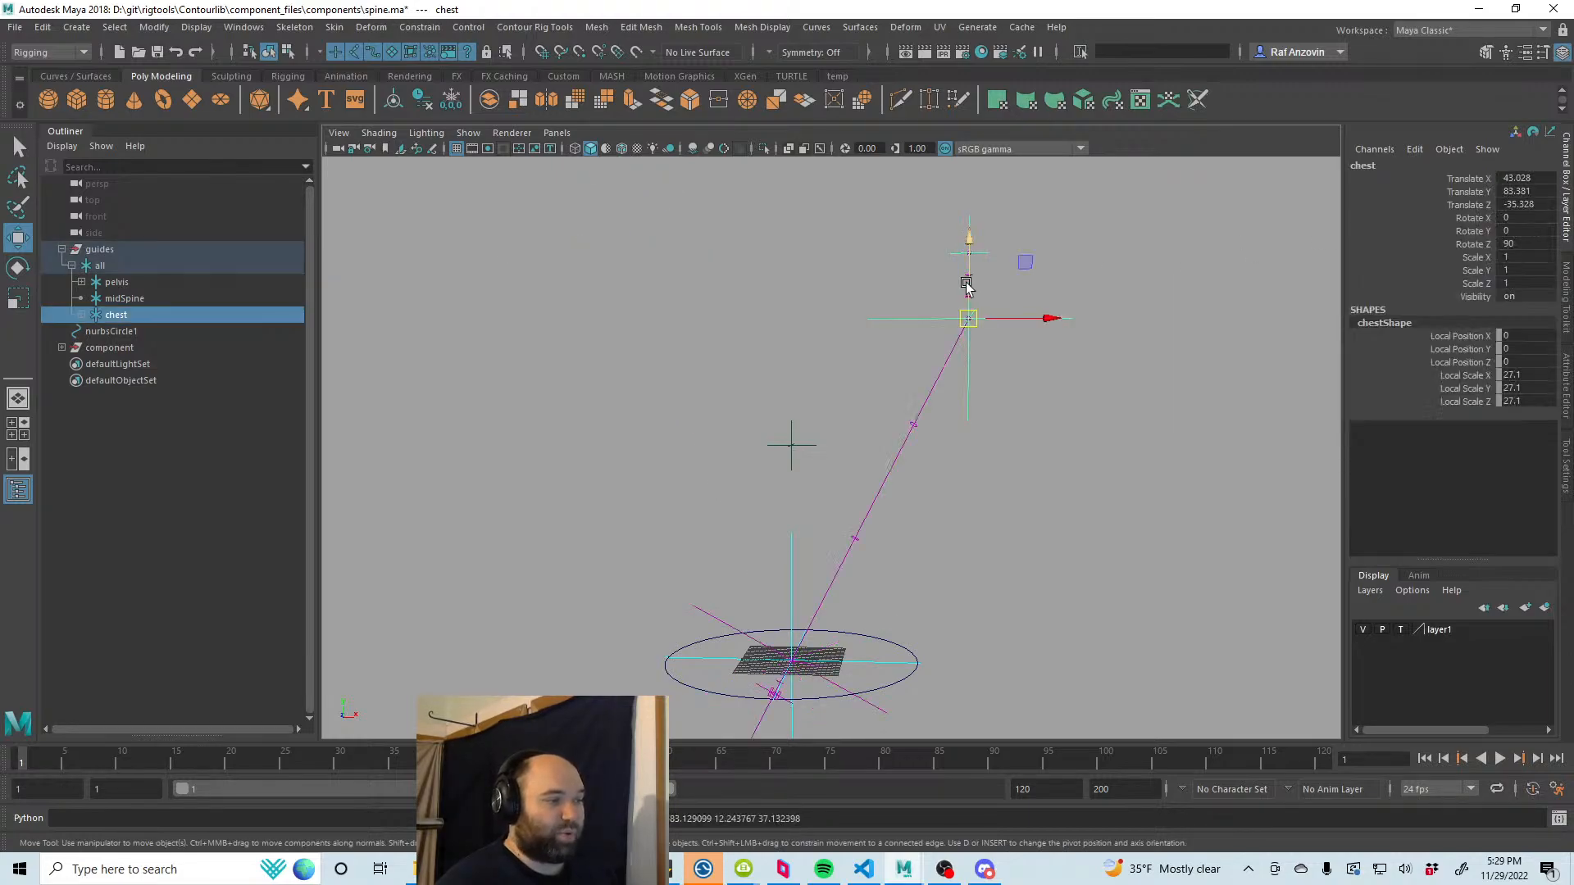
pyautogui.hotkey('ctrl', 'z')
pyautogui.hotkey('ctrl', 'z')
pyautogui.hotkey('ctrl', 'z')
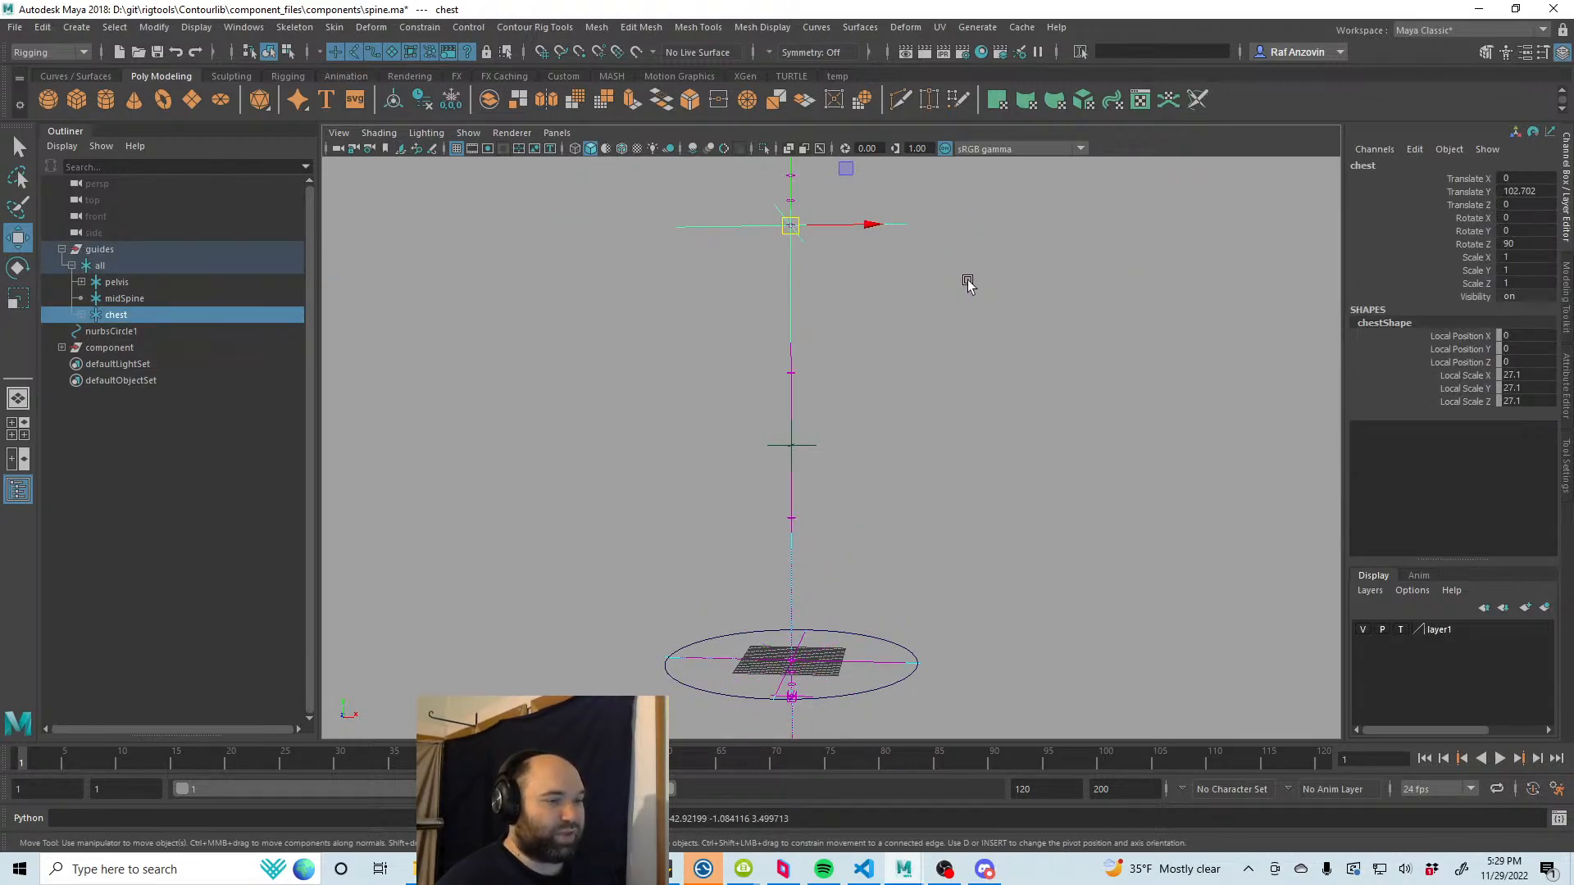
pyautogui.click(967, 281)
pyautogui.click(874, 224)
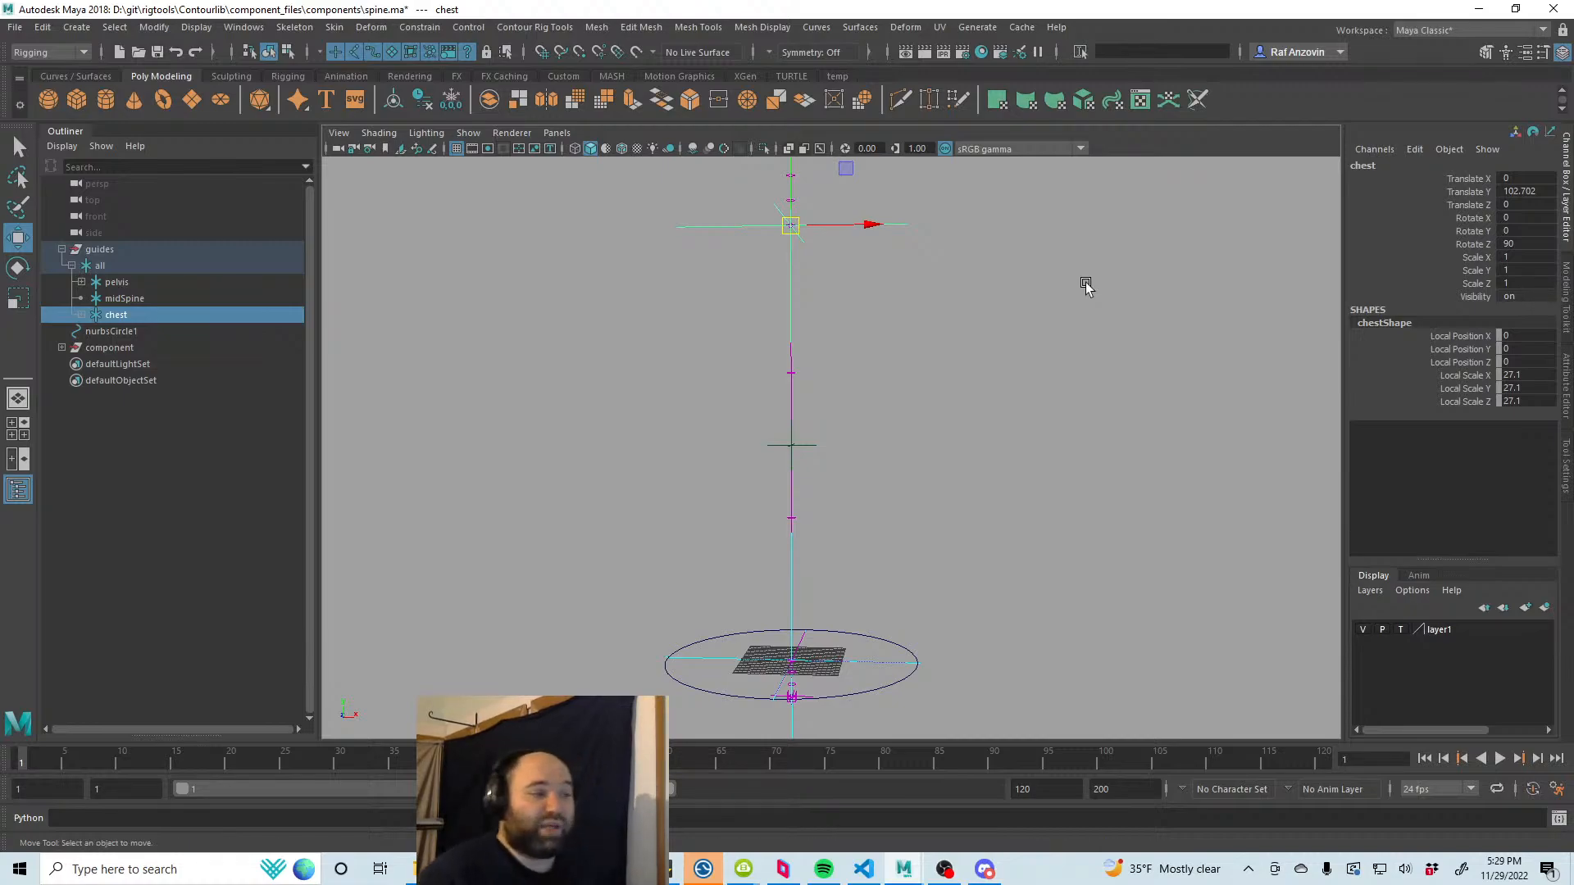
# Step: Clear the selection and save the spine scene
pyautogui.click(1086, 285)
pyautogui.keyDown('alt'); pyautogui.moveTo(1145, 495); pyautogui.dragTo(992, 462, button='middle'); pyautogui.keyUp('alt')
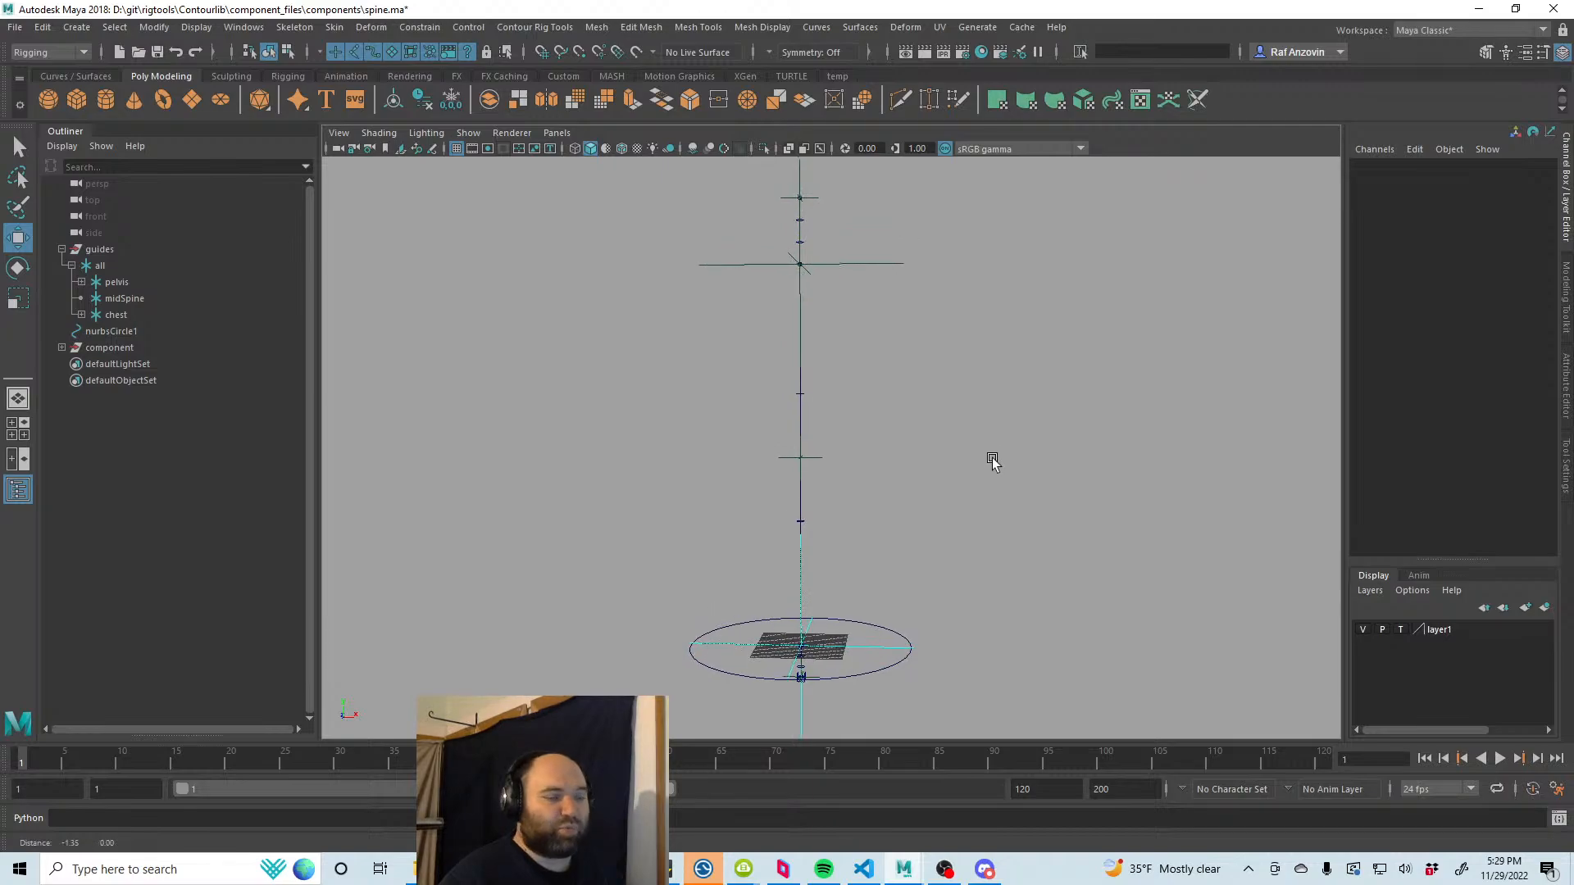
pyautogui.keyDown('alt'); pyautogui.moveTo(992, 462); pyautogui.dragTo(987, 470, button='right'); pyautogui.keyUp('alt')
pyautogui.keyDown('alt'); pyautogui.moveTo(987, 471); pyautogui.dragTo(942, 470, button='middle'); pyautogui.keyUp('alt')
pyautogui.keyDown('alt'); pyautogui.moveTo(942, 471); pyautogui.dragTo(942, 407, button='right'); pyautogui.keyUp('alt')
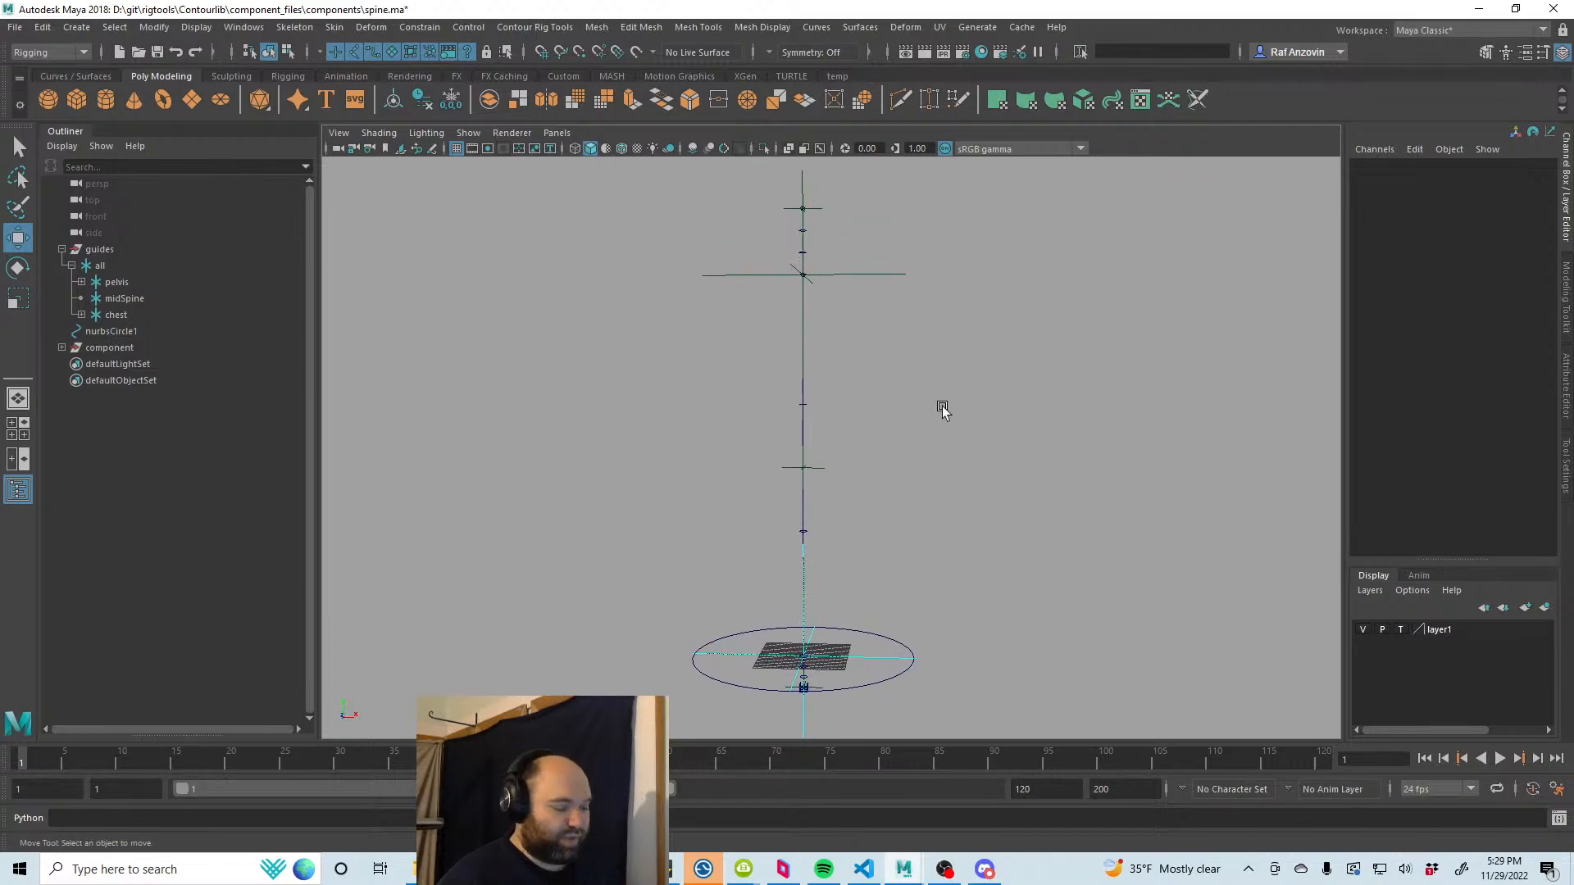
pyautogui.hotkey('ctrl', 's')
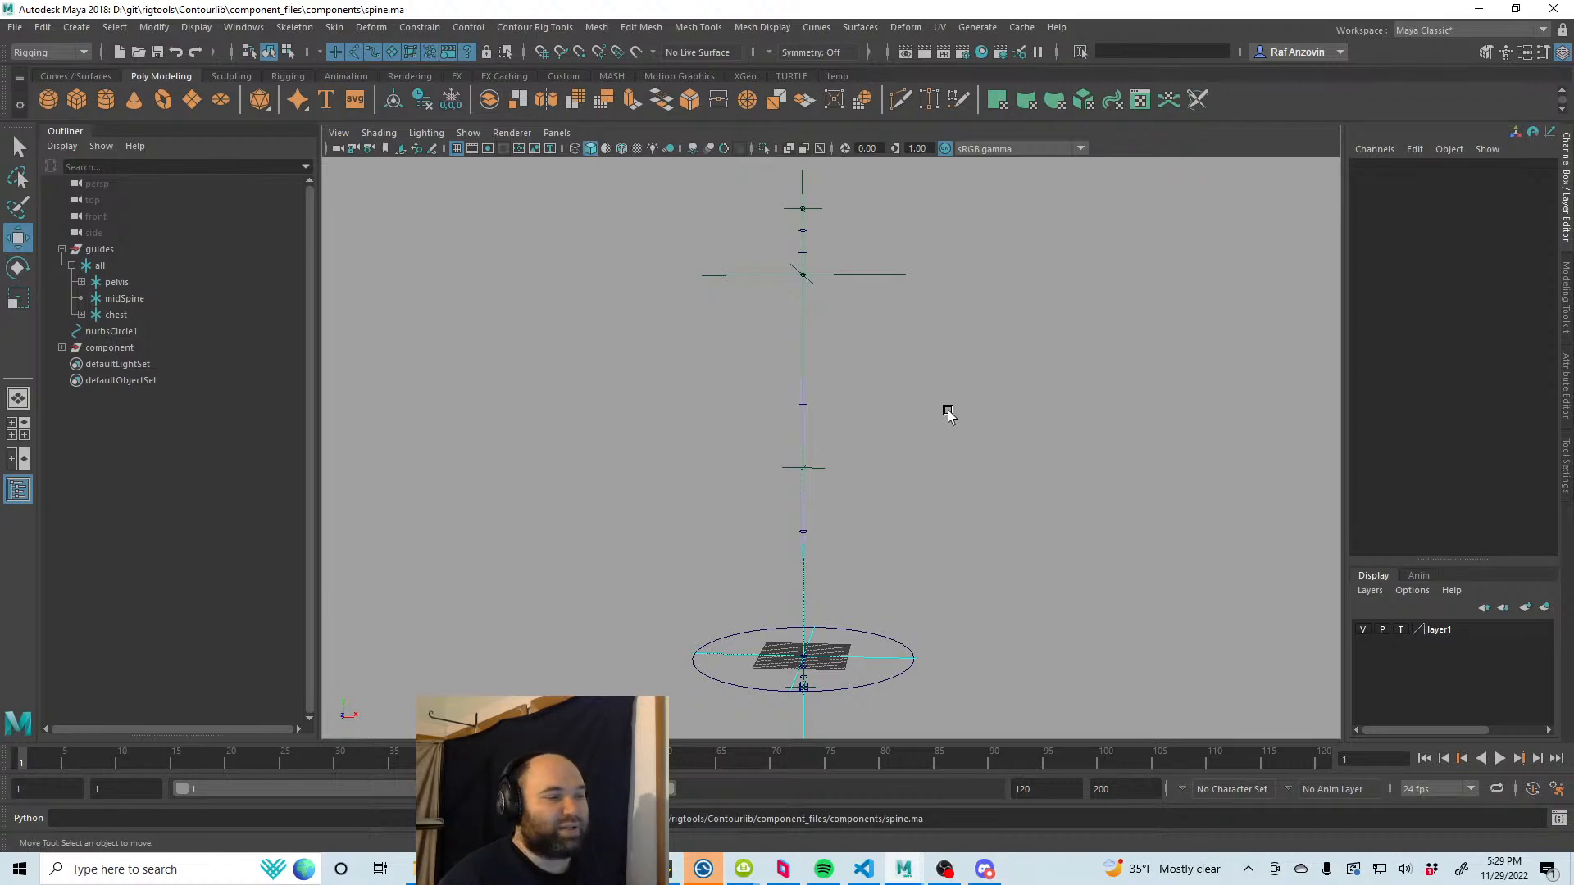
pyautogui.click(887, 274)
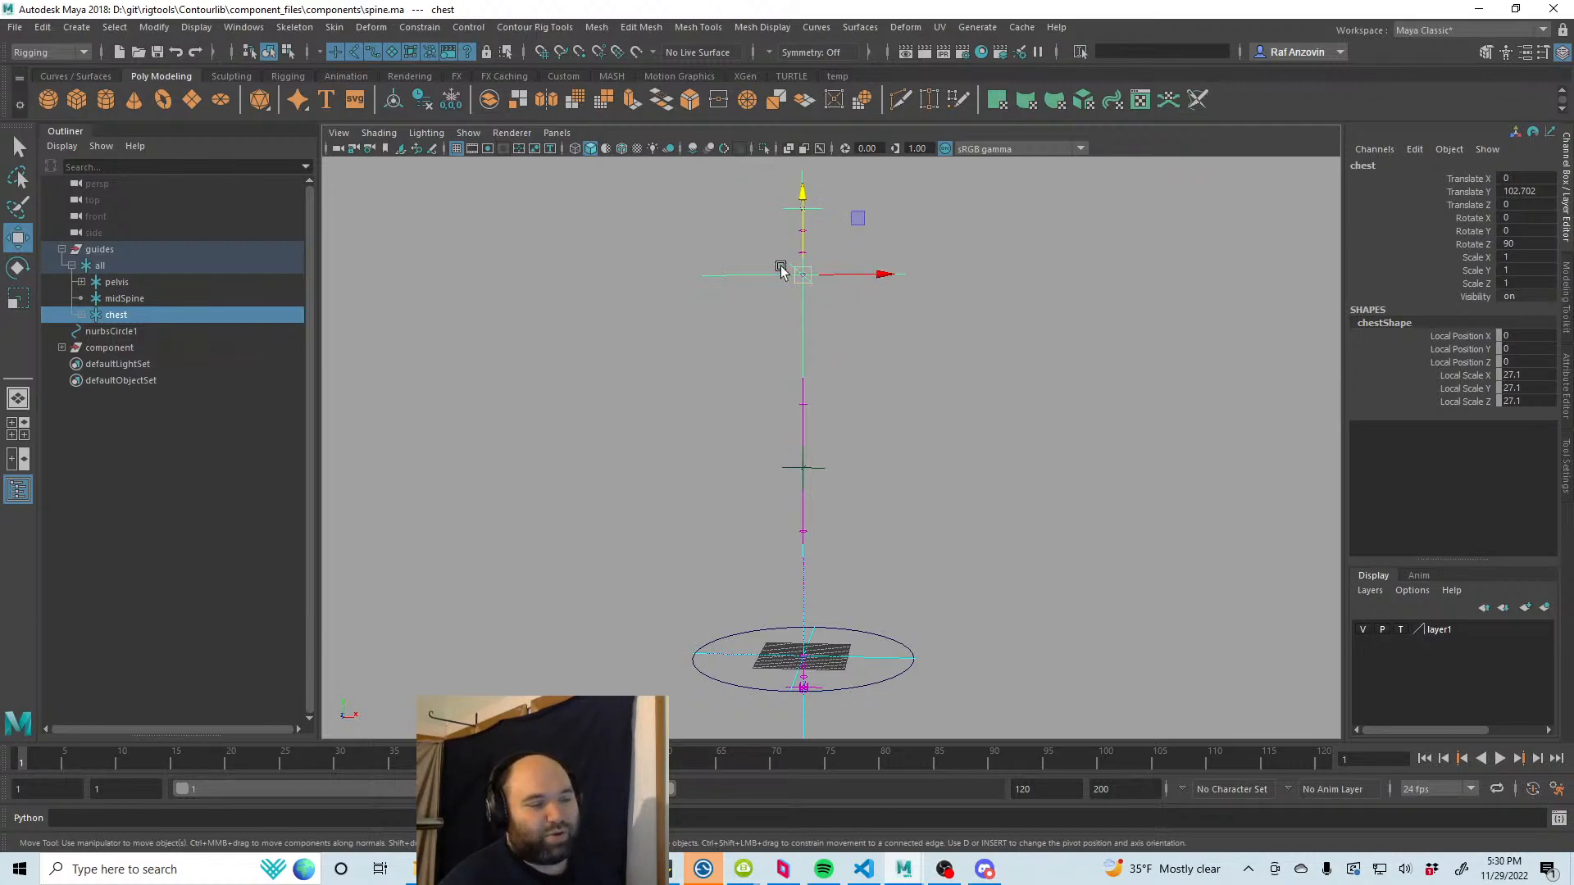
pyautogui.click(956, 444)
pyautogui.keyDown('alt'); pyautogui.moveTo(856, 480); pyautogui.dragTo(868, 450, button='middle'); pyautogui.keyUp('alt')
pyautogui.keyDown('alt'); pyautogui.moveTo(895, 509); pyautogui.dragTo(935, 519, button='right'); pyautogui.keyUp('alt')
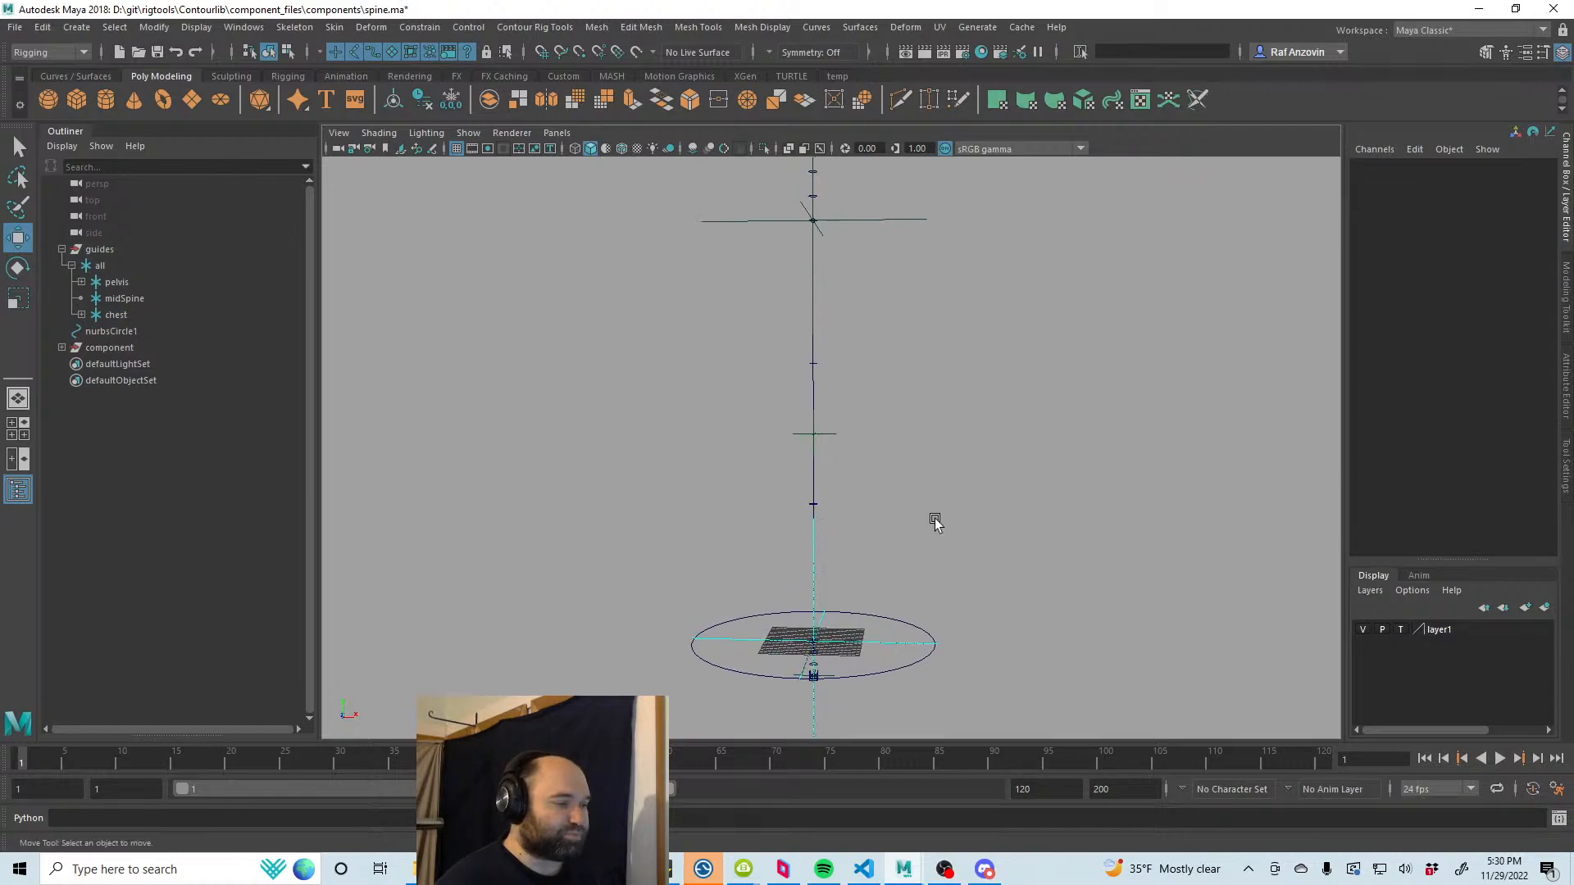
pyautogui.keyDown('alt'); pyautogui.moveTo(935, 519); pyautogui.dragTo(934, 492, button='middle'); pyautogui.keyUp('alt')
pyautogui.keyDown('alt'); pyautogui.moveTo(902, 505); pyautogui.dragTo(934, 512, button='right'); pyautogui.keyUp('alt')
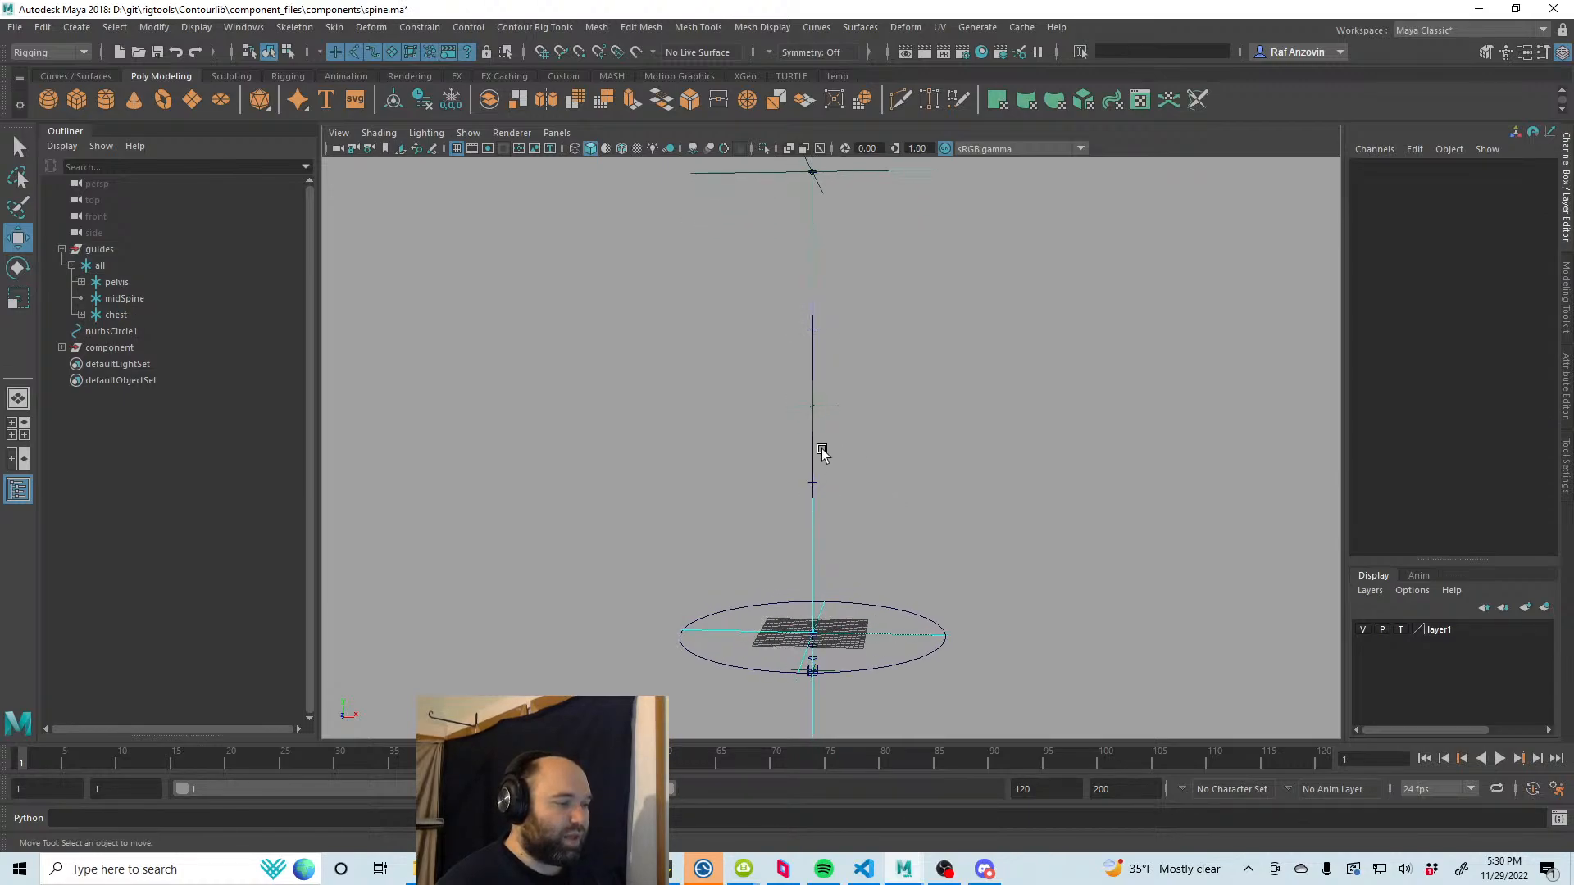
# Step: Try moving the midSpine guide sideways to about 24 in X, undo the move and clear the selection
pyautogui.click(828, 405)
pyautogui.moveTo(814, 407); pyautogui.dragTo(932, 401)
pyautogui.hotkey('ctrl', 'z')
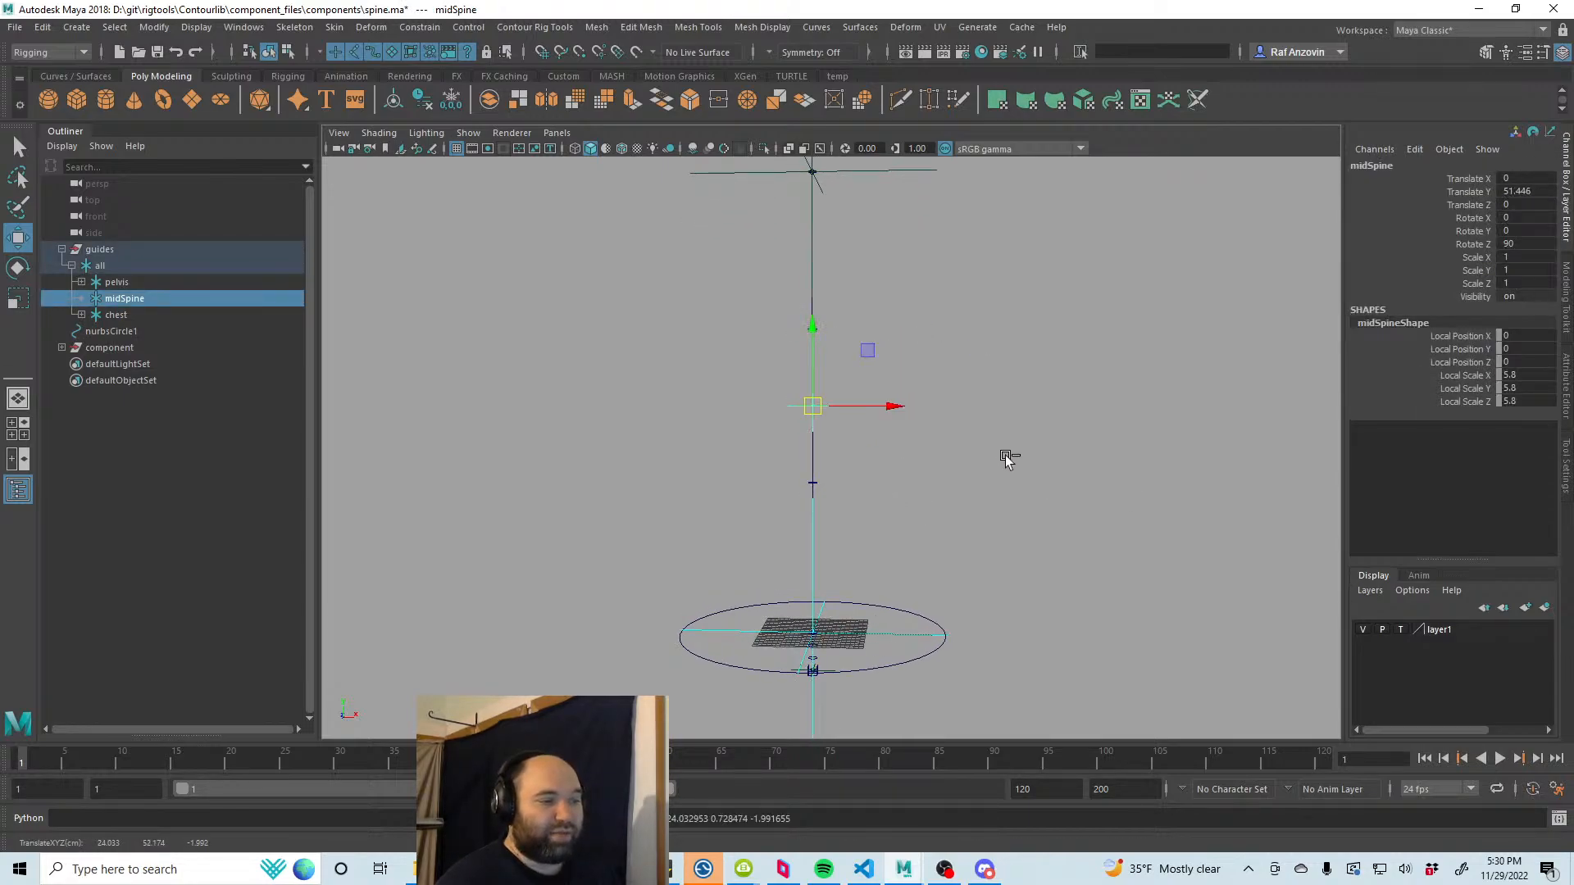
pyautogui.click(1008, 507)
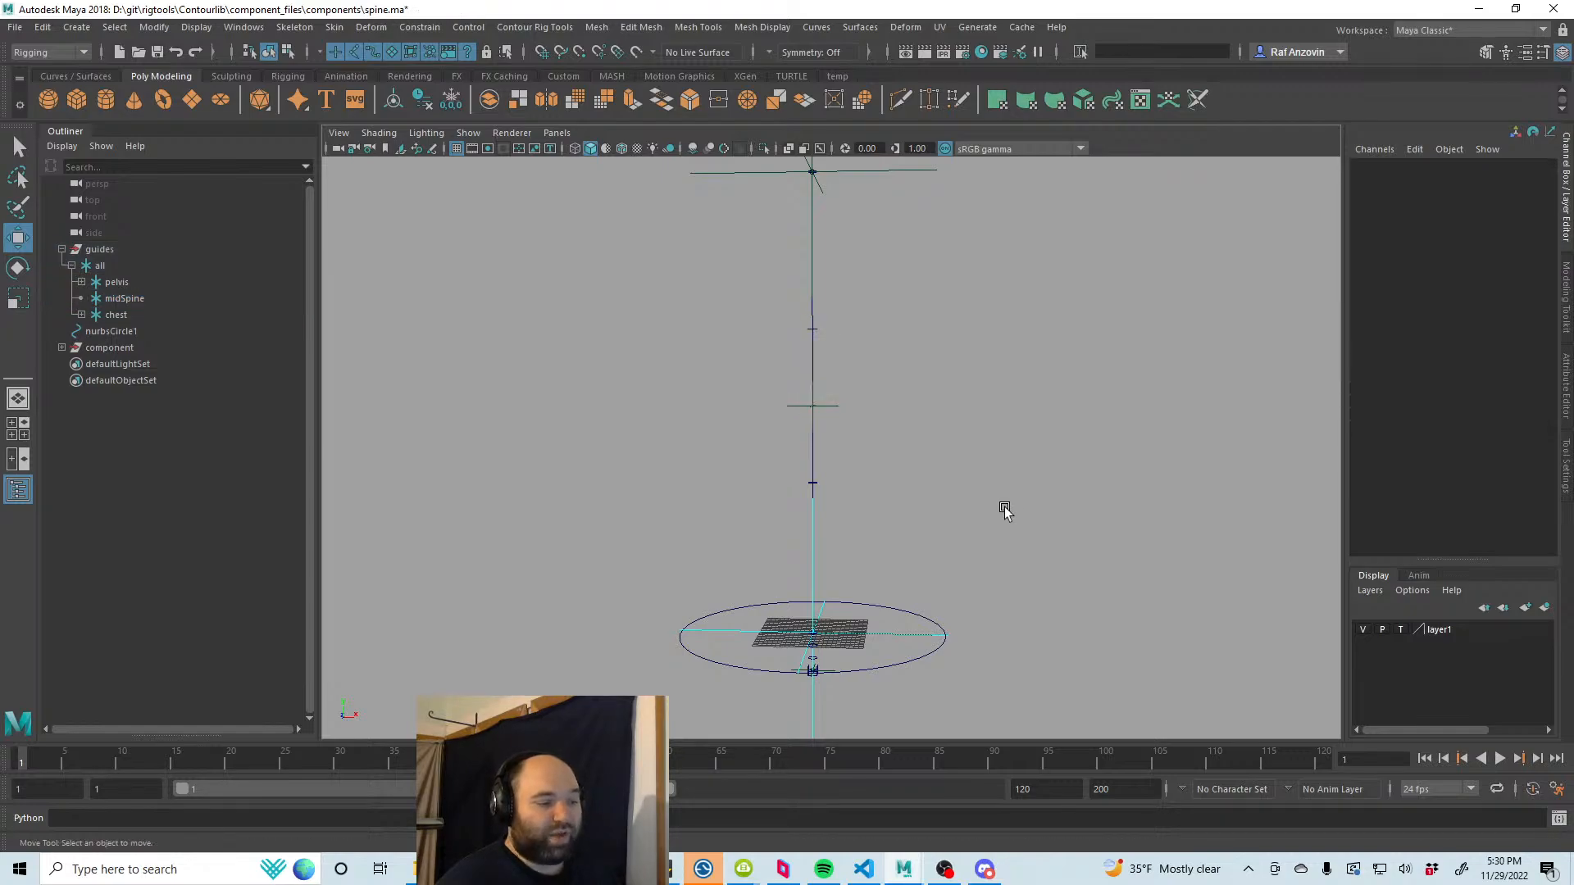
# Step: Select the joint socket below the pelvis and enable the radius indicator for all bones
pyautogui.keyDown('alt'); pyautogui.moveTo(1001, 509); pyautogui.dragTo(878, 502, button='middle'); pyautogui.keyUp('alt')
pyautogui.keyDown('alt'); pyautogui.moveTo(878, 503); pyautogui.dragTo(826, 412, button='right'); pyautogui.keyUp('alt')
pyautogui.click(840, 679)
pyautogui.click(535, 27)
pyautogui.moveTo(562, 57)
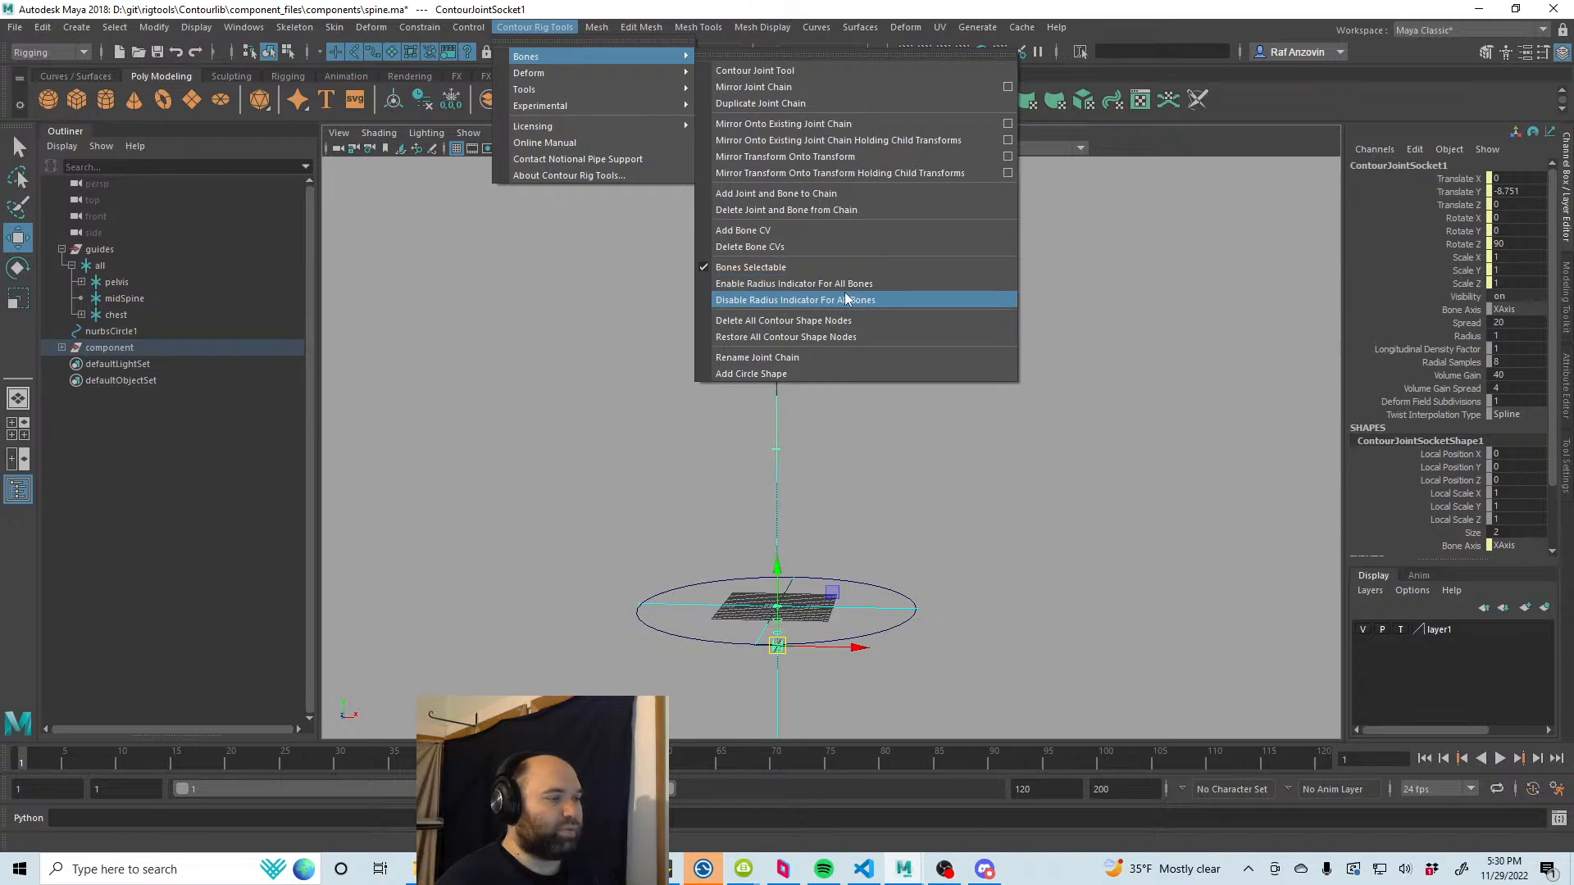
pyautogui.click(874, 283)
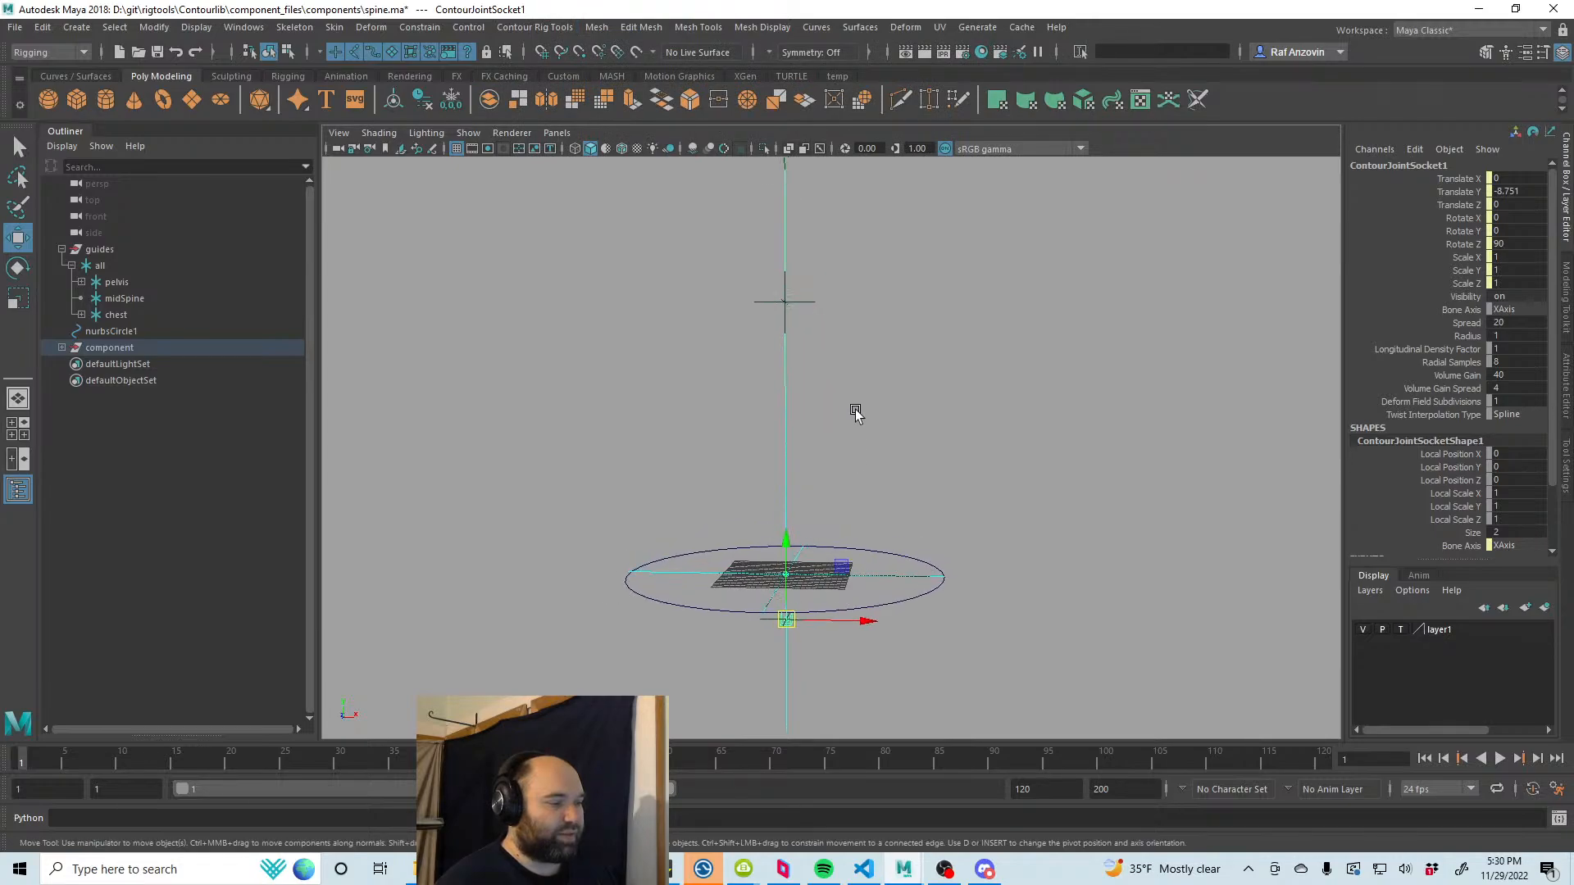
# Step: Examine the circle, guide locators and joint sockets at the base of the spine up close
pyautogui.click(854, 411)
pyautogui.click(820, 549)
pyautogui.click(856, 422)
pyautogui.keyDown('alt'); pyautogui.moveTo(848, 505); pyautogui.dragTo(853, 390, button='middle'); pyautogui.keyUp('alt')
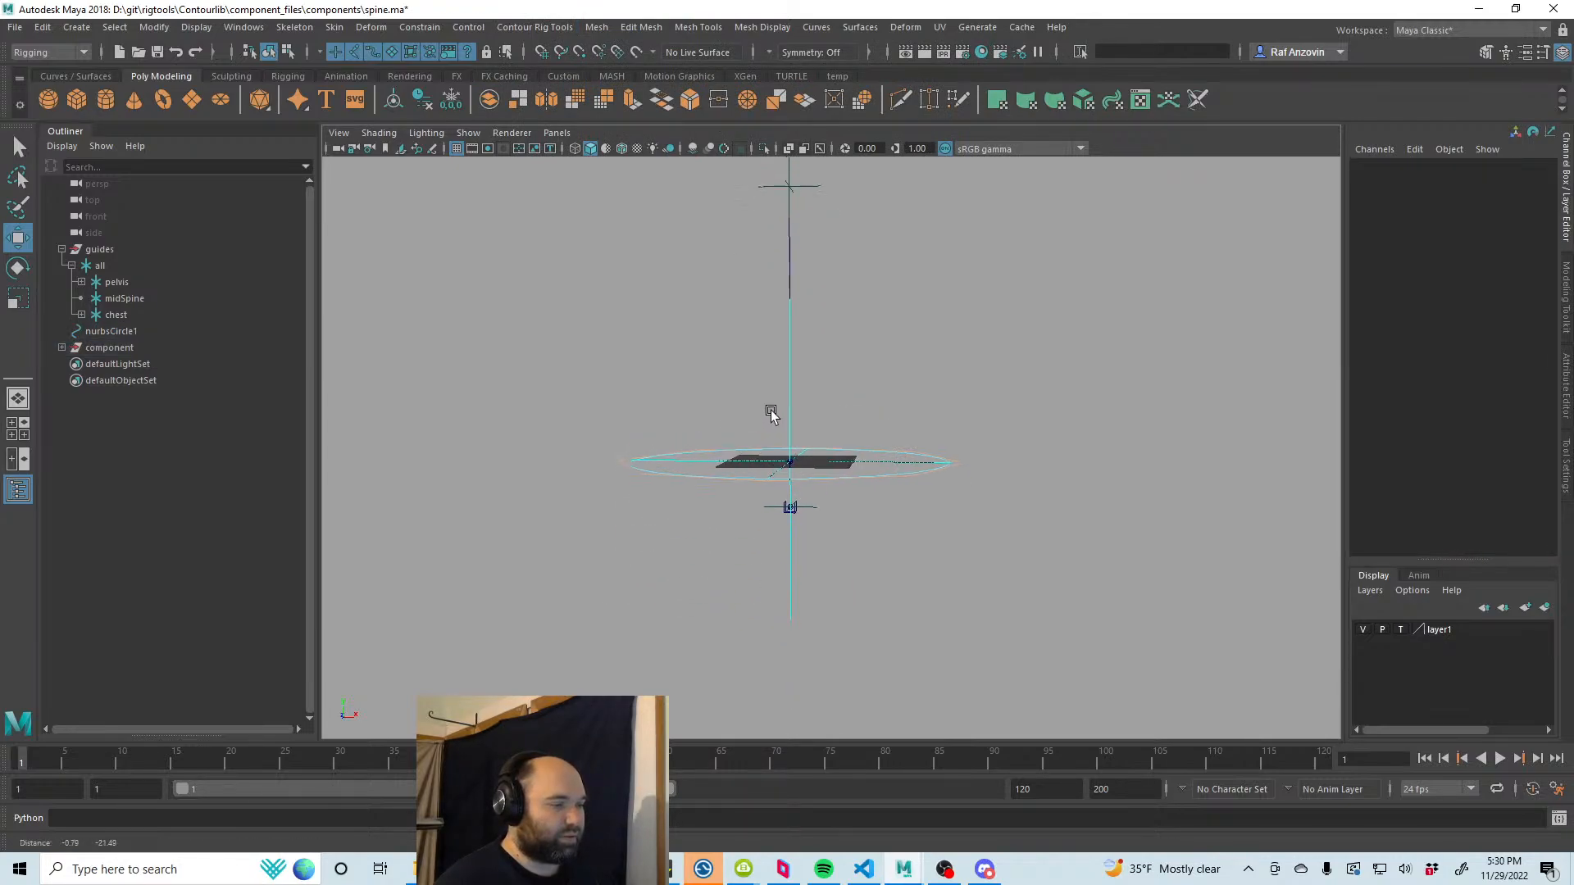
pyautogui.scroll(5, 769, 411)
pyautogui.click(287, 52)
pyautogui.click(267, 52)
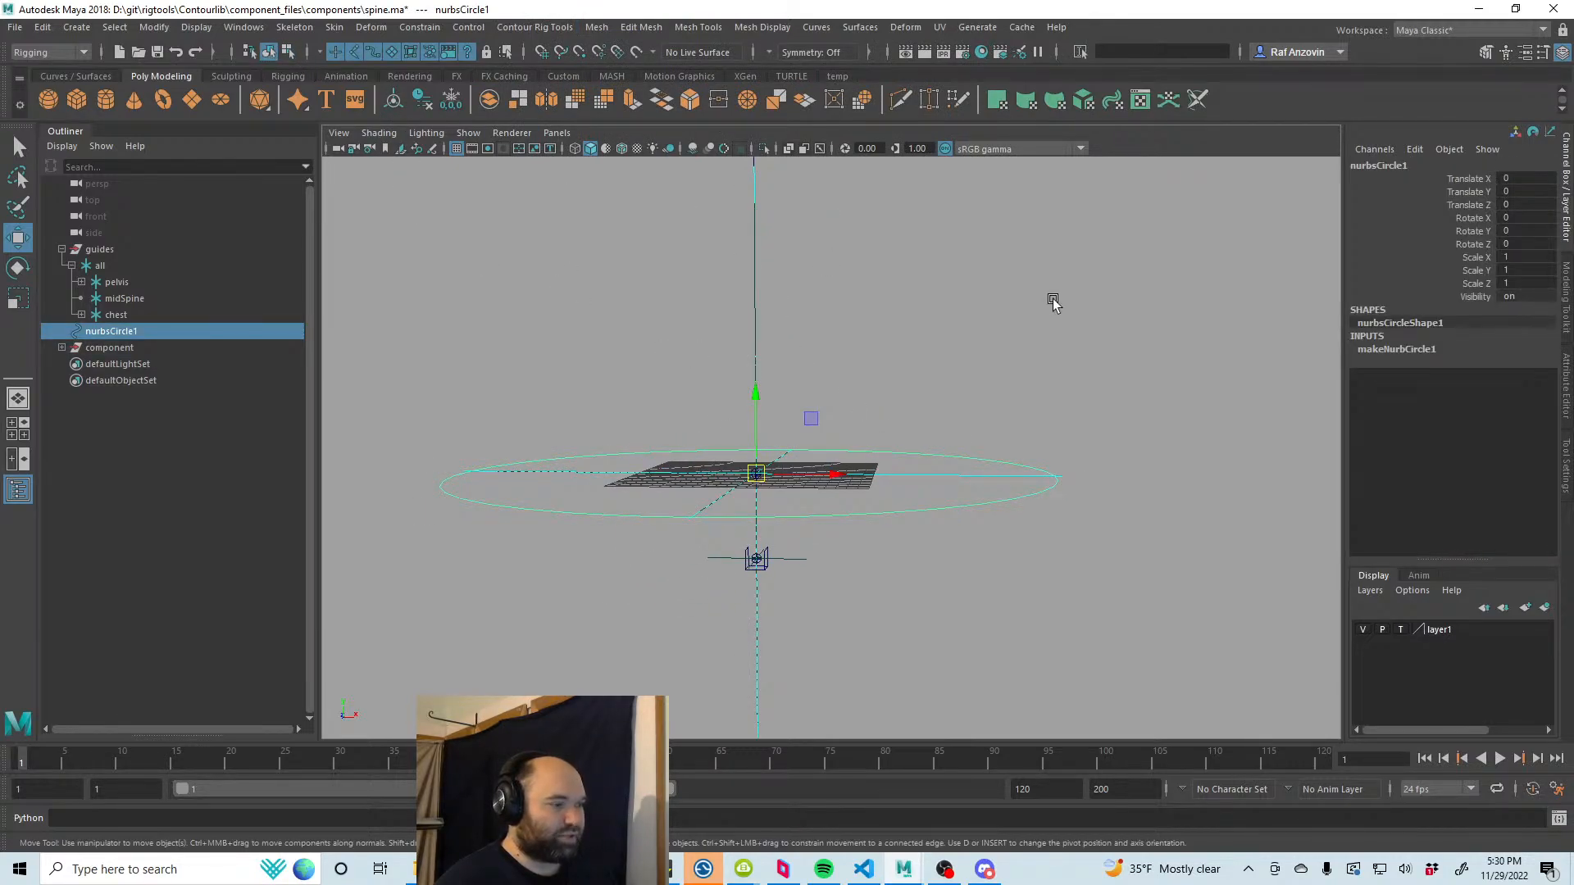
pyautogui.click(1053, 303)
pyautogui.keyDown('alt'); pyautogui.moveTo(769, 512); pyautogui.dragTo(786, 426, button='middle'); pyautogui.keyUp('alt')
pyautogui.keyDown('alt'); pyautogui.moveTo(786, 427); pyautogui.dragTo(1168, 614, button='right'); pyautogui.keyUp('alt')
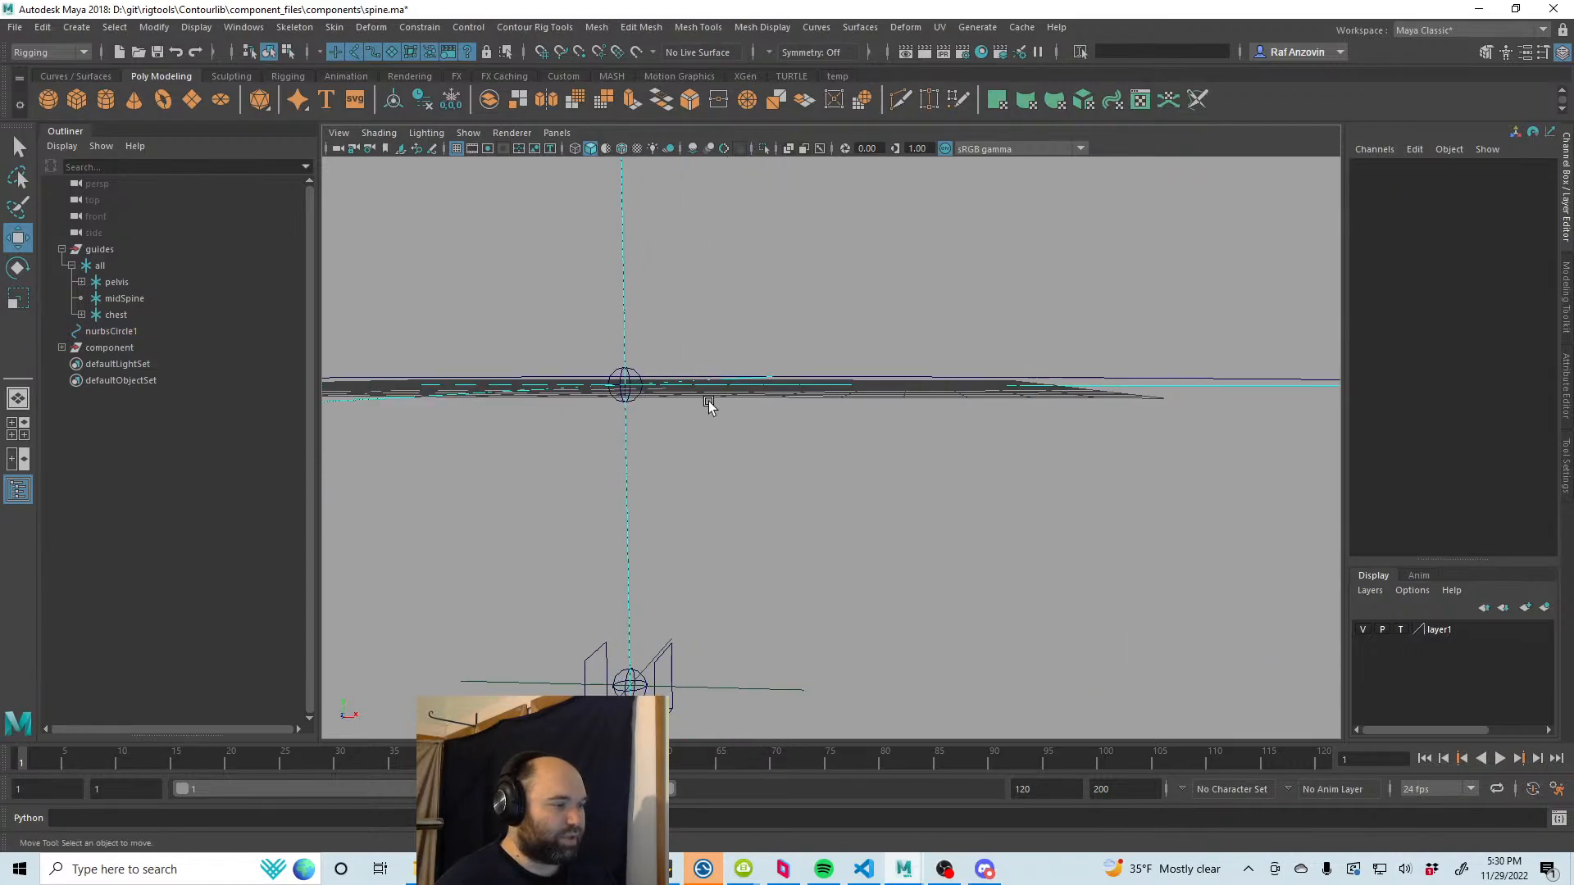
# Step: Select the pelvis joint at the base of the spine and add a Contour bone CV to its bone
pyautogui.click(639, 400)
pyautogui.press('f')
pyautogui.keyDown('alt'); pyautogui.moveTo(878, 341); pyautogui.dragTo(942, 469); pyautogui.keyUp('alt')
pyautogui.keyDown('alt'); pyautogui.moveTo(942, 468); pyautogui.dragTo(811, 470, button='right'); pyautogui.keyUp('alt')
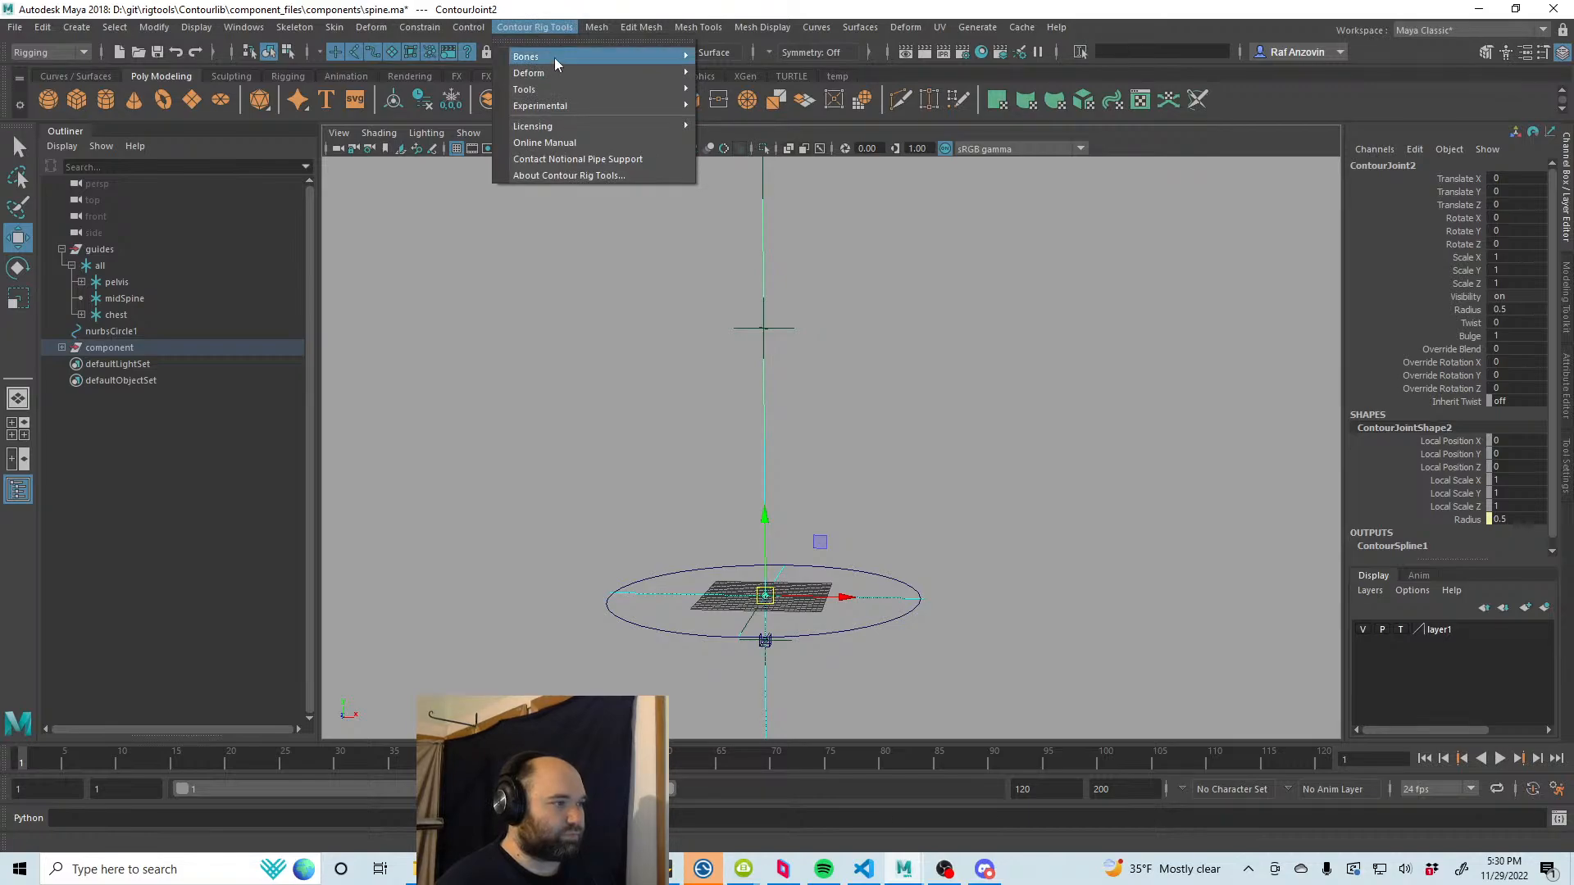
pyautogui.moveTo(554, 56)
pyautogui.click(836, 229)
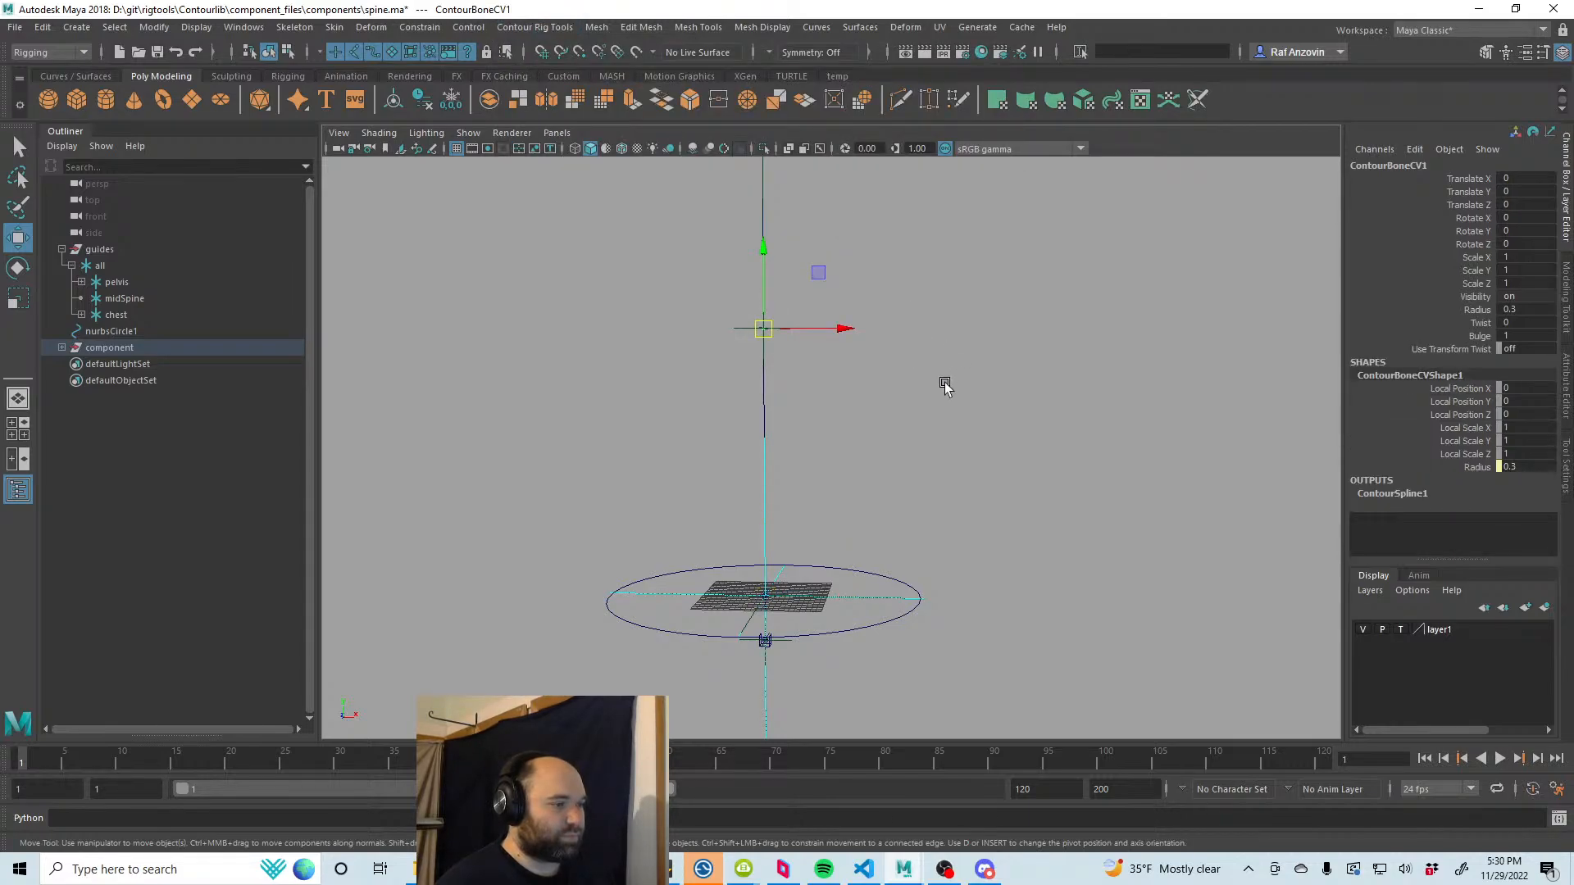
# Step: Reveal the new bone CV in the scene hierarchy and select its parent socket to inspect the rest position
pyautogui.keyDown('alt'); pyautogui.moveTo(842, 400); pyautogui.dragTo(861, 511, button='middle'); pyautogui.keyUp('alt')
pyautogui.keyDown('alt'); pyautogui.moveTo(861, 510); pyautogui.dragTo(1124, 588, button='right'); pyautogui.keyUp('alt')
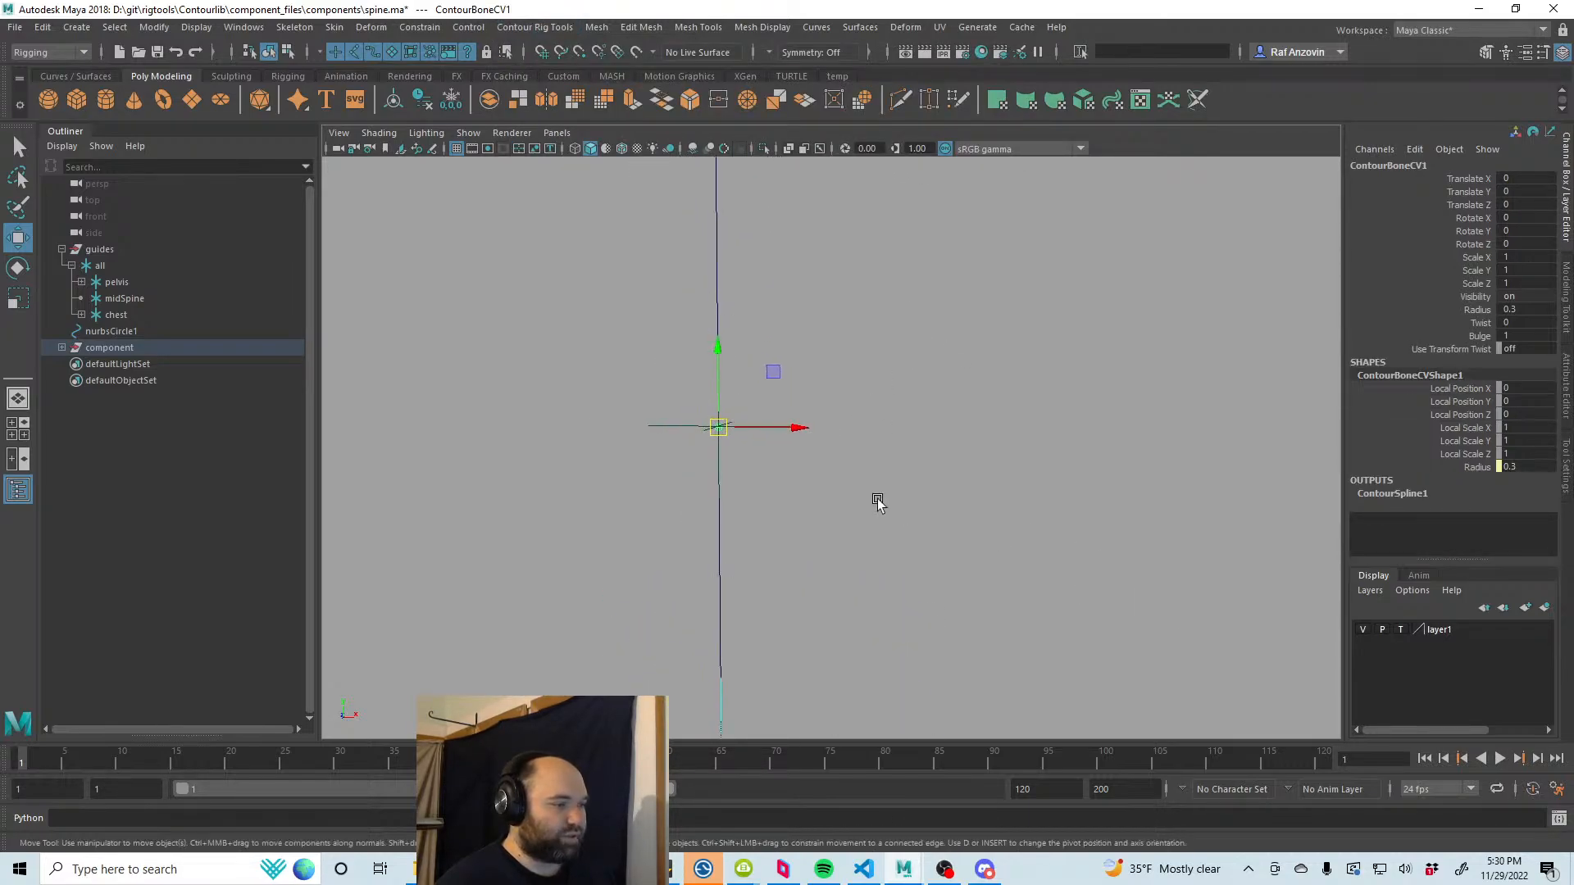
pyautogui.keyDown('alt'); pyautogui.moveTo(793, 475); pyautogui.dragTo(896, 482, button='middle'); pyautogui.keyUp('alt')
pyautogui.rightClick(136, 328)
pyautogui.click(227, 376)
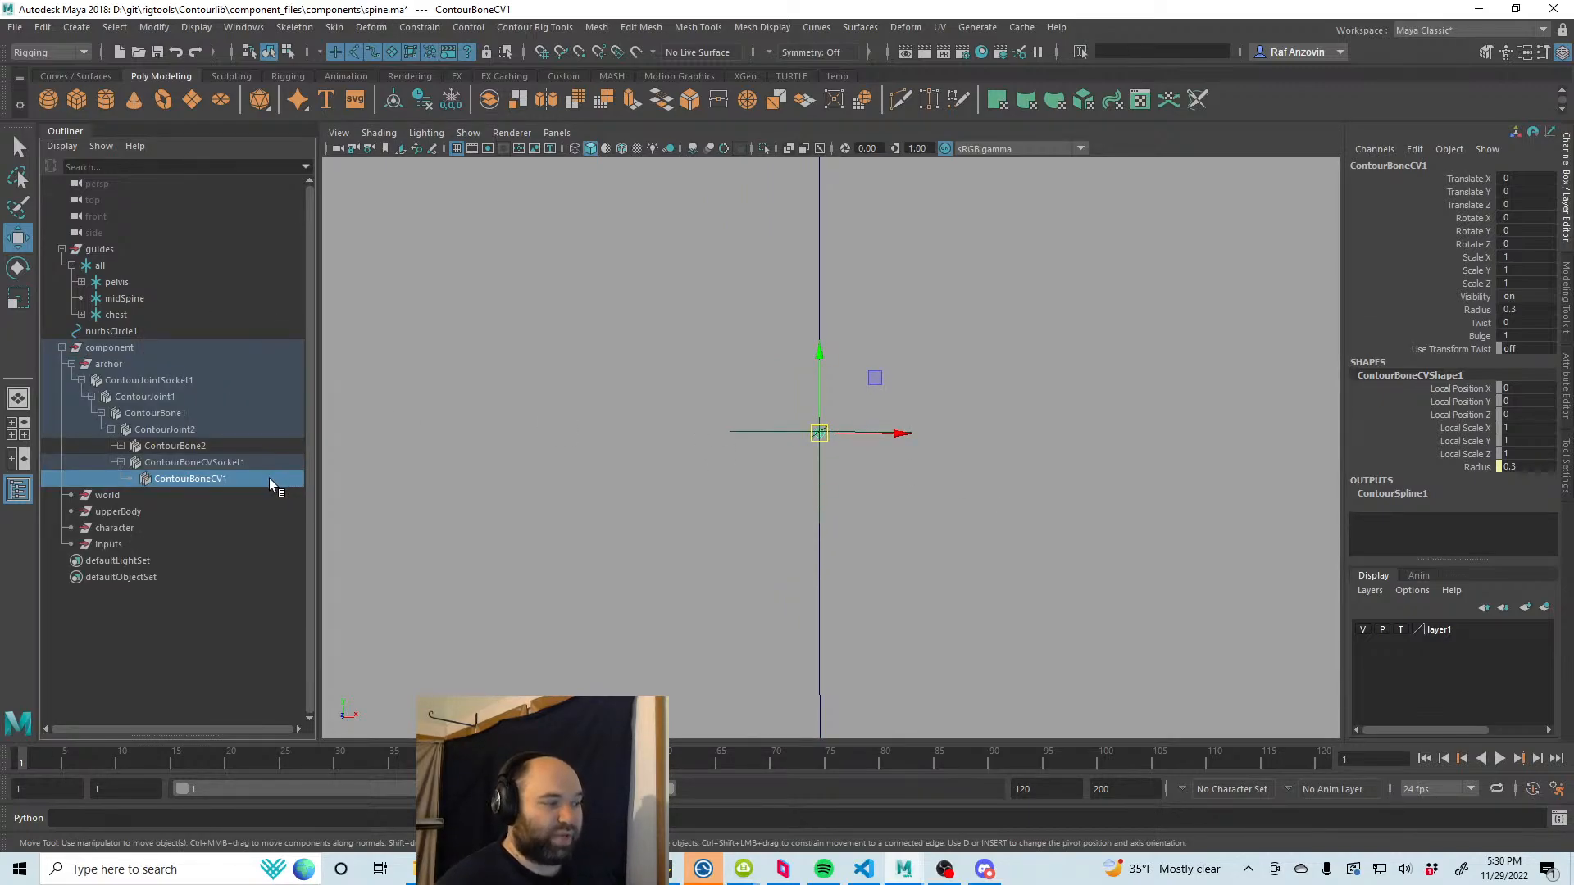
pyautogui.click(209, 462)
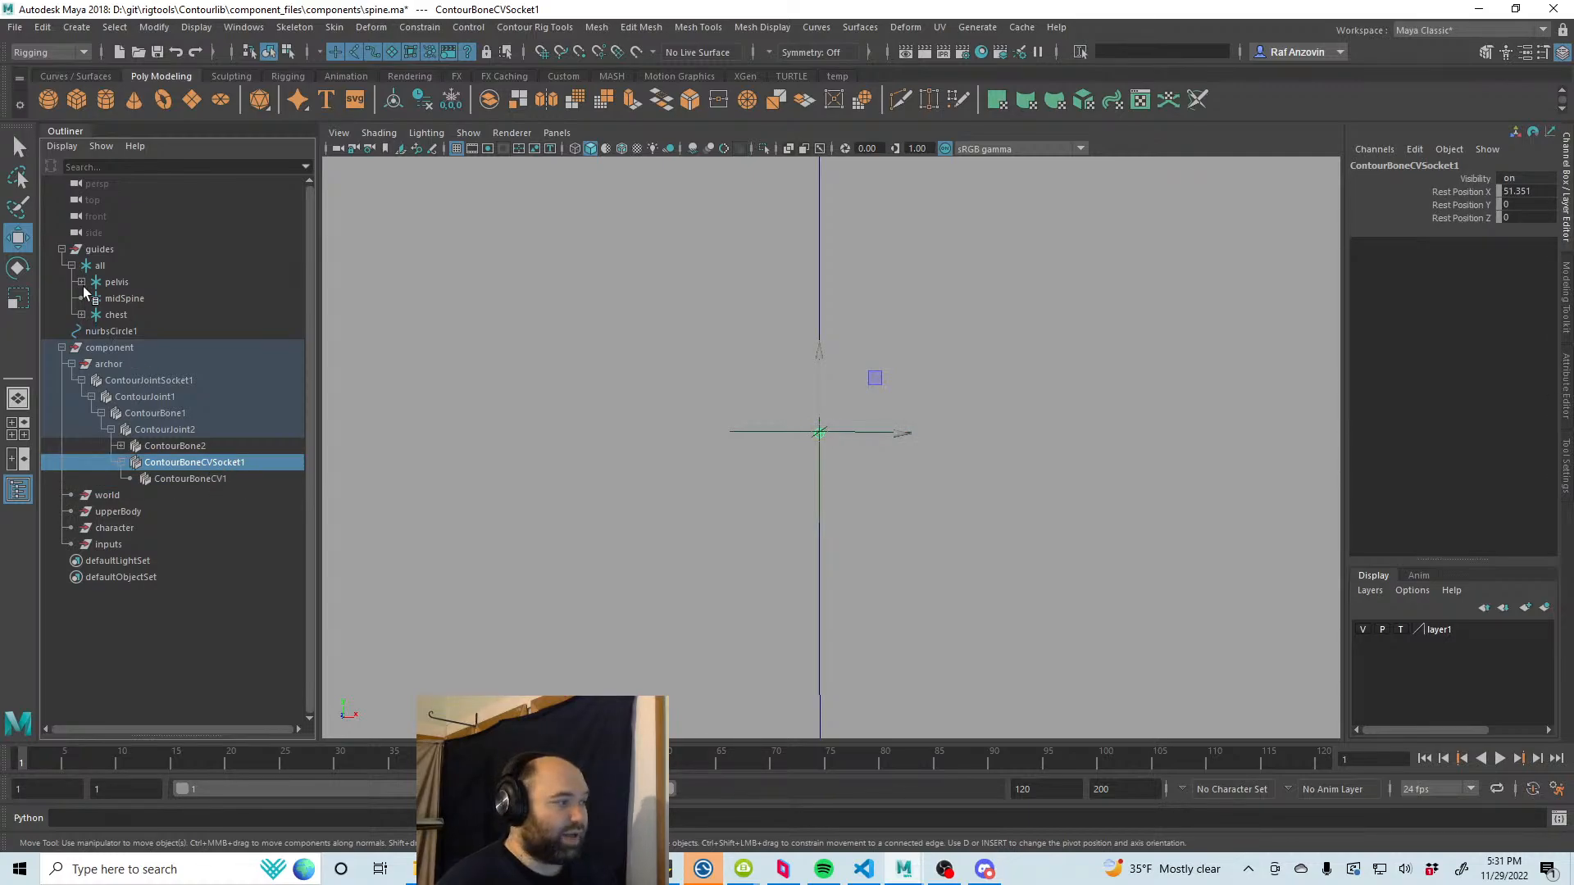
pyautogui.keyDown('alt'); pyautogui.moveTo(1028, 485); pyautogui.dragTo(759, 460, button='right'); pyautogui.keyUp('alt')
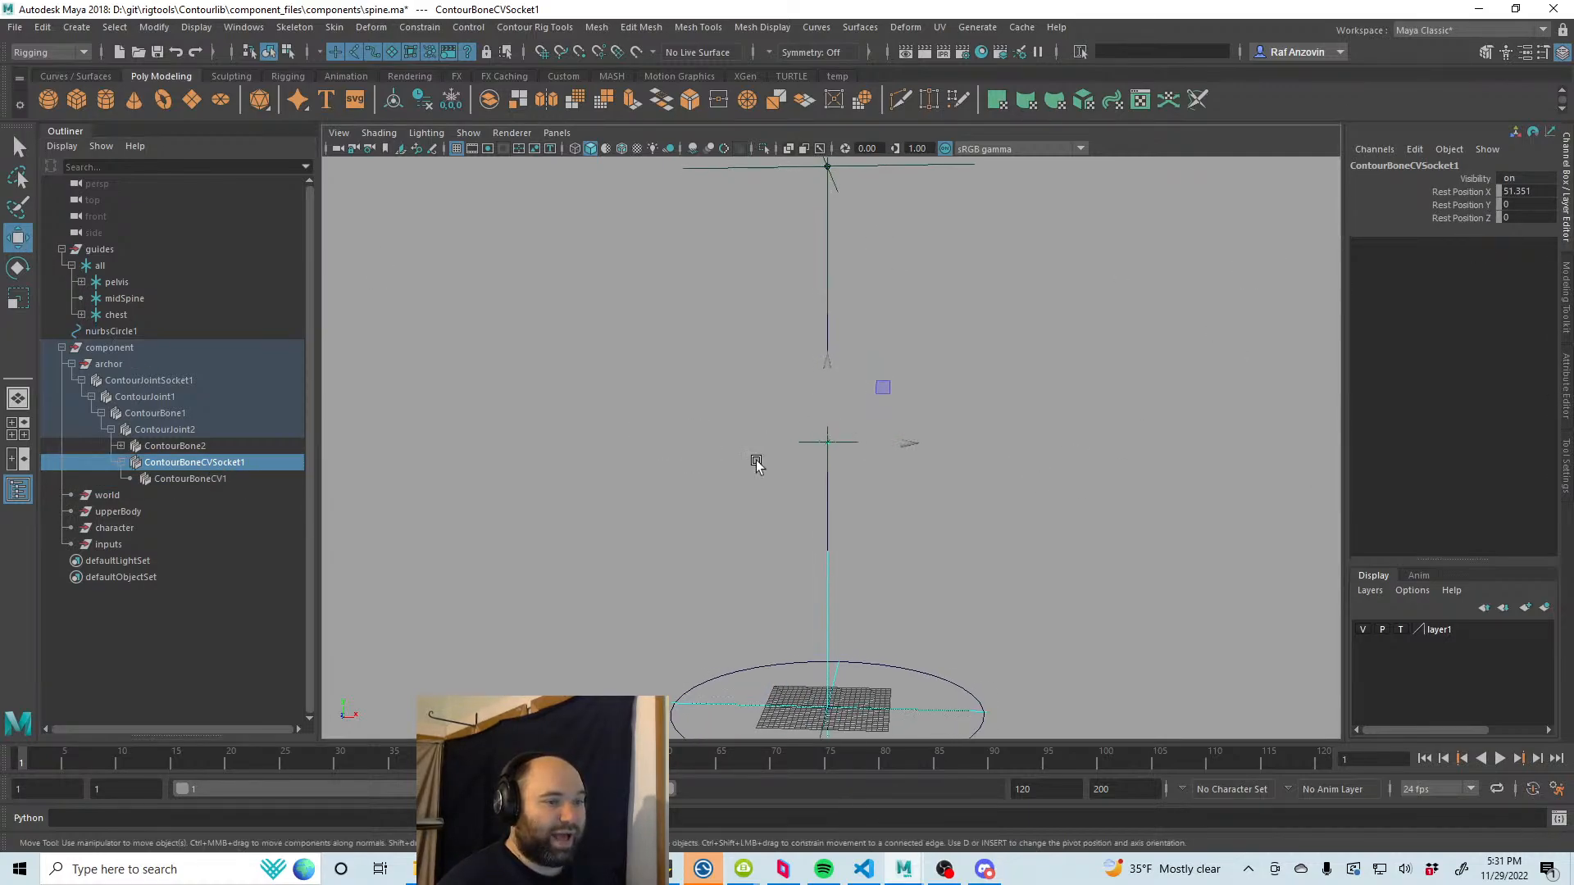
pyautogui.keyDown('alt'); pyautogui.moveTo(938, 510); pyautogui.dragTo(927, 438, button='middle'); pyautogui.keyUp('alt')
pyautogui.keyDown('alt'); pyautogui.moveTo(927, 437); pyautogui.dragTo(880, 450, button='right'); pyautogui.keyUp('alt')
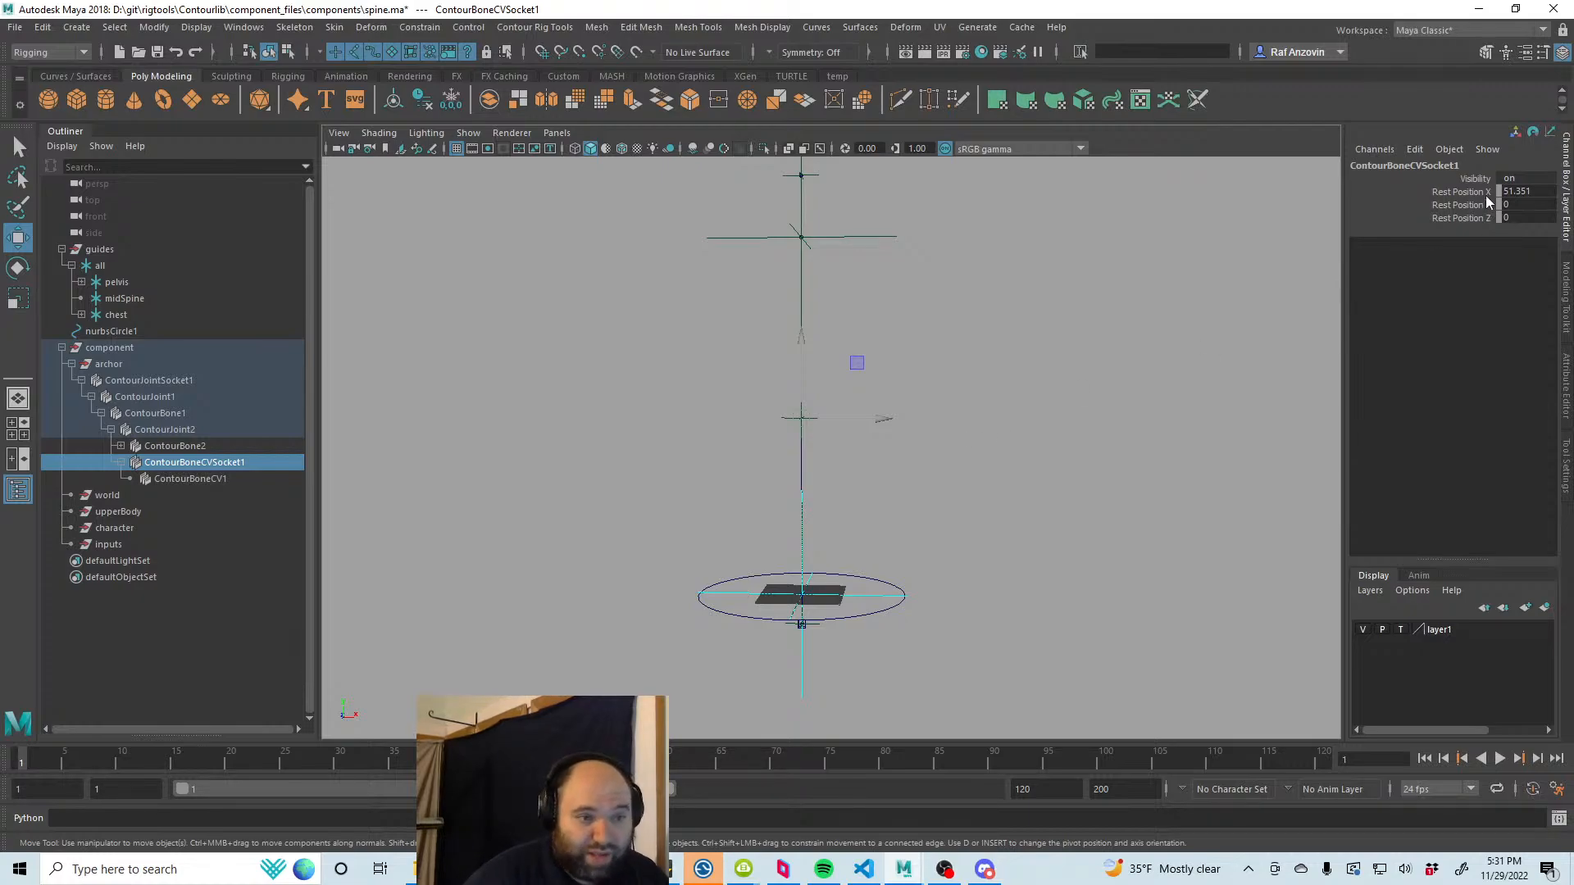
# Step: Try moving the midSpine guide sideways by about 12 in X, and undo the move
pyautogui.click(426, 492)
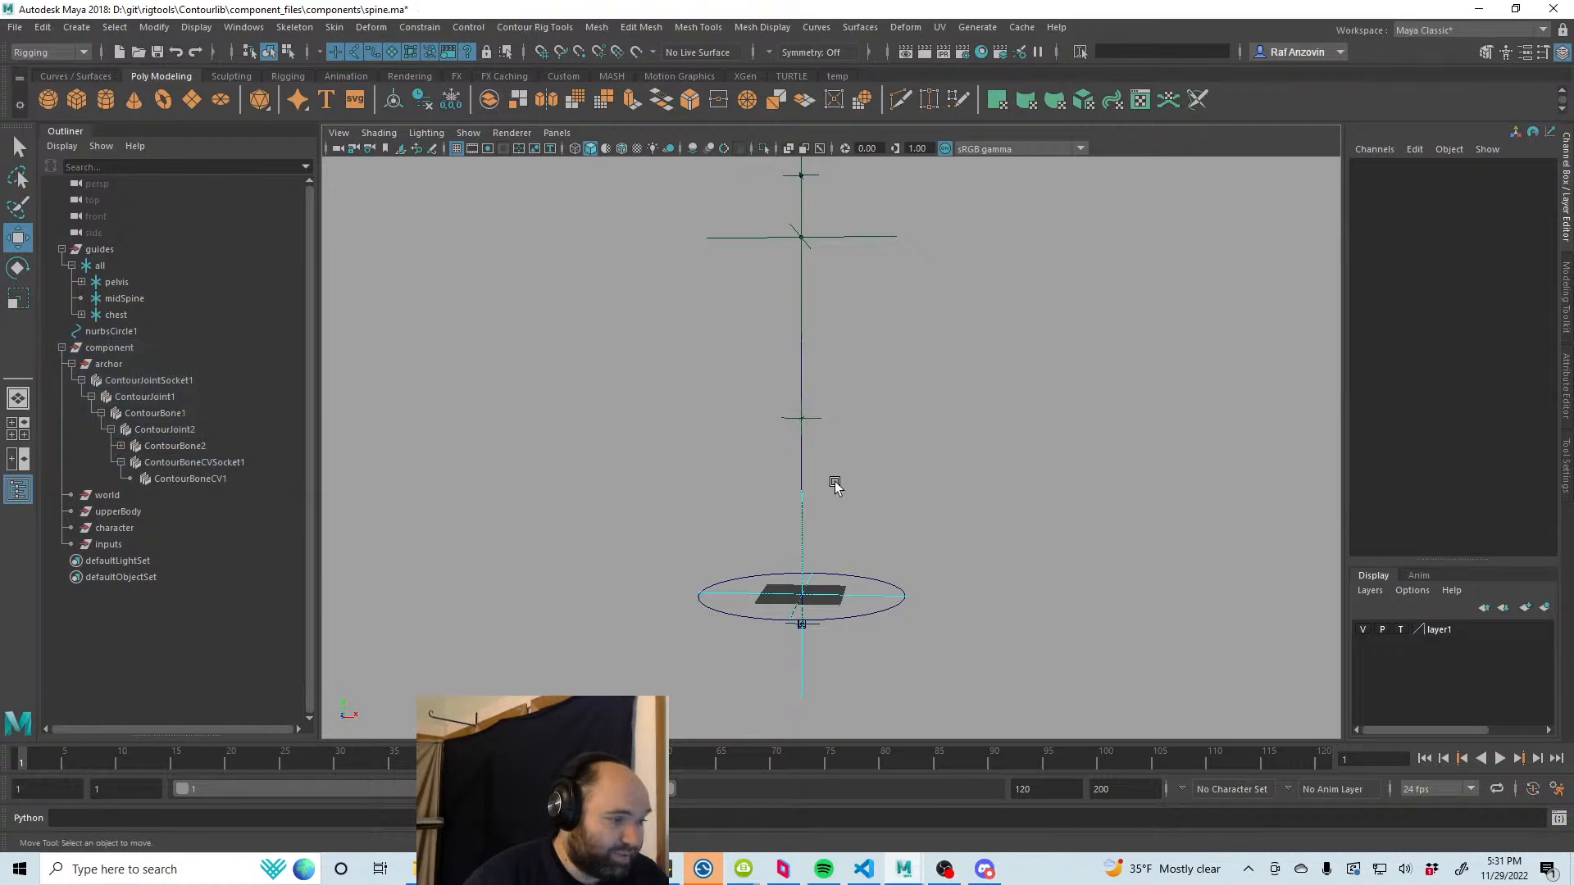
pyautogui.click(820, 419)
pyautogui.moveTo(805, 421); pyautogui.dragTo(846, 426)
pyautogui.hotkey('ctrl', 'z')
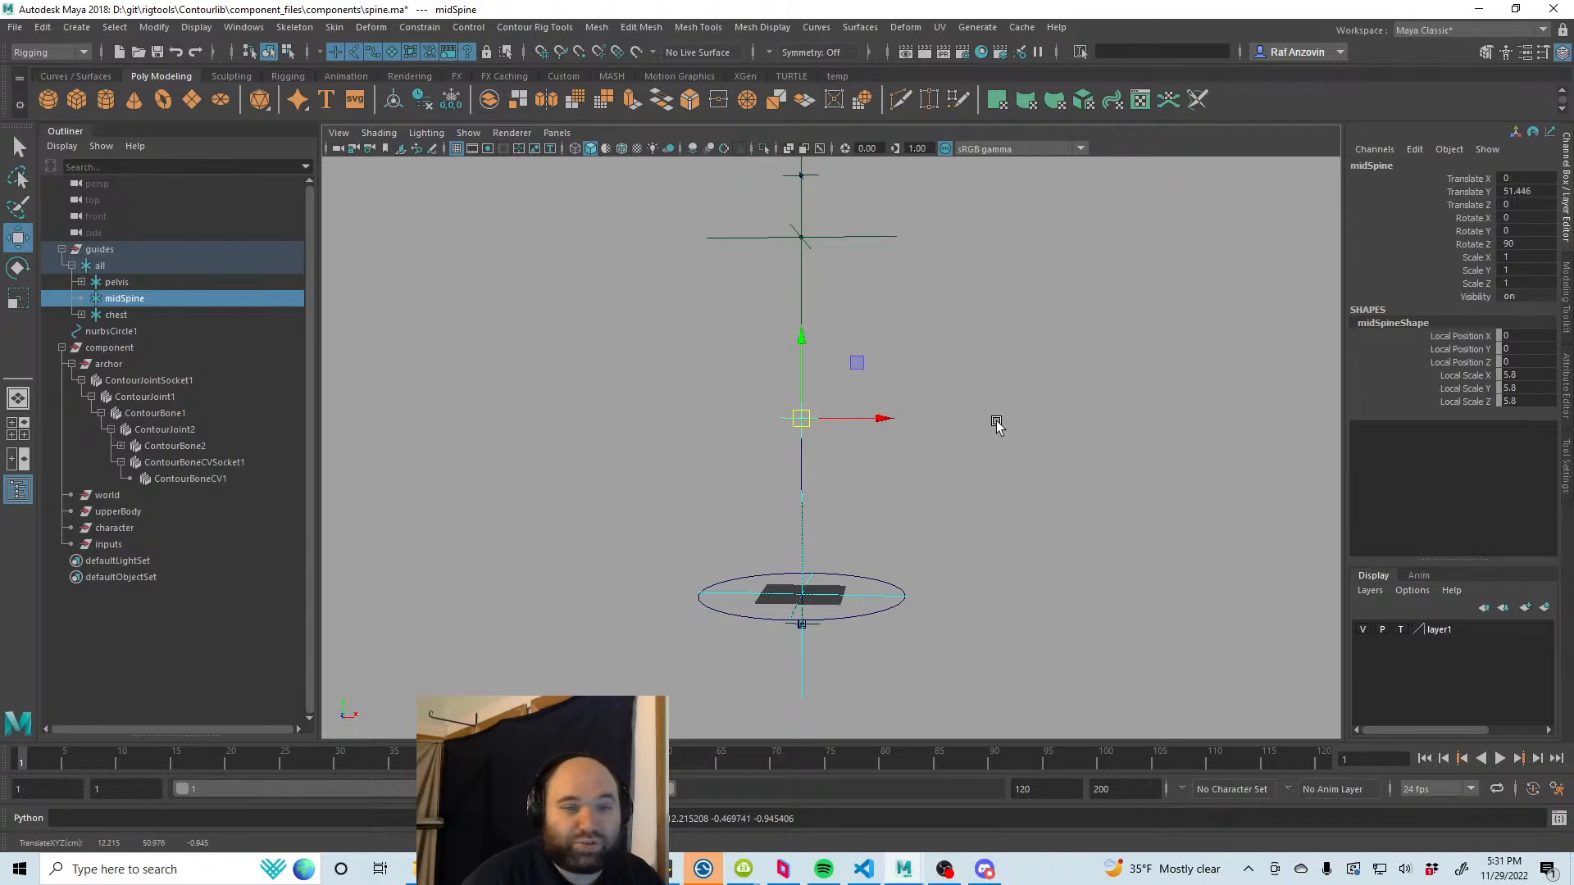
# Step: Try moving the chest guide to about -24 in X and 96 in Y, and undo the move
pyautogui.click(889, 236)
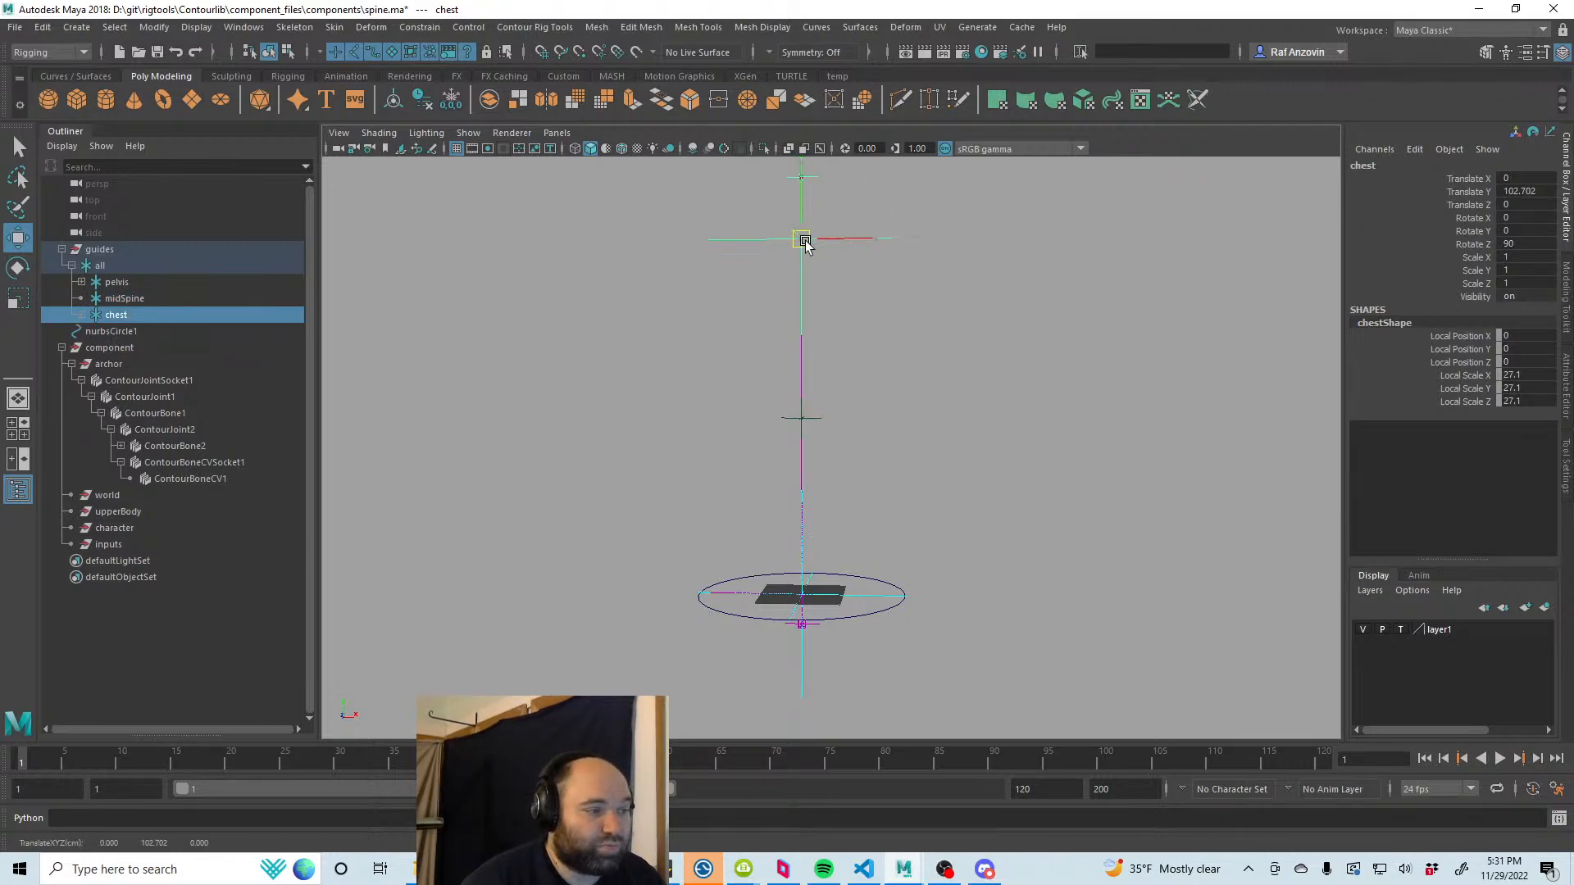
pyautogui.moveTo(806, 244); pyautogui.dragTo(718, 263)
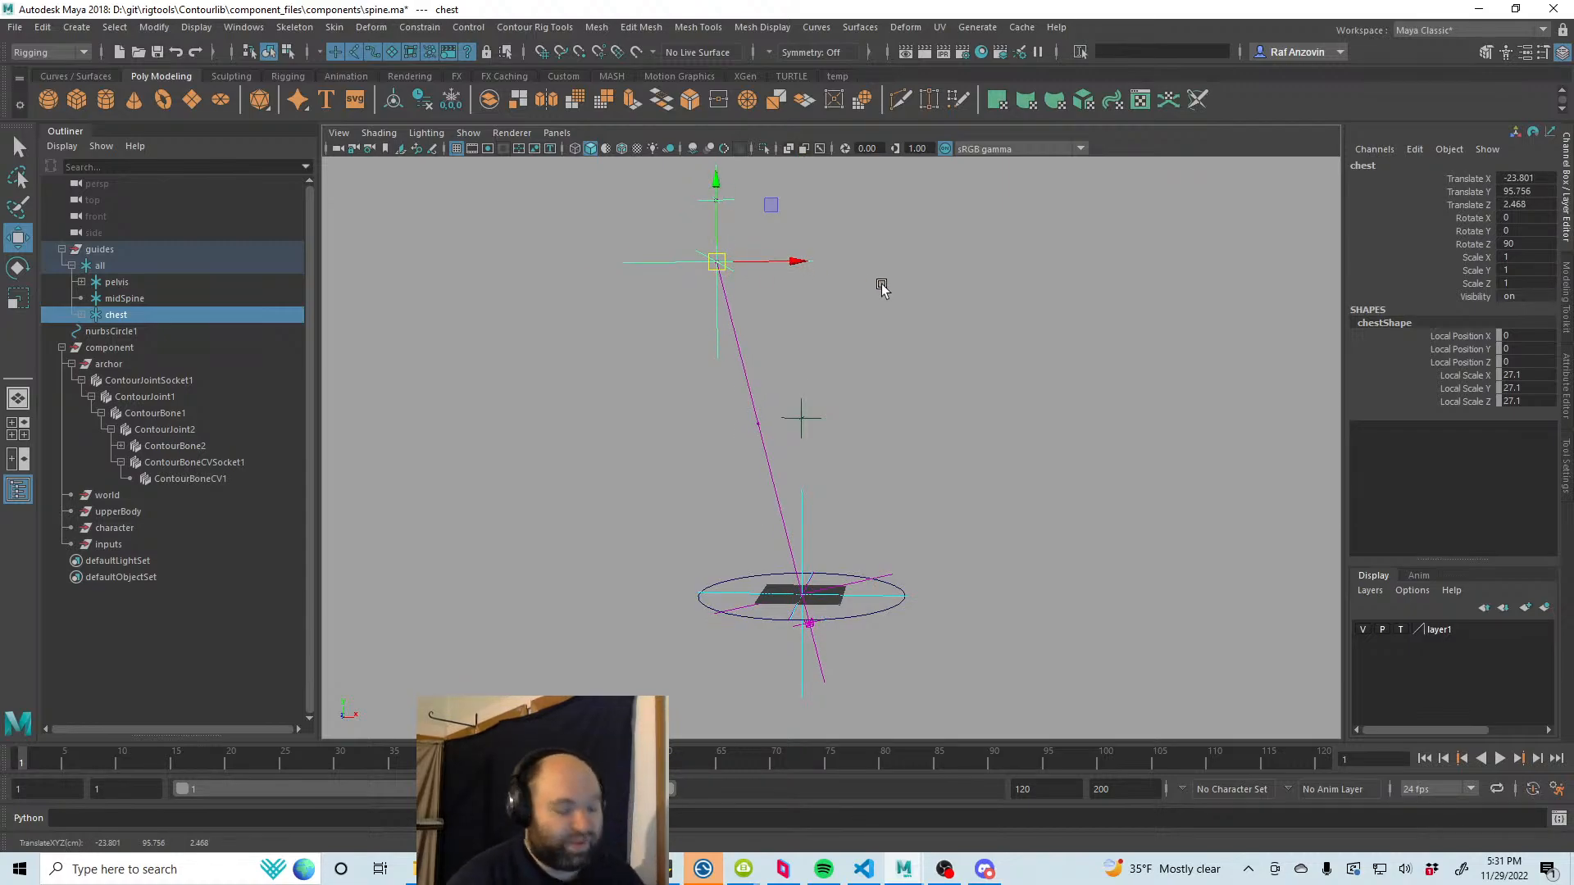
pyautogui.hotkey('ctrl', 'z')
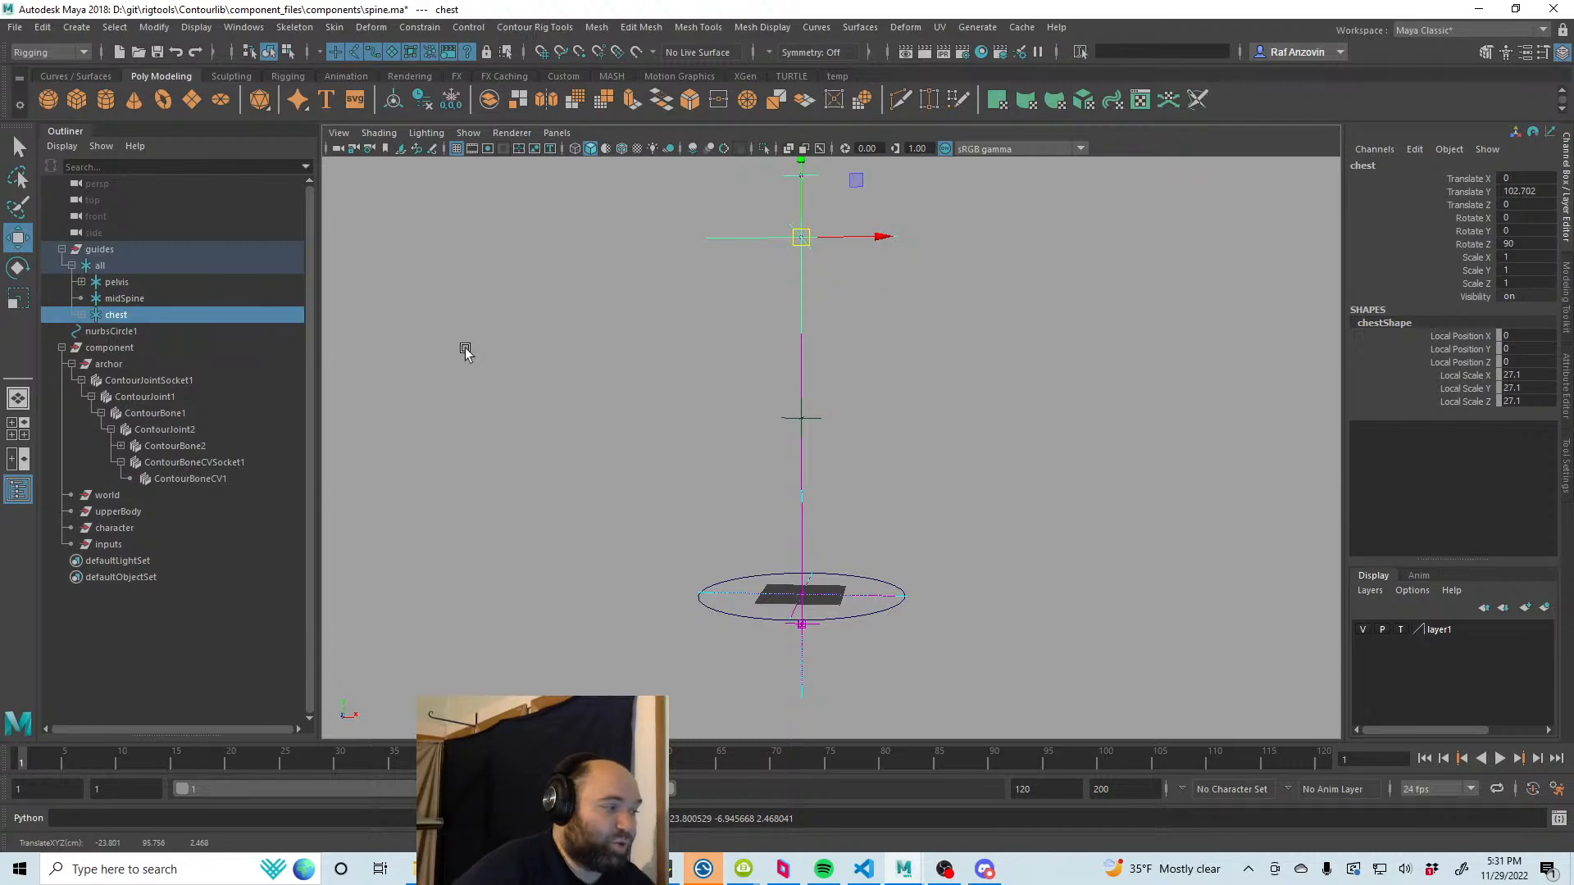
# Step: Clear the Node Editor graph and add the bone CV's socket node, ContourBoneCVSocket1, to it
pyautogui.click(237, 479)
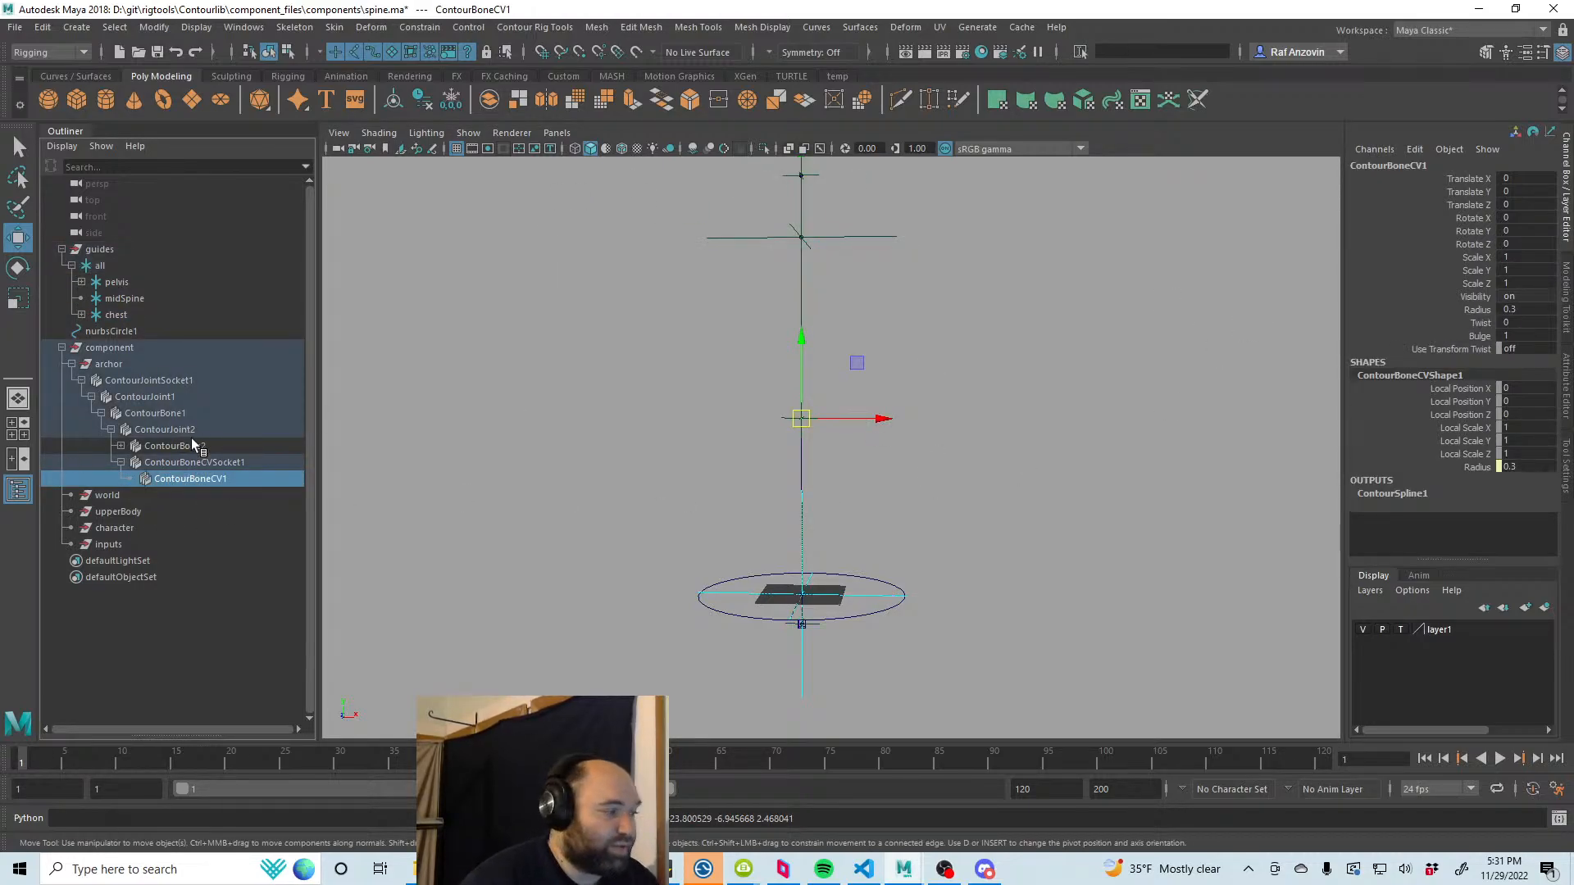
pyautogui.click(211, 464)
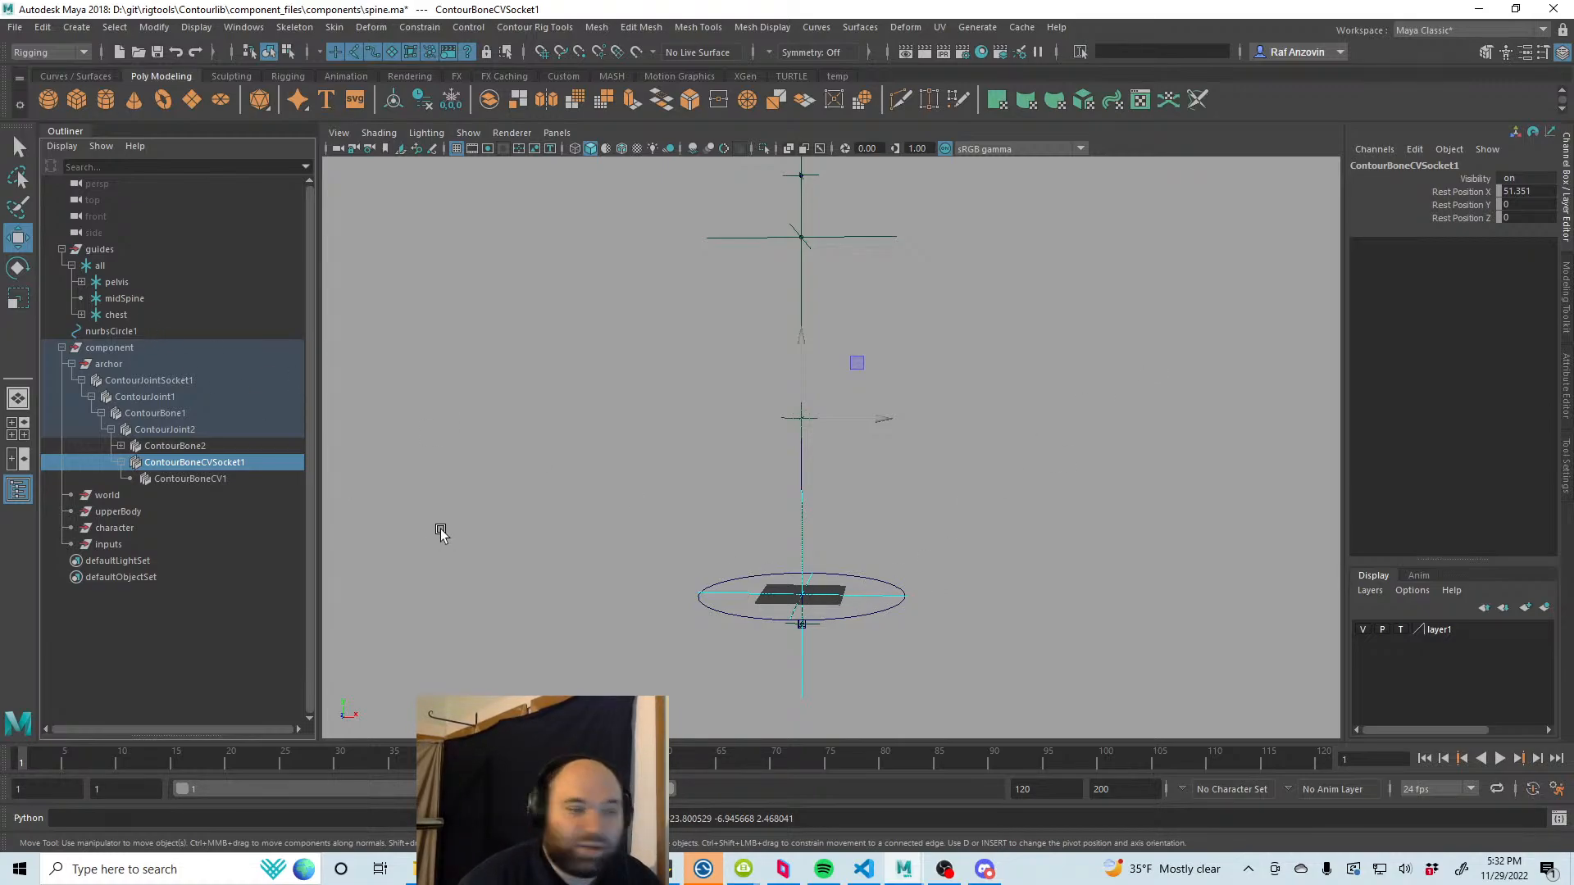
pyautogui.click(243, 27)
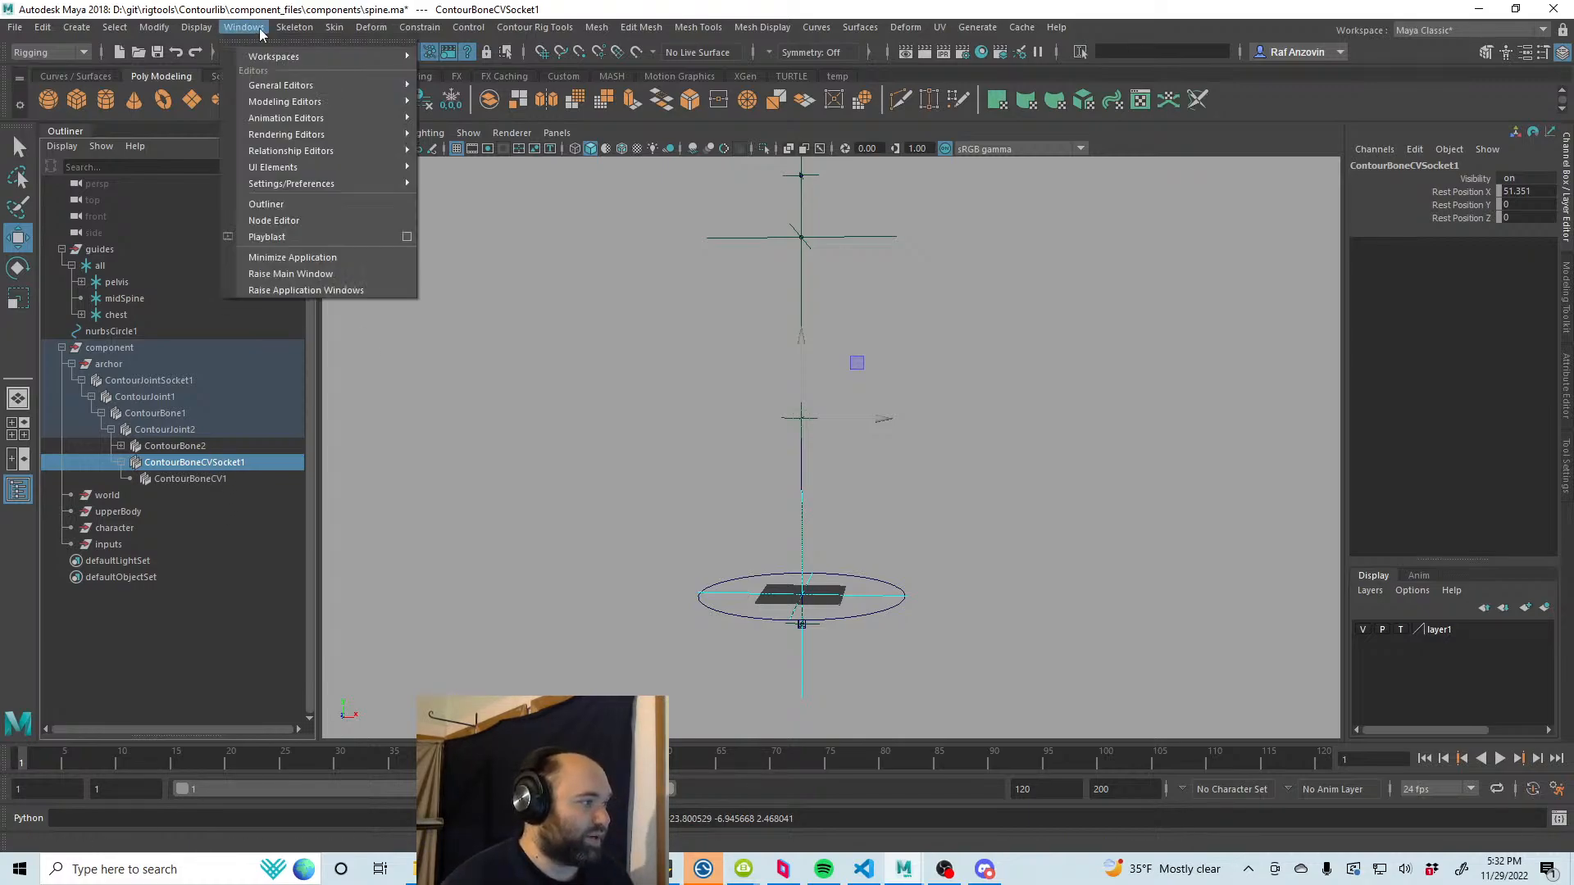
pyautogui.click(332, 212)
pyautogui.moveTo(897, 530)
pyautogui.mouseDown()
pyautogui.moveTo(869, 292)
pyautogui.moveTo(877, 210)
pyautogui.mouseUp()
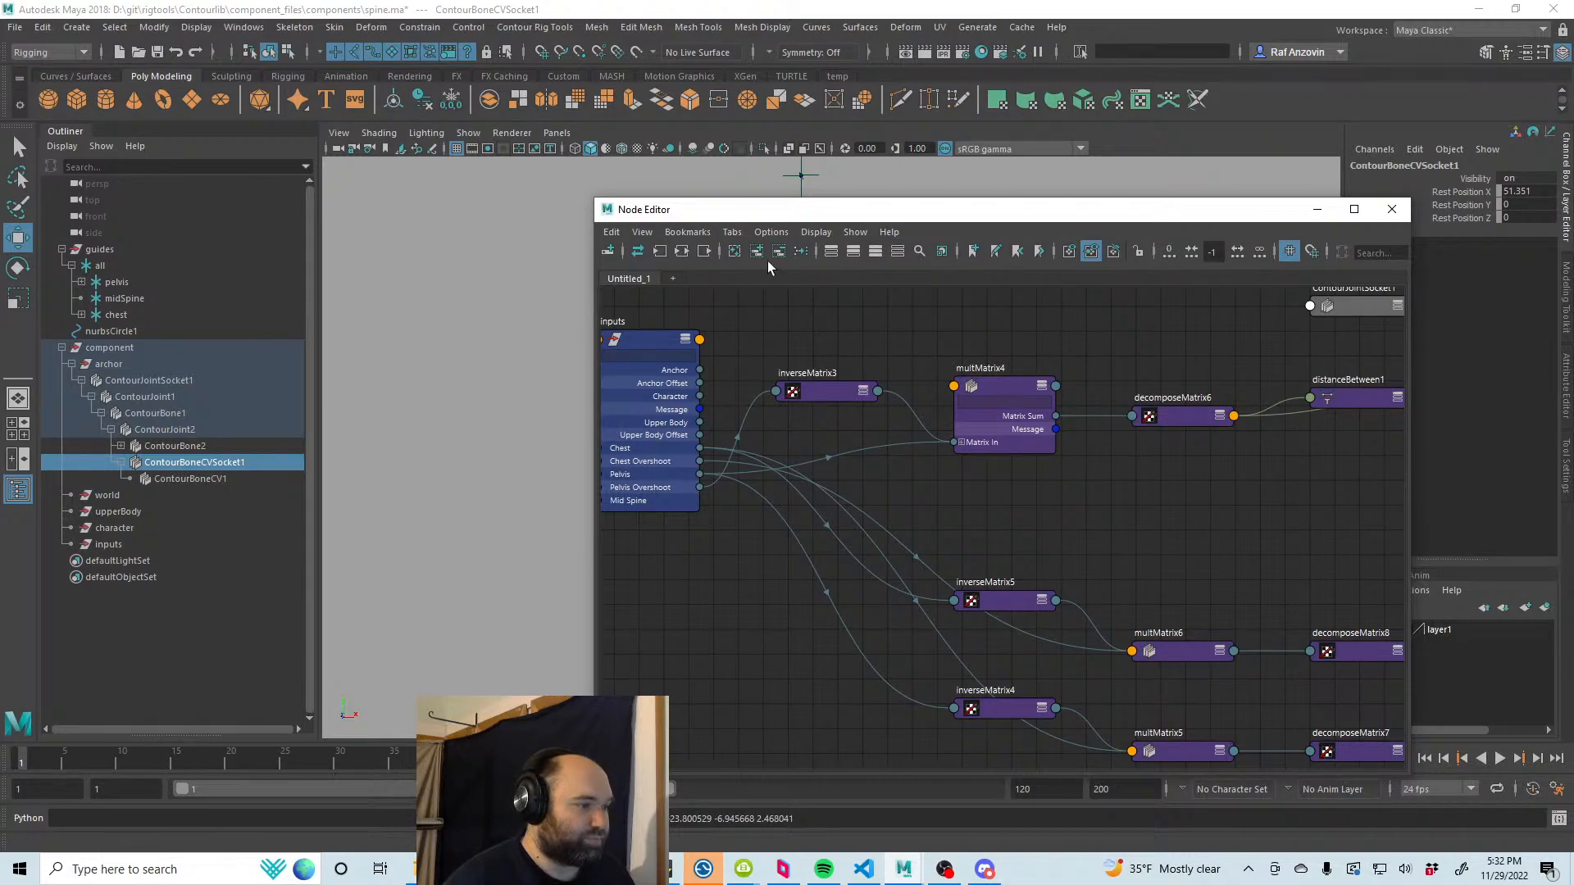
pyautogui.click(738, 254)
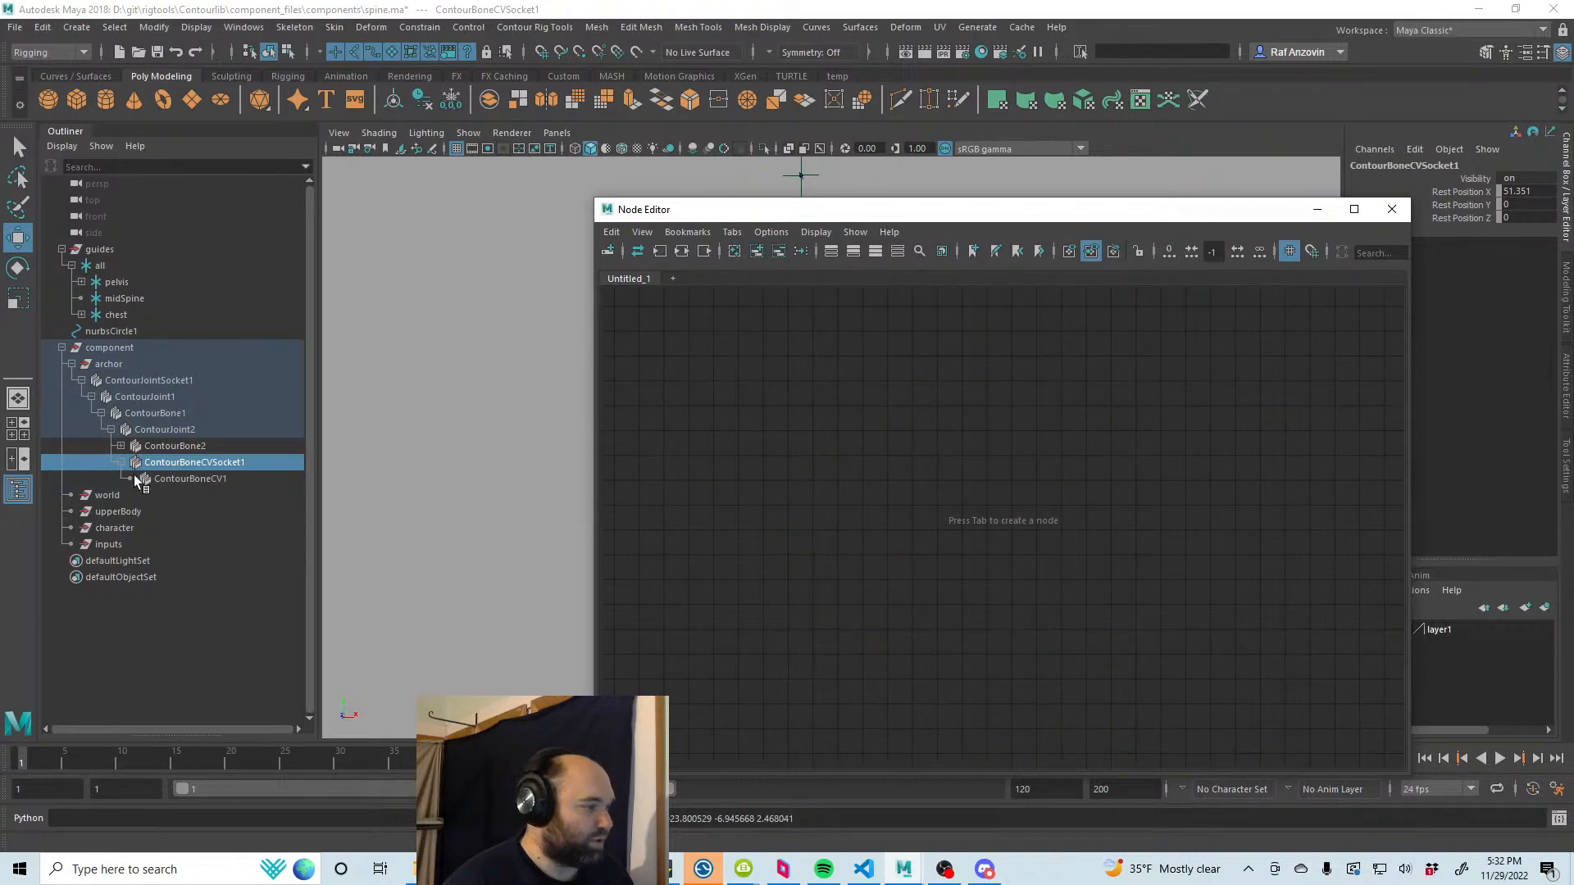
pyautogui.moveTo(211, 468); pyautogui.dragTo(1187, 477)
pyautogui.click(1199, 492)
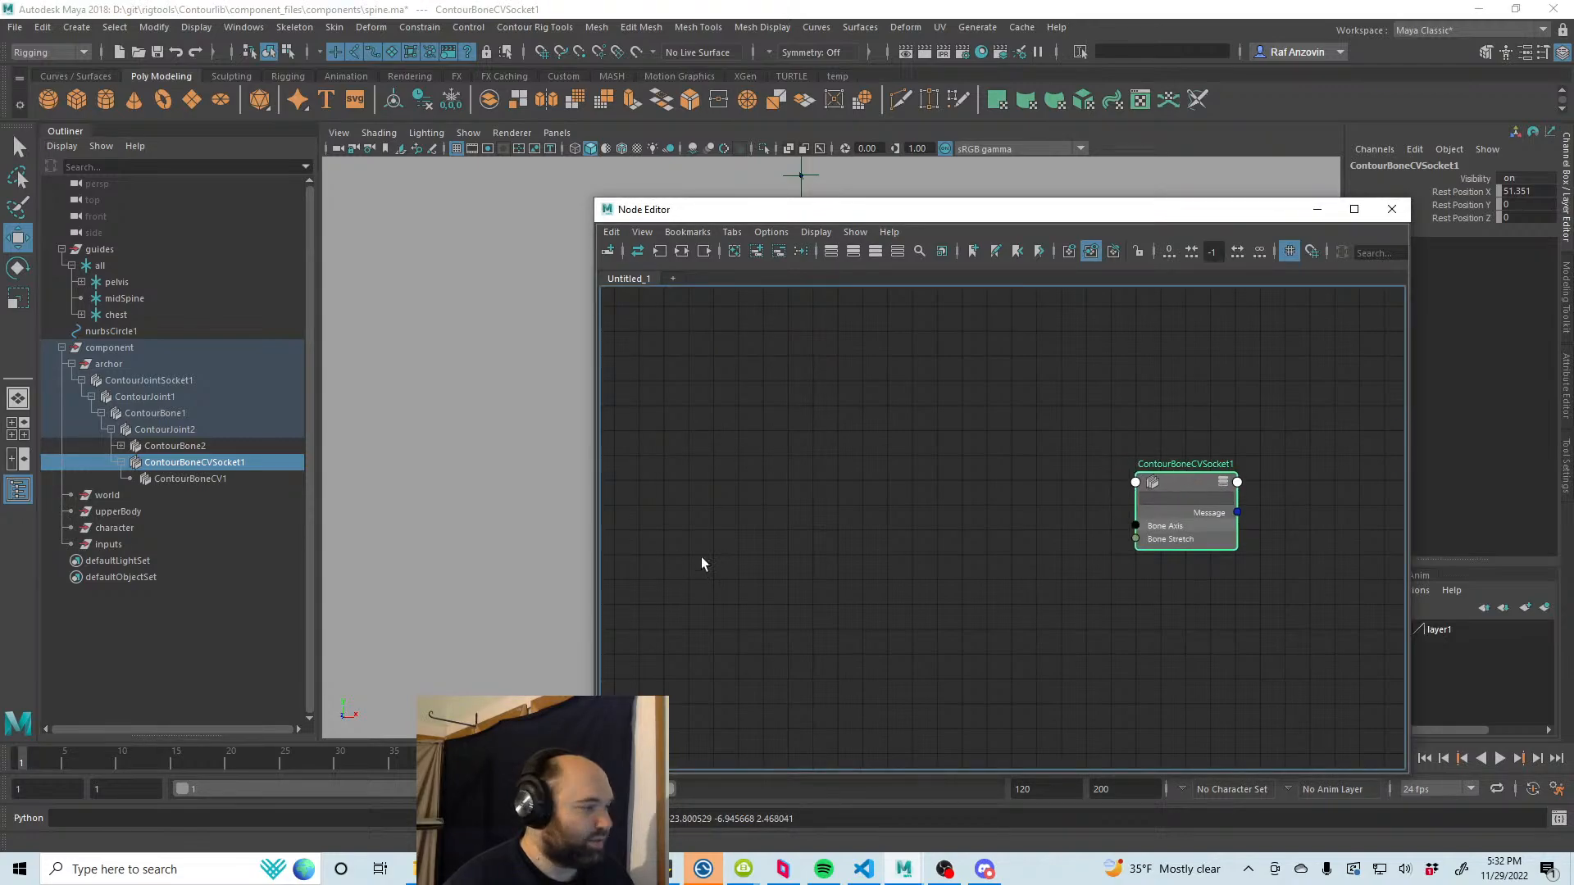
pyautogui.moveTo(888, 214); pyautogui.dragTo(904, 218)
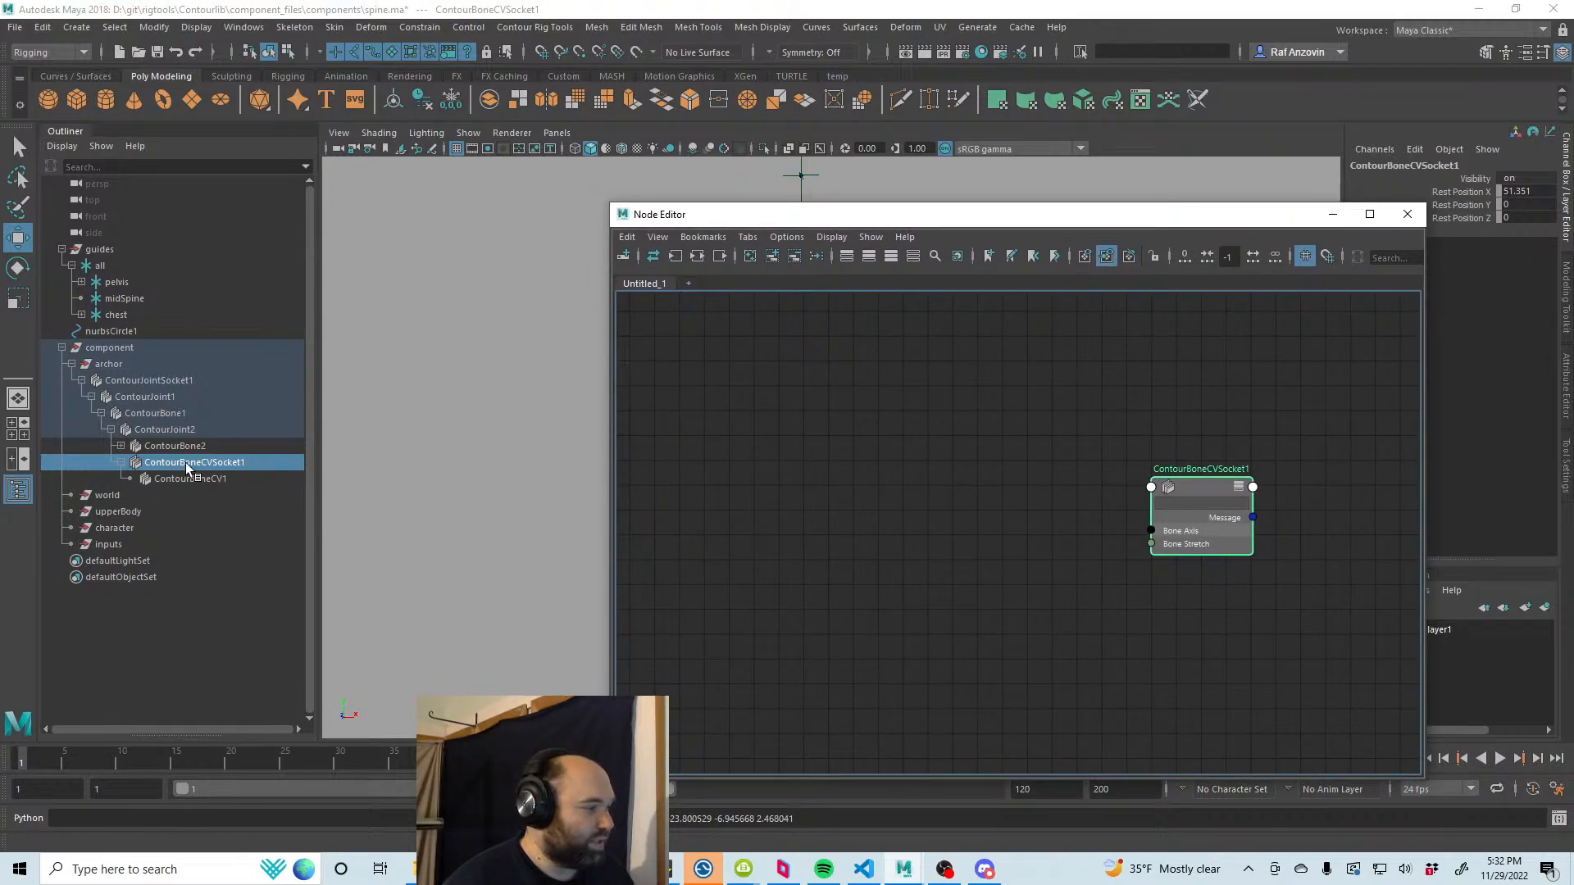
# Step: Select the inputs group and reveal its extra attributes, keeping the Node Editor beside them
pyautogui.click(136, 300)
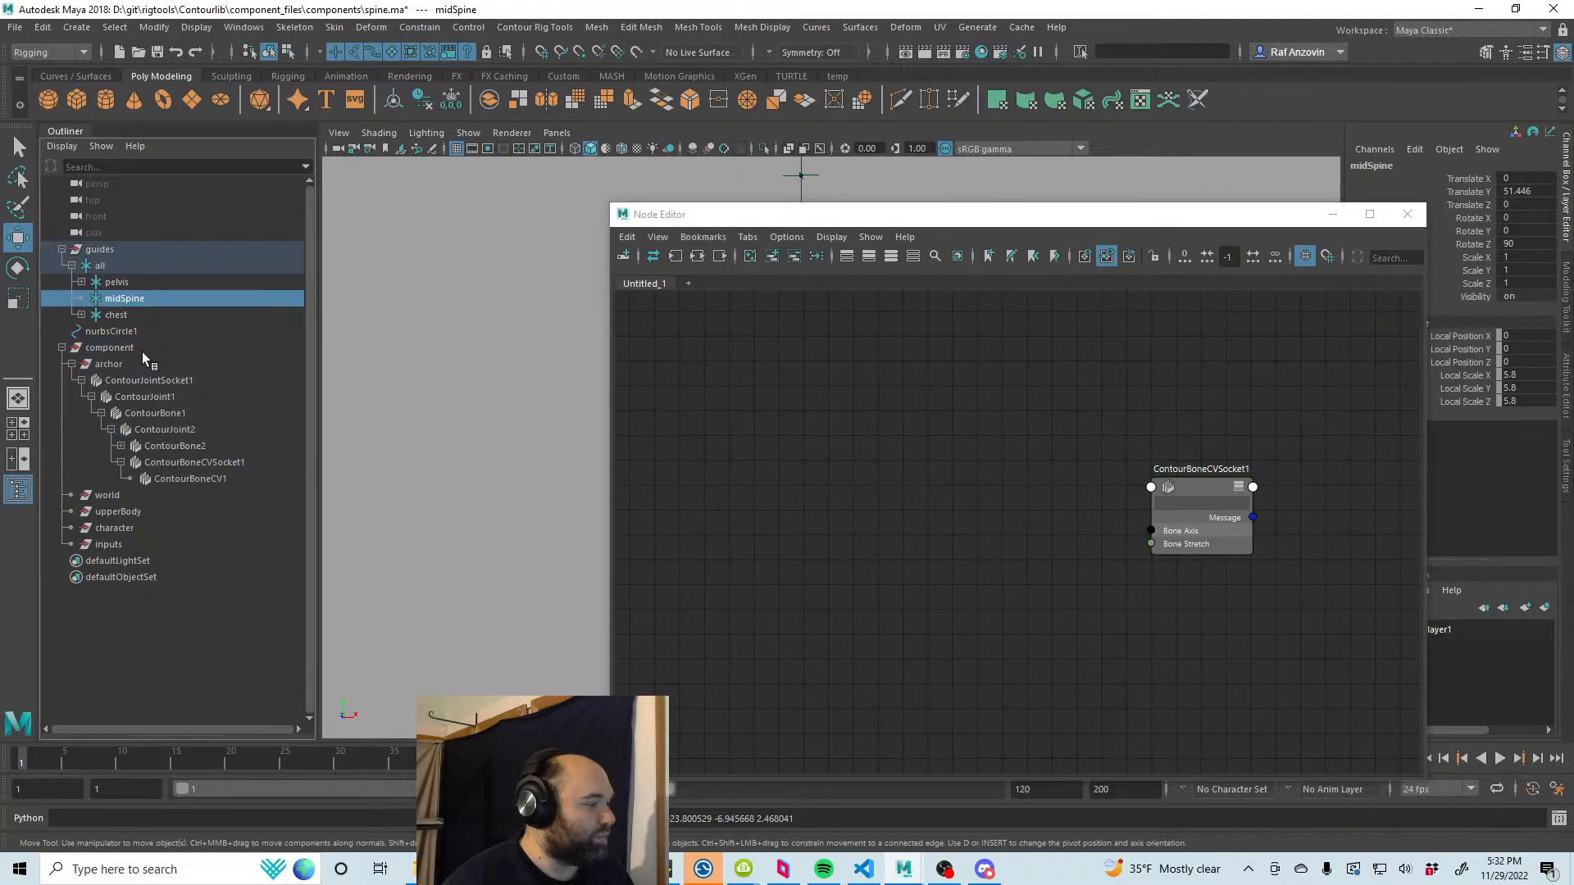
pyautogui.click(122, 544)
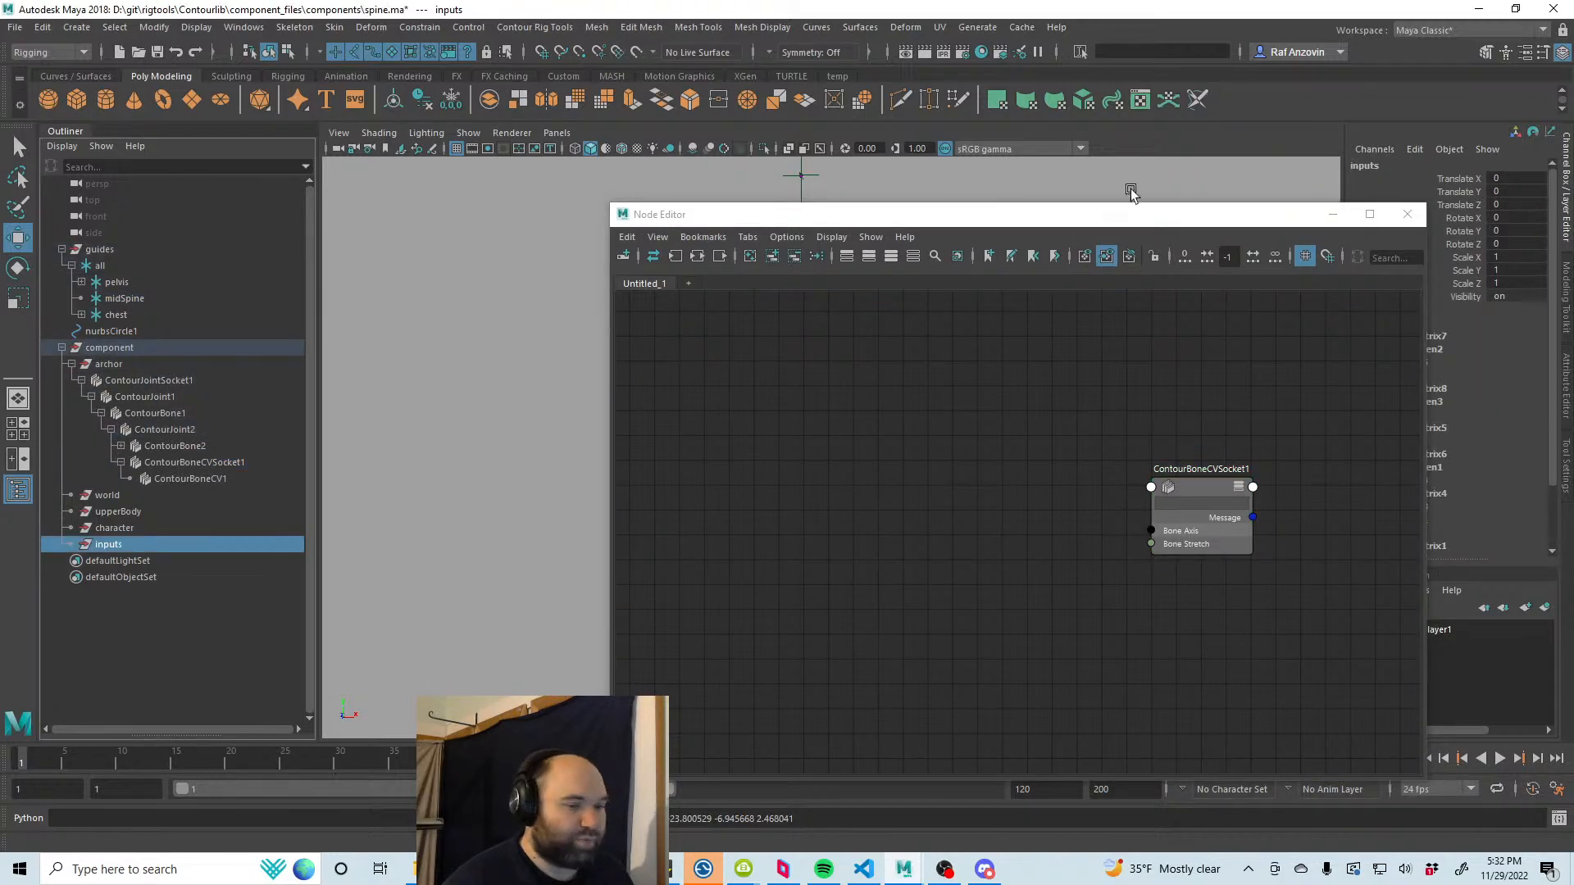
pyautogui.moveTo(1103, 218); pyautogui.dragTo(844, 237)
pyautogui.click(1566, 397)
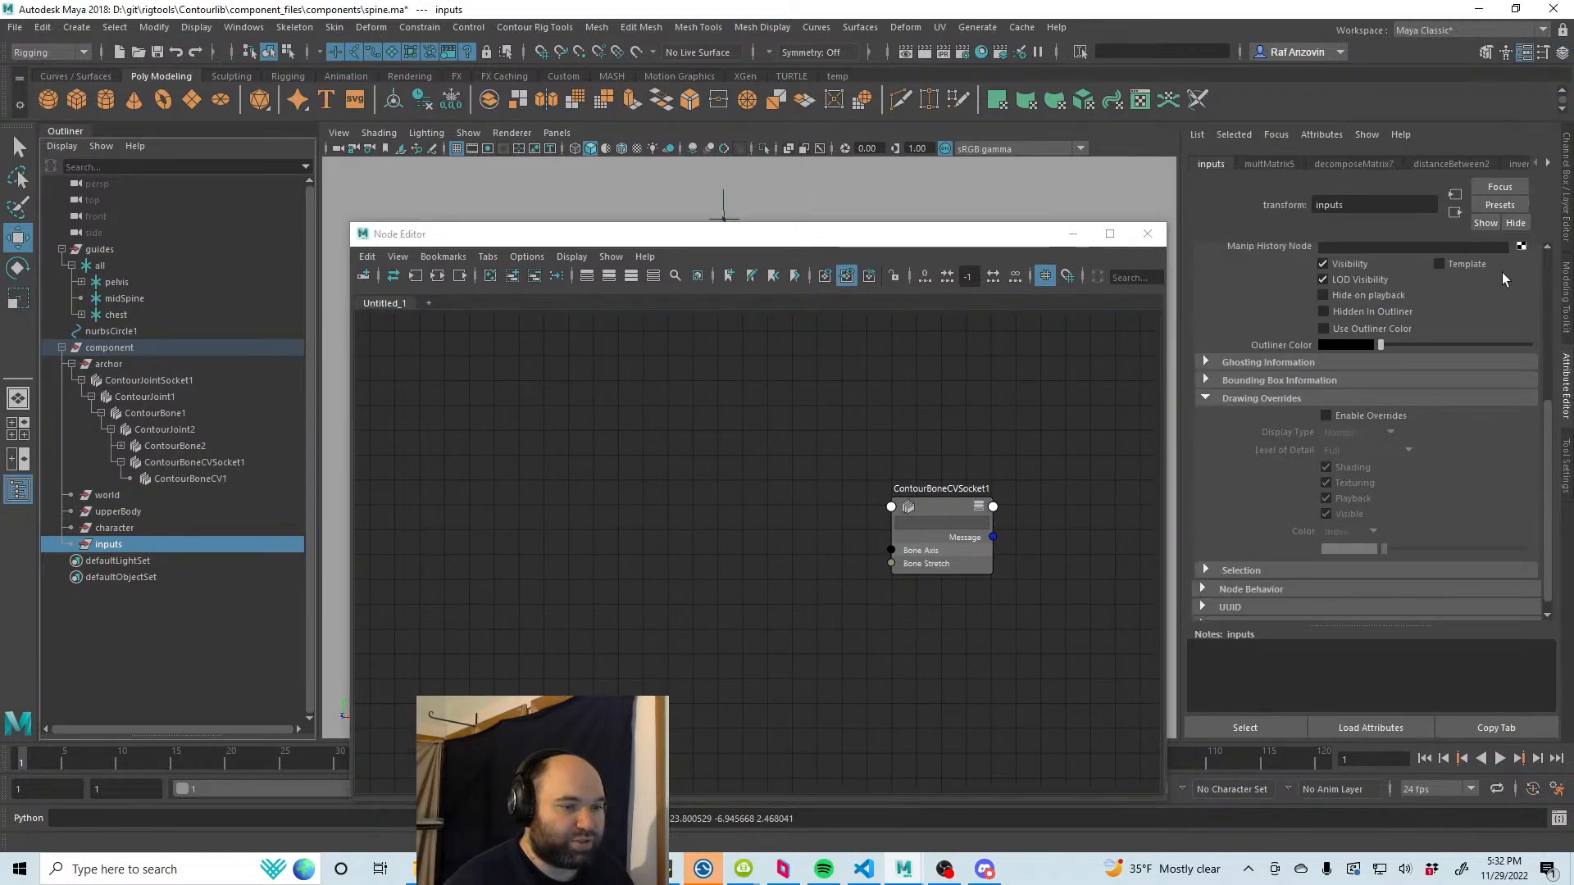
pyautogui.scroll(-1, 1279, 423)
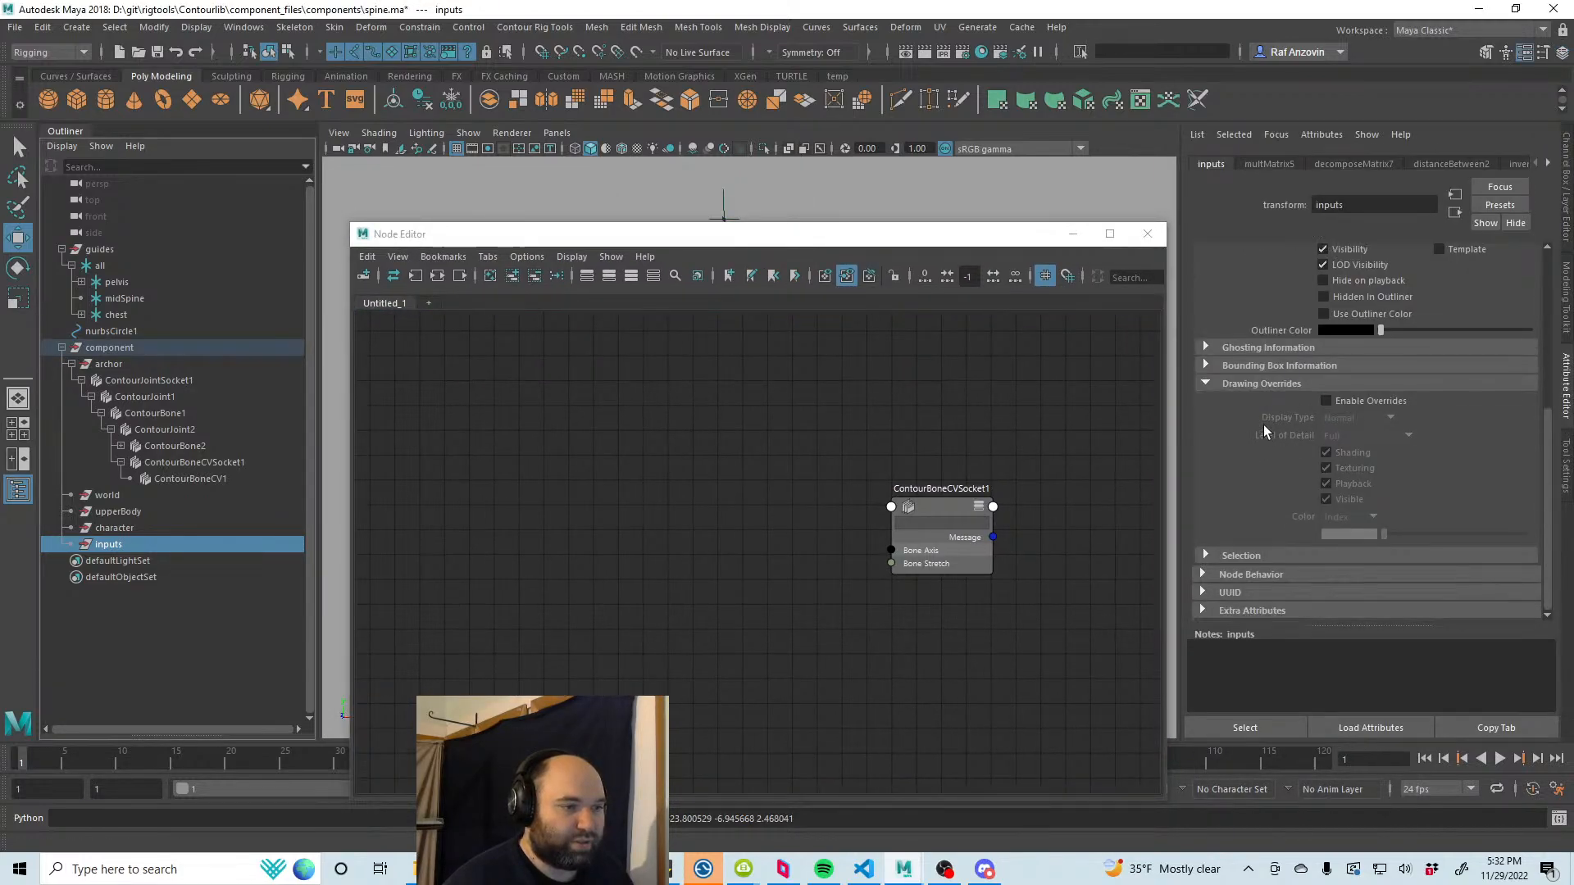
pyautogui.click(1282, 610)
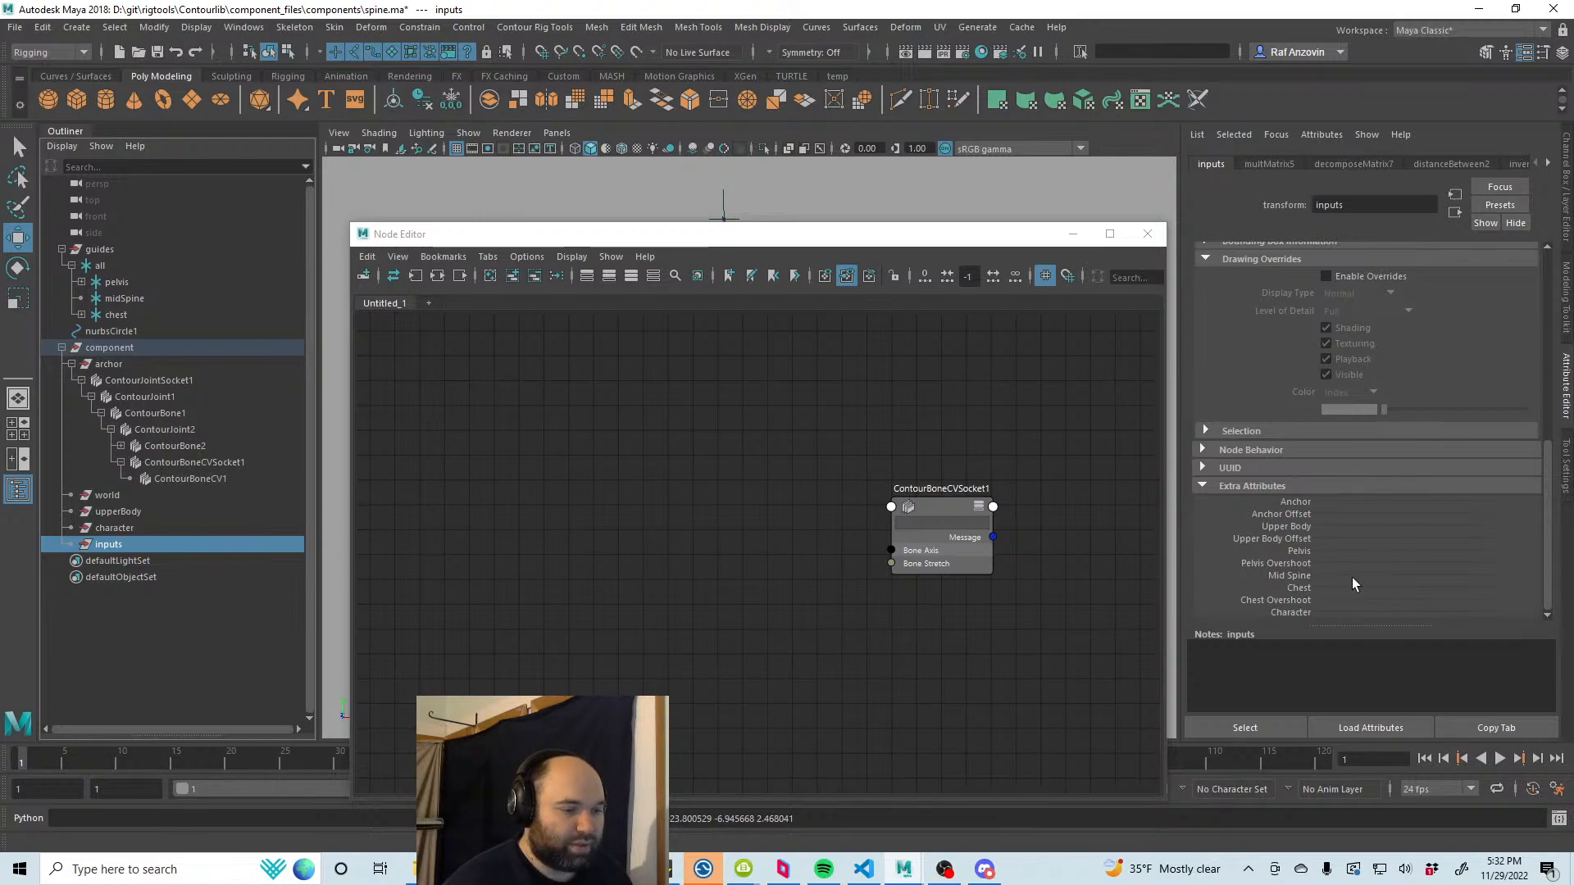
pyautogui.moveTo(892, 243); pyautogui.dragTo(854, 249)
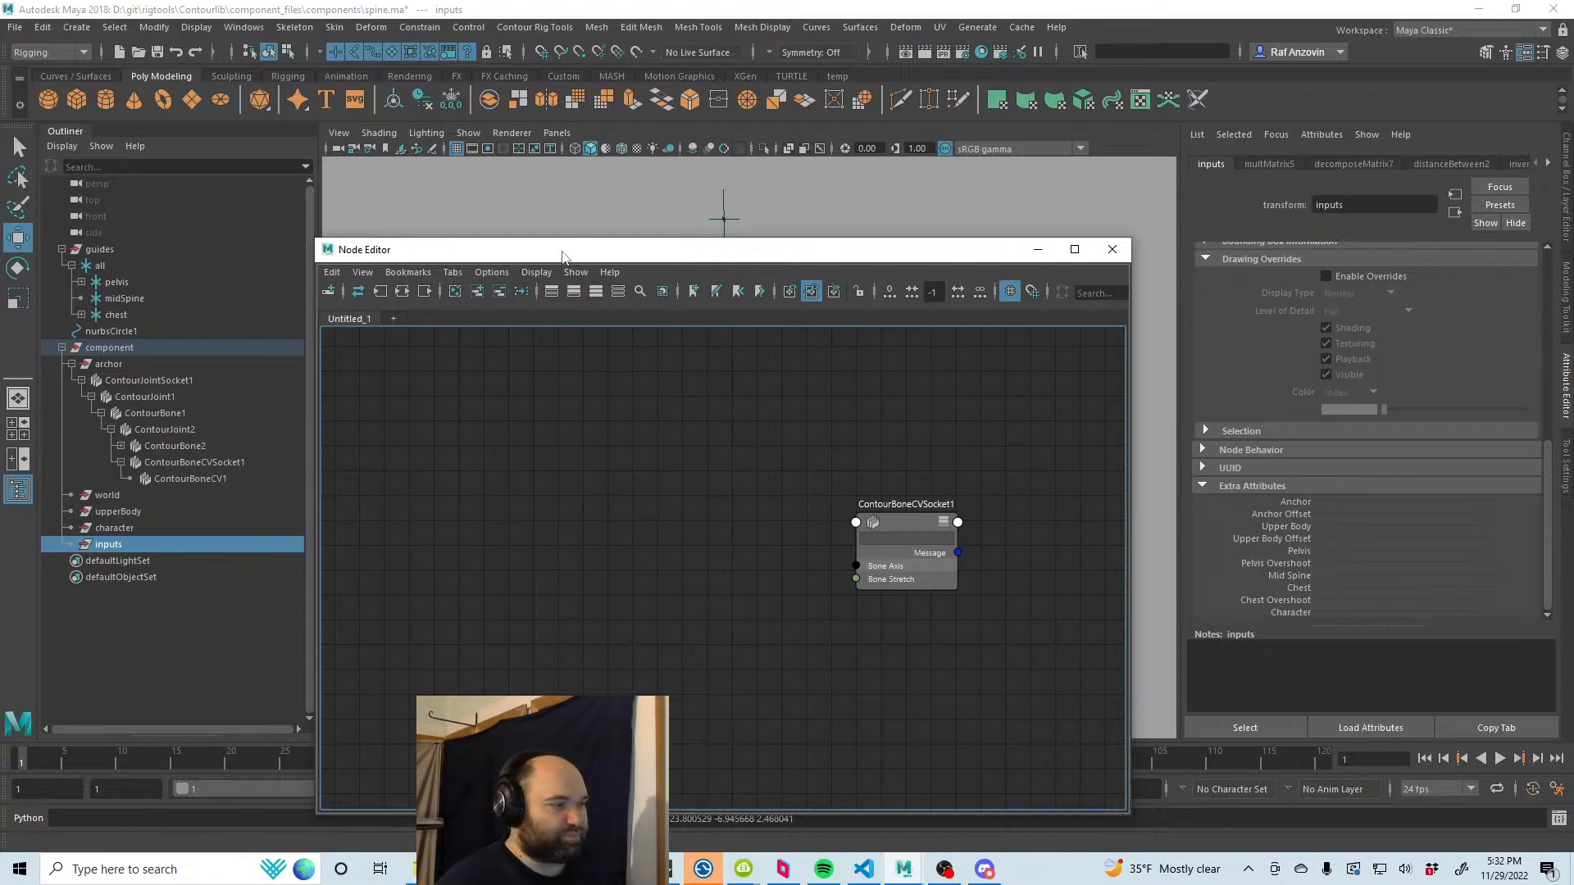
pyautogui.moveTo(563, 251); pyautogui.dragTo(591, 245)
pyautogui.click(115, 549)
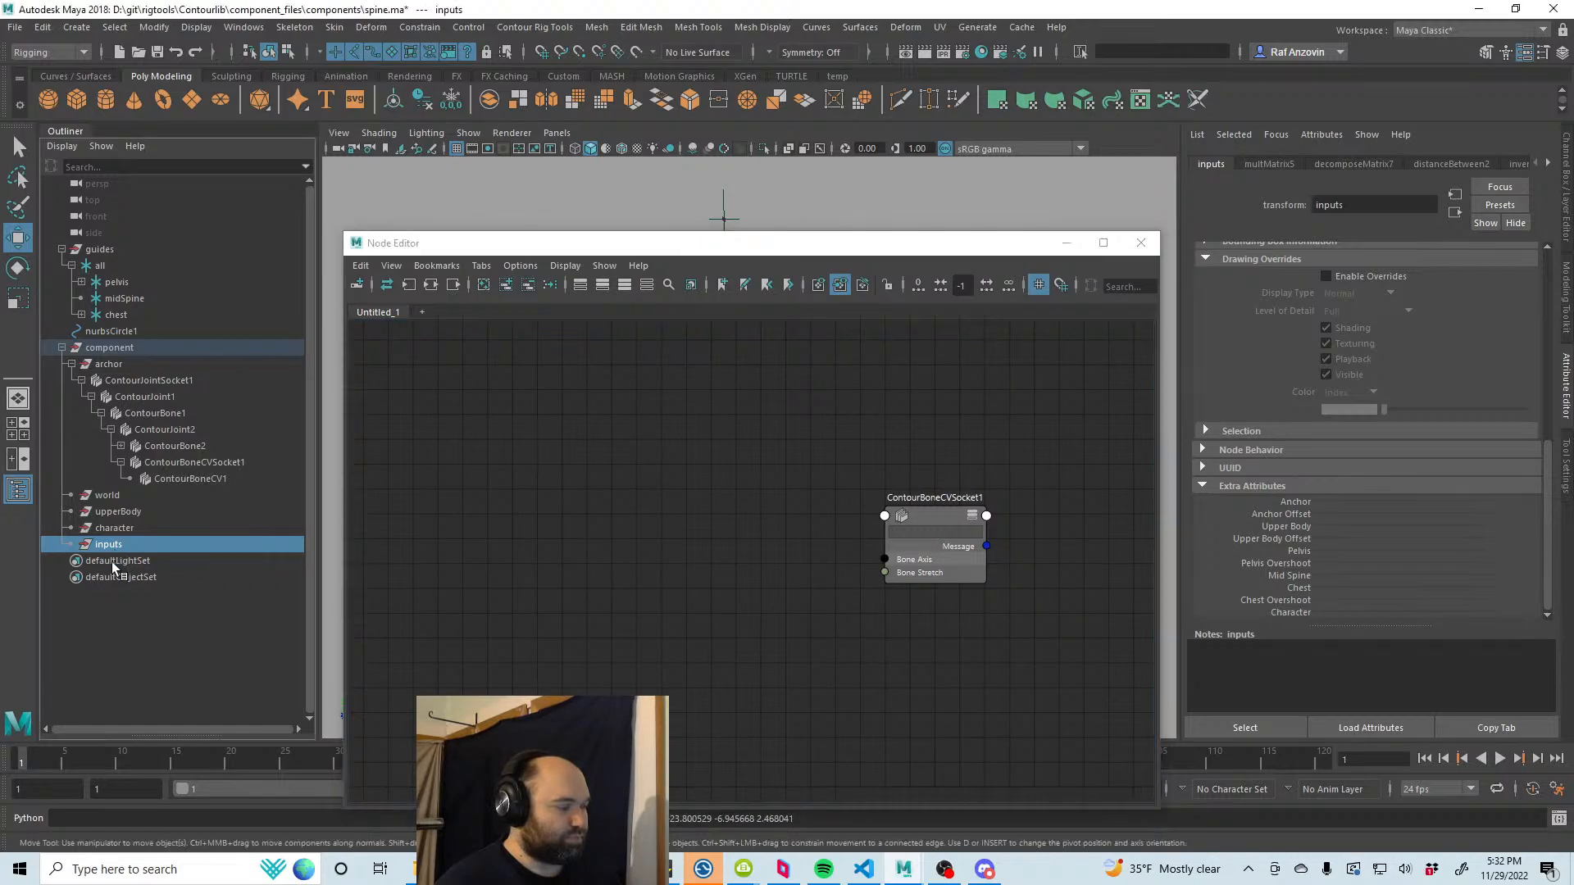
# Step: Add the inputs node to the node graph and place it to the left of ContourBoneCVSocket1
pyautogui.moveTo(128, 549); pyautogui.dragTo(611, 525)
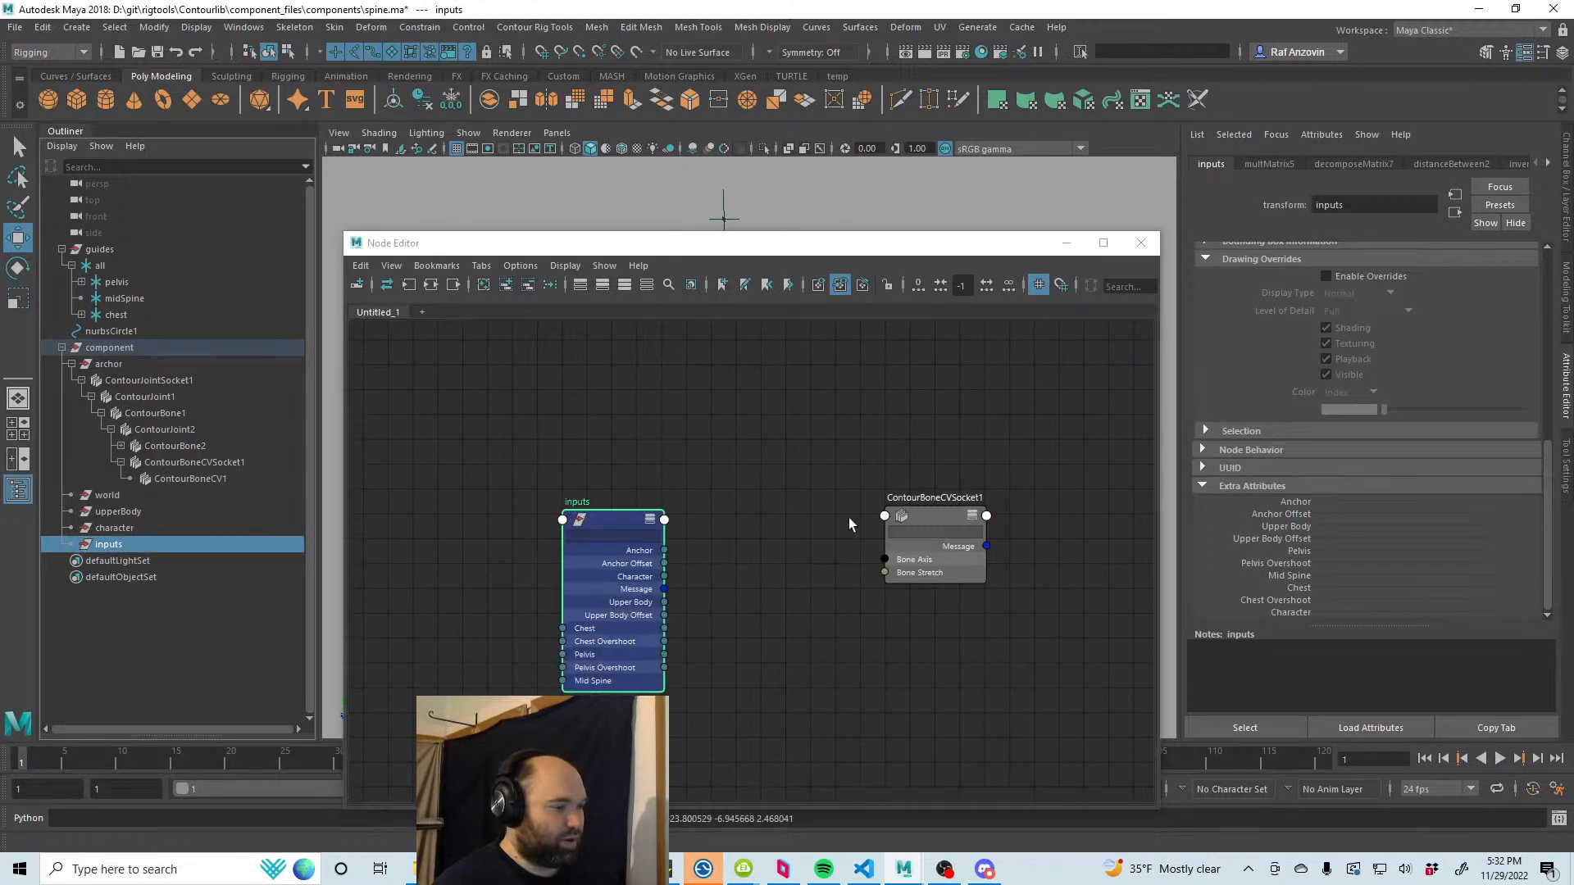
pyautogui.click(617, 523)
pyautogui.scroll(3, 722, 549)
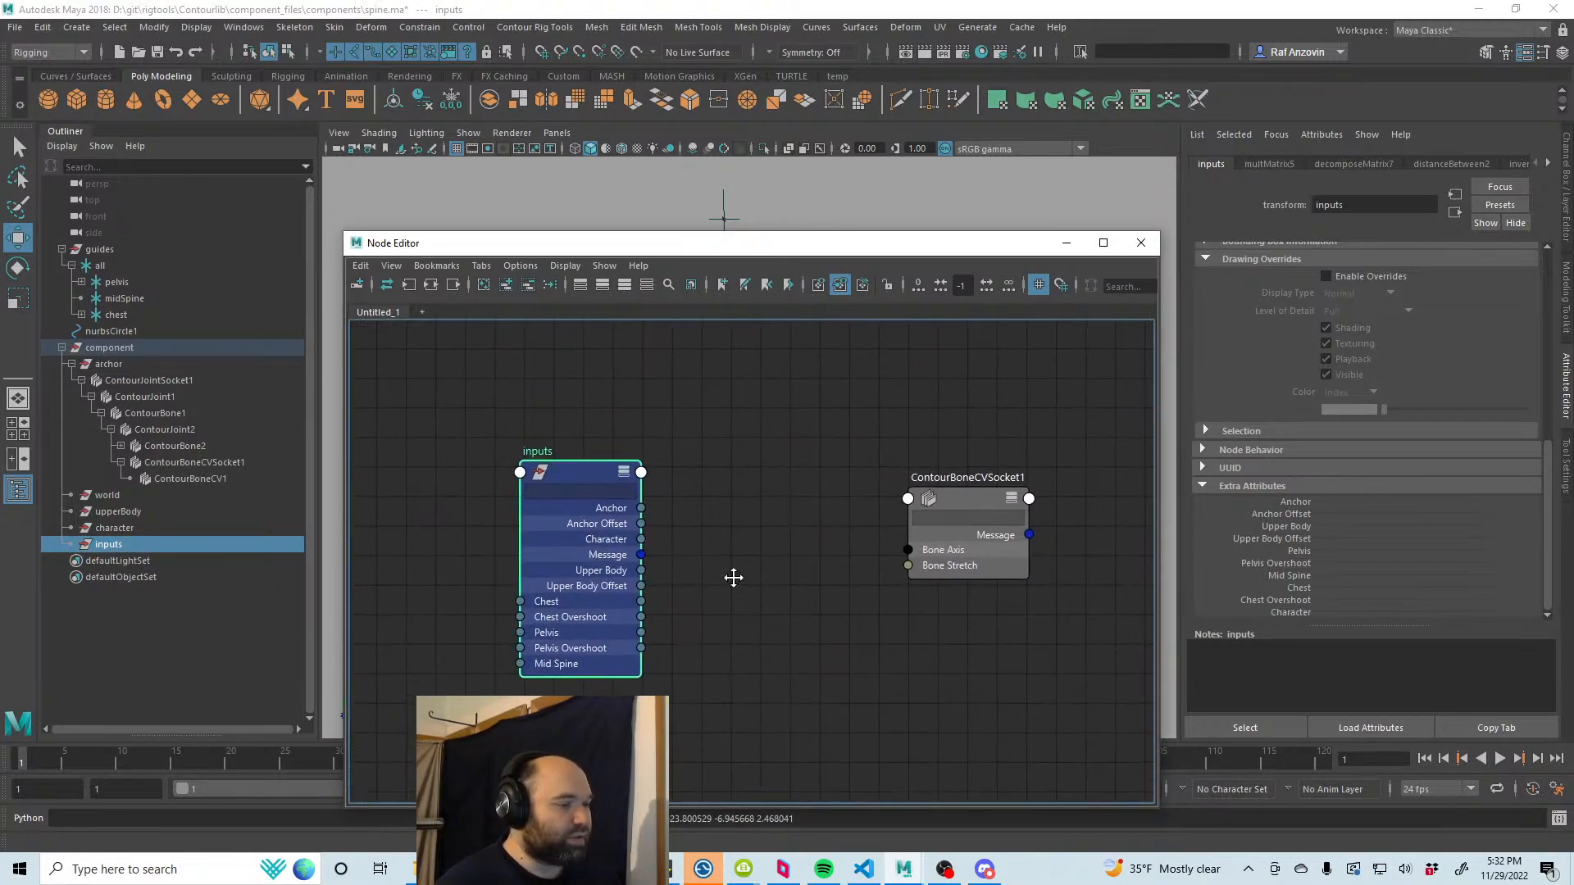
pyautogui.moveTo(570, 483); pyautogui.dragTo(527, 485)
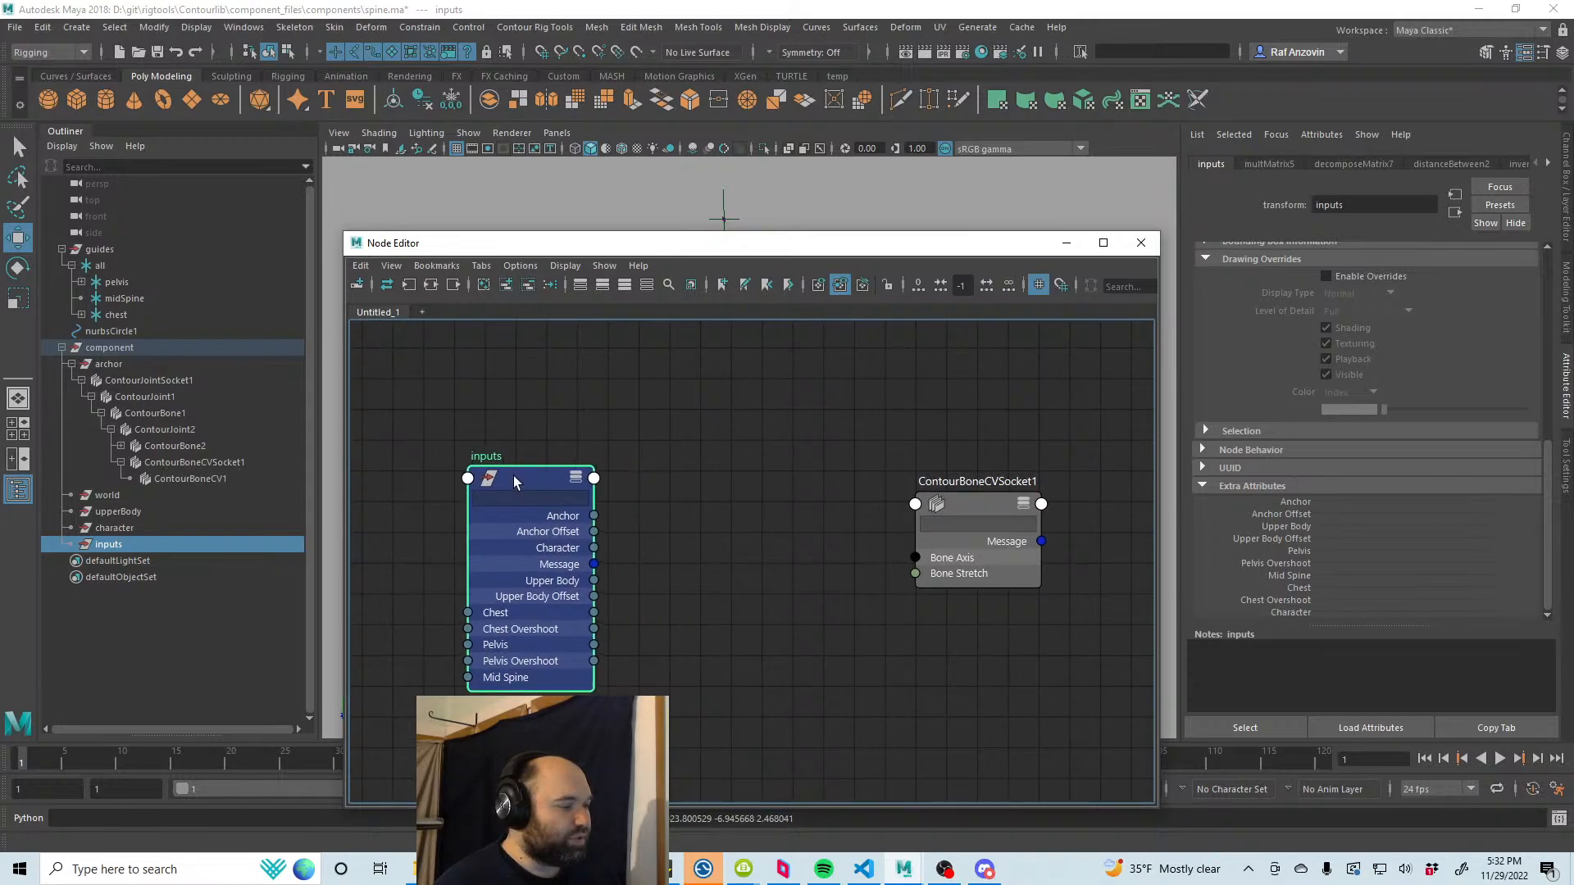
# Step: Create a multMatrix node and place it between the inputs node and ContourBoneCVSocket1
pyautogui.click(699, 492)
pyautogui.press('Tab')
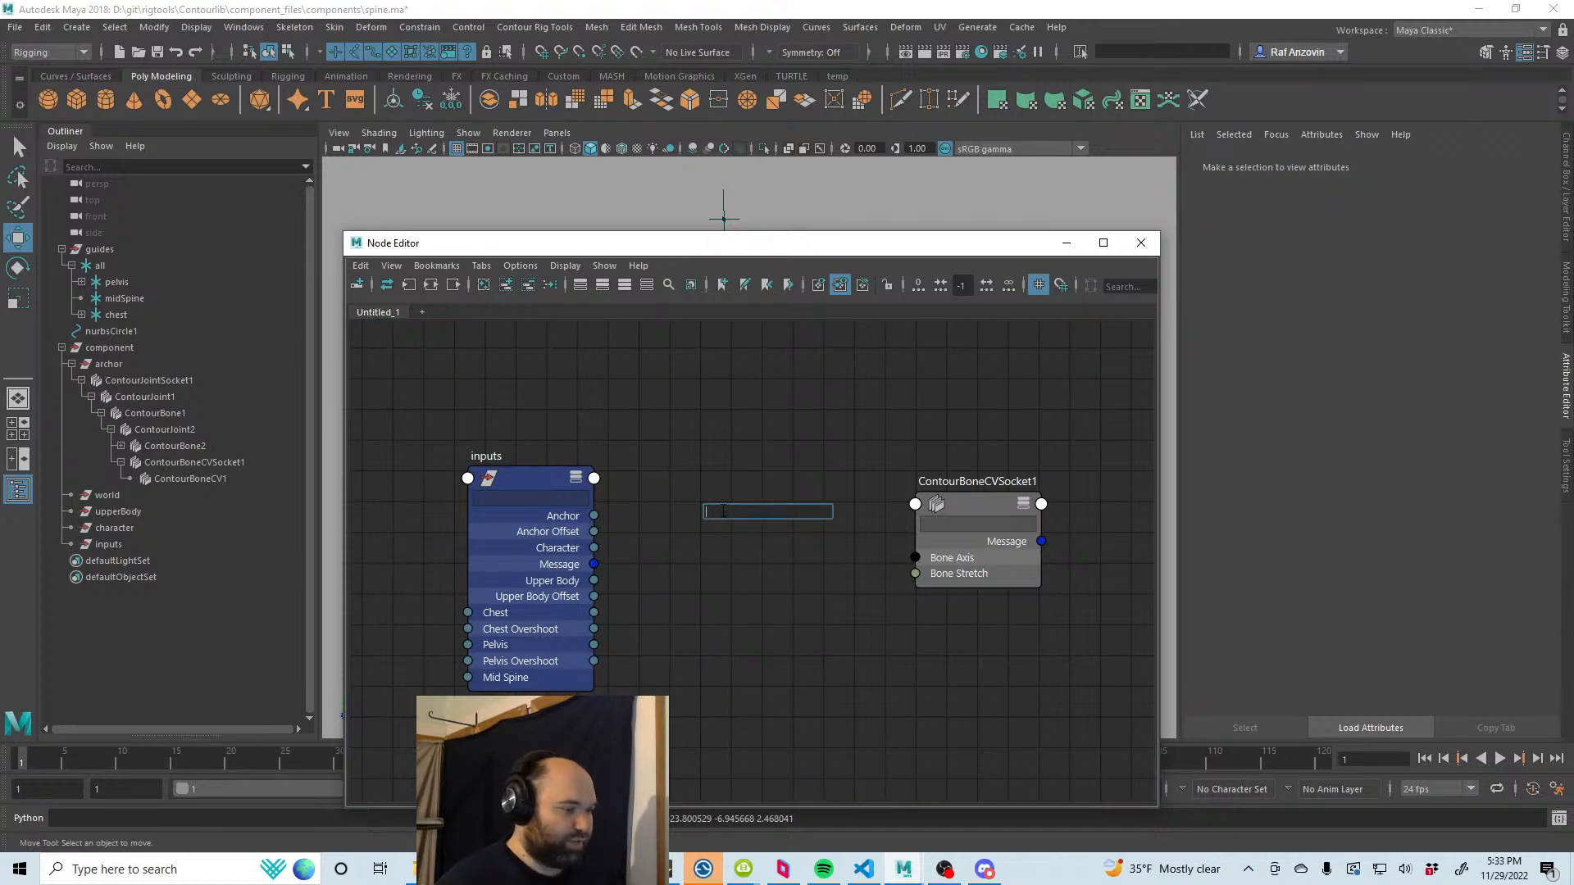
pyautogui.write('mult')
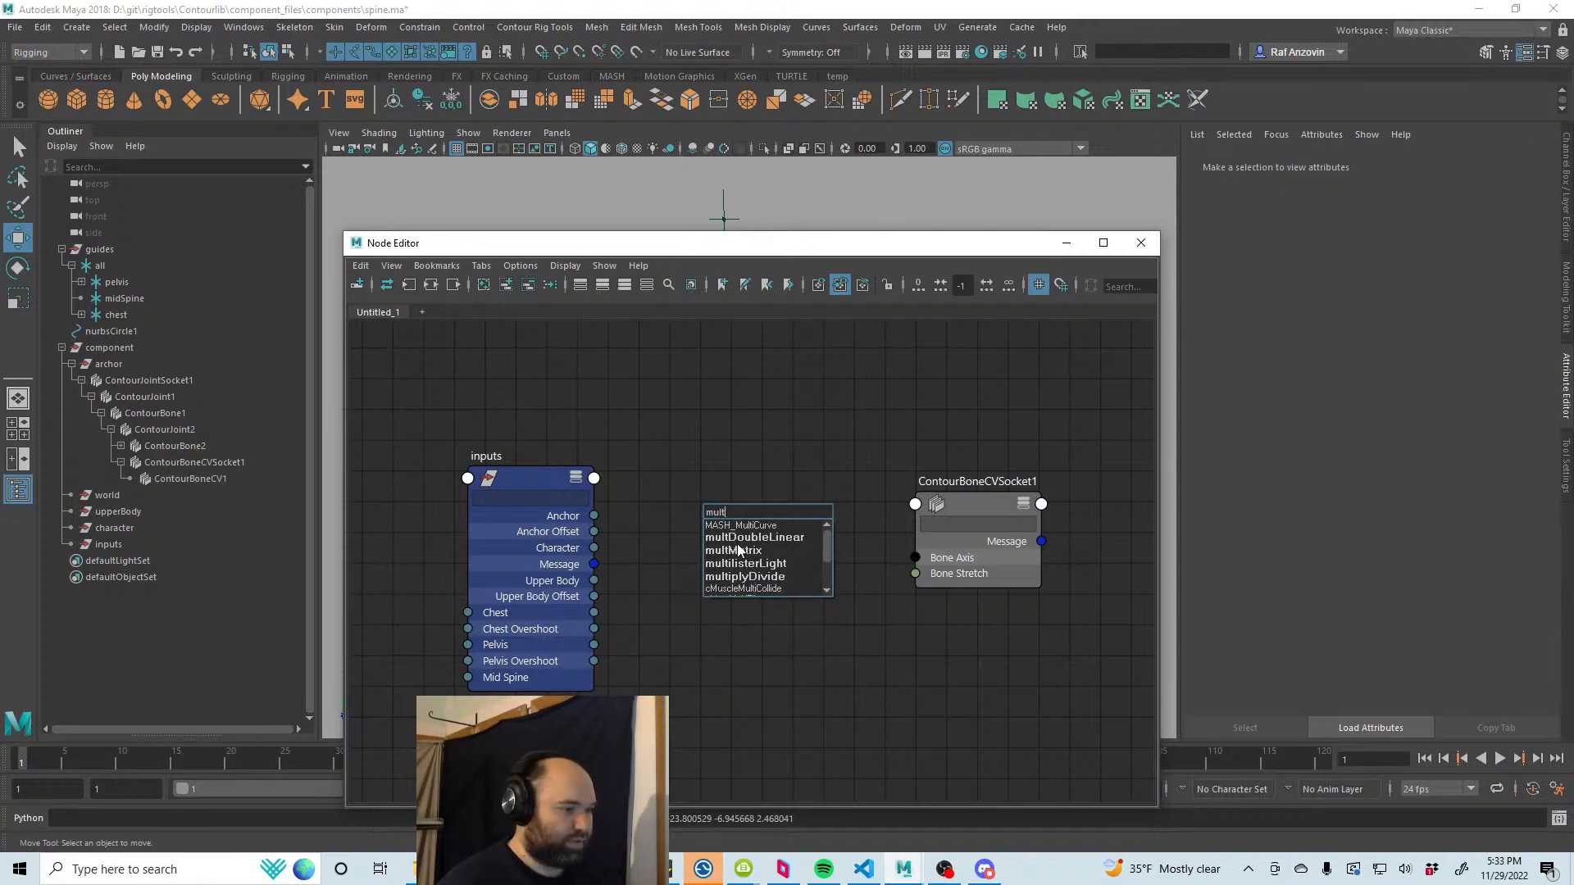
pyautogui.click(733, 550)
pyautogui.moveTo(743, 524); pyautogui.dragTo(769, 547)
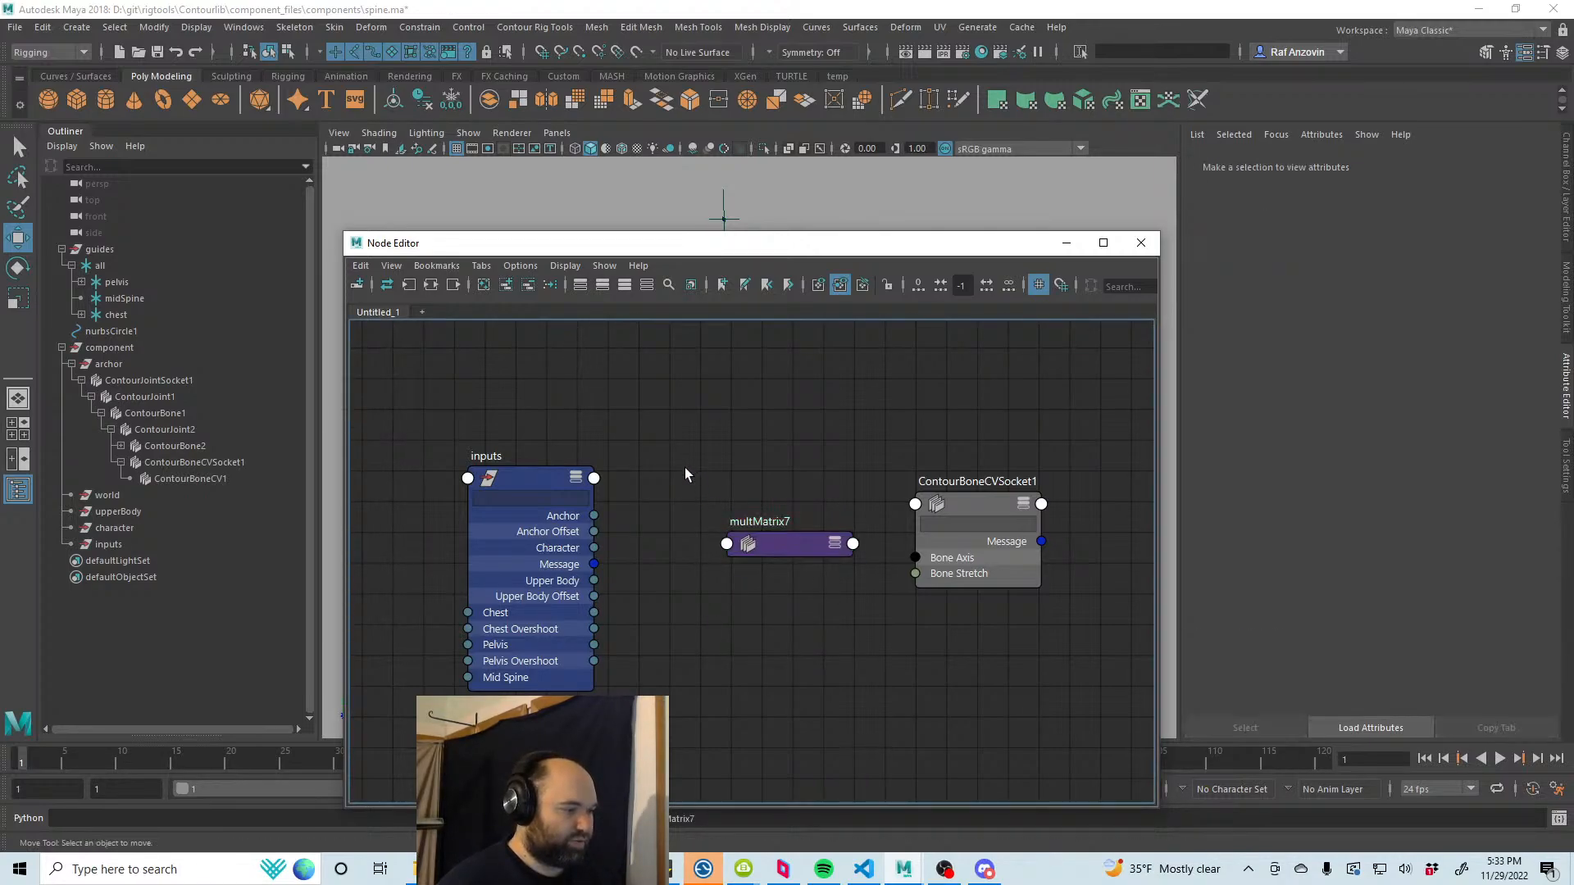
# Step: Shift the inputs node slightly left and create an inverseMatrix node below the multMatrix node
pyautogui.moveTo(516, 476); pyautogui.dragTo(495, 472)
pyautogui.click(631, 642)
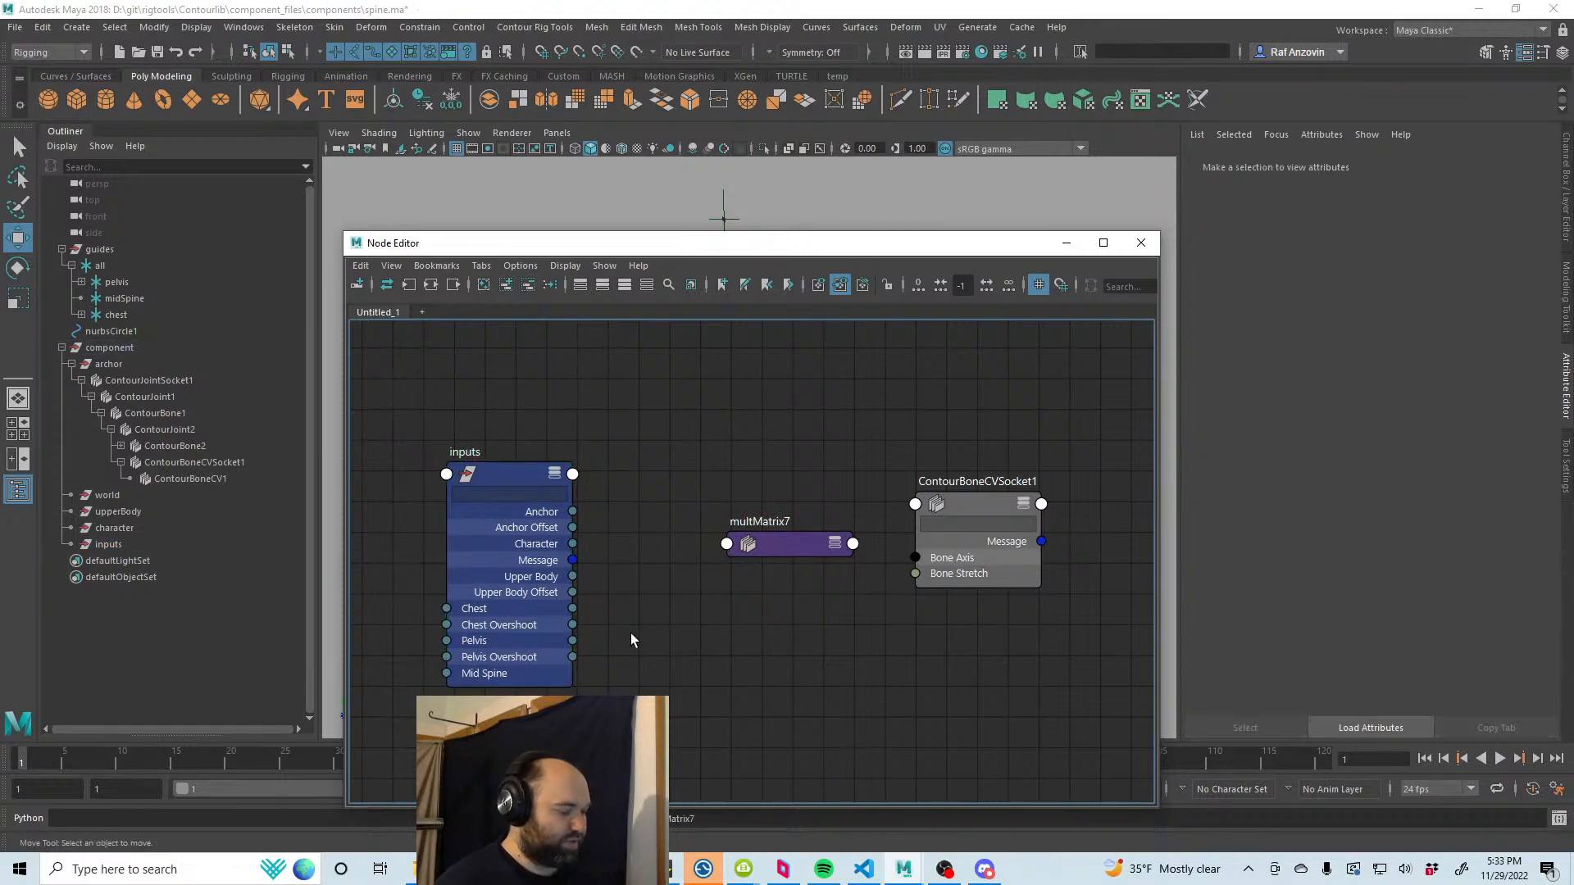
pyautogui.press('Tab')
pyautogui.write('inver')
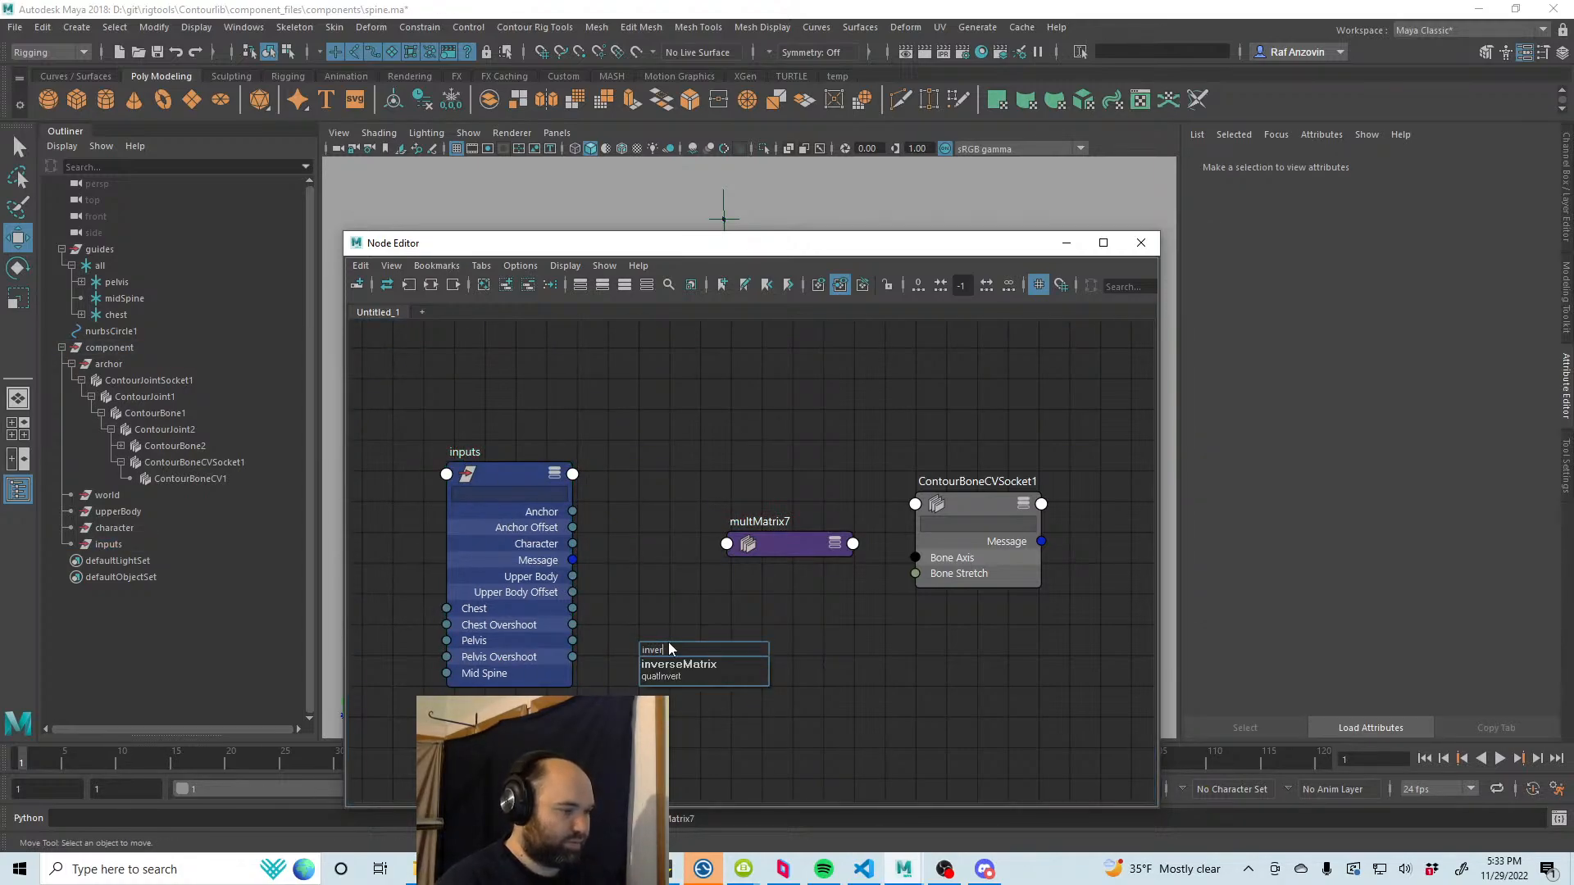
pyautogui.click(716, 664)
pyautogui.moveTo(696, 657); pyautogui.dragTo(727, 646)
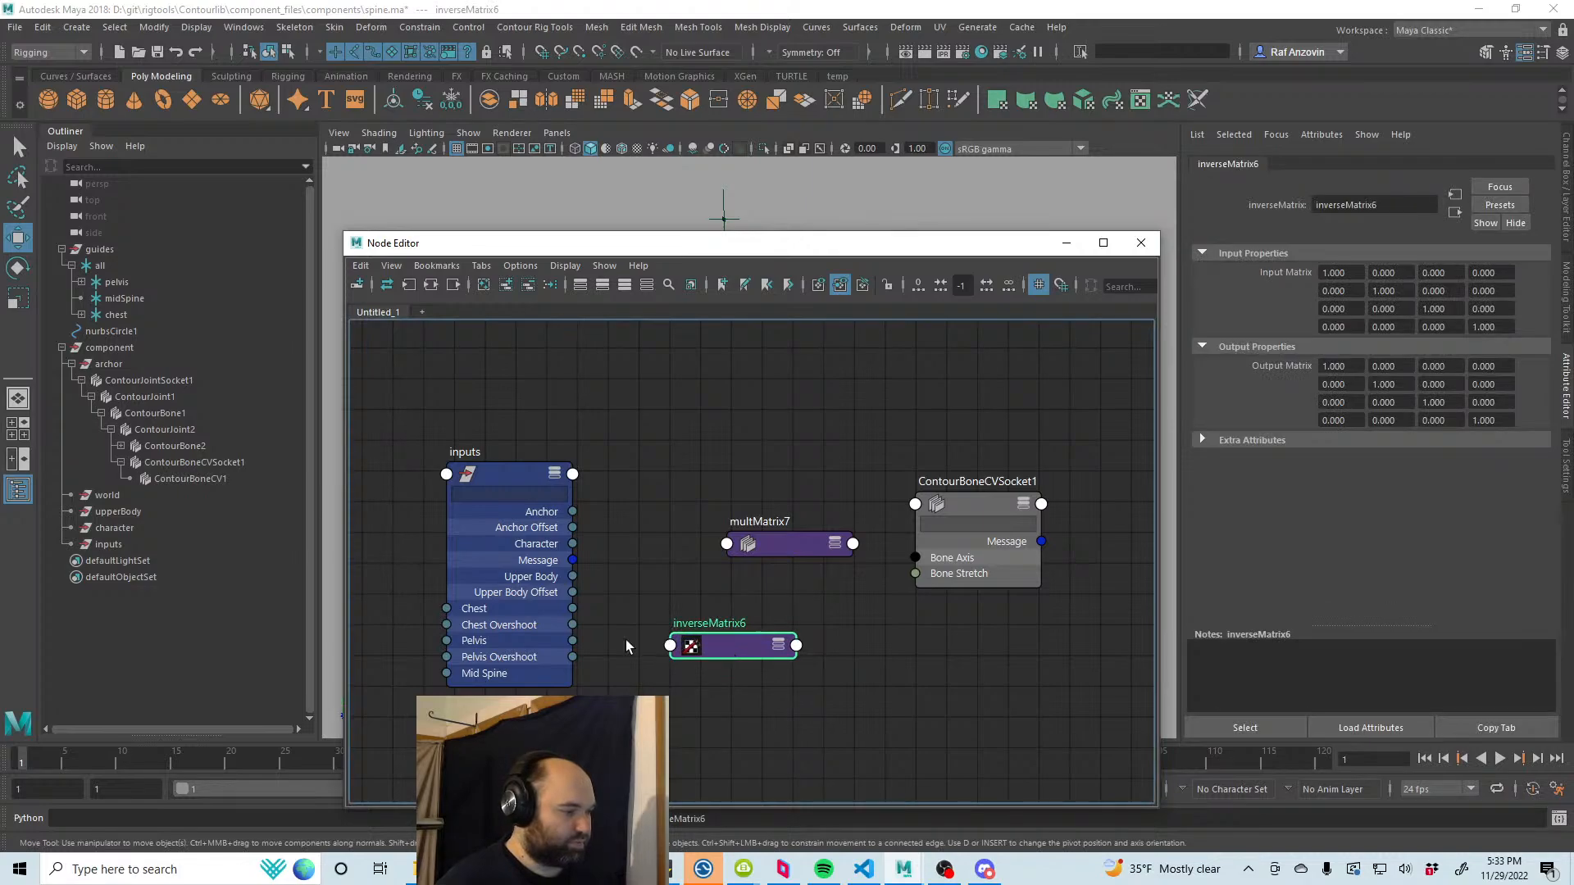
# Step: Connect the Pelvis attribute of the inputs node to the inverseMatrix node's input matrix
pyautogui.click(590, 643)
pyautogui.moveTo(573, 641); pyautogui.dragTo(670, 646)
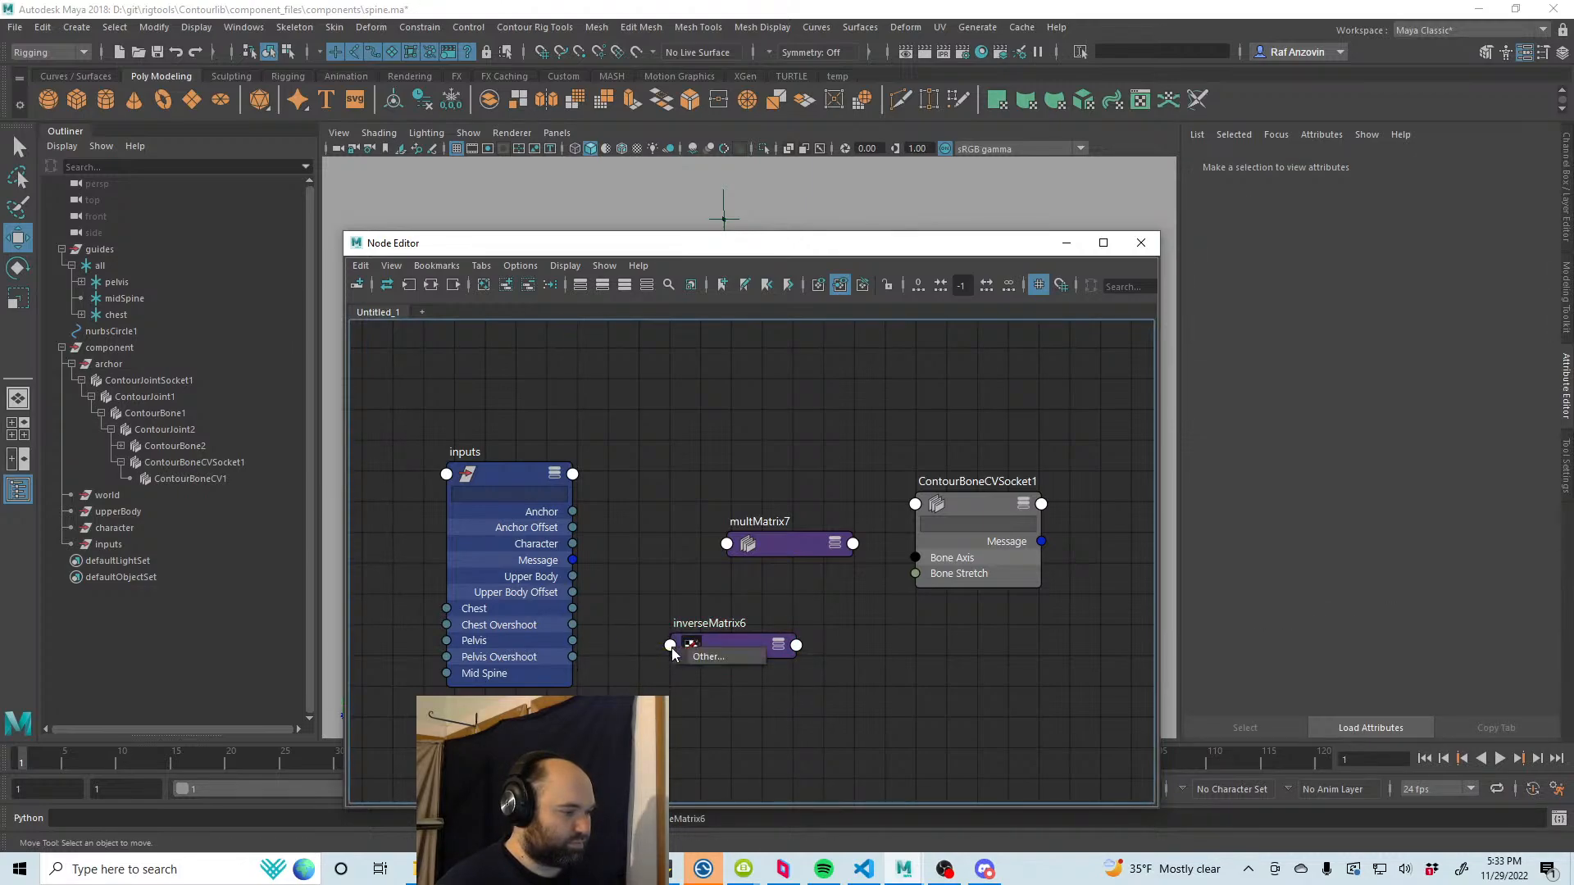
pyautogui.click(623, 415)
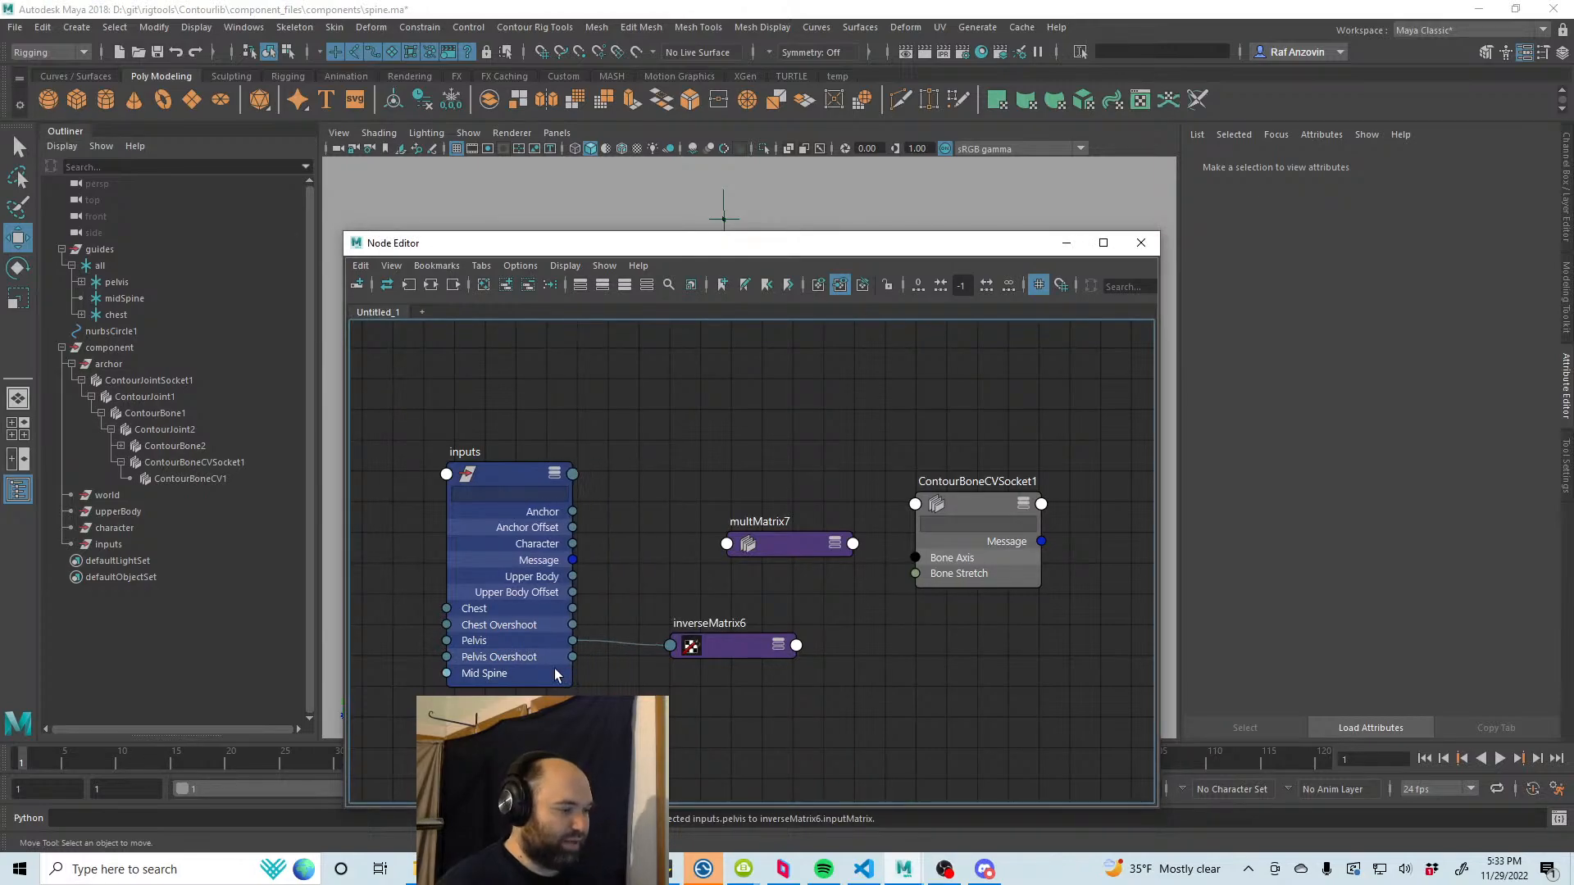
# Step: Connect the inputs node's Mid Spine to matrixIn of the multMatrix node and place that node below the inverseMatrix node
pyautogui.click(577, 474)
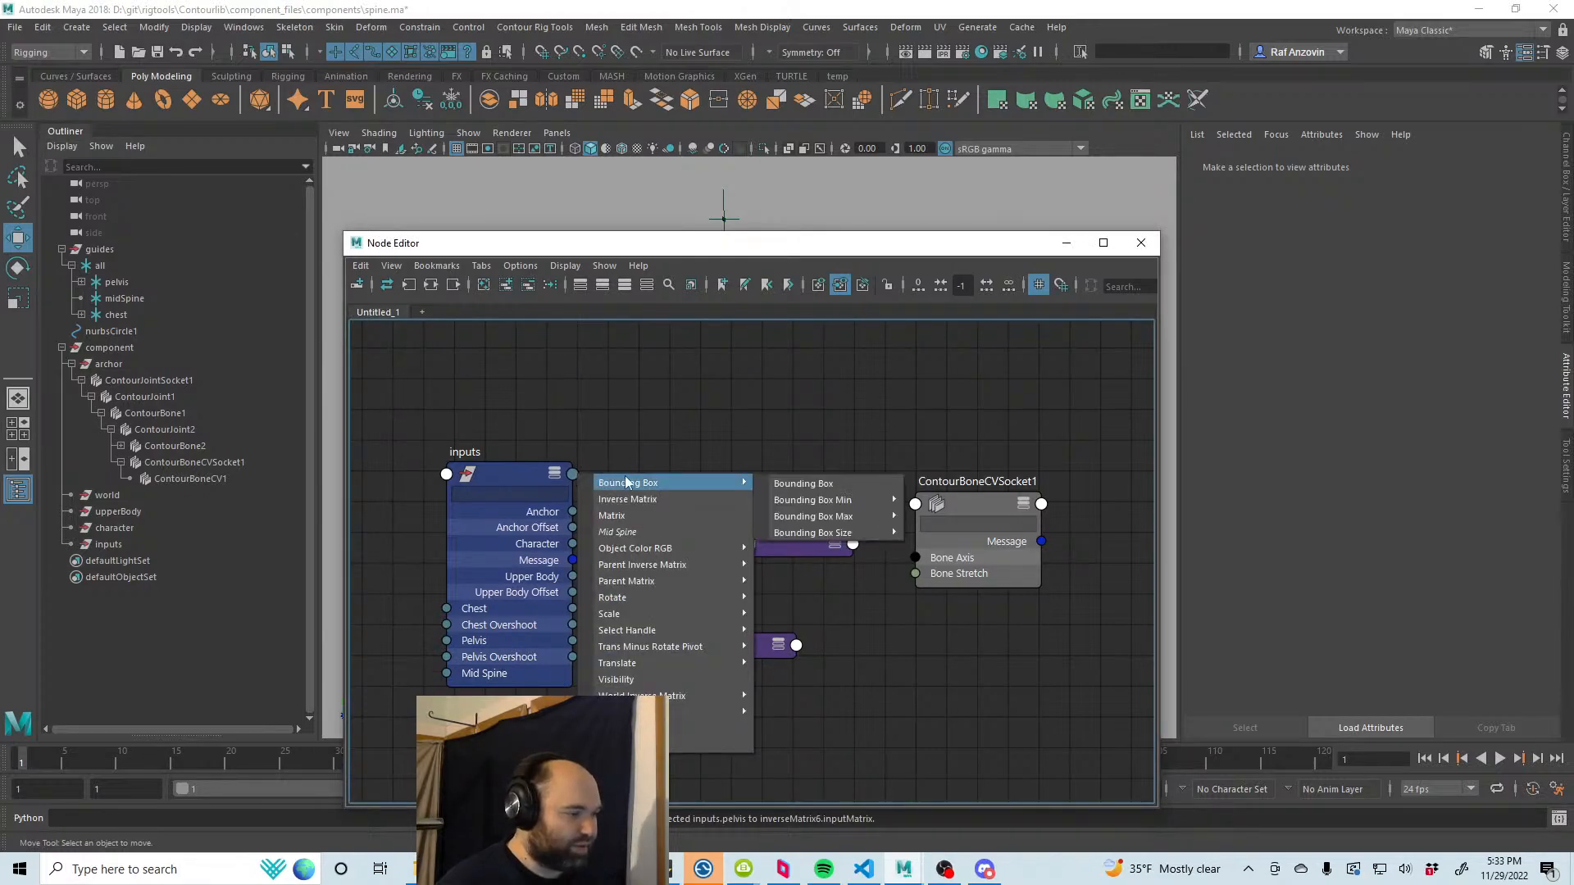
pyautogui.click(696, 531)
pyautogui.click(730, 546)
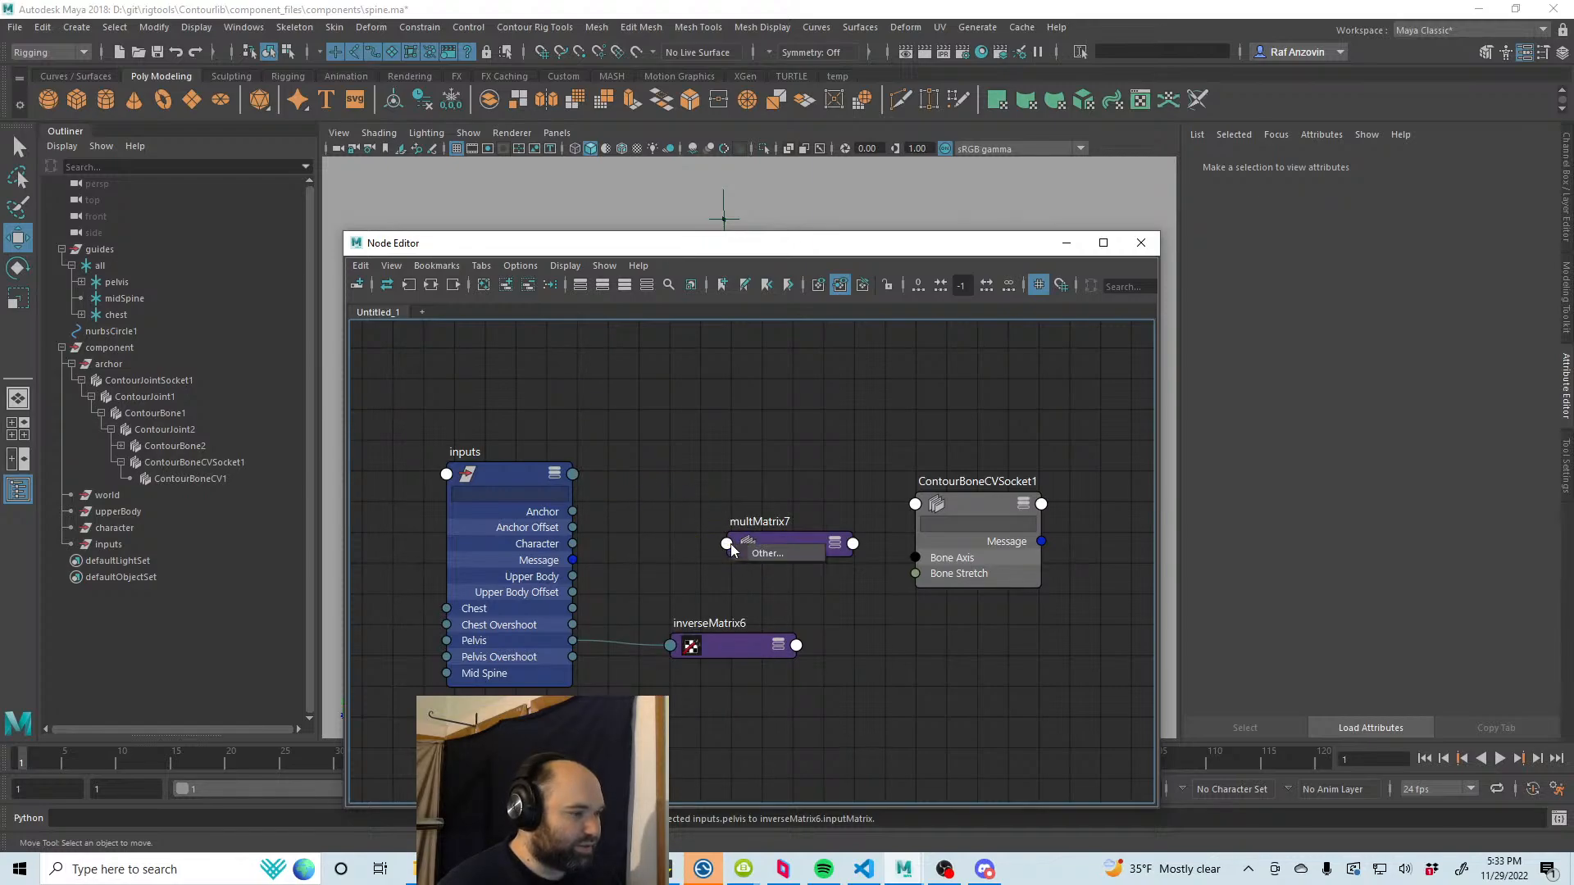
pyautogui.click(780, 556)
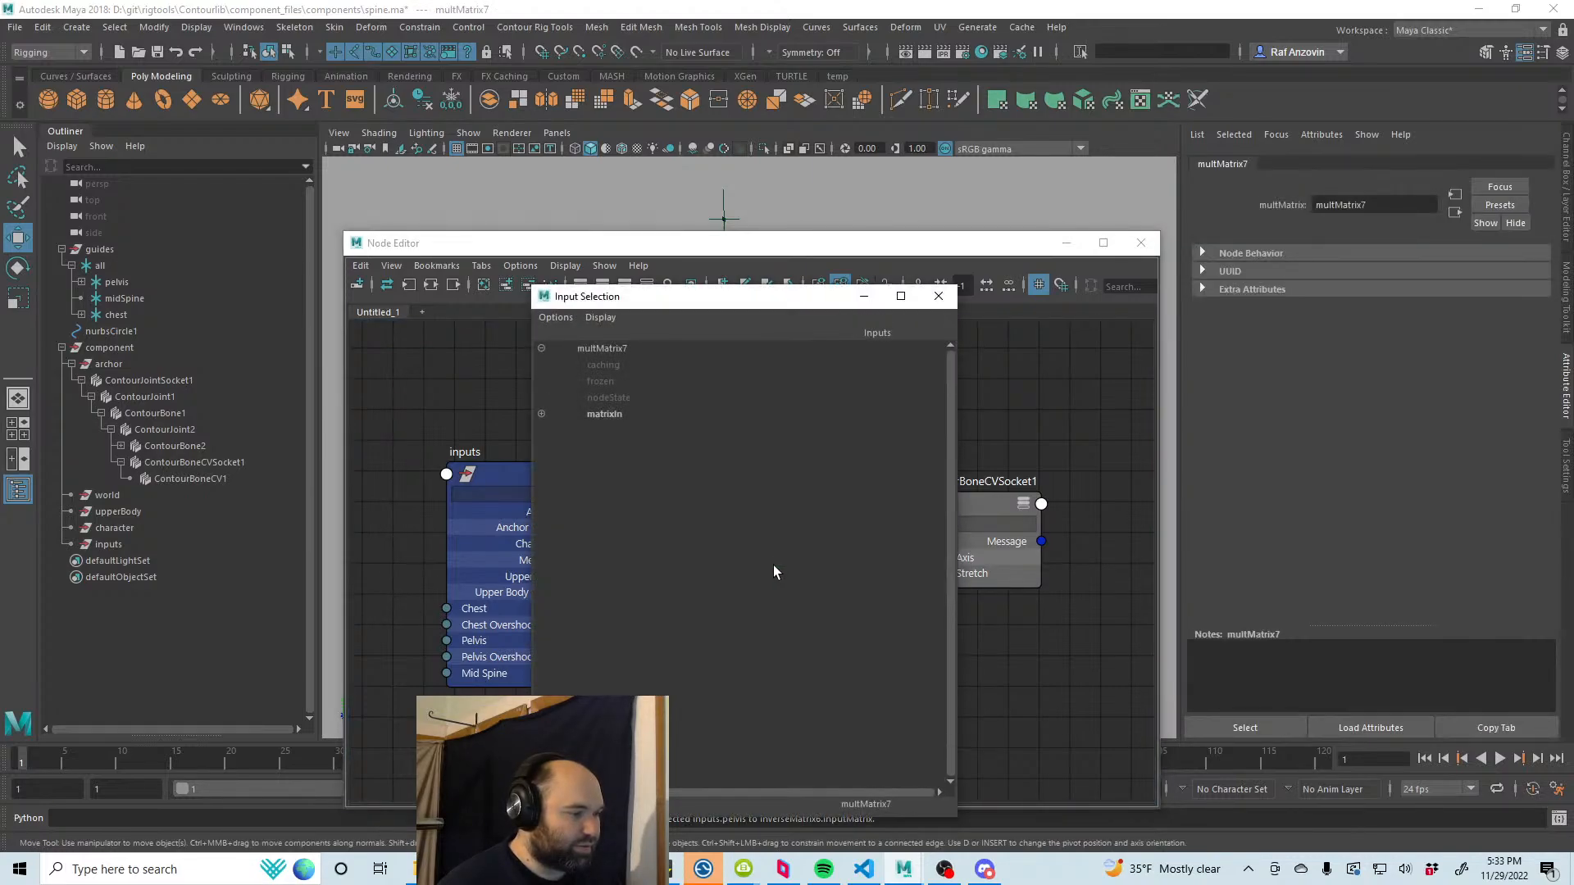
pyautogui.click(613, 416)
pyautogui.moveTo(798, 544); pyautogui.dragTo(787, 725)
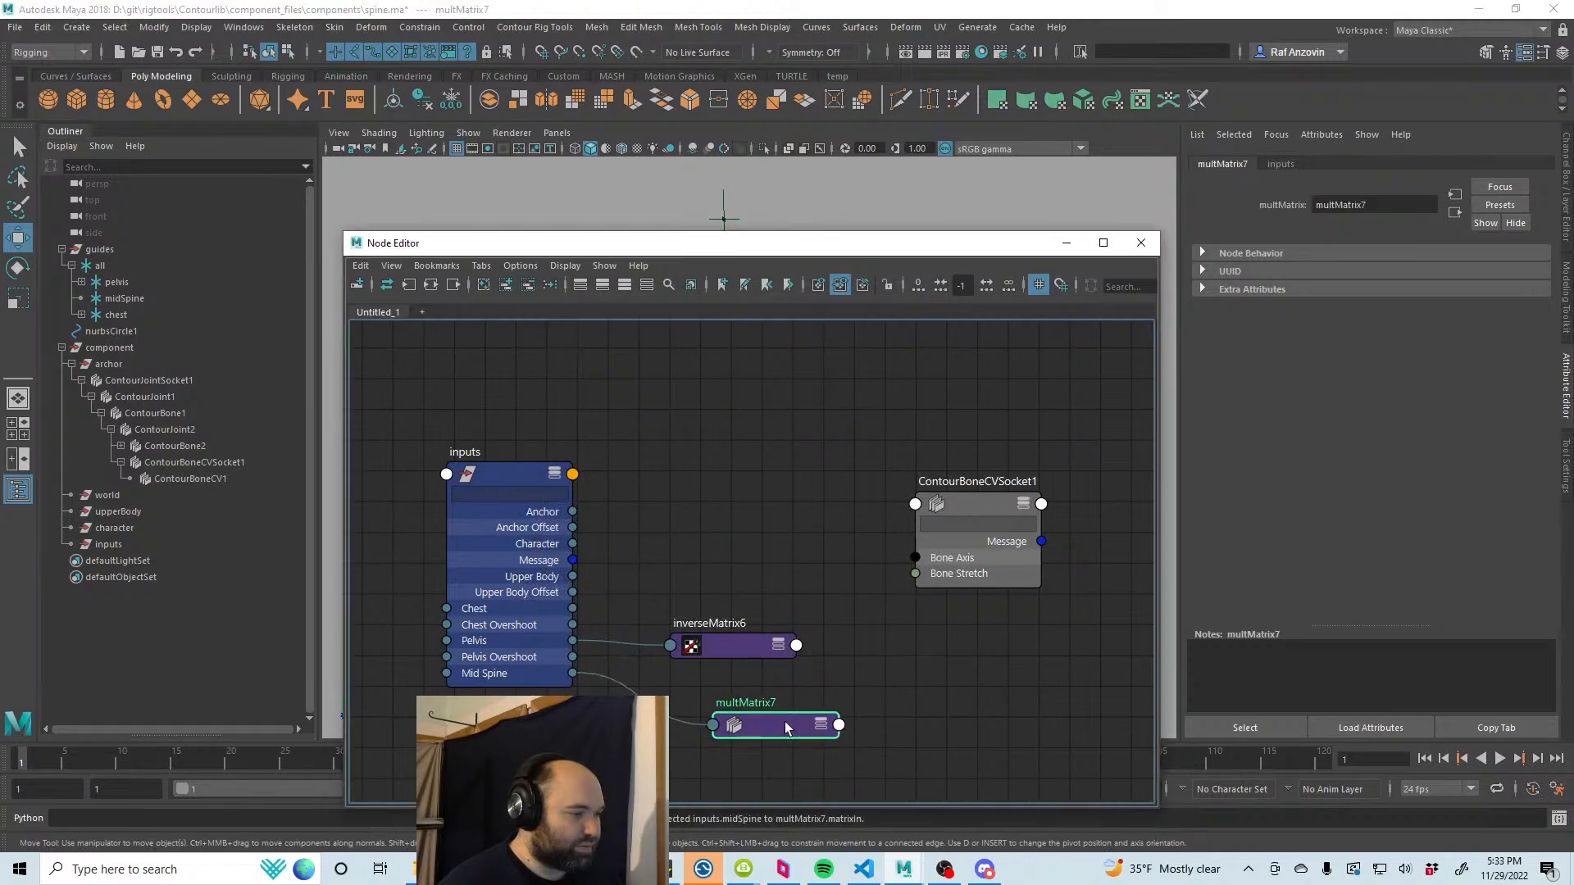
# Step: Connect the inverseMatrix node's output matrix to the first matrixIn element of the multMatrix node
pyautogui.click(796, 645)
pyautogui.click(714, 727)
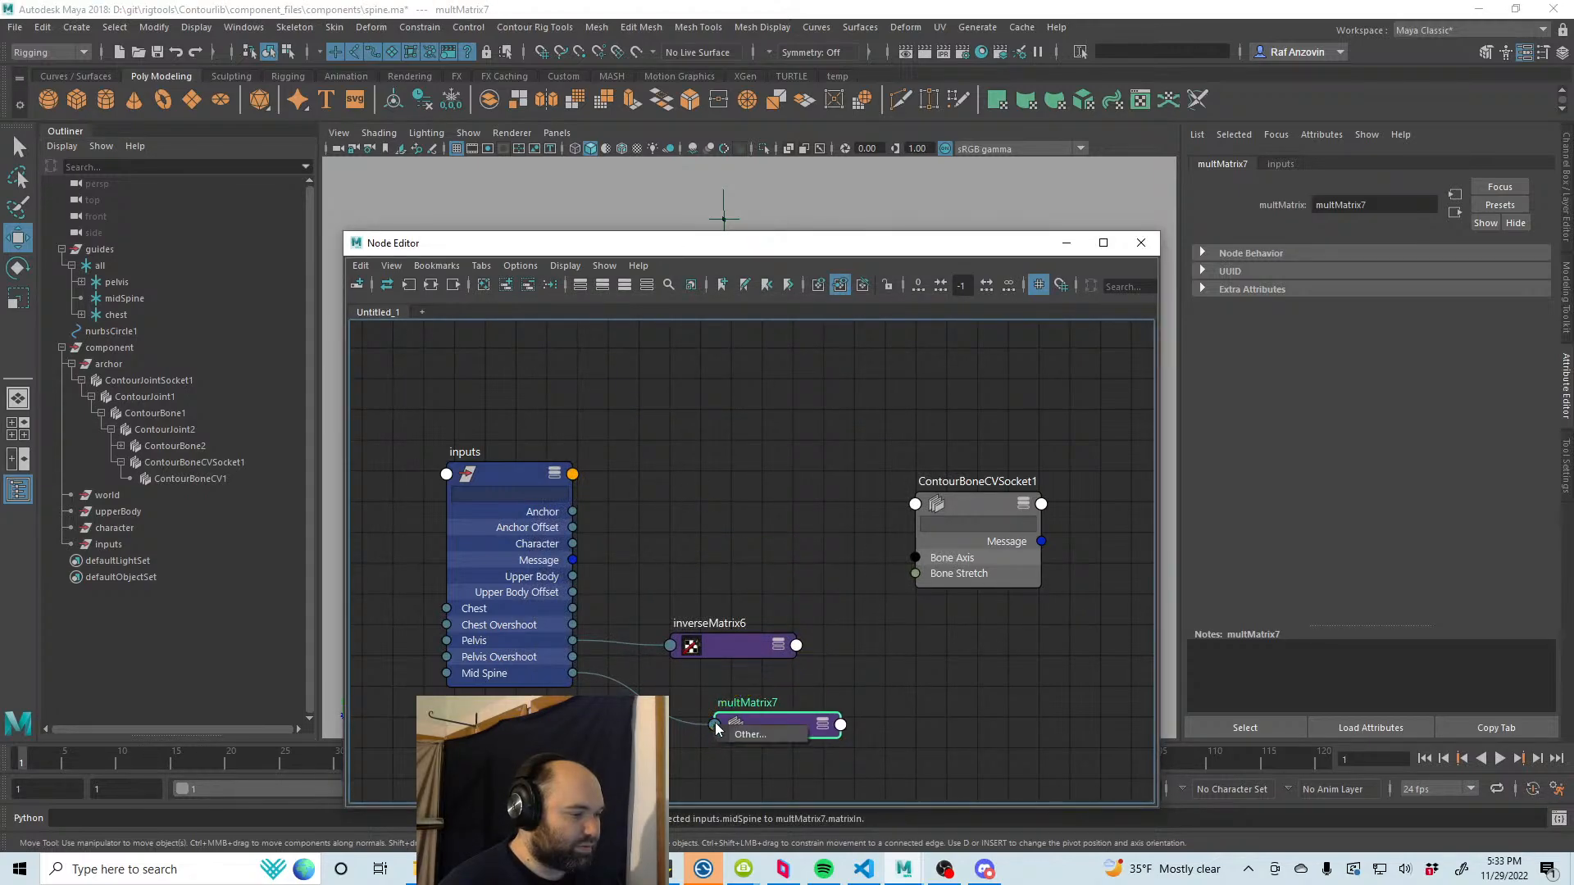
pyautogui.click(758, 742)
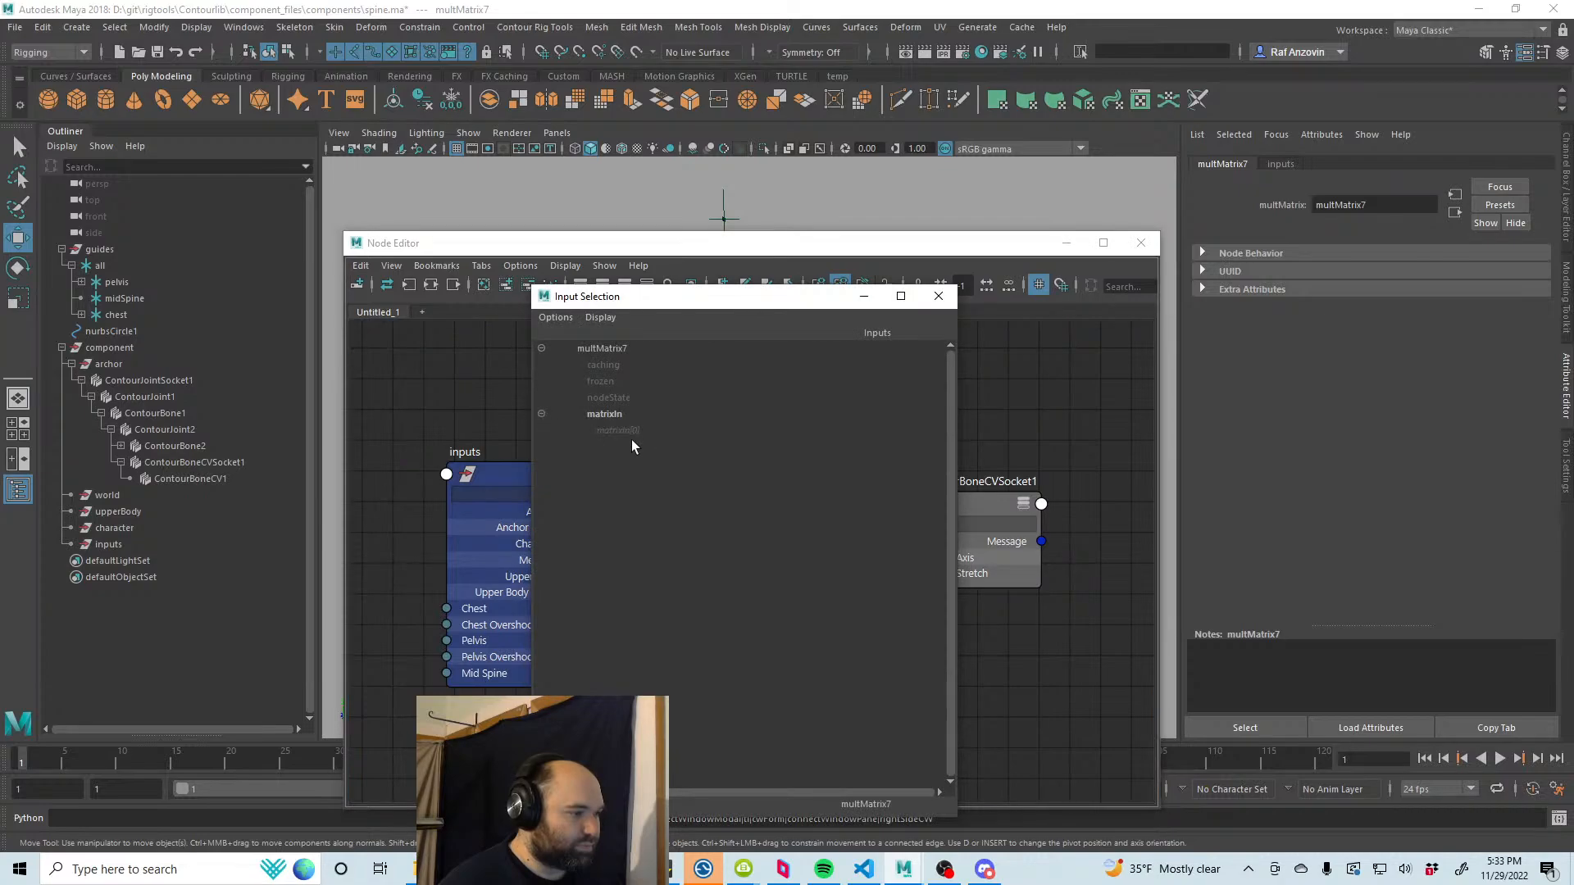
pyautogui.click(626, 432)
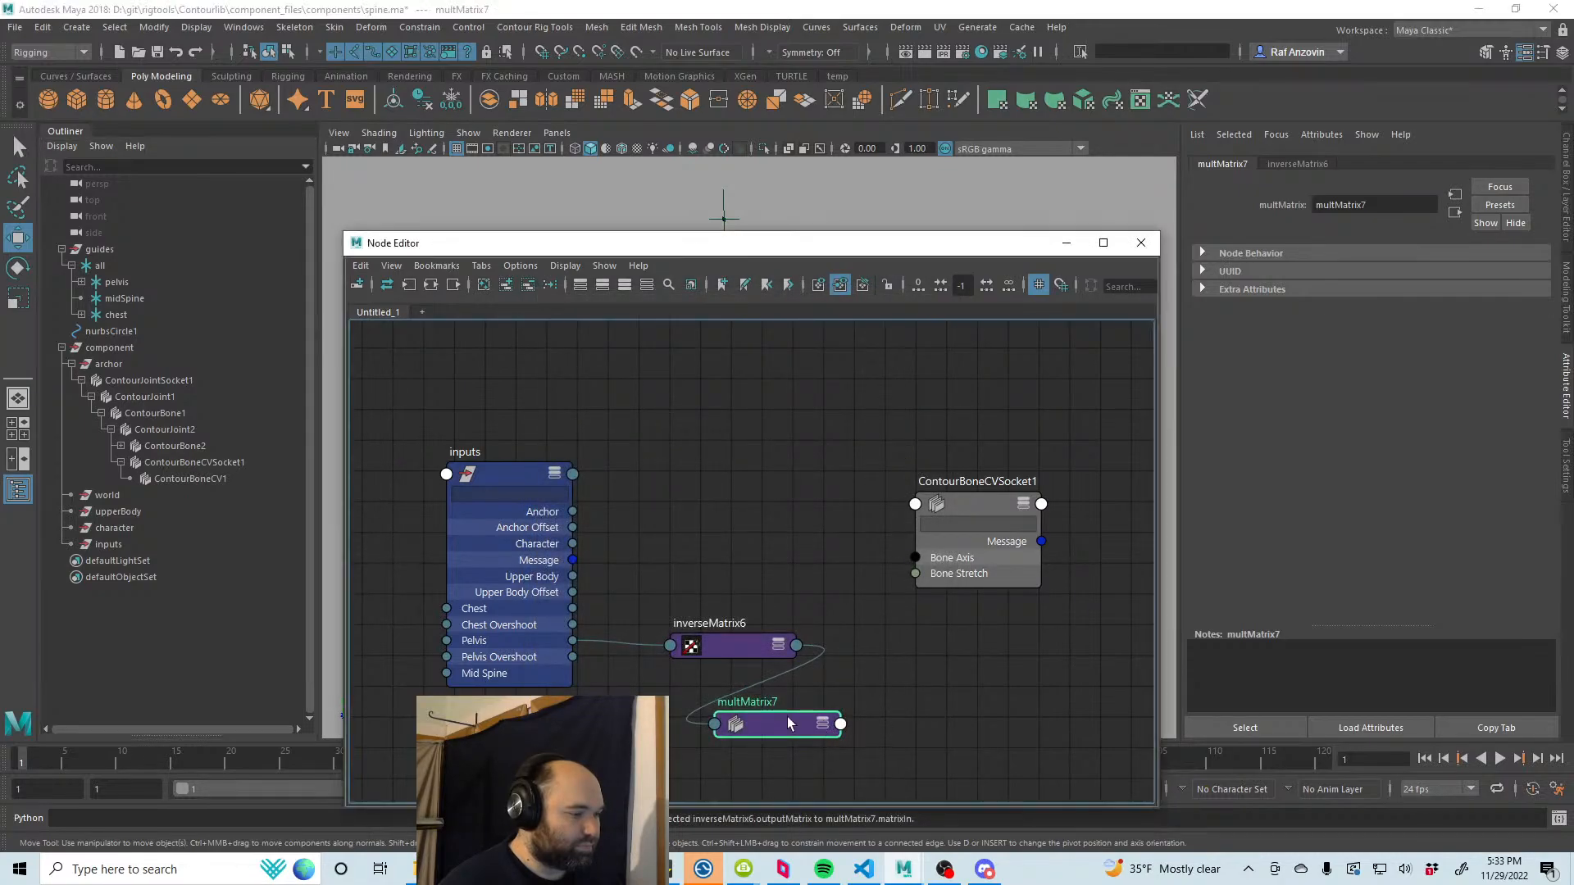
# Step: Expand the multMatrix node, connecting Pelvis Overshoot to Matrix In[0] and the inverseMatrix output to Matrix In[1]
pyautogui.click(823, 725)
pyautogui.moveTo(753, 759); pyautogui.dragTo(928, 691)
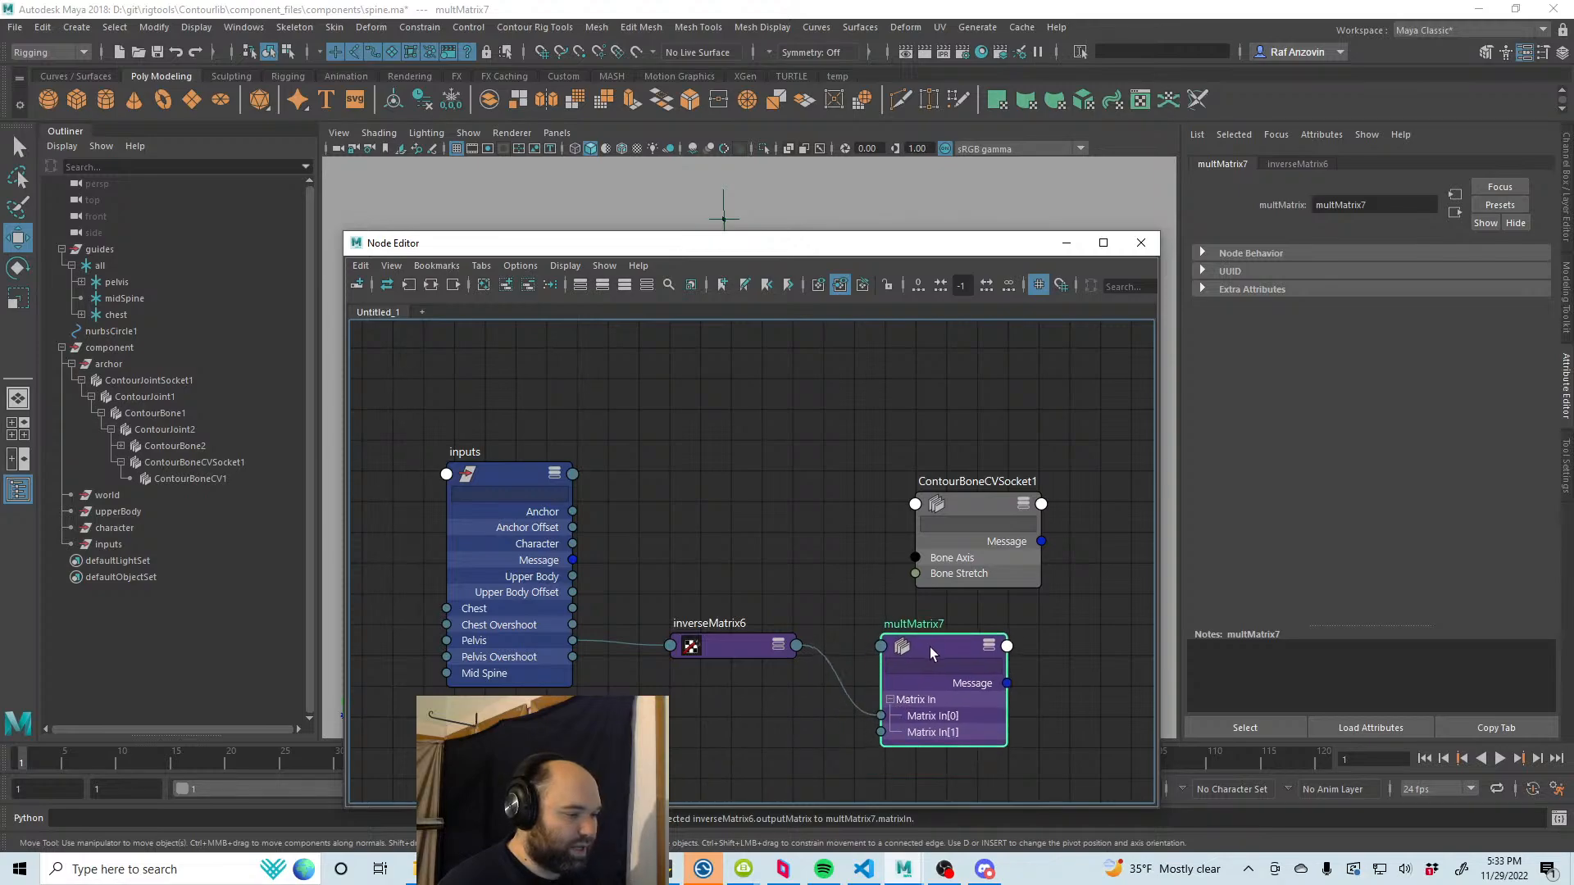
pyautogui.click(572, 657)
pyautogui.click(889, 719)
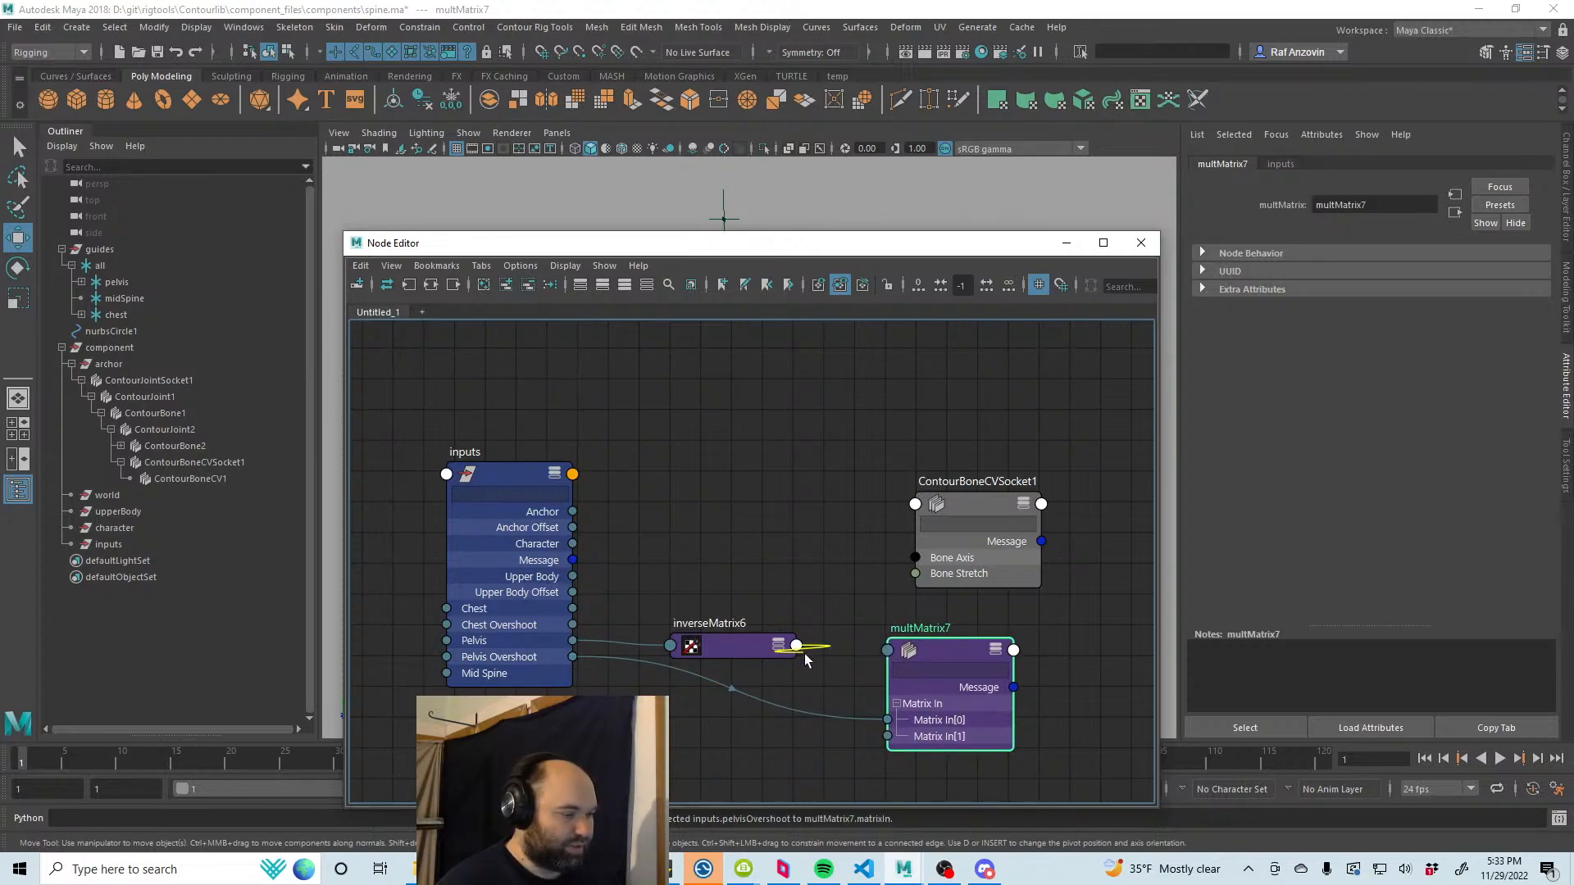
pyautogui.click(890, 736)
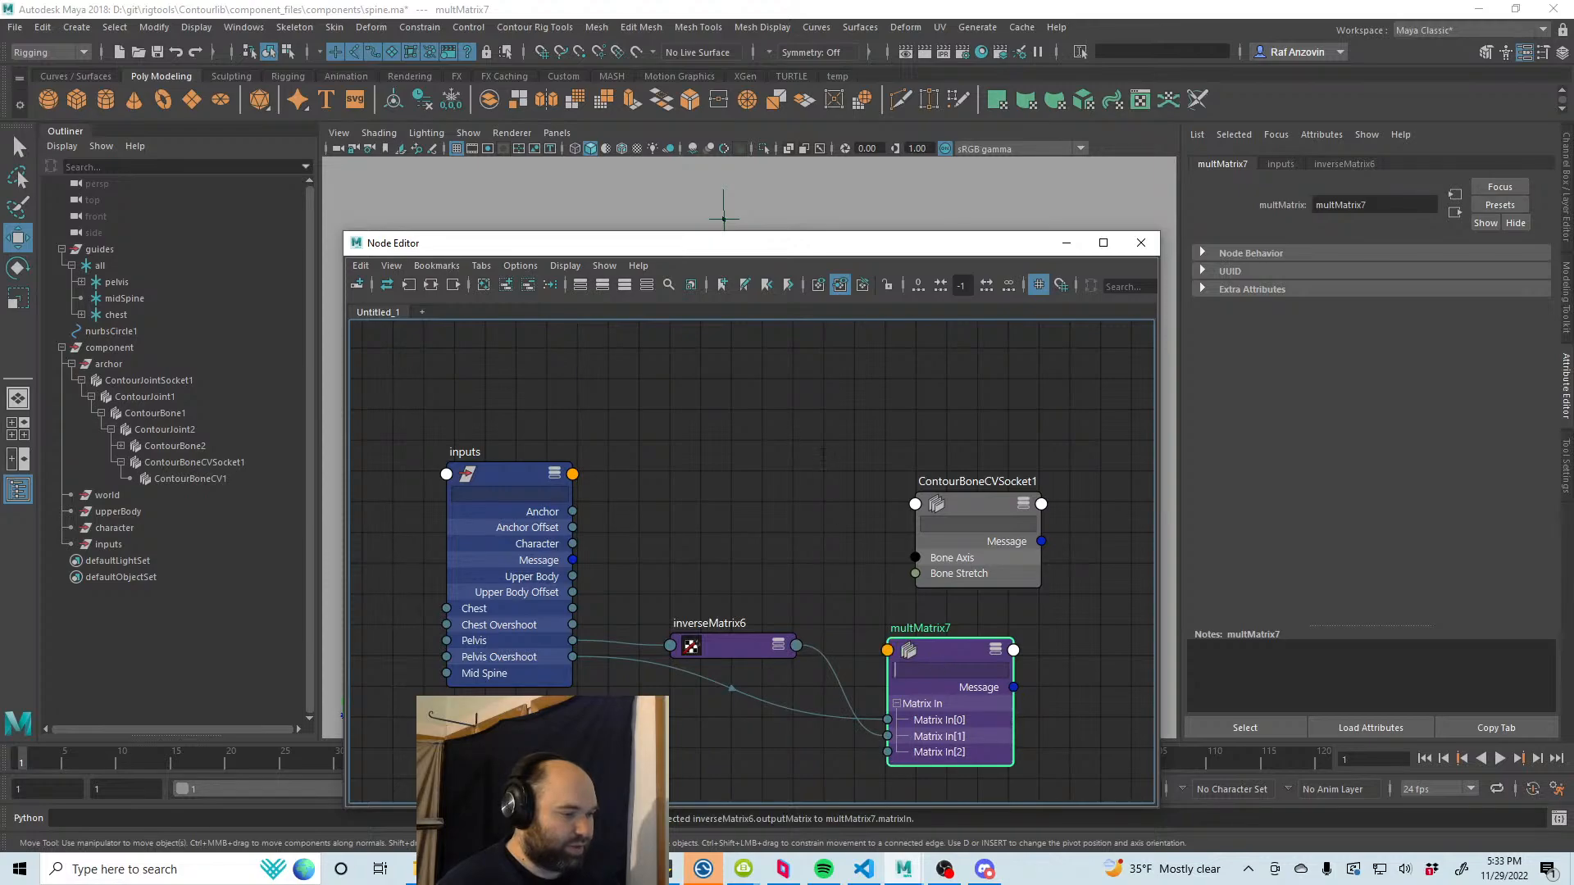
# Step: Rearrange the graph with the multMatrix node near ContourBoneCVSocket1 and the inverseMatrix node below it
pyautogui.moveTo(942, 662); pyautogui.dragTo(798, 457)
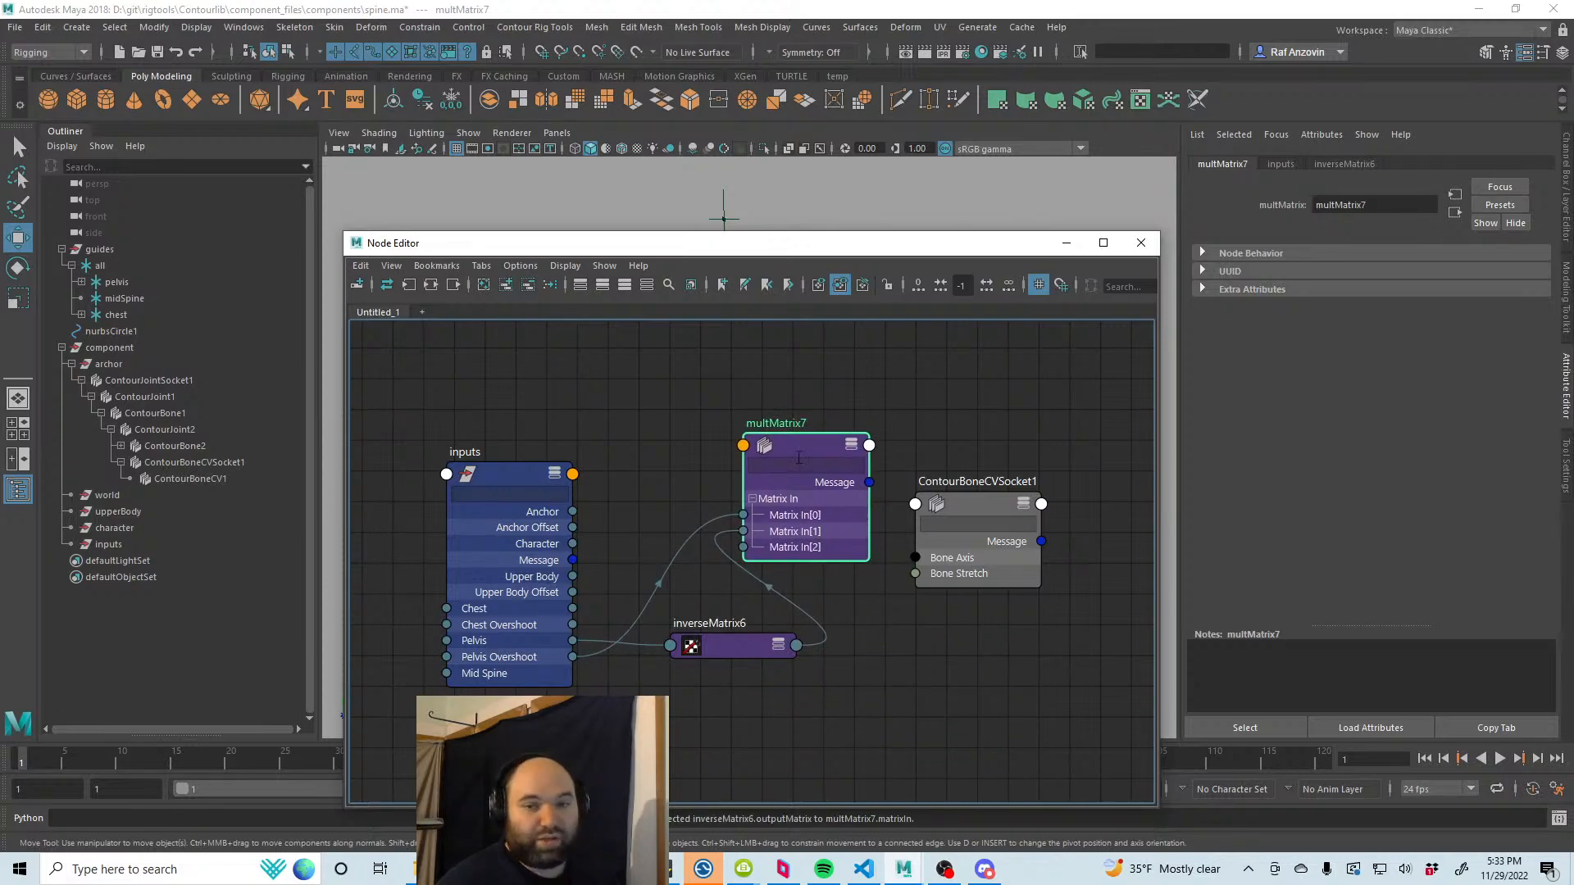
pyautogui.moveTo(734, 651); pyautogui.dragTo(675, 712)
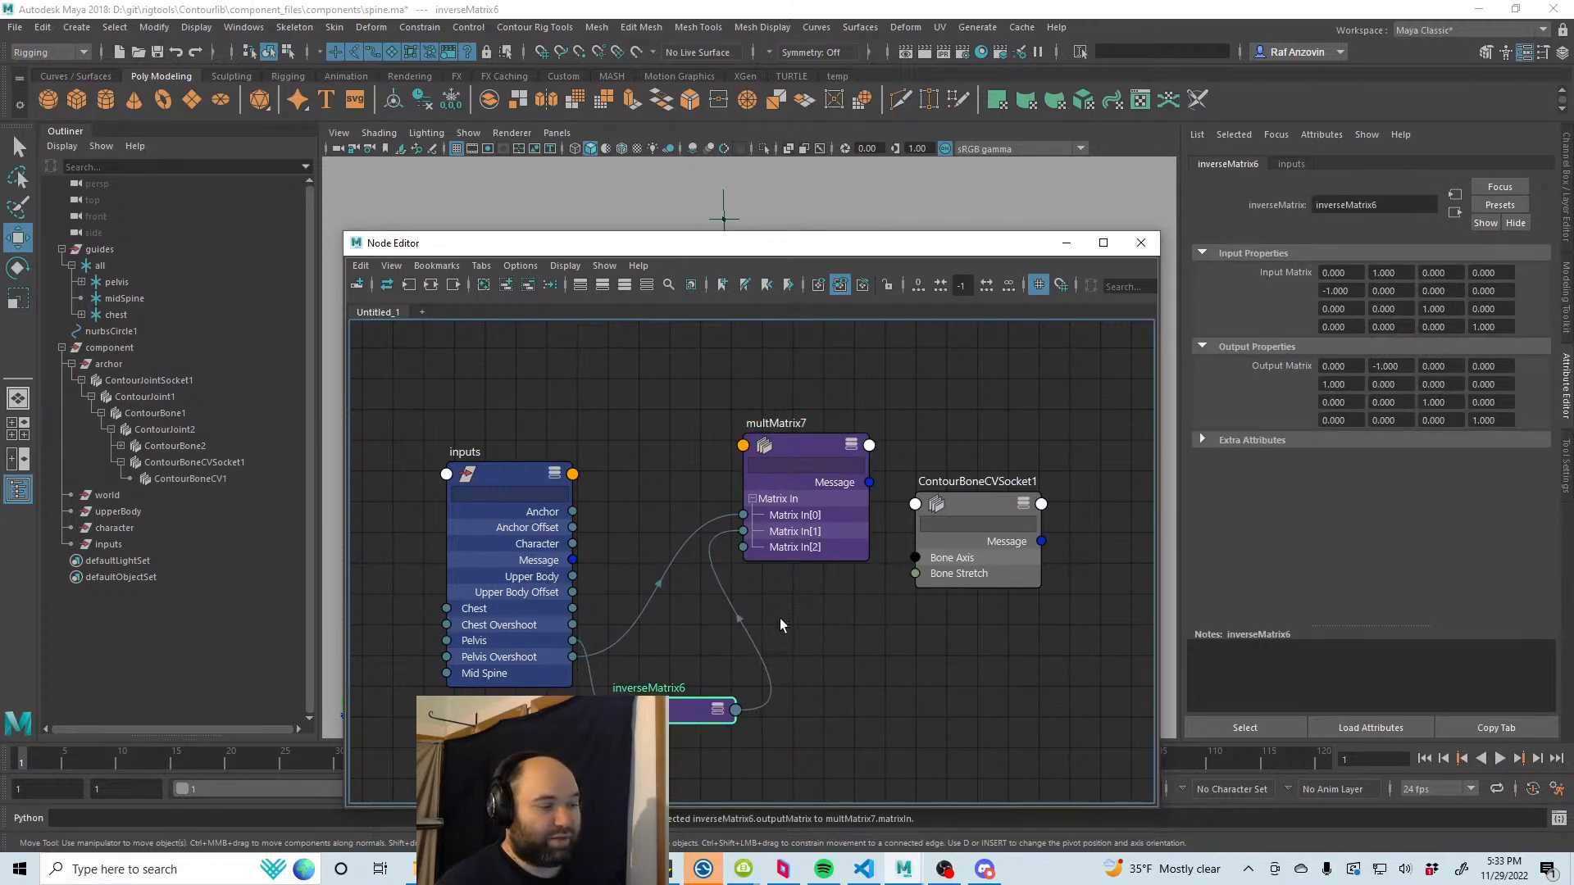
pyautogui.keyDown('alt'); pyautogui.moveTo(797, 619); pyautogui.dragTo(790, 474, button='right'); pyautogui.keyUp('alt')
pyautogui.click(790, 474)
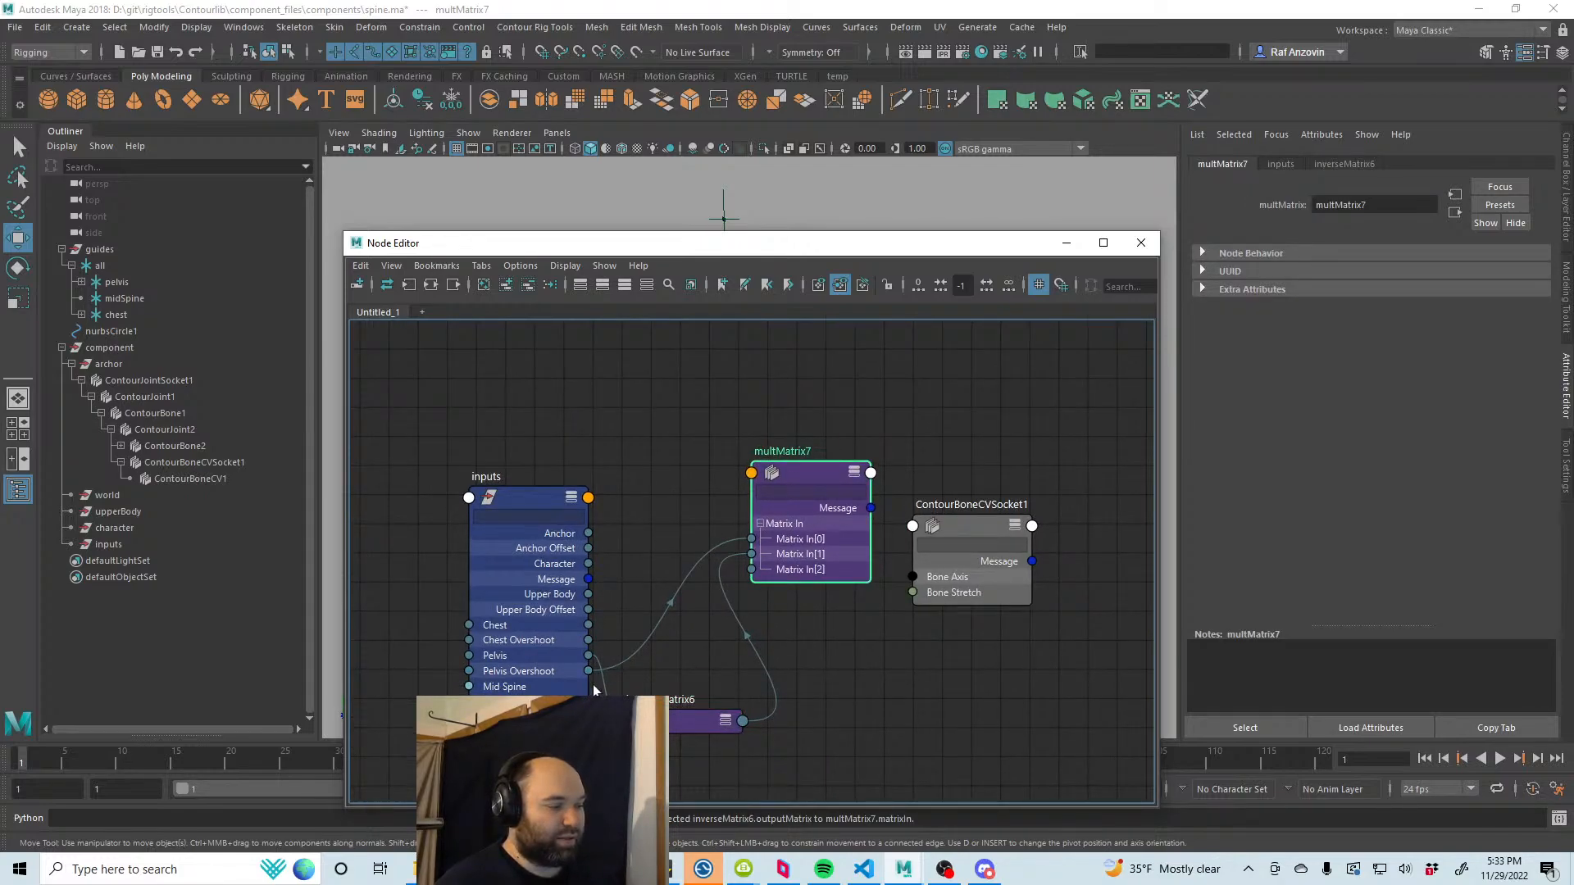
# Step: Replace the source of the multMatrix node's Matrix In[0] with the inputs node's Mid Spine attribute
pyautogui.moveTo(590, 666); pyautogui.dragTo(589, 656)
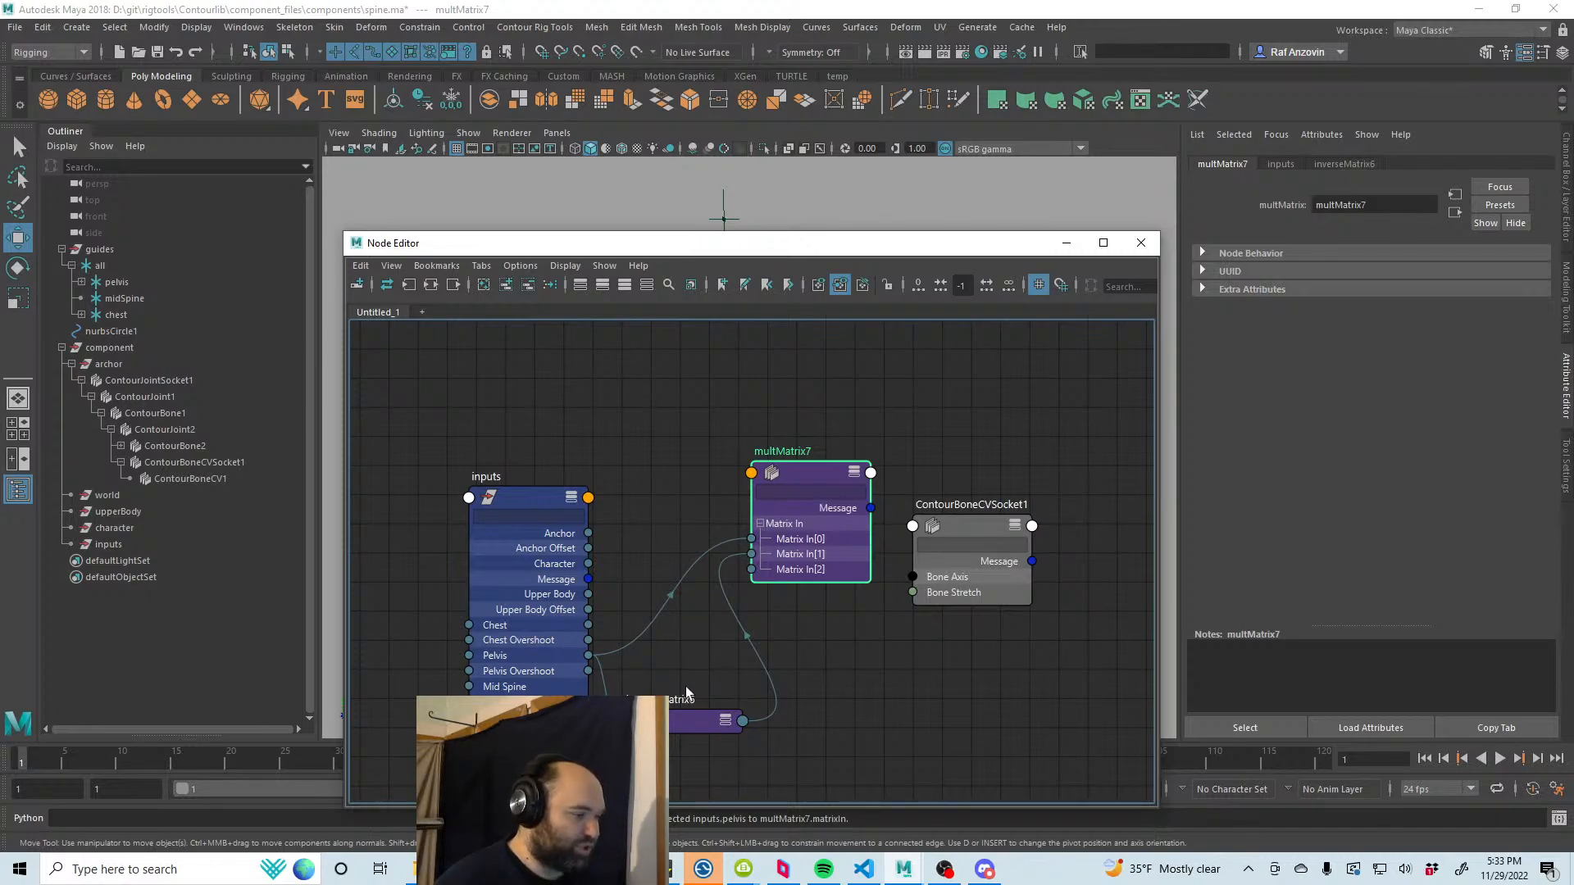
pyautogui.moveTo(686, 715); pyautogui.dragTo(702, 699)
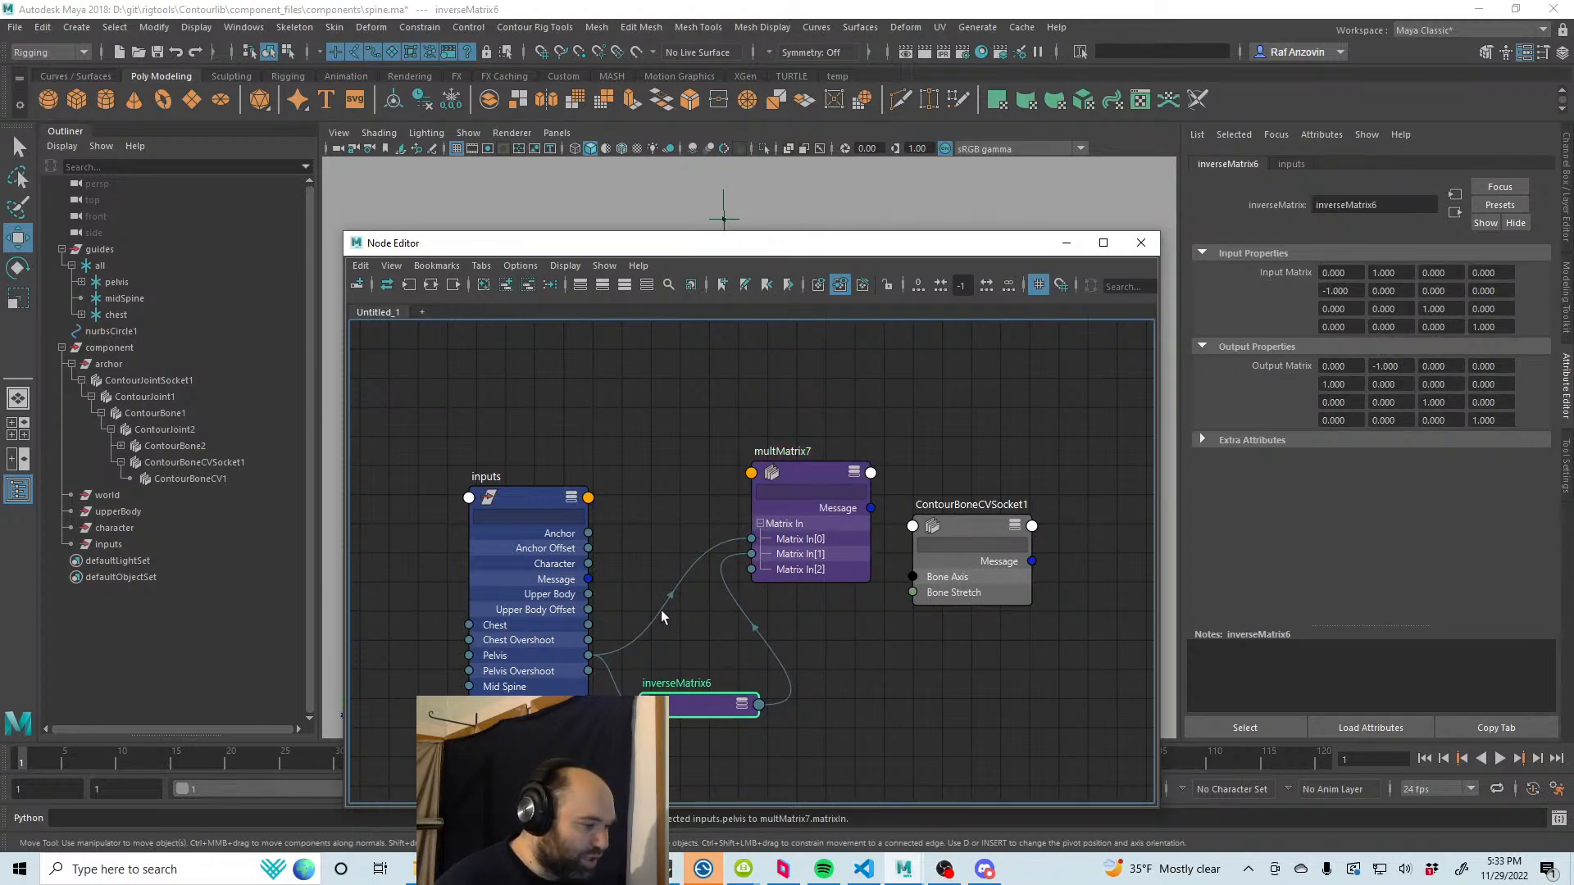
pyautogui.click(588, 498)
pyautogui.click(650, 560)
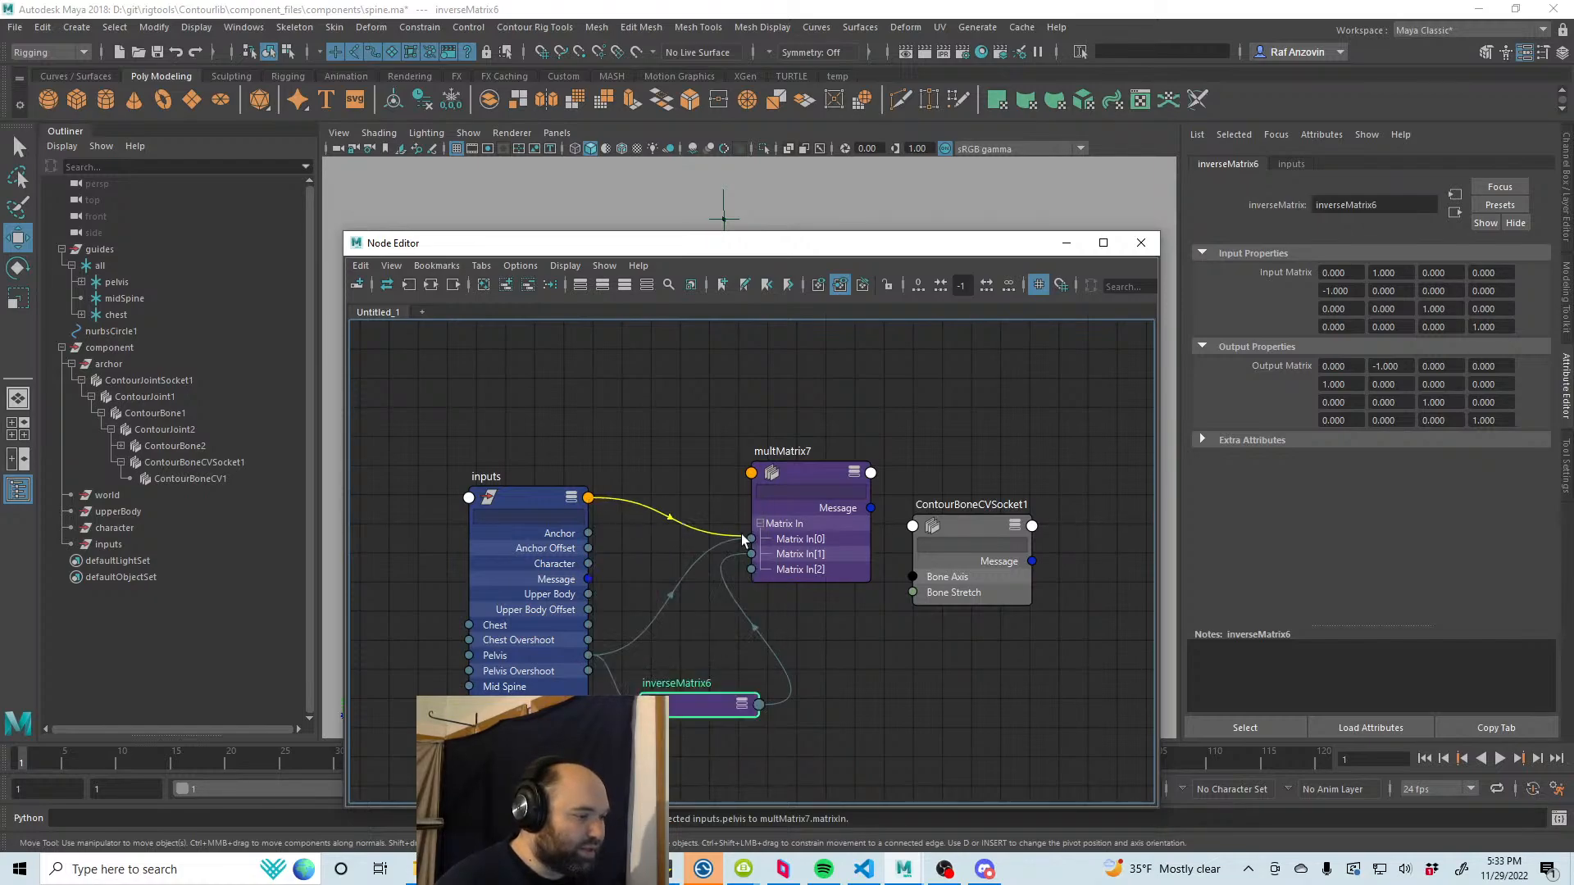
pyautogui.click(775, 554)
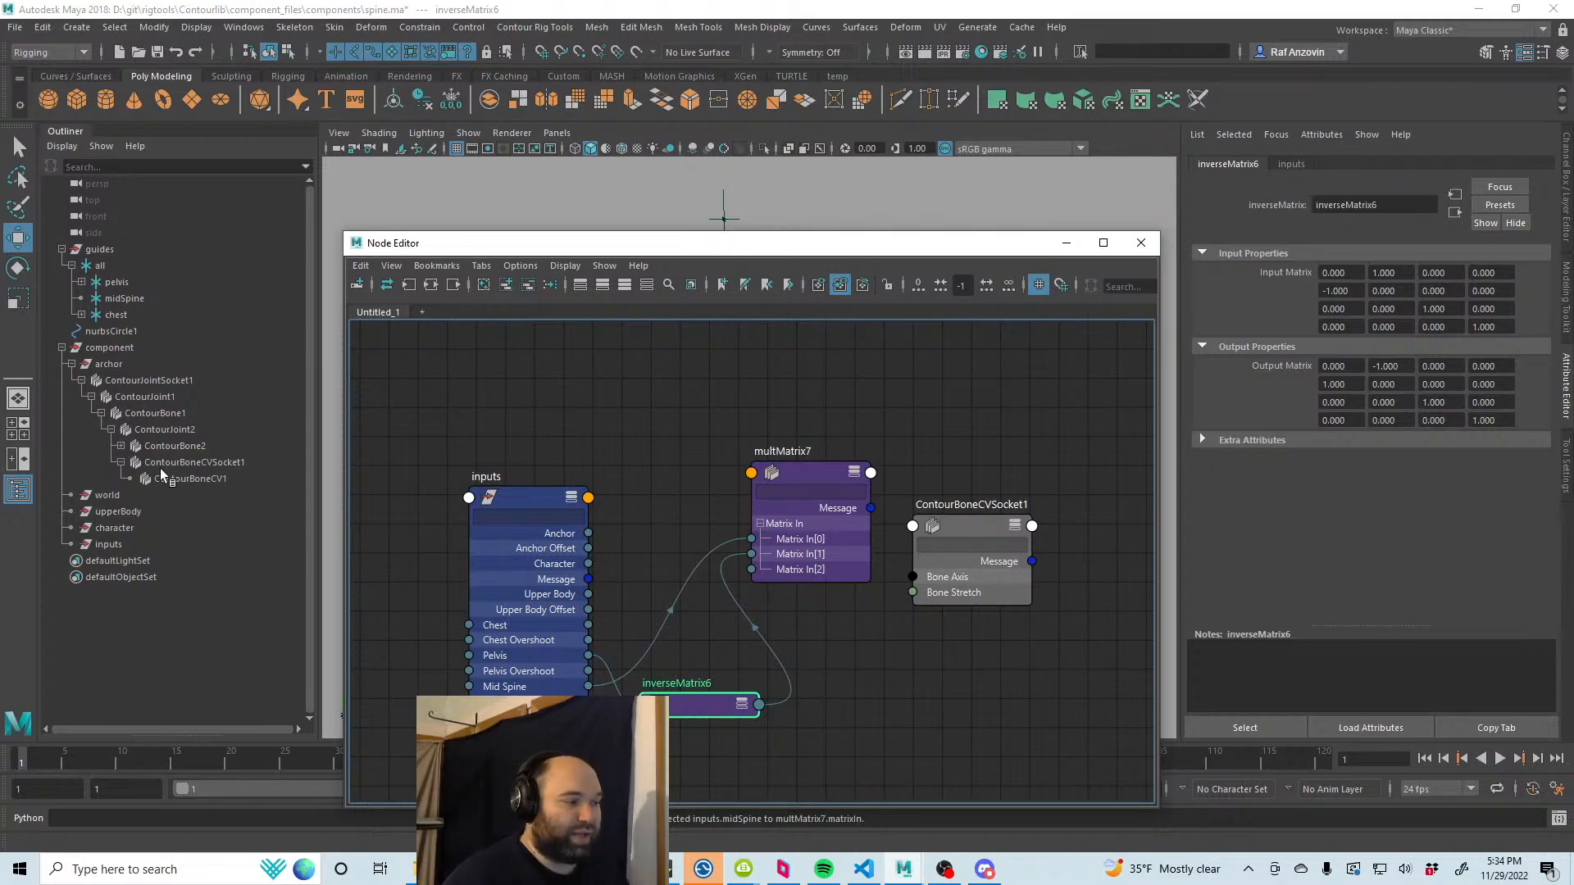
# Step: Move ContourBoneCVSocket1 further right and create a decomposeMatrix node between it and the multMatrix node
pyautogui.moveTo(959, 524); pyautogui.dragTo(1058, 473)
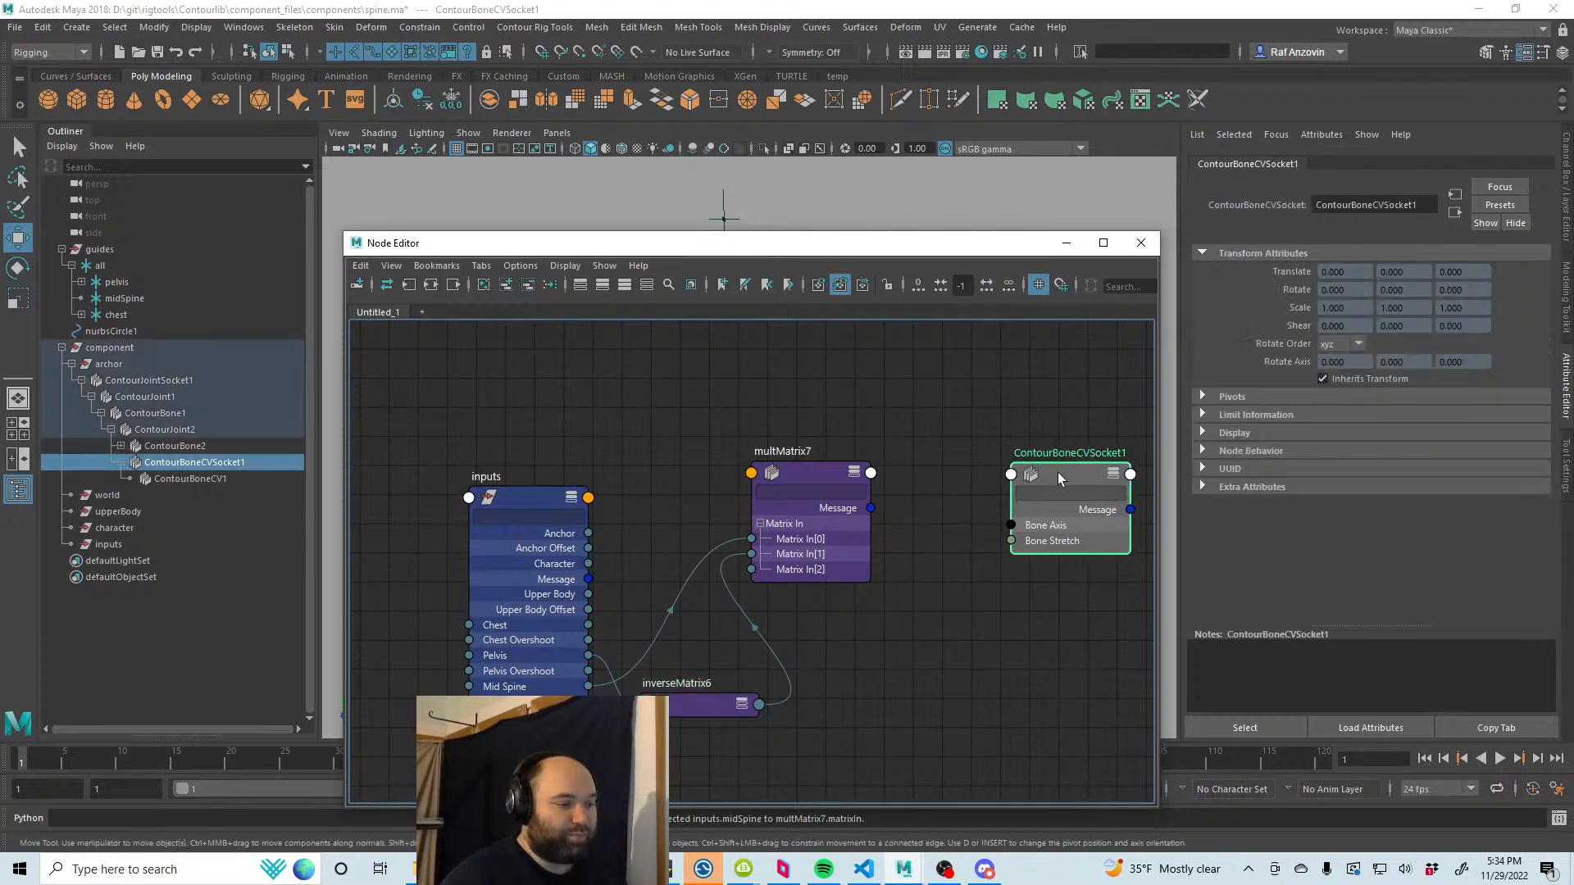
pyautogui.keyDown('alt'); pyautogui.moveTo(926, 591); pyautogui.dragTo(849, 603, button='middle'); pyautogui.keyUp('alt')
pyautogui.click(850, 603)
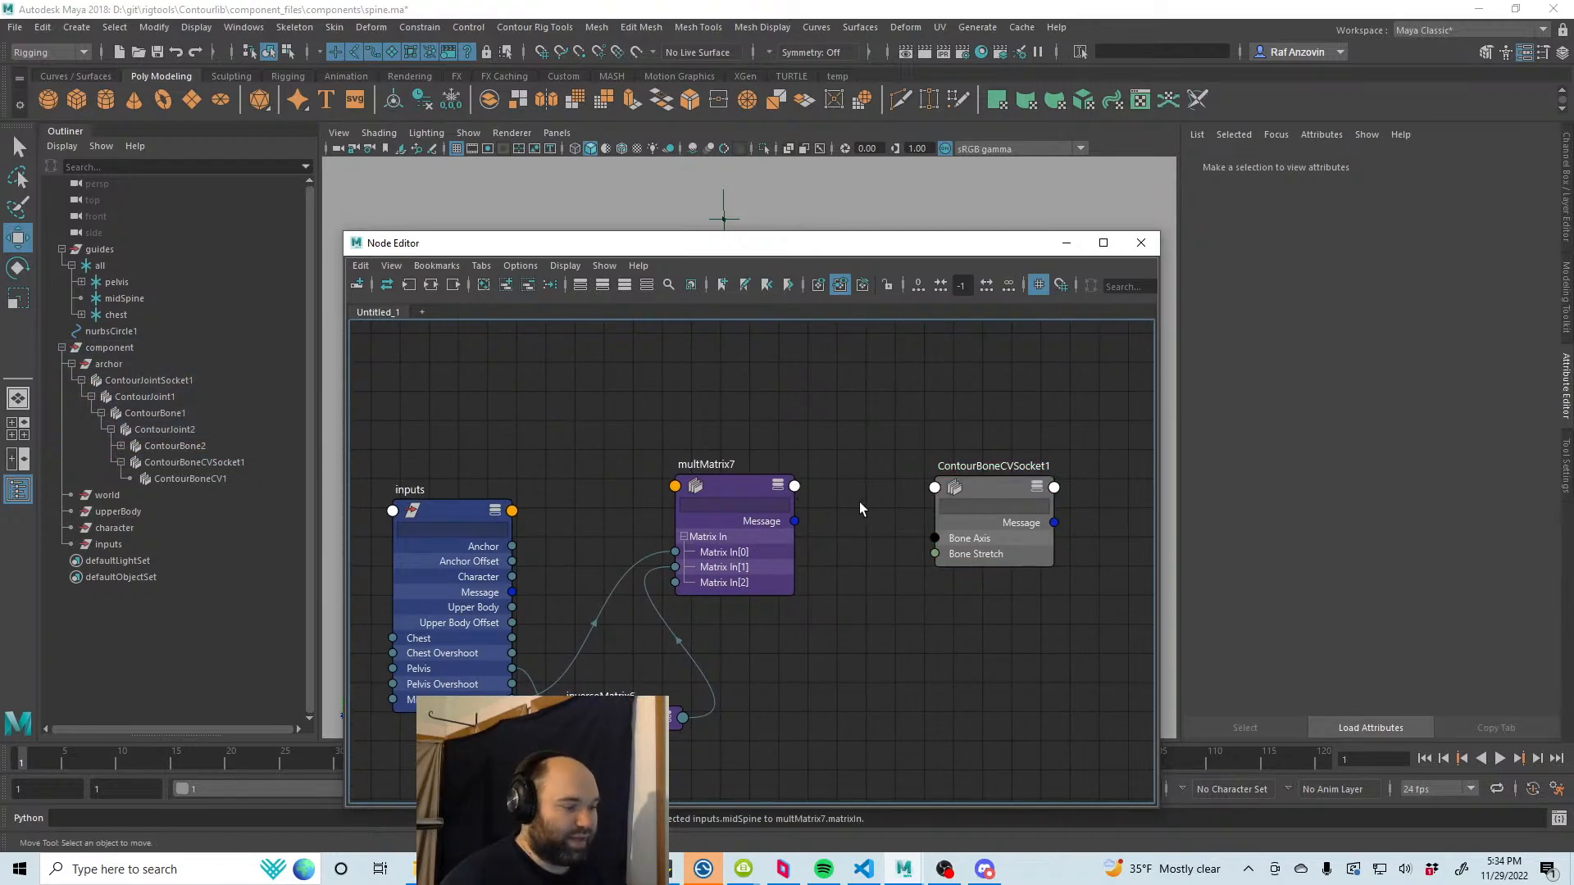
pyautogui.press('Tab')
pyautogui.write('dec')
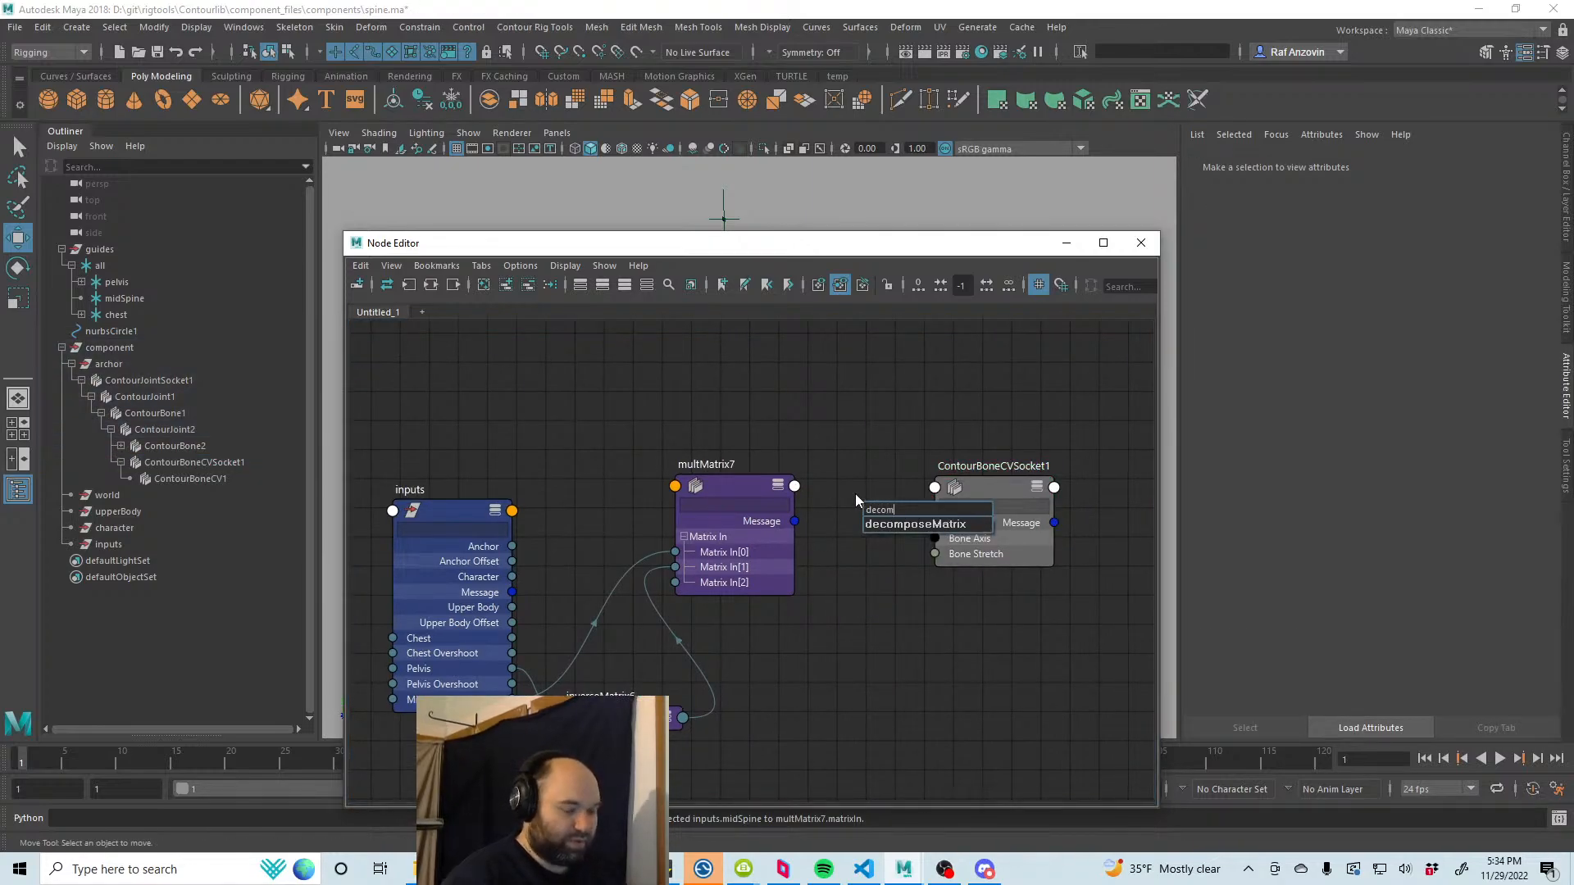
pyautogui.press('Down')
pyautogui.press('Return')
pyautogui.click(810, 572)
# Step: Move ContourBoneCVSocket1 clear of the decomposeMatrix node and connect the multMatrix node's Matrix Sum to the decomposeMatrix input matrix
pyautogui.keyDown('alt'); pyautogui.moveTo(876, 573); pyautogui.dragTo(755, 573, button='middle'); pyautogui.keyUp('alt')
pyautogui.moveTo(874, 483); pyautogui.dragTo(1041, 602)
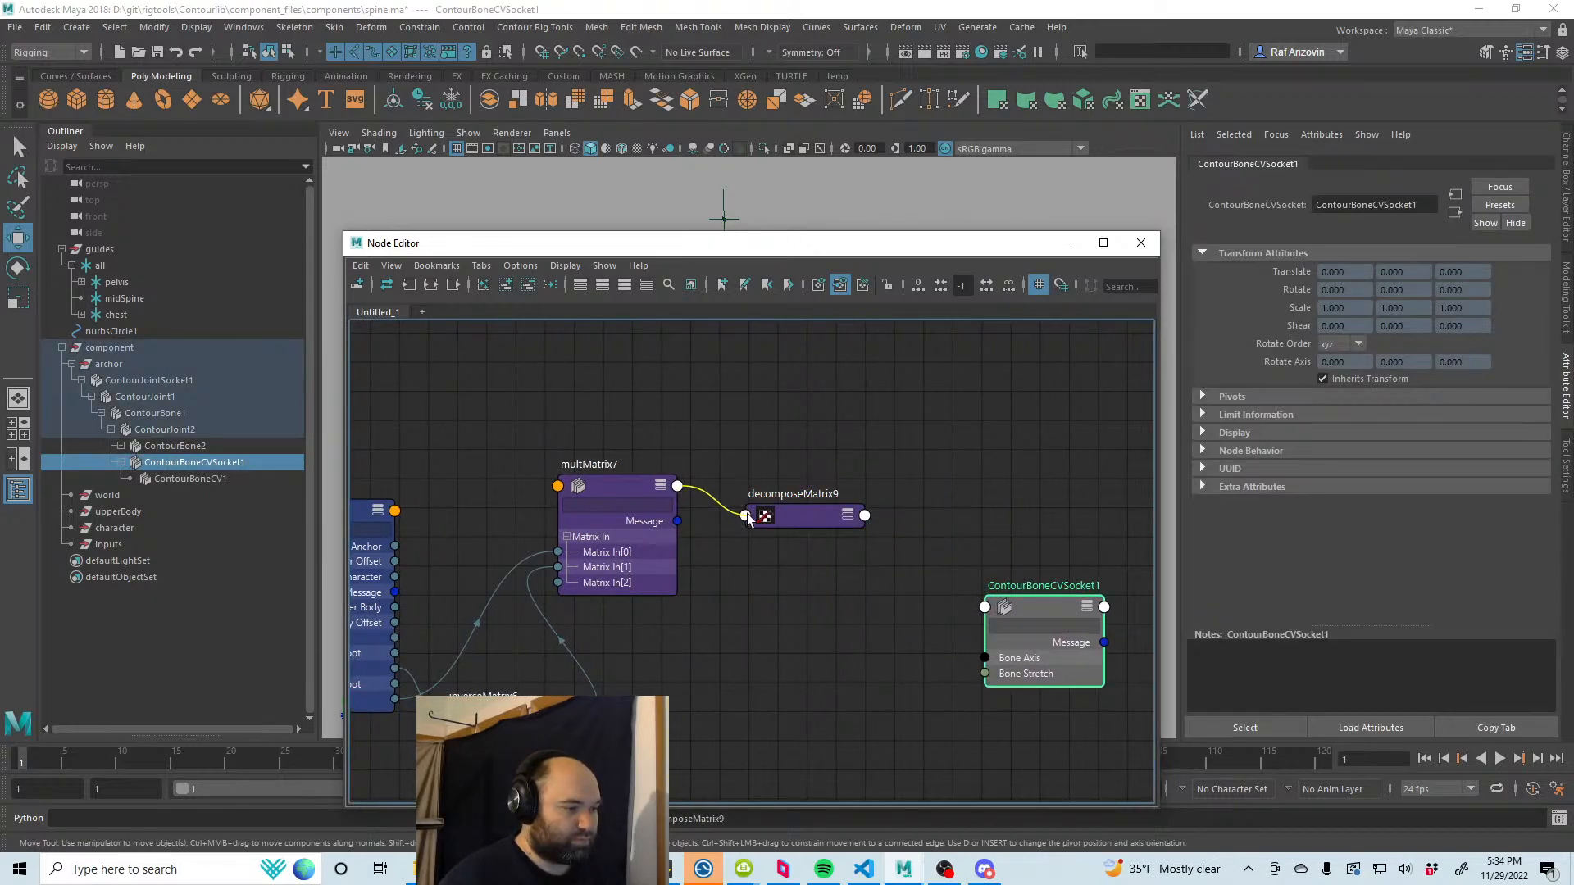
pyautogui.moveTo(747, 519); pyautogui.dragTo(799, 521)
pyautogui.click(630, 415)
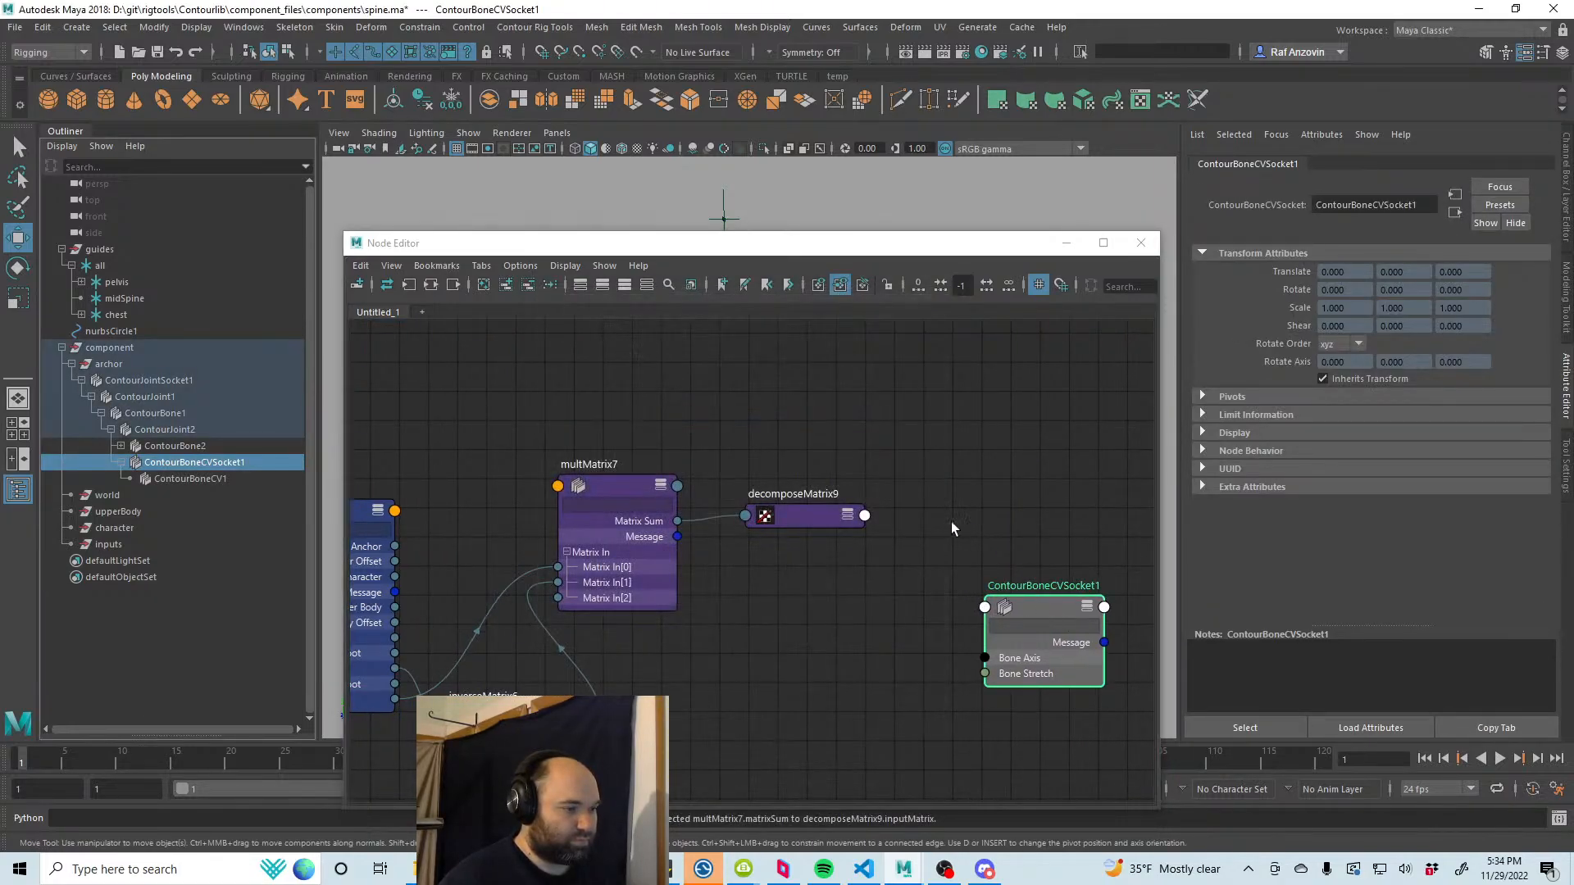
# Step: Expand the decomposeMatrix node's attributes and line it up beside ContourBoneCVSocket1
pyautogui.keyDown('alt'); pyautogui.moveTo(951, 527); pyautogui.dragTo(918, 516, button='middle'); pyautogui.keyUp('alt')
pyautogui.click(800, 504)
pyautogui.click(811, 498)
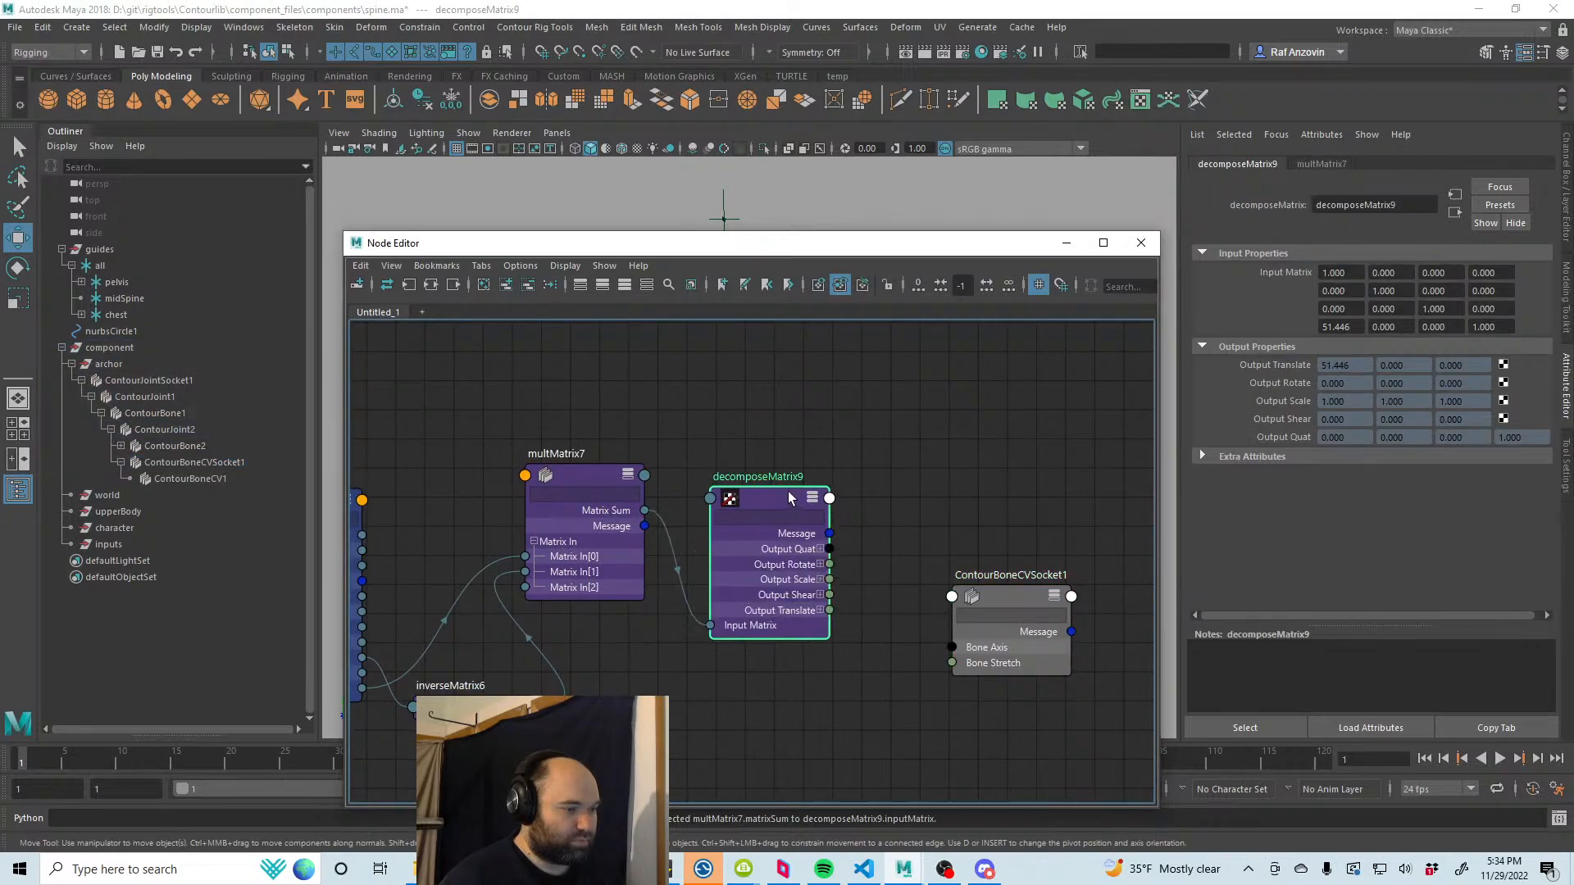
pyautogui.moveTo(789, 494); pyautogui.dragTo(784, 462)
pyautogui.moveTo(1002, 596); pyautogui.dragTo(1006, 466)
pyautogui.keyDown('alt'); pyautogui.moveTo(905, 612); pyautogui.dragTo(862, 631, button='middle'); pyautogui.keyUp('alt')
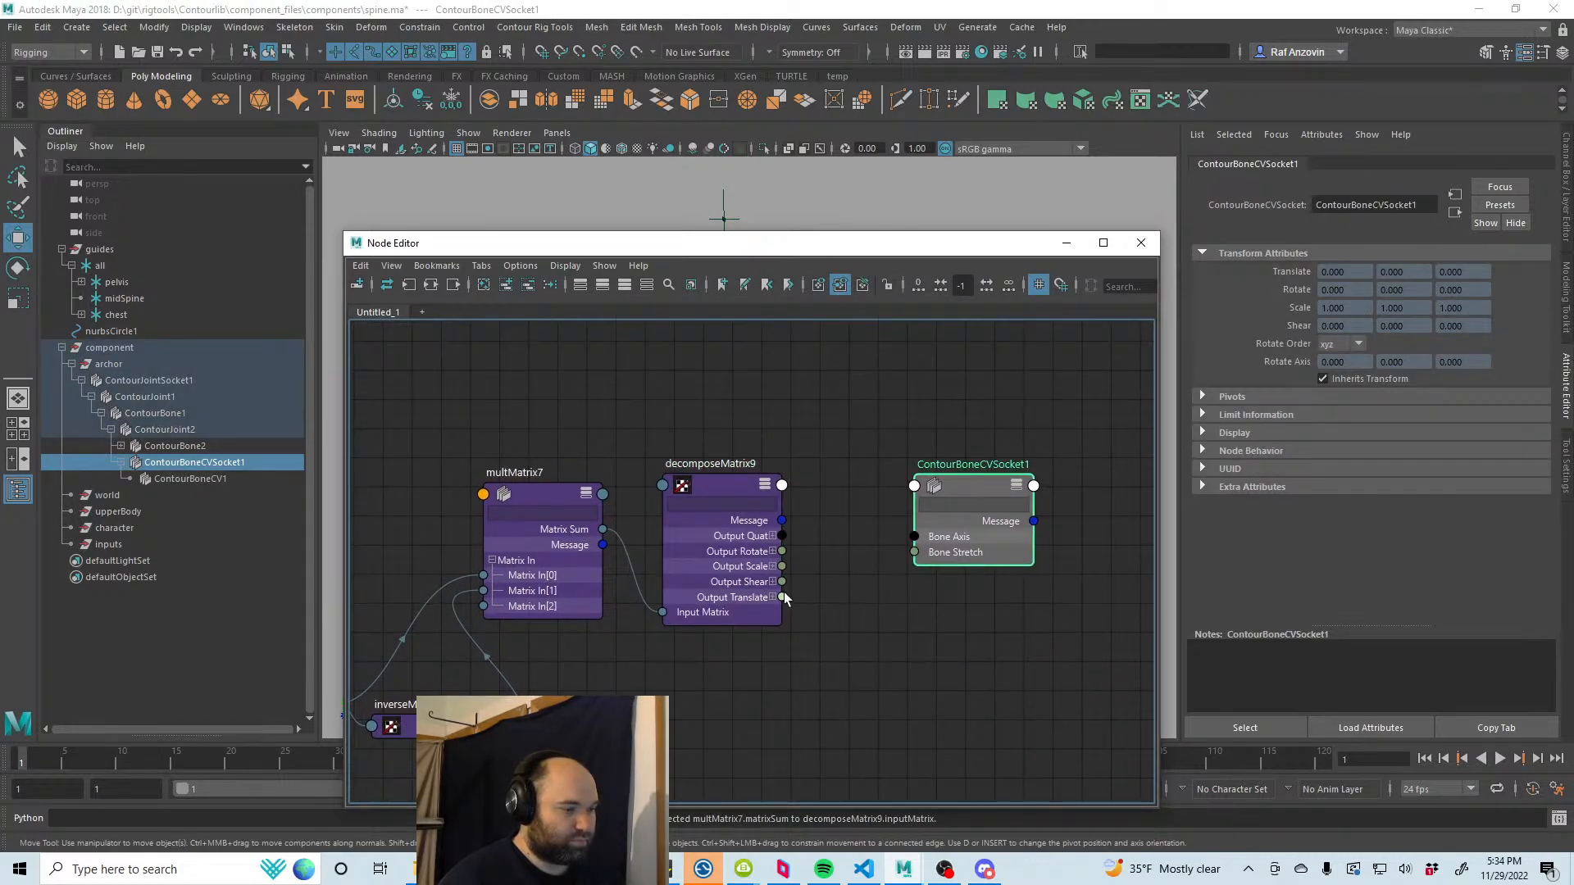
# Step: Try connecting the decomposeMatrix node's Output Translate to ContourBoneCVSocket1's Translate, and remove that connection
pyautogui.moveTo(783, 598); pyautogui.dragTo(967, 498)
pyautogui.click(986, 527)
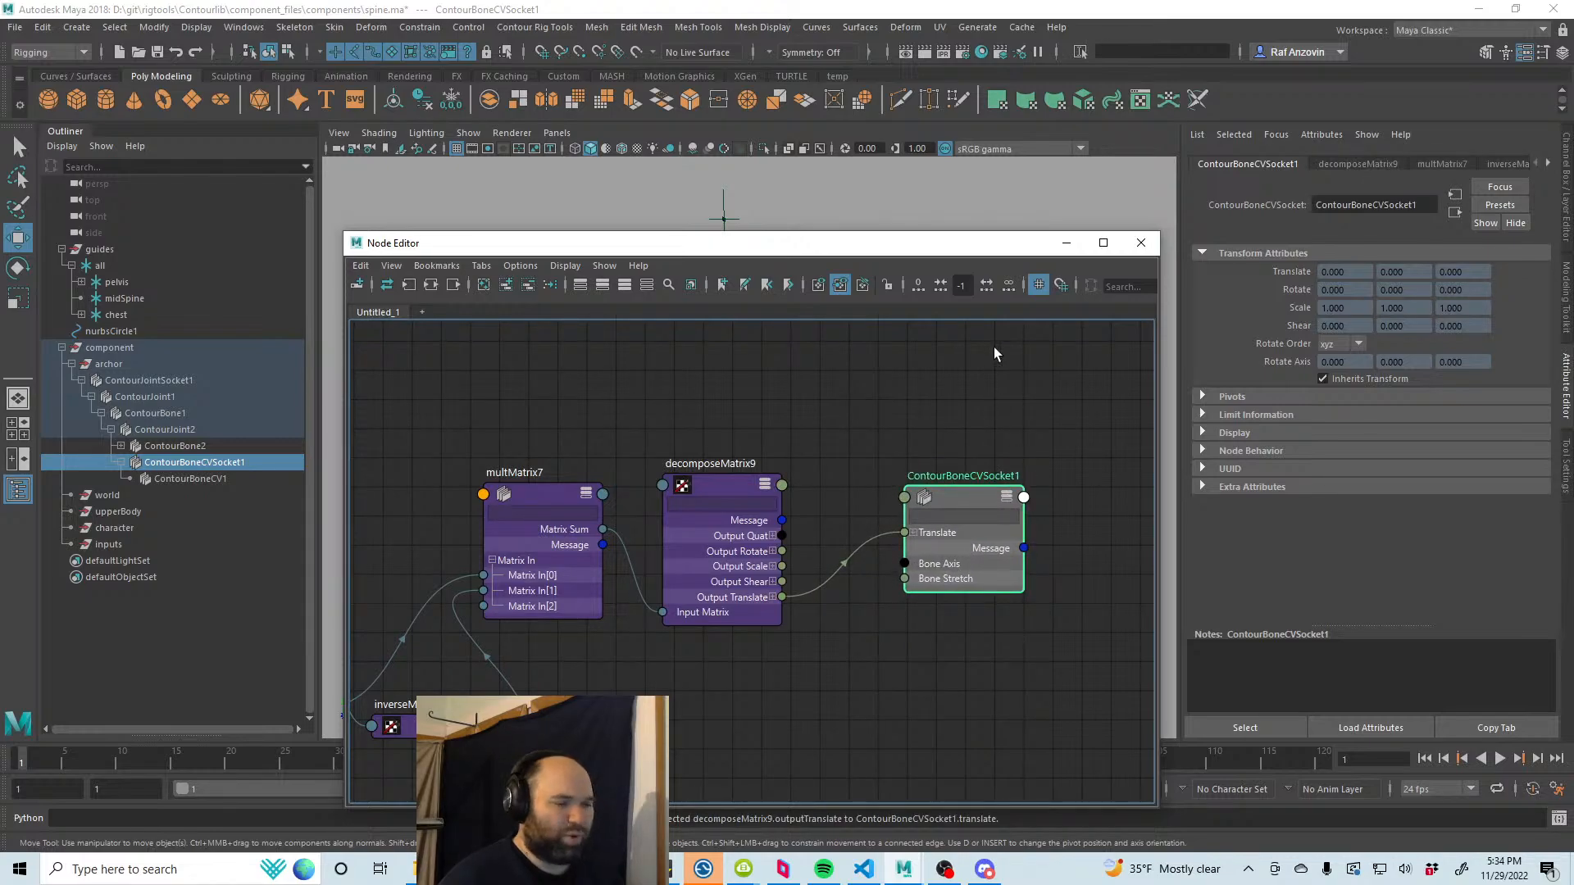
pyautogui.click(876, 504)
pyautogui.press('Delete')
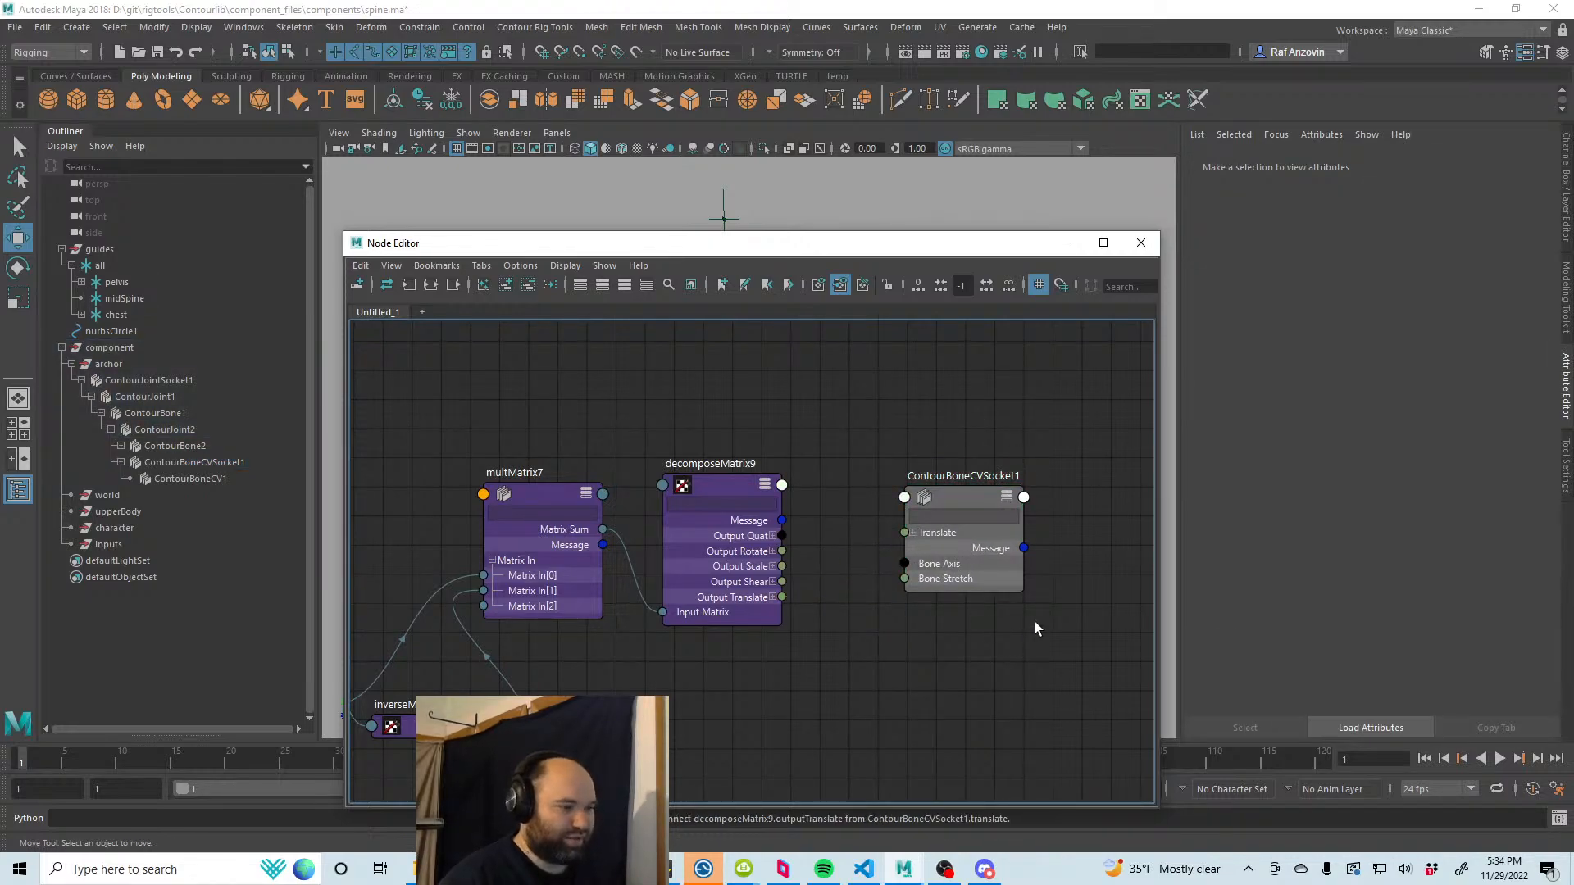
# Step: Connect the decomposeMatrix node's Output Translate to ContourBoneCVSocket1, picking the target from its full list of input attributes
pyautogui.moveTo(783, 597); pyautogui.dragTo(919, 498)
pyautogui.click(966, 554)
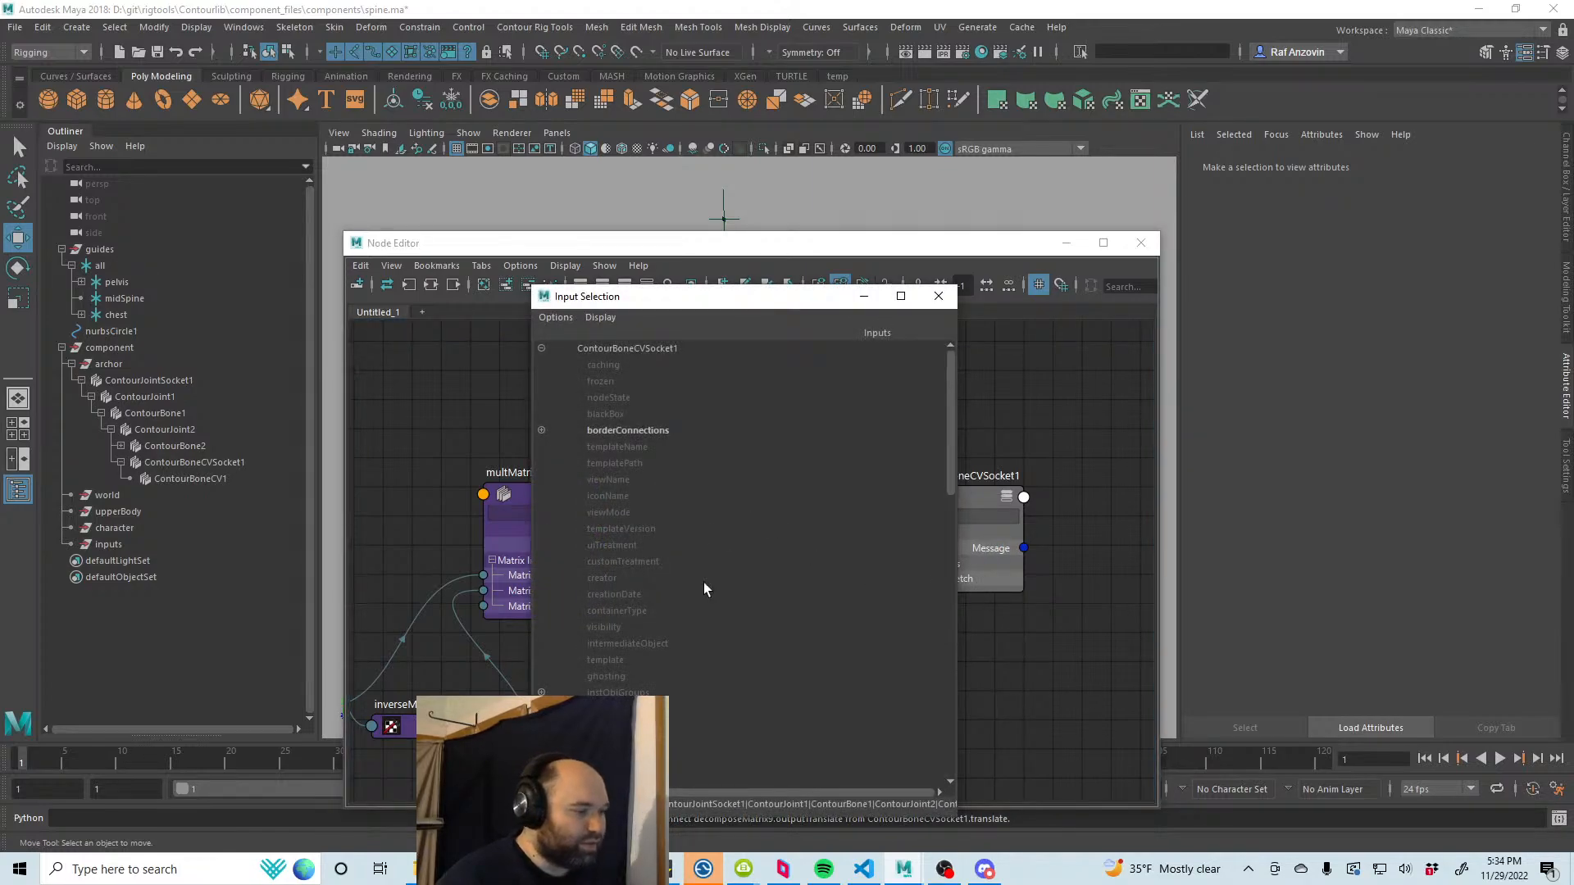
pyautogui.scroll(-10, 709, 508)
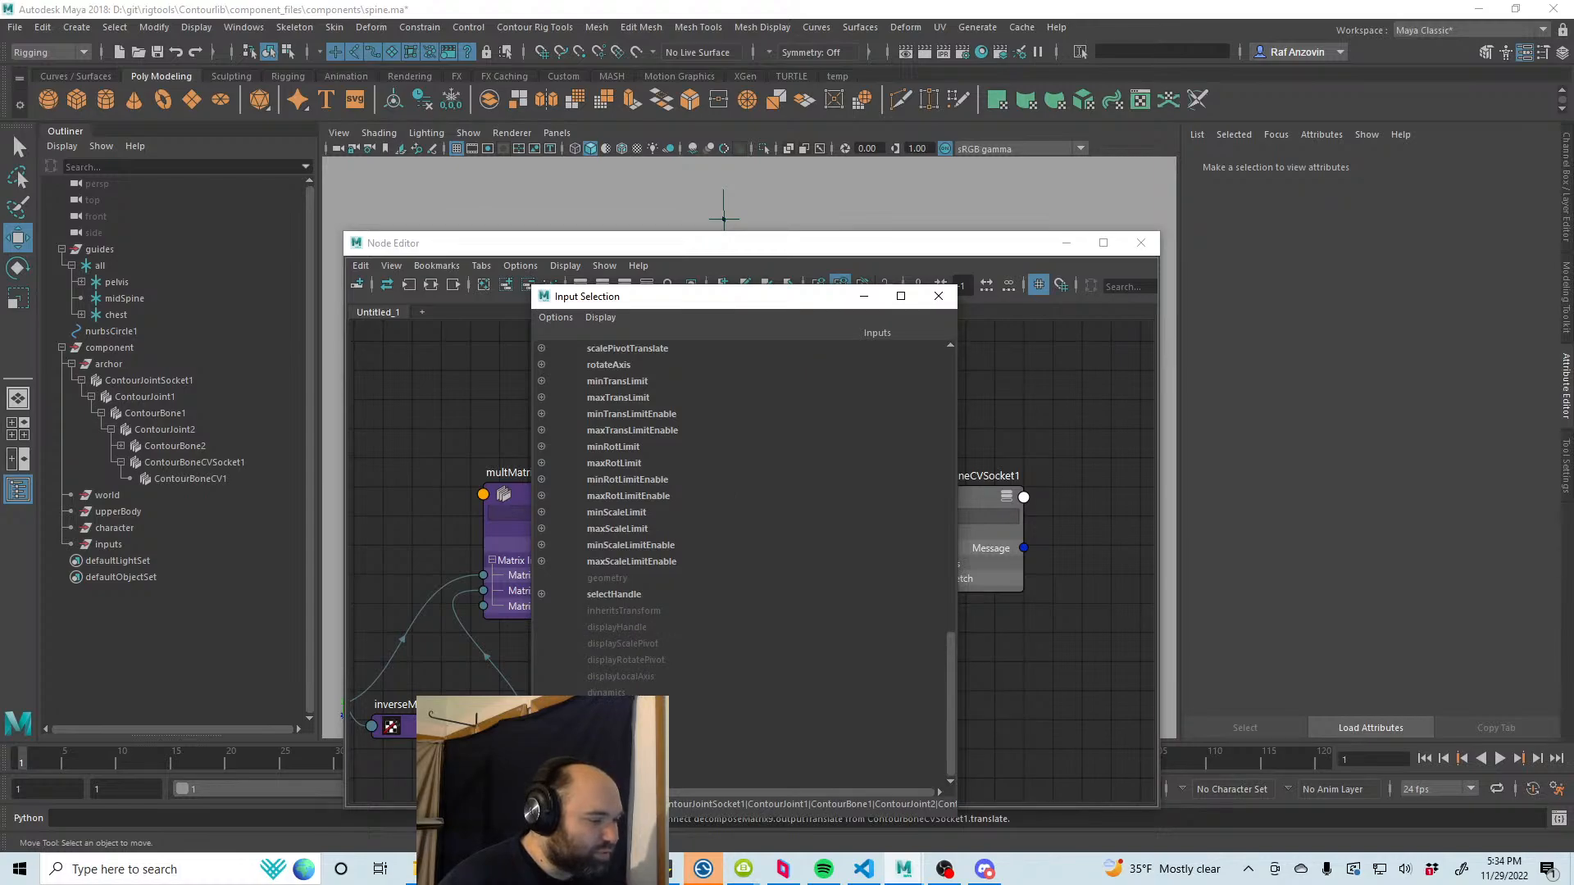
pyautogui.click(615, 775)
# Step: Move the Node Editor clear of the viewport, test the spine curve by shifting the midSpine guide sideways, and undo the shift
pyautogui.moveTo(837, 263); pyautogui.dragTo(916, 694)
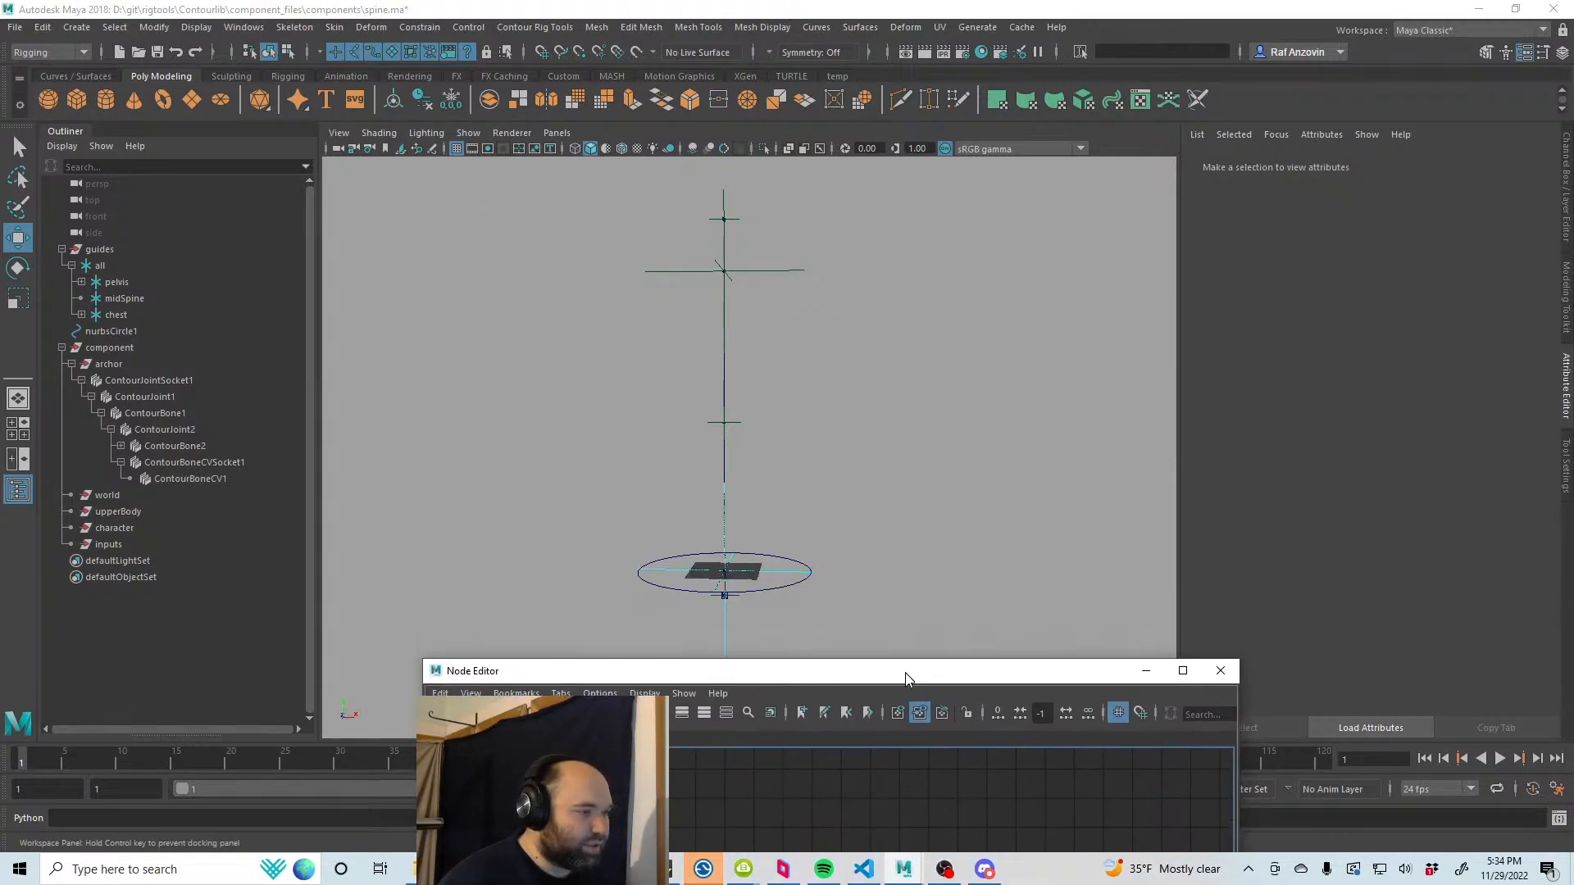
pyautogui.moveTo(823, 515)
pyautogui.keyDown('alt'); pyautogui.mouseDown(button='middle')
pyautogui.moveTo(824, 466)
pyautogui.moveTo(841, 515)
pyautogui.mouseUp(button='middle'); pyautogui.keyUp('alt')
pyautogui.moveTo(841, 515)
pyautogui.keyDown('alt'); pyautogui.mouseDown(button='right')
pyautogui.moveTo(852, 503)
pyautogui.moveTo(1086, 563)
pyautogui.moveTo(1070, 558)
pyautogui.mouseUp(button='right'); pyautogui.keyUp('alt')
pyautogui.click(769, 396)
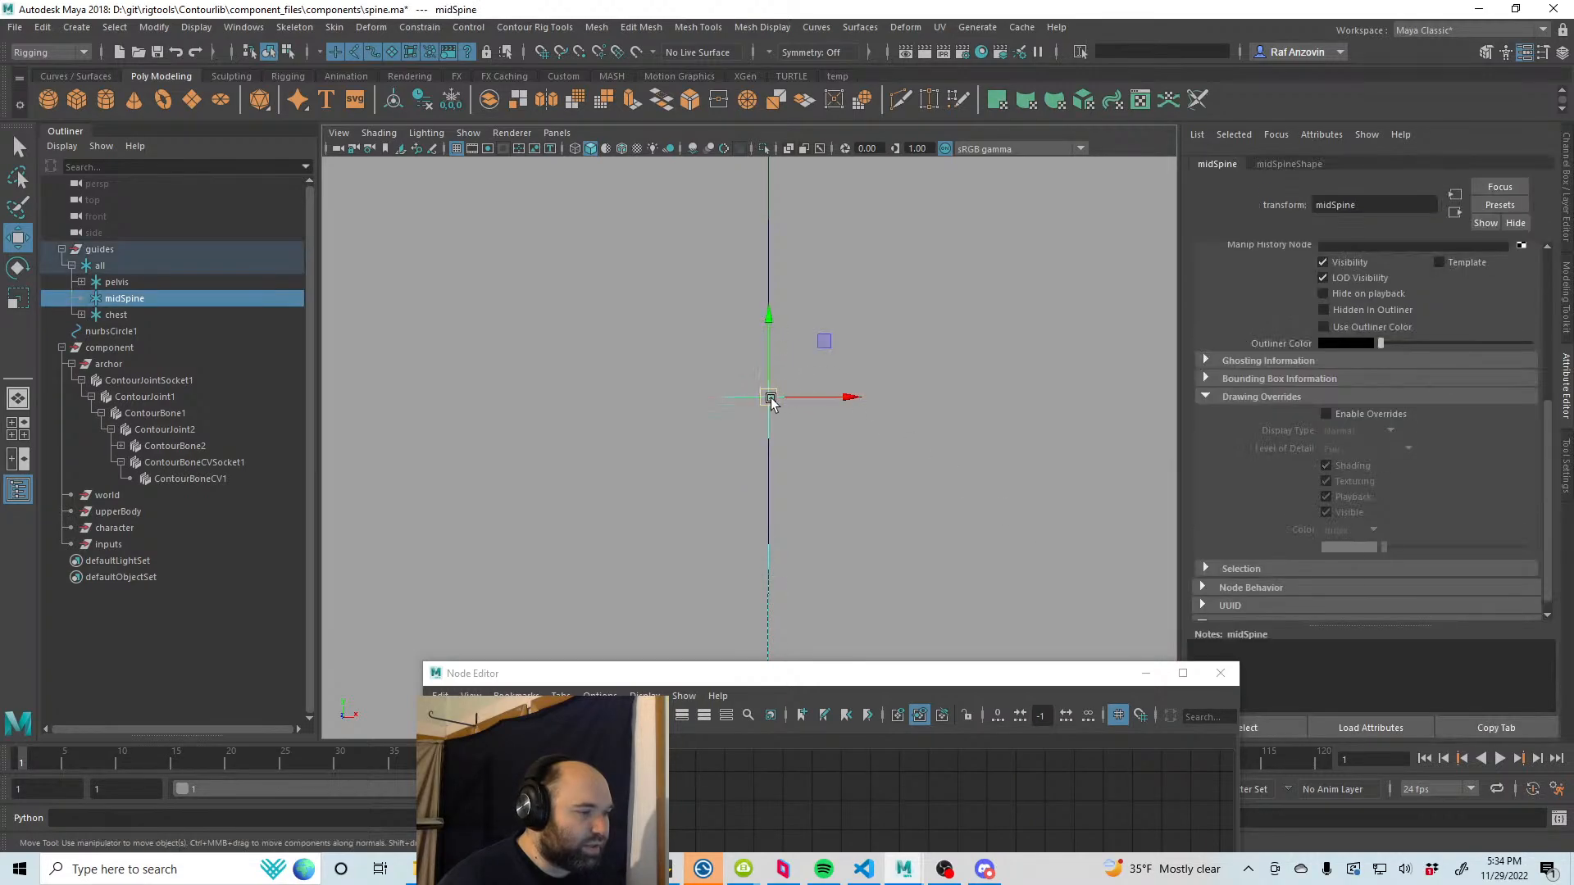
pyautogui.moveTo(768, 397); pyautogui.dragTo(661, 405)
pyautogui.keyDown('alt'); pyautogui.moveTo(959, 443); pyautogui.dragTo(822, 446, button='right'); pyautogui.keyUp('alt')
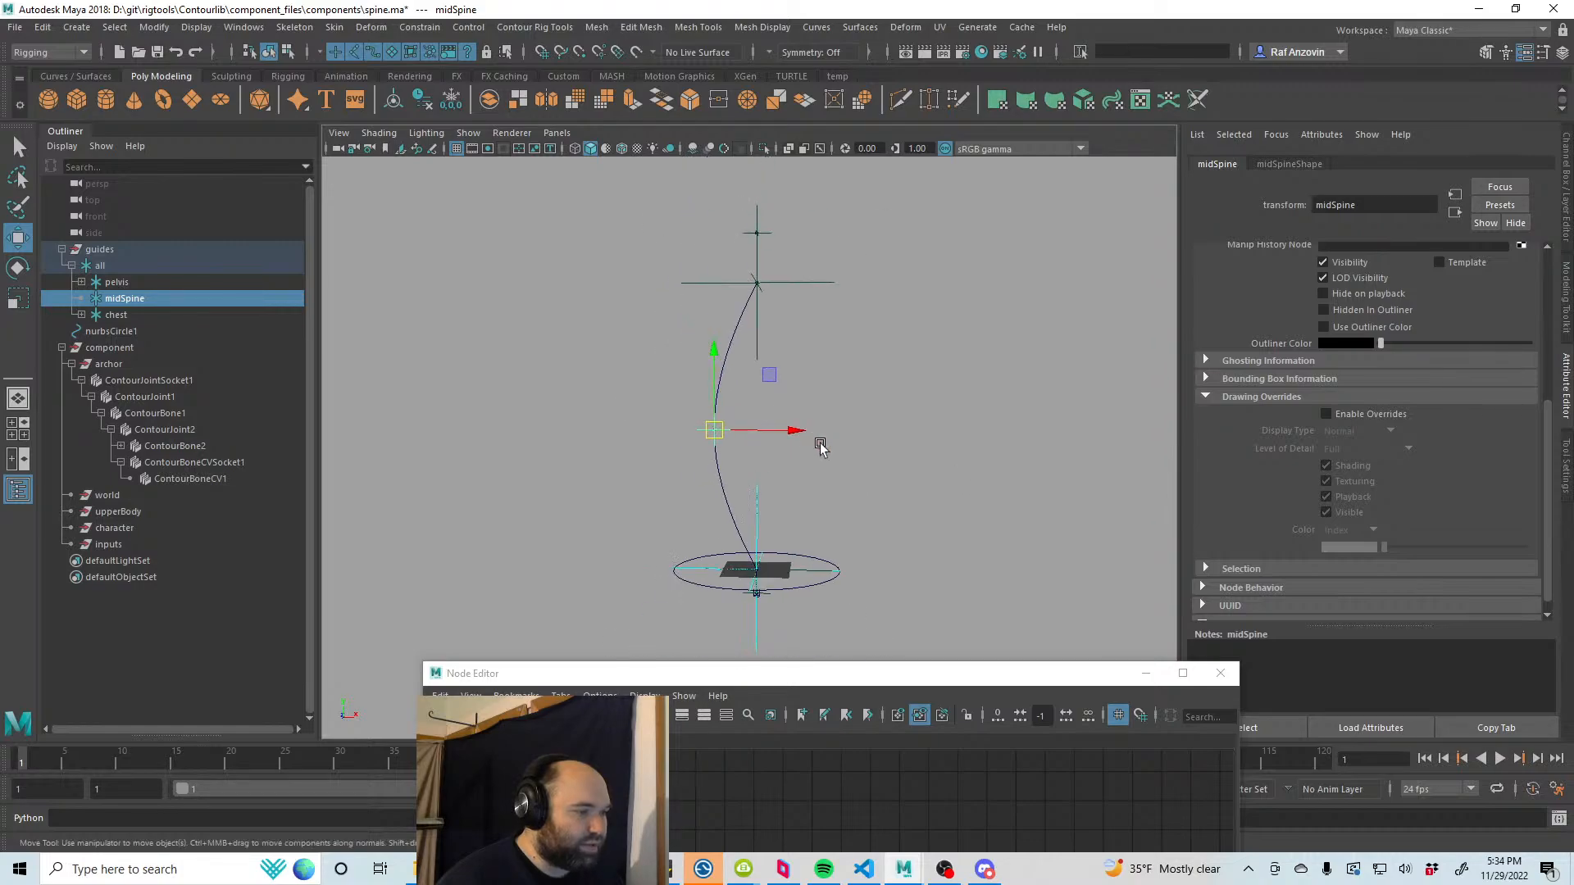
pyautogui.keyDown('alt'); pyautogui.moveTo(822, 446); pyautogui.dragTo(823, 456, button='middle'); pyautogui.keyUp('alt')
pyautogui.hotkey('ctrl', 'z')
# Step: Test how the spine bends by moving the chest guide sideways and down, and undo the move
pyautogui.click(810, 293)
pyautogui.moveTo(757, 292); pyautogui.dragTo(919, 351)
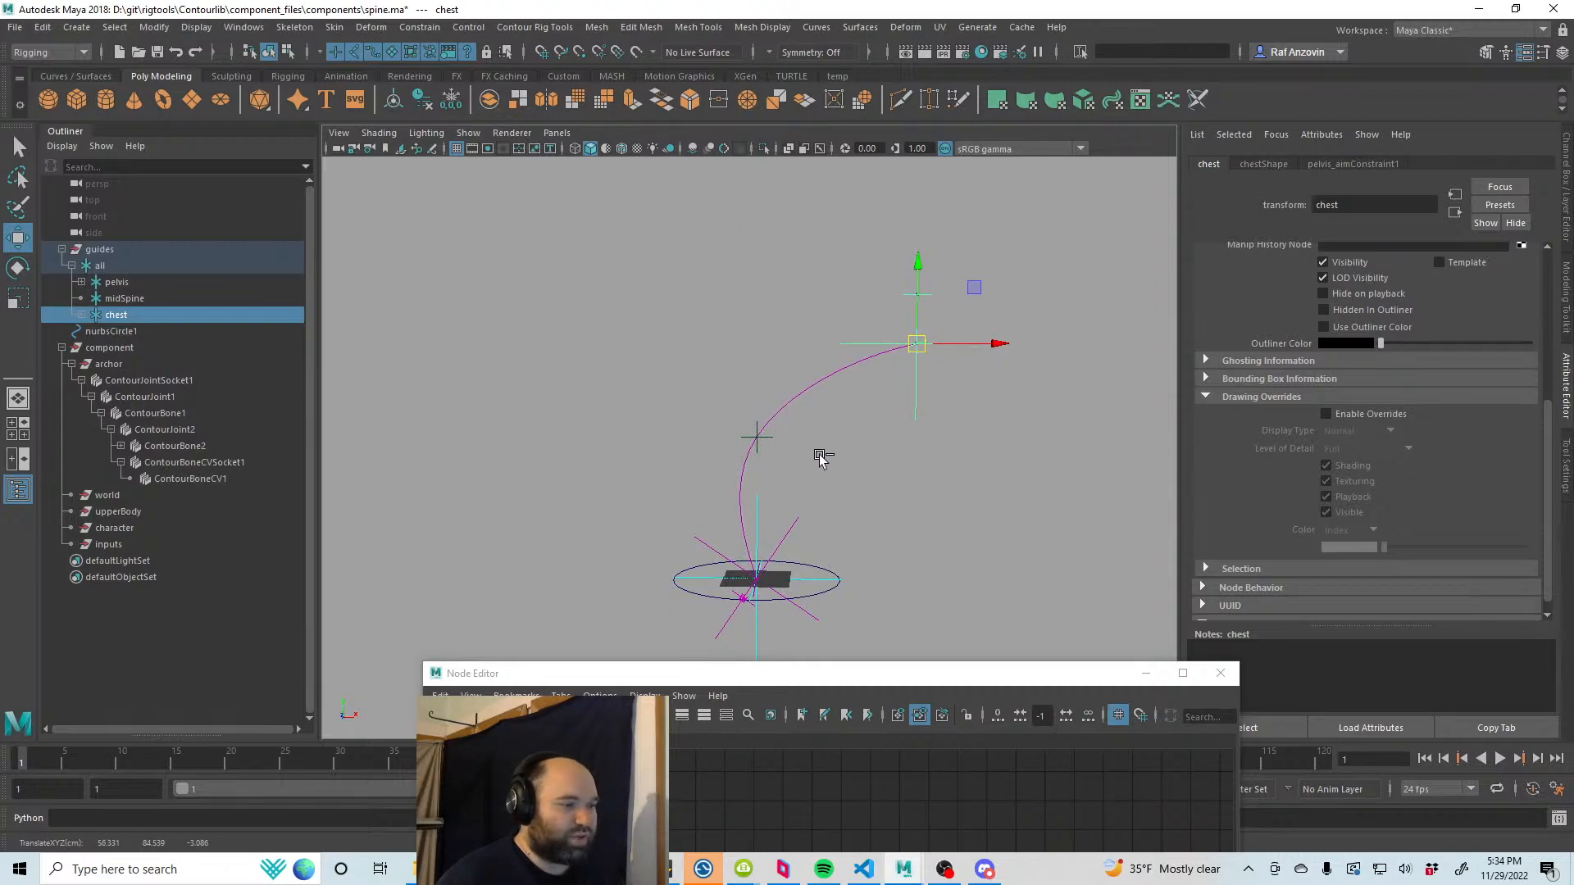
pyautogui.hotkey('ctrl', 'z')
# Step: Parent the midSpine guide under the pelvis guide and expand the pelvis hierarchy
pyautogui.click(767, 443)
pyautogui.keyDown('alt'); pyautogui.moveTo(849, 527); pyautogui.dragTo(837, 483, button='middle'); pyautogui.keyUp('alt')
pyautogui.scroll(3, 758, 365)
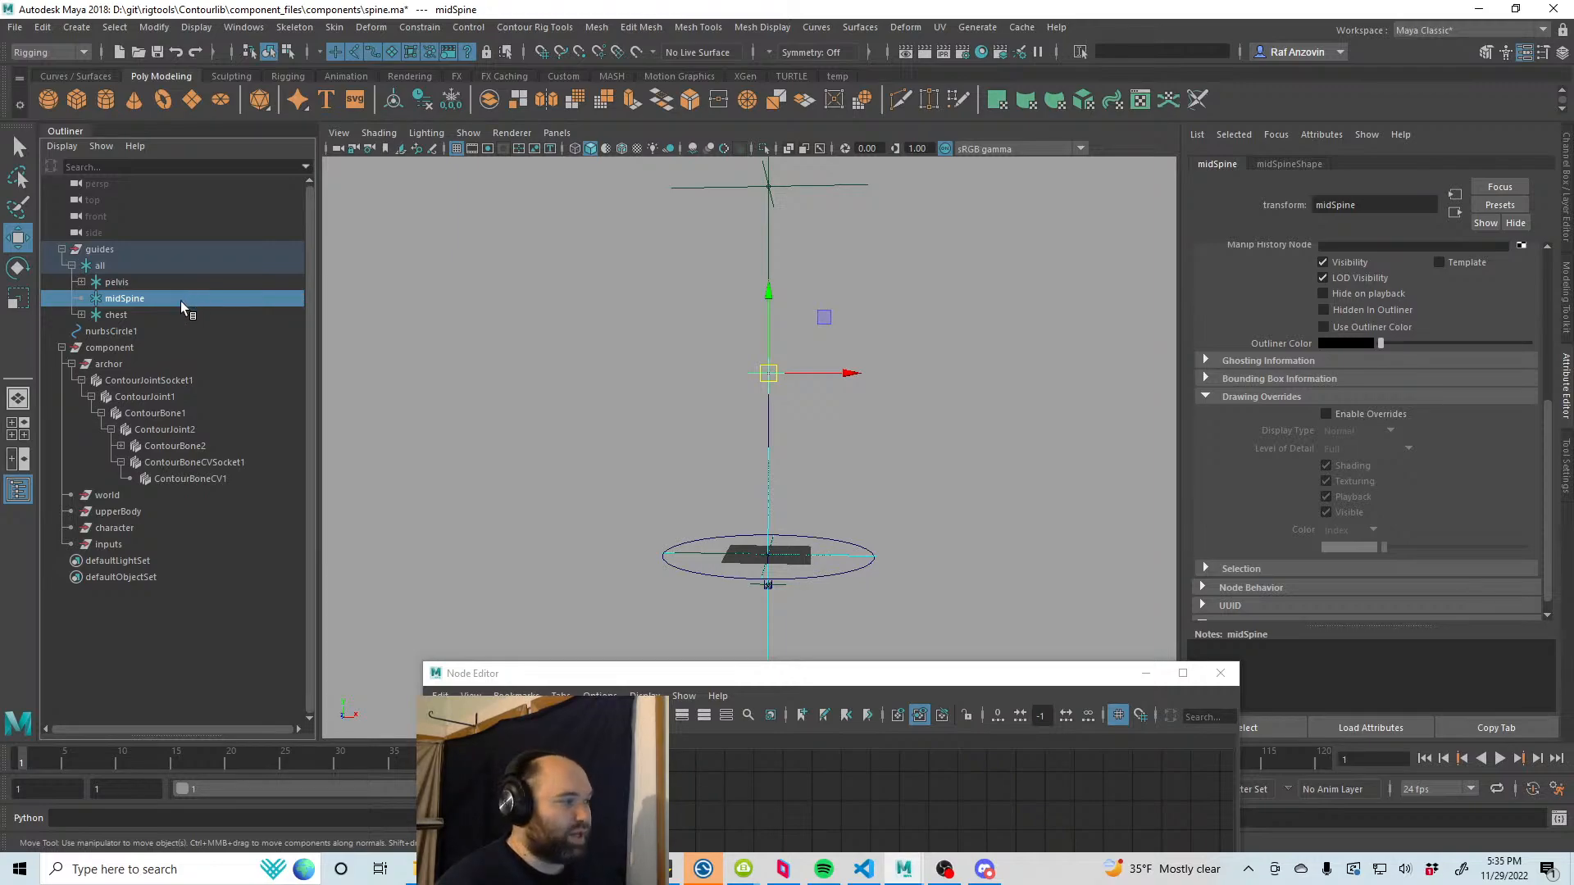
pyautogui.moveTo(142, 299); pyautogui.dragTo(140, 283, button='middle')
pyautogui.click(82, 282)
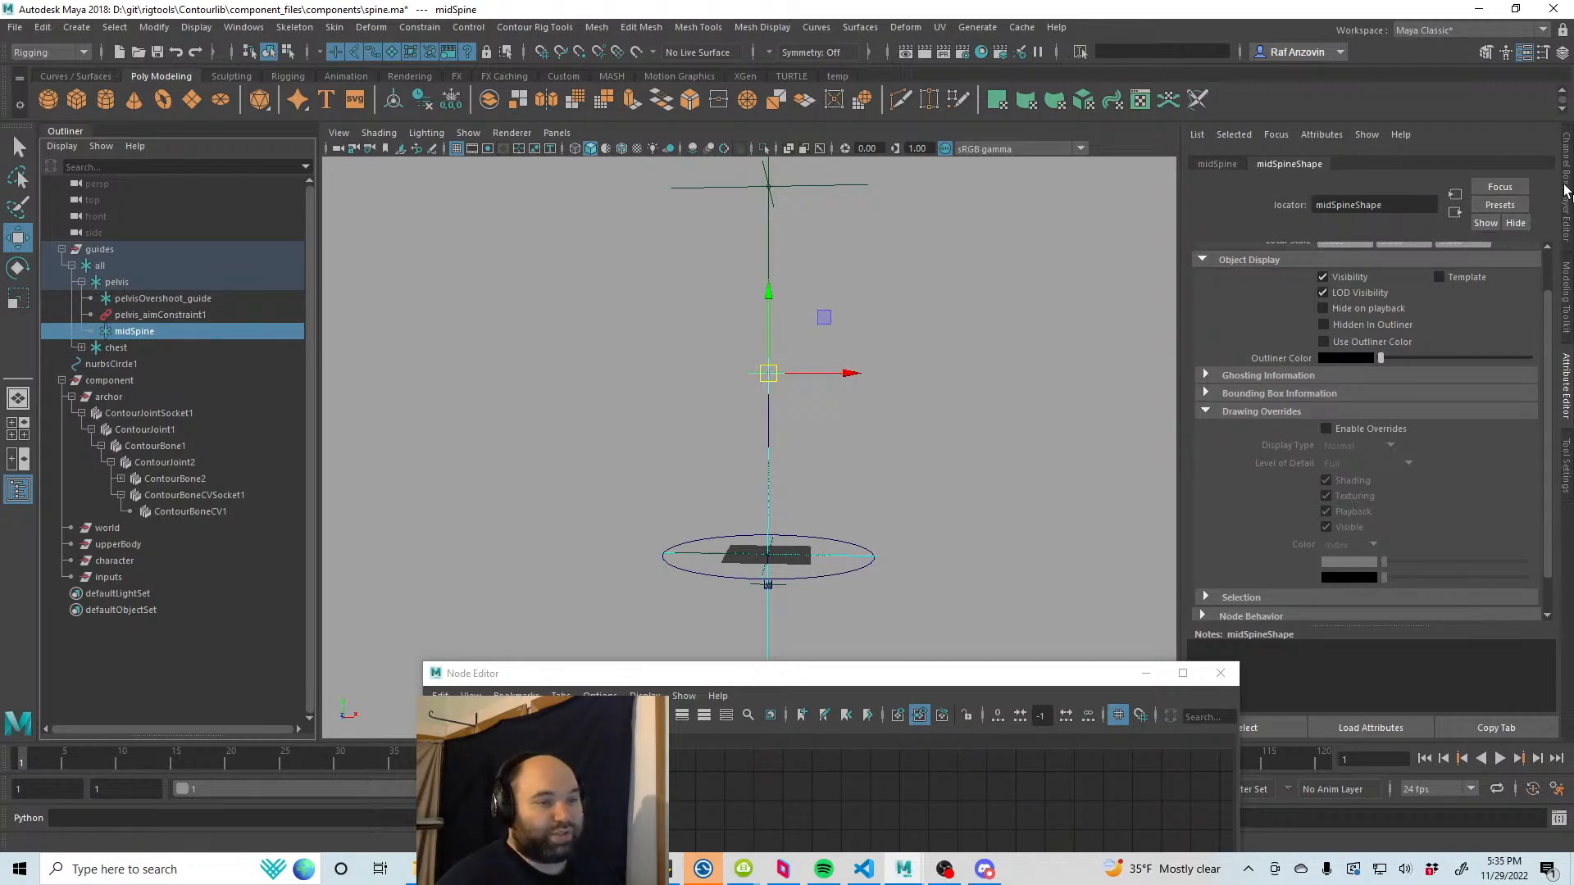
# Step: Create an empty group and parent it under the pelvis guide
pyautogui.click(528, 243)
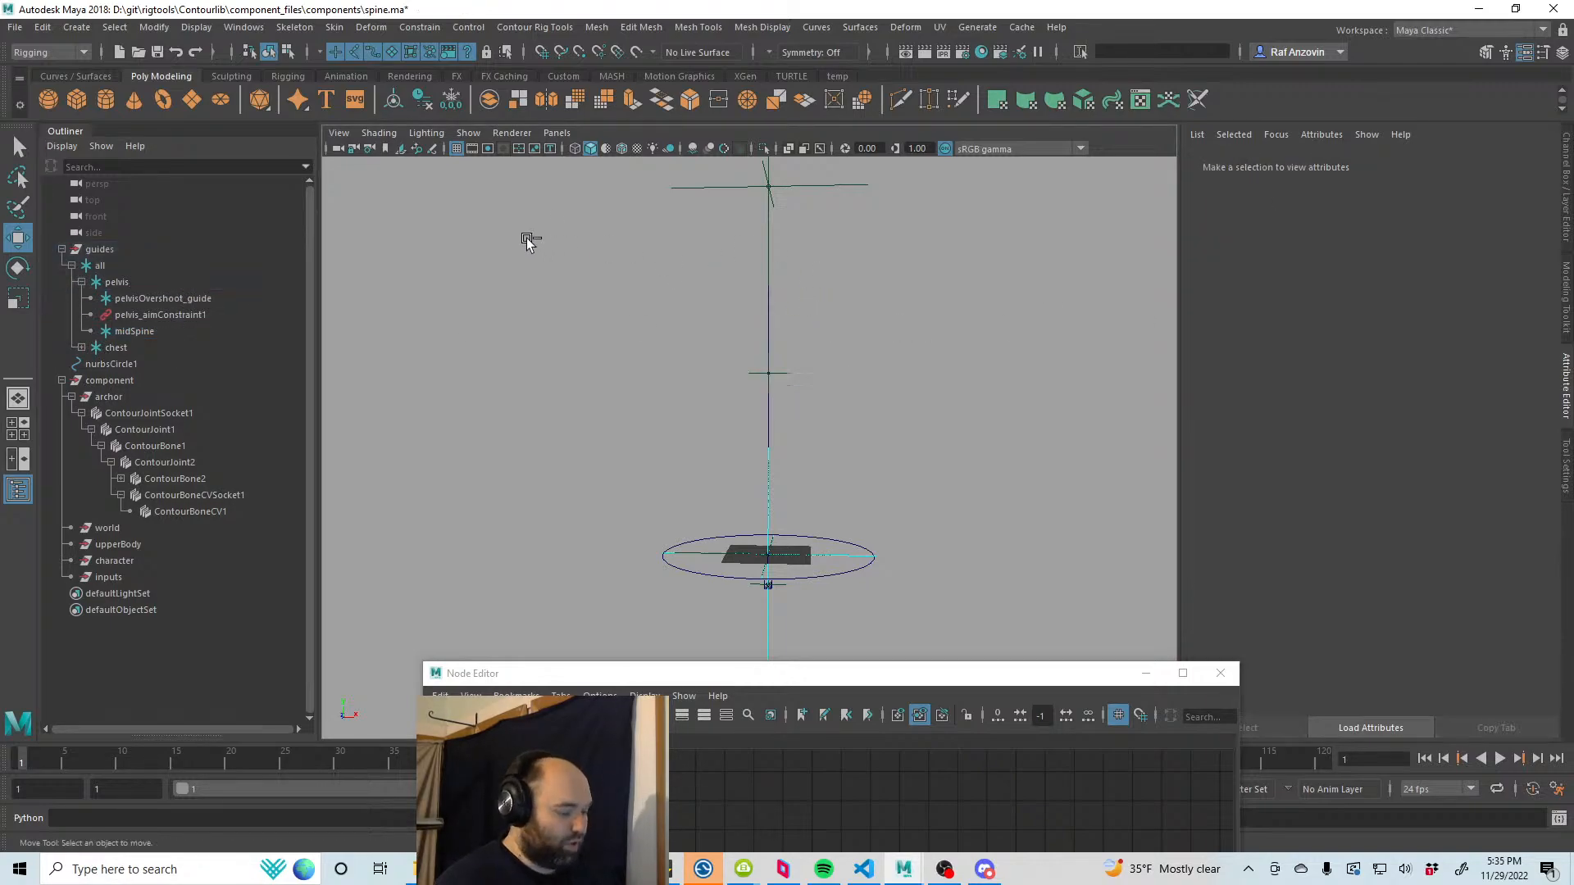
pyautogui.hotkey('ctrl', 'g')
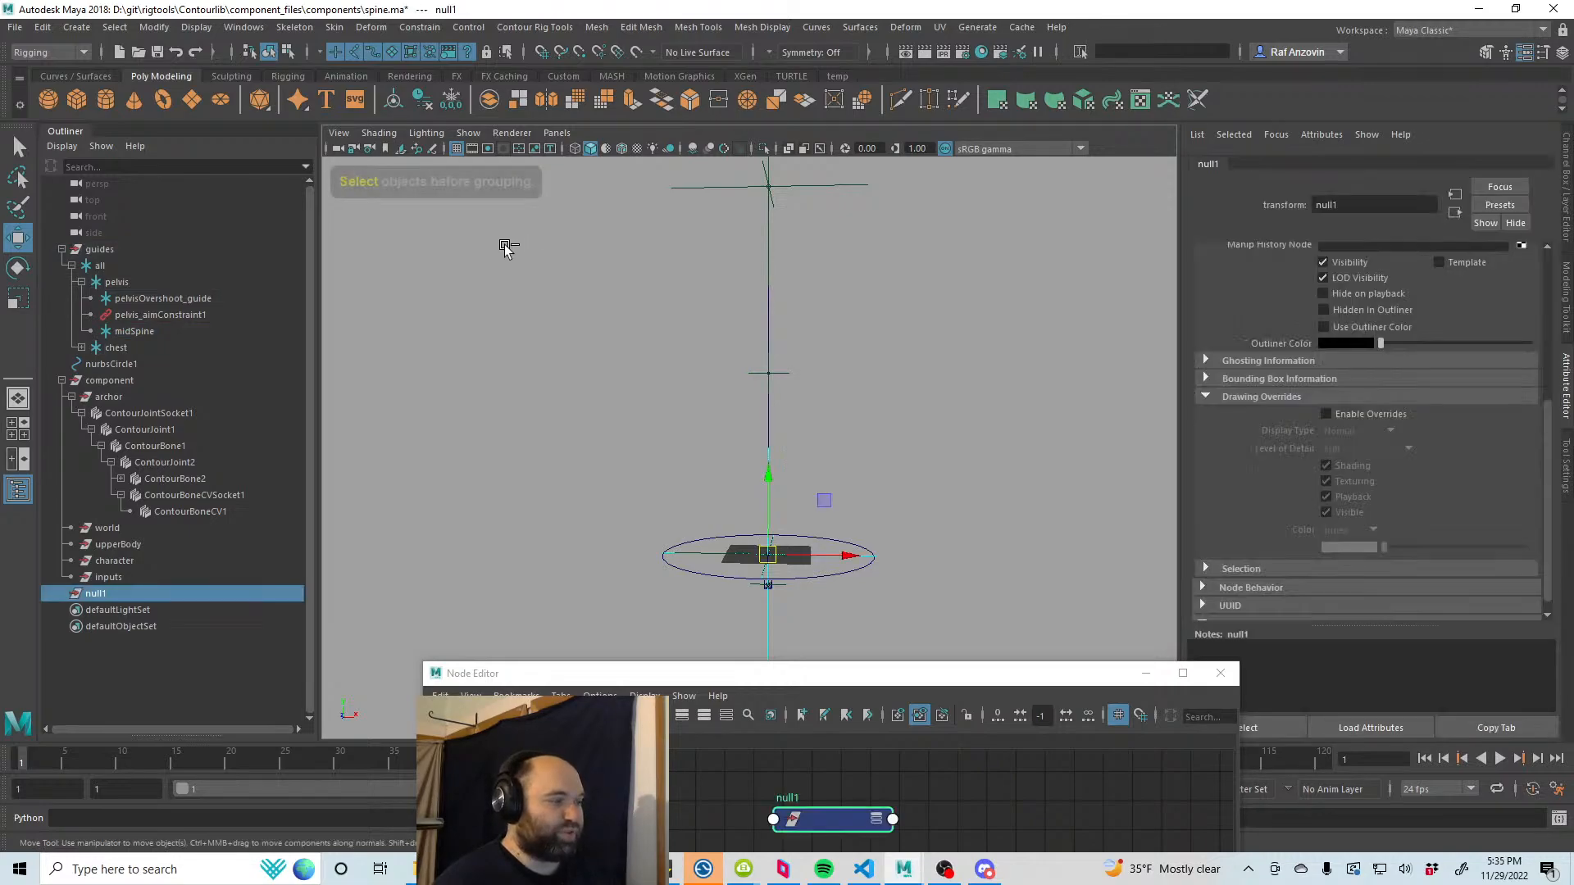
pyautogui.moveTo(141, 593); pyautogui.dragTo(149, 282, button='middle')
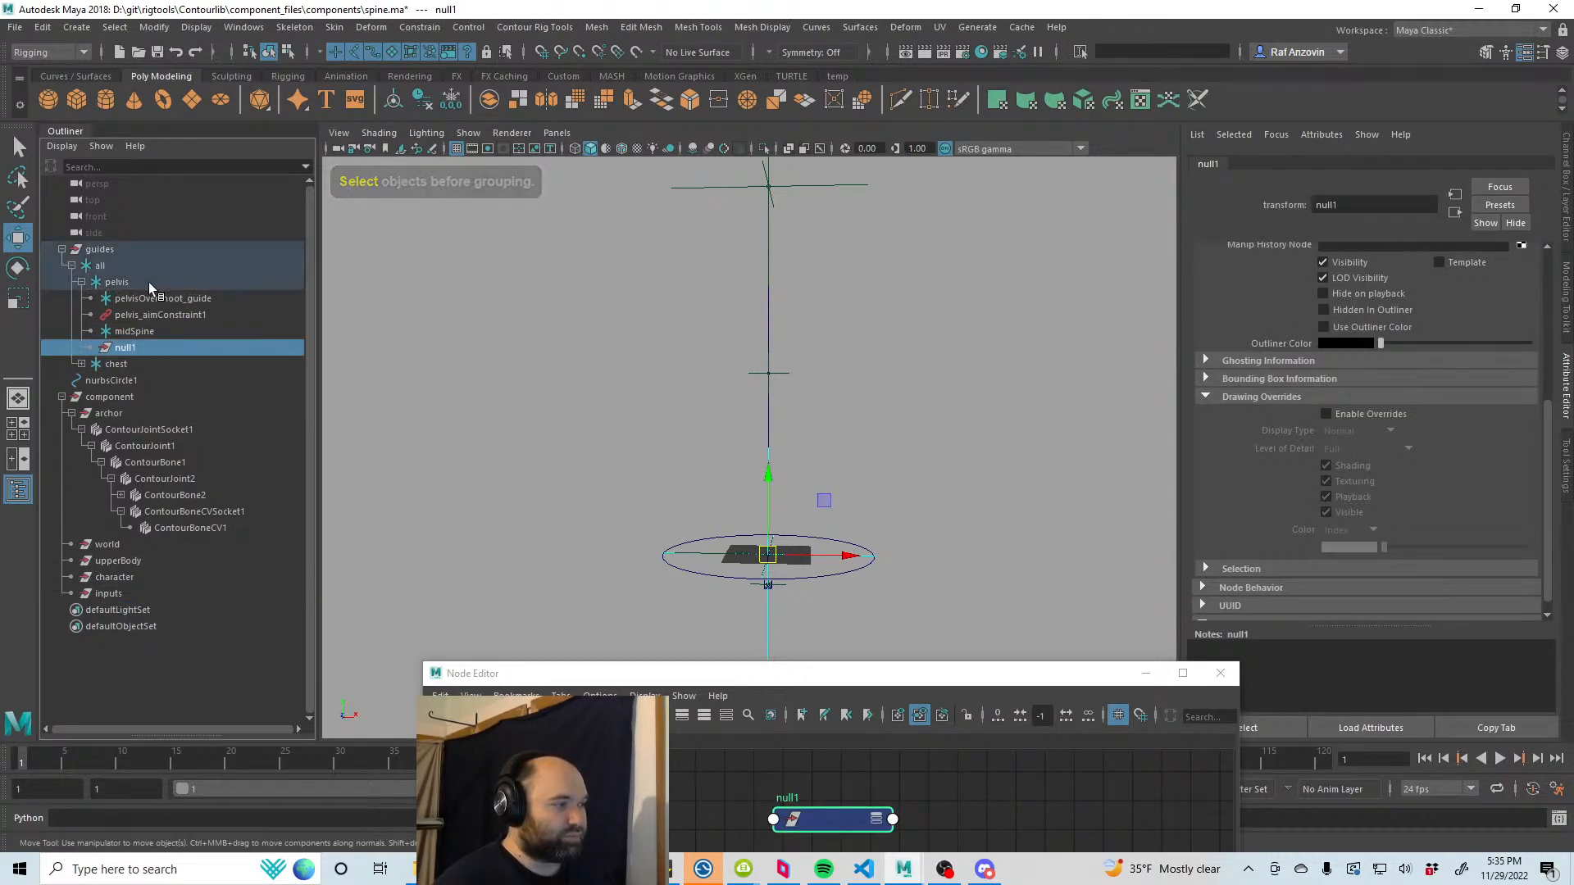
# Step: Set the new group's Rotate Z to 0 and rename it midSpine_suspended
pyautogui.click(1558, 193)
pyautogui.doubleClick(1530, 244)
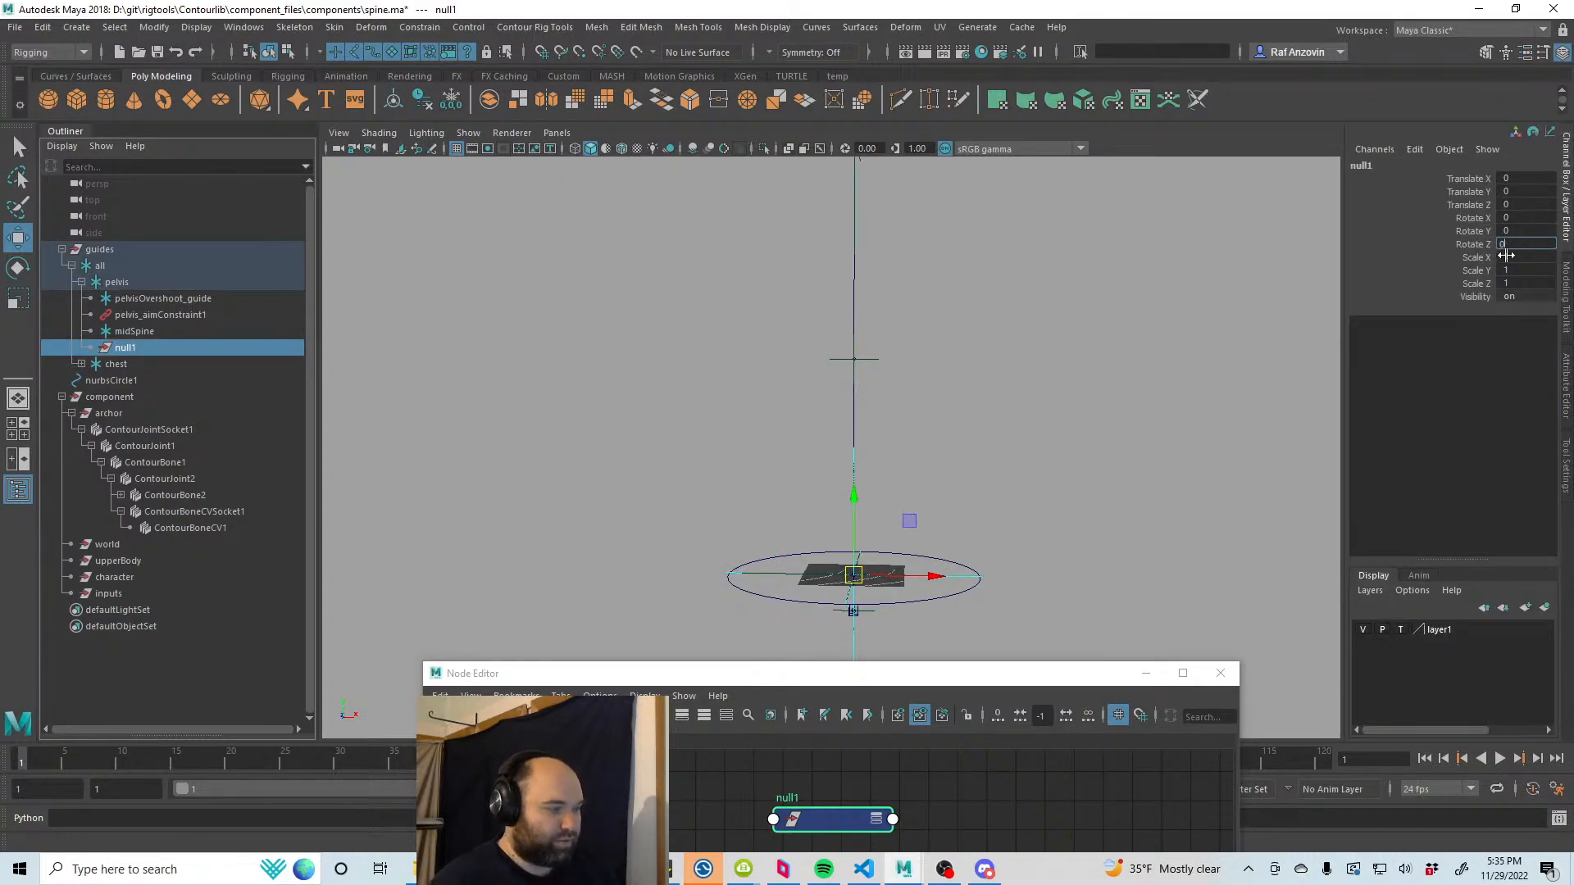
pyautogui.write('0')
pyautogui.press('Return')
pyautogui.doubleClick(128, 349)
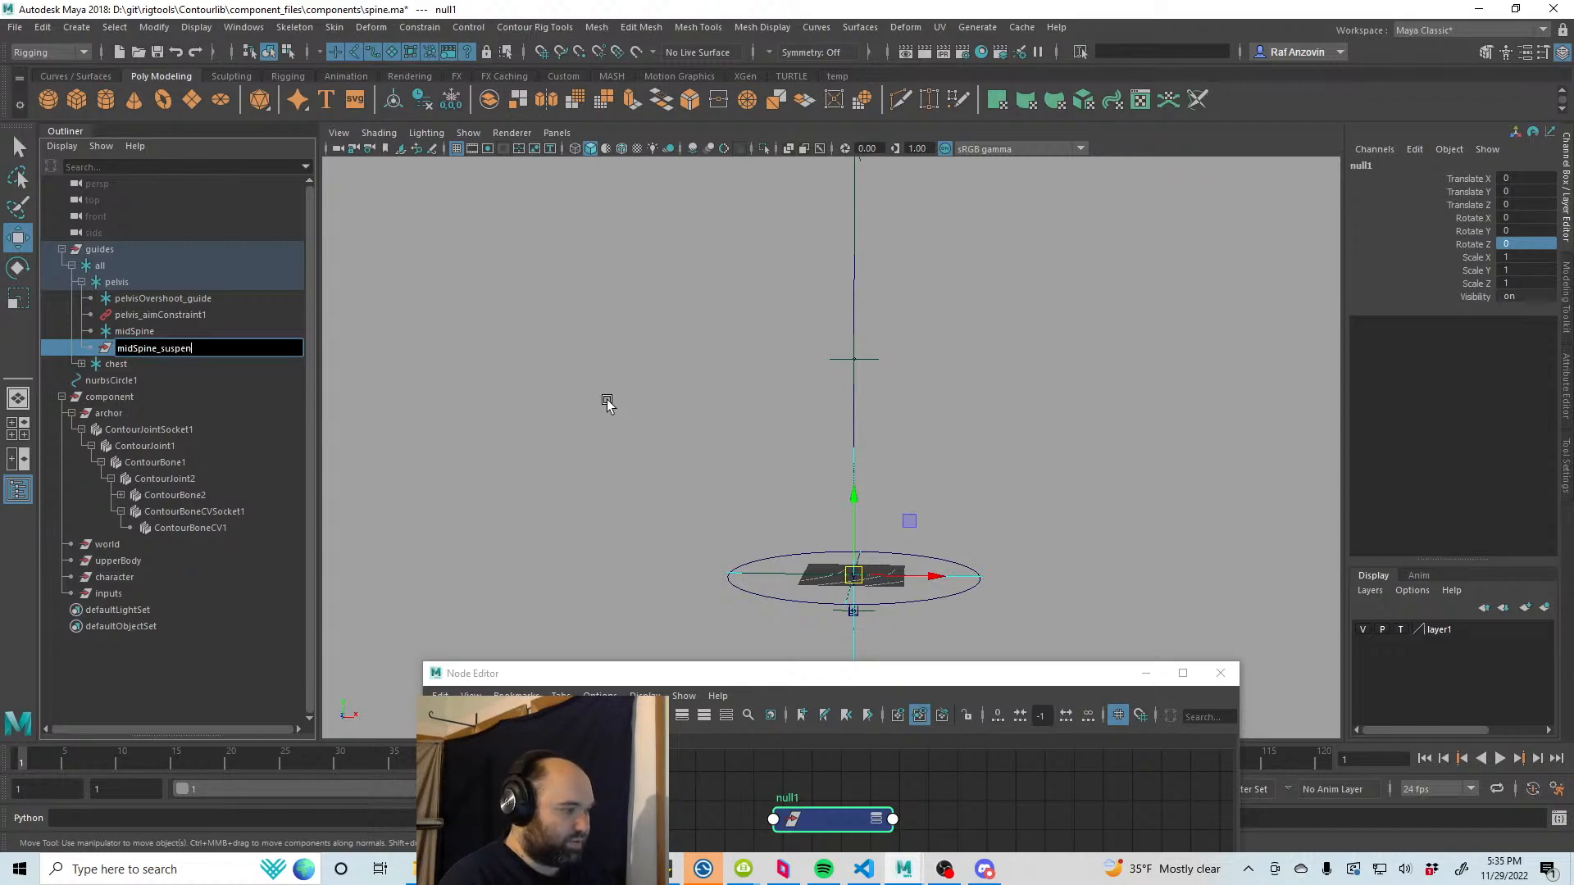
pyautogui.press('Return')
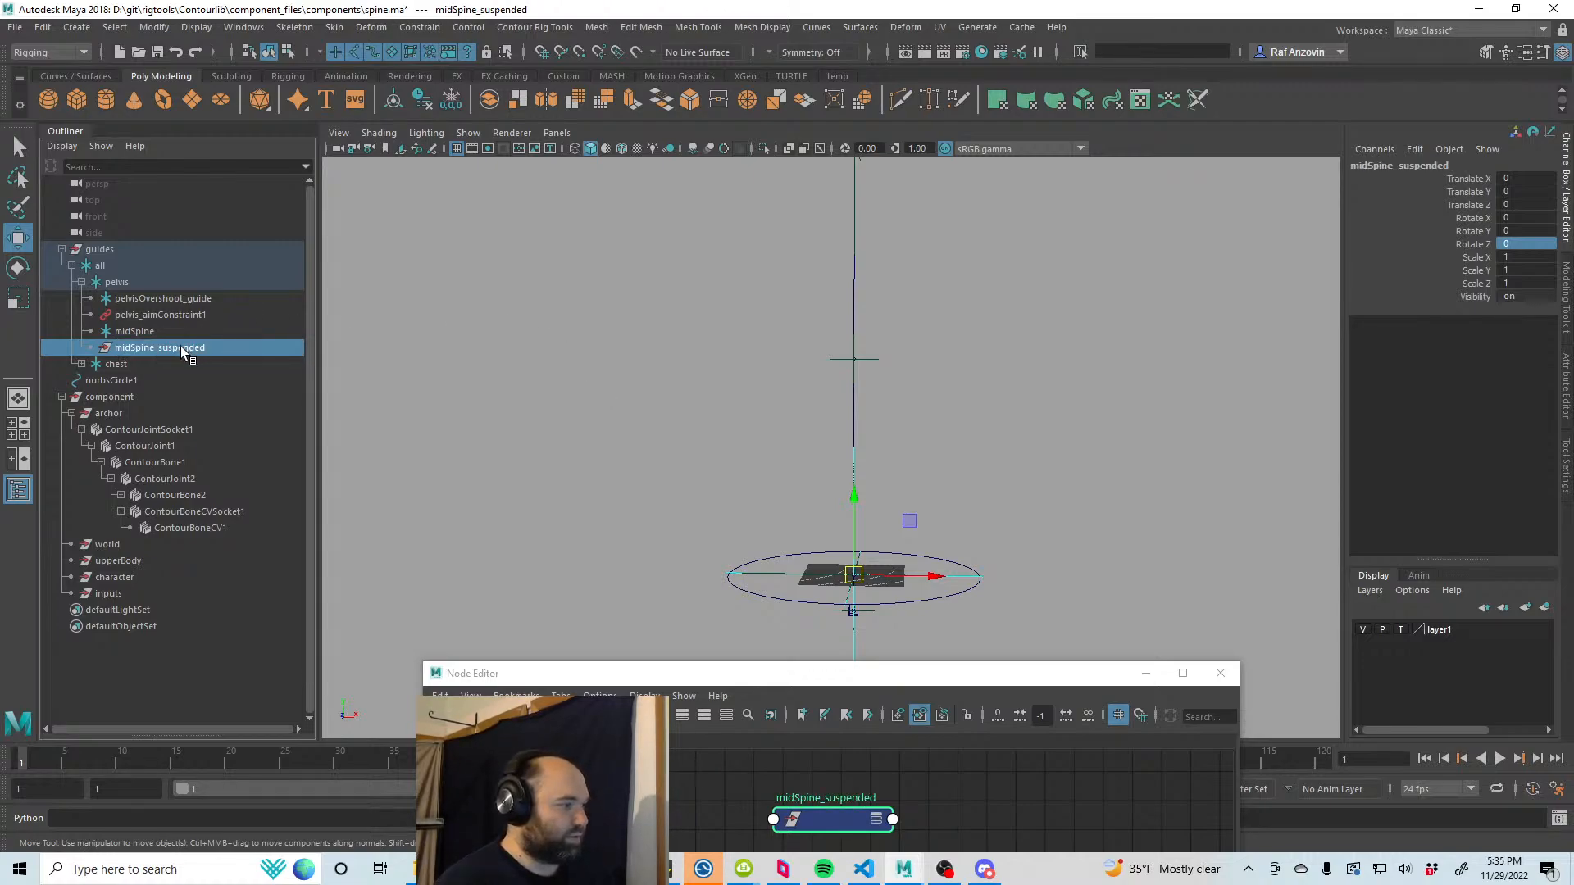
# Step: Point-constrain midSpine_suspended to both the chest and pelvis guides, with Maintain offset off, all axes constrained and weight 1
pyautogui.press('f')
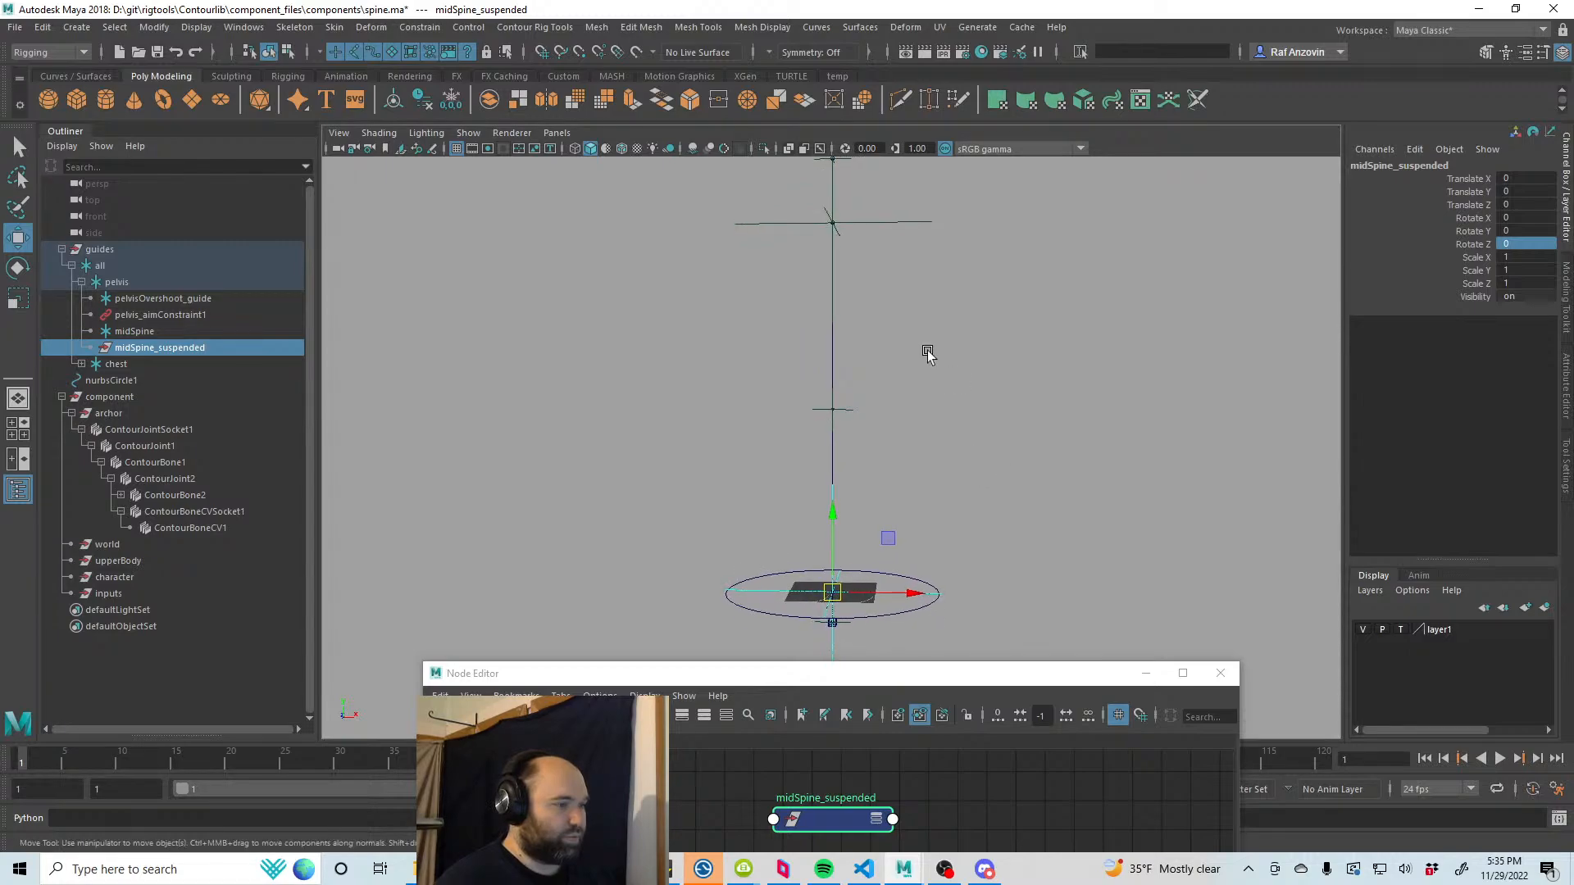
pyautogui.click(908, 208)
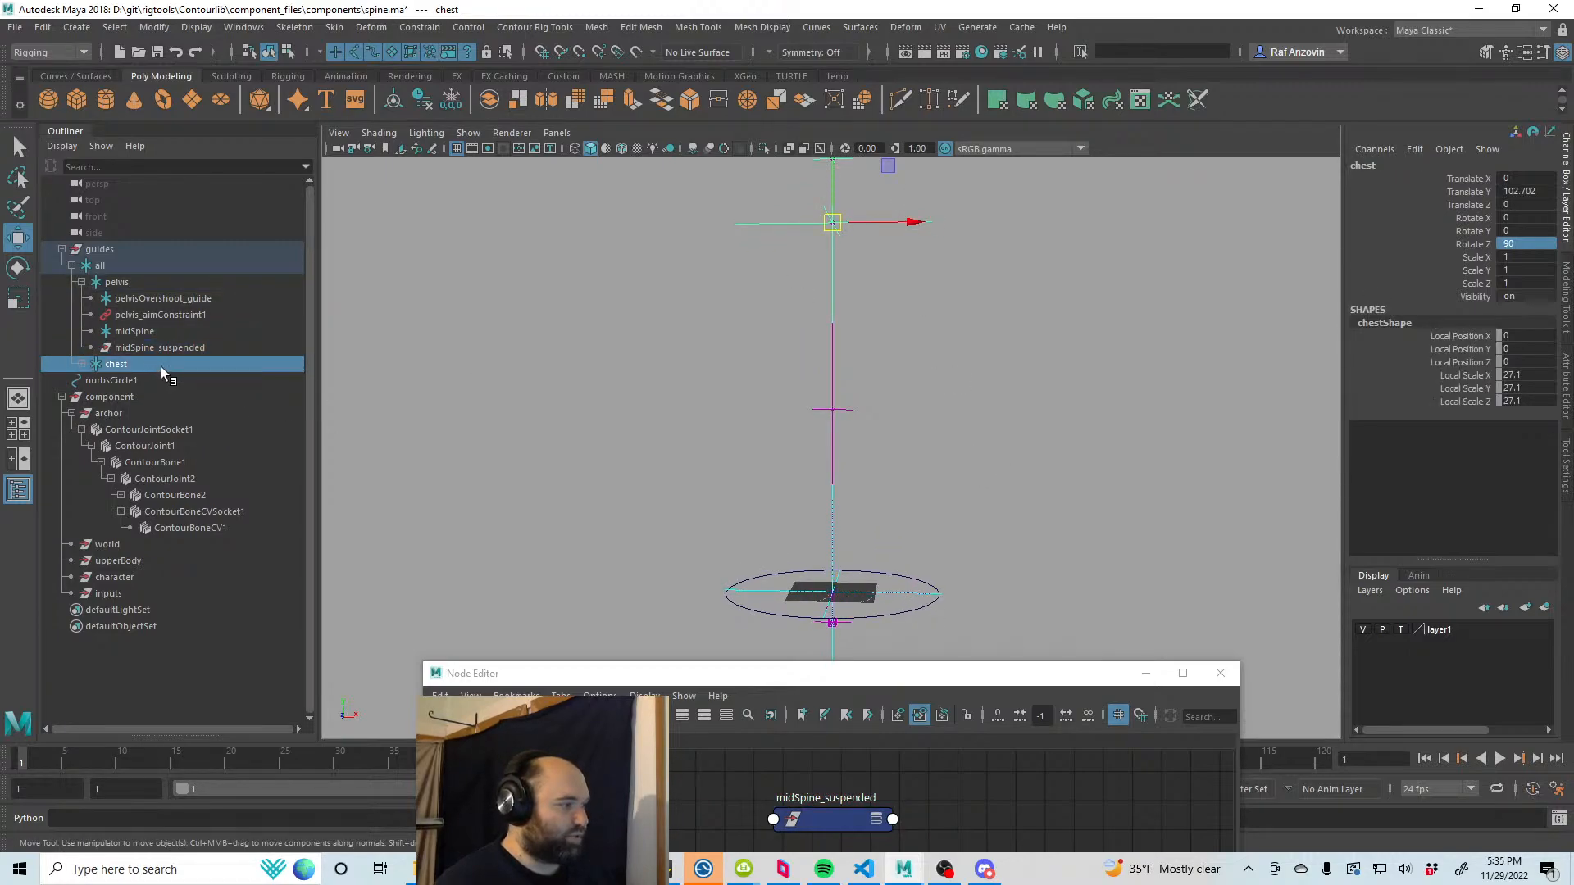
pyautogui.keyDown('ctrl'); pyautogui.click(139, 283); pyautogui.keyUp('ctrl')
pyautogui.keyDown('ctrl'); pyautogui.click(175, 348); pyautogui.keyUp('ctrl')
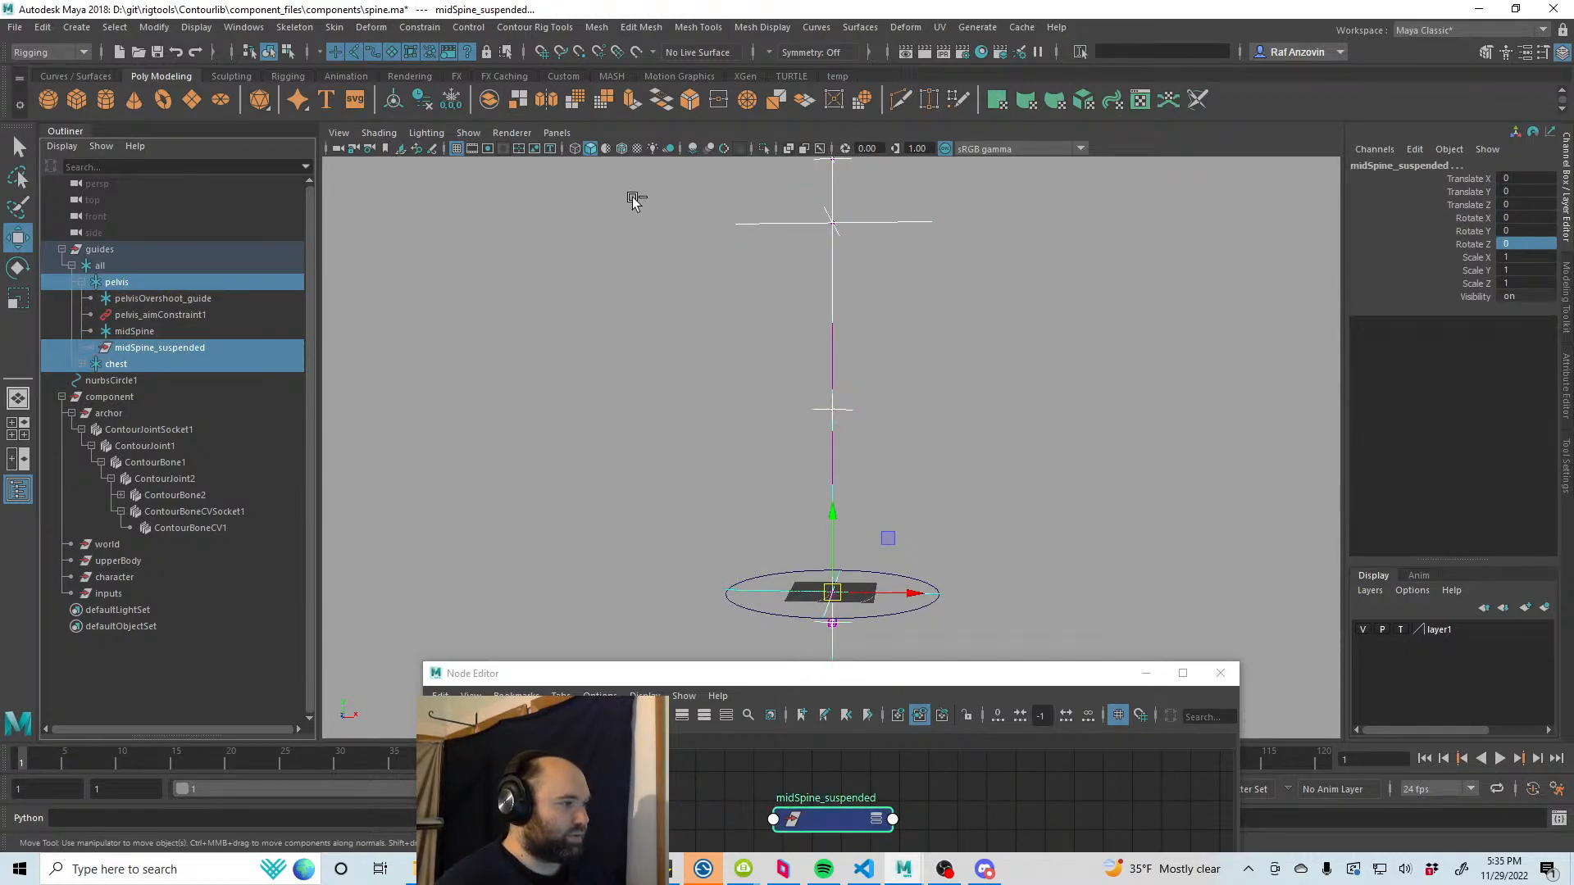
pyautogui.click(419, 27)
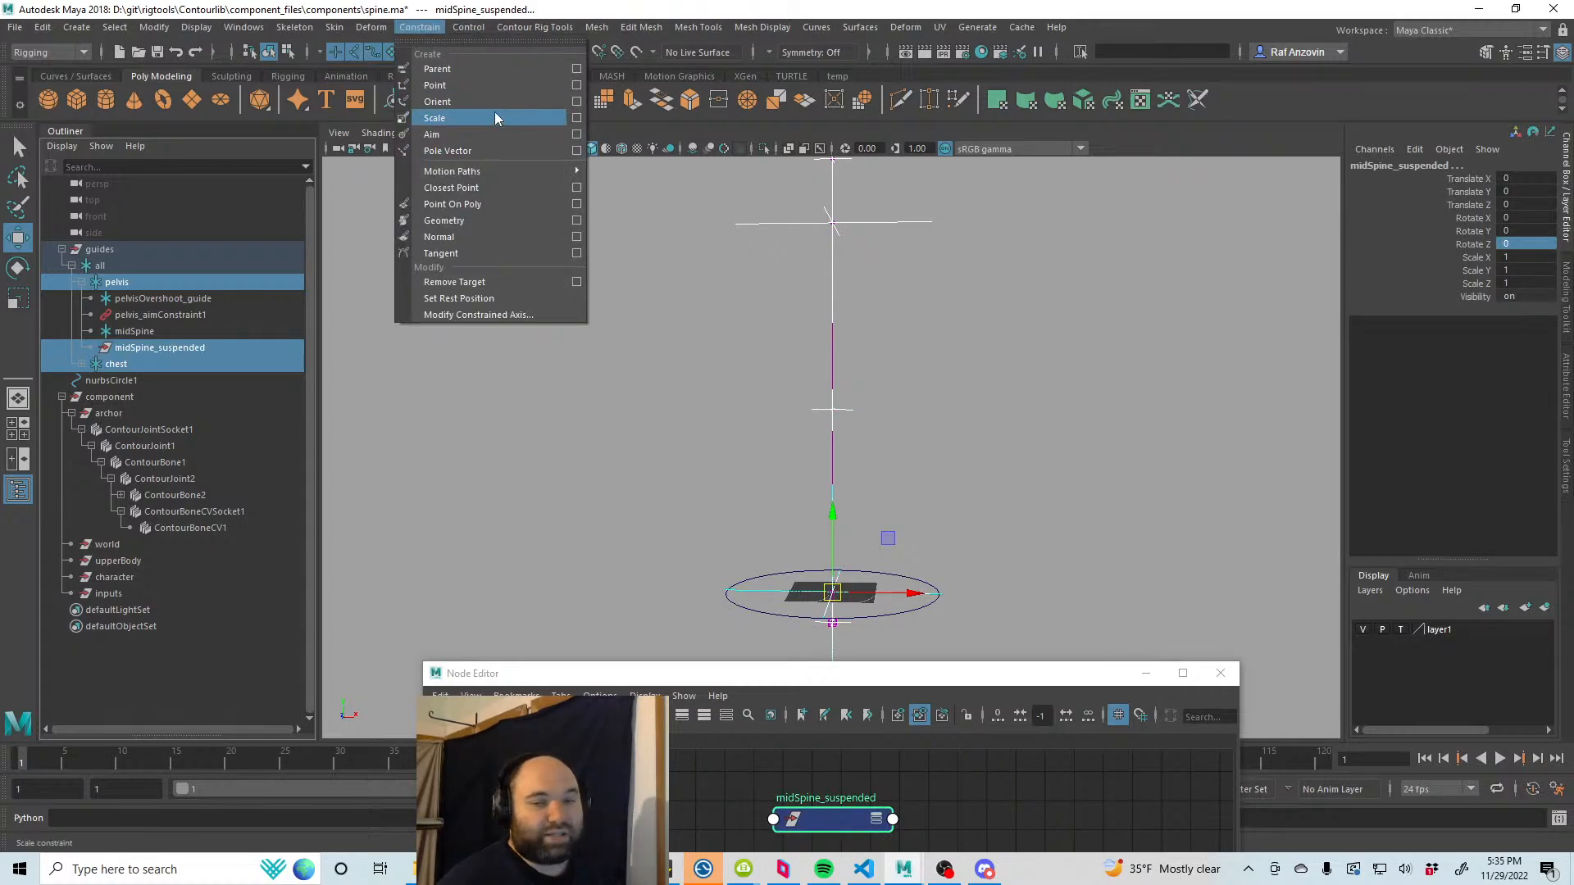
pyautogui.click(576, 85)
pyautogui.moveTo(1142, 584); pyautogui.dragTo(1222, 285)
pyautogui.click(1263, 566)
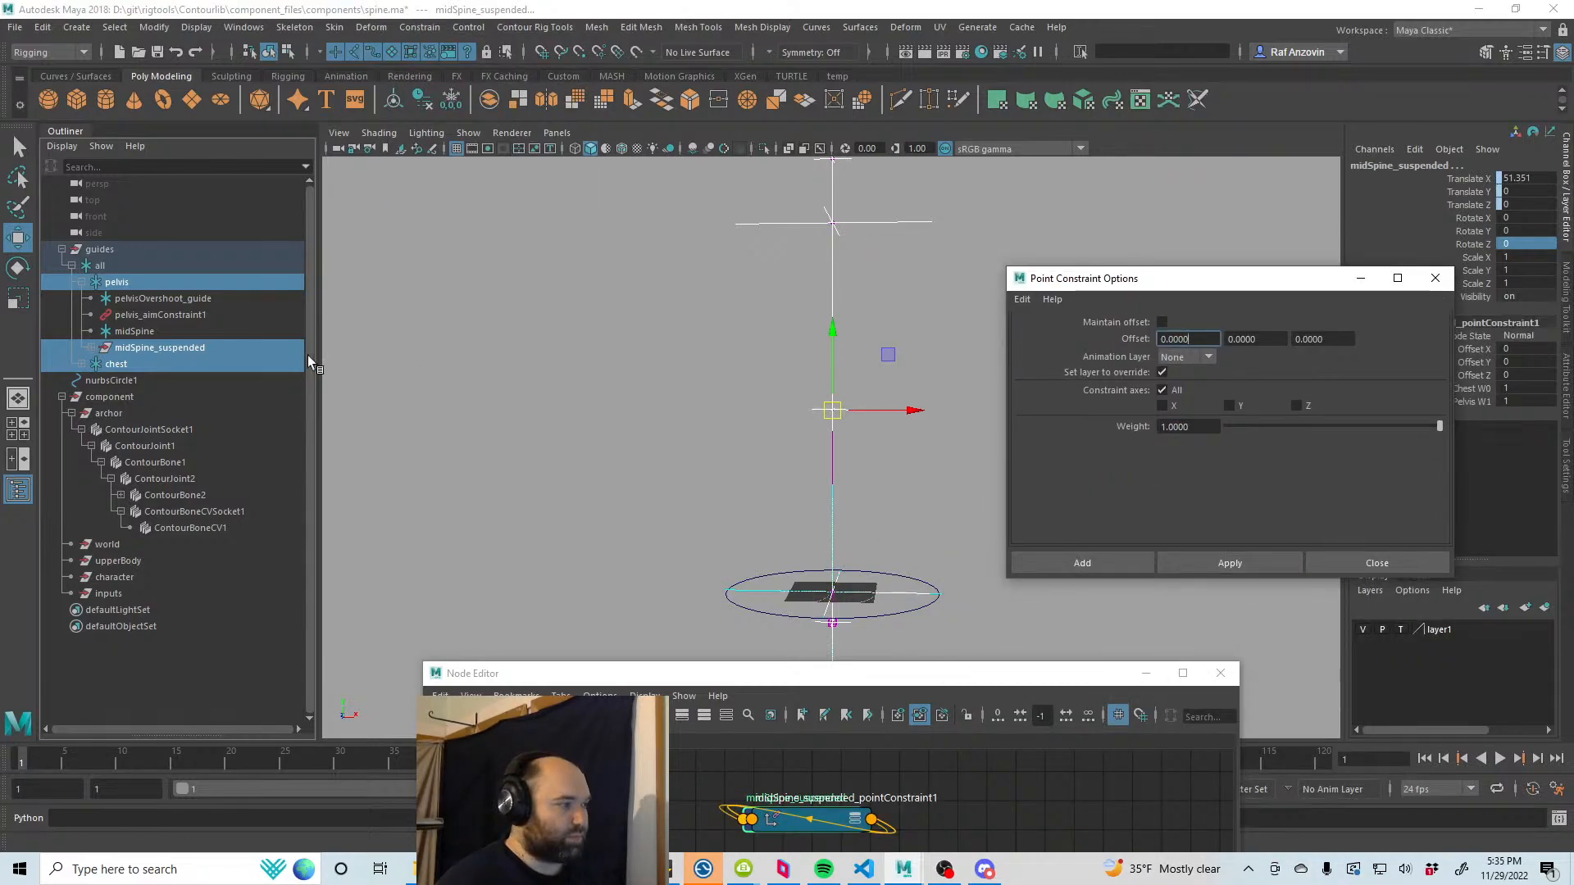
pyautogui.click(1435, 278)
# Step: Parent the midSpine guide under midSpine_suspended
pyautogui.click(174, 330)
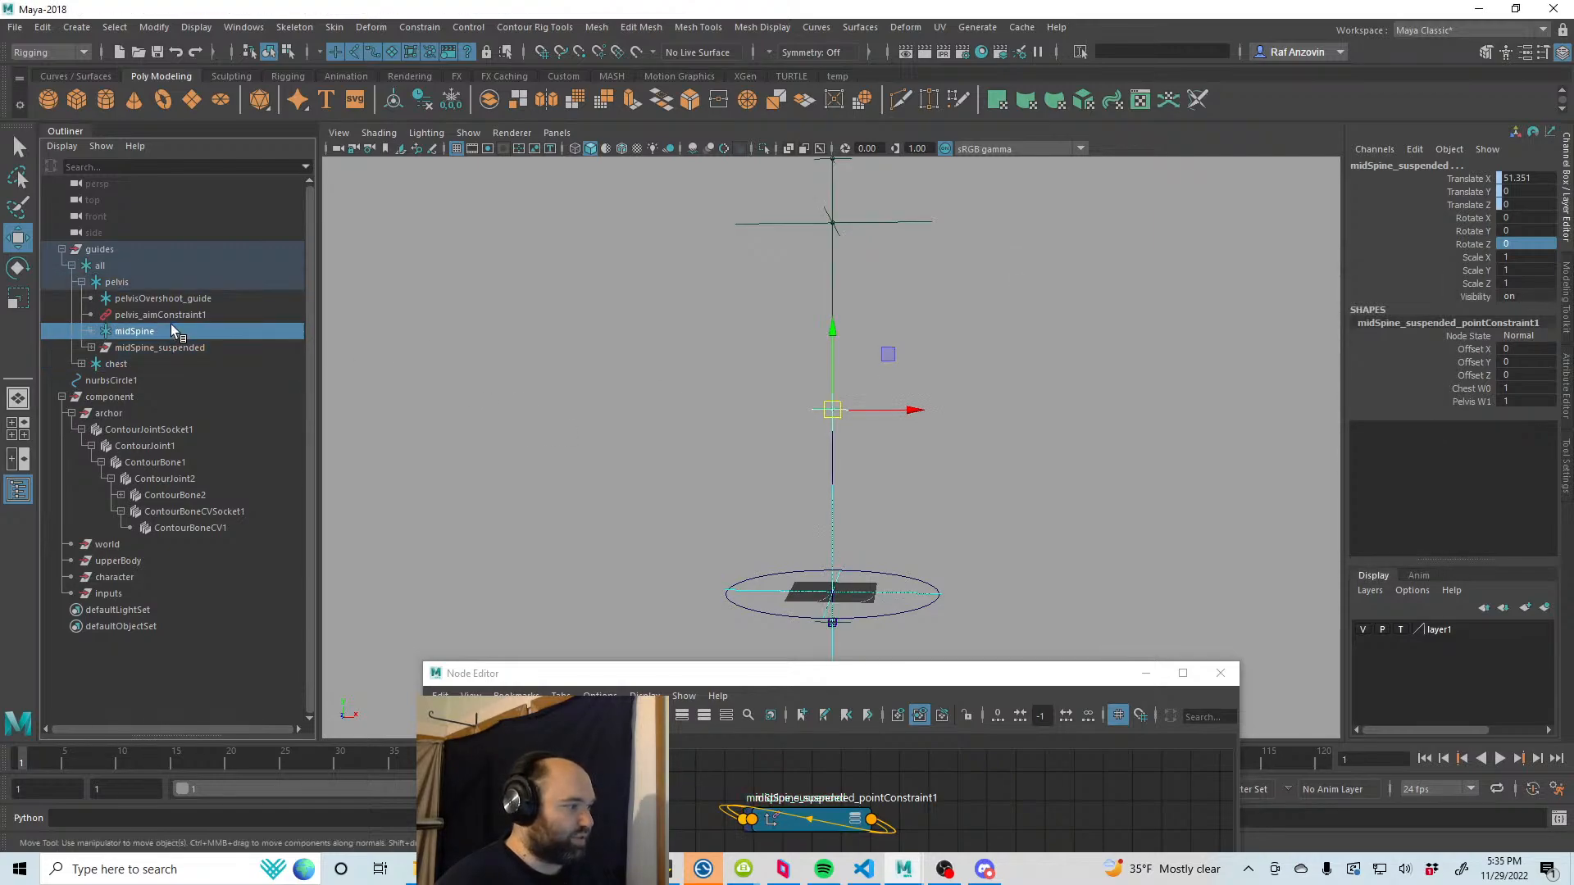
pyautogui.click(91, 348)
pyautogui.moveTo(154, 332); pyautogui.dragTo(167, 351, button='middle')
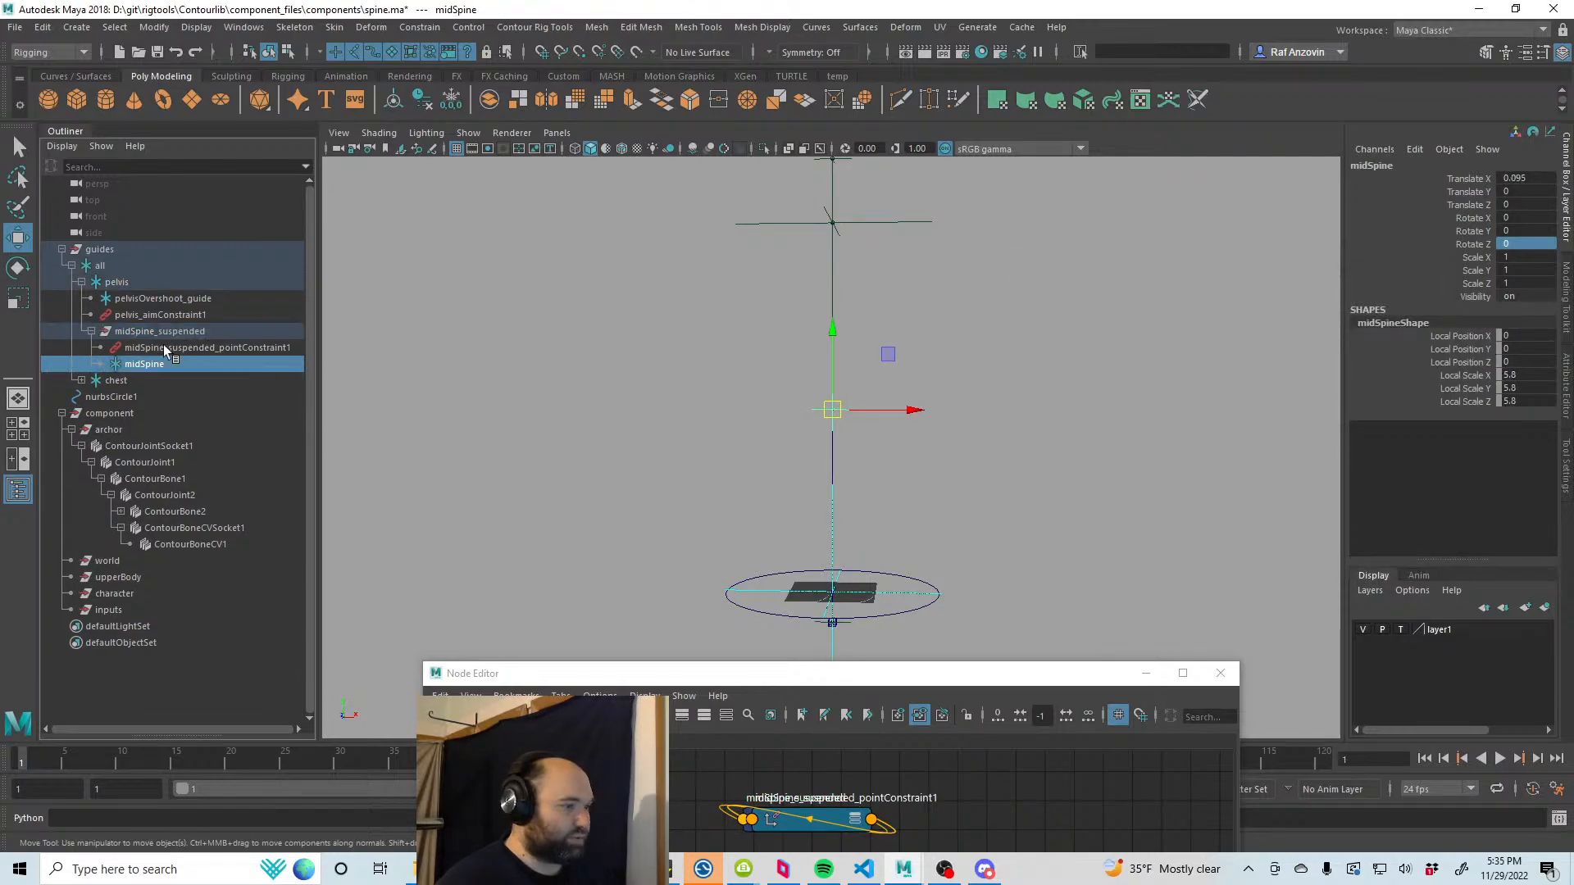
# Step: Test the suspended midSpine guide by moving the chest guide around, and undo the moves
pyautogui.click(882, 222)
pyautogui.moveTo(887, 256)
pyautogui.mouseDown(button='middle')
pyautogui.moveTo(1099, 218)
pyautogui.moveTo(675, 253)
pyautogui.moveTo(868, 273)
pyautogui.mouseUp(button='middle')
pyautogui.press('z')
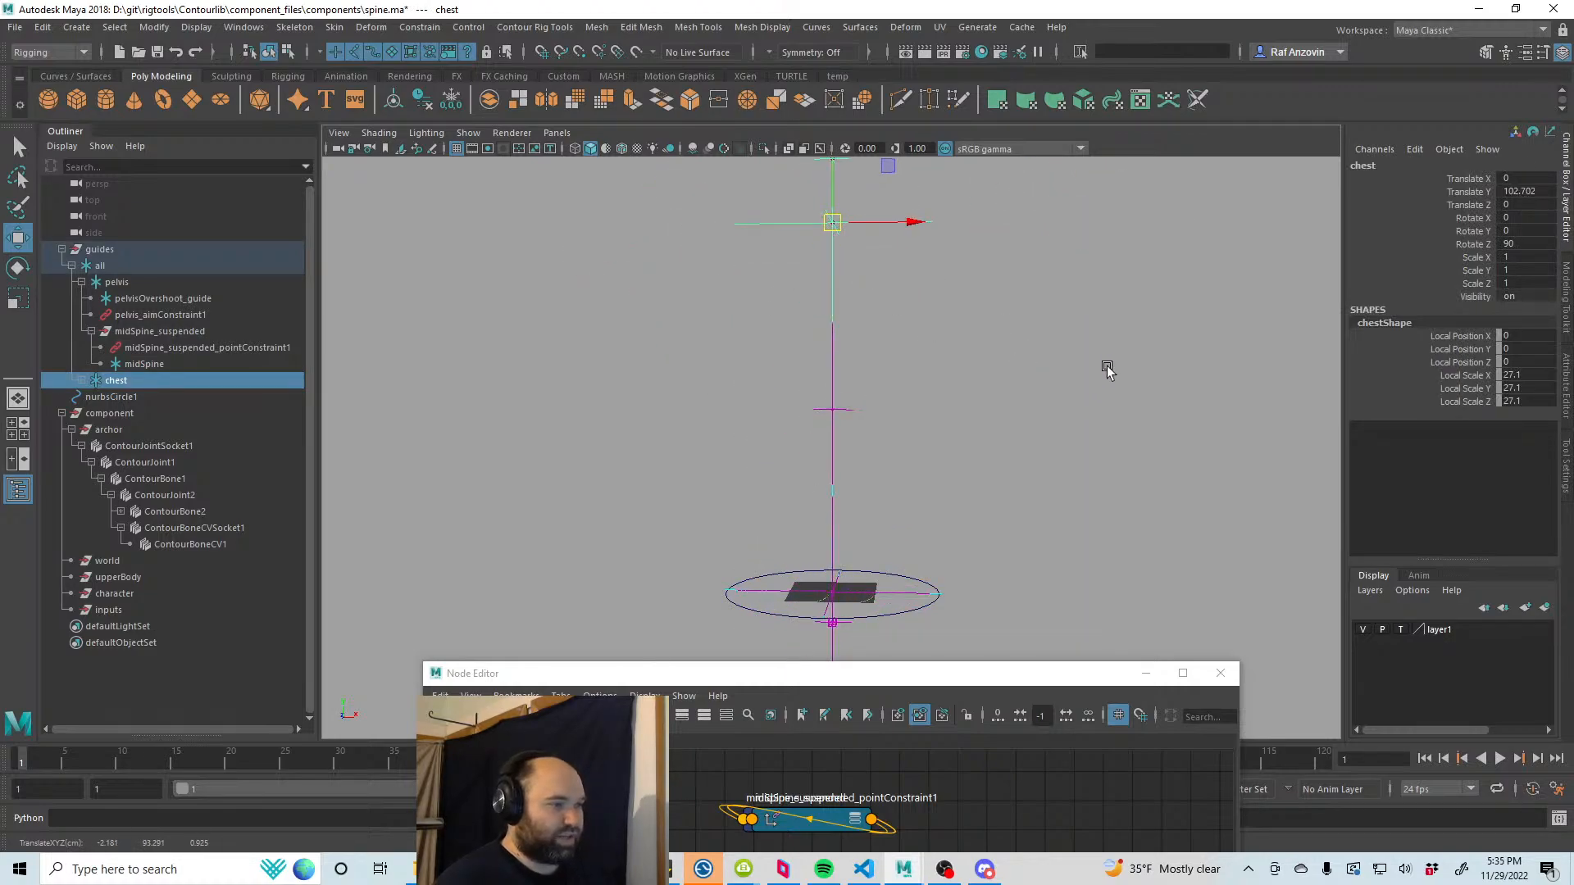
pyautogui.keyDown('alt'); pyautogui.moveTo(1107, 369); pyautogui.dragTo(984, 375, button='right'); pyautogui.keyUp('alt')
pyautogui.keyDown('alt'); pyautogui.moveTo(984, 375); pyautogui.dragTo(860, 380); pyautogui.keyUp('alt')
pyautogui.moveTo(828, 303); pyautogui.dragTo(762, 326)
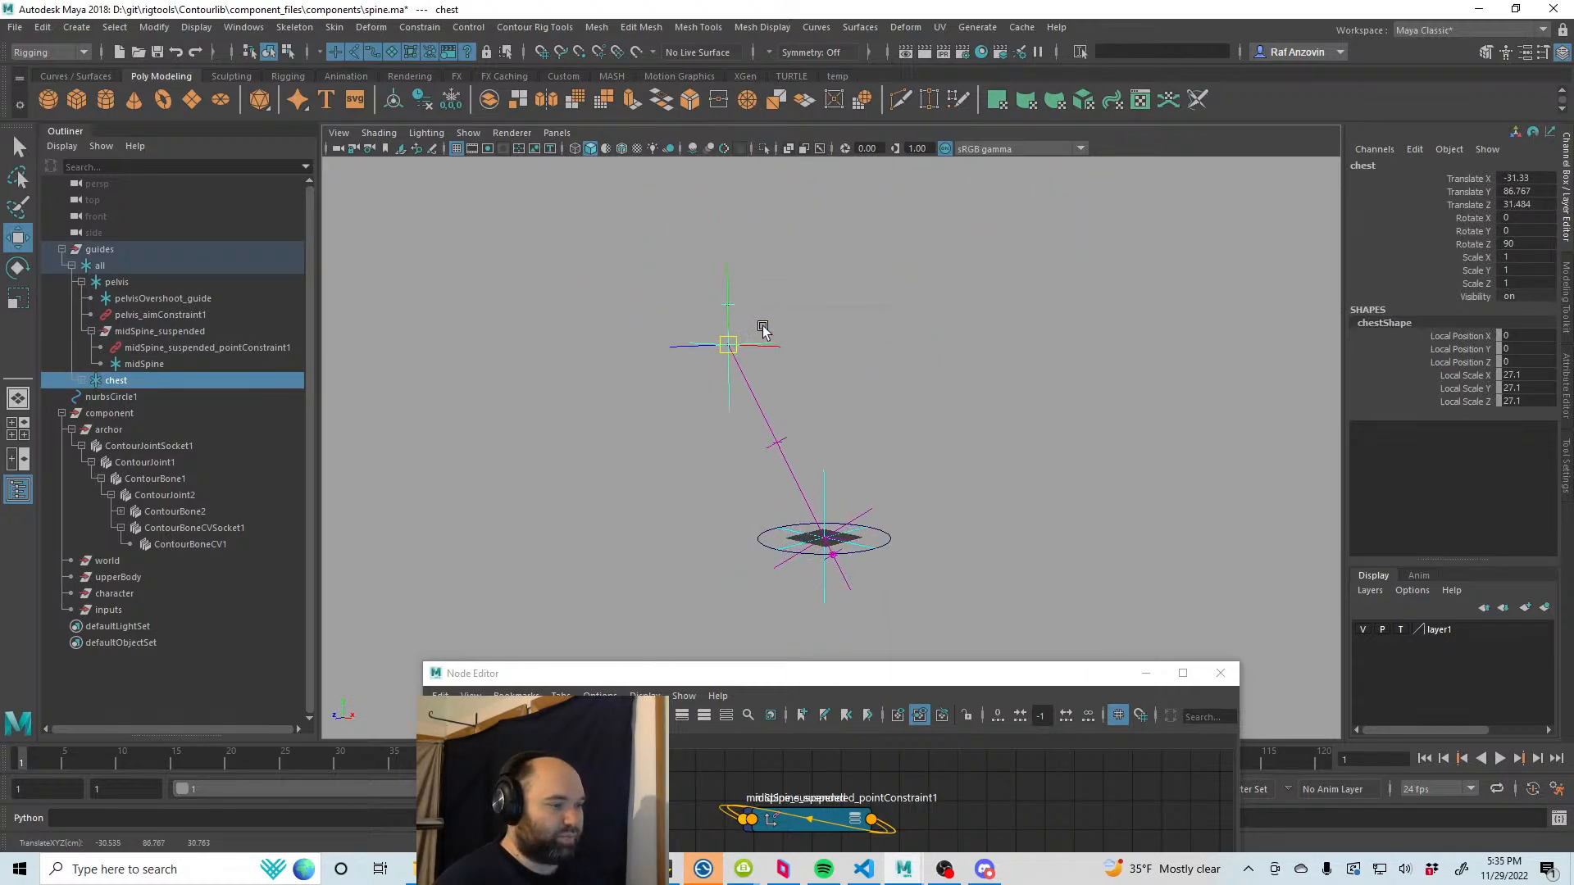
pyautogui.press('z')
pyautogui.press('z')
# Step: Try offsetting the chest guide and shifting the midSpine guide away from the straight spine line, and undo both moves
pyautogui.click(1010, 398)
pyautogui.keyDown('alt'); pyautogui.moveTo(759, 449); pyautogui.dragTo(853, 460); pyautogui.keyUp('alt')
pyautogui.keyDown('alt'); pyautogui.moveTo(853, 460); pyautogui.dragTo(951, 475, button='right'); pyautogui.keyUp('alt')
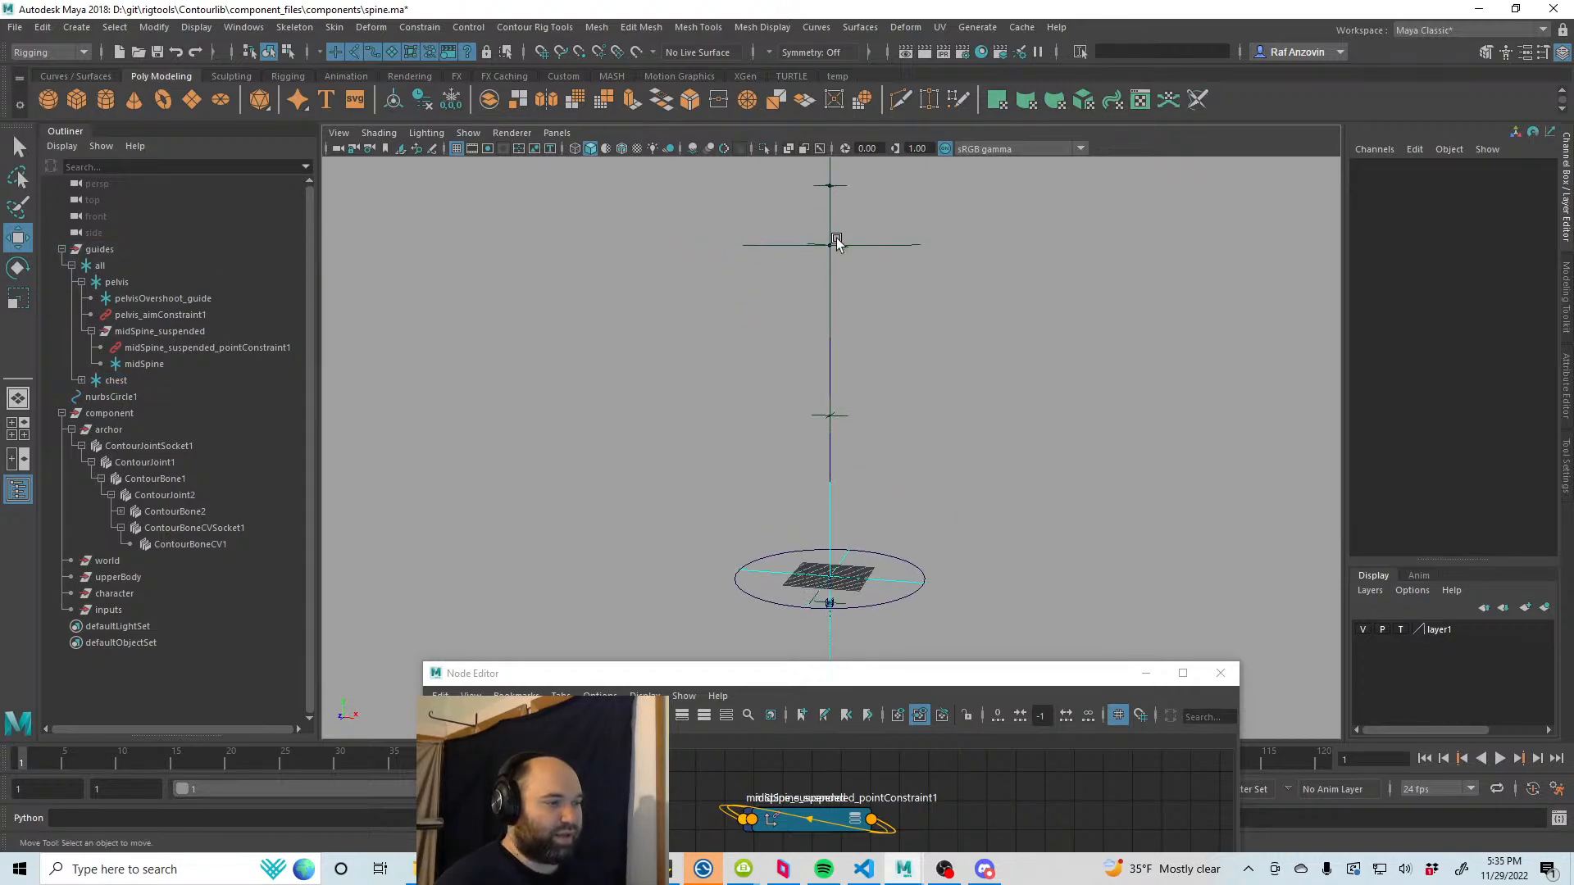
pyautogui.click(891, 243)
pyautogui.keyDown('alt'); pyautogui.moveTo(885, 278); pyautogui.dragTo(760, 297); pyautogui.keyUp('alt')
pyautogui.moveTo(815, 247); pyautogui.dragTo(713, 293)
pyautogui.click(844, 457)
pyautogui.click(767, 437)
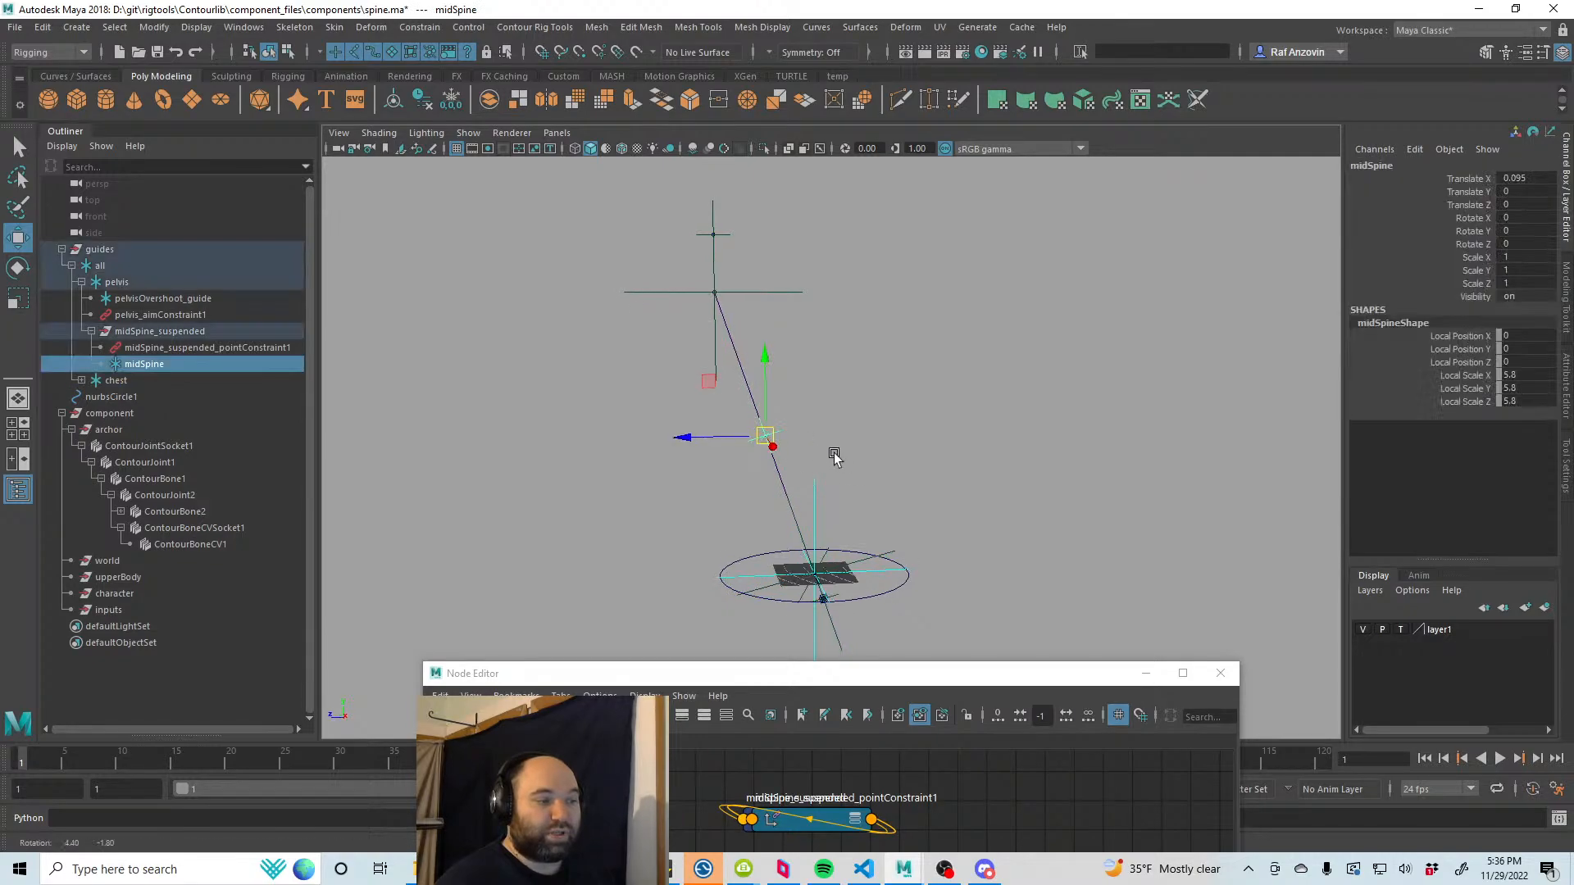
pyautogui.moveTo(761, 434); pyautogui.dragTo(796, 426)
pyautogui.hotkey('ctrl', 'z')
pyautogui.hotkey('ctrl', 'z')
pyautogui.hotkey('ctrl', 'z')
pyautogui.hotkey('ctrl', 'z')
pyautogui.hotkey('ctrl', 'z')
pyautogui.hotkey('ctrl', 'z')
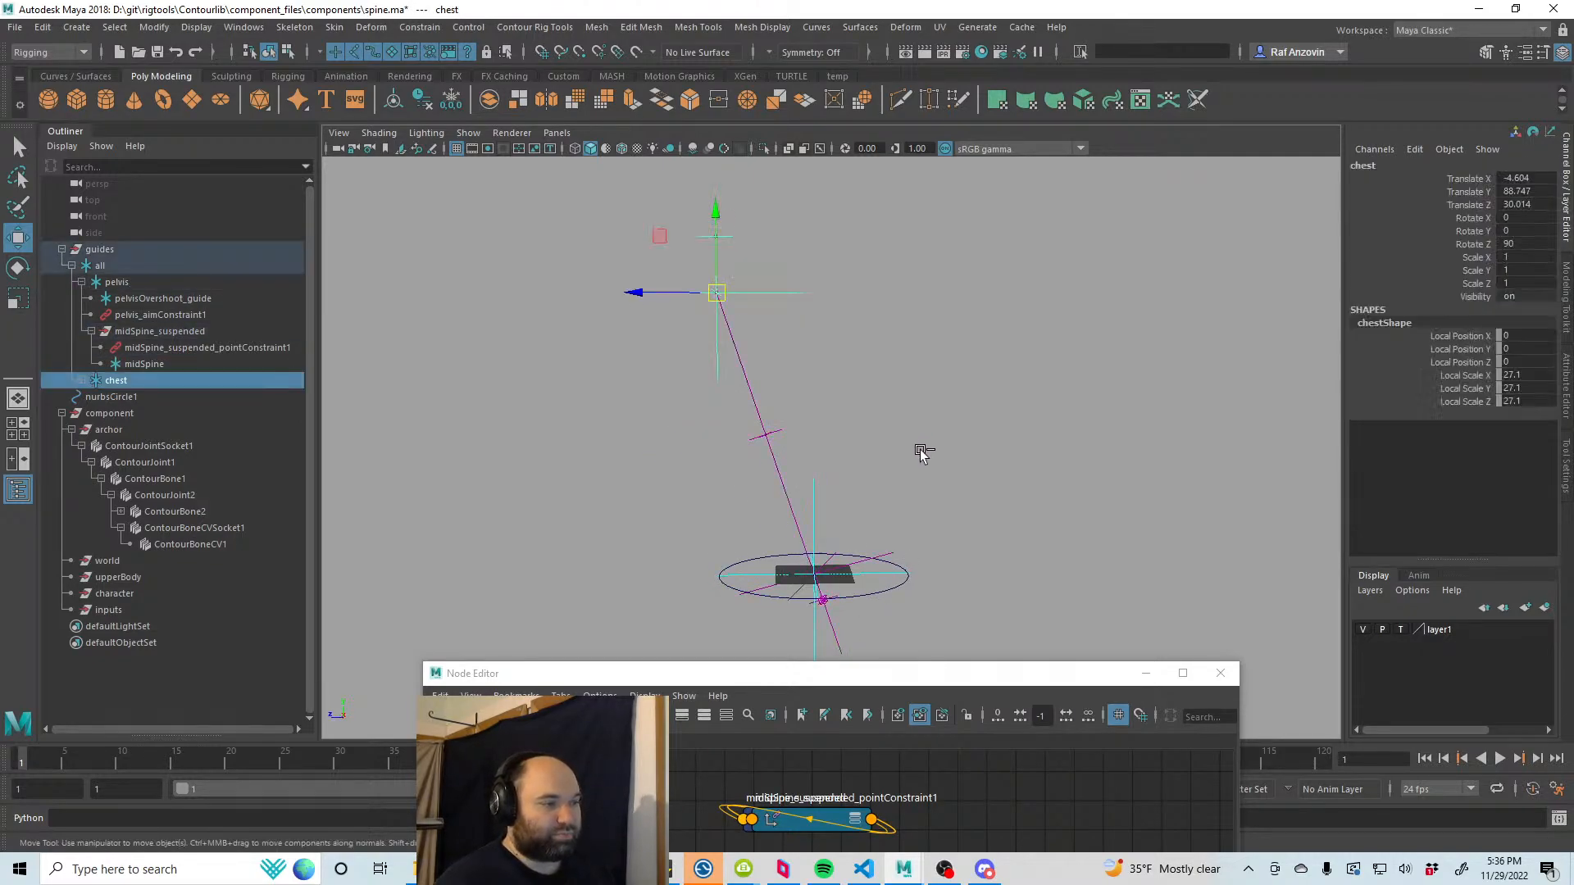
# Step: Try moving nurbsCircle1 sideways at the base of the spine, and undo the move
pyautogui.keyDown('alt'); pyautogui.moveTo(927, 425); pyautogui.dragTo(906, 554); pyautogui.keyUp('alt')
pyautogui.moveTo(870, 463)
pyautogui.keyDown('alt'); pyautogui.mouseDown()
pyautogui.moveTo(851, 470)
pyautogui.moveTo(853, 449)
pyautogui.mouseUp(); pyautogui.keyUp('alt')
pyautogui.keyDown('alt'); pyautogui.moveTo(879, 506); pyautogui.dragTo(879, 463, button='middle'); pyautogui.keyUp('alt')
pyautogui.keyDown('alt'); pyautogui.moveTo(880, 465); pyautogui.dragTo(948, 533); pyautogui.keyUp('alt')
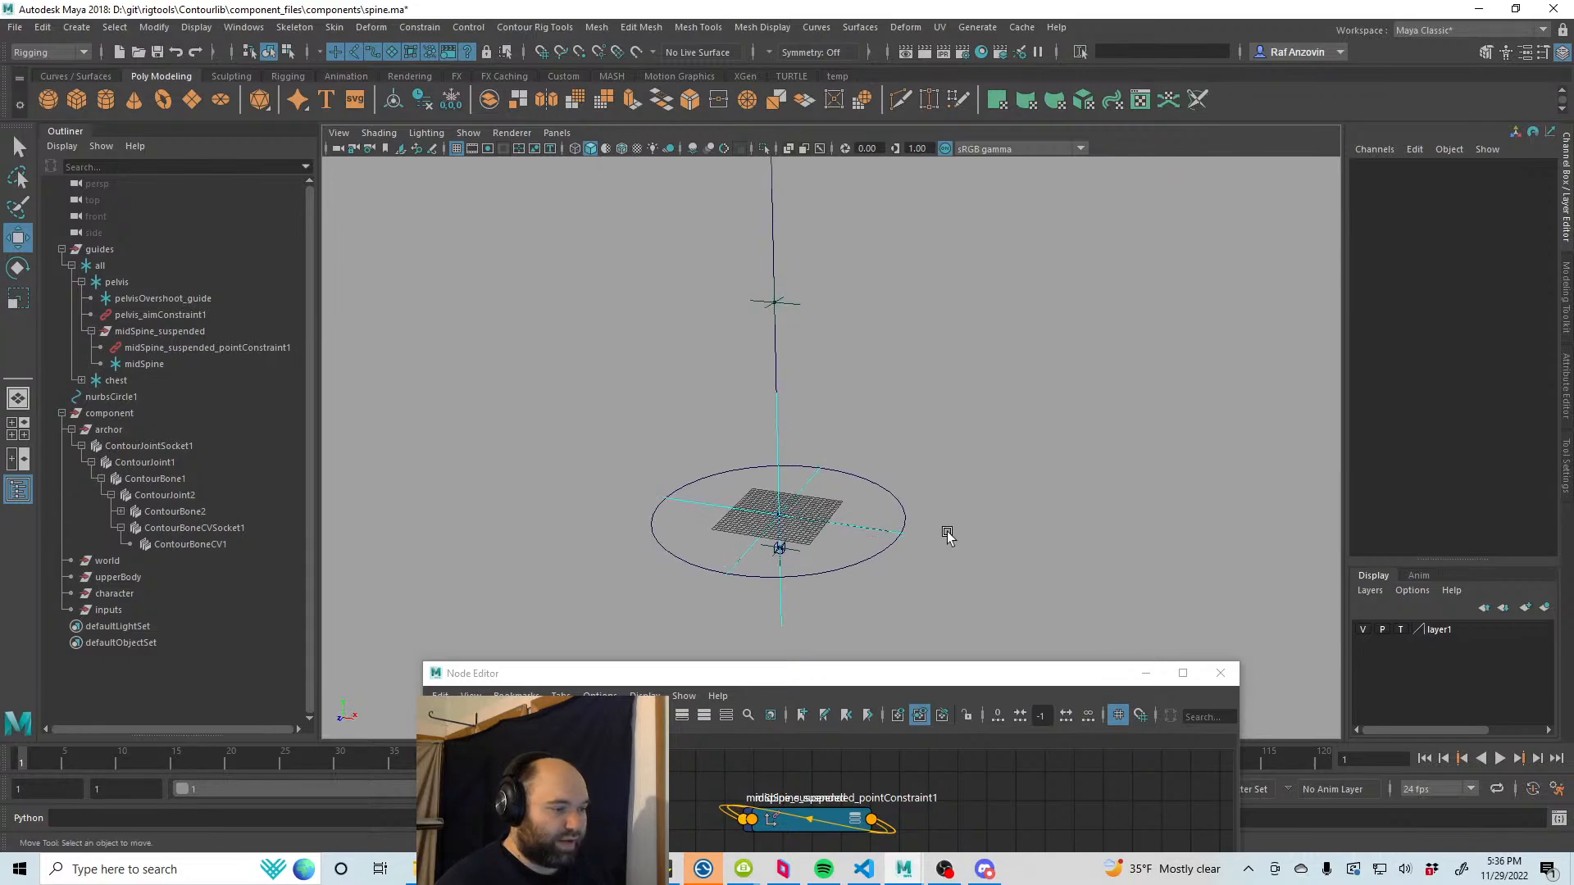
pyautogui.click(827, 571)
pyautogui.keyDown('alt'); pyautogui.moveTo(826, 569); pyautogui.dragTo(826, 584, button='middle'); pyautogui.keyUp('alt')
pyautogui.keyDown('alt'); pyautogui.moveTo(812, 574); pyautogui.dragTo(829, 574); pyautogui.keyUp('alt')
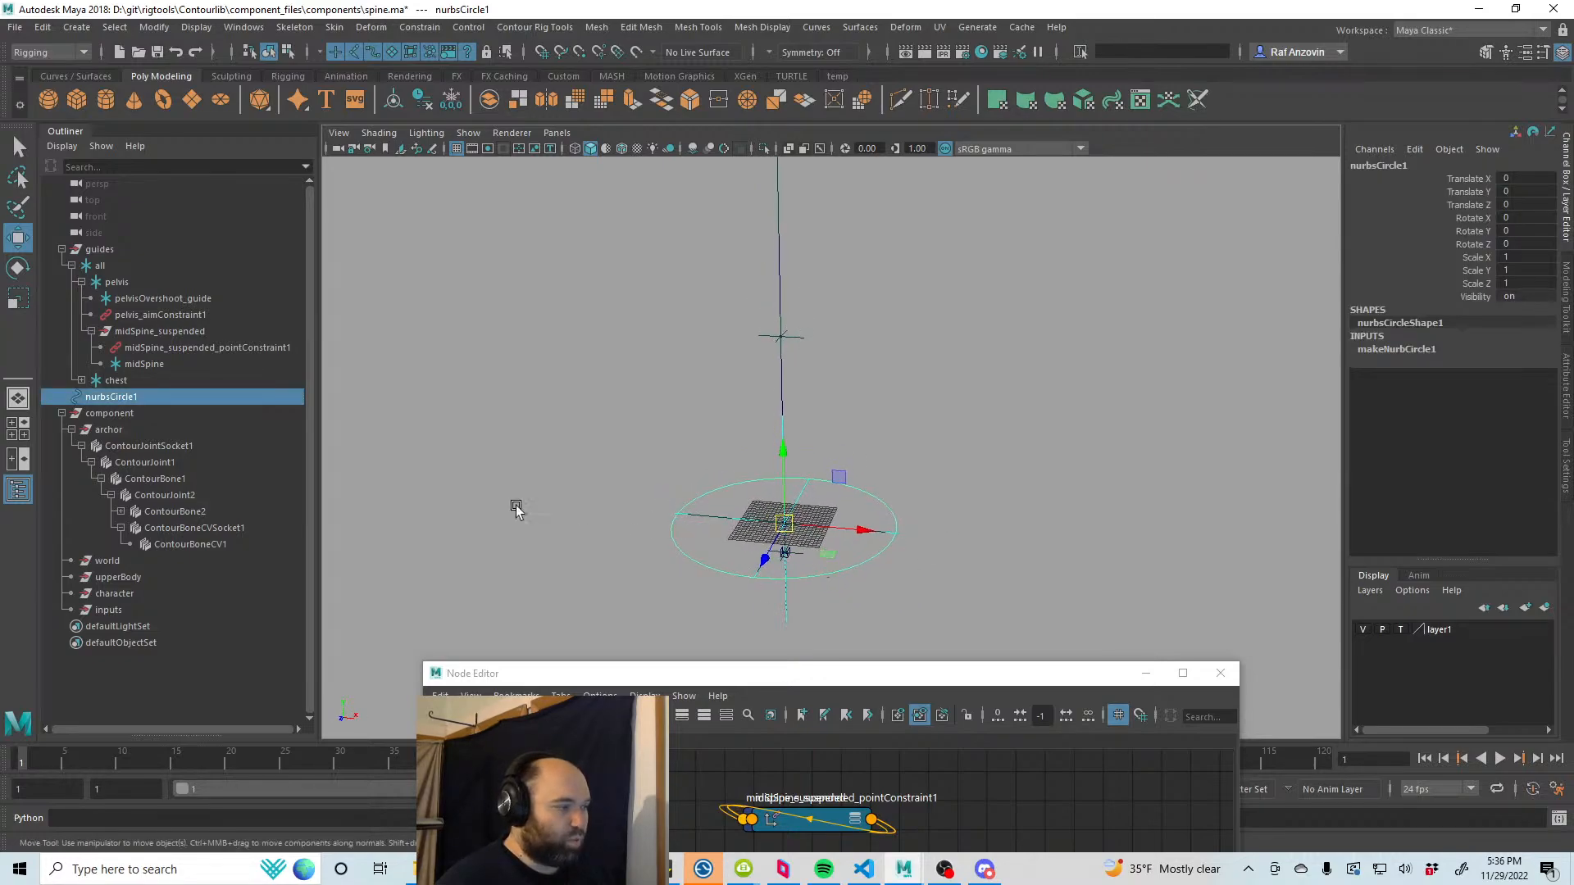
pyautogui.moveTo(790, 524); pyautogui.dragTo(701, 525)
pyautogui.hotkey('ctrl', 'z')
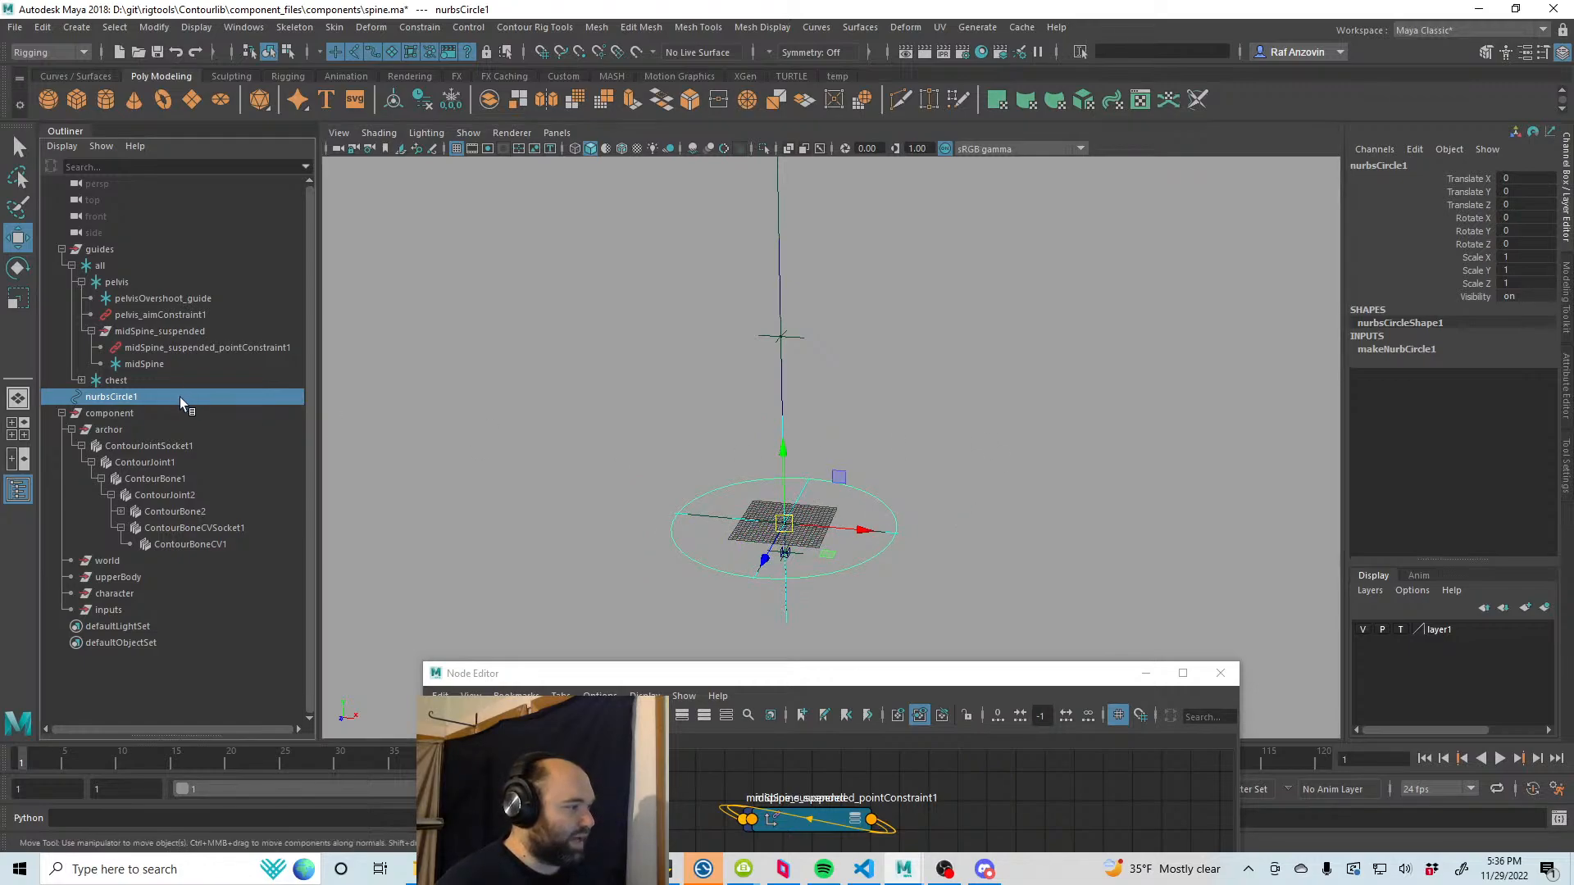
# Step: Inspect the base of the spine up close, checking the positions of nurbsCircle1 and ContourJointSocket1
pyautogui.click(1060, 447)
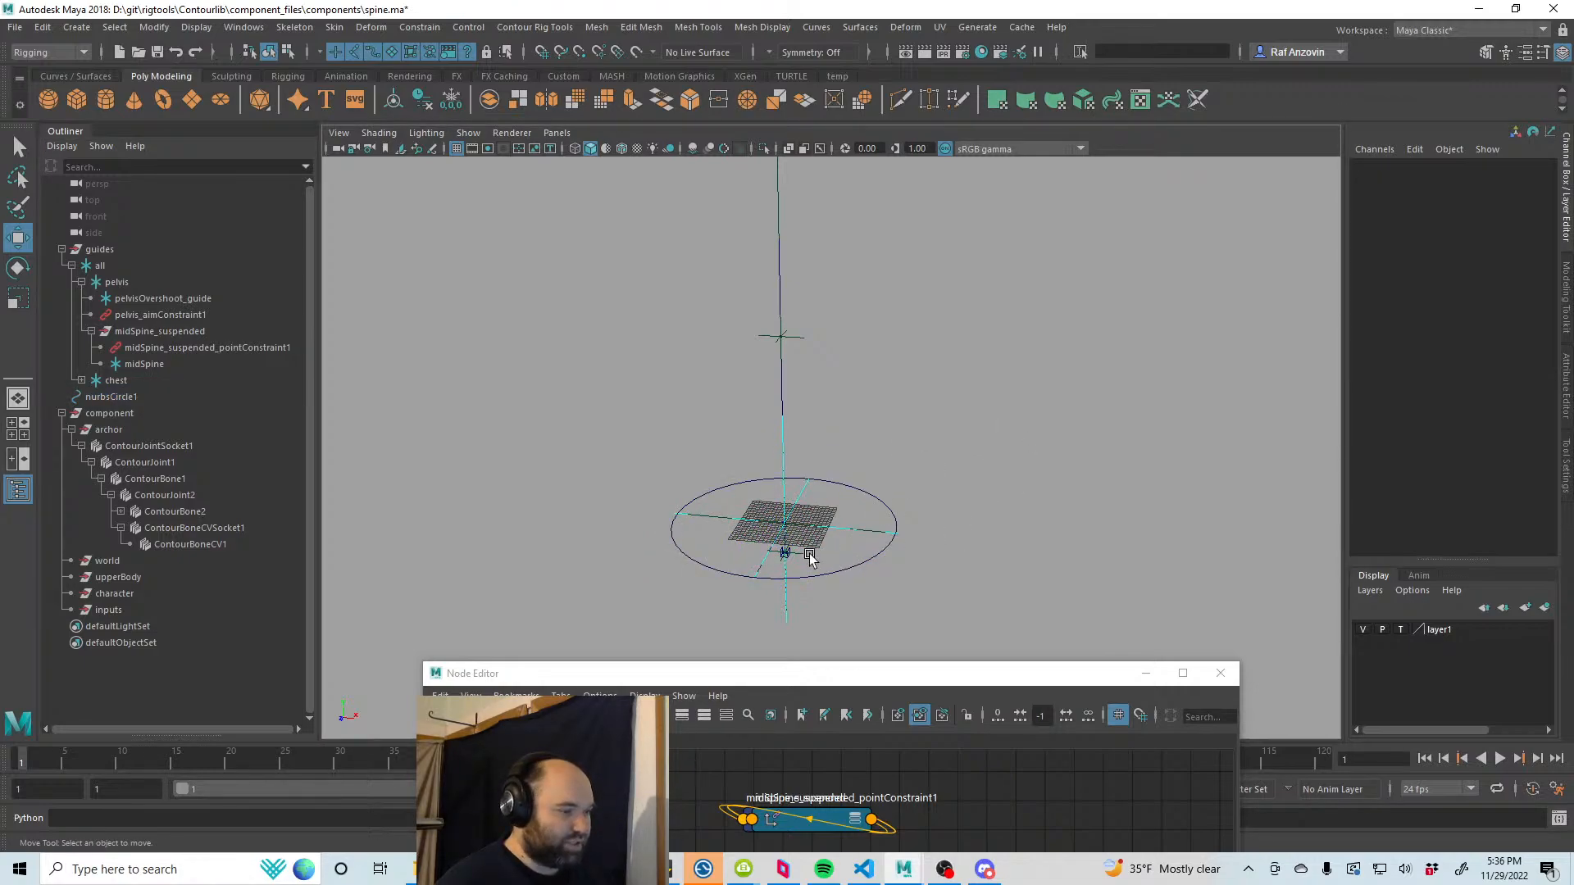
pyautogui.keyDown('alt'); pyautogui.moveTo(827, 543); pyautogui.dragTo(865, 462, button='middle'); pyautogui.keyUp('alt')
pyautogui.keyDown('alt'); pyautogui.moveTo(865, 462); pyautogui.dragTo(1207, 548, button='right'); pyautogui.keyUp('alt')
pyautogui.click(170, 399)
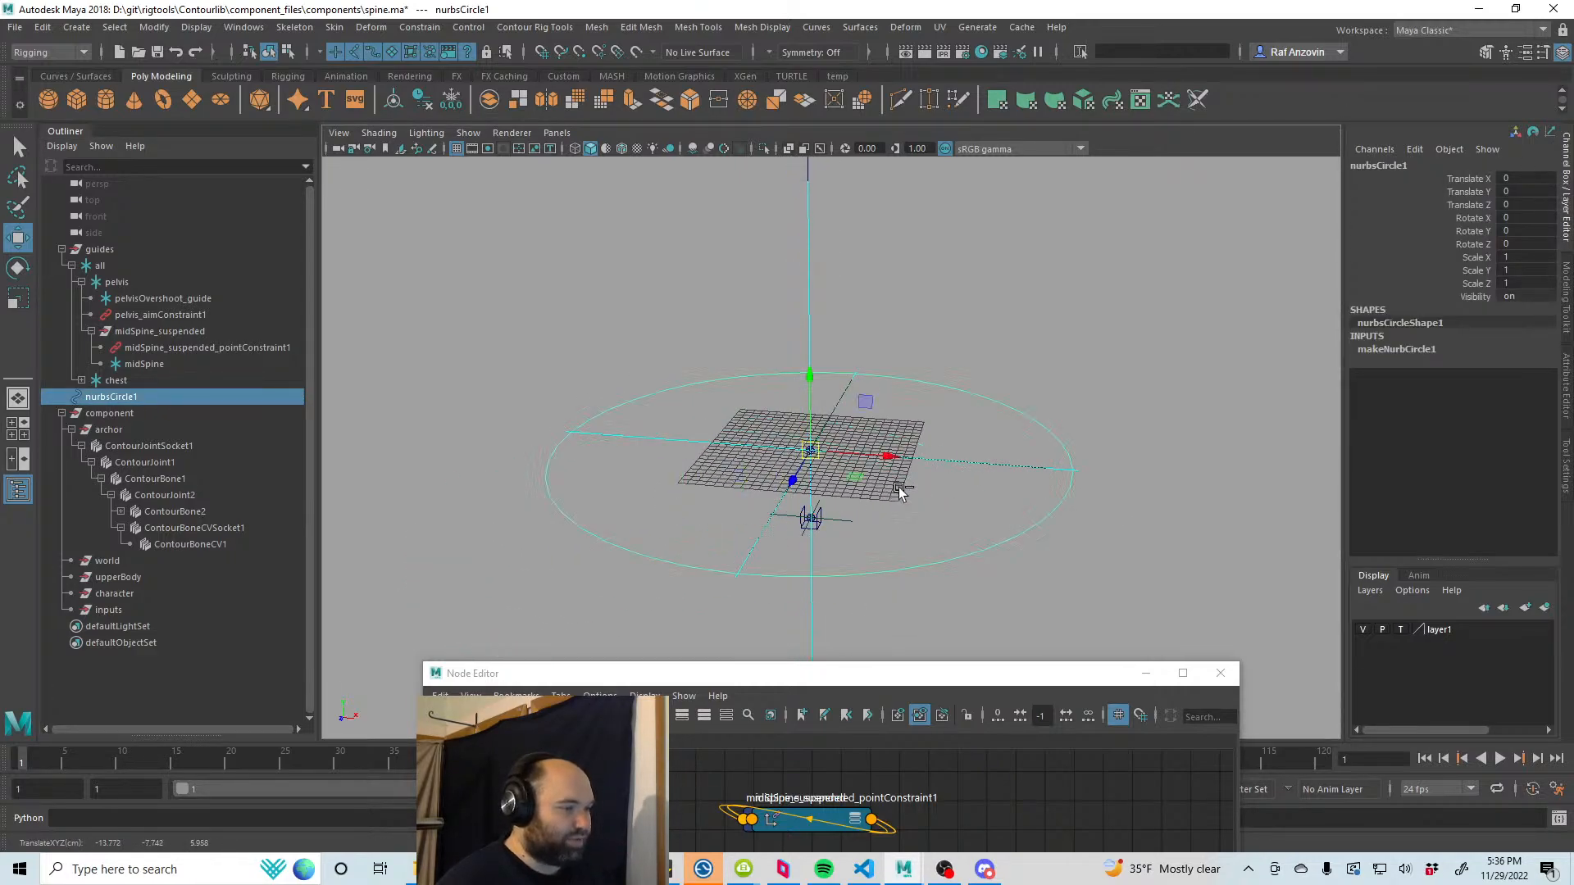
pyautogui.click(1025, 278)
pyautogui.keyDown('alt'); pyautogui.moveTo(835, 507); pyautogui.dragTo(1001, 534, button='right'); pyautogui.keyUp('alt')
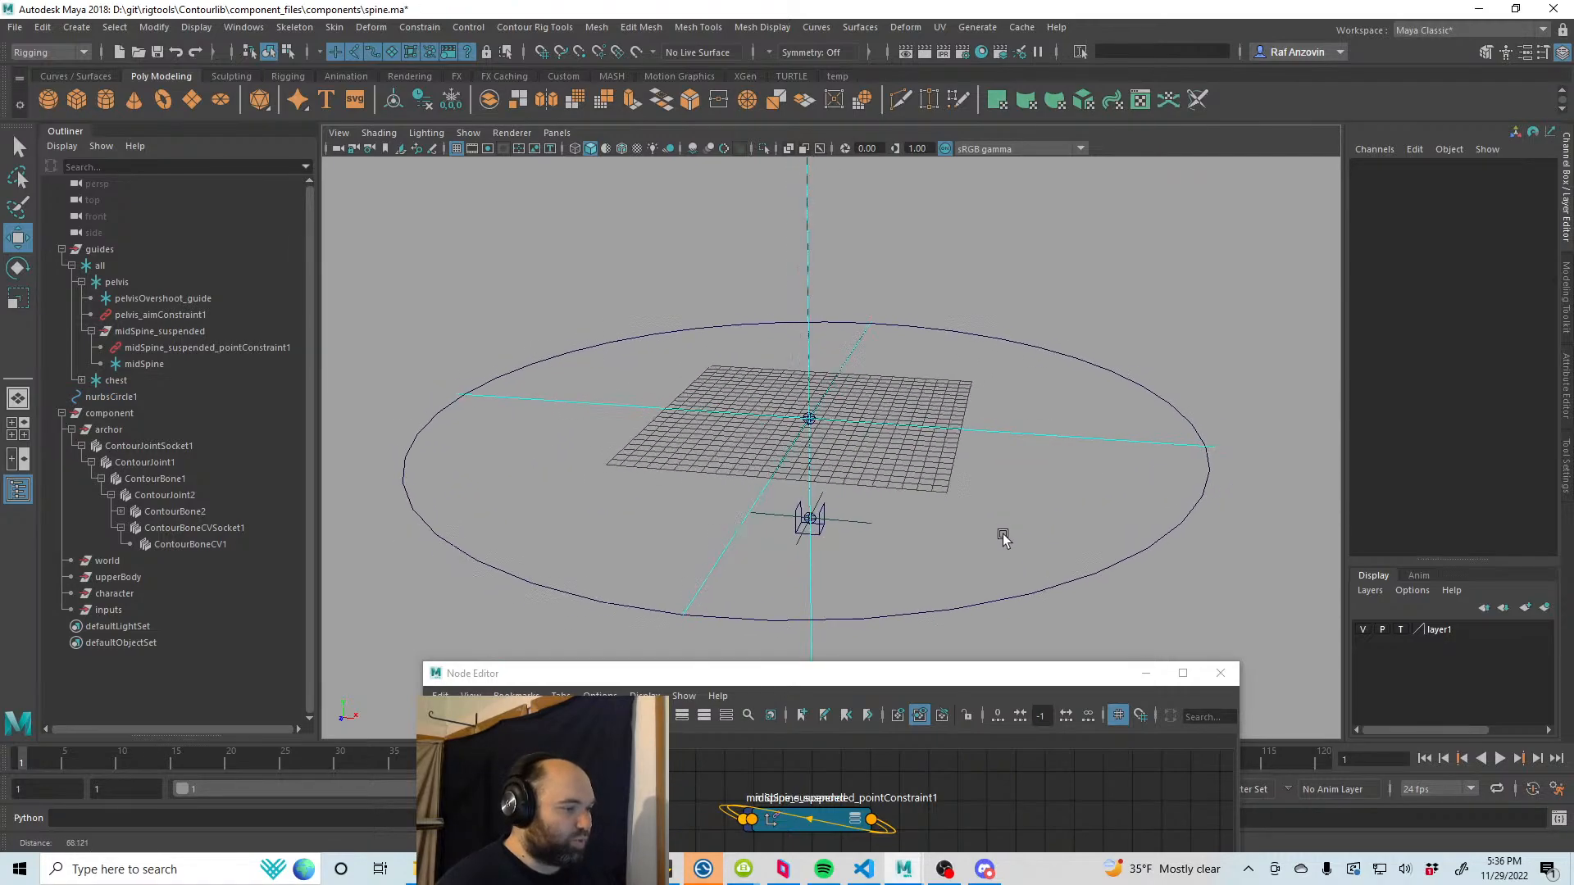
pyautogui.click(146, 446)
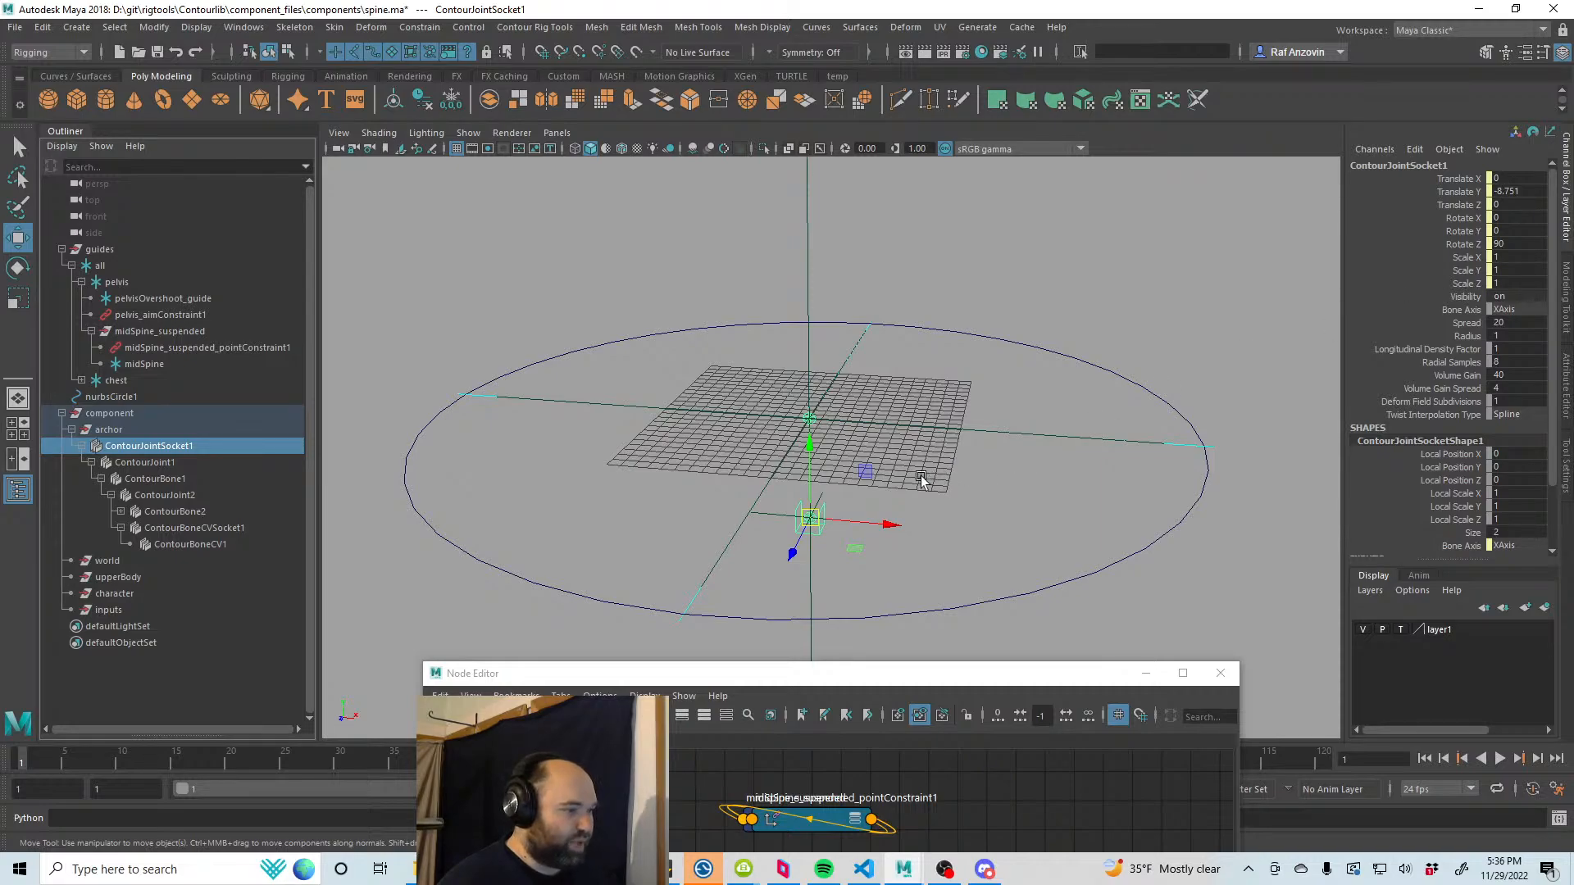
# Step: Check where ContourJoint1, ContourBone1 and ContourJoint2 sit under ContourJointSocket1, and collapse that socket's hierarchy
pyautogui.keyDown('alt'); pyautogui.moveTo(922, 480); pyautogui.dragTo(852, 504); pyautogui.keyUp('alt')
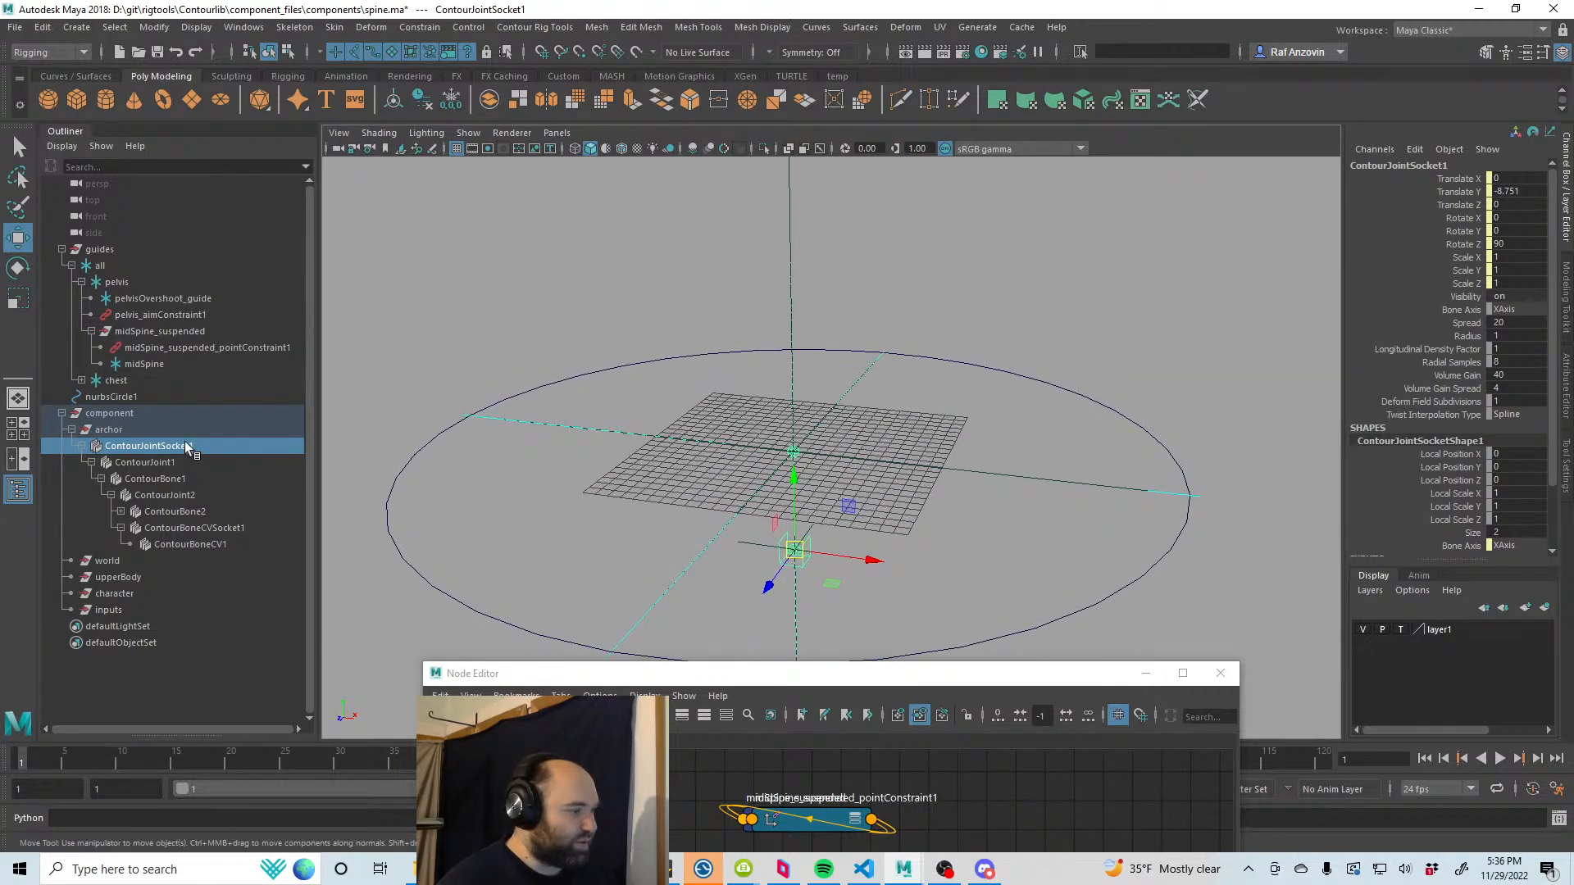
pyautogui.click(182, 461)
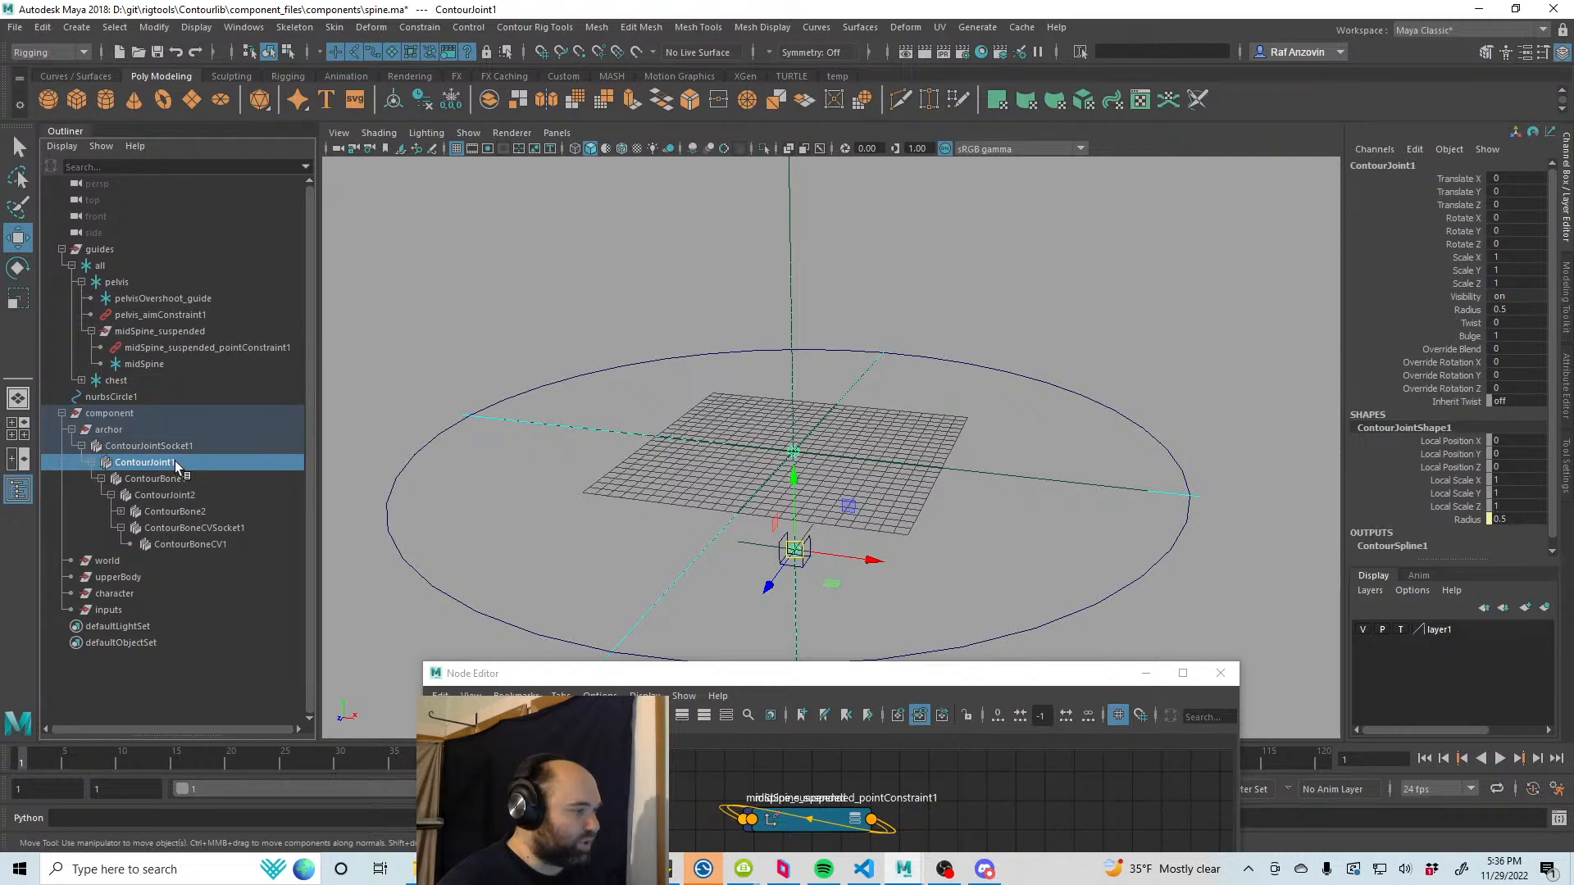
pyautogui.click(186, 480)
pyautogui.click(188, 496)
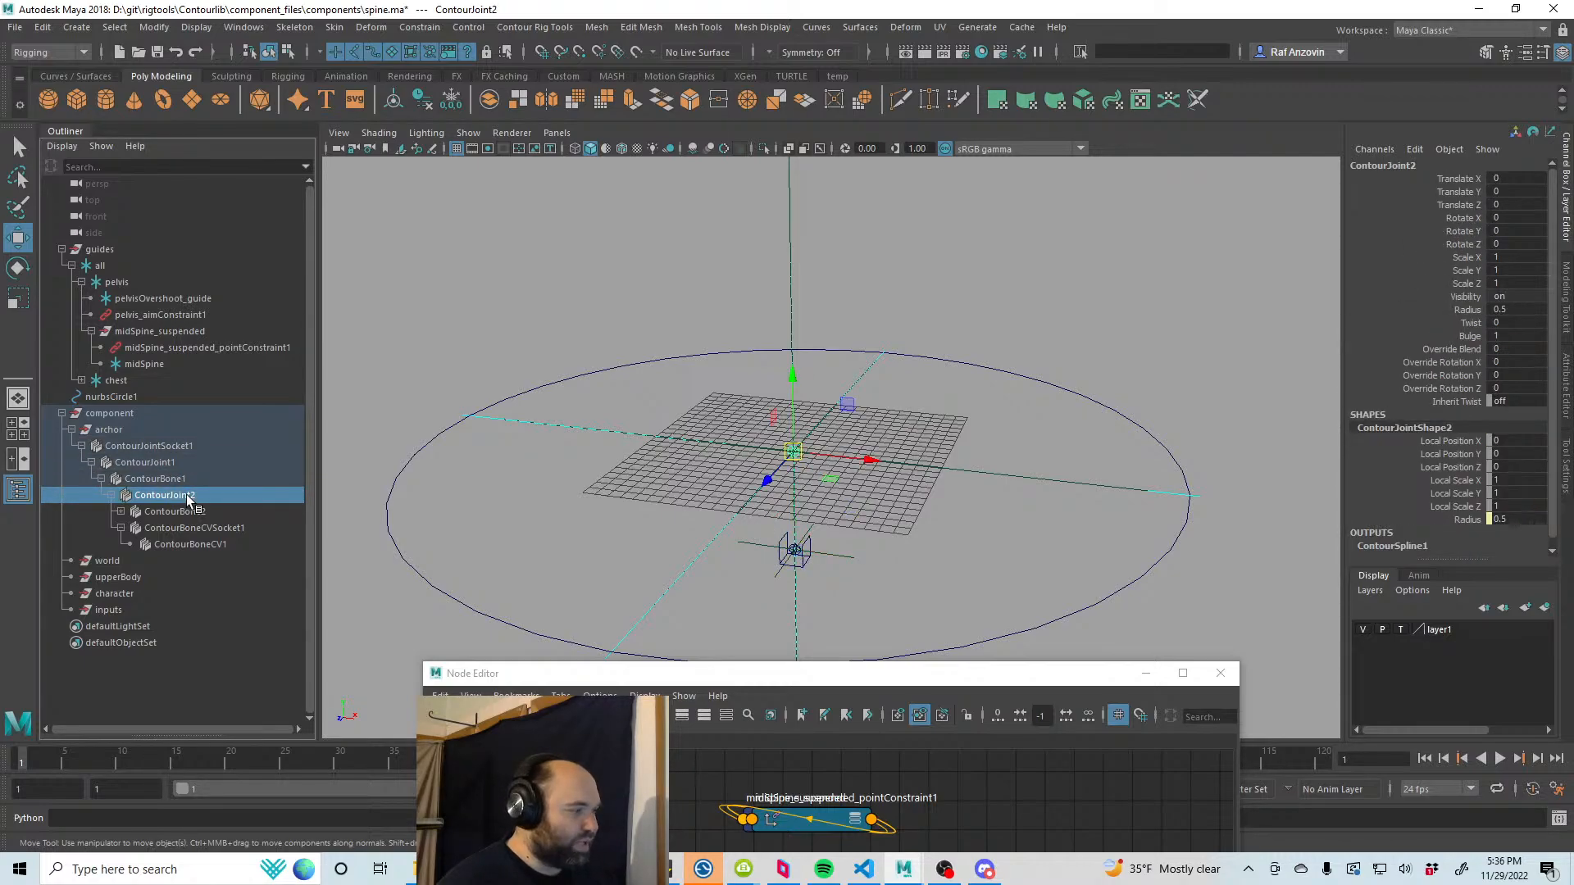
pyautogui.click(167, 449)
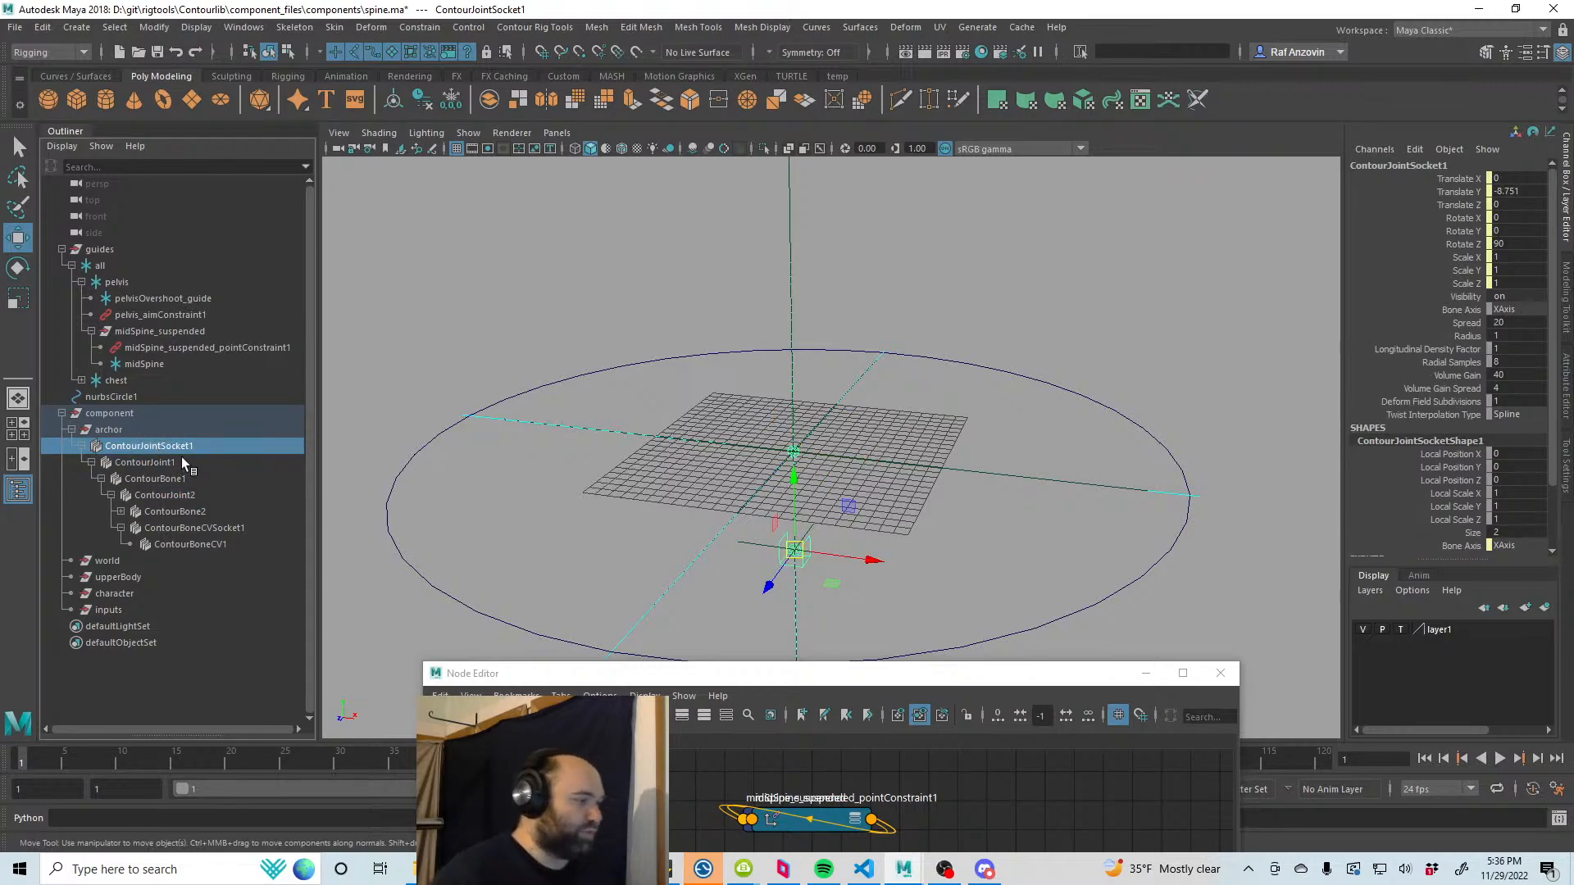
pyautogui.click(81, 447)
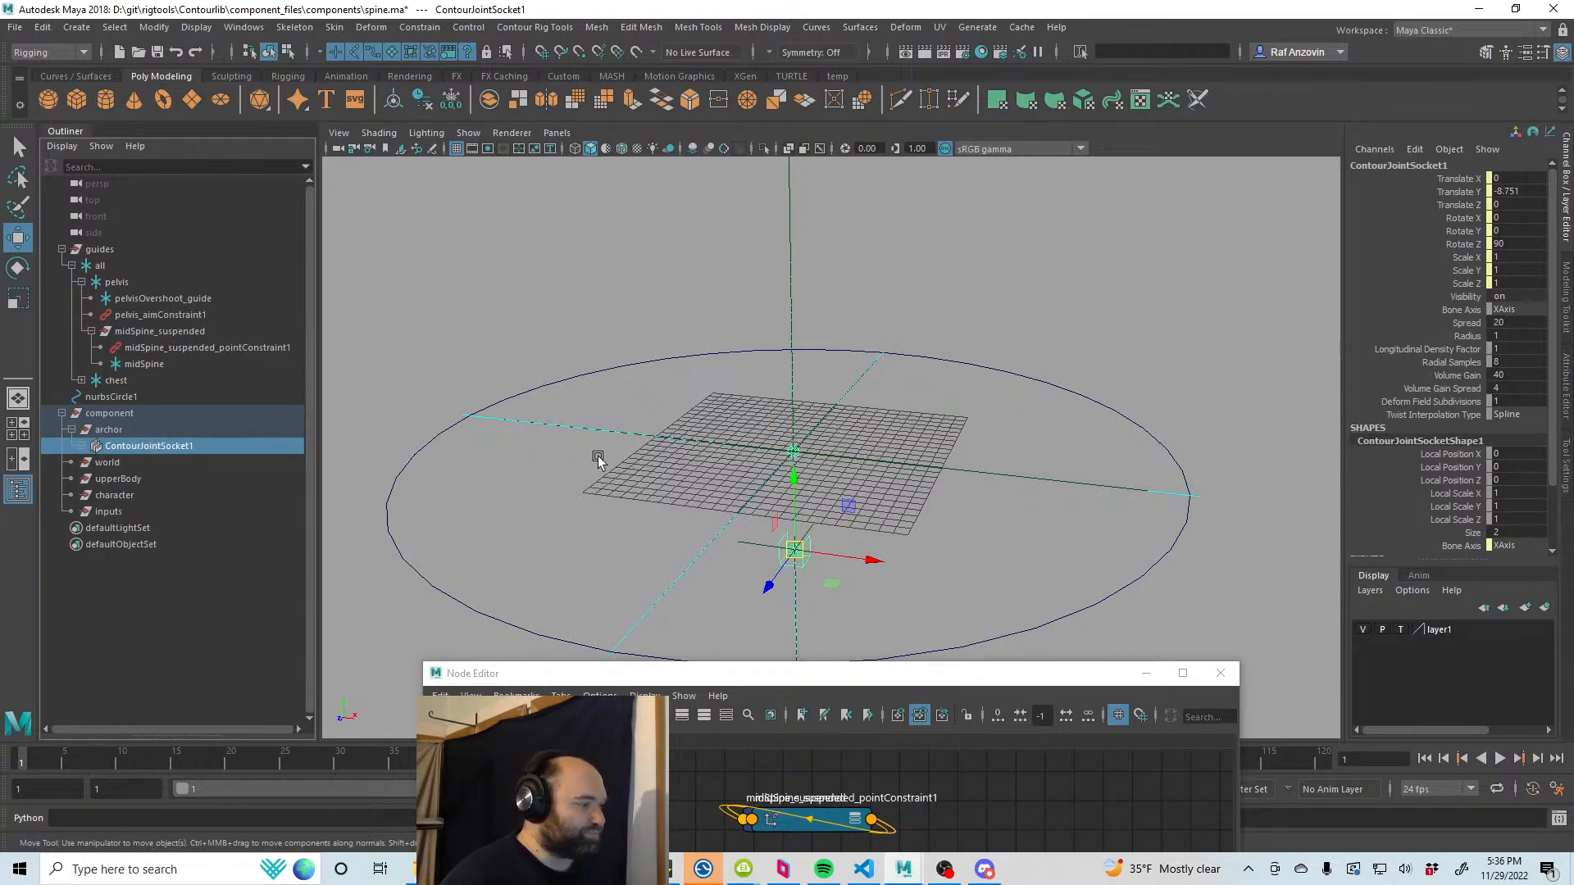
# Step: Rename the large nurbsCircle1 curve around the base of the spine as pelvis_control
pyautogui.click(552, 306)
pyautogui.scroll(-3, 914, 523)
pyautogui.scroll(1, 932, 551)
pyautogui.scroll(1, 933, 551)
pyautogui.keyDown('alt'); pyautogui.moveTo(900, 535); pyautogui.dragTo(896, 529); pyautogui.keyUp('alt')
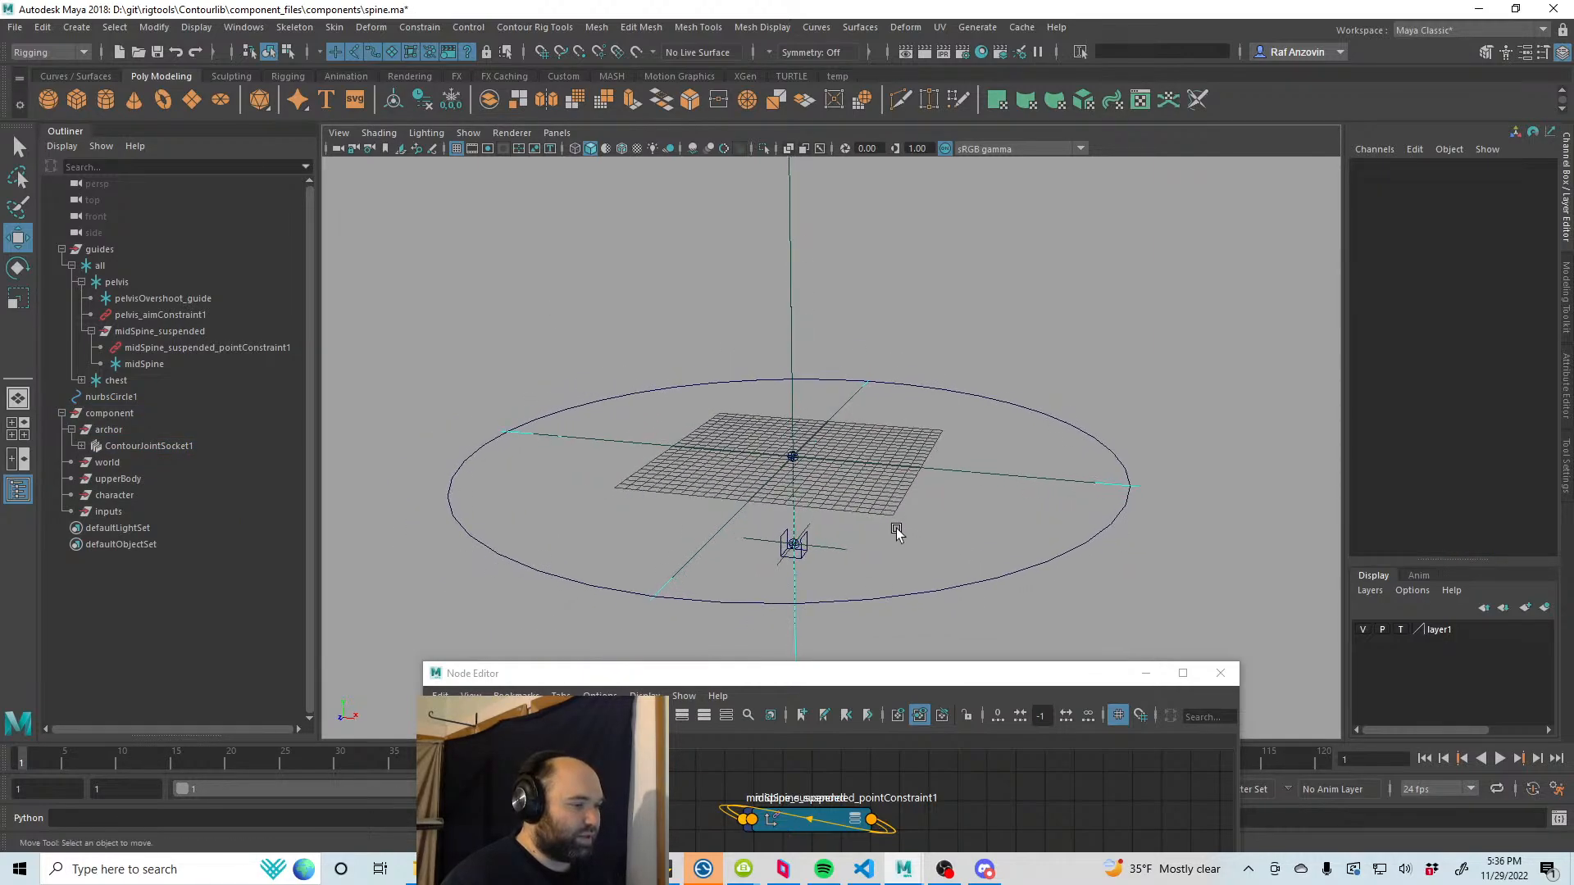
pyautogui.keyDown('alt'); pyautogui.moveTo(895, 528); pyautogui.dragTo(887, 538, button='middle'); pyautogui.keyUp('alt')
pyautogui.moveTo(1057, 376); pyautogui.dragTo(994, 441)
pyautogui.keyDown('alt'); pyautogui.moveTo(899, 466); pyautogui.dragTo(905, 481, button='middle'); pyautogui.keyUp('alt')
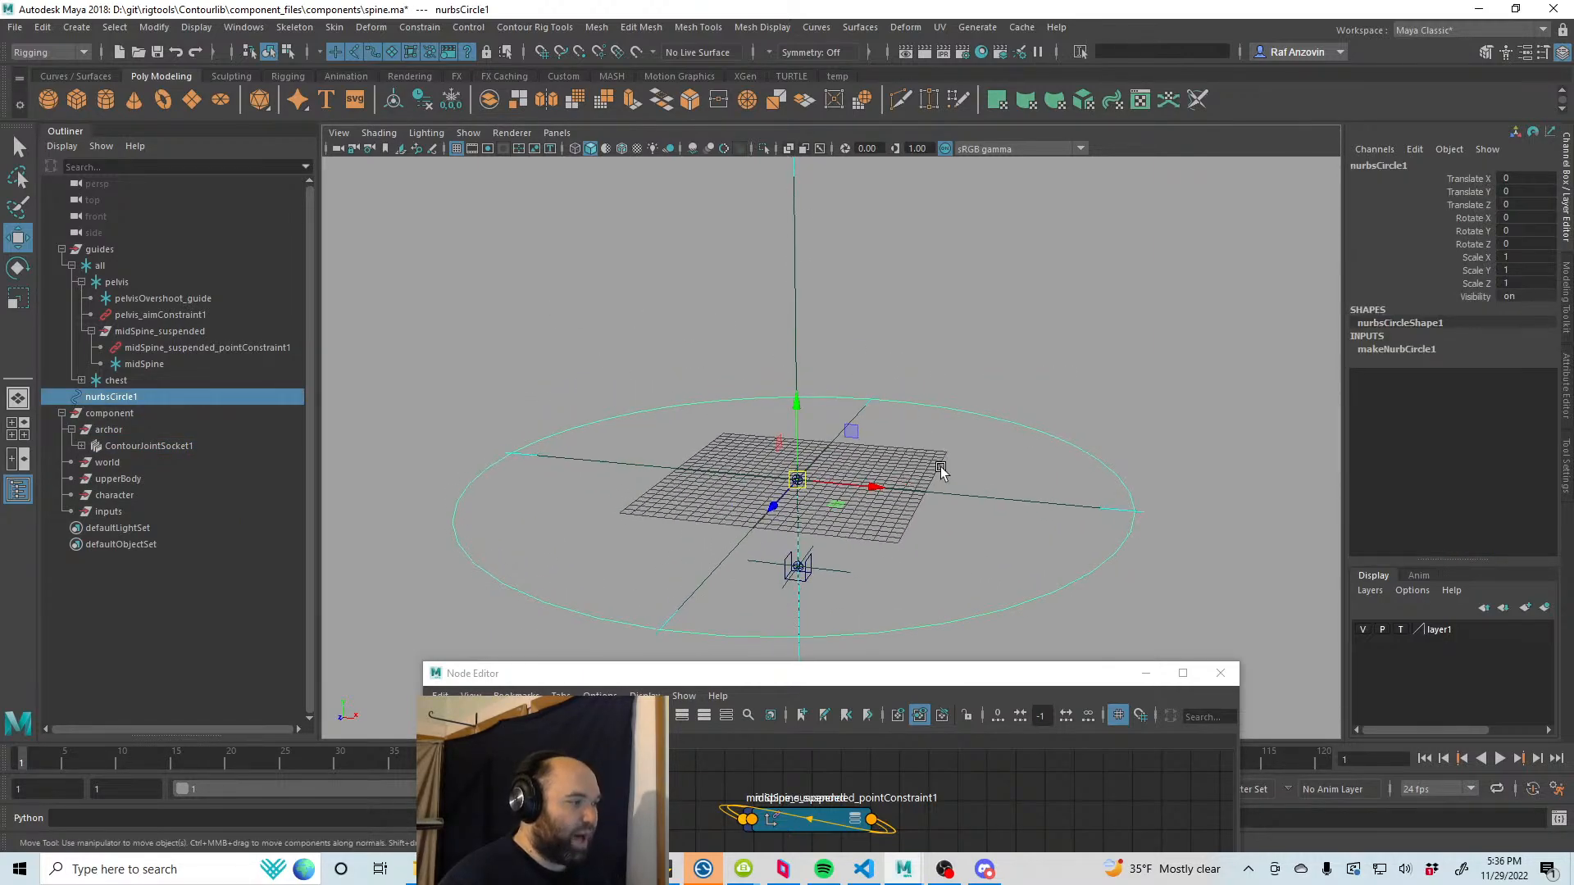
pyautogui.doubleClick(129, 399)
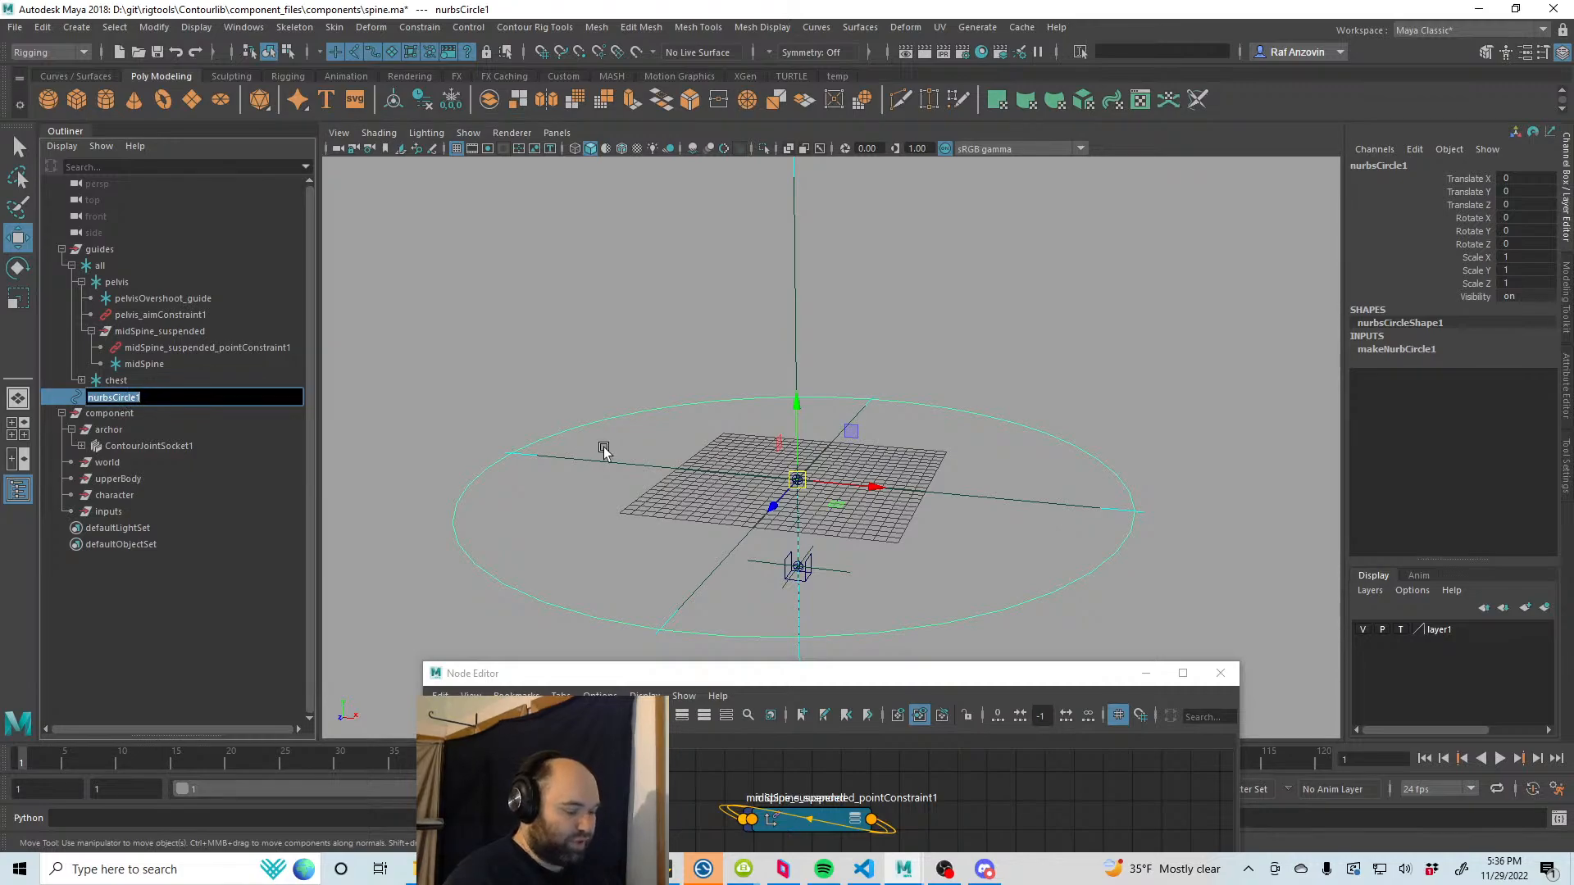
pyautogui.write('pelvis')
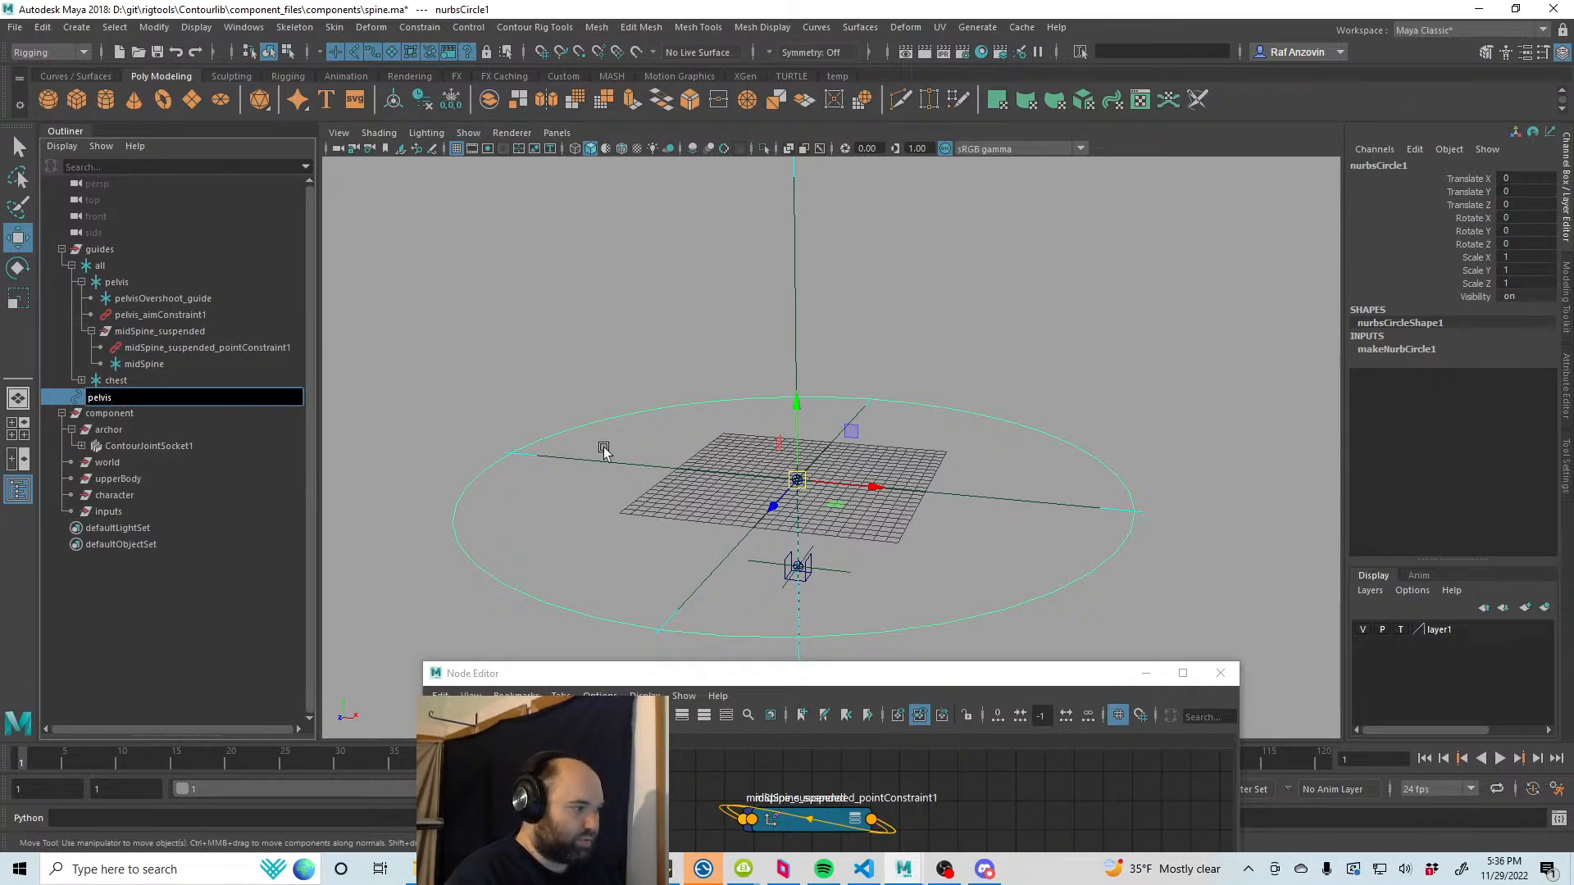
pyautogui.write('_control')
pyautogui.press('Return')
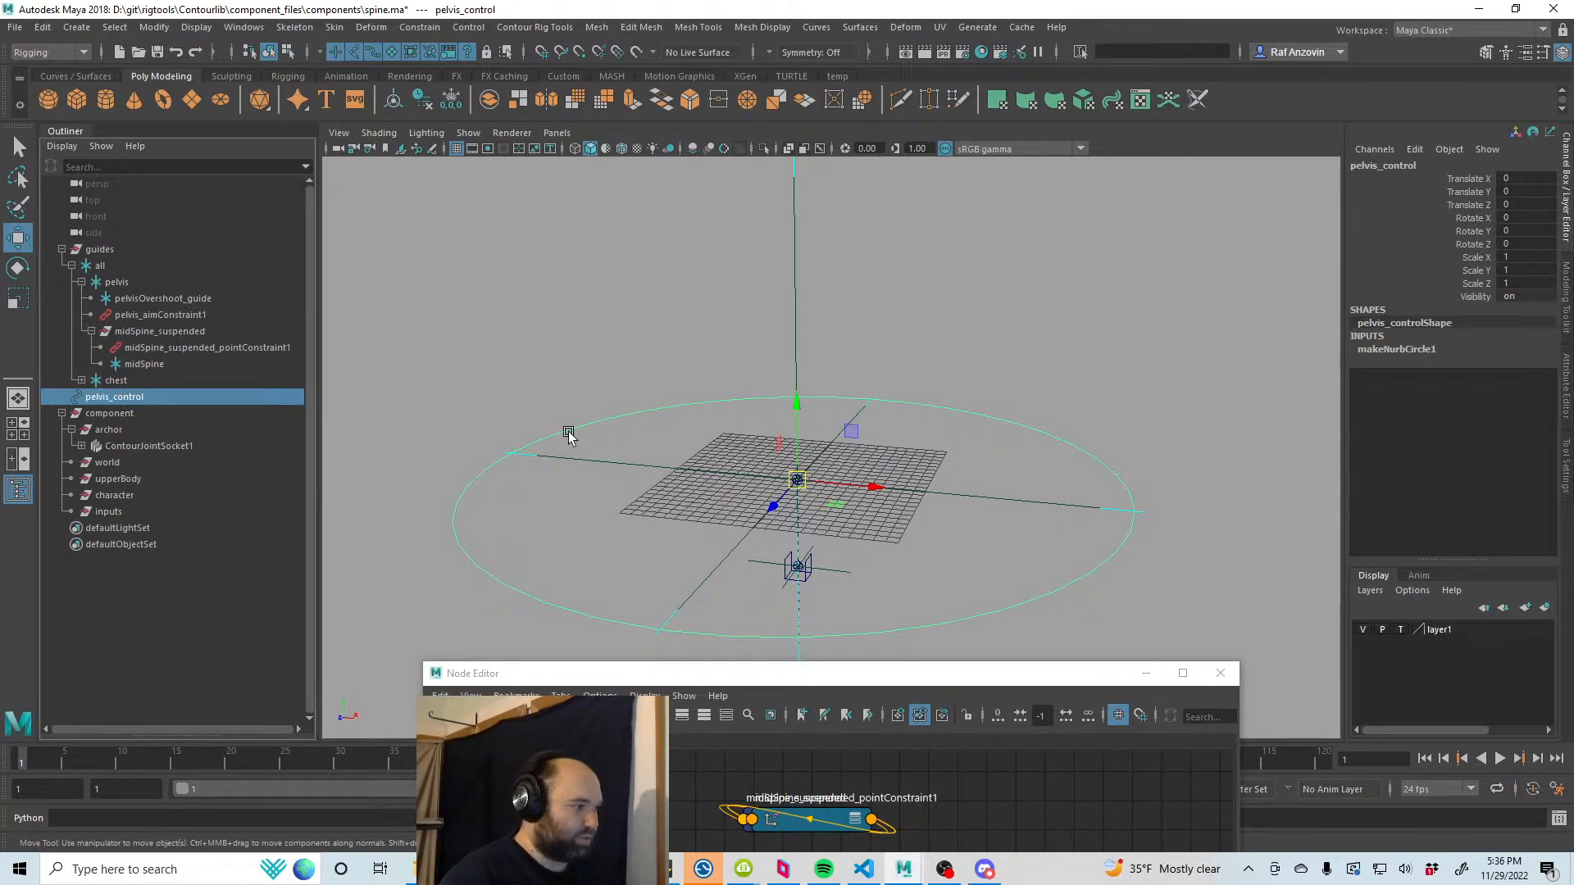
# Step: Group pelvis_control, name the group pelivs_buff, and parent it under the anchor group of the component
pyautogui.hotkey('ctrl', 'g')
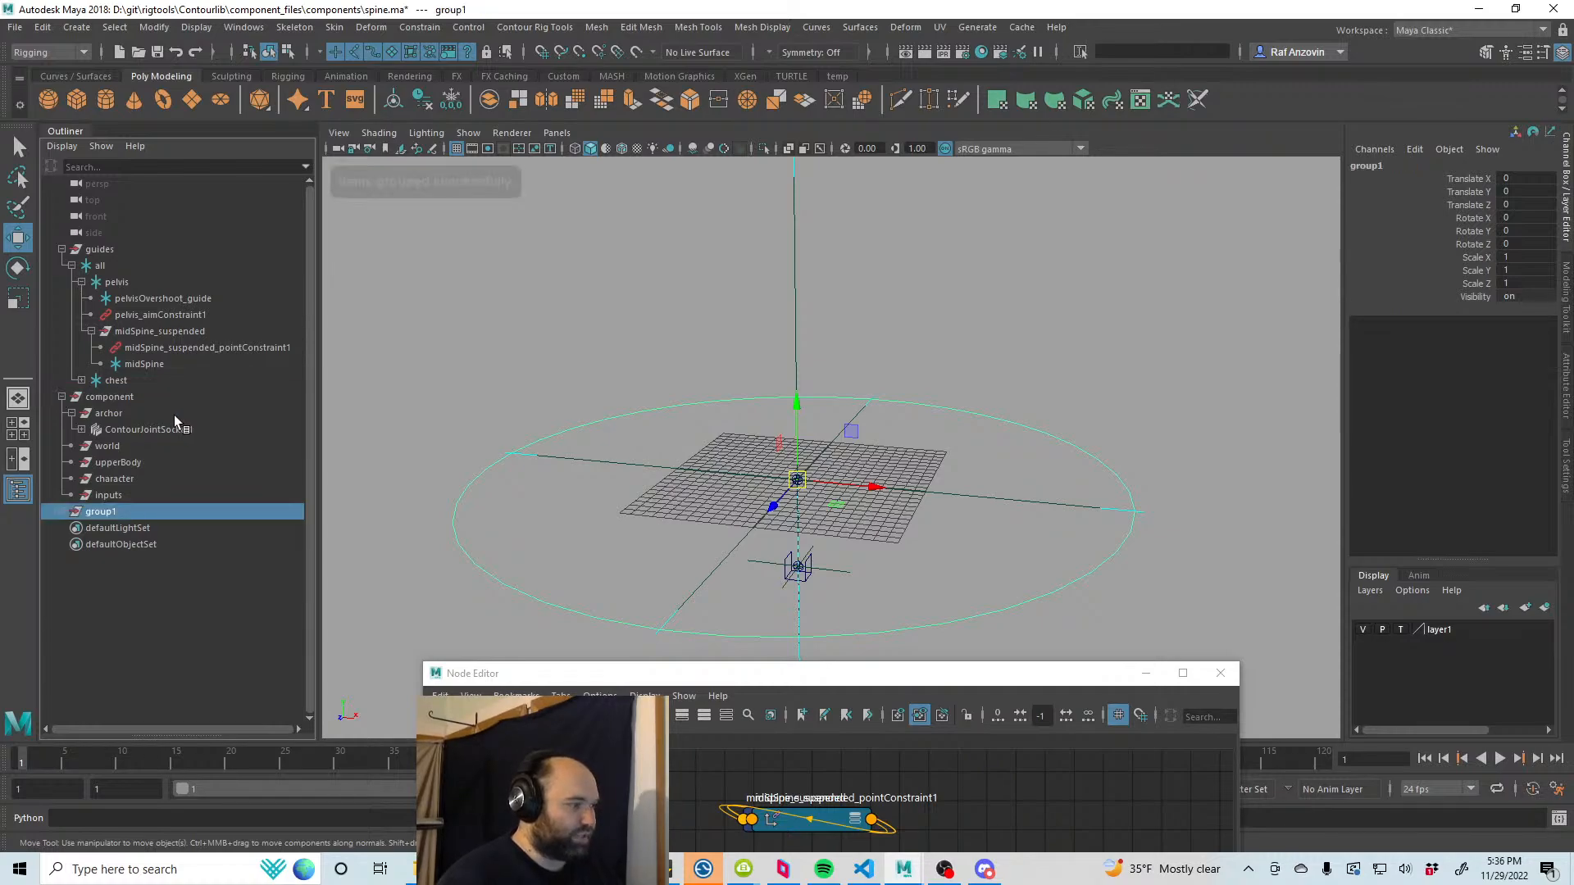
pyautogui.doubleClick(123, 511)
pyautogui.write('pe')
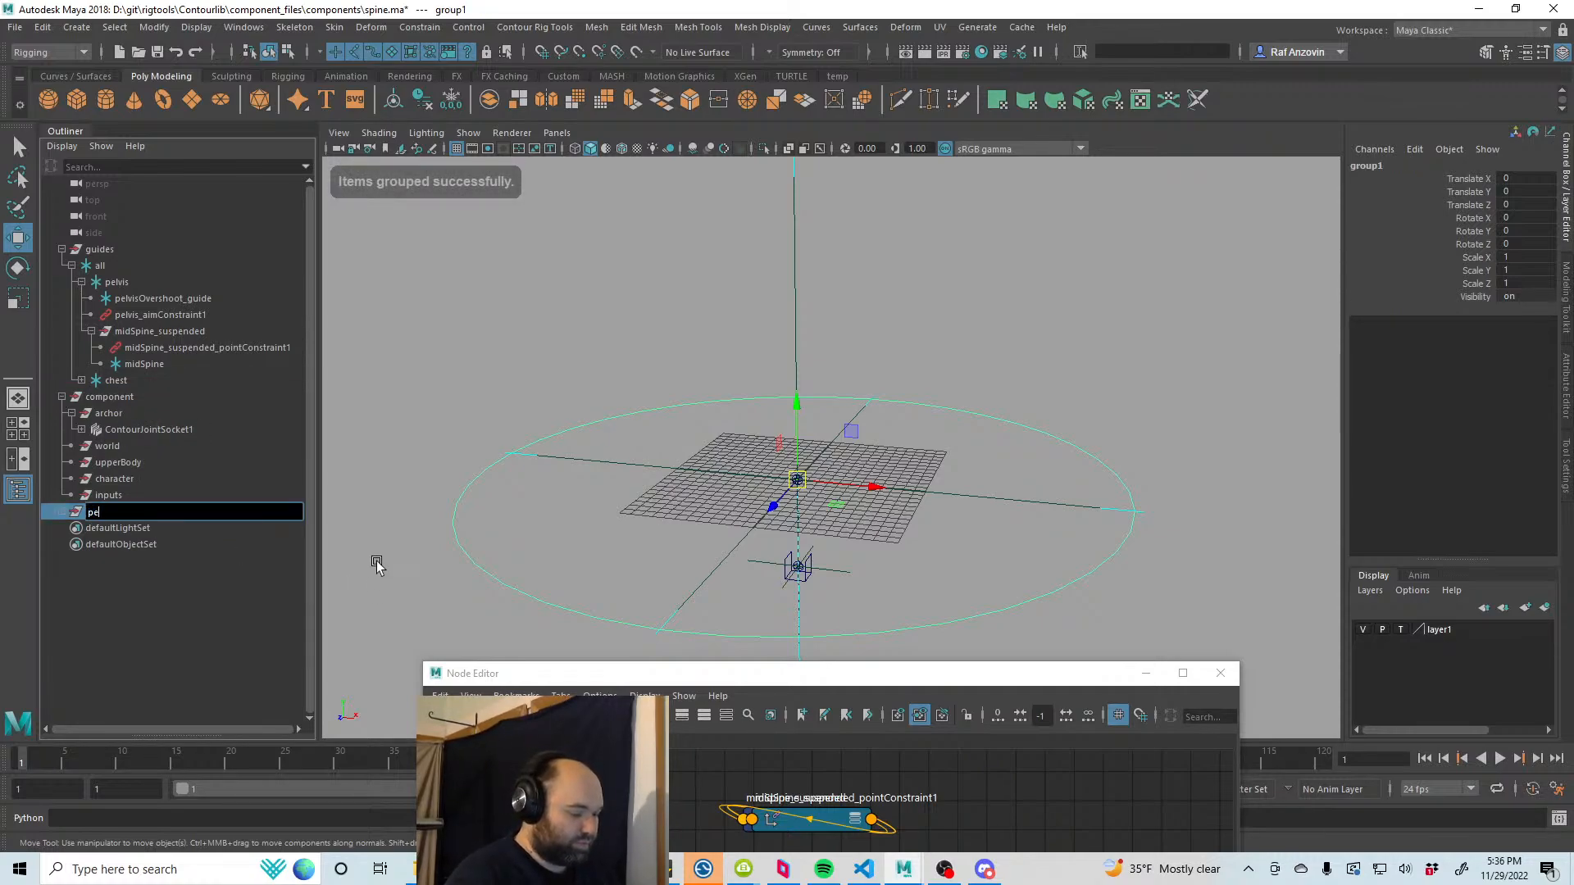
pyautogui.write('livs_buff')
pyautogui.press('Return')
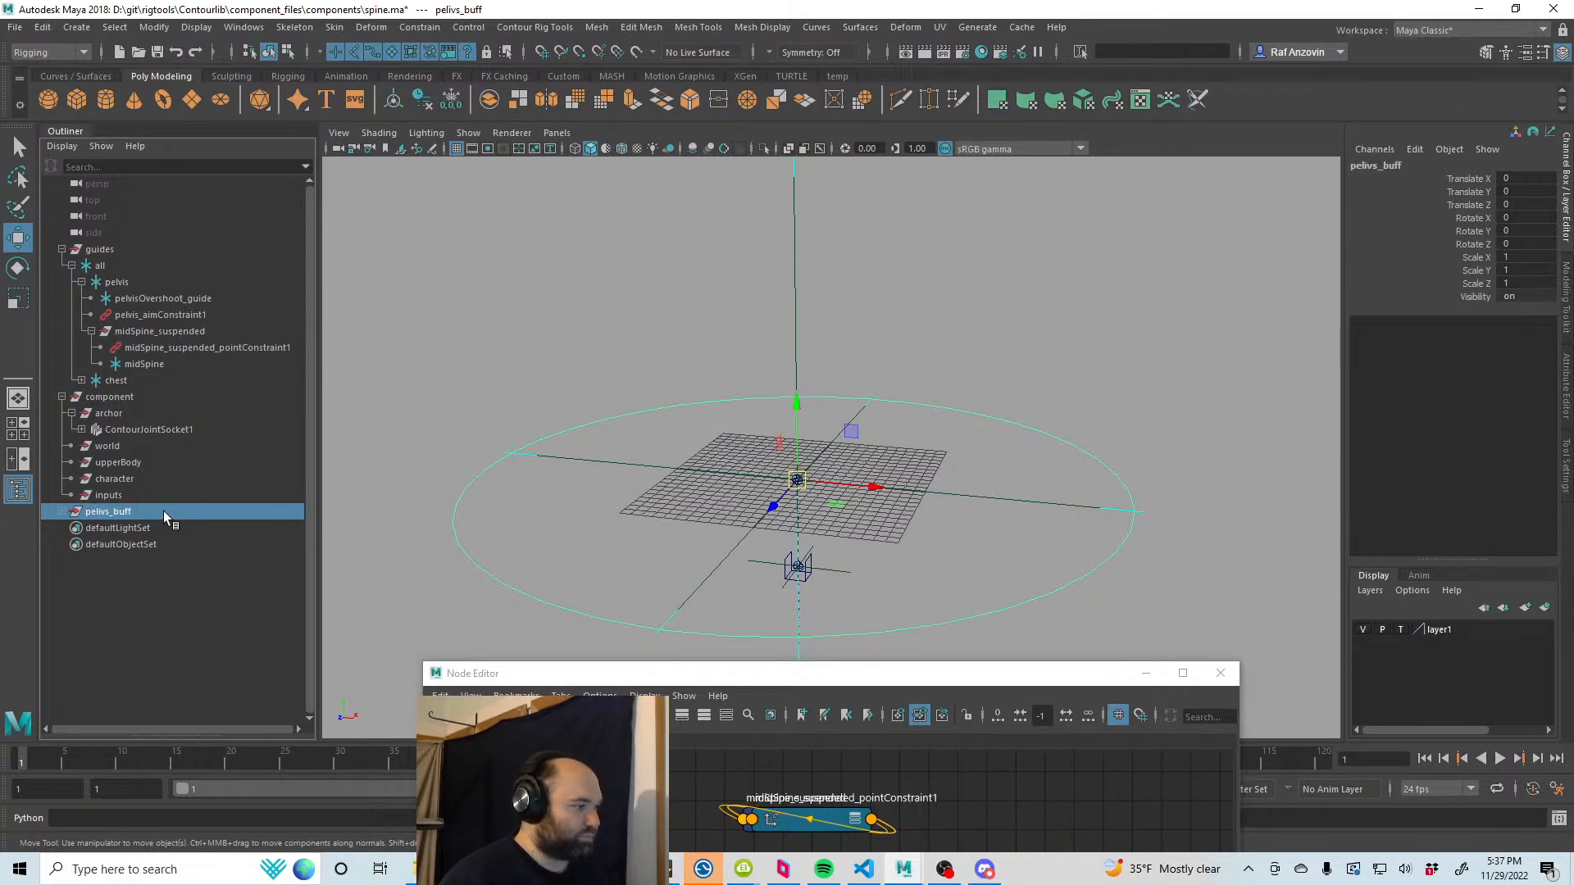
pyautogui.moveTo(164, 510); pyautogui.dragTo(177, 413)
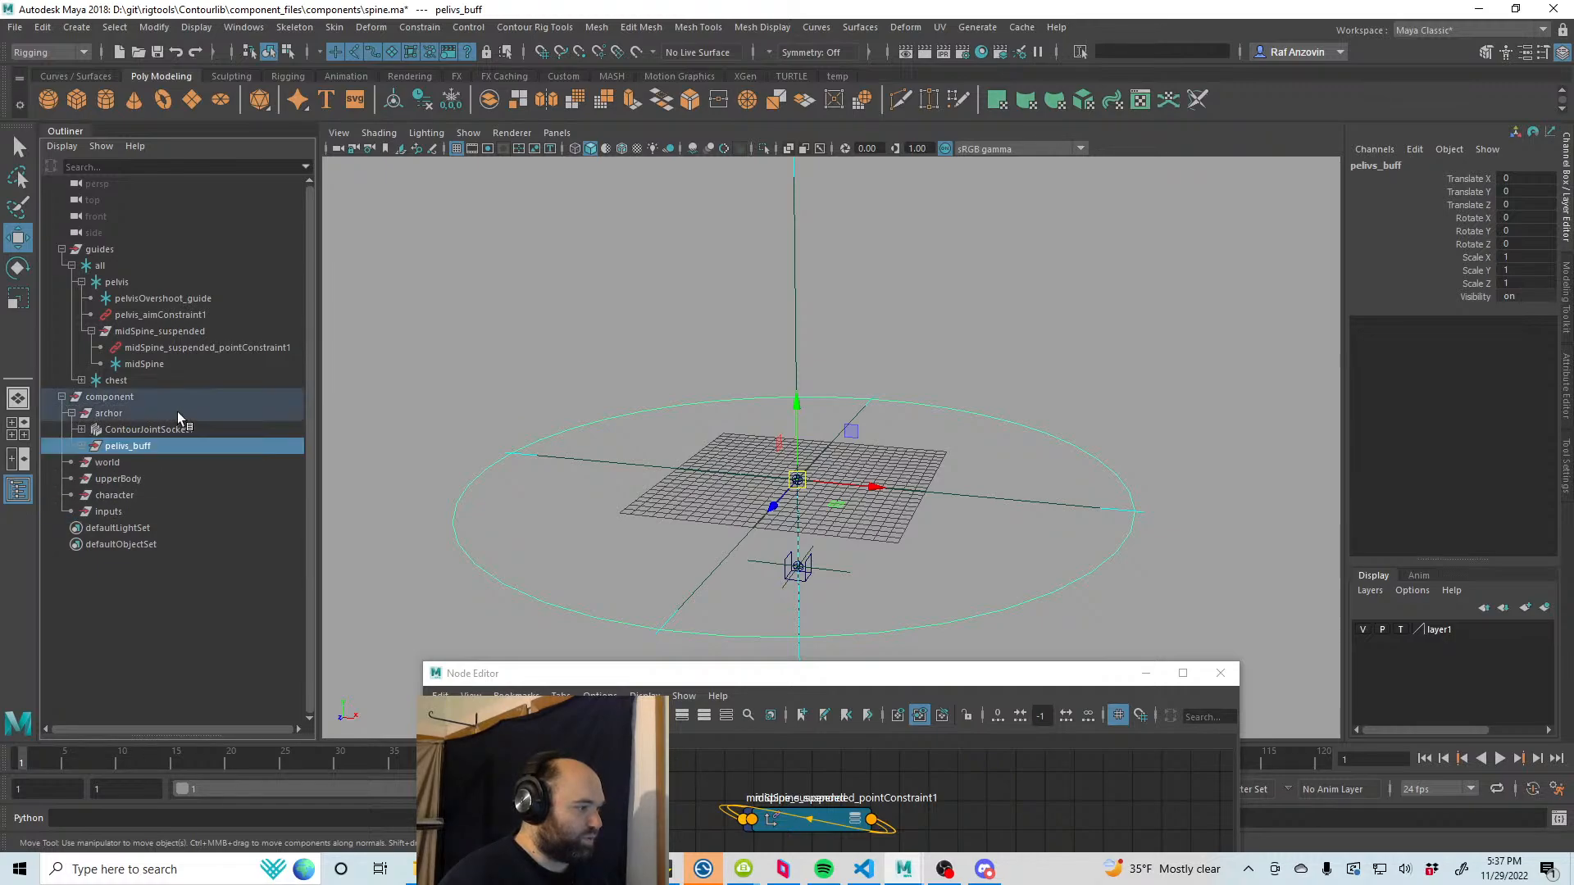
# Step: Break the incoming connections on ContourJointSocket1's translate, rotate, scale and shear attributes
pyautogui.click(186, 429)
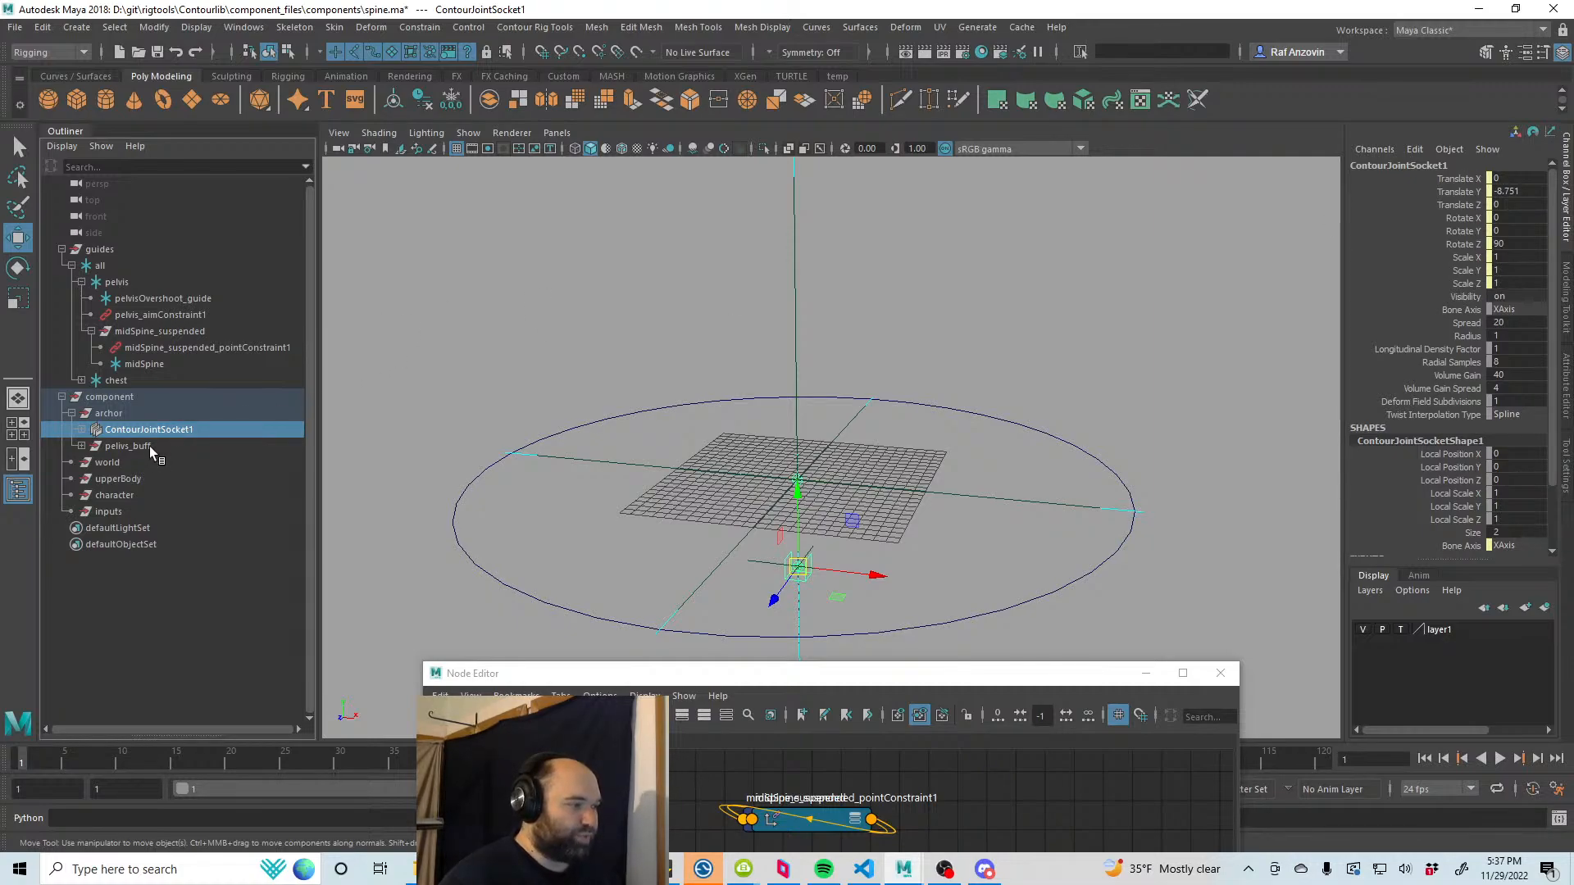
pyautogui.moveTo(600, 666); pyautogui.dragTo(824, 664)
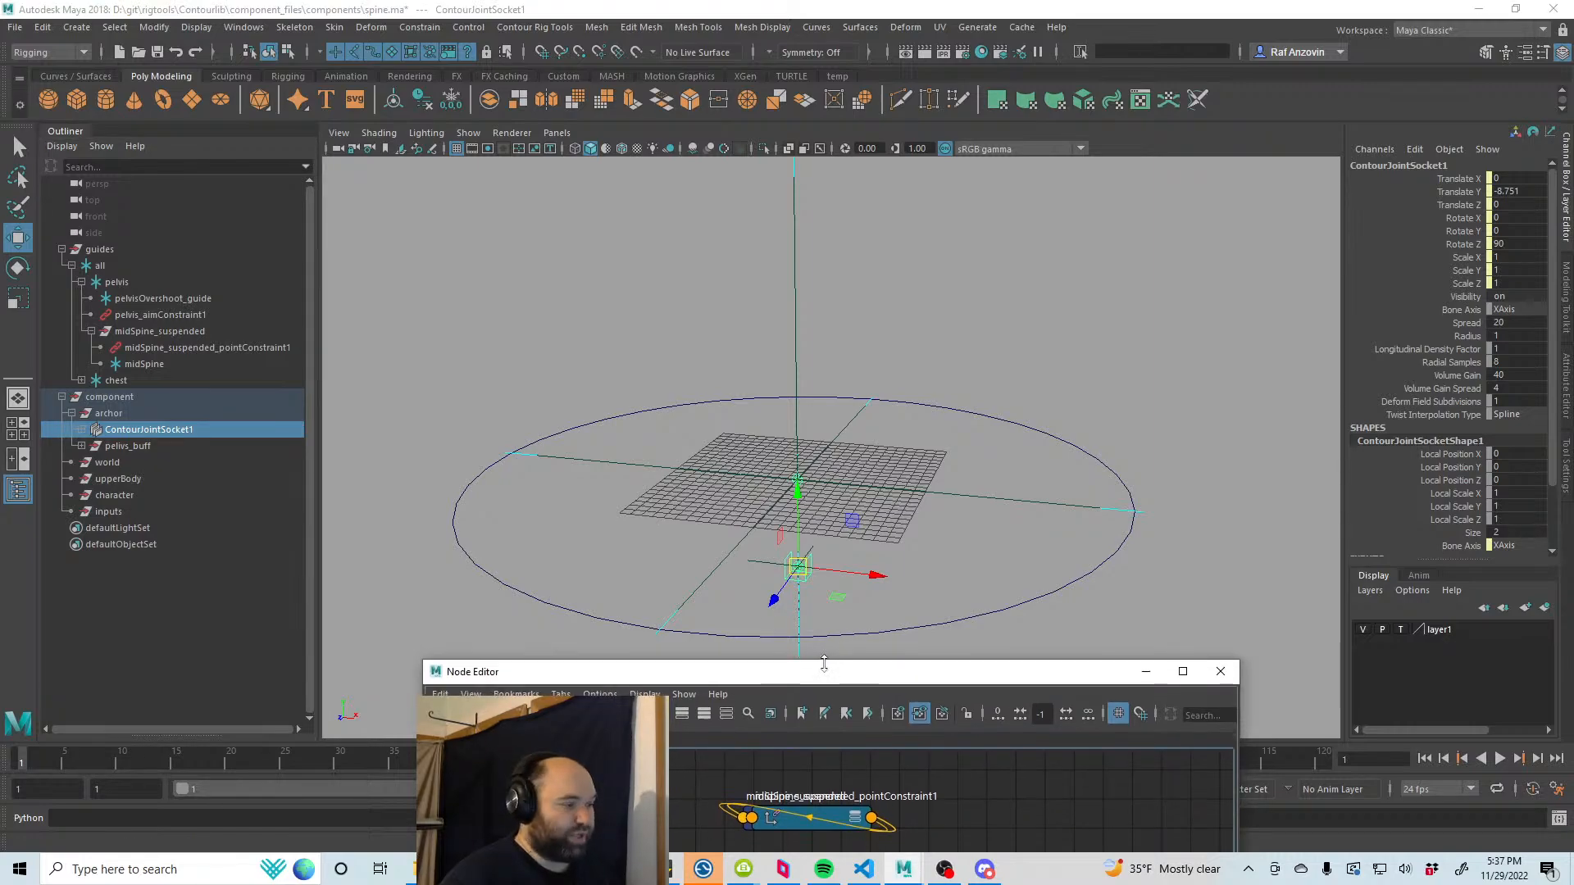
pyautogui.moveTo(606, 674); pyautogui.dragTo(872, 590)
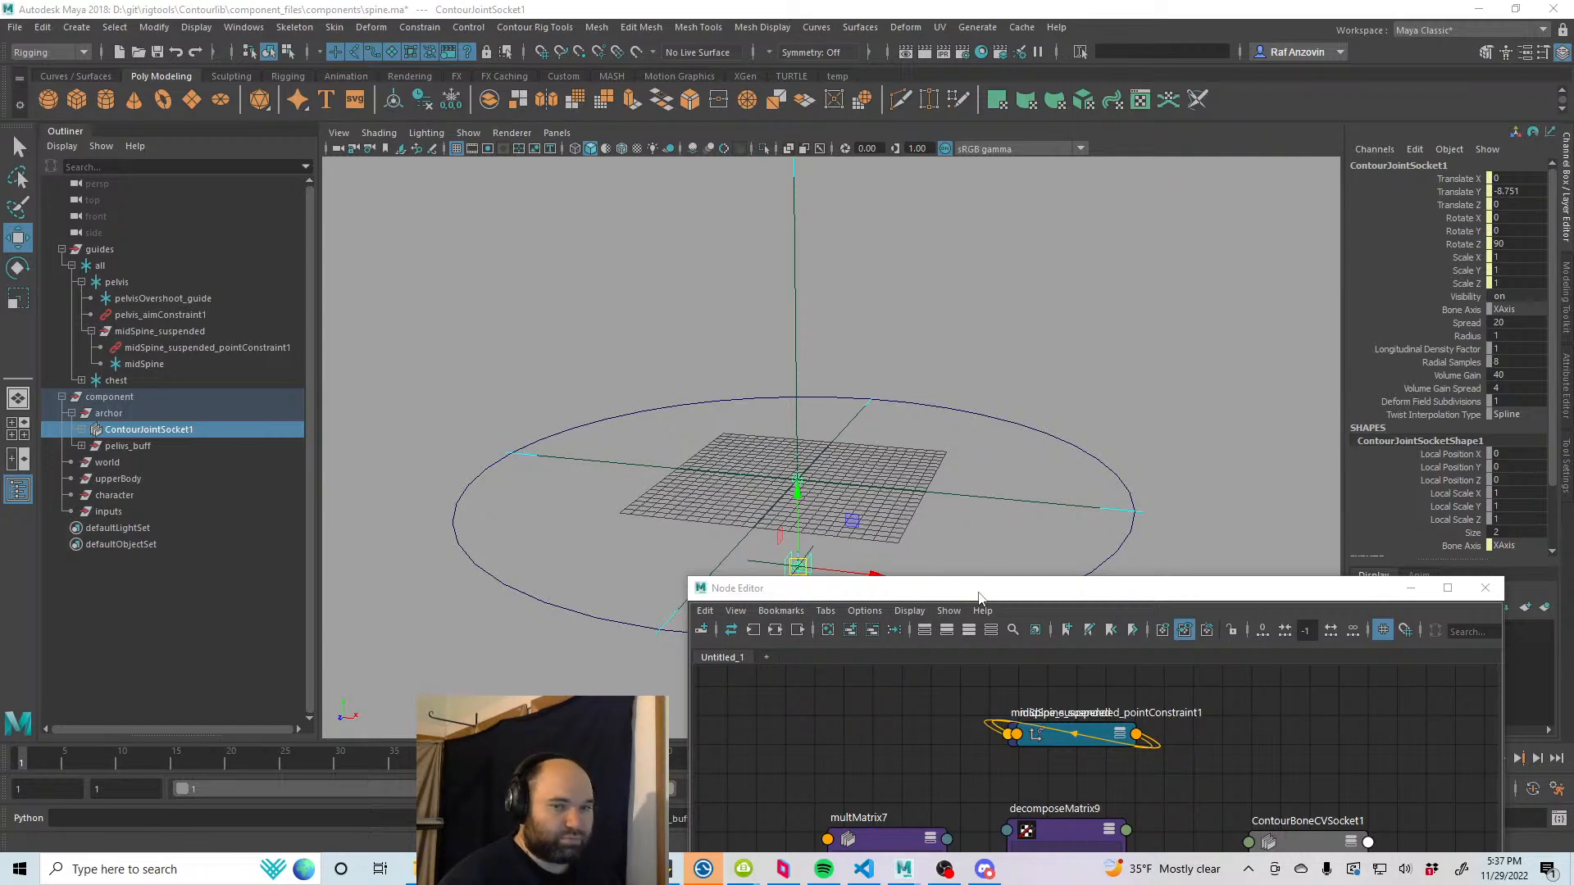
pyautogui.moveTo(979, 596); pyautogui.dragTo(956, 402)
pyautogui.moveTo(833, 382); pyautogui.dragTo(777, 612)
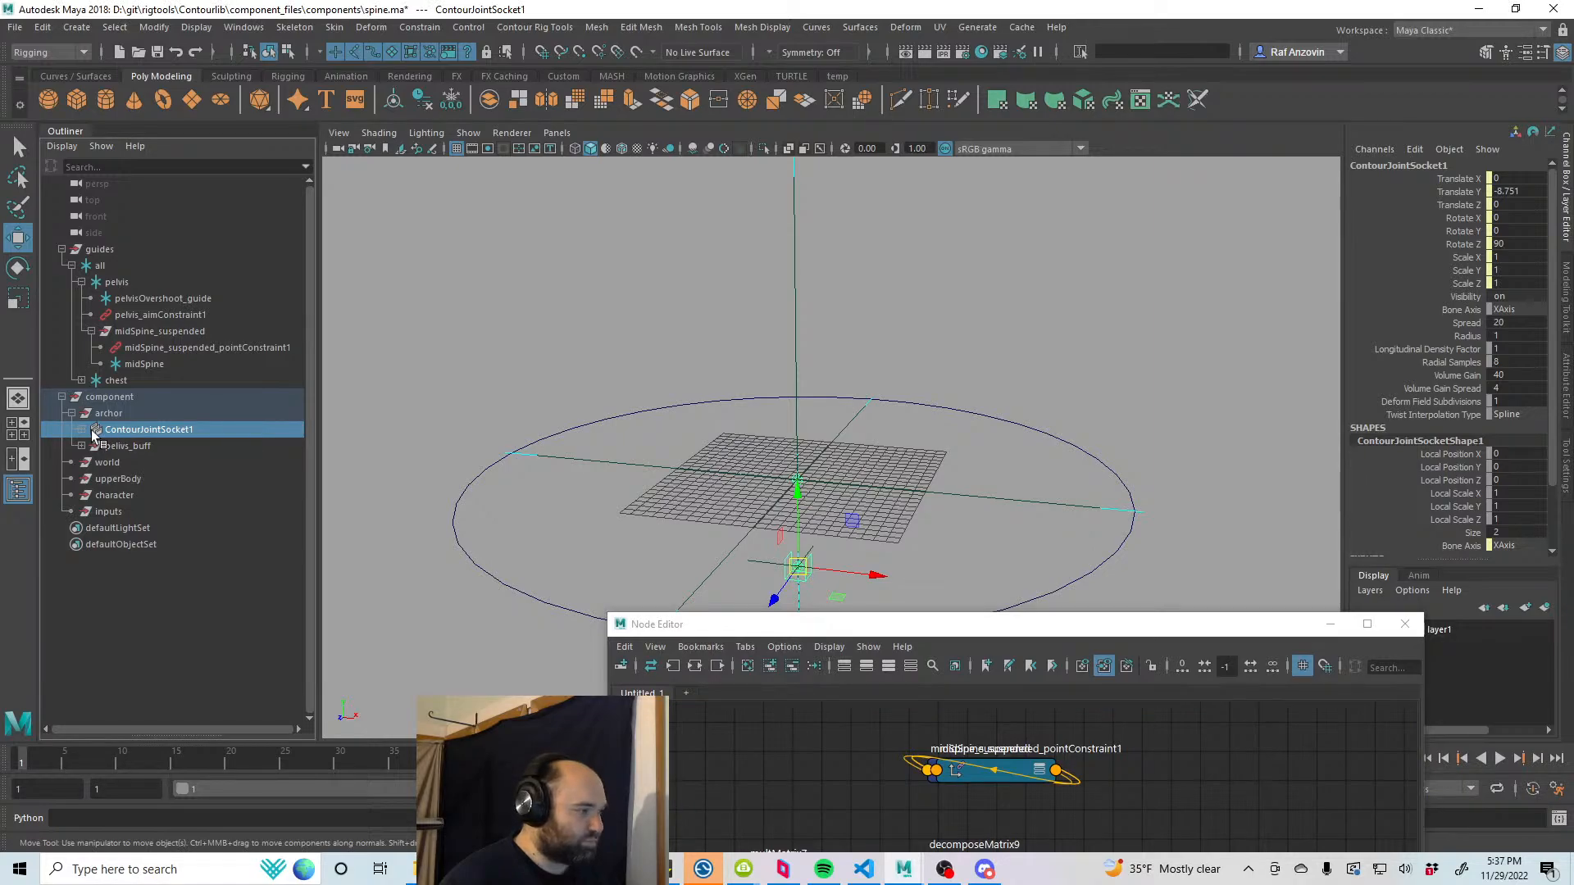
pyautogui.moveTo(1464, 179); pyautogui.dragTo(1464, 283)
pyautogui.rightClick(1464, 278)
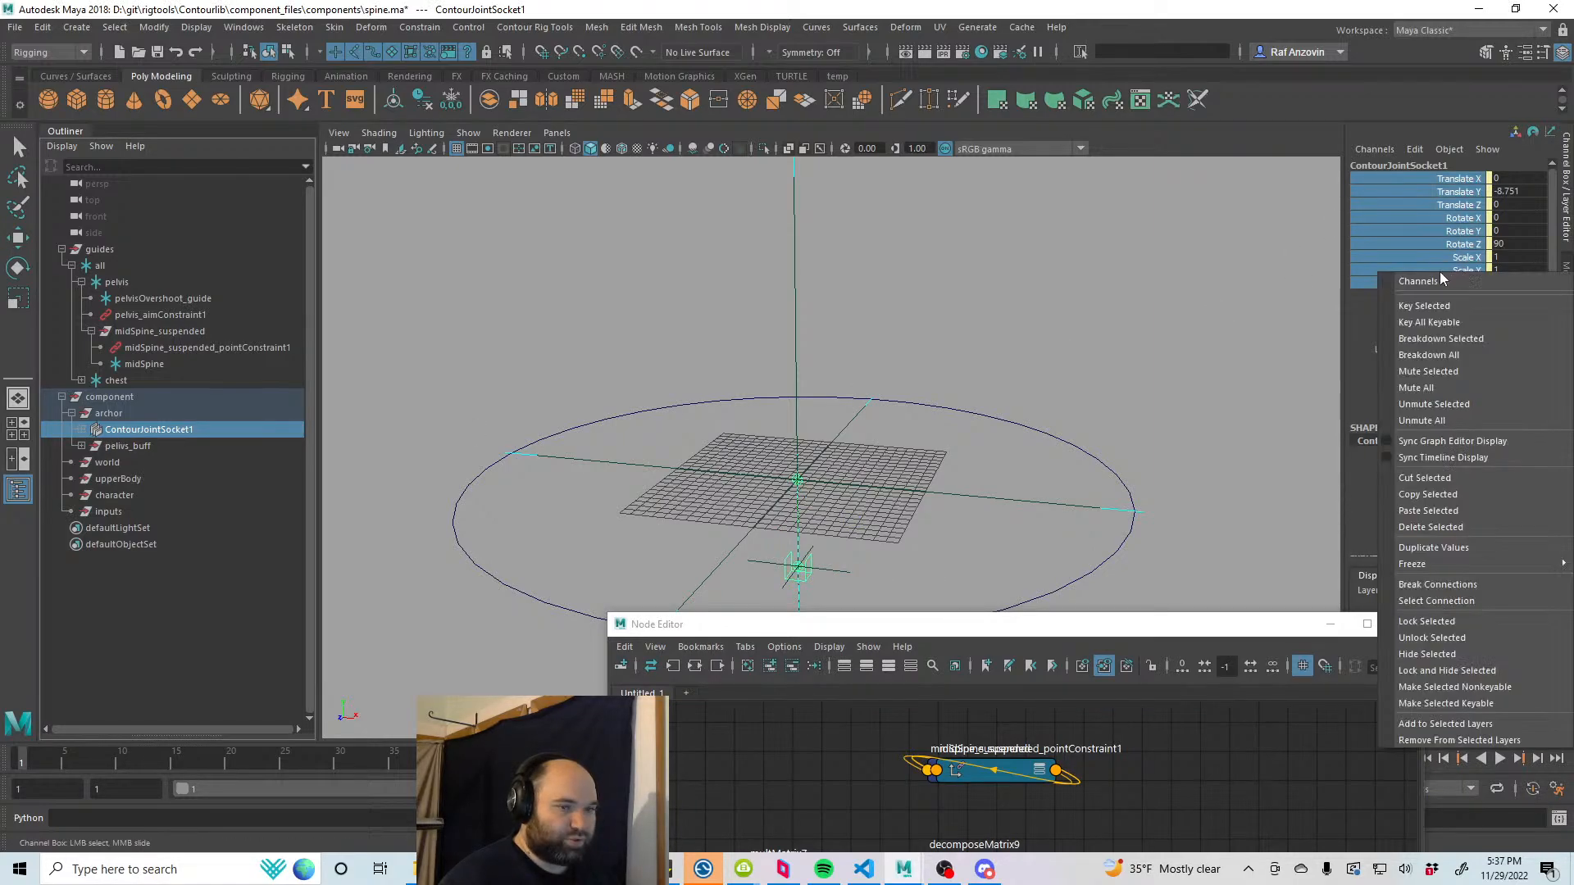
pyautogui.click(1452, 584)
pyautogui.click(1564, 375)
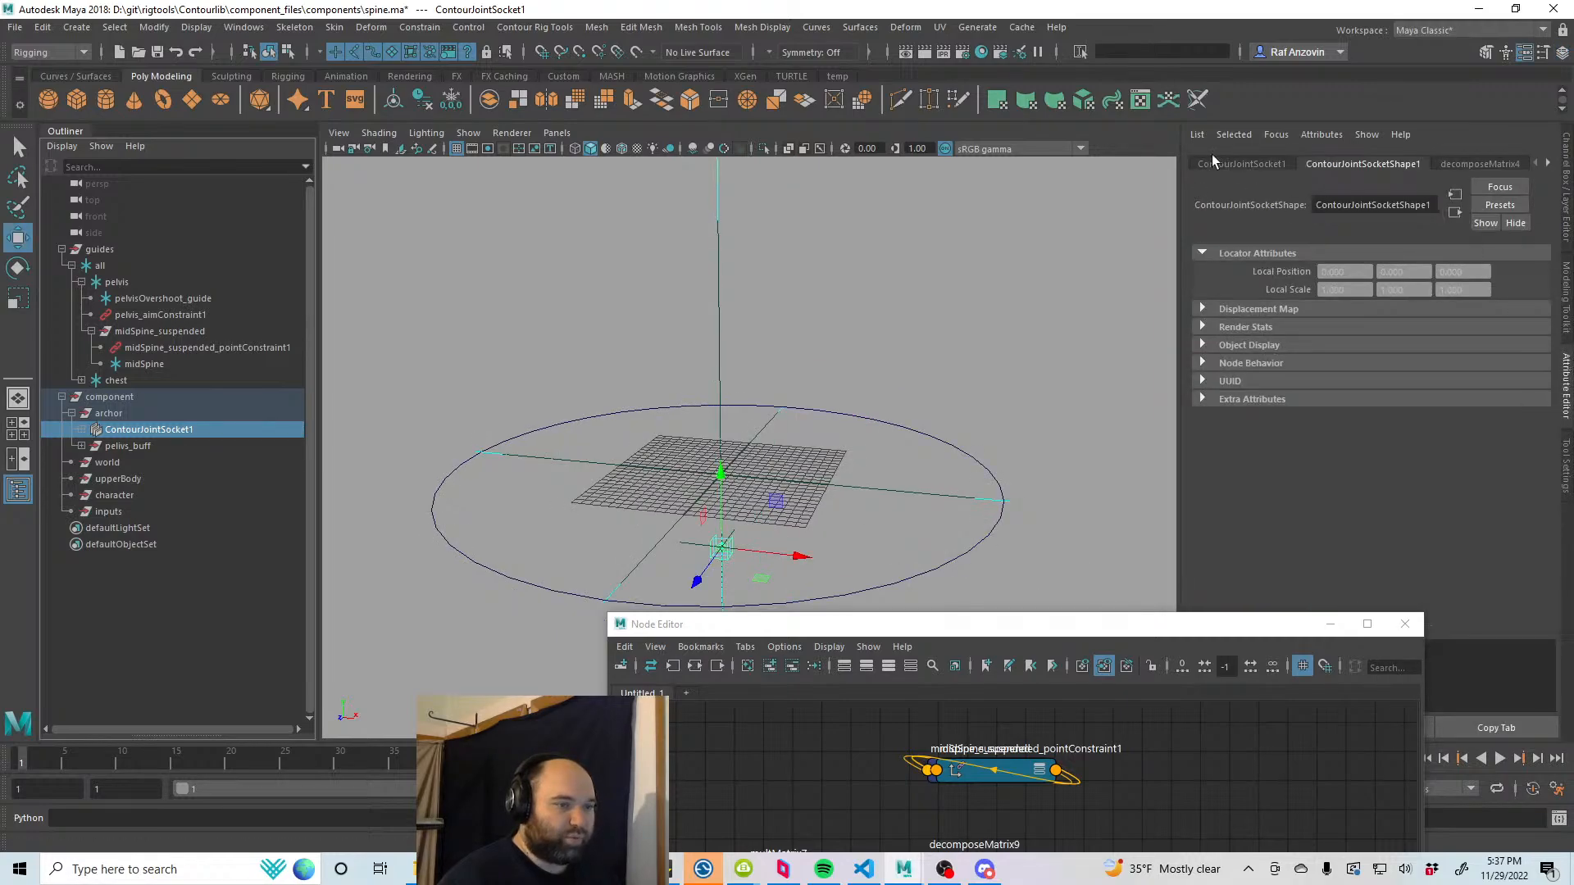
pyautogui.rightClick(1330, 328)
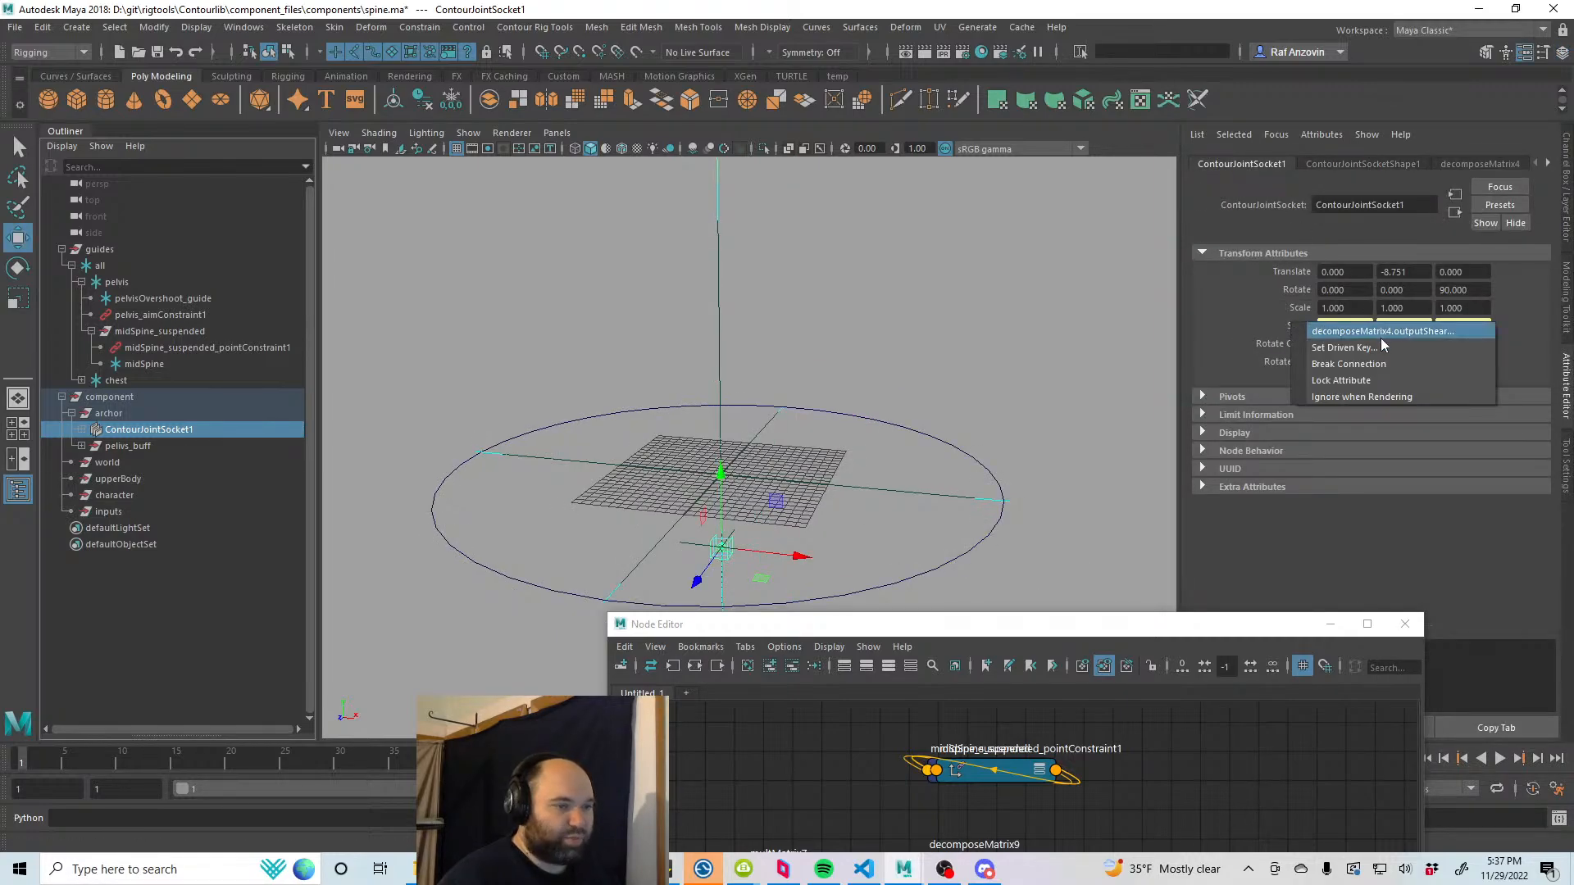
pyautogui.click(1389, 360)
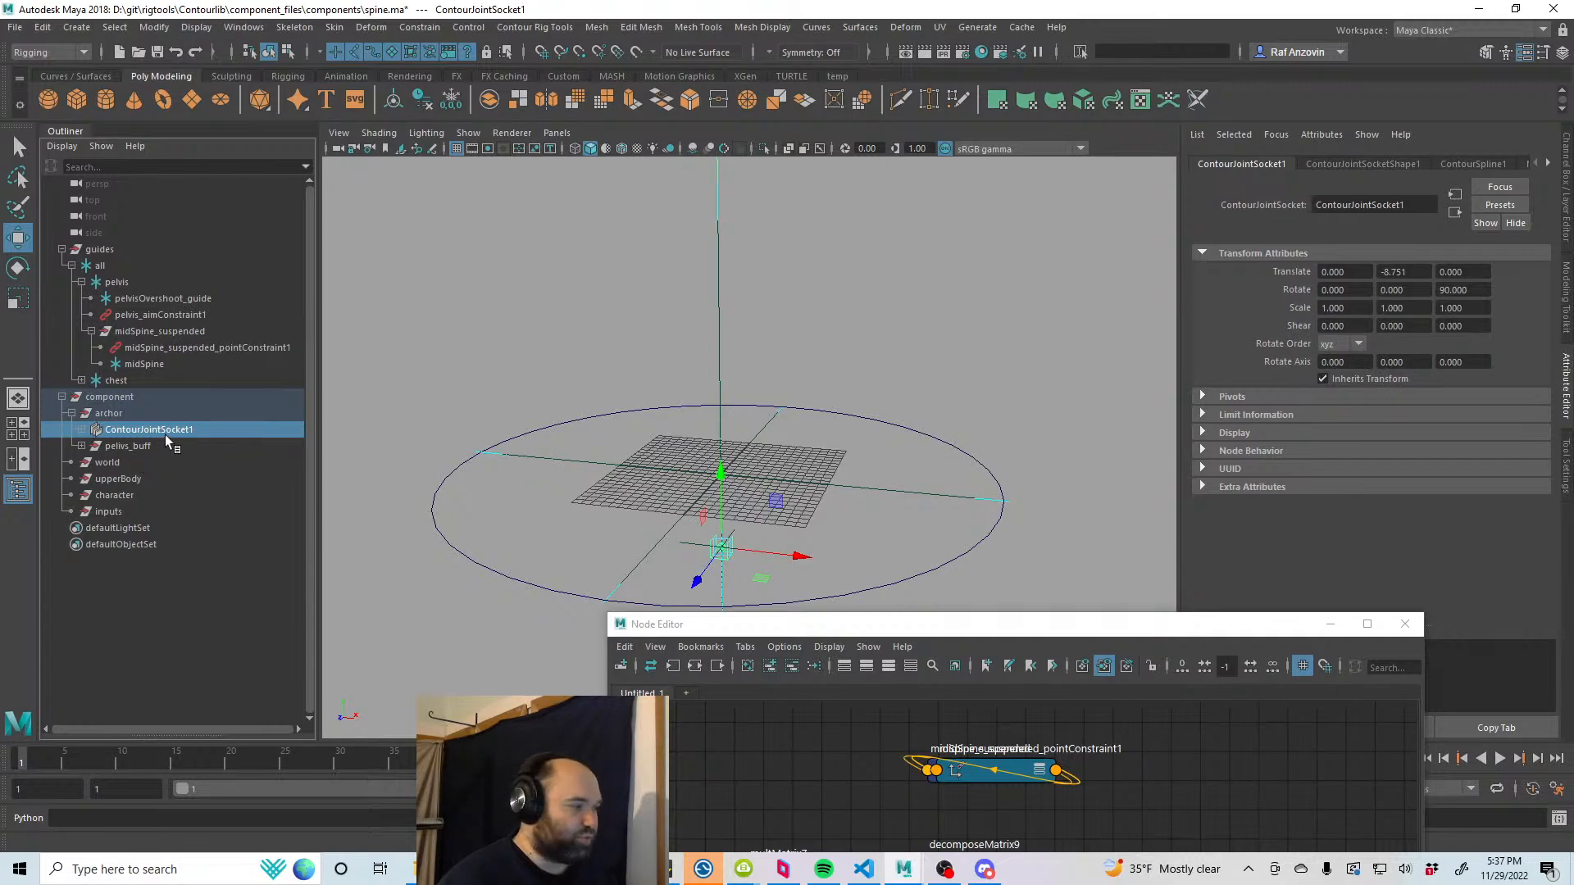
# Step: Bring the Node Editor fully into view and clear all nodes from its graph
pyautogui.click(131, 446)
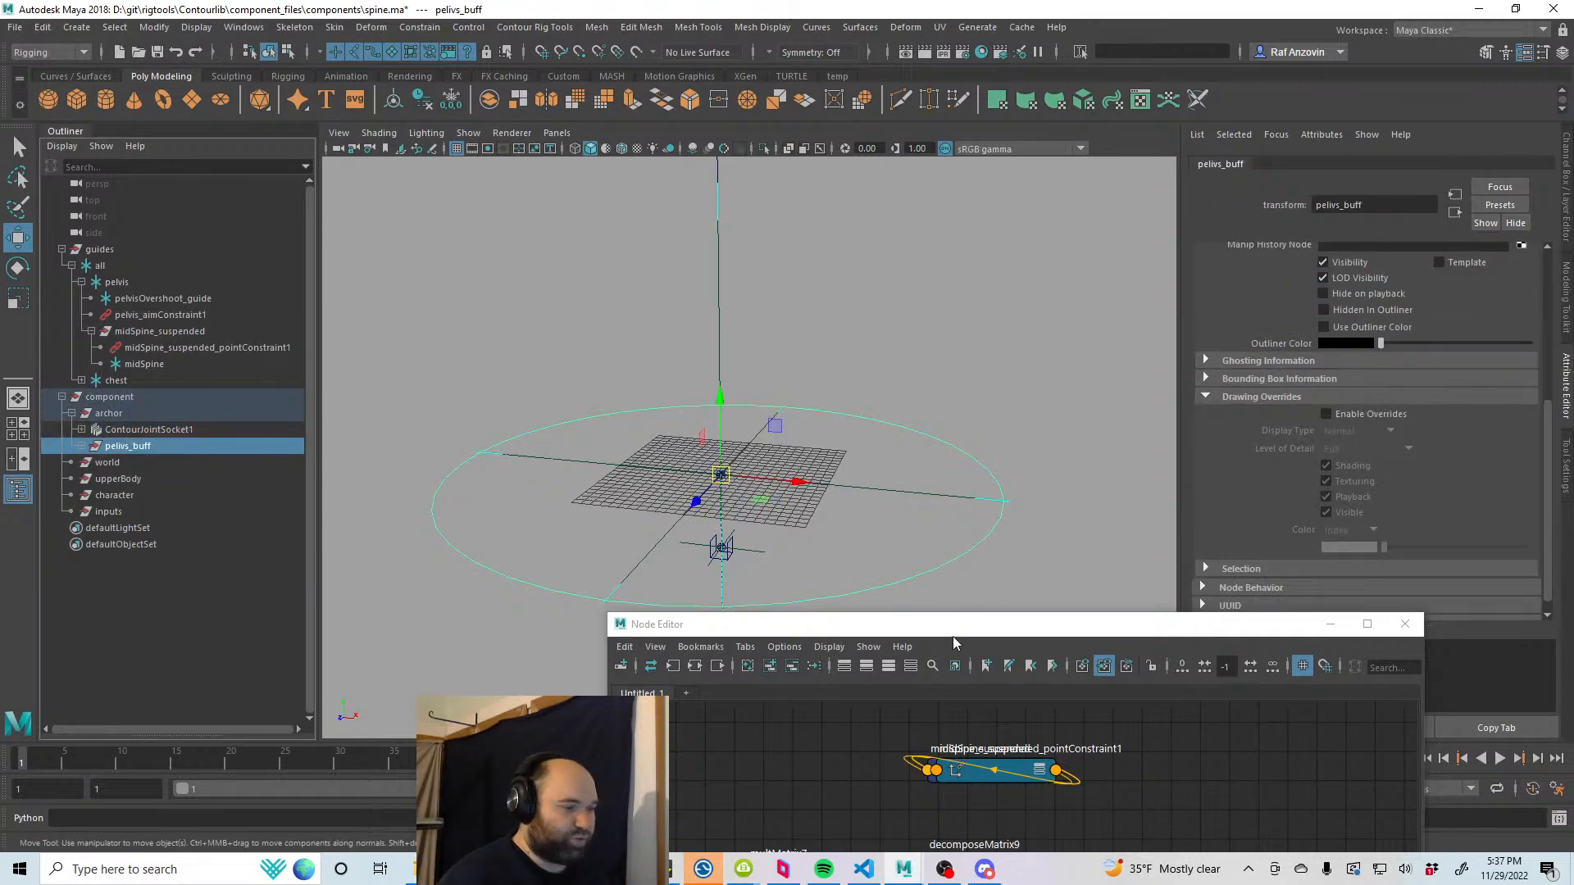
pyautogui.moveTo(952, 636); pyautogui.dragTo(1086, 337)
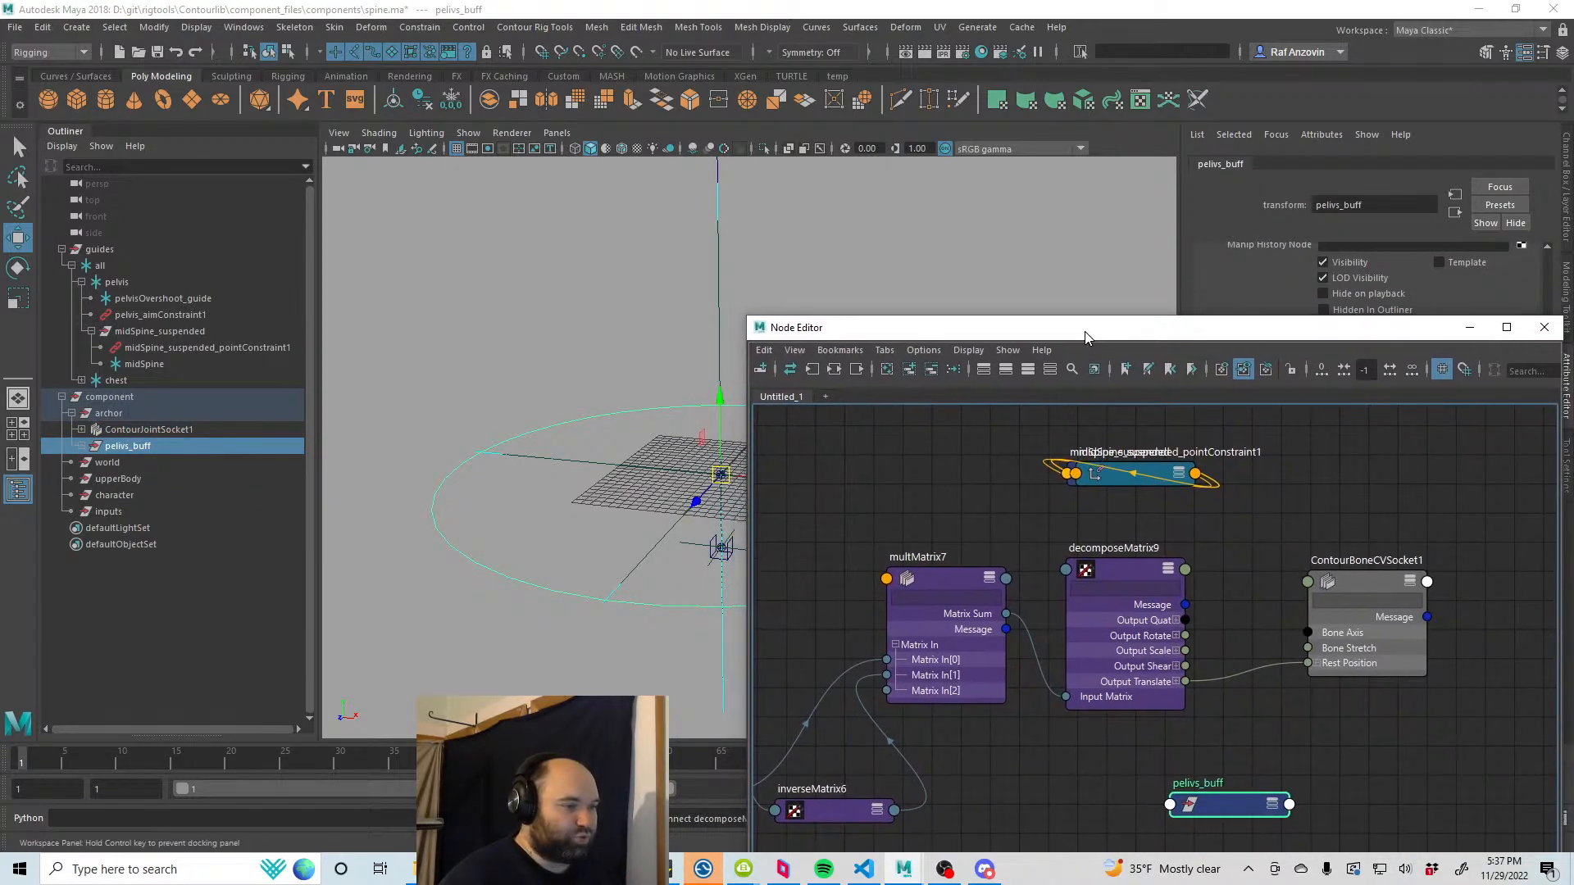
pyautogui.keyDown('alt'); pyautogui.moveTo(937, 555); pyautogui.dragTo(1192, 517, button='middle'); pyautogui.keyUp('alt')
pyautogui.scroll(-1, 1193, 514)
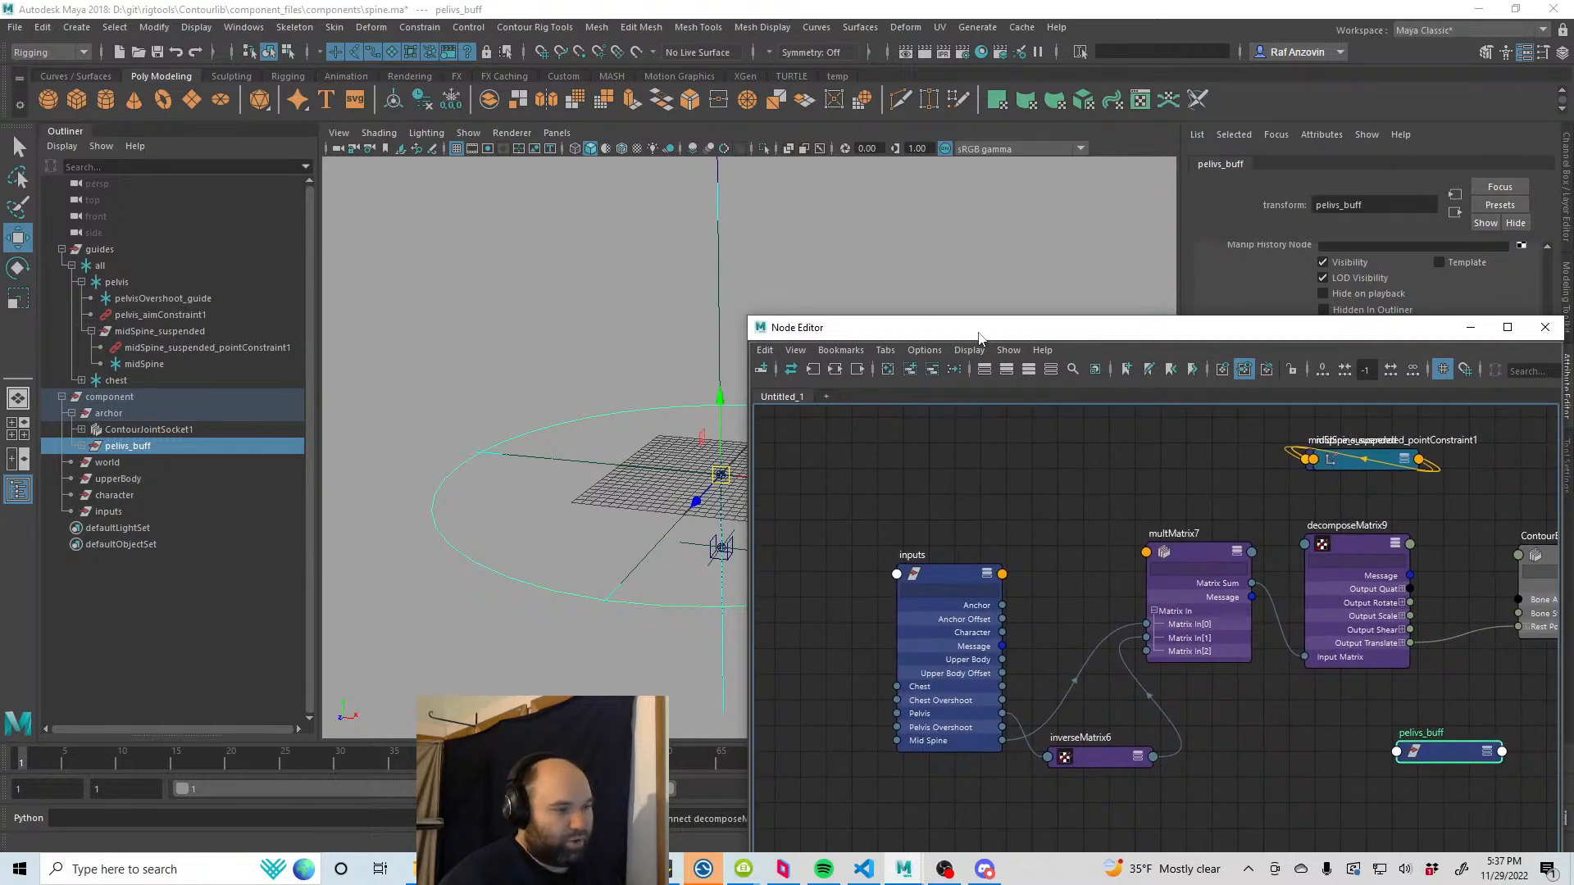
pyautogui.moveTo(979, 334); pyautogui.dragTo(955, 275)
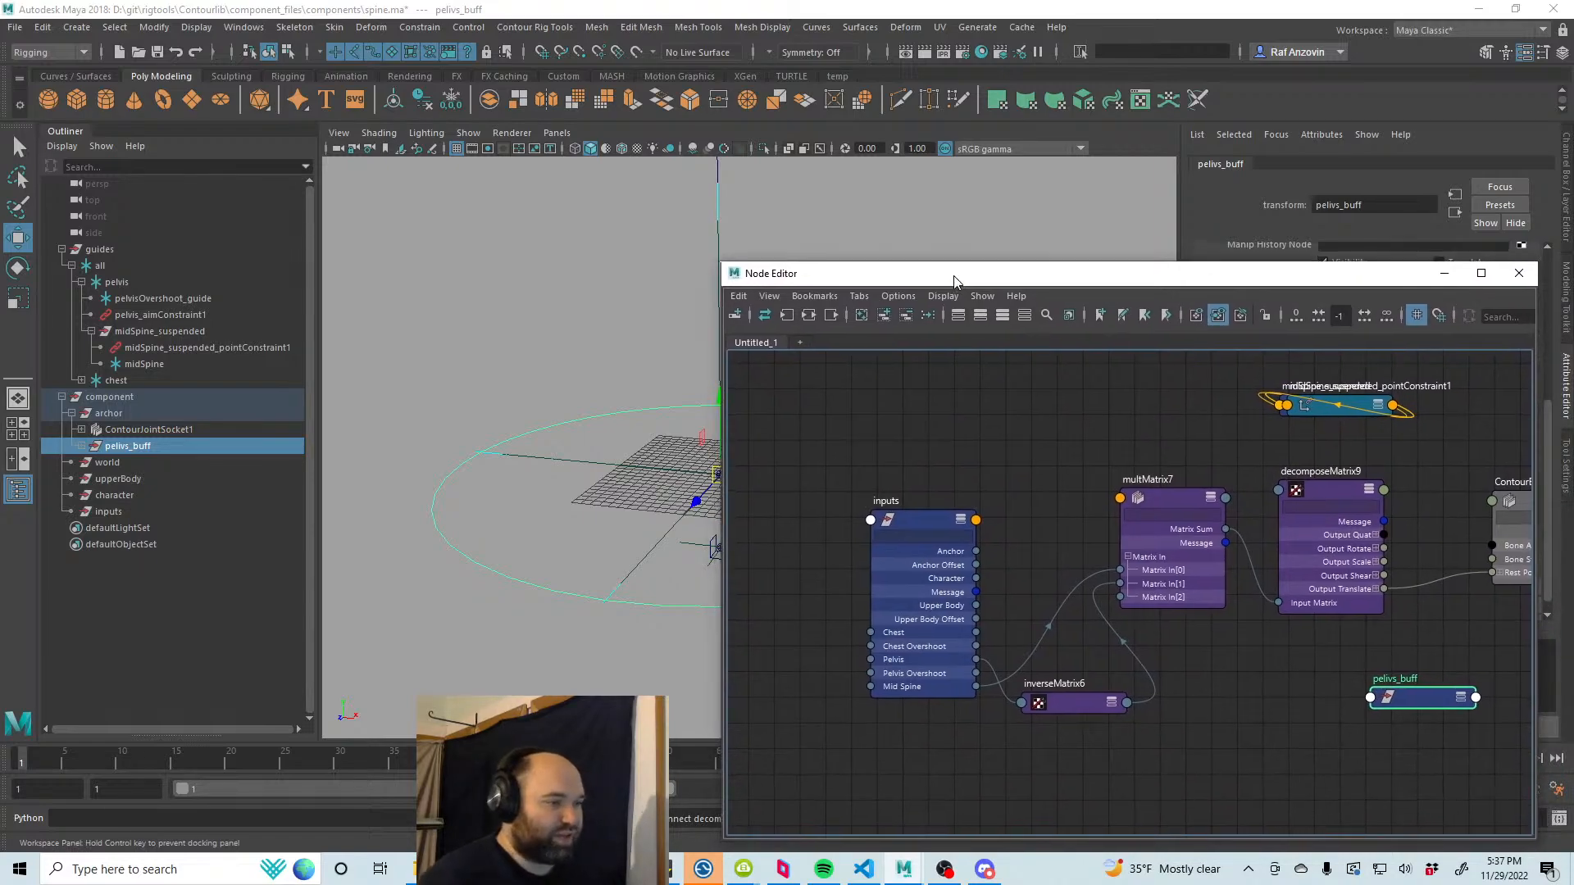
pyautogui.click(908, 318)
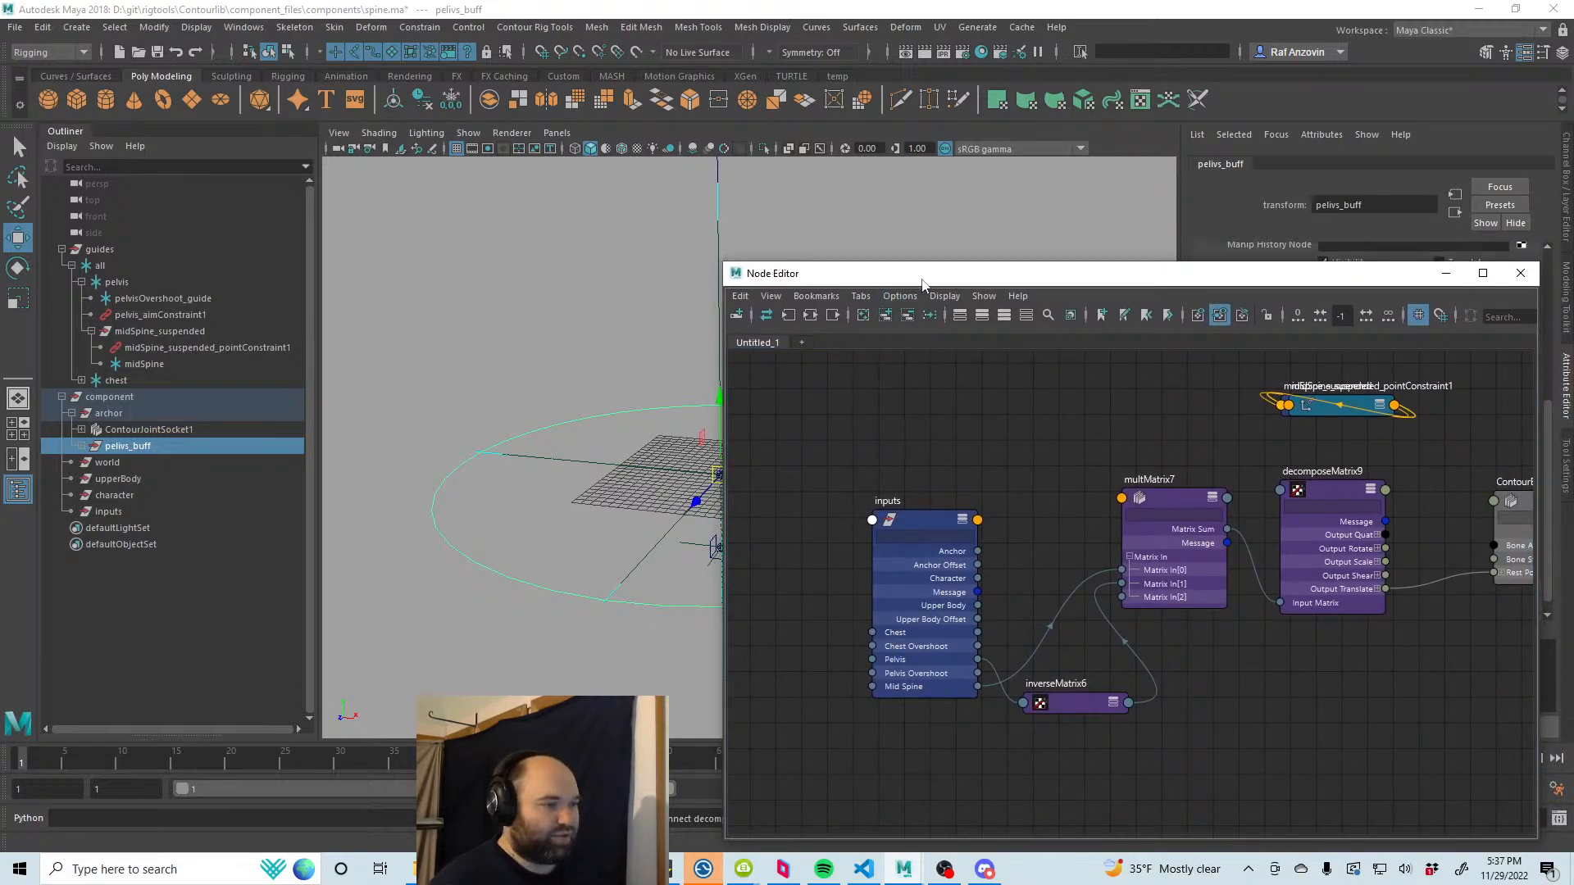
pyautogui.moveTo(924, 274); pyautogui.dragTo(902, 276)
pyautogui.click(885, 317)
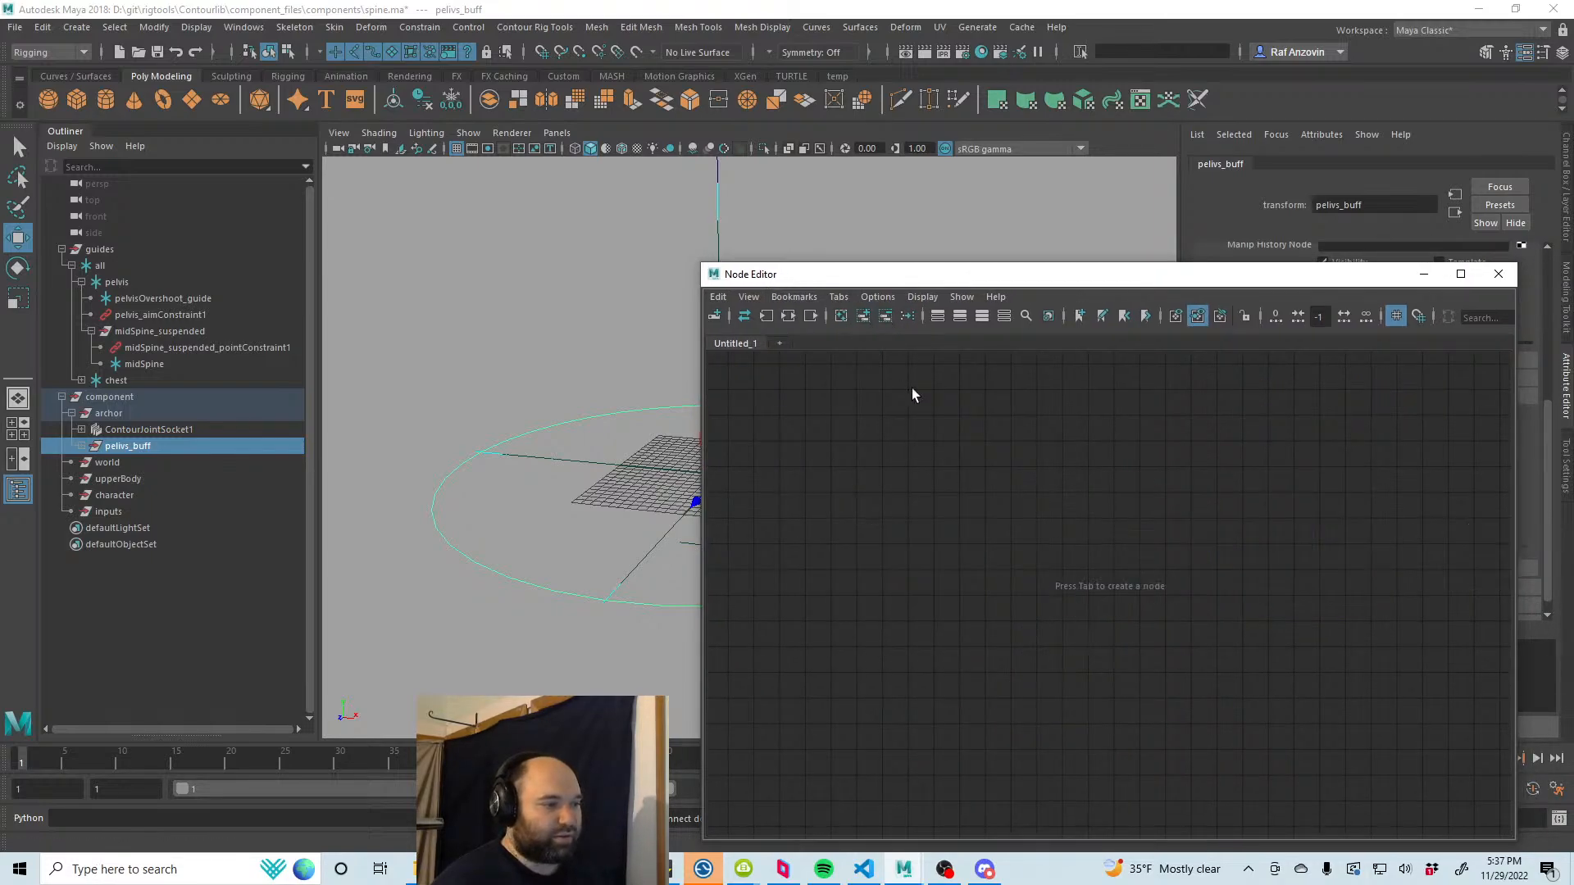
# Step: Add the pelivs_buff group and the component's inputs node to the empty node graph
pyautogui.moveTo(150, 447); pyautogui.dragTo(1246, 489, button='middle')
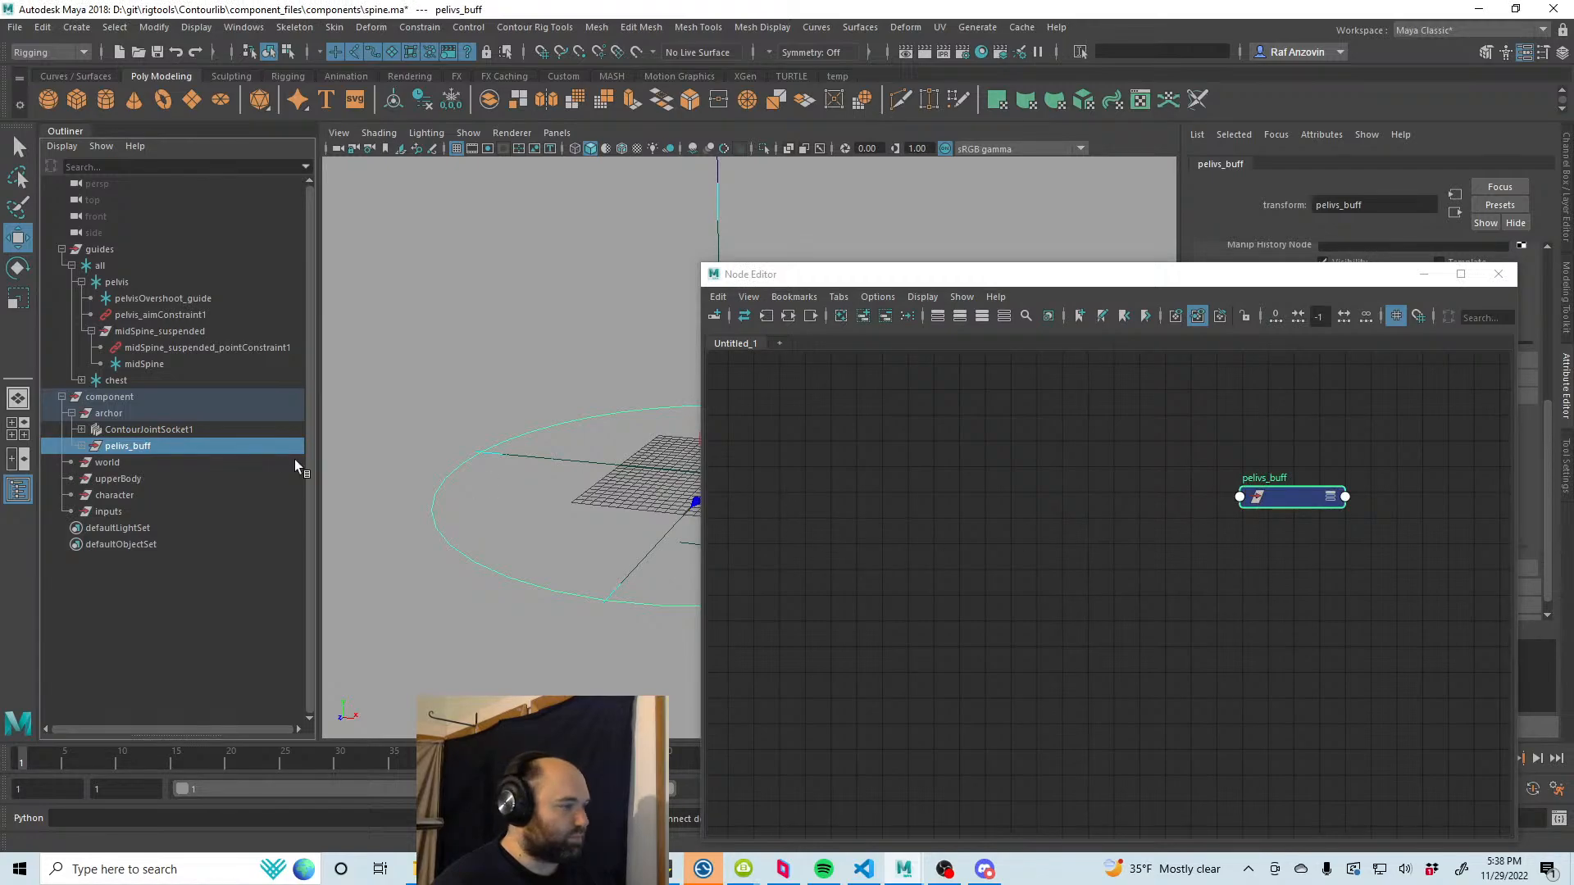
pyautogui.click(109, 511)
pyautogui.moveTo(138, 512); pyautogui.dragTo(902, 490, button='middle')
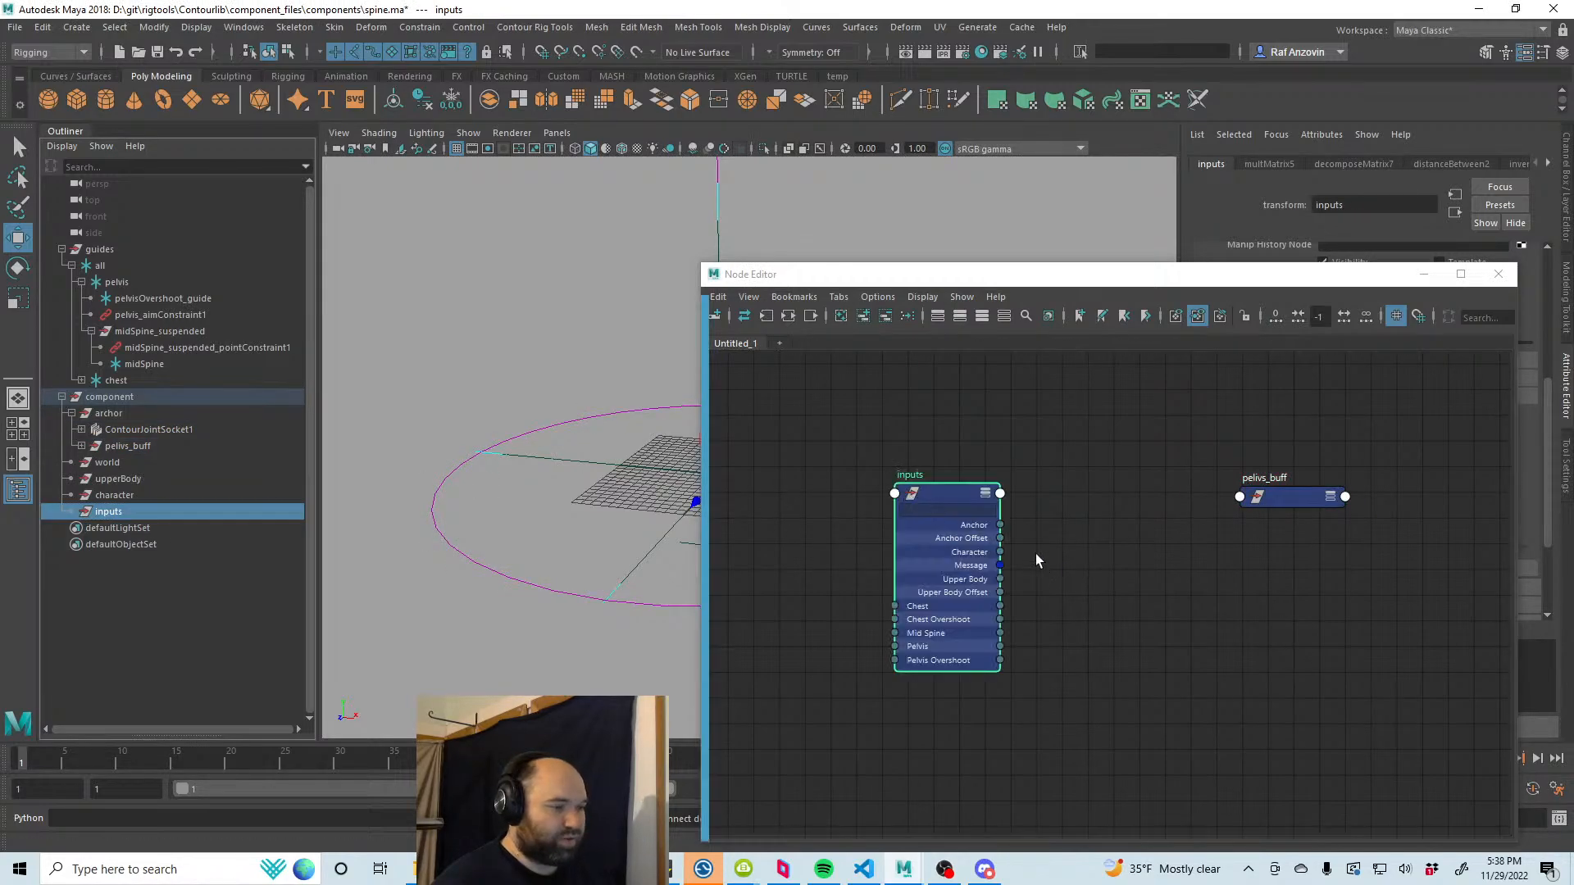
pyautogui.scroll(1, 1039, 589)
pyautogui.moveTo(1039, 588)
pyautogui.keyDown('alt'); pyautogui.mouseDown(button='middle')
pyautogui.moveTo(1005, 577)
pyautogui.moveTo(1022, 604)
pyautogui.mouseUp(button='middle'); pyautogui.keyUp('alt')
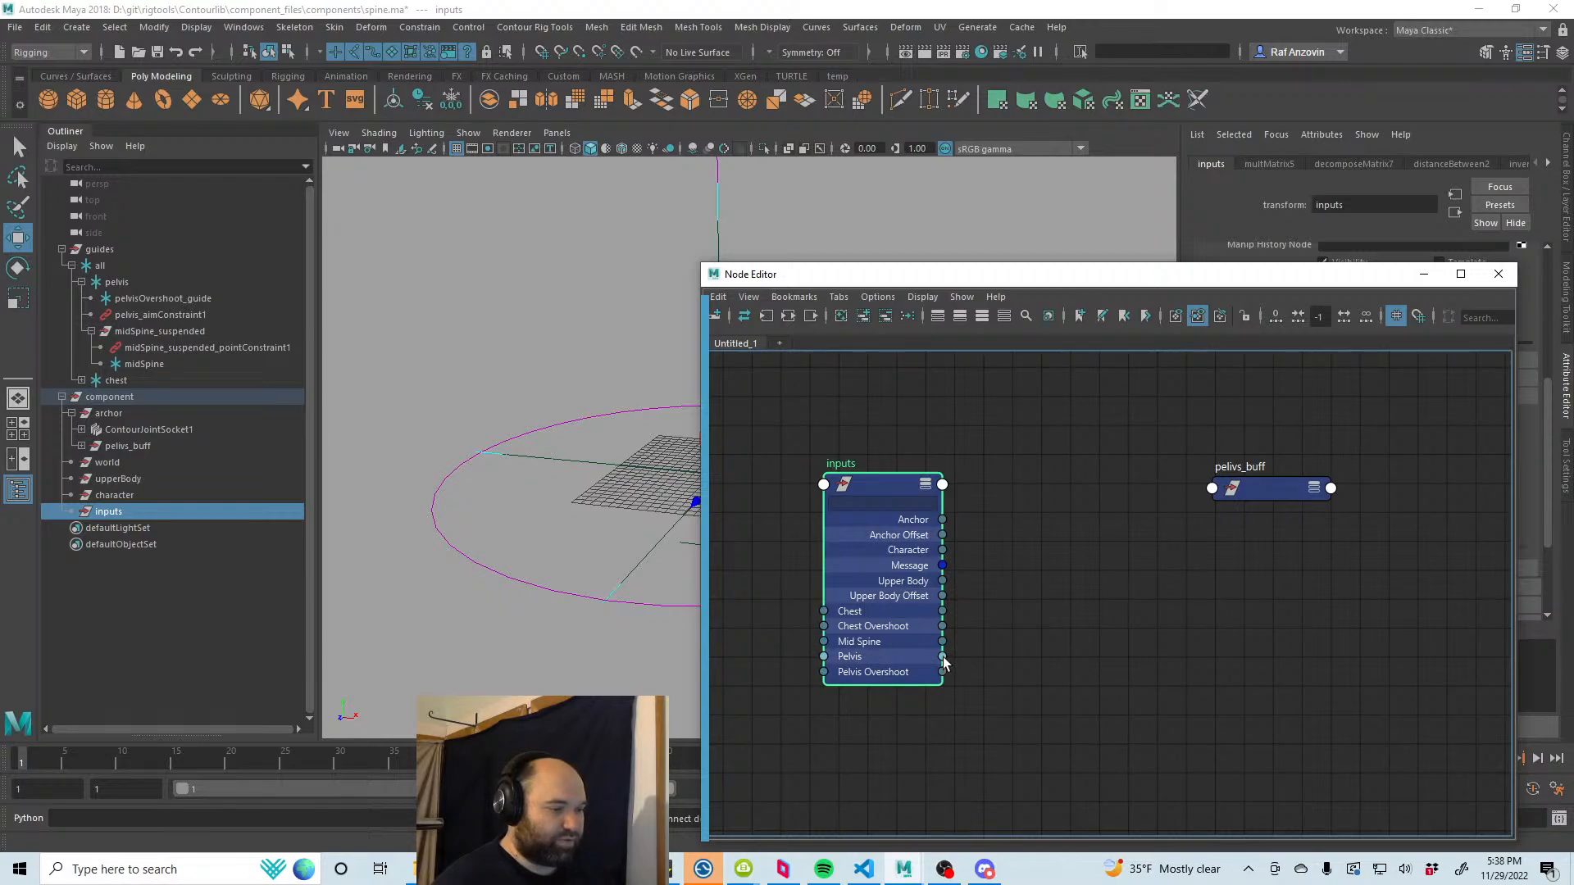
# Step: Create a decomposeMatrix node between the two nodes and connect the inputs node's Pelvis attribute to its Input Matrix
pyautogui.click(1032, 564)
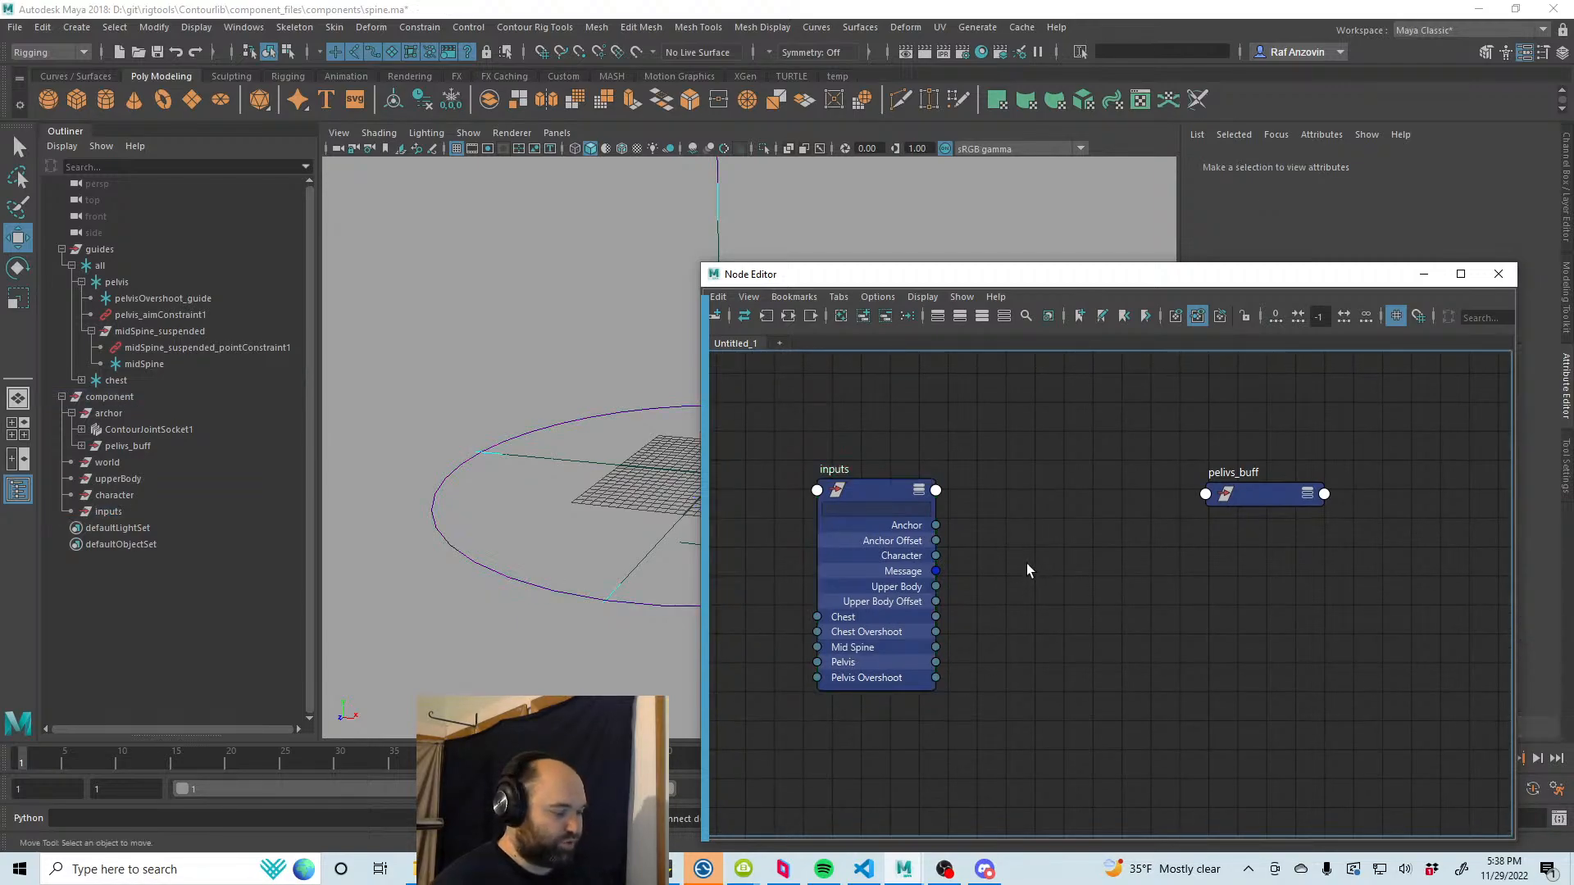
pyautogui.press('Tab')
pyautogui.write('decompose')
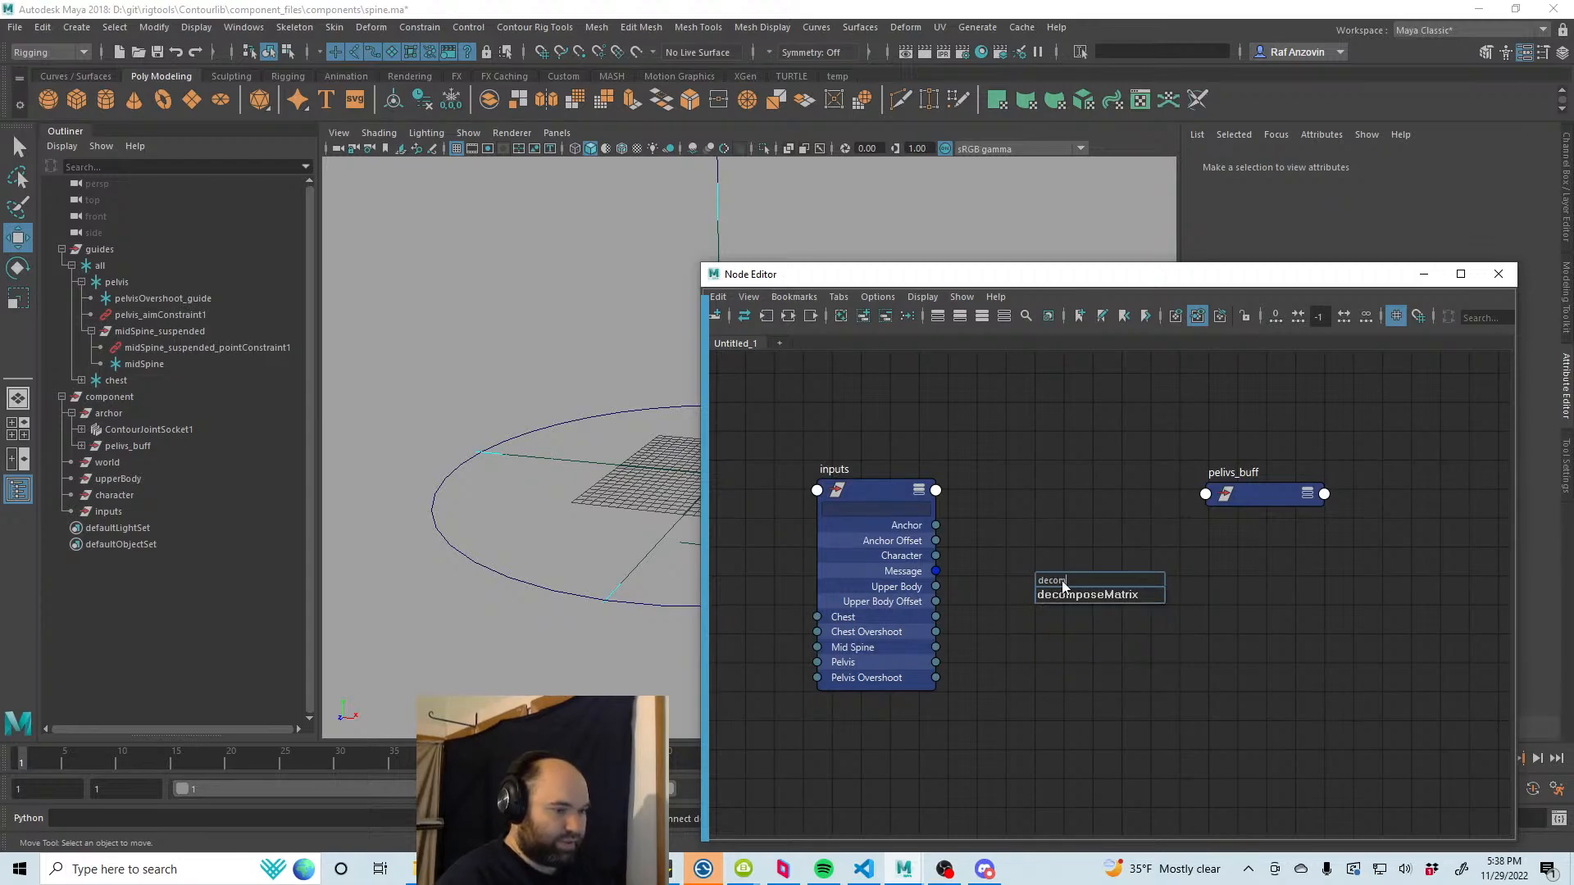
pyautogui.press('Return')
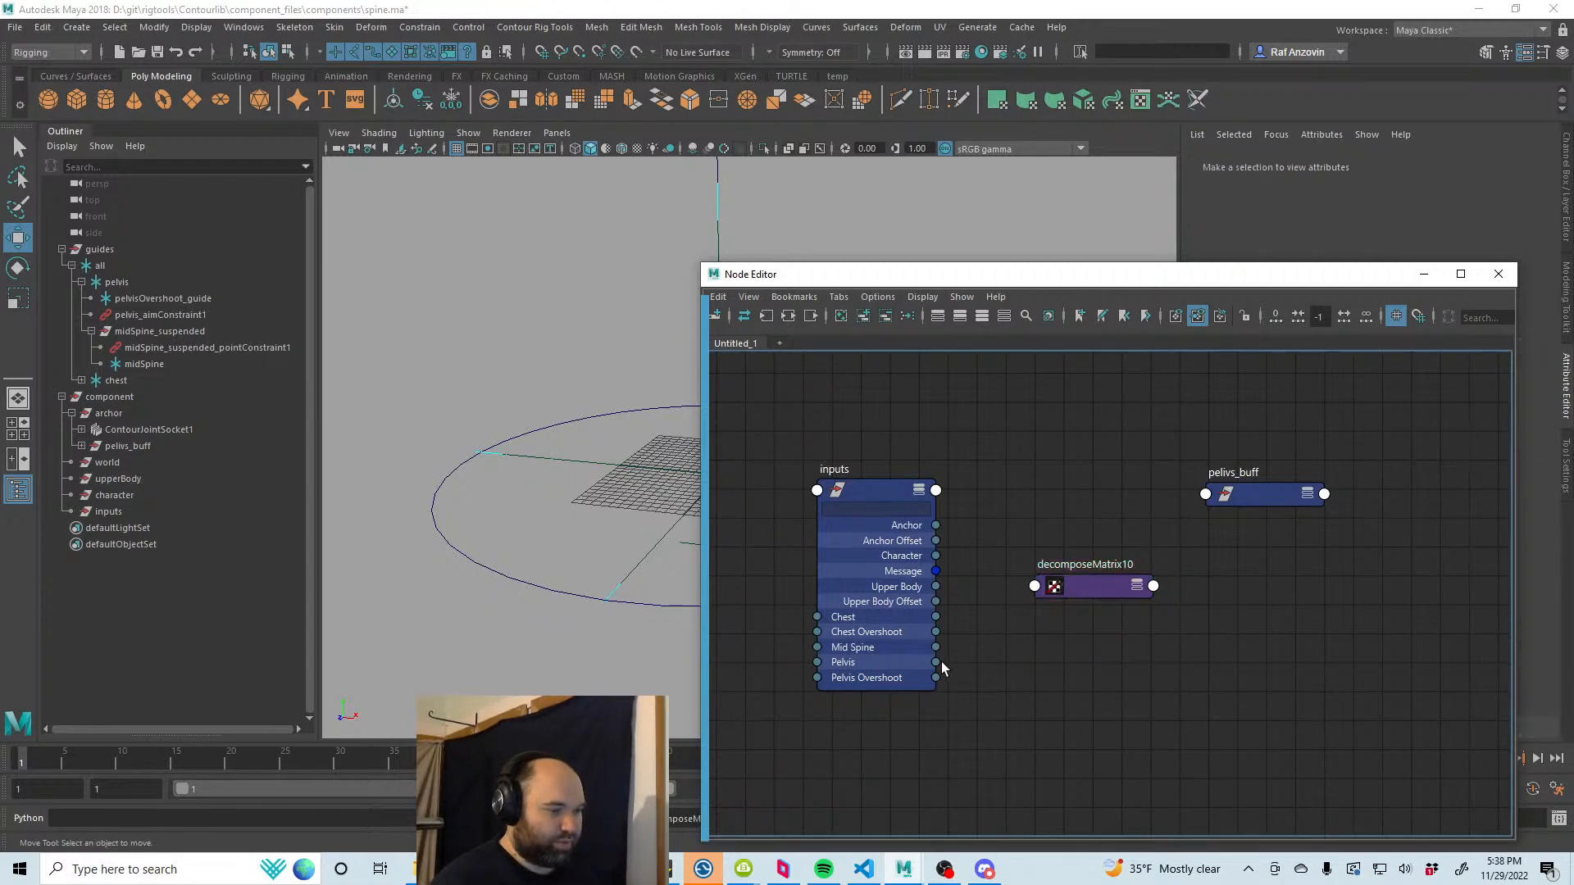
pyautogui.moveTo(935, 661); pyautogui.dragTo(1069, 594)
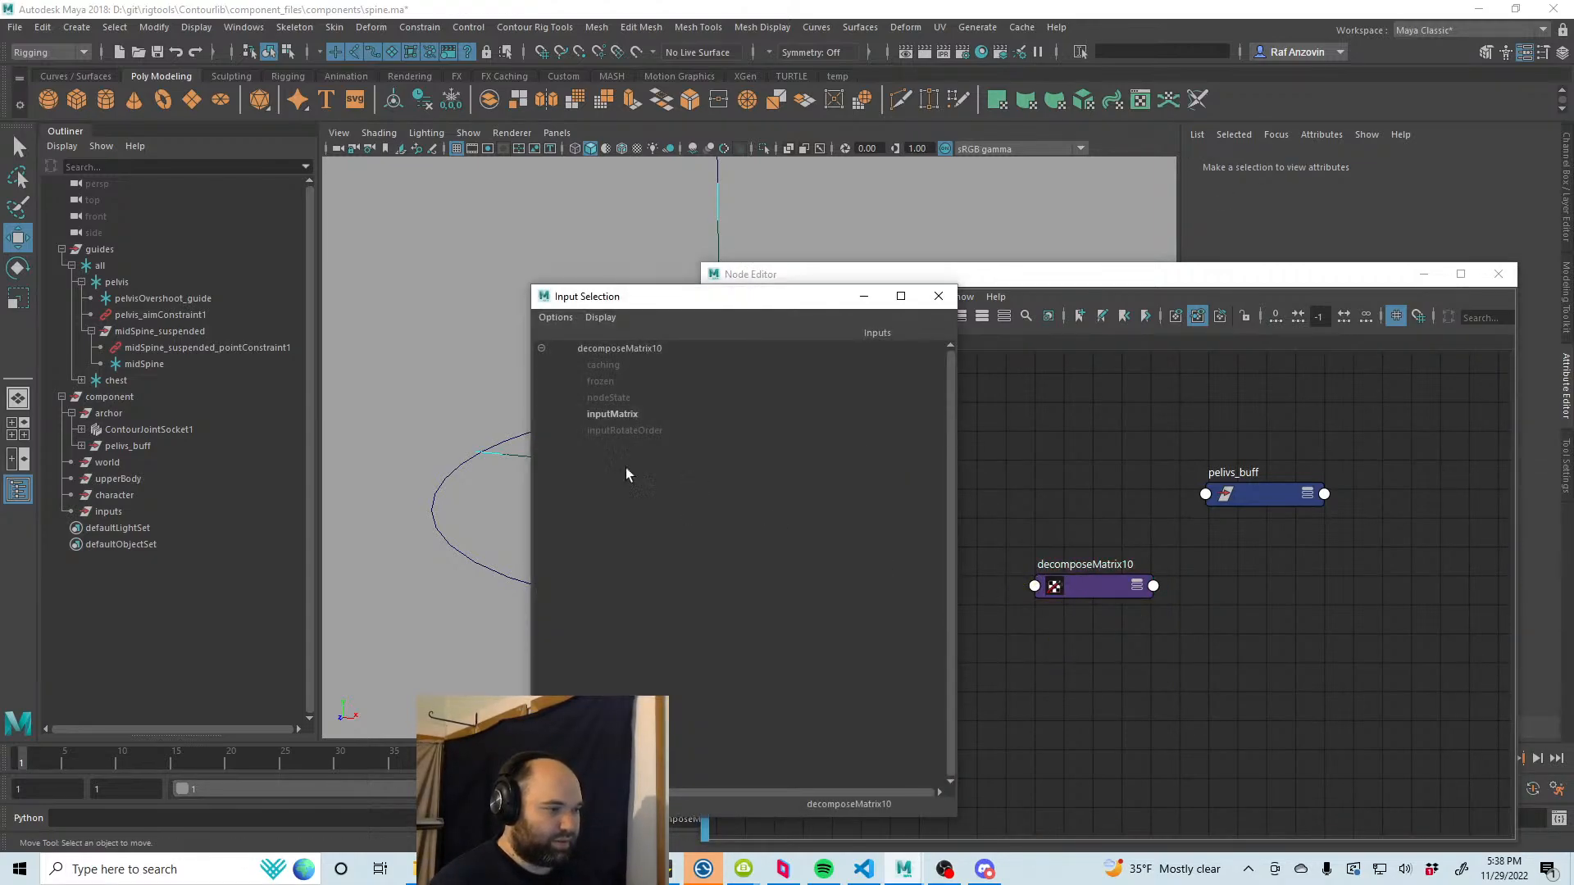
pyautogui.click(625, 415)
# Step: Connect the decomposeMatrix node's Output Translate, Output Rotate and Output Scale to the matching attributes of pelivs_buff
pyautogui.click(1110, 584)
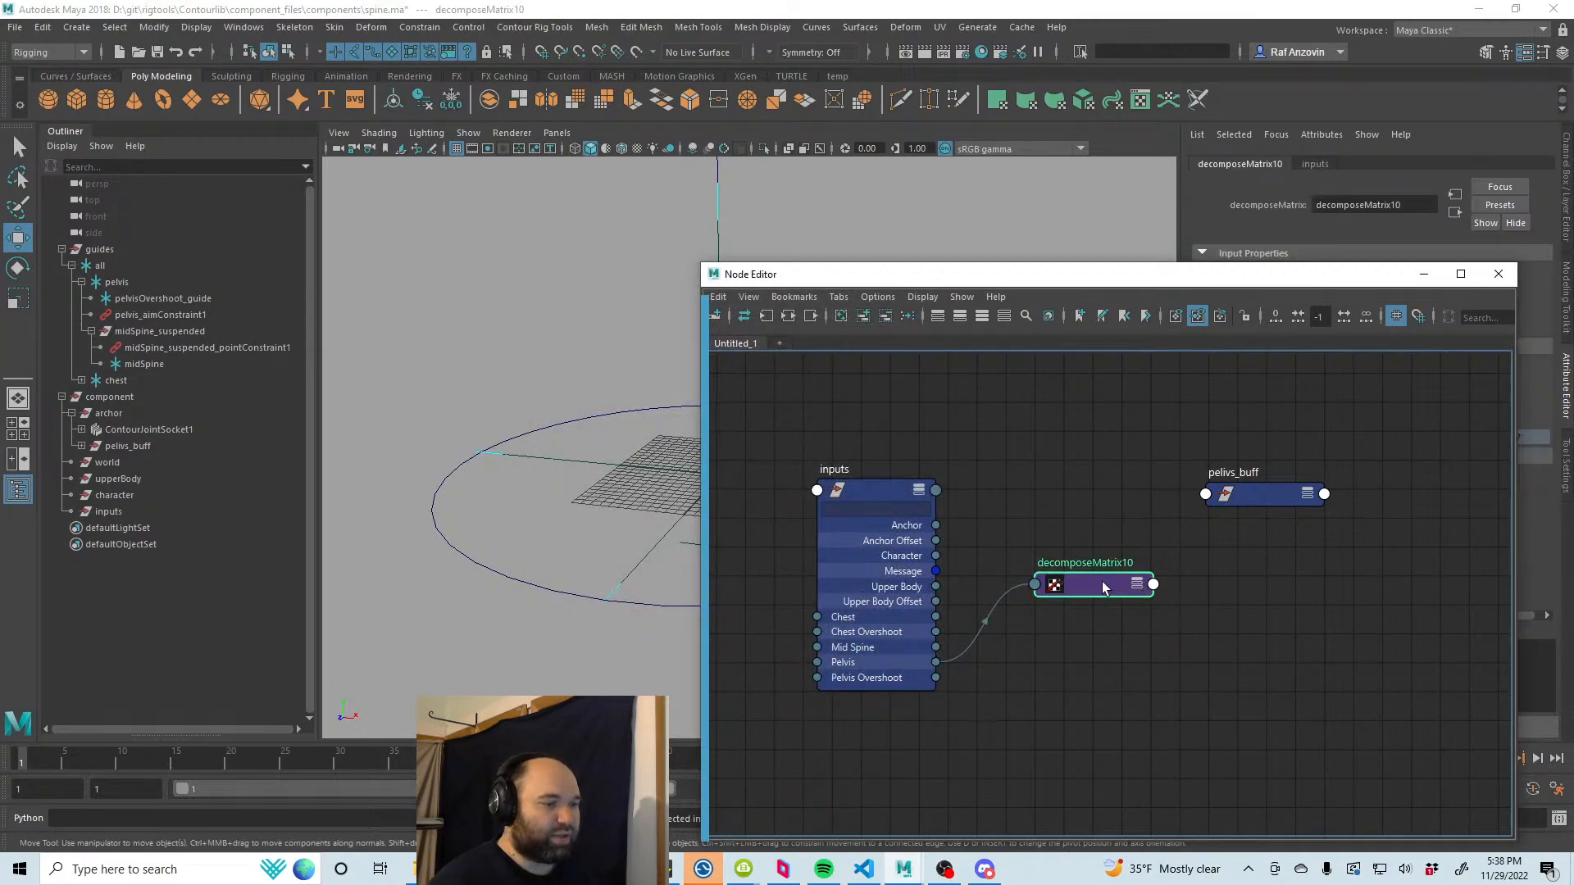
pyautogui.moveTo(1102, 584); pyautogui.dragTo(1097, 581)
pyautogui.moveTo(1255, 495); pyautogui.dragTo(1294, 533)
pyautogui.moveTo(1074, 587); pyautogui.dragTo(1076, 520)
pyautogui.click(1120, 573)
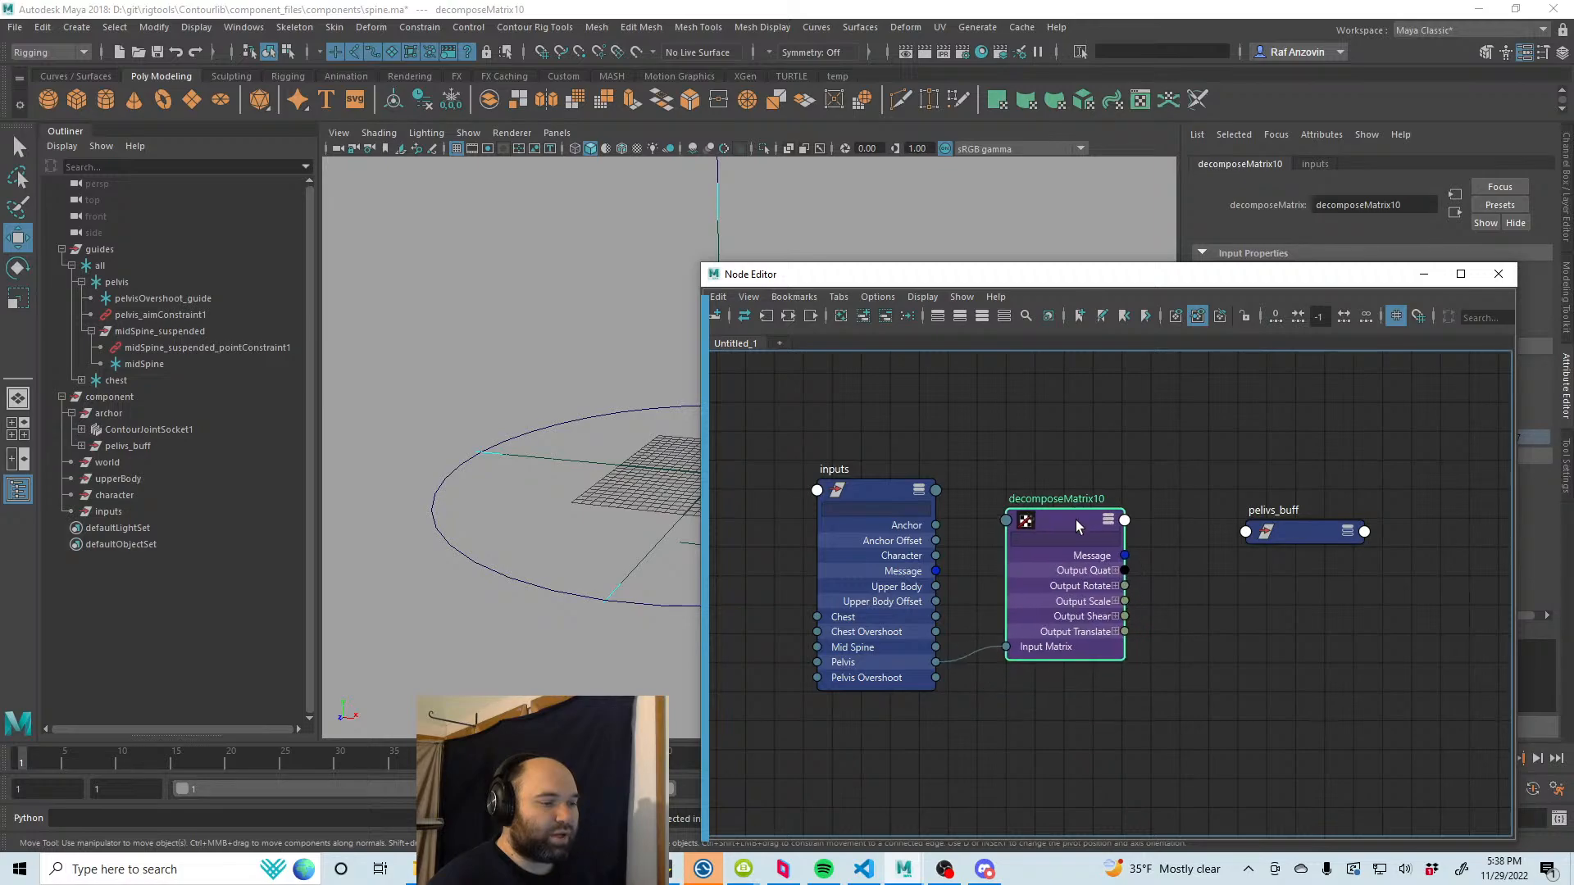
pyautogui.moveTo(1181, 621); pyautogui.dragTo(1248, 533)
pyautogui.click(1304, 561)
pyautogui.click(1299, 572)
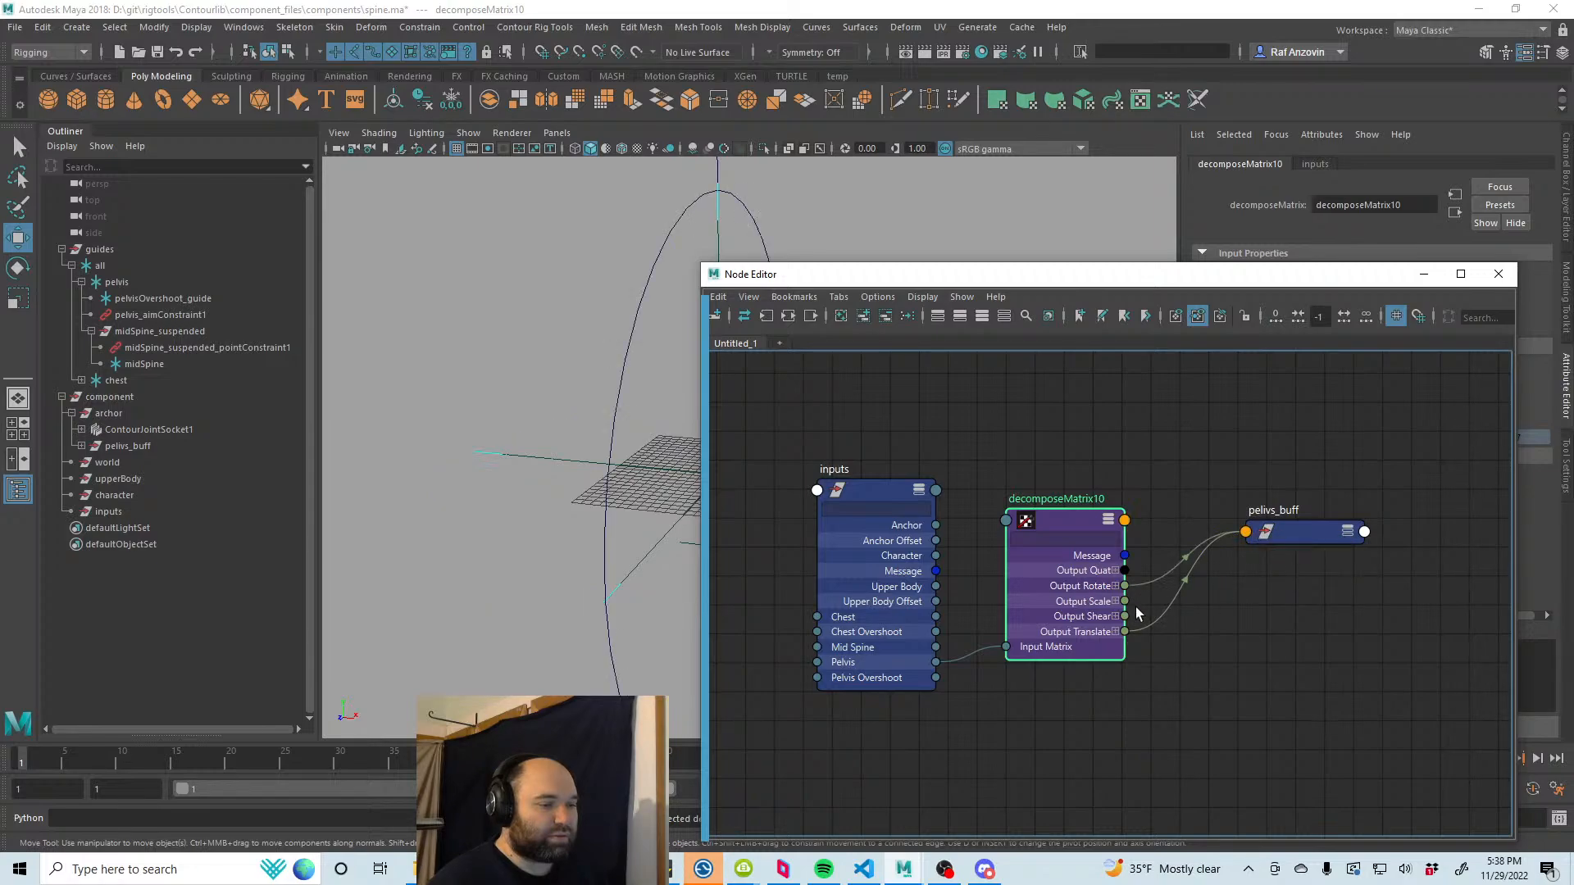
pyautogui.moveTo(1125, 601); pyautogui.dragTo(1317, 533)
pyautogui.click(1347, 532)
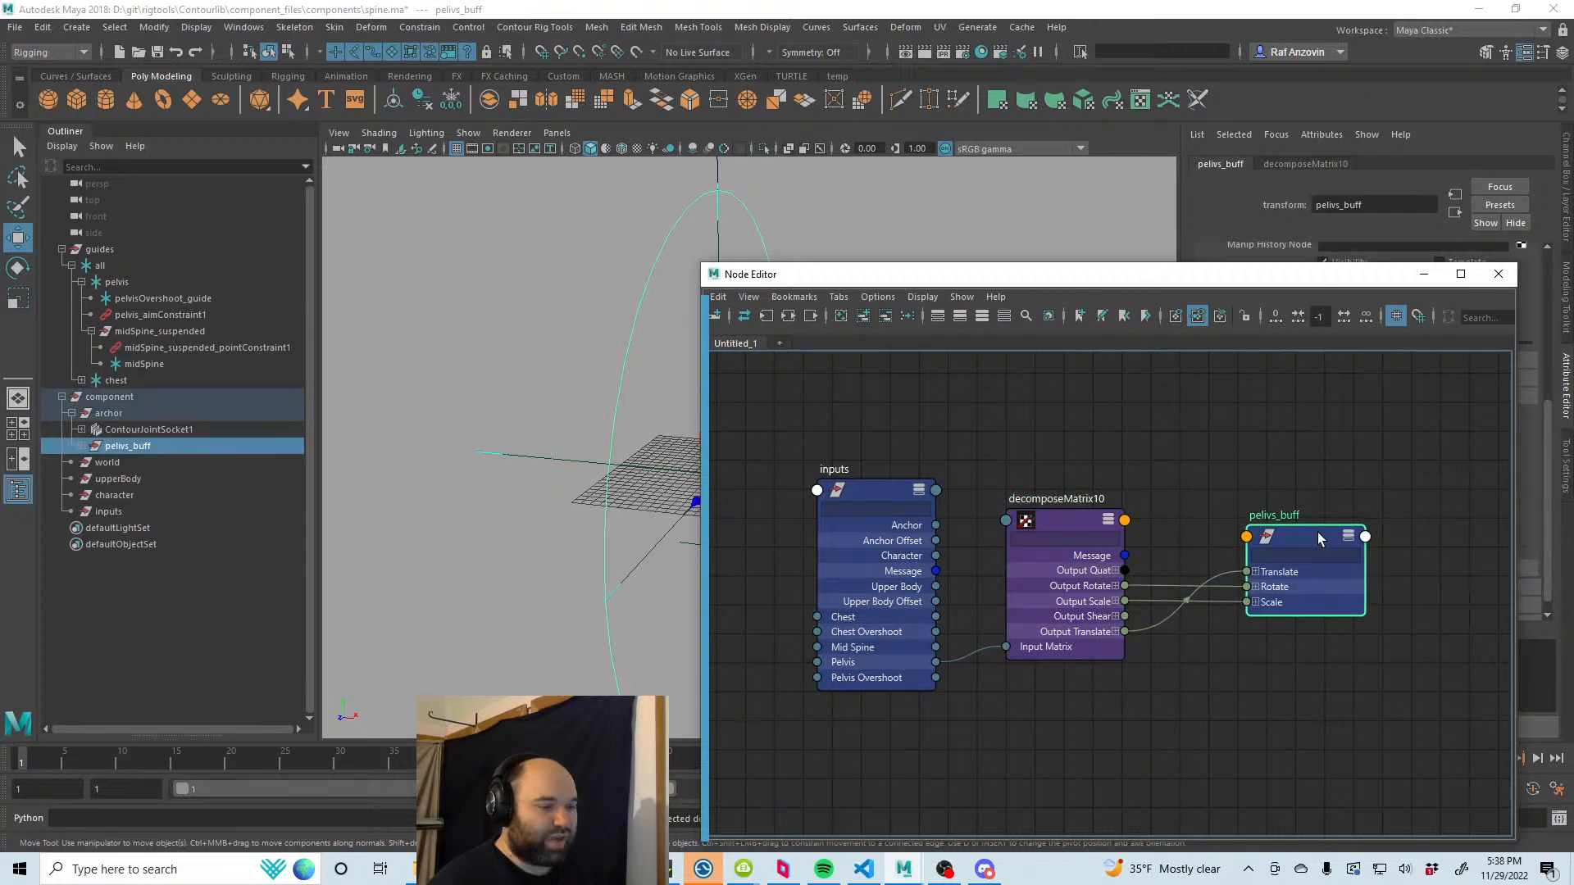
# Step: Connect the decomposeMatrix node's Output Shear to the shear attribute of pelivs_buff
pyautogui.moveTo(1125, 616); pyautogui.dragTo(1248, 537)
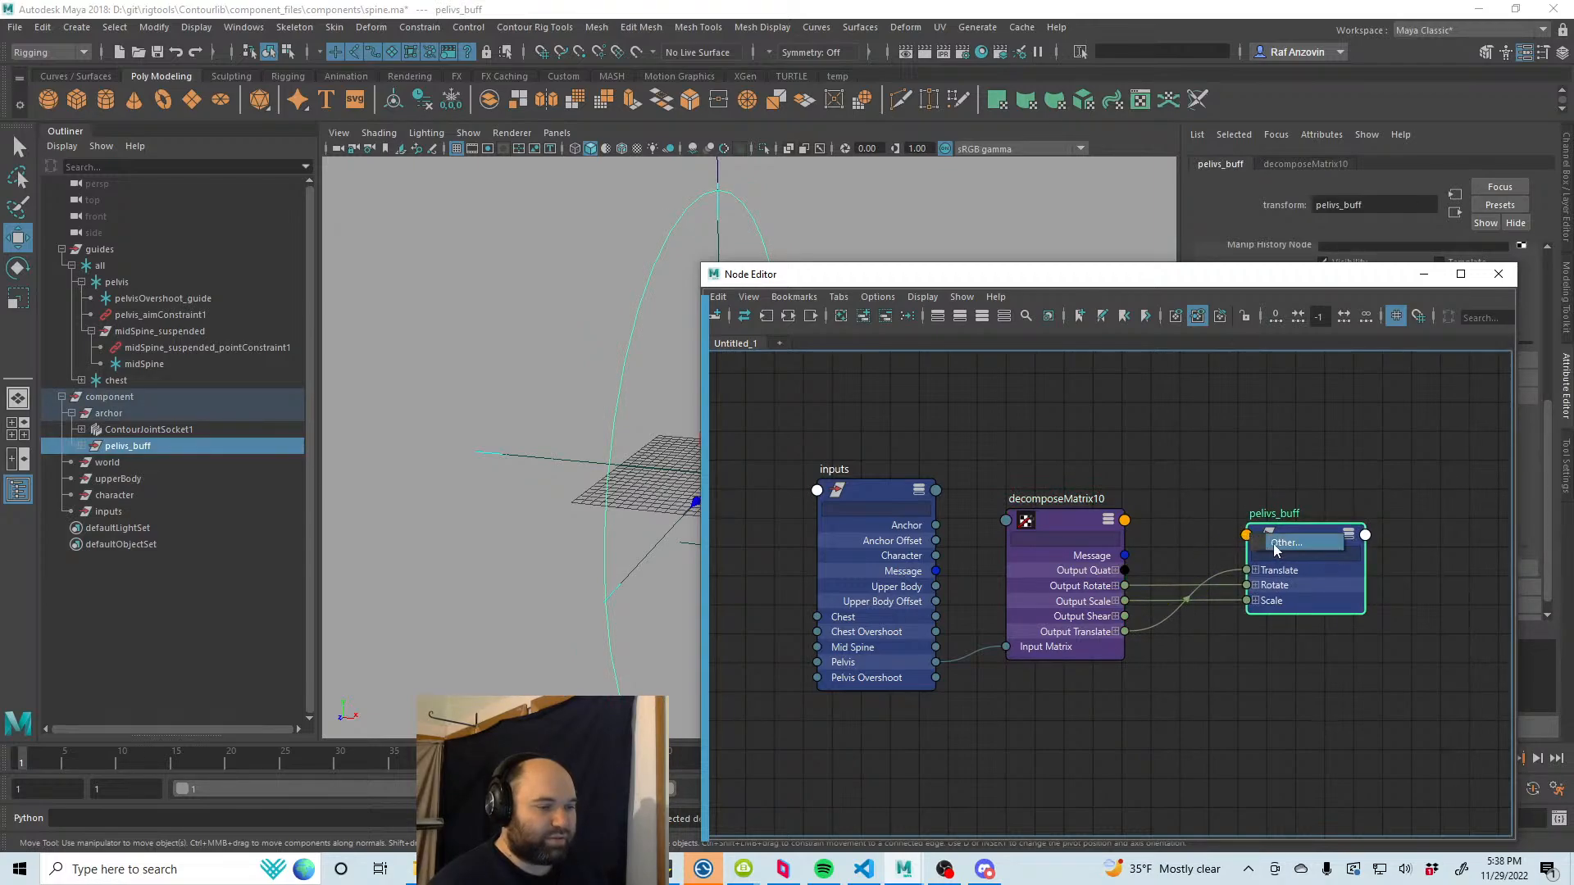
pyautogui.click(1275, 543)
pyautogui.scroll(-10, 715, 727)
pyautogui.scroll(-1, 716, 719)
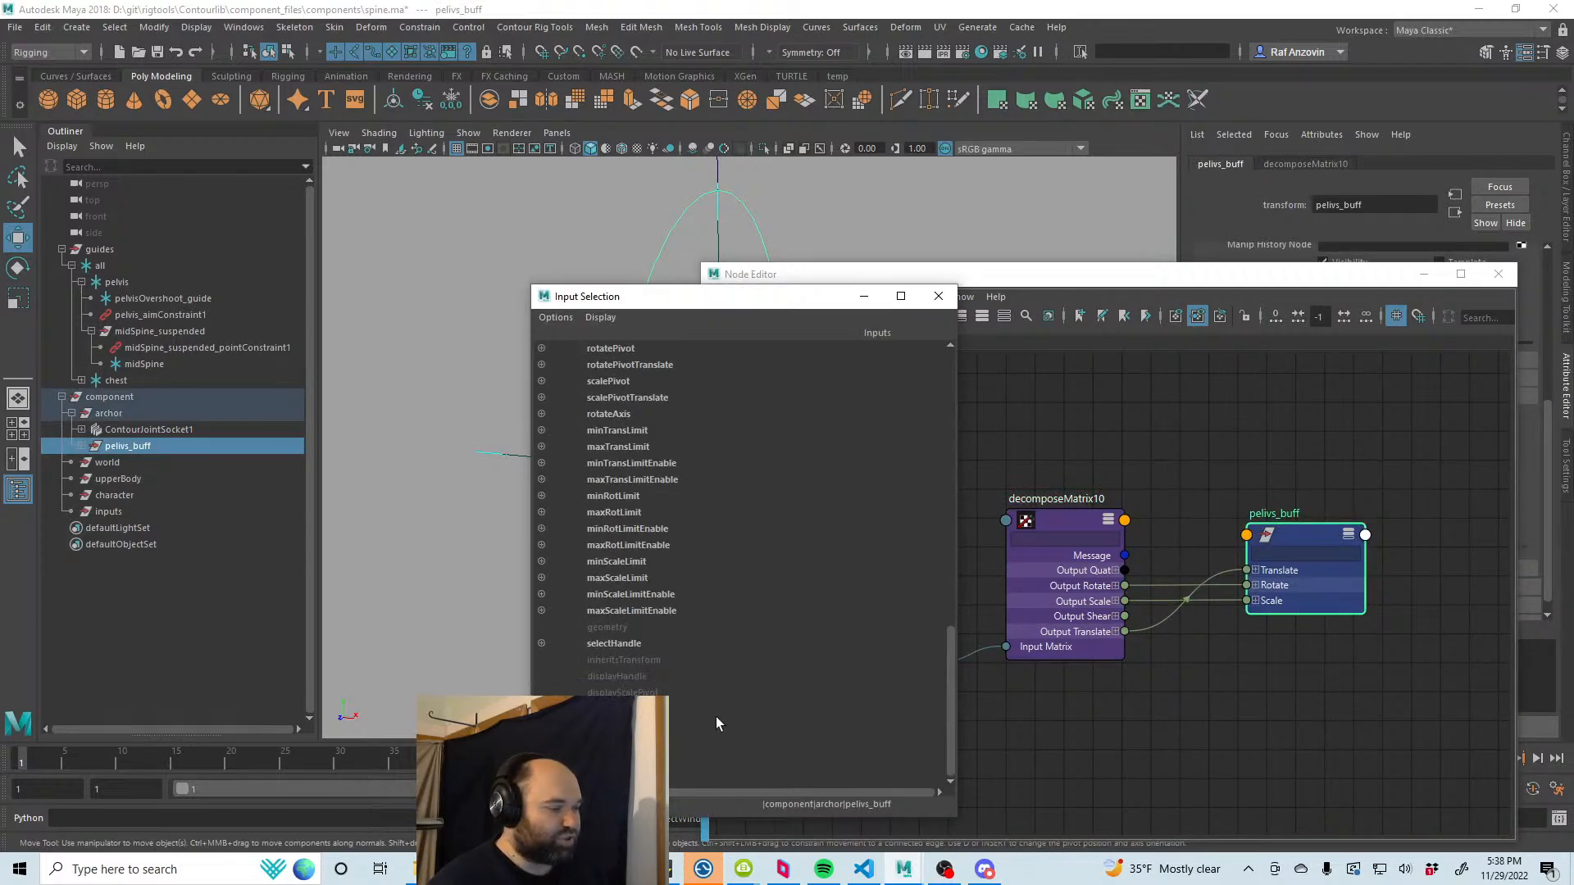
pyautogui.scroll(5, 711, 706)
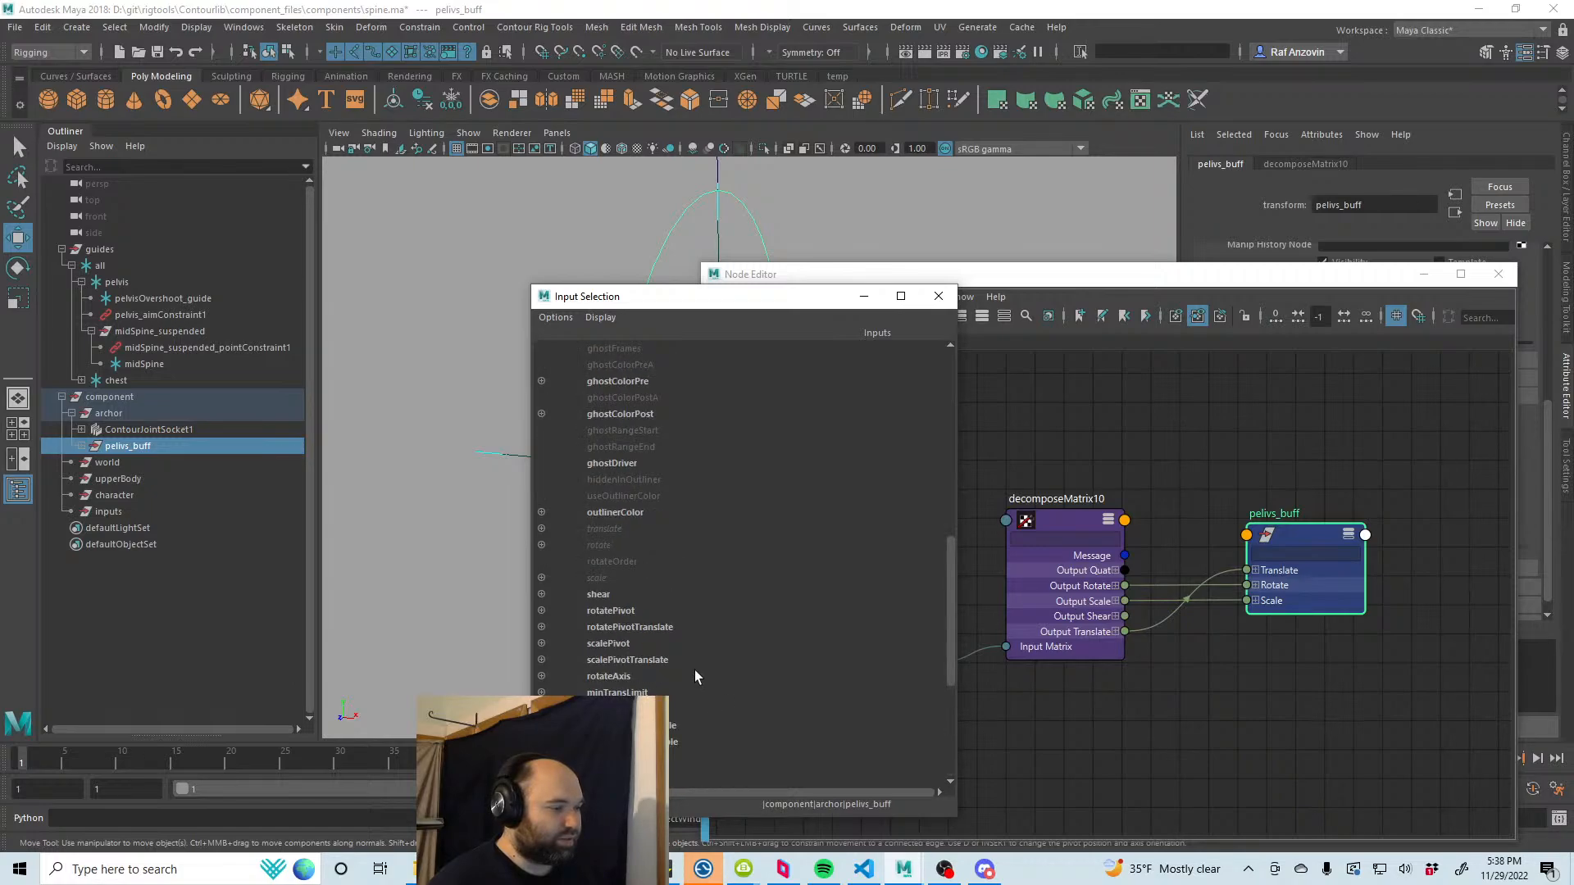
pyautogui.click(611, 594)
# Step: Clear the Node Editor from the viewport and examine the orientation of the pelvis_control circle from several angles
pyautogui.moveTo(801, 279); pyautogui.dragTo(1044, 332)
pyautogui.click(766, 229)
pyautogui.keyDown('alt'); pyautogui.moveTo(838, 314); pyautogui.dragTo(776, 323); pyautogui.keyUp('alt')
pyautogui.keyDown('alt'); pyautogui.moveTo(777, 323); pyautogui.dragTo(626, 368, button='right'); pyautogui.keyUp('alt')
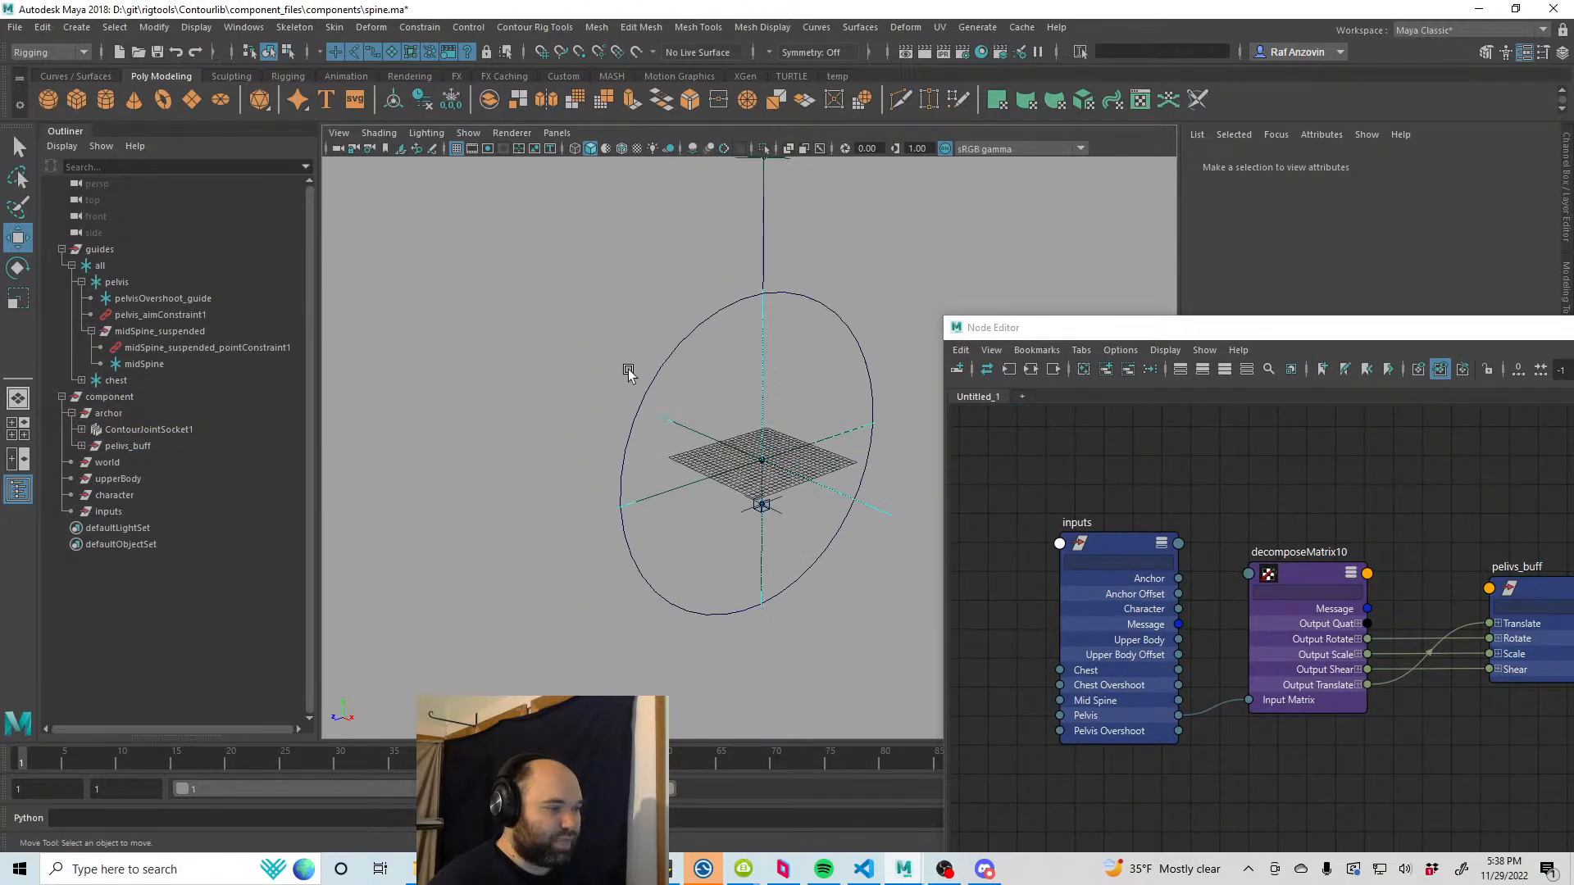
pyautogui.keyDown('alt'); pyautogui.moveTo(625, 369); pyautogui.dragTo(732, 377); pyautogui.keyUp('alt')
pyautogui.keyDown('alt'); pyautogui.moveTo(732, 376); pyautogui.dragTo(703, 392, button='middle'); pyautogui.keyUp('alt')
pyautogui.click(766, 365)
pyautogui.keyDown('alt'); pyautogui.moveTo(767, 366); pyautogui.dragTo(697, 497); pyautogui.keyUp('alt')
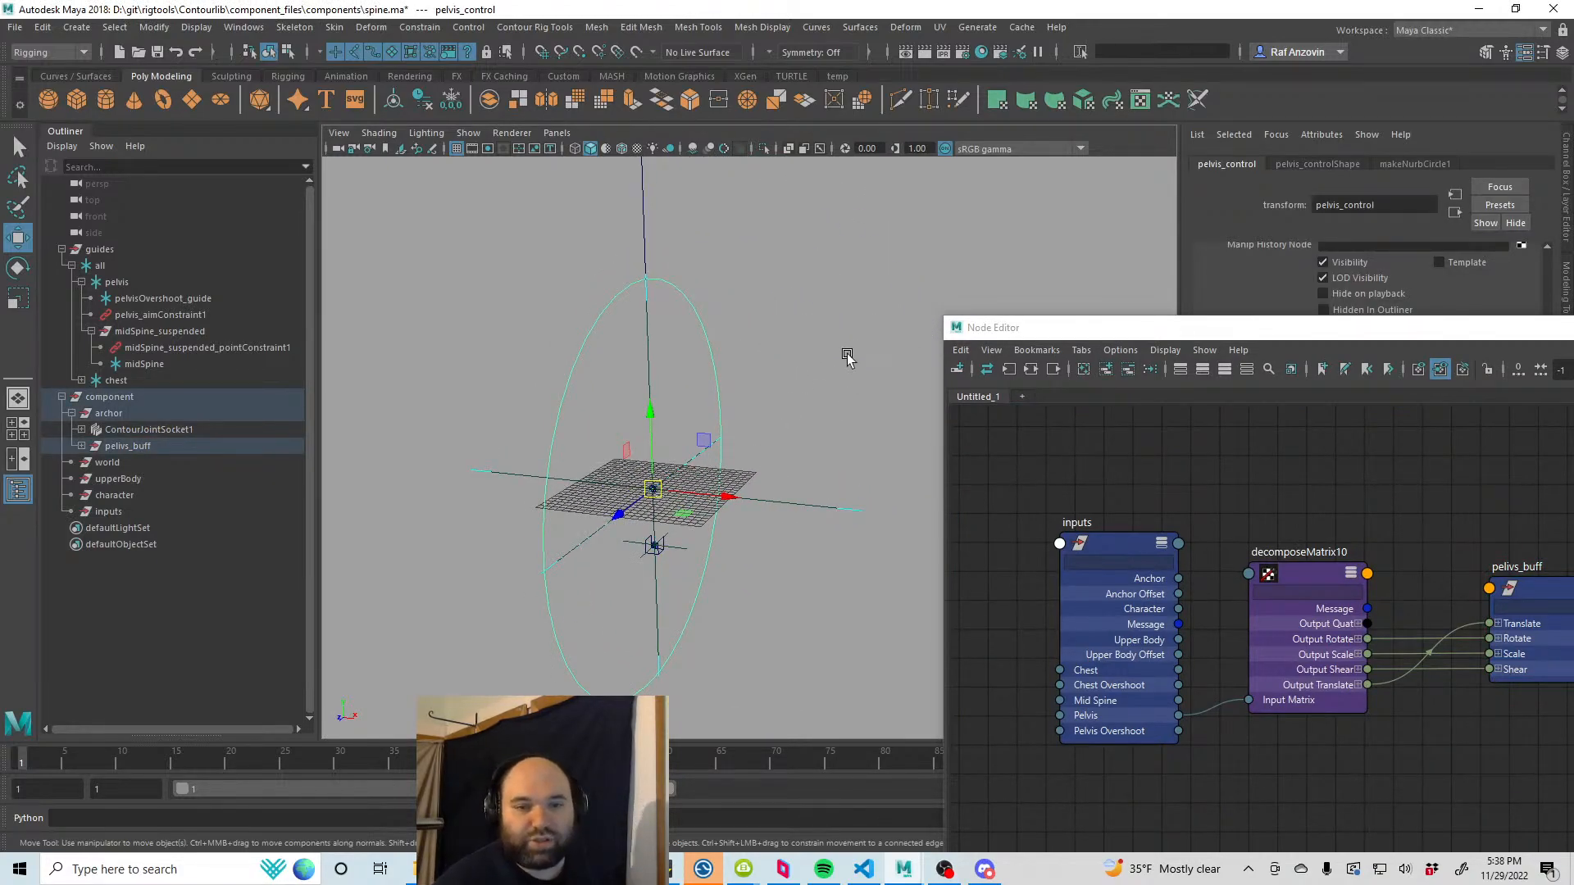
# Step: Try a small free move of pelvis_control in the viewport and undo it
pyautogui.moveTo(1351, 329); pyautogui.dragTo(1136, 418)
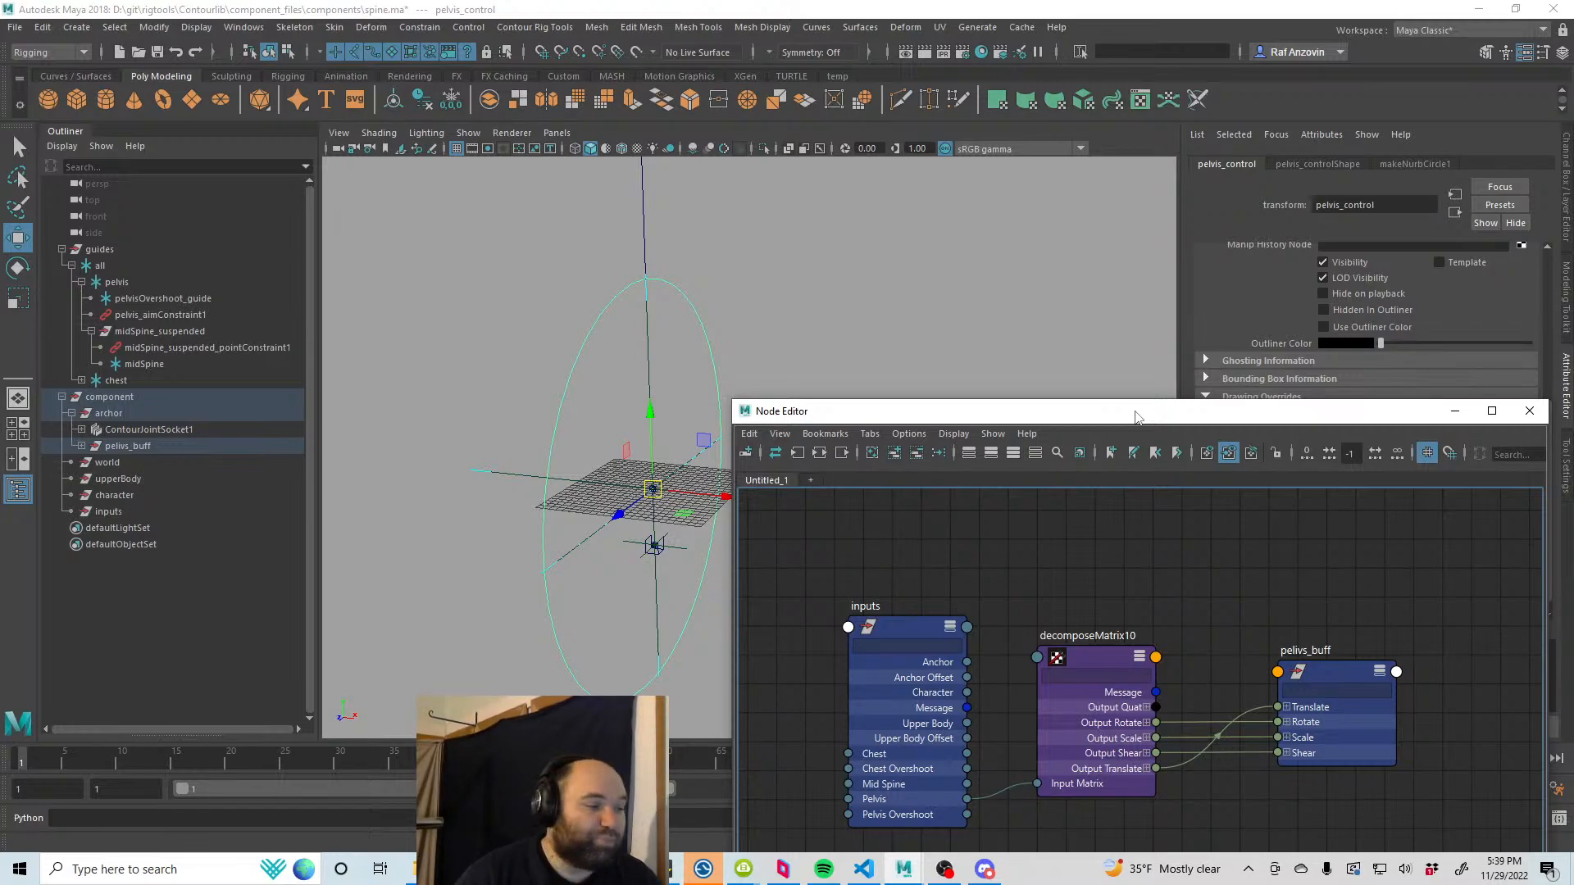
pyautogui.moveTo(1053, 418); pyautogui.dragTo(1066, 584)
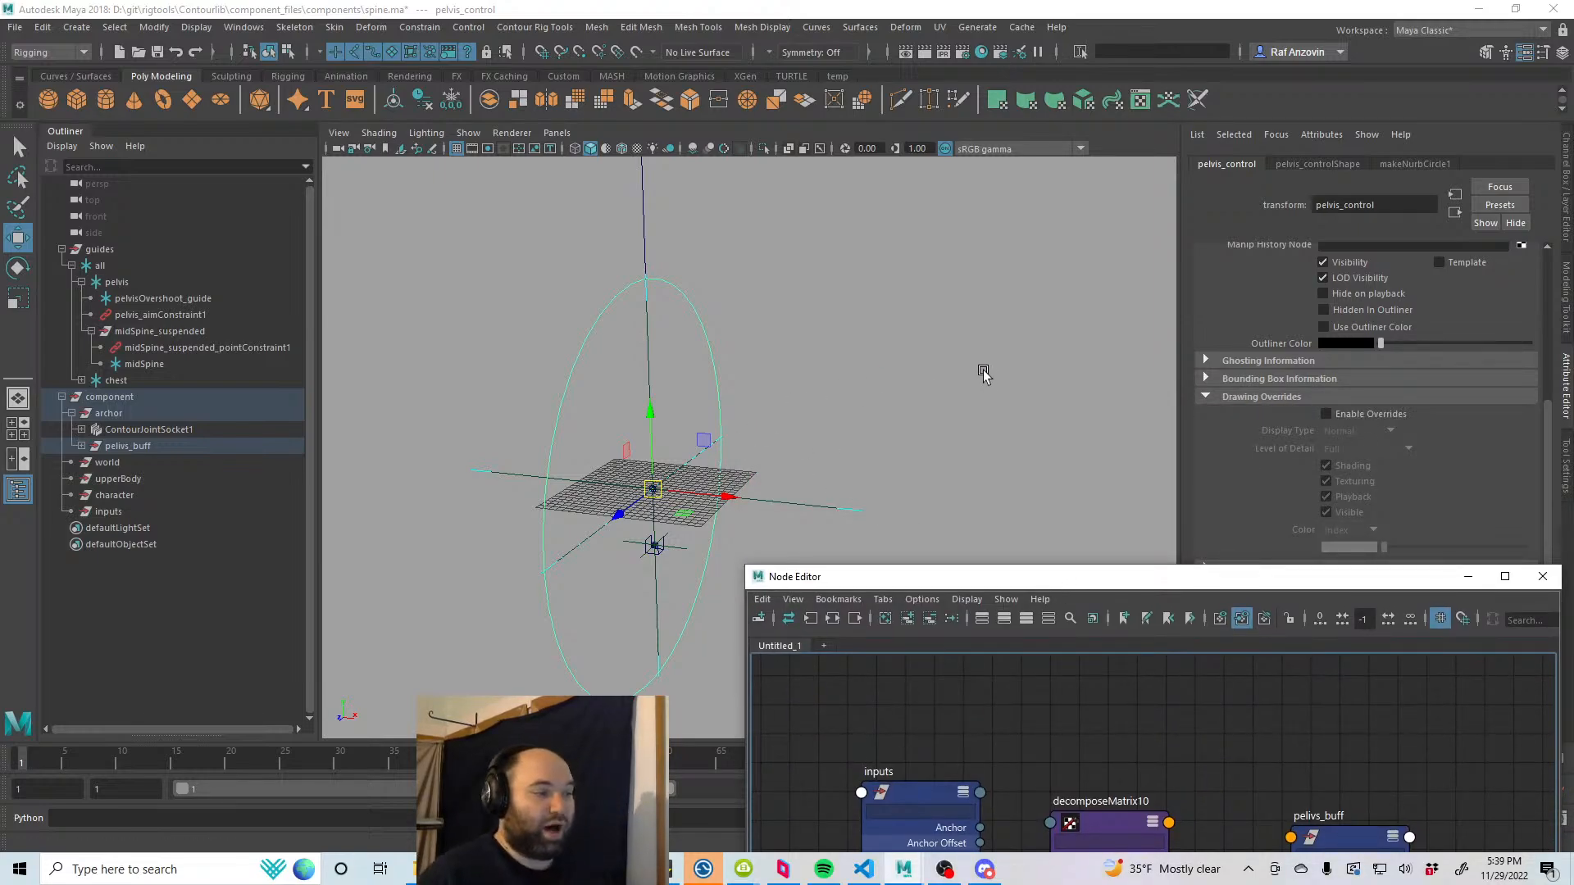
pyautogui.keyDown('alt'); pyautogui.moveTo(984, 373); pyautogui.dragTo(701, 351); pyautogui.keyUp('alt')
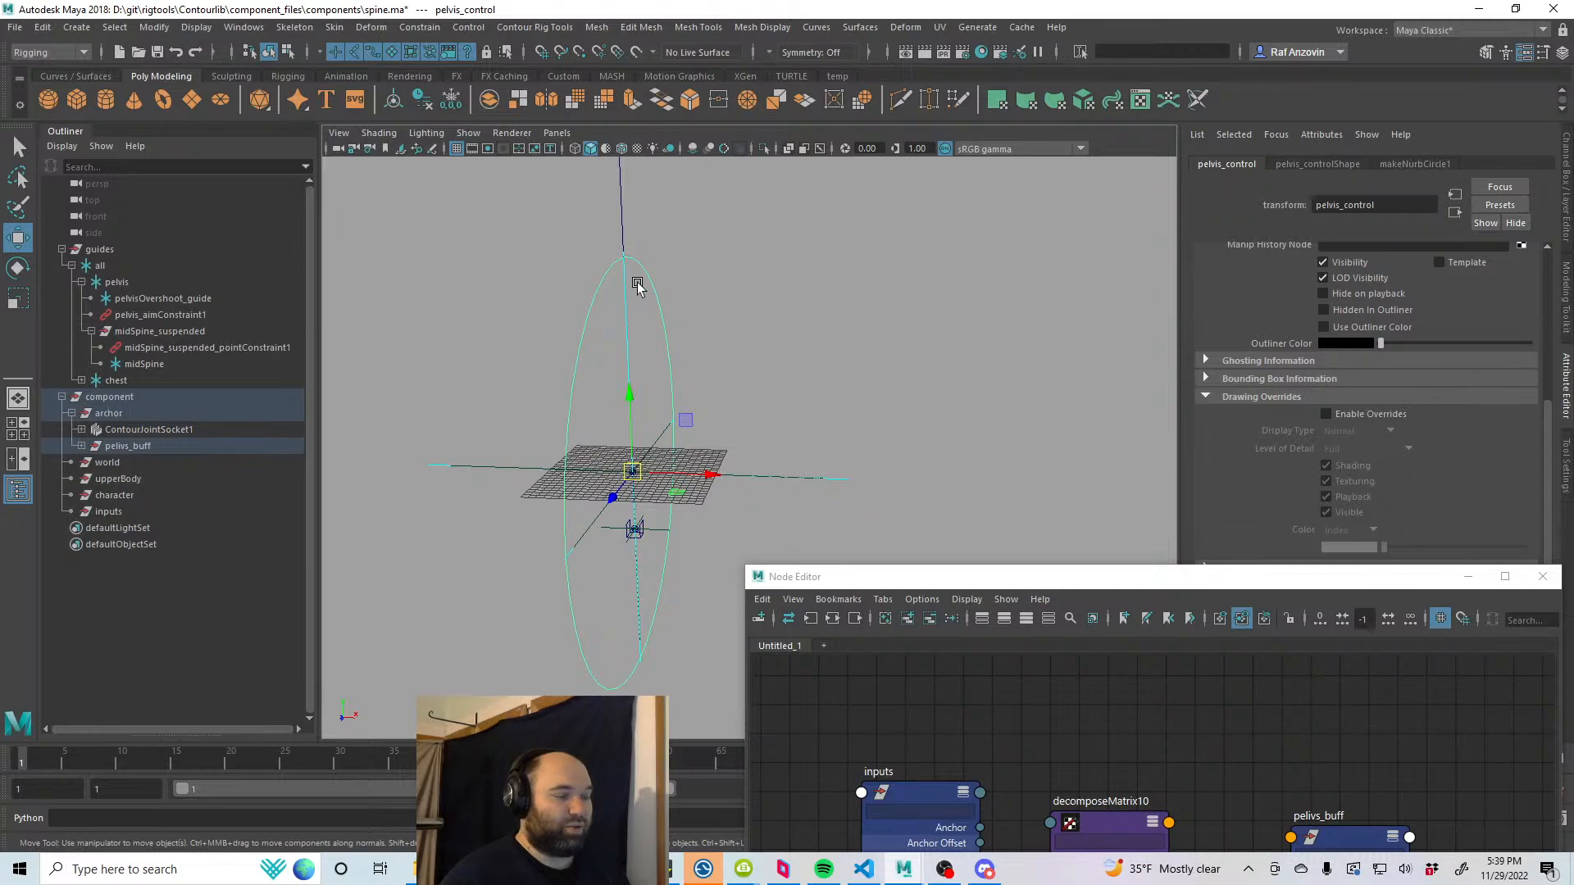
pyautogui.moveTo(817, 382); pyautogui.dragTo(814, 374, button='middle')
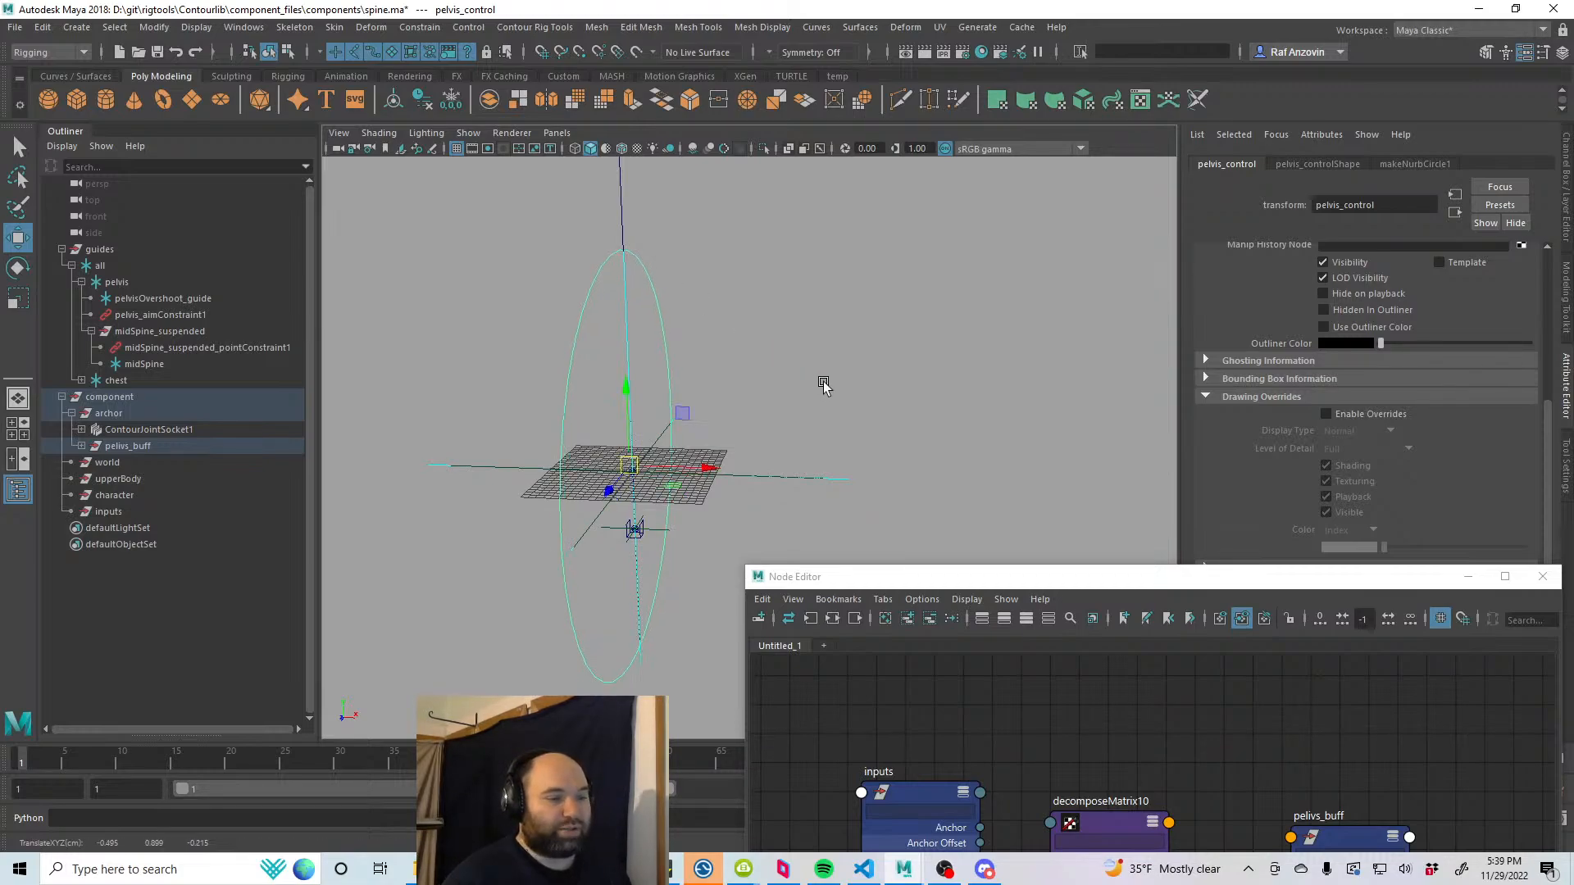
pyautogui.hotkey('ctrl', 'z')
# Step: Lay the pelvis_control circle flat by setting its makeNurbCircle1 Normal Y to 0 and Normal X to 1
pyautogui.click(674, 344)
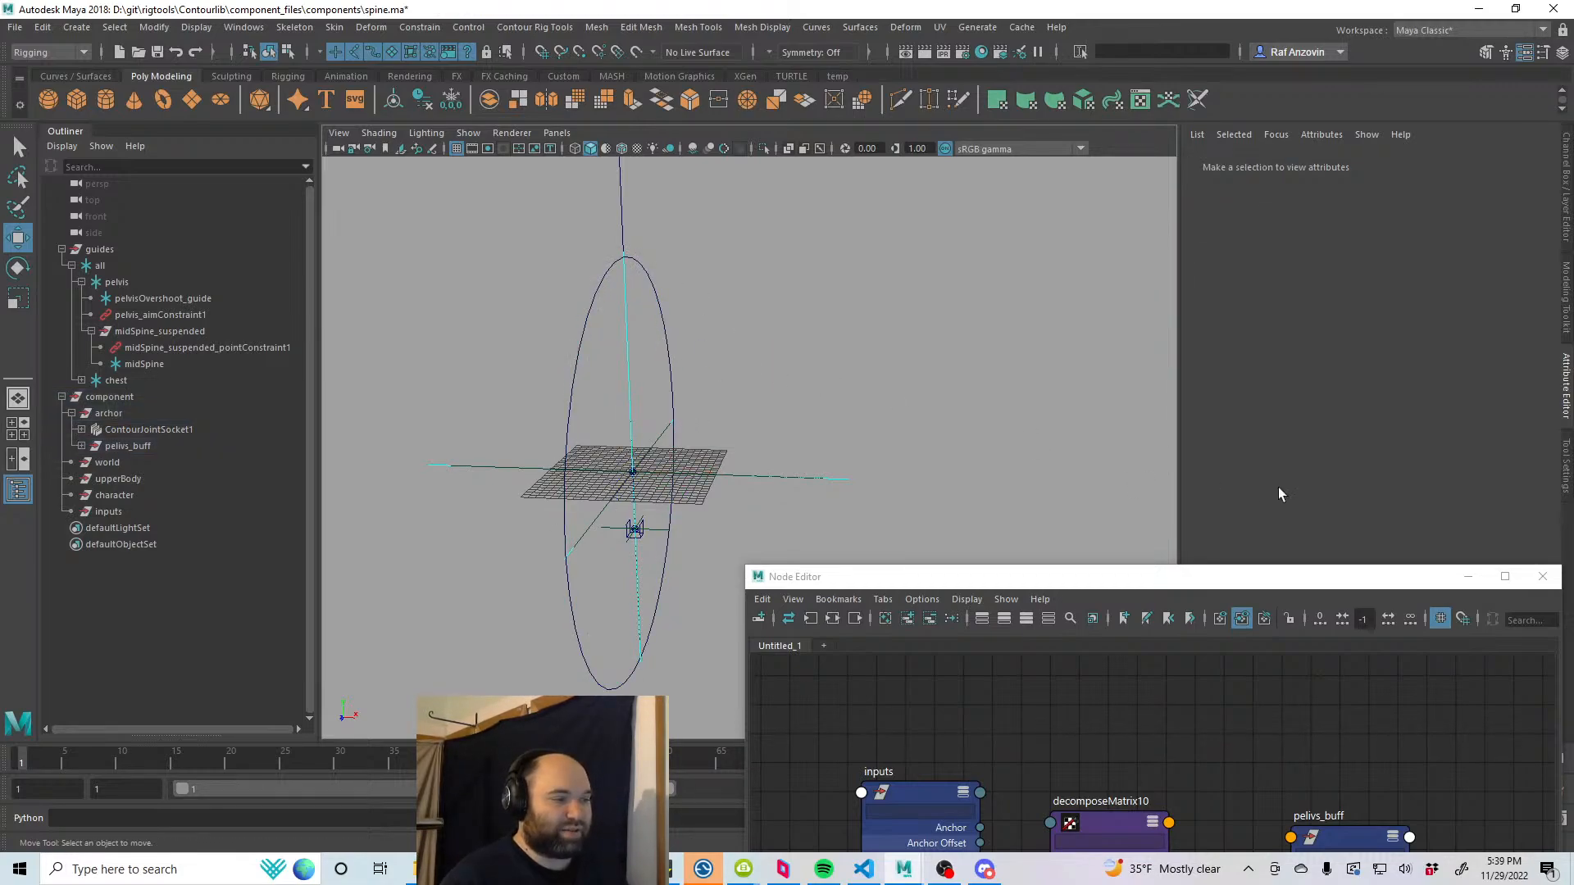
pyautogui.click(668, 350)
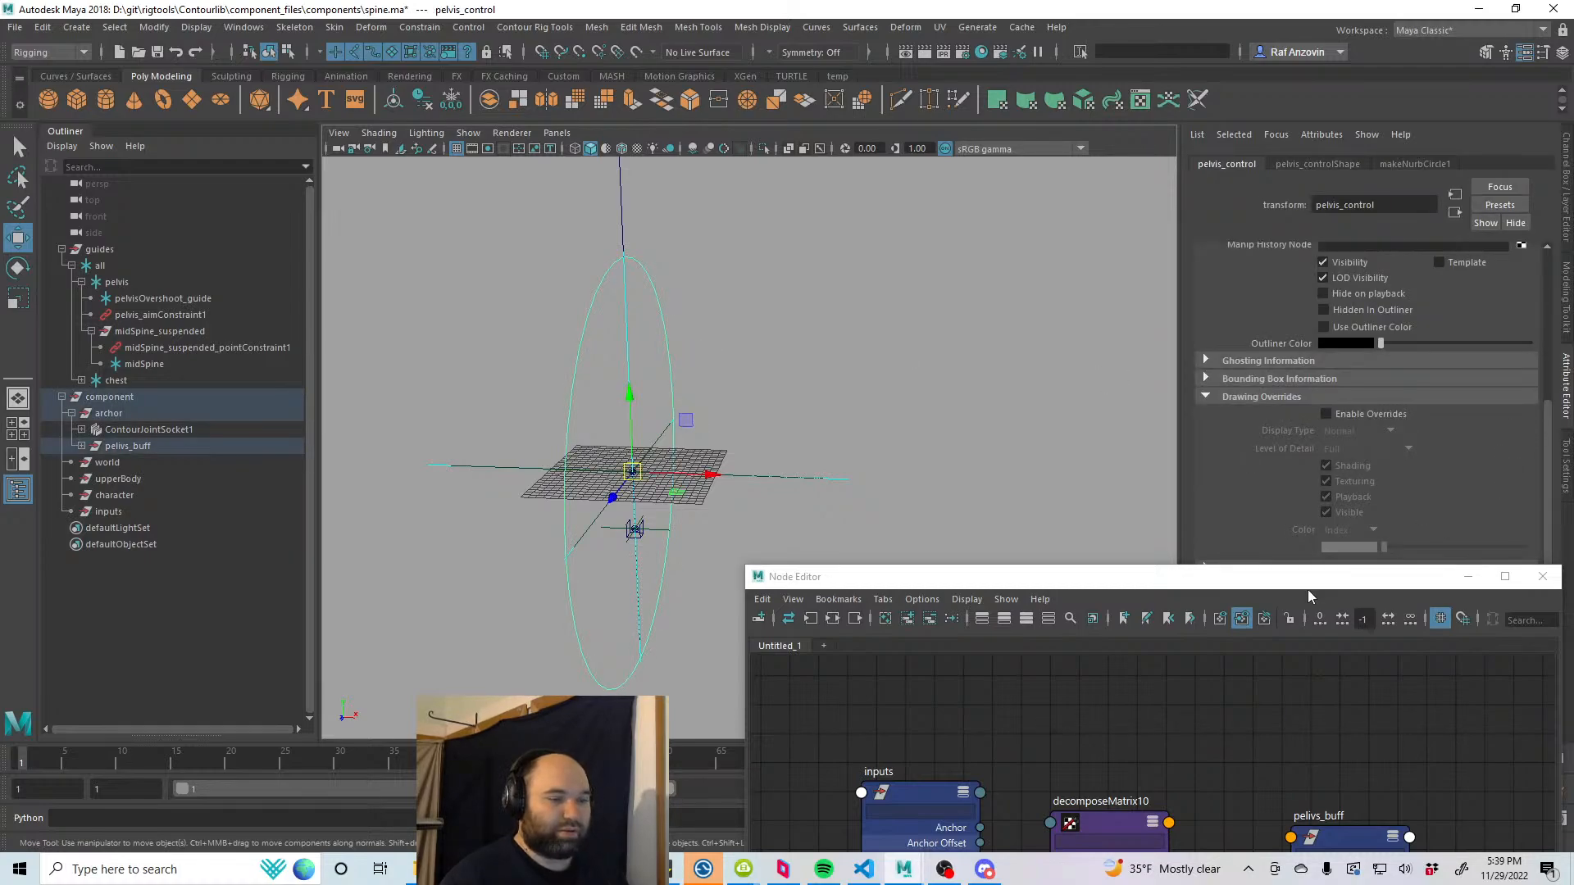
pyautogui.moveTo(1306, 589); pyautogui.dragTo(909, 635)
pyautogui.click(1563, 209)
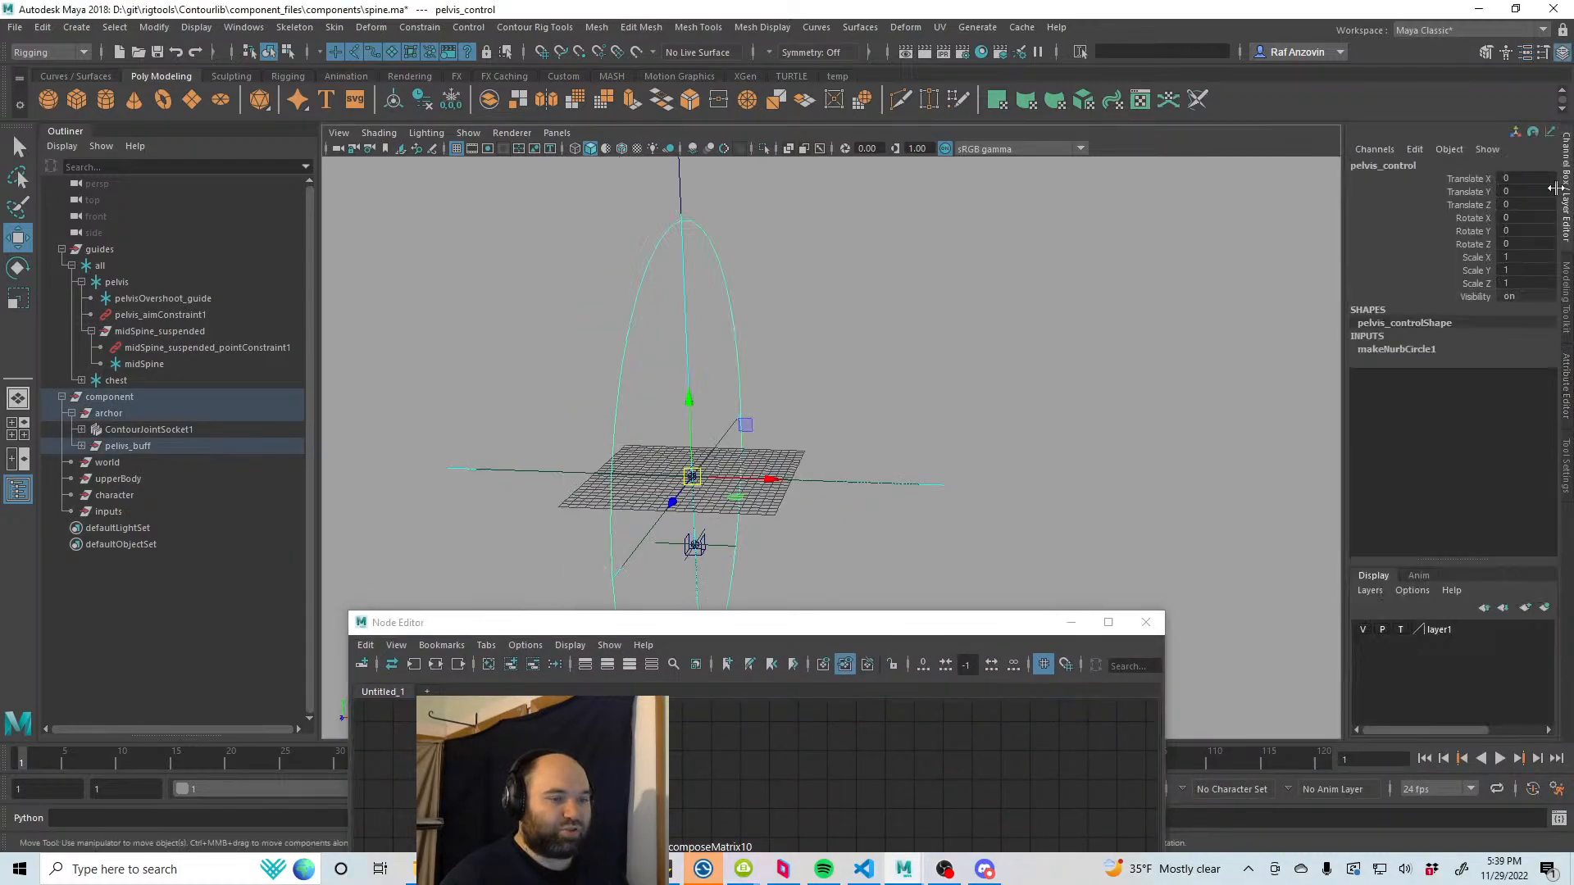
pyautogui.click(1430, 350)
pyautogui.doubleClick(1530, 374)
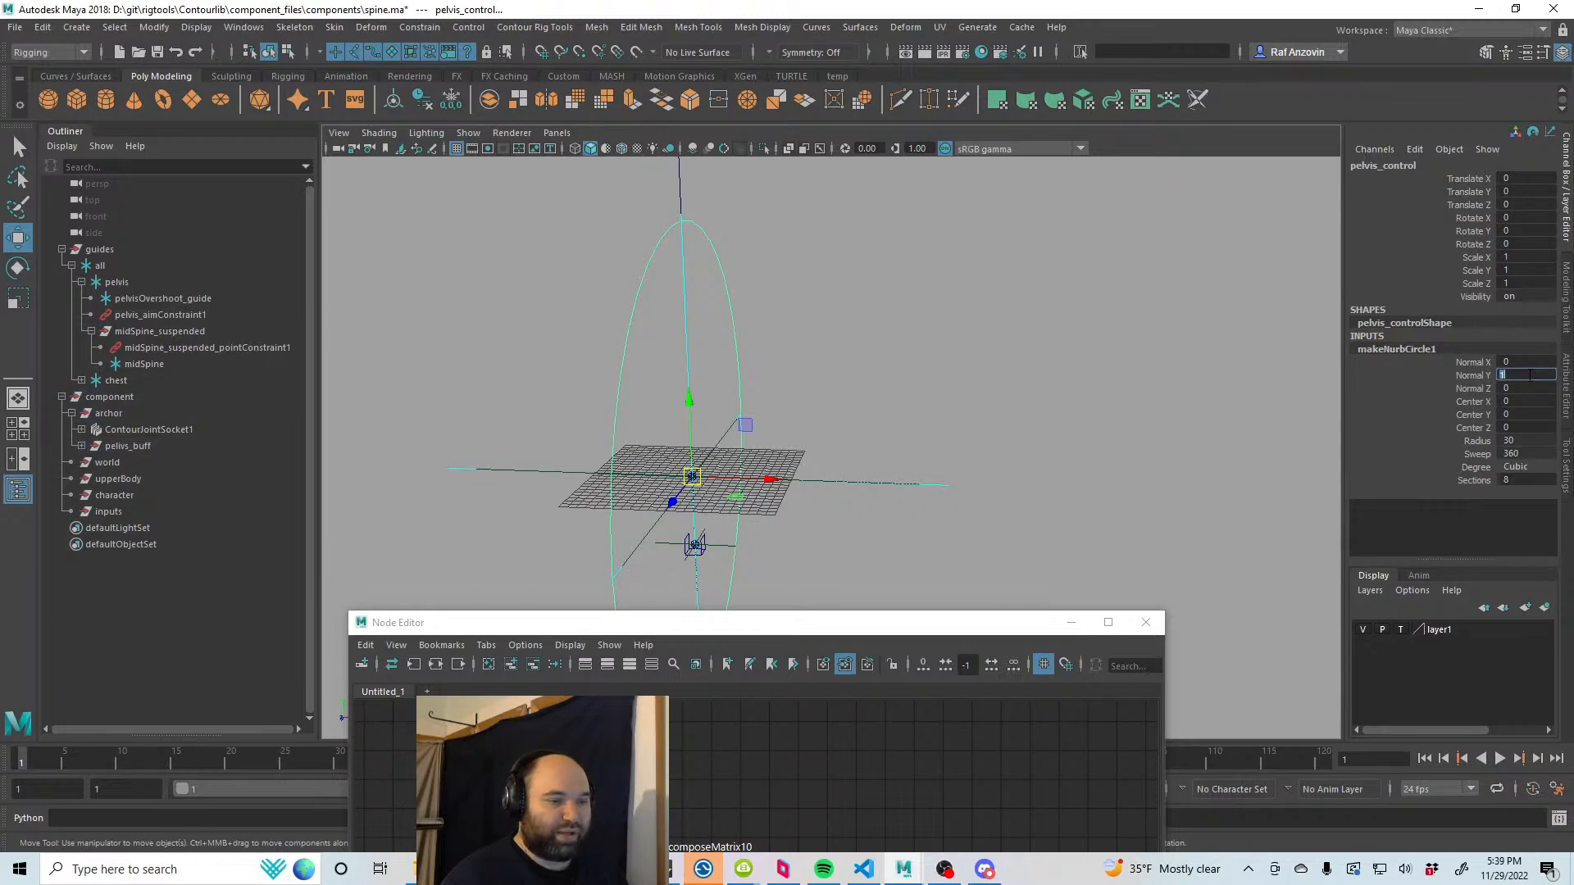
pyautogui.write('0')
pyautogui.press('Return')
pyautogui.click(1520, 362)
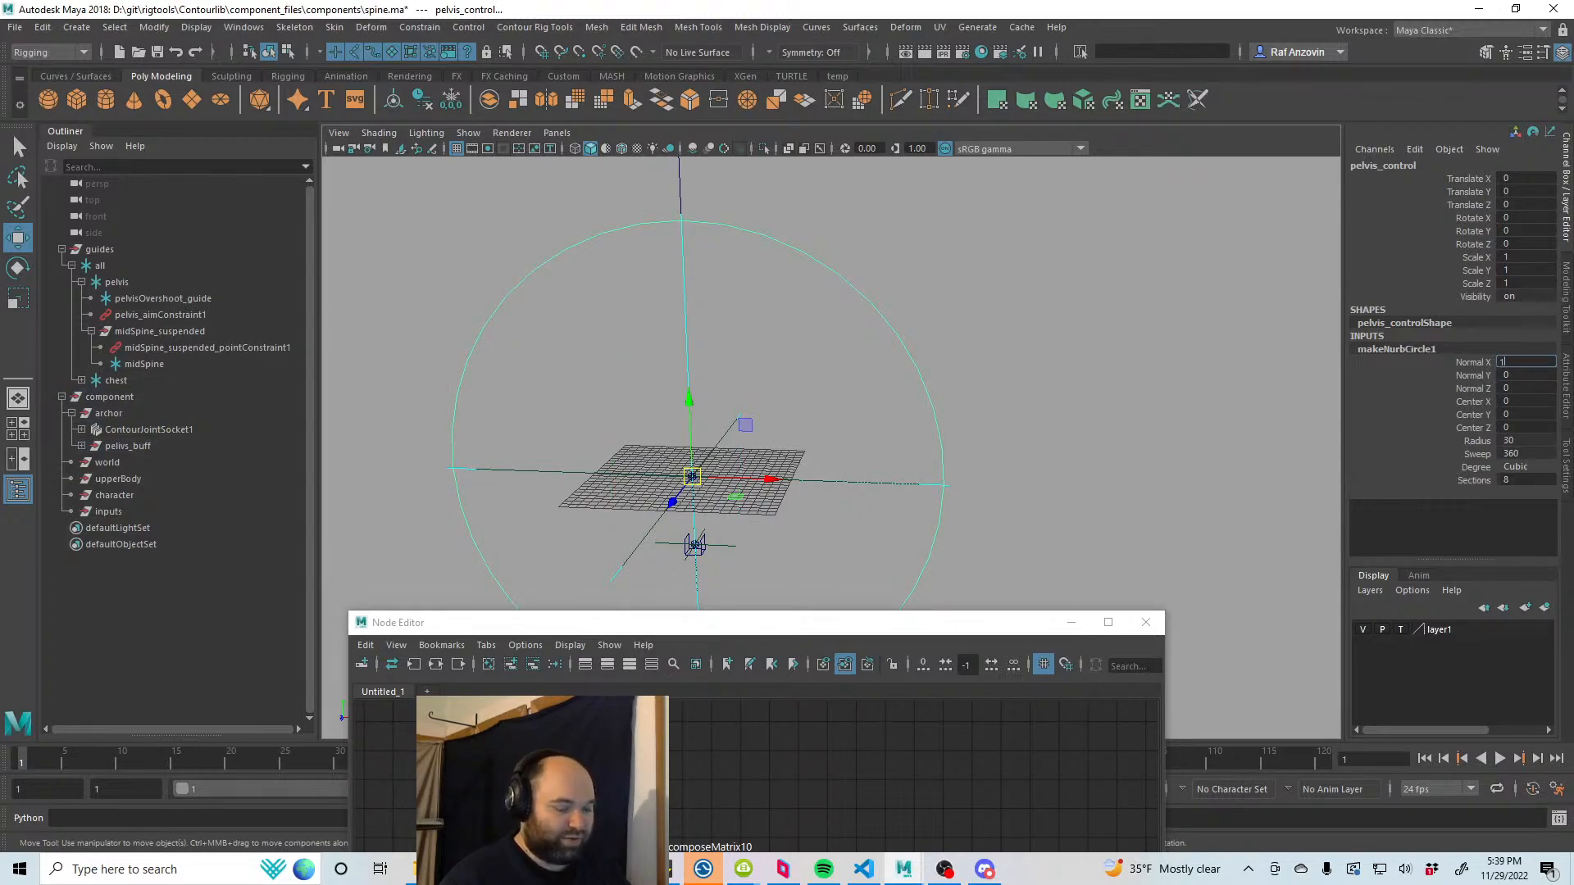
pyautogui.press('Return')
pyautogui.click(1110, 323)
pyautogui.keyDown('alt'); pyautogui.moveTo(1113, 496); pyautogui.dragTo(956, 516, button='right'); pyautogui.keyUp('alt')
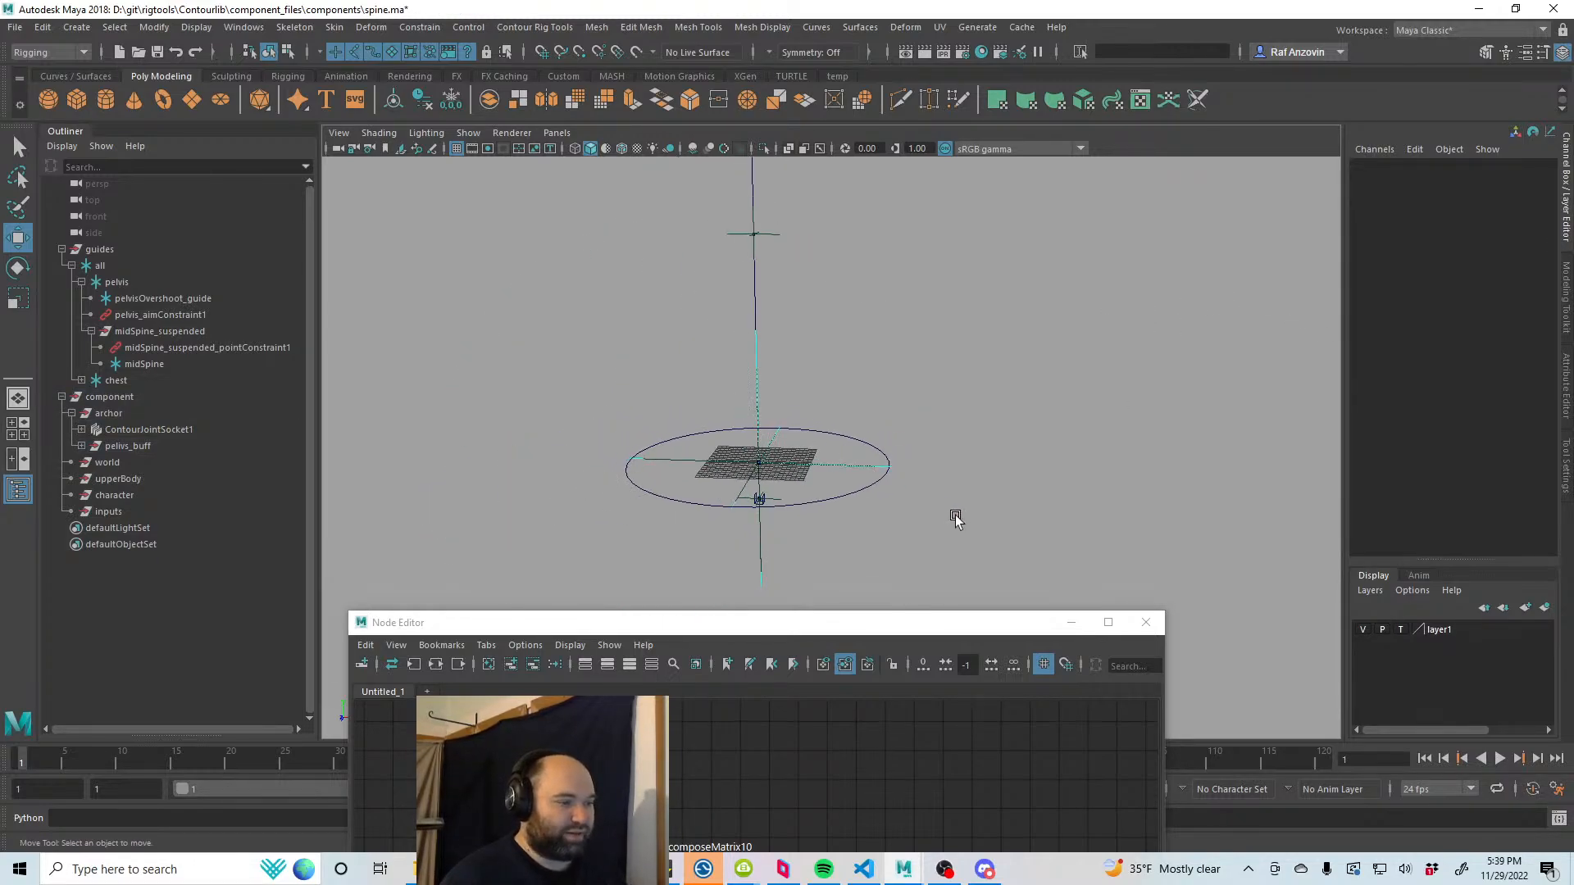
# Step: Parent ContourJointSocket1 under pelvis_control inside the pelivs_buff group
pyautogui.click(833, 435)
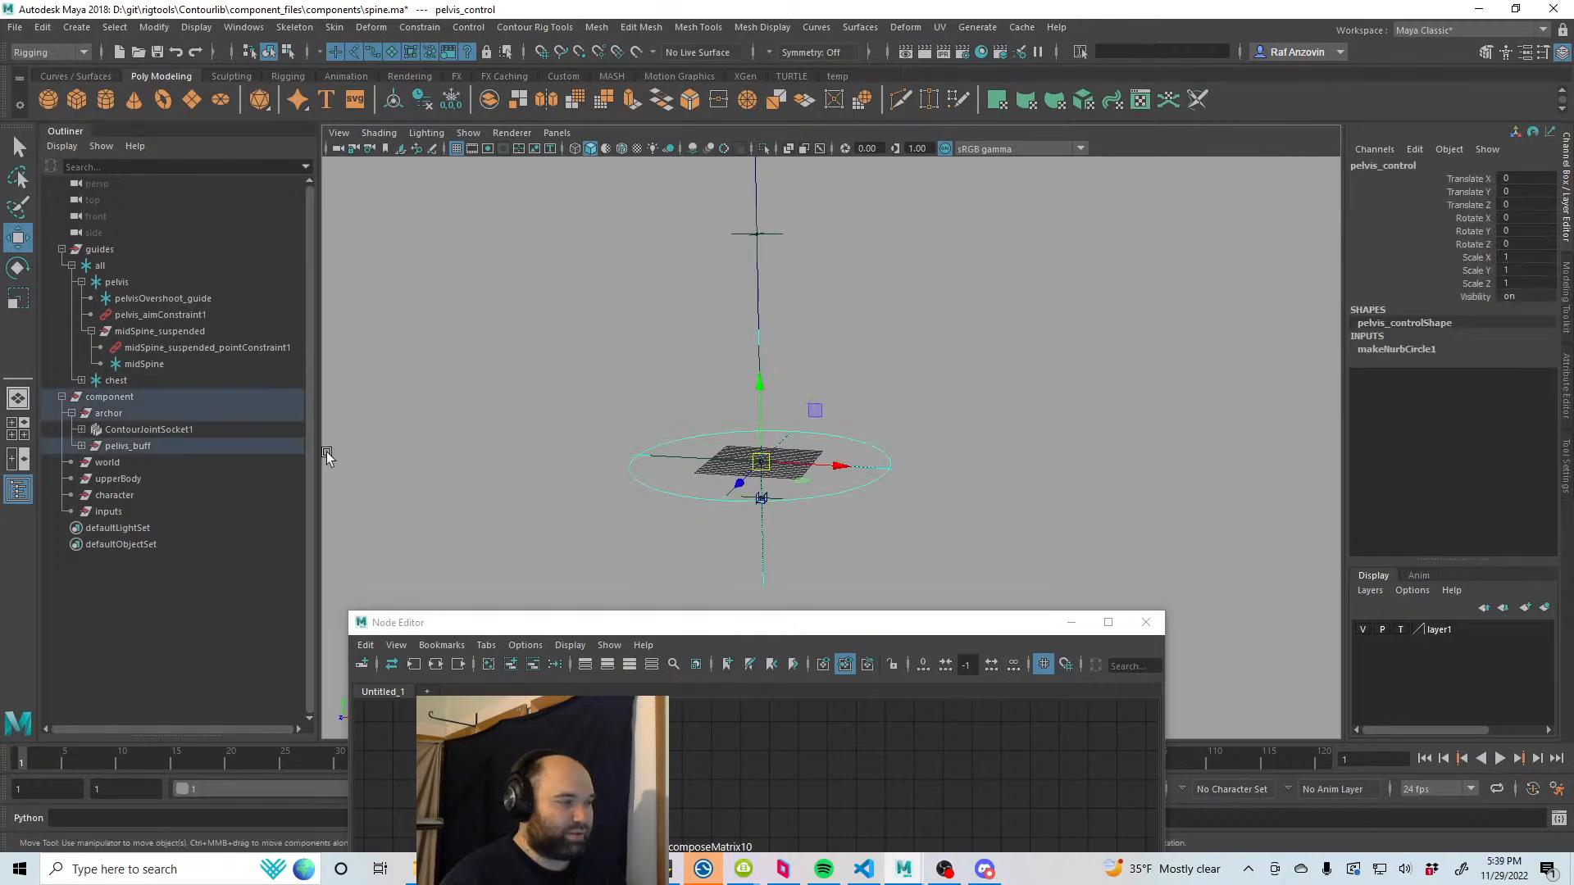
pyautogui.click(79, 446)
pyautogui.click(195, 431)
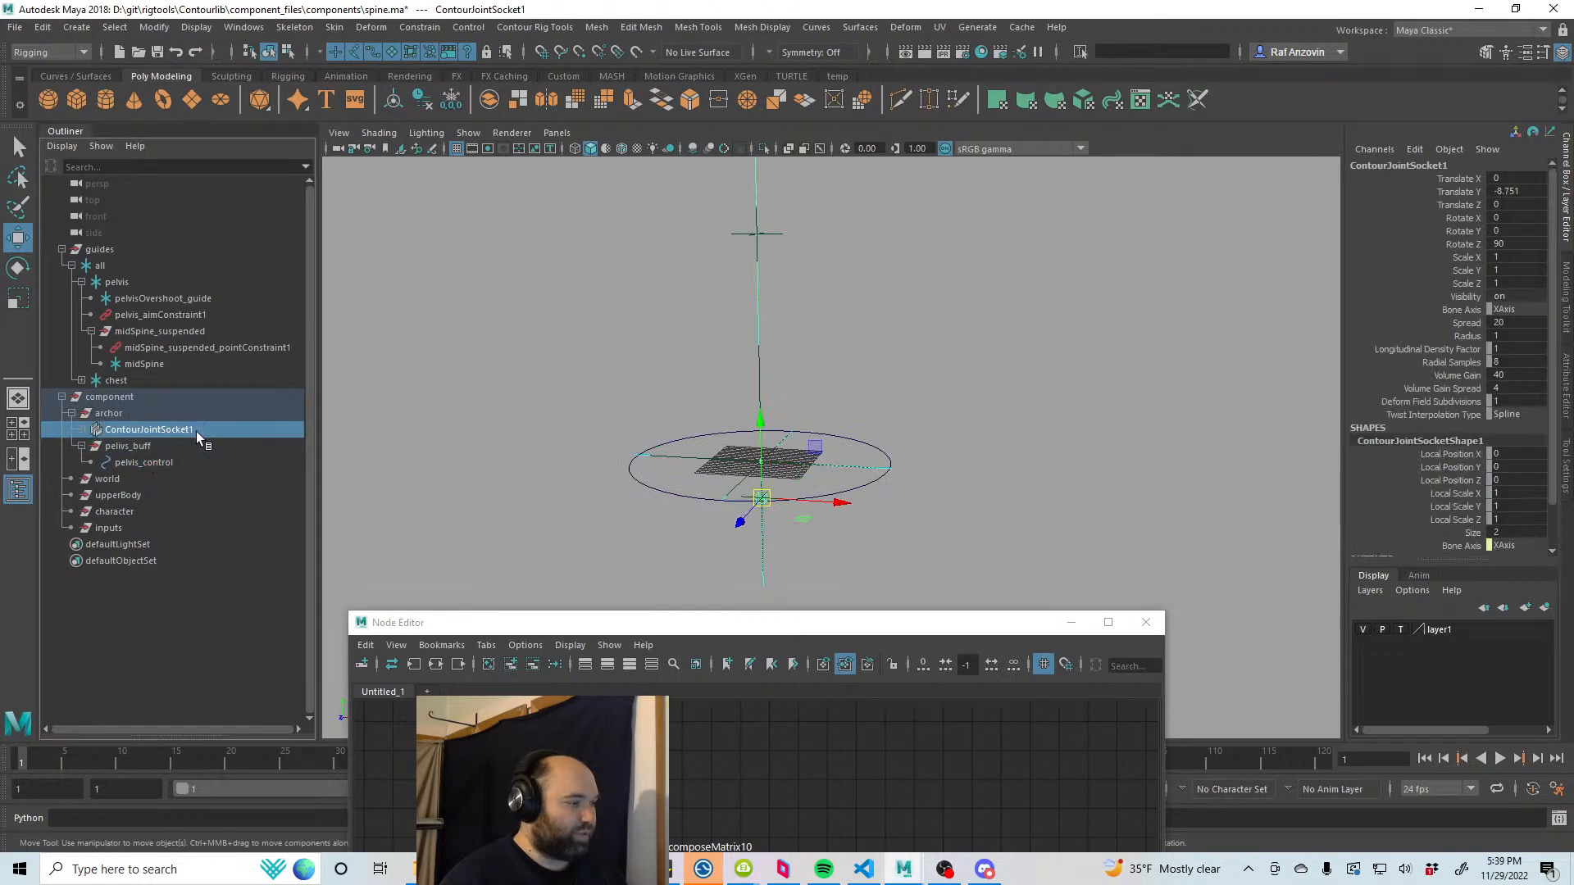
pyautogui.moveTo(184, 457); pyautogui.dragTo(175, 466)
pyautogui.click(1069, 389)
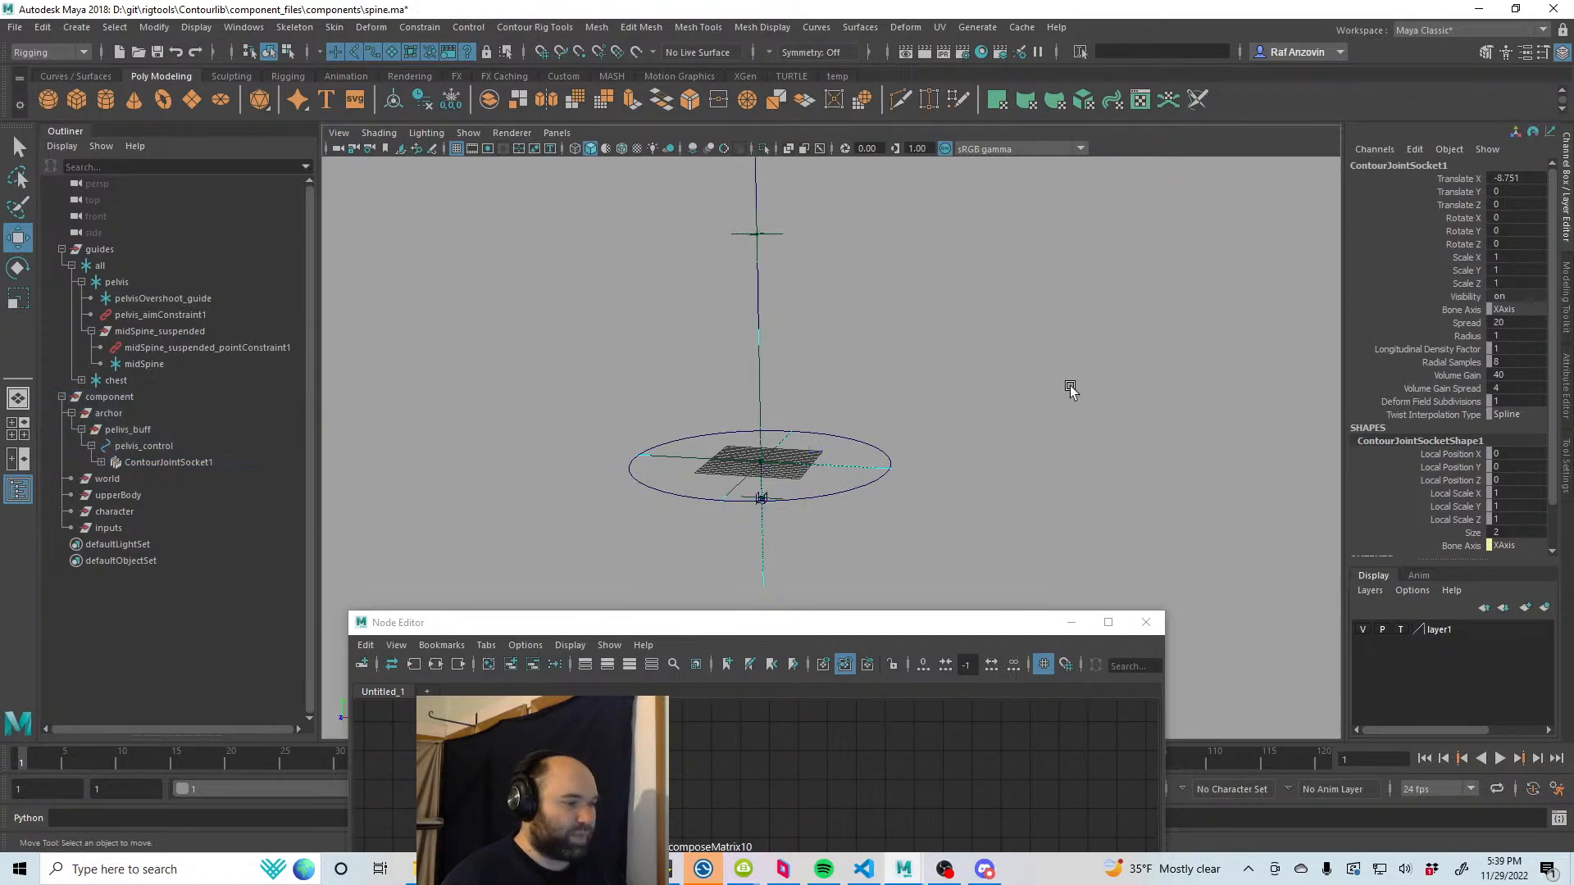
# Step: Expand ContourJointSocket1's hierarchy and place the Node Editor beside the pelvis socket so both the graph and the socket can be seen
pyautogui.keyDown('alt'); pyautogui.moveTo(853, 508); pyautogui.dragTo(871, 429, button='middle'); pyautogui.keyUp('alt')
pyautogui.keyDown('alt'); pyautogui.moveTo(872, 428); pyautogui.dragTo(984, 492, button='right'); pyautogui.keyUp('alt')
pyautogui.keyDown('alt'); pyautogui.moveTo(816, 445); pyautogui.dragTo(832, 487, button='middle'); pyautogui.keyUp('alt')
pyautogui.keyDown('alt'); pyautogui.moveTo(832, 488); pyautogui.dragTo(881, 514, button='right'); pyautogui.keyUp('alt')
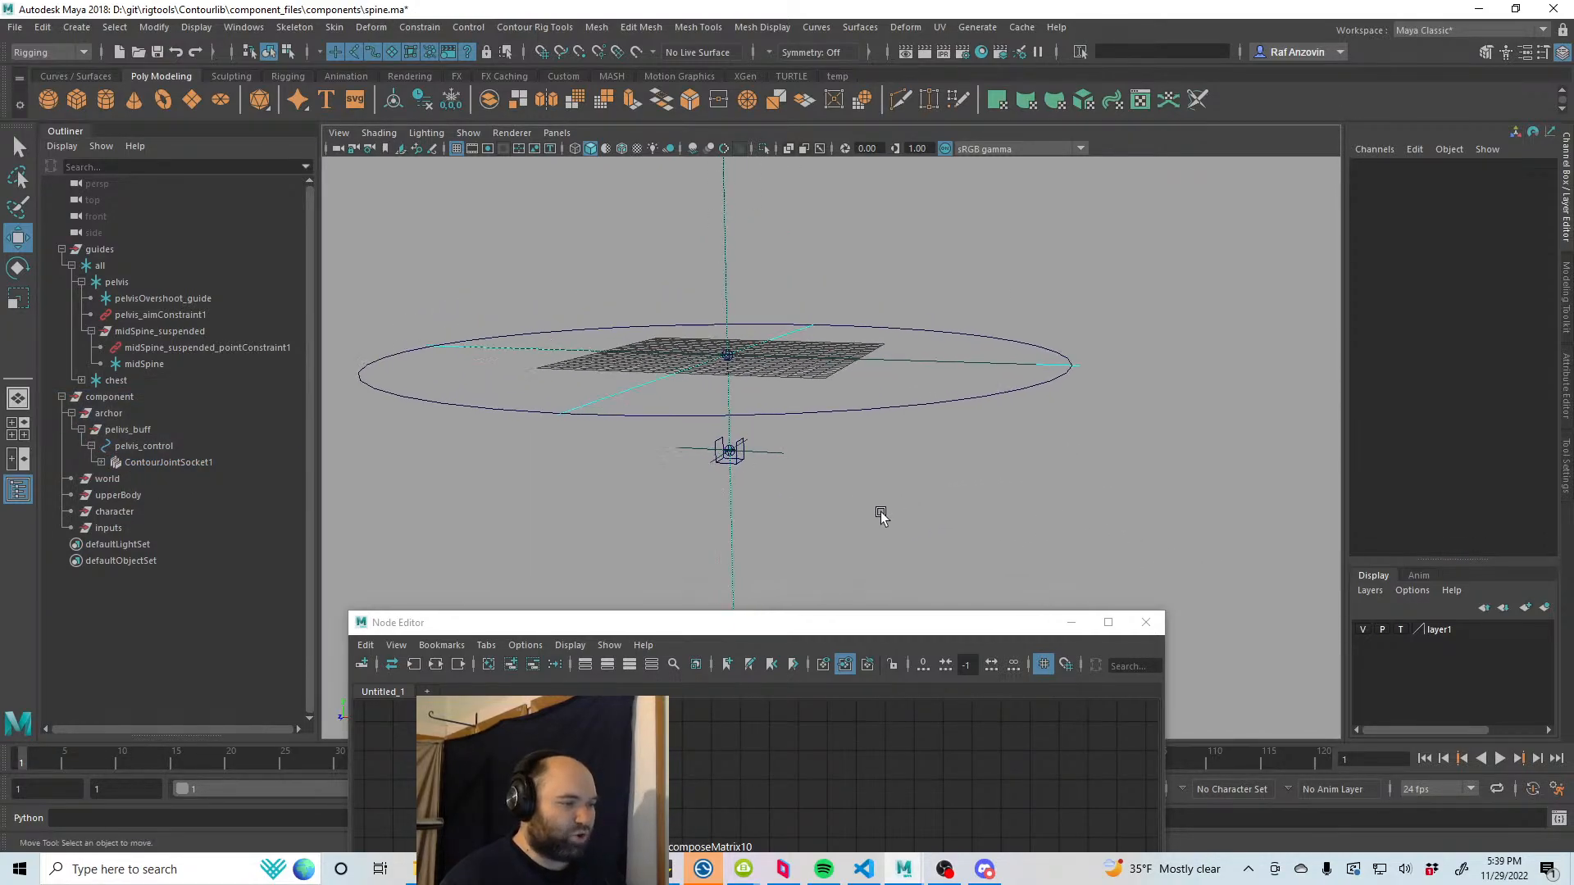
pyautogui.keyDown('alt'); pyautogui.moveTo(784, 482); pyautogui.dragTo(784, 513, button='middle'); pyautogui.keyUp('alt')
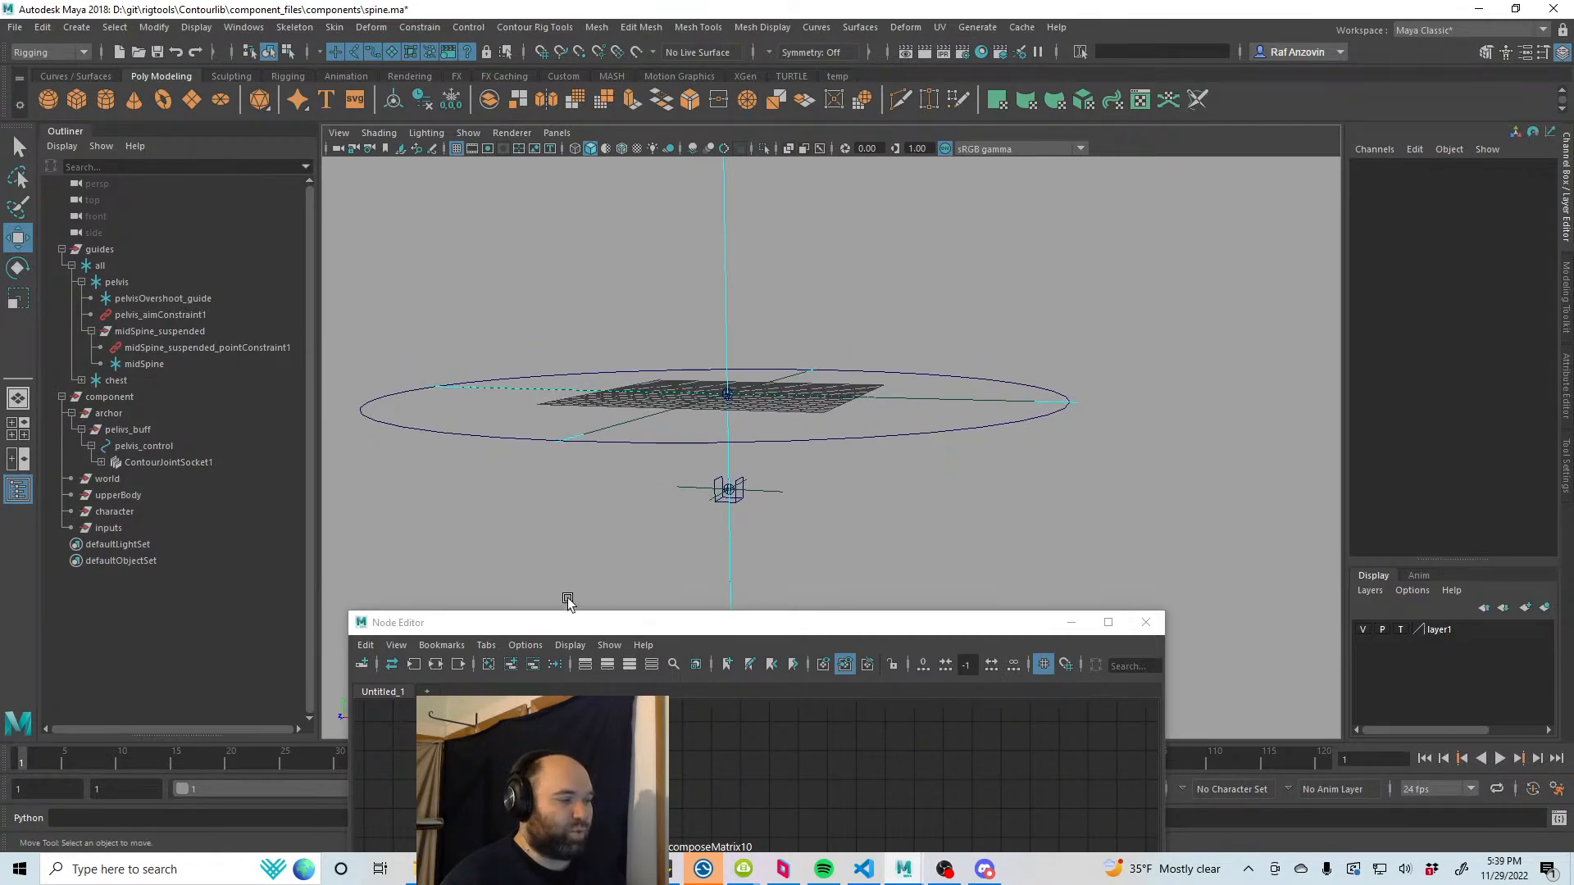
pyautogui.moveTo(570, 622); pyautogui.dragTo(754, 558)
pyautogui.click(101, 463)
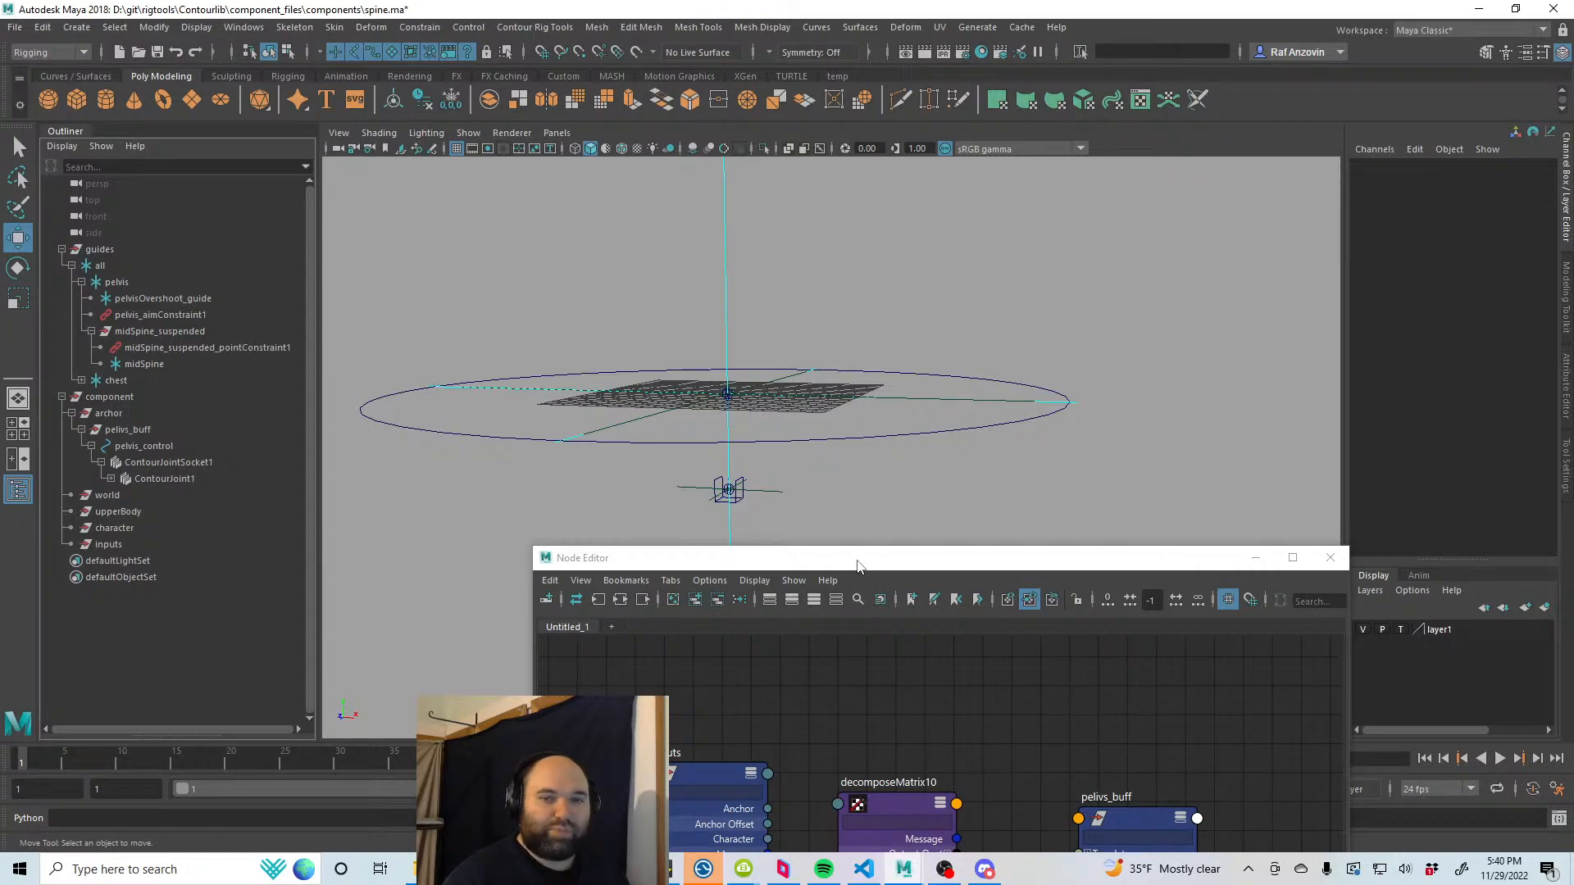
pyautogui.moveTo(730, 566); pyautogui.dragTo(1006, 251)
# Step: Try moving pelvisOvershoot_guide freely in the viewport to test how the rig responds, and undo the move
pyautogui.moveTo(669, 518)
pyautogui.keyDown('alt'); pyautogui.mouseDown()
pyautogui.moveTo(653, 556)
pyautogui.moveTo(664, 520)
pyautogui.mouseUp(); pyautogui.keyUp('alt')
pyautogui.click(649, 515)
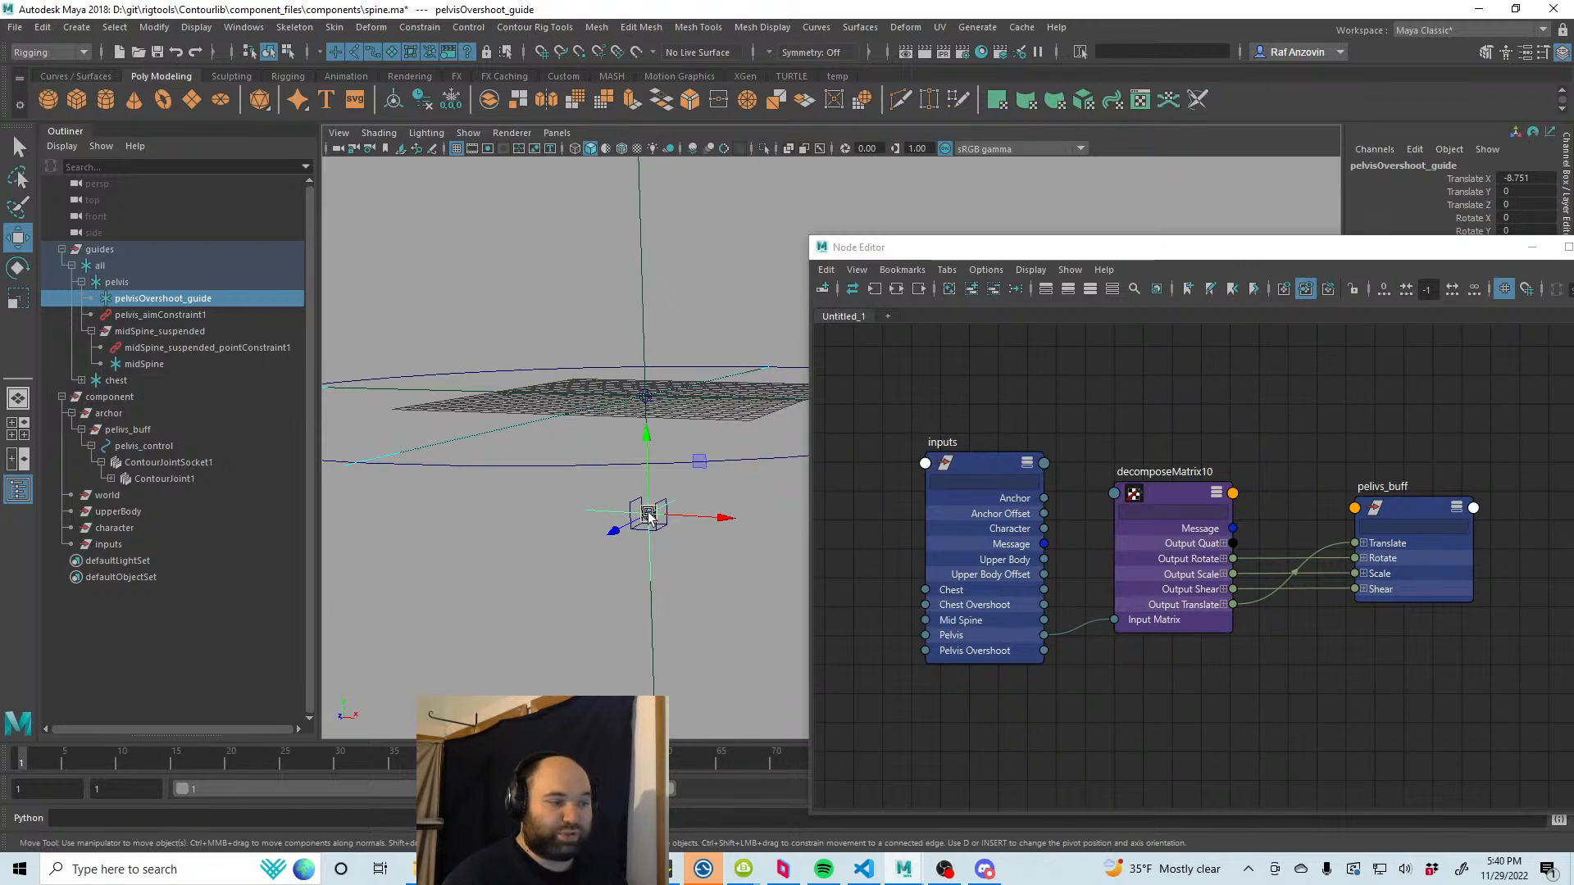
pyautogui.moveTo(648, 512); pyautogui.dragTo(593, 523)
pyautogui.hotkey('ctrl', 'z')
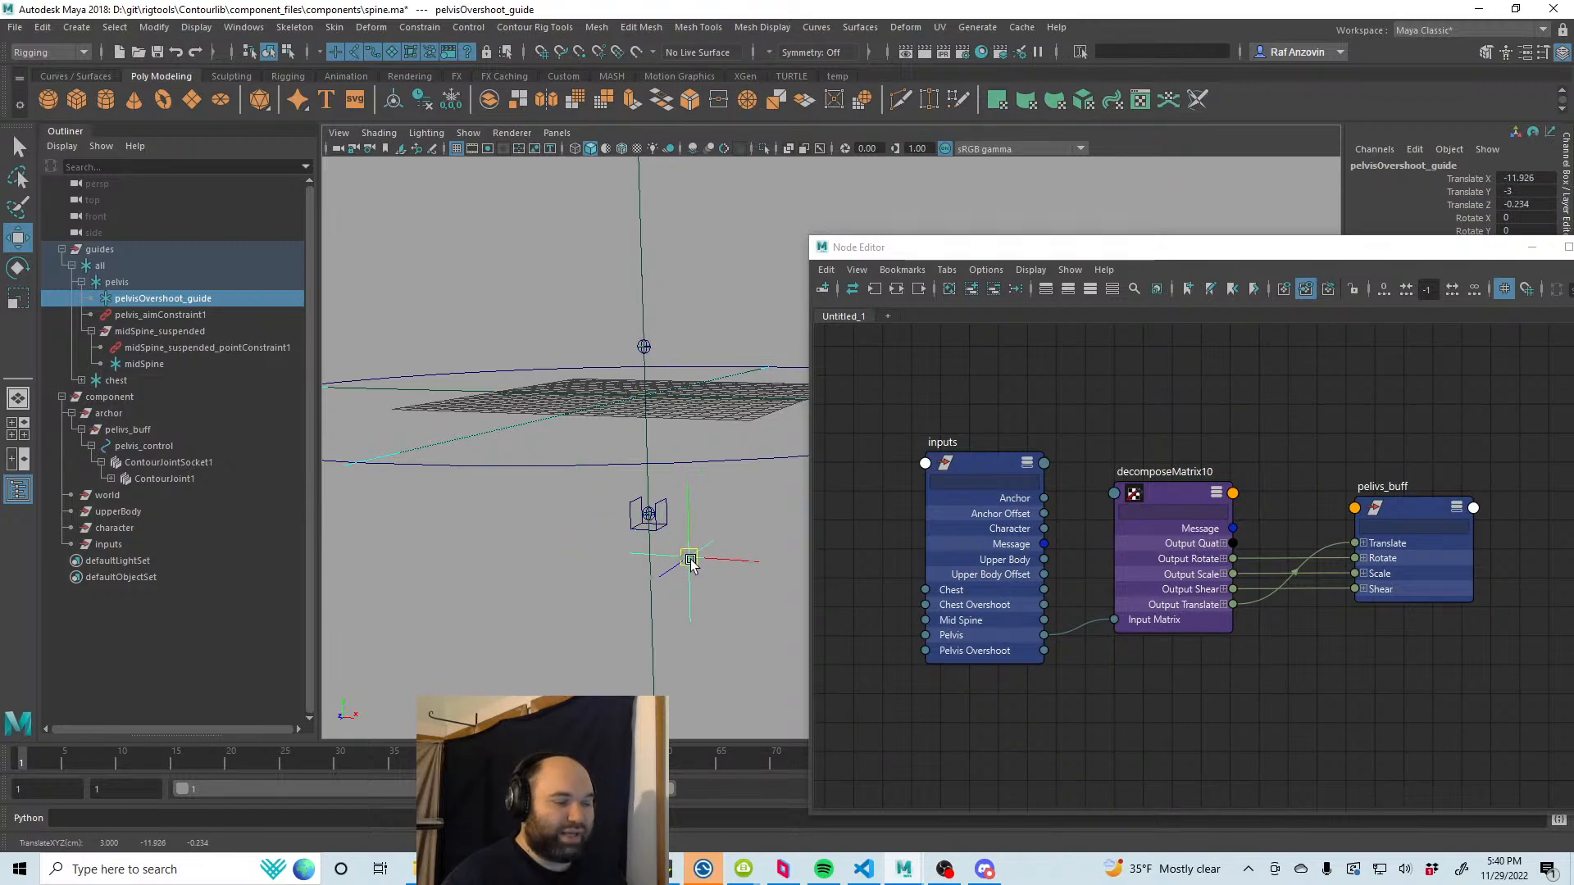
pyautogui.hotkey('ctrl', 'z')
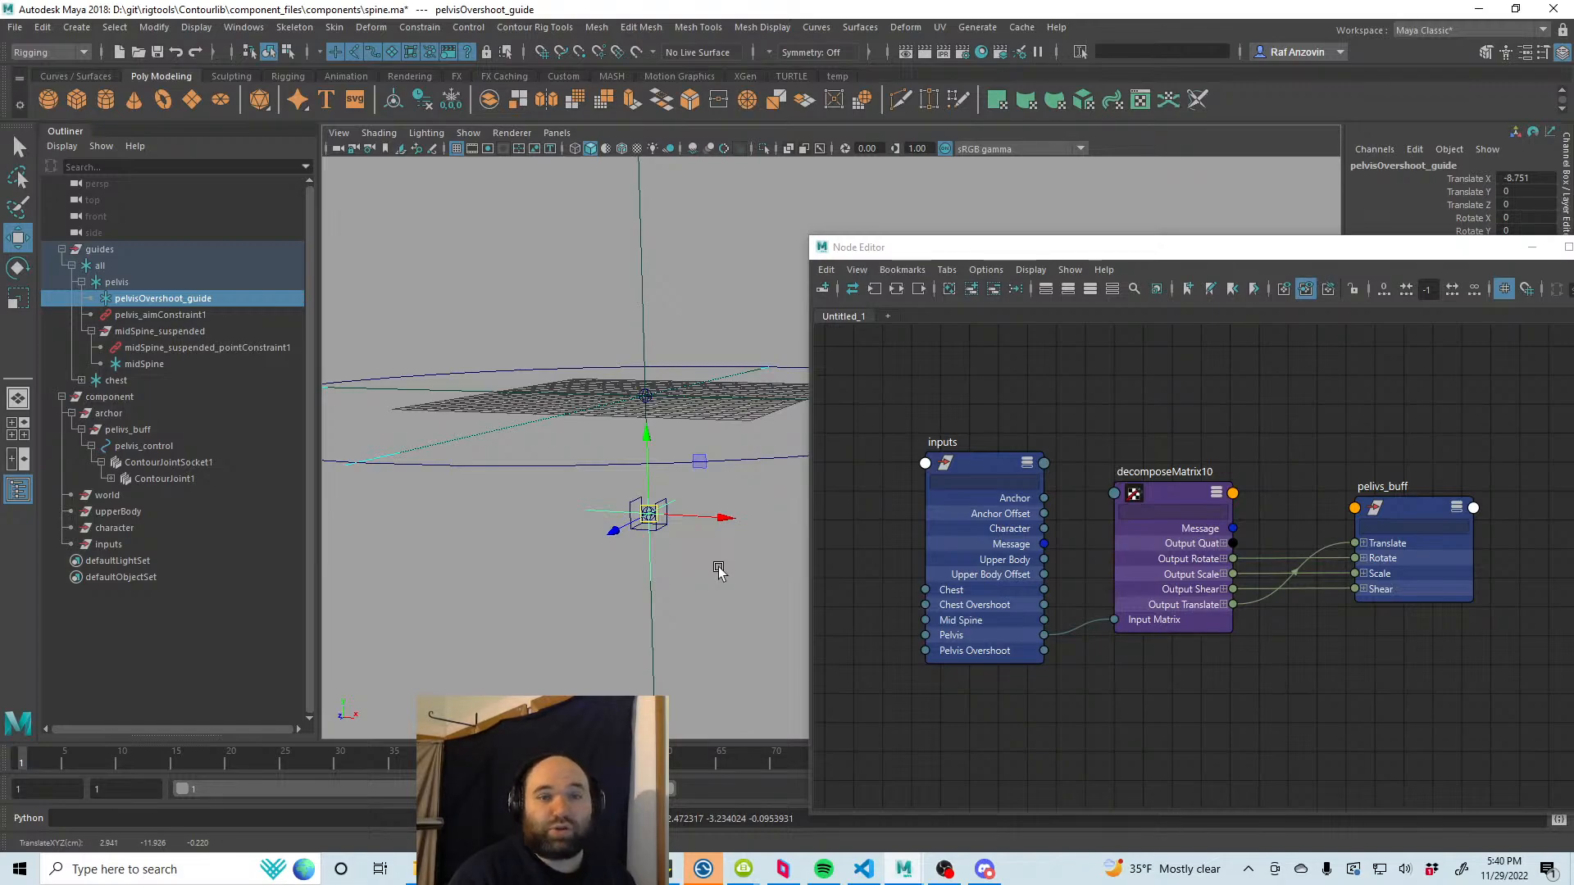
# Step: Try moving pelvisOvershoot_guide away from the pelvis socket twice, undoing each move
pyautogui.click(717, 566)
pyautogui.keyDown('alt'); pyautogui.moveTo(717, 565); pyautogui.dragTo(687, 446); pyautogui.keyUp('alt')
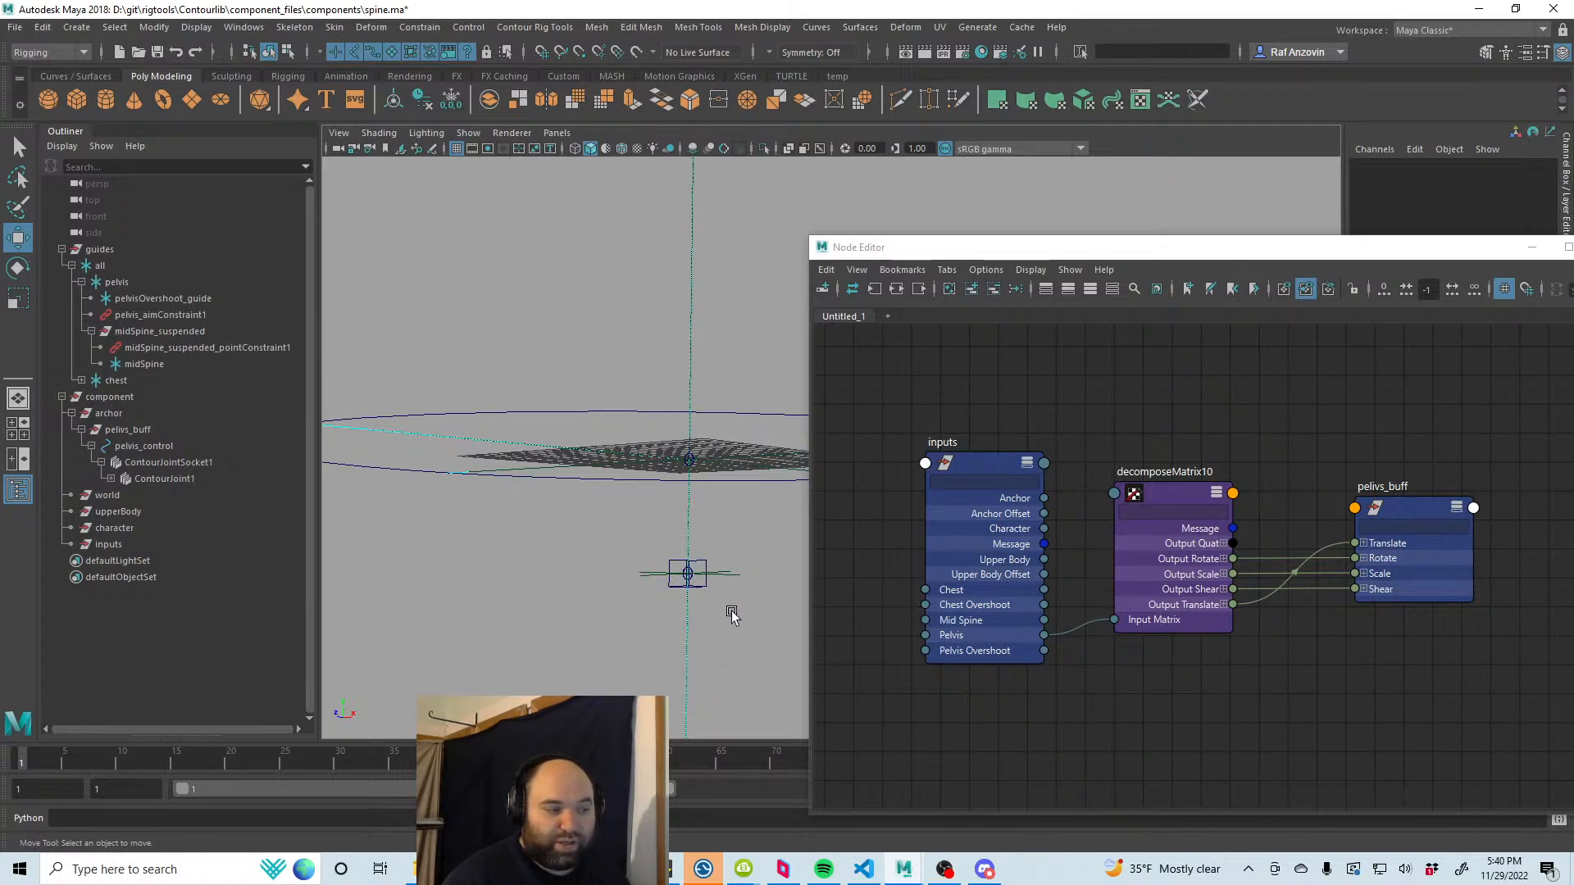
pyautogui.keyDown('alt'); pyautogui.moveTo(596, 628); pyautogui.dragTo(678, 569); pyautogui.keyUp('alt')
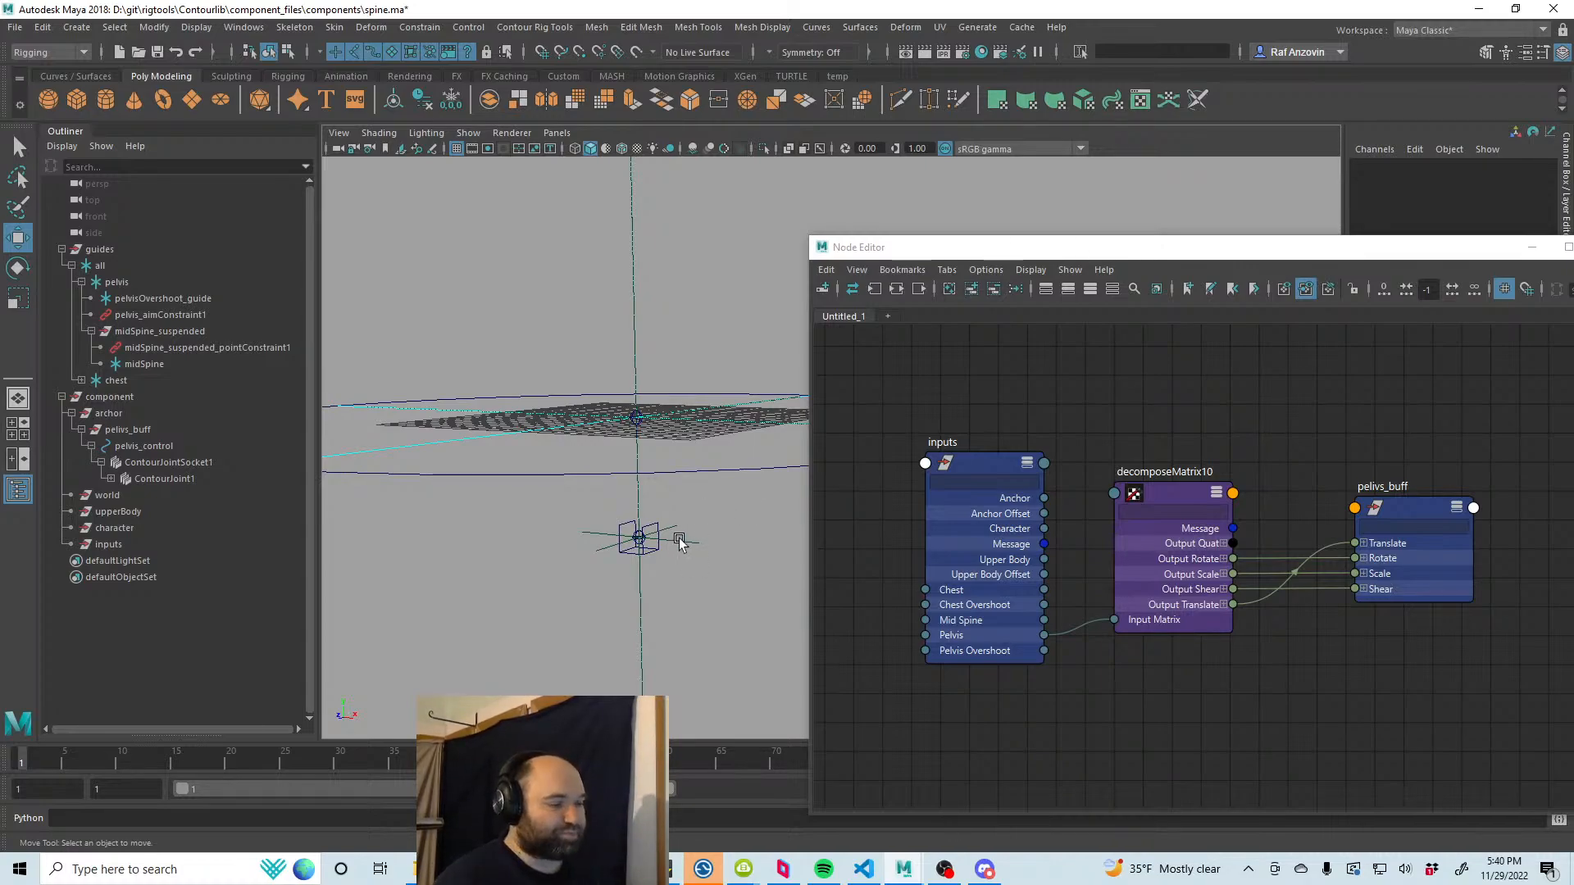
pyautogui.click(676, 539)
pyautogui.moveTo(691, 578)
pyautogui.keyDown('alt'); pyautogui.mouseDown()
pyautogui.moveTo(712, 574)
pyautogui.moveTo(675, 579)
pyautogui.moveTo(689, 563)
pyautogui.moveTo(664, 577)
pyautogui.mouseUp(); pyautogui.keyUp('alt')
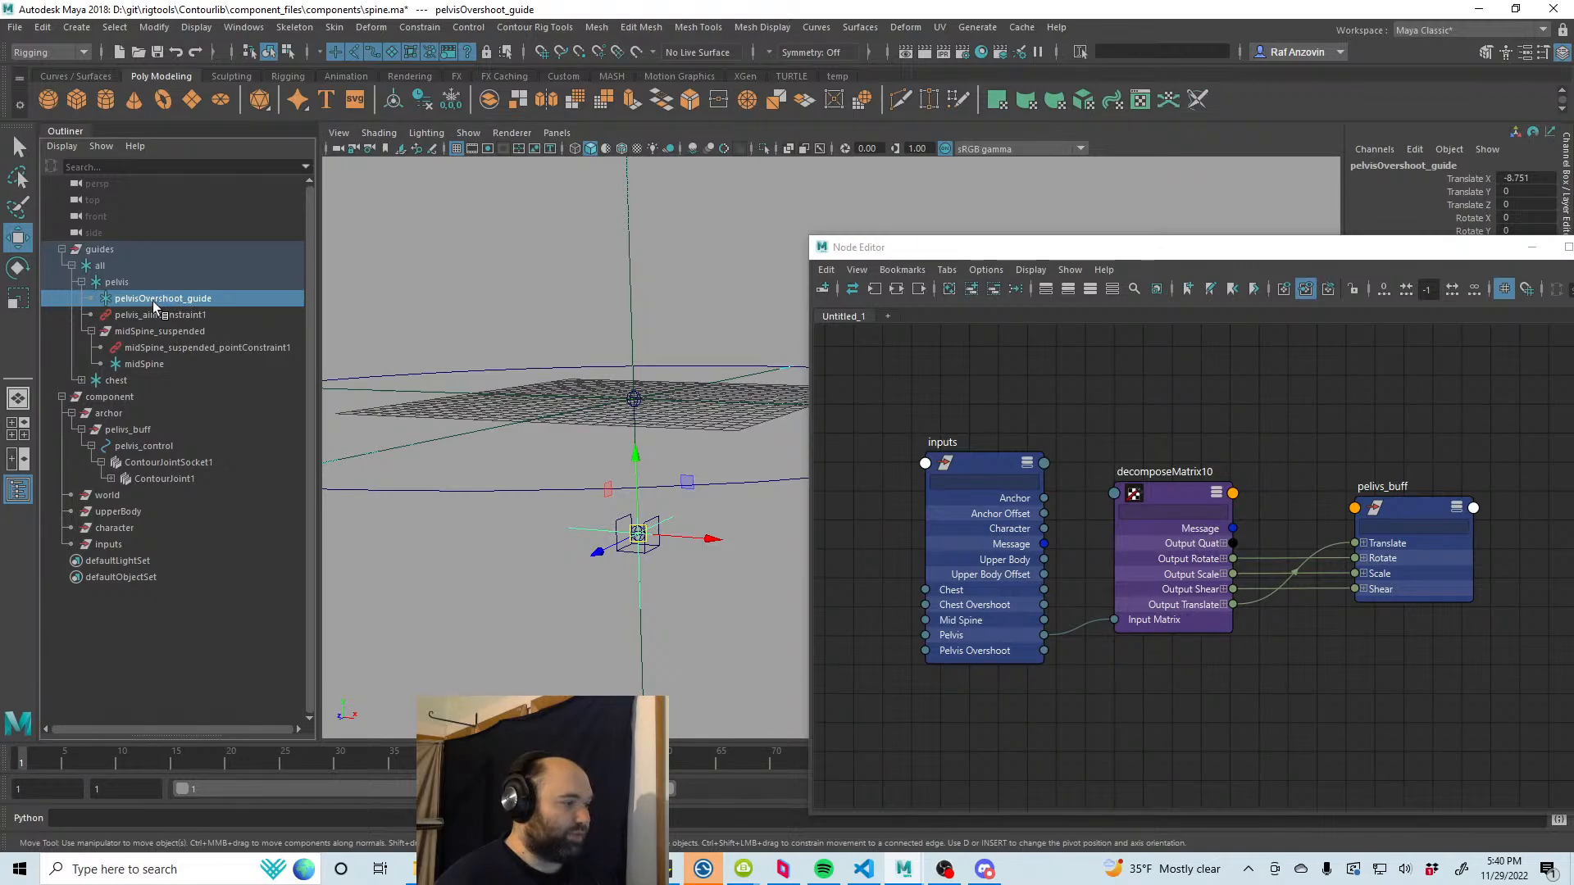
pyautogui.moveTo(638, 534); pyautogui.dragTo(720, 581)
pyautogui.hotkey('ctrl', 'z')
pyautogui.moveTo(608, 545); pyautogui.dragTo(749, 571)
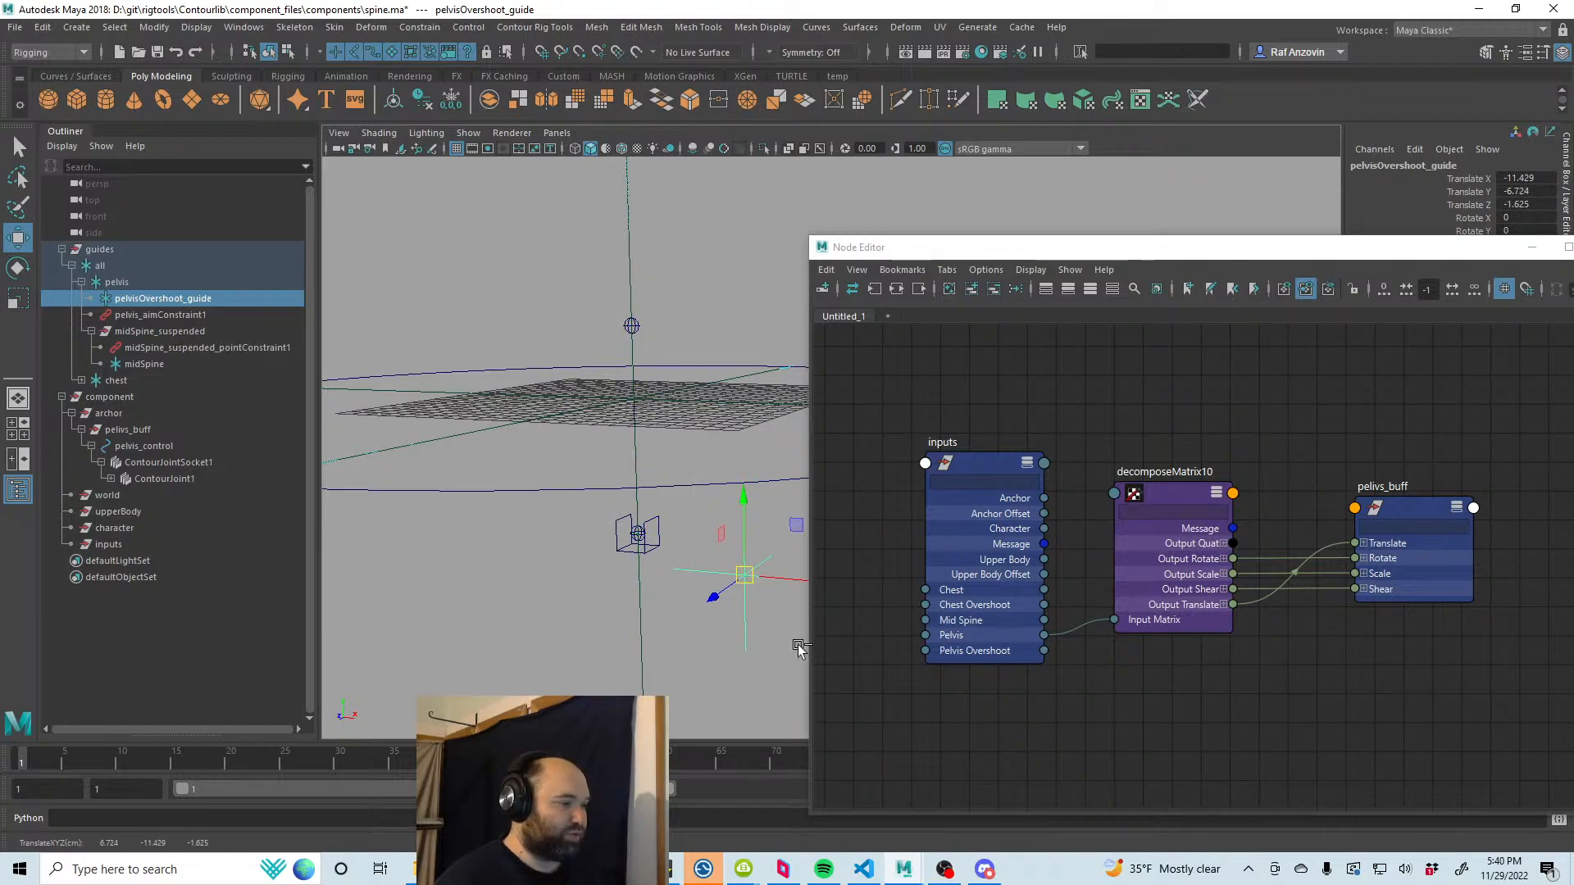
pyautogui.hotkey('ctrl', 'z')
# Step: Aim-constrain pelvisOvershoot_guide to the pelvis guide with aim vector 1, 0, 0, up vector 0, 1, 0, world up type None and no maintained offset
pyautogui.click(119, 282)
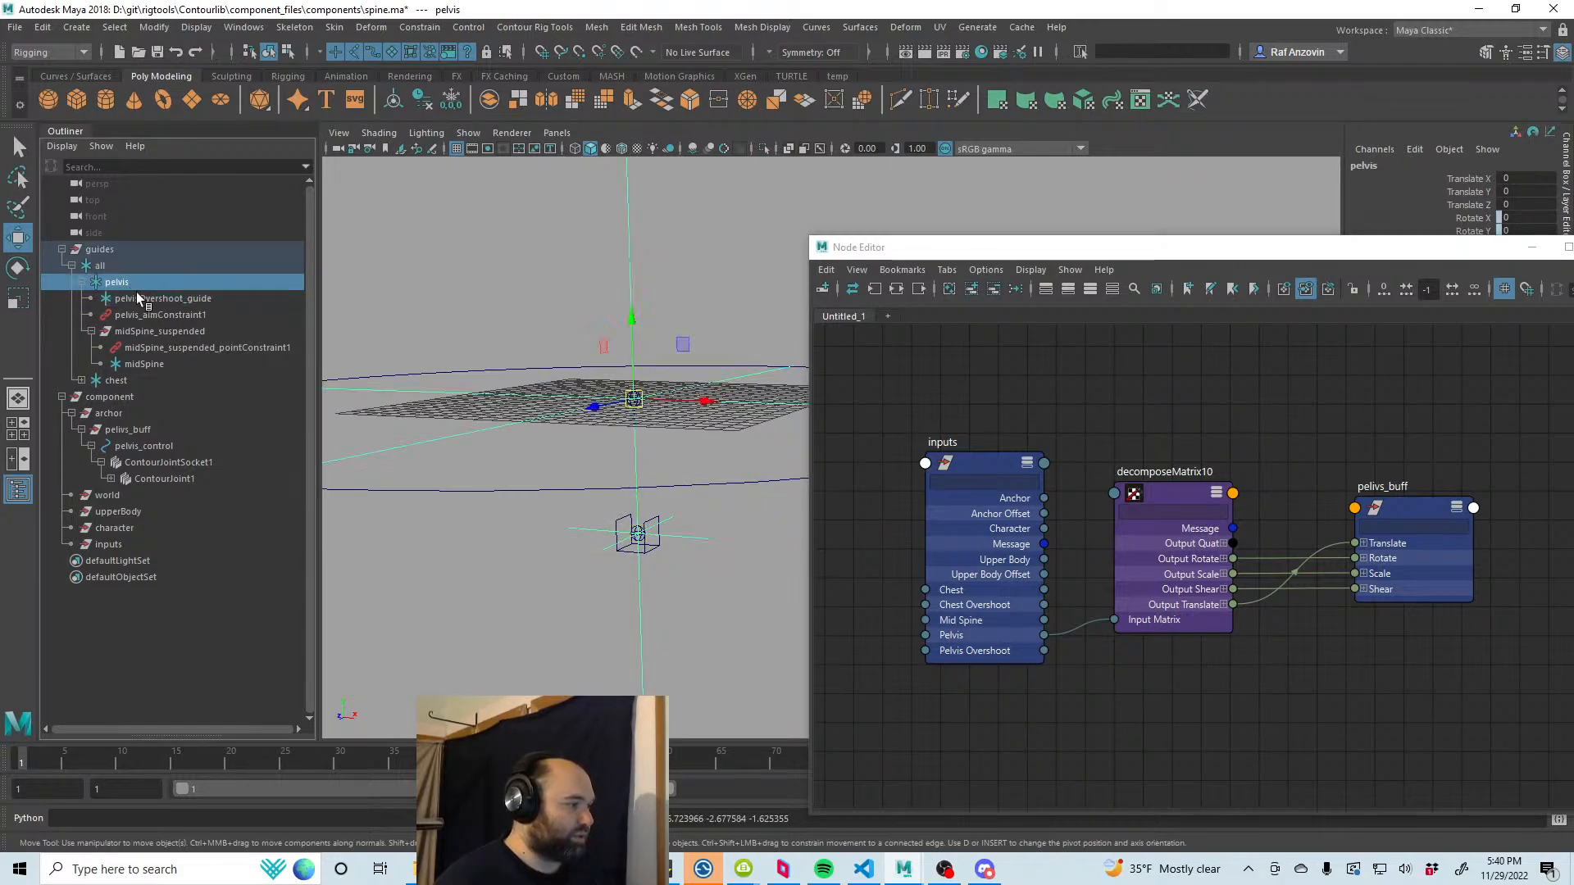
pyautogui.keyDown('ctrl'); pyautogui.click(143, 299); pyautogui.keyUp('ctrl')
pyautogui.click(420, 27)
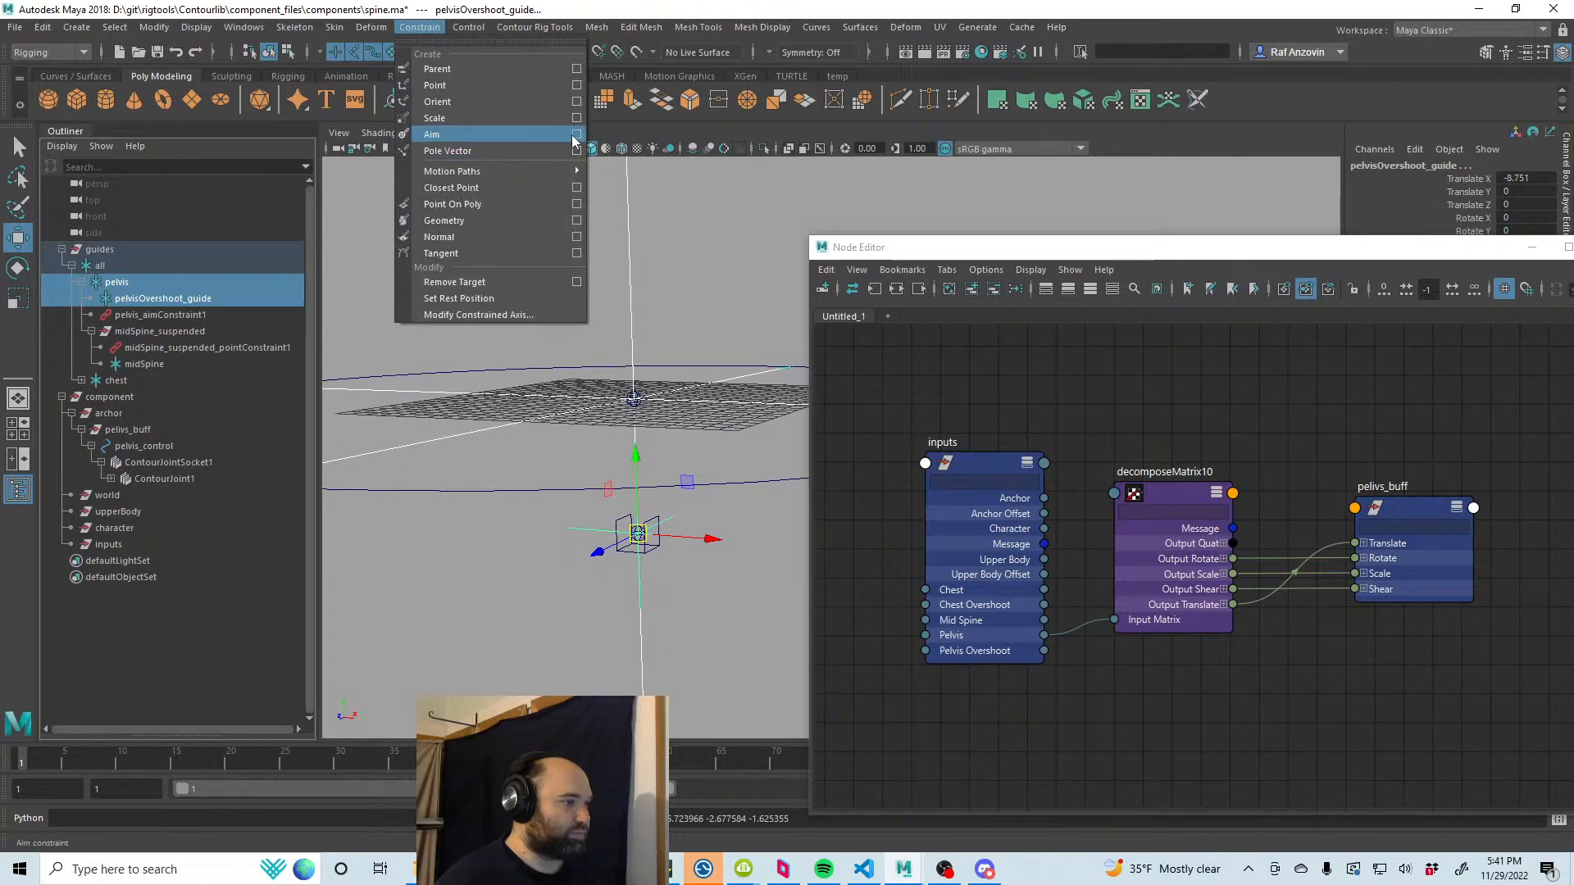
pyautogui.click(569, 141)
pyautogui.moveTo(1187, 285); pyautogui.dragTo(1135, 281)
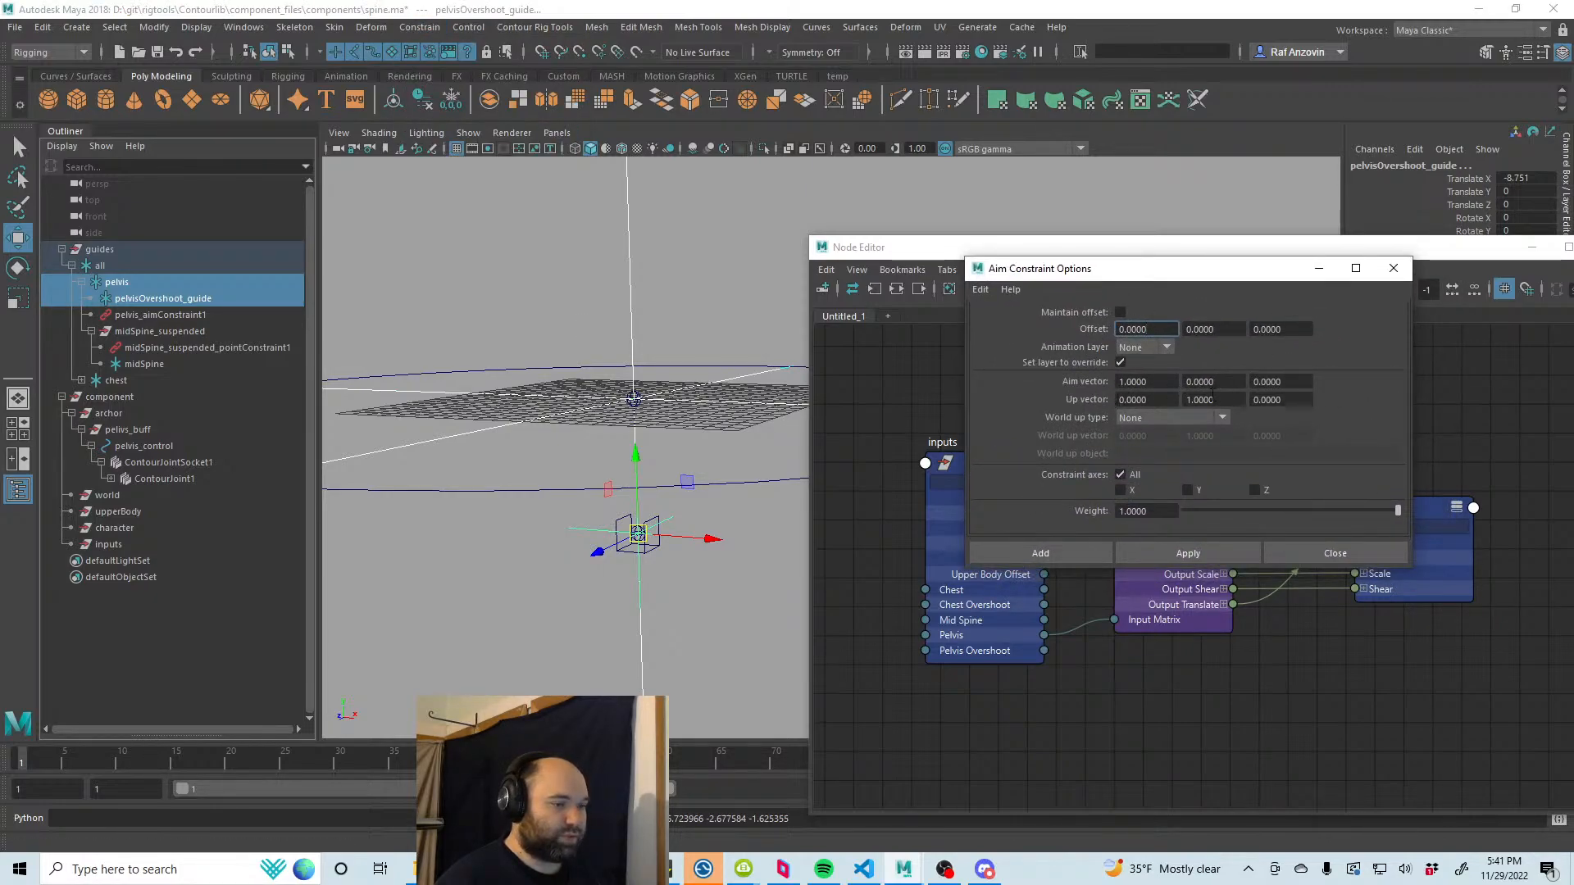
pyautogui.click(1223, 553)
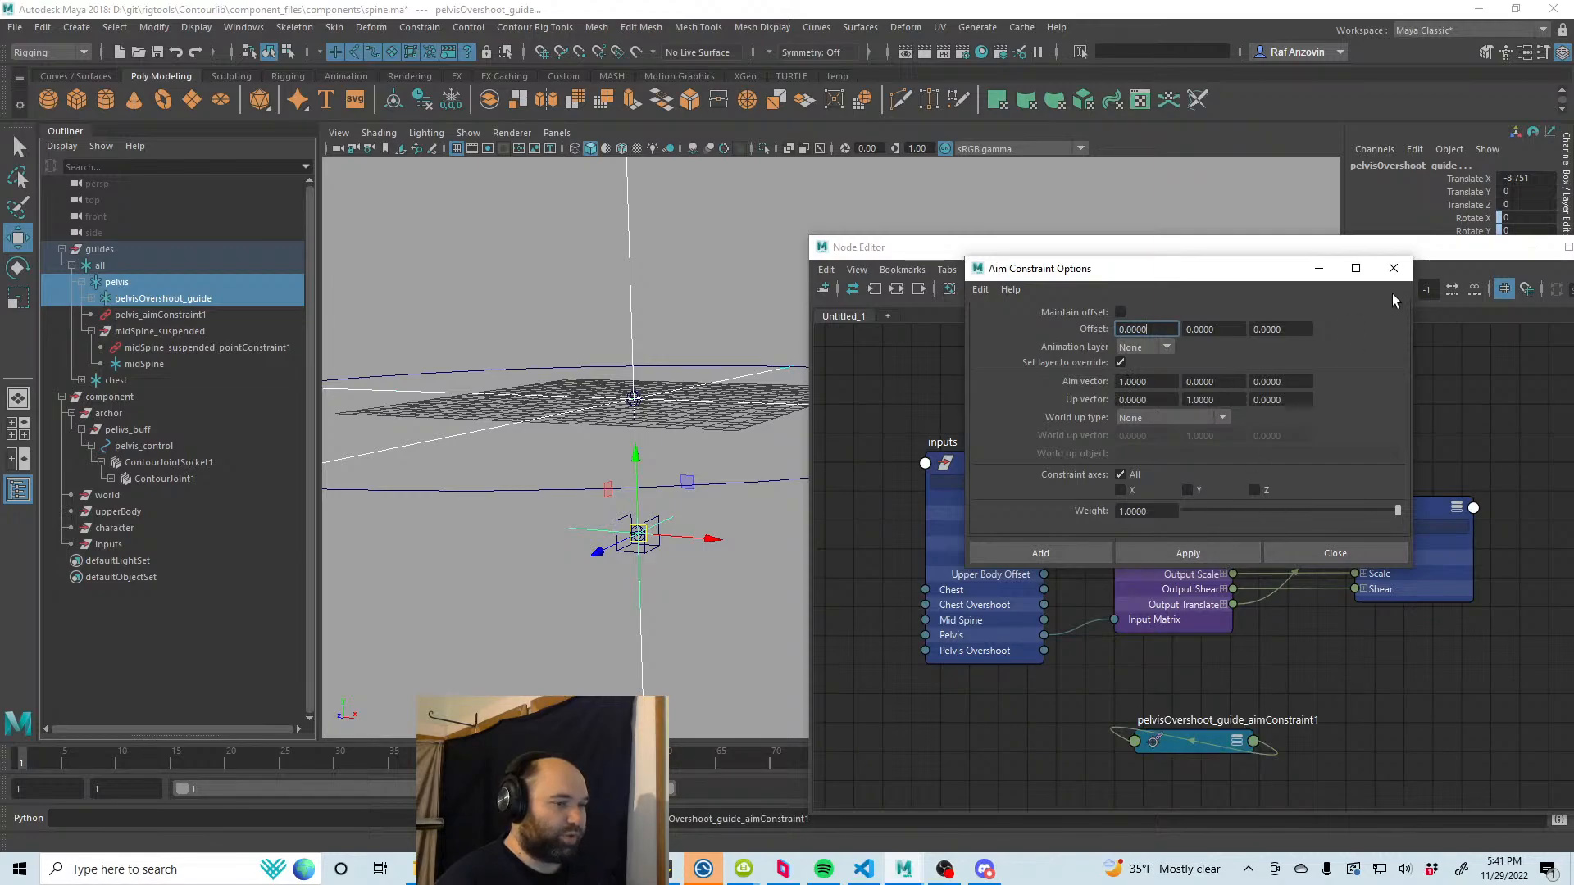
pyautogui.click(1394, 269)
# Step: Test the aim constraint by moving pelvisOvershoot_guide off to the side, inspect its orientation, and undo the move
pyautogui.moveTo(1250, 247); pyautogui.dragTo(1285, 484)
pyautogui.click(850, 418)
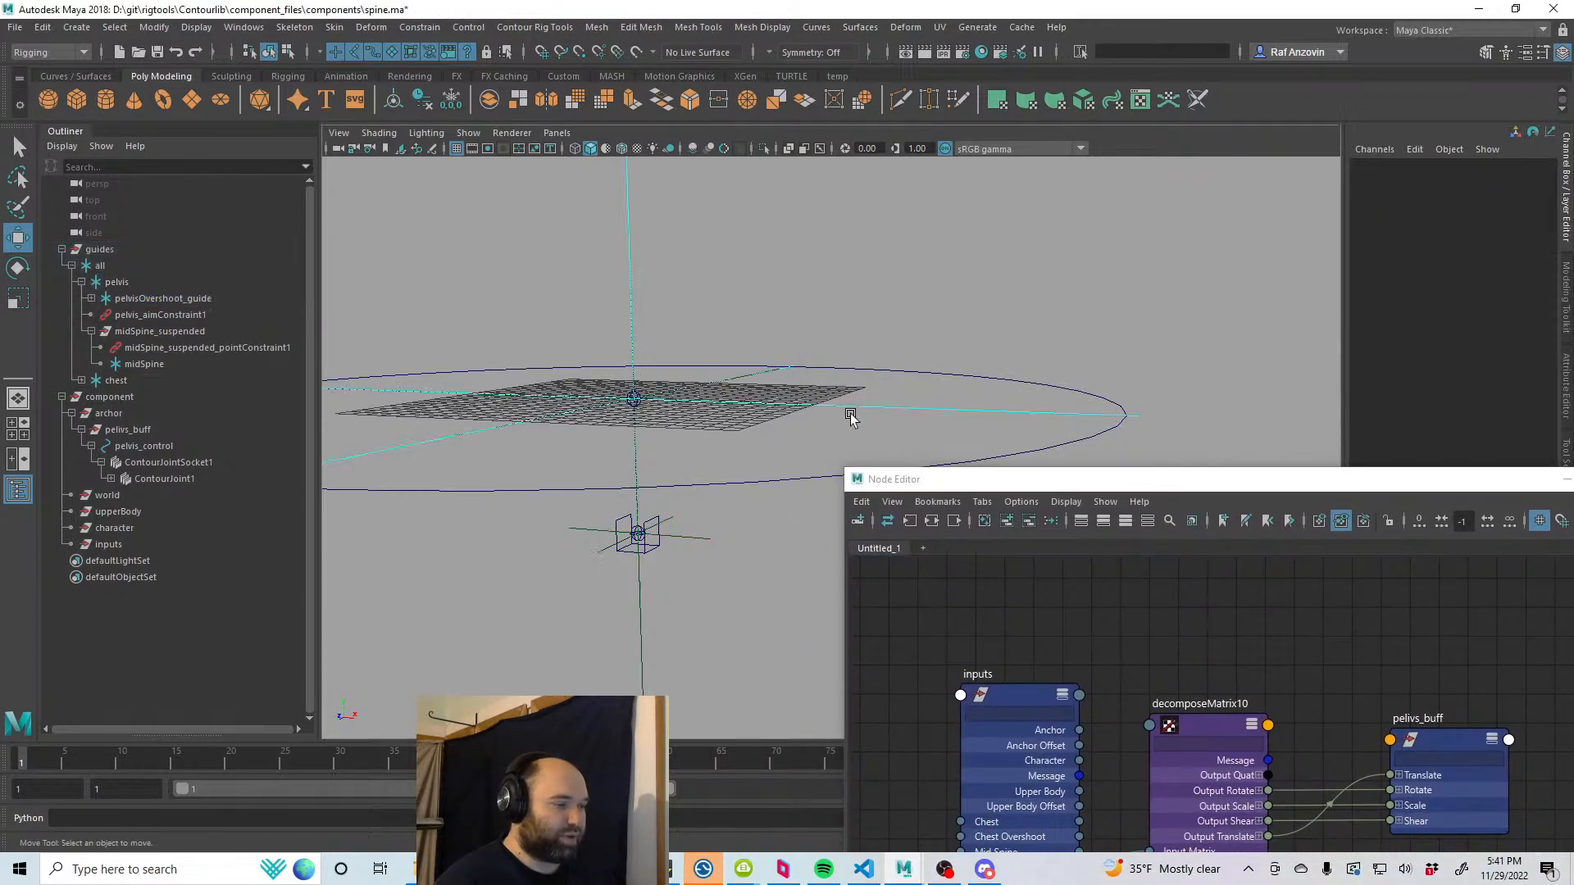
pyautogui.click(679, 536)
pyautogui.moveTo(639, 535); pyautogui.dragTo(751, 576)
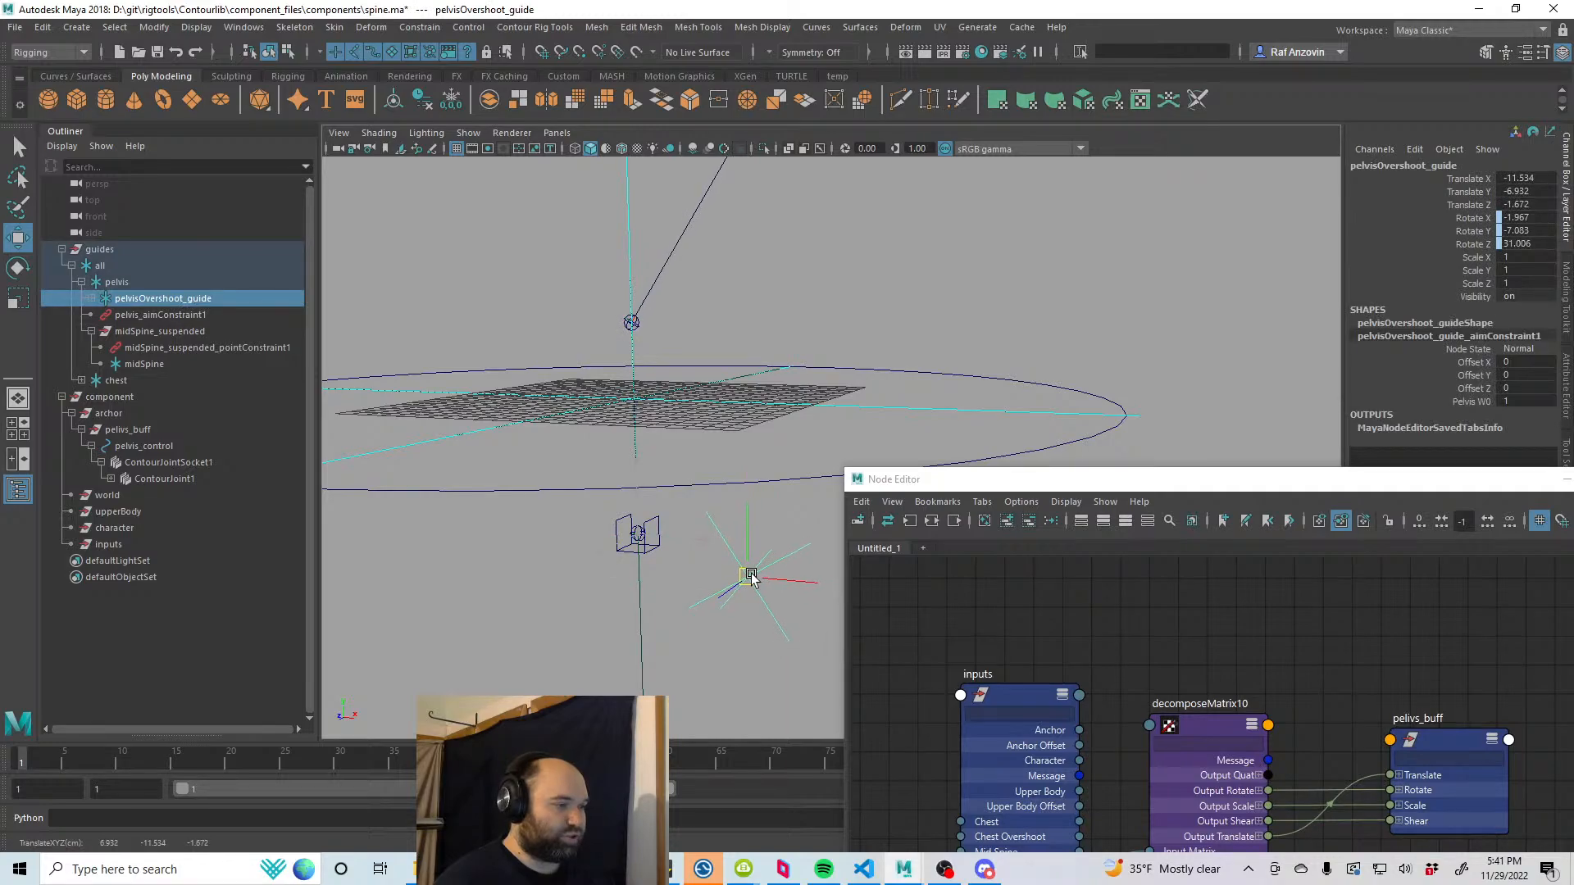
pyautogui.scroll(-3, 542, 420)
pyautogui.keyDown('alt'); pyautogui.moveTo(542, 420); pyautogui.dragTo(694, 393); pyautogui.keyUp('alt')
pyautogui.keyDown('alt'); pyautogui.moveTo(693, 443); pyautogui.dragTo(702, 452, button='middle'); pyautogui.keyUp('alt')
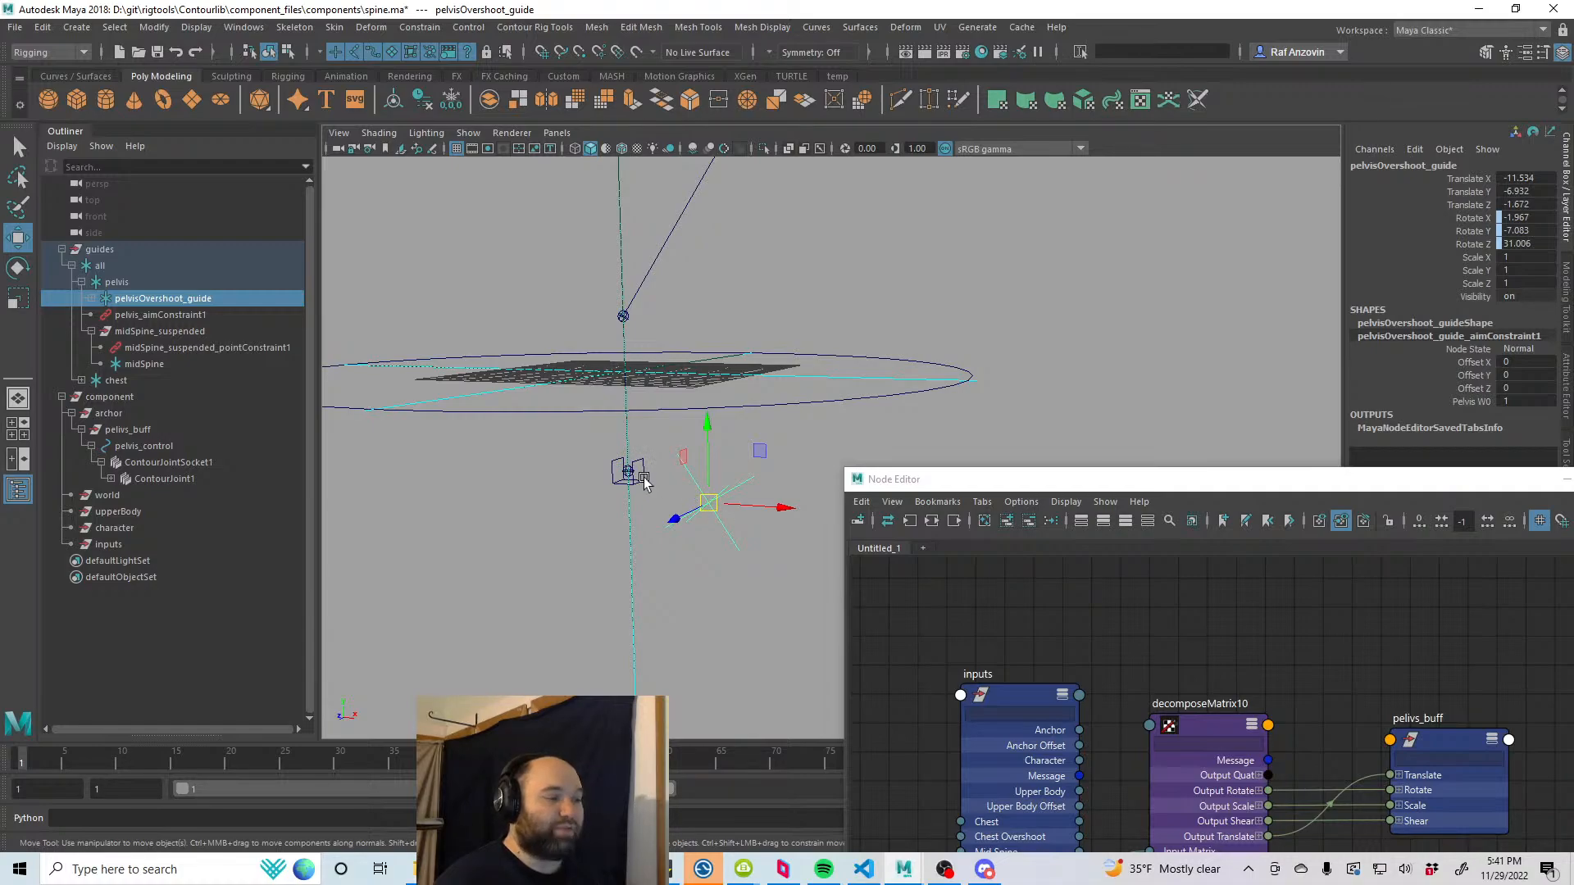
pyautogui.keyDown('alt'); pyautogui.moveTo(674, 549); pyautogui.dragTo(707, 506); pyautogui.keyUp('alt')
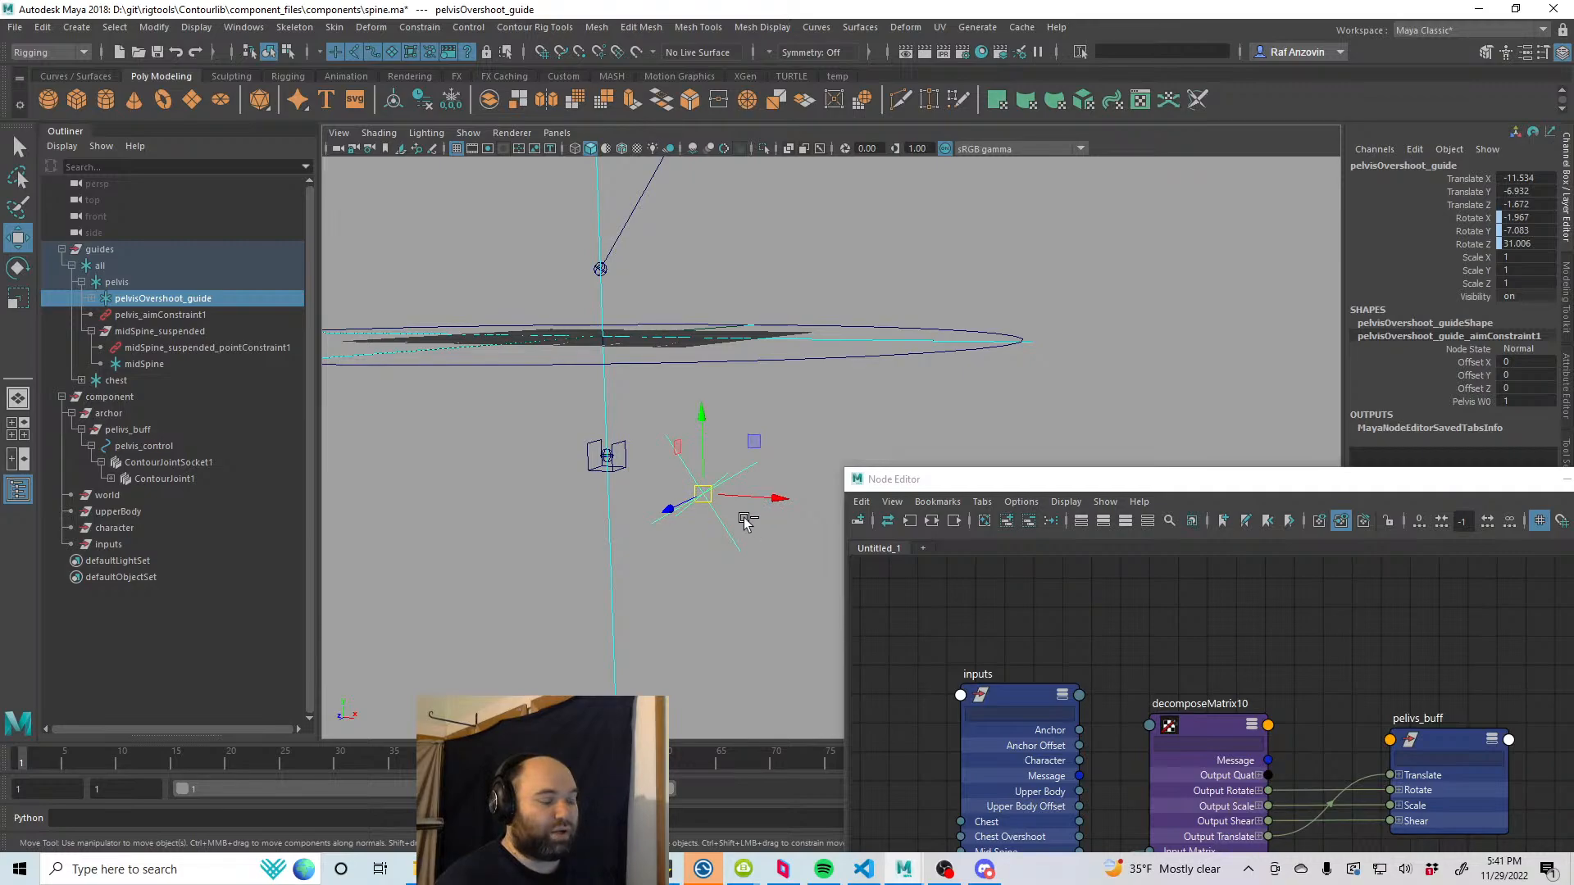
pyautogui.hotkey('ctrl', 'z')
# Step: Clear the Node Editor graph and load ContourJointSocket1 and the inputs group into it, spaced apart
pyautogui.moveTo(1118, 491); pyautogui.dragTo(1000, 228)
pyautogui.click(867, 259)
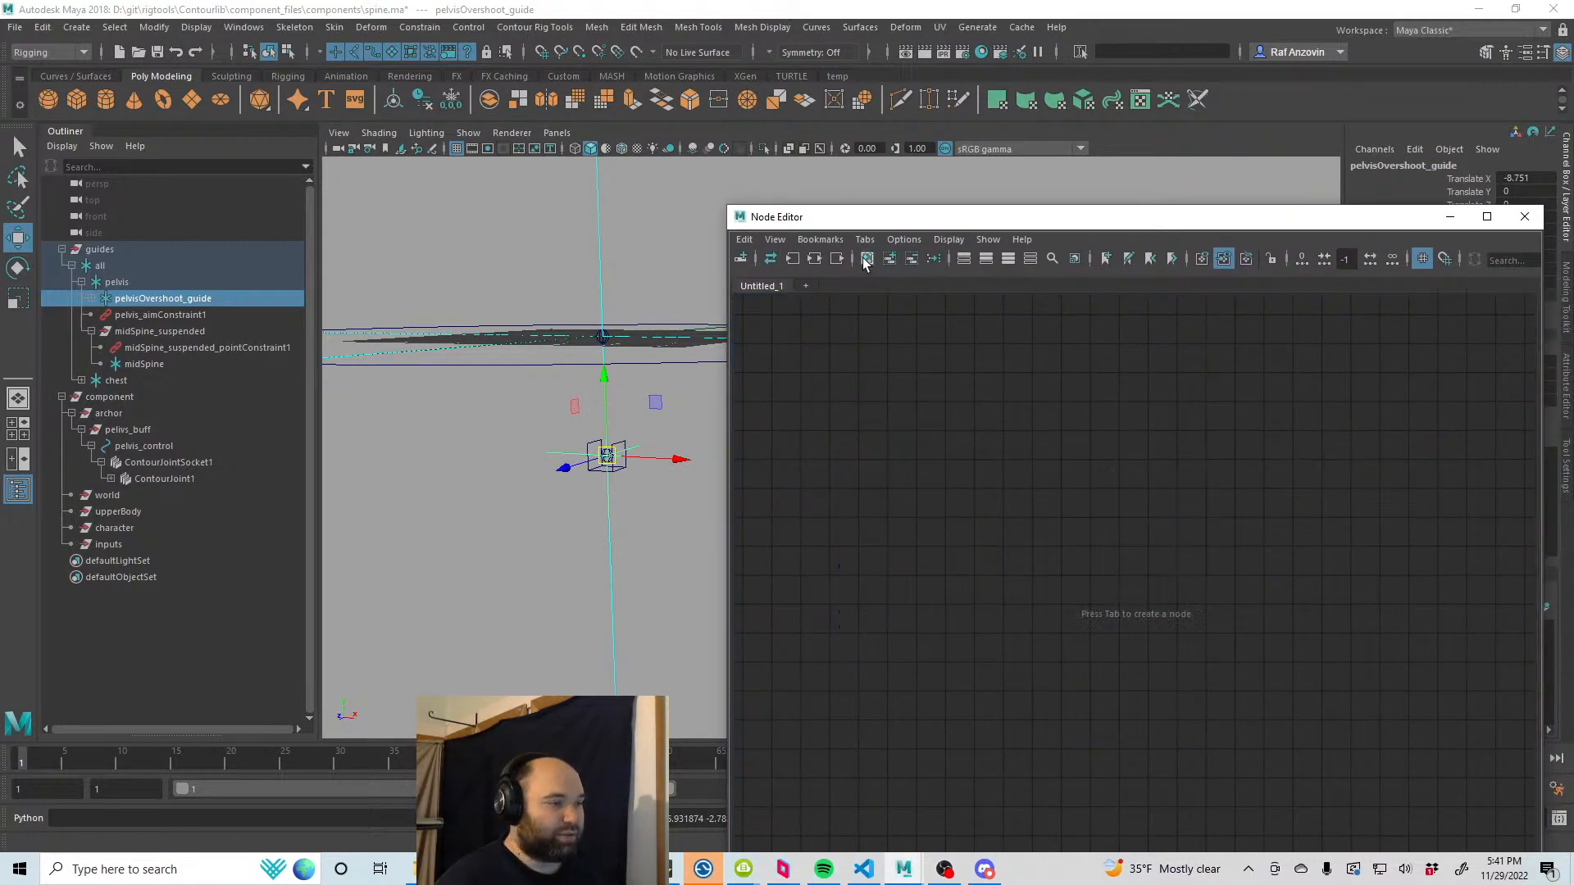
pyautogui.click(626, 464)
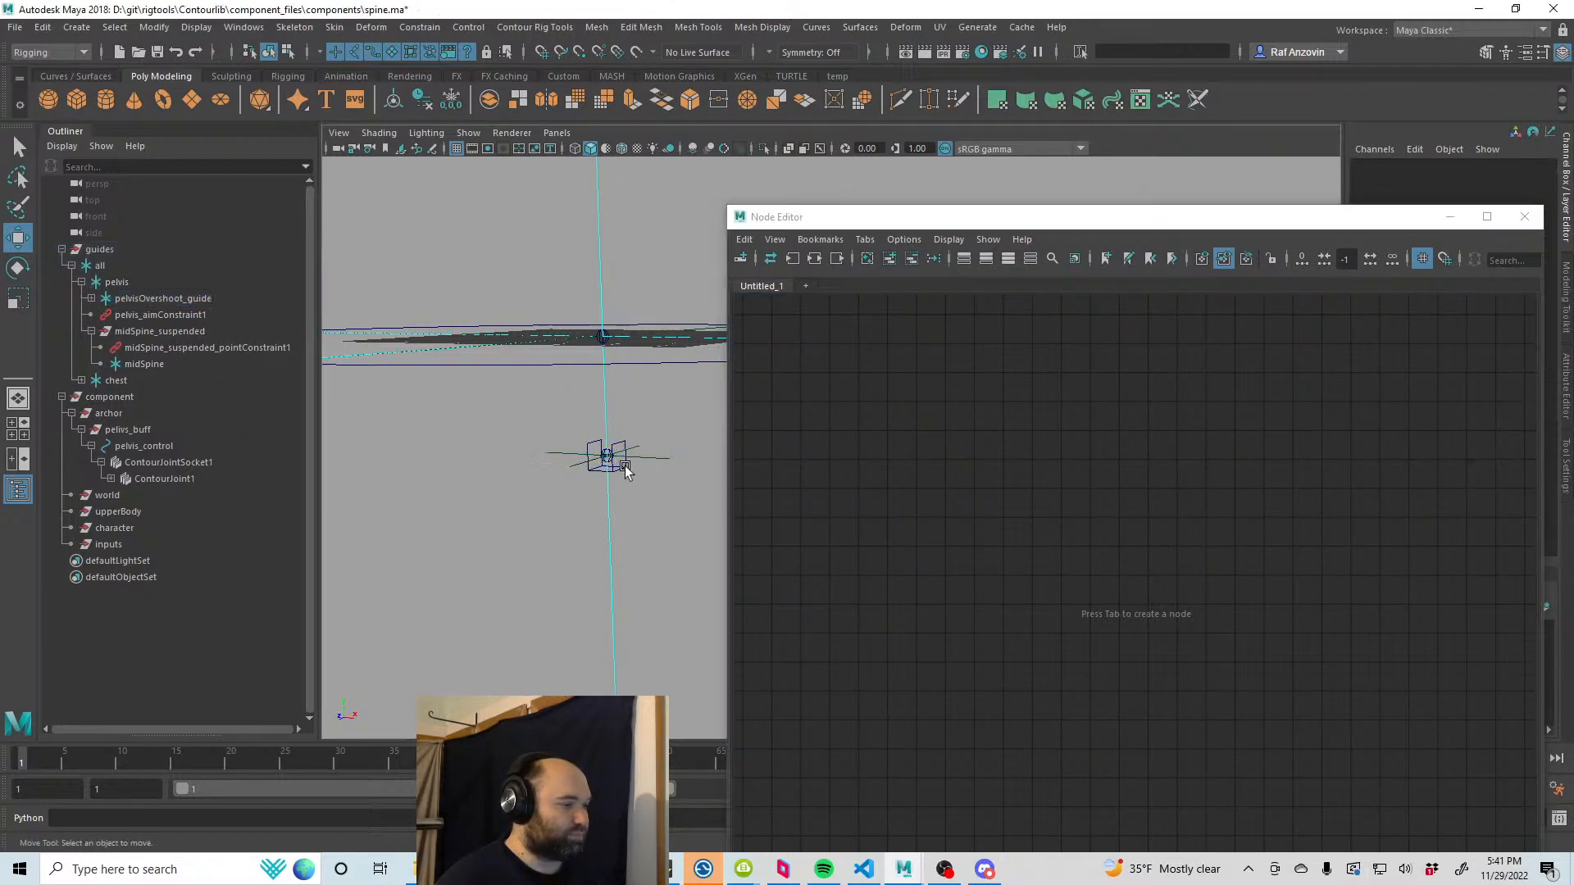
pyautogui.moveTo(170, 464); pyautogui.dragTo(1181, 474, button='middle')
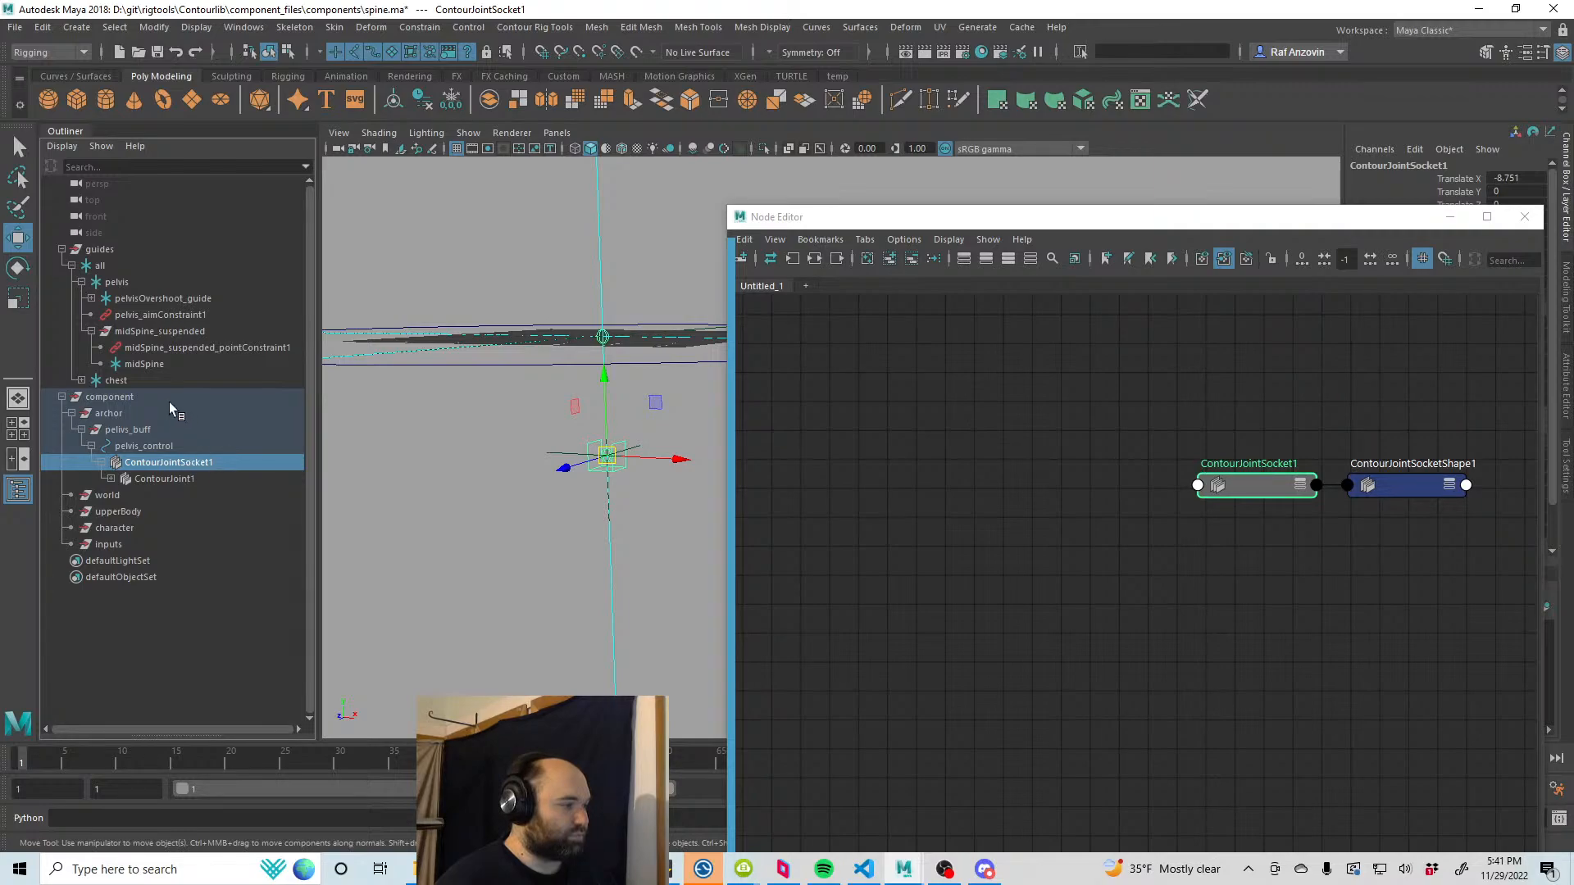
pyautogui.click(633, 507)
pyautogui.click(653, 464)
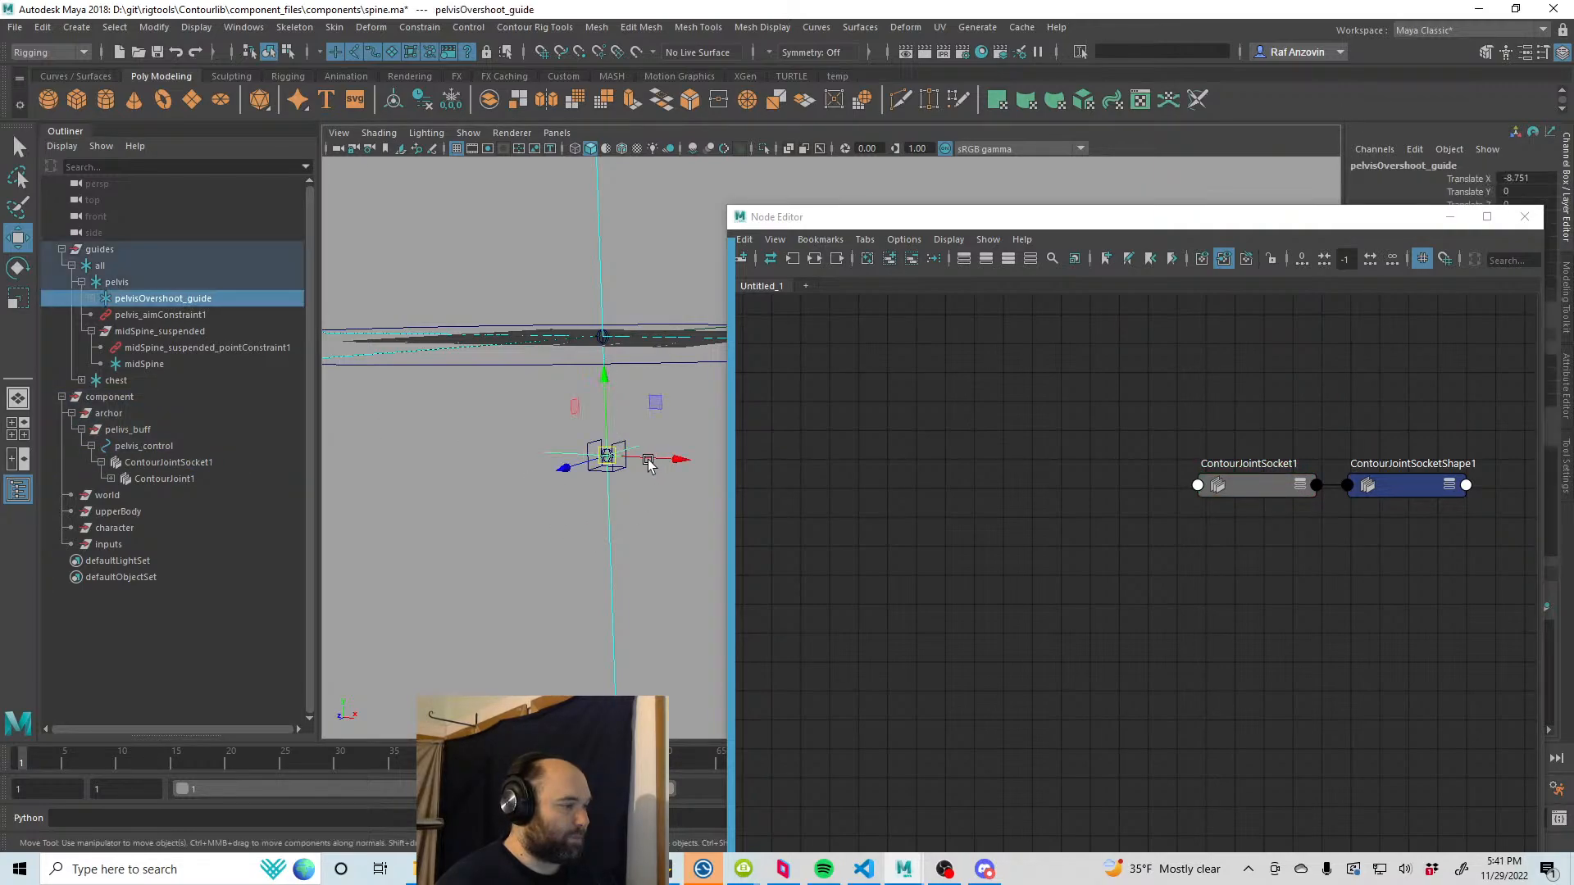
pyautogui.click(108, 545)
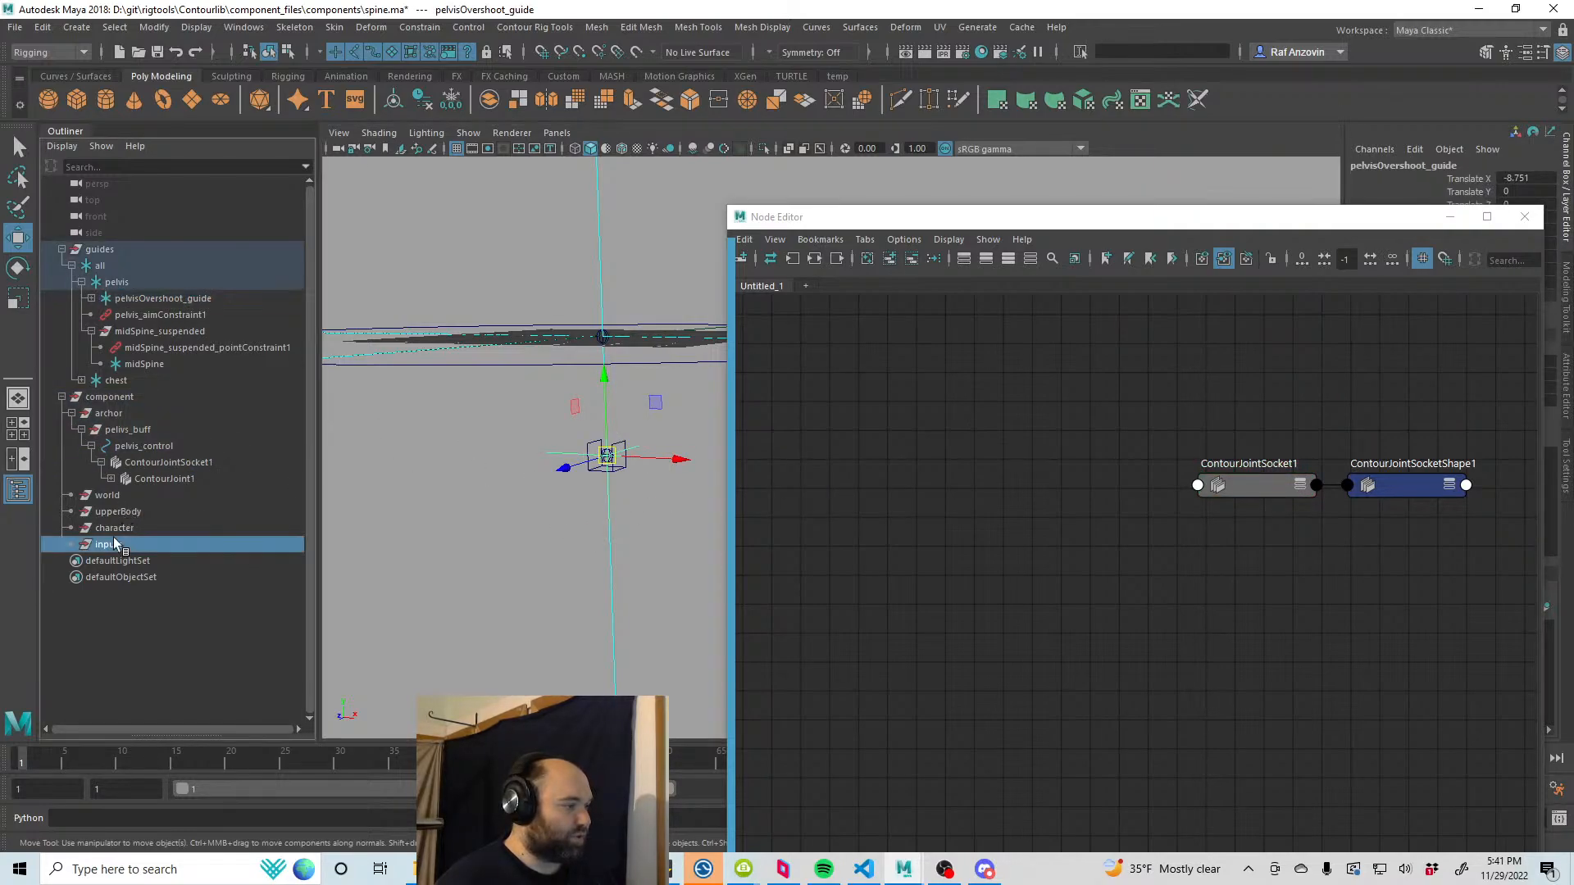
pyautogui.moveTo(108, 544); pyautogui.dragTo(909, 458, button='middle')
pyautogui.moveTo(1026, 663)
pyautogui.keyDown('alt'); pyautogui.mouseDown(button='middle')
pyautogui.moveTo(987, 663)
pyautogui.moveTo(1009, 655)
pyautogui.mouseUp(button='middle'); pyautogui.keyUp('alt')
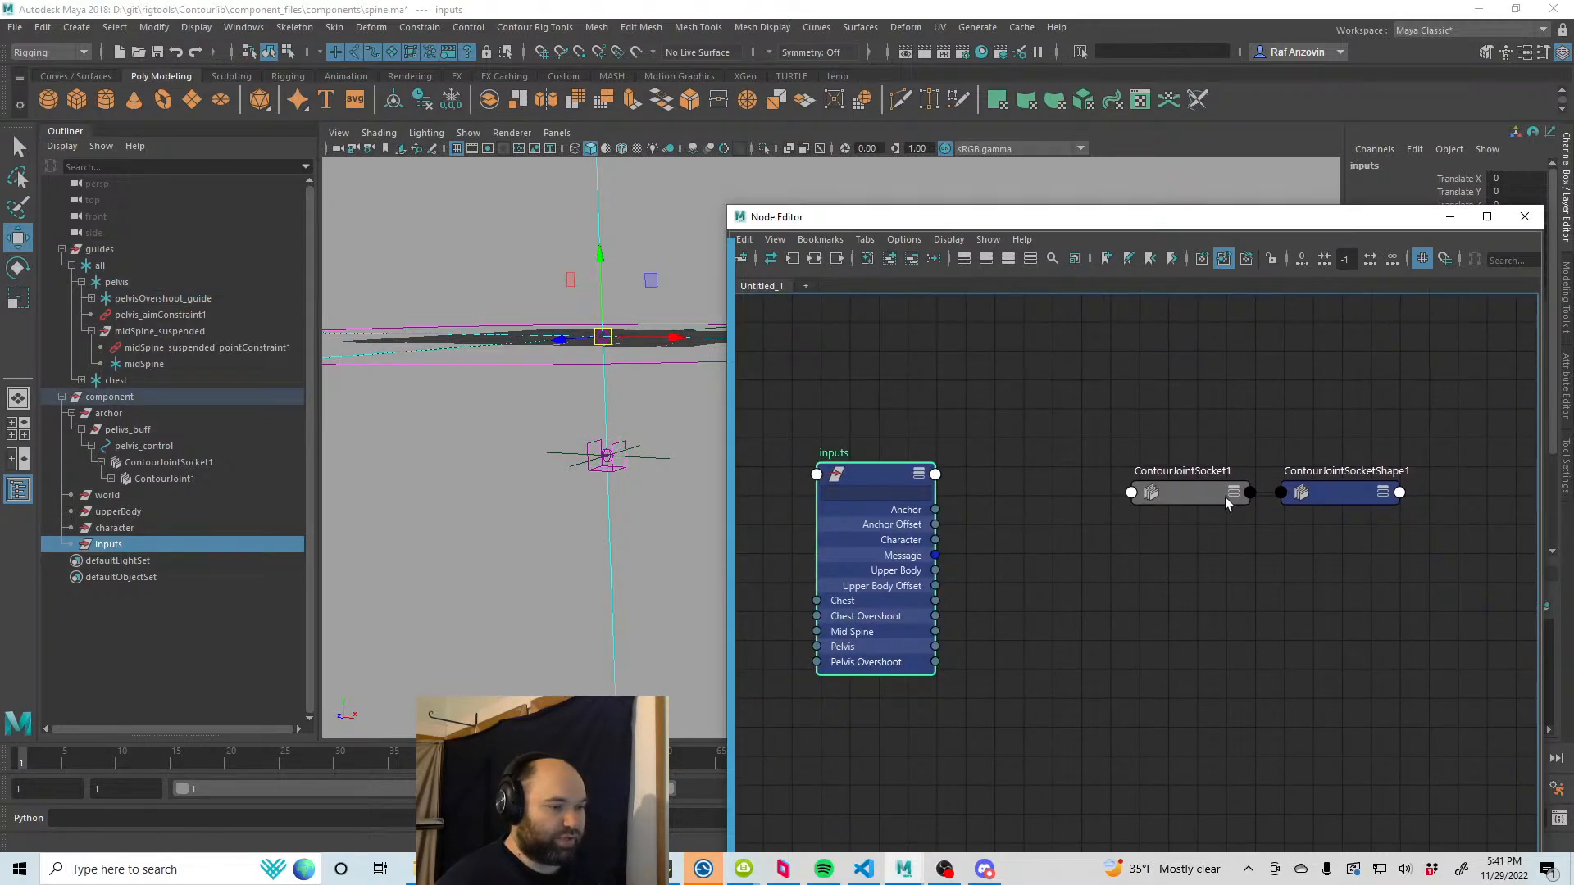
pyautogui.moveTo(1195, 490); pyautogui.dragTo(1167, 554)
pyautogui.keyDown('alt'); pyautogui.moveTo(1061, 628); pyautogui.dragTo(1102, 605, button='middle'); pyautogui.keyUp('alt')
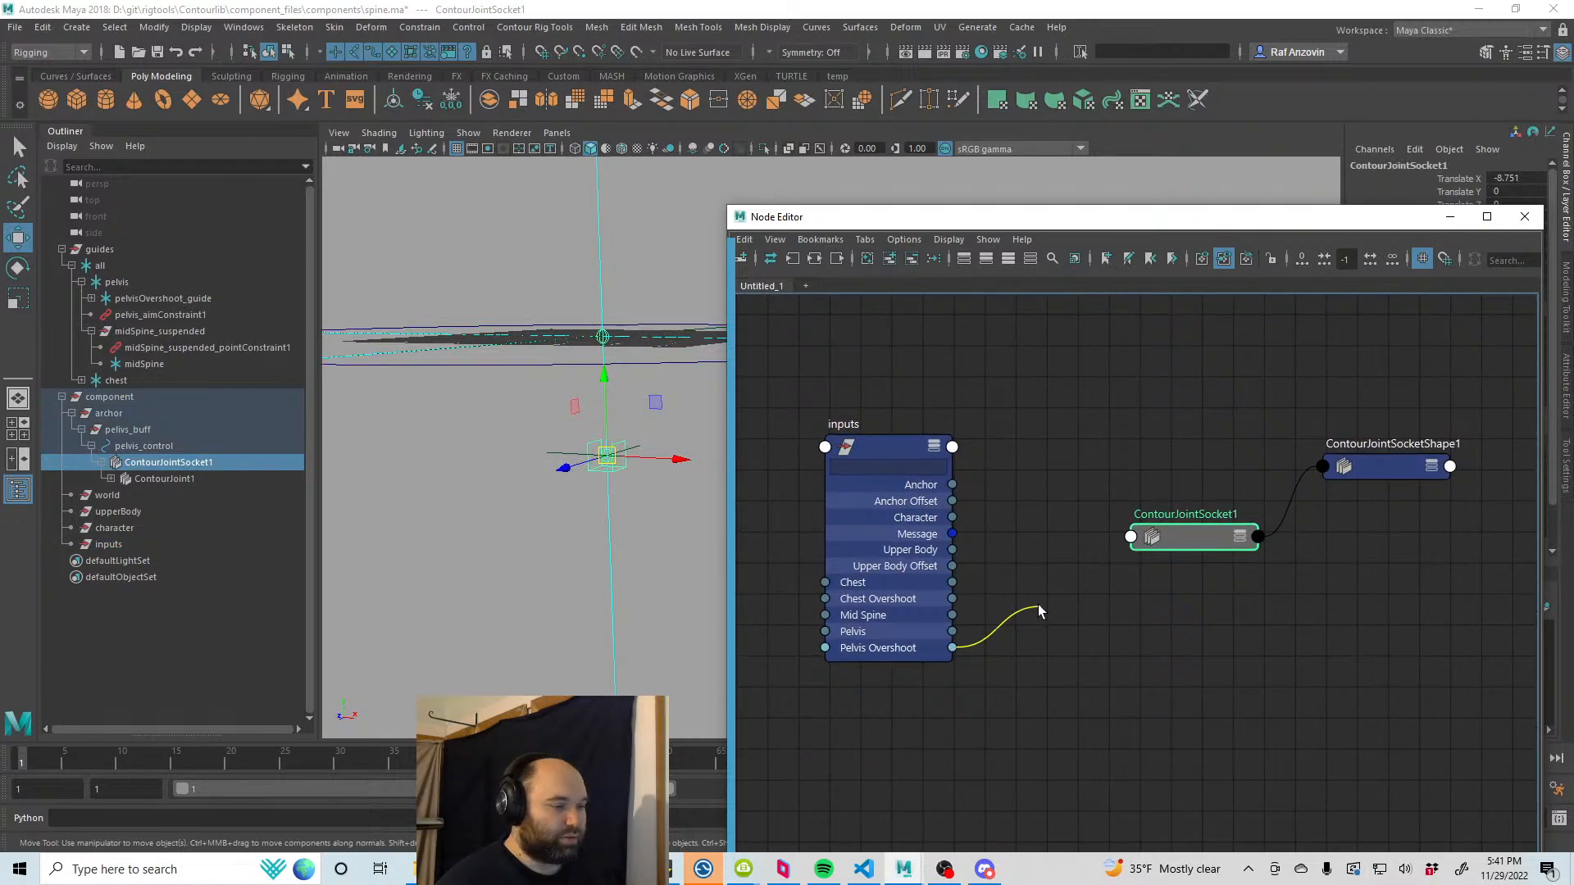
# Step: Make room beside ContourJointSocket1 in the graph and create an inverseMatrix node
pyautogui.click(1037, 604)
pyautogui.click(1189, 551)
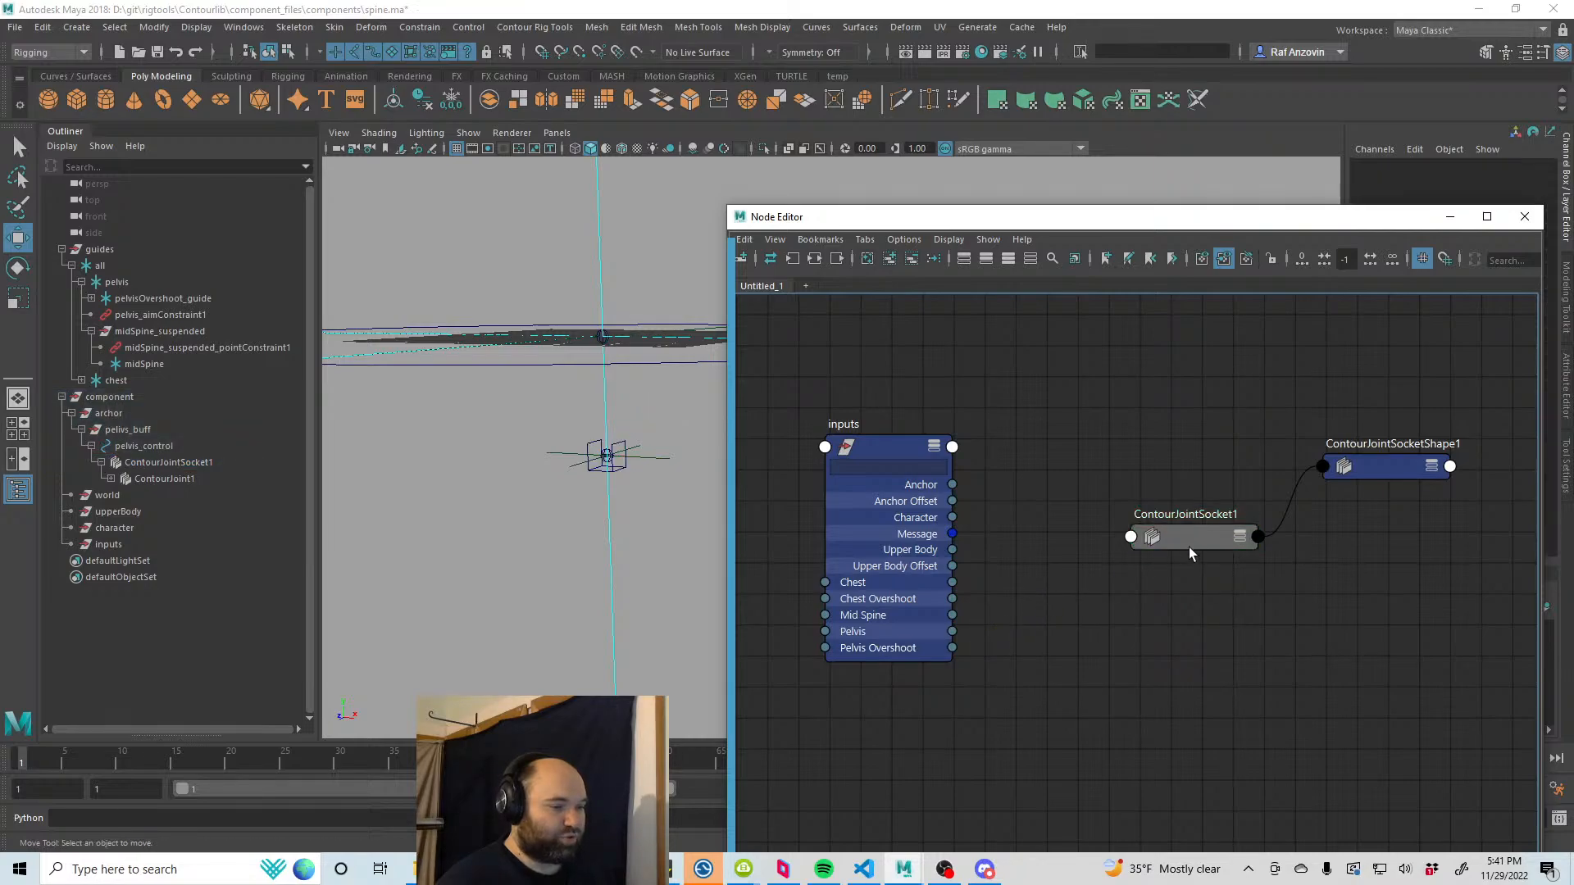
pyautogui.moveTo(1189, 541); pyautogui.dragTo(1250, 544)
pyautogui.click(1079, 528)
pyautogui.press('Tab')
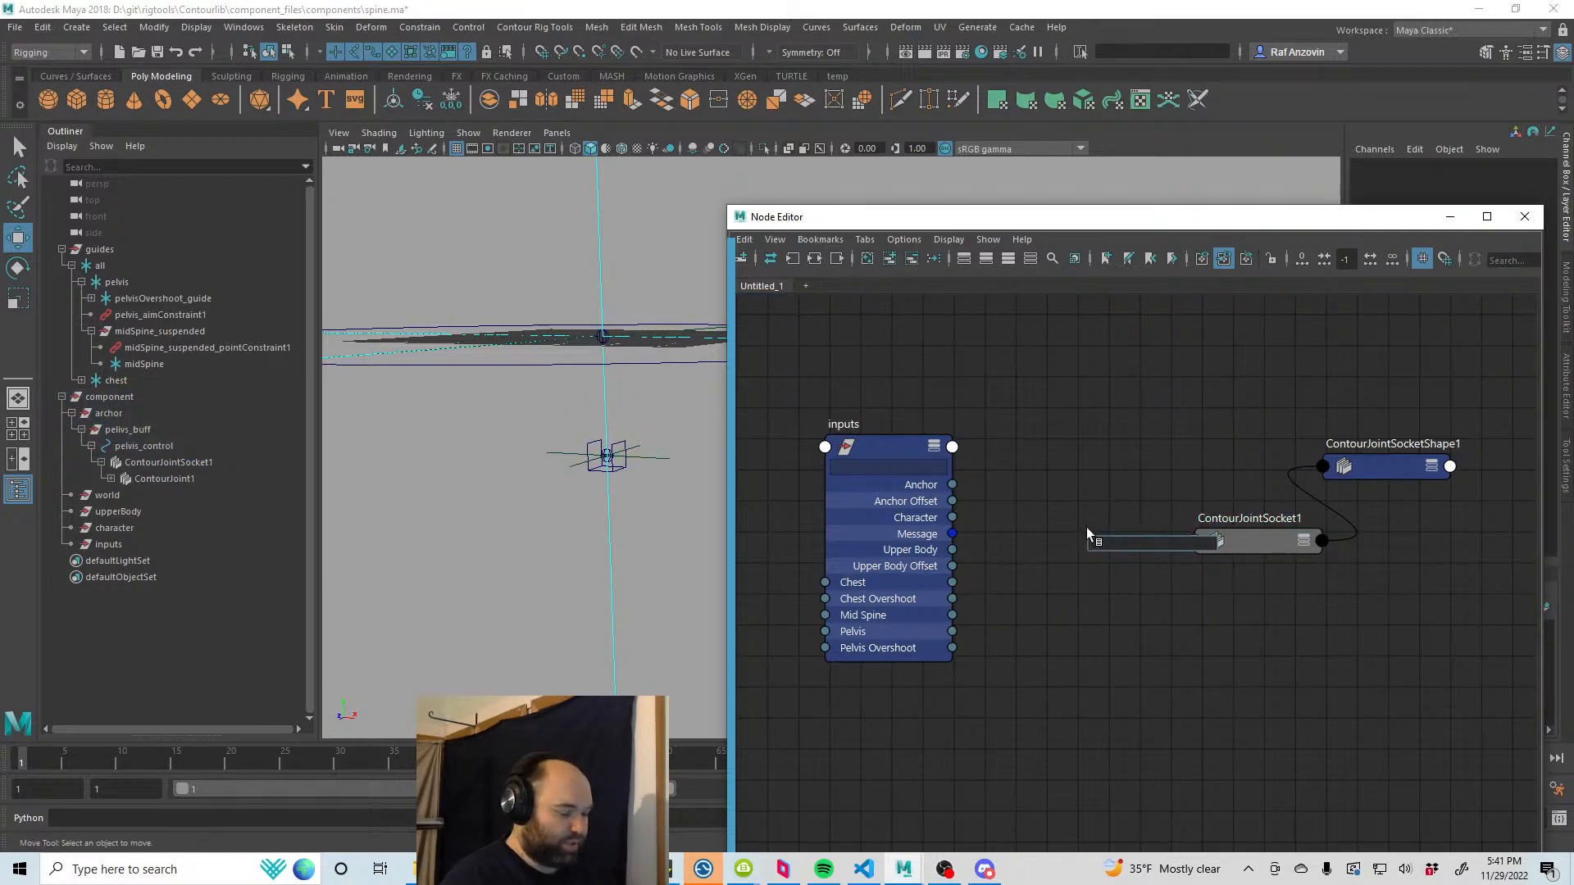
pyautogui.write('inver')
pyautogui.press('Return')
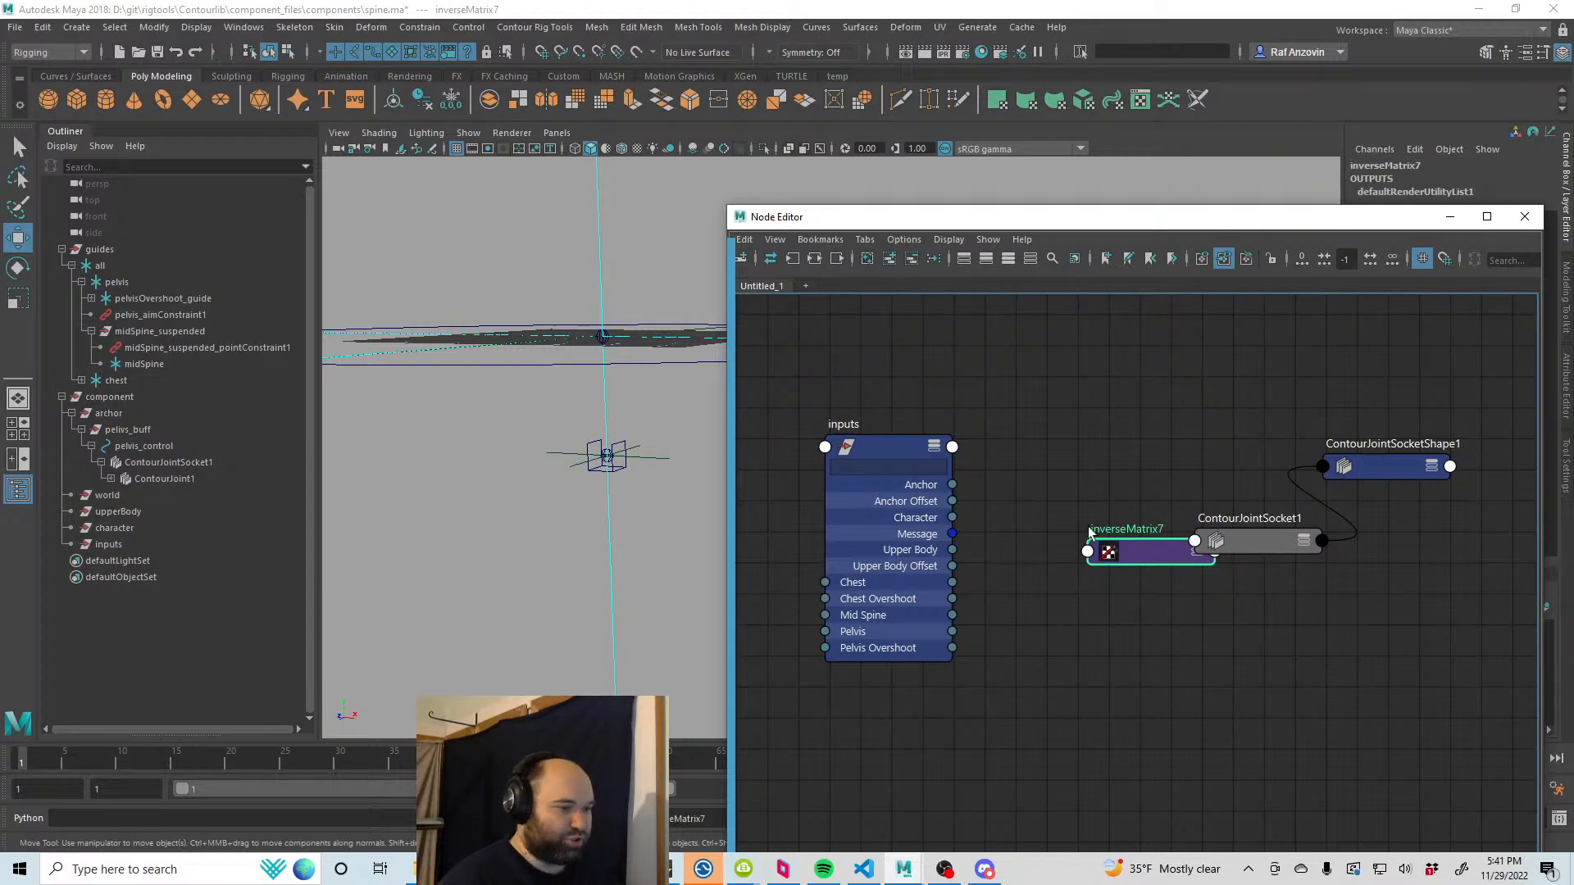
# Step: Space out the graph nodes and connect the Pelvis output of inputs to the inverseMatrix7 node's input
pyautogui.moveTo(1132, 559); pyautogui.dragTo(1064, 572)
pyautogui.moveTo(1373, 474); pyautogui.dragTo(1486, 476)
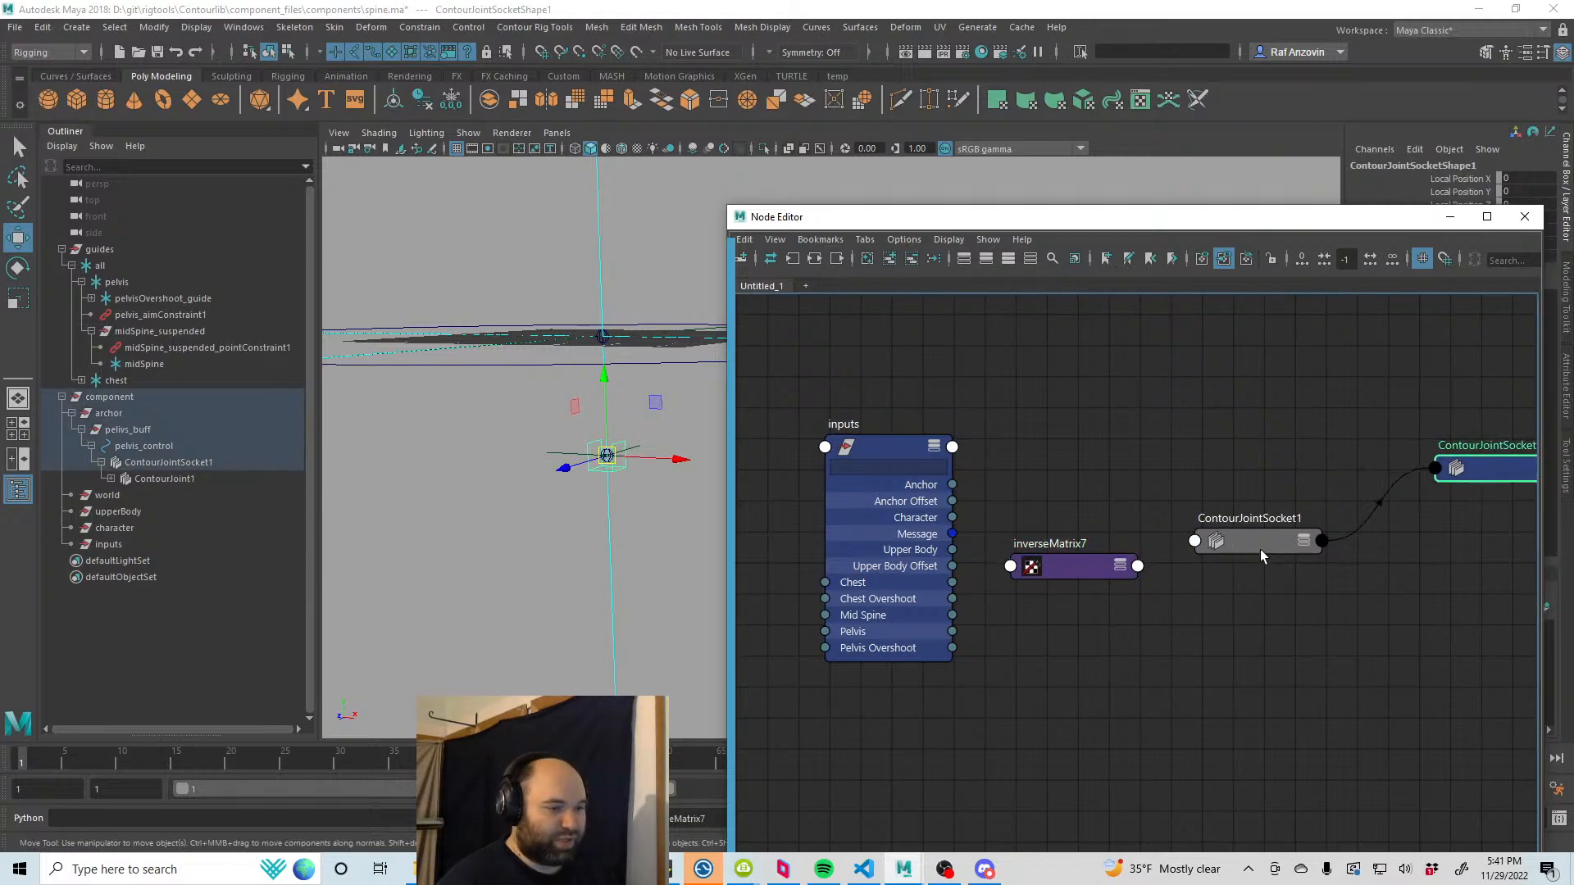
pyautogui.moveTo(1260, 549); pyautogui.dragTo(1315, 543)
pyautogui.moveTo(1099, 574); pyautogui.dragTo(1160, 574)
pyautogui.scroll(1, 1048, 621)
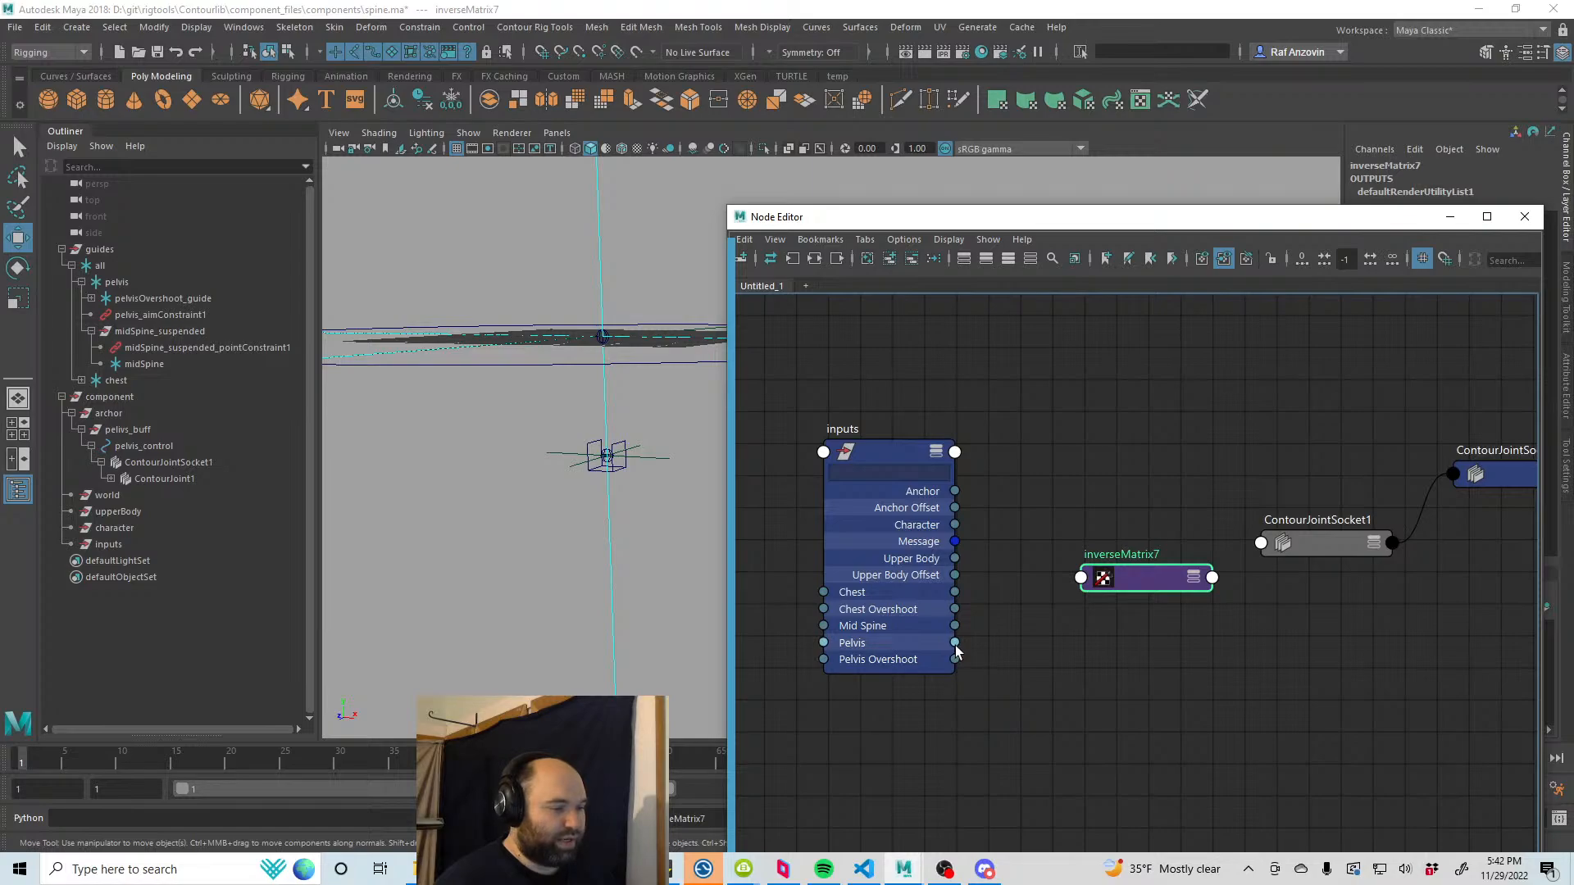
pyautogui.moveTo(955, 643); pyautogui.dragTo(1091, 613)
pyautogui.click(612, 414)
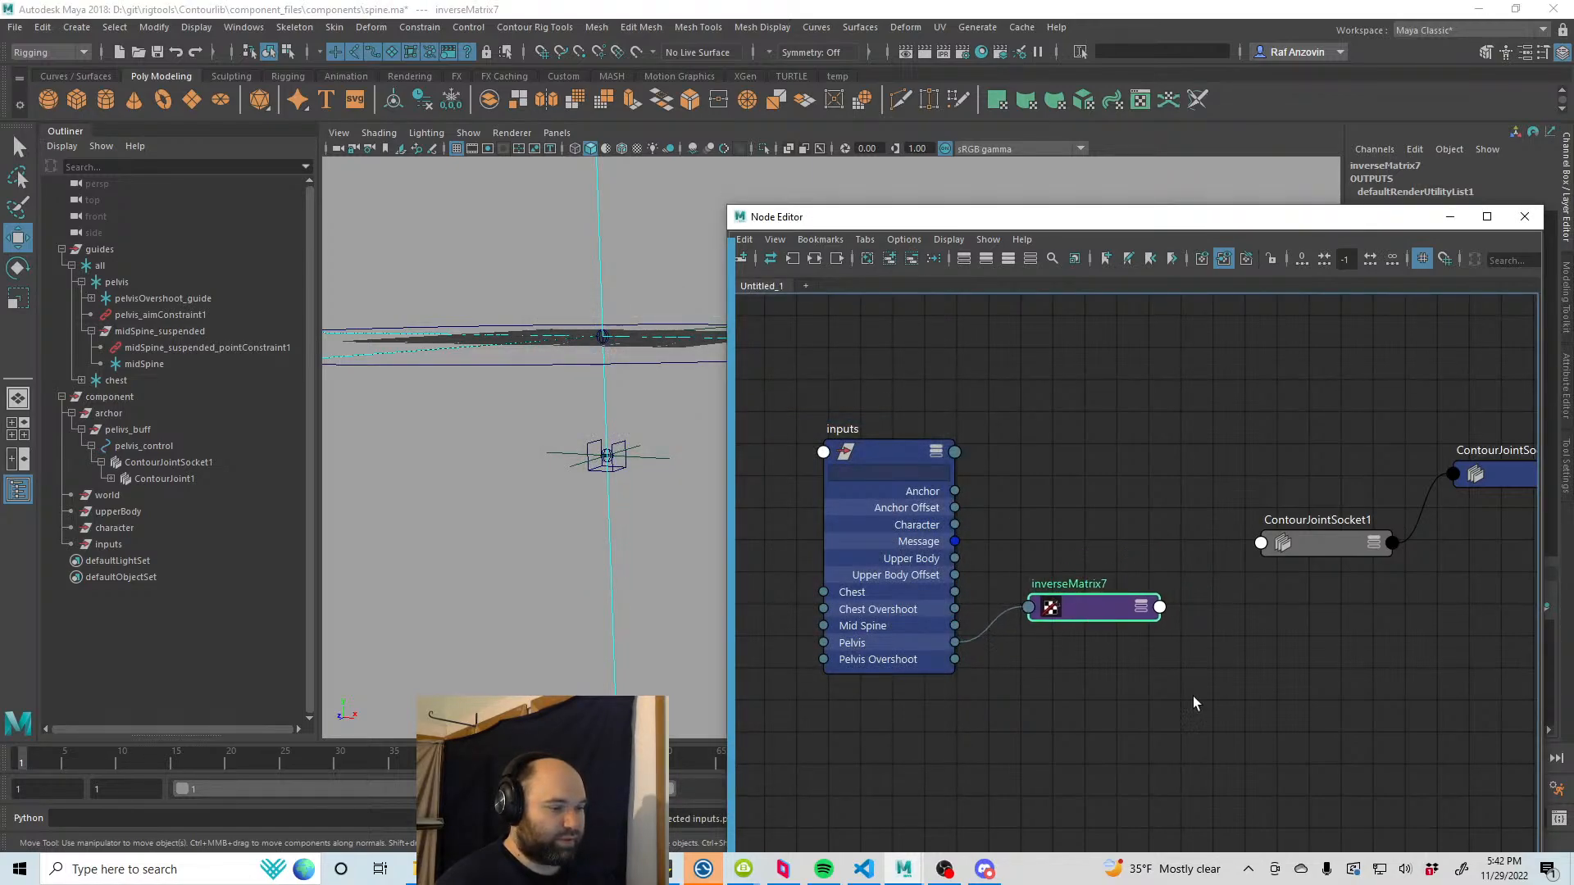
# Step: Create a multMatrix node below ContourJointSocket1 in the graph and expand its attributes
pyautogui.press('Tab')
pyautogui.write('mult')
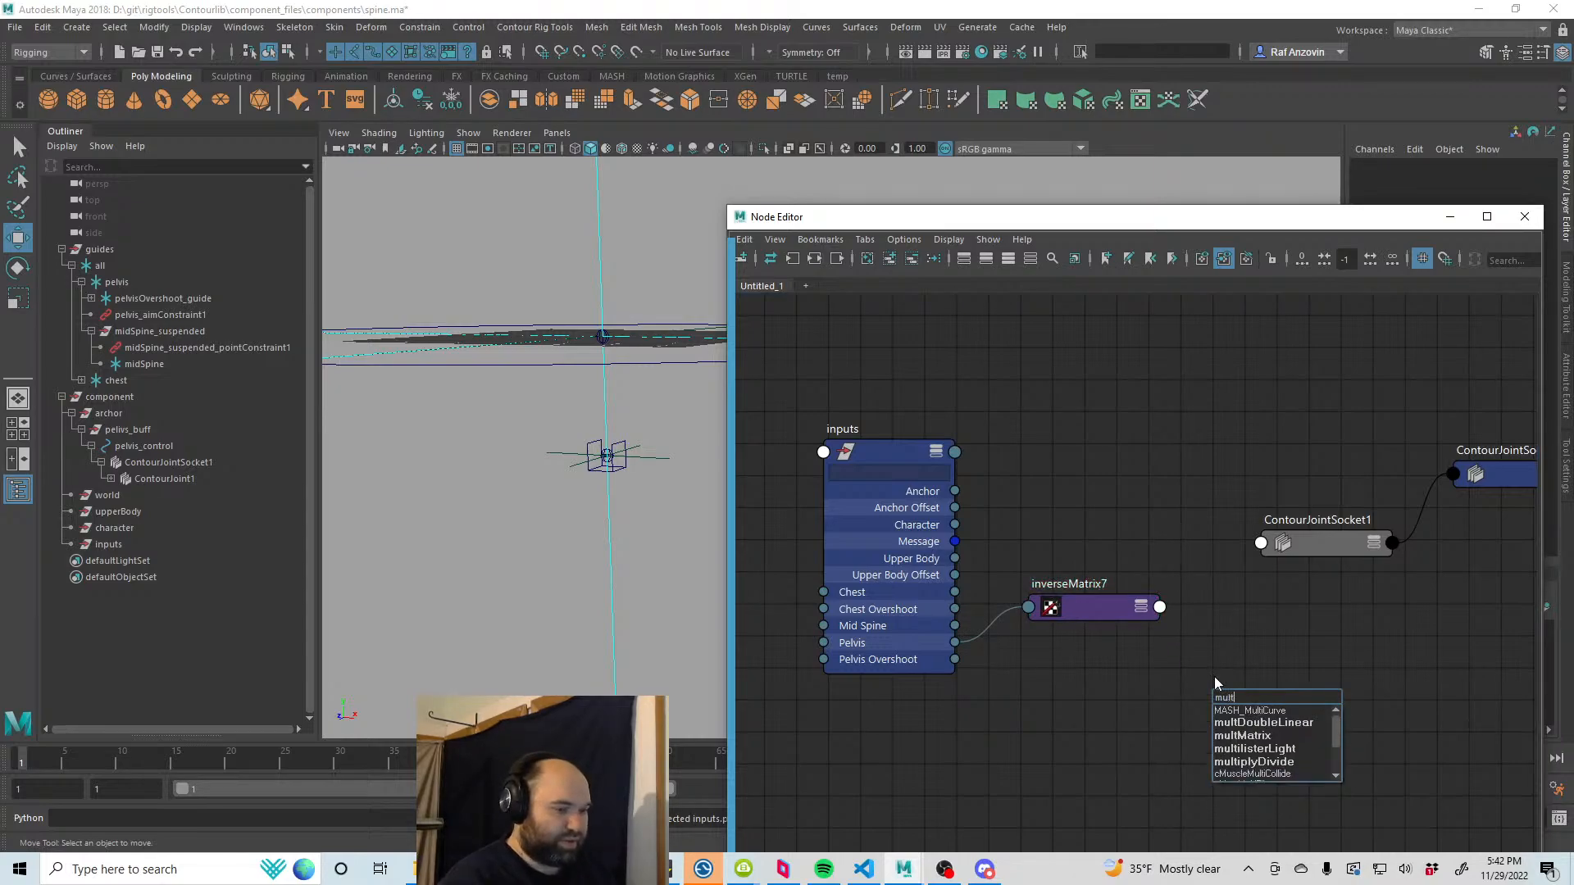
pyautogui.press('Down')
pyautogui.press('Down')
pyautogui.press('Down')
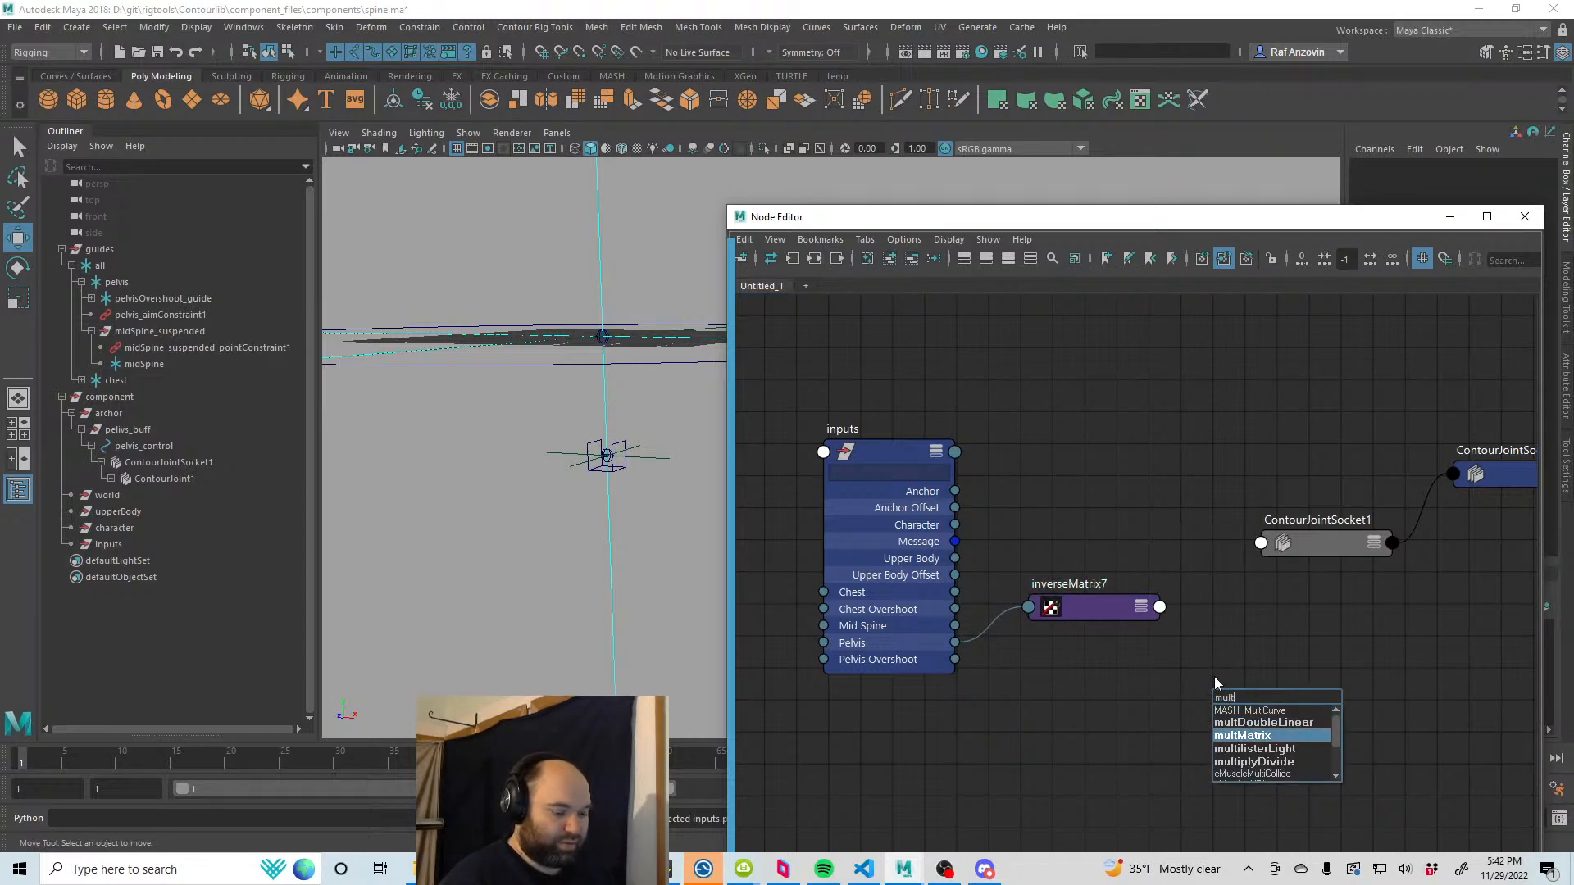
pyautogui.press('Return')
pyautogui.click(1328, 705)
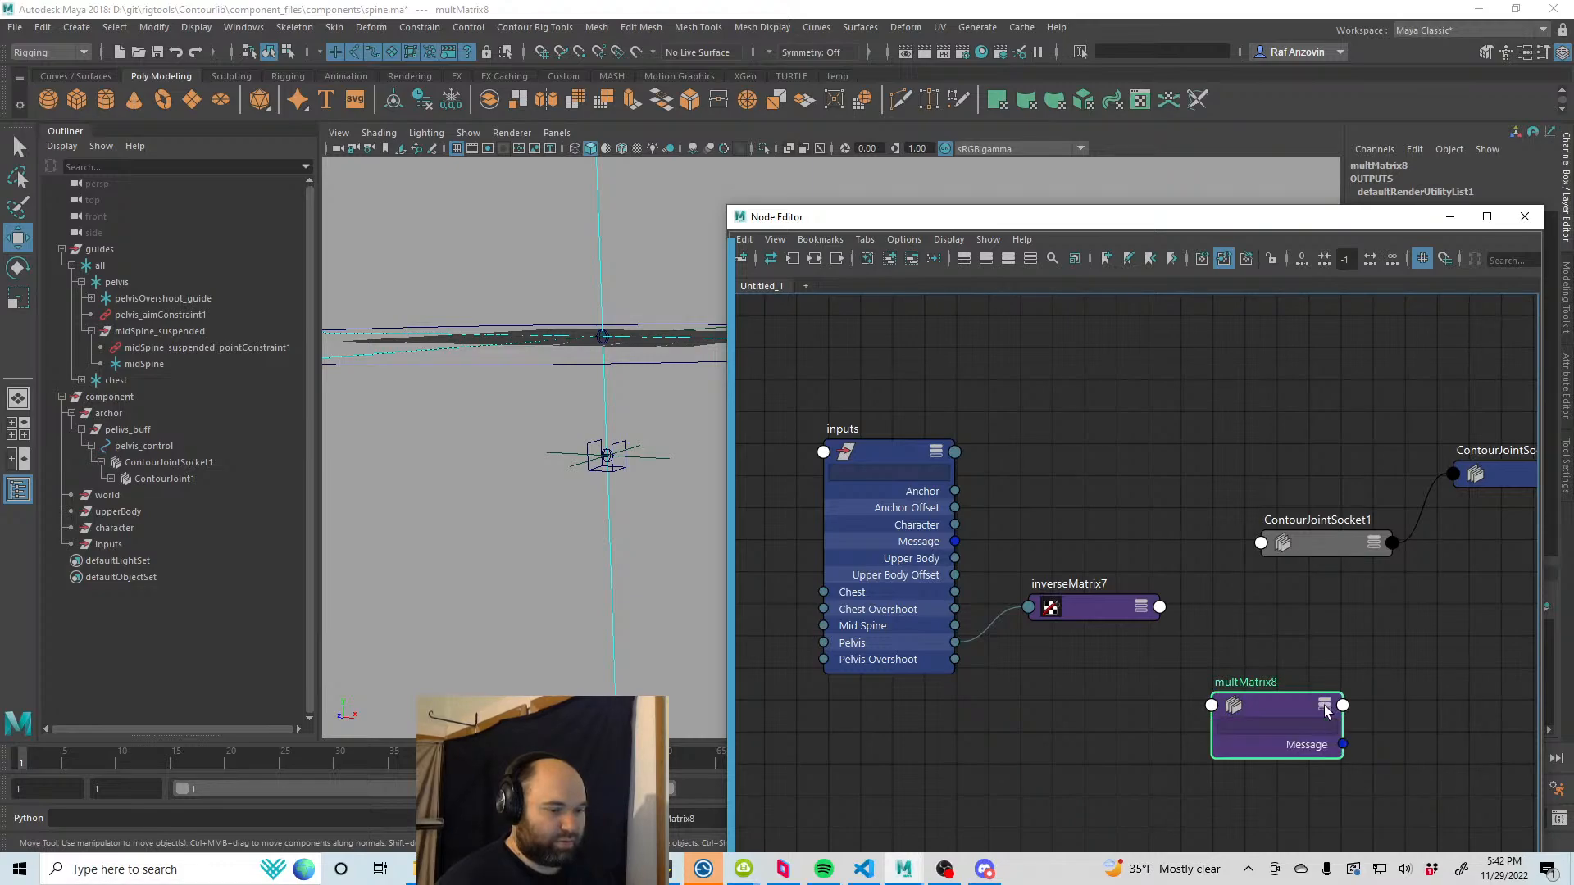
pyautogui.click(1327, 705)
pyautogui.moveTo(1285, 707); pyautogui.dragTo(1287, 674)
pyautogui.click(1098, 721)
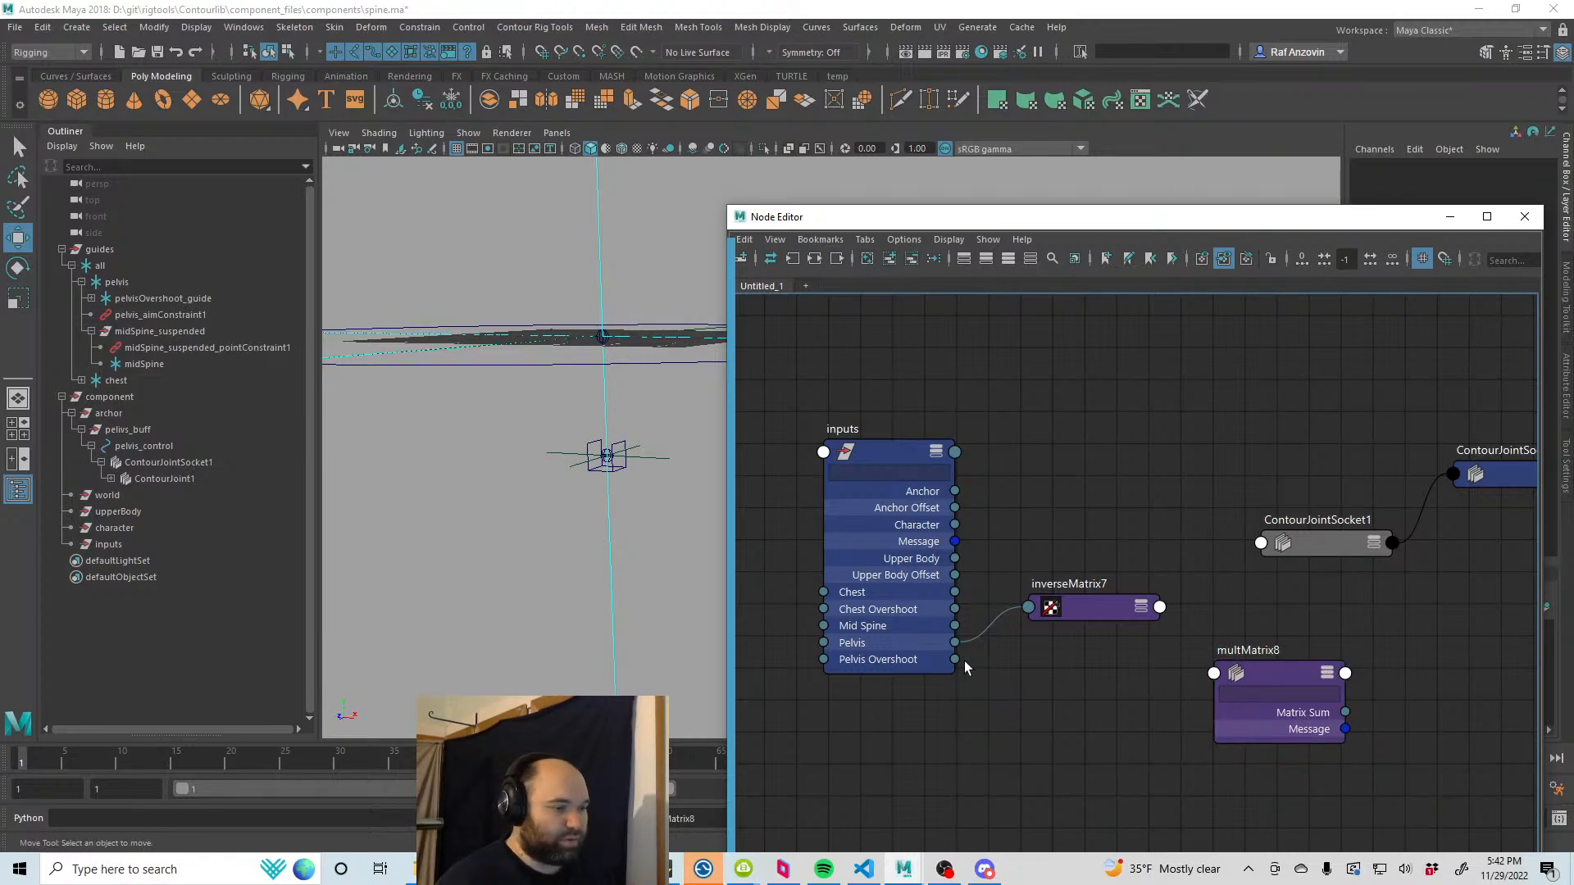
# Step: Connect Pelvis Overshoot to multMatrix8's Matrix In[0] and inverseMatrix7's output to Matrix In[1], and tidy the node layout
pyautogui.moveTo(955, 660); pyautogui.dragTo(1214, 673)
pyautogui.click(606, 414)
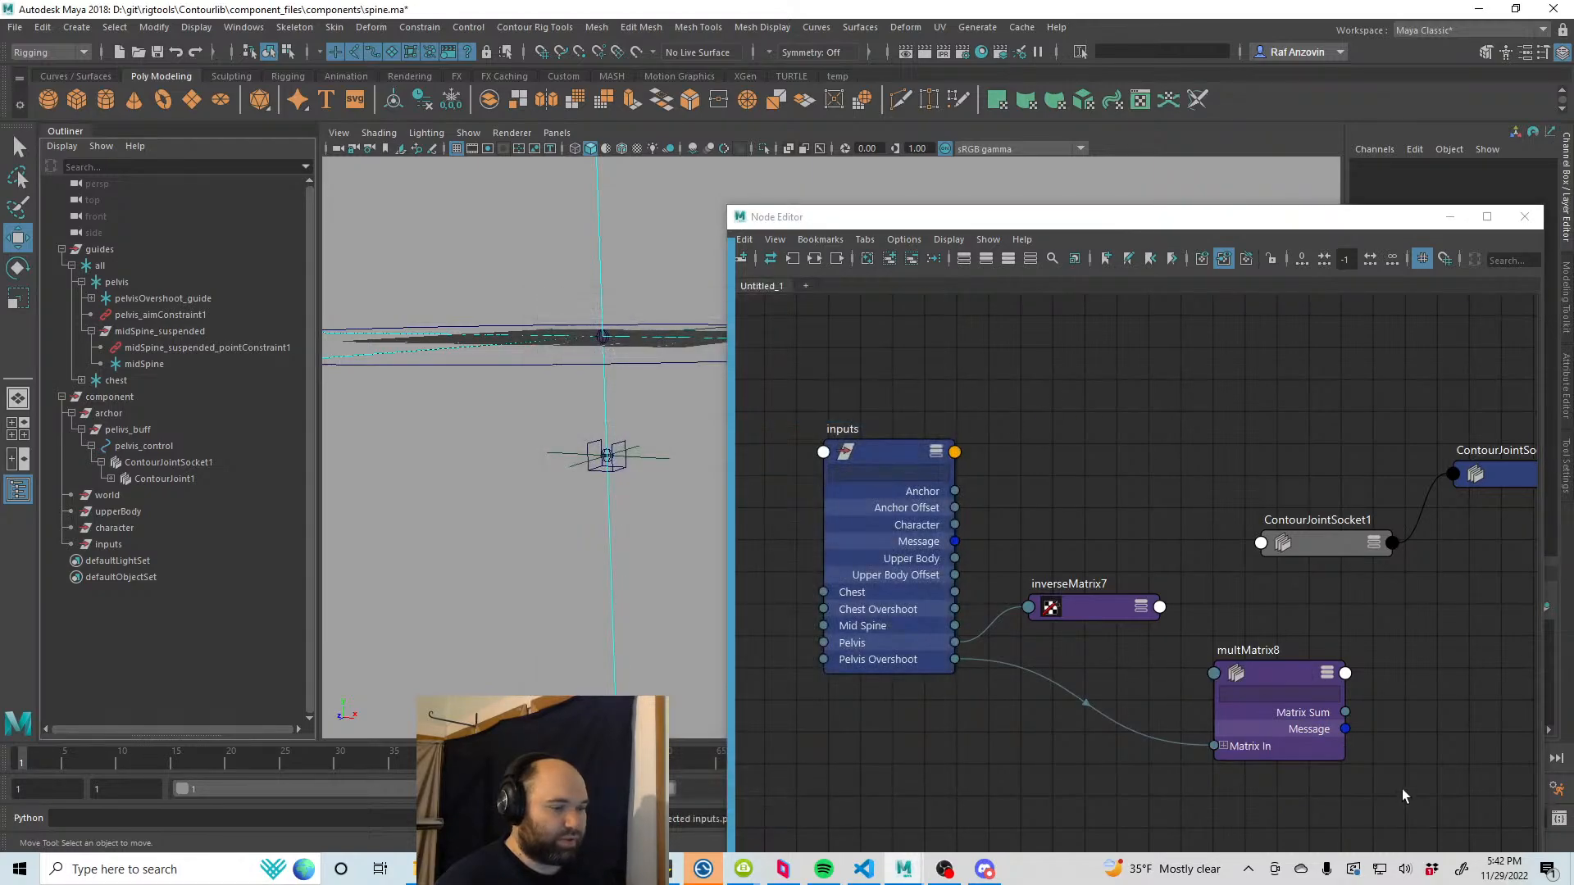
pyautogui.click(1223, 746)
pyautogui.moveTo(1151, 653); pyautogui.dragTo(1127, 595, button='middle')
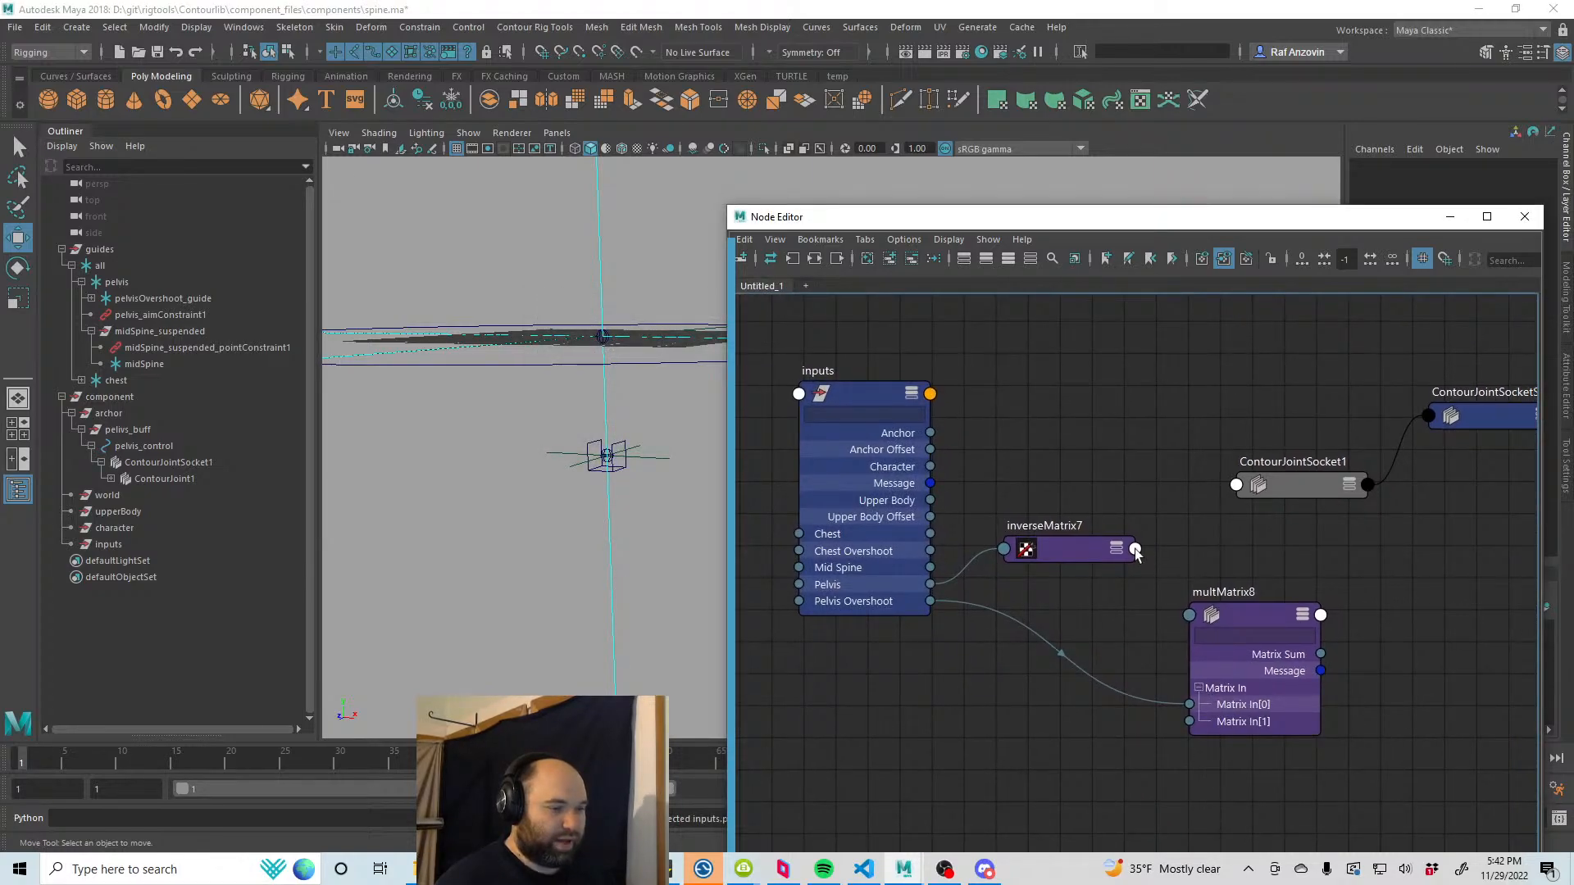
pyautogui.moveTo(1136, 550); pyautogui.dragTo(1192, 721)
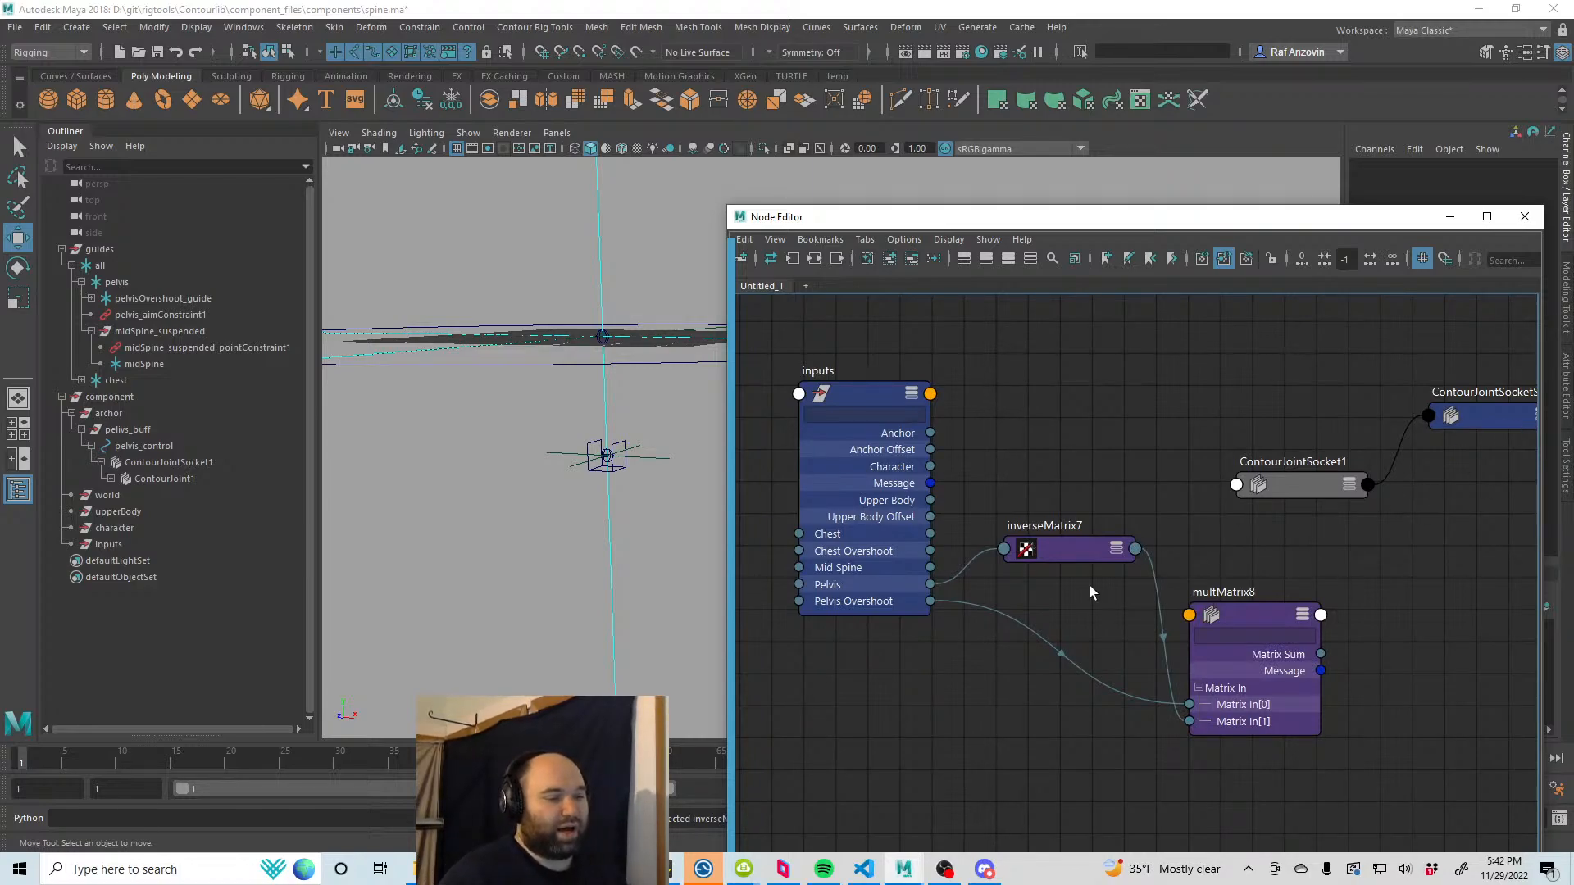
pyautogui.moveTo(1076, 548); pyautogui.dragTo(1078, 583)
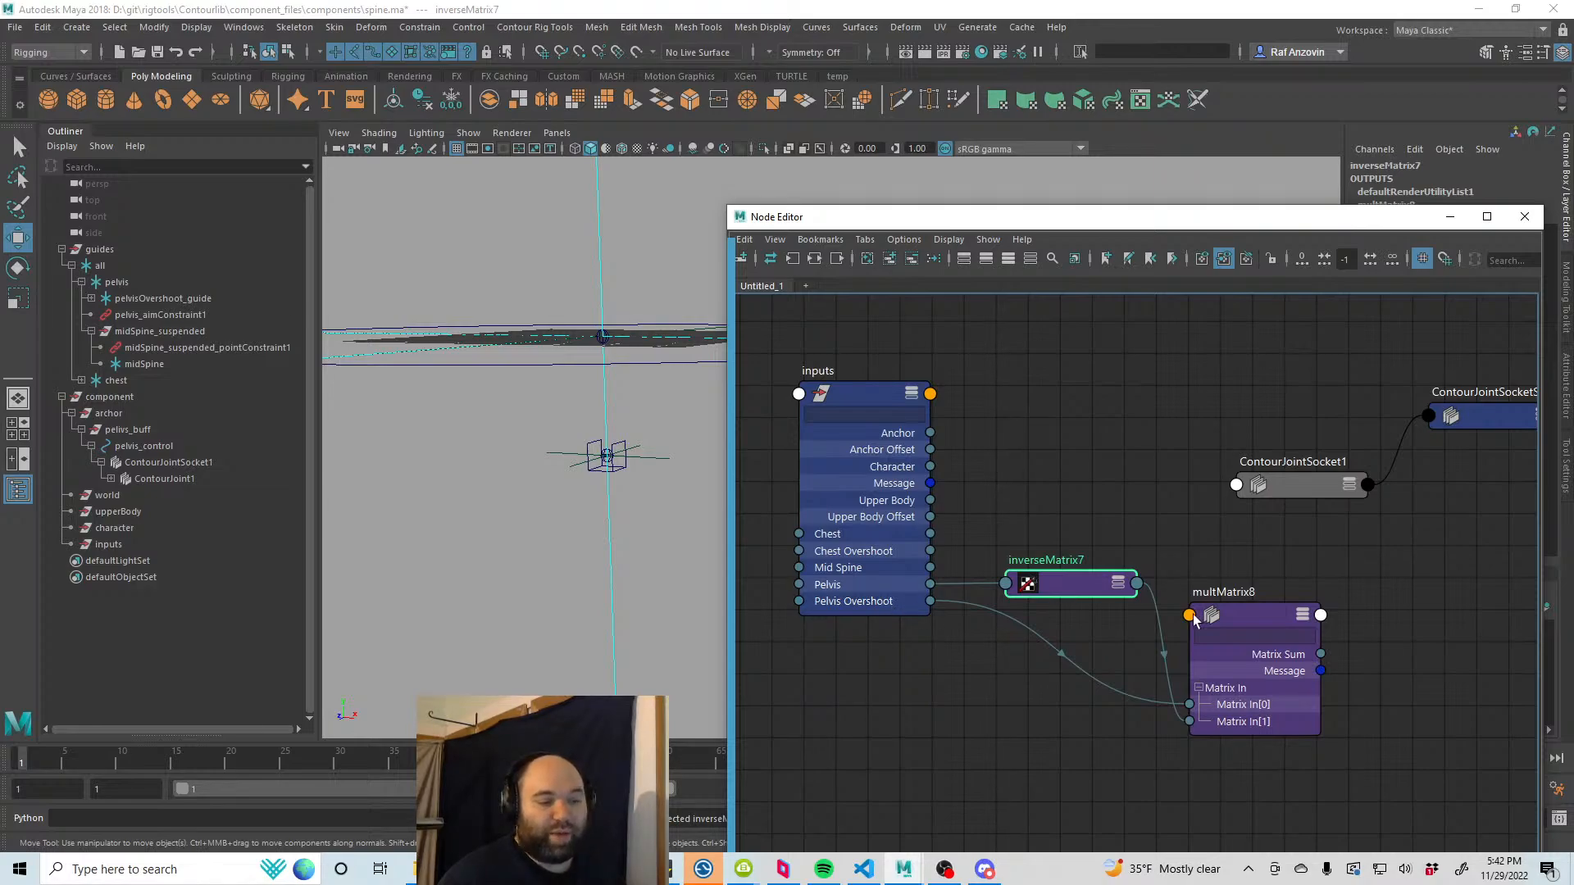
pyautogui.moveTo(1235, 618); pyautogui.dragTo(1247, 587)
pyautogui.keyDown('alt'); pyautogui.moveTo(1076, 529); pyautogui.dragTo(1065, 522, button='middle'); pyautogui.keyUp('alt')
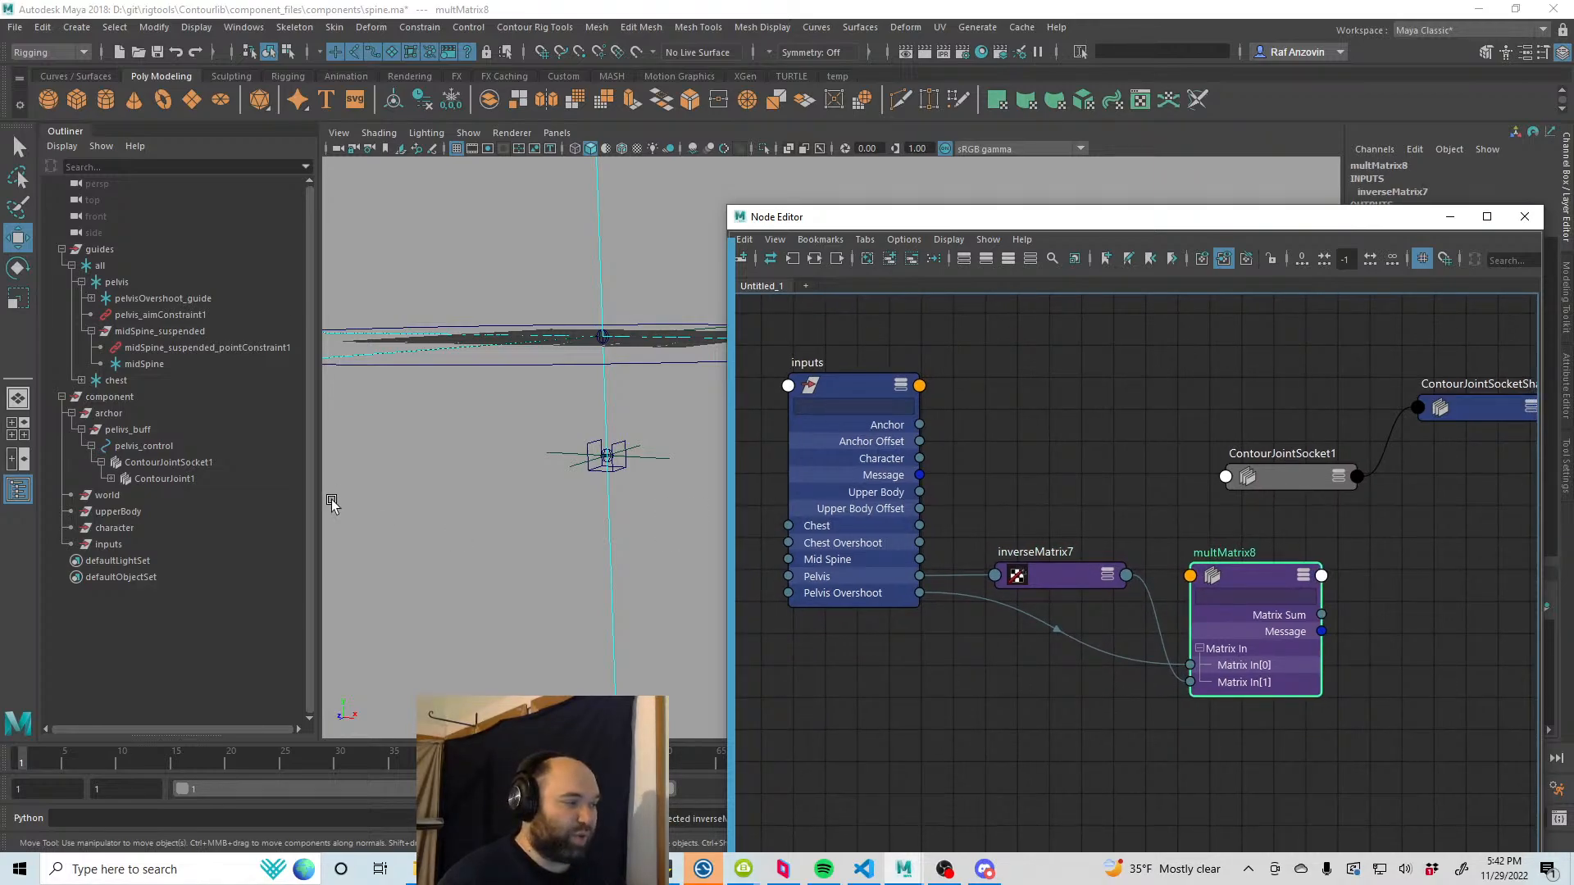
# Step: Create a decomposeMatrix node beside multMatrix8 in the node graph
pyautogui.click(168, 463)
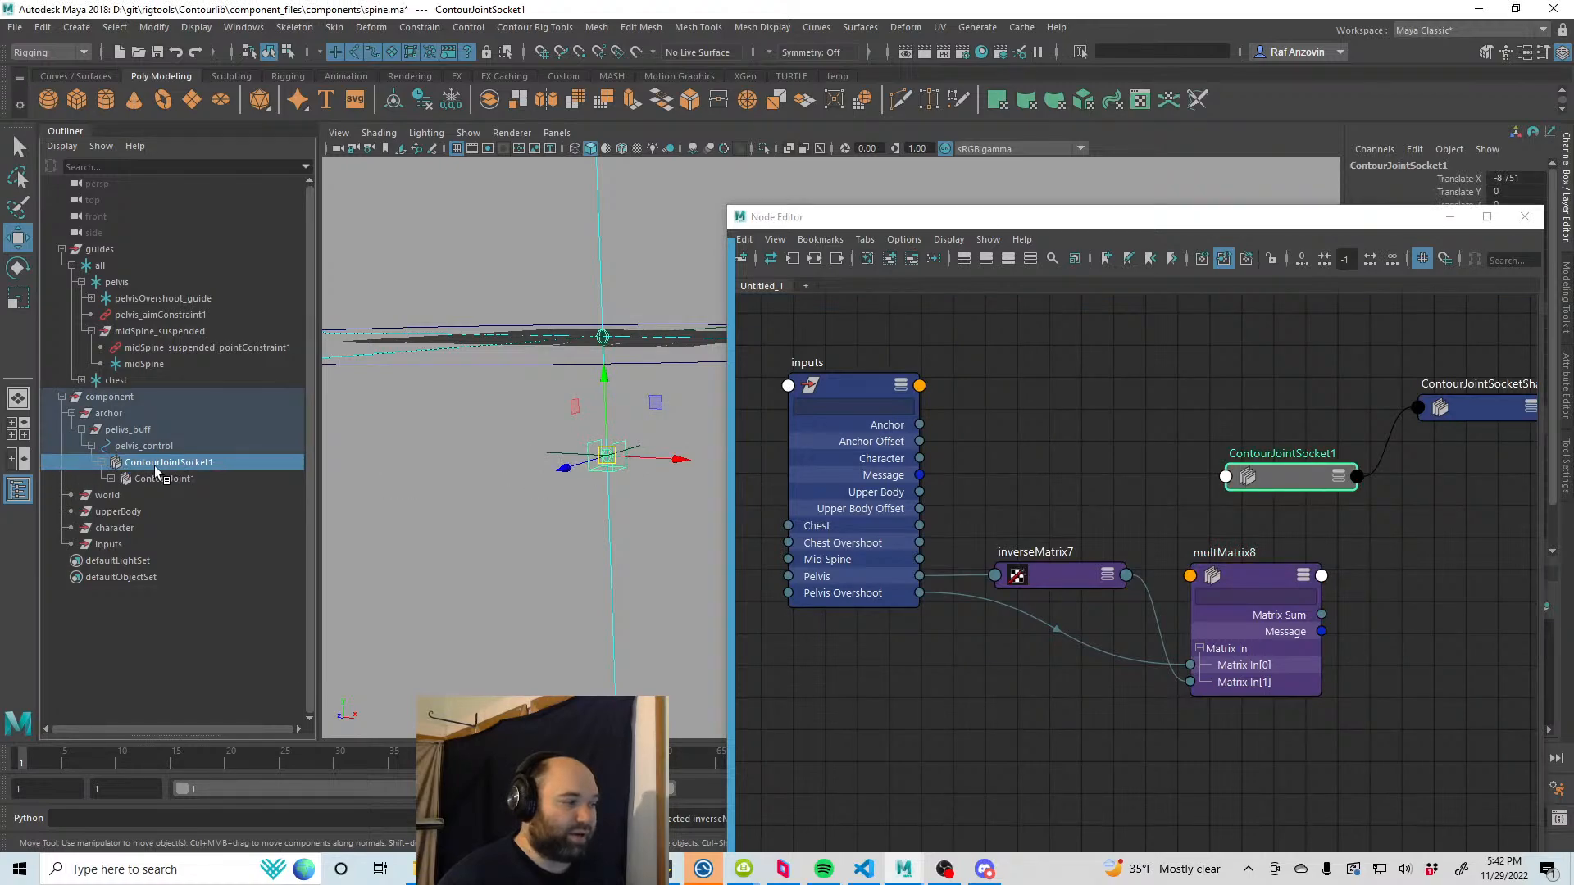
pyautogui.click(162, 447)
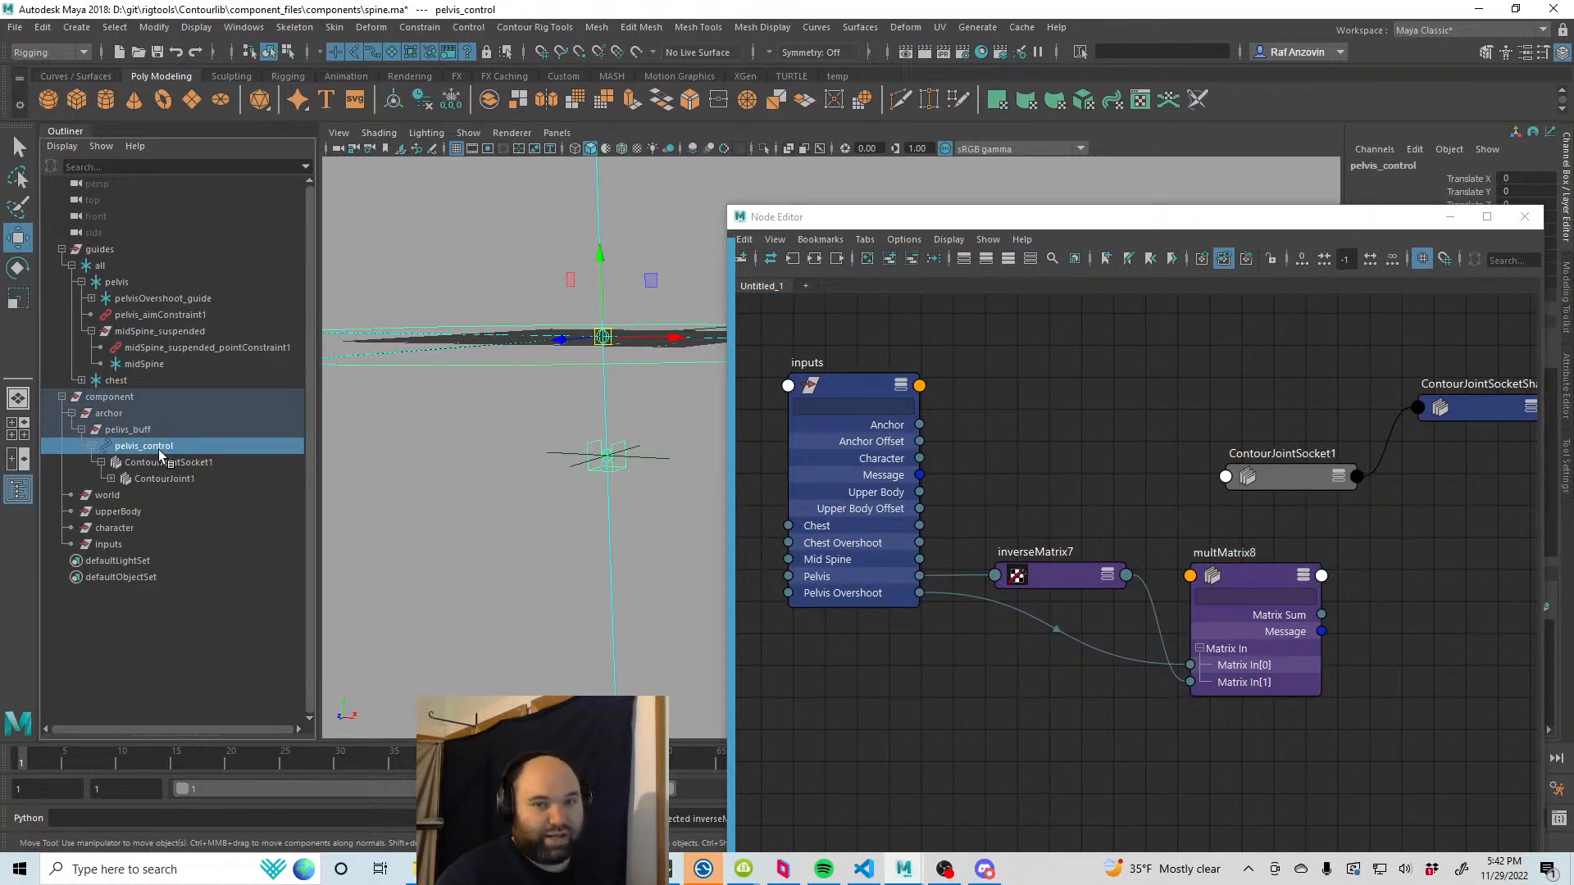
pyautogui.keyDown('alt'); pyautogui.moveTo(1362, 573); pyautogui.dragTo(1227, 607, button='middle'); pyautogui.keyUp('alt')
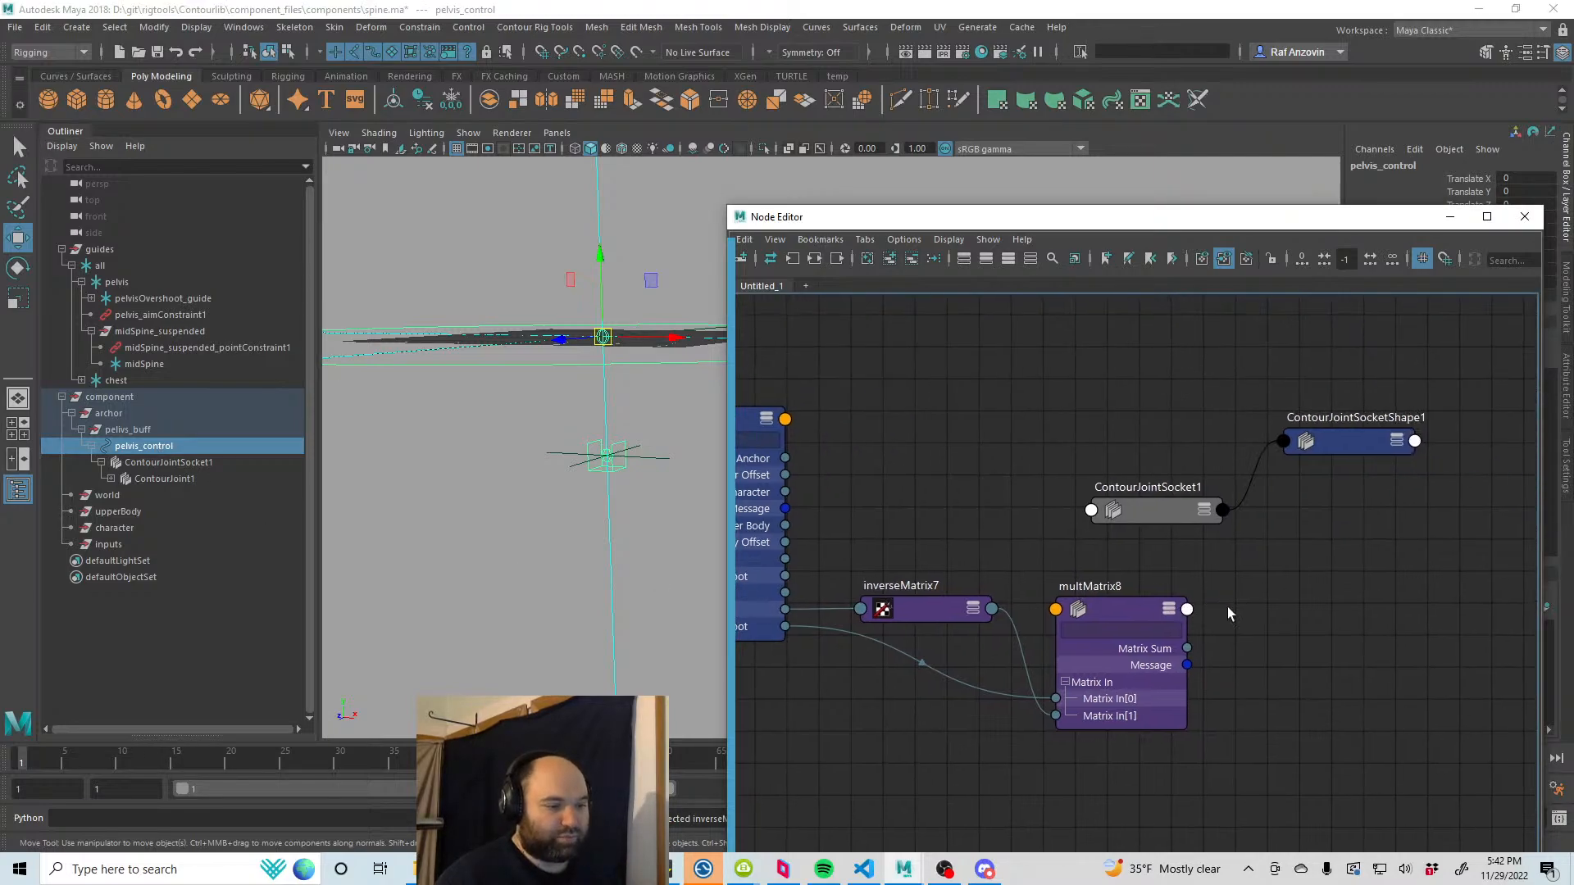
pyautogui.press('Tab')
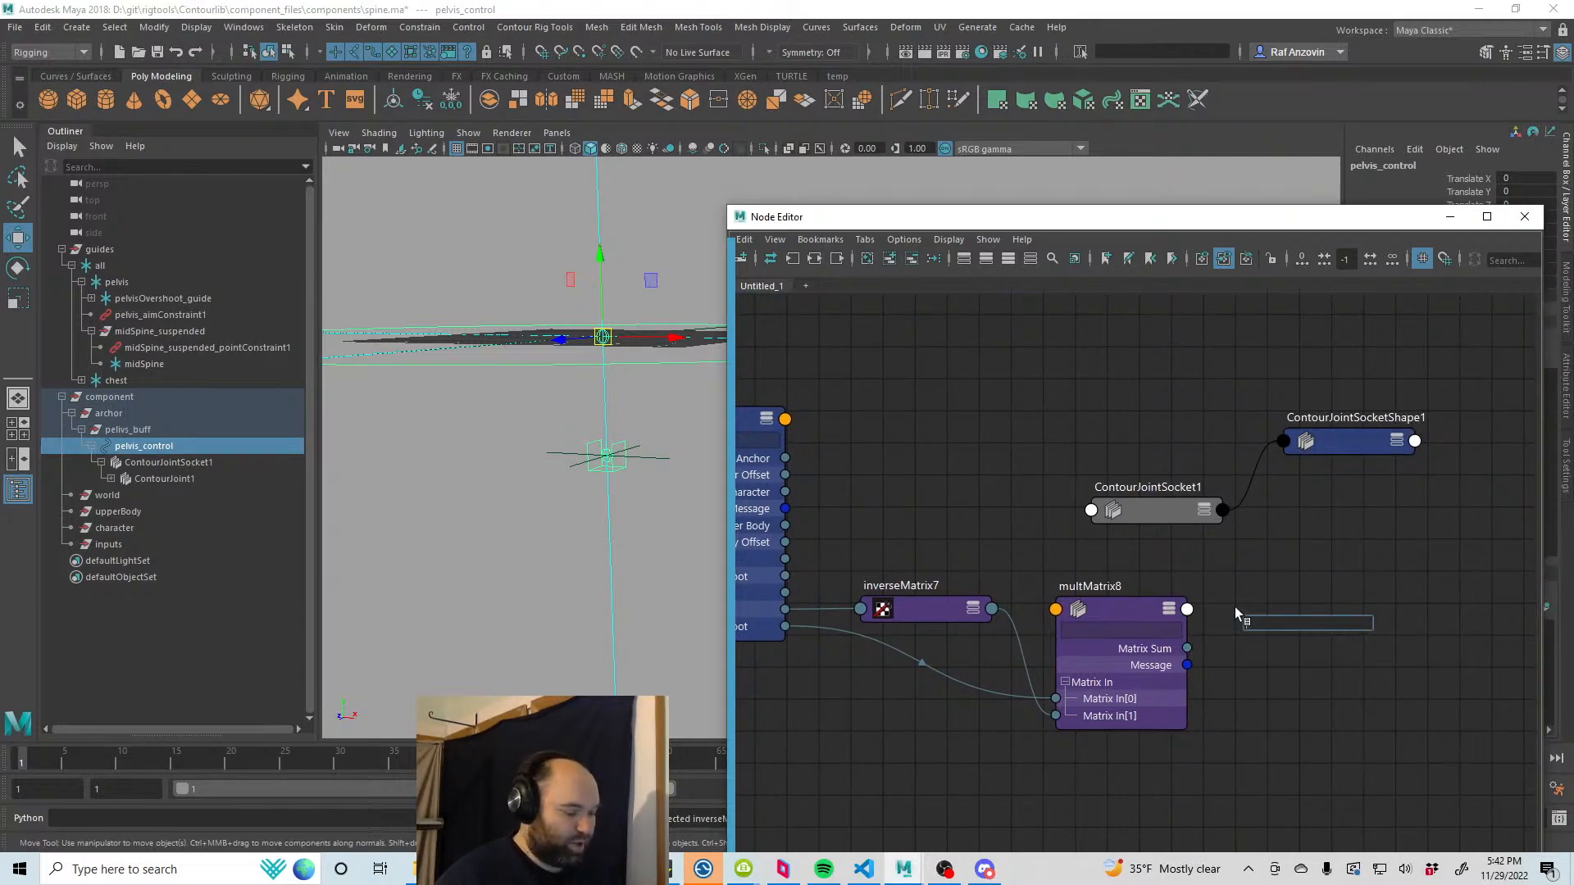
pyautogui.write('decom')
pyautogui.press('Return')
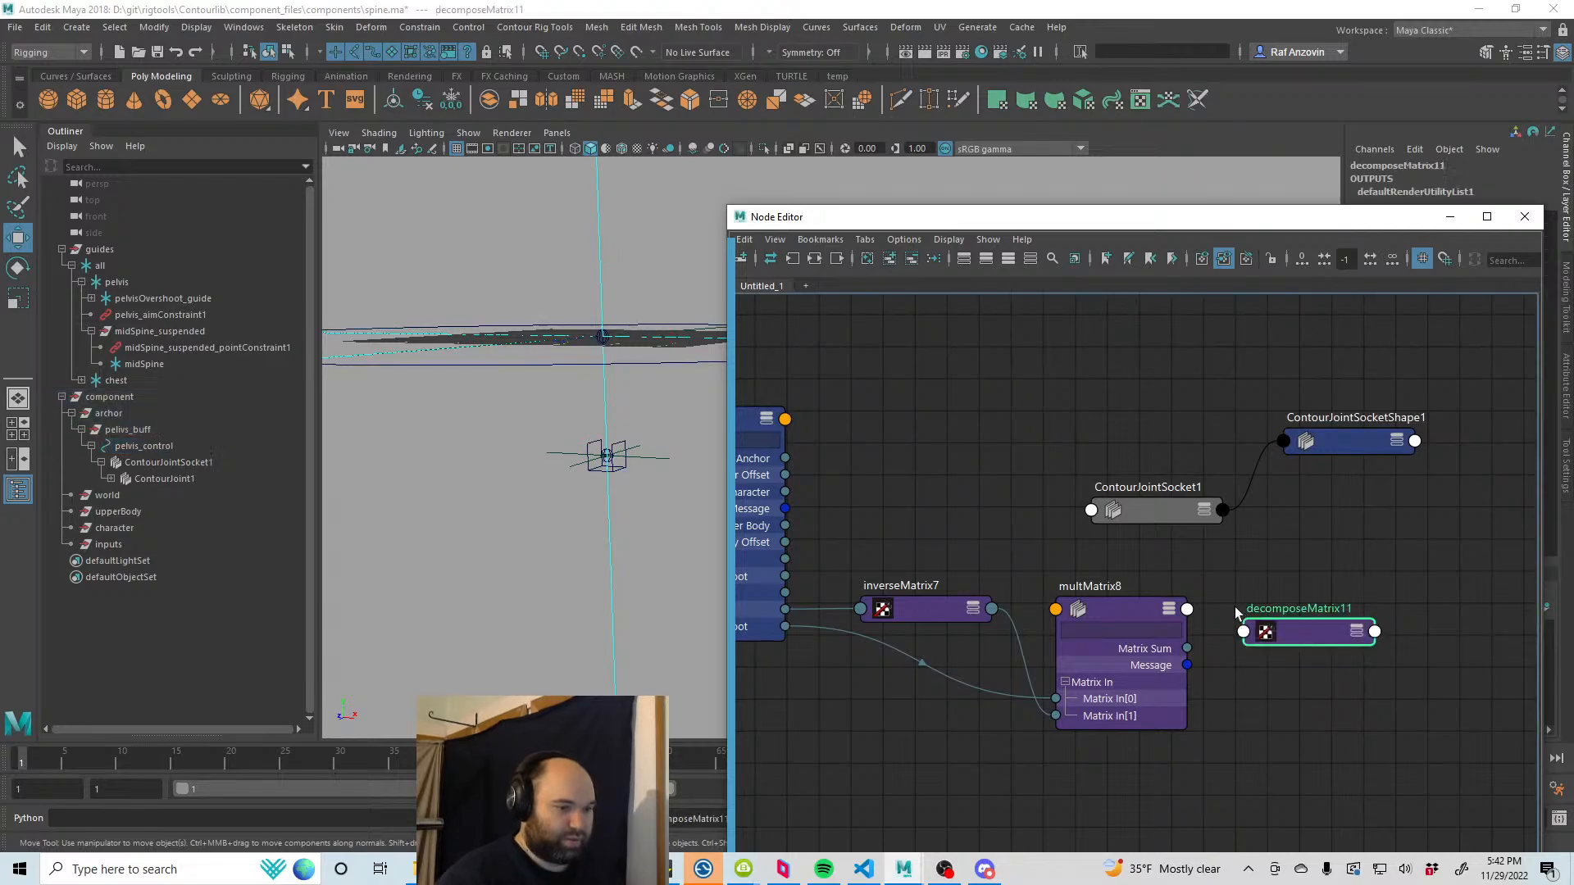
# Step: Connect multMatrix8's Matrix Sum to decomposeMatrix11's Input Matrix
pyautogui.click(1243, 631)
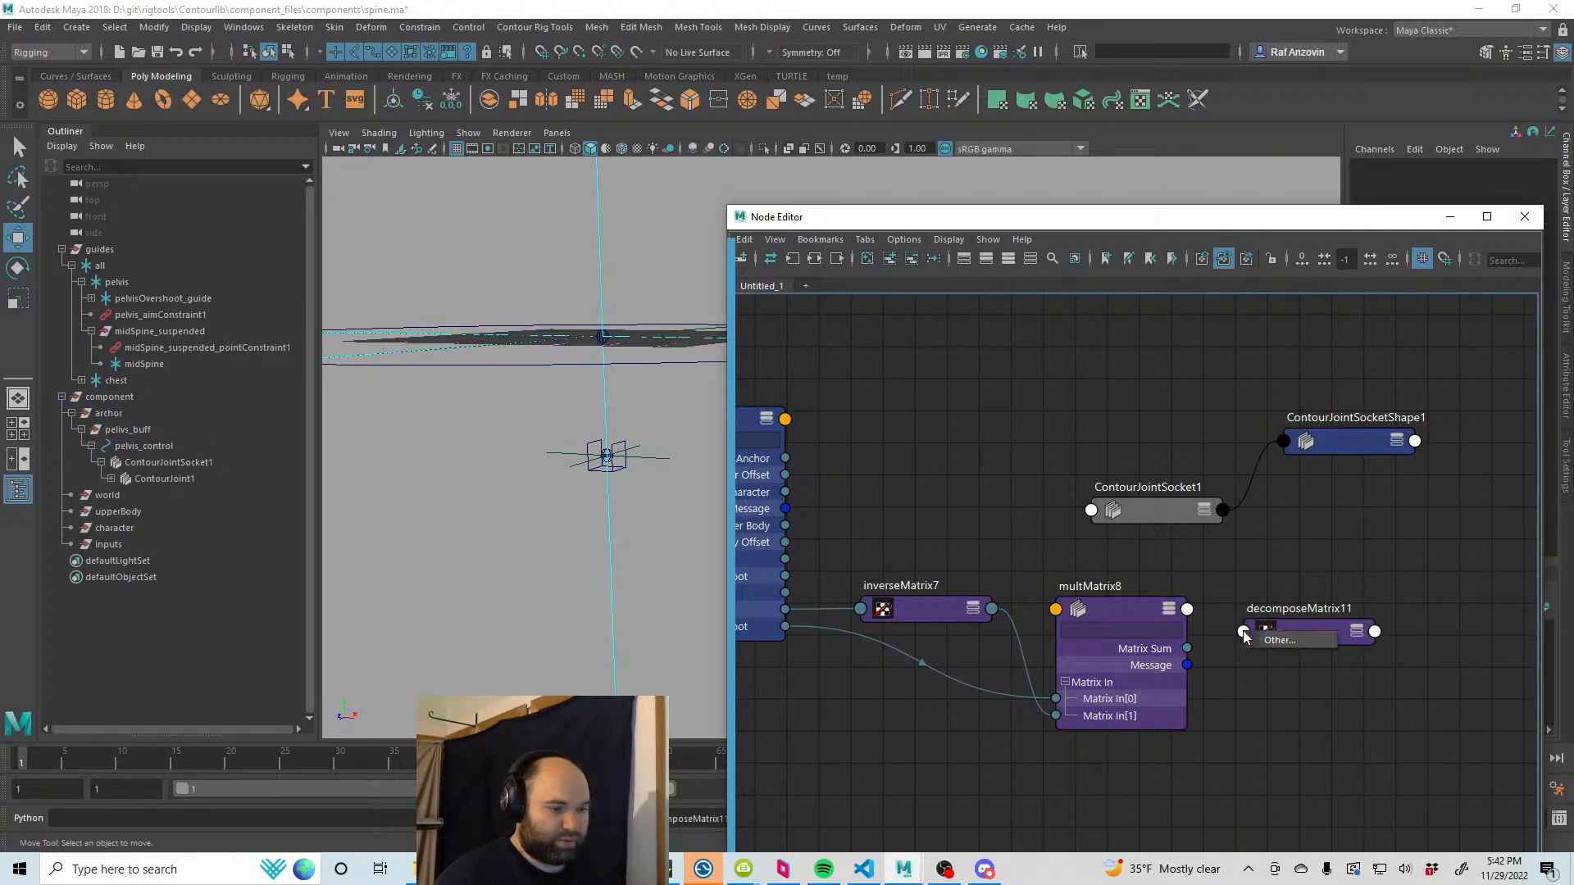
pyautogui.click(1256, 645)
pyautogui.click(676, 418)
pyautogui.moveTo(1366, 617); pyautogui.dragTo(1245, 610, button='middle')
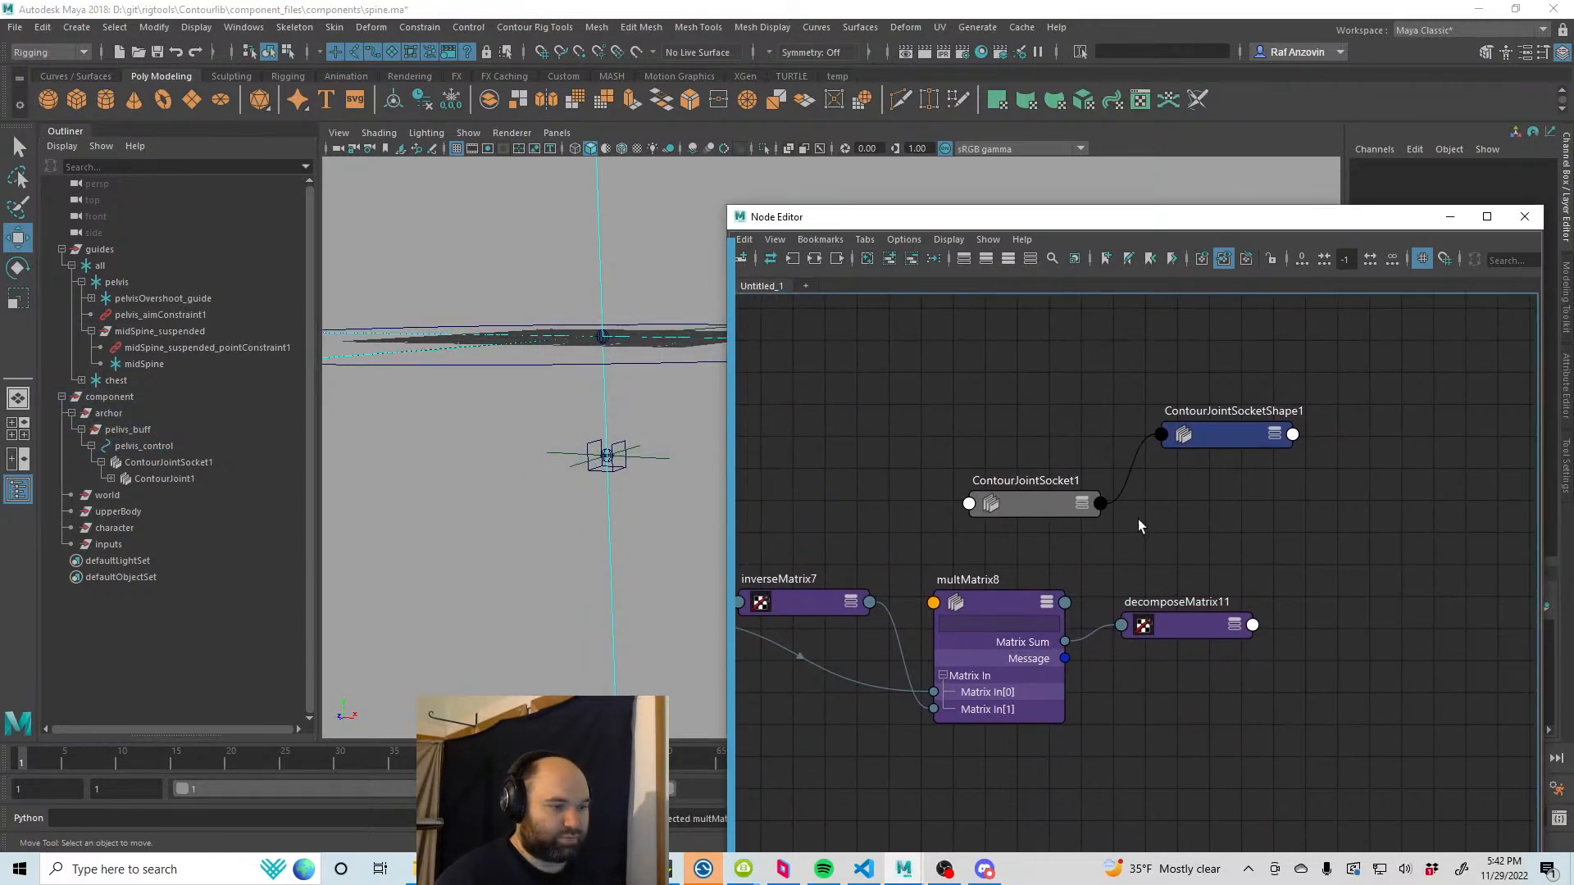
# Step: Move the ContourJointSocket1 node to the far side of decomposeMatrix11 and expand the attributes of both nodes
pyautogui.moveTo(1090, 512); pyautogui.dragTo(1387, 505)
pyautogui.click(1407, 566)
pyautogui.click(1406, 562)
pyautogui.click(1237, 627)
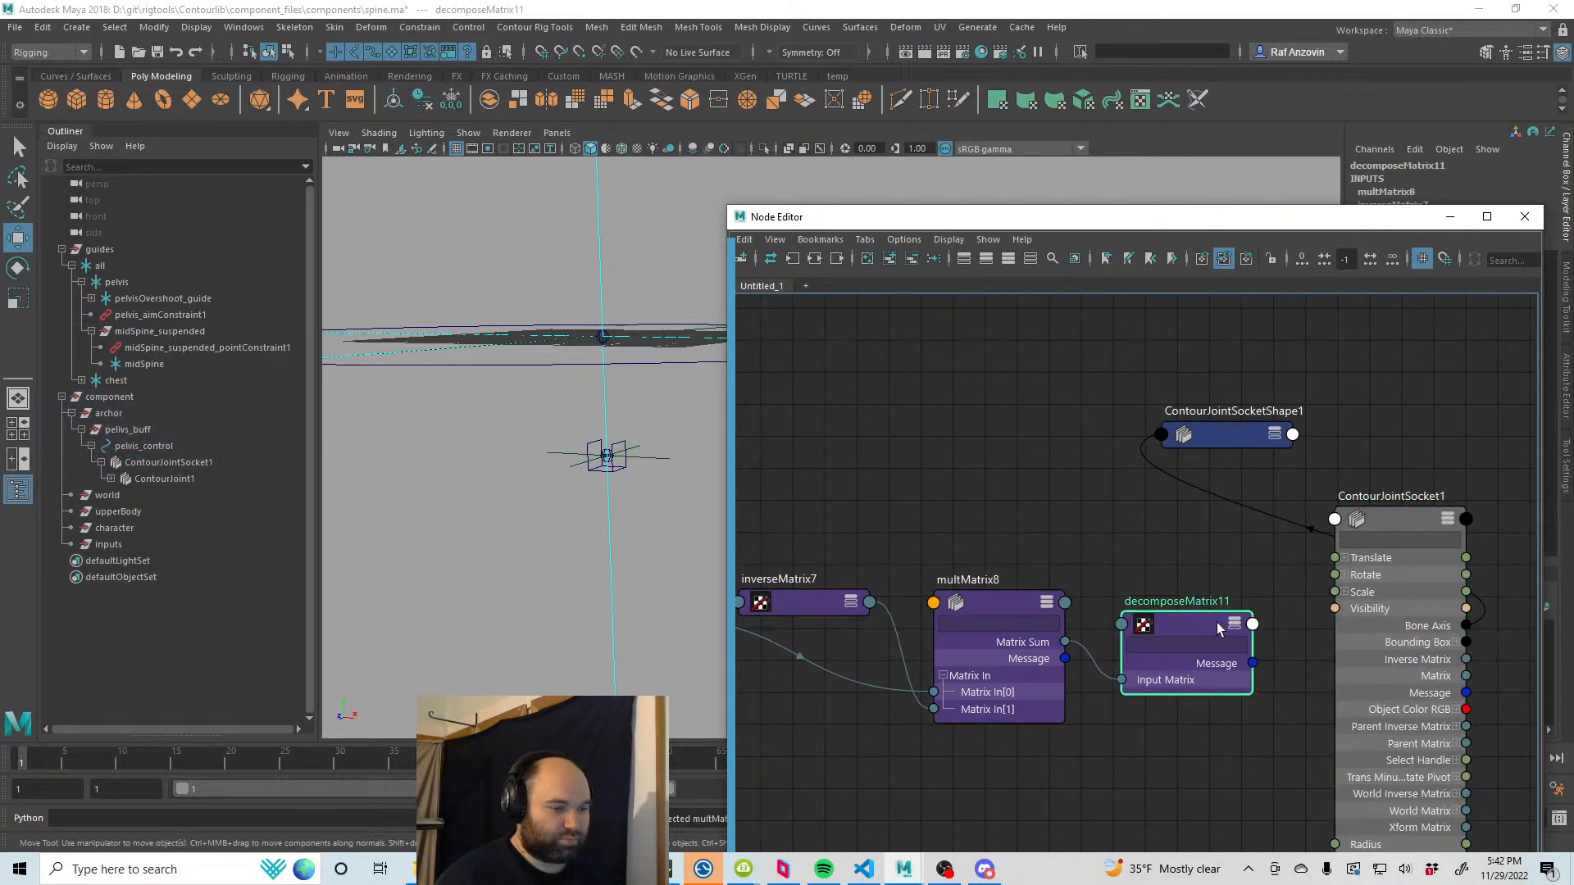
pyautogui.click(1236, 626)
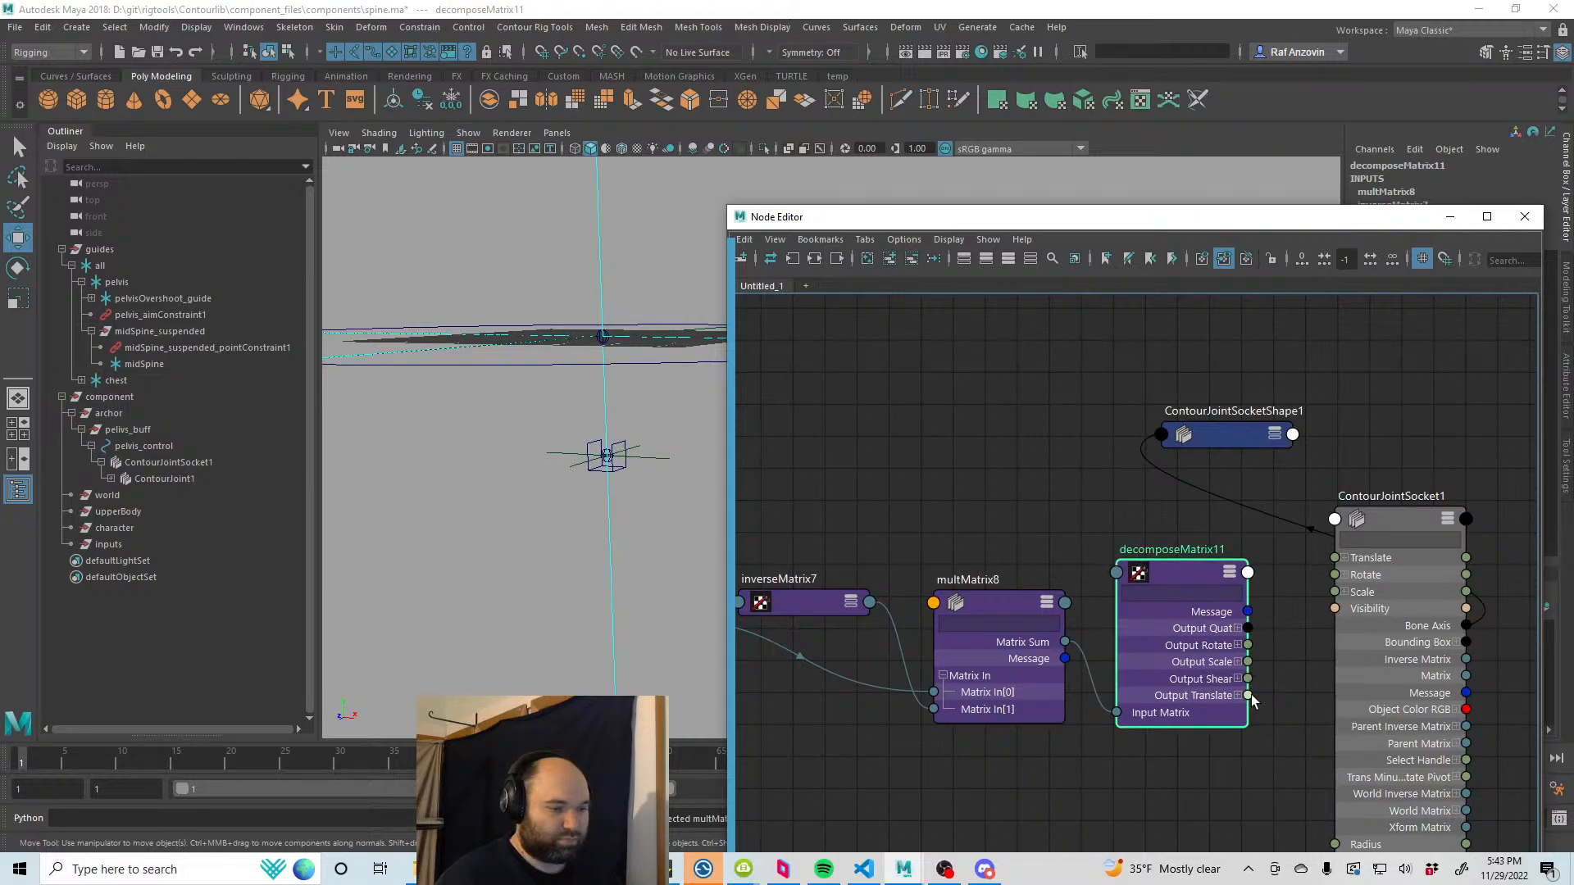
# Step: Connect decomposeMatrix11's Output Translate, Output Scale, Output Rotate and Output Shear to ContourJointSocket1's matching transform and shear inputs
pyautogui.moveTo(1248, 695); pyautogui.dragTo(1335, 558)
pyautogui.moveTo(1247, 664); pyautogui.dragTo(1335, 591)
pyautogui.moveTo(1248, 646); pyautogui.dragTo(1335, 574)
pyautogui.moveTo(1247, 686); pyautogui.dragTo(1394, 537)
pyautogui.scroll(-5, 819, 650)
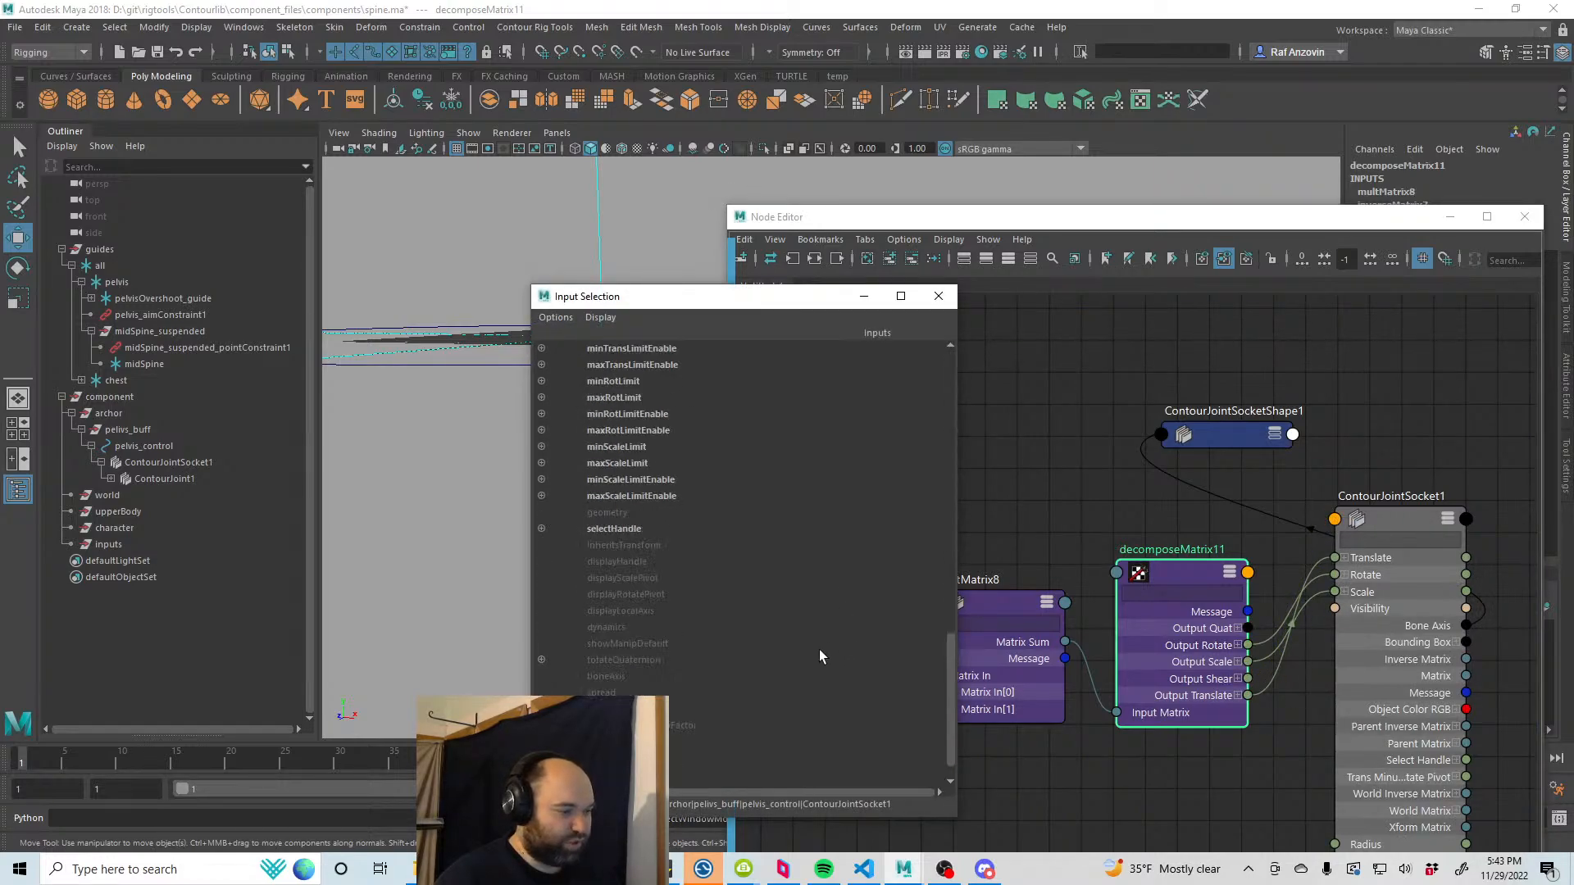
pyautogui.scroll(-5, 746, 593)
pyautogui.click(637, 497)
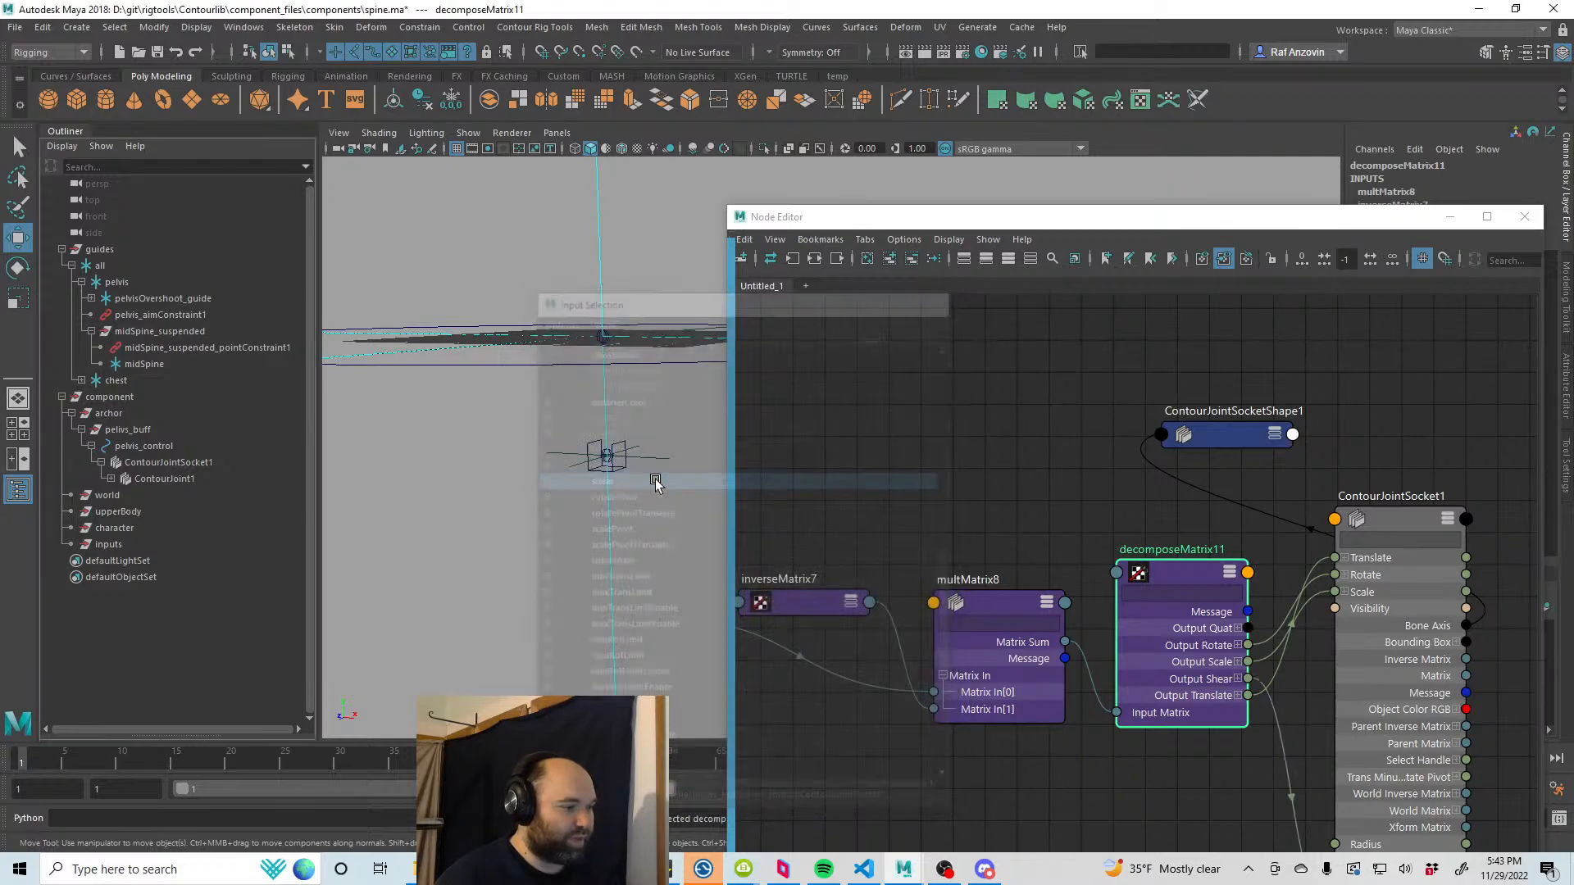
pyautogui.click(1051, 444)
# Step: Move the ContourJointSocketShape1 node past ContourJointSocket1 so the graph reads in connection order
pyautogui.scroll(-3, 1254, 508)
pyautogui.keyDown('alt'); pyautogui.moveTo(1272, 577); pyautogui.dragTo(1235, 521, button='middle'); pyautogui.keyUp('alt')
pyautogui.moveTo(1212, 401); pyautogui.dragTo(1508, 497)
pyautogui.click(1071, 386)
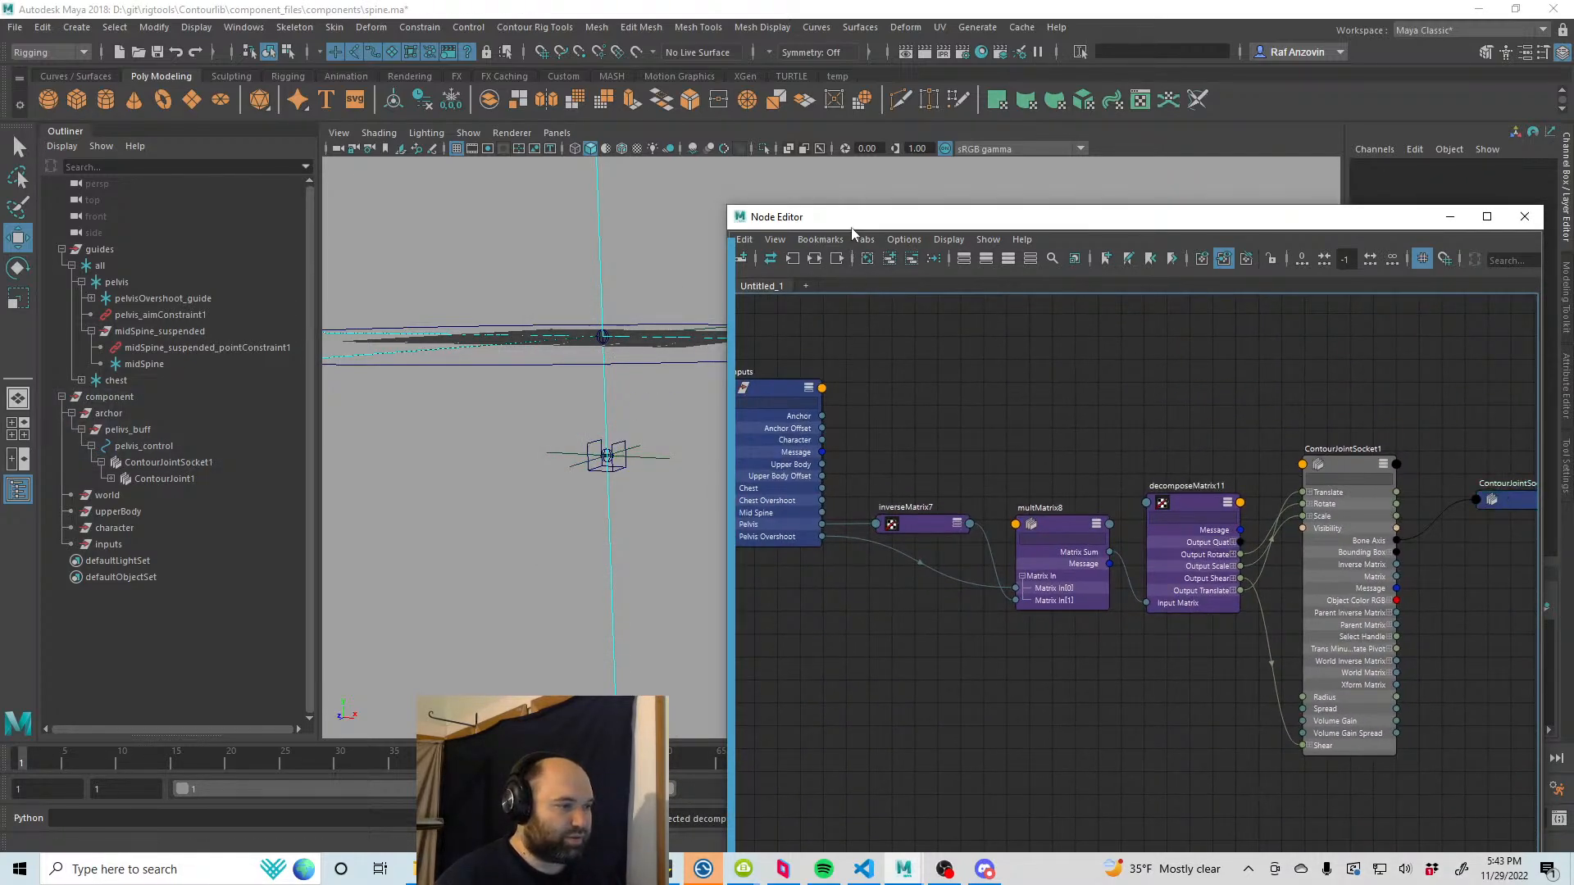
# Step: Move the node graph window aside, test-move the pelvis overshoot guide in the viewport and undo the move
pyautogui.moveTo(851, 218); pyautogui.dragTo(995, 259)
pyautogui.keyDown('alt'); pyautogui.moveTo(725, 534); pyautogui.dragTo(693, 506); pyautogui.keyUp('alt')
pyautogui.click(645, 456)
pyautogui.moveTo(645, 455); pyautogui.dragTo(703, 519)
pyautogui.keyDown('alt'); pyautogui.moveTo(751, 578); pyautogui.dragTo(696, 583); pyautogui.keyUp('alt')
pyautogui.hotkey('ctrl', 'z')
pyautogui.click(708, 577)
# Step: Move the all and pelvis guides together to about X 7.4, Y -3.6, Z -1.5, keeping the node graph window clear
pyautogui.moveTo(632, 516)
pyautogui.keyDown('alt'); pyautogui.mouseDown()
pyautogui.moveTo(572, 537)
pyautogui.moveTo(623, 524)
pyautogui.mouseUp(); pyautogui.keyUp('alt')
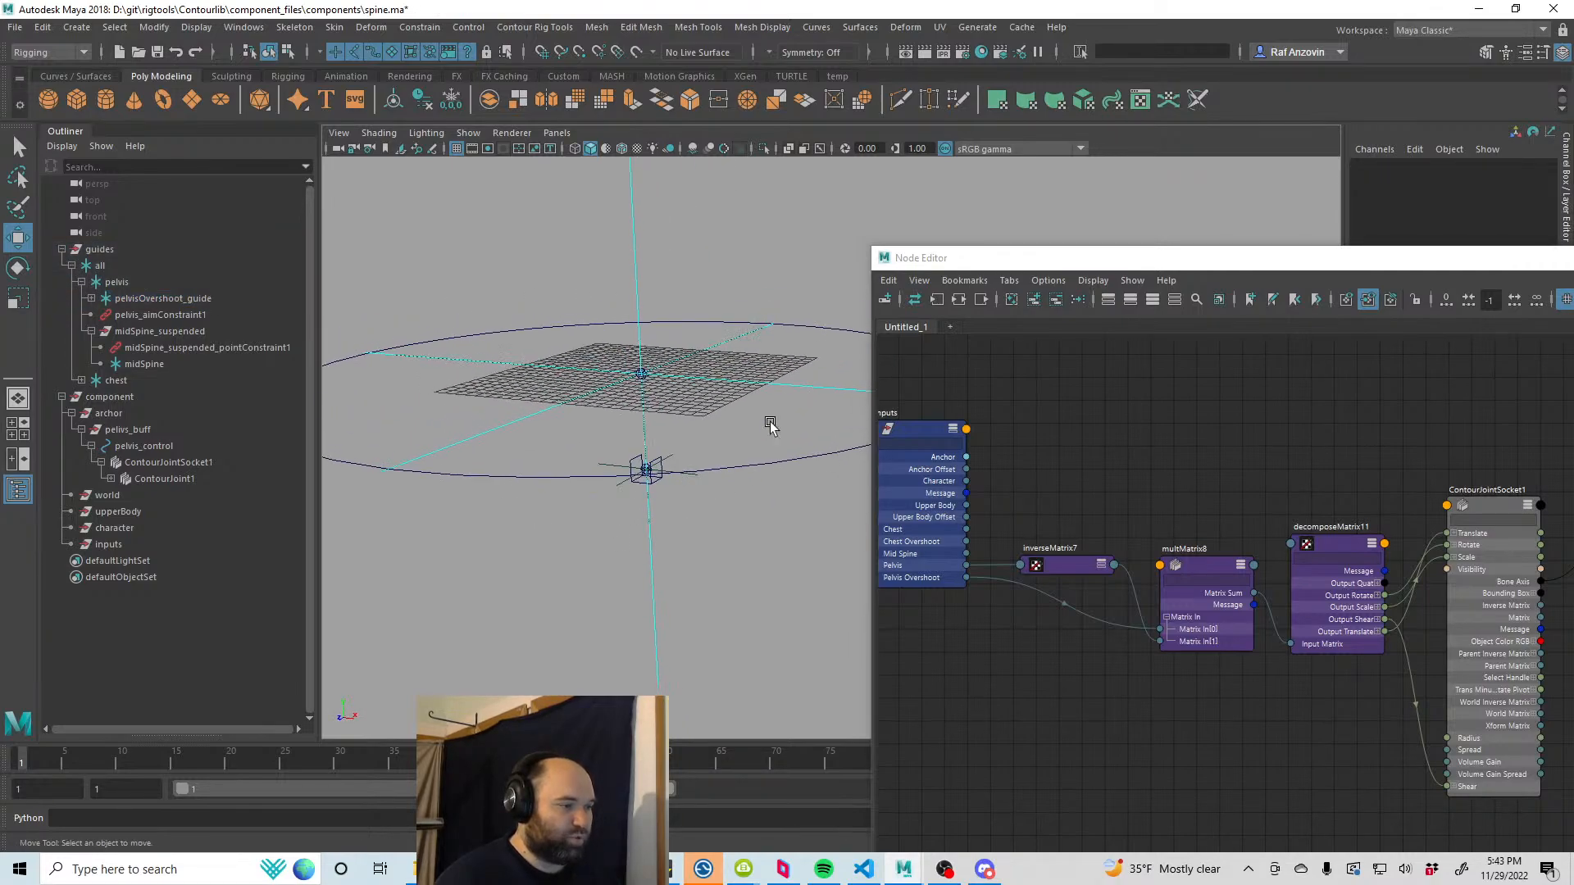
pyautogui.moveTo(818, 384); pyautogui.dragTo(784, 433)
pyautogui.keyDown('alt'); pyautogui.moveTo(656, 483); pyautogui.dragTo(711, 443); pyautogui.keyUp('alt')
pyautogui.keyDown('alt'); pyautogui.moveTo(773, 508); pyautogui.dragTo(646, 541); pyautogui.keyUp('alt')
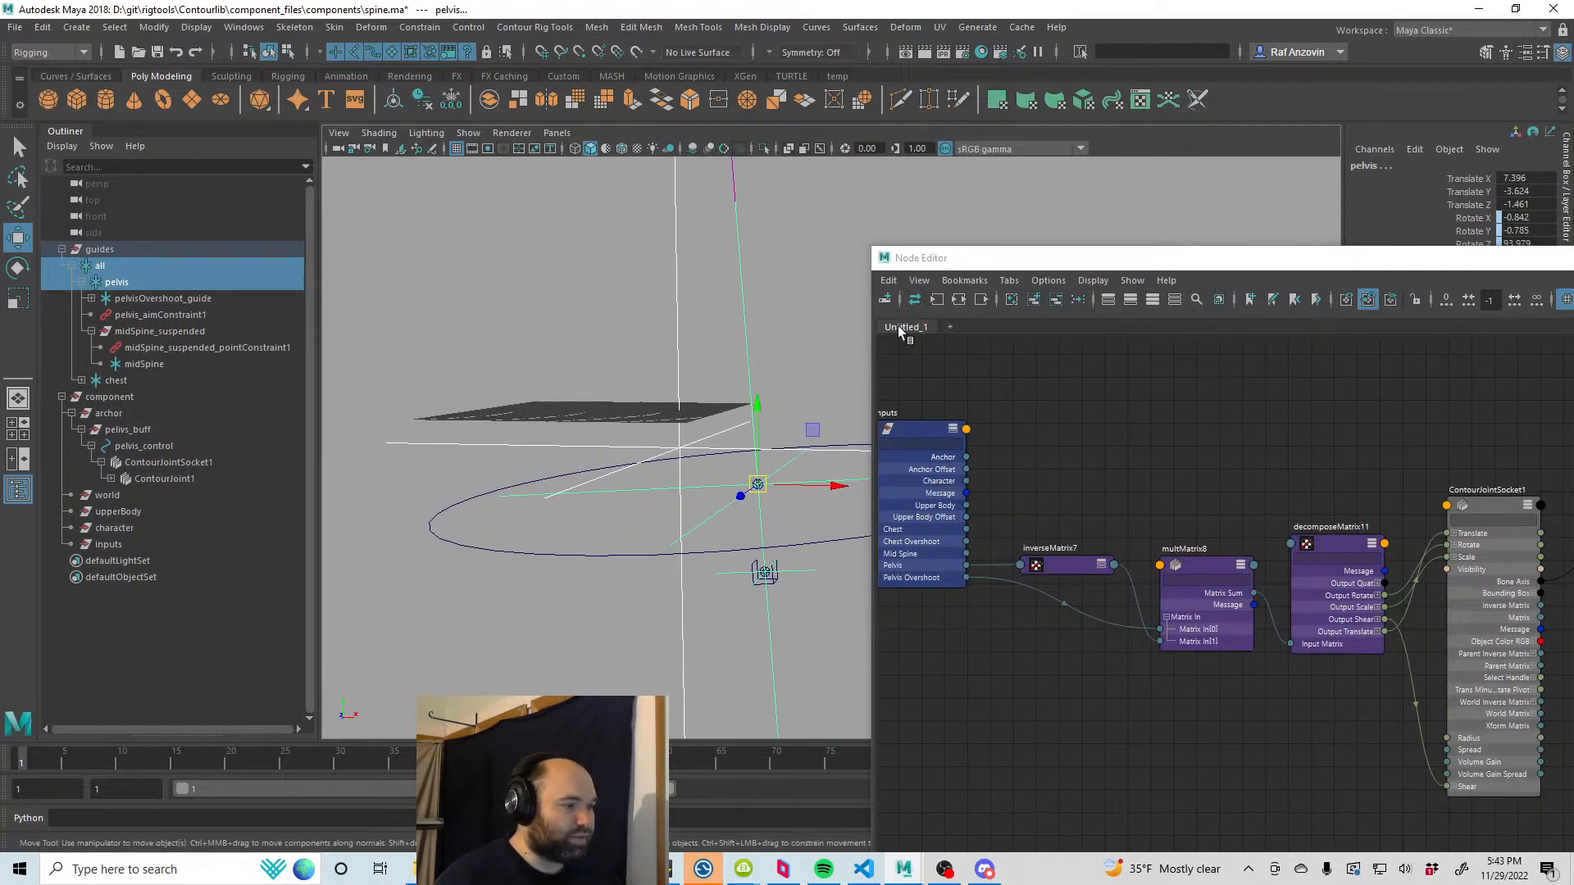
pyautogui.moveTo(943, 261); pyautogui.dragTo(1039, 305)
pyautogui.click(803, 341)
pyautogui.keyDown('alt'); pyautogui.moveTo(803, 341); pyautogui.dragTo(695, 539); pyautogui.keyUp('alt')
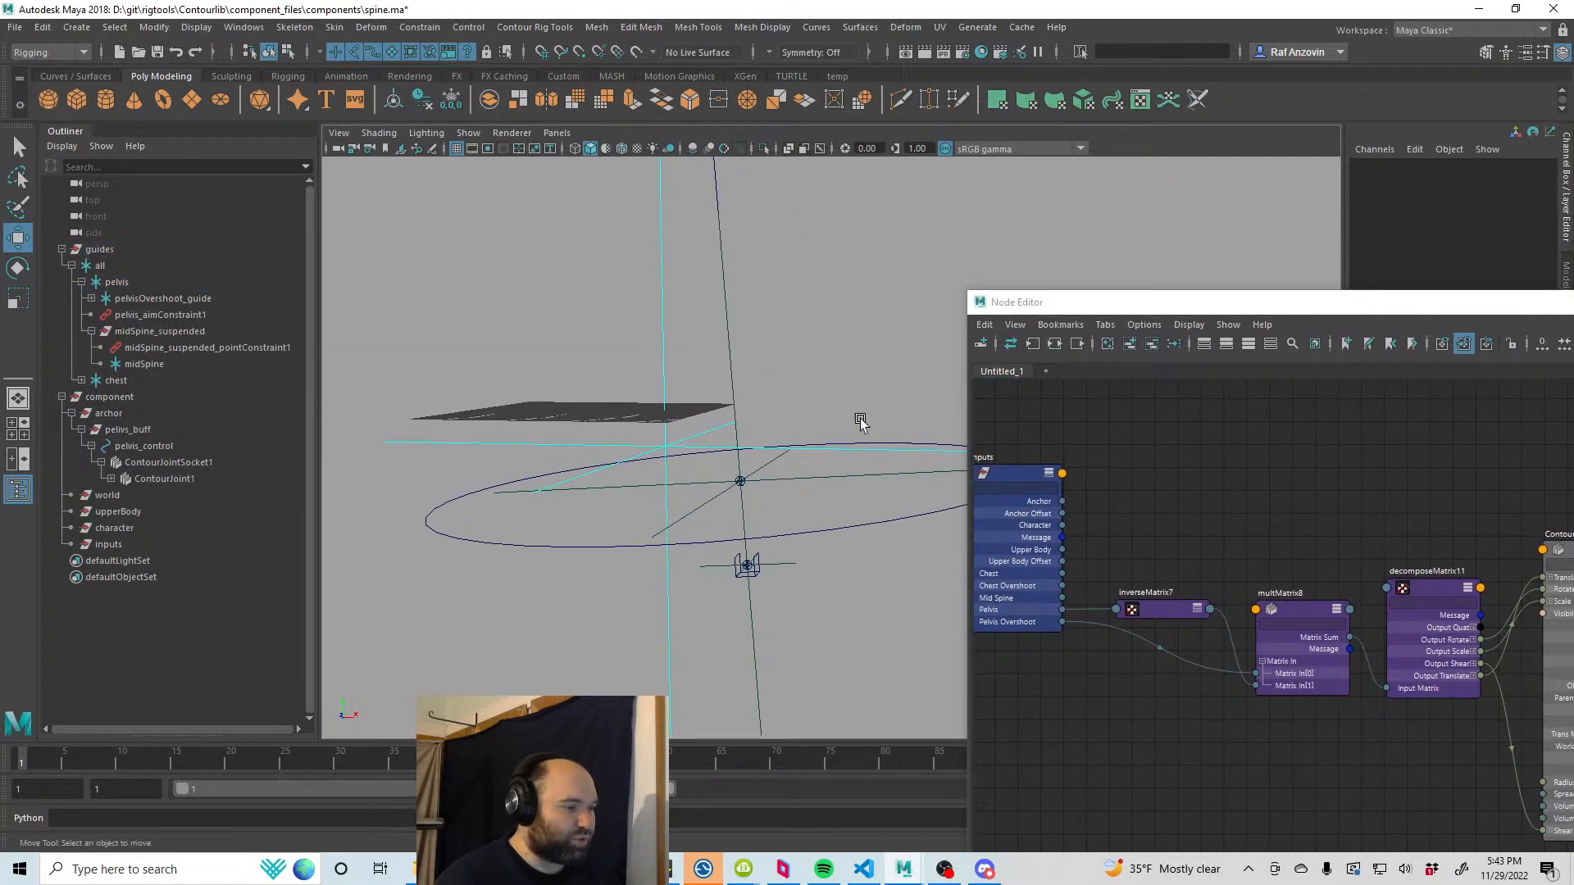
# Step: Undo the guide move and move the all and pelvis guides together again to about X 6.7, Y -4.2, Z -0.5
pyautogui.hotkey('ctrl', 'z')
pyautogui.hotkey('ctrl', 'z')
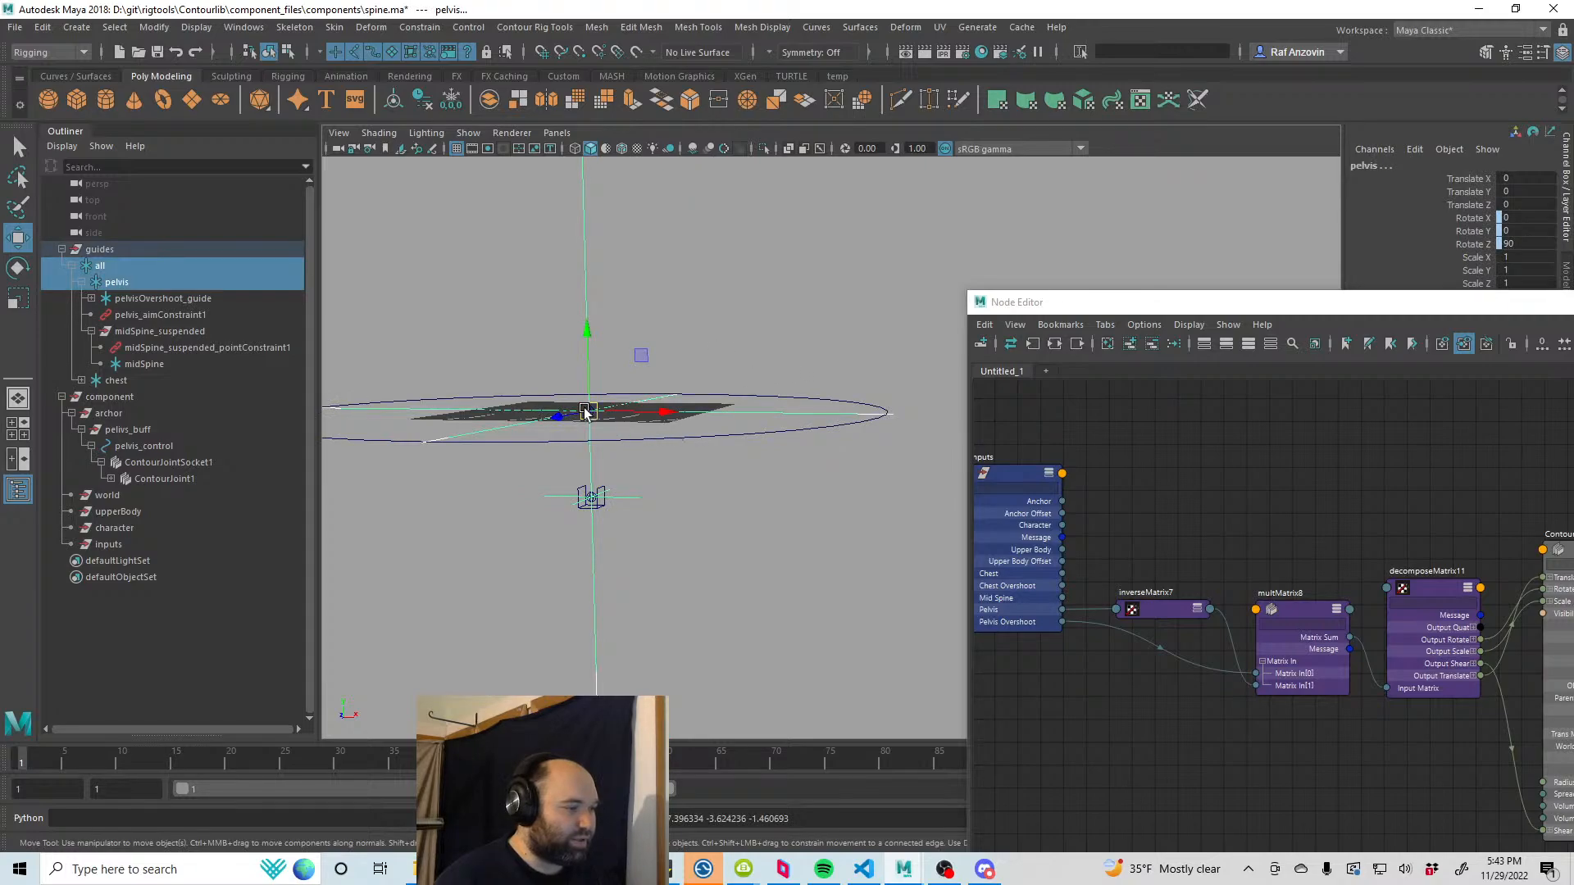
pyautogui.moveTo(592, 414); pyautogui.dragTo(660, 456)
pyautogui.click(801, 333)
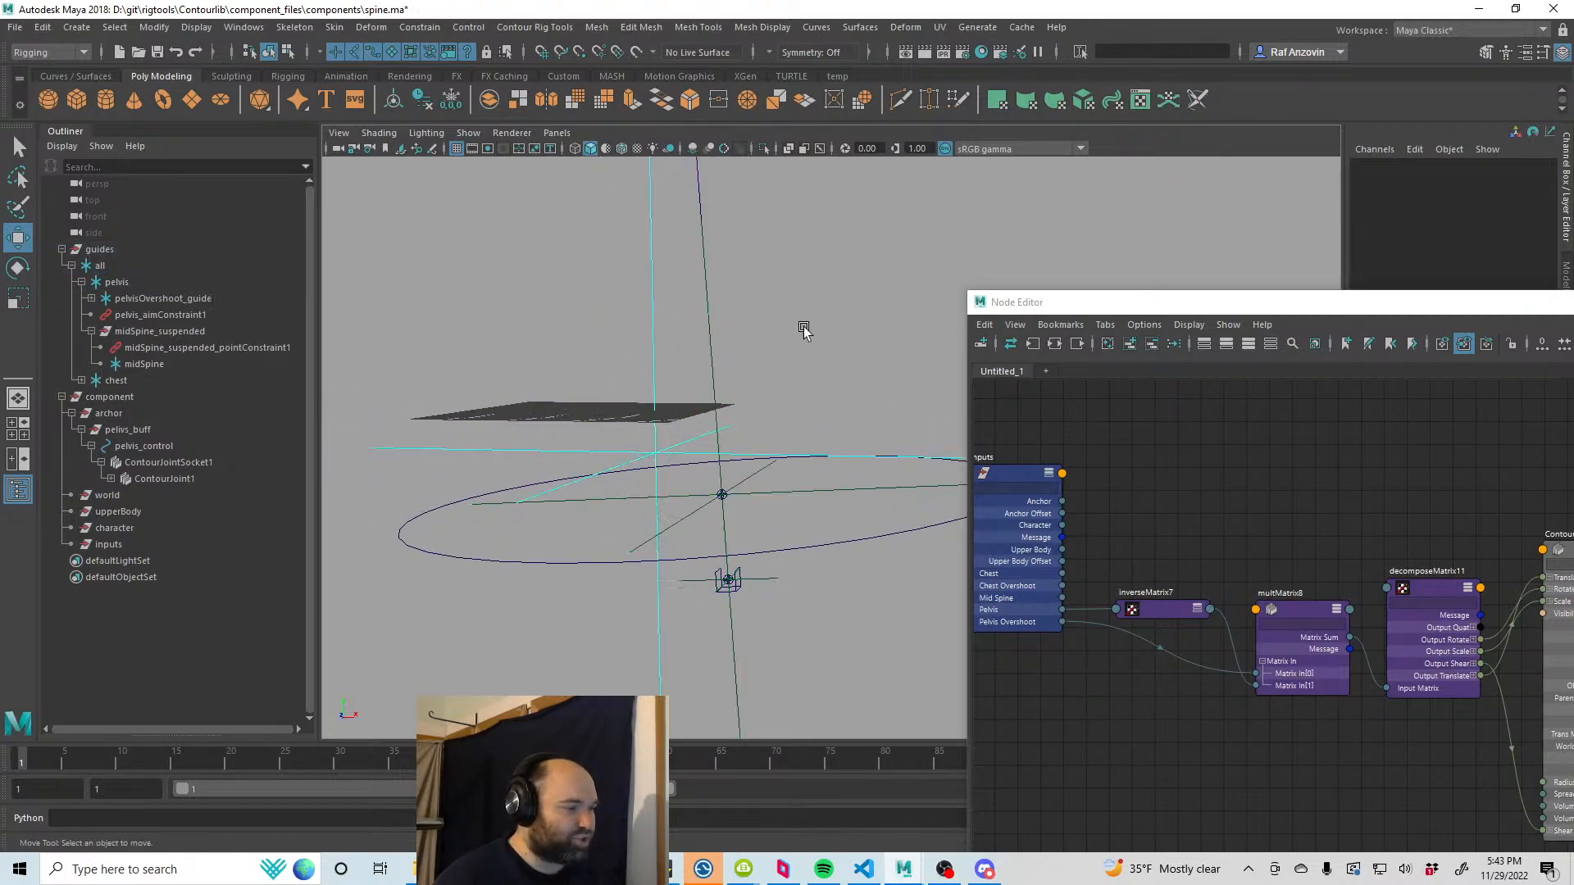
# Step: Graph the inputs node's incoming connections and expand the attributes of the pelvisOvershoot_guide and pelvis nodes
pyautogui.keyDown('alt'); pyautogui.moveTo(1155, 492); pyautogui.dragTo(1226, 492, button='middle'); pyautogui.keyUp('alt')
pyautogui.click(1082, 477)
pyautogui.click(1032, 344)
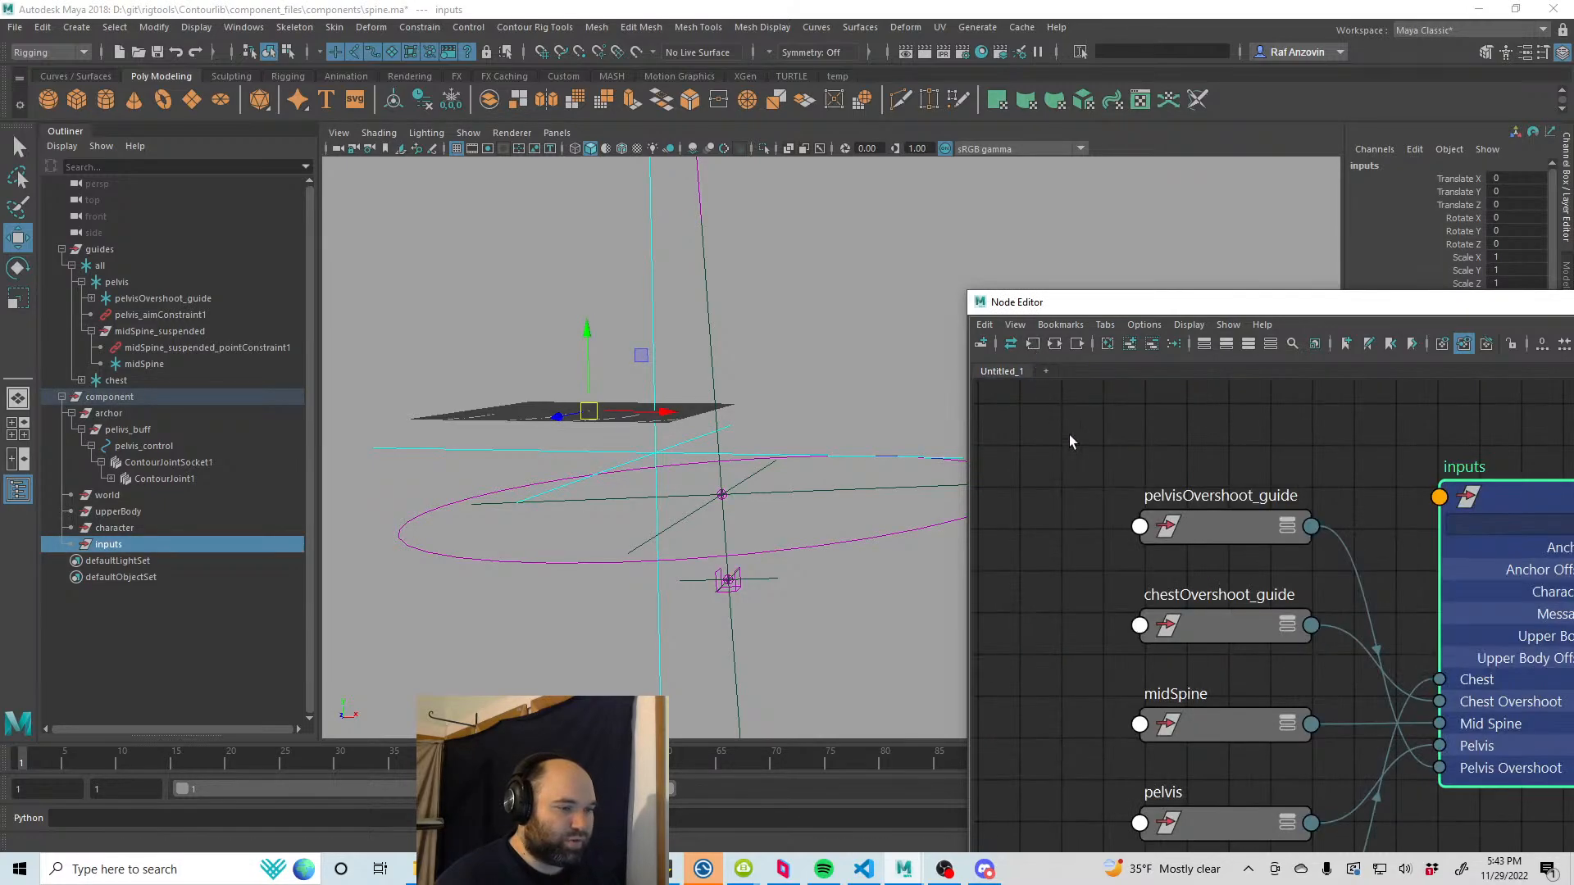
pyautogui.press('a')
pyautogui.moveTo(1251, 433); pyautogui.dragTo(1083, 431)
pyautogui.press('4')
pyautogui.click(1264, 640)
pyautogui.press('4')
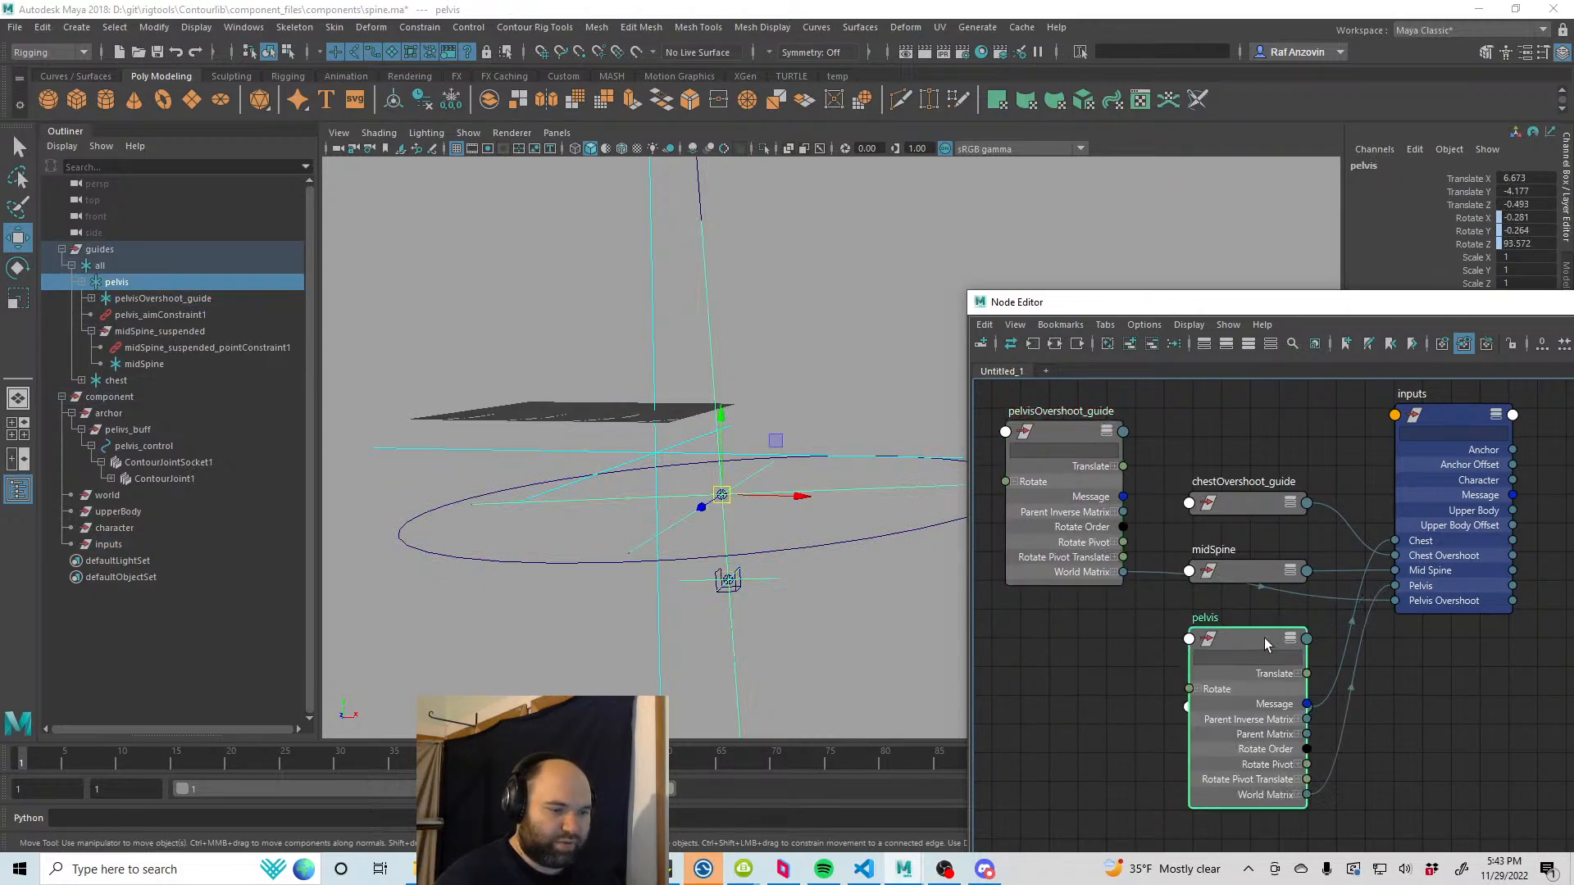
# Step: Place the pelvis node under pelvisOvershoot_guide and move midSpine, chest and chestOvershoot_guide clear of their connections
pyautogui.moveTo(1264, 638); pyautogui.dragTo(1085, 623)
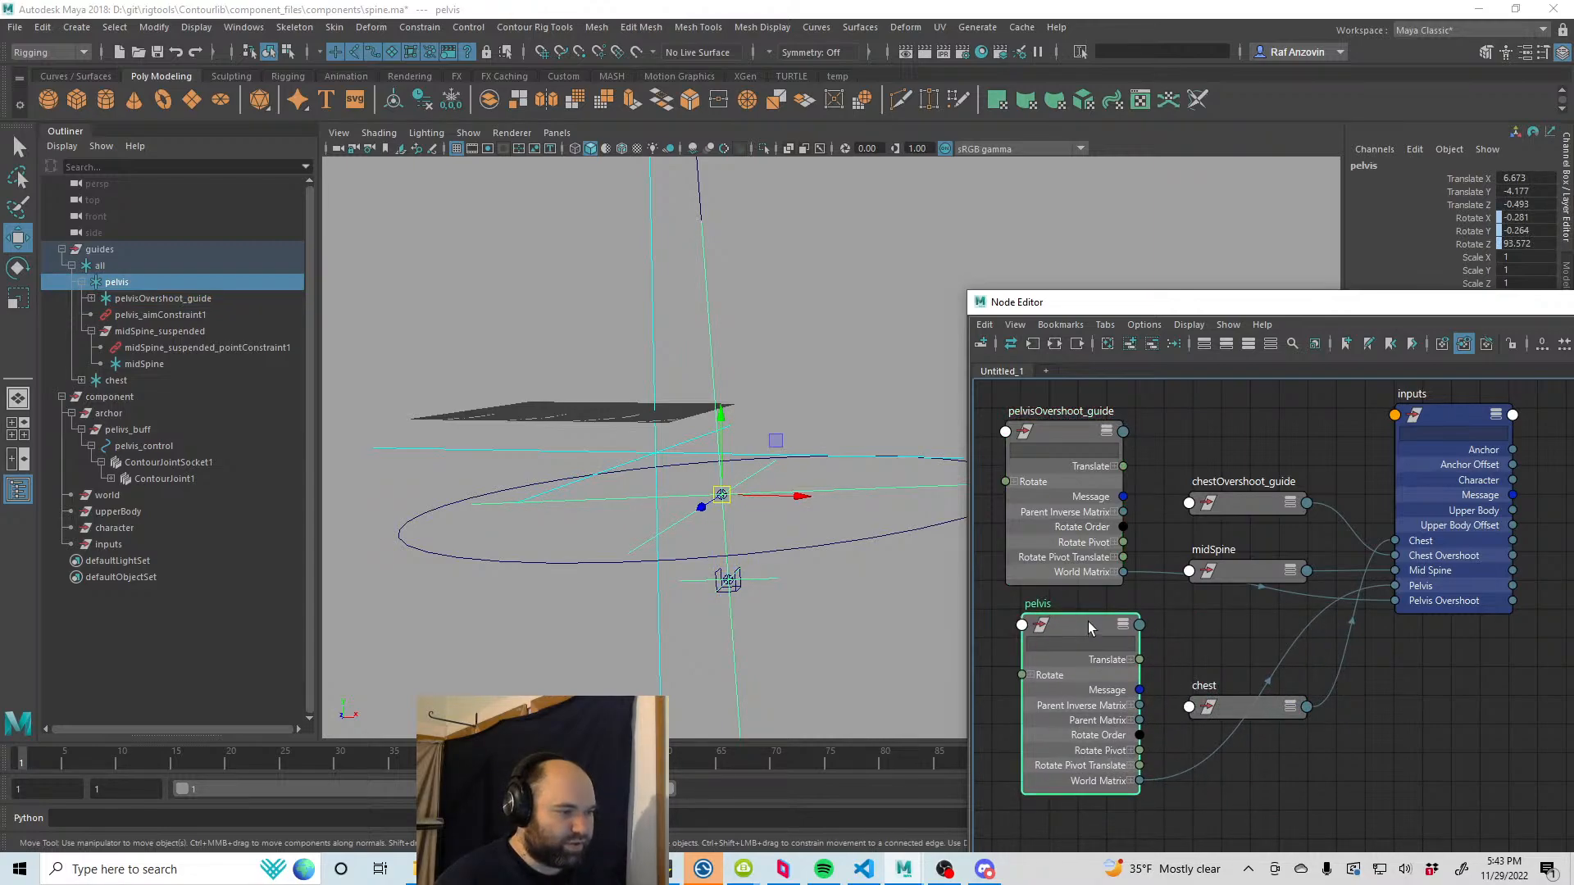
pyautogui.click(1066, 431)
pyautogui.click(1084, 627)
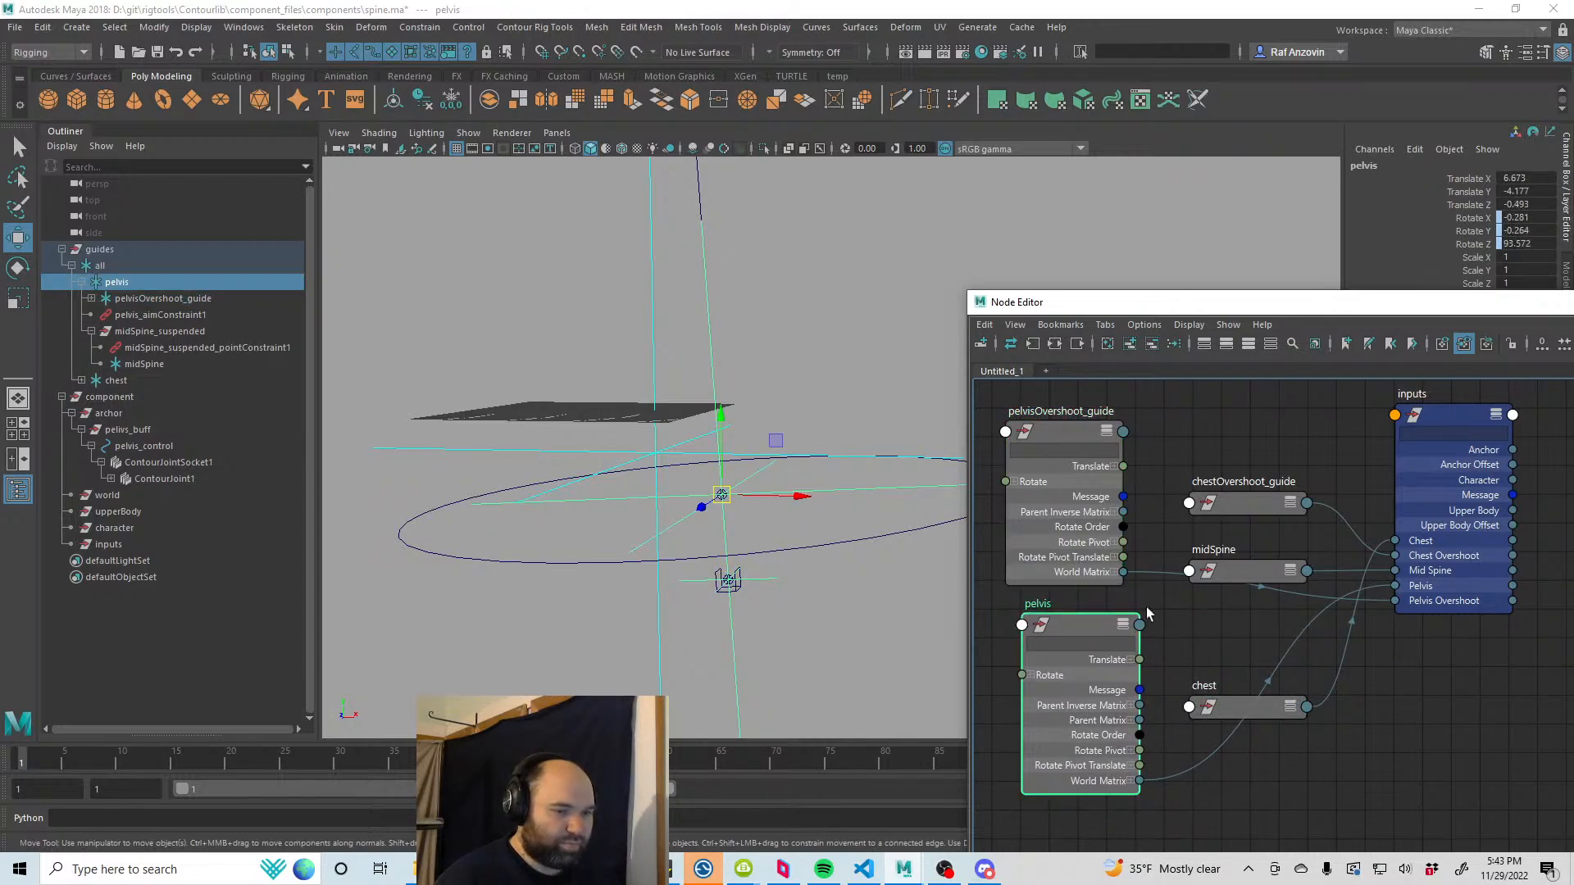
pyautogui.moveTo(1246, 572); pyautogui.dragTo(1285, 779)
pyautogui.click(1246, 707)
pyautogui.moveTo(1247, 706); pyautogui.dragTo(1369, 790)
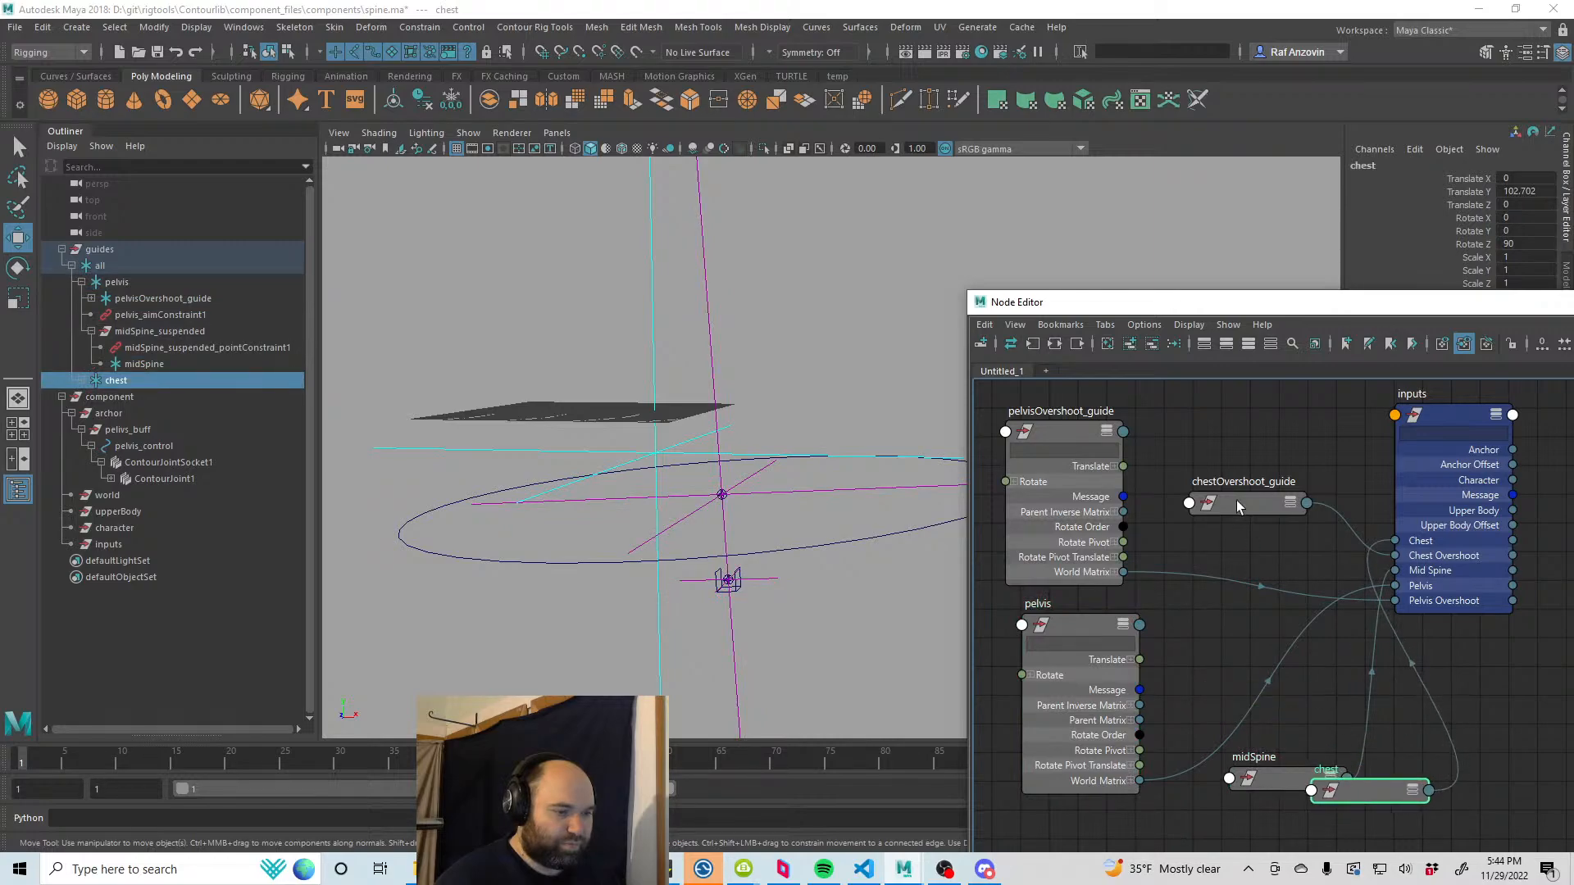
pyautogui.moveTo(1236, 503); pyautogui.dragTo(1343, 748)
pyautogui.click(1082, 635)
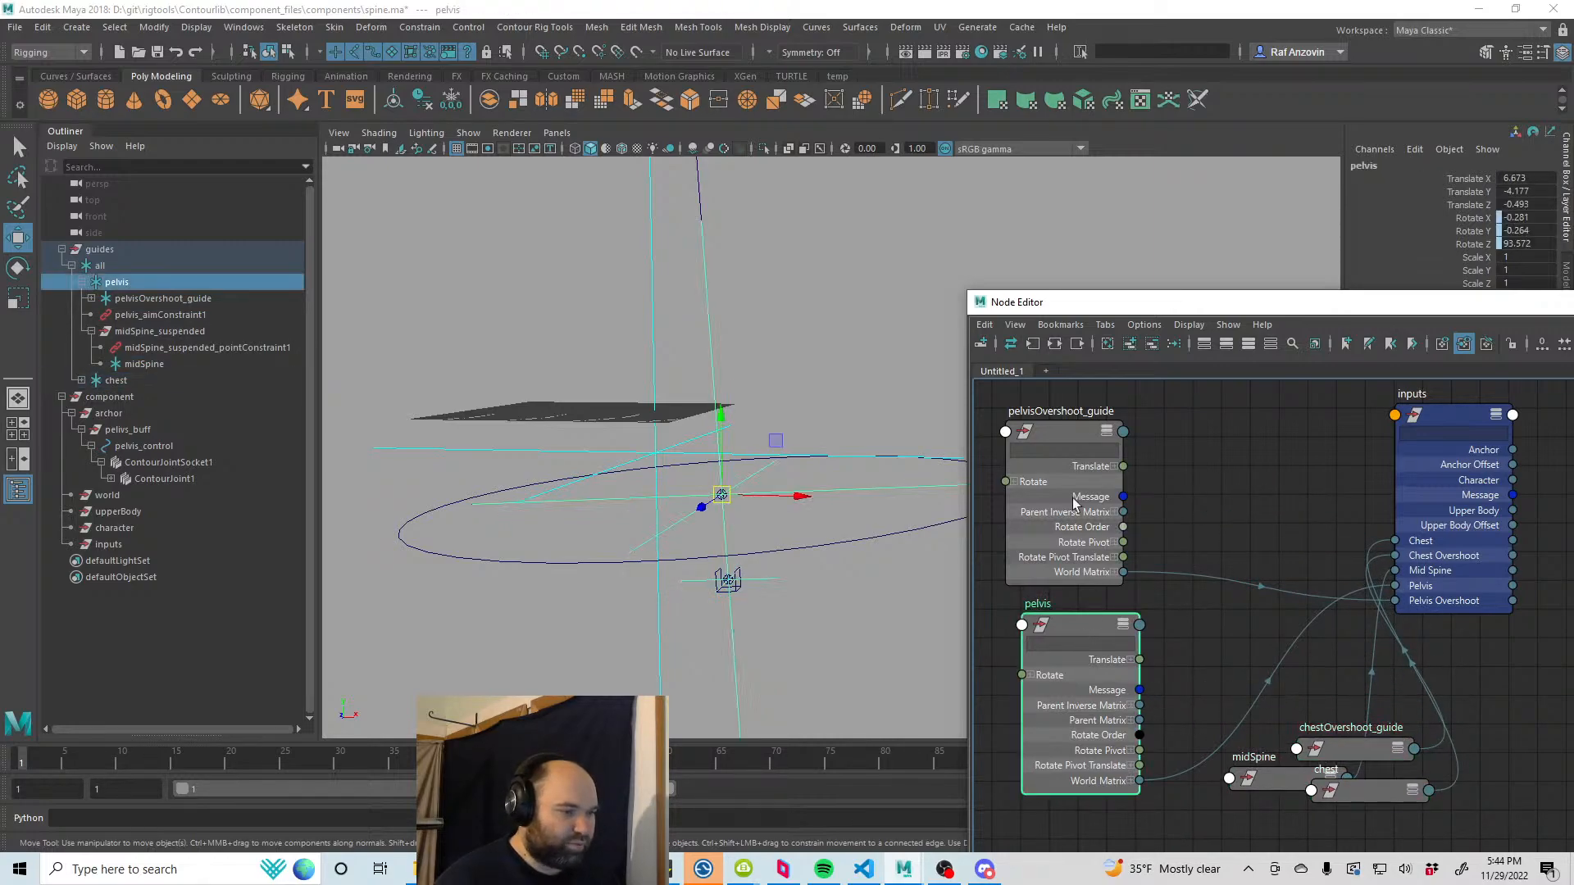
pyautogui.click(1060, 444)
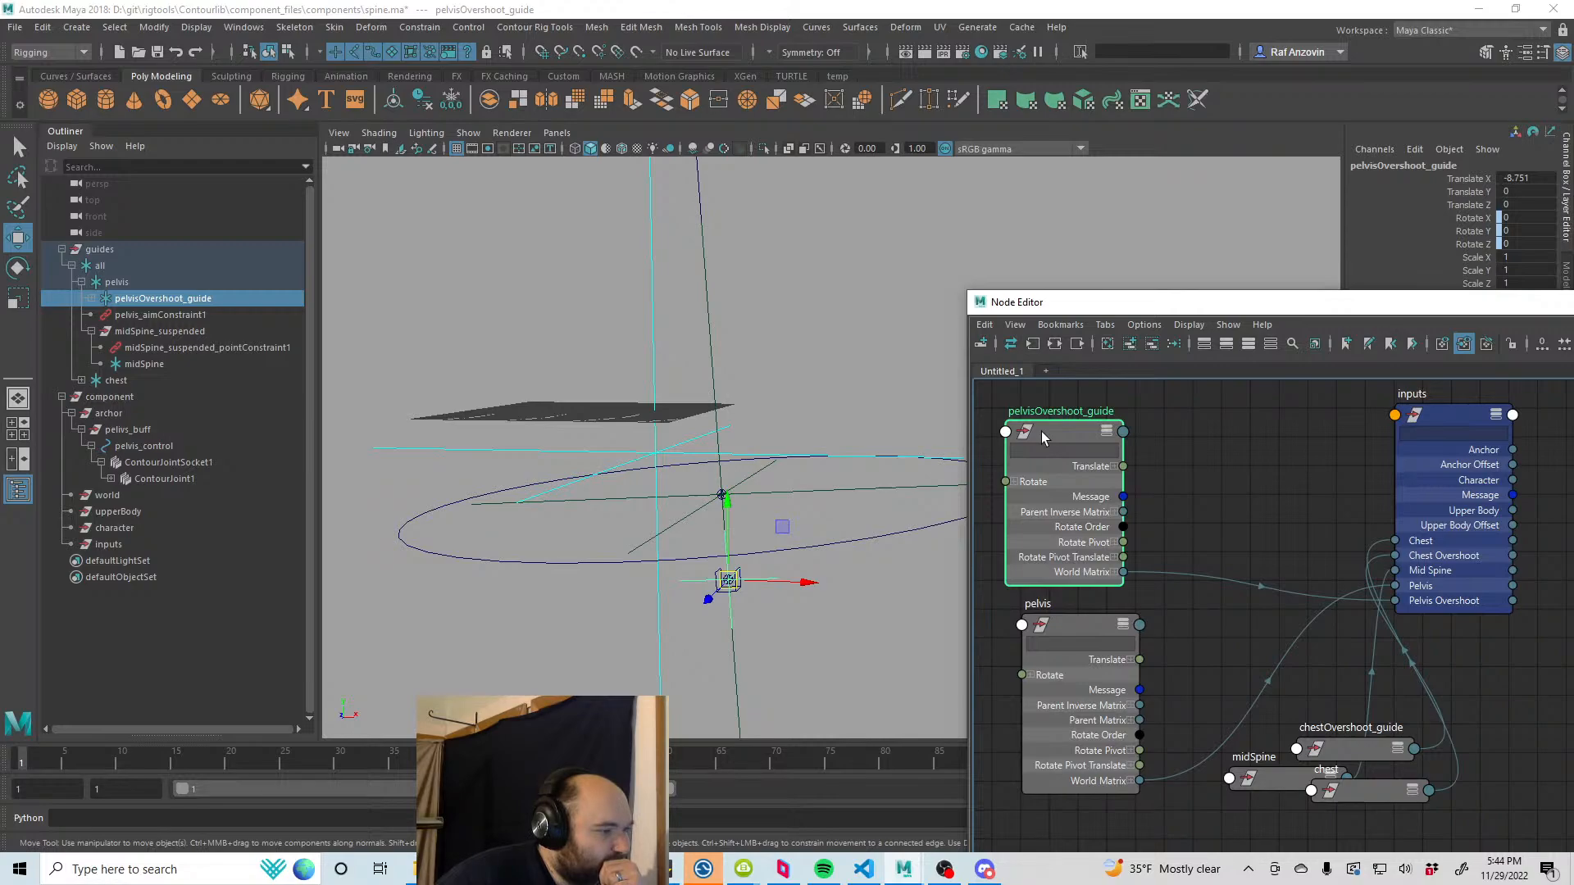
# Step: Test-move the all guide, undo it, and move the pelvis guide to about X -0.2, Y -2.8, Z 0.3
pyautogui.click(693, 450)
pyautogui.click(695, 455)
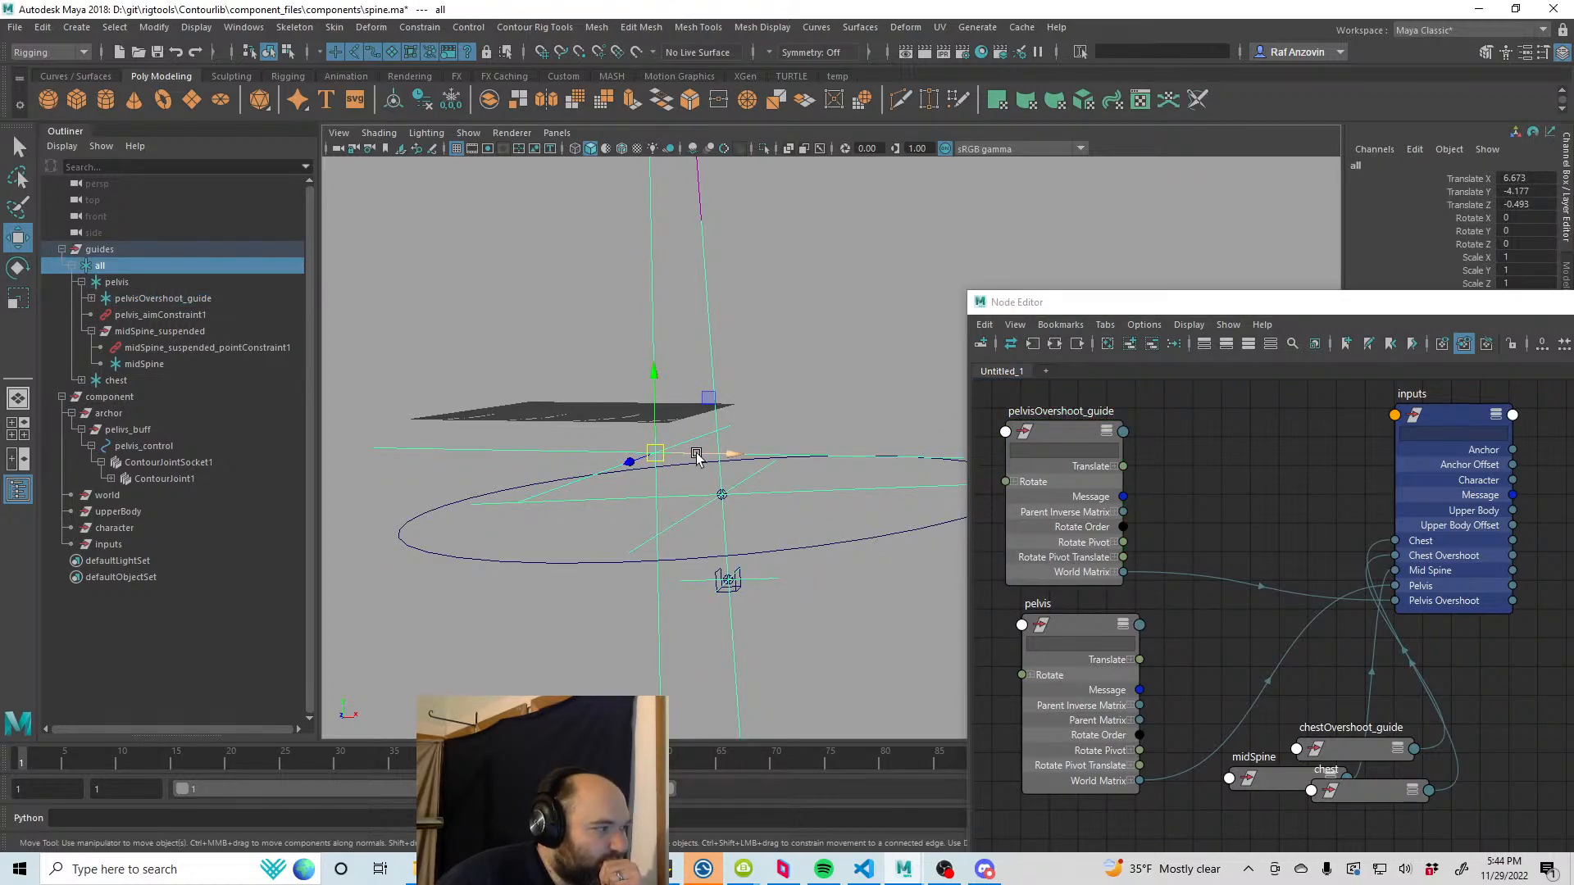
pyautogui.moveTo(696, 456); pyautogui.dragTo(659, 435)
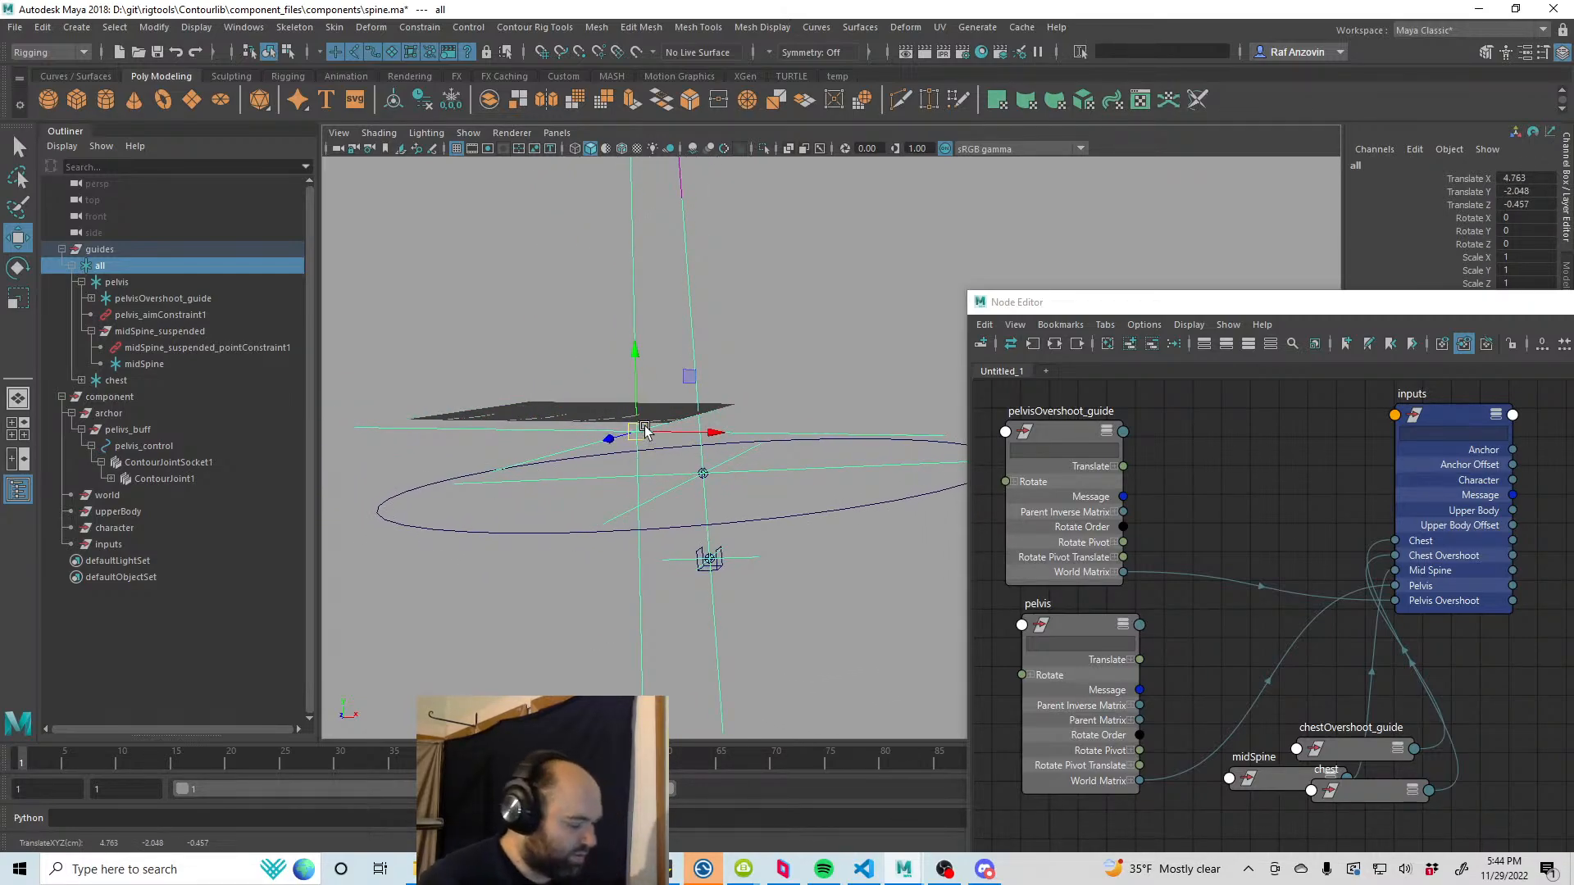
pyautogui.hotkey('ctrl', 'z')
pyautogui.click(790, 491)
pyautogui.moveTo(727, 496); pyautogui.dragTo(654, 449)
pyautogui.click(920, 459)
# Step: Set Translate X, Y and Z to 0 on the all, pelvis and pelvisOvershoot_guide guides together
pyautogui.keyDown('shift'); pyautogui.click(729, 477); pyautogui.keyUp('shift')
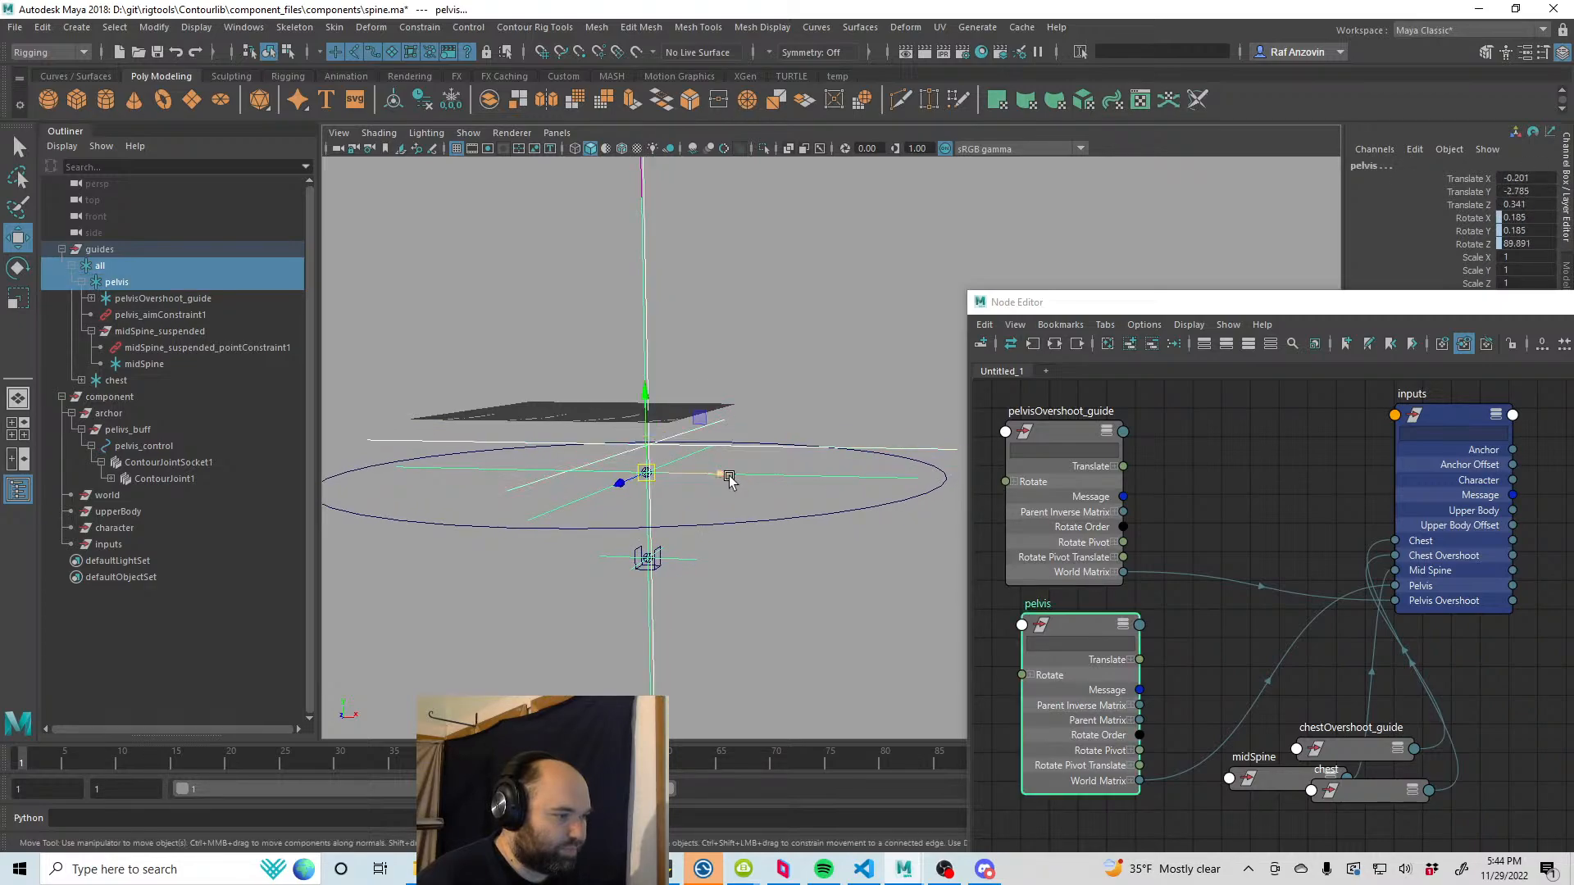
pyautogui.keyDown('shift'); pyautogui.click(699, 565); pyautogui.keyUp('shift')
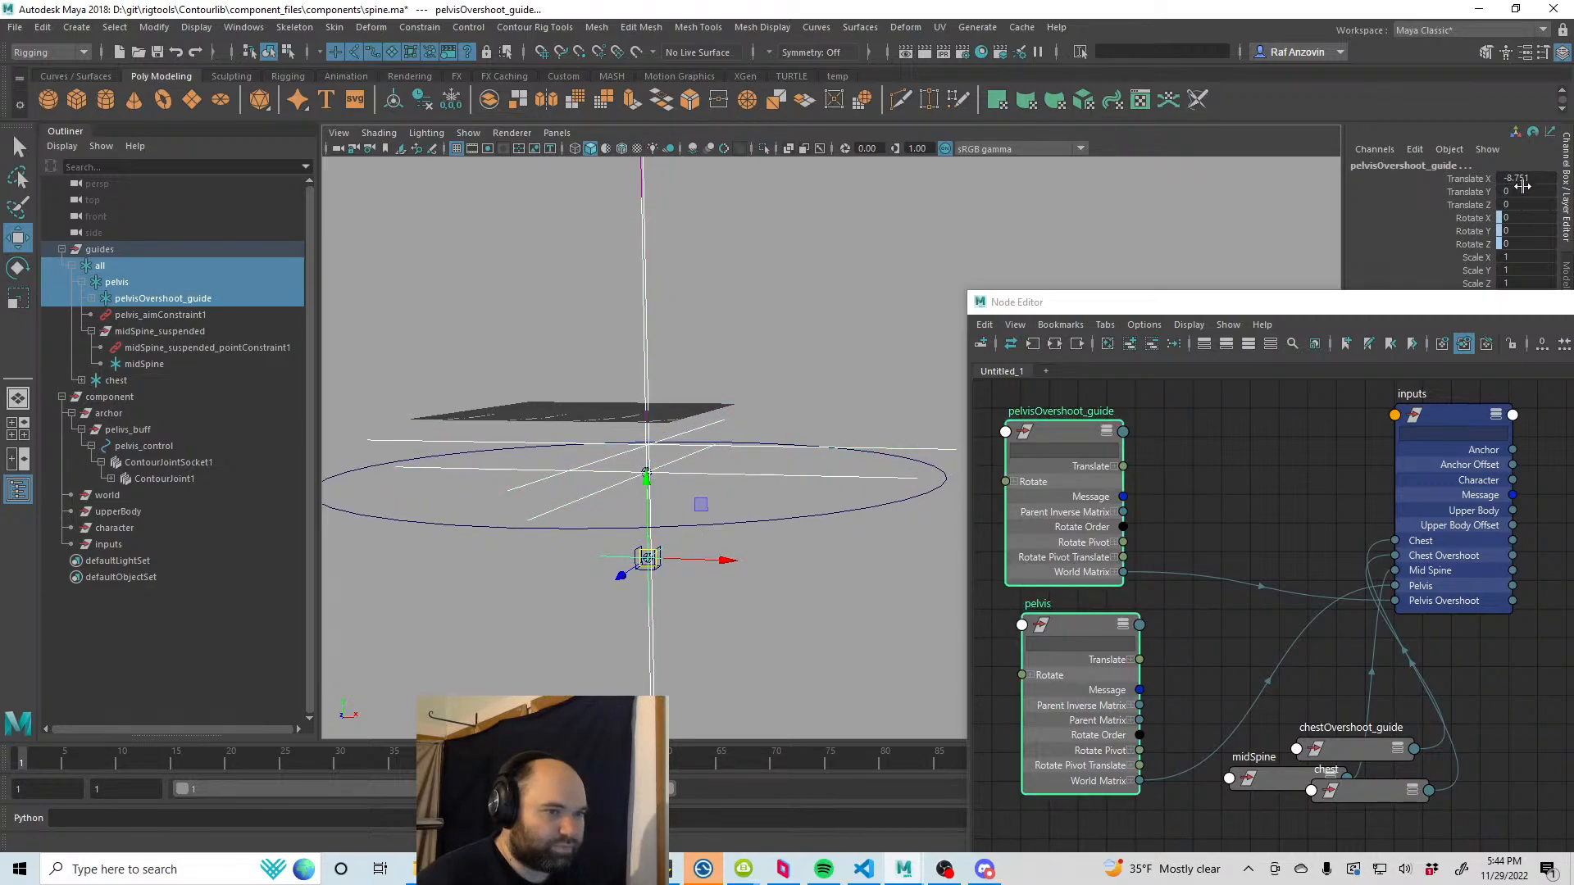
pyautogui.moveTo(1522, 182); pyautogui.dragTo(1522, 205)
pyautogui.write('0')
pyautogui.press('Return')
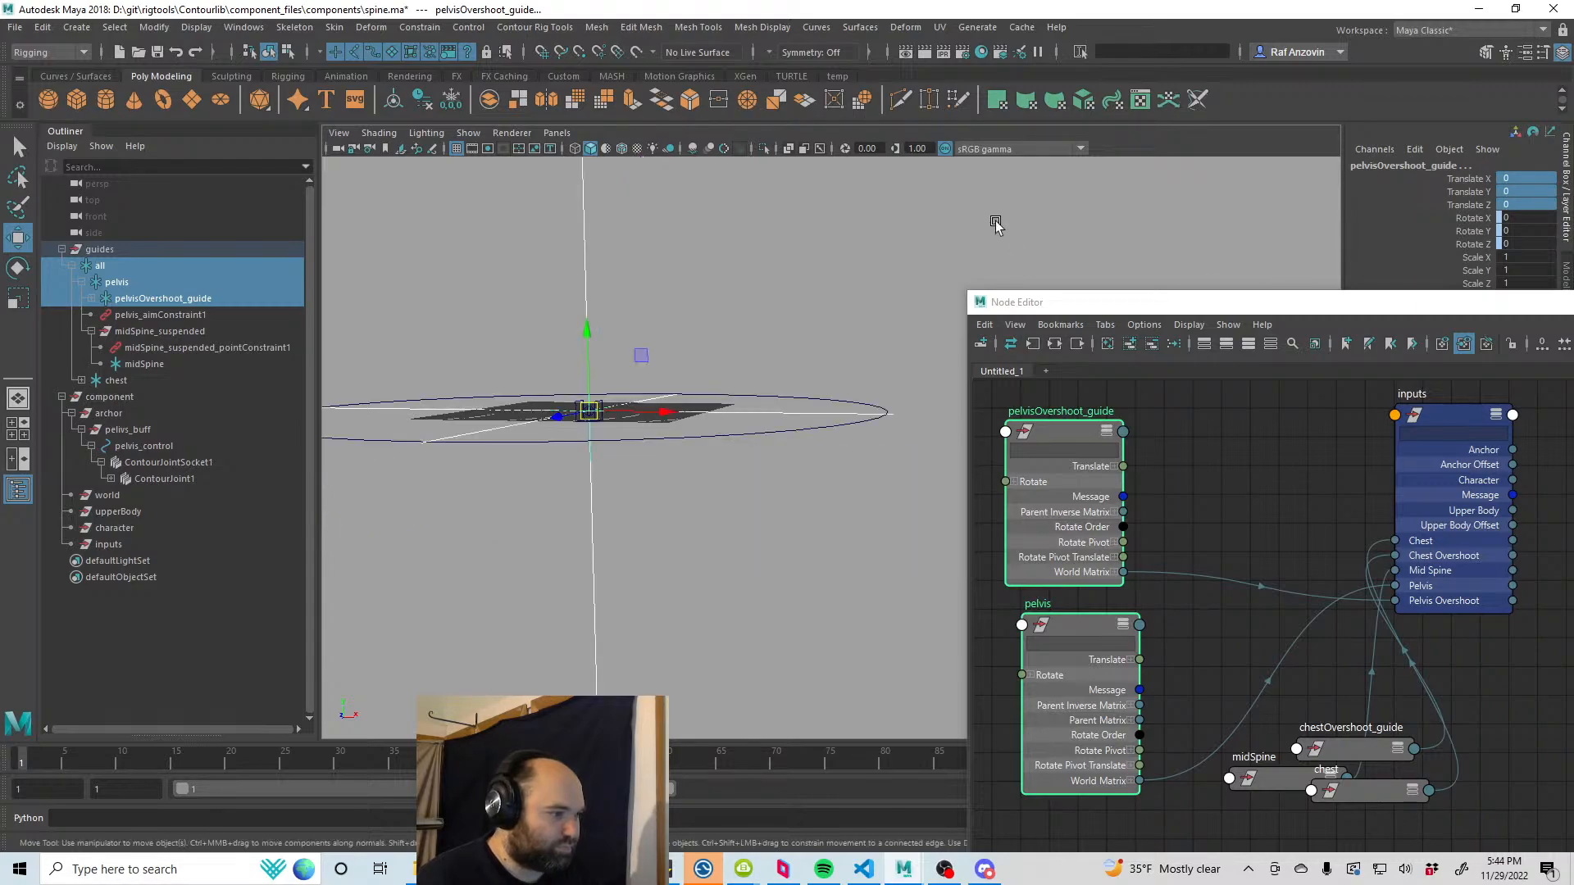
pyautogui.click(994, 223)
# Step: Undo the zeroed translations and the earlier moves of the all and pelvis guides
pyautogui.hotkey('ctrl', 'z')
pyautogui.hotkey('ctrl', 'z')
pyautogui.hotkey('ctrl', 'z')
pyautogui.hotkey('ctrl', 'z')
pyautogui.hotkey('ctrl', 'z')
pyautogui.hotkey('ctrl', 'z')
pyautogui.hotkey('ctrl', 'z')
pyautogui.hotkey('ctrl', 'z')
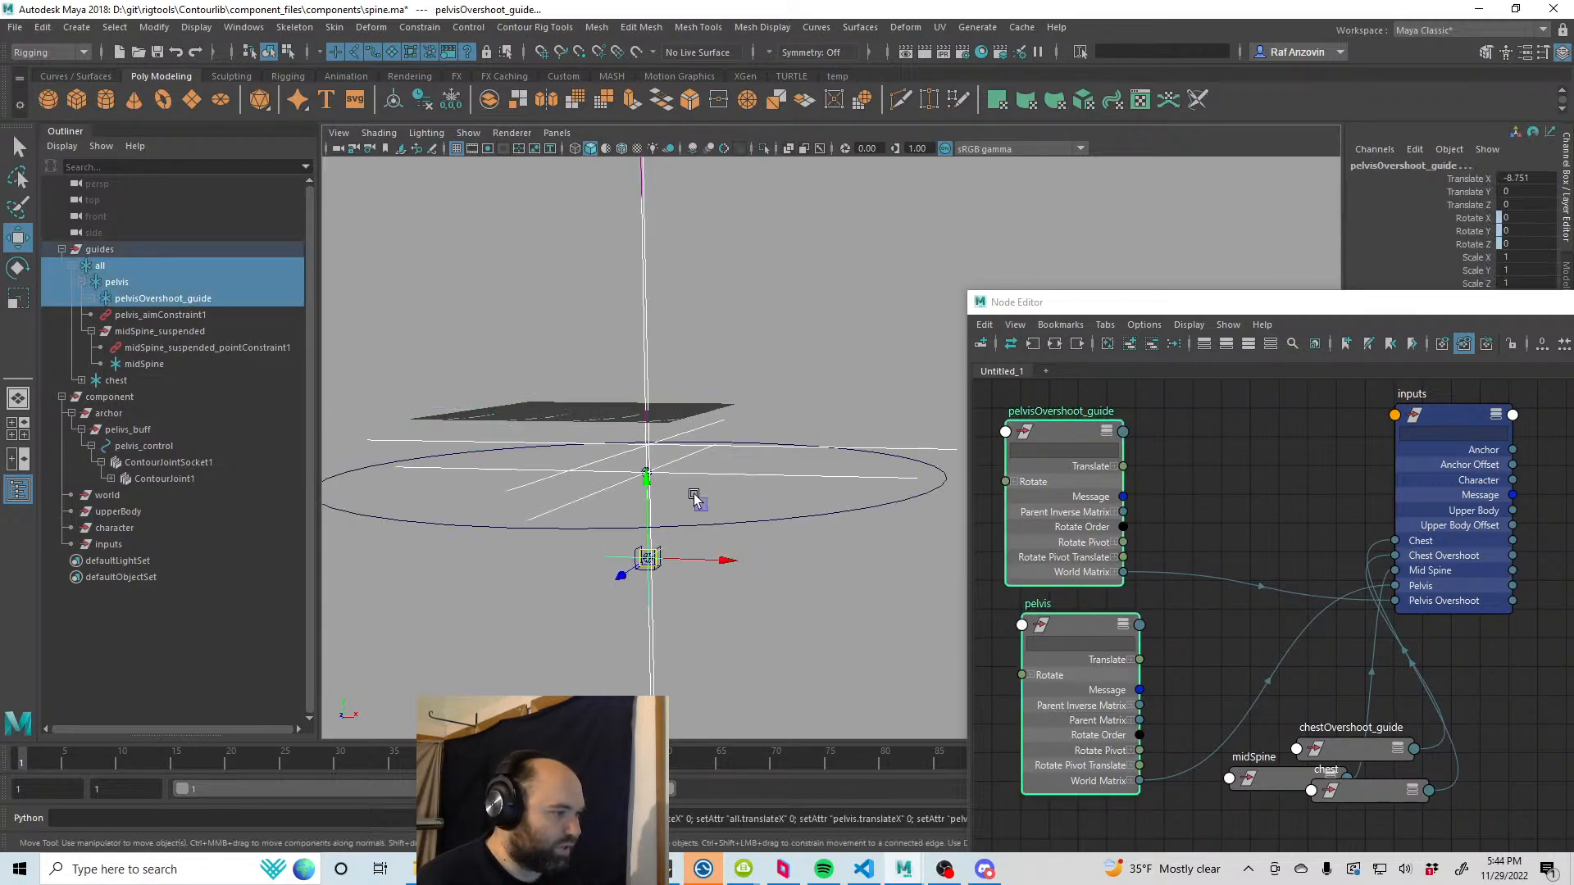
pyautogui.hotkey('ctrl', 'z')
pyautogui.hotkey('ctrl', 'z')
pyautogui.hotkey('ctrl', 'z')
pyautogui.hotkey('ctrl', 'z')
pyautogui.hotkey('ctrl', 'z')
pyautogui.hotkey('ctrl', 'z')
pyautogui.hotkey('ctrl', 'z')
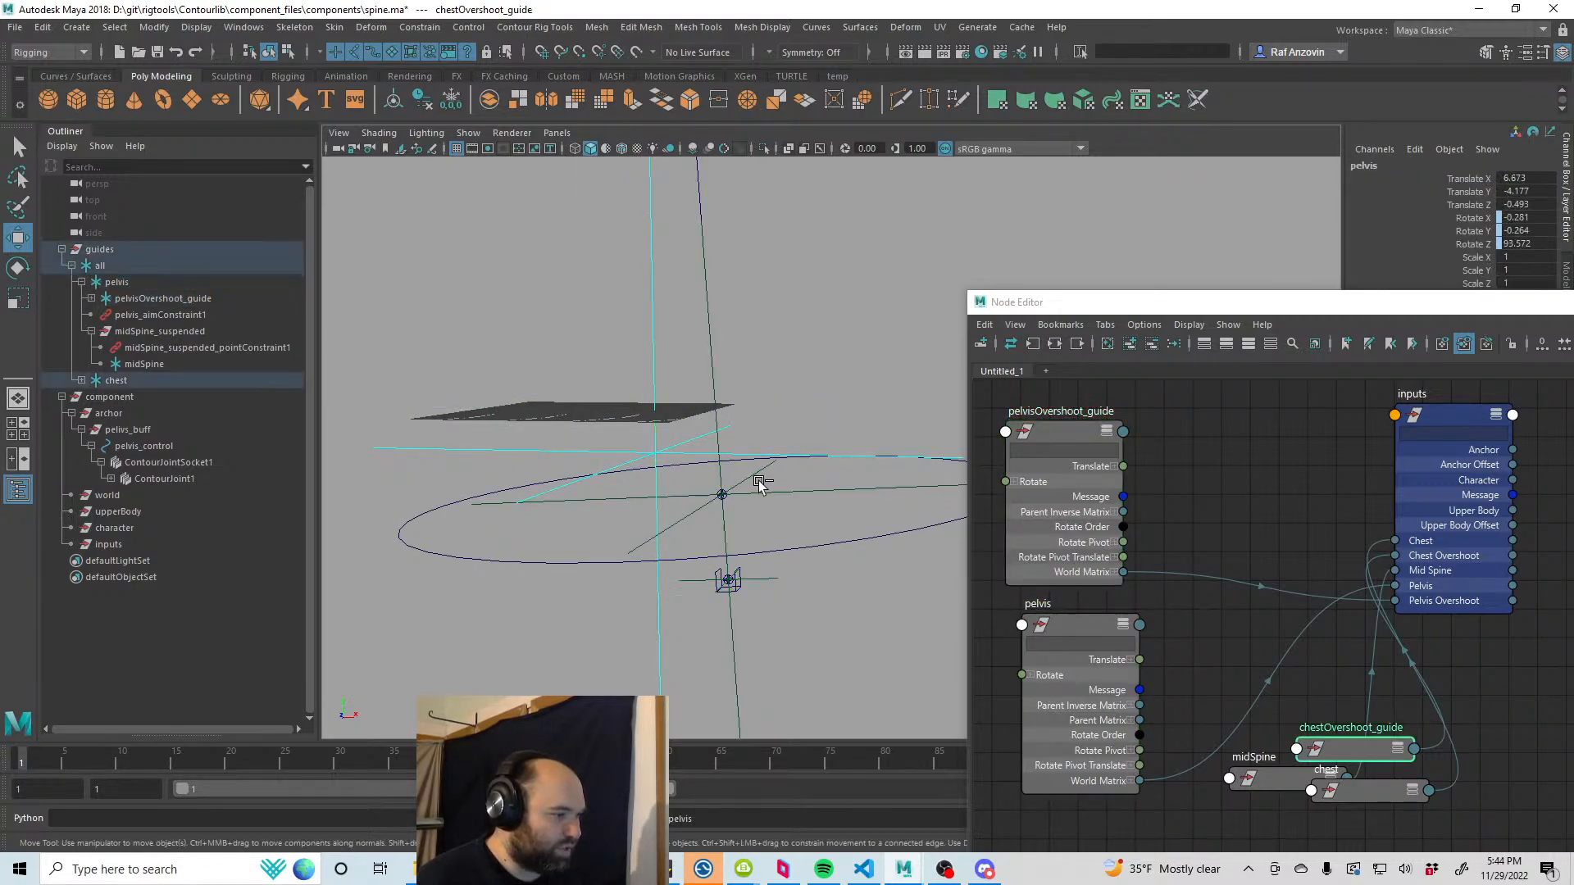
pyautogui.hotkey('ctrl', 'z')
pyautogui.hotkey('ctrl', 'z')
pyautogui.hotkey('ctrl', 'z')
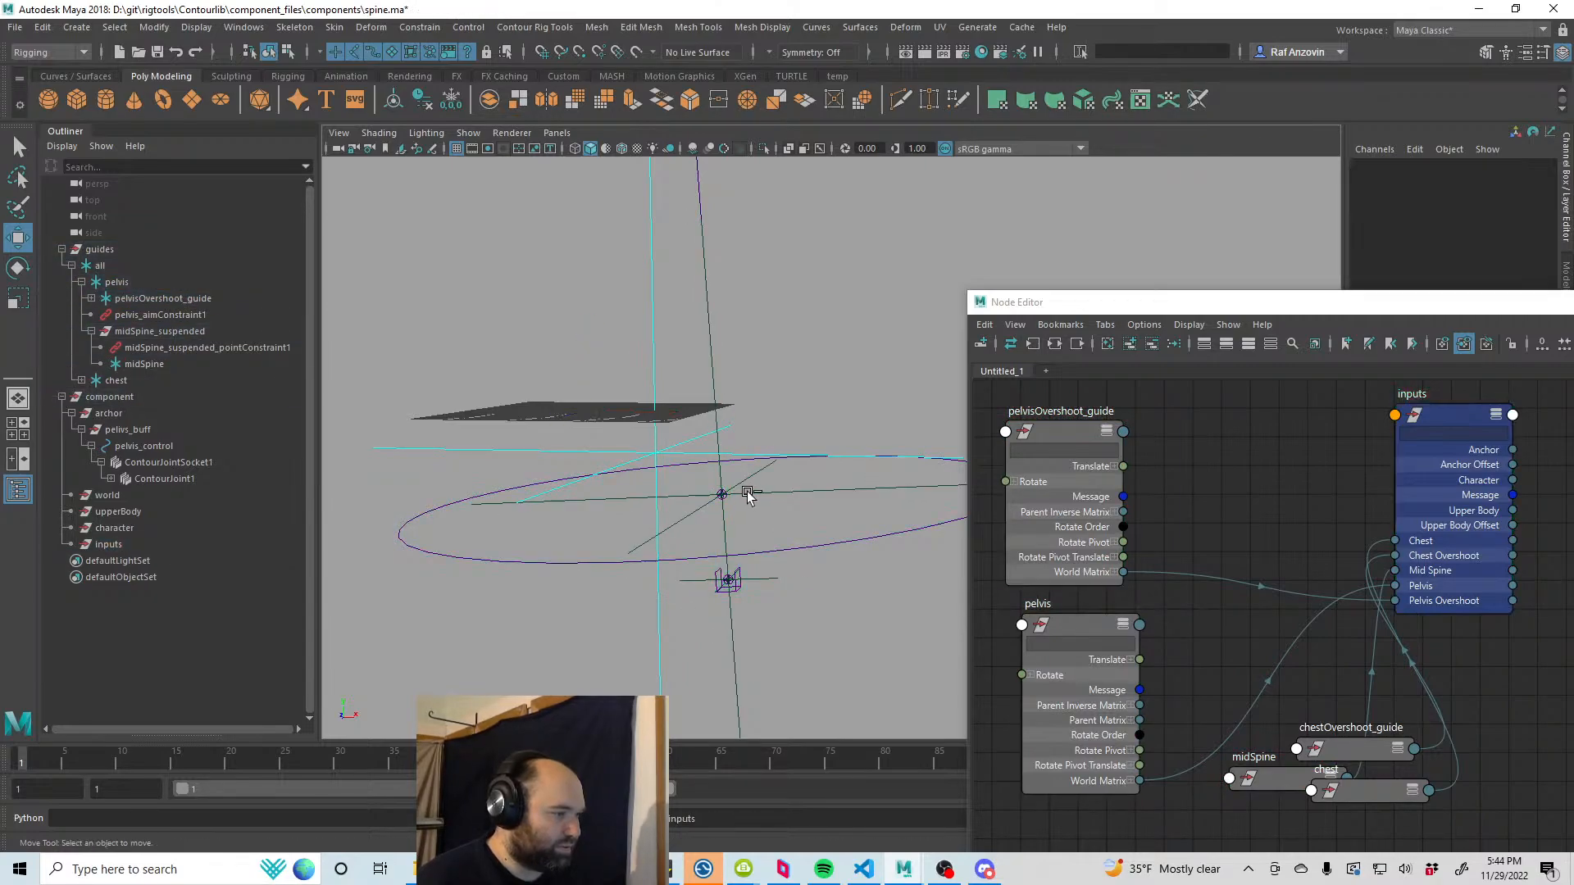
pyautogui.click(746, 494)
# Step: Test-move pelvisOvershoot_guide on its own in the viewport and undo the move
pyautogui.click(591, 497)
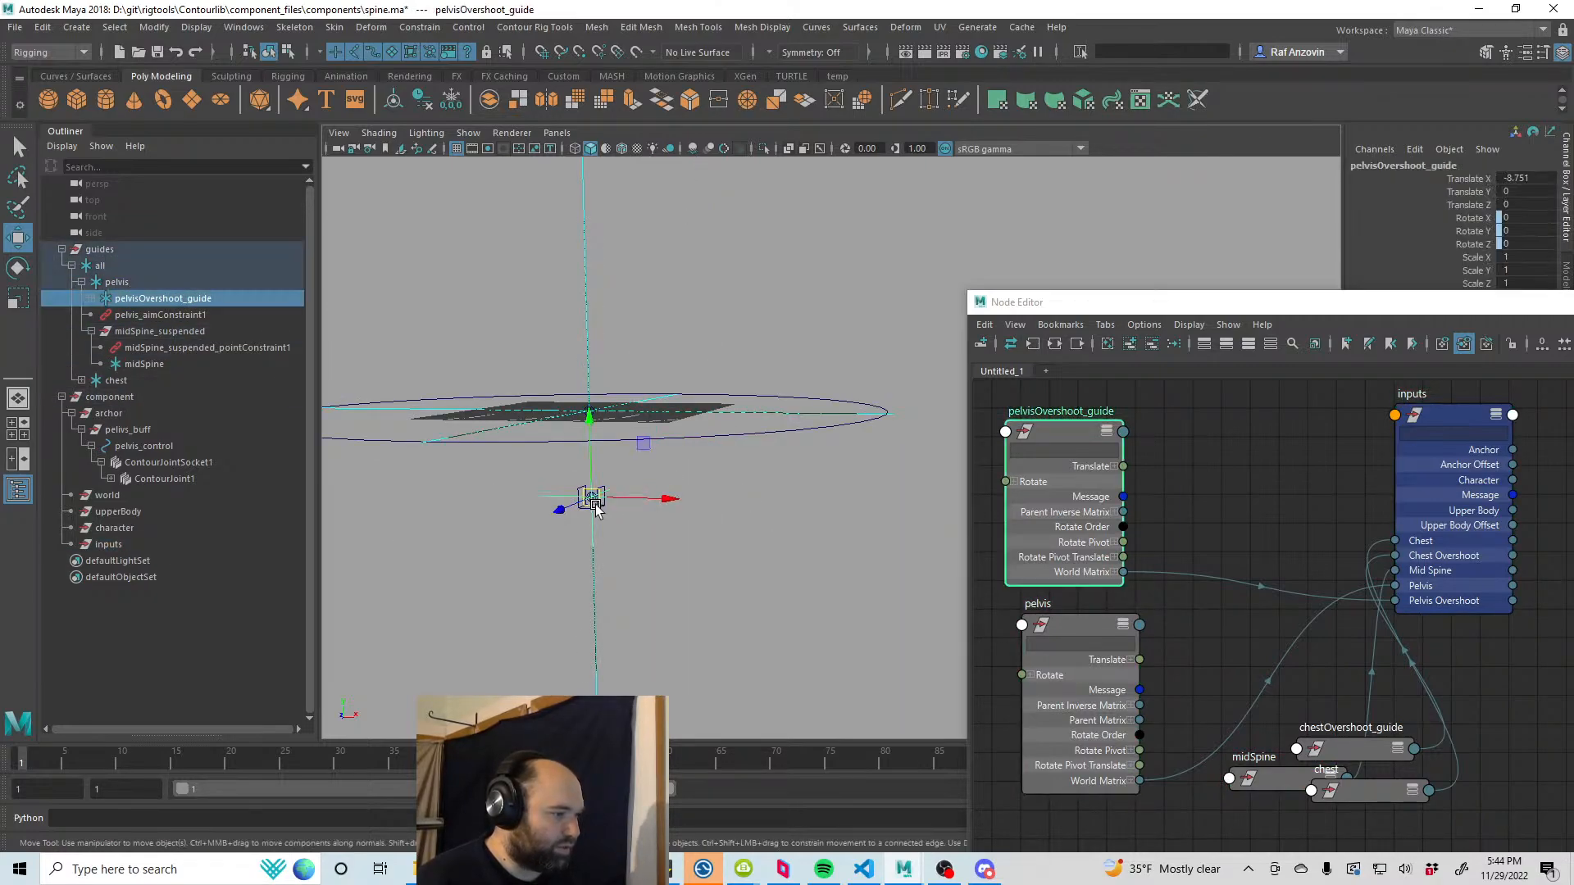
pyautogui.moveTo(591, 498); pyautogui.dragTo(665, 531)
pyautogui.hotkey('ctrl', 'z')
pyautogui.hotkey('ctrl', 'z')
# Step: Test-move the pelvis guide on its own in the viewport and undo the move
pyautogui.click(140, 282)
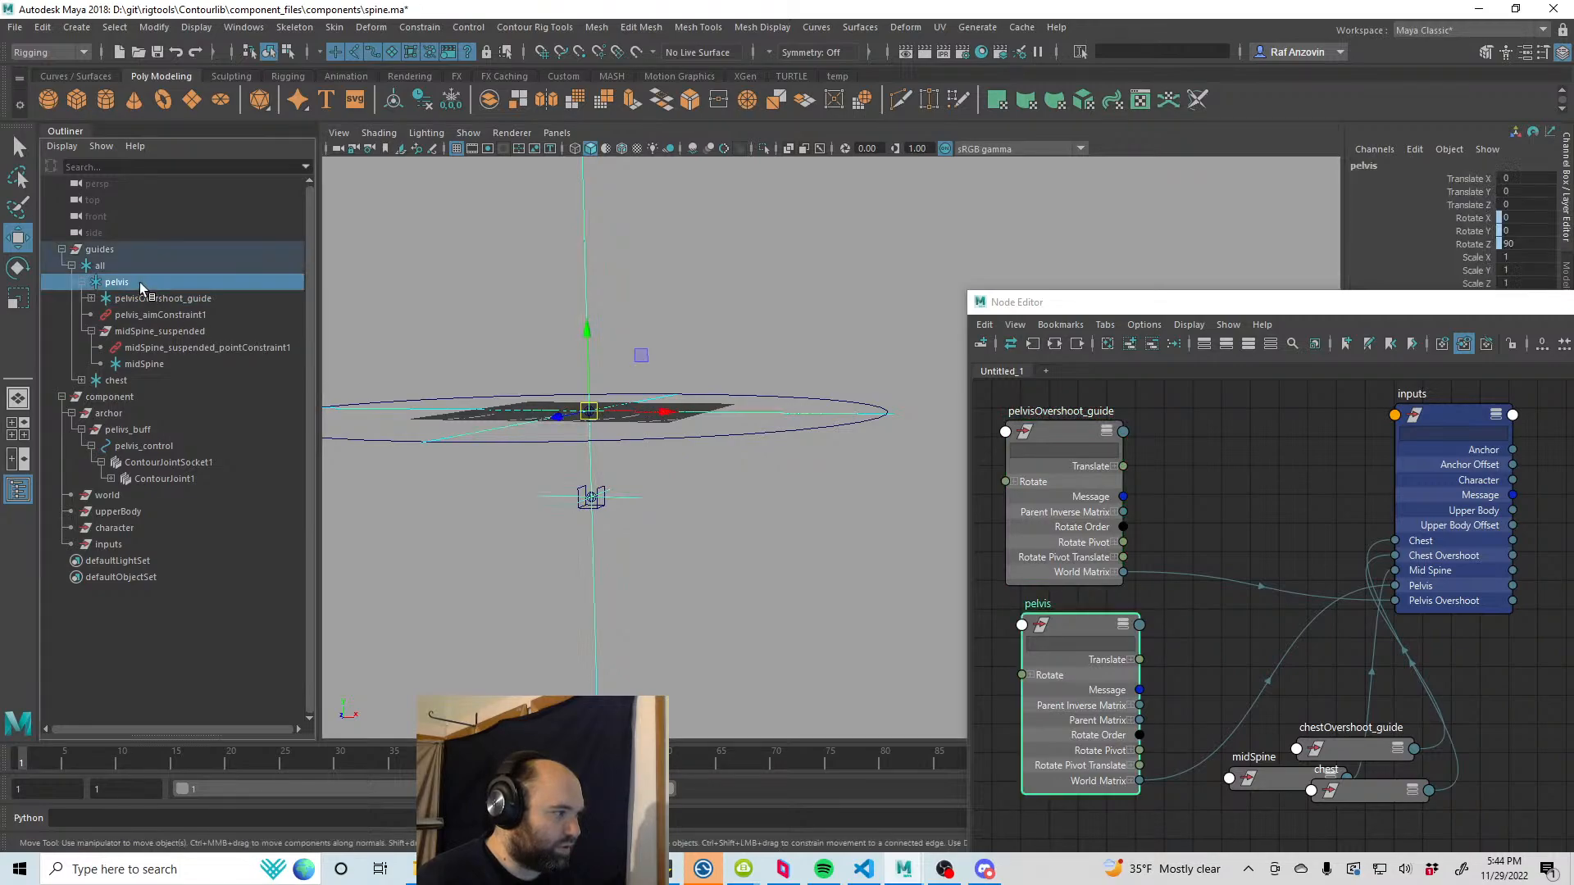
pyautogui.moveTo(591, 411); pyautogui.dragTo(670, 453)
pyautogui.hotkey('ctrl', 'z')
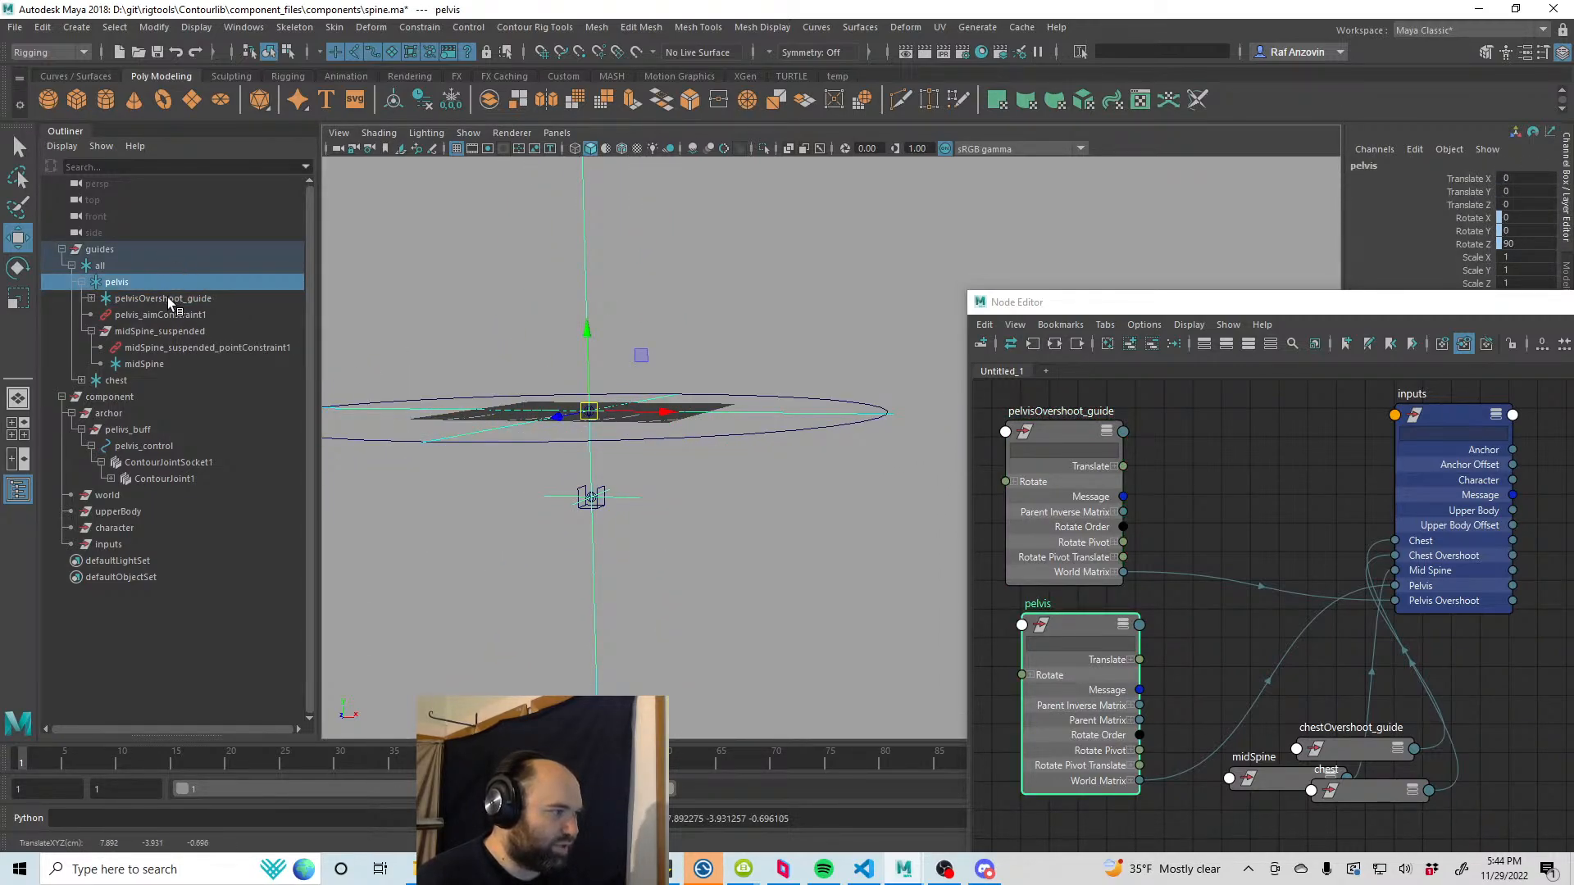
# Step: Test-move the pelvis guide and pelvisOvershoot_guide together in the viewport and undo the move
pyautogui.keyDown('ctrl'); pyautogui.click(168, 298); pyautogui.keyUp('ctrl')
pyautogui.moveTo(596, 494); pyautogui.dragTo(760, 551)
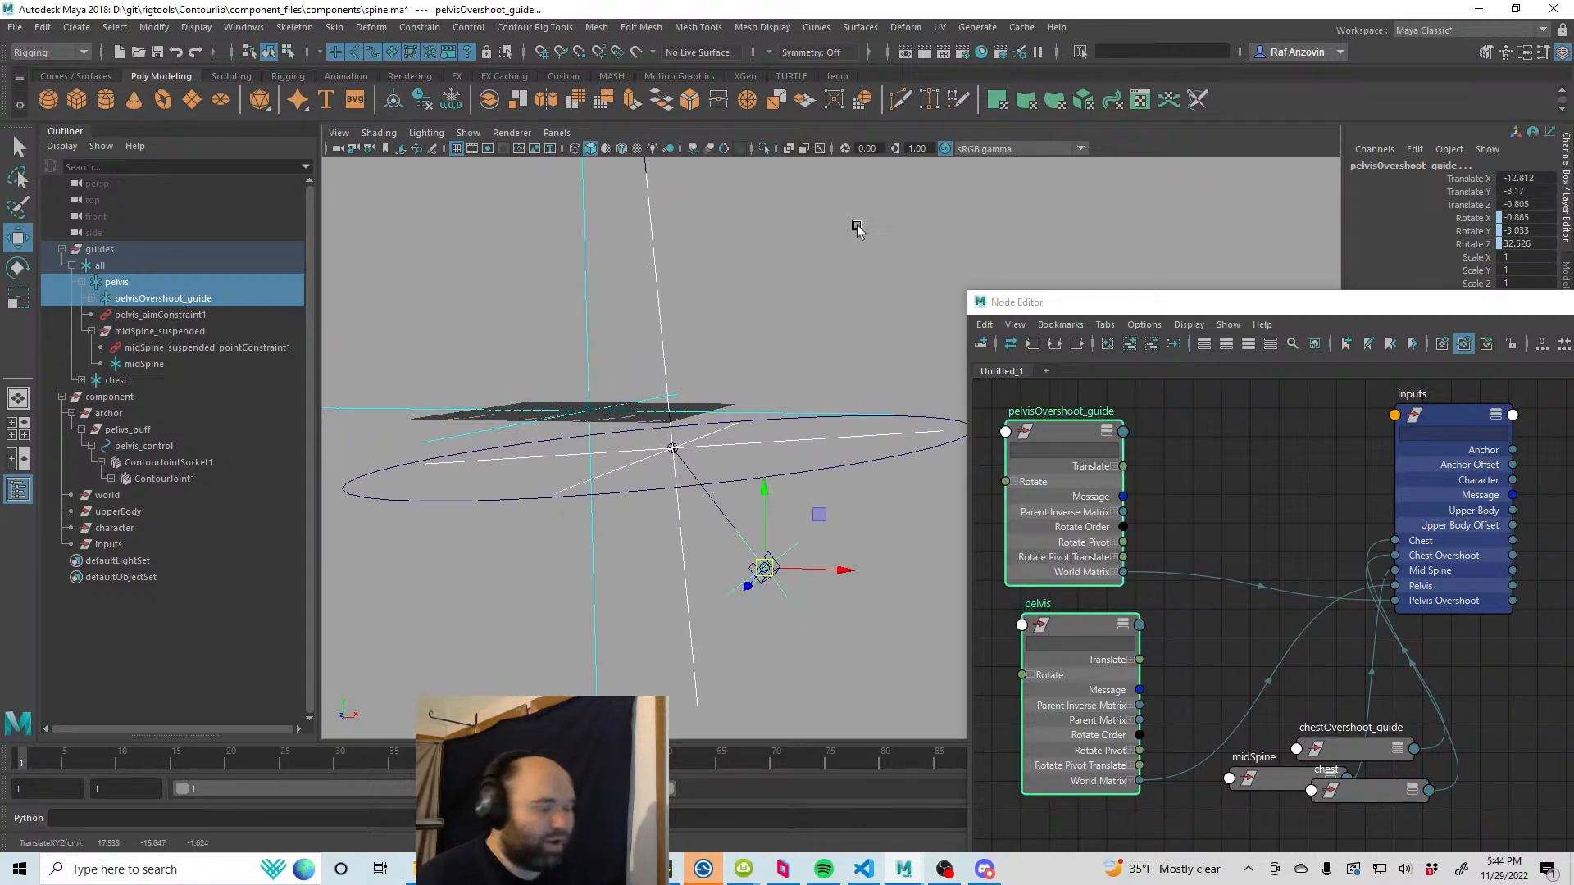
pyautogui.hotkey('ctrl', 'z')
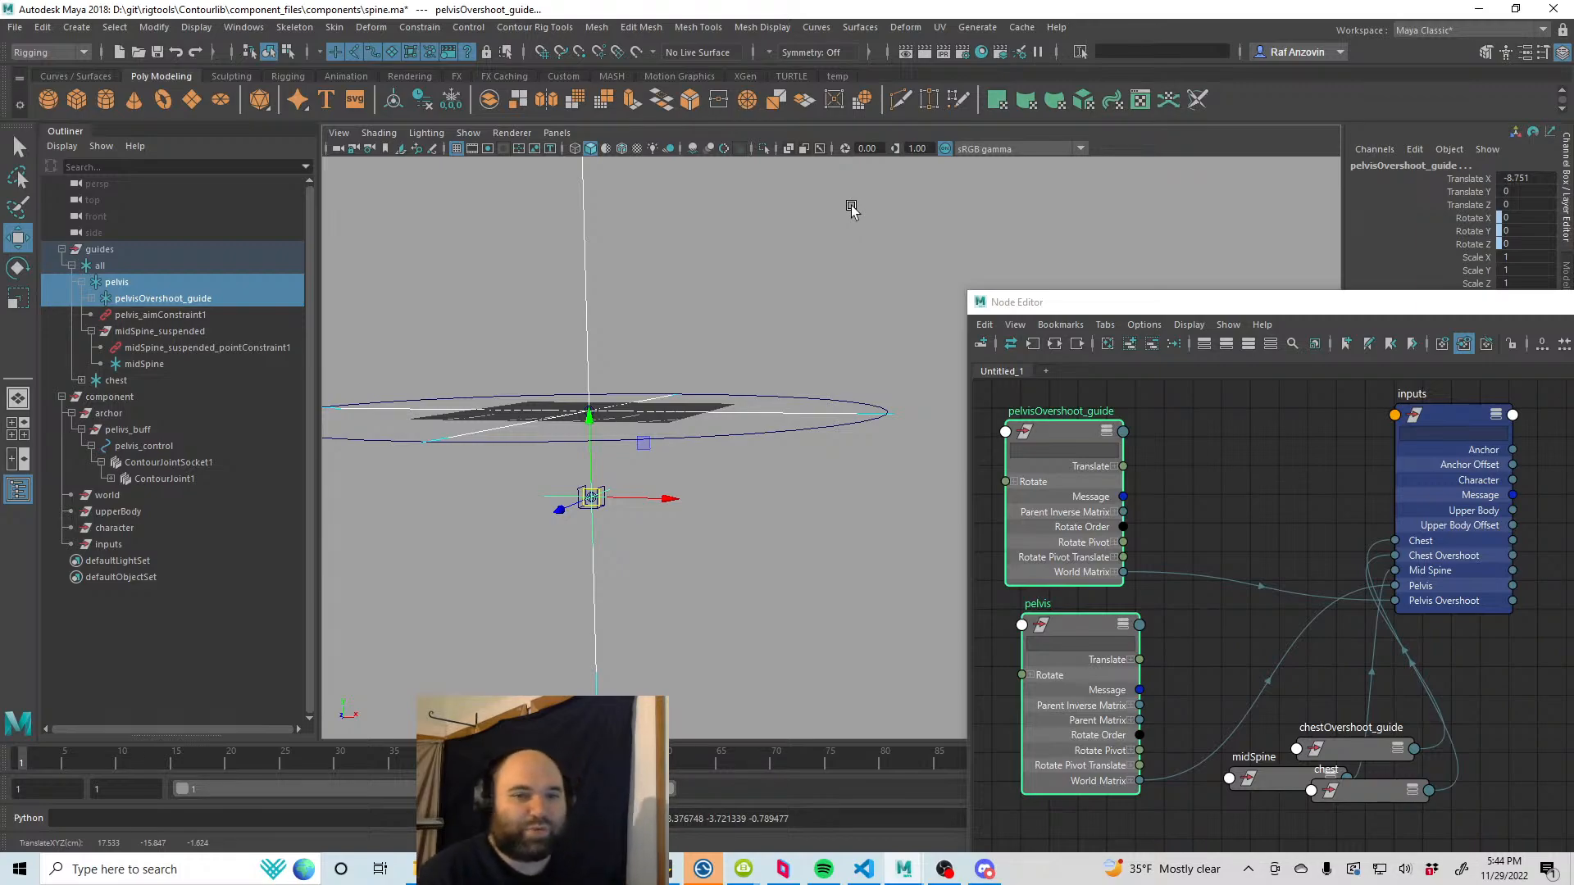
pyautogui.click(821, 255)
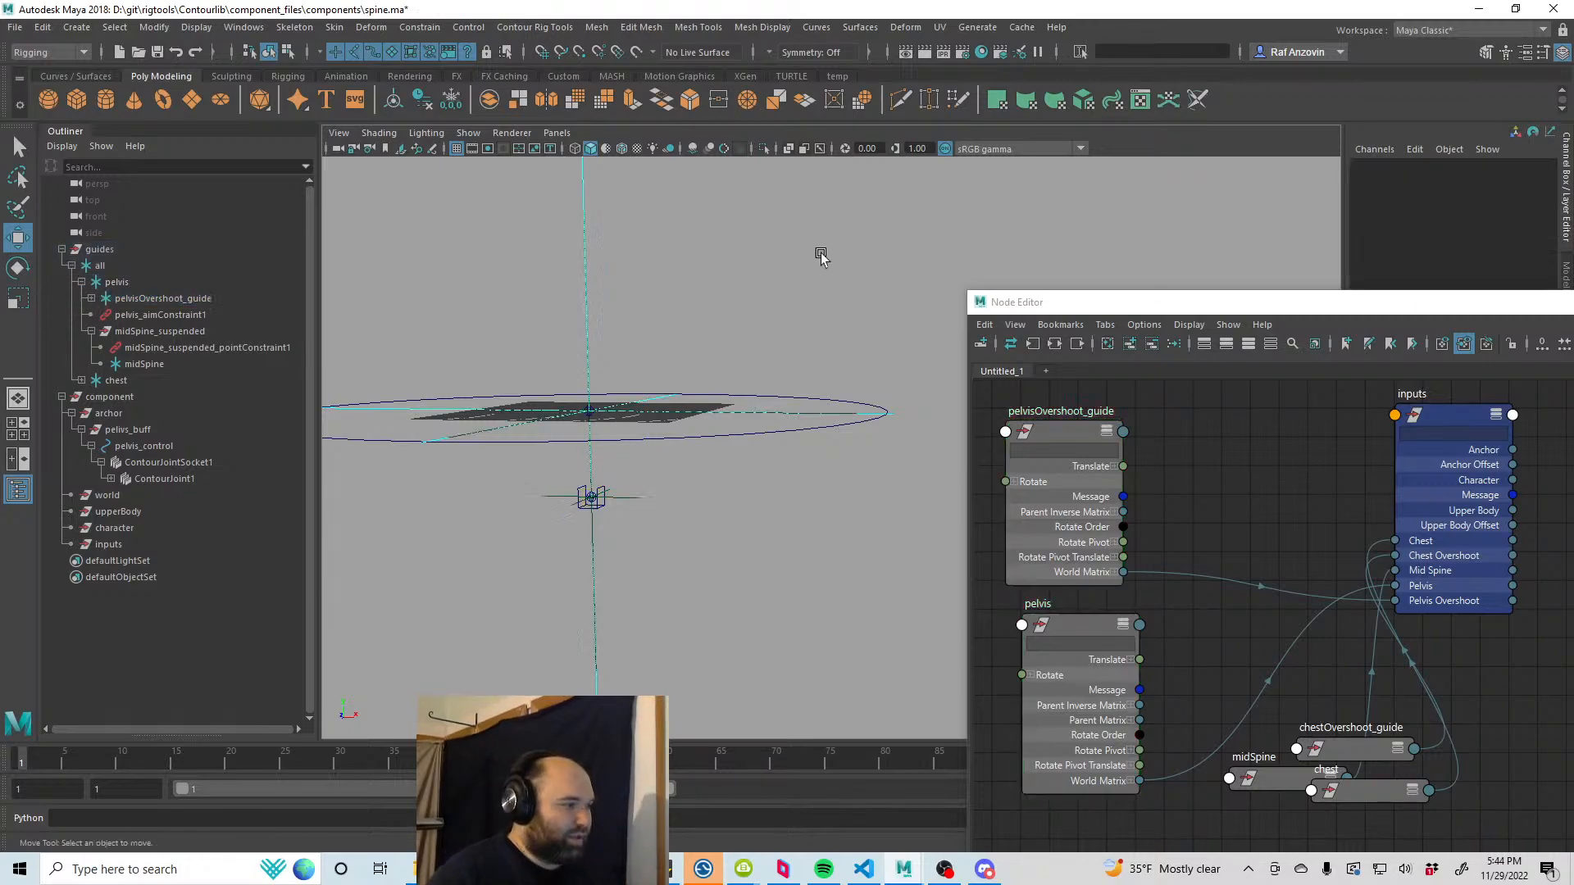
# Step: Test-move the all guide in the viewport, undo the move and recheck the pelvis guide
pyautogui.click(91, 265)
pyautogui.moveTo(585, 414); pyautogui.dragTo(691, 436)
pyautogui.hotkey('ctrl', 'z')
pyautogui.click(789, 308)
pyautogui.click(131, 283)
pyautogui.scroll(-4, 383, 474)
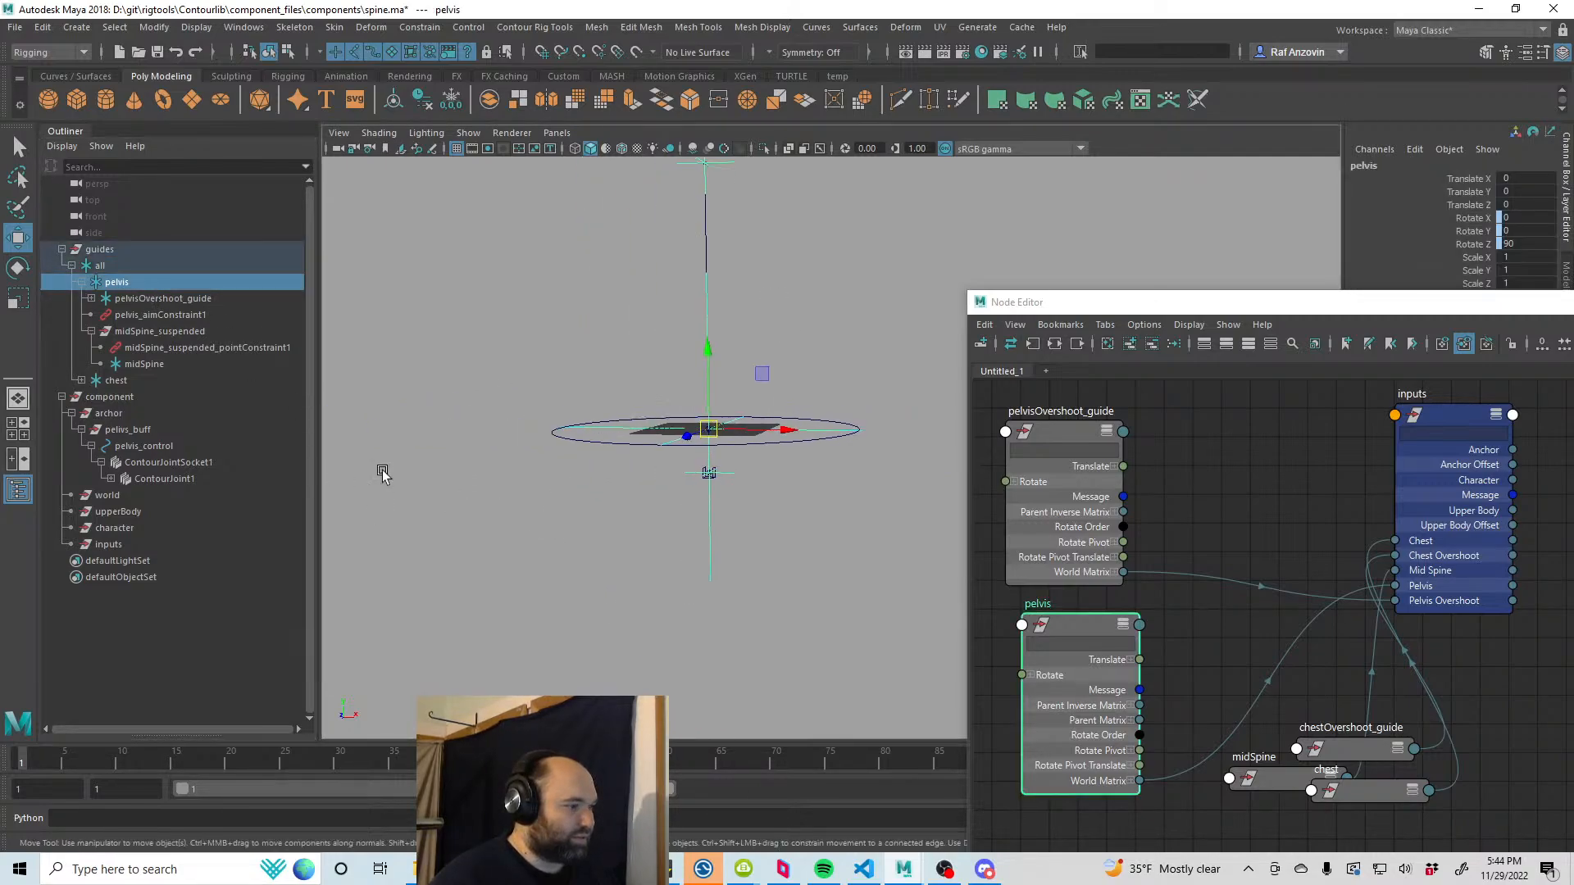
pyautogui.keyDown('alt'); pyautogui.moveTo(635, 553); pyautogui.dragTo(677, 582); pyautogui.keyUp('alt')
pyautogui.hotkey('ctrl', 'z')
pyautogui.click(718, 393)
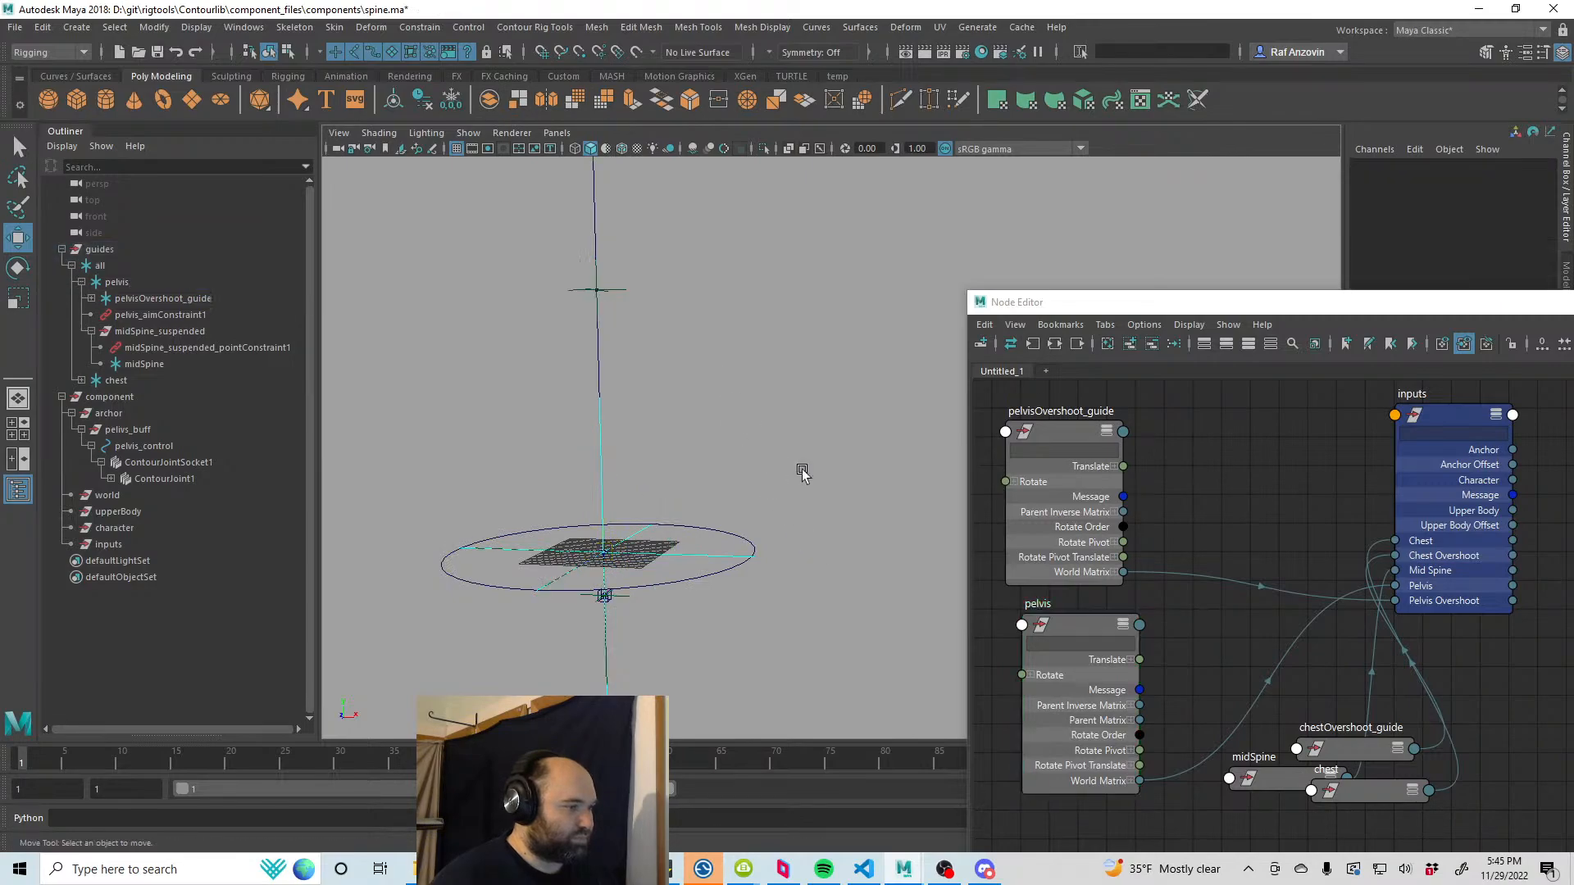
# Step: Test-move the chest guide sideways in the viewport and undo the move
pyautogui.keyDown('alt'); pyautogui.moveTo(804, 471); pyautogui.dragTo(722, 462, button='right'); pyautogui.keyUp('alt')
pyautogui.keyDown('alt'); pyautogui.moveTo(722, 461); pyautogui.dragTo(696, 551, button='middle'); pyautogui.keyUp('alt')
pyautogui.keyDown('alt'); pyautogui.moveTo(696, 551); pyautogui.dragTo(731, 543, button='right'); pyautogui.keyUp('alt')
pyautogui.click(686, 276)
pyautogui.moveTo(678, 289); pyautogui.dragTo(822, 344, button='middle')
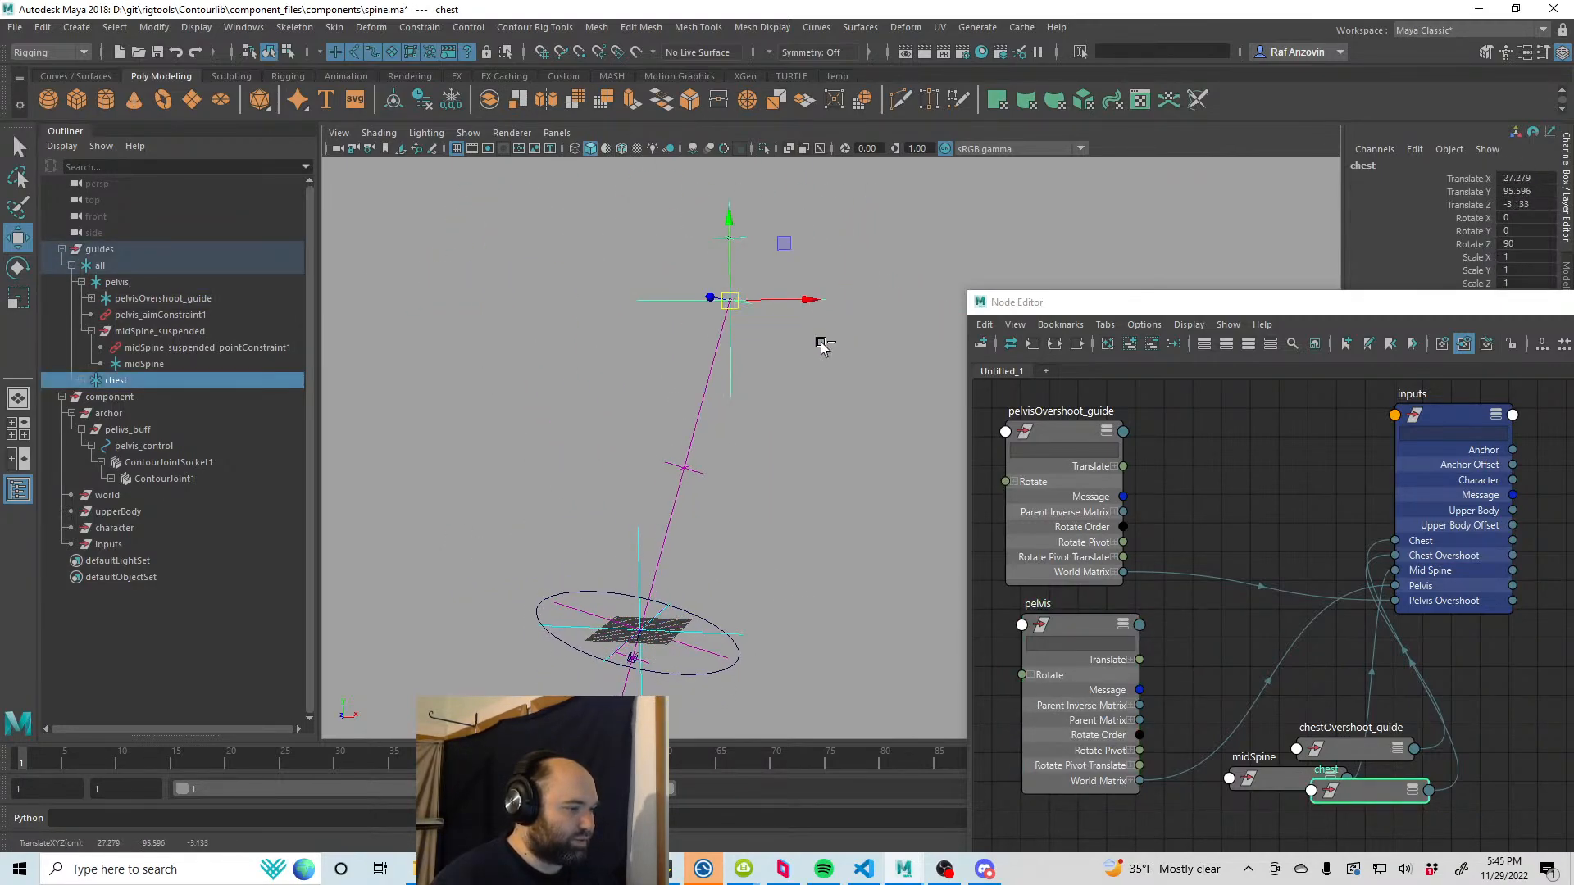
pyautogui.hotkey('ctrl', 'z')
pyautogui.click(791, 460)
# Step: Examine pelvis_control and the chest and midSpine guides along the spine from several viewing angles
pyautogui.keyDown('alt'); pyautogui.moveTo(616, 536); pyautogui.dragTo(587, 453, button='middle'); pyautogui.keyUp('alt')
pyautogui.keyDown('alt'); pyautogui.moveTo(587, 453); pyautogui.dragTo(514, 430, button='right'); pyautogui.keyUp('alt')
pyautogui.keyDown('alt'); pyautogui.moveTo(514, 429); pyautogui.dragTo(661, 507, button='middle'); pyautogui.keyUp('alt')
pyautogui.click(91, 446)
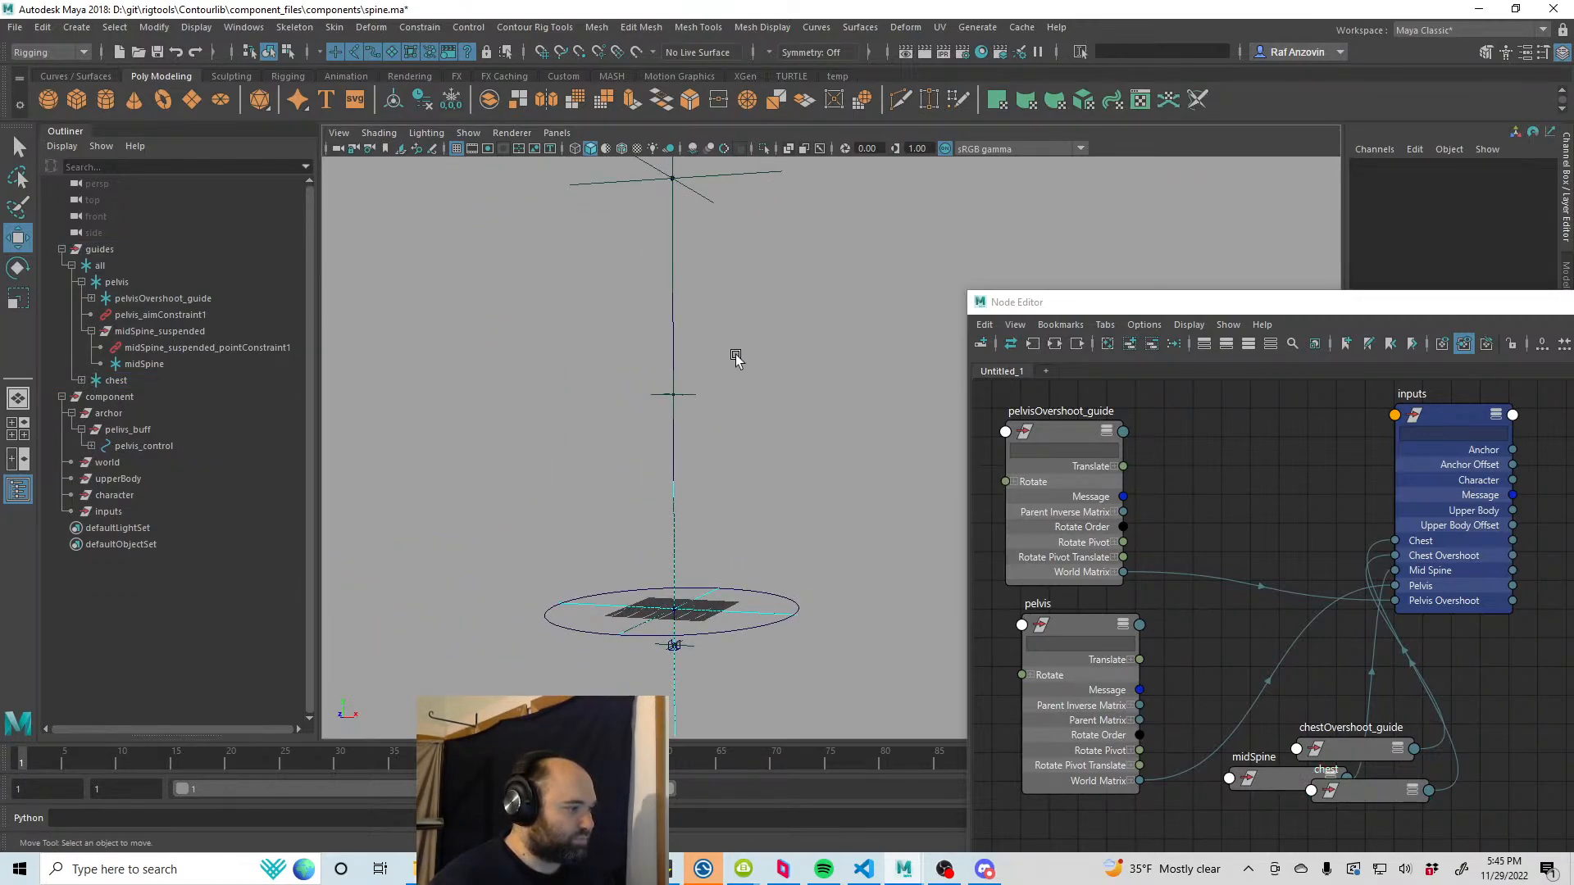
pyautogui.keyDown('alt'); pyautogui.moveTo(735, 355); pyautogui.dragTo(733, 399, button='middle'); pyautogui.keyUp('alt')
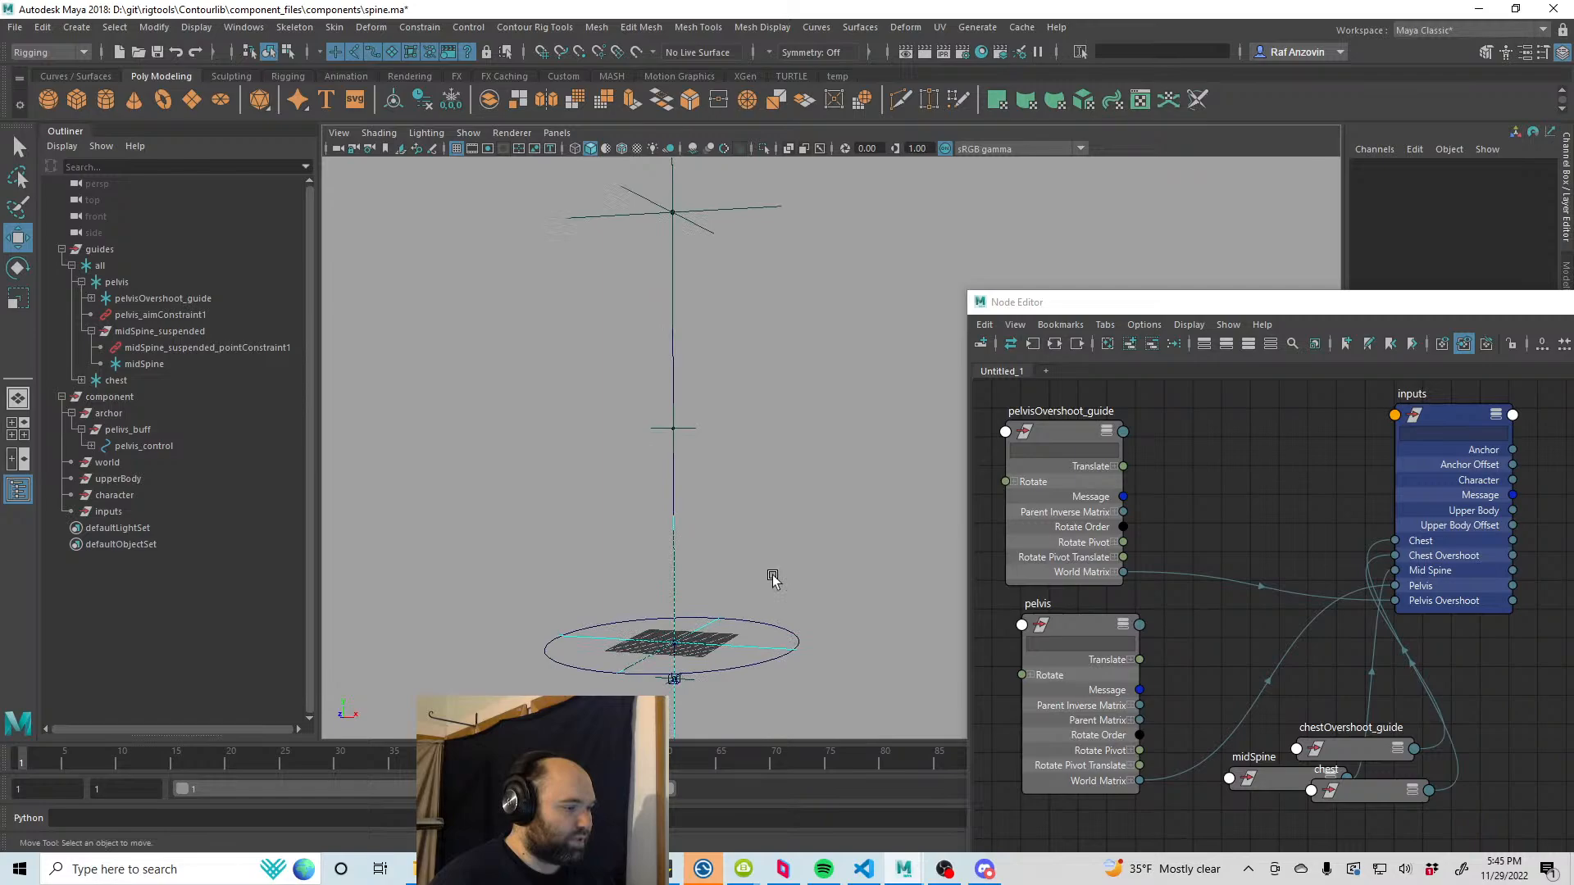
pyautogui.click(780, 626)
pyautogui.moveTo(1148, 302); pyautogui.dragTo(1140, 379)
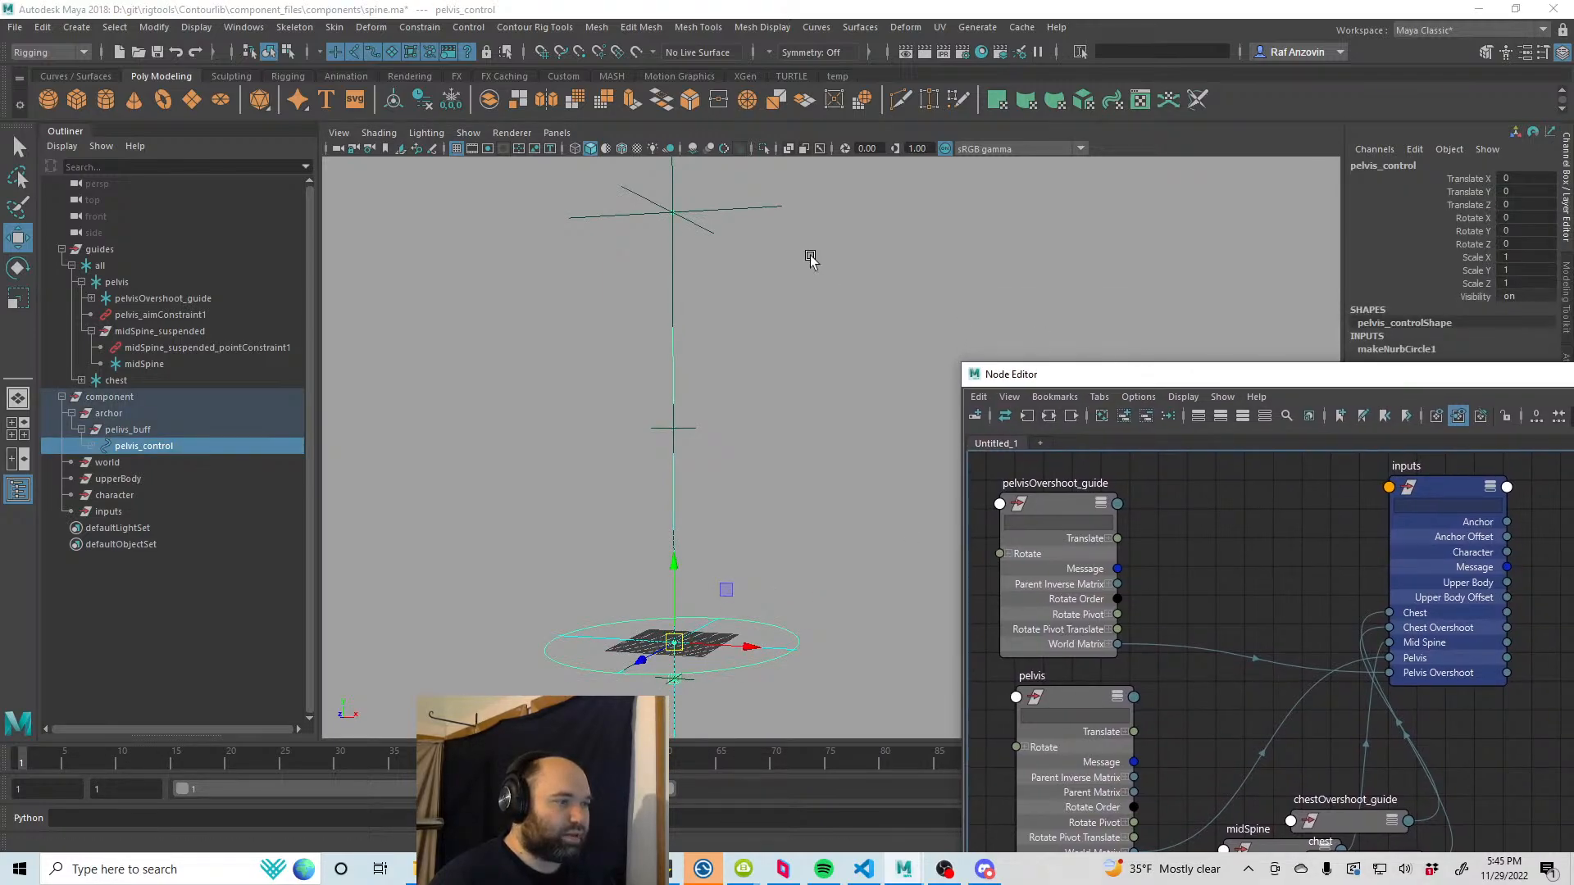
pyautogui.click(727, 210)
pyautogui.keyDown('alt'); pyautogui.moveTo(817, 359); pyautogui.dragTo(755, 392); pyautogui.keyUp('alt')
pyautogui.keyDown('alt'); pyautogui.moveTo(755, 391); pyautogui.dragTo(787, 351, button='middle'); pyautogui.keyUp('alt')
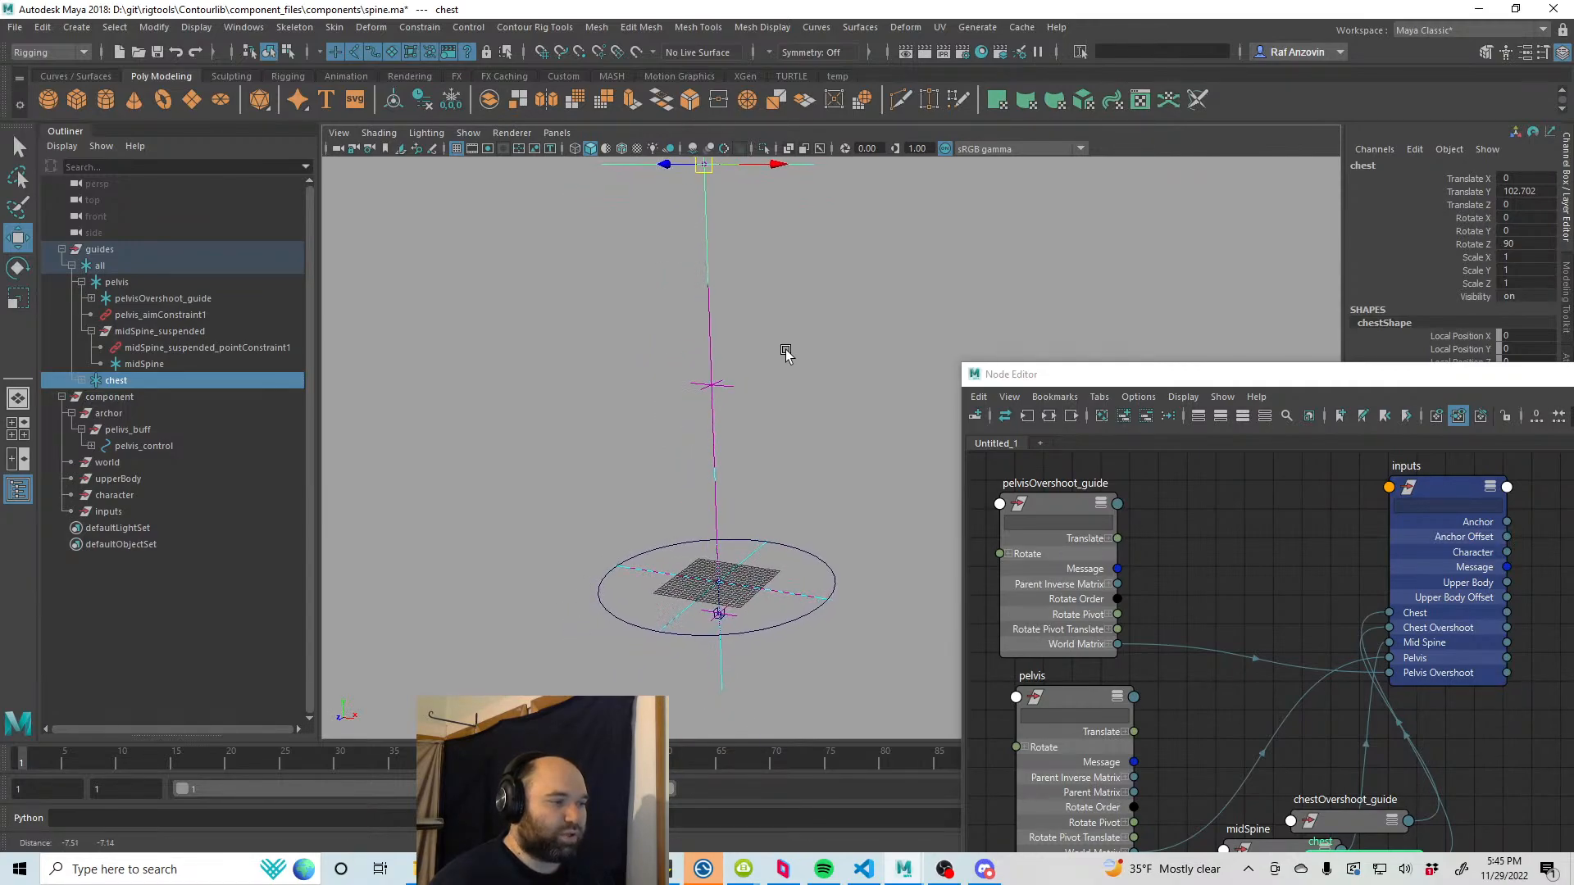
pyautogui.keyDown('alt'); pyautogui.moveTo(787, 352); pyautogui.dragTo(854, 478, button='right'); pyautogui.keyUp('alt')
pyautogui.keyDown('alt'); pyautogui.moveTo(586, 318); pyautogui.dragTo(651, 392, button='middle'); pyautogui.keyUp('alt')
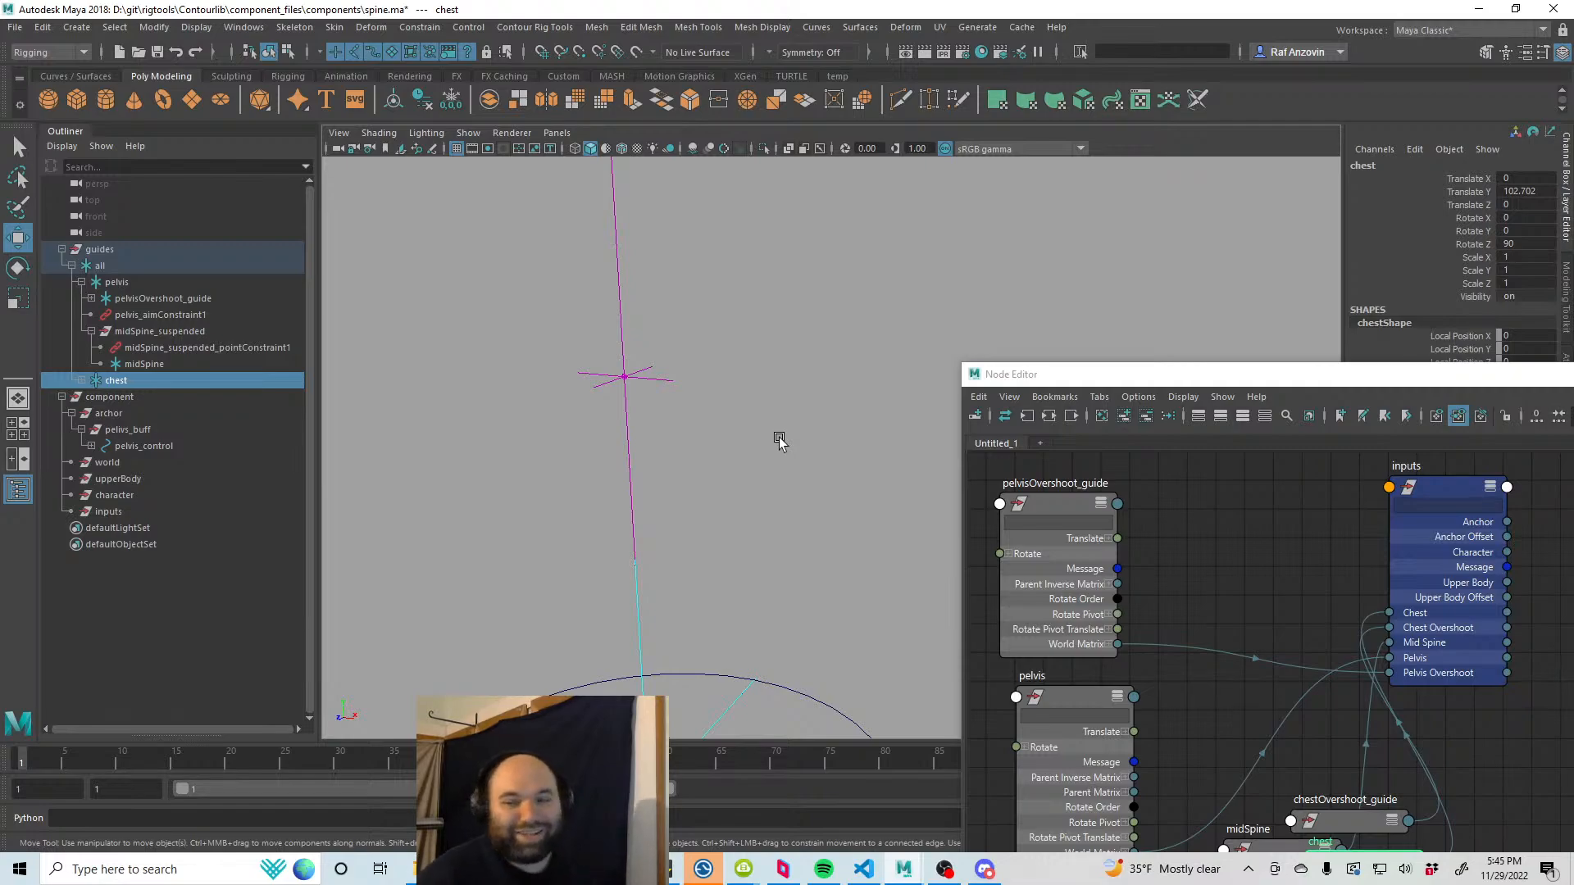
pyautogui.click(742, 416)
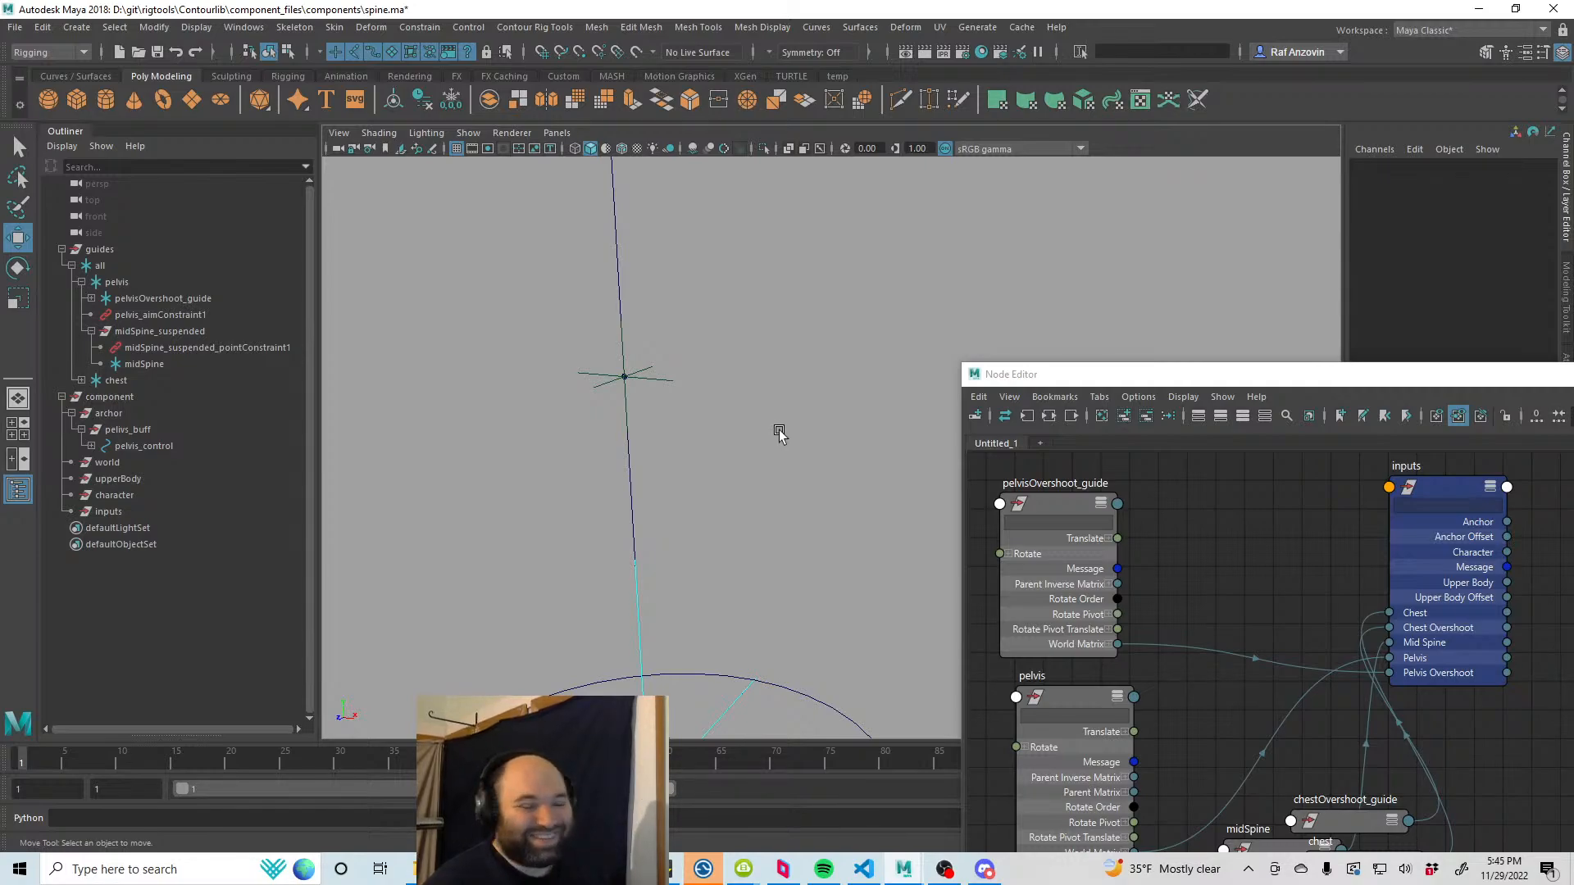
pyautogui.moveTo(815, 513)
pyautogui.keyDown('alt'); pyautogui.mouseDown()
pyautogui.moveTo(765, 418)
pyautogui.moveTo(816, 490)
pyautogui.moveTo(667, 460)
pyautogui.moveTo(765, 464)
pyautogui.moveTo(763, 484)
pyautogui.moveTo(843, 464)
pyautogui.moveTo(815, 481)
pyautogui.moveTo(768, 467)
pyautogui.moveTo(798, 489)
pyautogui.mouseUp(); pyautogui.keyUp('alt')
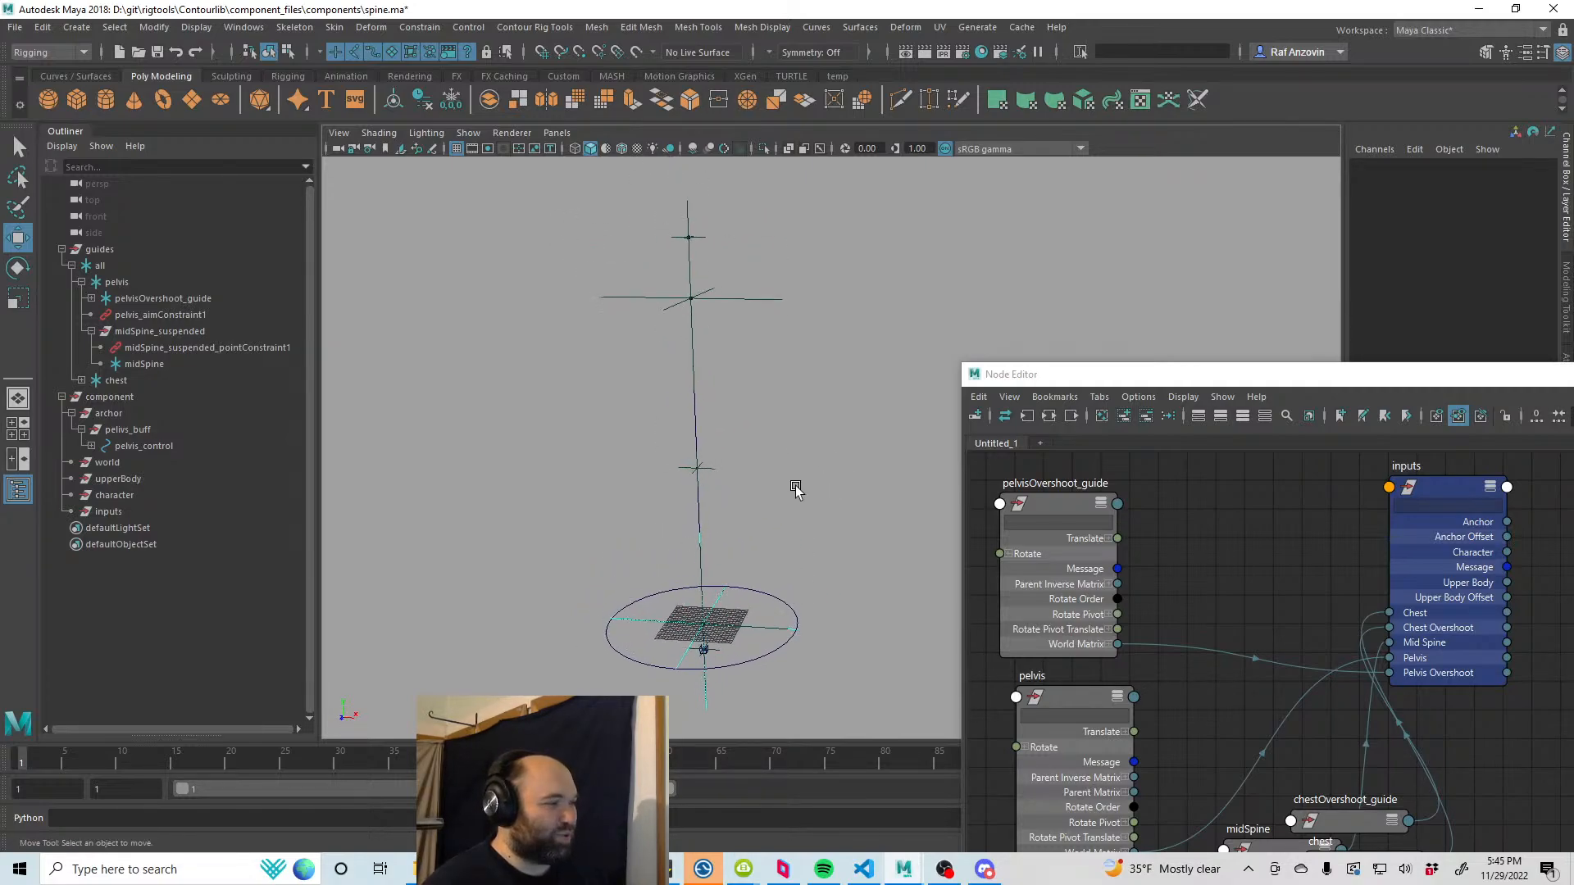
# Step: Create a NURBS circle and rename it chest_control
pyautogui.click(72, 266)
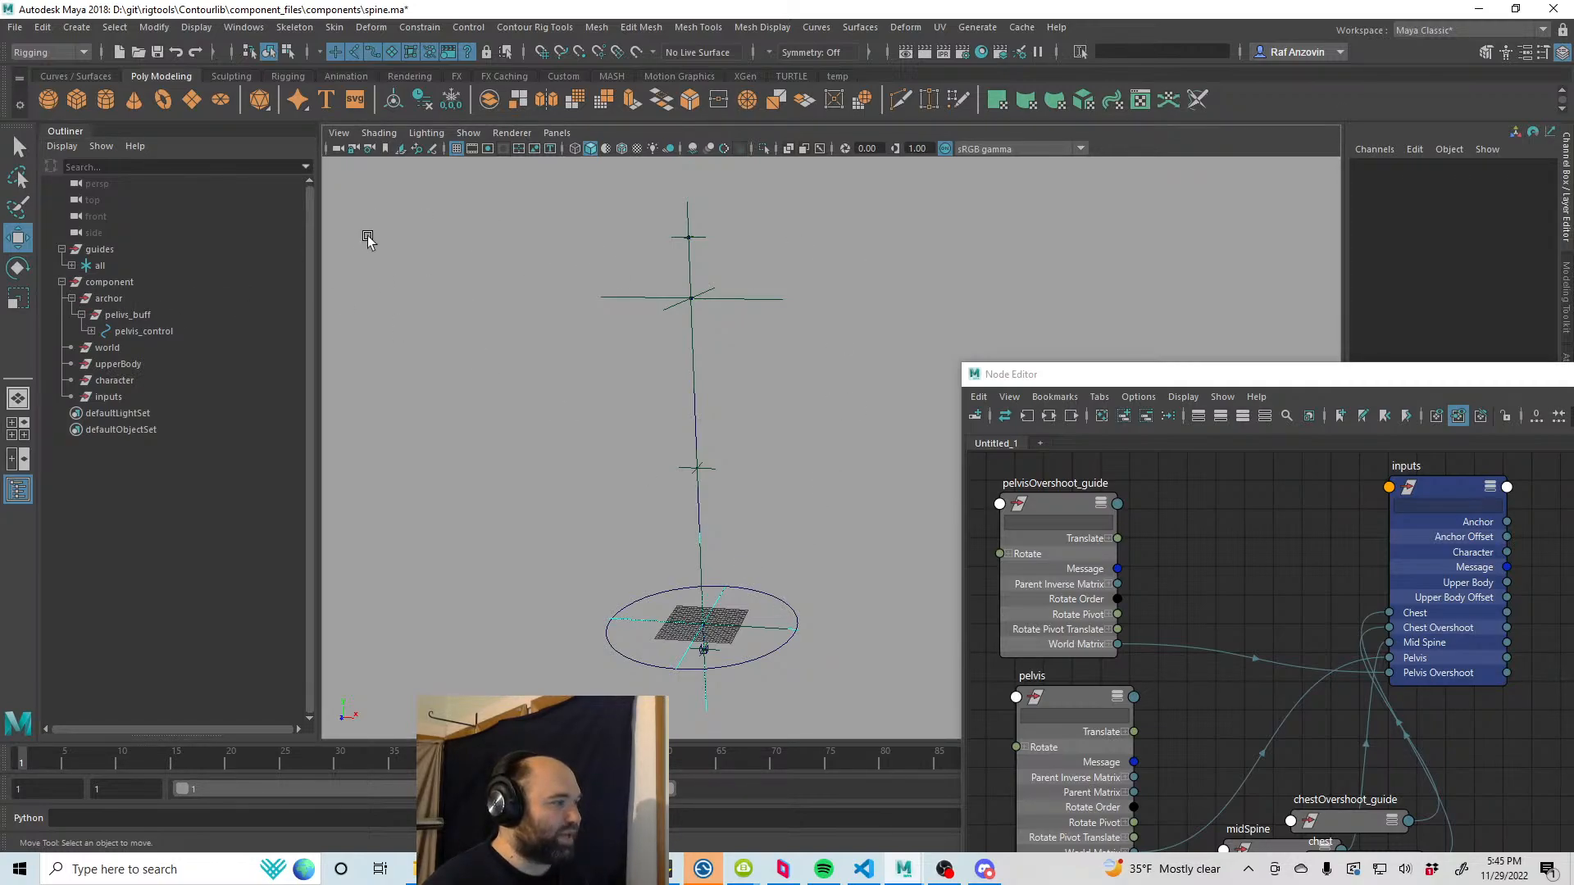
pyautogui.click(66, 76)
pyautogui.click(49, 100)
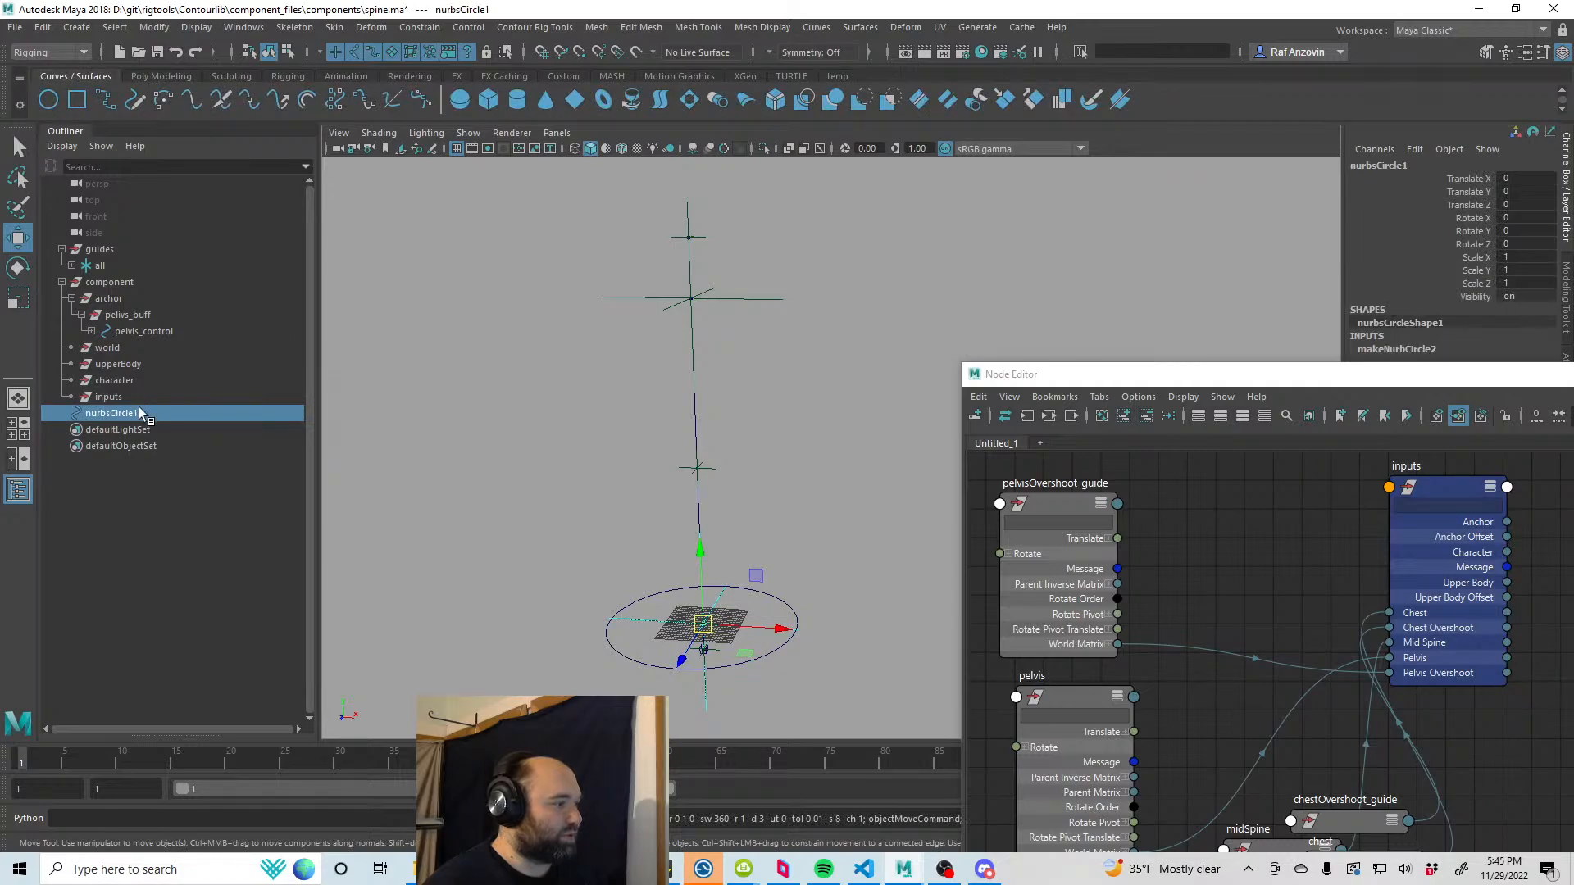
pyautogui.doubleClick(123, 414)
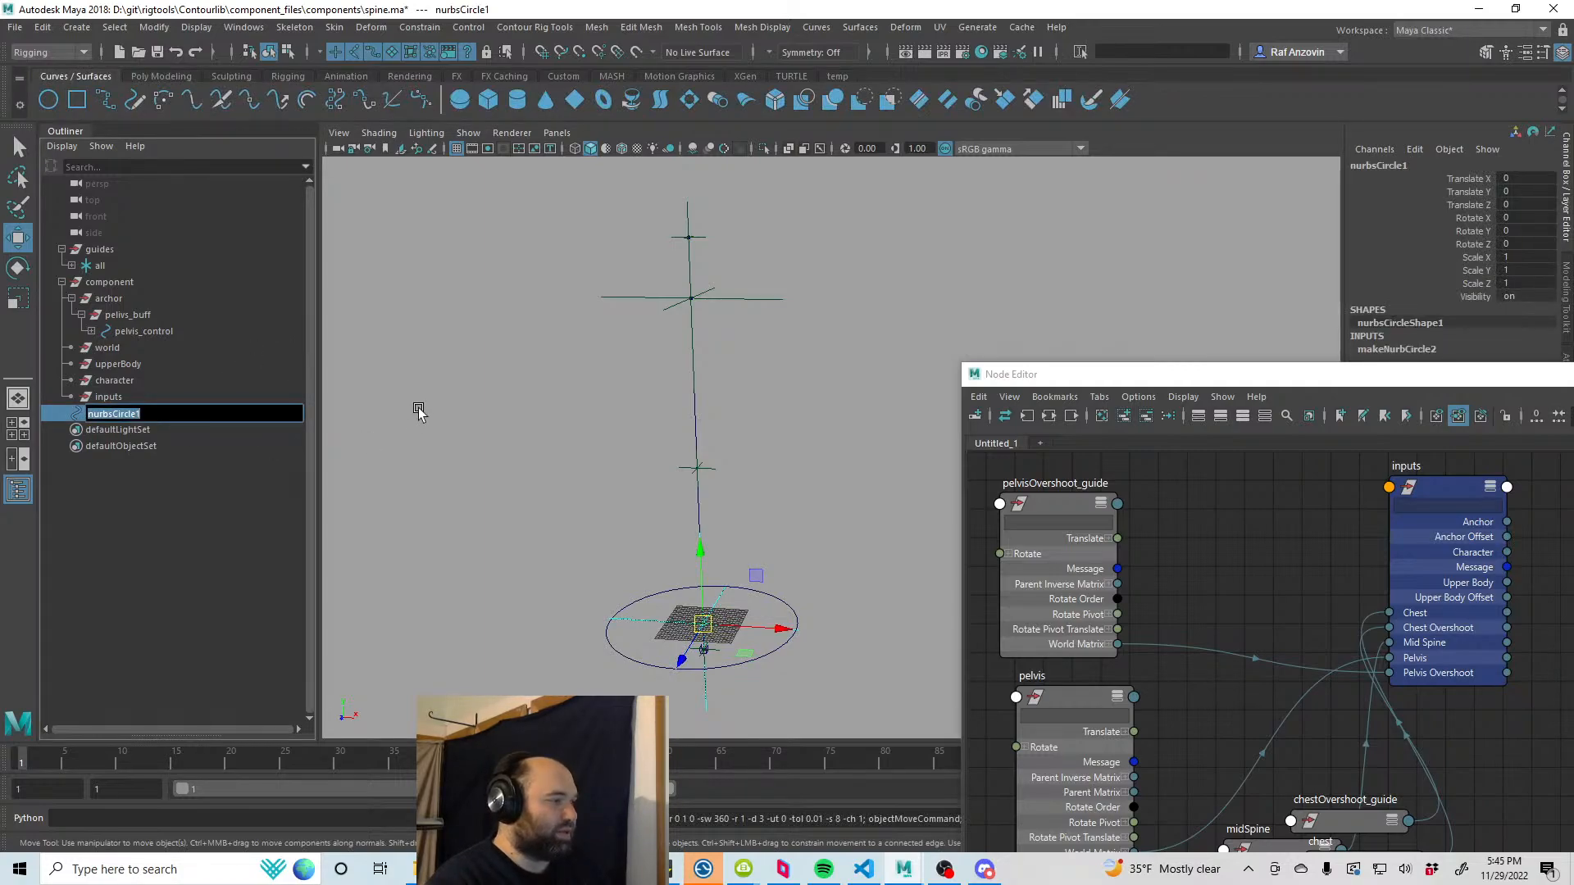
pyautogui.write('chest_control')
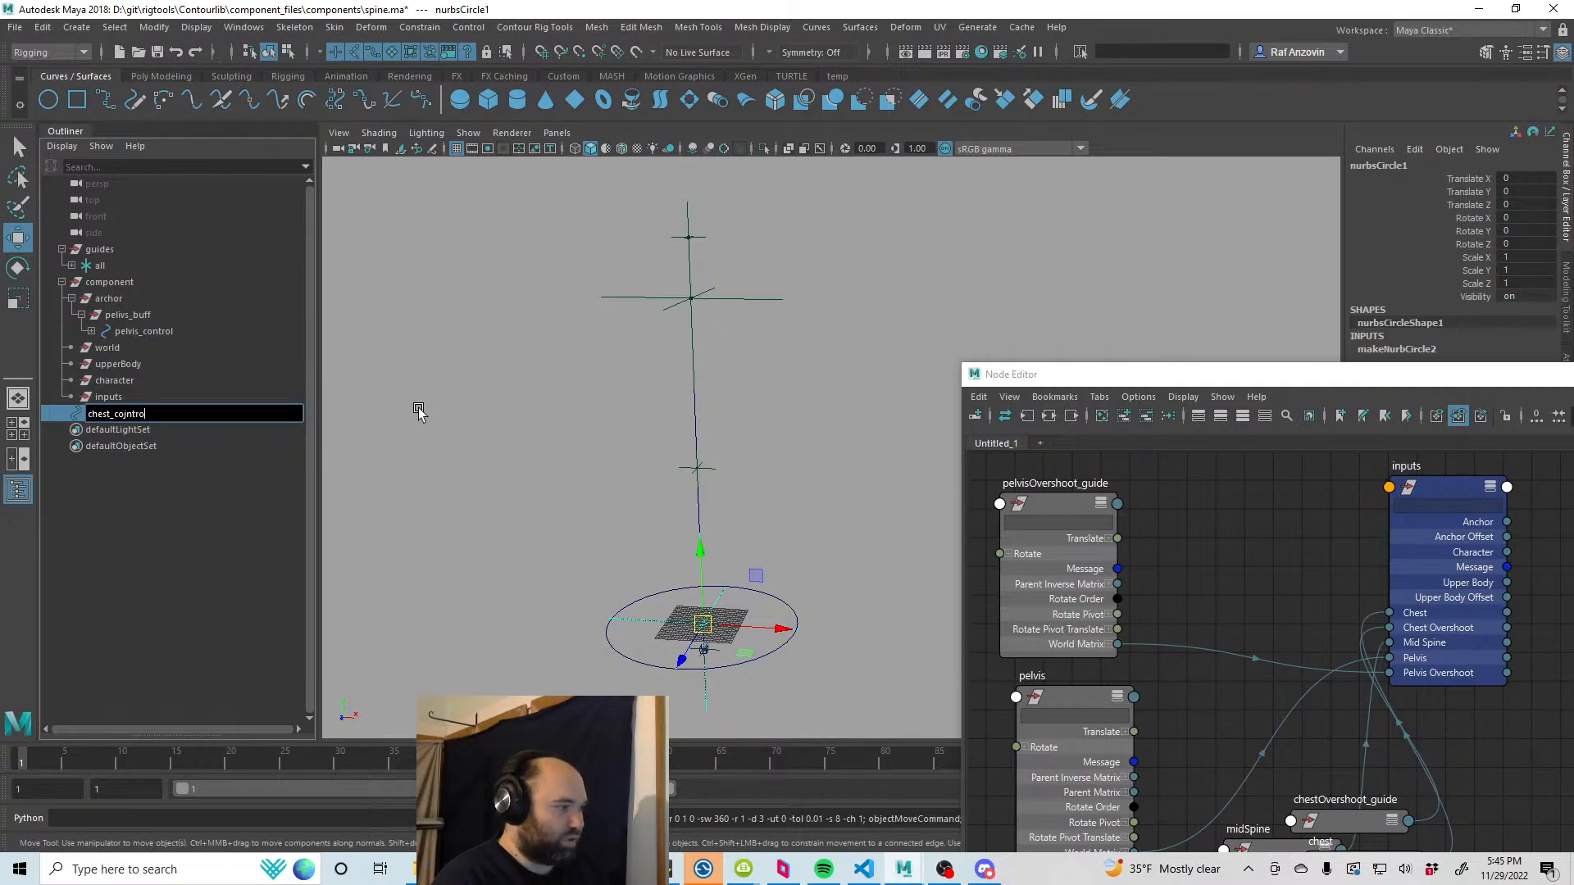
pyautogui.press('Return')
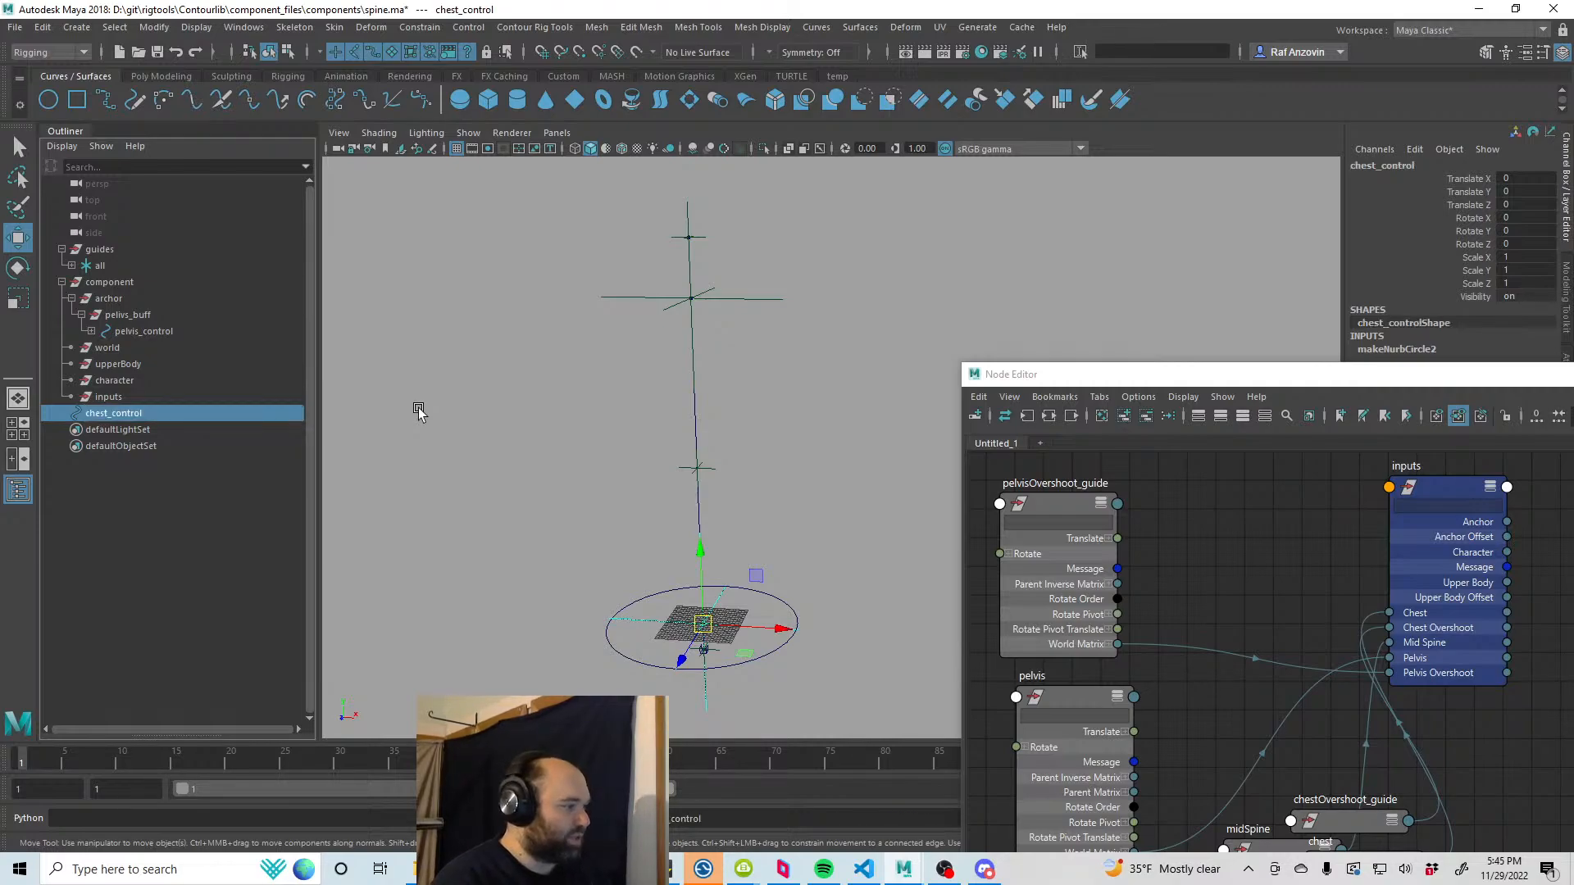
# Step: Group chest_control under a new parent group and name the group chest_buff
pyautogui.hotkey('ctrl', 'g')
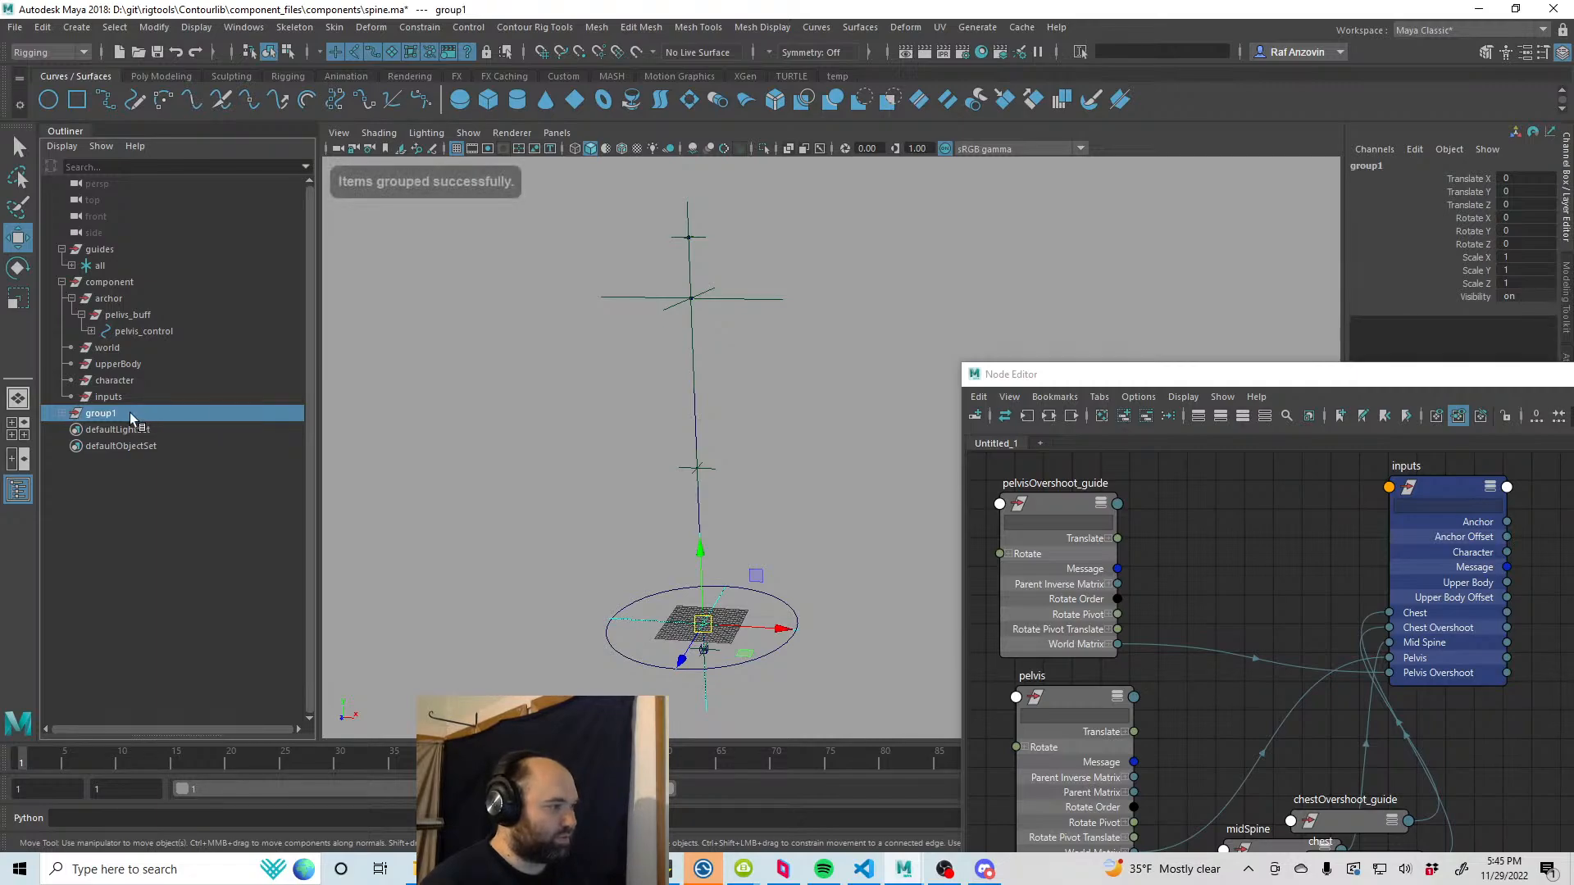
pyautogui.doubleClick(129, 413)
pyautogui.write('chest_buffer')
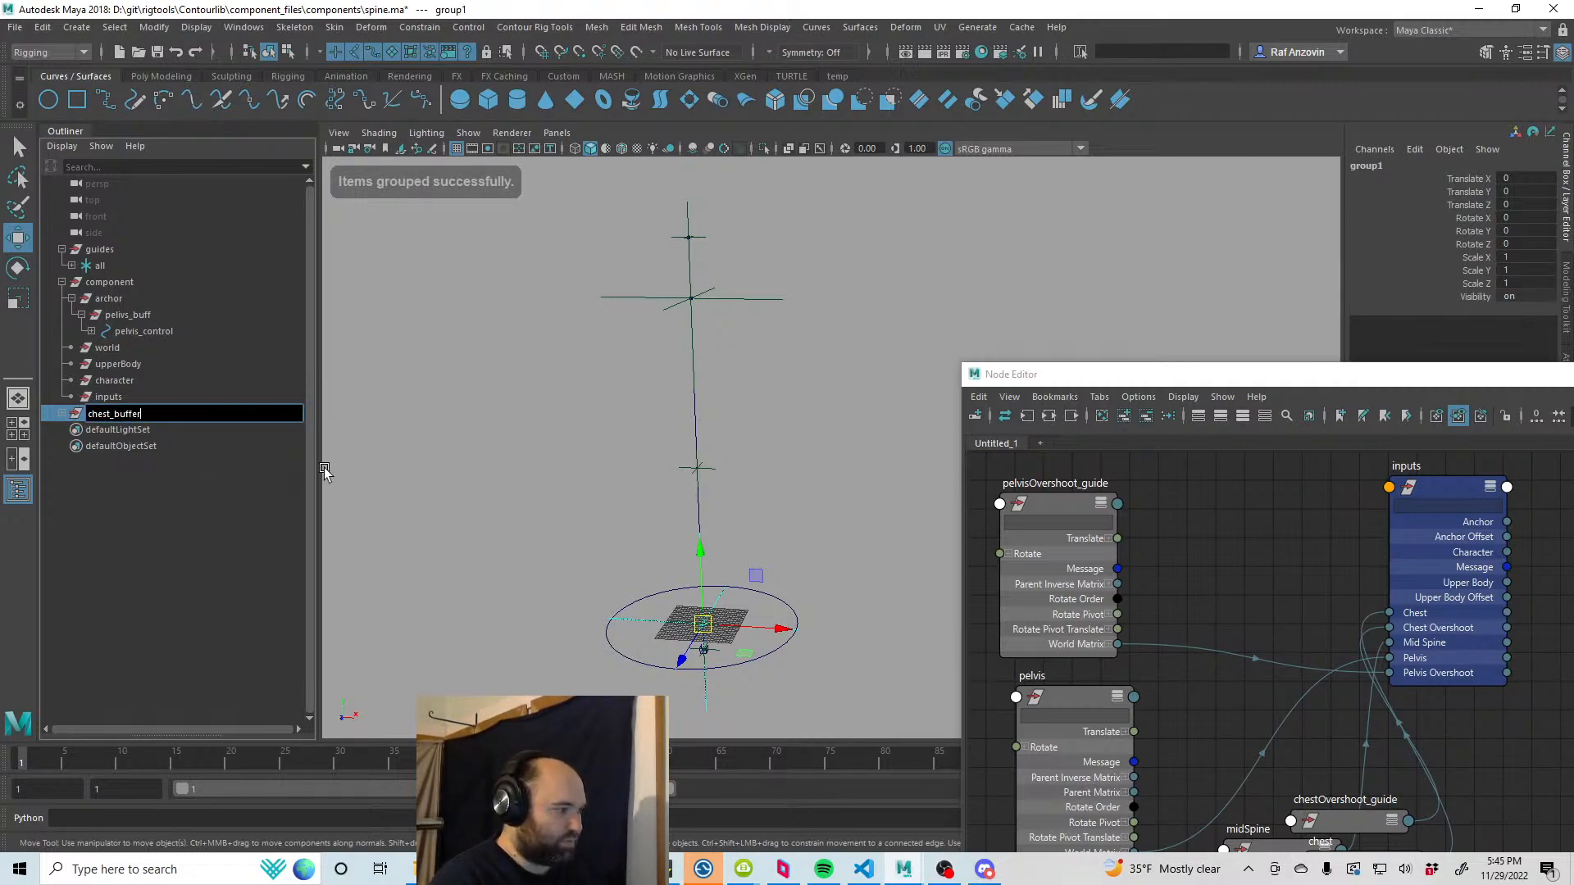
pyautogui.press('Return')
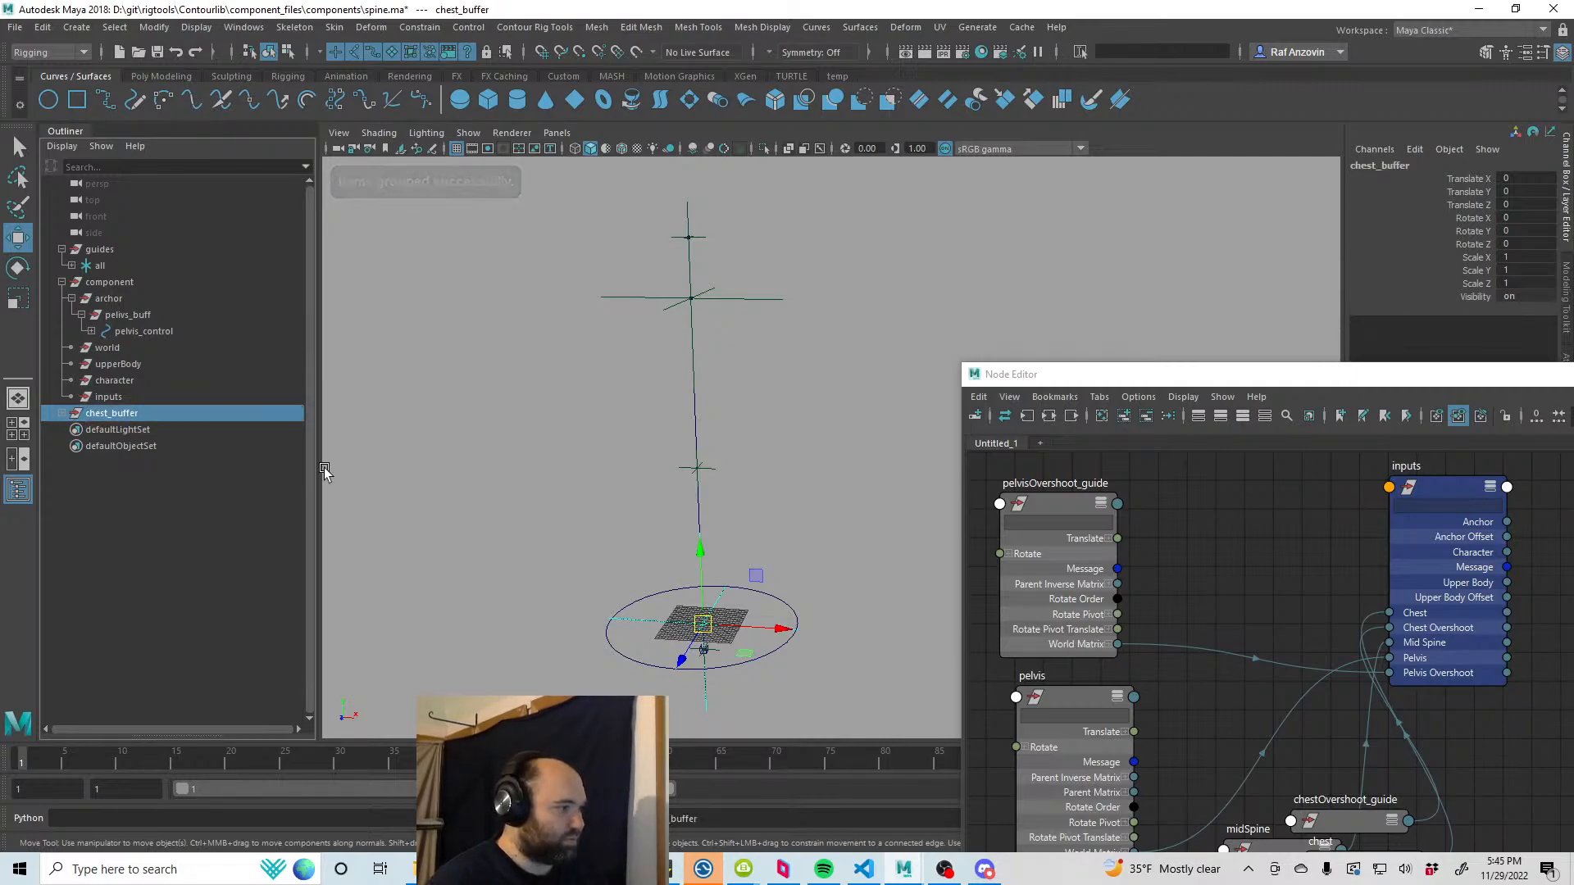
pyautogui.doubleClick(129, 416)
pyautogui.press('BackSpace')
pyautogui.press('BackSpace')
pyautogui.press('Return')
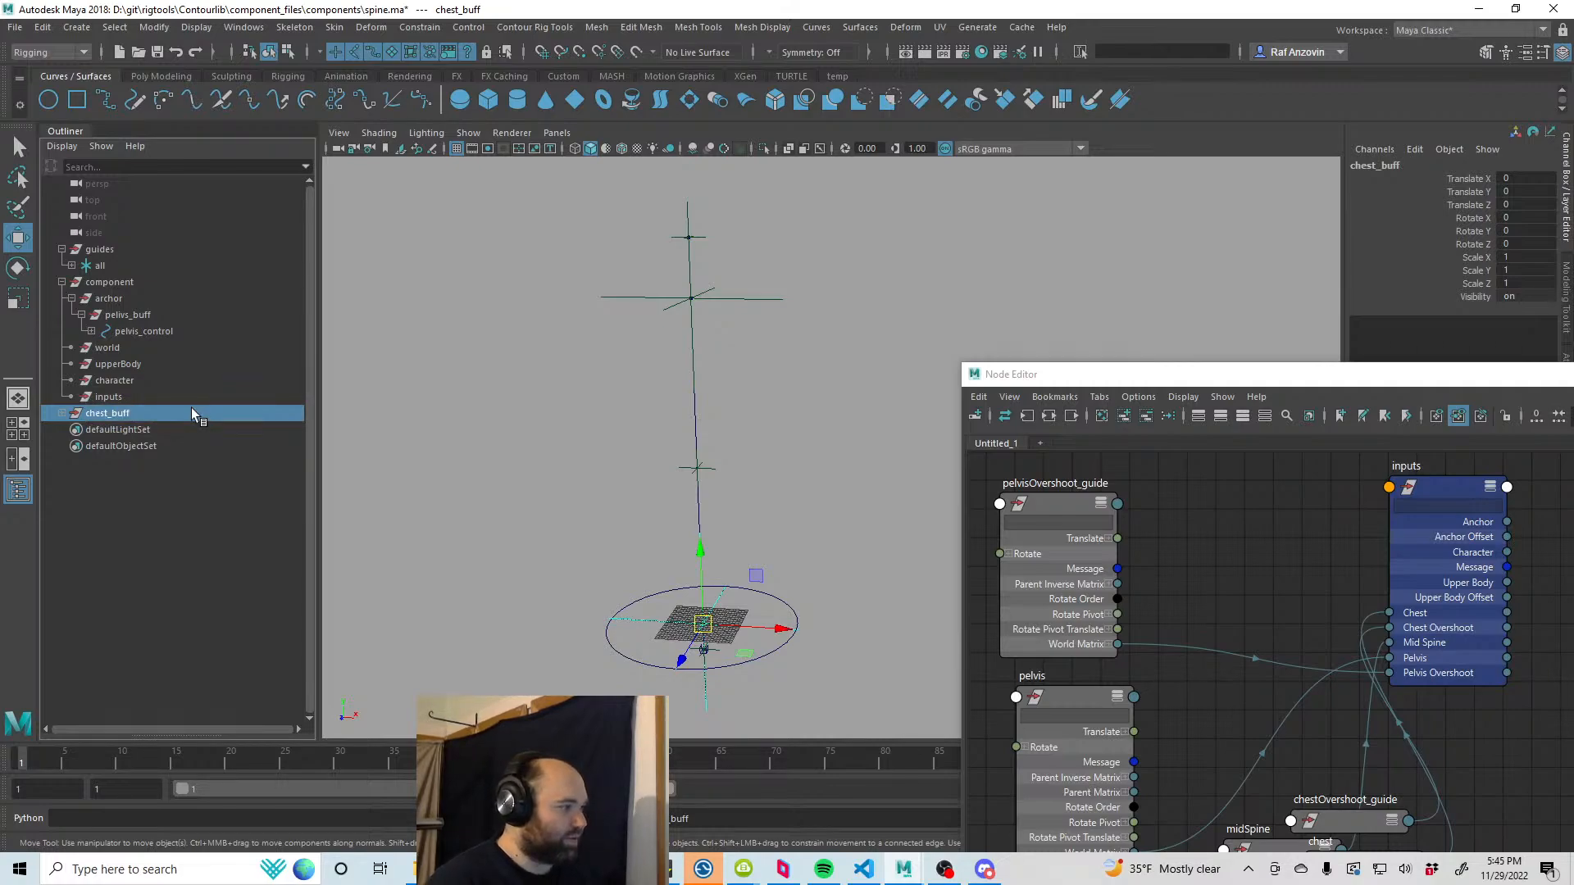
# Step: Raise chest_buff to about 87.5 in Translate Y, then delete the group together with chest_control
pyautogui.click(60, 414)
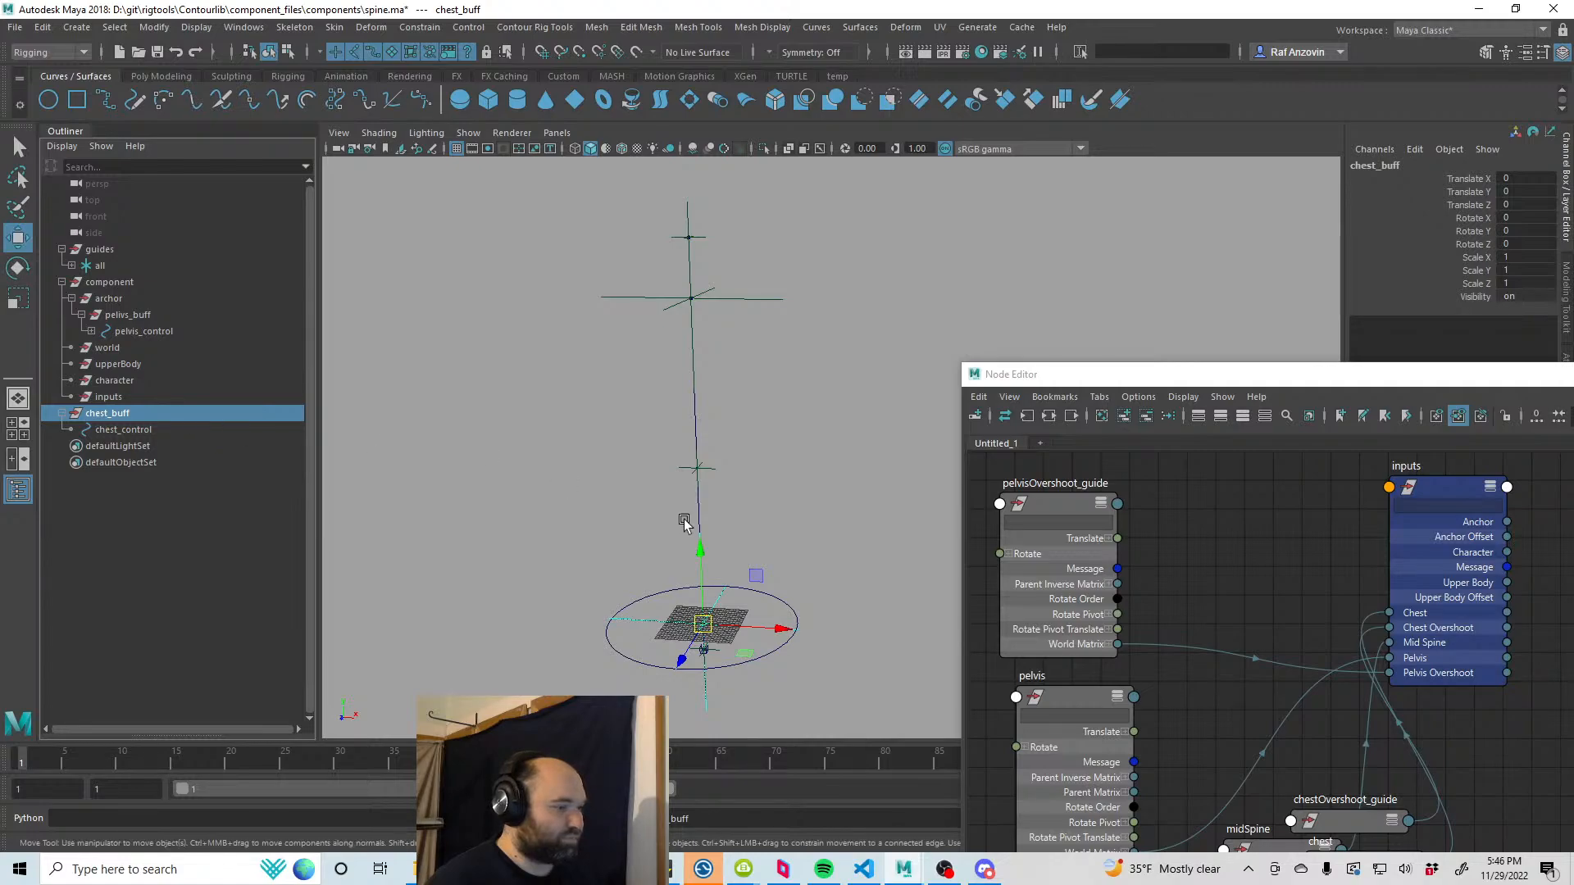
pyautogui.moveTo(699, 546); pyautogui.dragTo(706, 254)
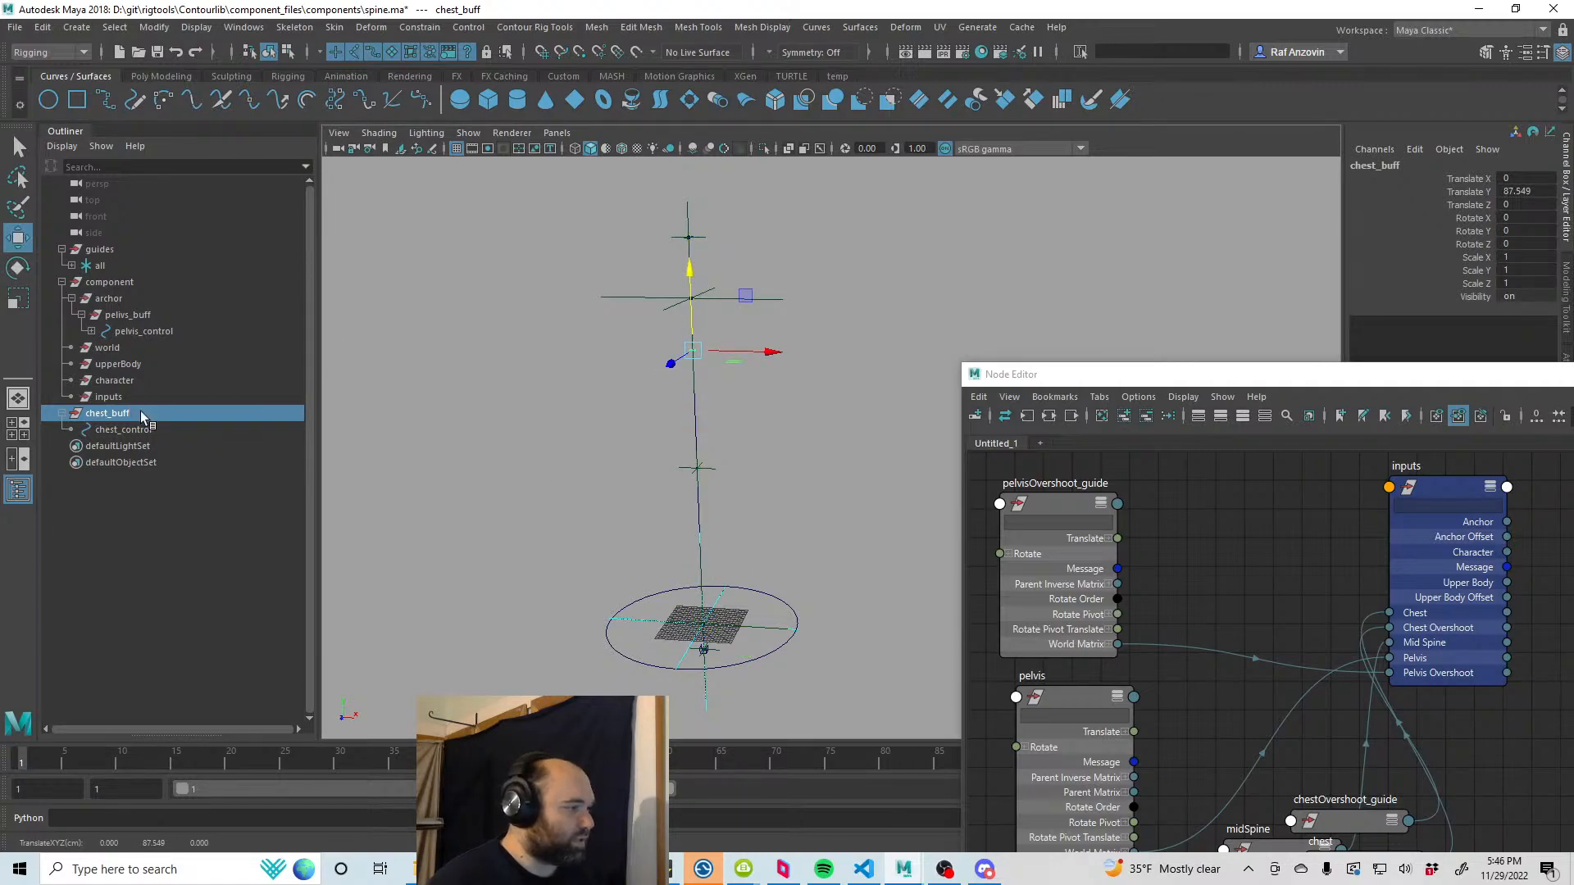
pyautogui.click(774, 310)
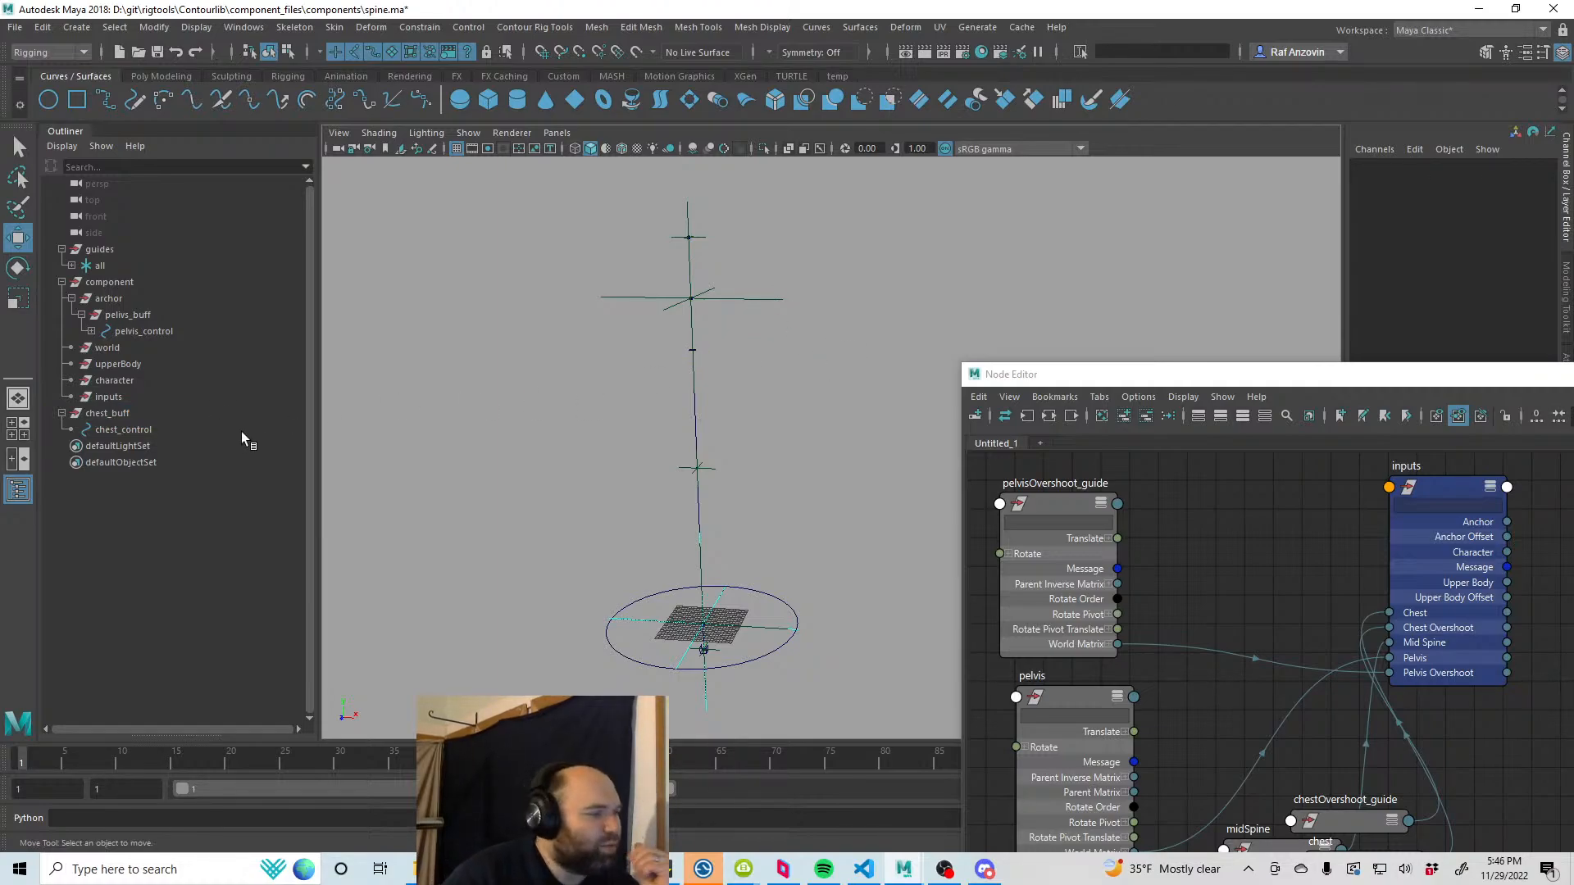
pyautogui.click(128, 415)
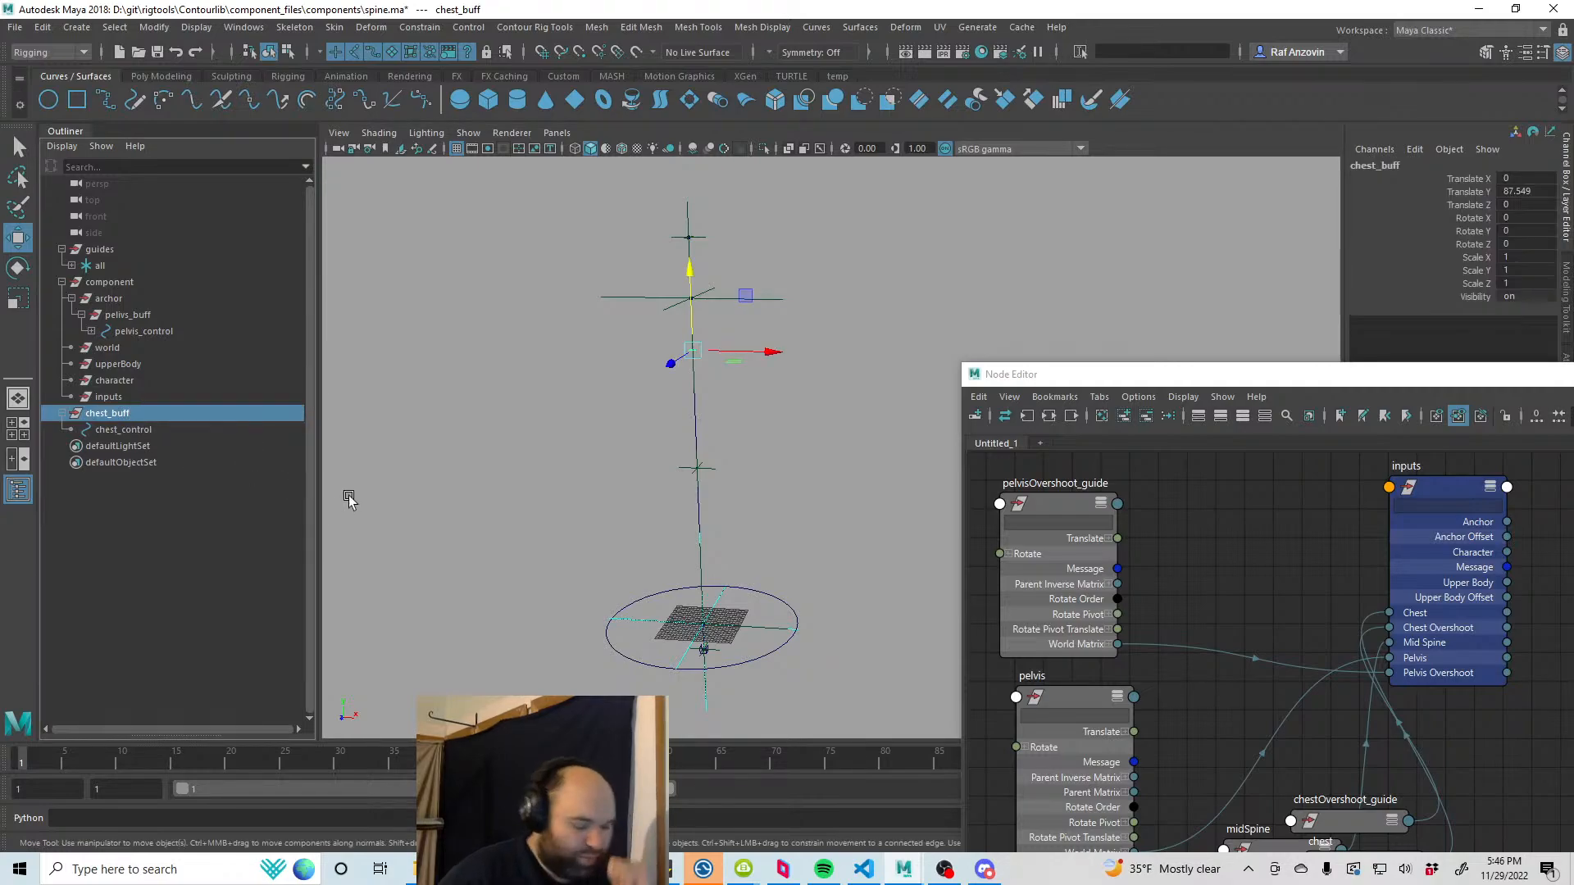
pyautogui.press('Delete')
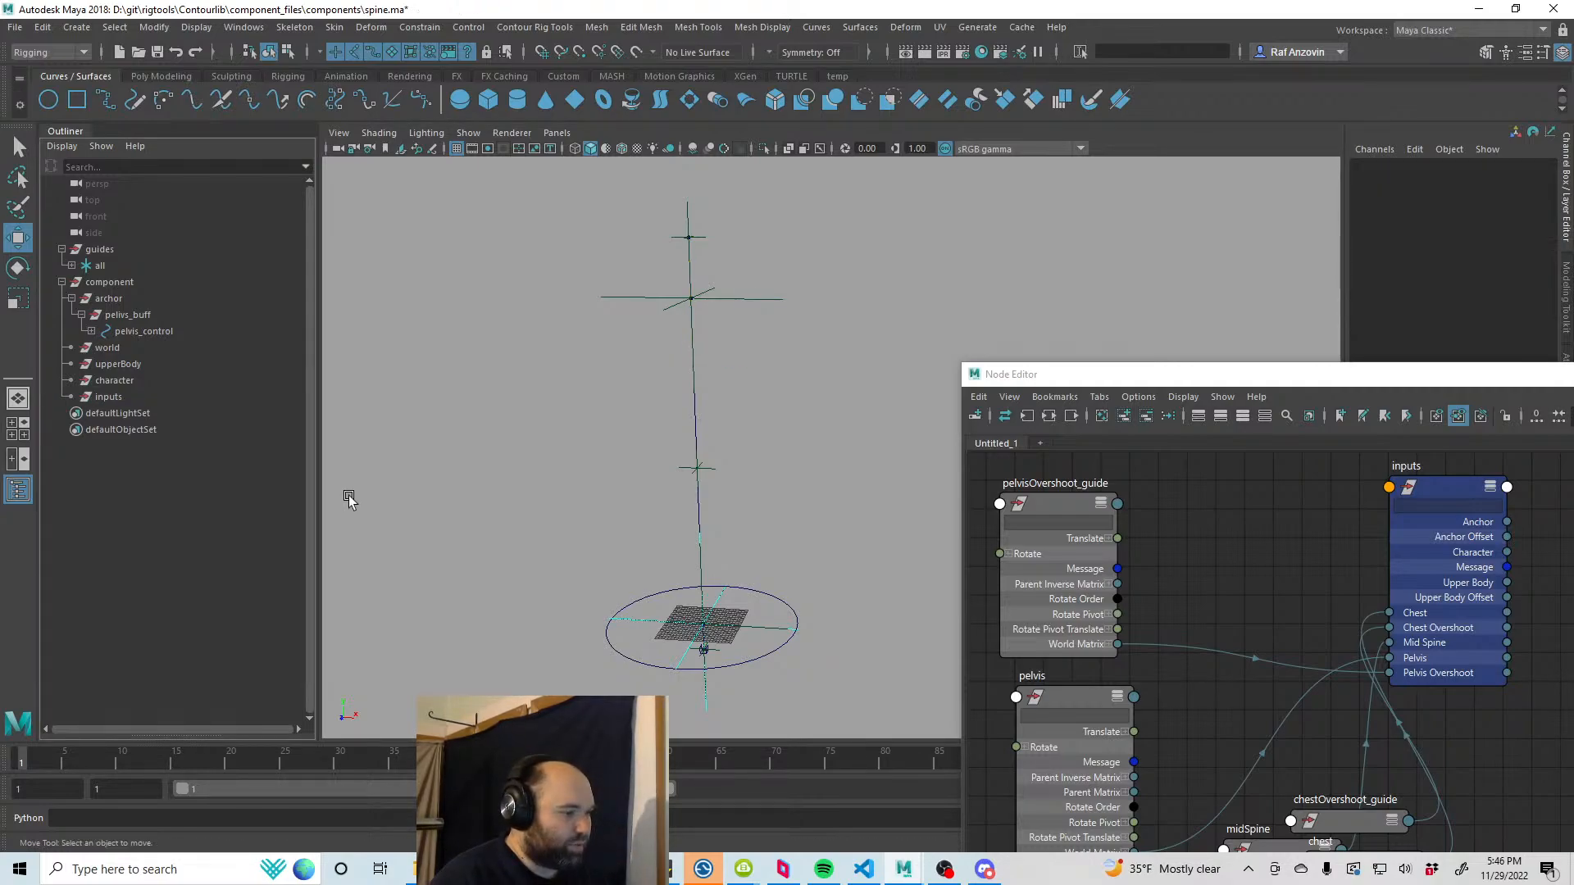
# Step: Expand the hierarchy under pelvis_control down to the contents of ContourJoint2
pyautogui.click(164, 320)
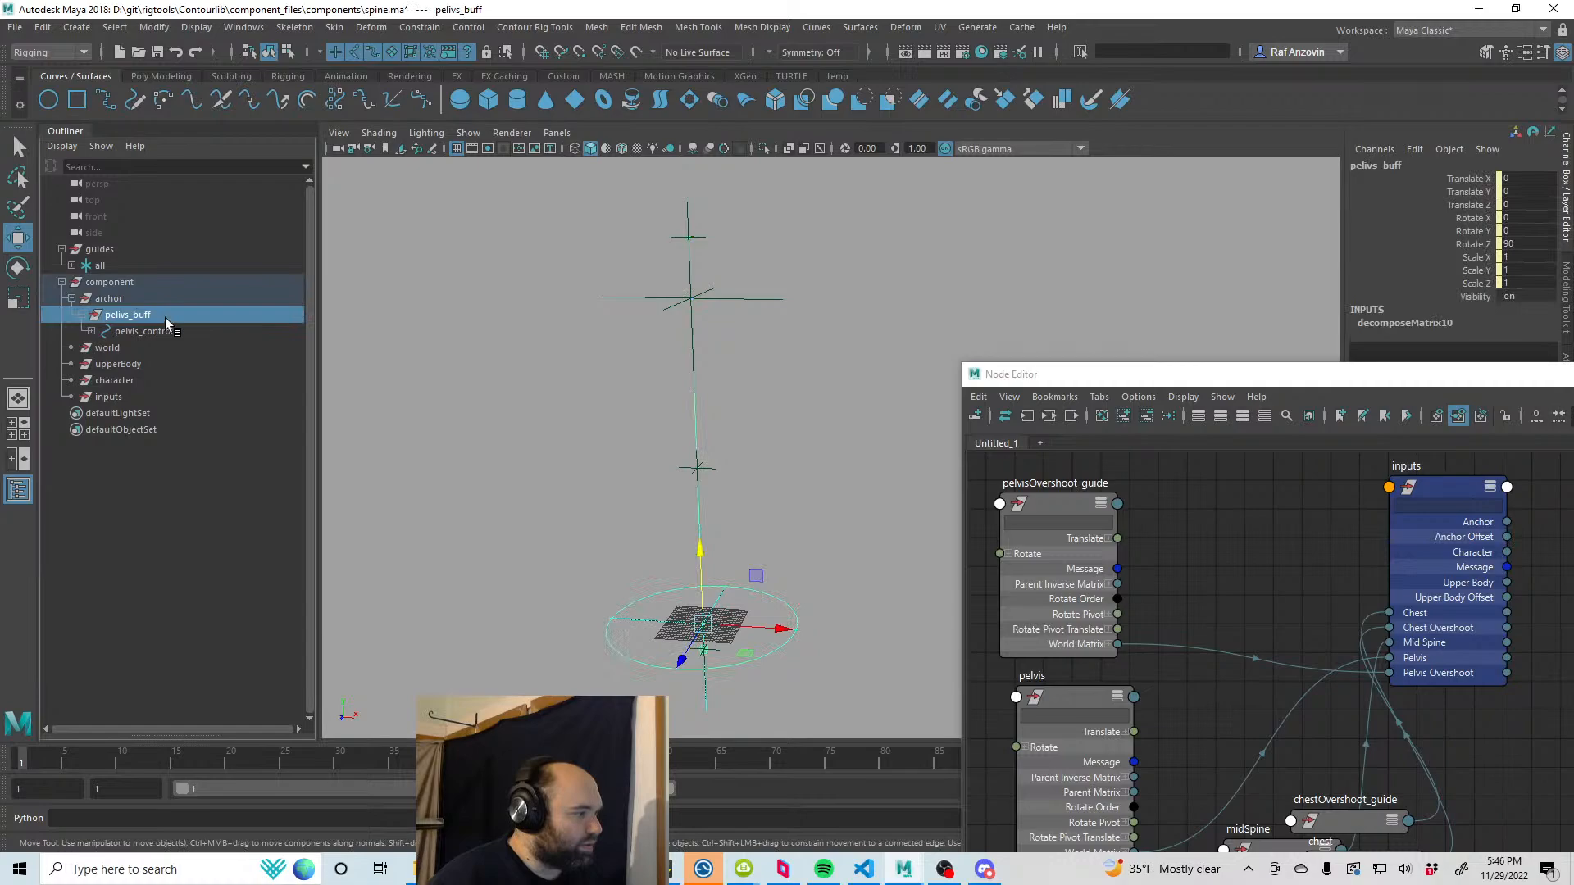
pyautogui.click(92, 332)
pyautogui.click(116, 361)
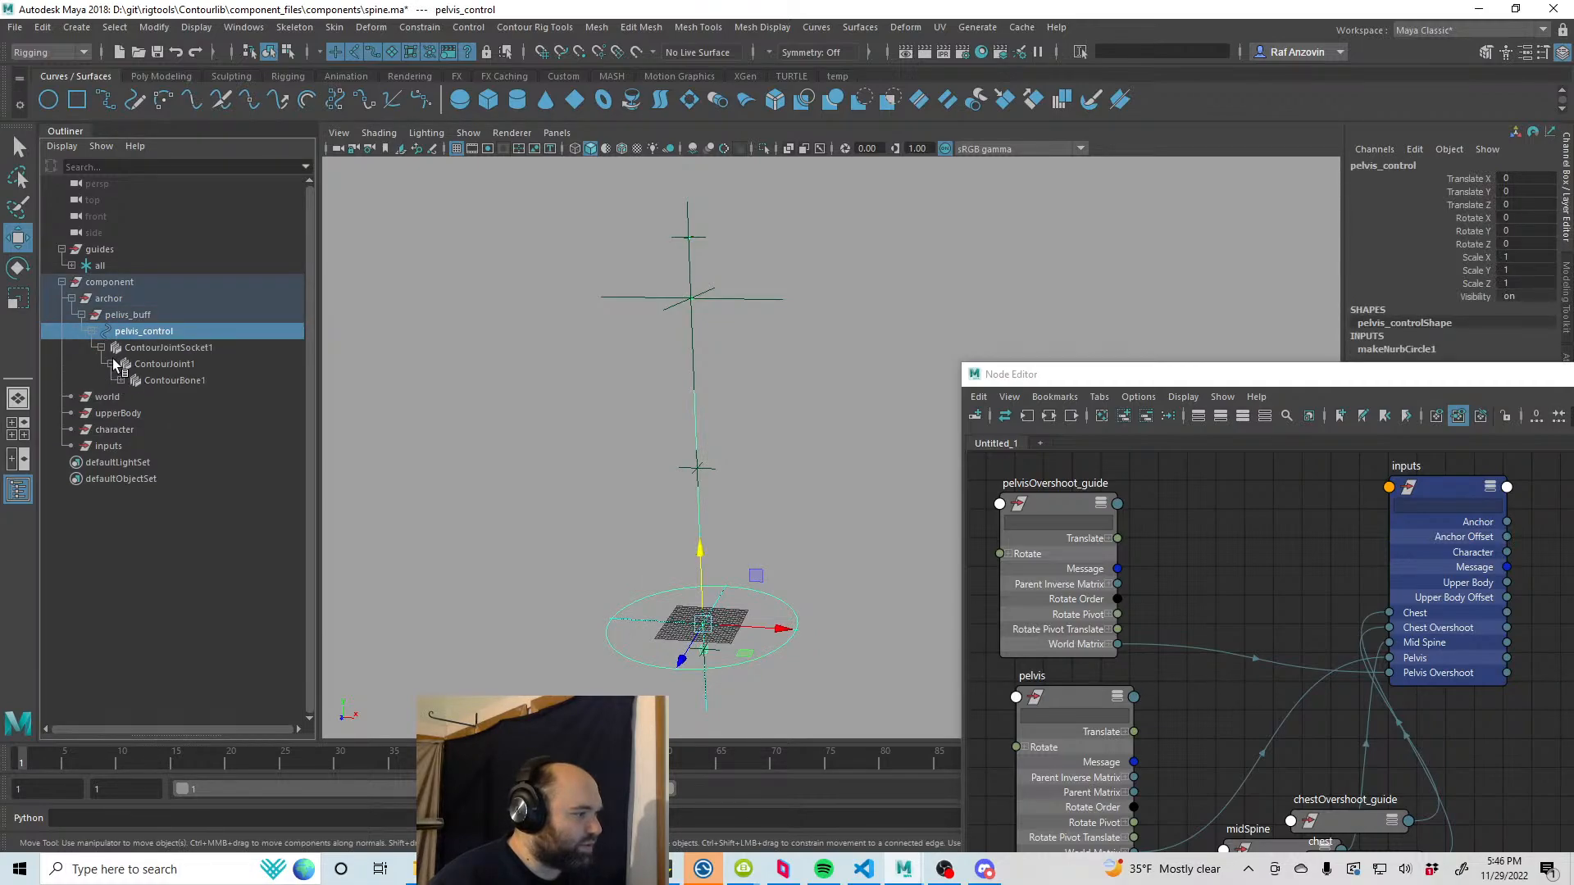
pyautogui.click(122, 381)
pyautogui.click(132, 397)
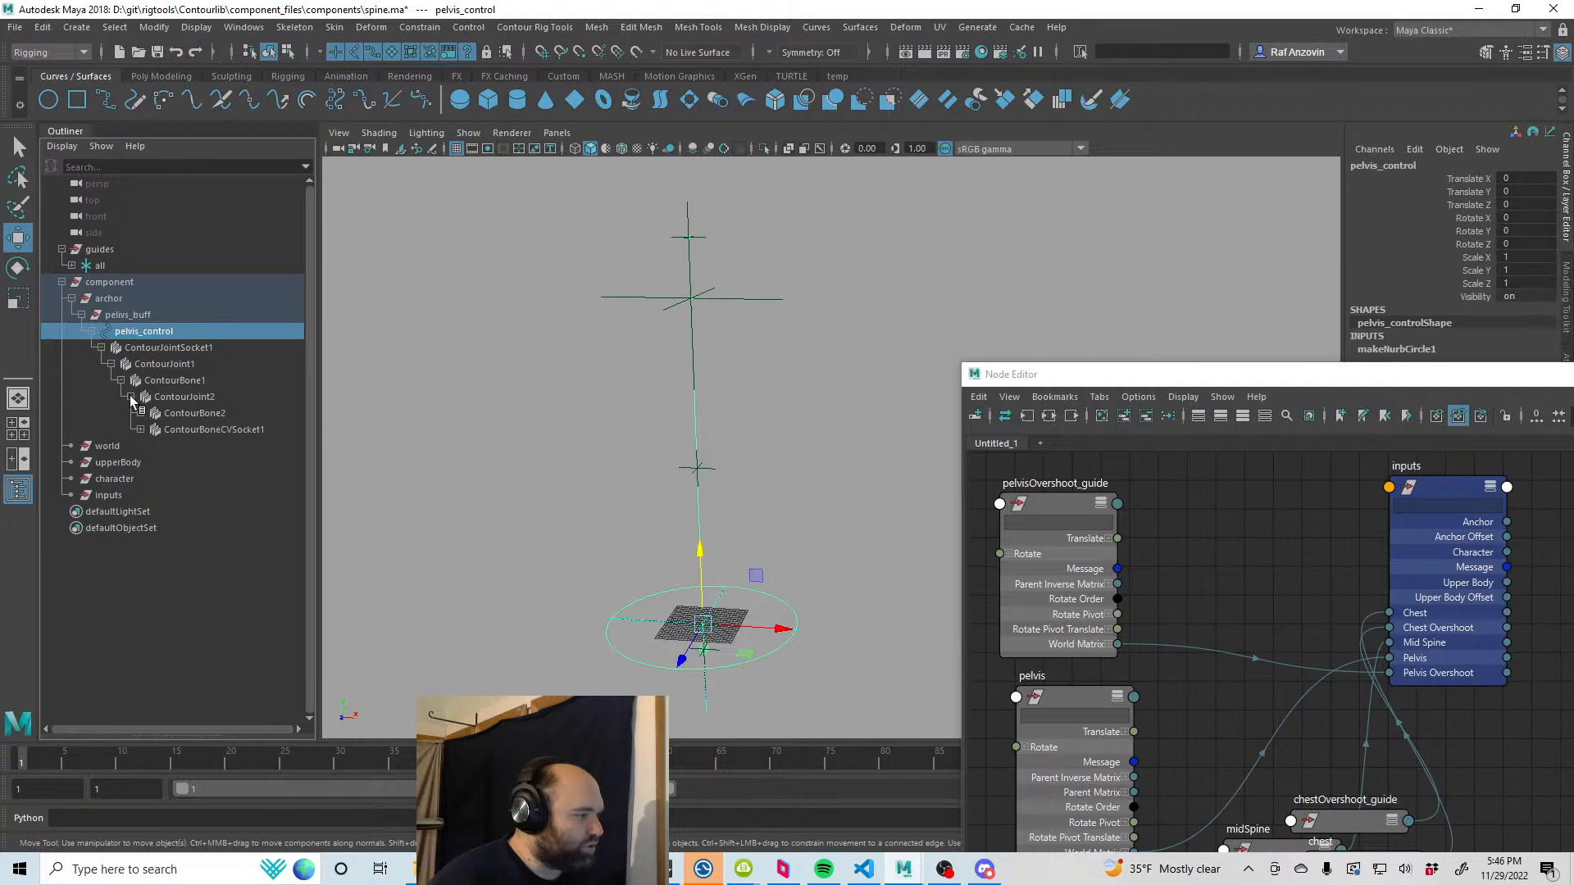
# Step: Compare the attributes of ContourBone2 and ContourJoint3, moving the Node Editor clear of the attribute list, and expand the chain to ContourJoint4
pyautogui.click(201, 413)
pyautogui.click(142, 414)
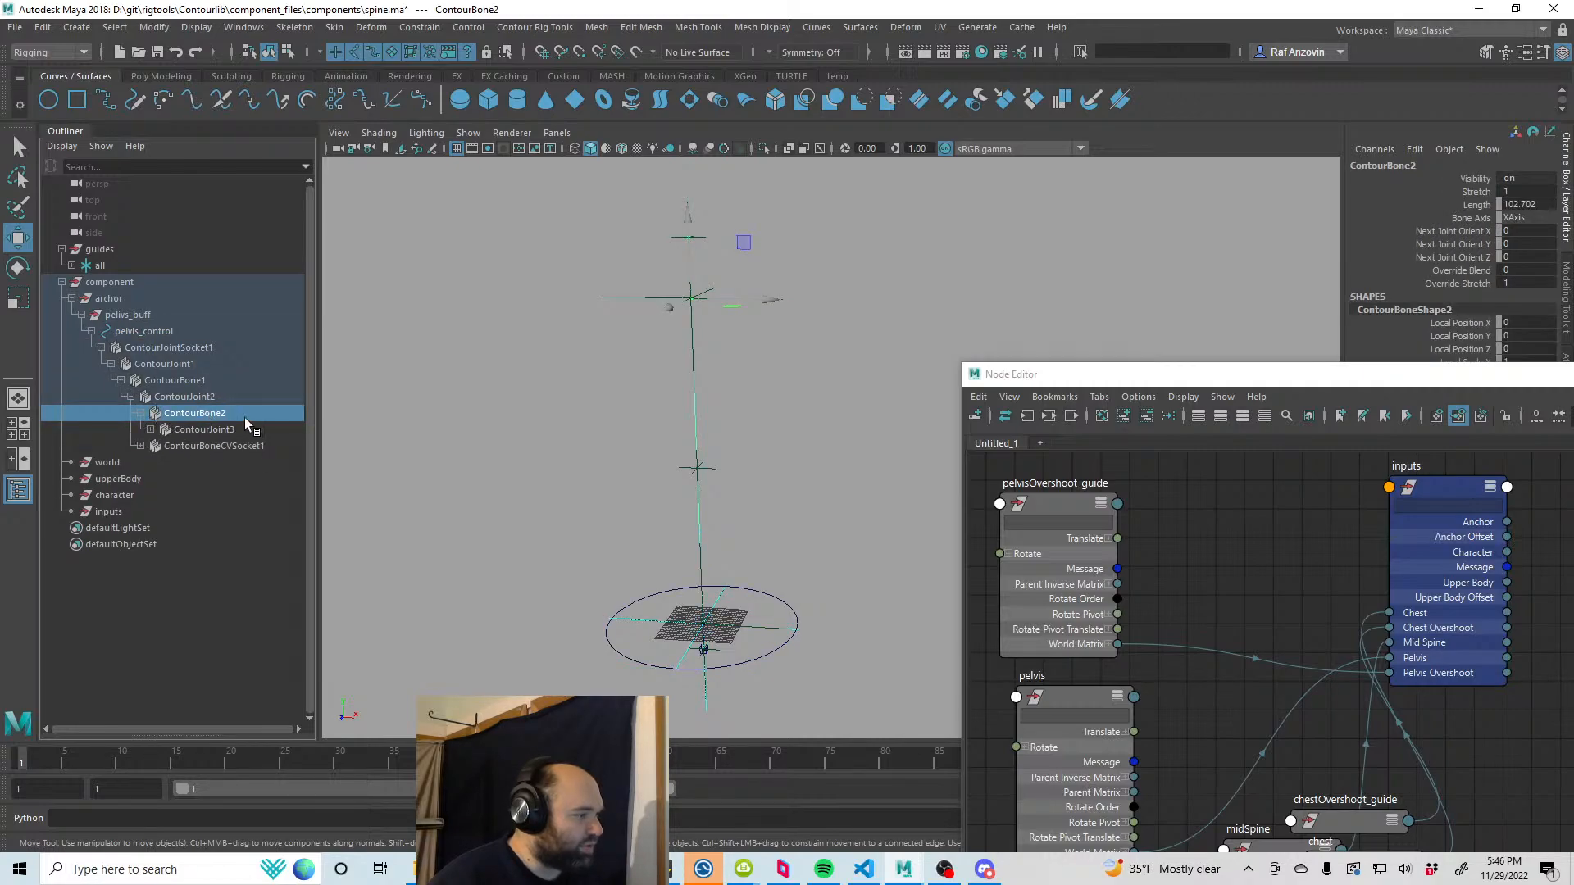
pyautogui.click(213, 429)
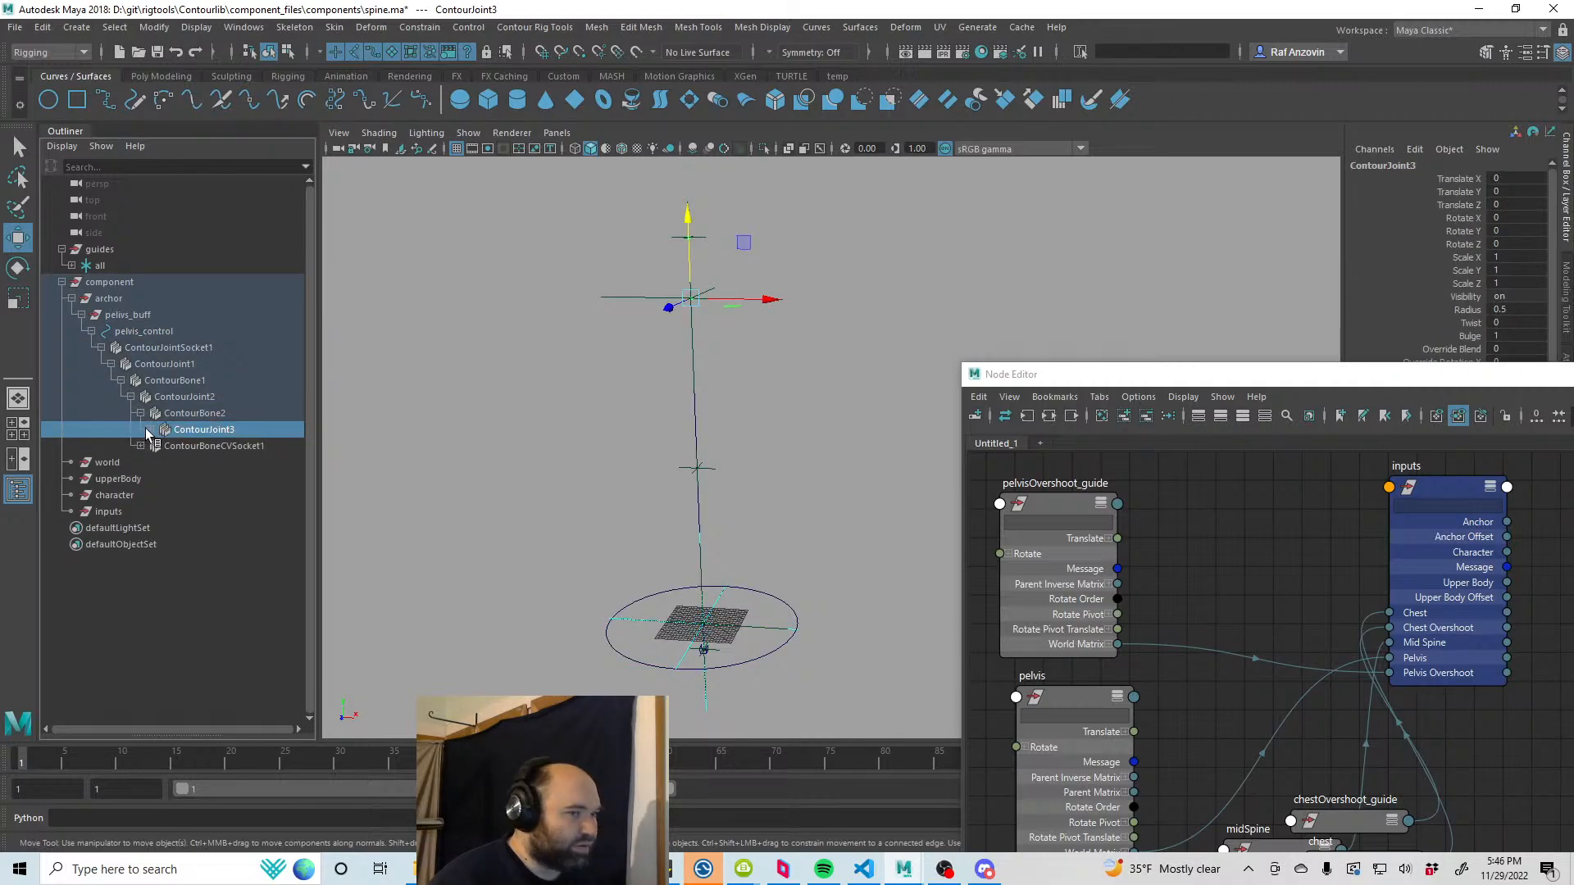
pyautogui.click(197, 414)
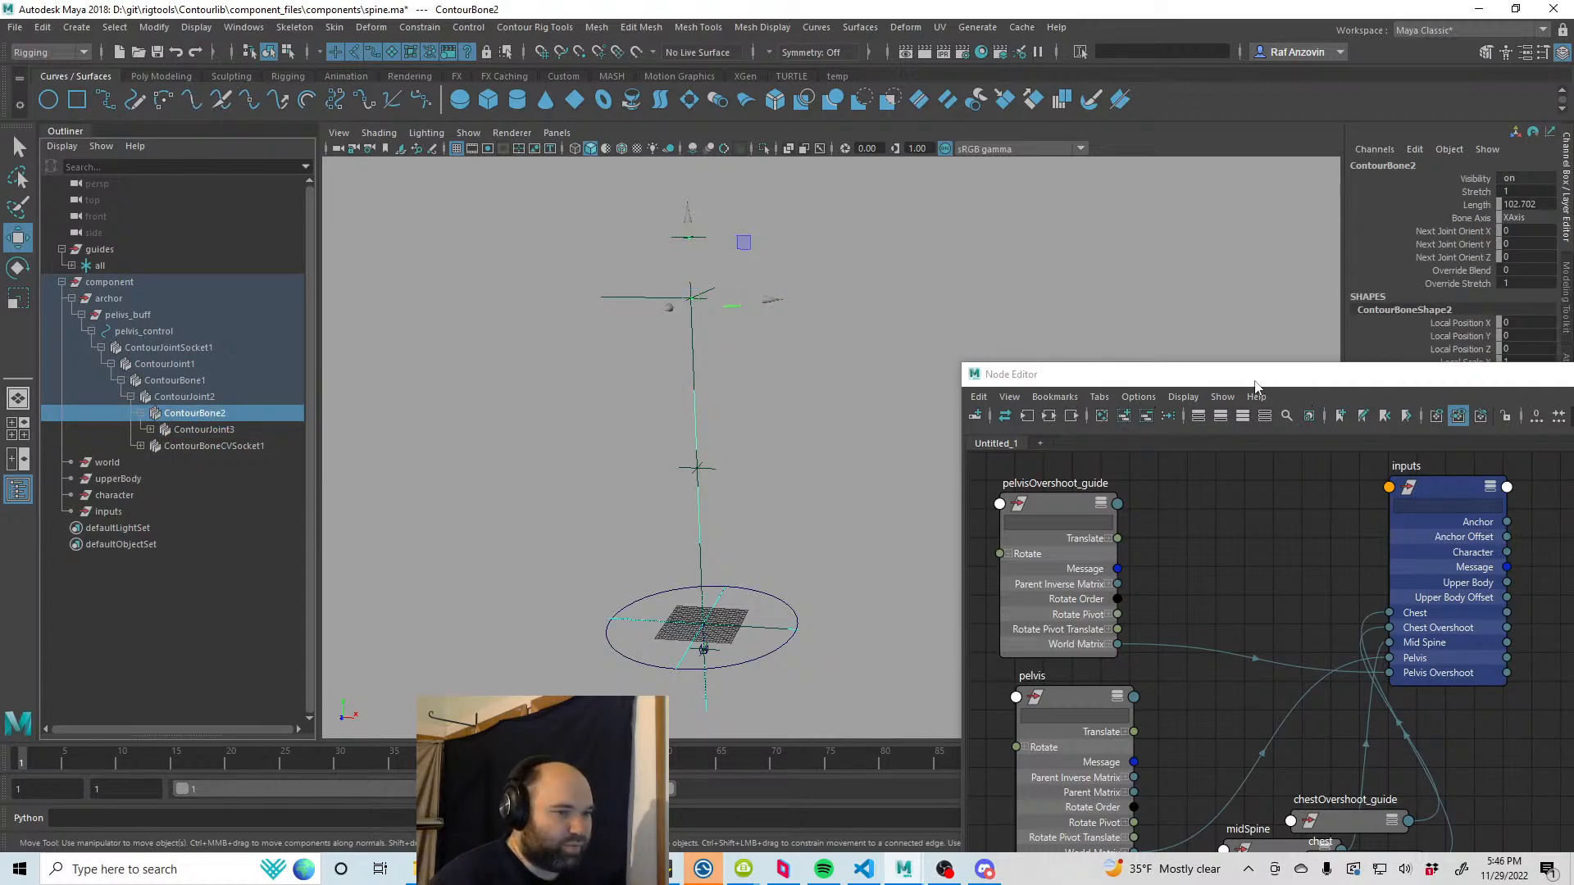
pyautogui.moveTo(1255, 382); pyautogui.dragTo(1195, 512)
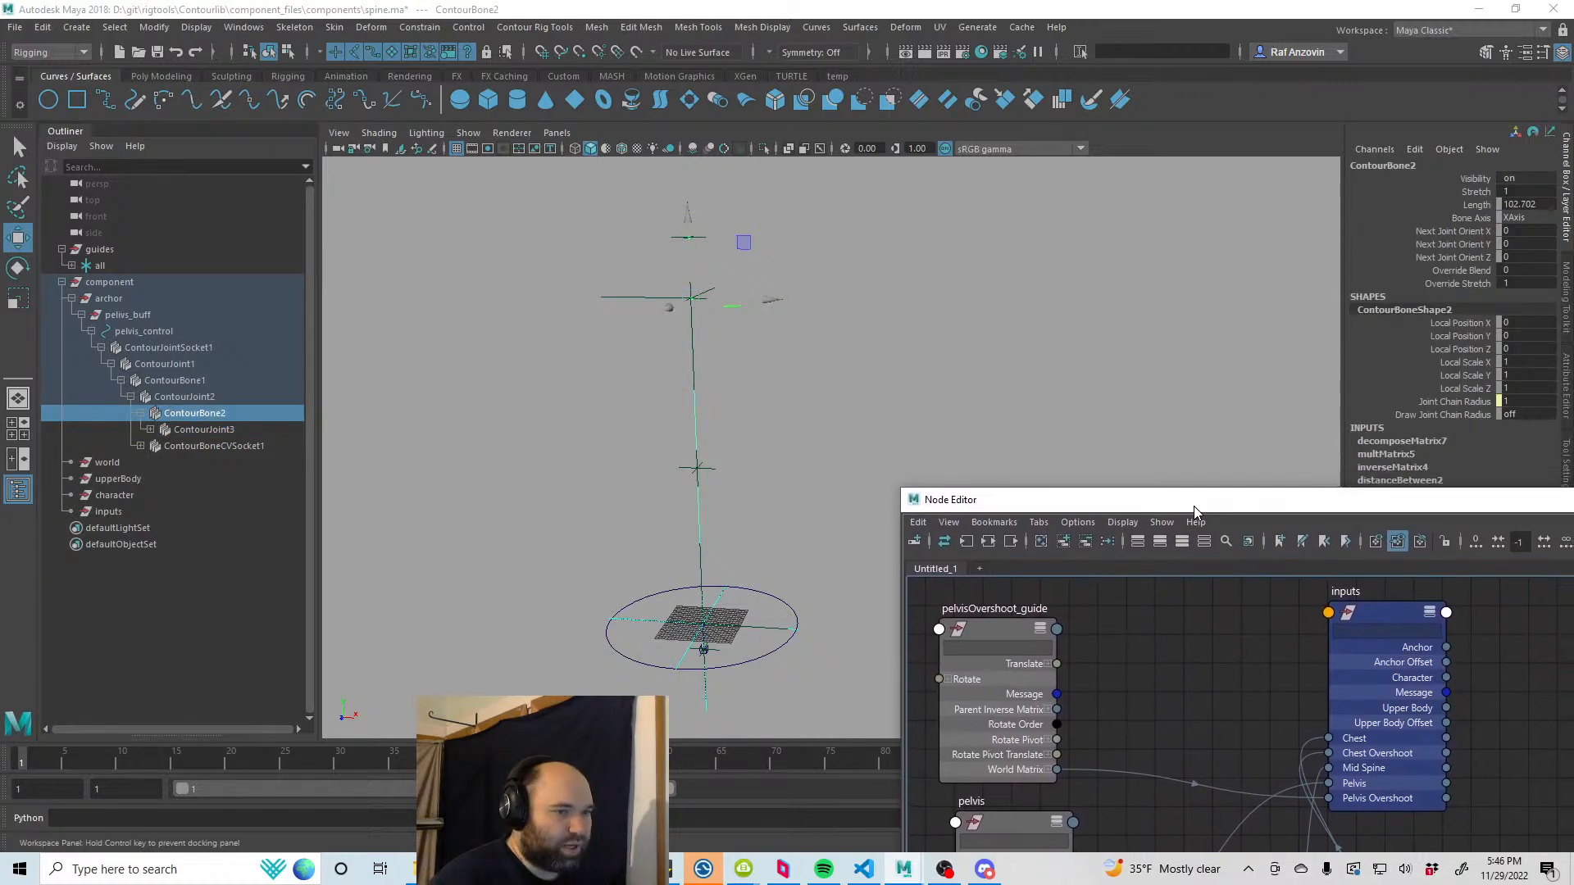
pyautogui.click(205, 430)
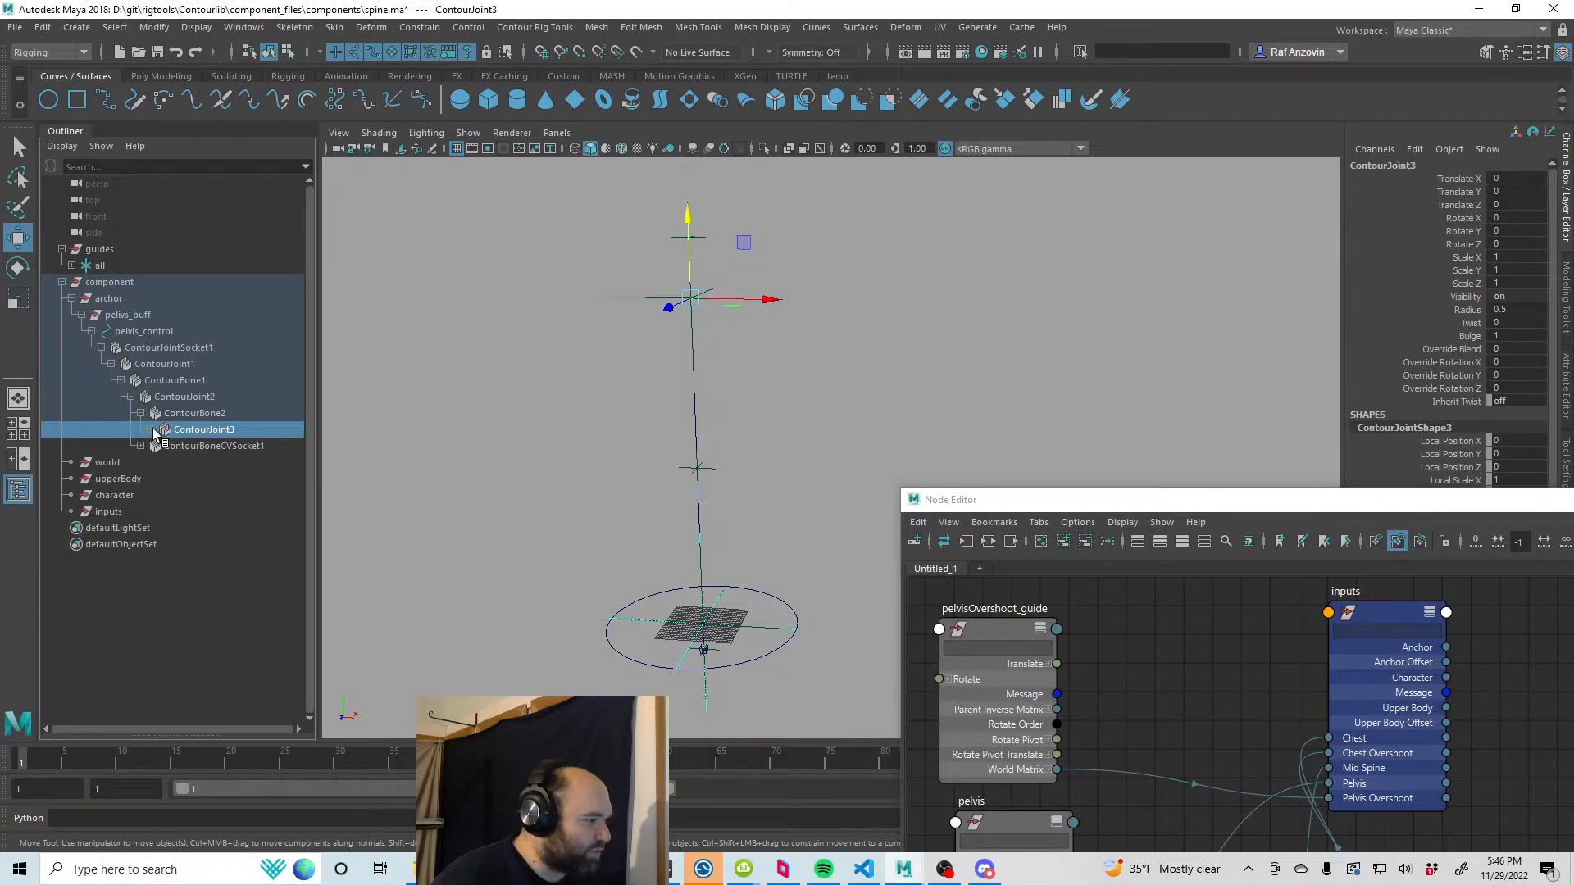
pyautogui.click(151, 429)
pyautogui.click(159, 446)
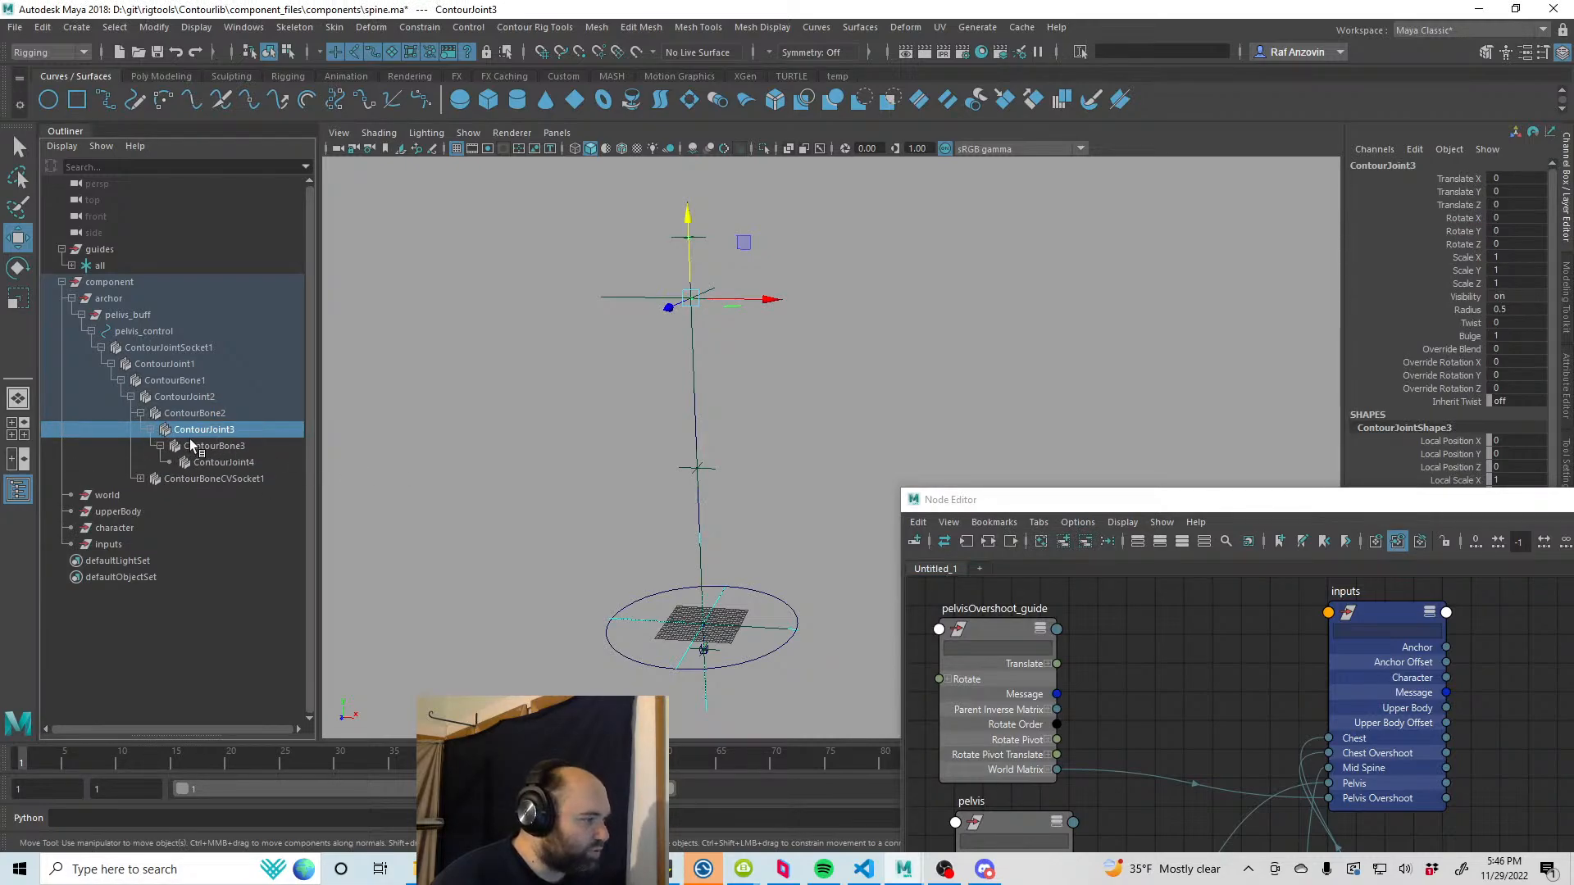
# Step: Expand the all guide, try moving the chest guide, undo the move, and select ContourBone2
pyautogui.click(100, 266)
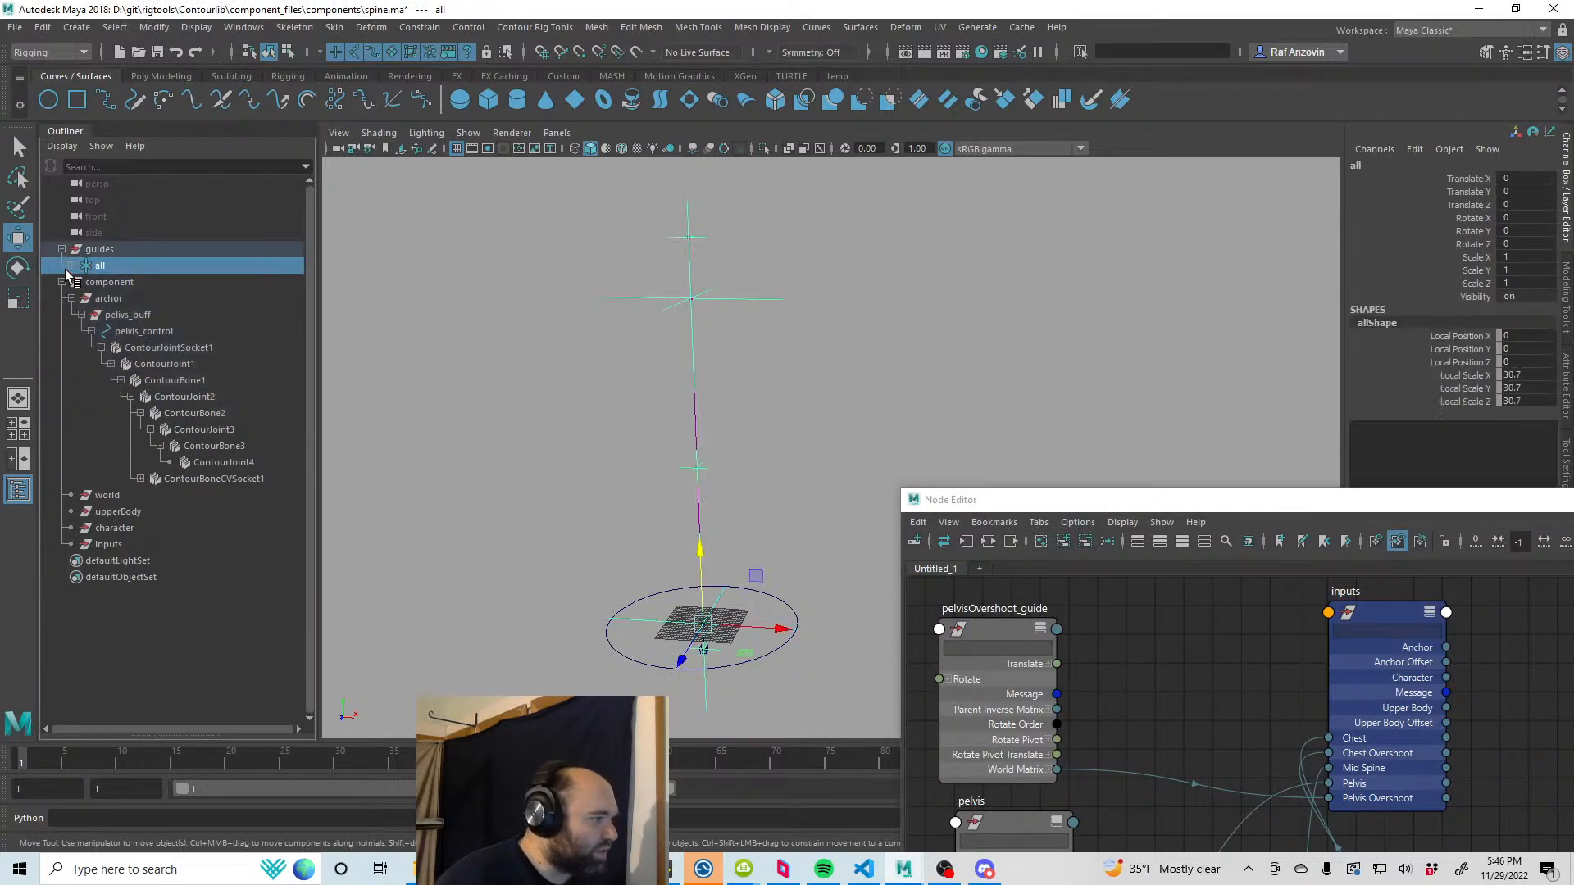
pyautogui.click(72, 266)
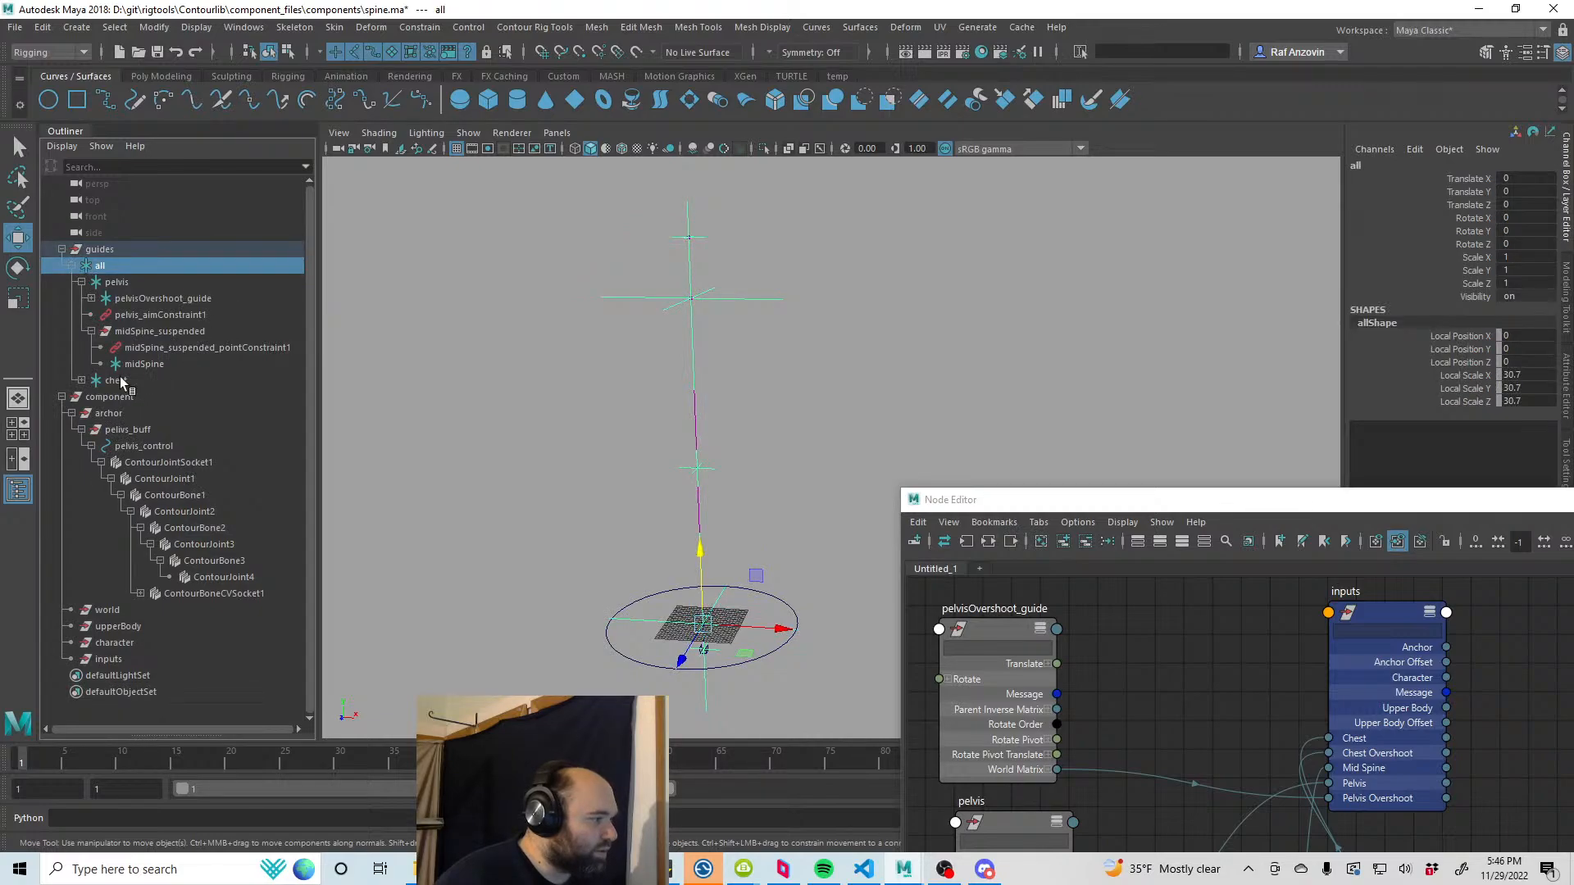
pyautogui.click(153, 379)
pyautogui.moveTo(691, 300); pyautogui.dragTo(782, 277)
pyautogui.hotkey('ctrl', 'z')
pyautogui.click(727, 417)
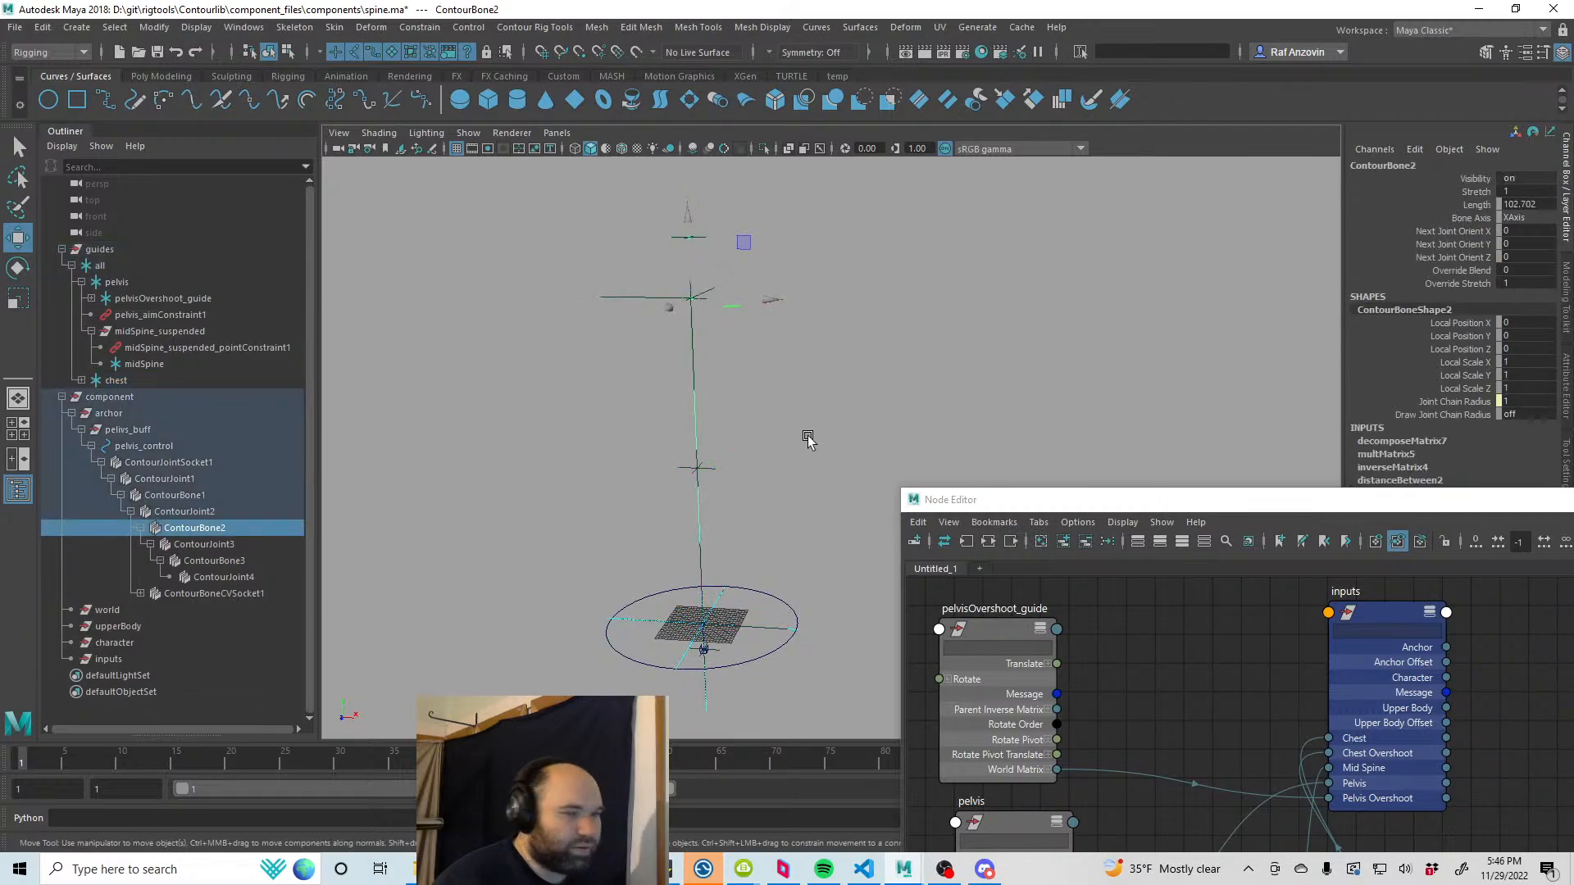
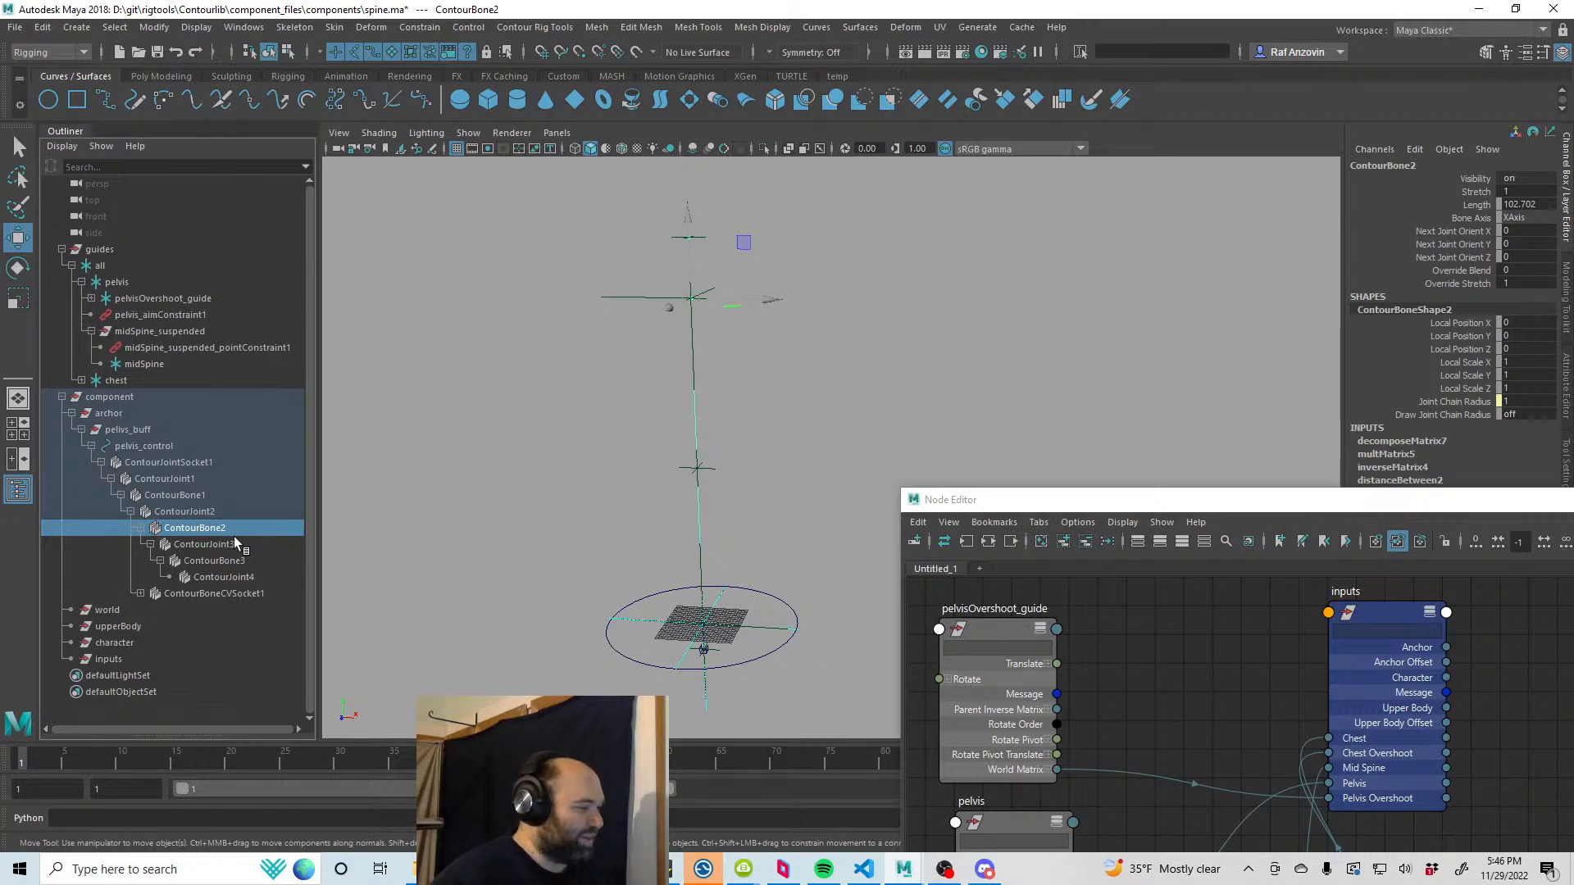
# Step: Inspect the attributes of ContourBone1, ContourBone2 and ContourBone3, and check what ContourBoneCVSocket1 contains
pyautogui.click(209, 496)
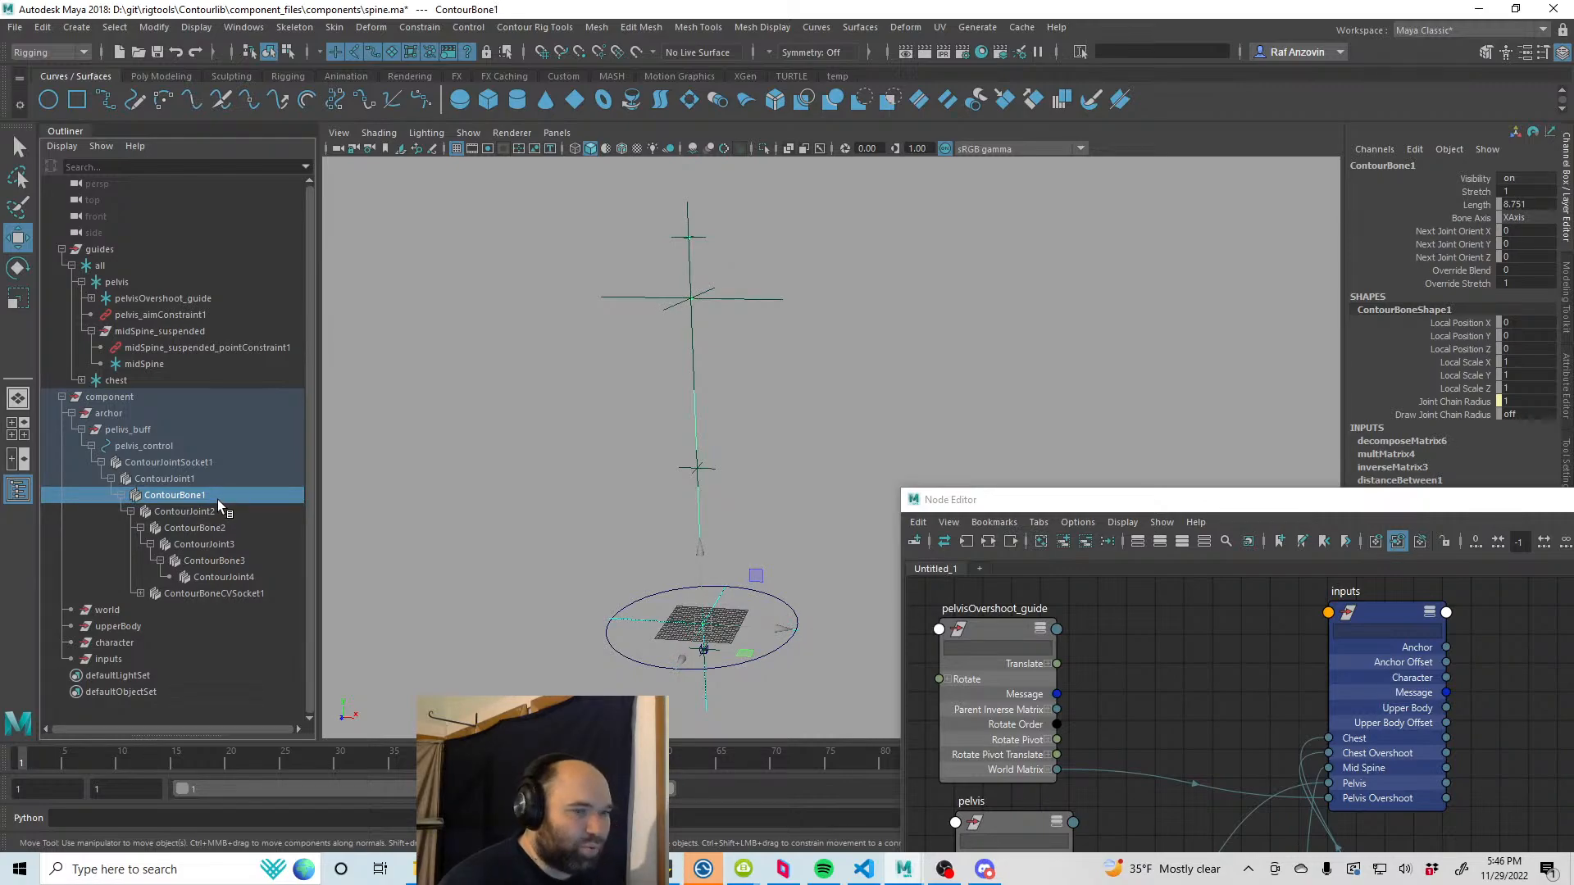
pyautogui.click(224, 529)
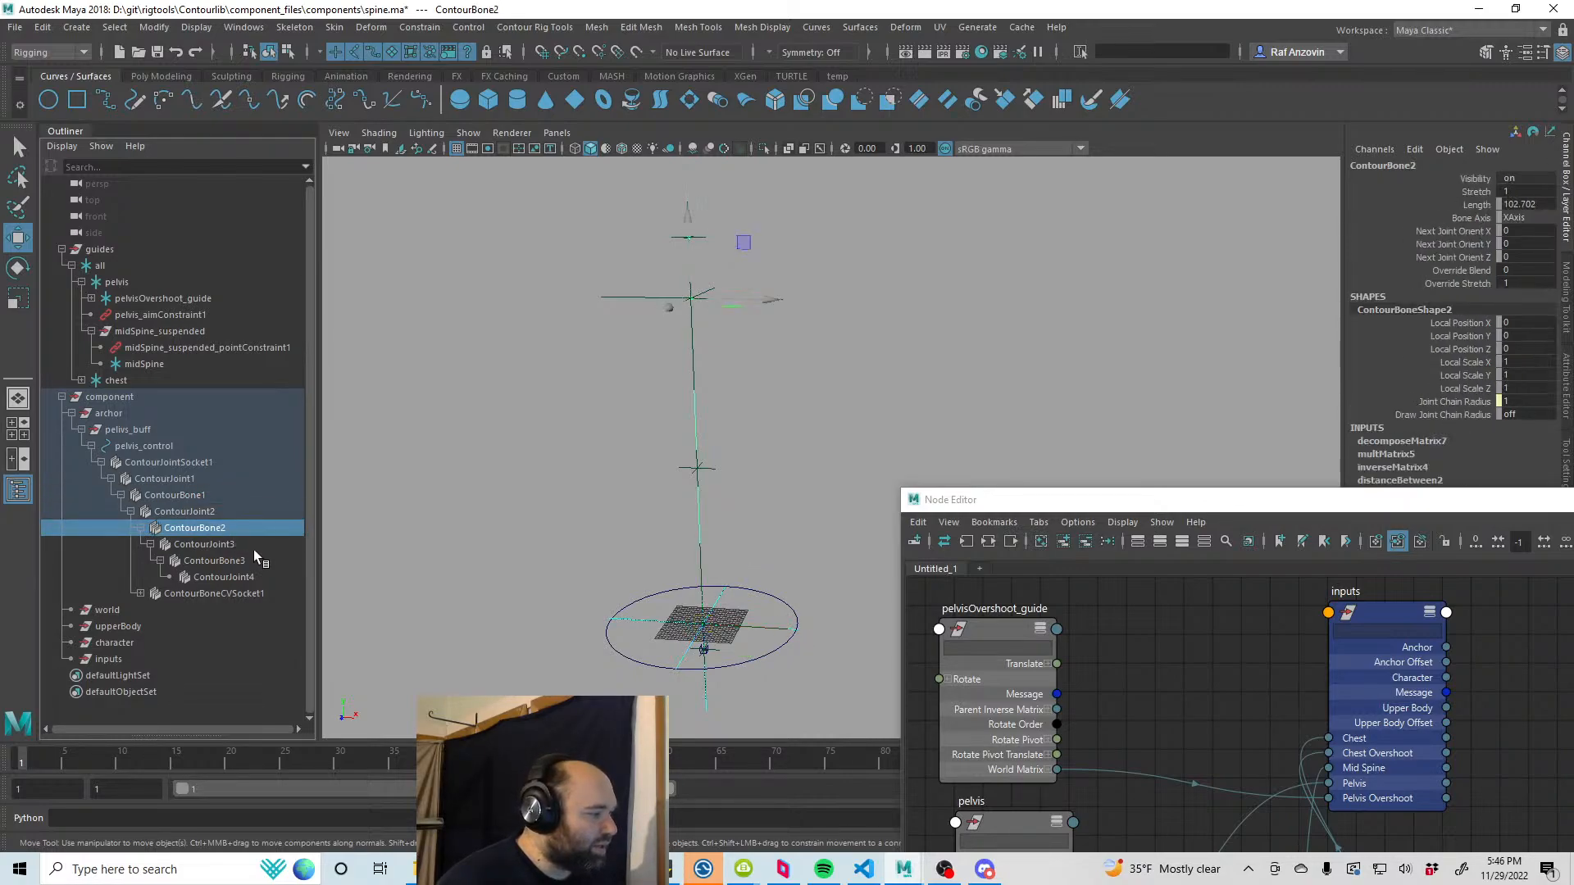
pyautogui.click(141, 594)
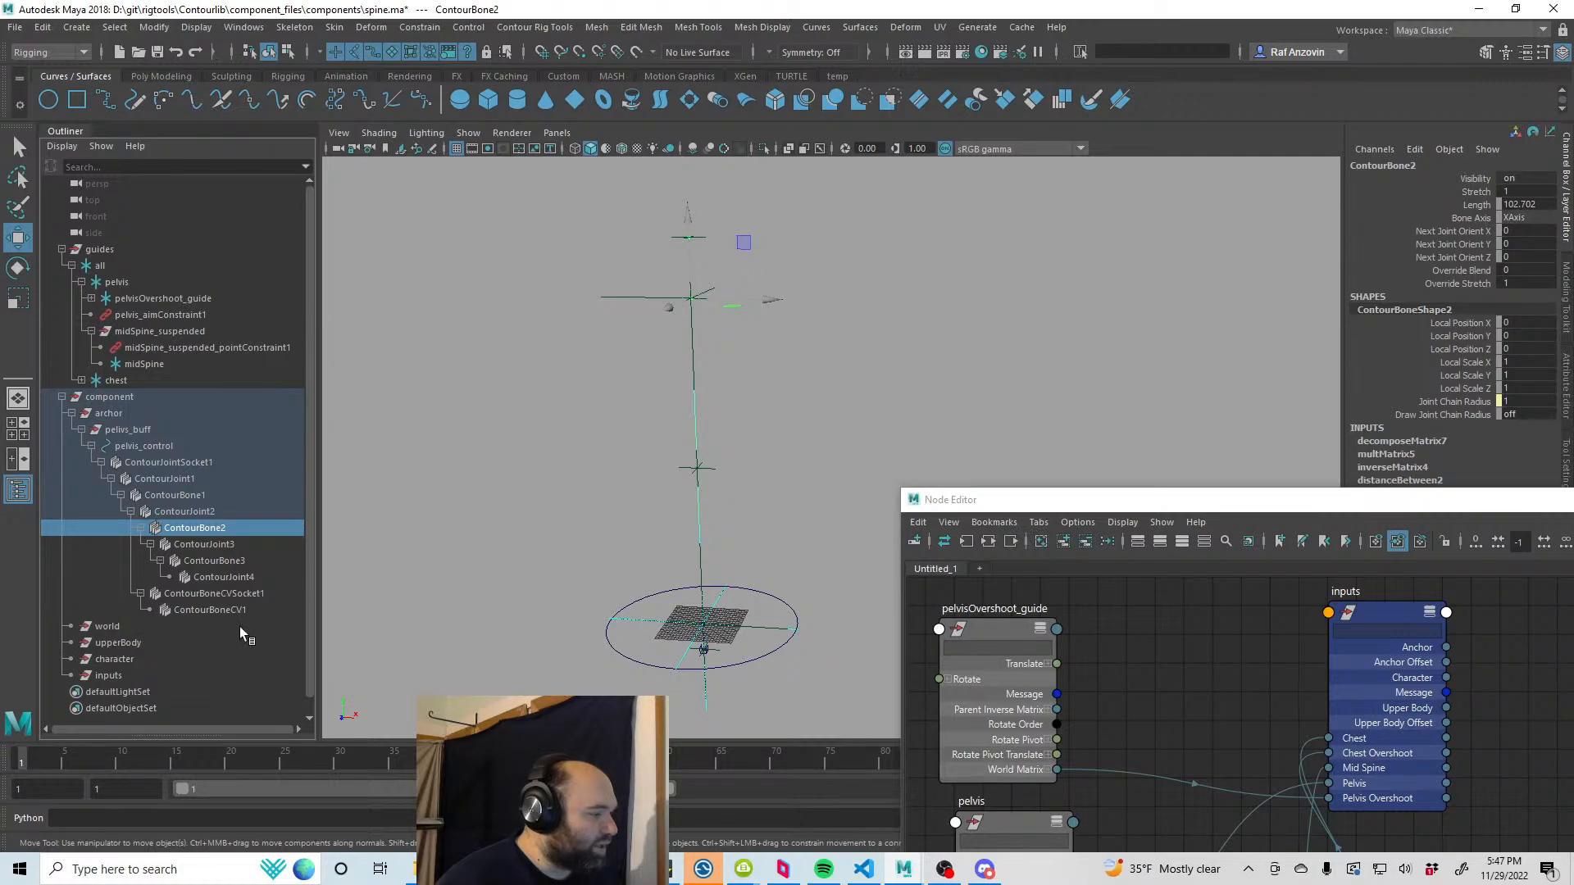
pyautogui.click(141, 594)
pyautogui.click(230, 560)
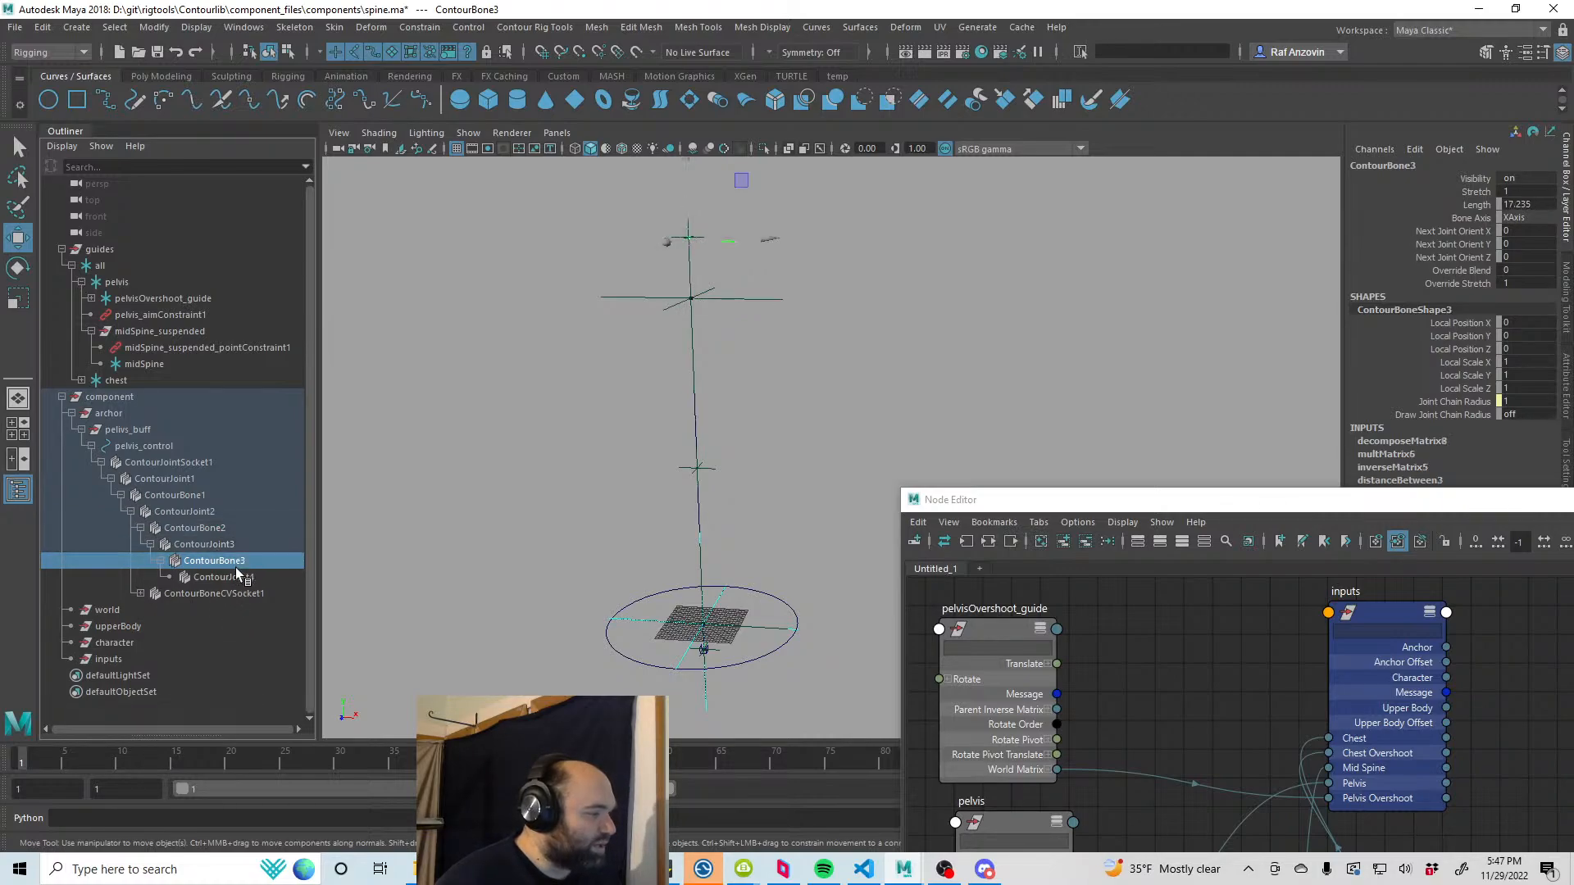
# Step: Examine the spine's joint chain and guides from several viewing angles with ContourBone3 selected
pyautogui.keyDown('alt'); pyautogui.moveTo(871, 394); pyautogui.dragTo(798, 500); pyautogui.keyUp('alt')
pyautogui.keyDown('alt'); pyautogui.moveTo(752, 525); pyautogui.dragTo(769, 470, button='middle'); pyautogui.keyUp('alt')
pyautogui.keyDown('alt'); pyautogui.moveTo(769, 471); pyautogui.dragTo(741, 524); pyautogui.keyUp('alt')
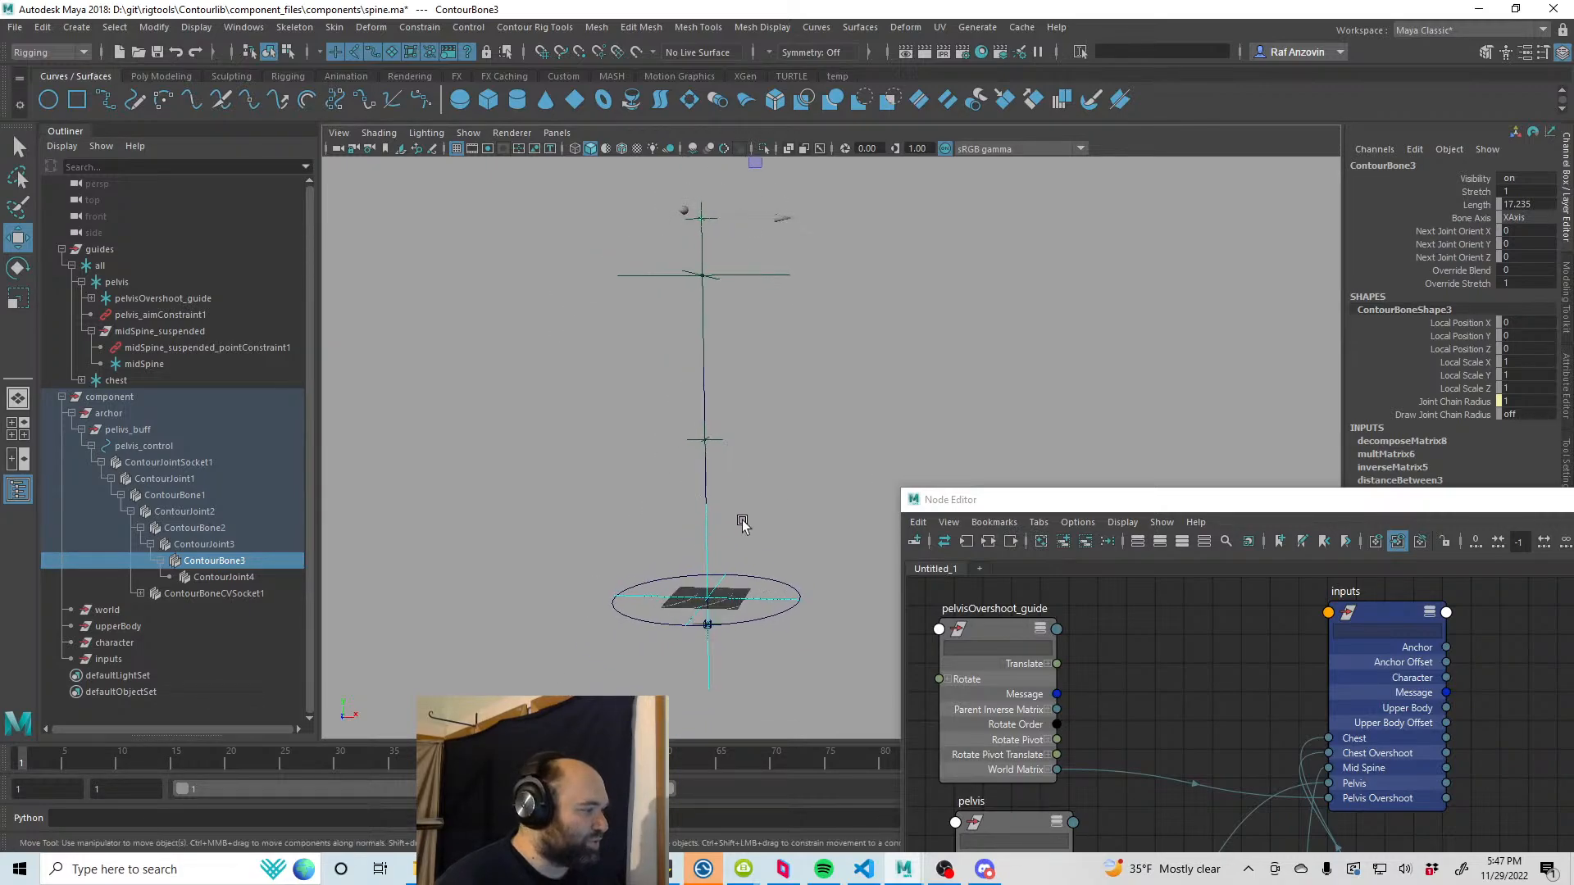
pyautogui.moveTo(741, 524)
pyautogui.keyDown('alt'); pyautogui.mouseDown(button='middle')
pyautogui.moveTo(790, 513)
pyautogui.moveTo(746, 526)
pyautogui.mouseUp(button='middle'); pyautogui.keyUp('alt')
pyautogui.keyDown('alt'); pyautogui.moveTo(746, 529); pyautogui.dragTo(790, 483); pyautogui.keyUp('alt')
pyautogui.keyDown('alt'); pyautogui.moveTo(791, 483); pyautogui.dragTo(792, 506, button='middle'); pyautogui.keyUp('alt')
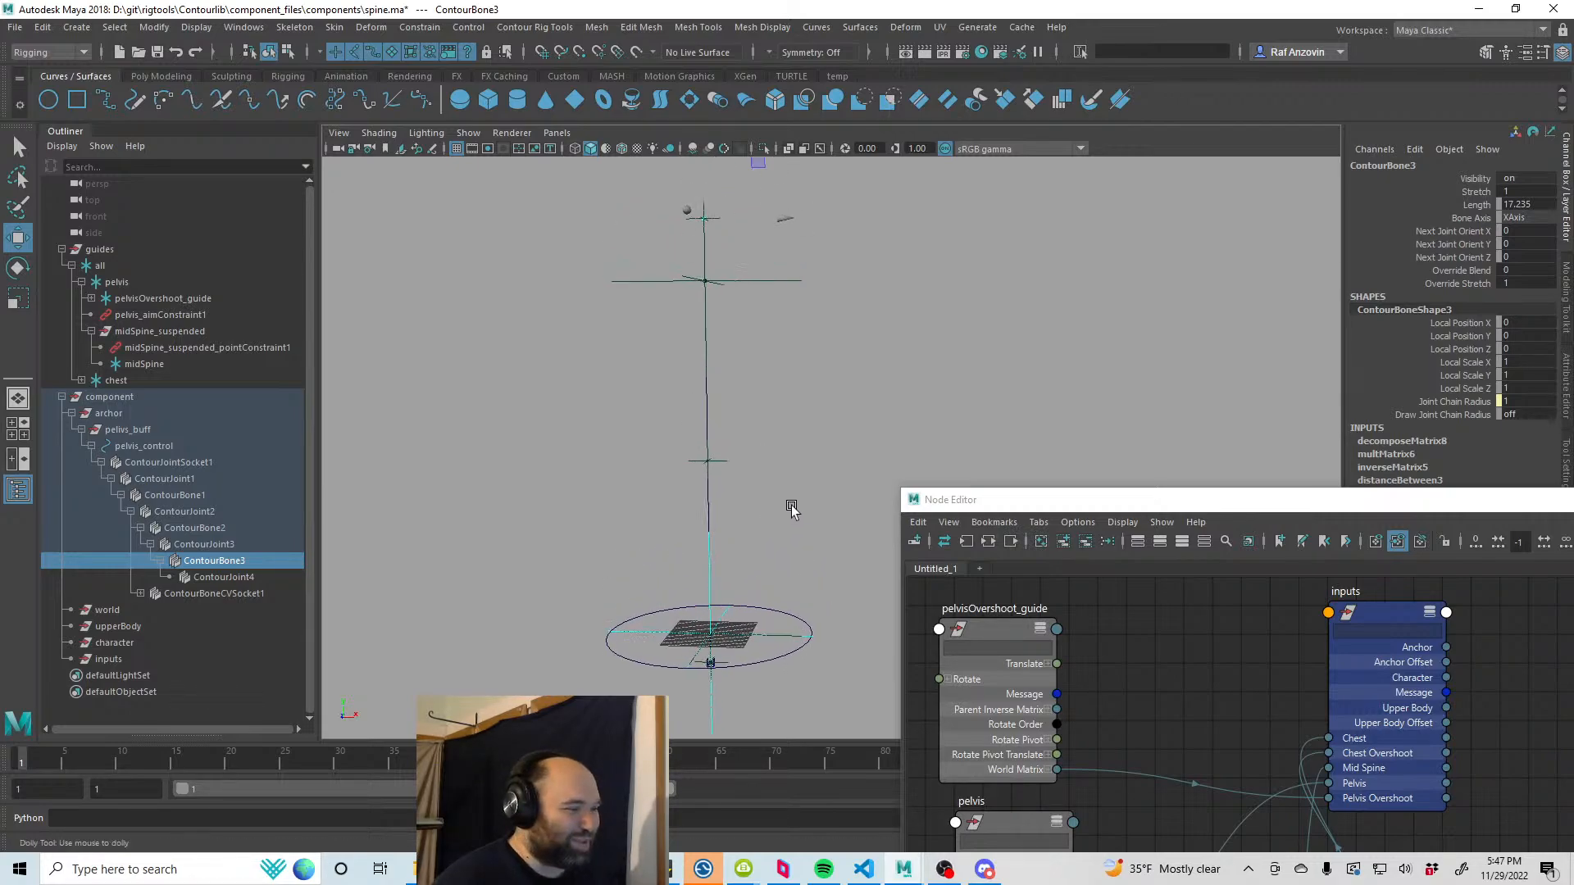
pyautogui.moveTo(792, 505)
pyautogui.keyDown('alt'); pyautogui.mouseDown()
pyautogui.moveTo(745, 481)
pyautogui.moveTo(780, 500)
pyautogui.mouseUp(); pyautogui.keyUp('alt')
pyautogui.keyDown('alt'); pyautogui.moveTo(781, 502); pyautogui.dragTo(785, 510, button='middle'); pyautogui.keyUp('alt')
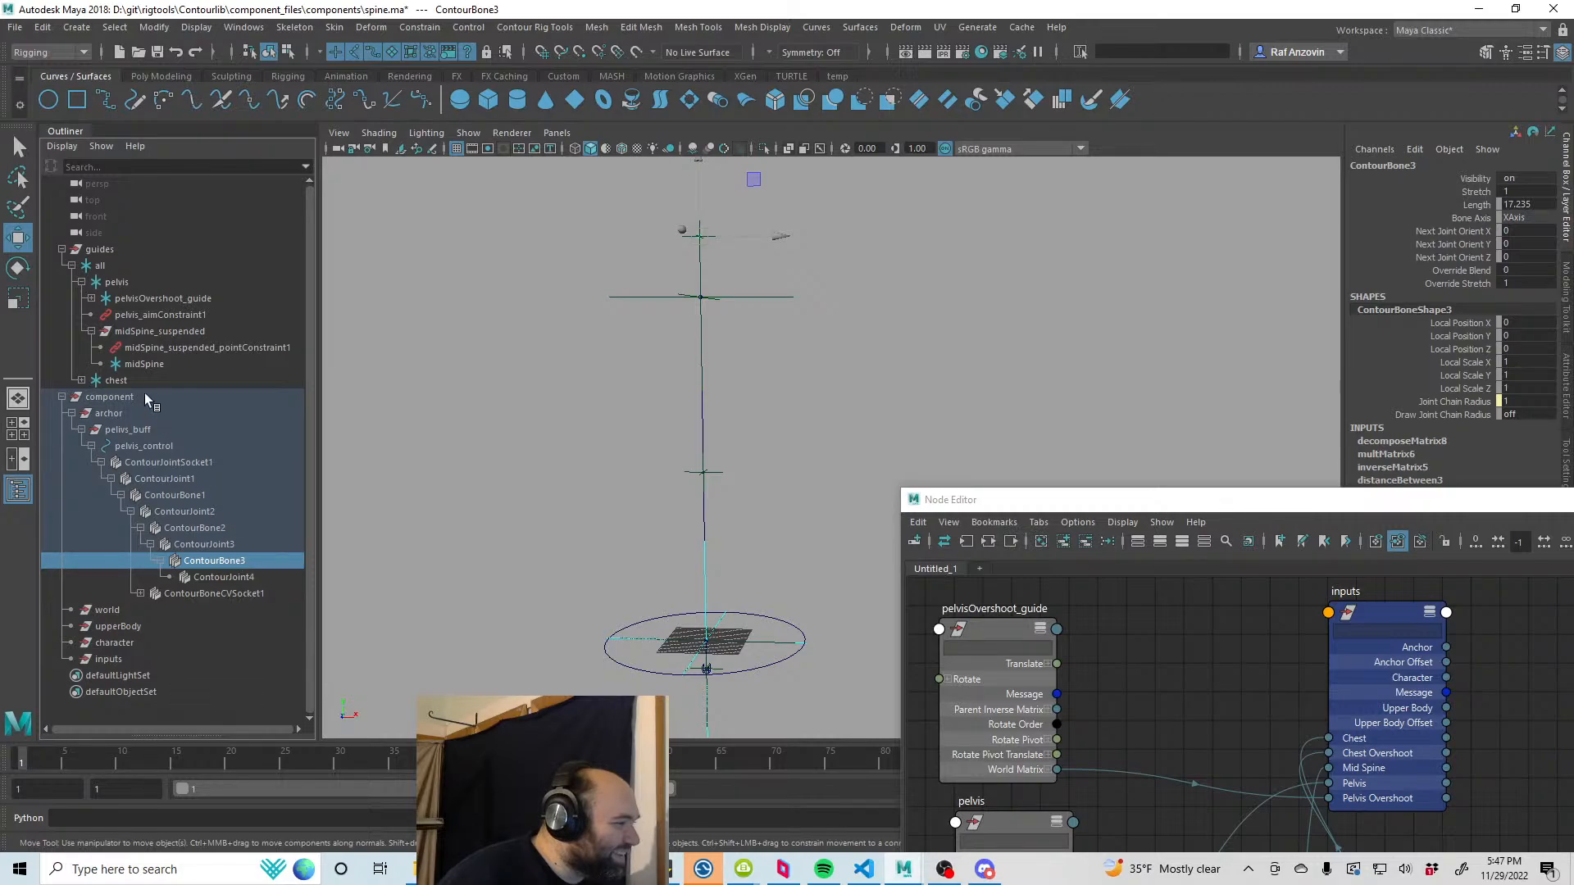
# Step: Move the chest guide far out to the side, check ContourBone2's length and joint orient values, and undo the move
pyautogui.click(116, 380)
pyautogui.moveTo(710, 303); pyautogui.dragTo(1172, 221)
pyautogui.click(1017, 354)
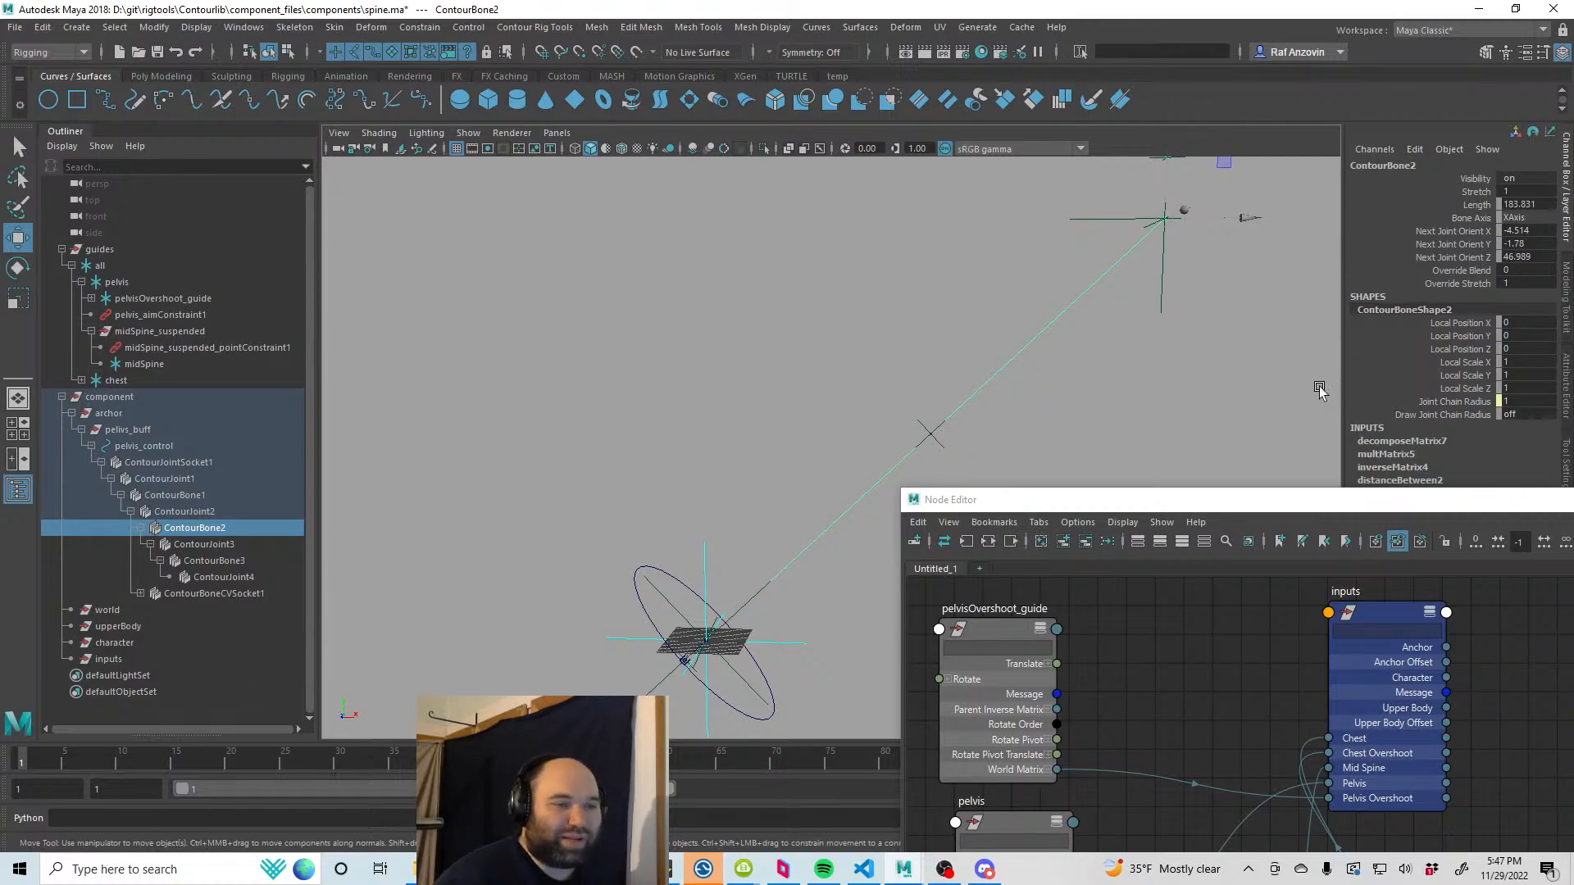
pyautogui.click(984, 383)
# Step: Examine ContourJoint3 and ContourJoint4 up close, and inspect the chain's joints and bones up to ContourJointSocket1
pyautogui.keyDown('alt'); pyautogui.moveTo(710, 440); pyautogui.dragTo(767, 580, button='middle'); pyautogui.keyUp('alt')
pyautogui.keyDown('alt'); pyautogui.moveTo(616, 524); pyautogui.dragTo(845, 566, button='right'); pyautogui.keyUp('alt')
pyautogui.keyDown('alt'); pyautogui.moveTo(585, 498); pyautogui.dragTo(676, 566, button='middle'); pyautogui.keyUp('alt')
pyautogui.scroll(3, 676, 565)
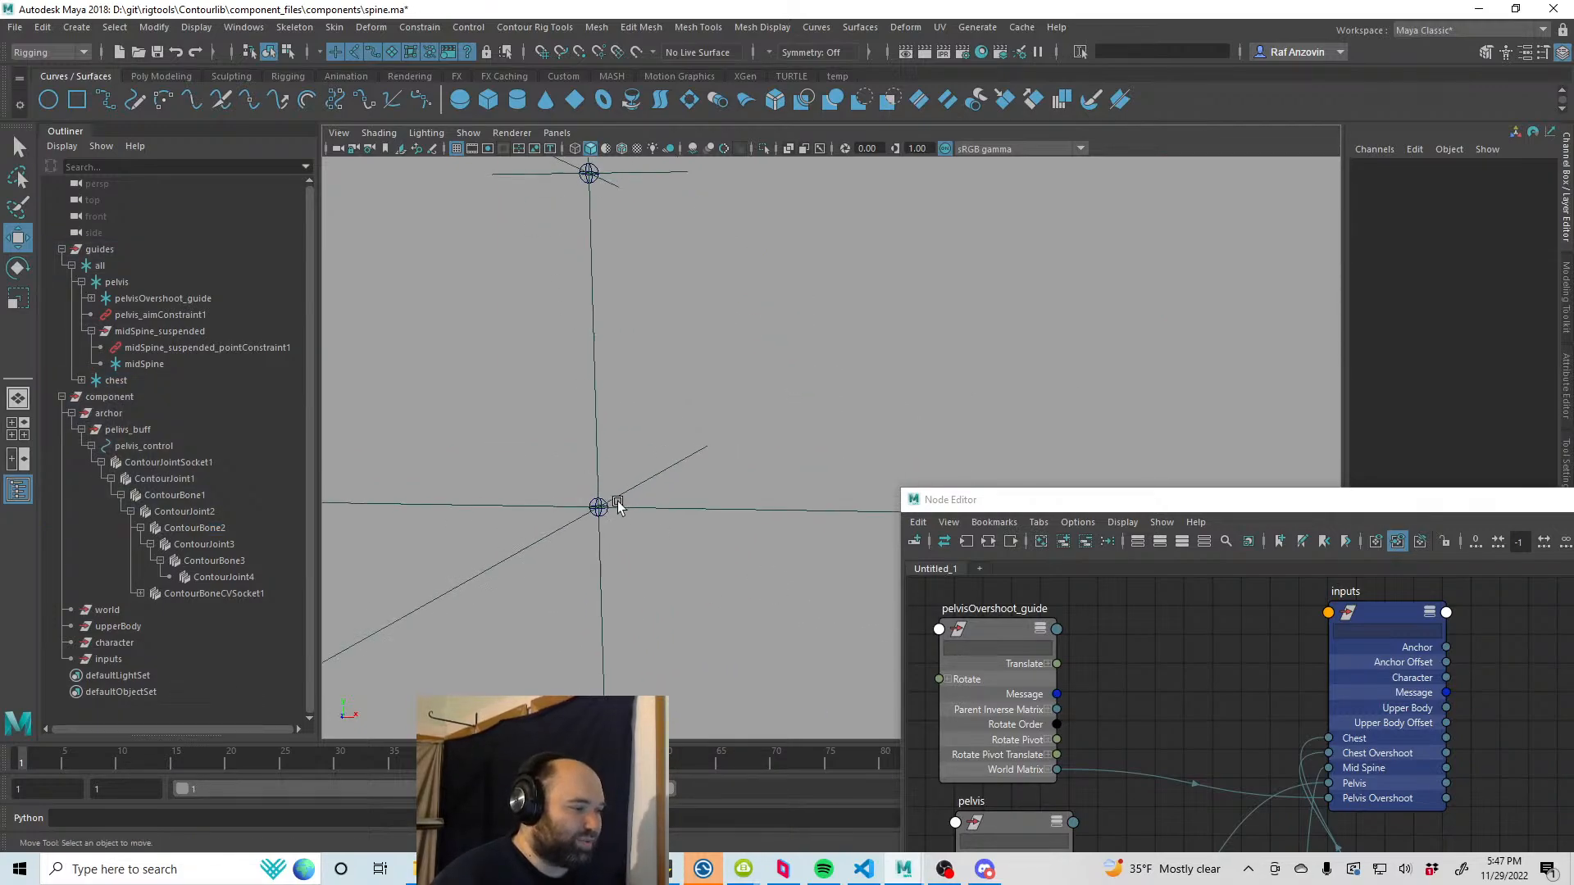
pyautogui.click(603, 503)
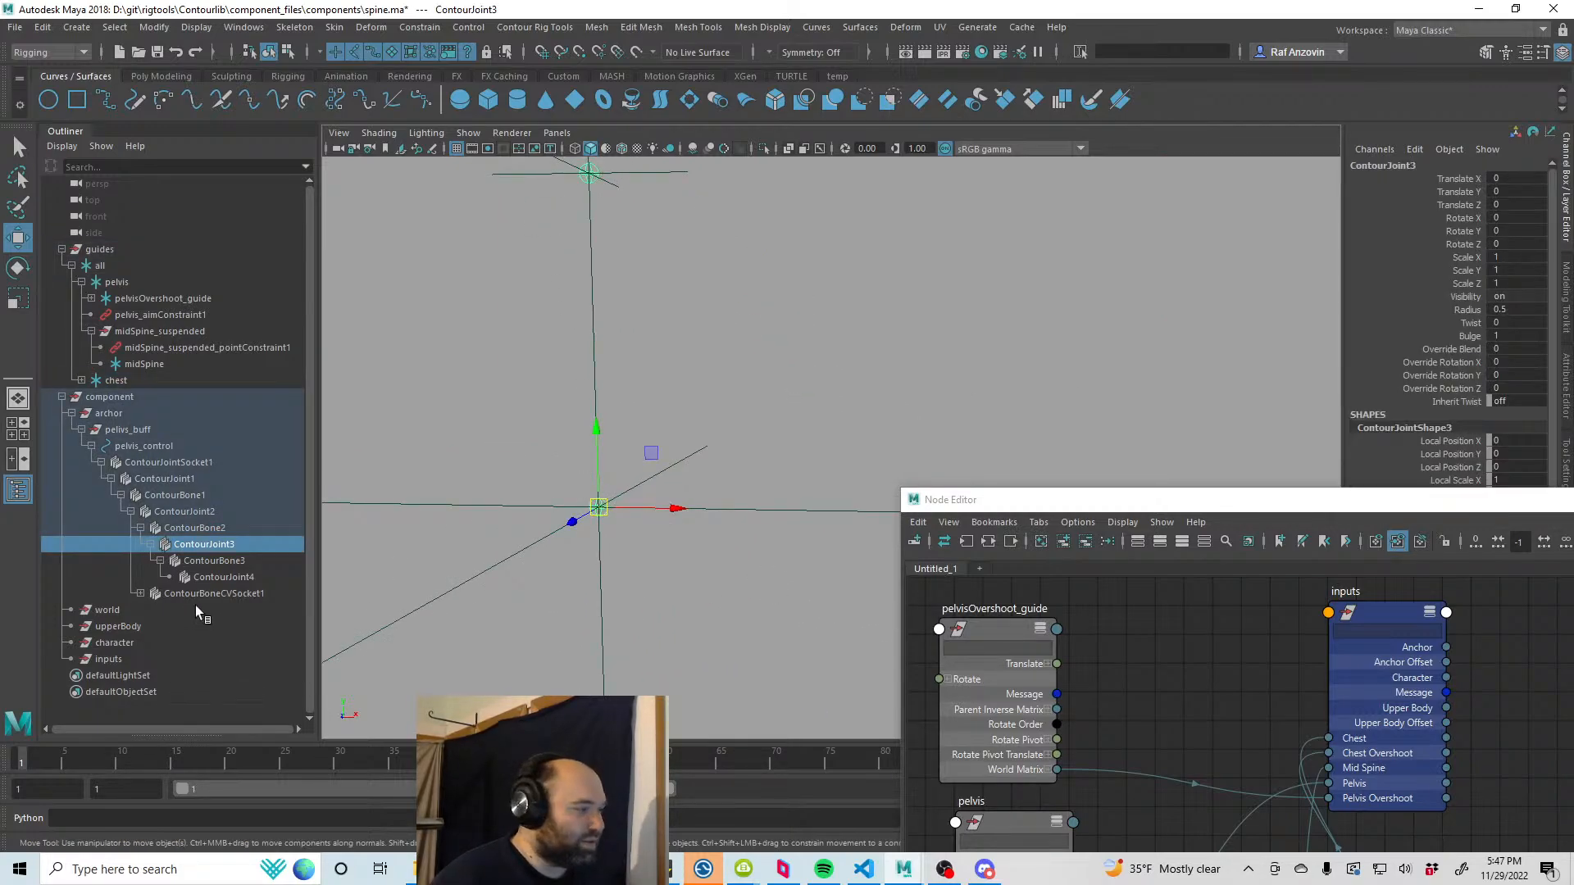
pyautogui.click(247, 579)
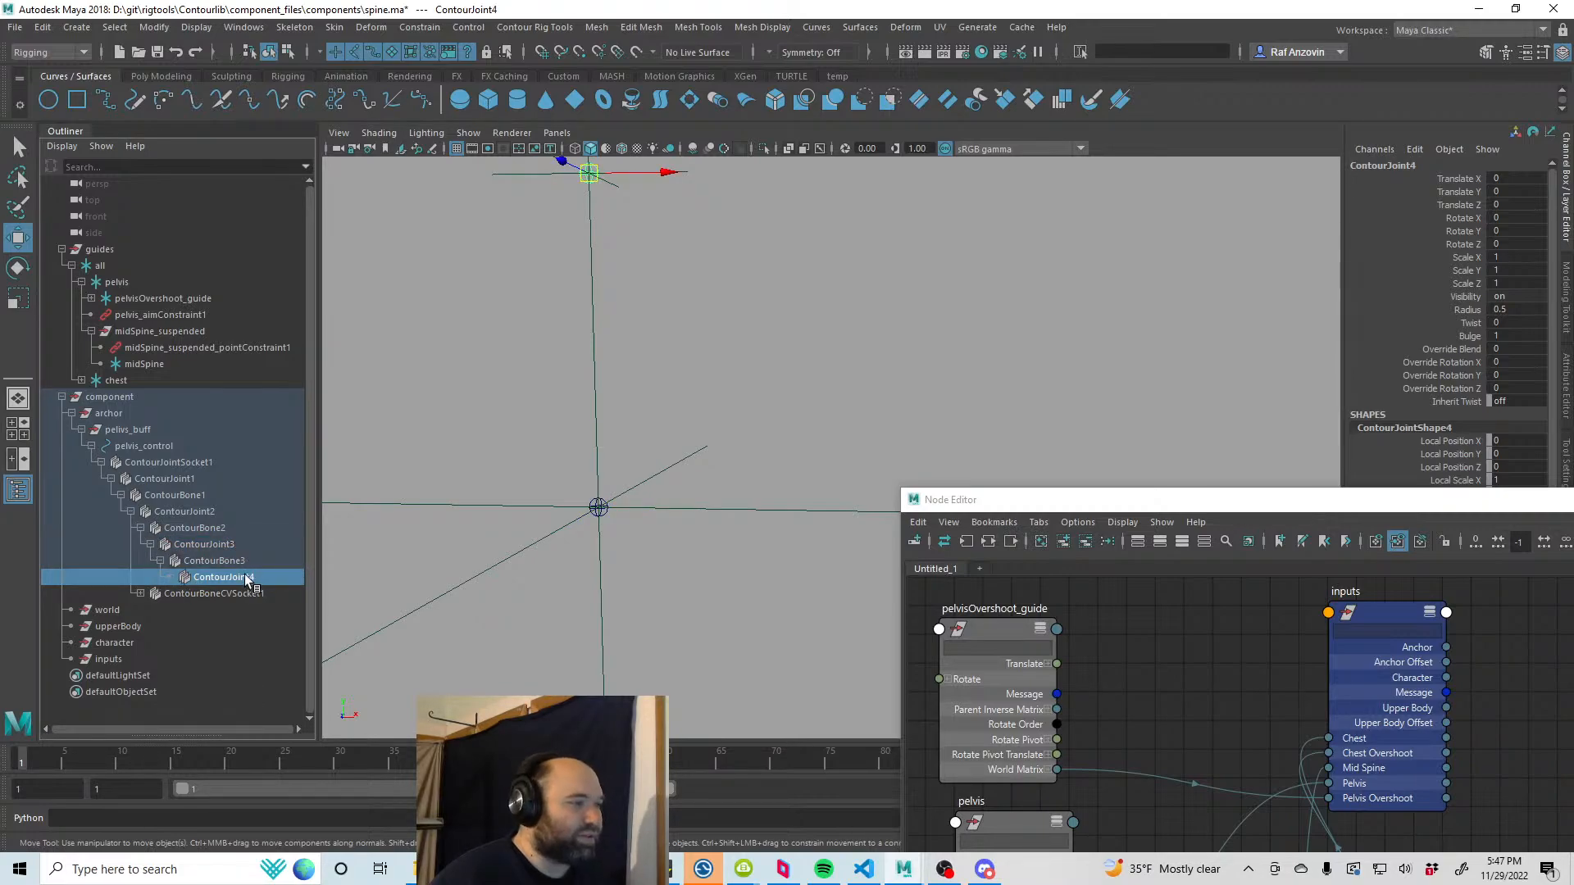
pyautogui.click(228, 545)
pyautogui.click(220, 530)
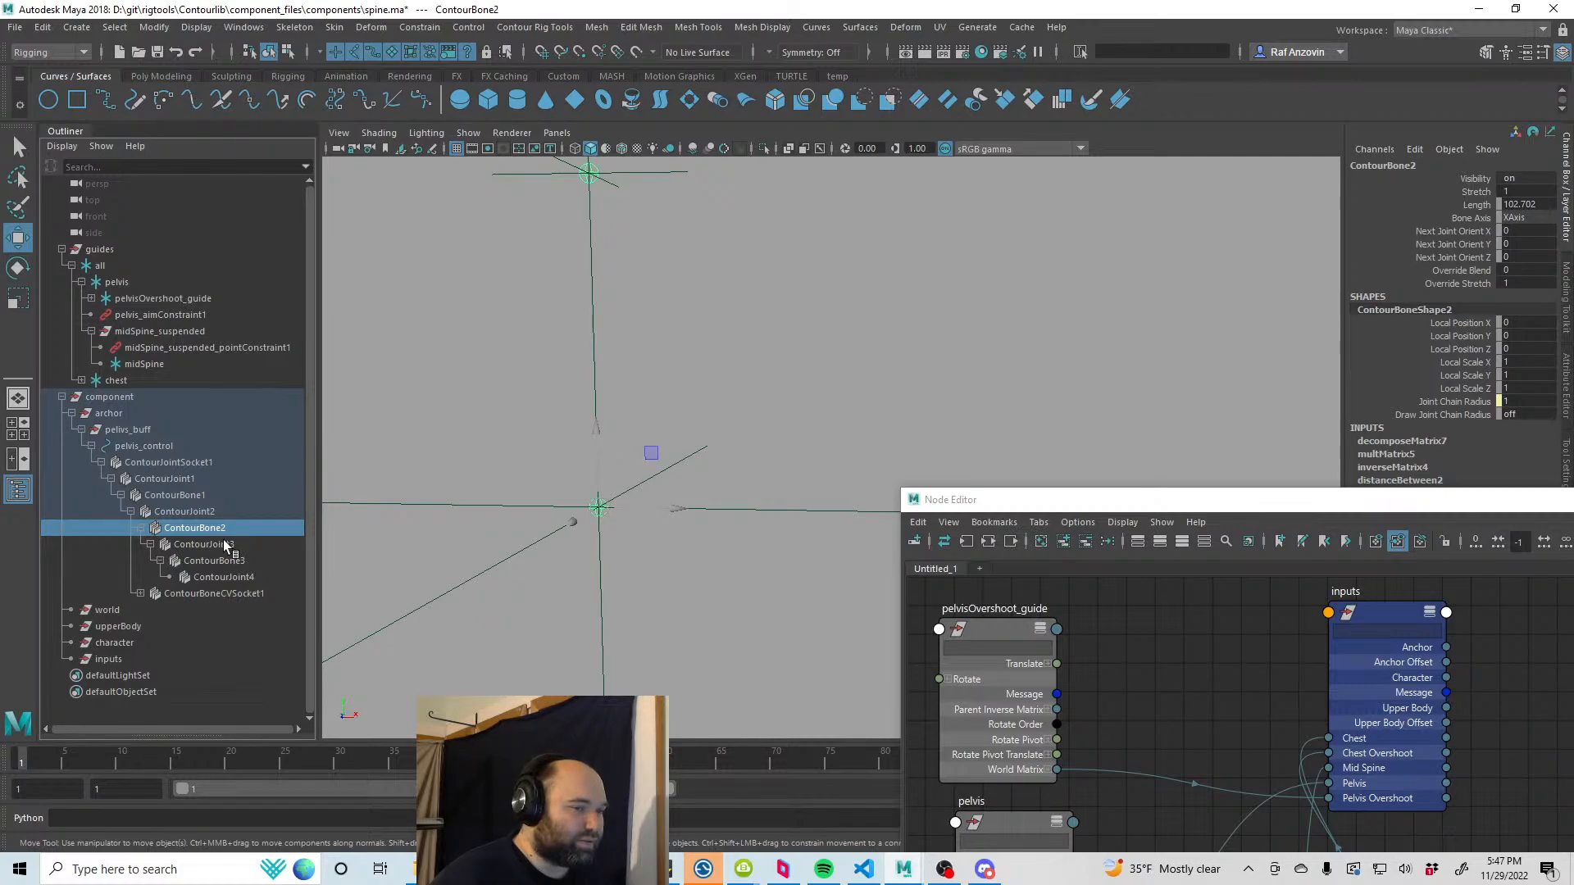
pyautogui.click(186, 513)
pyautogui.click(189, 496)
pyautogui.click(182, 480)
pyautogui.click(180, 464)
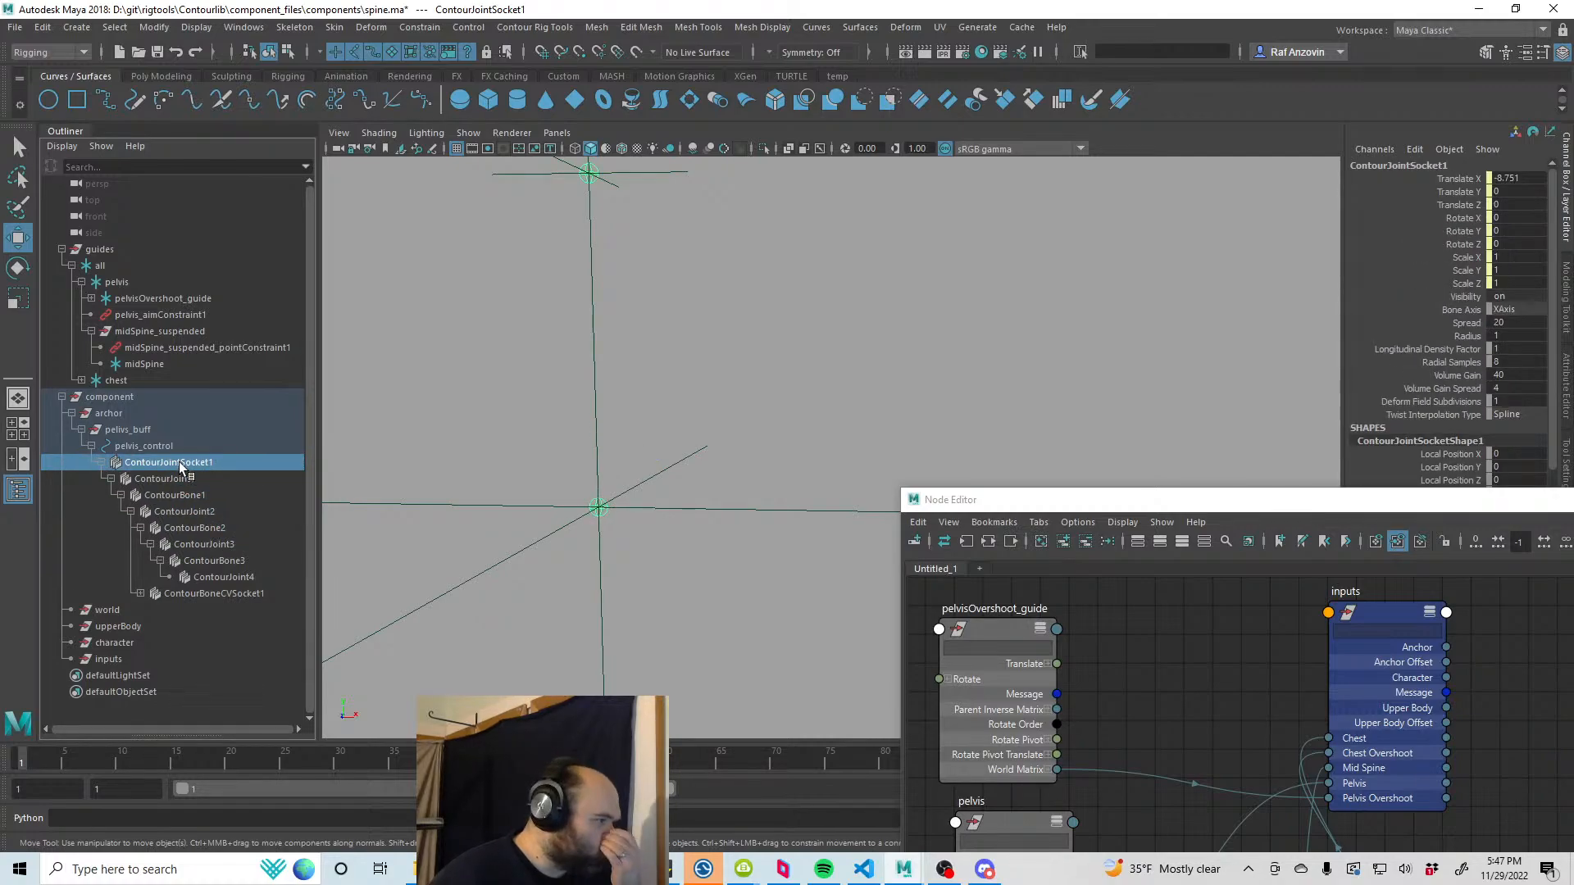
# Step: Collapse midSpine_suspended, recheck each joint and bone from ContourJoint4 up to ContourJointSocket1, and expand the chest guide
pyautogui.click(91, 332)
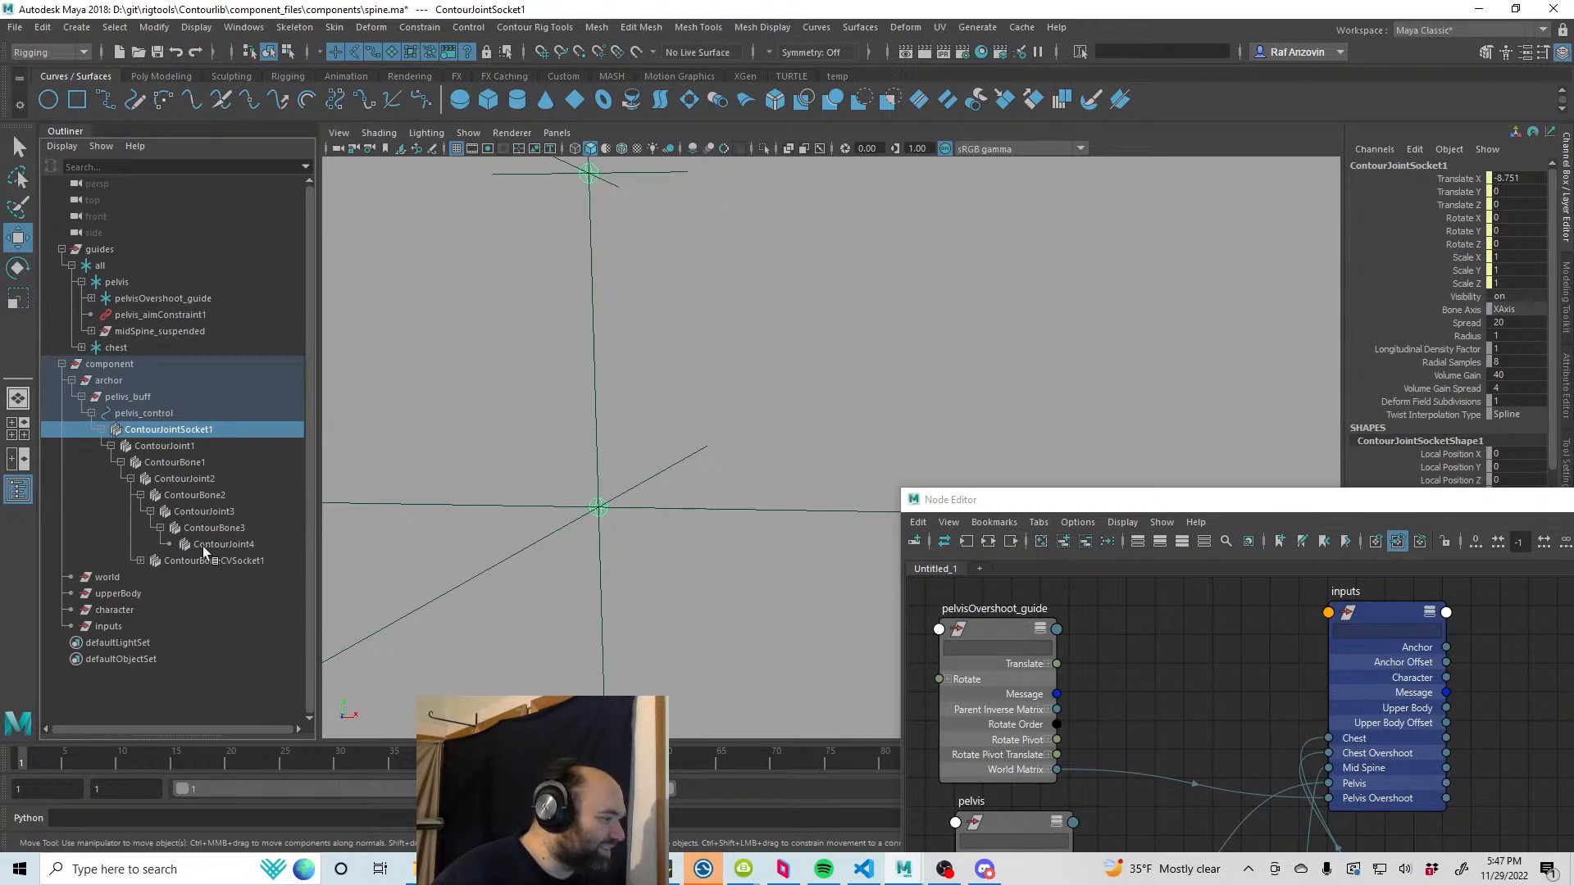
pyautogui.click(220, 544)
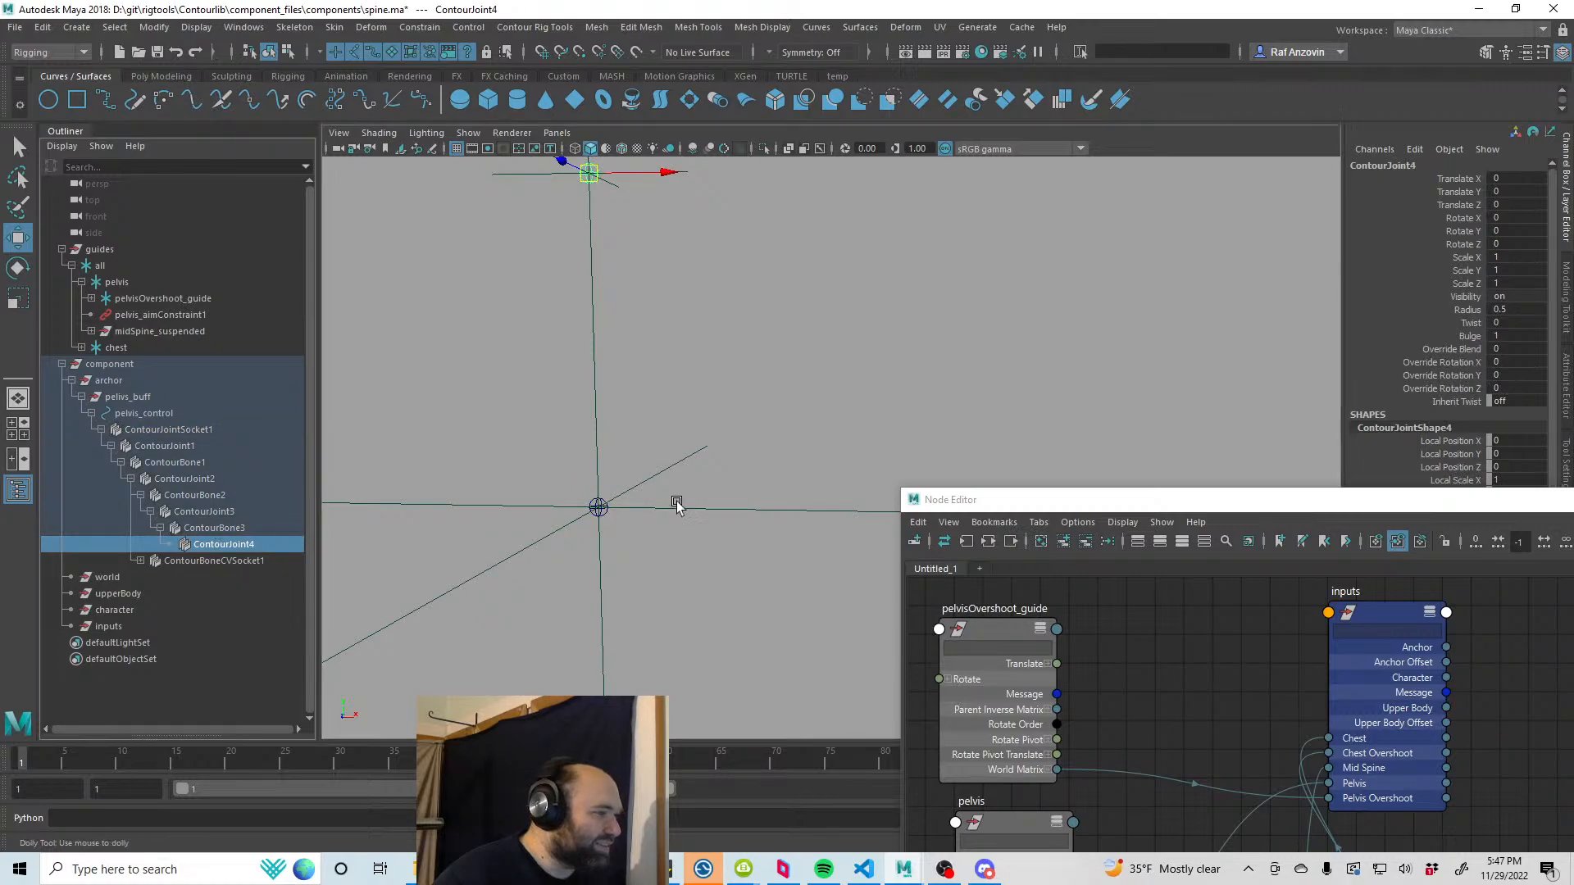
pyautogui.keyDown('alt'); pyautogui.moveTo(666, 498); pyautogui.dragTo(543, 512); pyautogui.keyUp('alt')
pyautogui.click(208, 529)
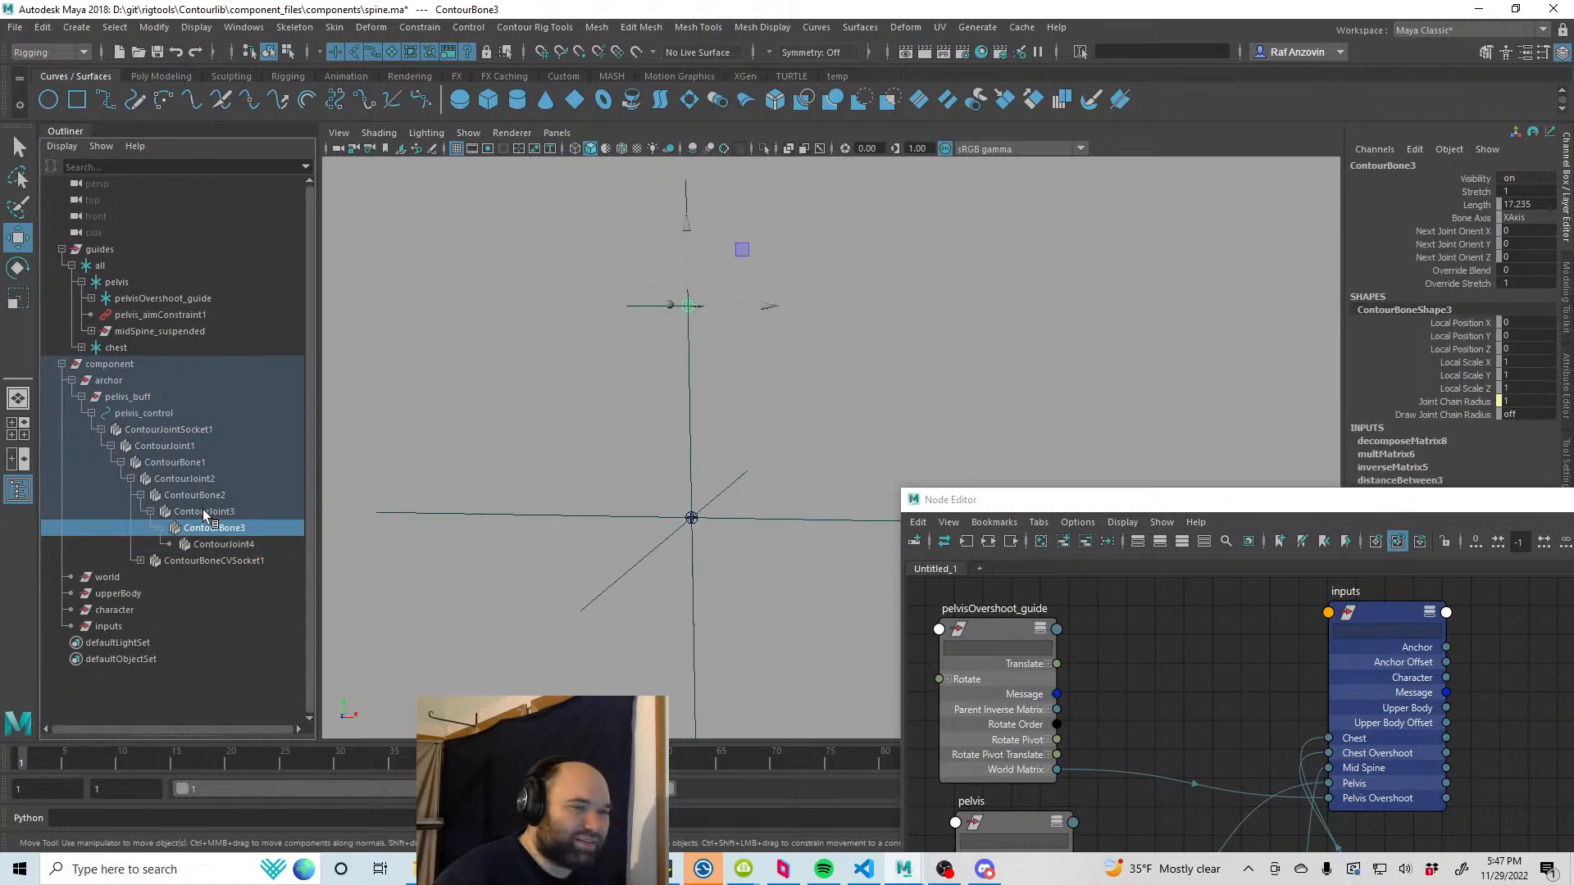
pyautogui.click(205, 512)
pyautogui.click(203, 493)
pyautogui.click(199, 480)
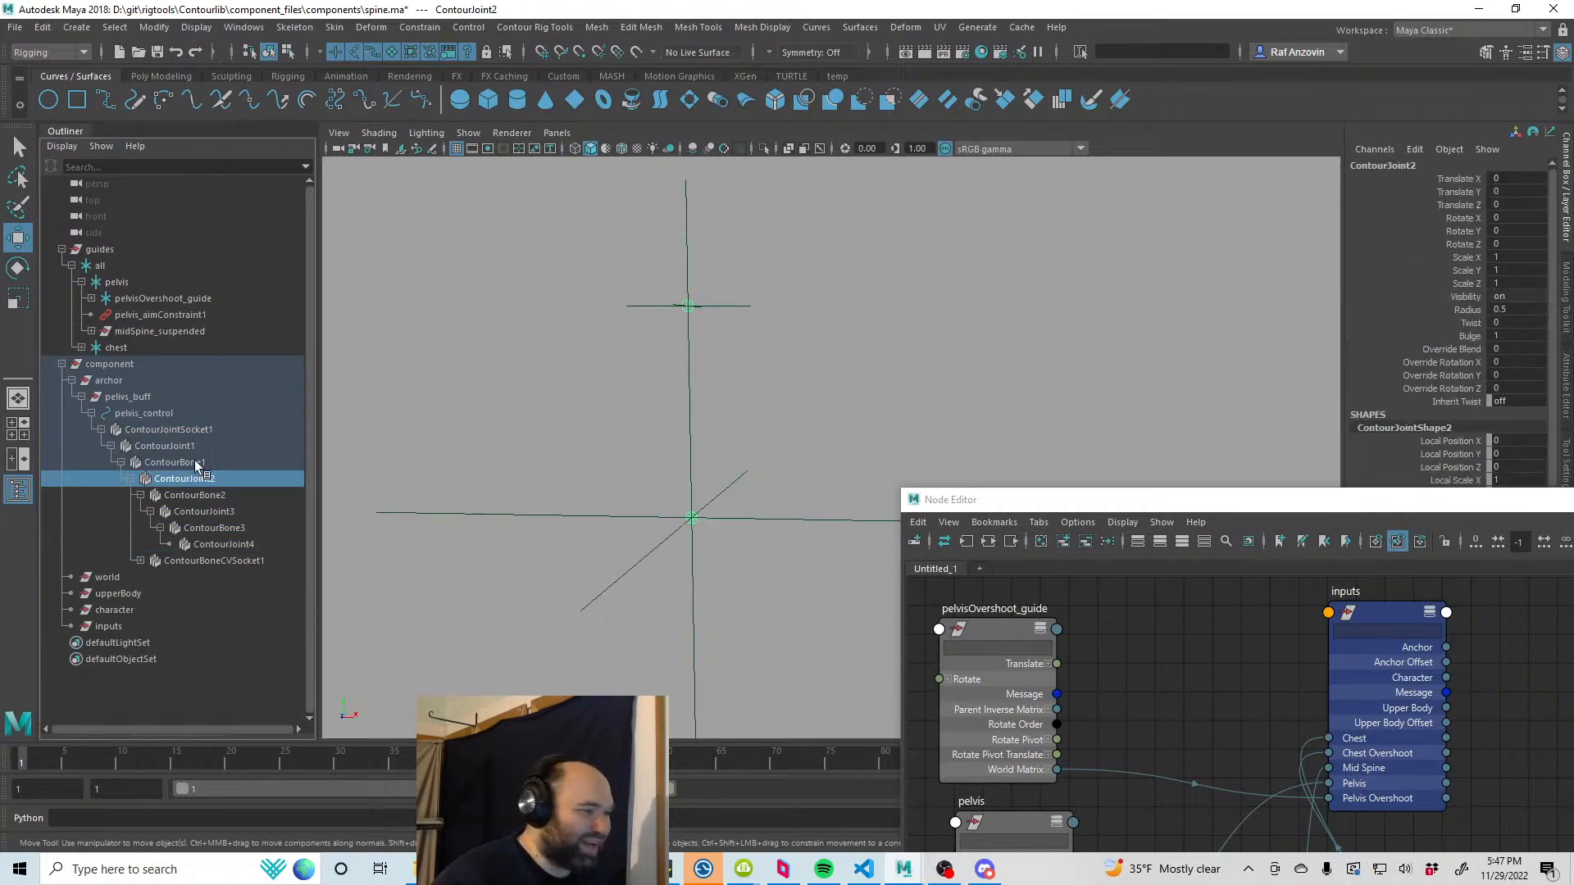
pyautogui.click(197, 464)
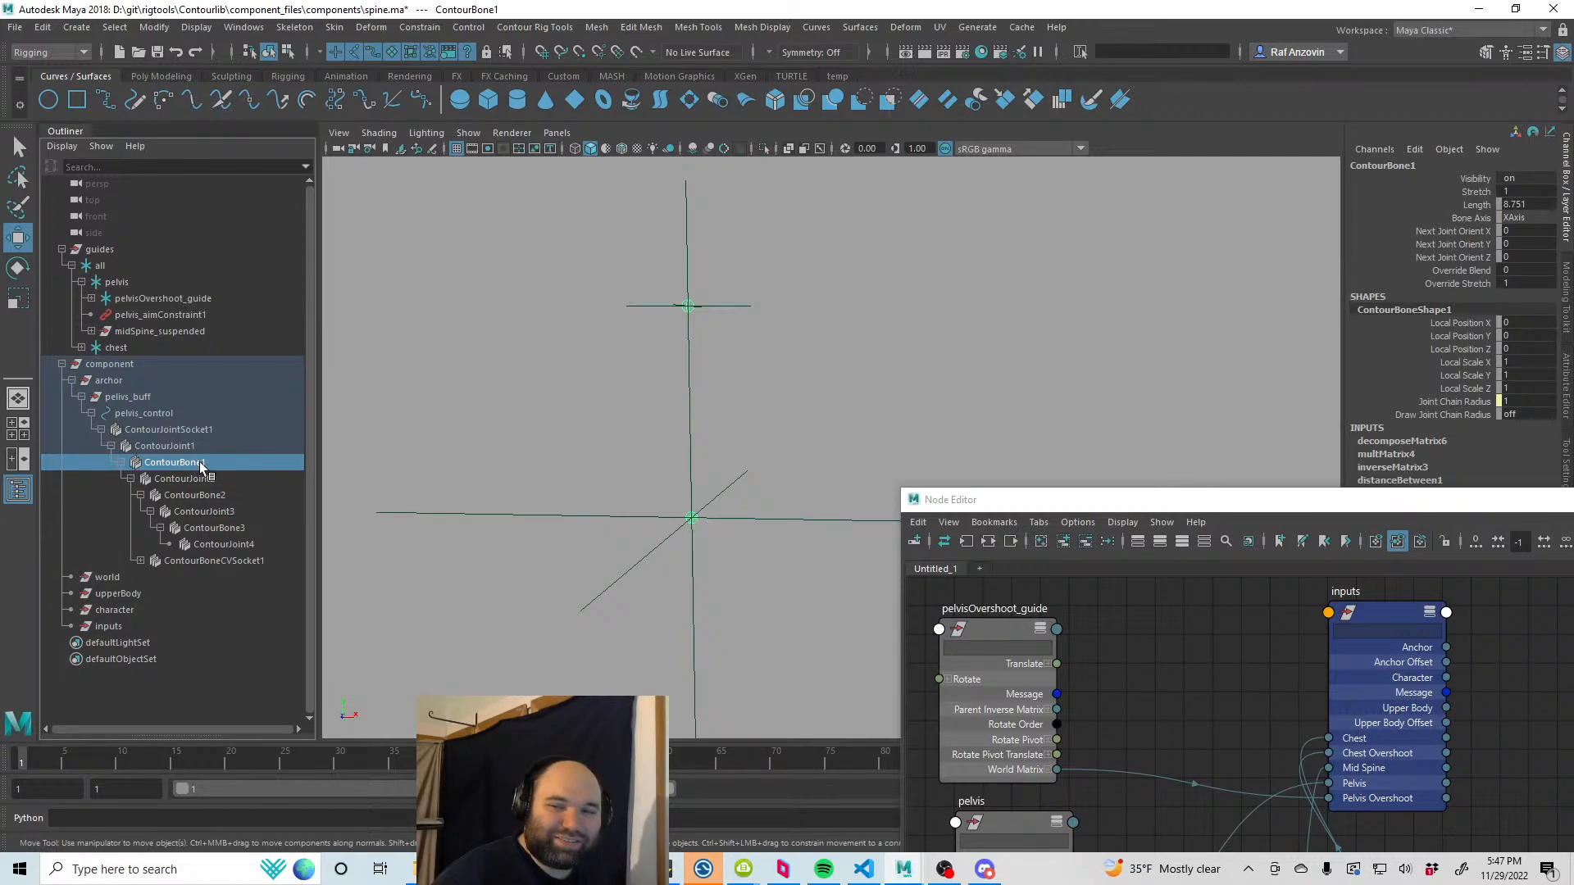
pyautogui.click(196, 450)
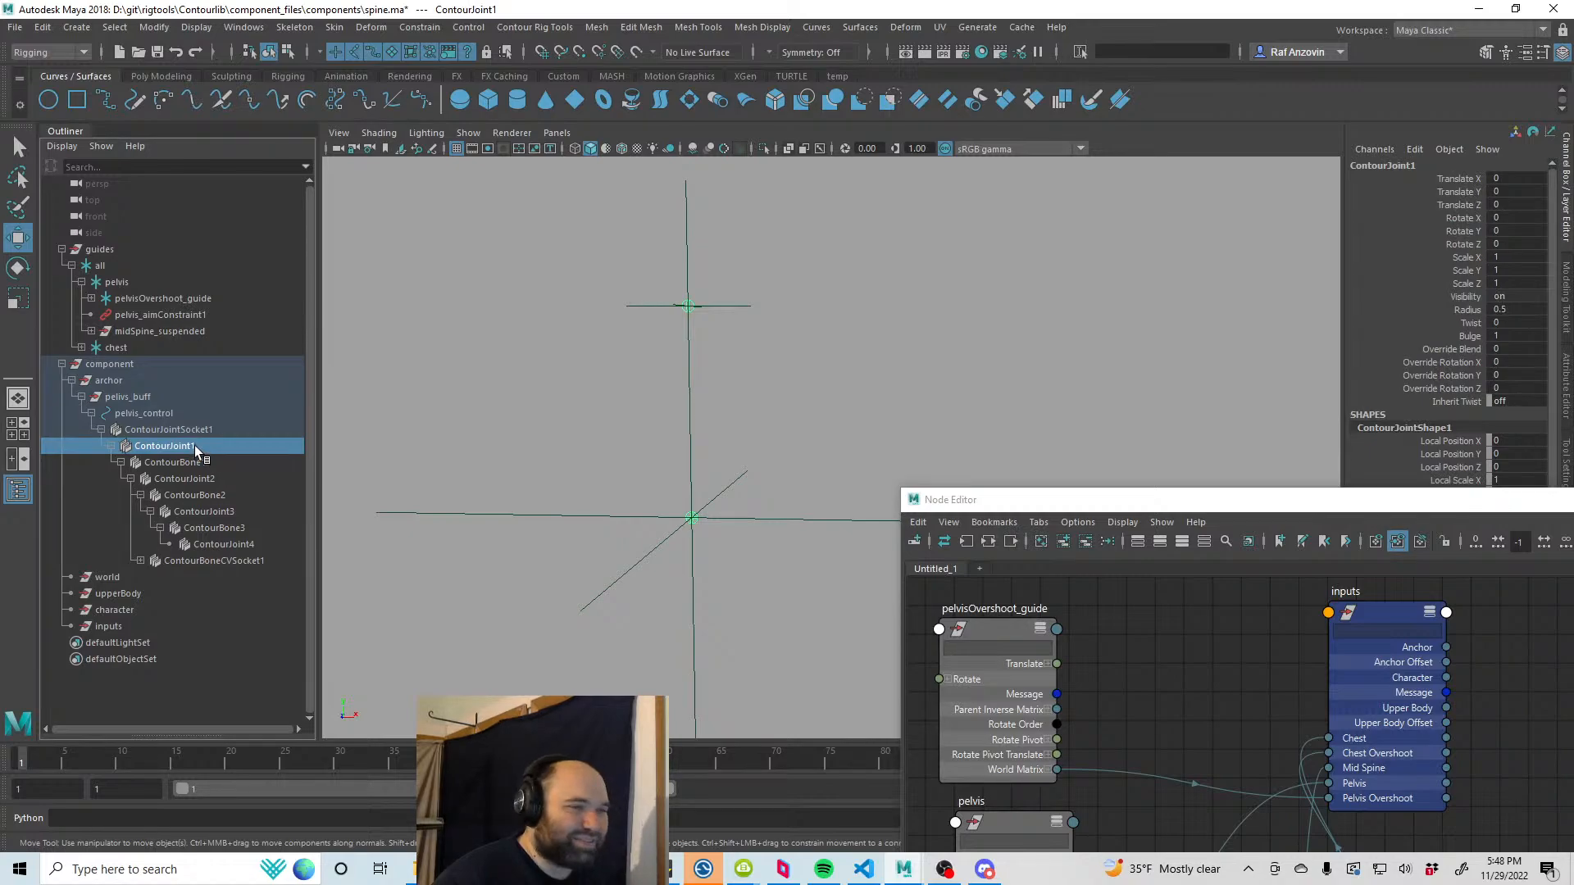
pyautogui.click(193, 432)
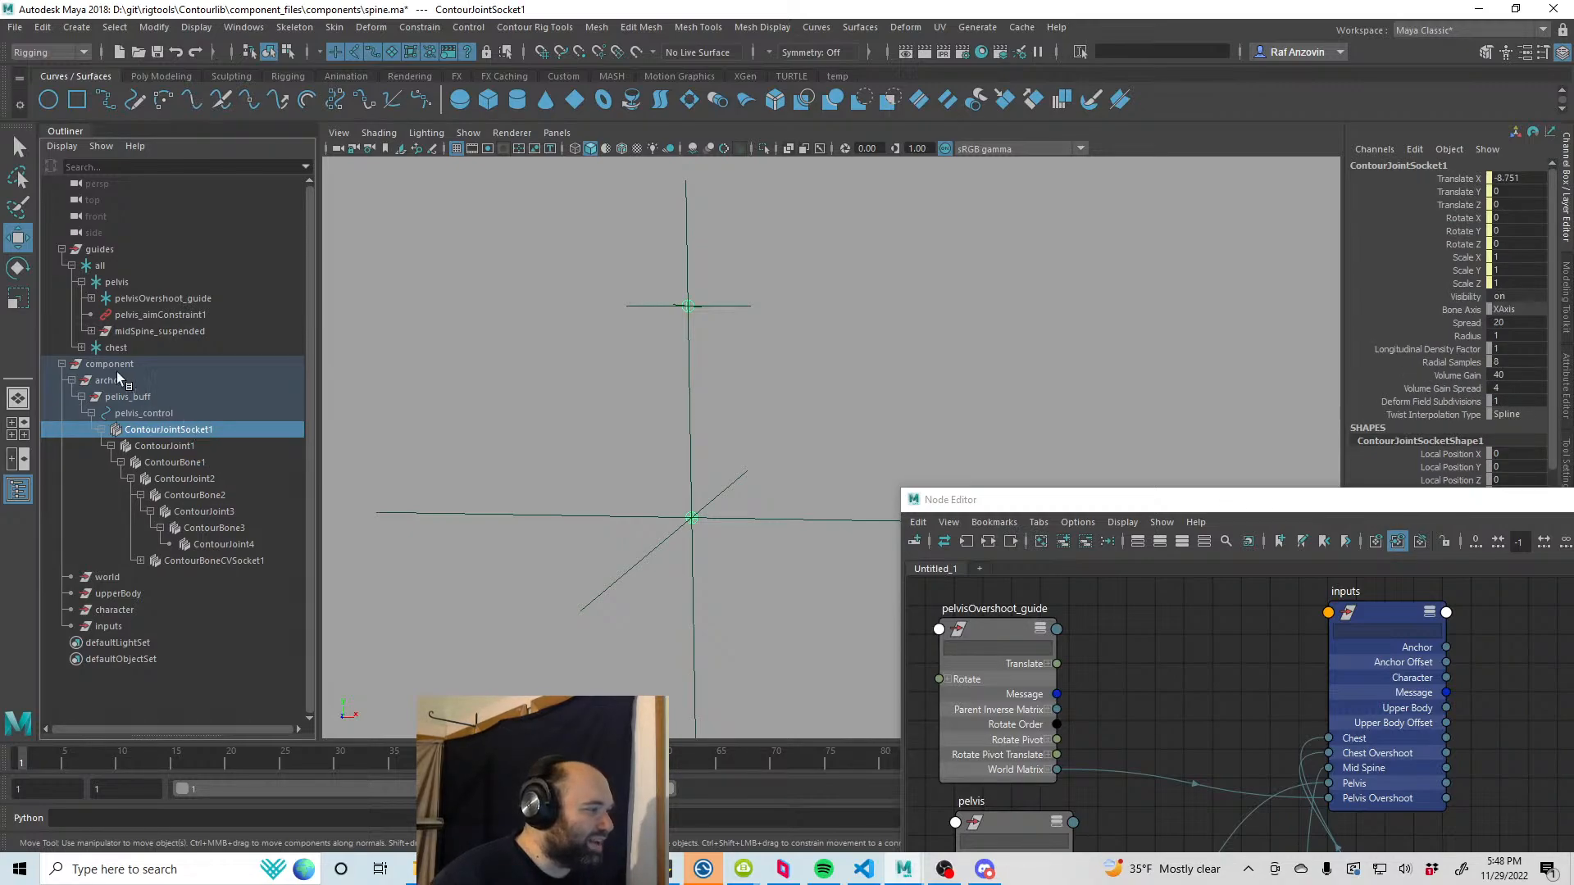
pyautogui.click(82, 348)
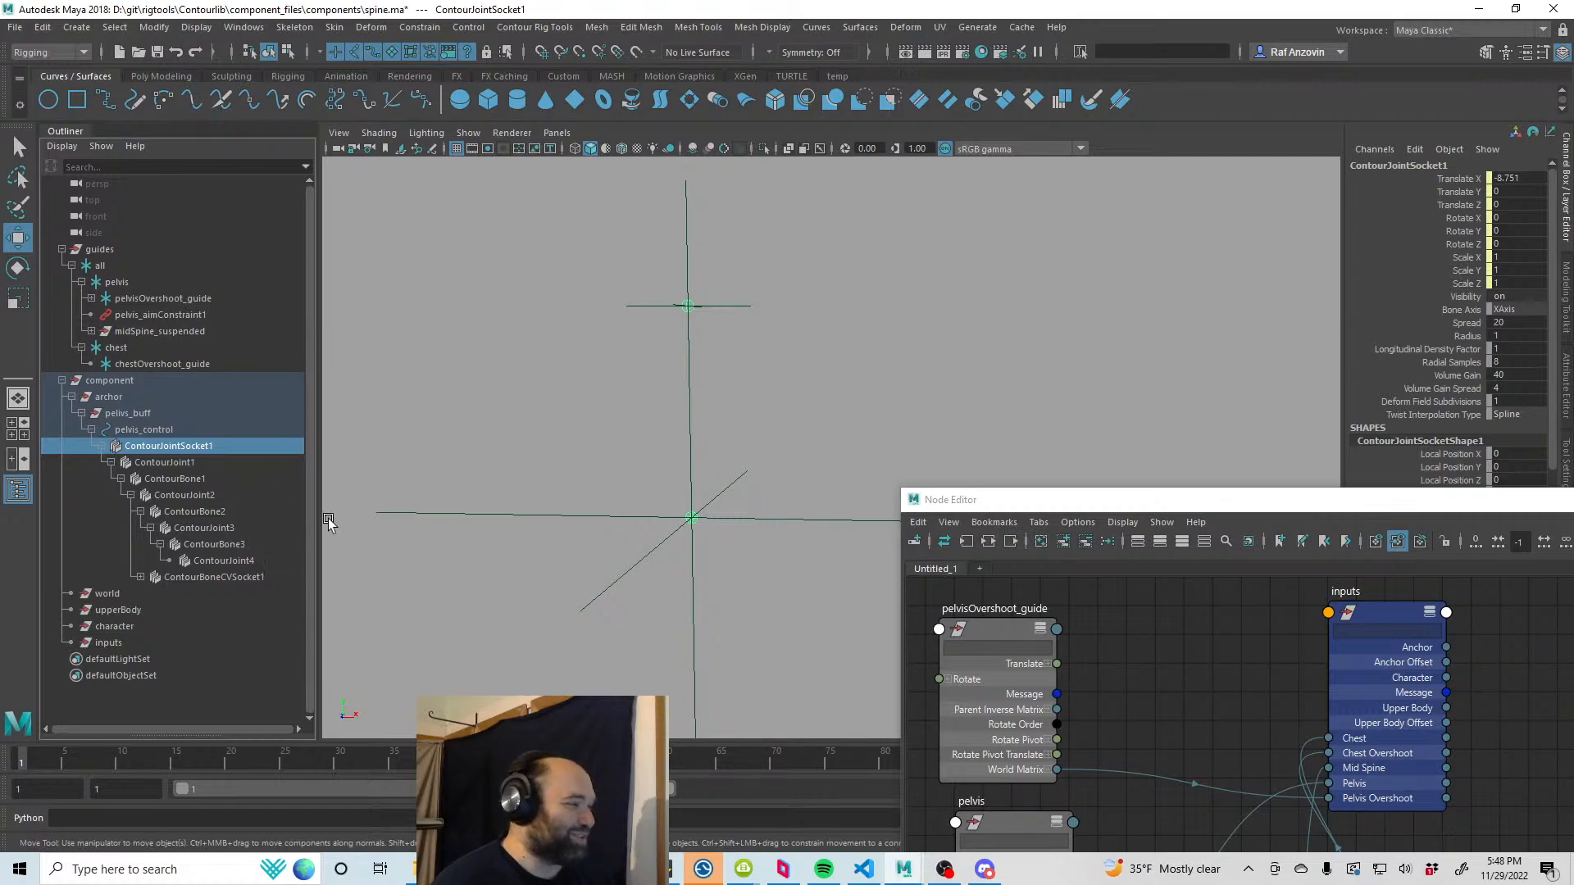
pyautogui.click(920, 374)
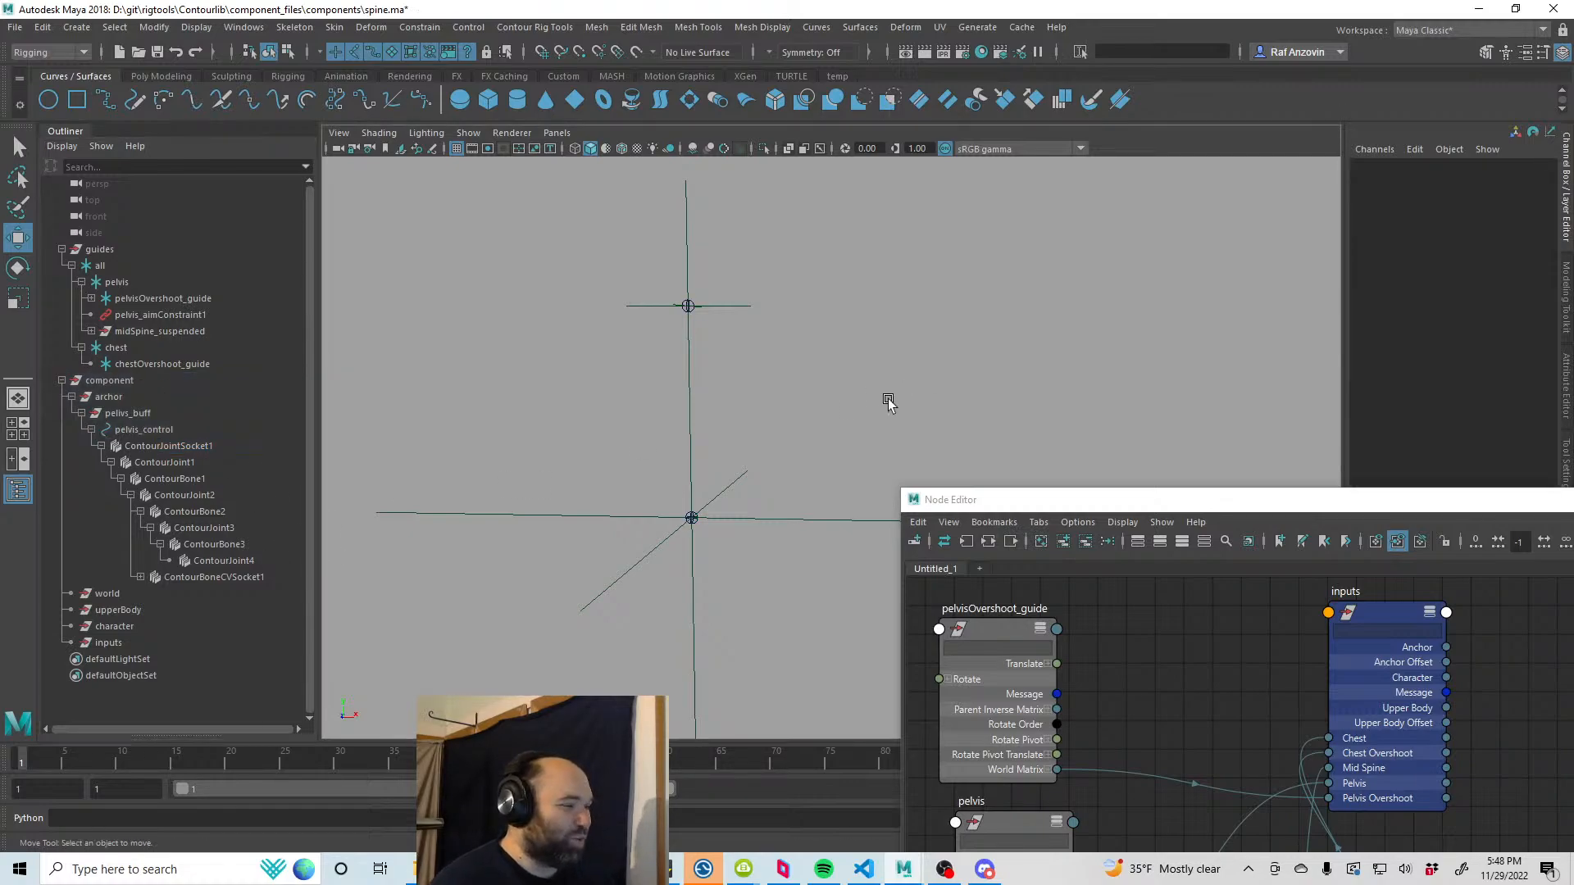
# Step: Expand ContourBoneCVSocket1 in the hierarchy and compare the attributes of ContourJoint3 and ContourBone2
pyautogui.click(696, 523)
pyautogui.moveTo(1117, 500); pyautogui.dragTo(1018, 697)
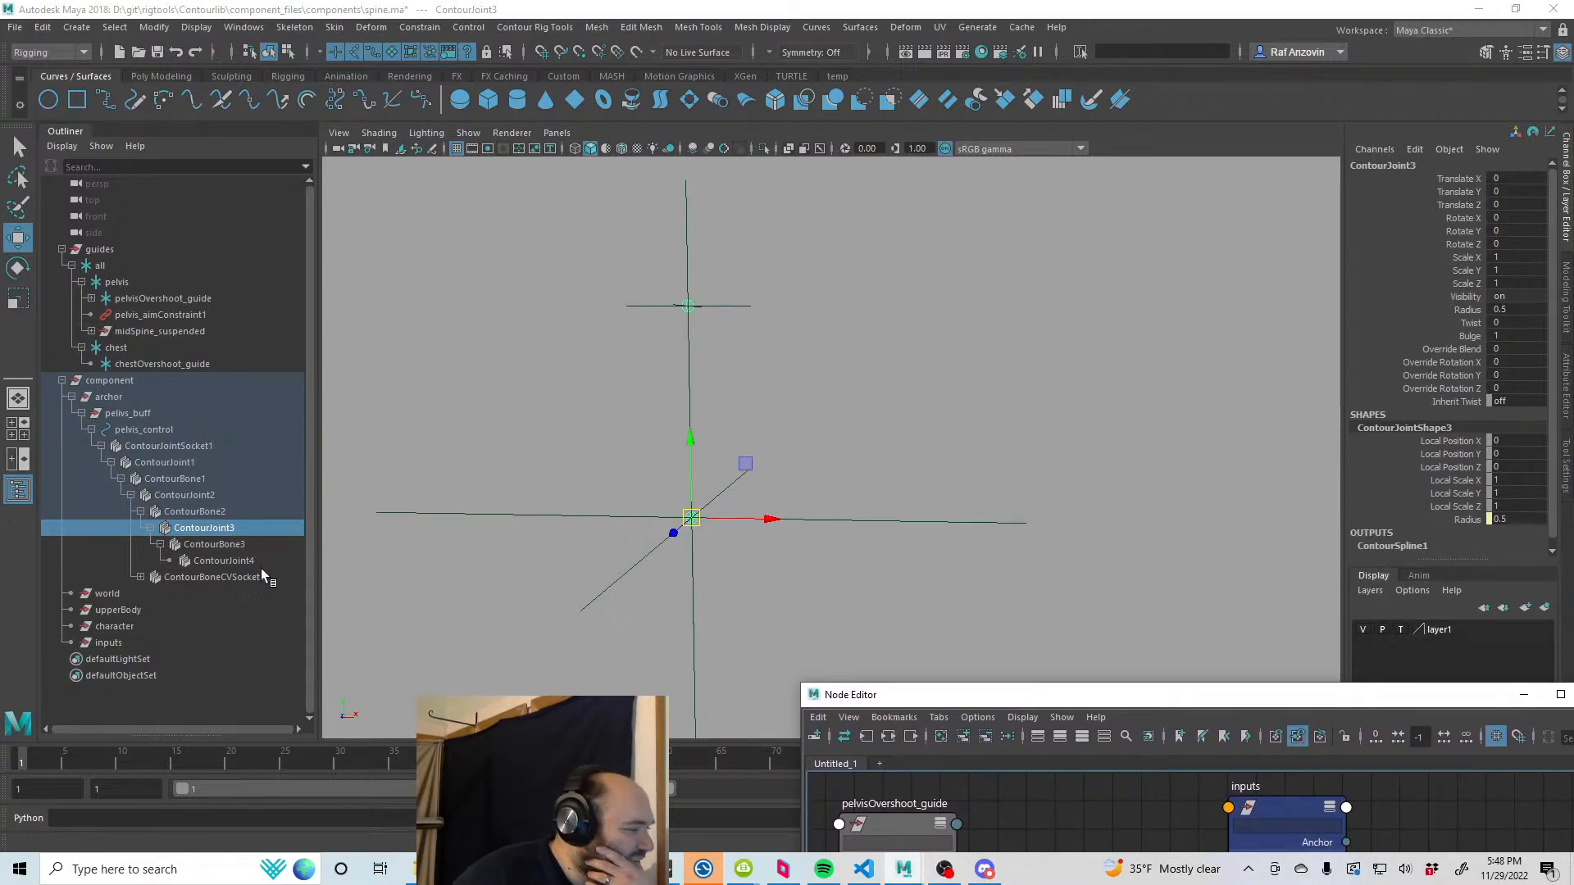
pyautogui.click(140, 577)
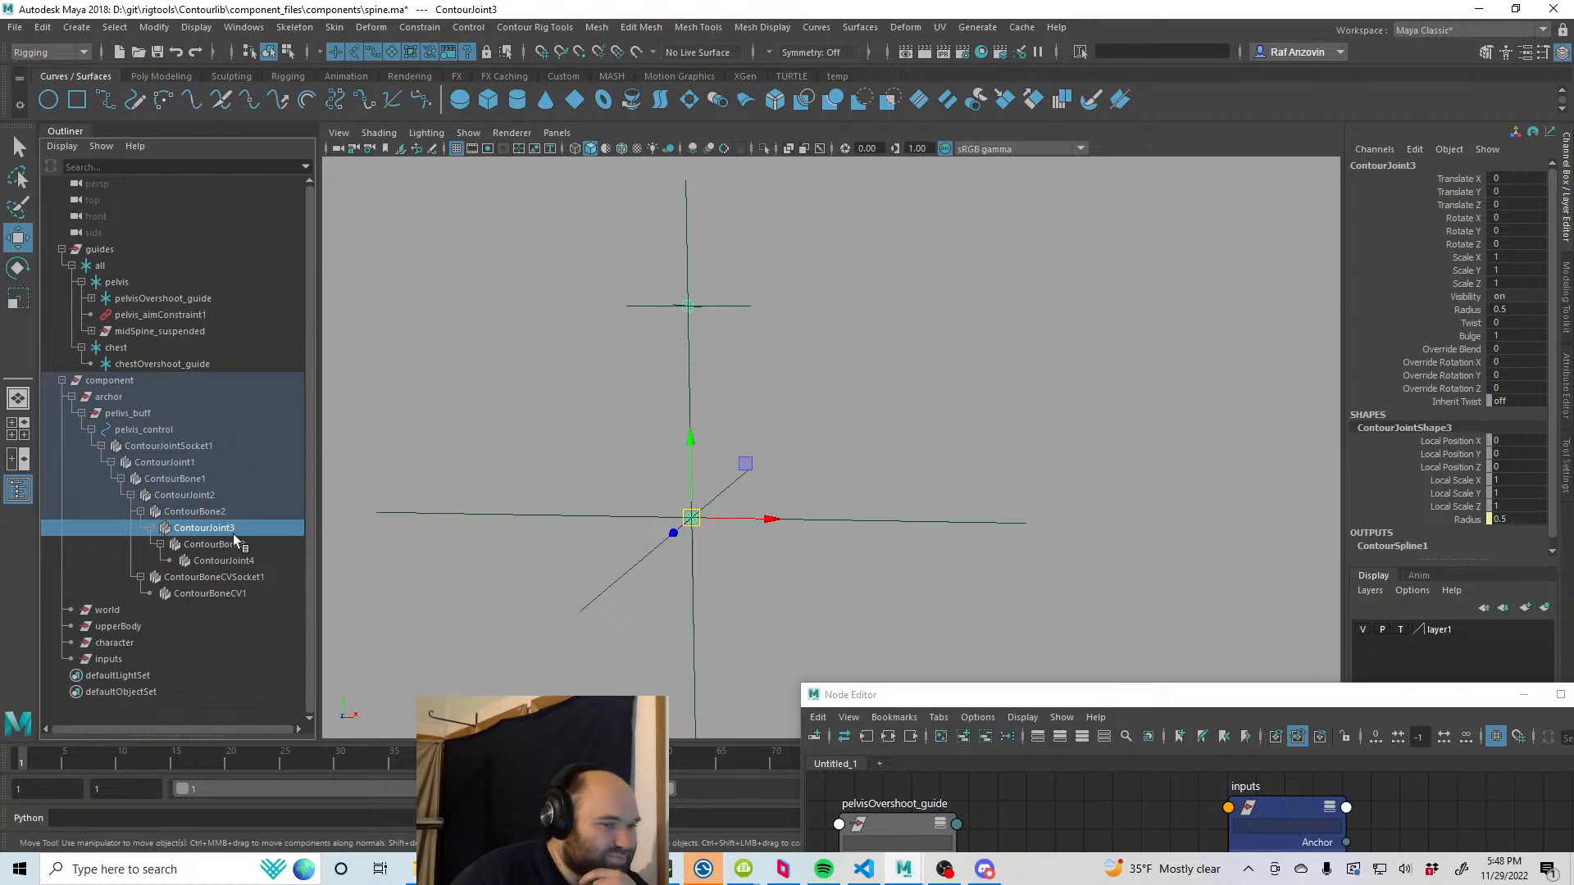
pyautogui.click(193, 512)
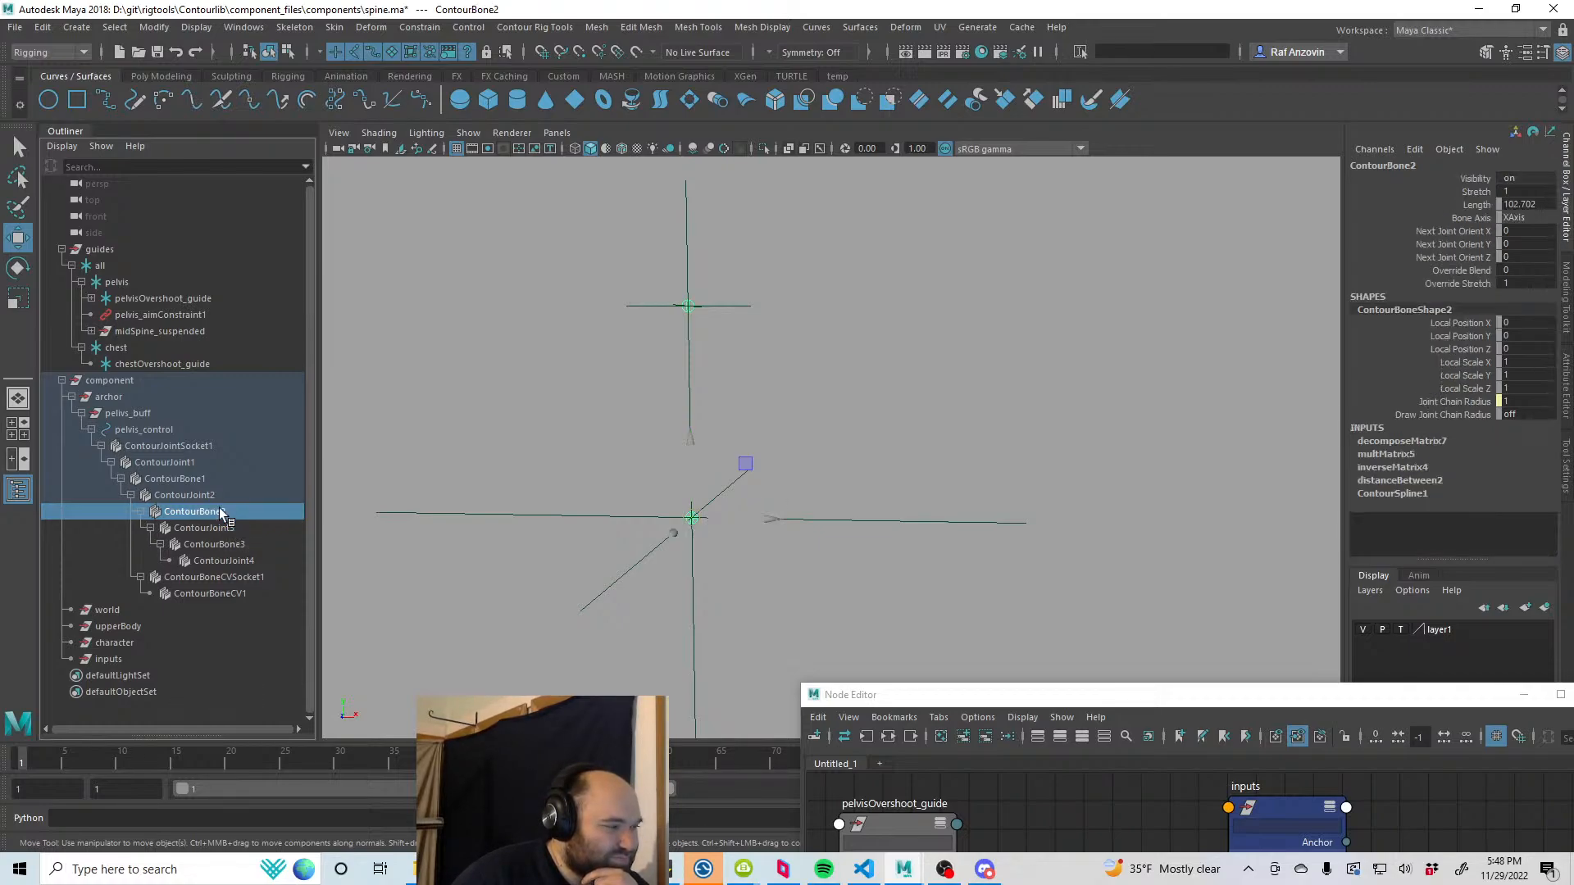
pyautogui.click(223, 527)
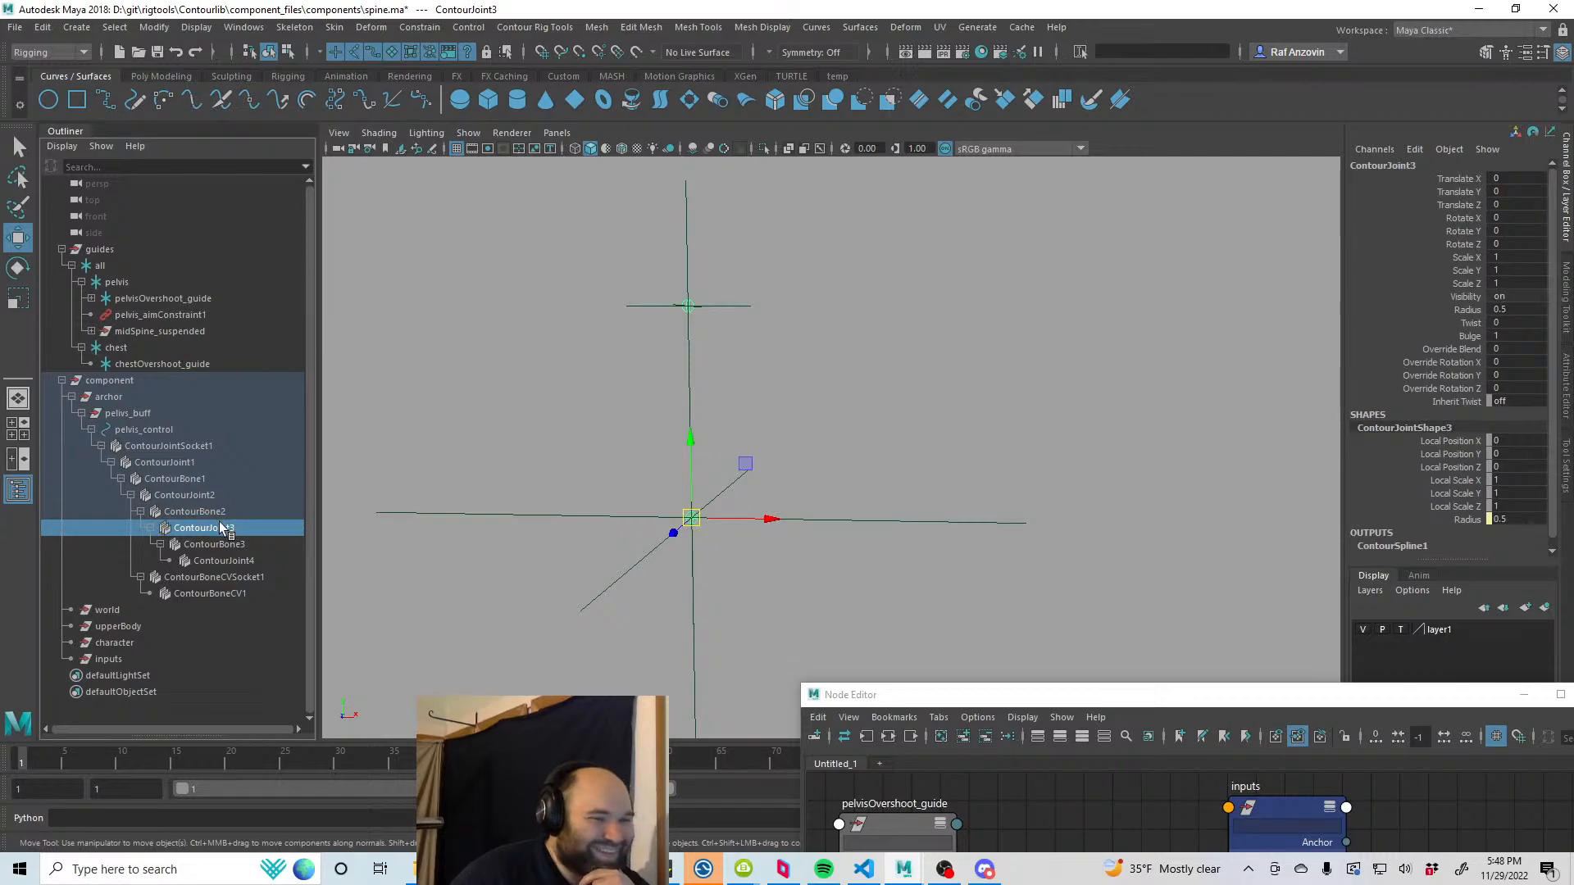
pyautogui.click(194, 511)
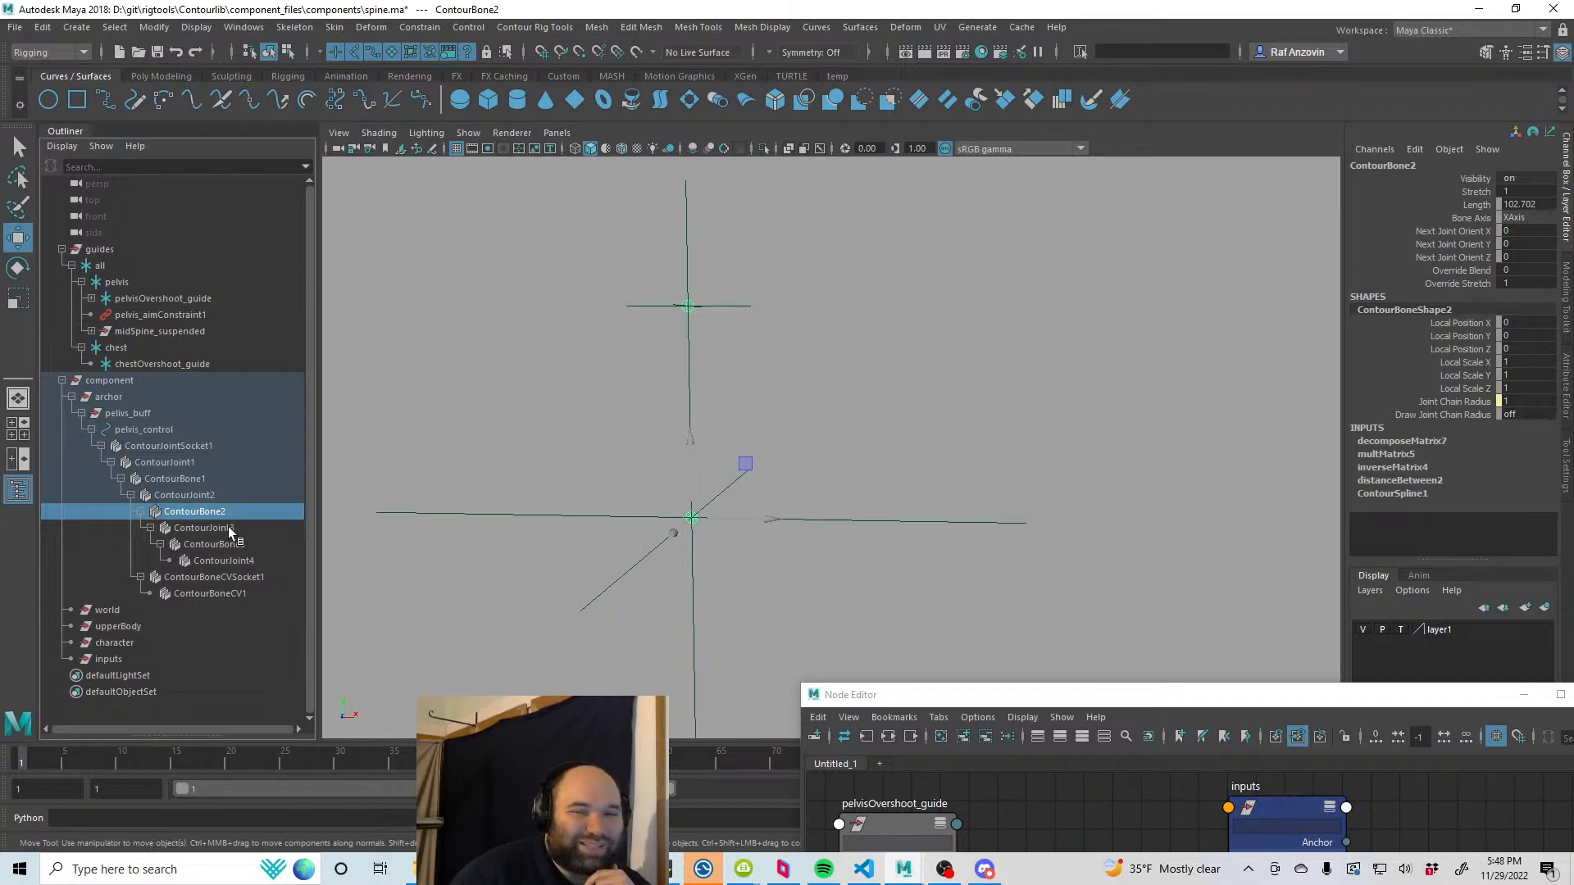
pyautogui.click(229, 530)
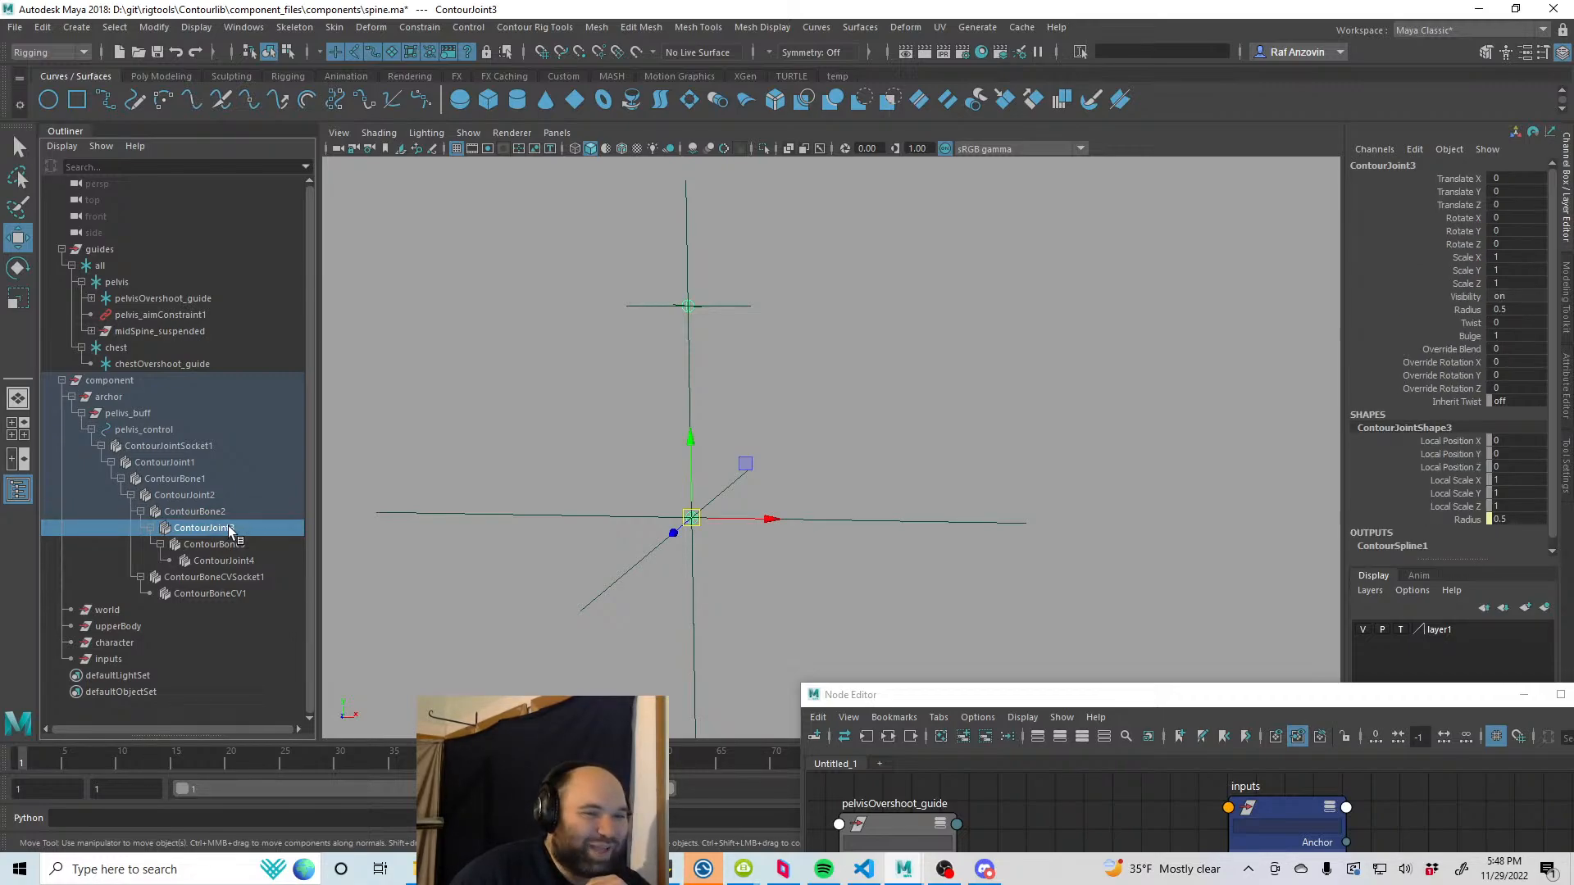
# Step: Examine ContourJoint3 and the chest guide up close in the viewport to compare their positions and attributes
pyautogui.moveTo(1027, 701); pyautogui.dragTo(971, 238)
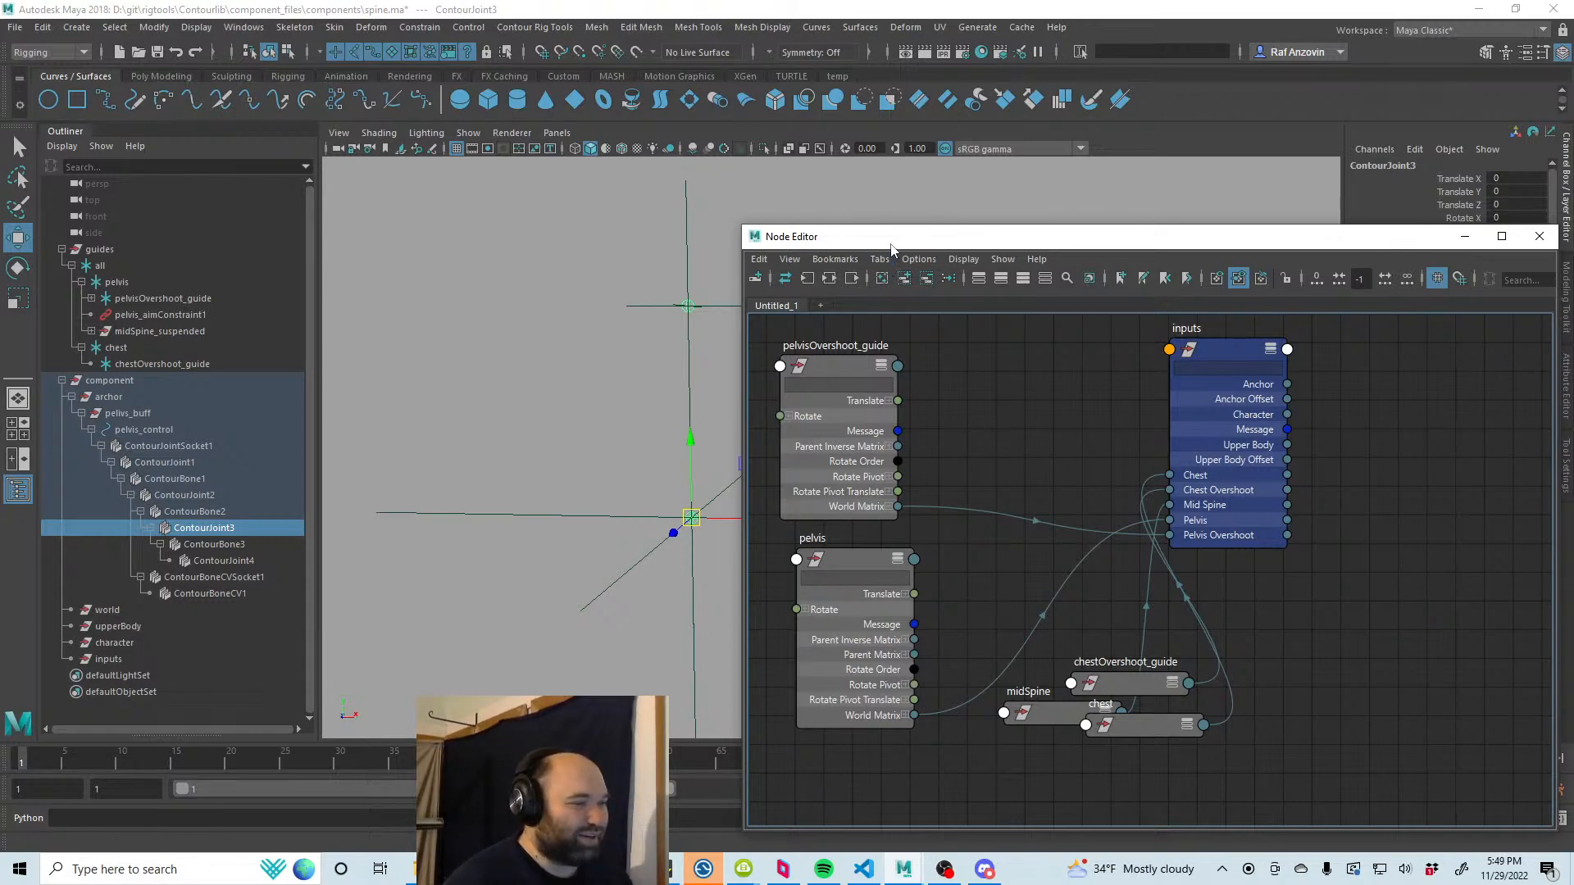
pyautogui.moveTo(892, 249); pyautogui.dragTo(868, 616)
pyautogui.click(1103, 457)
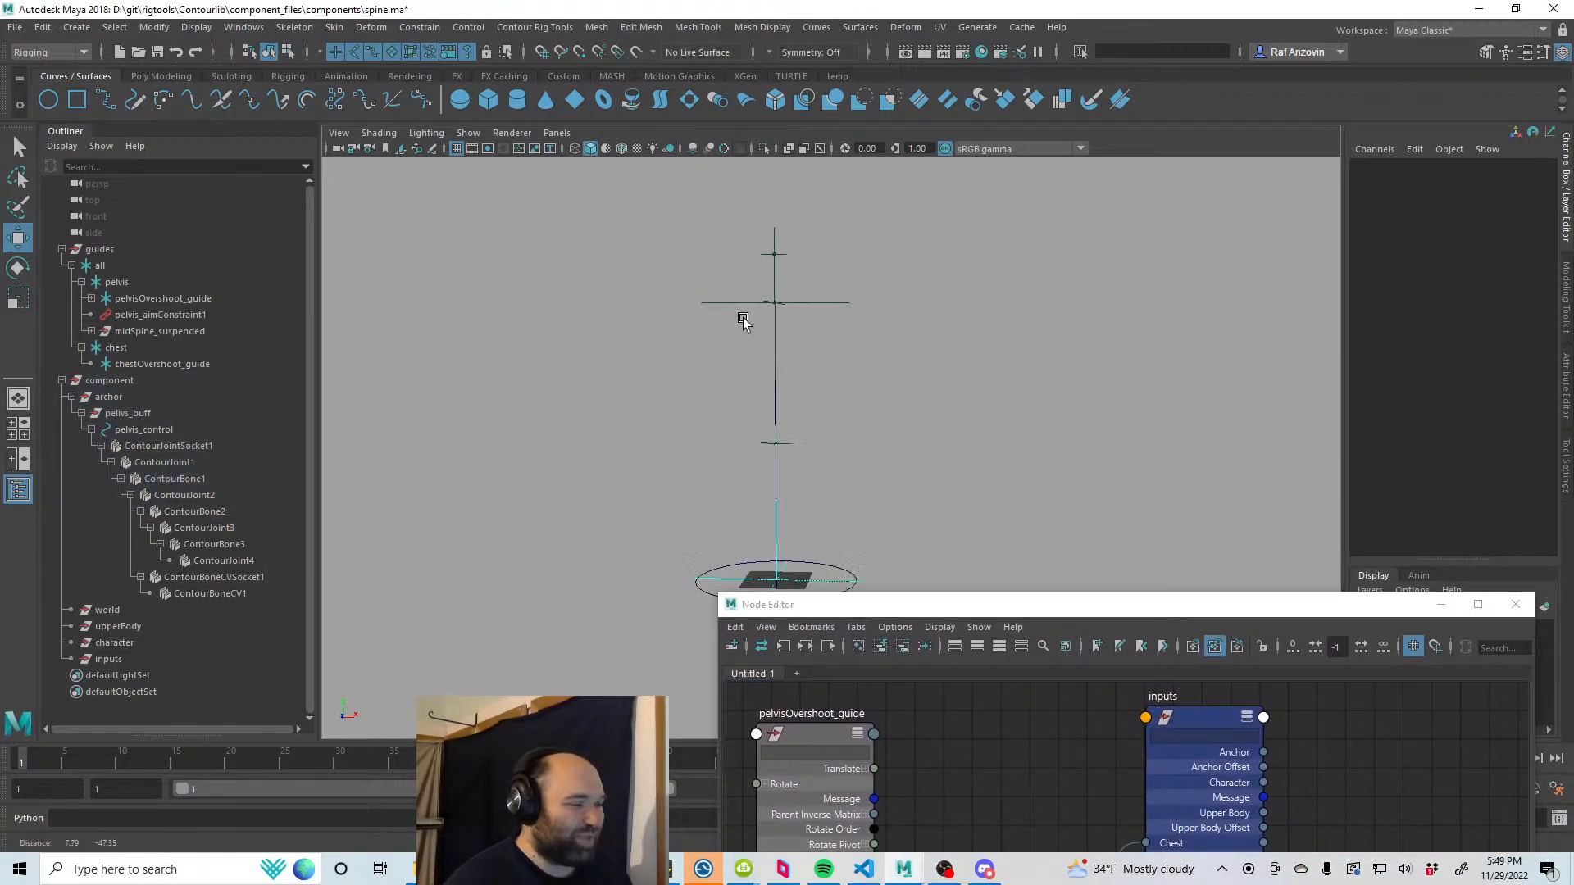
pyautogui.keyDown('alt'); pyautogui.moveTo(743, 320); pyautogui.dragTo(713, 369, button='middle'); pyautogui.keyUp('alt')
pyautogui.keyDown('alt'); pyautogui.moveTo(713, 369); pyautogui.dragTo(1037, 513, button='right'); pyautogui.keyUp('alt')
pyautogui.keyDown('alt'); pyautogui.moveTo(680, 406); pyautogui.dragTo(789, 532, button='middle'); pyautogui.keyUp('alt')
pyautogui.keyDown('alt'); pyautogui.moveTo(789, 533); pyautogui.dragTo(913, 525, button='right'); pyautogui.keyUp('alt')
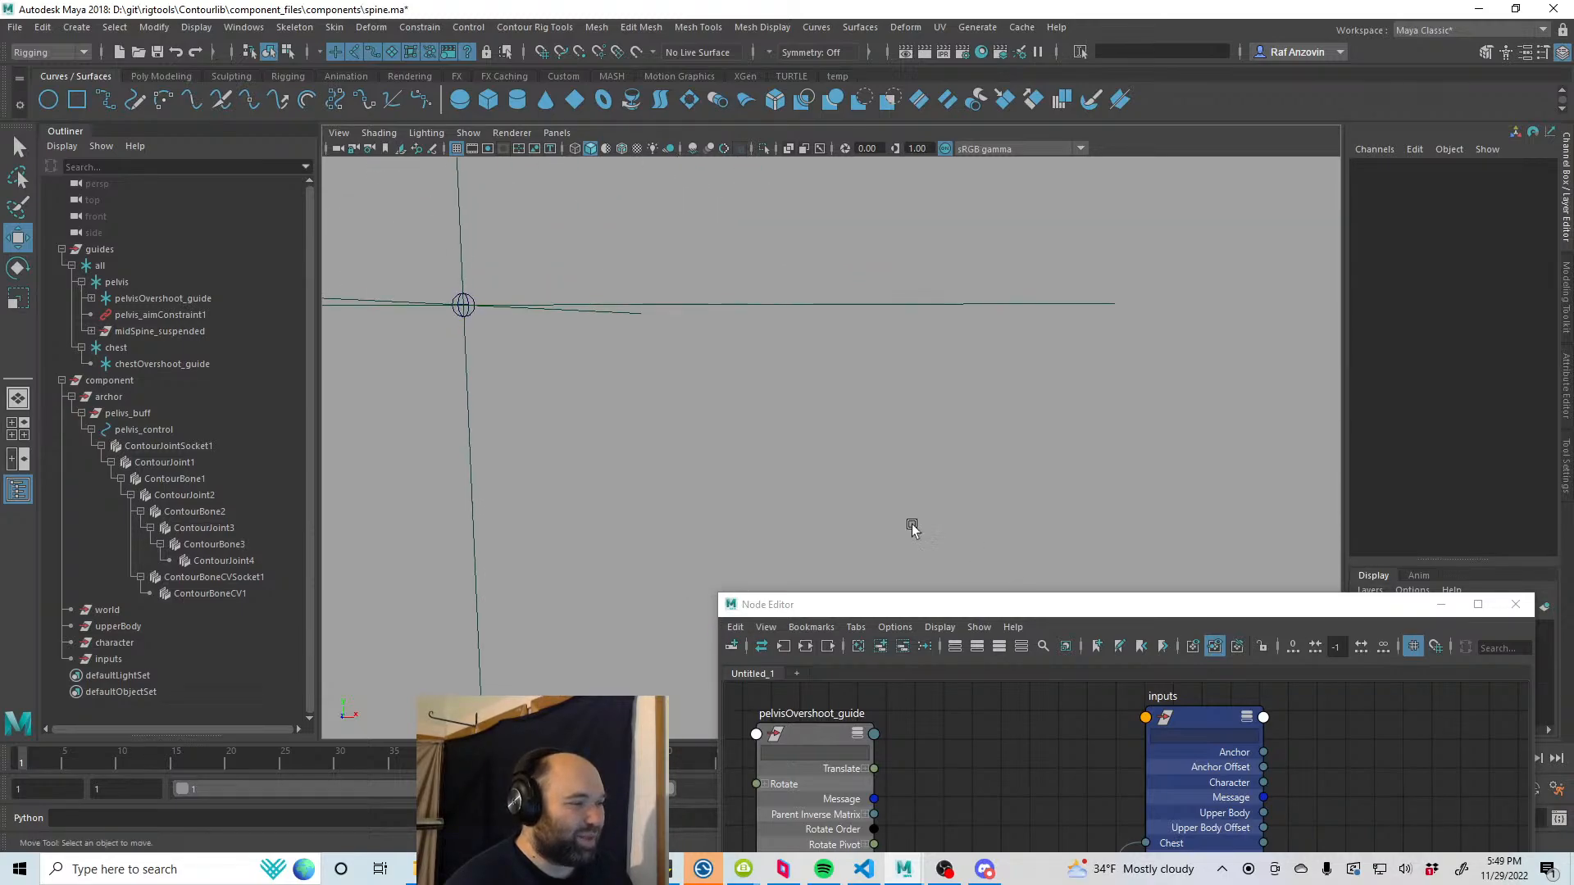
pyautogui.keyDown('alt'); pyautogui.moveTo(912, 529); pyautogui.dragTo(636, 425); pyautogui.keyUp('alt')
pyautogui.click(625, 397)
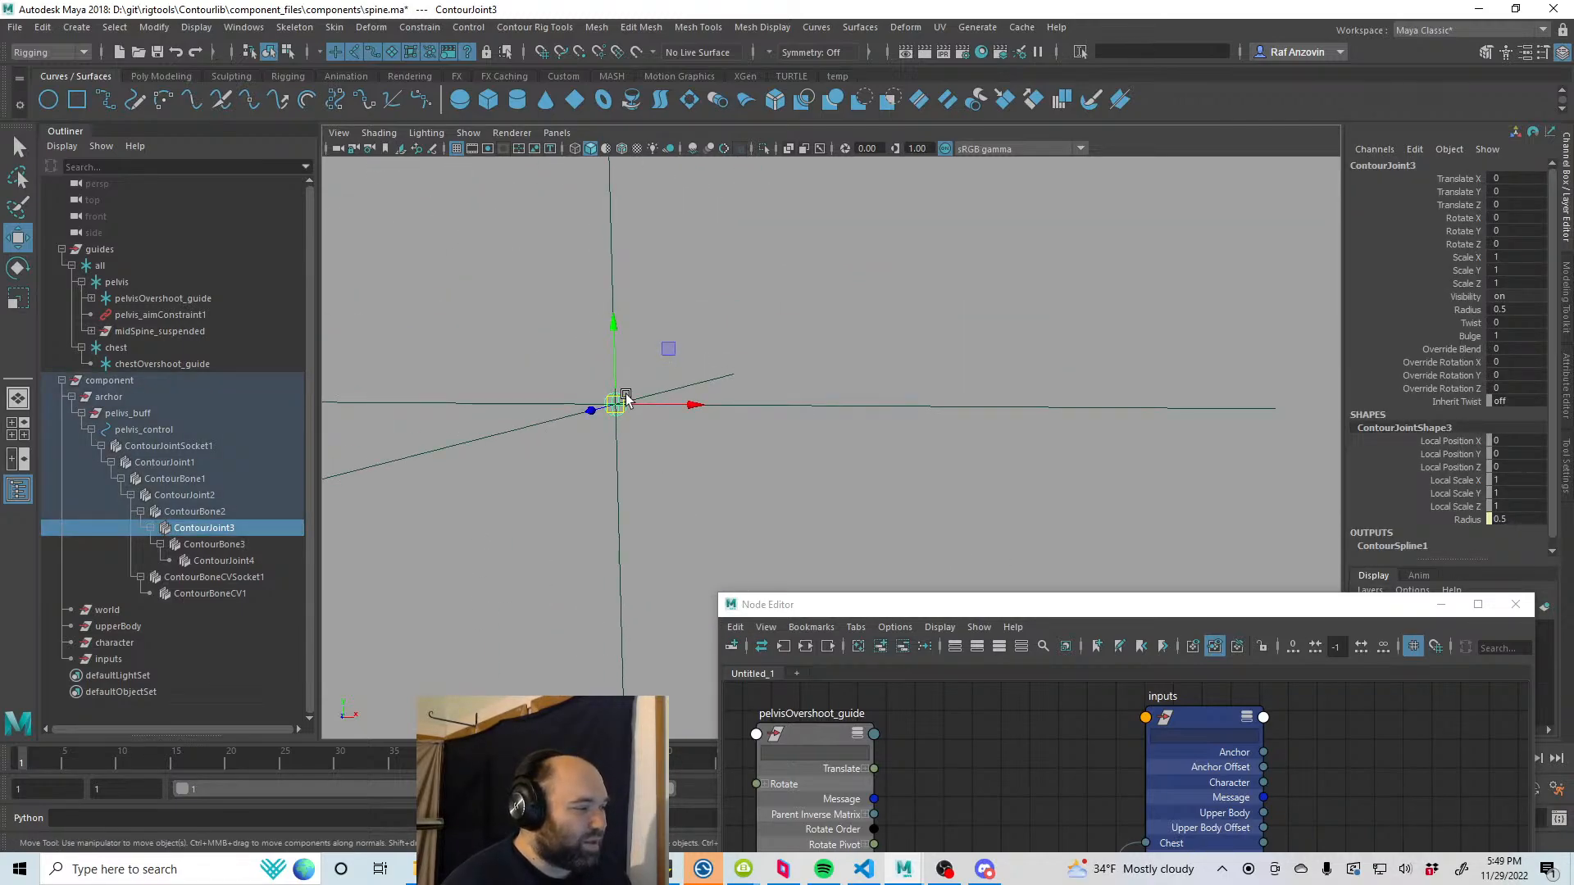
pyautogui.click(956, 410)
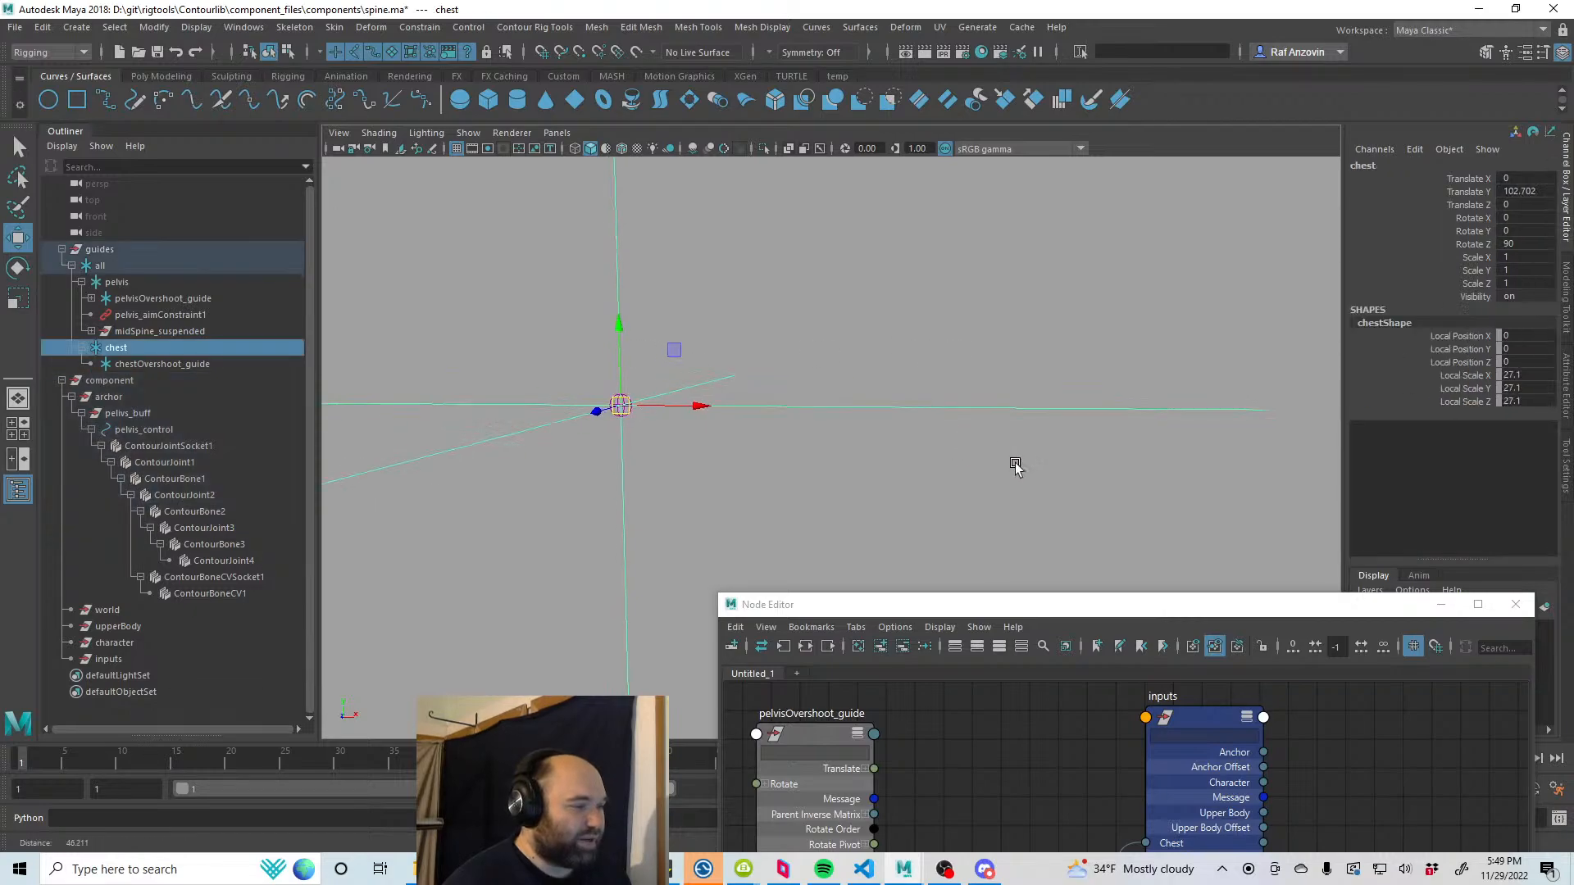
pyautogui.keyDown('alt'); pyautogui.moveTo(1014, 464); pyautogui.dragTo(814, 463, button='right'); pyautogui.keyUp('alt')
pyautogui.keyDown('alt'); pyautogui.moveTo(814, 464); pyautogui.dragTo(724, 361, button='middle'); pyautogui.keyUp('alt')
# Step: Graph the output connections of the inputs node in the Node Editor
pyautogui.moveTo(980, 607); pyautogui.dragTo(941, 501)
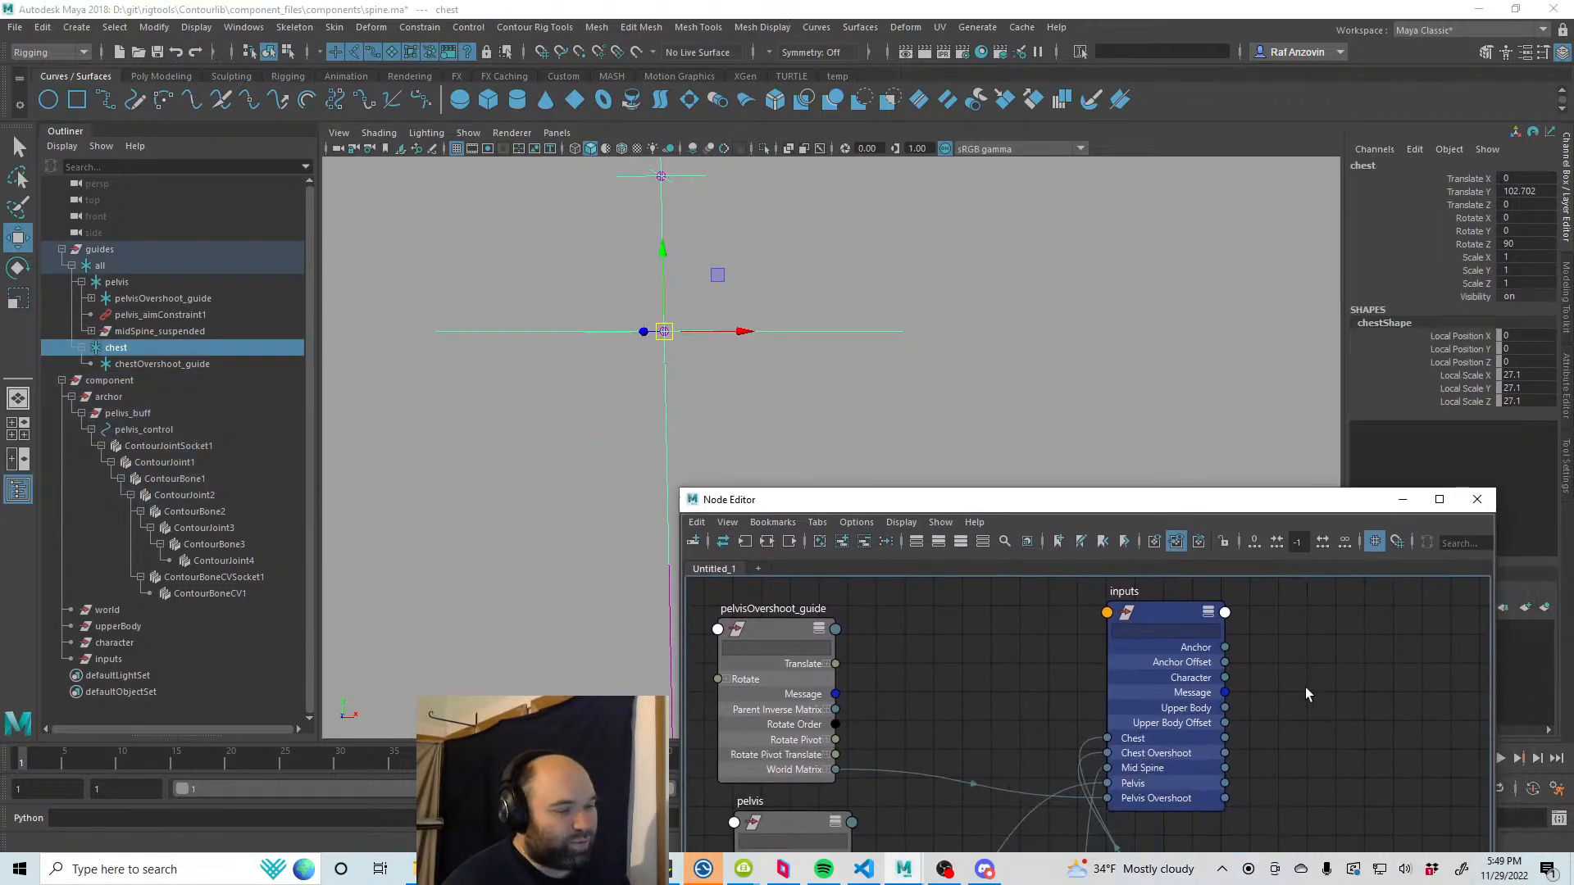
pyautogui.click(1182, 618)
pyautogui.moveTo(1100, 516); pyautogui.dragTo(1108, 351)
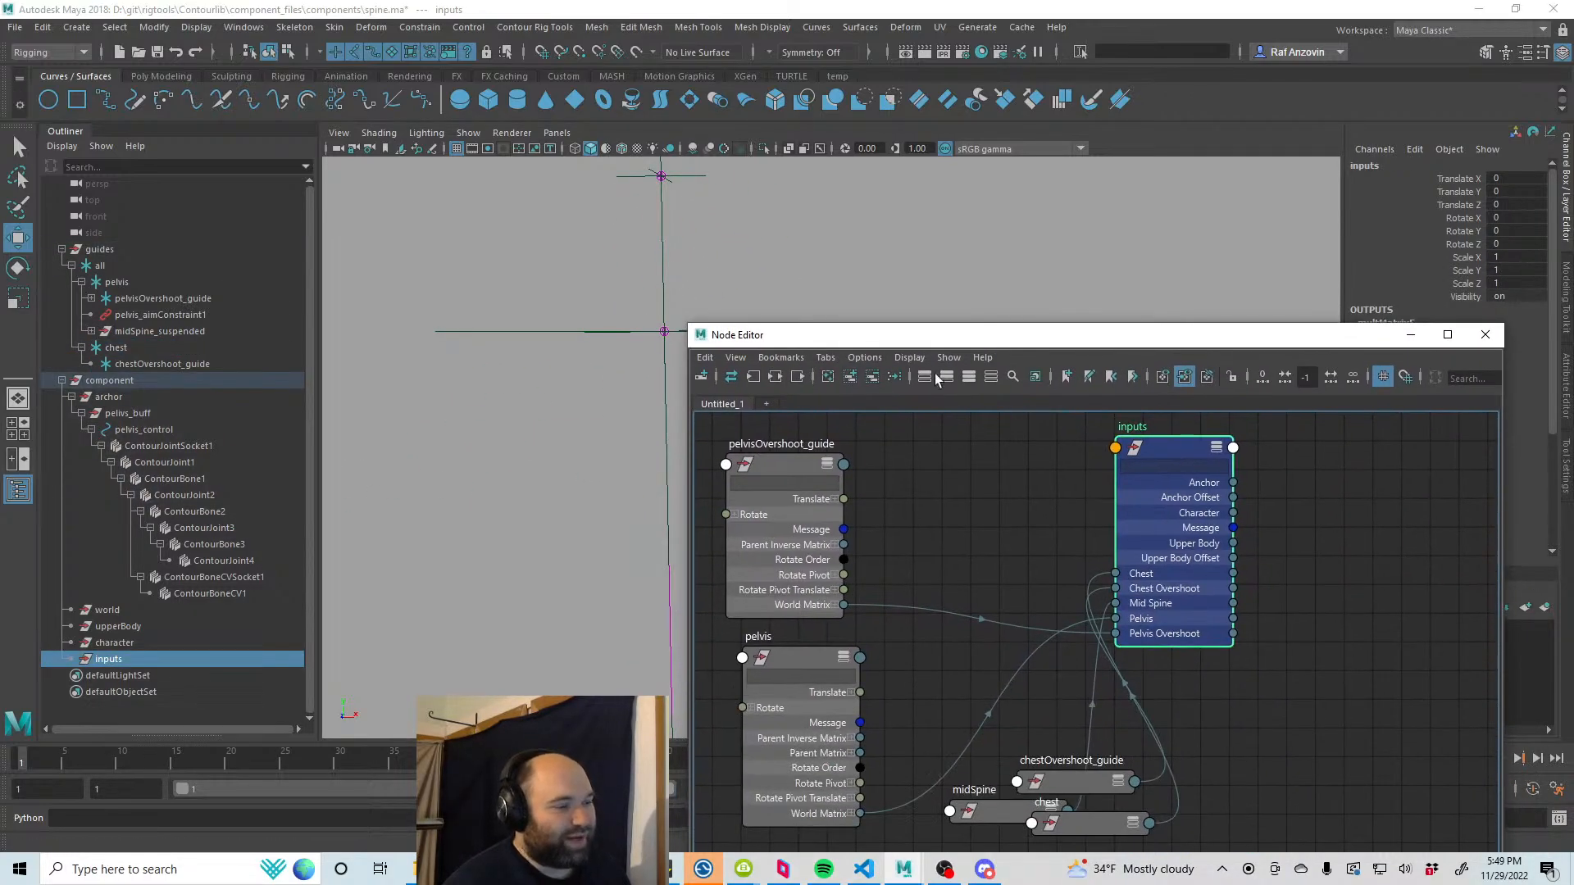
pyautogui.click(775, 376)
# Step: Trace the connections from the inputs node through multMatrix2 and decomposeMatrix2 to the upperBody node
pyautogui.keyDown('alt'); pyautogui.moveTo(1030, 700); pyautogui.dragTo(1070, 697, button='middle'); pyautogui.keyUp('alt')
pyautogui.keyDown('alt'); pyautogui.moveTo(885, 664); pyautogui.dragTo(968, 707, button='right'); pyautogui.keyUp('alt')
pyautogui.keyDown('alt'); pyautogui.moveTo(982, 687); pyautogui.dragTo(959, 731, button='middle'); pyautogui.keyUp('alt')
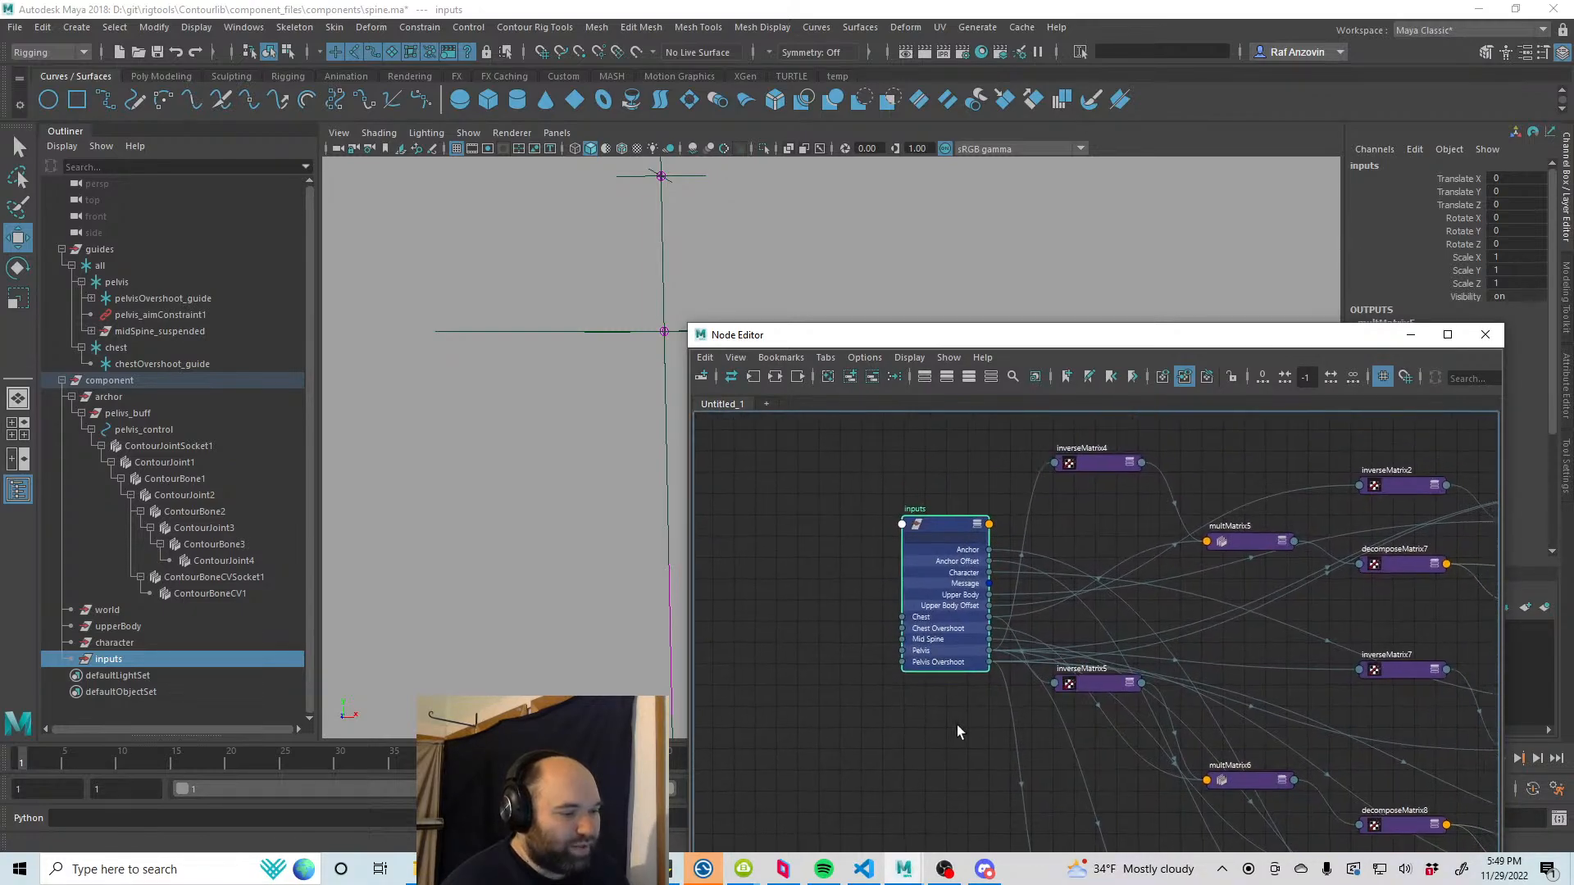
pyautogui.keyDown('alt'); pyautogui.moveTo(959, 731); pyautogui.dragTo(1005, 752, button='right'); pyautogui.keyUp('alt')
pyautogui.keyDown('alt'); pyautogui.moveTo(987, 687); pyautogui.dragTo(729, 760, button='middle'); pyautogui.keyUp('alt')
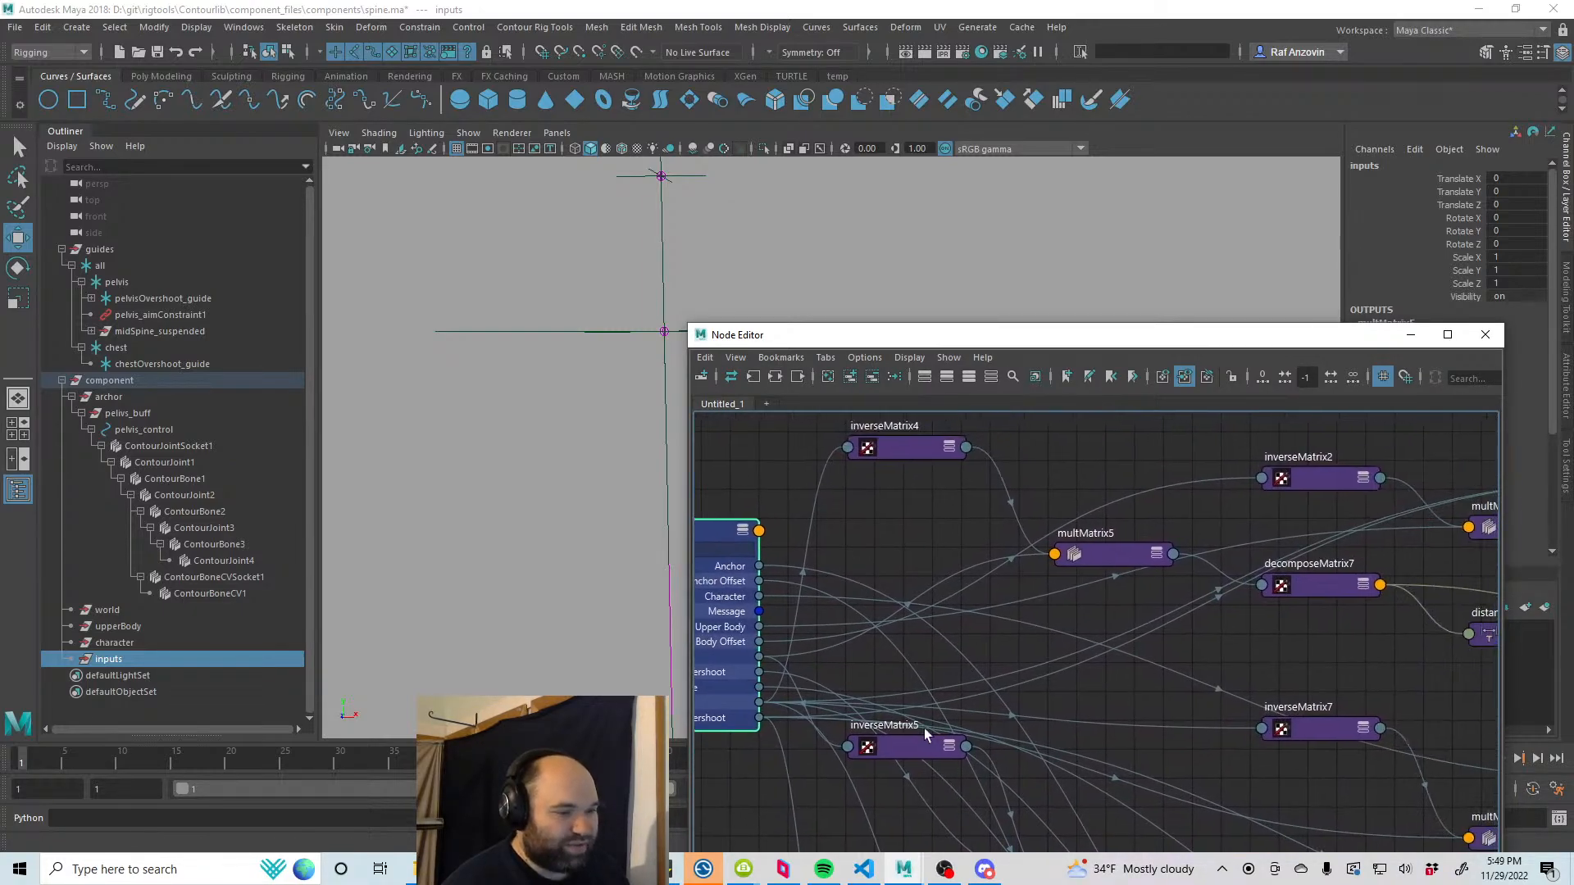
pyautogui.keyDown('alt'); pyautogui.moveTo(1287, 660); pyautogui.dragTo(1008, 705, button='middle'); pyautogui.keyUp('alt')
pyautogui.click(1283, 574)
pyautogui.keyDown('alt'); pyautogui.moveTo(1302, 631); pyautogui.dragTo(1060, 644, button='middle'); pyautogui.keyUp('alt')
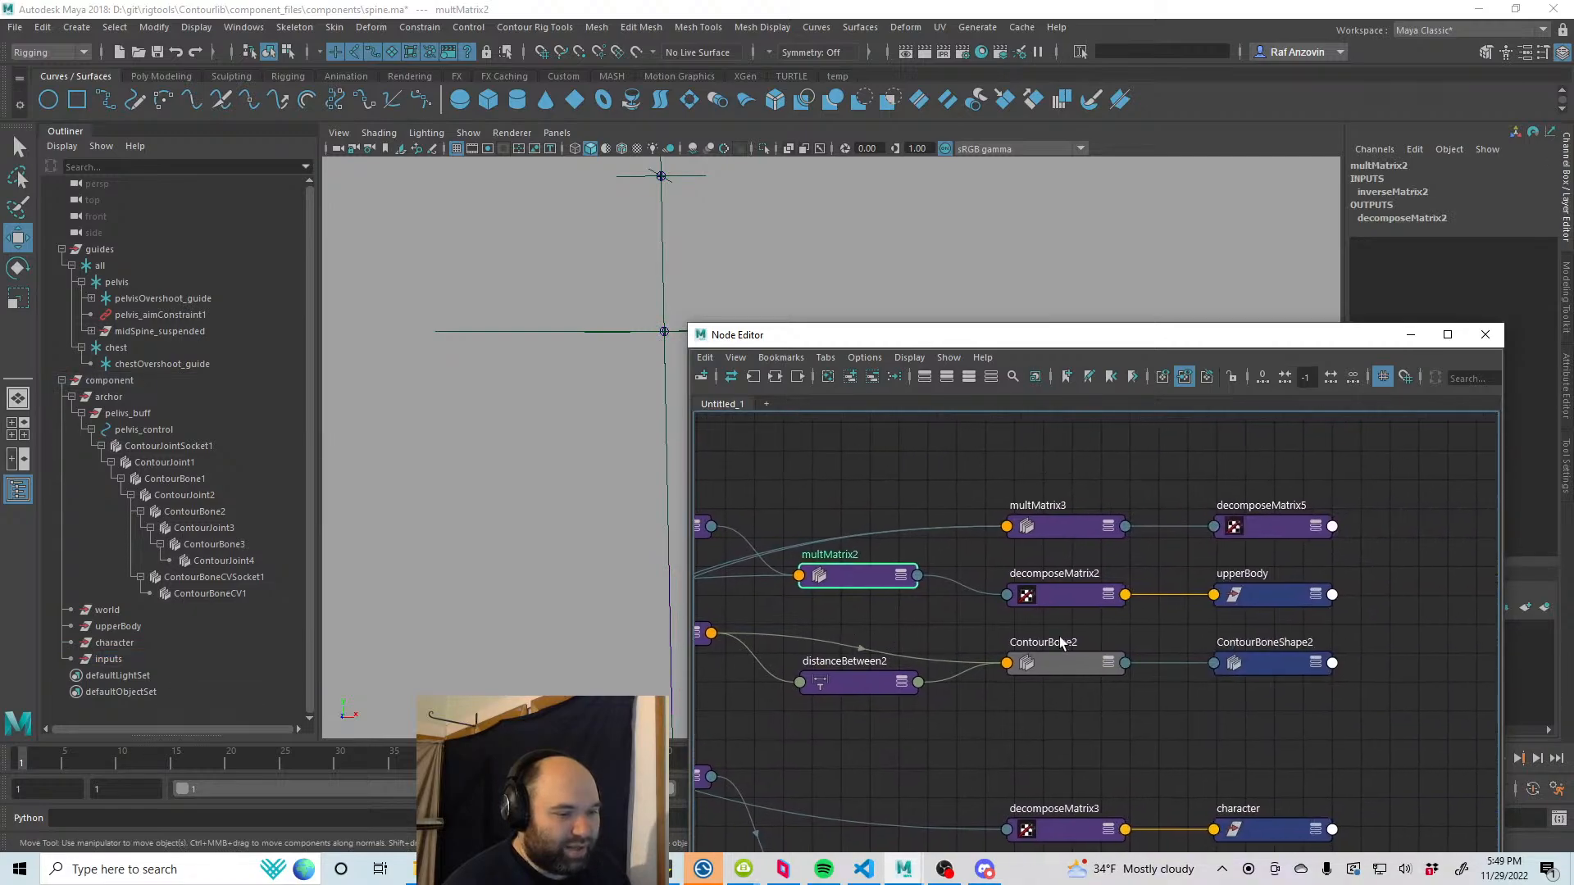
pyautogui.click(1260, 595)
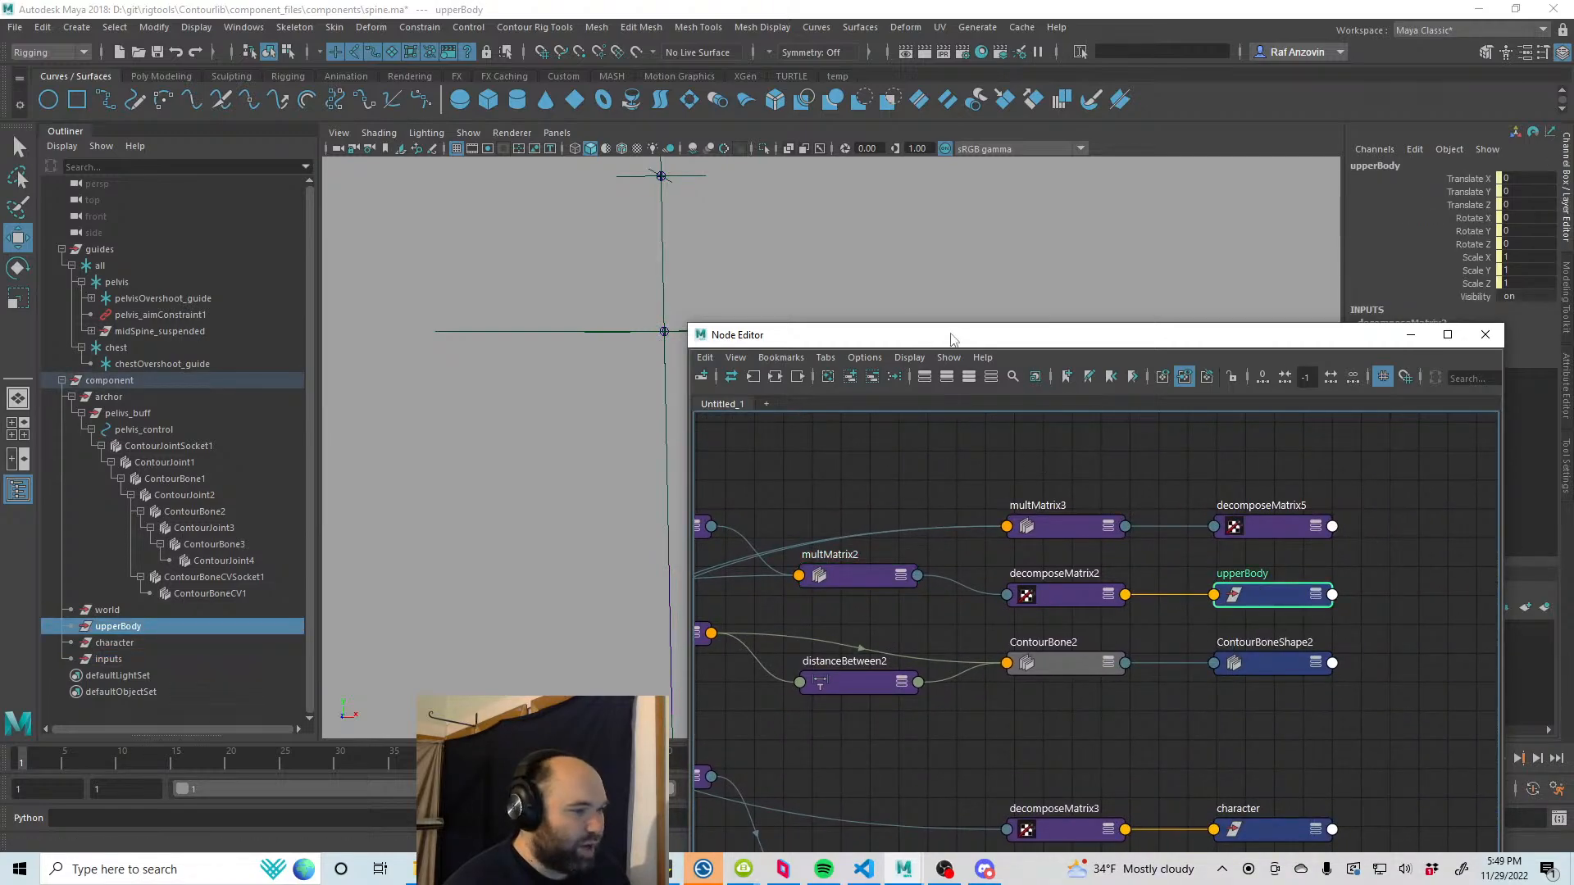
# Step: Examine where upperBody sits relative to the spine guides and the pelvis control in the viewport
pyautogui.moveTo(951, 339); pyautogui.dragTo(1110, 689)
pyautogui.keyDown('alt'); pyautogui.moveTo(924, 467); pyautogui.dragTo(765, 457, button='right'); pyautogui.keyUp('alt')
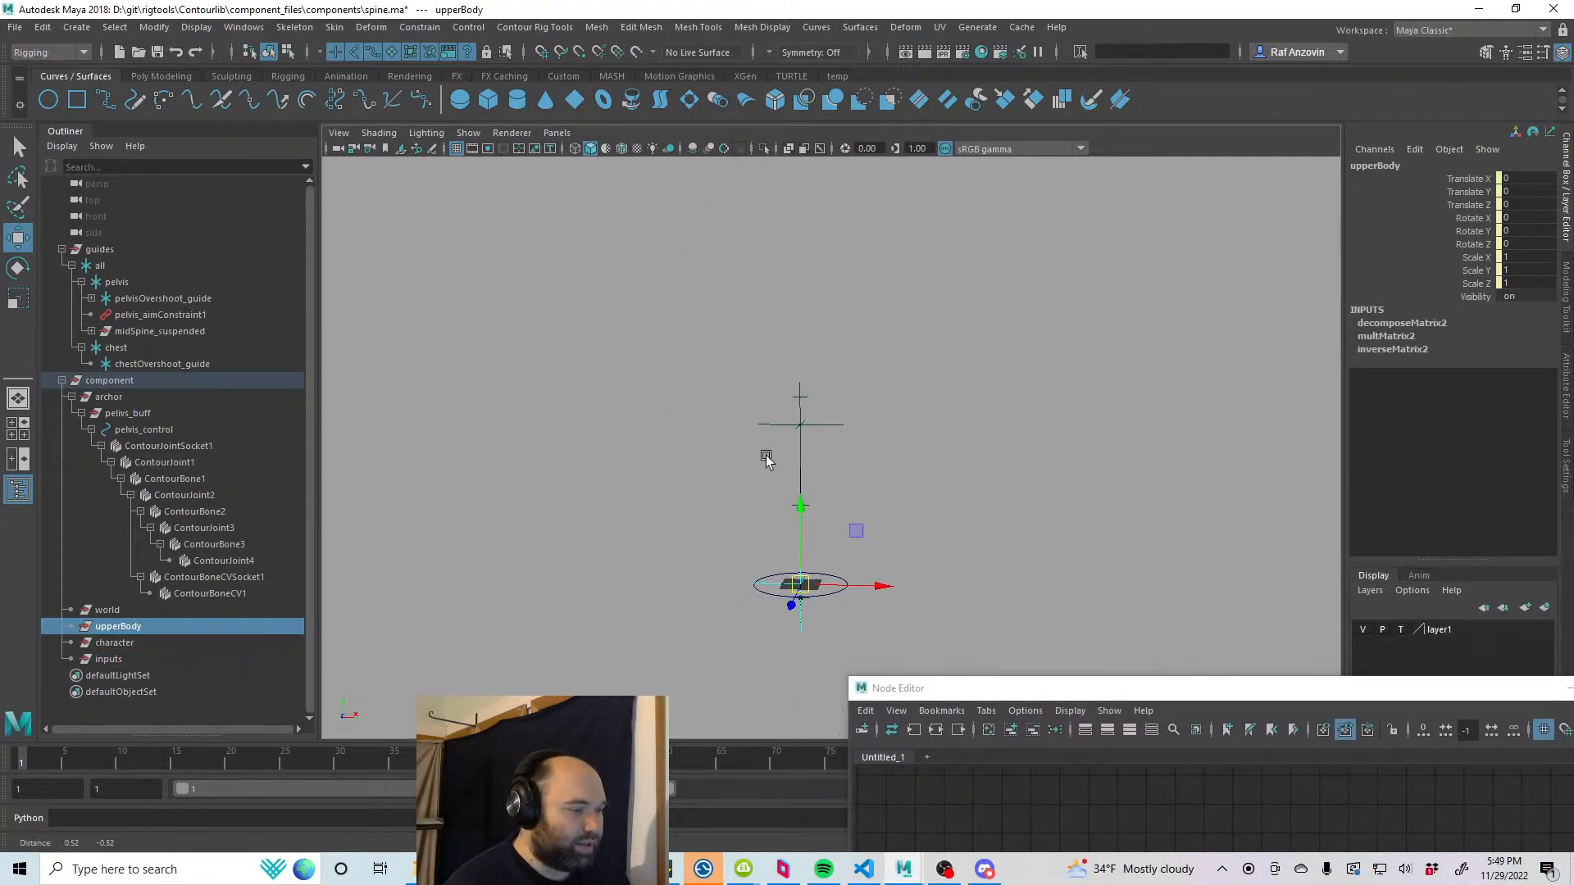
pyautogui.keyDown('alt'); pyautogui.moveTo(766, 458); pyautogui.dragTo(740, 417, button='middle'); pyautogui.keyUp('alt')
pyautogui.keyDown('alt'); pyautogui.moveTo(740, 418); pyautogui.dragTo(963, 515, button='right'); pyautogui.keyUp('alt')
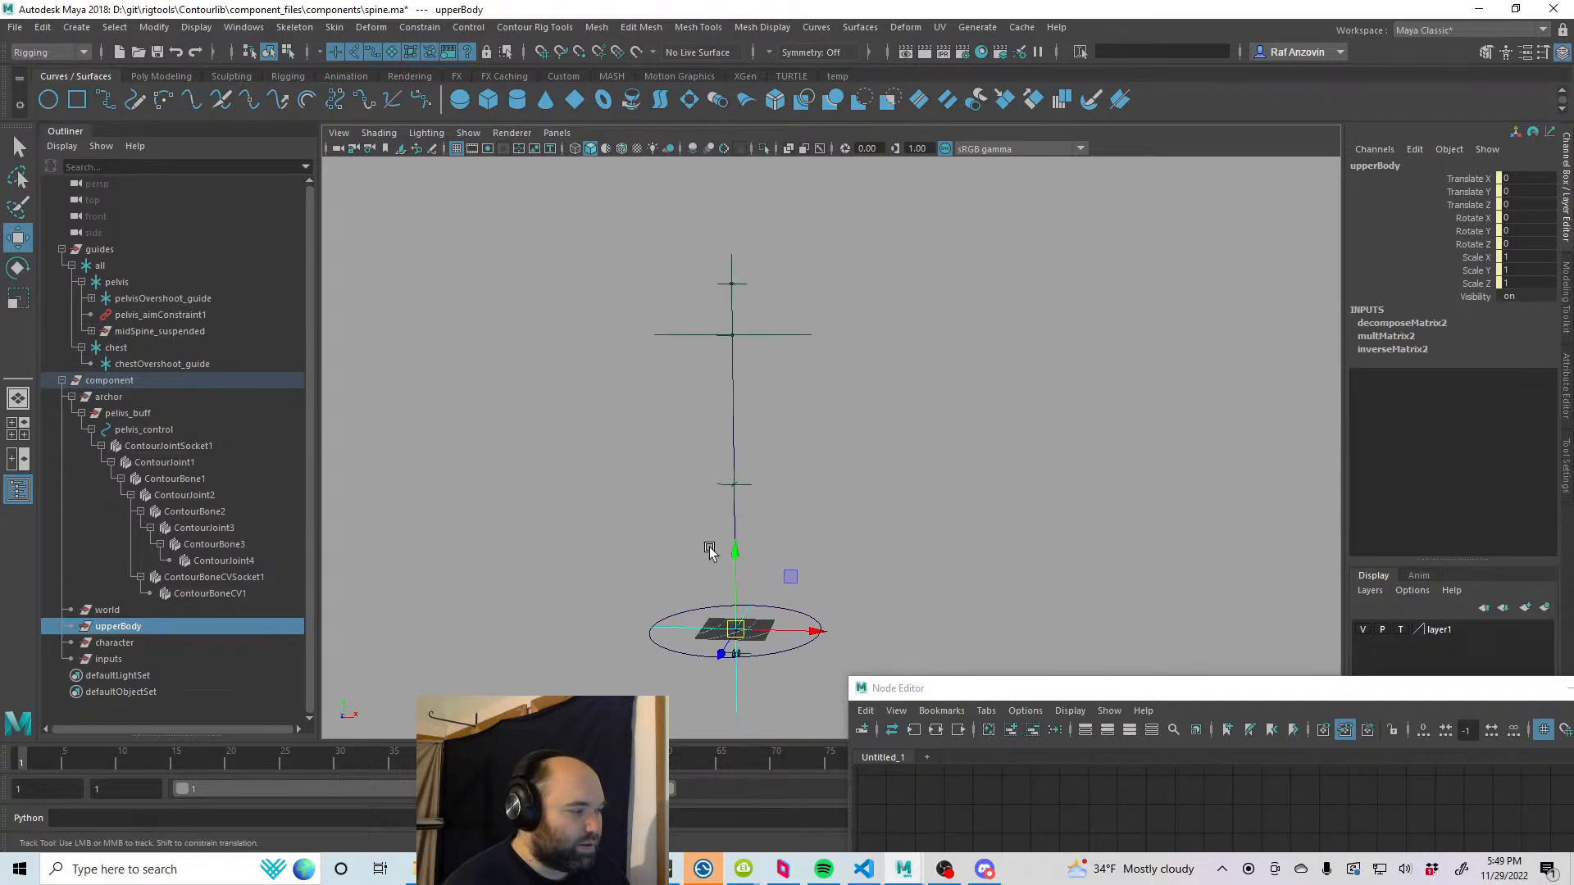
pyautogui.keyDown('alt'); pyautogui.moveTo(710, 549); pyautogui.dragTo(723, 513, button='middle'); pyautogui.keyUp('alt')
pyautogui.keyDown('alt'); pyautogui.moveTo(690, 520); pyautogui.dragTo(726, 518, button='right'); pyautogui.keyUp('alt')
pyautogui.keyDown('alt'); pyautogui.moveTo(593, 506); pyautogui.dragTo(594, 514, button='middle'); pyautogui.keyUp('alt')
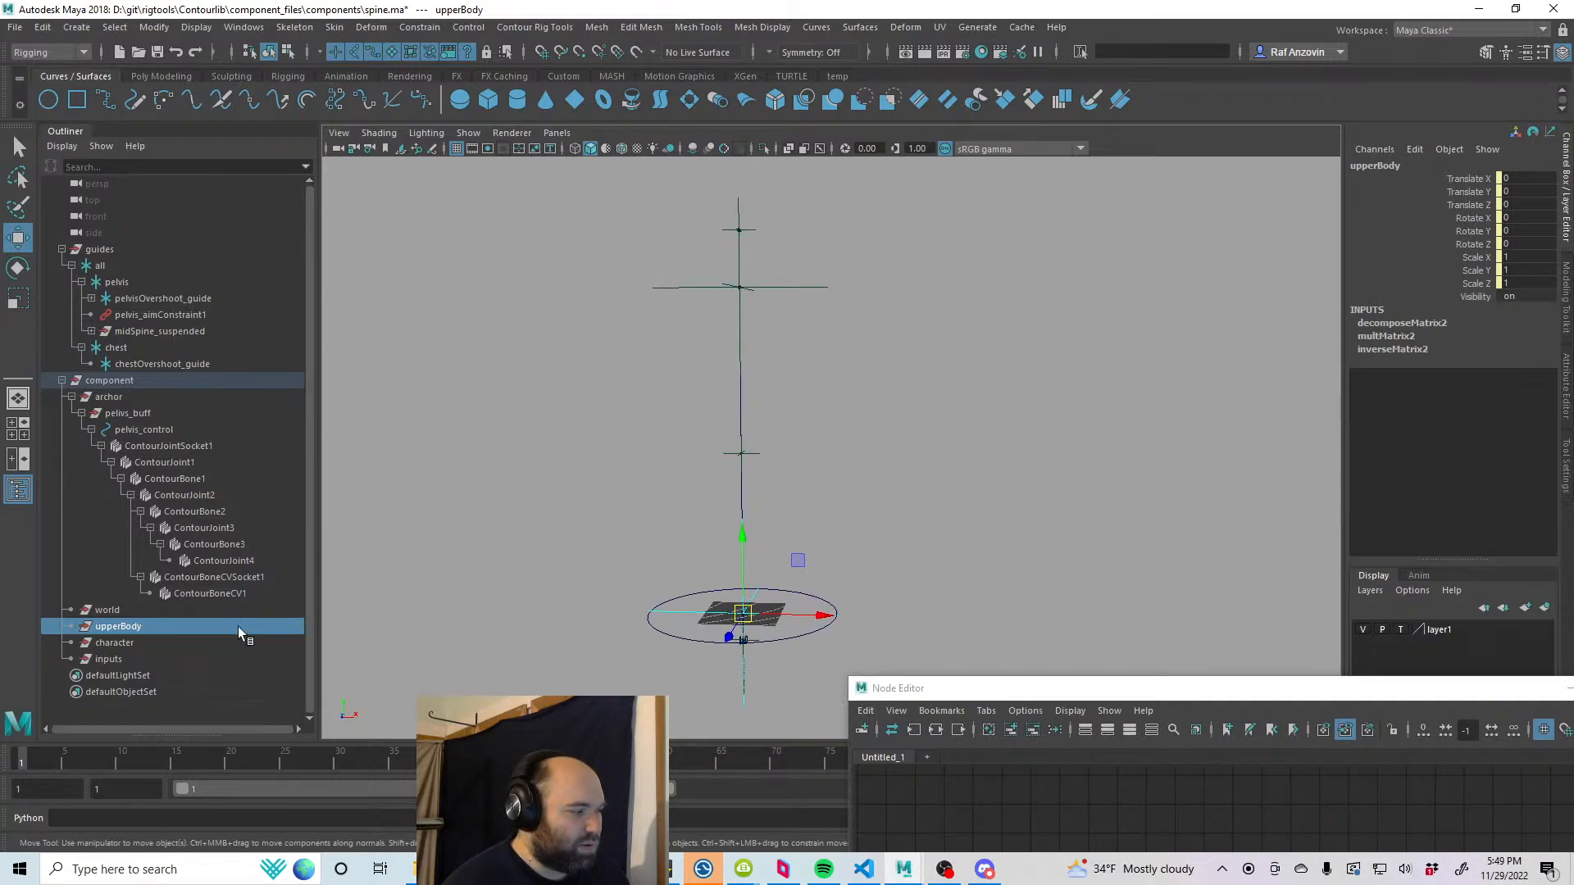
# Step: Move multMatrix2 above the rest of the node network and shift the inputs node farther from its downstream nodes
pyautogui.moveTo(1010, 690); pyautogui.dragTo(788, 193)
pyautogui.scroll(-3, 878, 598)
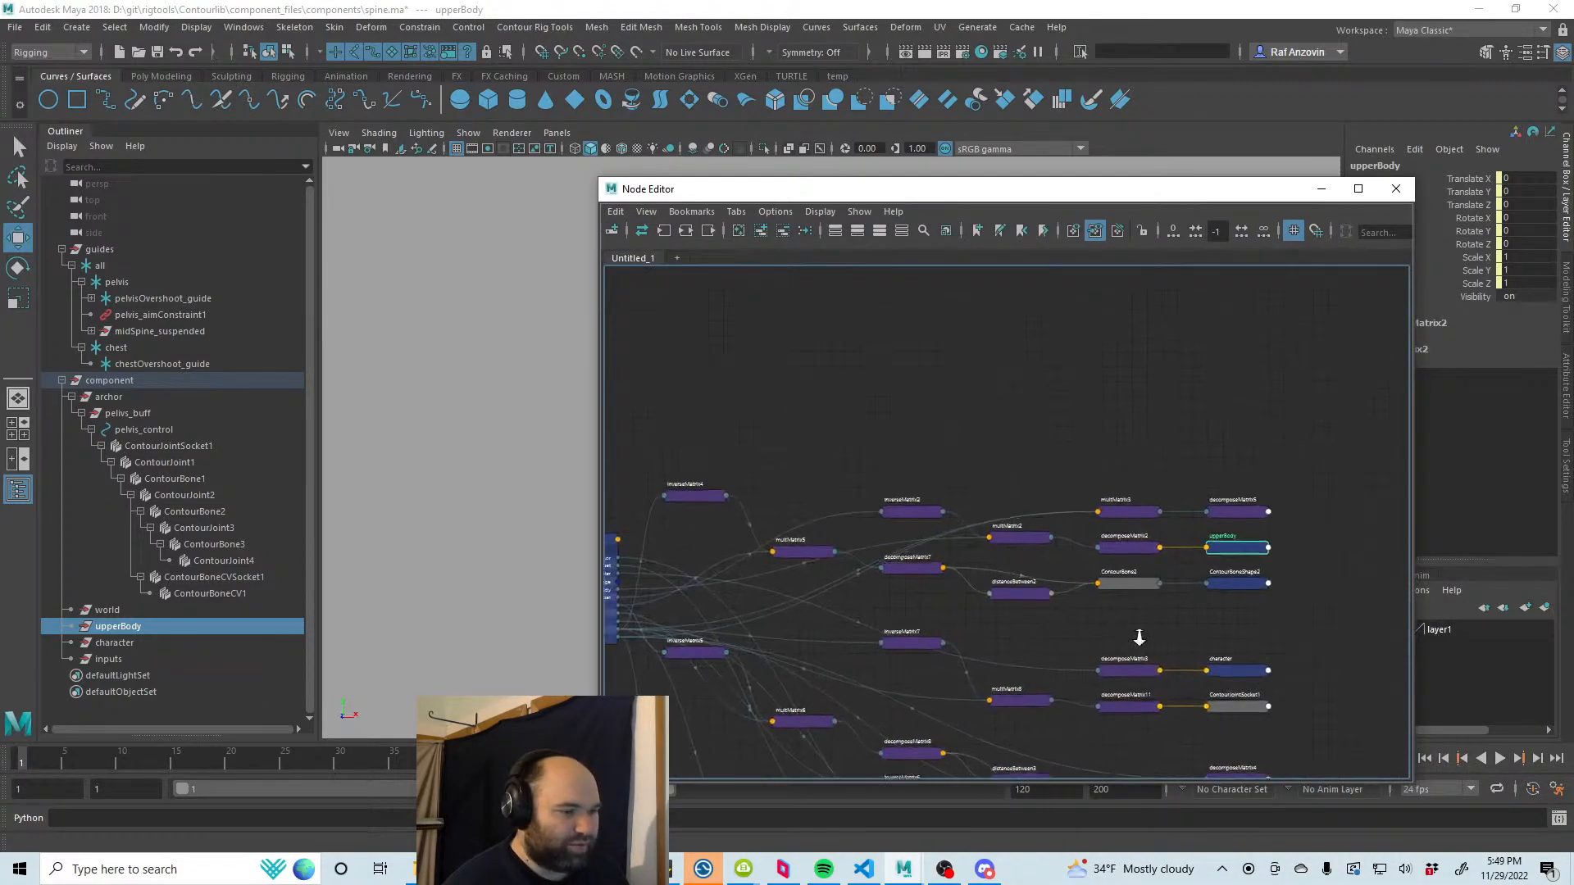
pyautogui.scroll(4, 959, 622)
pyautogui.moveTo(1051, 538); pyautogui.dragTo(1064, 343)
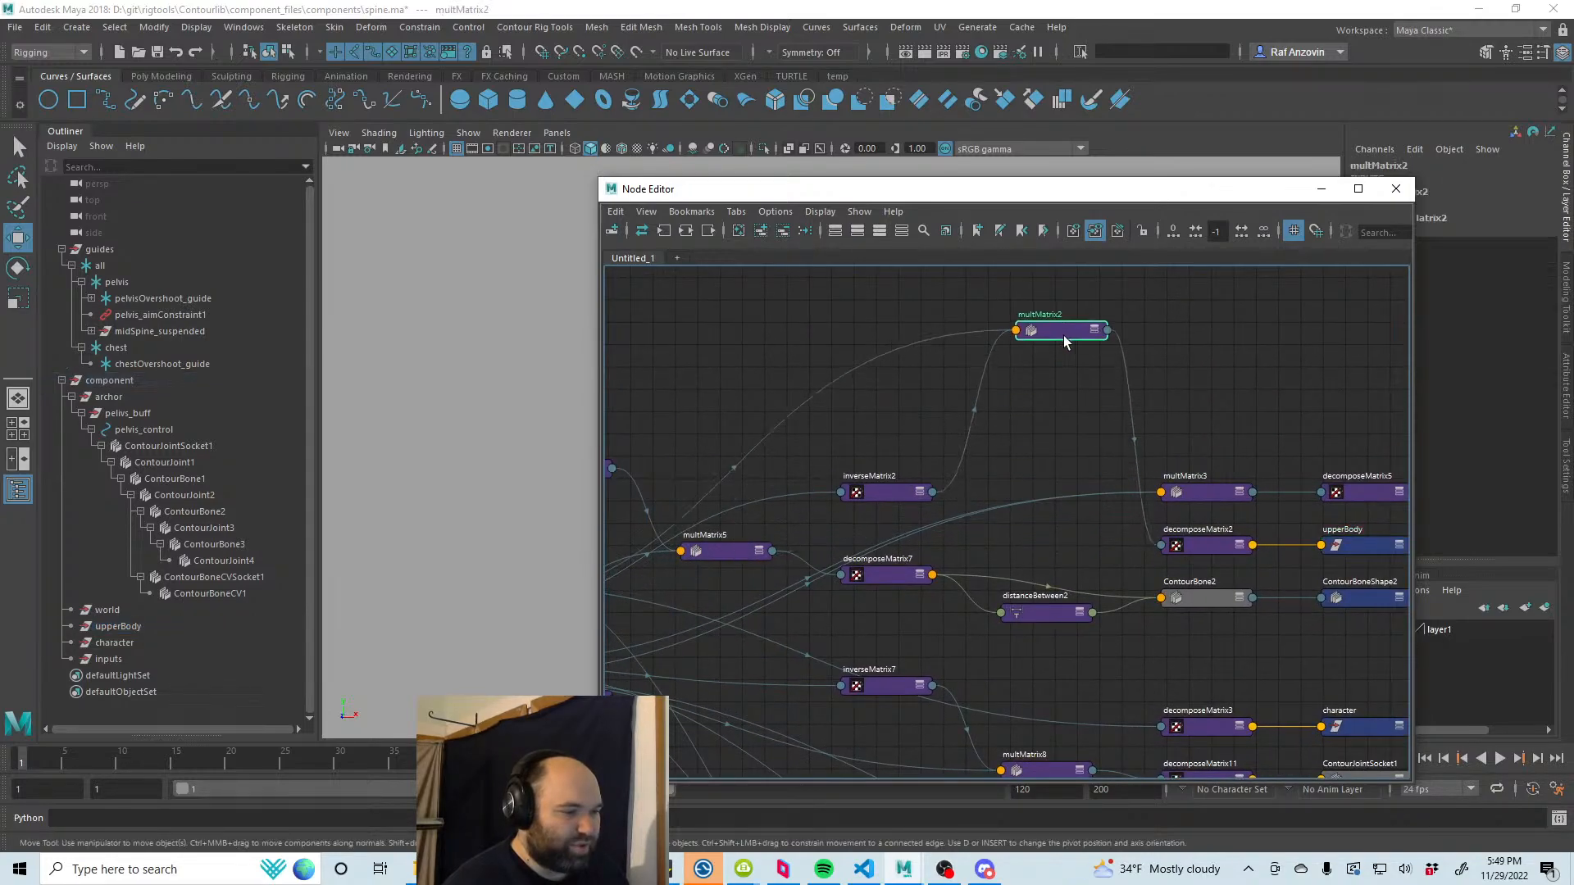
pyautogui.keyDown('alt'); pyautogui.moveTo(913, 516); pyautogui.dragTo(1133, 538, button='middle'); pyautogui.keyUp('alt')
pyautogui.keyDown('alt'); pyautogui.moveTo(878, 566); pyautogui.dragTo(1120, 526, button='middle'); pyautogui.keyUp('alt')
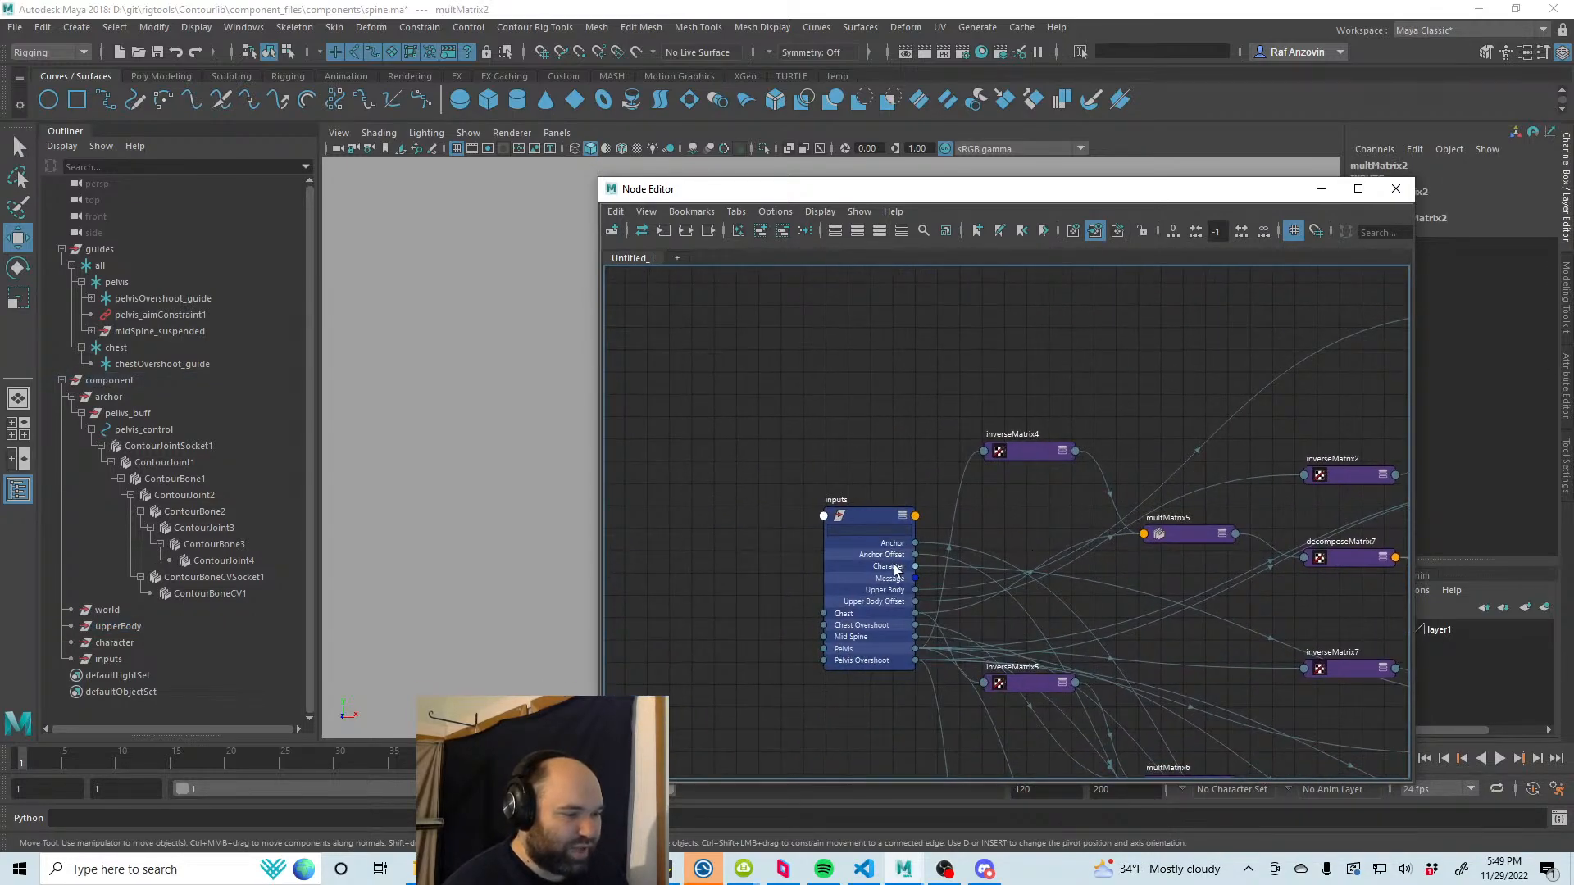
pyautogui.moveTo(870, 518); pyautogui.dragTo(772, 515)
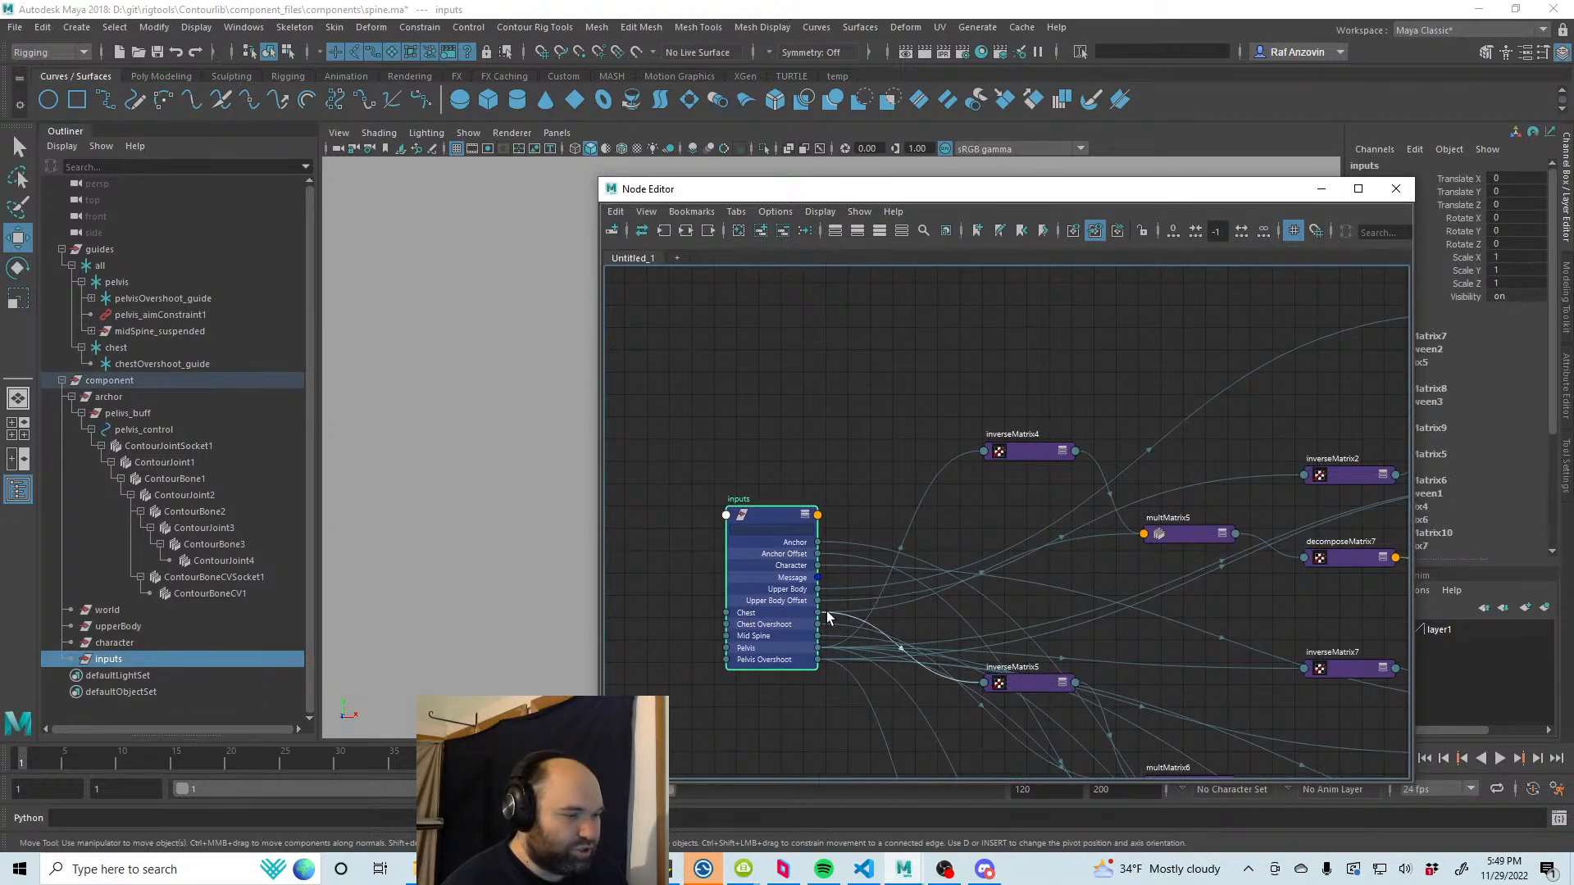
# Step: Move multMatrix5 above the network and follow its connection through decomposeMatrix7 to ContourBone2
pyautogui.moveTo(1197, 533); pyautogui.dragTo(1125, 317)
pyautogui.keyDown('alt'); pyautogui.moveTo(1279, 534); pyautogui.dragTo(845, 537, button='middle'); pyautogui.keyUp('alt')
pyautogui.click(915, 564)
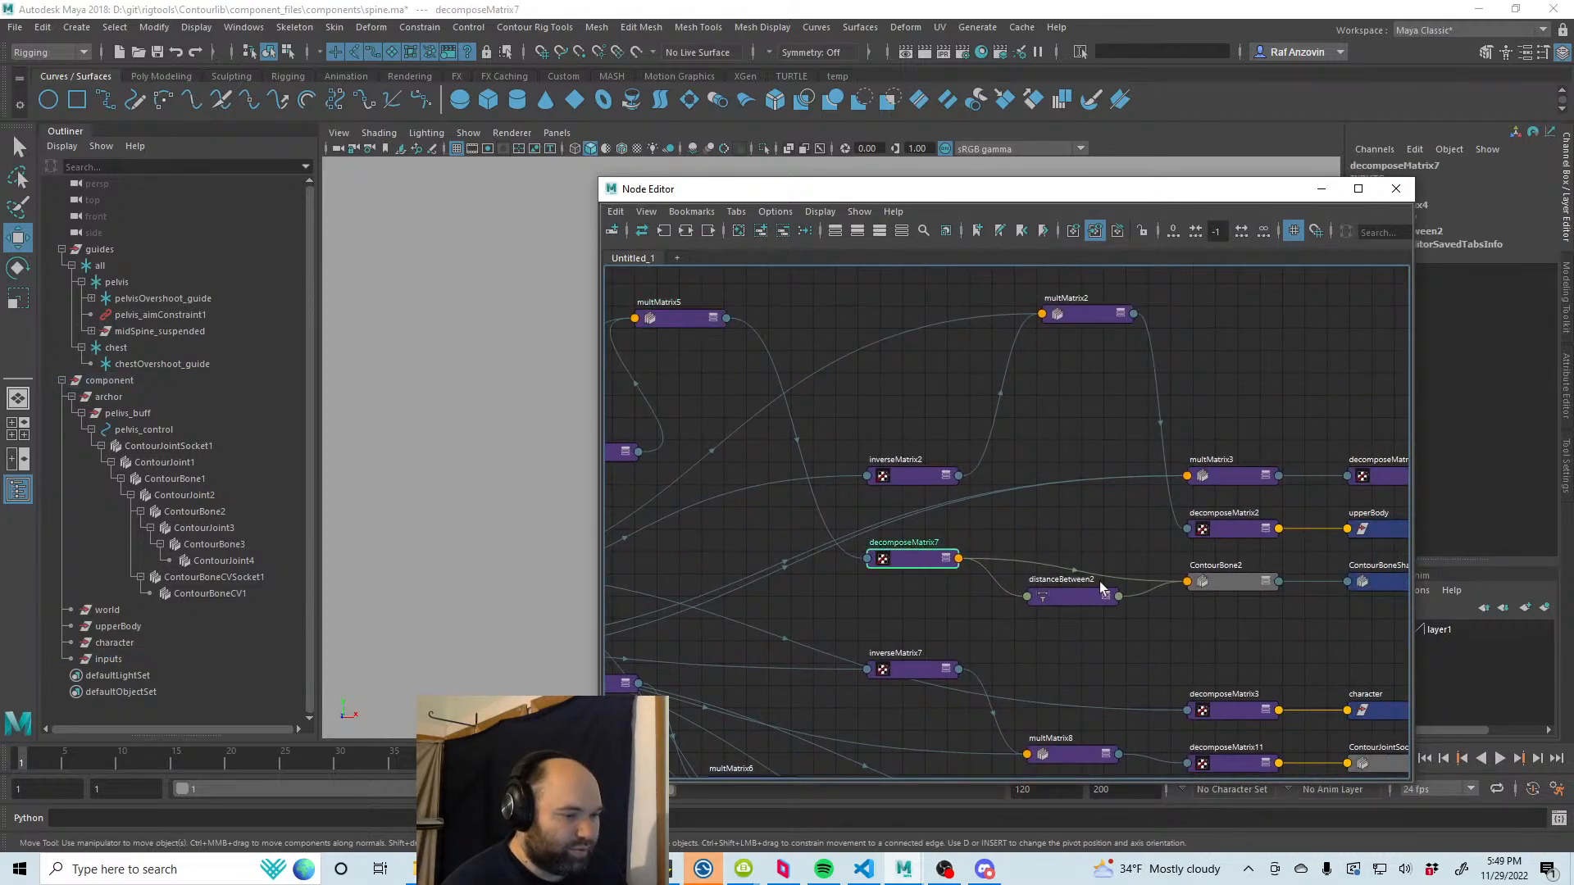
pyautogui.click(1232, 590)
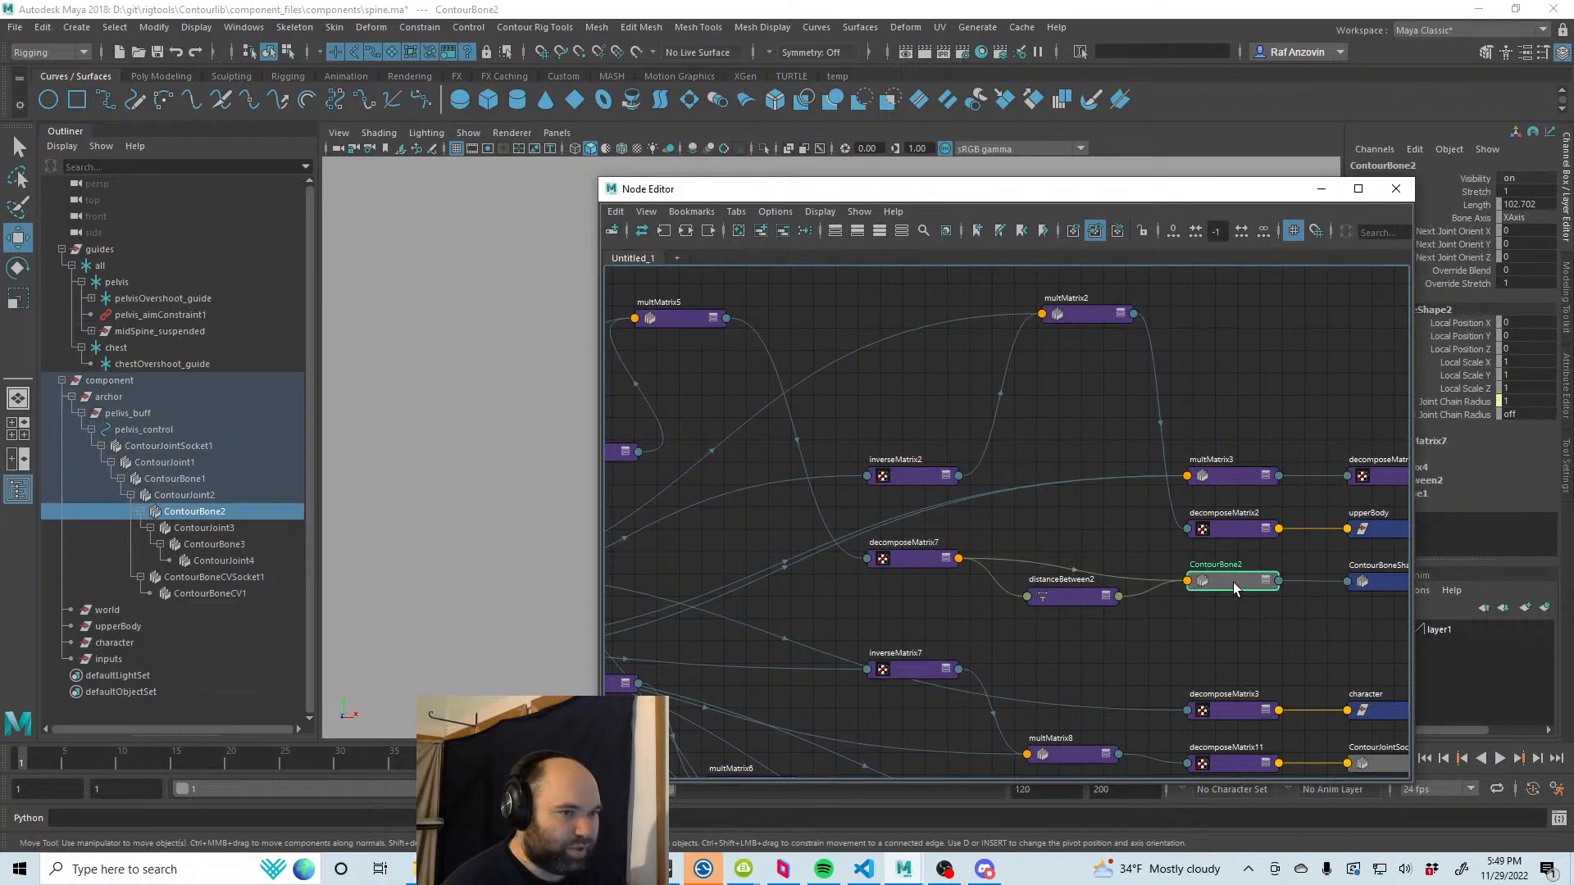
pyautogui.moveTo(1233, 582); pyautogui.dragTo(1230, 572)
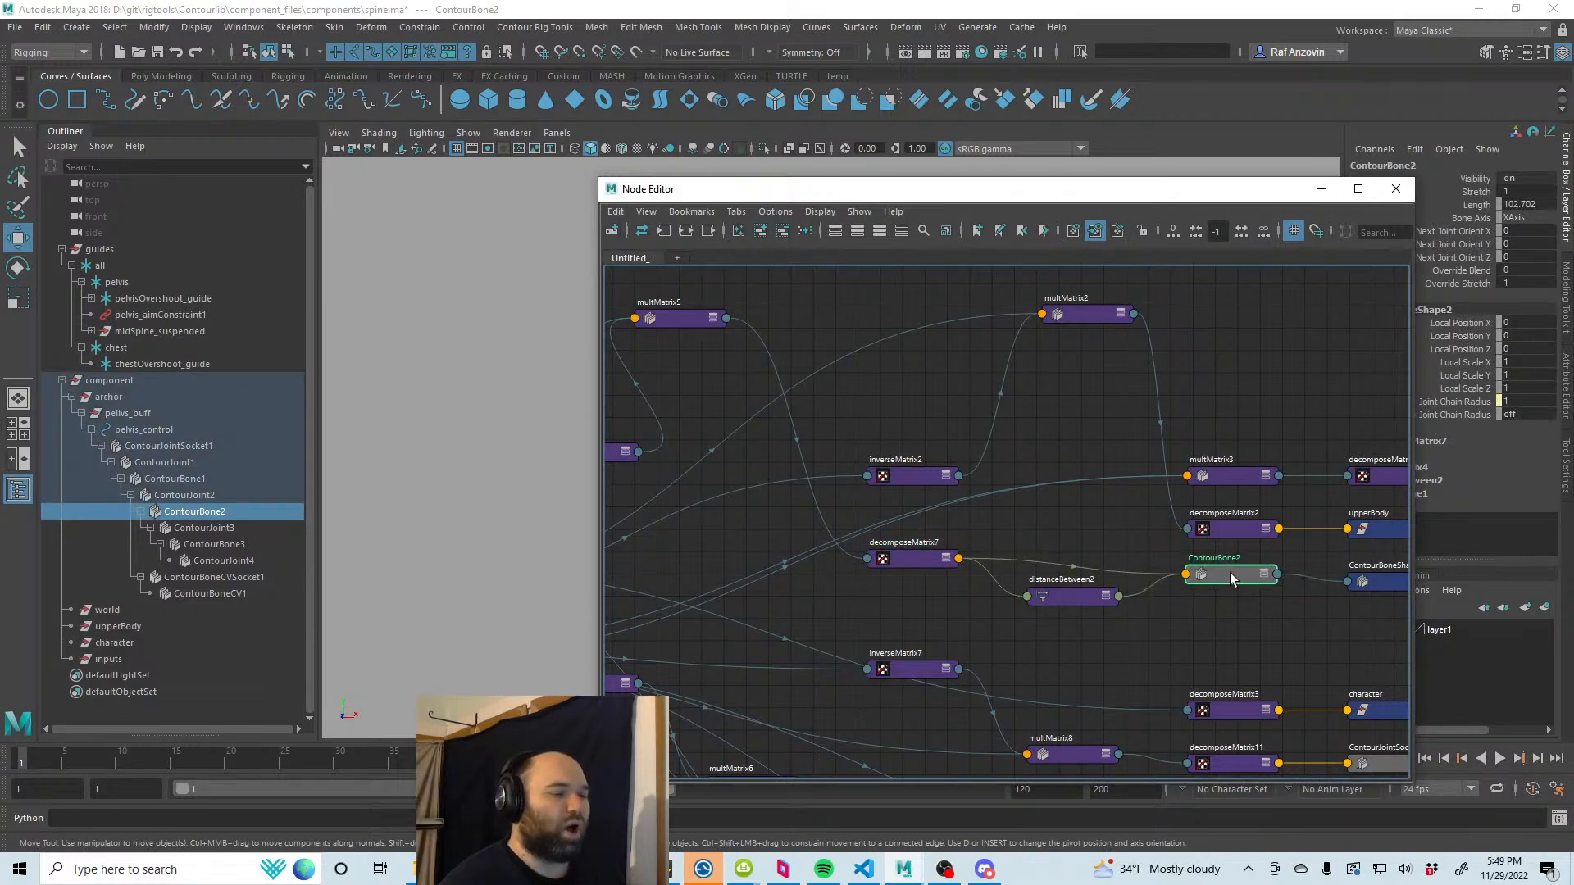
# Step: Show the connected attributes of distanceBetween2 and adjust its placement and ContourBone2's in the graph
pyautogui.click(1105, 597)
pyautogui.moveTo(1080, 601); pyautogui.dragTo(1052, 604)
pyautogui.moveTo(1233, 571); pyautogui.dragTo(1211, 581)
pyautogui.keyDown('alt'); pyautogui.moveTo(1288, 638); pyautogui.dragTo(1130, 644, button='middle'); pyautogui.keyUp('alt')
pyautogui.moveTo(1048, 585); pyautogui.dragTo(1069, 583)
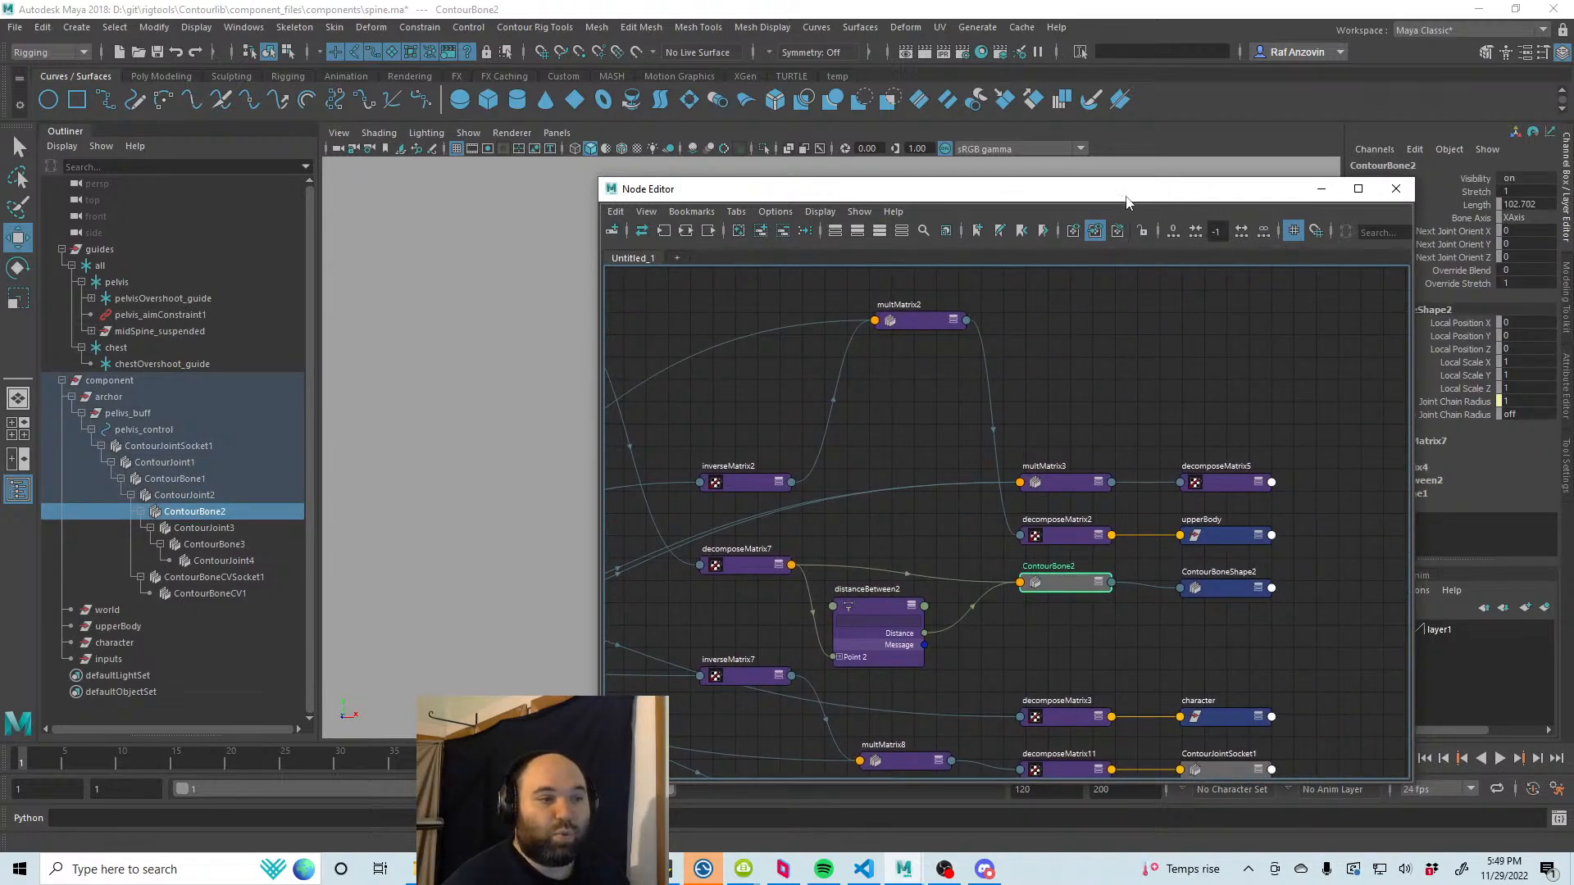
# Step: Show the connected attributes of ContourBoneShape2 and ContourBone2 and examine what drives the bone's length and next joint orient
pyautogui.moveTo(1128, 190); pyautogui.dragTo(1098, 437)
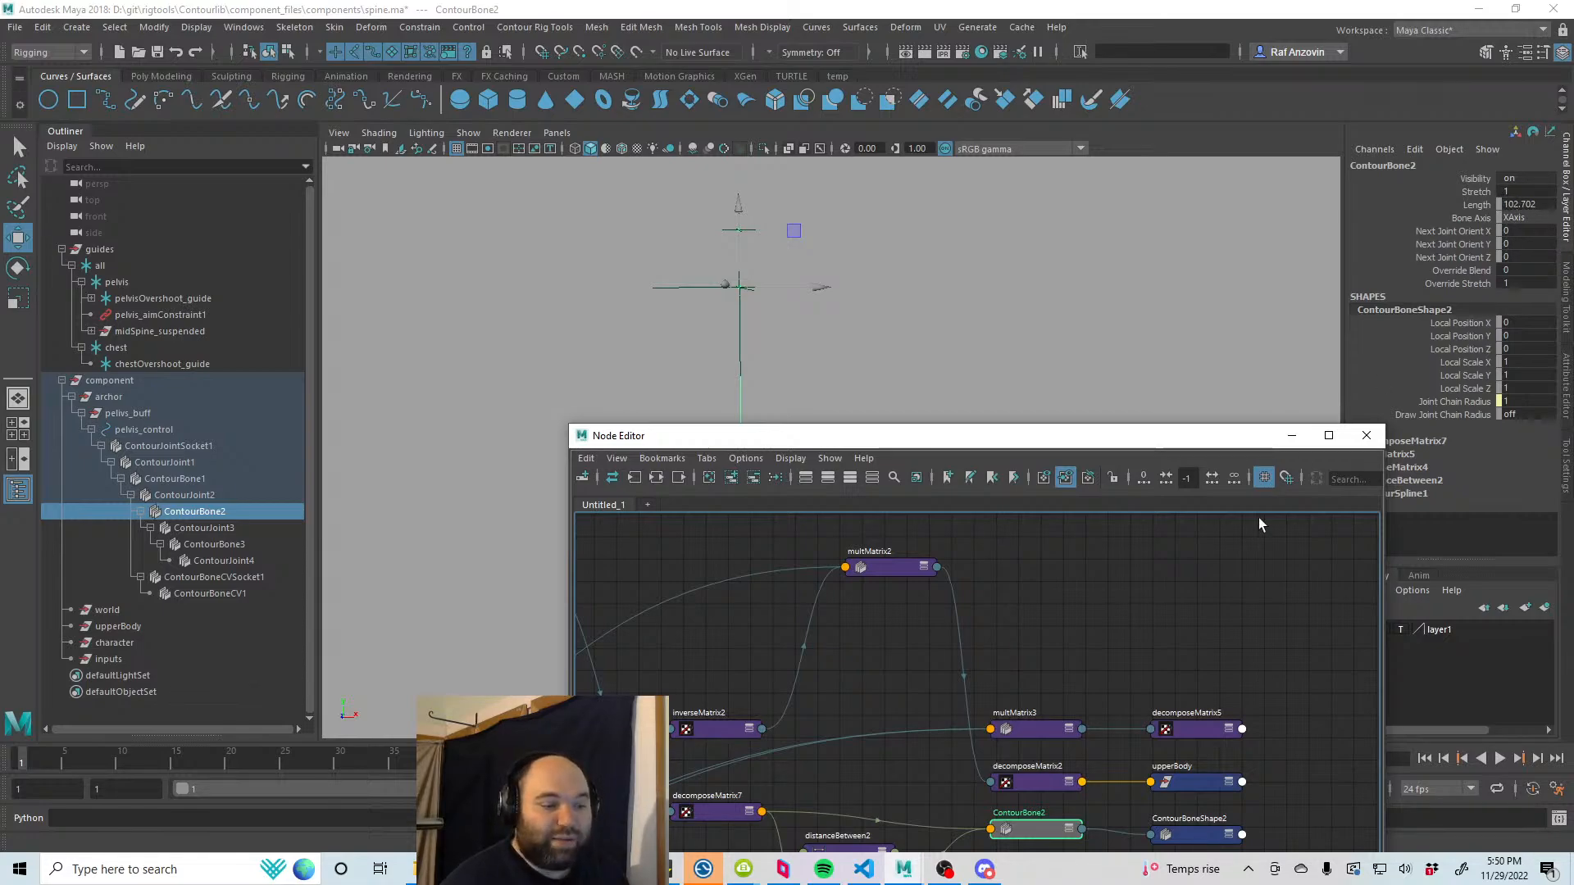
pyautogui.moveTo(1244, 712); pyautogui.dragTo(1246, 603, button='middle')
pyautogui.click(1218, 715)
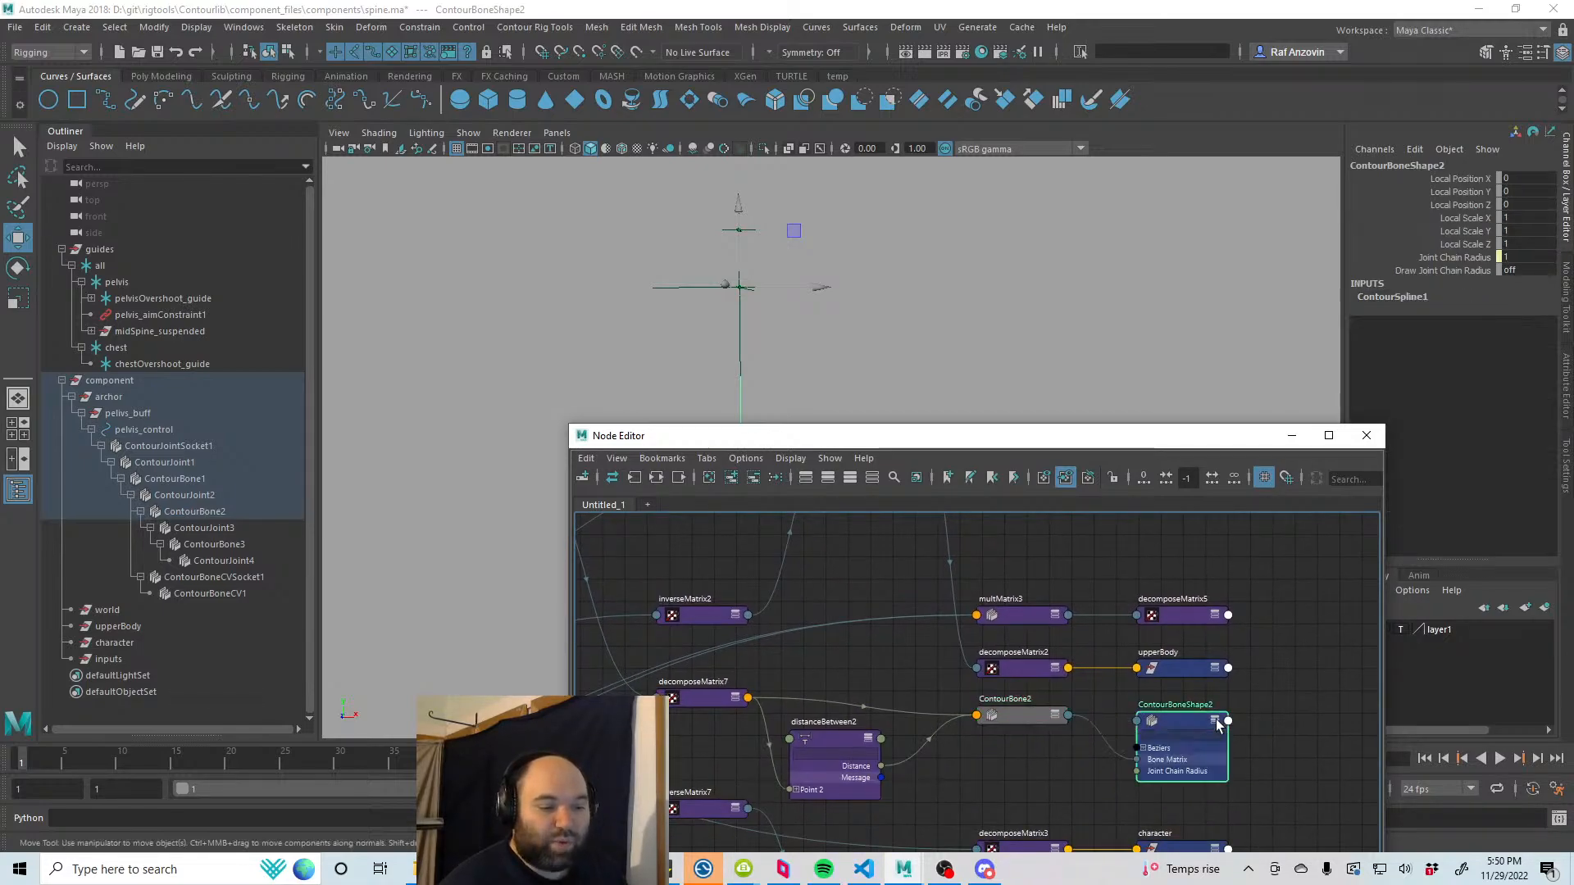
pyautogui.moveTo(1205, 714); pyautogui.dragTo(1204, 717)
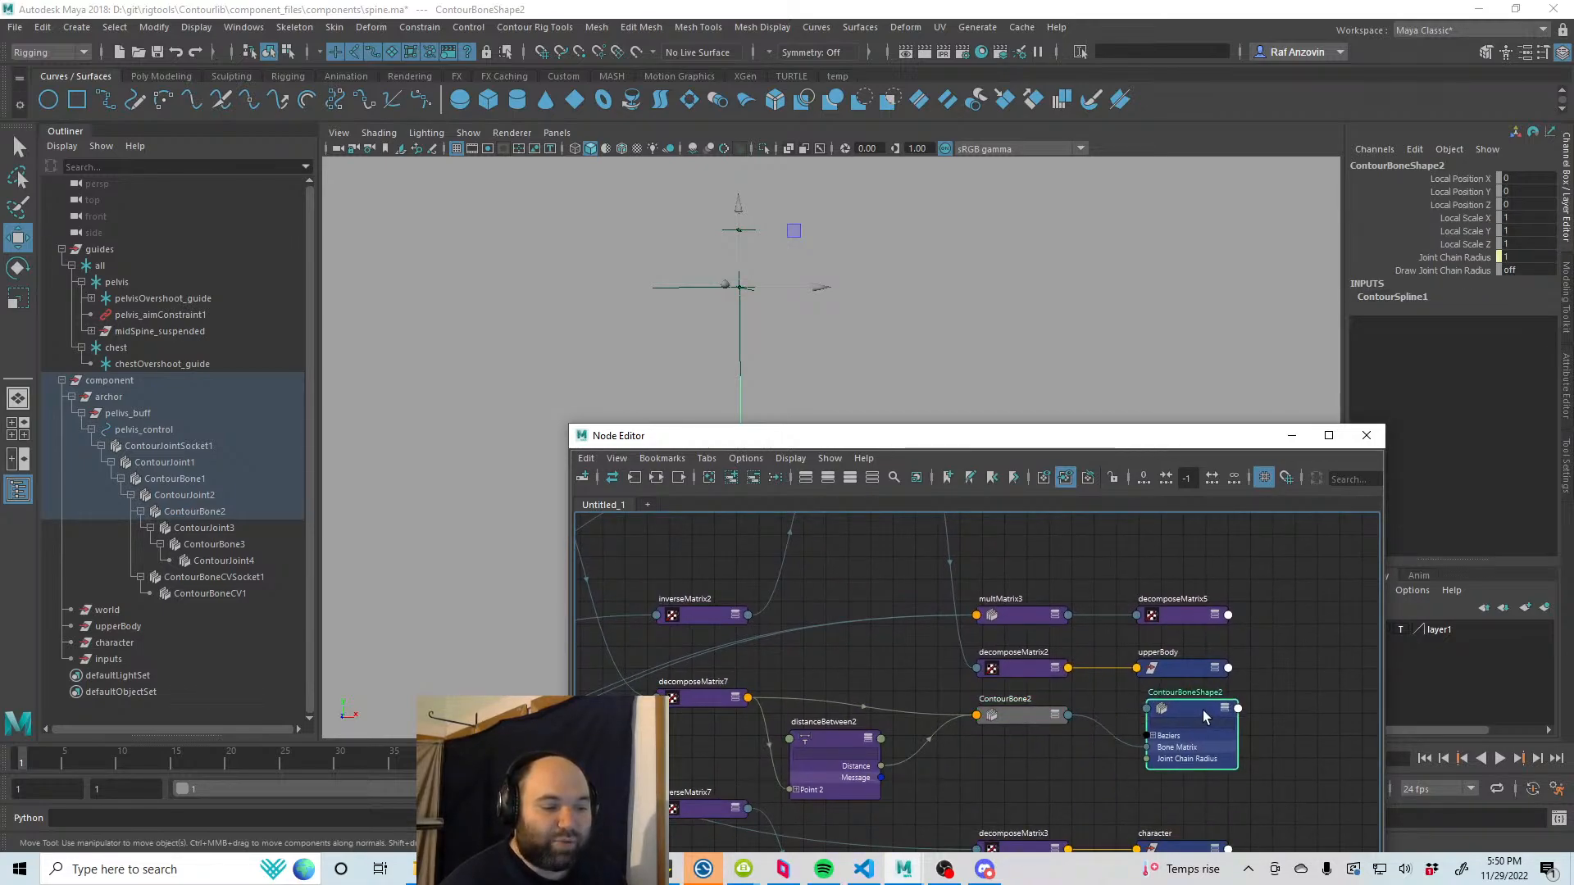
pyautogui.click(1055, 714)
pyautogui.keyDown('alt'); pyautogui.moveTo(1089, 807); pyautogui.dragTo(1179, 699, button='middle'); pyautogui.keyUp('alt')
pyautogui.scroll(2, 1073, 644)
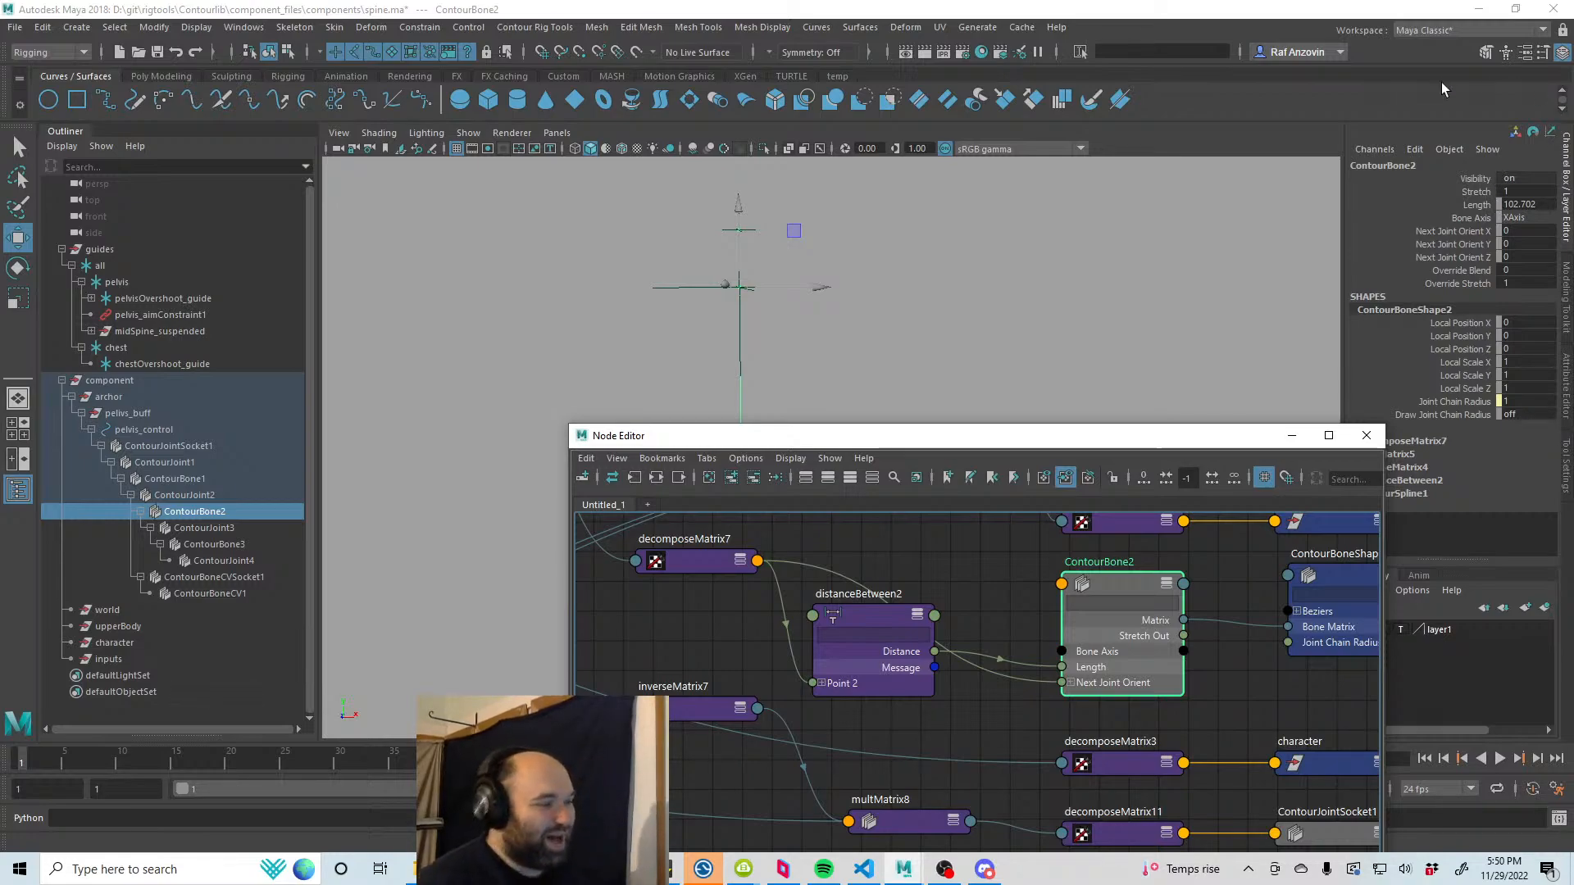
# Step: Close the Node Editor and select ContourJoint3 in the spine hierarchy
pyautogui.moveTo(818, 440); pyautogui.dragTo(934, 355)
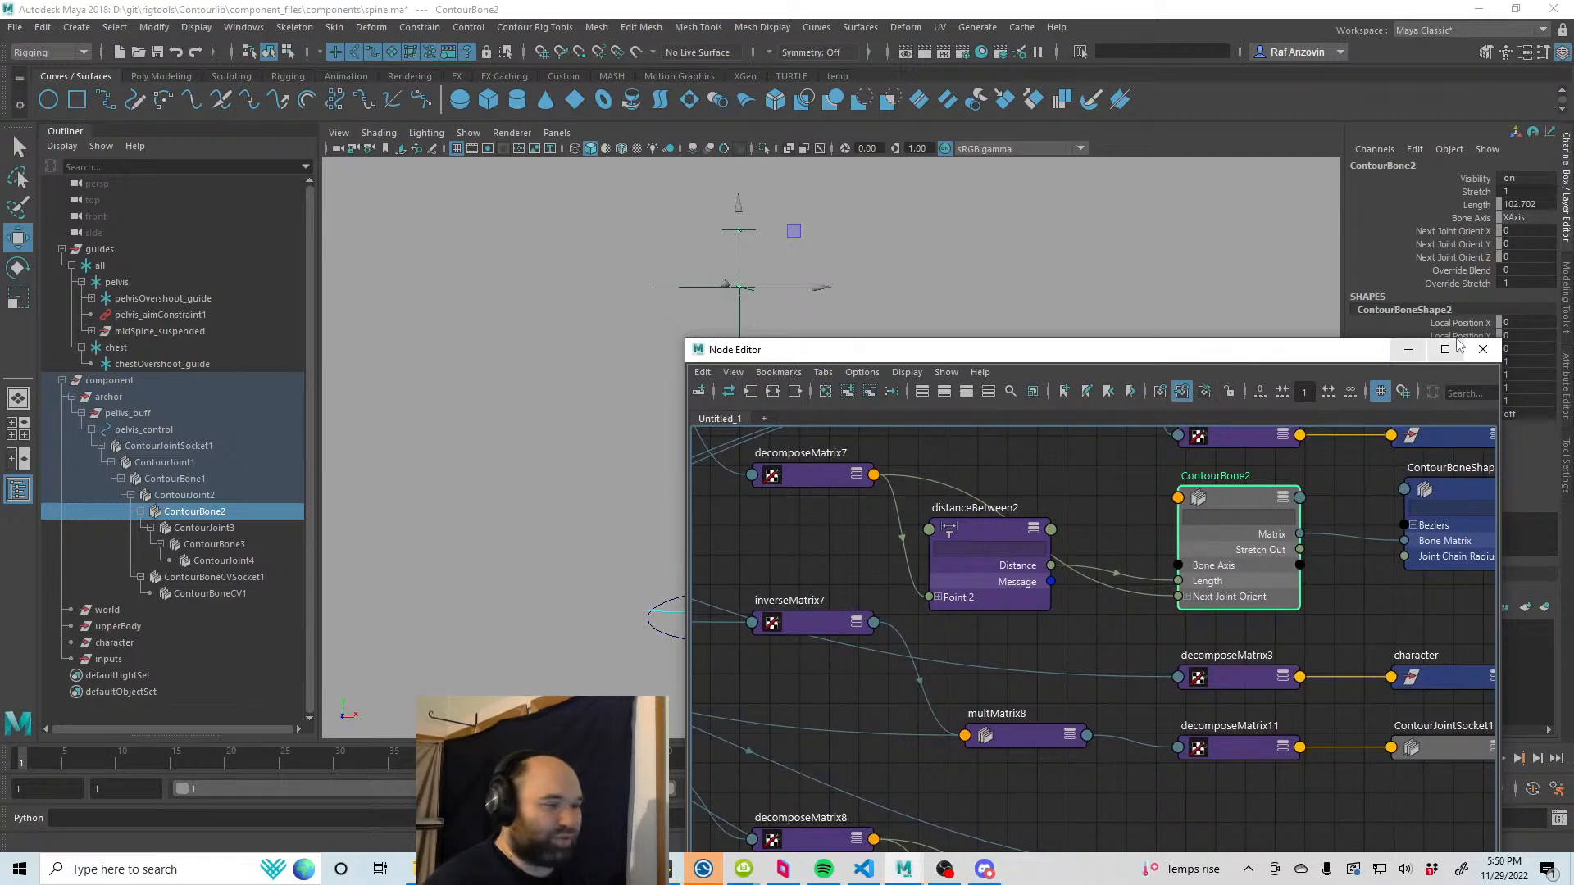
pyautogui.click(1482, 350)
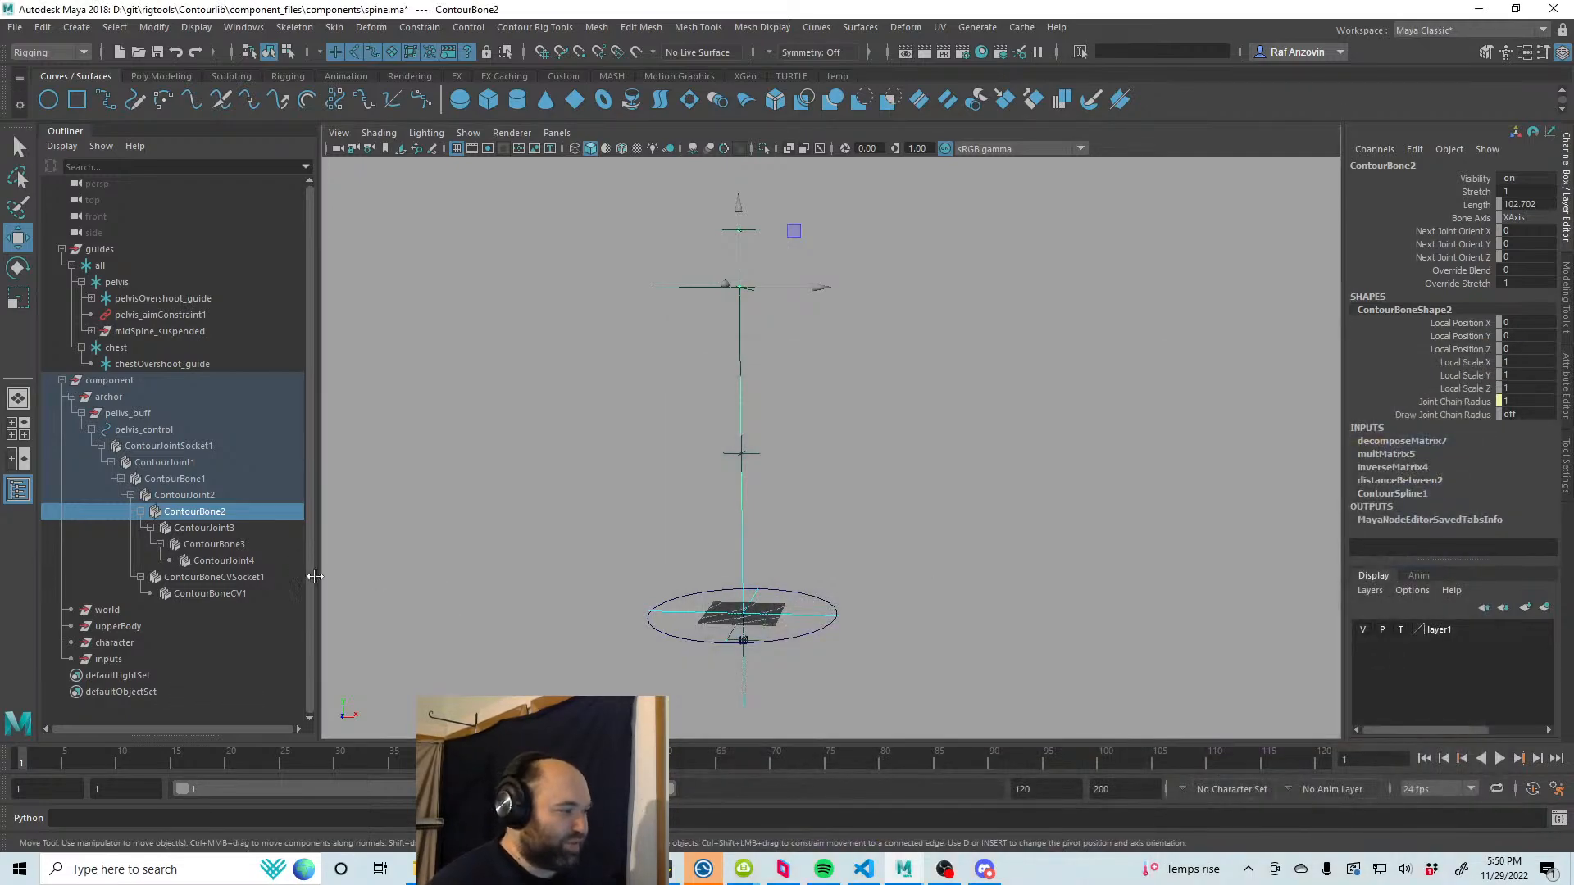
pyautogui.click(244, 526)
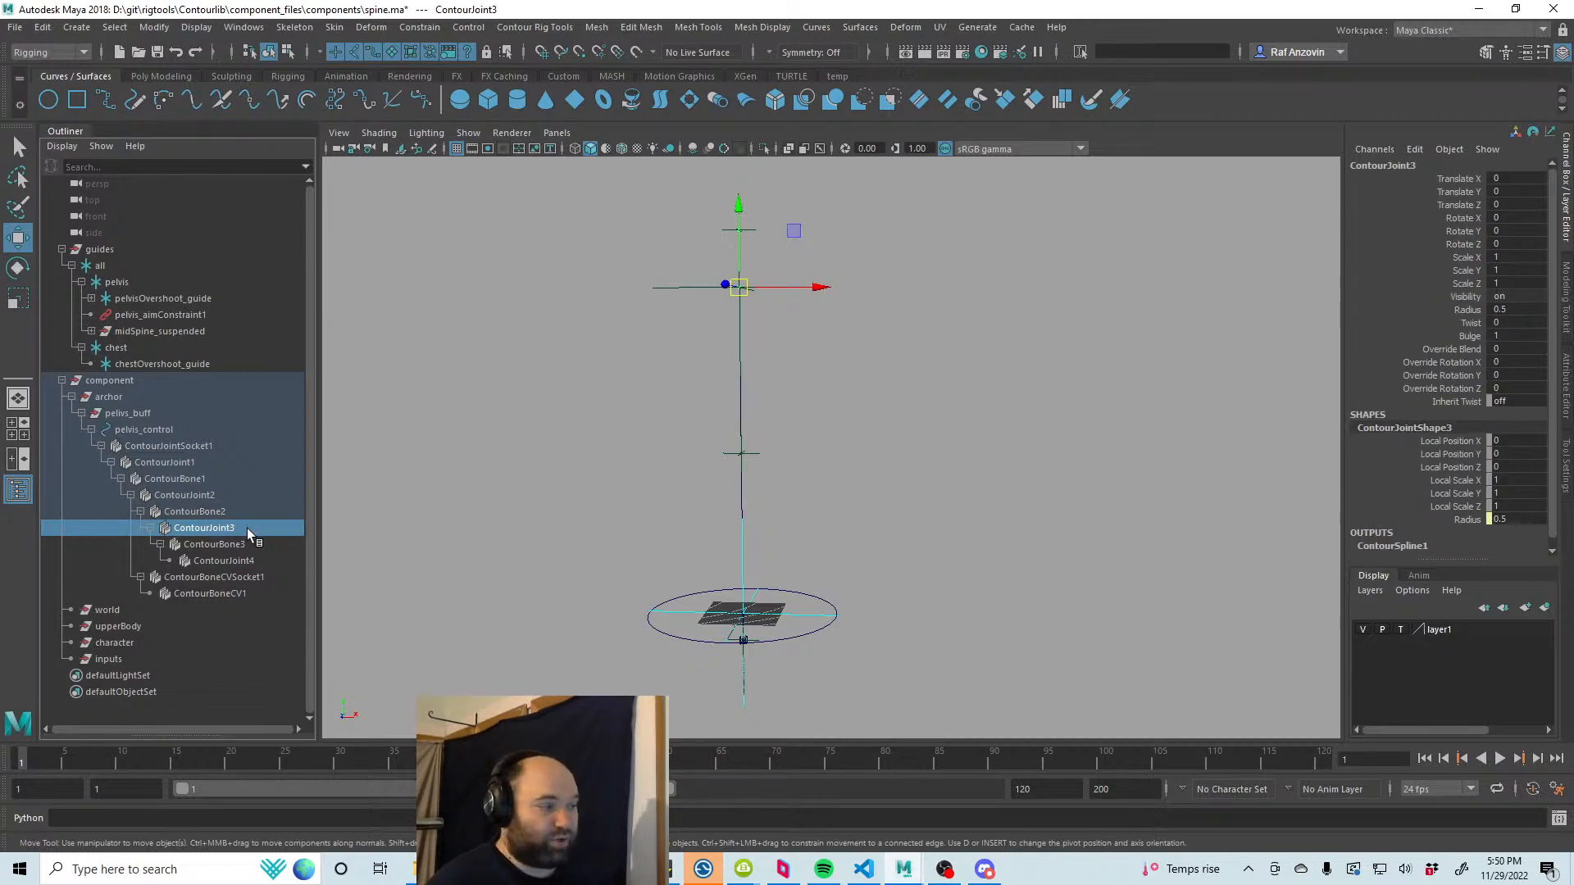
# Step: Compare the attributes of ContourBone2, ContourJoint3 and ContourBone3 in the spine hierarchy, ending with ContourJoint3 selected
pyautogui.click(237, 513)
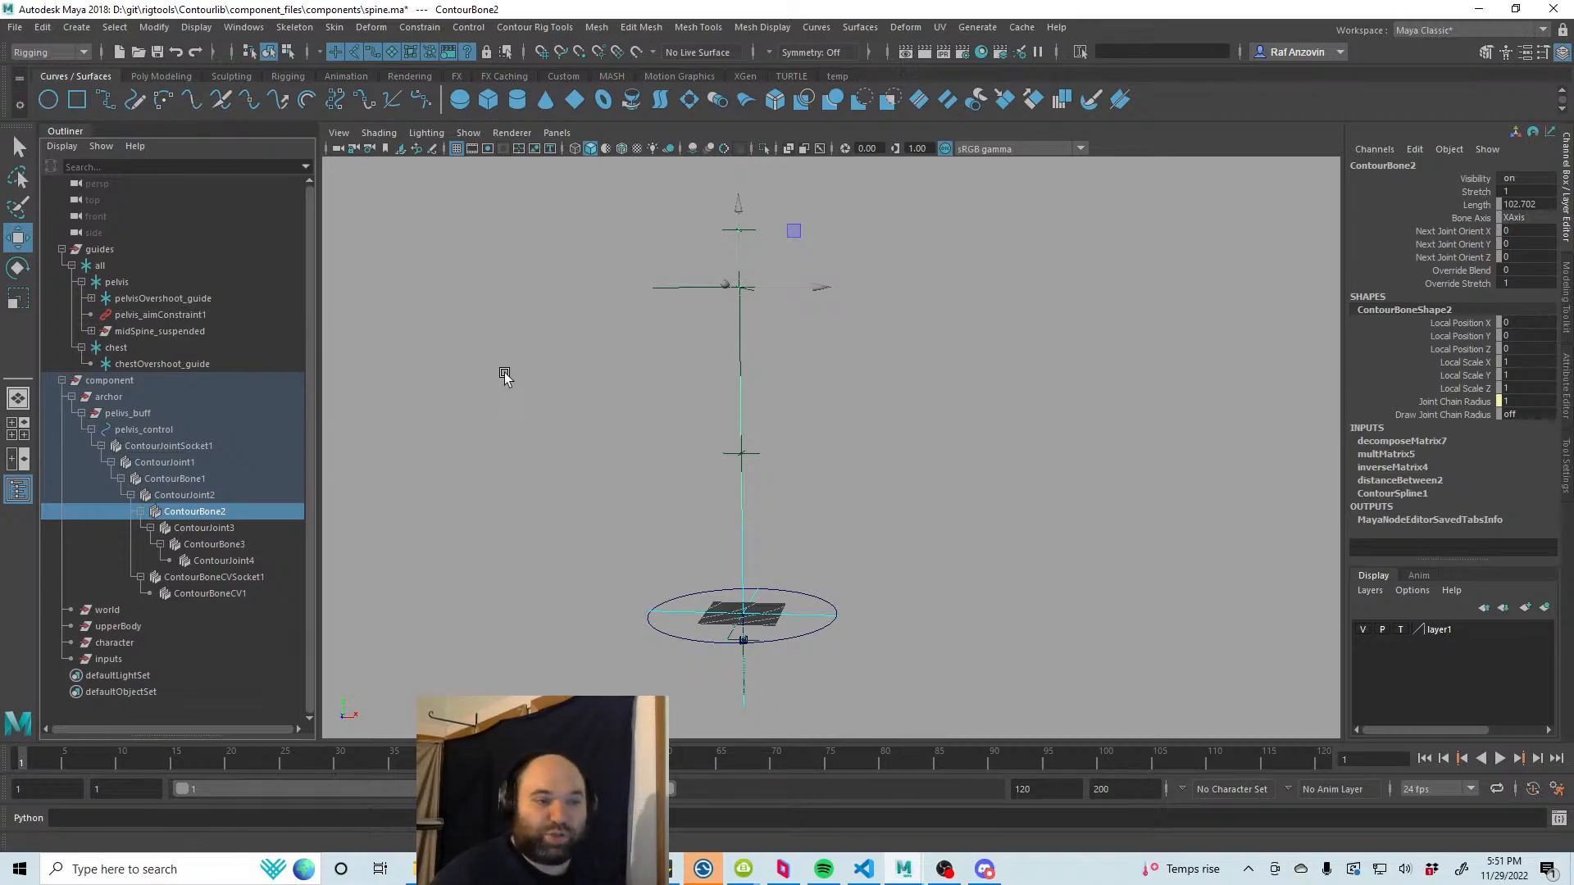
pyautogui.click(279, 528)
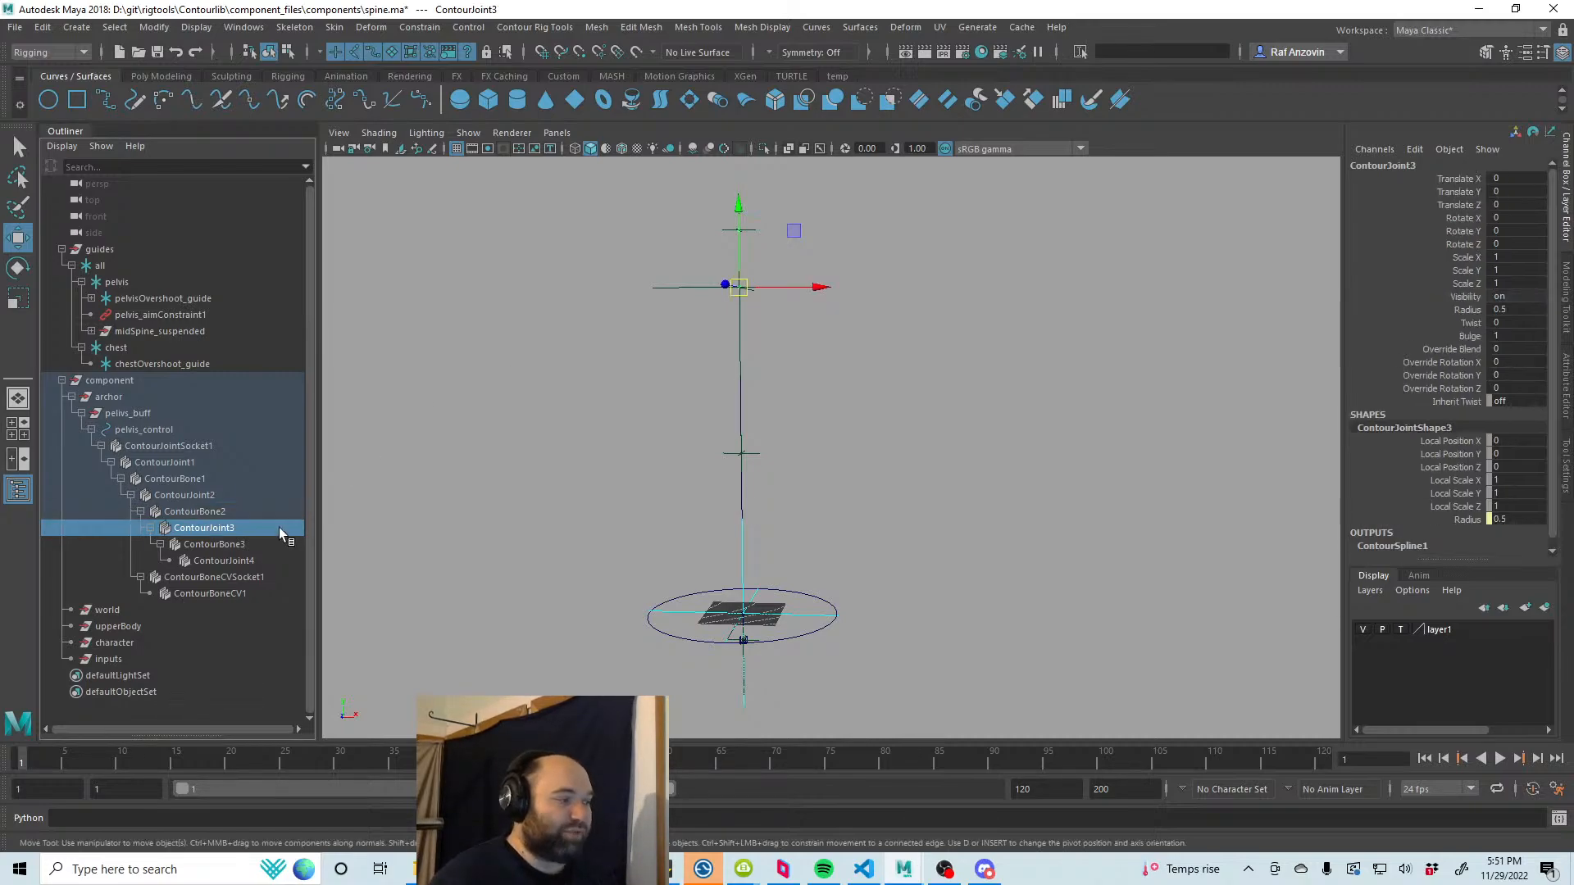
pyautogui.click(239, 508)
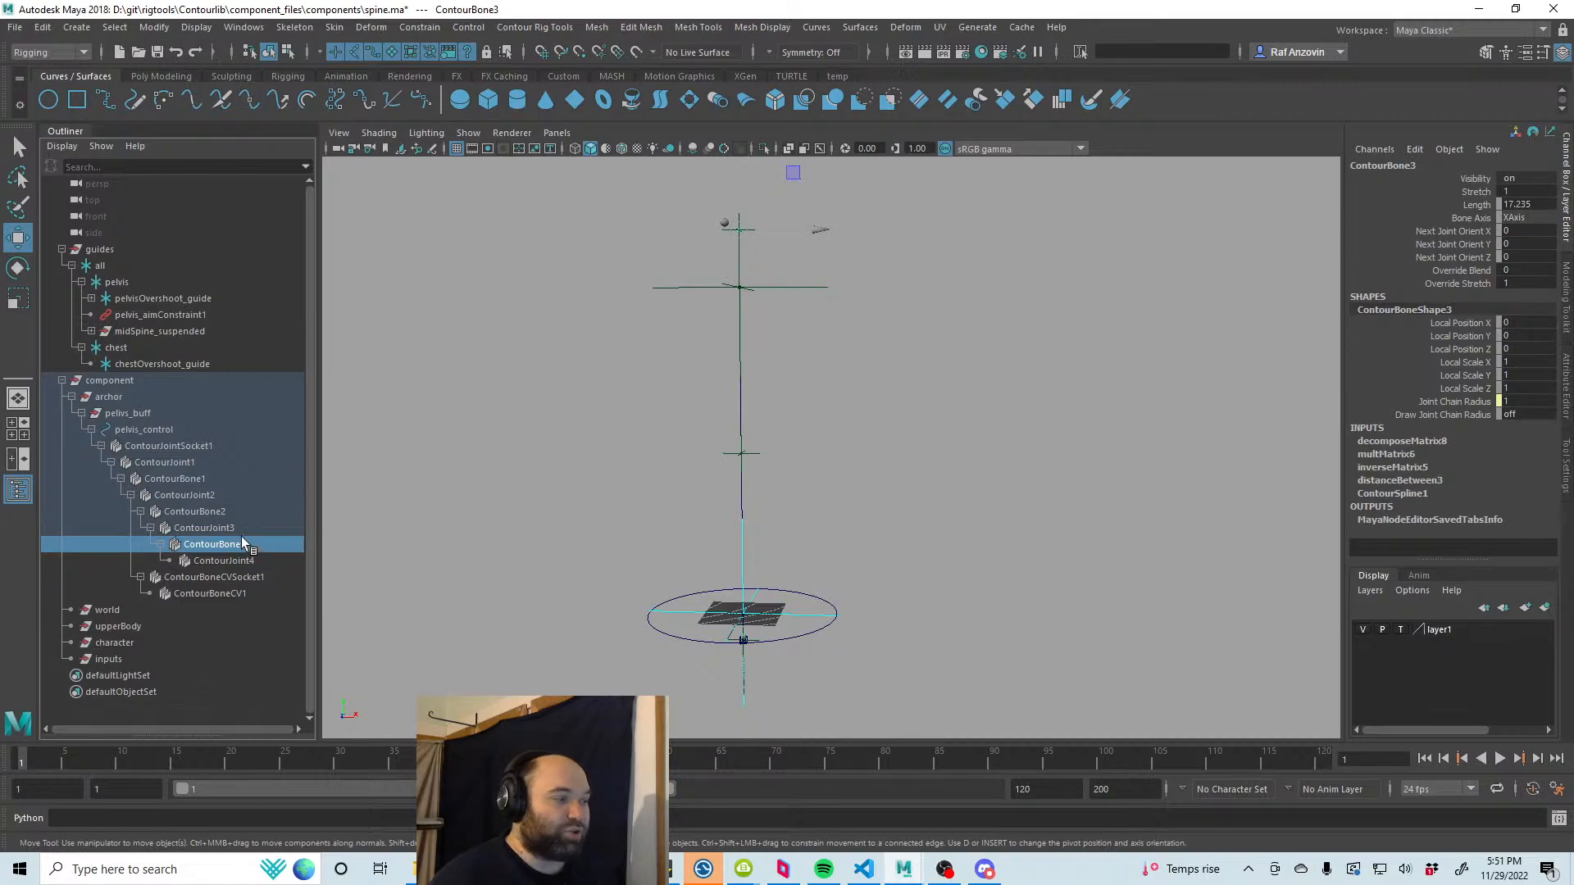
pyautogui.click(243, 529)
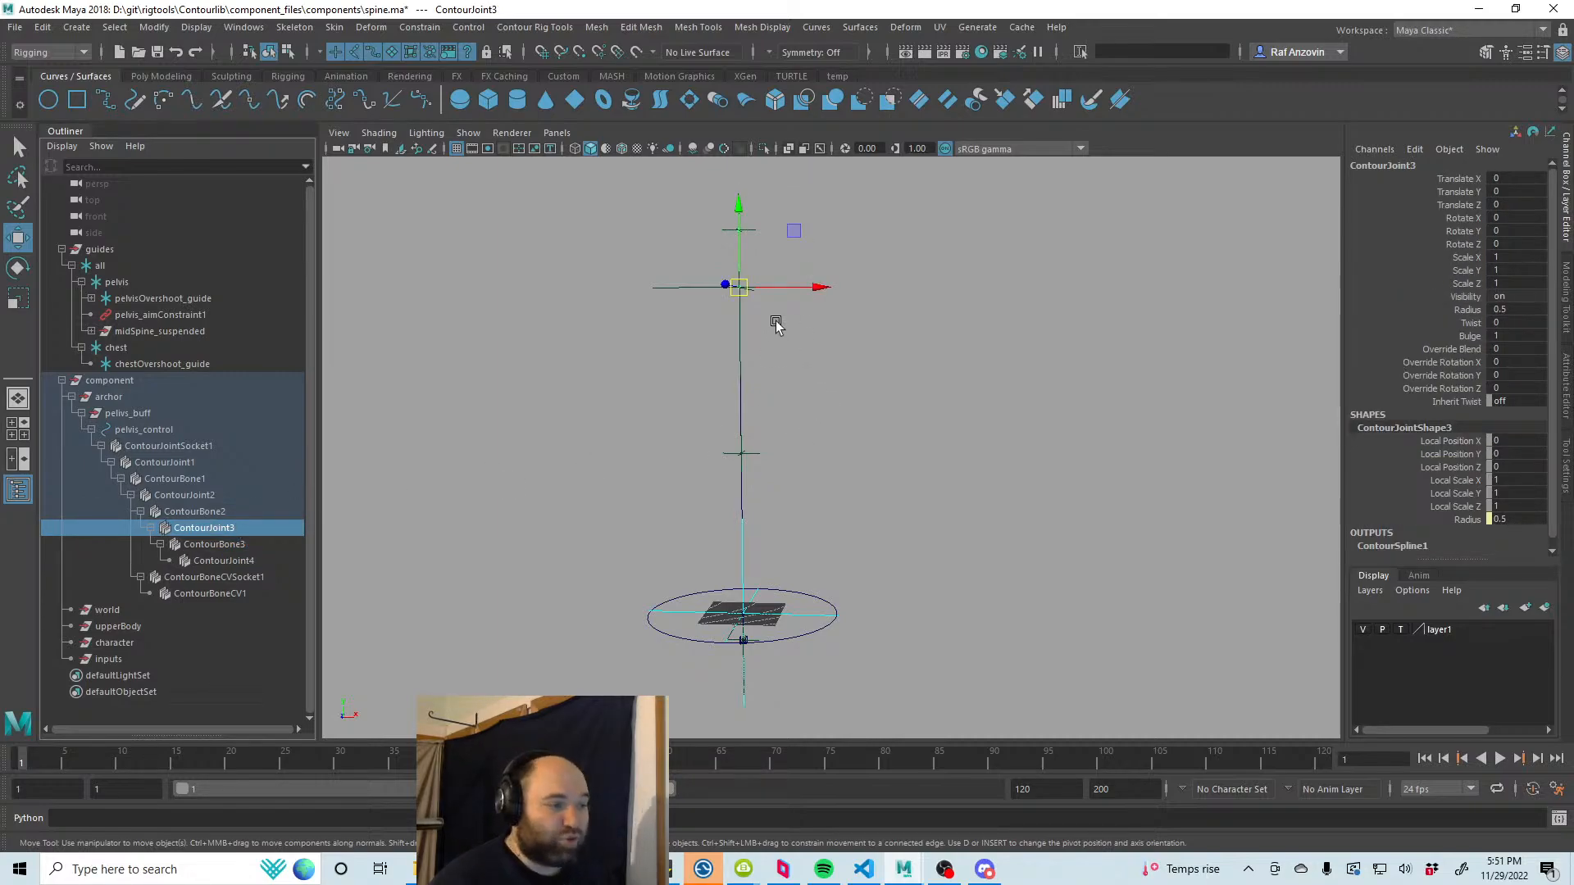
pyautogui.keyDown('alt'); pyautogui.moveTo(815, 337); pyautogui.dragTo(840, 355, button='middle'); pyautogui.keyUp('alt')
pyautogui.keyDown('alt'); pyautogui.moveTo(840, 355); pyautogui.dragTo(931, 403, button='right'); pyautogui.keyUp('alt')
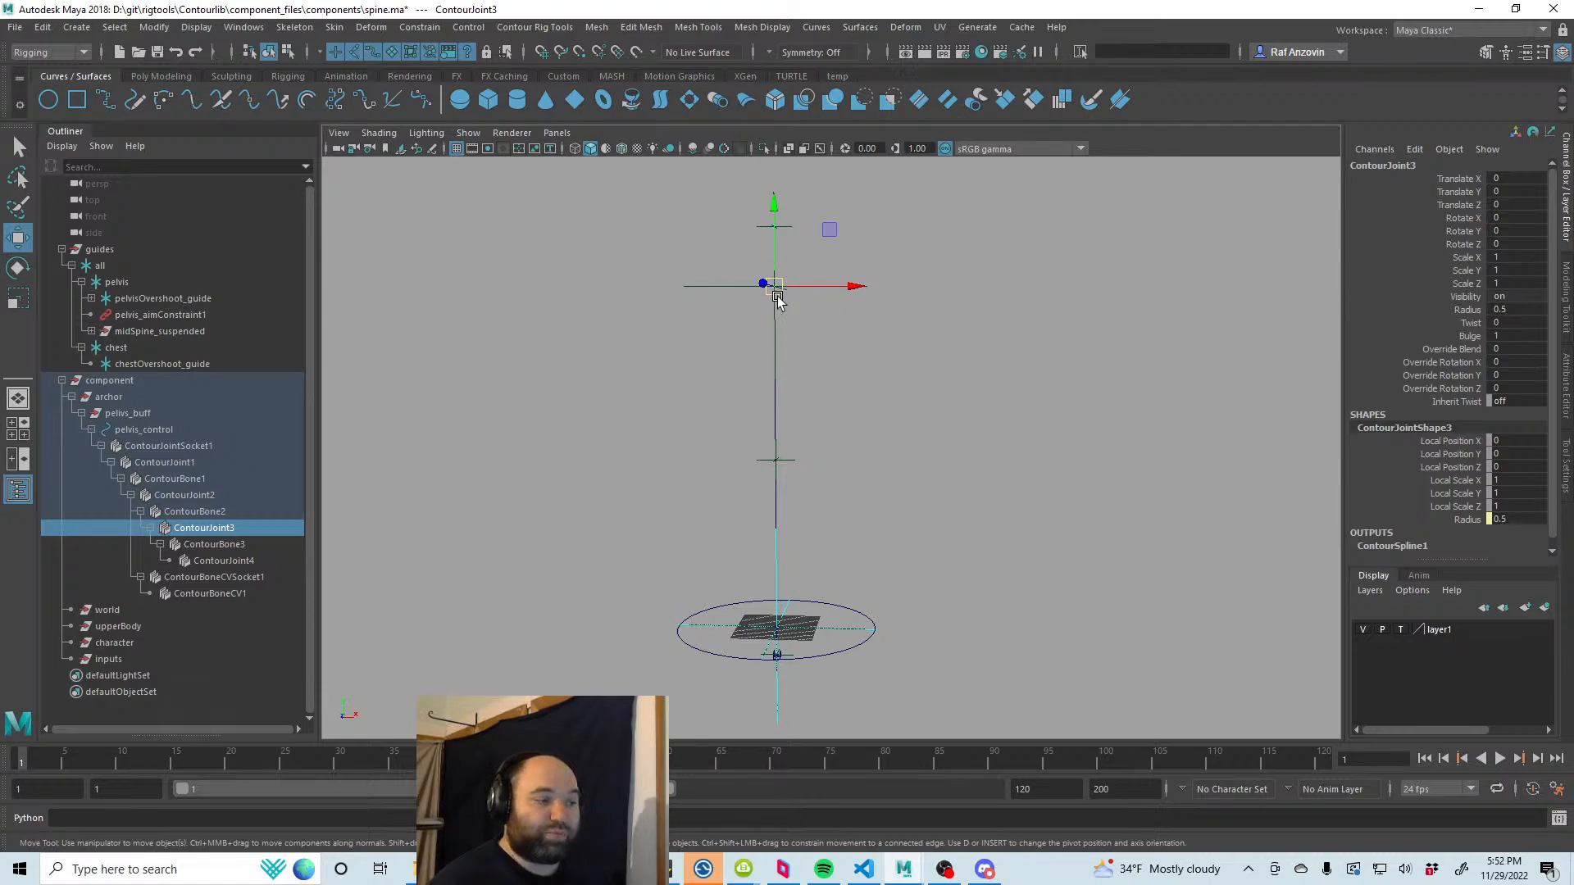
# Step: Try moving ContourJoint3 sideways and rotating pelvis_control about -40 degrees in Z, and undo the trial pose
pyautogui.moveTo(789, 288); pyautogui.dragTo(854, 291)
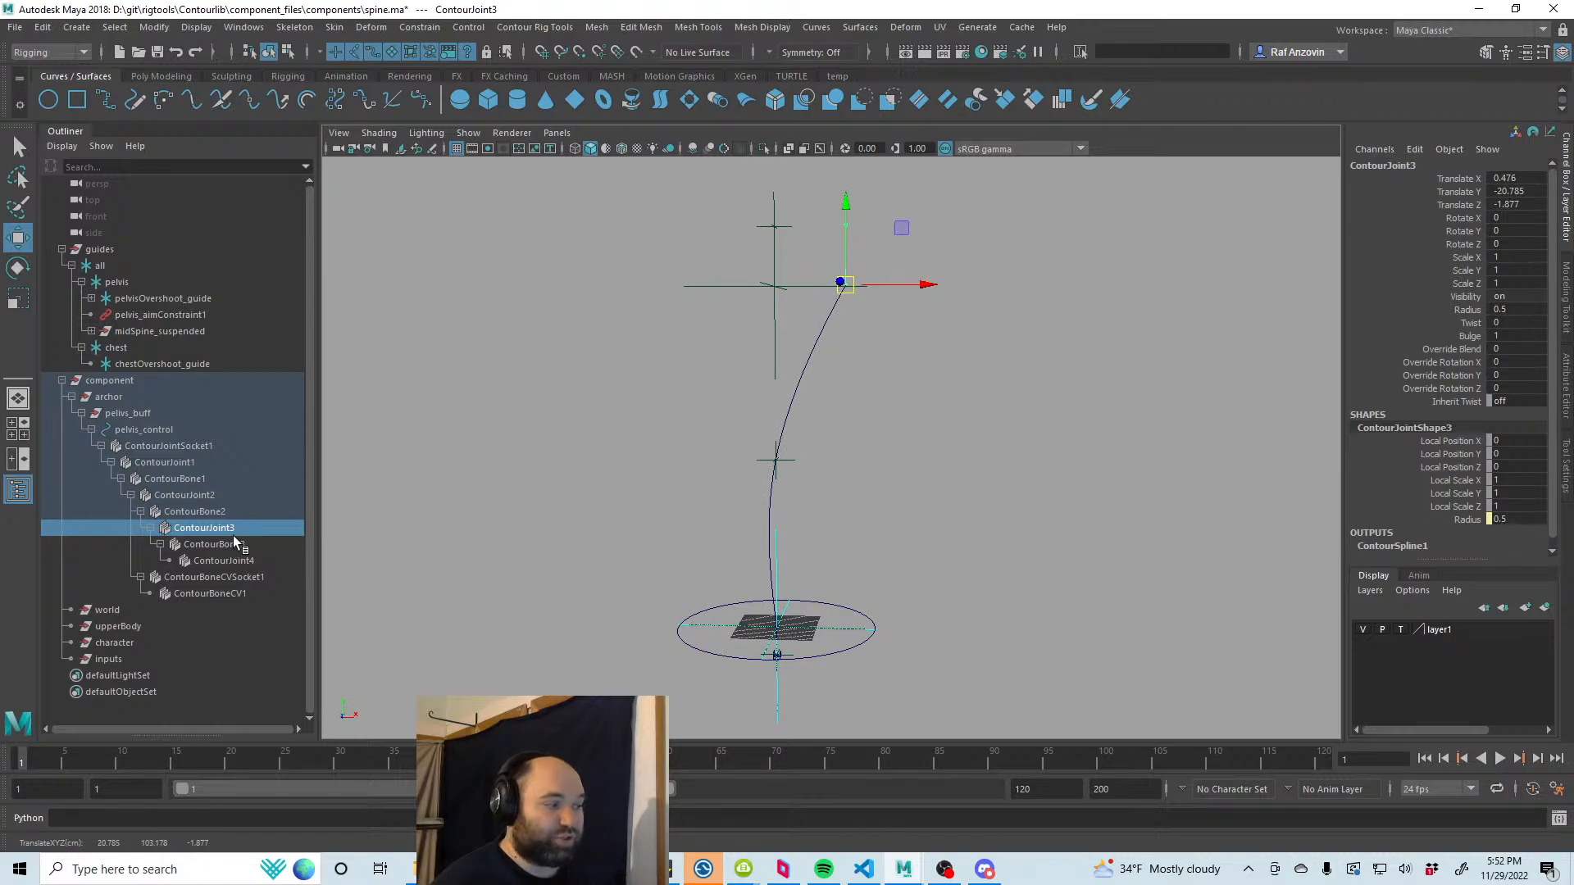
pyautogui.click(147, 432)
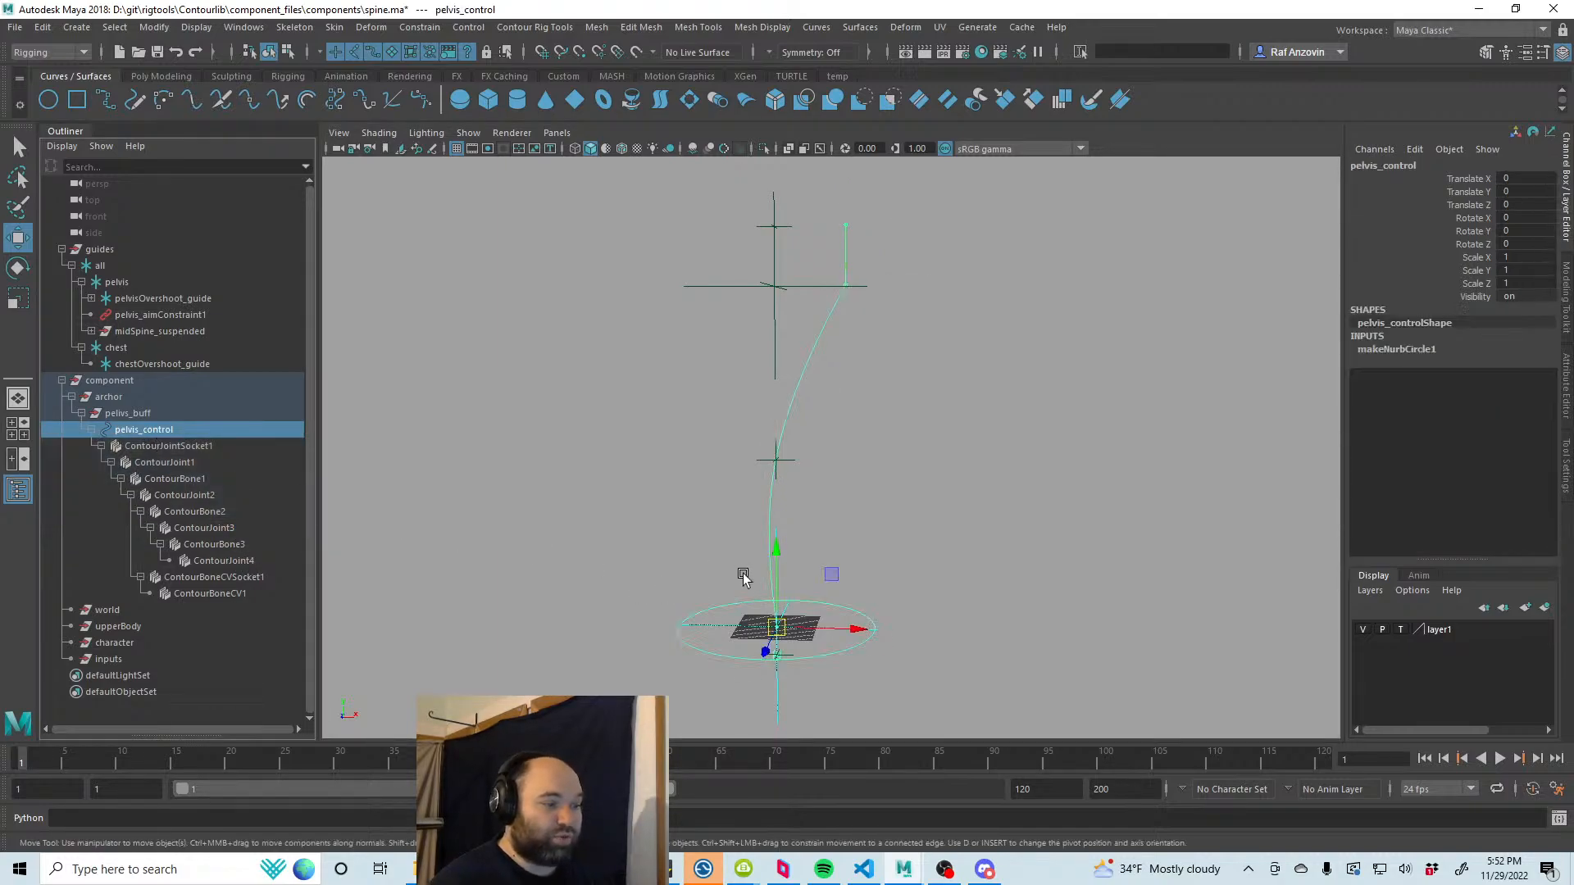
pyautogui.press('e')
pyautogui.moveTo(812, 563); pyautogui.dragTo(1036, 440)
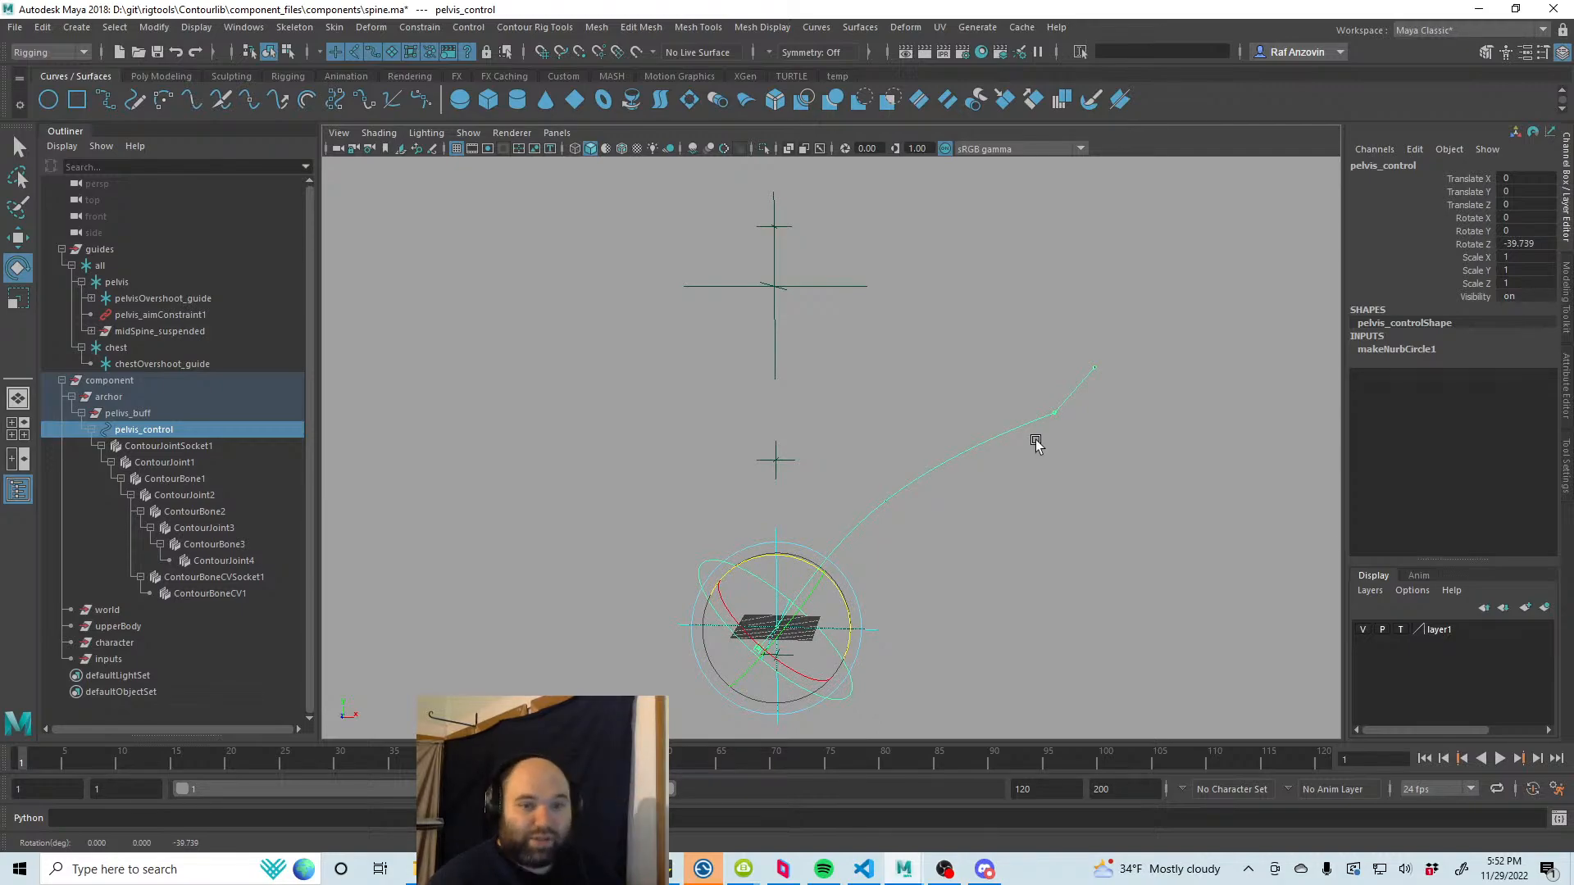
pyautogui.hotkey('ctrl', 'z')
pyautogui.hotkey('ctrl', 'z')
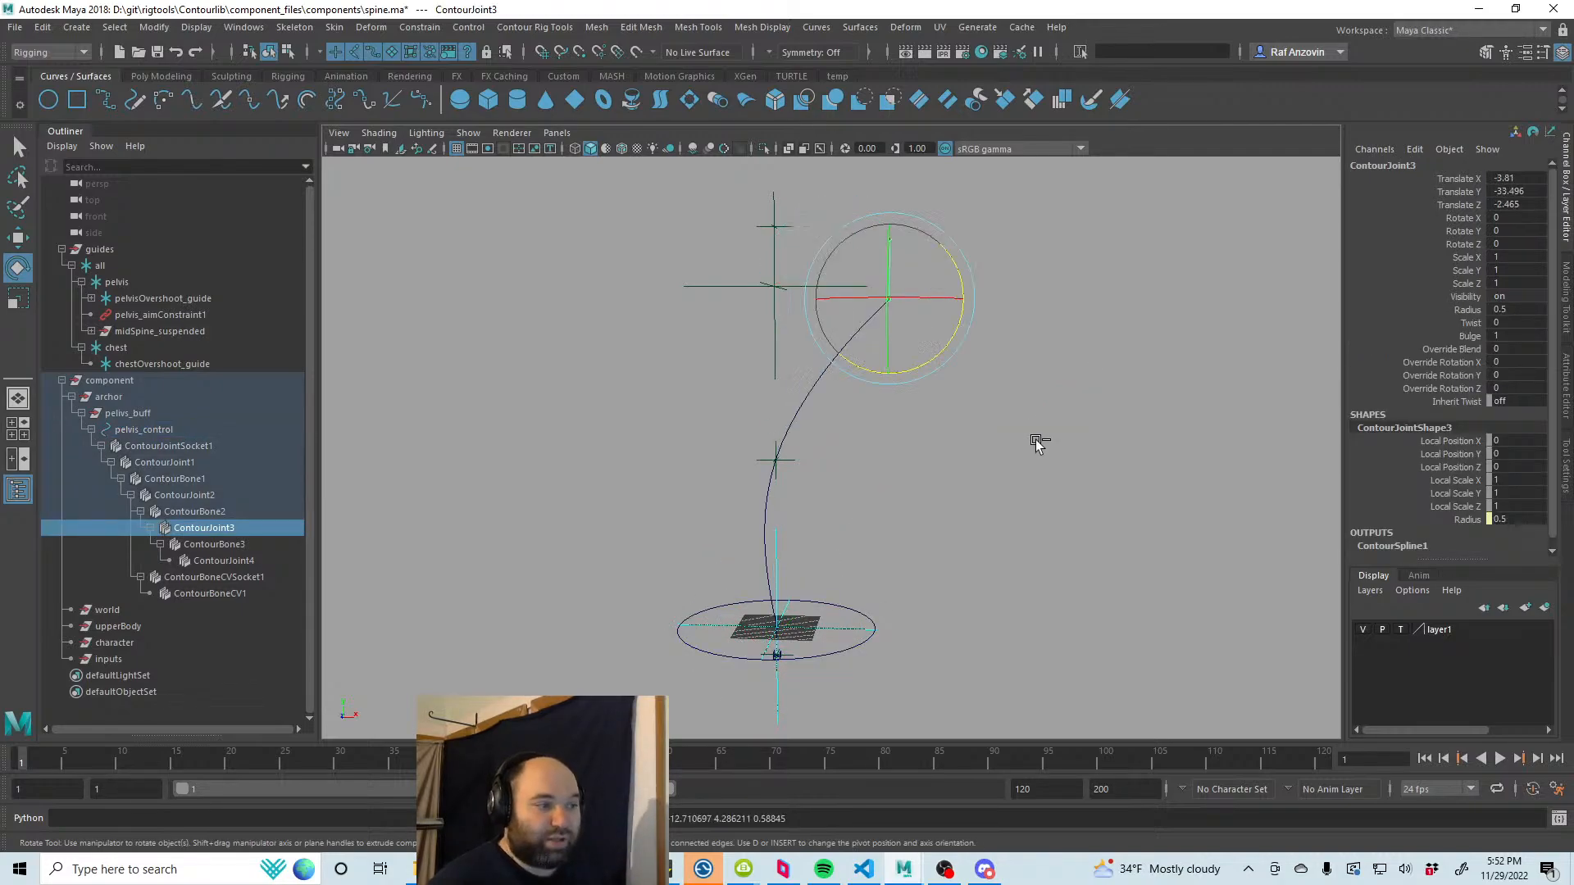
pyautogui.press('w')
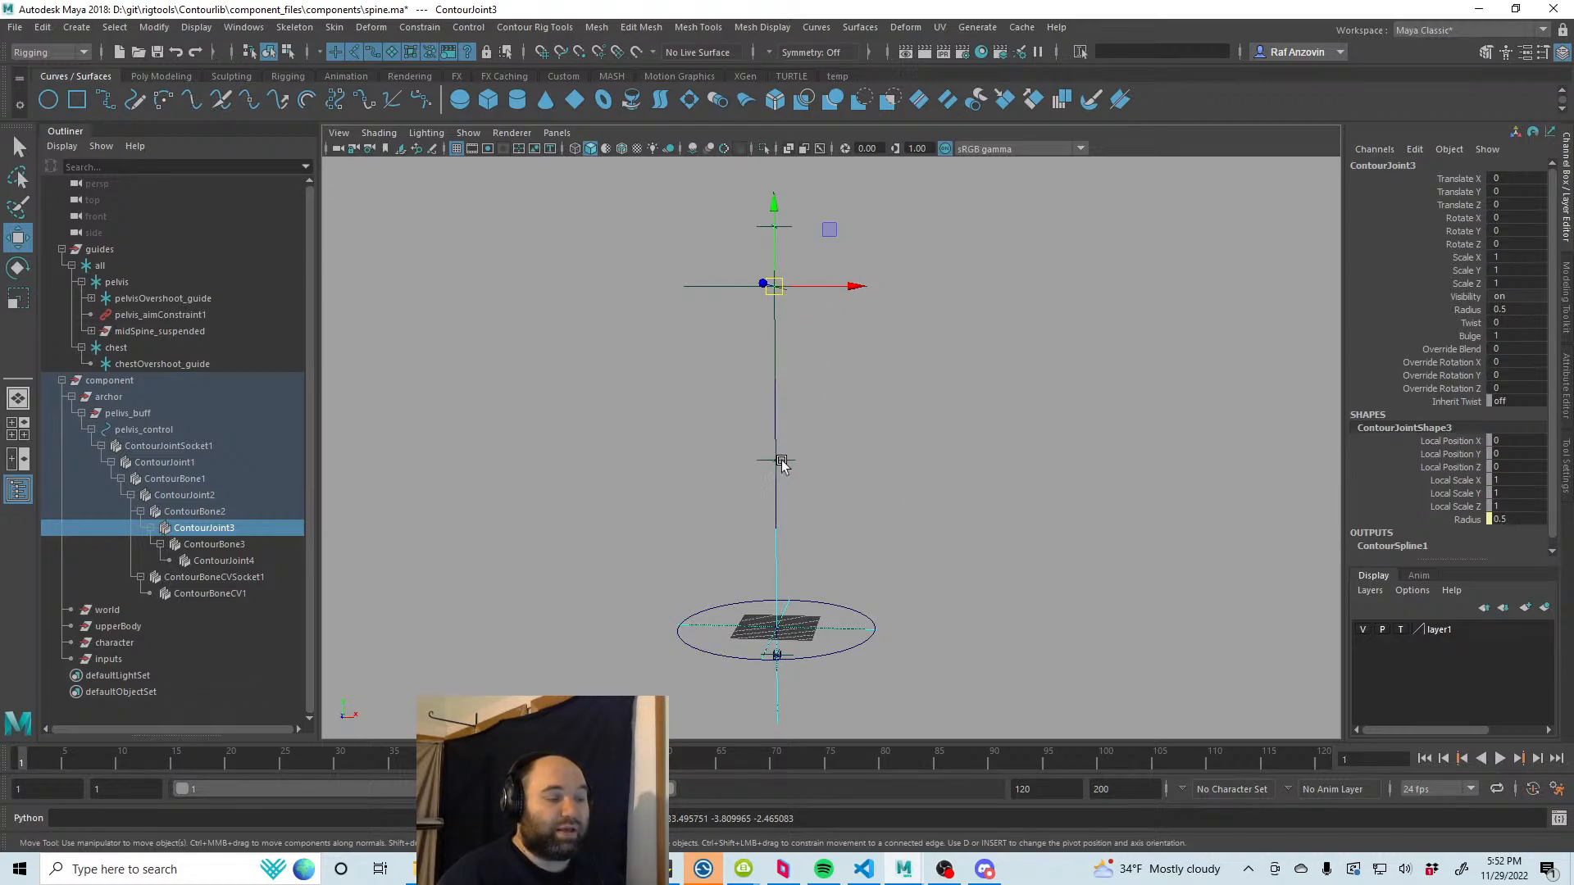
# Step: Try bending the spine by moving ContourJoint3 about 40 units sideways and slightly down, and undo the move
pyautogui.scroll(3, 833, 520)
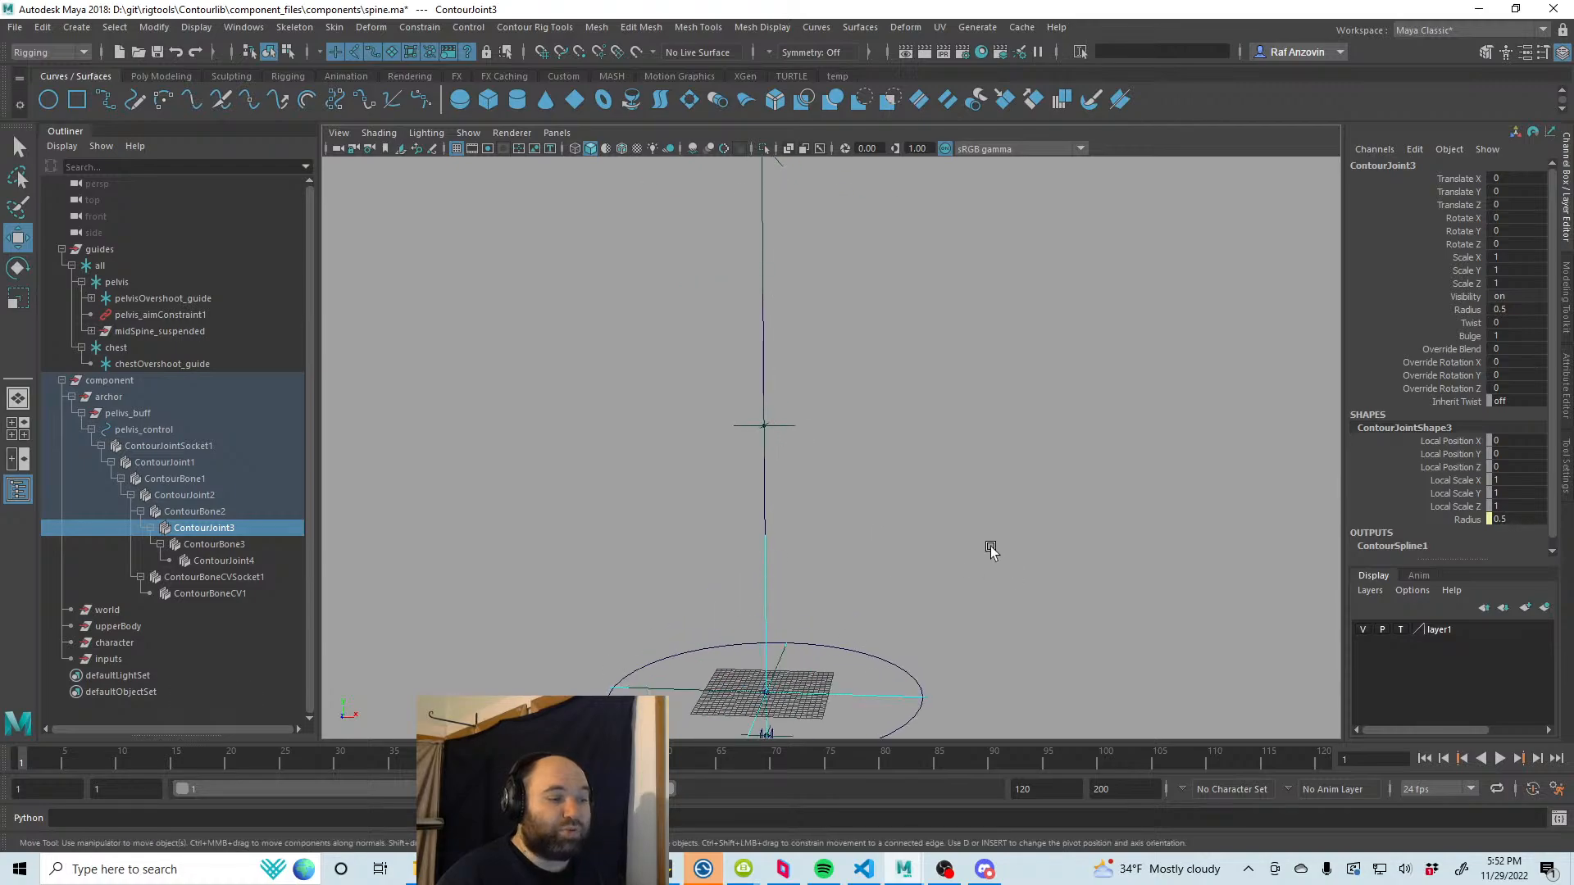
pyautogui.scroll(-1, 992, 550)
pyautogui.scroll(-4, 969, 520)
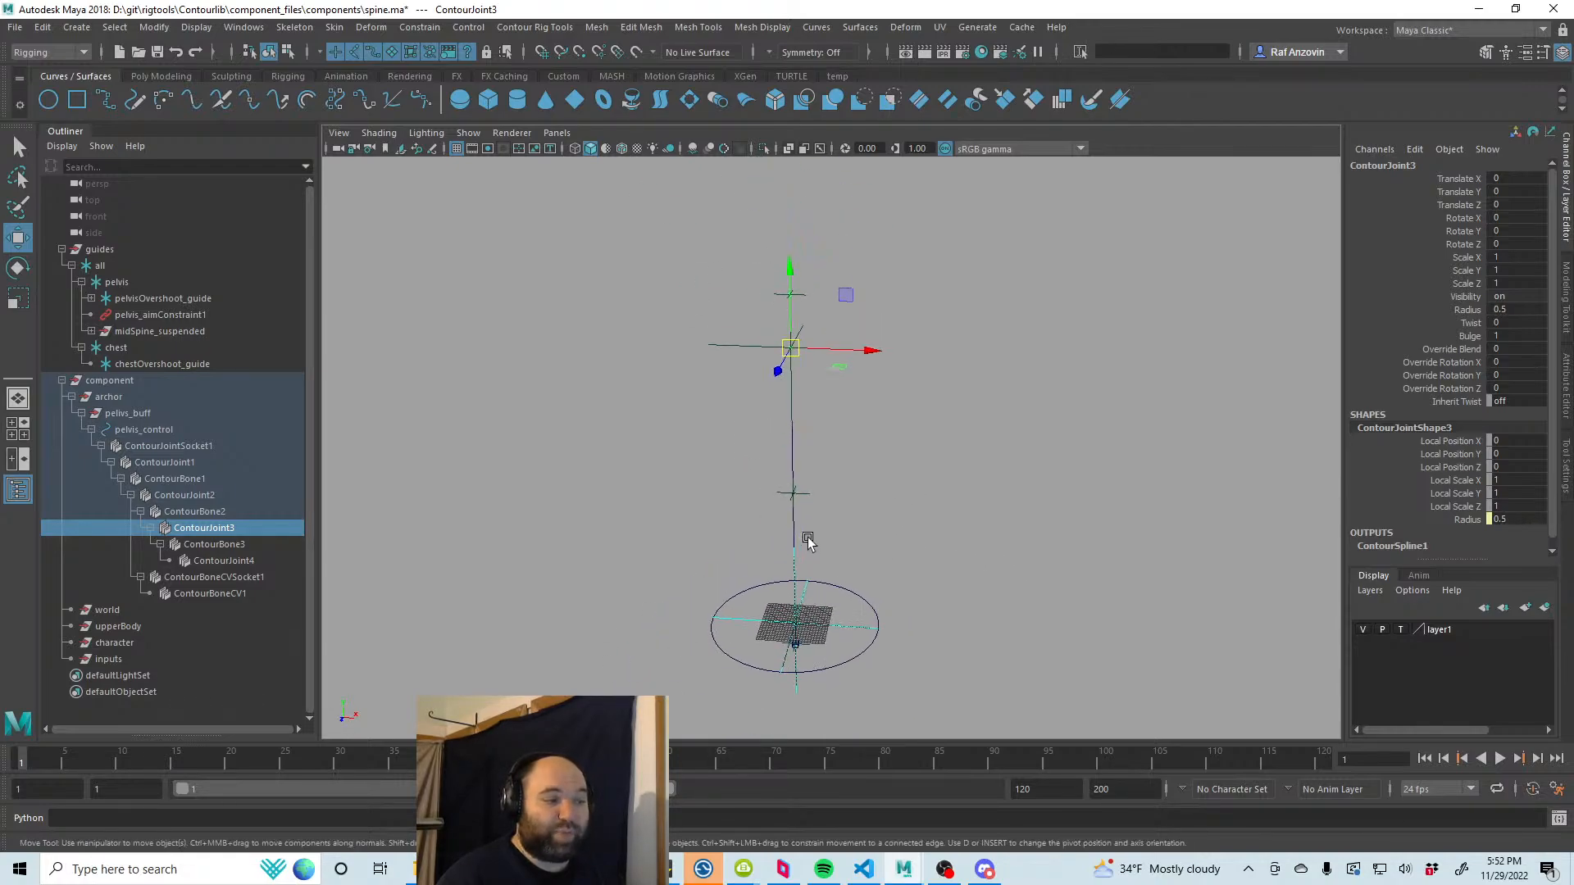
pyautogui.moveTo(791, 348); pyautogui.dragTo(916, 366)
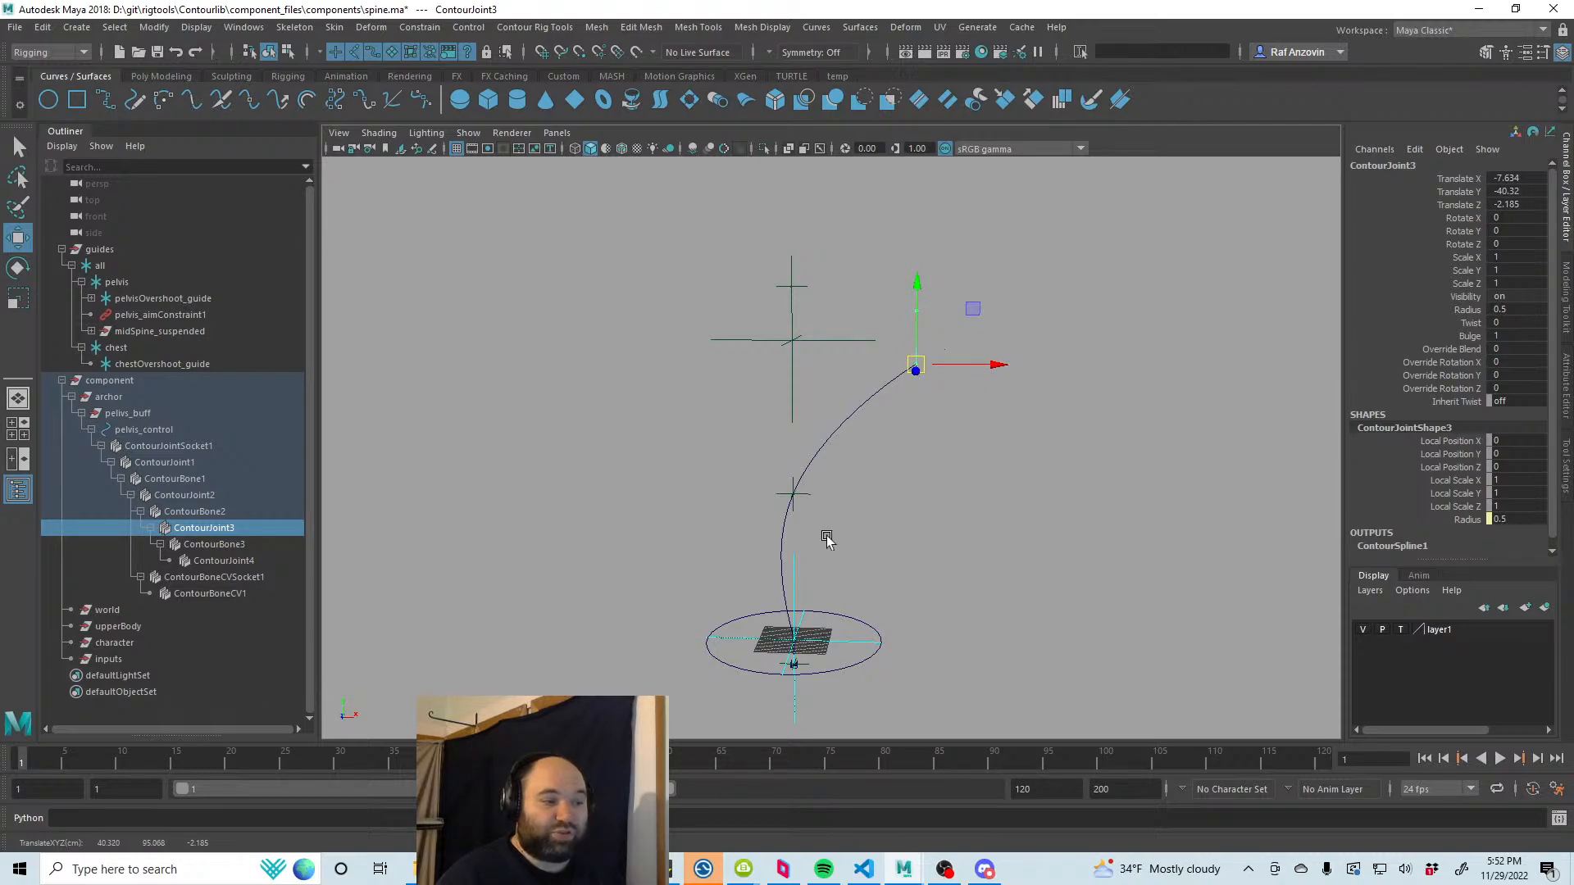
pyautogui.scroll(3, 930, 504)
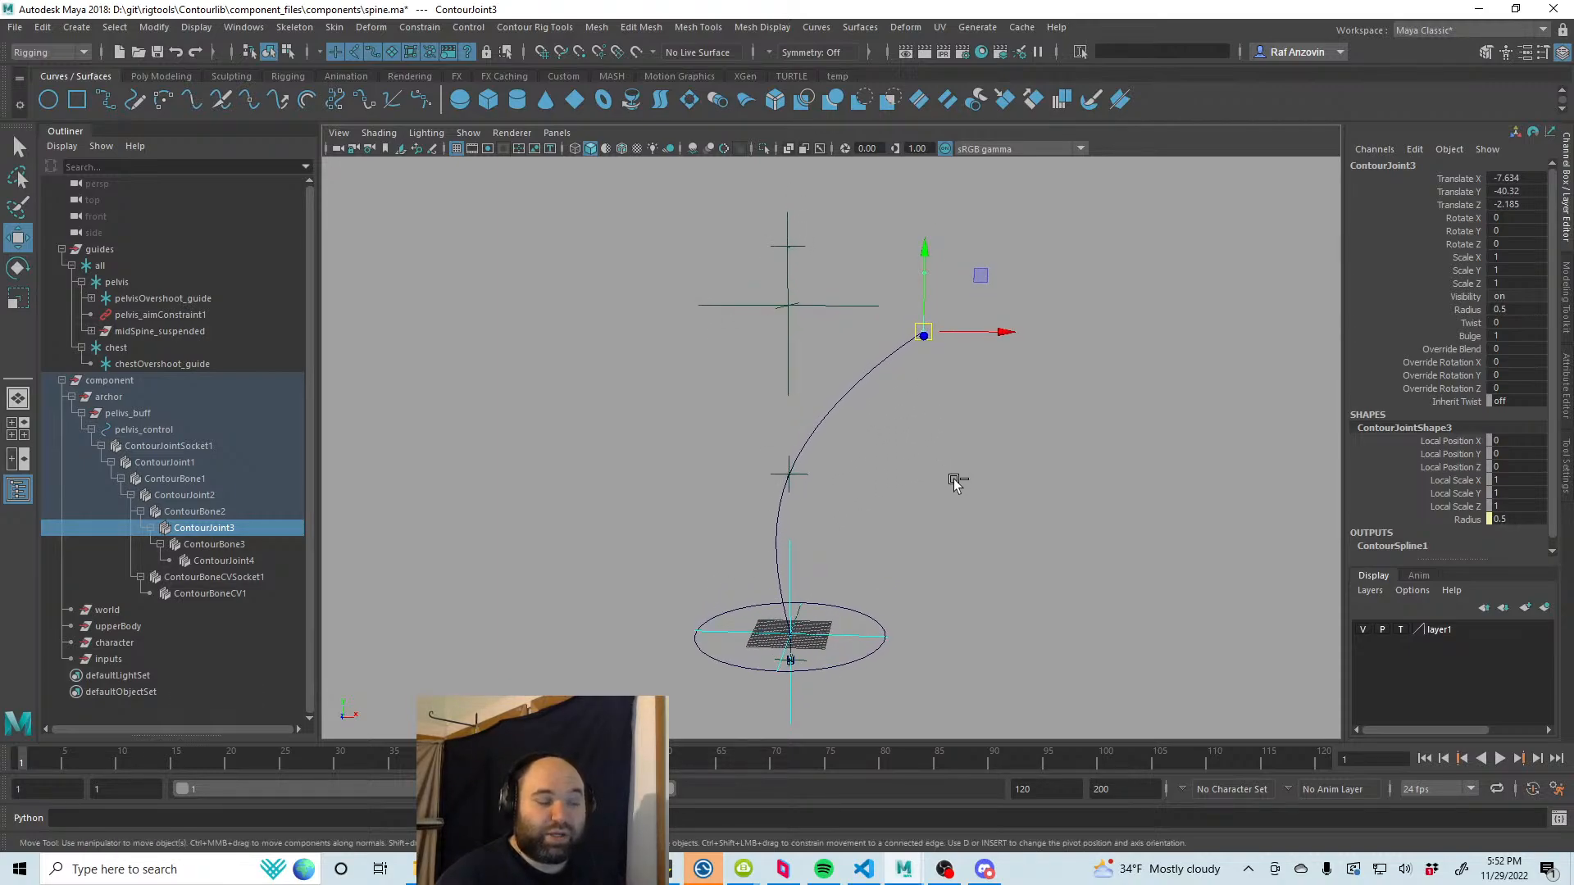
pyautogui.hotkey('ctrl', 'z')
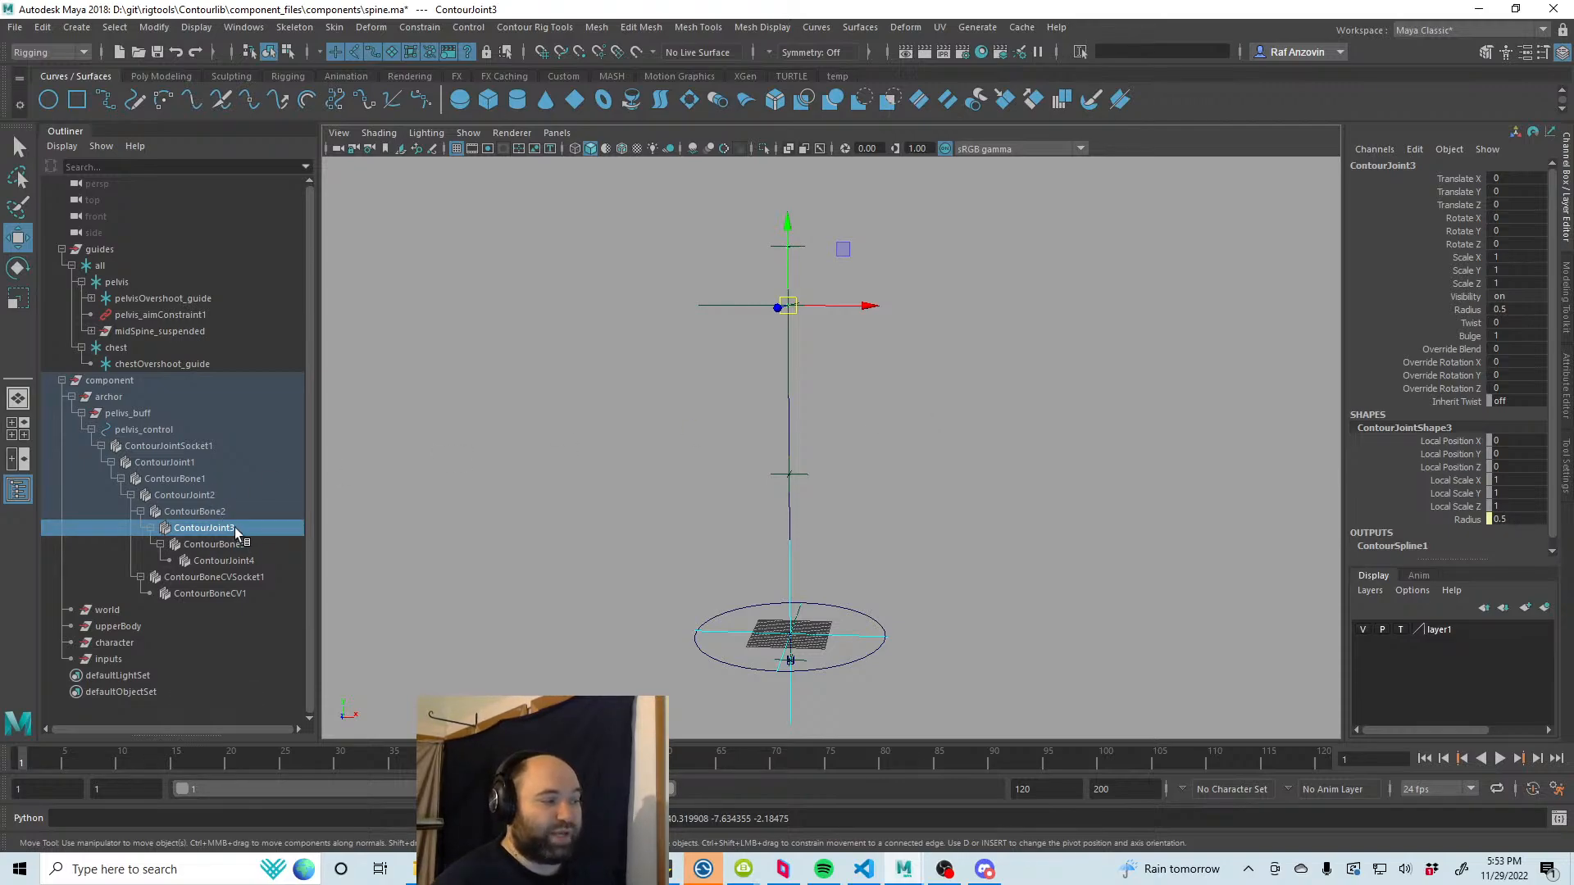
# Step: Create Contour Aim Handles for ContourJoint3 in the spine hierarchy
pyautogui.click(197, 495)
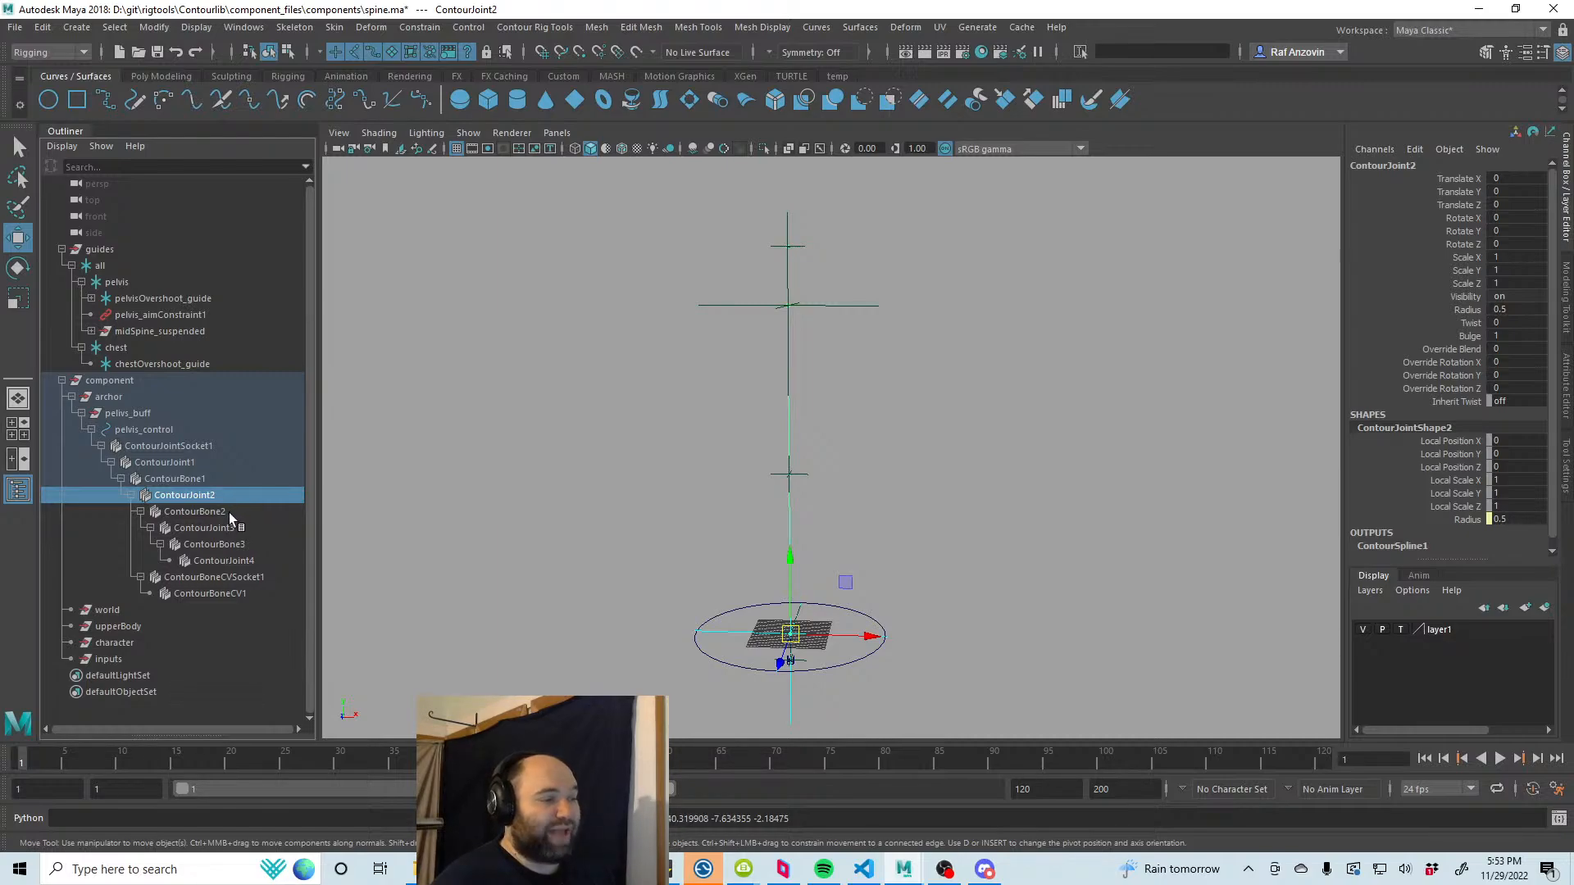
pyautogui.click(224, 513)
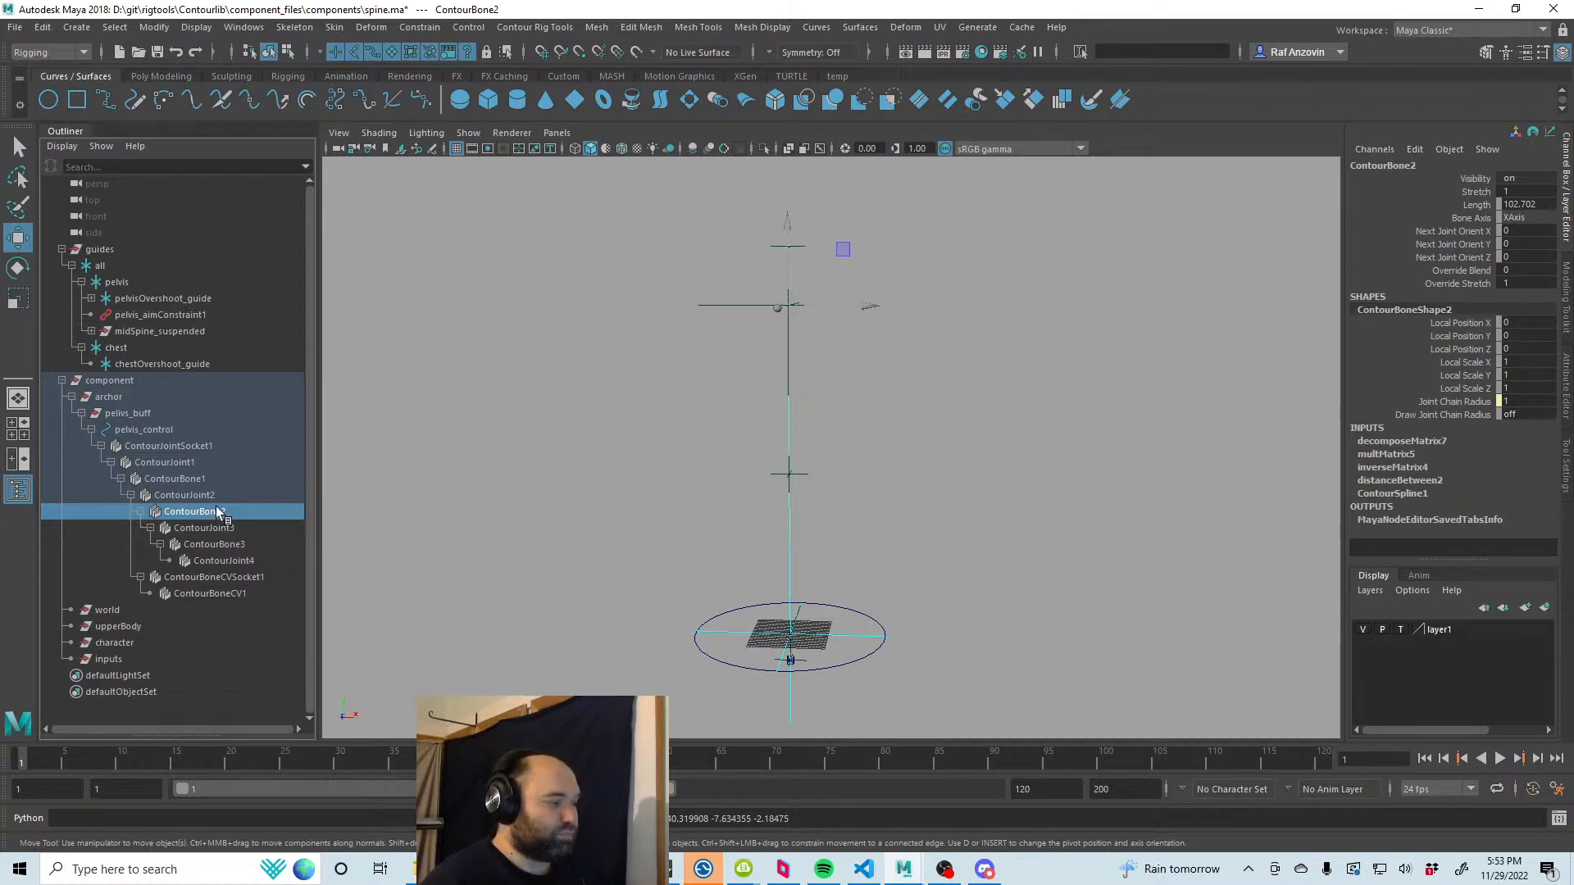
pyautogui.click(205, 528)
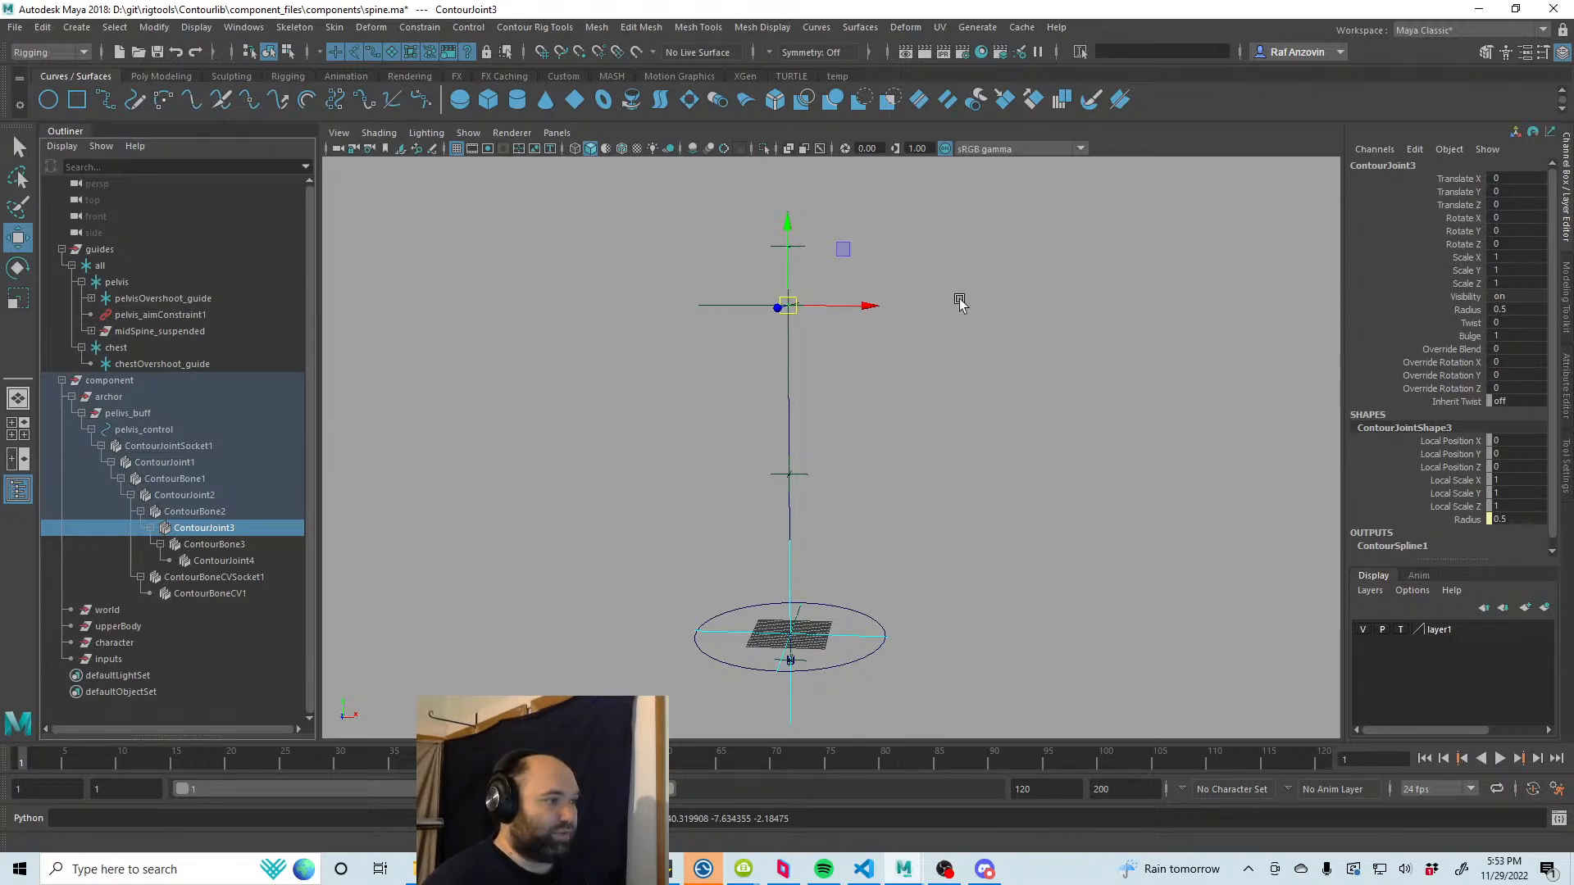
pyautogui.click(541, 27)
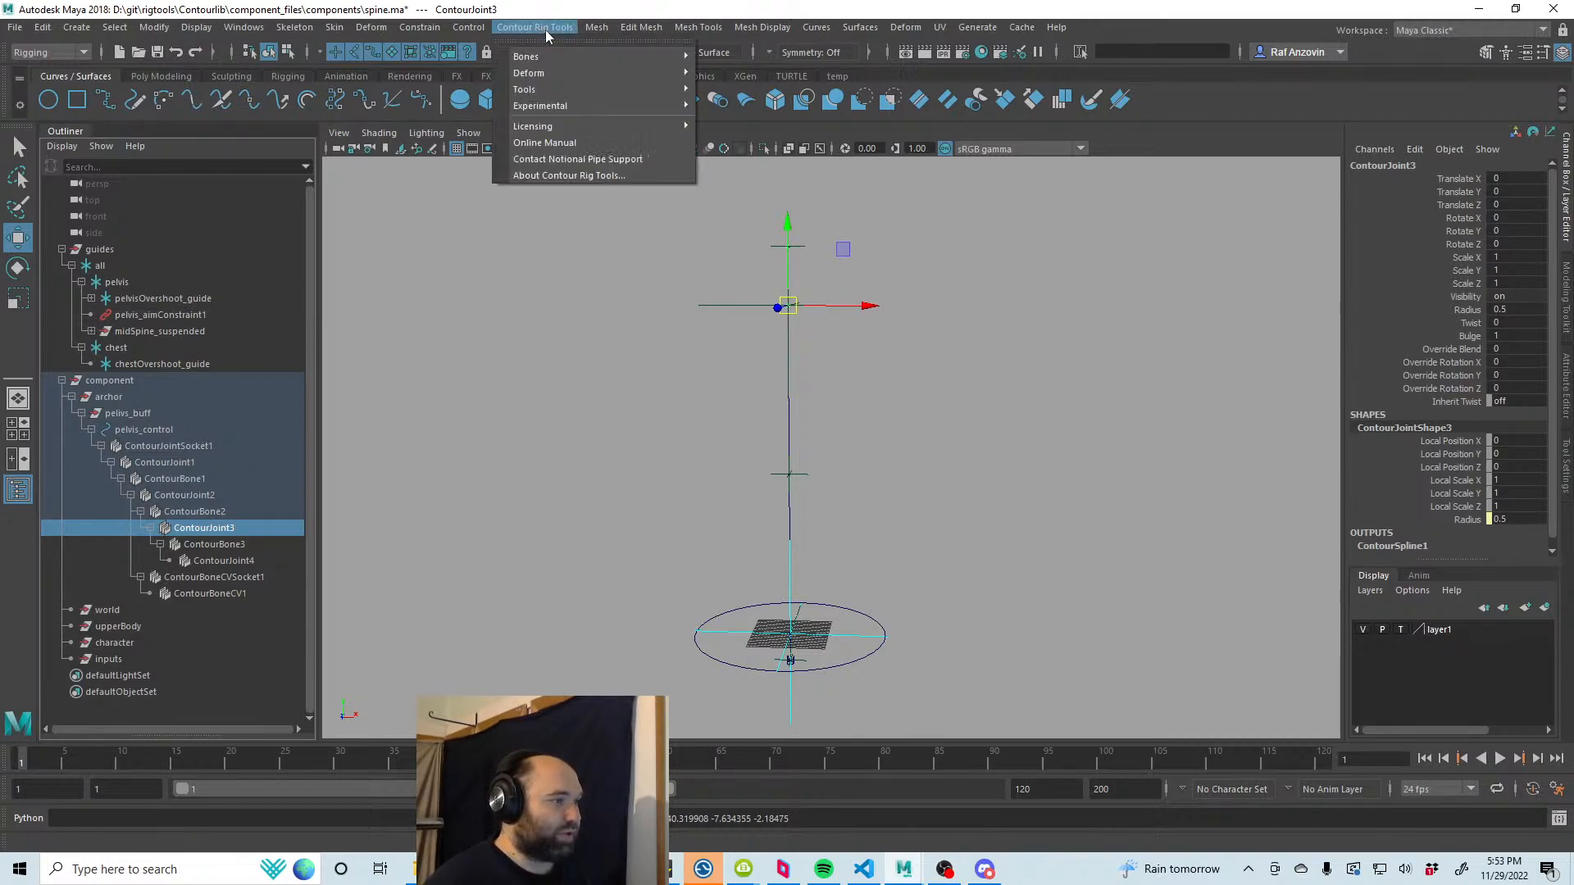
pyautogui.moveTo(579, 90)
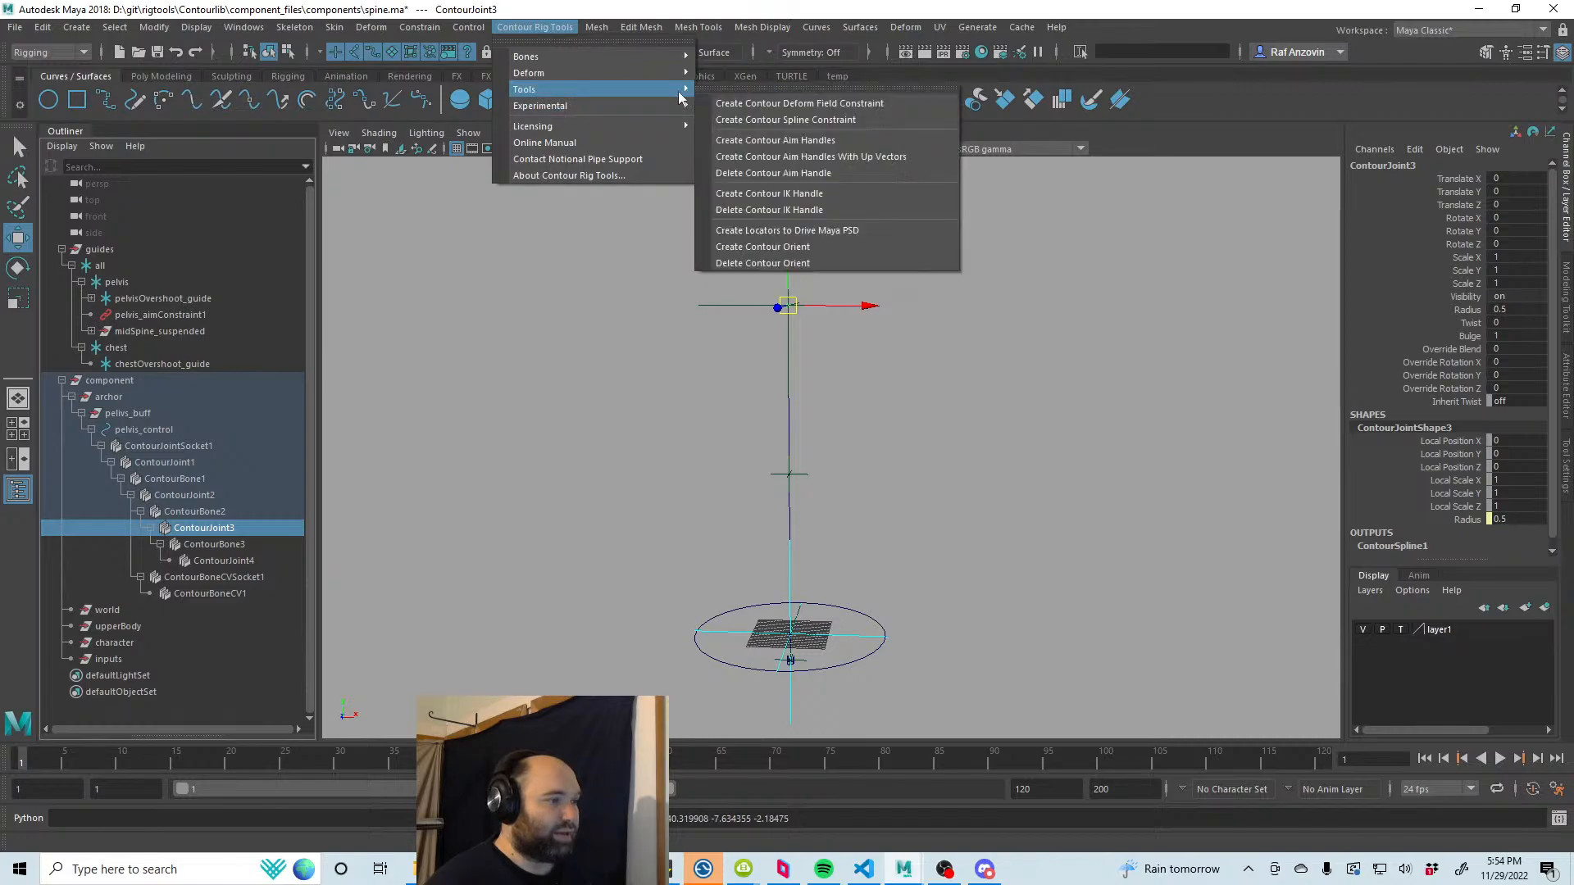
pyautogui.click(856, 140)
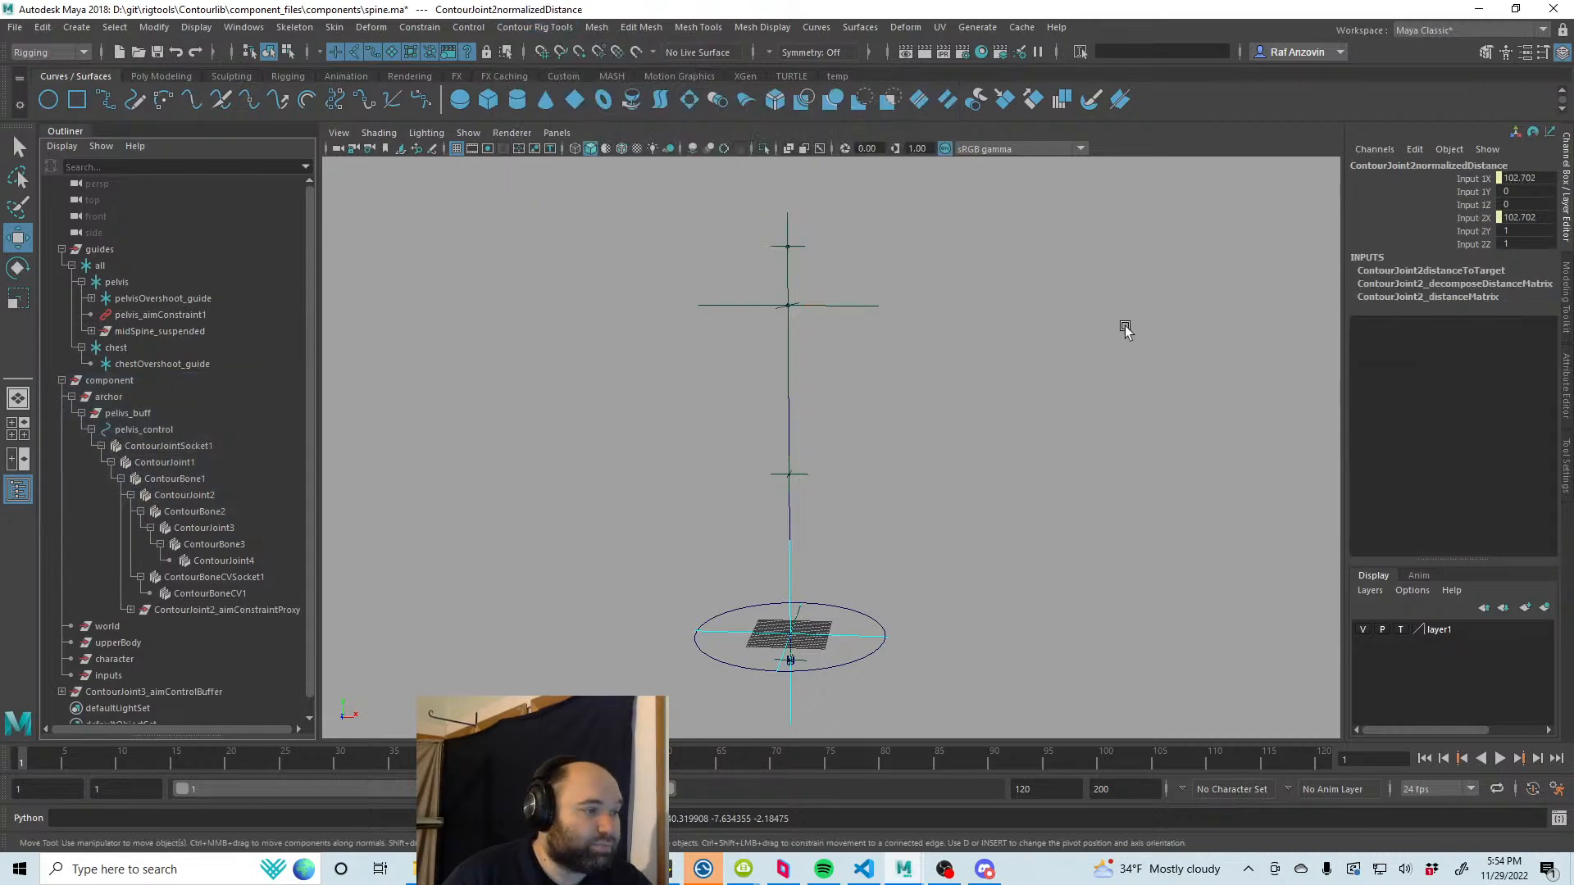
# Step: Expand ContourJoint3_aimControlBuffer and rename the aim control inside it to chest_control
pyautogui.scroll(-1, 278, 491)
pyautogui.click(231, 674)
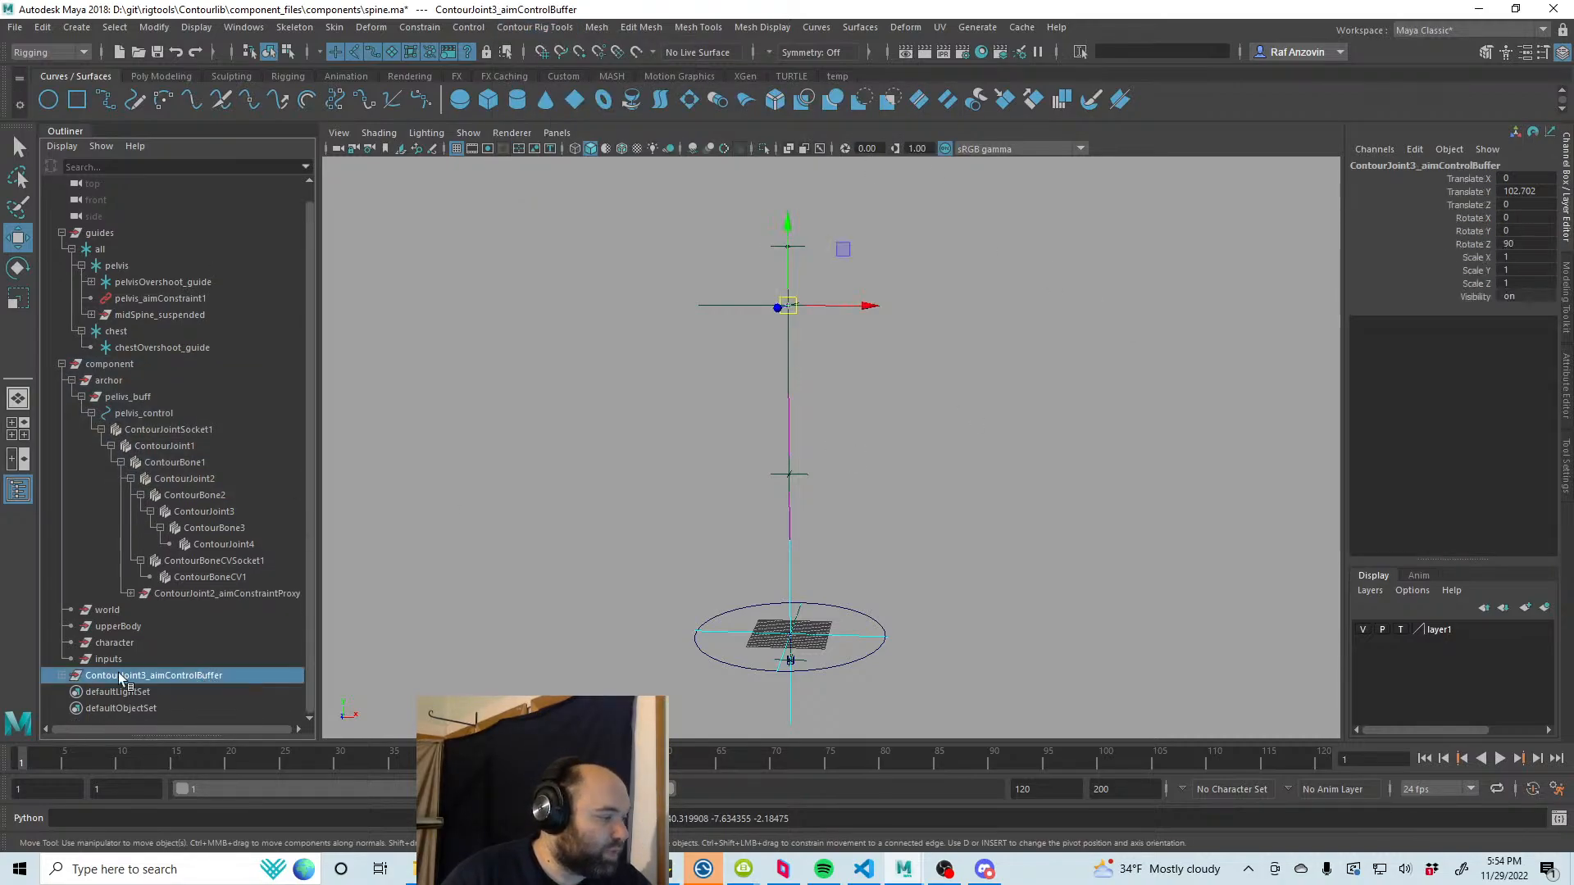
pyautogui.click(61, 676)
pyautogui.doubleClick(163, 693)
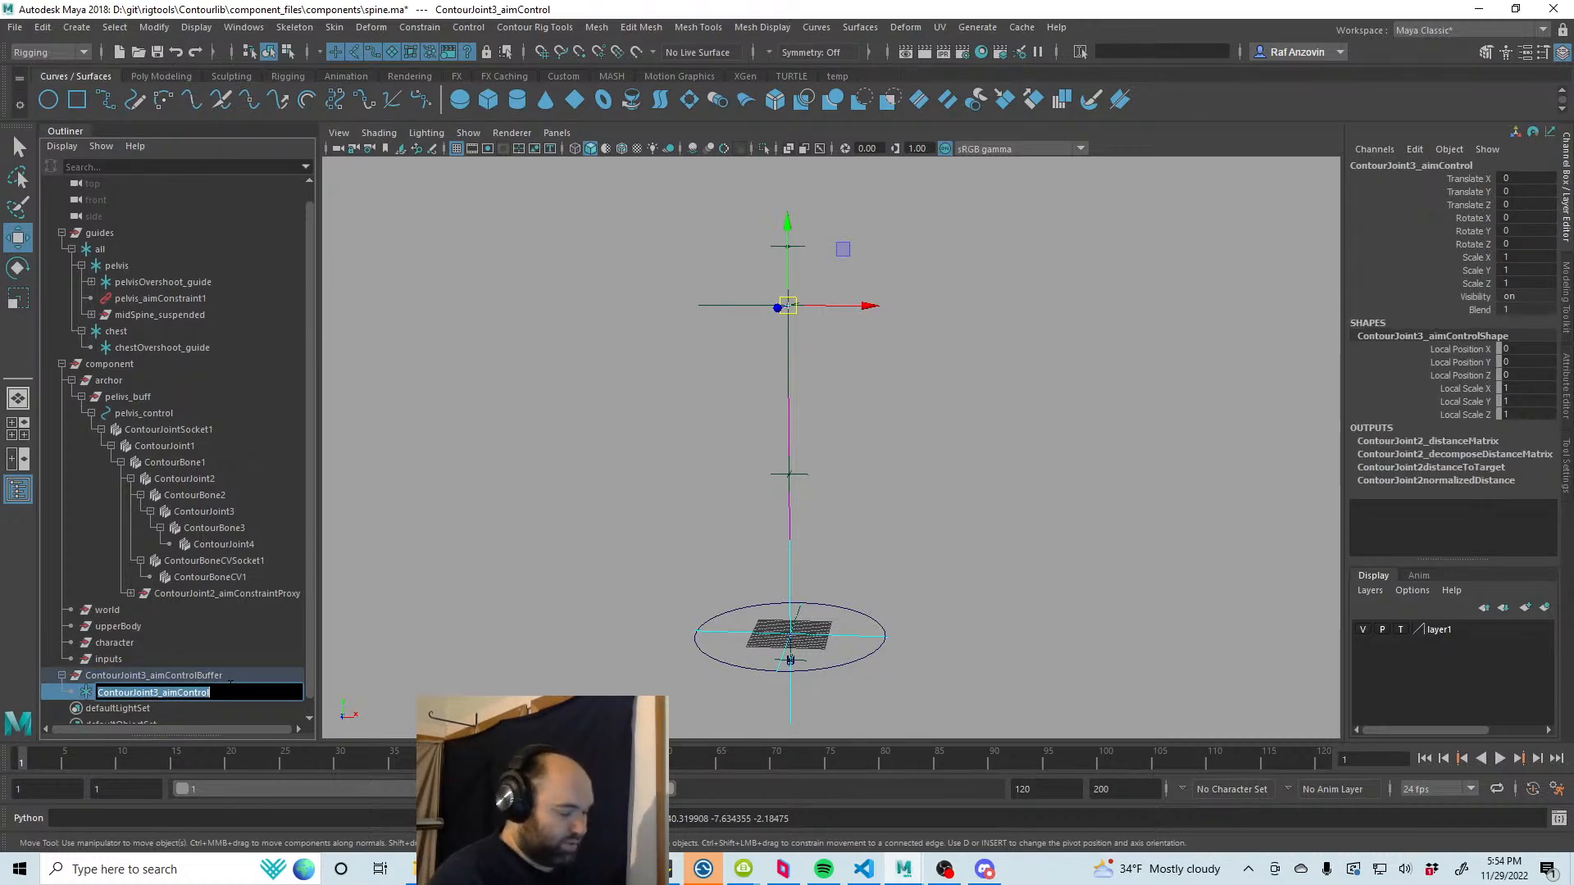
pyautogui.write('che')
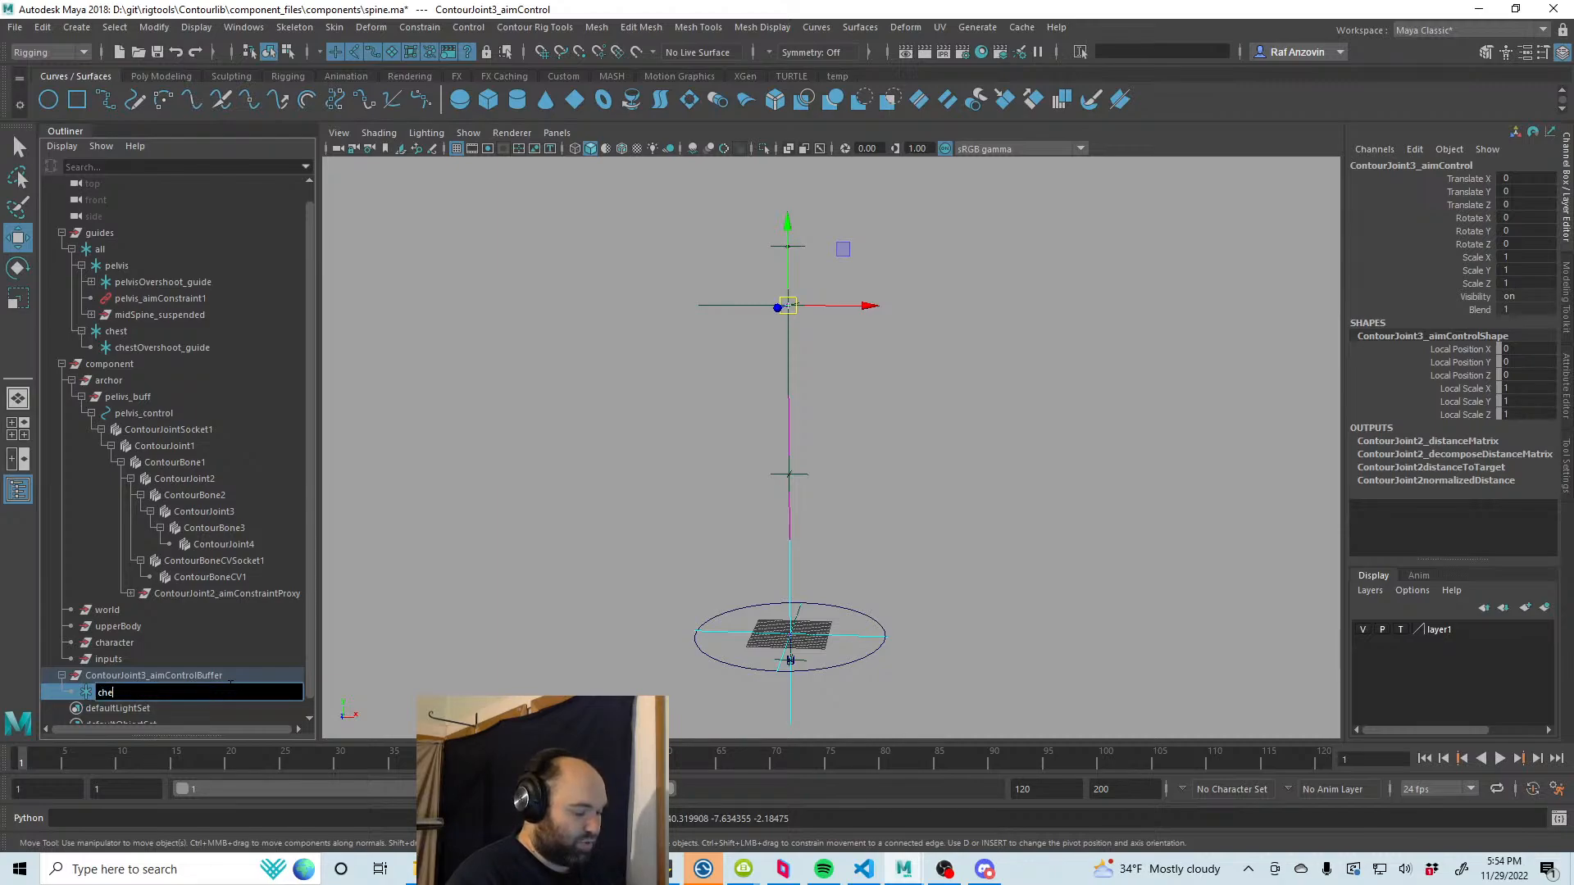
pyautogui.write('st_control')
pyautogui.press('Return')
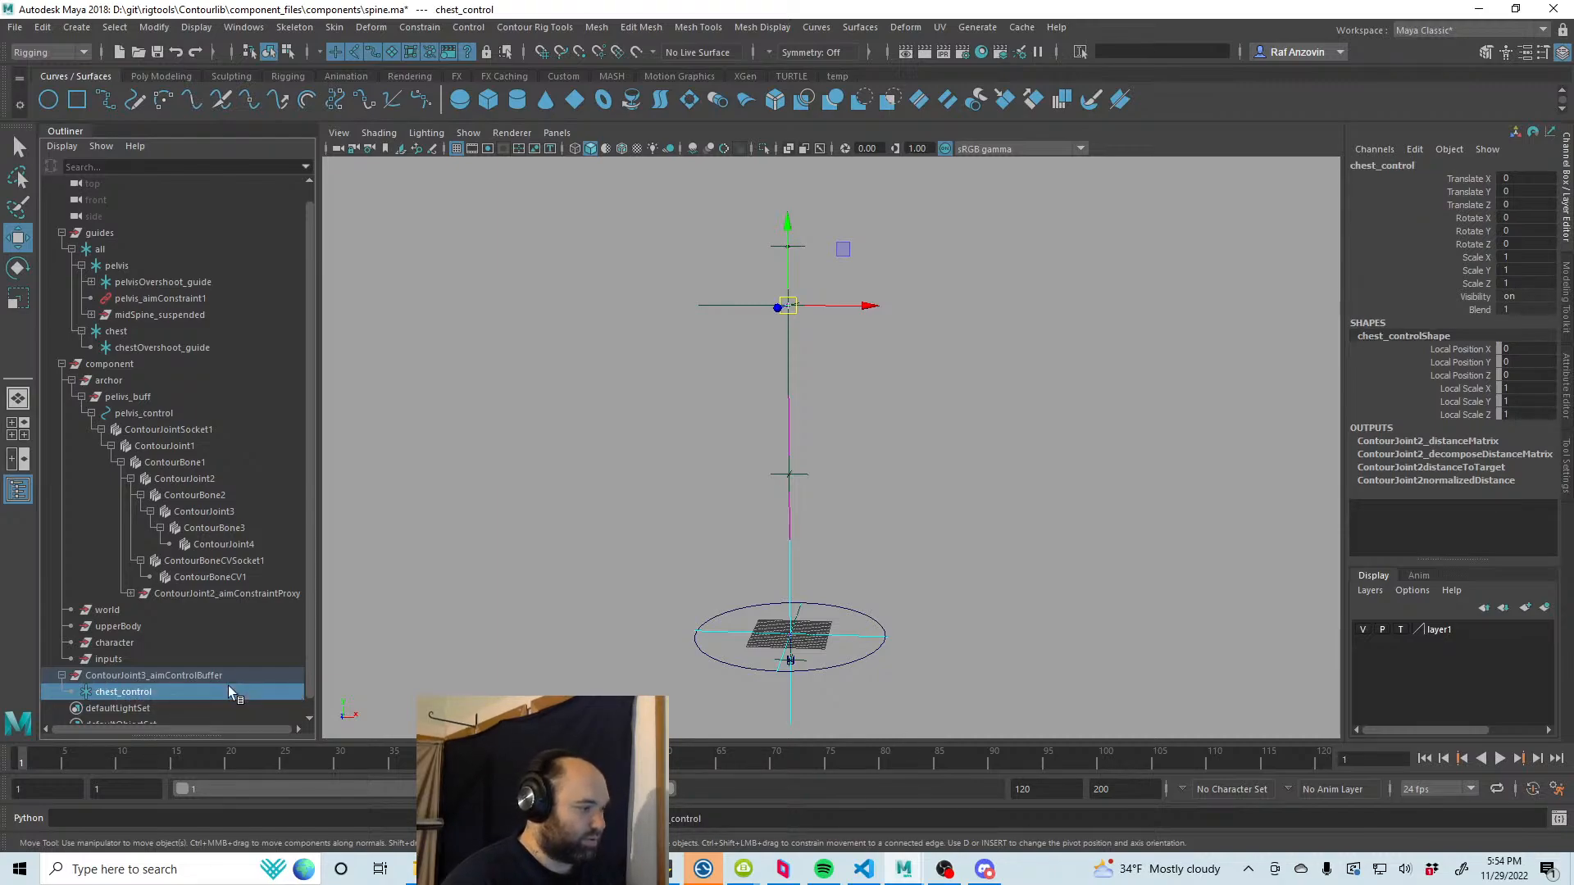
# Step: Rename the chest control's buffer group to chest_buff and parent it under the component's anchor group
pyautogui.doubleClick(238, 677)
pyautogui.write('chest')
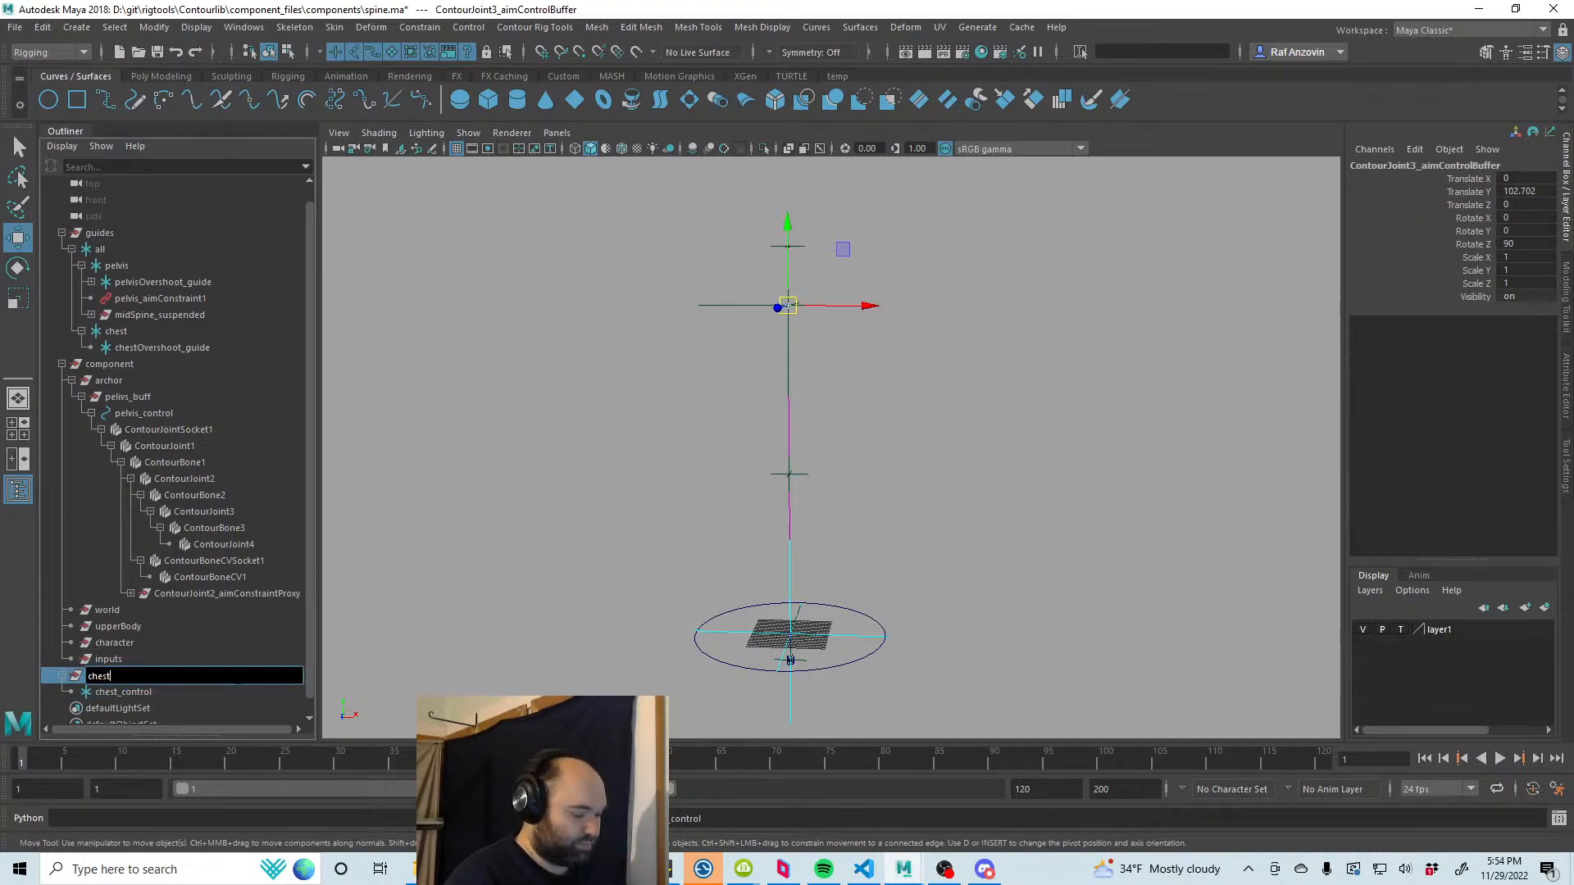
pyautogui.write('_buff')
pyautogui.press('Return')
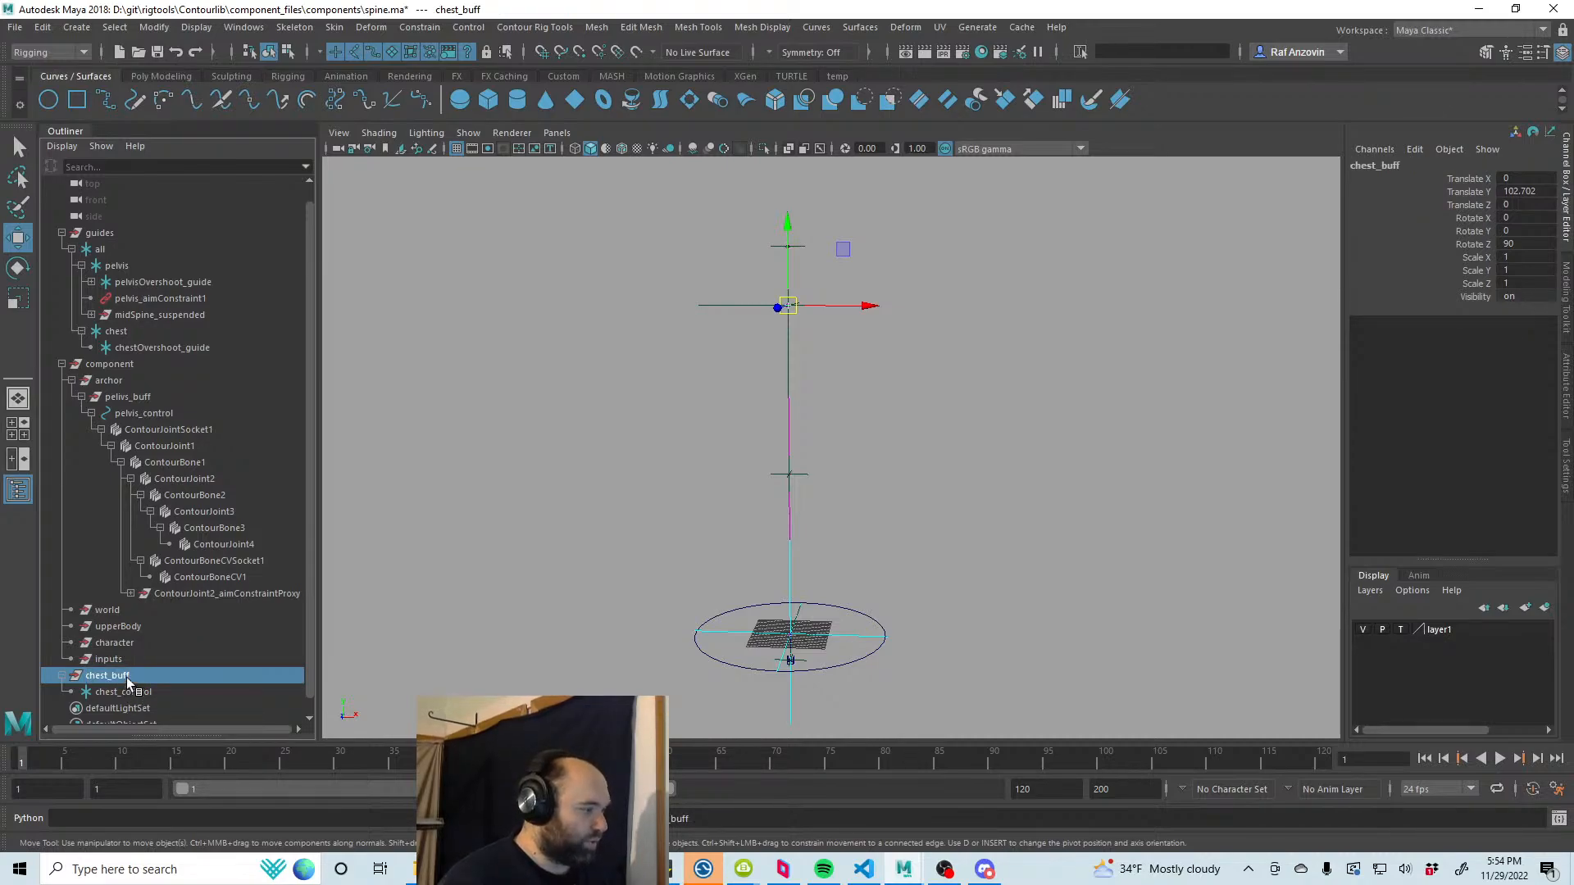
pyautogui.moveTo(148, 443); pyautogui.dragTo(155, 382, button='middle')
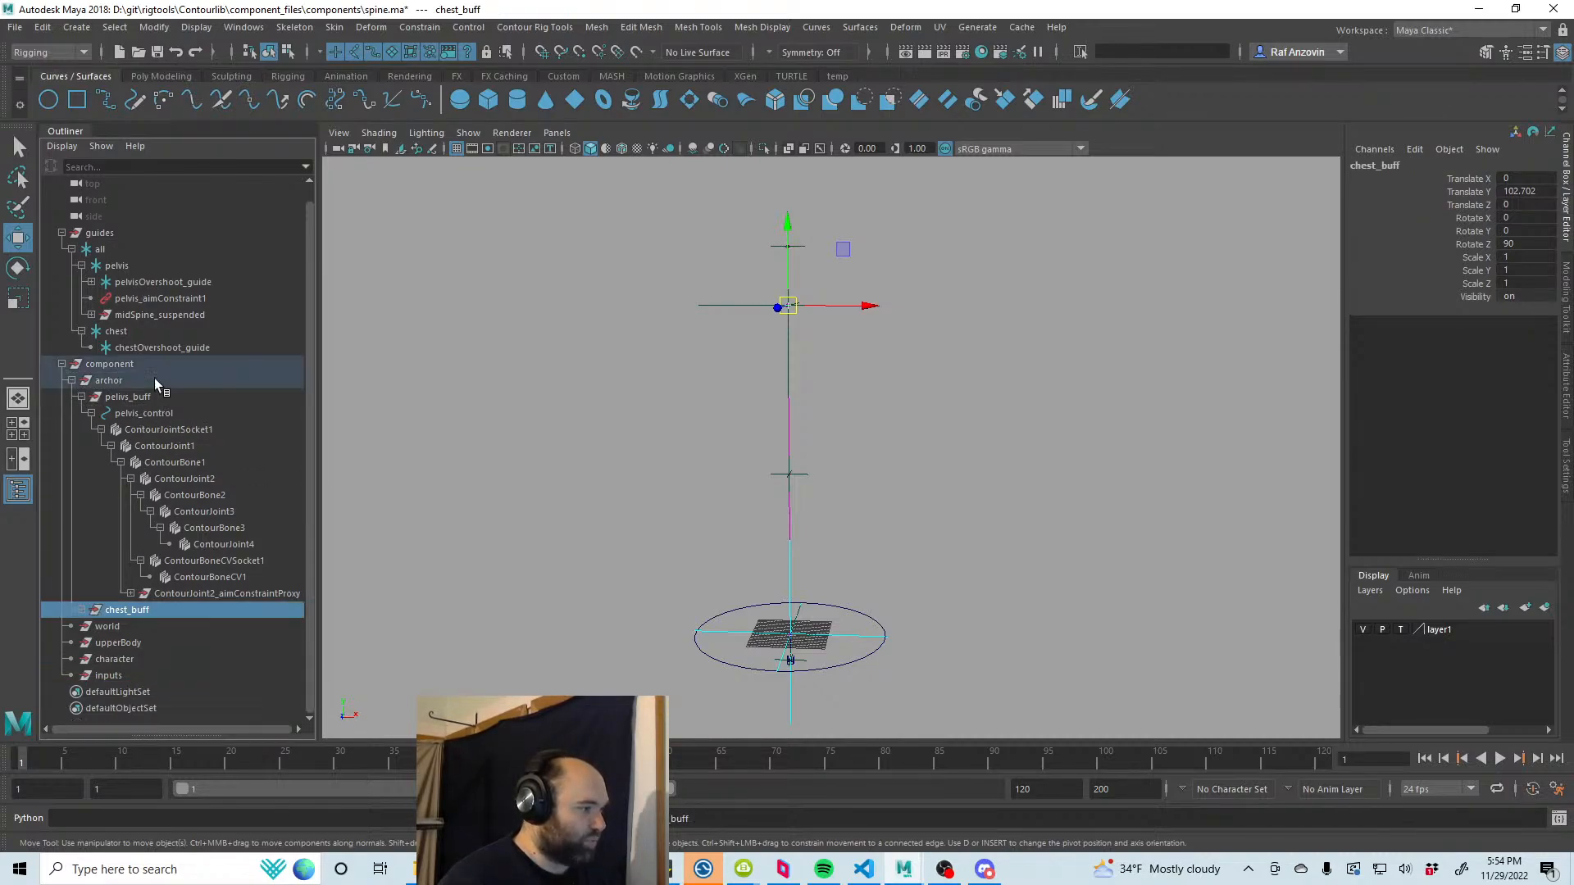
pyautogui.click(82, 398)
pyautogui.click(82, 432)
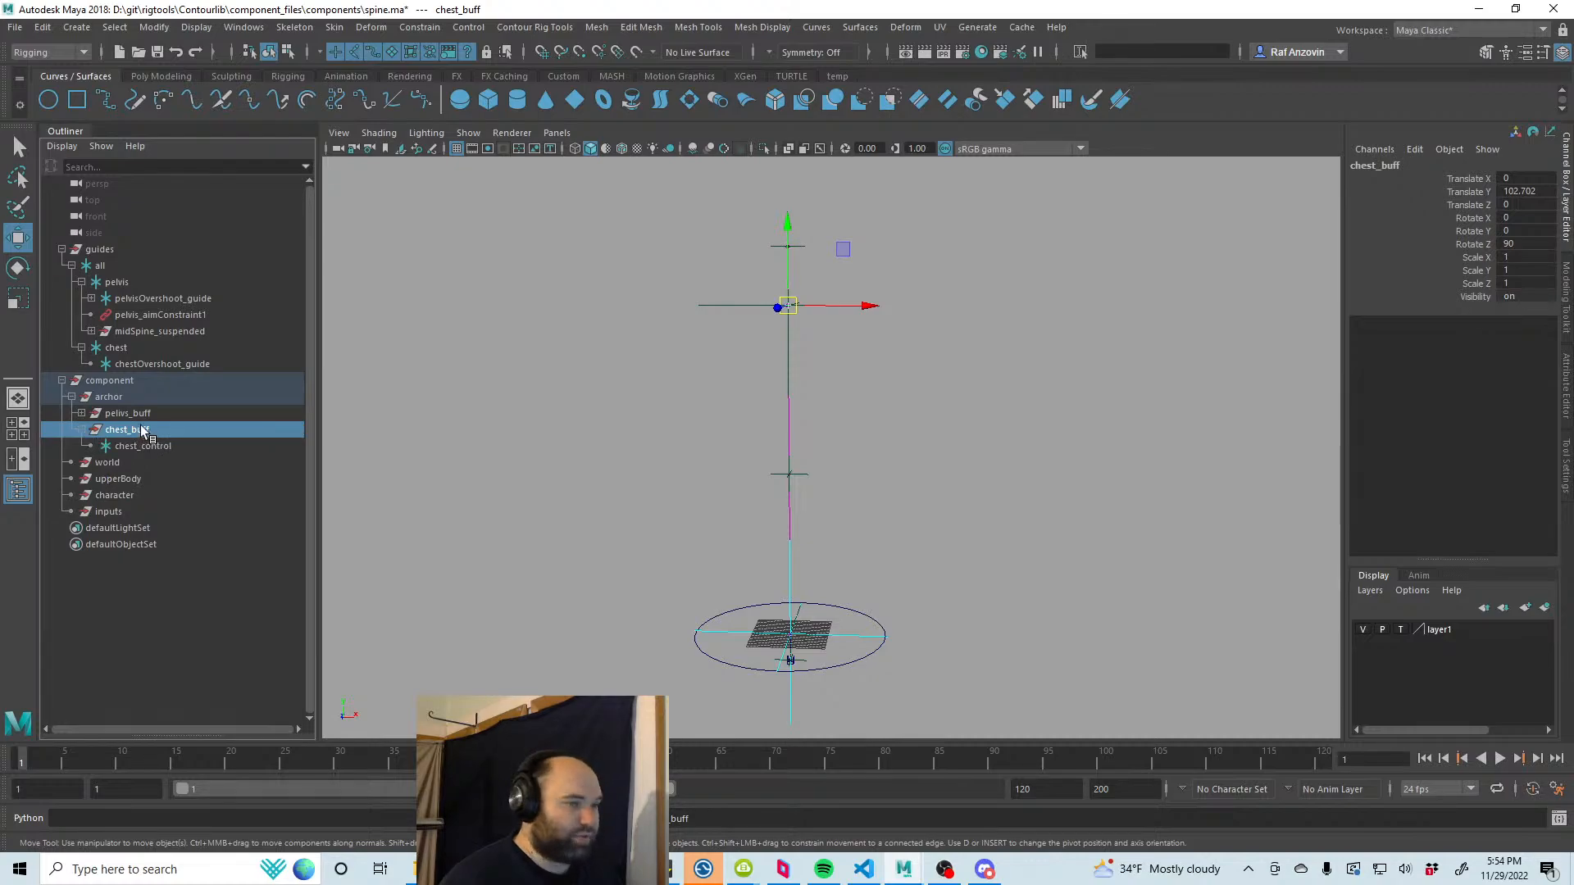
# Step: Open the Node Editor and clear the old network so that only chest_buff is graphed
pyautogui.click(260, 30)
pyautogui.moveTo(349, 139)
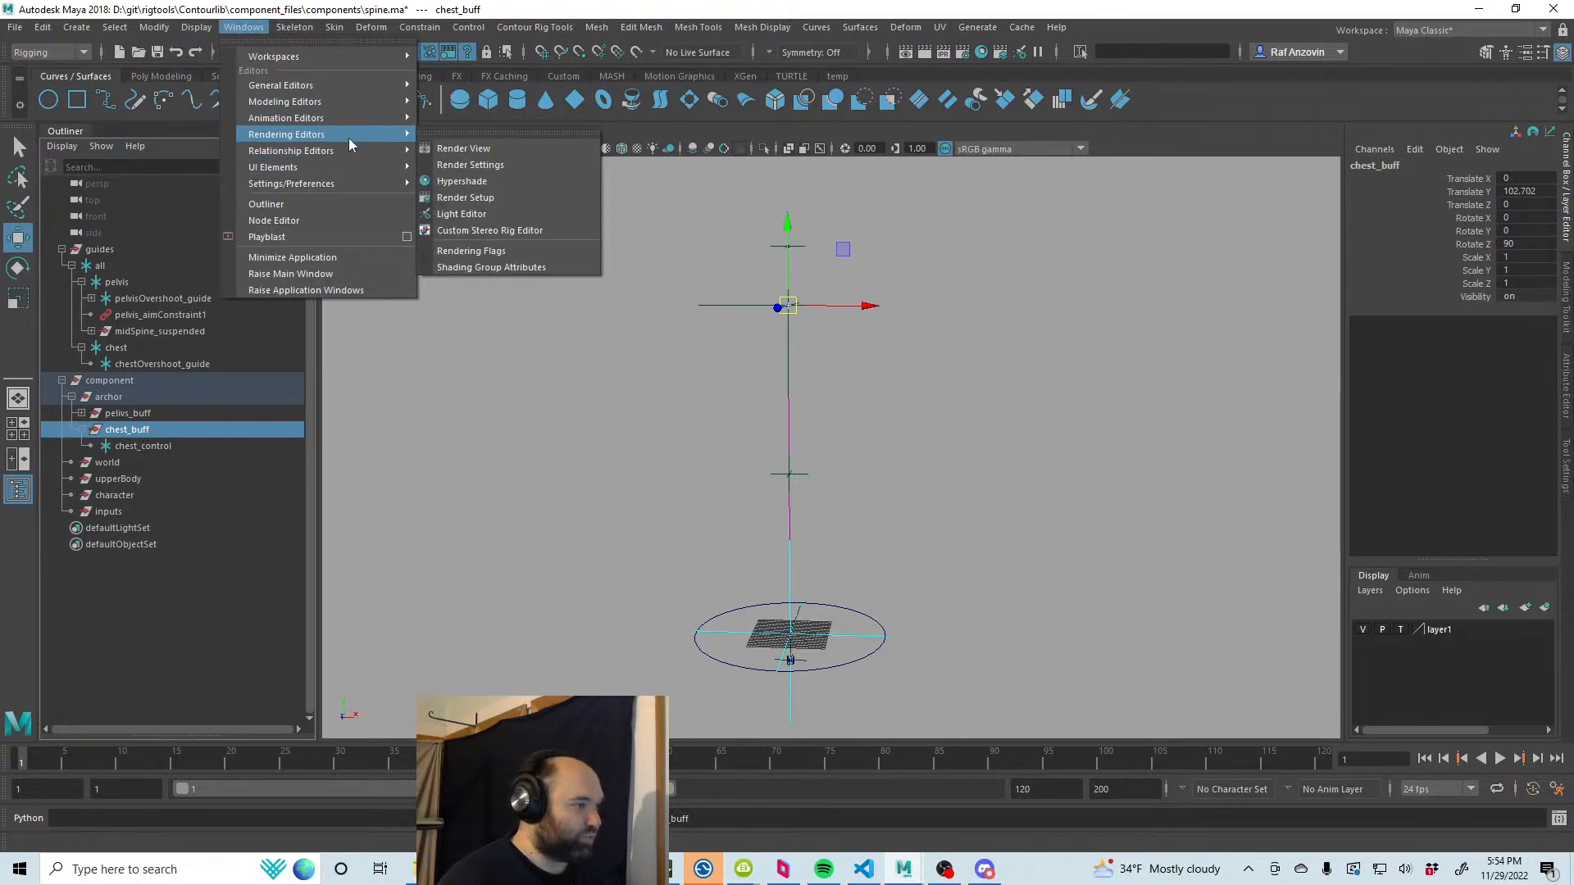
pyautogui.click(333, 222)
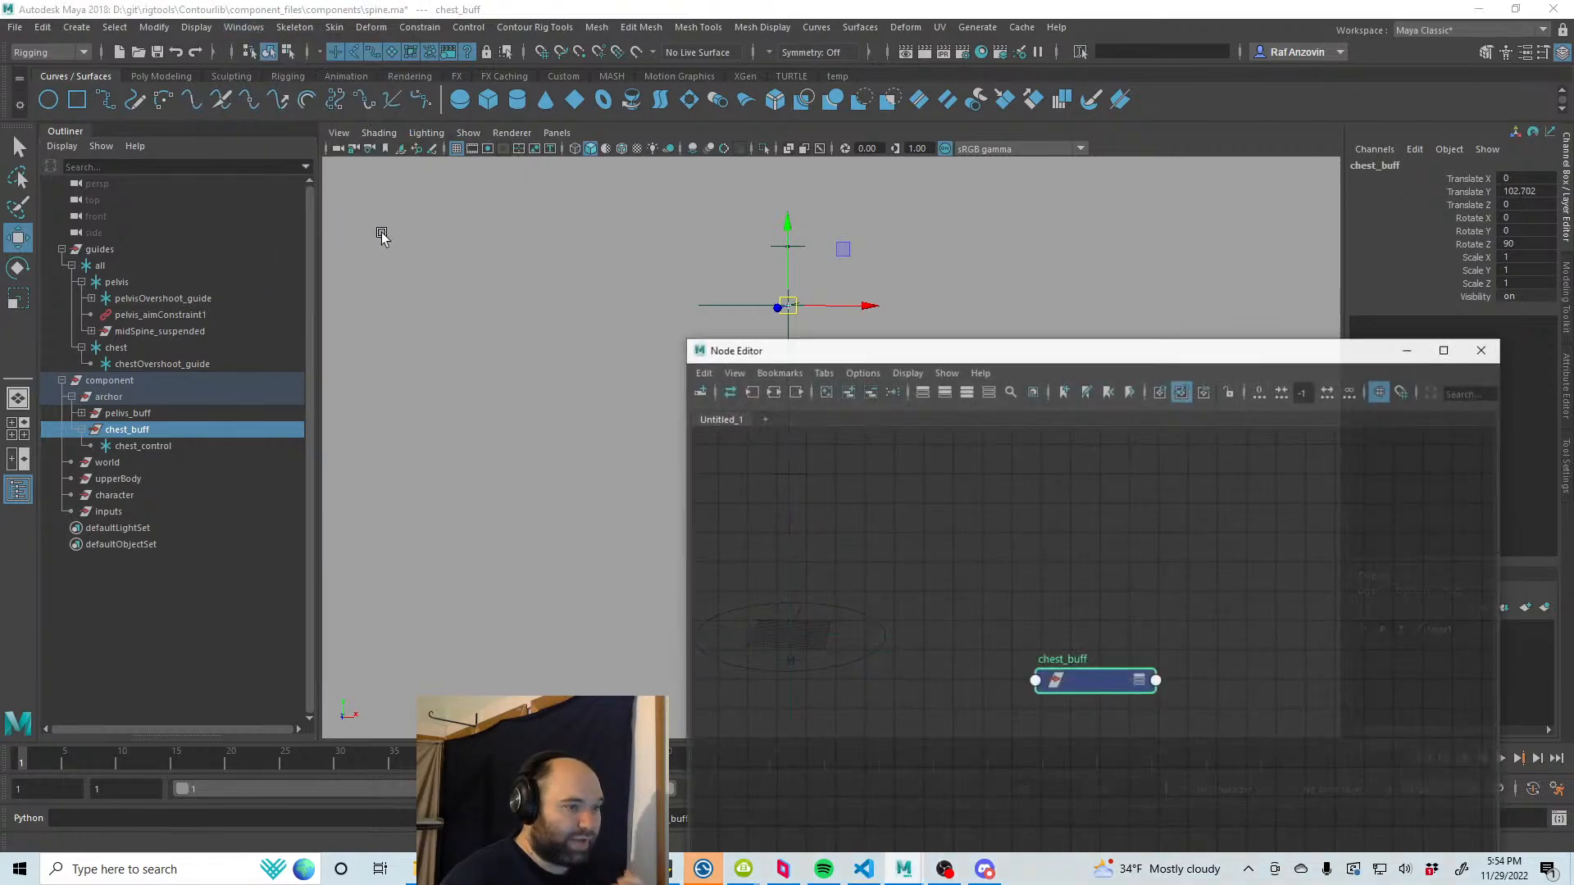
pyautogui.moveTo(1018, 344)
pyautogui.mouseDown()
pyautogui.moveTo(972, 200)
pyautogui.moveTo(981, 210)
pyautogui.mouseUp()
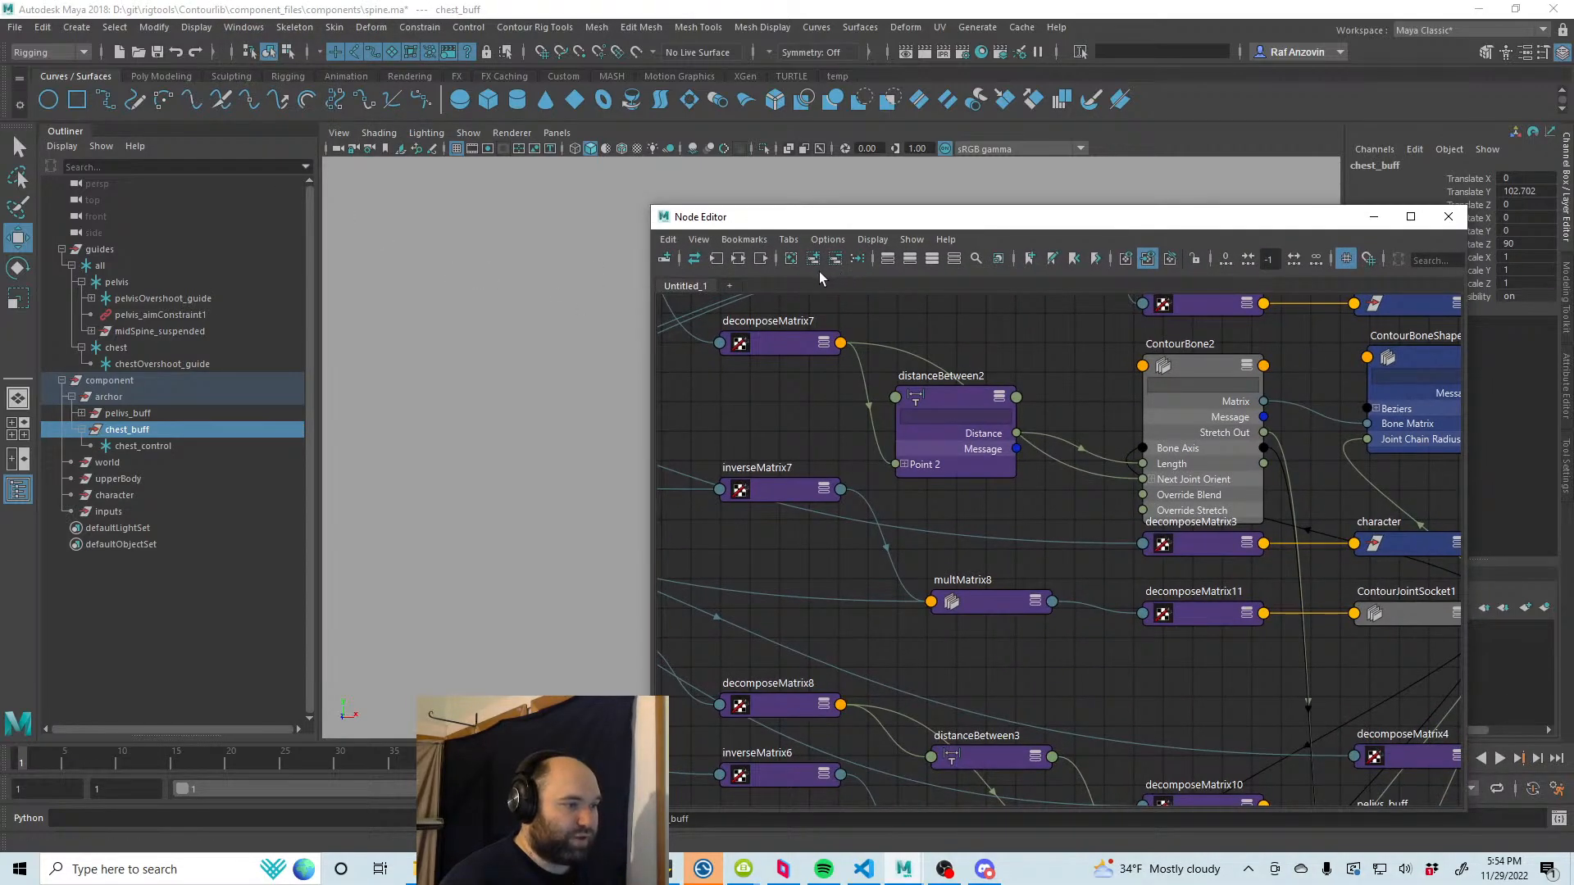
pyautogui.moveTo(873, 220); pyautogui.dragTo(934, 222)
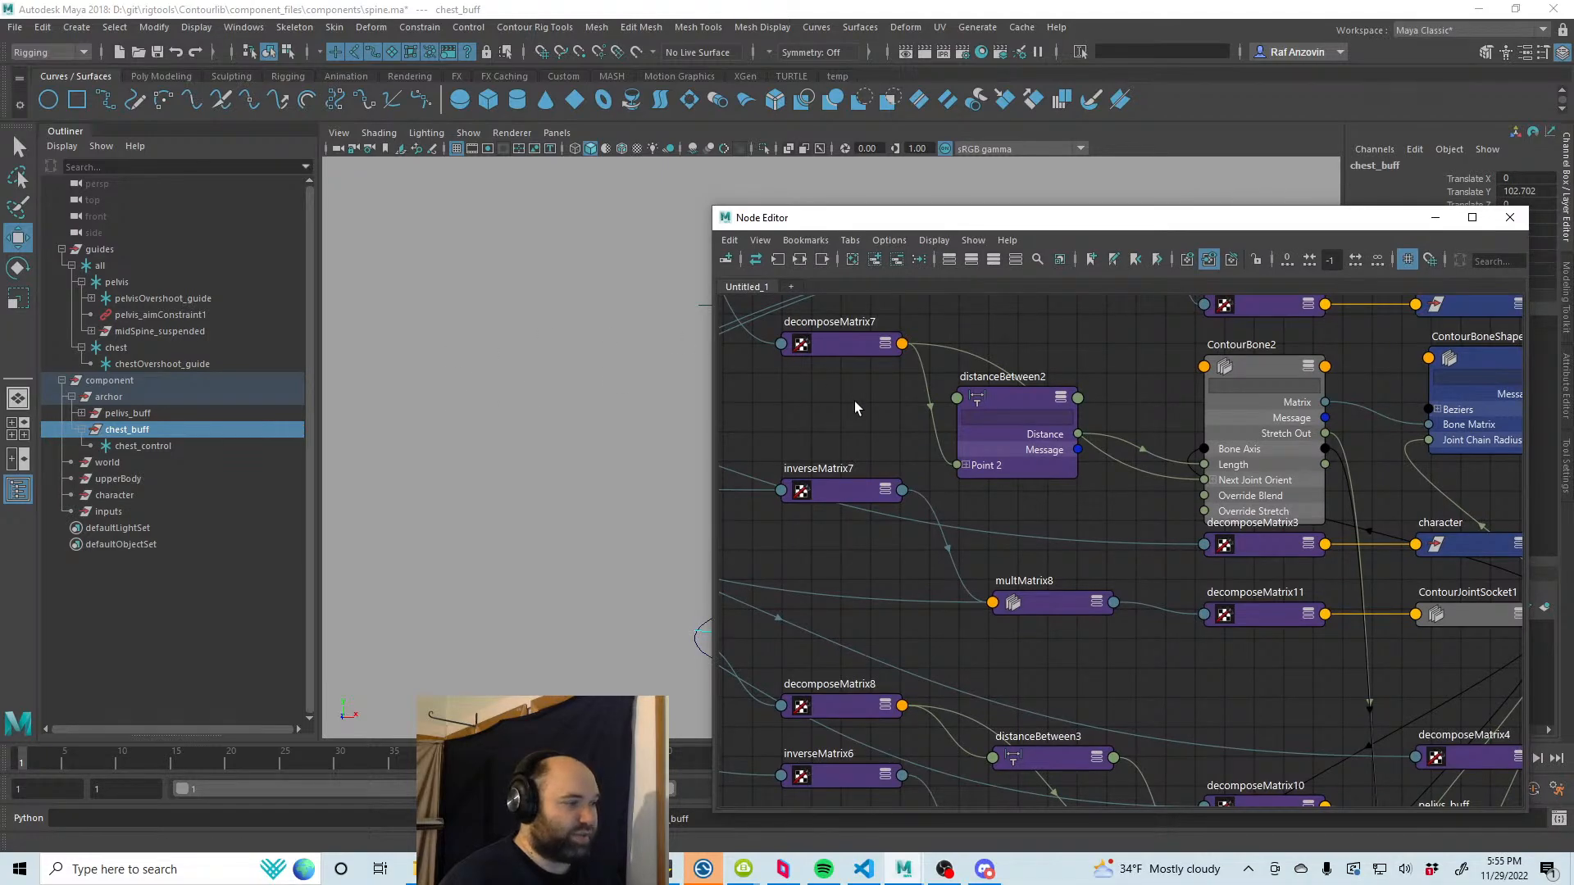
pyautogui.click(853, 259)
pyautogui.moveTo(218, 447); pyautogui.dragTo(1053, 463)
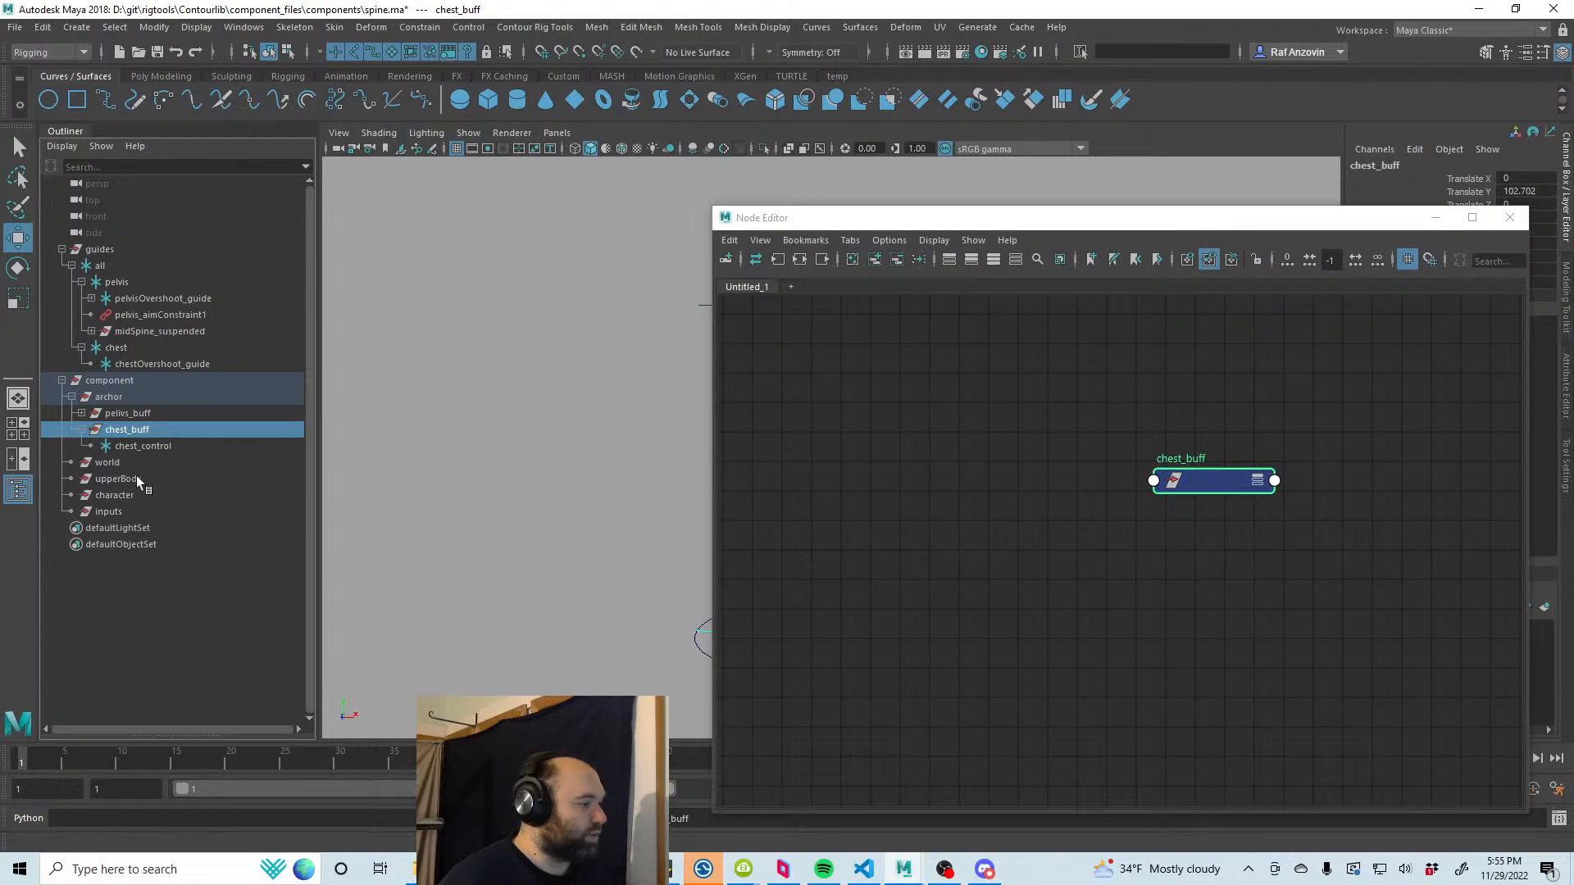
# Step: Add the component's inputs node to the graph and show all attributes of chest_buff beside it
pyautogui.click(109, 511)
pyautogui.moveTo(851, 423); pyautogui.dragTo(852, 425)
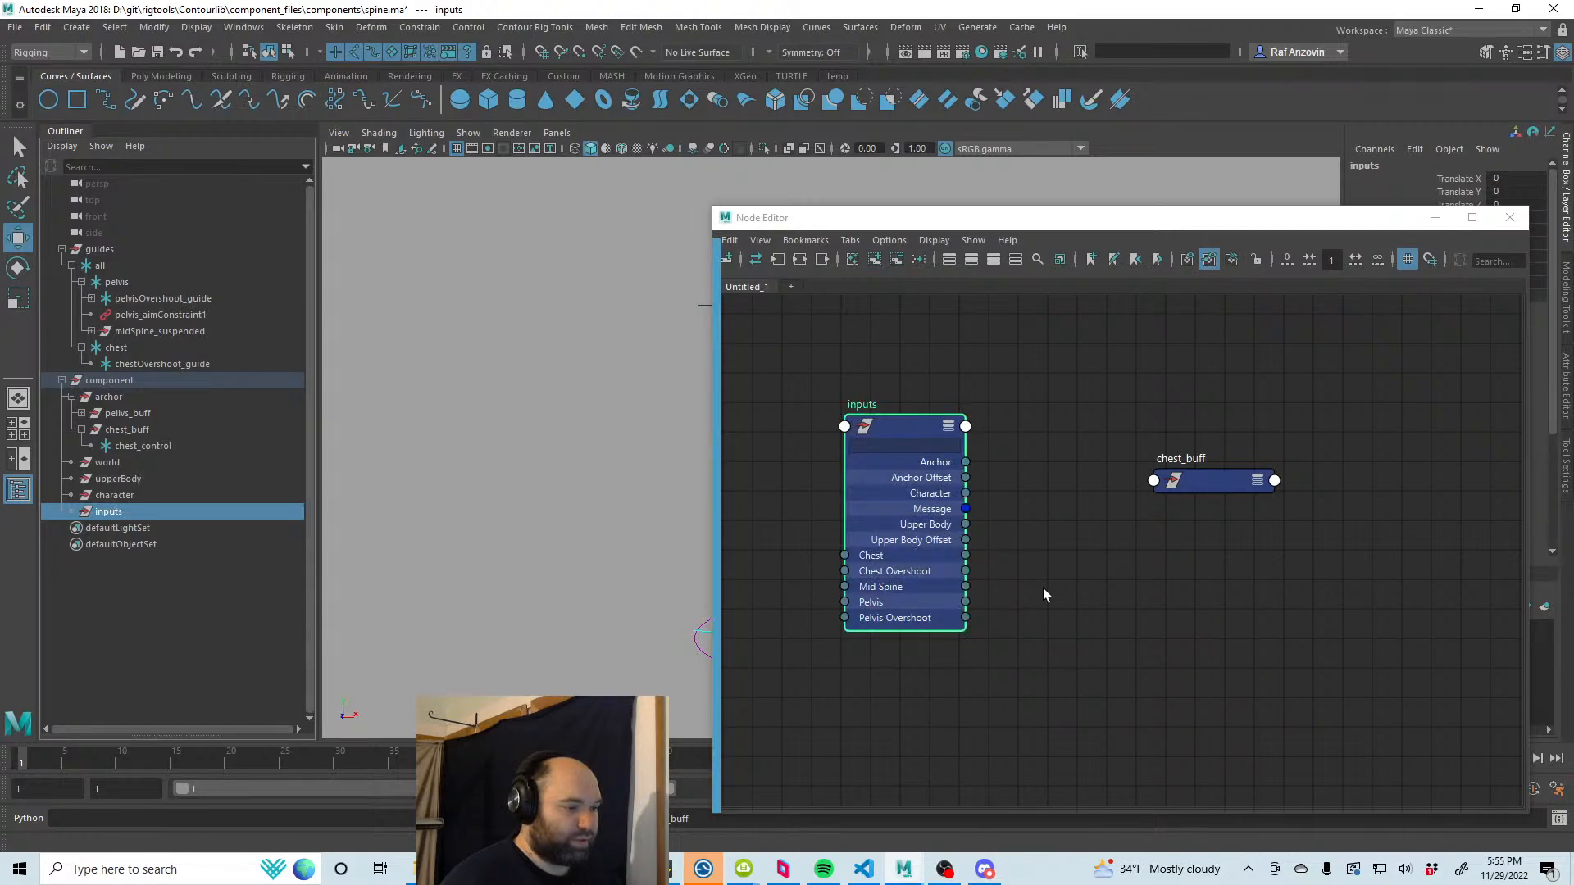
pyautogui.keyDown('alt'); pyautogui.moveTo(1083, 559); pyautogui.dragTo(1070, 559, button='middle'); pyautogui.keyUp('alt')
pyautogui.scroll(1, 1079, 564)
pyautogui.moveTo(1273, 484); pyautogui.dragTo(1301, 460)
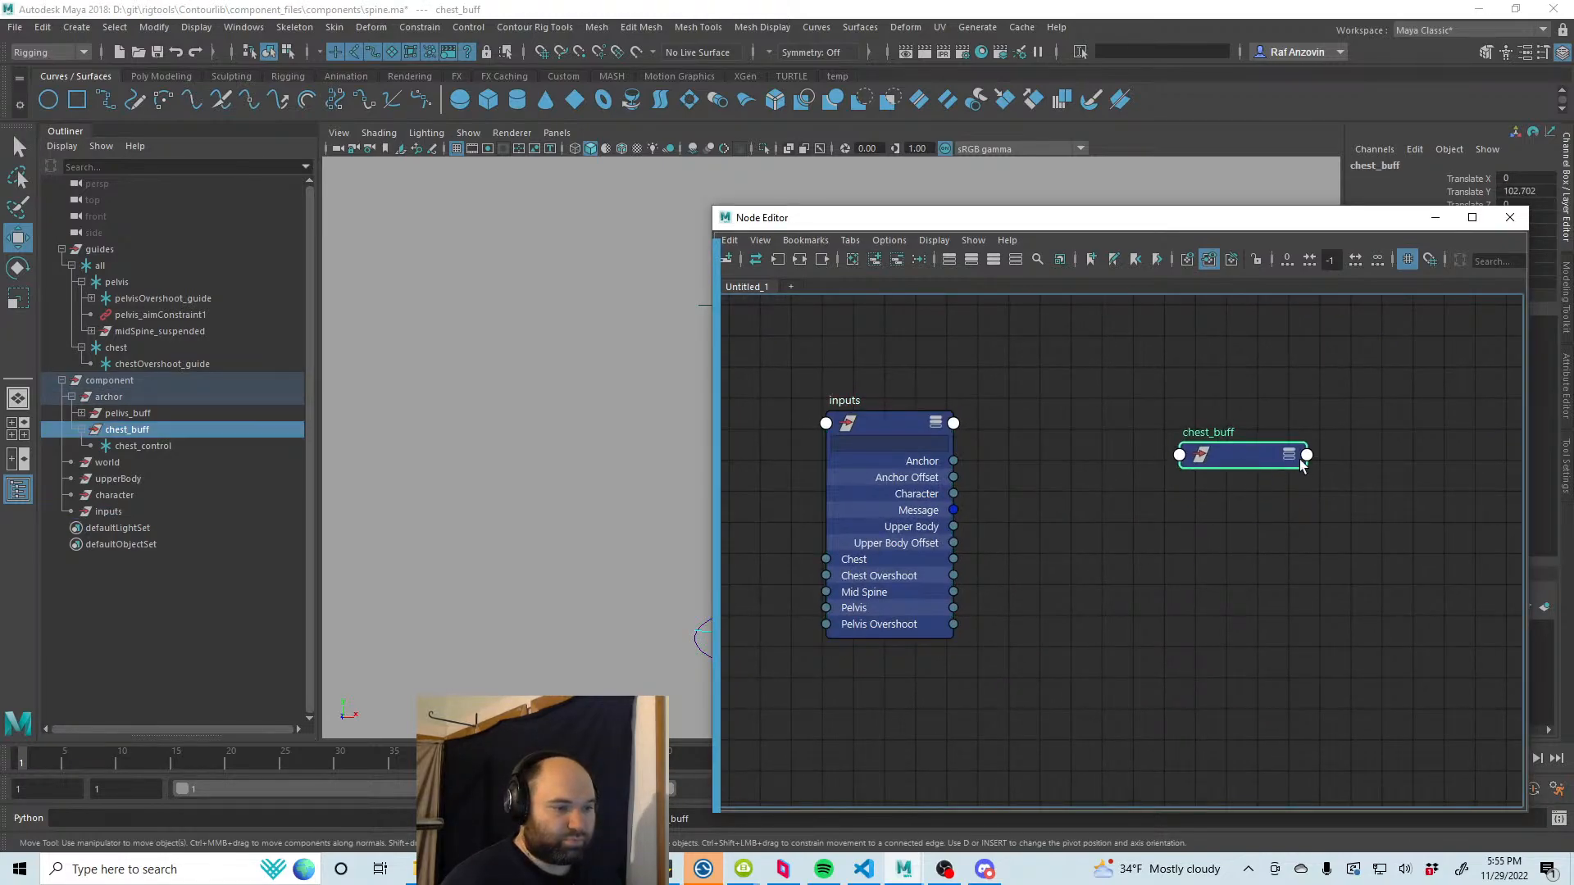
pyautogui.click(1289, 455)
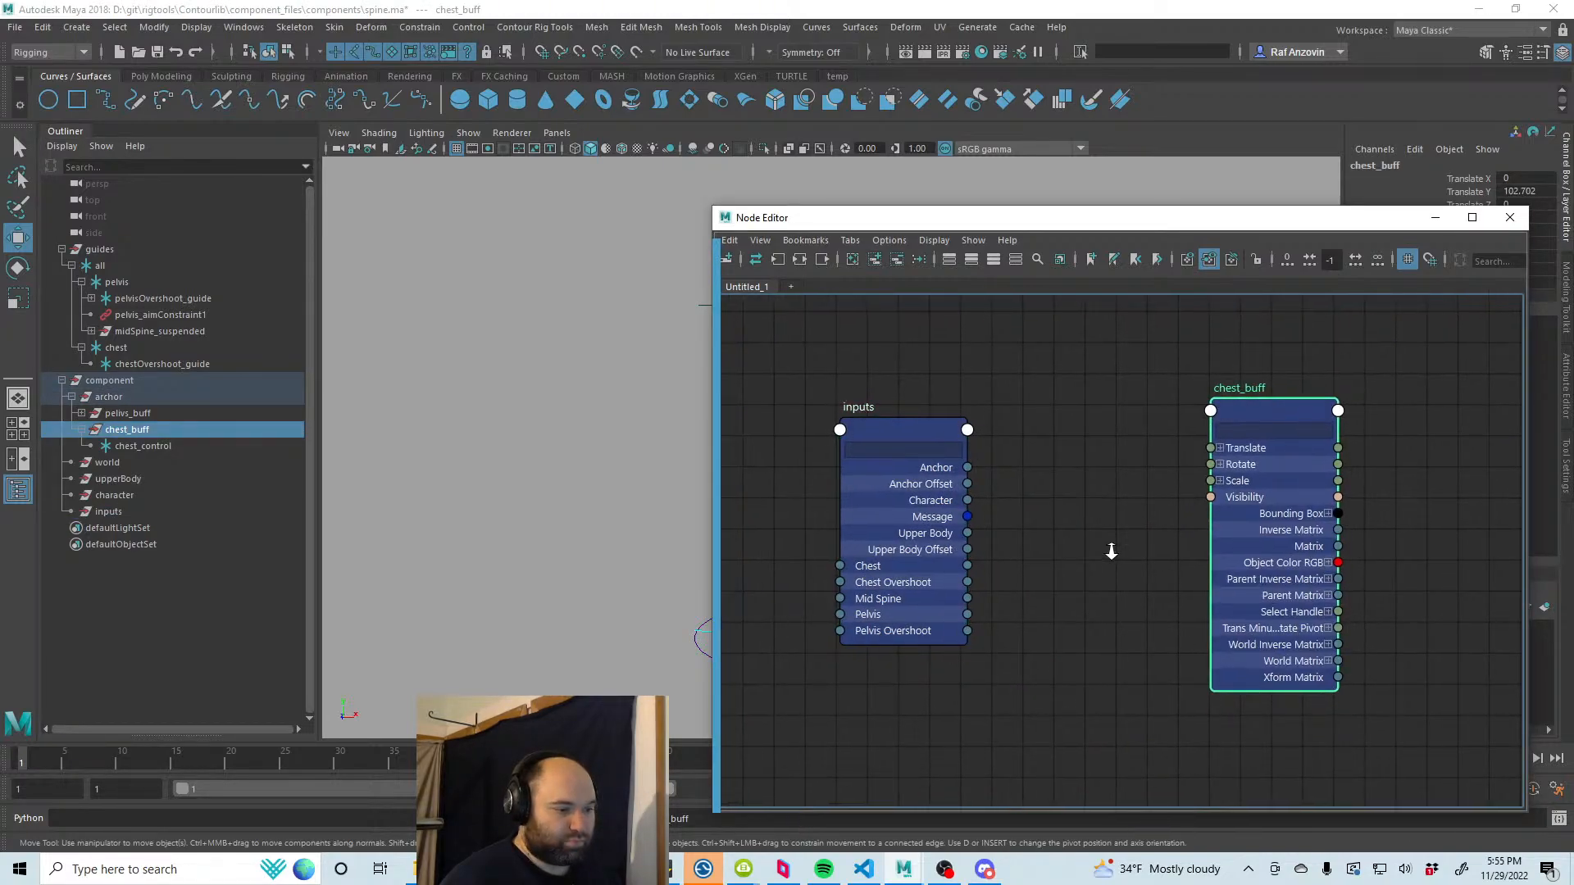
pyautogui.keyDown('alt'); pyautogui.moveTo(1111, 552); pyautogui.dragTo(1115, 560, button='right'); pyautogui.keyUp('alt')
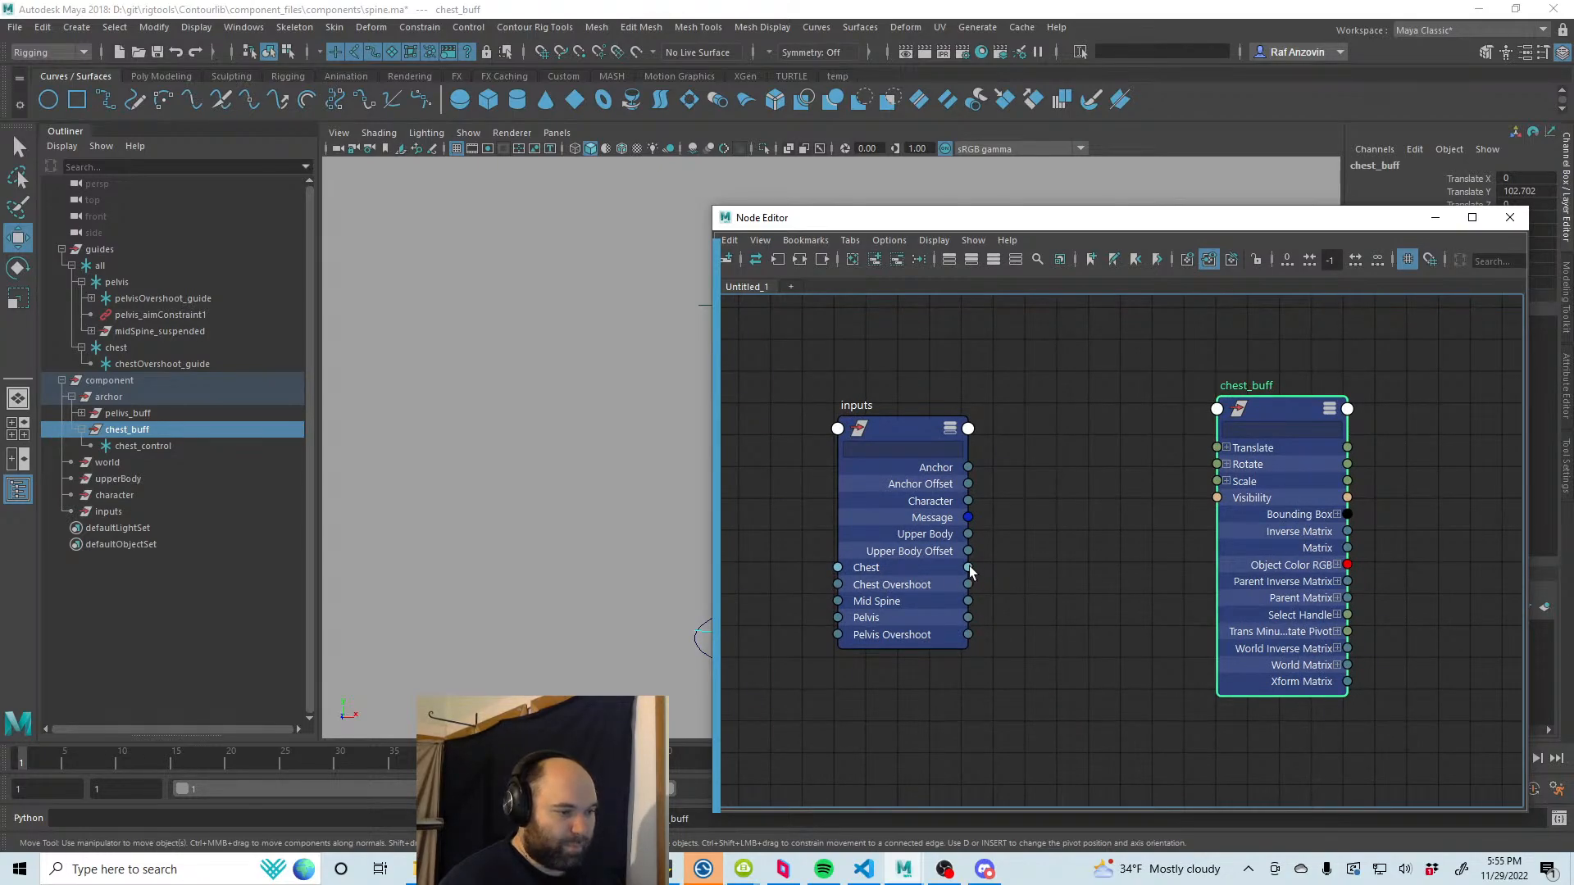
# Step: Create a decomposeMatrix node between the inputs and chest_buff nodes
pyautogui.moveTo(969, 567); pyautogui.dragTo(1118, 465)
pyautogui.press('Tab')
pyautogui.write('dec')
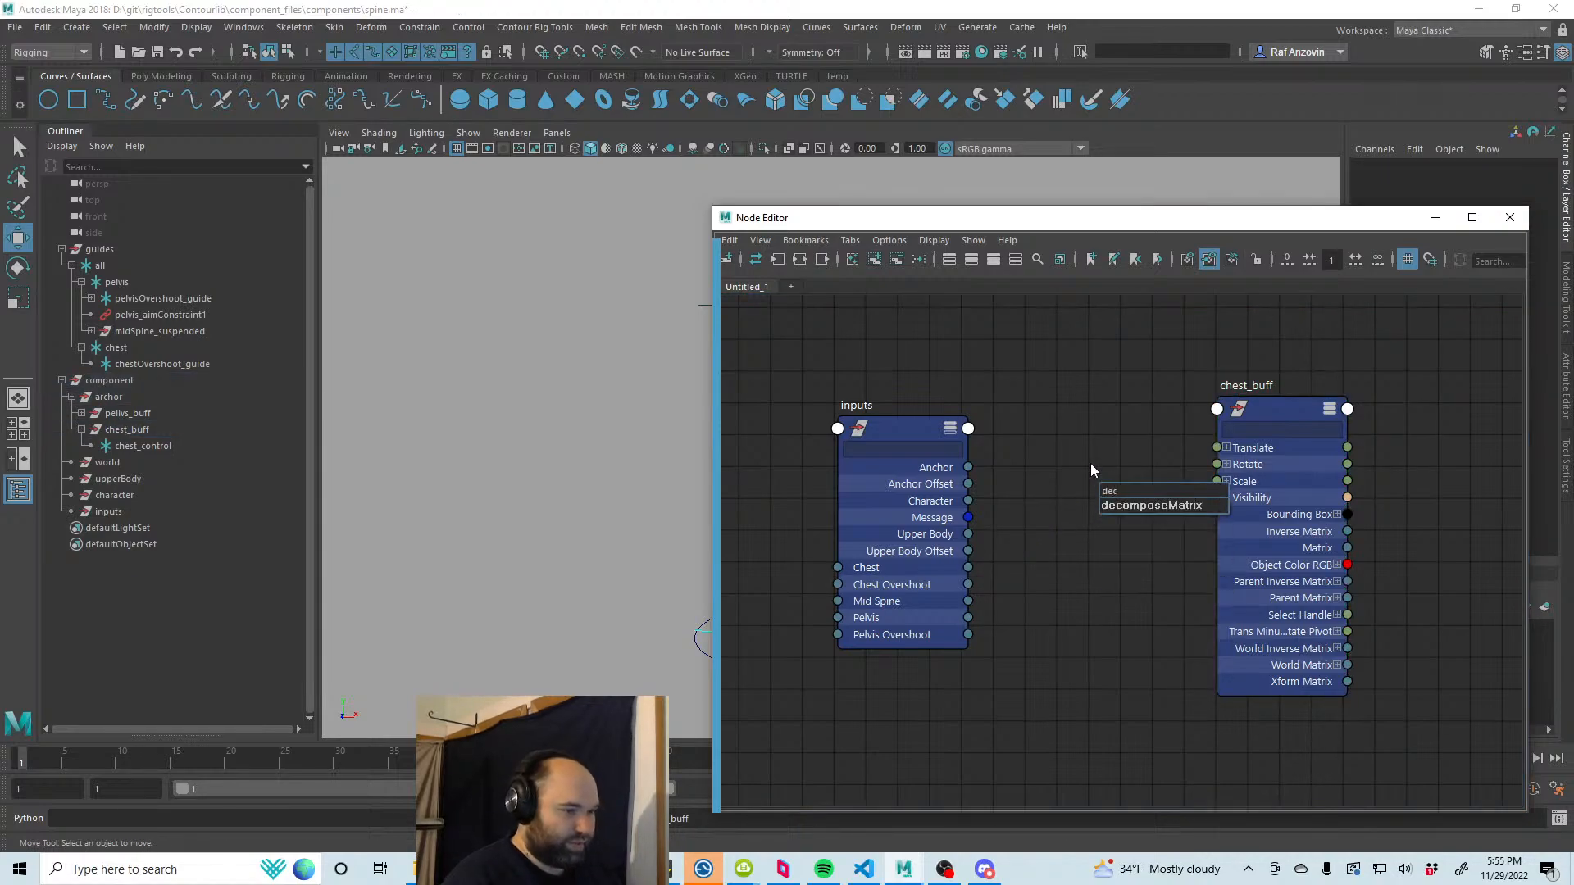
pyautogui.press('Return')
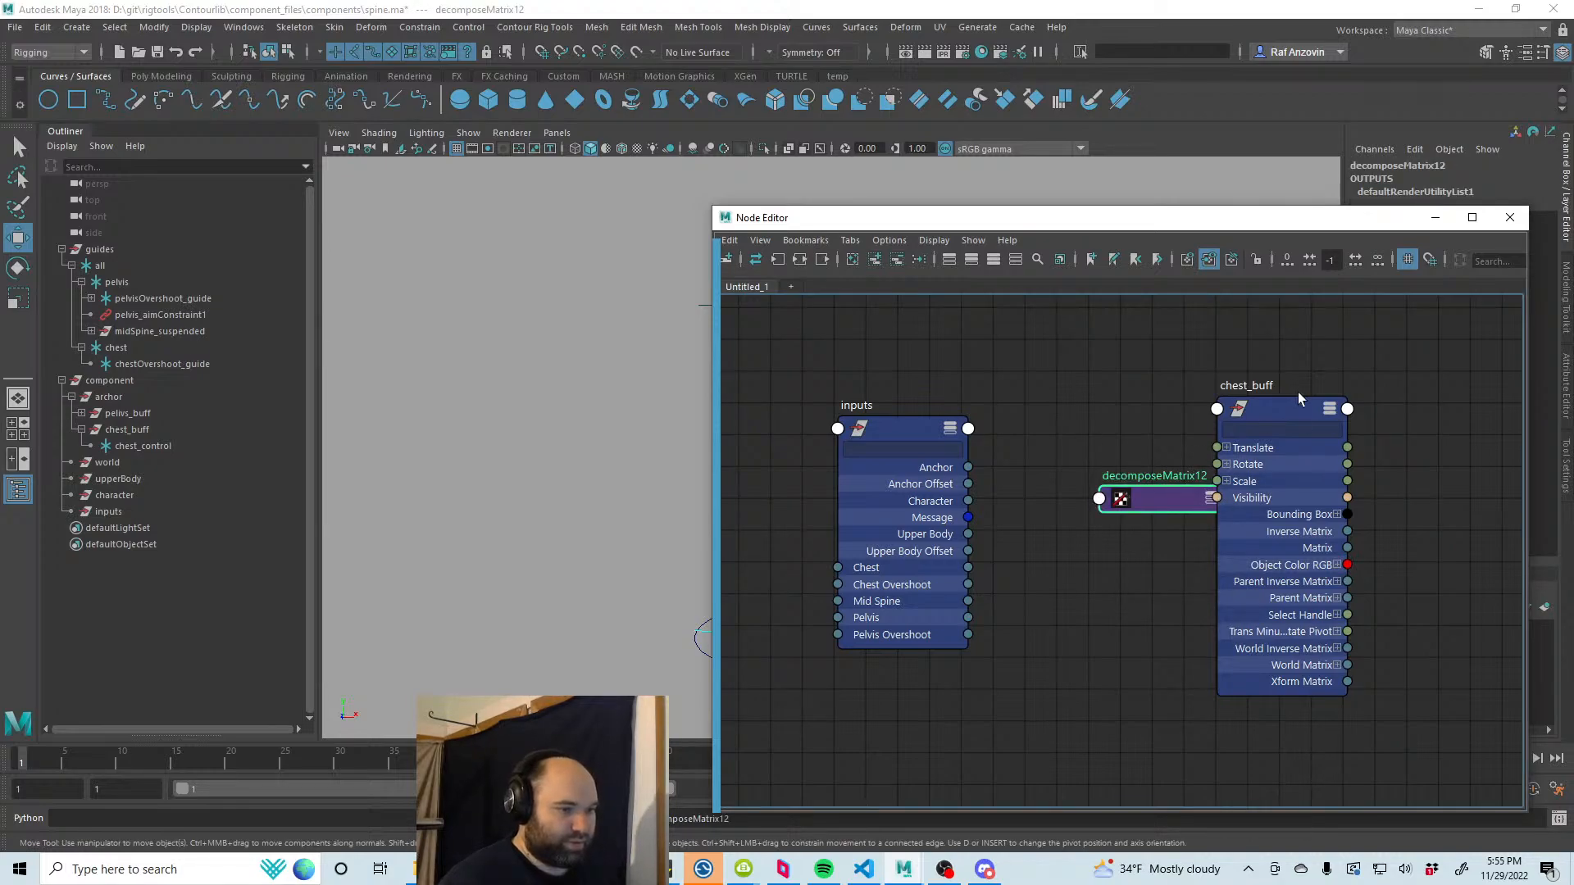
# Step: Connect the Chest output of the inputs node to decomposeMatrix12's inputMatrix, expanding the decompose node and placing it between inputs and chest_buff
pyautogui.moveTo(1299, 398); pyautogui.dragTo(1388, 401)
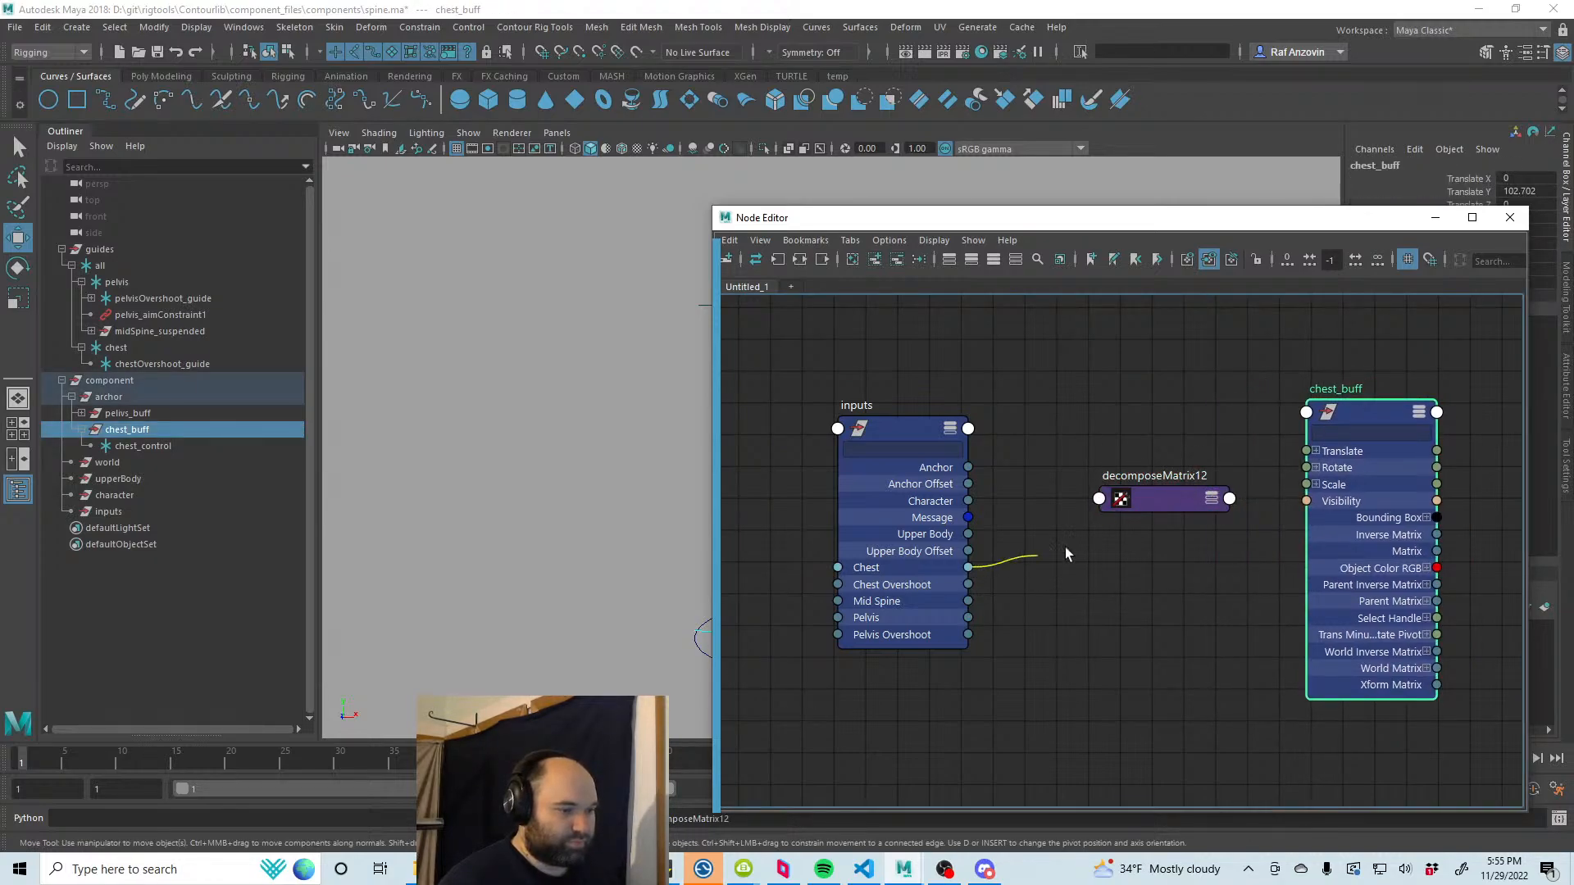
pyautogui.moveTo(1065, 547); pyautogui.dragTo(1148, 509)
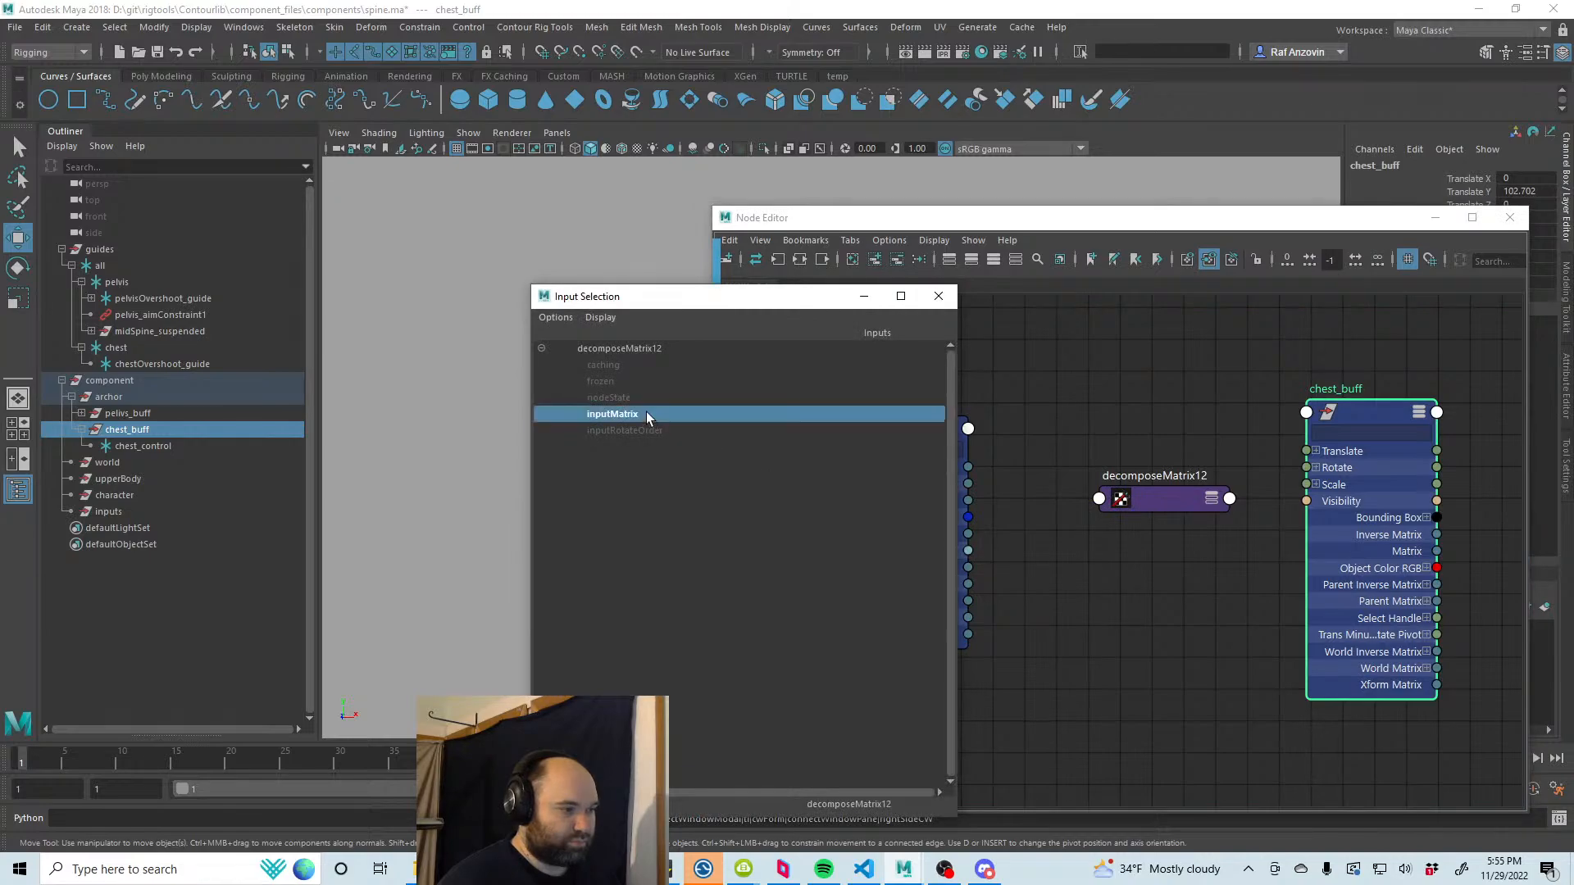
pyautogui.click(646, 414)
pyautogui.click(1212, 498)
pyautogui.click(1211, 499)
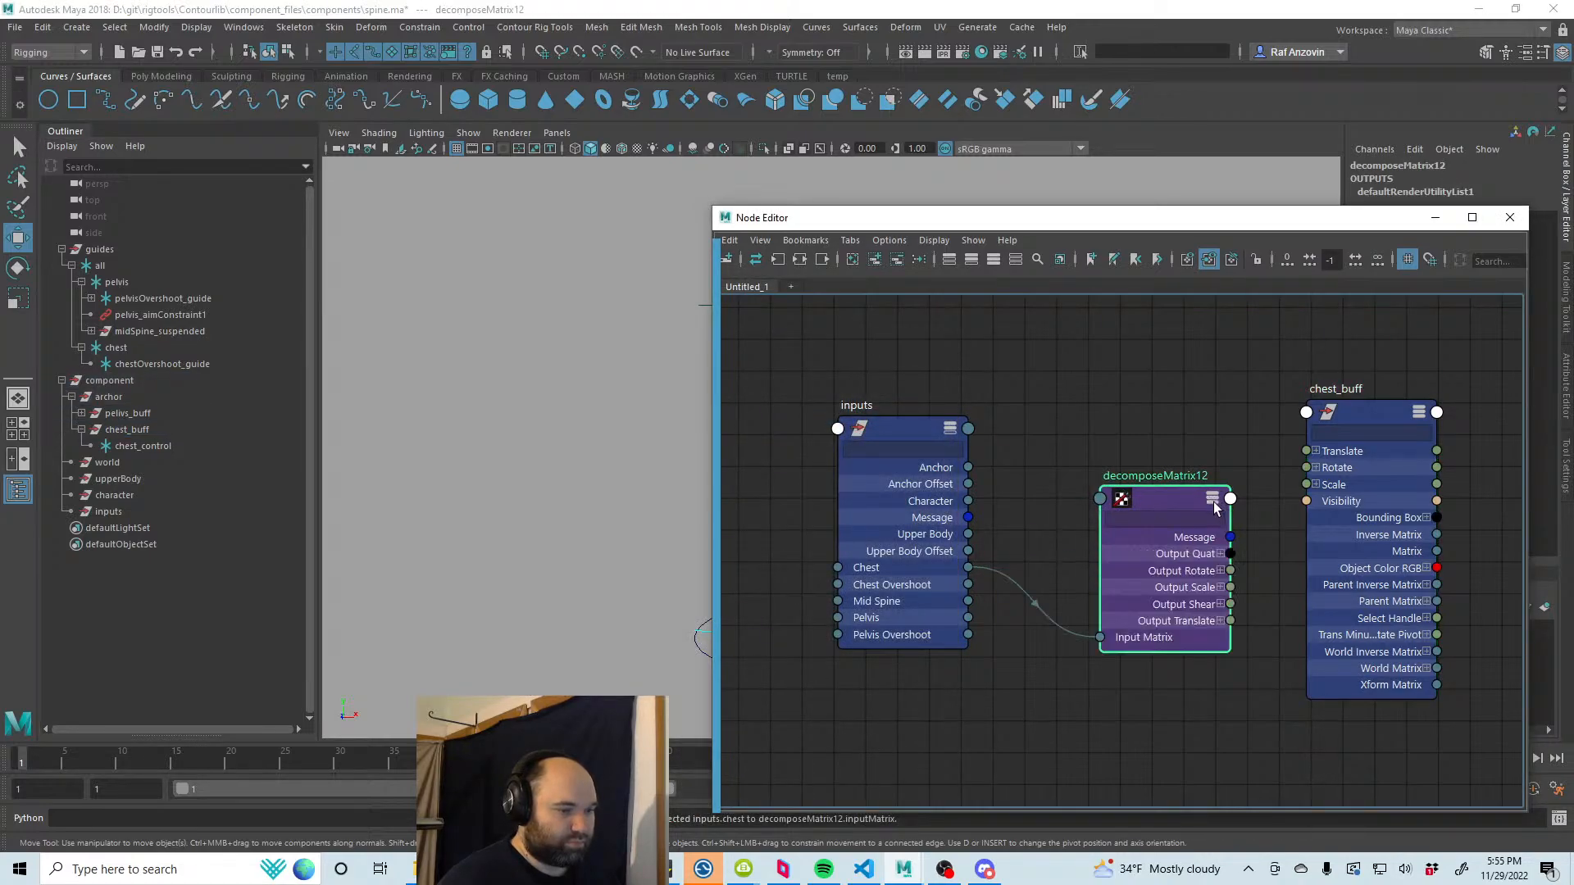
pyautogui.moveTo(1214, 506); pyautogui.dragTo(1162, 478)
pyautogui.moveTo(1213, 562); pyautogui.dragTo(1148, 564, button='middle')
# Step: Connect decomposeMatrix12's output translate, scale, rotate and shear to the matching attributes of chest_buff
pyautogui.moveTo(1112, 594); pyautogui.dragTo(1241, 454)
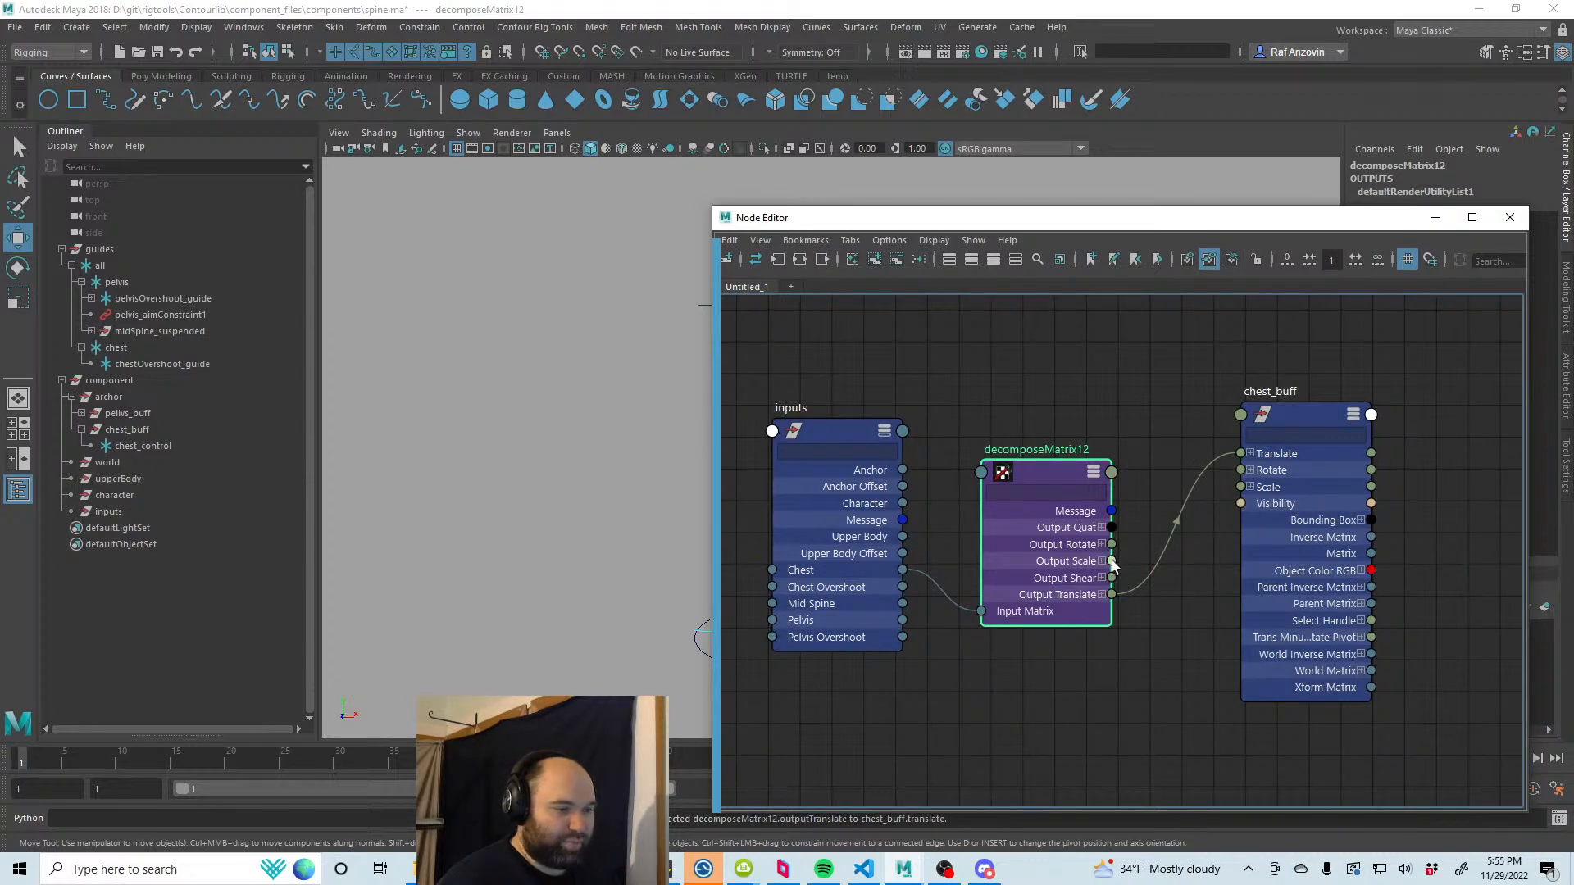
pyautogui.moveTo(1111, 561); pyautogui.dragTo(1240, 487)
pyautogui.moveTo(1112, 544); pyautogui.dragTo(1241, 469)
pyautogui.moveTo(1112, 578); pyautogui.dragTo(1240, 415)
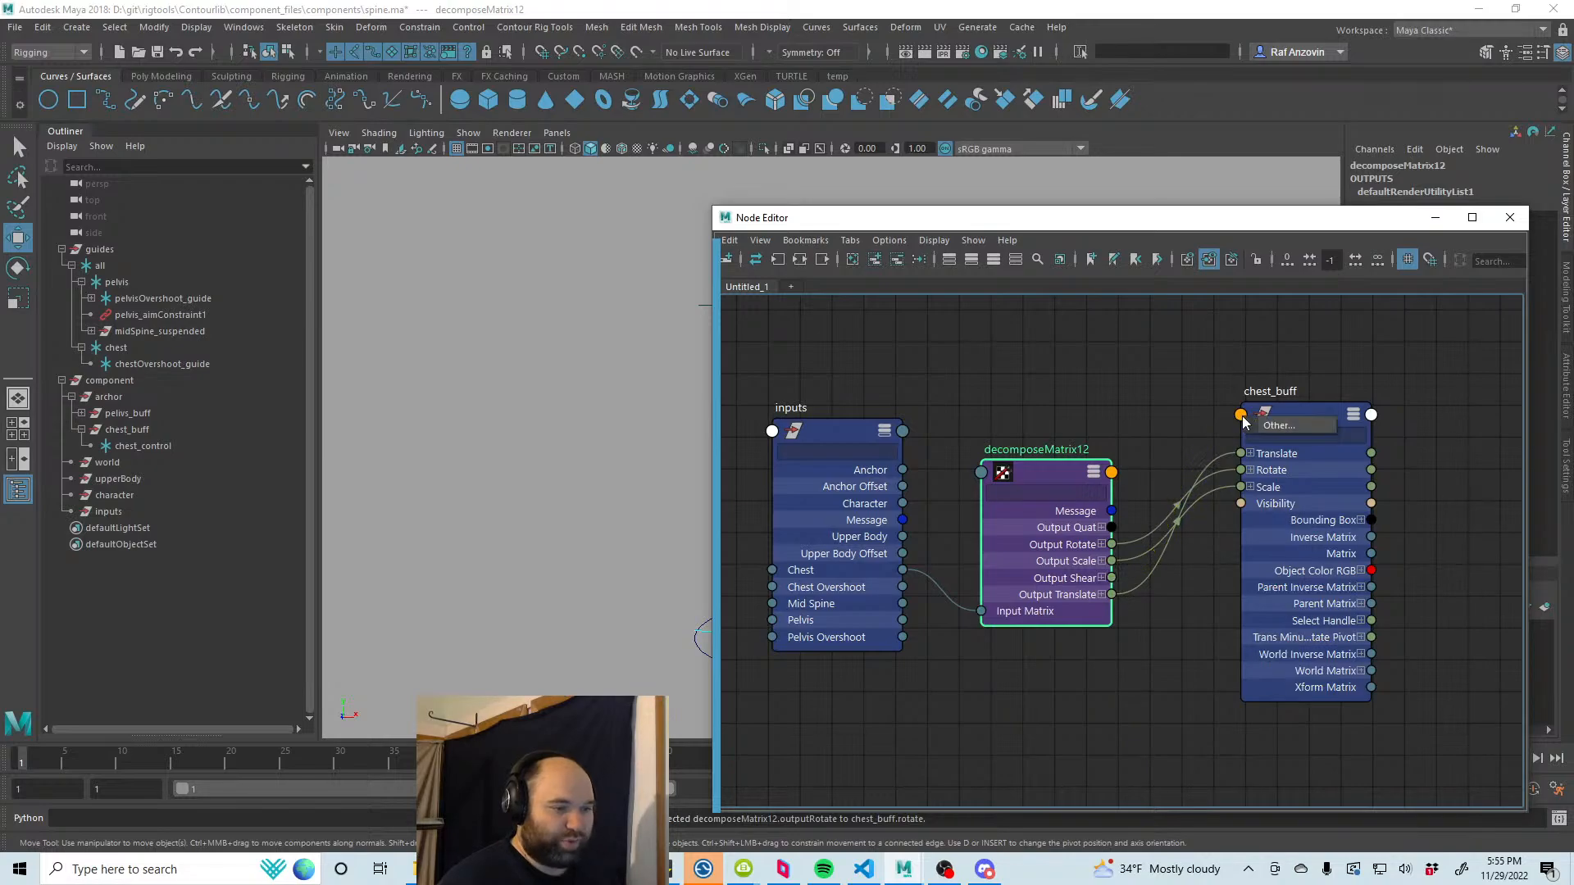
pyautogui.click(1271, 424)
pyautogui.scroll(-12, 796, 607)
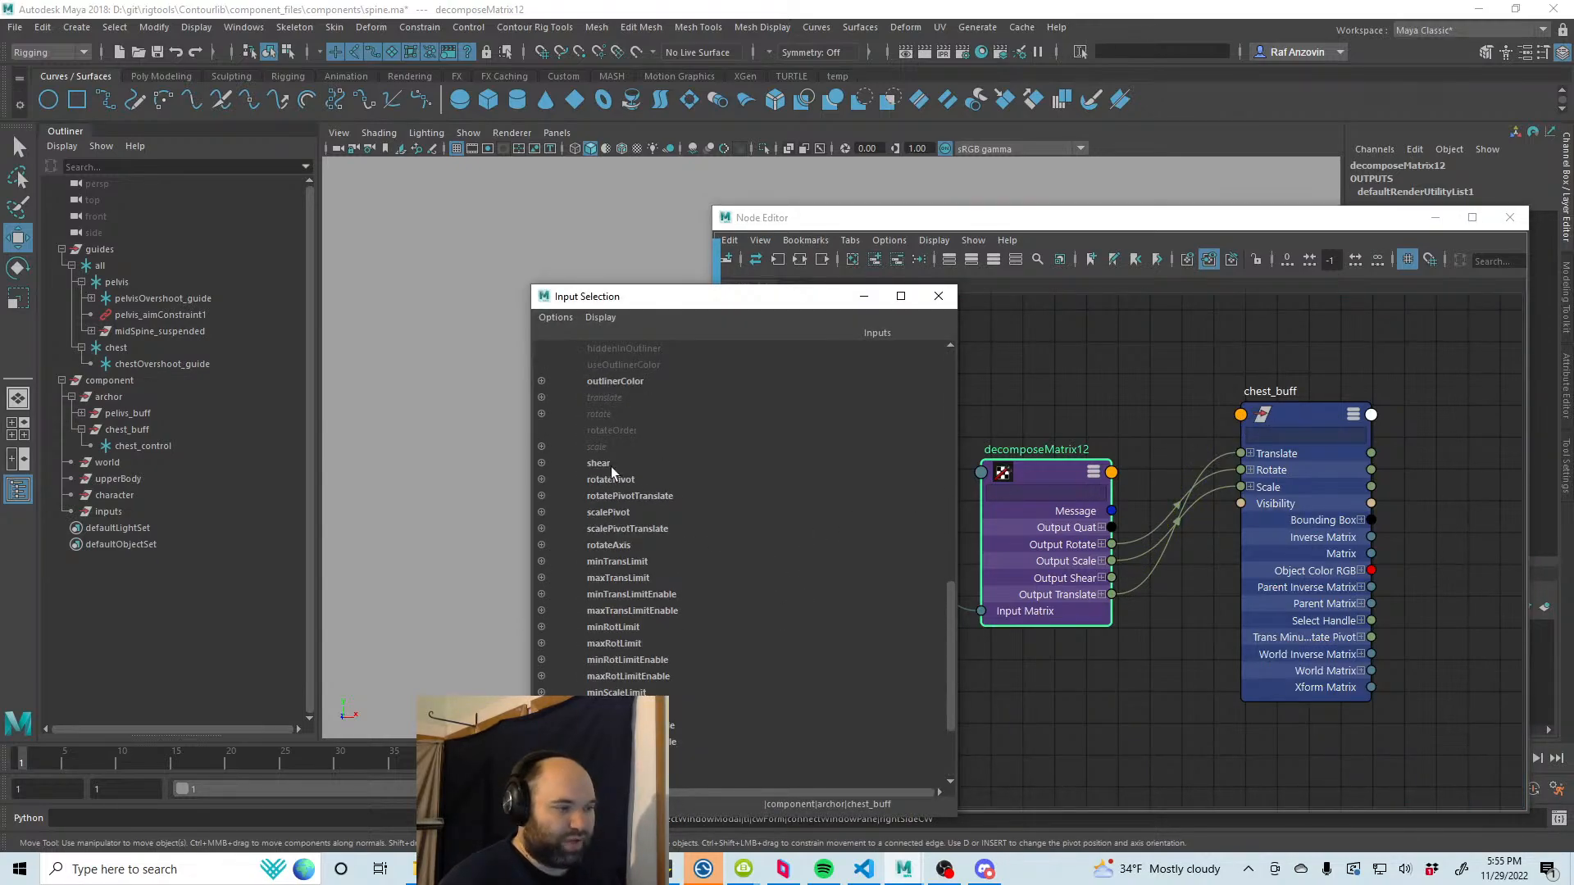
pyautogui.click(611, 464)
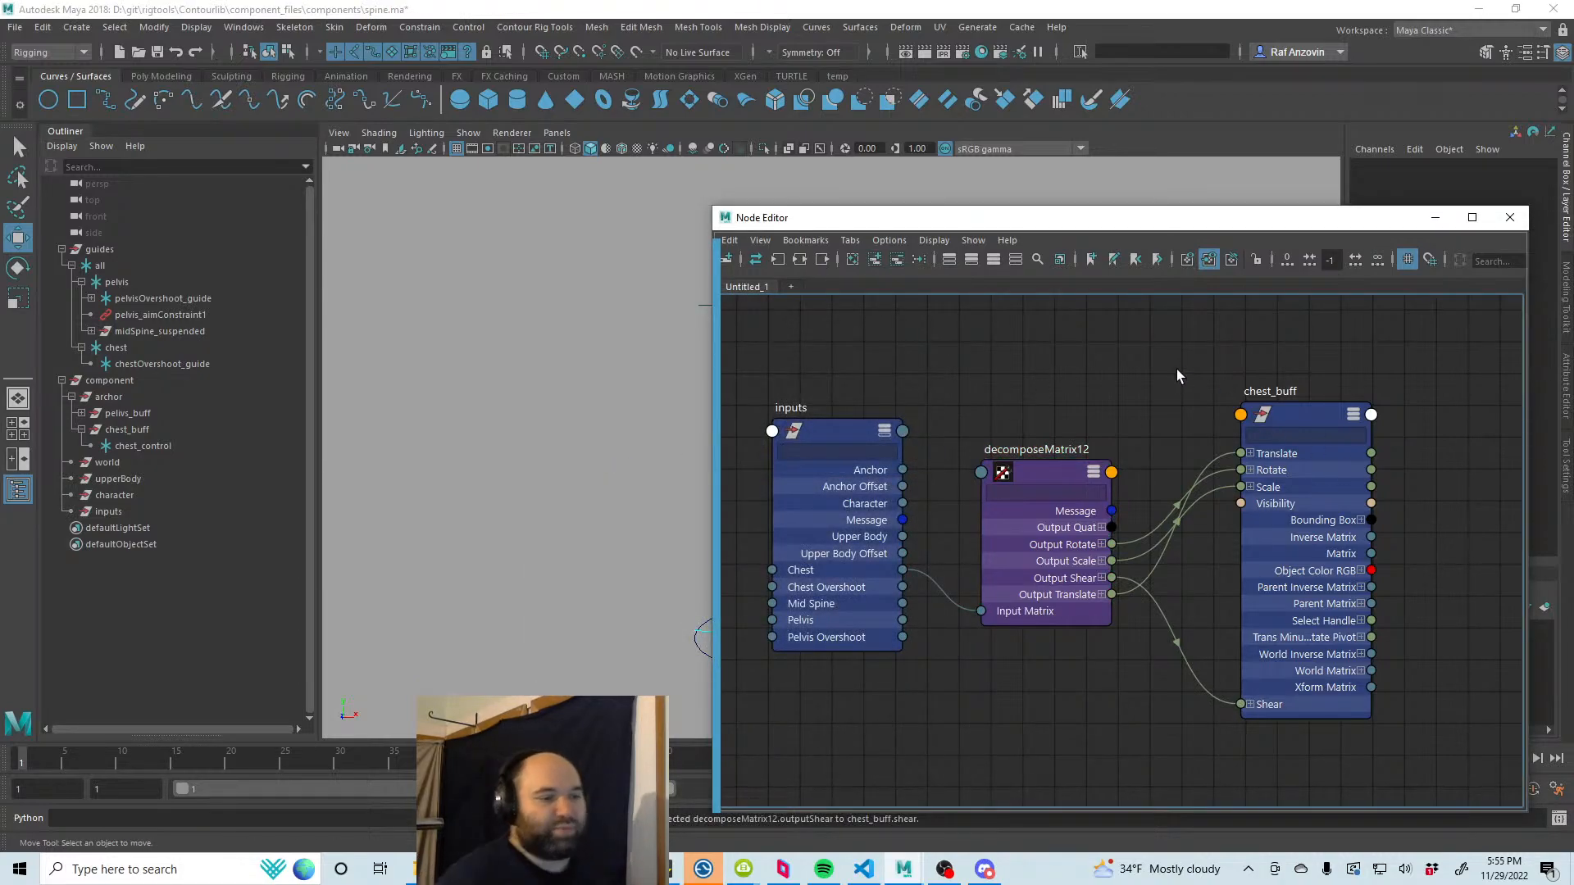
# Step: Tidy the node graph by repositioning decomposeMatrix12 and chest_buff beside the inputs node
pyautogui.moveTo(1049, 473); pyautogui.dragTo(1067, 432)
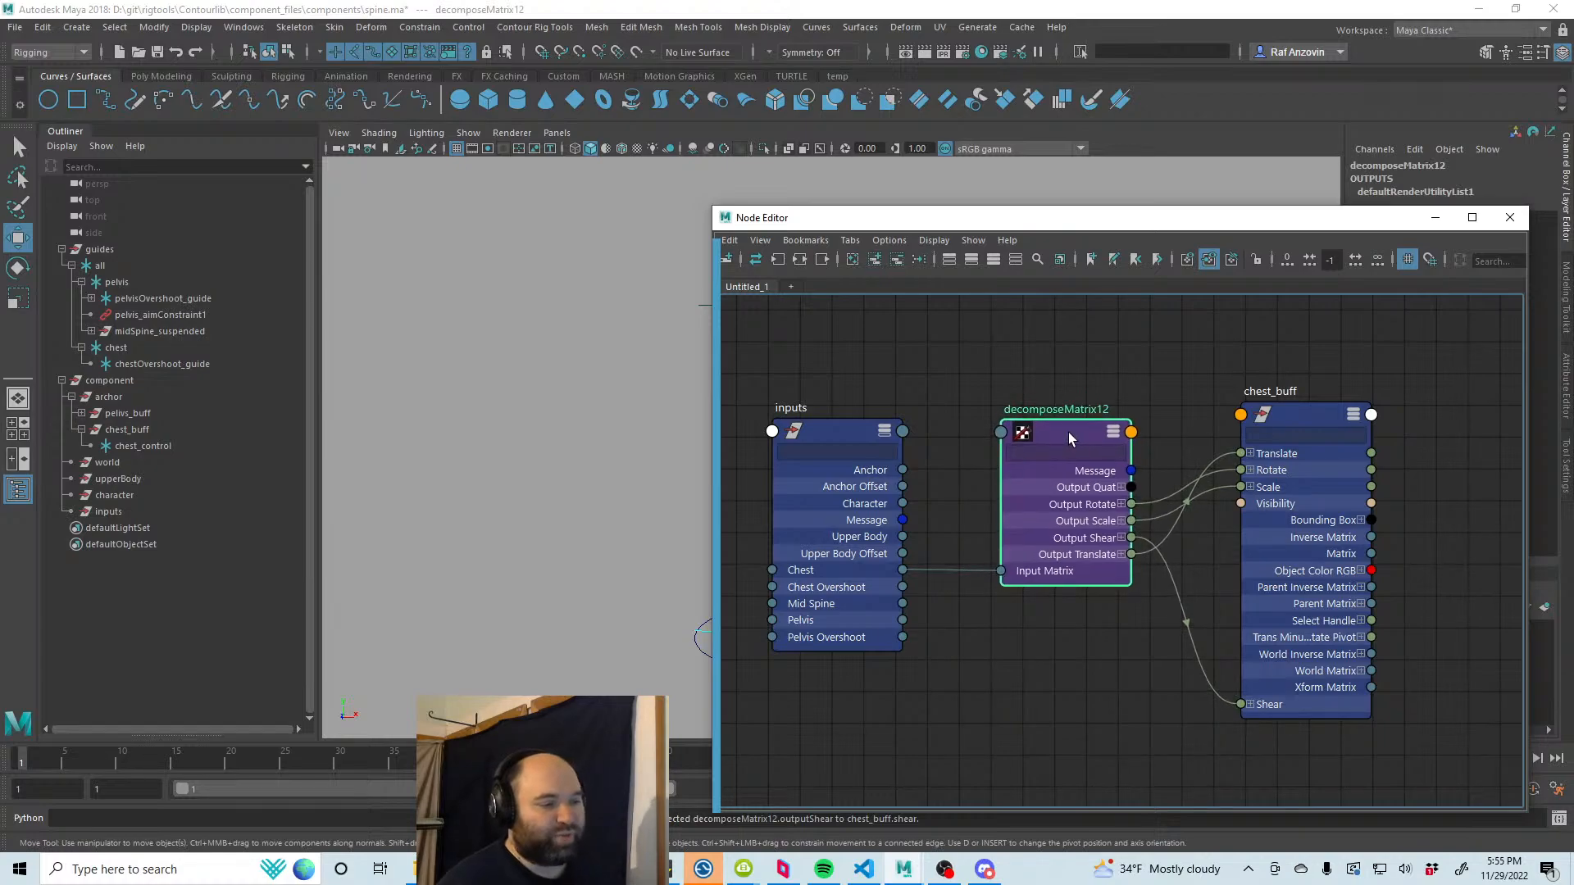
pyautogui.moveTo(1324, 415); pyautogui.dragTo(1320, 361)
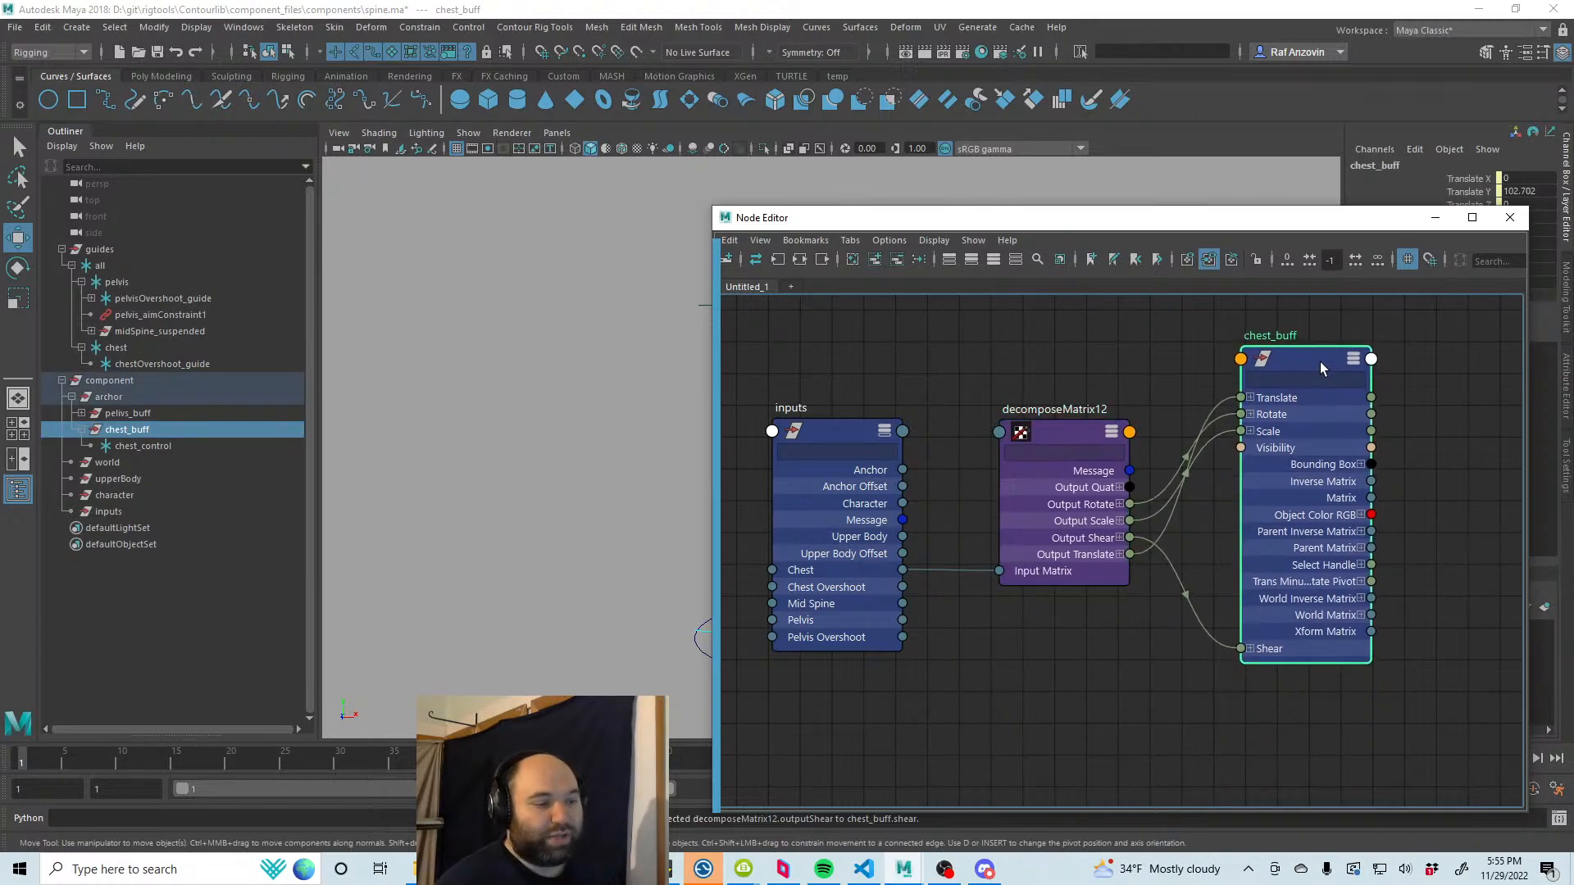
pyautogui.click(1159, 670)
pyautogui.keyDown('alt'); pyautogui.moveTo(1021, 640); pyautogui.dragTo(1116, 656, button='right'); pyautogui.keyUp('alt')
pyautogui.keyDown('alt'); pyautogui.moveTo(1126, 643); pyautogui.dragTo(1124, 626, button='middle'); pyautogui.keyUp('alt')
pyautogui.keyDown('alt'); pyautogui.moveTo(1124, 626); pyautogui.dragTo(1156, 630, button='right'); pyautogui.keyUp('alt')
pyautogui.keyDown('alt'); pyautogui.moveTo(1155, 630); pyautogui.dragTo(1156, 631, button='middle'); pyautogui.keyUp('alt')
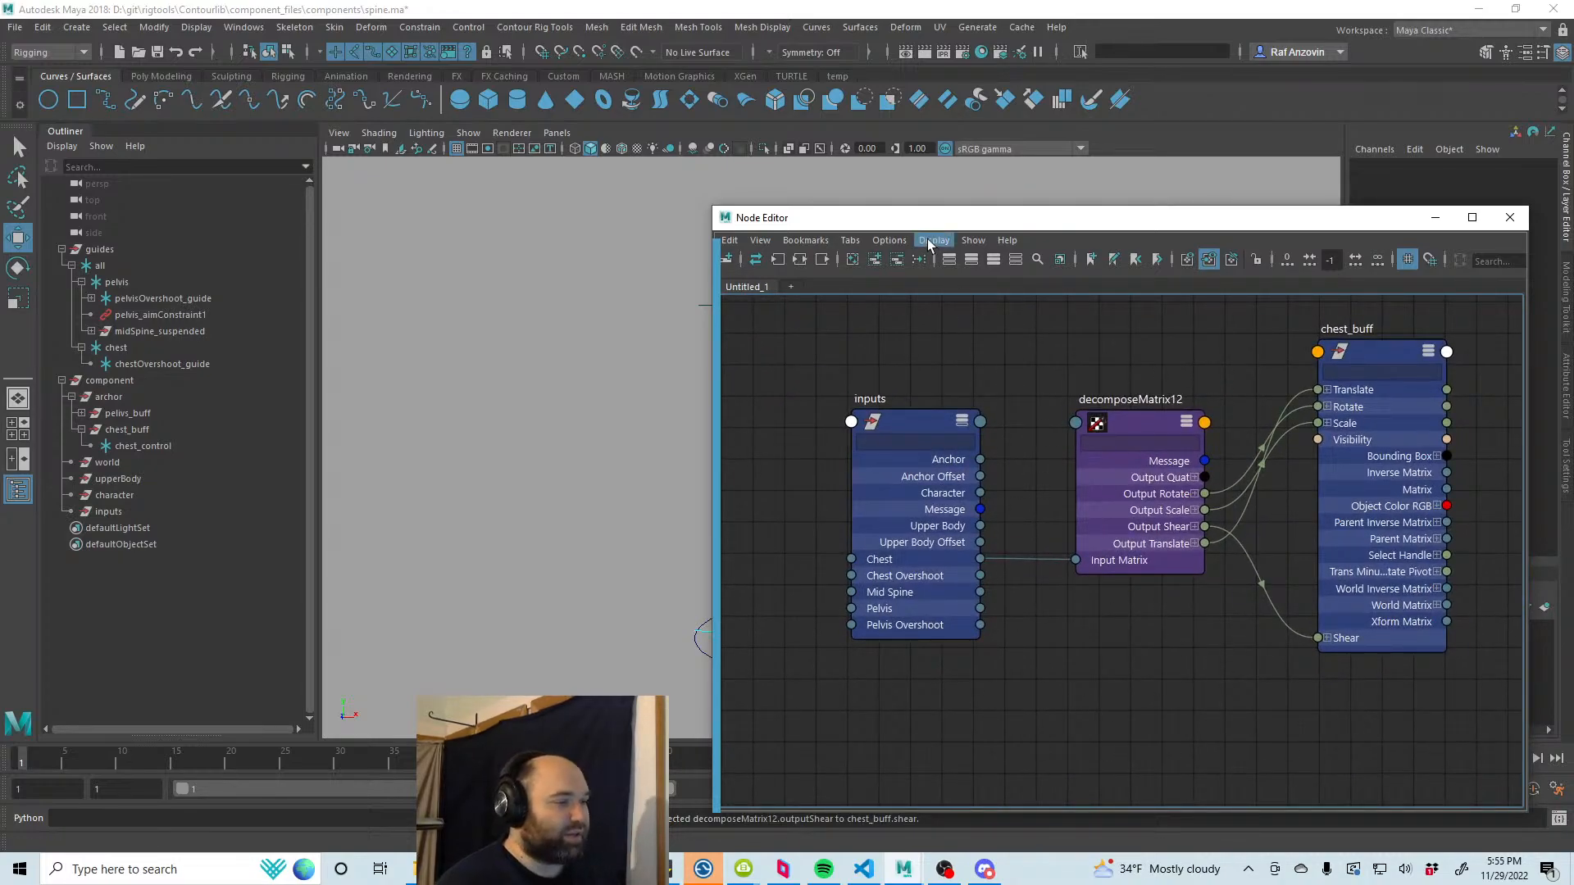
# Step: Move the Node Editor window clear of the spine in the viewport and select chest_buff
pyautogui.moveTo(934, 224); pyautogui.dragTo(1010, 560)
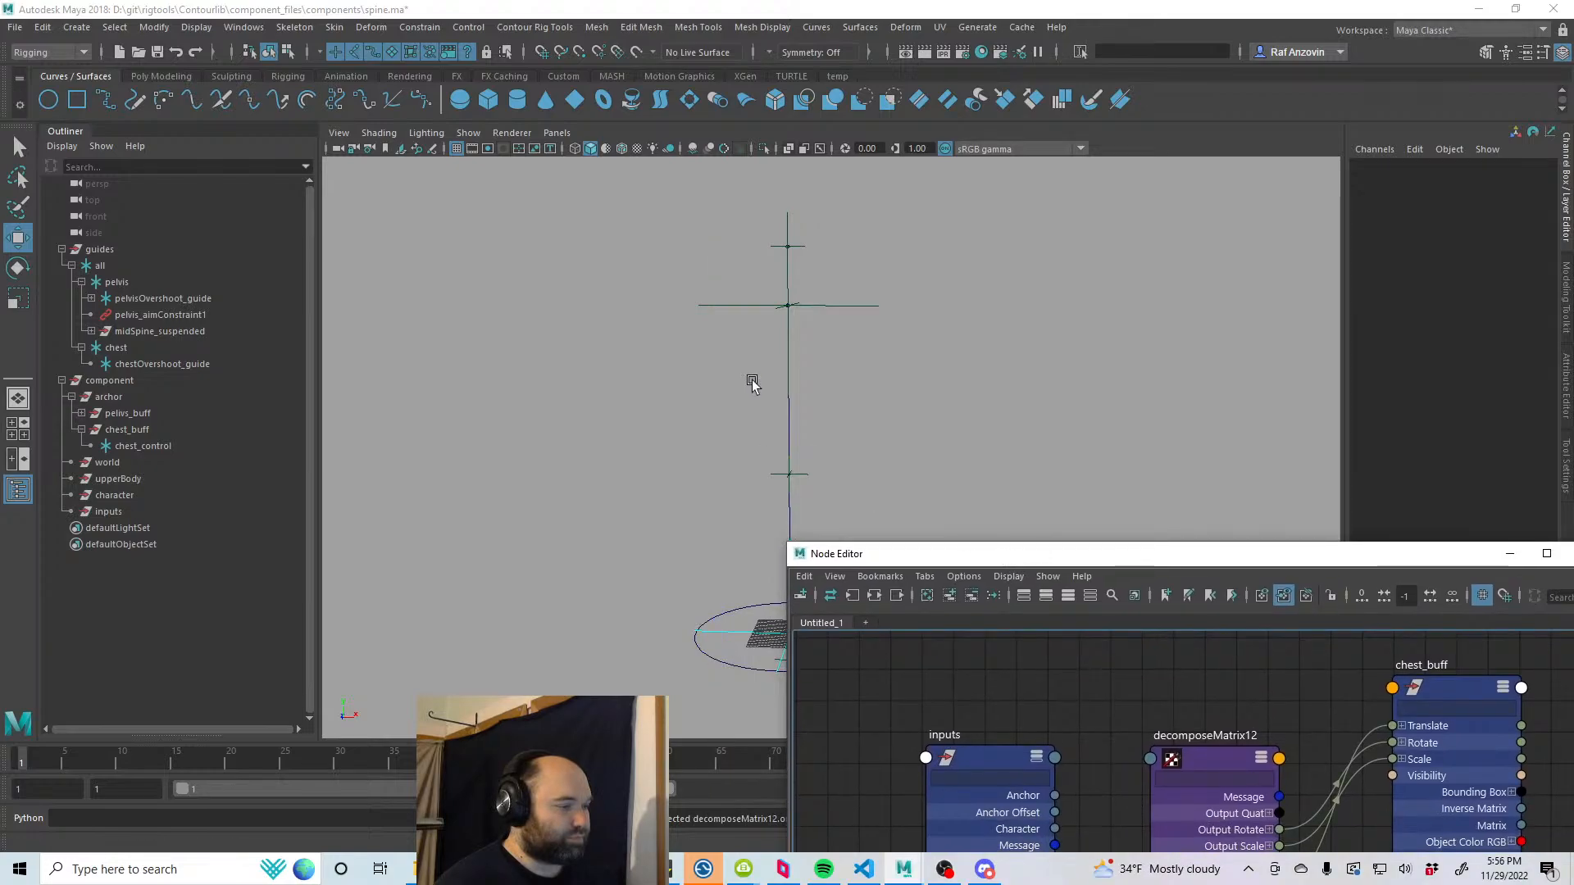
pyautogui.keyDown('alt'); pyautogui.moveTo(752, 382); pyautogui.dragTo(770, 402); pyautogui.keyUp('alt')
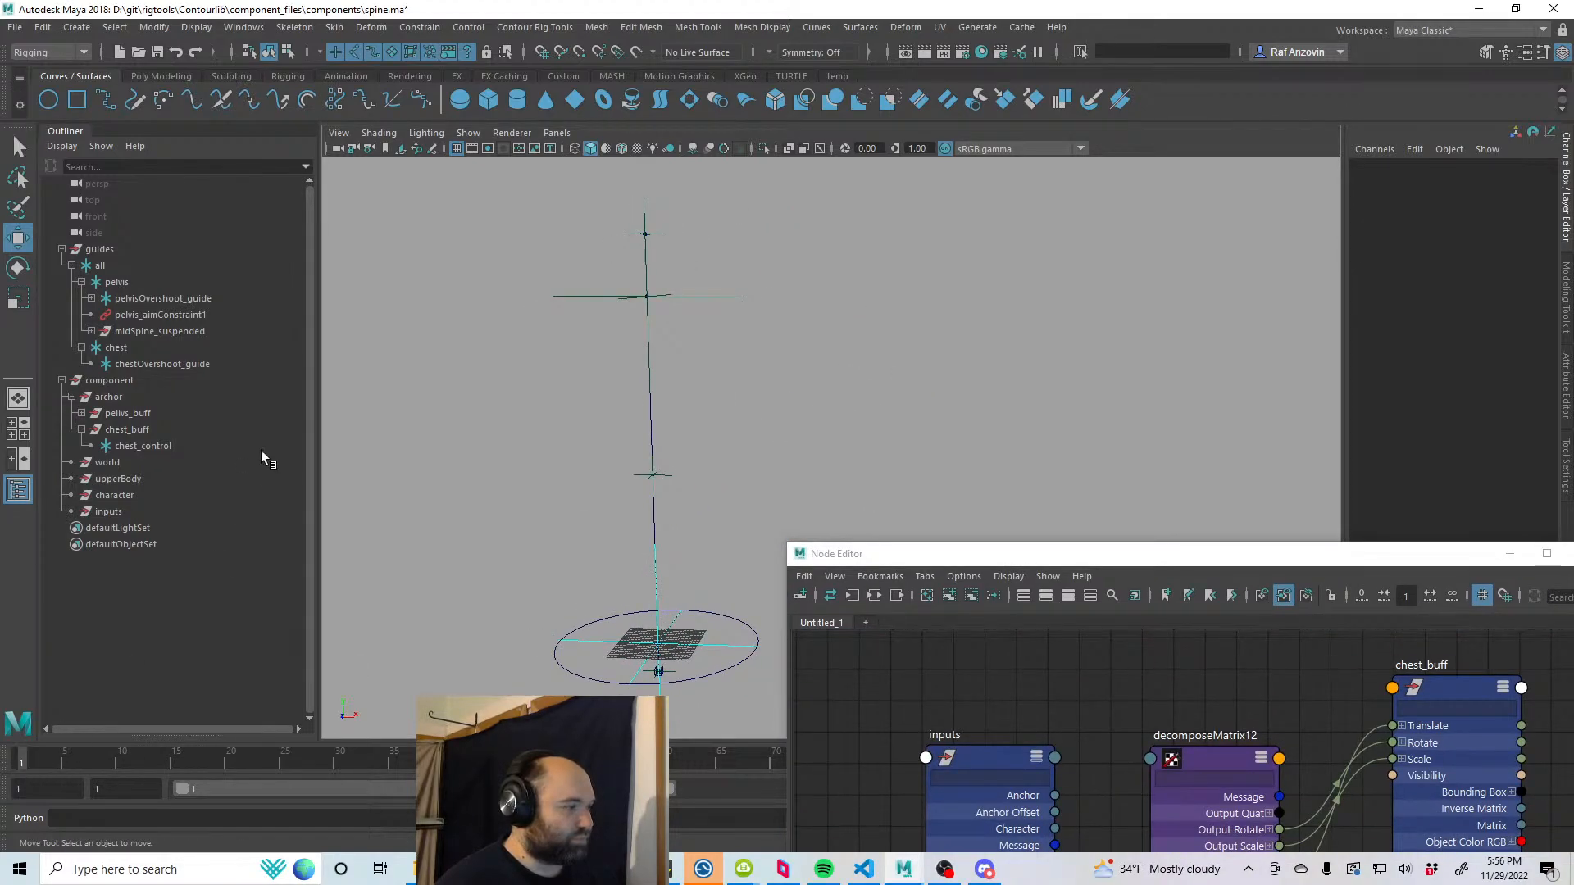
pyautogui.moveTo(1160, 558); pyautogui.dragTo(1115, 600)
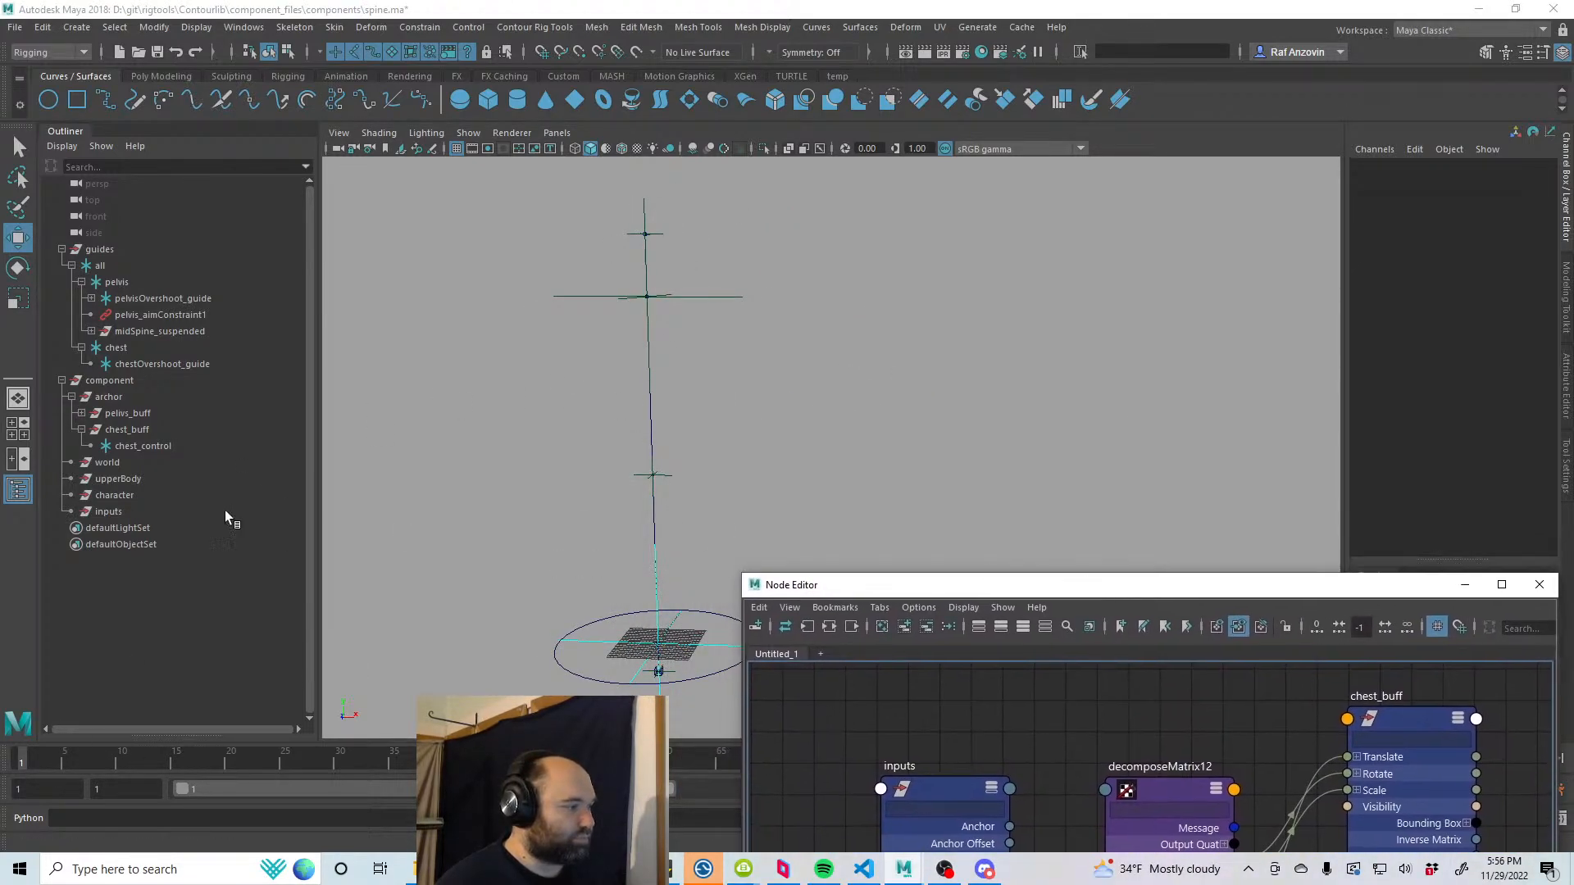
pyautogui.click(128, 446)
pyautogui.click(144, 430)
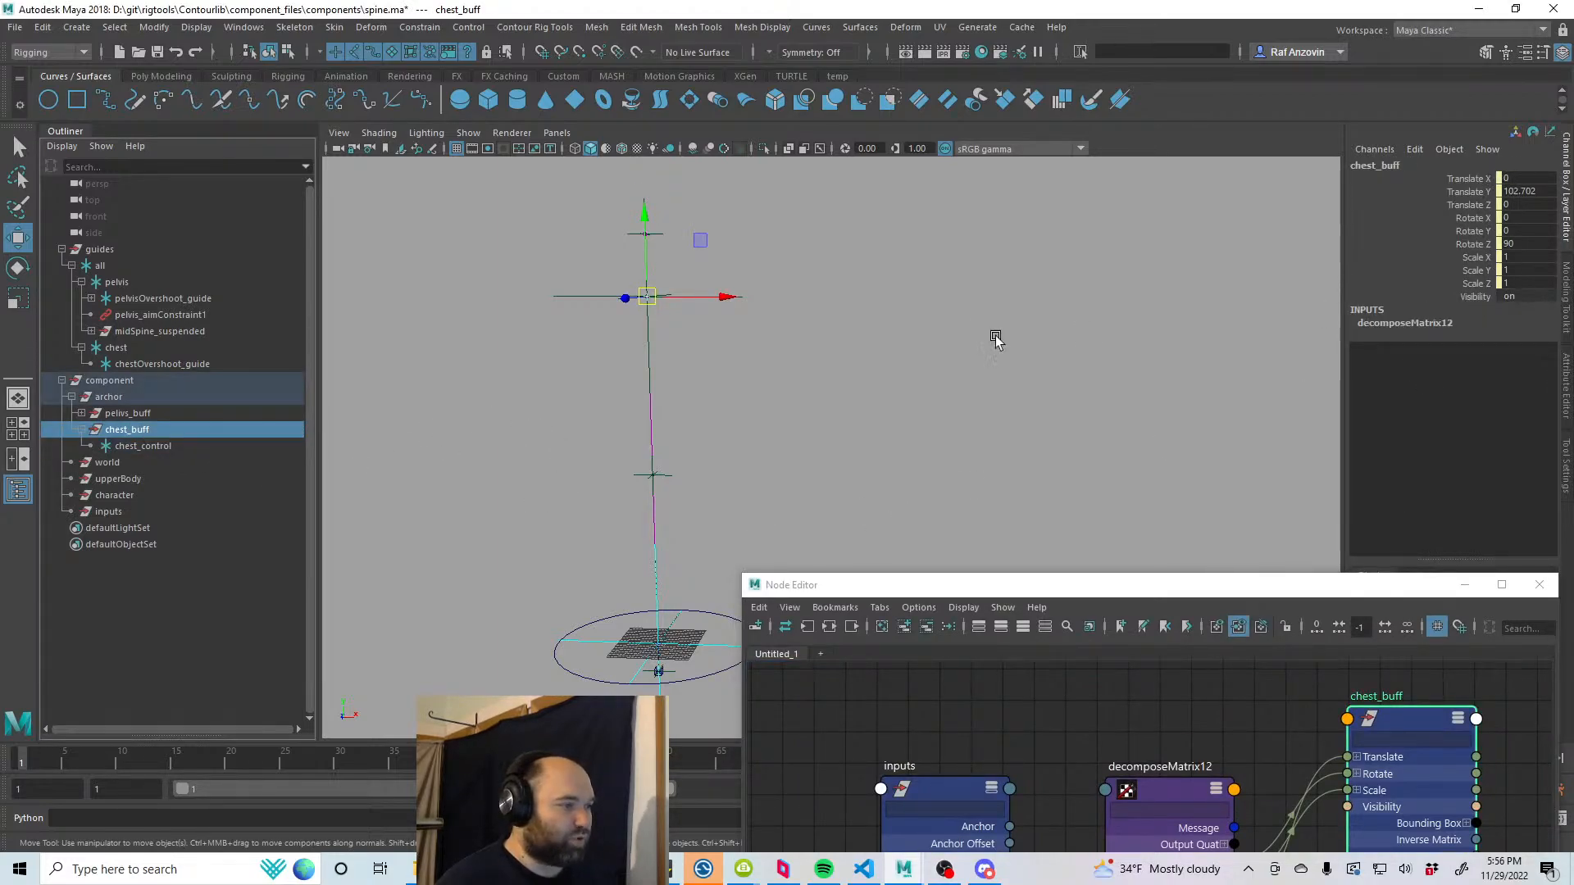
# Step: Try moving the chest guide and the chest control apart in the viewport to test the new connection
pyautogui.click(995, 336)
pyautogui.click(644, 298)
pyautogui.moveTo(655, 298); pyautogui.dragTo(572, 323)
# Step: Inspect how the chest control, the mid-bone CV and the lower spine bone follow the offset chest
pyautogui.click(169, 446)
pyautogui.keyDown('alt'); pyautogui.moveTo(703, 508); pyautogui.dragTo(742, 451, button='middle'); pyautogui.keyUp('alt')
pyautogui.scroll(5, 710, 432)
pyautogui.keyDown('alt'); pyautogui.moveTo(608, 446); pyautogui.dragTo(710, 467, button='middle'); pyautogui.keyUp('alt')
pyautogui.scroll(1, 689, 451)
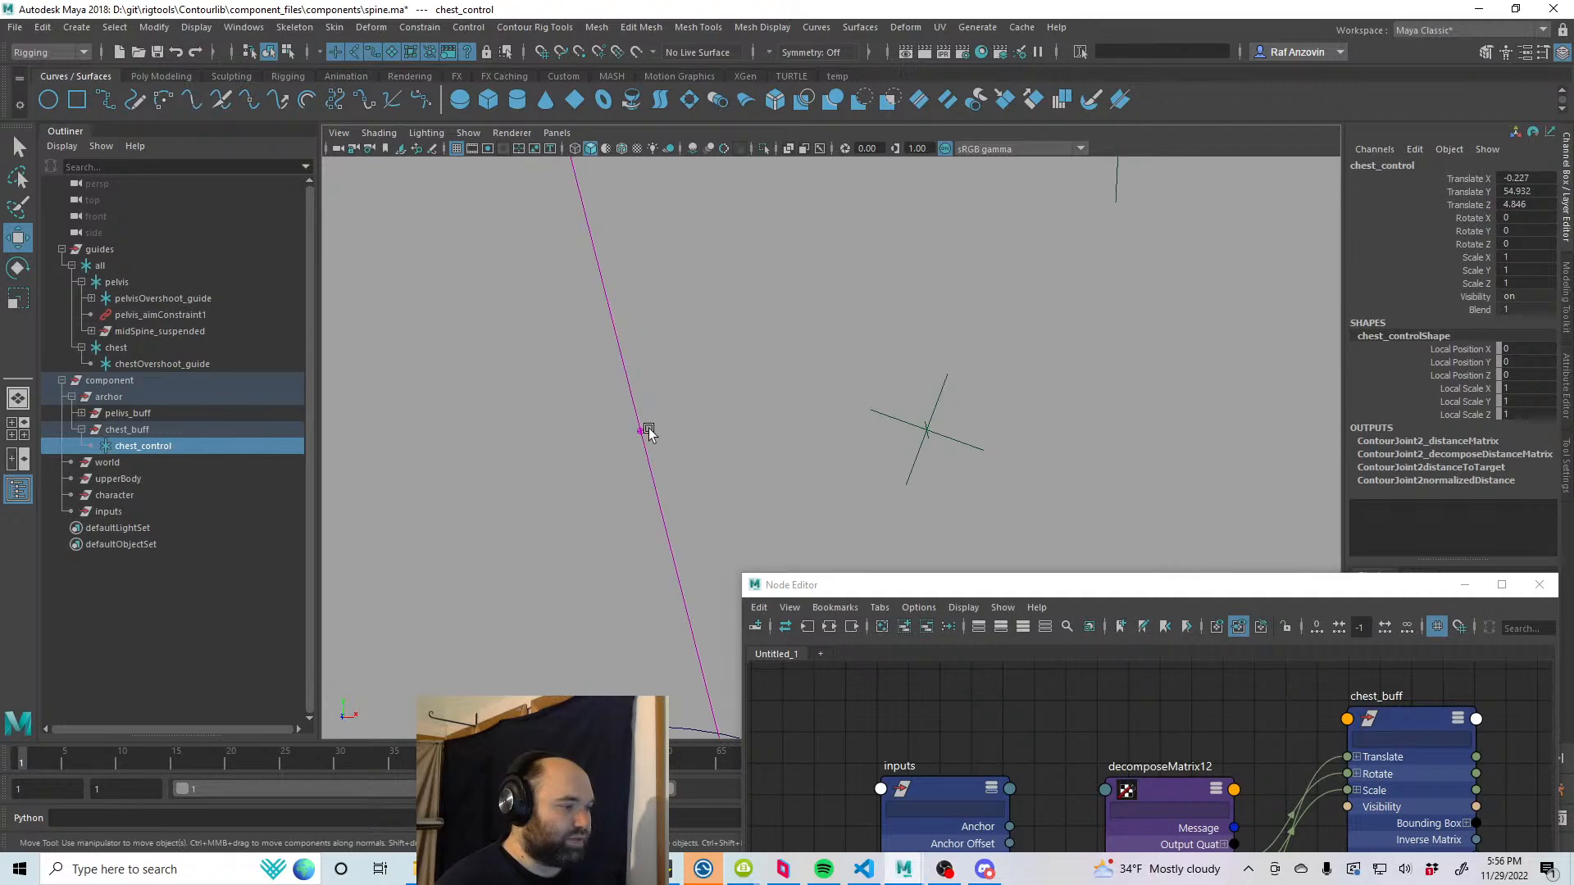
pyautogui.click(642, 430)
pyautogui.keyDown('alt'); pyautogui.moveTo(1091, 477); pyautogui.dragTo(769, 415, button='right'); pyautogui.keyUp('alt')
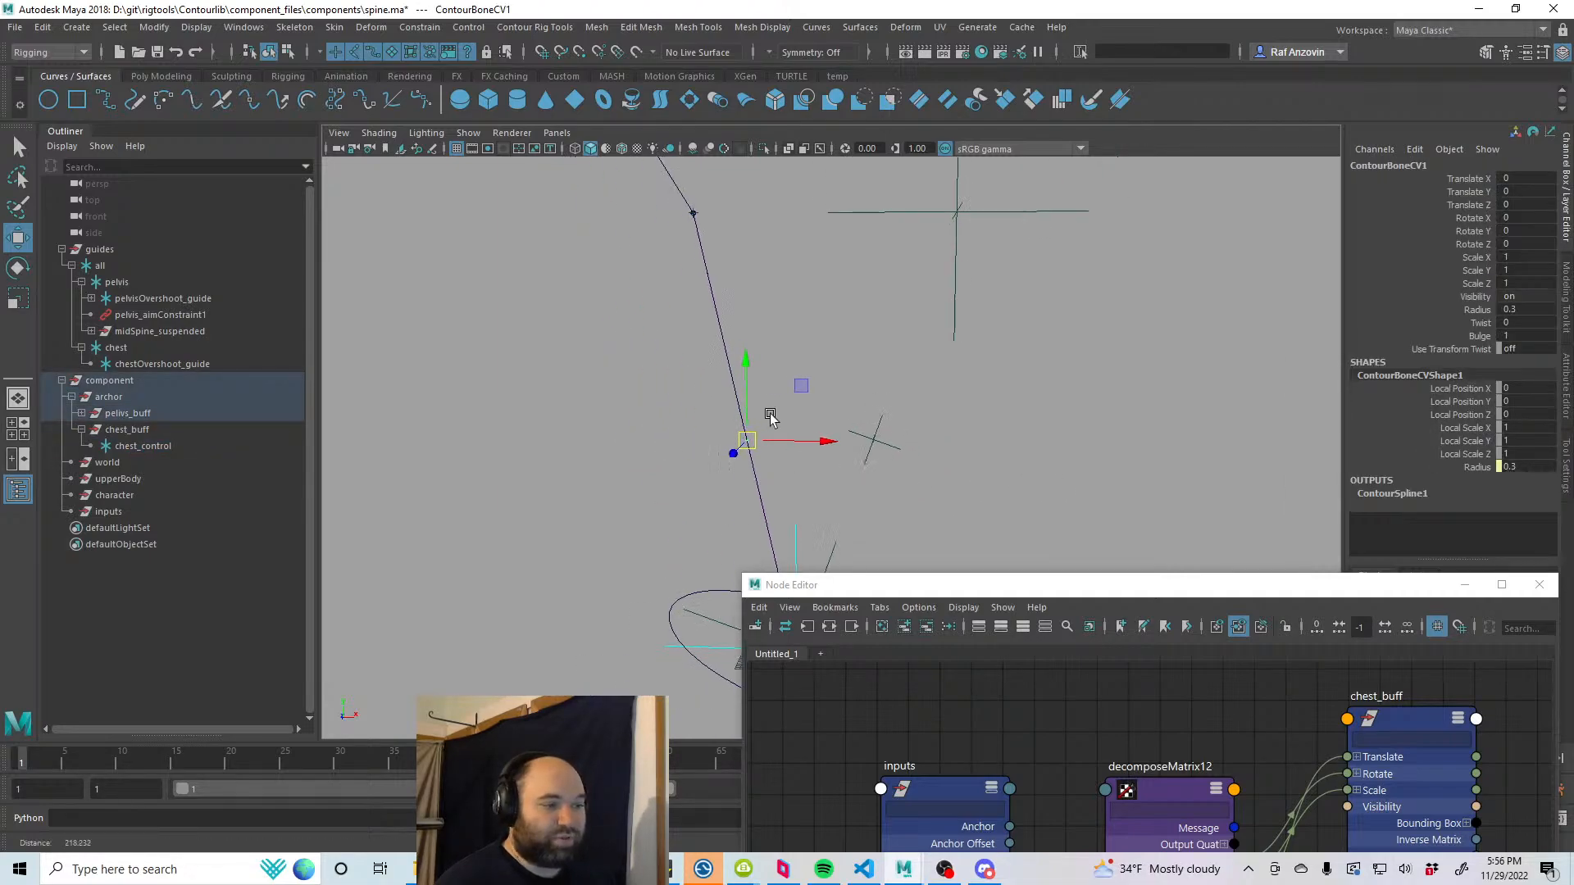
pyautogui.keyDown('alt'); pyautogui.moveTo(907, 453); pyautogui.dragTo(858, 428, button='middle'); pyautogui.keyUp('alt')
pyautogui.keyDown('alt'); pyautogui.moveTo(857, 428); pyautogui.dragTo(748, 411); pyautogui.keyUp('alt')
pyautogui.moveTo(688, 300); pyautogui.dragTo(650, 312)
pyautogui.keyDown('alt'); pyautogui.moveTo(738, 392); pyautogui.dragTo(755, 410); pyautogui.keyUp('alt')
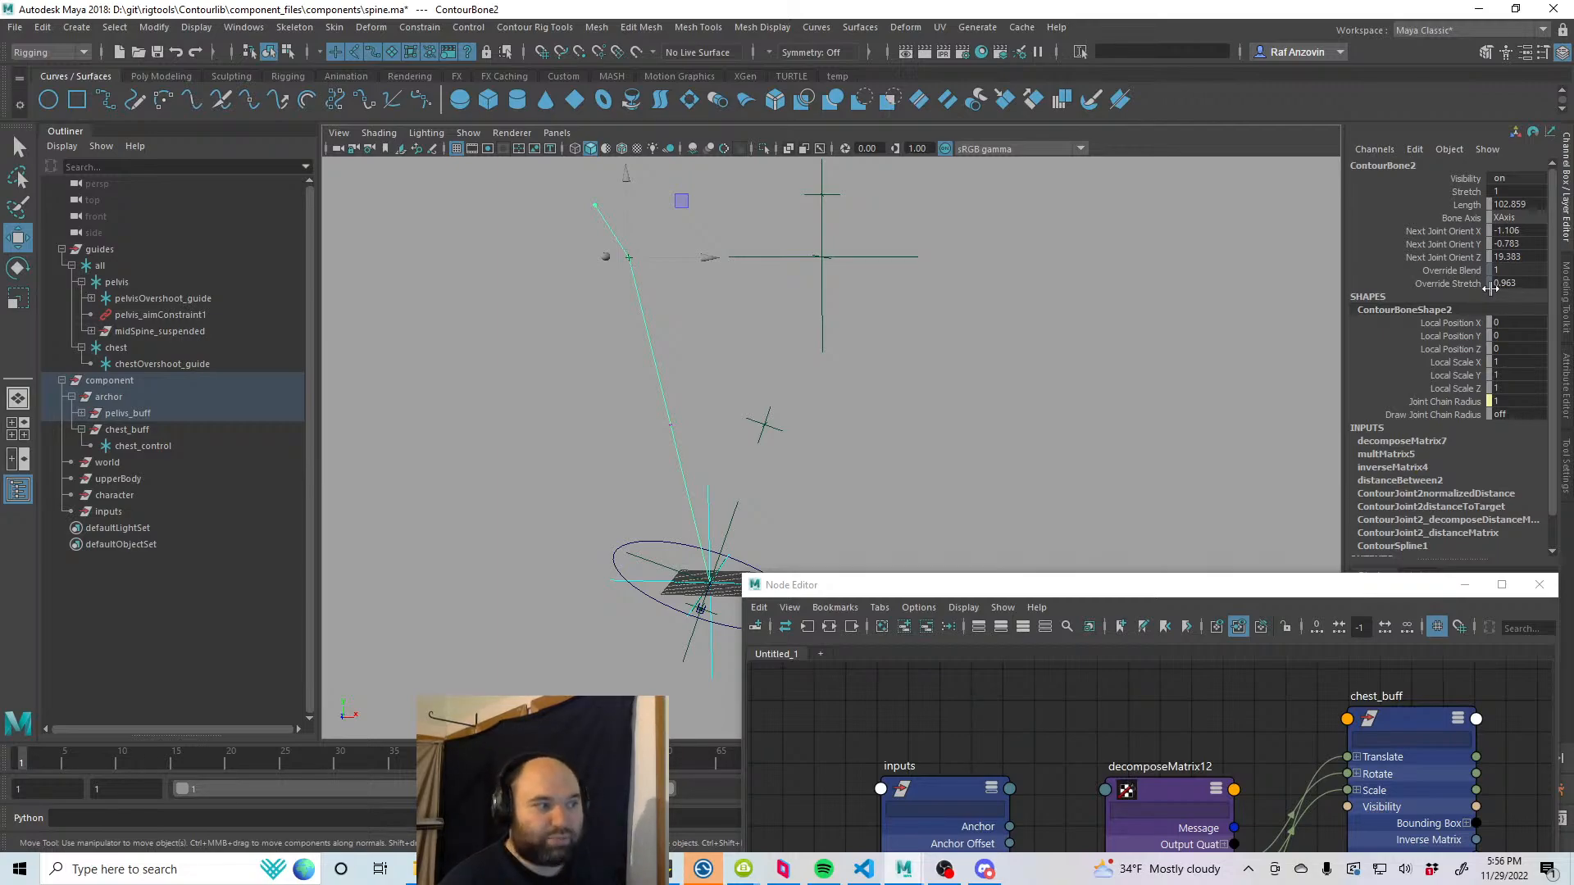
pyautogui.keyDown('alt'); pyautogui.moveTo(766, 404); pyautogui.dragTo(637, 369); pyautogui.keyUp('alt')
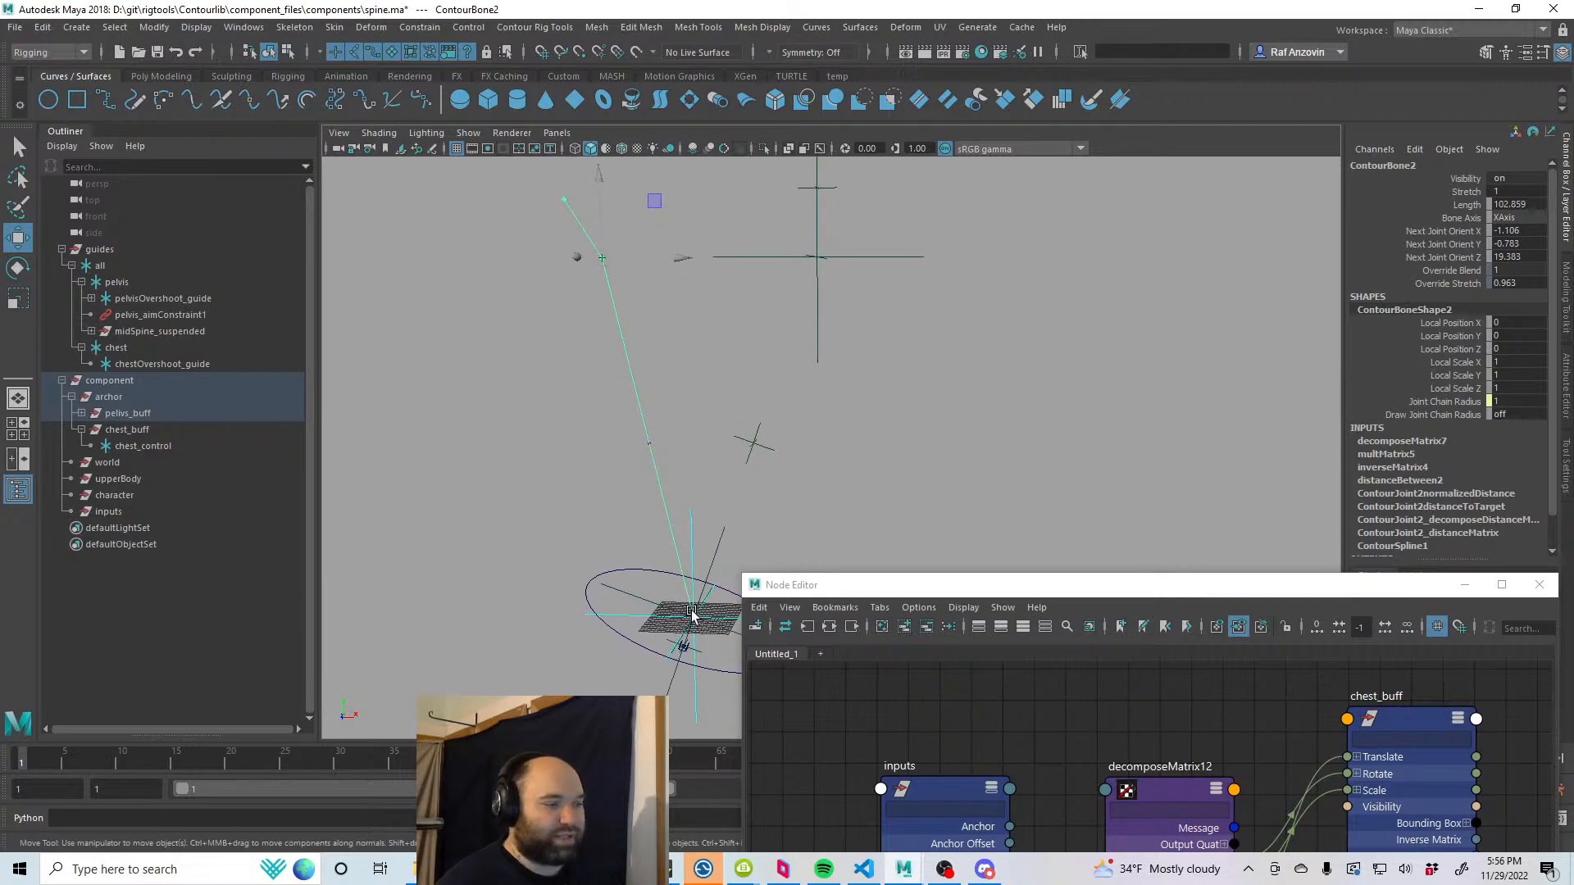
# Step: Try moving ContourBoneCV1 sideways toward the mid-spine guide, and undo the move
pyautogui.click(687, 446)
pyautogui.keyDown('alt'); pyautogui.moveTo(688, 474); pyautogui.dragTo(728, 467, button='middle'); pyautogui.keyUp('alt')
pyautogui.keyDown('alt'); pyautogui.moveTo(746, 485); pyautogui.dragTo(958, 475, button='right'); pyautogui.keyUp('alt')
pyautogui.keyDown('alt'); pyautogui.moveTo(957, 476); pyautogui.dragTo(995, 490, button='middle'); pyautogui.keyUp('alt')
pyautogui.click(610, 344)
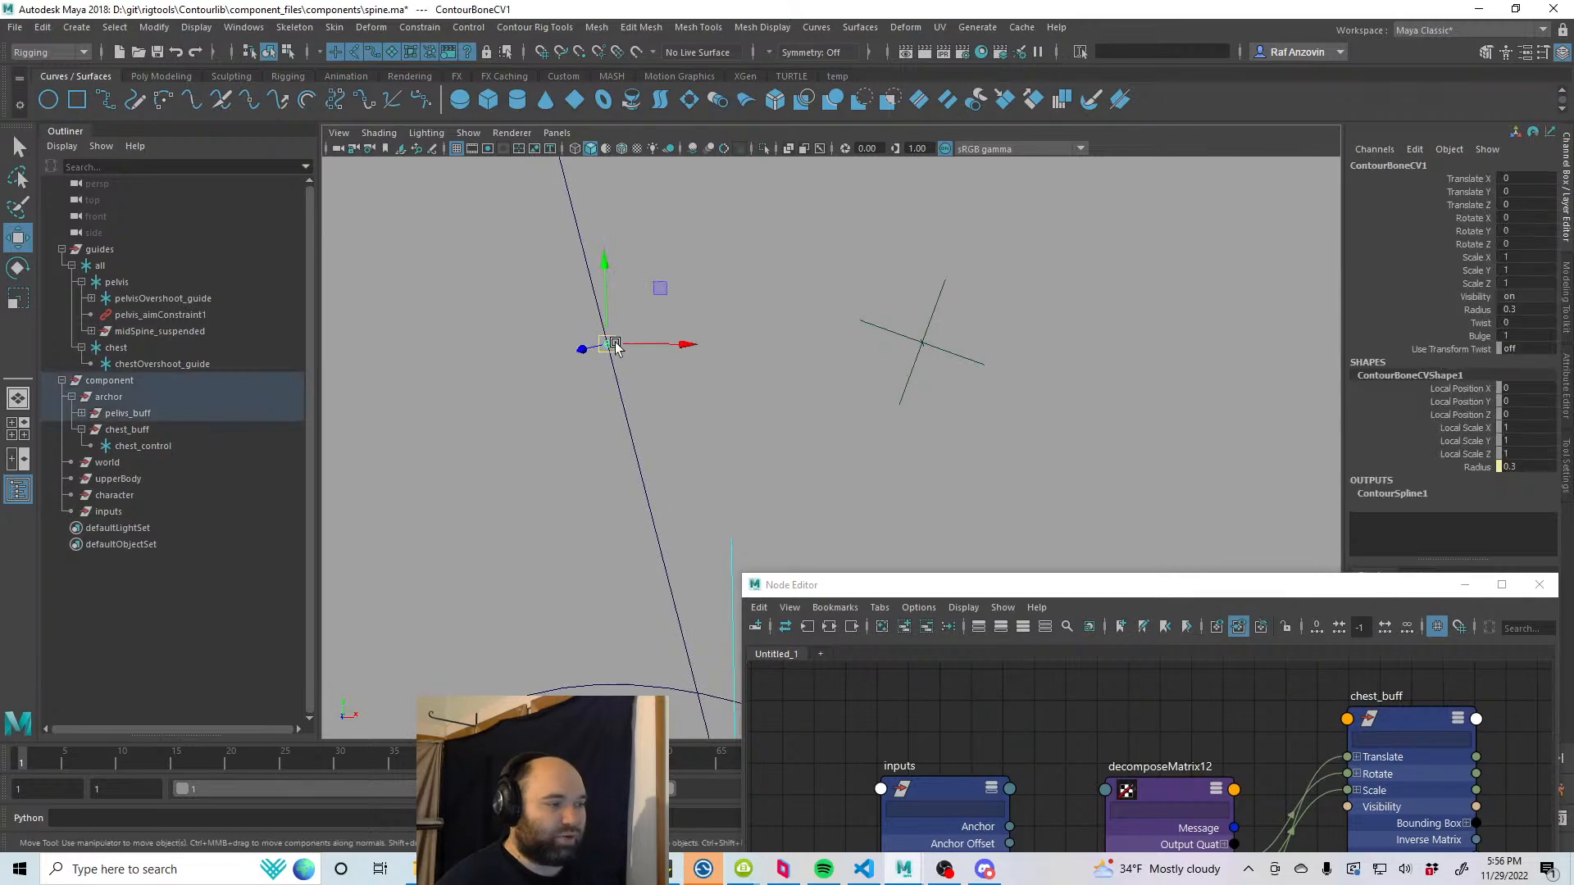
pyautogui.moveTo(613, 342); pyautogui.dragTo(738, 344)
pyautogui.hotkey('ctrl', 'z')
pyautogui.click(1145, 366)
pyautogui.keyDown('alt'); pyautogui.moveTo(1145, 365); pyautogui.dragTo(752, 374, button='right'); pyautogui.keyUp('alt')
pyautogui.keyDown('alt'); pyautogui.moveTo(752, 374); pyautogui.dragTo(763, 462, button='middle'); pyautogui.keyUp('alt')
pyautogui.keyDown('alt'); pyautogui.moveTo(828, 425); pyautogui.dragTo(810, 417, button='right'); pyautogui.keyUp('alt')
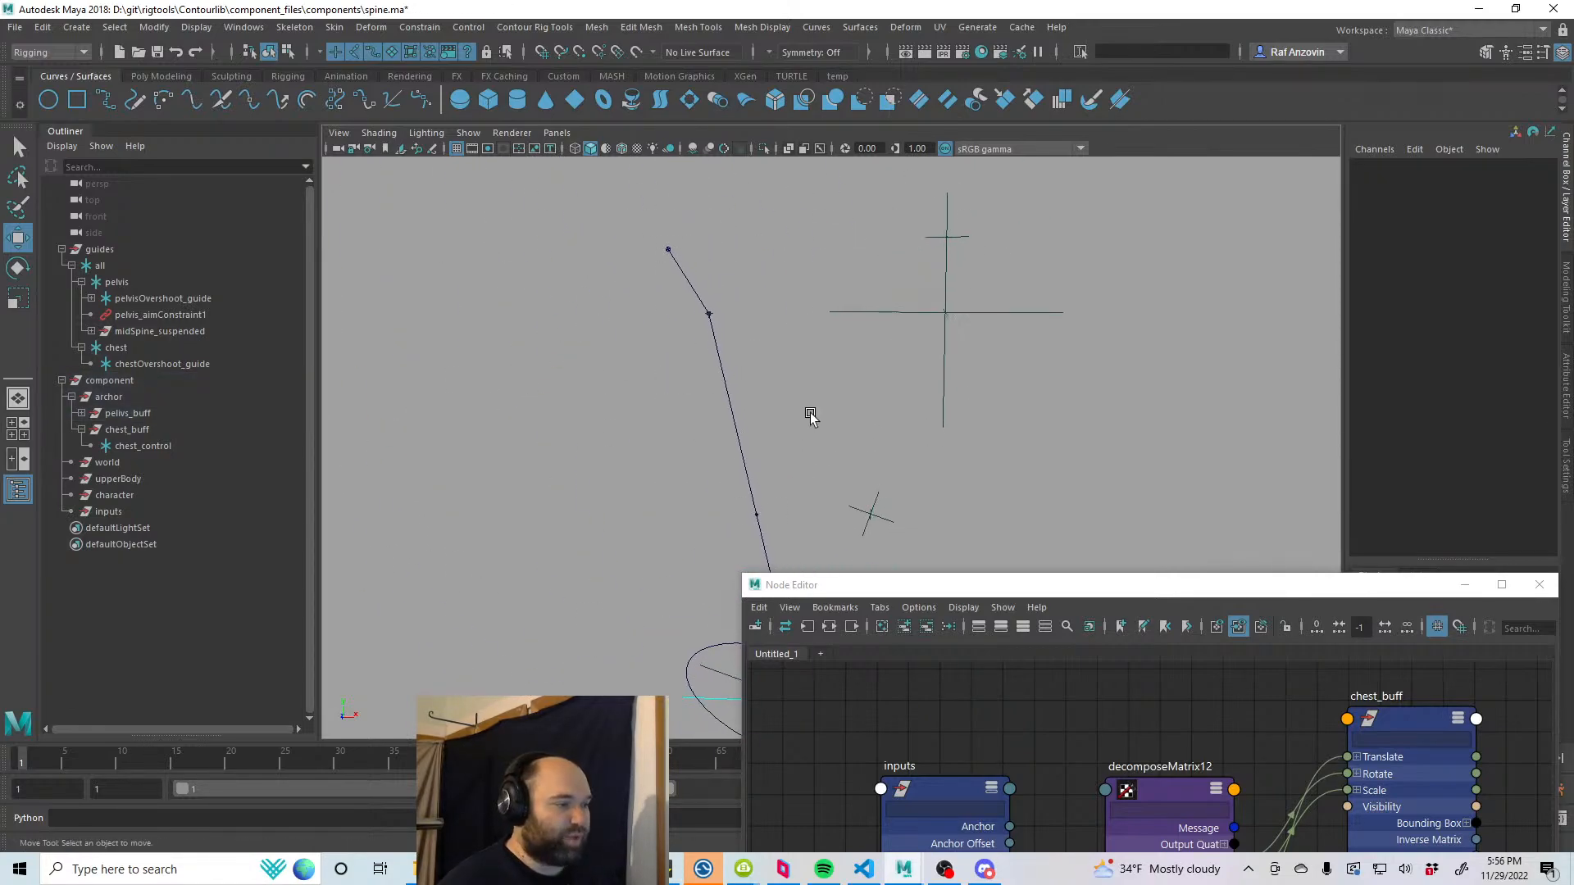
# Step: Zero the Translate X, Y and Z of chest_control to snap it onto the chest guide
pyautogui.click(151, 445)
pyautogui.keyDown('alt'); pyautogui.moveTo(1011, 408); pyautogui.dragTo(976, 410, button='right'); pyautogui.keyUp('alt')
pyautogui.click(1543, 178)
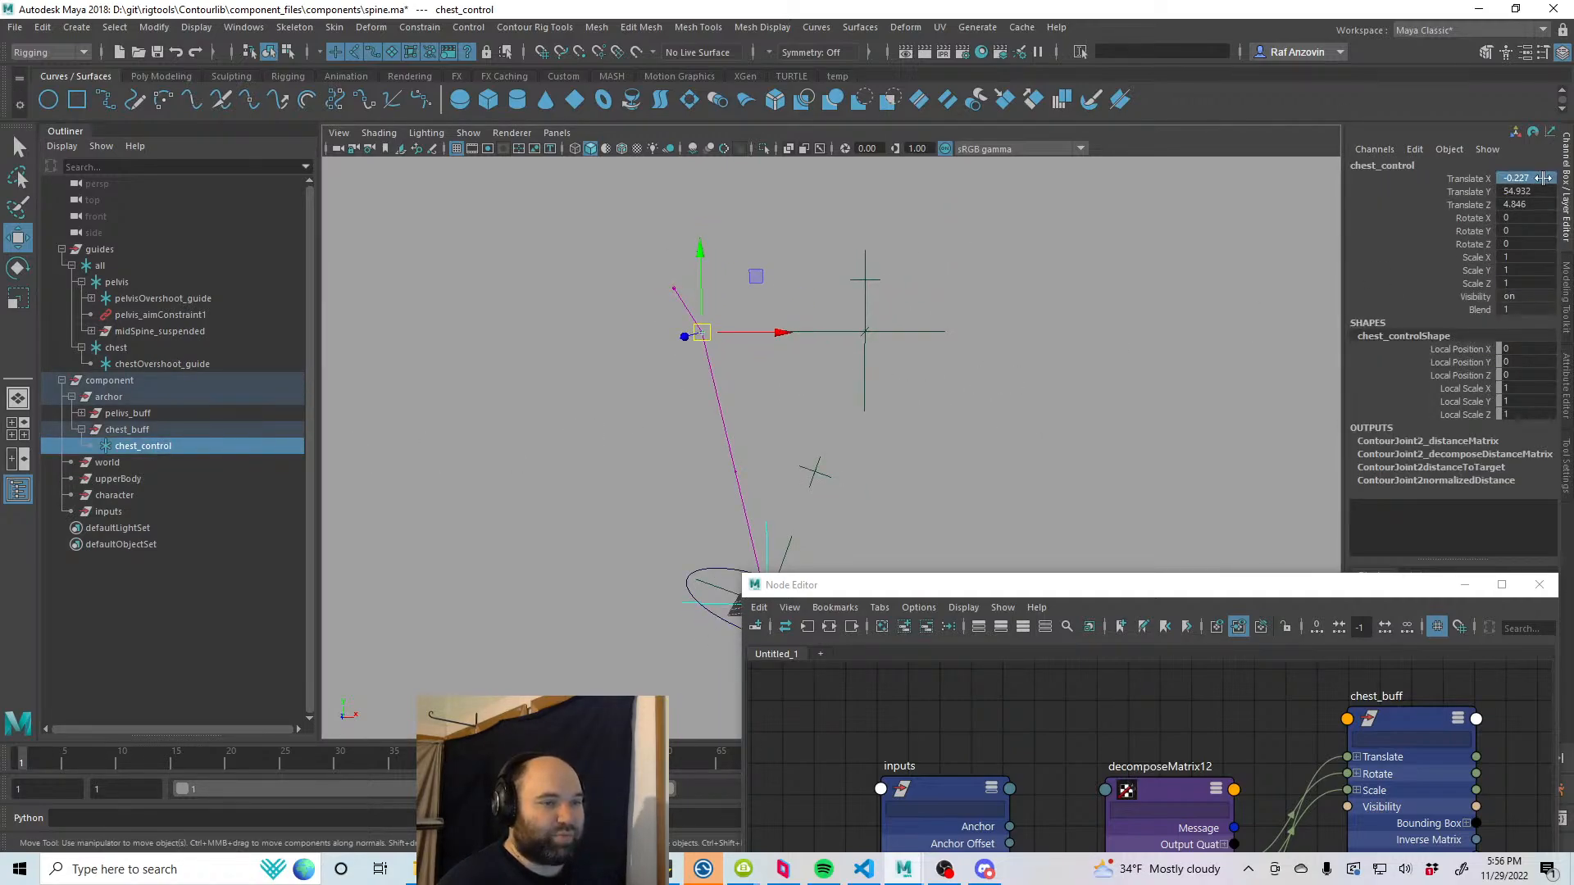
pyautogui.moveTo(1542, 178); pyautogui.dragTo(1548, 209)
pyautogui.press('Return')
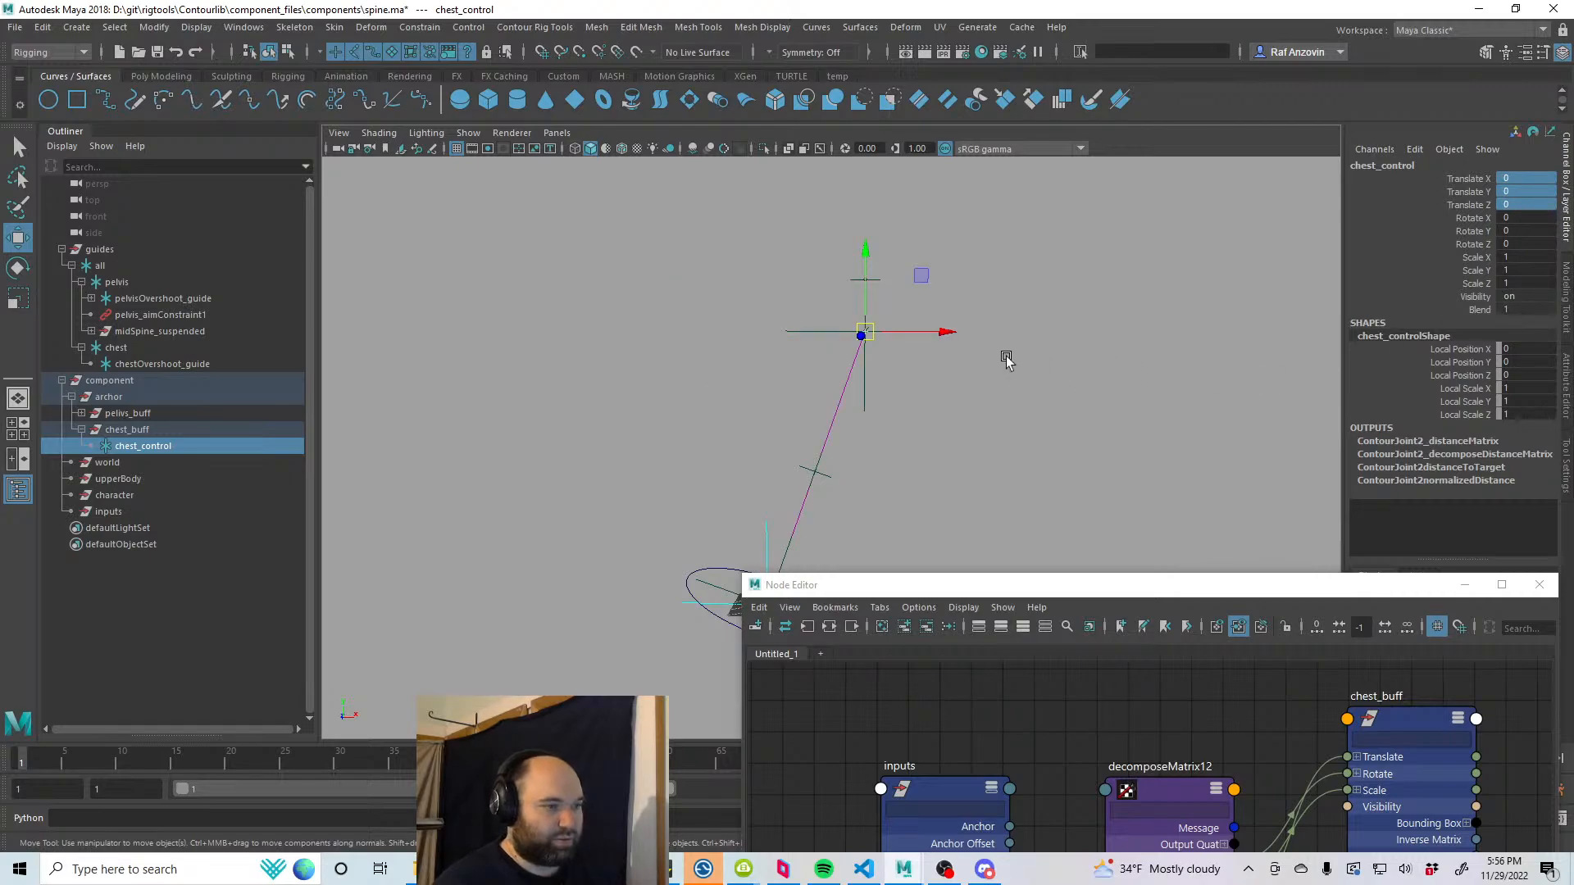
pyautogui.keyDown('alt'); pyautogui.moveTo(975, 416); pyautogui.dragTo(931, 361, button='middle'); pyautogui.keyUp('alt')
pyautogui.click(873, 335)
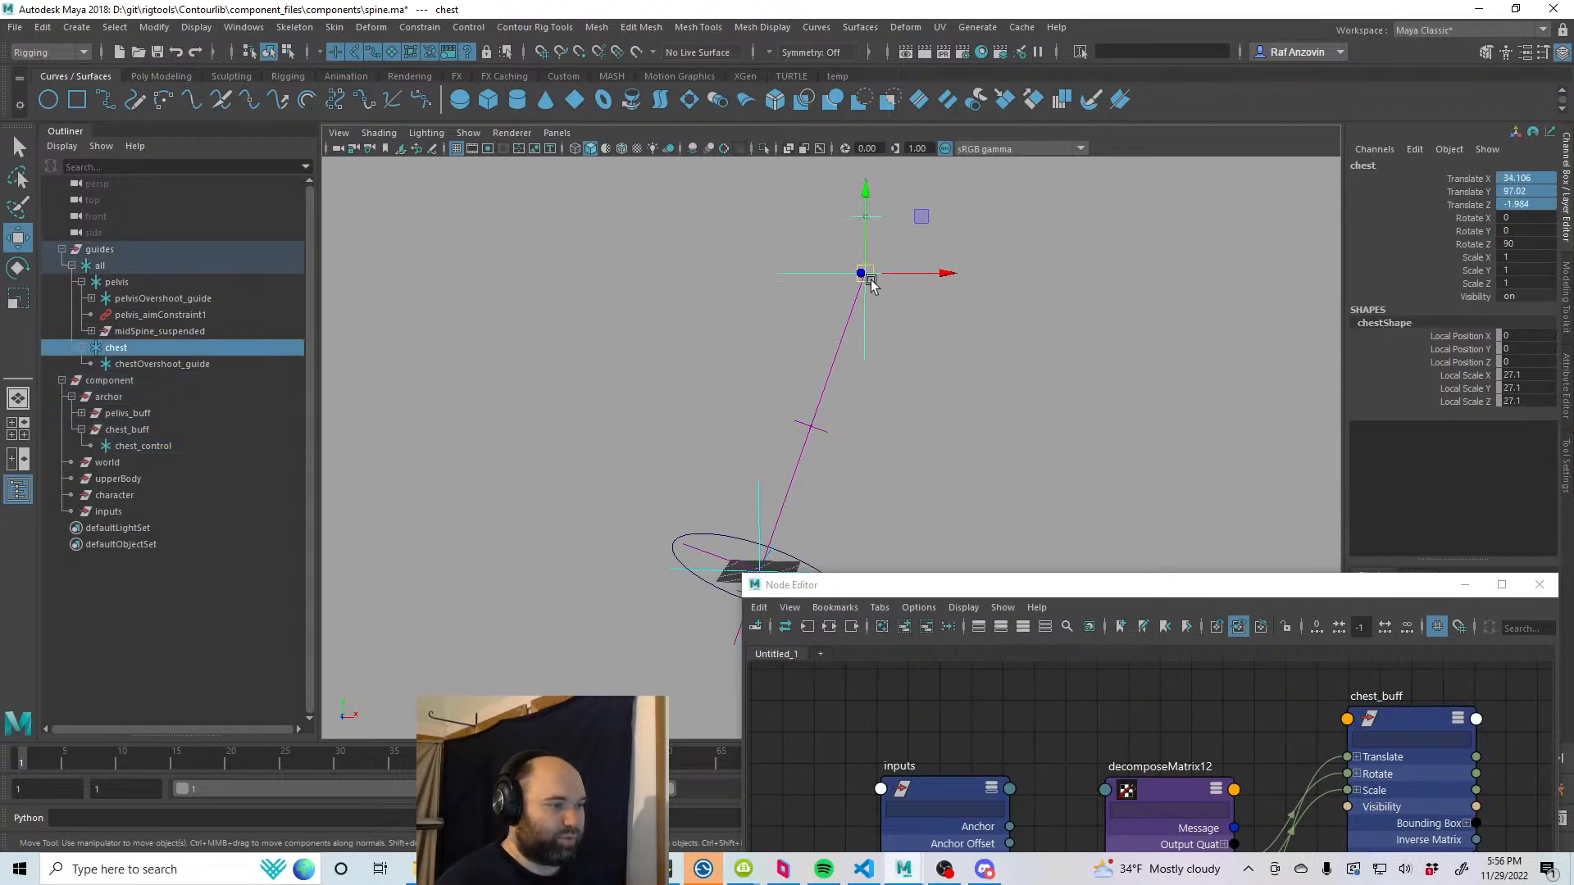
# Step: Undo all the test moves of the chest guide and chest_control
pyautogui.hotkey('ctrl', 'z')
pyautogui.hotkey('ctrl', 'z')
pyautogui.hotkey('ctrl', 'z')
pyautogui.hotkey('ctrl', 'z')
pyautogui.hotkey('ctrl', 'z')
pyautogui.hotkey('ctrl', 'z')
pyautogui.hotkey('ctrl', 'z')
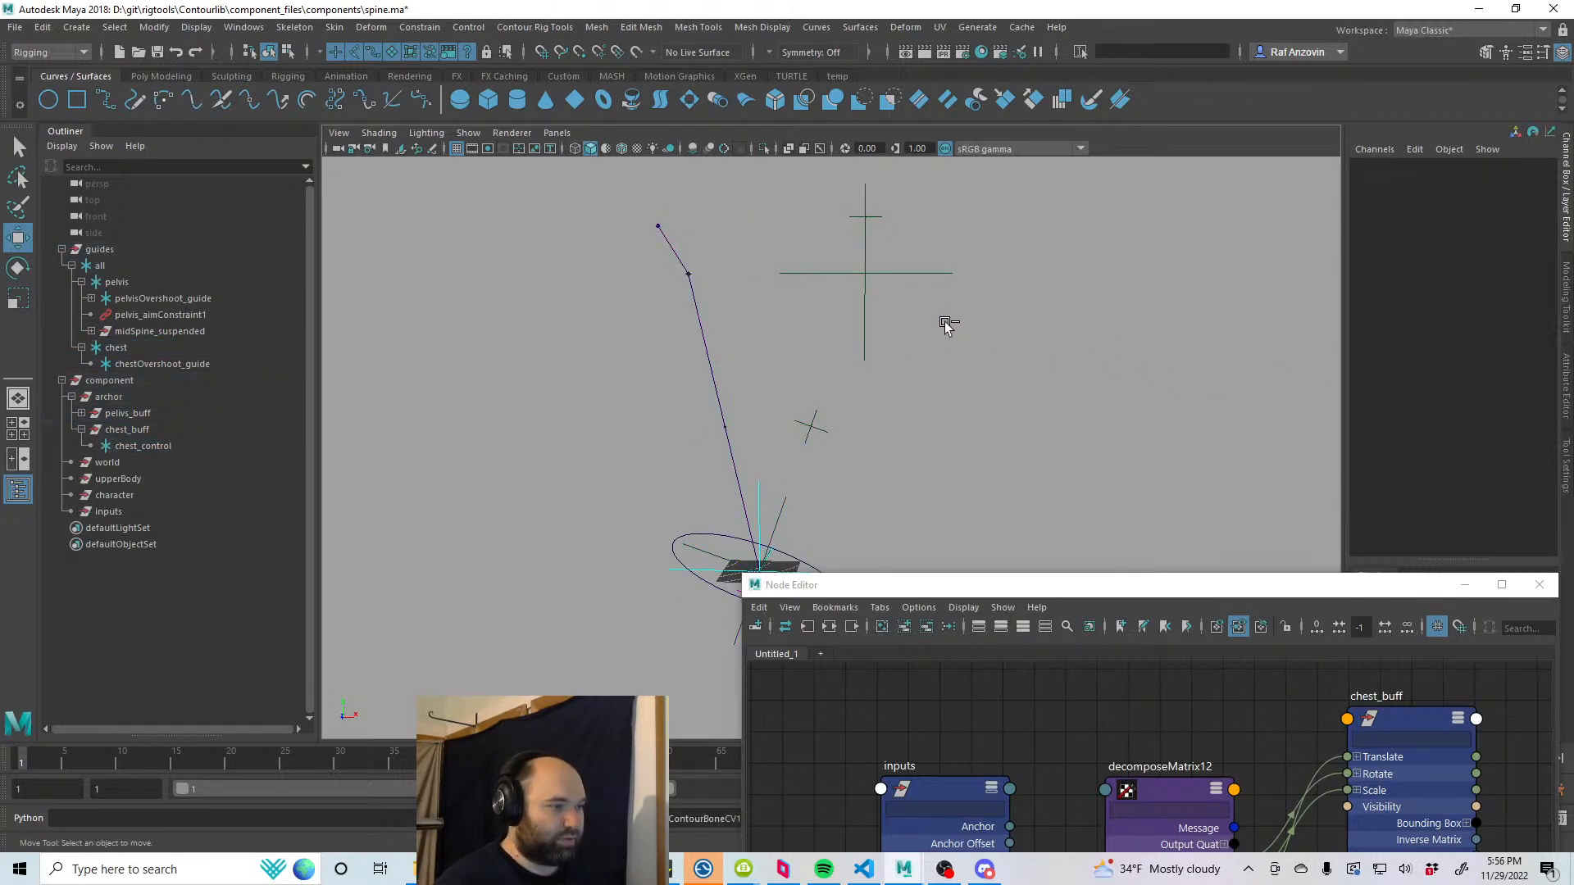
pyautogui.hotkey('ctrl', 'z')
pyautogui.hotkey('ctrl', 'z')
pyautogui.hotkey('ctrl', 'z')
pyautogui.hotkey('ctrl', 'z')
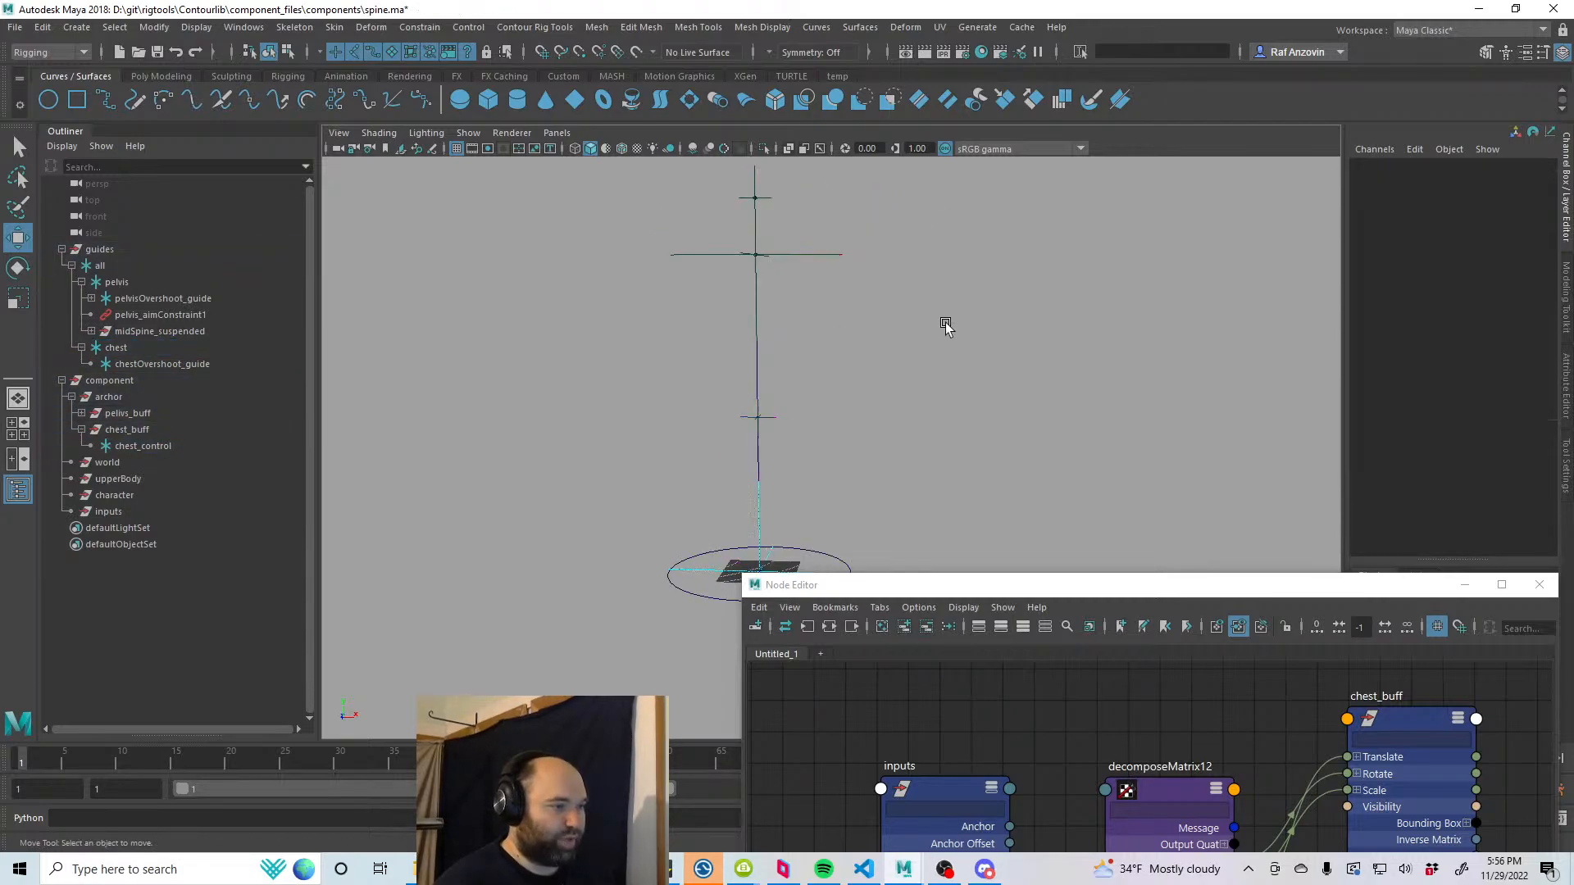
# Step: Save the spine component scene
pyautogui.keyDown('alt'); pyautogui.moveTo(772, 357); pyautogui.dragTo(822, 330, button='right'); pyautogui.keyUp('alt')
pyautogui.keyDown('alt'); pyautogui.moveTo(822, 329); pyautogui.dragTo(826, 390, button='middle'); pyautogui.keyUp('alt')
pyautogui.hotkey('ctrl', 's')
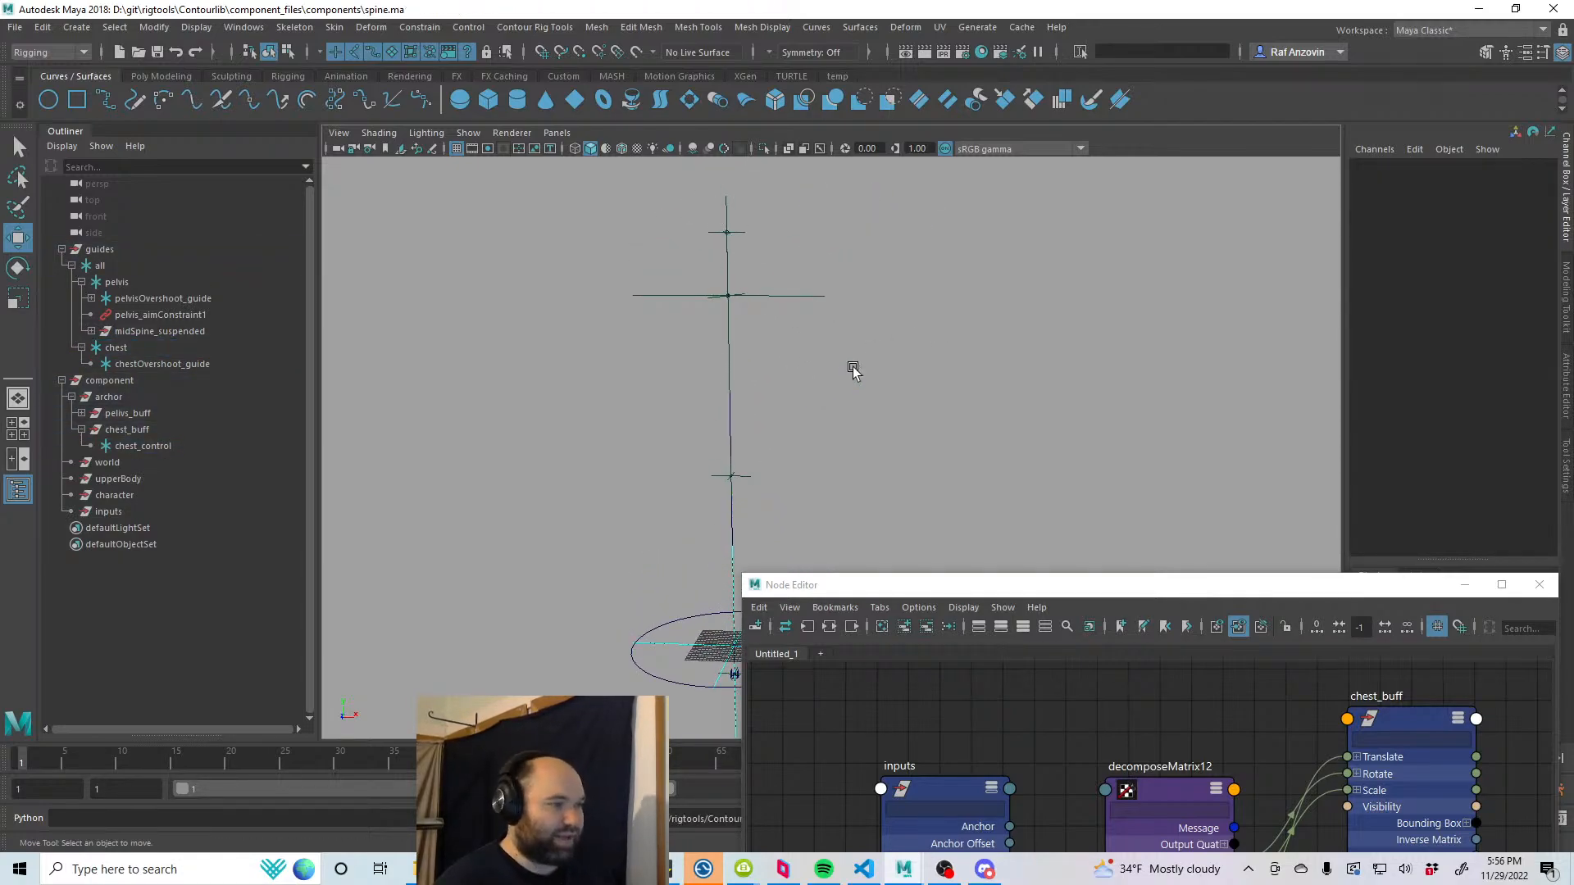
# Step: Check the chest guide's transform values
pyautogui.click(805, 296)
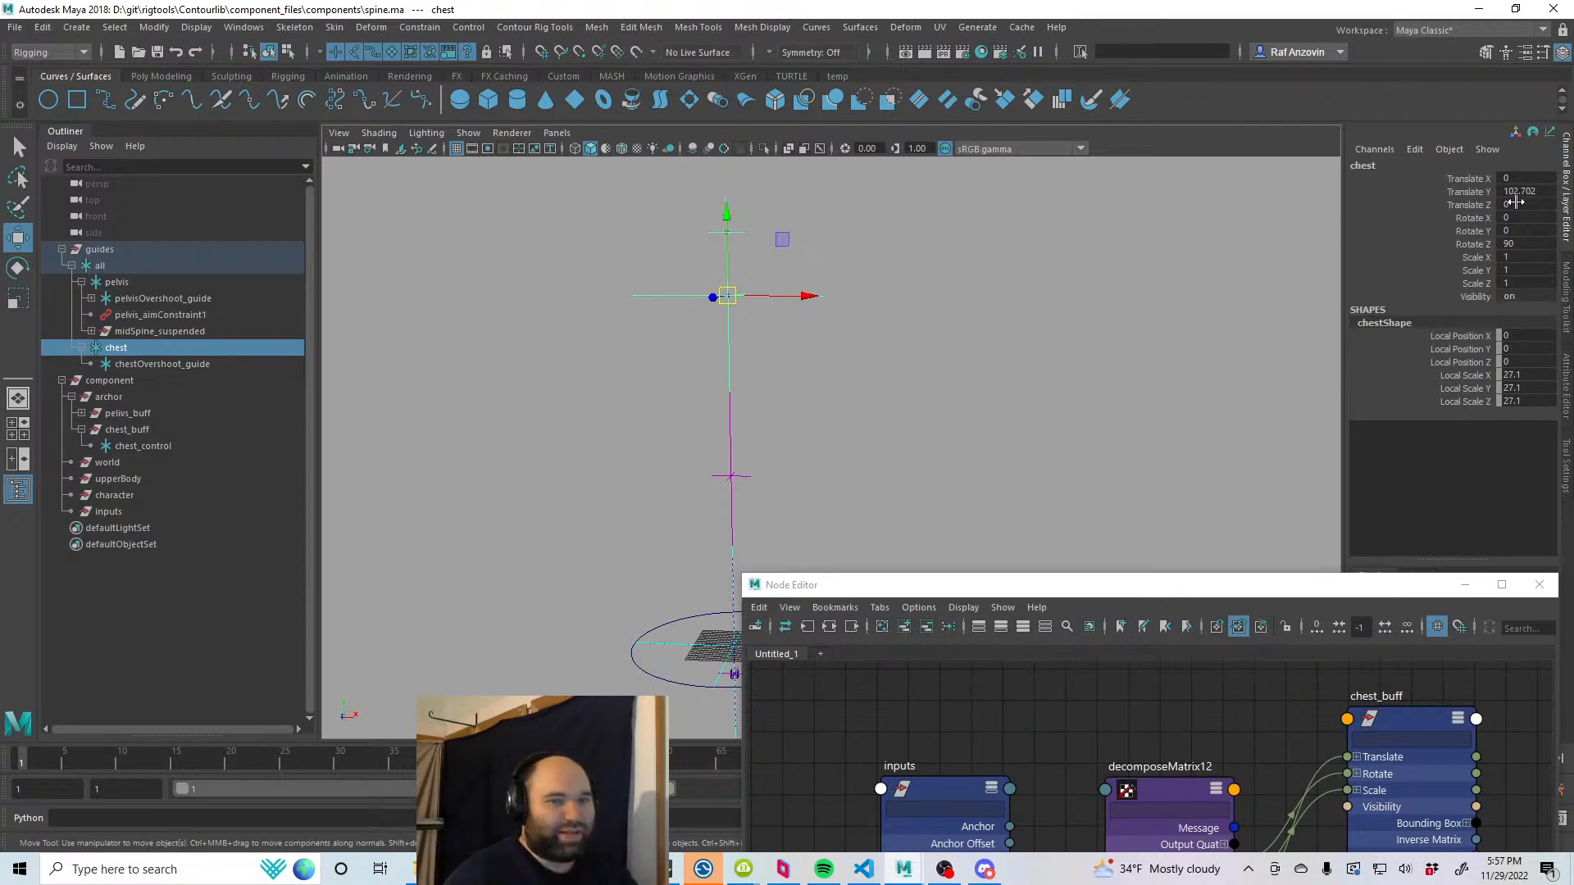
pyautogui.click(668, 459)
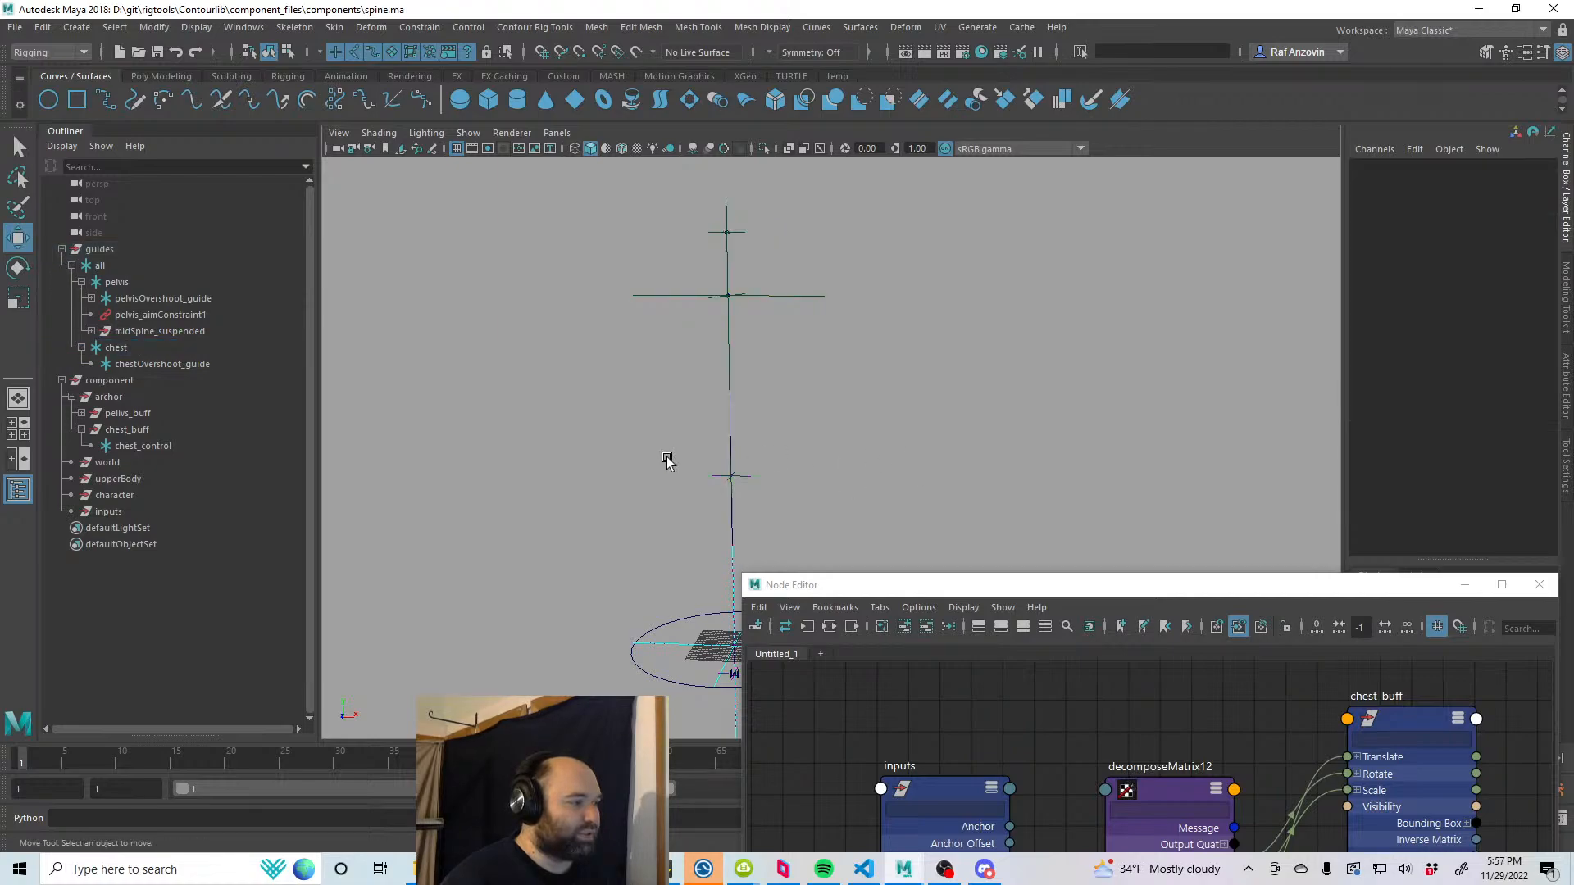
pyautogui.keyDown('alt'); pyautogui.moveTo(574, 449); pyautogui.dragTo(499, 411, button='middle'); pyautogui.keyUp('alt')
pyautogui.keyDown('alt'); pyautogui.moveTo(500, 411); pyautogui.dragTo(544, 429, button='right'); pyautogui.keyUp('alt')
pyautogui.keyDown('alt'); pyautogui.moveTo(544, 429); pyautogui.dragTo(544, 497, button='middle'); pyautogui.keyUp('alt')
# Step: Add a circle shape to chest_control with the Contour Rig Tools bone commands
pyautogui.click(152, 445)
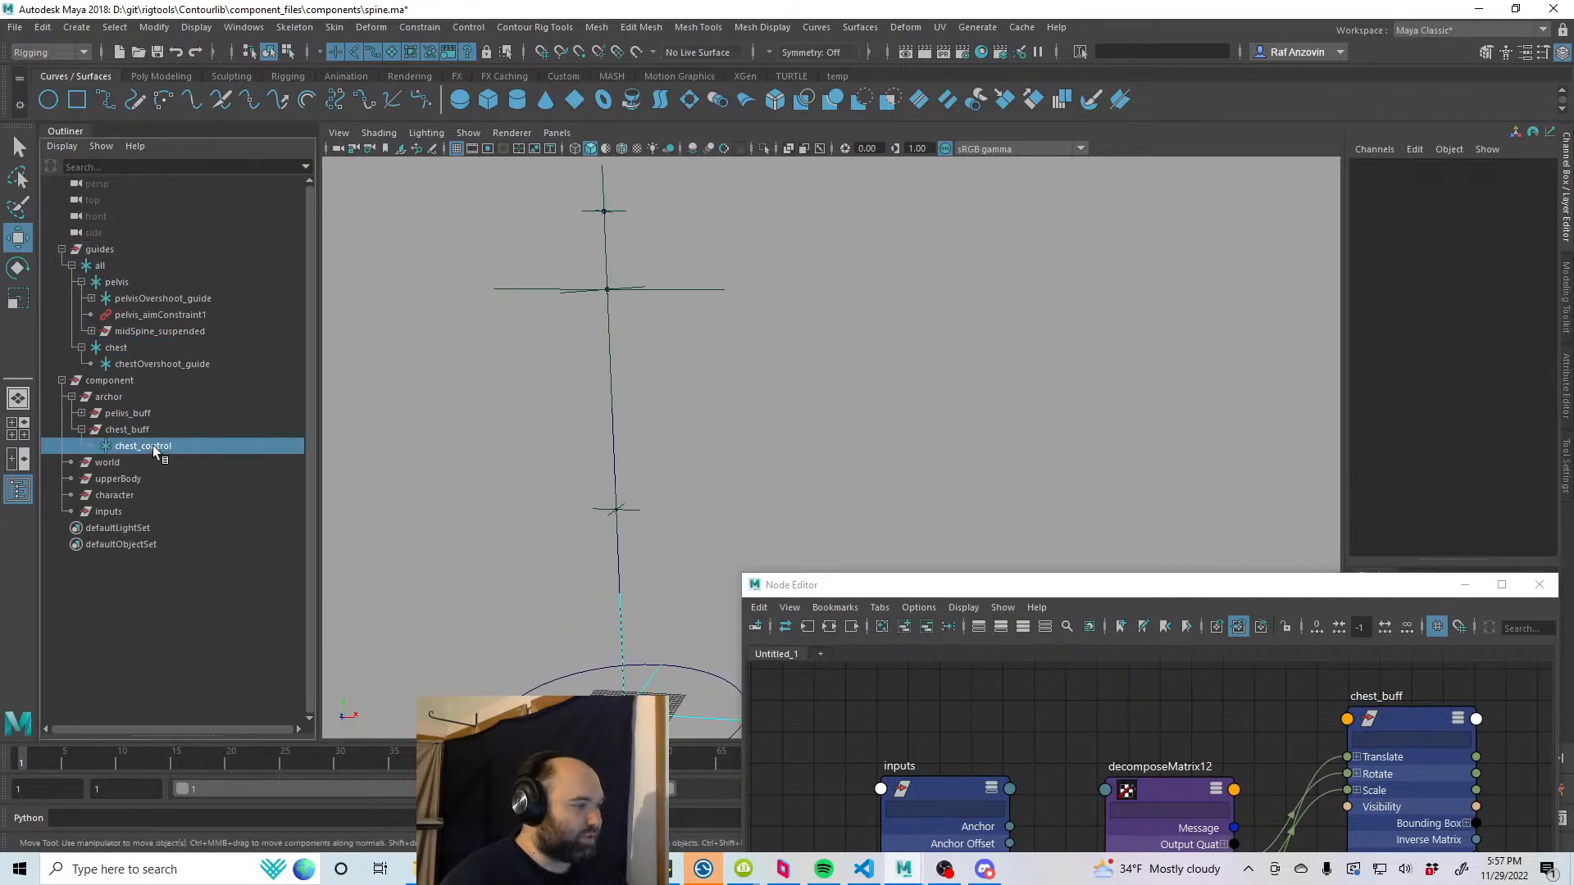
pyautogui.keyDown('alt'); pyautogui.moveTo(838, 410); pyautogui.dragTo(824, 496, button='middle'); pyautogui.keyUp('alt')
pyautogui.keyDown('alt'); pyautogui.moveTo(516, 414); pyautogui.dragTo(593, 443, button='right'); pyautogui.keyUp('alt')
pyautogui.keyDown('alt'); pyautogui.moveTo(594, 443); pyautogui.dragTo(697, 483, button='middle'); pyautogui.keyUp('alt')
pyautogui.keyDown('alt'); pyautogui.moveTo(697, 484); pyautogui.dragTo(712, 484, button='right'); pyautogui.keyUp('alt')
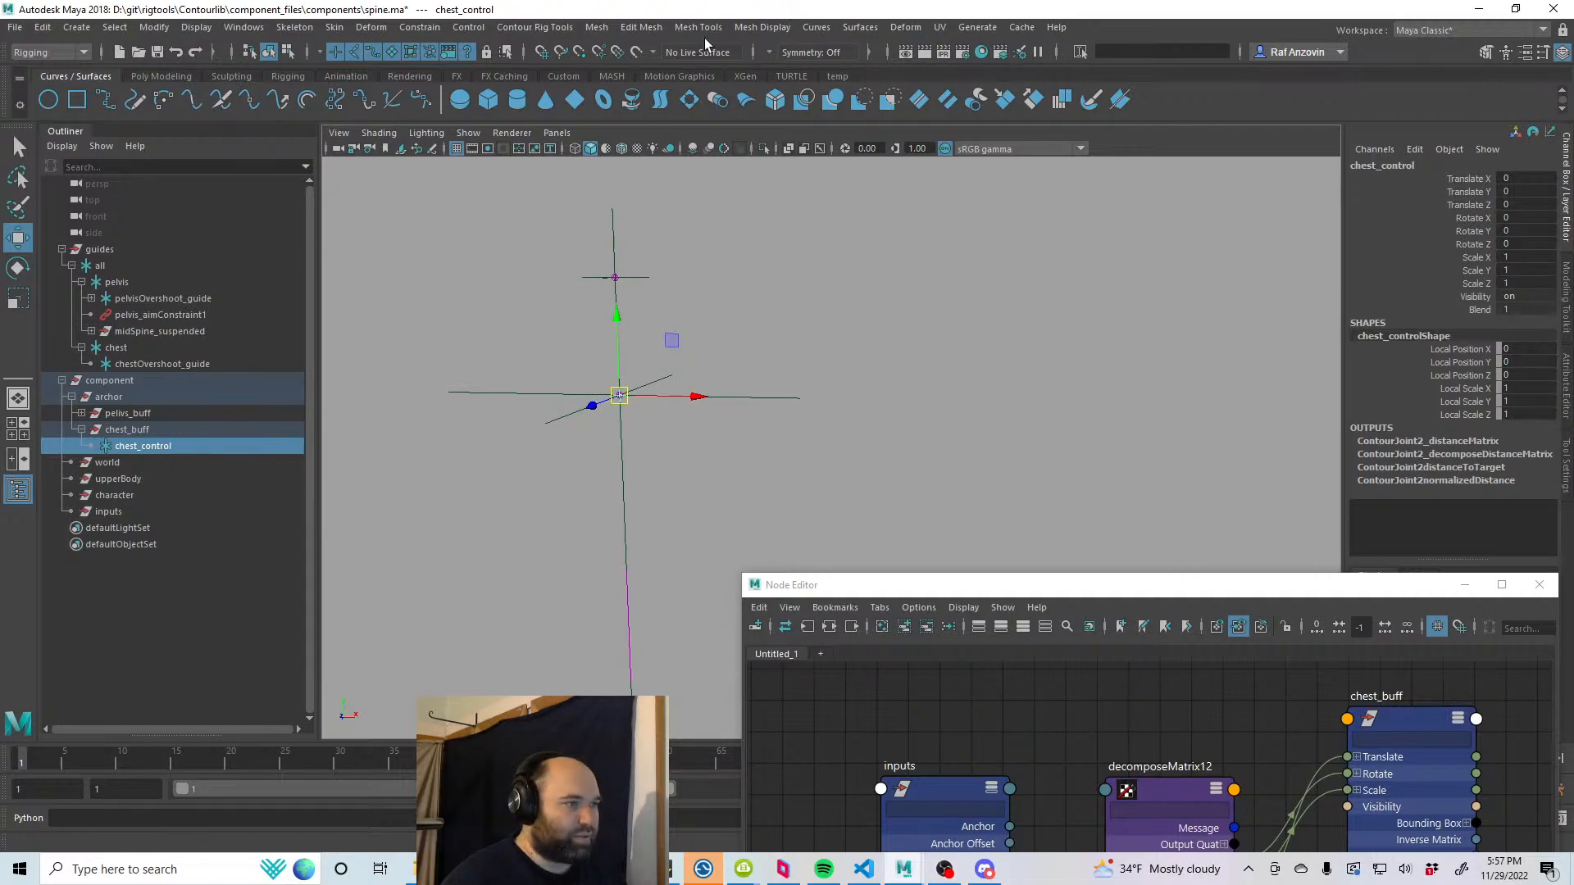
pyautogui.click(534, 27)
pyautogui.moveTo(574, 57)
pyautogui.click(794, 55)
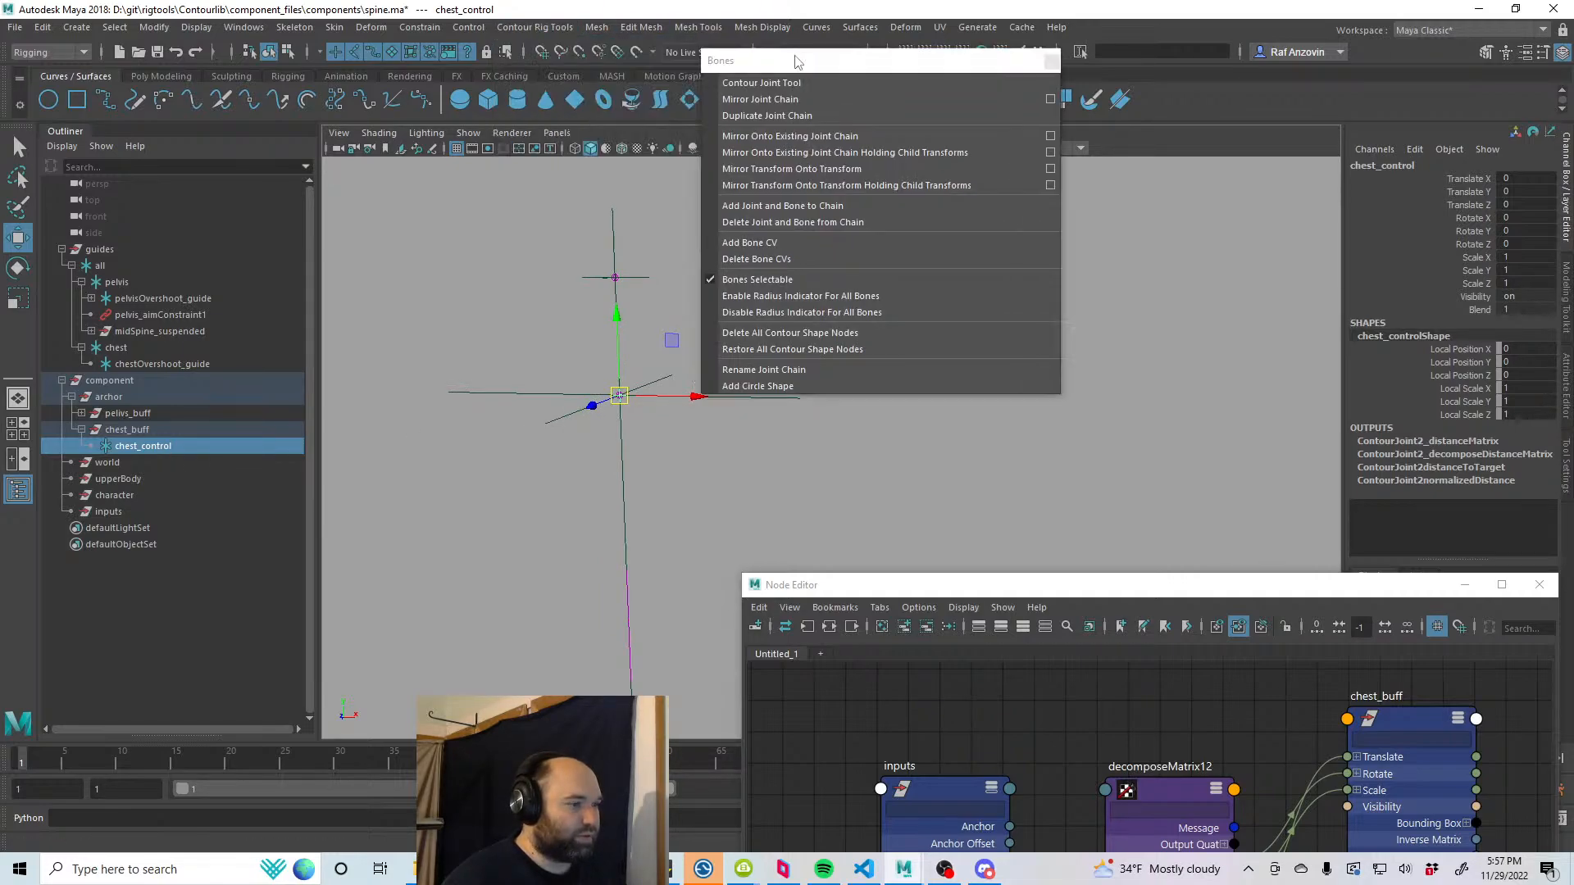
pyautogui.click(822, 385)
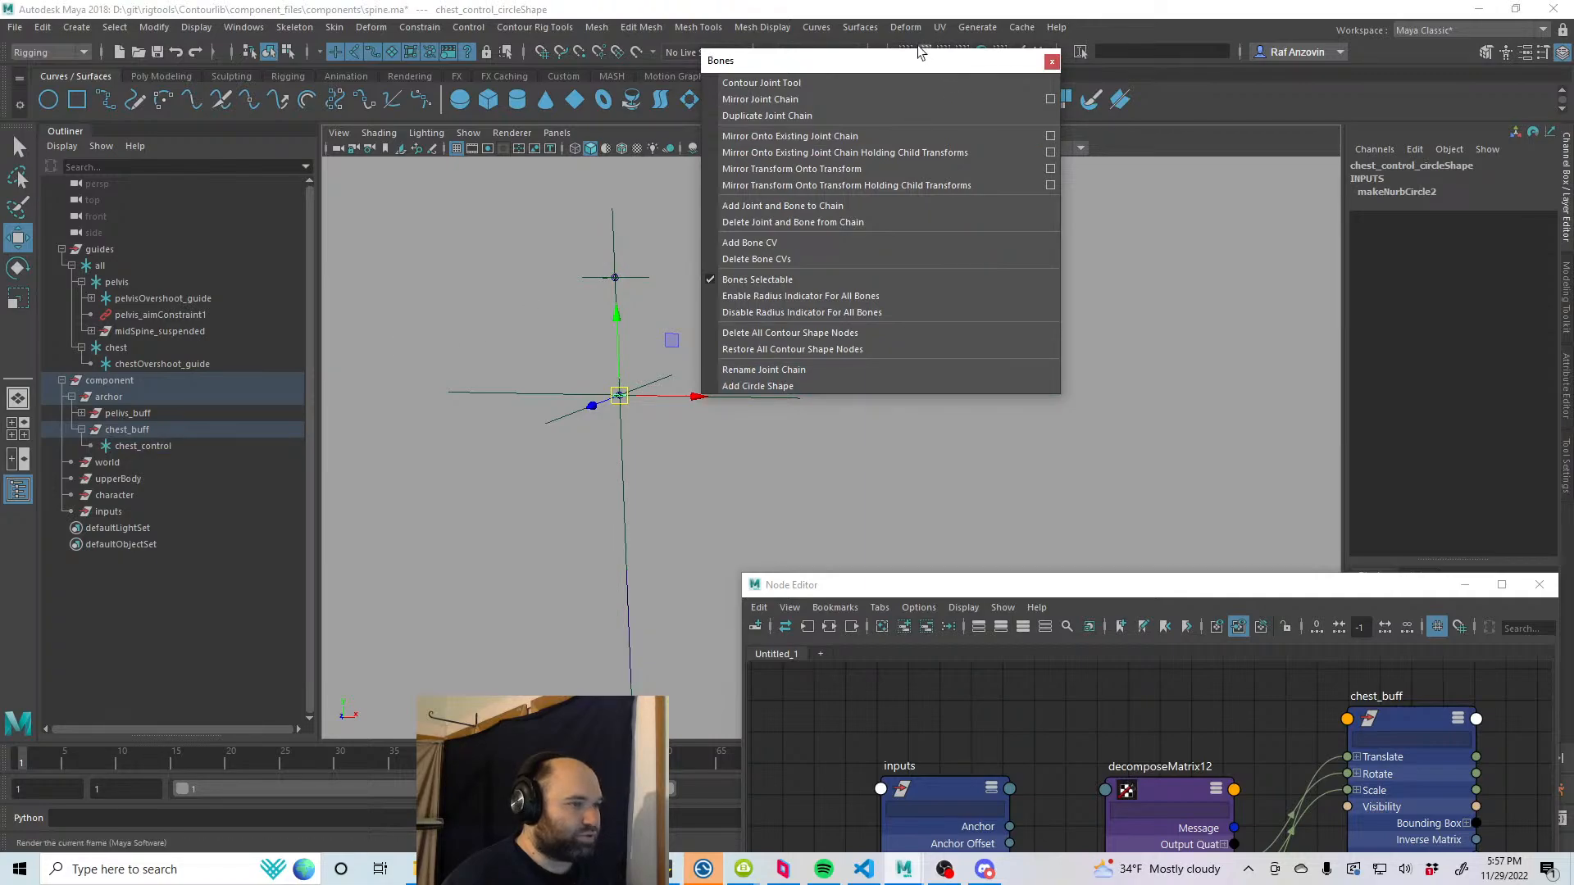
pyautogui.moveTo(919, 61); pyautogui.dragTo(984, 311)
# Step: Set the radius of chest_control's new circle shape to 30
pyautogui.click(1397, 191)
pyautogui.click(1478, 282)
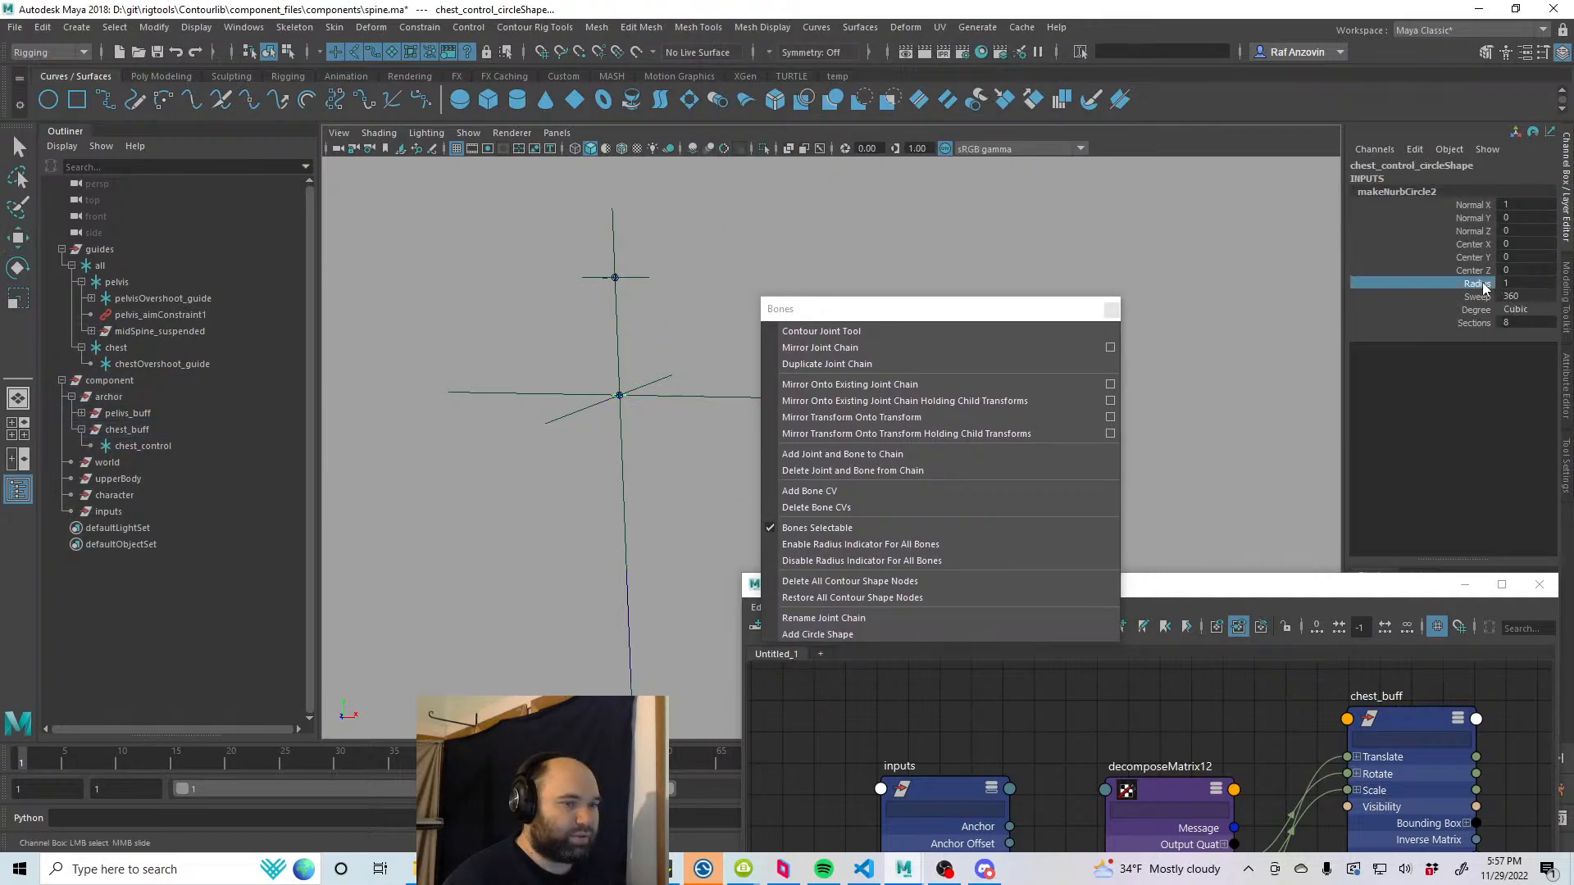
pyautogui.moveTo(826, 222); pyautogui.dragTo(1117, 232, button='middle')
pyautogui.keyDown('alt'); pyautogui.moveTo(865, 247); pyautogui.dragTo(602, 283, button='right'); pyautogui.keyUp('alt')
pyautogui.keyDown('alt'); pyautogui.moveTo(602, 283); pyautogui.dragTo(513, 197, button='middle'); pyautogui.keyUp('alt')
pyautogui.click(1524, 283)
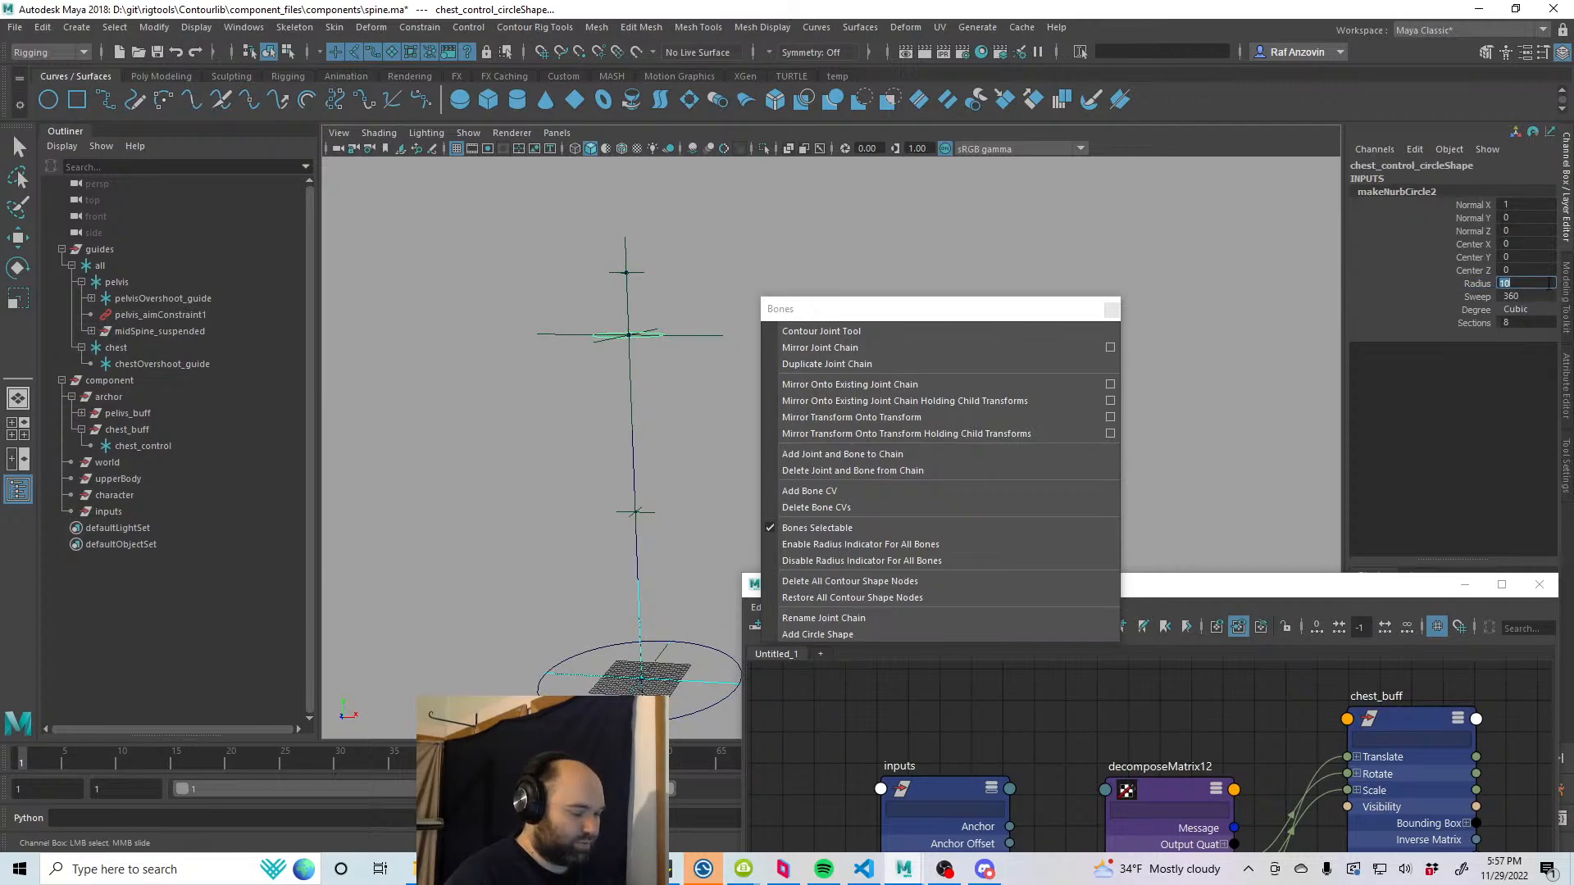
pyautogui.write('20')
pyautogui.press('Return')
pyautogui.click(1547, 283)
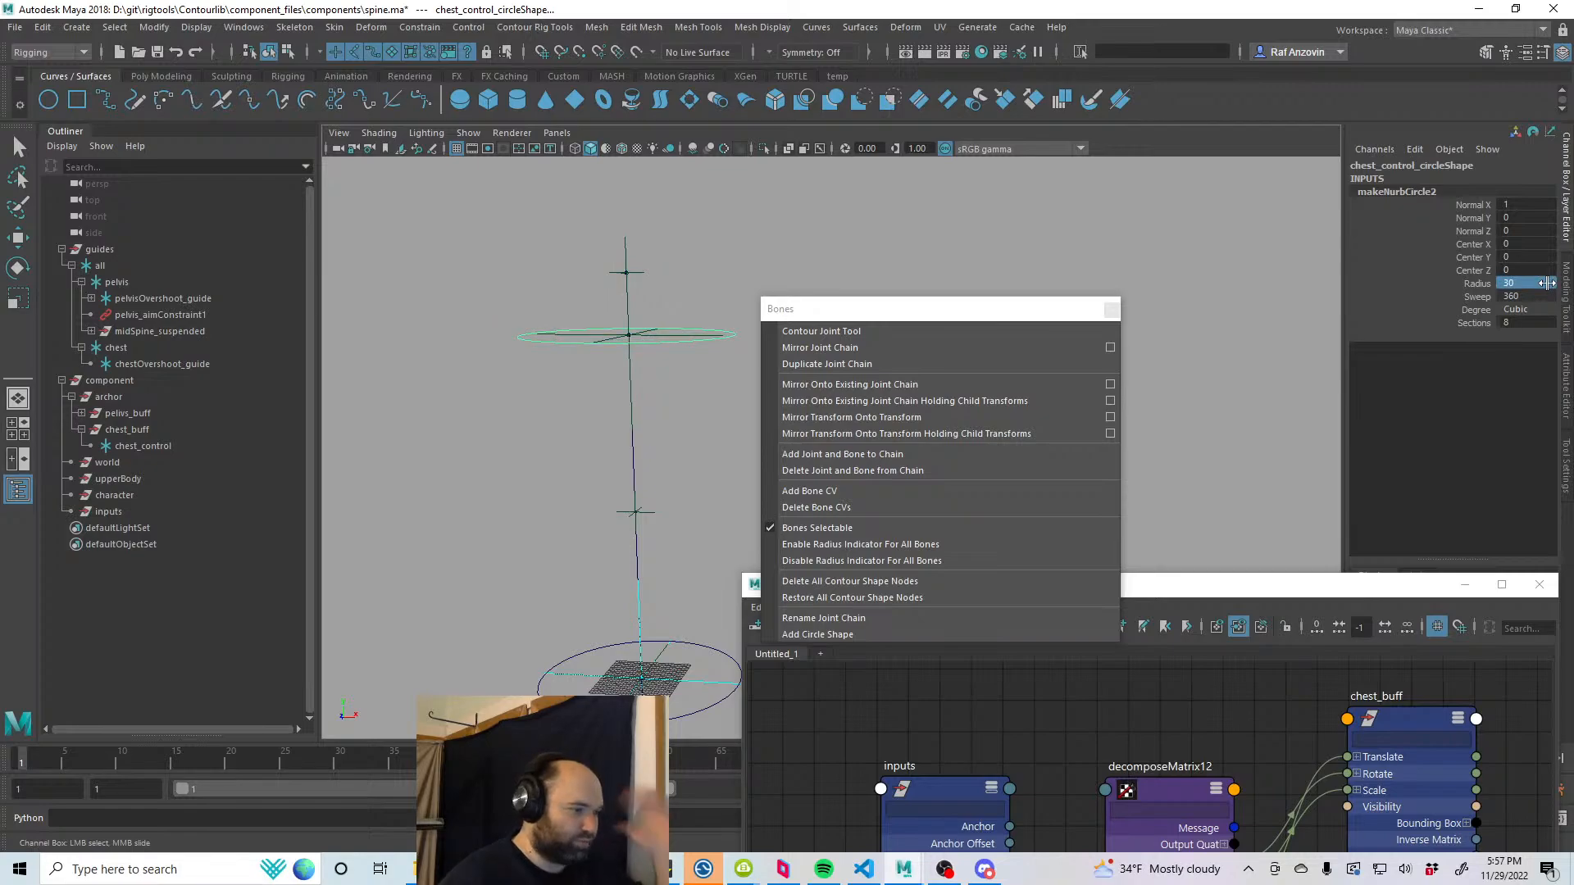
# Step: Test the spine's response by moving chest_control sideways, and undo the move
pyautogui.moveTo(890, 309); pyautogui.dragTo(1130, 252)
pyautogui.click(720, 488)
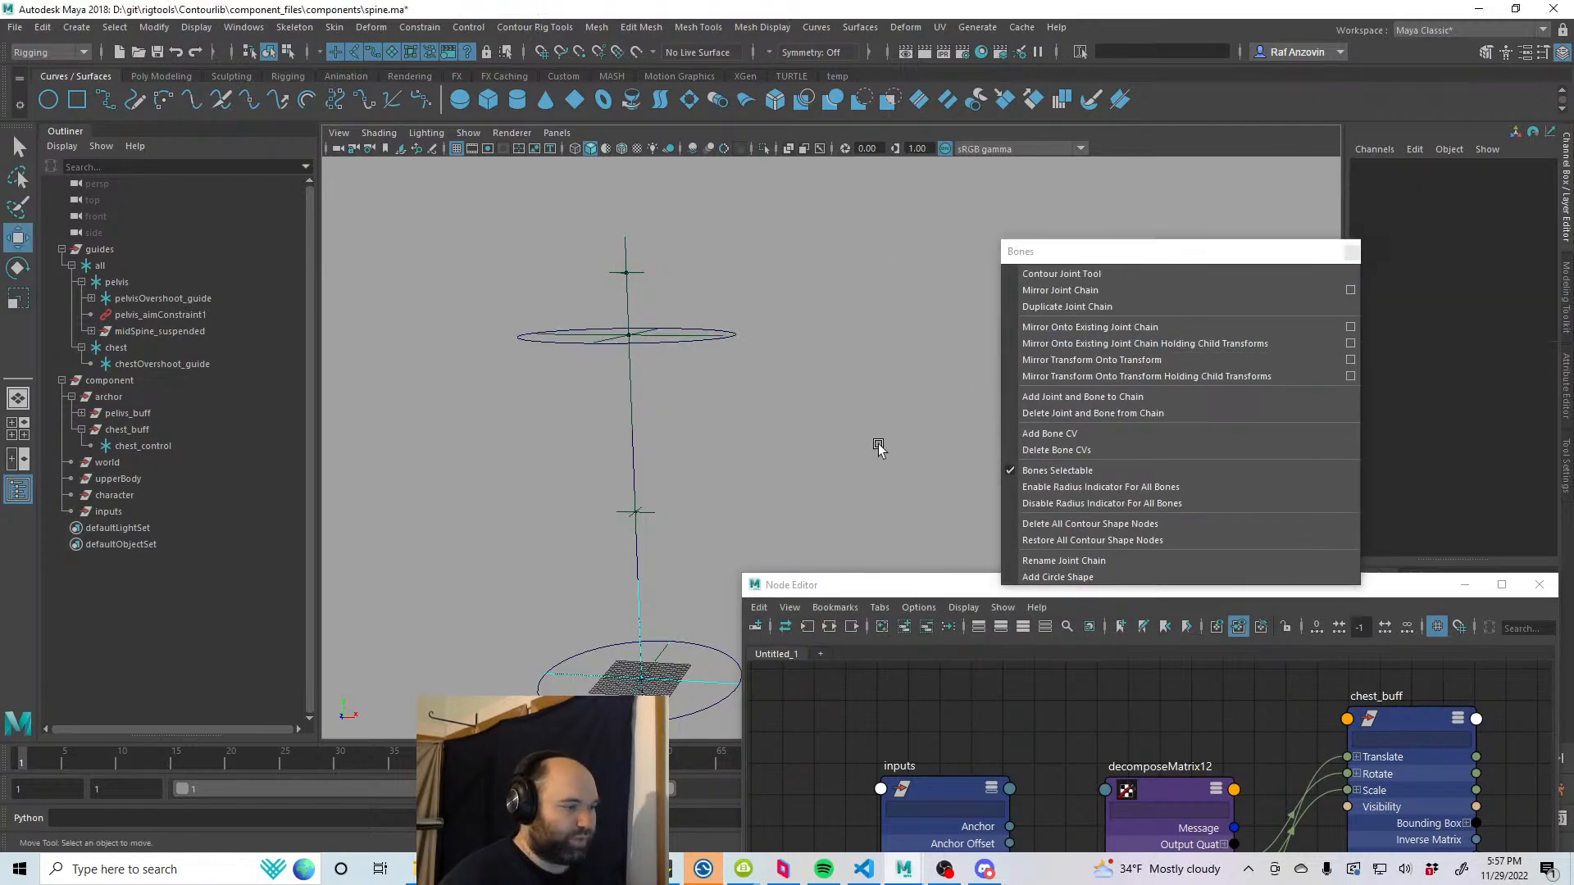
pyautogui.keyDown('alt'); pyautogui.moveTo(878, 446); pyautogui.dragTo(734, 445); pyautogui.keyUp('alt')
pyautogui.keyDown('alt'); pyautogui.moveTo(733, 445); pyautogui.dragTo(775, 444, button='middle'); pyautogui.keyUp('alt')
pyautogui.keyDown('alt'); pyautogui.moveTo(776, 444); pyautogui.dragTo(827, 468, button='right'); pyautogui.keyUp('alt')
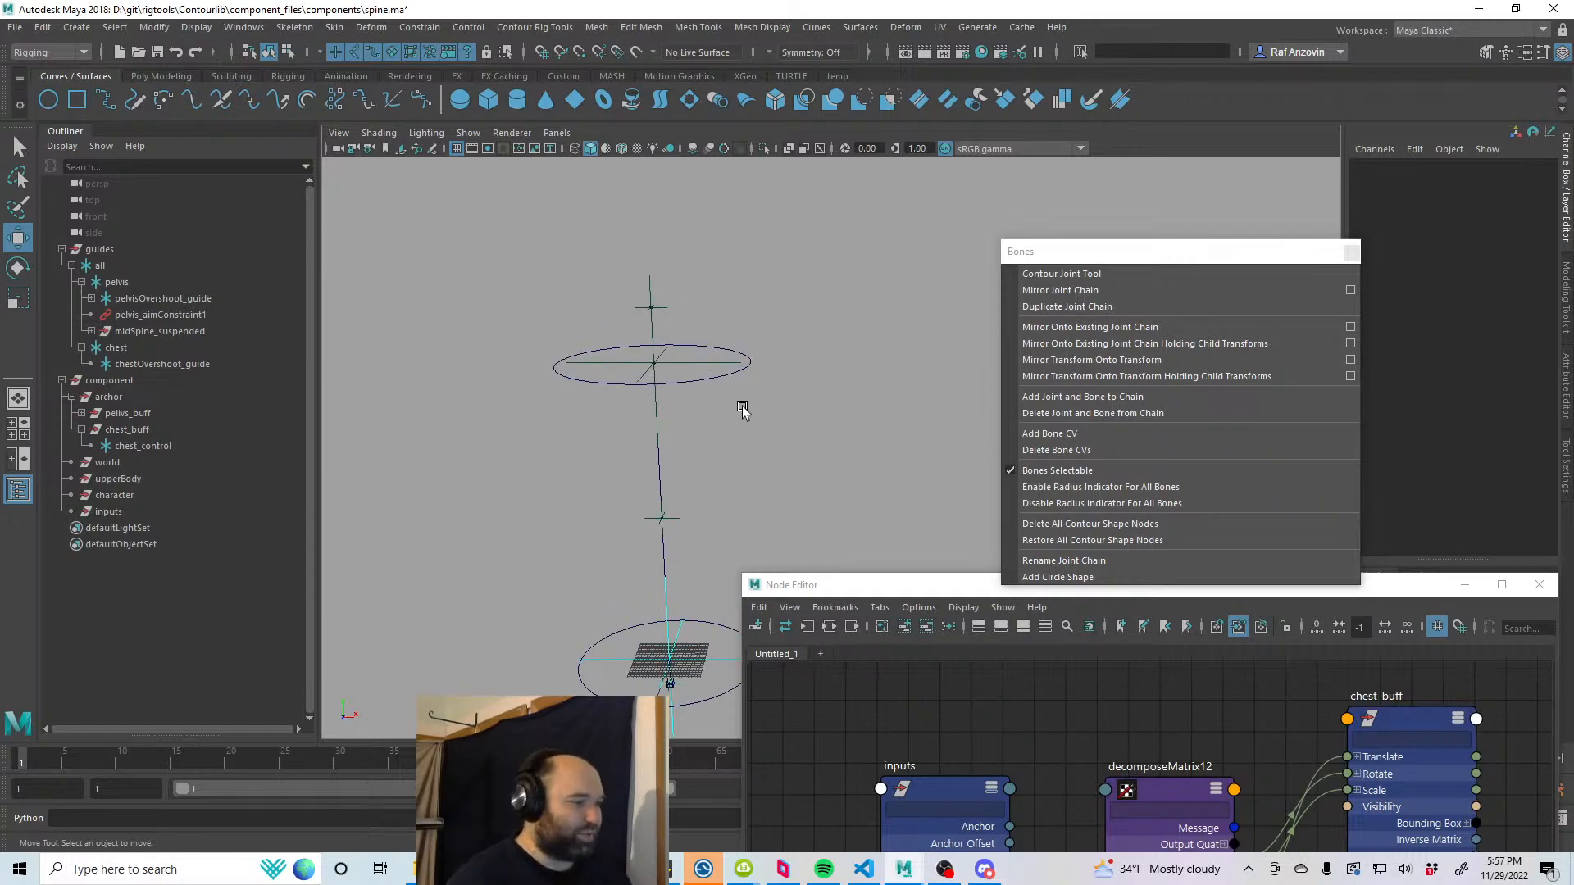
pyautogui.click(701, 377)
pyautogui.moveTo(671, 366); pyautogui.dragTo(785, 354)
pyautogui.hotkey('ctrl', 'z')
# Step: Create a Contour Orient from chest_control to ContourJoint3, the joint at the centre of the chest circle
pyautogui.click(720, 430)
pyautogui.click(705, 381)
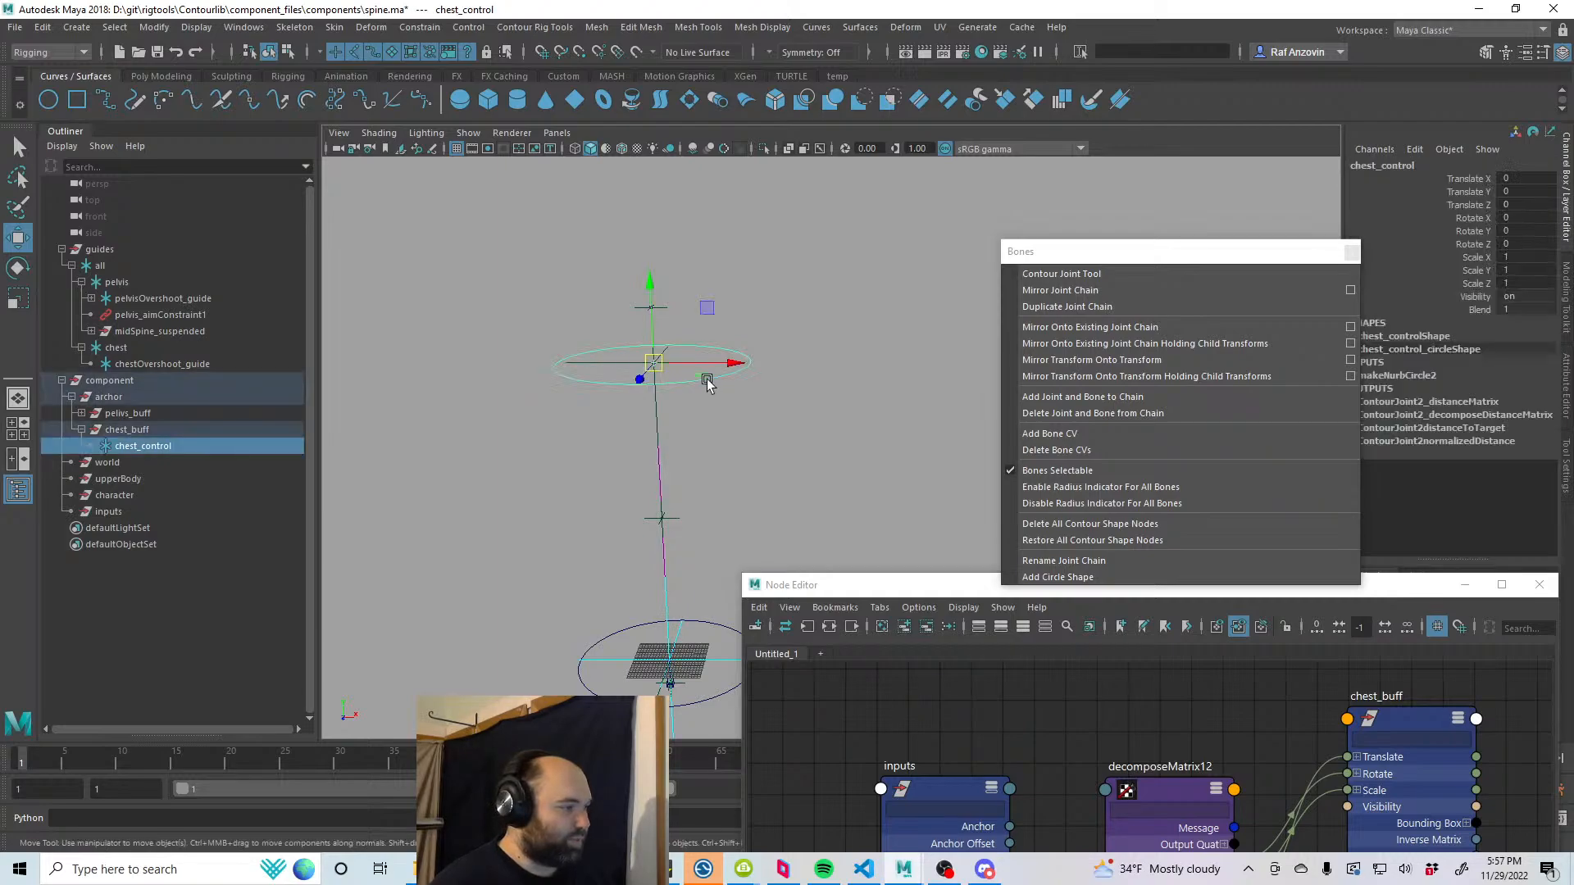
pyautogui.press('f')
pyautogui.press('q')
pyautogui.keyDown('alt'); pyautogui.moveTo(543, 351); pyautogui.dragTo(943, 517, button='right'); pyautogui.keyUp('alt')
pyautogui.keyDown('alt'); pyautogui.moveTo(597, 514); pyautogui.dragTo(924, 558, button='middle'); pyautogui.keyUp('alt')
pyautogui.keyDown('alt'); pyautogui.moveTo(923, 559); pyautogui.dragTo(988, 557, button='right'); pyautogui.keyUp('alt')
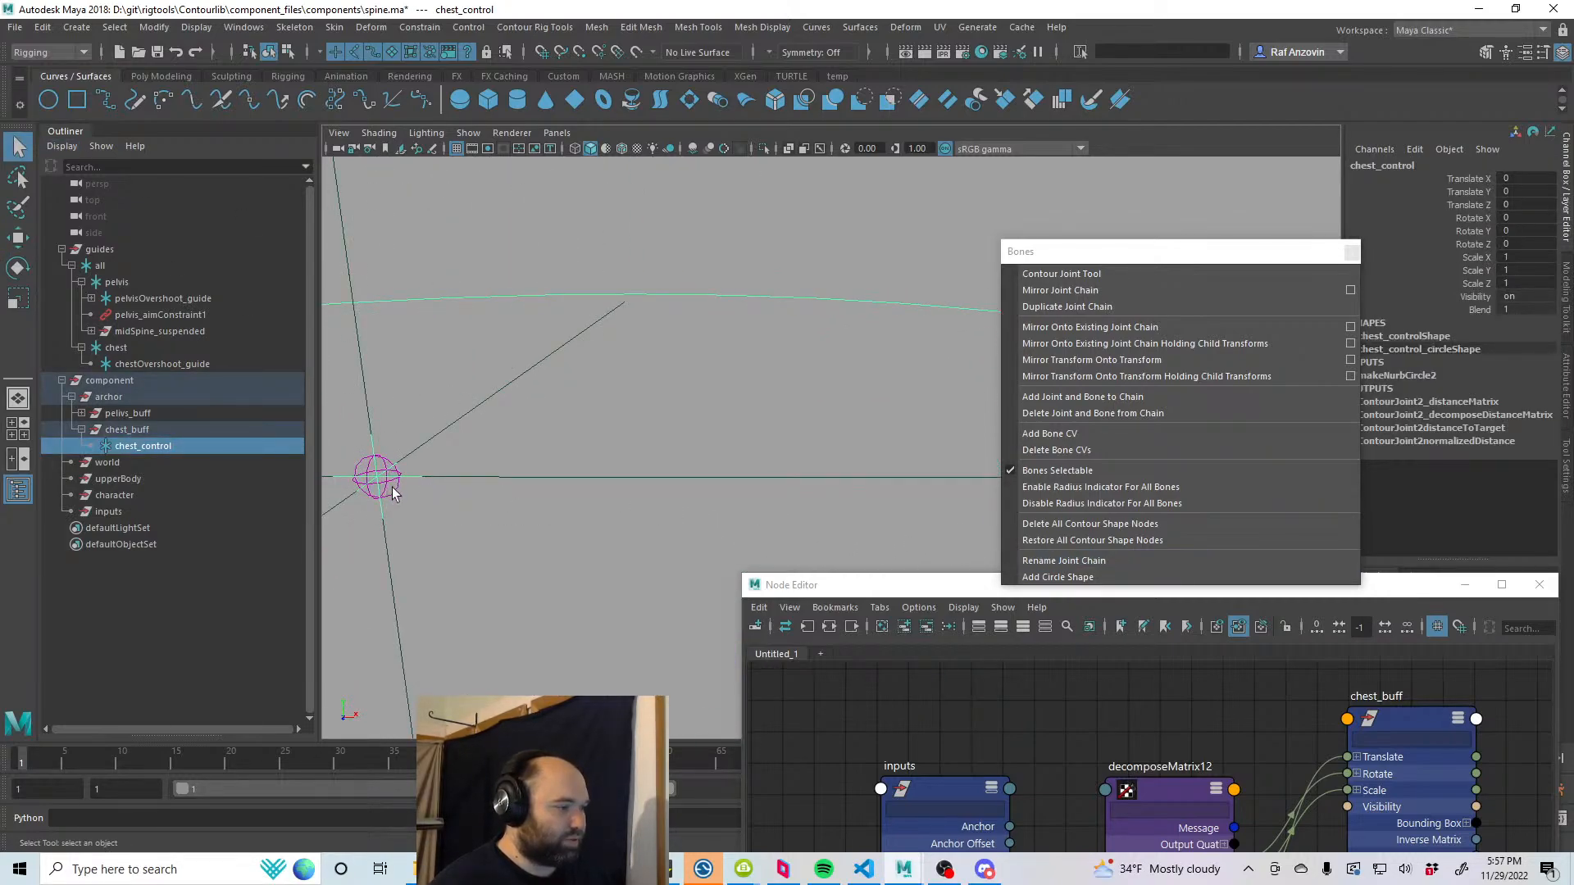
pyautogui.click(467, 477)
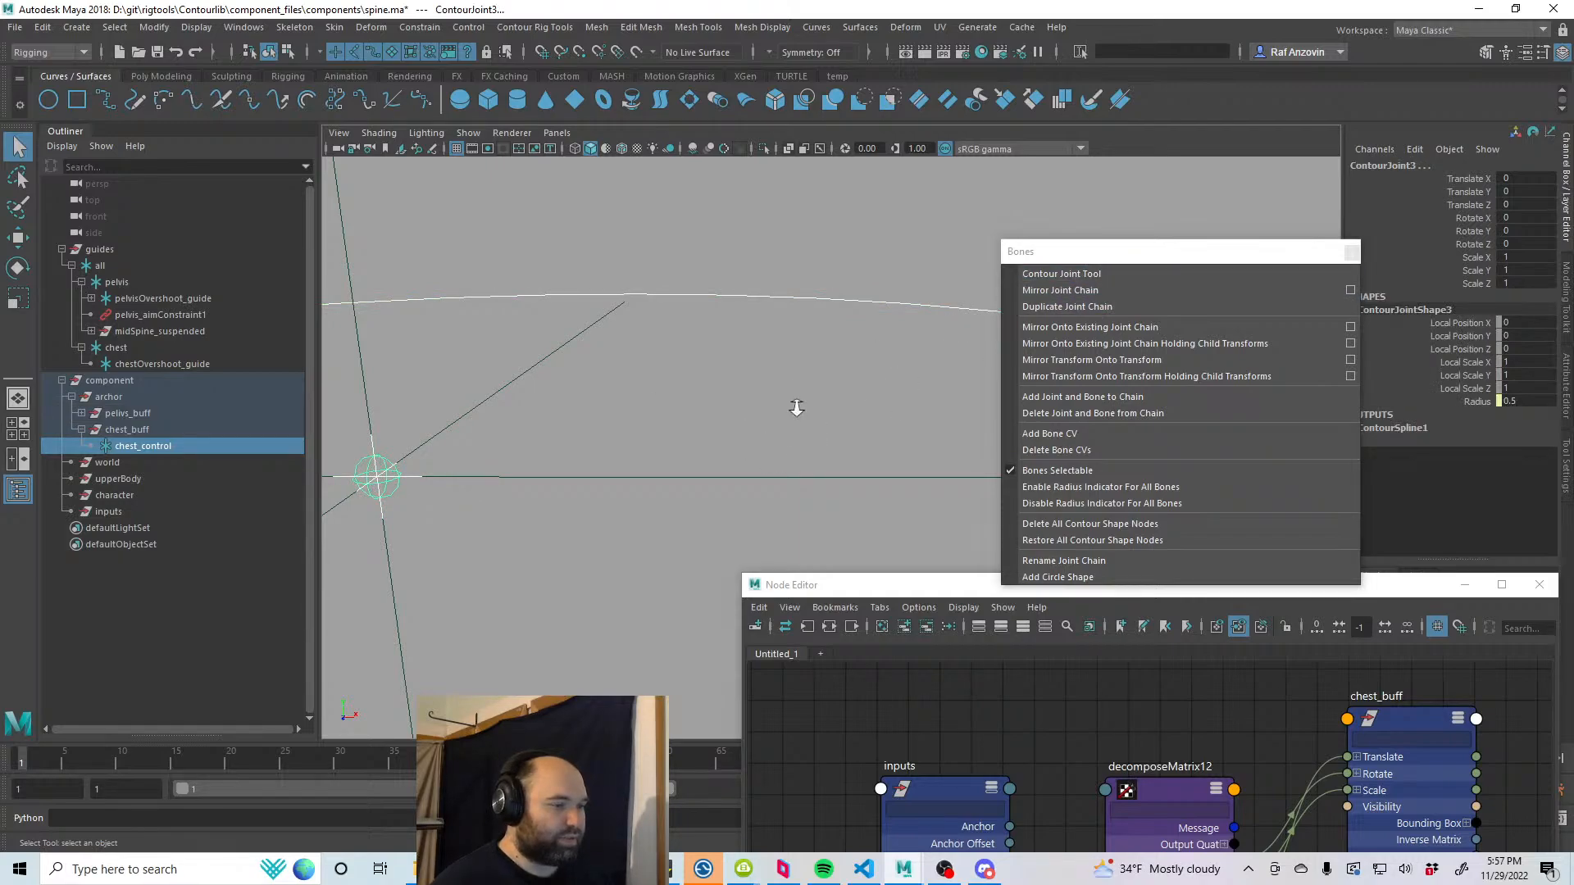
pyautogui.keyDown('alt'); pyautogui.moveTo(796, 407); pyautogui.dragTo(695, 320, button='right'); pyautogui.keyUp('alt')
pyautogui.click(508, 27)
pyautogui.moveTo(556, 56)
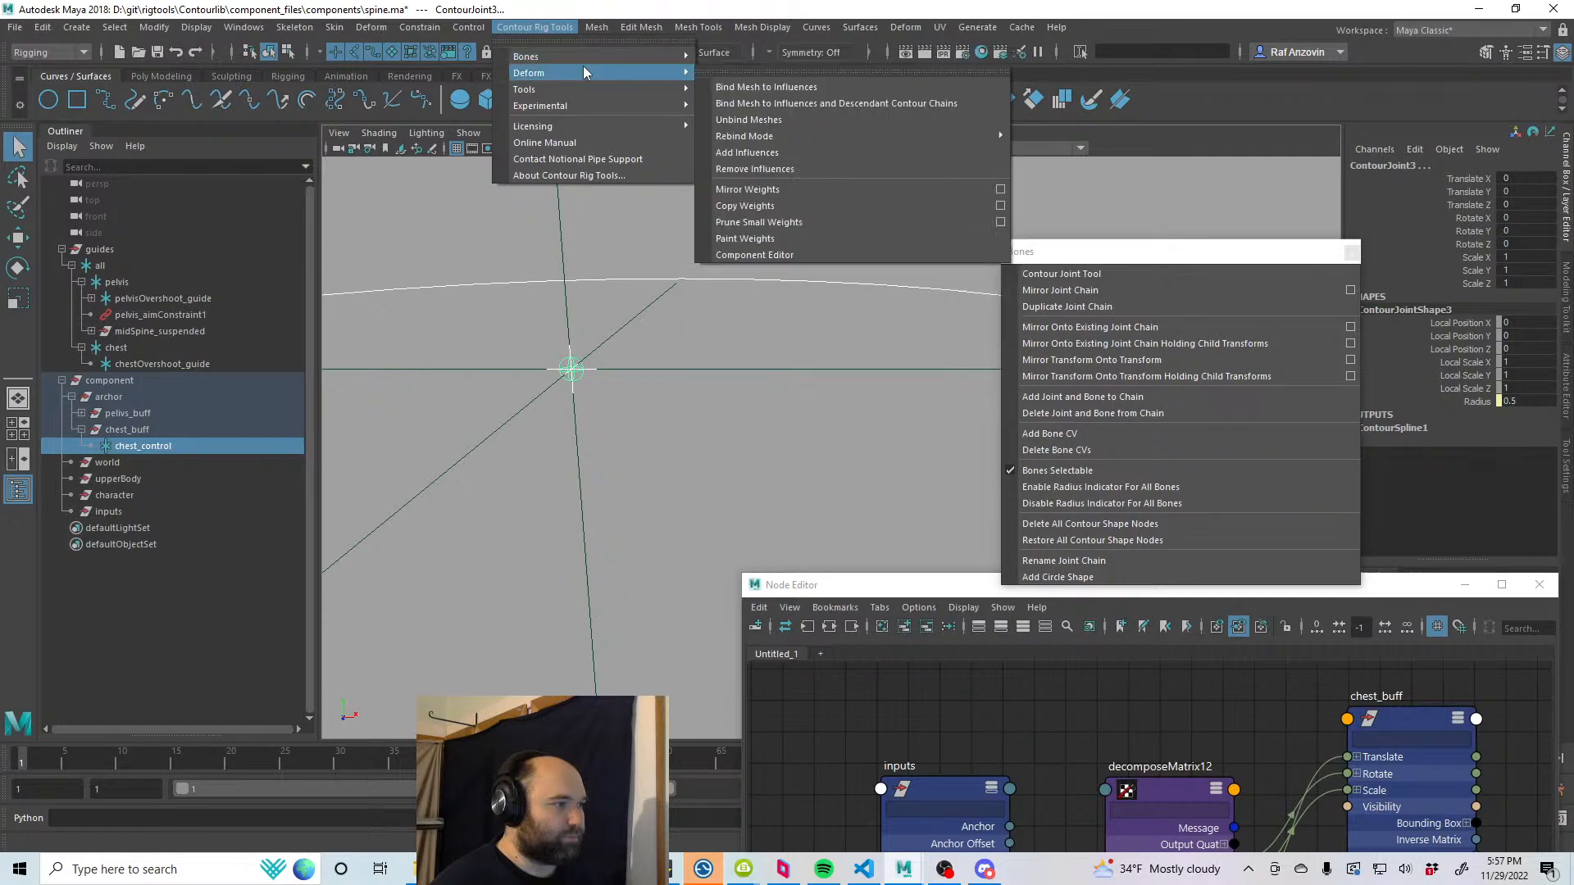
pyautogui.moveTo(632, 87)
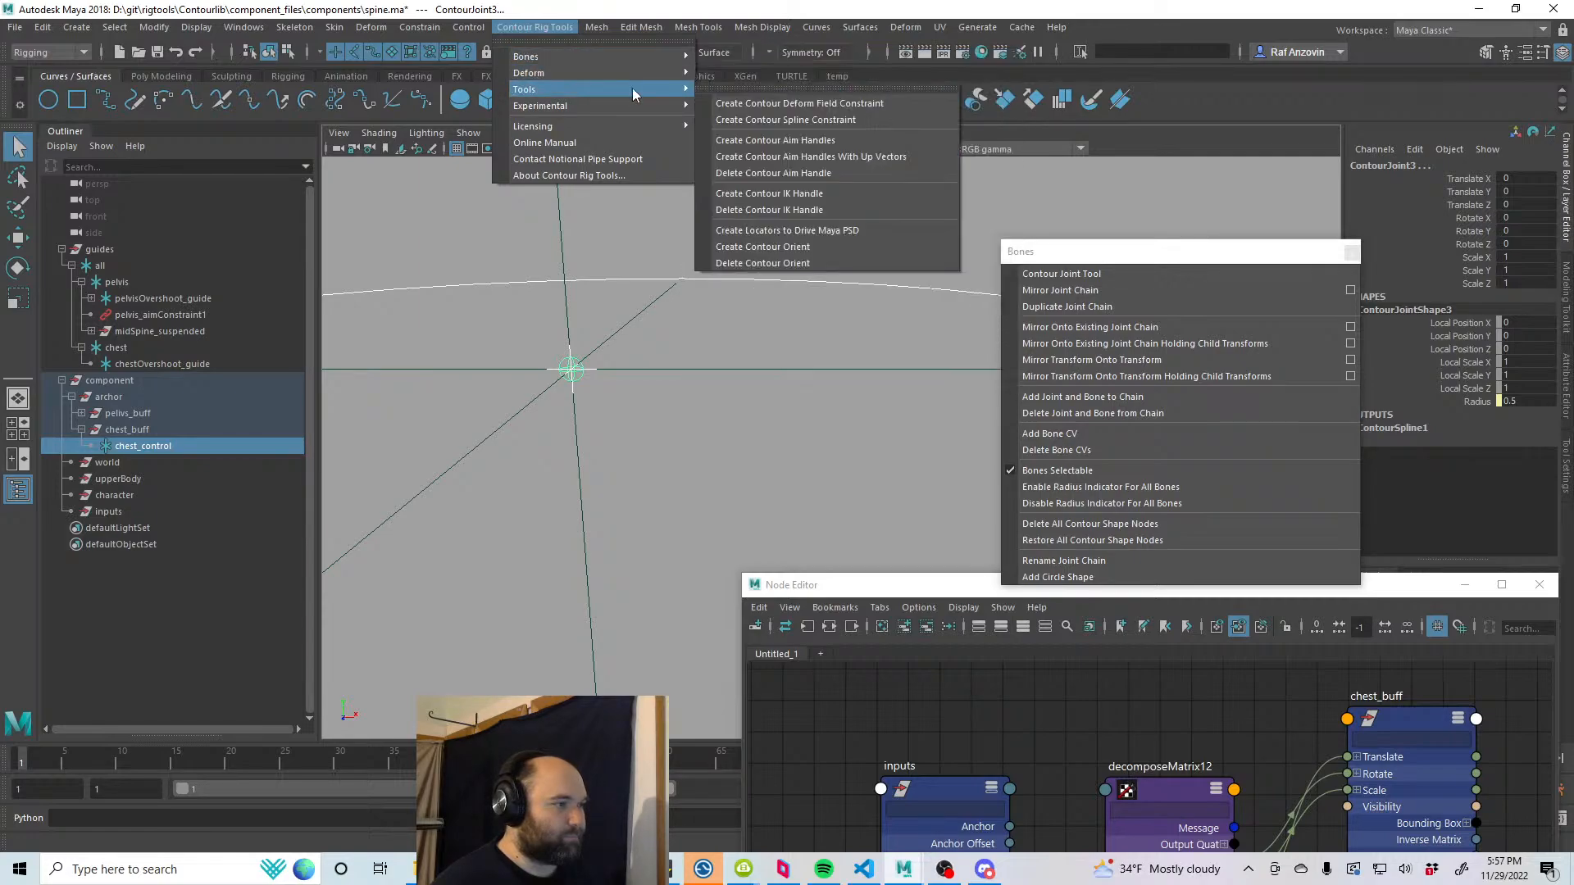
pyautogui.click(771, 85)
pyautogui.click(790, 259)
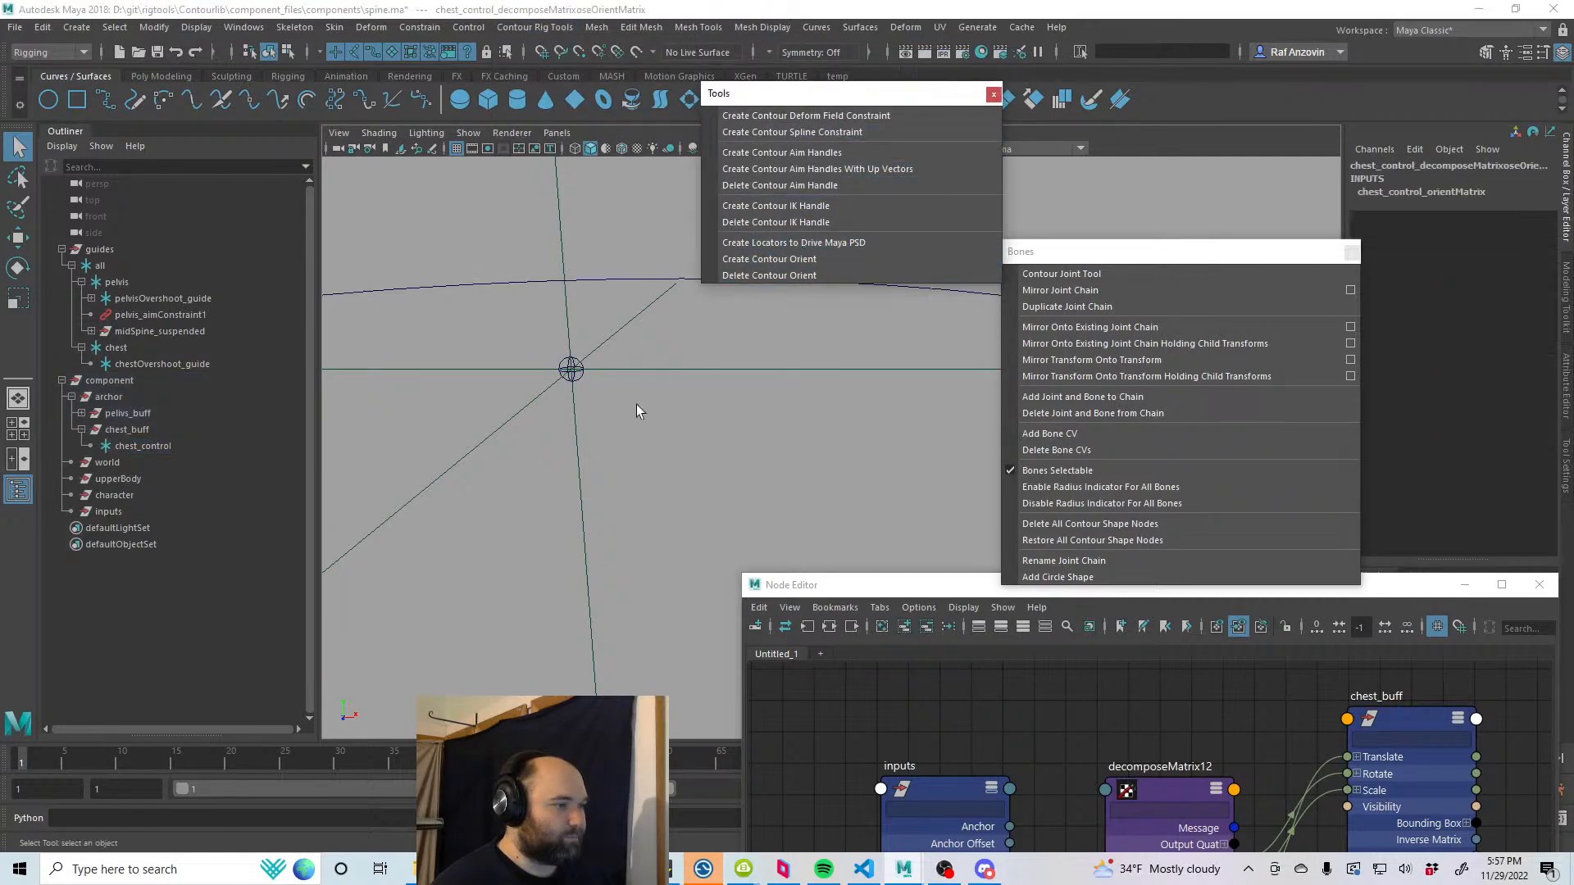
# Step: Test the new orient setup by moving and rotating chest_control, and undo both transformations
pyautogui.scroll(-5, 661, 415)
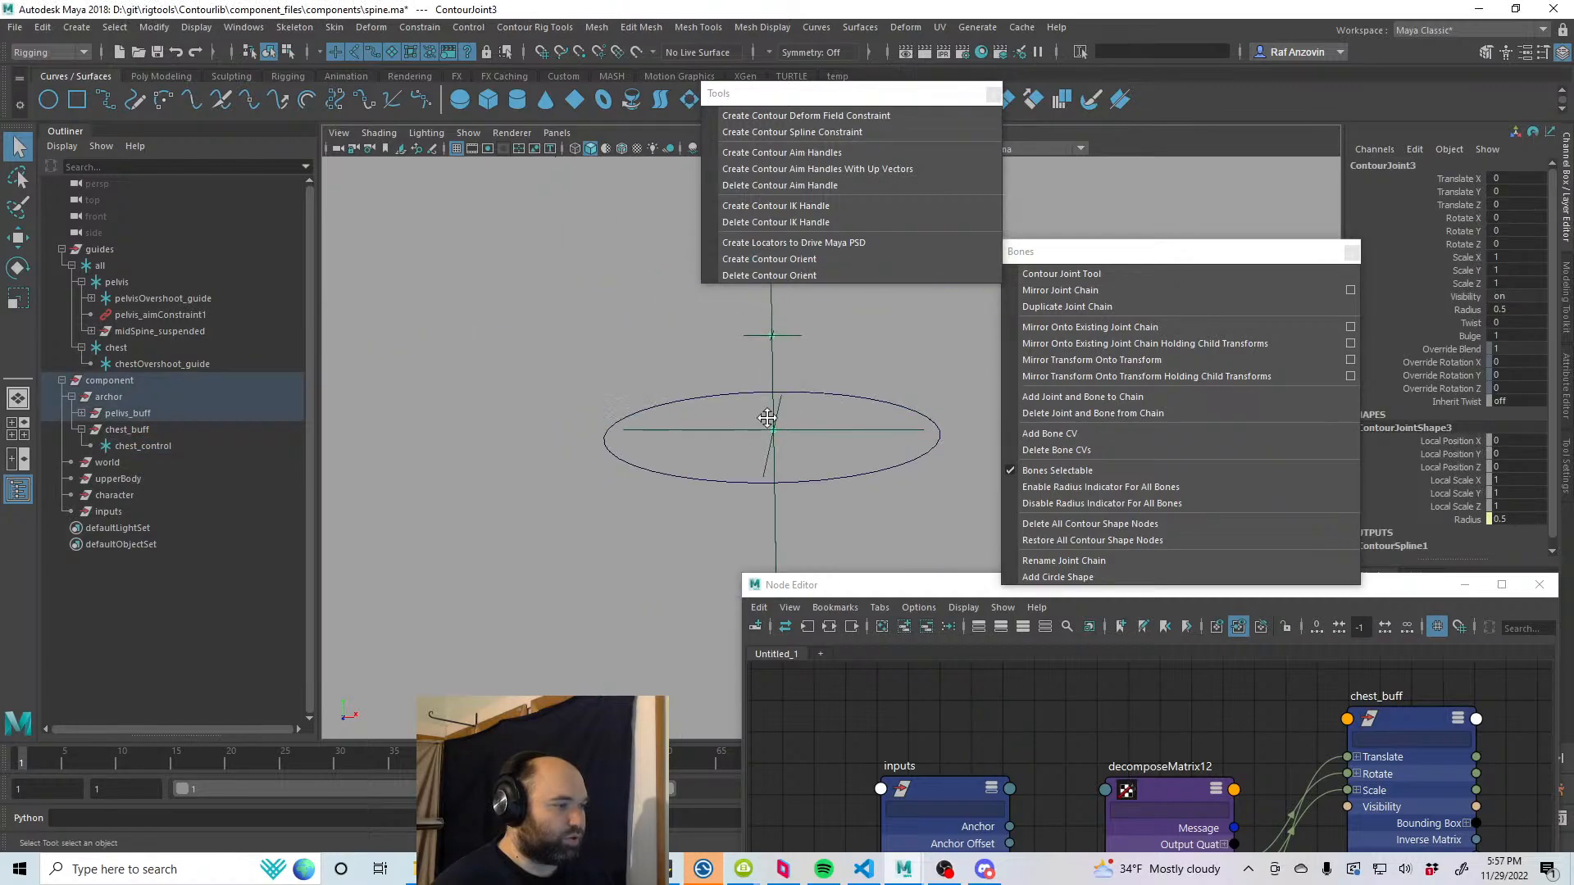
pyautogui.keyDown('alt'); pyautogui.moveTo(825, 422); pyautogui.dragTo(730, 427, button='middle'); pyautogui.keyUp('alt')
pyautogui.click(773, 390)
pyautogui.press('w')
pyautogui.moveTo(670, 427); pyautogui.dragTo(871, 429)
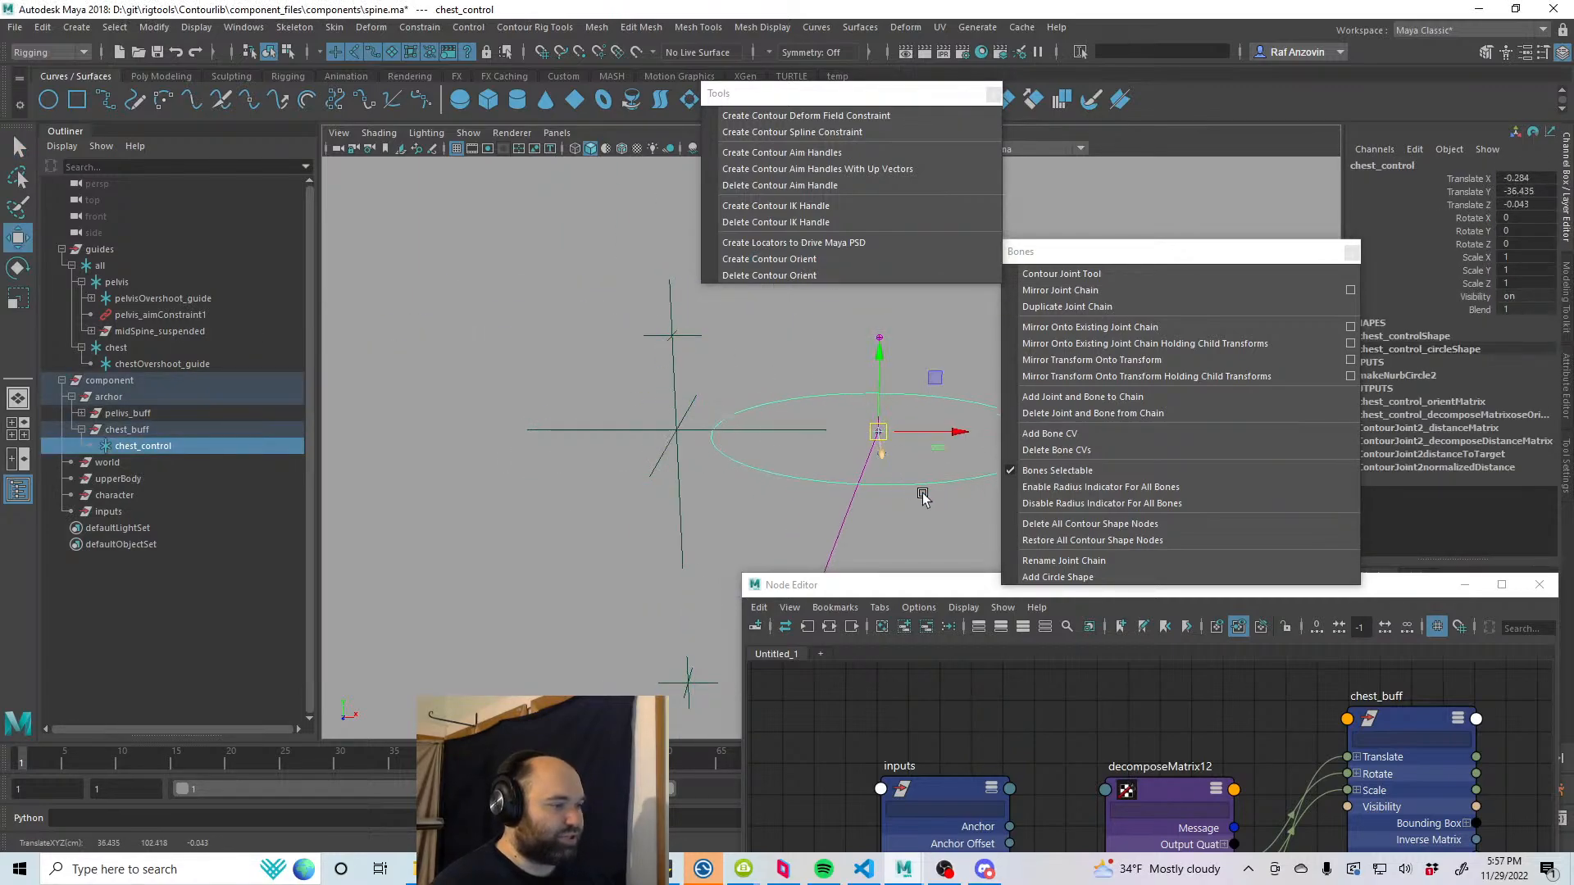
pyautogui.keyDown('alt'); pyautogui.moveTo(924, 495); pyautogui.dragTo(815, 457, button='right'); pyautogui.keyUp('alt')
pyautogui.press('e')
pyautogui.moveTo(831, 371)
pyautogui.mouseDown()
pyautogui.moveTo(914, 400)
pyautogui.moveTo(809, 435)
pyautogui.moveTo(899, 461)
pyautogui.mouseUp()
pyautogui.hotkey('ctrl', 'z')
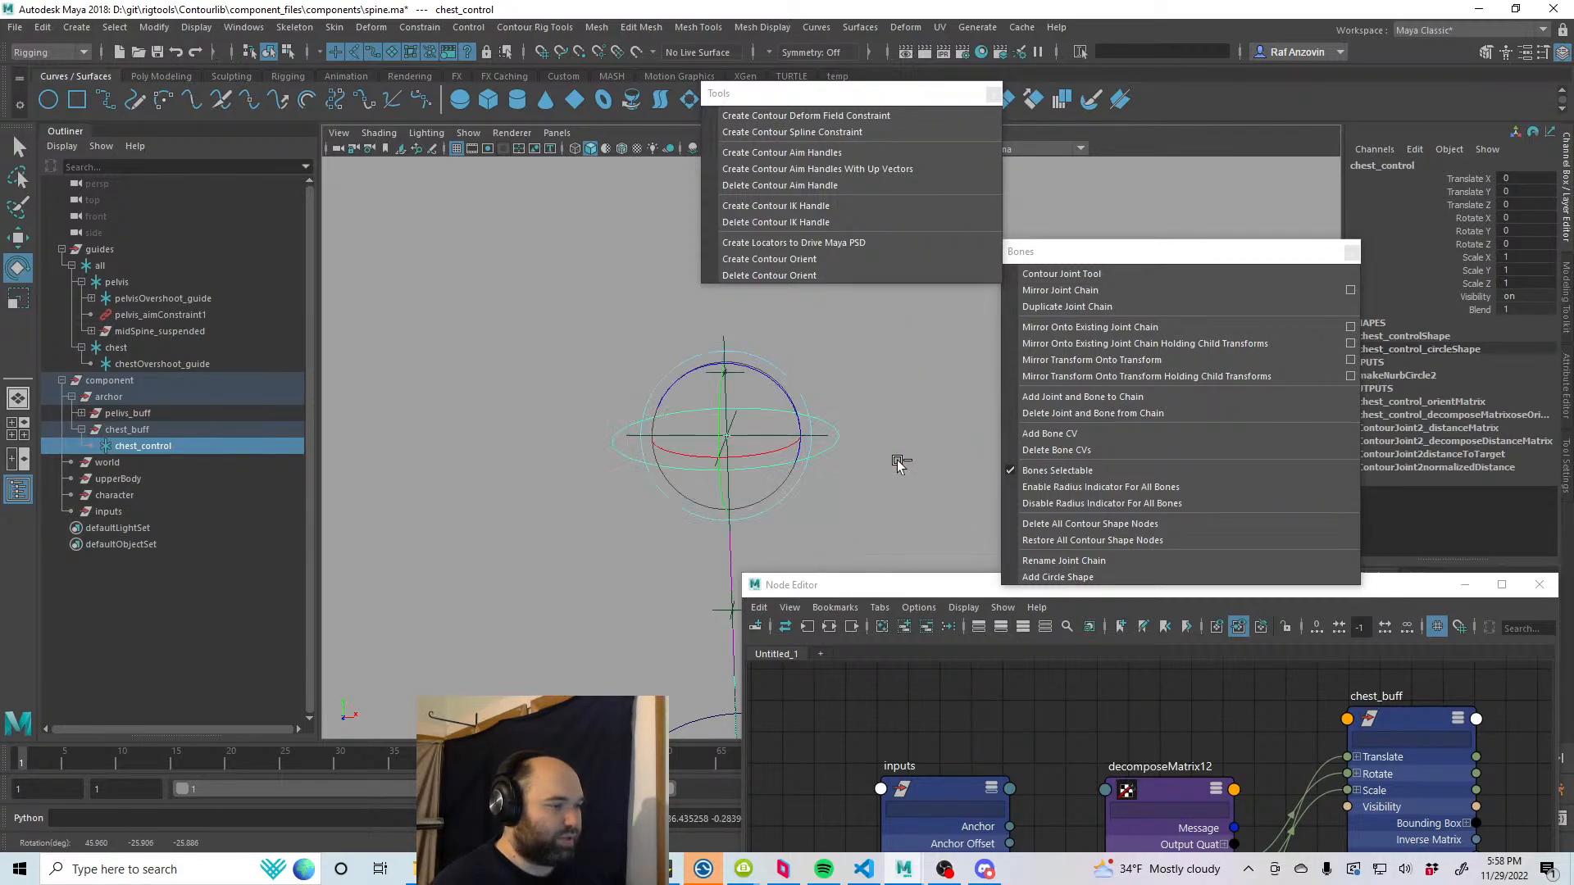
pyautogui.click(18, 237)
pyautogui.click(608, 352)
pyautogui.keyDown('alt'); pyautogui.moveTo(890, 456); pyautogui.dragTo(778, 445, button='right'); pyautogui.keyUp('alt')
pyautogui.keyDown('alt'); pyautogui.moveTo(778, 445); pyautogui.dragTo(642, 352); pyautogui.keyUp('alt')
pyautogui.keyDown('alt'); pyautogui.moveTo(677, 477); pyautogui.dragTo(751, 472); pyautogui.keyUp('alt')
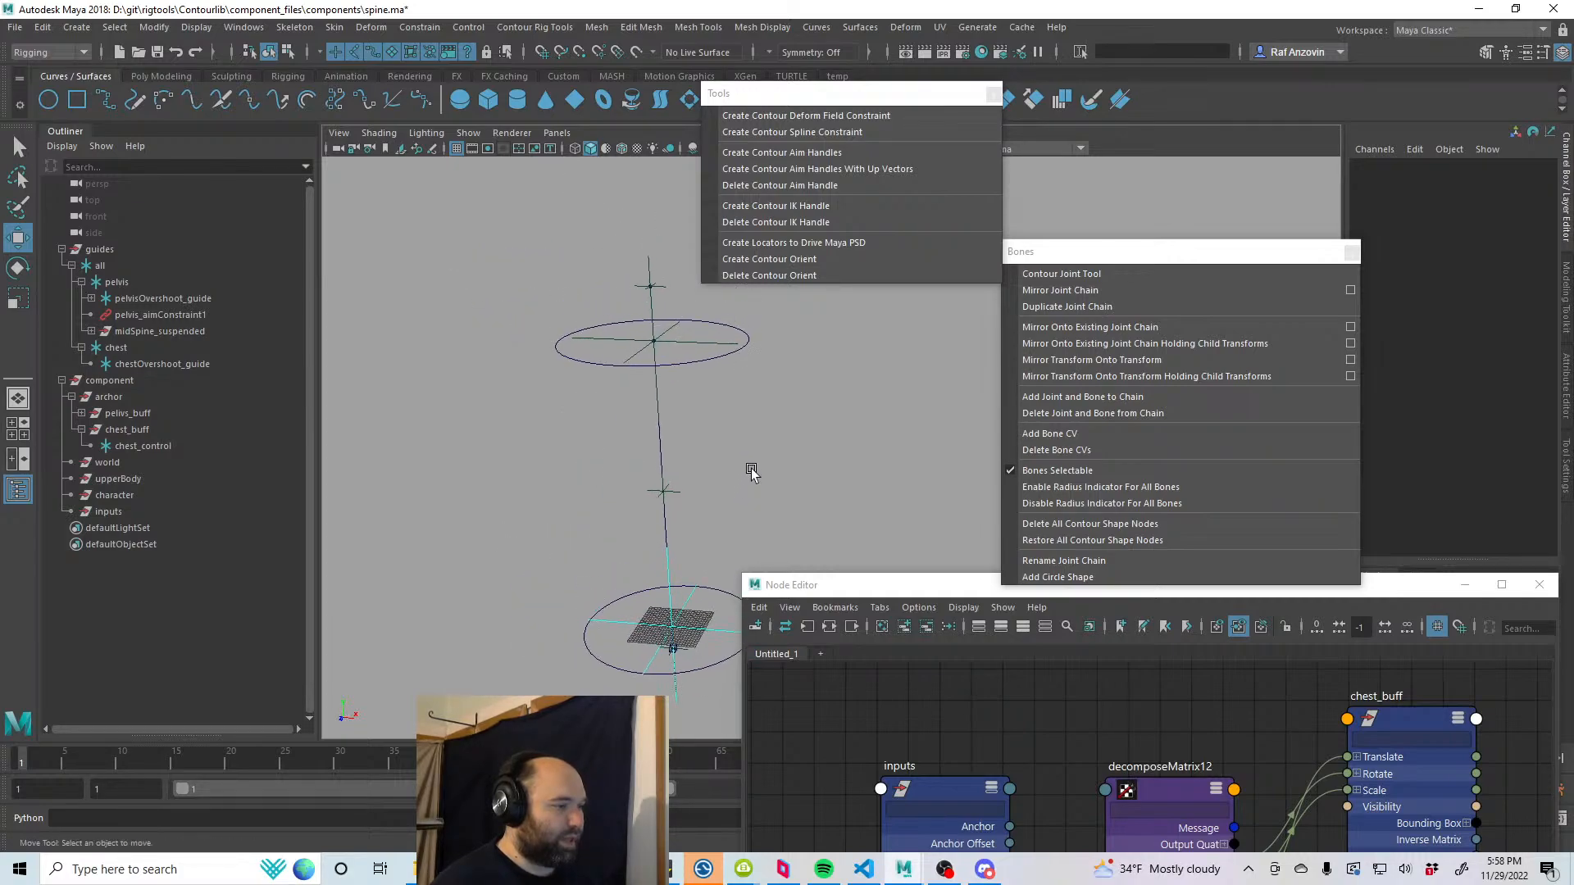
# Step: Lock and hide the scale and visibility channels of pelvis_control
pyautogui.click(691, 371)
pyautogui.keyDown('alt'); pyautogui.moveTo(766, 450); pyautogui.dragTo(653, 418, button='middle'); pyautogui.keyUp('alt')
pyautogui.click(648, 566)
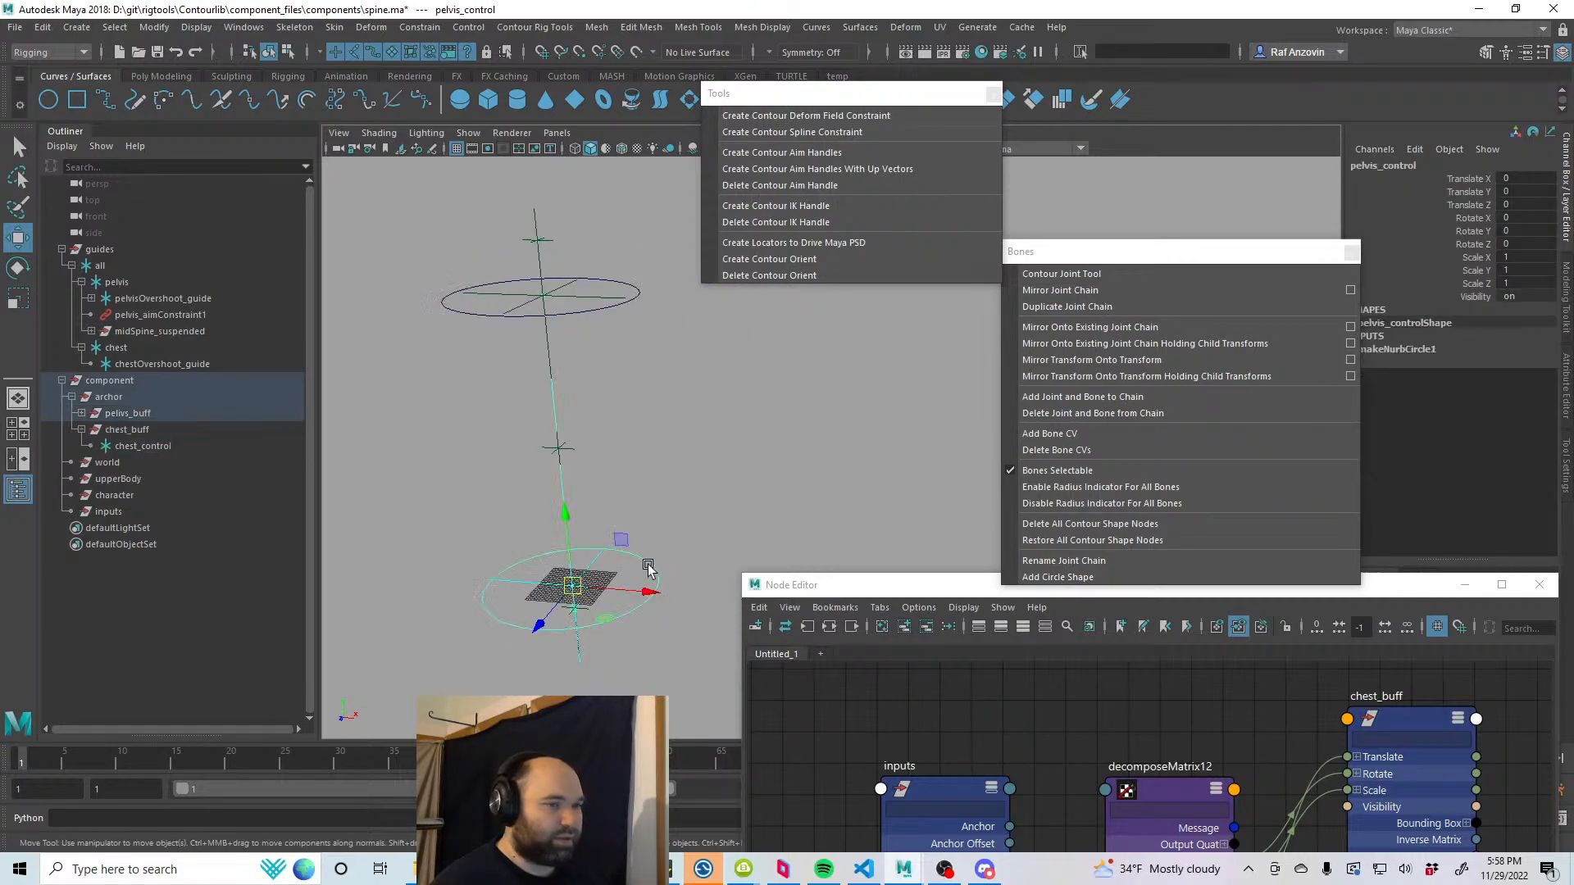
pyautogui.moveTo(1107, 258); pyautogui.dragTo(1131, 480)
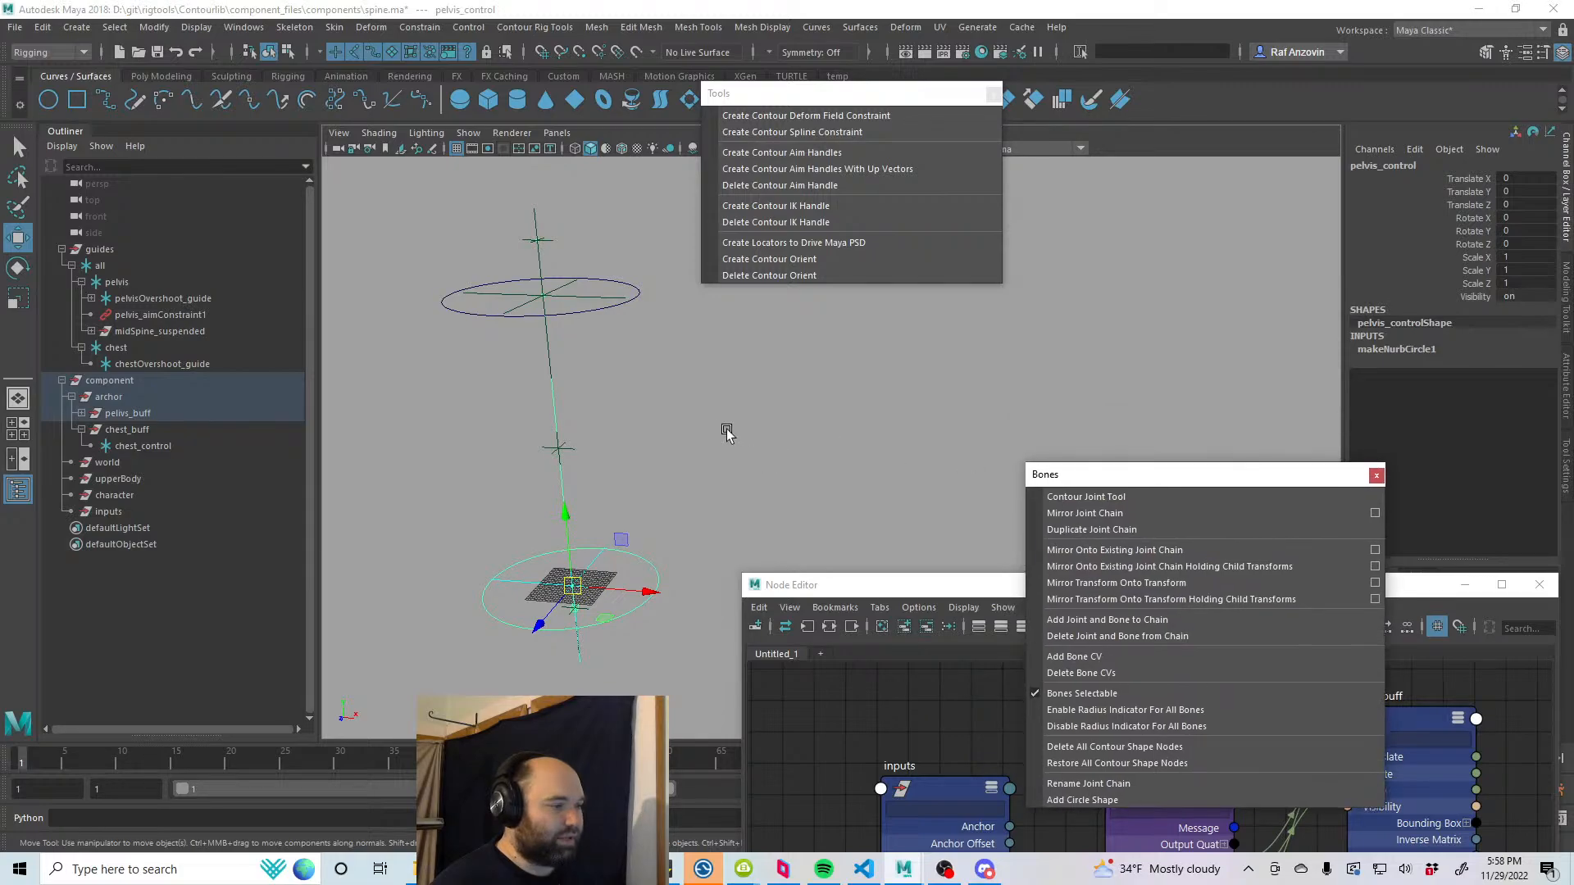
pyautogui.keyDown('alt'); pyautogui.moveTo(724, 429); pyautogui.dragTo(794, 444, button='middle'); pyautogui.keyUp('alt')
pyautogui.keyDown('alt'); pyautogui.moveTo(794, 443); pyautogui.dragTo(762, 443); pyautogui.keyUp('alt')
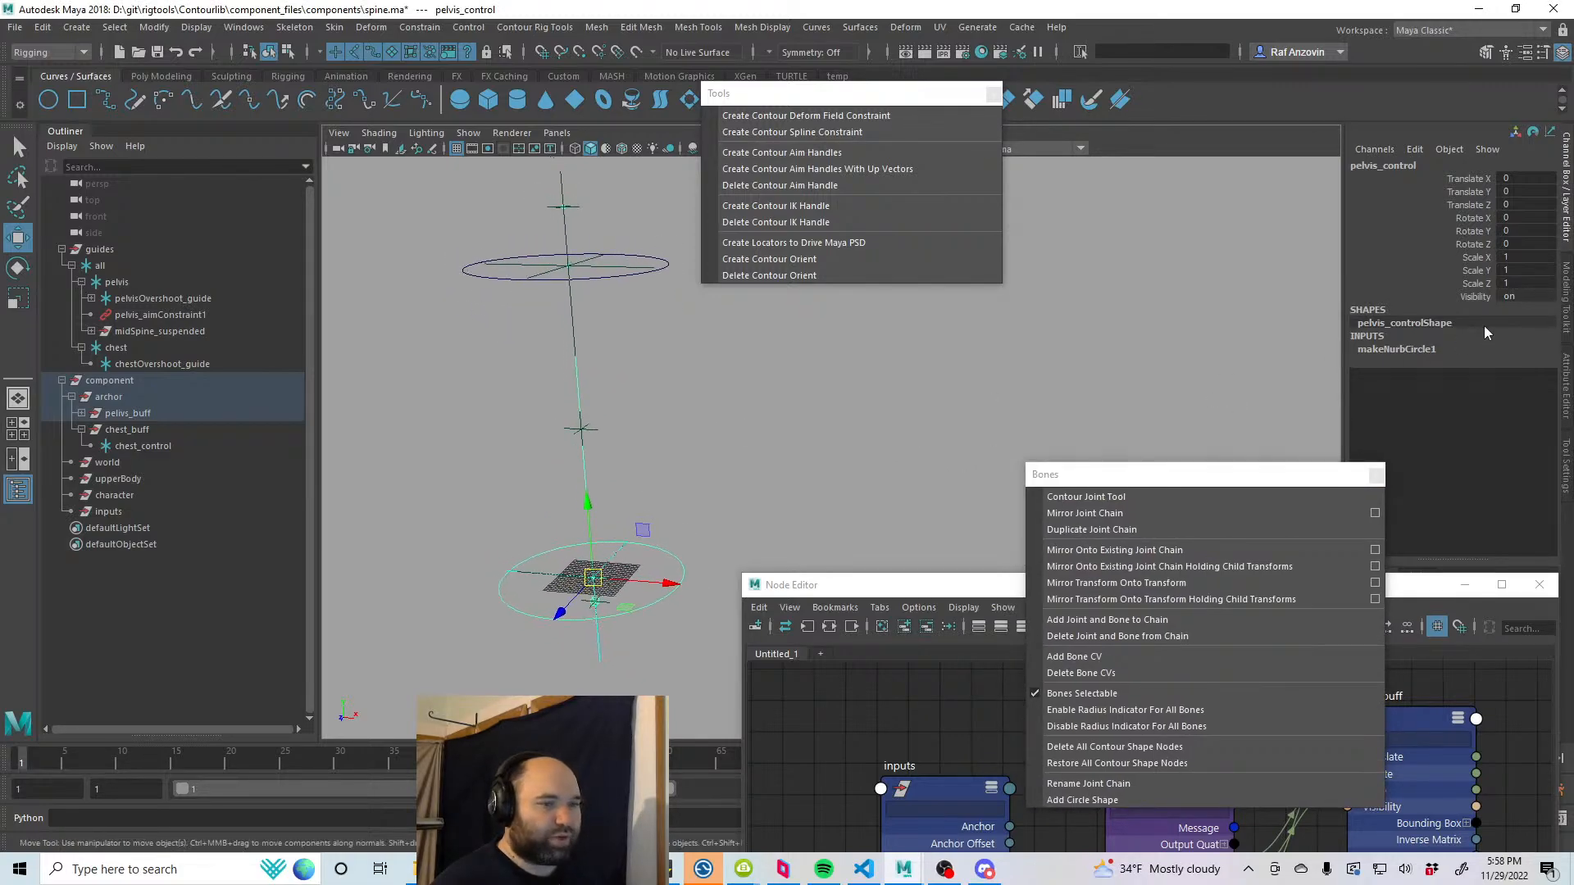
pyautogui.press('r')
pyautogui.click(1469, 257)
pyautogui.moveTo(1469, 257); pyautogui.dragTo(1469, 297)
pyautogui.rightClick(1468, 274)
pyautogui.click(1502, 669)
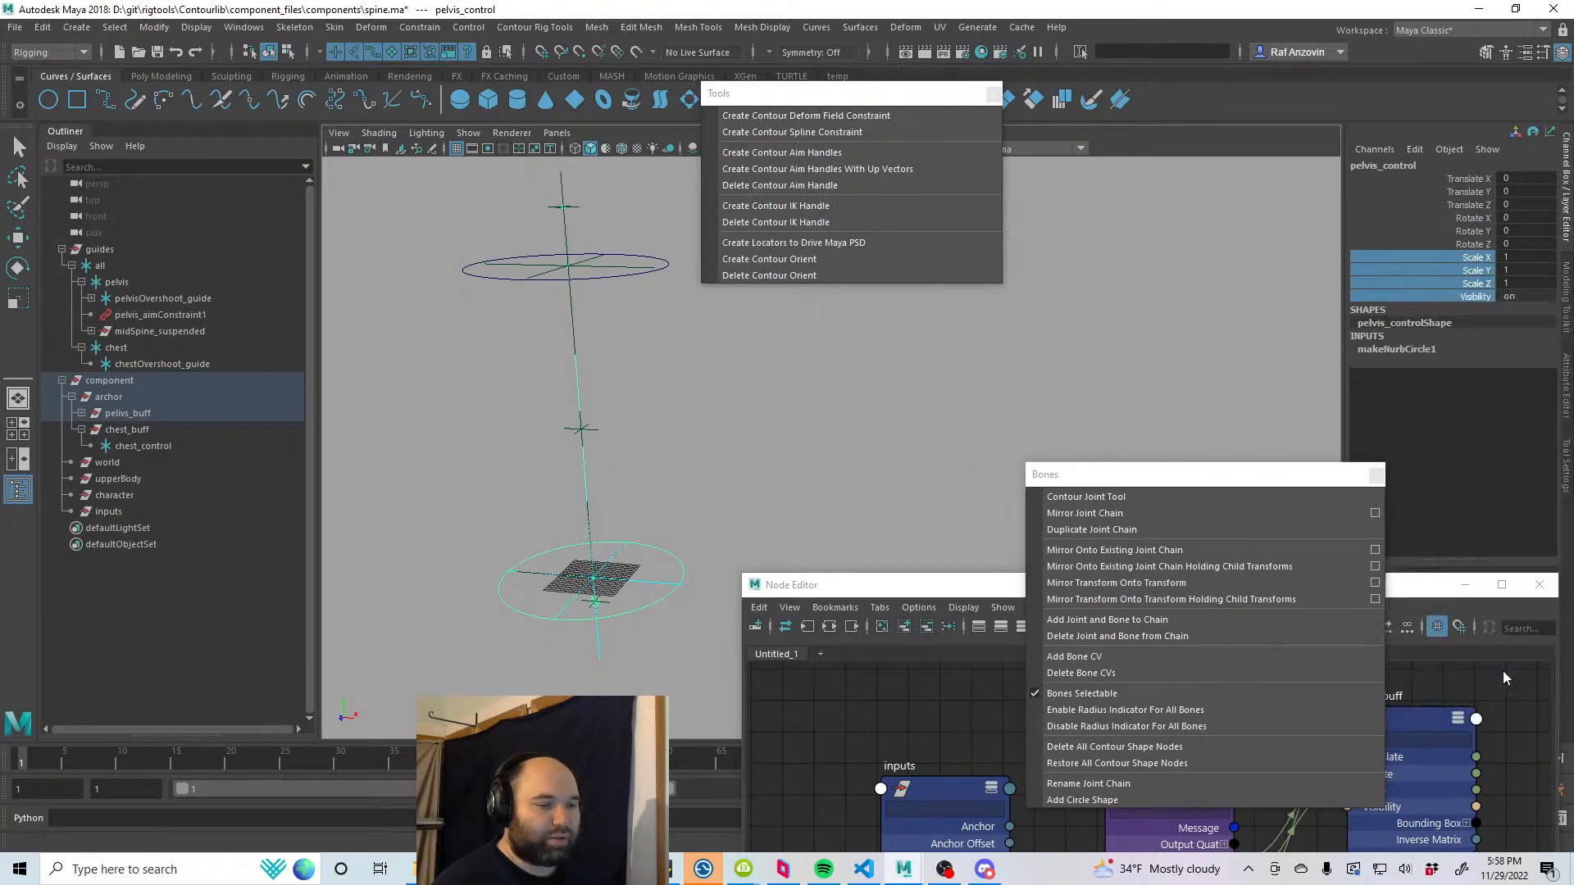
# Step: Lock and hide the scale, visibility and blend channels of chest_control
pyautogui.press('w')
pyautogui.click(646, 317)
pyautogui.click(619, 277)
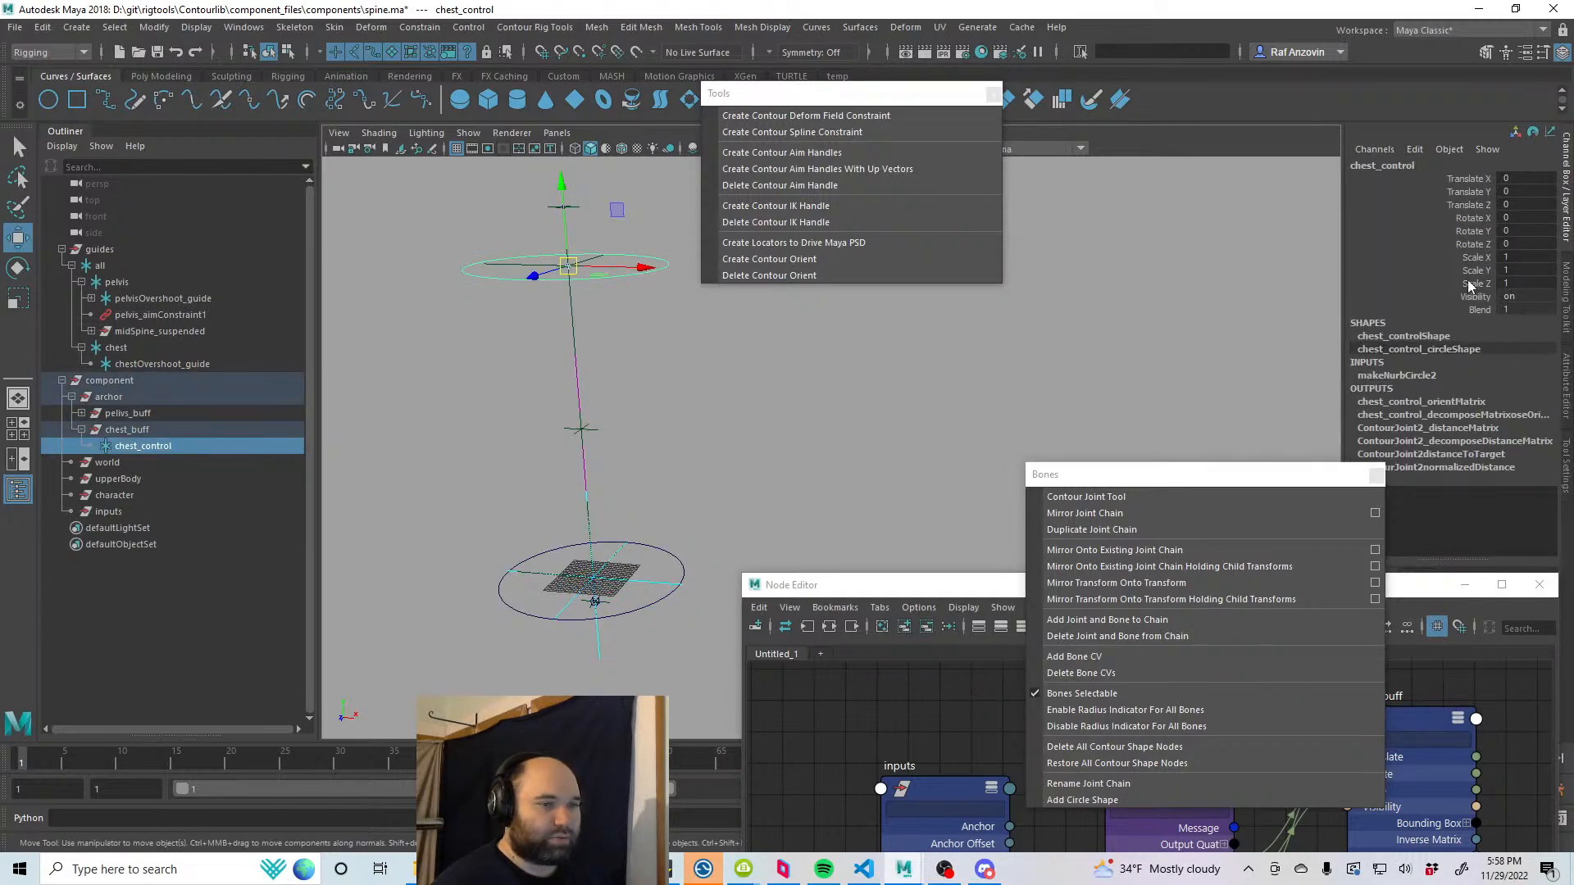
pyautogui.moveTo(1482, 257); pyautogui.dragTo(1497, 315)
pyautogui.rightClick(1487, 287)
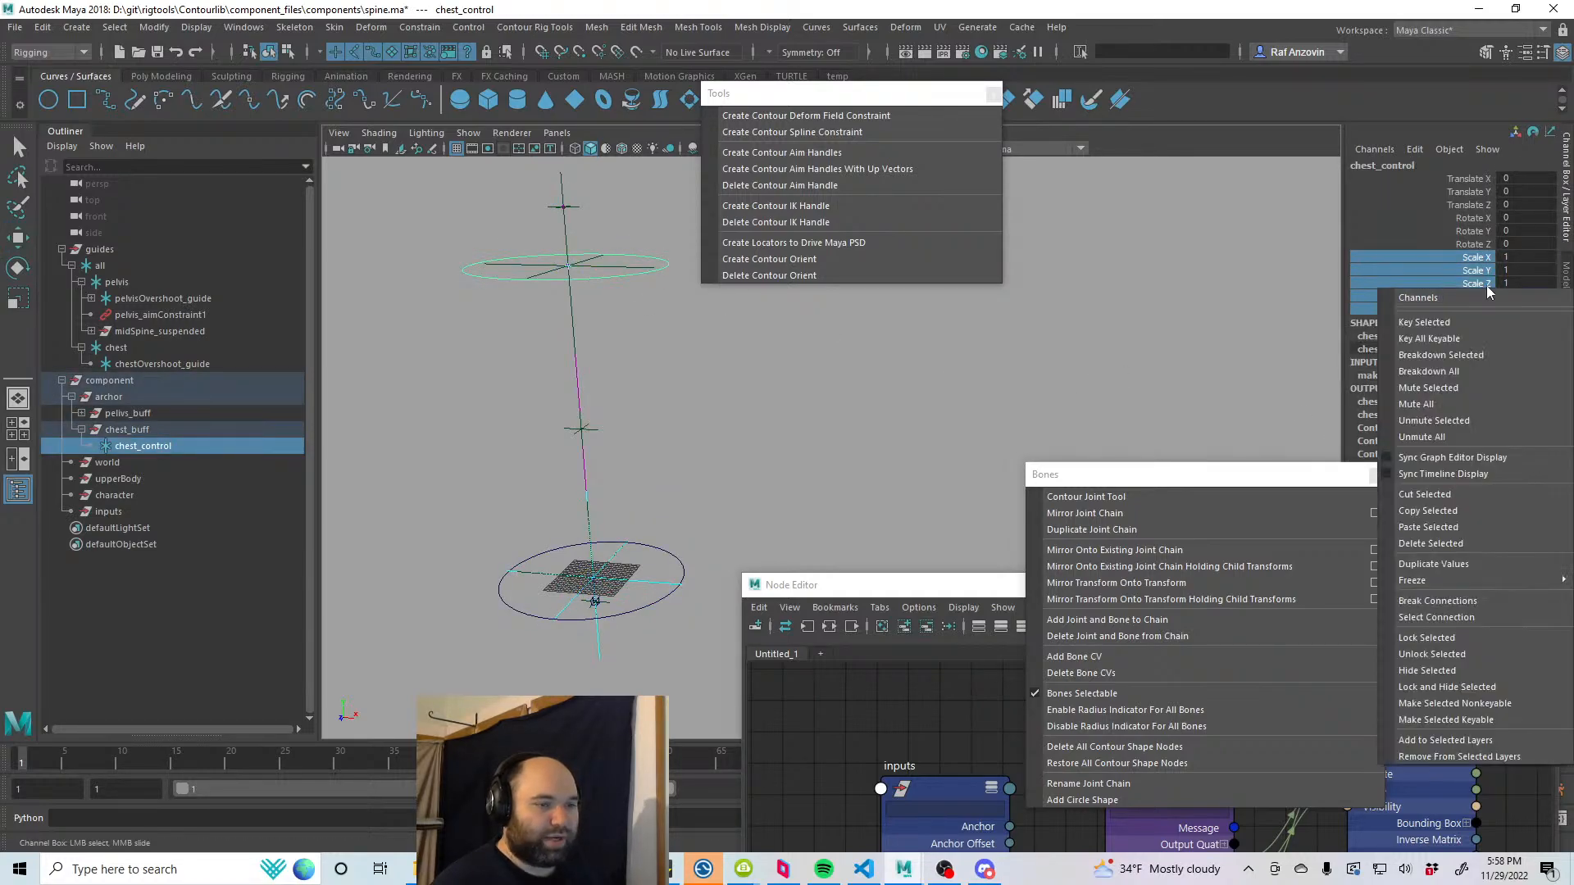
pyautogui.click(1518, 684)
pyautogui.click(643, 470)
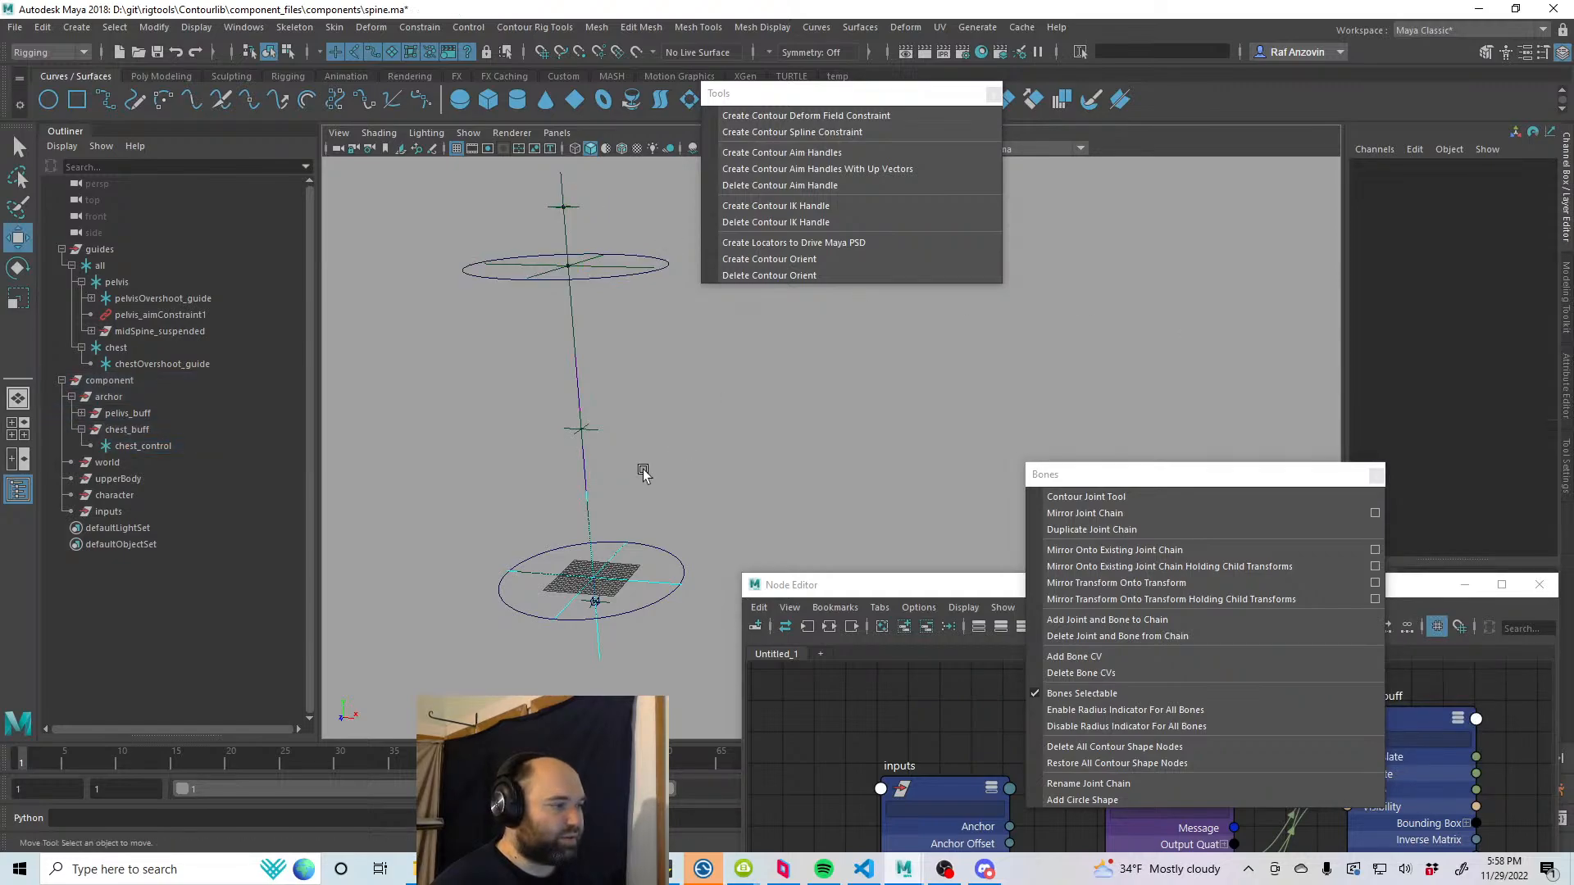
# Step: Add a circle shape to ContourBoneCV1, the bone CV midway along the spine
pyautogui.keyDown('alt'); pyautogui.moveTo(455, 455); pyautogui.dragTo(938, 544, button='middle'); pyautogui.keyUp('alt')
pyautogui.scroll(6, 586, 454)
pyautogui.scroll(3, 828, 526)
pyautogui.keyDown('alt'); pyautogui.moveTo(807, 525); pyautogui.dragTo(730, 485, button='middle'); pyautogui.keyUp('alt')
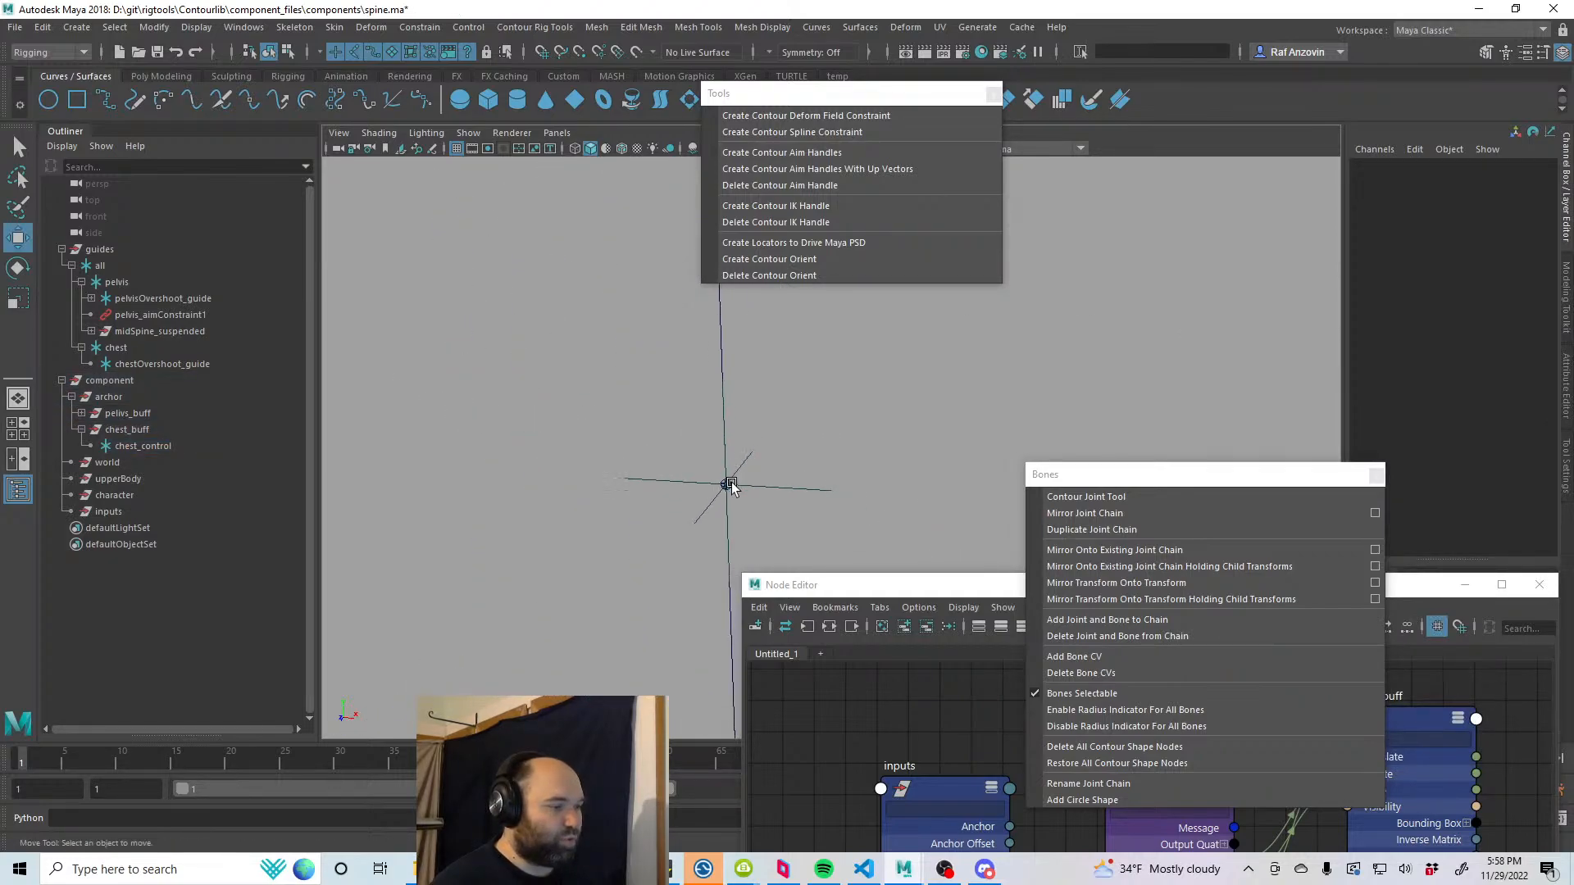
pyautogui.click(729, 481)
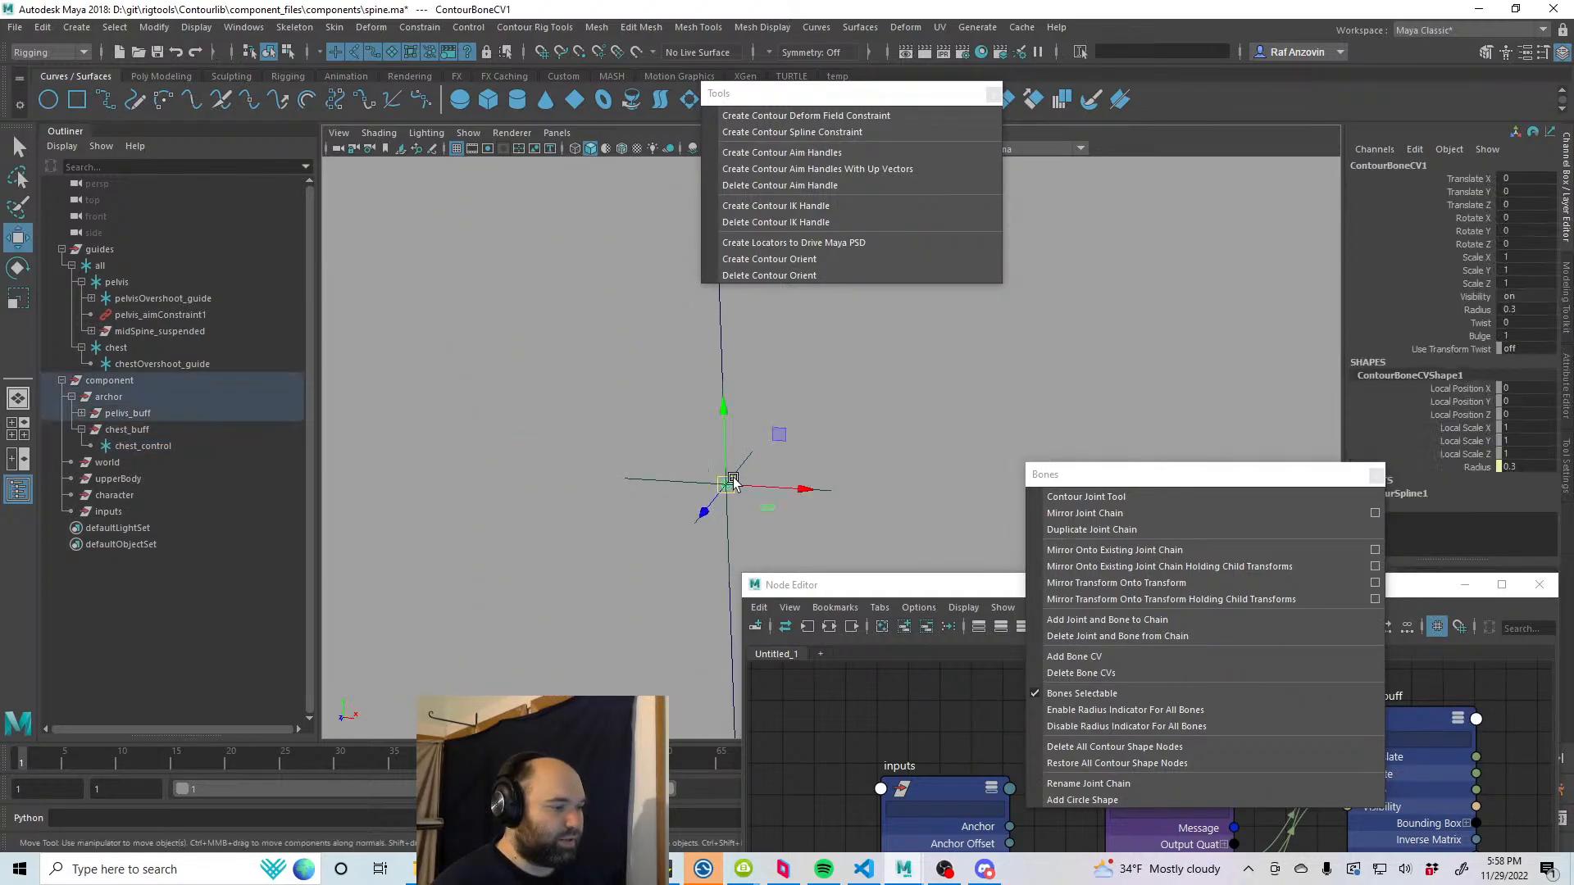
pyautogui.keyDown('alt'); pyautogui.moveTo(860, 452); pyautogui.dragTo(632, 380, button='middle'); pyautogui.keyUp('alt')
pyautogui.scroll(-3, 730, 422)
pyautogui.scroll(-4, 525, 369)
pyautogui.keyDown('alt'); pyautogui.moveTo(416, 364); pyautogui.dragTo(790, 414); pyautogui.keyUp('alt')
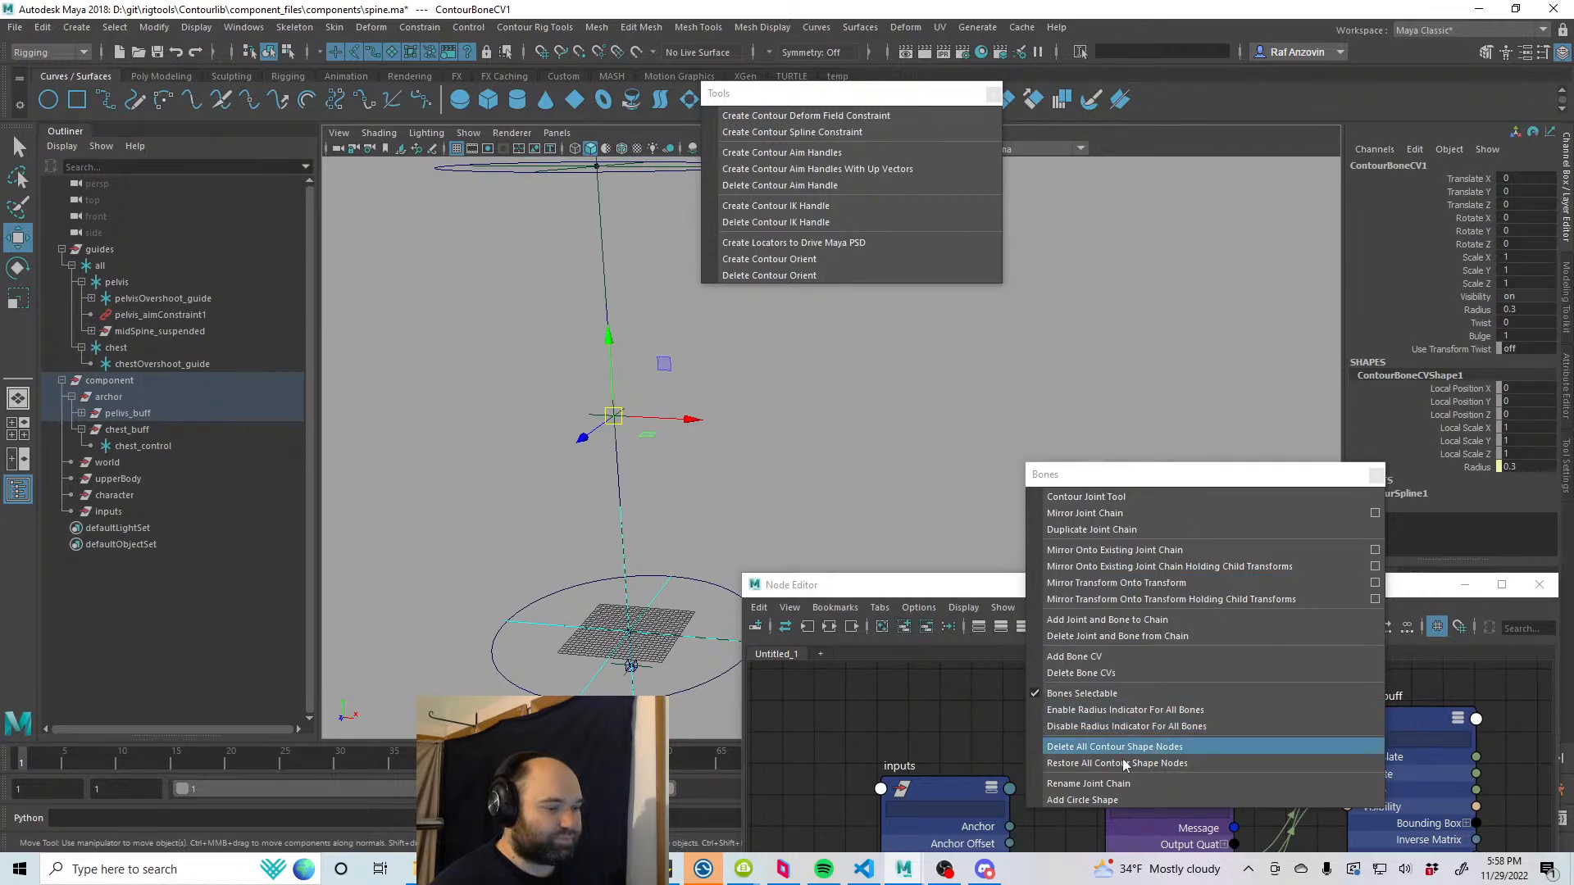
pyautogui.click(1120, 799)
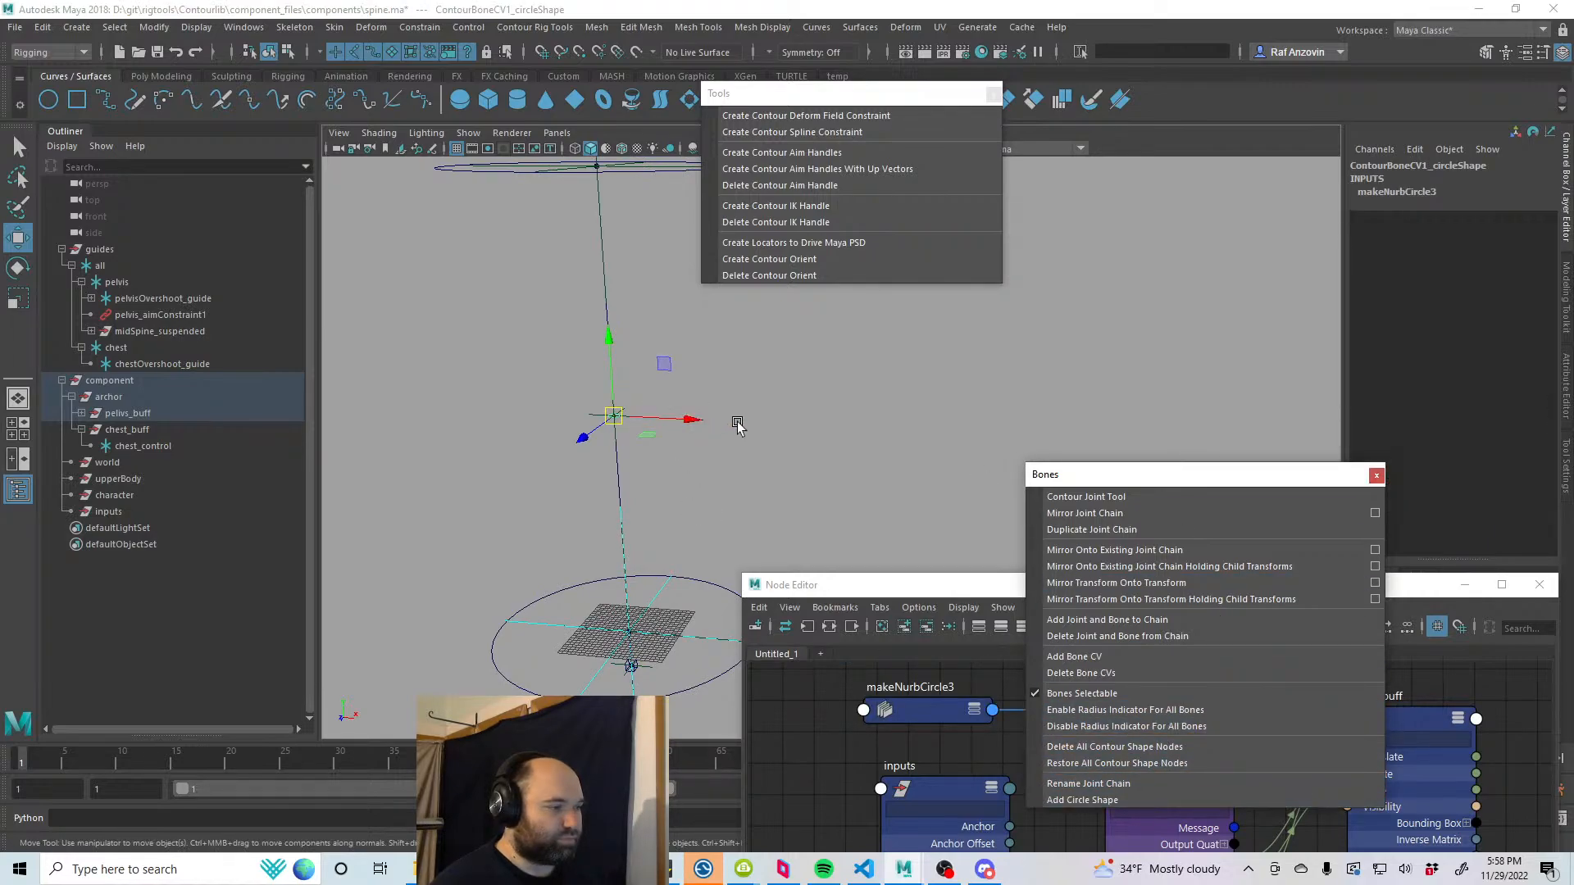
# Step: Set the radius of ContourBoneCV1's new circle shape to 30 and select the mid-spine control
pyautogui.click(1431, 195)
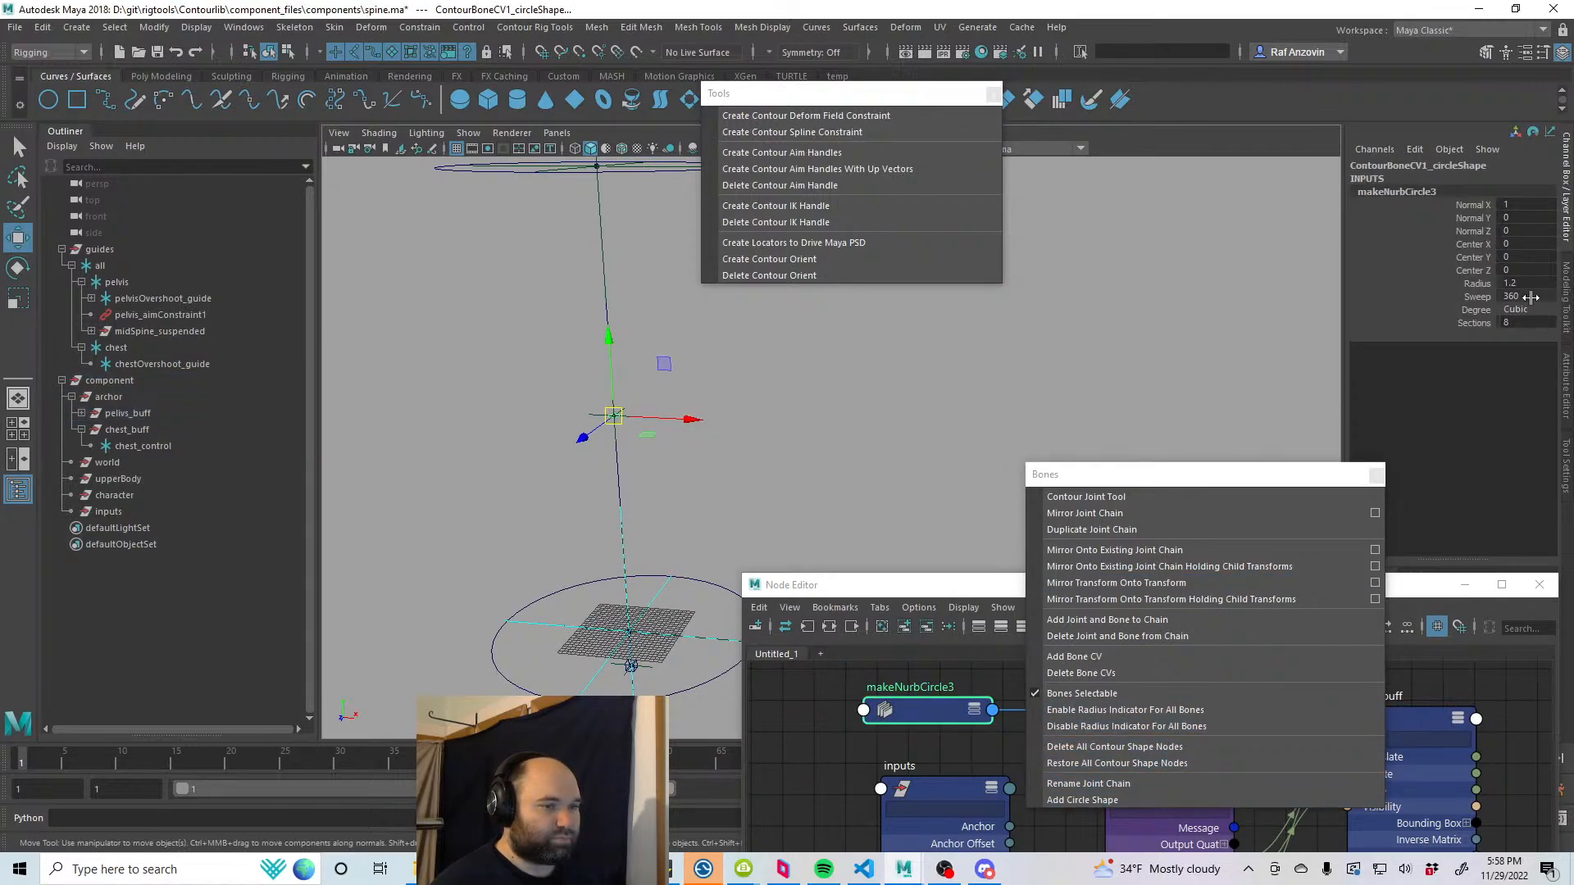
pyautogui.doubleClick(1531, 282)
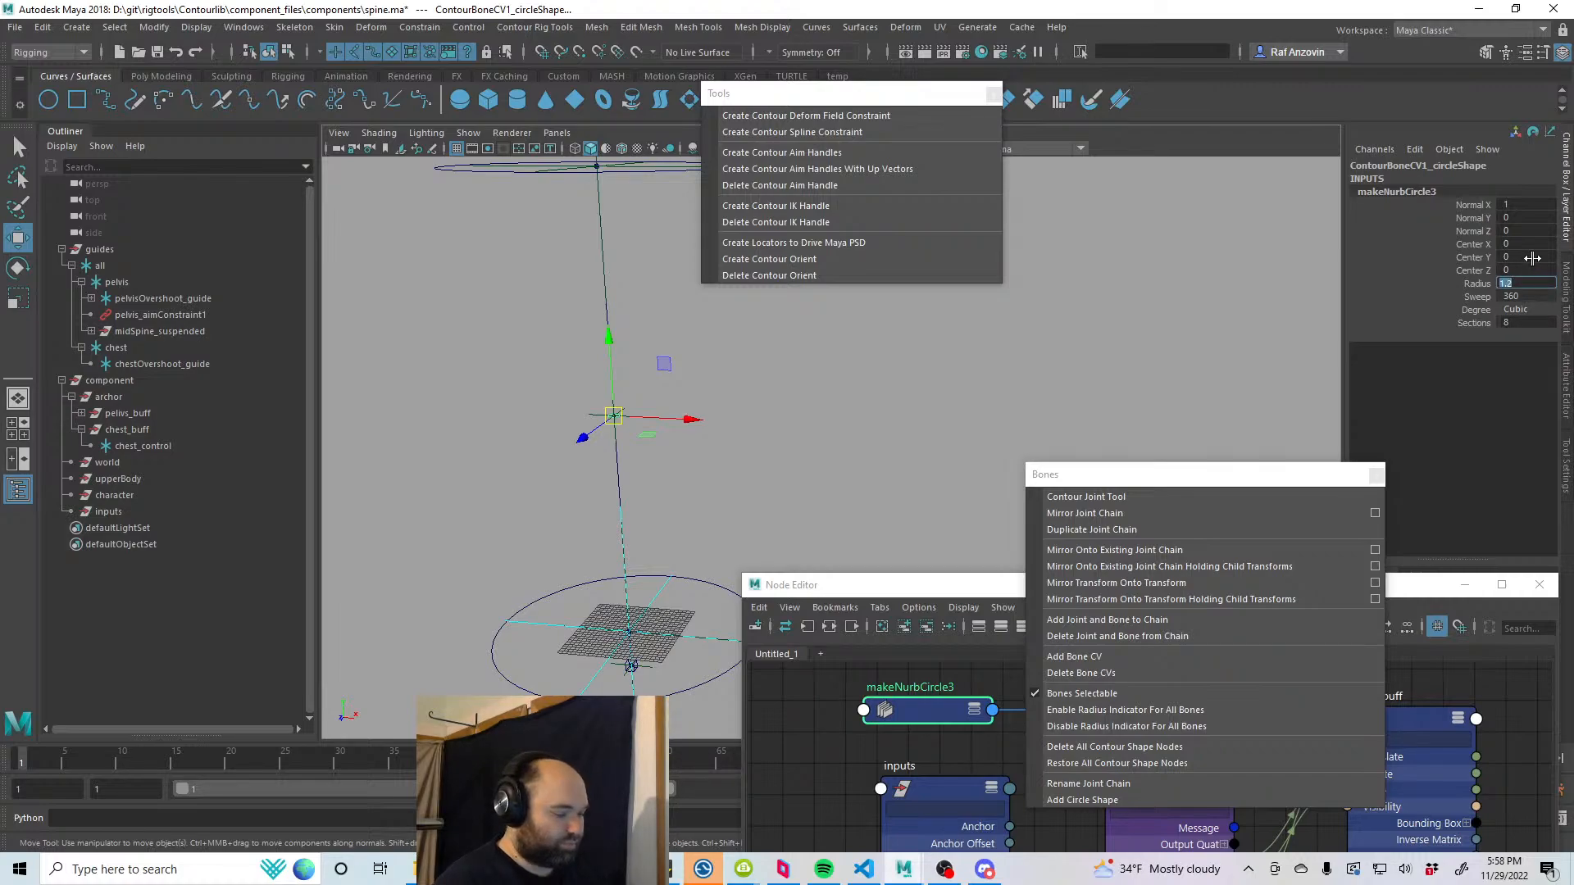
pyautogui.write('30')
pyautogui.press('Return')
pyautogui.click(887, 434)
pyautogui.keyDown('alt'); pyautogui.moveTo(902, 432); pyautogui.dragTo(719, 478, button='right'); pyautogui.keyUp('alt')
pyautogui.moveTo(710, 452)
pyautogui.keyDown('alt'); pyautogui.mouseDown(button='middle')
pyautogui.moveTo(721, 473)
pyautogui.moveTo(738, 460)
pyautogui.mouseUp(button='middle'); pyautogui.keyUp('alt')
pyautogui.click(735, 459)
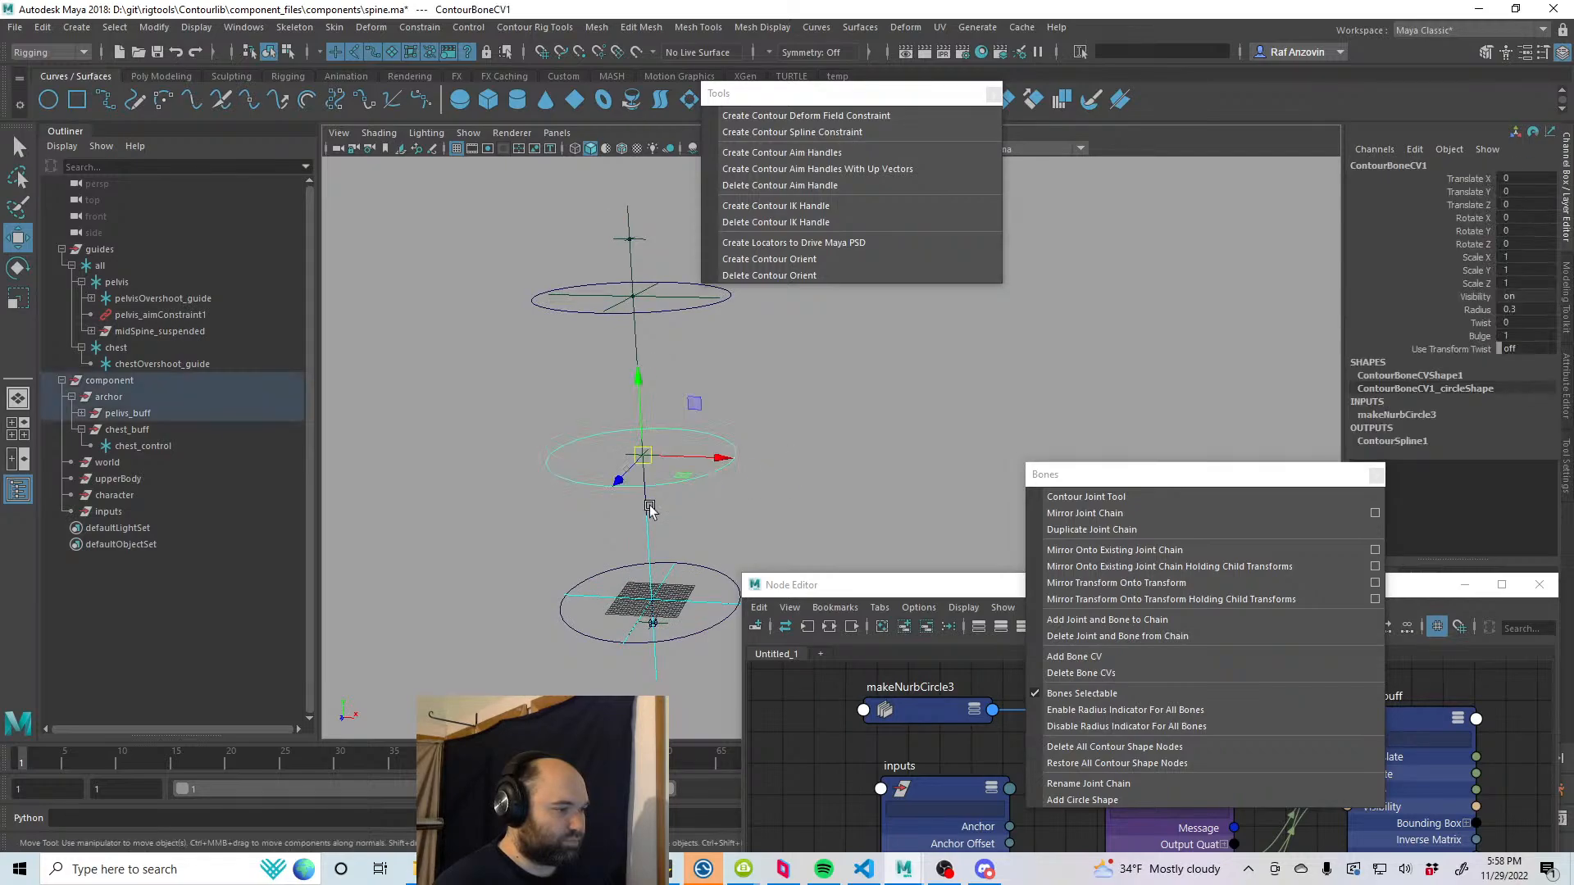
# Step: Reveal ContourBoneCV1 in the Outliner hierarchy and check its parent socket
pyautogui.keyDown('alt'); pyautogui.moveTo(650, 510); pyautogui.dragTo(751, 517, button='middle'); pyautogui.keyUp('alt')
pyautogui.keyDown('alt'); pyautogui.moveTo(751, 516); pyautogui.dragTo(922, 537, button='right'); pyautogui.keyUp('alt')
pyautogui.keyDown('alt'); pyautogui.moveTo(522, 465); pyautogui.dragTo(549, 462, button='middle'); pyautogui.keyUp('alt')
pyautogui.rightClick(197, 401)
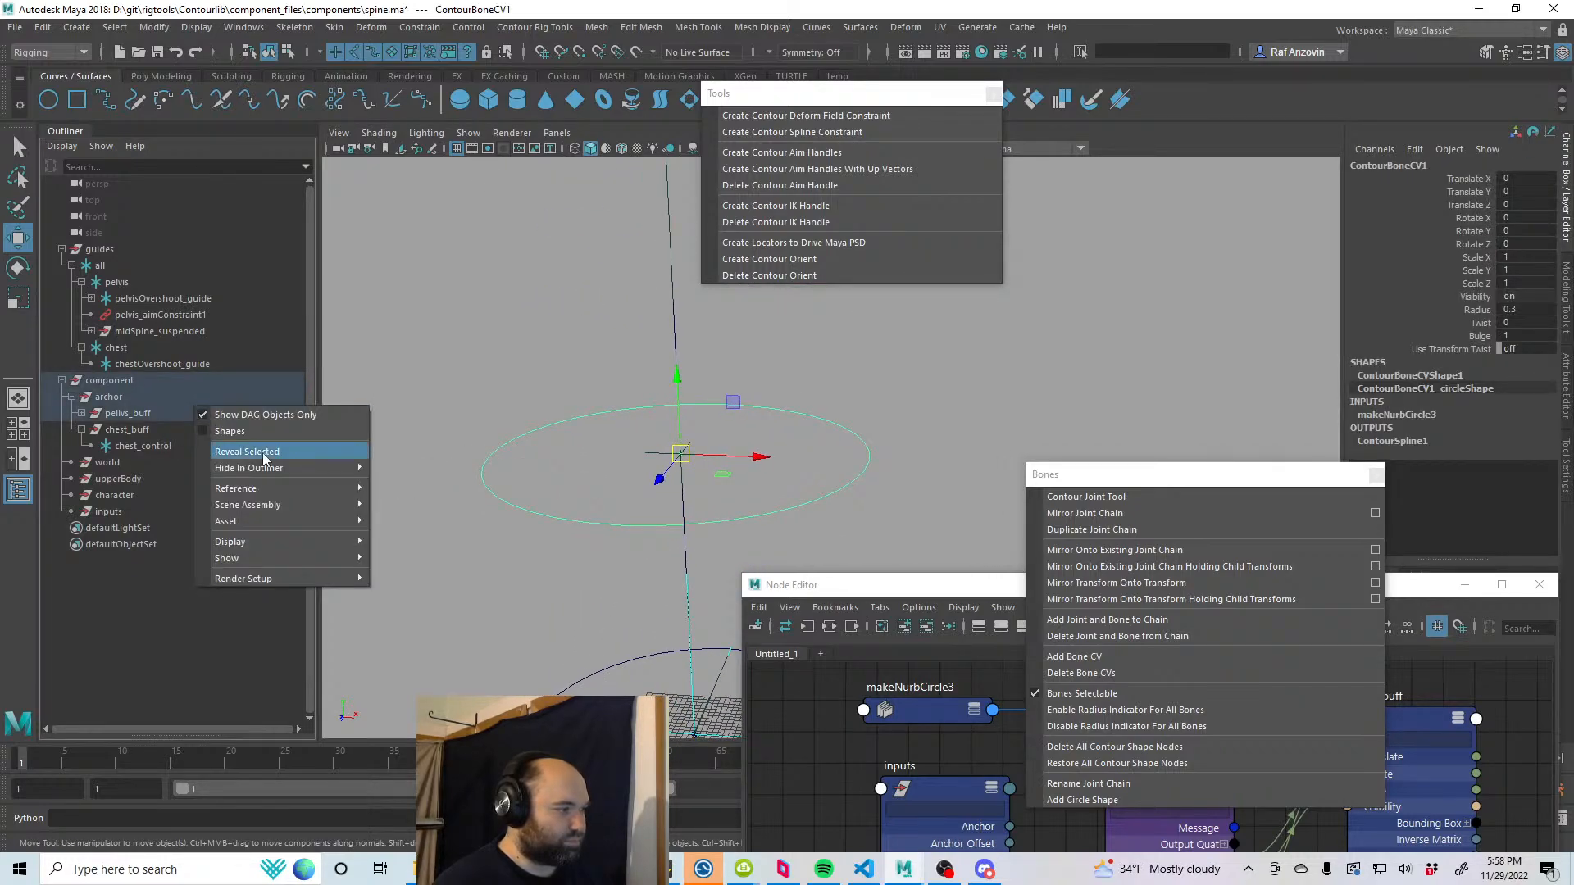
pyautogui.click(263, 449)
pyautogui.click(213, 593)
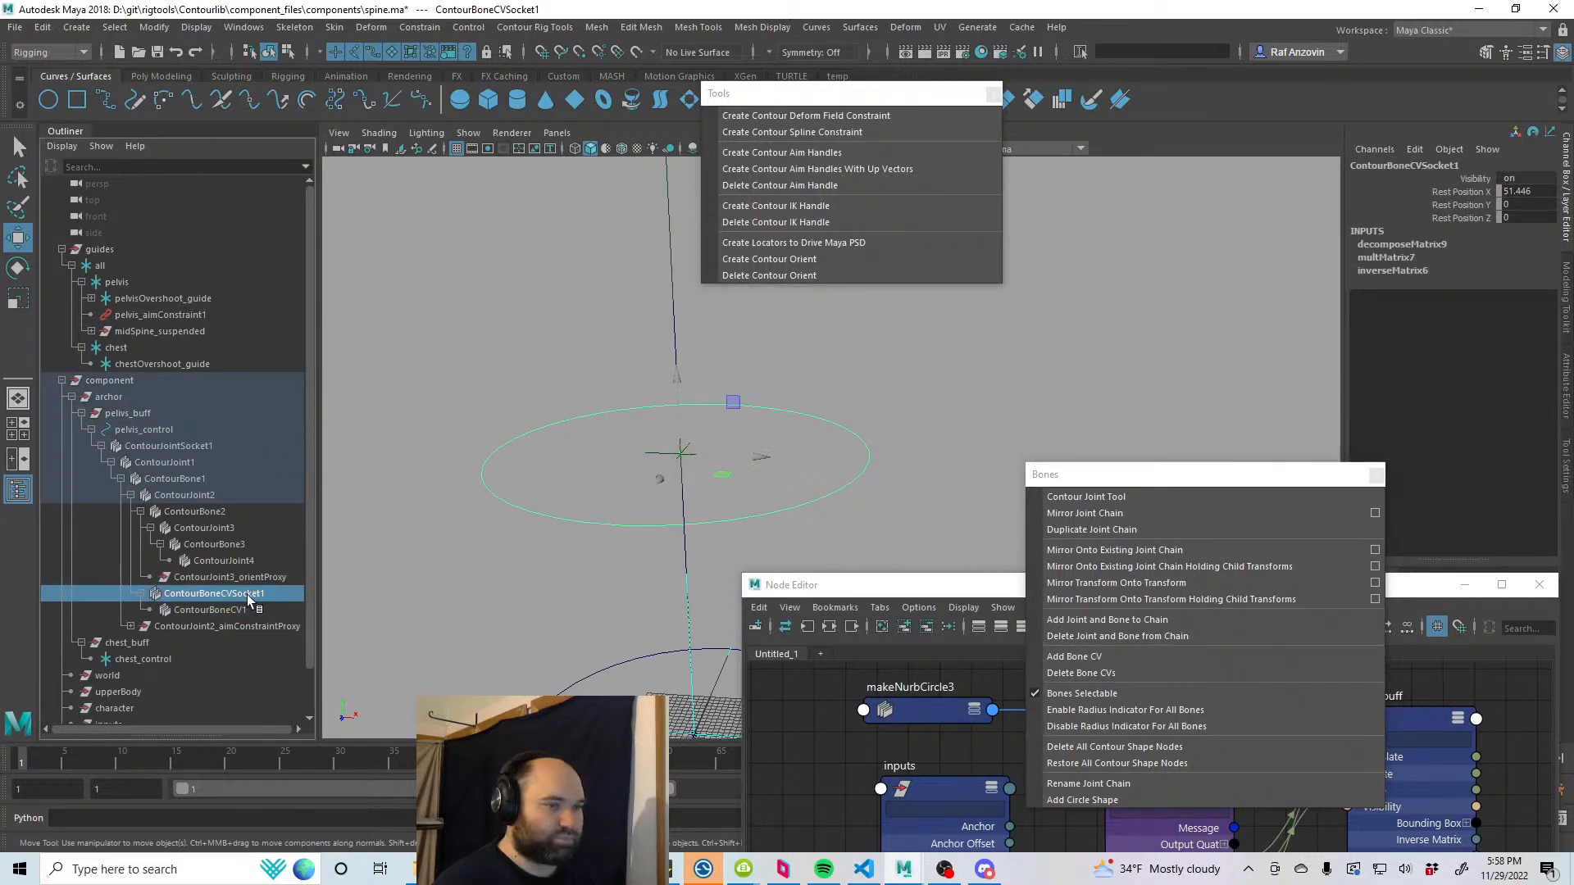
pyautogui.click(253, 610)
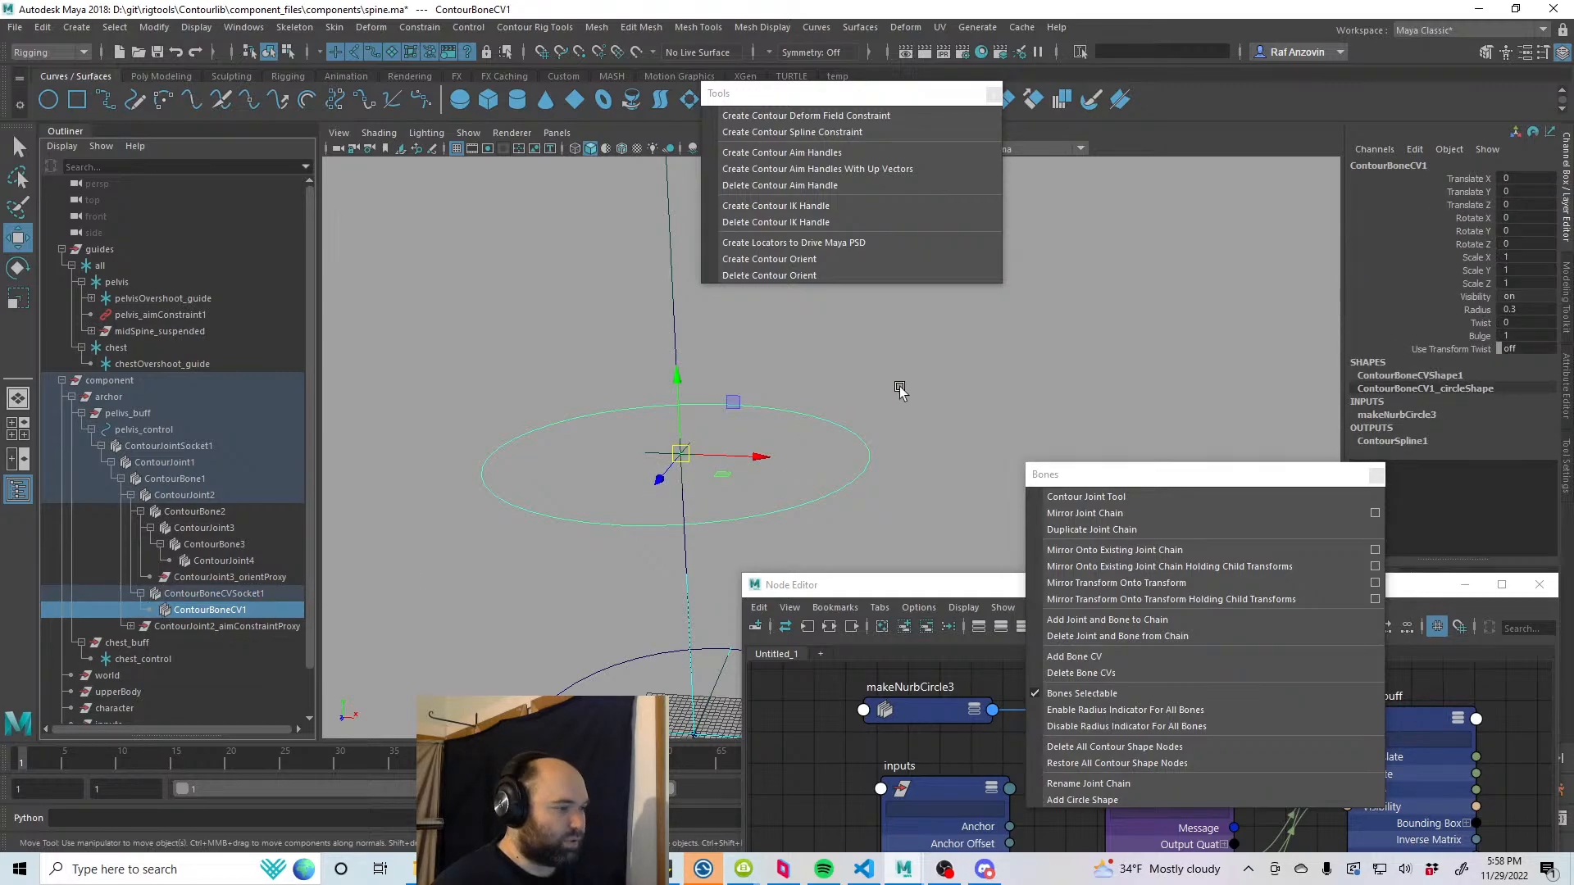
pyautogui.click(833, 436)
pyautogui.click(868, 450)
# Step: Show shape nodes in the Outliner and delete chest_controlShape, the locator shape under chest_control
pyautogui.keyDown('alt'); pyautogui.moveTo(710, 345); pyautogui.dragTo(715, 485, button='middle'); pyautogui.keyUp('alt')
pyautogui.keyDown('alt'); pyautogui.moveTo(714, 485); pyautogui.dragTo(762, 510, button='right'); pyautogui.keyUp('alt')
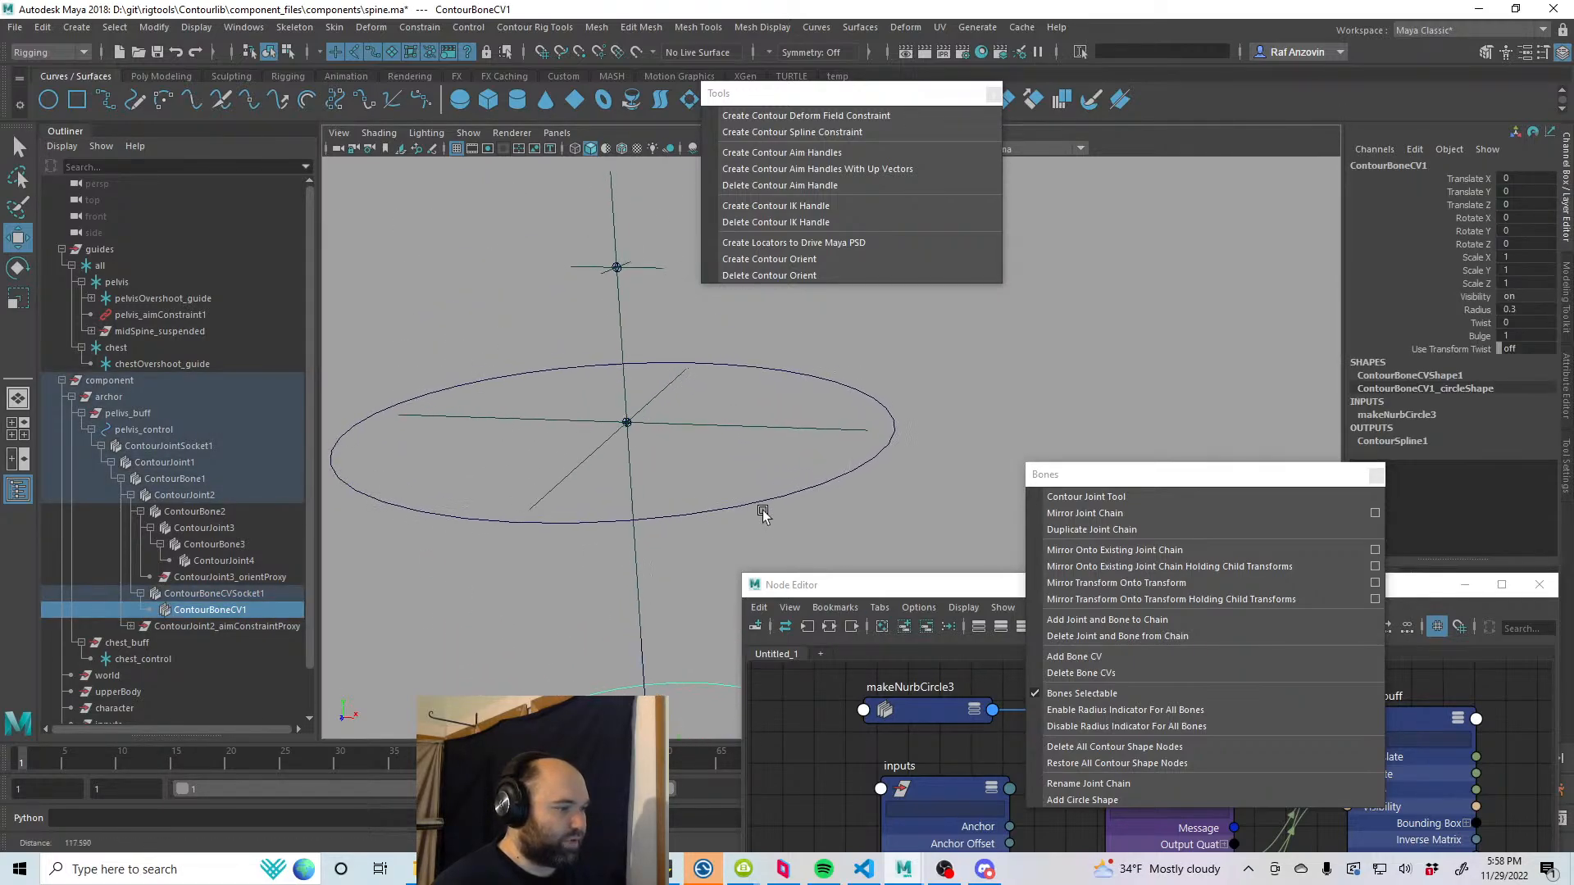
pyautogui.click(762, 510)
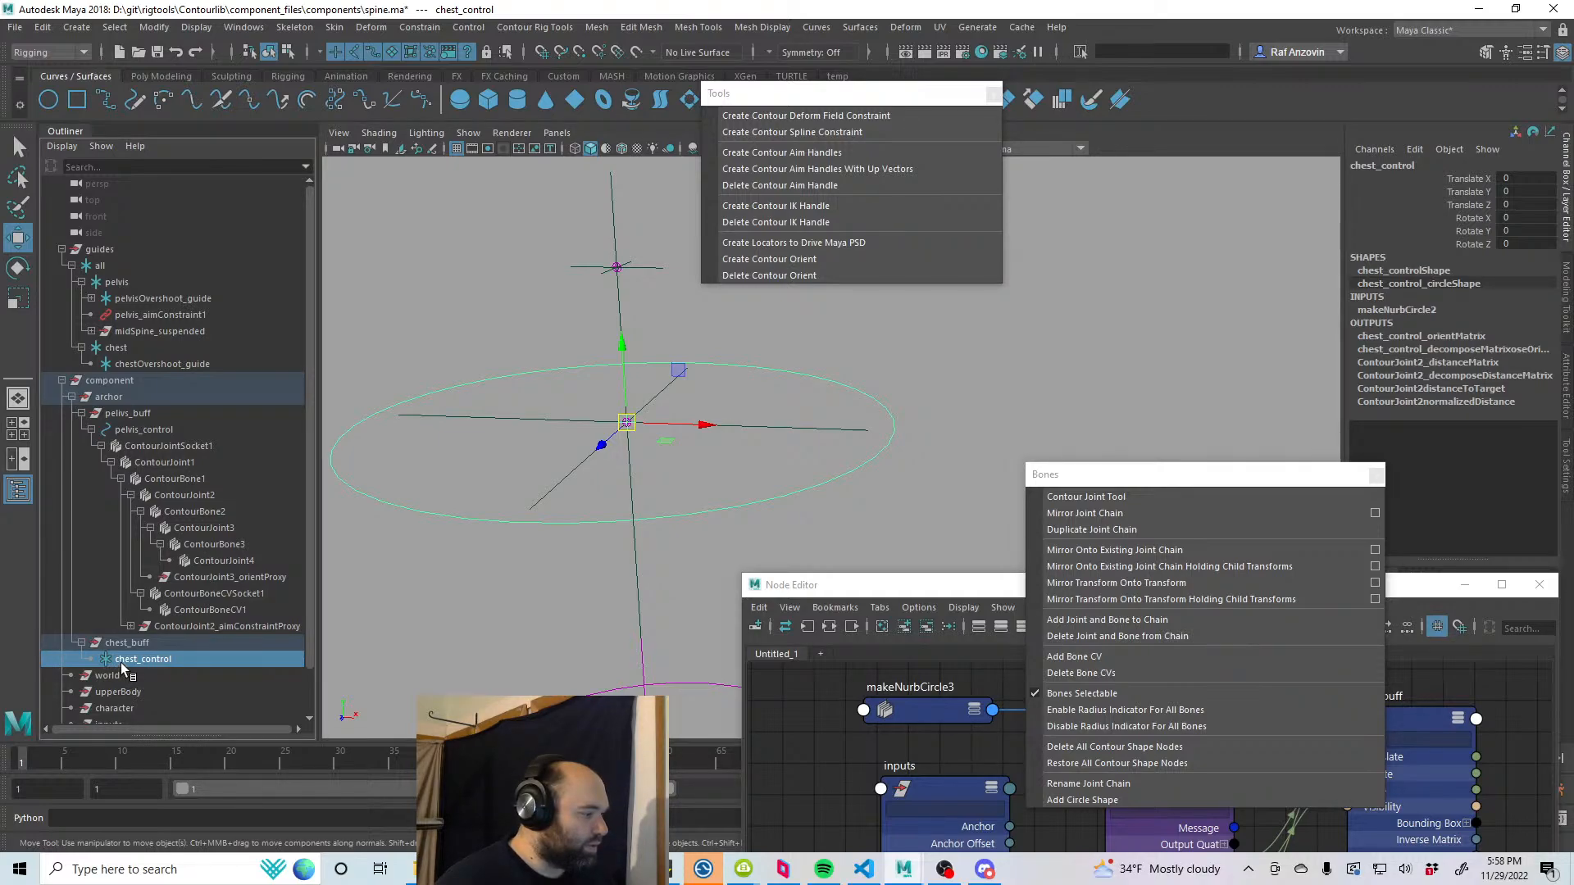
pyautogui.click(62, 147)
pyautogui.click(79, 192)
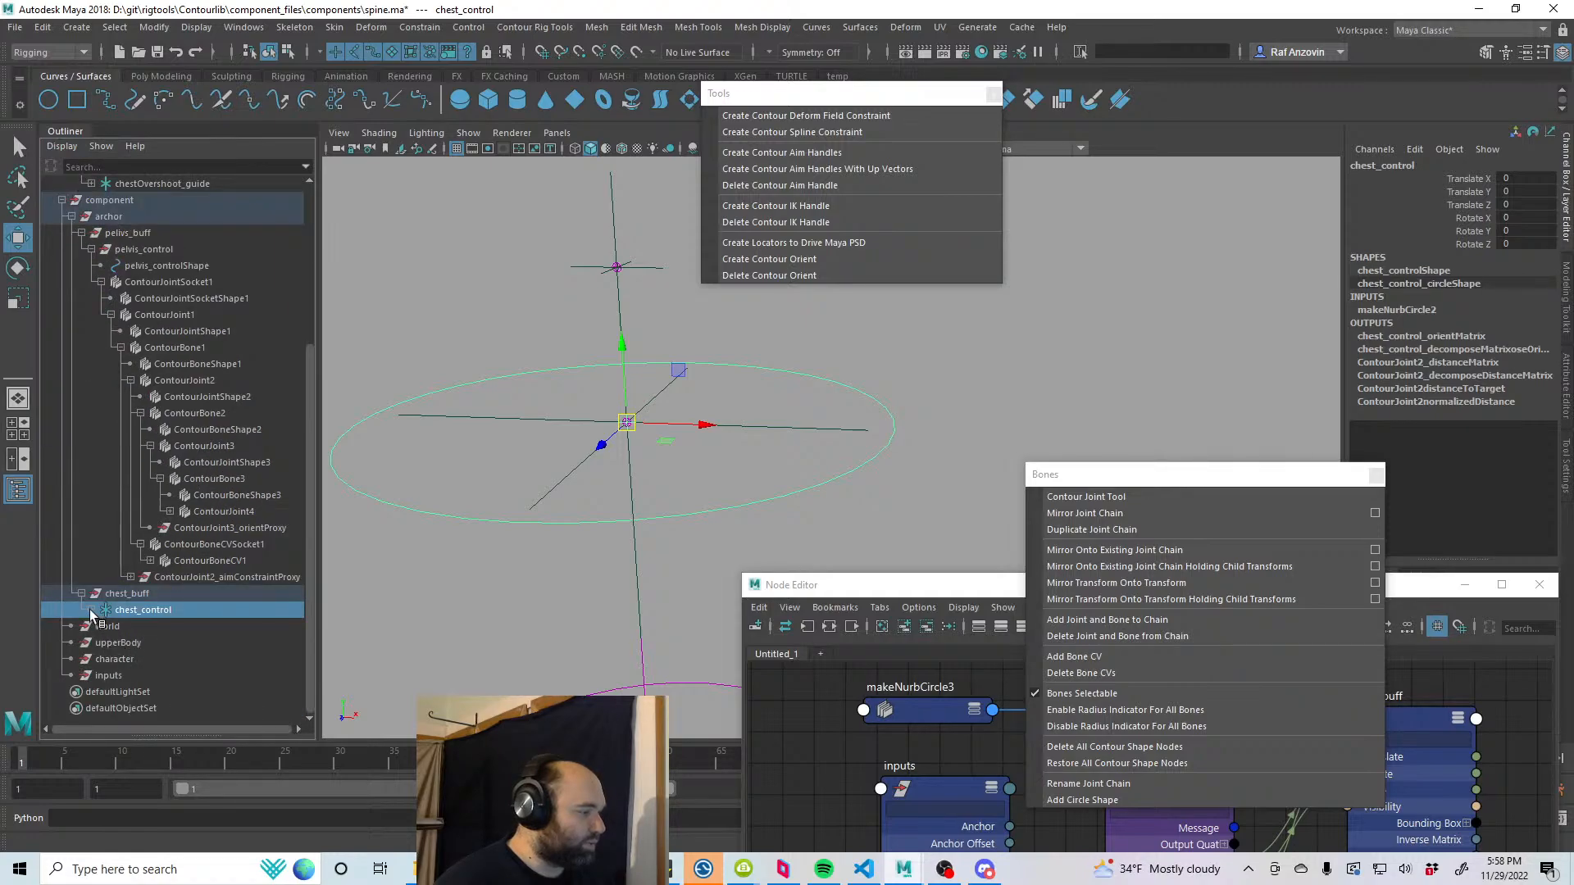
pyautogui.scroll(-5, 220, 637)
pyautogui.click(178, 592)
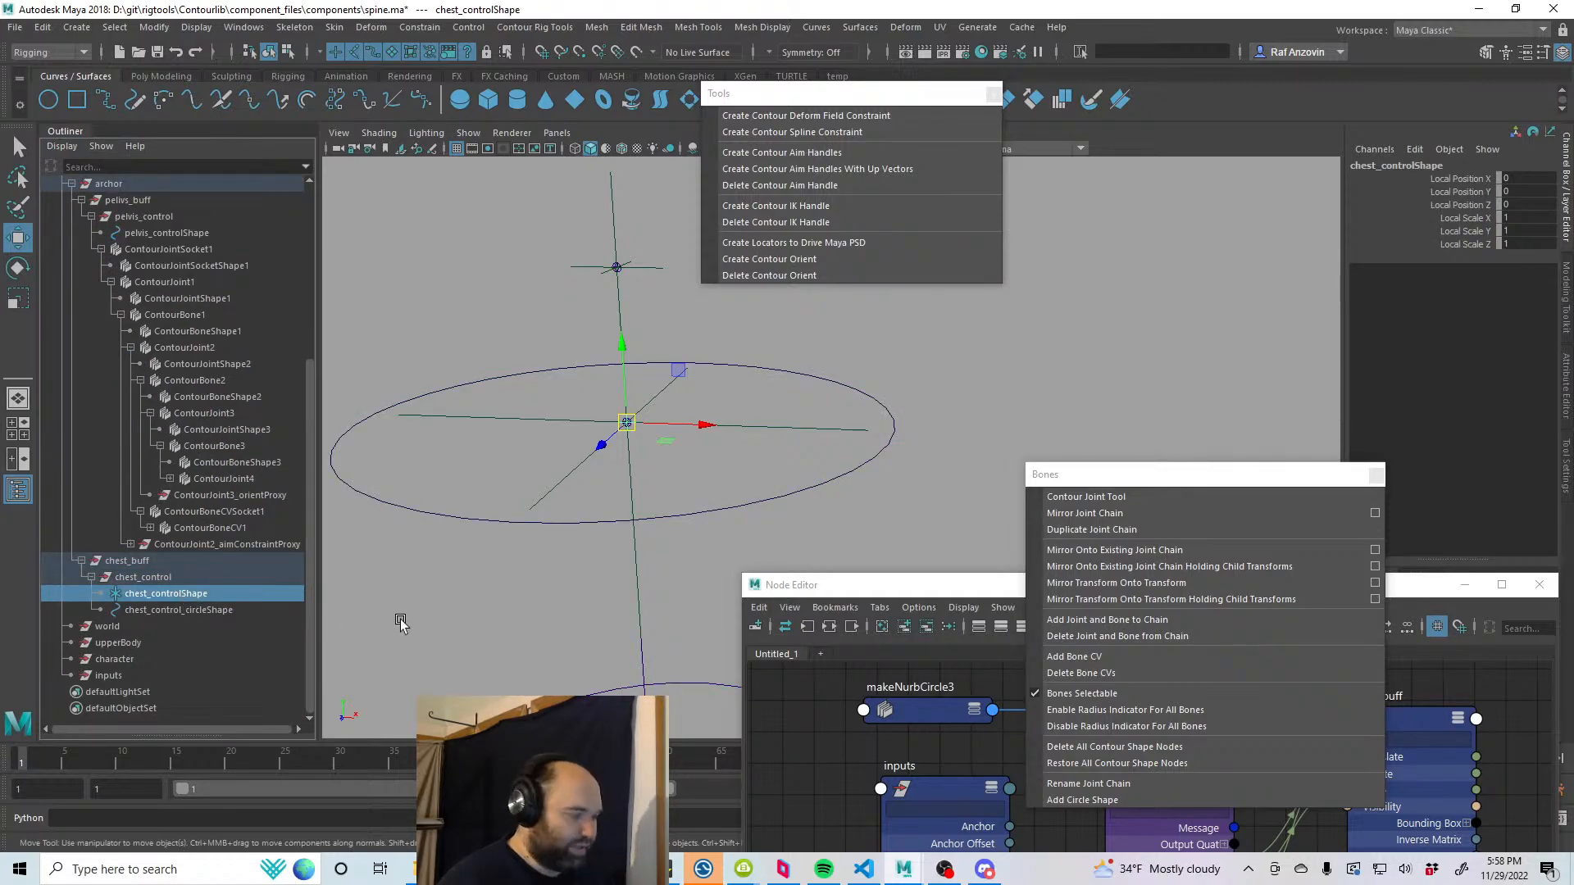
pyautogui.press('Delete')
# Step: Turn off the display of shape nodes in the Outliner
pyautogui.click(61, 146)
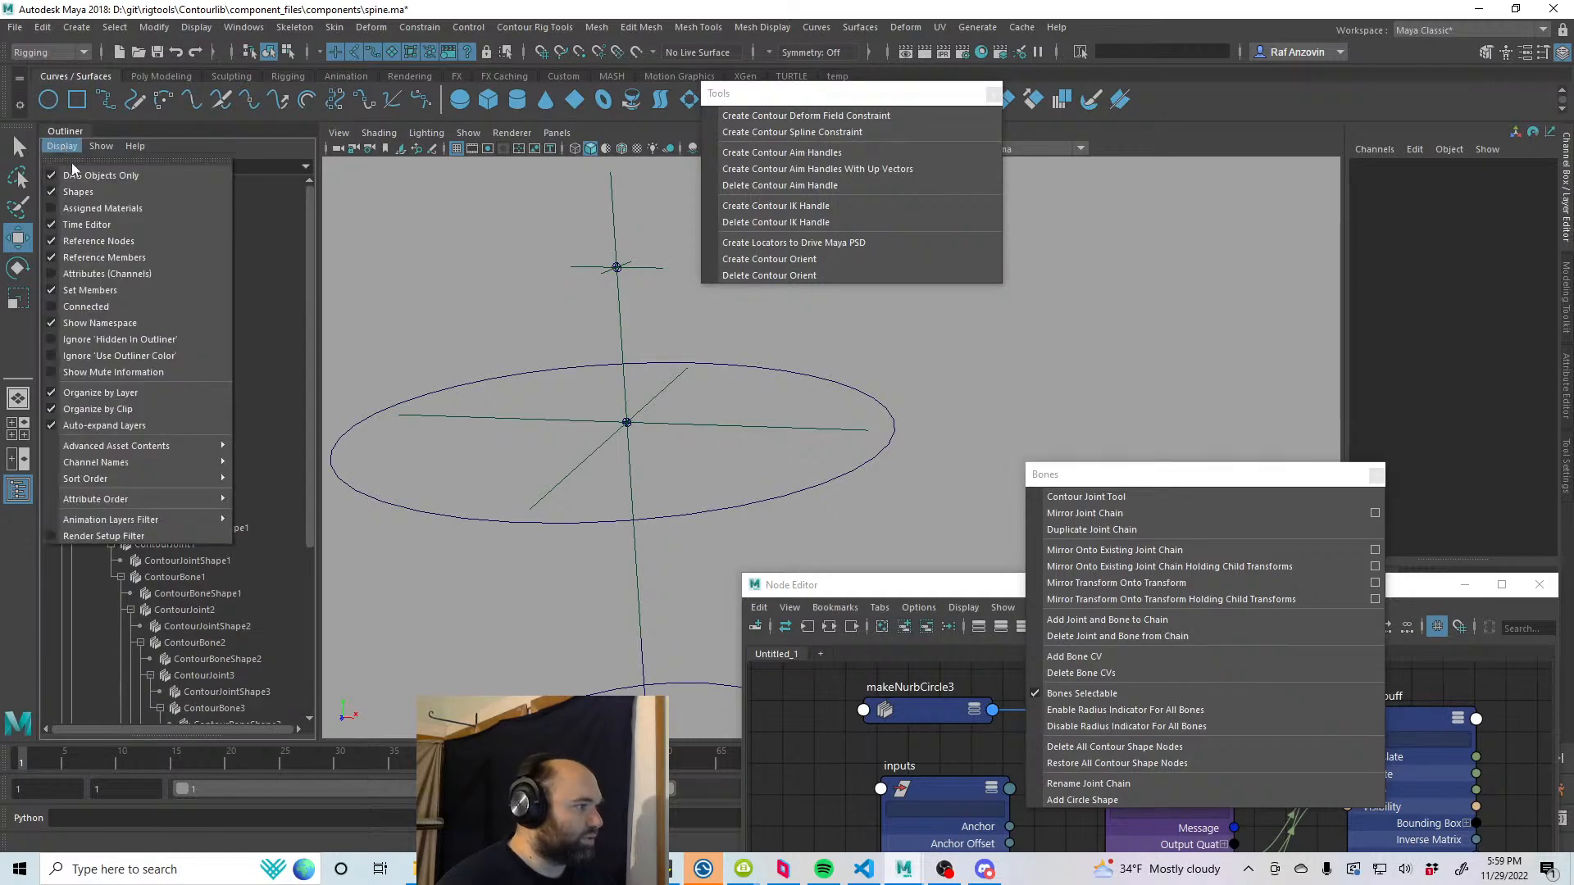
pyautogui.click(78, 191)
pyautogui.keyDown('alt'); pyautogui.moveTo(1168, 315); pyautogui.dragTo(636, 418, button='right'); pyautogui.keyUp('alt')
pyautogui.keyDown('alt'); pyautogui.moveTo(742, 466); pyautogui.dragTo(660, 406, button='middle'); pyautogui.keyUp('alt')
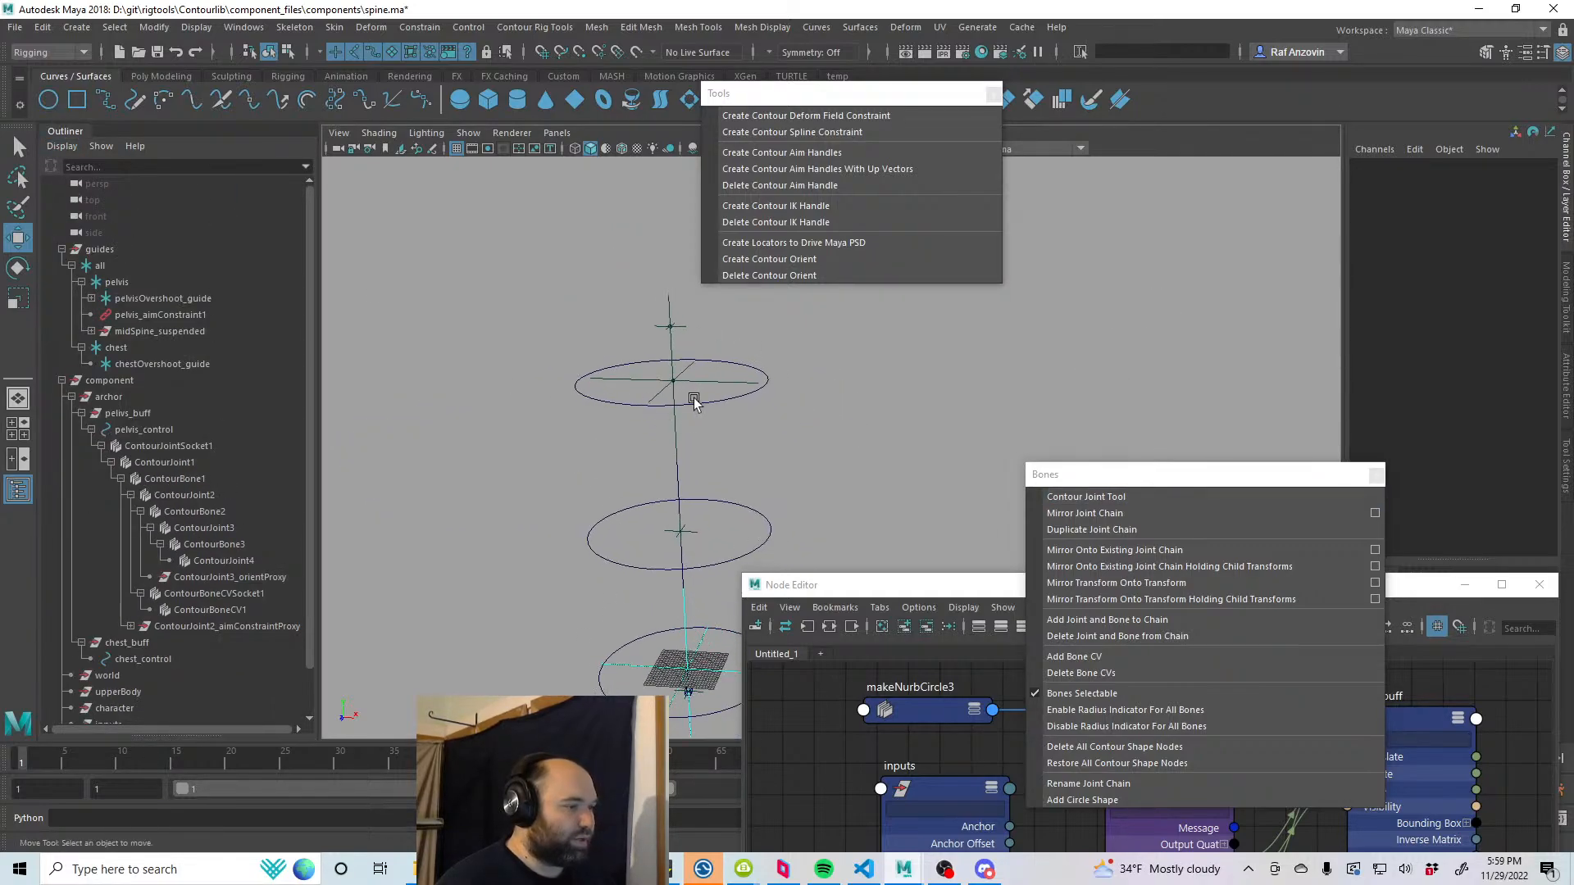
# Step: Try moving the chest control in the viewport to test the rig, and undo the change
pyautogui.click(692, 397)
pyautogui.keyDown('alt'); pyautogui.moveTo(774, 410); pyautogui.dragTo(699, 414, button='right'); pyautogui.keyUp('alt')
pyautogui.keyDown('alt'); pyautogui.moveTo(766, 445); pyautogui.dragTo(693, 429, button='middle'); pyautogui.keyUp('alt')
pyautogui.scroll(1, 693, 429)
pyautogui.moveTo(604, 372)
pyautogui.mouseDown()
pyautogui.moveTo(738, 415)
pyautogui.moveTo(553, 385)
pyautogui.moveTo(626, 397)
pyautogui.moveTo(605, 402)
pyautogui.mouseUp()
pyautogui.hotkey('ctrl', 'z')
pyautogui.press('e')
pyautogui.hotkey('ctrl', 'z')
pyautogui.press('w')
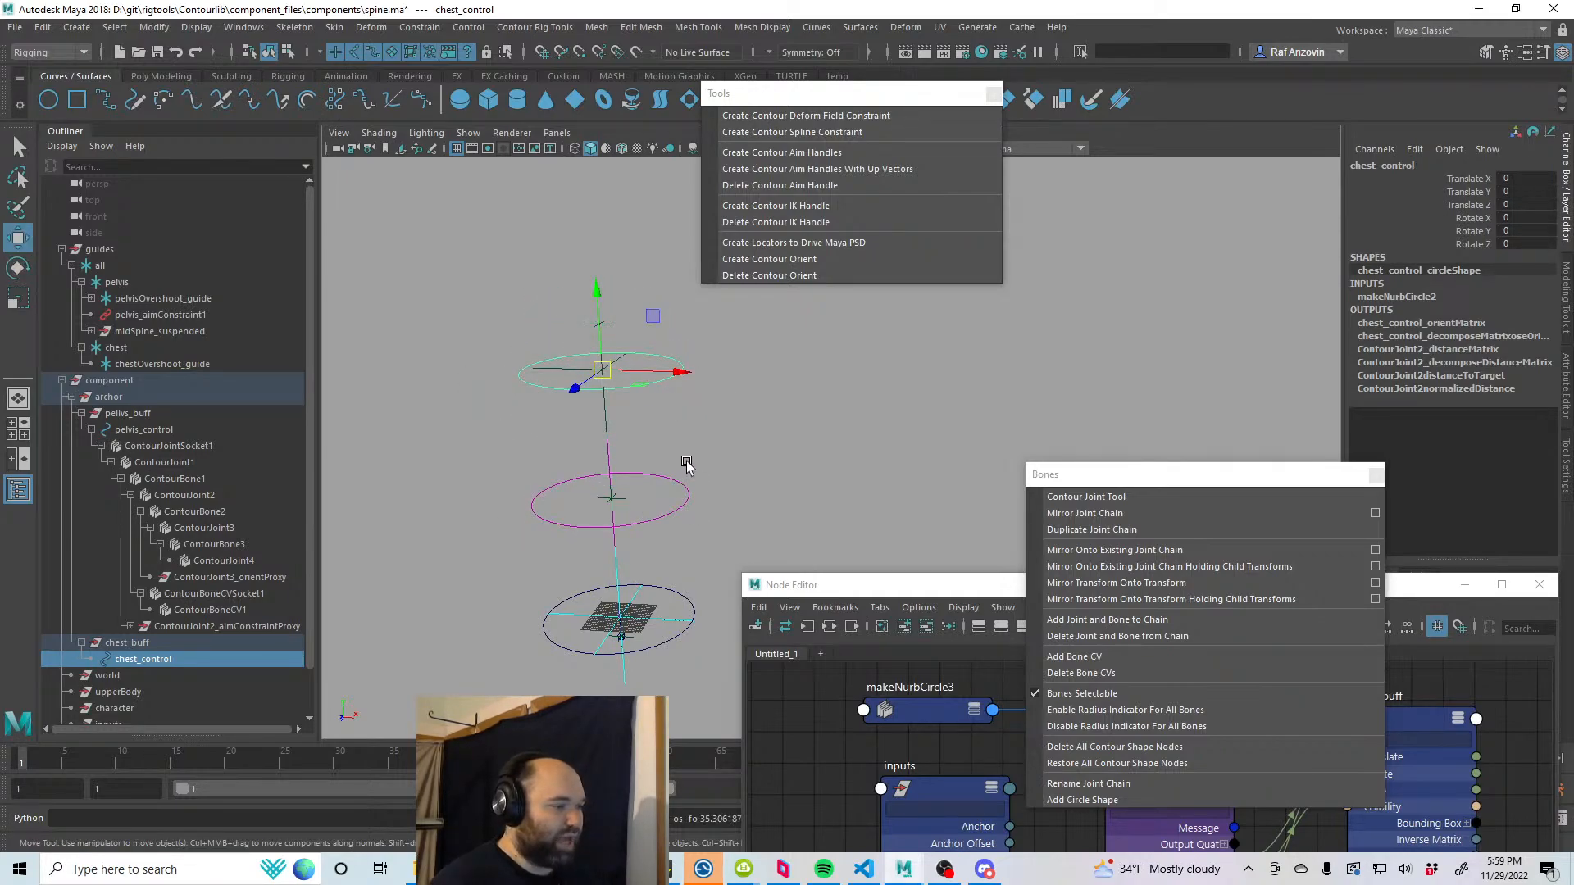
# Step: Try moving ContourBoneCV1, the mid-spine control, sideways and undo the move
pyautogui.keyDown('alt'); pyautogui.moveTo(689, 456); pyautogui.dragTo(628, 480, button='right'); pyautogui.keyUp('alt')
pyautogui.click(630, 491)
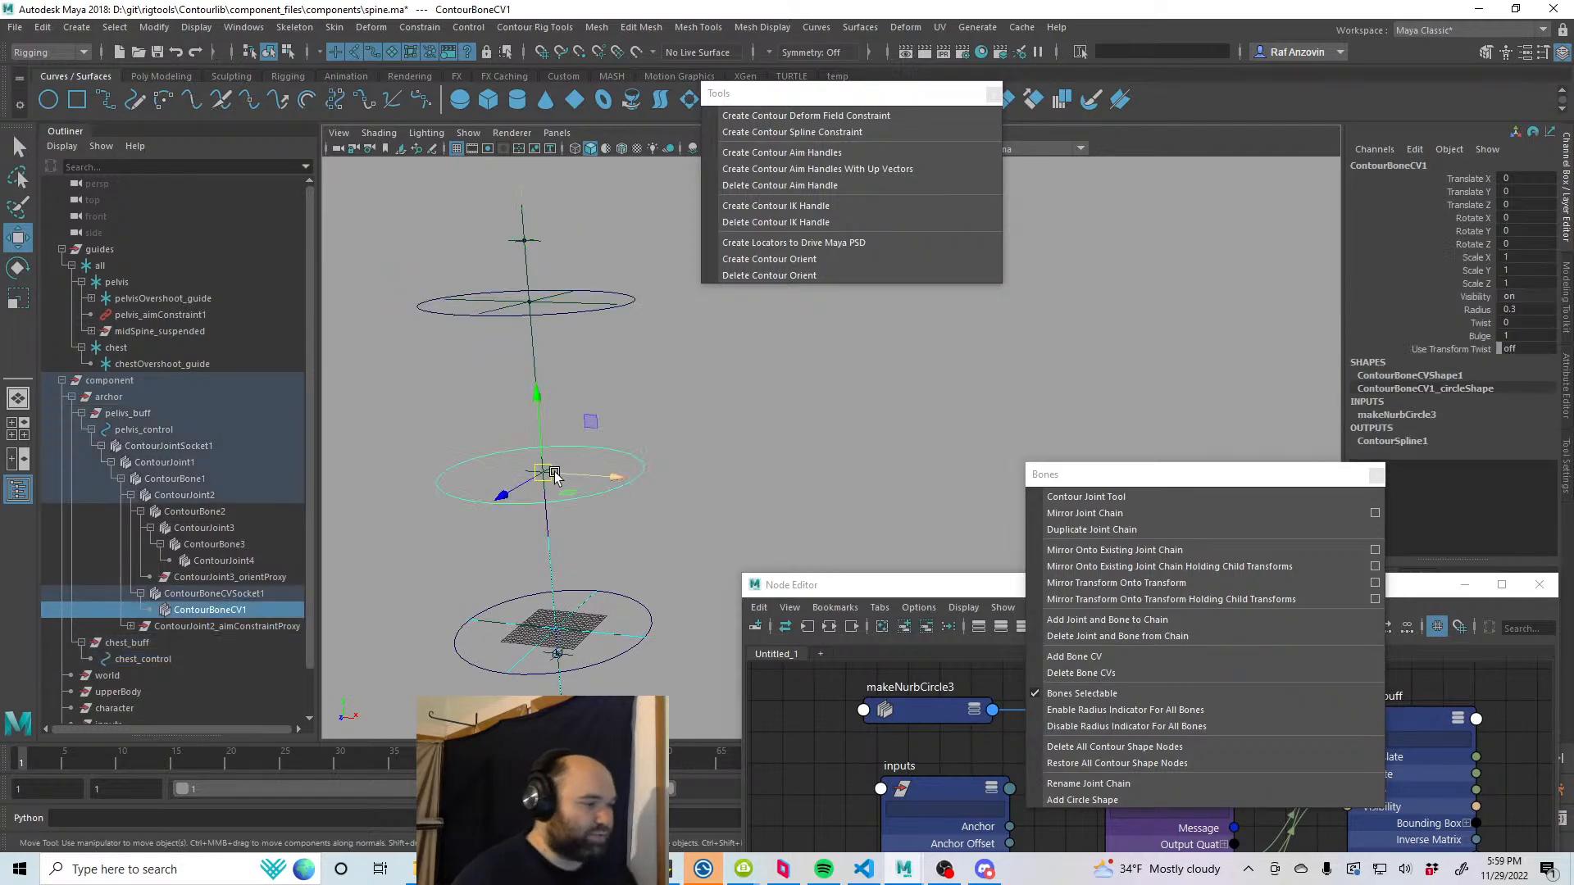
pyautogui.moveTo(583, 477); pyautogui.dragTo(658, 486)
pyautogui.hotkey('ctrl', 'z')
# Step: Clear the selection and save the spine scene
pyautogui.click(771, 420)
pyautogui.keyDown('alt'); pyautogui.moveTo(755, 459); pyautogui.dragTo(654, 525); pyautogui.keyUp('alt')
pyautogui.hotkey('ctrl', 's')
# Step: Check the pelvis control's channels and collapse the guides and component groups in the Outliner
pyautogui.click(660, 623)
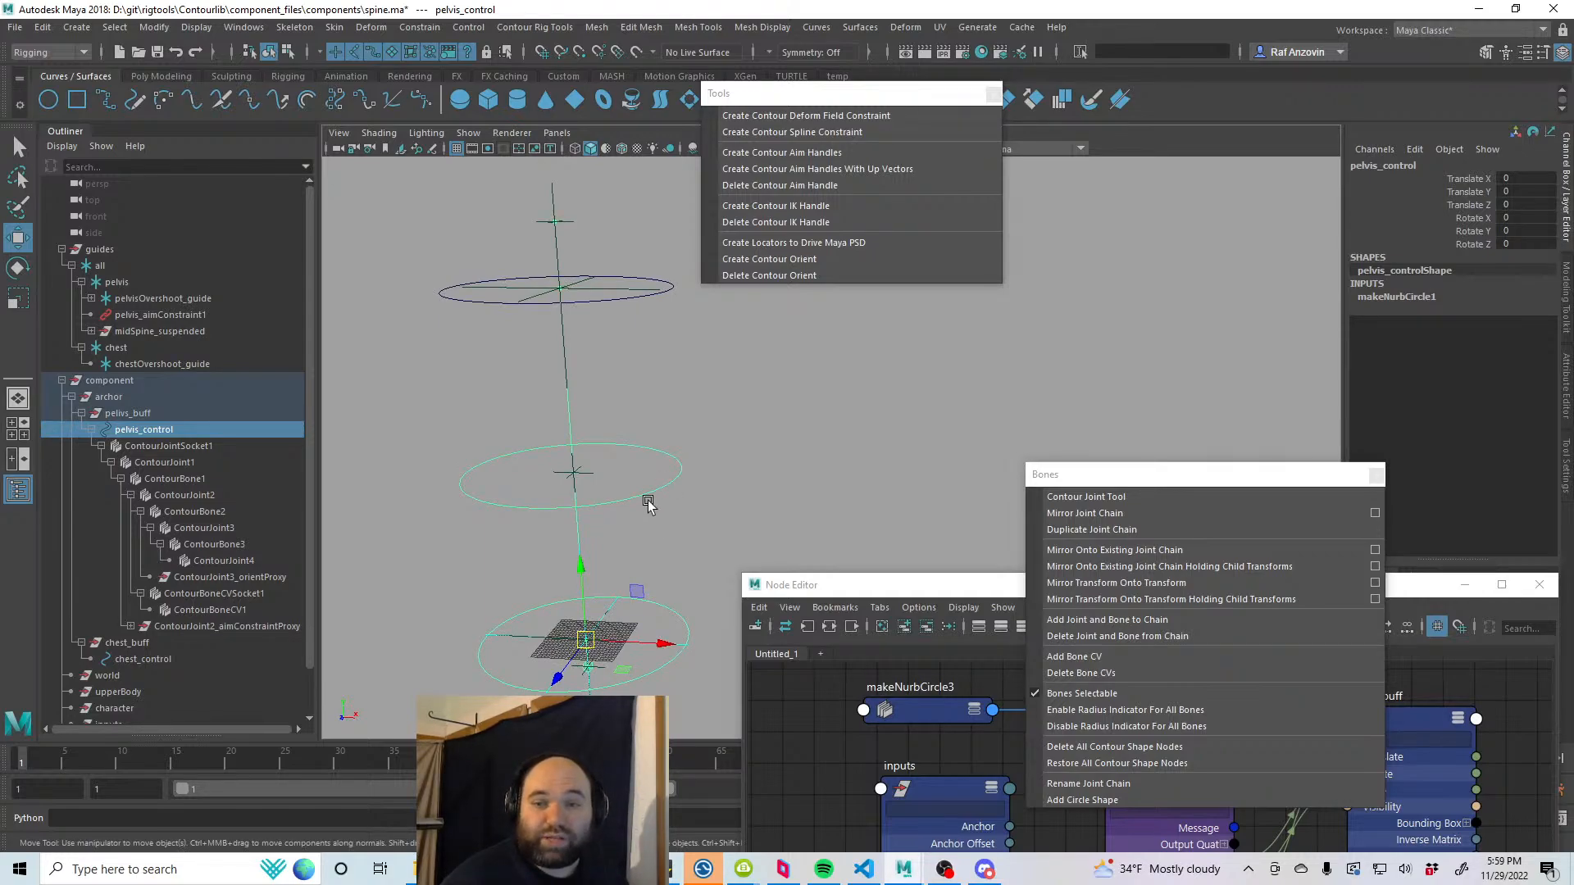
pyautogui.click(793, 496)
pyautogui.keyDown('alt'); pyautogui.moveTo(793, 496); pyautogui.dragTo(660, 441); pyautogui.keyUp('alt')
pyautogui.click(61, 250)
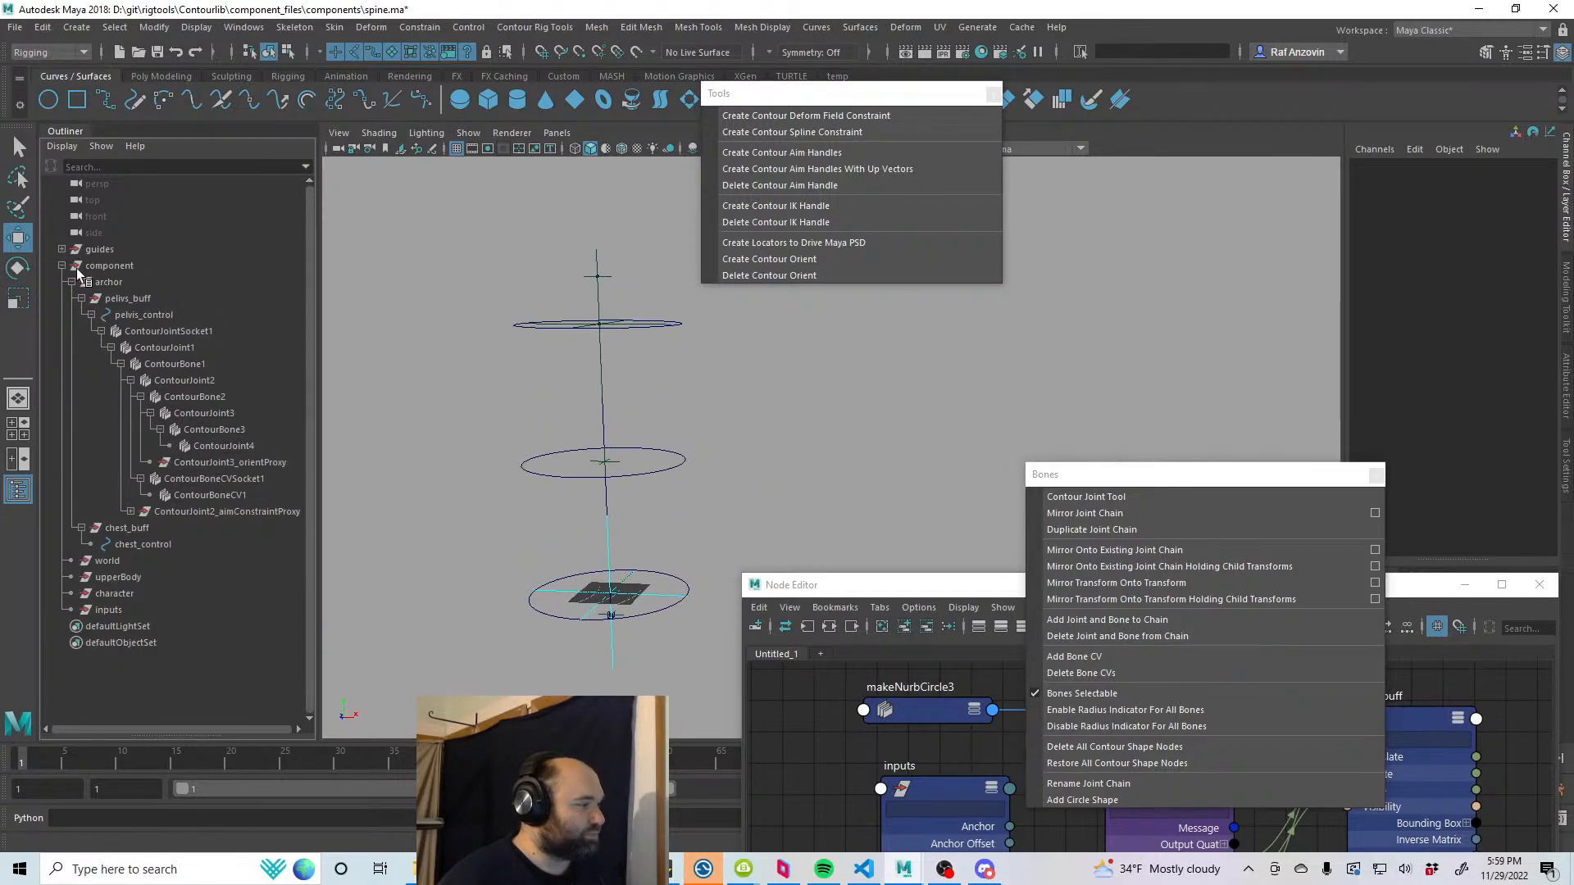
pyautogui.click(62, 266)
# Step: Try moving the chestOvershoot_guide locator off the spine axis above the chest, and undo each move
pyautogui.click(608, 276)
pyautogui.keyDown('alt'); pyautogui.moveTo(639, 406); pyautogui.dragTo(681, 541, button='middle'); pyautogui.keyUp('alt')
pyautogui.keyDown('alt'); pyautogui.moveTo(681, 541); pyautogui.dragTo(738, 541, button='right'); pyautogui.keyUp('alt')
pyautogui.moveTo(542, 385); pyautogui.dragTo(495, 366)
pyautogui.keyDown('alt'); pyautogui.moveTo(660, 473); pyautogui.dragTo(724, 541, button='right'); pyautogui.keyUp('alt')
pyautogui.hotkey('ctrl', 'z')
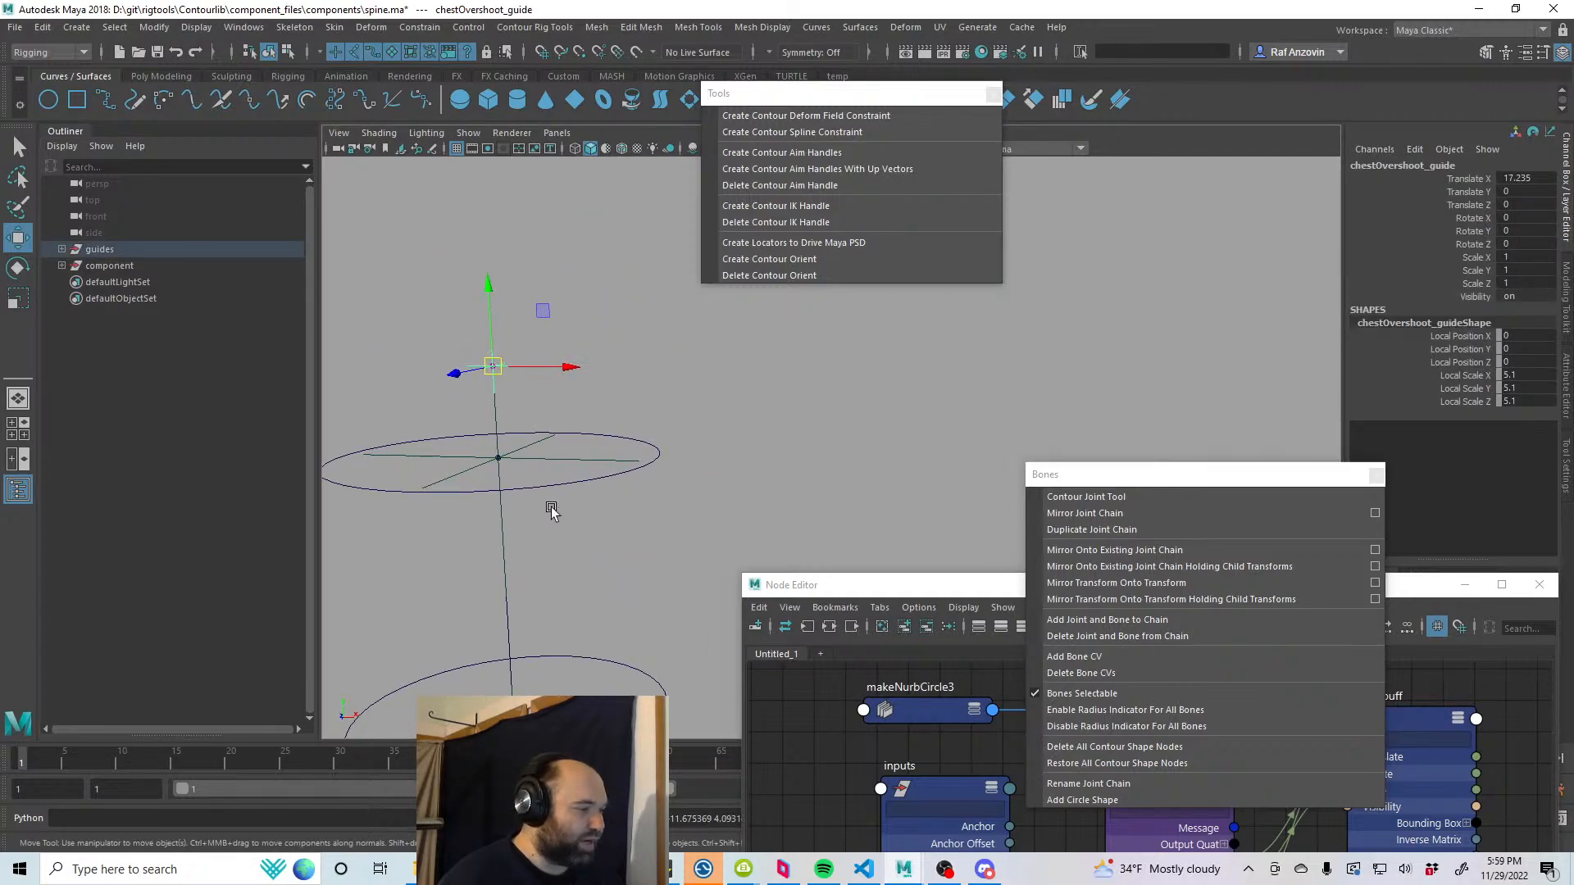
pyautogui.keyDown('alt'); pyautogui.moveTo(551, 507); pyautogui.dragTo(704, 501, button='middle'); pyautogui.keyUp('alt')
pyautogui.keyDown('alt'); pyautogui.moveTo(704, 501); pyautogui.dragTo(799, 551, button='right'); pyautogui.keyUp('alt')
pyautogui.keyDown('alt'); pyautogui.moveTo(799, 551); pyautogui.dragTo(823, 564, button='middle'); pyautogui.keyUp('alt')
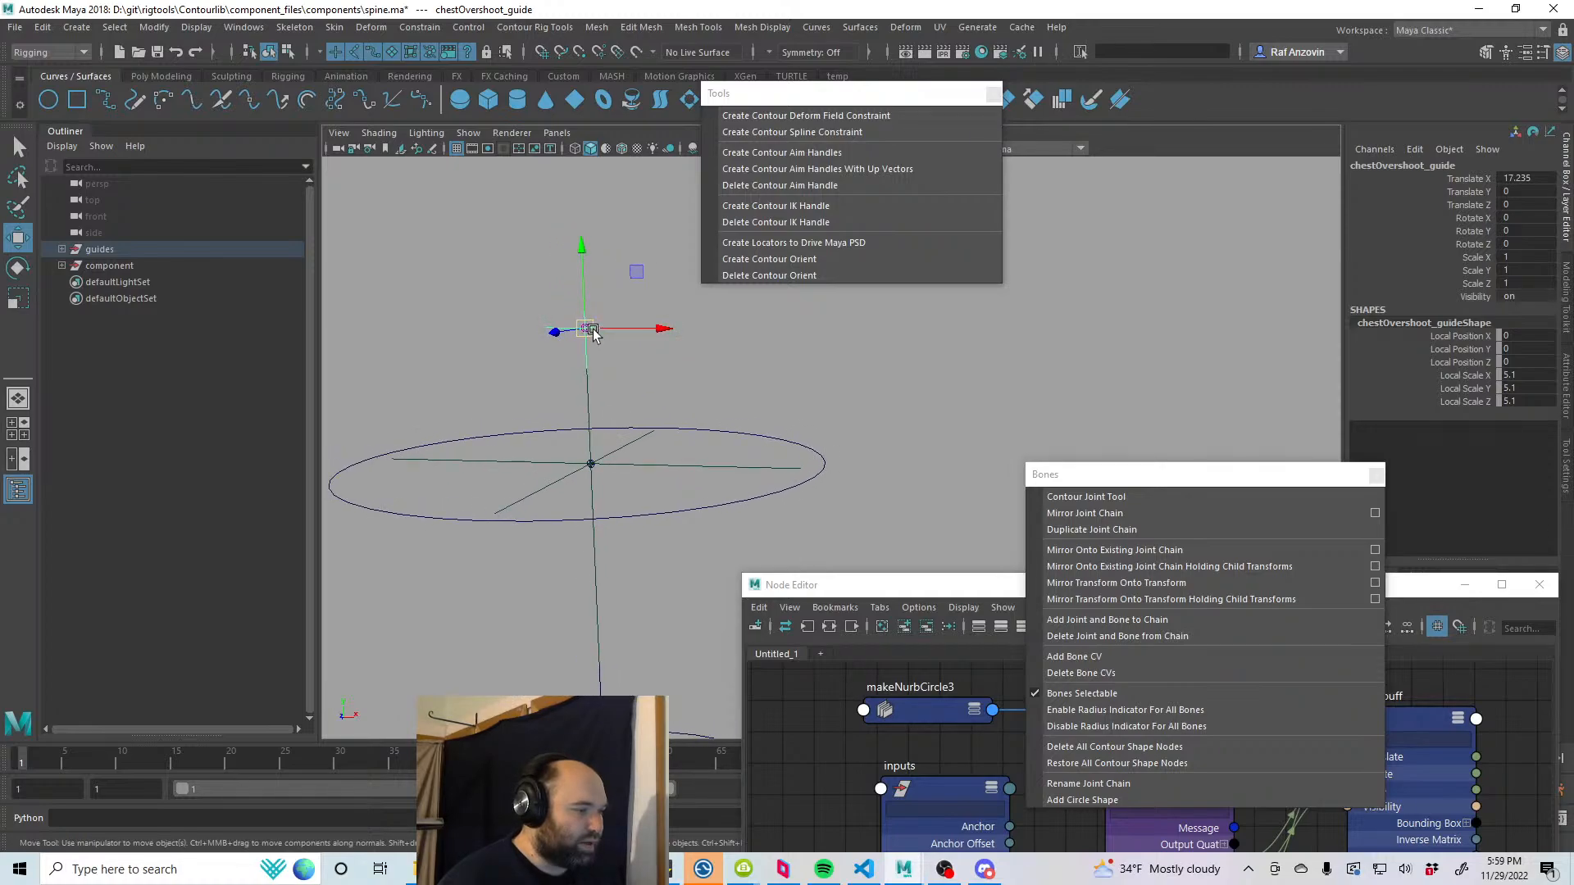
pyautogui.moveTo(593, 328); pyautogui.dragTo(534, 317)
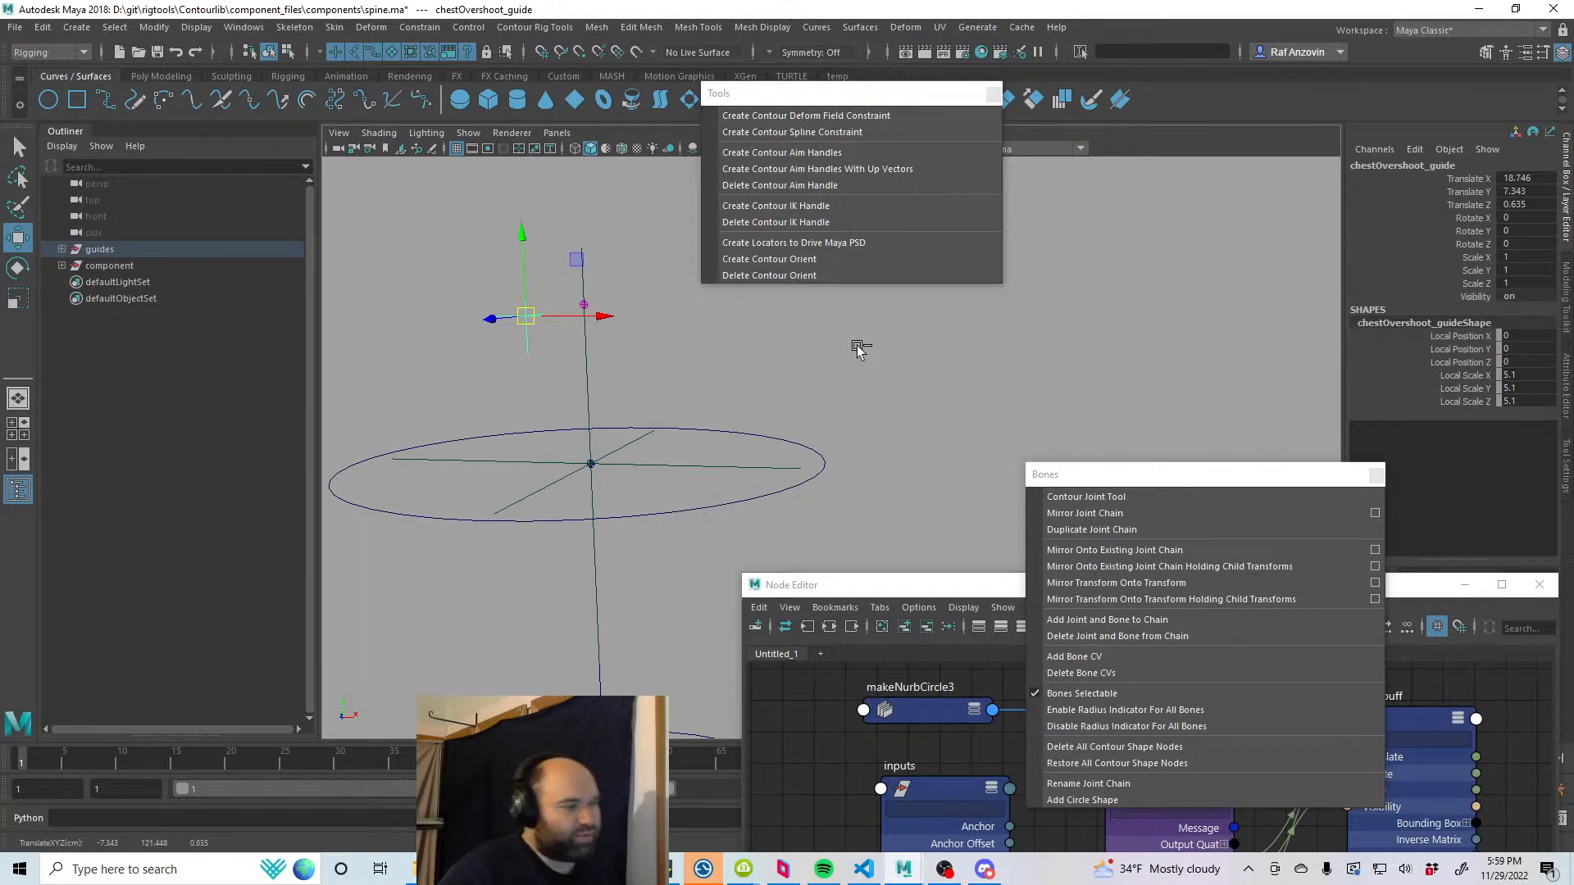
pyautogui.hotkey('ctrl', 'z')
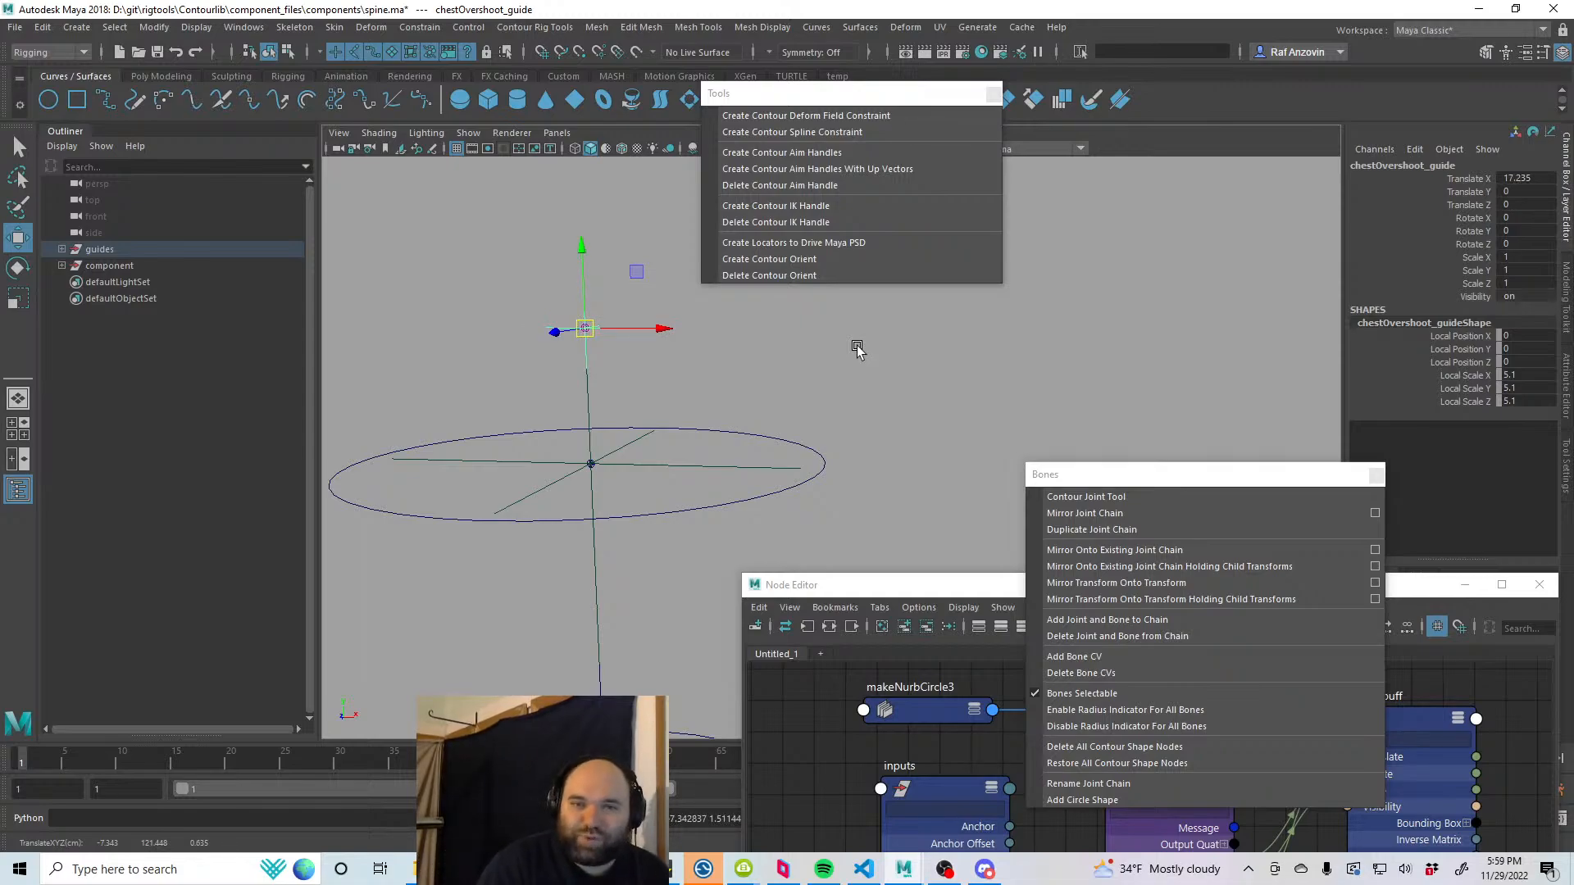
pyautogui.click(874, 372)
# Step: Try moving the pelvisOvershoot_guide locator down and sideways below the pelvis, and undo the move
pyautogui.keyDown('alt'); pyautogui.moveTo(619, 604); pyautogui.dragTo(577, 484, button='middle'); pyautogui.keyUp('alt')
pyautogui.scroll(-3, 576, 485)
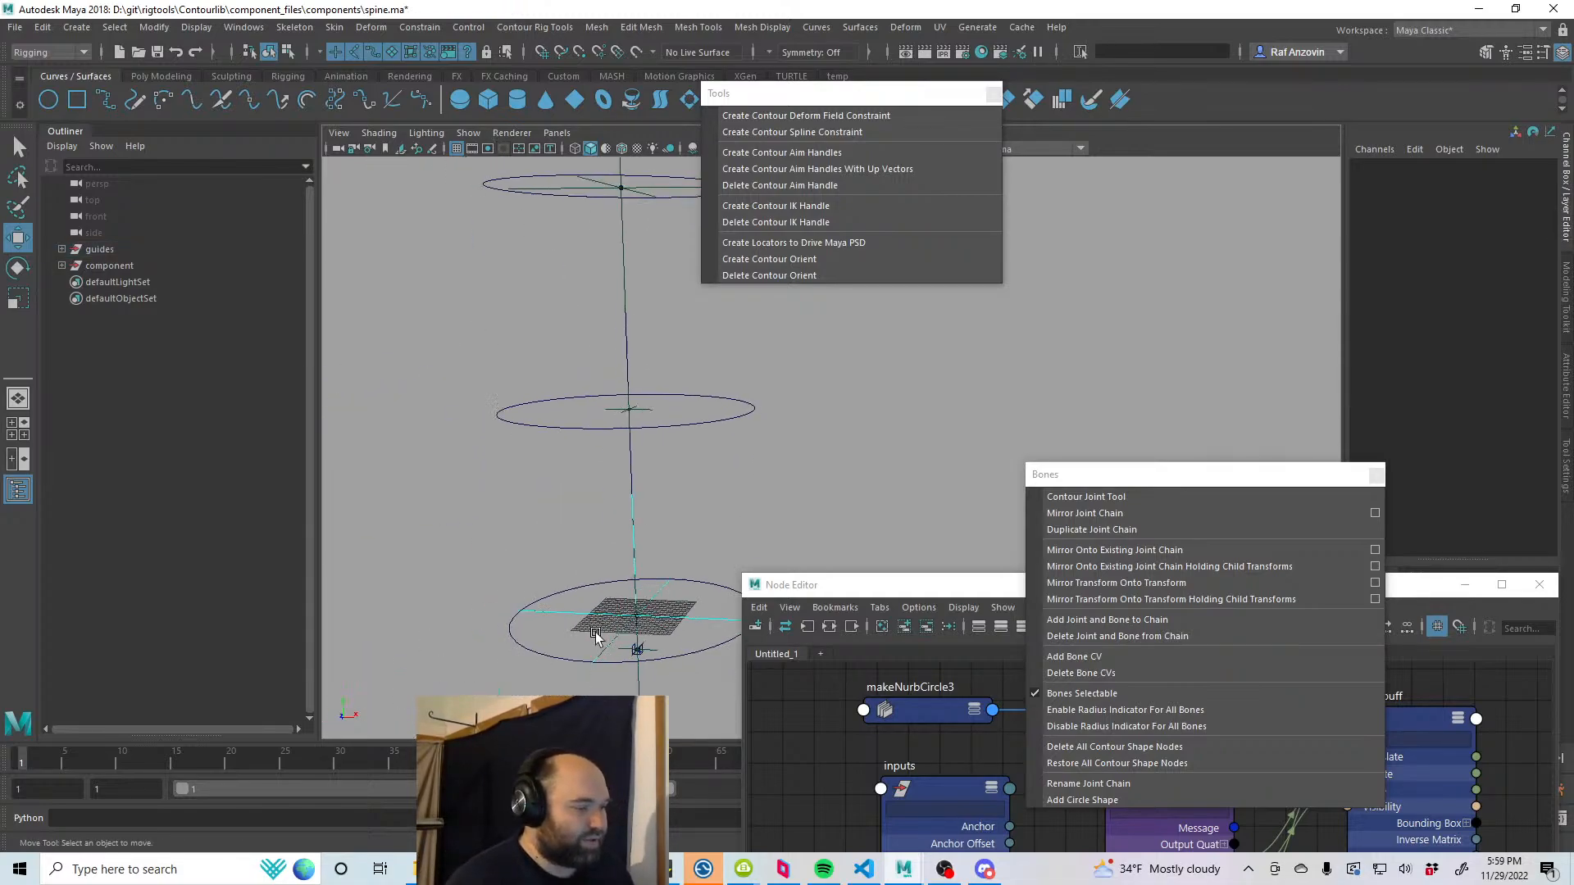
pyautogui.keyDown('alt'); pyautogui.moveTo(596, 637); pyautogui.dragTo(626, 503); pyautogui.keyUp('alt')
pyautogui.click(637, 536)
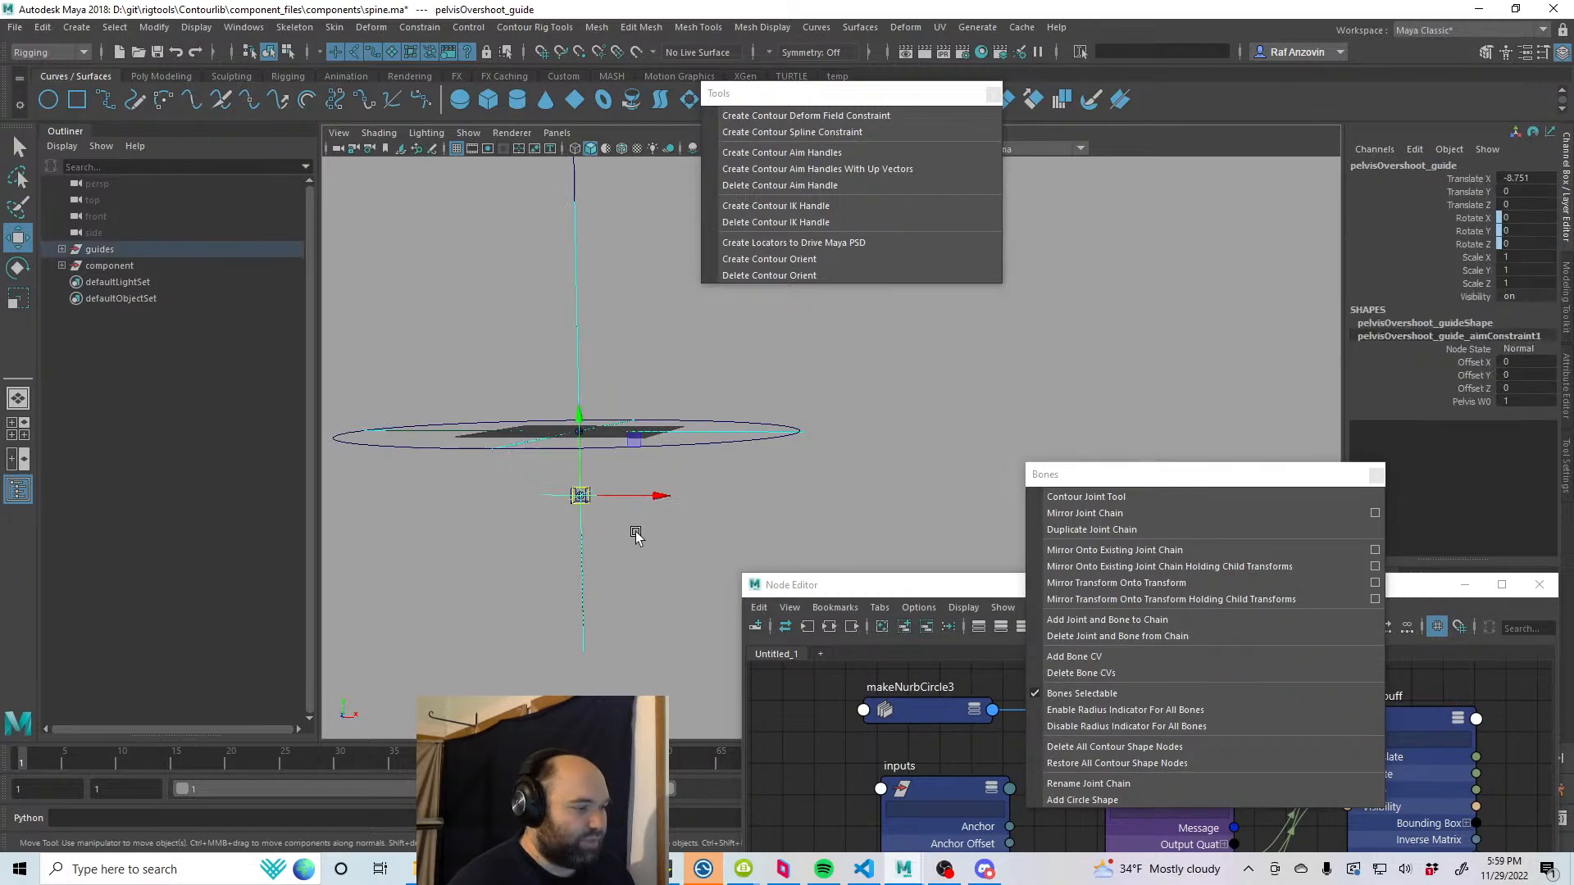
pyautogui.moveTo(637, 536); pyautogui.dragTo(656, 562, button='middle')
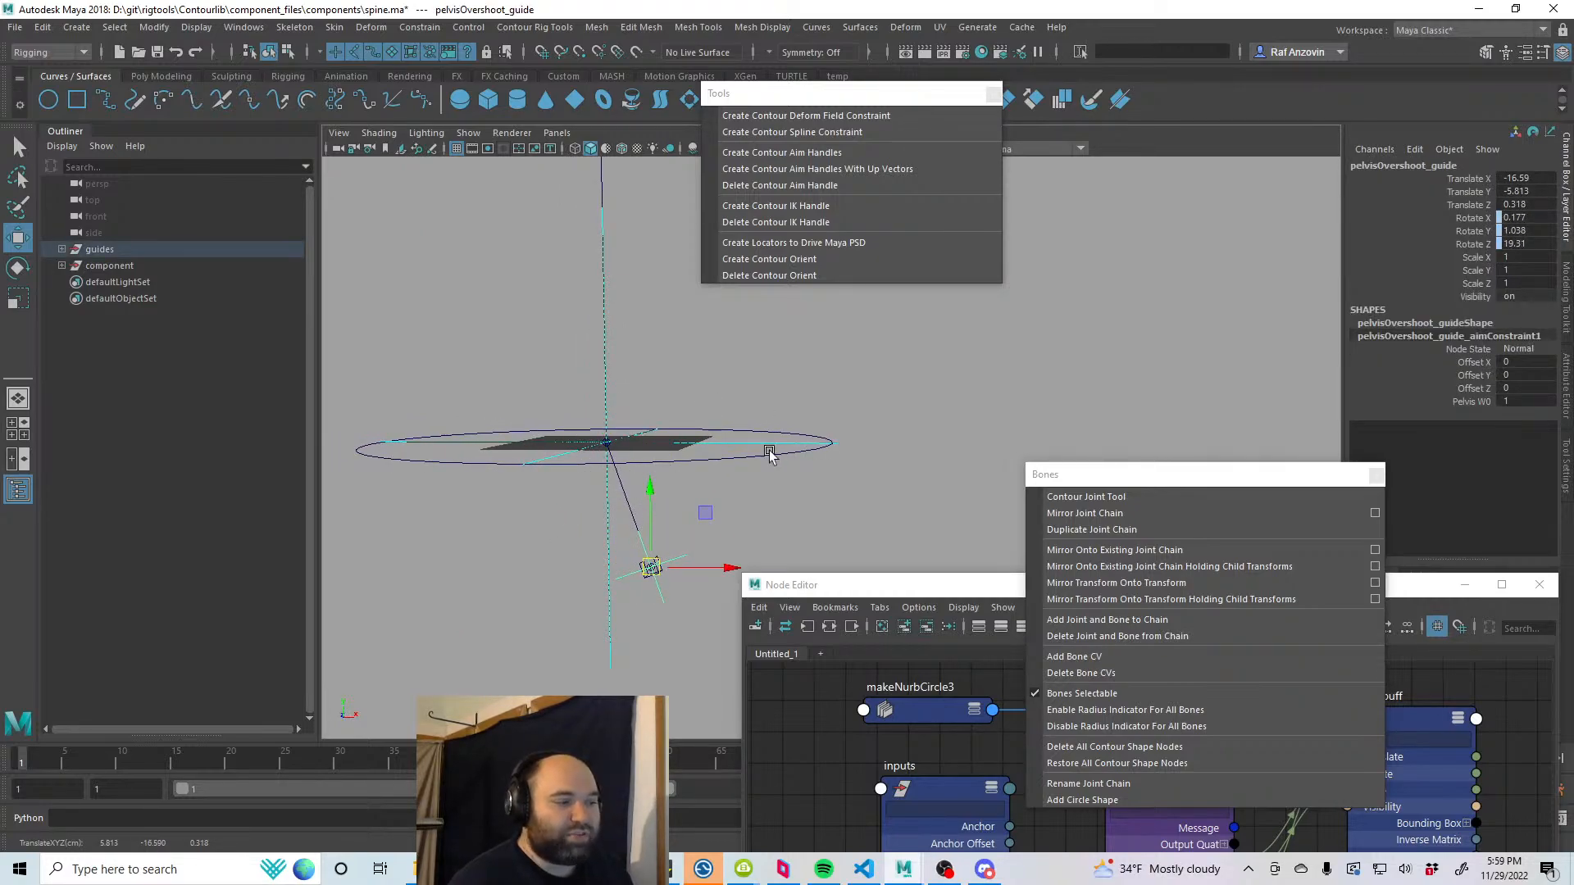
pyautogui.hotkey('ctrl', 'z')
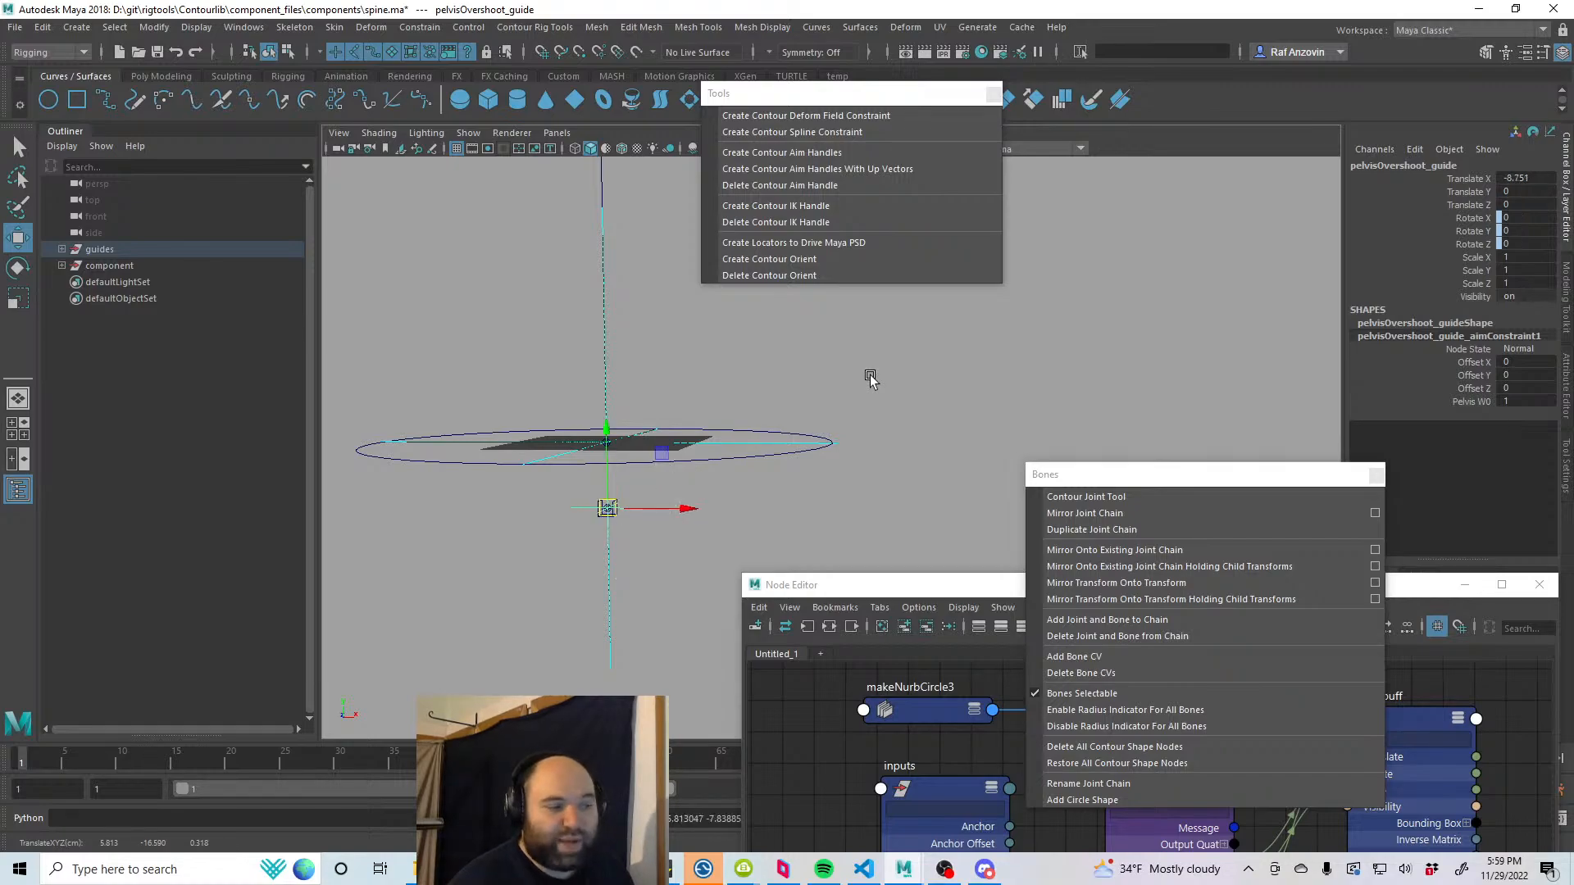
pyautogui.click(871, 377)
# Step: Try shifting the chestOvershoot_guide locator sideways to about 17.6, 9.4, 0.5
pyautogui.keyDown('alt'); pyautogui.moveTo(707, 370); pyautogui.dragTo(688, 531, button='middle'); pyautogui.keyUp('alt')
pyautogui.keyDown('alt'); pyautogui.moveTo(688, 531); pyautogui.dragTo(529, 439, button='right'); pyautogui.keyUp('alt')
pyautogui.keyDown('alt'); pyautogui.moveTo(648, 472); pyautogui.dragTo(642, 552, button='middle'); pyautogui.keyUp('alt')
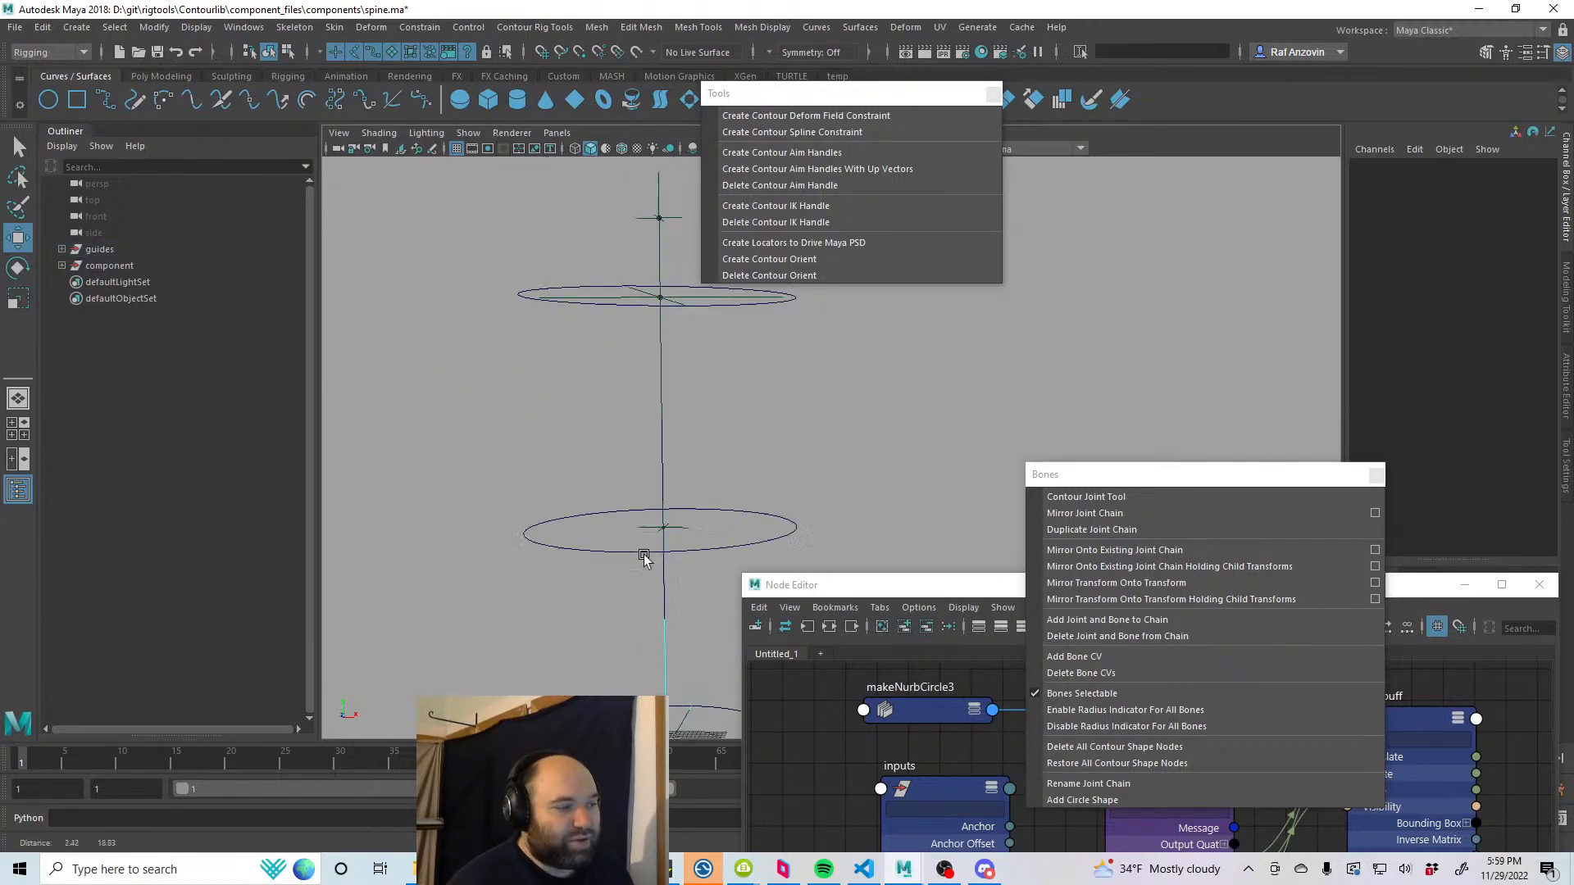
pyautogui.keyDown('alt'); pyautogui.moveTo(607, 443); pyautogui.dragTo(602, 547, button='middle'); pyautogui.keyUp('alt')
pyautogui.keyDown('alt'); pyautogui.moveTo(603, 548); pyautogui.dragTo(651, 539, button='right'); pyautogui.keyUp('alt')
pyautogui.click(634, 385)
pyautogui.keyDown('alt'); pyautogui.moveTo(656, 415); pyautogui.dragTo(884, 447, button='right'); pyautogui.keyUp('alt')
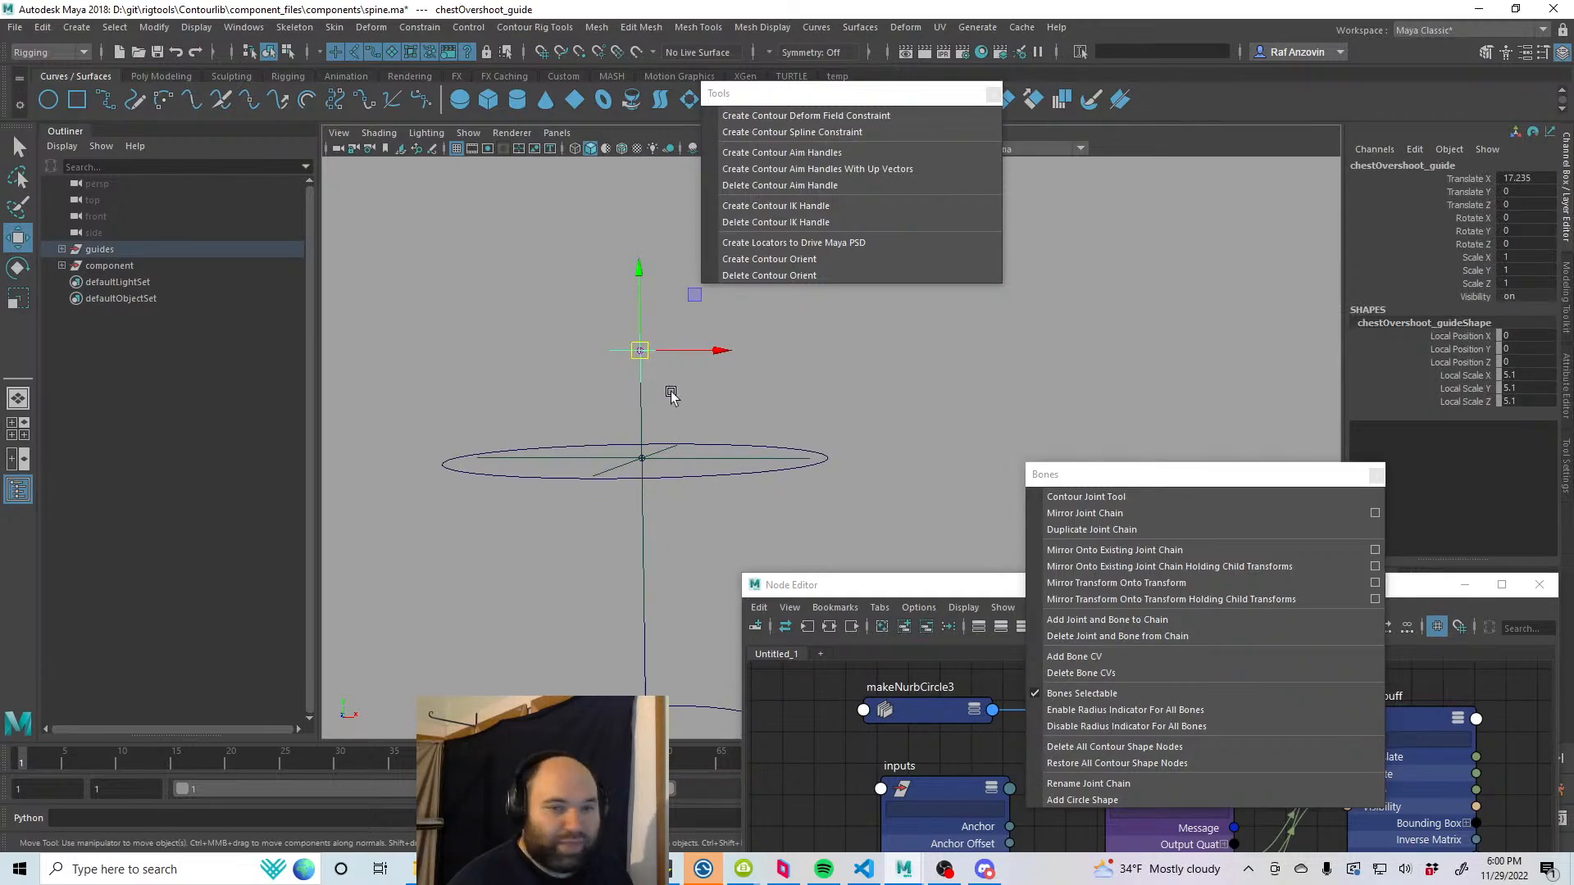
pyautogui.moveTo(637, 354); pyautogui.dragTo(577, 356)
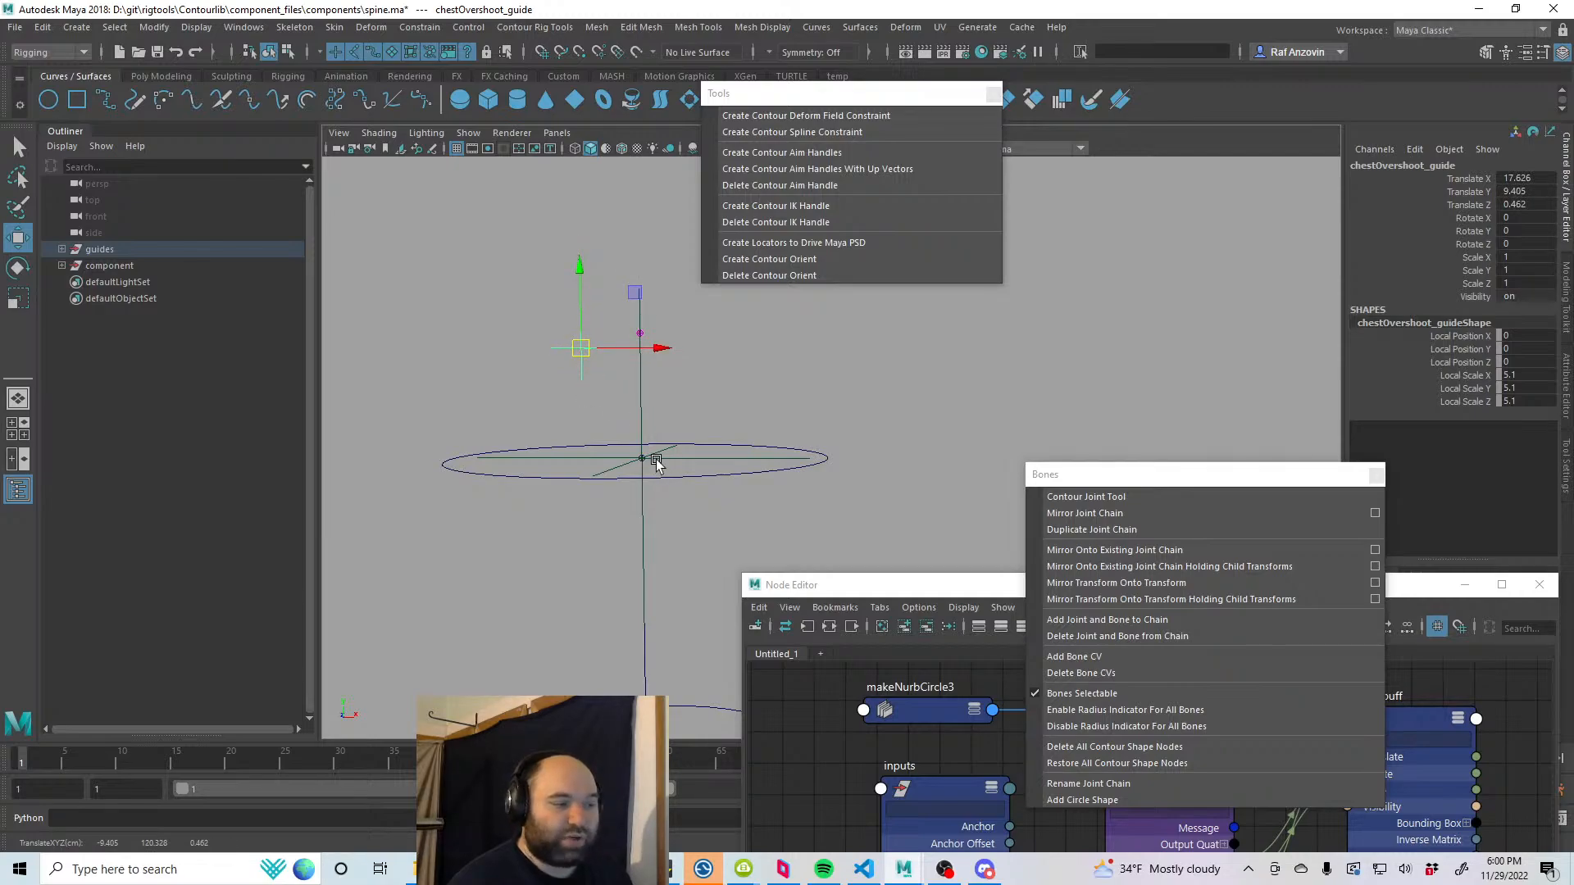
# Step: Try rotating the chest guide slightly, and undo both the rotation and the chestOvershoot_guide move
pyautogui.click(657, 463)
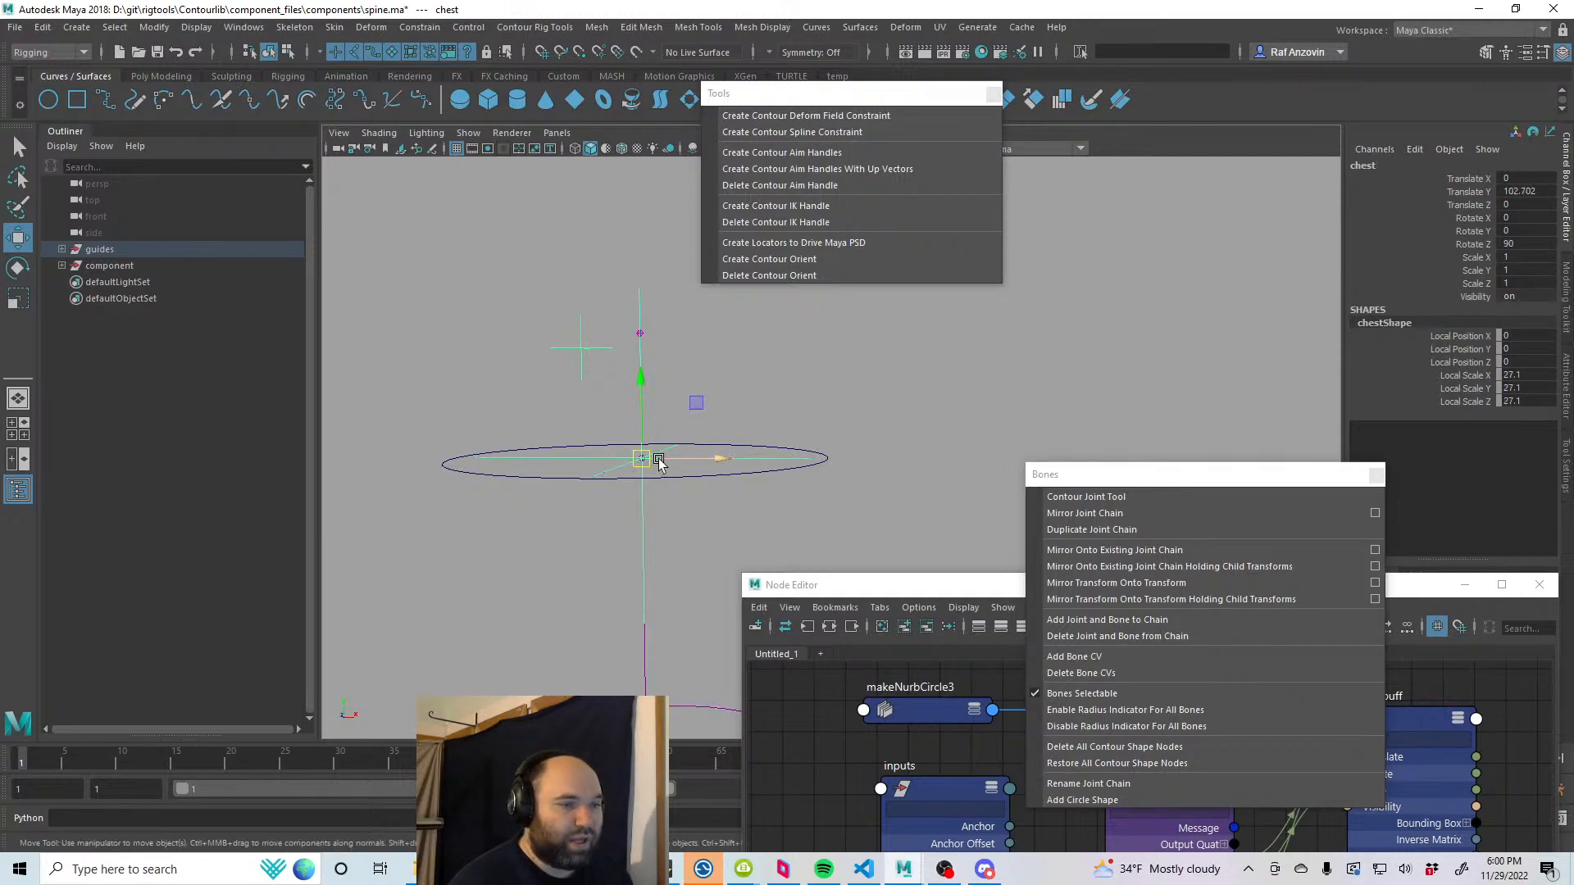
pyautogui.press('e')
pyautogui.moveTo(693, 452); pyautogui.dragTo(643, 422)
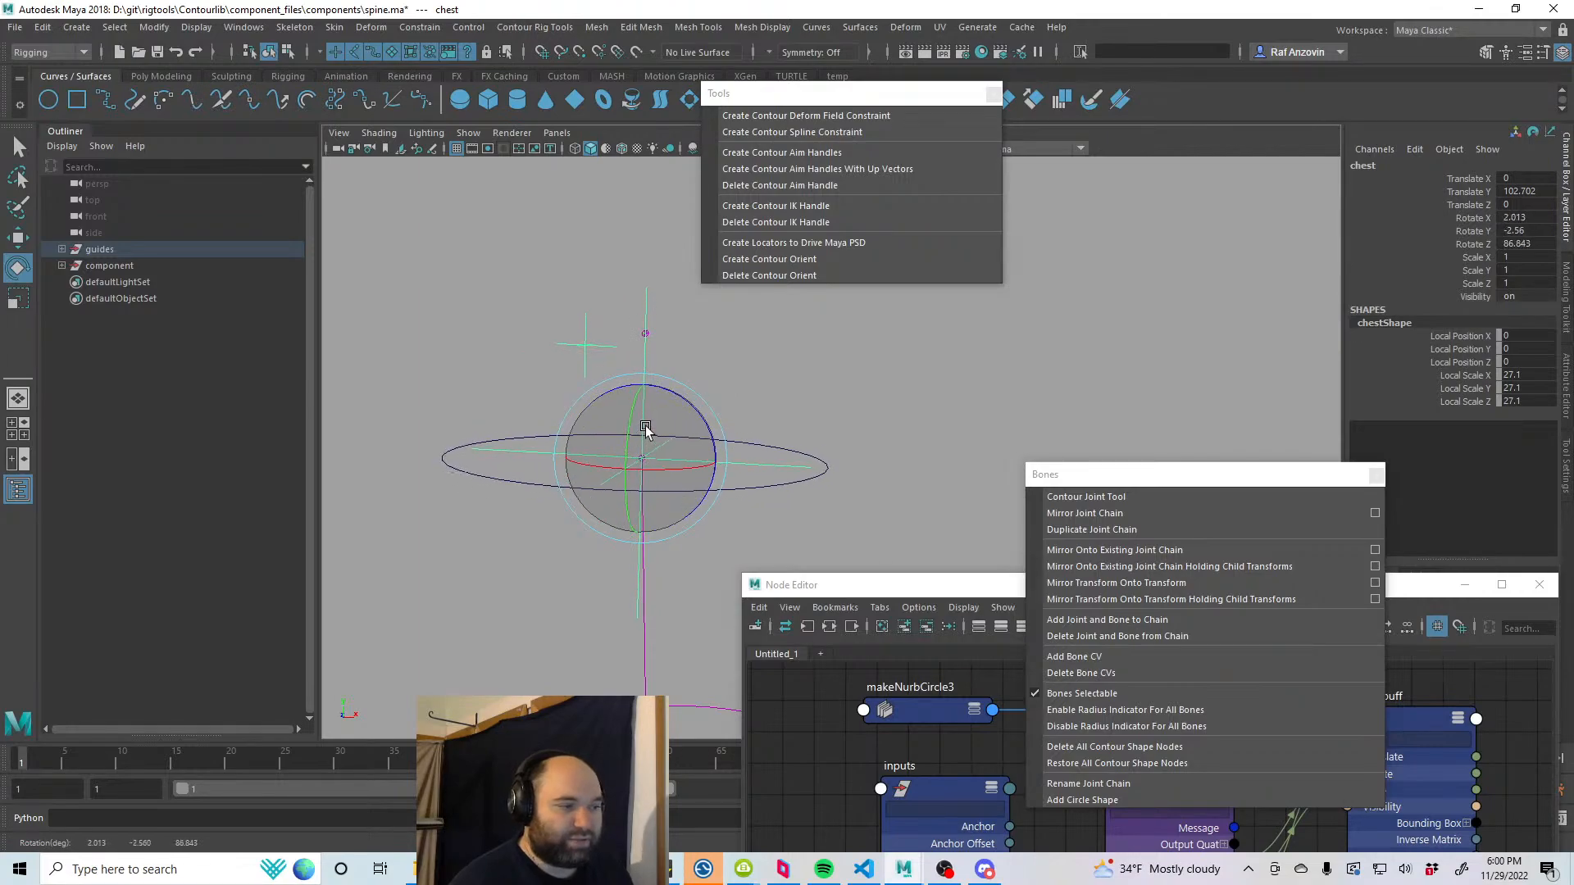
pyautogui.click(819, 449)
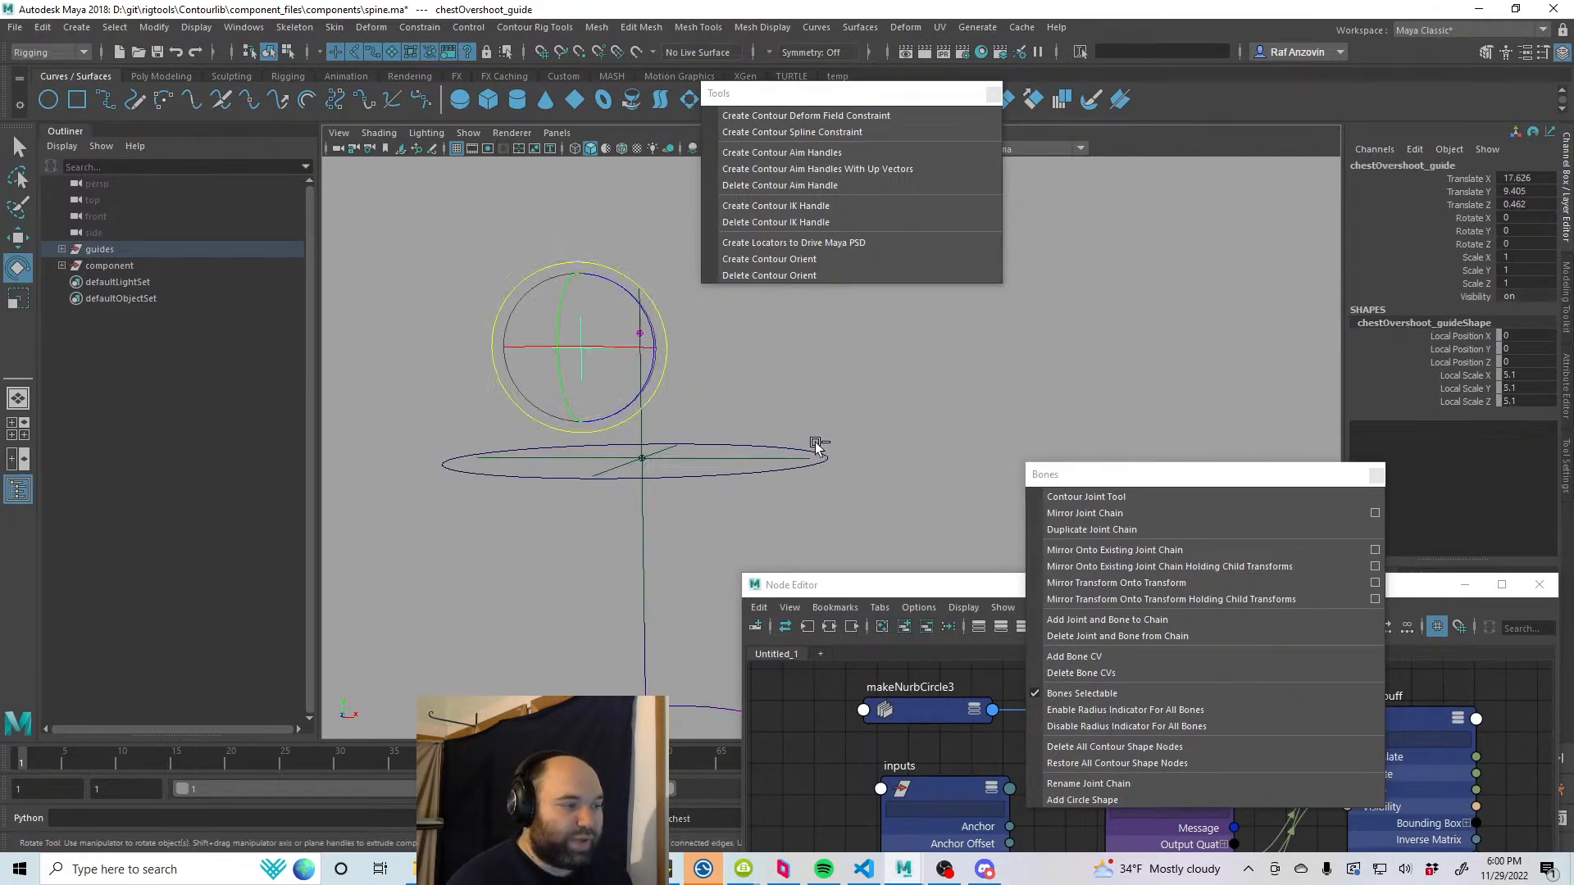
pyautogui.click(23, 241)
pyautogui.click(951, 457)
pyautogui.keyDown('alt'); pyautogui.moveTo(743, 489); pyautogui.dragTo(796, 532, button='middle'); pyautogui.keyUp('alt')
pyautogui.scroll(3, 656, 410)
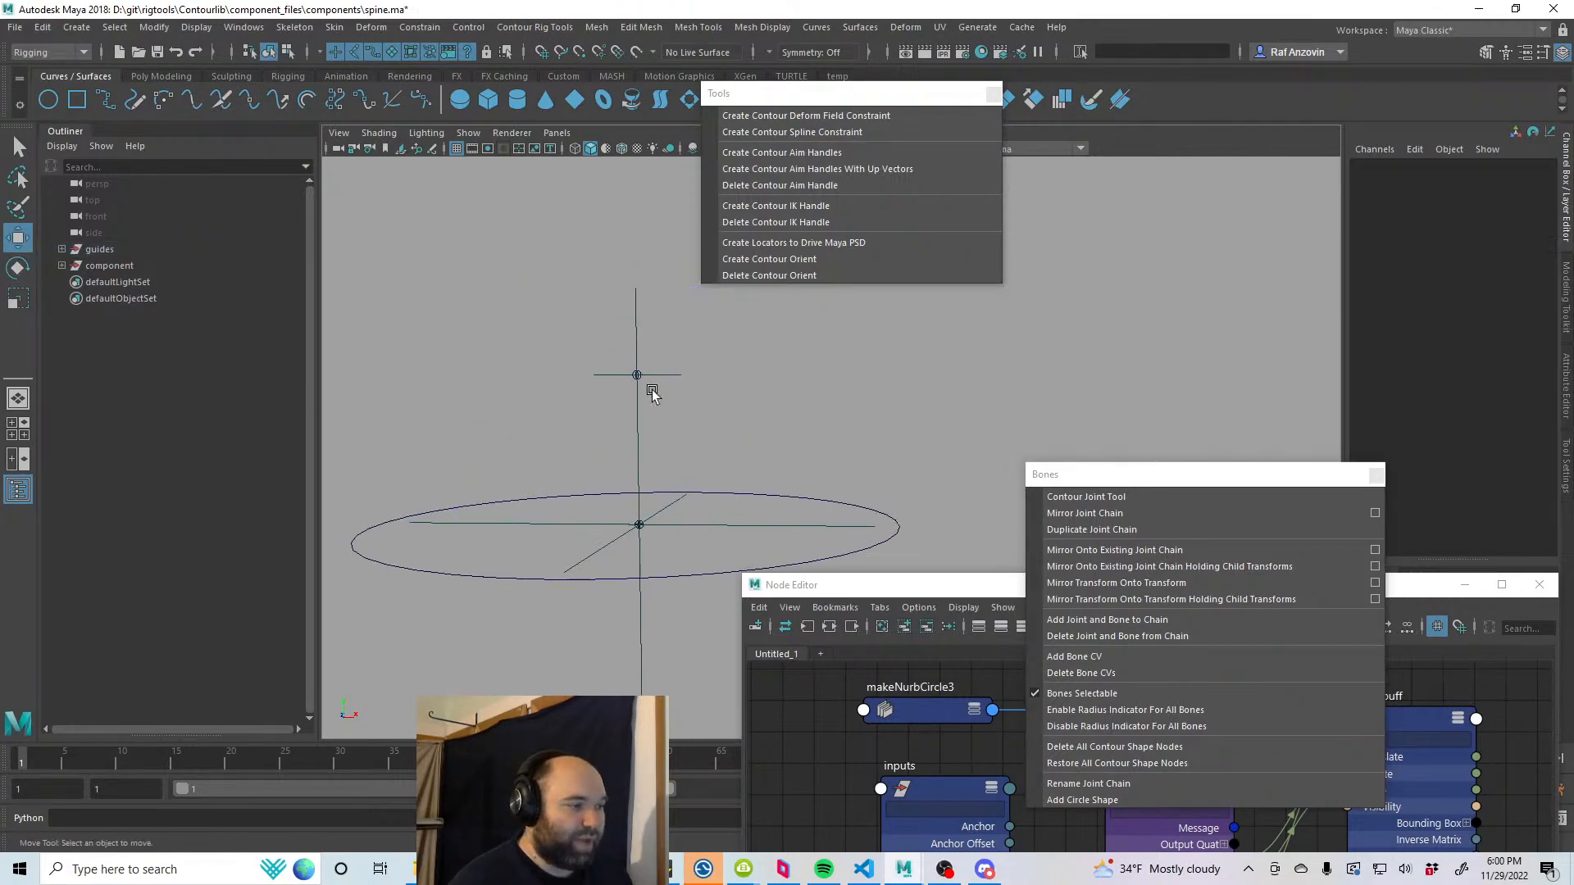
# Step: Inspect the chest overshoot guide and the attributes of ContourBone3 and ContourBone2 along the spine
pyautogui.click(605, 375)
pyautogui.scroll(2, 714, 435)
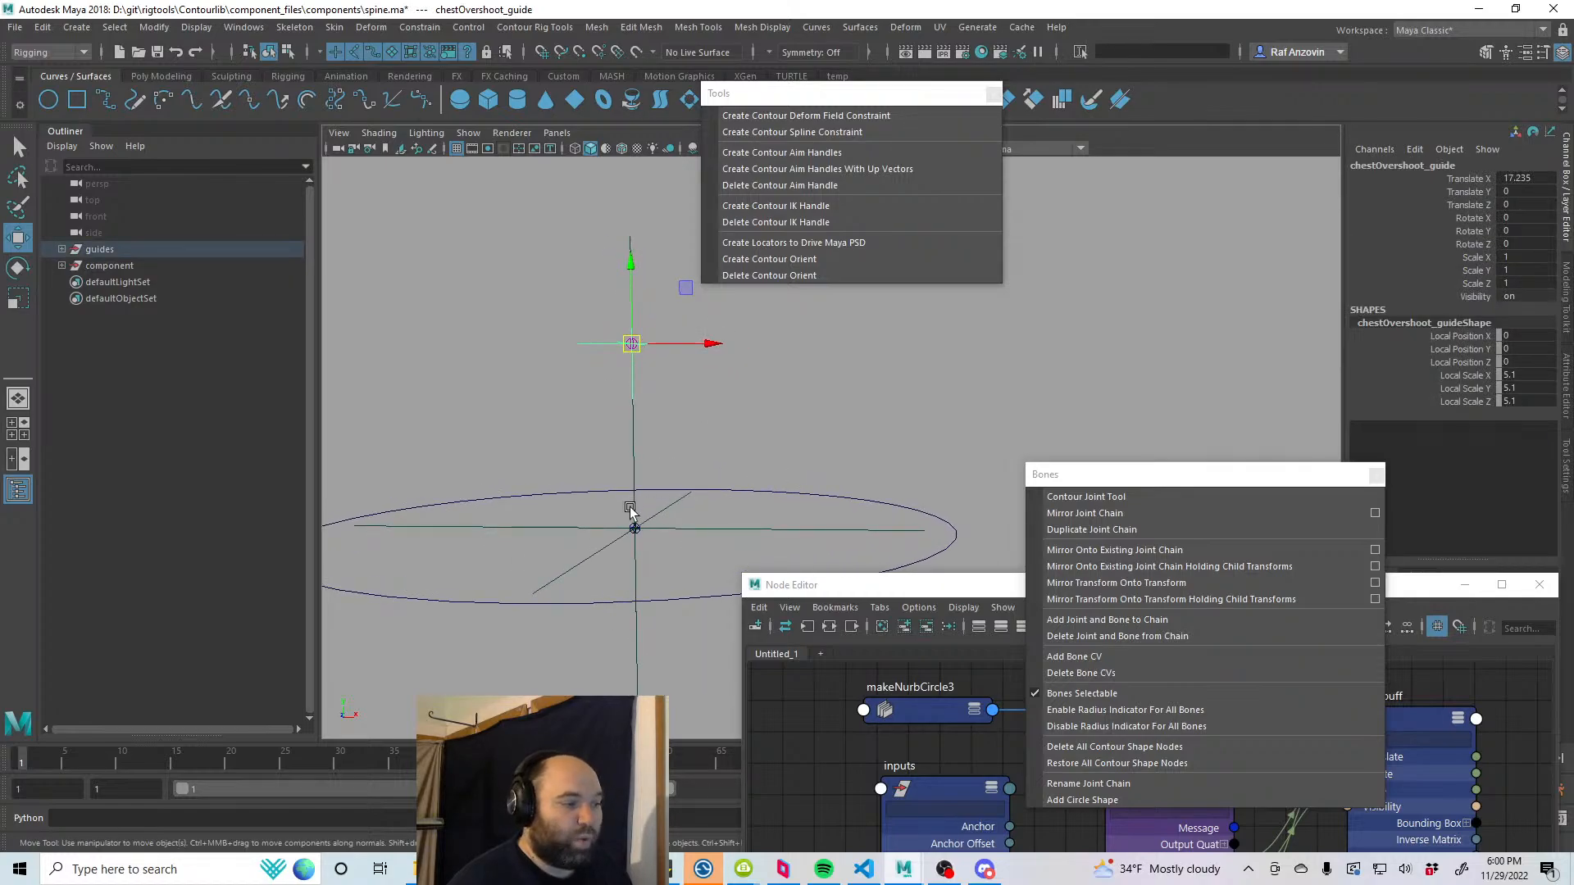
pyautogui.click(701, 423)
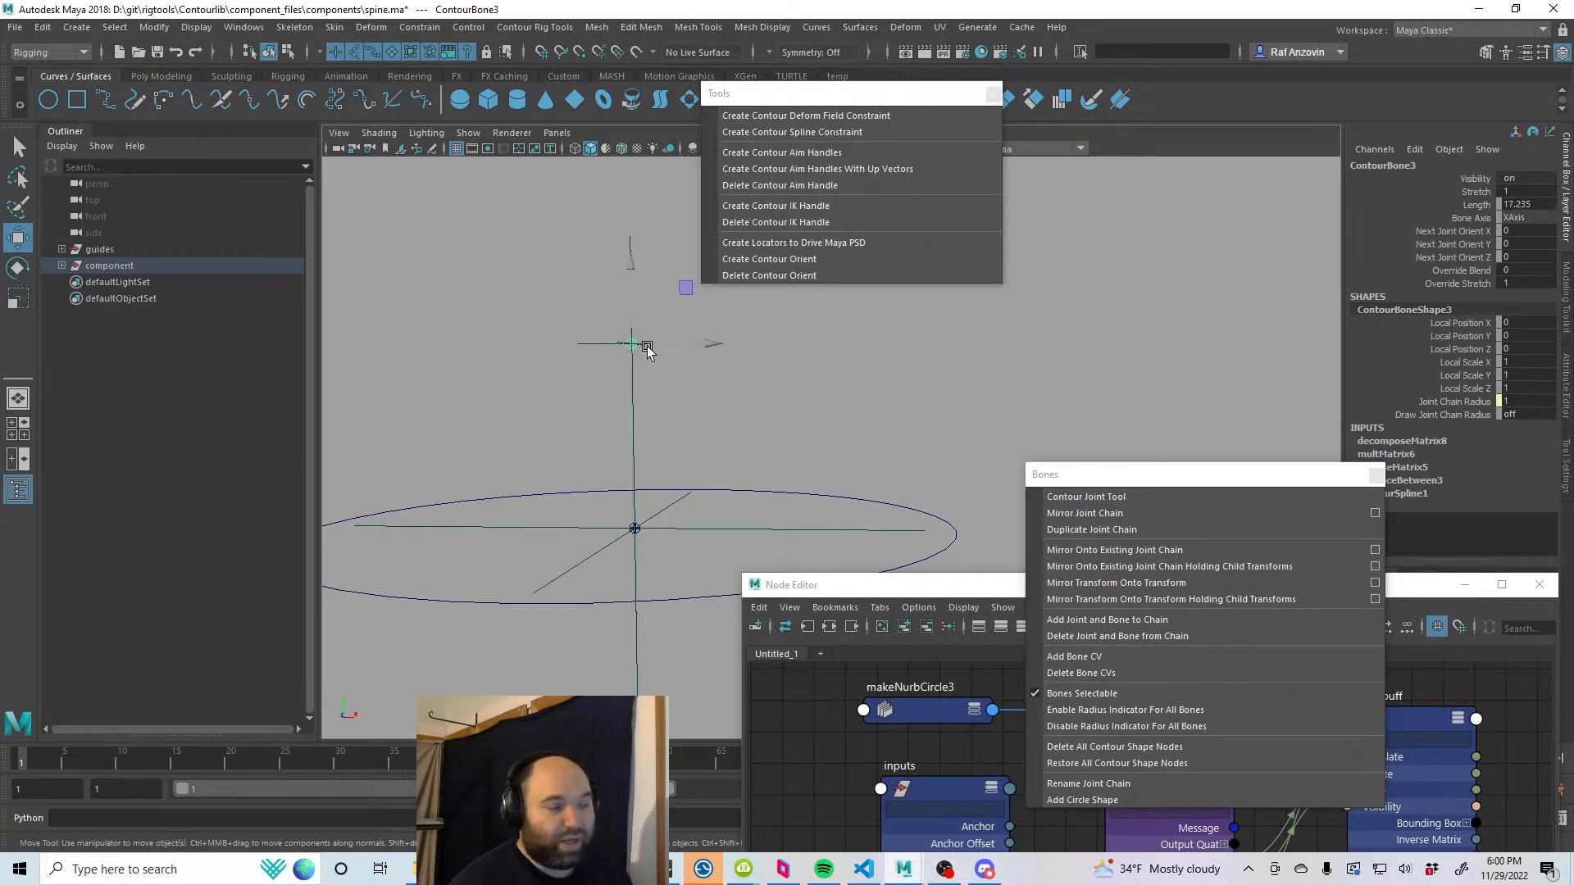
pyautogui.keyDown('alt'); pyautogui.moveTo(1024, 402); pyautogui.dragTo(748, 475, button='right'); pyautogui.keyUp('alt')
pyautogui.keyDown('alt'); pyautogui.moveTo(748, 475); pyautogui.dragTo(674, 344, button='middle'); pyautogui.keyUp('alt')
pyautogui.keyDown('alt'); pyautogui.moveTo(674, 343); pyautogui.dragTo(730, 426, button='right'); pyautogui.keyUp('alt')
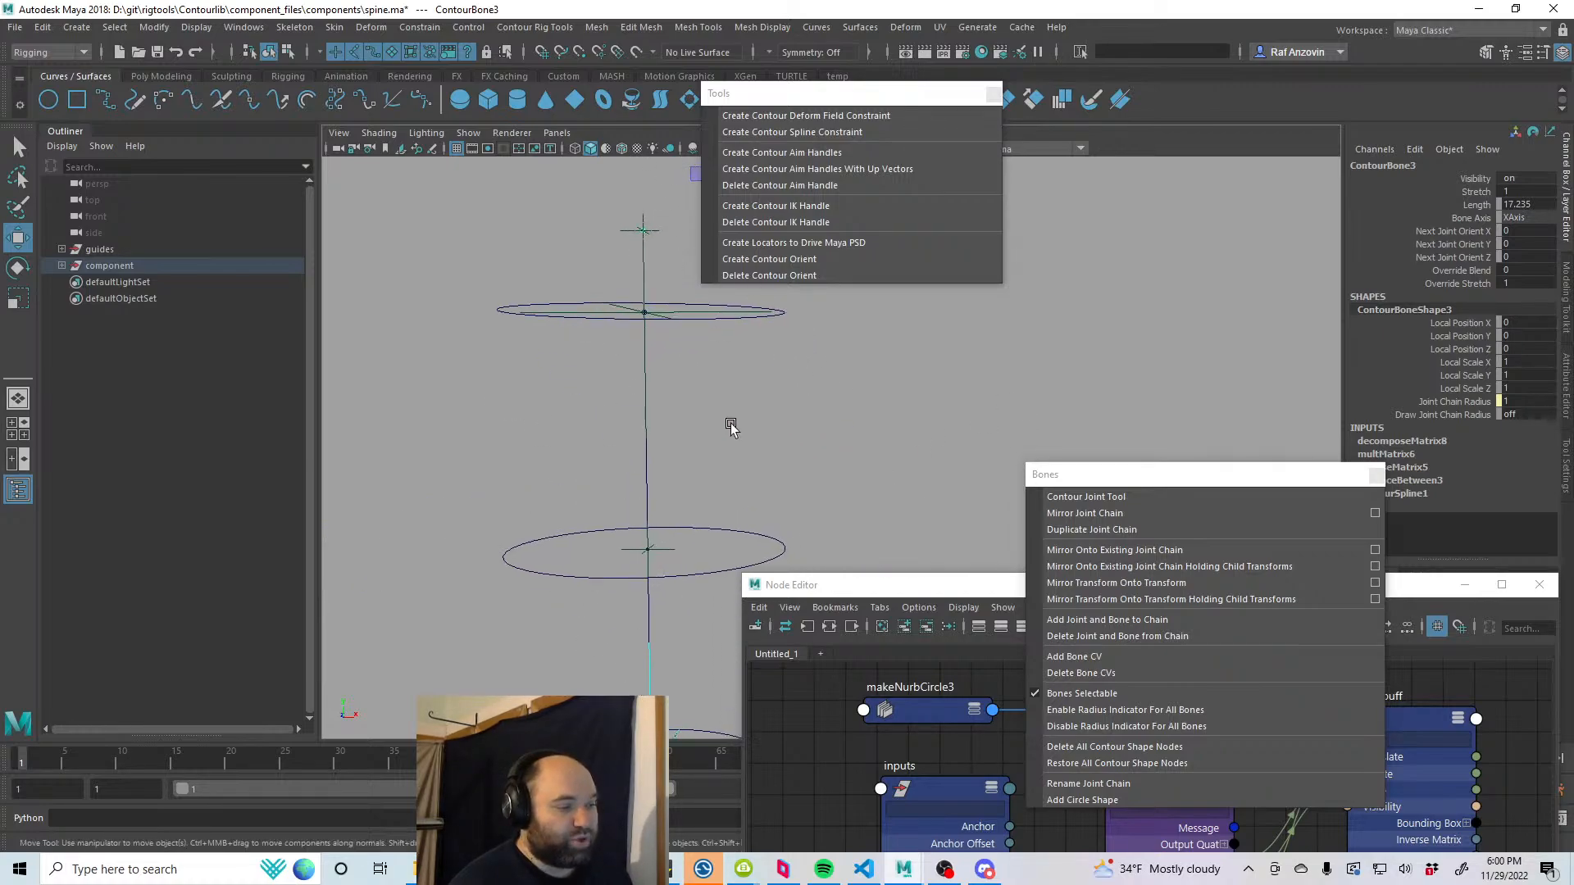
pyautogui.click(643, 459)
pyautogui.keyDown('alt'); pyautogui.moveTo(839, 478); pyautogui.dragTo(768, 420, button='middle'); pyautogui.keyUp('alt')
pyautogui.keyDown('alt'); pyautogui.moveTo(767, 421); pyautogui.dragTo(744, 441, button='right'); pyautogui.keyUp('alt')
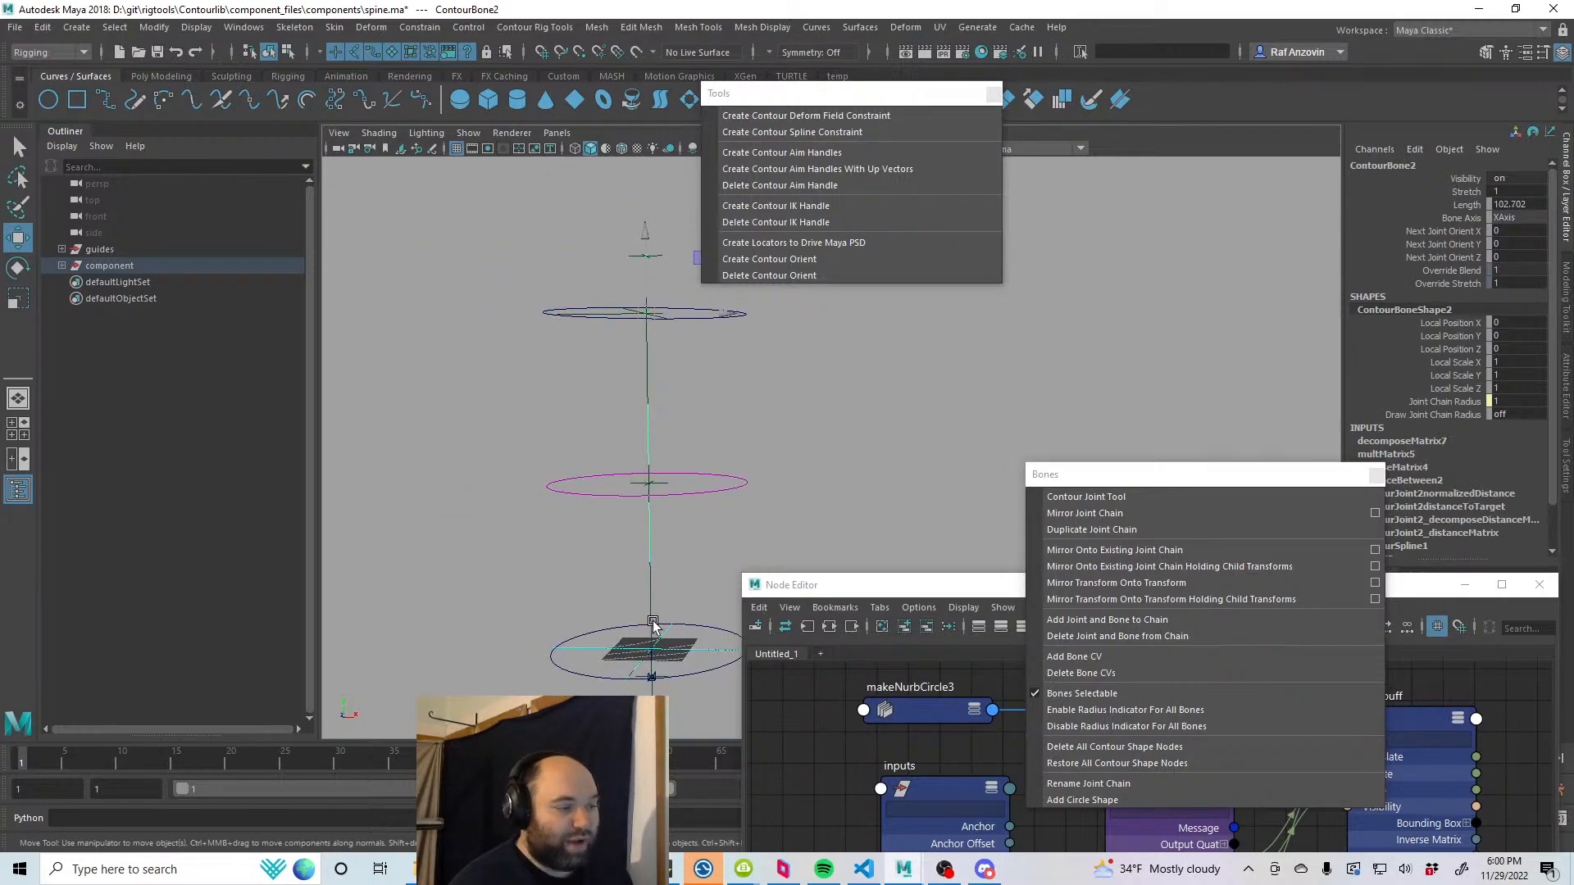
pyautogui.keyDown('alt'); pyautogui.moveTo(692, 540); pyautogui.dragTo(667, 537, button='middle'); pyautogui.keyUp('alt')
pyautogui.keyDown('alt'); pyautogui.moveTo(667, 537); pyautogui.dragTo(675, 547, button='right'); pyautogui.keyUp('alt')
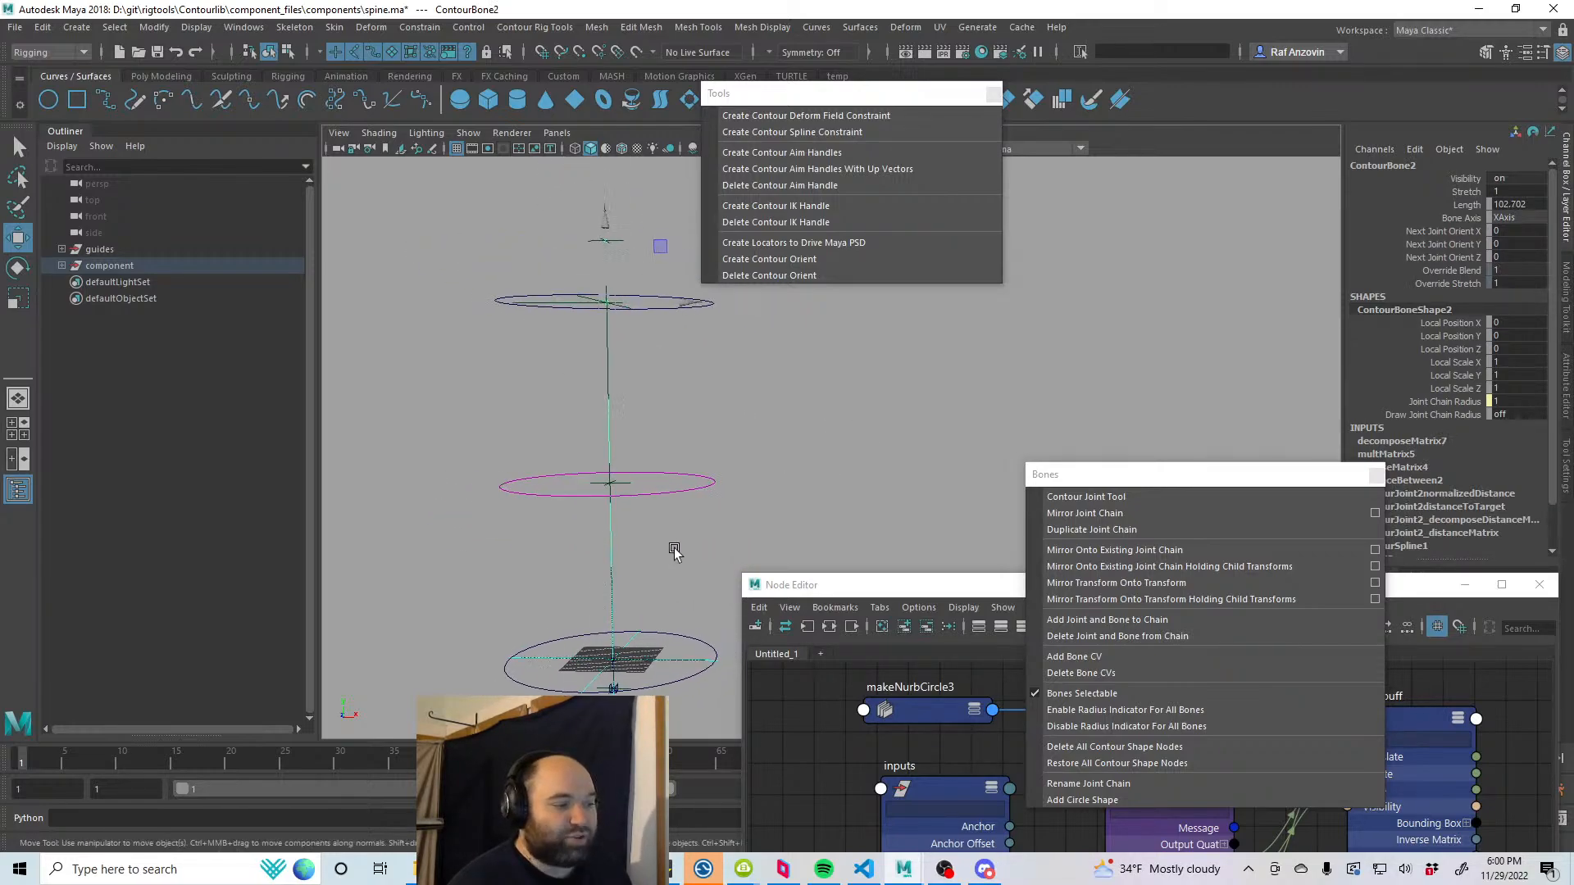
pyautogui.keyDown('alt'); pyautogui.moveTo(675, 548); pyautogui.dragTo(673, 554, button='middle'); pyautogui.keyUp('alt')
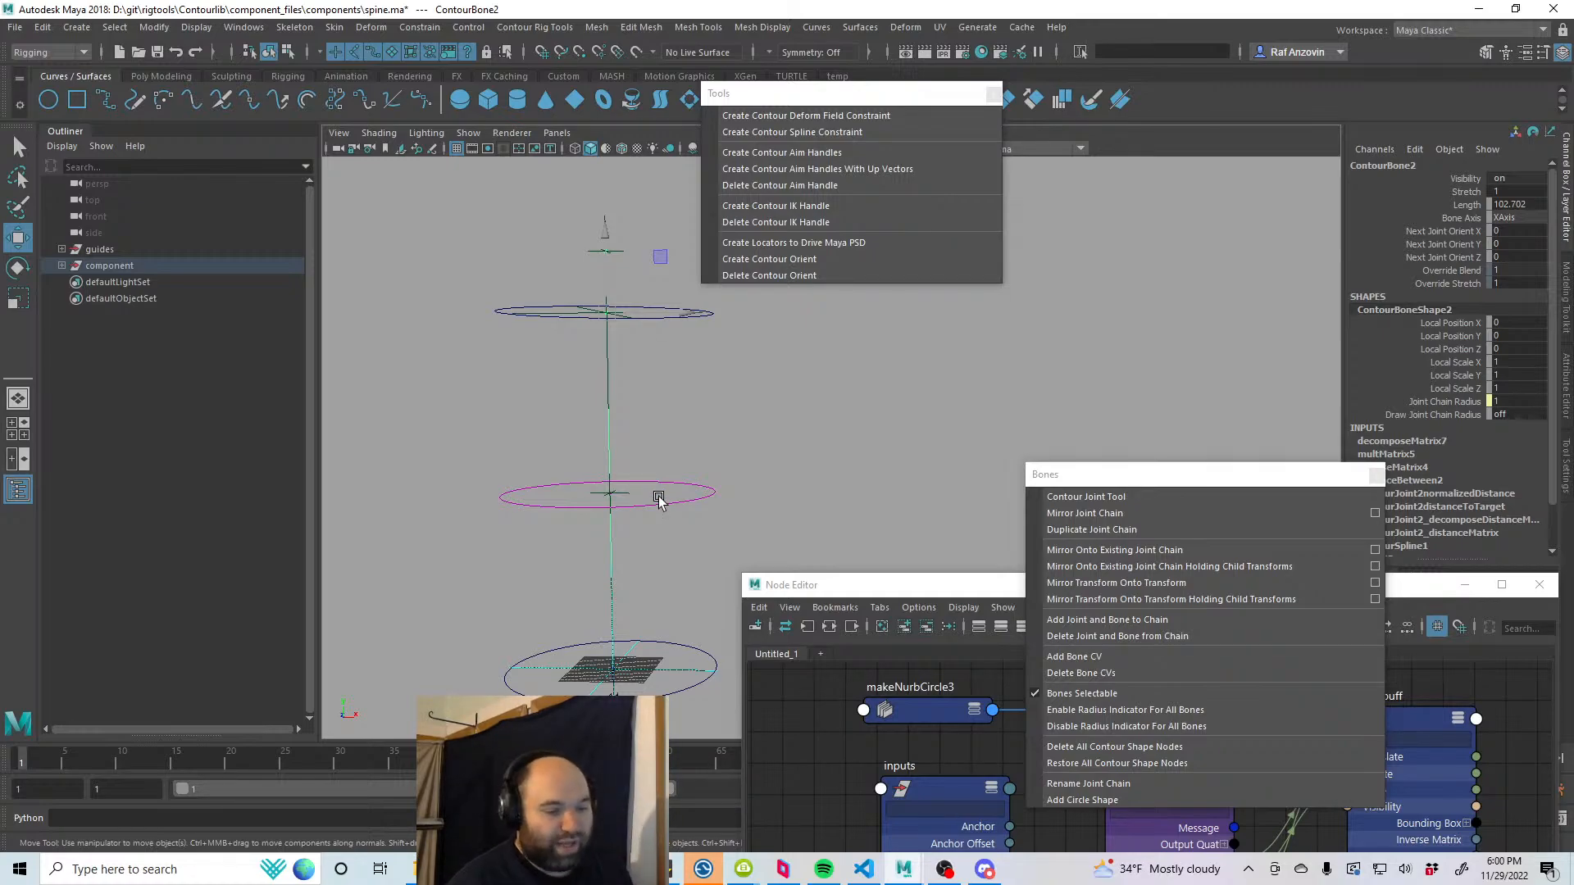
pyautogui.click(349, 326)
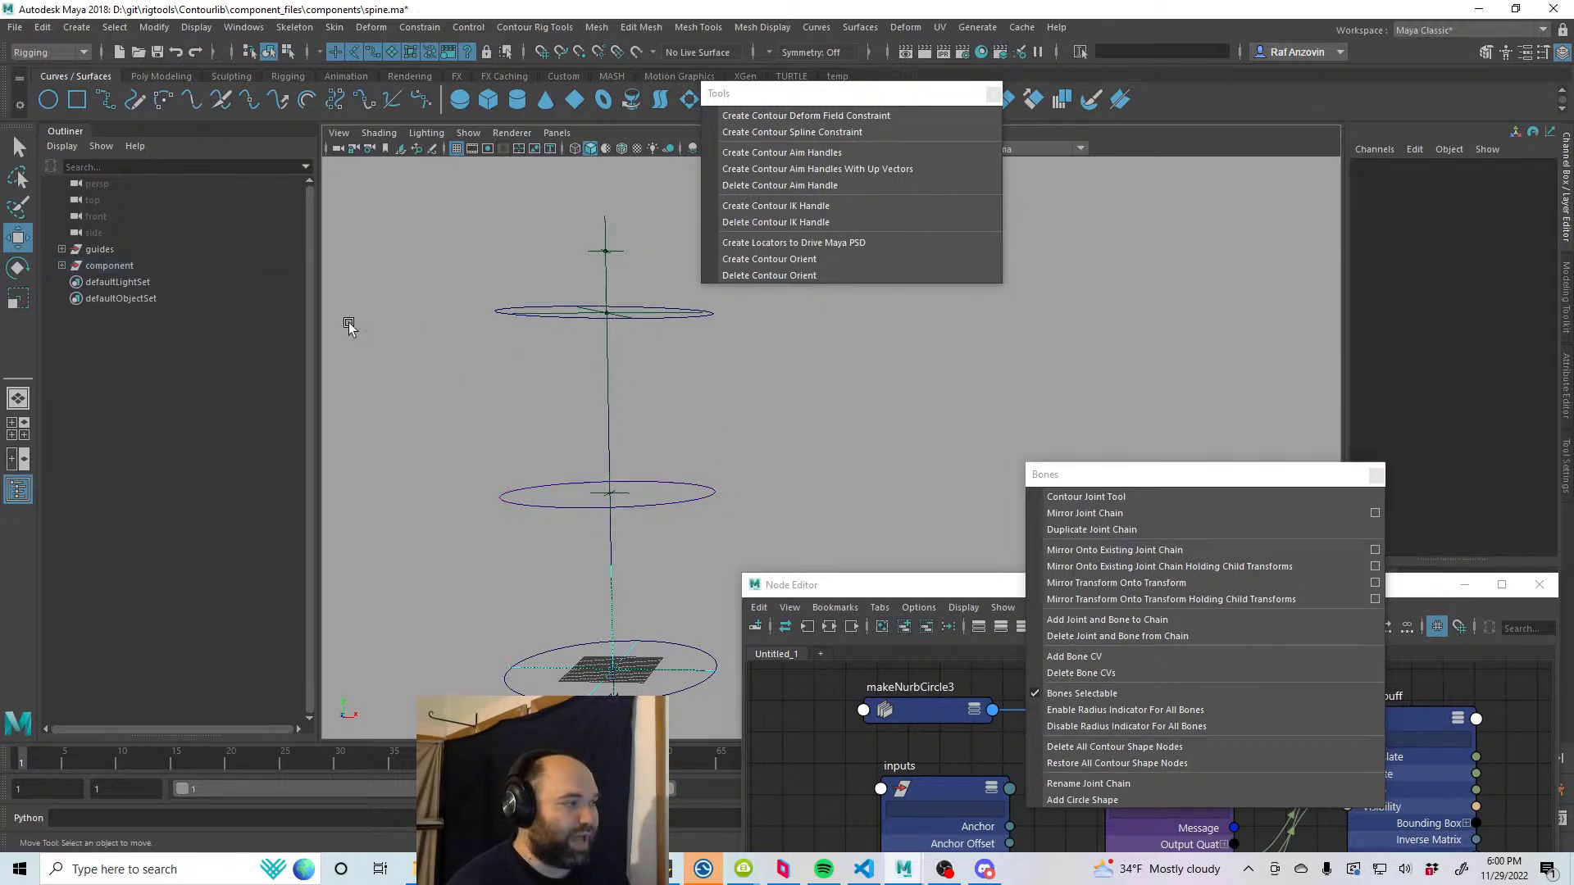
# Step: Expand the guides and component groups in the Outliner and reposition the Node Editor window clear of the spine controls
pyautogui.click(61, 249)
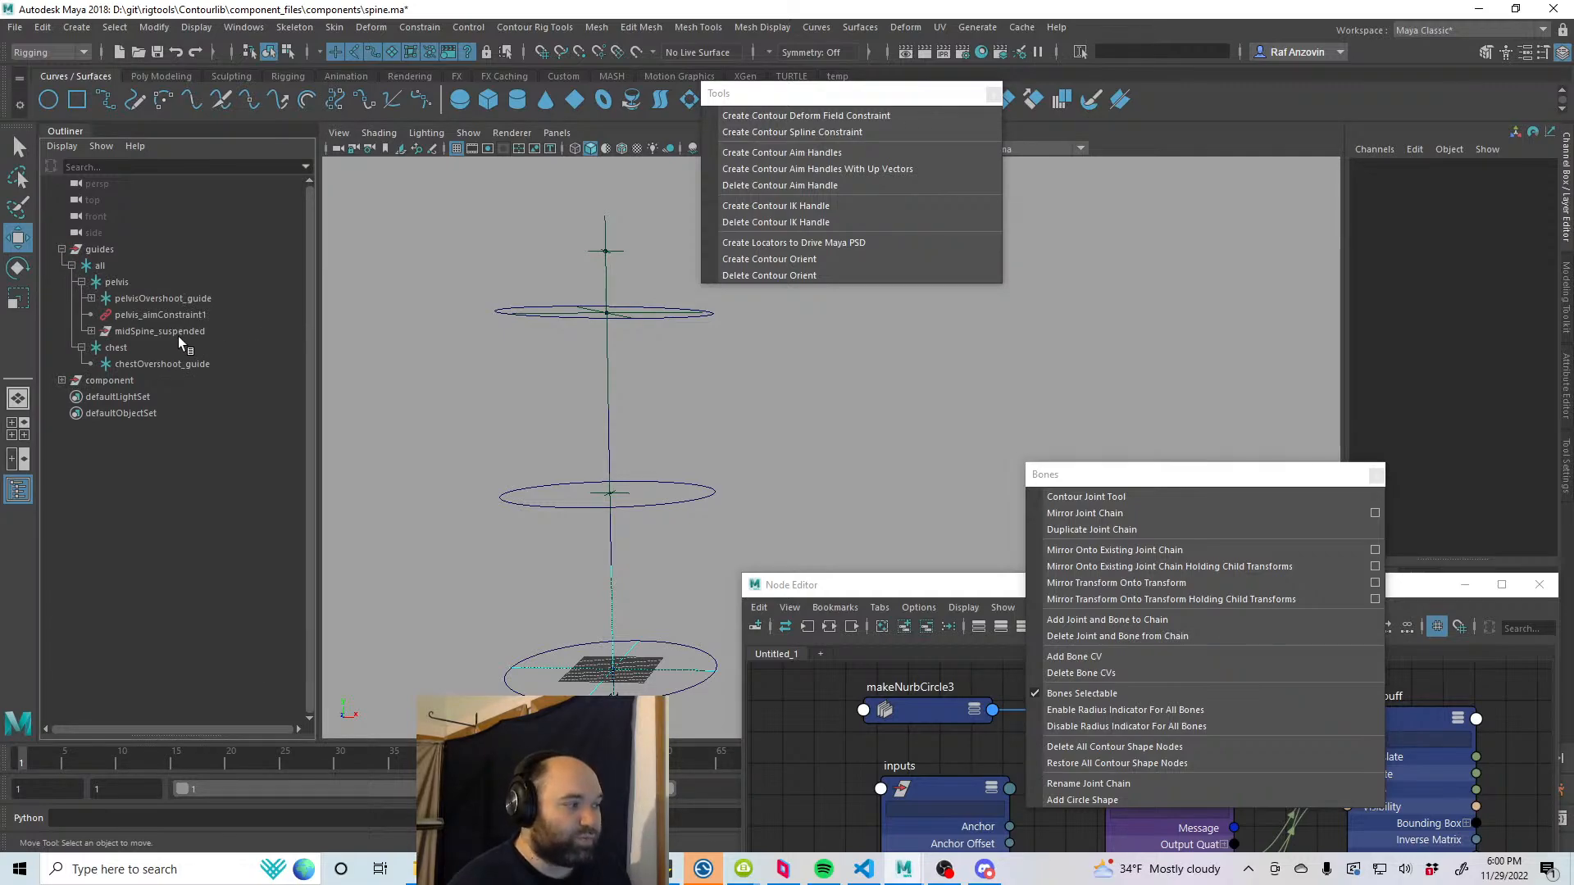
pyautogui.click(62, 380)
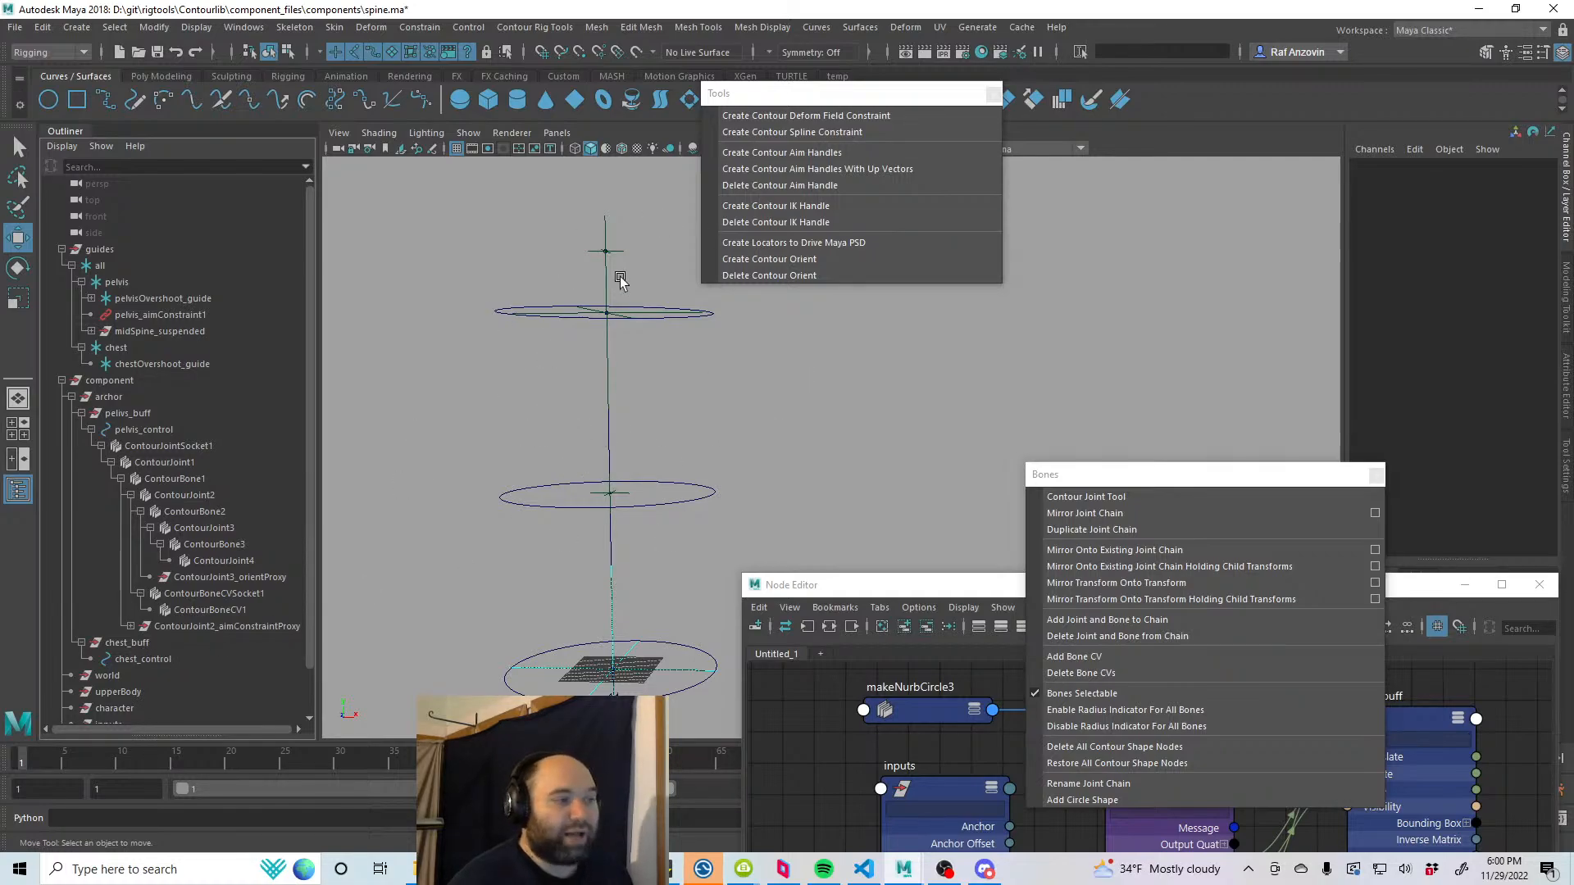
pyautogui.moveTo(955, 588); pyautogui.dragTo(789, 327)
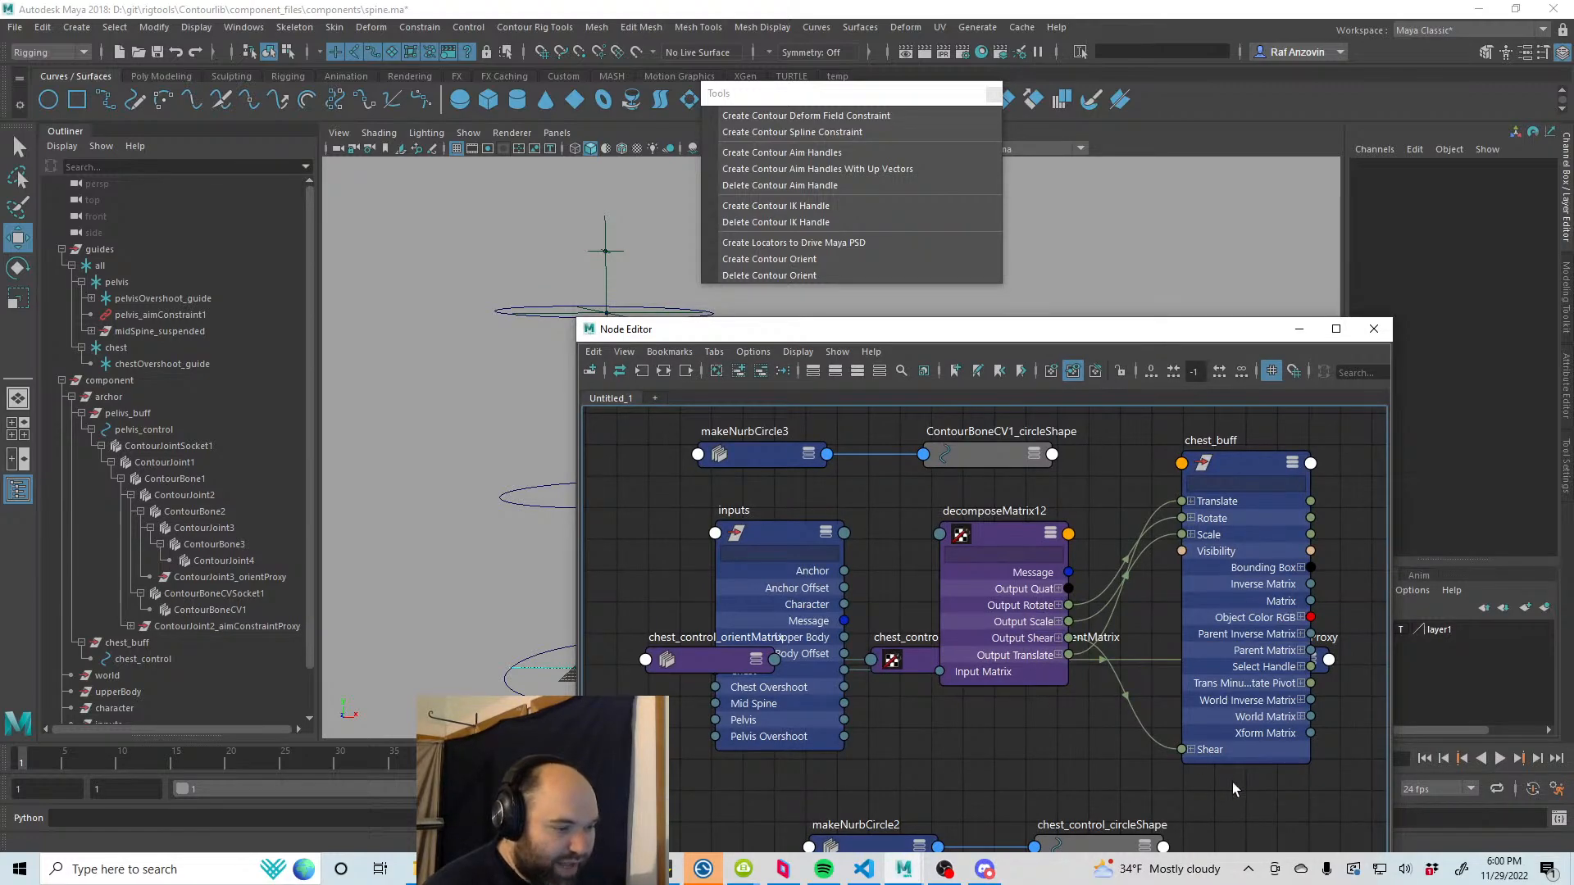
pyautogui.moveTo(968, 332); pyautogui.dragTo(1173, 616)
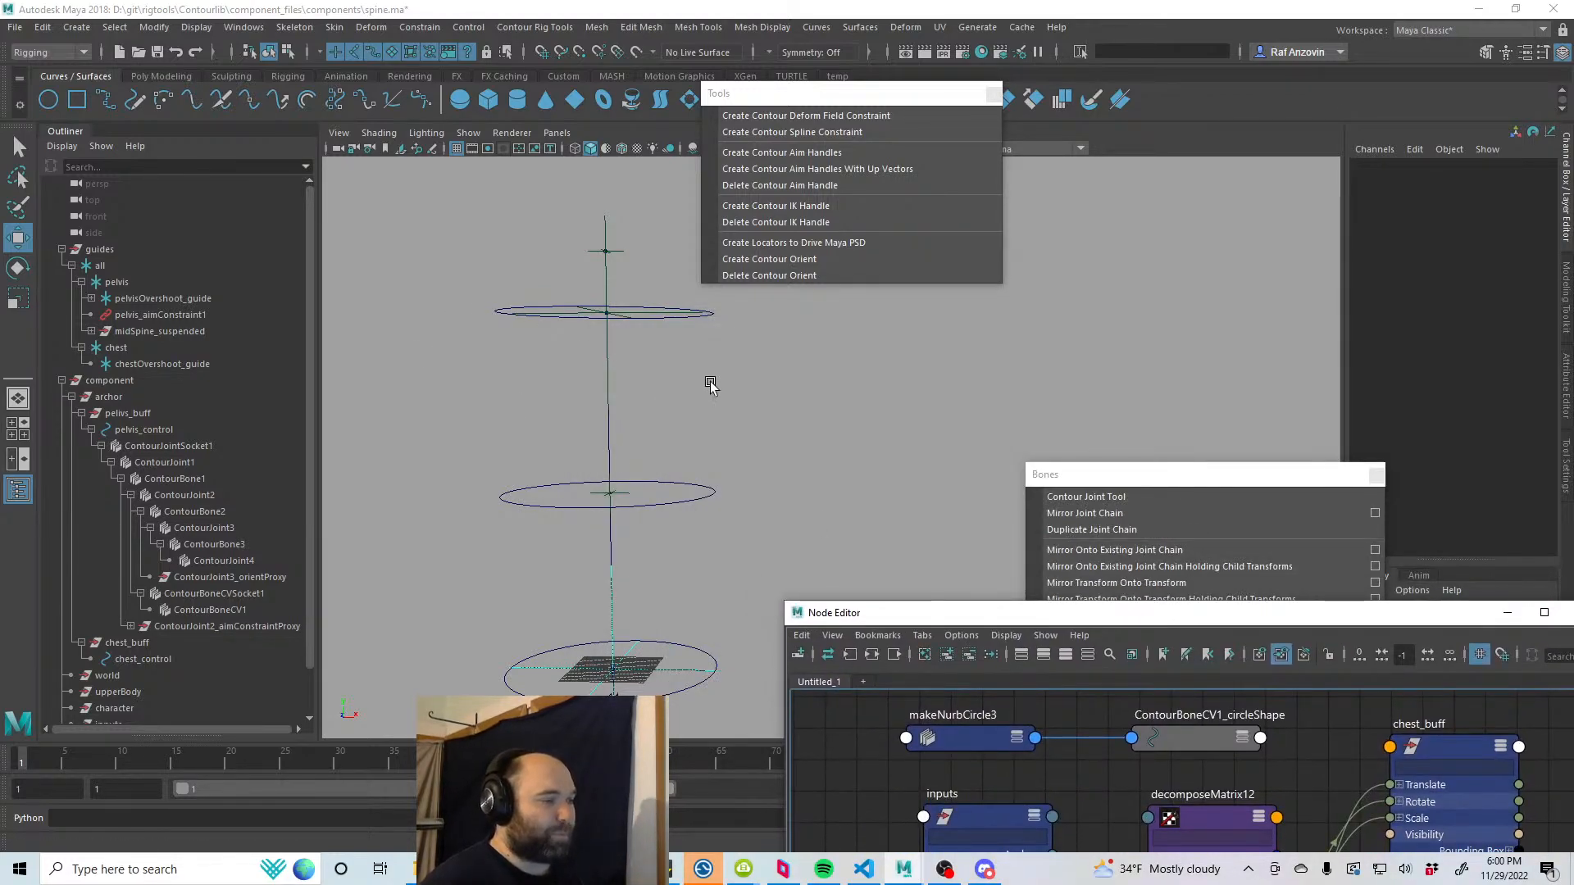
# Step: Try moving ContourJoint4, the end joint above the chest, off the spine axis and undo the move
pyautogui.scroll(5, 710, 386)
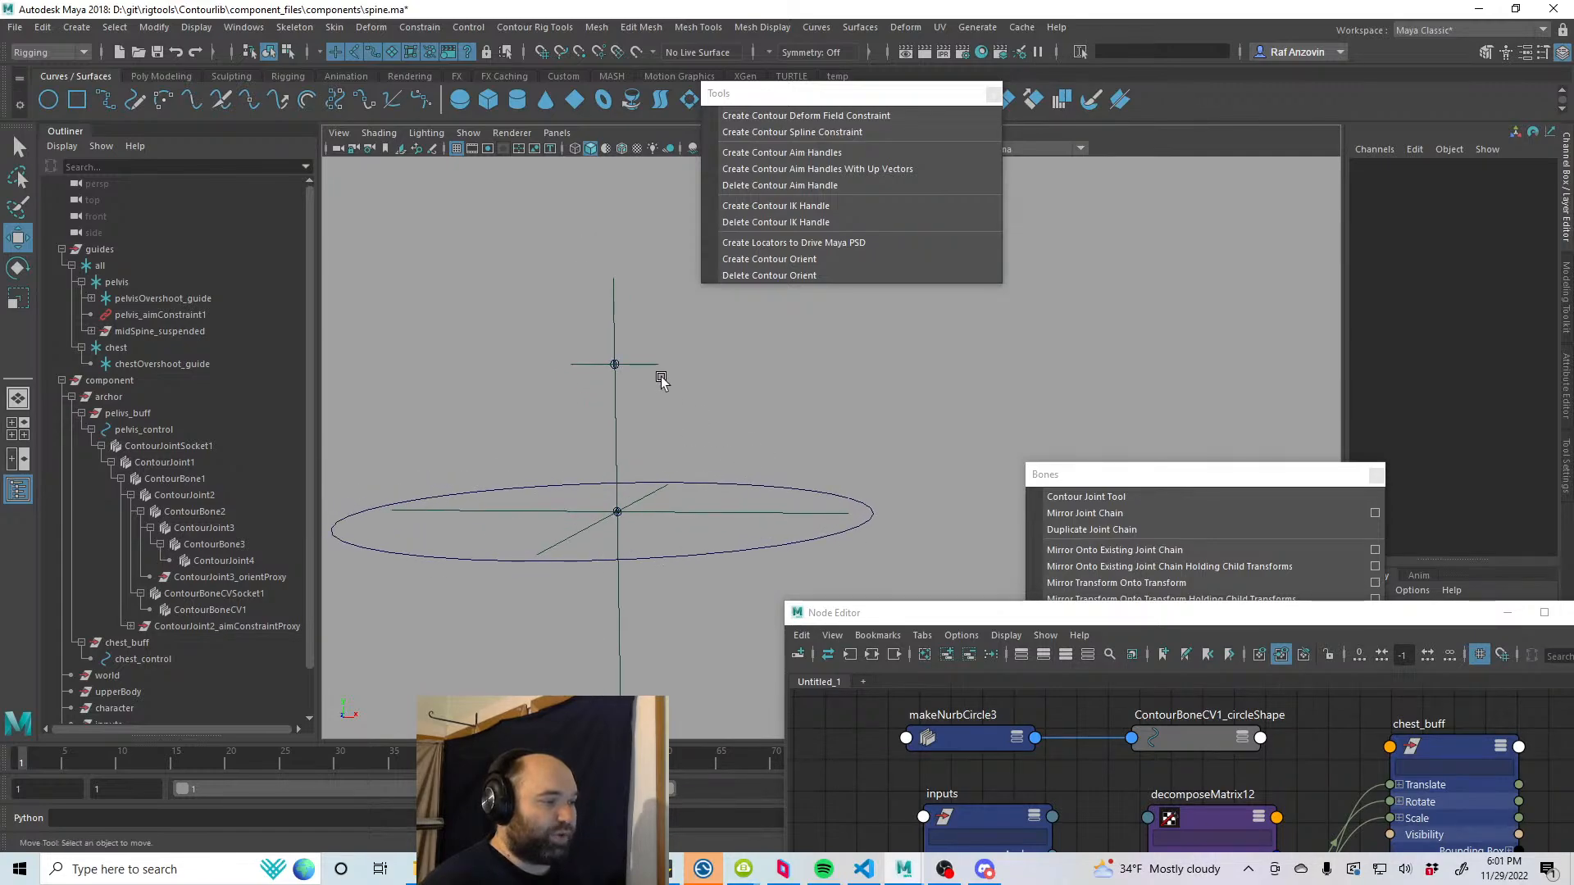
pyautogui.click(646, 364)
pyautogui.click(779, 377)
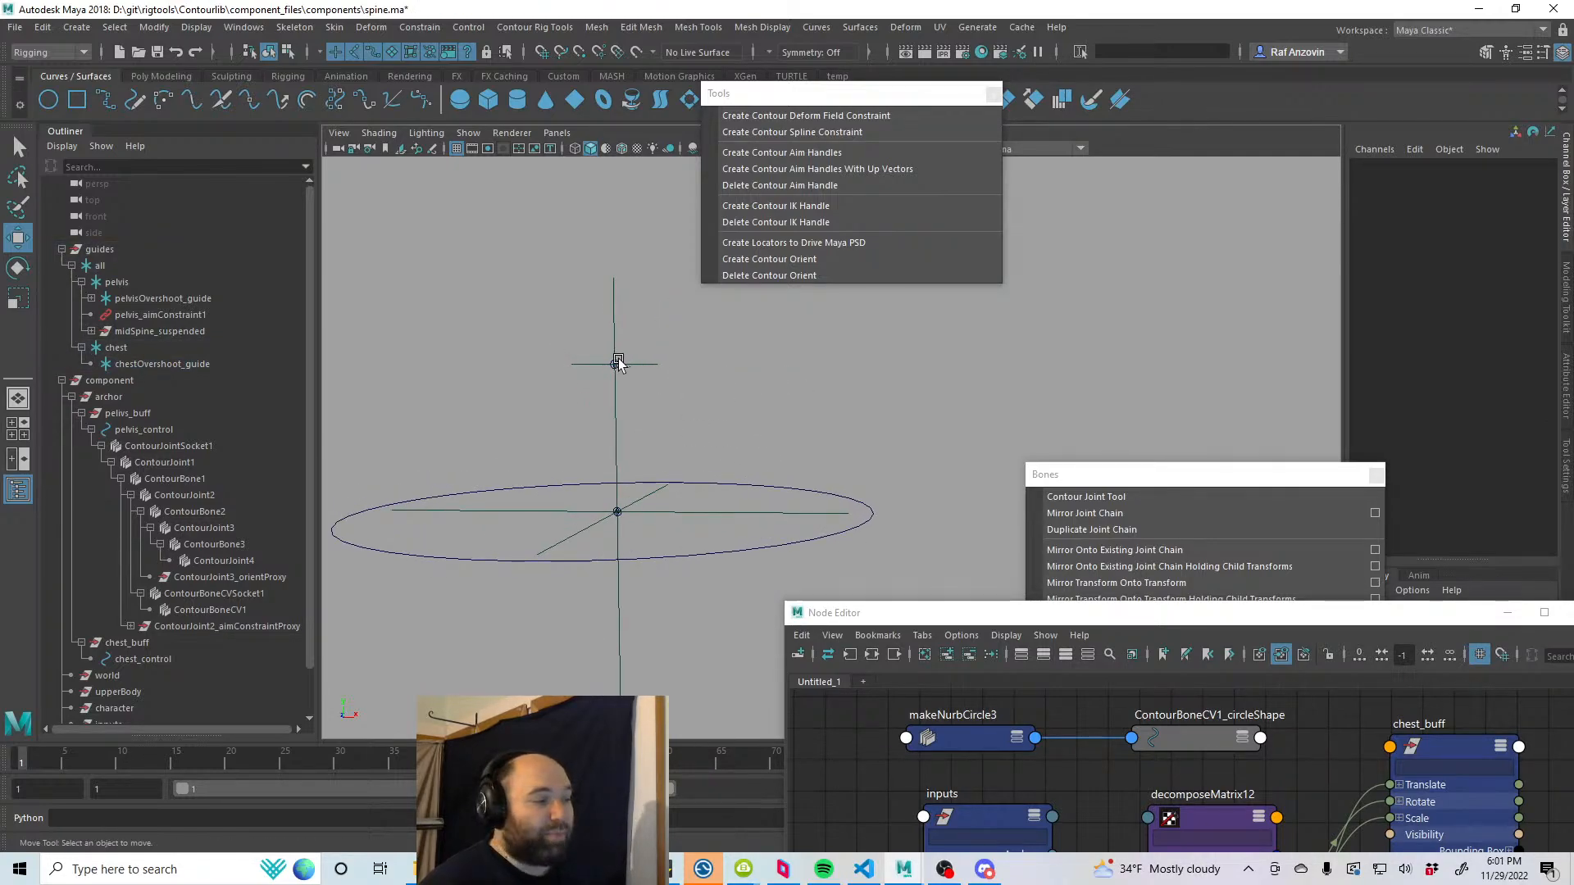
pyautogui.click(619, 361)
pyautogui.moveTo(621, 364); pyautogui.dragTo(741, 410)
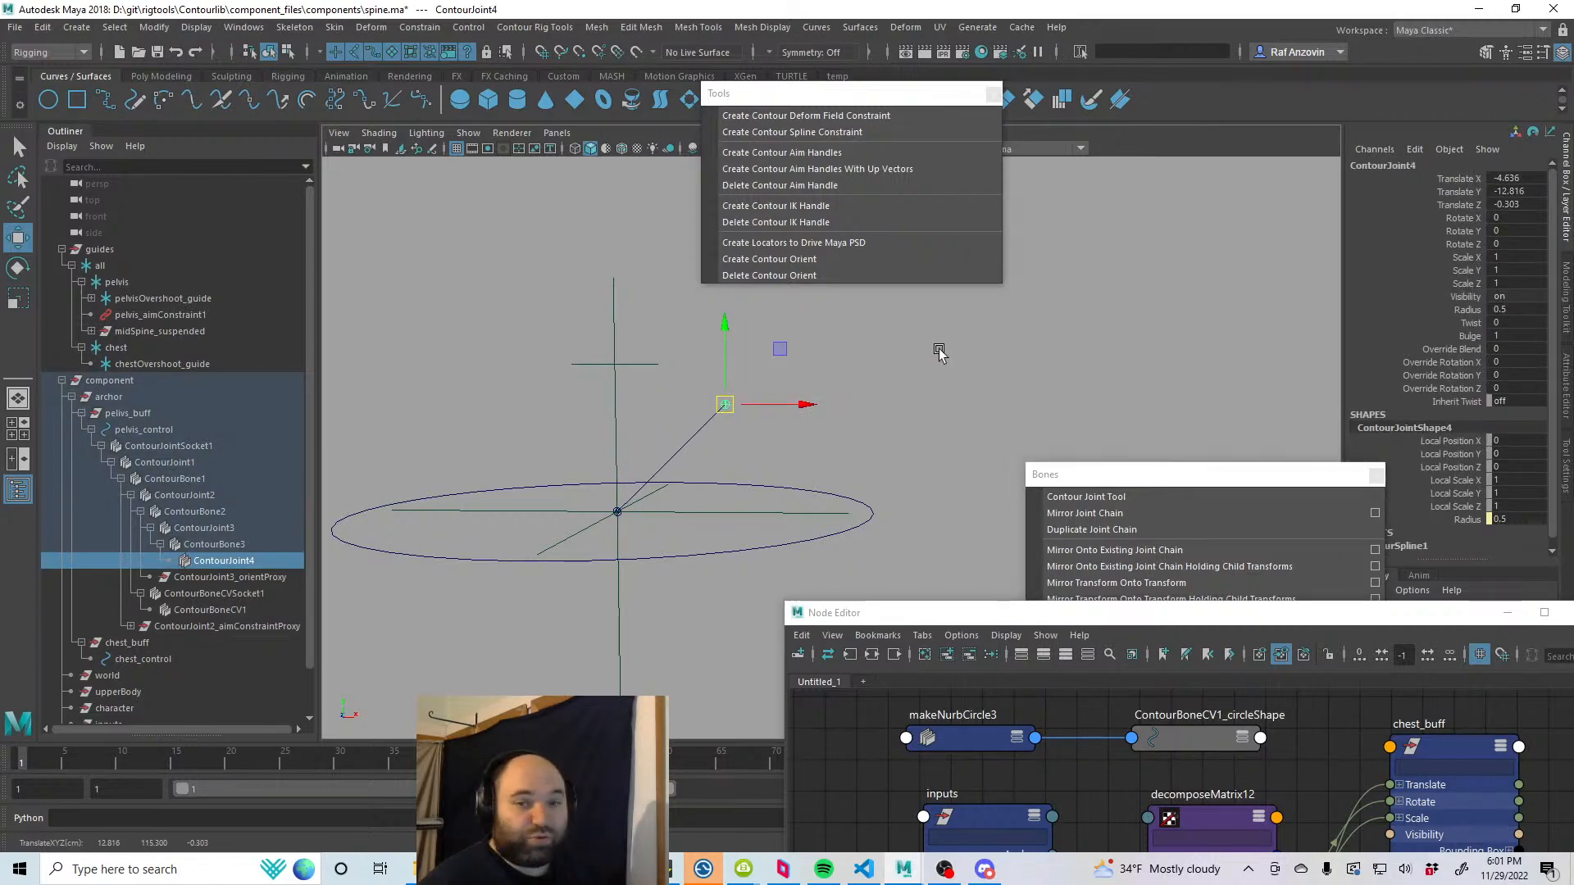
pyautogui.hotkey('ctrl', 'z')
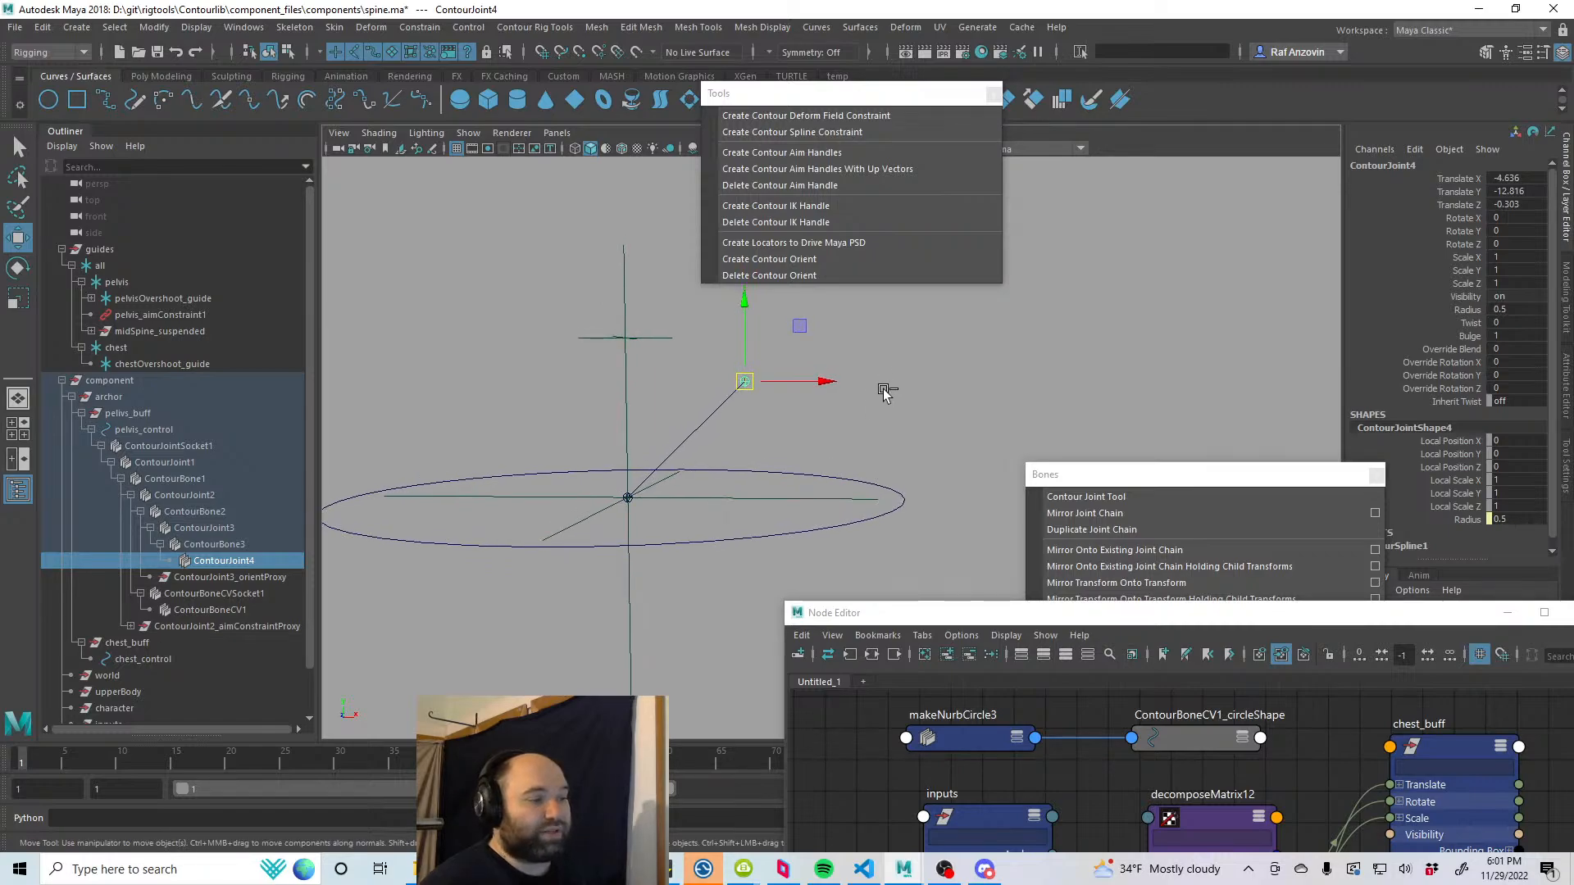
pyautogui.keyDown('alt'); pyautogui.moveTo(729, 407); pyautogui.dragTo(797, 404, button='middle'); pyautogui.keyUp('alt')
pyautogui.keyDown('alt'); pyautogui.moveTo(798, 405); pyautogui.dragTo(738, 405, button='right'); pyautogui.keyUp('alt')
pyautogui.keyDown('alt'); pyautogui.moveTo(738, 405); pyautogui.dragTo(731, 387, button='middle'); pyautogui.keyUp('alt')
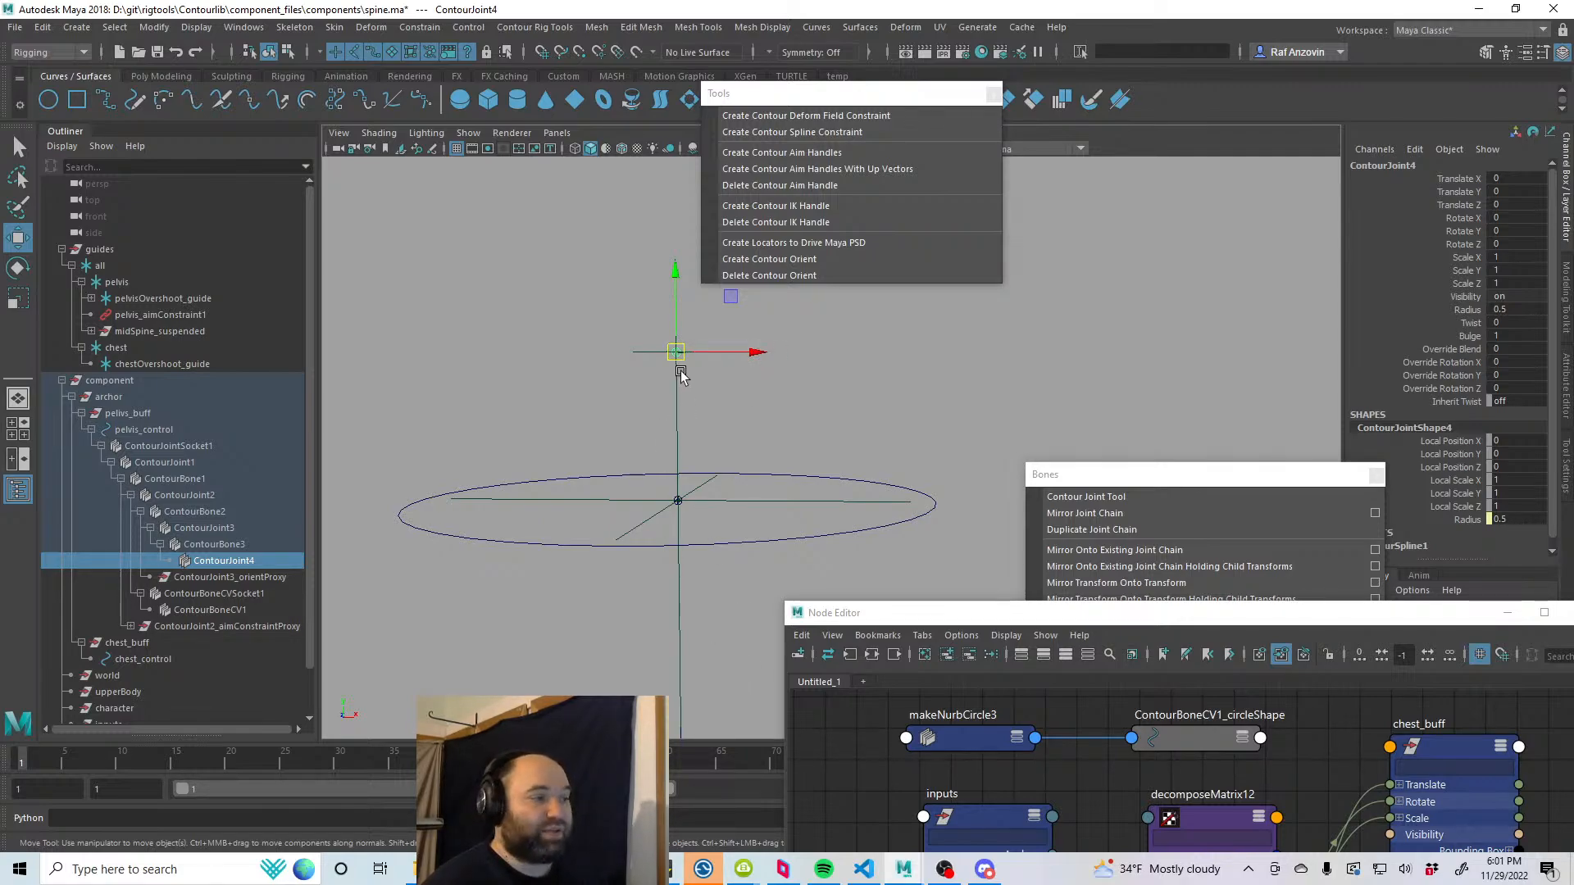
# Step: Try pulling ContourJoint4 diagonally away from its guide twice, undoing each move, and clear the selection
pyautogui.moveTo(677, 358); pyautogui.dragTo(775, 393)
pyautogui.hotkey('ctrl', 'z')
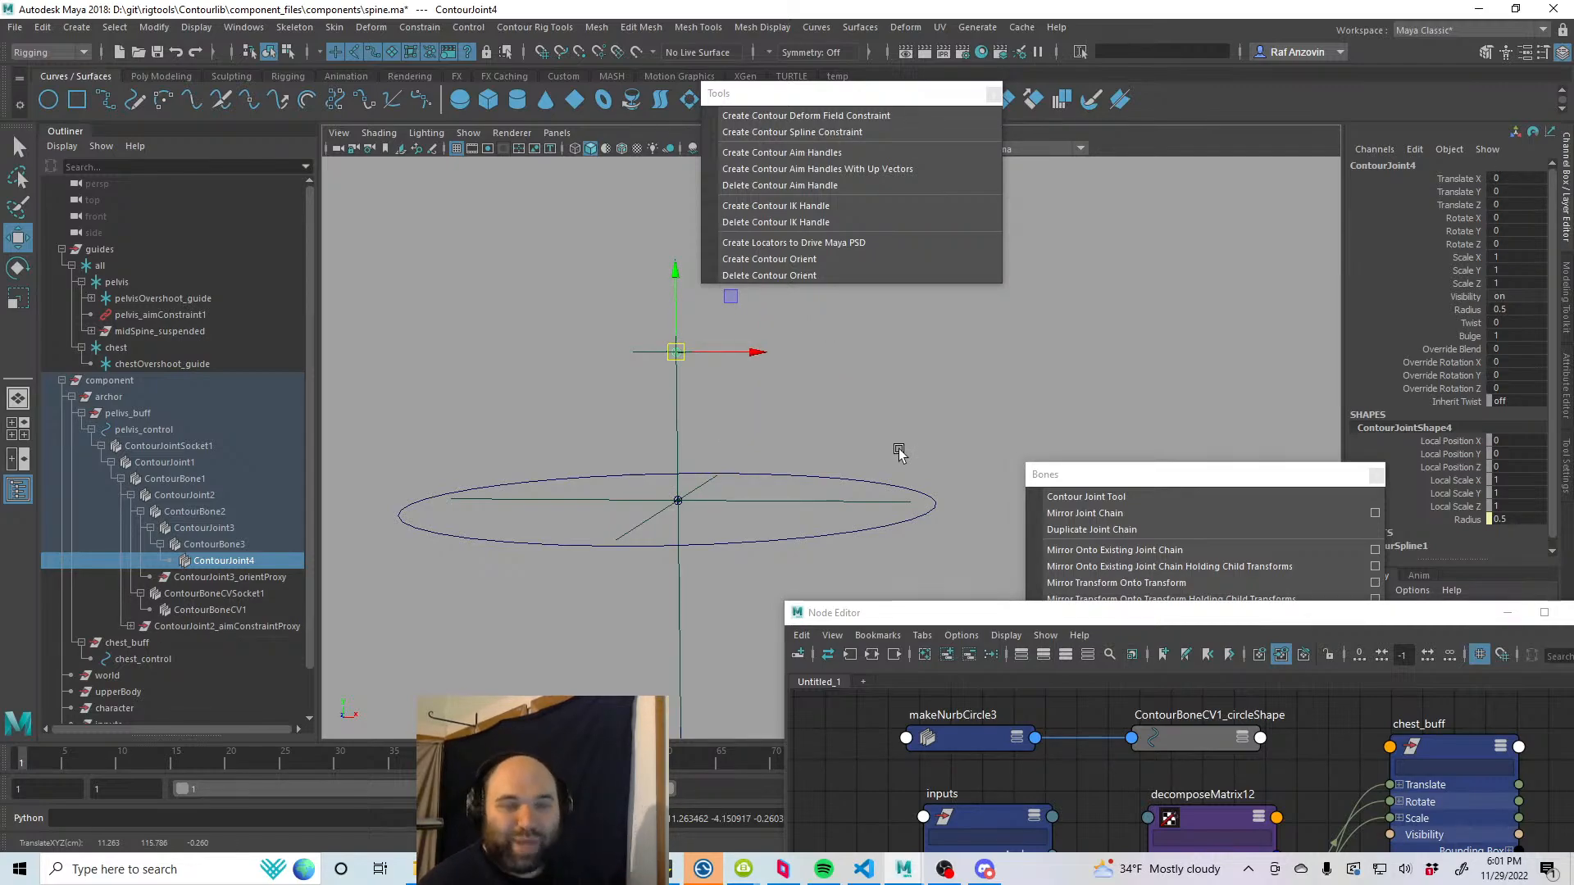
pyautogui.moveTo(678, 359); pyautogui.dragTo(735, 386)
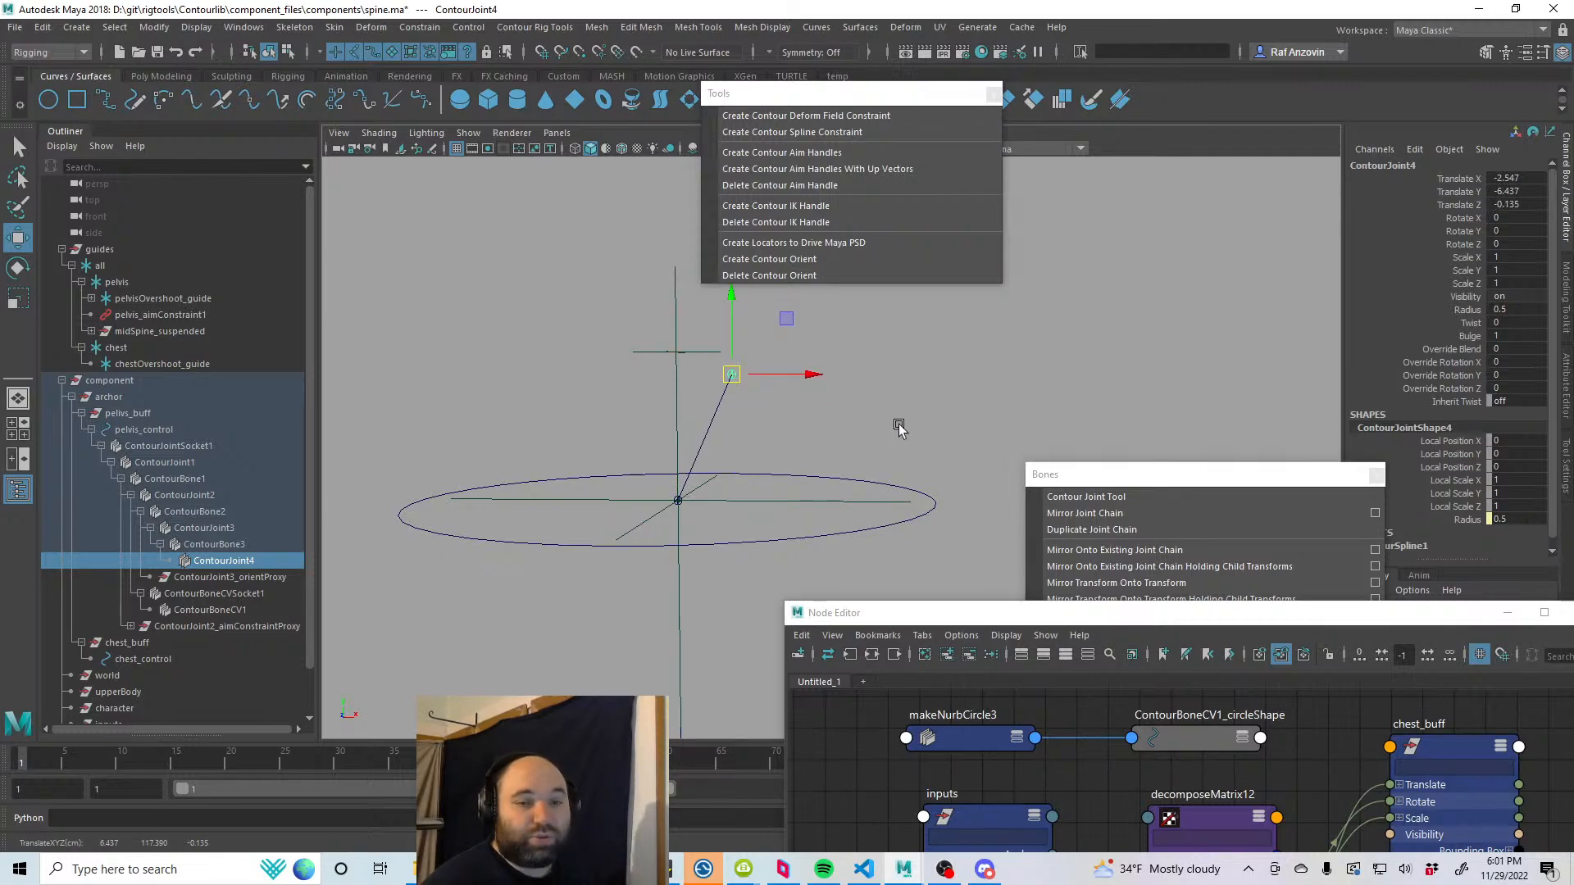
pyautogui.hotkey('ctrl', 'z')
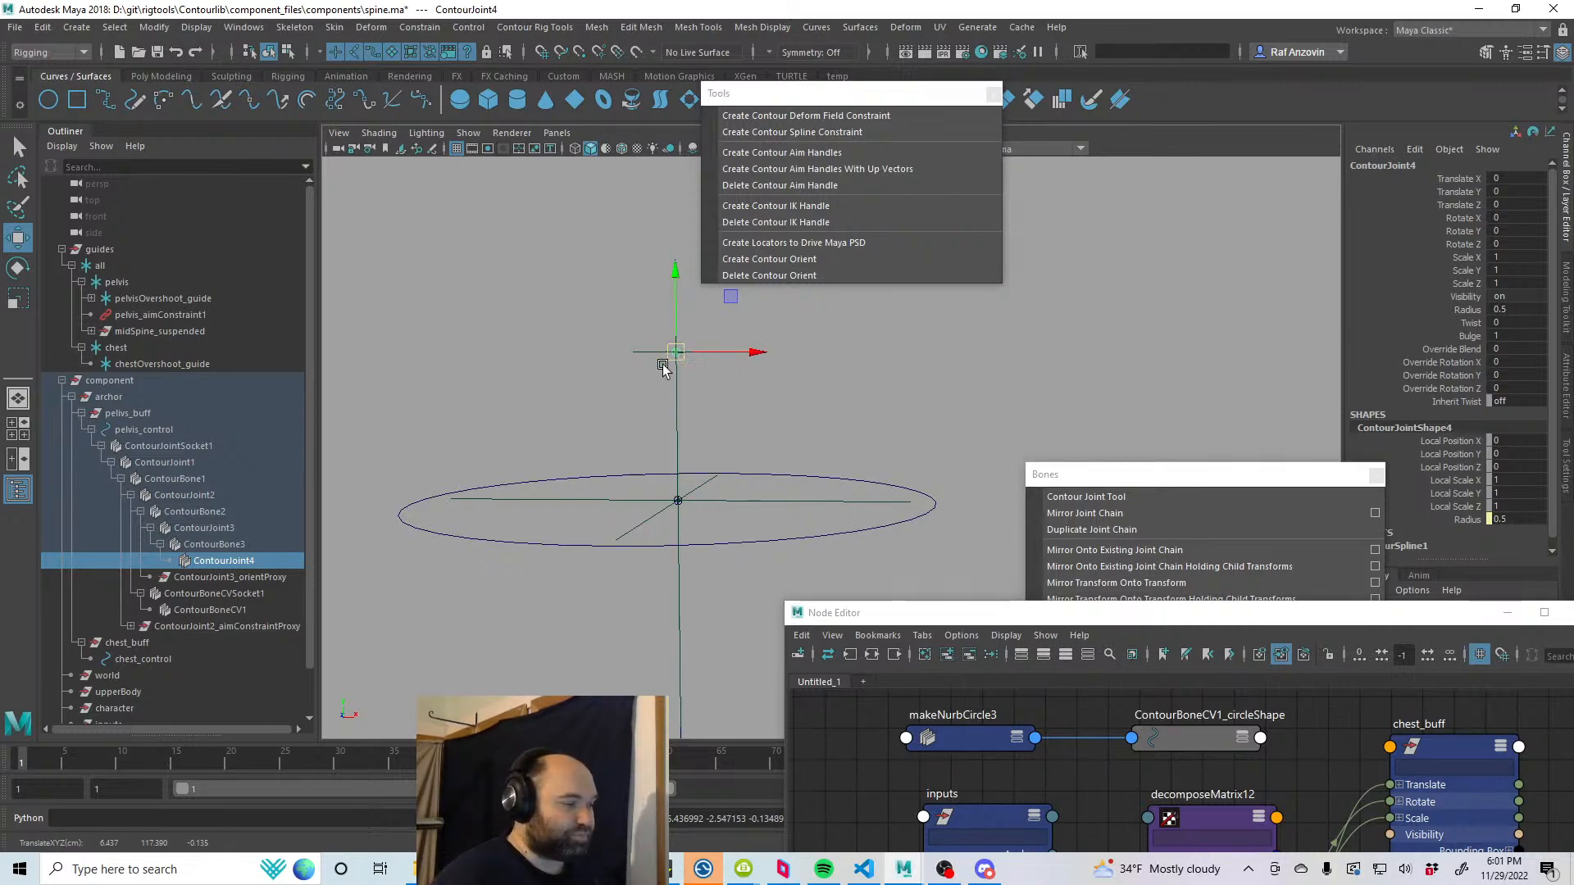
pyautogui.click(251, 556)
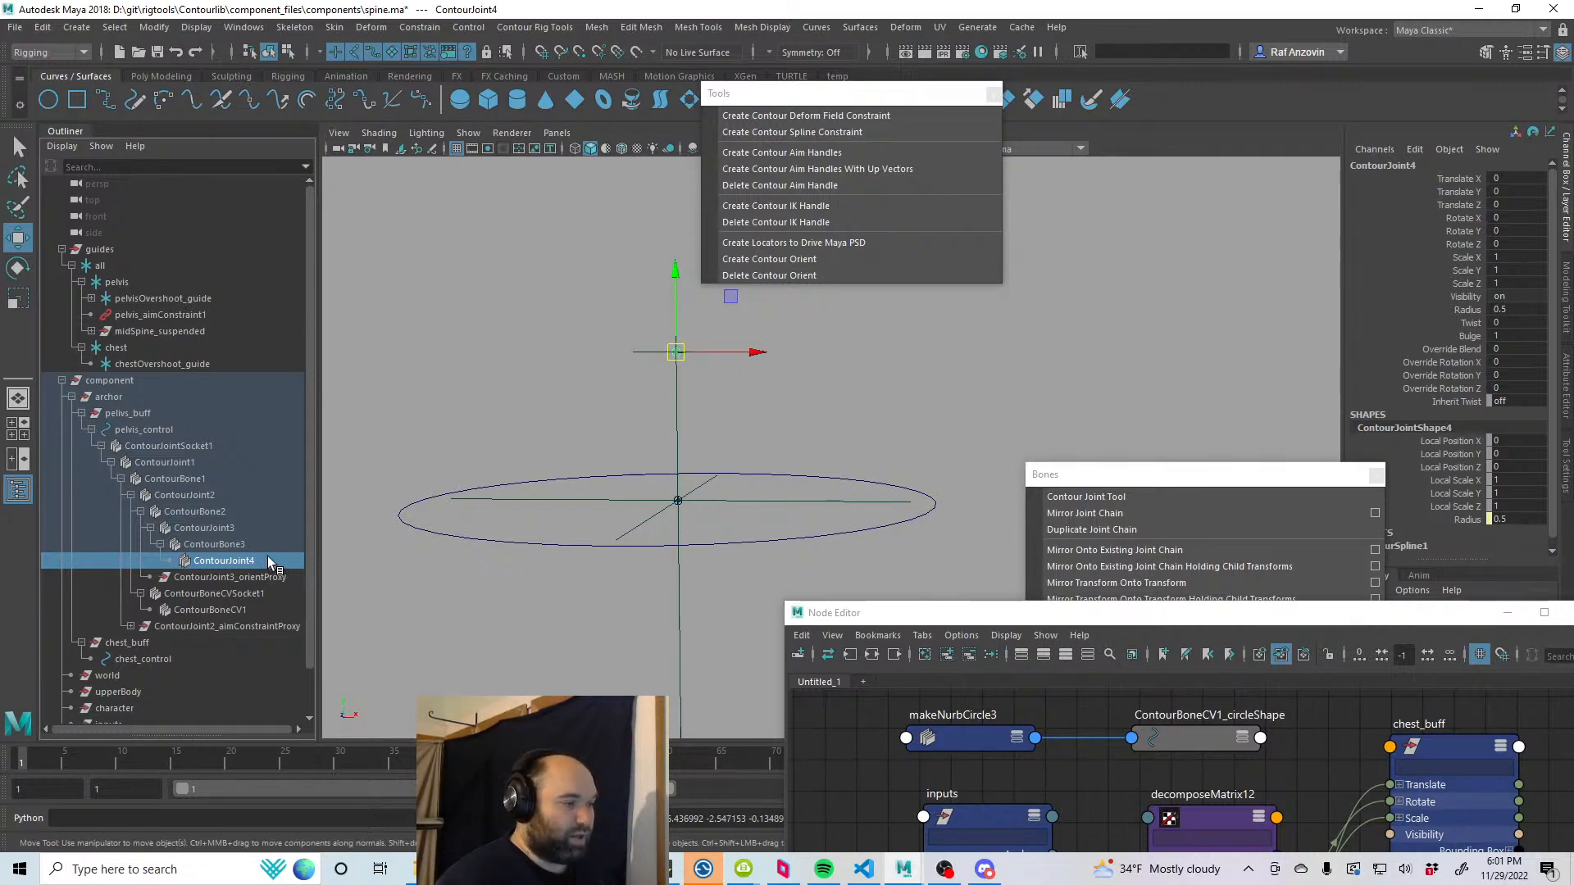
pyautogui.click(807, 389)
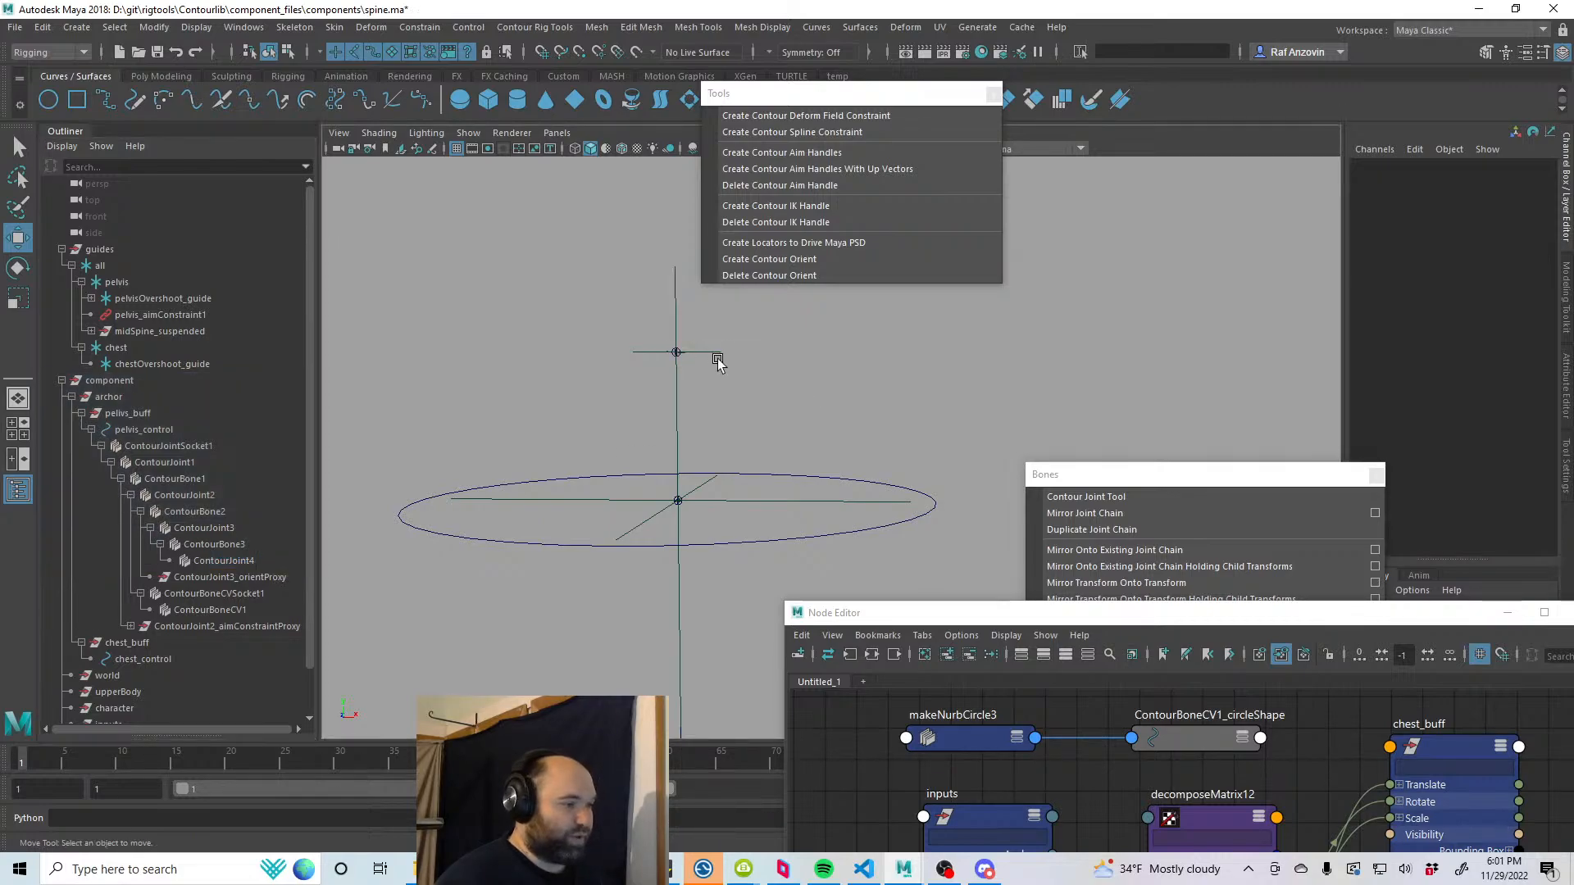
# Step: Select chestOvershoot_guide, reposition the Node Editor beside the spine controls and clear its graph
pyautogui.click(718, 351)
pyautogui.moveTo(1183, 620); pyautogui.dragTo(1064, 244)
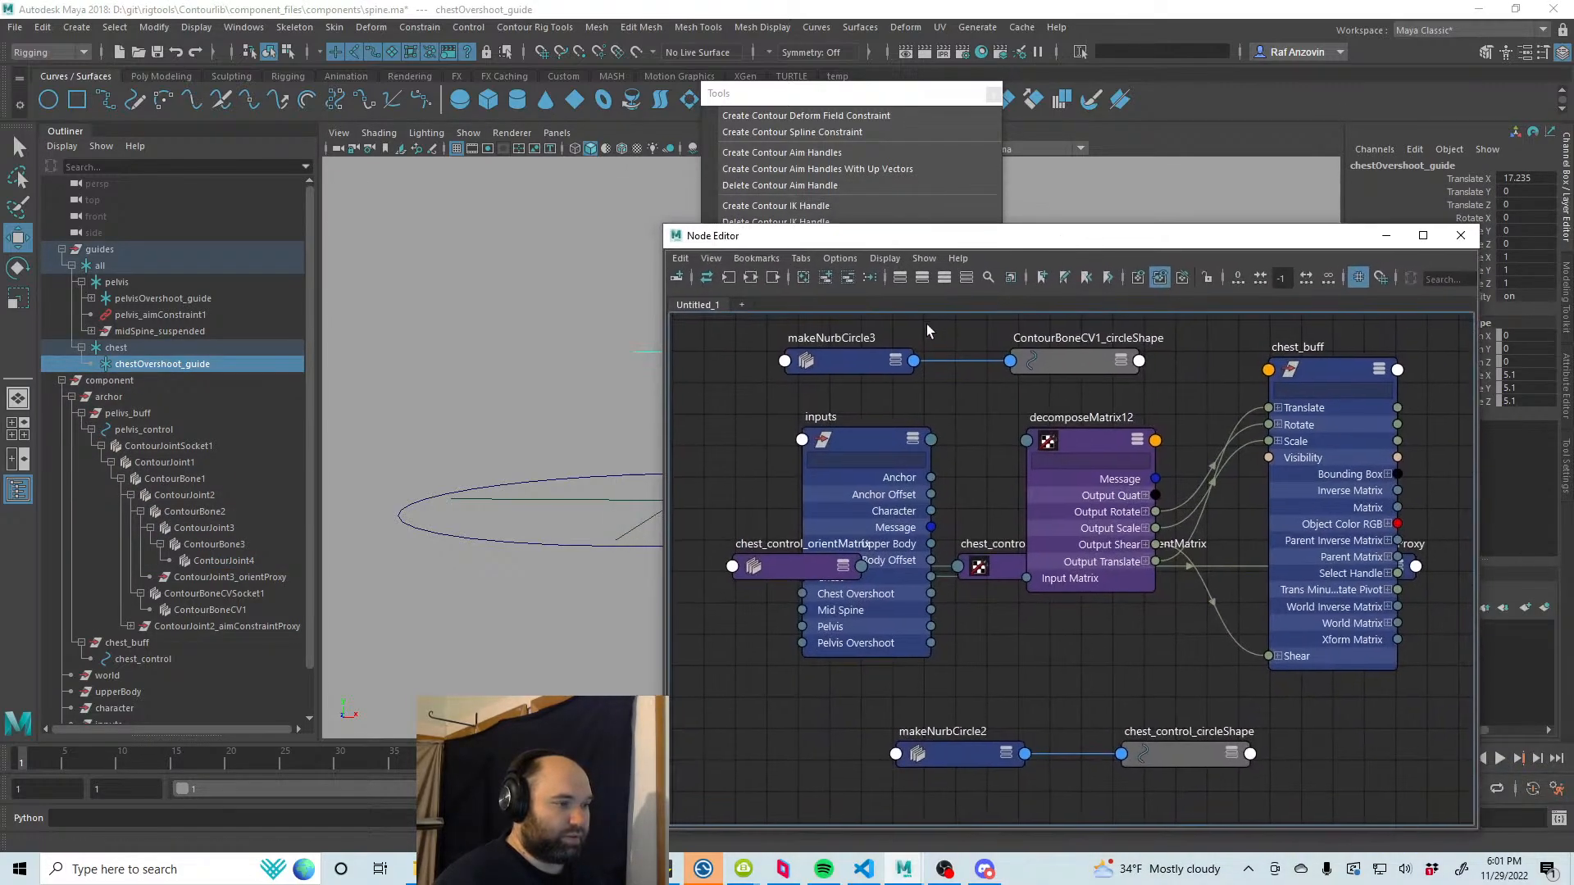
pyautogui.moveTo(858, 239); pyautogui.dragTo(955, 251)
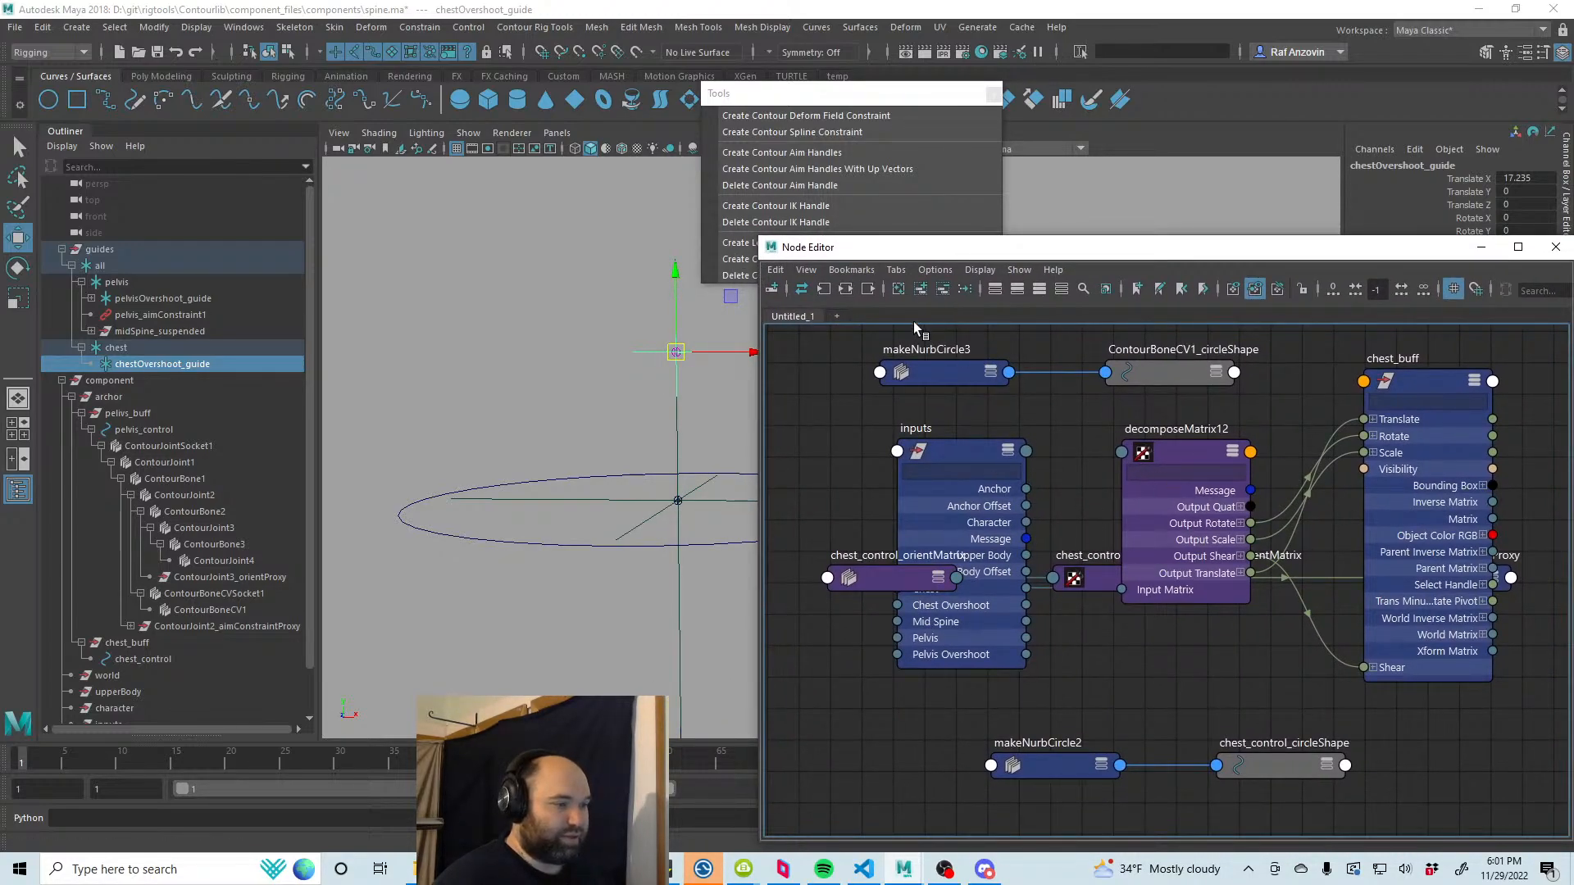
pyautogui.click(921, 289)
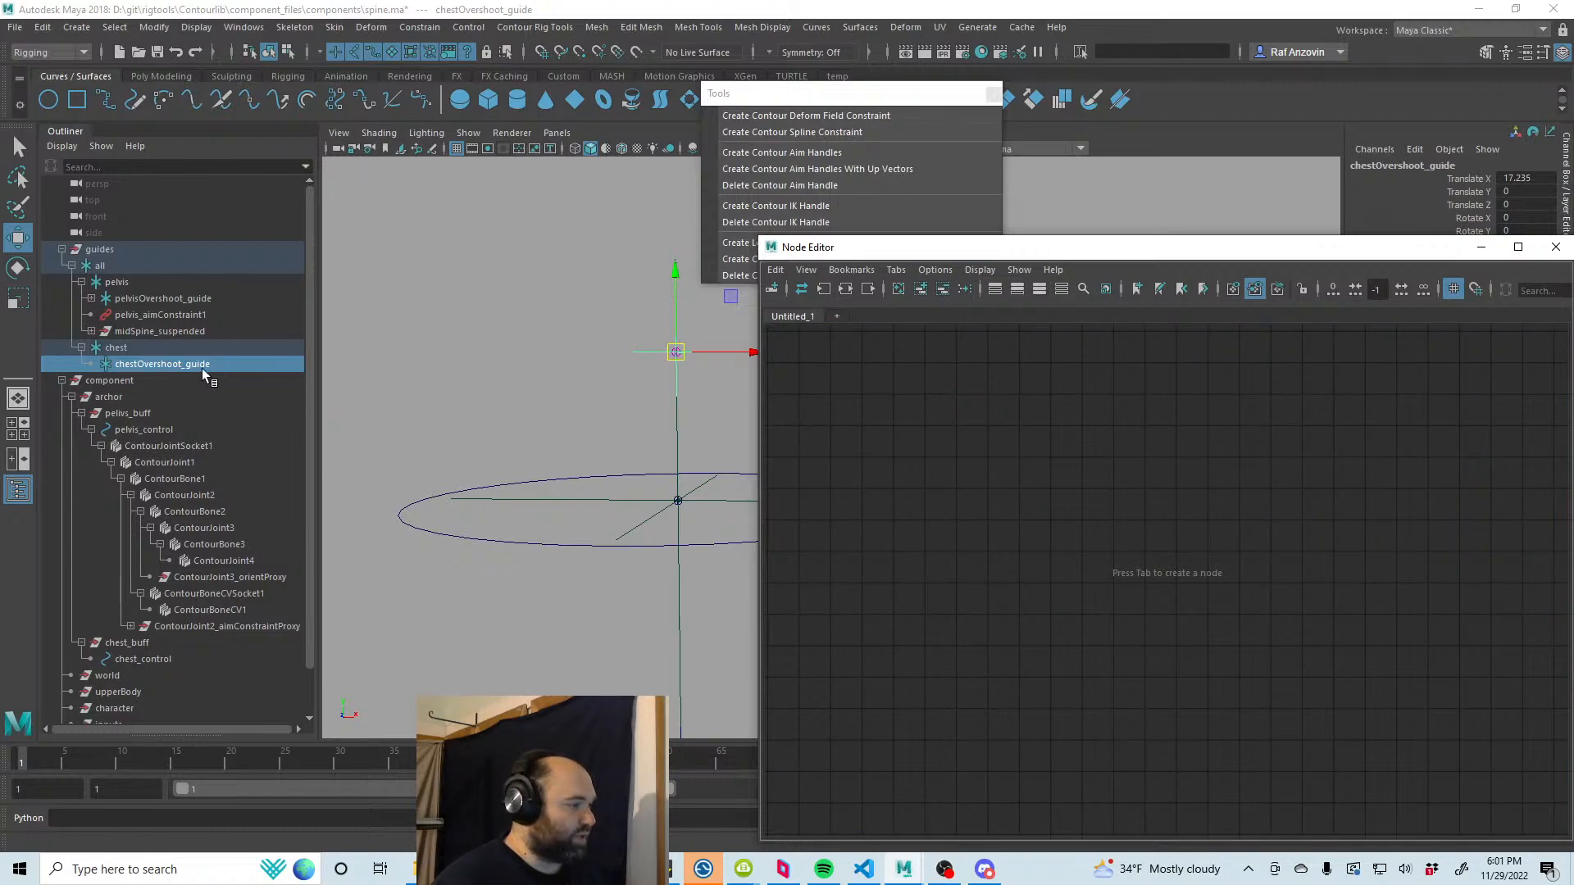
# Step: Add the component's inputs group and ContourJoint4 to the empty node graph, leaving space between them for new nodes
pyautogui.scroll(-1, 238, 494)
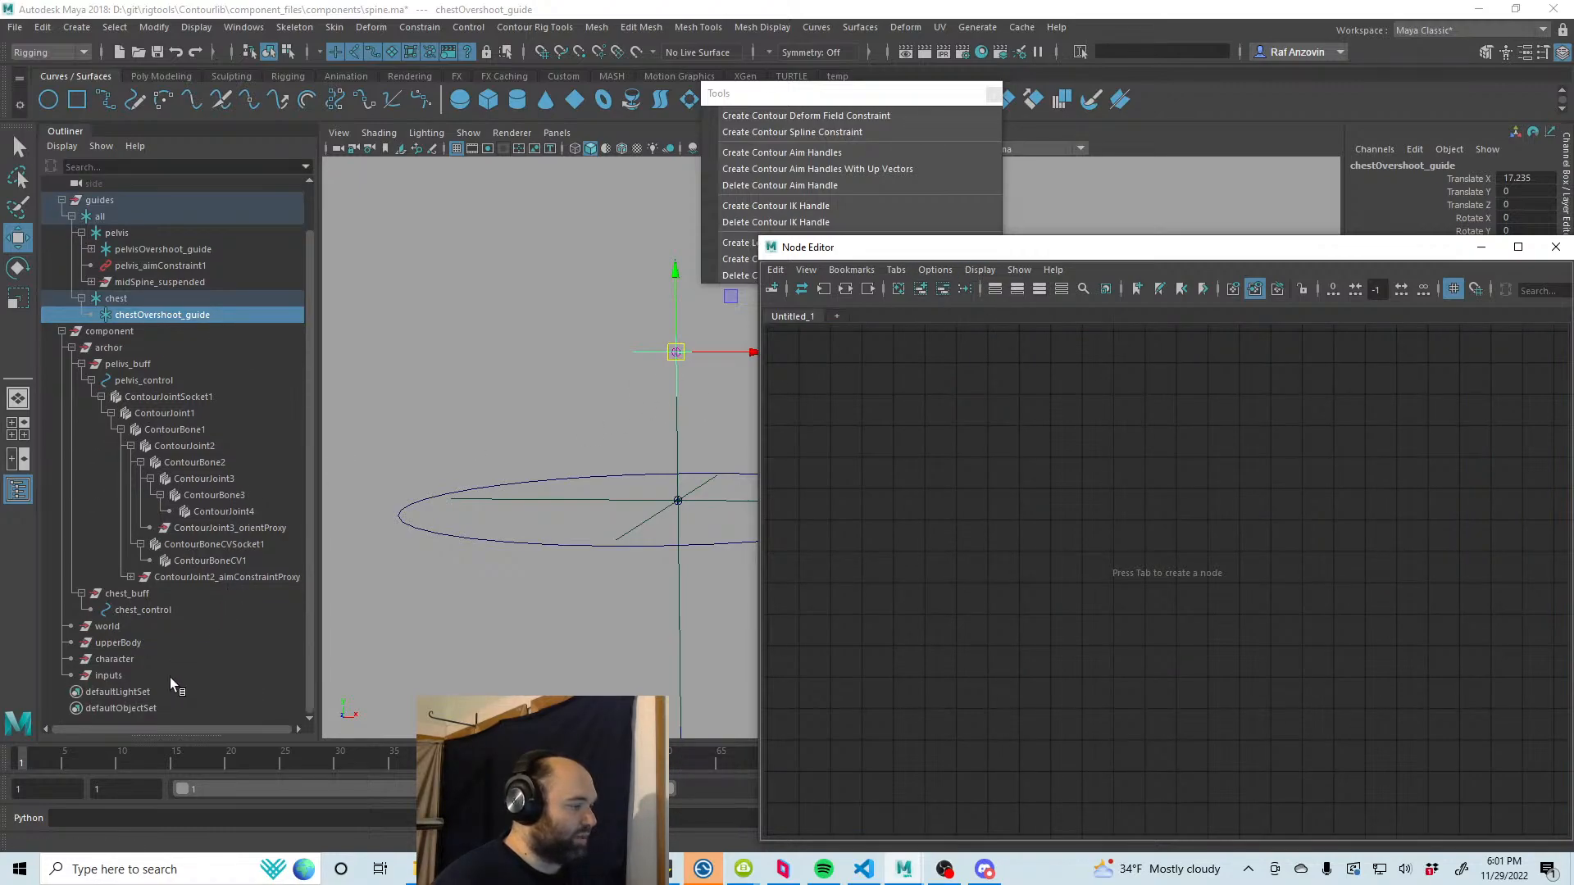
pyautogui.click(141, 677)
pyautogui.moveTo(141, 677); pyautogui.dragTo(916, 509, button='middle')
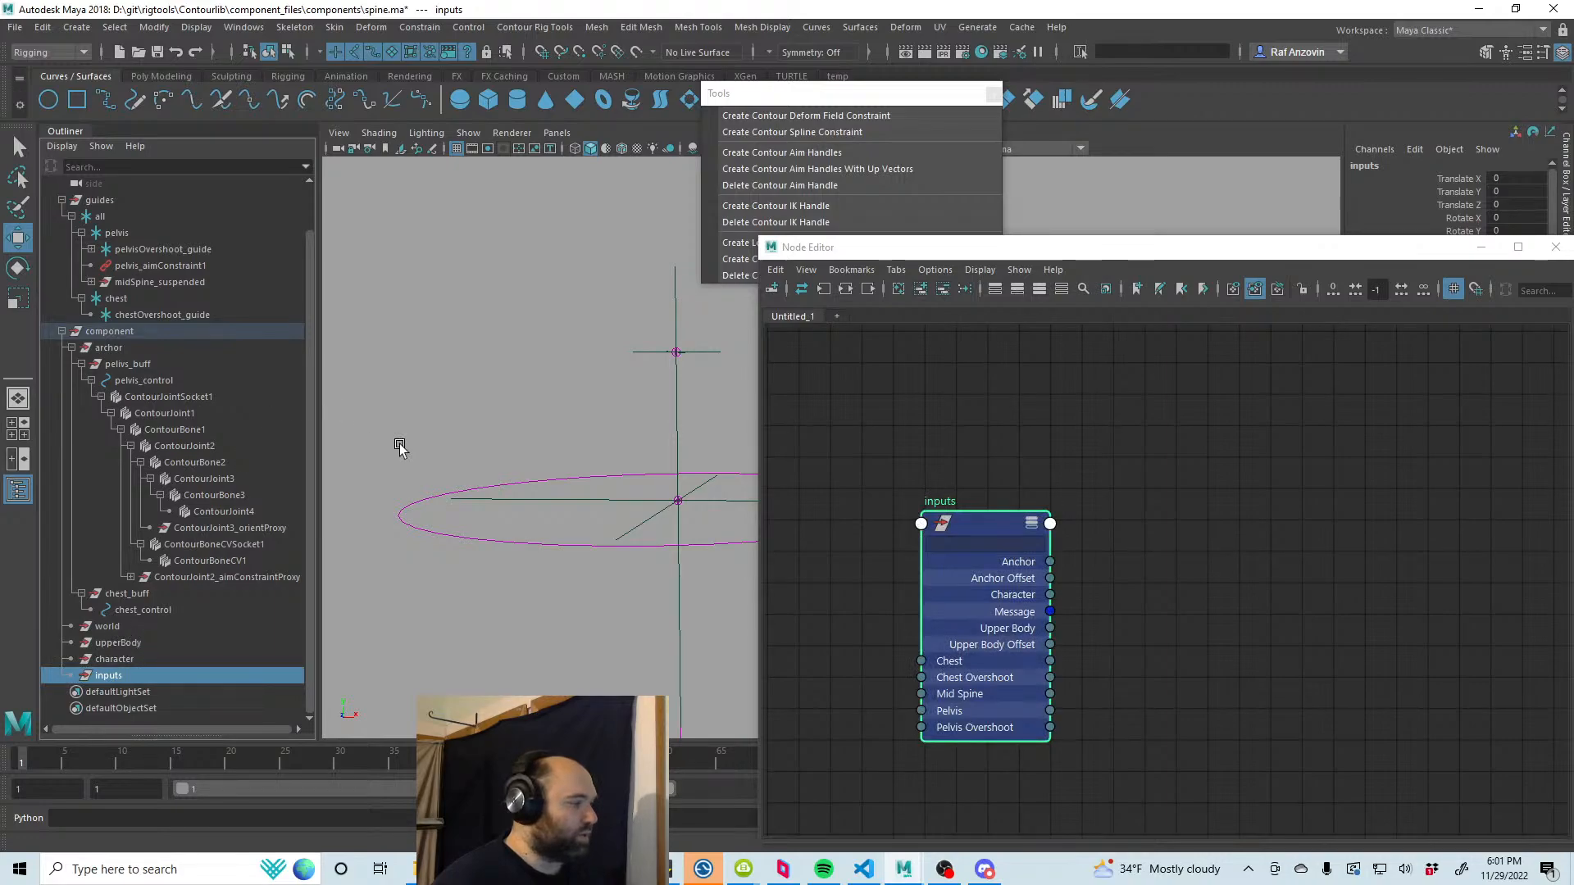
pyautogui.click(689, 348)
pyautogui.click(679, 350)
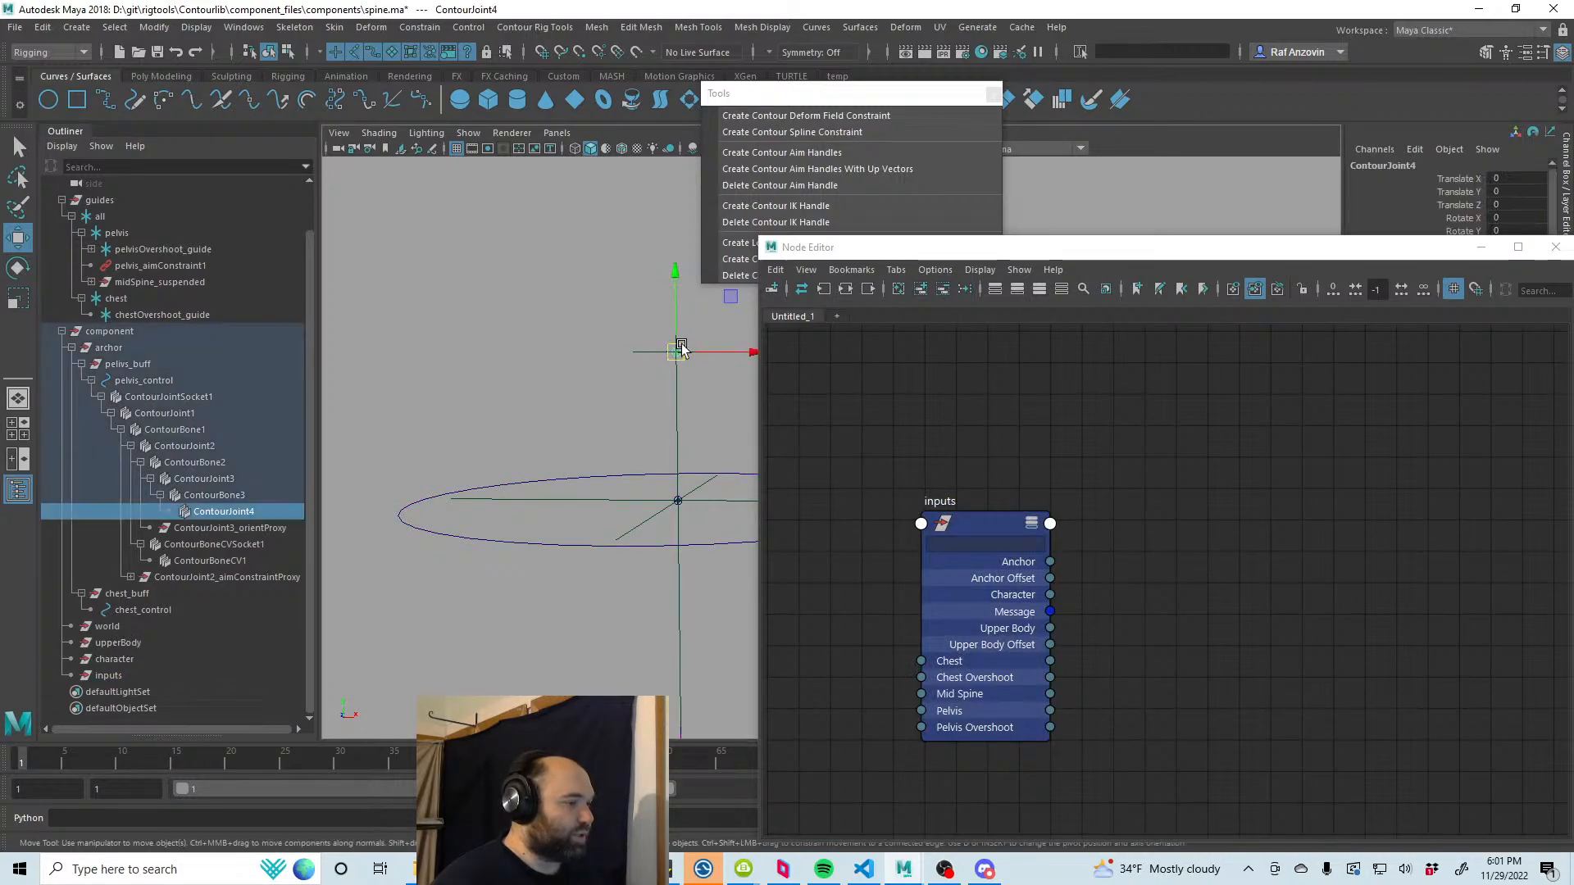
pyautogui.moveTo(225, 513); pyautogui.dragTo(1287, 586, button='middle')
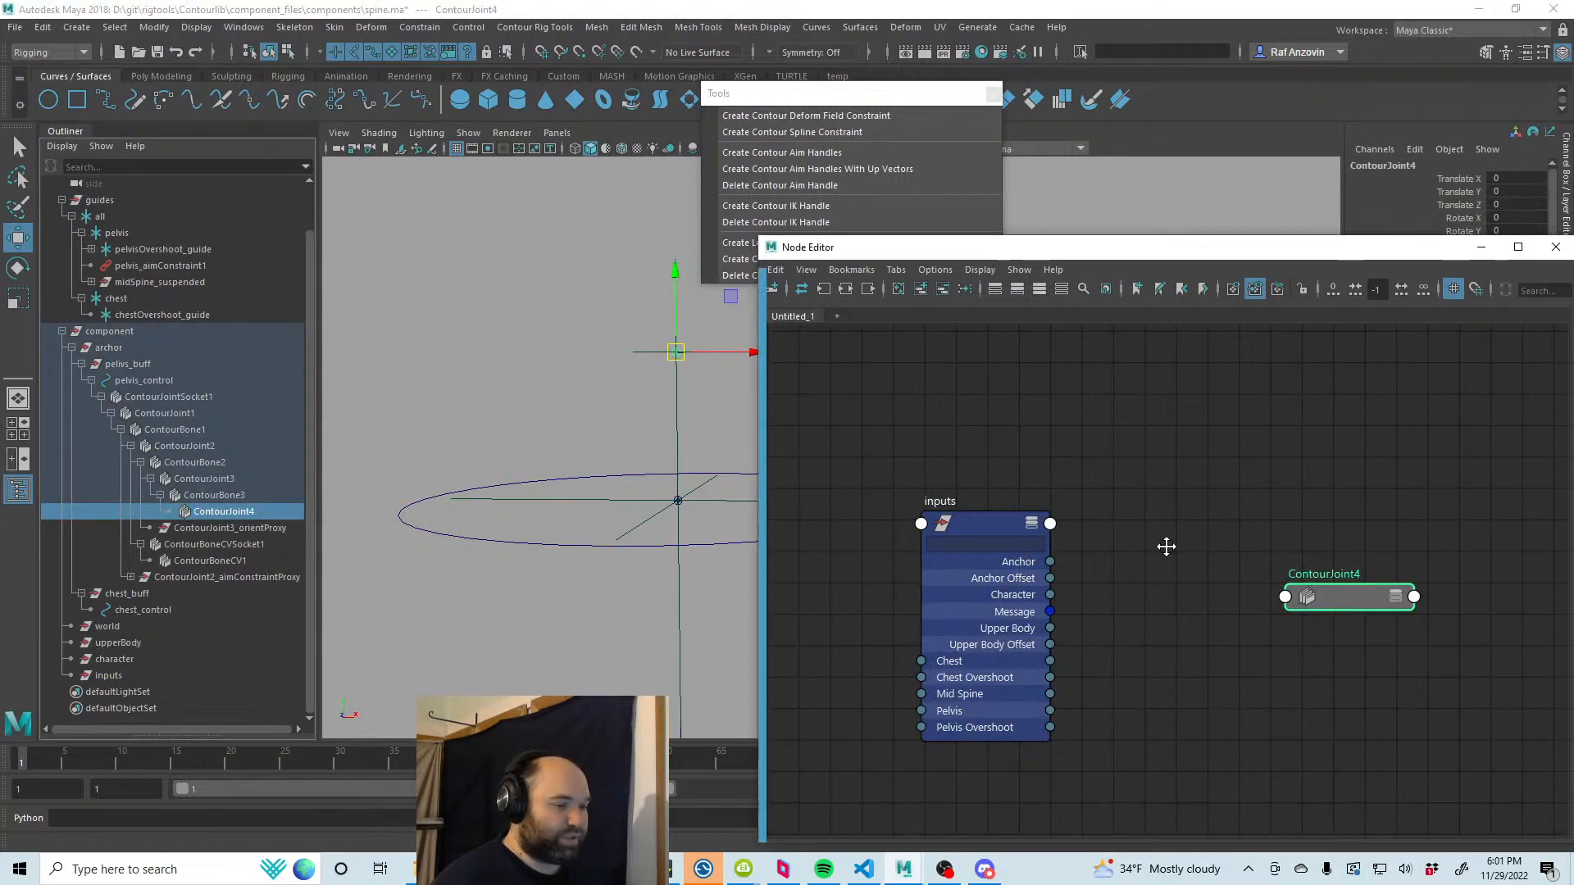
pyautogui.scroll(-2, 1032, 600)
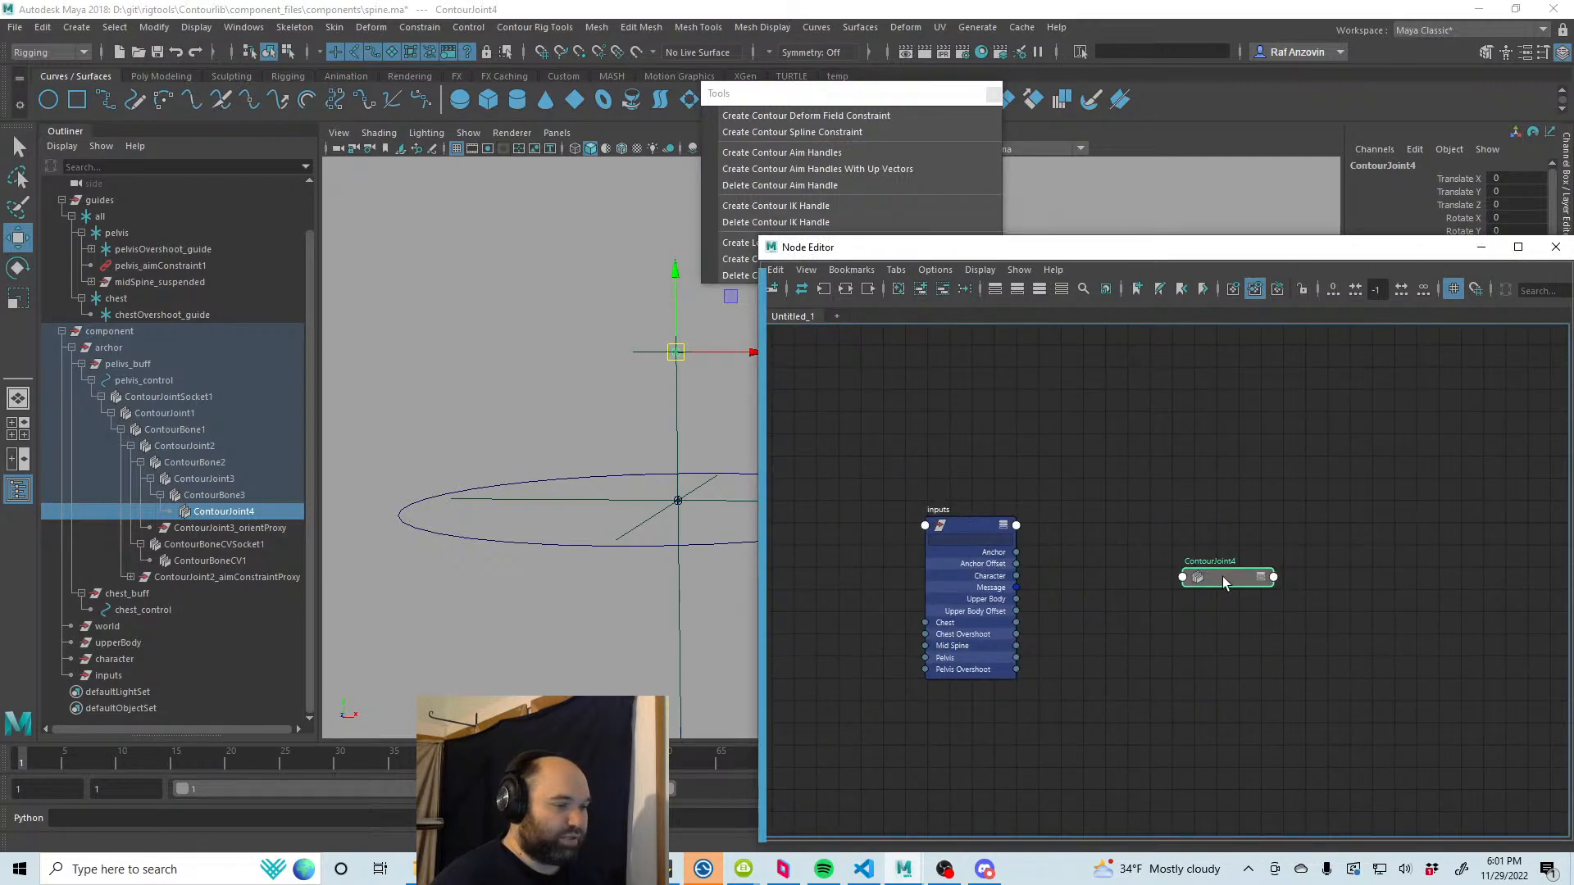
pyautogui.click(1126, 585)
pyautogui.scroll(2, 1070, 614)
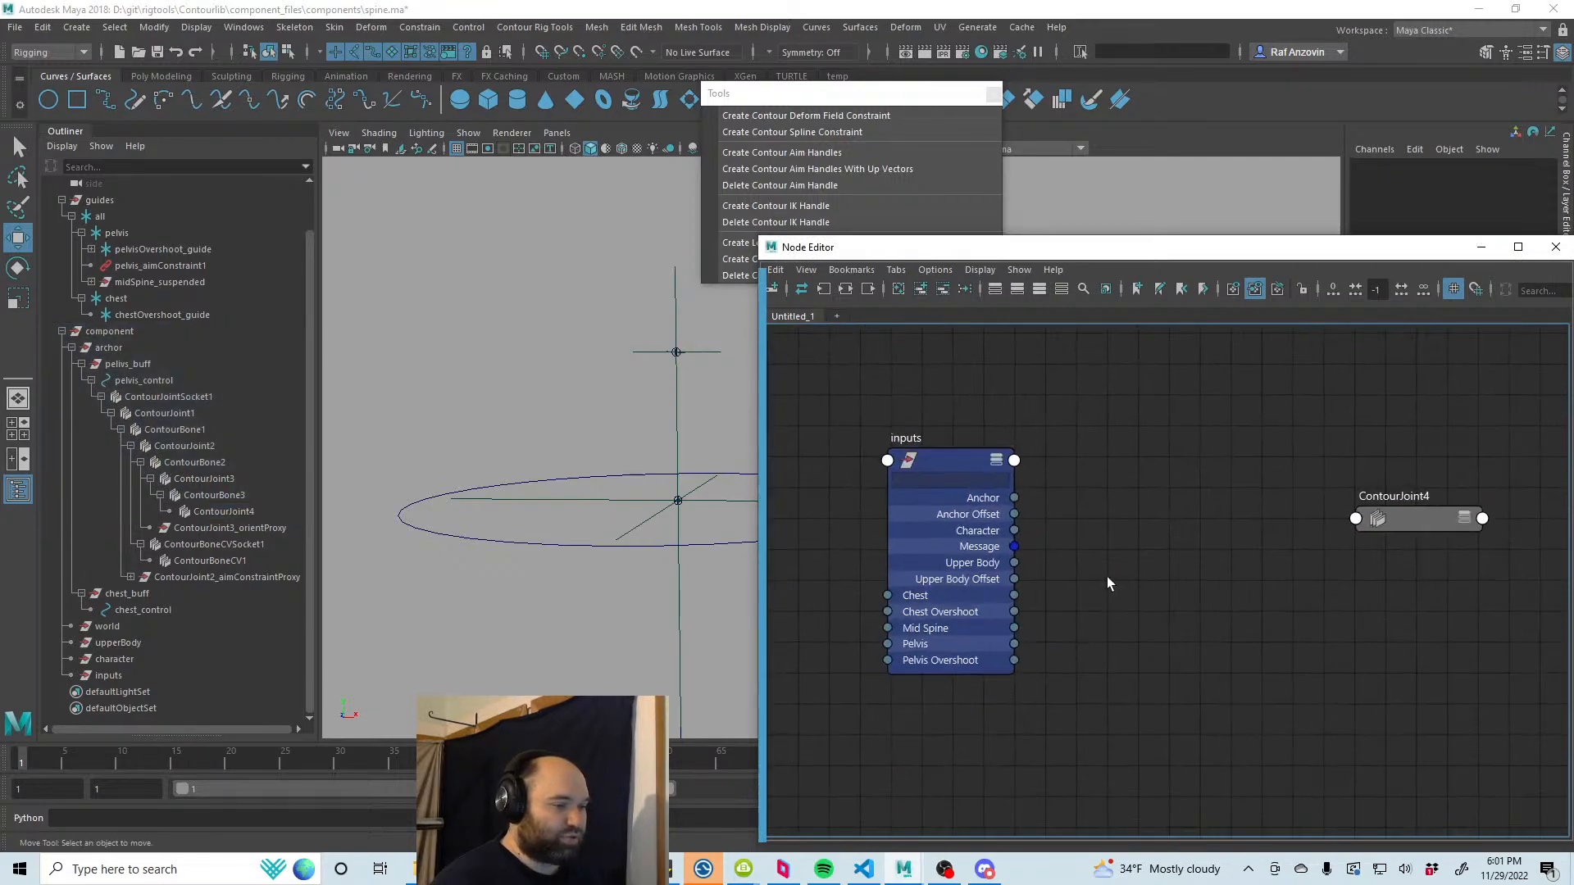
# Step: Create an inverseMatrix node and connect the Chest output of the inputs node to its input matrix
pyautogui.click(963, 477)
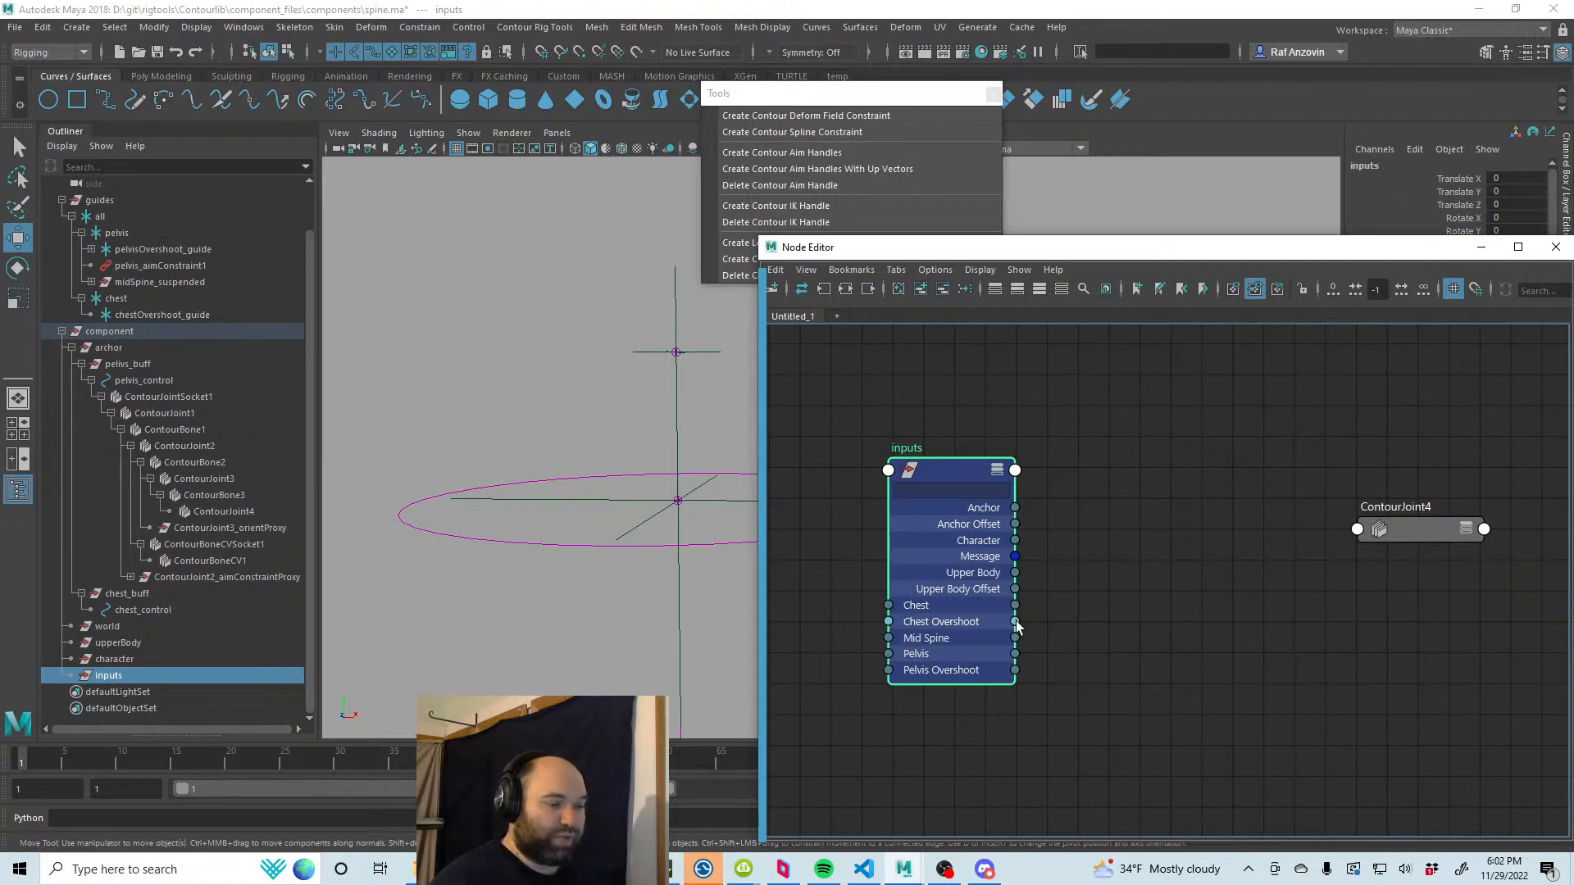
pyautogui.click(1058, 598)
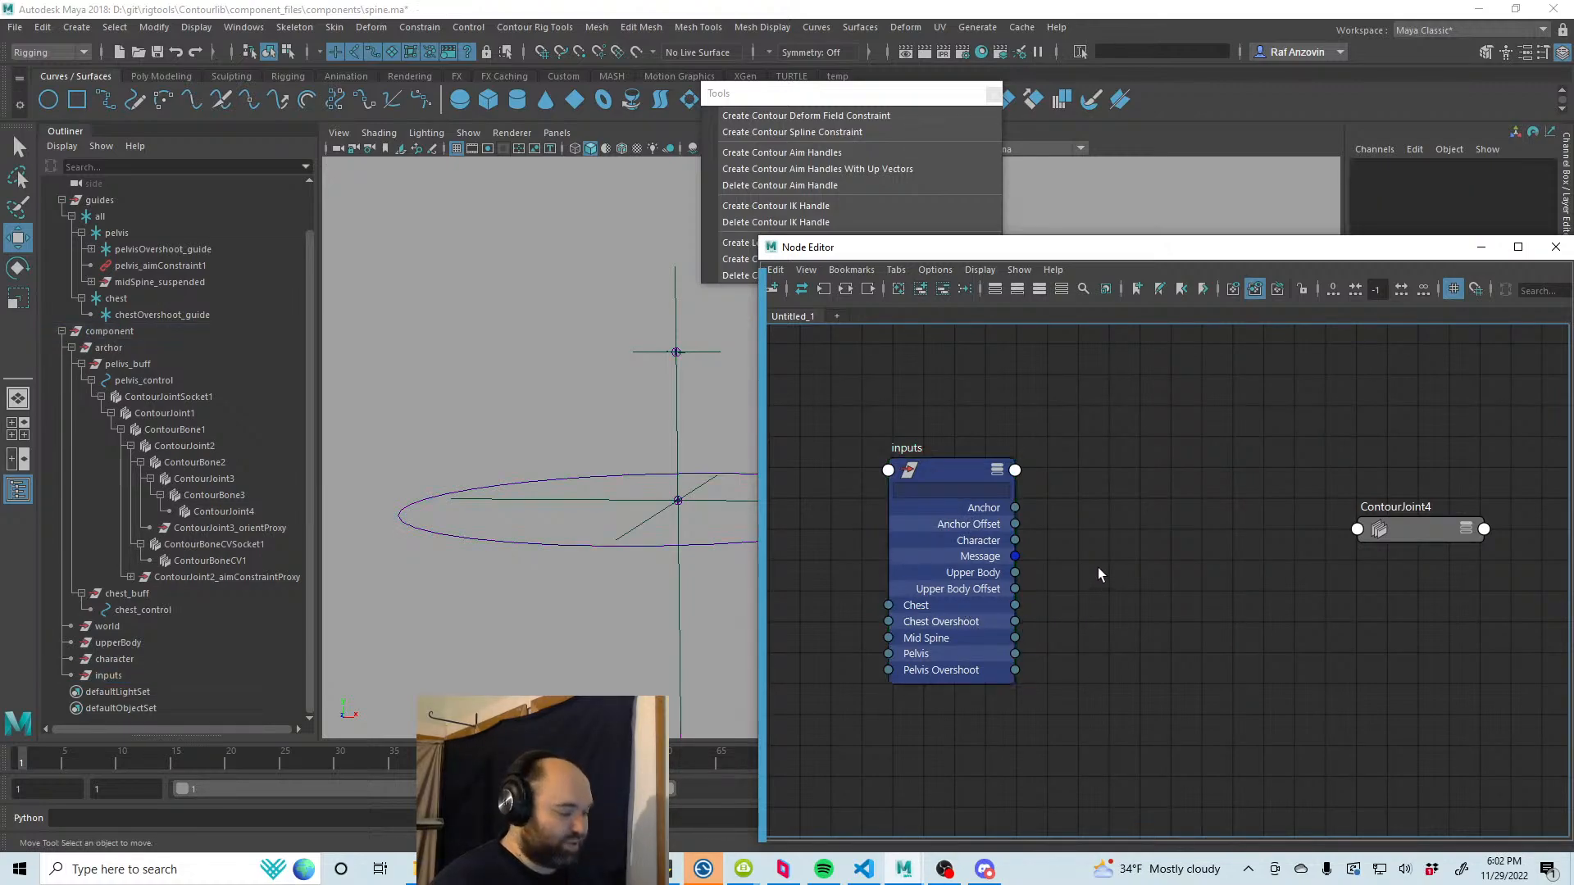
pyautogui.press('Tab')
pyautogui.write('inve')
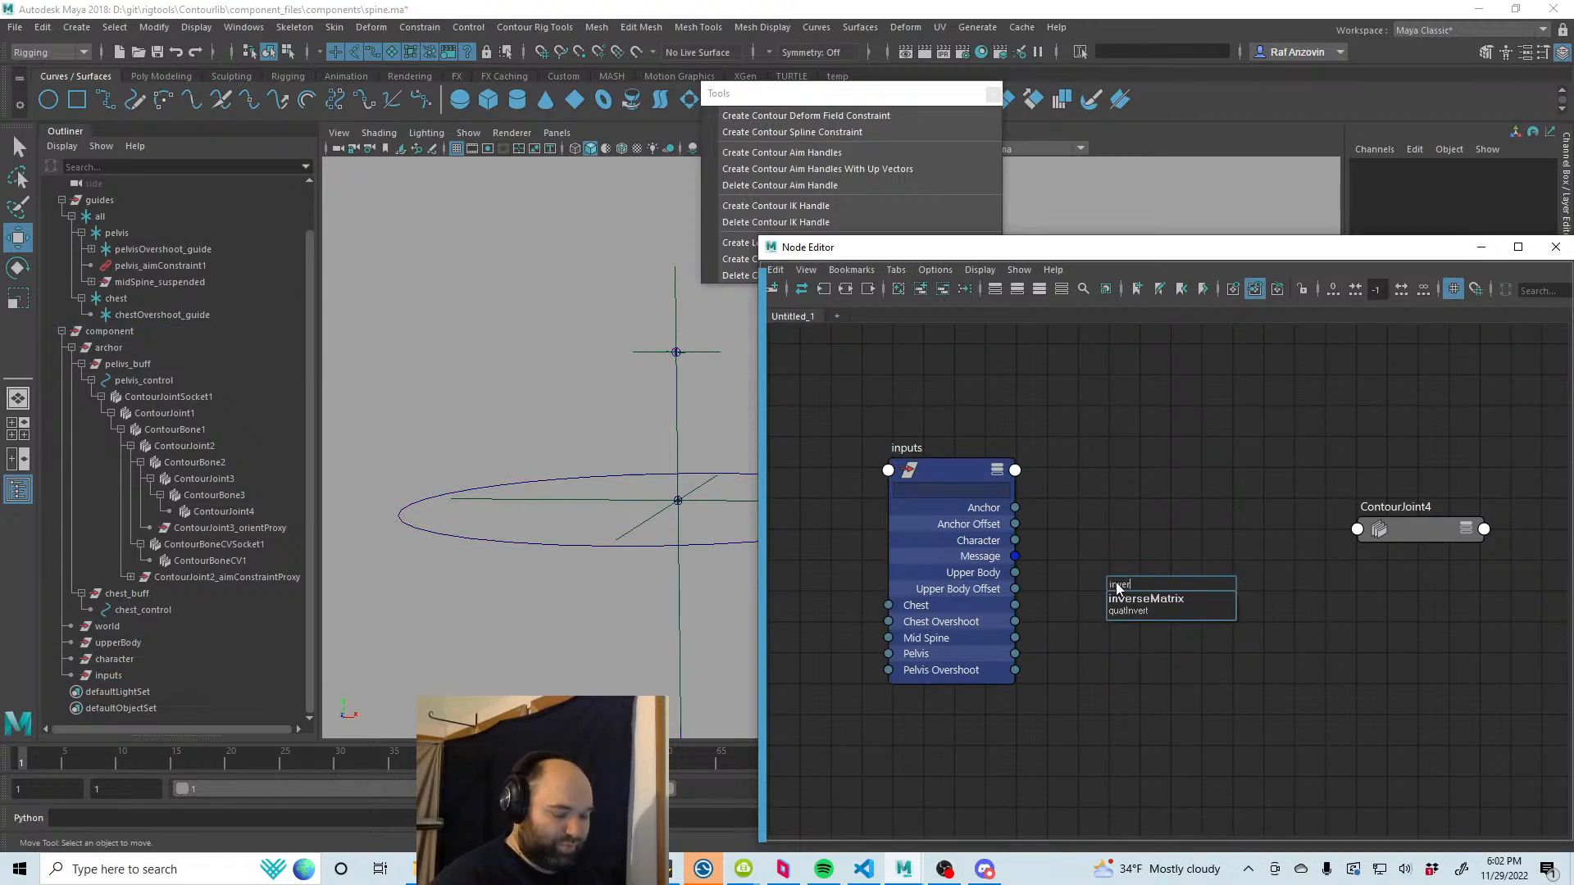
pyautogui.press('Down')
pyautogui.press('Return')
pyautogui.click(1130, 565)
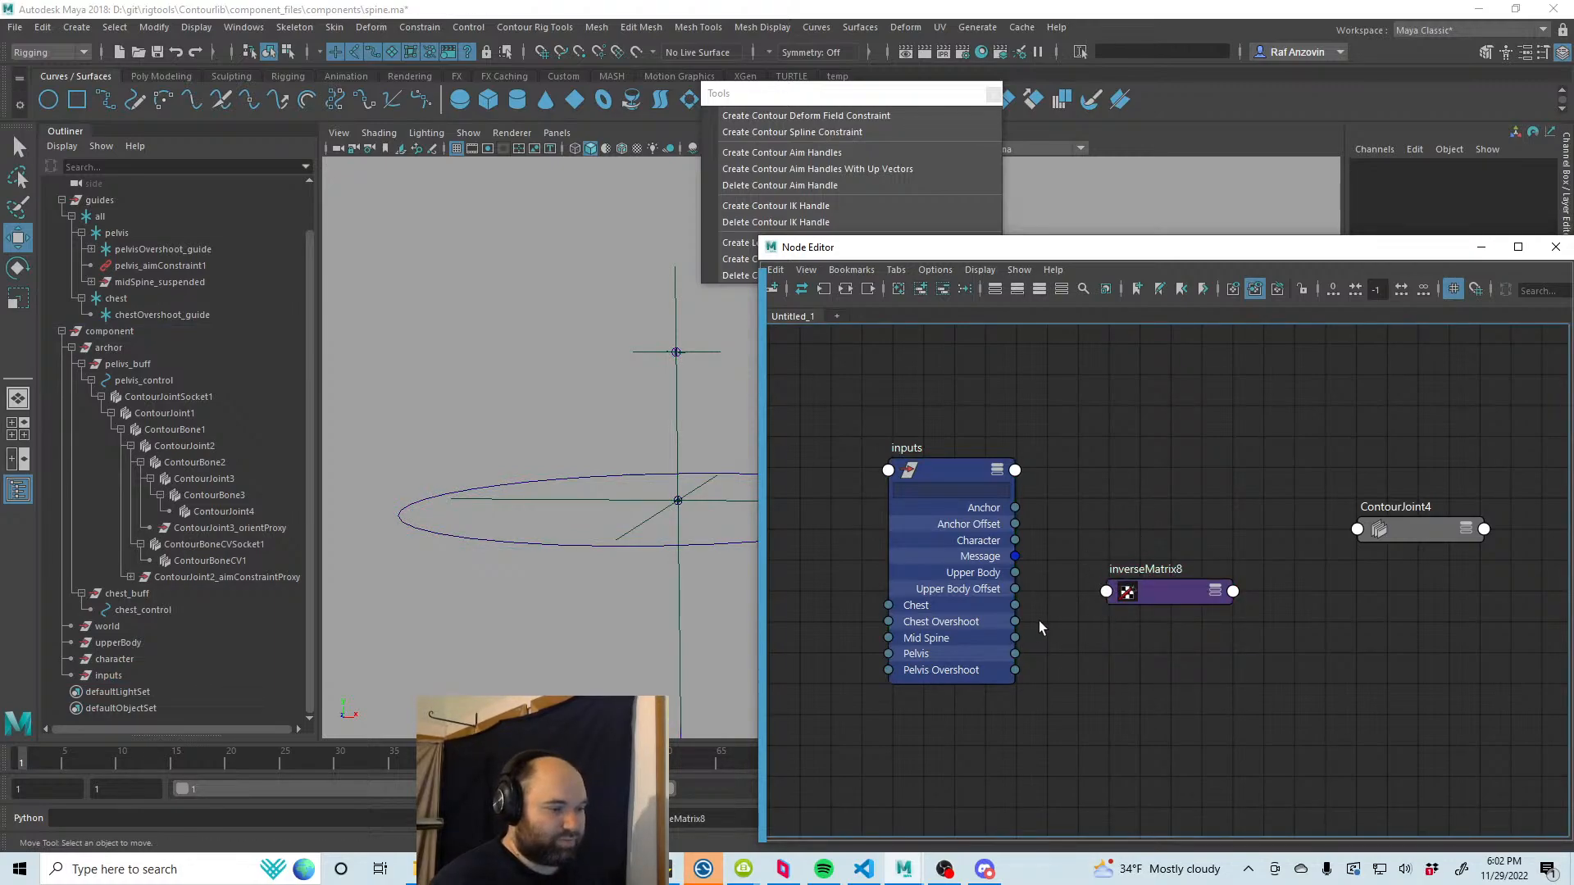
pyautogui.moveTo(1015, 605); pyautogui.dragTo(1142, 553)
pyautogui.click(631, 416)
# Step: Create a multMatrix node below the inverseMatrix node and expand it to show its attributes
pyautogui.click(1210, 612)
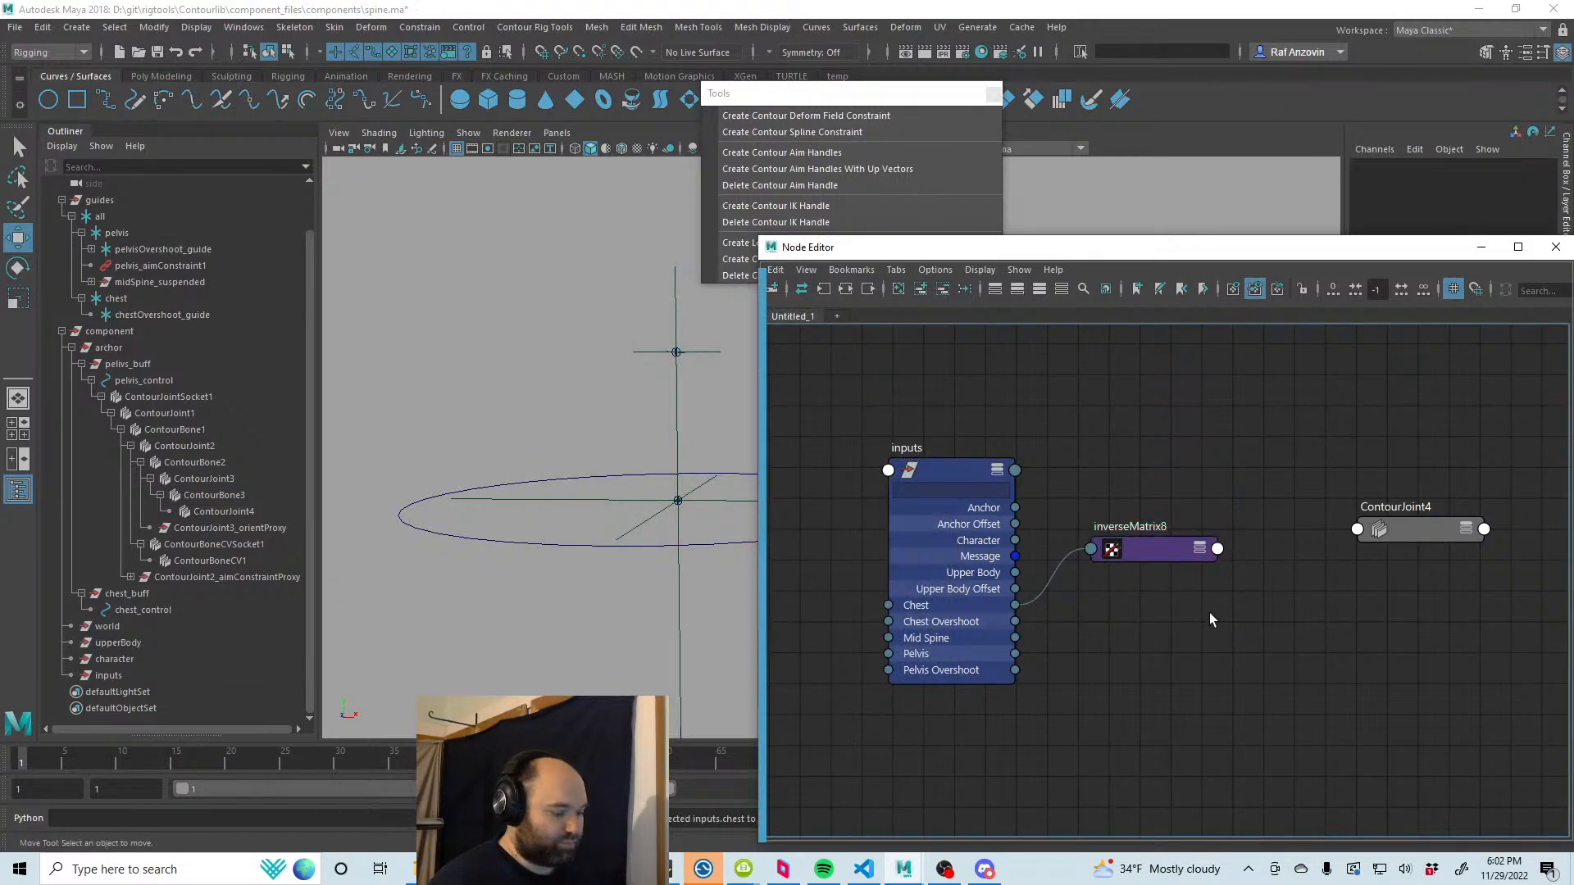
pyautogui.press('Tab')
pyautogui.write('mult')
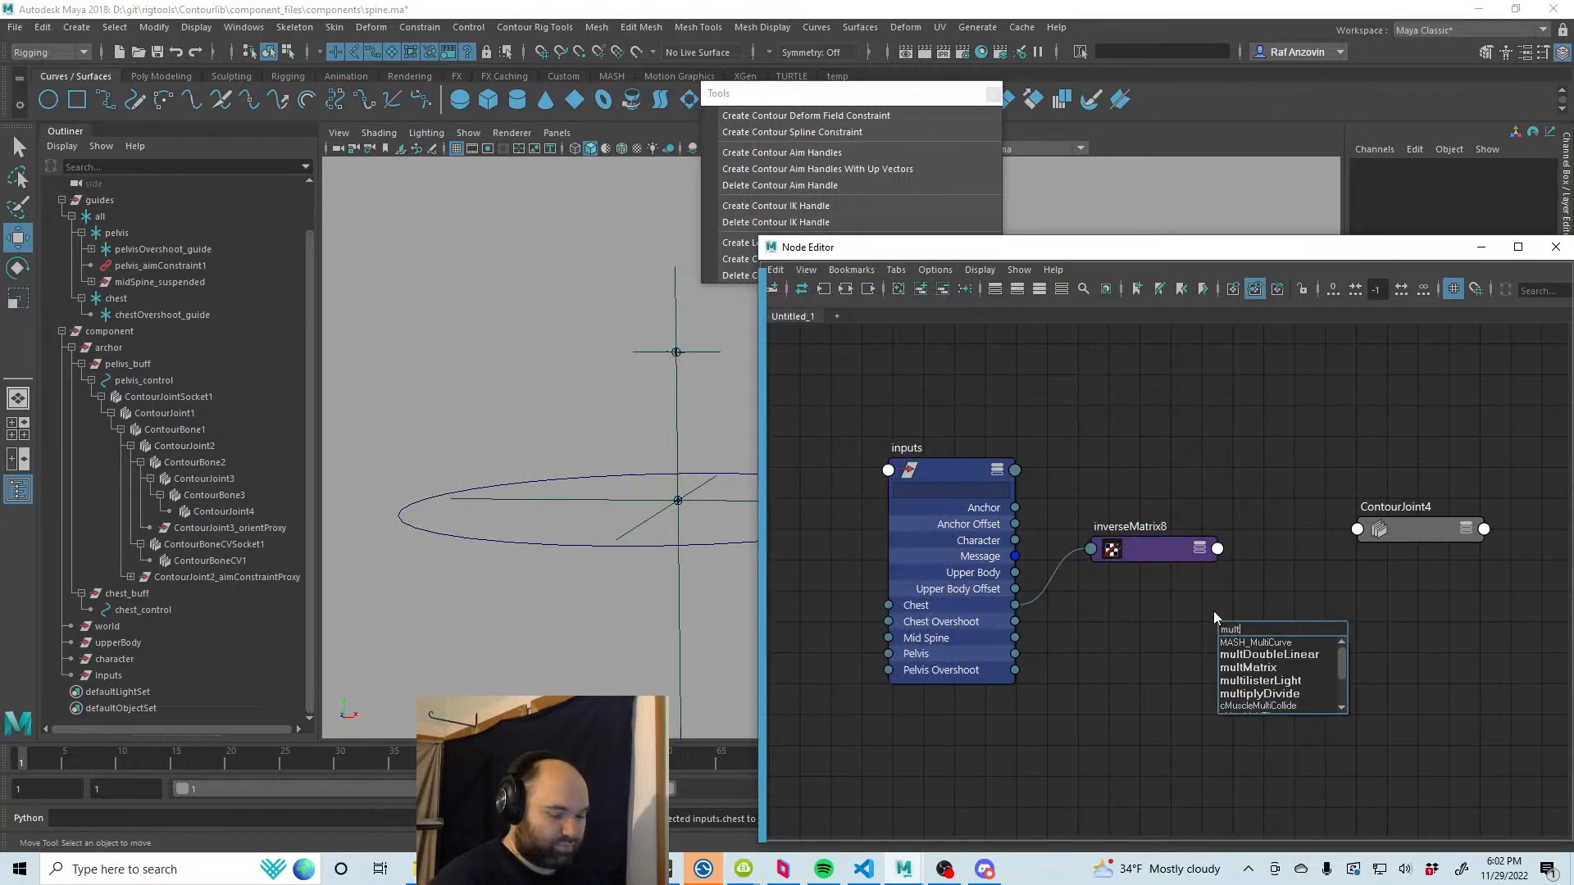
pyautogui.press('Down')
pyautogui.press('Down')
pyautogui.press('Down')
pyautogui.press('Return')
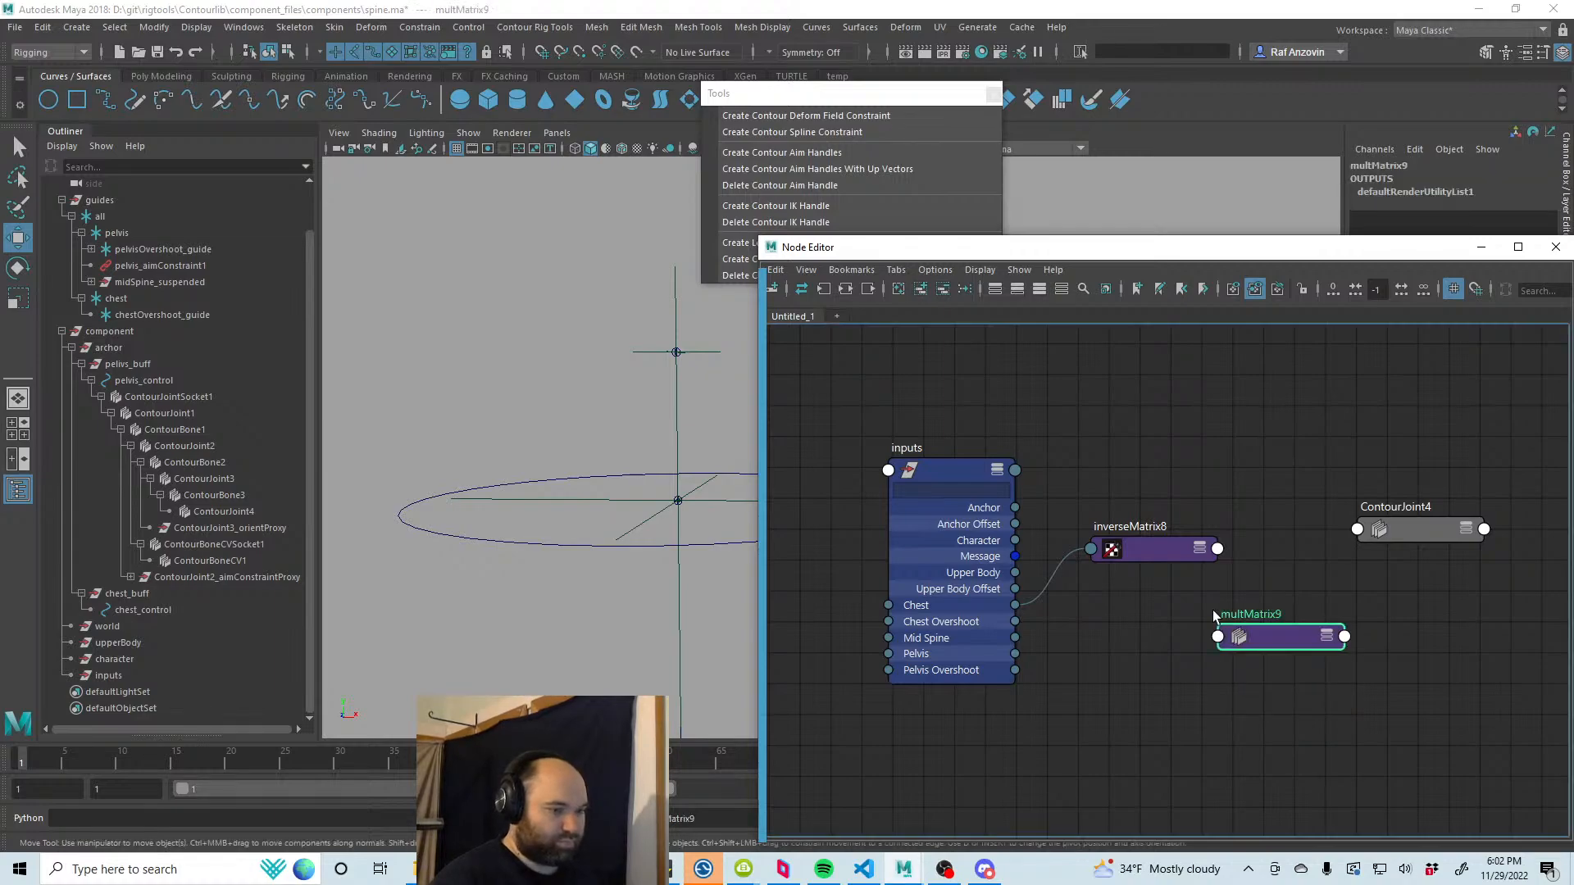
pyautogui.click(1325, 635)
pyautogui.click(1325, 635)
pyautogui.moveTo(1305, 636); pyautogui.dragTo(1324, 611)
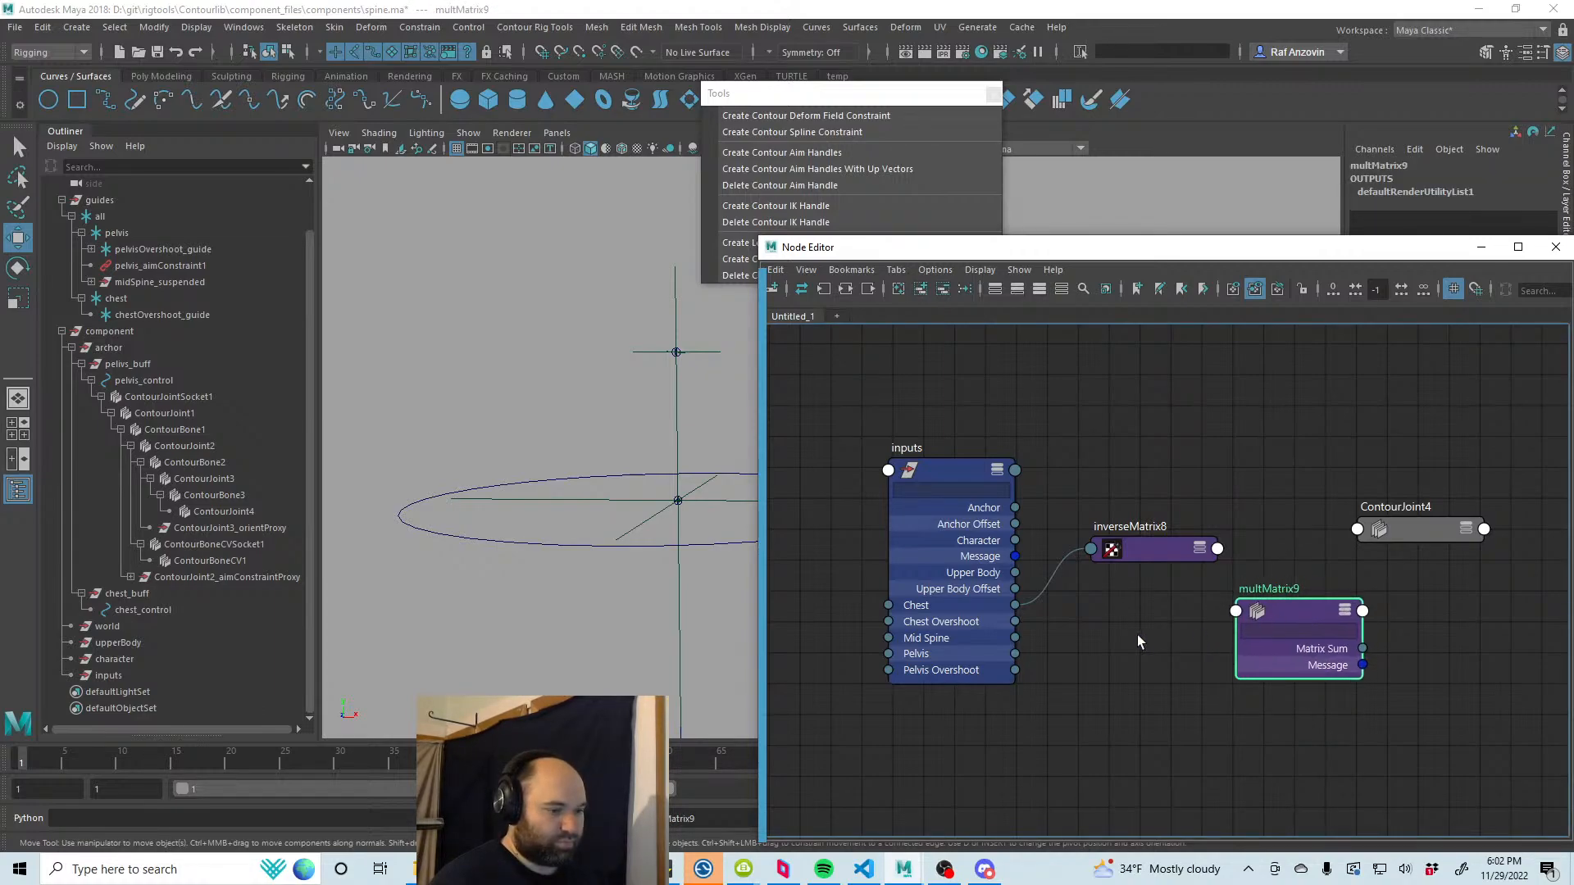
# Step: Connect Chest Overshoot from inputs to the multMatrix node's Matrix In[0] and the inverseMatrix output to Matrix In[1]
pyautogui.click(1137, 636)
pyautogui.moveTo(1016, 621); pyautogui.dragTo(1278, 617)
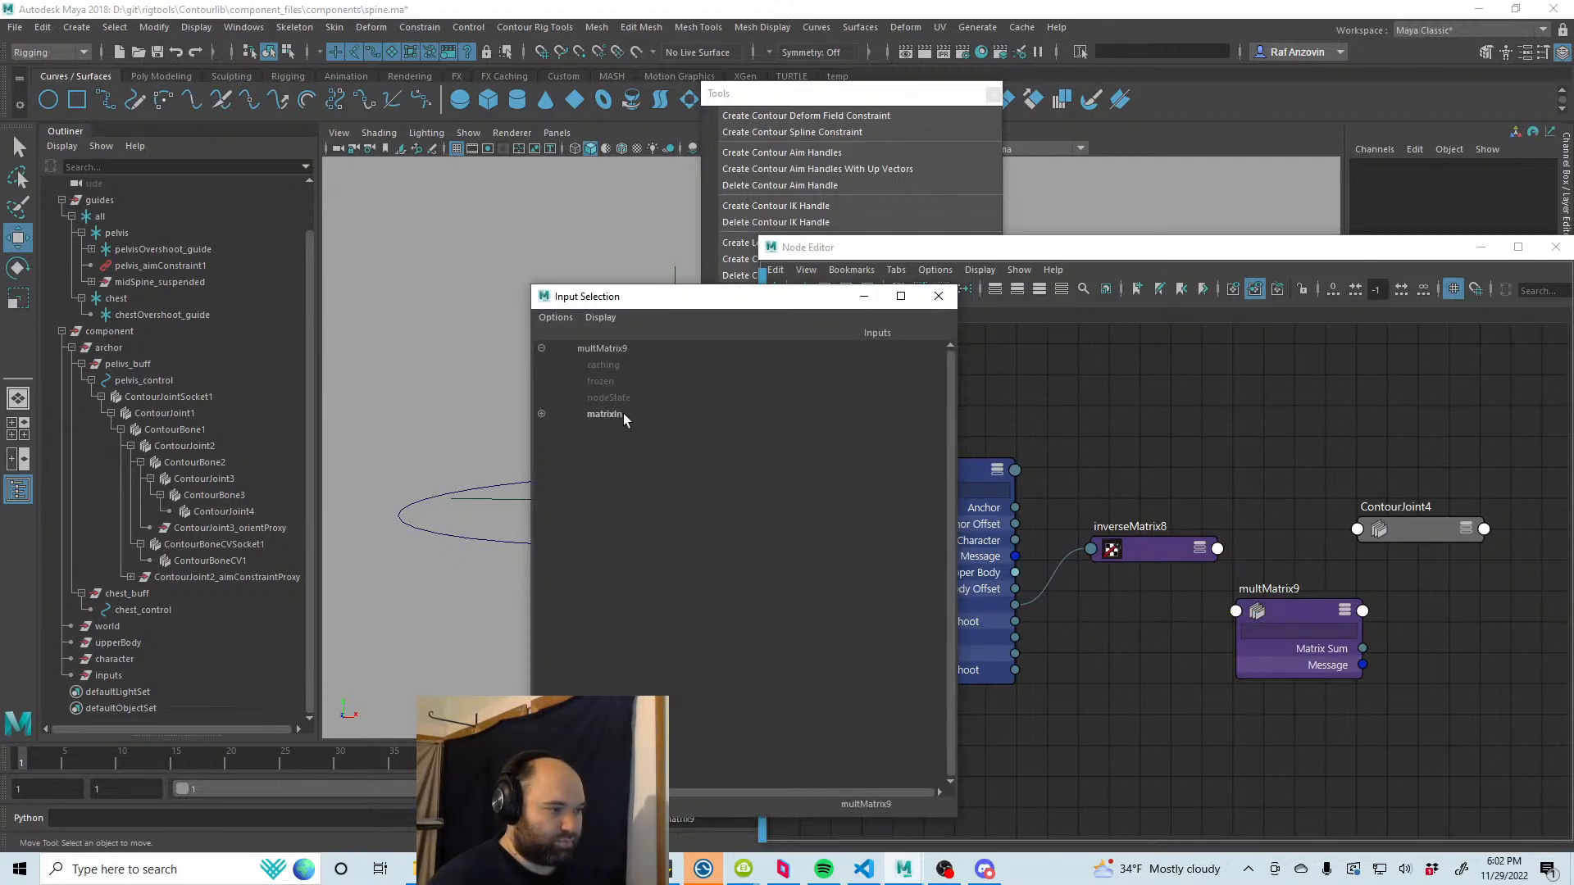
pyautogui.click(607, 414)
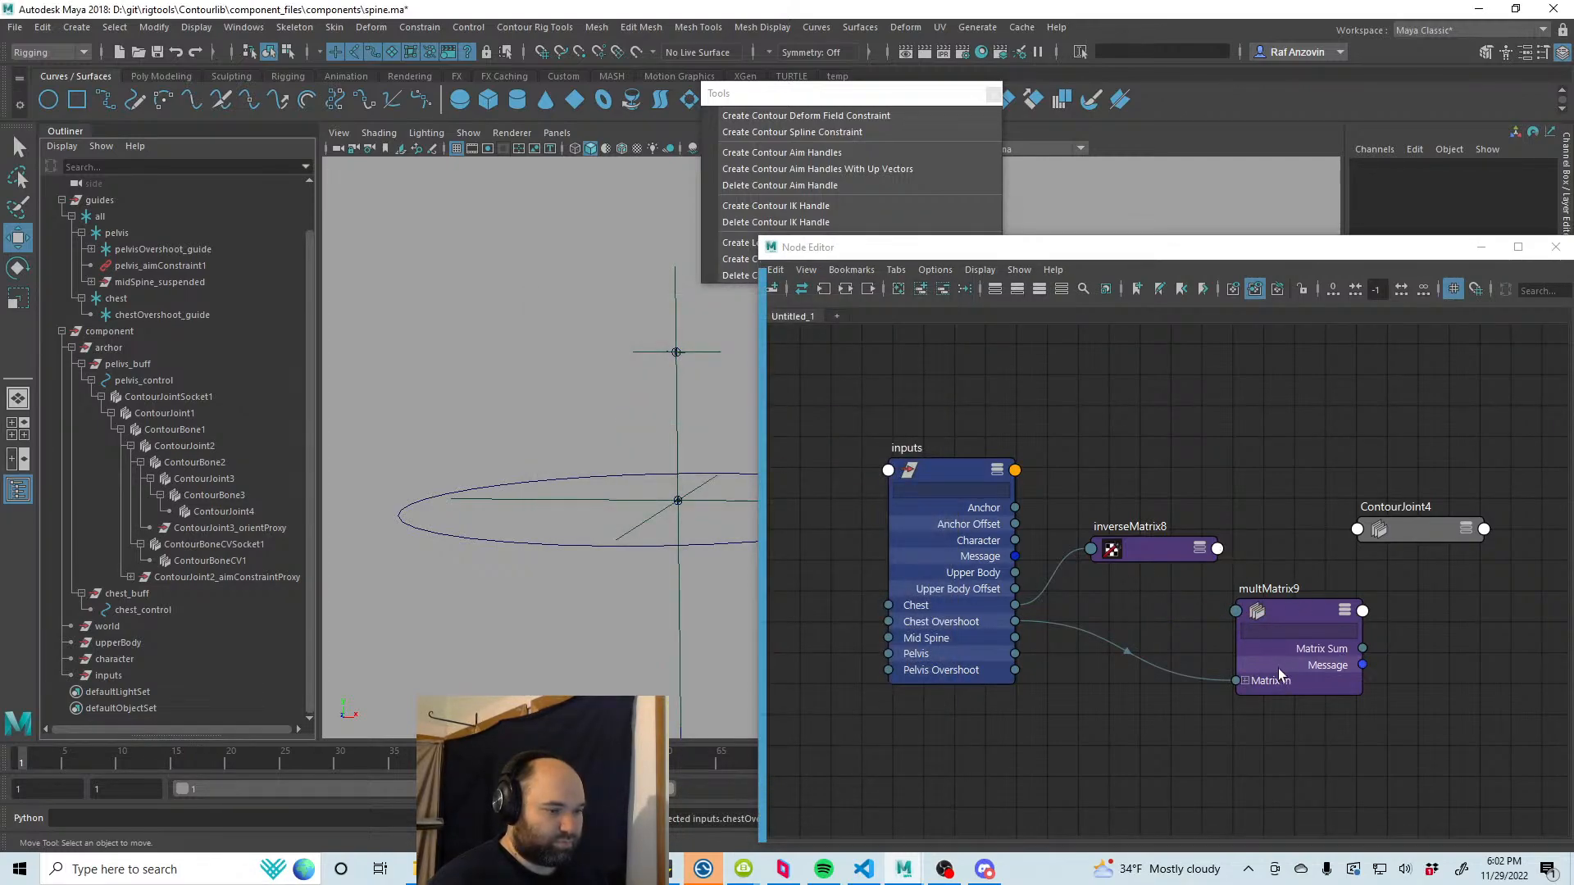
pyautogui.click(1246, 681)
pyautogui.moveTo(1217, 550); pyautogui.dragTo(1237, 715)
pyautogui.moveTo(1304, 611); pyautogui.dragTo(1345, 588)
# Step: Create a decomposeMatrix node, expand its attributes and connect the multMatrix node's Matrix Sum to its Input Matrix
pyautogui.keyDown('alt'); pyautogui.moveTo(1345, 589); pyautogui.dragTo(1127, 562, button='middle'); pyautogui.keyUp('alt')
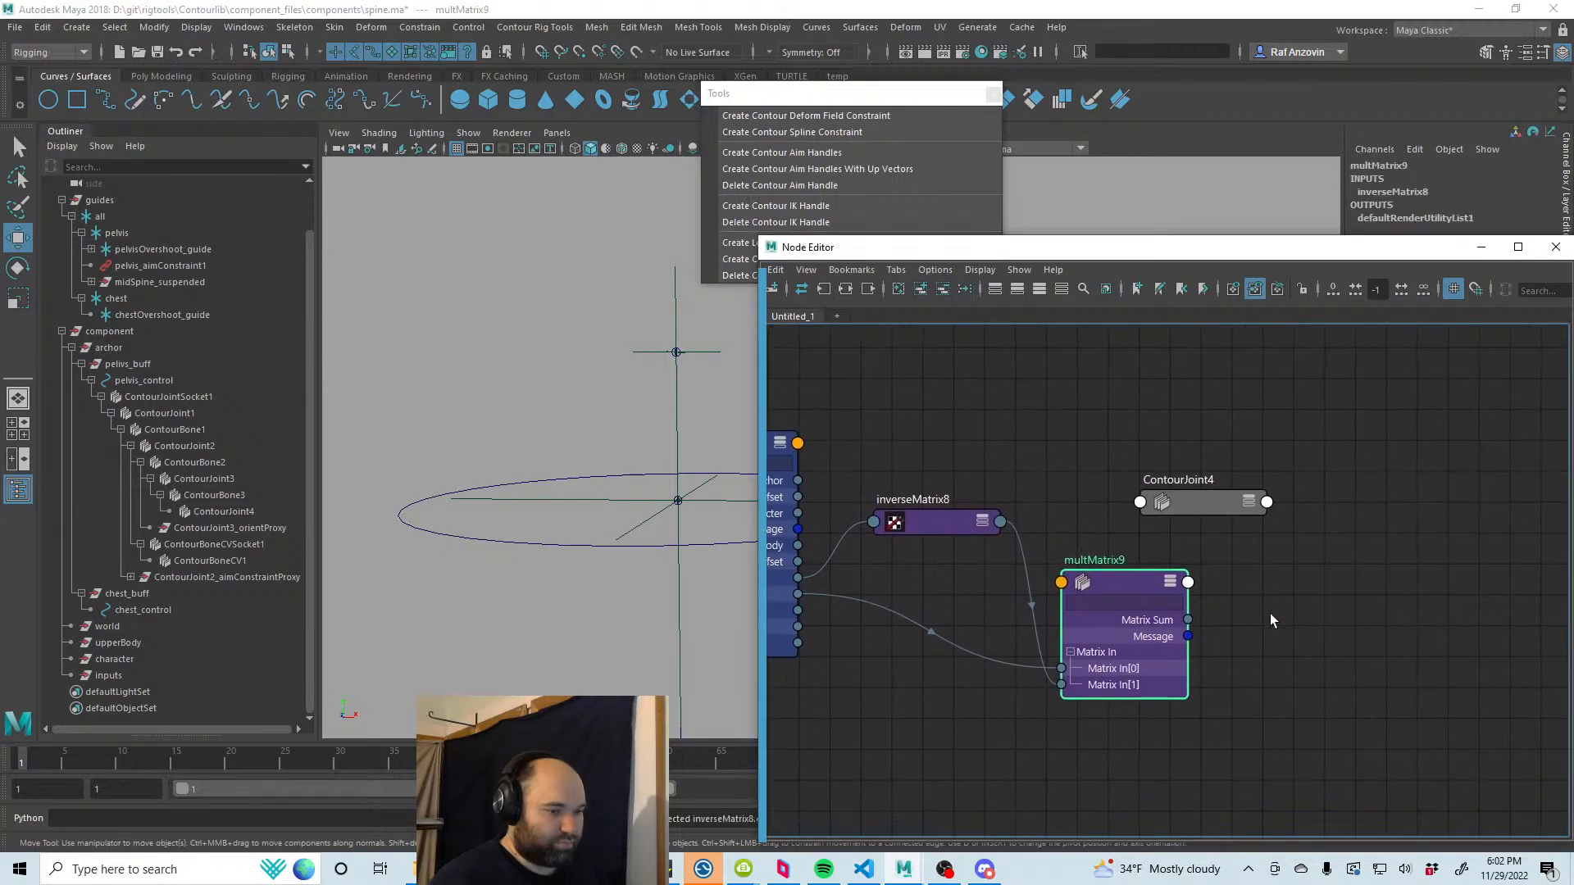
pyautogui.click(1247, 584)
pyautogui.press('Tab')
pyautogui.write('decom')
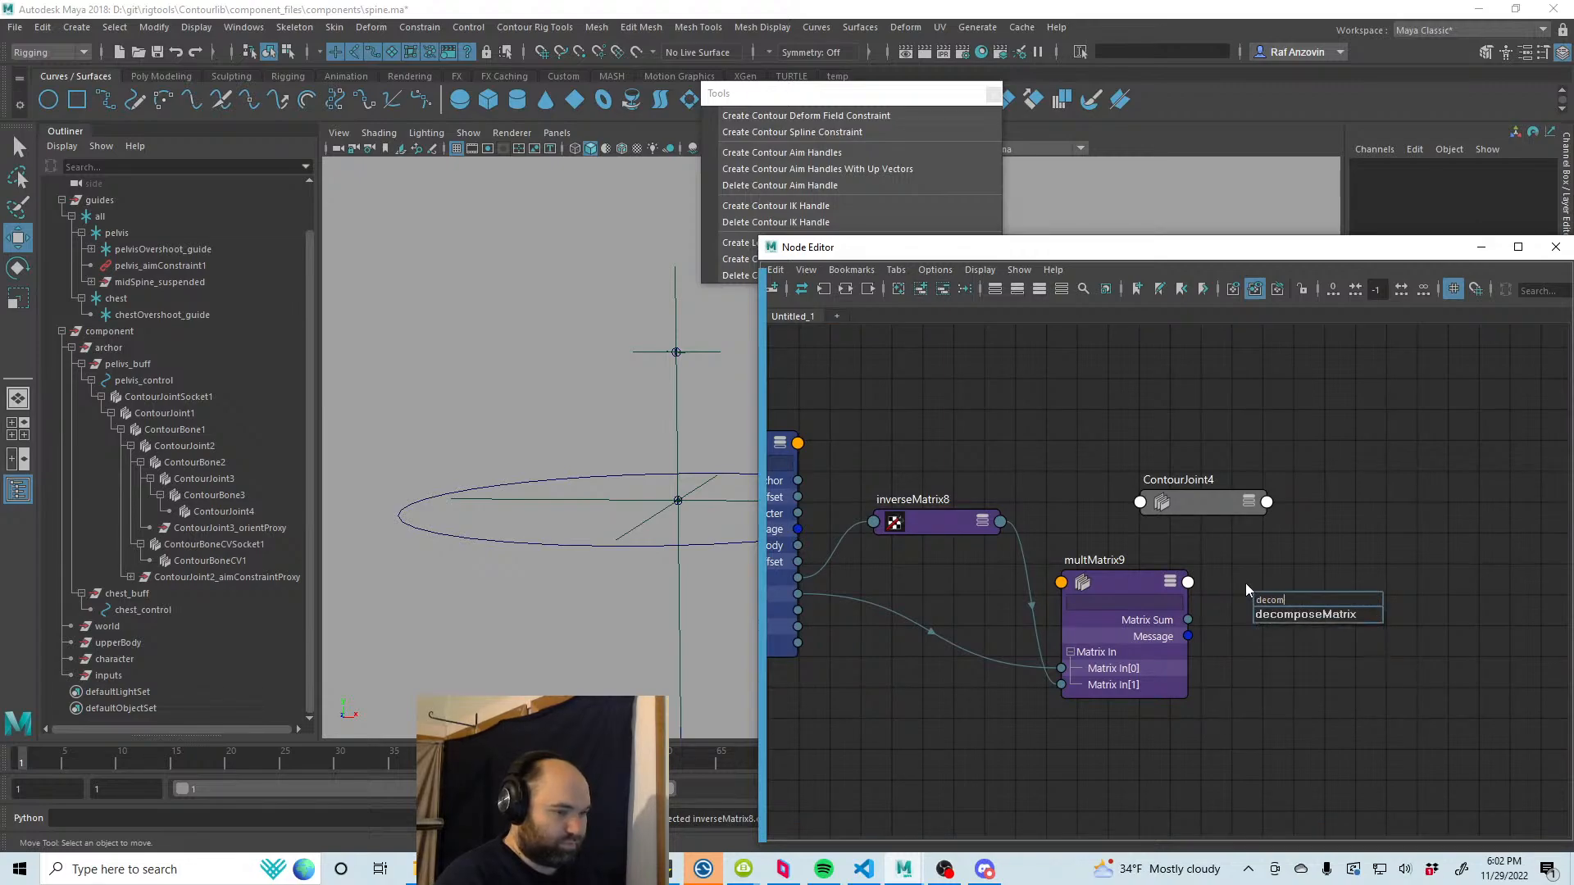
pyautogui.press('Down')
pyautogui.press('Return')
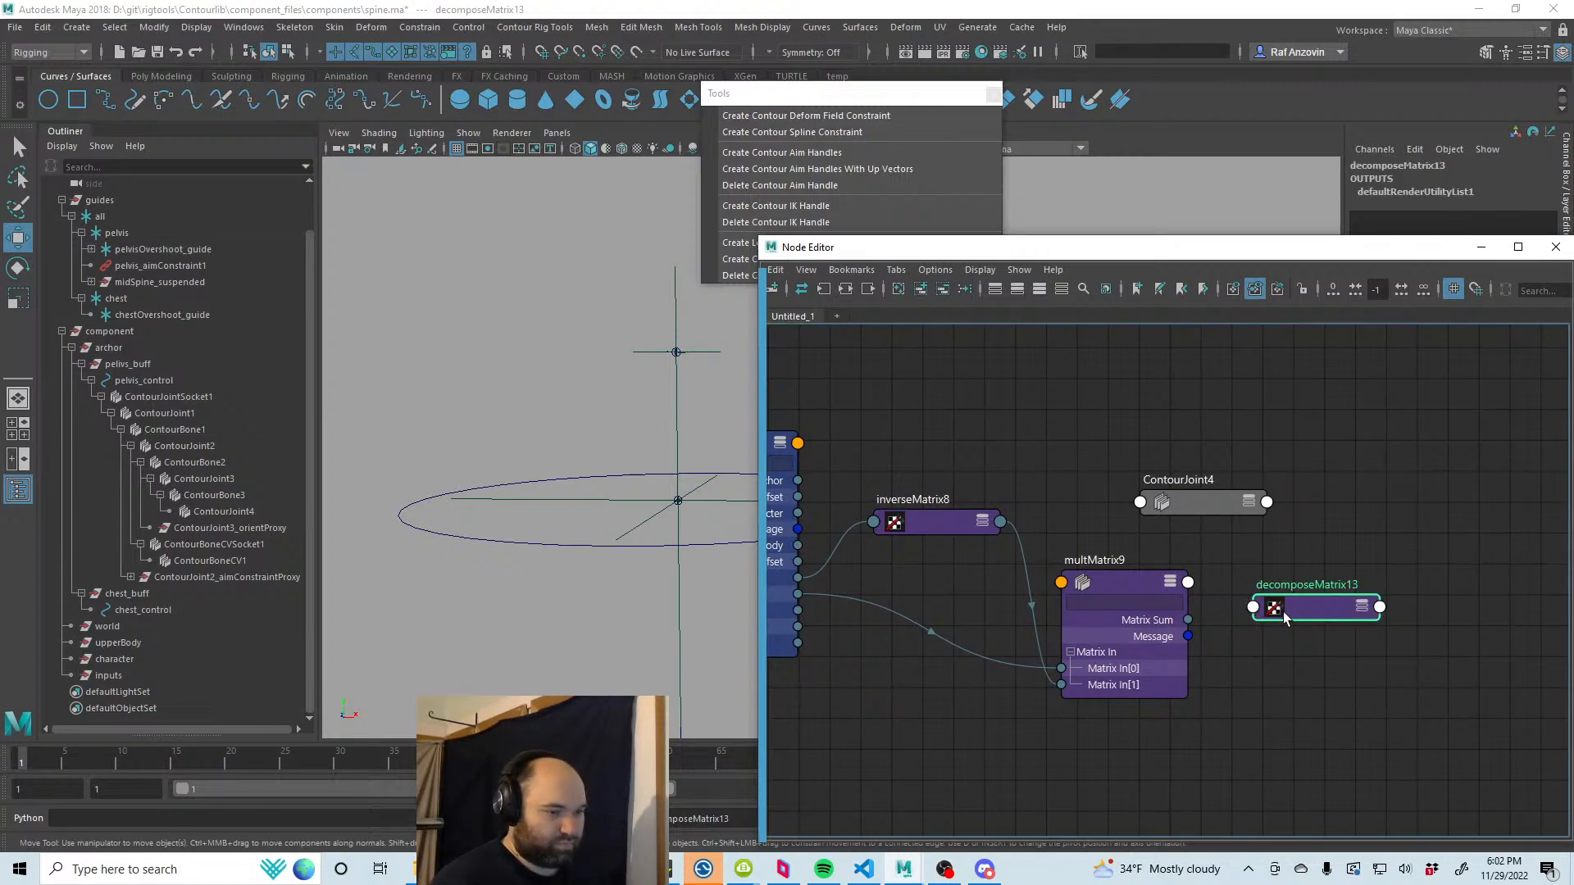
pyautogui.moveTo(1288, 610); pyautogui.dragTo(1375, 607)
pyautogui.click(1367, 614)
pyautogui.click(1366, 614)
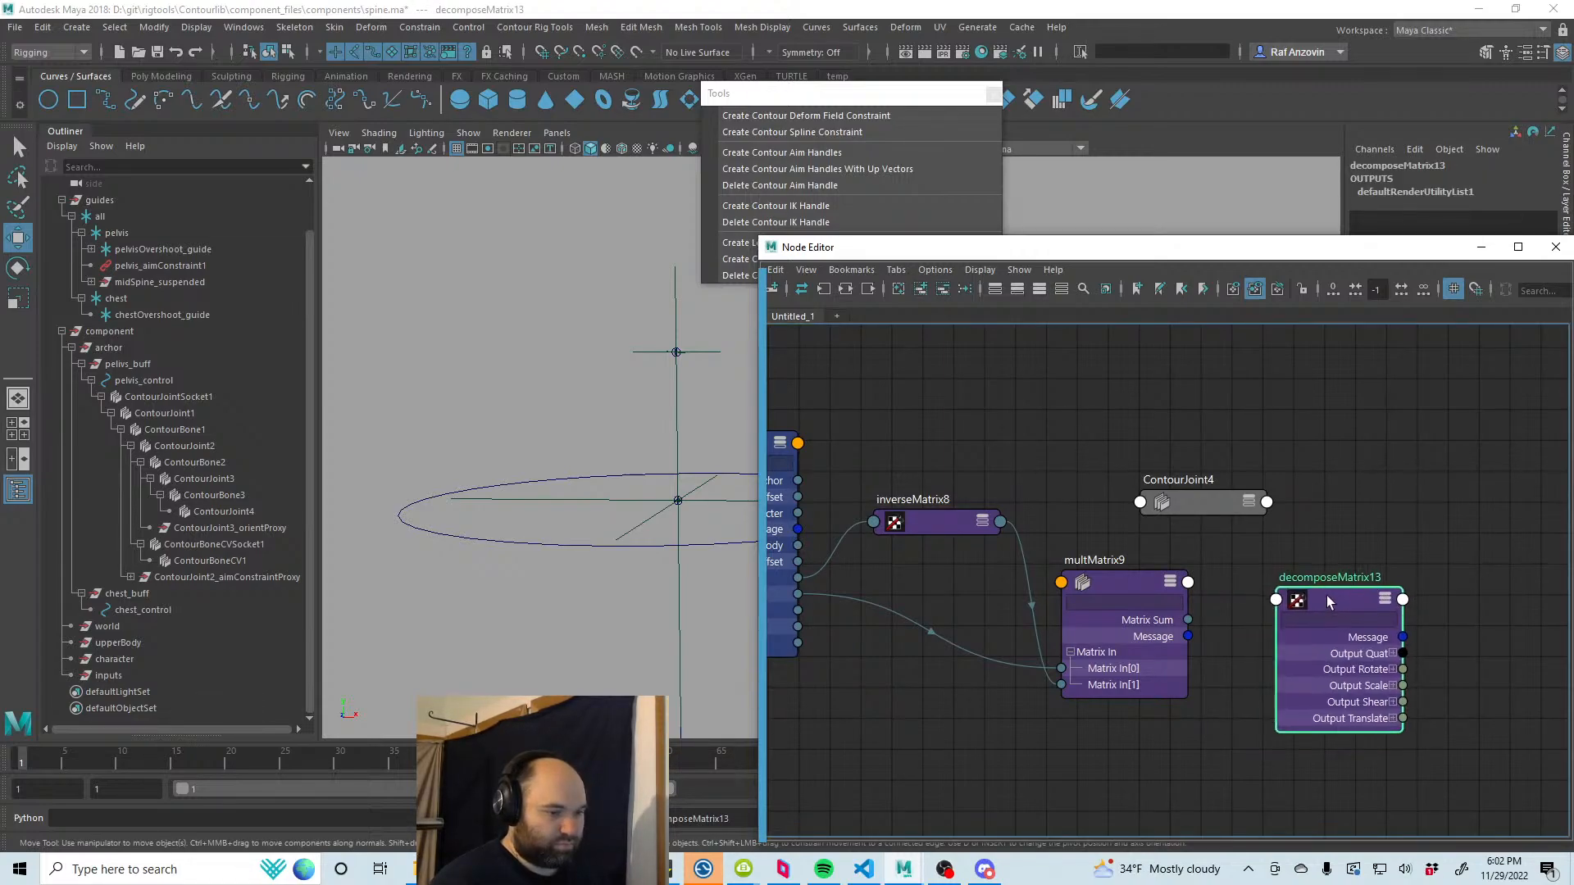
pyautogui.moveTo(1188, 620); pyautogui.dragTo(1332, 608)
pyautogui.click(640, 415)
# Step: Expand ContourJoint4's attributes in the graph and connect the decomposeMatrix node's Output Translate to its Translate
pyautogui.moveTo(1198, 509); pyautogui.dragTo(1502, 502)
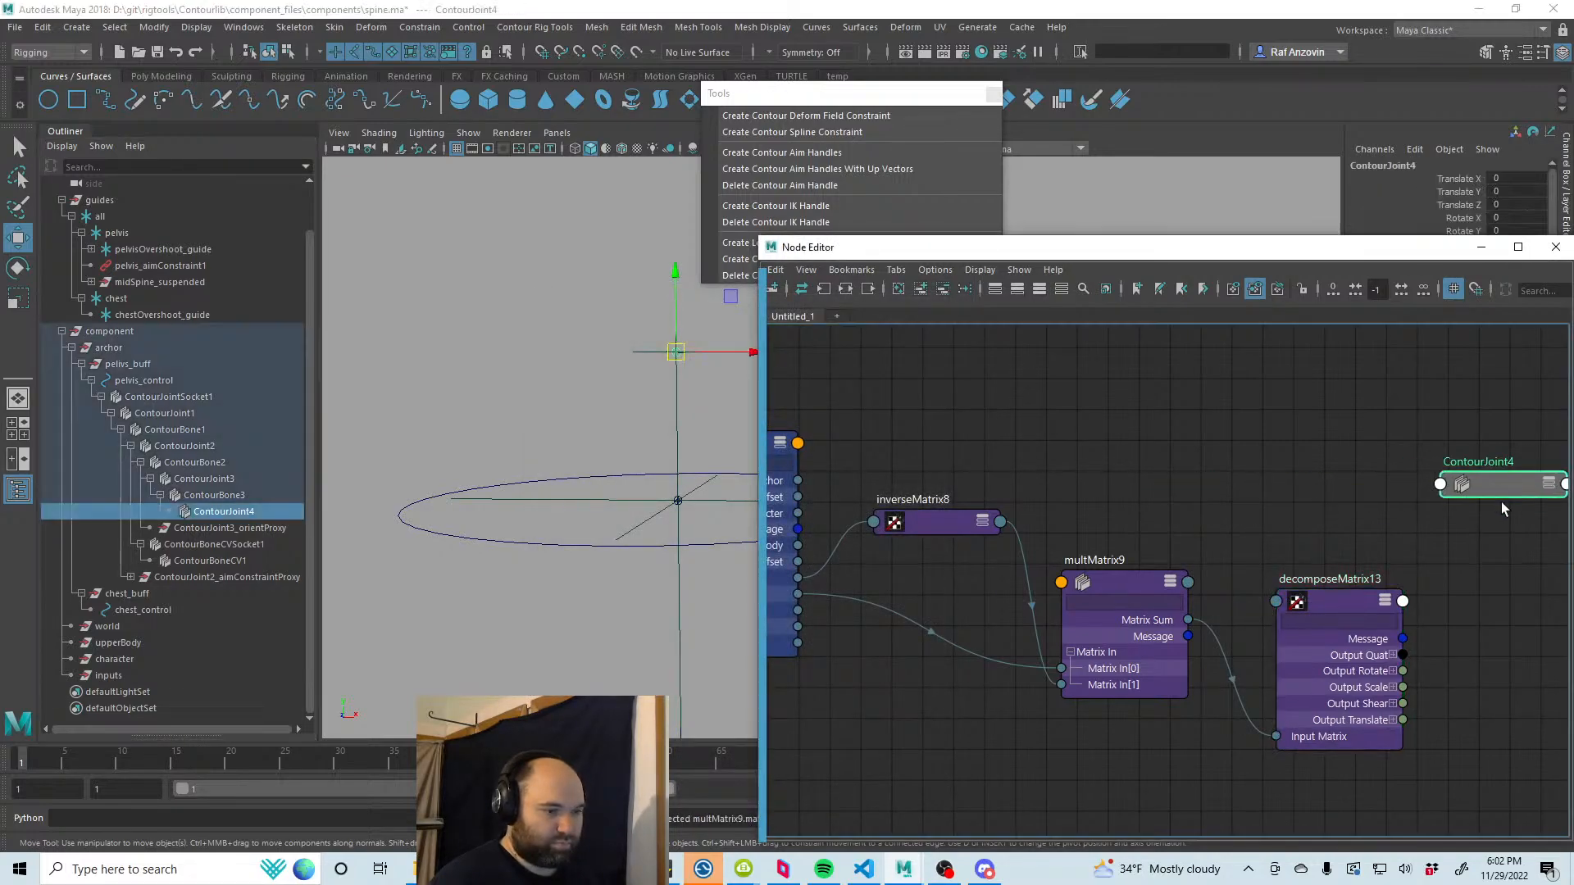
pyautogui.moveTo(1502, 502); pyautogui.dragTo(1213, 488, button='middle')
pyautogui.click(1212, 447)
pyautogui.click(1212, 448)
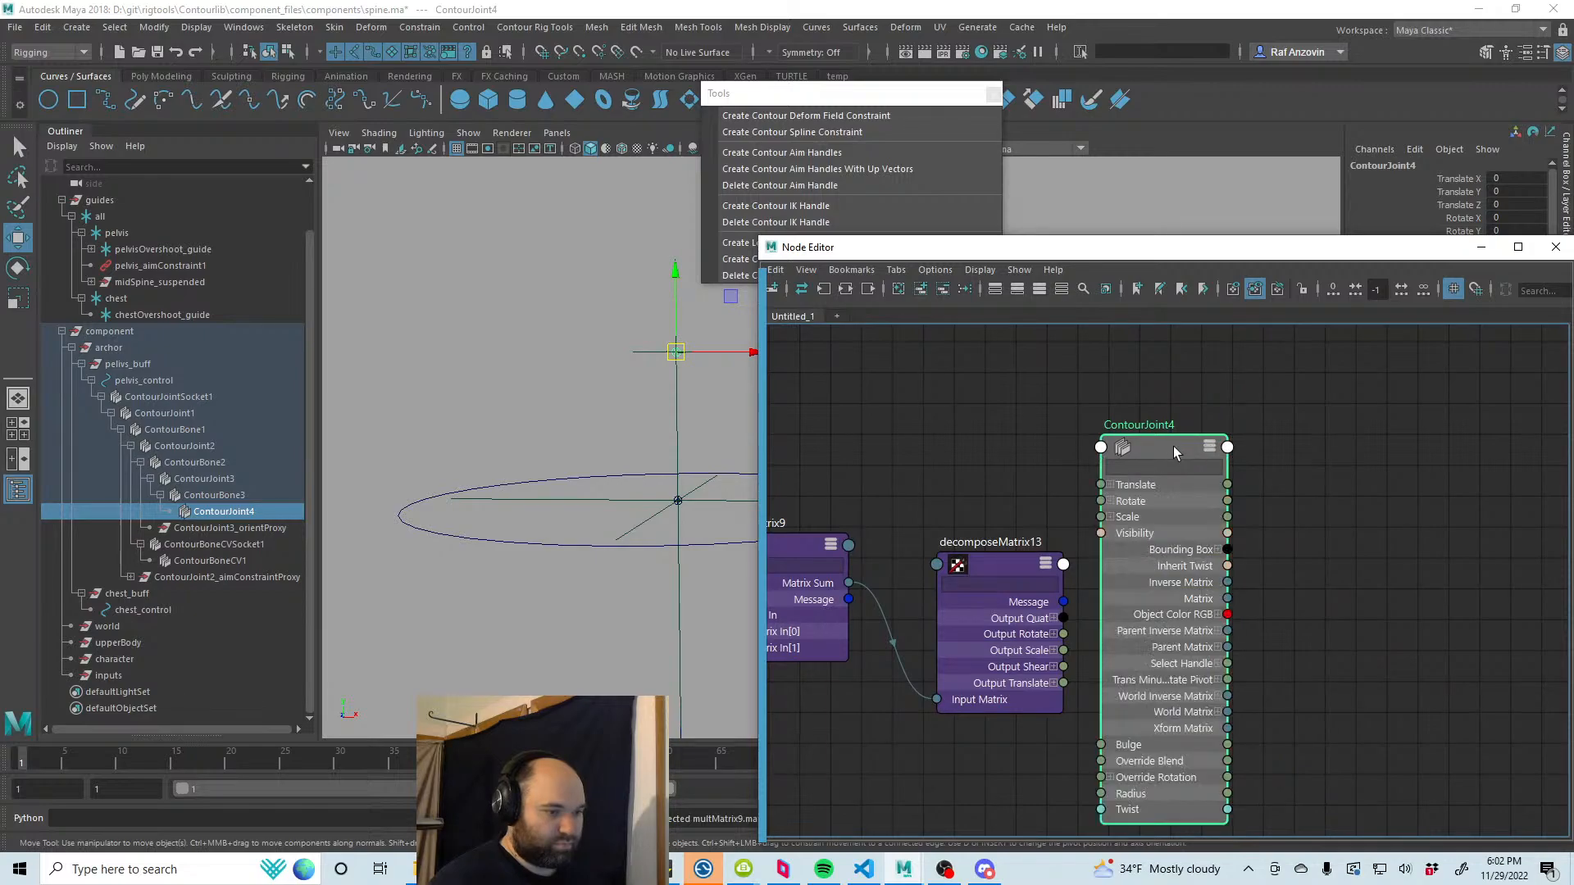
pyautogui.moveTo(1173, 446); pyautogui.dragTo(1326, 441)
pyautogui.click(1109, 682)
pyautogui.moveTo(1064, 684); pyautogui.dragTo(1252, 478)
# Step: Move the Node Editor clear of the spine and select ContourBone3 to inspect the bone between the chest and end joint
pyautogui.moveTo(975, 251); pyautogui.dragTo(1085, 322)
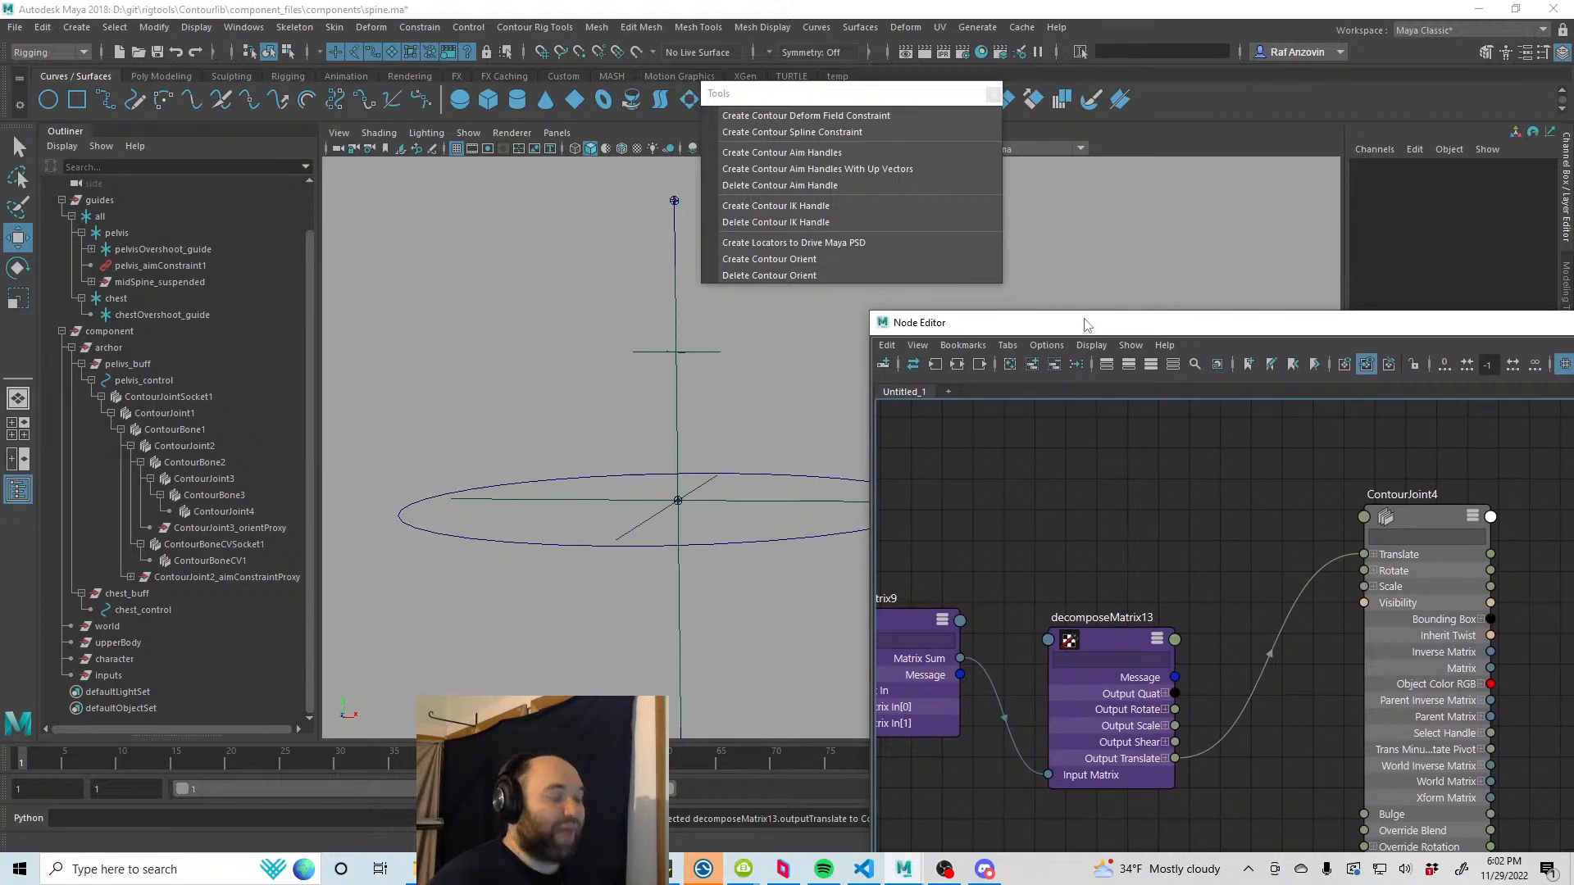
pyautogui.keyDown('alt'); pyautogui.moveTo(726, 413); pyautogui.dragTo(717, 433, button='middle'); pyautogui.keyUp('alt')
pyautogui.keyDown('alt'); pyautogui.moveTo(717, 434); pyautogui.dragTo(678, 281); pyautogui.keyUp('alt')
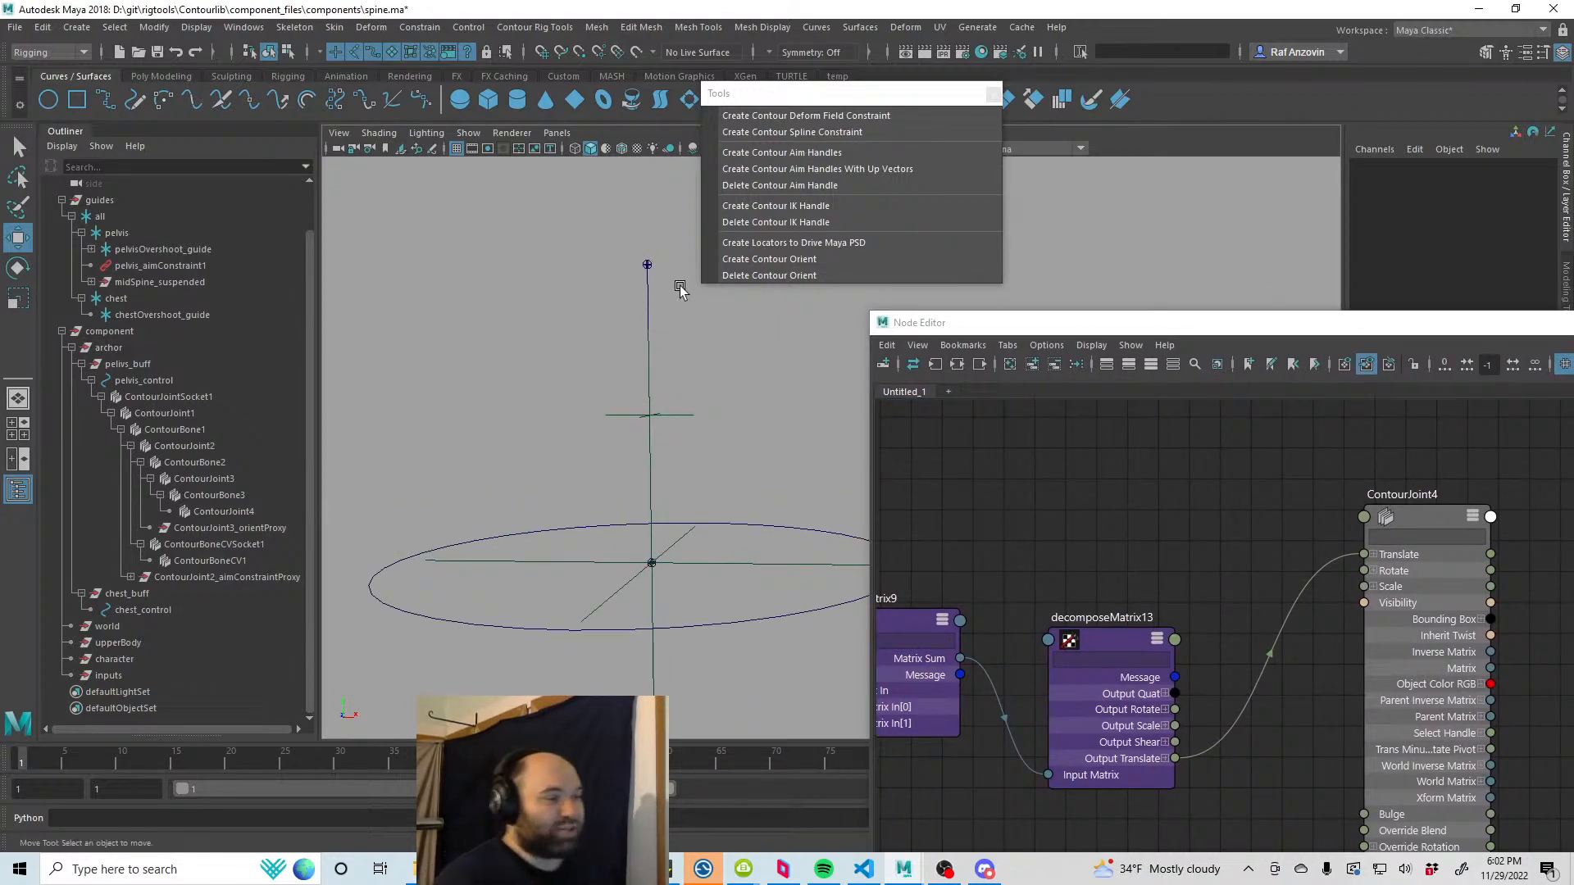
pyautogui.click(689, 419)
pyautogui.click(709, 459)
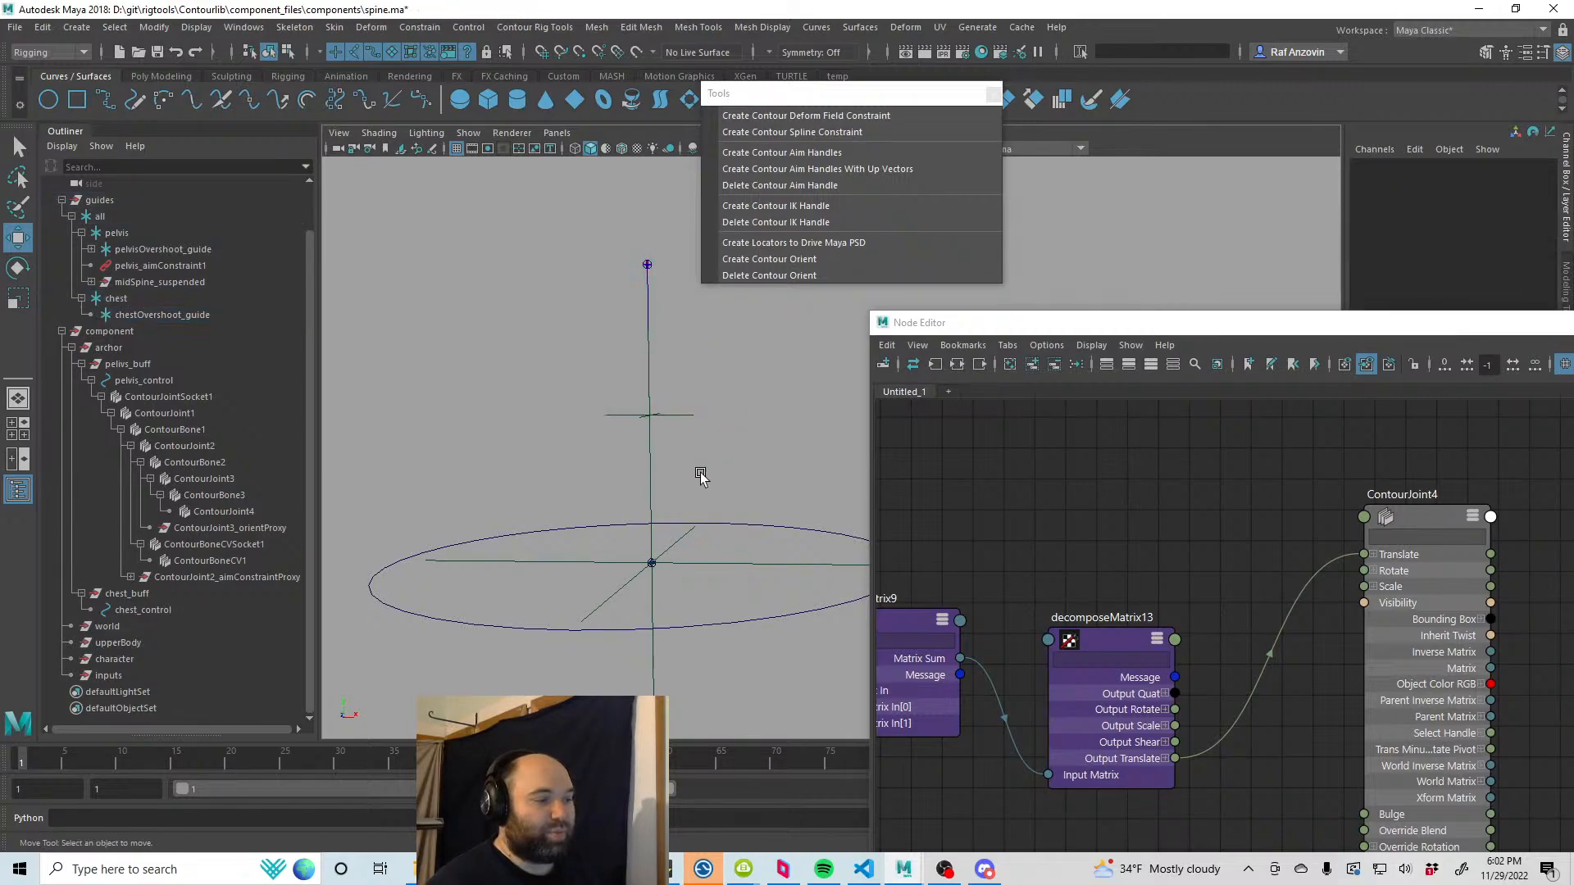
pyautogui.click(648, 488)
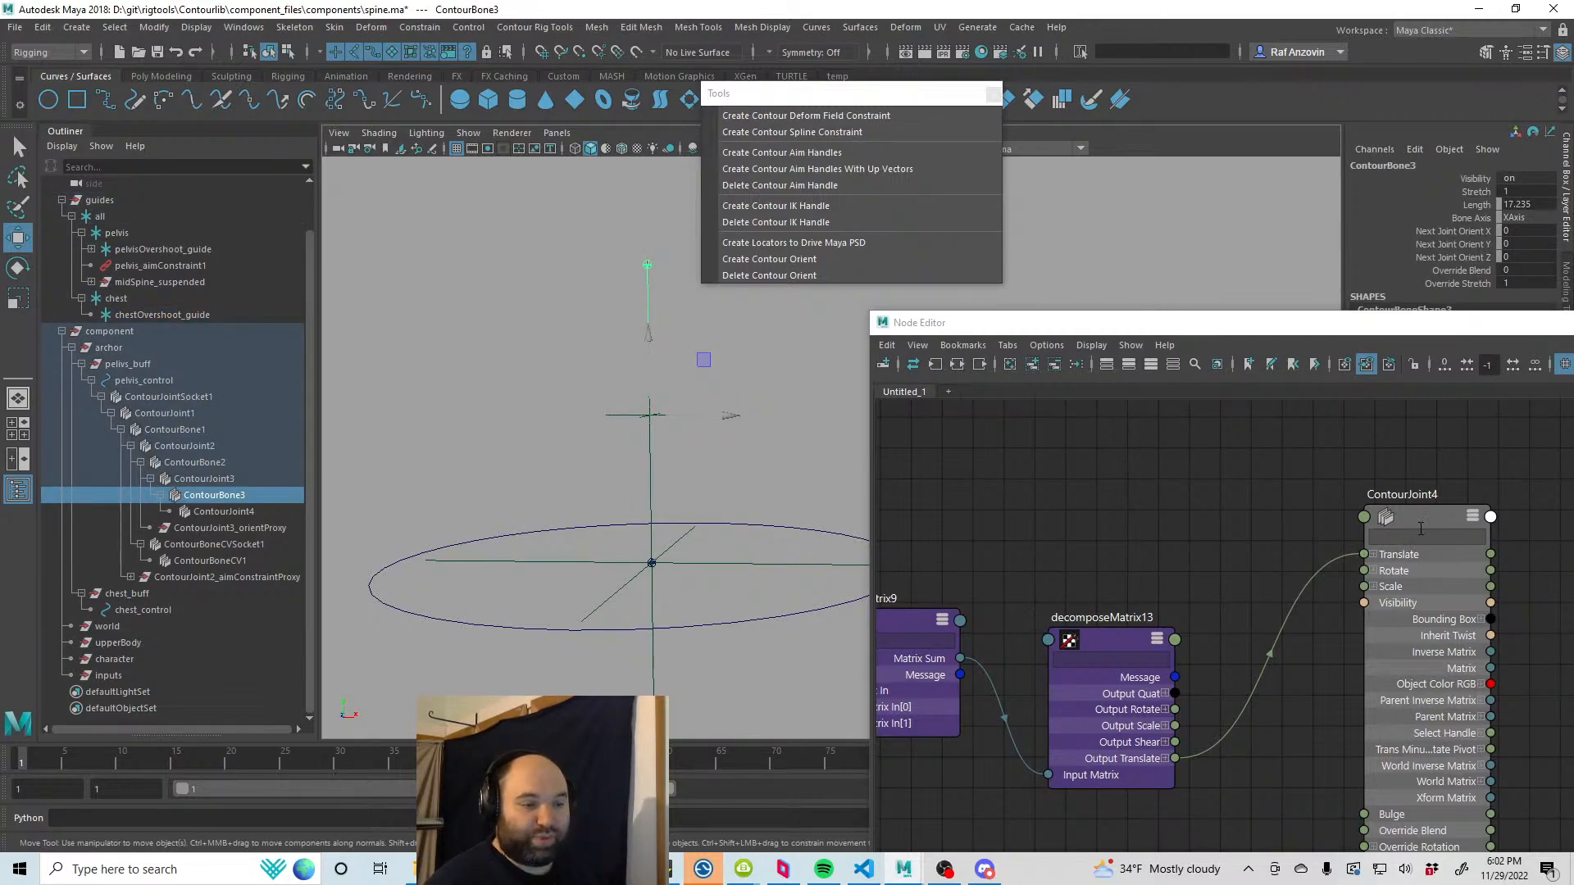
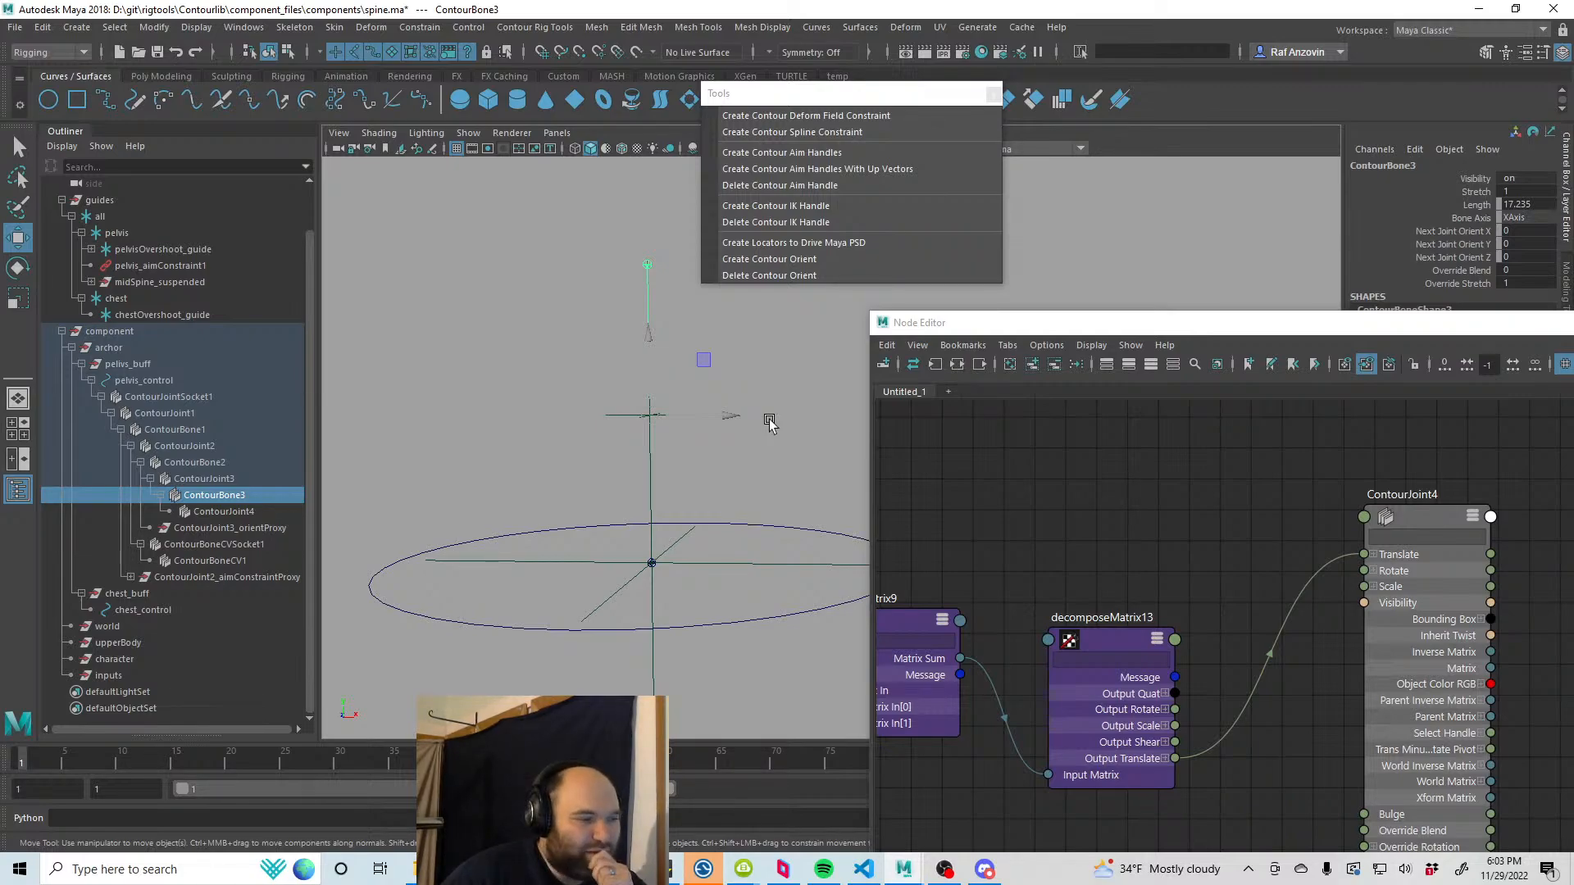
# Step: Reposition the decomposeMatrix node in the graph and reparent ContourJoint4 from ContourBone3 to ContourJoint3
pyautogui.moveTo(1132, 322); pyautogui.dragTo(1099, 263)
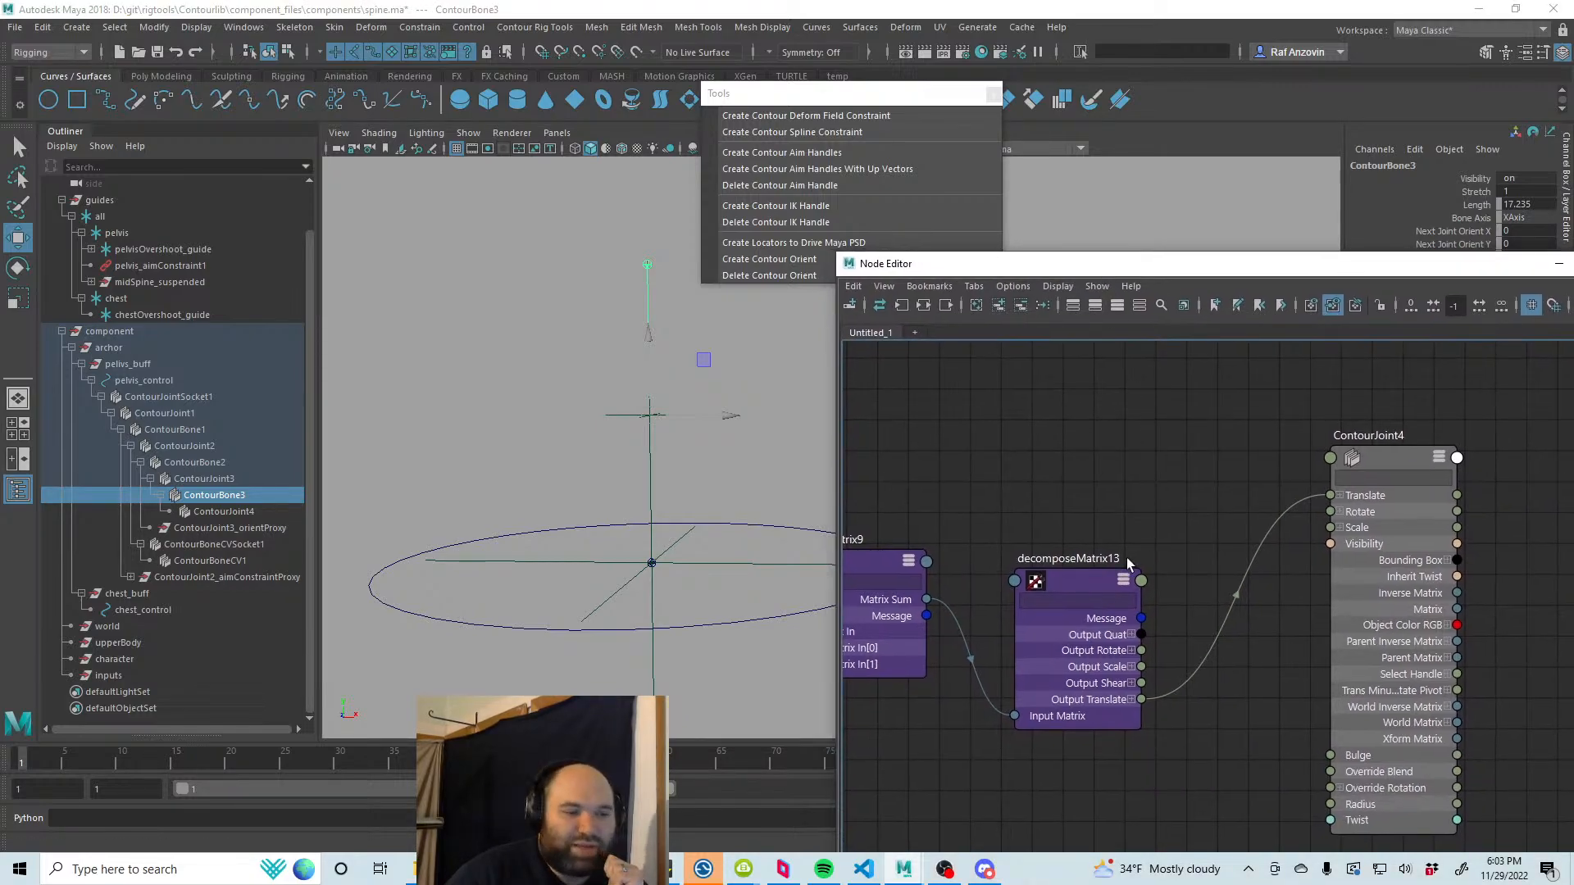
pyautogui.moveTo(1084, 578); pyautogui.dragTo(1077, 462)
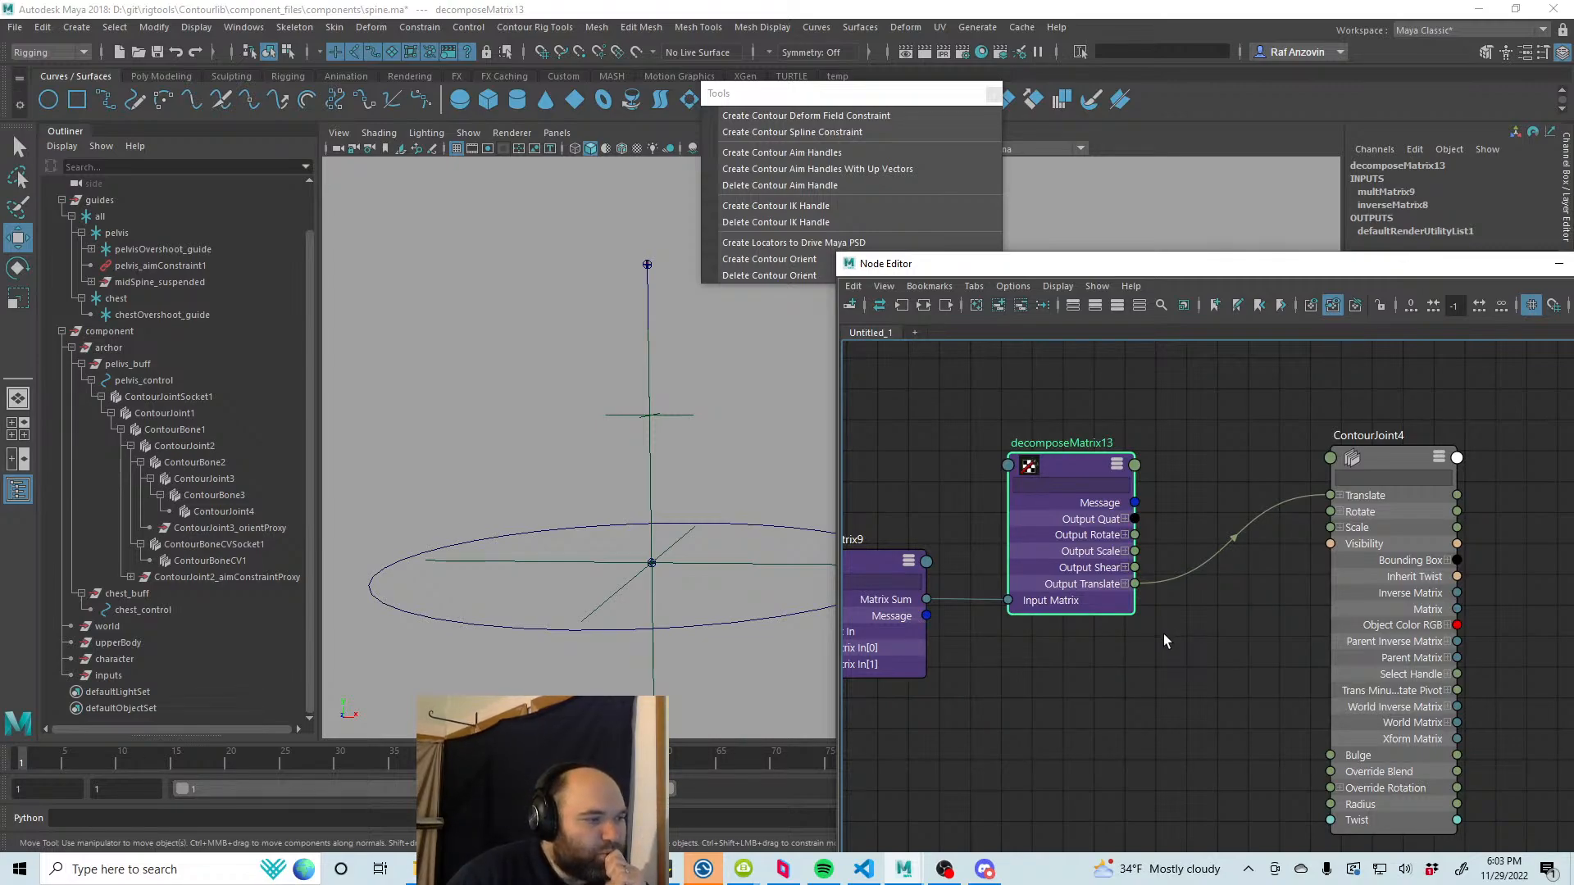
pyautogui.click(1139, 668)
pyautogui.click(650, 265)
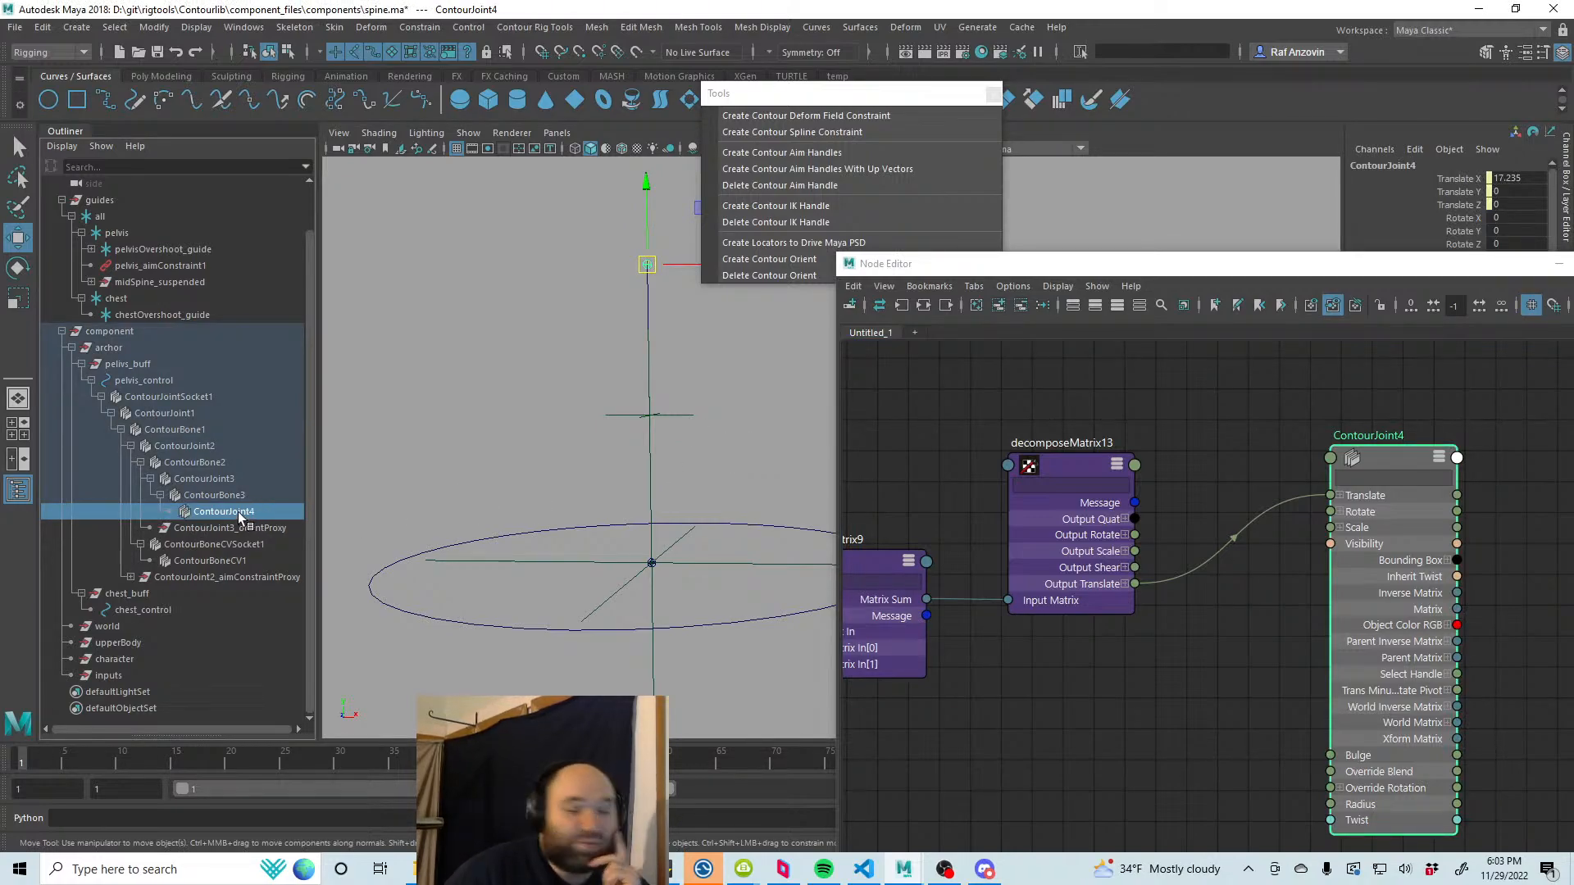
pyautogui.moveTo(262, 522); pyautogui.dragTo(261, 502, button='middle')
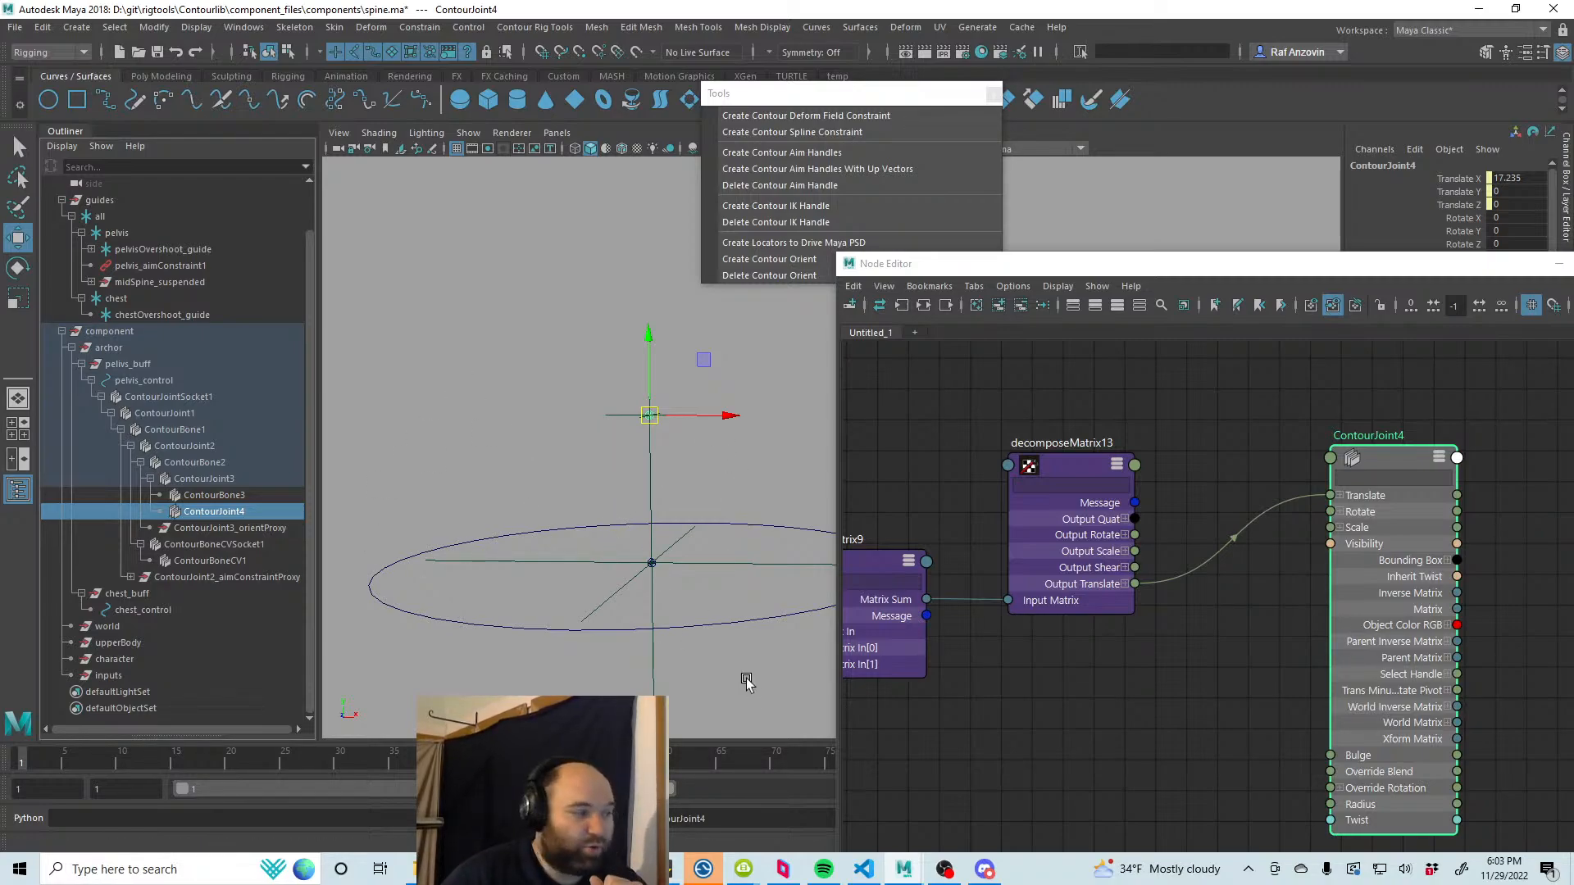
# Step: Try deleting ContourBone3, and test the end joint by moving the chest overshoot guide
pyautogui.click(249, 495)
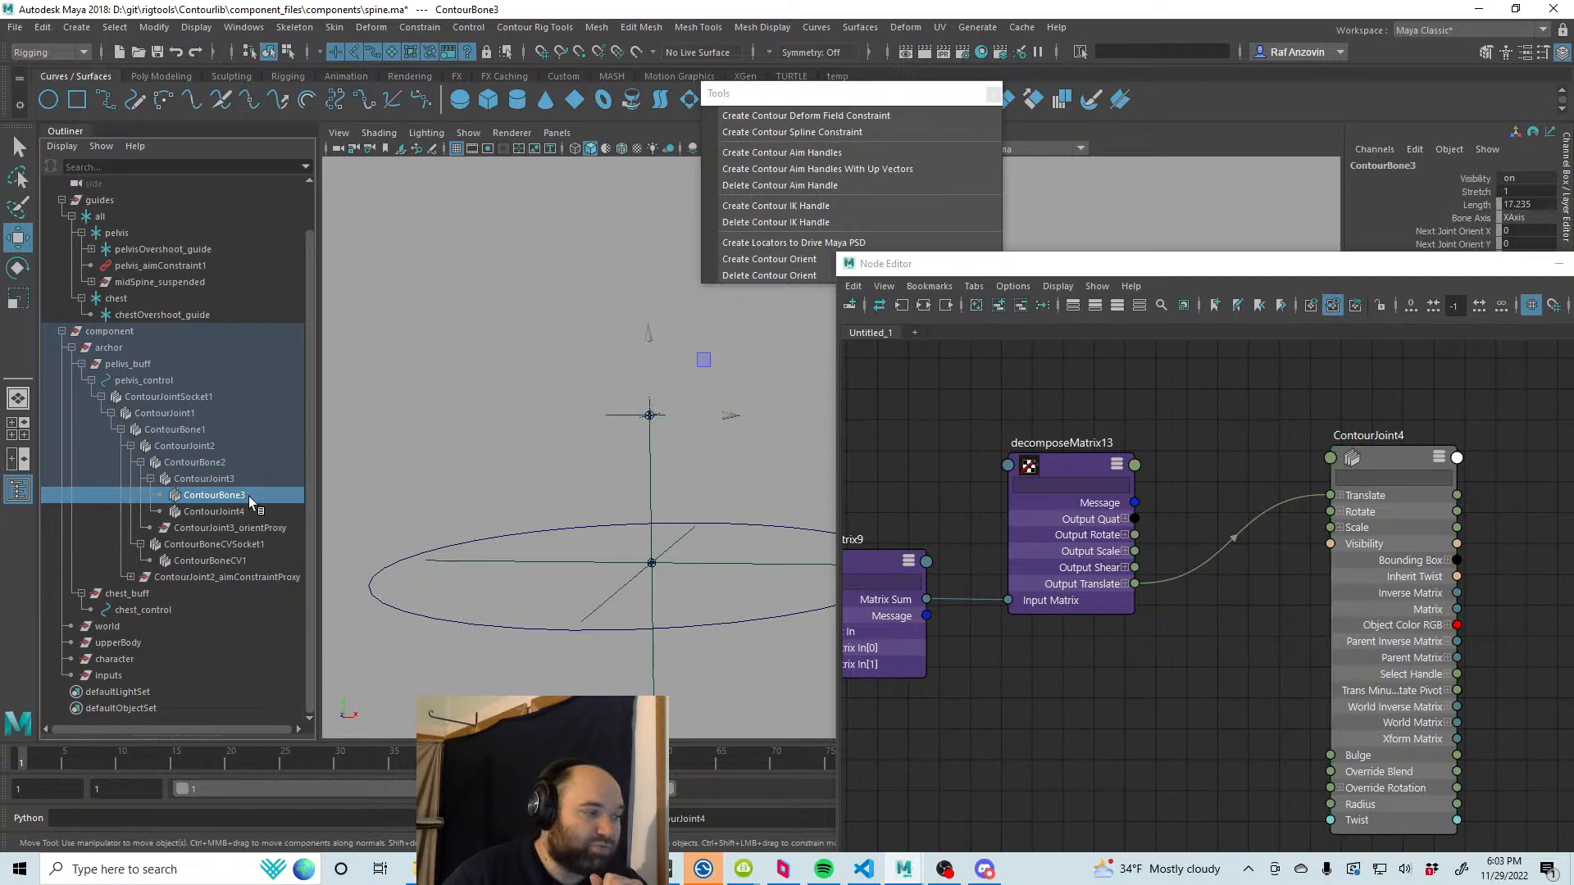
pyautogui.click(335, 429)
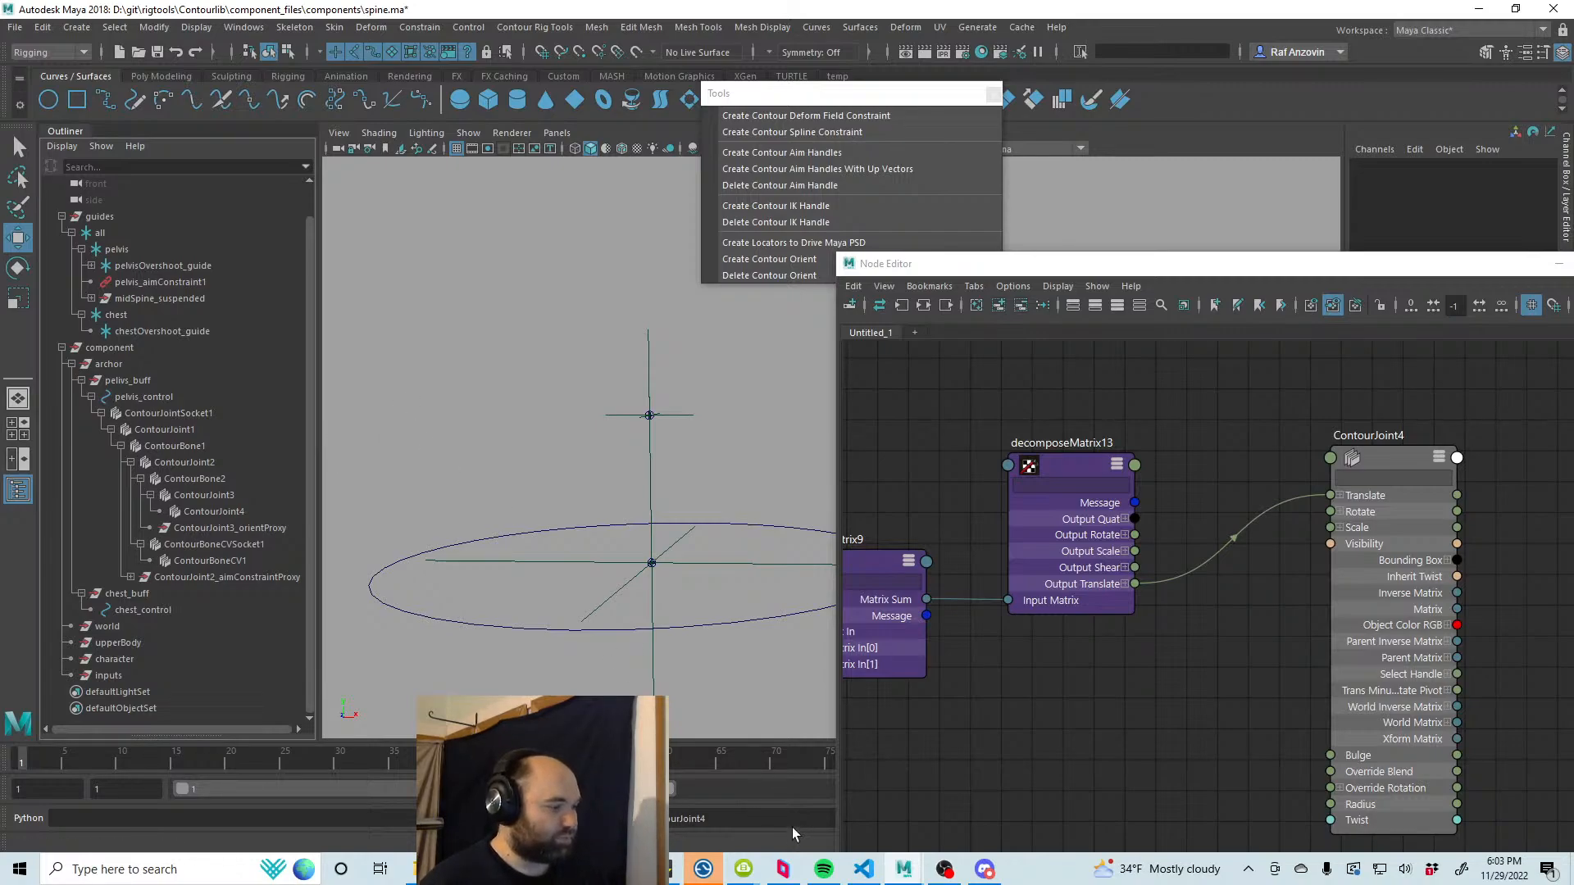
pyautogui.moveTo(1031, 273); pyautogui.dragTo(1246, 298)
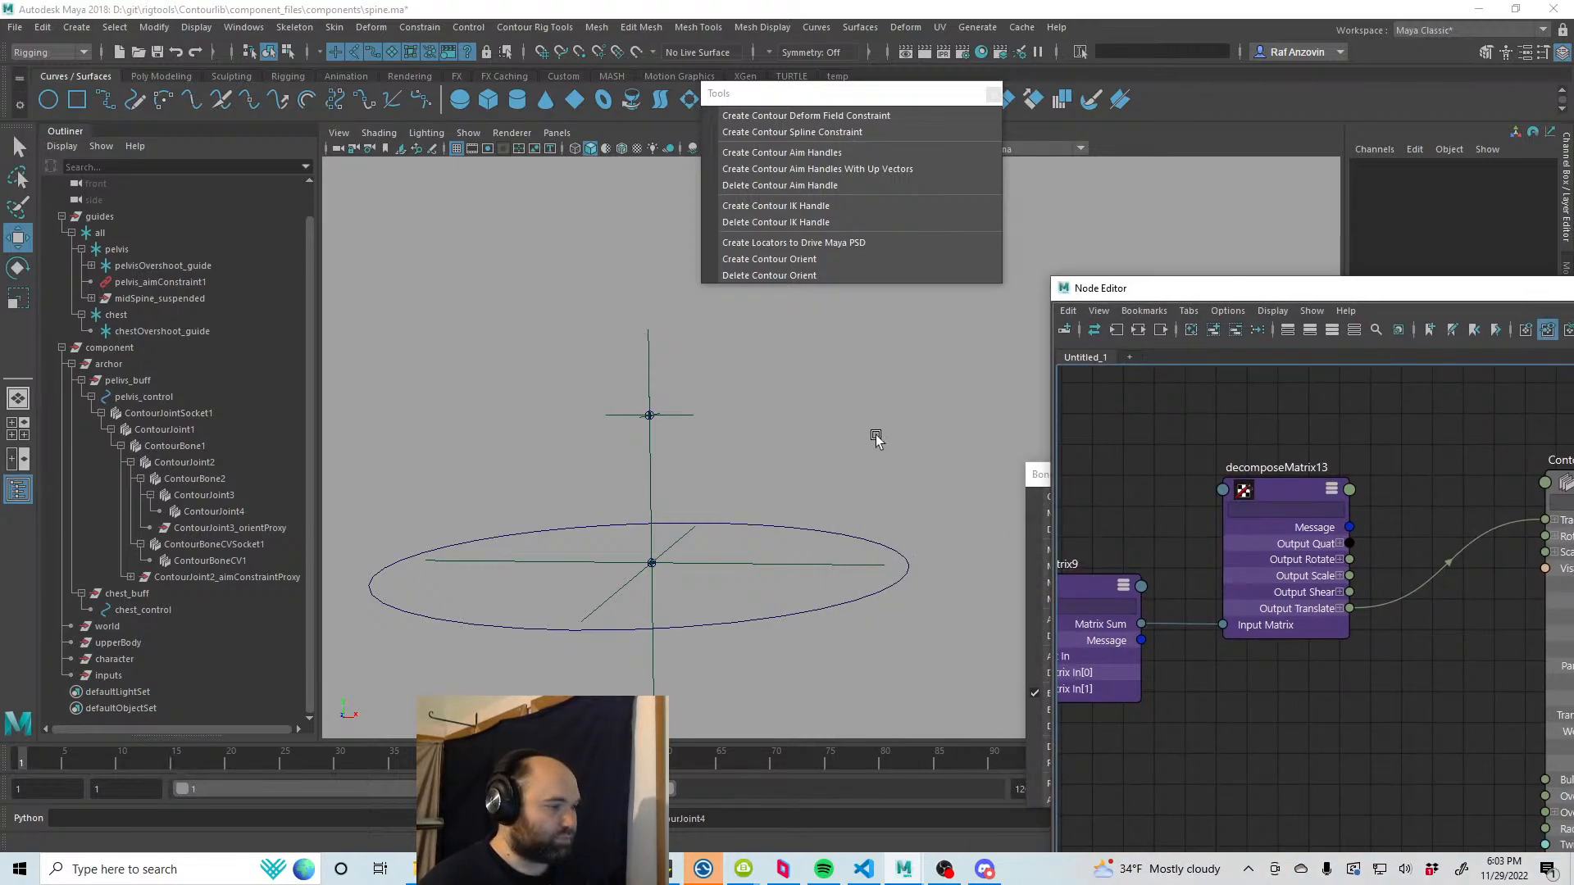
pyautogui.click(671, 419)
pyautogui.moveTo(670, 419); pyautogui.dragTo(611, 396, button='middle')
pyautogui.click(850, 381)
# Step: Undo the chest overshoot guide move and the deletion of ContourBone3
pyautogui.hotkey('ctrl', 'z')
pyautogui.hotkey('ctrl', 'z')
pyautogui.hotkey('ctrl', 'z')
pyautogui.hotkey('ctrl', 'z')
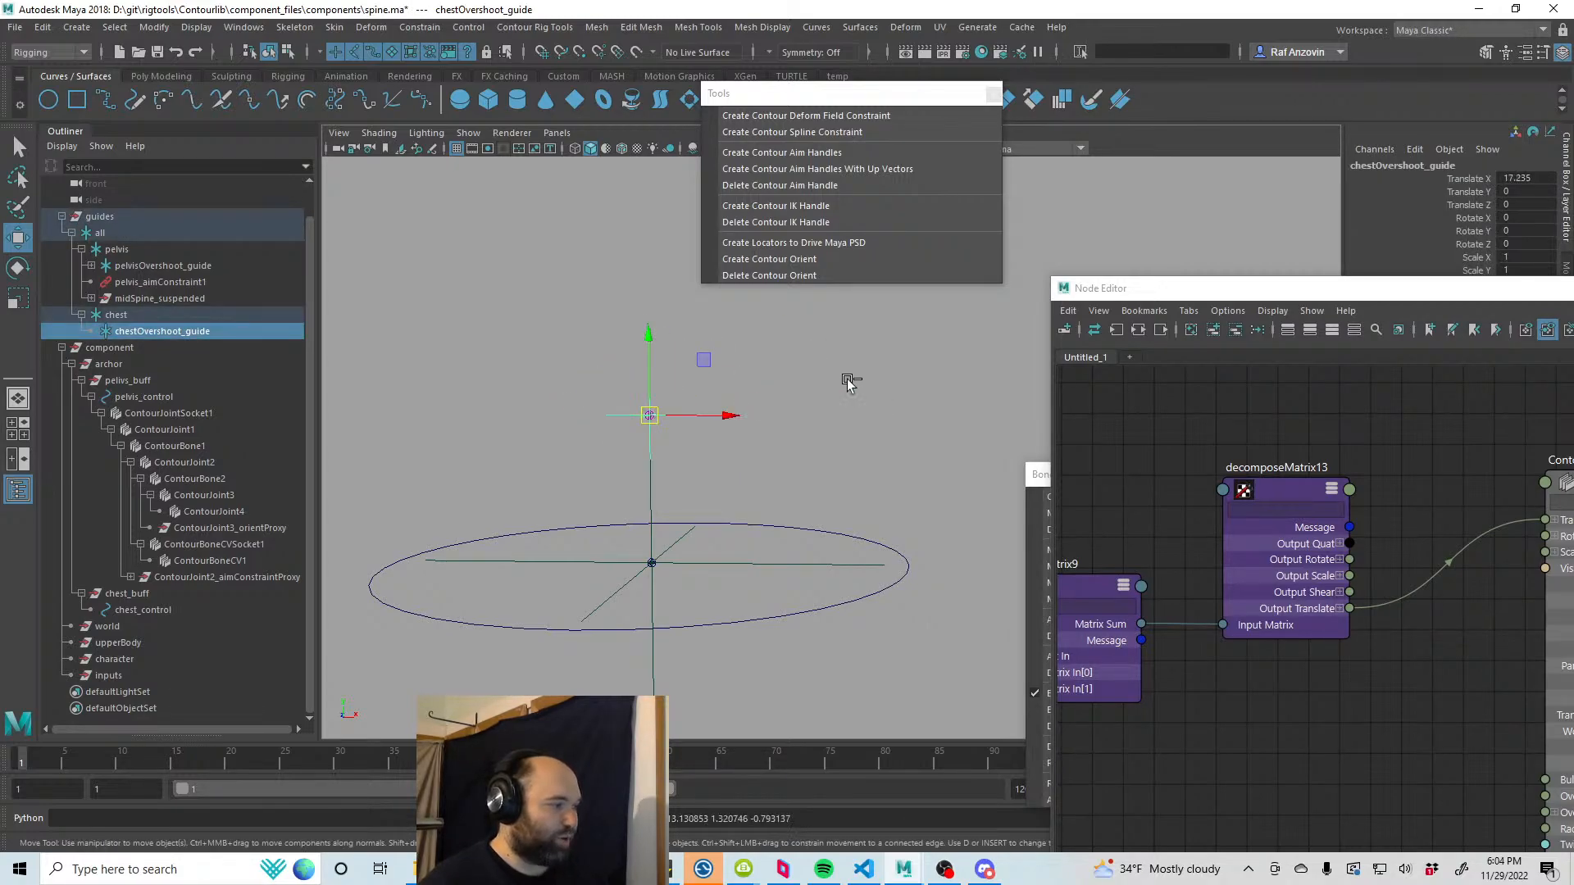
pyautogui.hotkey('ctrl', 'z')
# Step: Try moving the chest overshoot guide sideways with ContourBone3 in place, and undo the move
pyautogui.click(699, 417)
pyautogui.click(671, 415)
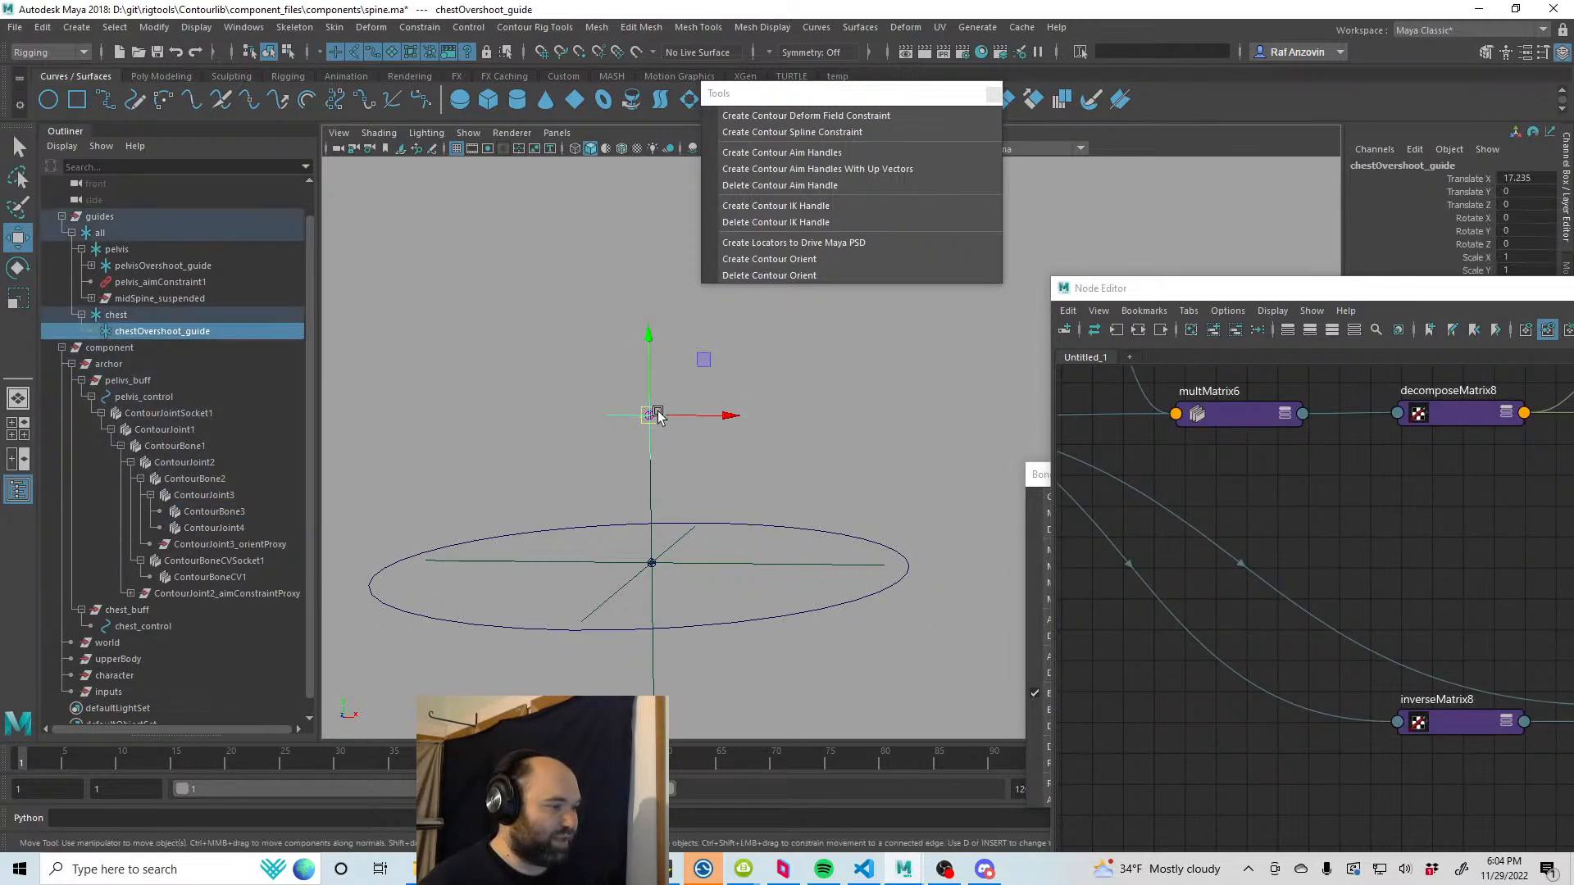
pyautogui.moveTo(656, 414); pyautogui.dragTo(572, 410)
pyautogui.hotkey('ctrl', 'z')
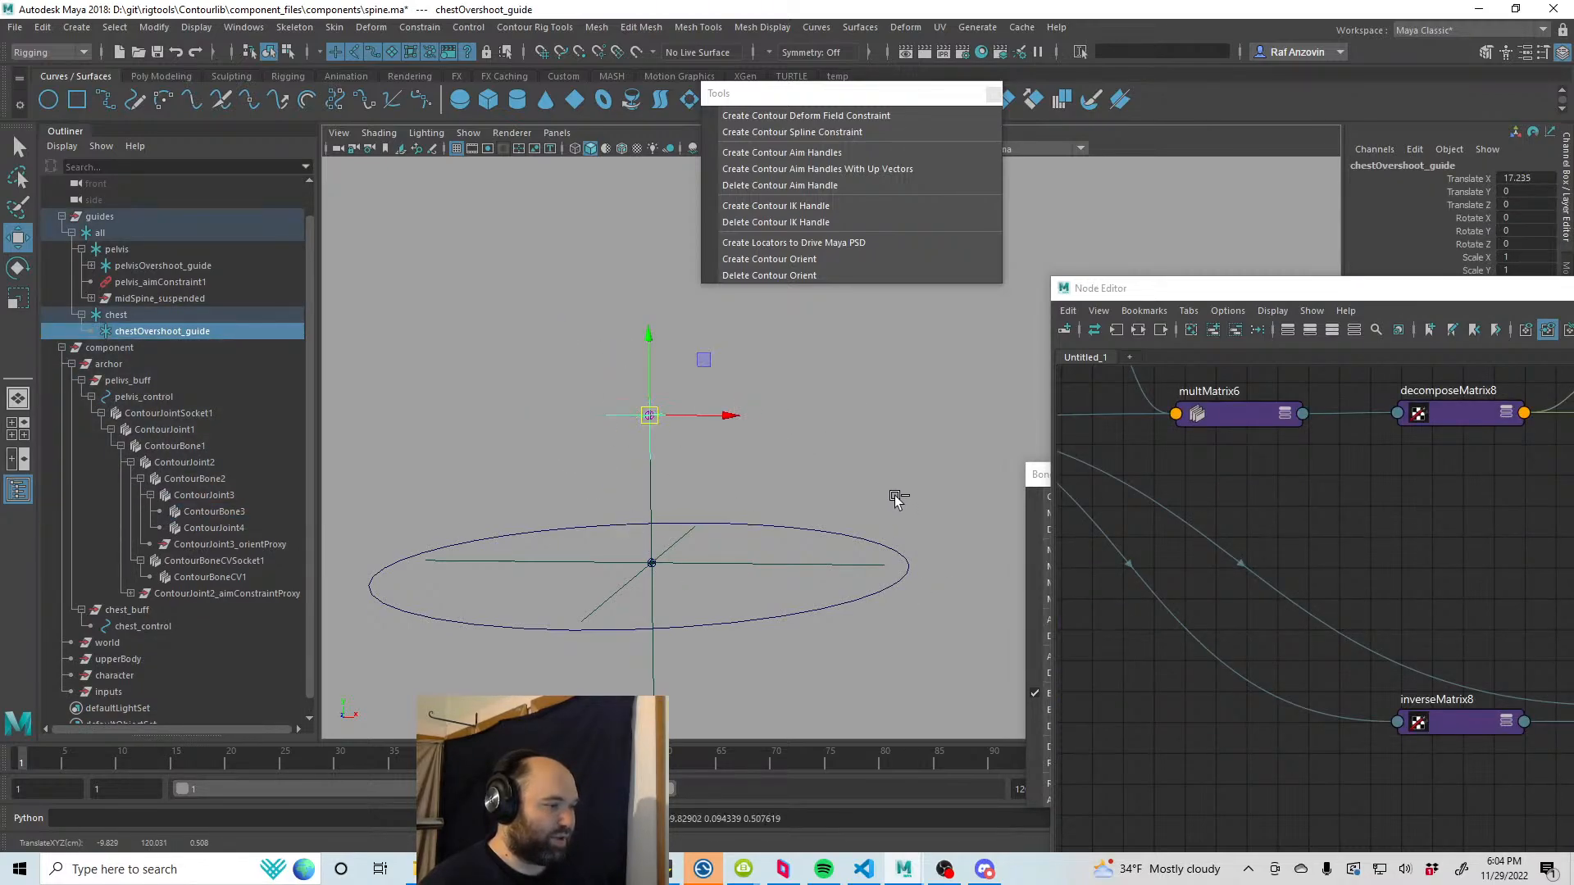
pyautogui.hotkey('ctrl', 'z')
# Step: Test the spine by moving the chest guide to about X -33.9, Y 93.5, Z 4.2 and rotating it
pyautogui.click(773, 566)
pyautogui.keyDown('alt'); pyautogui.moveTo(774, 566); pyautogui.dragTo(534, 587, button='right'); pyautogui.keyUp('alt')
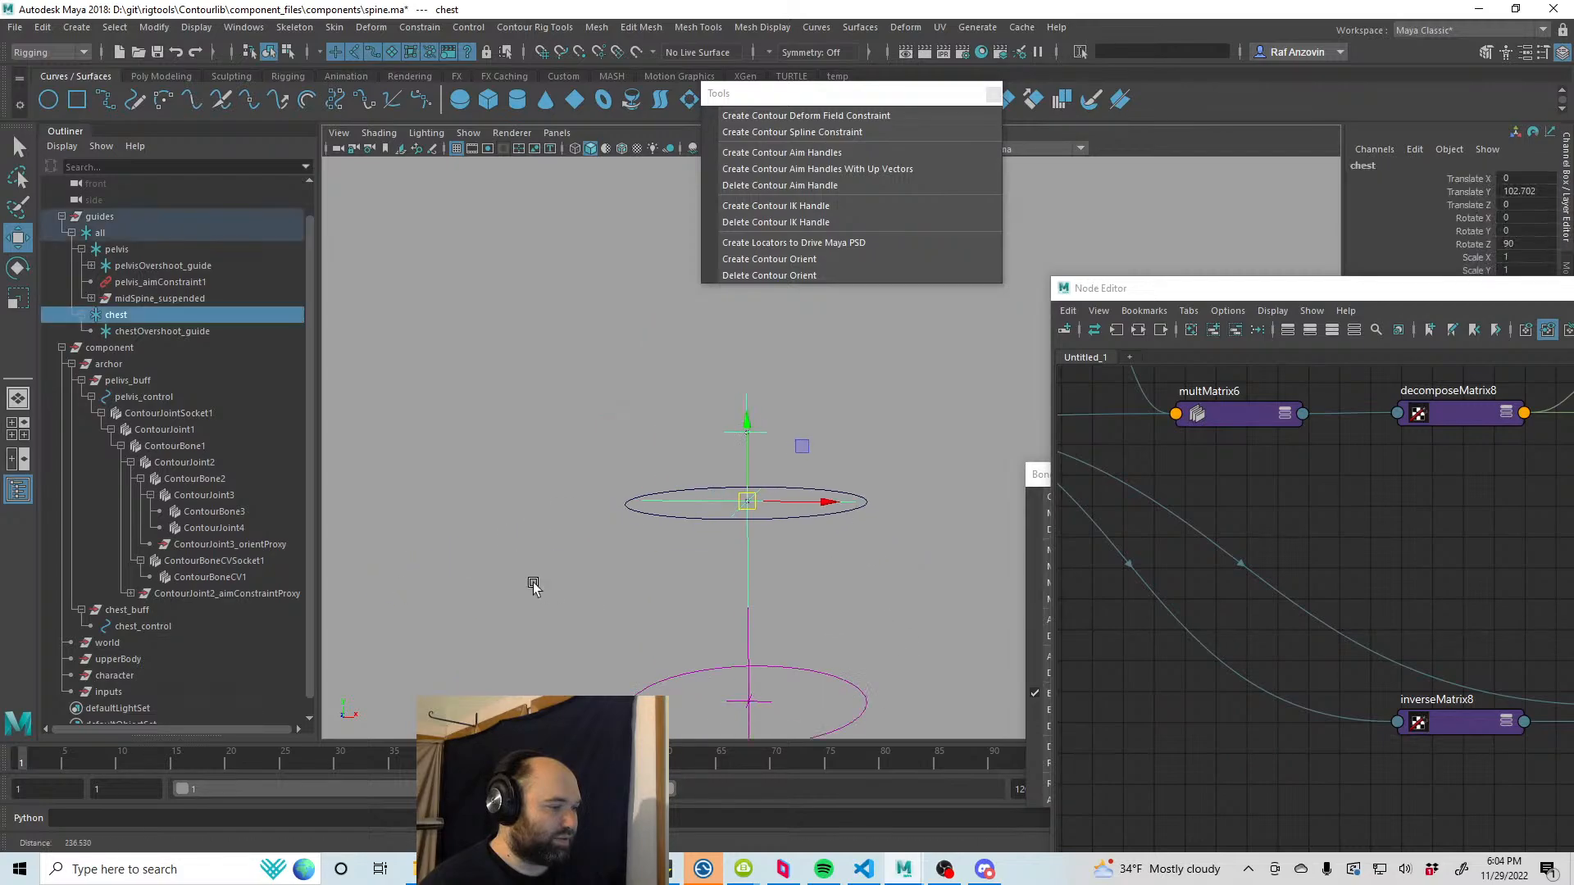
pyautogui.keyDown('alt'); pyautogui.moveTo(831, 625); pyautogui.dragTo(749, 562, button='middle'); pyautogui.keyUp('alt')
pyautogui.keyDown('alt'); pyautogui.moveTo(749, 563); pyautogui.dragTo(738, 530); pyautogui.keyUp('alt')
pyautogui.keyDown('alt'); pyautogui.moveTo(862, 533); pyautogui.dragTo(767, 503, button='middle'); pyautogui.keyUp('alt')
pyautogui.keyDown('alt'); pyautogui.moveTo(767, 503); pyautogui.dragTo(671, 421); pyautogui.keyUp('alt')
pyautogui.keyDown('alt'); pyautogui.moveTo(890, 581); pyautogui.dragTo(827, 574); pyautogui.keyUp('alt')
pyautogui.hotkey('ctrl', 'z')
pyautogui.keyDown('alt'); pyautogui.moveTo(748, 465); pyautogui.dragTo(799, 469); pyautogui.keyUp('alt')
pyautogui.moveTo(693, 397); pyautogui.dragTo(587, 409)
pyautogui.press('e')
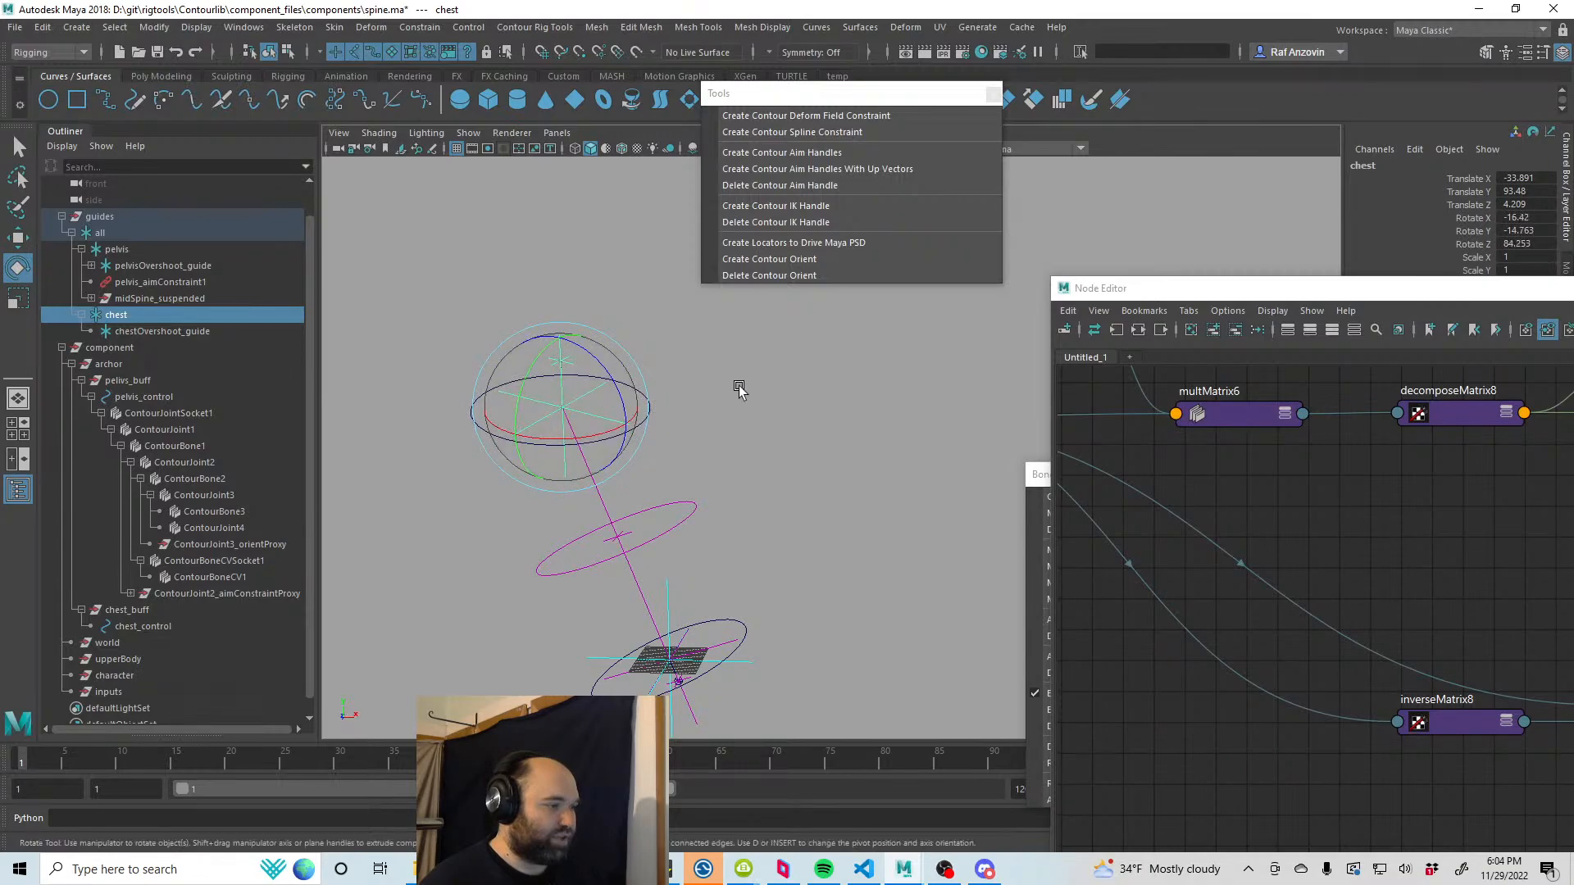
pyautogui.click(738, 386)
# Step: Move the chest overshoot guide to about X 21.6, Y 10.0, Z 0.3 to test the end joint
pyautogui.click(568, 361)
pyautogui.press('w')
pyautogui.keyDown('alt'); pyautogui.moveTo(610, 517); pyautogui.dragTo(643, 510); pyautogui.keyUp('alt')
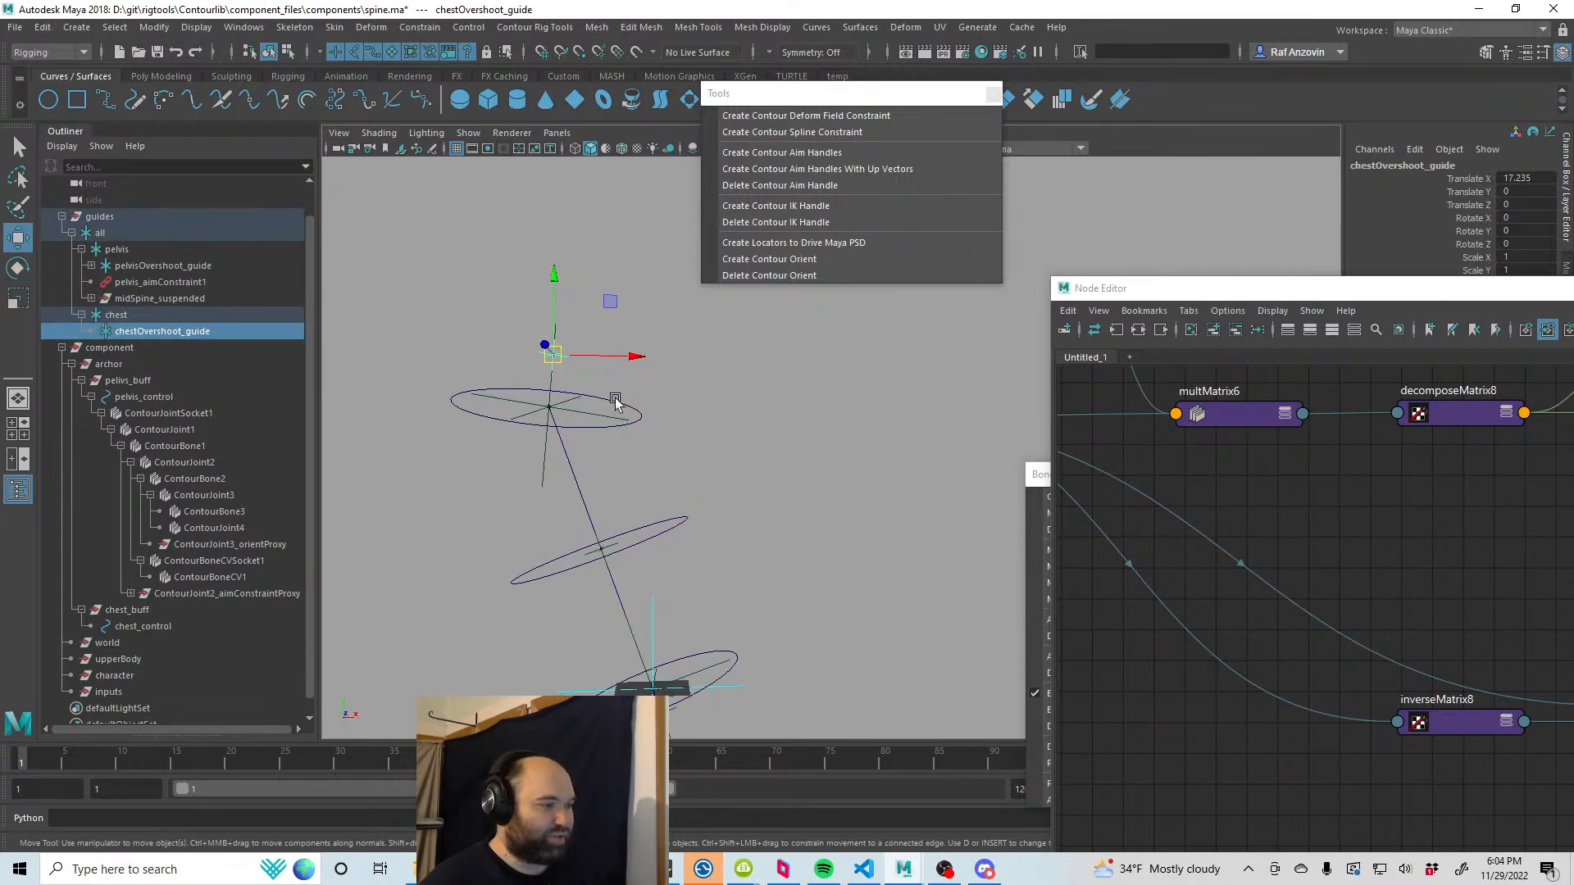
pyautogui.moveTo(559, 357); pyautogui.dragTo(529, 339)
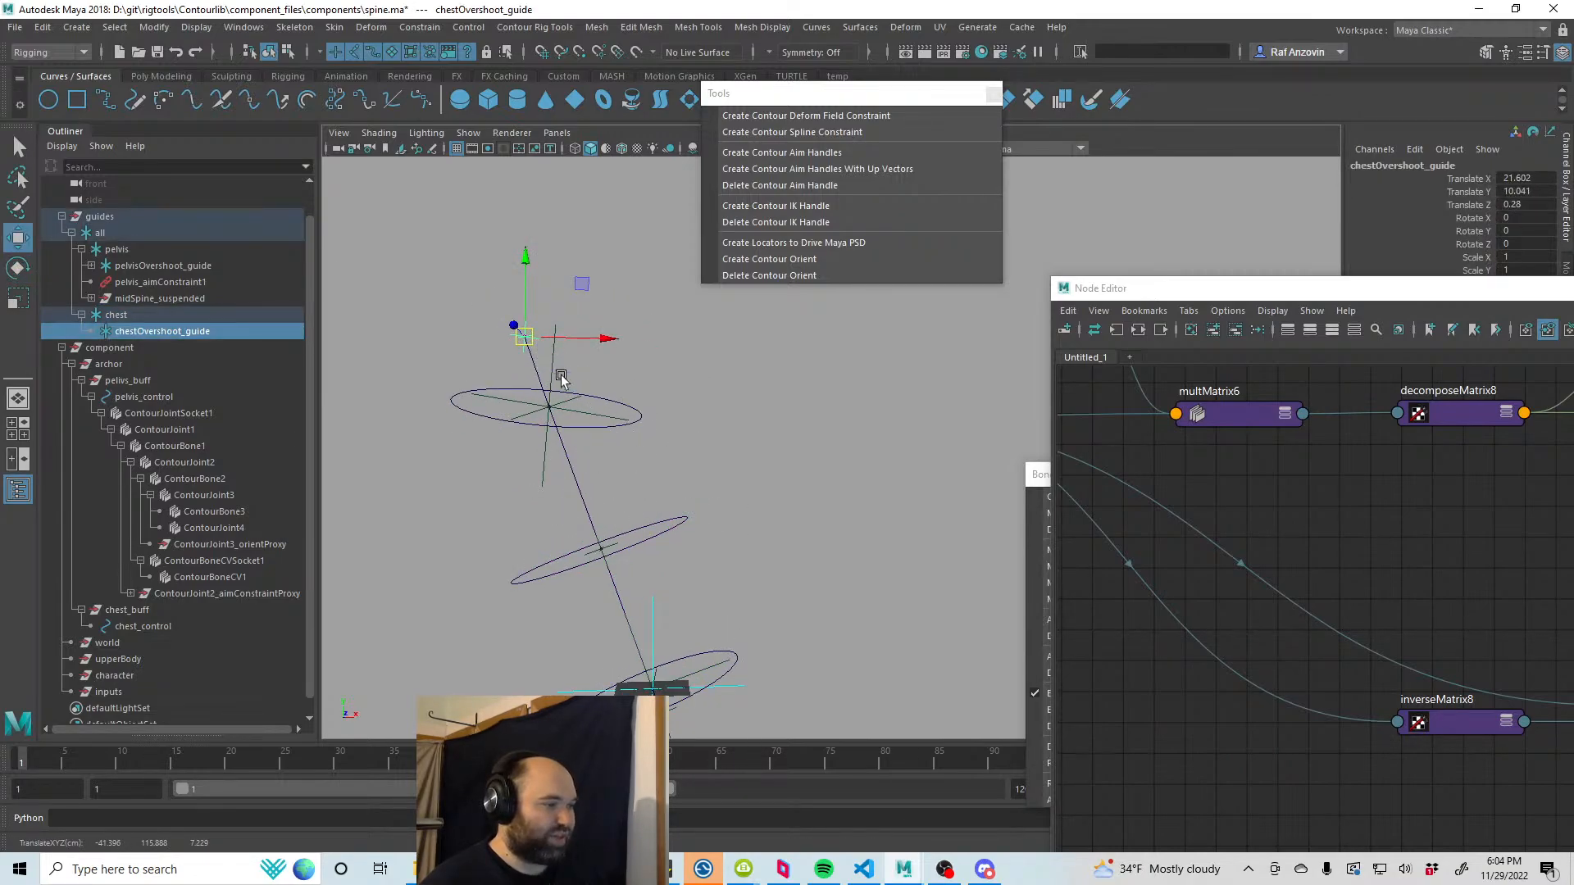
pyautogui.keyDown('alt'); pyautogui.moveTo(791, 481); pyautogui.dragTo(690, 651); pyautogui.keyUp('alt')
# Step: Move the midSpine guide to about X 0.9, Y -10.4, Z 1.3 to test how the spine bends
pyautogui.click(668, 660)
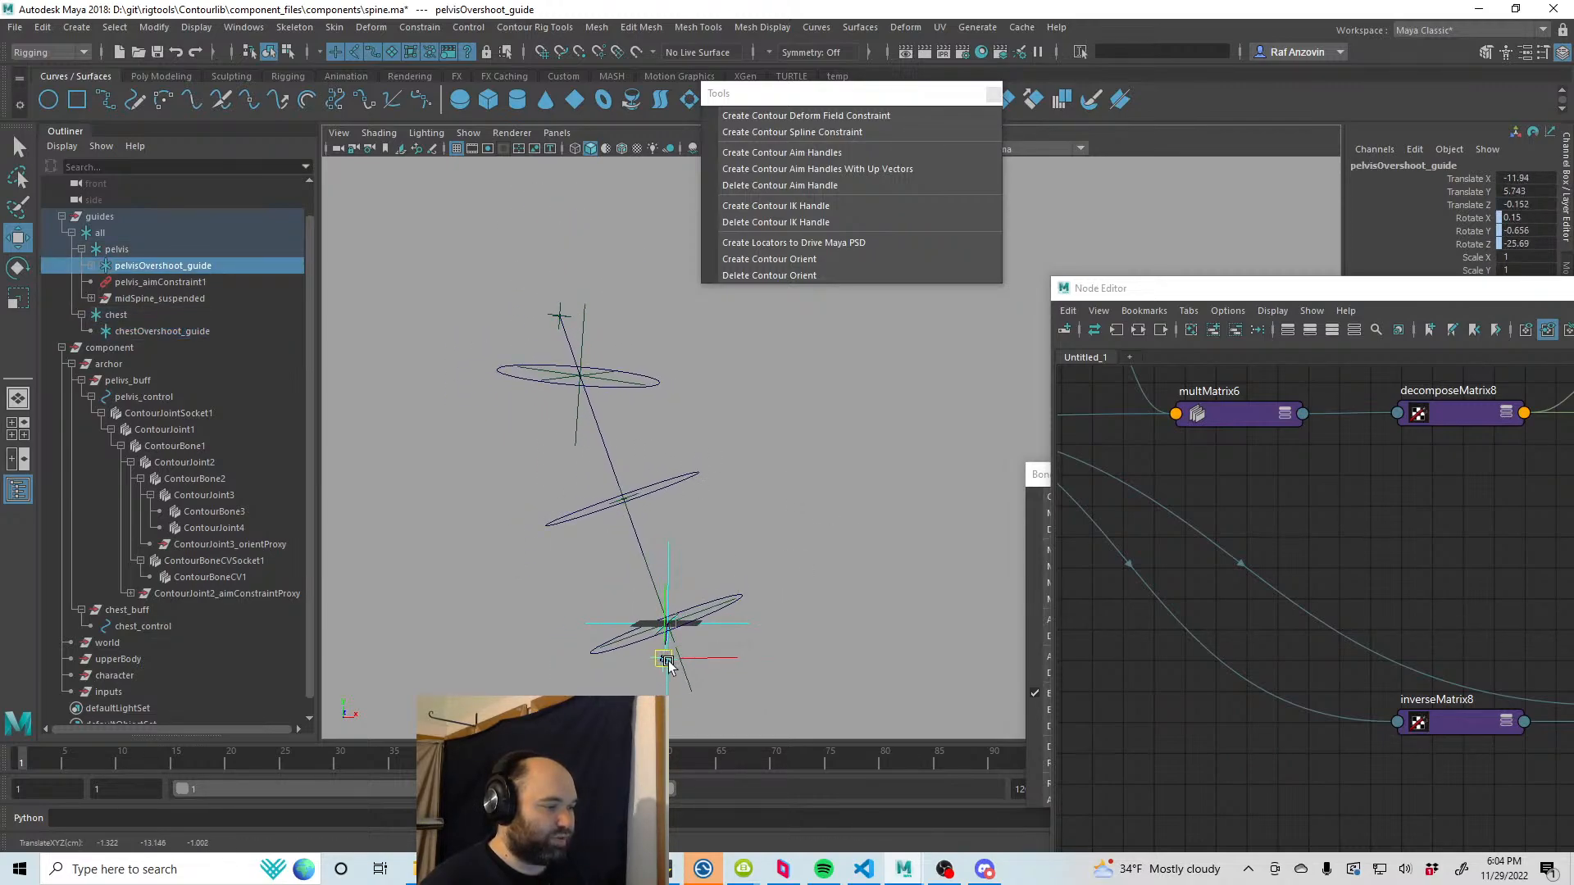
pyautogui.click(626, 498)
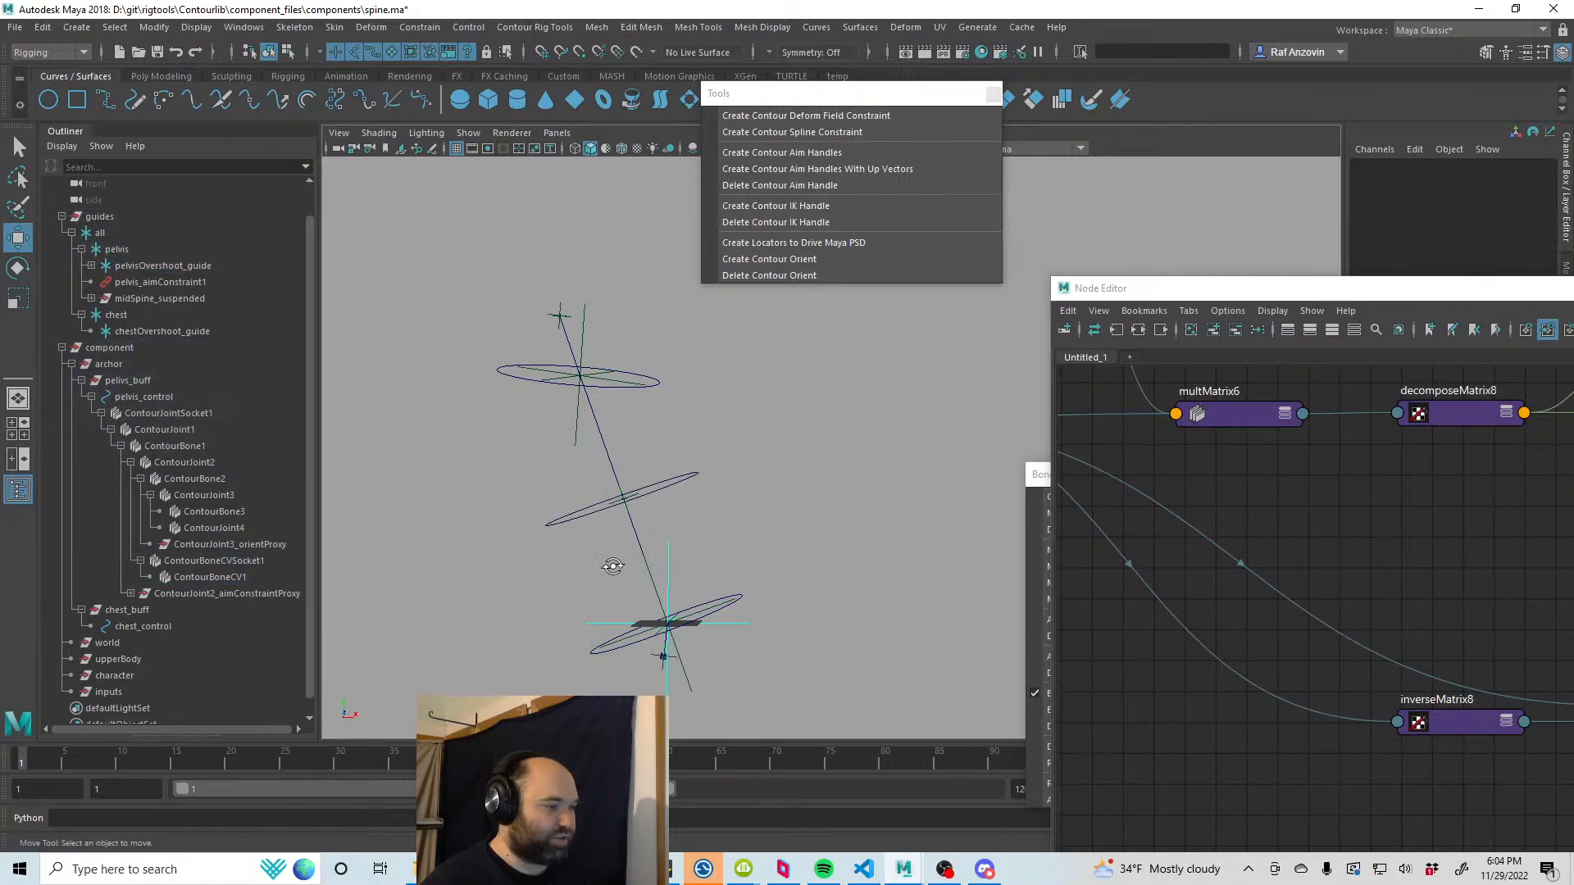
pyautogui.click(626, 499)
pyautogui.moveTo(626, 498); pyautogui.dragTo(652, 487)
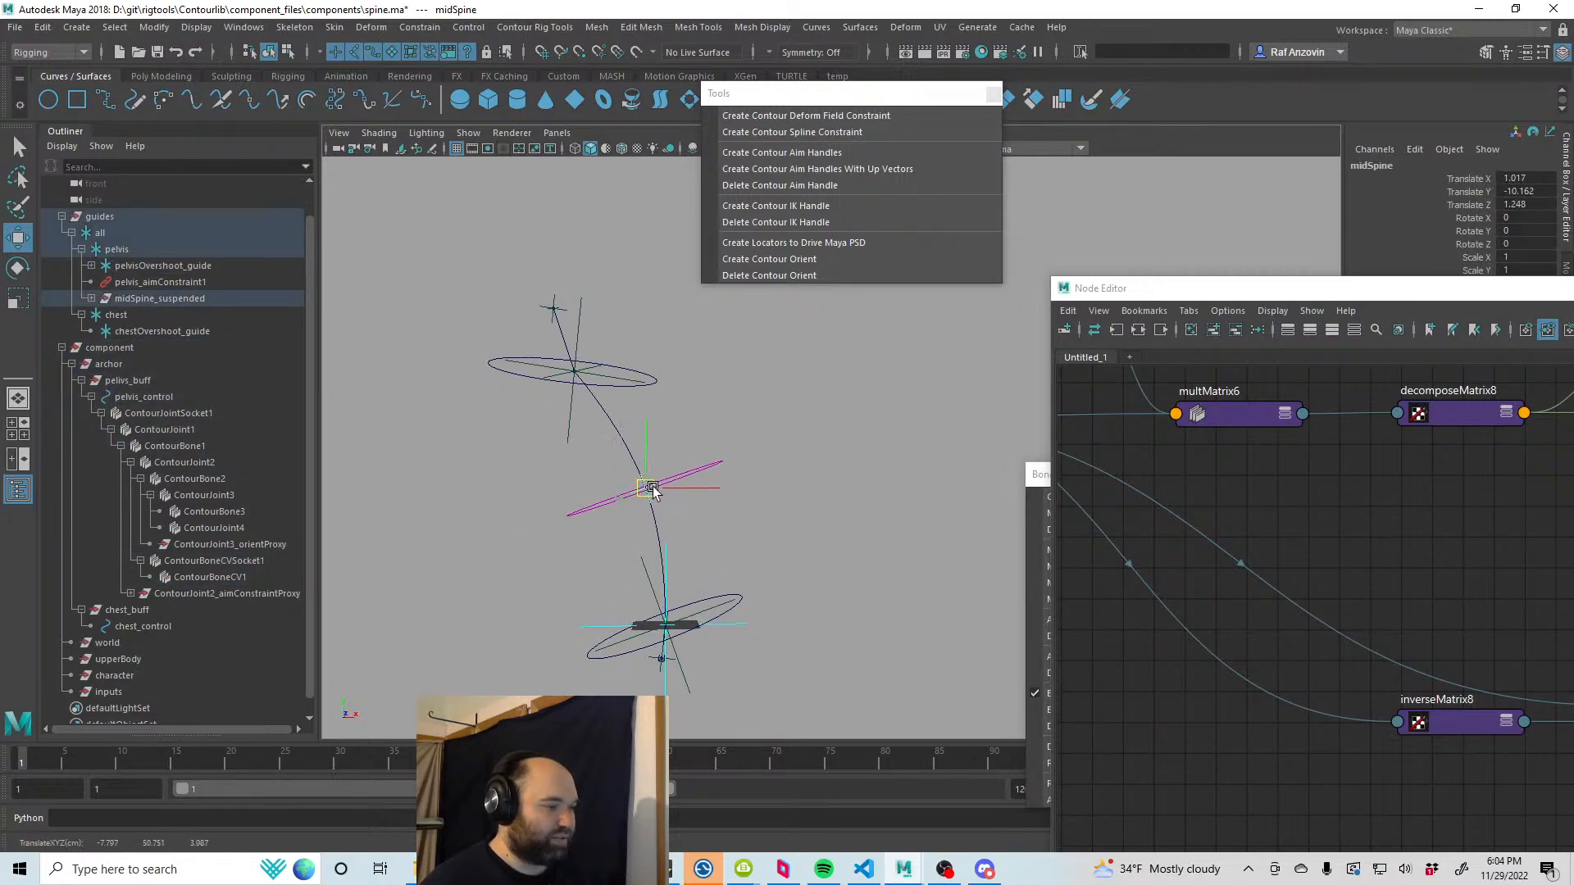
pyautogui.keyDown('alt'); pyautogui.moveTo(840, 584); pyautogui.dragTo(846, 535, button='middle'); pyautogui.keyUp('alt')
pyautogui.scroll(-2, 865, 533)
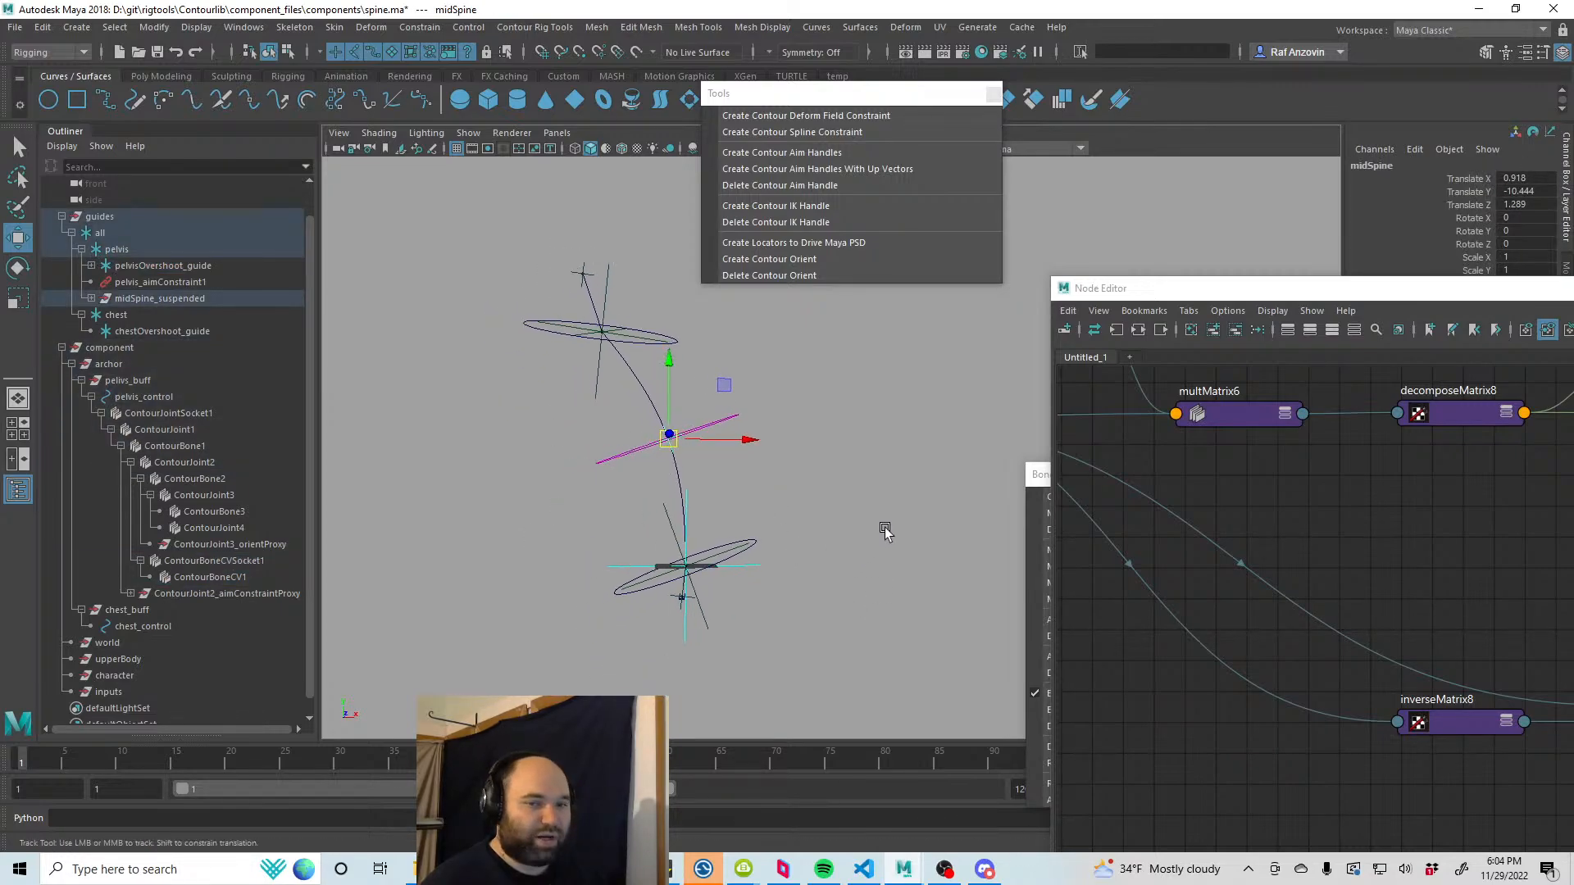
pyautogui.keyDown('alt'); pyautogui.moveTo(885, 460); pyautogui.dragTo(889, 476, button='middle'); pyautogui.keyUp('alt')
pyautogui.click(889, 476)
# Step: Undo all the test moves of the chest, chest overshoot and midSpine guides
pyautogui.hotkey('ctrl', 'z')
pyautogui.hotkey('ctrl', 'z')
pyautogui.hotkey('ctrl', 'z')
pyautogui.hotkey('ctrl', 'z')
pyautogui.hotkey('ctrl', 'z')
pyautogui.hotkey('ctrl', 'z')
pyautogui.hotkey('ctrl', 'z')
pyautogui.hotkey('ctrl', 'z')
pyautogui.hotkey('ctrl', 'z')
pyautogui.hotkey('ctrl', 'z')
pyautogui.hotkey('ctrl', 'z')
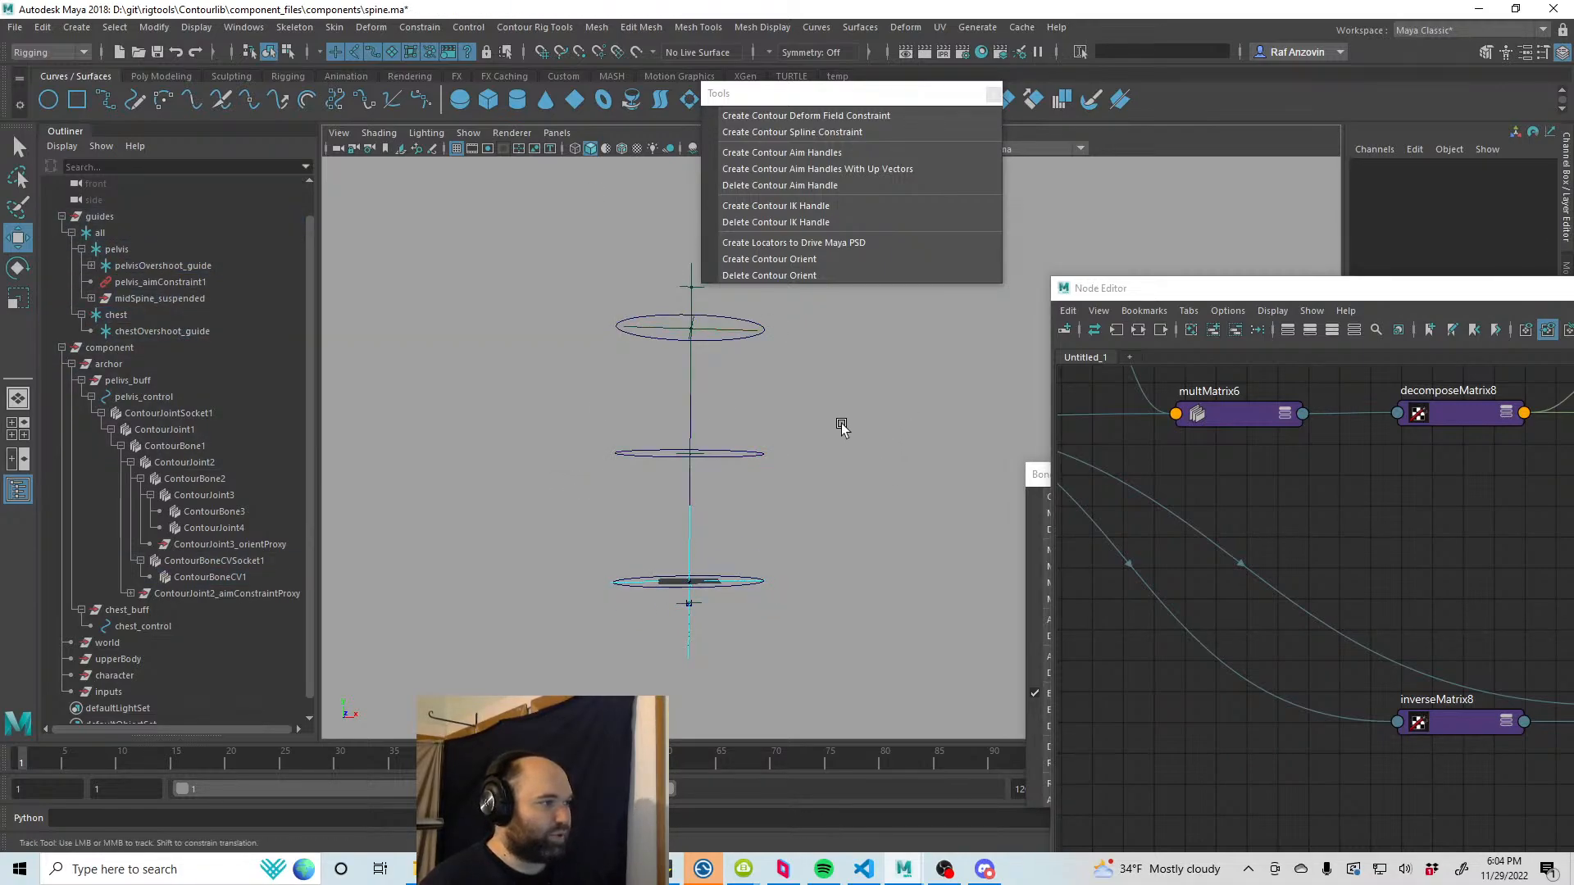
pyautogui.keyDown('alt'); pyautogui.moveTo(843, 426); pyautogui.dragTo(808, 460); pyautogui.keyUp('alt')
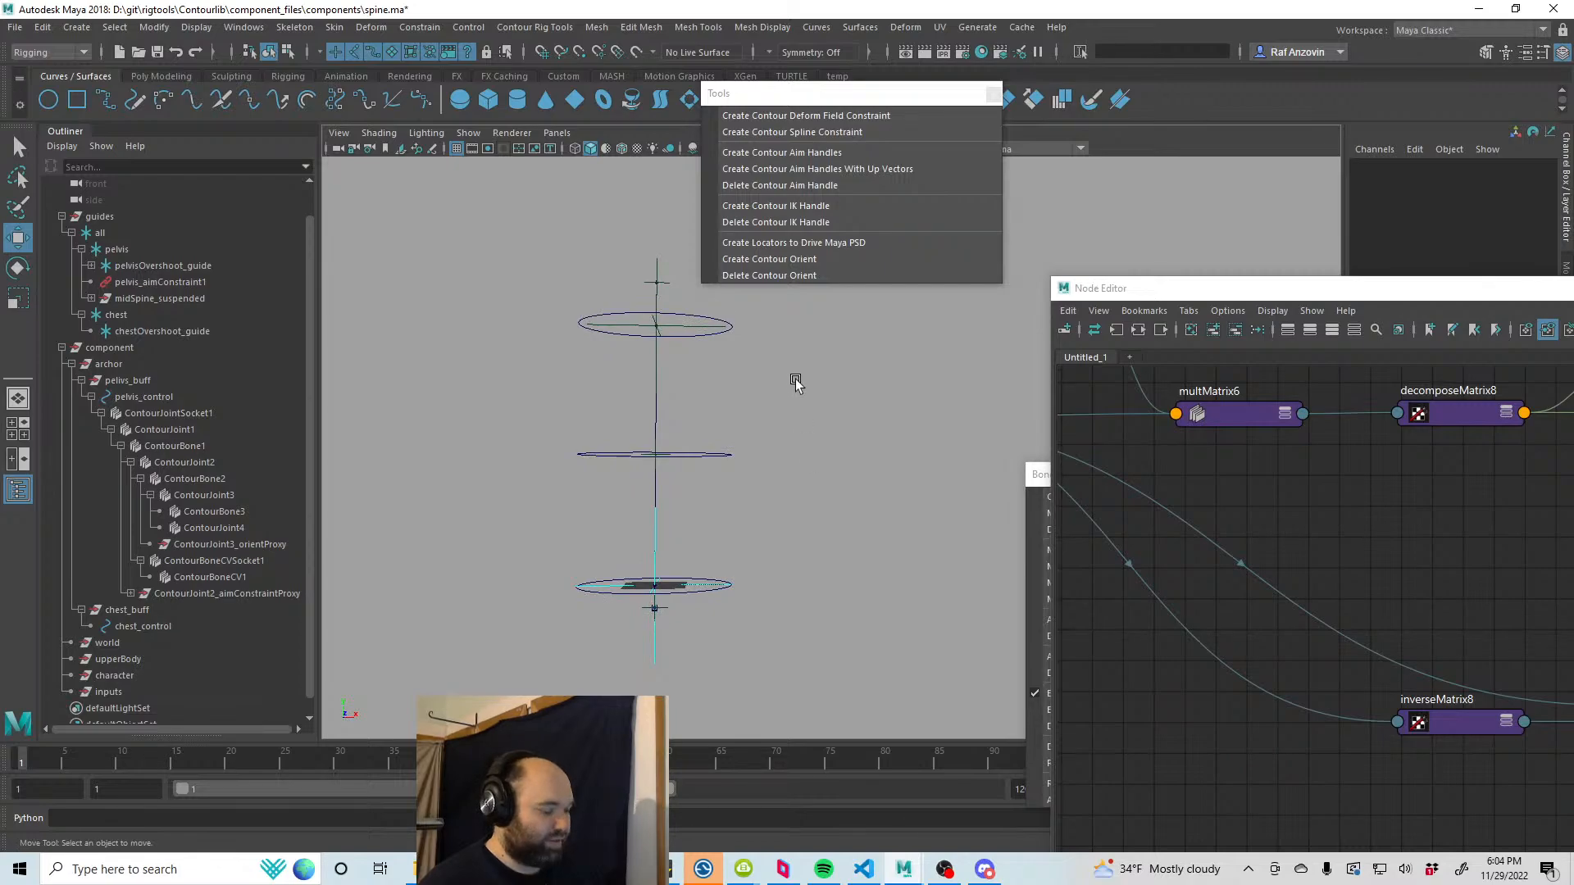
# Step: Save the spine scene, and collapse the guides and anchor groups in the hierarchy
pyautogui.hotkey('ctrl', 's')
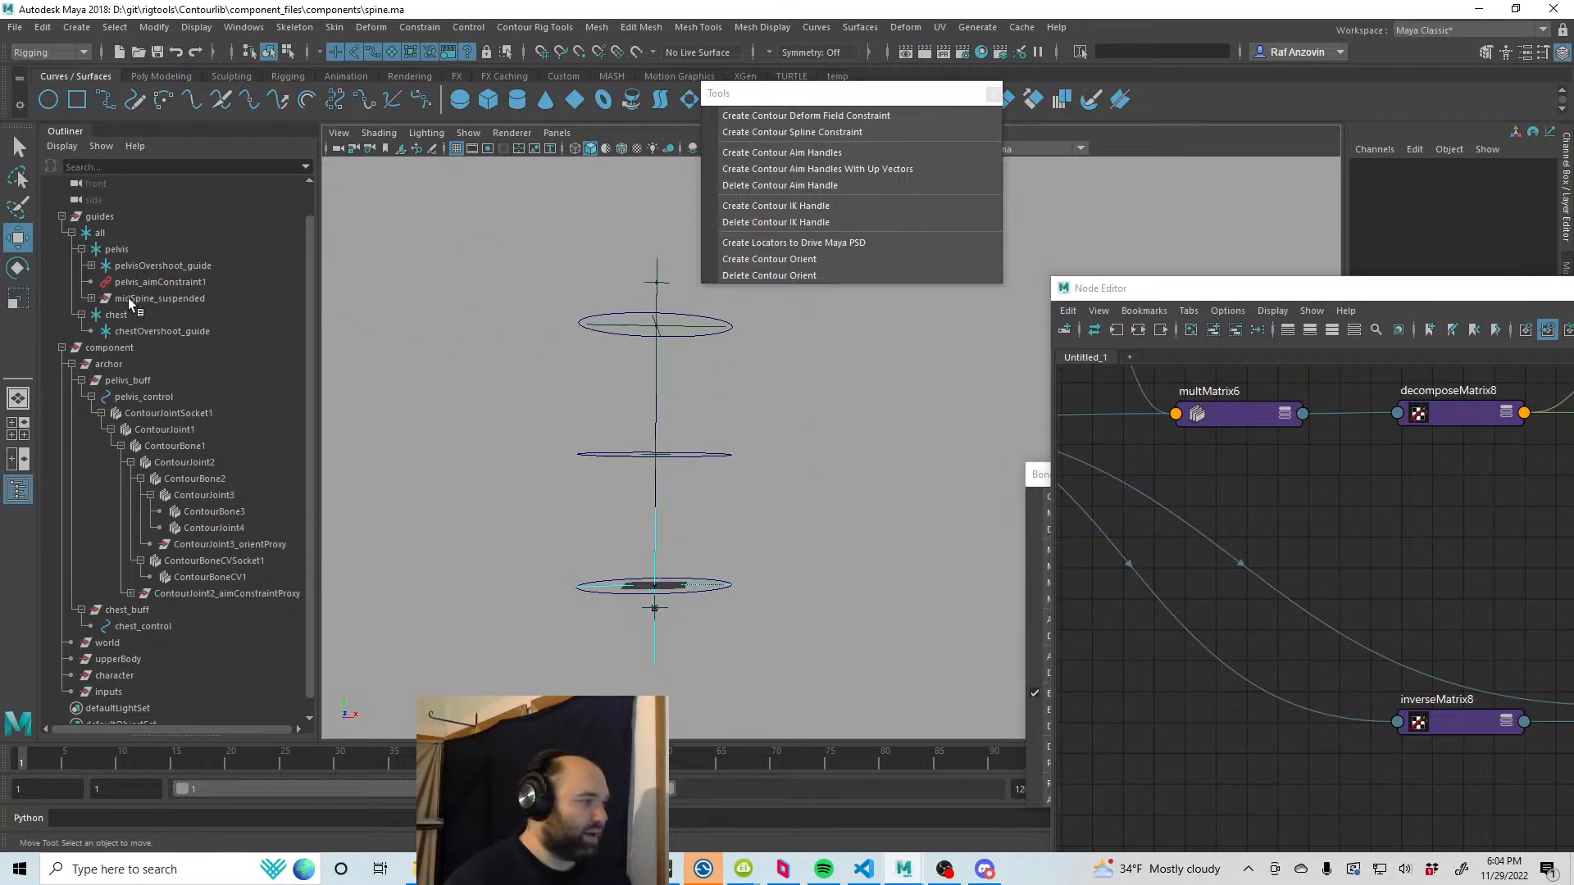
pyautogui.click(62, 216)
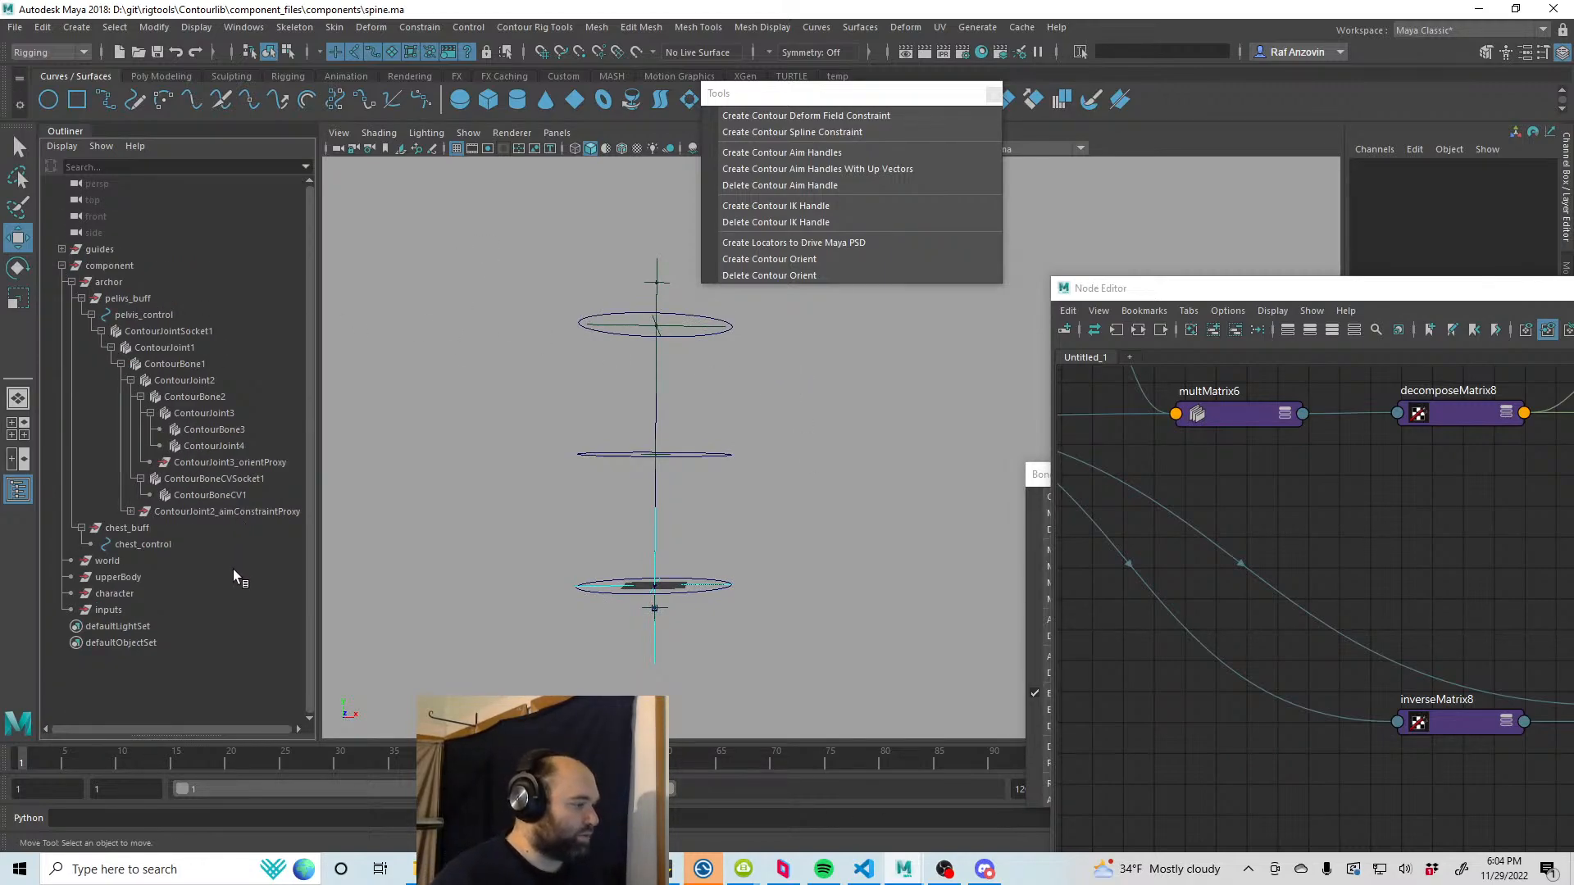
pyautogui.click(71, 282)
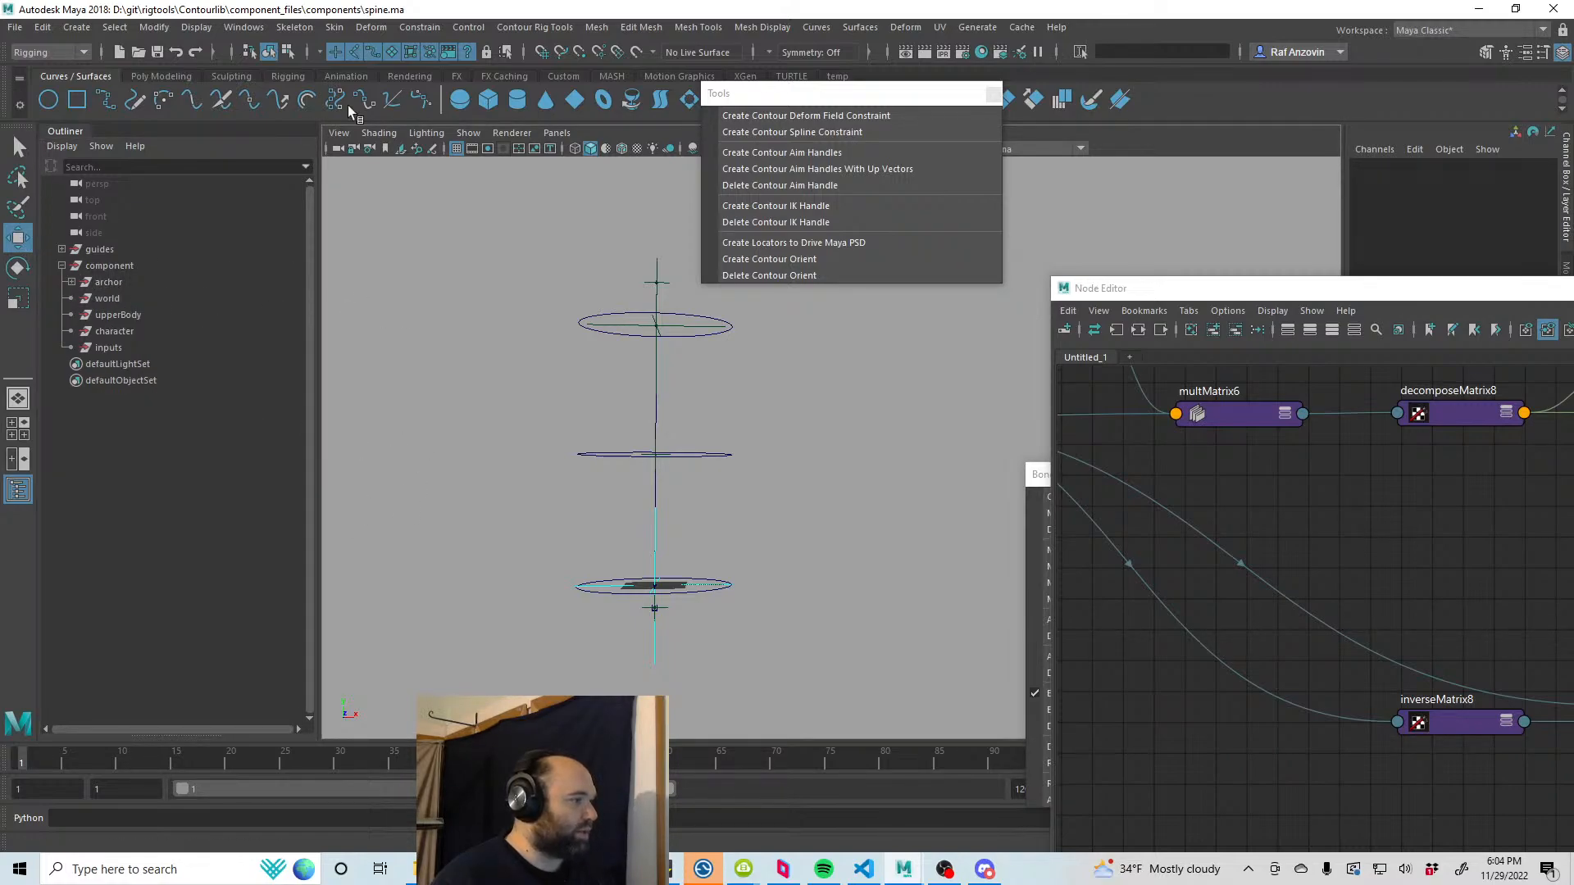
pyautogui.hotkey('ctrl', 's')
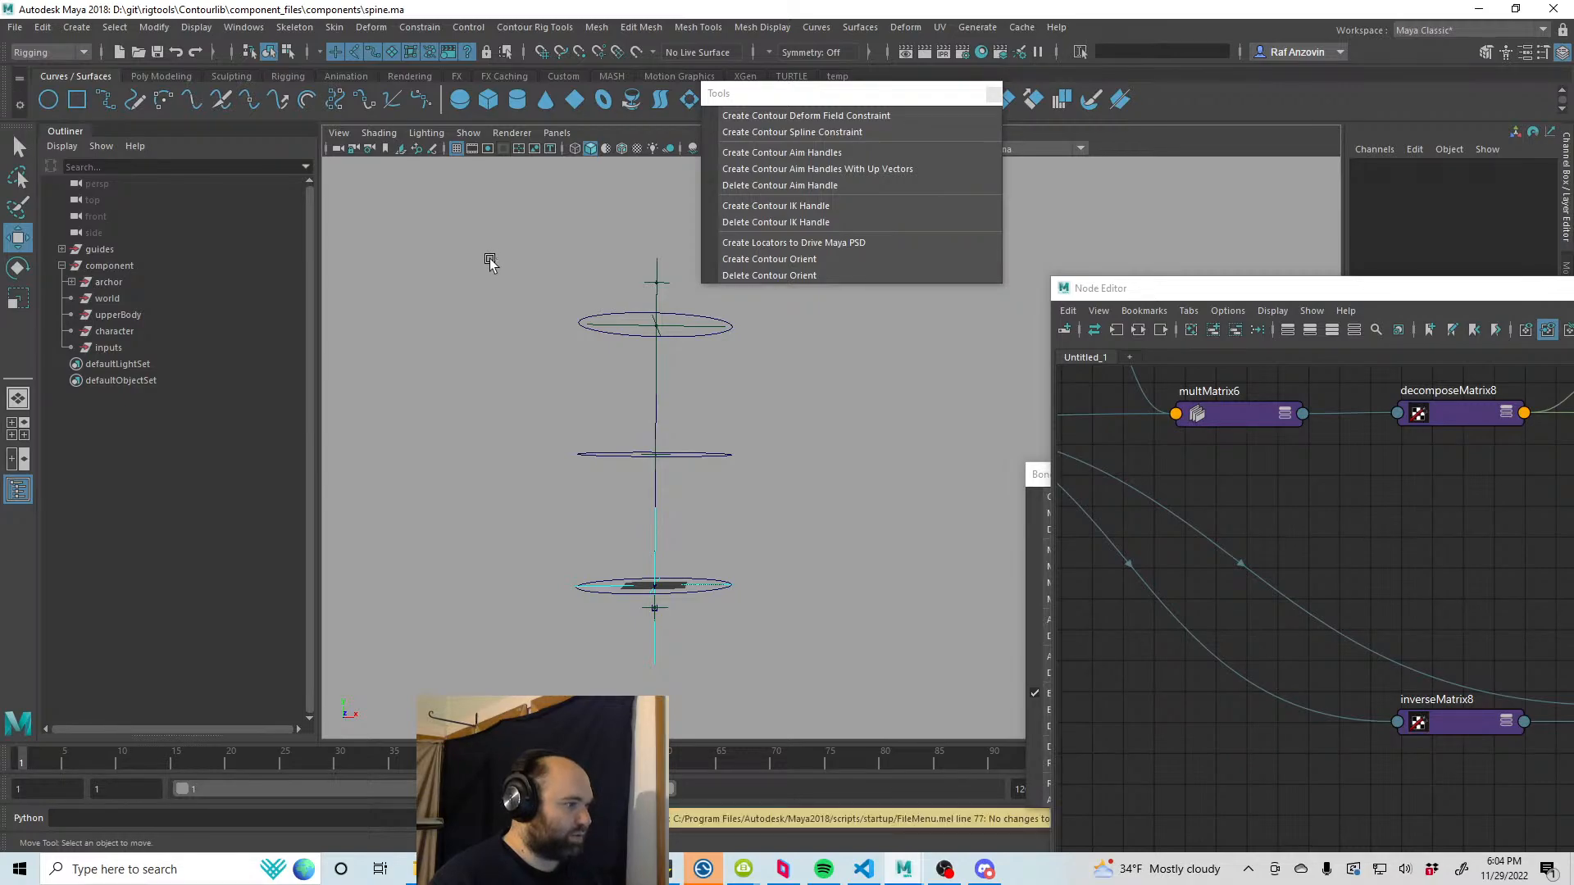
# Step: Close the Node Editor and show the extra attributes of the inputs group in the Attribute Editor
pyautogui.moveTo(1197, 292); pyautogui.dragTo(668, 441)
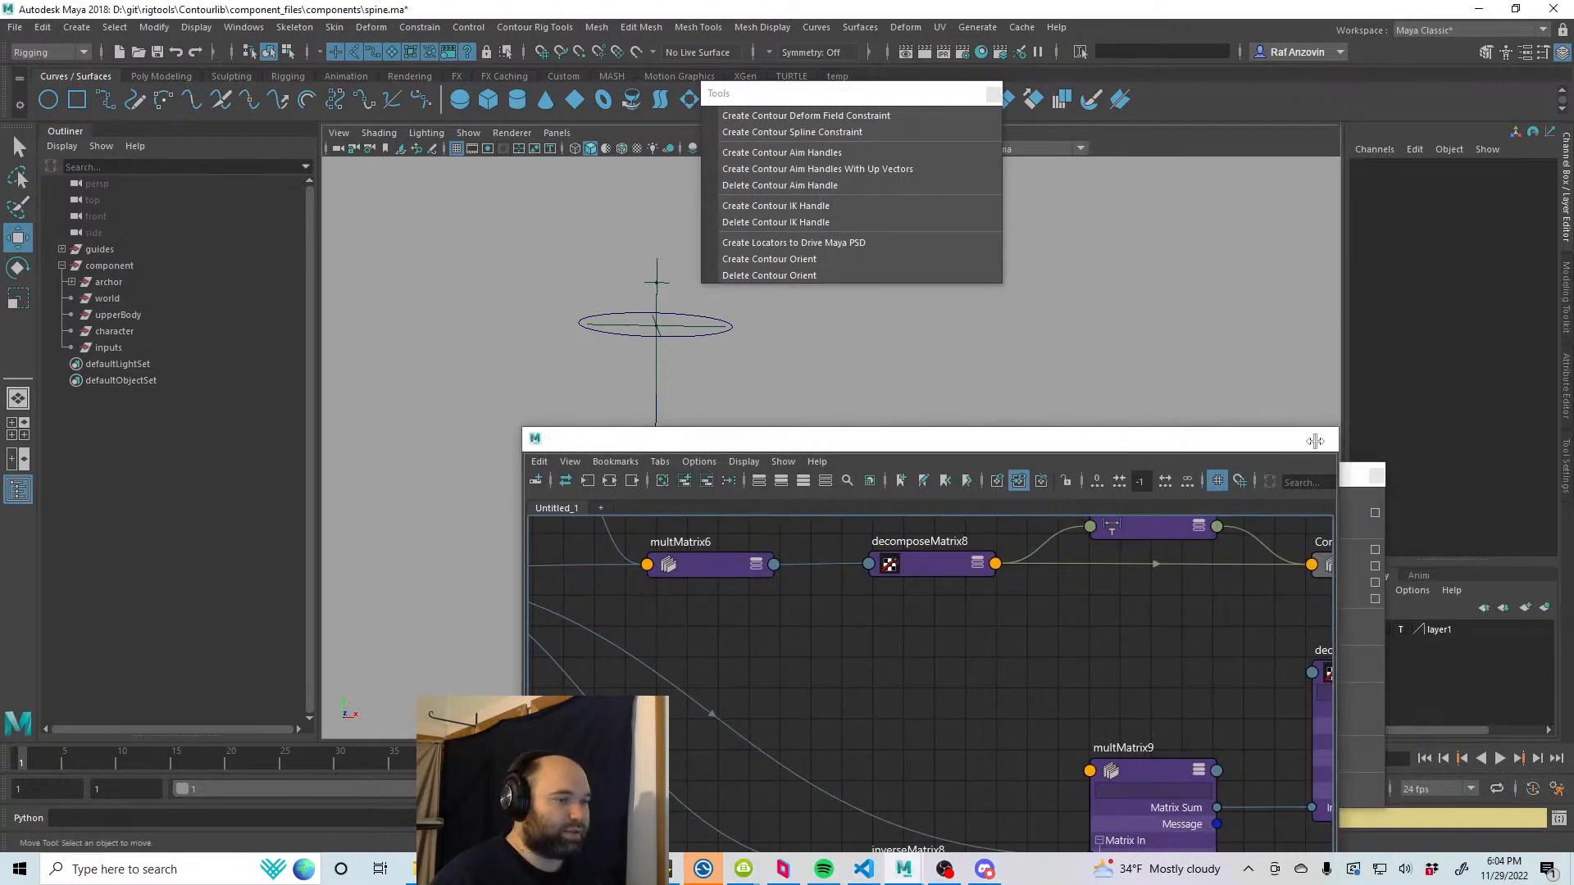
pyautogui.click(1320, 438)
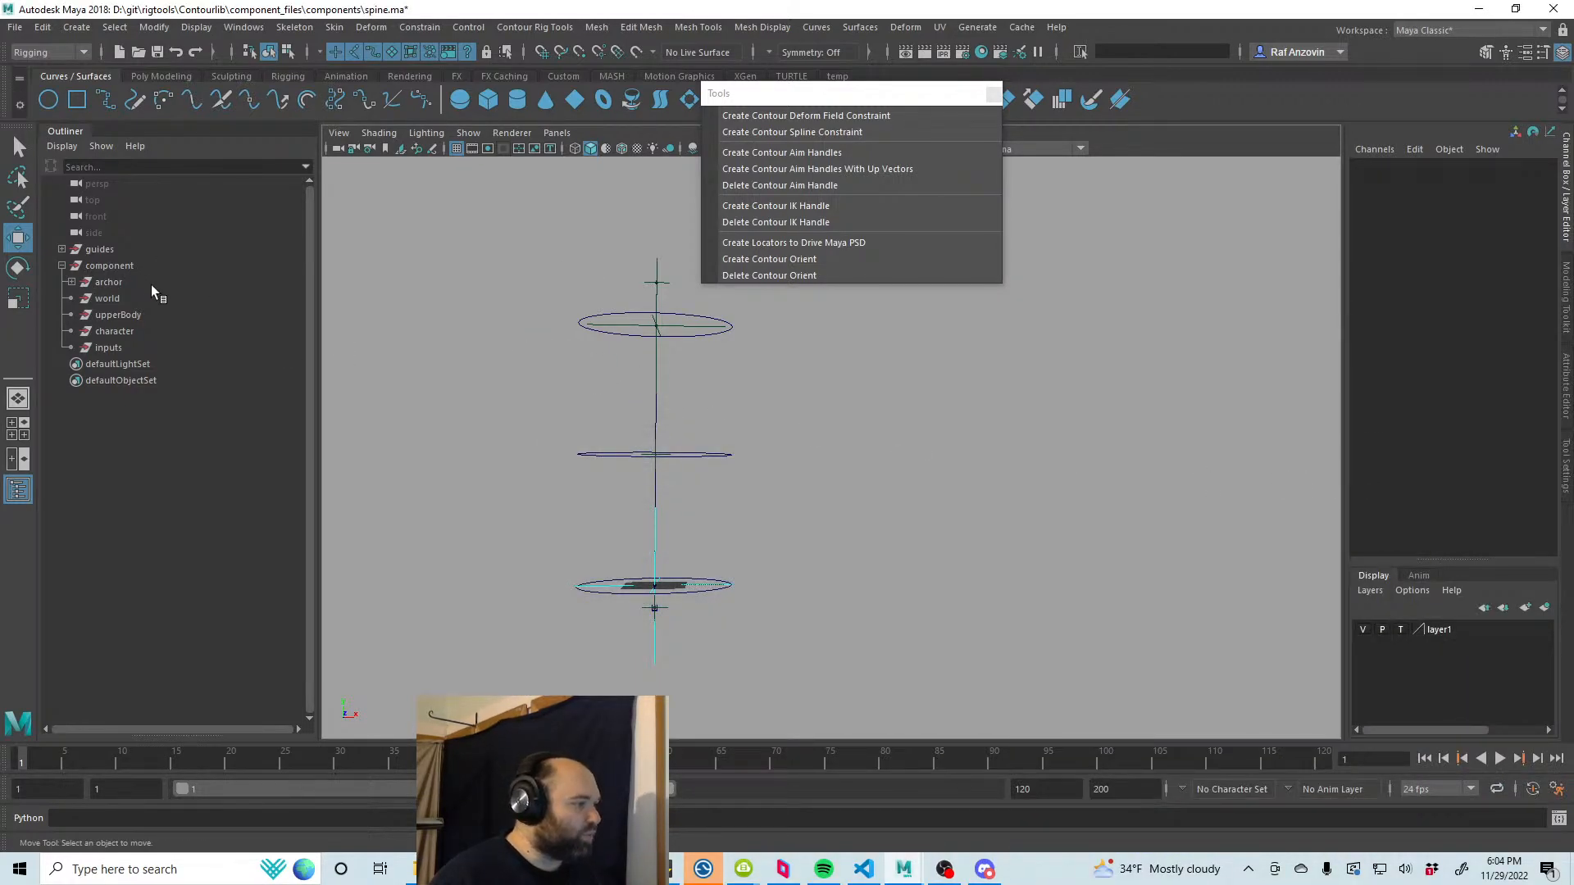
pyautogui.click(193, 347)
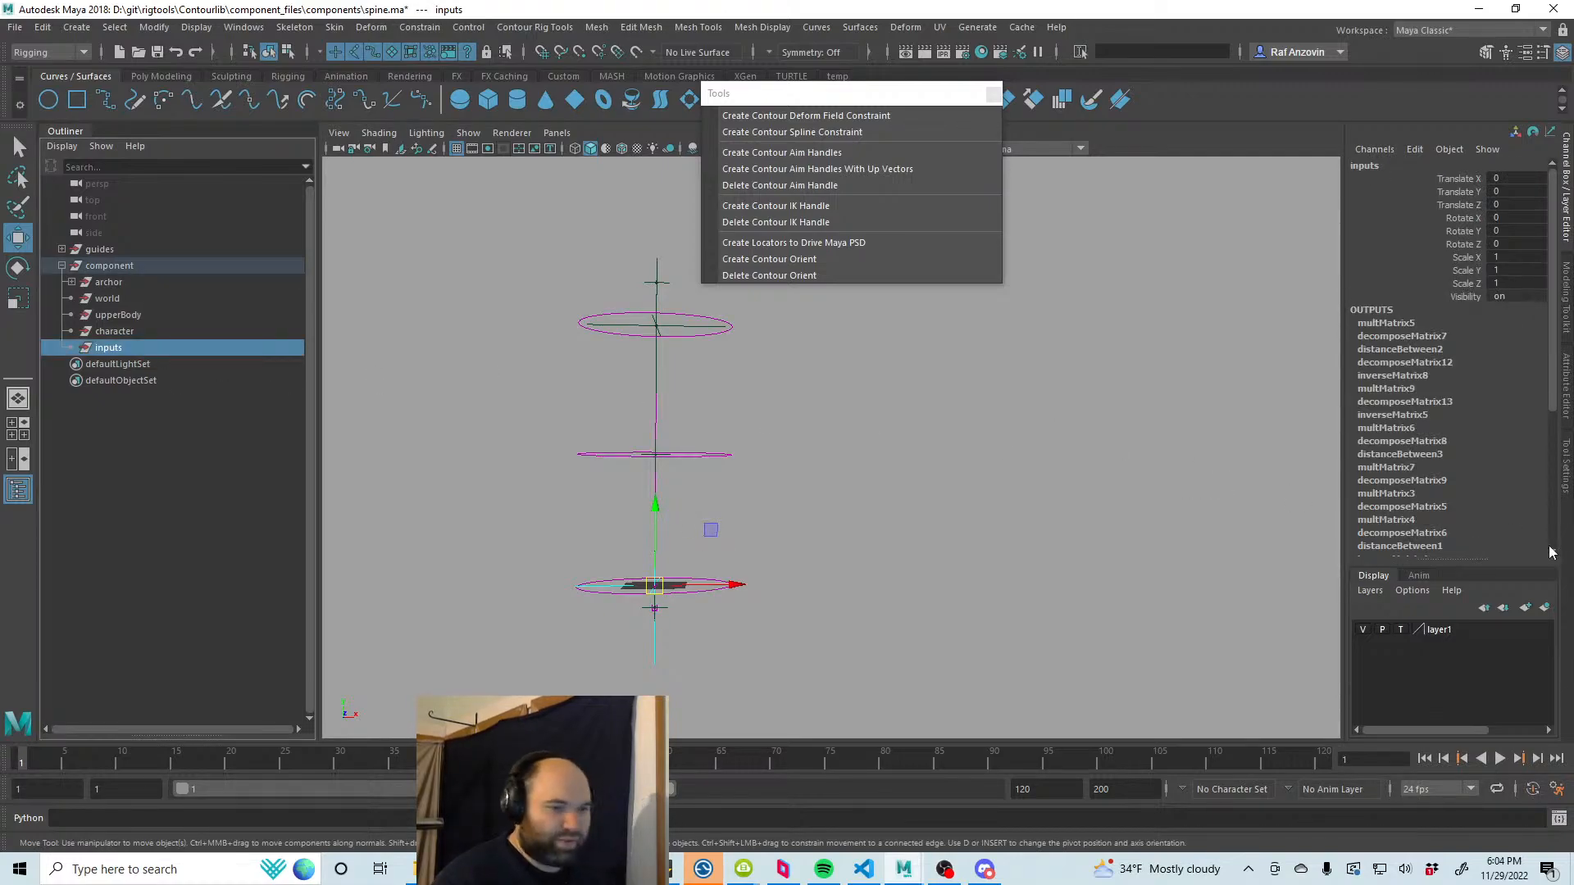
pyautogui.click(1568, 412)
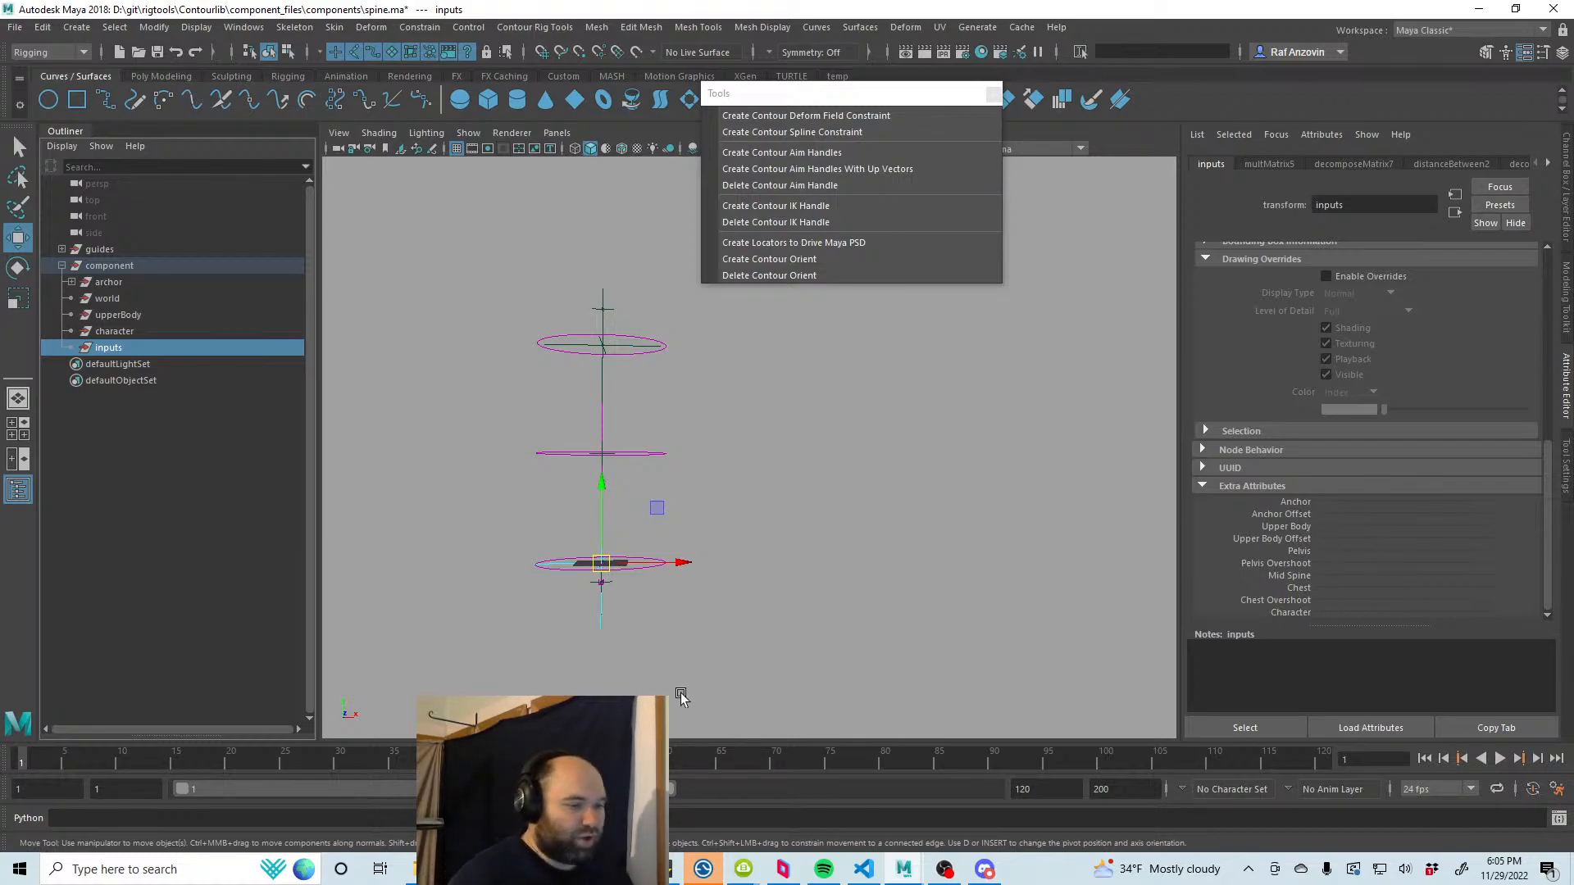
# Step: Delete the character attribute from the selected inputs group by running the Python command pa.selected()[0].character.delete()
pyautogui.click(393, 818)
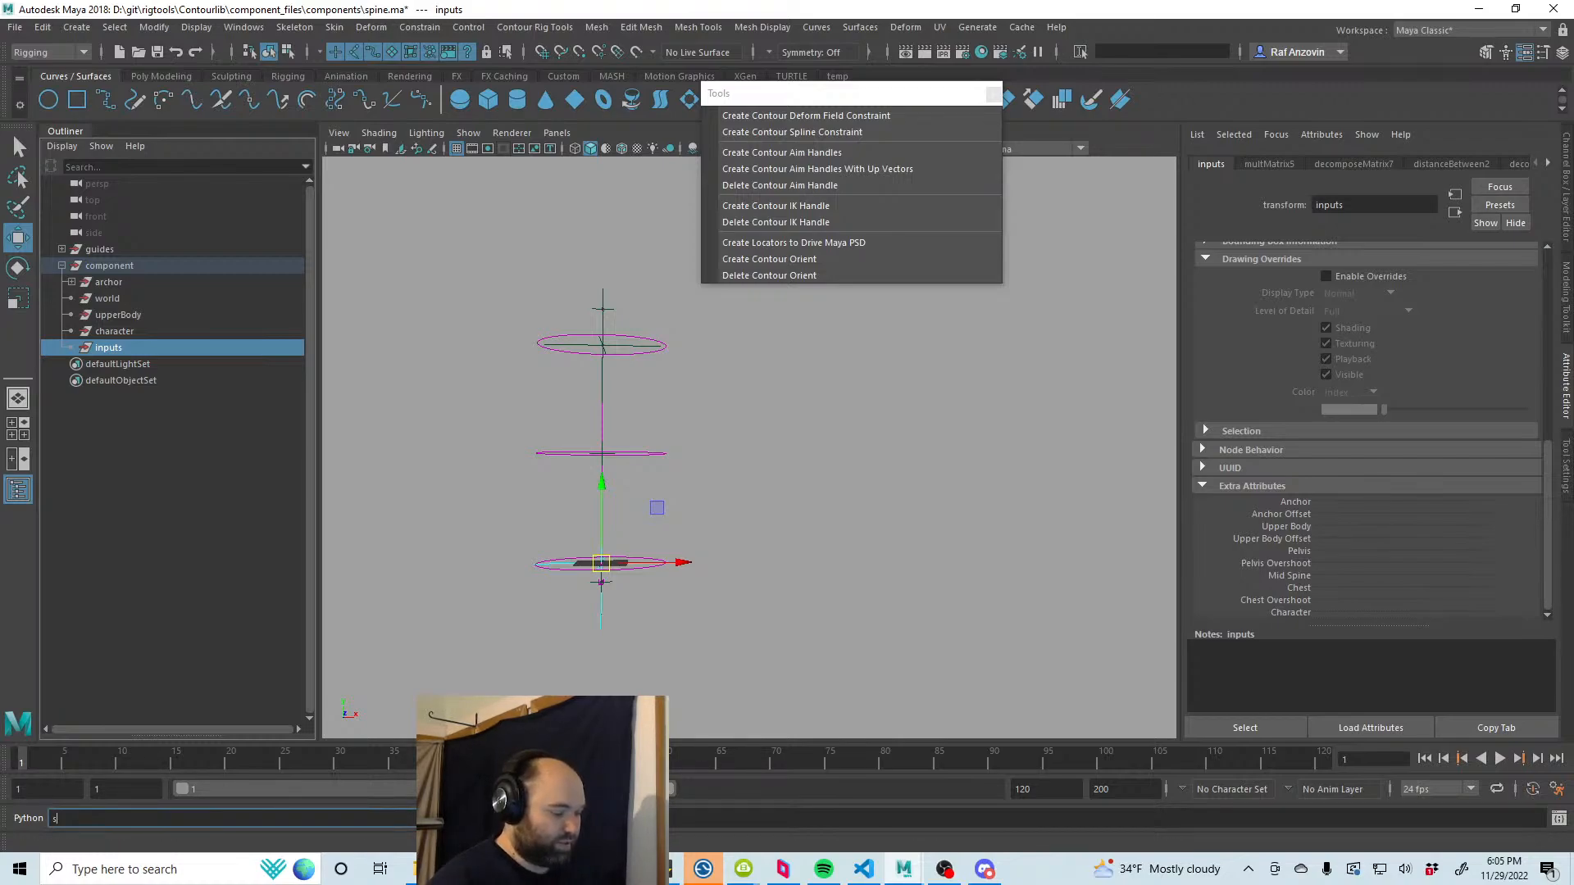
pyautogui.write('p')
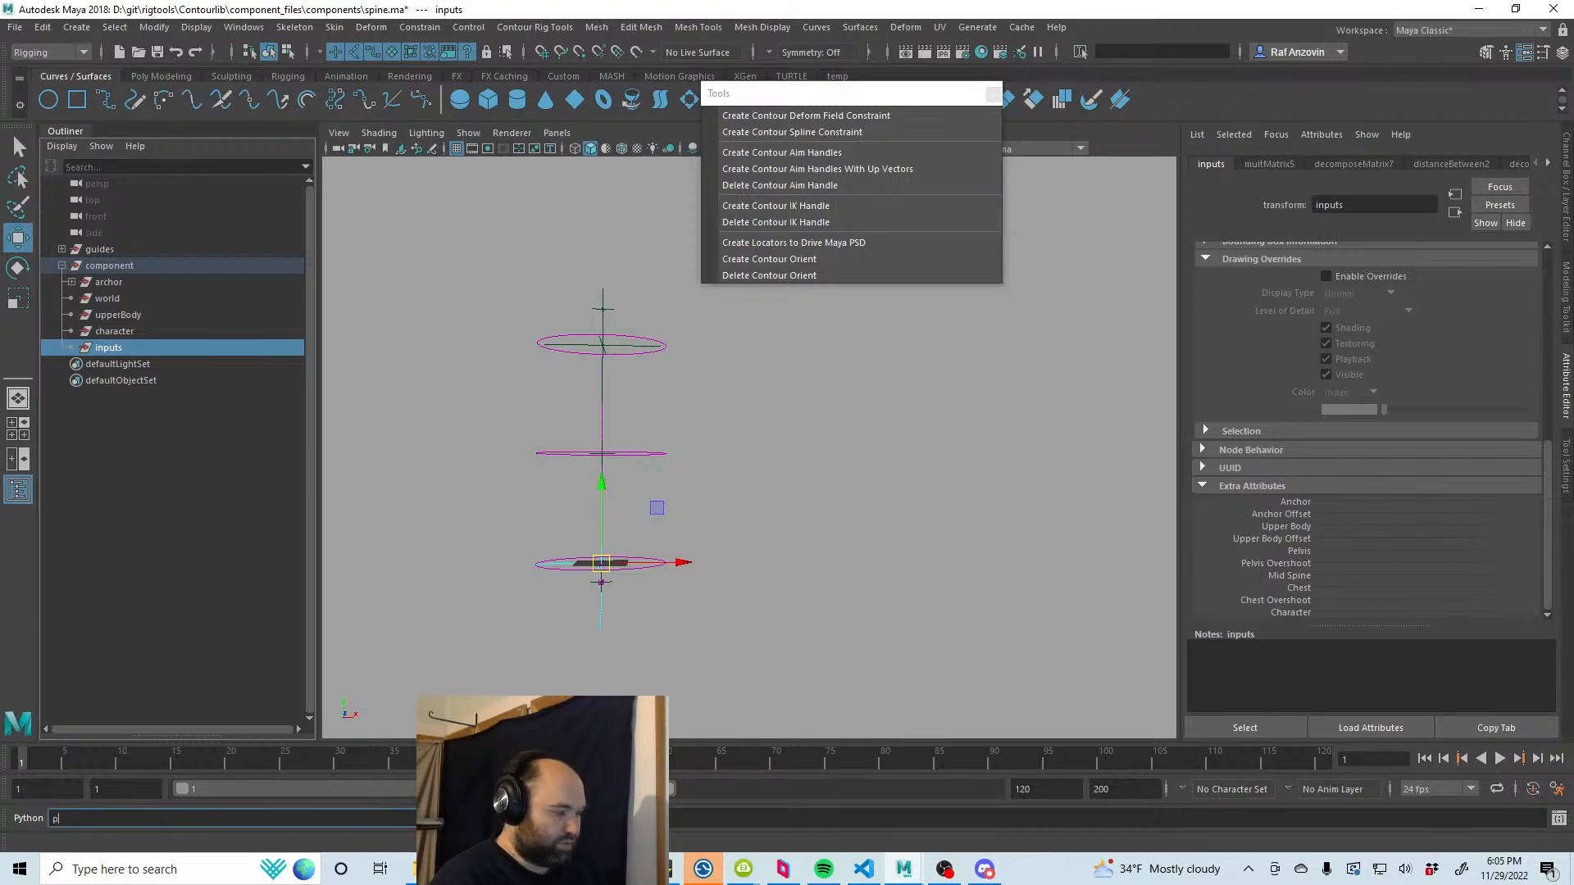
pyautogui.write('m.selected()')
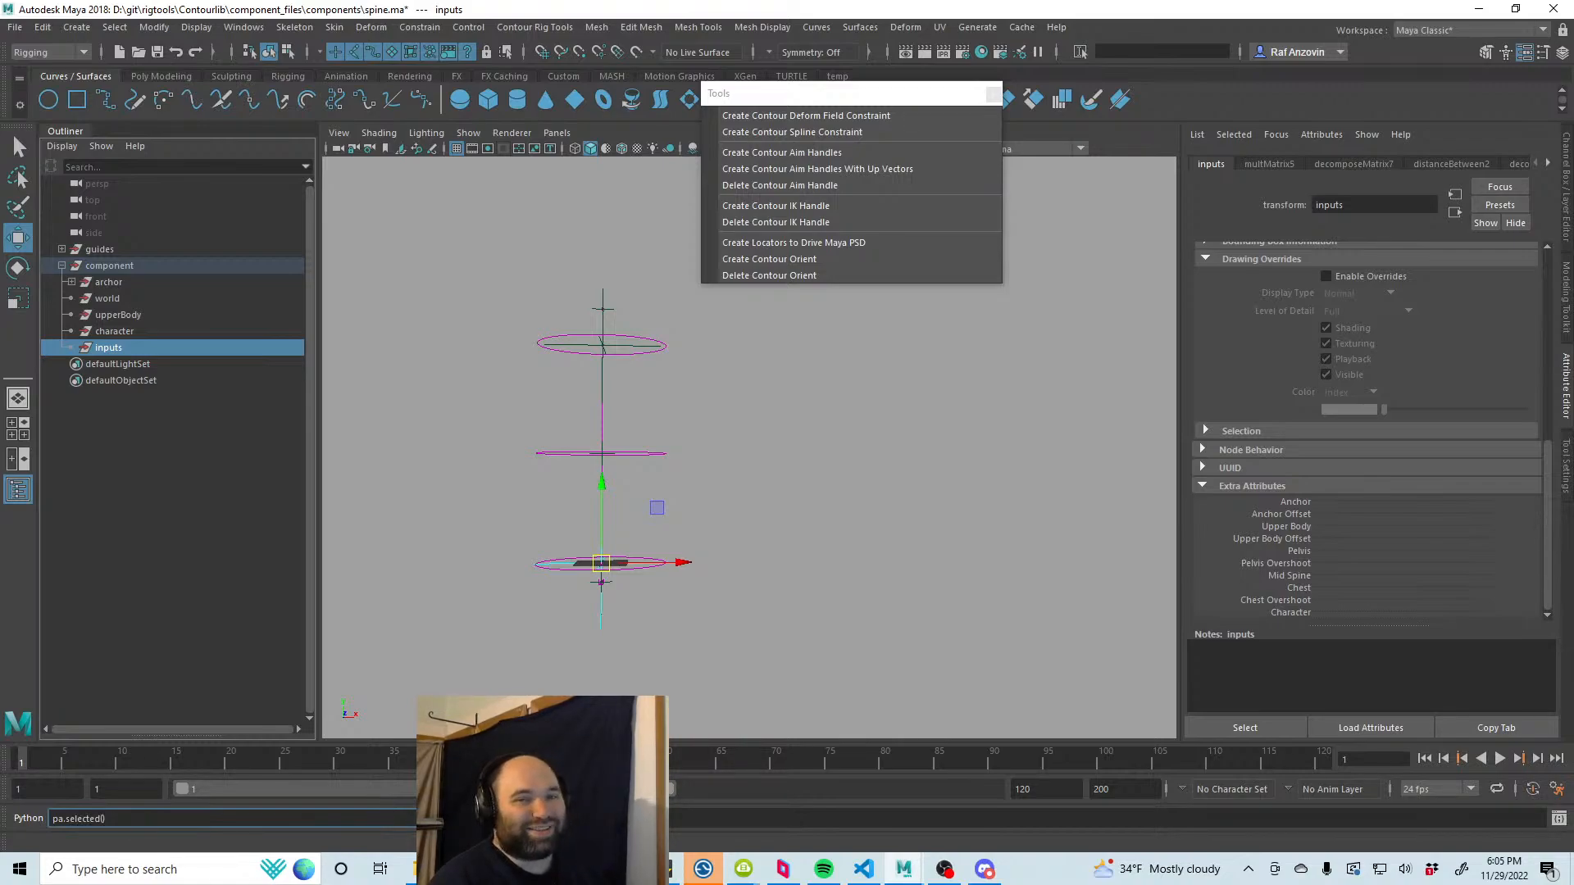
pyautogui.write('.')
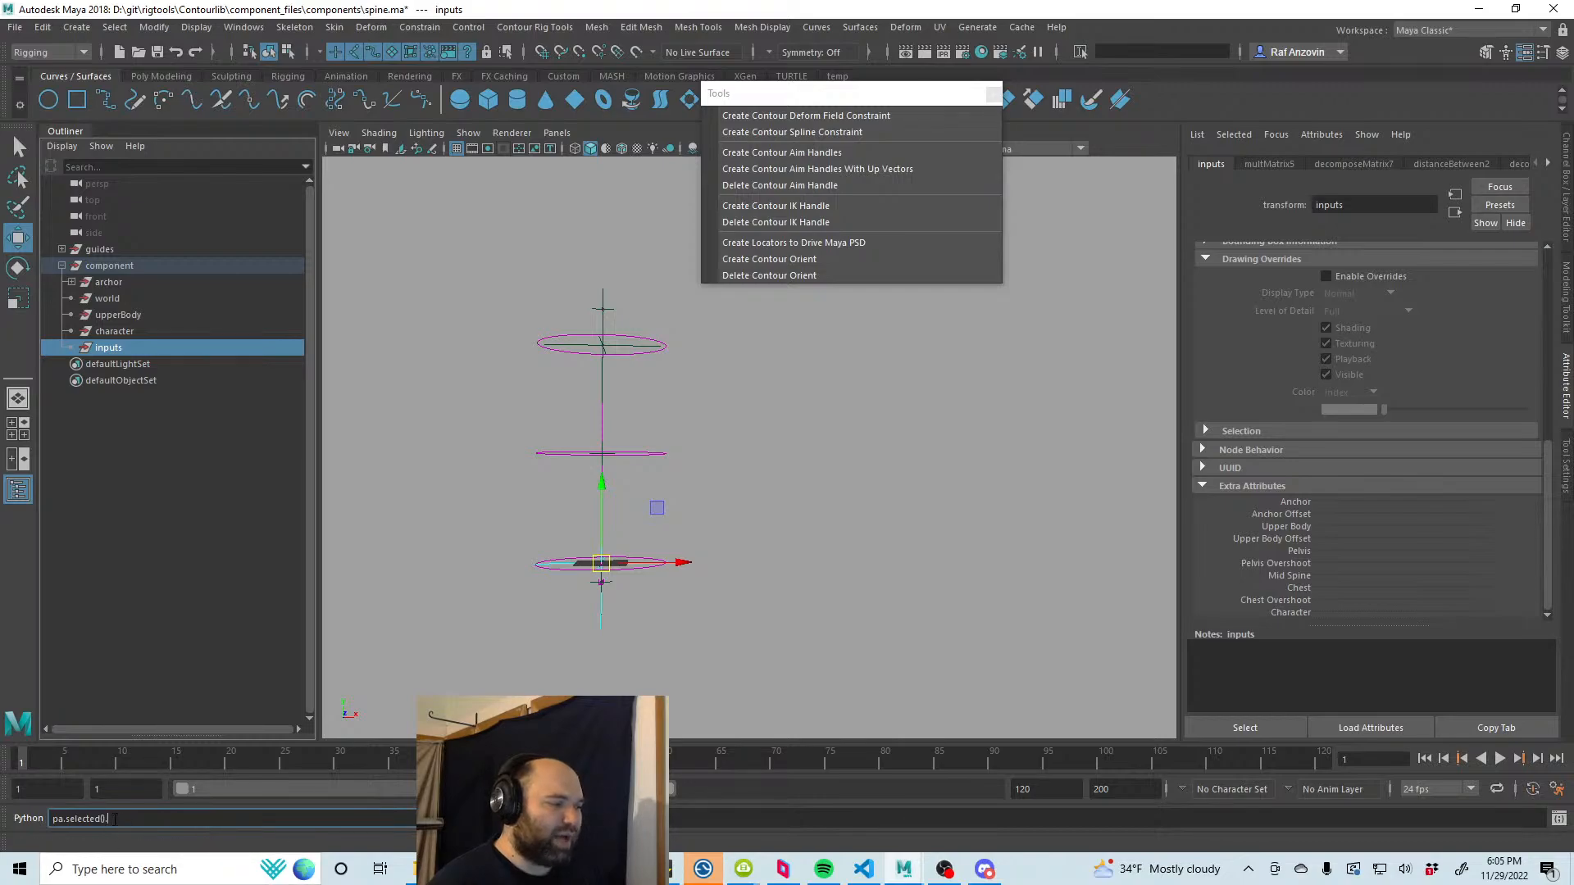
pyautogui.press('BackSpace')
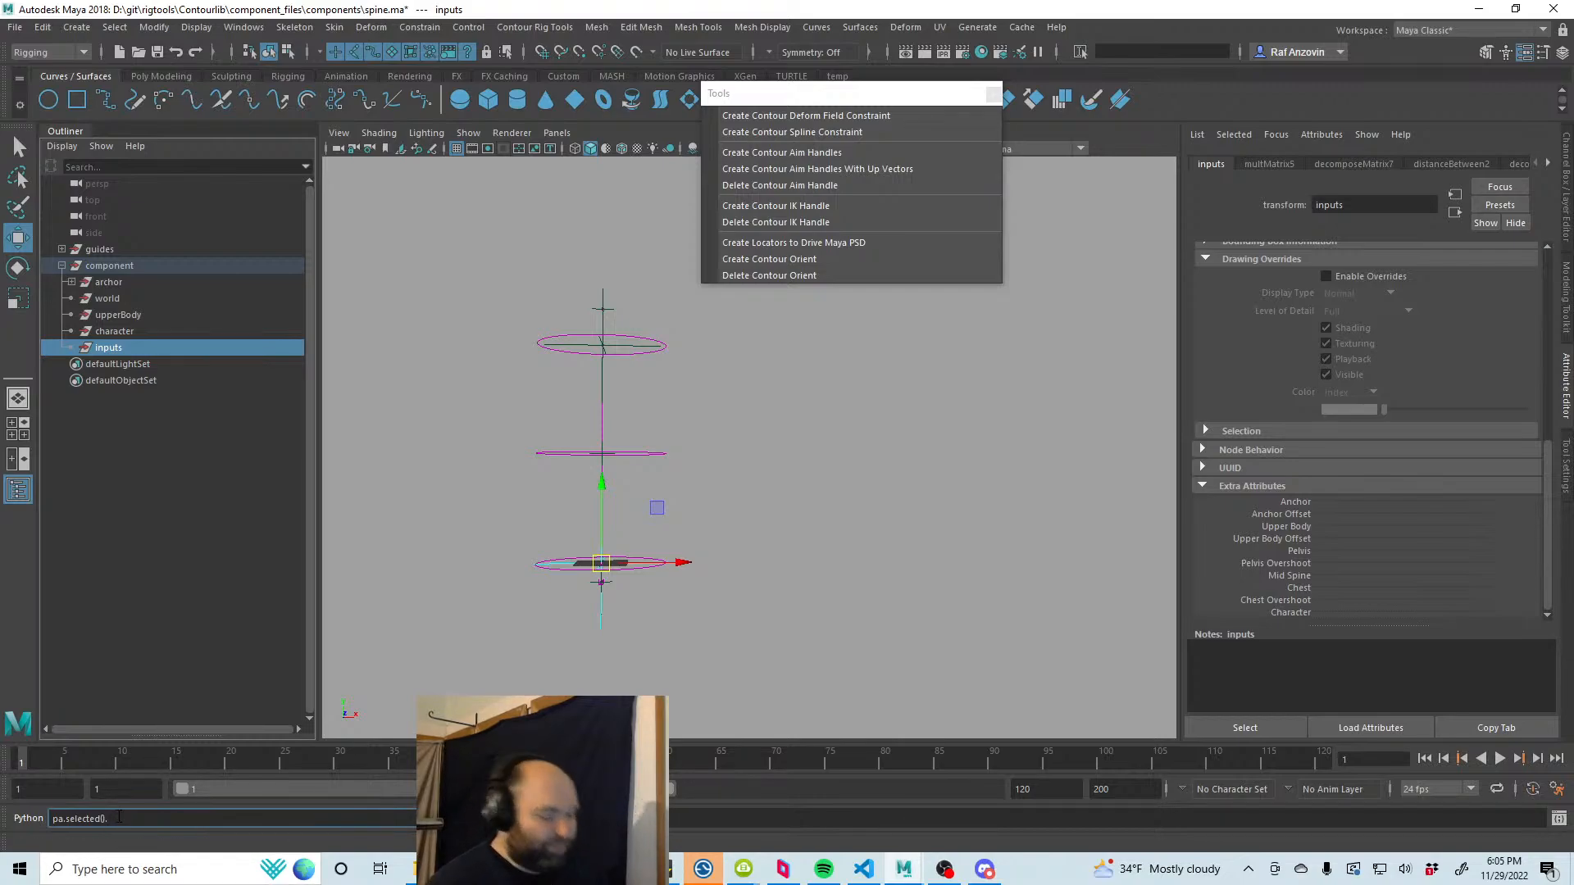
pyautogui.write('[0].')
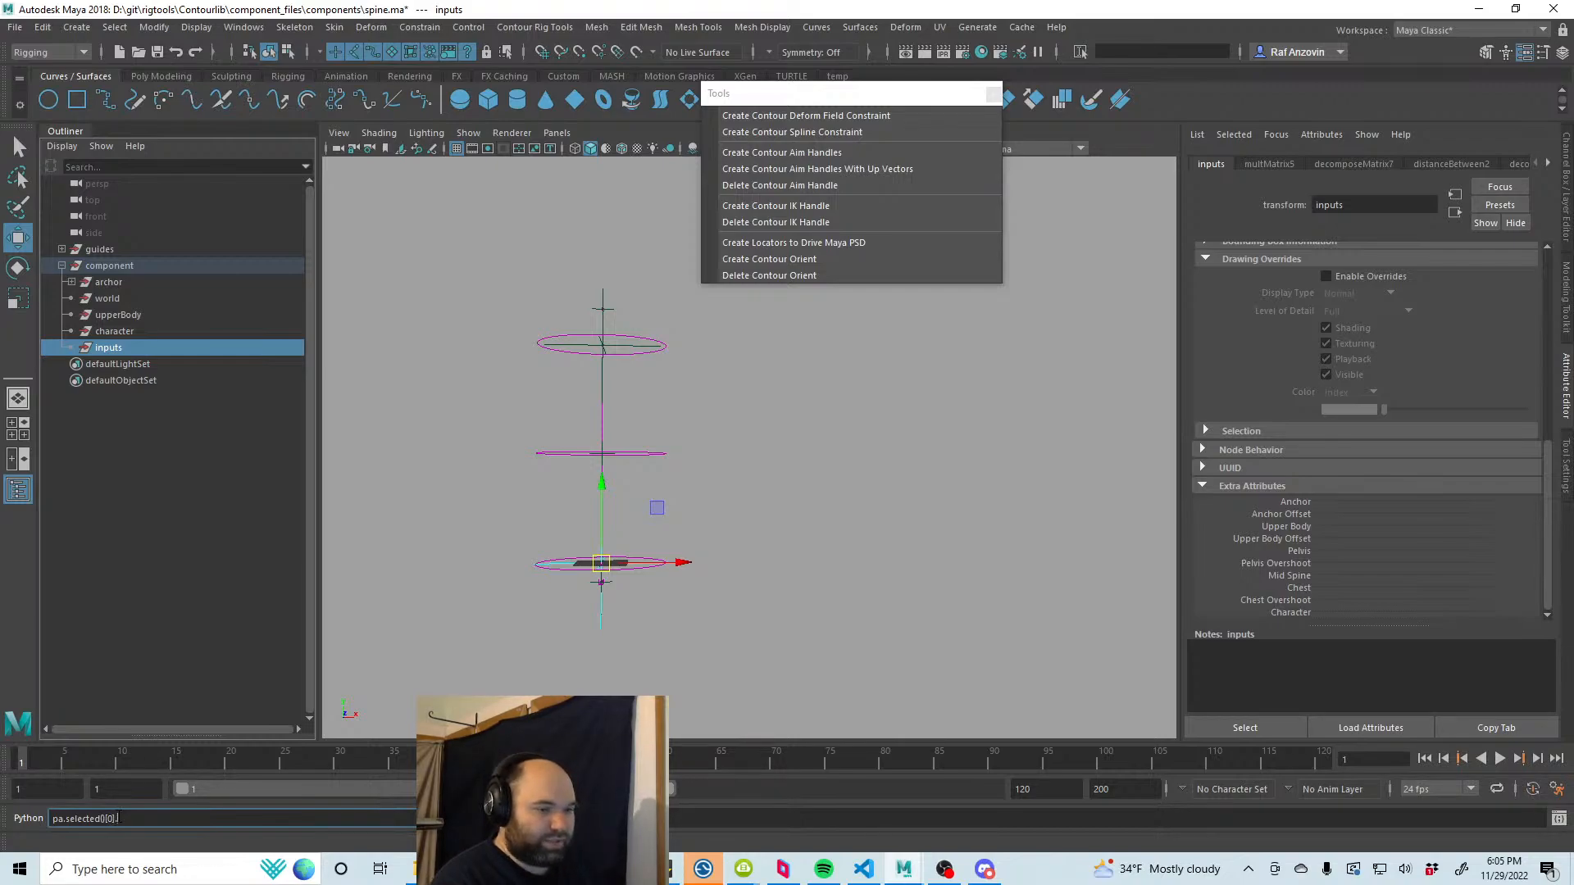
pyautogui.write('character')
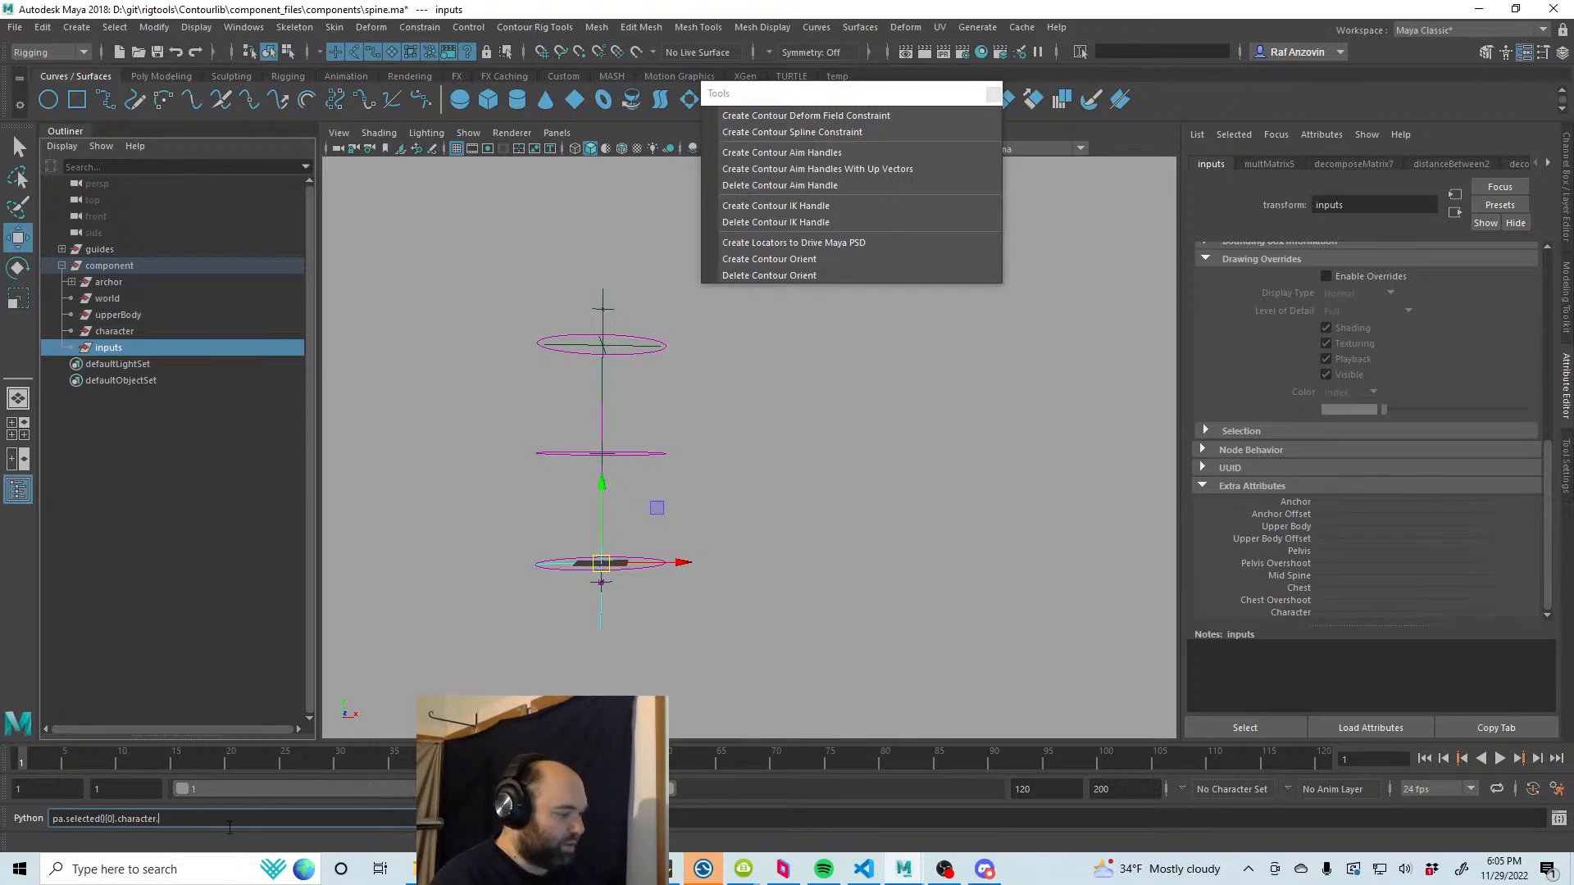
pyautogui.write('.delete()')
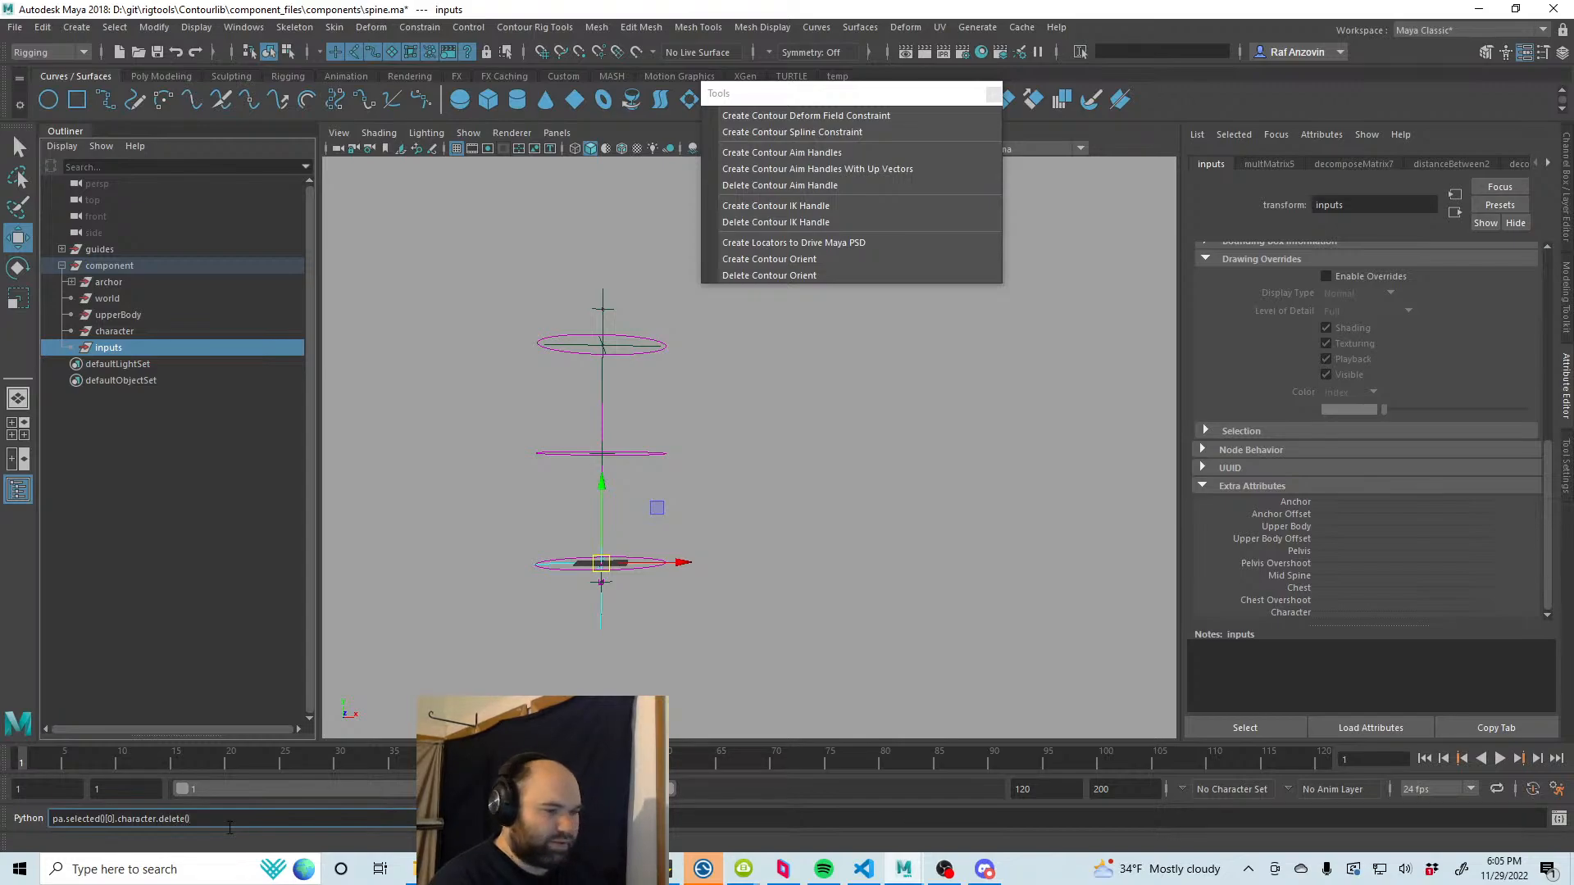
pyautogui.press('Return')
# Step: Delete the upperBody attribute from the inputs group by reworking the previous Python command into pa.selected()[0].upperBody.delete() and running it
pyautogui.click(229, 820)
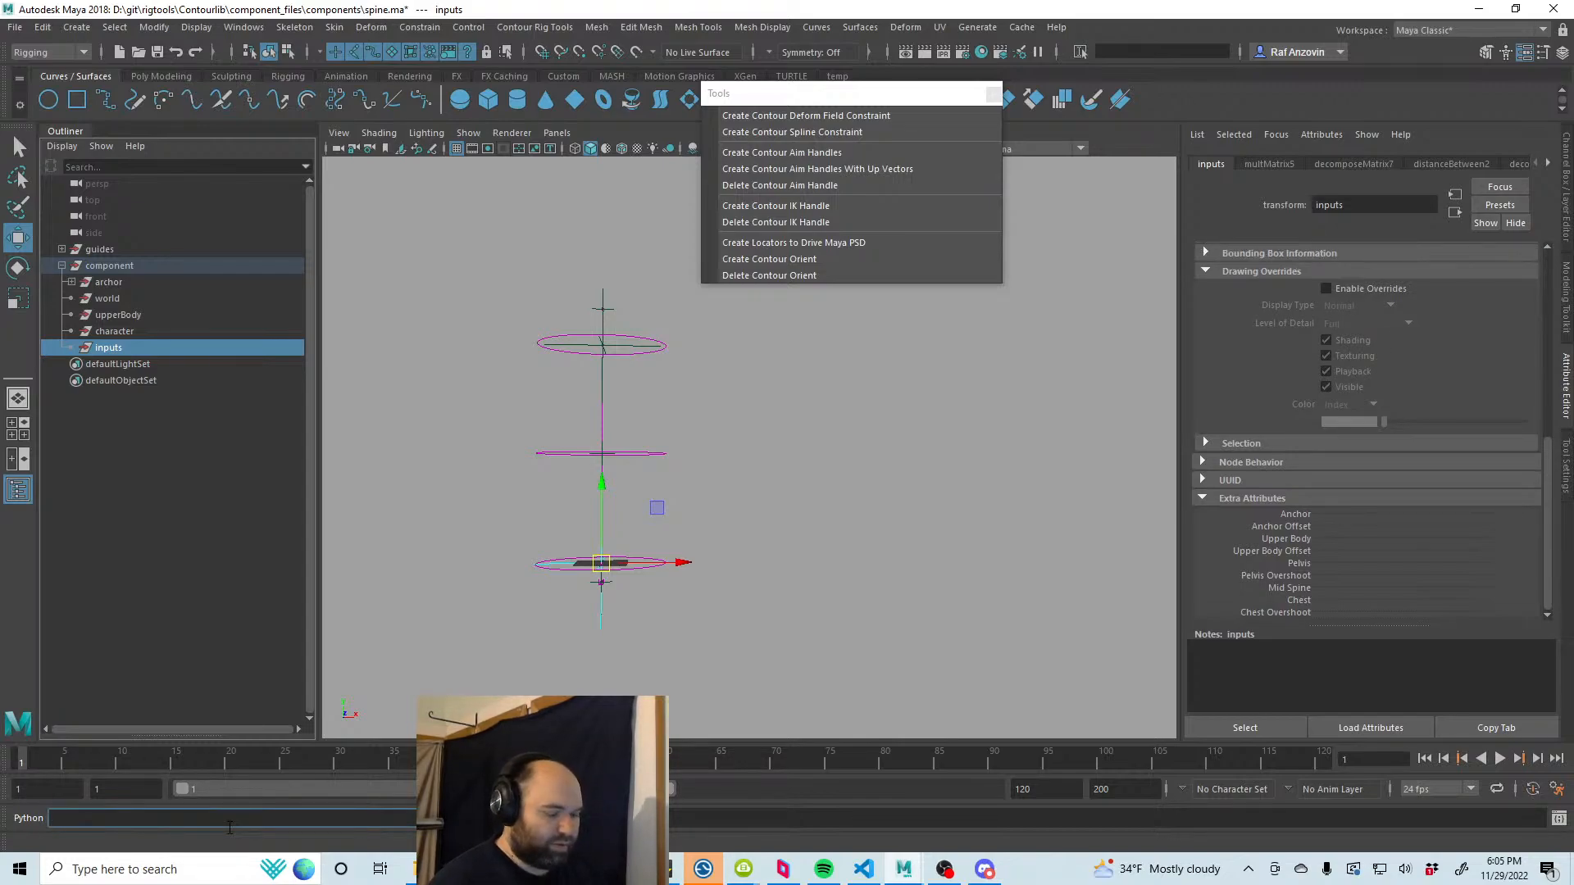
pyautogui.press('Up')
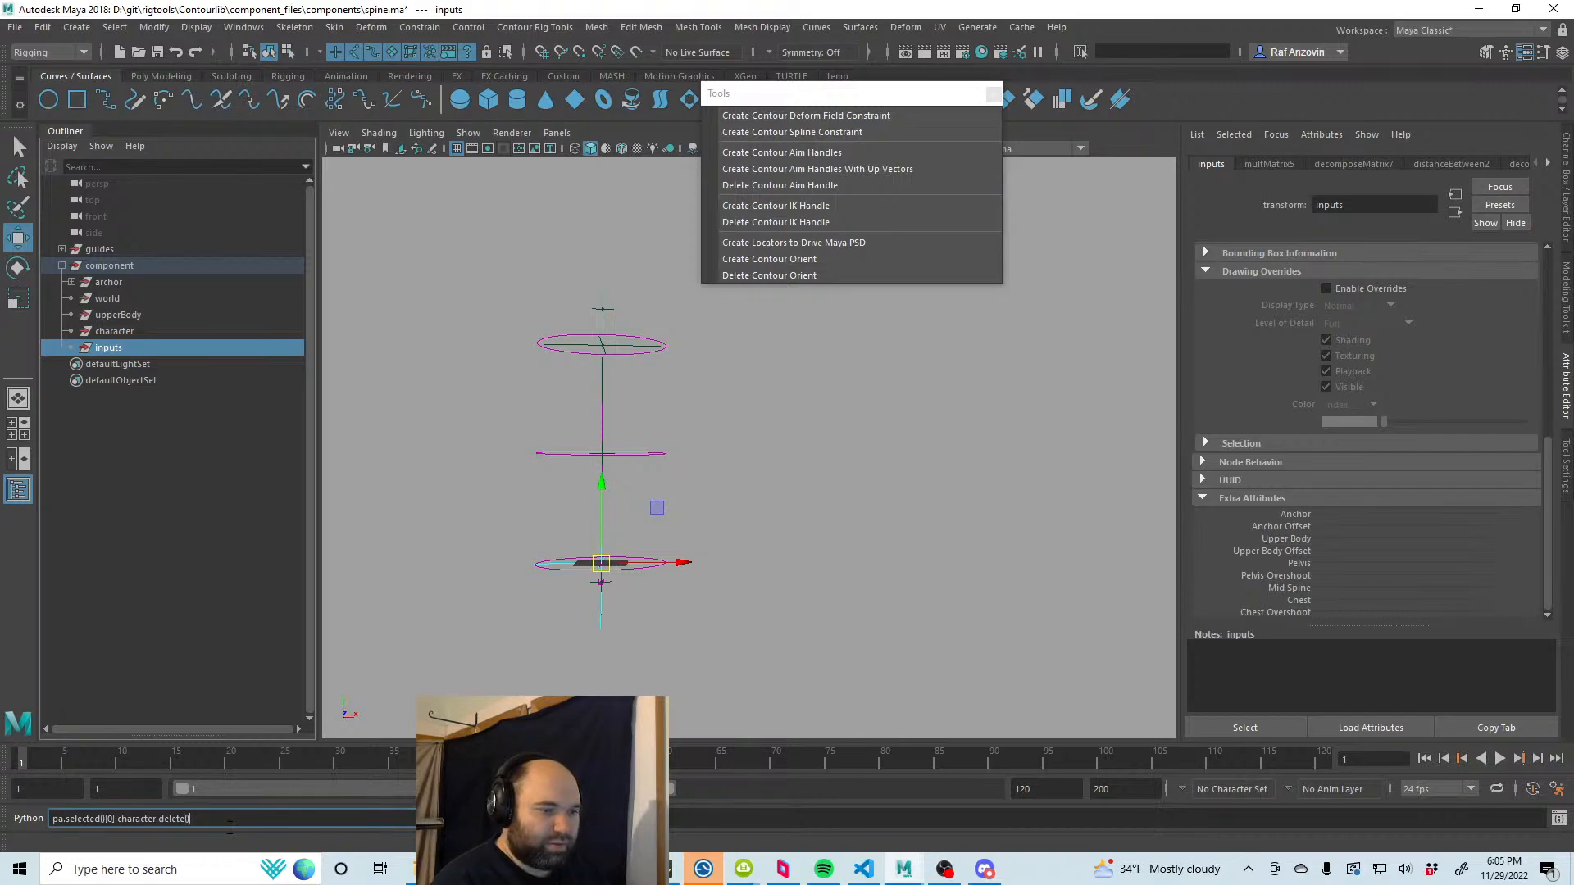
pyautogui.press('BackSpace')
pyautogui.press('BackSpace')
pyautogui.press('BackSpace')
pyautogui.press('BackSpace')
pyautogui.press('BackSpace')
pyautogui.press('BackSpace')
pyautogui.press('BackSpace')
pyautogui.press('BackSpace')
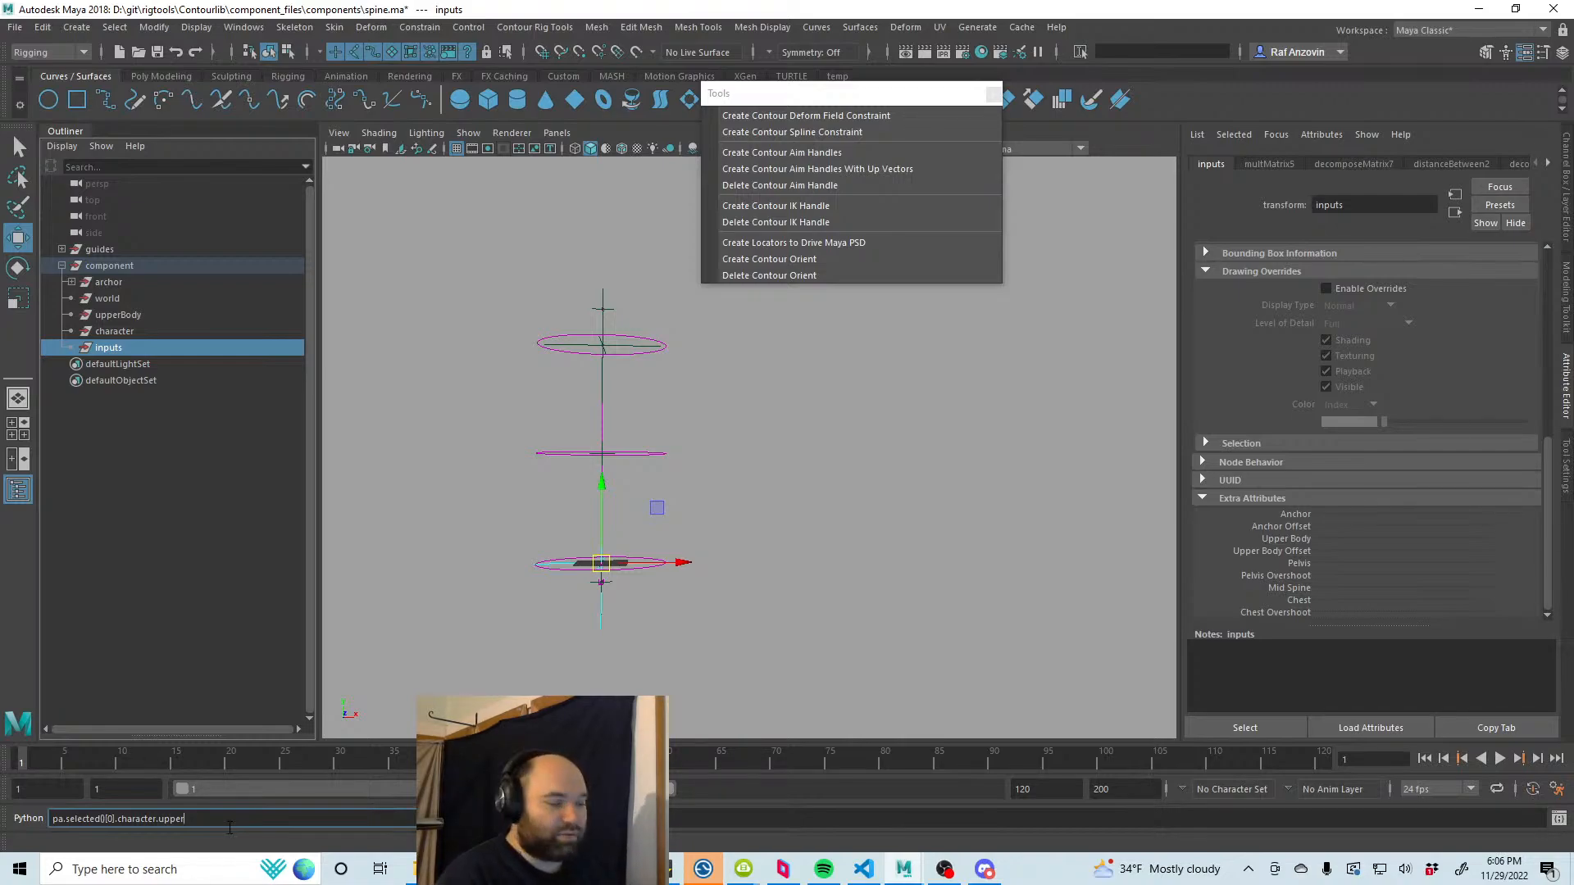
pyautogui.write('Body')
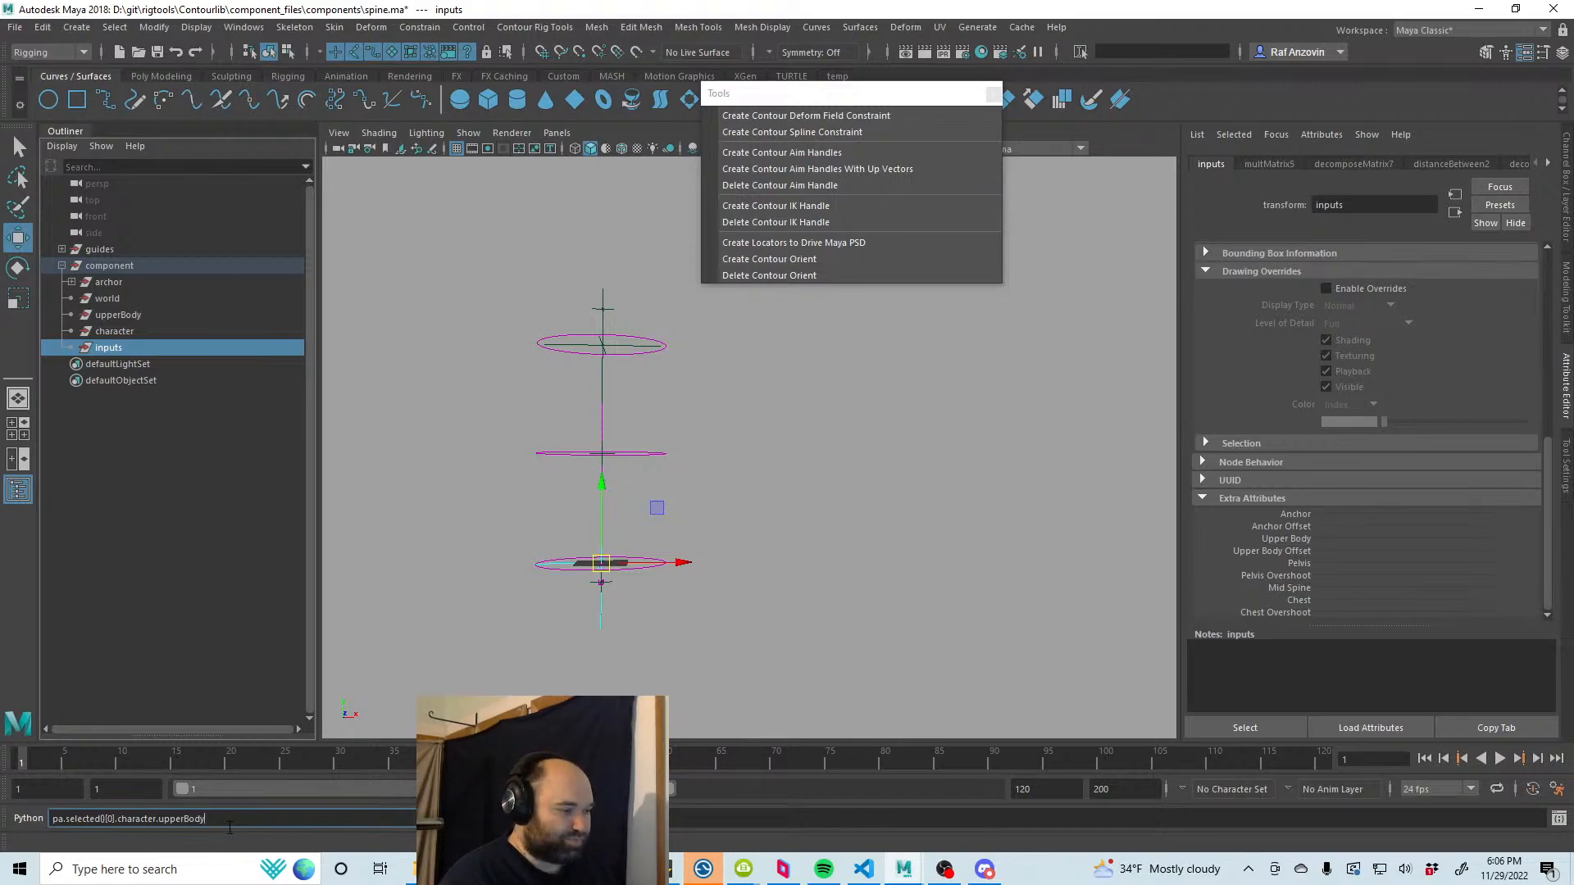
pyautogui.write('.deledte')
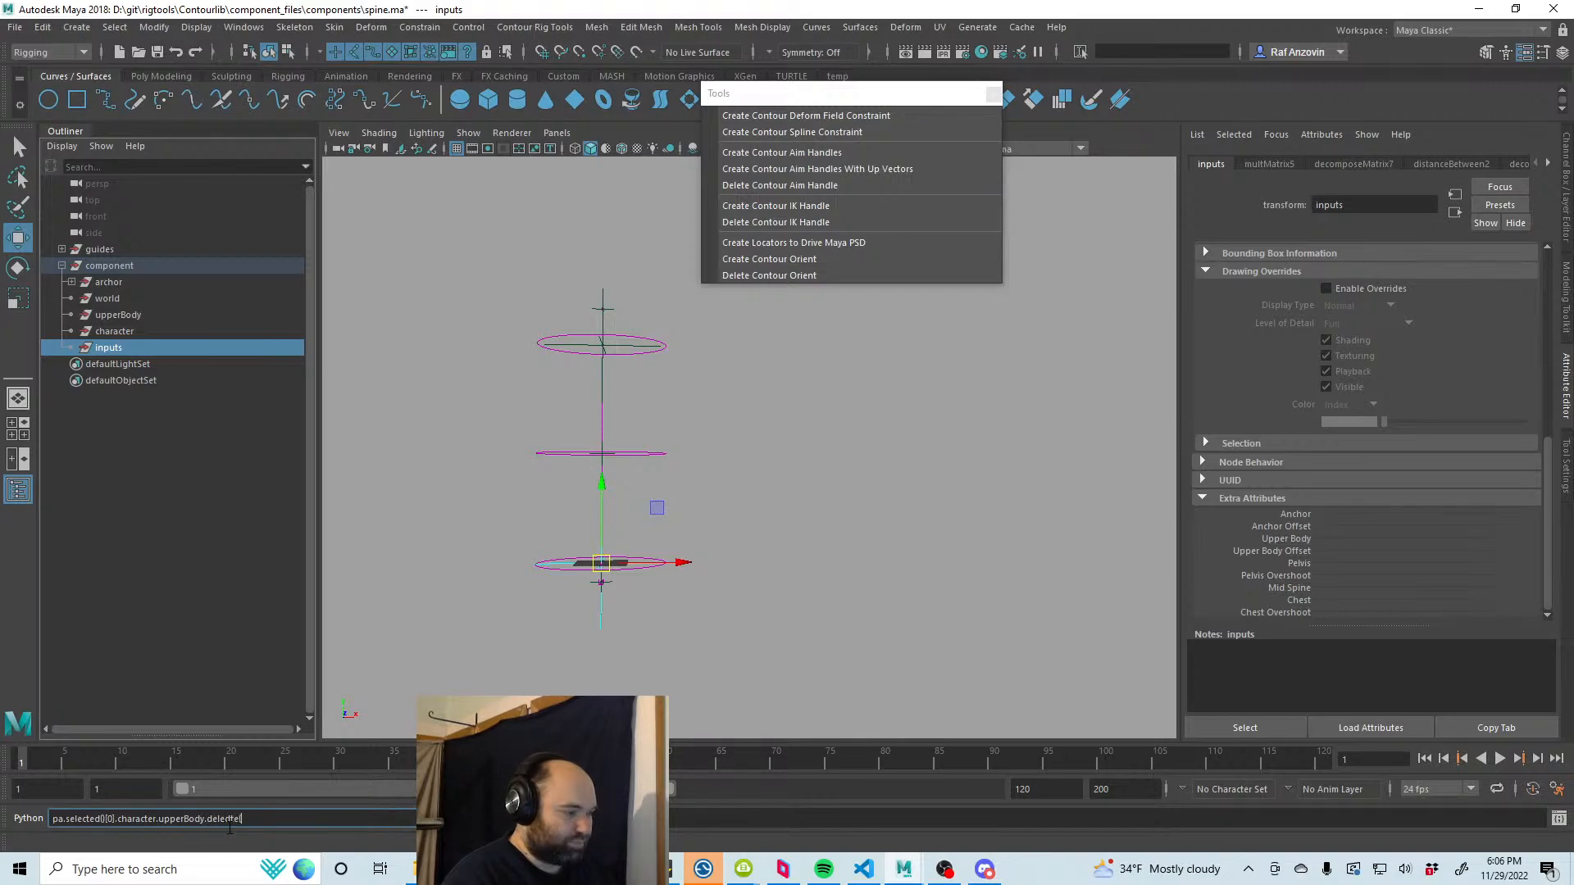
pyautogui.press('BackSpace')
pyautogui.press('BackSpace')
pyautogui.press('BackSpace')
pyautogui.press('BackSpace')
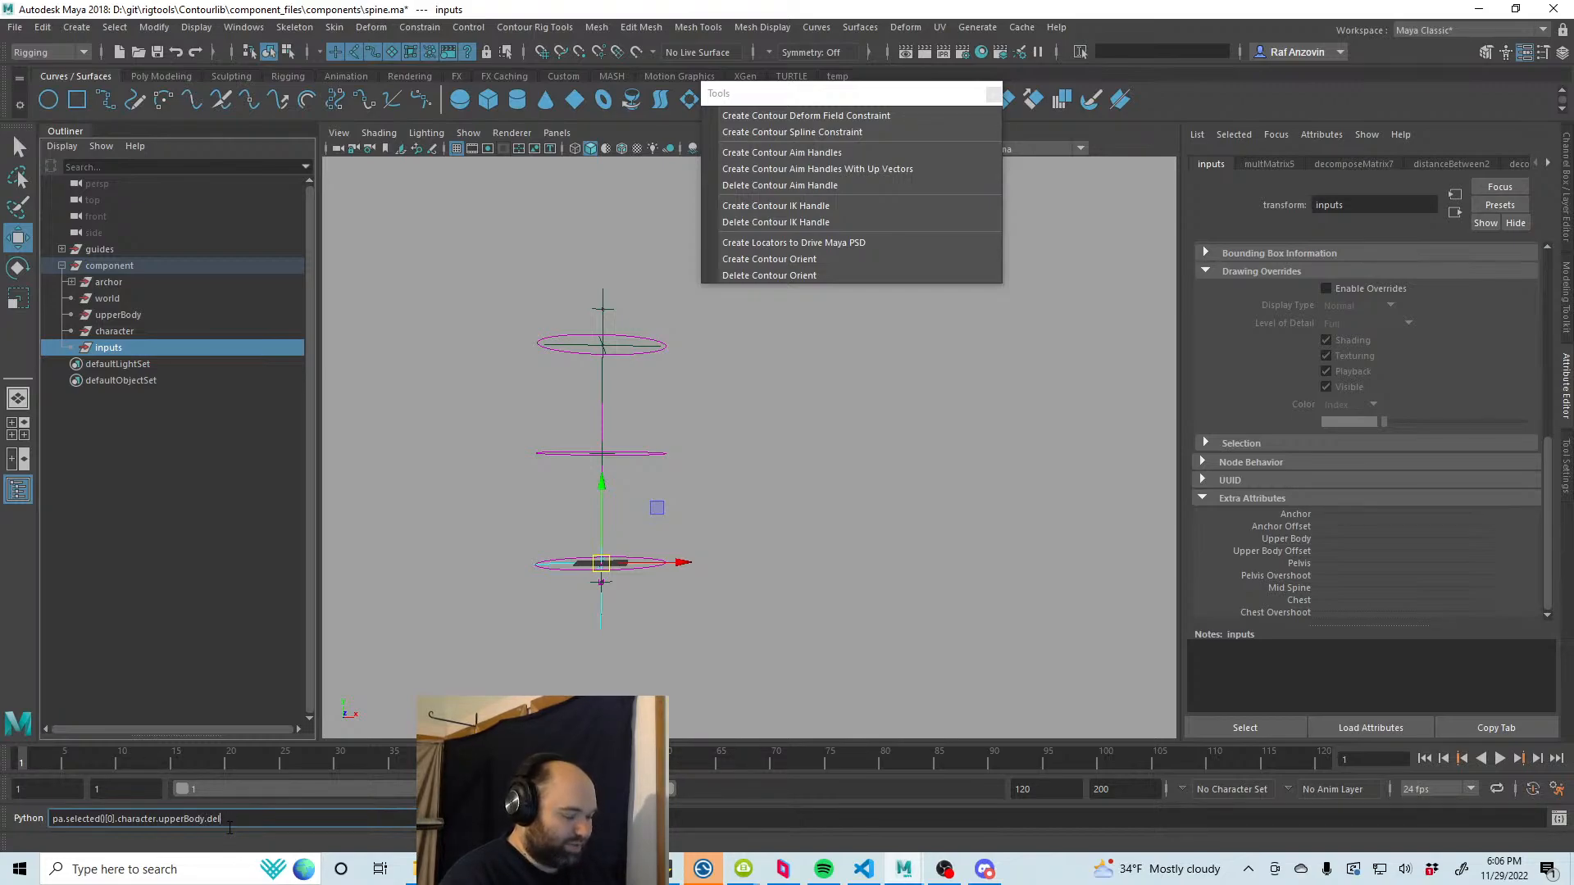
pyautogui.write('ete()')
pyautogui.press('Return')
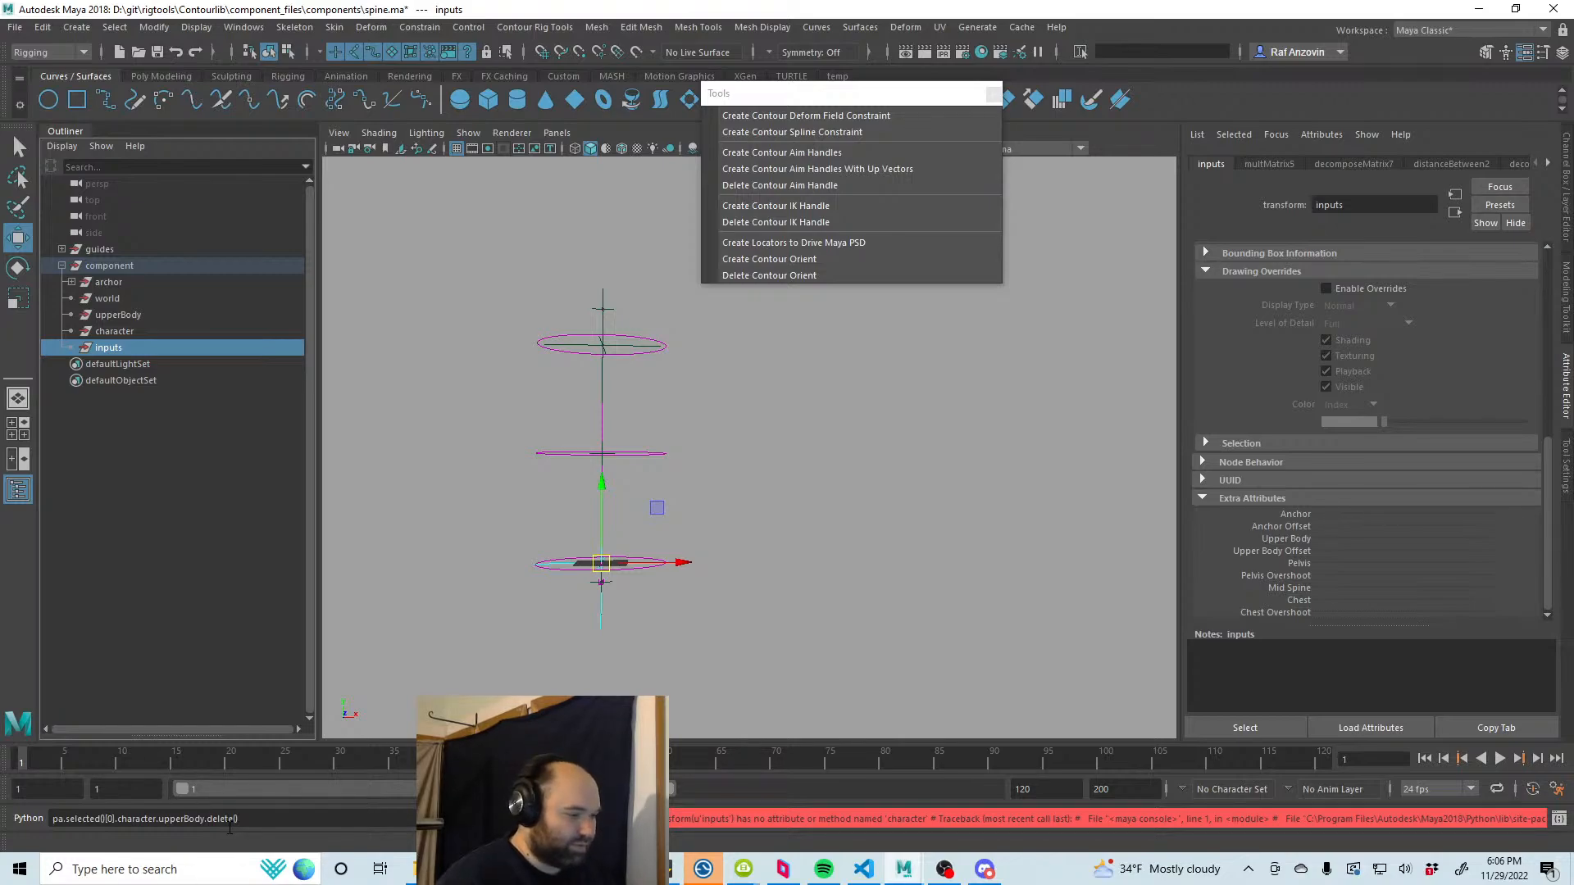
pyautogui.click(274, 820)
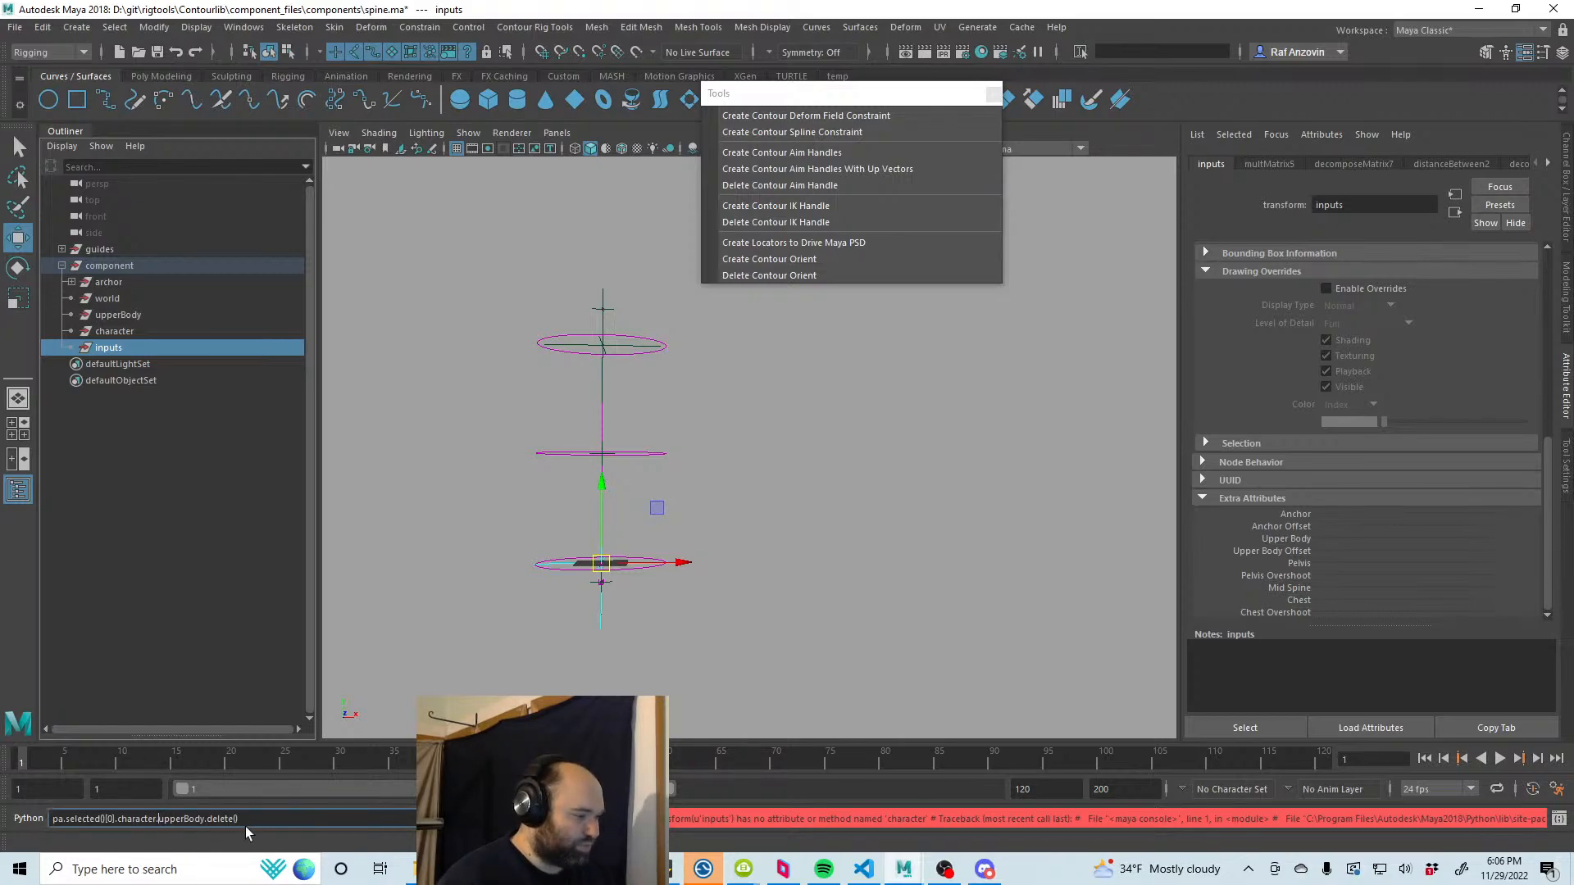
pyautogui.press('BackSpace')
pyautogui.press('BackSpace')
pyautogui.press('BackSpace')
pyautogui.press('BackSpace')
pyautogui.press('BackSpace')
pyautogui.press('BackSpace')
pyautogui.press('BackSpace')
pyautogui.press('BackSpace')
pyautogui.press('BackSpace')
pyautogui.press('BackSpace')
pyautogui.press('BackSpace')
pyautogui.press('BackSpace')
pyautogui.press('BackSpace')
pyautogui.press('BackSpace')
pyautogui.press('BackSpace')
pyautogui.press('BackSpace')
pyautogui.press('BackSpace')
pyautogui.press('BackSpace')
pyautogui.press('BackSpace')
pyautogui.press('BackSpace')
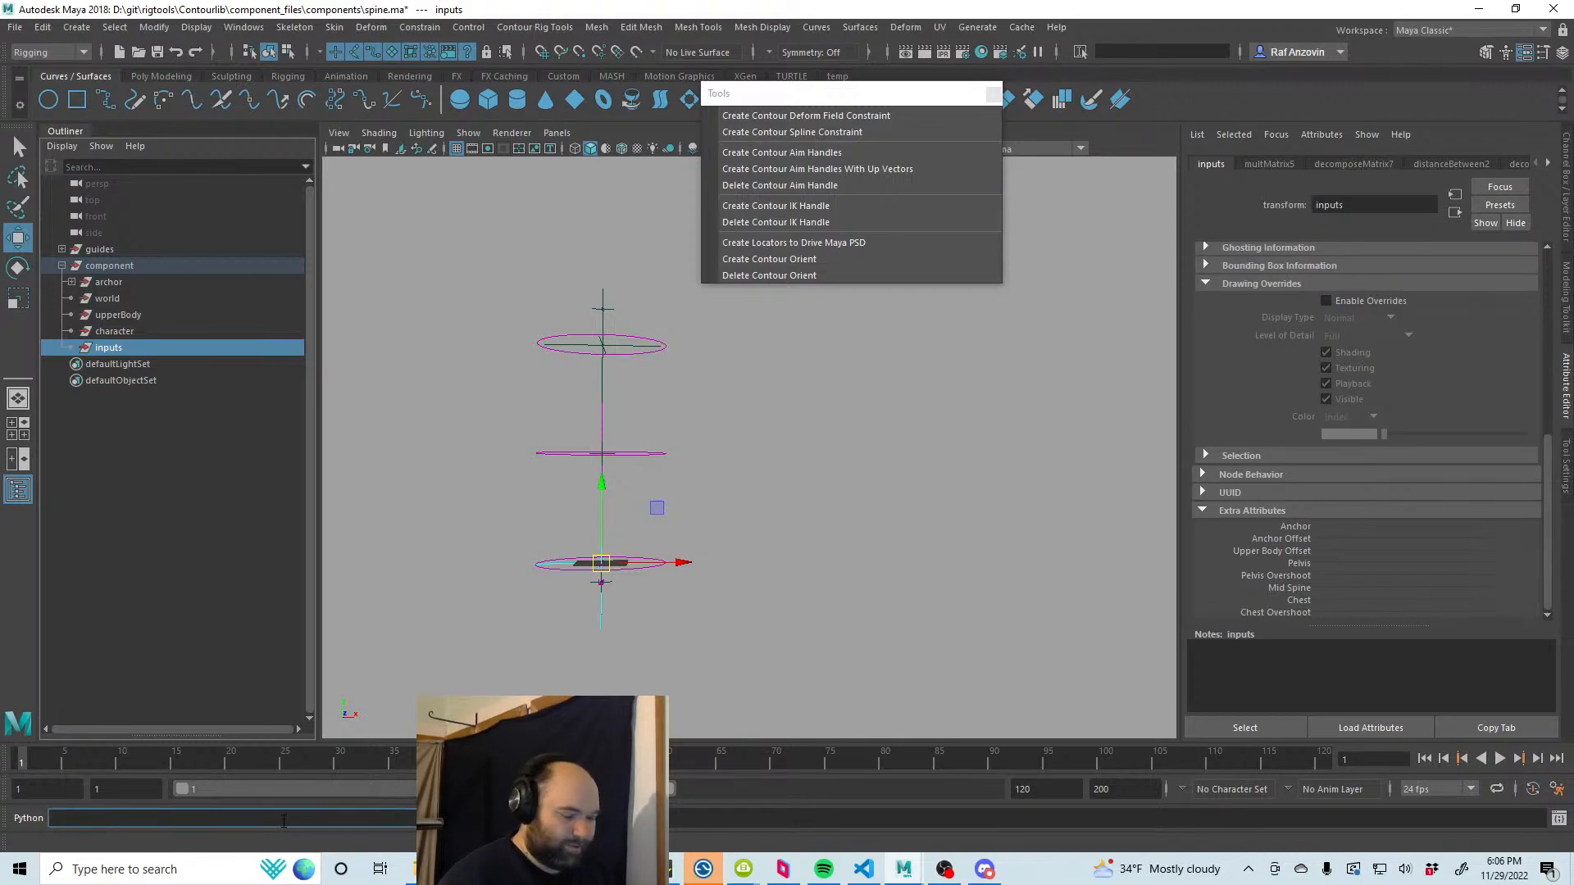
# Step: Delete the upper body offset attribute from the inputs group by running the Python command pa.selected()[0].upperBodyOffset.delete()
pyautogui.write('pa.selected()[0].upperBody.delete()')
pyautogui.press('Left')
pyautogui.press('Left')
pyautogui.press('Left')
pyautogui.press('Left')
pyautogui.press('Left')
pyautogui.press('Left')
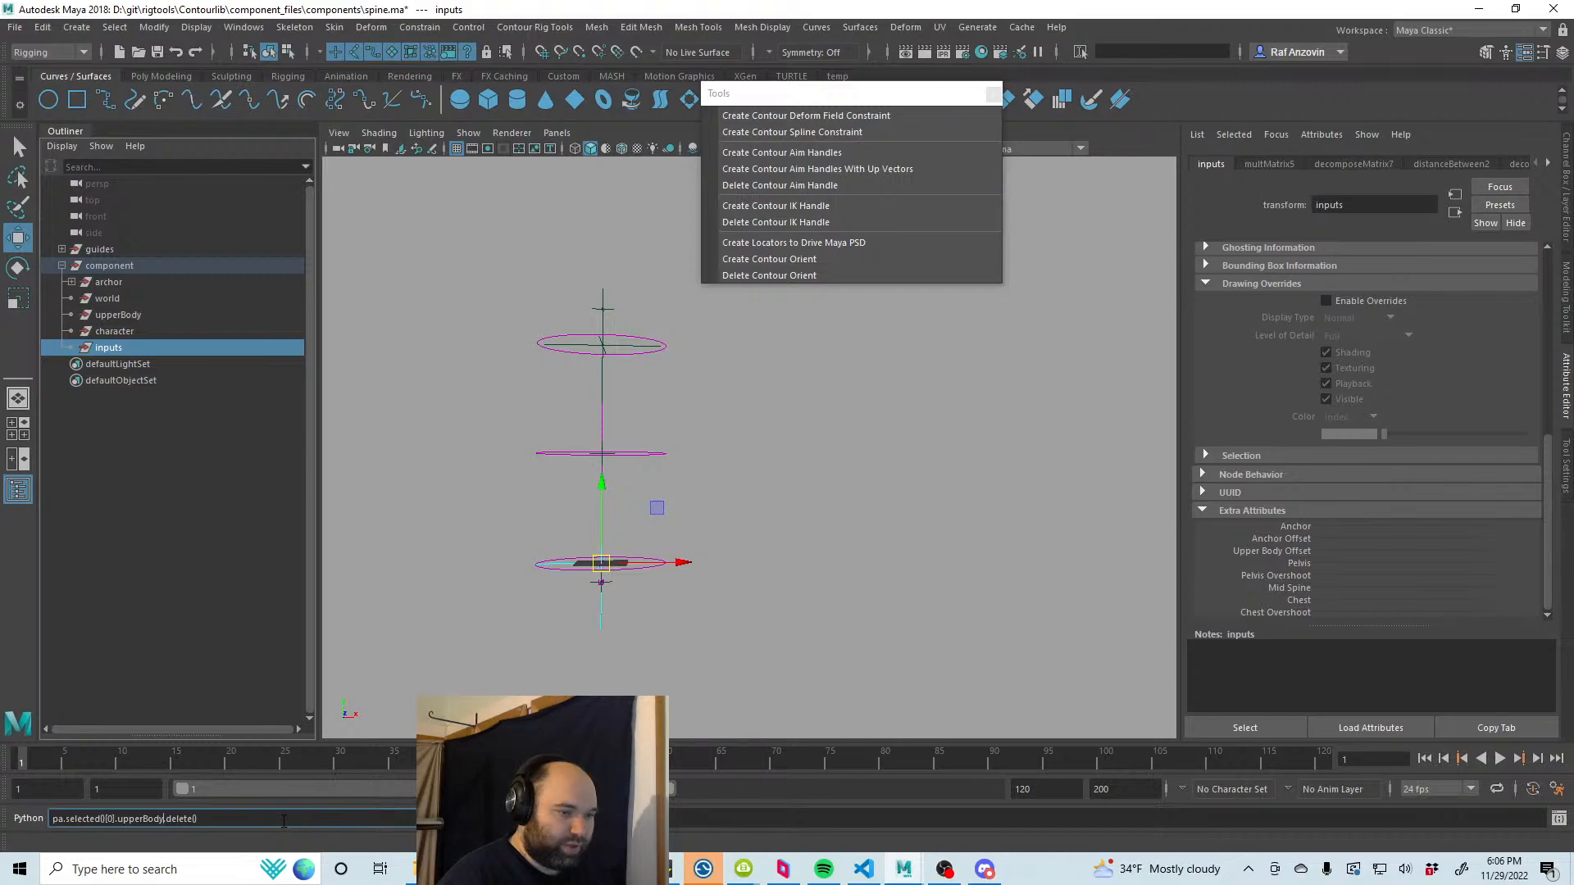
pyautogui.write('_')
pyautogui.write('offset')
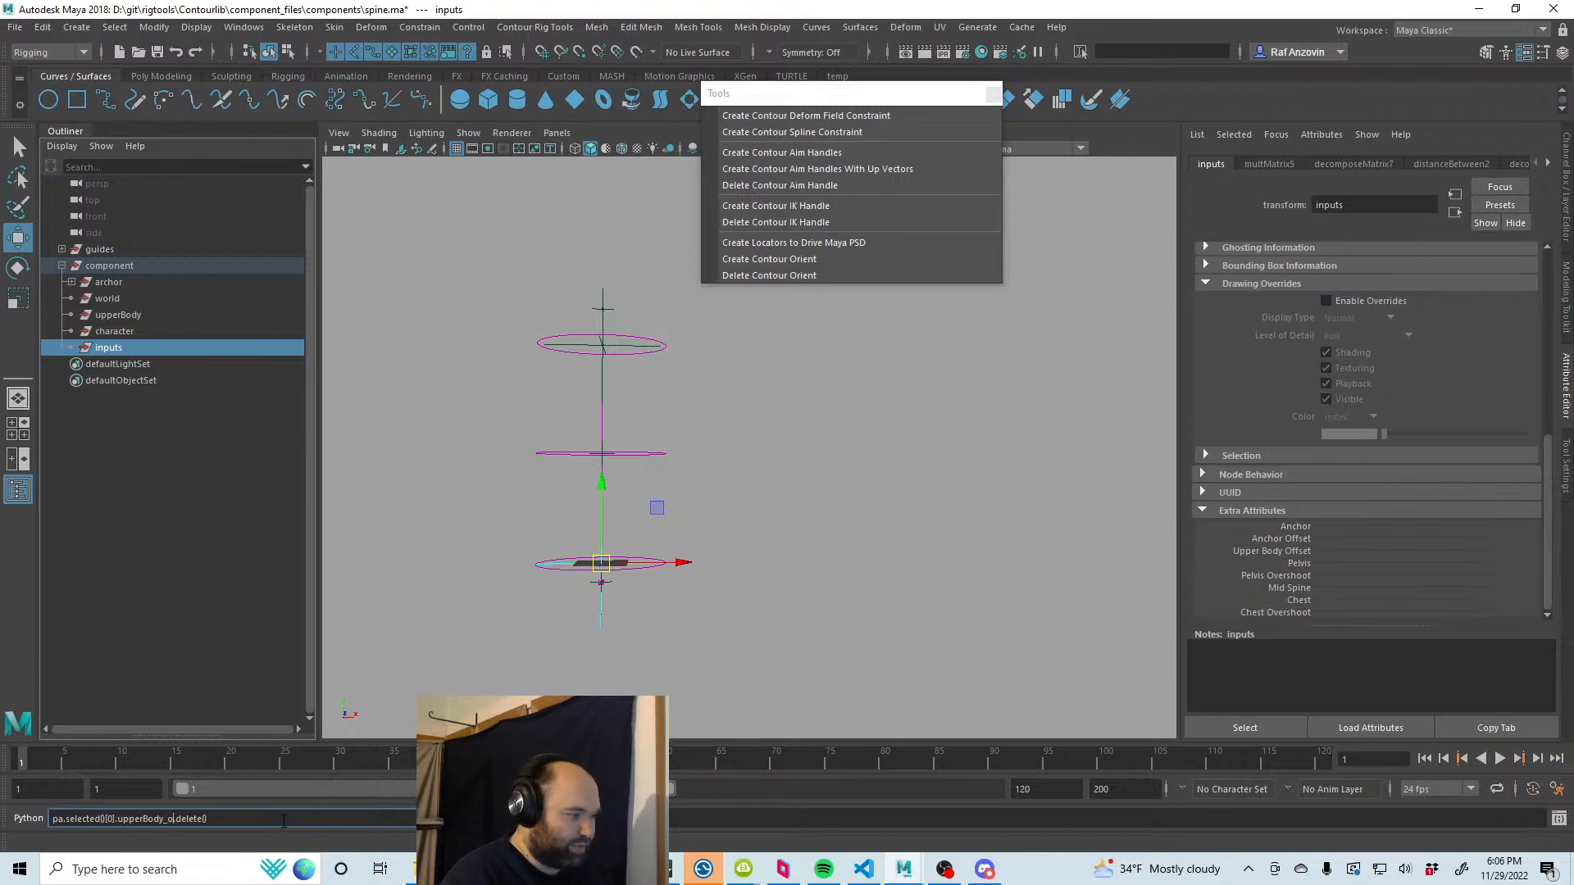
pyautogui.press('Return')
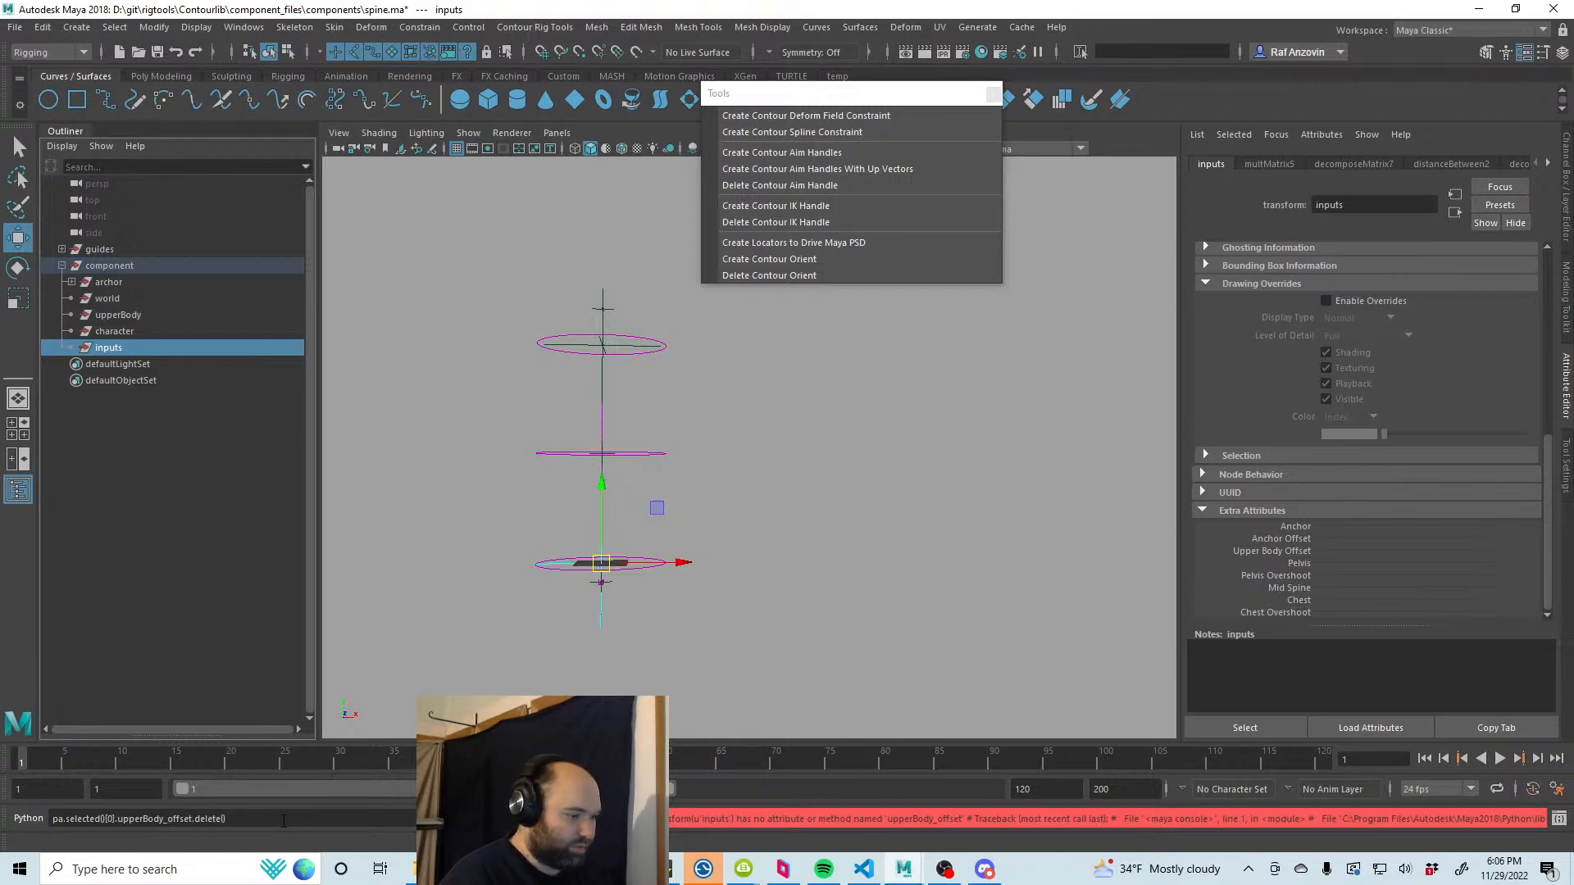
pyautogui.click(177, 819)
pyautogui.press('BackSpace')
pyautogui.press('BackSpace')
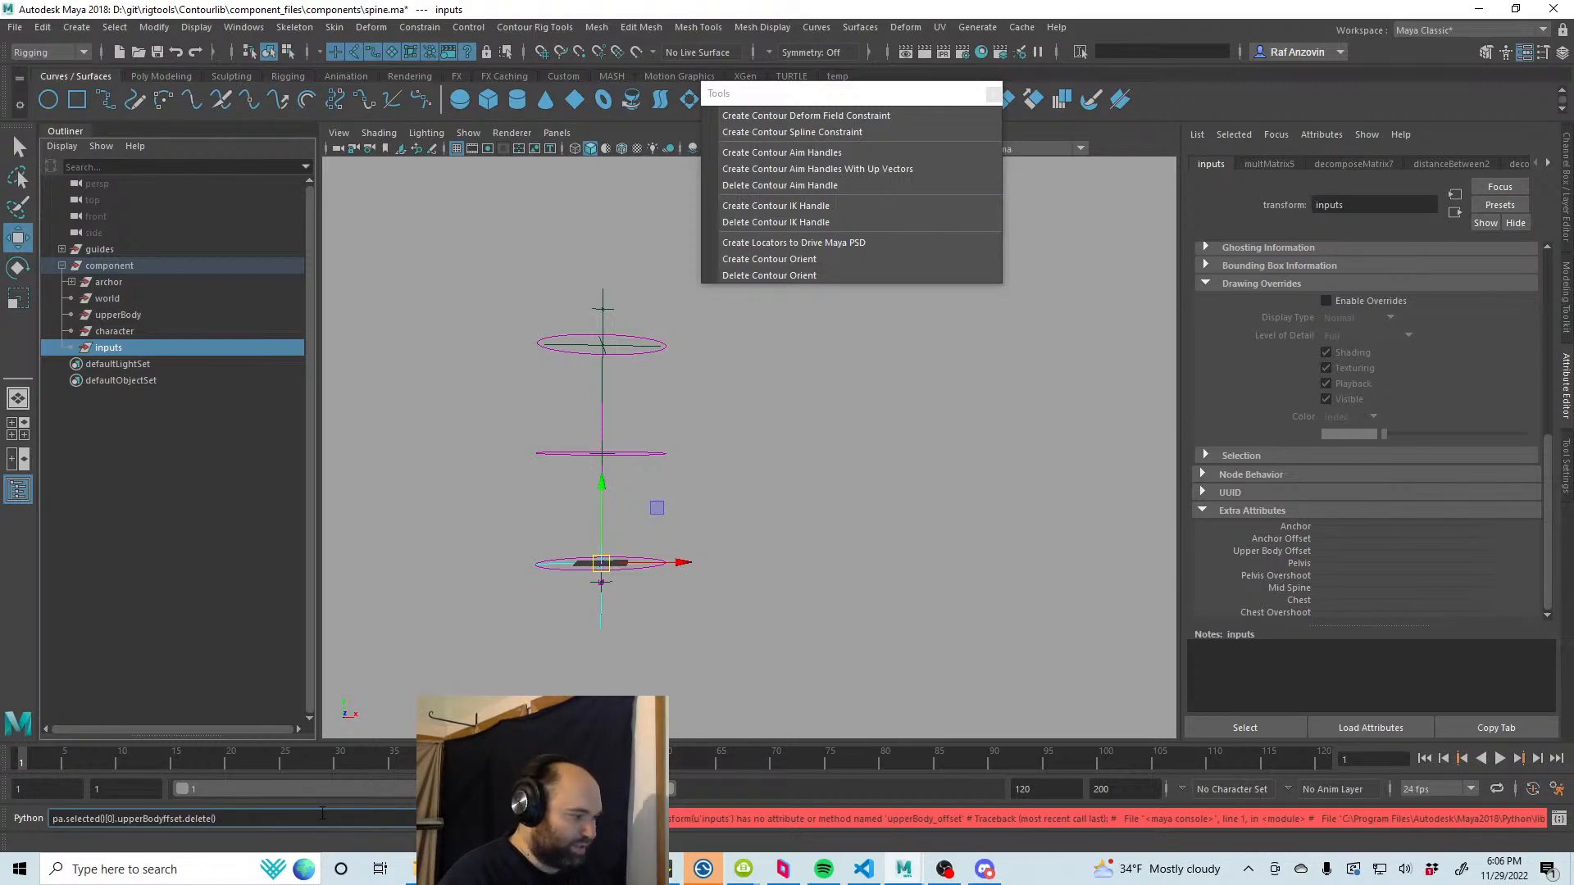
pyautogui.write('O')
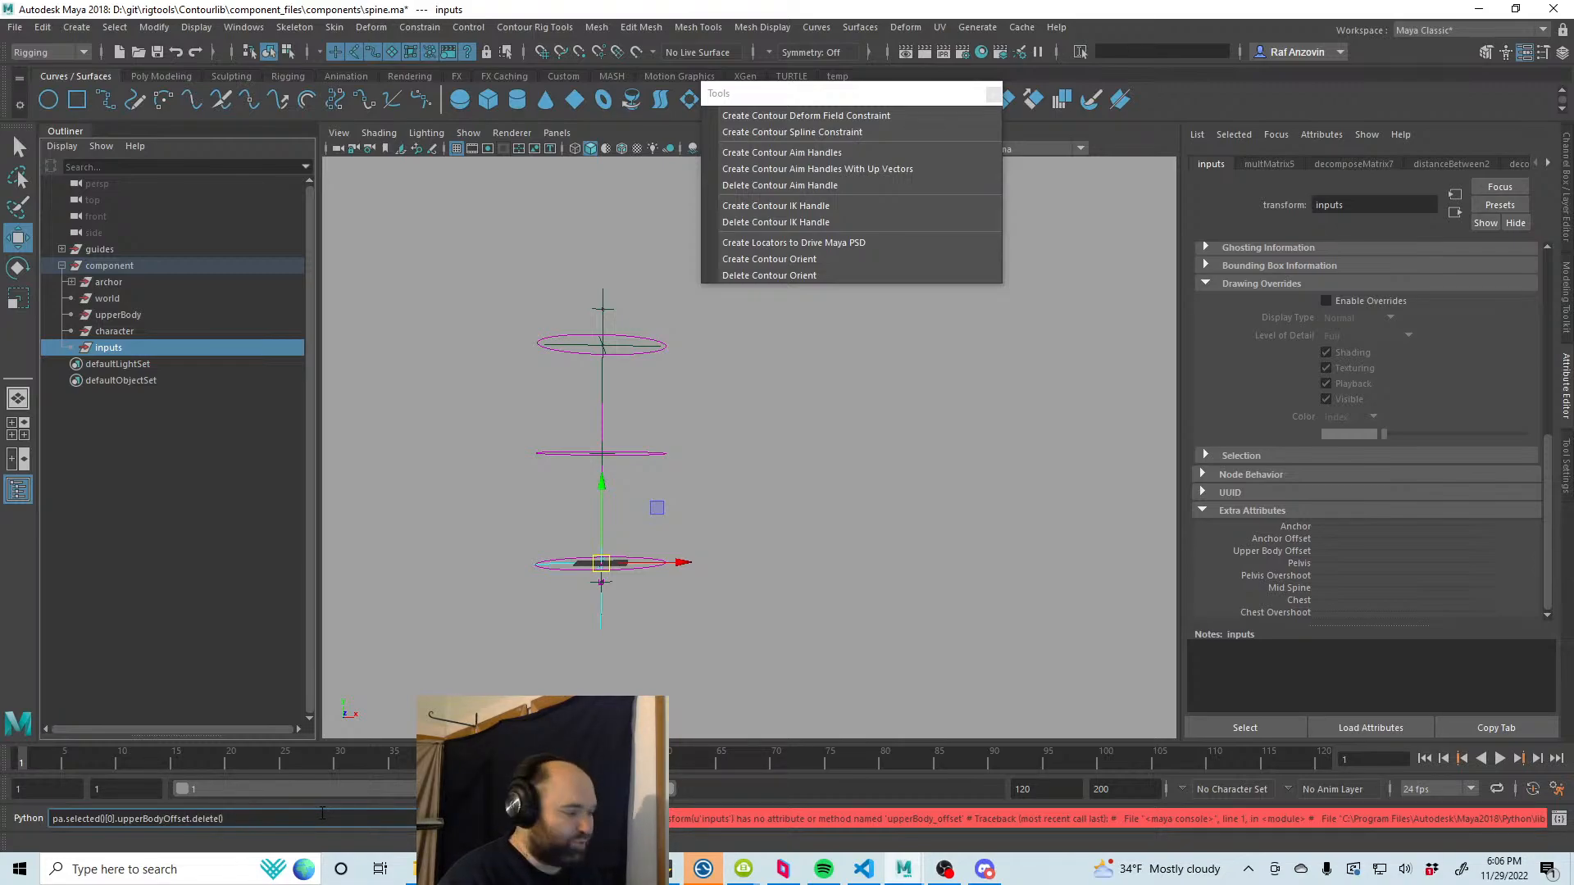
pyautogui.press('Return')
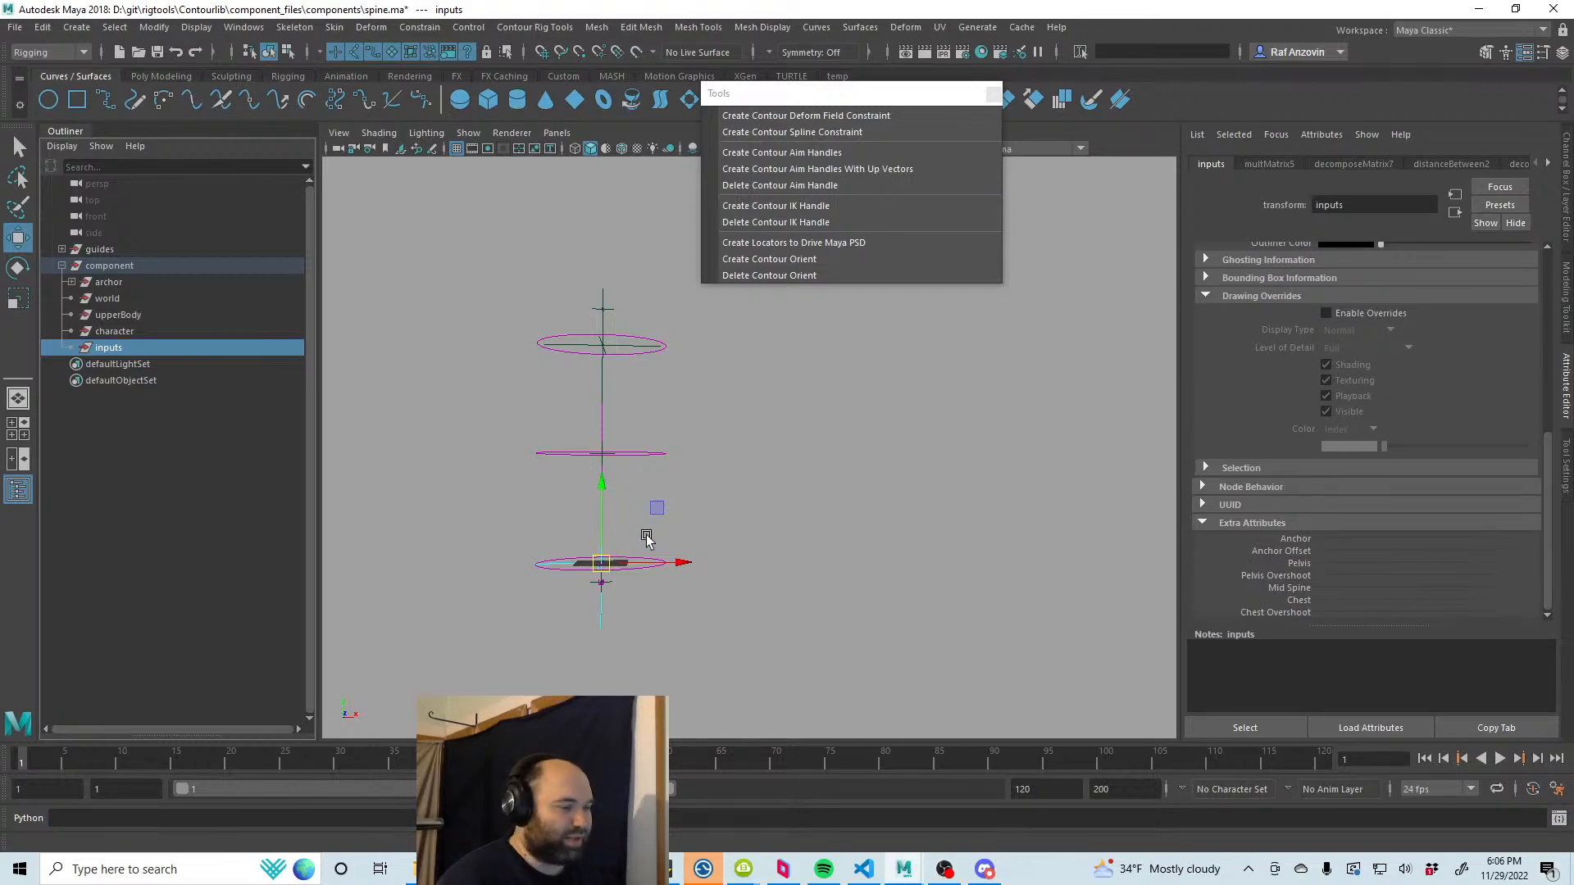
# Step: Deselect the inputs group and save the spine scene
pyautogui.click(900, 450)
pyautogui.hotkey('ctrl', 's')
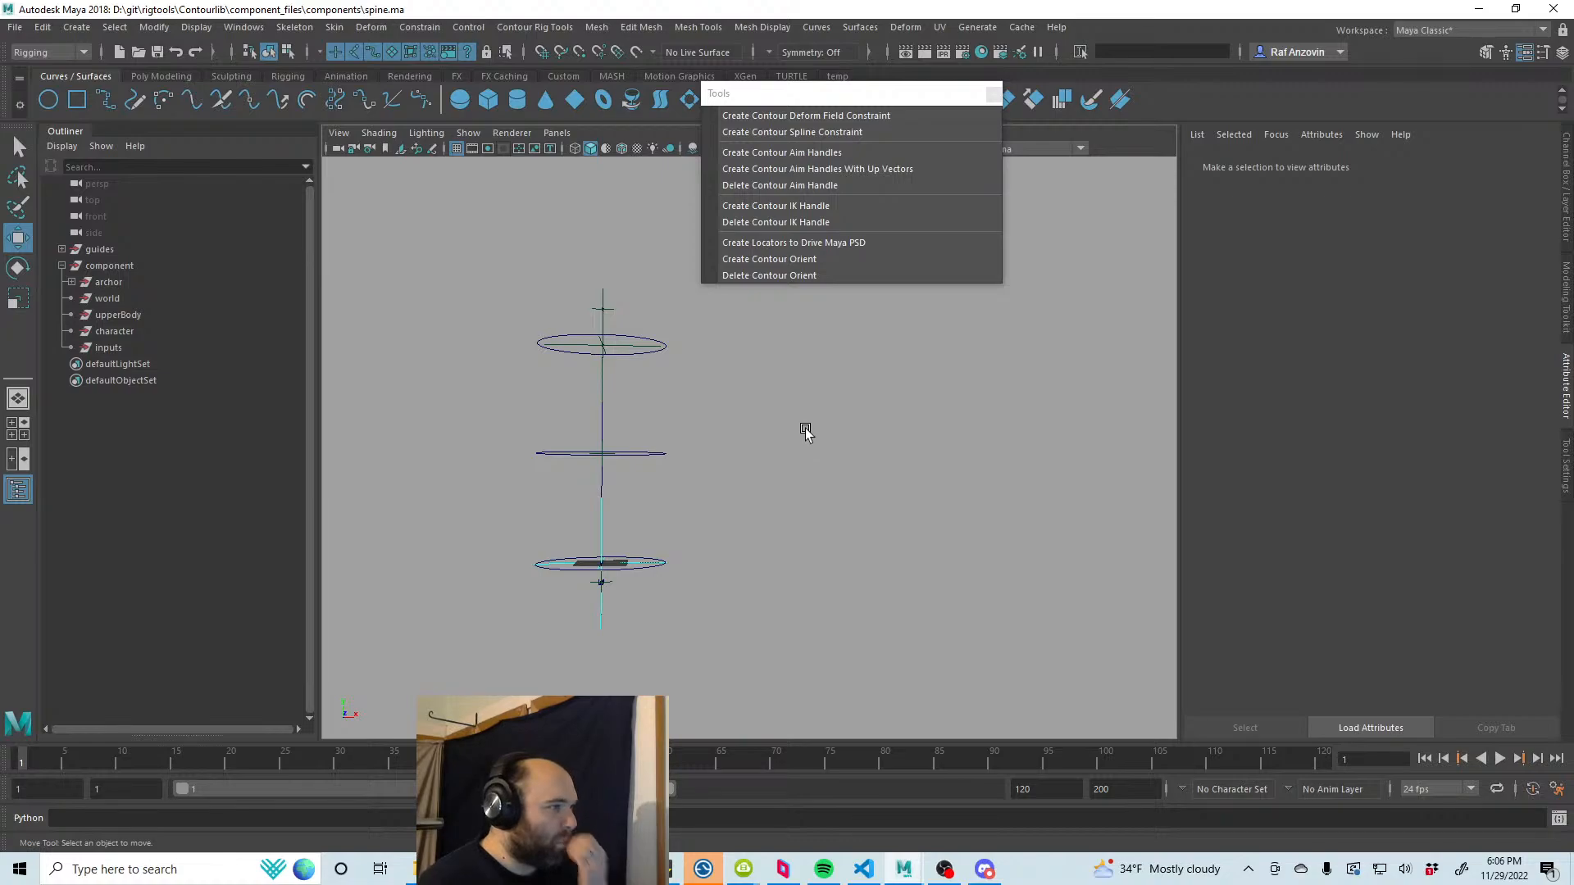
pyautogui.hotkey('ctrl', 's')
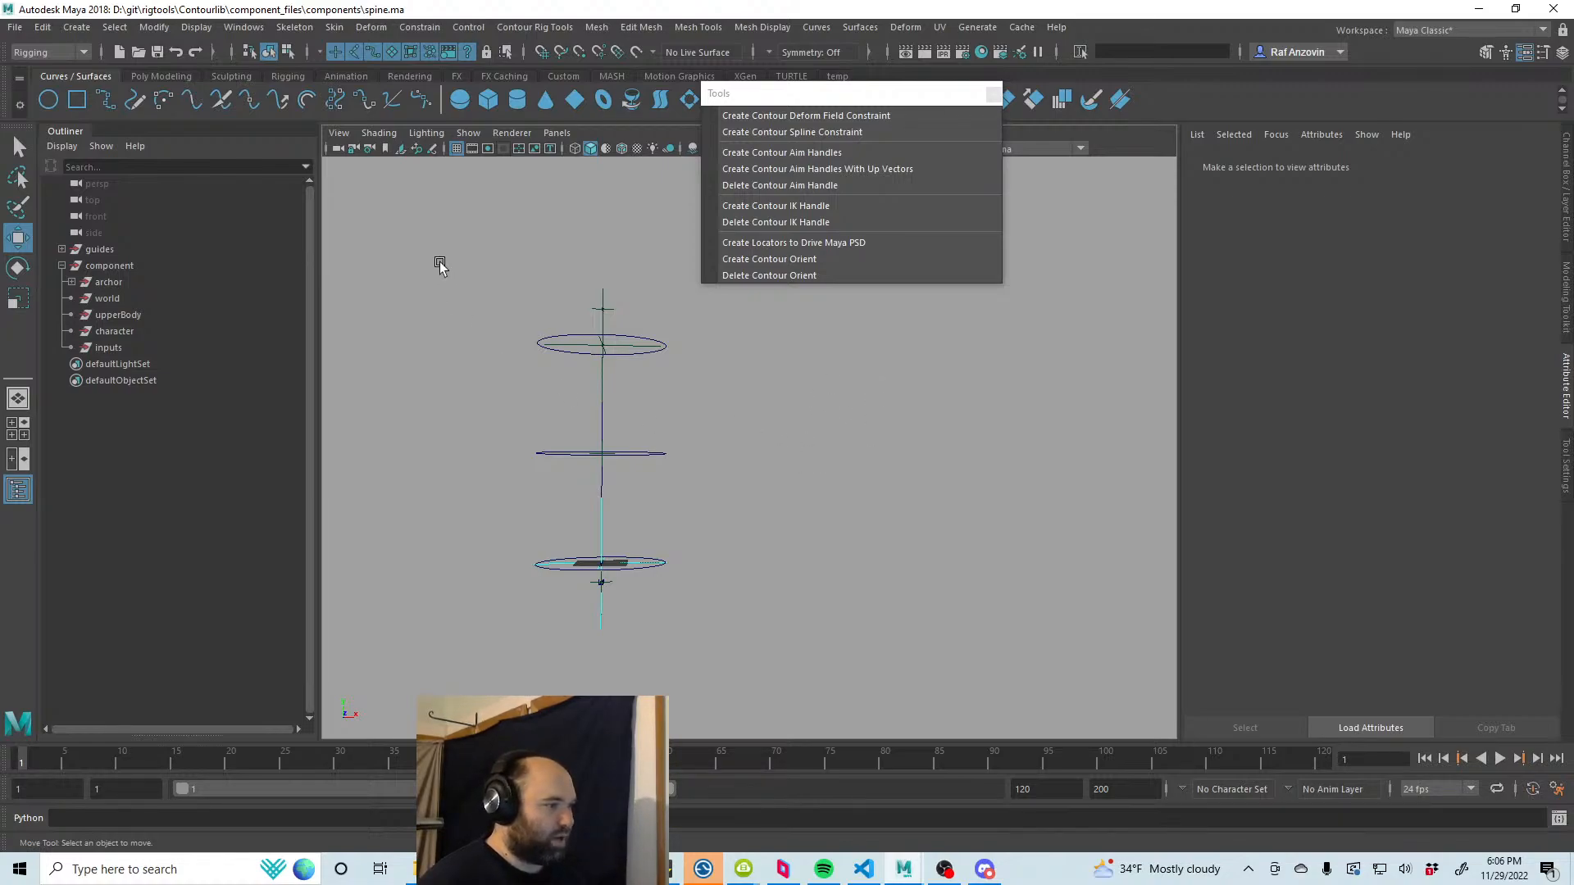
# Step: Open the recent body plan scene standard_biped.ma, saving the changes to spine.ma
pyautogui.keyDown('alt'); pyautogui.moveTo(473, 302); pyautogui.dragTo(490, 324, button='middle'); pyautogui.keyUp('alt')
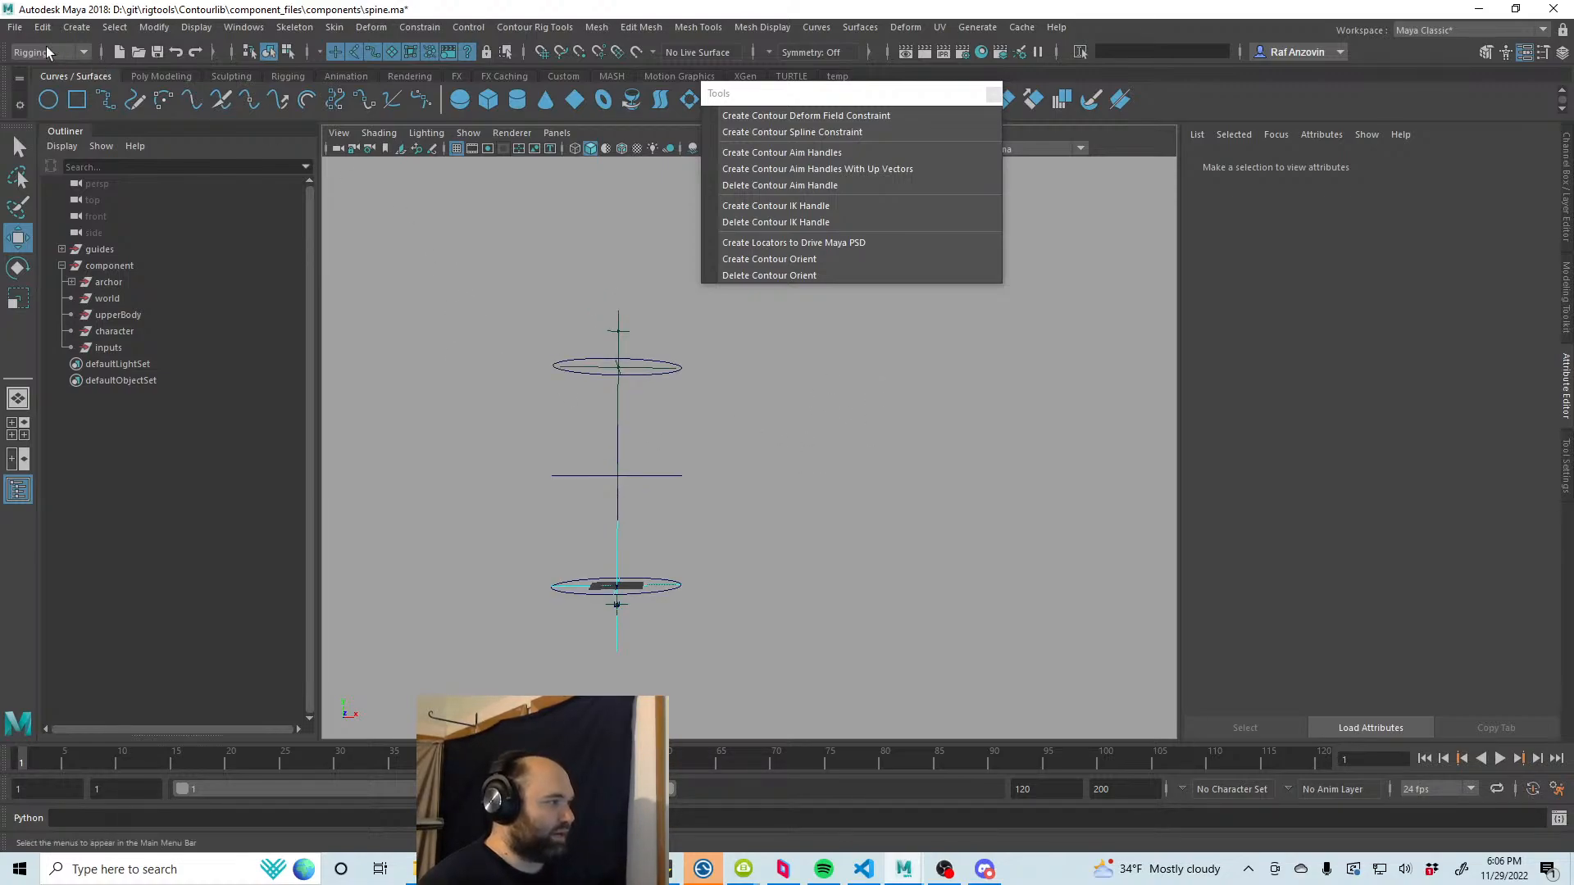
pyautogui.click(13, 30)
pyautogui.moveTo(149, 576)
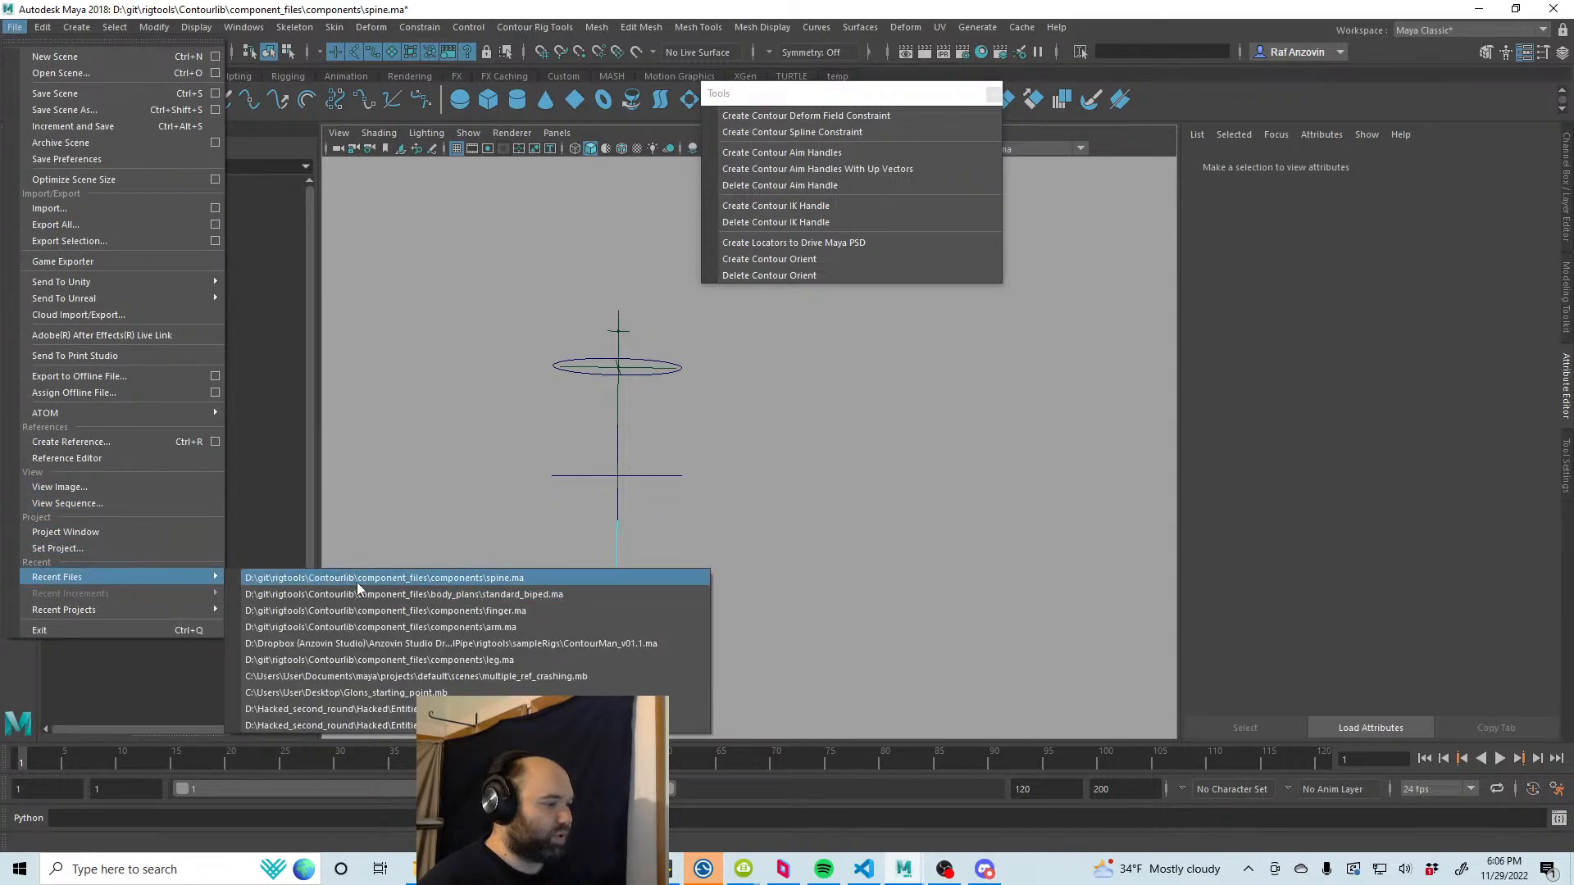
pyautogui.click(382, 592)
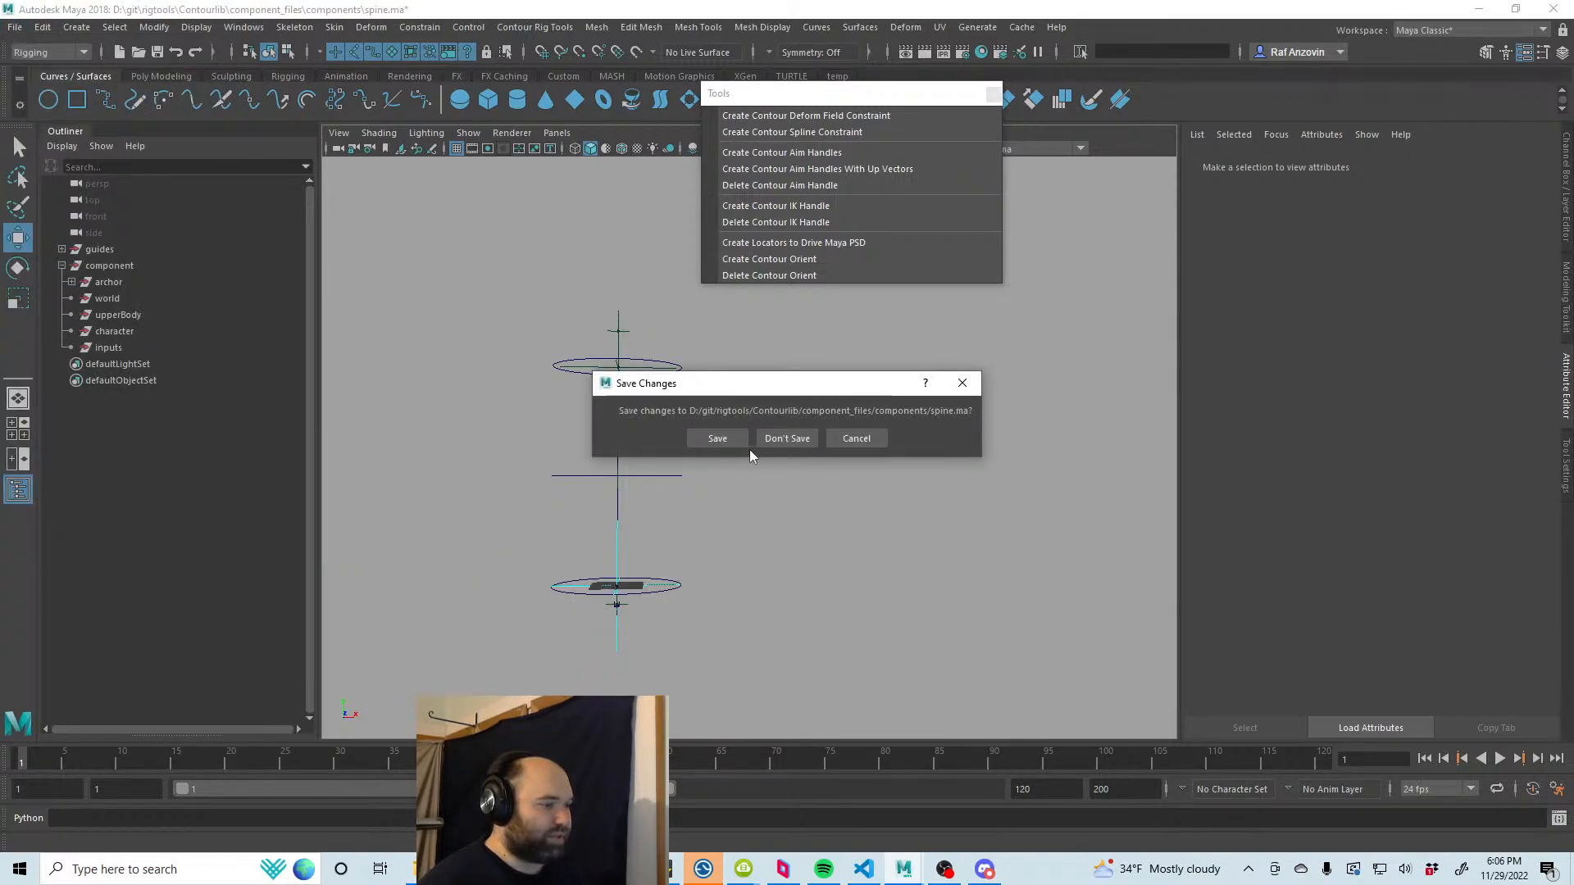
pyautogui.click(718, 439)
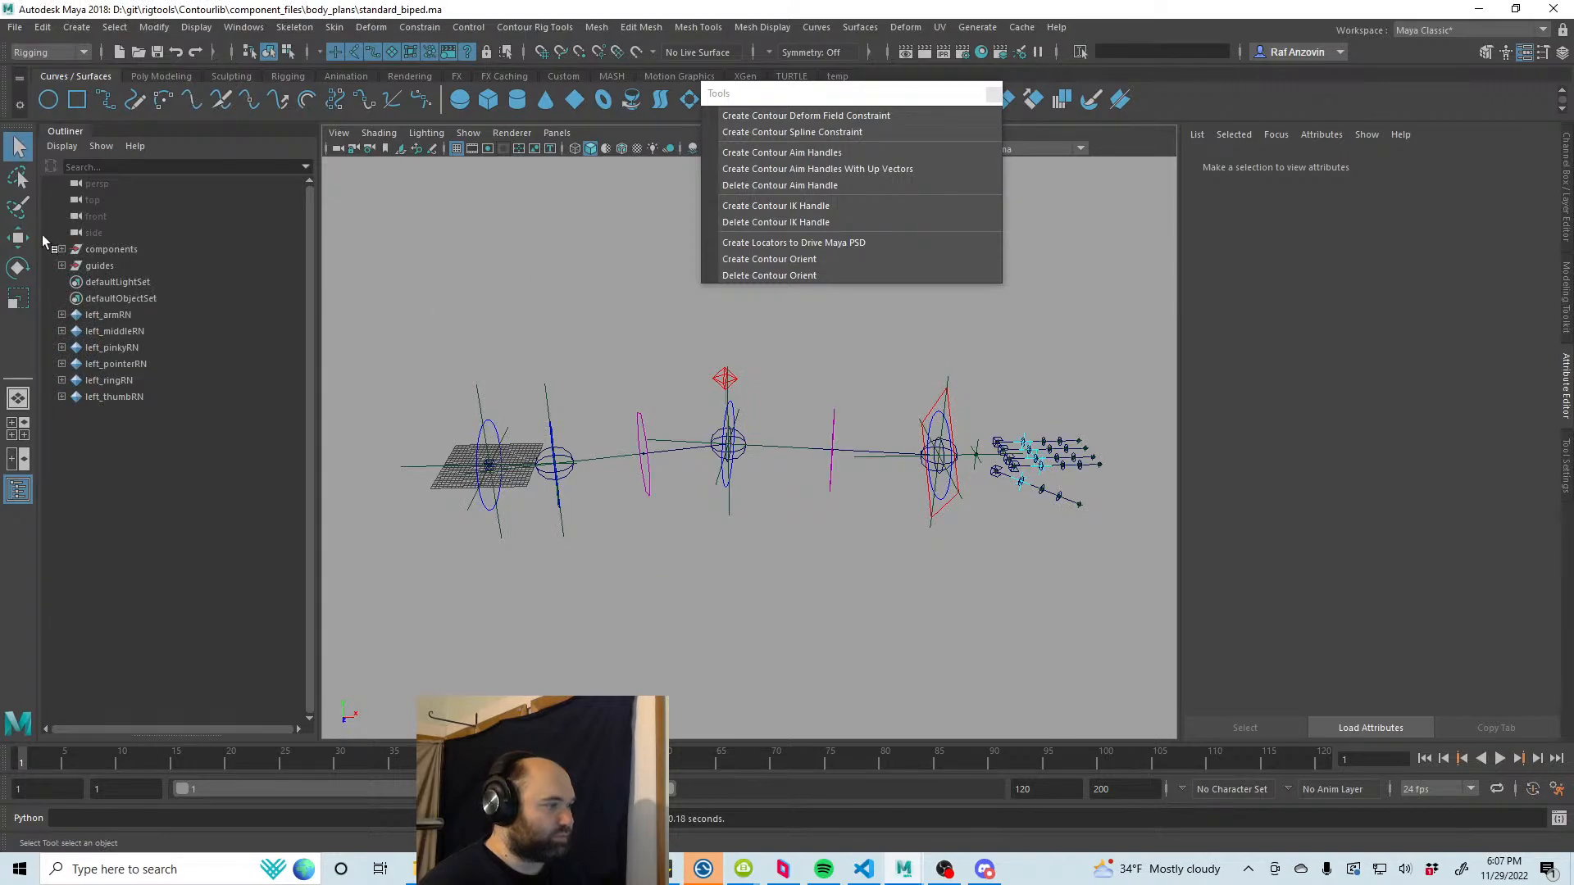
# Step: Reference spine.ma into the standard_biped scene, using spine as the new namespace string
pyautogui.keyDown('alt'); pyautogui.moveTo(851, 574); pyautogui.dragTo(763, 566); pyautogui.keyUp('alt')
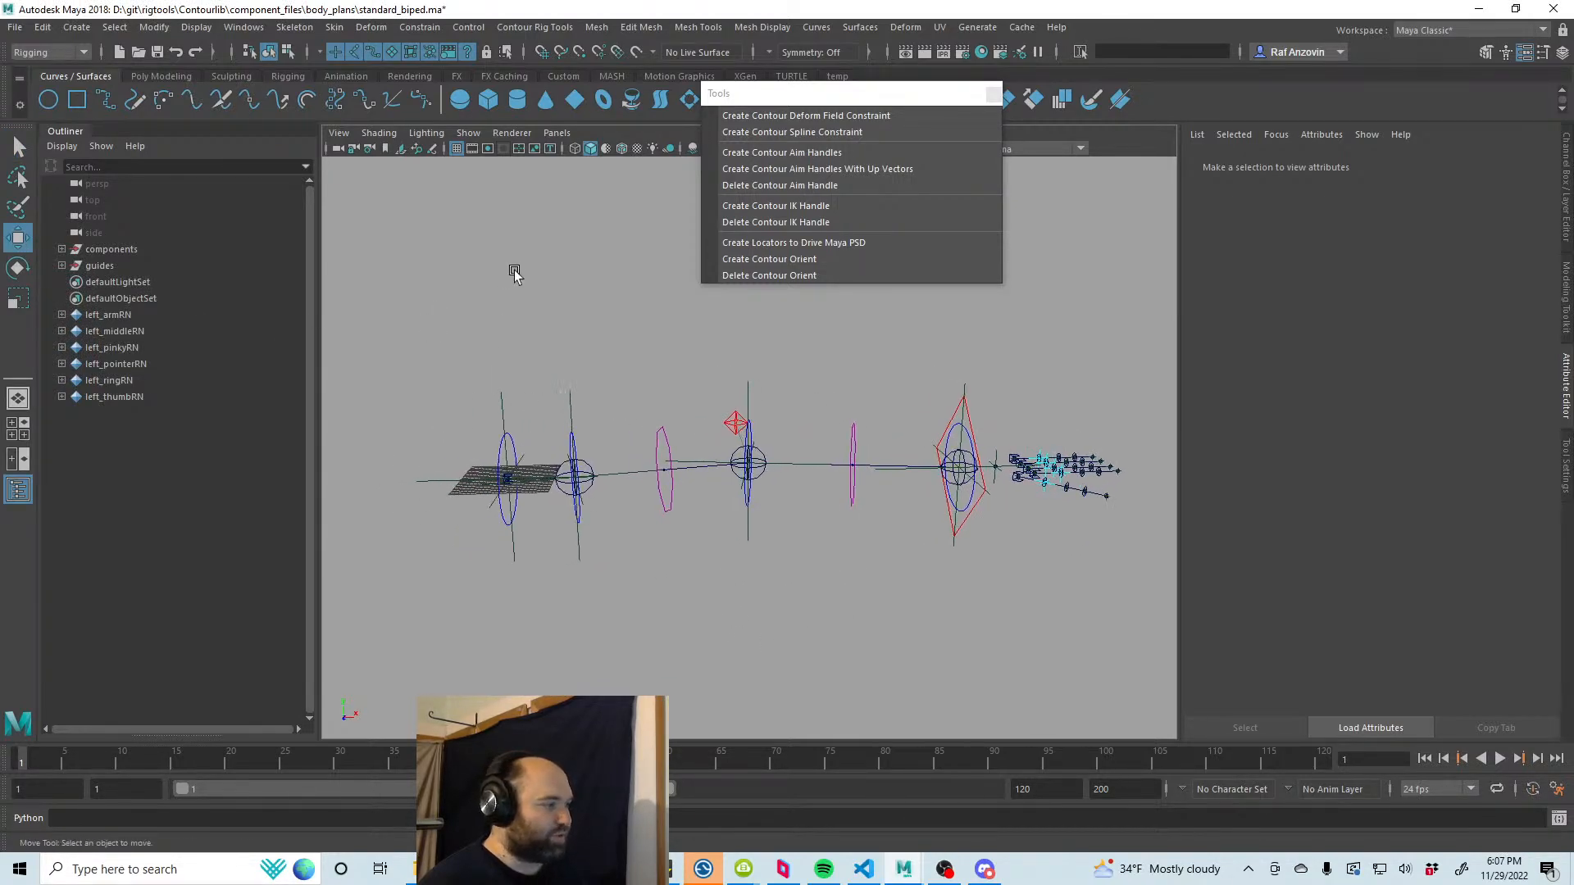
pyautogui.click(14, 27)
pyautogui.click(212, 444)
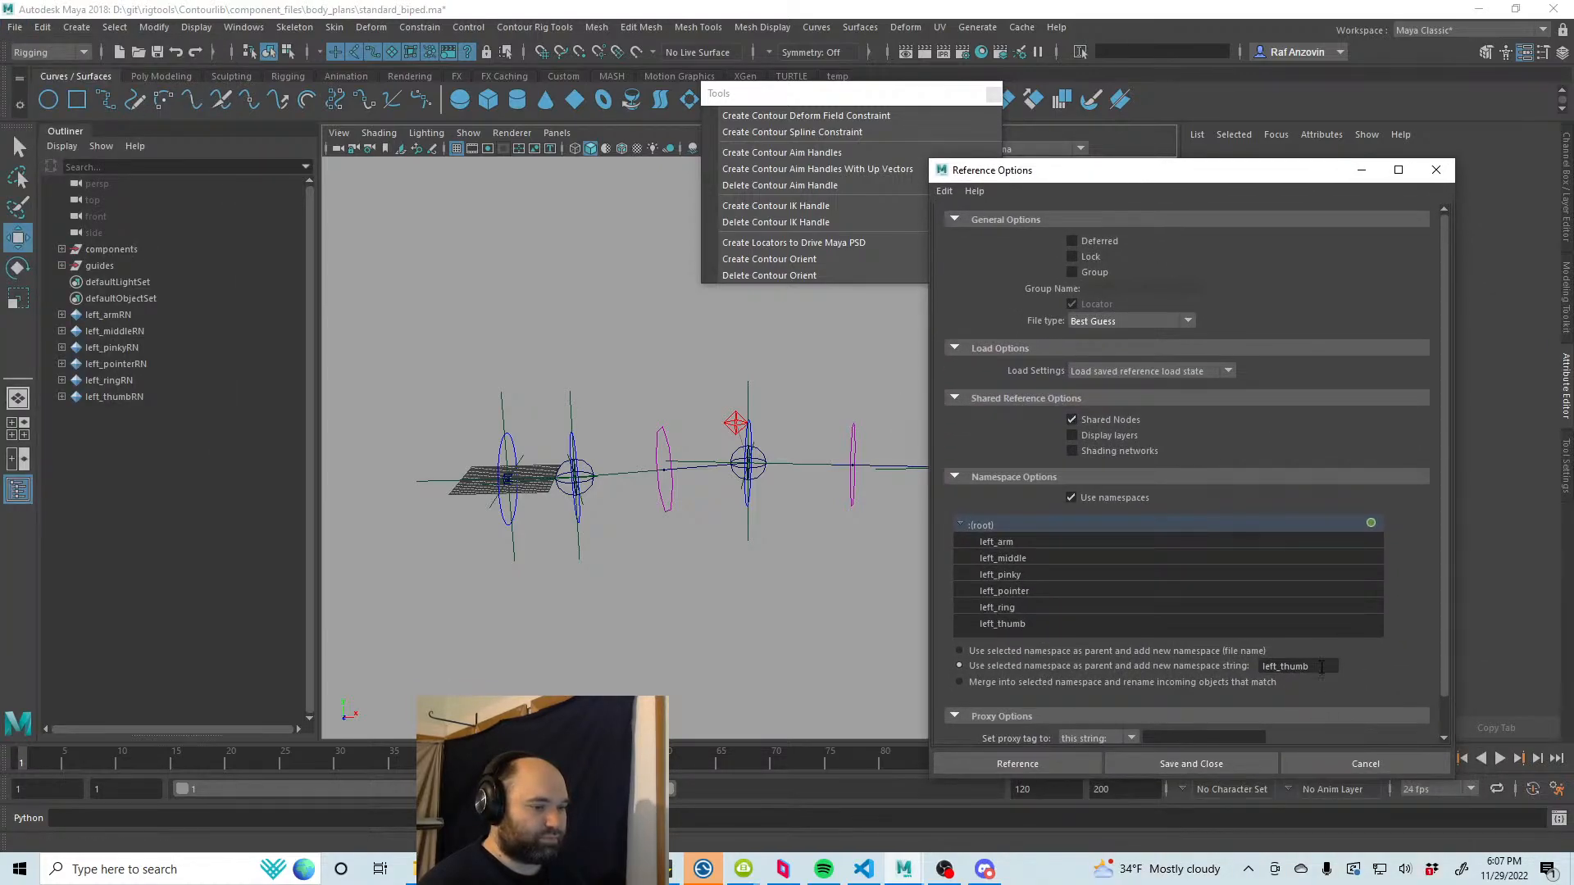
pyautogui.doubleClick(1322, 667)
pyautogui.write('spine')
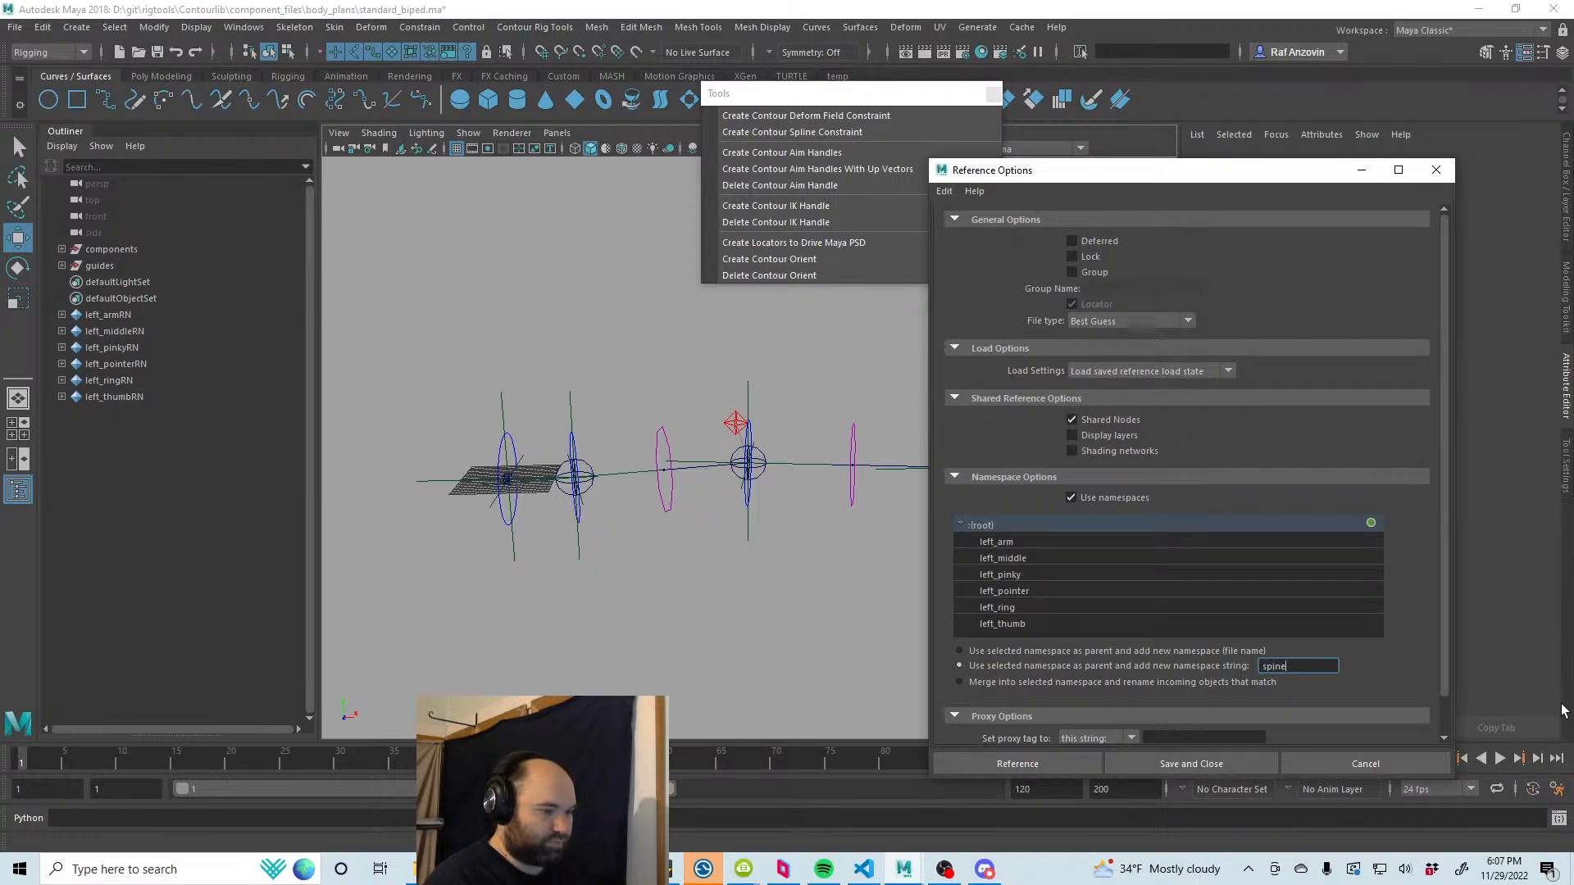
pyautogui.click(1050, 763)
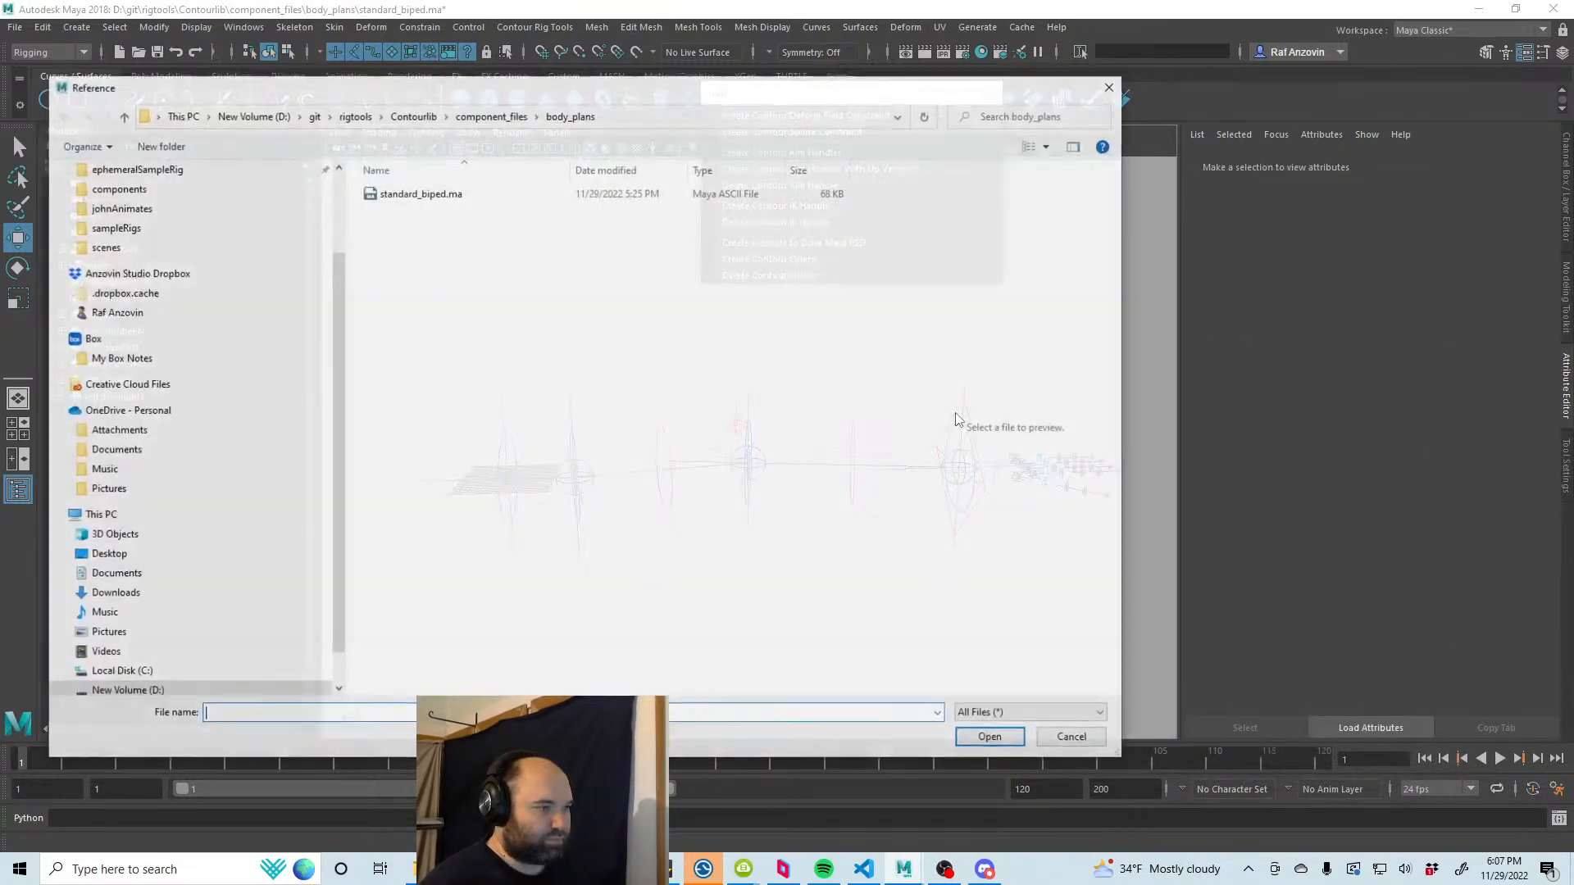
pyautogui.click(496, 117)
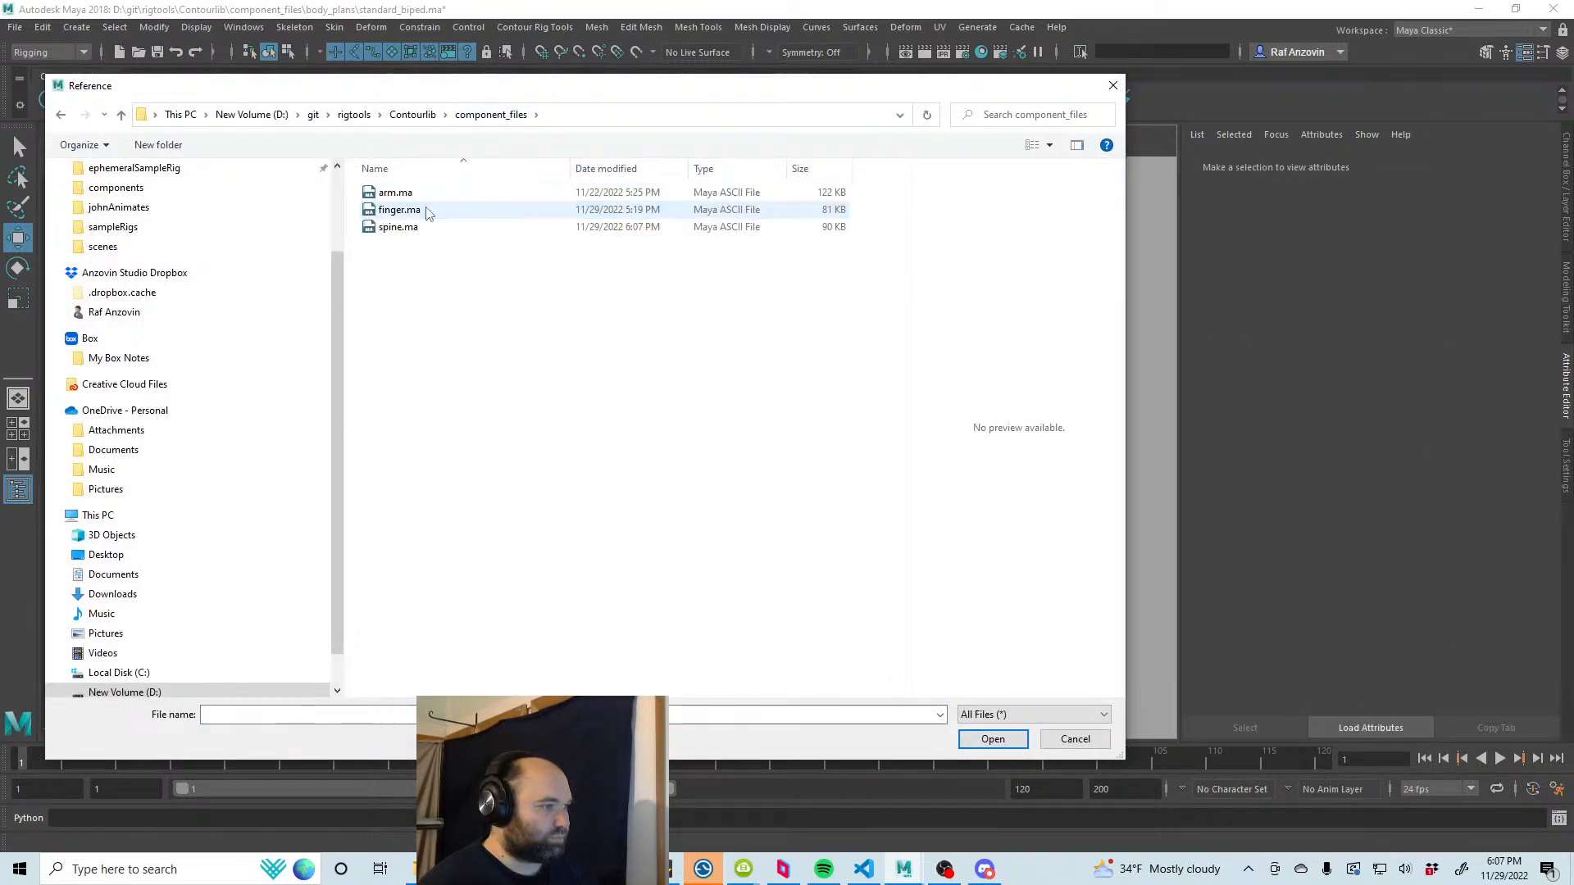
pyautogui.doubleClick(408, 228)
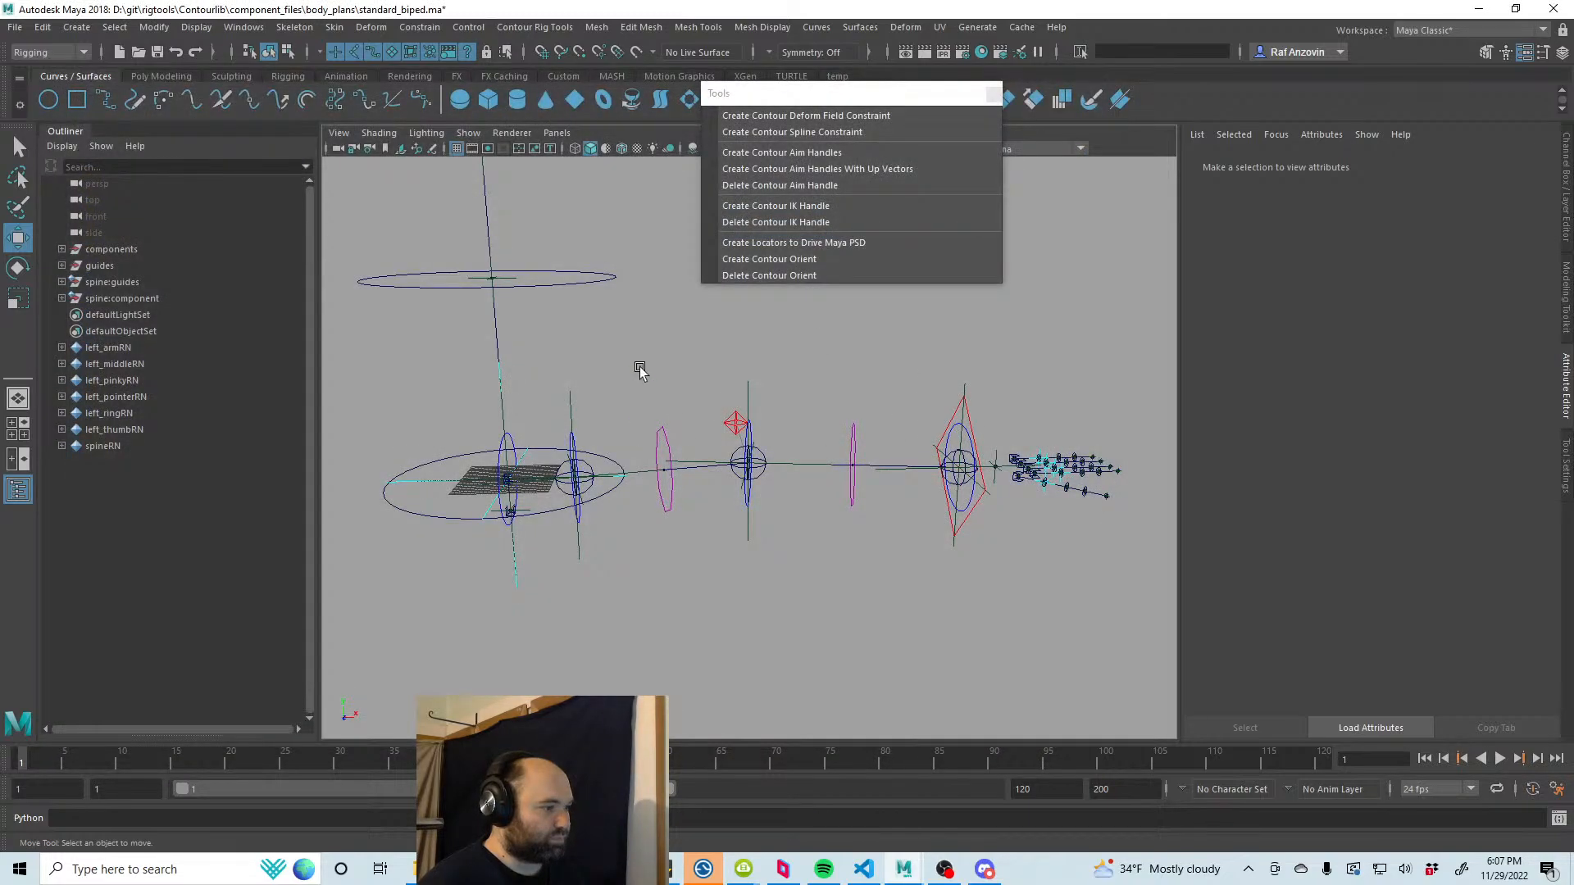
# Step: Expand the guides group and examine the left hand's finger guides, selecting the left pinky's all locator
pyautogui.keyDown('alt'); pyautogui.moveTo(639, 371); pyautogui.dragTo(722, 513); pyautogui.keyUp('alt')
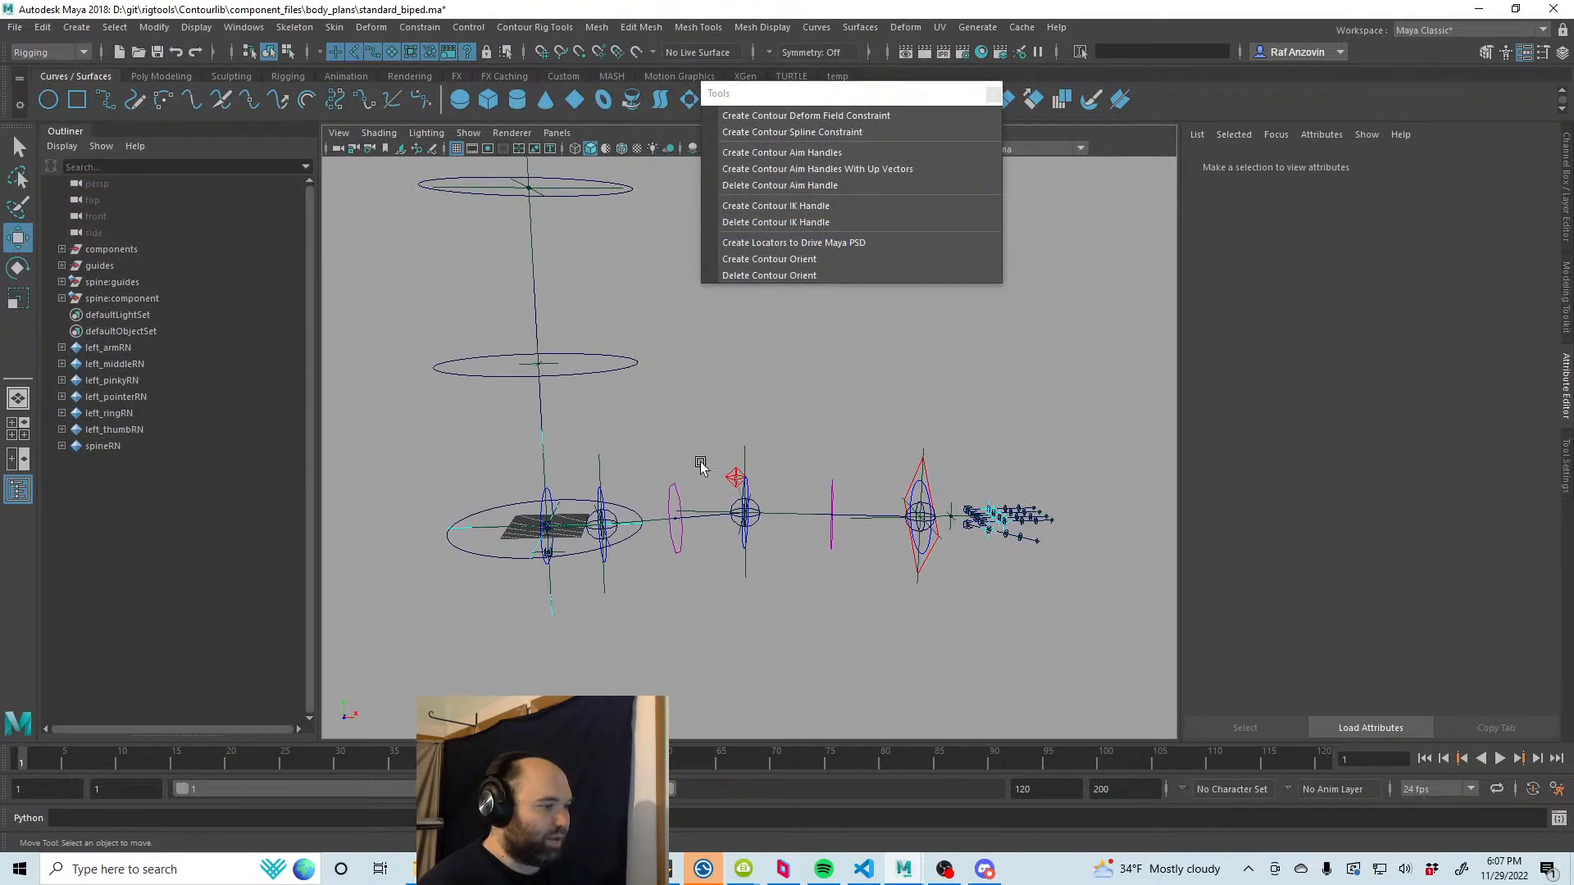
pyautogui.click(62, 266)
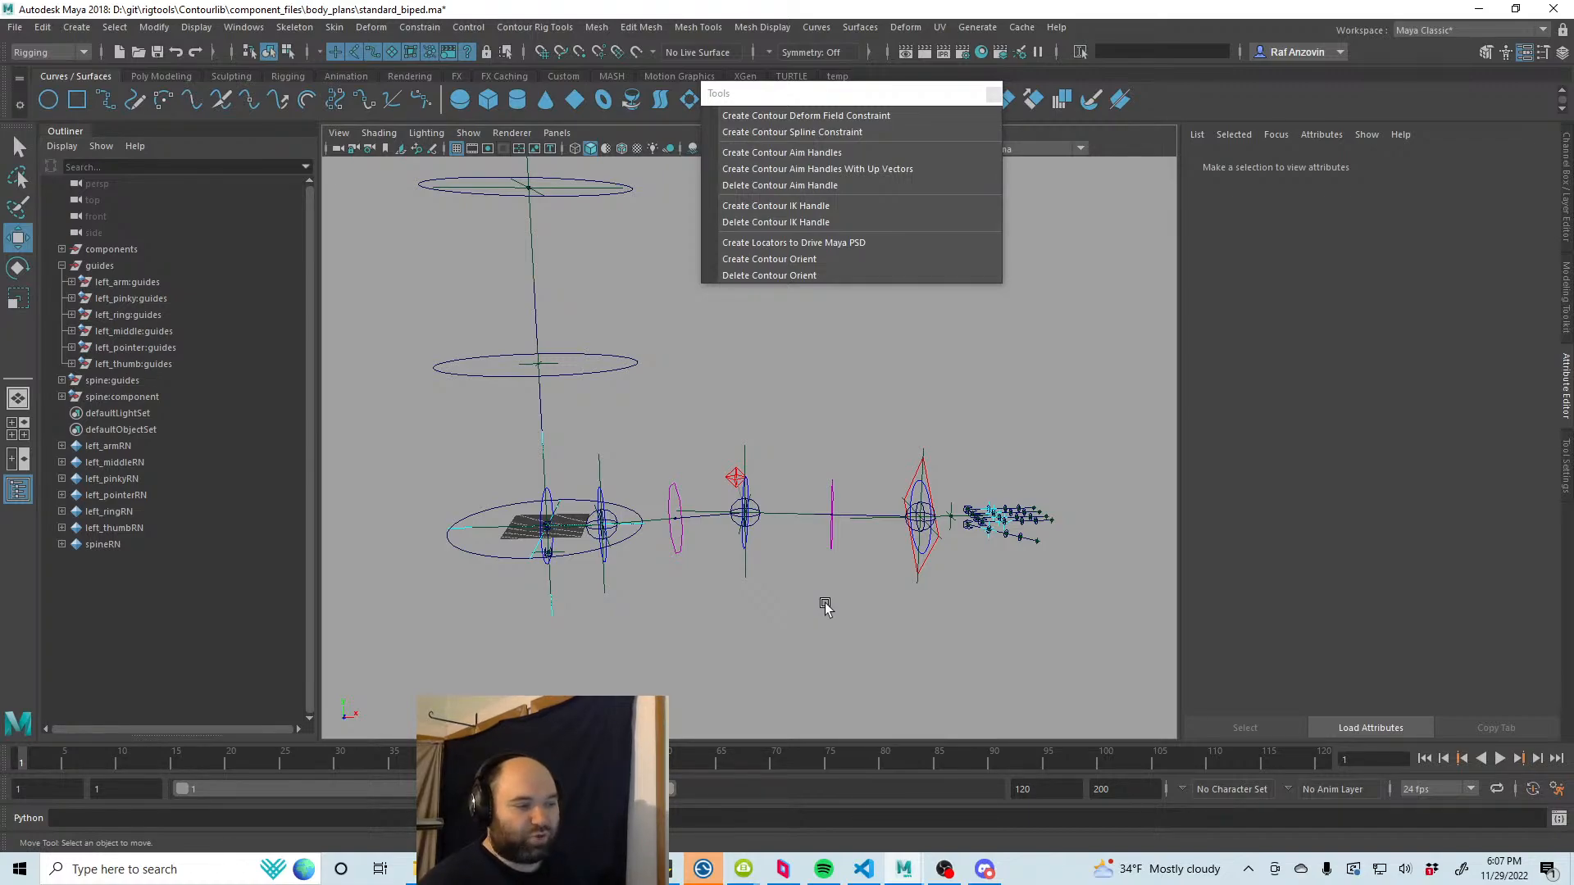
pyautogui.scroll(4, 1058, 632)
pyautogui.keyDown('alt'); pyautogui.moveTo(981, 654); pyautogui.dragTo(1050, 675); pyautogui.keyUp('alt')
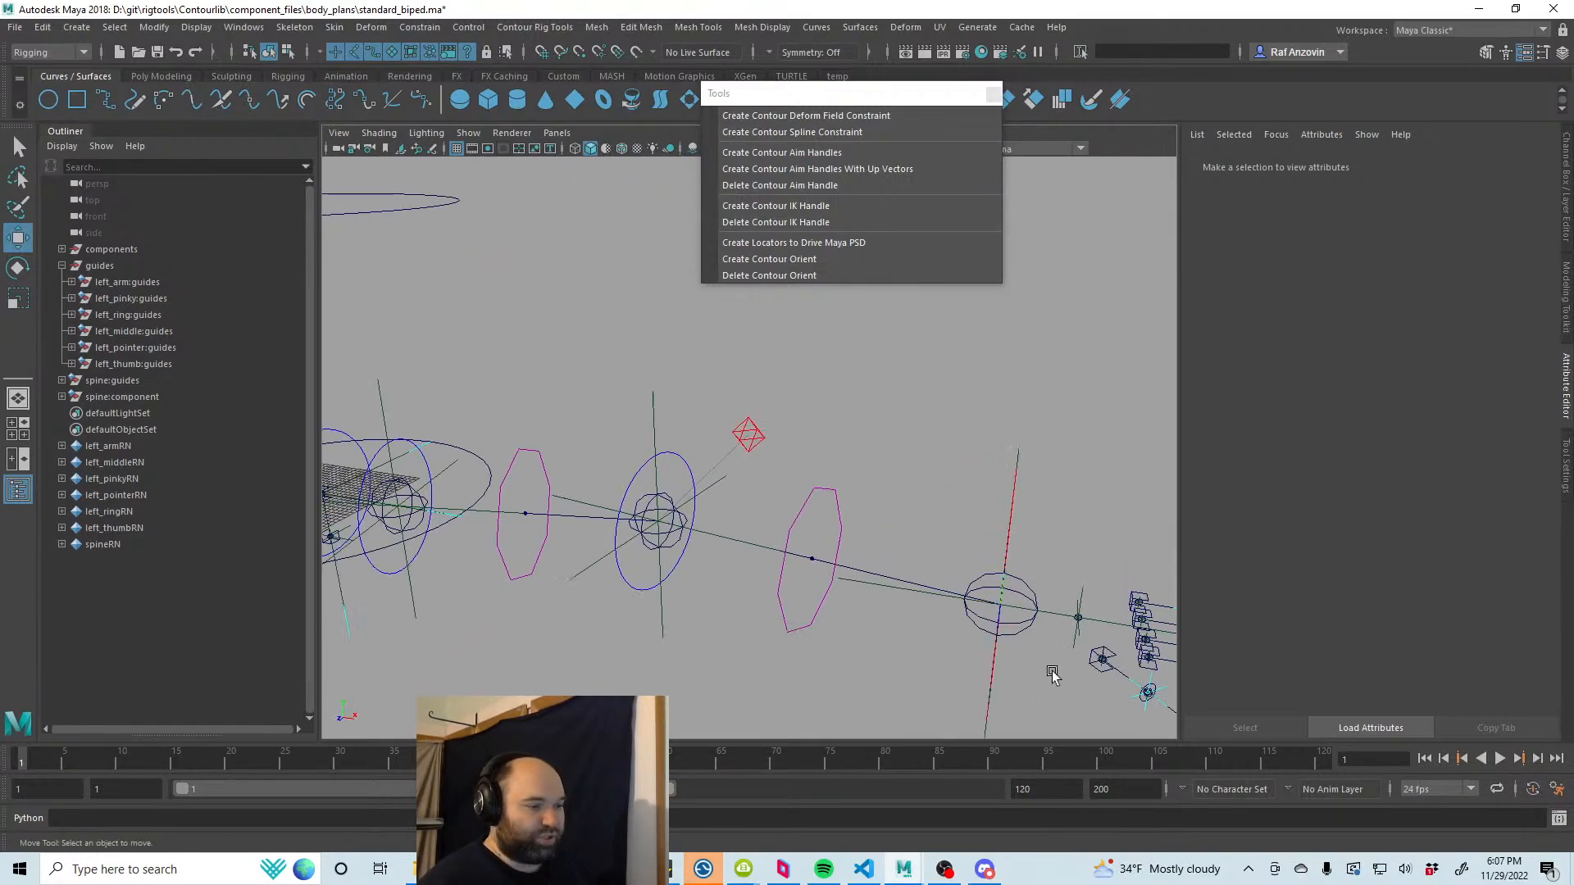
pyautogui.keyDown('alt'); pyautogui.moveTo(1050, 675); pyautogui.dragTo(836, 564, button='middle'); pyautogui.keyUp('alt')
pyautogui.keyDown('alt'); pyautogui.moveTo(844, 571); pyautogui.dragTo(877, 608, button='middle'); pyautogui.keyUp('alt')
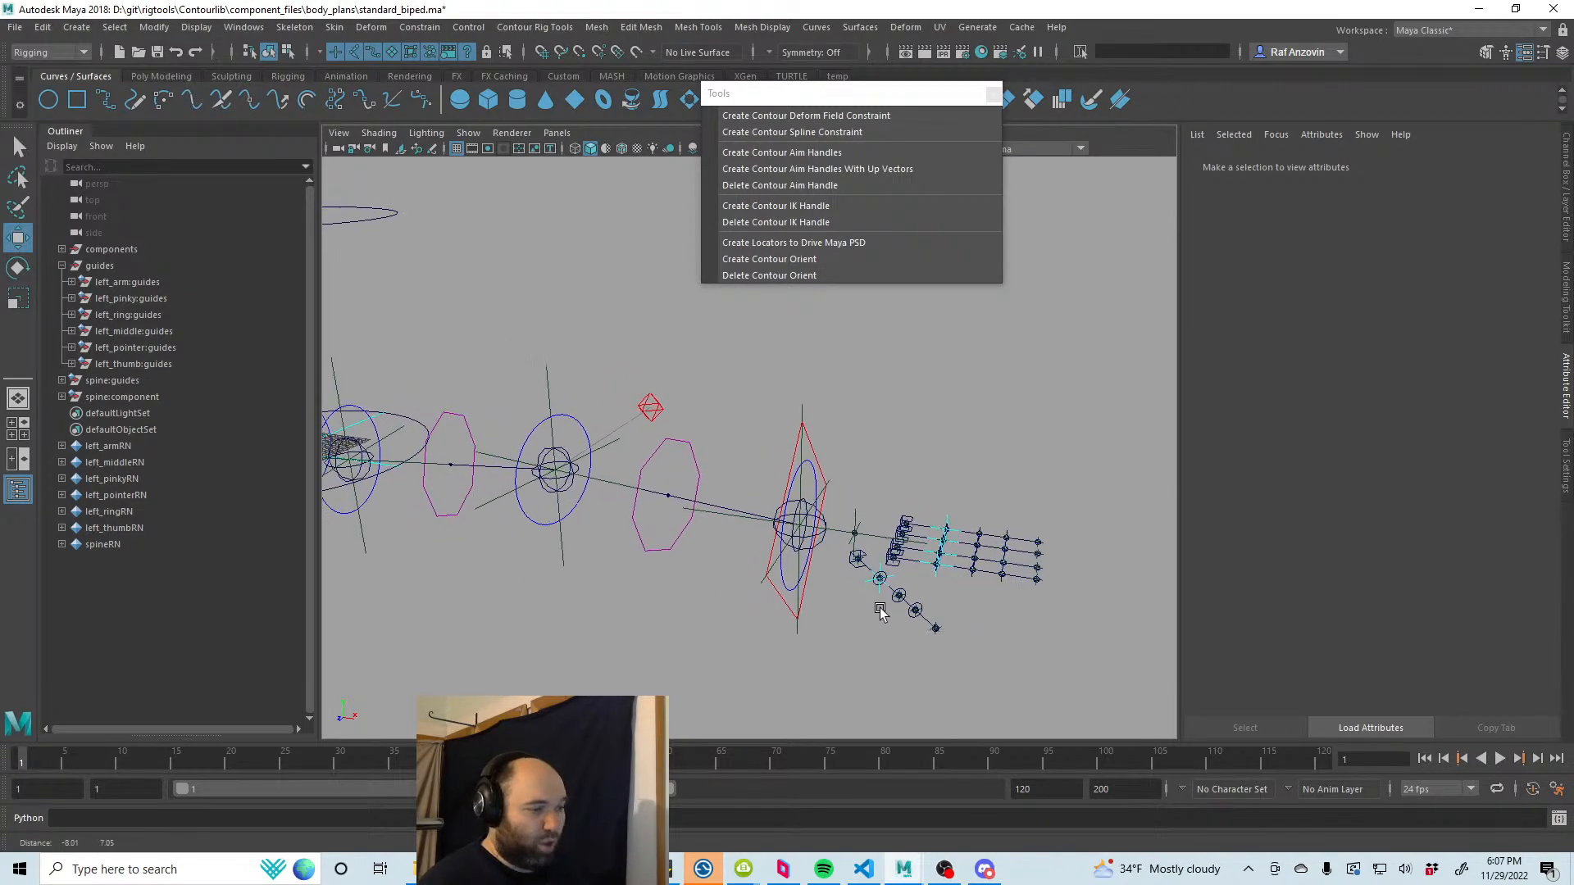
pyautogui.keyDown('alt'); pyautogui.moveTo(907, 605); pyautogui.dragTo(890, 605, button='right'); pyautogui.keyUp('alt')
pyautogui.keyDown('alt'); pyautogui.moveTo(890, 604); pyautogui.dragTo(777, 589, button='middle'); pyautogui.keyUp('alt')
pyautogui.keyDown('alt'); pyautogui.moveTo(776, 589); pyautogui.dragTo(1000, 606, button='right'); pyautogui.keyUp('alt')
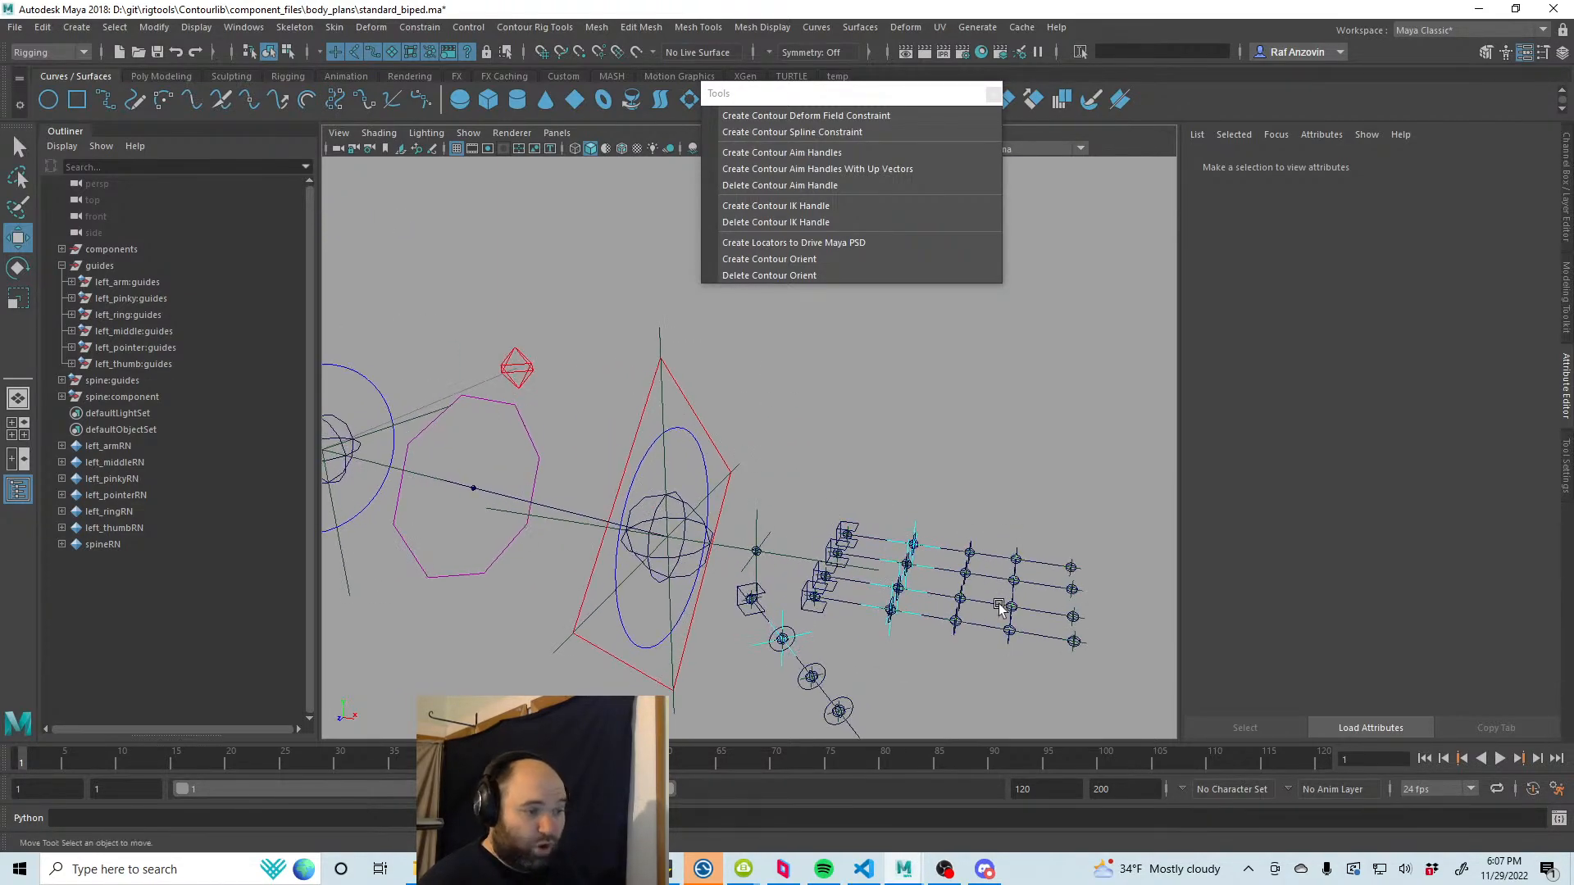
pyautogui.click(913, 529)
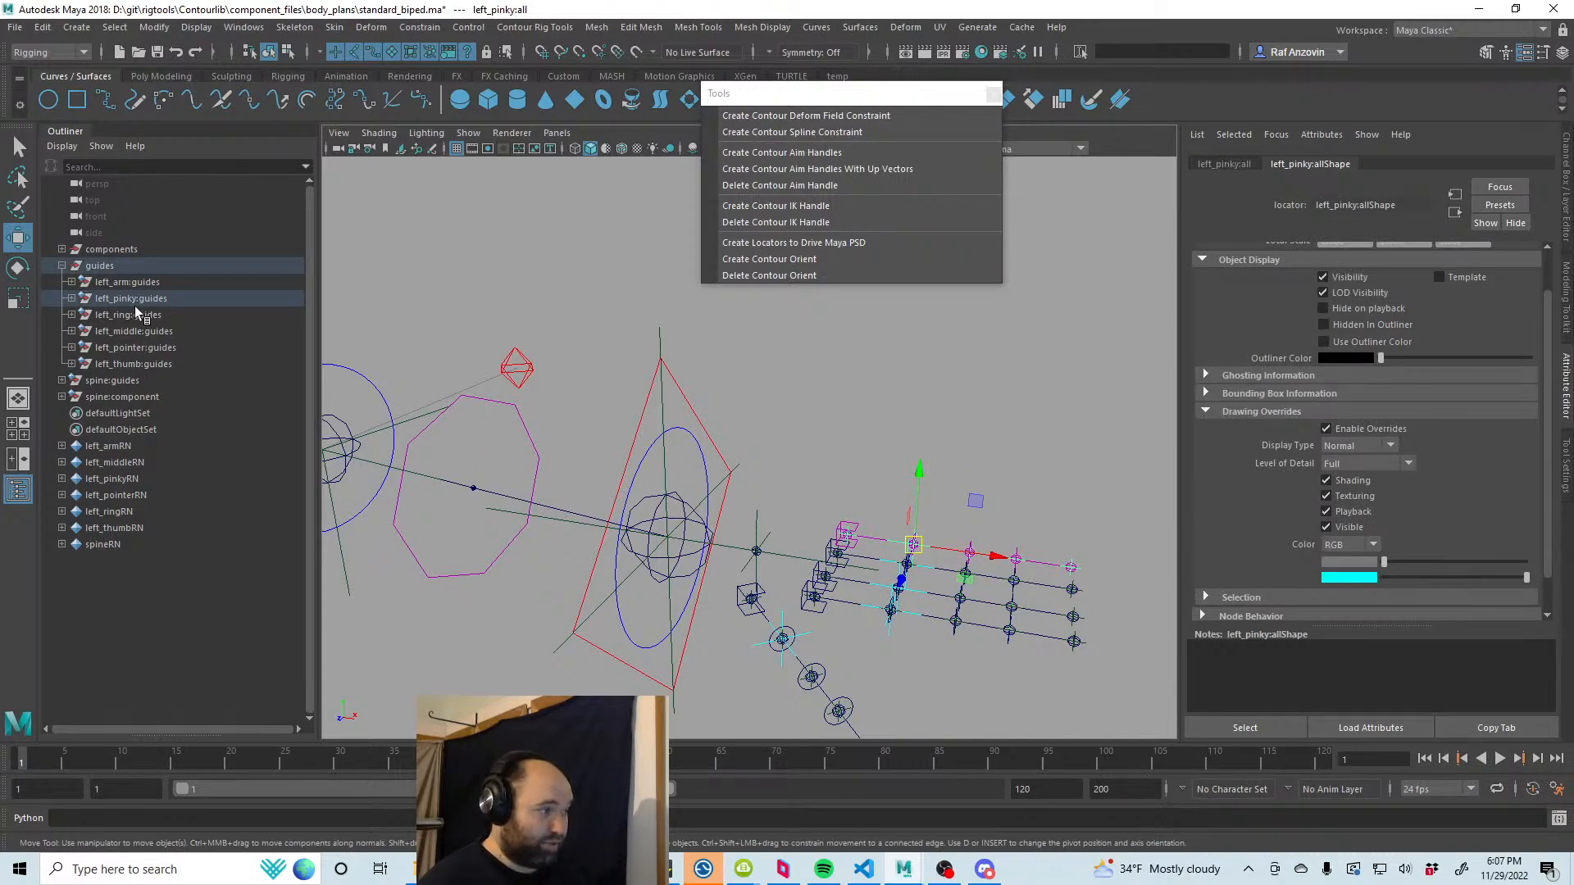
# Step: Try to parent the pinky, ring, middle, pointer and thumb guides groups under left_arm:hand_guide
pyautogui.click(143, 285)
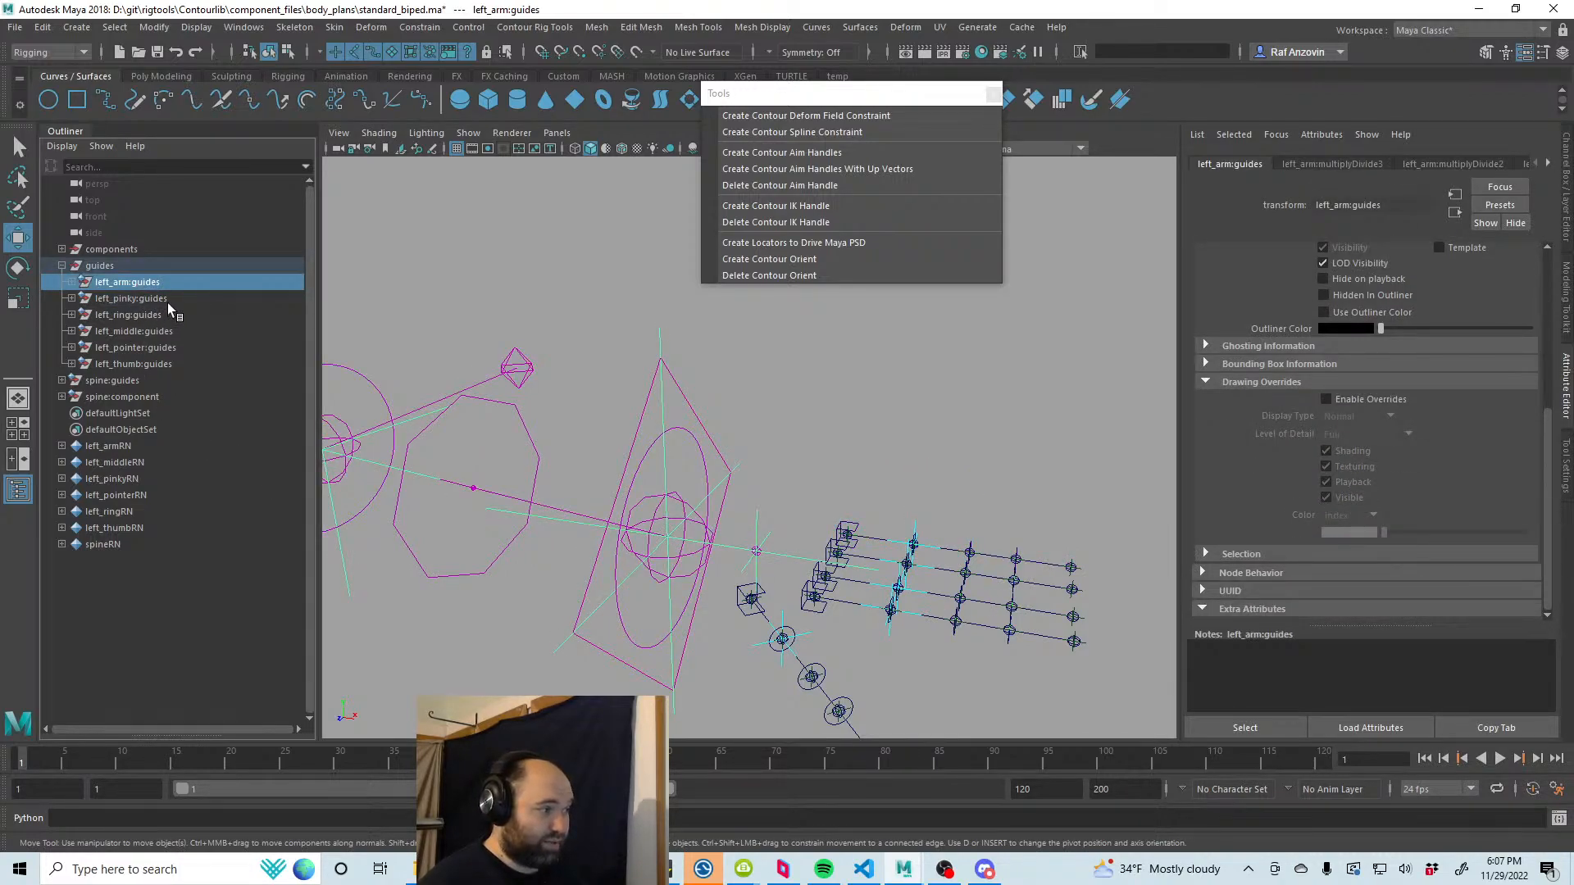
pyautogui.keyDown('shift'); pyautogui.click(151, 363); pyautogui.keyUp('shift')
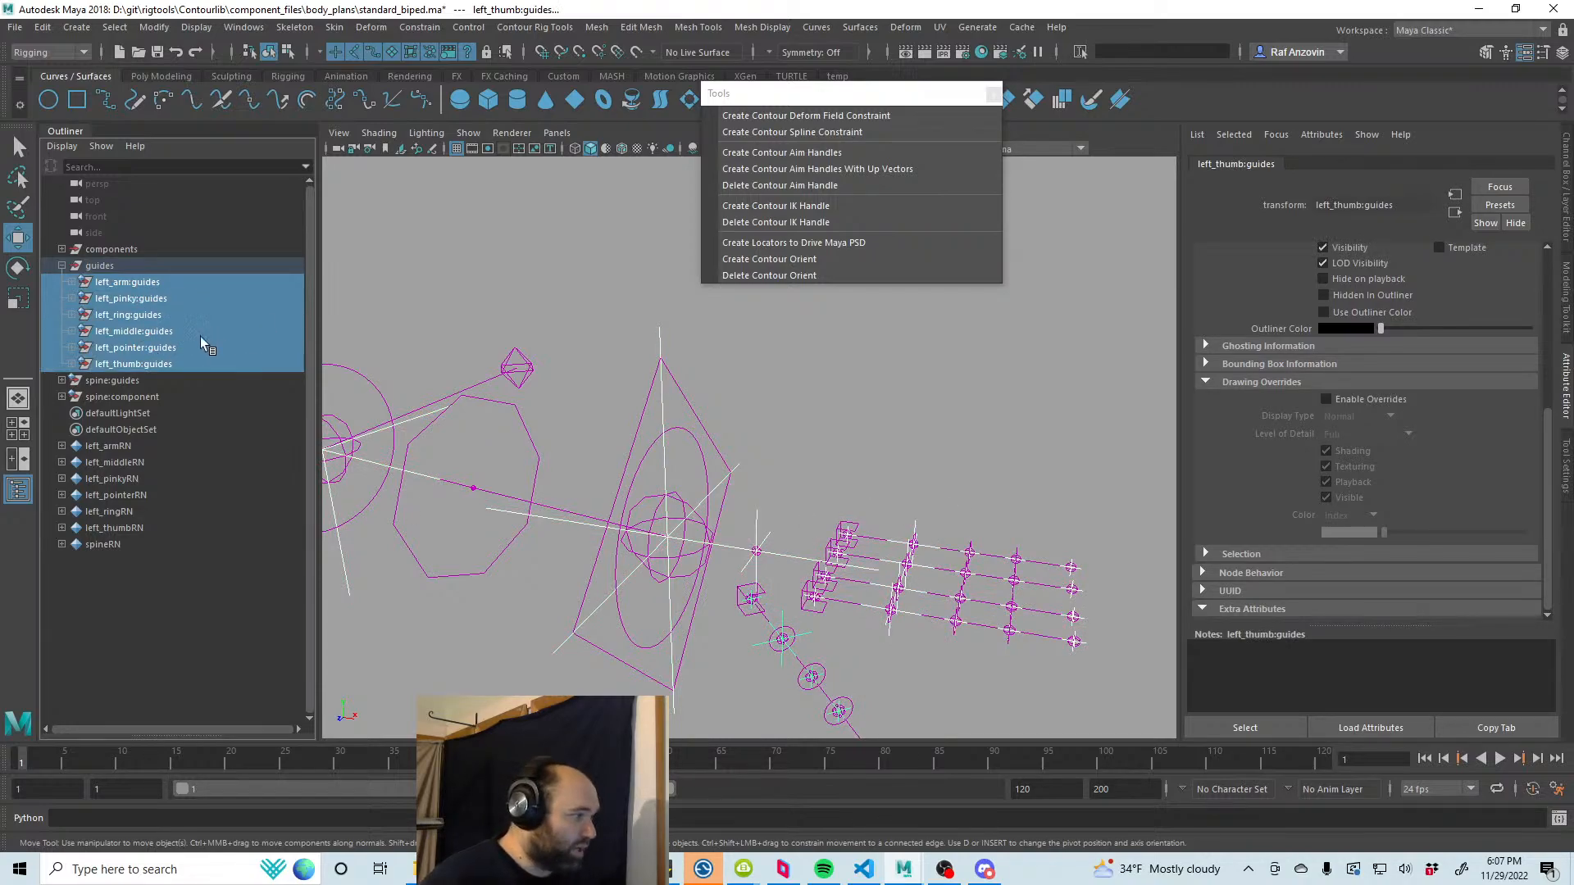
pyautogui.keyDown('ctrl'); pyautogui.click(141, 282); pyautogui.keyUp('ctrl')
pyautogui.keyDown('alt'); pyautogui.moveTo(816, 529); pyautogui.dragTo(893, 537, button='right'); pyautogui.keyUp('alt')
pyautogui.keyDown('alt'); pyautogui.moveTo(840, 519); pyautogui.dragTo(783, 528); pyautogui.keyUp('alt')
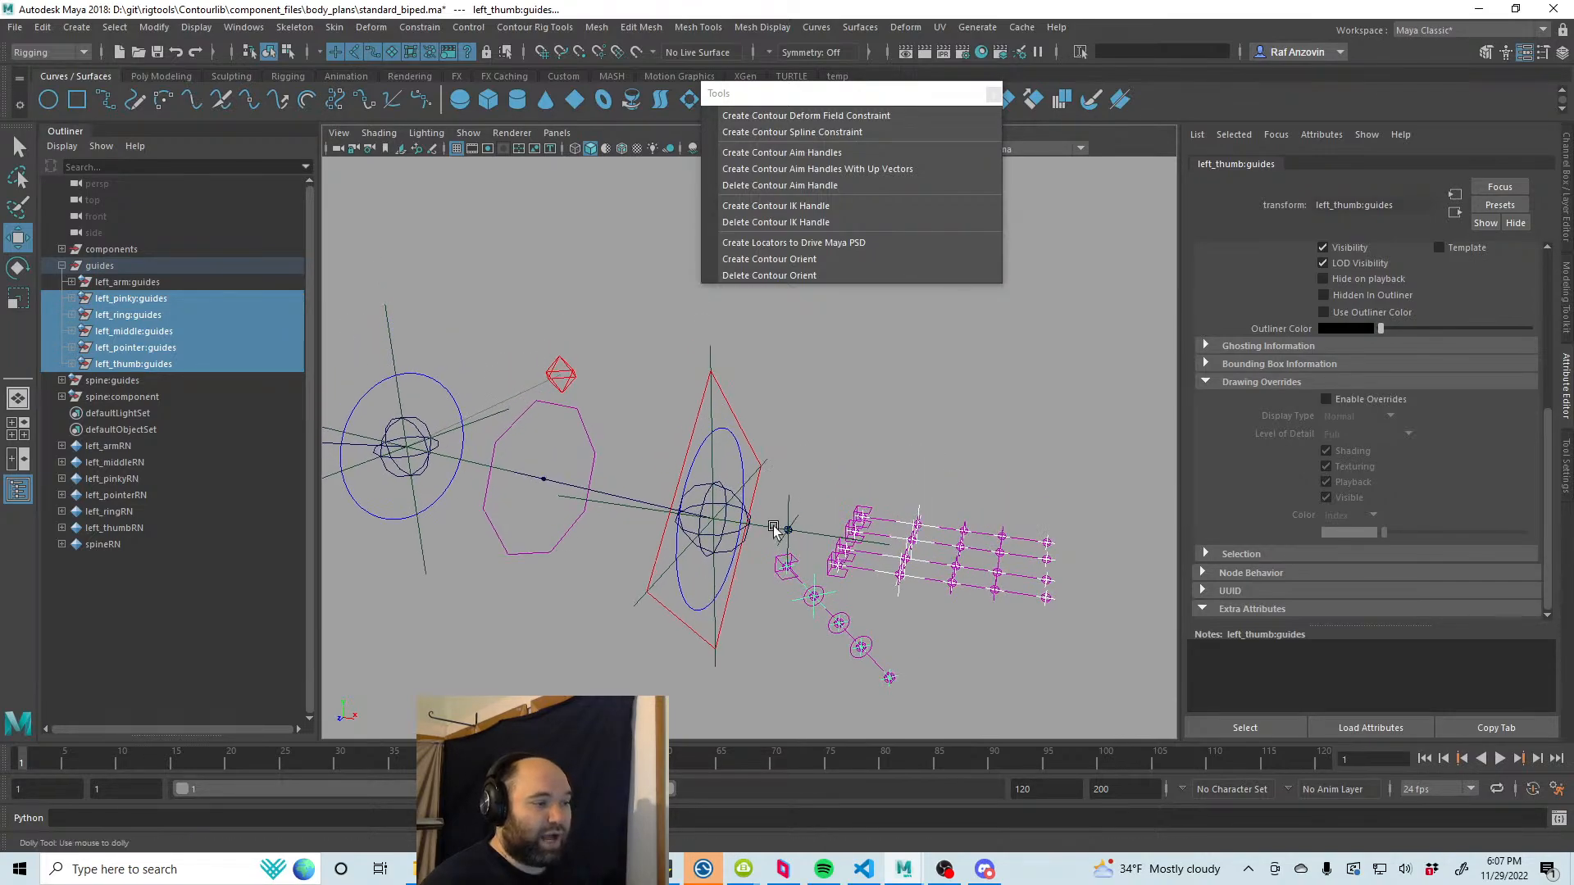
pyautogui.keyDown('alt'); pyautogui.moveTo(783, 528); pyautogui.dragTo(812, 535, button='right'); pyautogui.keyUp('alt')
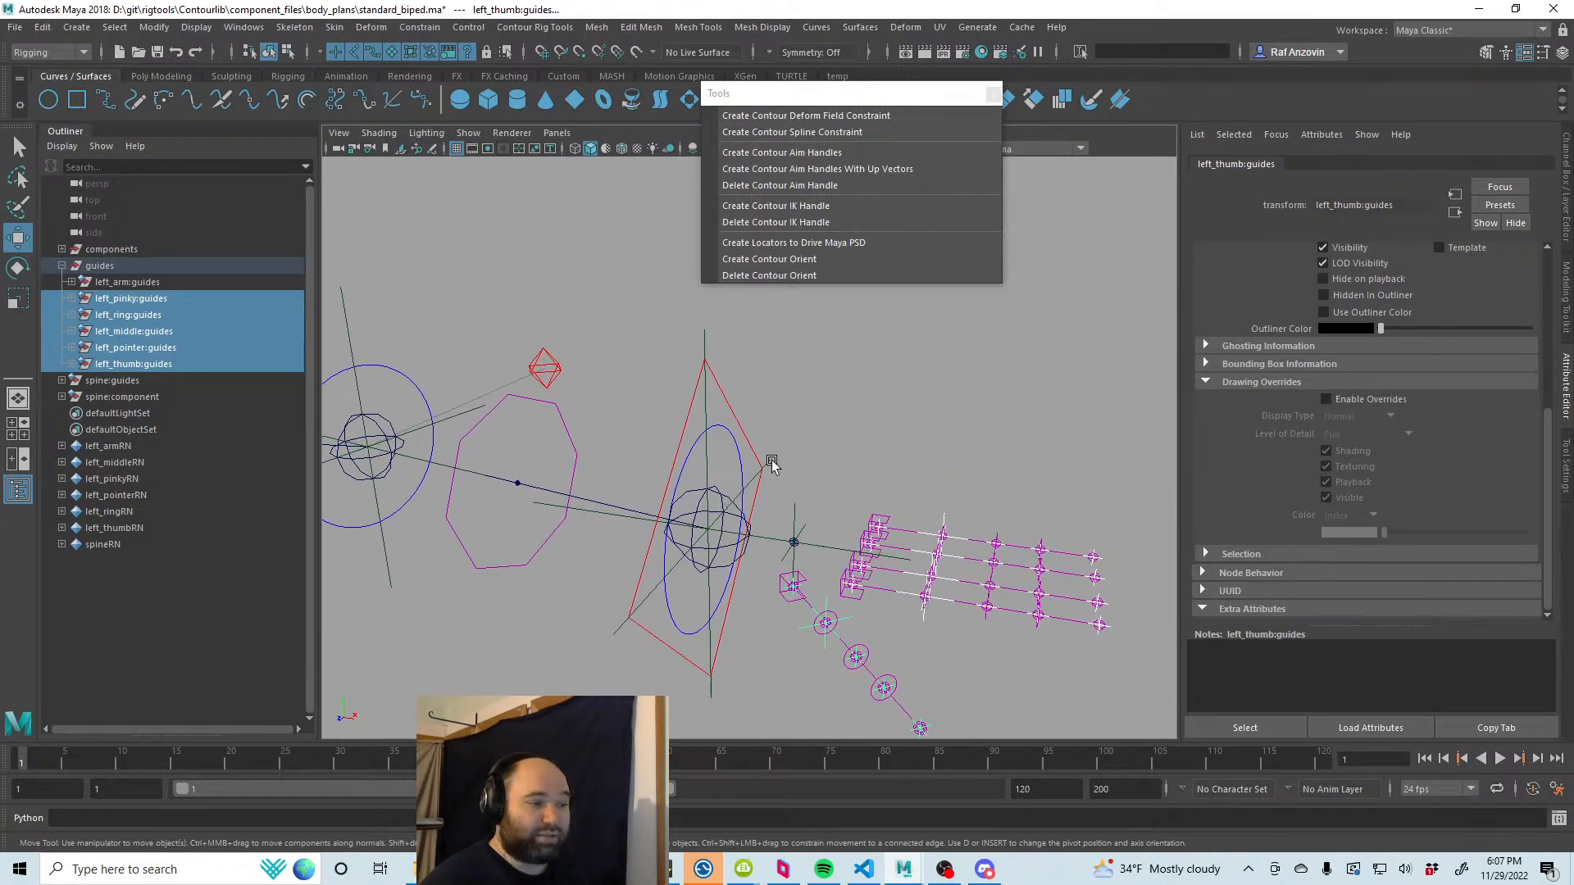
pyautogui.keyDown('shift'); pyautogui.click(770, 465); pyautogui.keyUp('shift')
pyautogui.press('p')
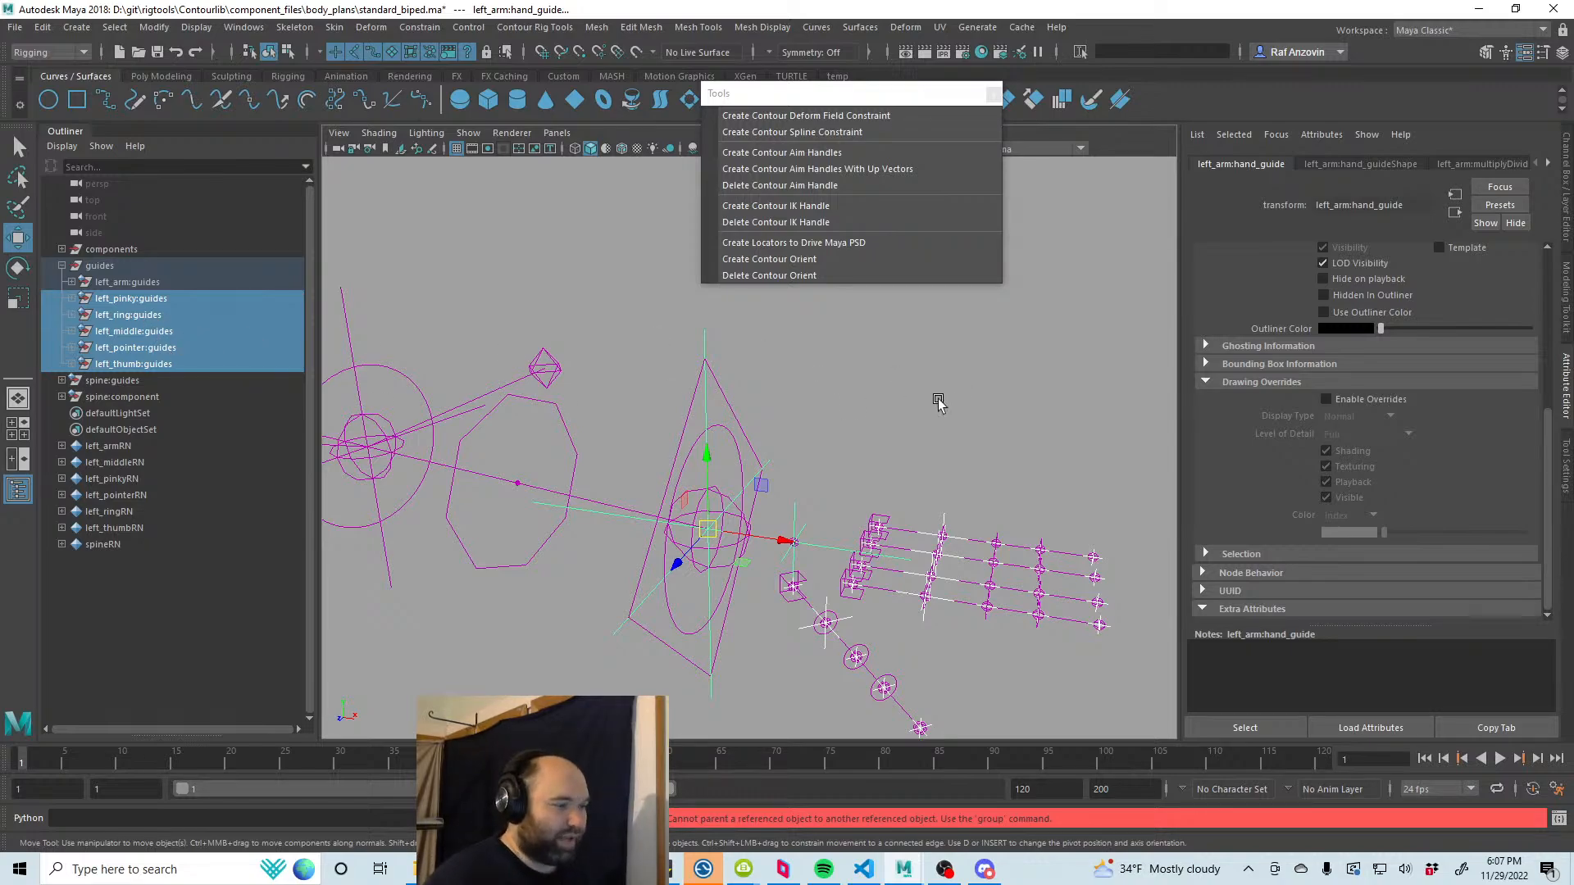
pyautogui.click(938, 399)
# Step: Select the all locators of the left thumb, pointer, middle, ring and pinky fingers together
pyautogui.keyDown('alt'); pyautogui.moveTo(994, 446); pyautogui.dragTo(660, 479); pyautogui.keyUp('alt')
pyautogui.scroll(2, 702, 491)
pyautogui.keyDown('alt'); pyautogui.moveTo(660, 480); pyautogui.dragTo(715, 513, button='middle'); pyautogui.keyUp('alt')
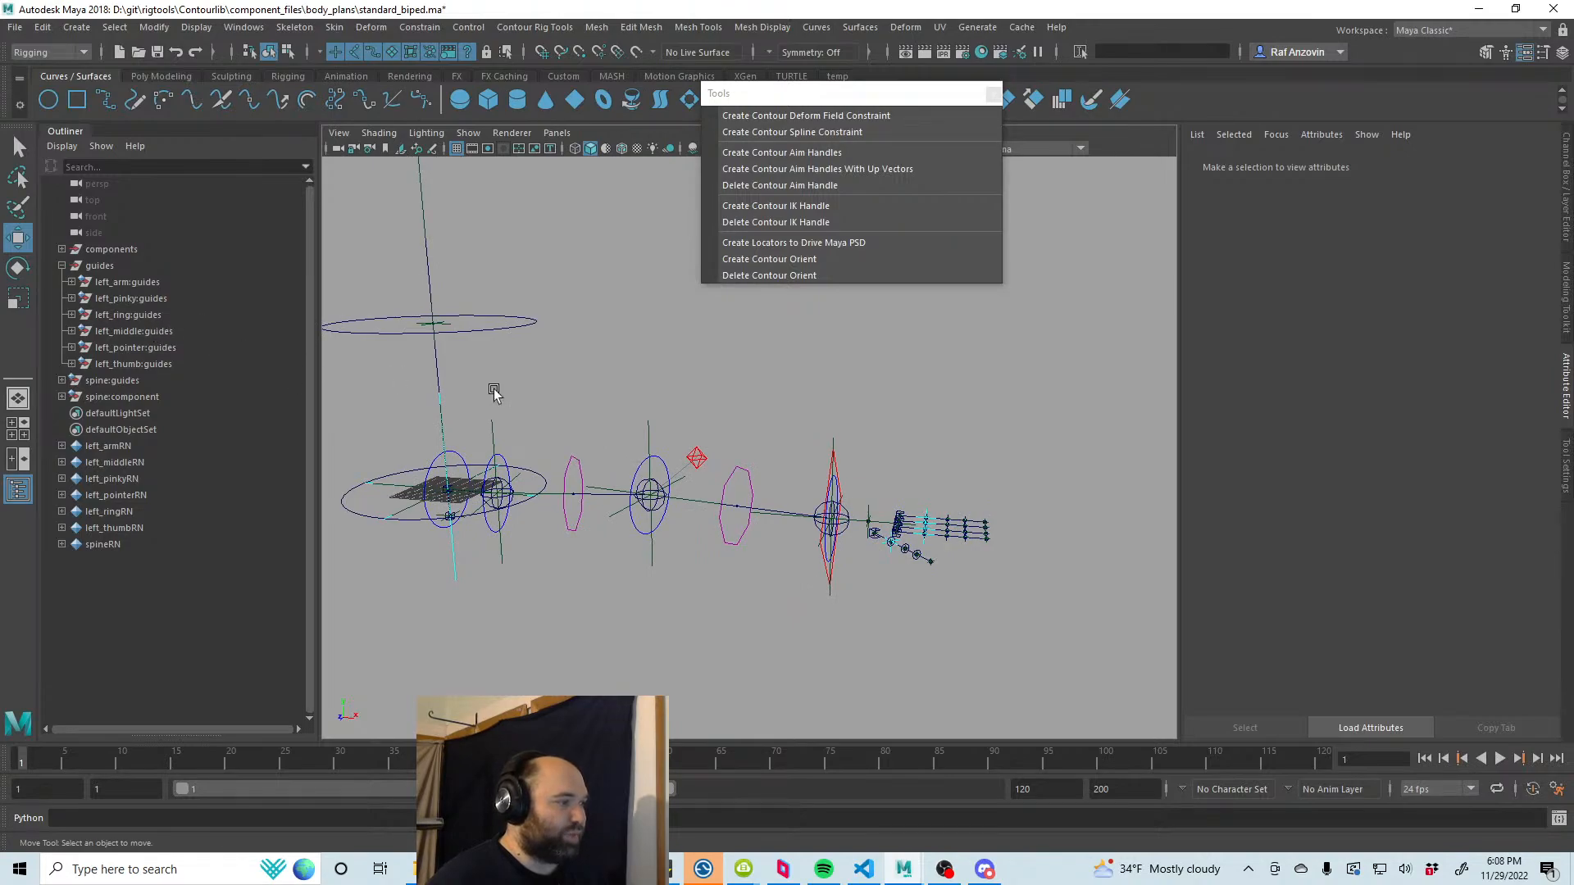
pyautogui.keyDown('alt'); pyautogui.moveTo(807, 583); pyautogui.dragTo(741, 516, button='middle'); pyautogui.keyUp('alt')
pyautogui.keyDown('alt'); pyautogui.moveTo(741, 517); pyautogui.dragTo(1001, 564, button='right'); pyautogui.keyUp('alt')
pyautogui.click(940, 520)
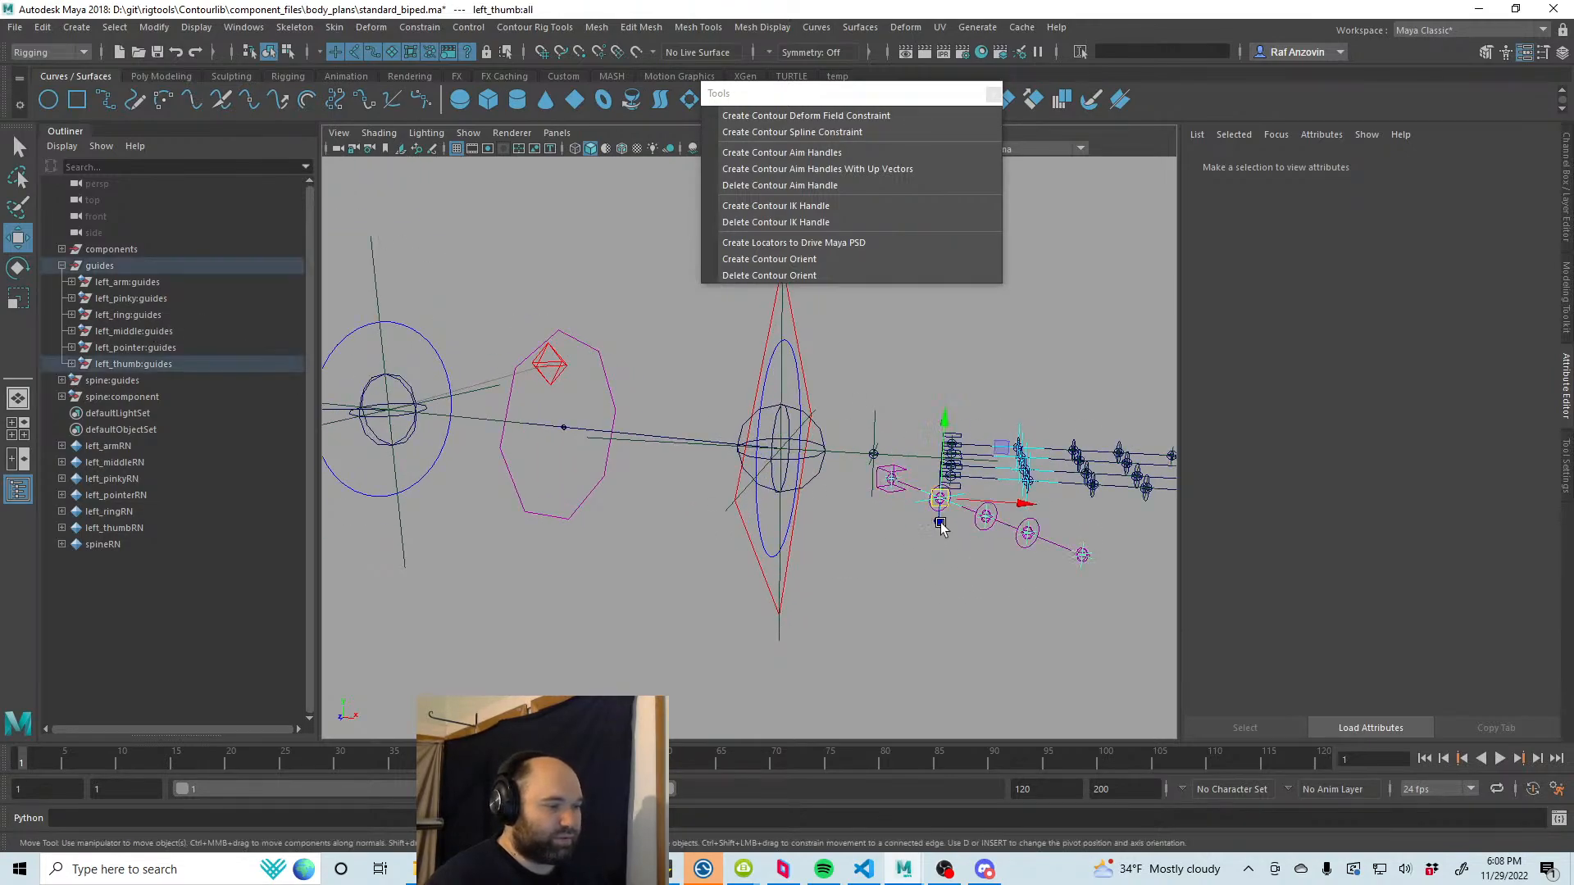
pyautogui.keyDown('alt'); pyautogui.moveTo(1004, 573); pyautogui.dragTo(818, 619, button='middle'); pyautogui.keyUp('alt')
pyautogui.keyDown('alt'); pyautogui.moveTo(818, 619); pyautogui.dragTo(885, 619, button='right'); pyautogui.keyUp('alt')
pyautogui.keyDown('shift'); pyautogui.click(895, 629); pyautogui.keyUp('shift')
pyautogui.keyDown('alt'); pyautogui.moveTo(895, 630); pyautogui.dragTo(773, 634); pyautogui.keyUp('alt')
pyautogui.keyDown('shift'); pyautogui.click(779, 627); pyautogui.keyUp('shift')
pyautogui.press('q')
pyautogui.keyDown('shift'); pyautogui.click(821, 590); pyautogui.keyUp('shift')
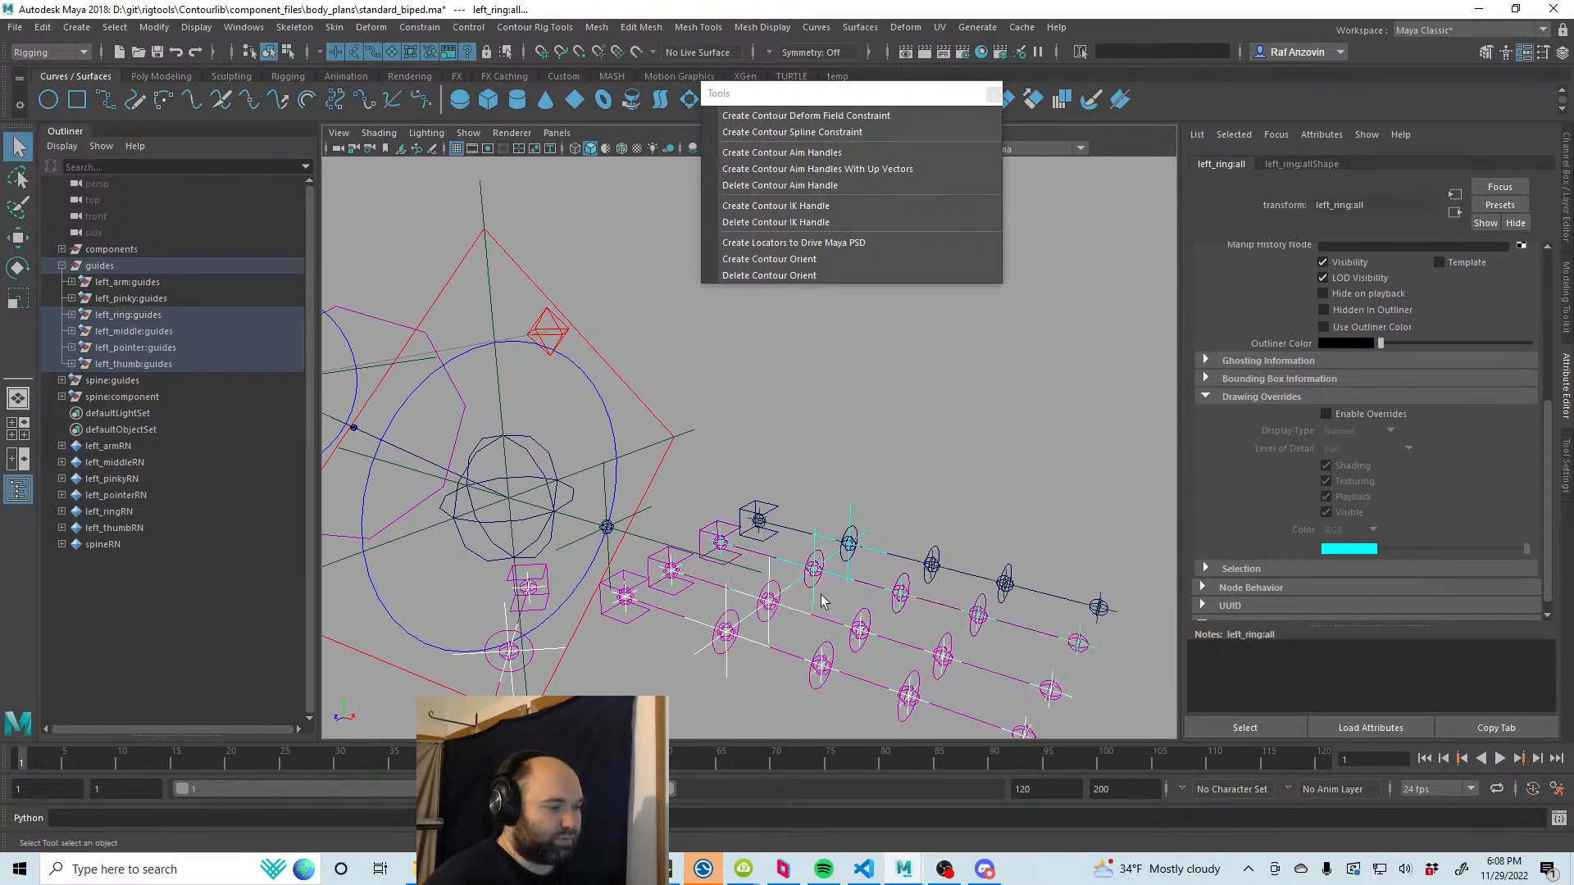
pyautogui.keyDown('shift'); pyautogui.click(848, 559); pyautogui.keyUp('shift')
# Step: Try adding the spine:all locator to the finger selection and moving everything, then undo the move and that selection change
pyautogui.keyDown('alt'); pyautogui.moveTo(792, 605); pyautogui.dragTo(899, 621); pyautogui.keyUp('alt')
pyautogui.keyDown('alt'); pyautogui.moveTo(899, 621); pyautogui.dragTo(618, 595, button='right'); pyautogui.keyUp('alt')
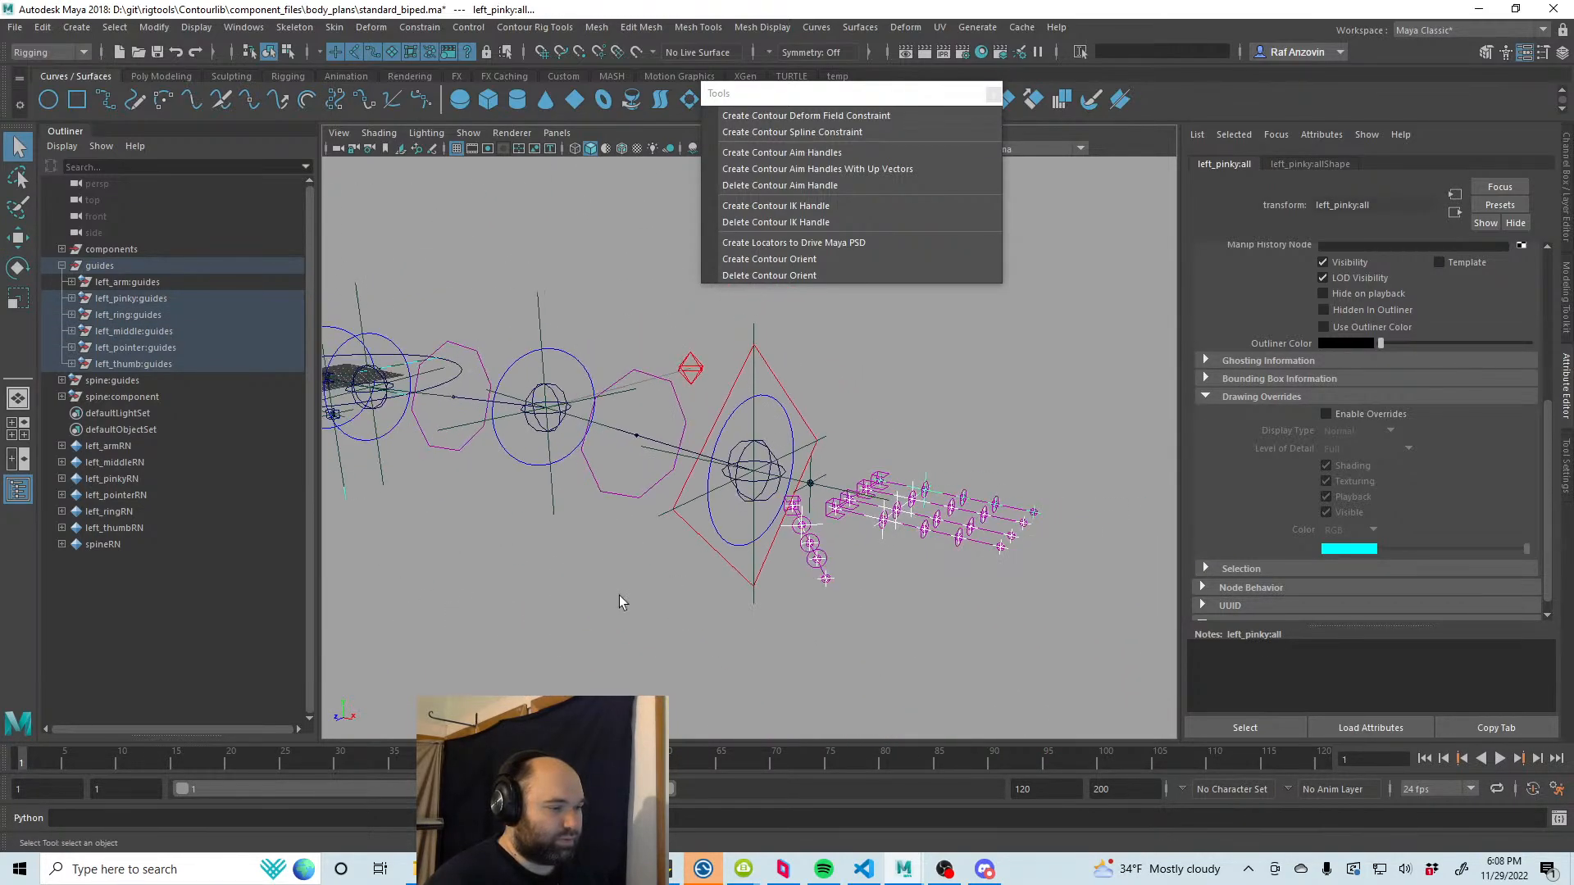
pyautogui.keyDown('alt'); pyautogui.moveTo(618, 595); pyautogui.dragTo(588, 599); pyautogui.keyUp('alt')
pyautogui.keyDown('alt'); pyautogui.moveTo(588, 600); pyautogui.dragTo(748, 580, button='middle'); pyautogui.keyUp('alt')
pyautogui.keyDown('shift'); pyautogui.click(704, 490); pyautogui.keyUp('shift')
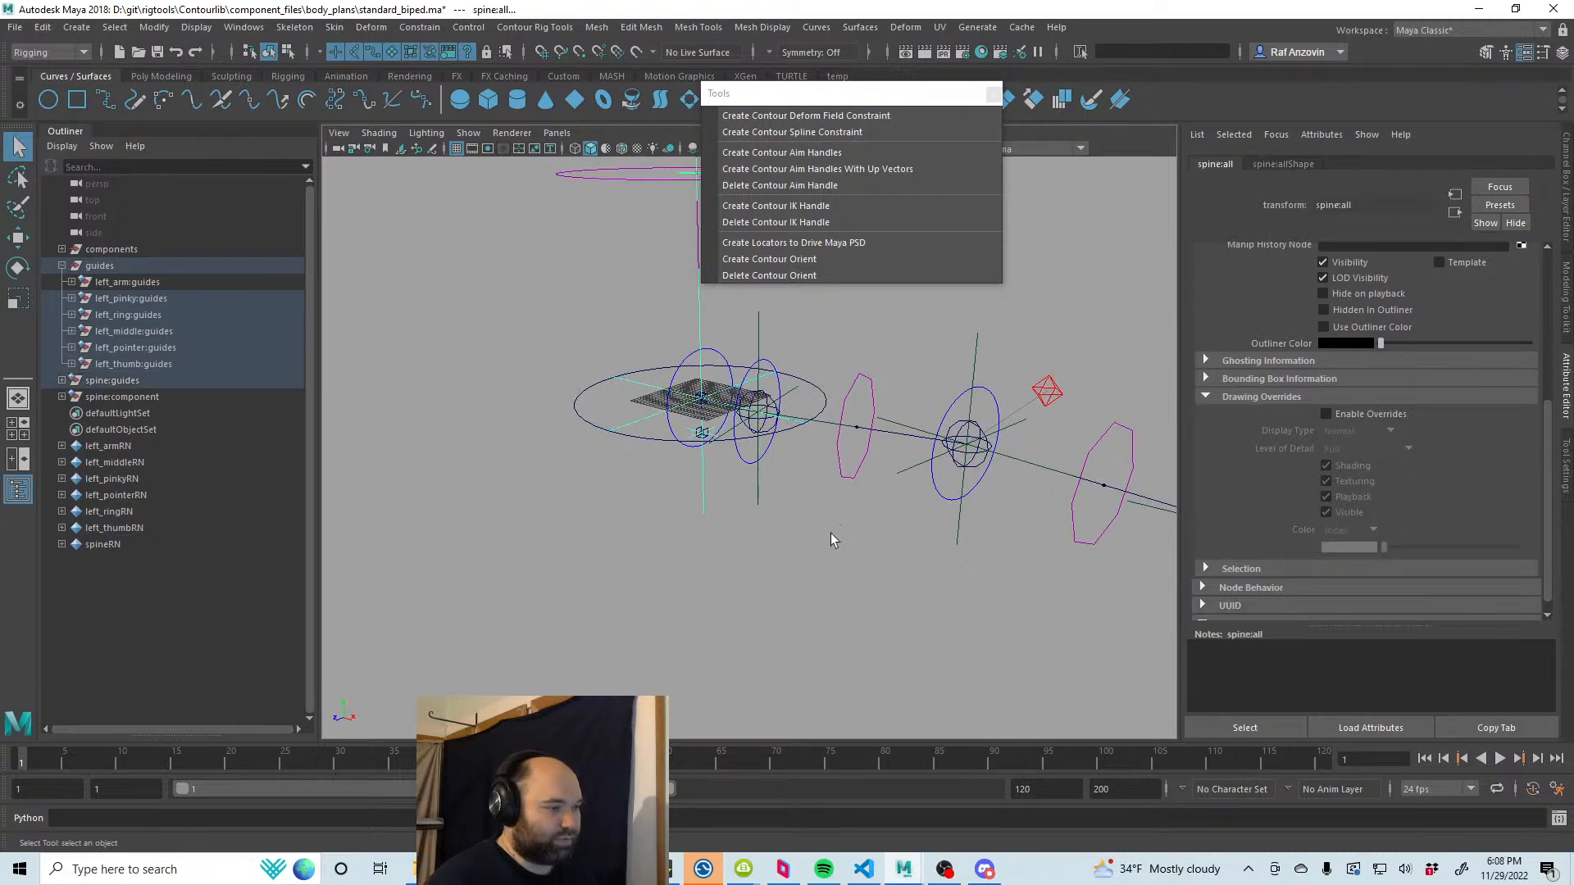
pyautogui.press('w')
pyautogui.keyDown('alt'); pyautogui.moveTo(990, 564); pyautogui.dragTo(689, 533, button='right'); pyautogui.keyUp('alt')
pyautogui.keyDown('alt'); pyautogui.moveTo(688, 533); pyautogui.dragTo(727, 501); pyautogui.keyUp('alt')
pyautogui.keyDown('alt'); pyautogui.moveTo(726, 501); pyautogui.dragTo(661, 622, button='middle'); pyautogui.keyUp('alt')
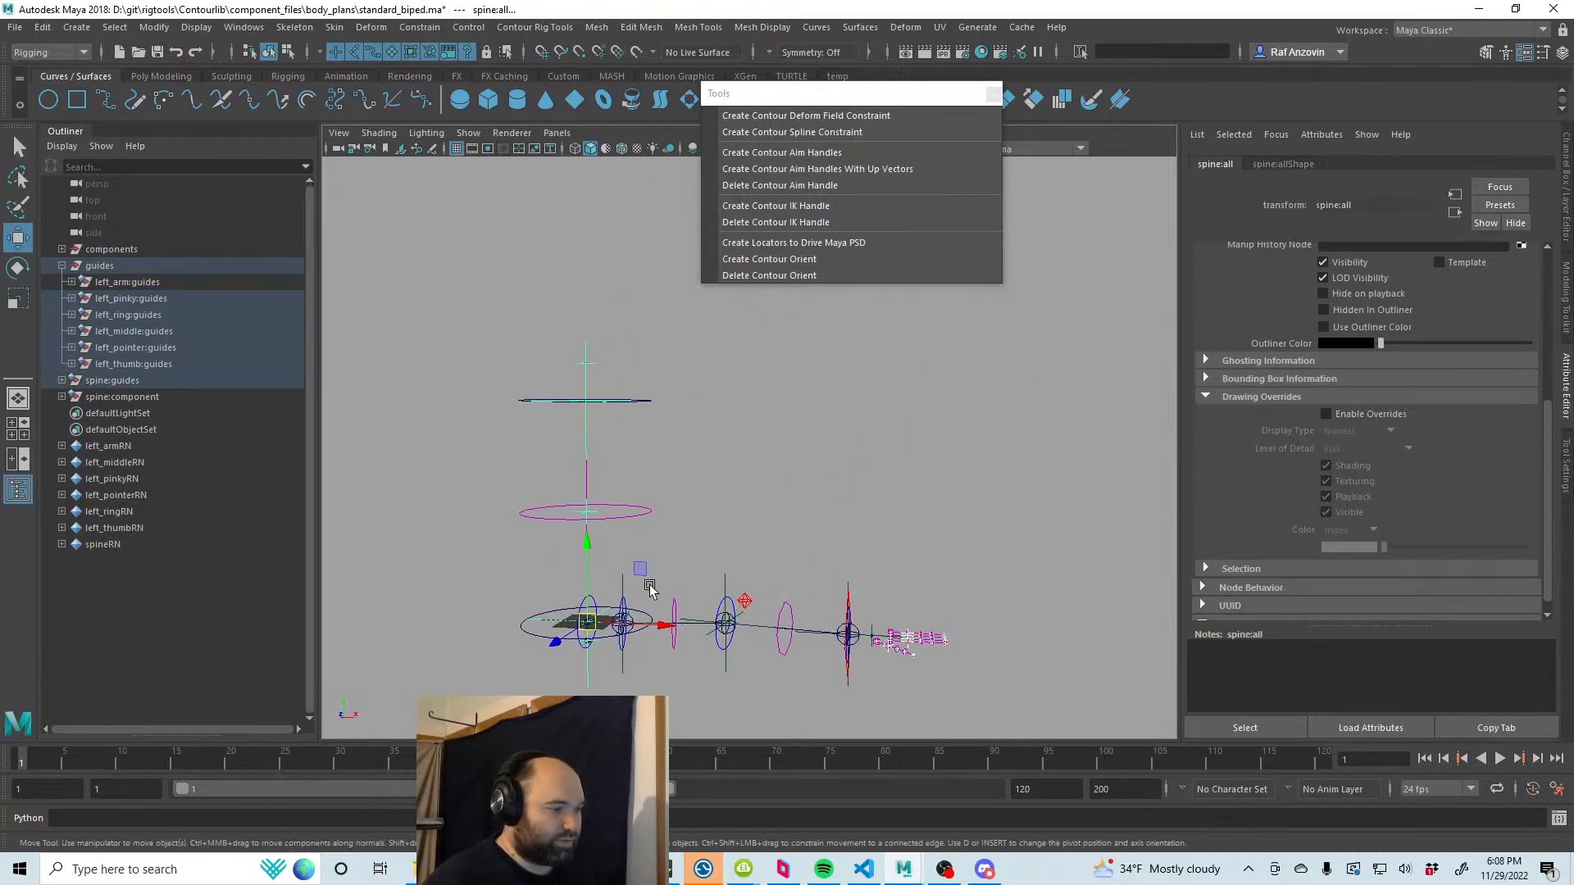
pyautogui.moveTo(659, 547); pyautogui.dragTo(672, 512)
pyautogui.hotkey('ctrl', 'z')
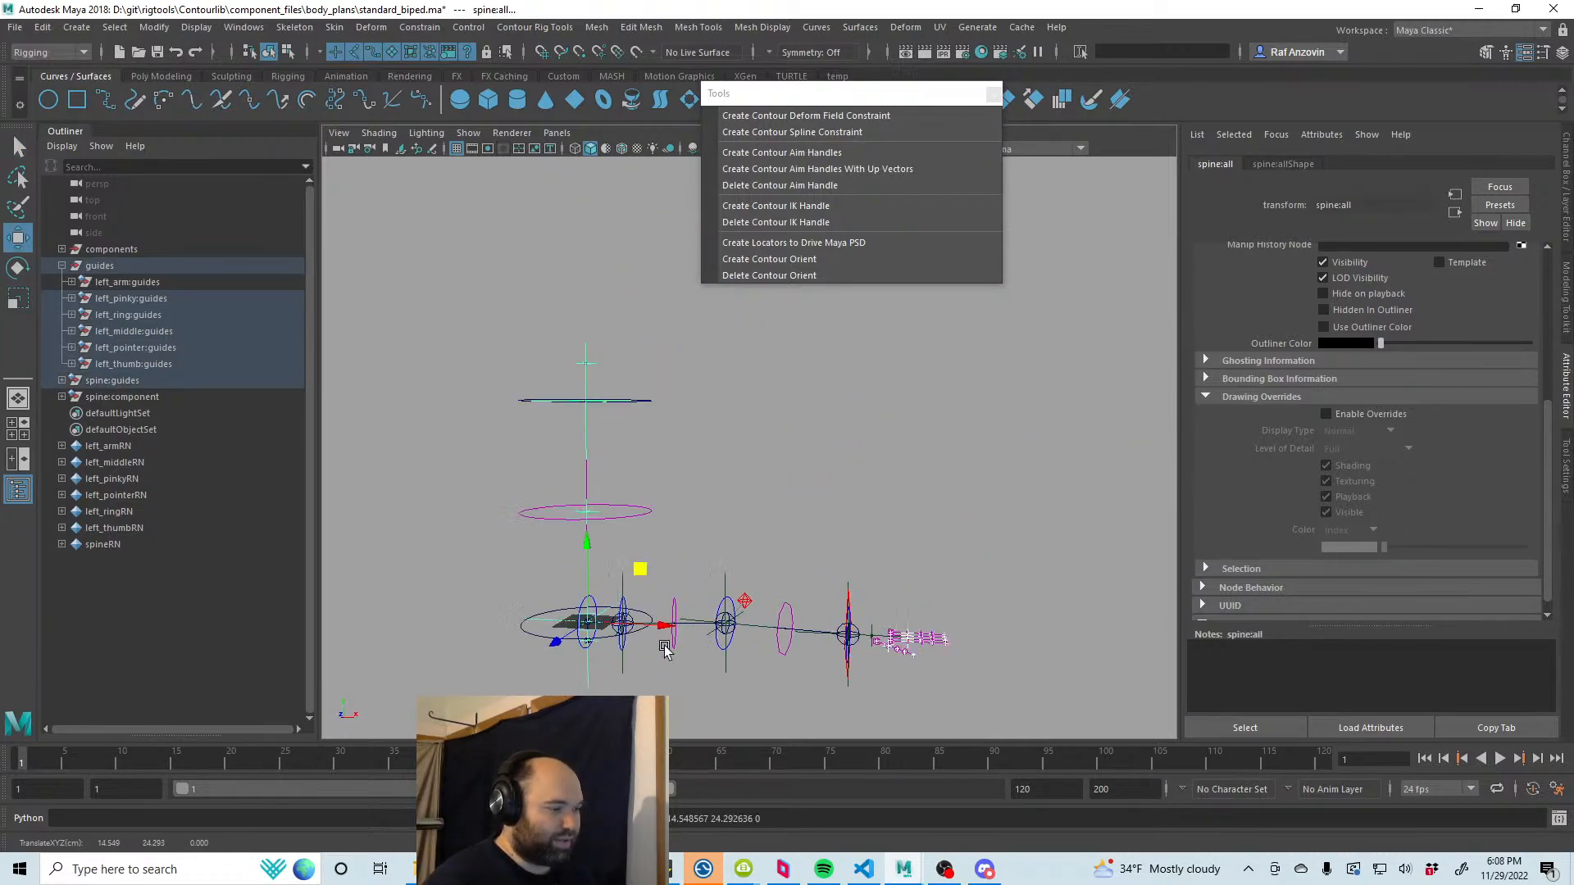
pyautogui.keyDown('alt'); pyautogui.moveTo(668, 648); pyautogui.dragTo(843, 626, button='right'); pyautogui.keyUp('alt')
pyautogui.keyDown('alt'); pyautogui.moveTo(688, 558); pyautogui.dragTo(657, 615); pyautogui.keyUp('alt')
pyautogui.hotkey('ctrl', 'z')
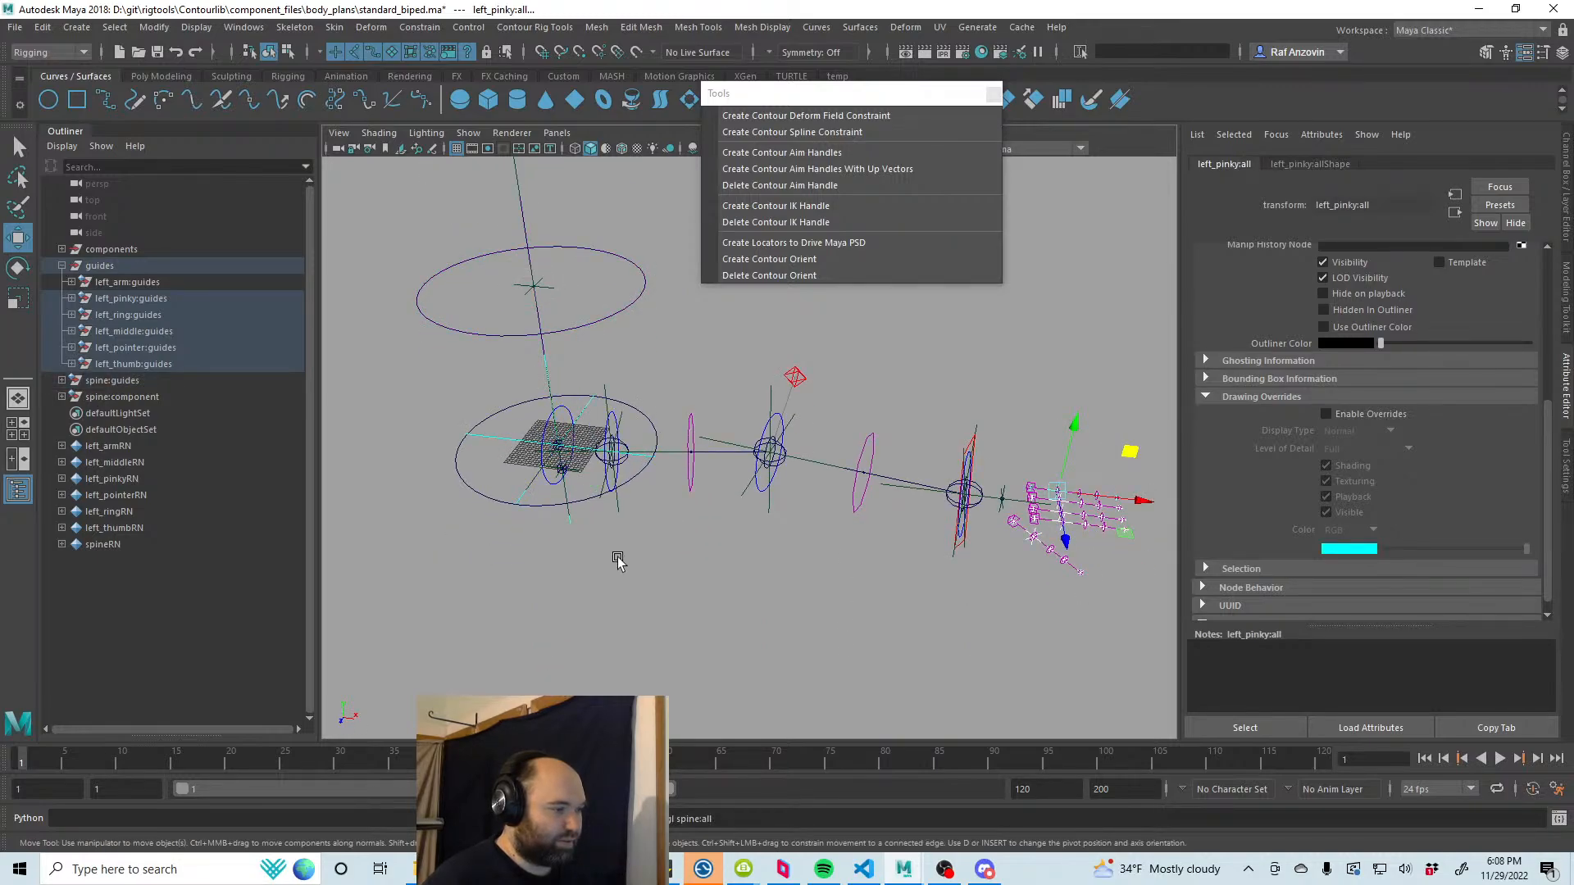
# Step: Add the left arm's hand, elbow, shoulder and clavicle guides to the selection and move the arm and fingers up beside the spine's upper end
pyautogui.keyDown('alt'); pyautogui.moveTo(618, 562); pyautogui.dragTo(718, 566, button='middle'); pyautogui.keyUp('alt')
pyautogui.keyDown('alt'); pyautogui.moveTo(717, 566); pyautogui.dragTo(799, 600, button='right'); pyautogui.keyUp('alt')
pyautogui.click(71, 282)
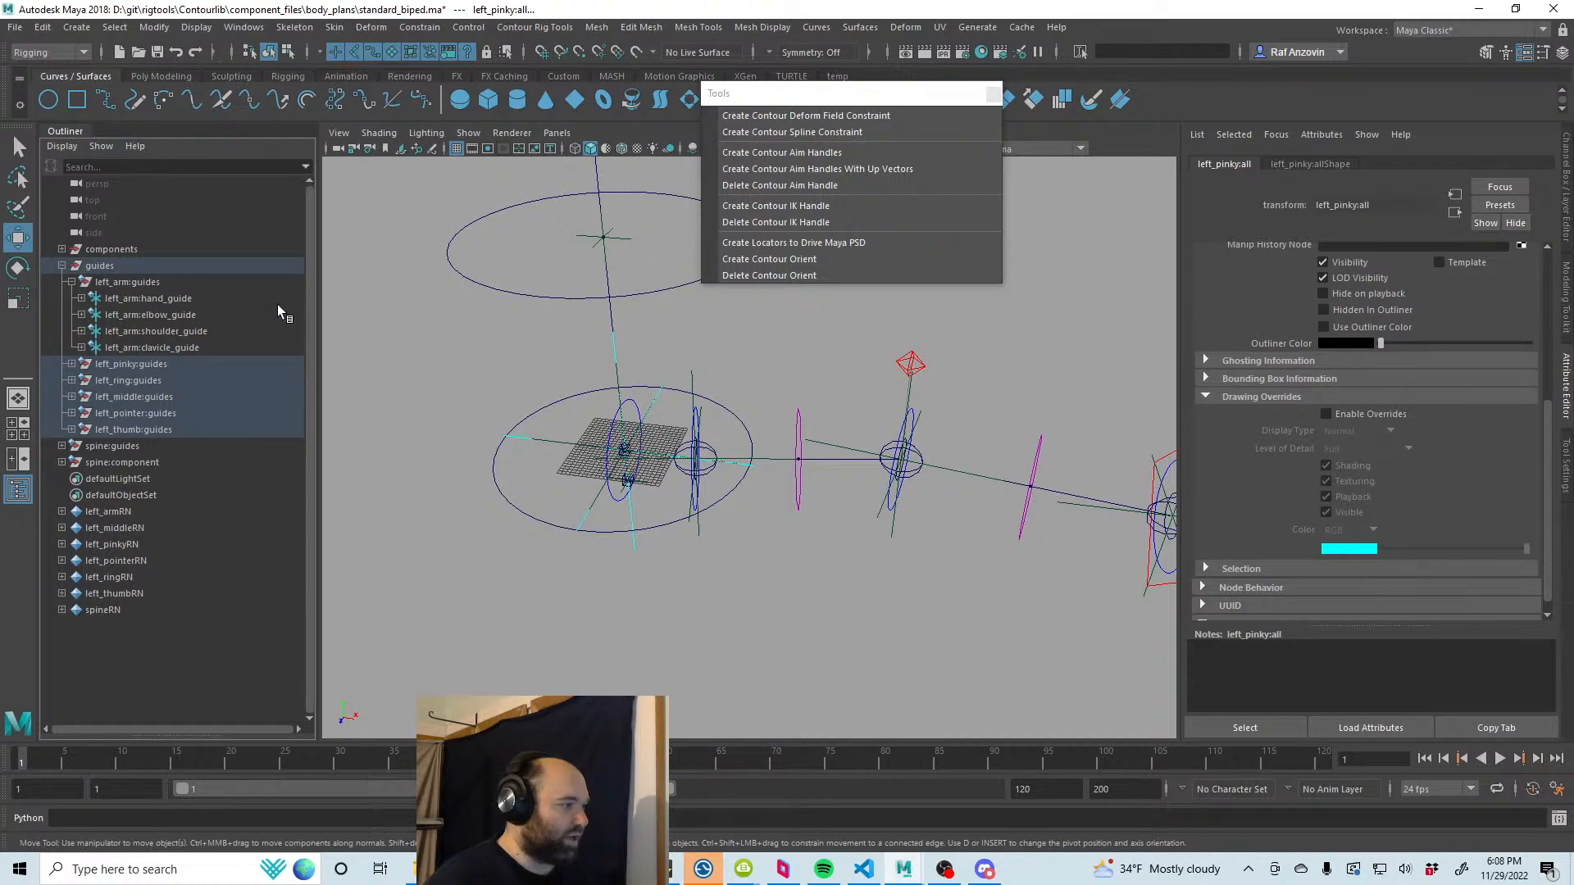
pyautogui.moveTo(195, 346); pyautogui.dragTo(179, 298)
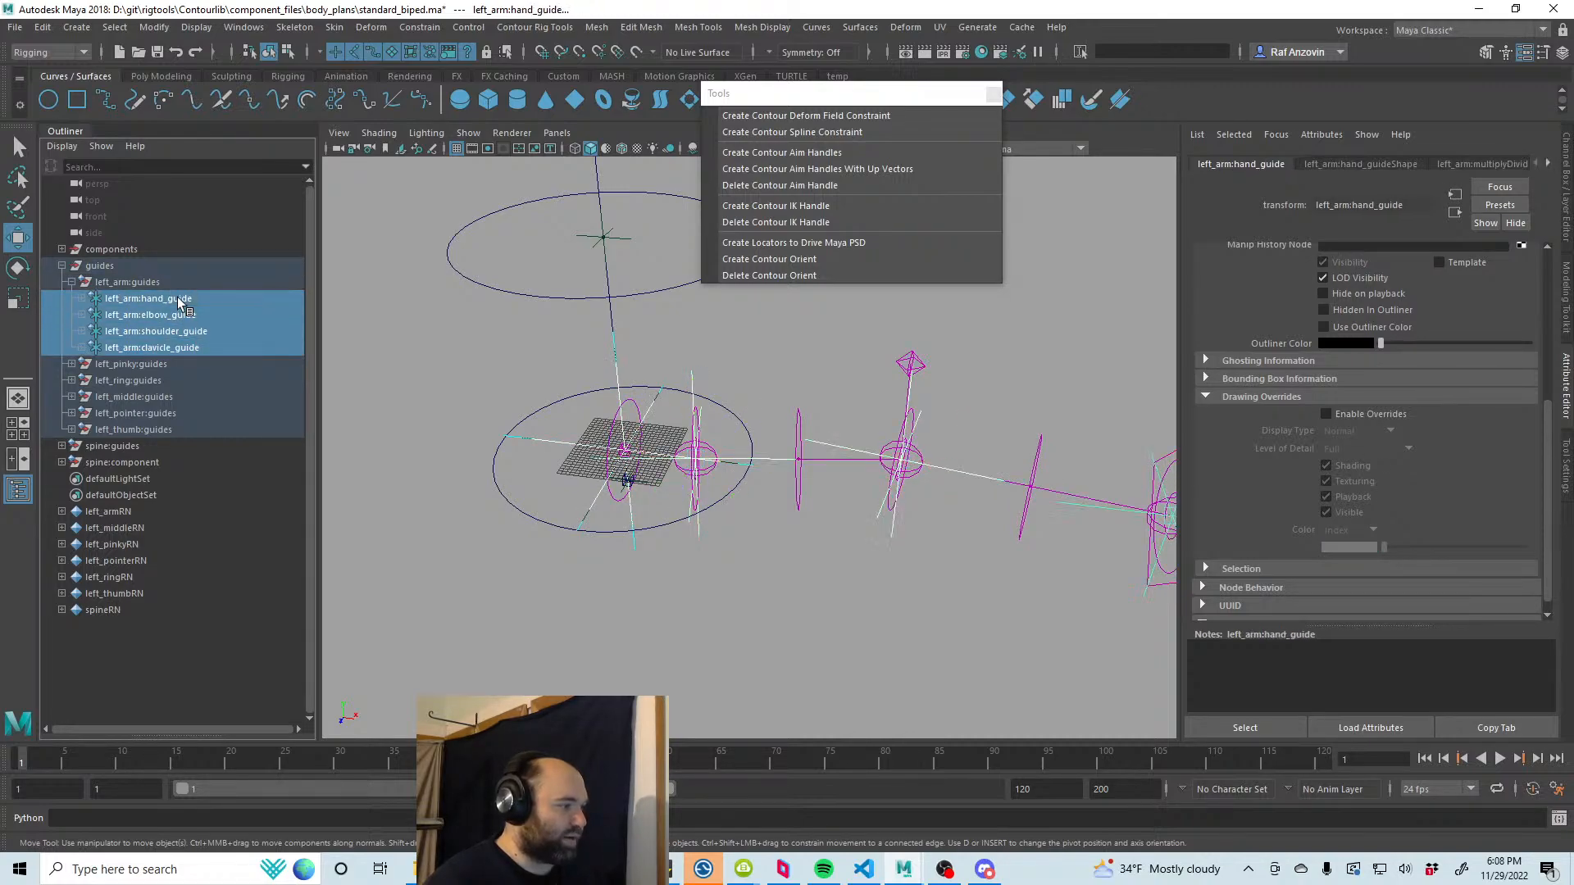
pyautogui.scroll(-6, 777, 520)
pyautogui.keyDown('alt'); pyautogui.moveTo(806, 542); pyautogui.dragTo(832, 460); pyautogui.keyUp('alt')
pyautogui.keyDown('alt'); pyautogui.moveTo(831, 461); pyautogui.dragTo(764, 515, button='middle'); pyautogui.keyUp('alt')
pyautogui.keyDown('alt'); pyautogui.moveTo(764, 515); pyautogui.dragTo(864, 555, button='right'); pyautogui.keyUp('alt')
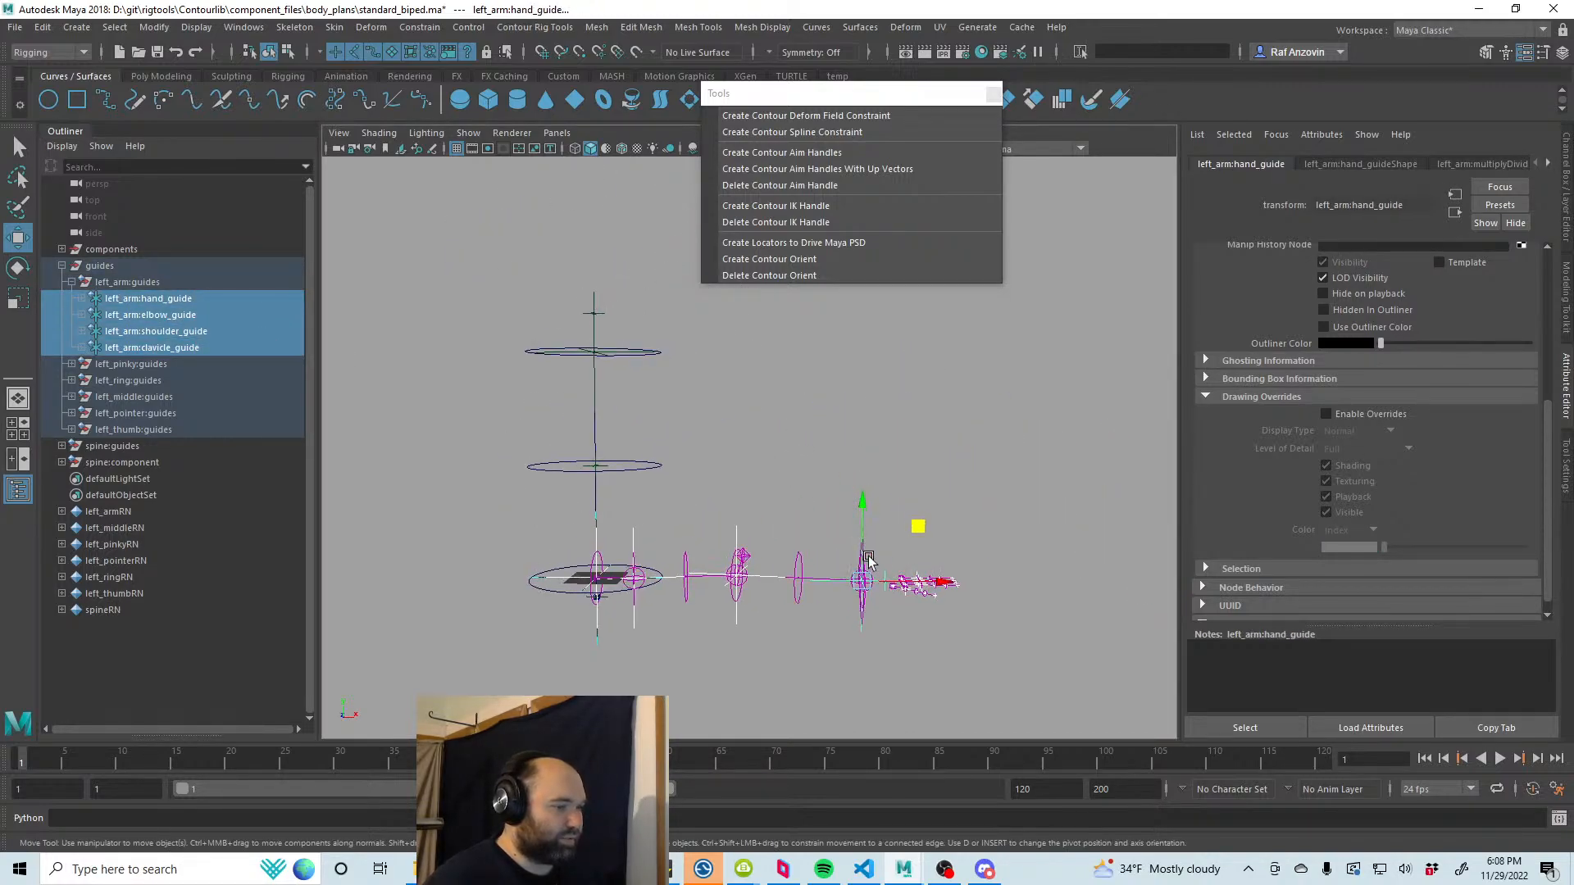
pyautogui.moveTo(918, 524); pyautogui.dragTo(982, 255)
pyautogui.click(798, 517)
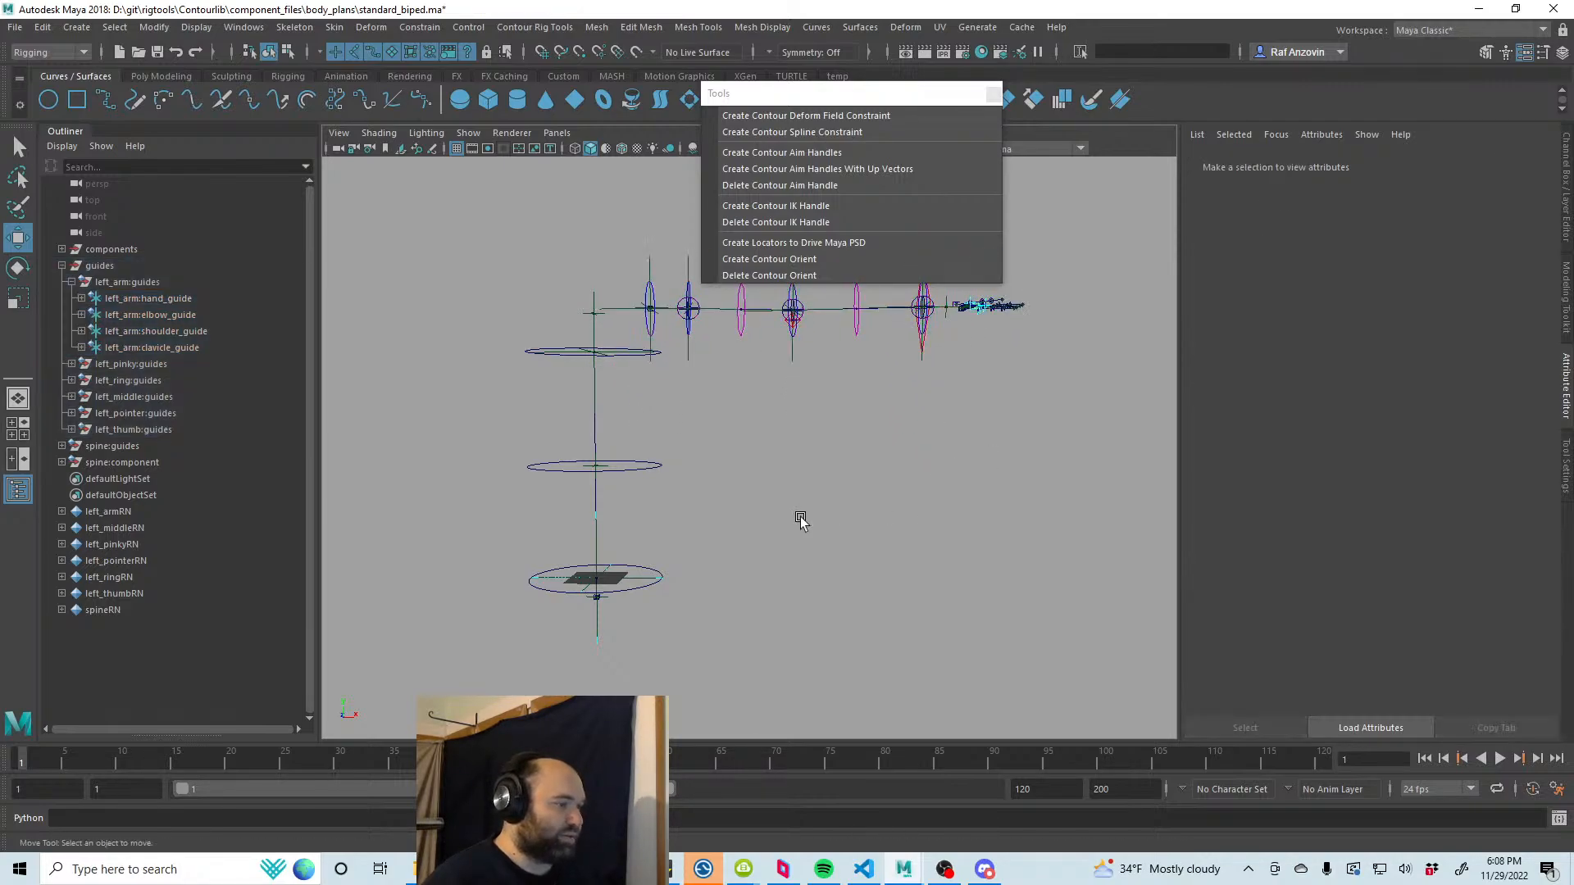
pyautogui.keyDown('alt'); pyautogui.moveTo(799, 516); pyautogui.dragTo(760, 538); pyautogui.keyUp('alt')
pyautogui.keyDown('alt'); pyautogui.moveTo(753, 453); pyautogui.dragTo(692, 541); pyautogui.keyUp('alt')
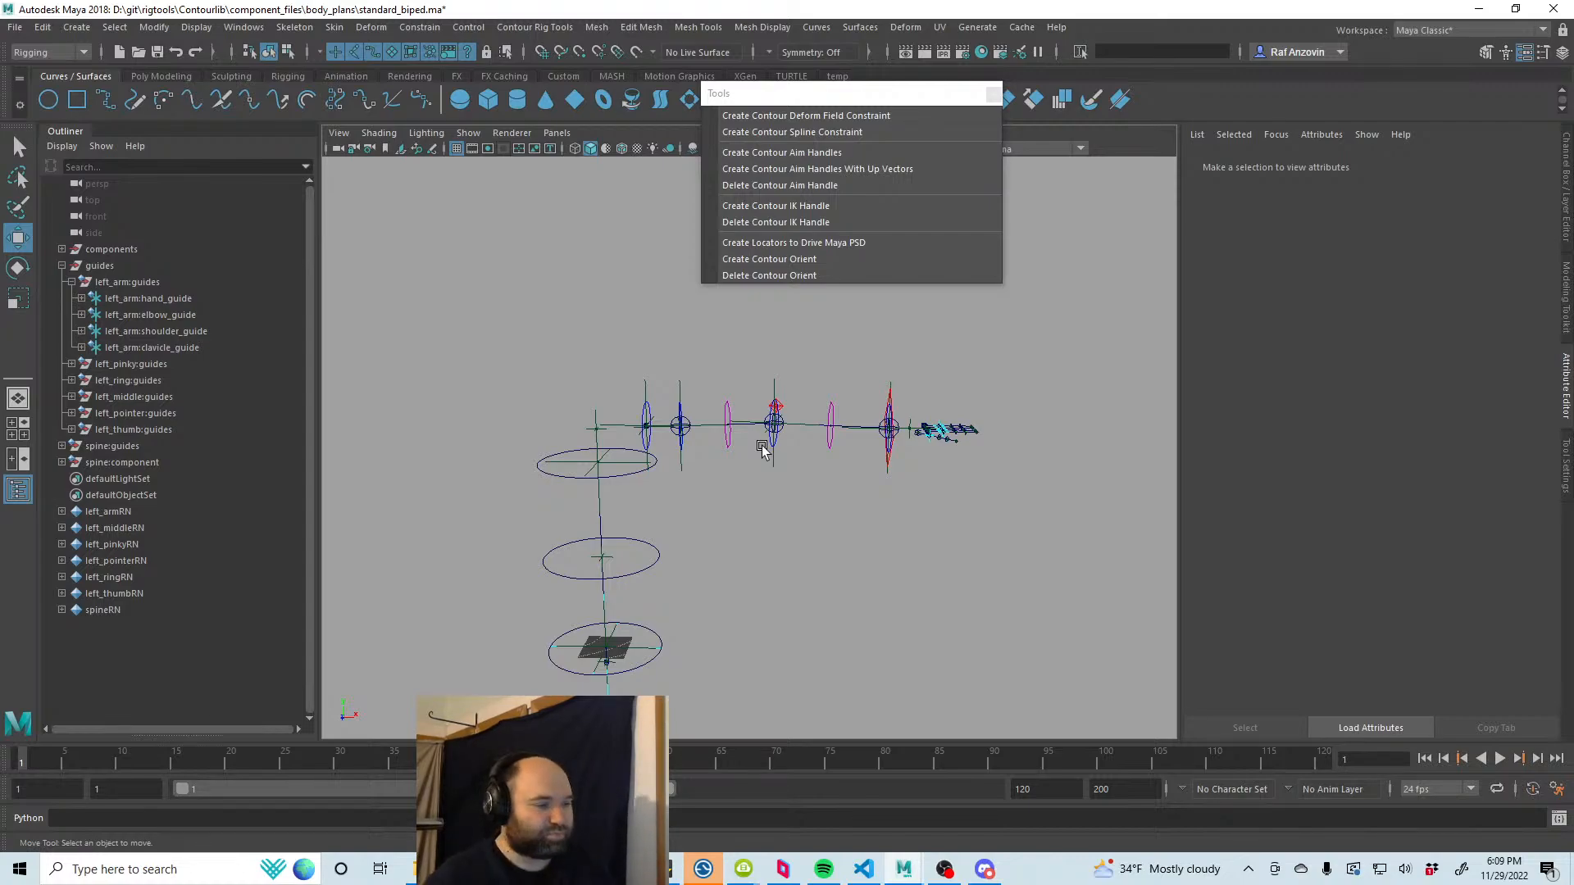
pyautogui.scroll(4, 748, 516)
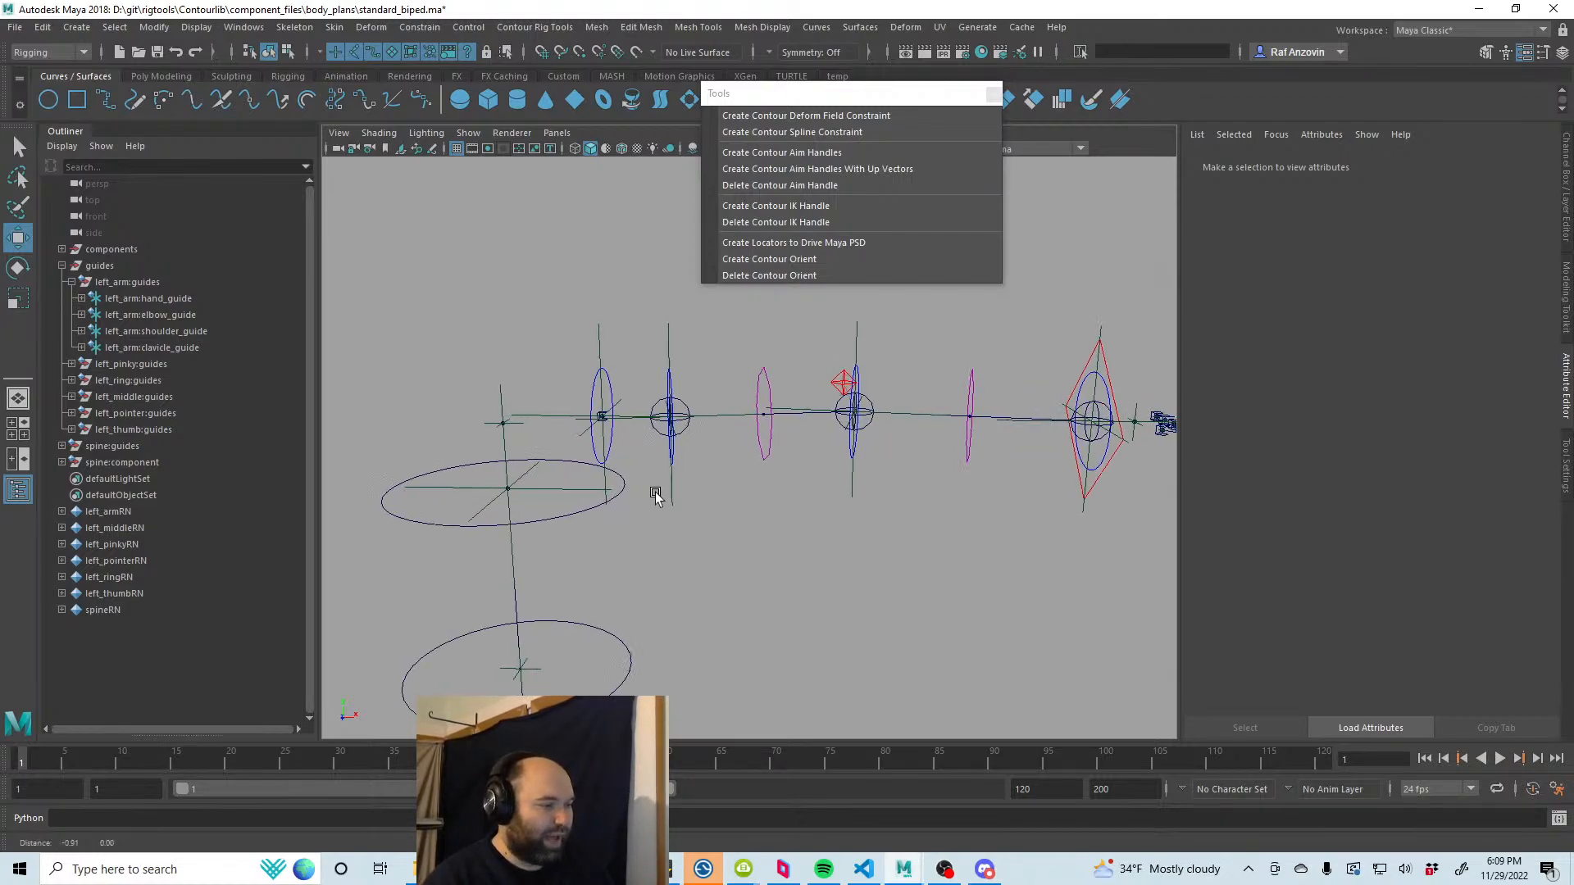
pyautogui.scroll(-5, 722, 496)
pyautogui.keyDown('alt'); pyautogui.moveTo(787, 499); pyautogui.dragTo(789, 436, button='middle'); pyautogui.keyUp('alt')
pyautogui.scroll(2, 822, 492)
pyautogui.moveTo(822, 492)
pyautogui.keyDown('alt'); pyautogui.mouseDown()
pyautogui.moveTo(787, 464)
pyautogui.moveTo(808, 473)
pyautogui.mouseUp(); pyautogui.keyUp('alt')
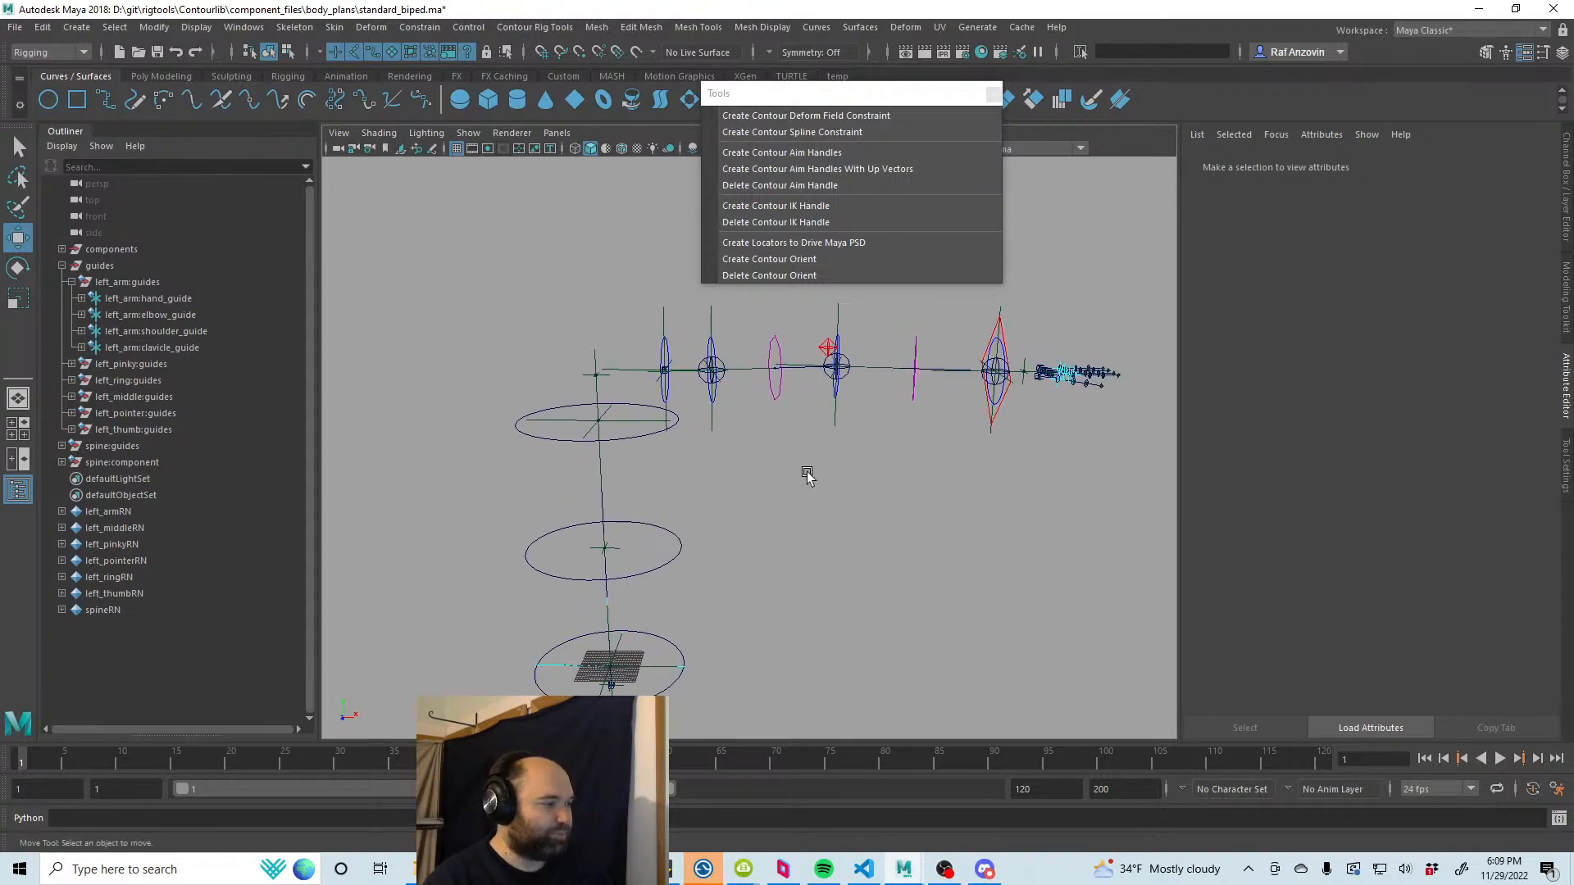
# Step: Open the Node Editor, clear its graph, and place the window so the spine and clavicle guides stay visible
pyautogui.click(243, 27)
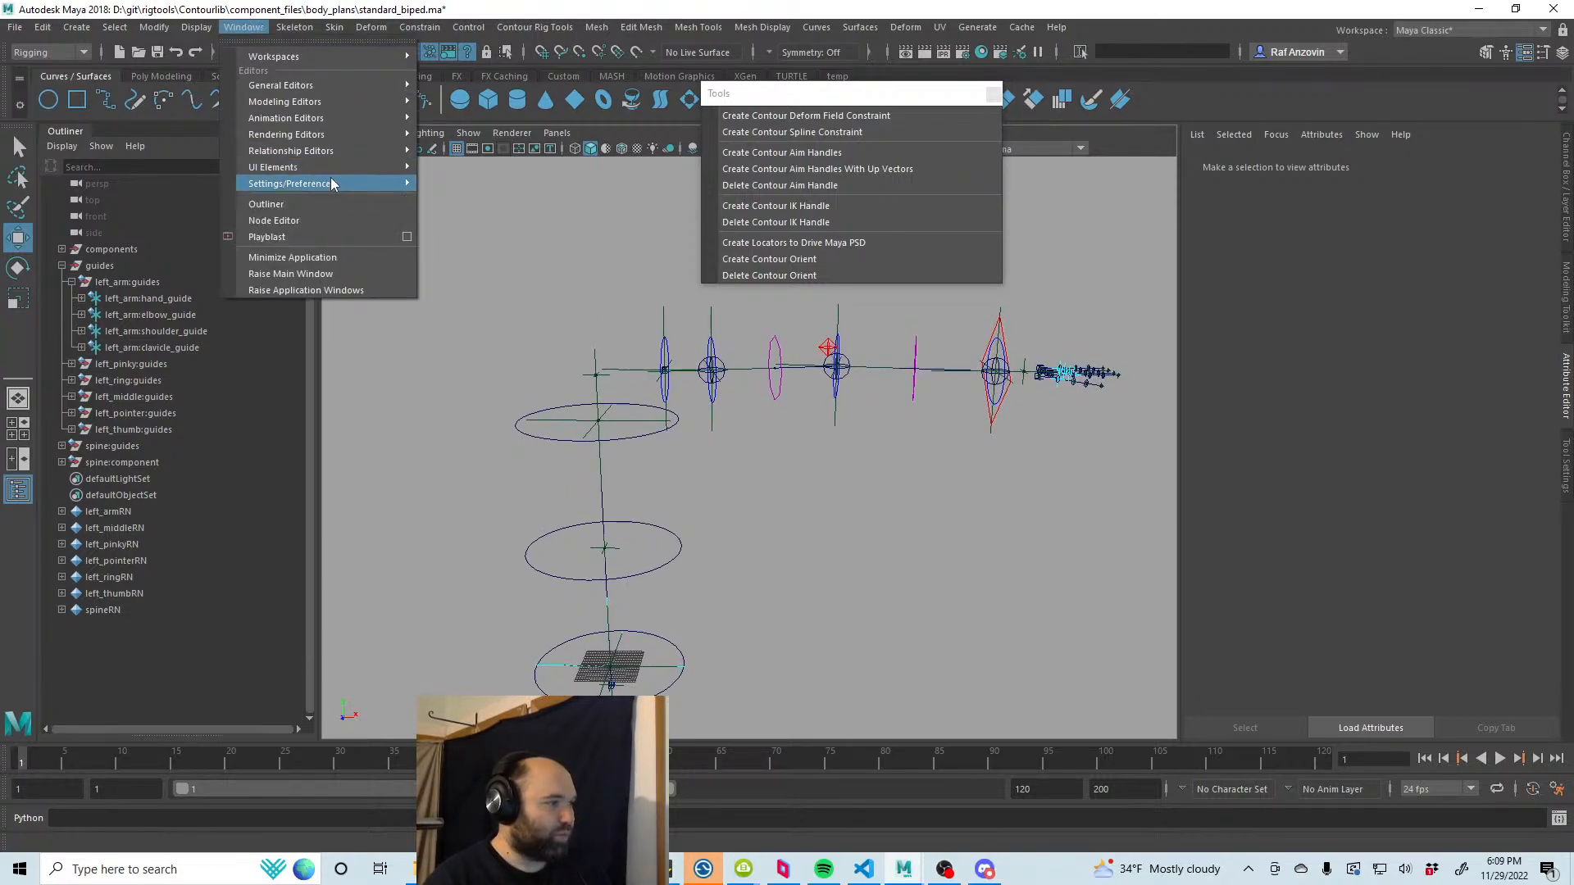
pyautogui.moveTo(321, 120)
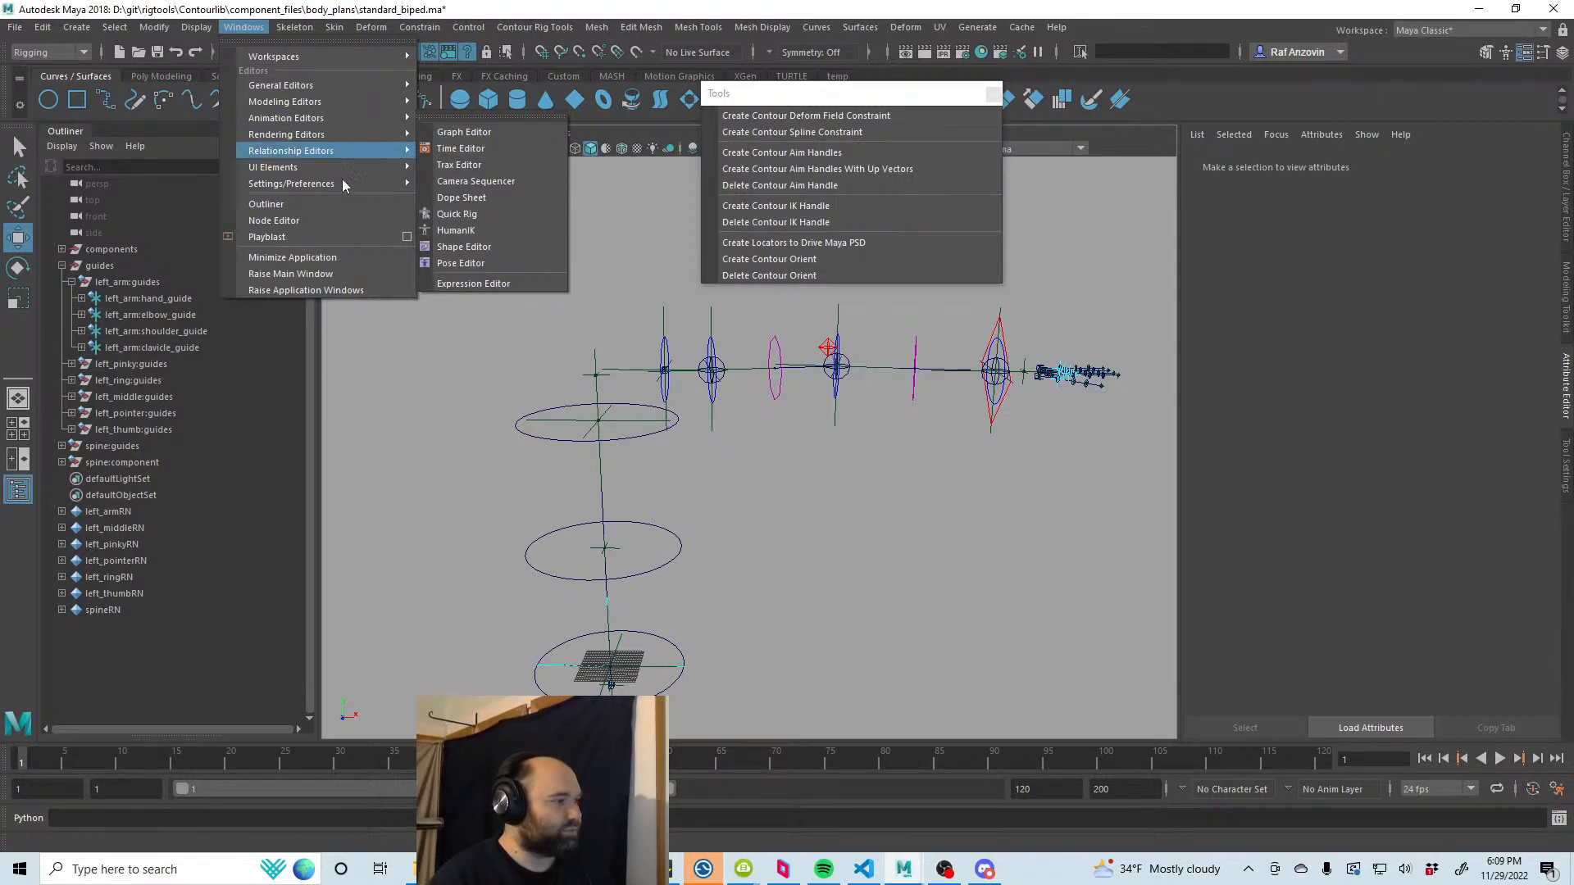
pyautogui.click(274, 221)
pyautogui.moveTo(866, 467); pyautogui.dragTo(875, 176)
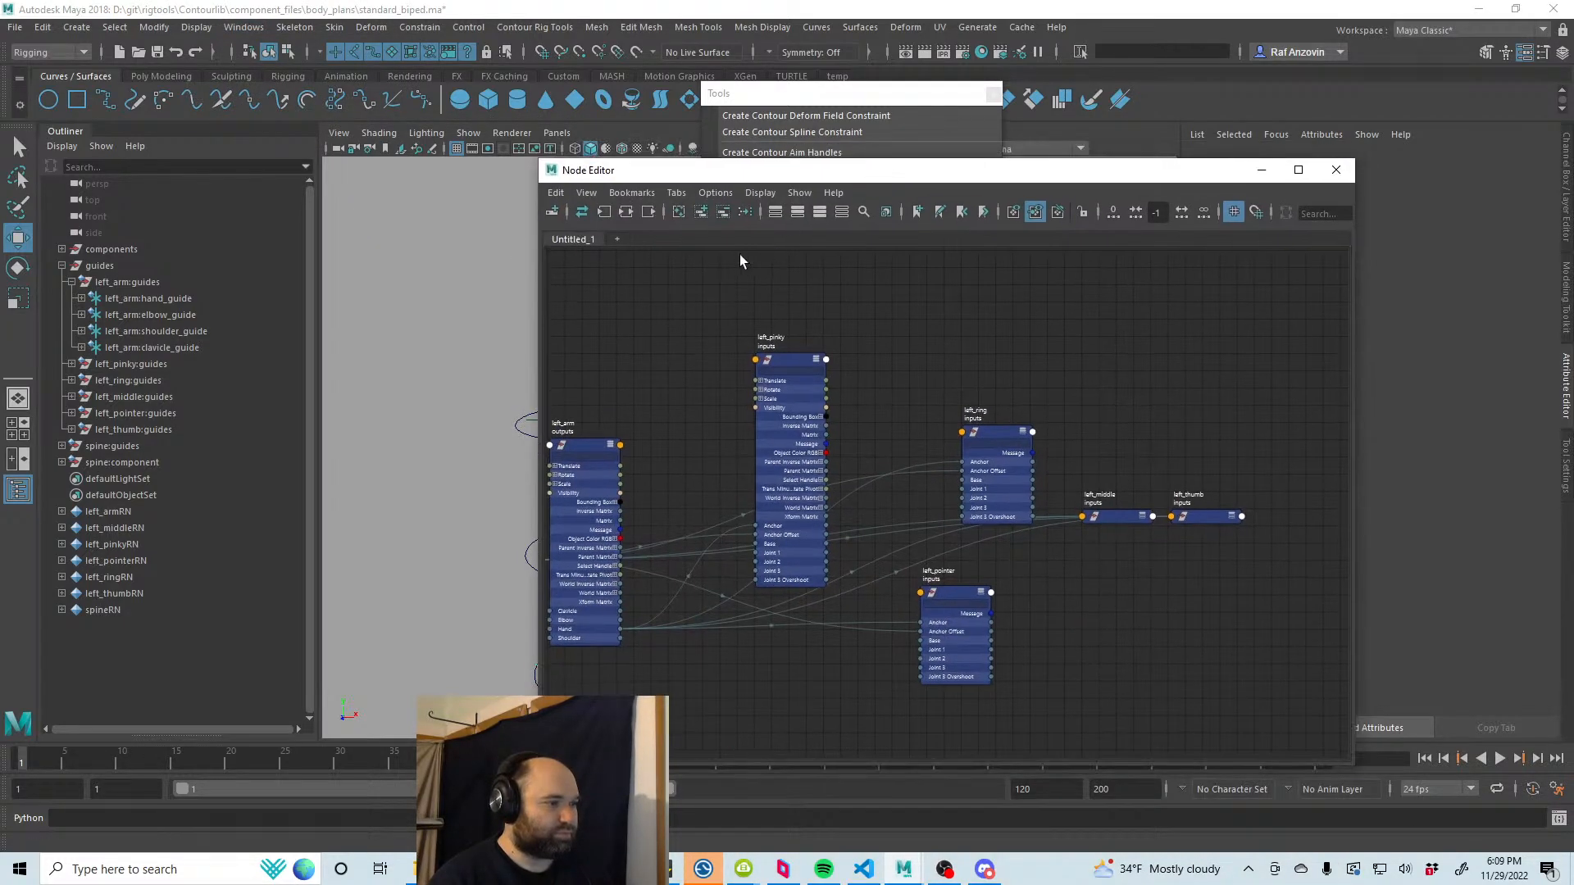
pyautogui.click(682, 213)
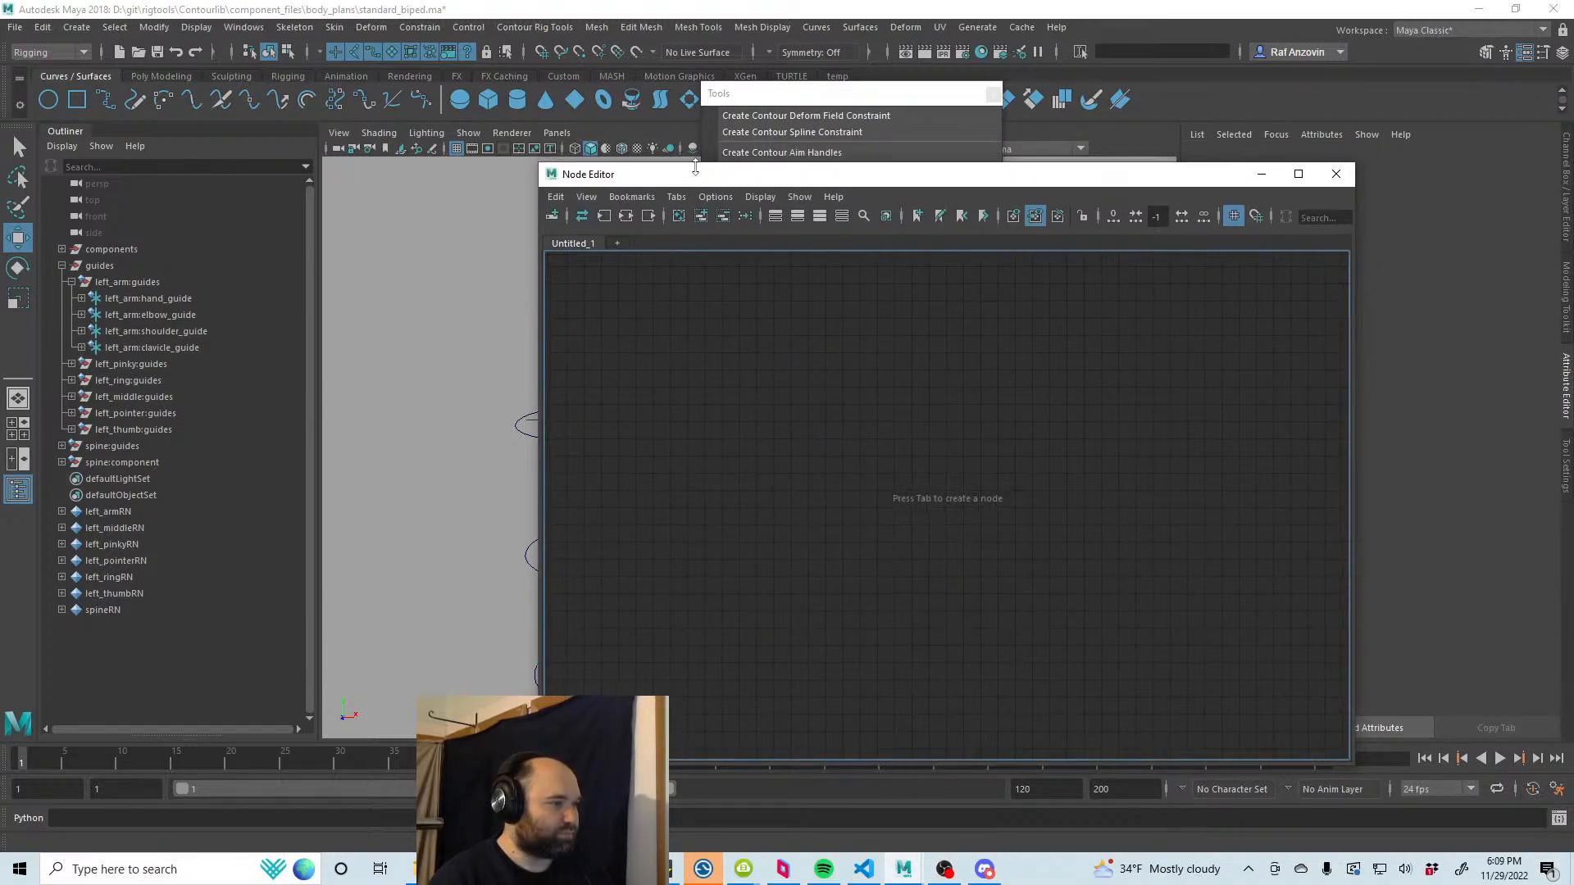
pyautogui.moveTo(737, 170); pyautogui.dragTo(998, 313)
# Step: Collapse left_arm:guides and parent the spine:guides group under the guides group
pyautogui.click(71, 282)
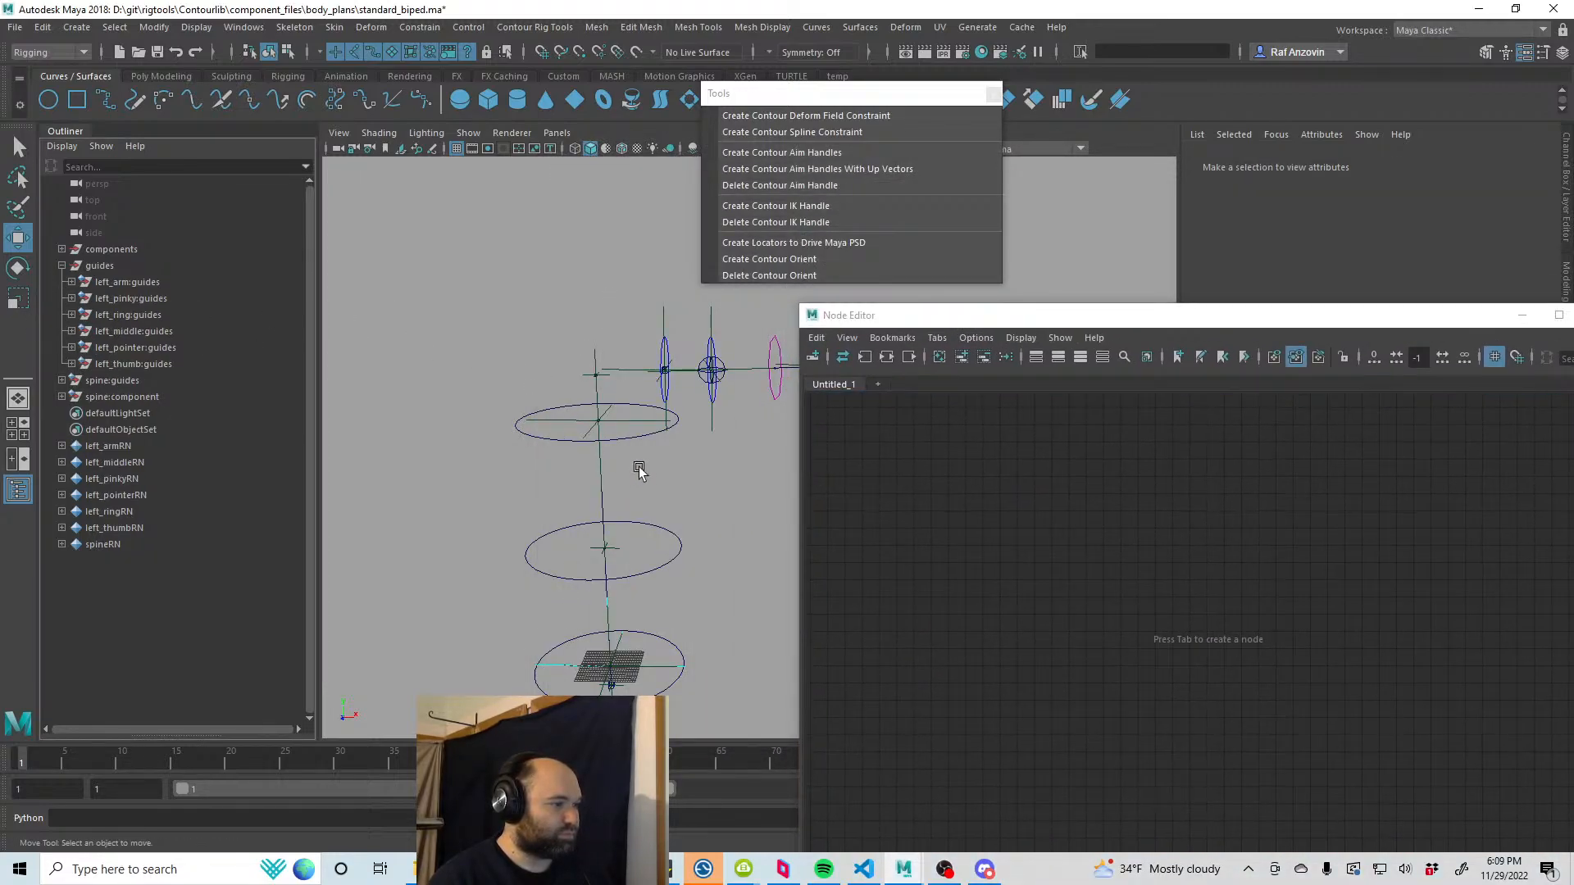
pyautogui.moveTo(636, 467)
pyautogui.keyDown('alt'); pyautogui.mouseDown()
pyautogui.moveTo(607, 488)
pyautogui.moveTo(615, 460)
pyautogui.mouseUp(); pyautogui.keyUp('alt')
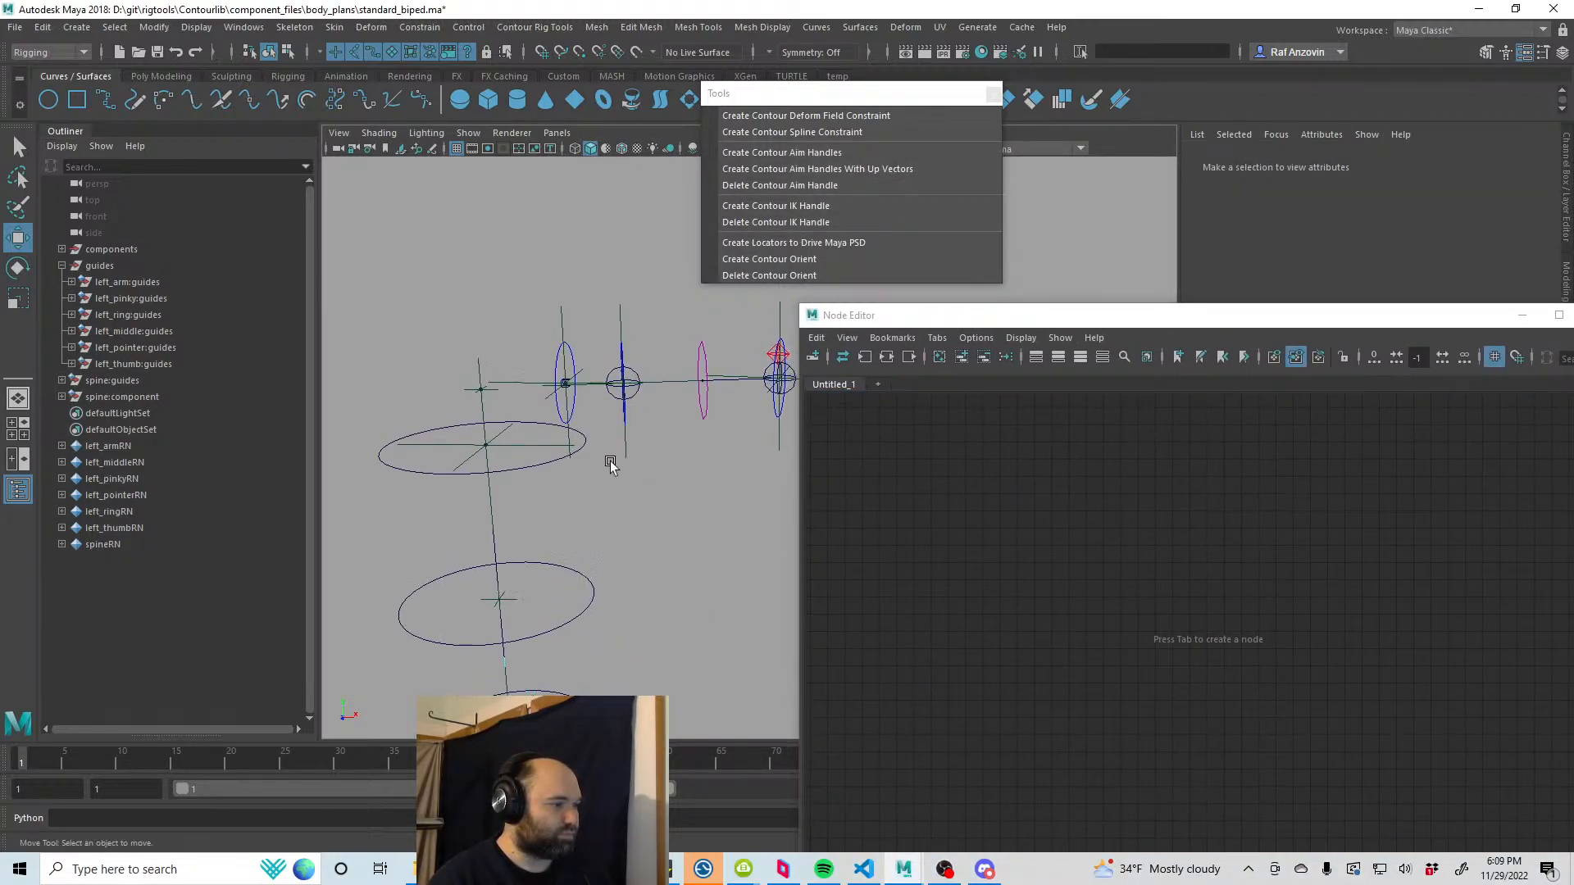
pyautogui.click(562, 318)
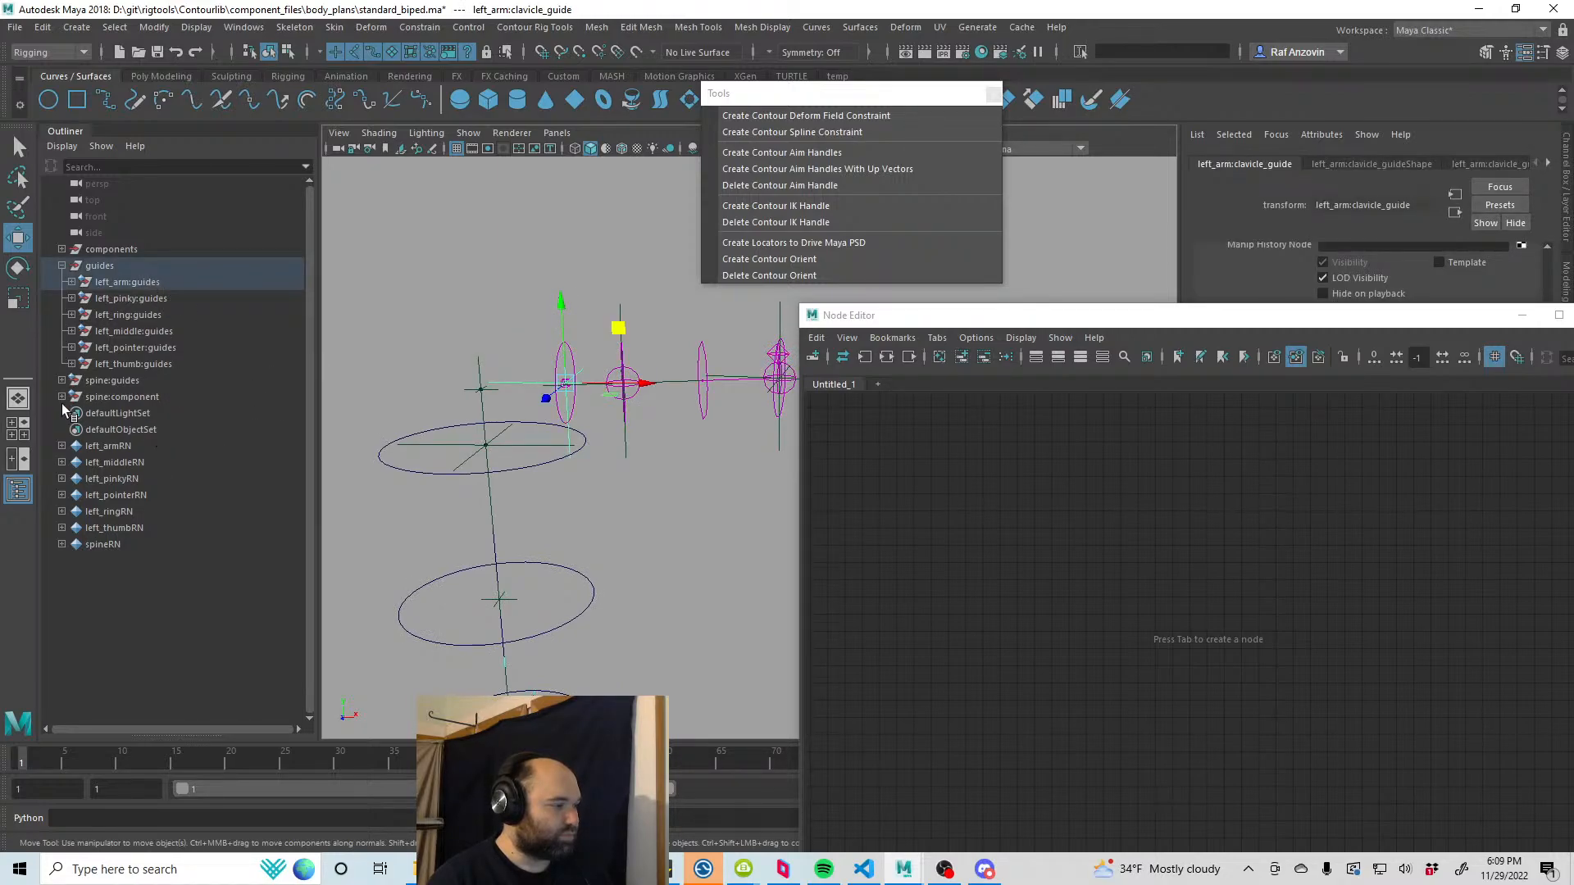
pyautogui.click(131, 397)
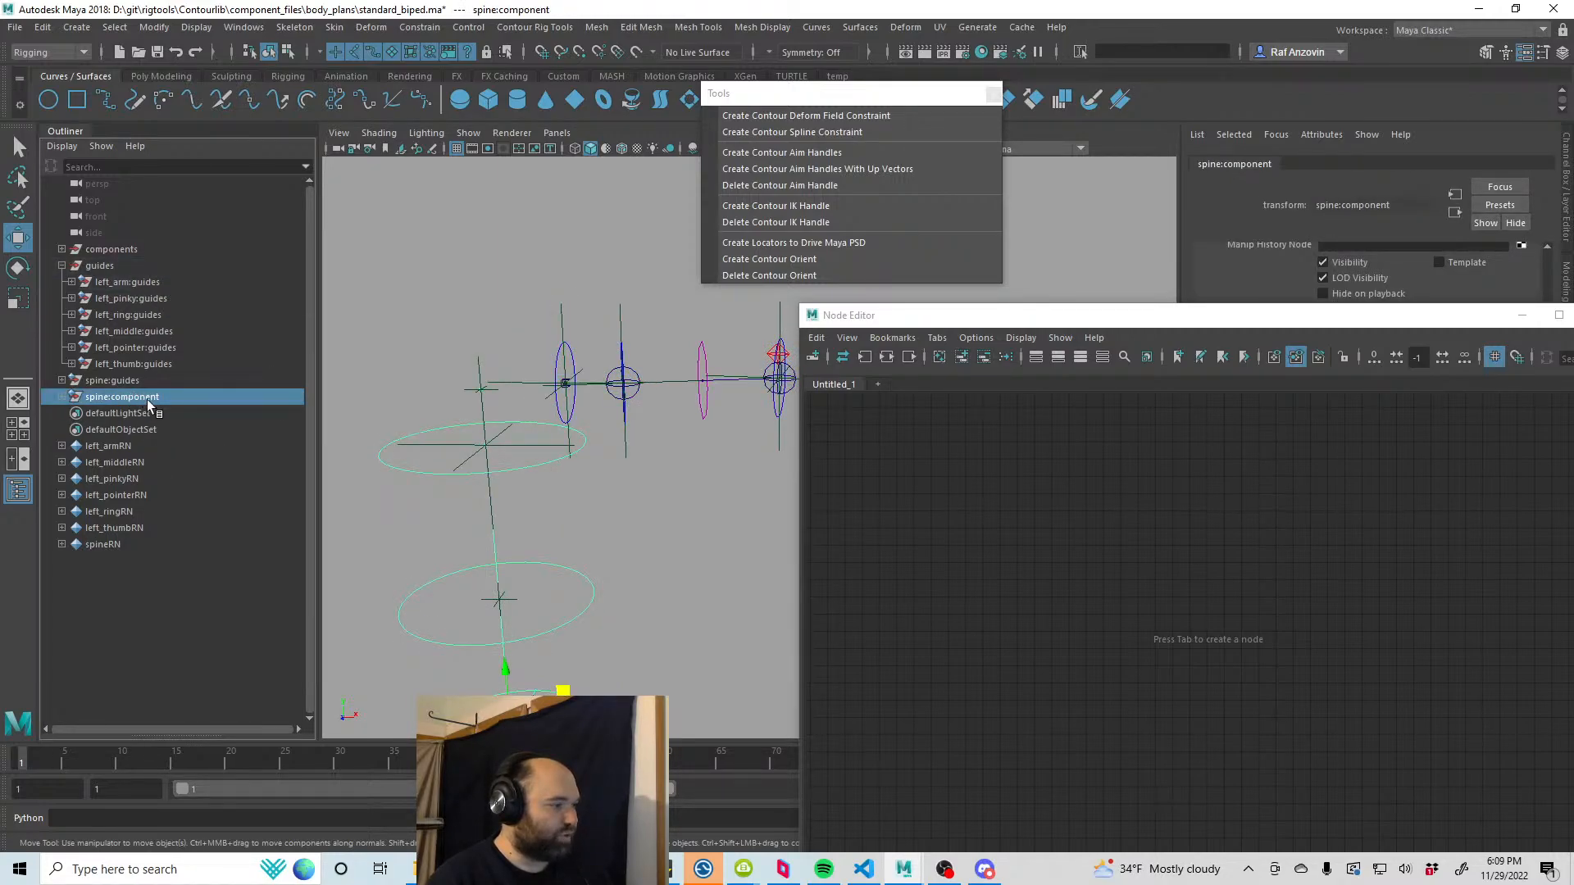
pyautogui.click(141, 382)
pyautogui.moveTo(141, 383); pyautogui.dragTo(139, 267, button='middle')
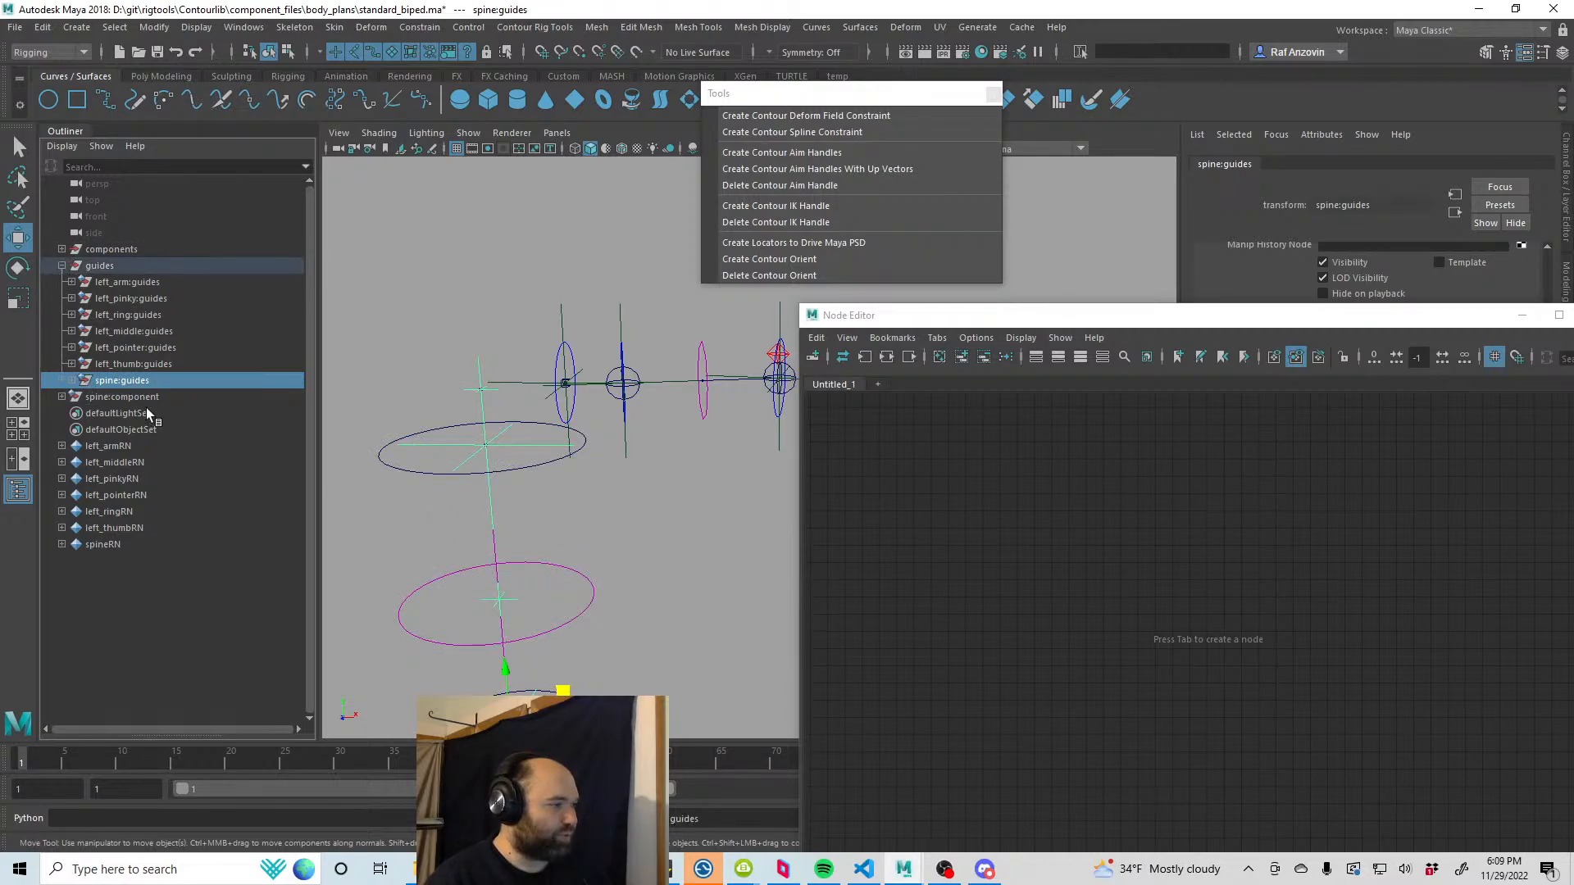
# Step: Parent the spine:component group under the components group and expand it to show its child groups
pyautogui.click(163, 400)
pyautogui.moveTo(165, 403); pyautogui.dragTo(164, 251, button='middle')
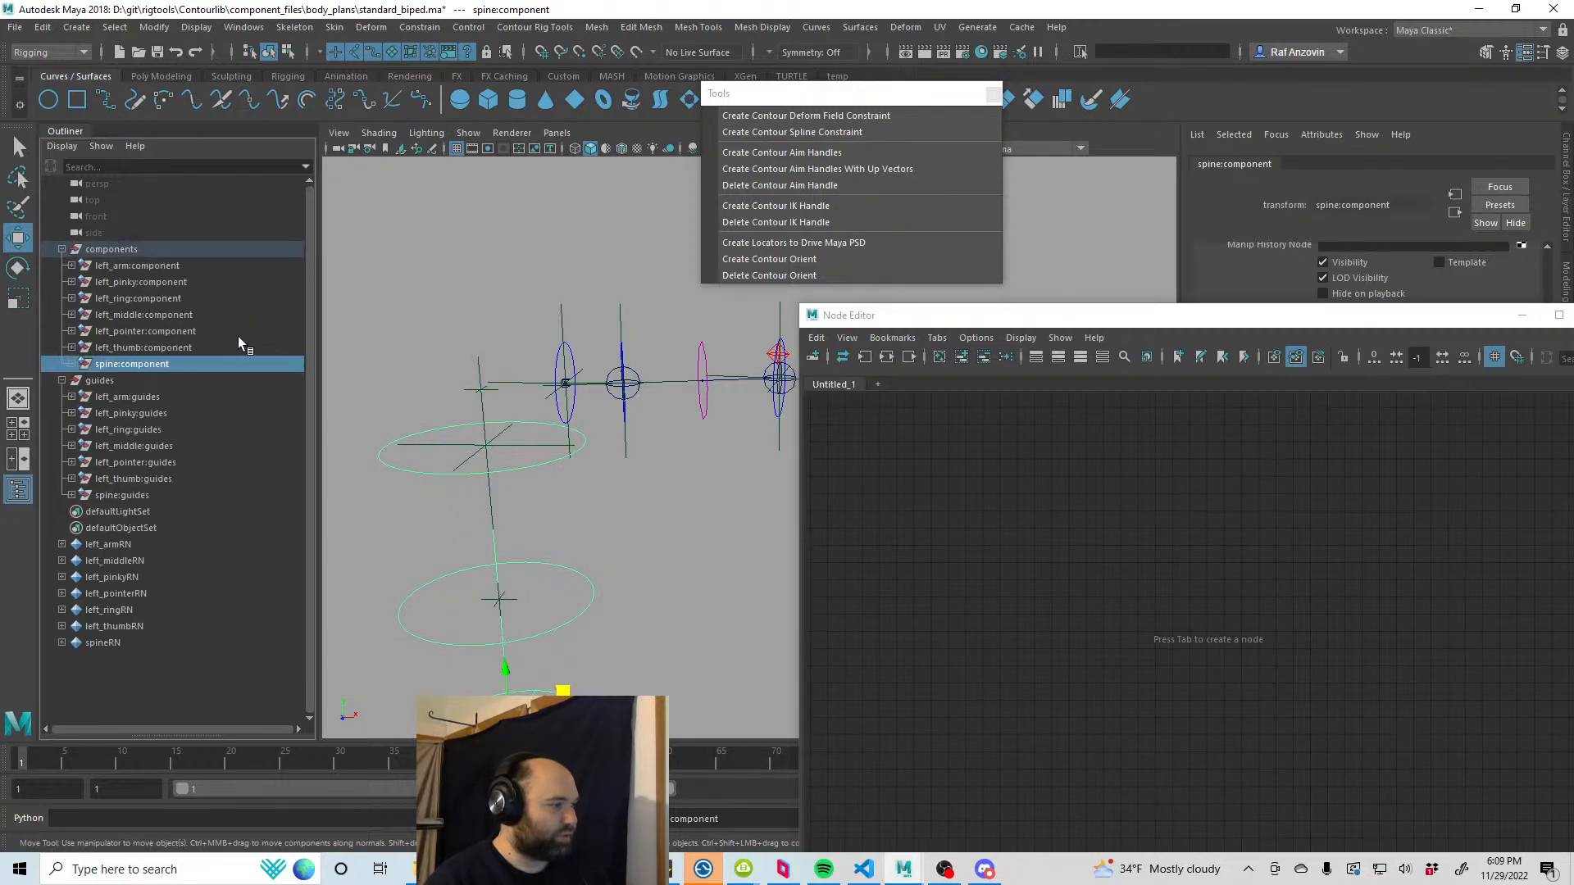
pyautogui.click(72, 364)
pyautogui.click(159, 381)
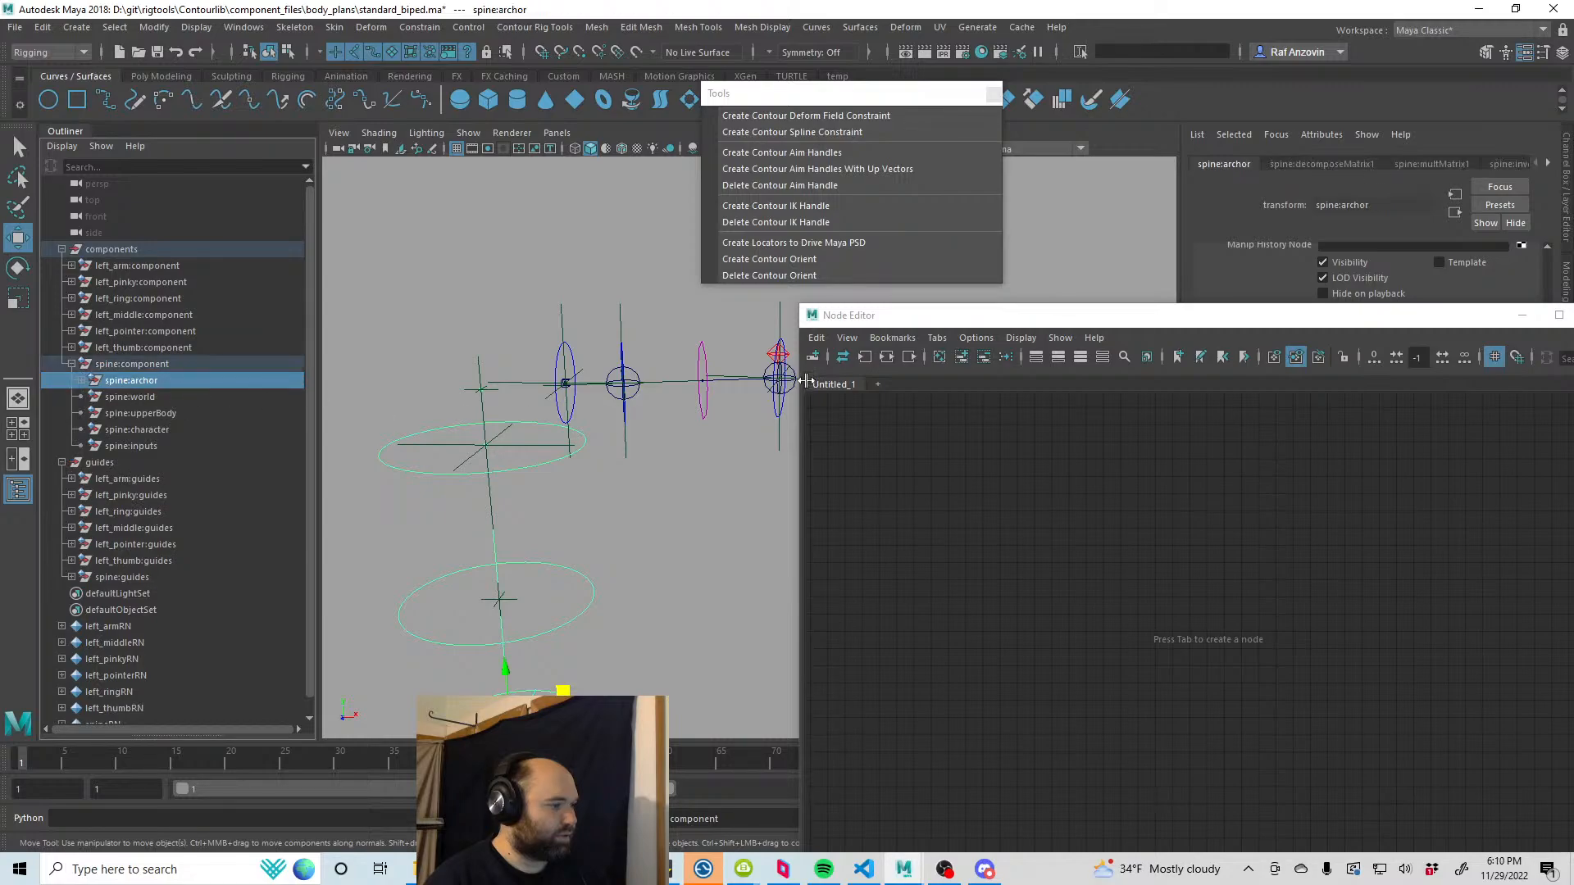
# Step: Expand left_arm:component and add the spine:inputs group to the Node Editor graph, keeping the window clear of the guides
pyautogui.moveTo(902, 317); pyautogui.dragTo(907, 509)
pyautogui.keyDown('alt'); pyautogui.moveTo(640, 541); pyautogui.dragTo(623, 431); pyautogui.keyUp('alt')
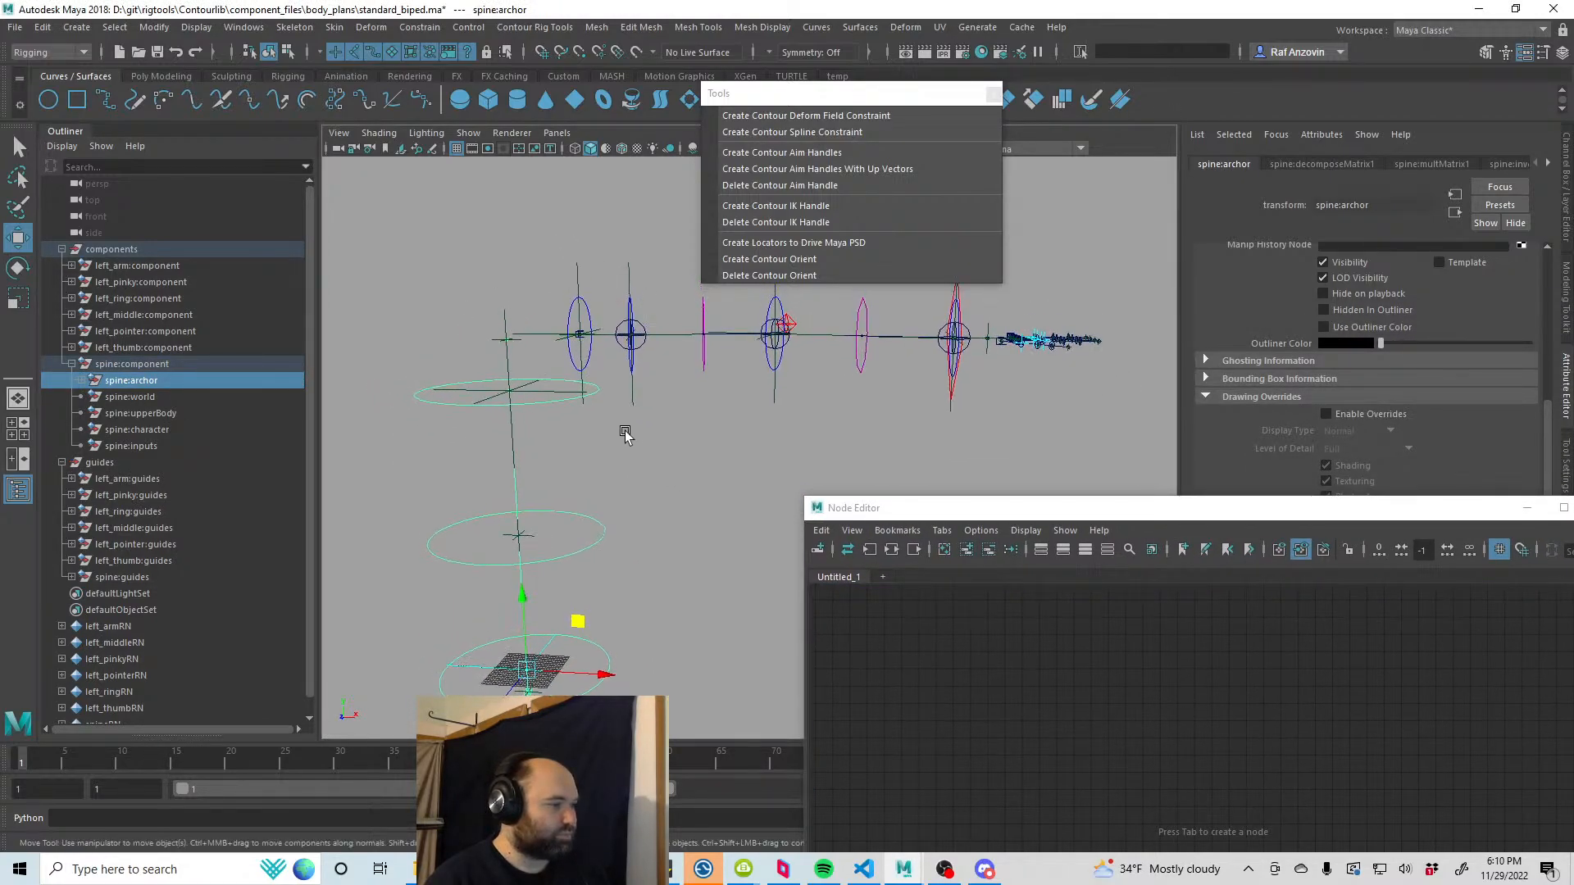
pyautogui.click(587, 302)
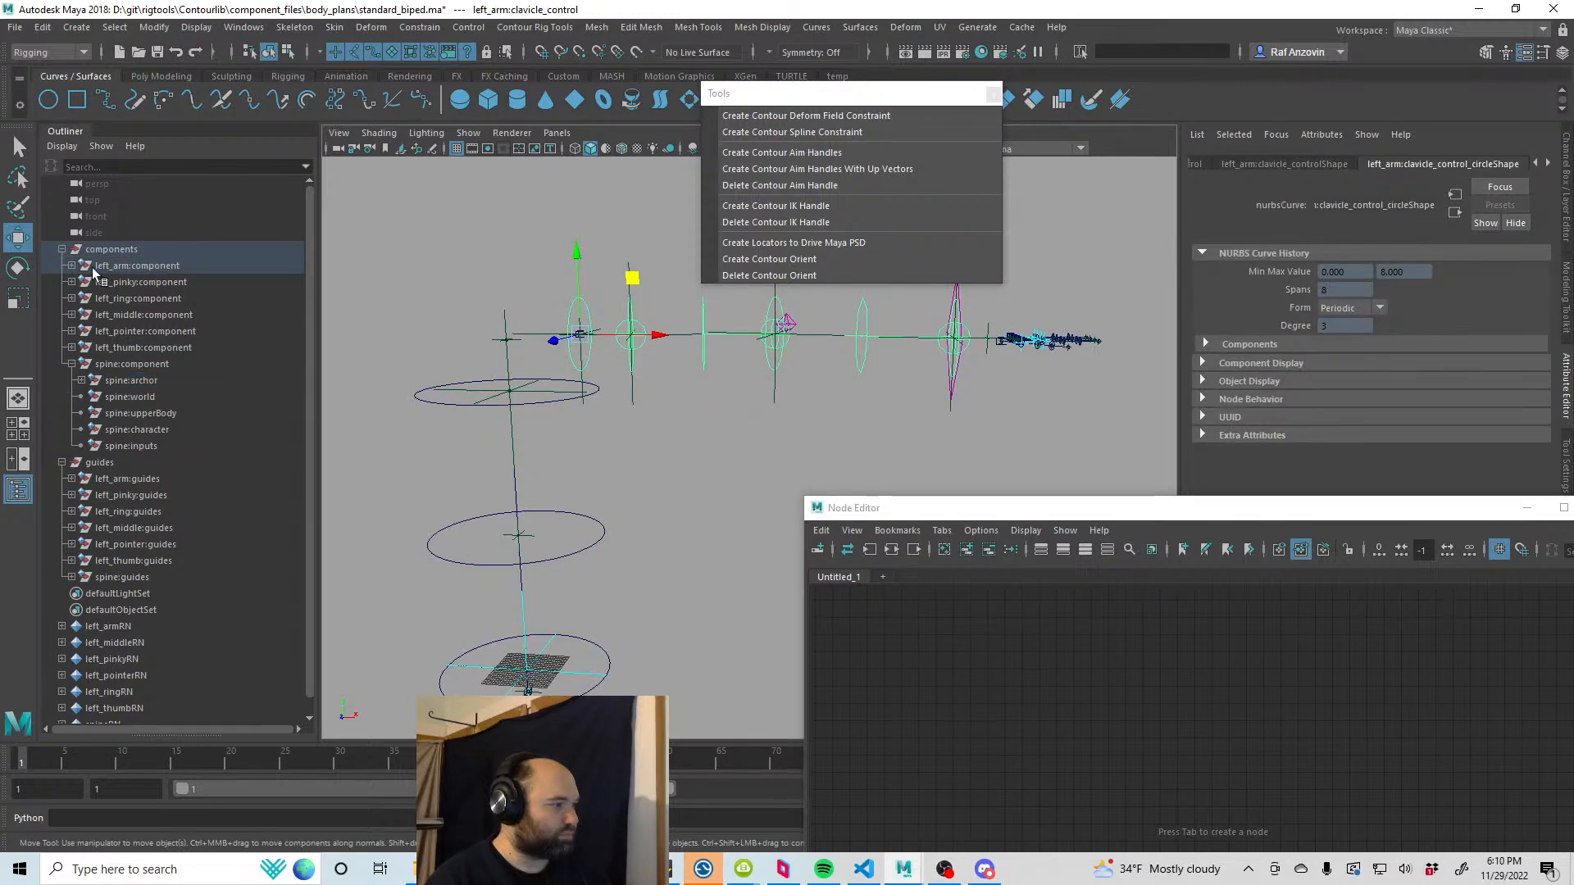
pyautogui.click(72, 265)
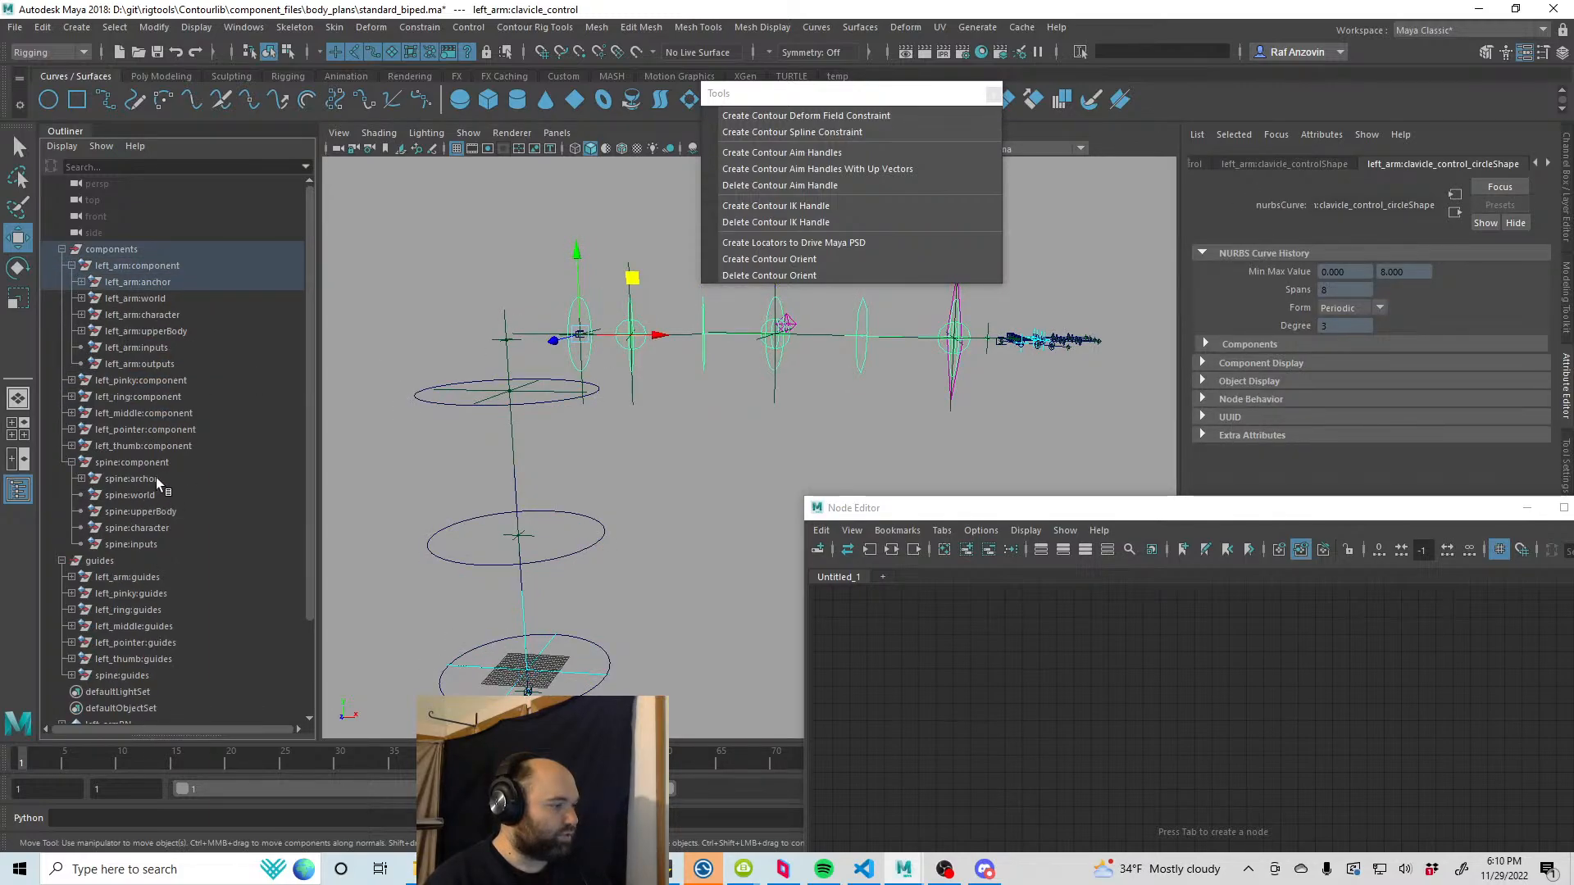
pyautogui.click(153, 544)
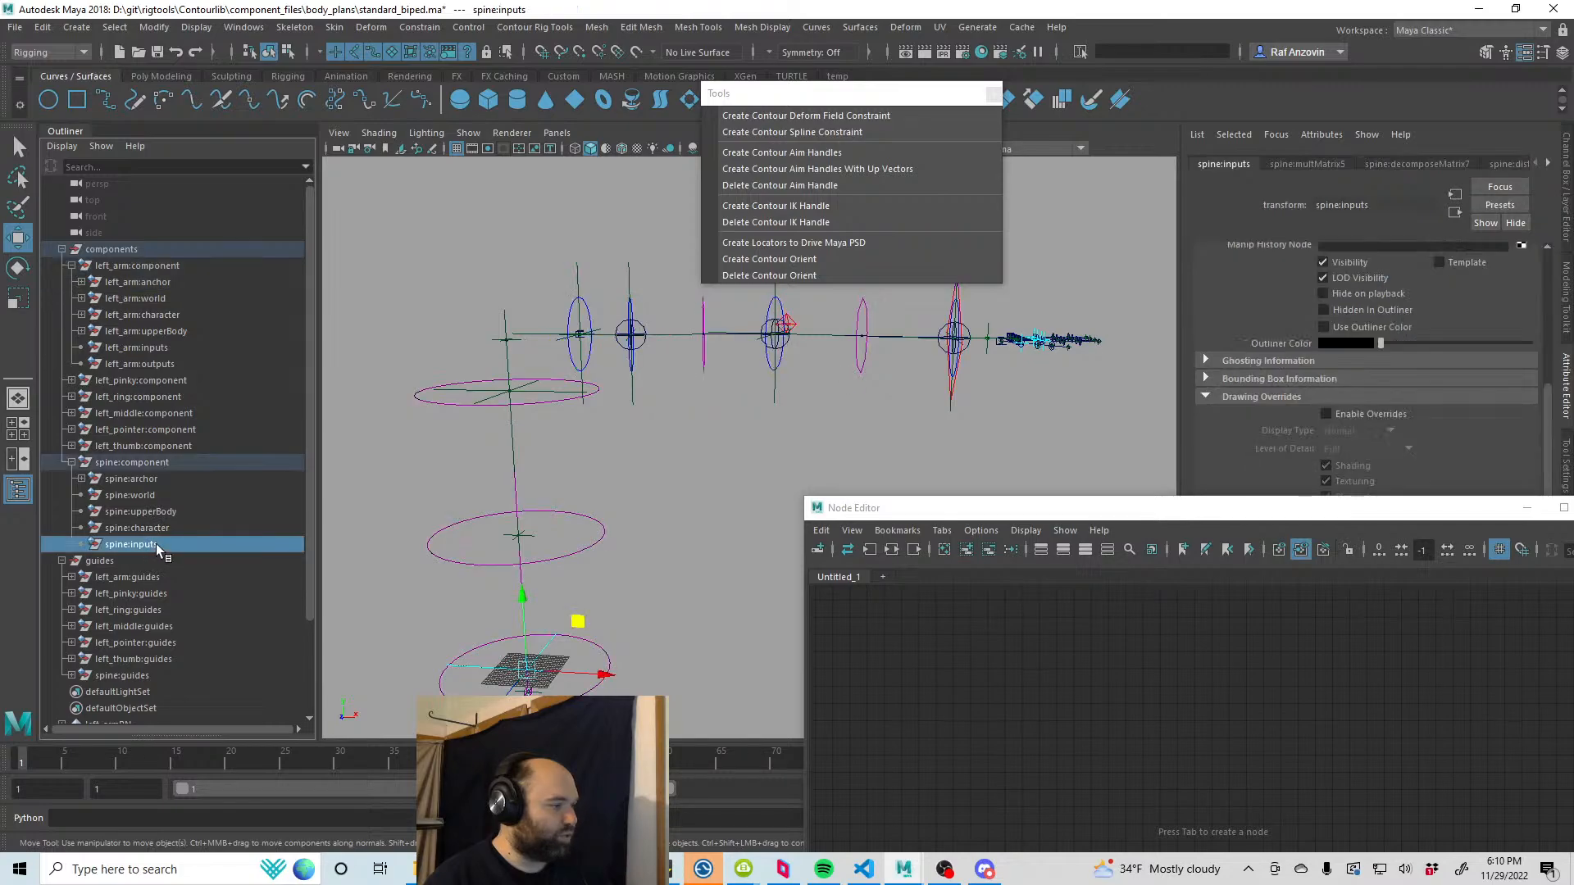
pyautogui.moveTo(1031, 666); pyautogui.dragTo(1032, 667, button='middle')
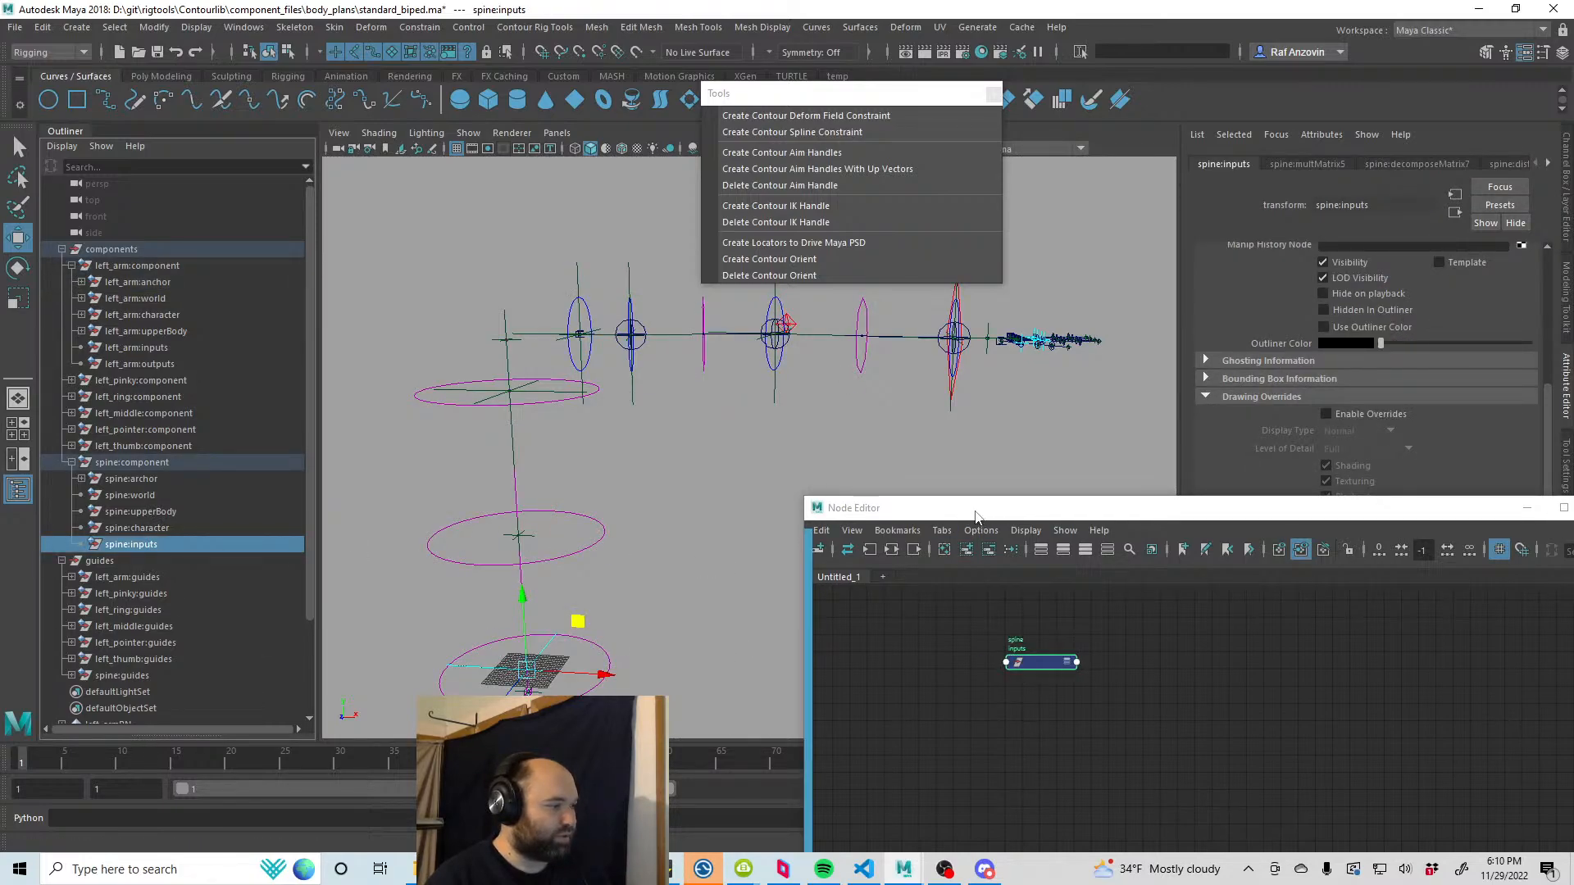
pyautogui.moveTo(982, 512); pyautogui.dragTo(945, 480)
pyautogui.click(1134, 652)
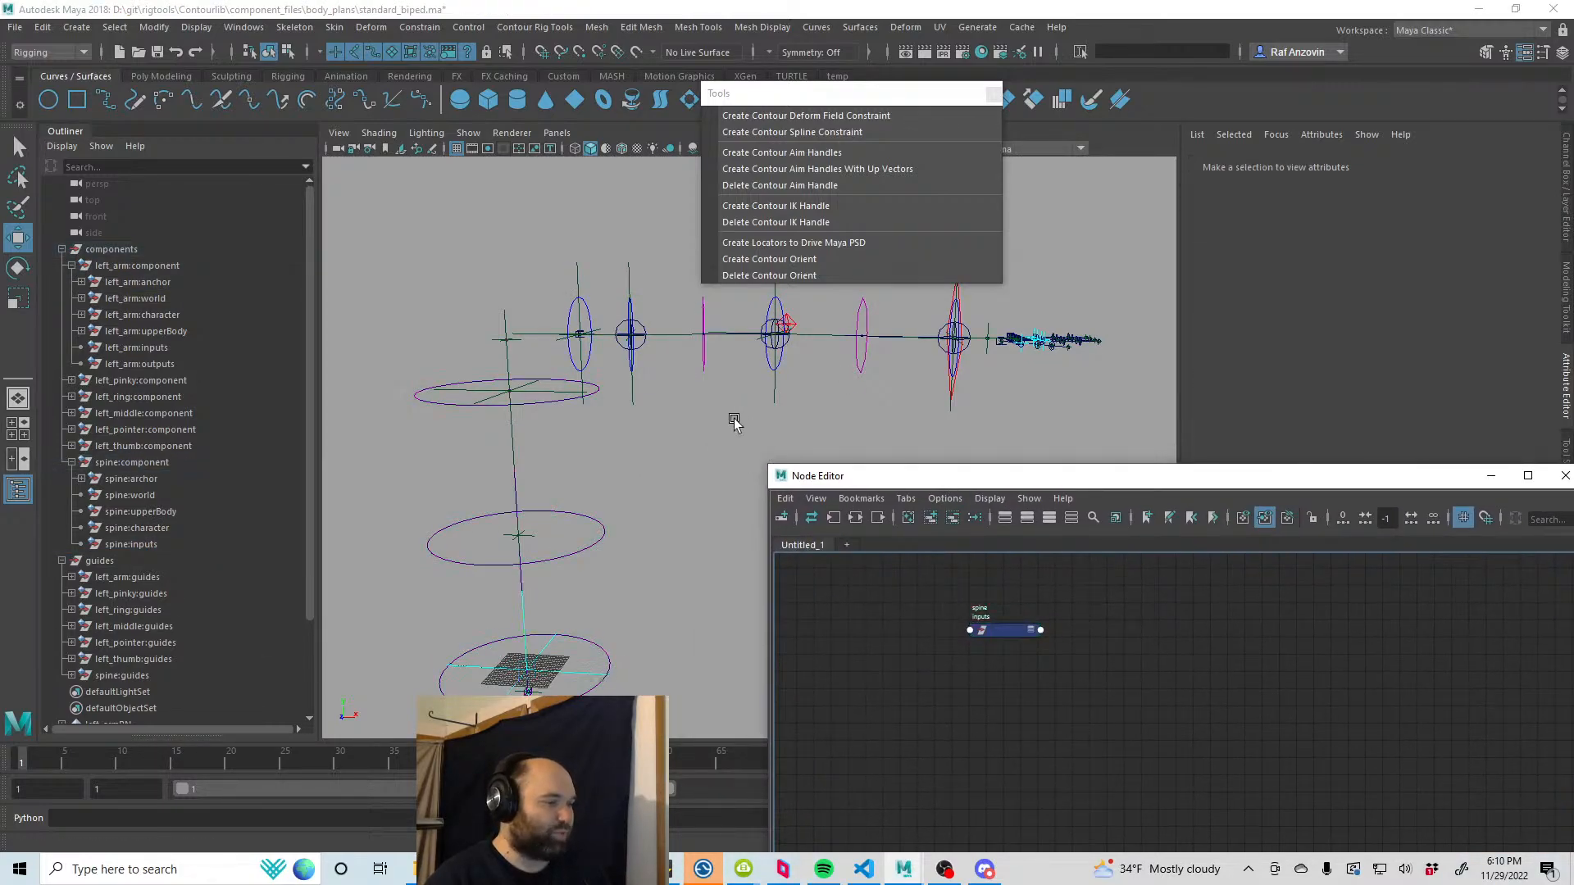
# Step: Save the standard_biped.ma scene and open the recent component file spine.ma
pyautogui.moveTo(683, 428); pyautogui.dragTo(638, 462)
pyautogui.hotkey('ctrl', 's')
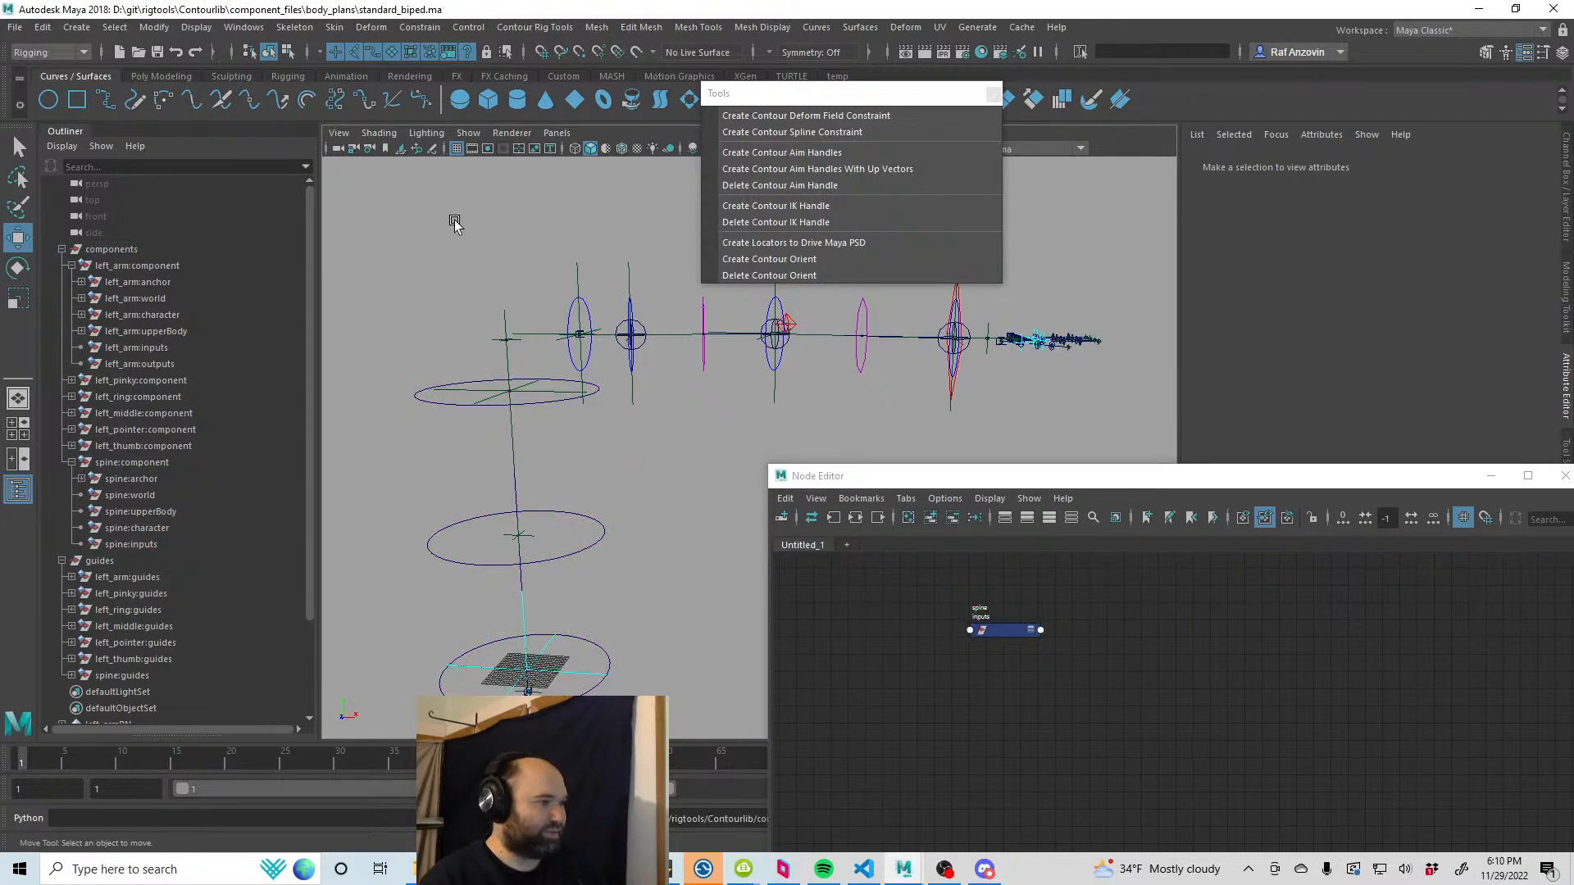
pyautogui.click(15, 27)
pyautogui.moveTo(164, 574)
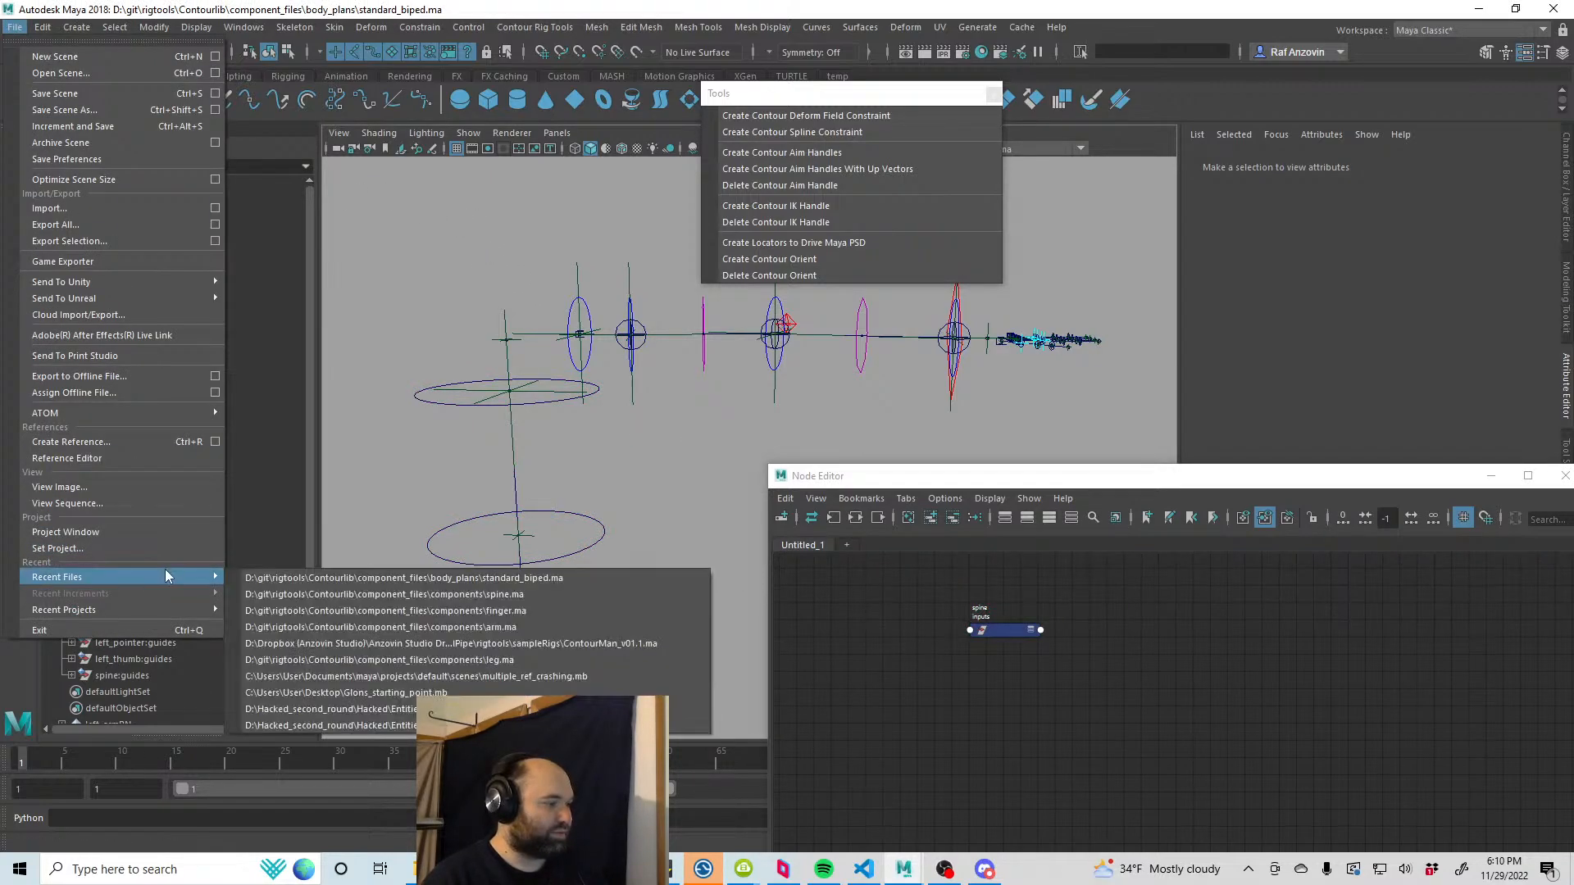
pyautogui.click(503, 594)
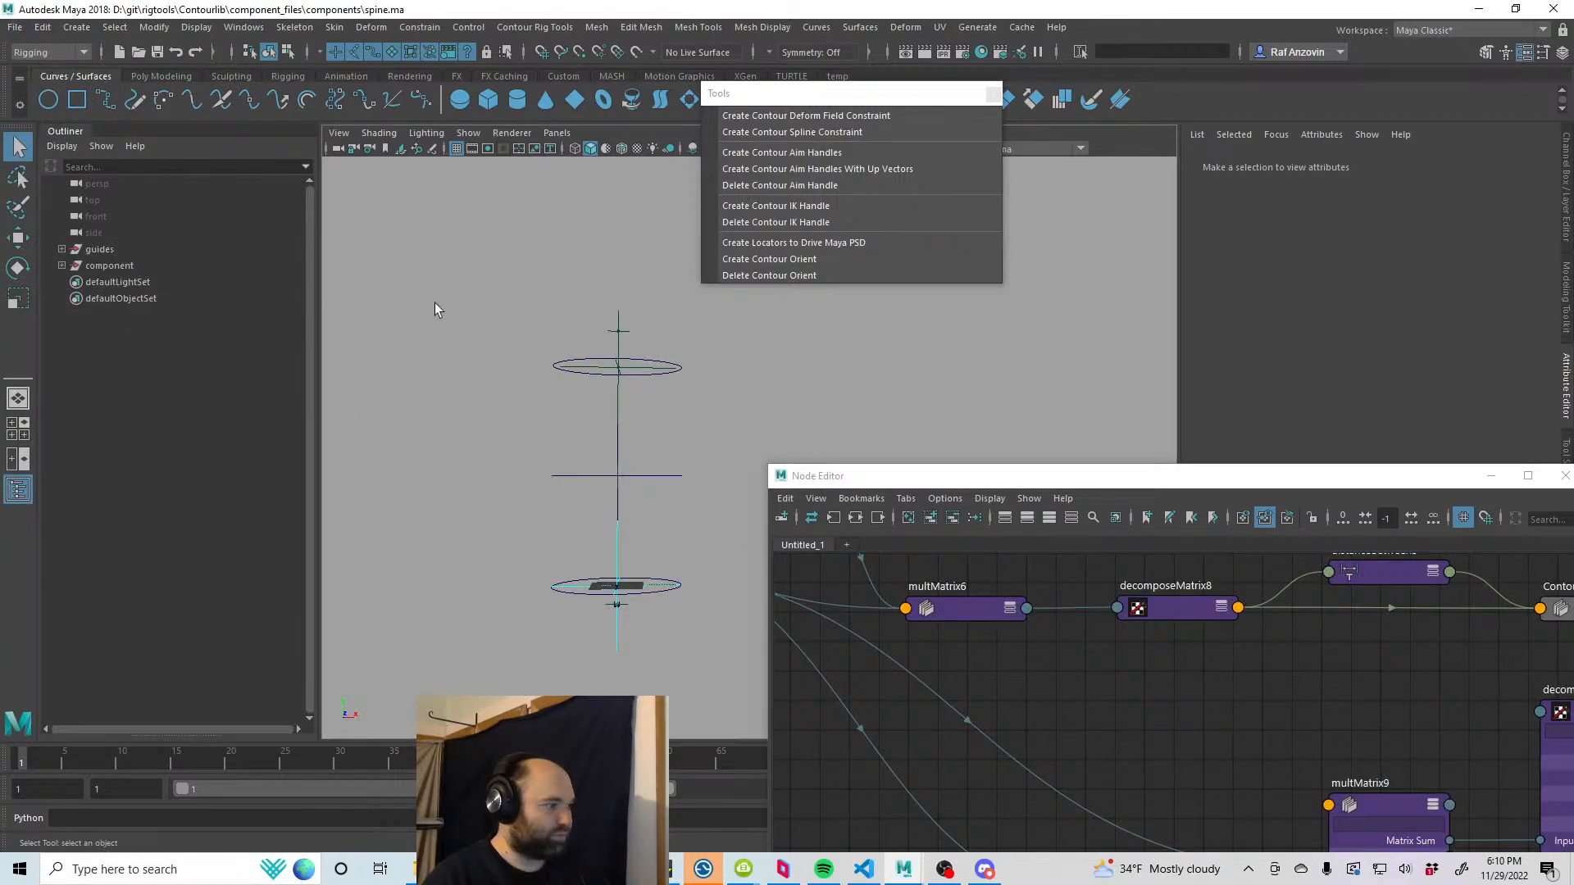
# Step: Create an empty group in the spine scene and name it outputs
pyautogui.hotkey('ctrl', 'g')
pyautogui.doubleClick(123, 282)
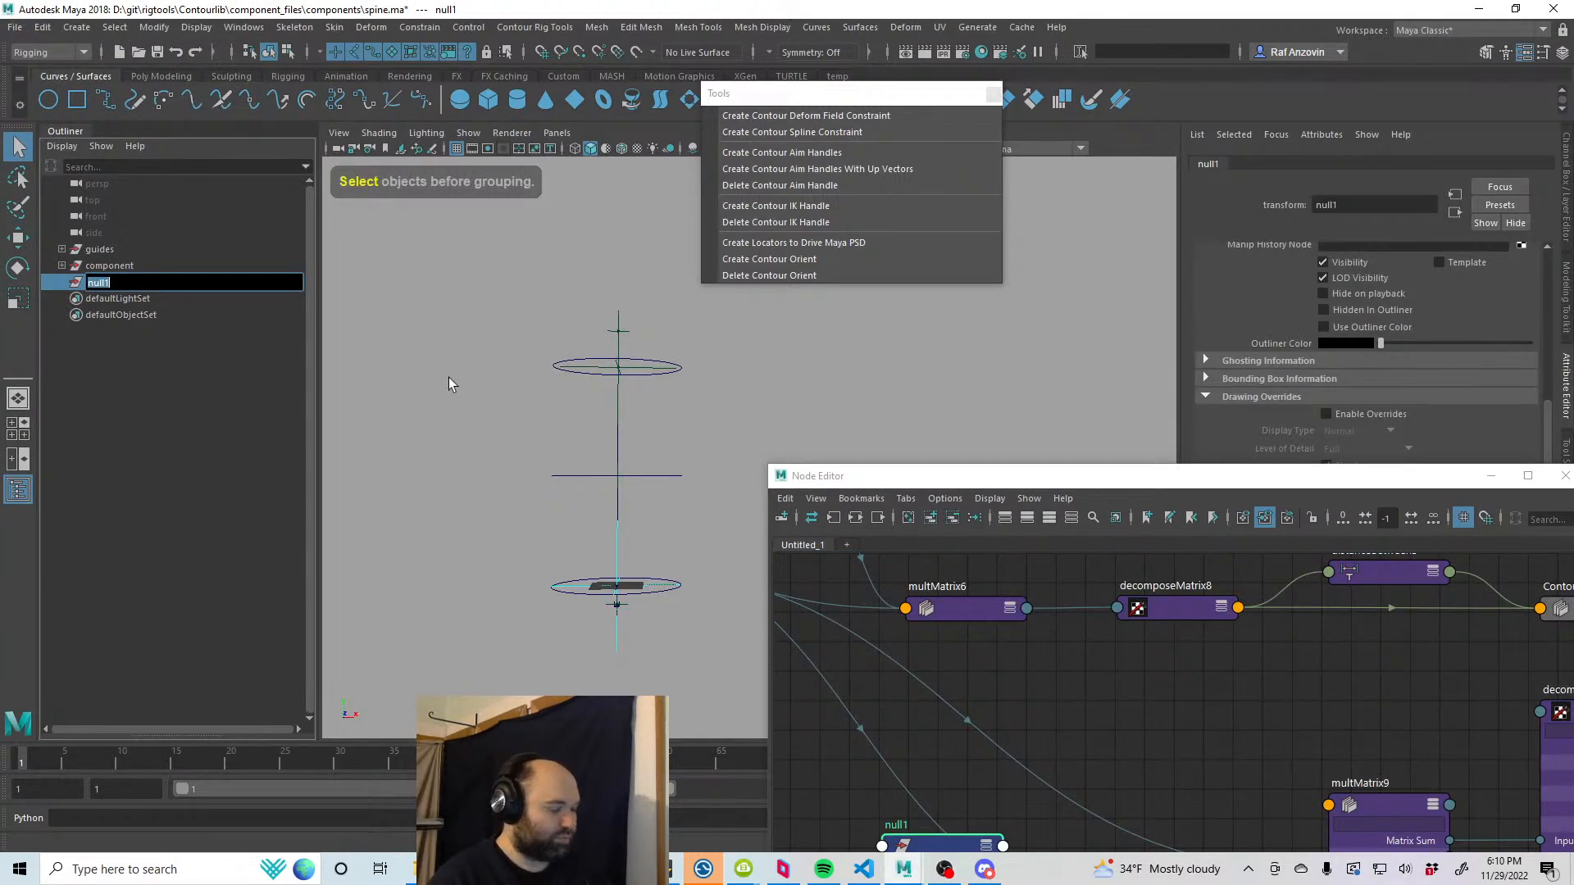
pyautogui.write('oiutpu')
pyautogui.press('BackSpace')
pyautogui.press('BackSpace')
pyautogui.press('BackSpace')
pyautogui.press('BackSpace')
pyautogui.press('BackSpace')
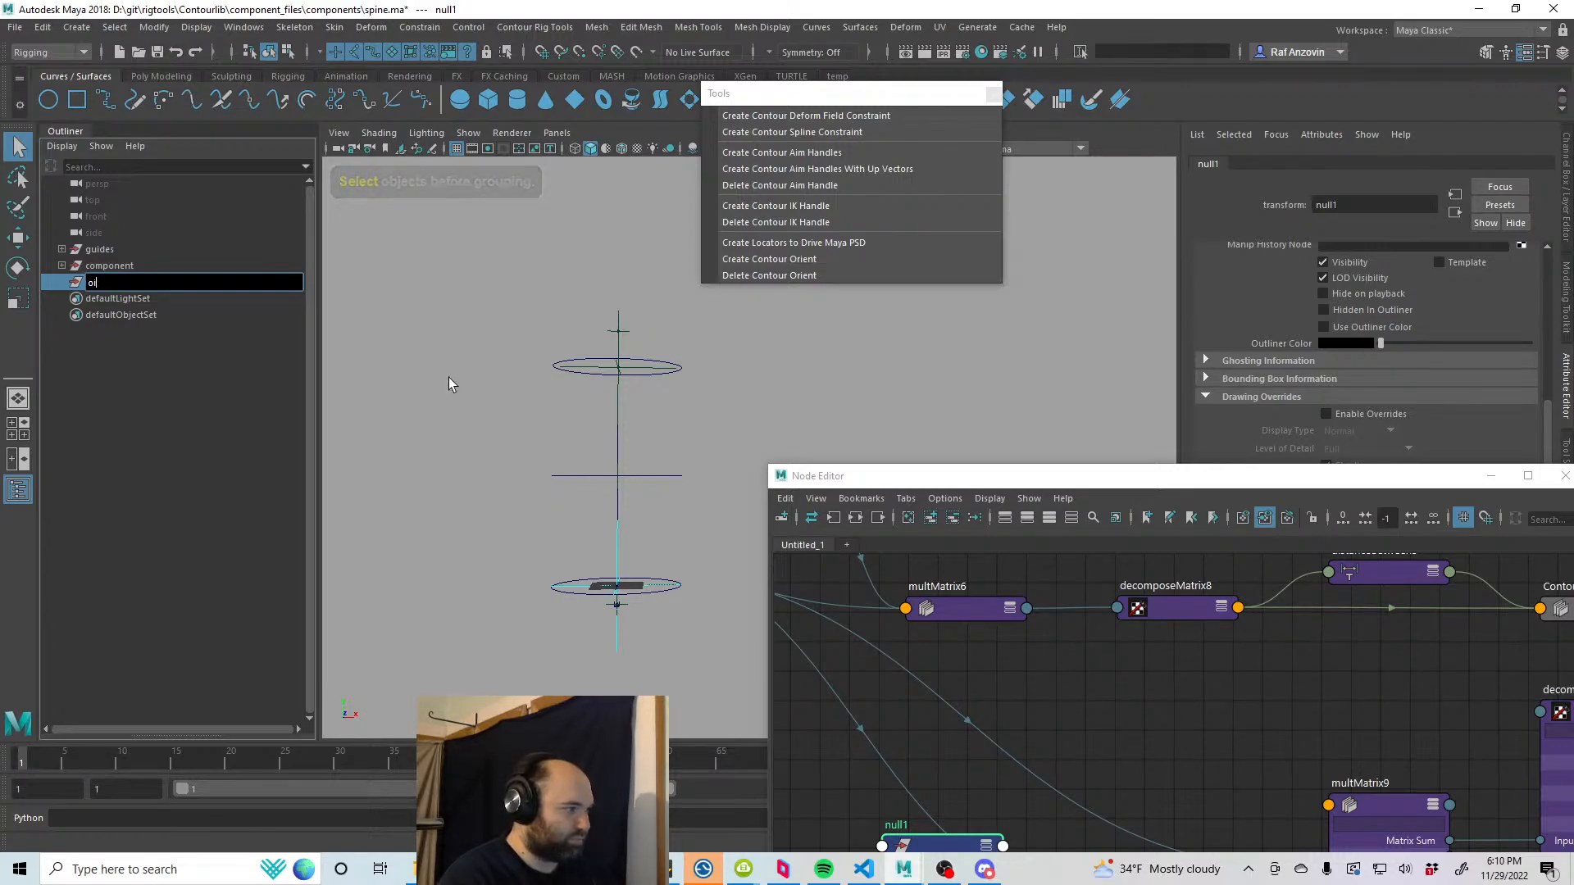
pyautogui.write('utputs')
pyautogui.press('Return')
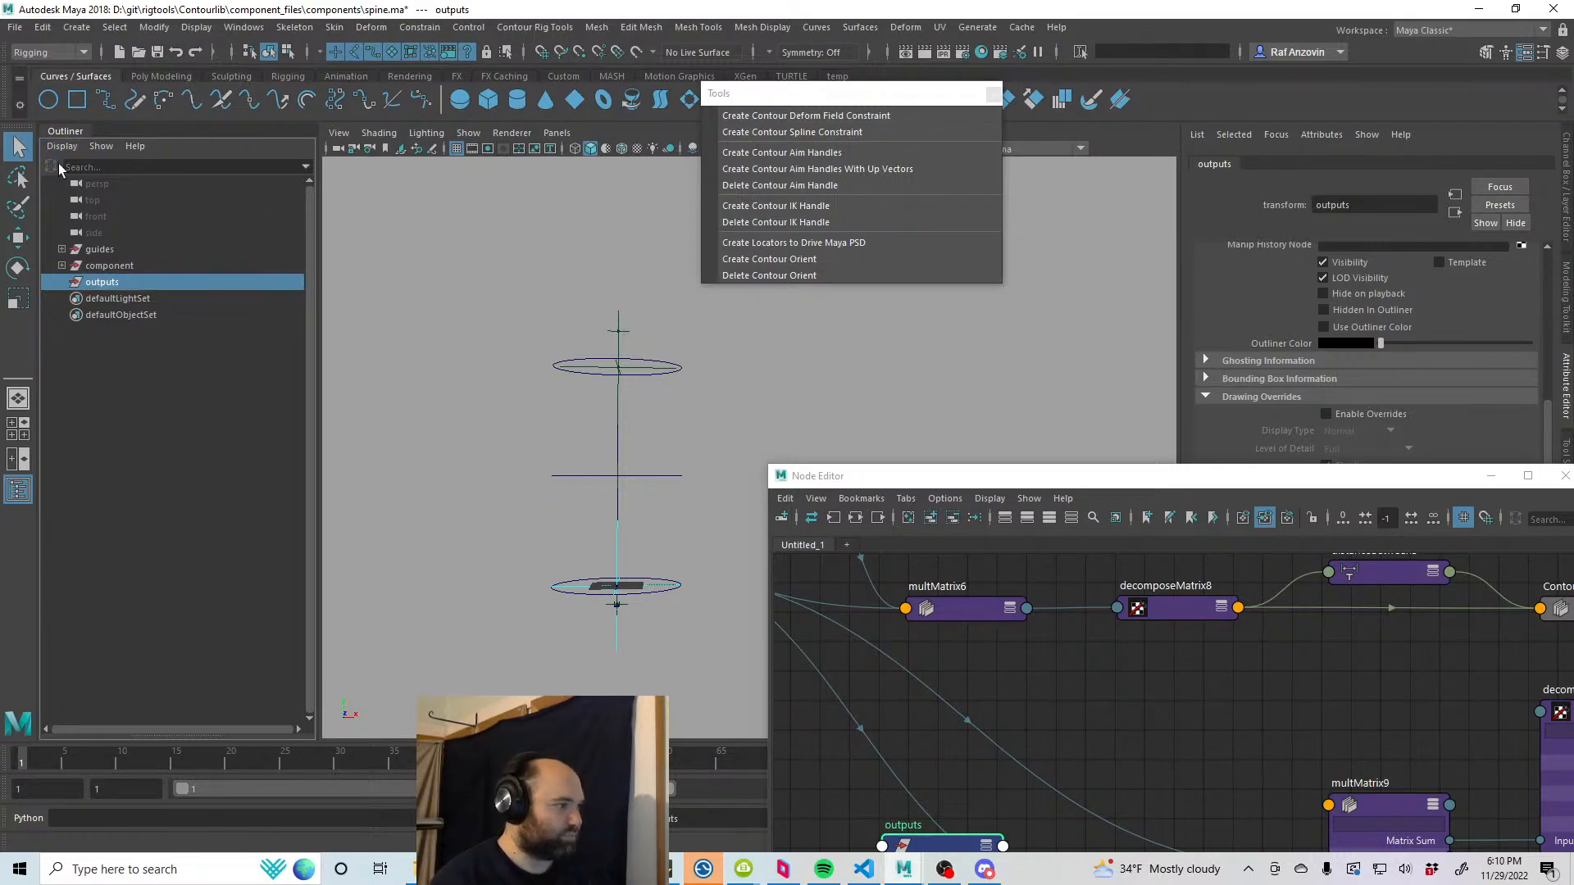
# Step: Expand the guides and component groups and parent the outputs group under component
pyautogui.click(61, 249)
pyautogui.click(60, 282)
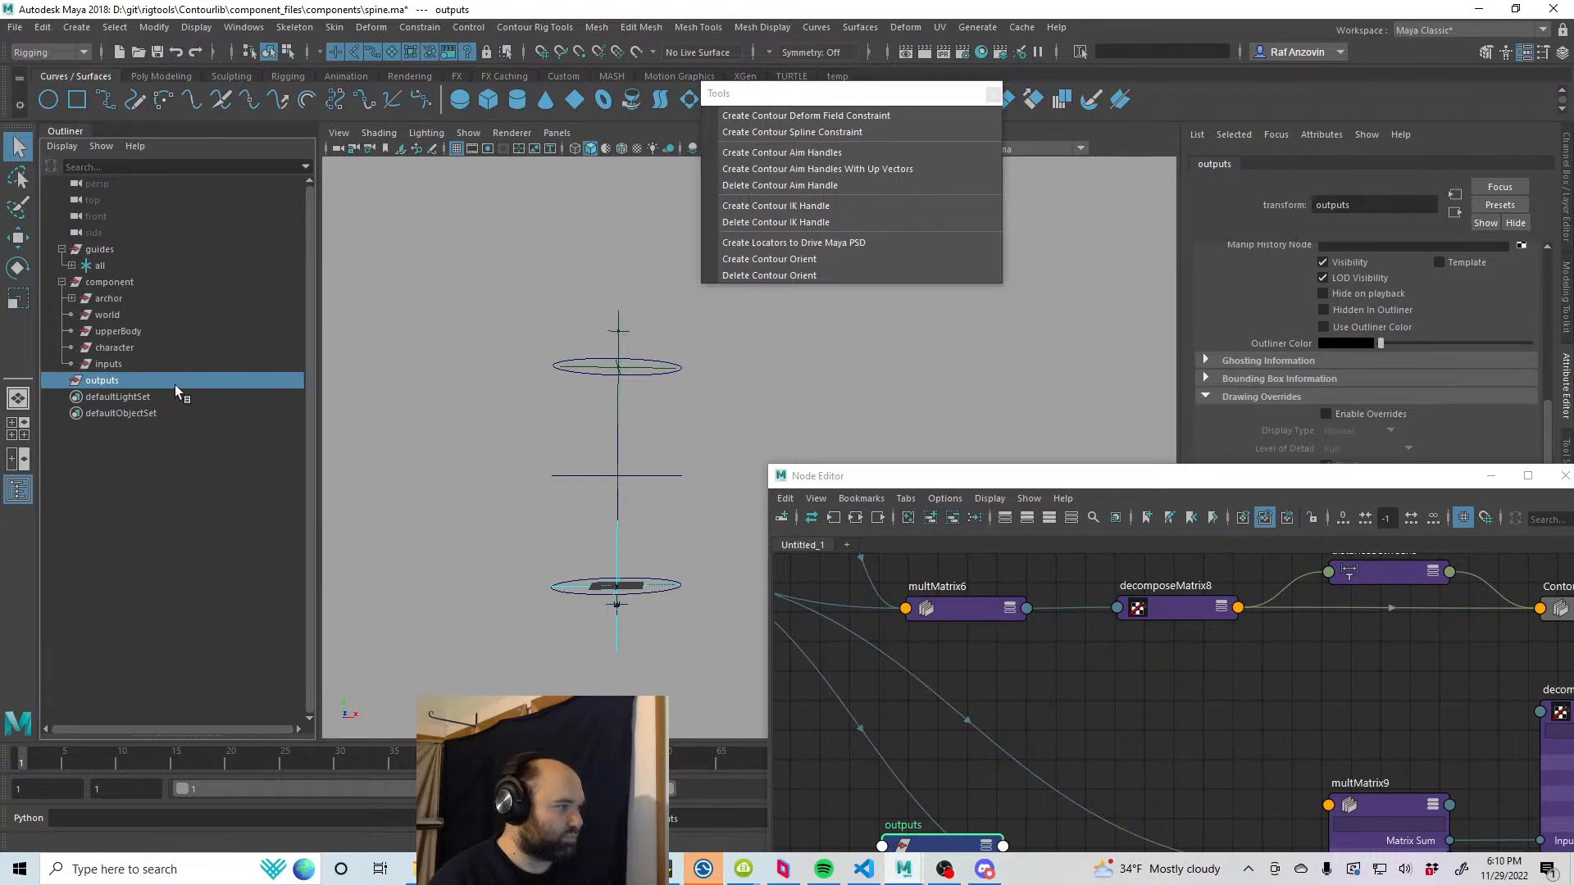
pyautogui.moveTo(175, 385); pyautogui.dragTo(154, 280, button='middle')
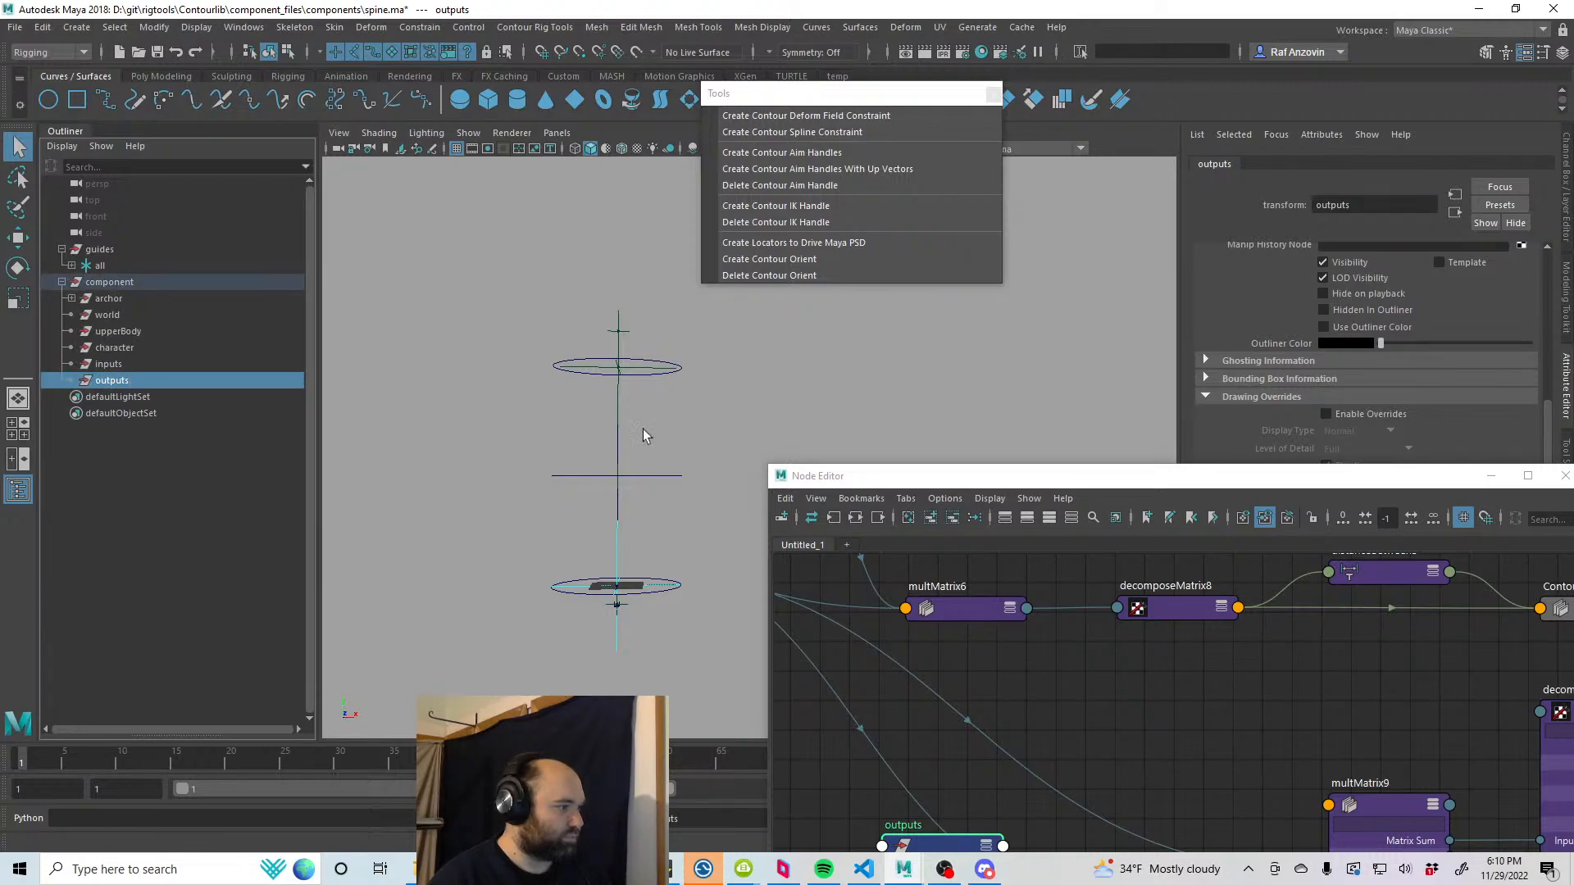
# Step: Close the Node Editor and examine the extra attributes of the inputs and outputs groups and the chest overshoot guide
pyautogui.moveTo(1003, 476); pyautogui.dragTo(1175, 689)
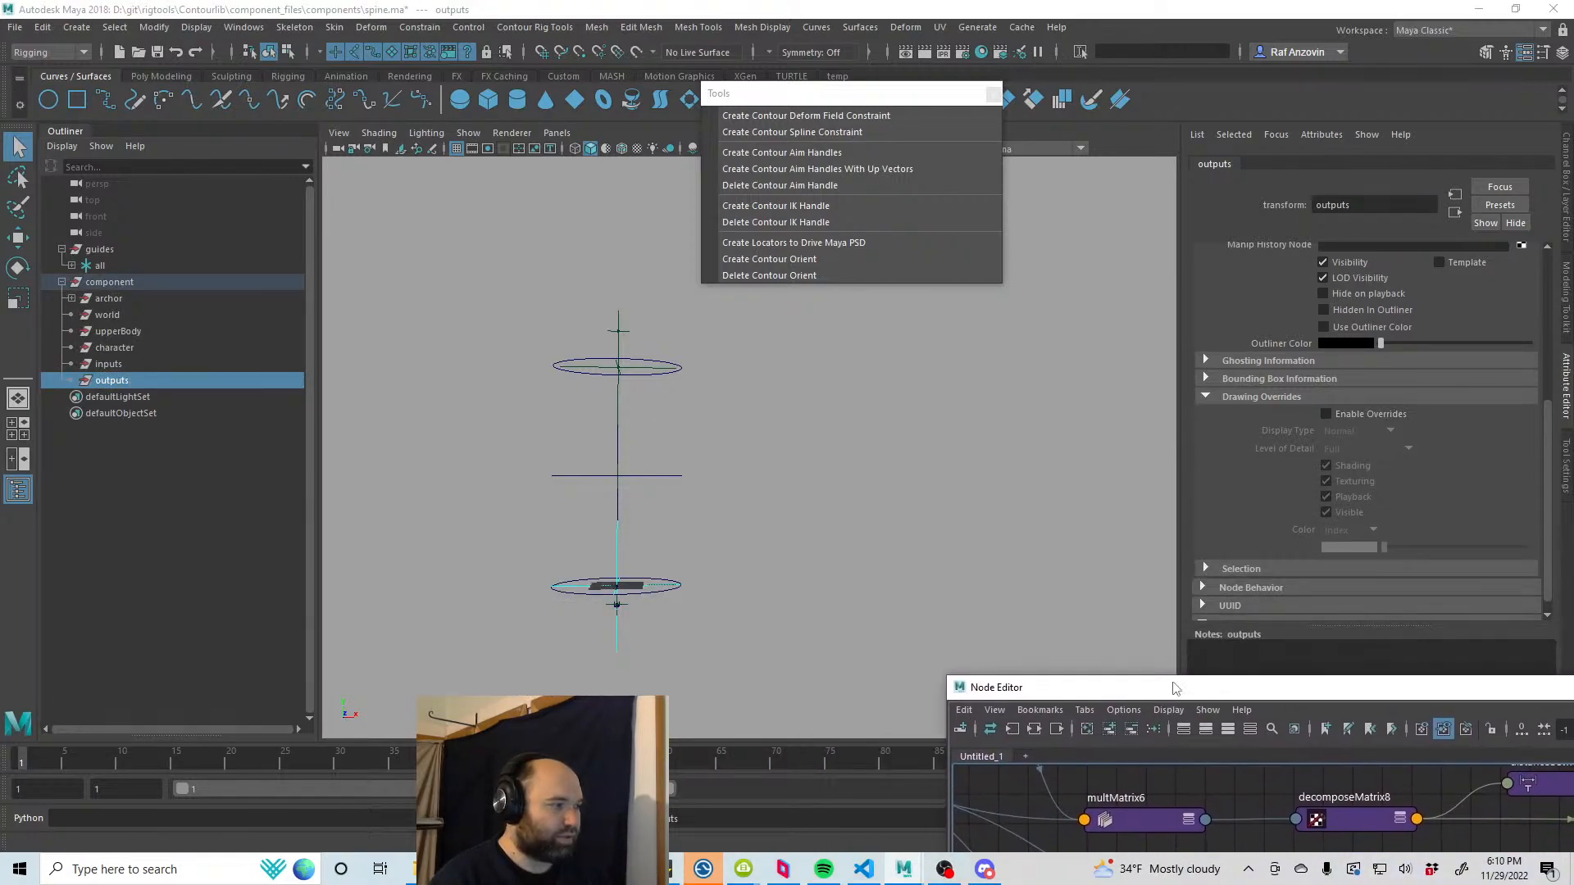
pyautogui.click(113, 365)
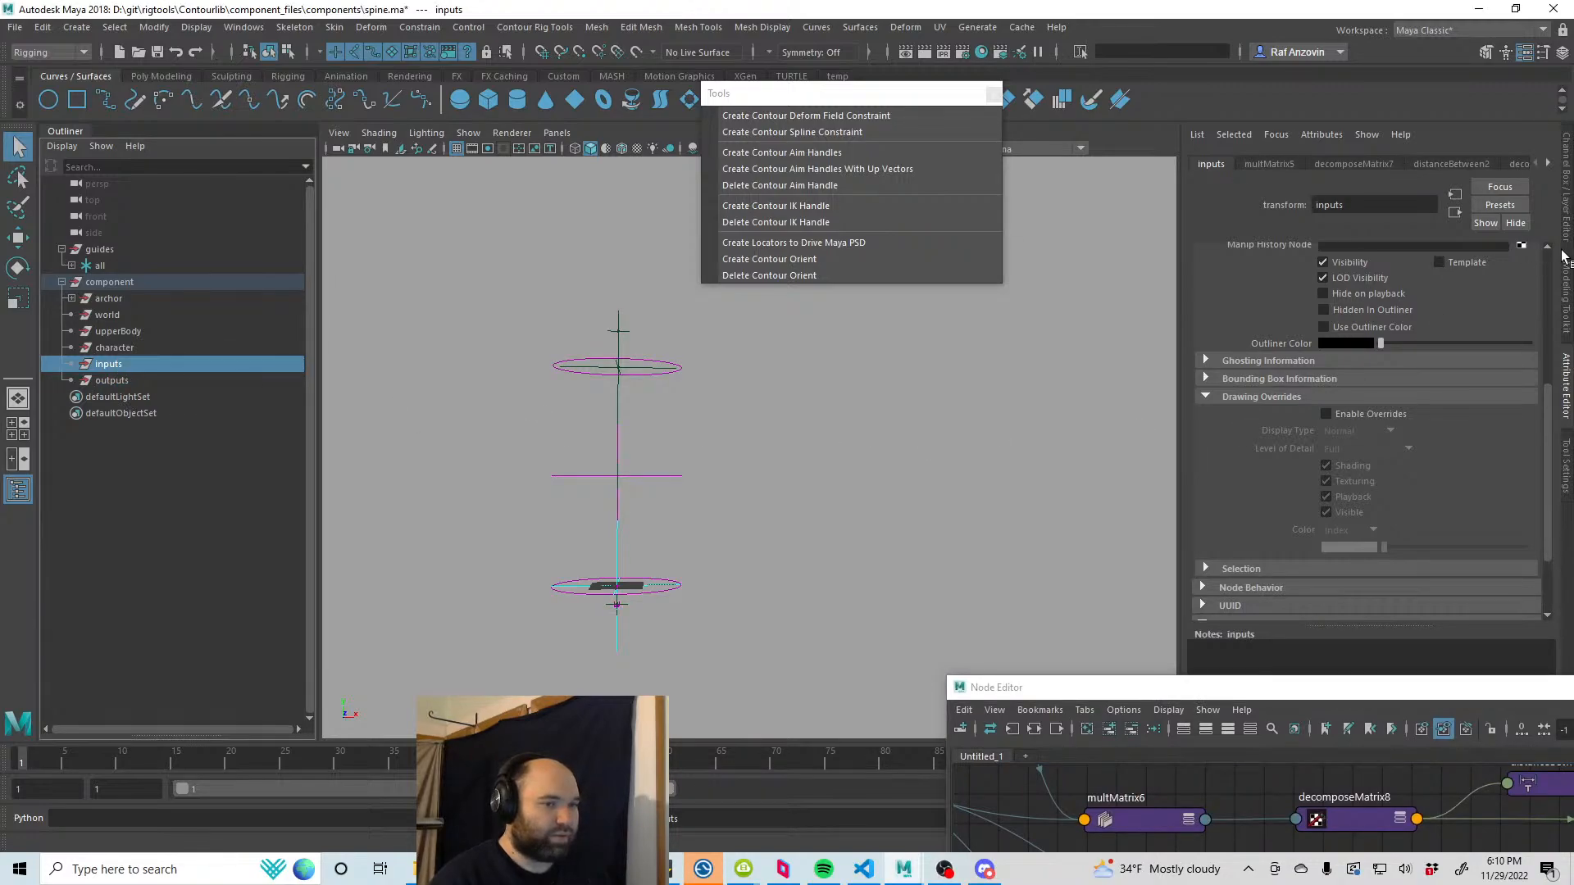
pyautogui.moveTo(1215, 691); pyautogui.dragTo(807, 538)
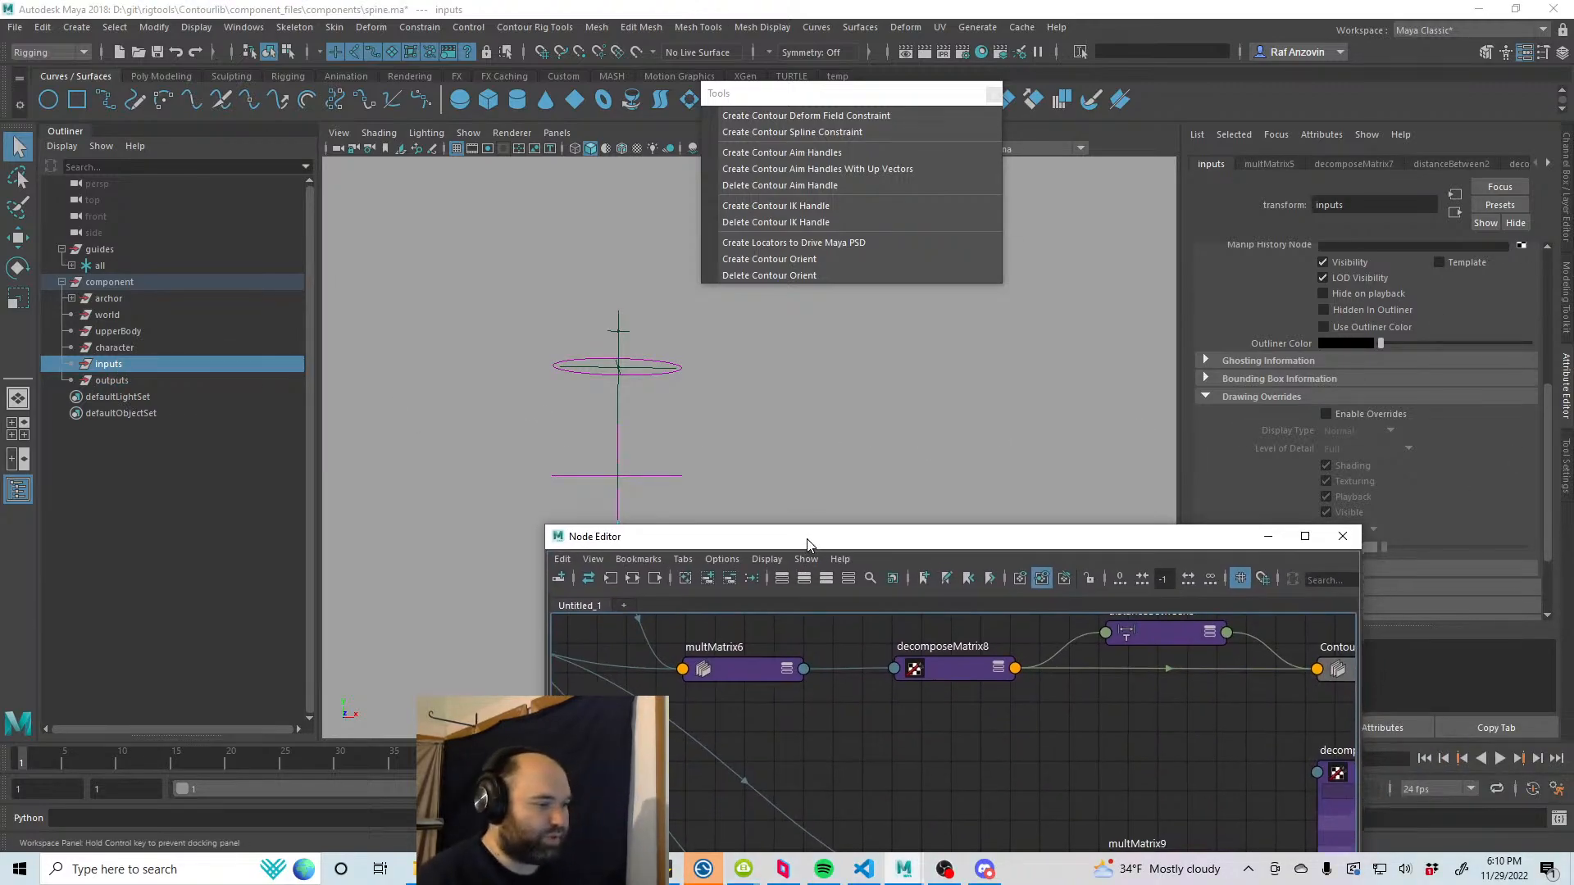
pyautogui.click(1336, 535)
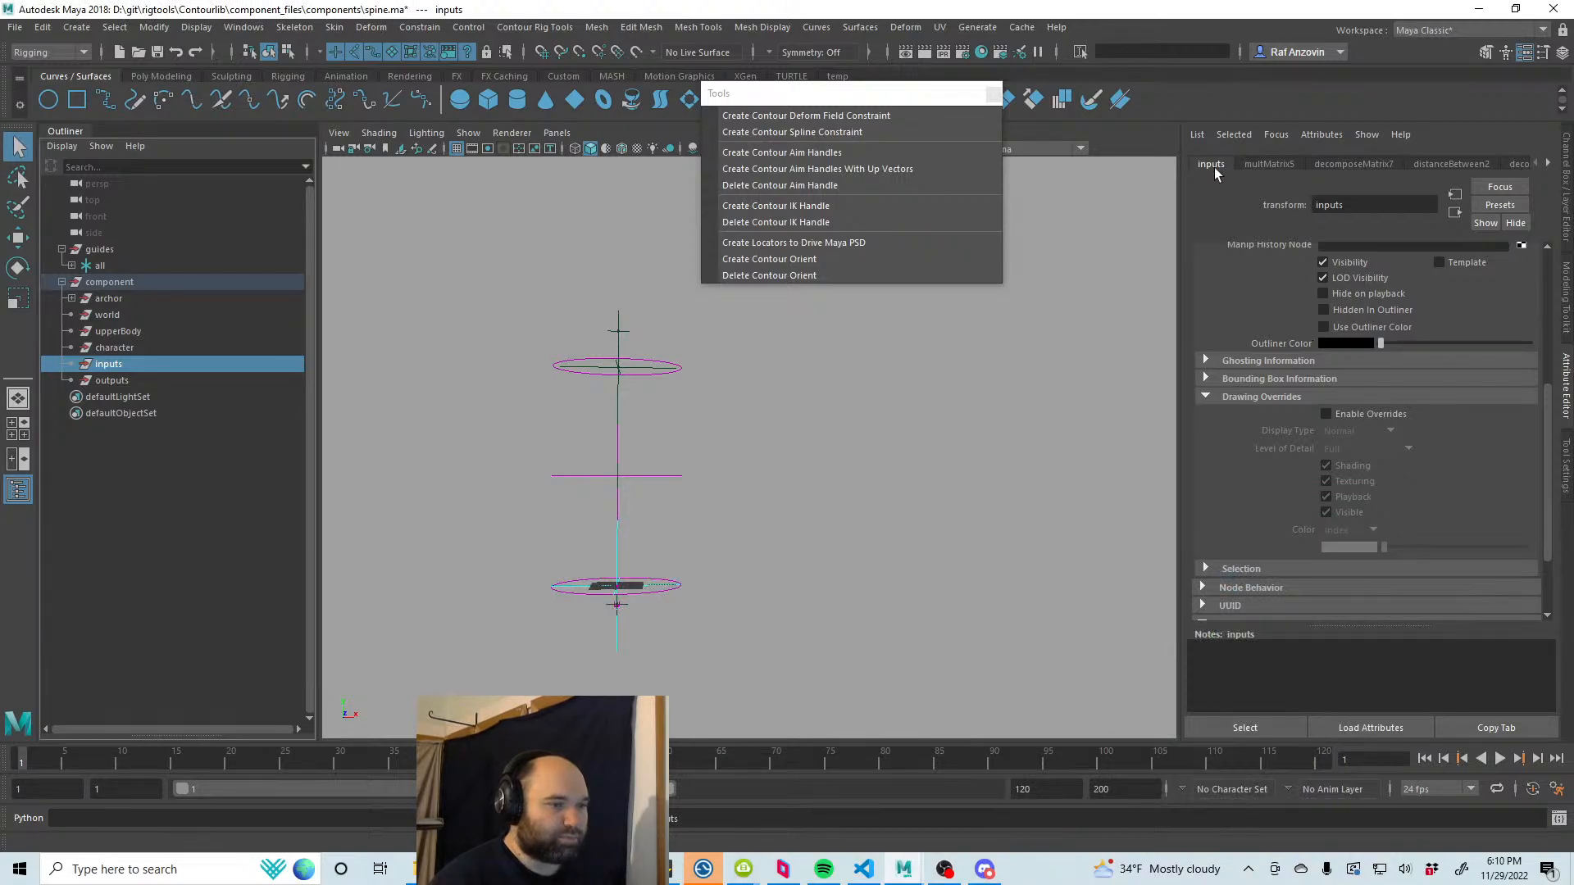
pyautogui.scroll(-3, 1260, 487)
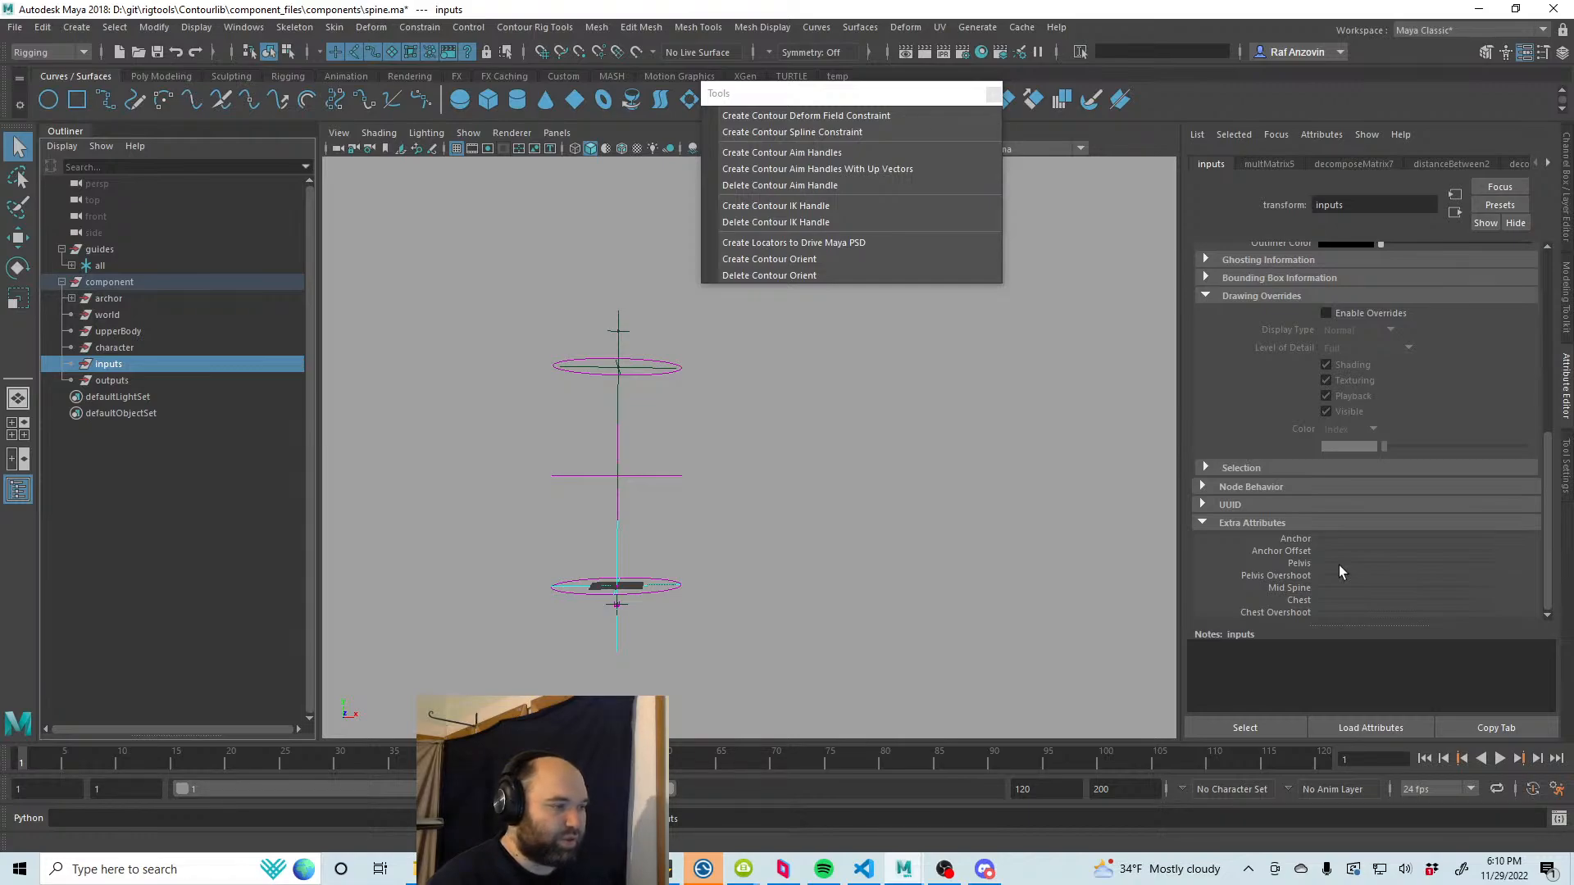
pyautogui.click(621, 331)
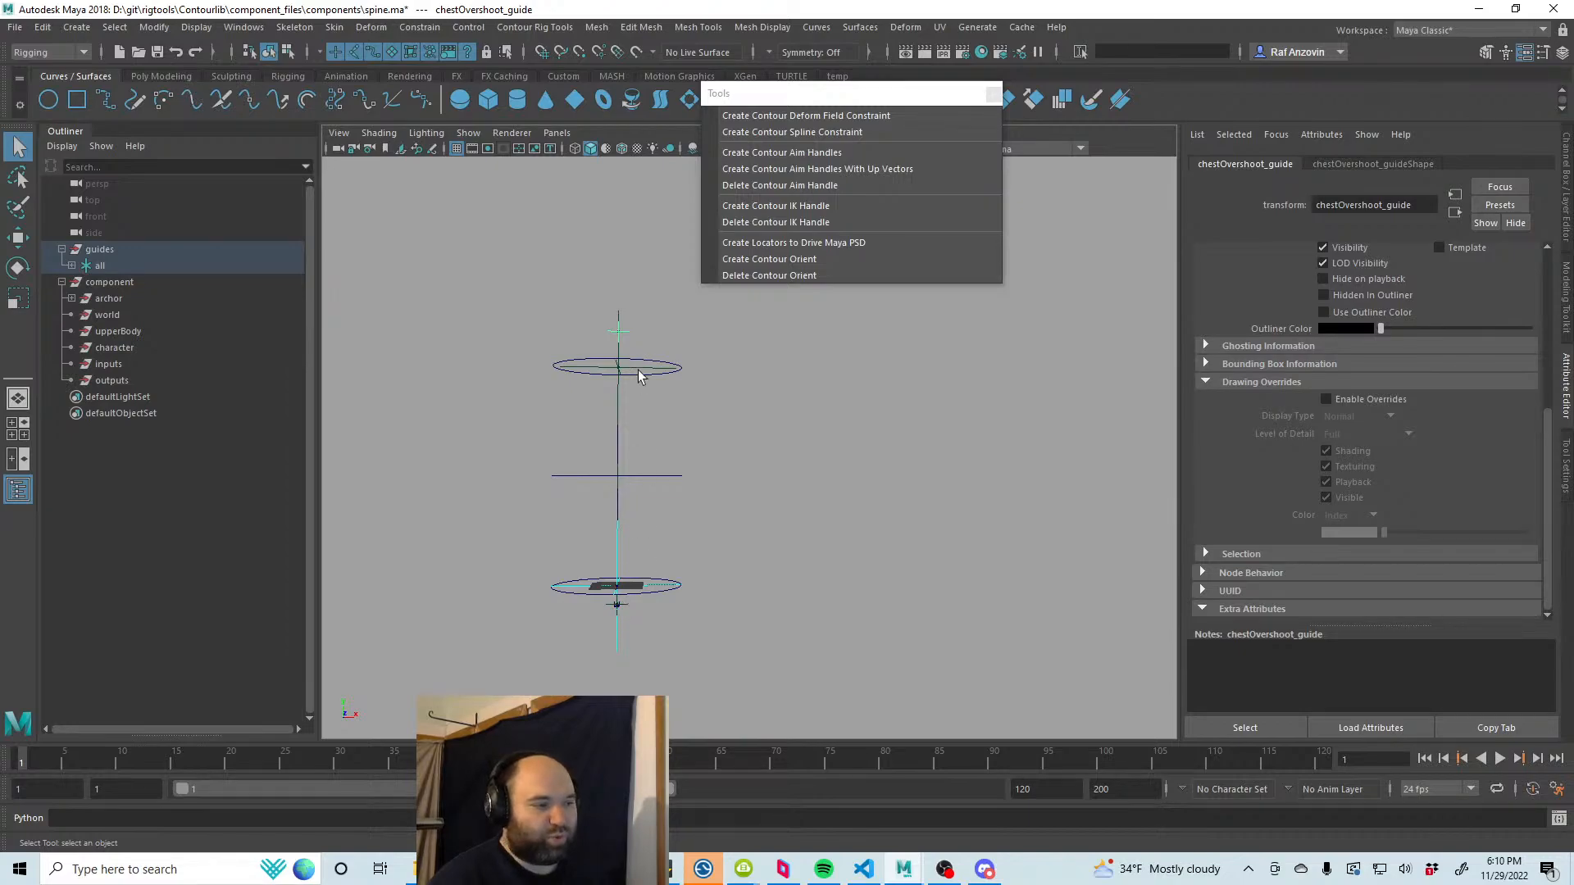
pyautogui.click(218, 382)
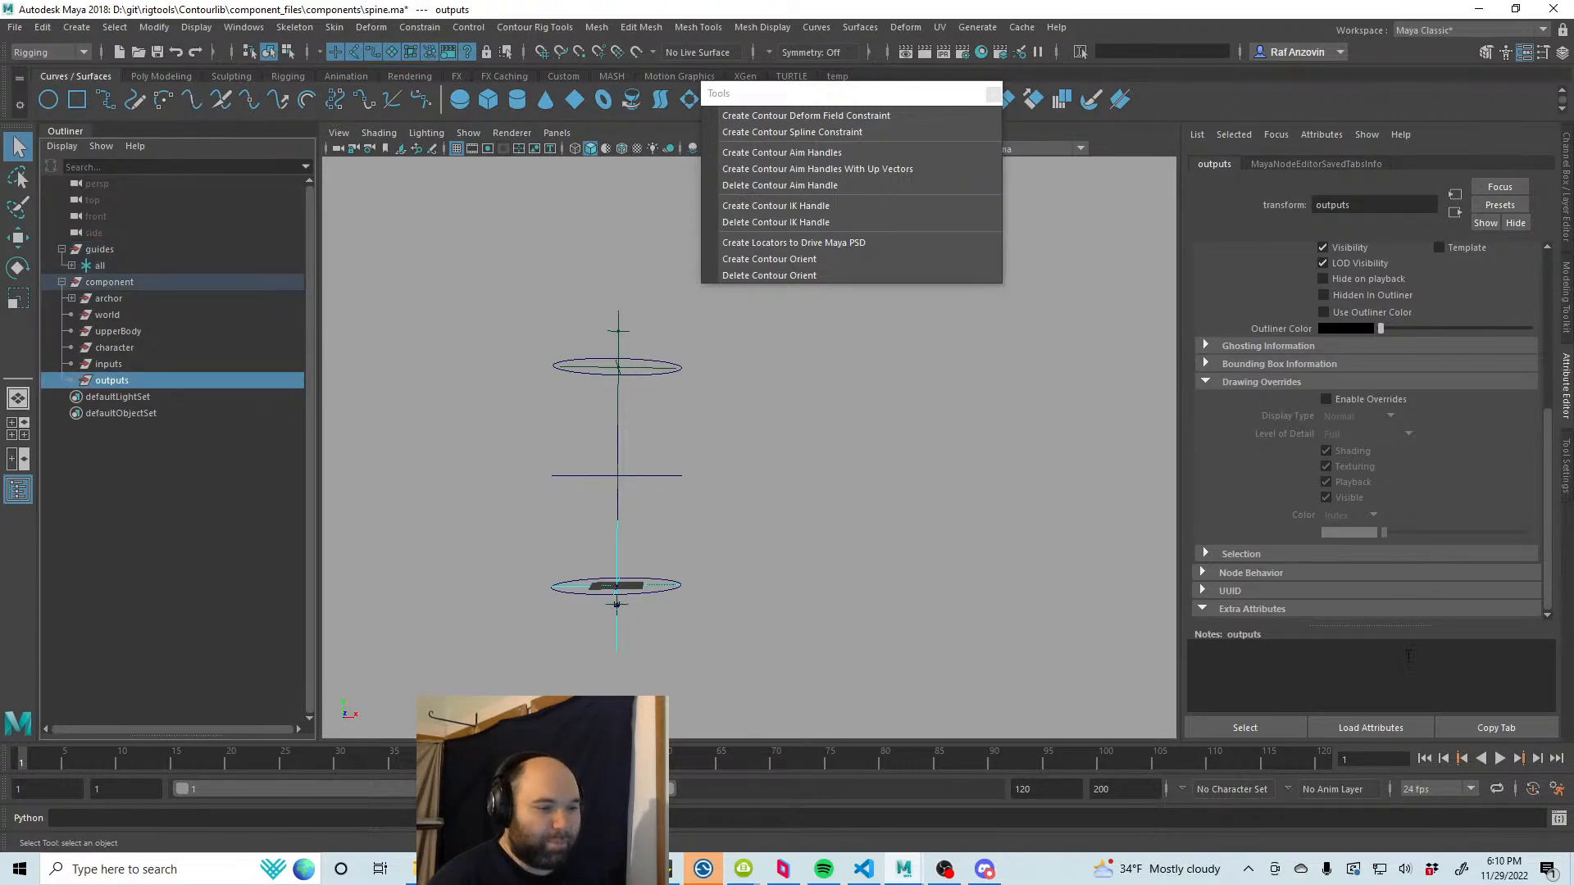
pyautogui.click(1256, 608)
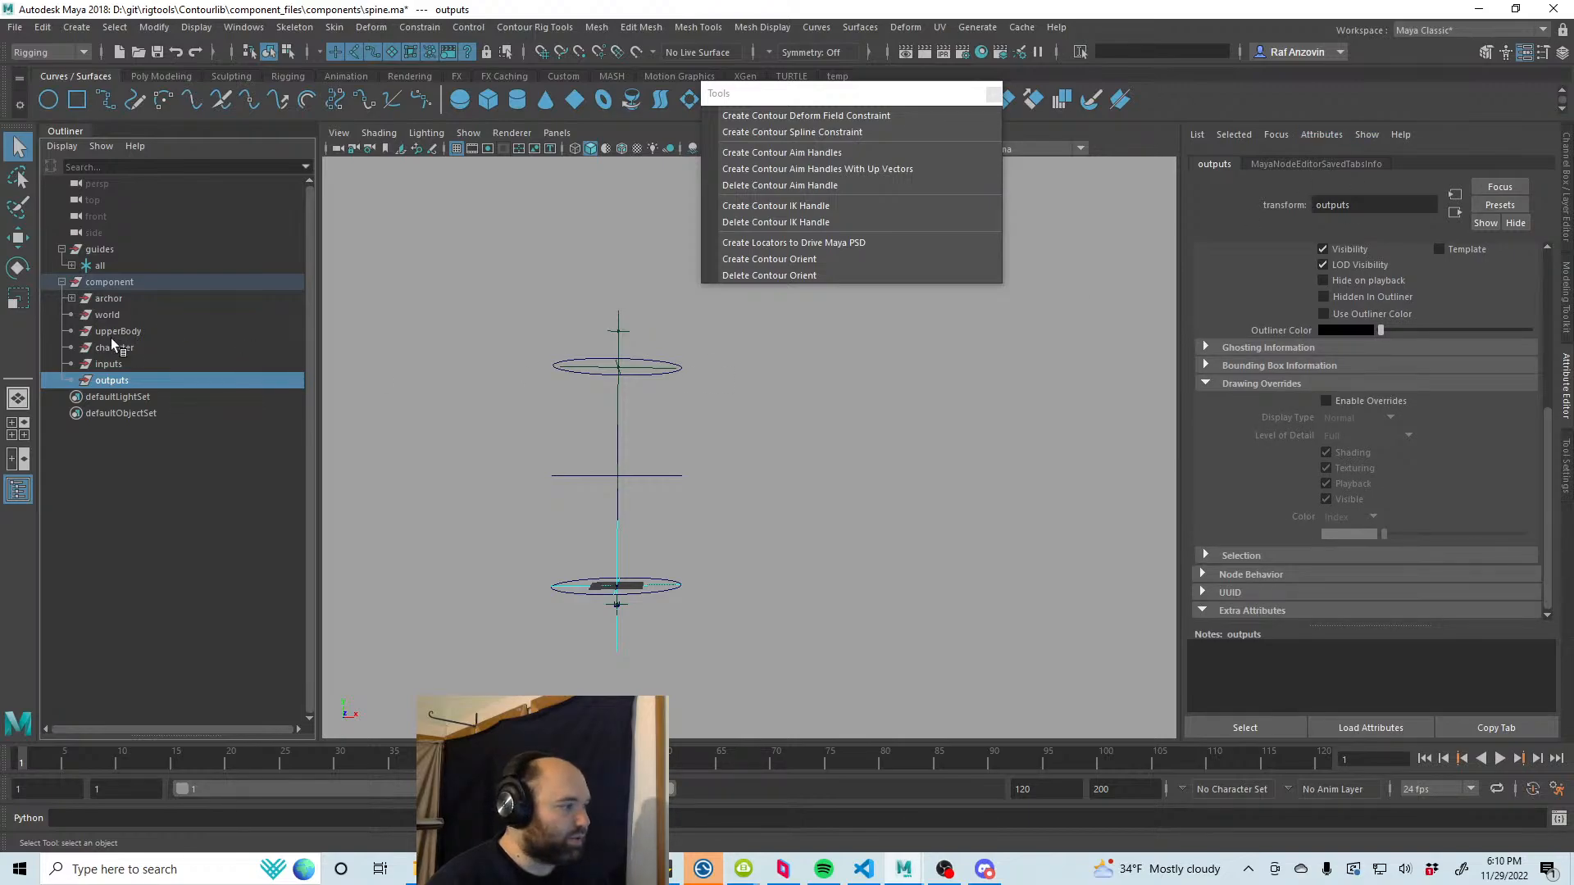
pyautogui.click(108, 364)
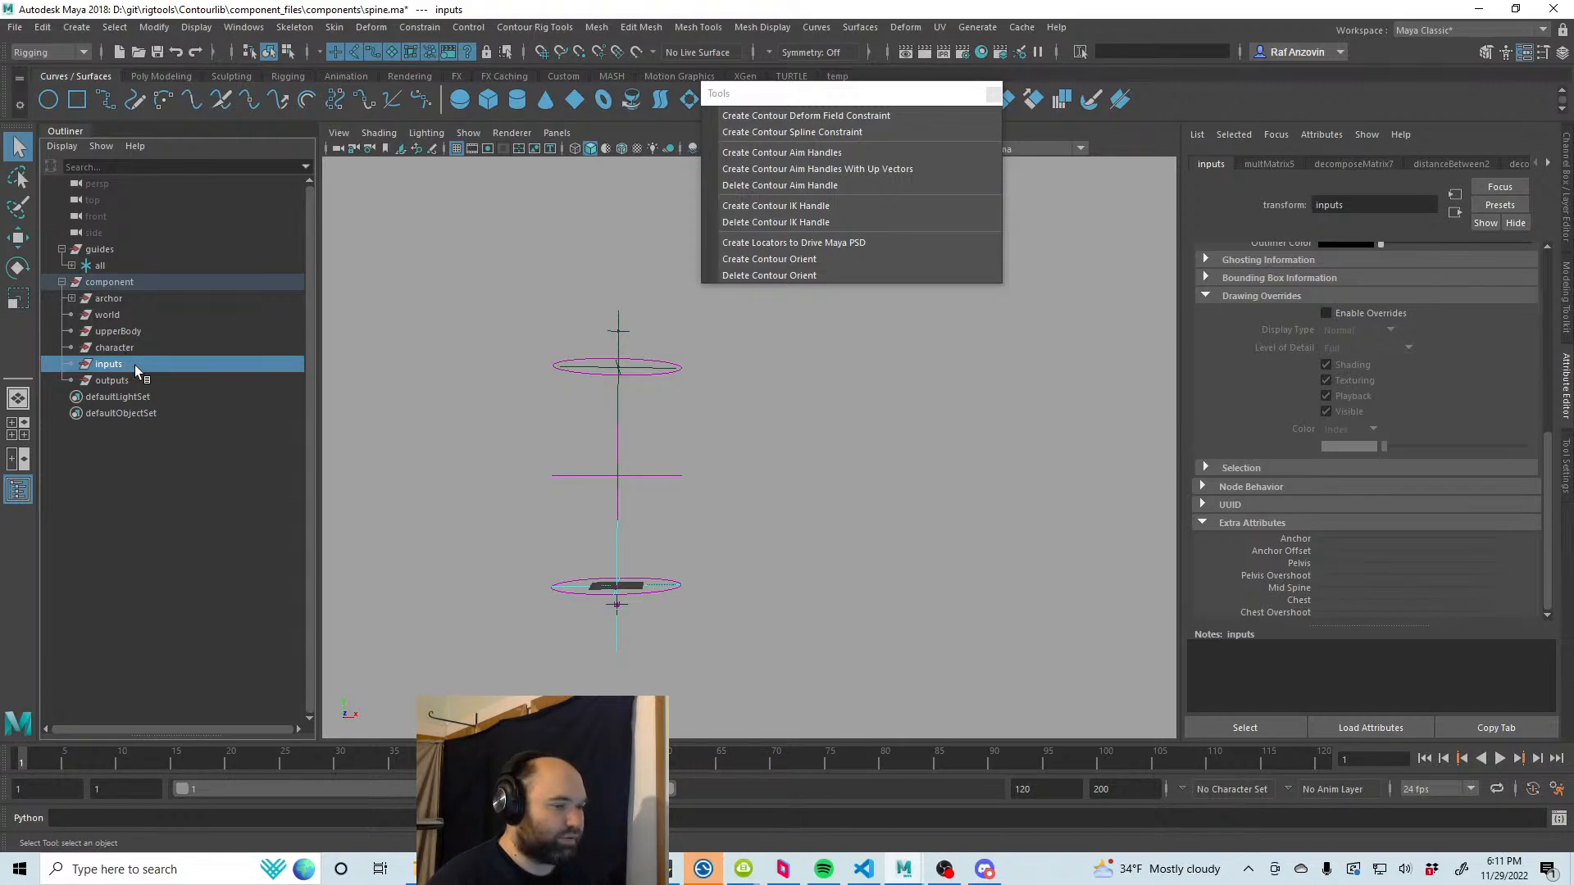
# Step: Try to add a 'pelvis' attribute by running a Python selected().addAttr call with datatype='matrix'
pyautogui.click(70, 818)
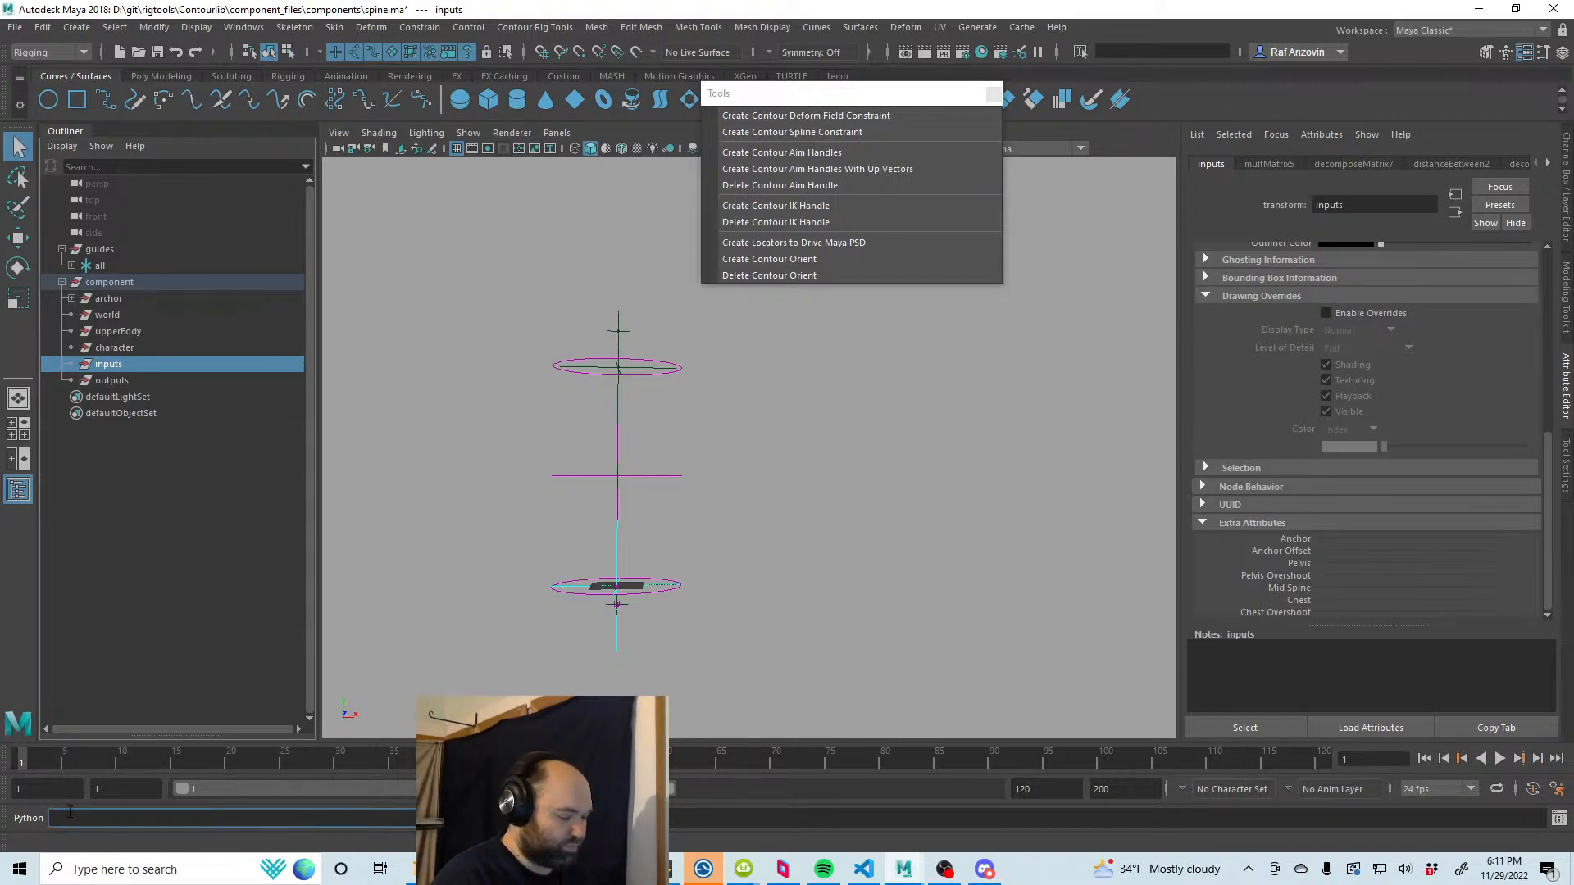
pyautogui.write("pa.selected().addAttr('pelvis', datatype='matrix")
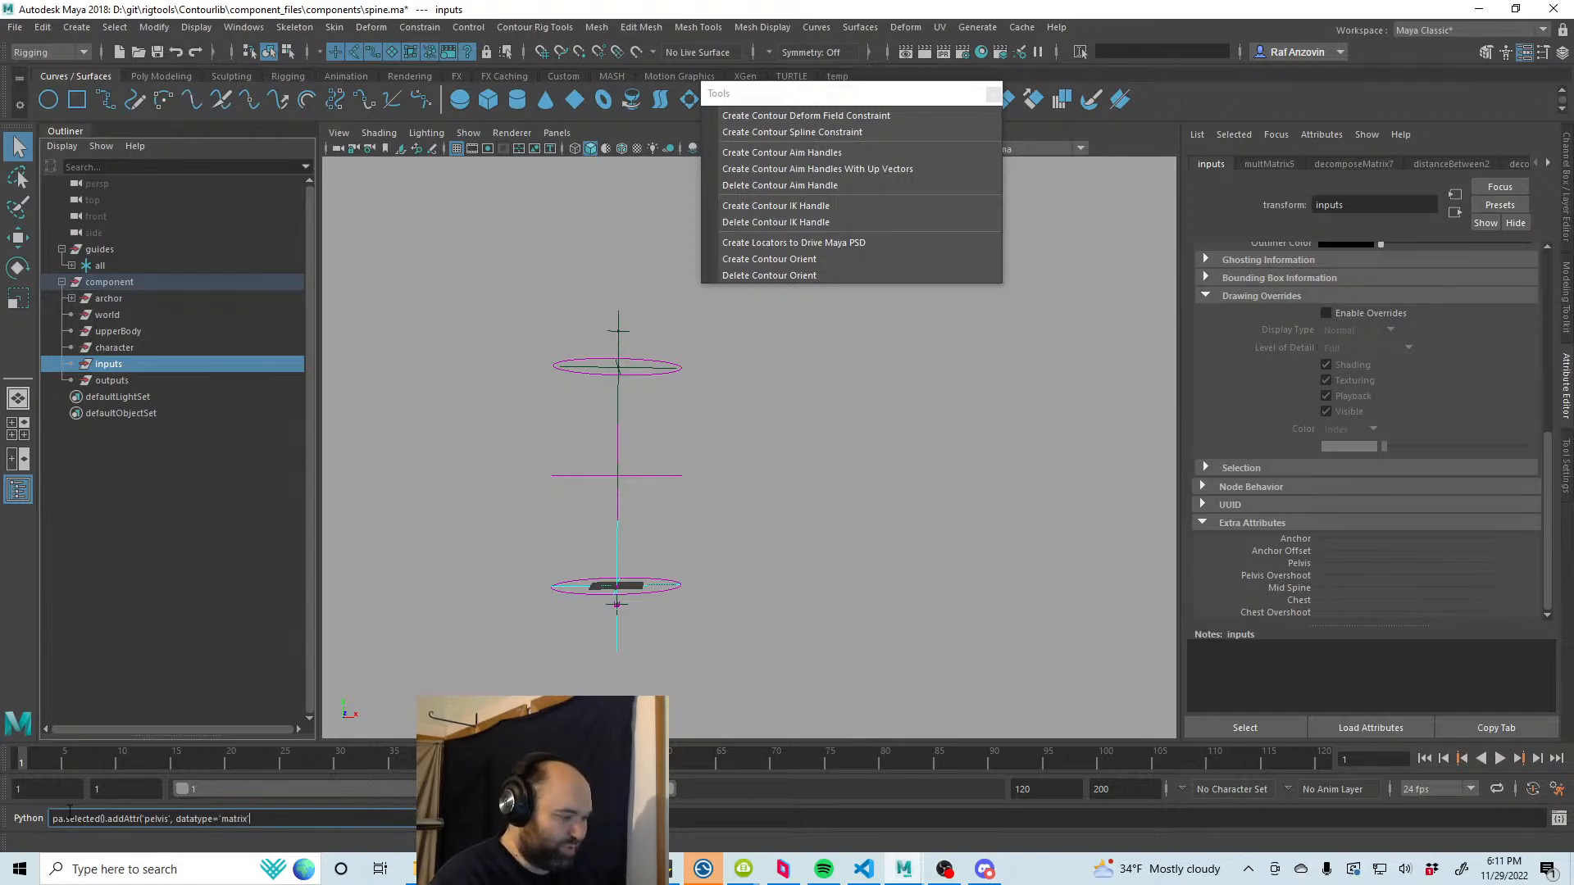
pyautogui.press('Return')
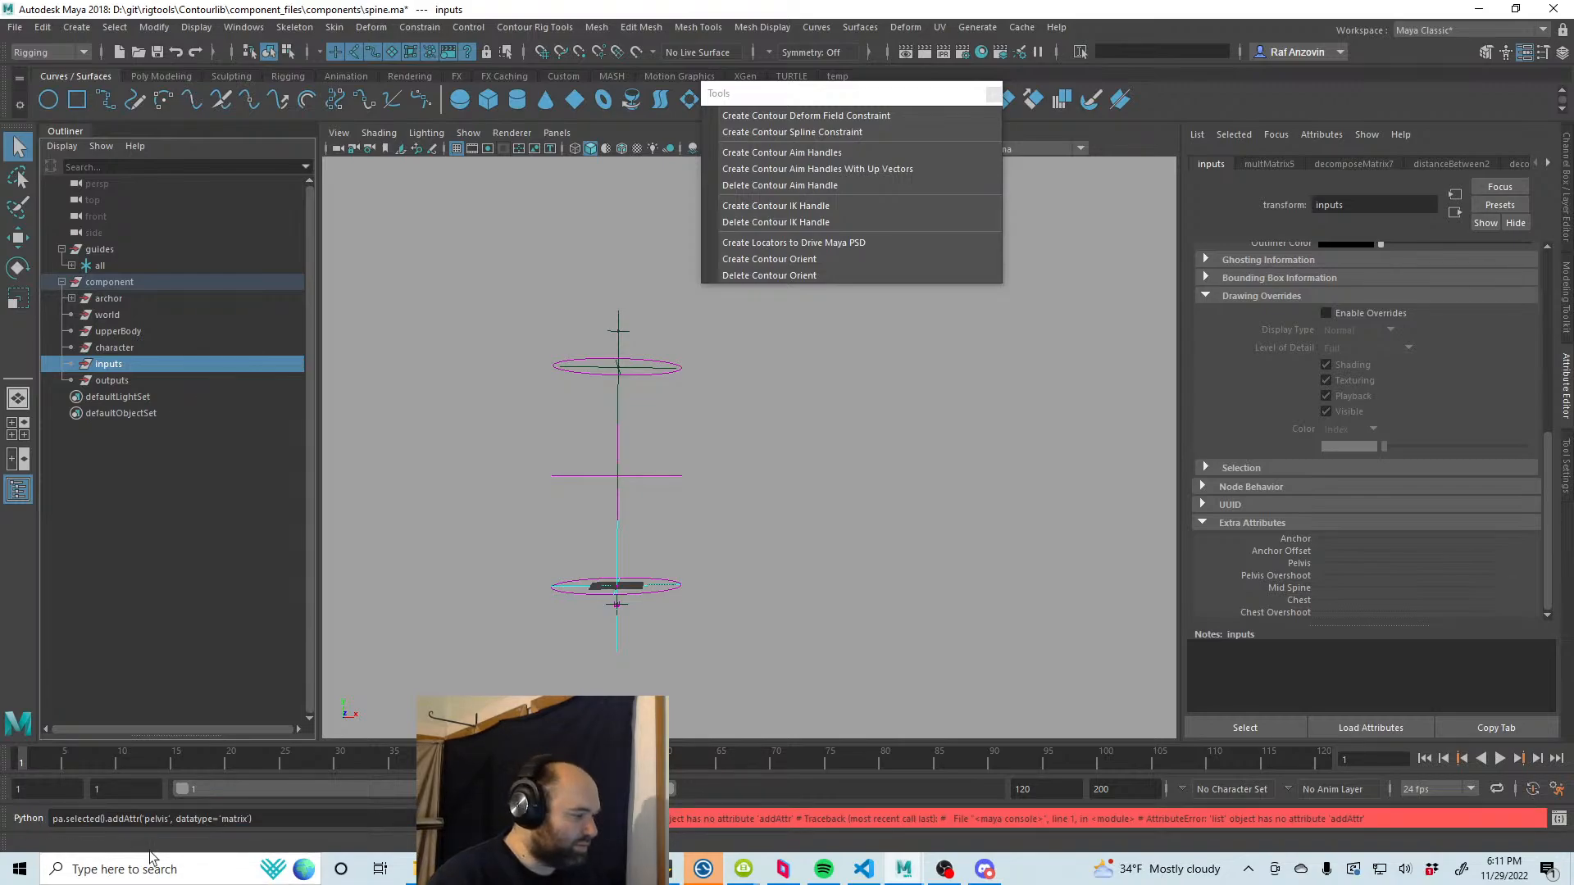
# Step: Select the outputs group, index the command's selection with [0], and run the addAttr call again
pyautogui.click(131, 381)
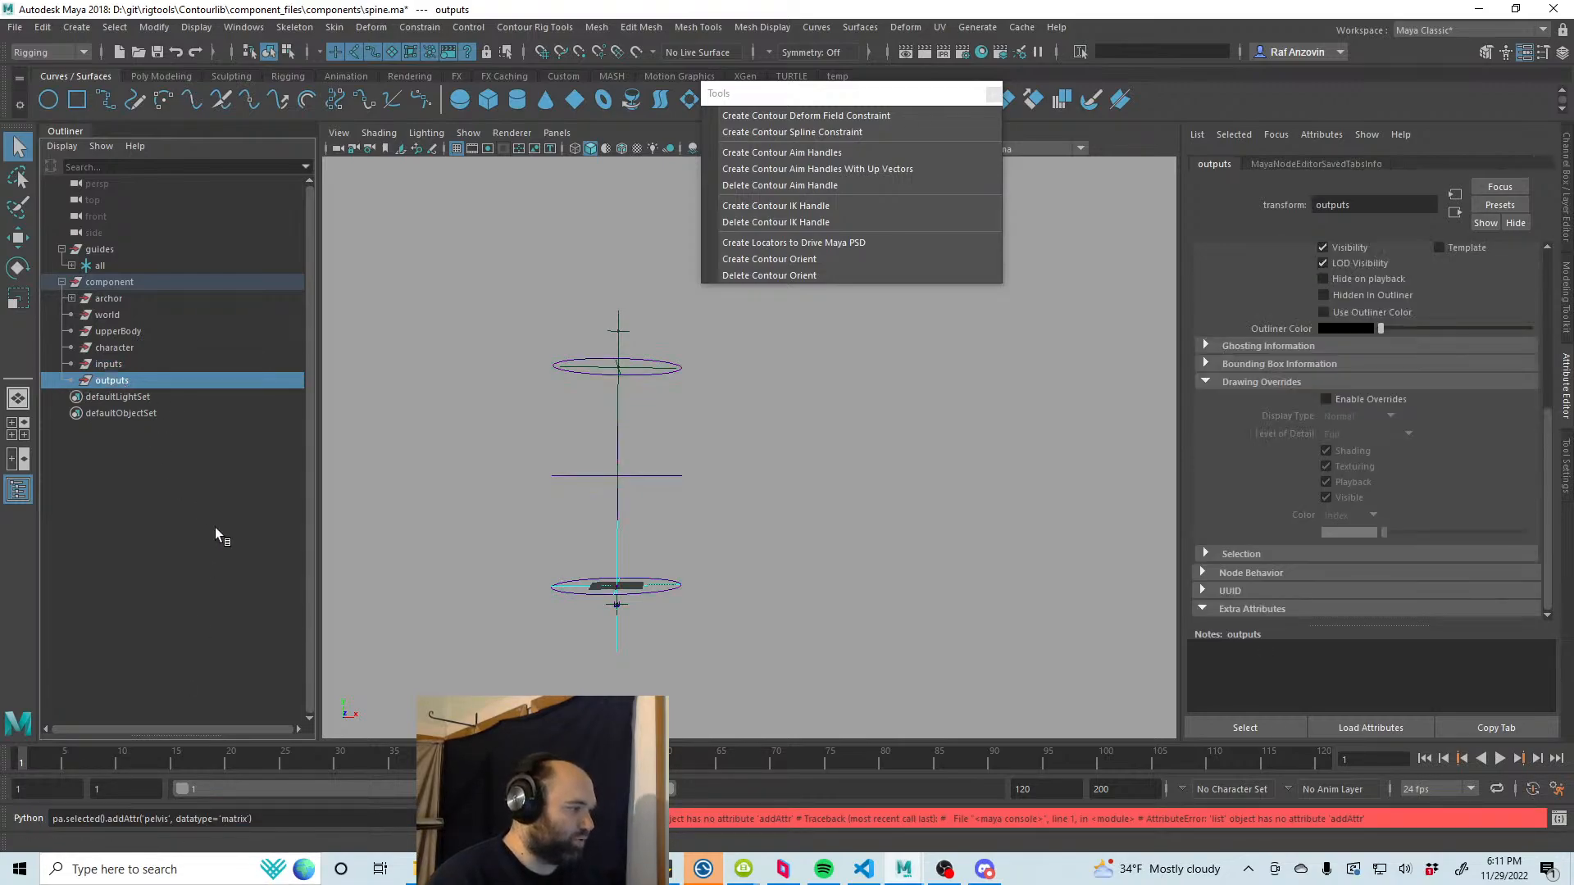
pyautogui.click(109, 818)
pyautogui.write('[0]')
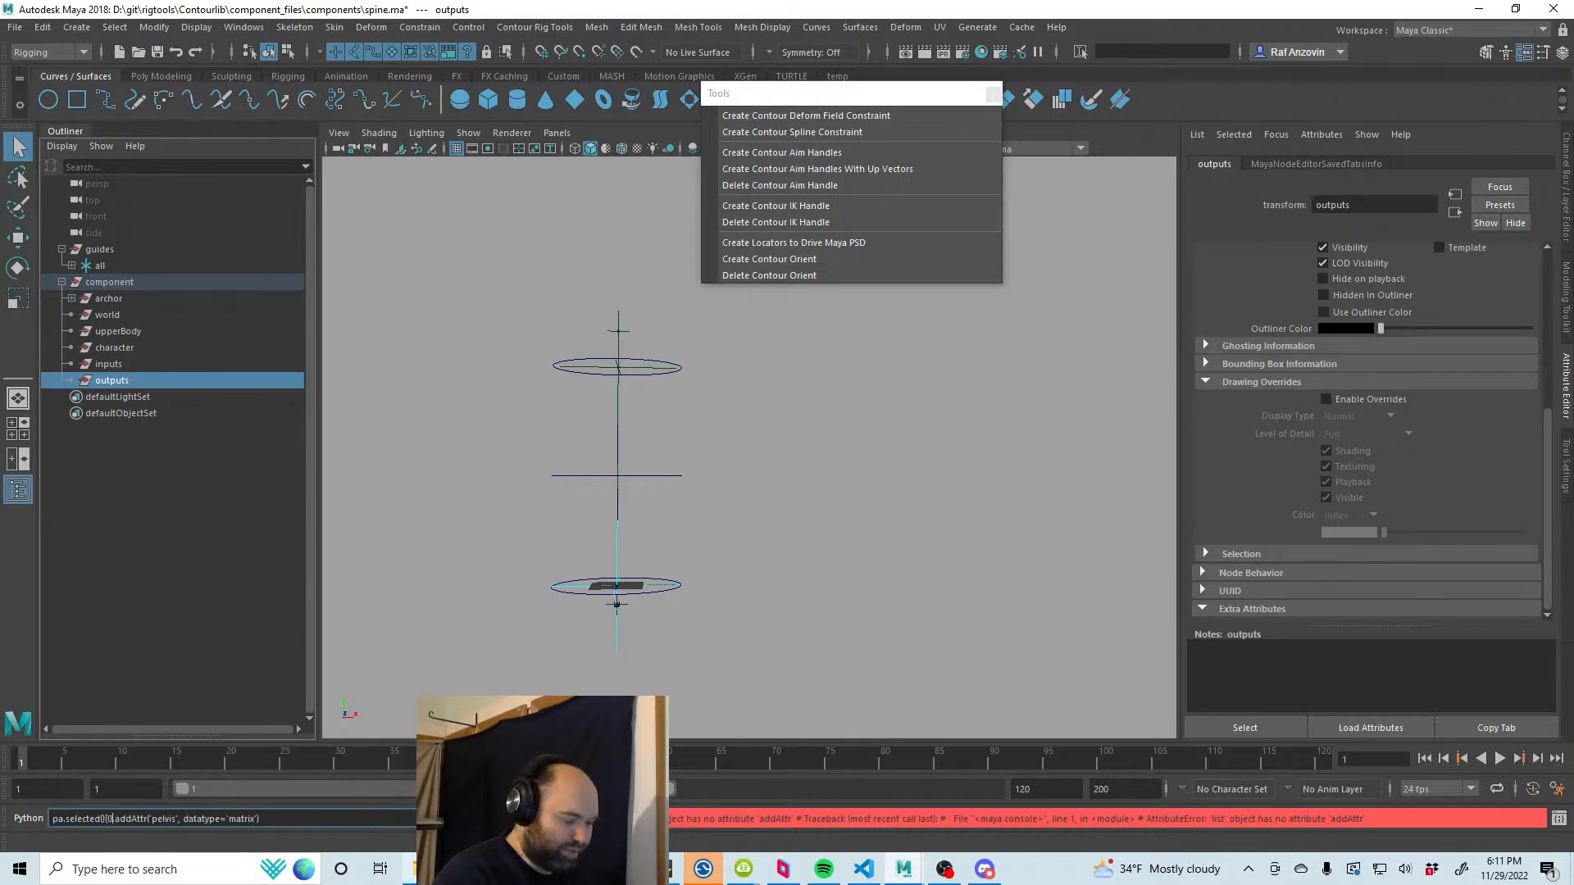
pyautogui.press('Return')
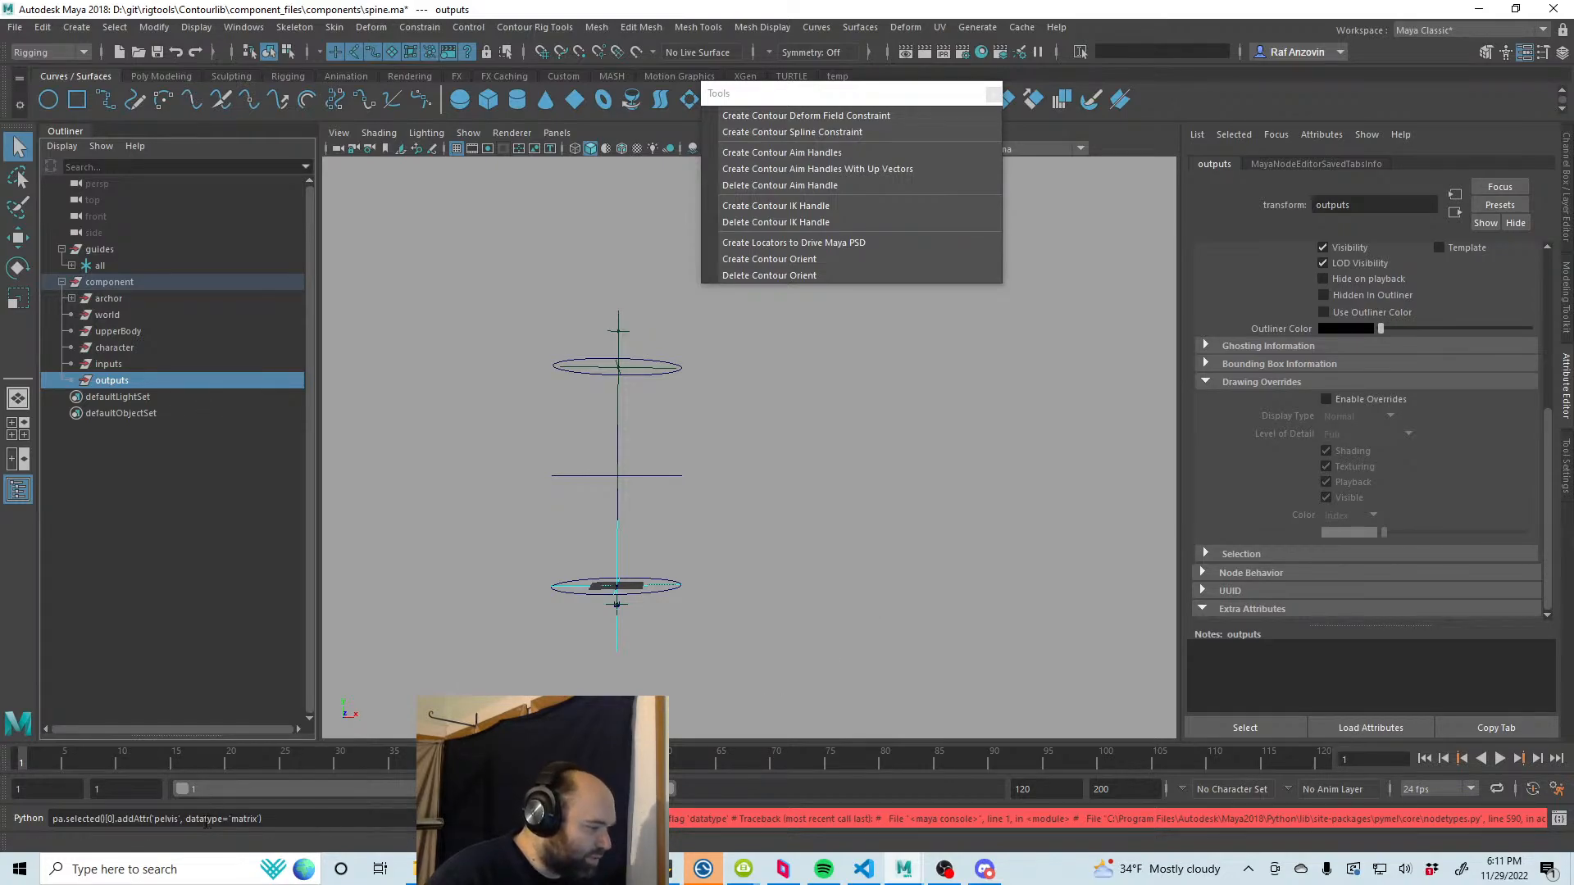
# Step: Correct the command's keyword to dataType and run it to add the 'pelvis' matrix attribute to outputs
pyautogui.click(359, 820)
pyautogui.press('BackSpace')
pyautogui.write('t')
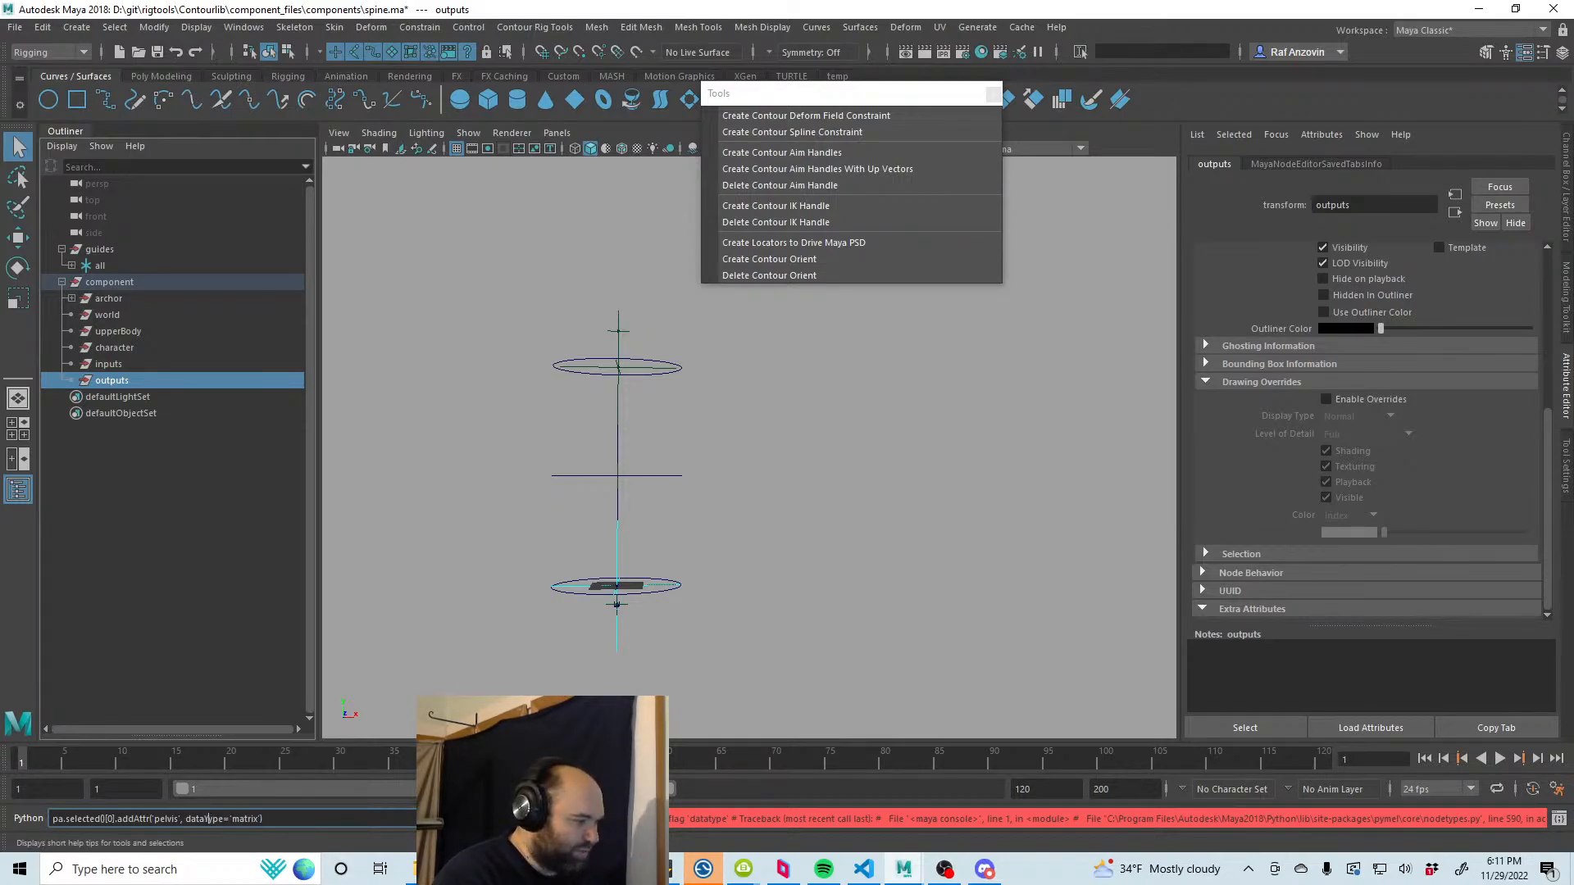
pyautogui.press('BackSpace')
pyautogui.write('T')
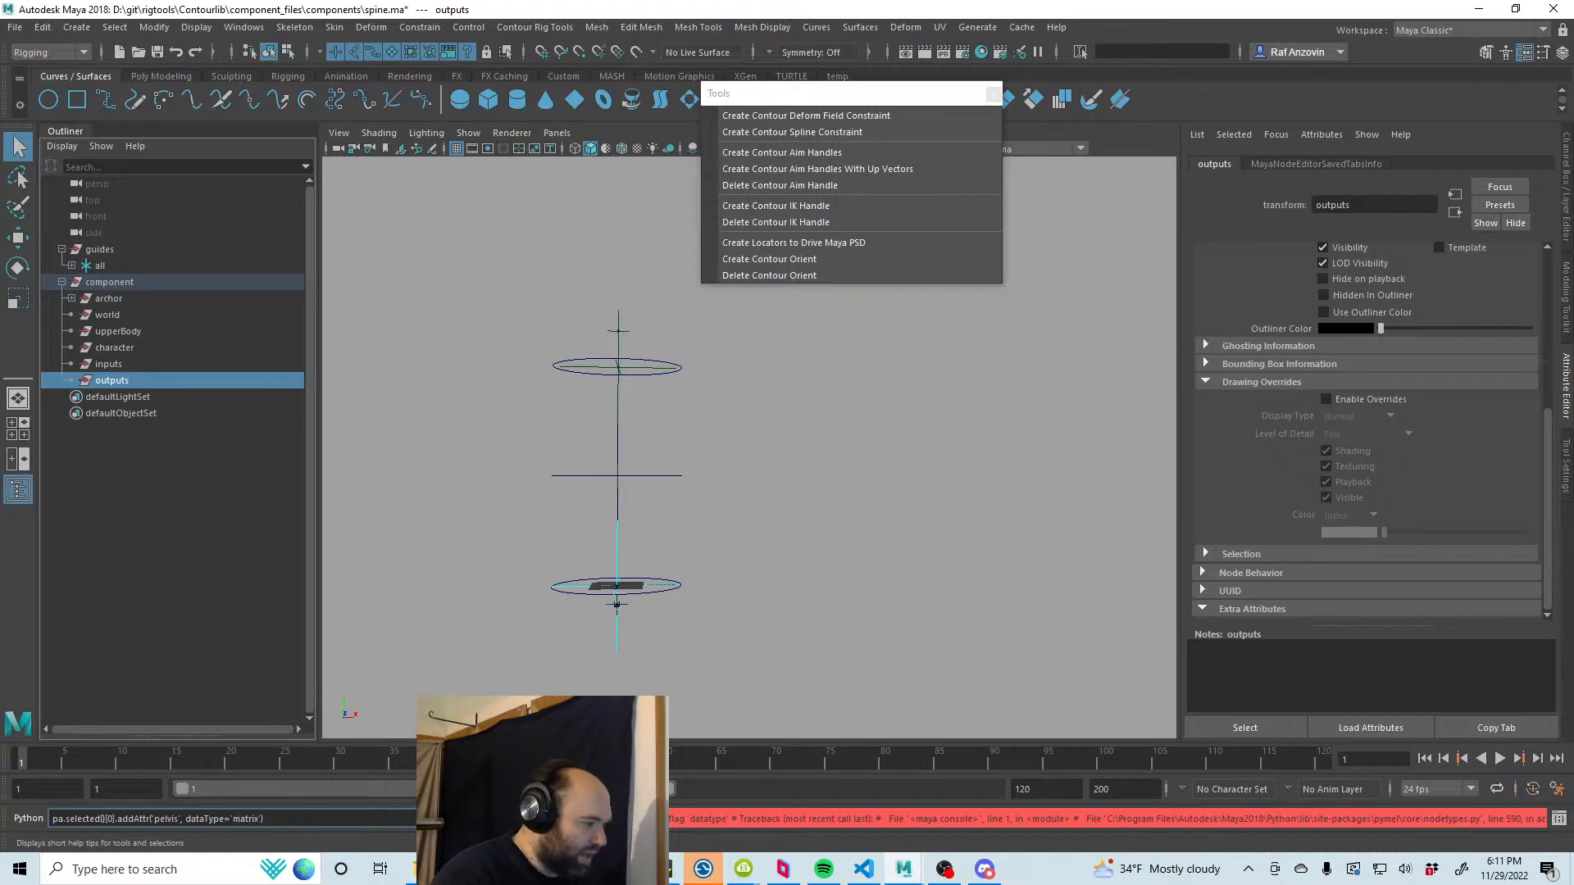
pyautogui.press('Return')
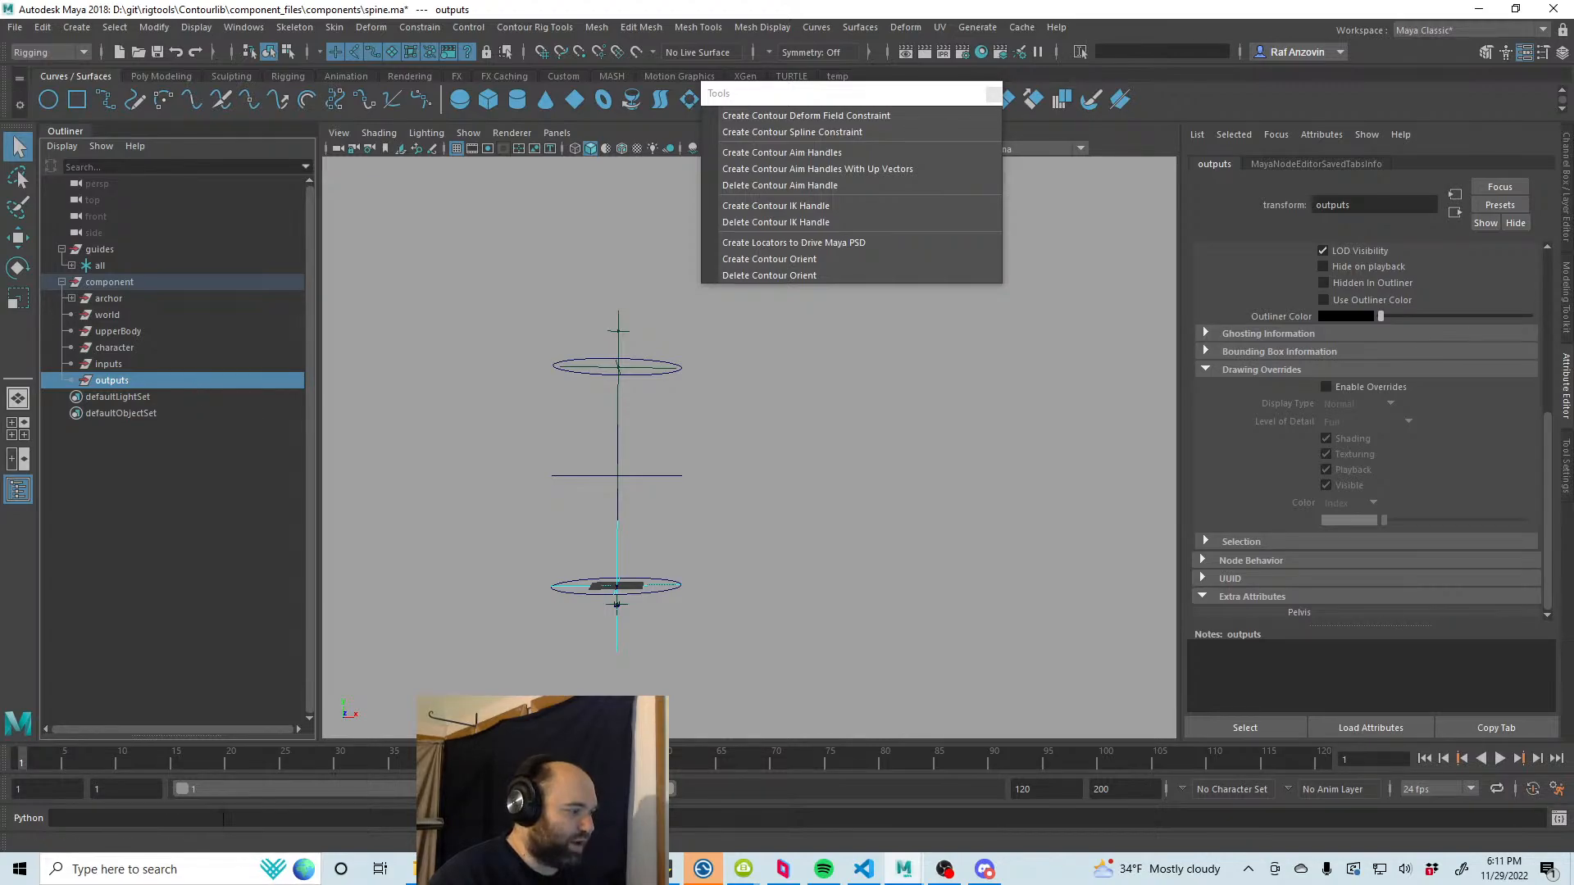
# Step: Recall the last addAttr command, change the attribute name to 'midSpine', and run it to add that matrix attribute to outputs
pyautogui.press('Up')
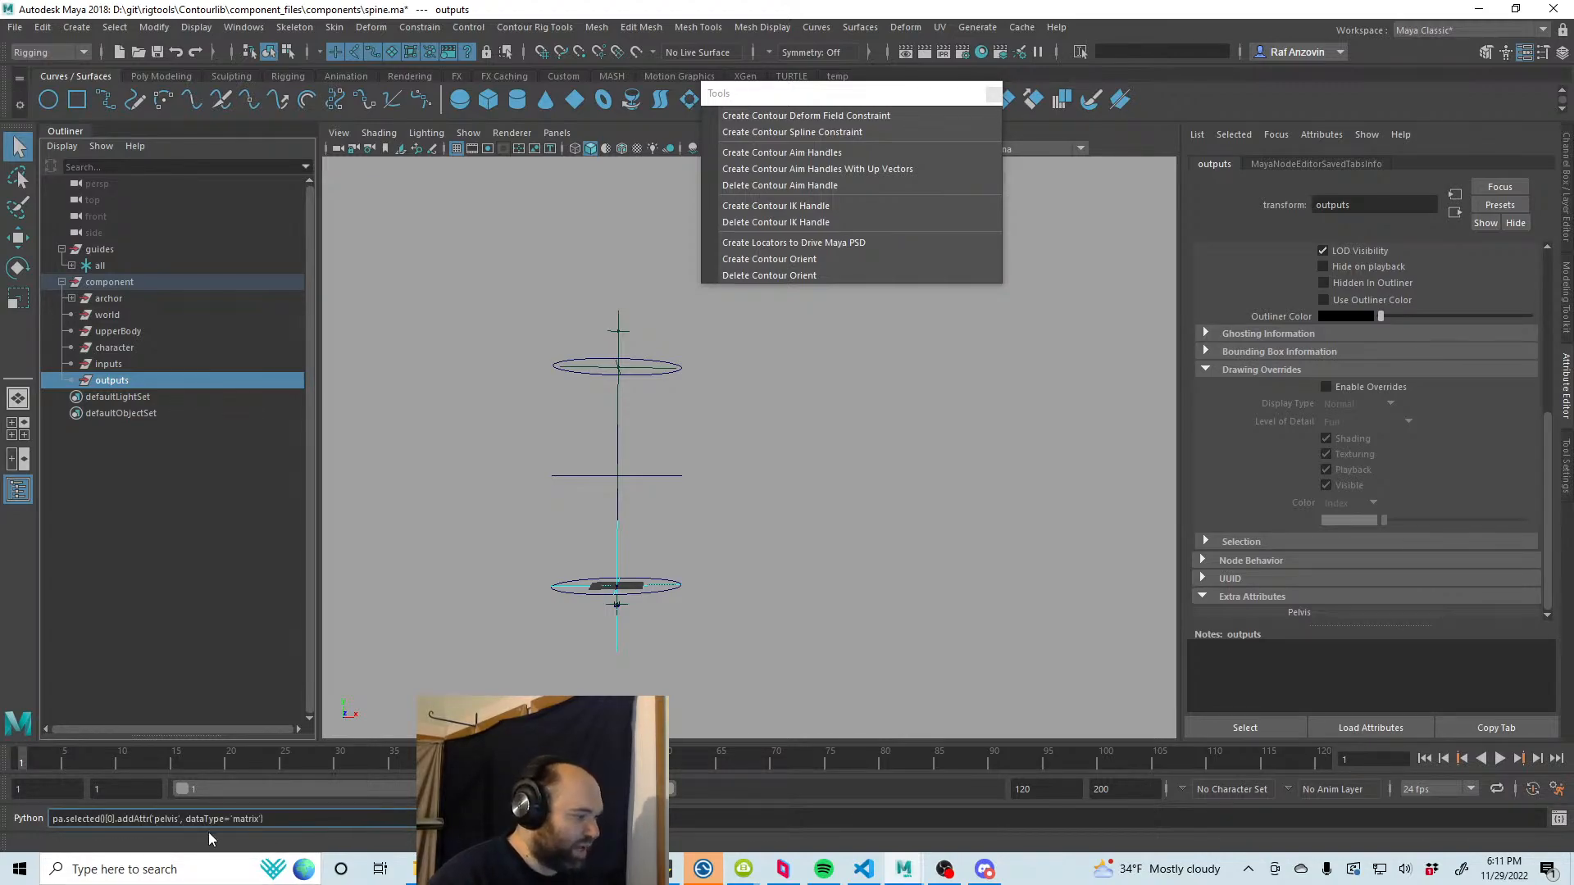
pyautogui.doubleClick(165, 819)
pyautogui.write('midSp')
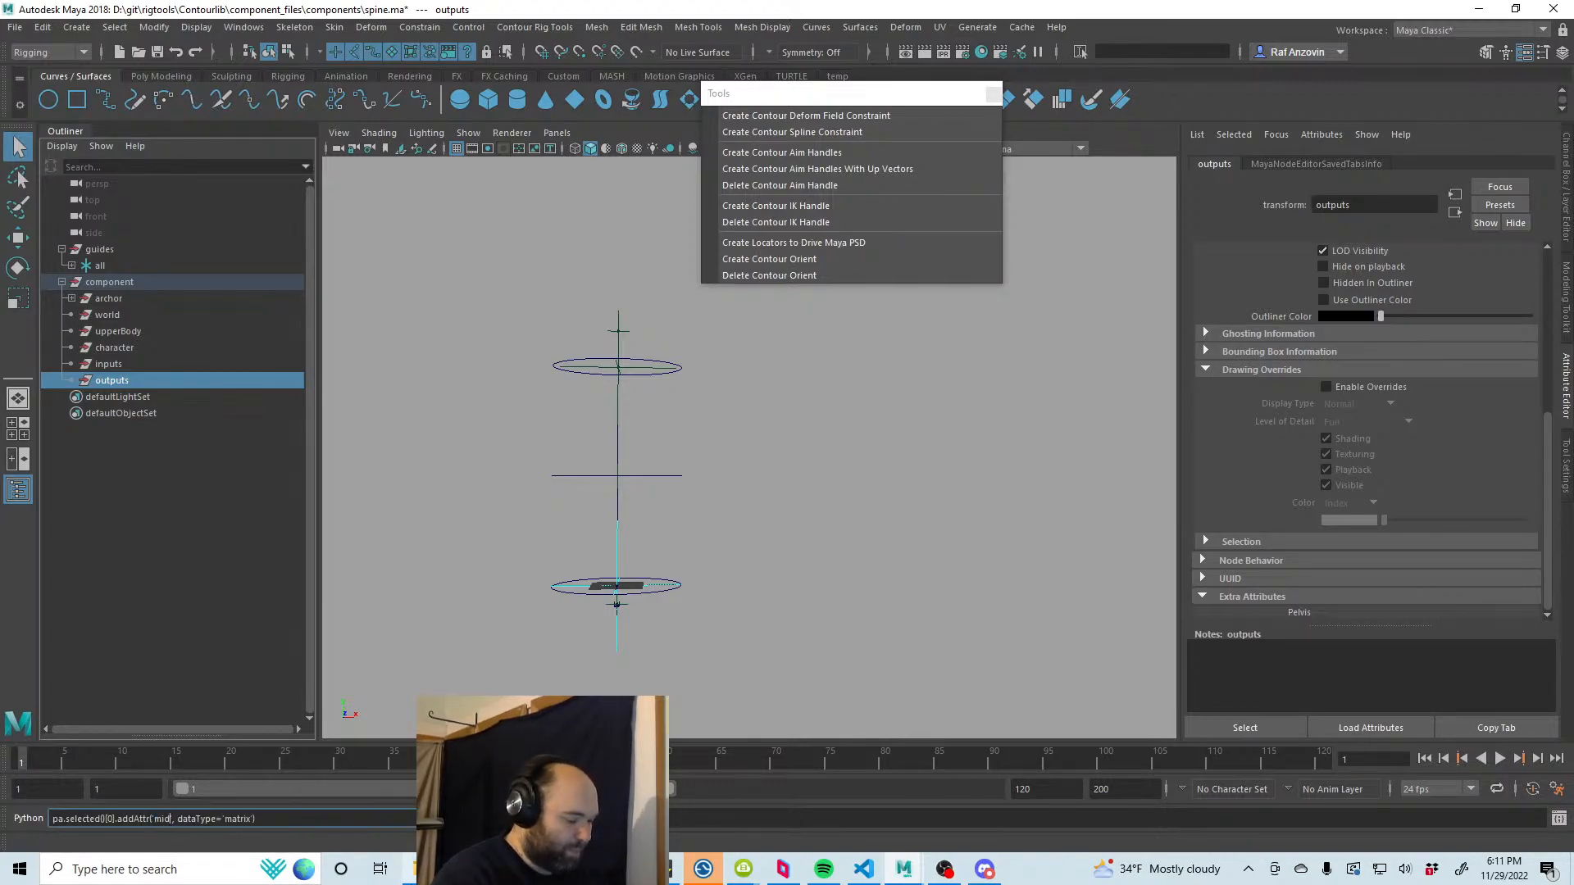
pyautogui.write('ine')
pyautogui.press('Return')
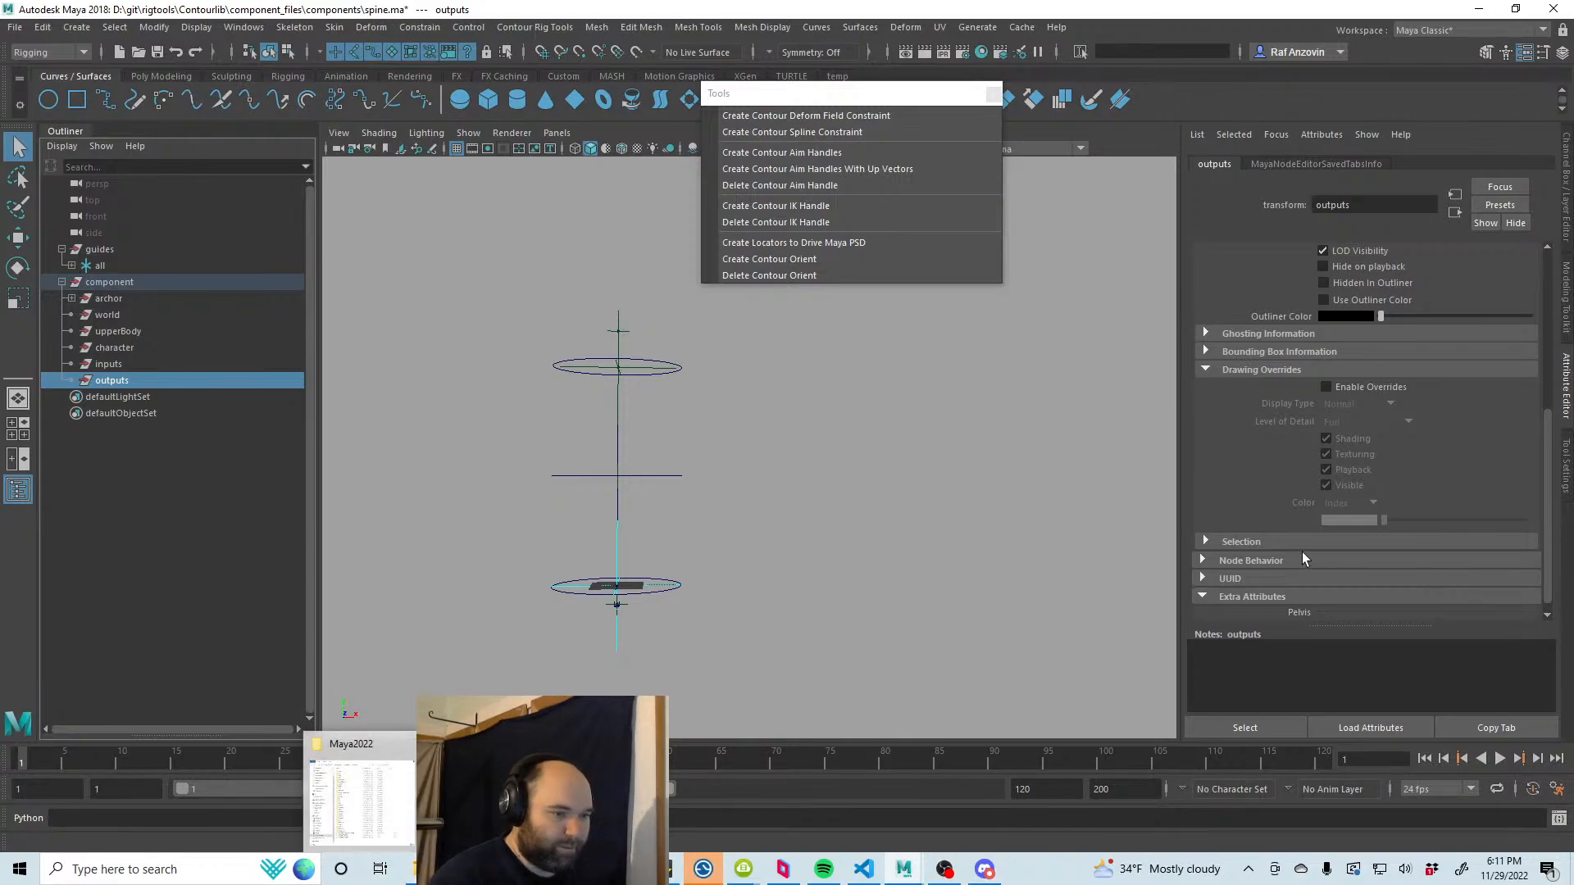
# Step: Rerun the addAttr command with the name 'chest' to add that matrix attribute to outputs, and save the scene
pyautogui.click(359, 824)
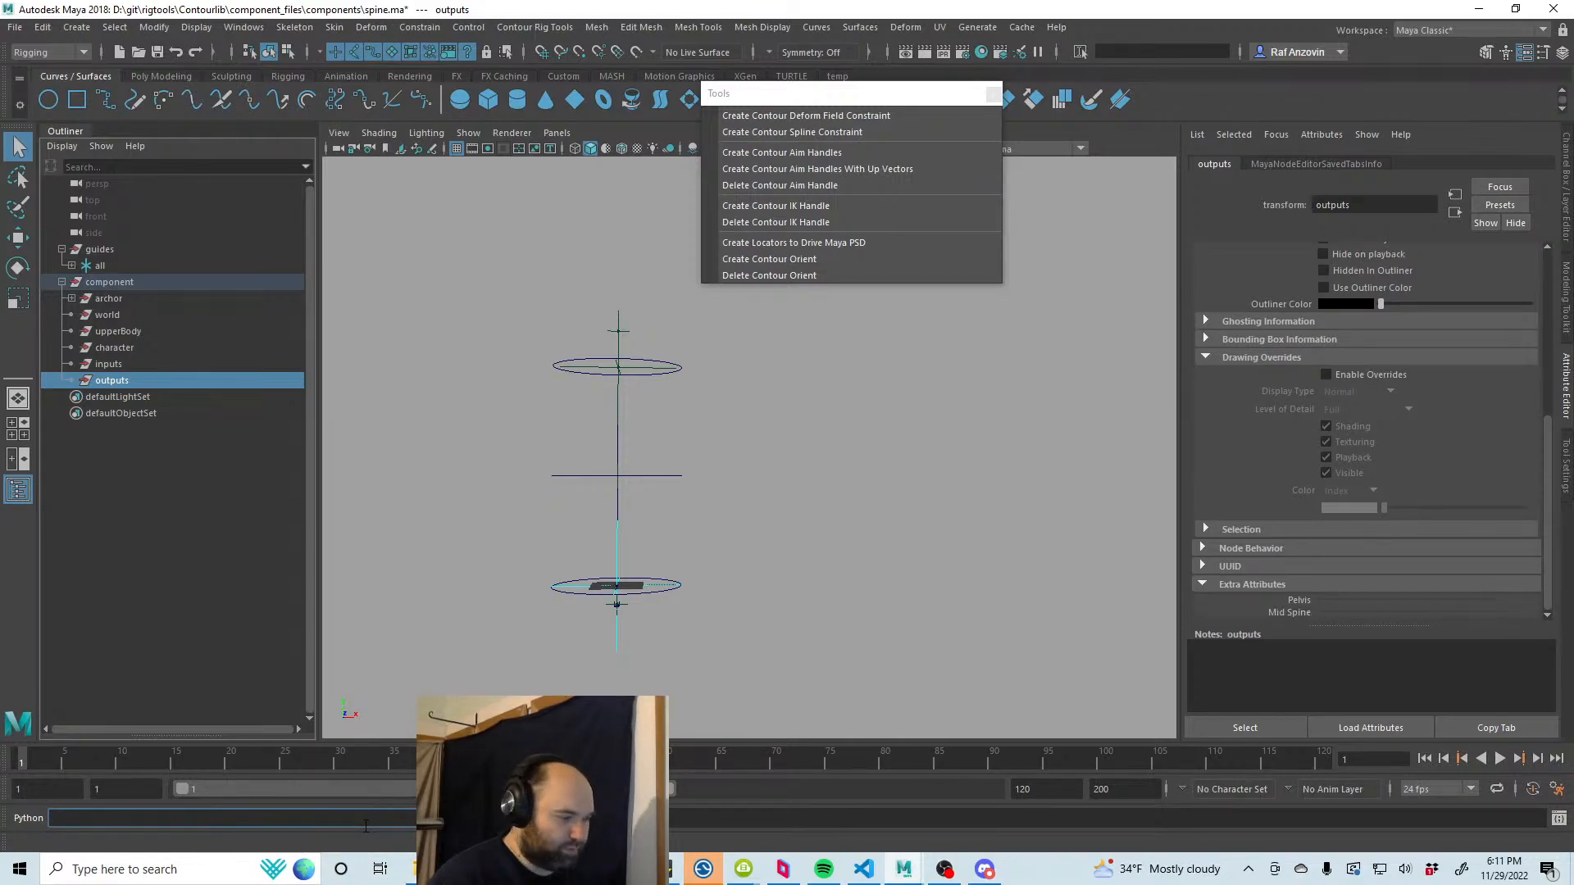
pyautogui.press('Up')
pyautogui.doubleClick(173, 819)
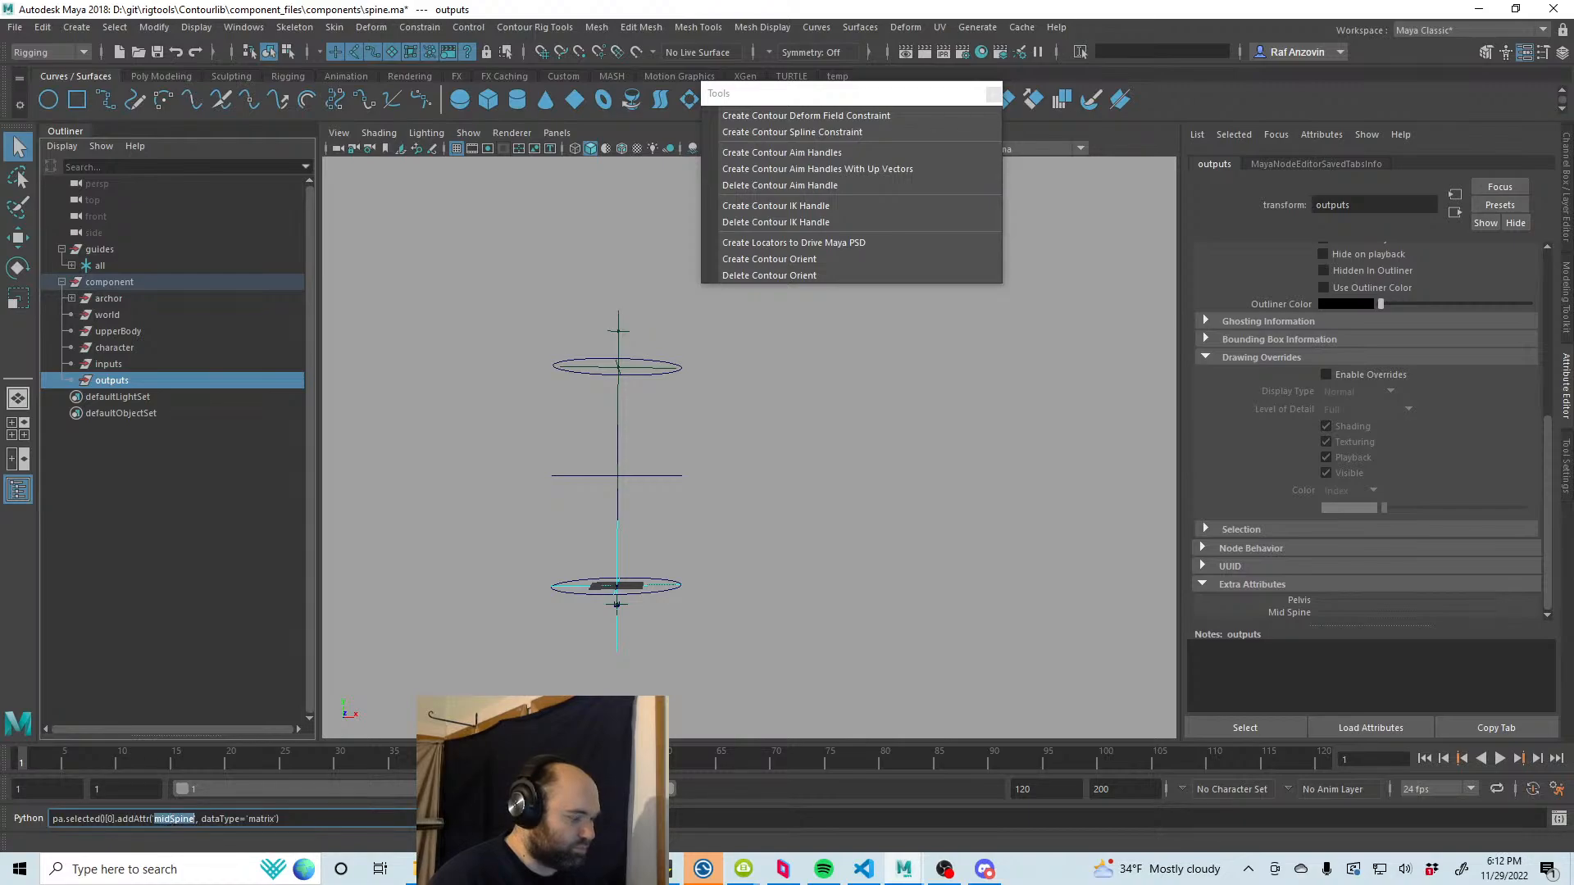
pyautogui.write('chest')
pyautogui.press('Return')
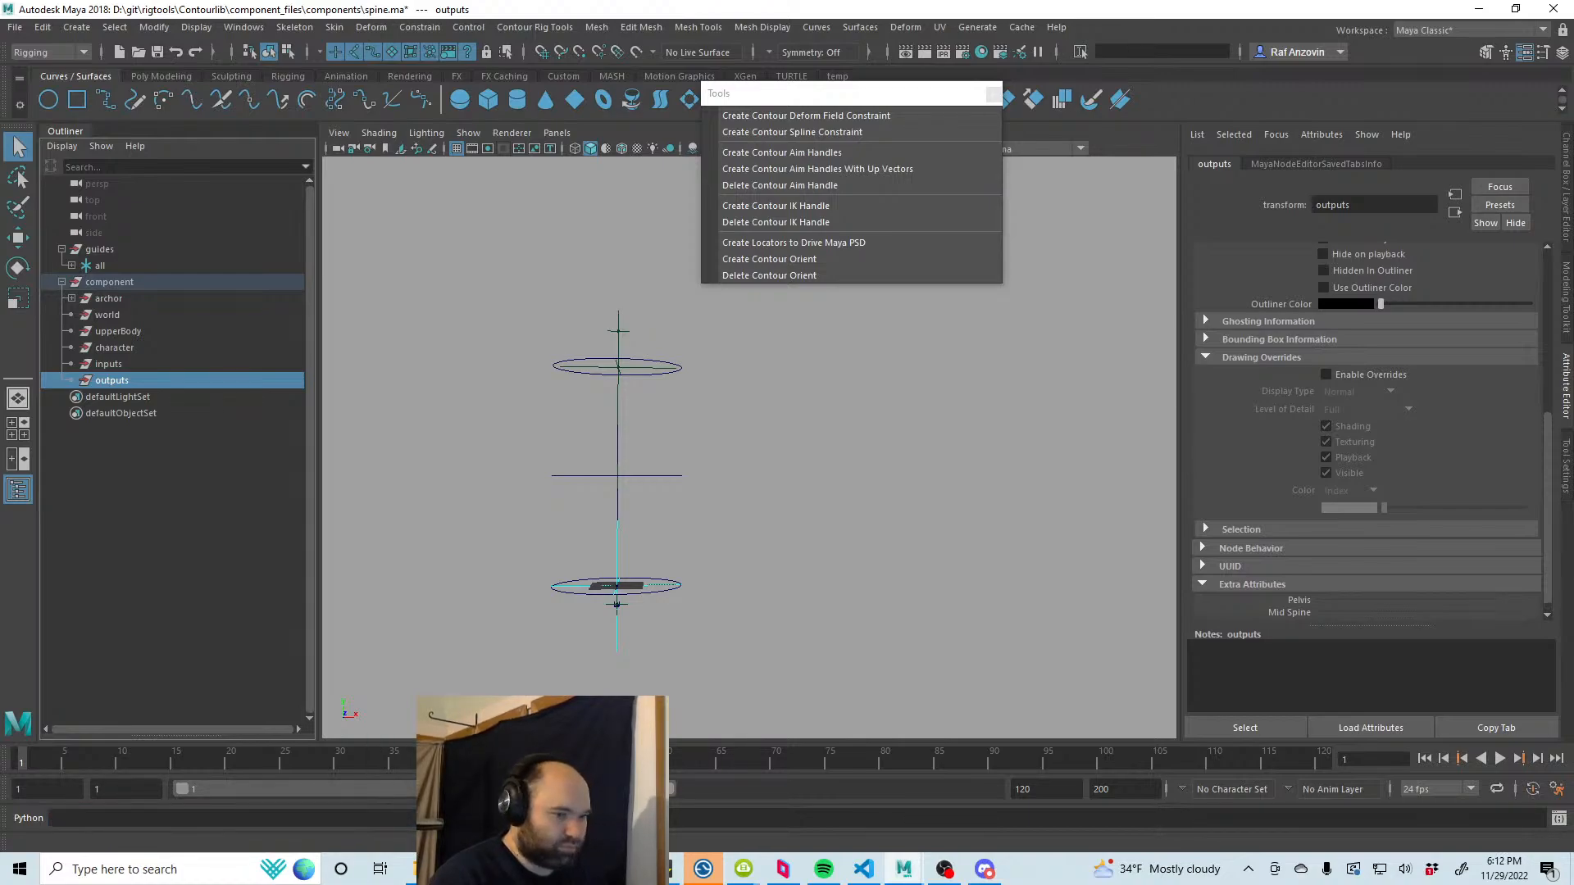
pyautogui.click(533, 433)
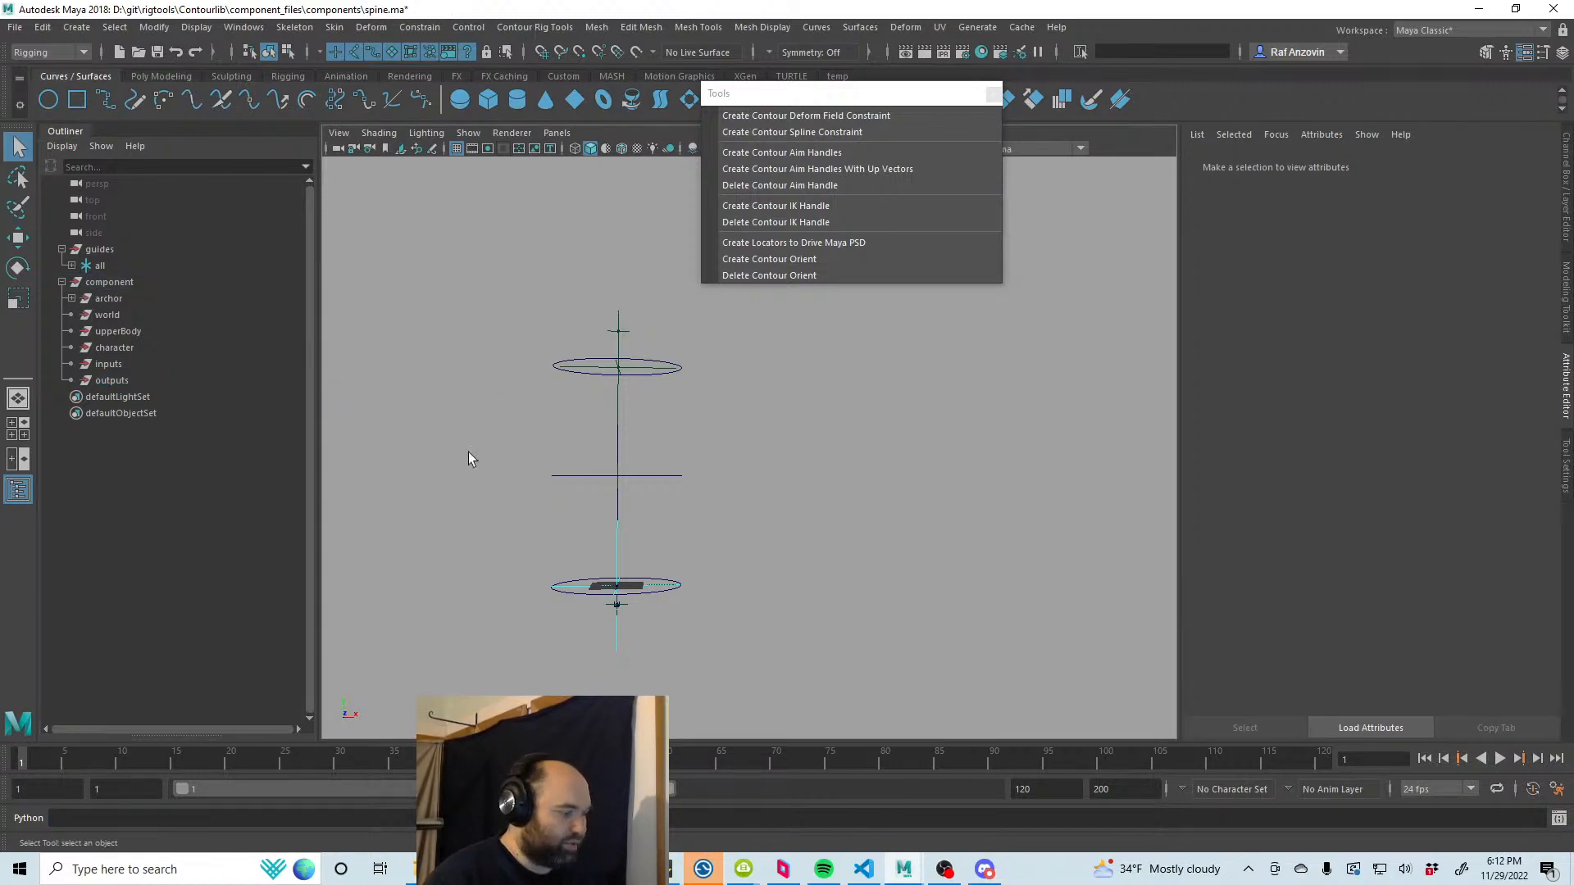
pyautogui.hotkey('ctrl', 's')
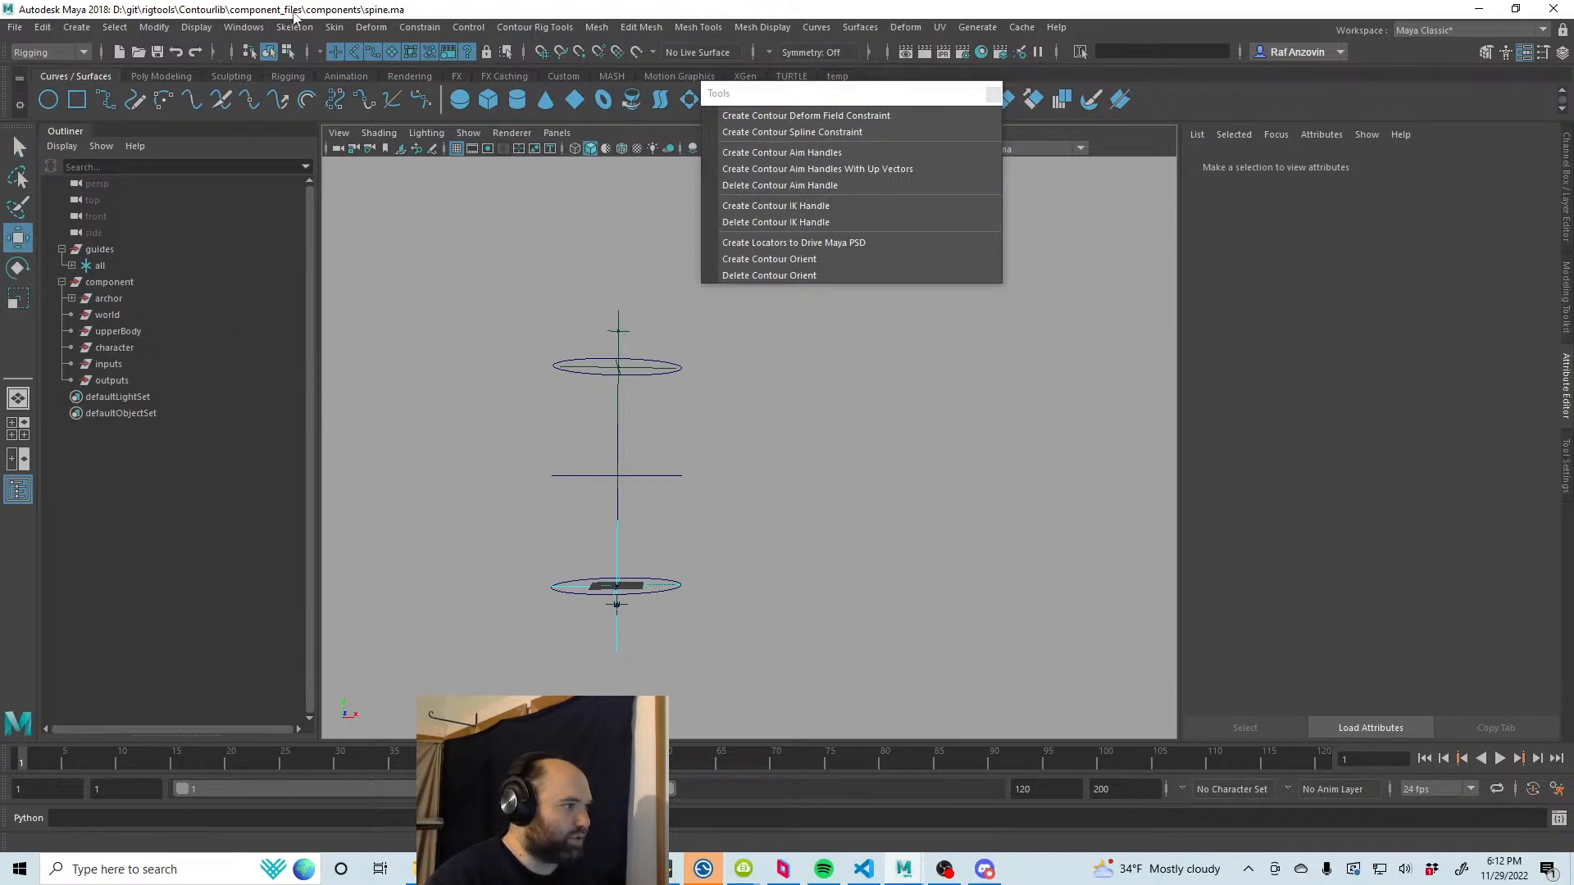
# Step: Open the Node Editor and clear its existing graph
pyautogui.click(243, 27)
pyautogui.click(337, 220)
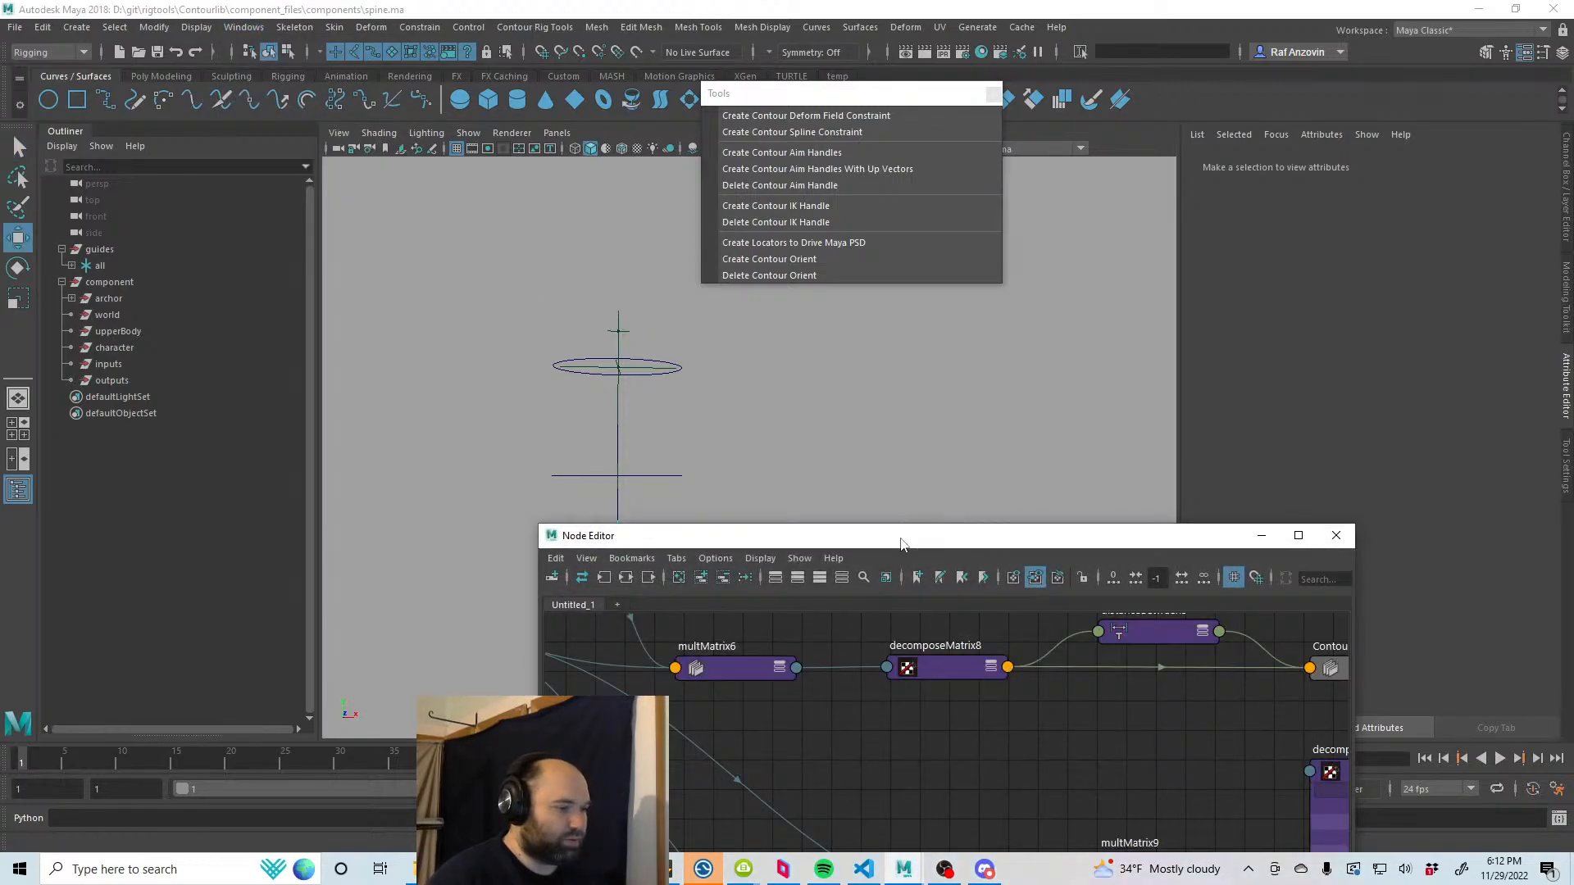
pyautogui.moveTo(902, 537); pyautogui.dragTo(972, 224)
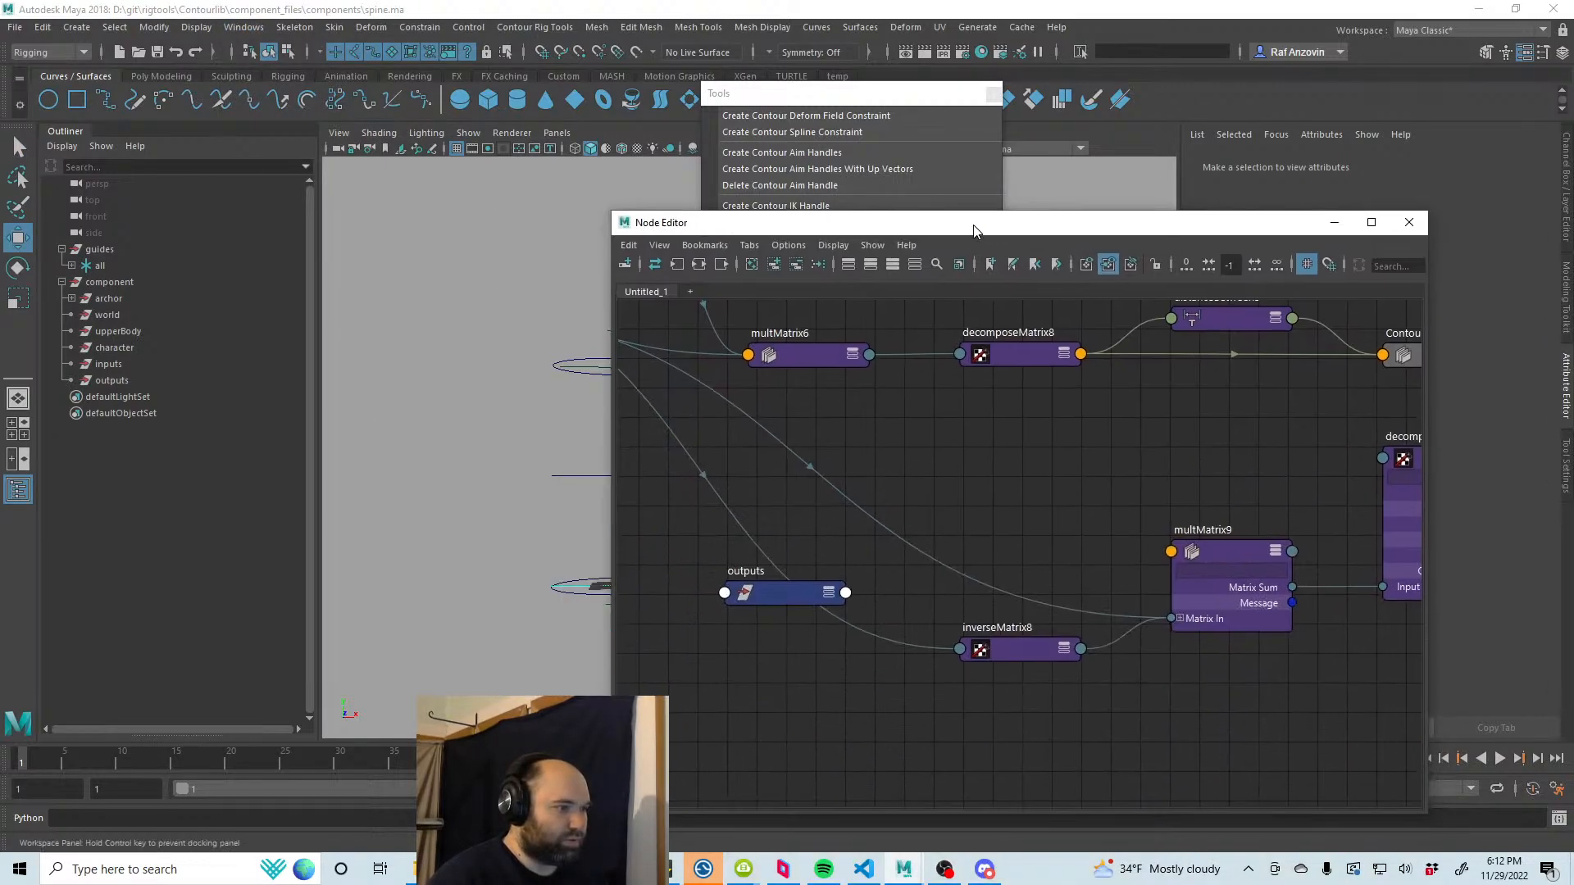
pyautogui.click(794, 265)
pyautogui.click(878, 400)
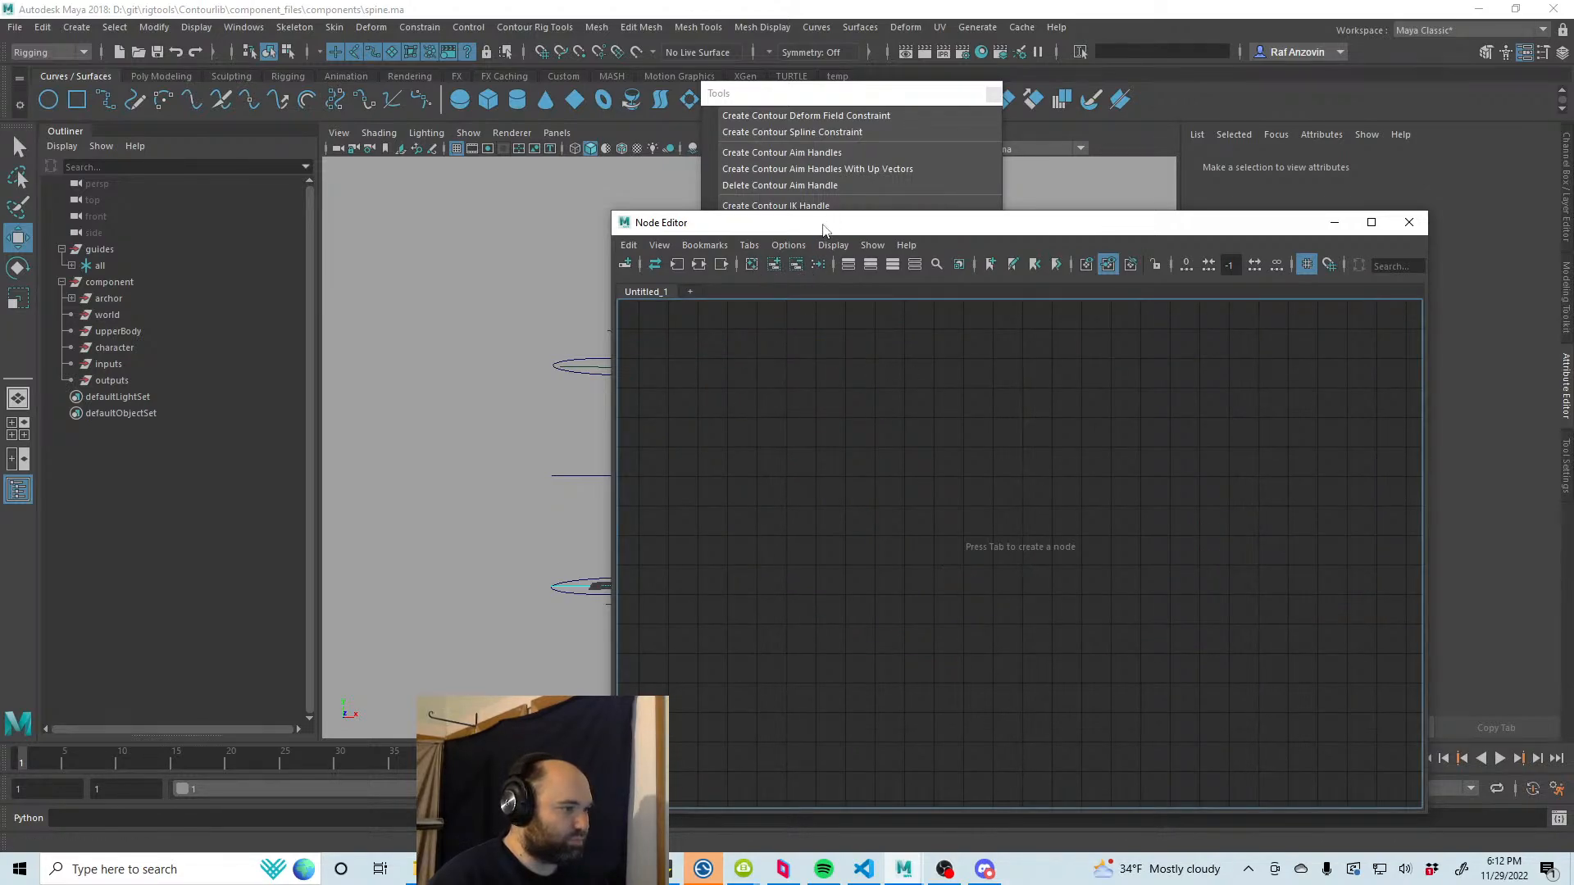
# Step: Add the outputs group from the Outliner to the empty node graph
pyautogui.moveTo(823, 230); pyautogui.dragTo(852, 320)
pyautogui.click(110, 381)
pyautogui.moveTo(109, 381); pyautogui.dragTo(1093, 585, button='middle')
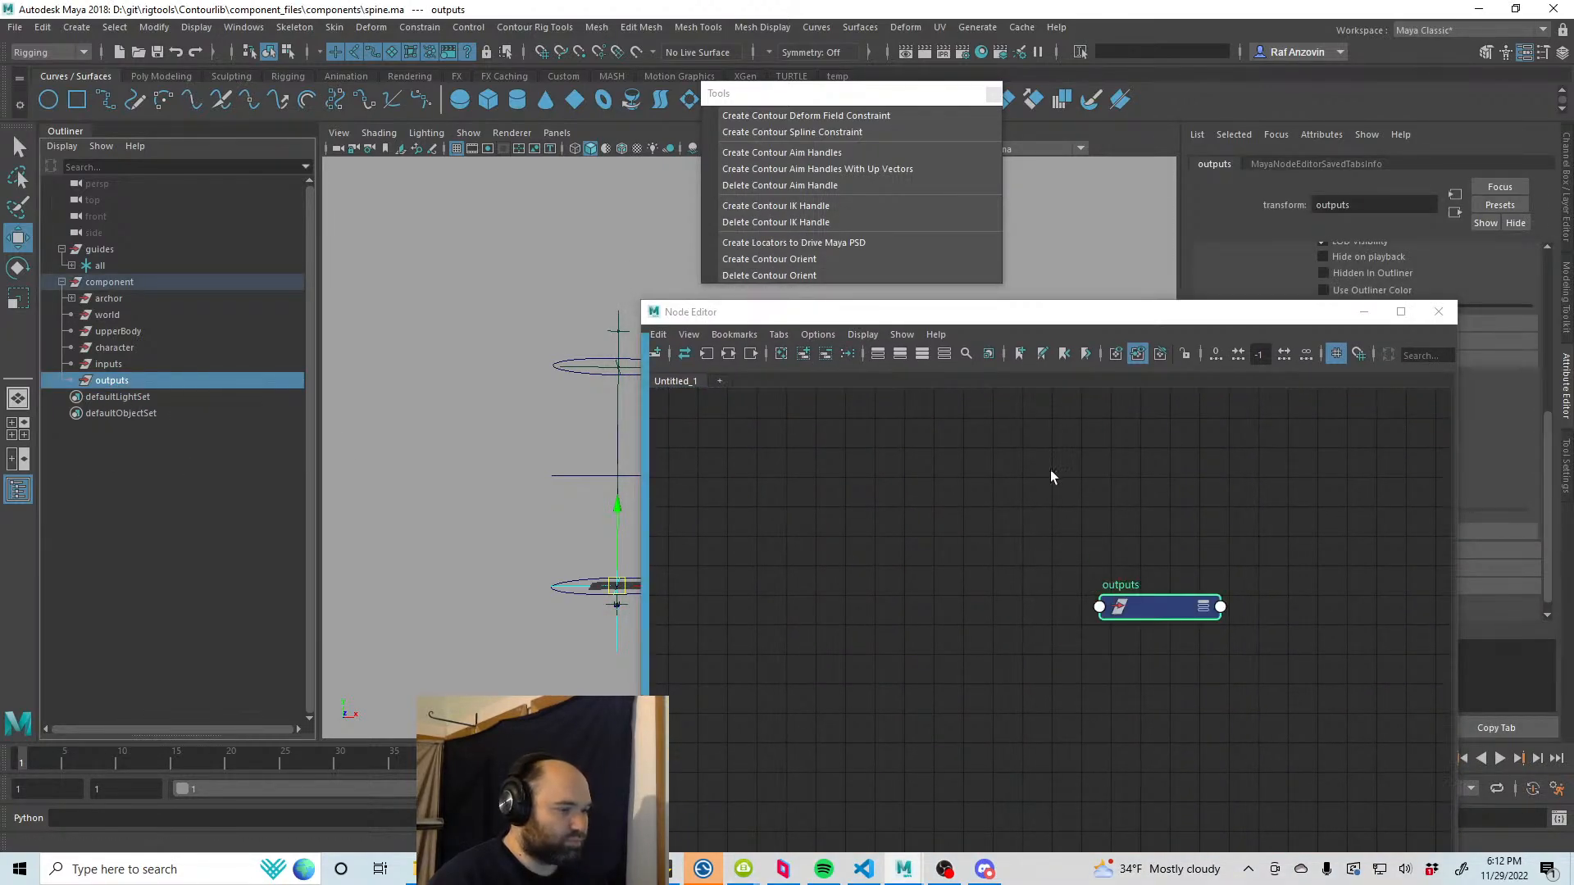
pyautogui.moveTo(769, 318); pyautogui.dragTo(807, 304)
# Step: Select the chest, mid-spine and pelvis controls, add them to the graph, and move their nodes clear of the shape nodes
pyautogui.keyDown('alt'); pyautogui.moveTo(438, 454); pyautogui.dragTo(391, 431, button='middle'); pyautogui.keyUp('alt')
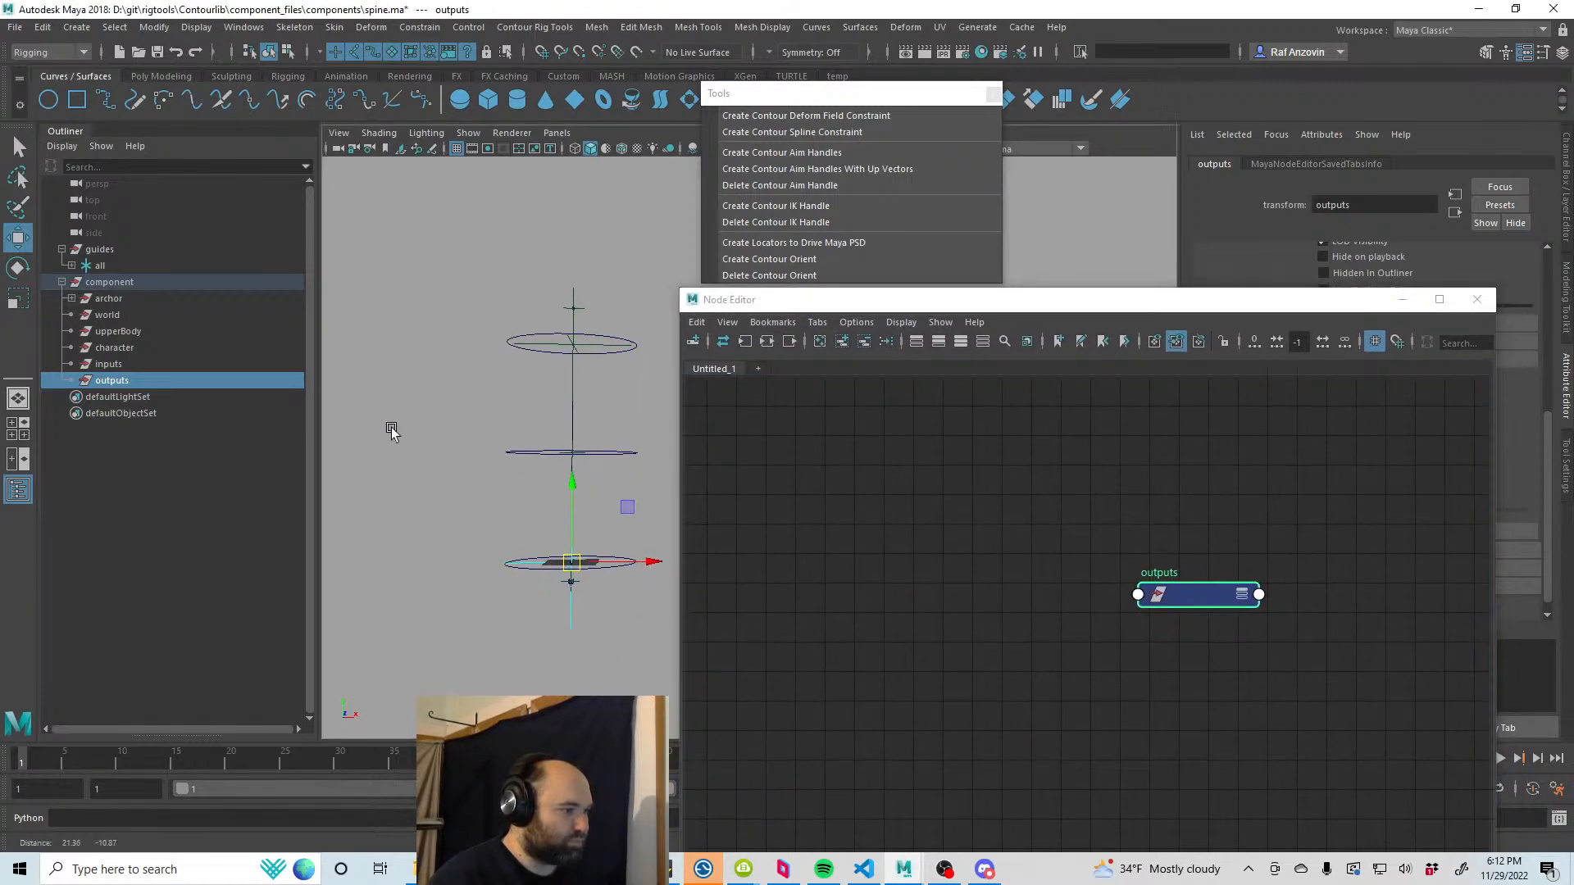
pyautogui.keyDown('alt'); pyautogui.moveTo(392, 430); pyautogui.dragTo(434, 414, button='right'); pyautogui.keyUp('alt')
pyautogui.click(565, 311)
pyautogui.keyDown('shift'); pyautogui.click(615, 454); pyautogui.keyUp('shift')
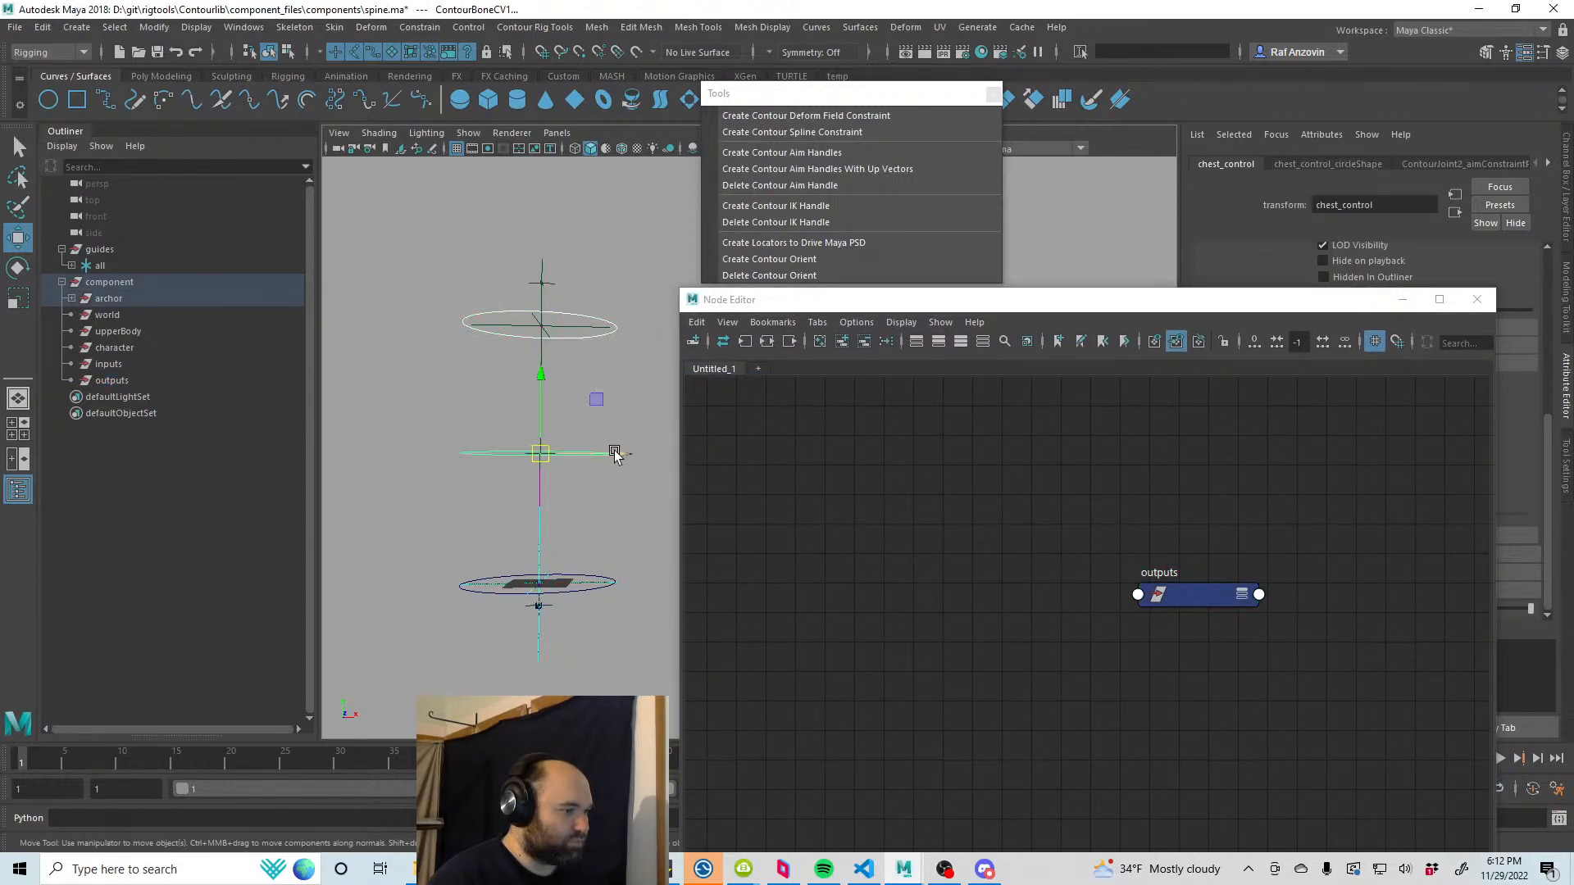
pyautogui.click(598, 583)
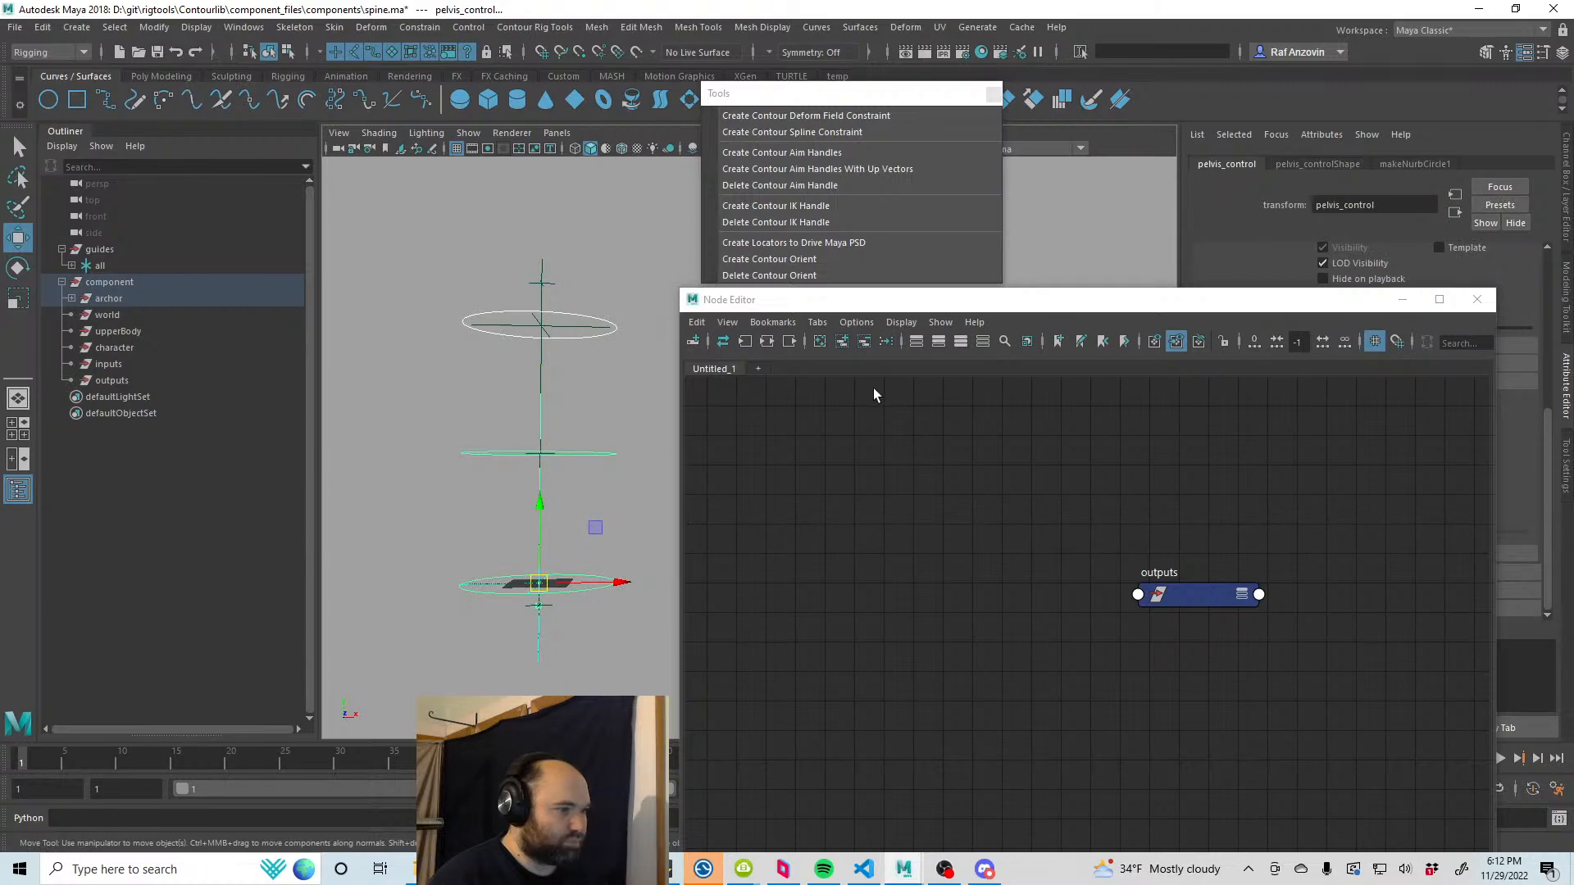
pyautogui.click(841, 341)
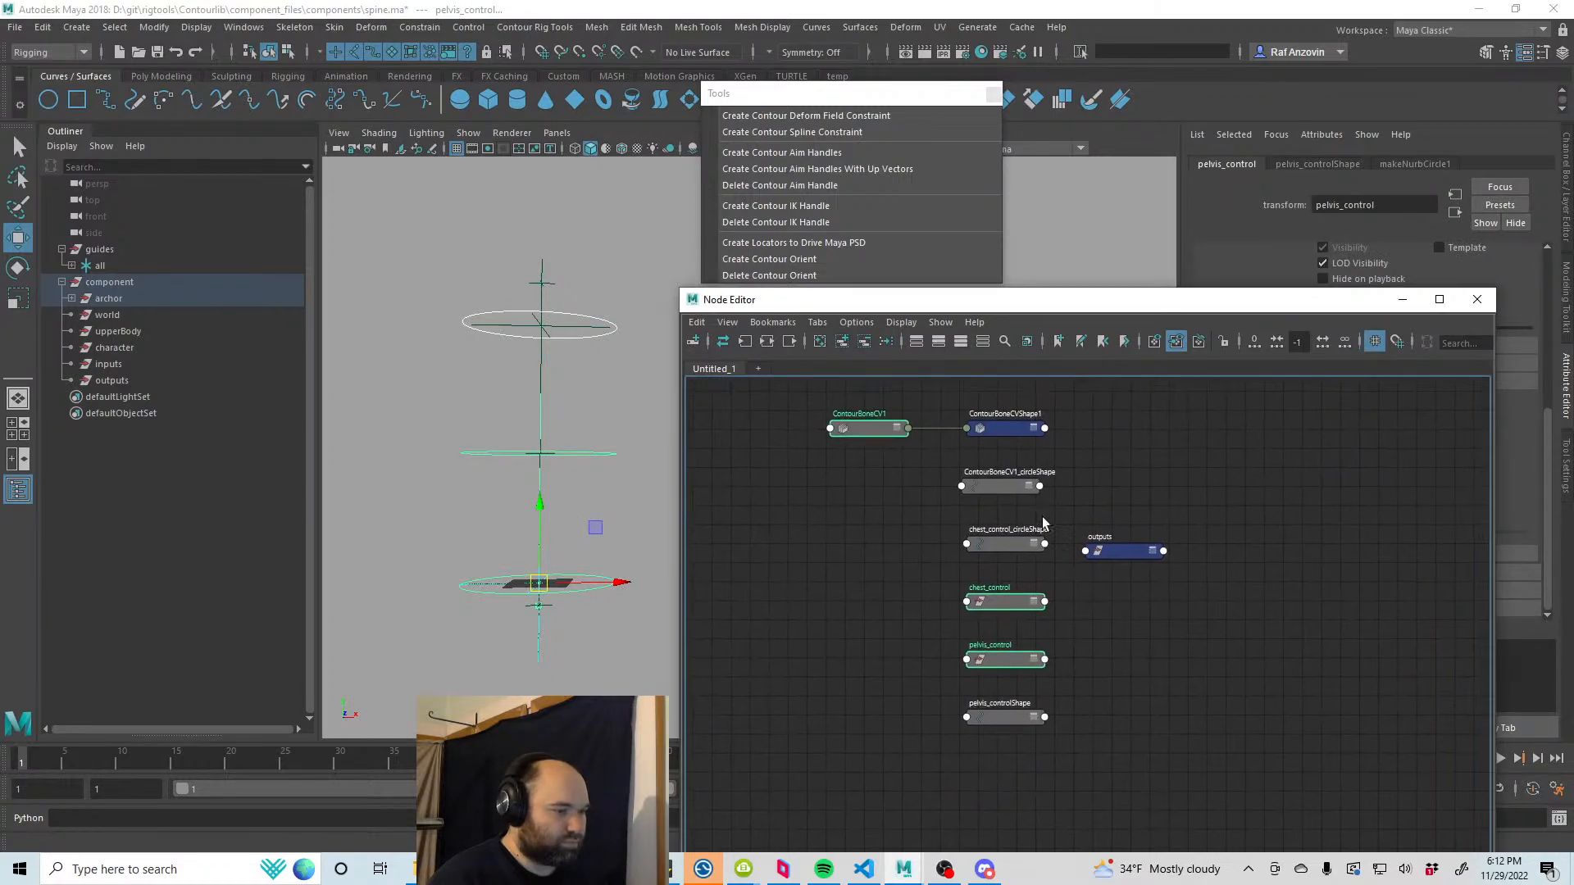
pyautogui.moveTo(989, 603); pyautogui.dragTo(911, 738)
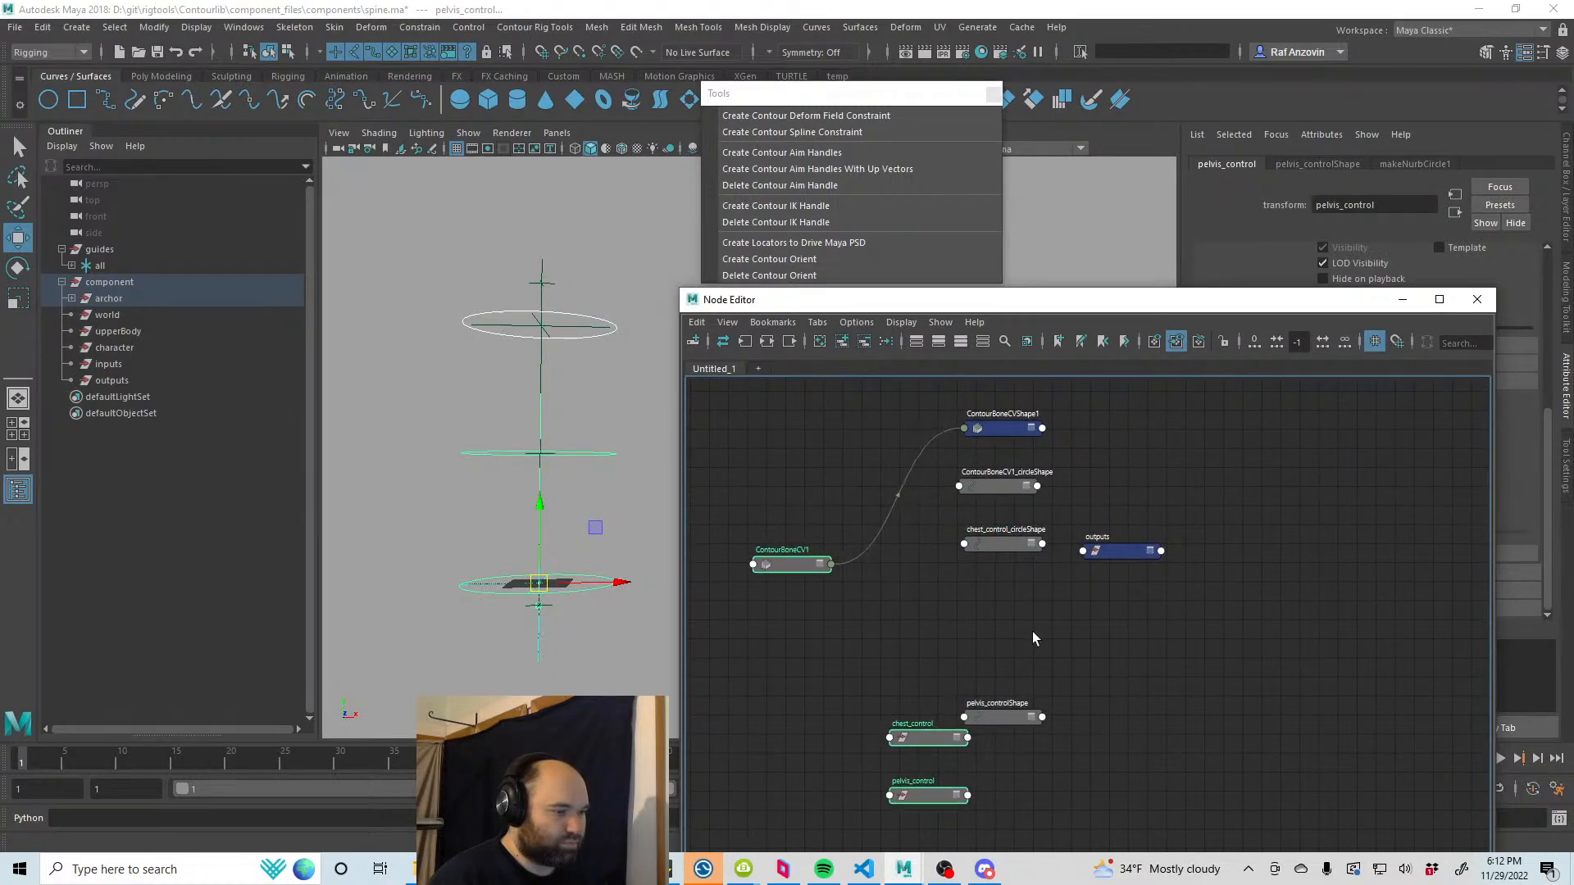
# Step: Hide the ContourBoneCV1 channels from Rotate X through Use Transform Twist, leaving only the translate channels in the Channel Box
pyautogui.click(794, 565)
pyautogui.moveTo(1146, 307); pyautogui.dragTo(1120, 515)
pyautogui.hotkey('ctrl', 'a')
pyautogui.click(1486, 349)
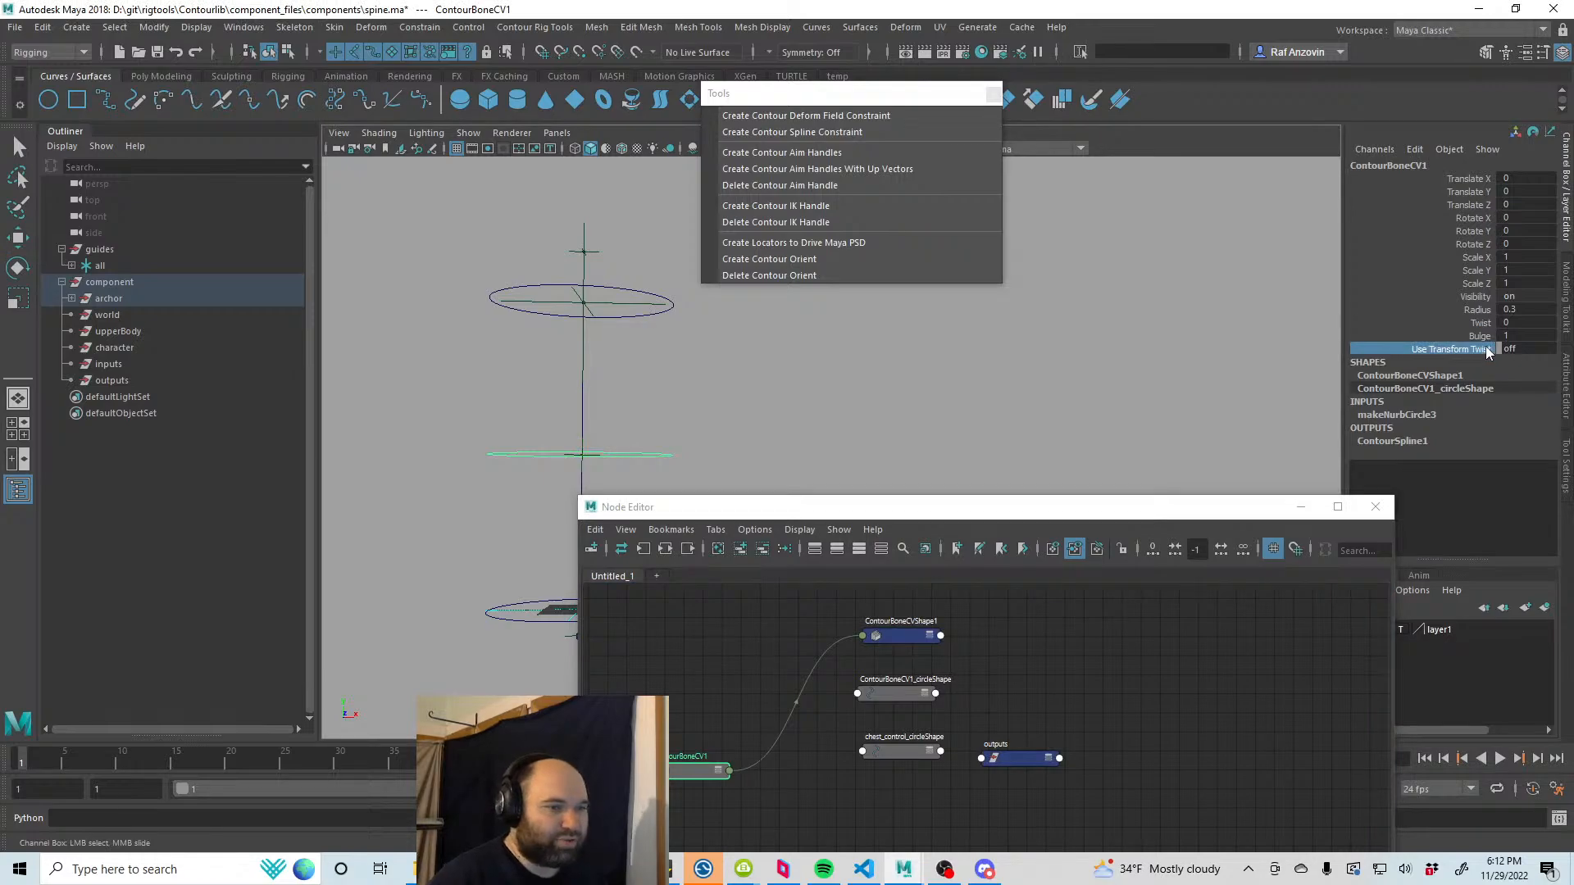
pyautogui.click(1480, 178)
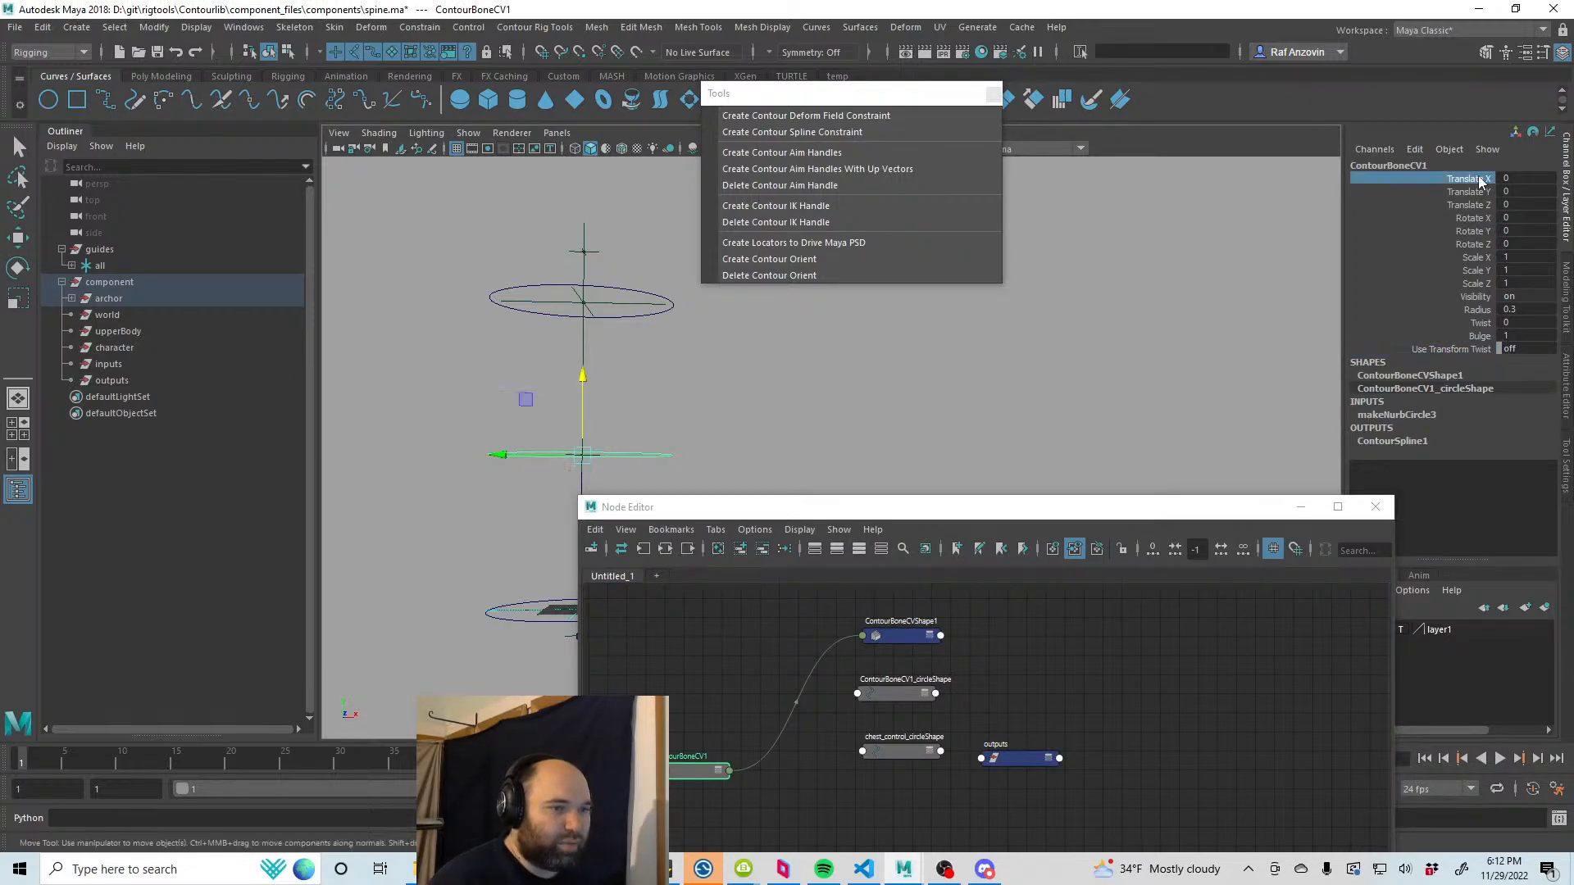
pyautogui.click(1473, 191)
pyautogui.click(1474, 204)
pyautogui.click(1472, 219)
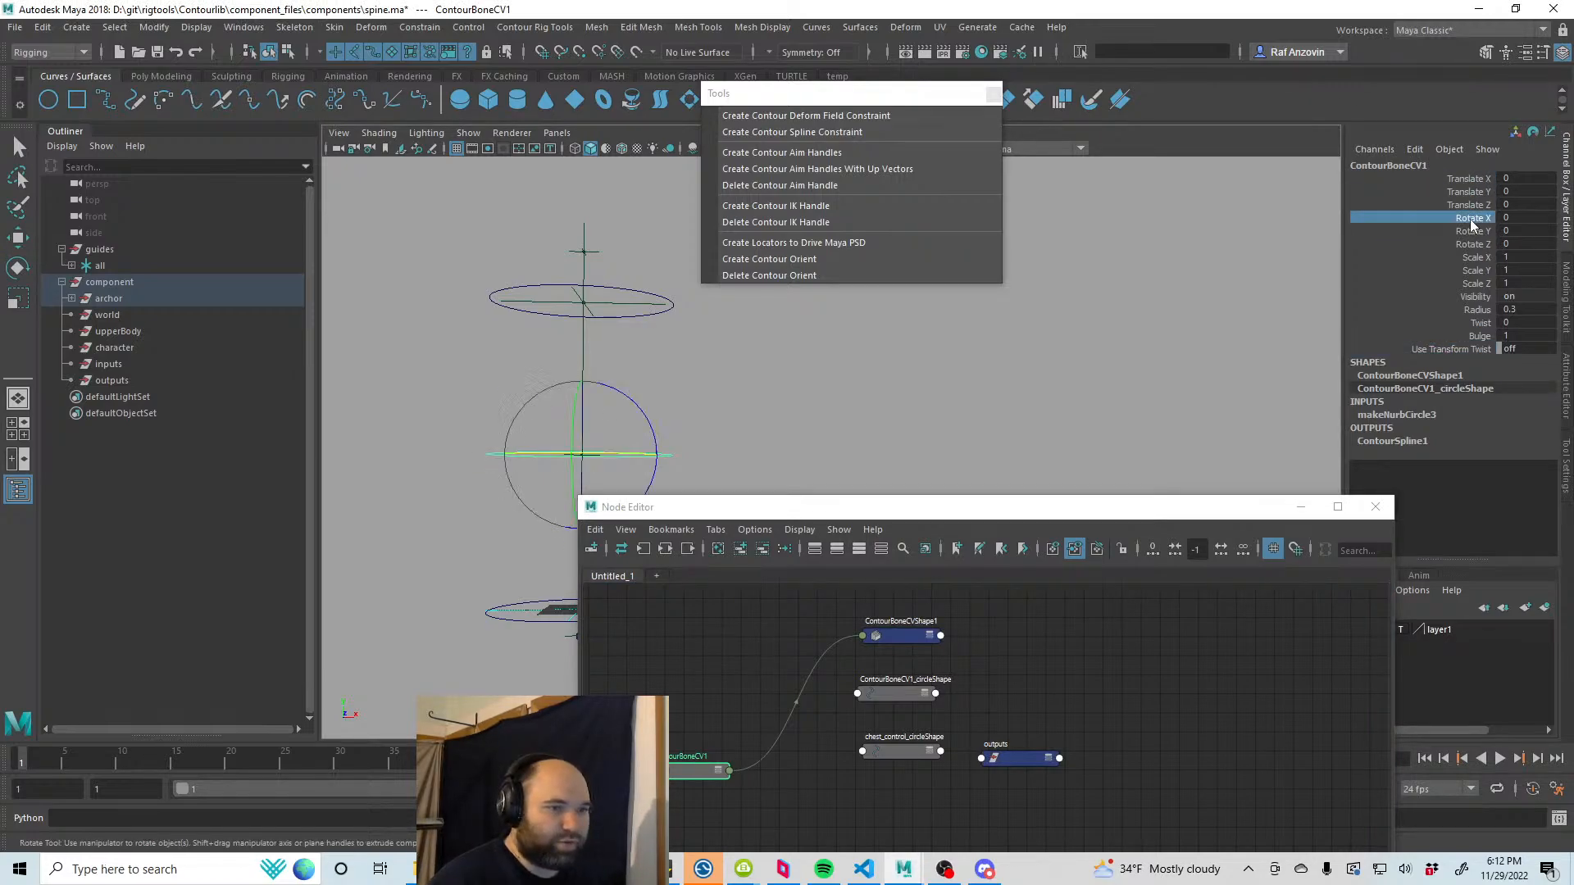
pyautogui.keyDown('shift'); pyautogui.click(1463, 351); pyautogui.keyUp('shift')
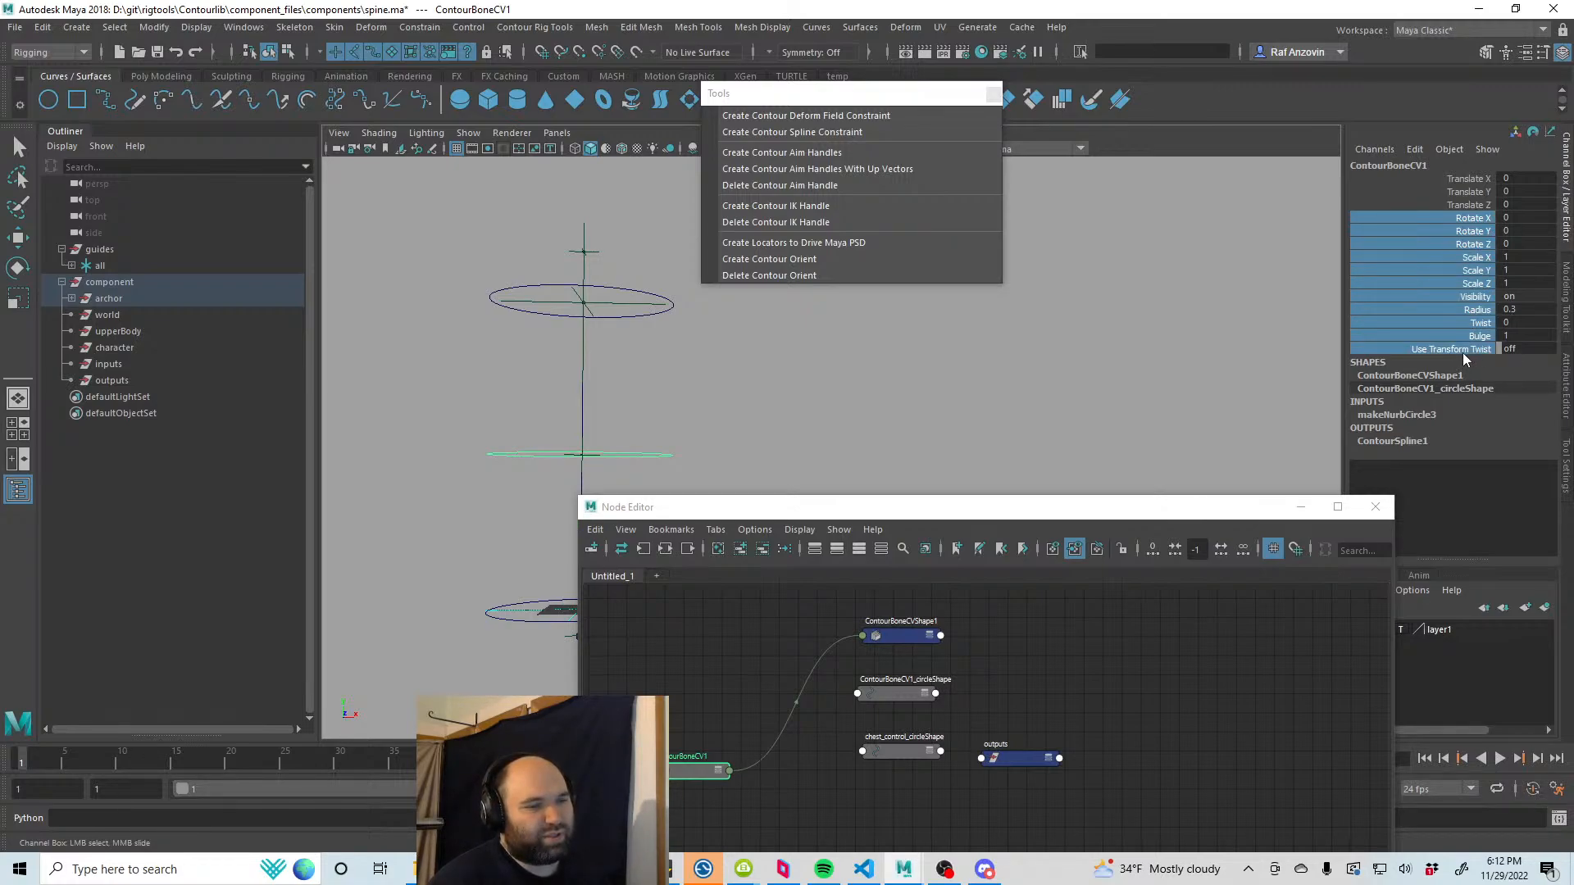
pyautogui.click(1462, 351)
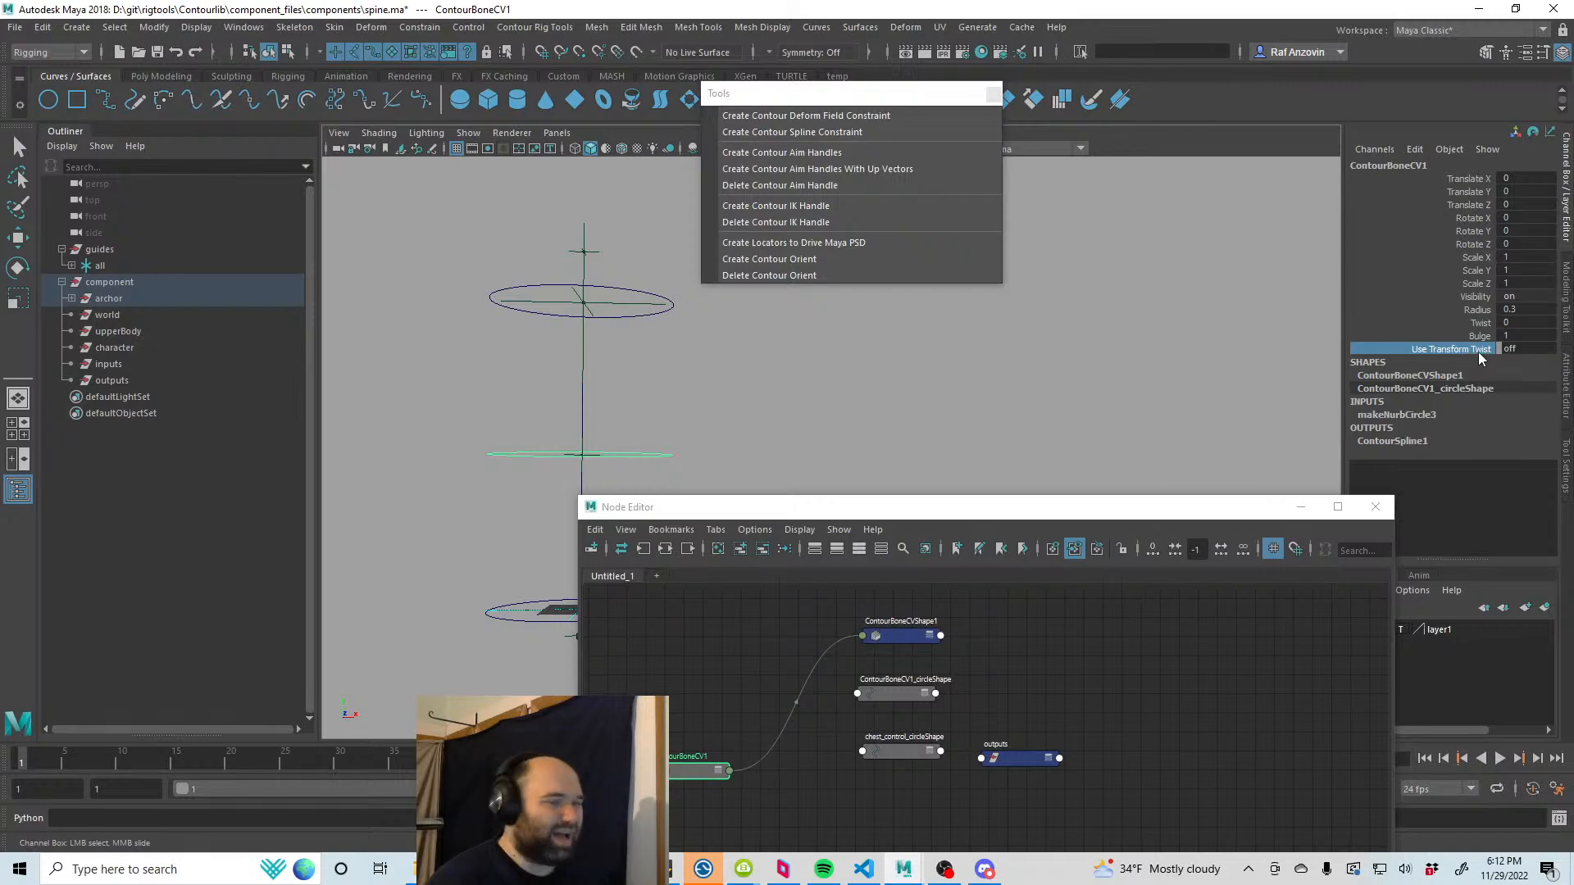
pyautogui.keyDown('shift'); pyautogui.click(1464, 220); pyautogui.keyUp('shift')
pyautogui.rightClick(1473, 270)
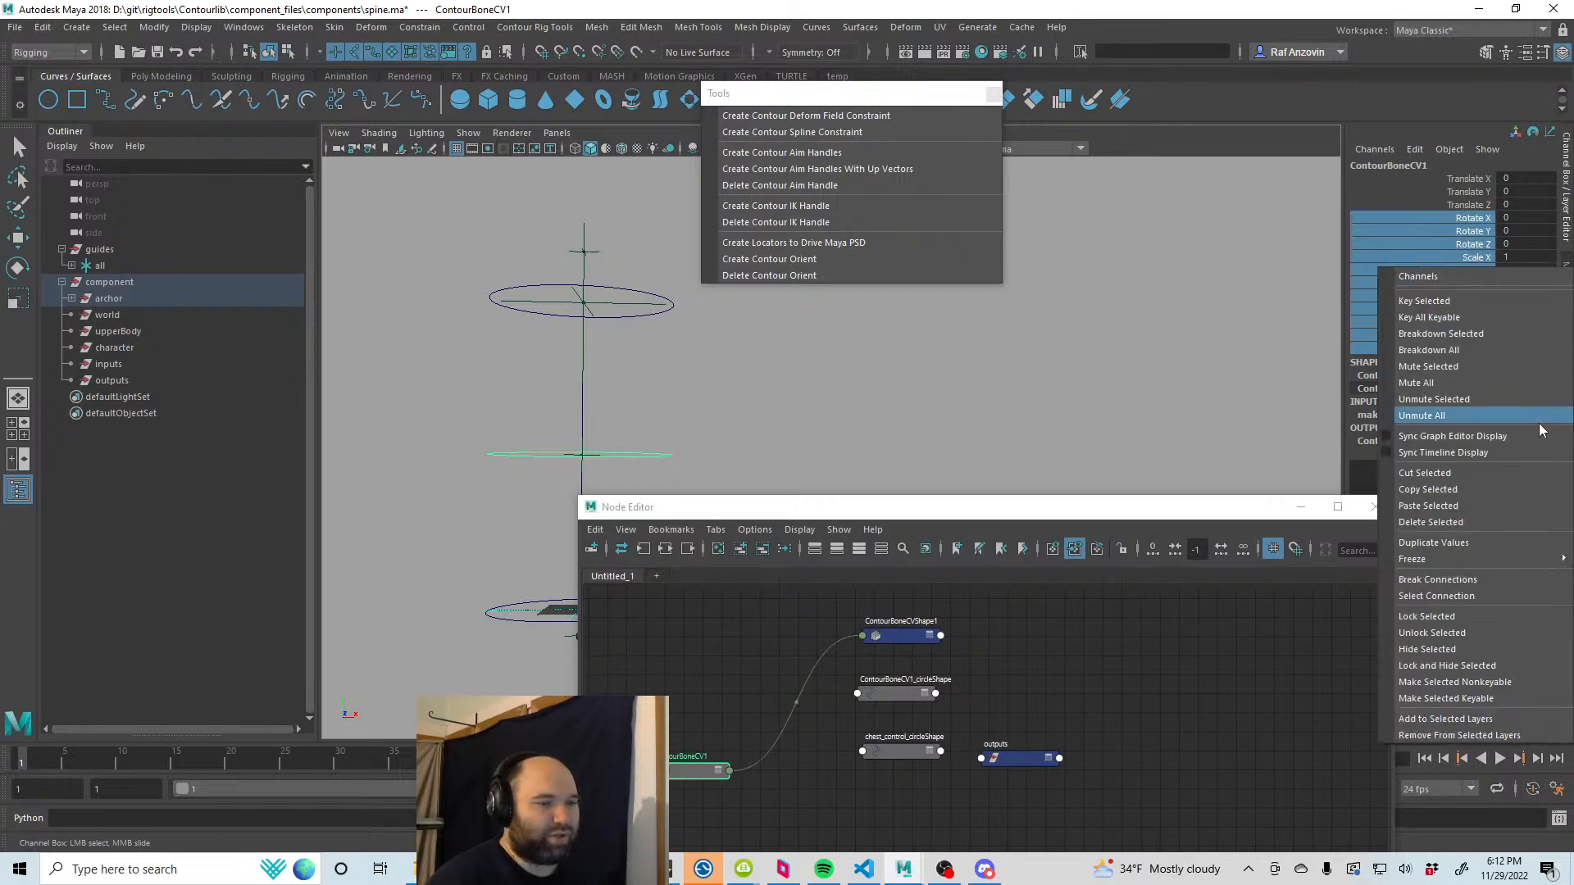
pyautogui.click(1520, 651)
# Step: Rename ContourBoneCV1 as midSpine_control
pyautogui.moveTo(1066, 525); pyautogui.dragTo(1201, 281)
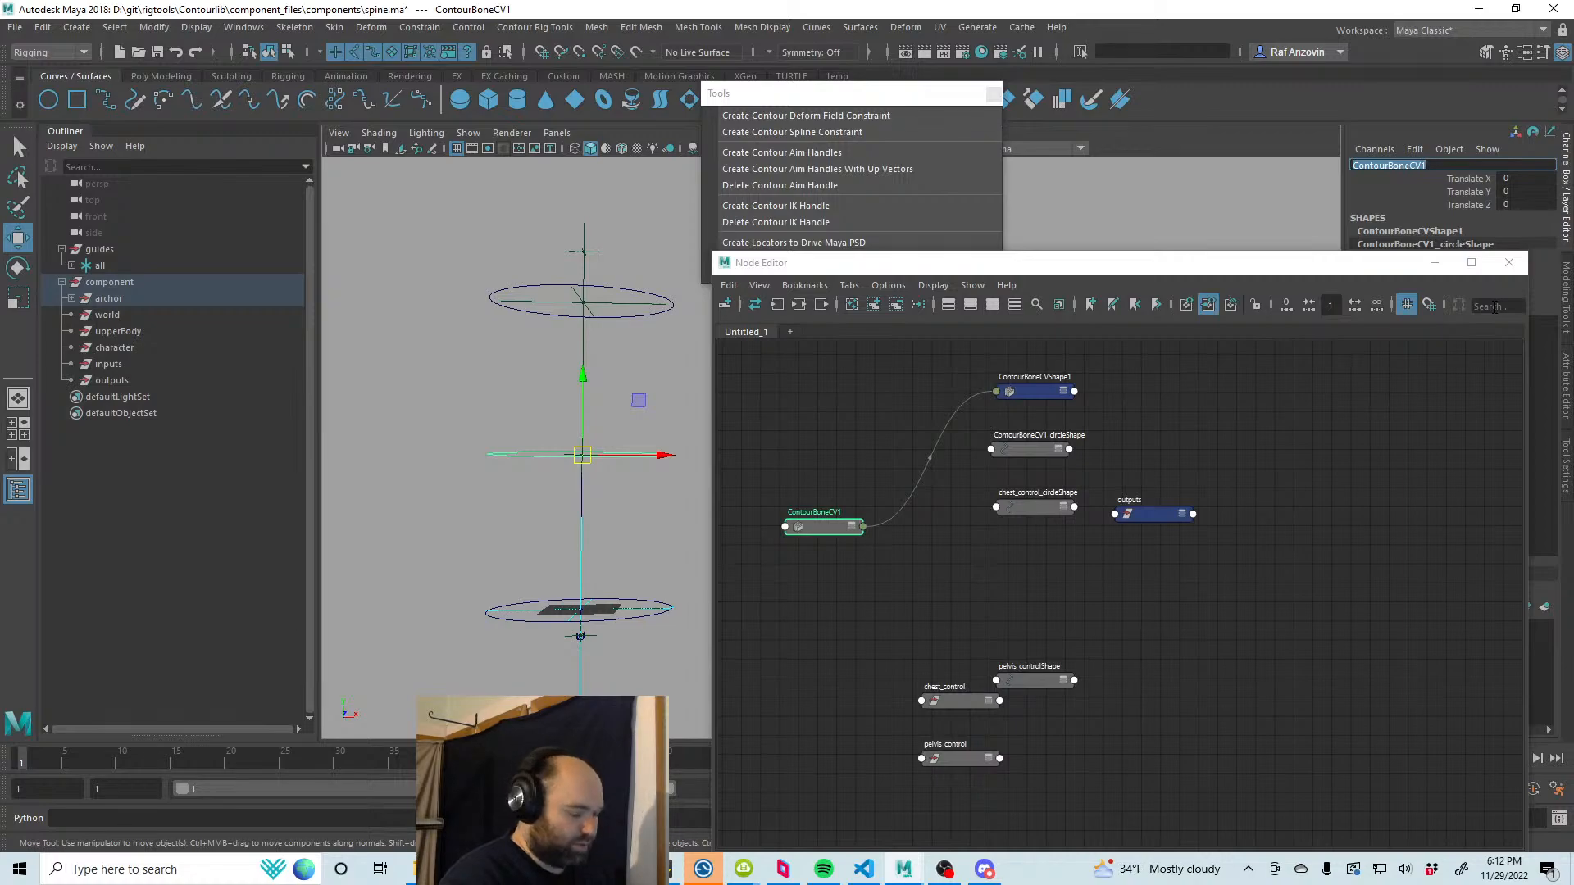
pyautogui.write('midSpine_c')
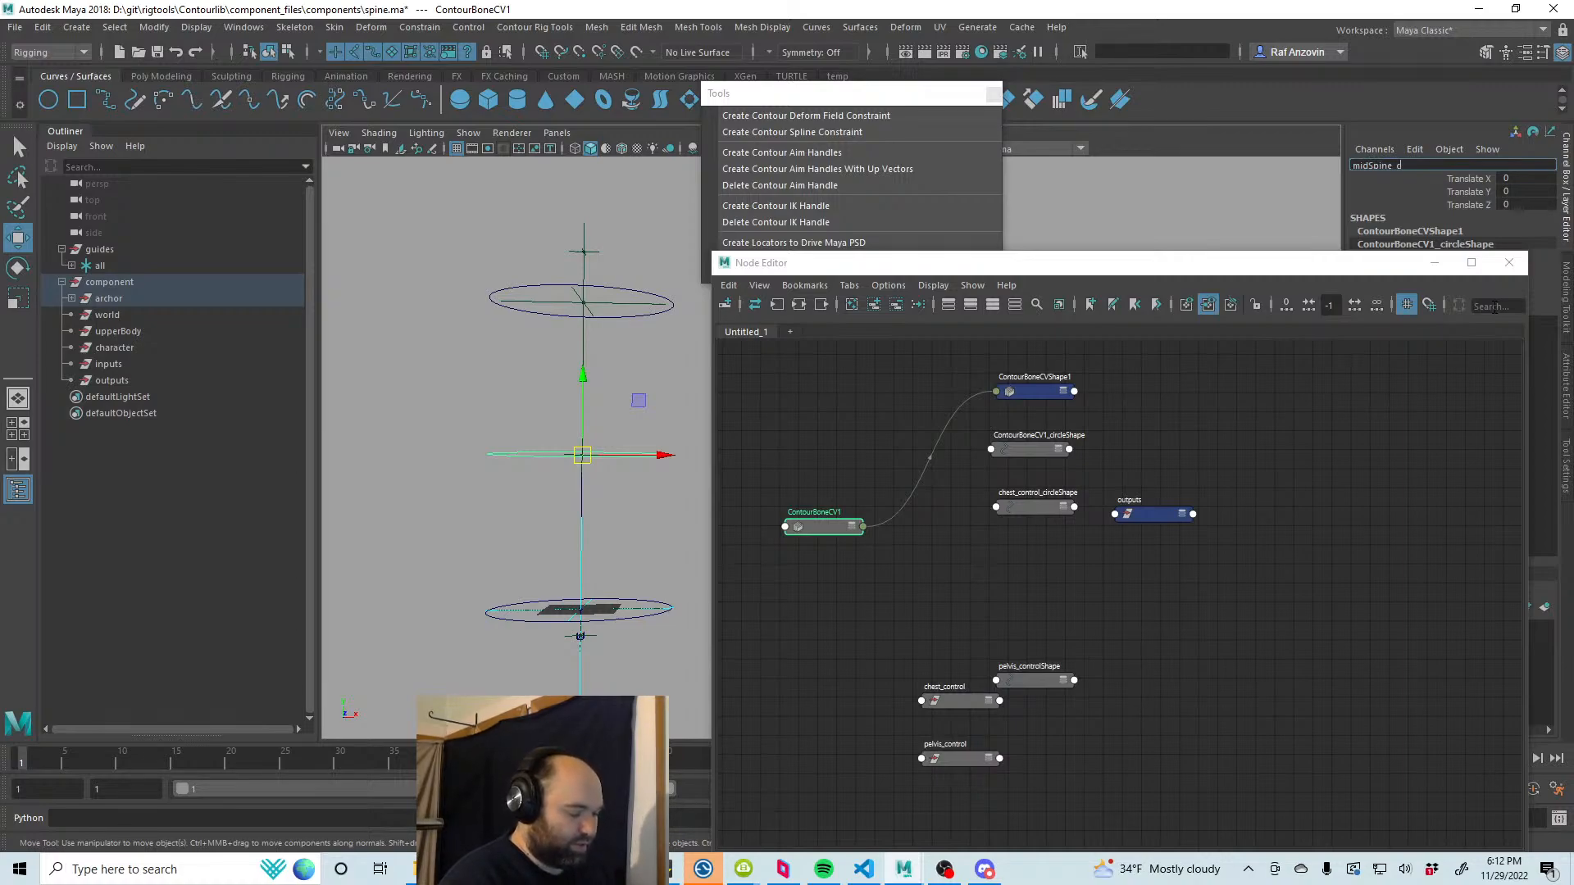
pyautogui.write('ontrol')
pyautogui.press('Return')
pyautogui.click(1187, 670)
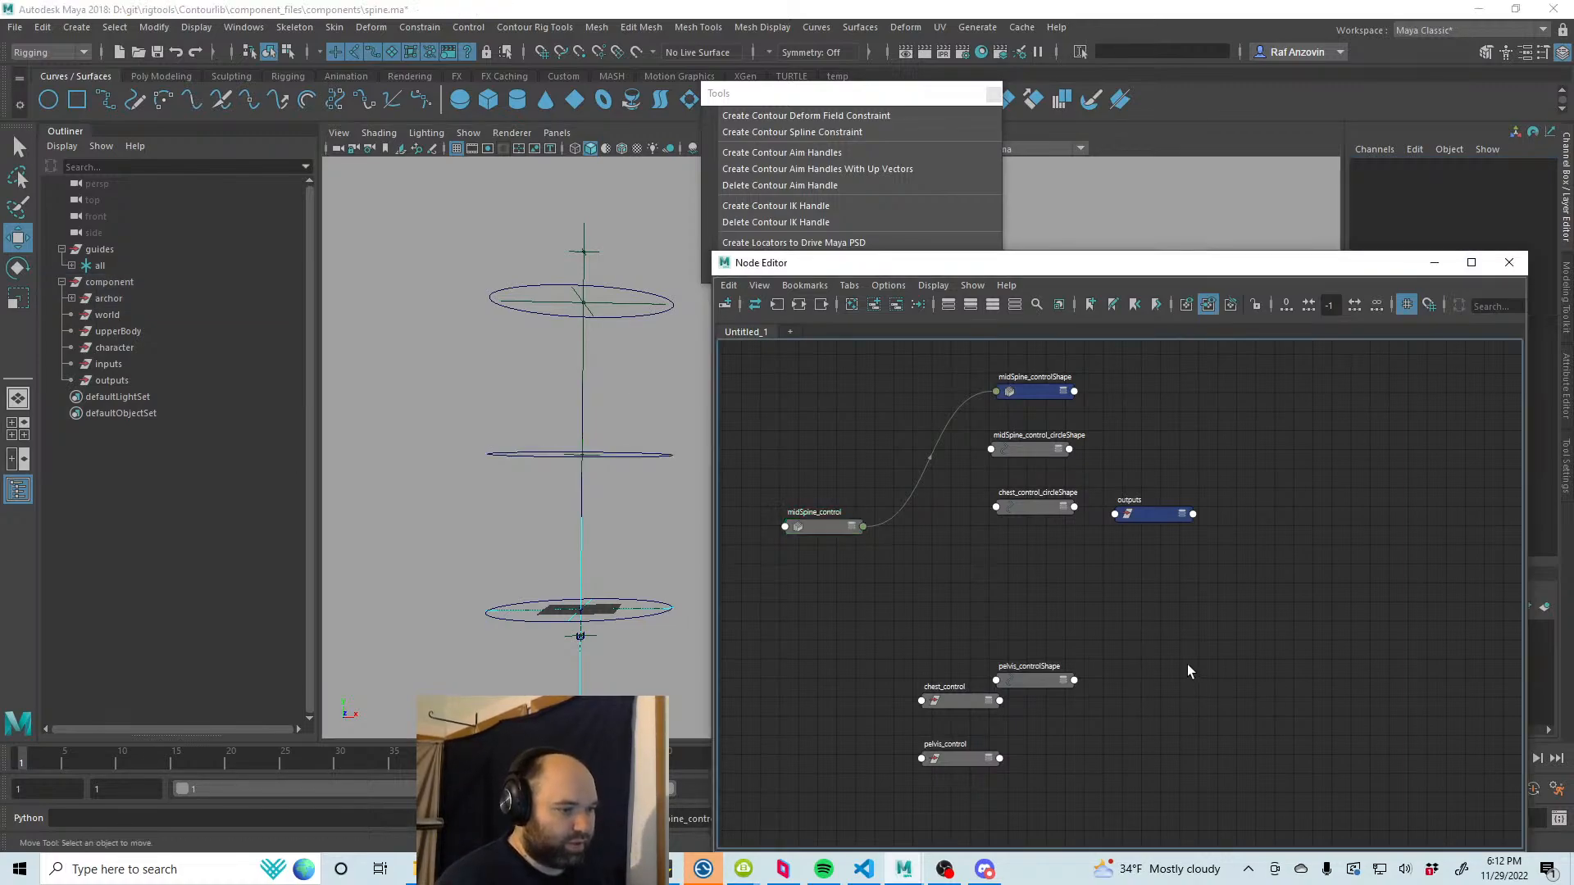
# Step: Move the outputs node away from the control nodes and expand it to show all its attributes
pyautogui.keyDown('alt'); pyautogui.moveTo(1126, 568); pyautogui.dragTo(1144, 551, button='middle'); pyautogui.keyUp('alt')
pyautogui.hotkey('ctrl', 'z')
pyautogui.click(1209, 434)
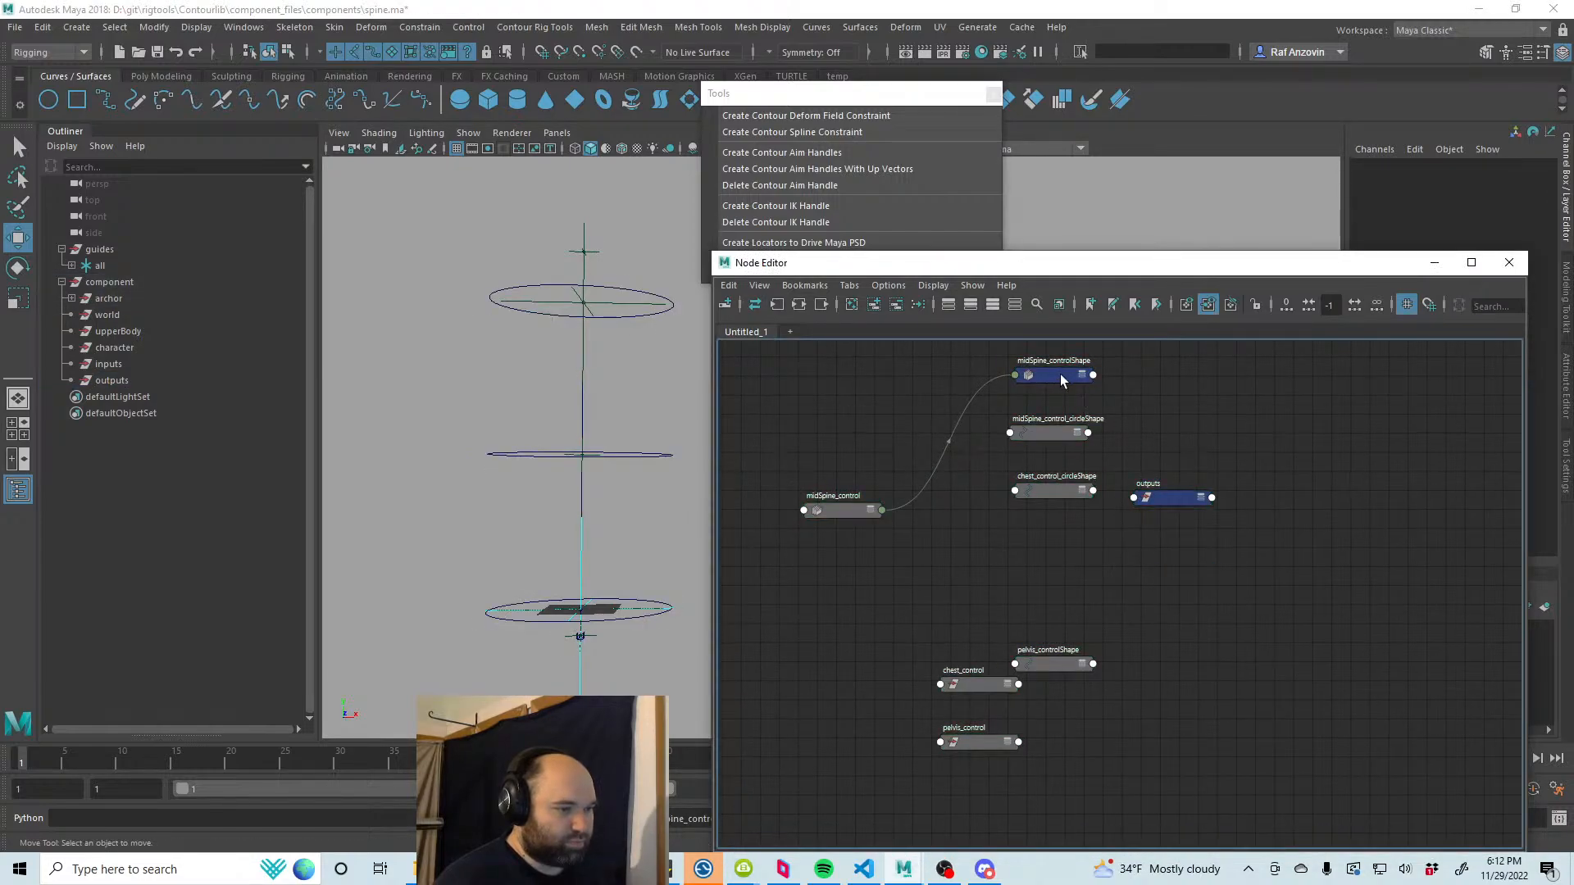
pyautogui.moveTo(1173, 499); pyautogui.dragTo(1253, 557)
pyautogui.click(1199, 576)
pyautogui.keyDown('alt'); pyautogui.moveTo(1076, 583); pyautogui.dragTo(1036, 513, button='middle'); pyautogui.keyUp('alt')
pyautogui.keyDown('alt'); pyautogui.moveTo(1036, 512); pyautogui.dragTo(1079, 586, button='right'); pyautogui.keyUp('alt')
pyautogui.moveTo(738, 430); pyautogui.dragTo(943, 514)
pyautogui.keyDown('alt'); pyautogui.moveTo(1117, 544); pyautogui.dragTo(1089, 520, button='middle'); pyautogui.keyUp('alt')
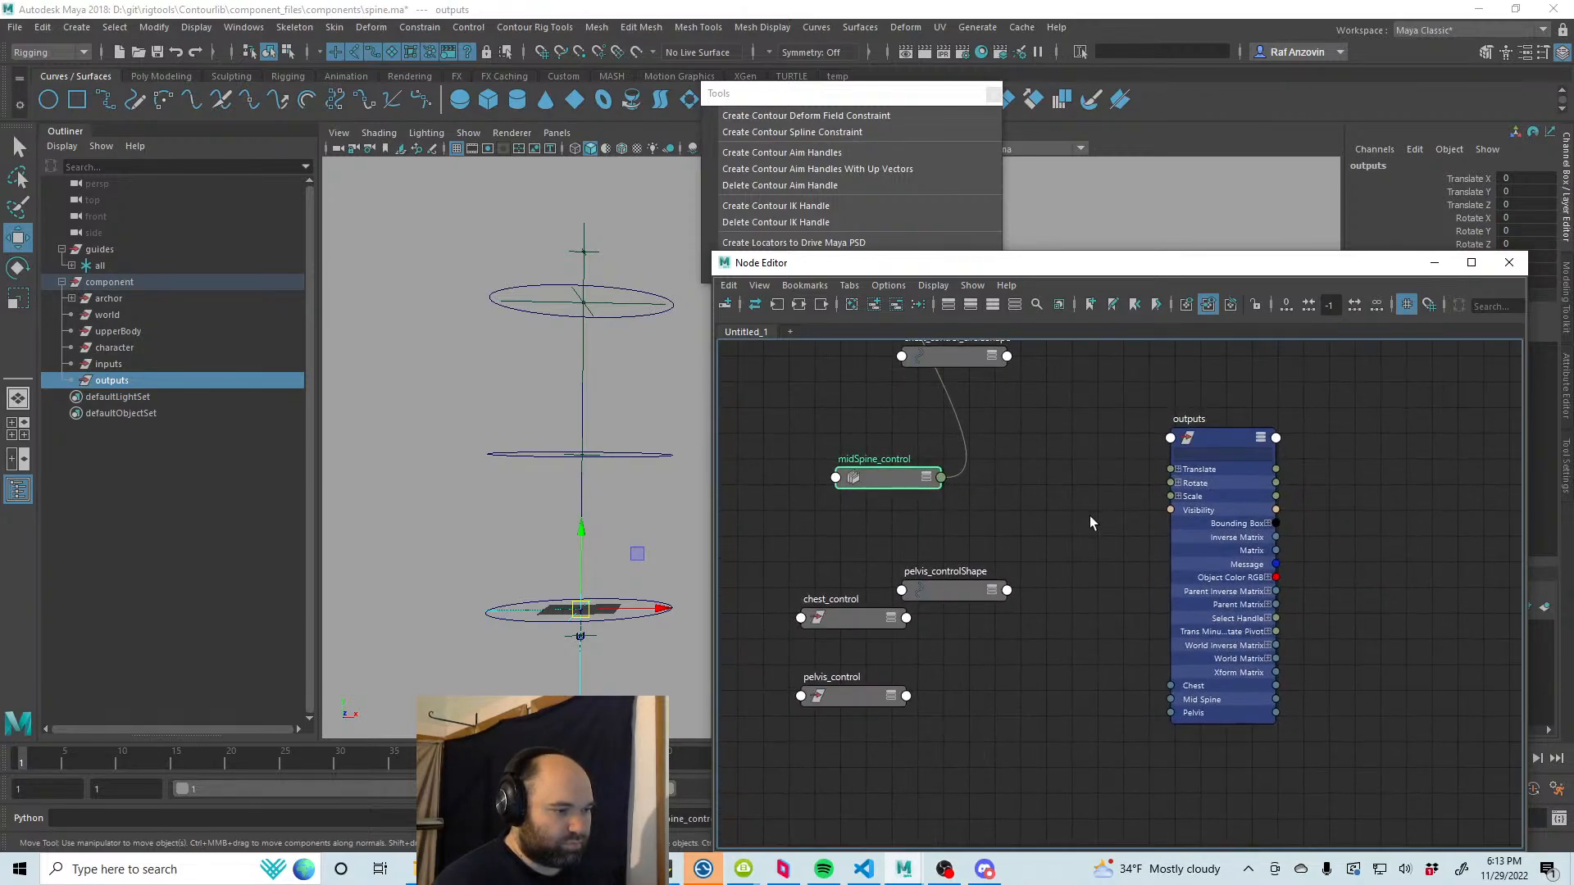
# Step: Expand the midSpine_control node to show its attributes and move it away from the other control nodes
pyautogui.click(925, 487)
pyautogui.moveTo(878, 491); pyautogui.dragTo(820, 435)
pyautogui.keyDown('alt'); pyautogui.moveTo(820, 435); pyautogui.dragTo(1037, 562, button='right'); pyautogui.keyUp('alt')
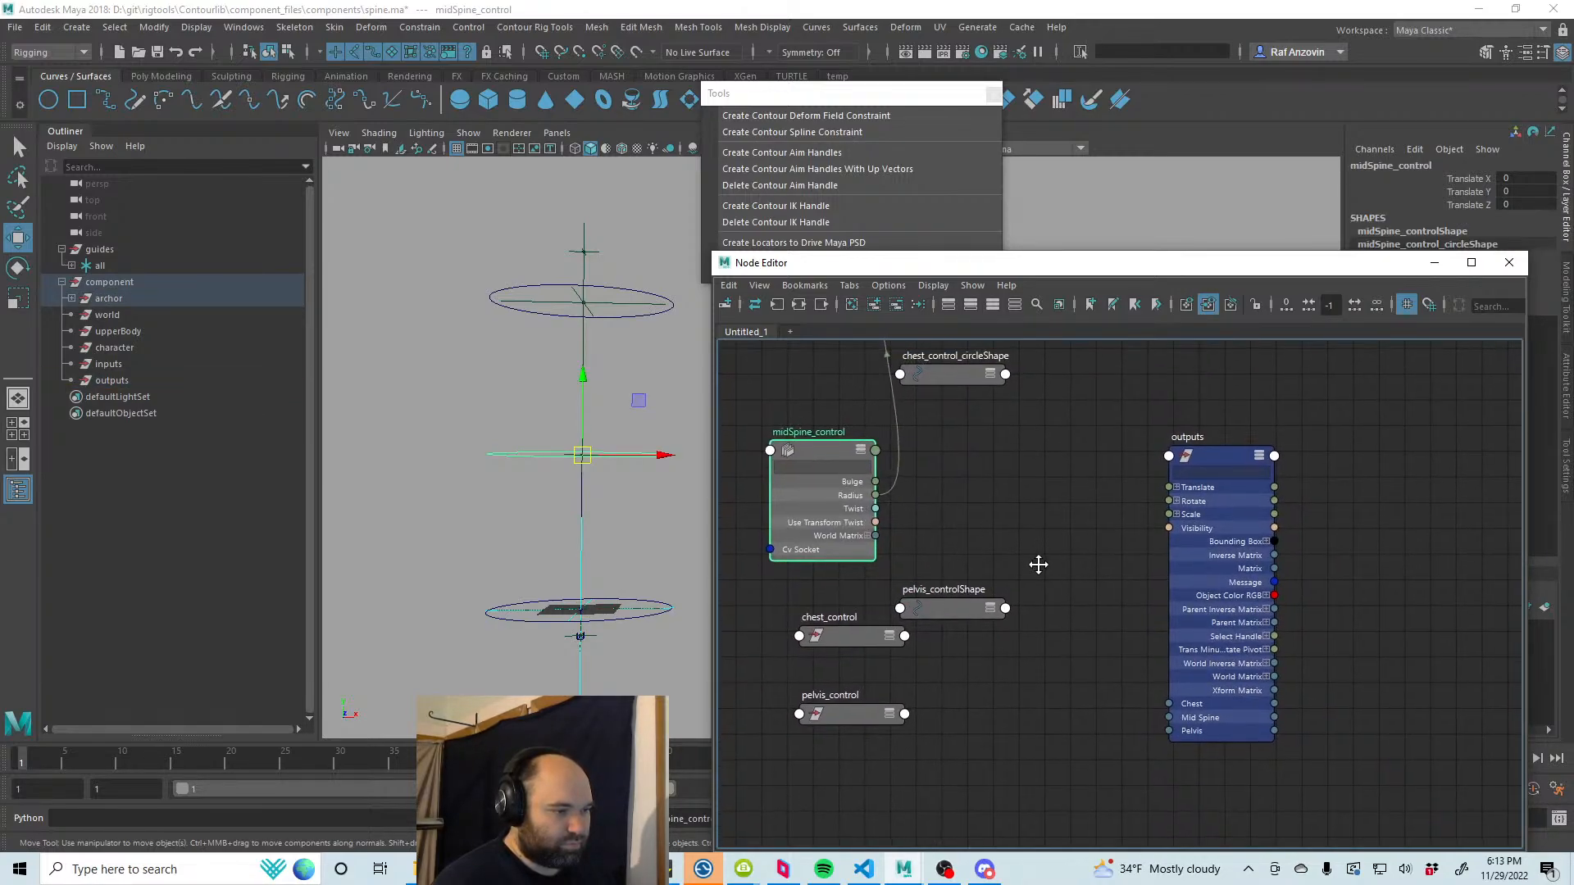
pyautogui.moveTo(1037, 563)
pyautogui.keyDown('alt'); pyautogui.mouseDown(button='middle')
pyautogui.moveTo(1043, 545)
pyautogui.moveTo(1027, 545)
pyautogui.mouseUp(button='middle'); pyautogui.keyUp('alt')
pyautogui.scroll(1, 1035, 538)
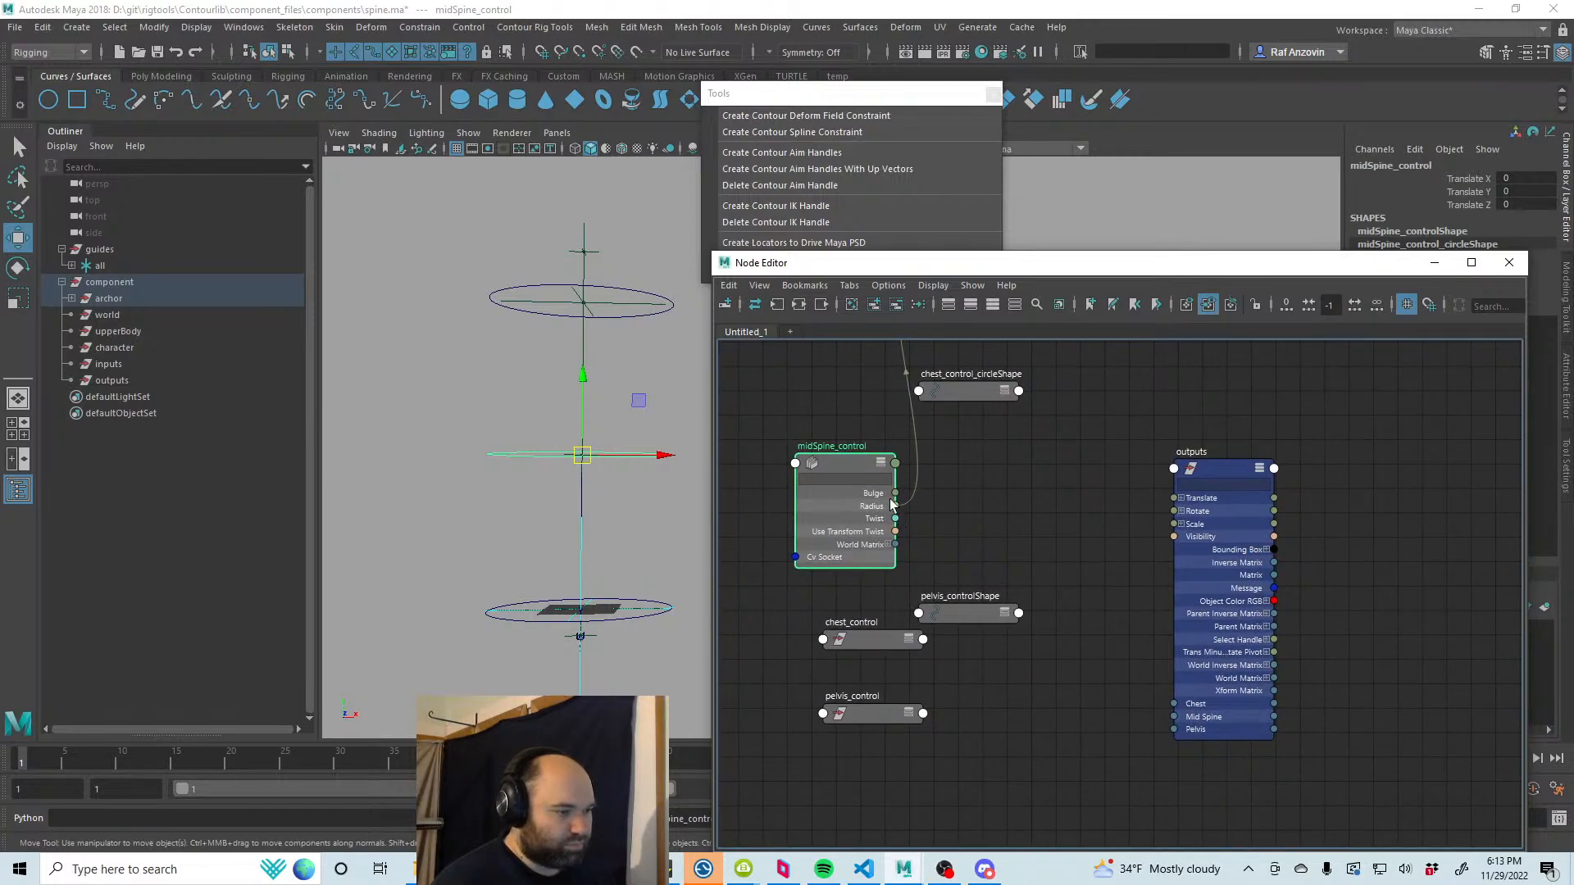
# Step: Expand midSpine_control's World Matrix and connect World Matrix[0] to the Mid Spine attribute of outputs
pyautogui.moveTo(896, 494); pyautogui.dragTo(1086, 468)
pyautogui.click(1067, 446)
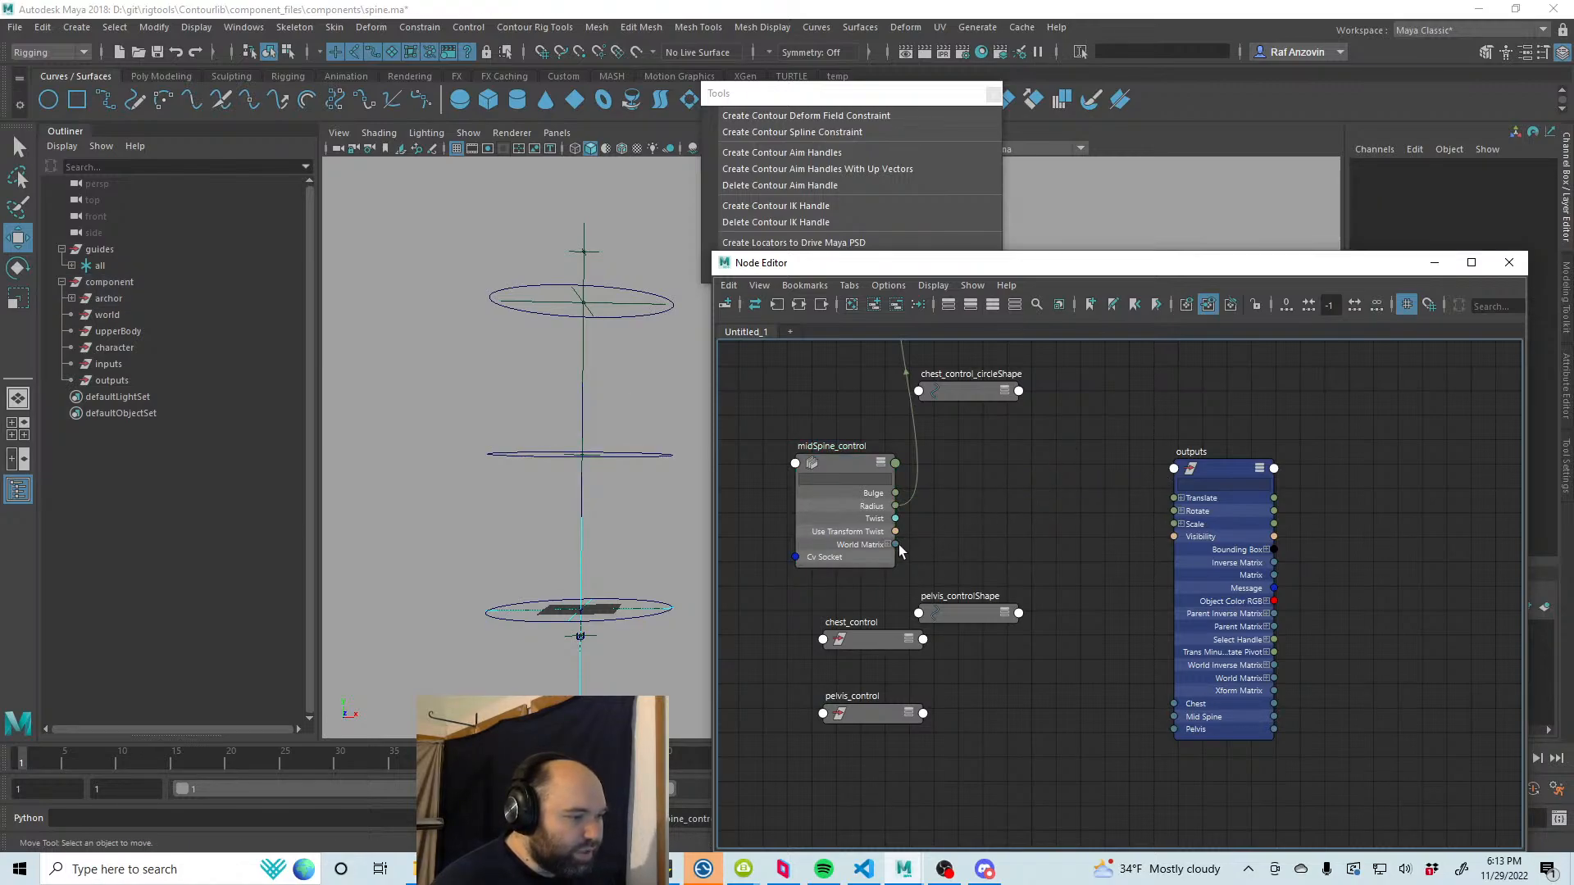
pyautogui.click(888, 545)
pyautogui.moveTo(895, 558); pyautogui.dragTo(1174, 716)
# Step: Connect chest_control's World Matrix[0] to the Chest attribute of outputs and move chest_control below the pelvis_control node
pyautogui.click(892, 645)
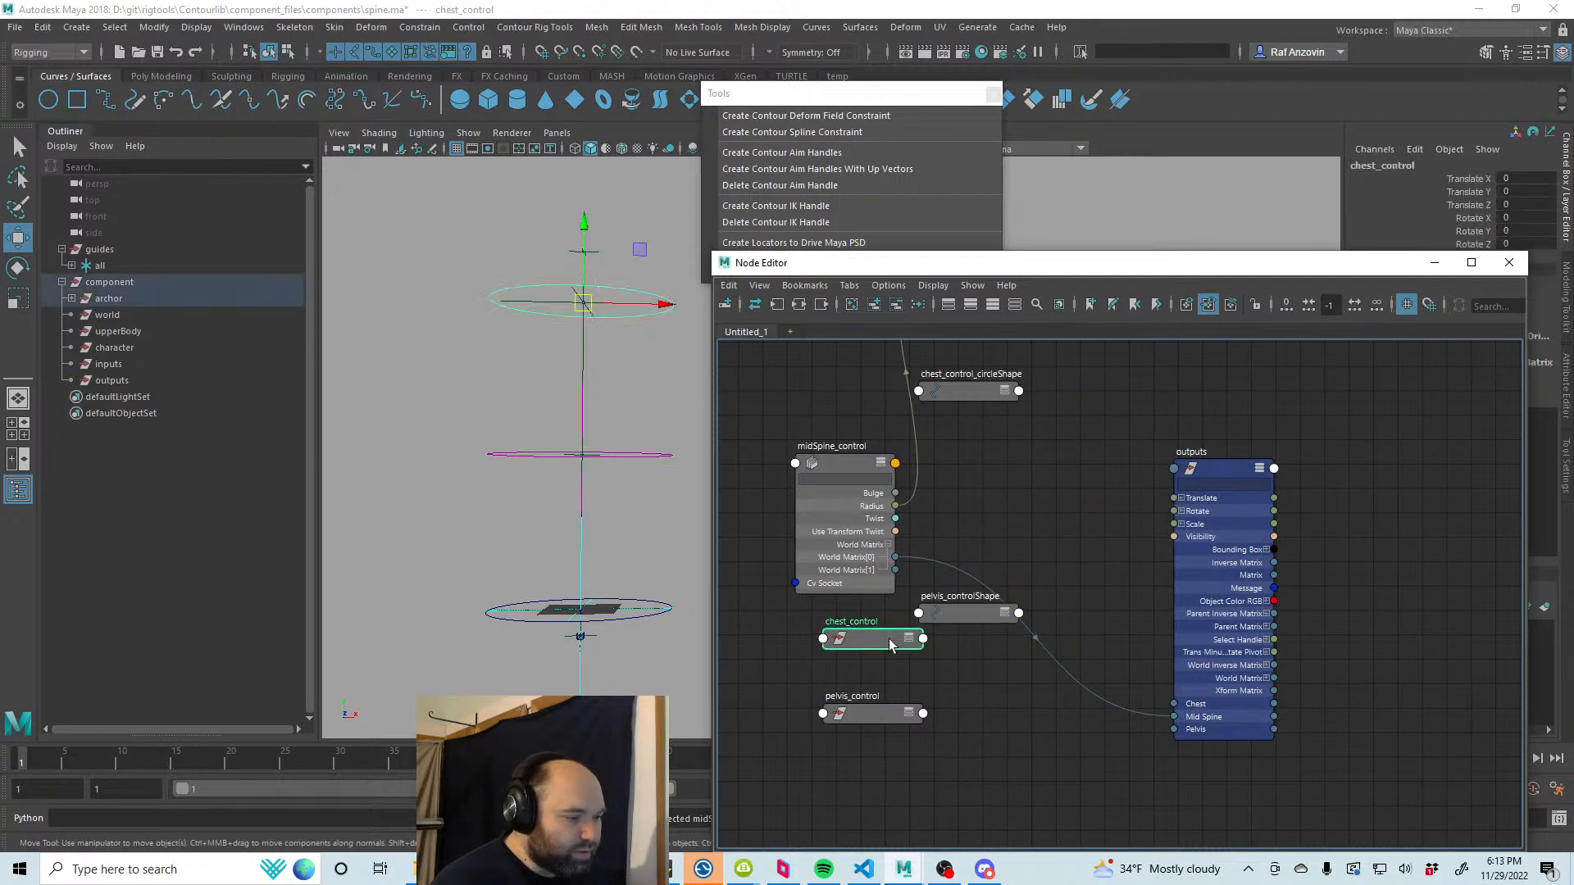
pyautogui.click(909, 639)
pyautogui.click(916, 733)
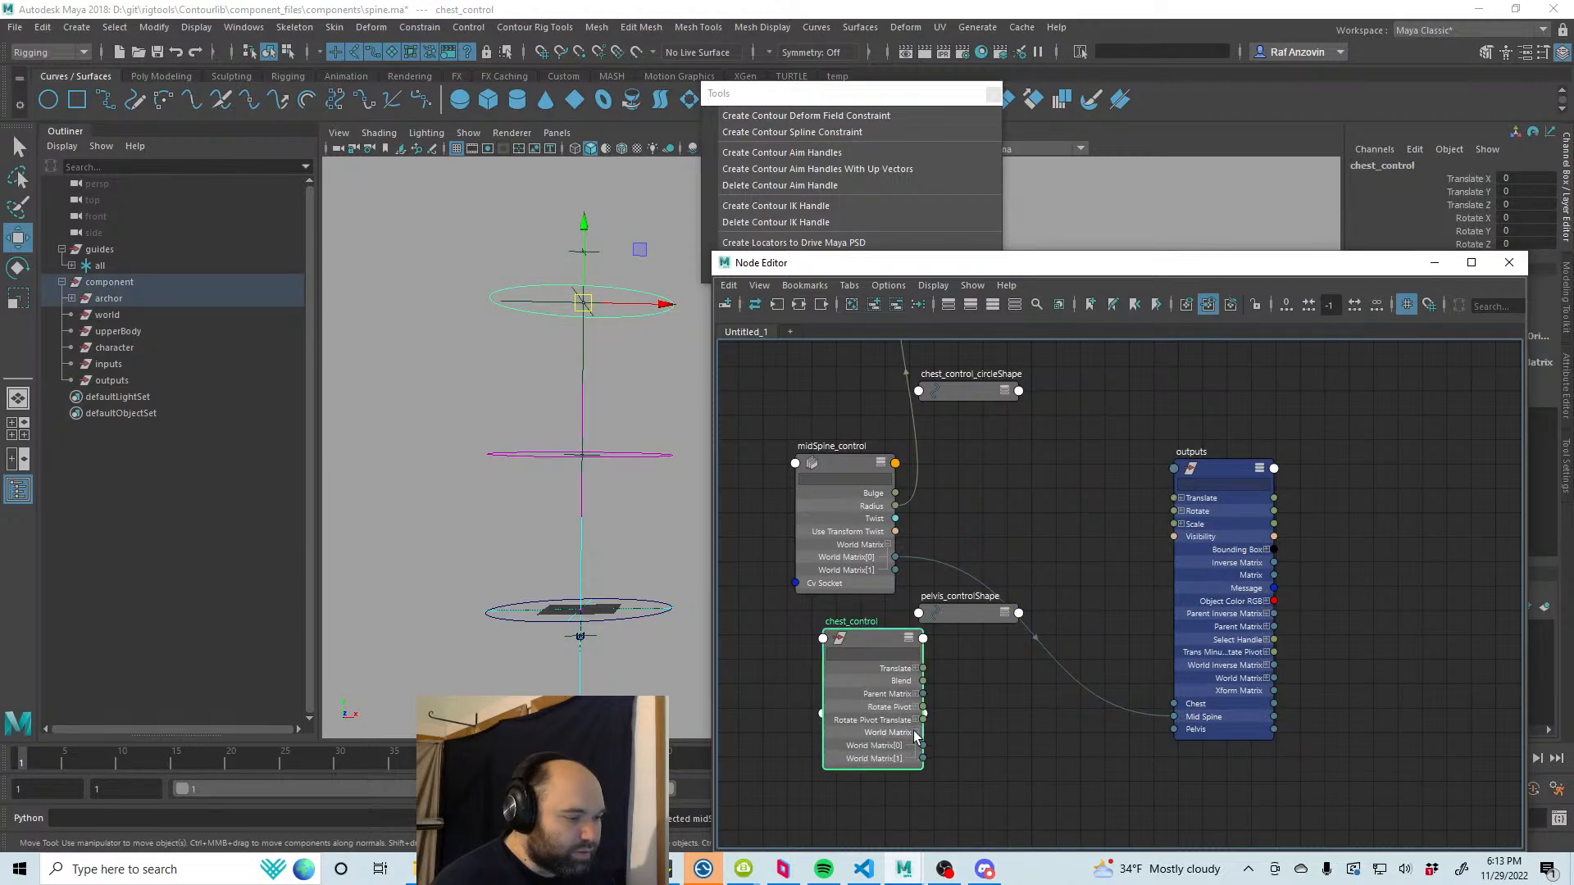
pyautogui.moveTo(923, 746); pyautogui.dragTo(1174, 704)
pyautogui.moveTo(887, 682); pyautogui.dragTo(899, 851)
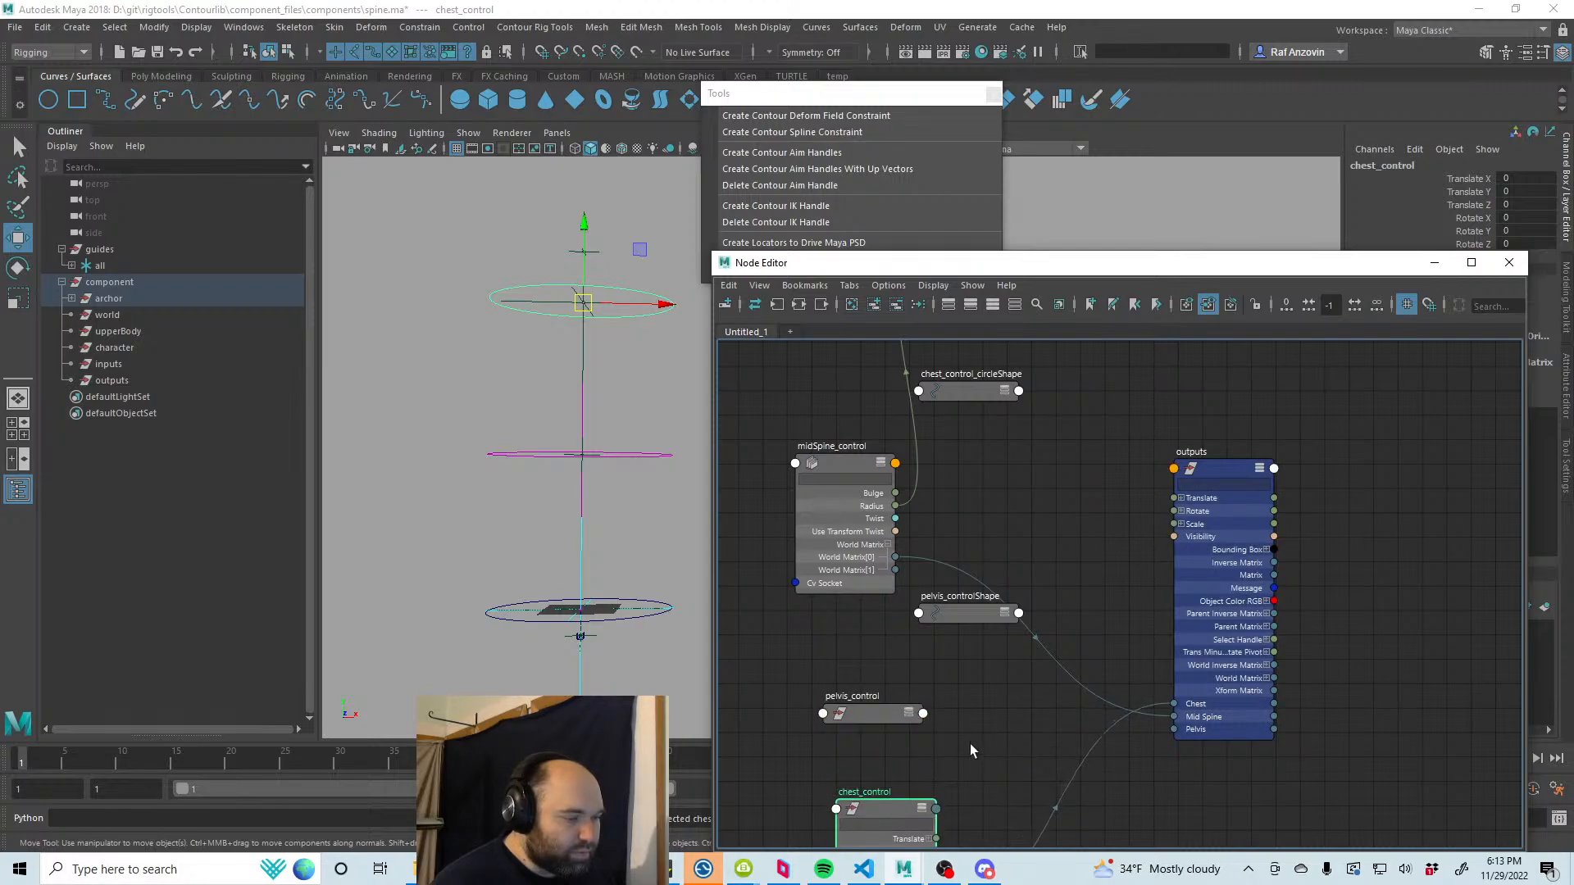
# Step: Expand pelvis_control to show its attributes and connect its World Matrix[0] to the Pelvis attribute of outputs
pyautogui.moveTo(971, 744); pyautogui.dragTo(966, 680, button='middle')
pyautogui.click(905, 647)
pyautogui.click(906, 646)
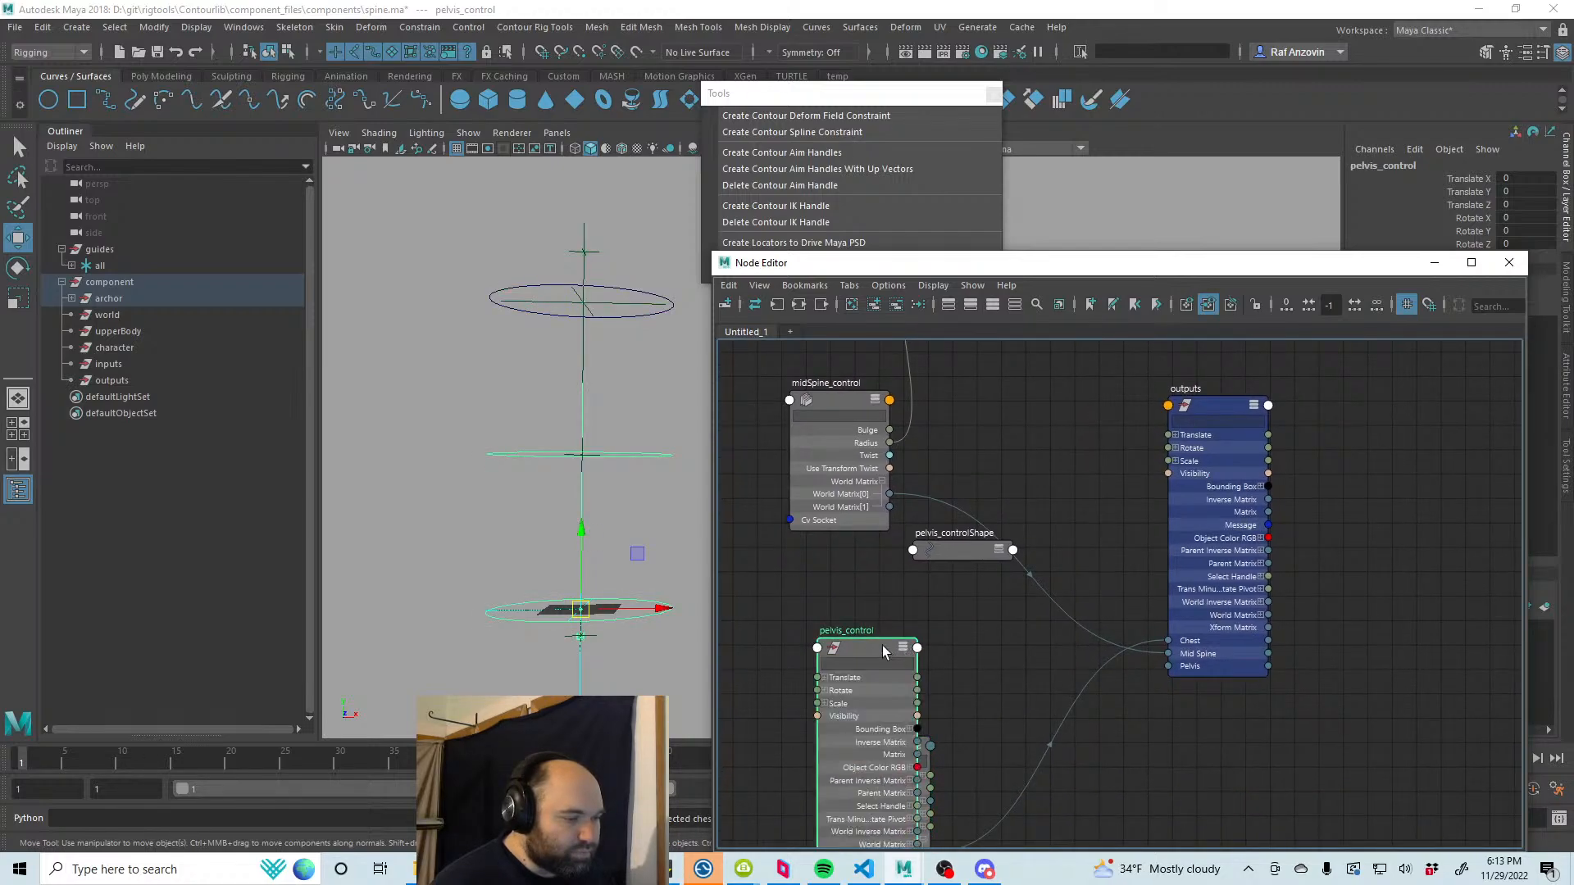
pyautogui.moveTo(882, 646); pyautogui.dragTo(789, 546)
pyautogui.keyDown('alt'); pyautogui.moveTo(938, 648); pyautogui.dragTo(1038, 603, button='middle'); pyautogui.keyUp('alt')
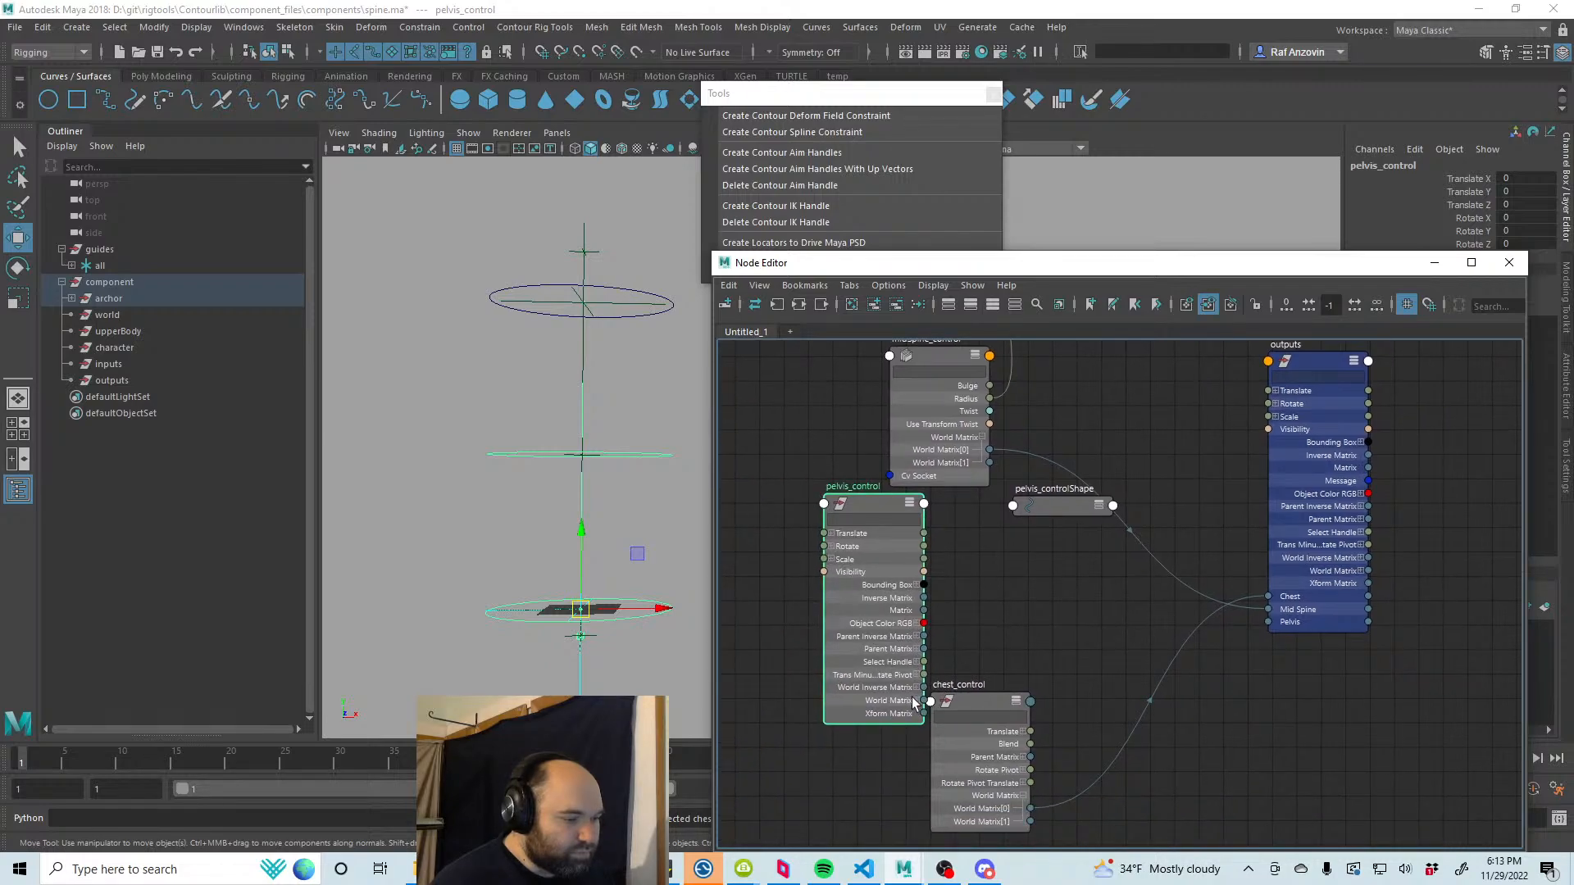
pyautogui.moveTo(924, 707); pyautogui.dragTo(1268, 622)
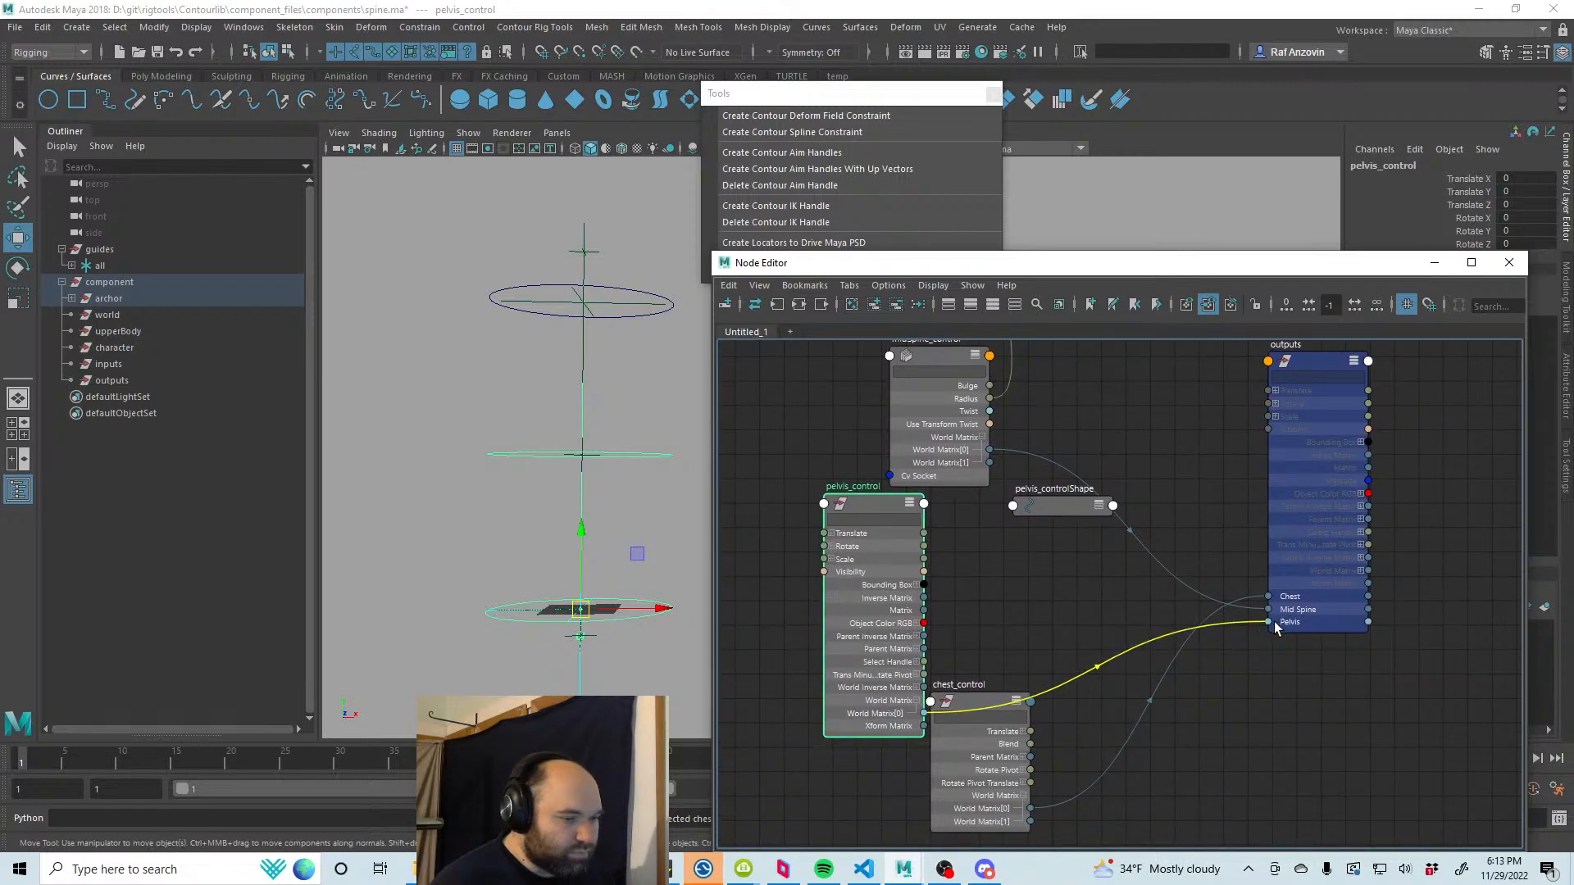
pyautogui.click(1192, 469)
# Step: Save spine.ma and open the recent body plan file standard_biped.ma
pyautogui.moveTo(813, 273); pyautogui.dragTo(858, 388)
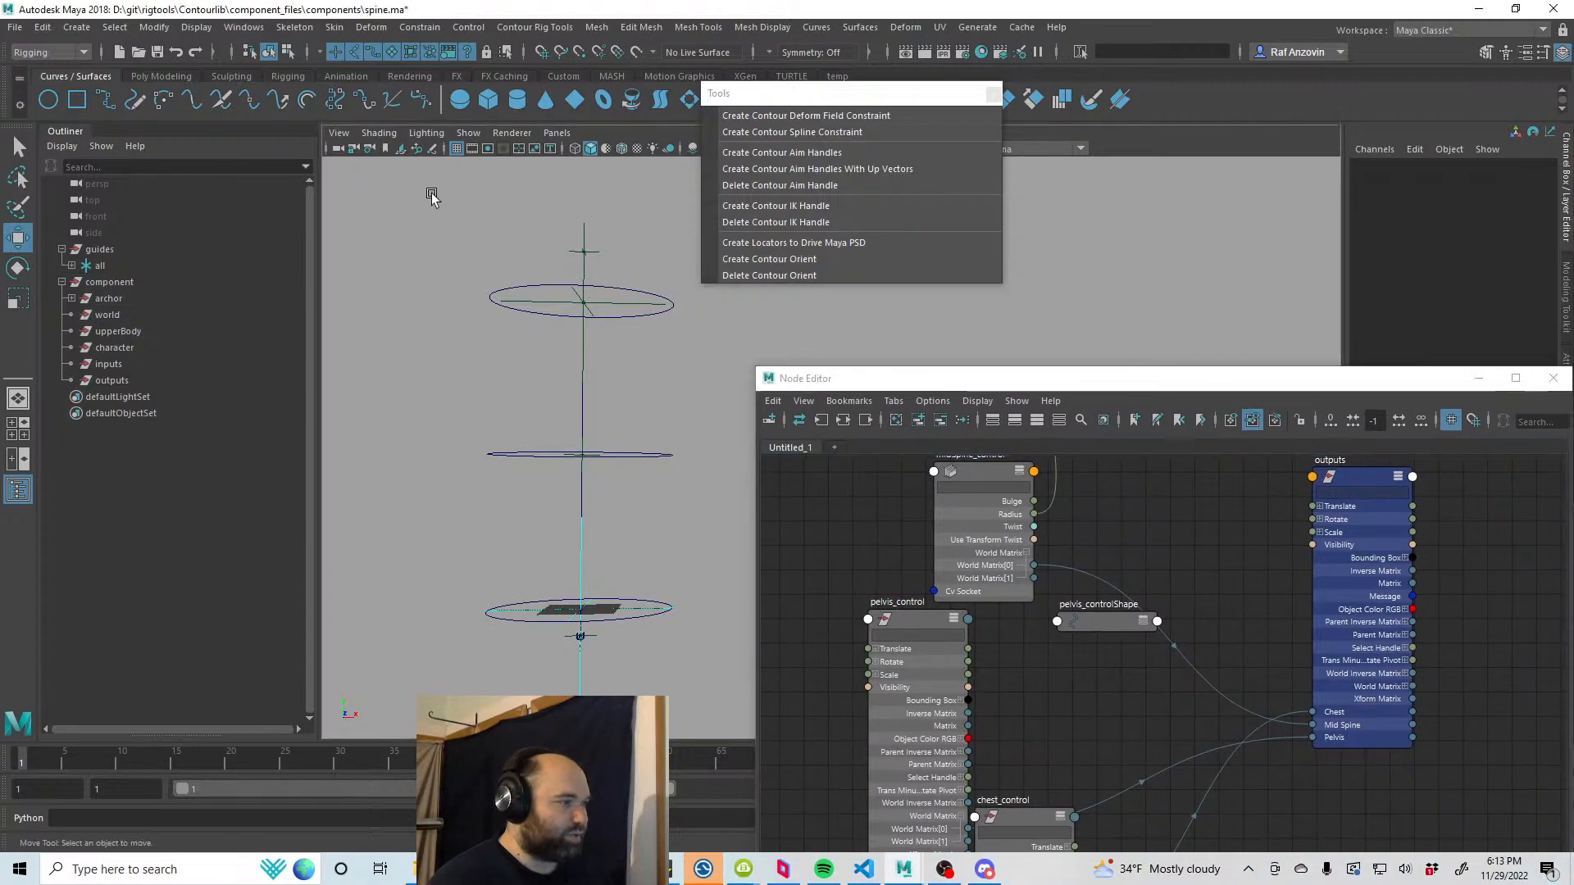
pyautogui.hotkey('ctrl', 's')
pyautogui.click(15, 27)
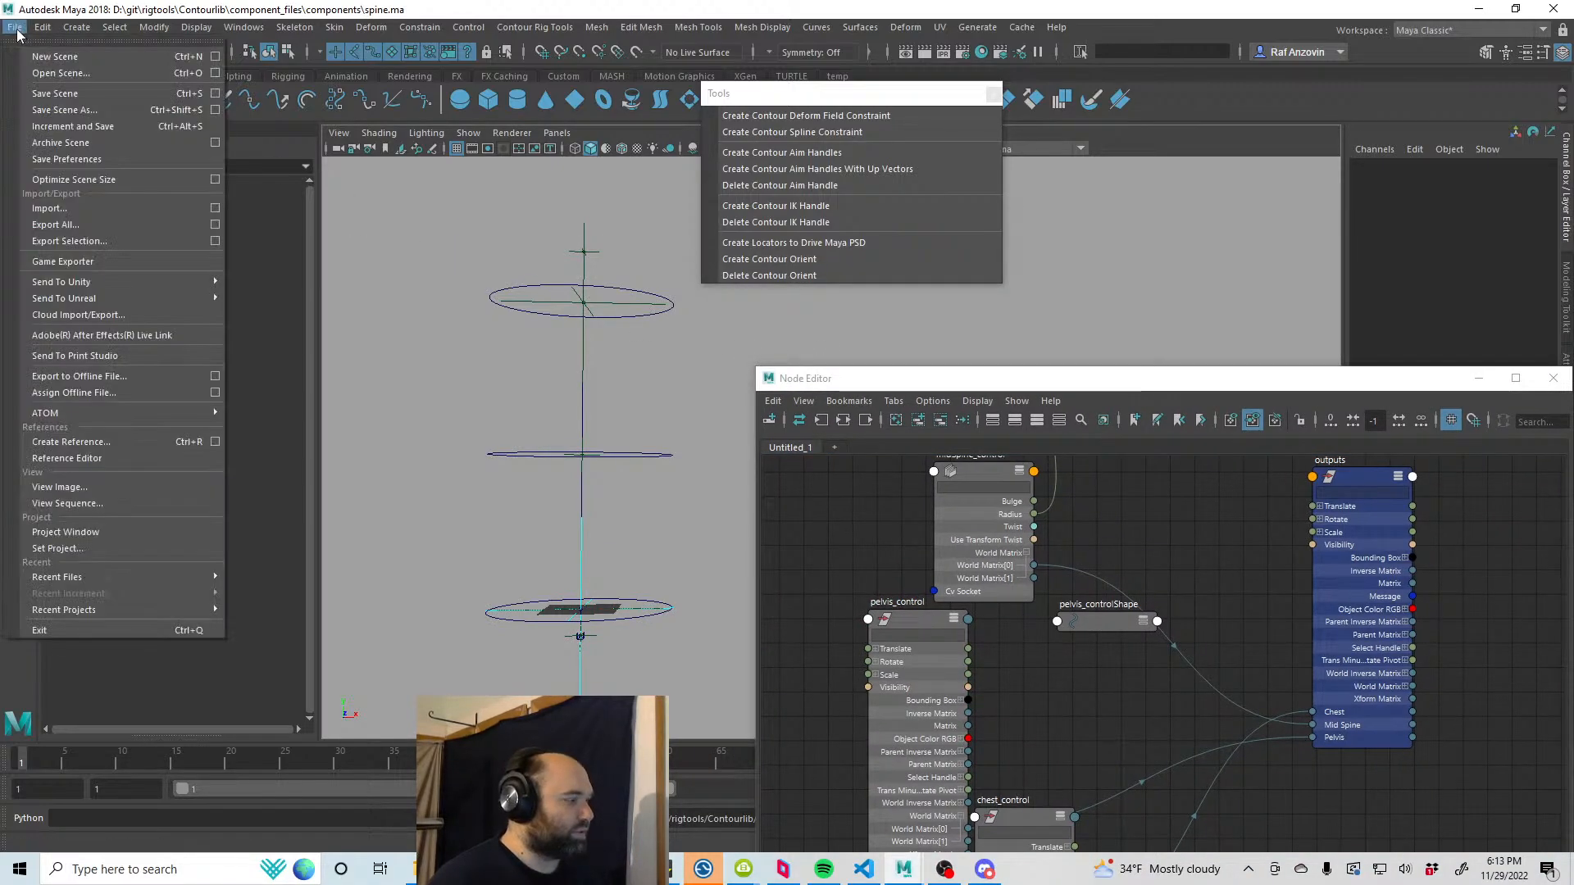
pyautogui.moveTo(174, 579)
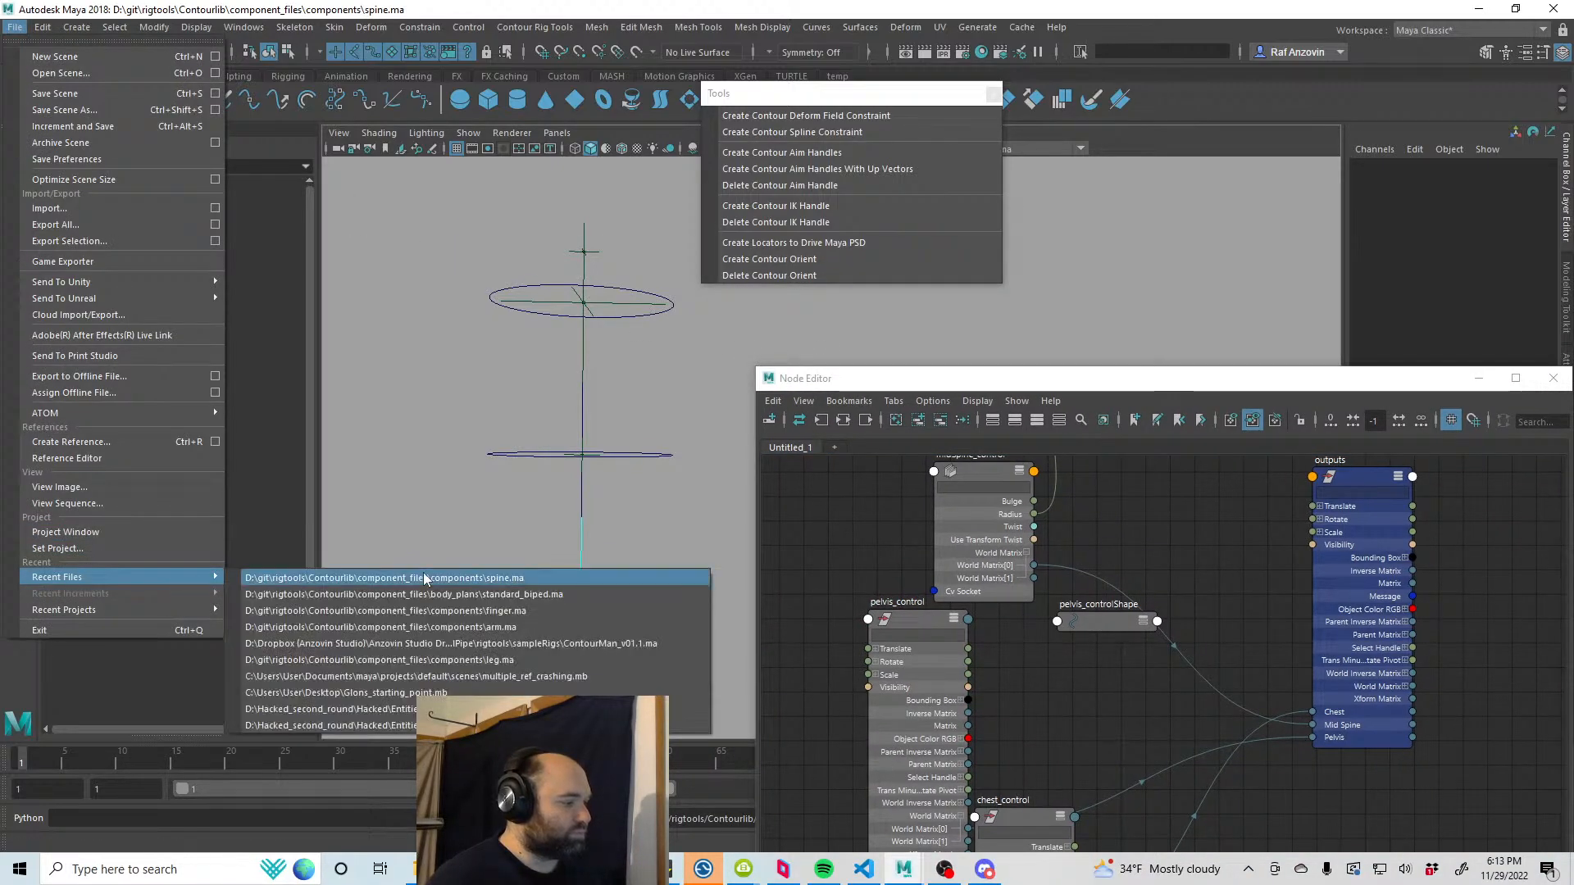
pyautogui.click(462, 597)
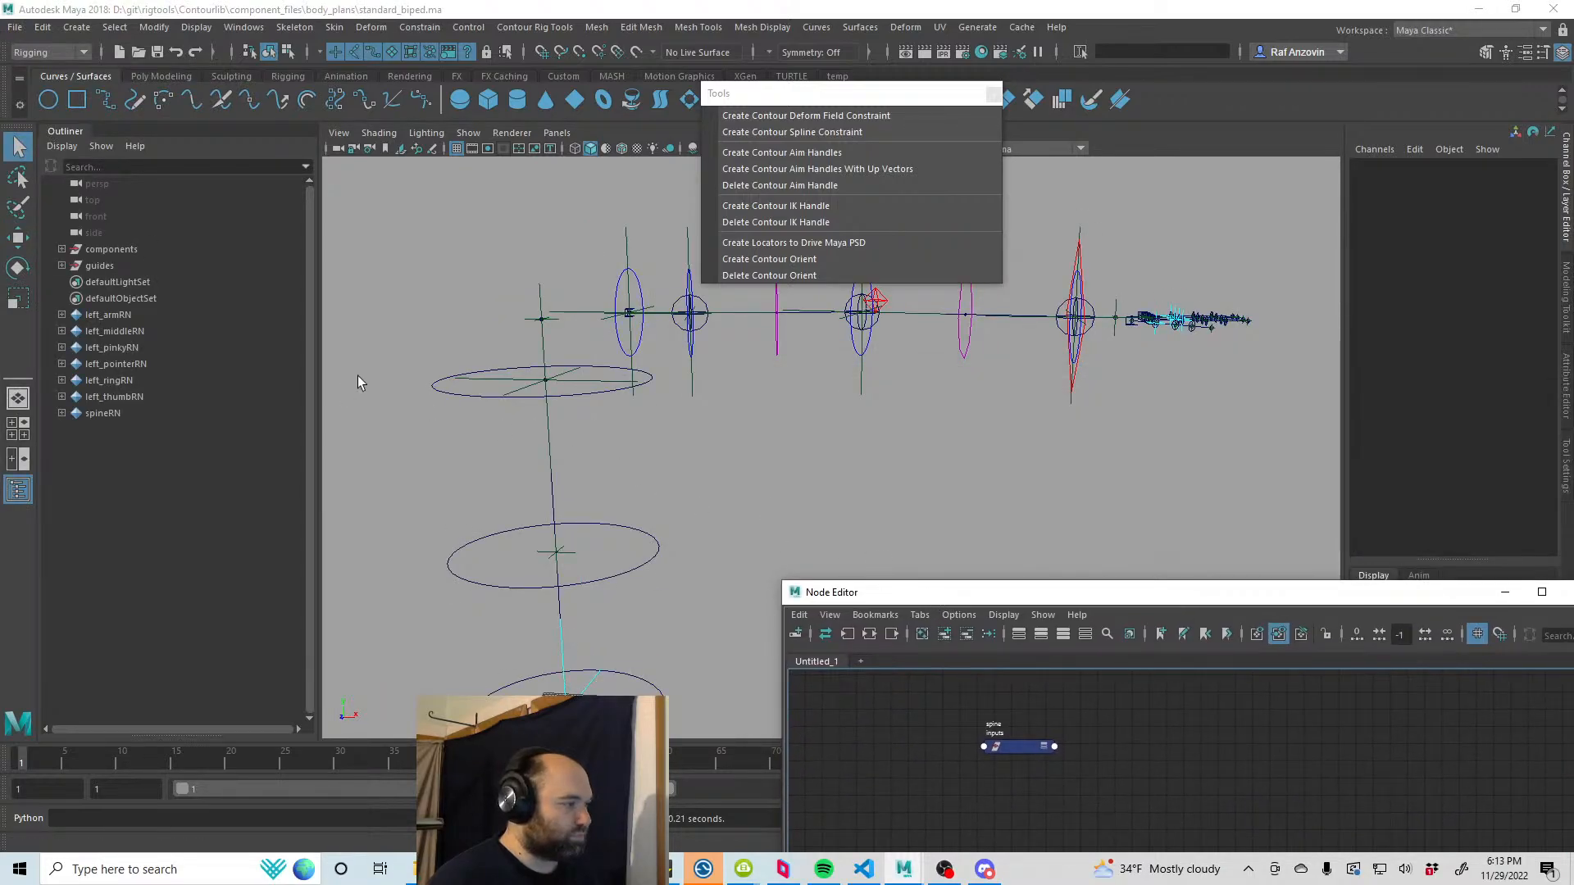
# Step: Add spine:outputs from the spine component to the Node Editor graph and place it below spine:inputs
pyautogui.moveTo(993, 595); pyautogui.dragTo(818, 274)
pyautogui.click(862, 425)
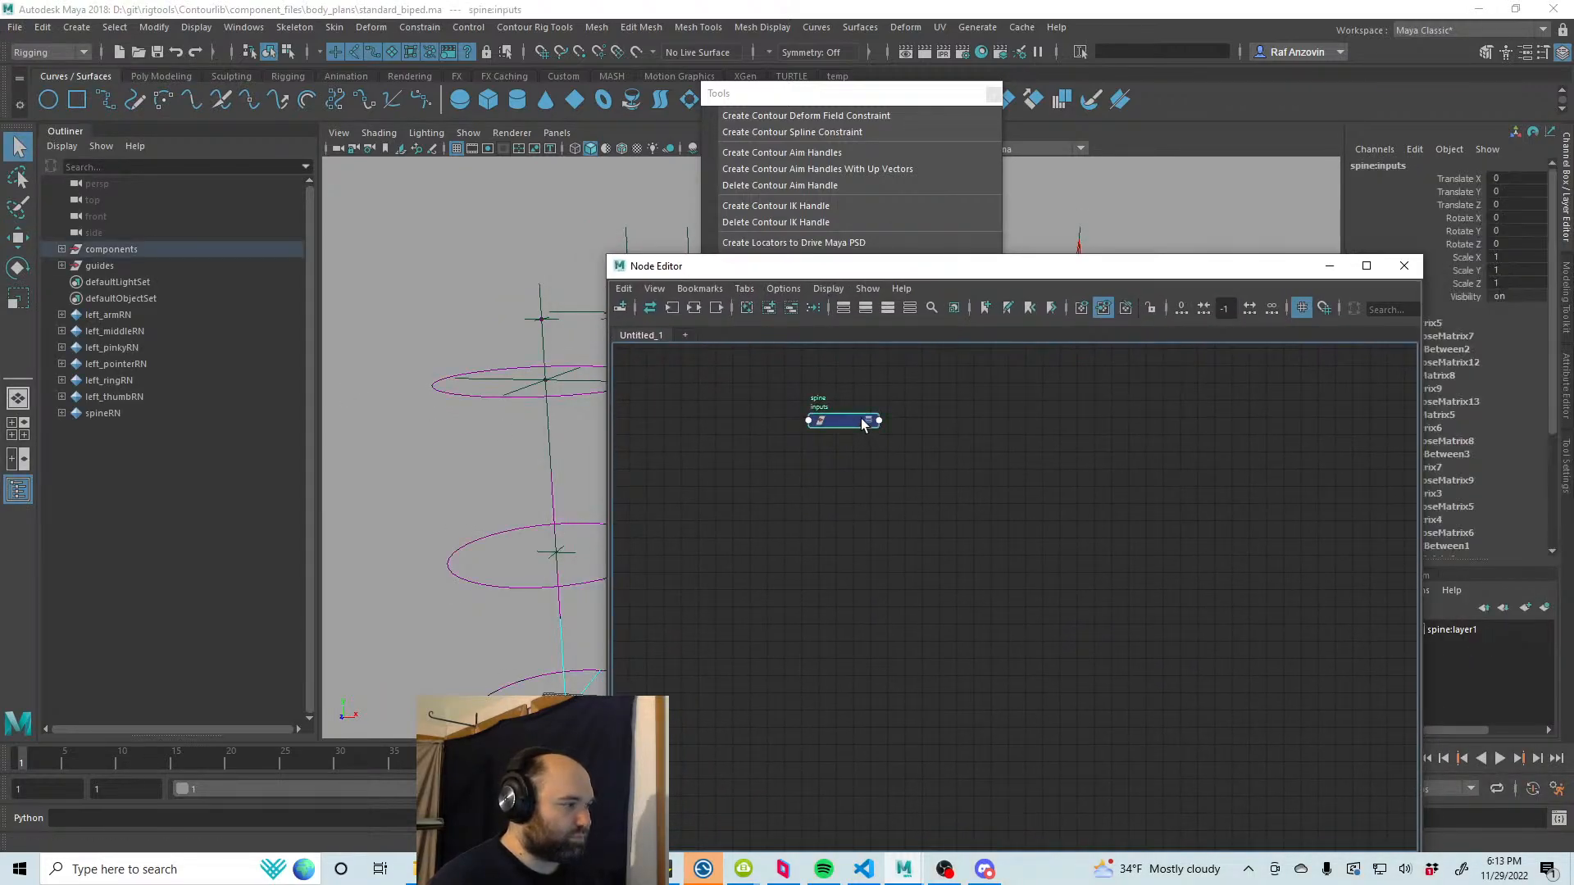
pyautogui.rightClick(153, 270)
pyautogui.click(178, 300)
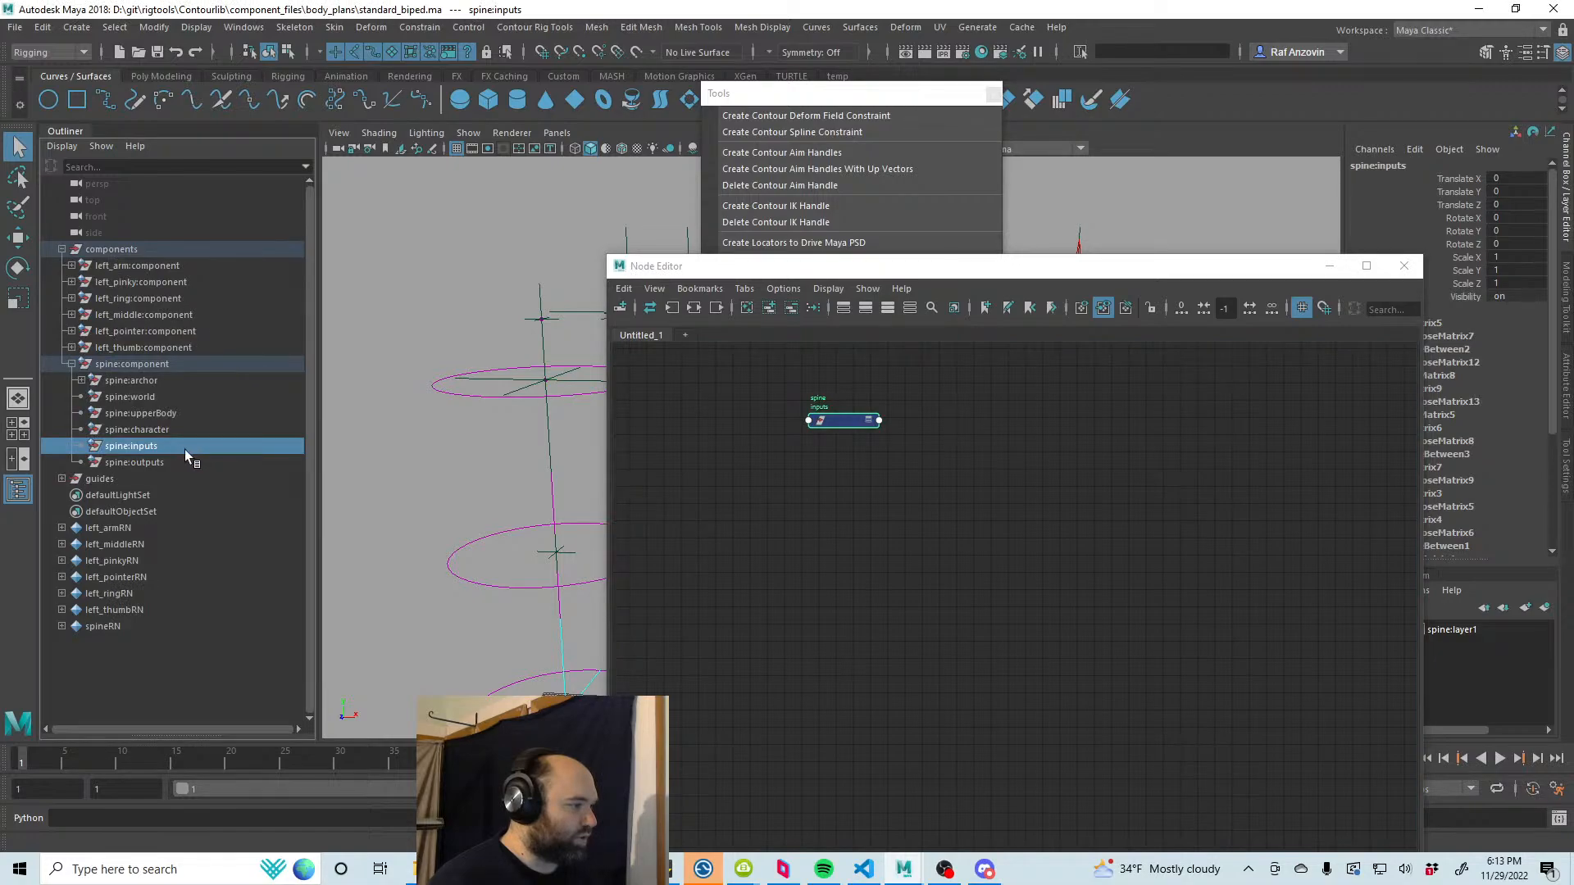
pyautogui.click(159, 464)
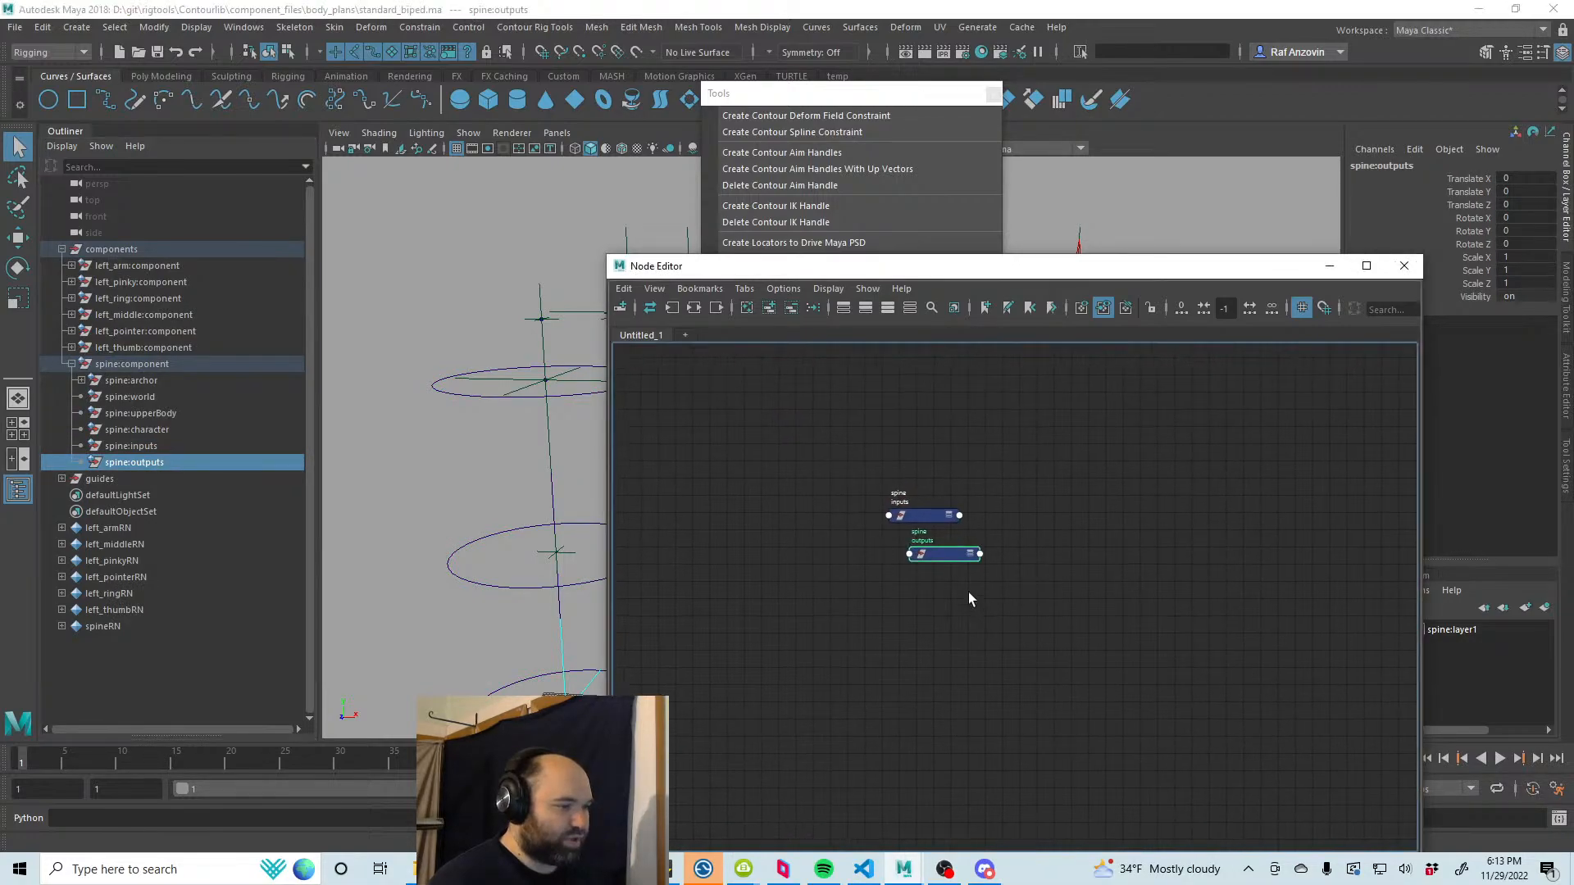
pyautogui.scroll(5, 968, 600)
pyautogui.moveTo(1004, 548); pyautogui.dragTo(968, 557)
pyautogui.keyDown('alt'); pyautogui.moveTo(1098, 534); pyautogui.dragTo(1083, 535, button='middle'); pyautogui.keyUp('alt')
pyautogui.scroll(1, 1082, 534)
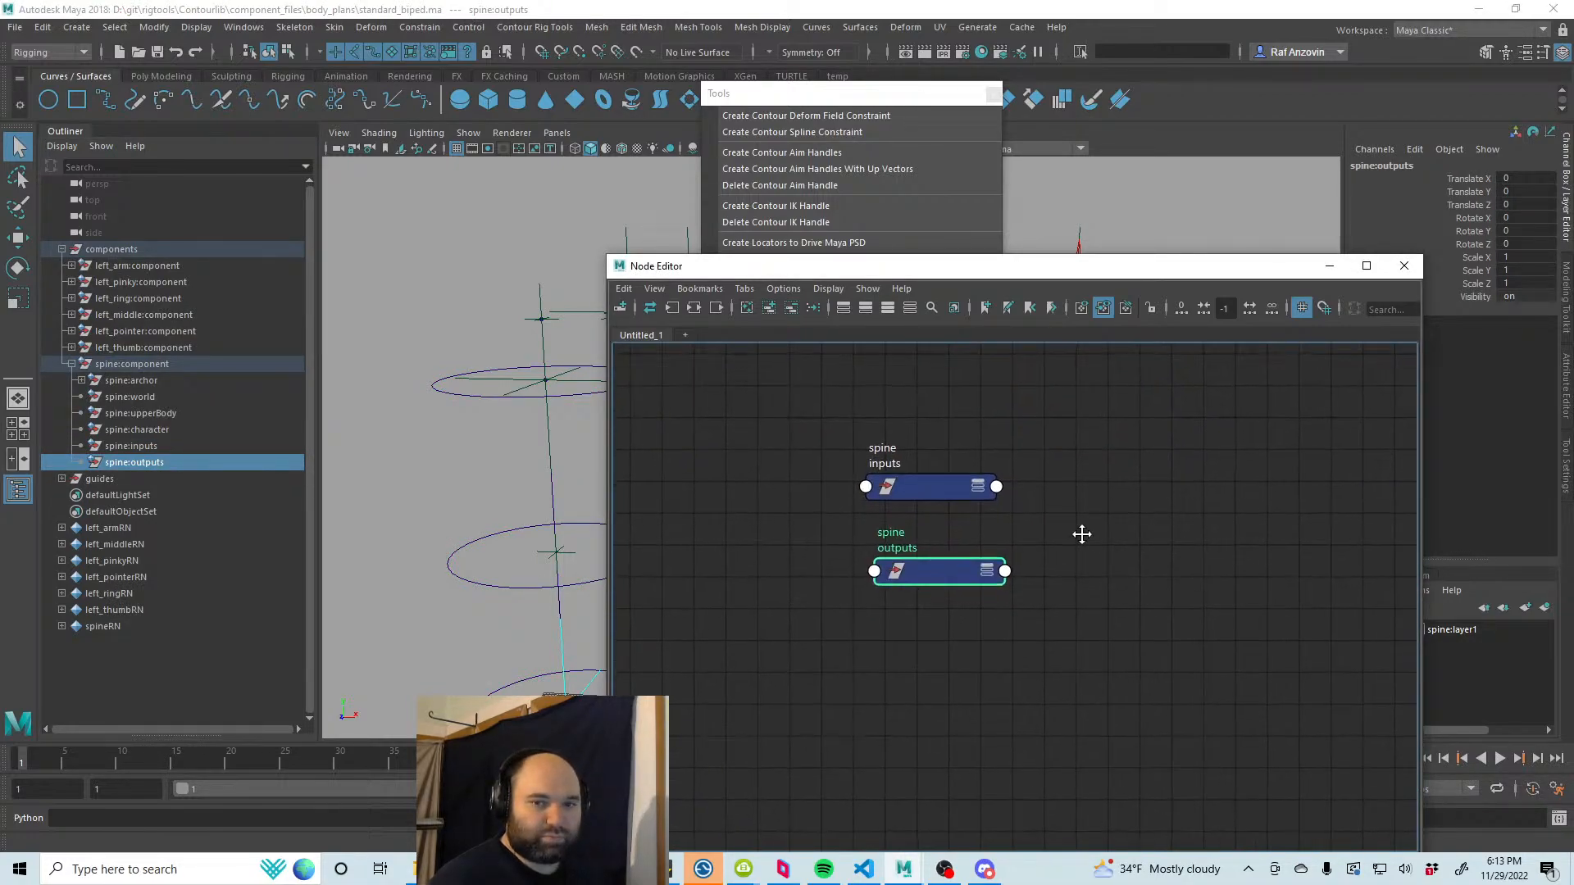
# Step: Collapse the spine component, expand left_arm:component and add left_arm:inputs to the Node Editor graph beside the spine nodes
pyautogui.moveTo(854, 275); pyautogui.dragTo(1029, 476)
pyautogui.scroll(1, 629, 512)
pyautogui.keyDown('alt'); pyautogui.moveTo(656, 455); pyautogui.dragTo(628, 520, button='middle'); pyautogui.keyUp('alt')
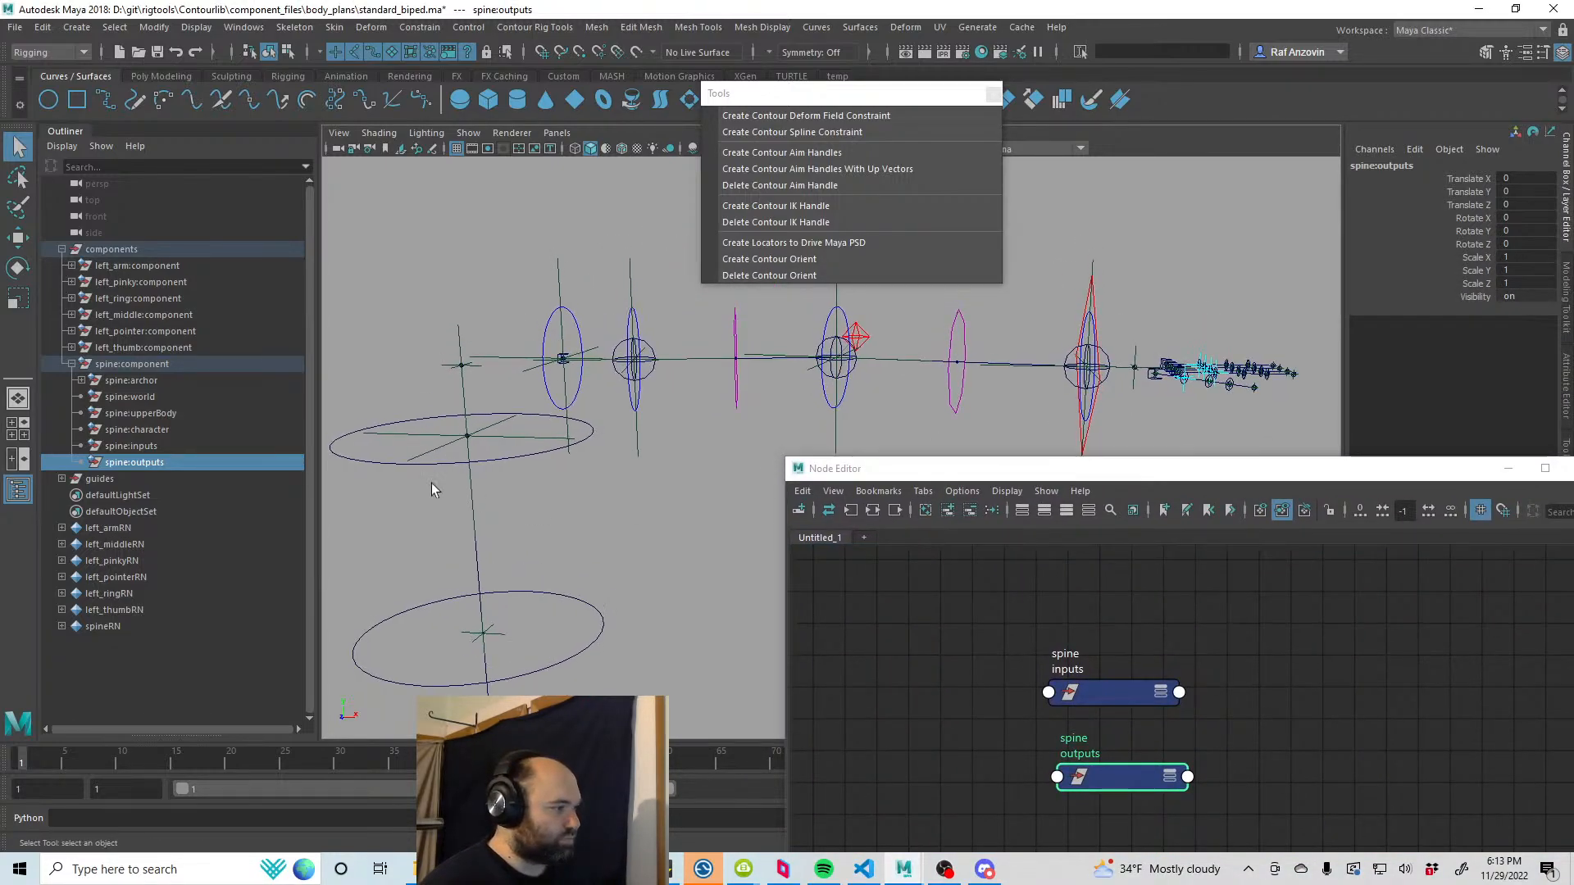
pyautogui.hotkey('shift', 'p')
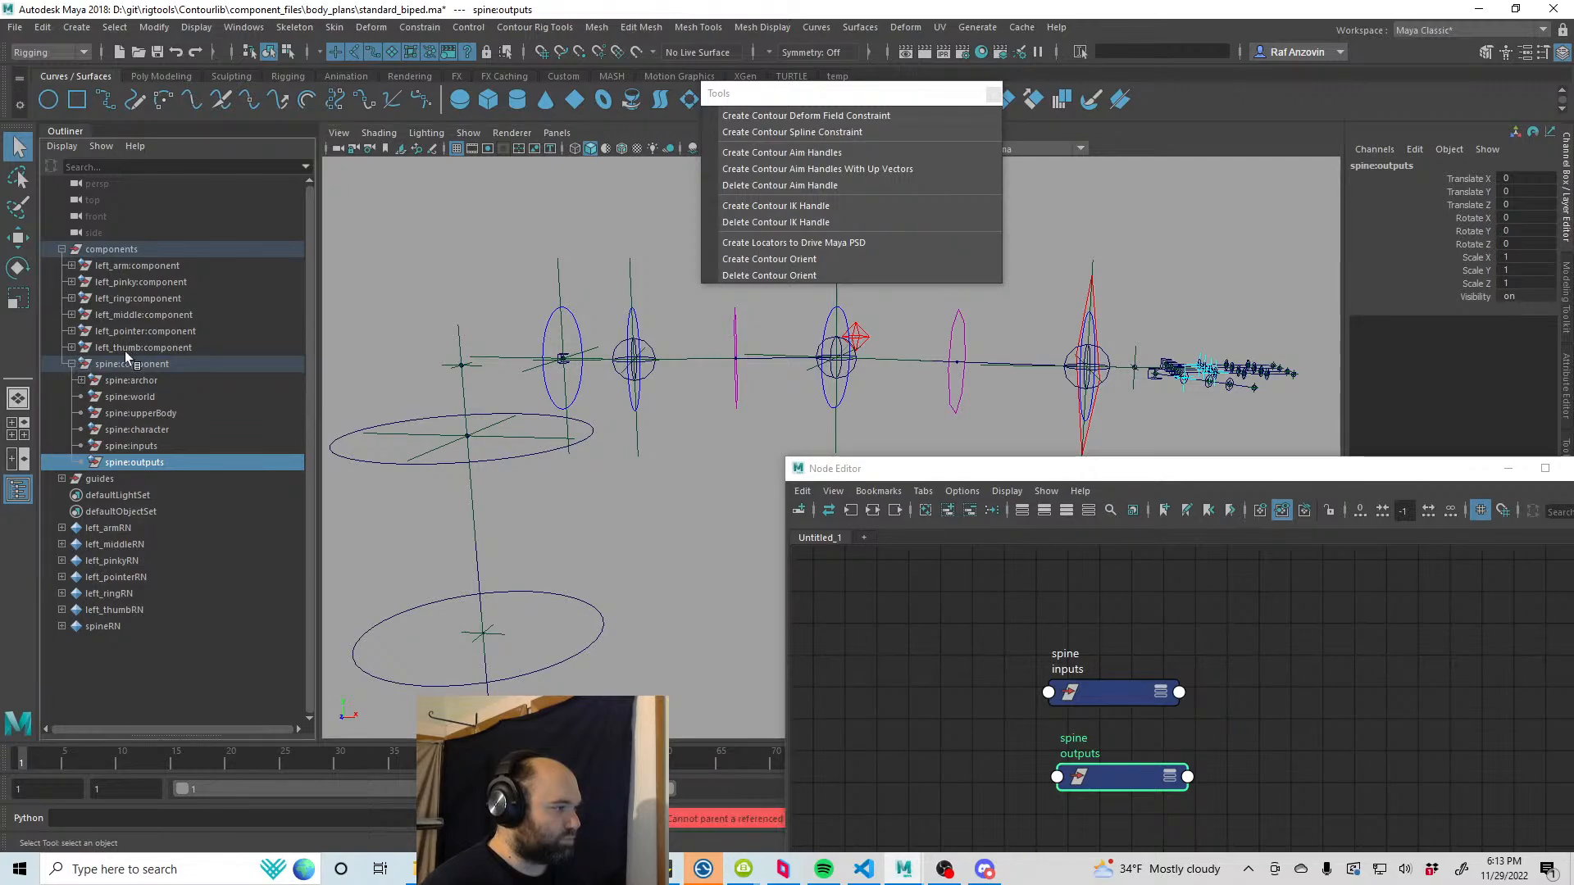
pyautogui.click(72, 363)
pyautogui.click(78, 266)
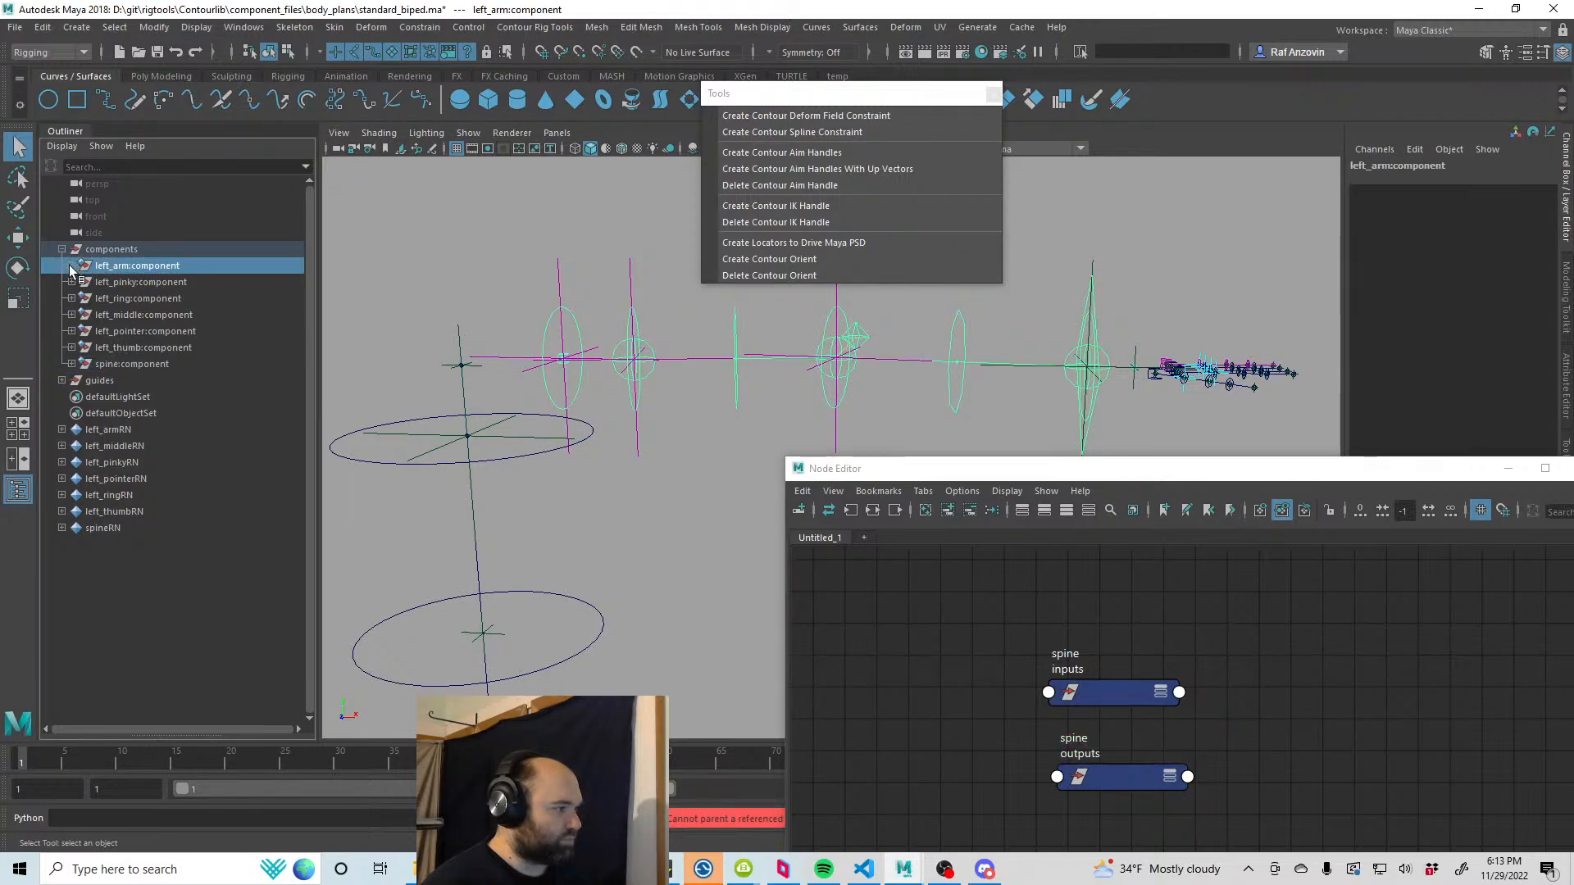
pyautogui.click(72, 266)
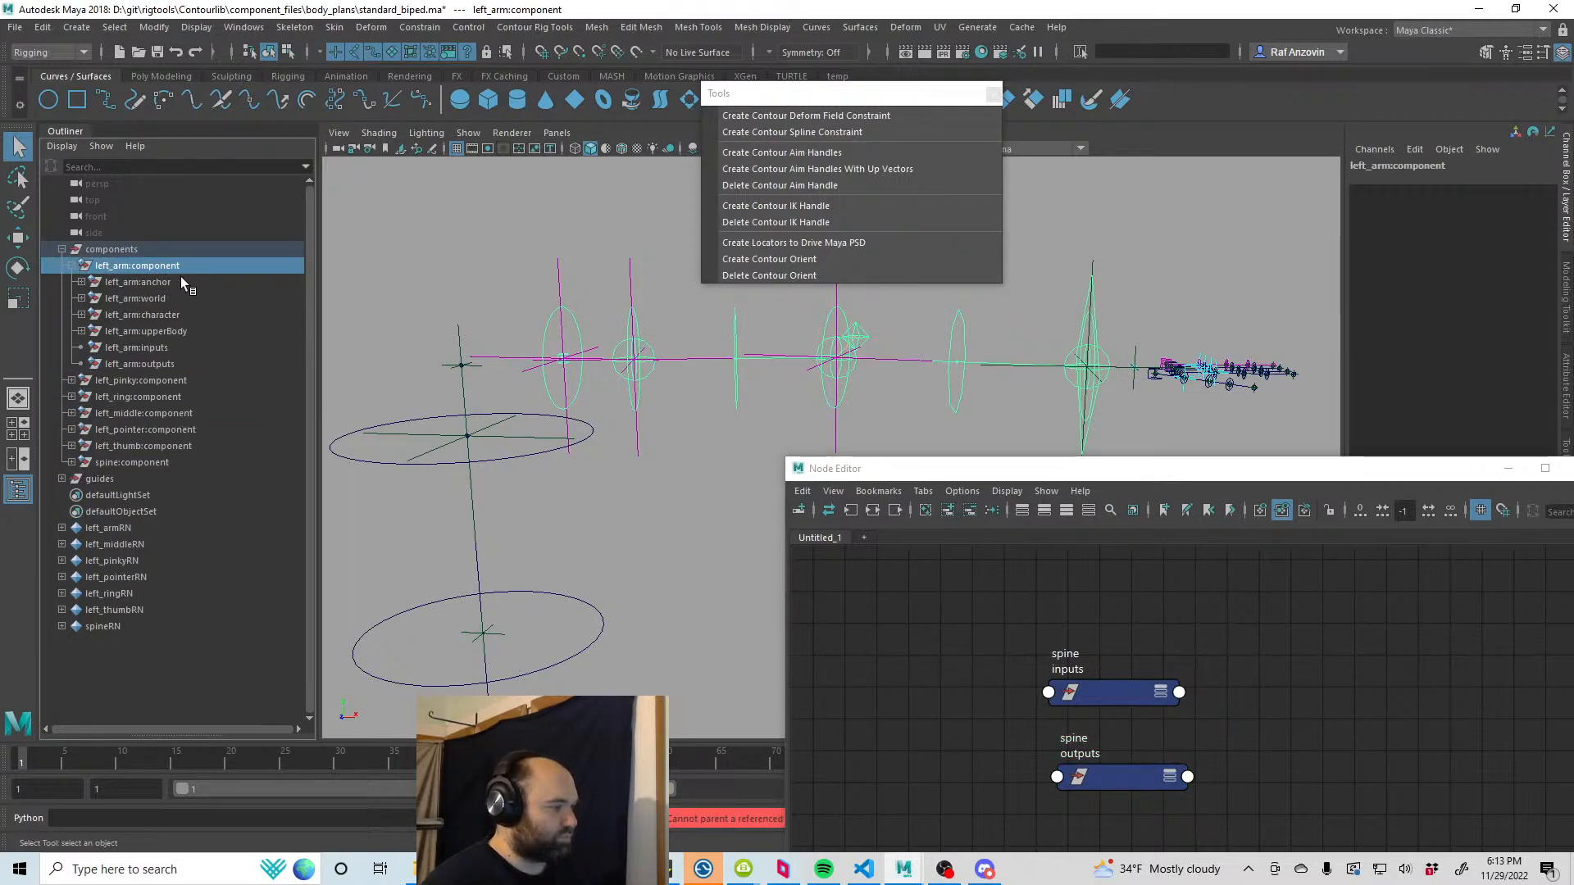
pyautogui.click(156, 350)
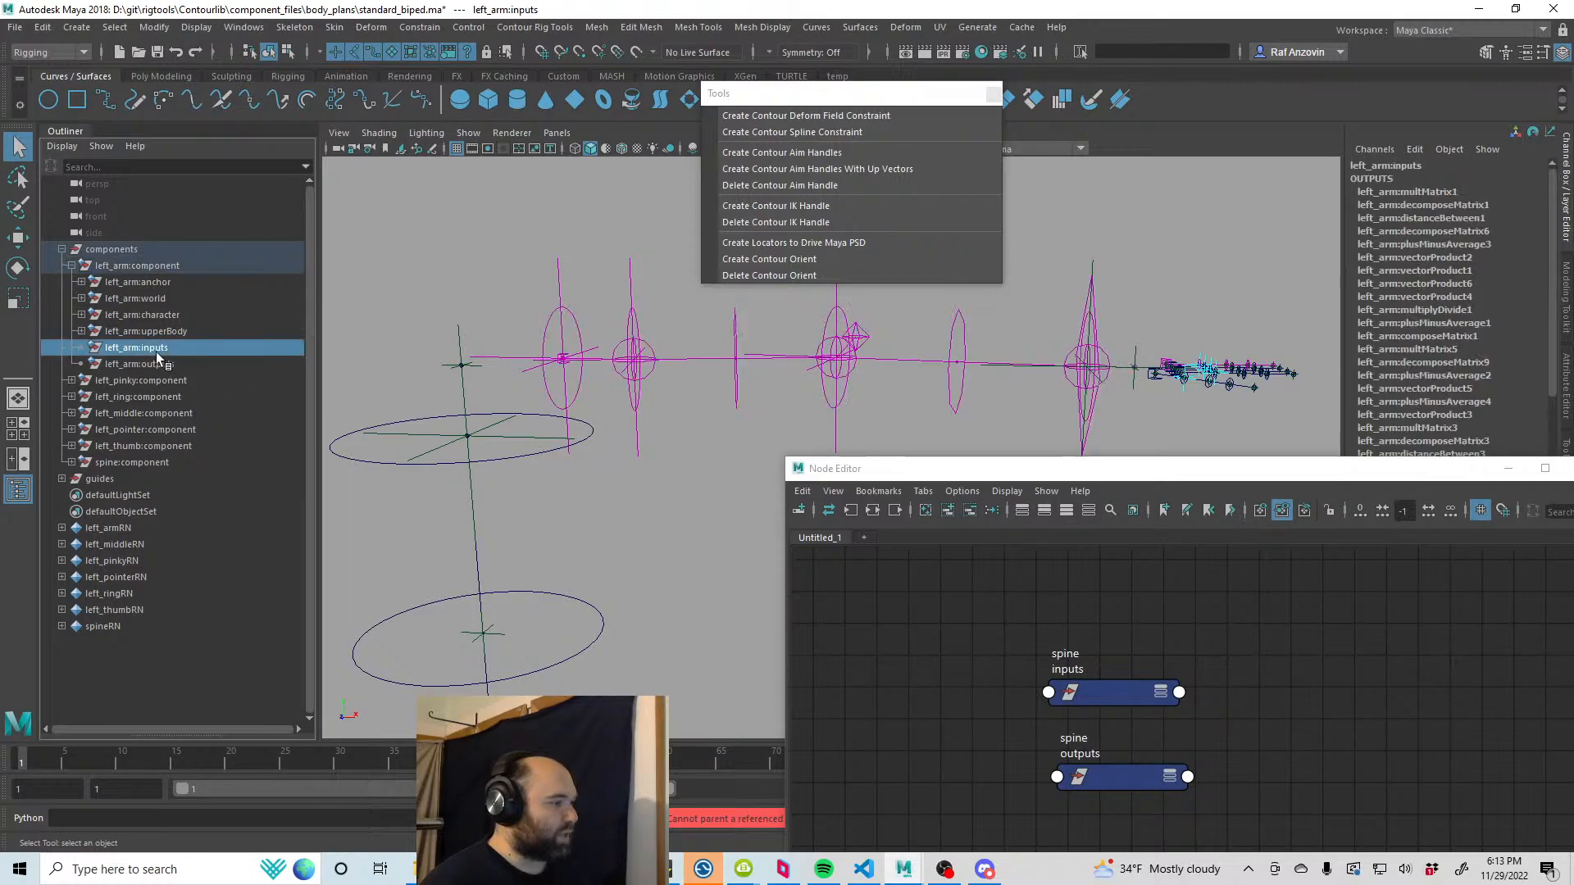
pyautogui.moveTo(1066, 545); pyautogui.dragTo(1283, 701, button='middle')
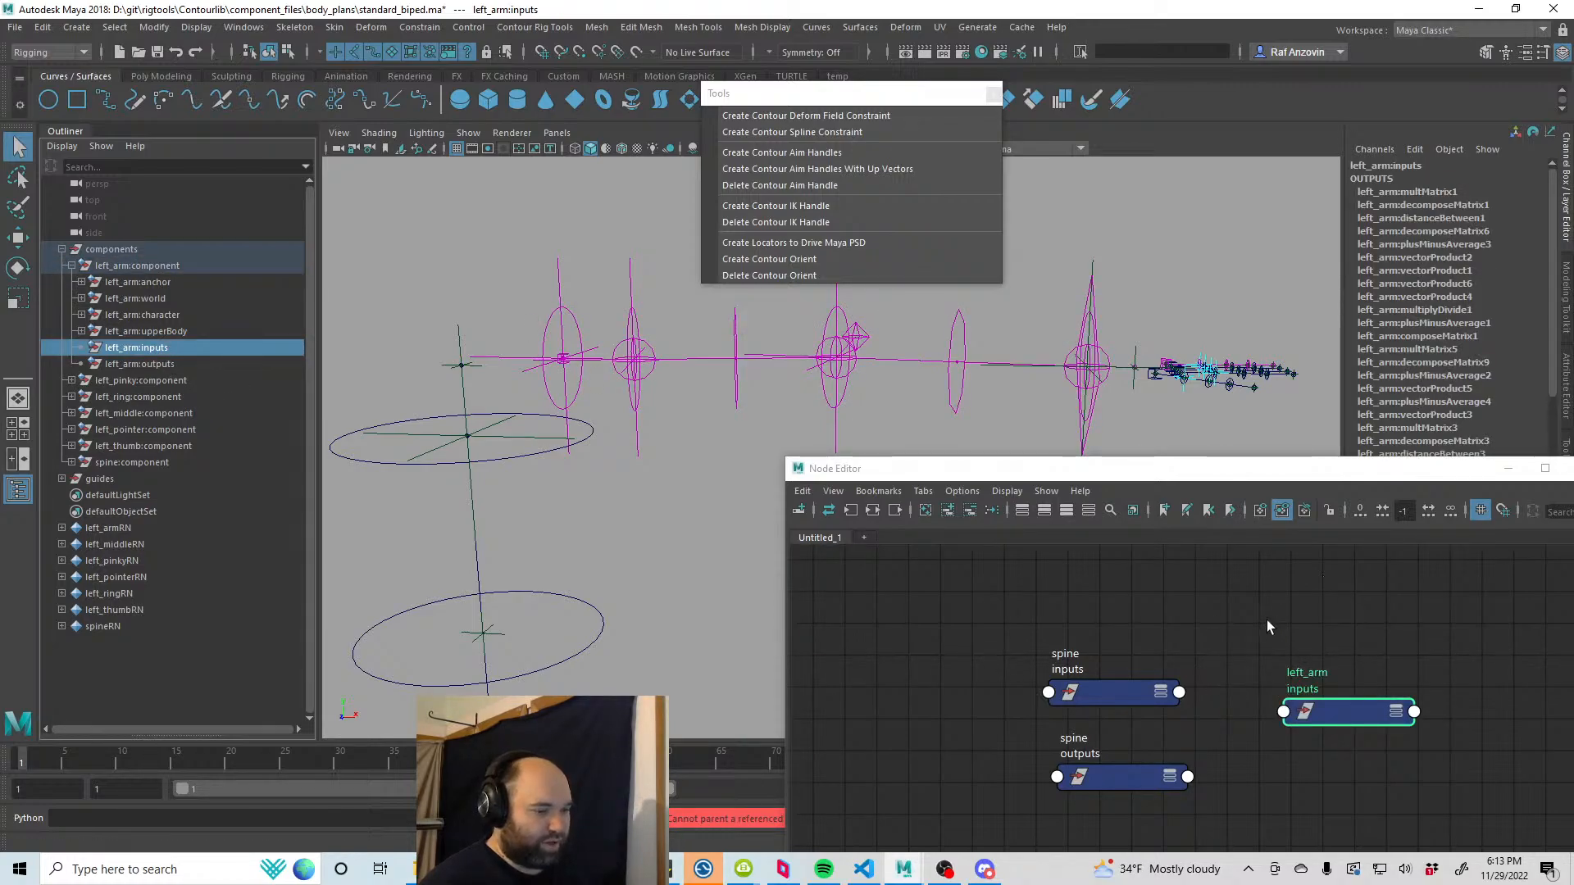
# Step: Expand the left_arm inputs node to show all its attributes and move it away from the spine nodes
pyautogui.click(1396, 713)
pyautogui.press('a')
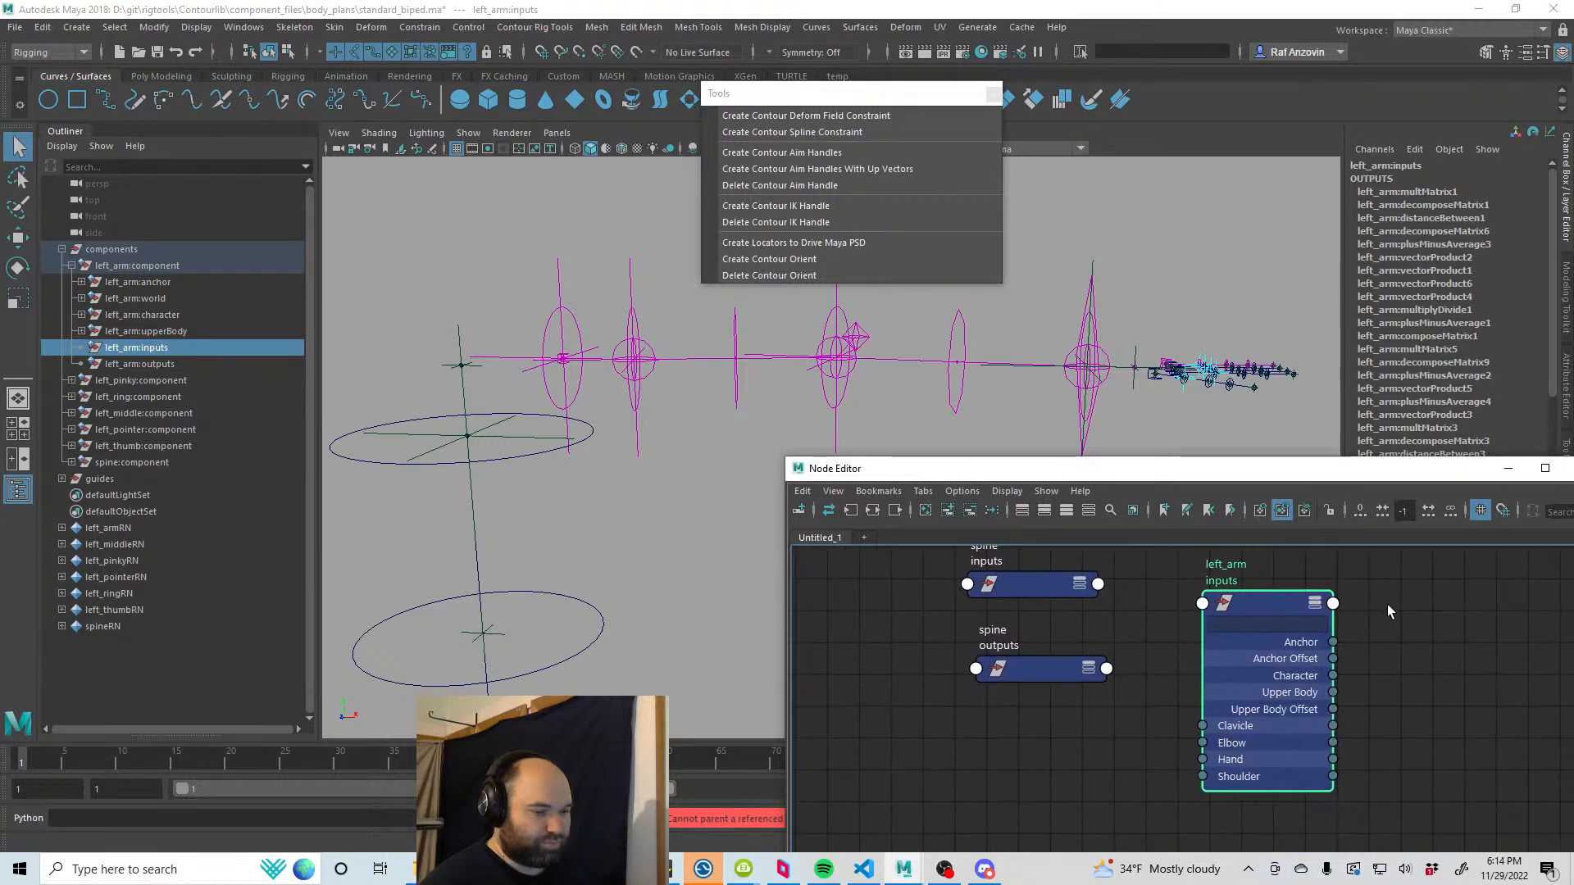
pyautogui.click(1324, 606)
pyautogui.moveTo(1287, 601); pyautogui.dragTo(1391, 549)
pyautogui.scroll(-2, 1315, 716)
pyautogui.moveTo(1260, 663)
pyautogui.keyDown('alt'); pyautogui.mouseDown(button='middle')
pyautogui.moveTo(1255, 608)
pyautogui.moveTo(1249, 667)
pyautogui.mouseUp(button='middle'); pyautogui.keyUp('alt')
pyautogui.scroll(-1, 1246, 625)
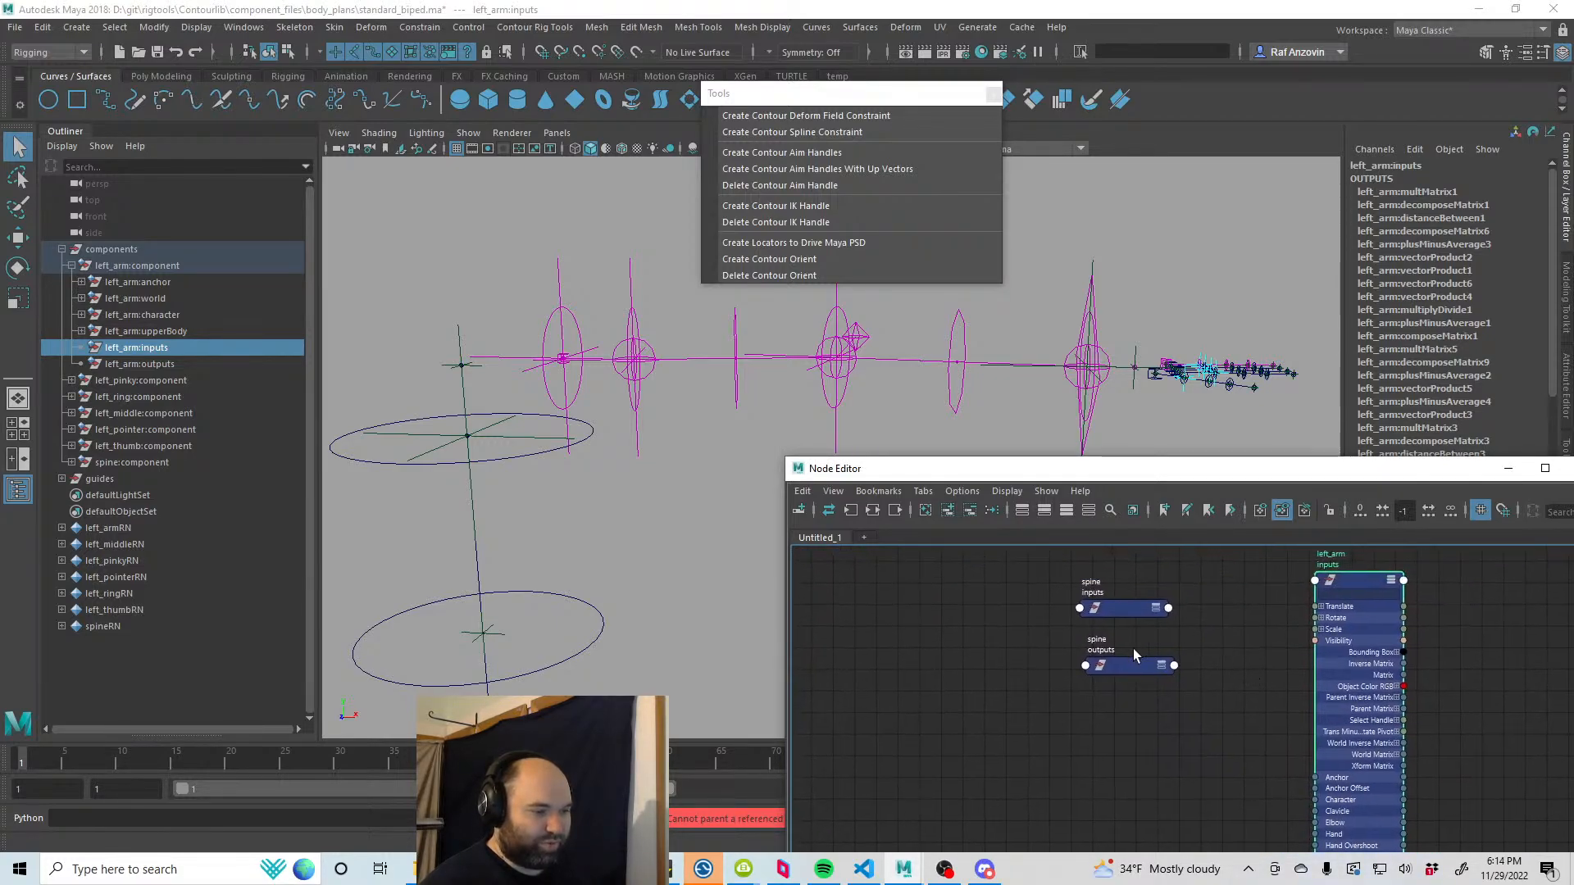
# Step: Space the spine inputs and outputs nodes apart and expand both to show their Chest, Mid Spine and Pelvis attributes
pyautogui.moveTo(1133, 661); pyautogui.dragTo(1120, 742)
pyautogui.moveTo(1194, 468); pyautogui.dragTo(1168, 323)
pyautogui.moveTo(1093, 466); pyautogui.dragTo(1090, 513)
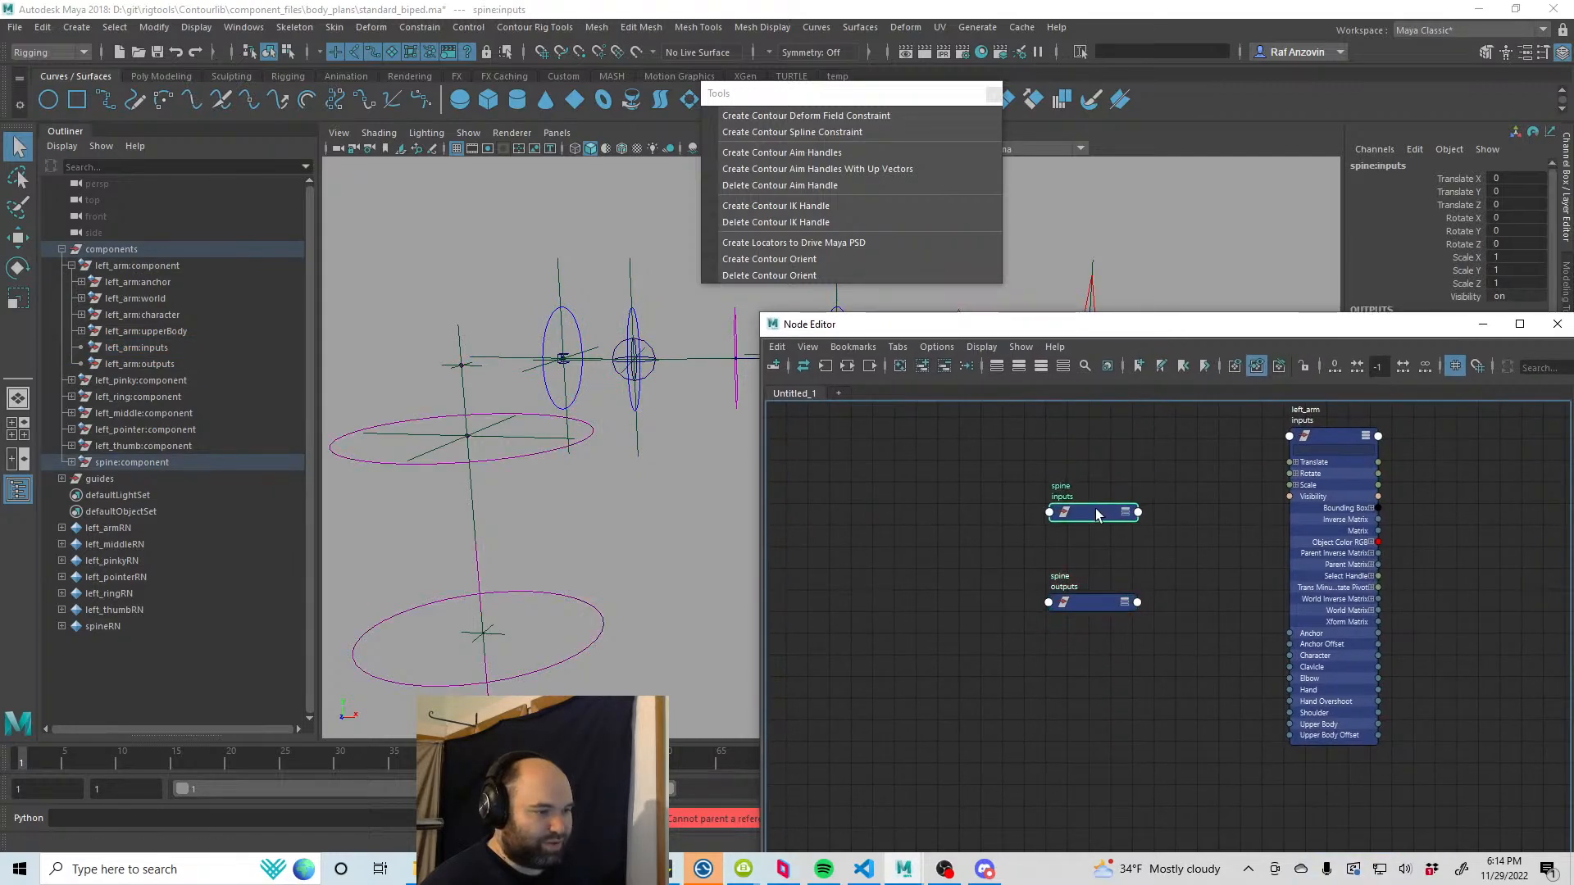
pyautogui.keyDown('alt'); pyautogui.moveTo(1182, 576); pyautogui.dragTo(1166, 605, button='middle'); pyautogui.keyUp('alt')
pyautogui.scroll(1, 1167, 605)
pyautogui.click(1105, 534)
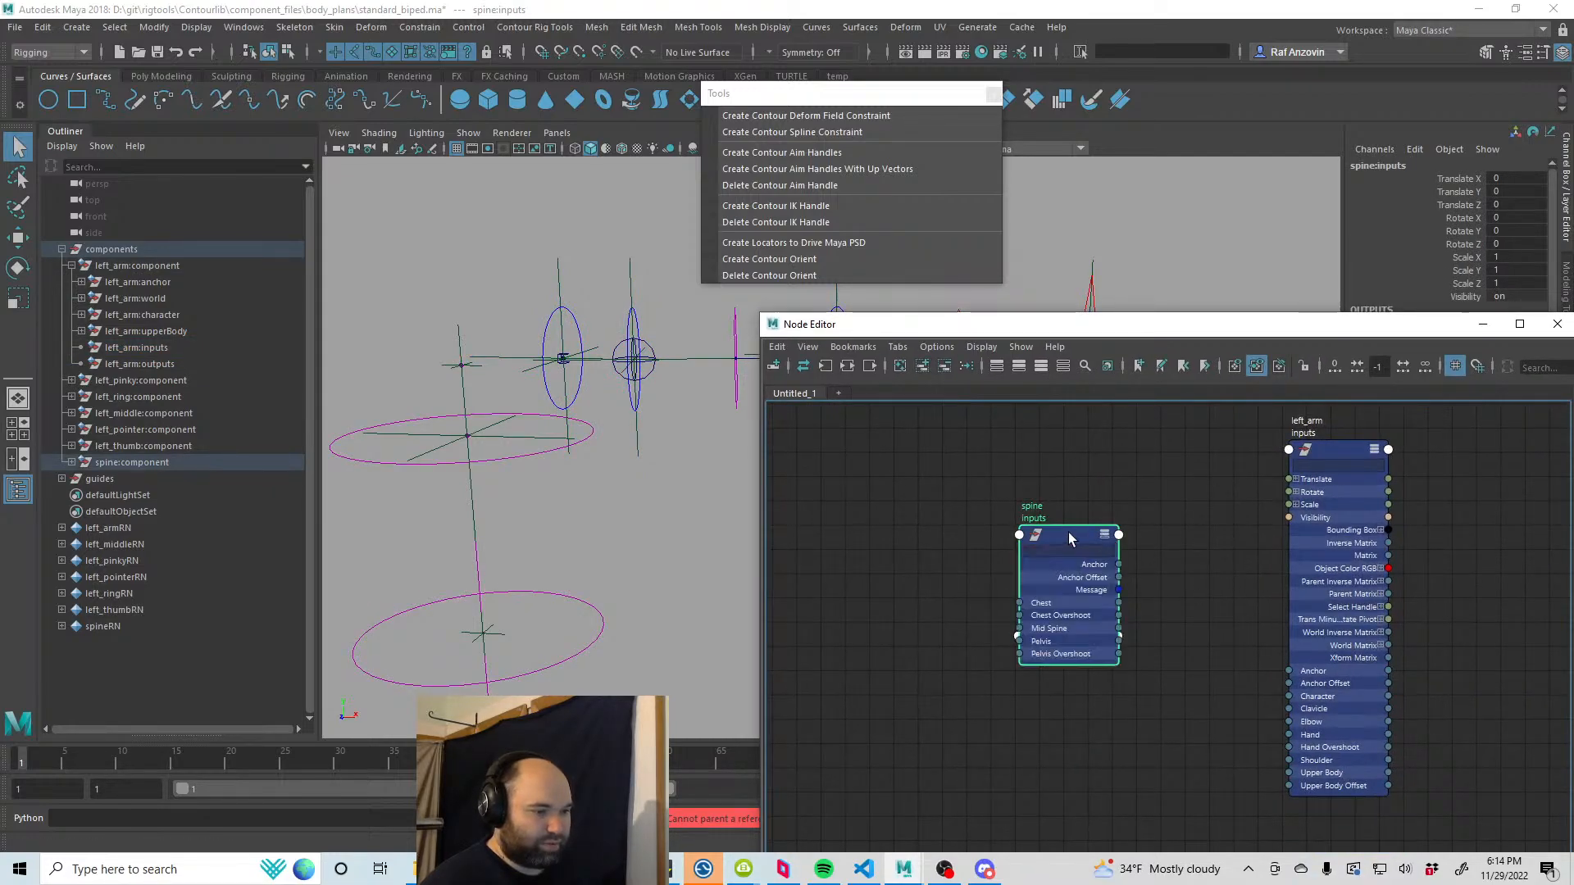
pyautogui.moveTo(941, 671); pyautogui.dragTo(944, 667)
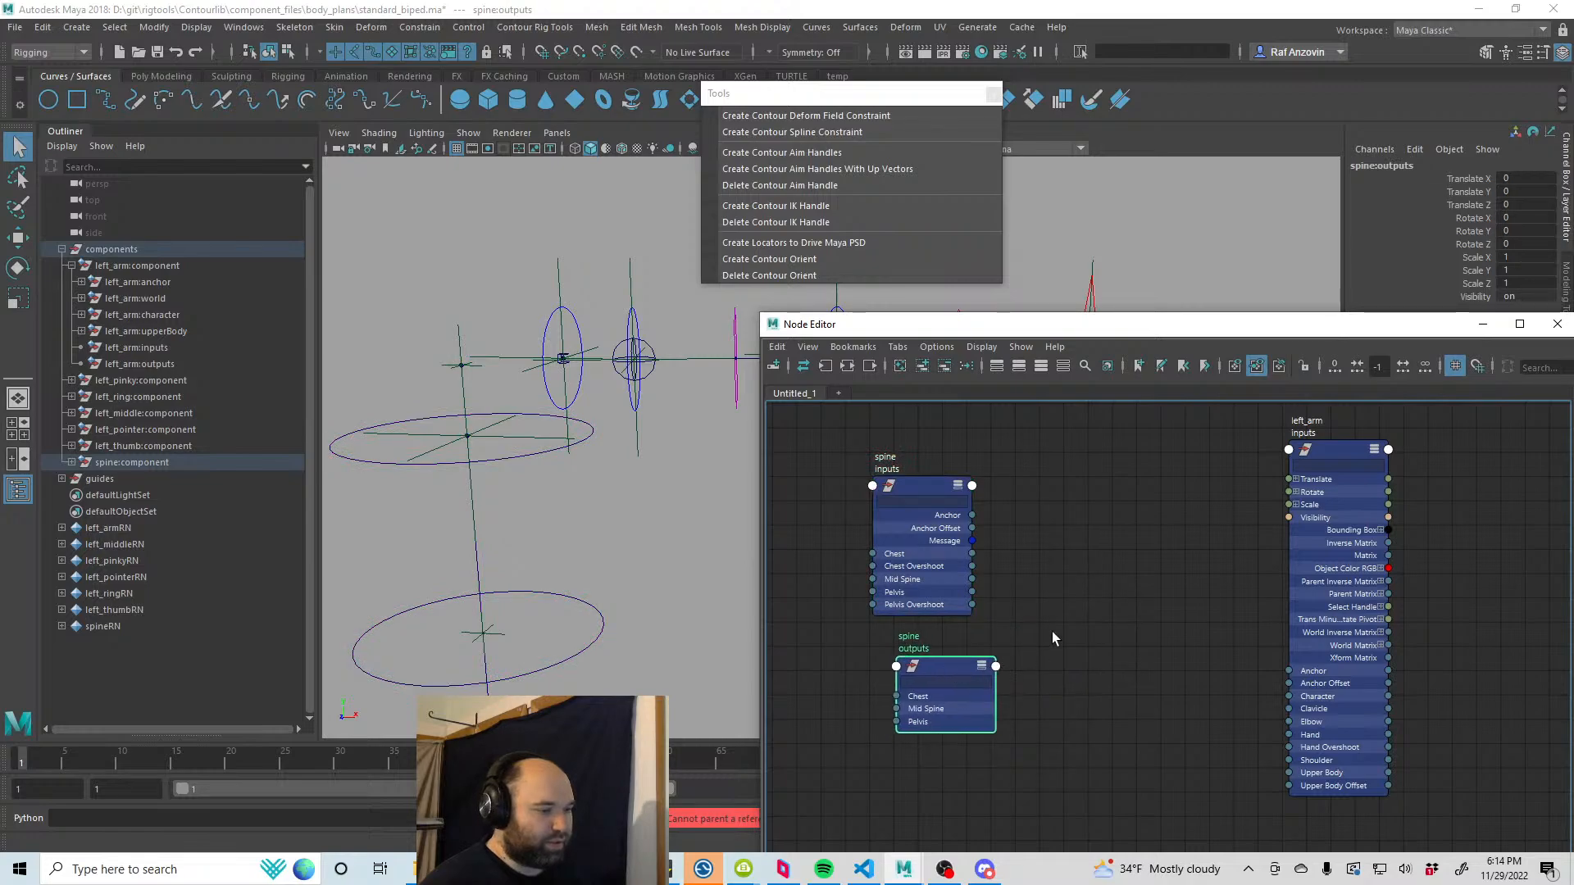
pyautogui.click(1050, 631)
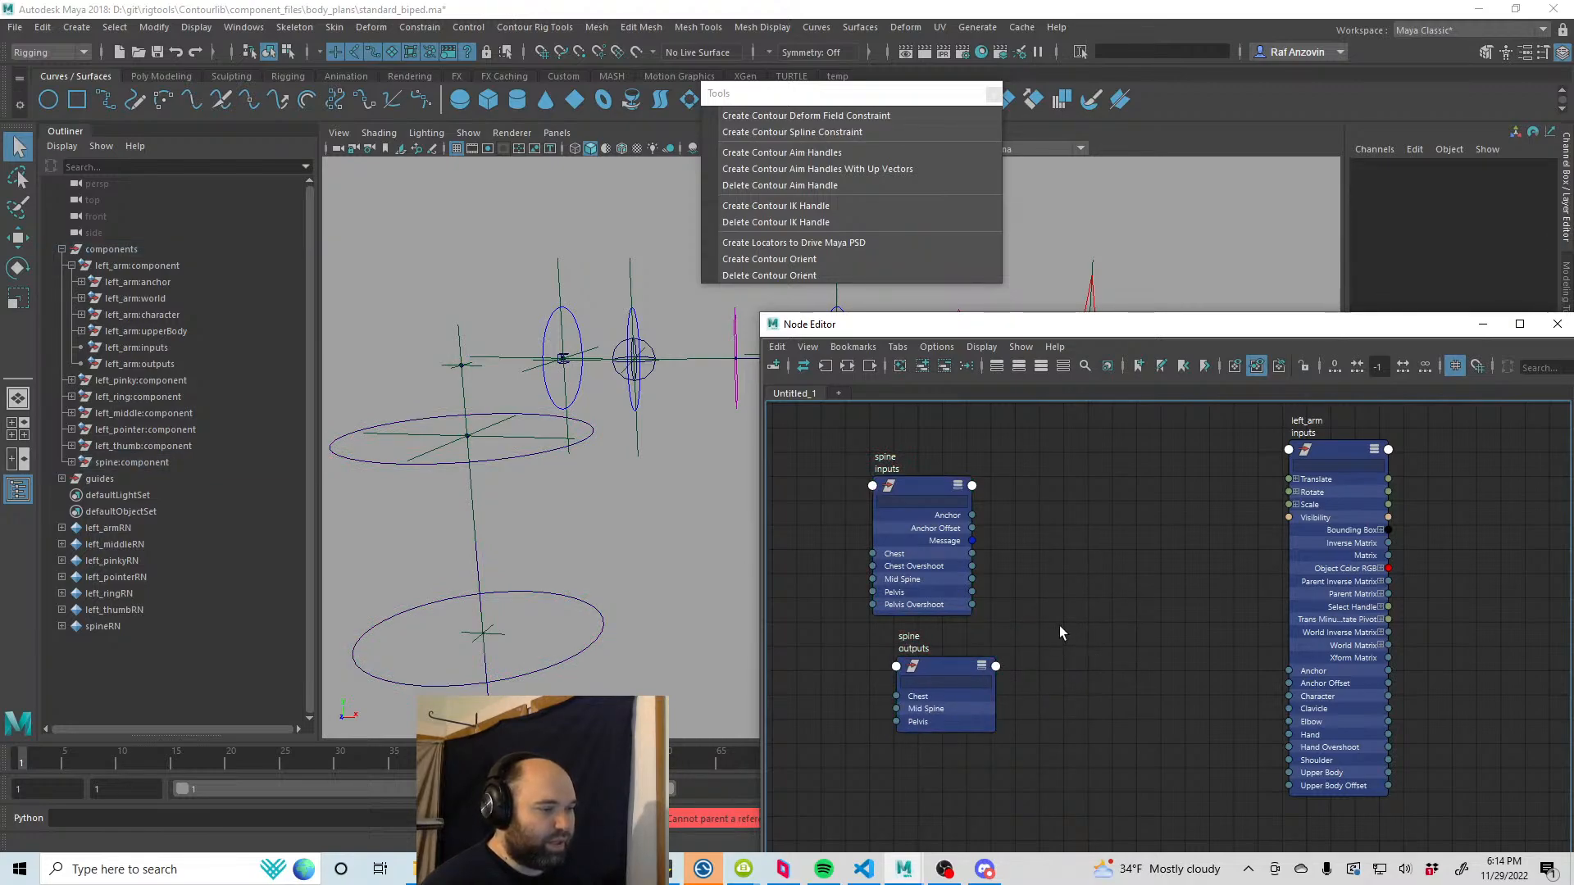
# Step: Connect Chest of spine inputs to Anchor Offset and Chest of spine outputs to Anchor on left_arm inputs
pyautogui.moveTo(972, 554); pyautogui.dragTo(1288, 683)
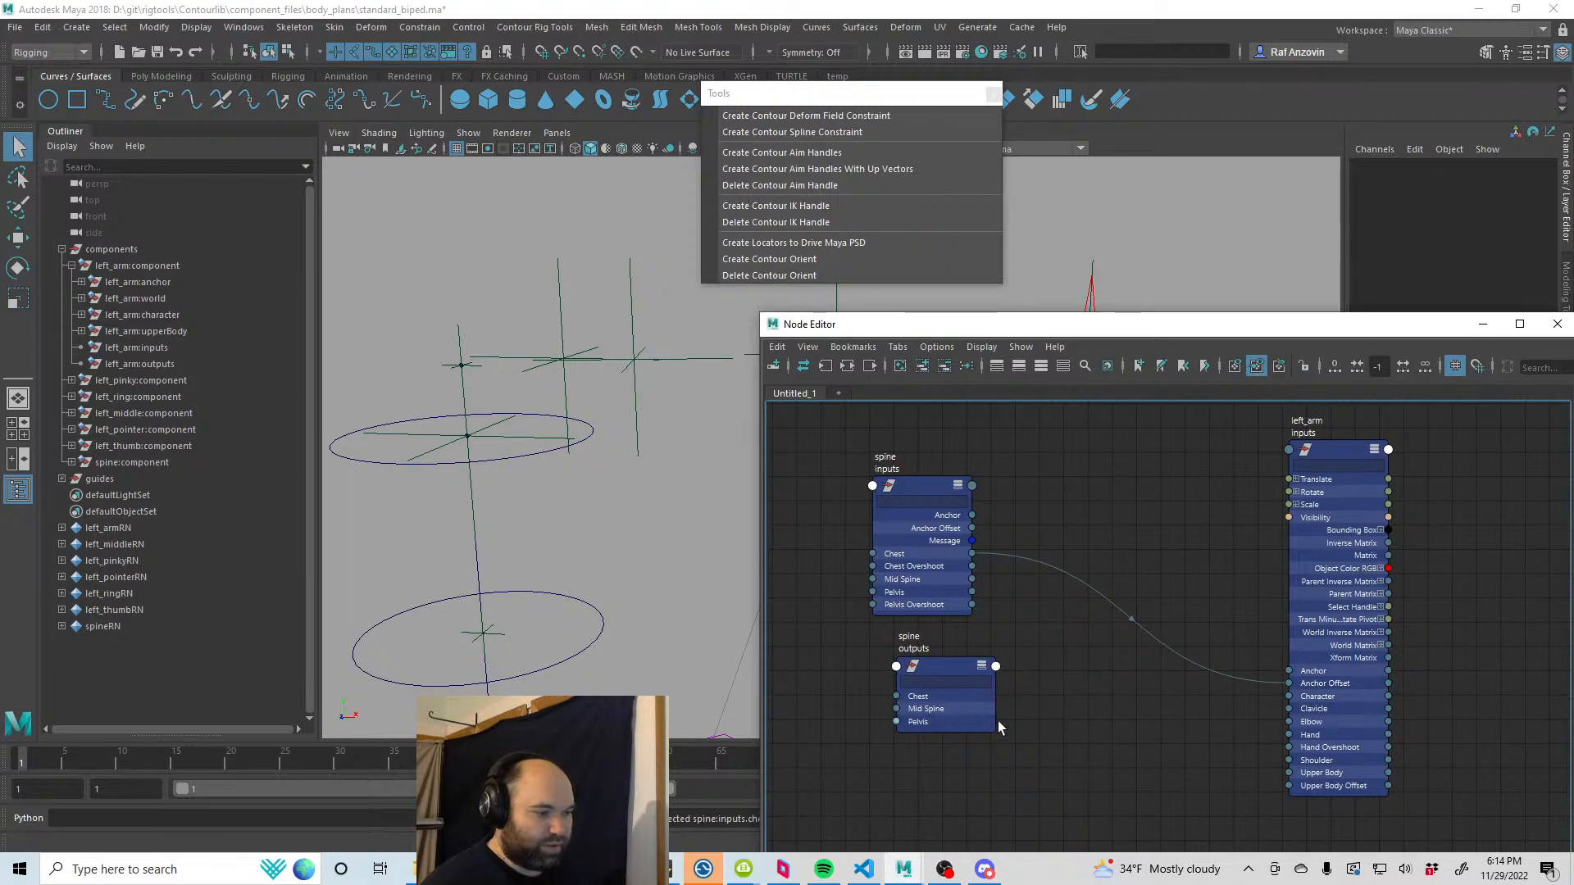
pyautogui.click(995, 666)
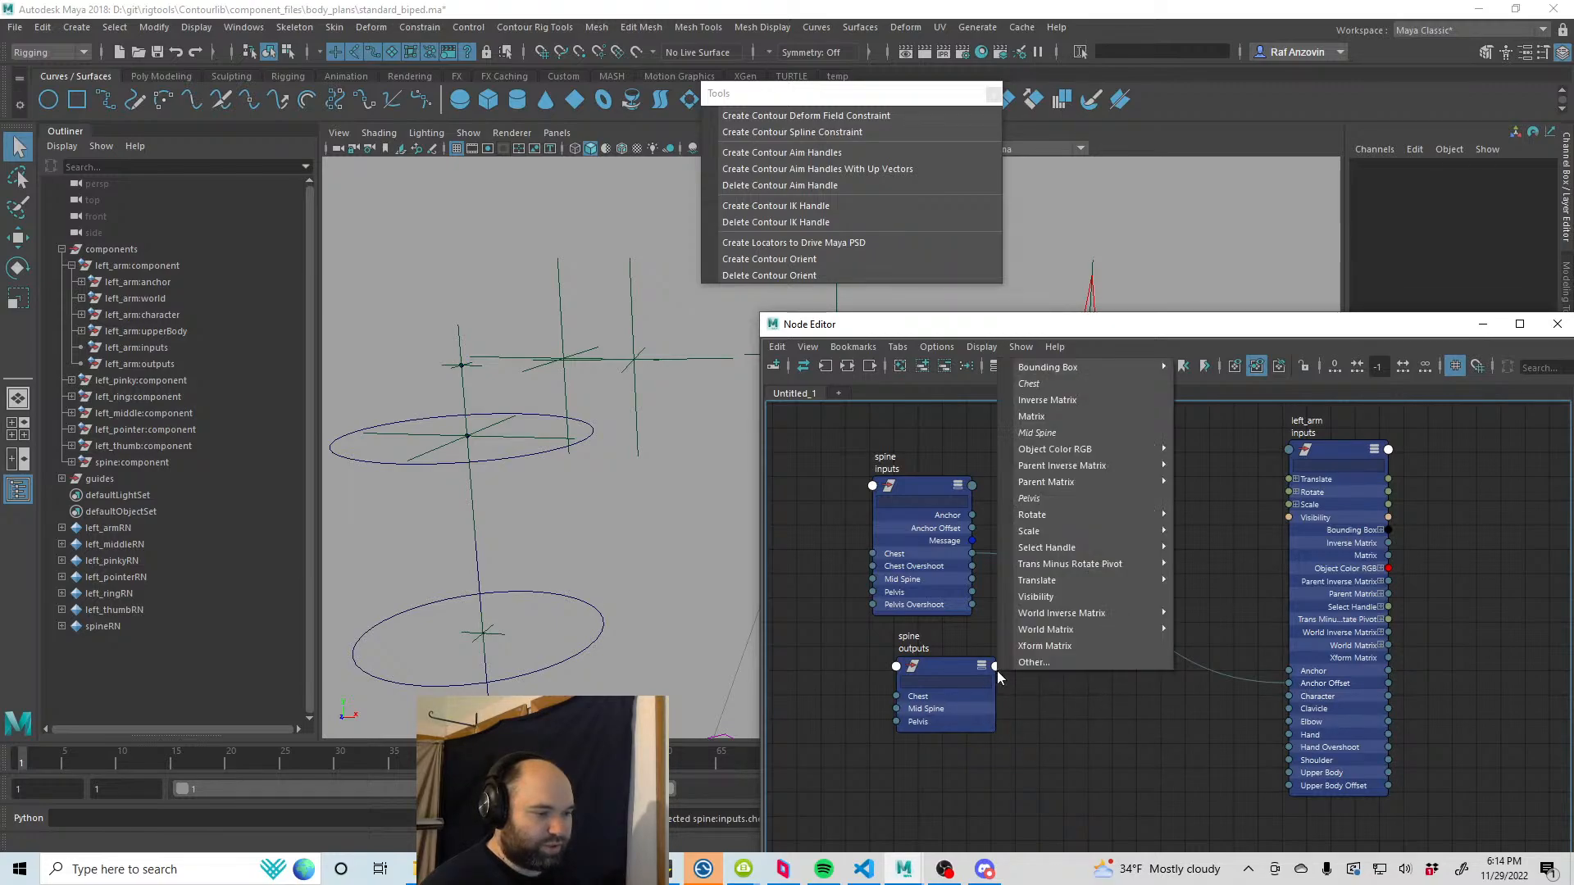
pyautogui.click(1058, 384)
pyautogui.click(1288, 671)
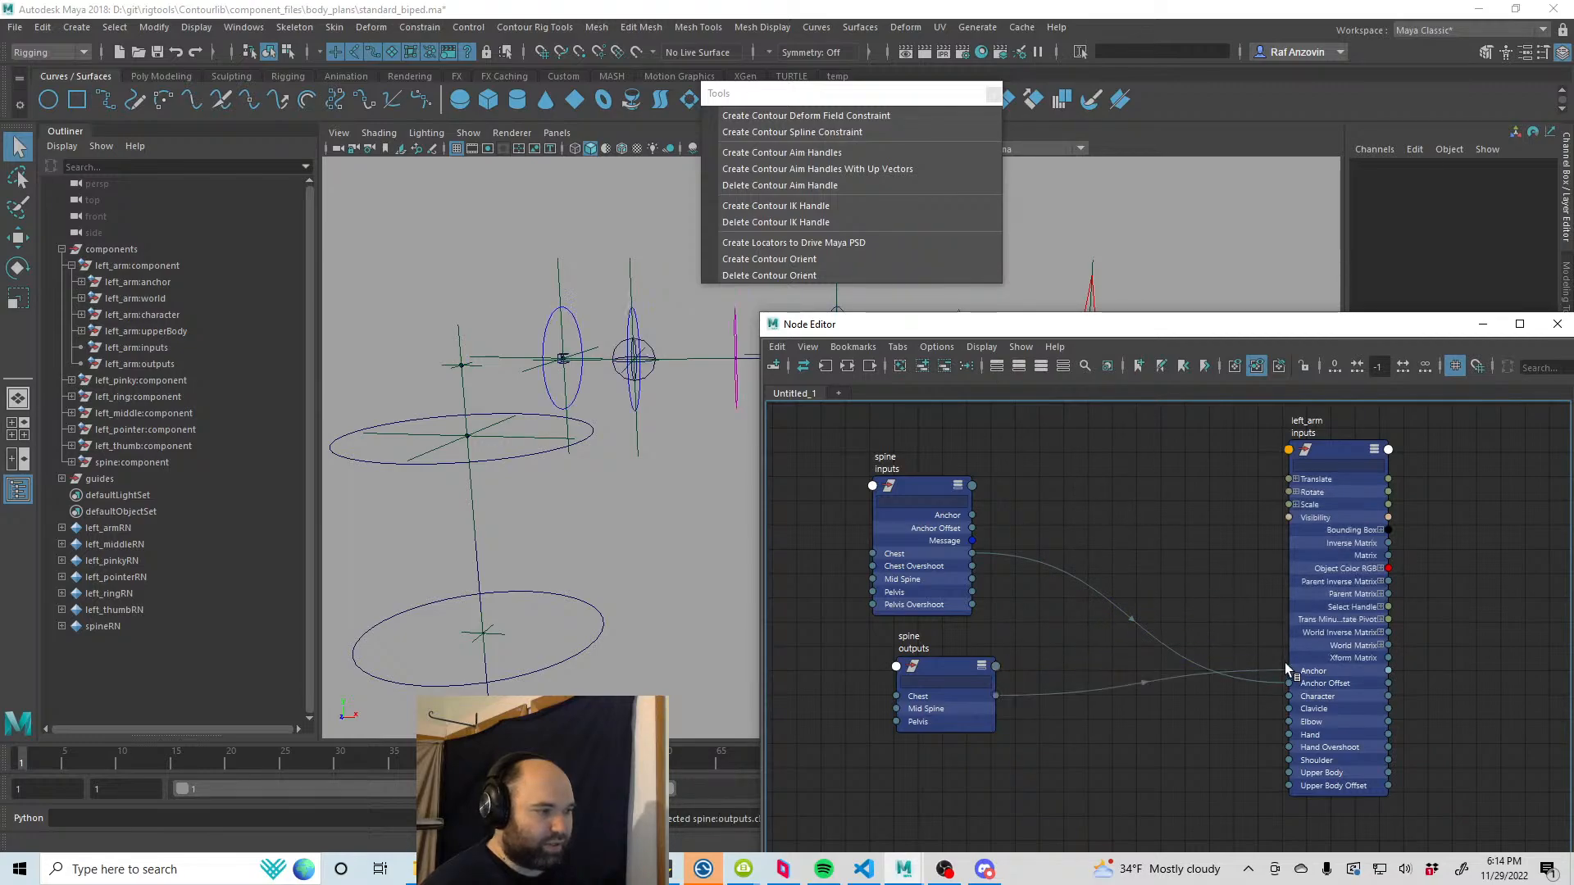
# Step: Test the arm attachment by moving spine:chest_control to about (4.7, -27.4, -4.4) and rotating it to about (21.8, -4.0, -19.9) degrees
pyautogui.moveTo(873, 329); pyautogui.dragTo(1328, 606)
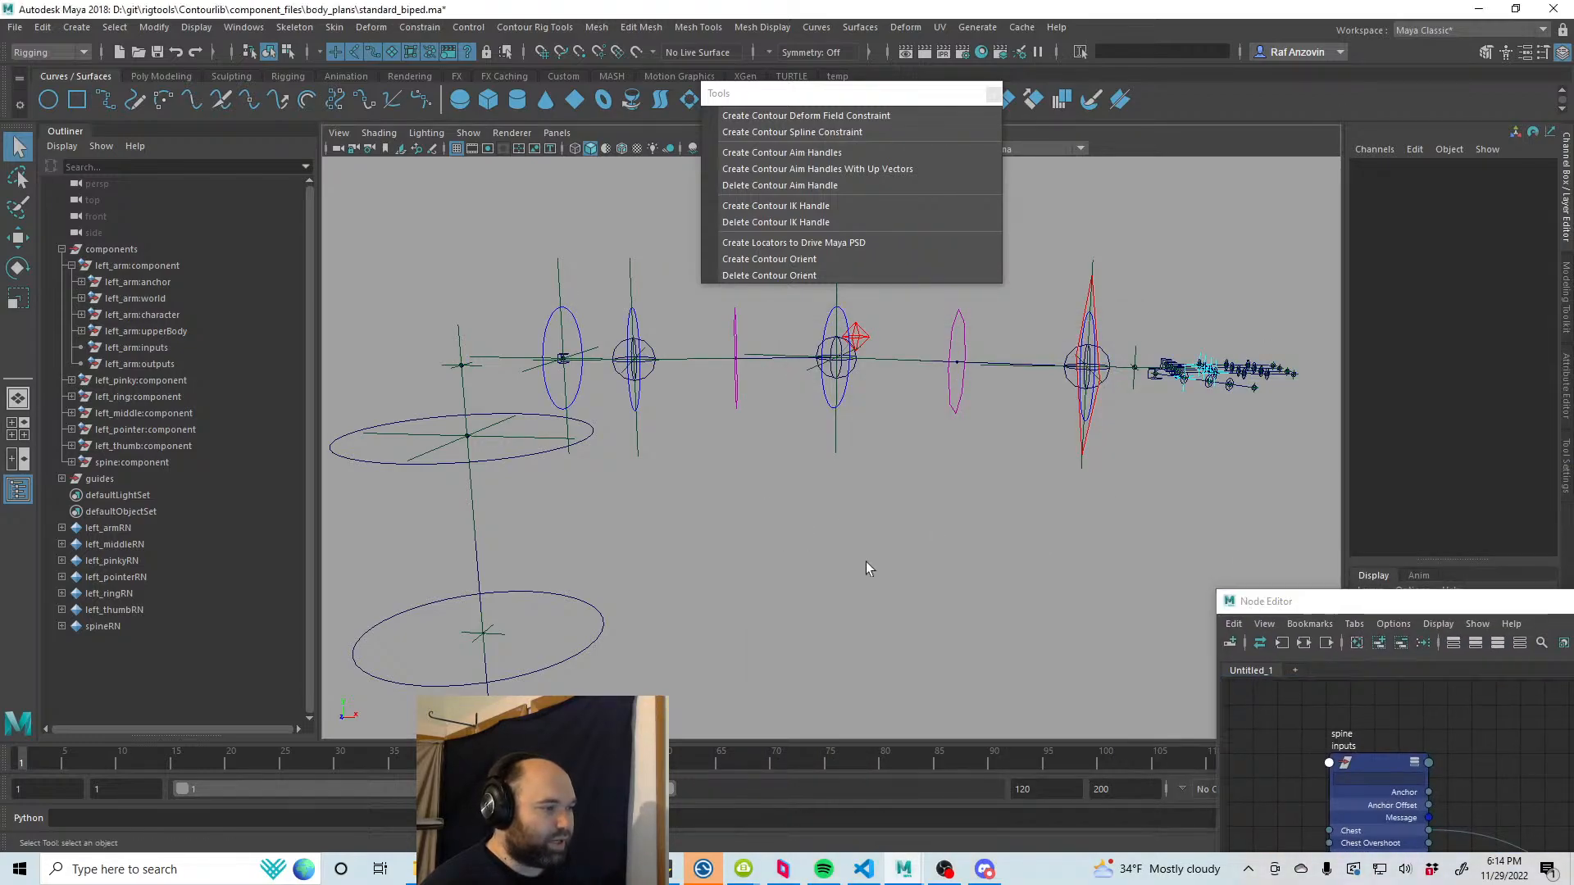
pyautogui.scroll(-3, 676, 504)
pyautogui.click(604, 455)
pyautogui.press('w')
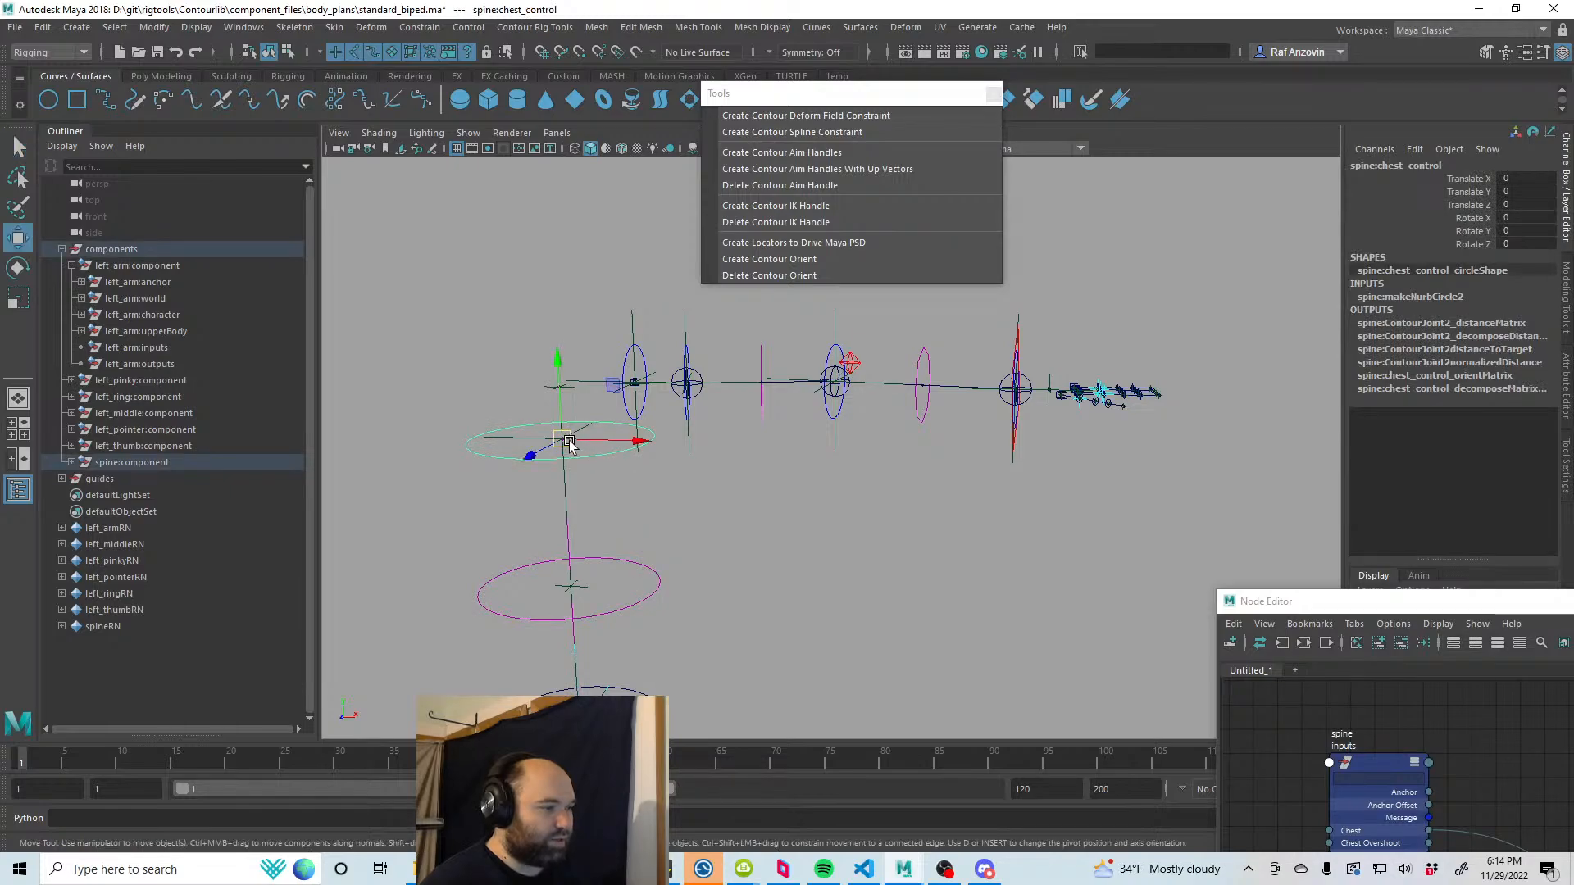
pyautogui.moveTo(564, 440); pyautogui.dragTo(639, 431)
pyautogui.press('e')
pyautogui.press('w')
pyautogui.keyDown('alt'); pyautogui.moveTo(836, 529); pyautogui.dragTo(697, 537, button='right'); pyautogui.keyUp('alt')
pyautogui.keyDown('alt'); pyautogui.moveTo(738, 541); pyautogui.dragTo(784, 527); pyautogui.keyUp('alt')
pyautogui.keyDown('alt'); pyautogui.moveTo(783, 527); pyautogui.dragTo(775, 472, button='middle'); pyautogui.keyUp('alt')
pyautogui.keyDown('alt'); pyautogui.moveTo(775, 471); pyautogui.dragTo(875, 499, button='right'); pyautogui.keyUp('alt')
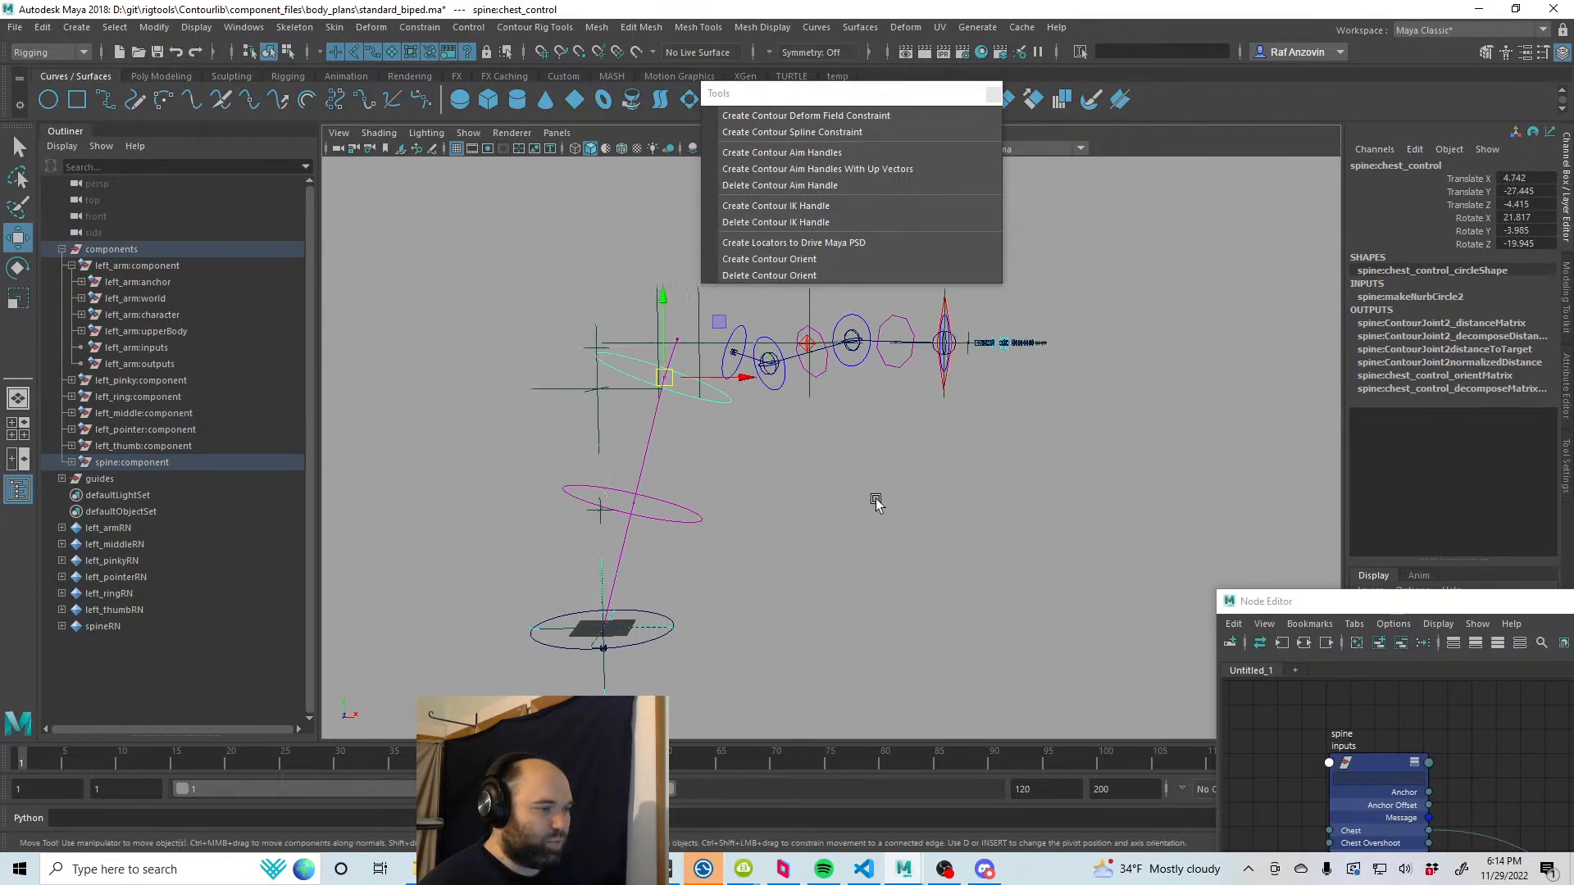
pyautogui.keyDown('alt'); pyautogui.moveTo(875, 499); pyautogui.dragTo(875, 517, button='middle'); pyautogui.keyUp('alt')
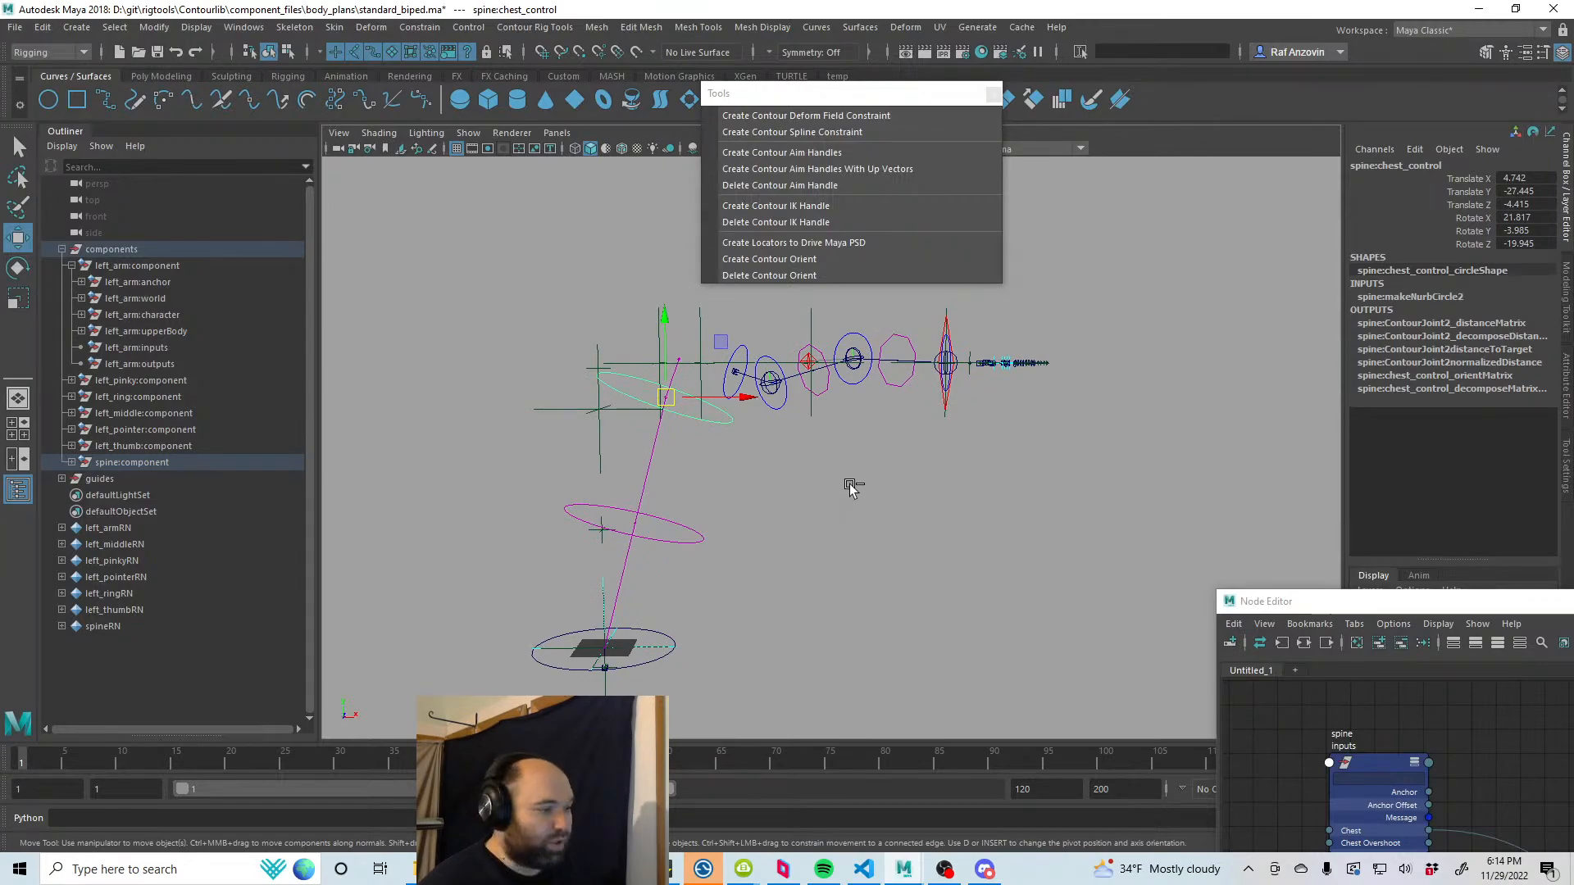
# Step: Save standard_biped.ma and close the Node Editor
pyautogui.hotkey('ctrl', 's')
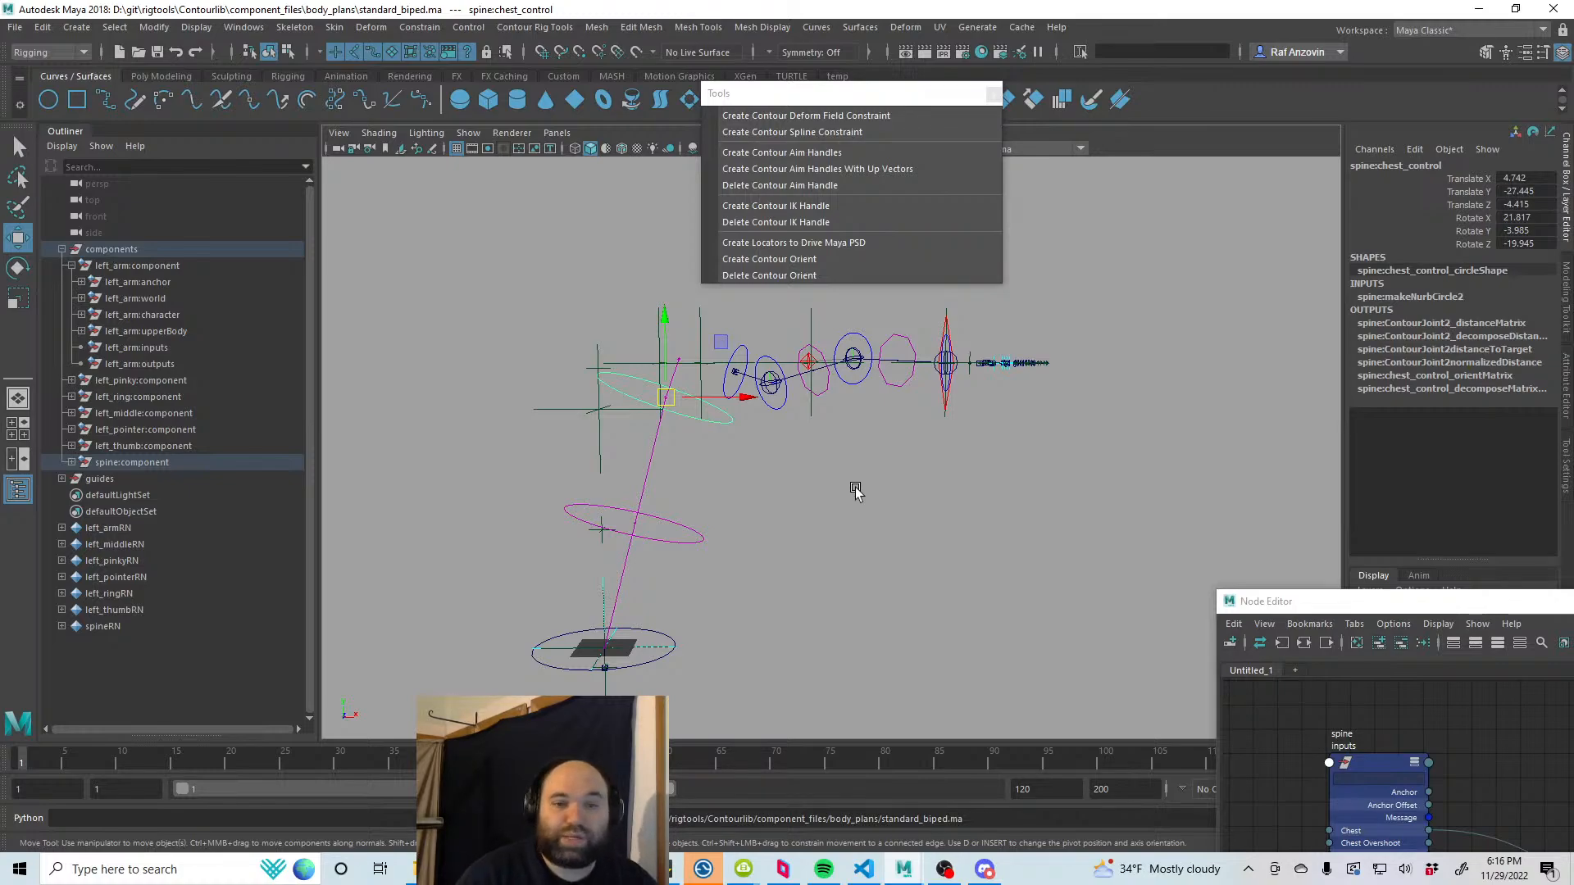
pyautogui.hotkey('alt', 'F4')
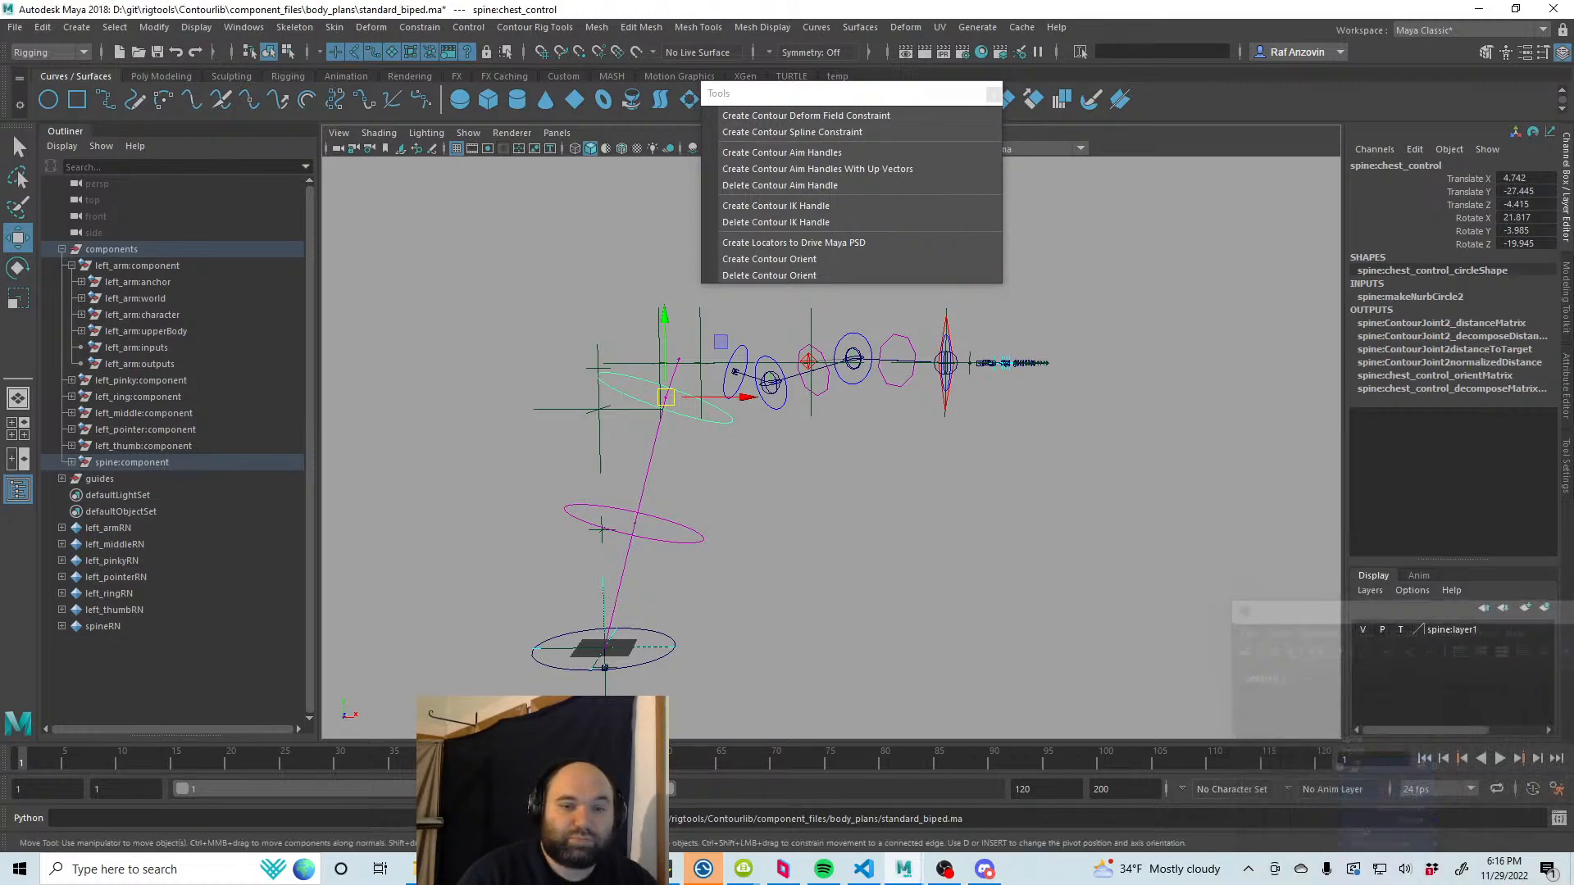